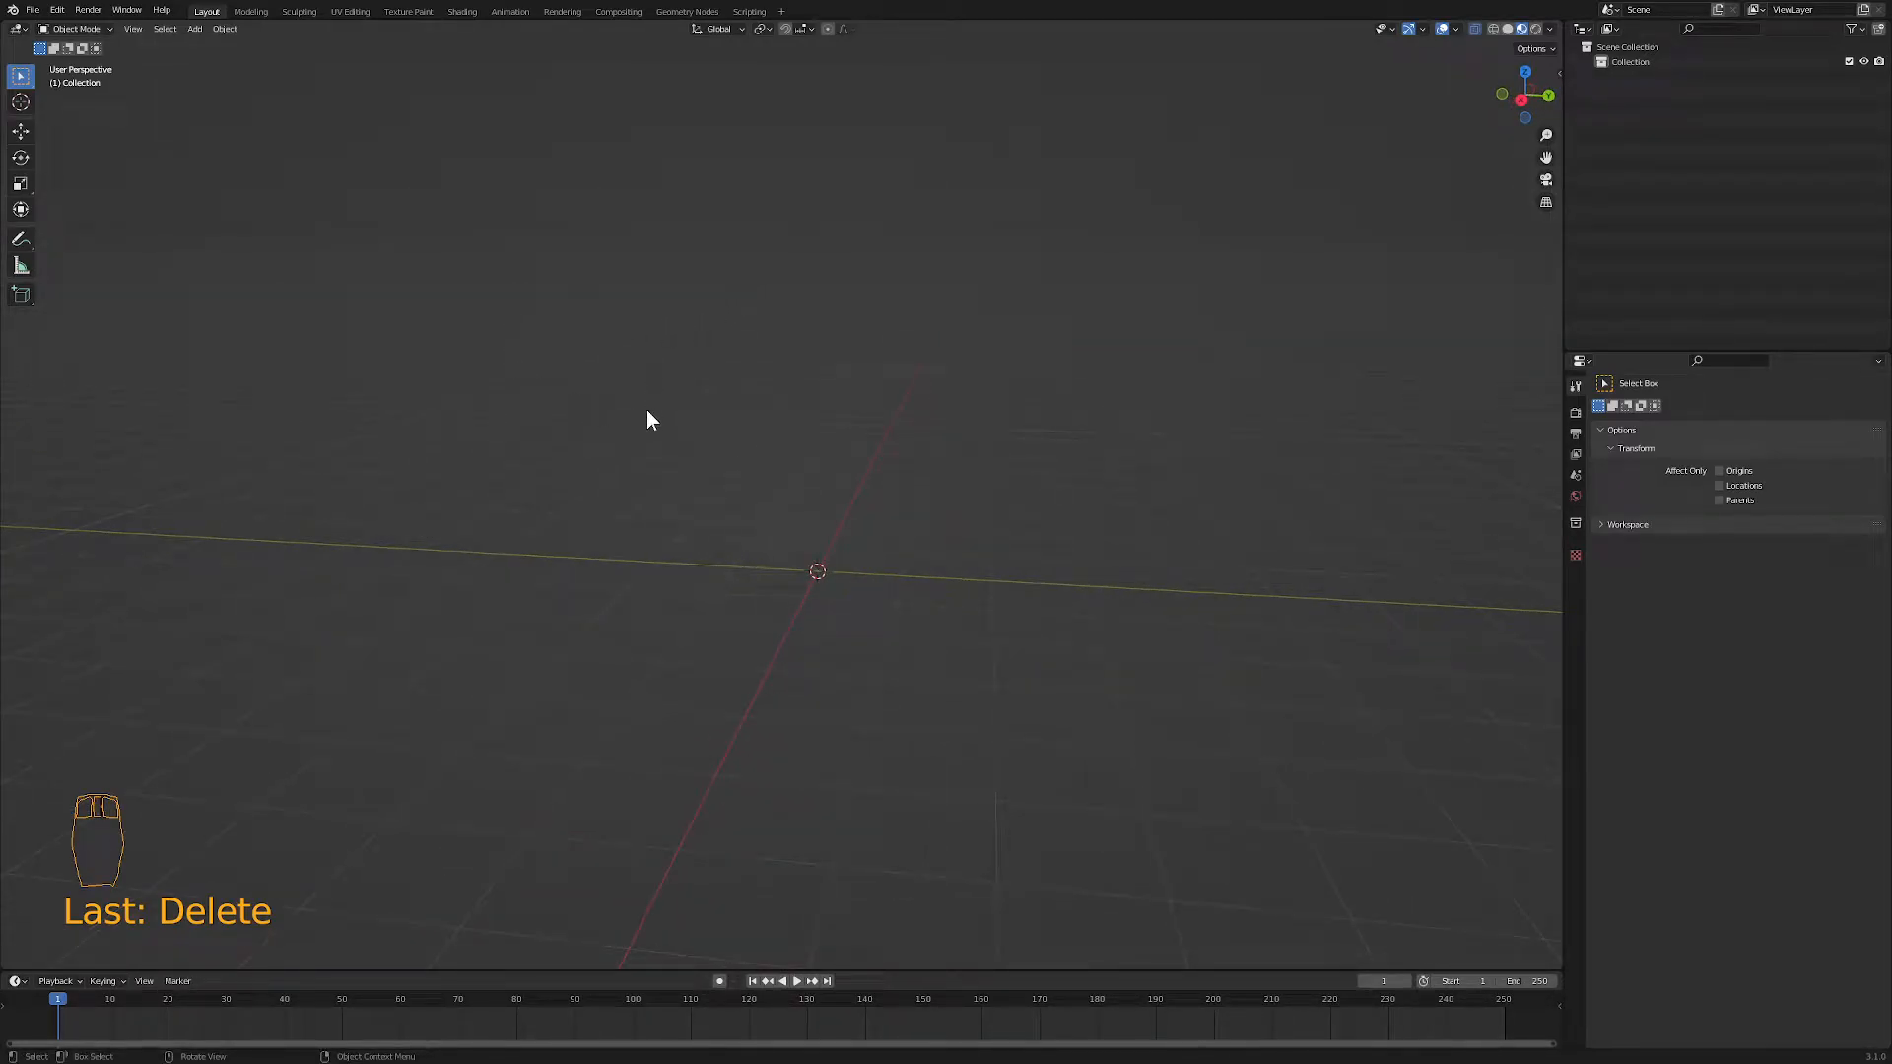
- Add a cube mesh at the world origin and show it in the front orthographic view
middle_click_drag(835, 582, 746, 612)
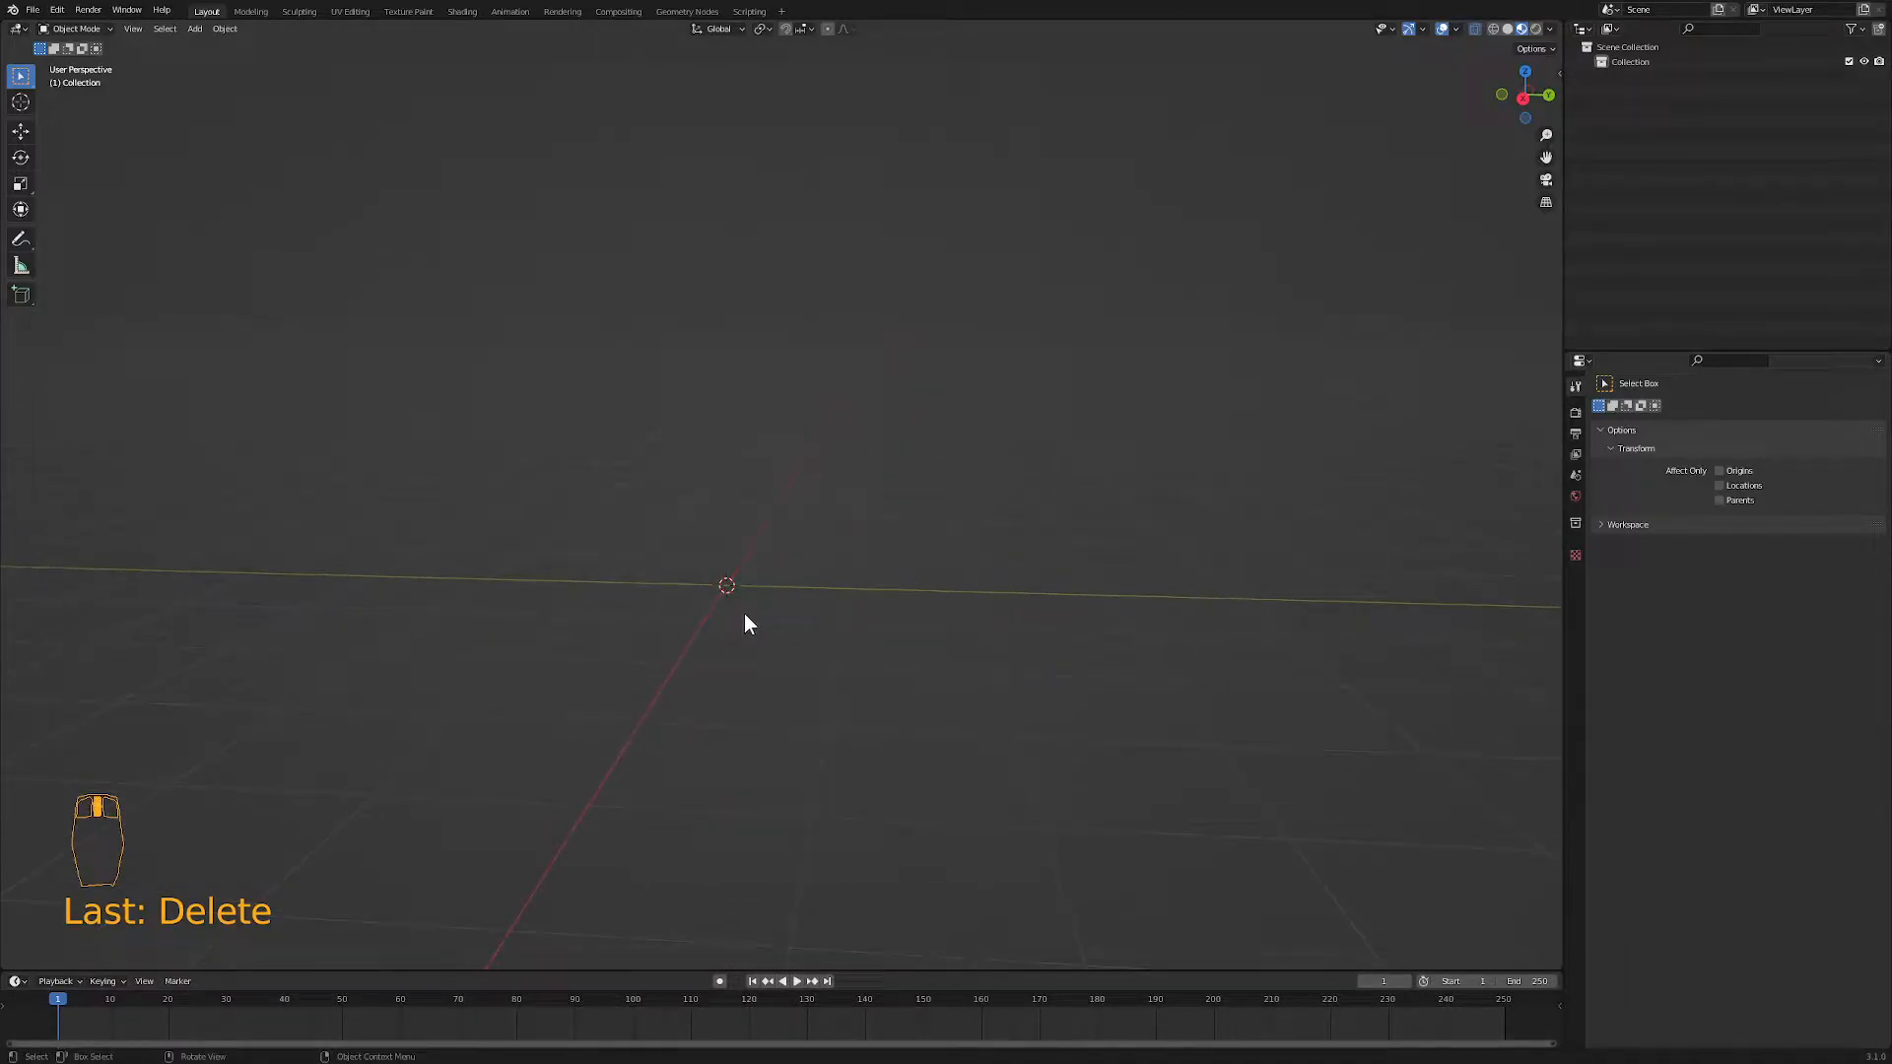
key("shift+a")
mouse_move(745, 614)
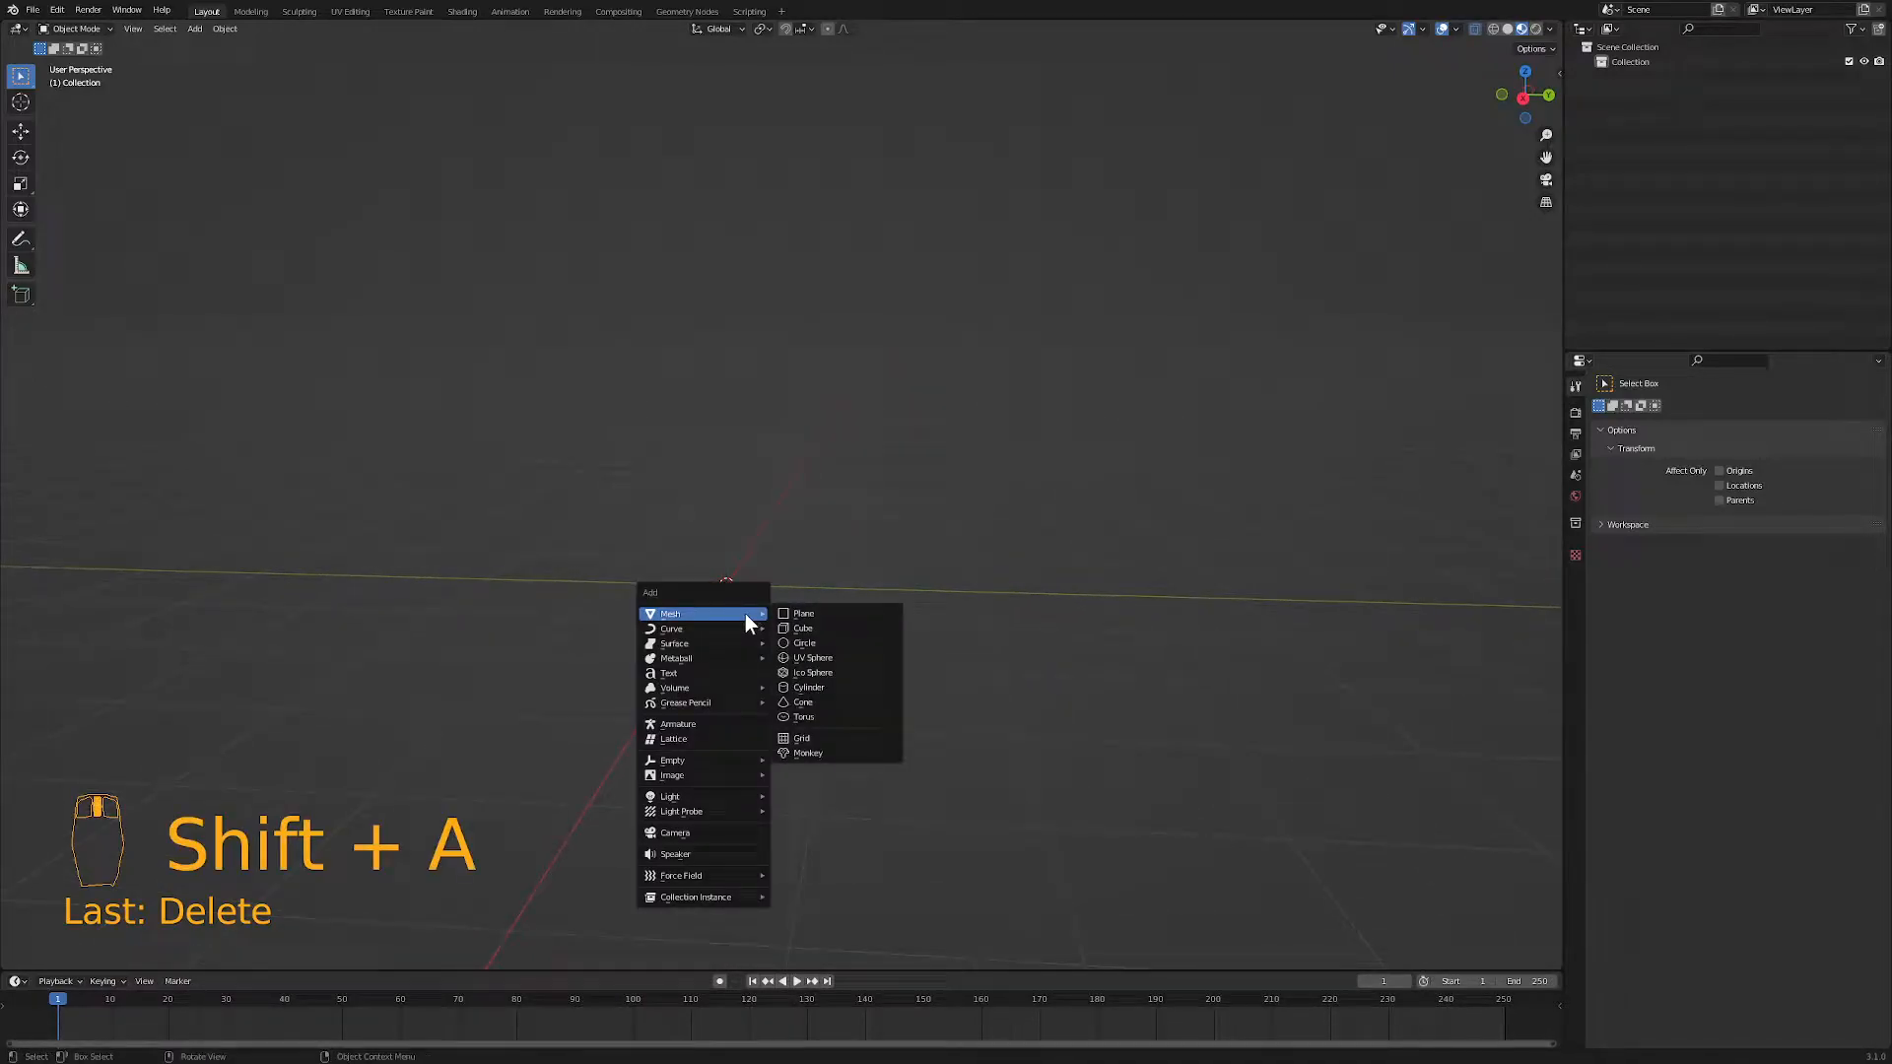
left_click(801, 628)
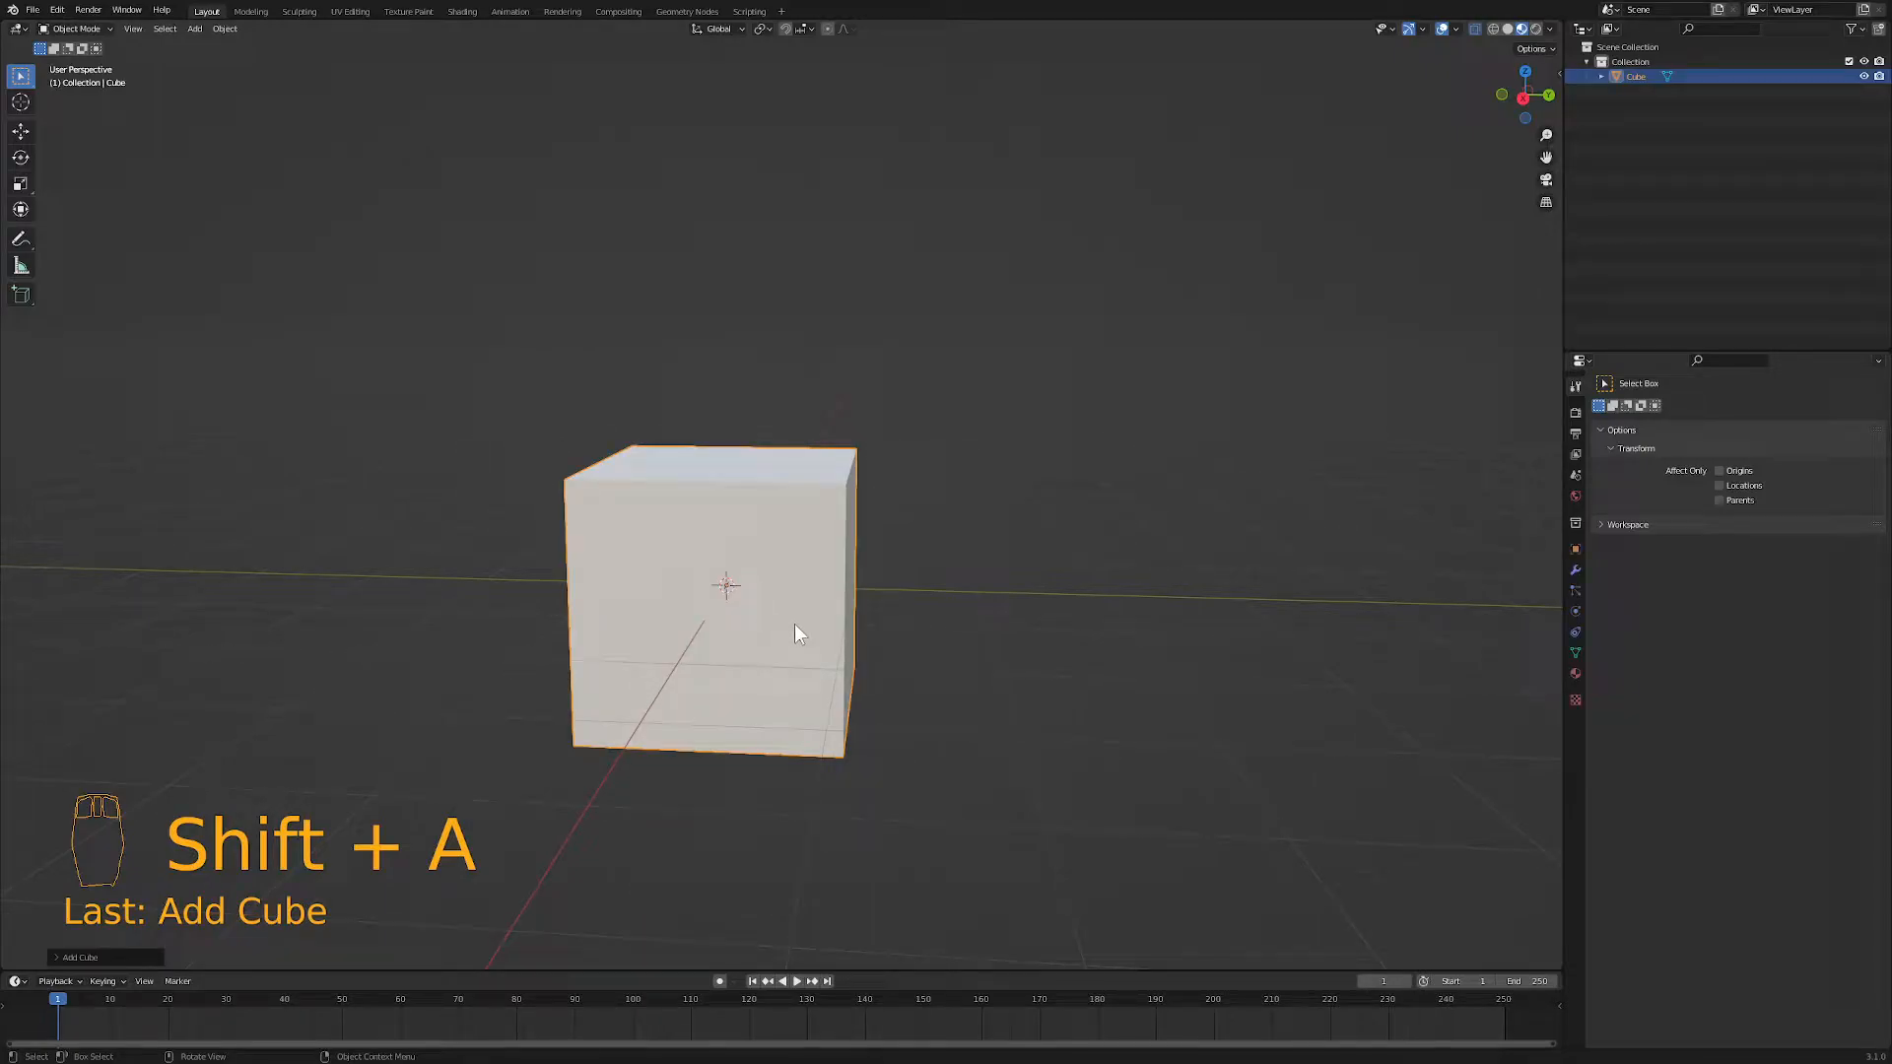
key("KP_1")
scroll(802, 616, "up", 3)
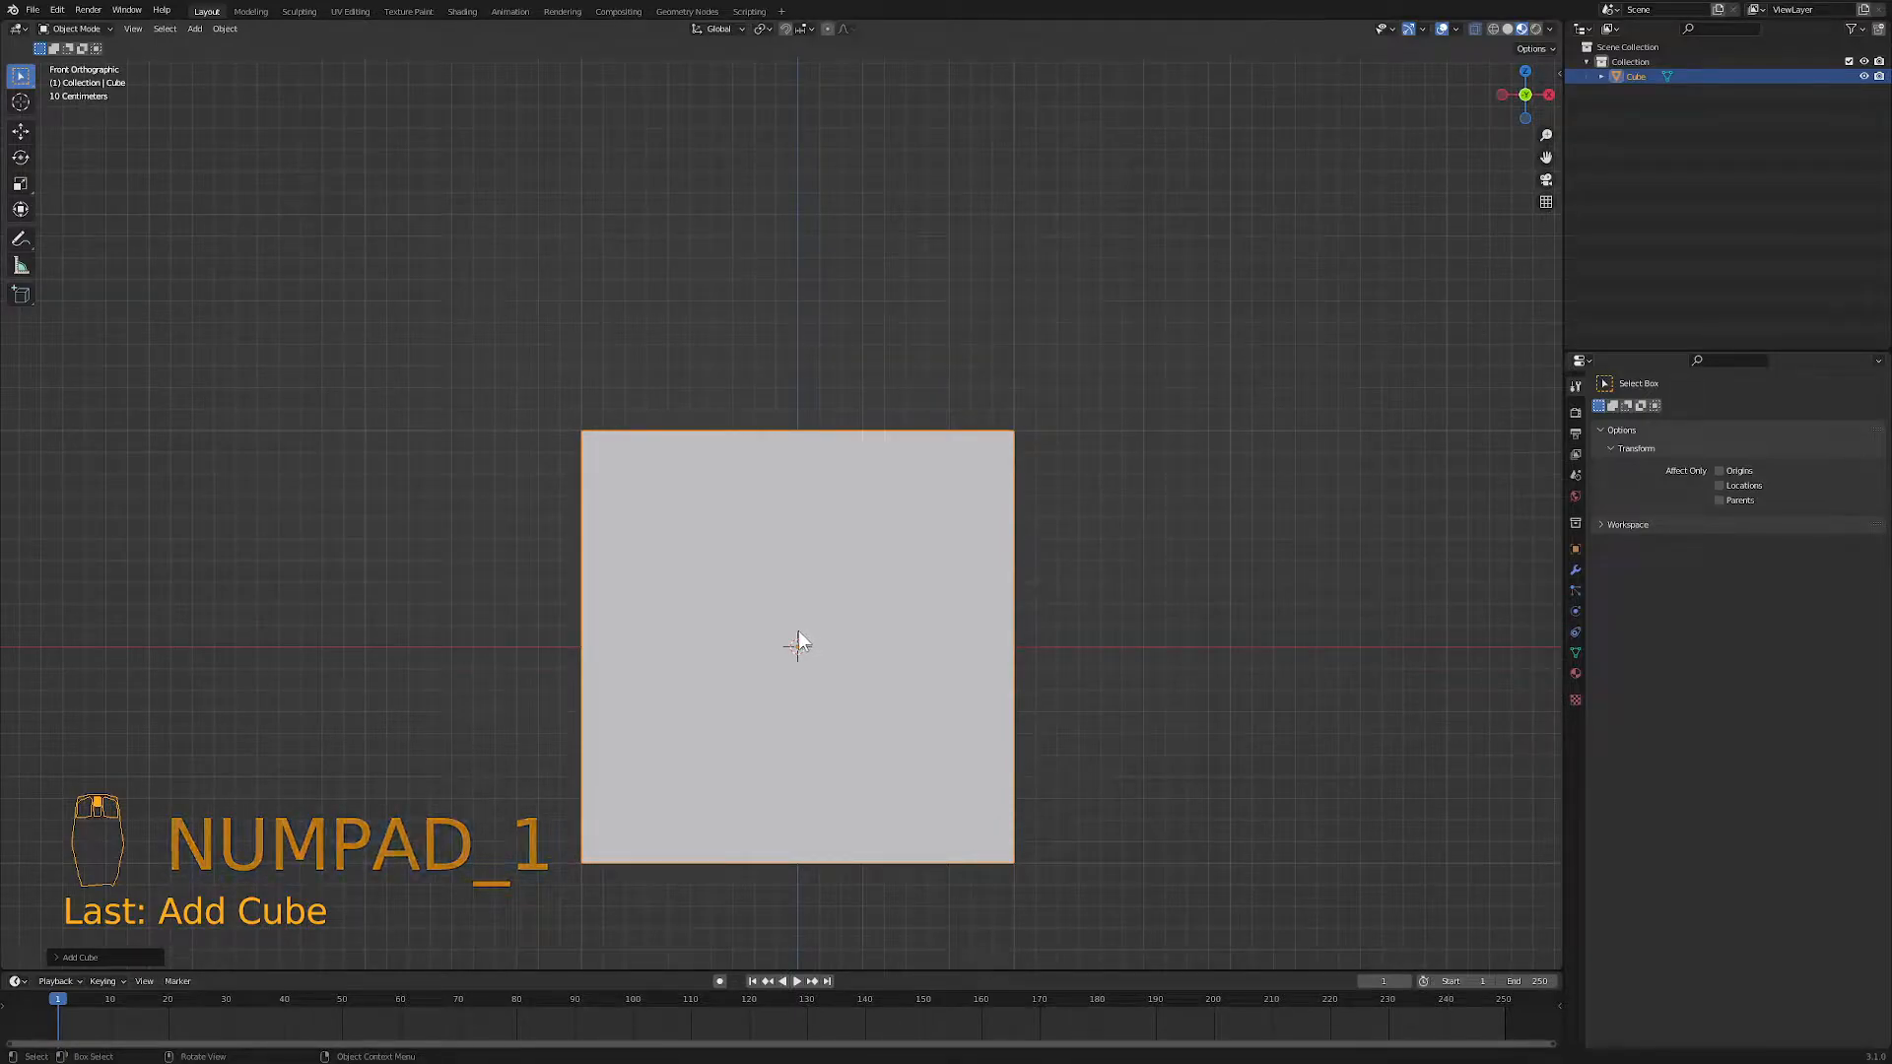
key("s")
key("z")
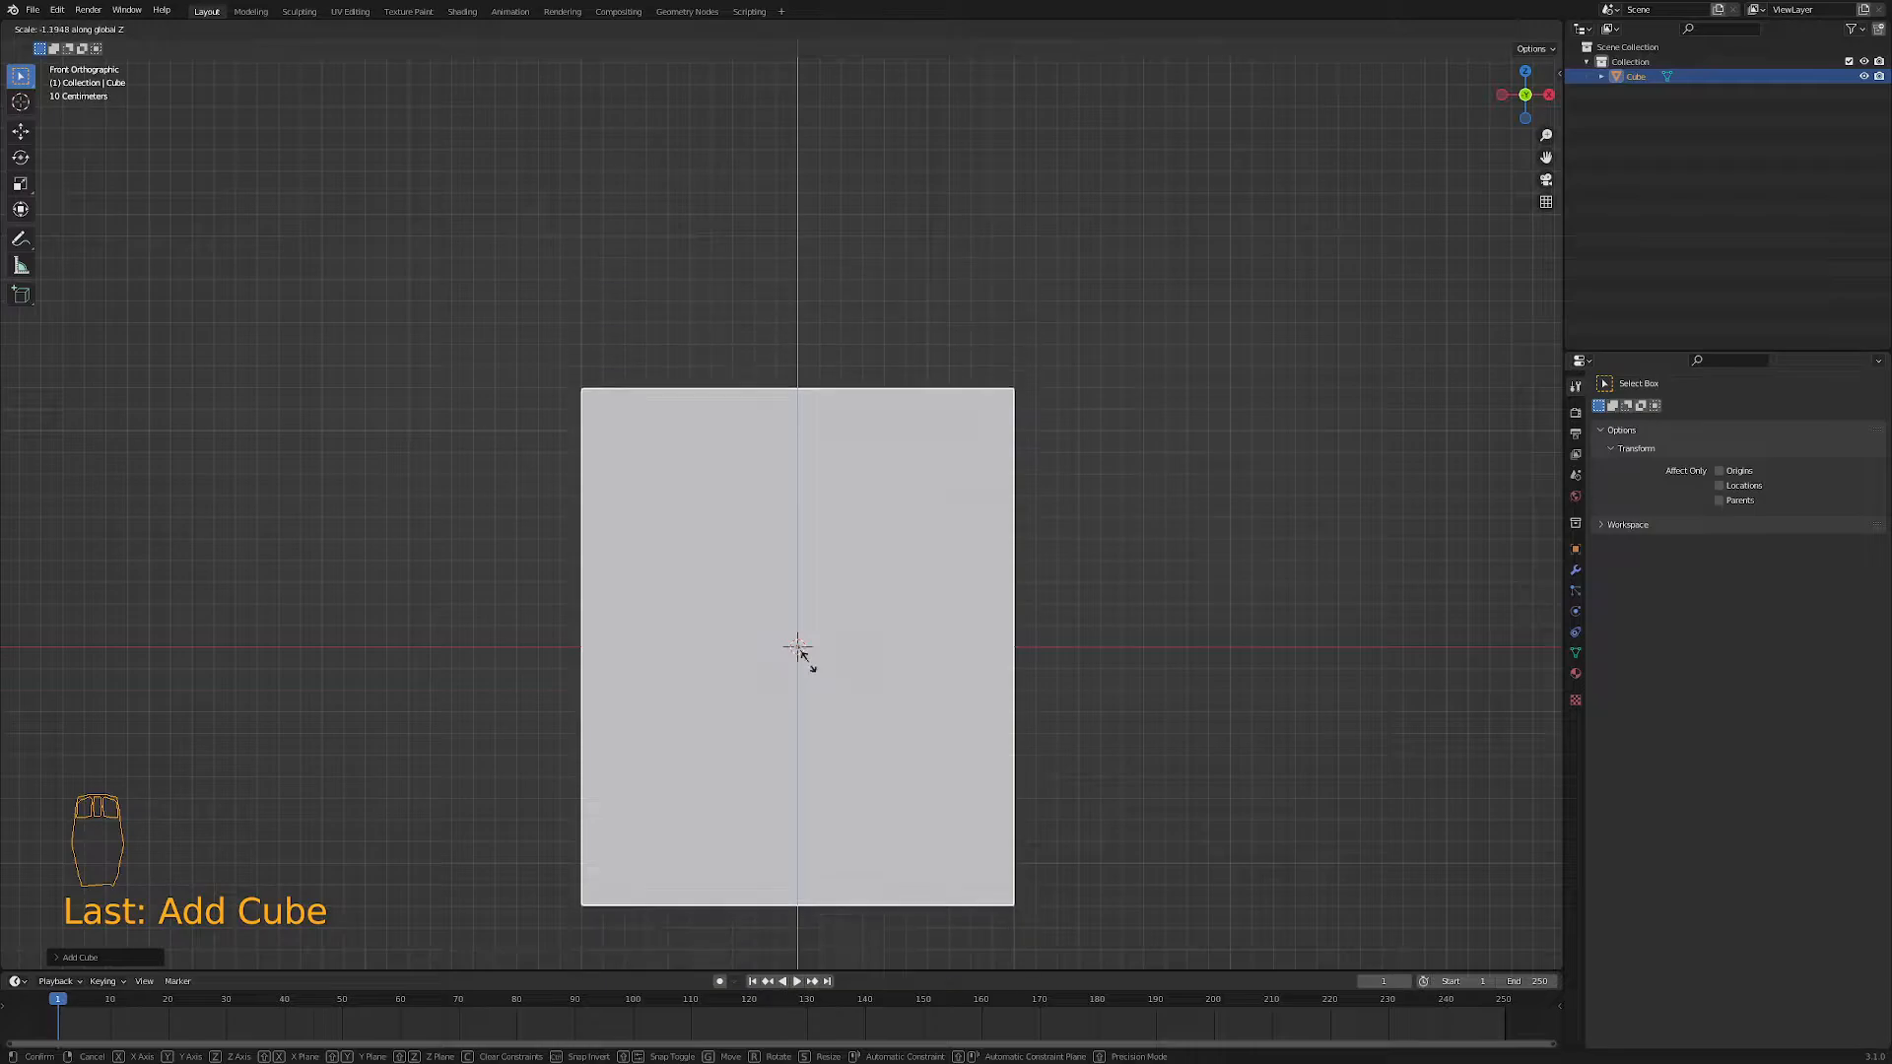
left_click(799, 654)
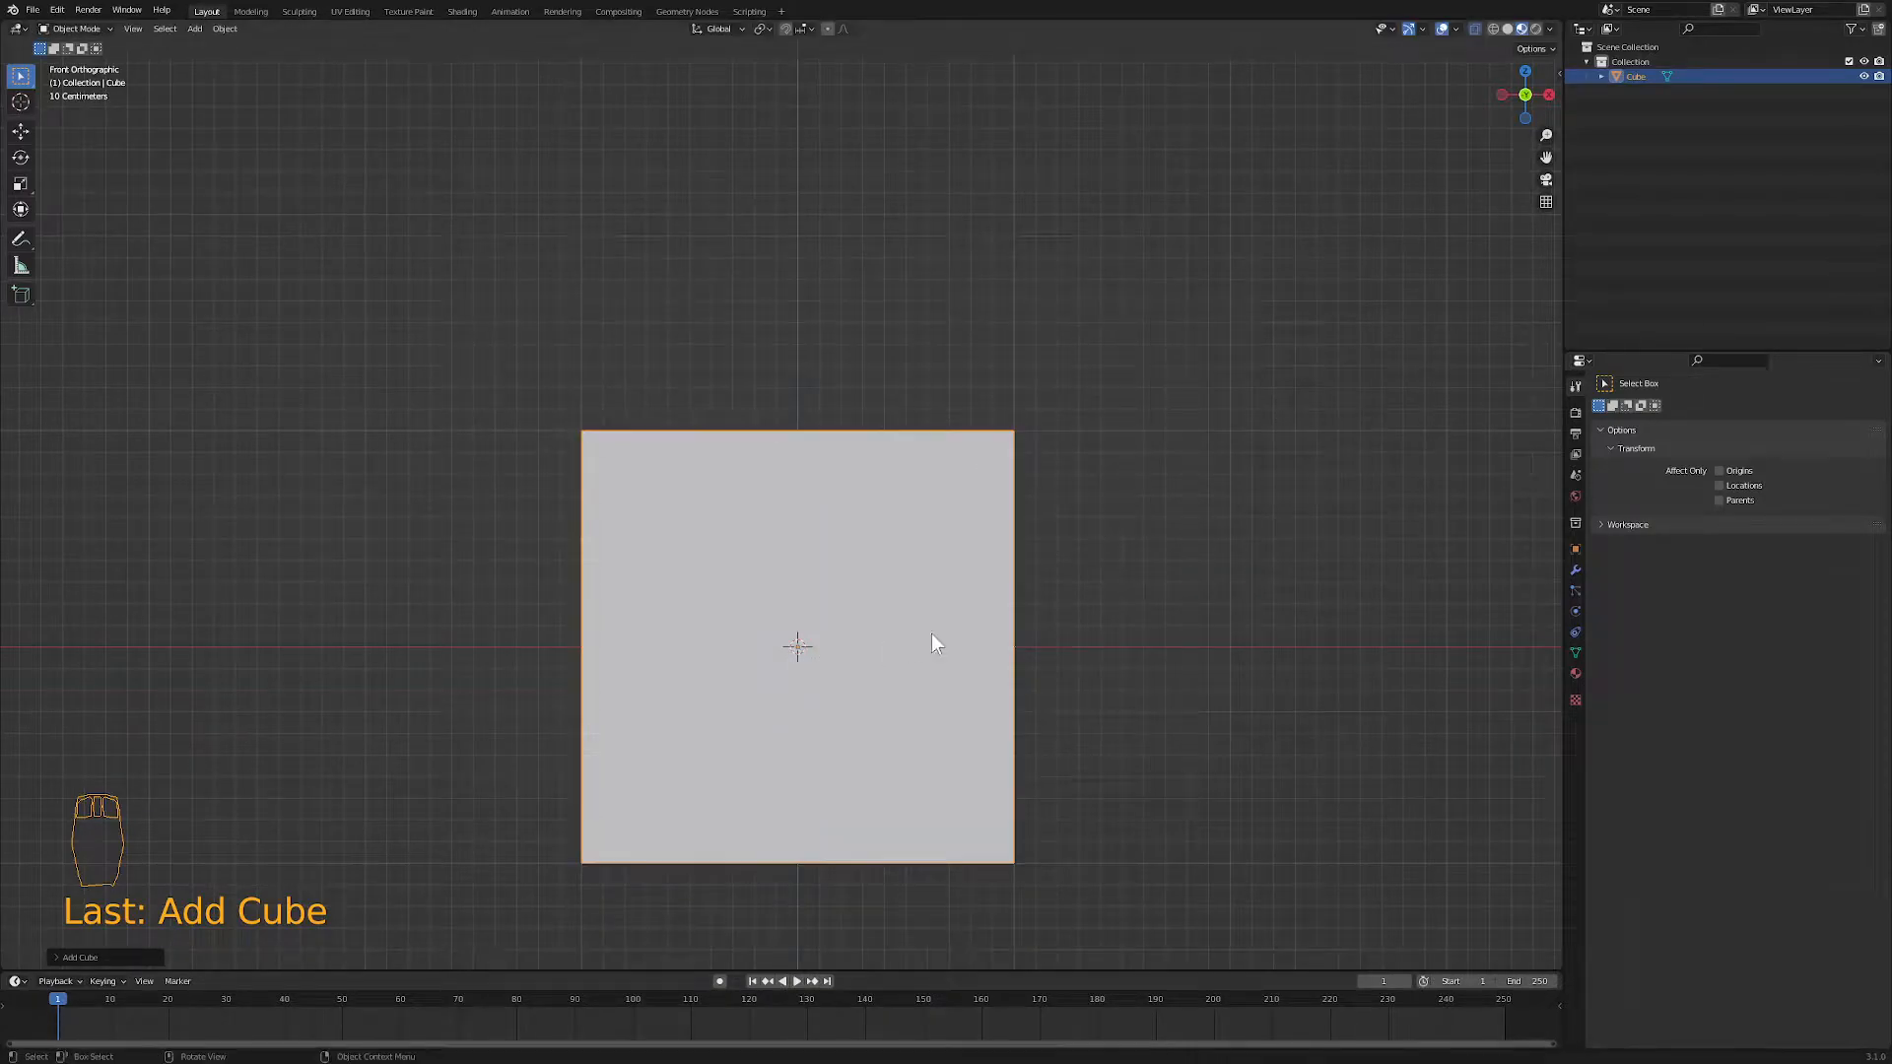
- Scale the cube along Z to about a tenth of its height to make a thin slab, and apply the scale
key("s")
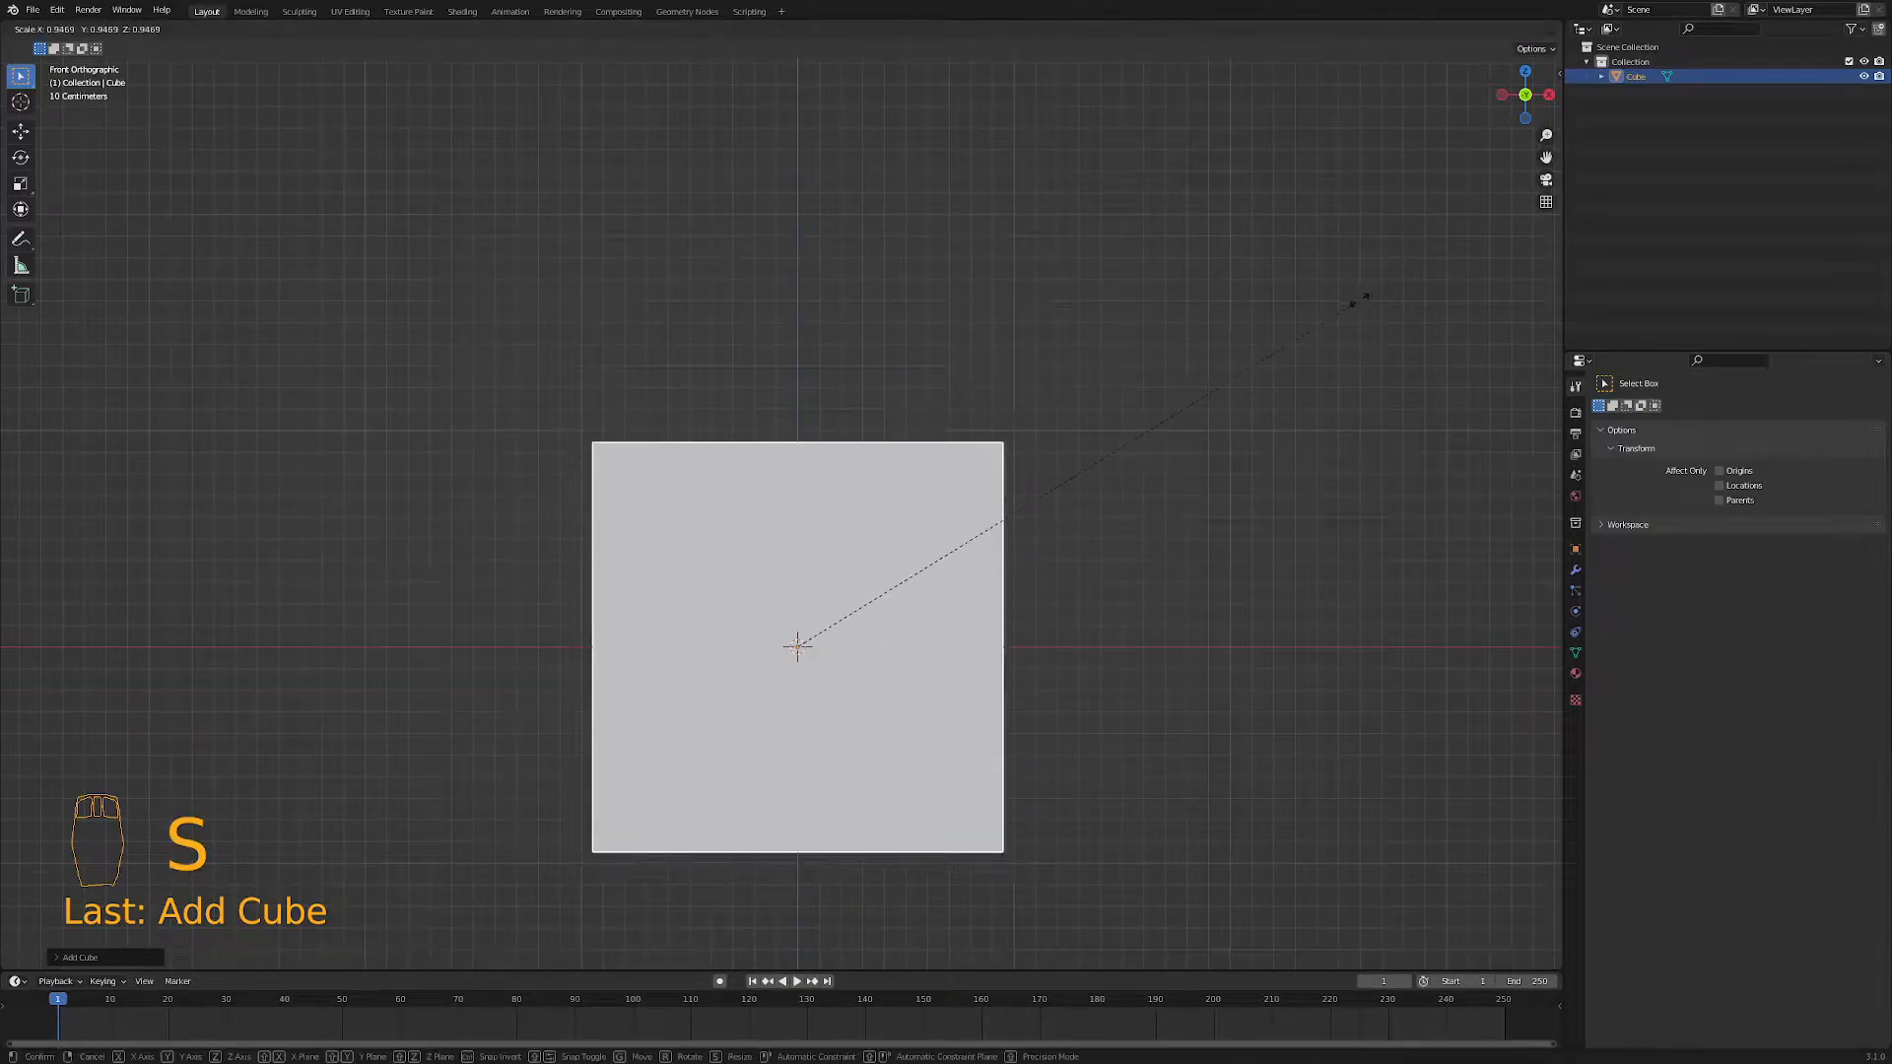
key("z")
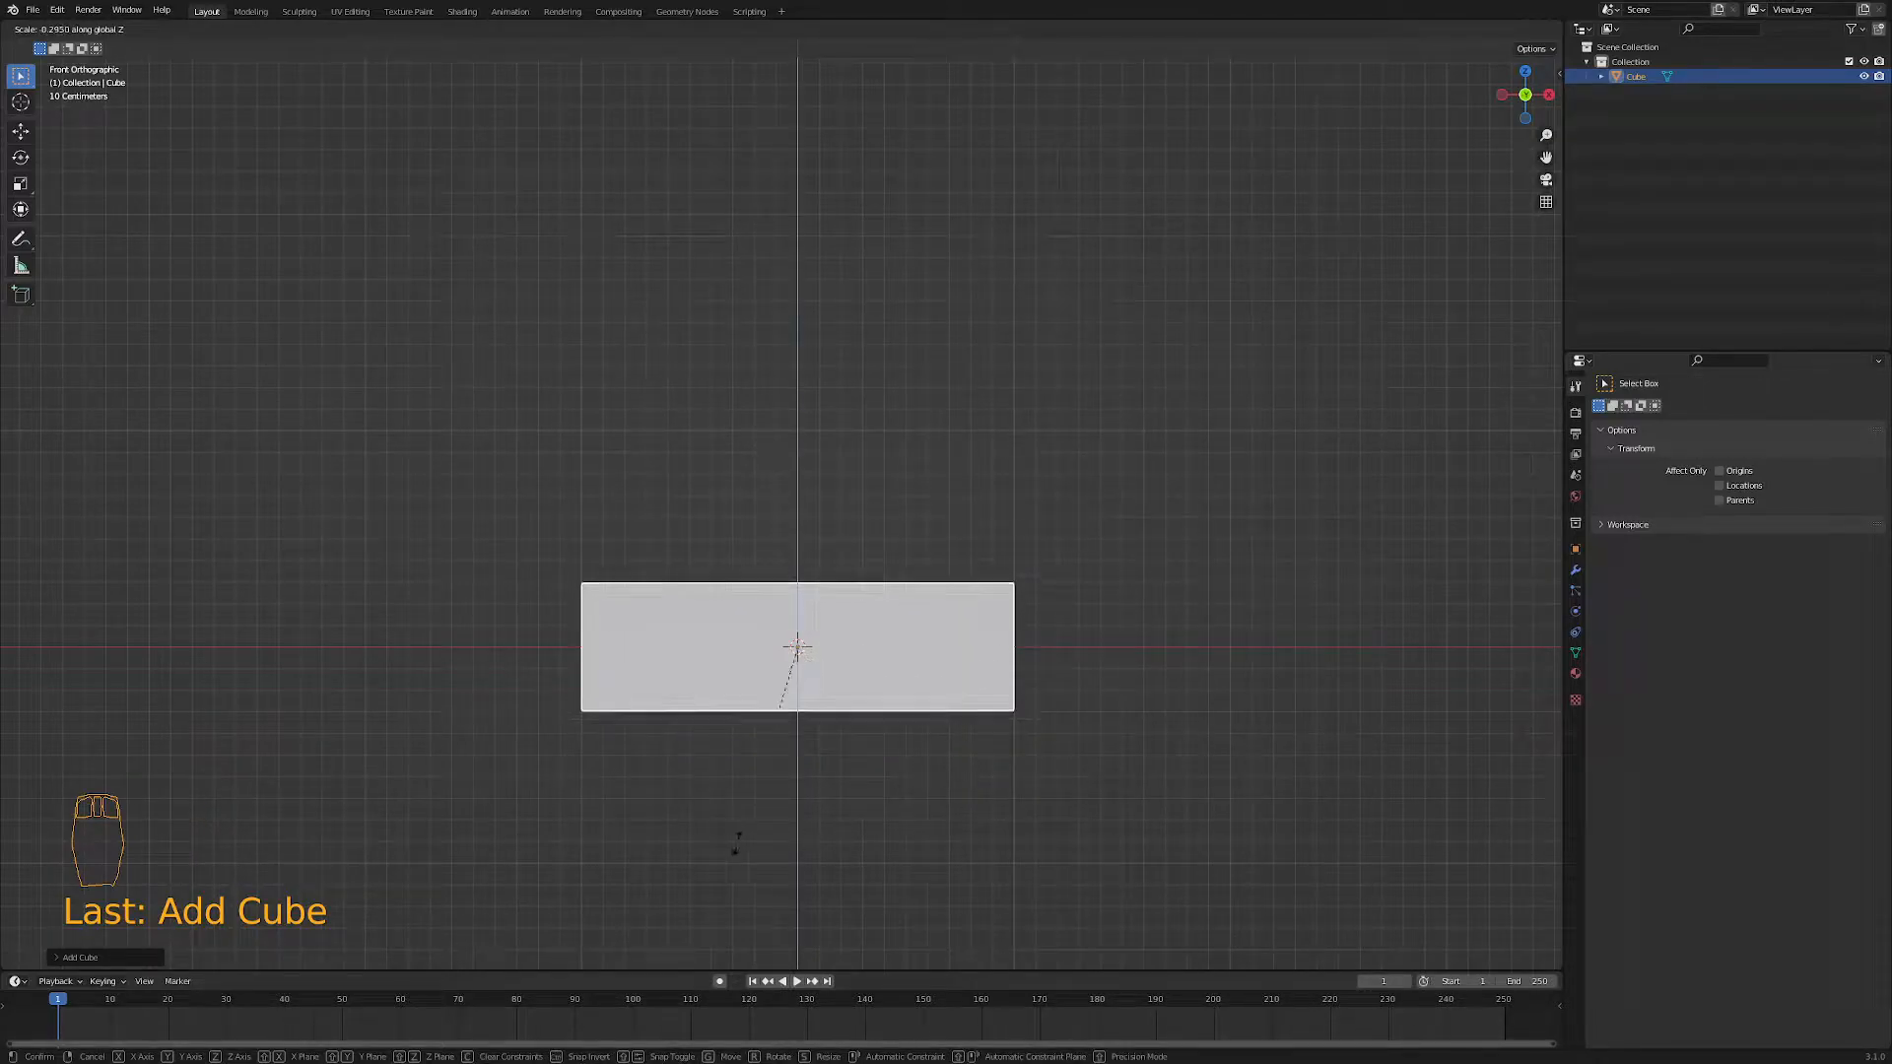
left_click(743, 724)
middle_click_drag(920, 734, 888, 760)
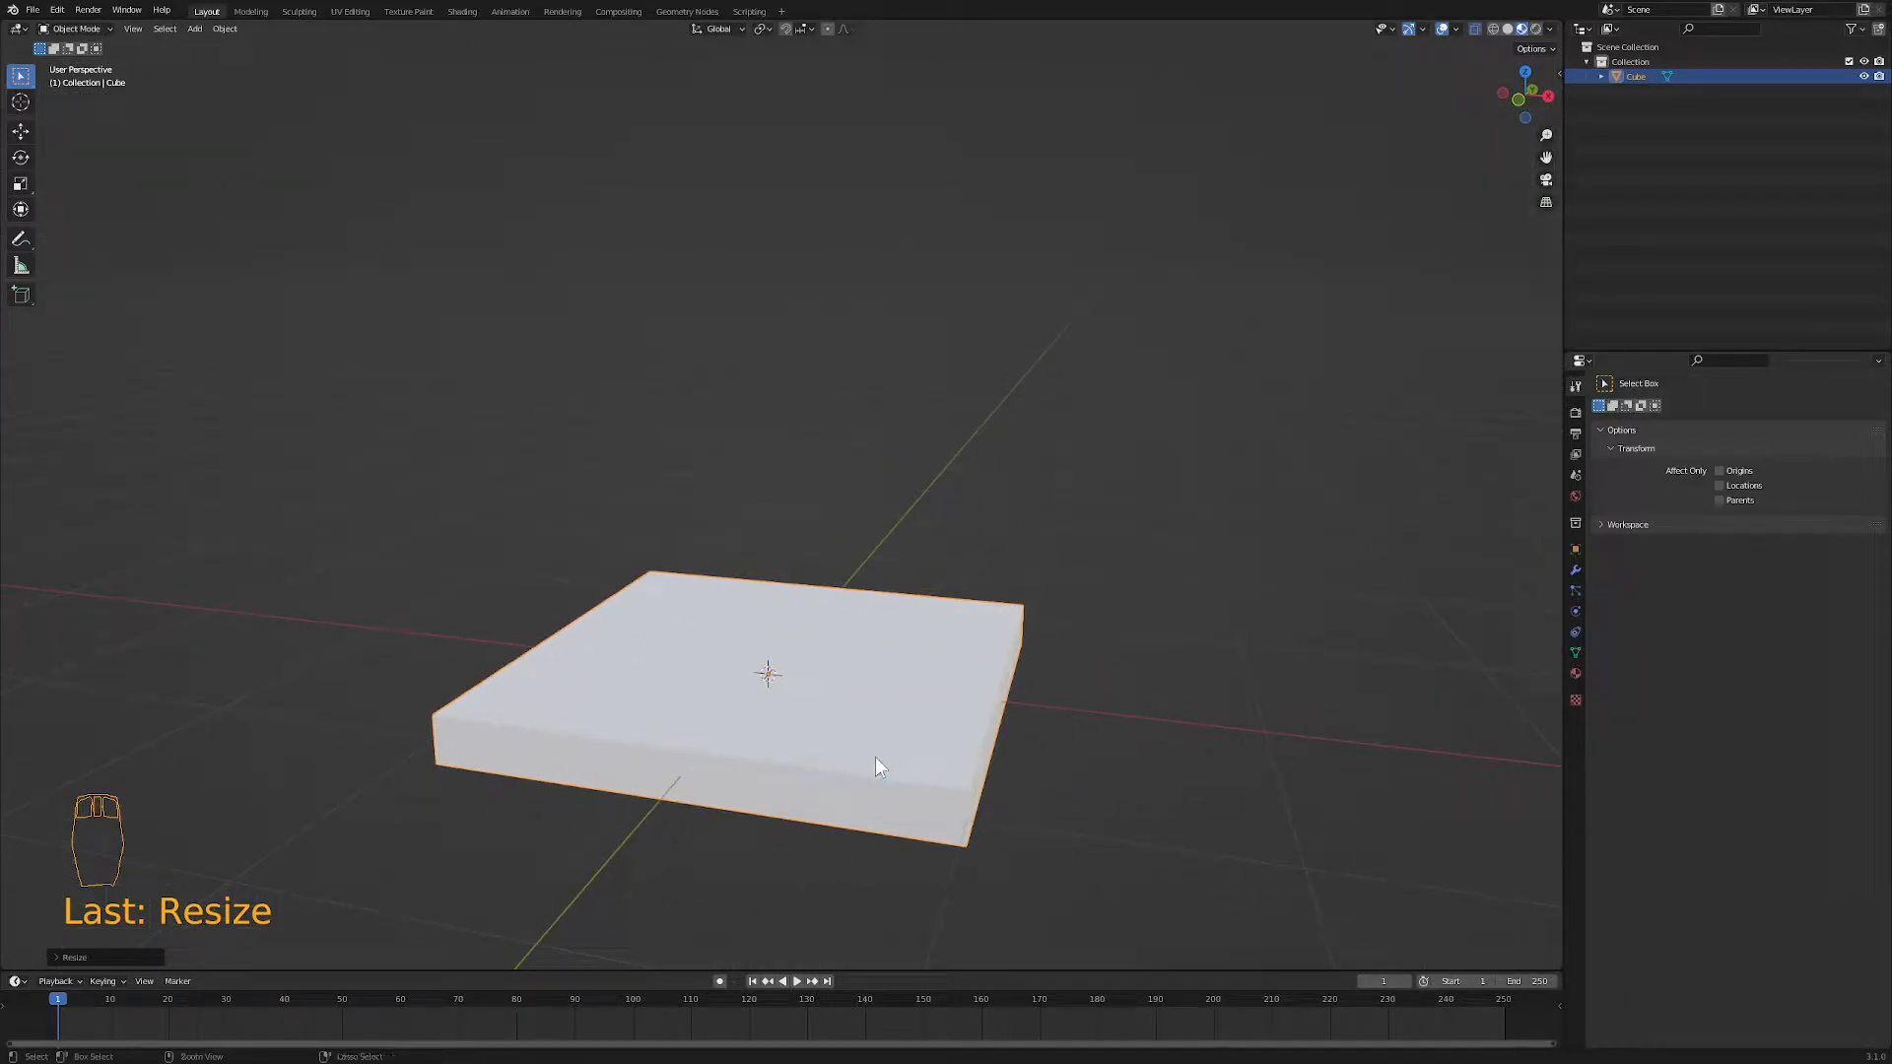
key("ctrl+a")
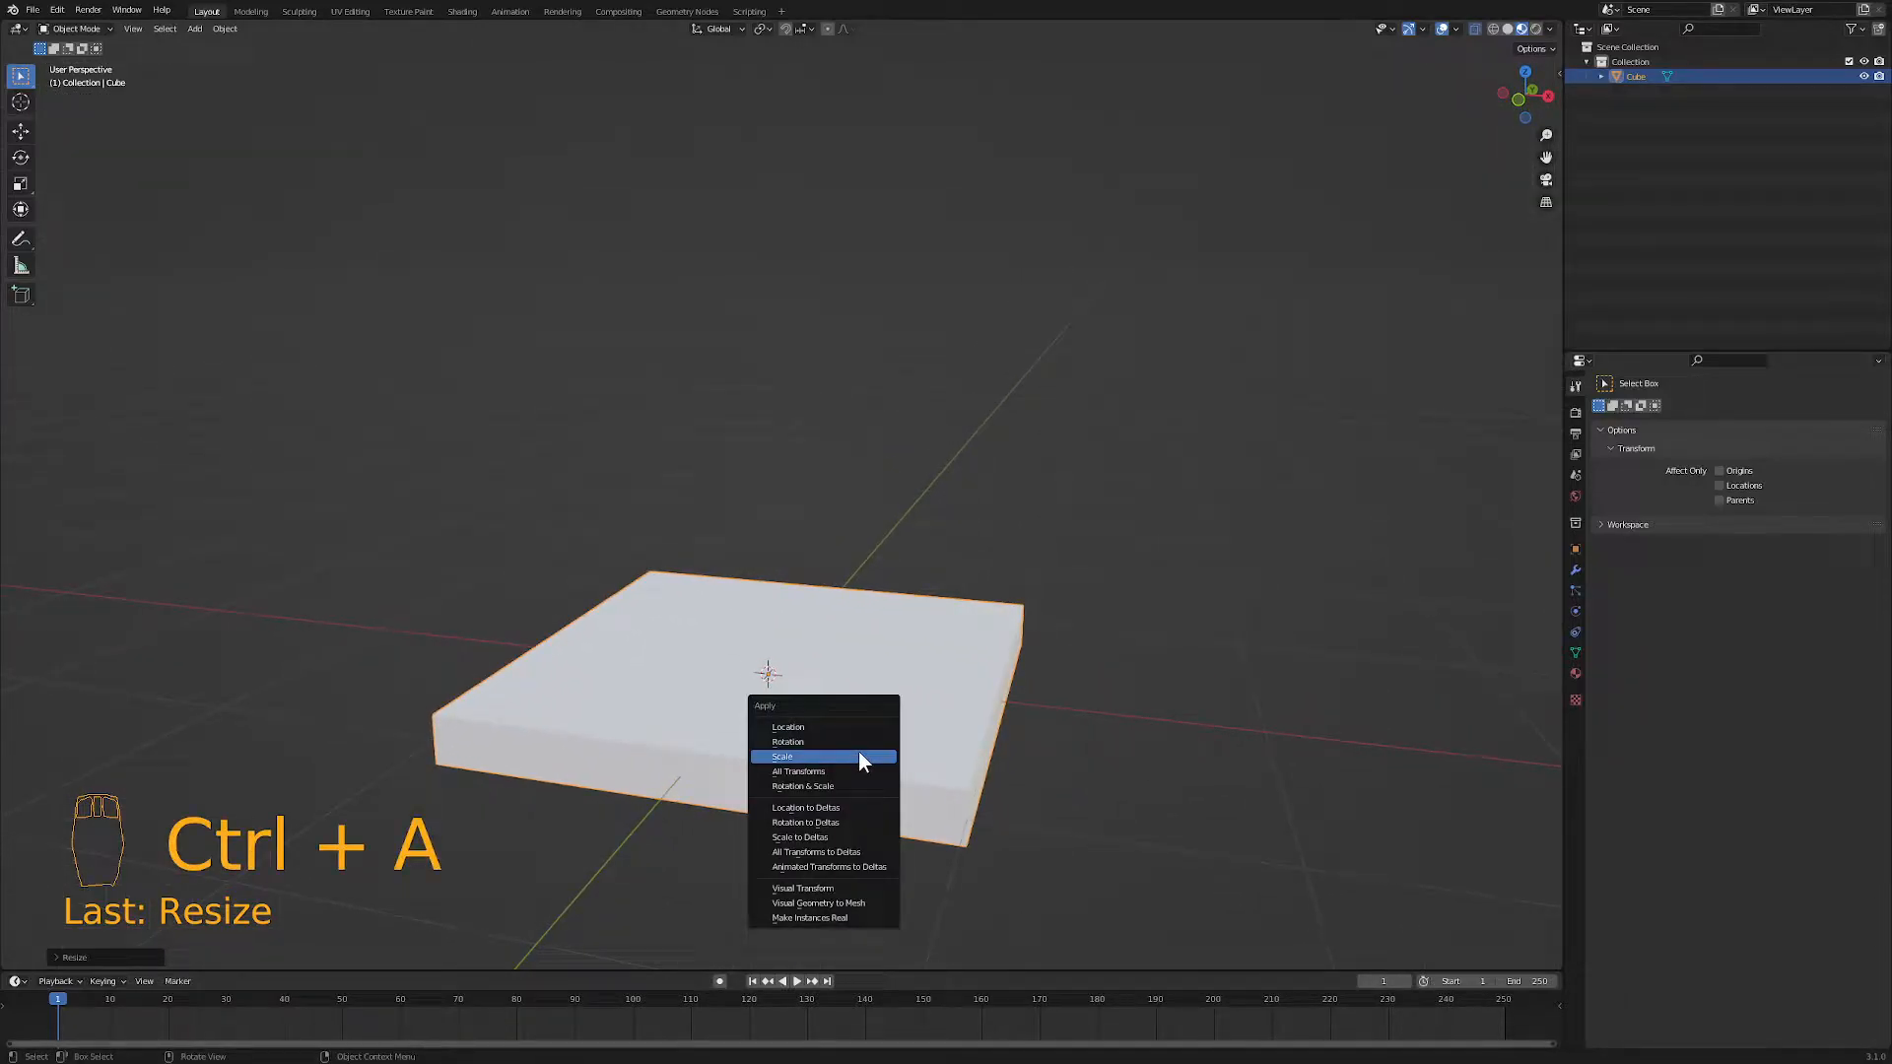
left_click(859, 757)
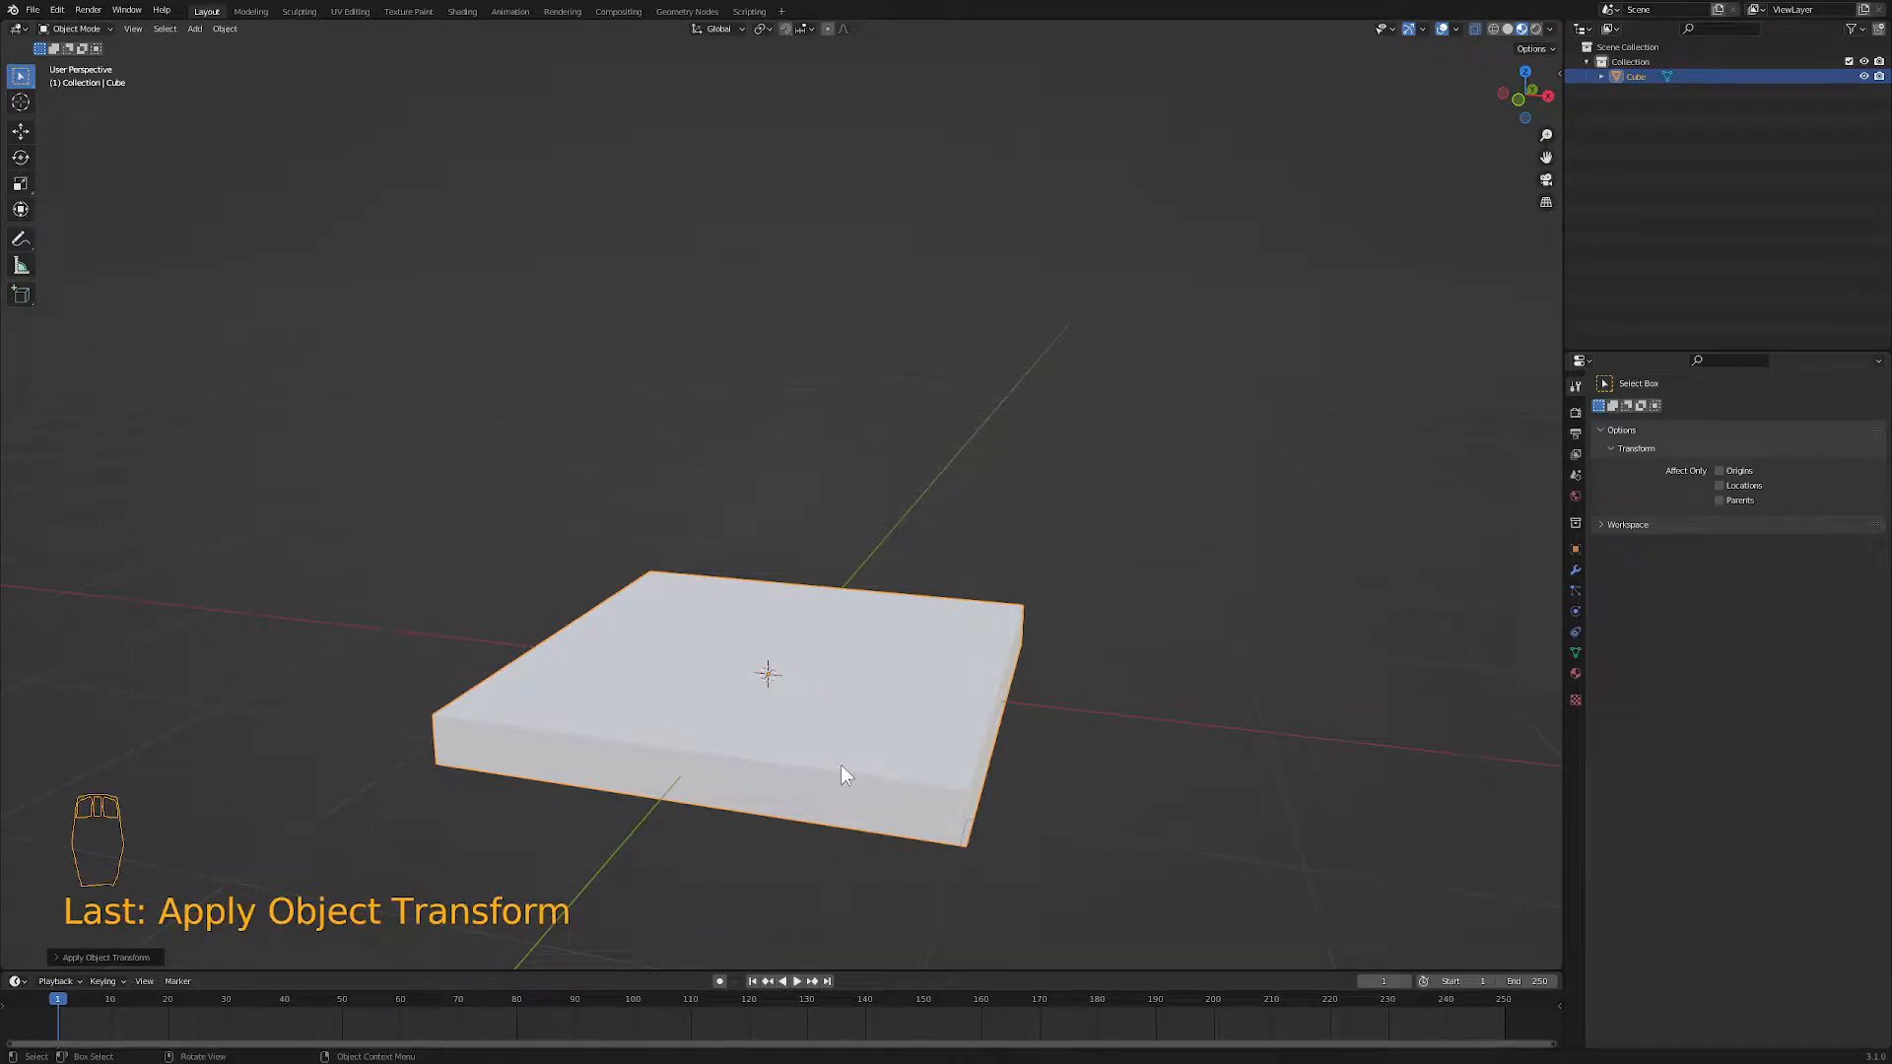
- Enter Edit Mode on the slab, switch to face selection and select its top face
key("Tab")
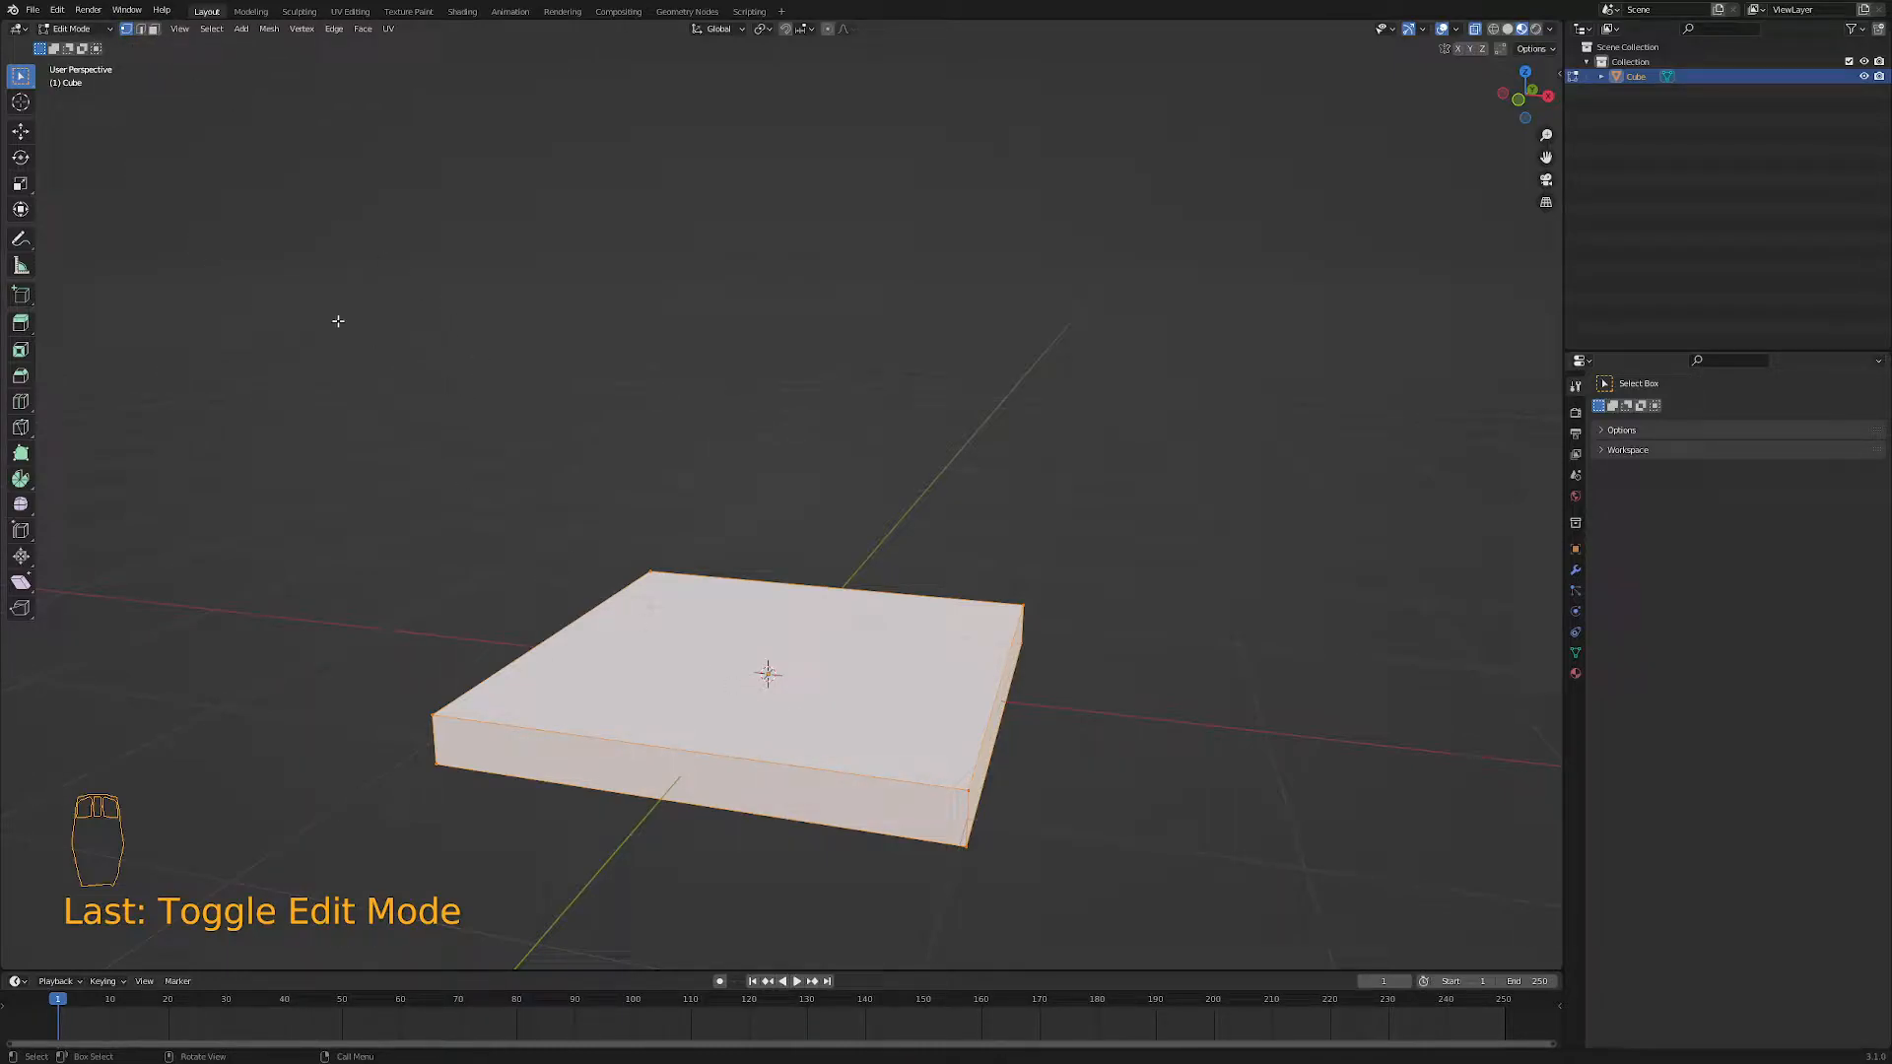
key("2")
key("3")
key("1")
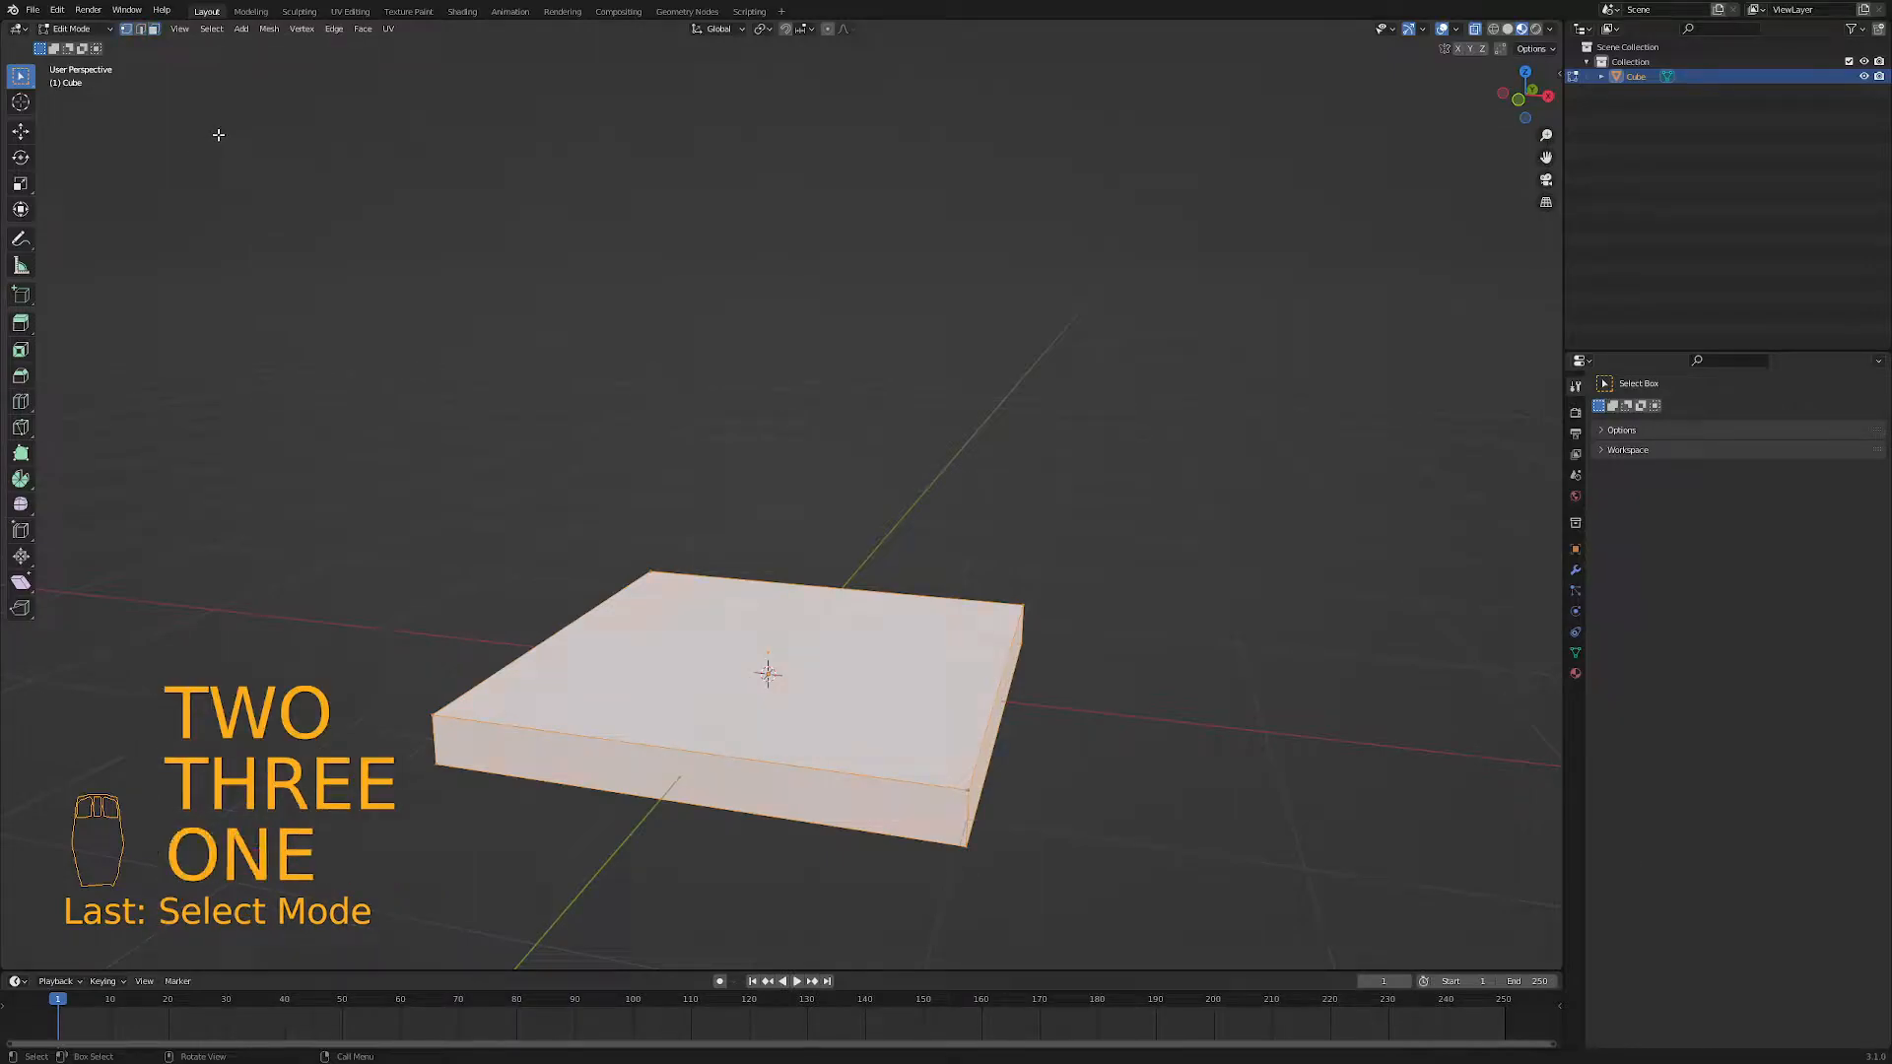
key("2")
key("3")
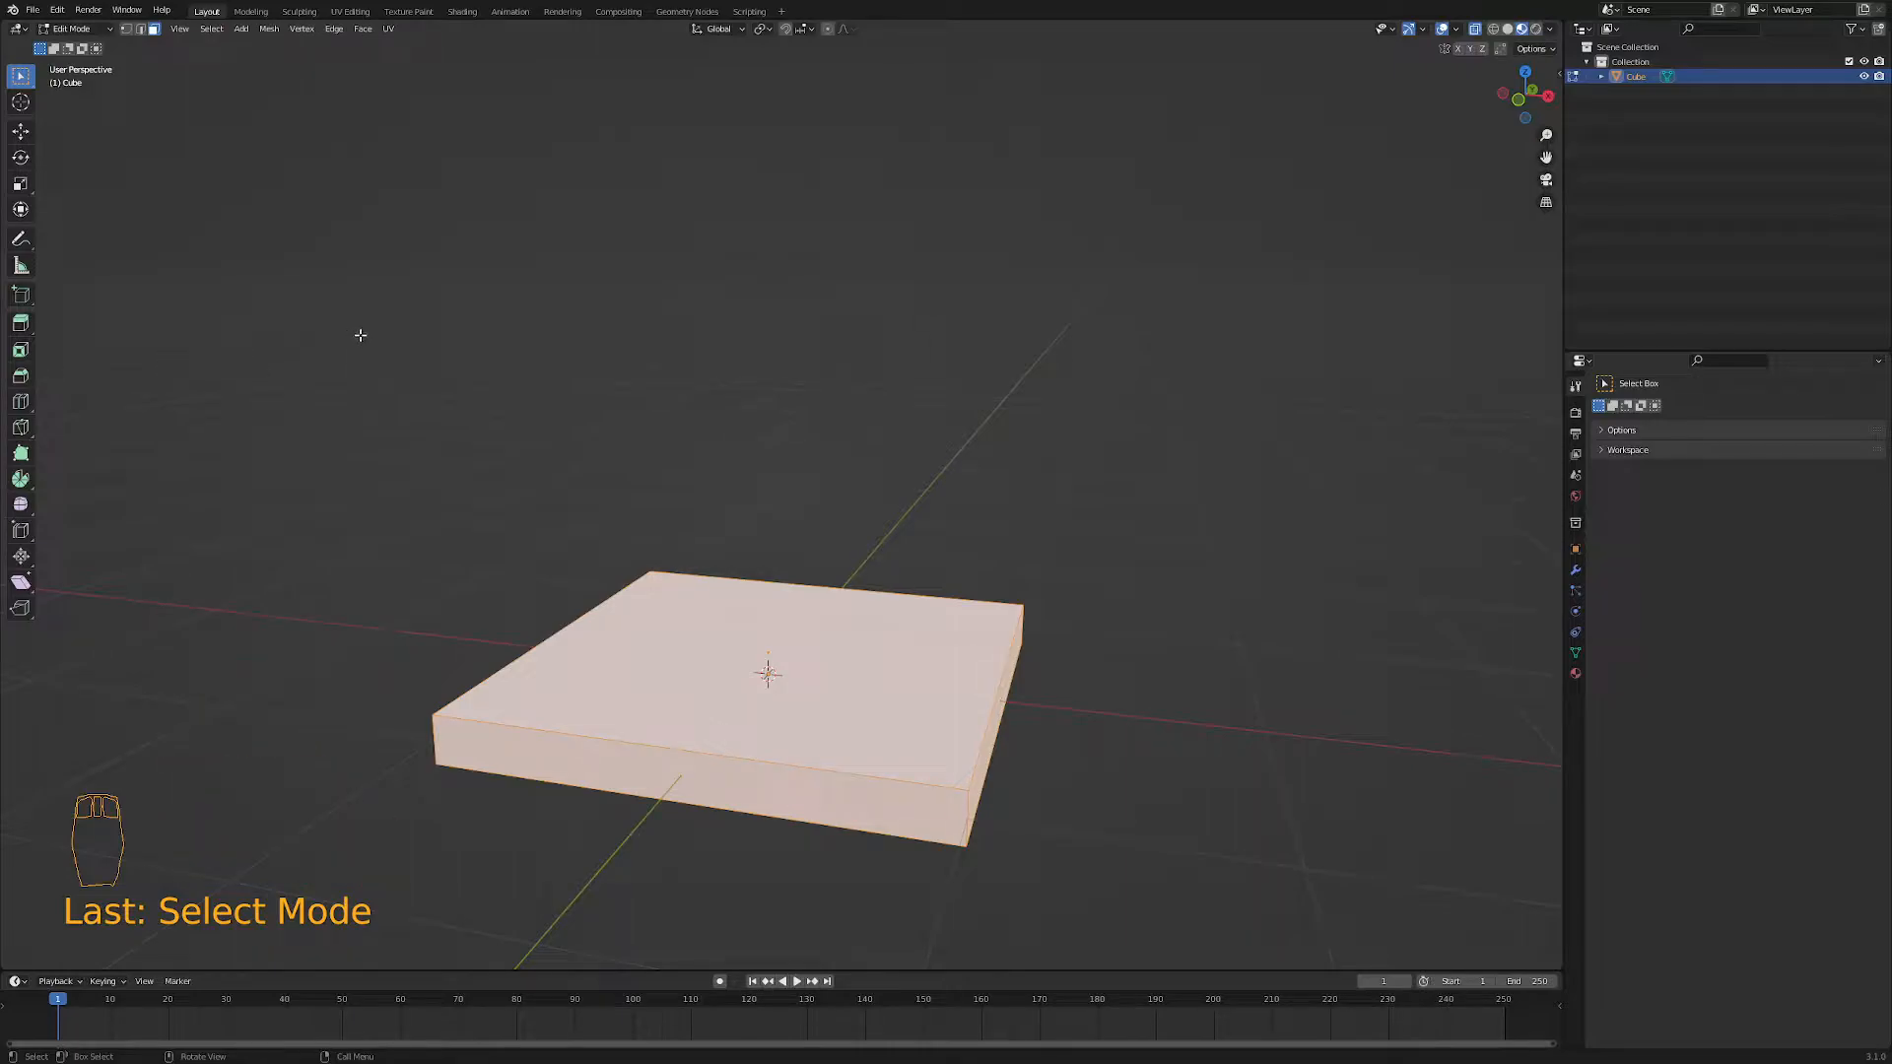
key("3")
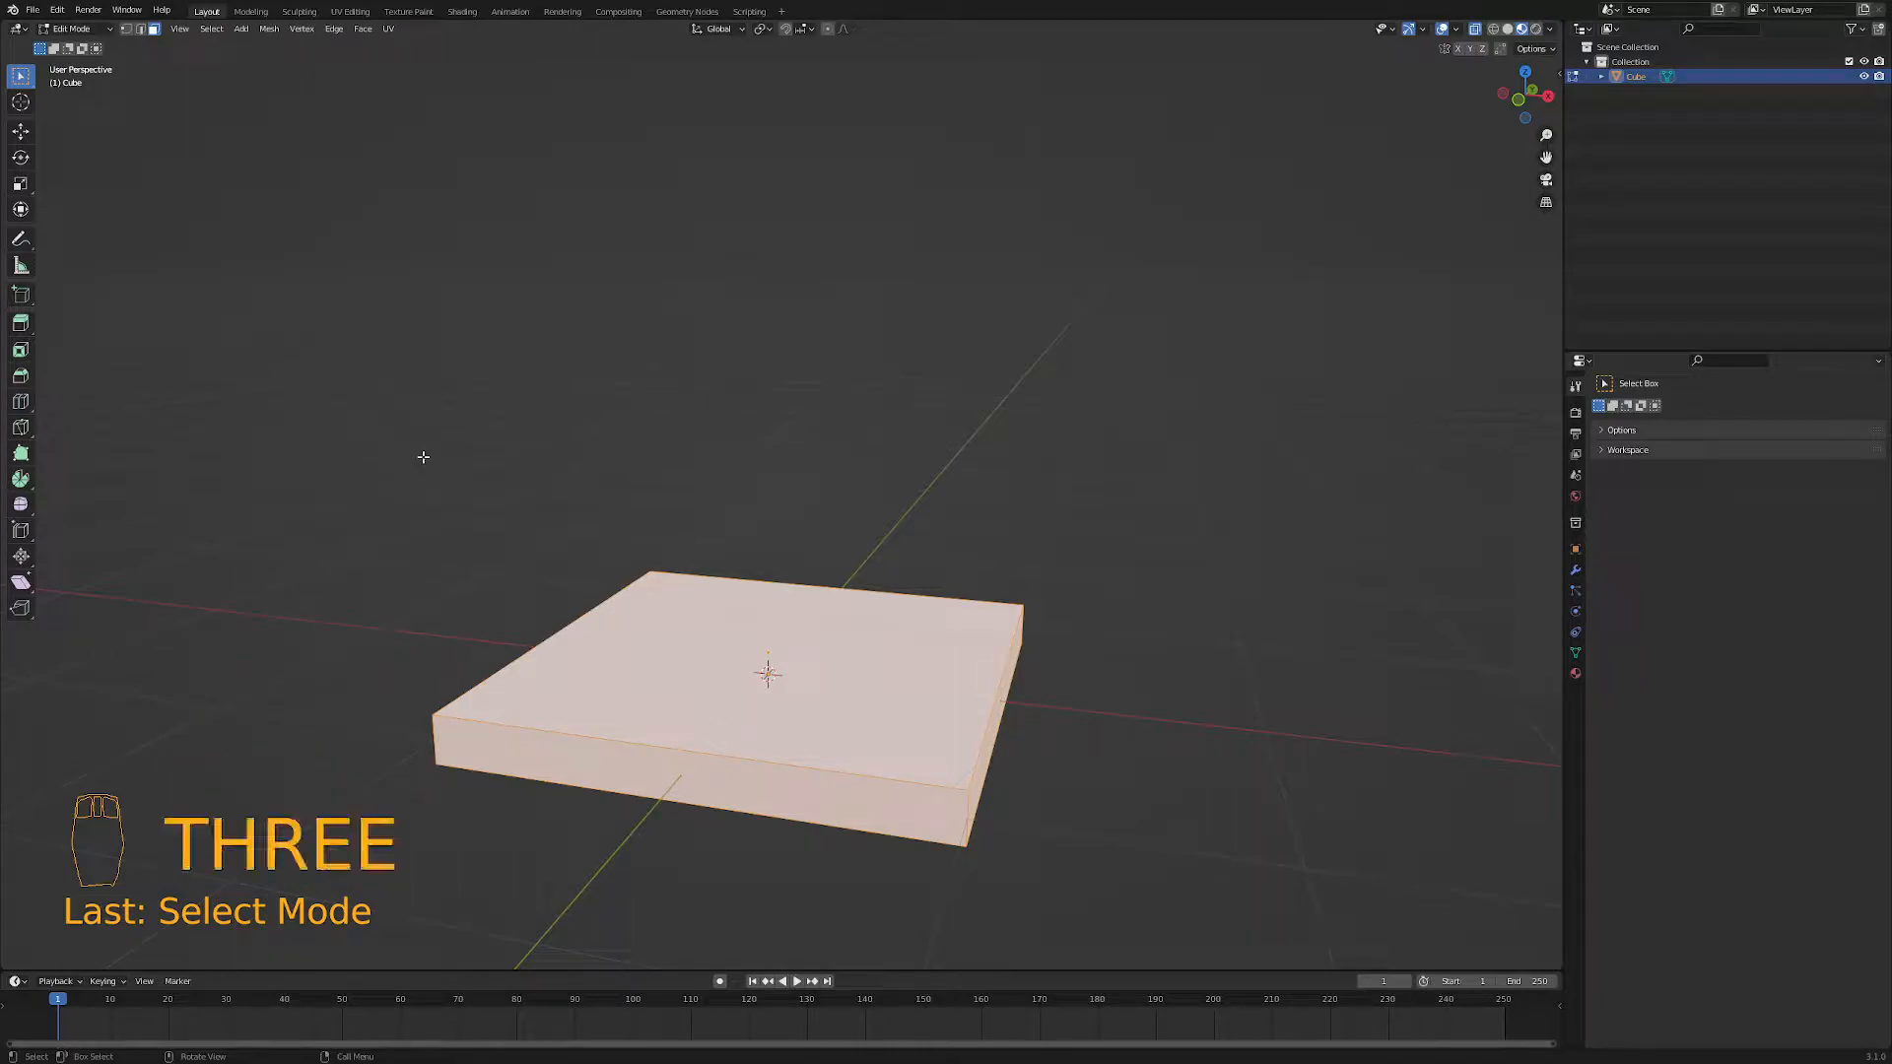
left_click(792, 706)
left_click(773, 665)
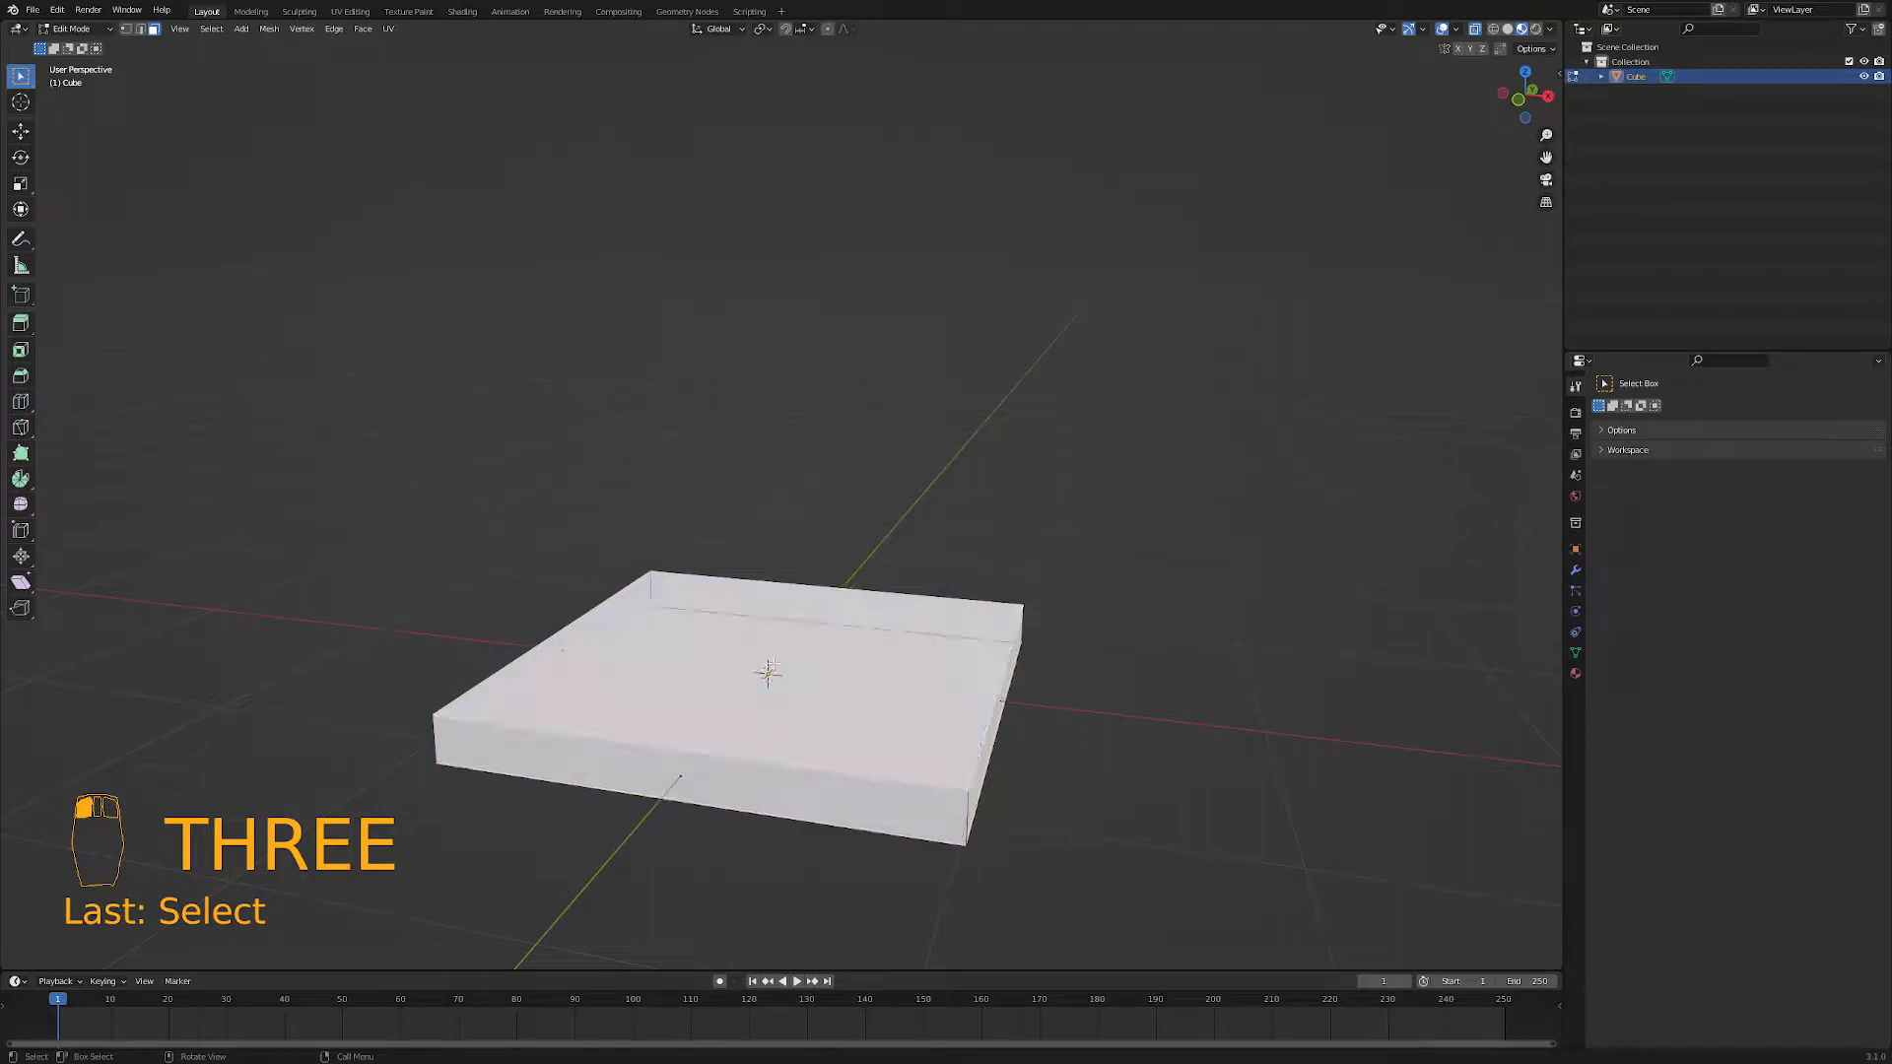
middle_click_drag(769, 680, 854, 687)
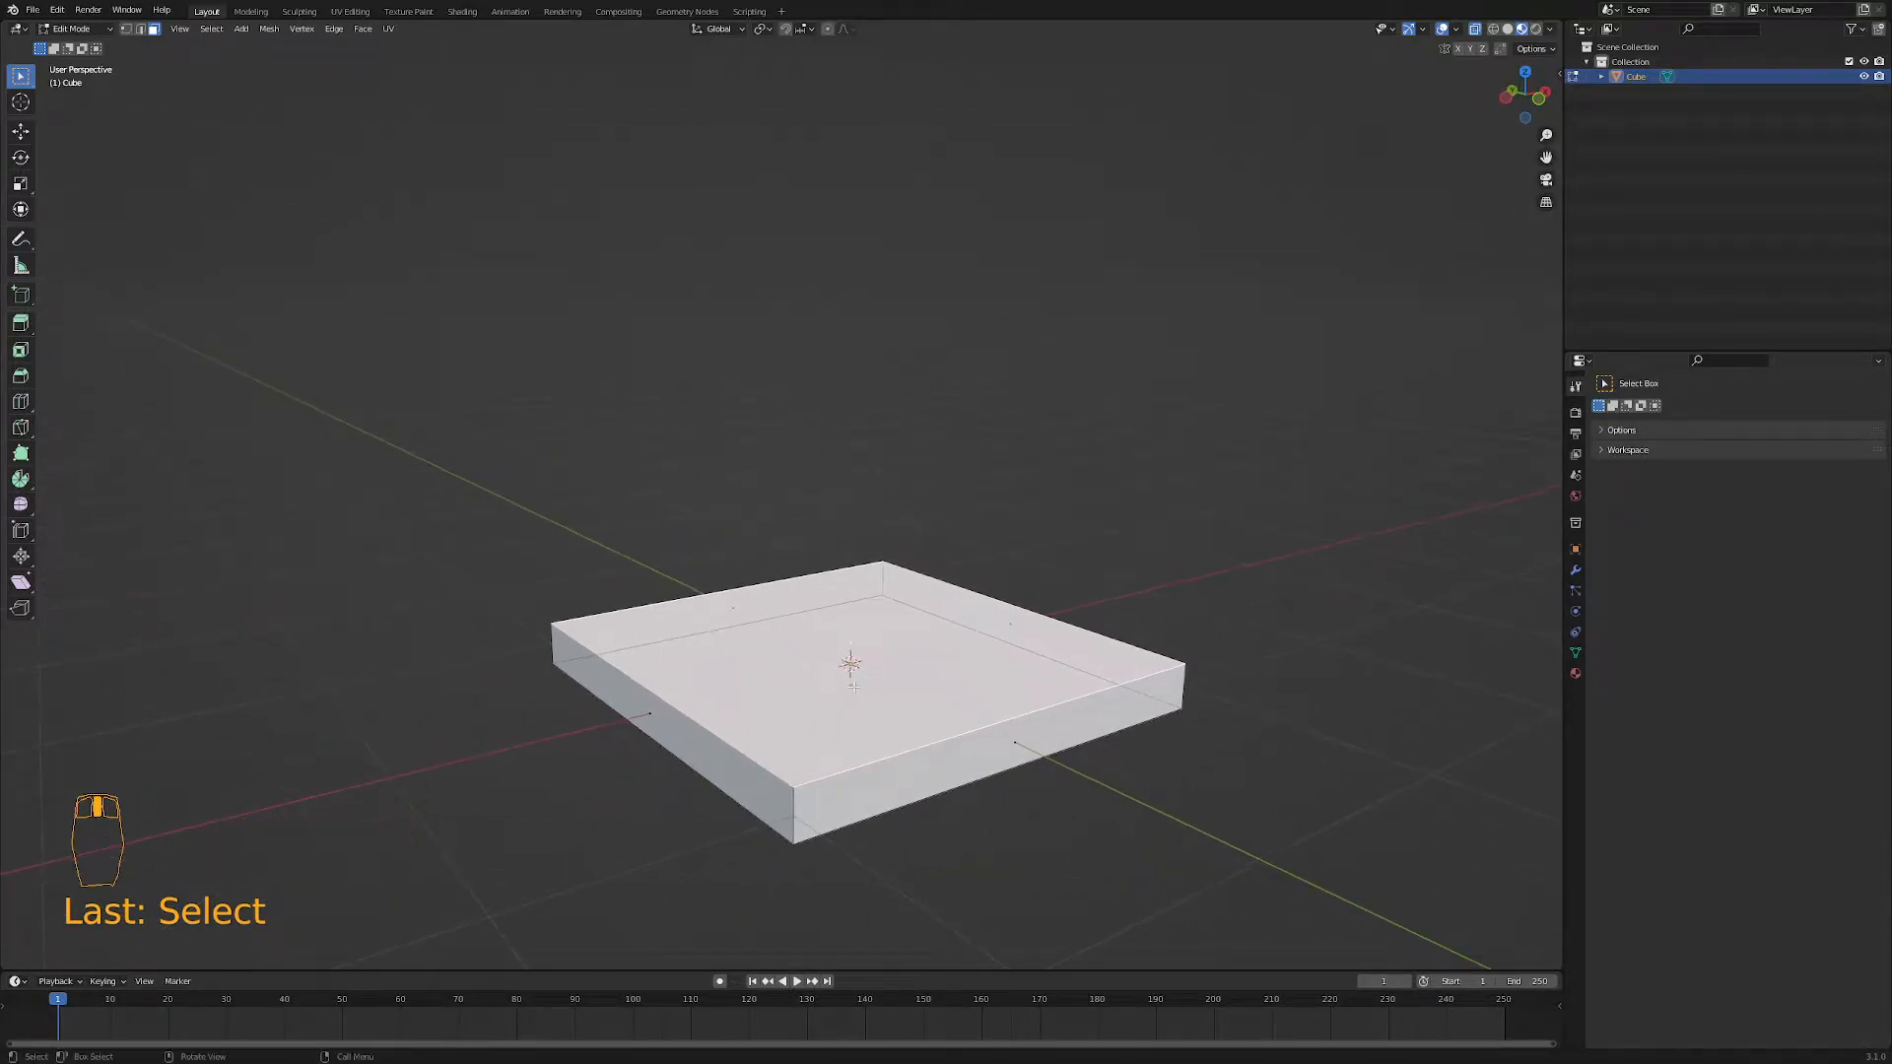
- Try insetting the slab's top face by about 0.15 m, and undo the inset
key("i")
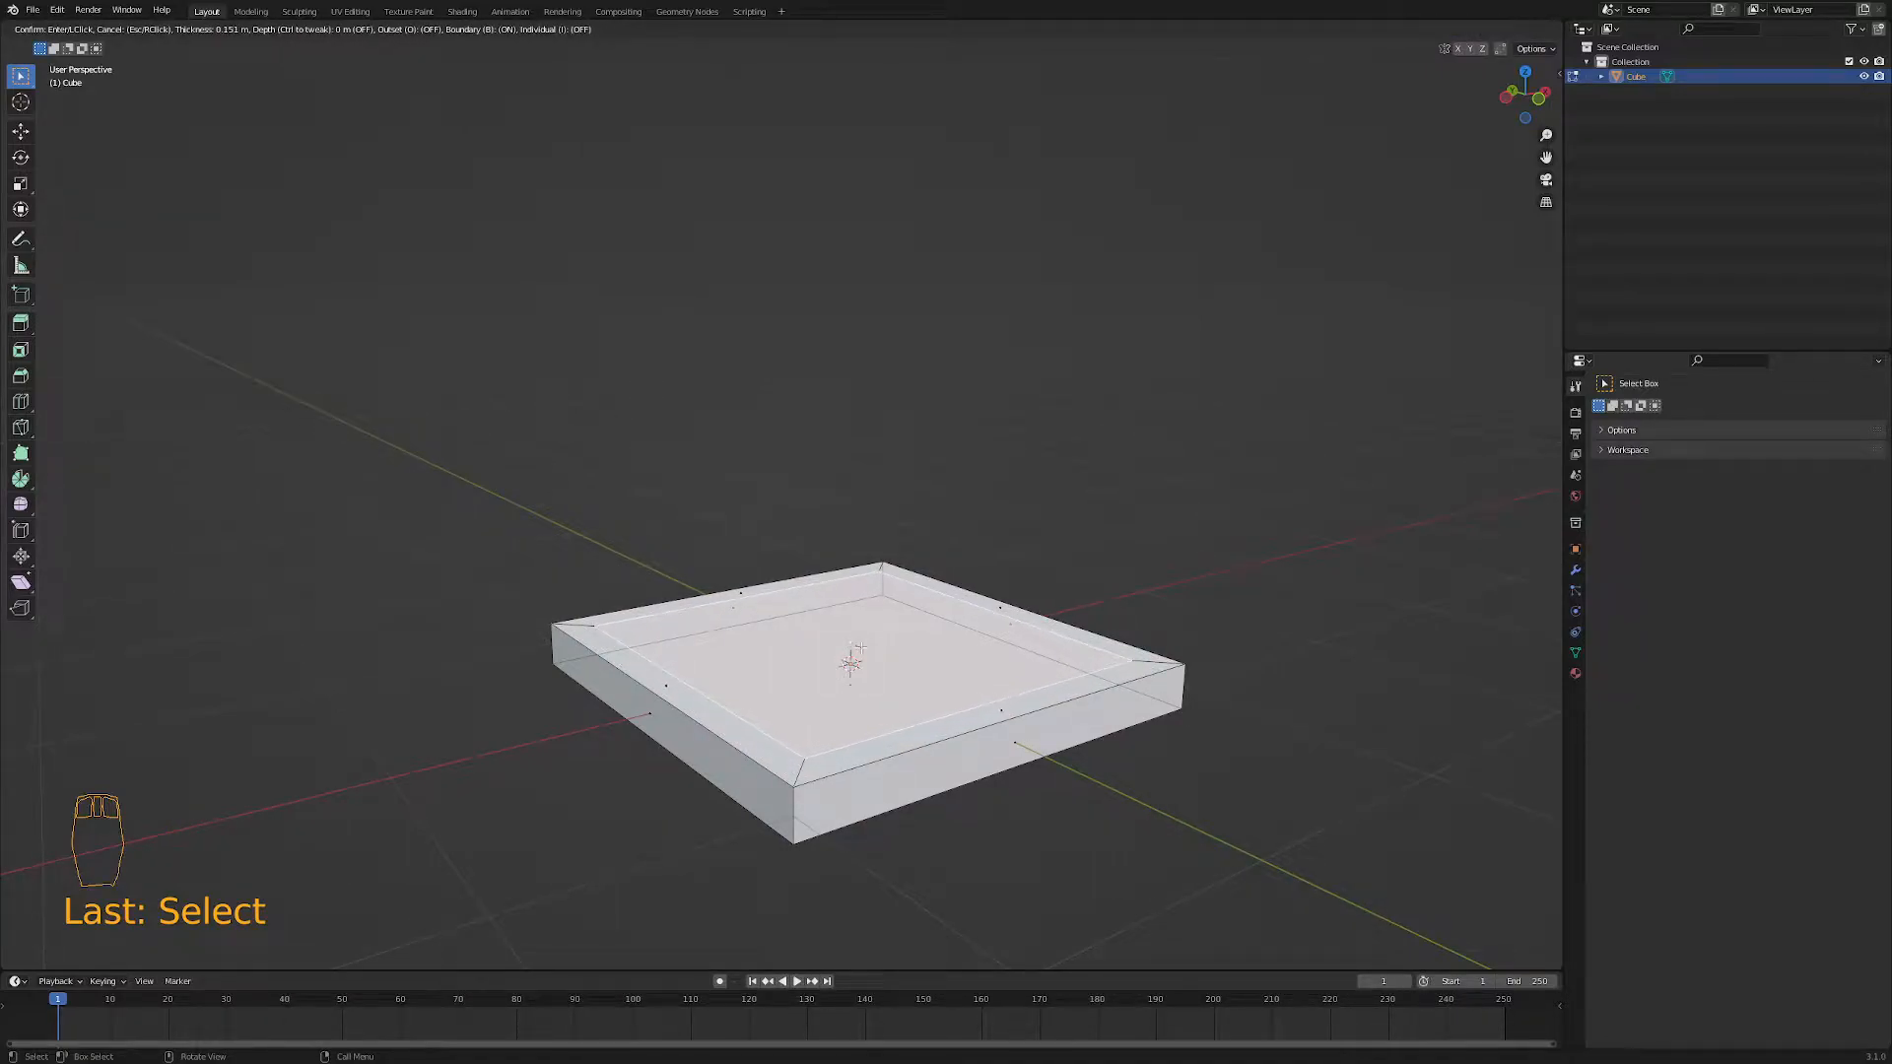
left_click(859, 647)
middle_click_drag(875, 691, 779, 773)
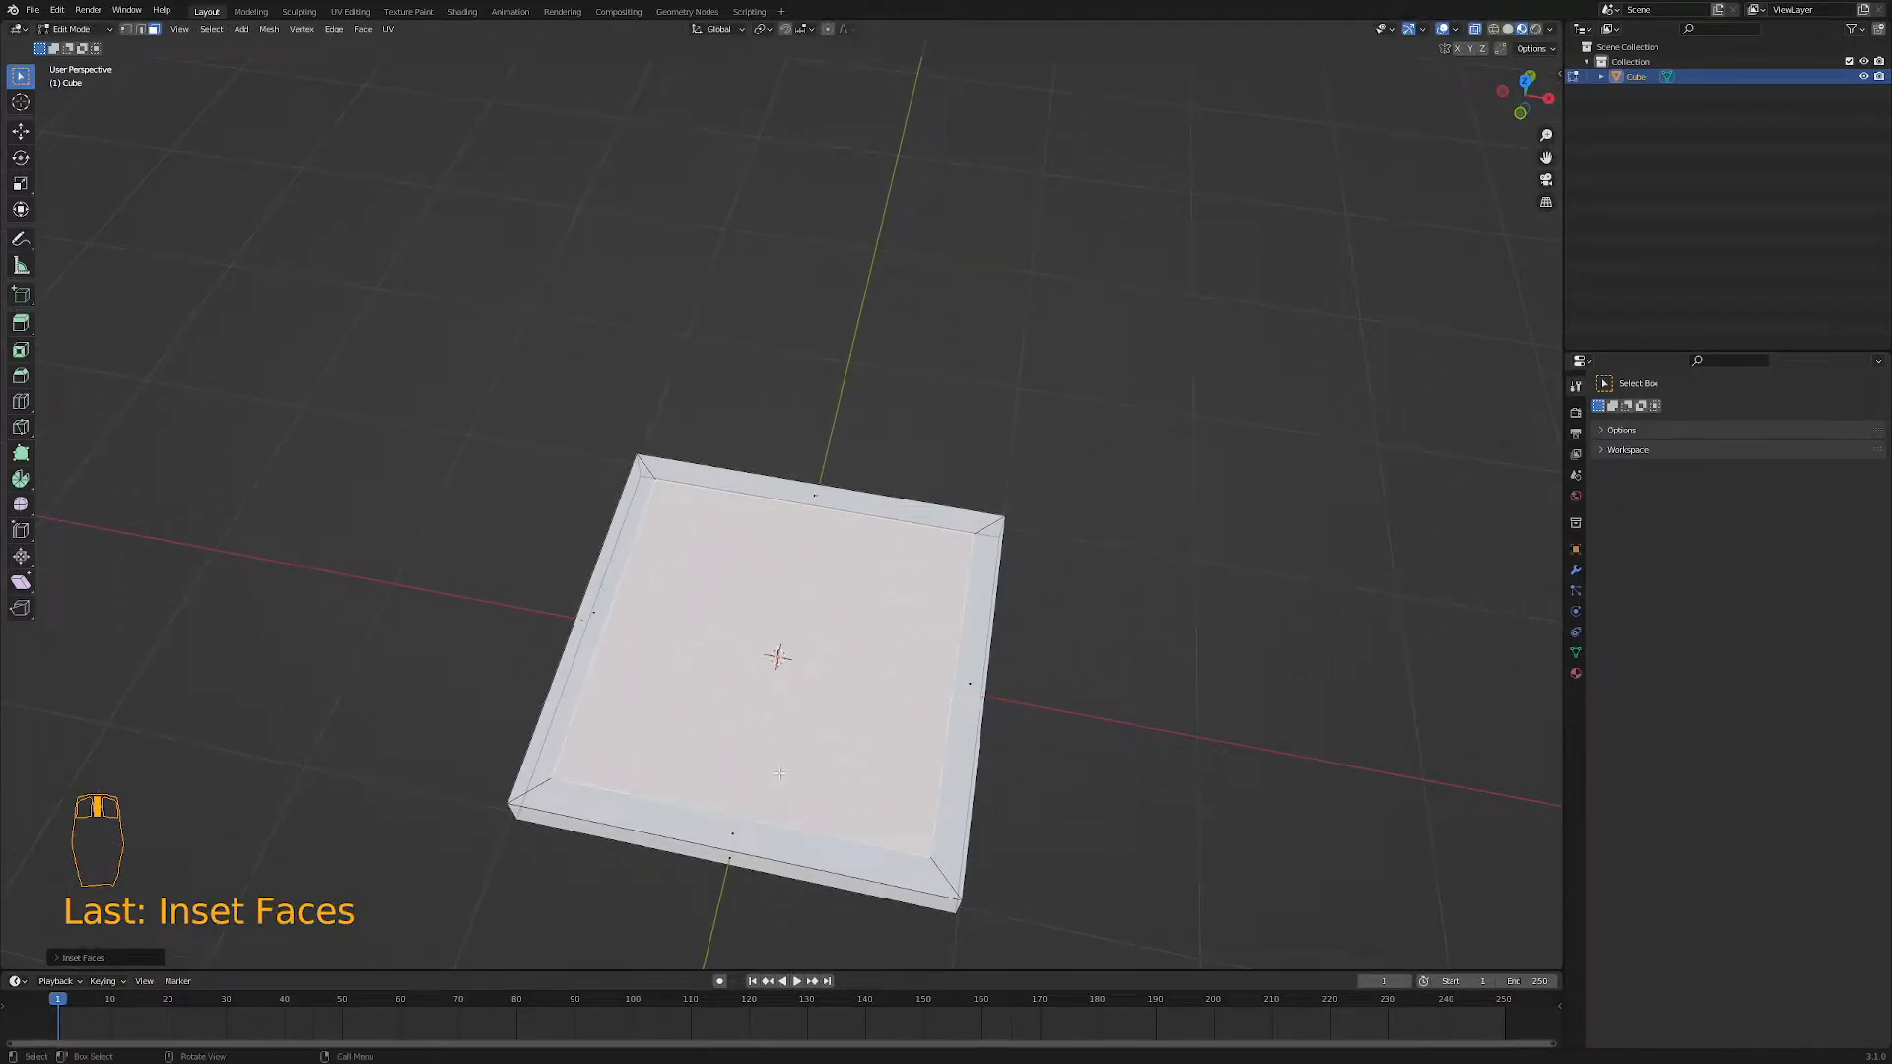
key("ctrl+z")
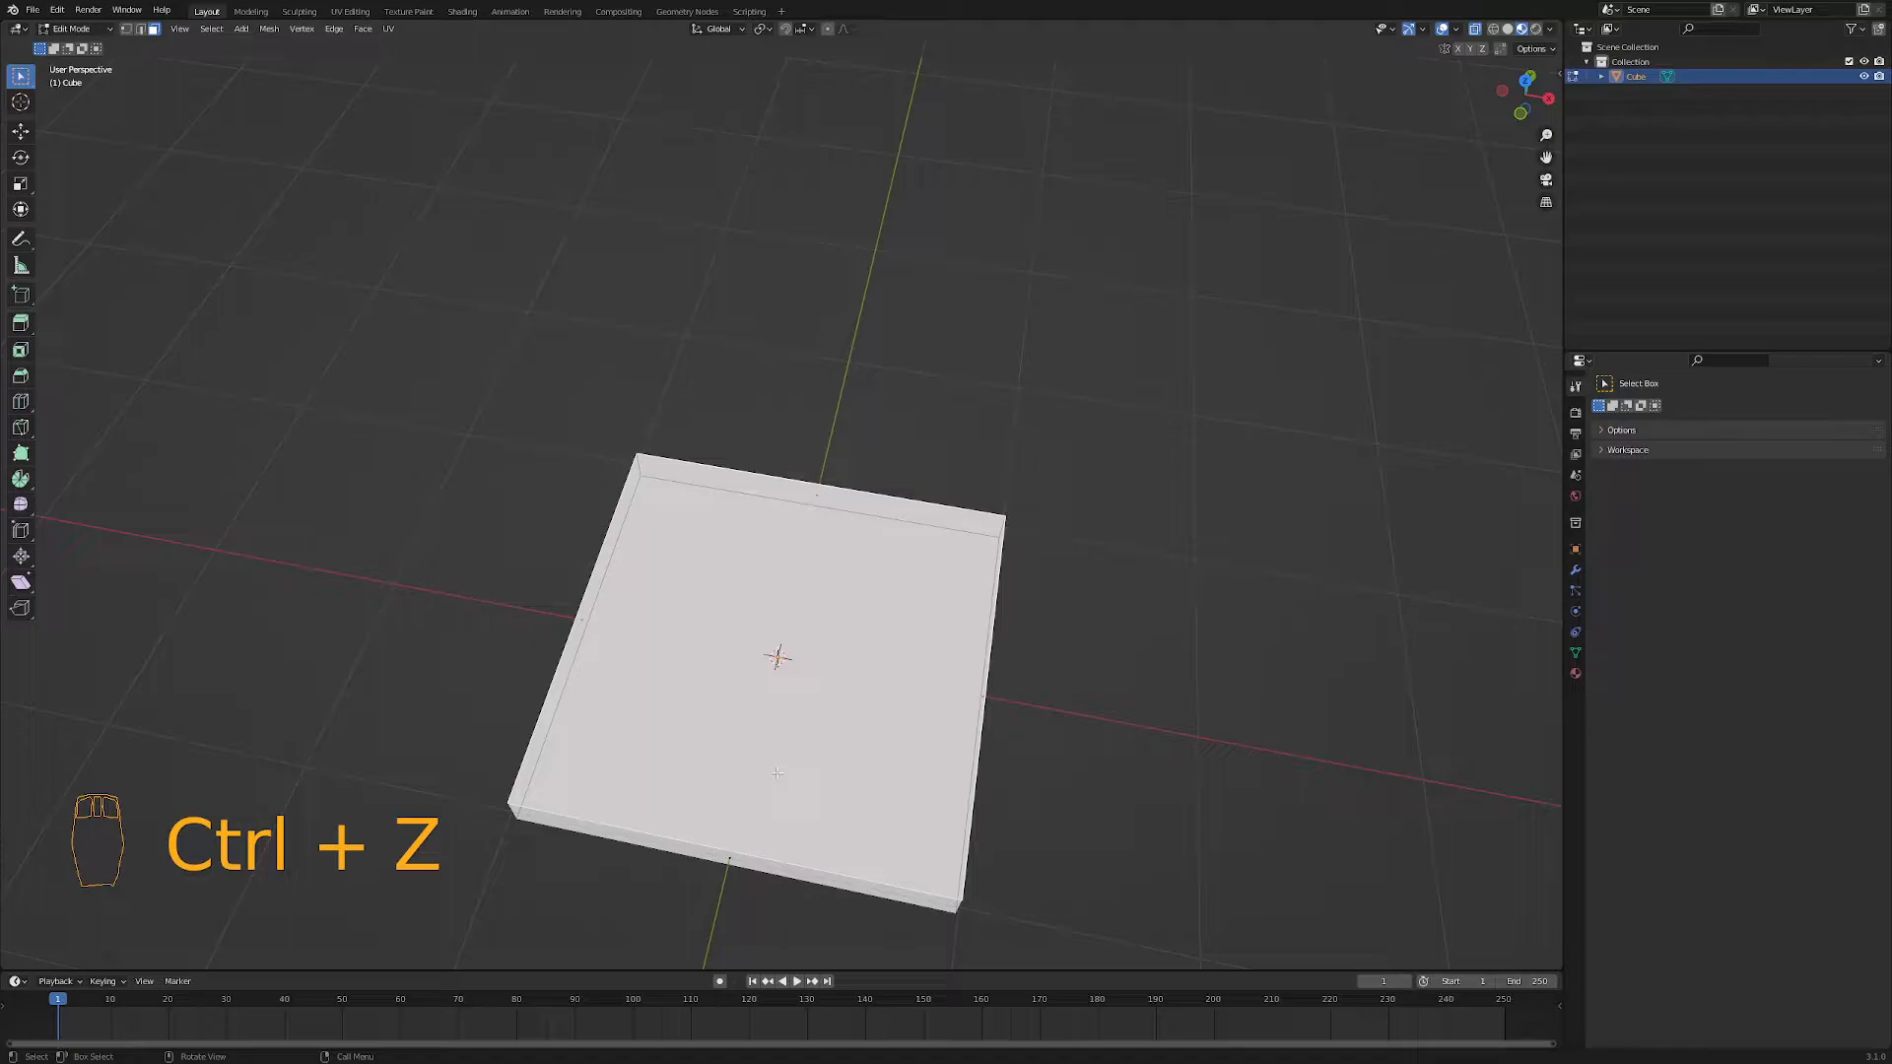
- Inset the top face by about 0.05 m and extrude it 0.1 m down into the slab, using wireframe display
key("i")
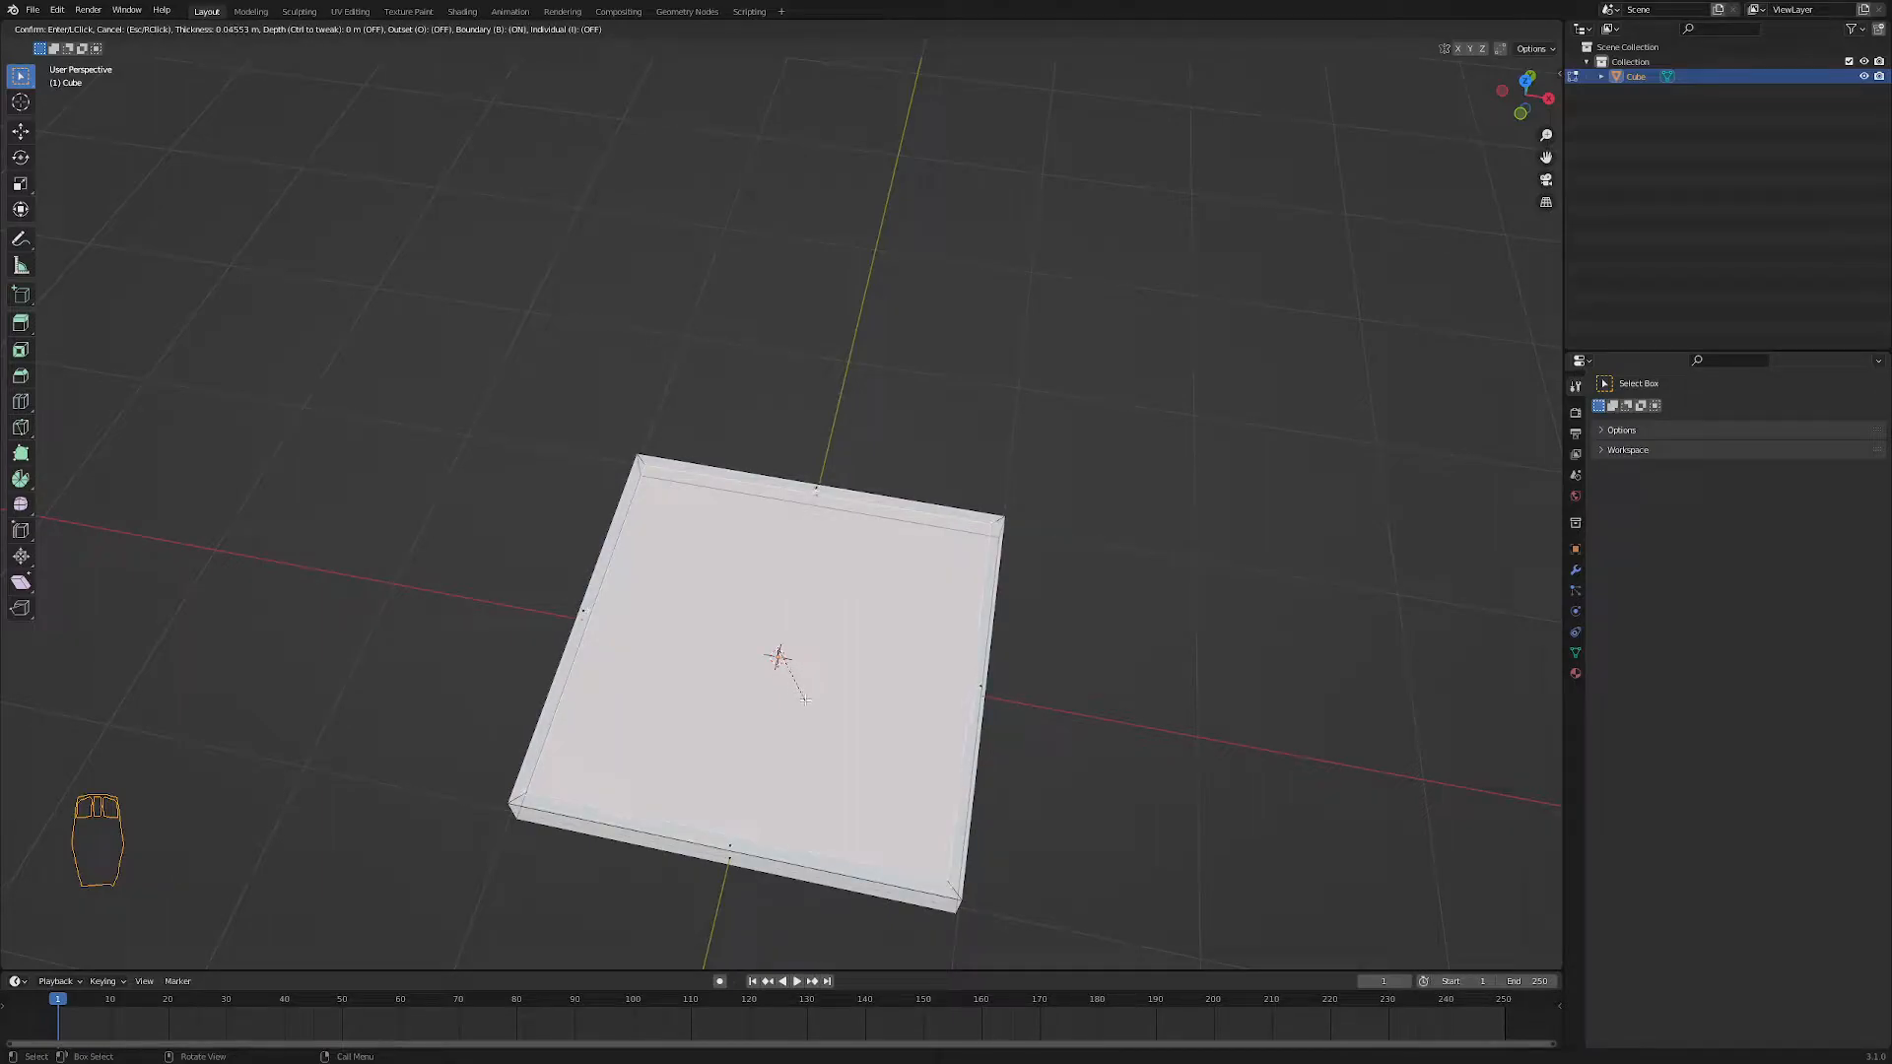
left_click(805, 696)
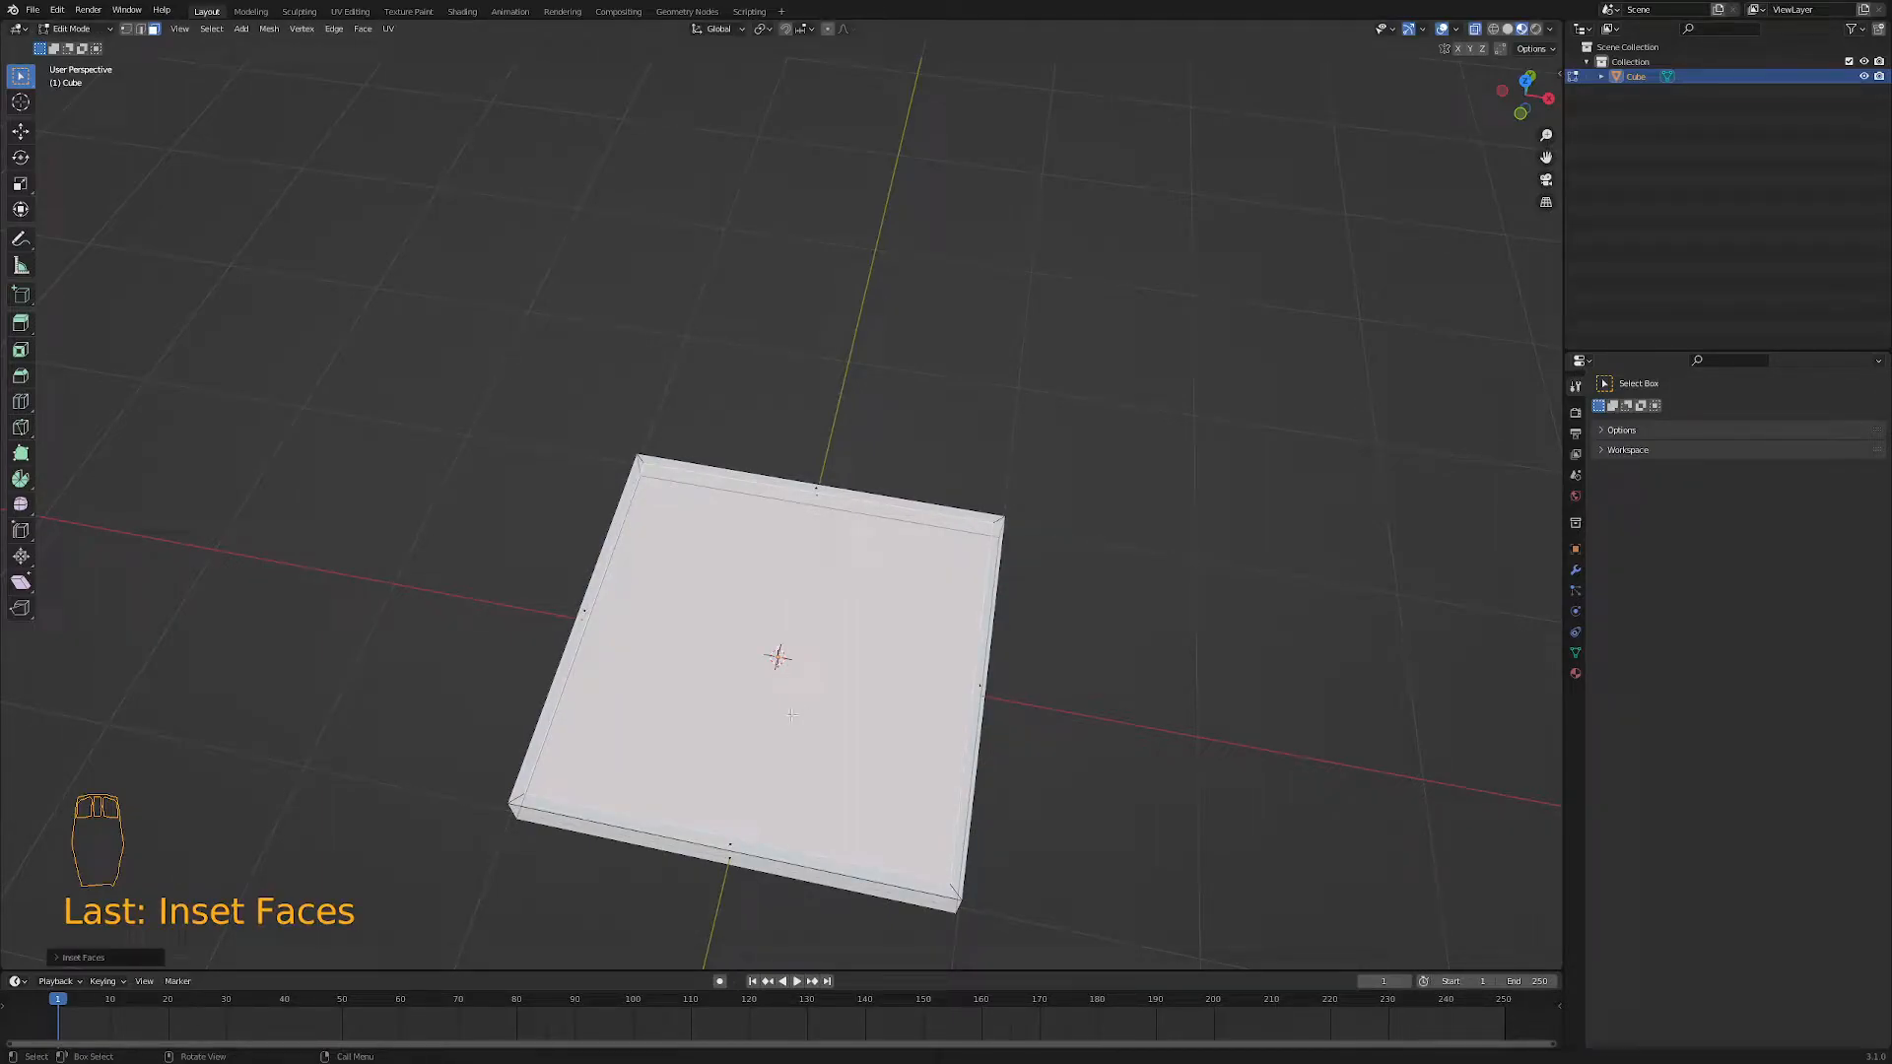
key("KP_1")
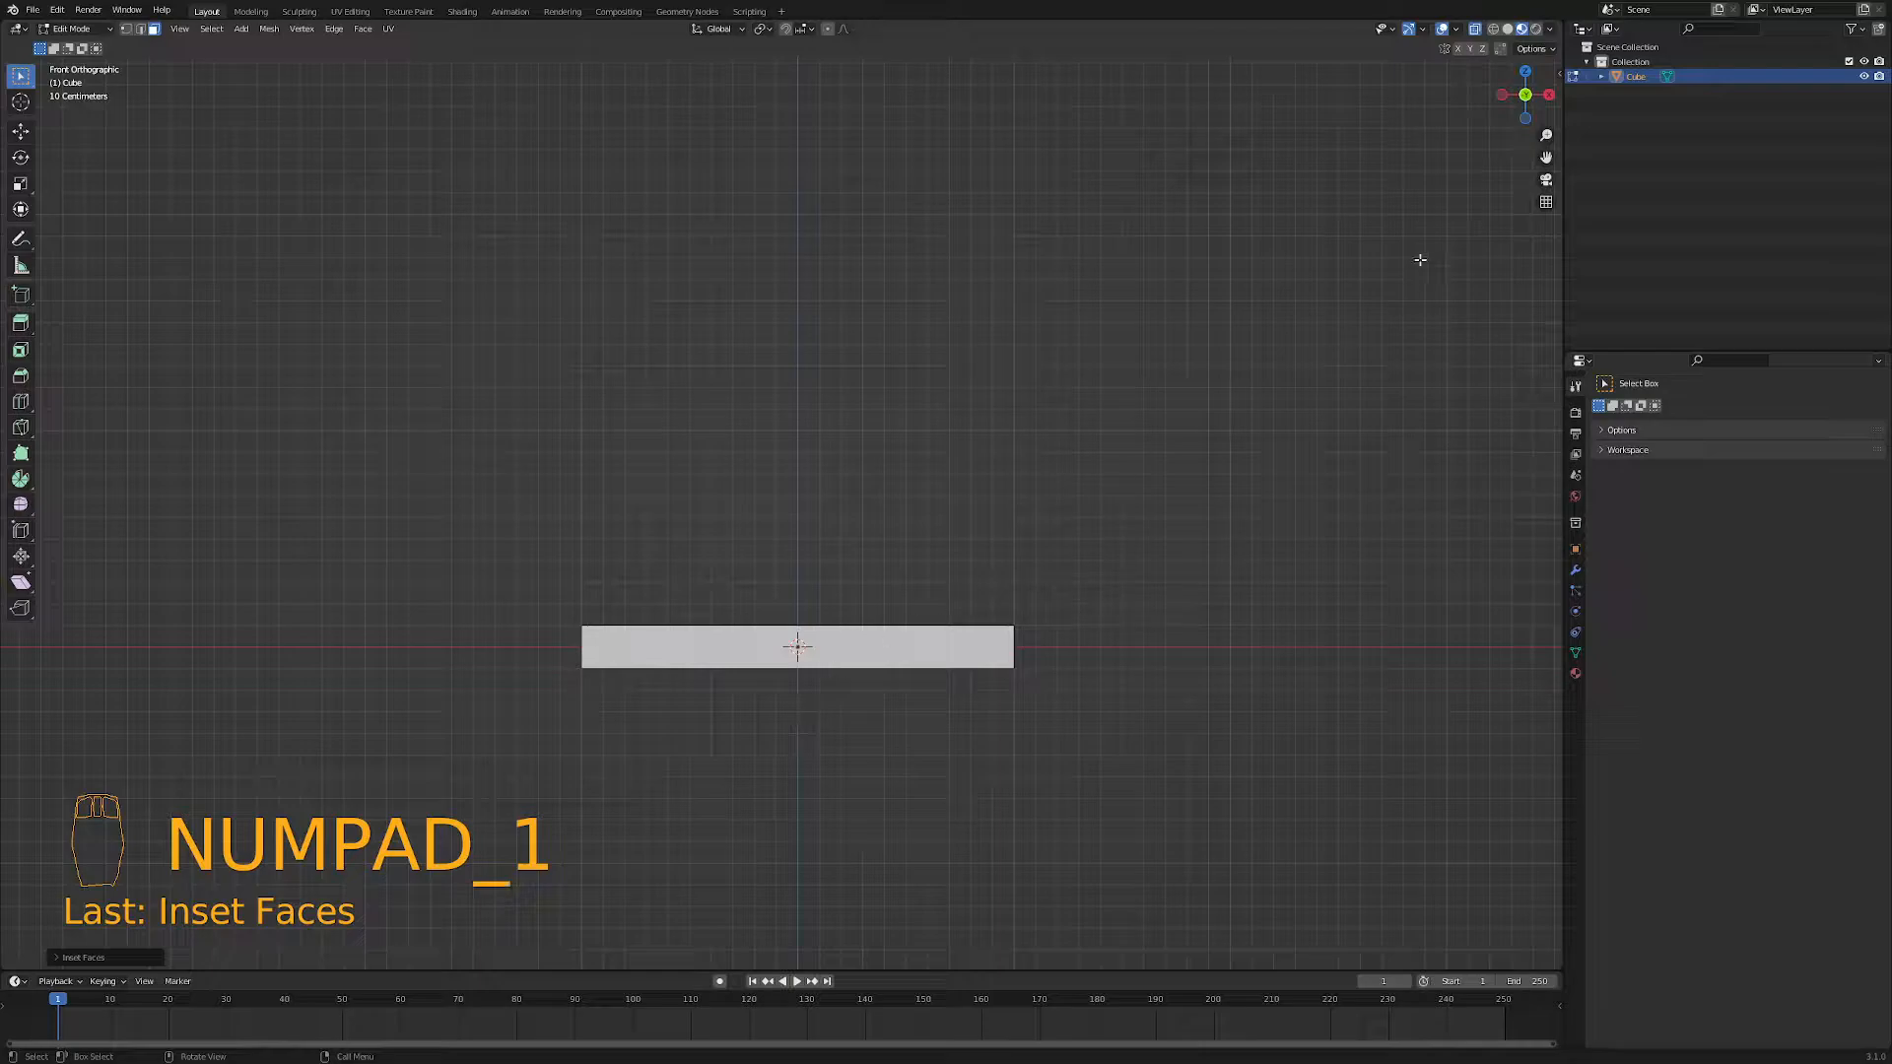
left_click(1494, 27)
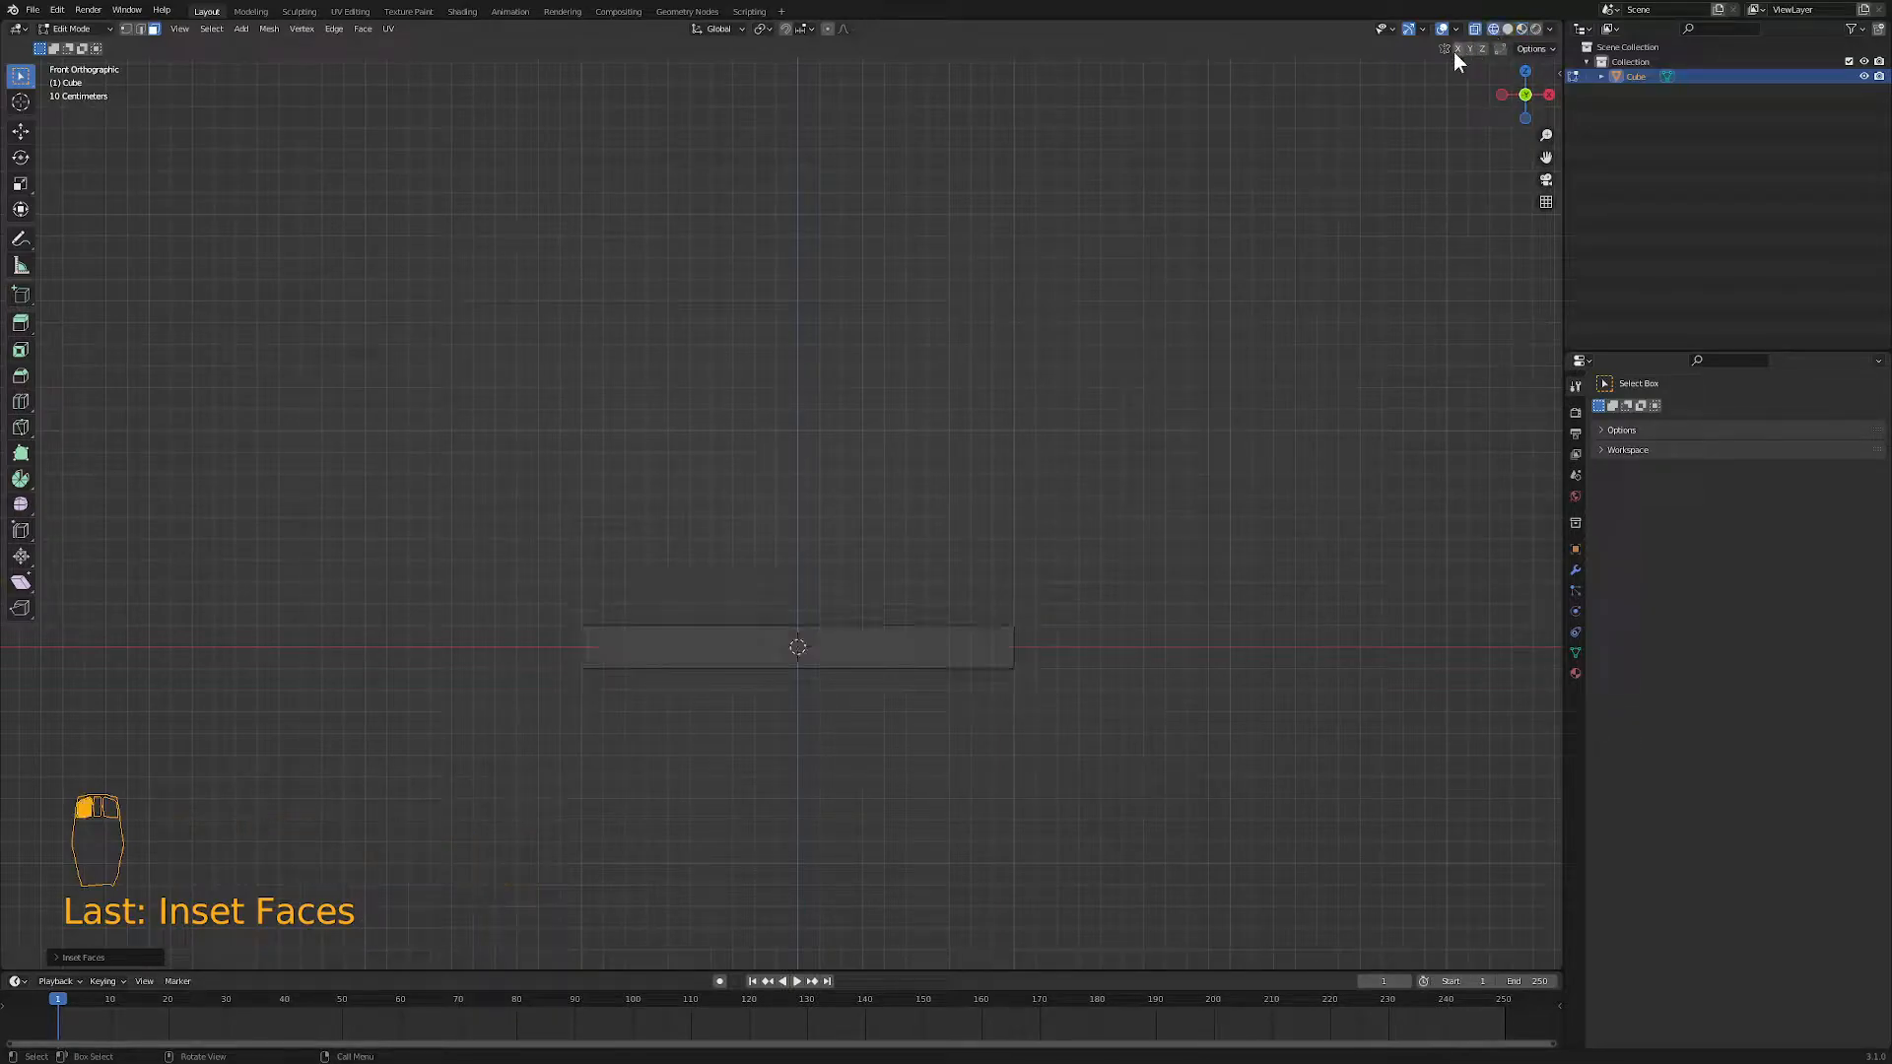
key("e")
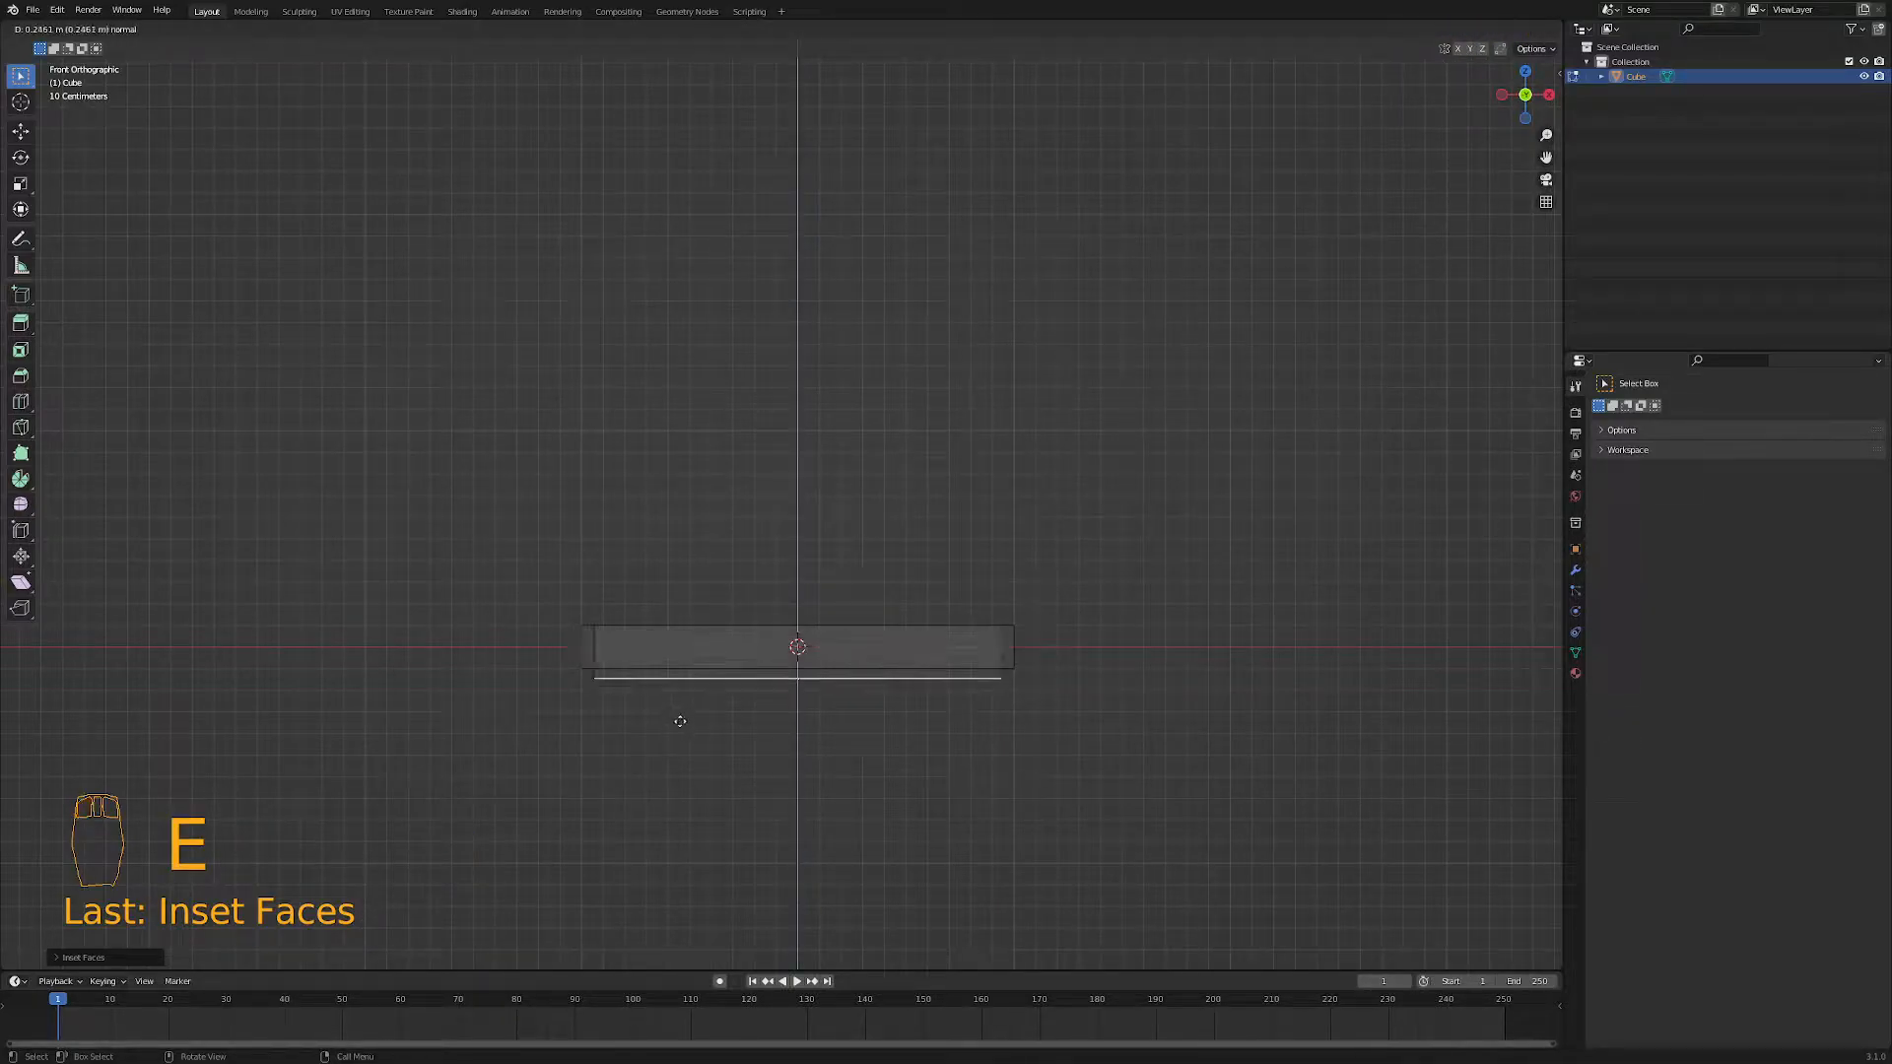
key("ctrl")
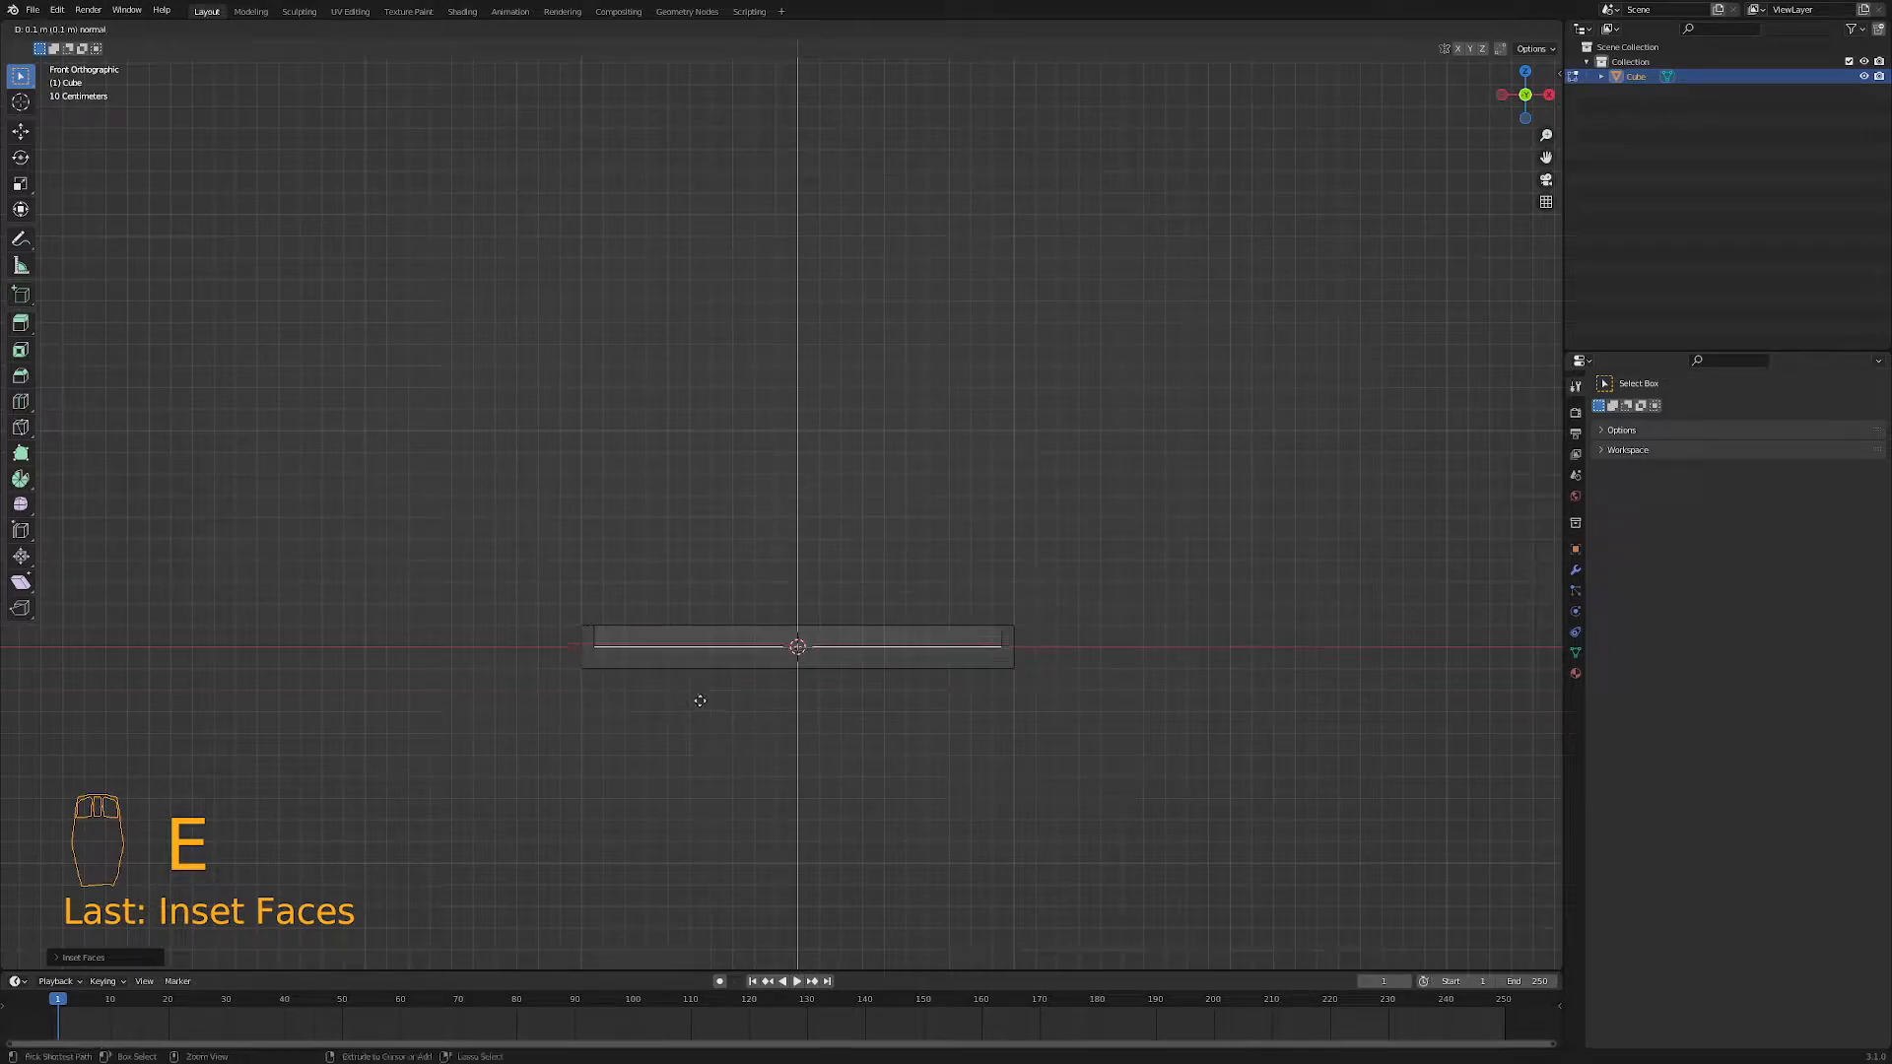
left_click(700, 700)
middle_click_drag(699, 702, 668, 779)
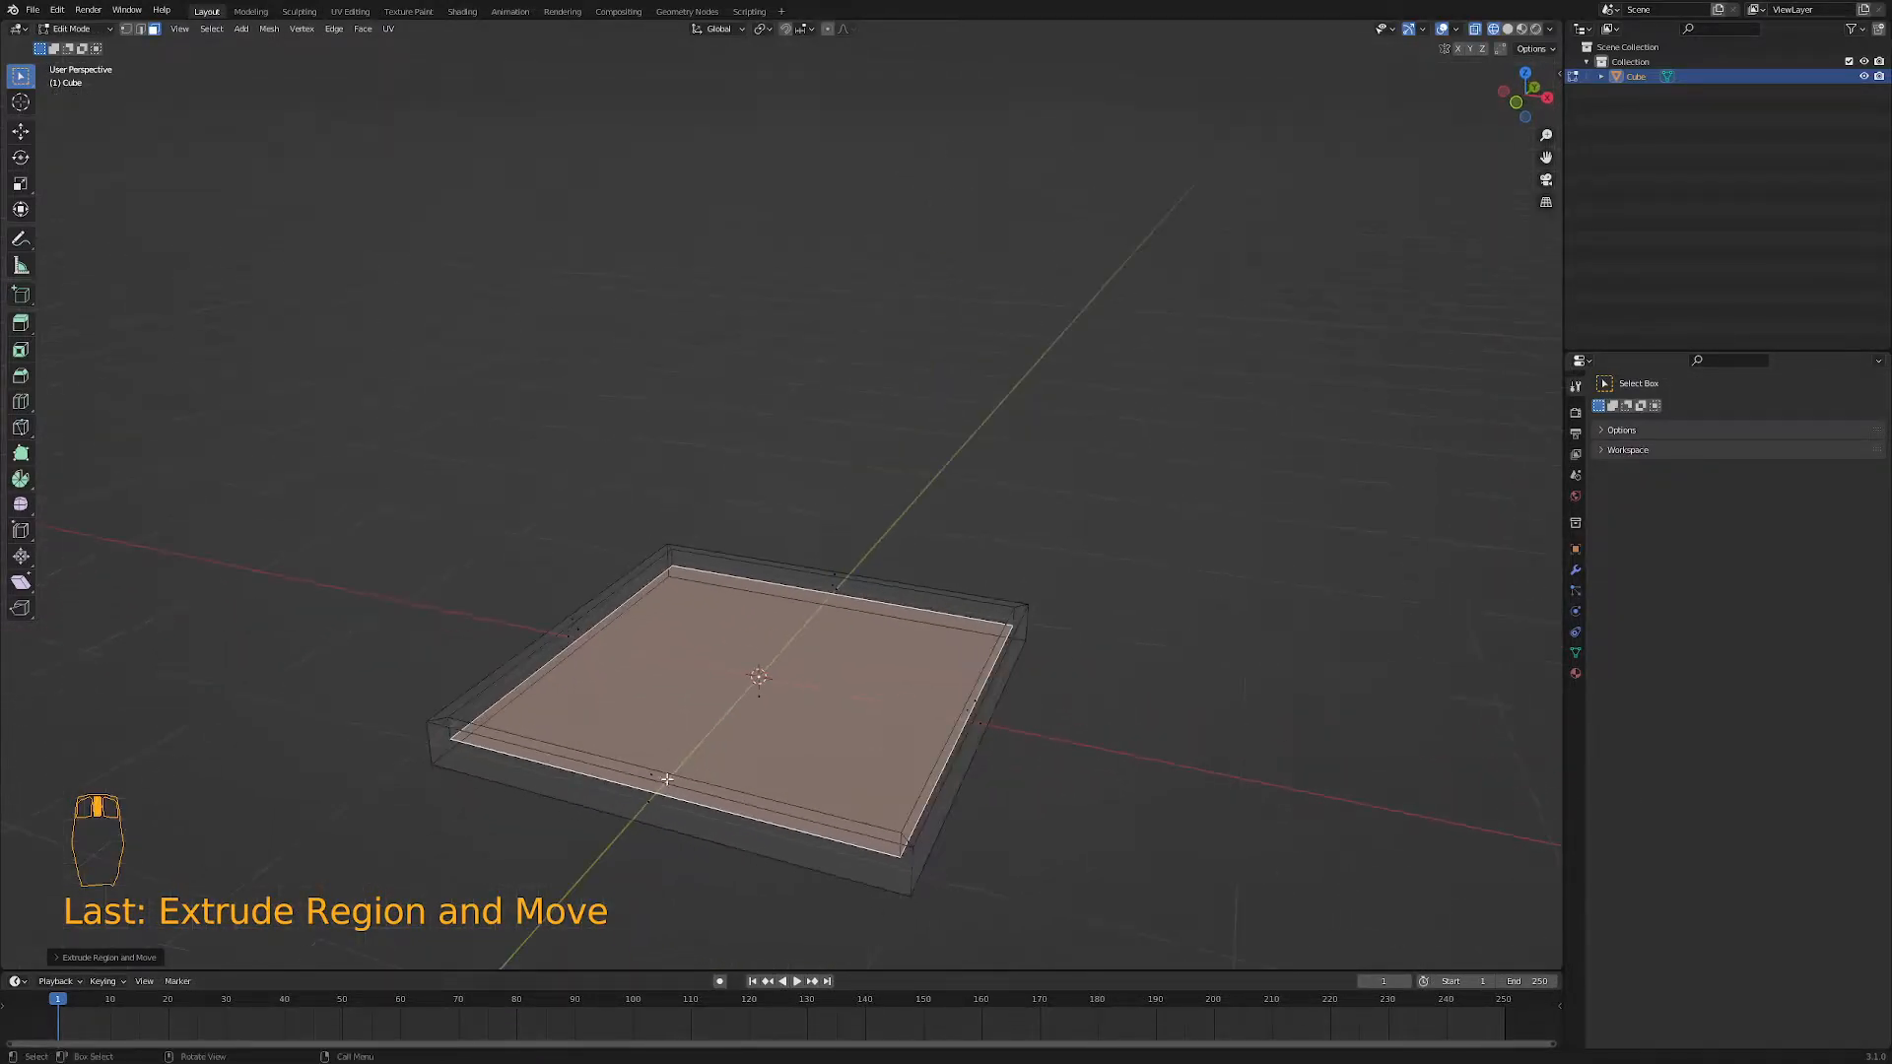
- Return the display to solid shading with X-ray turned off, and leave Edit Mode
key("Tab")
key("Tab")
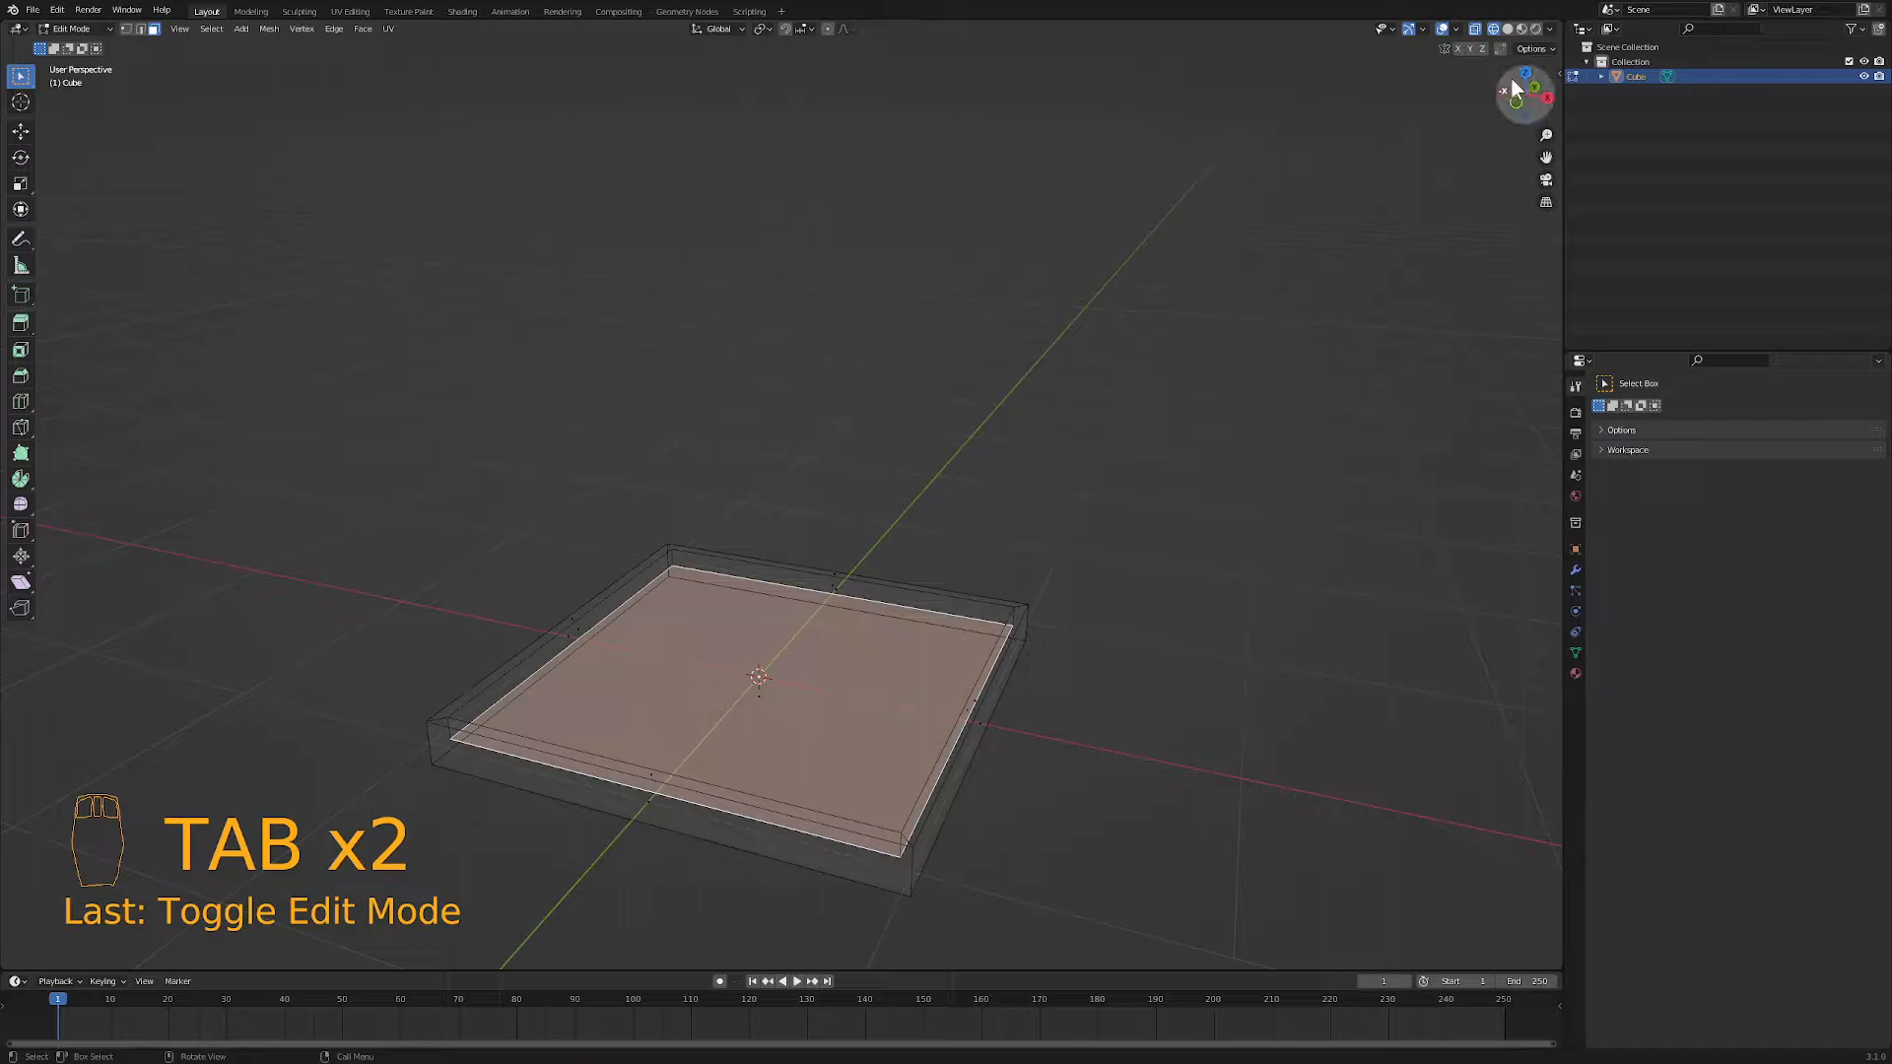
left_click(1507, 29)
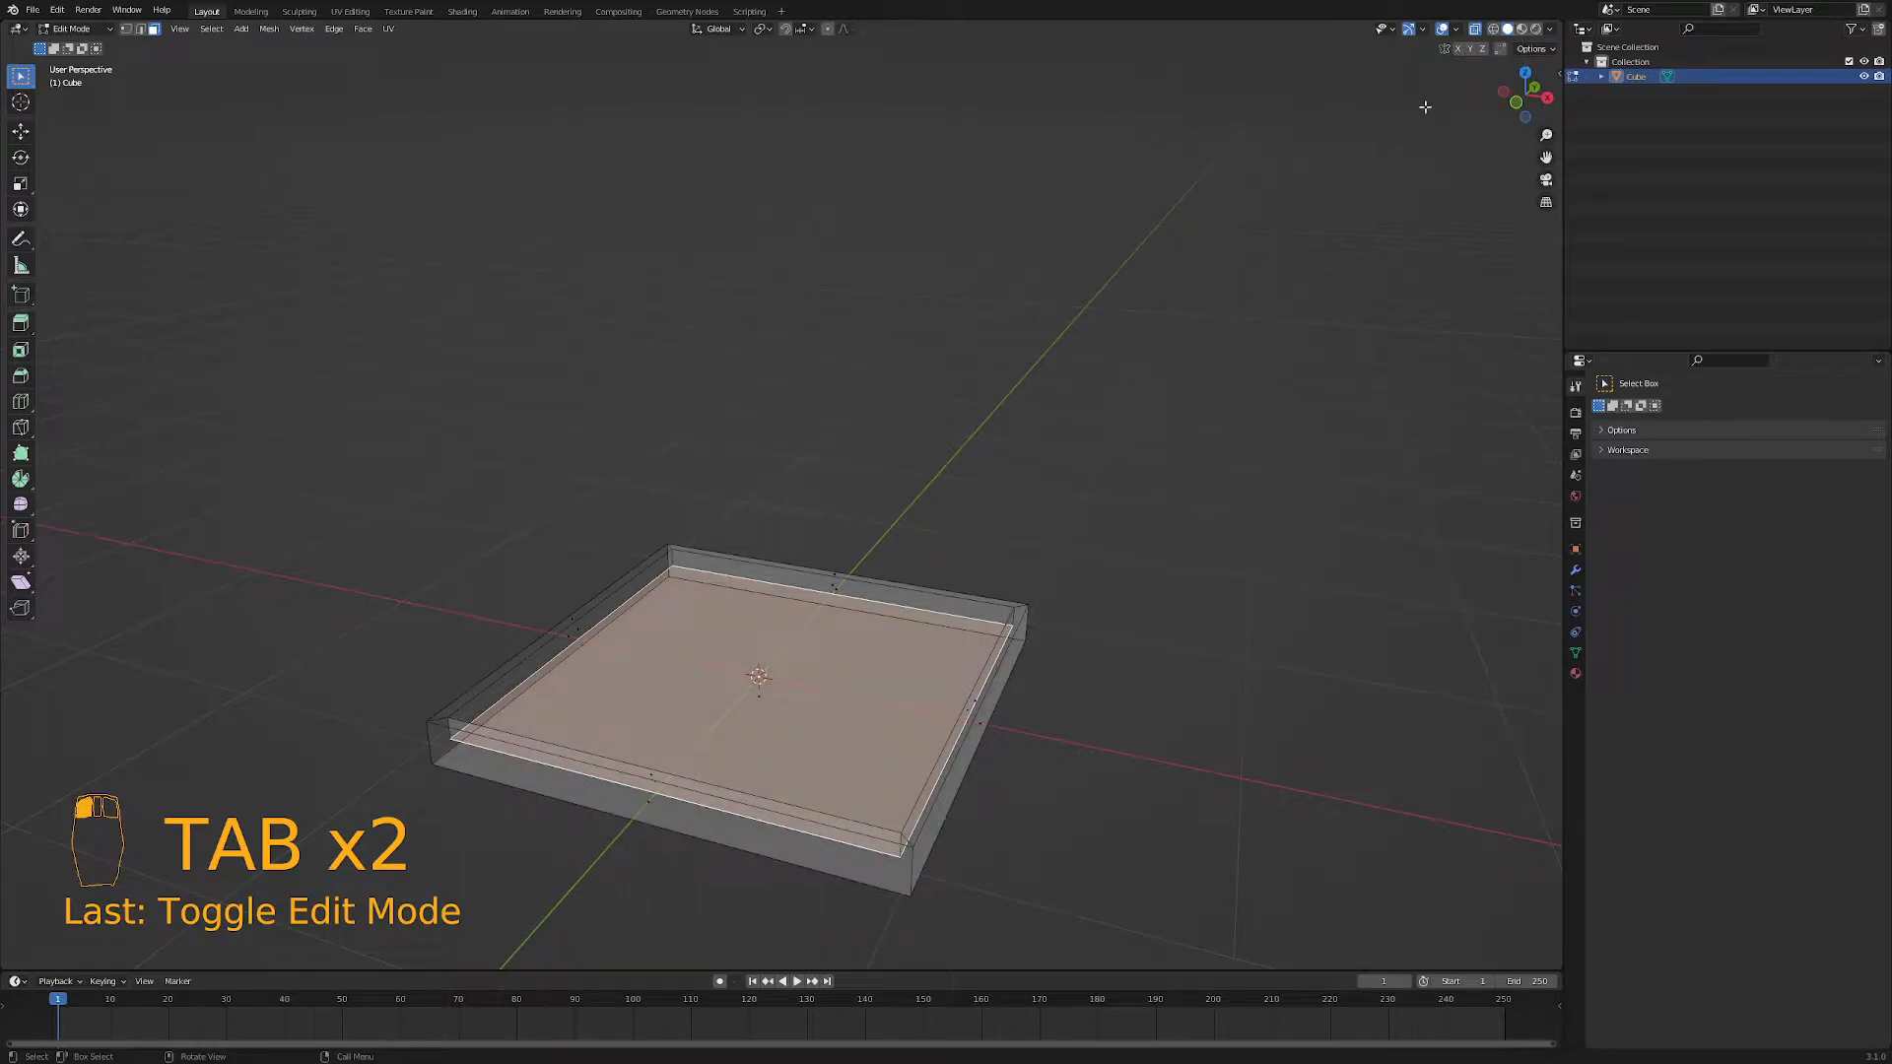
left_click(1475, 29)
middle_click_drag(1097, 388, 966, 548)
key("Tab")
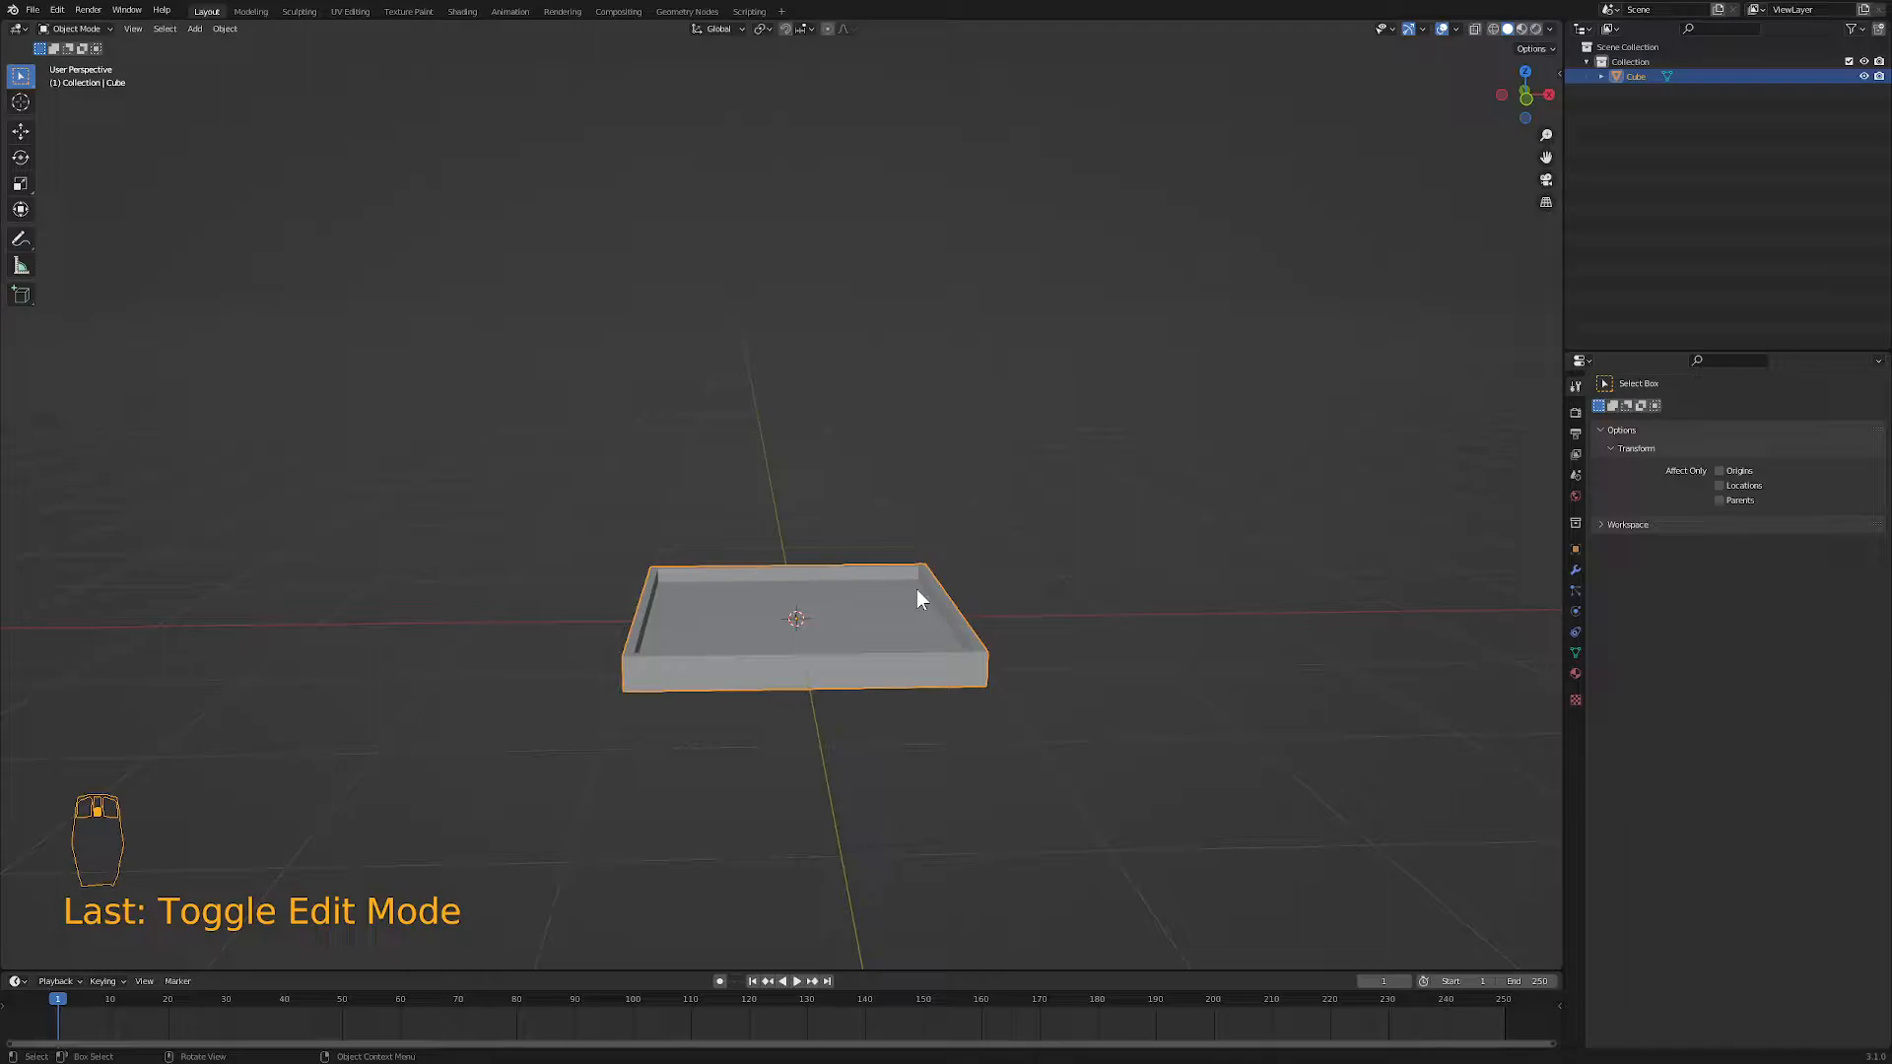
- Duplicate the recessed slab and place the copy well above the original along the Z axis
key("KP_1")
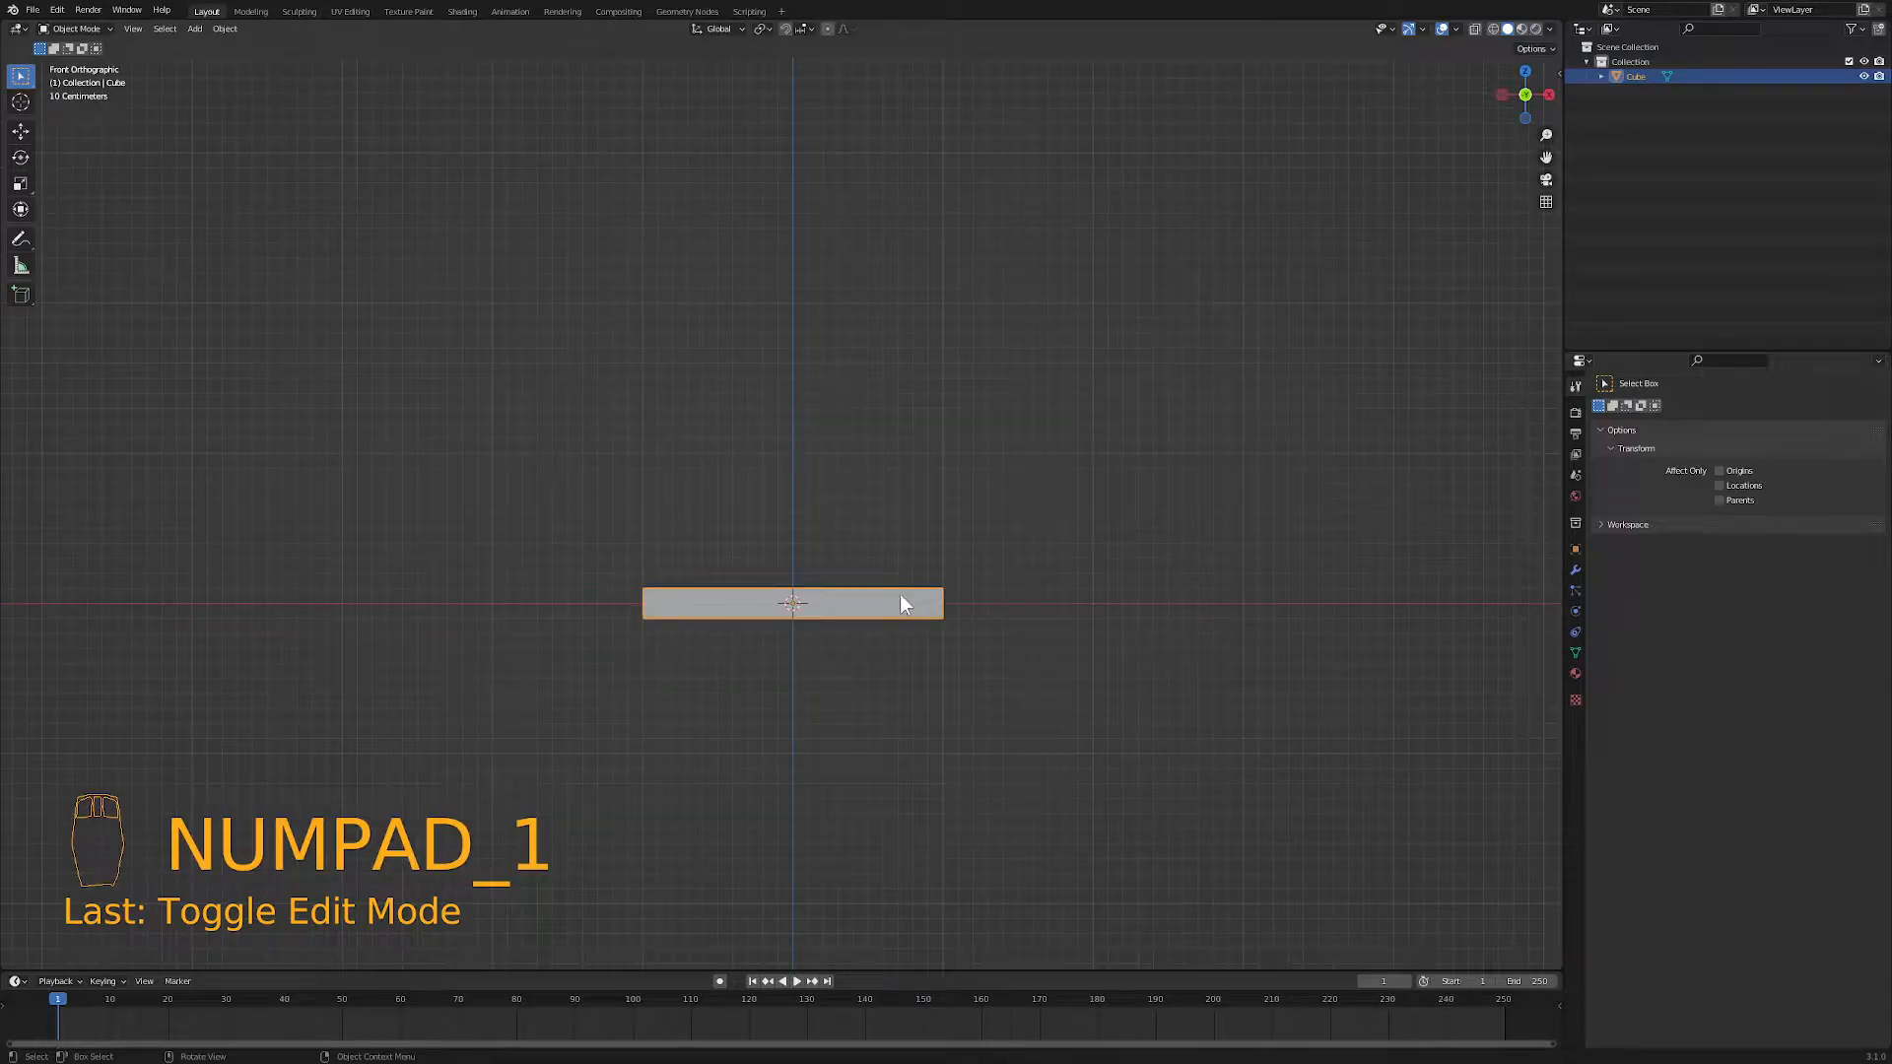
key("shift+d")
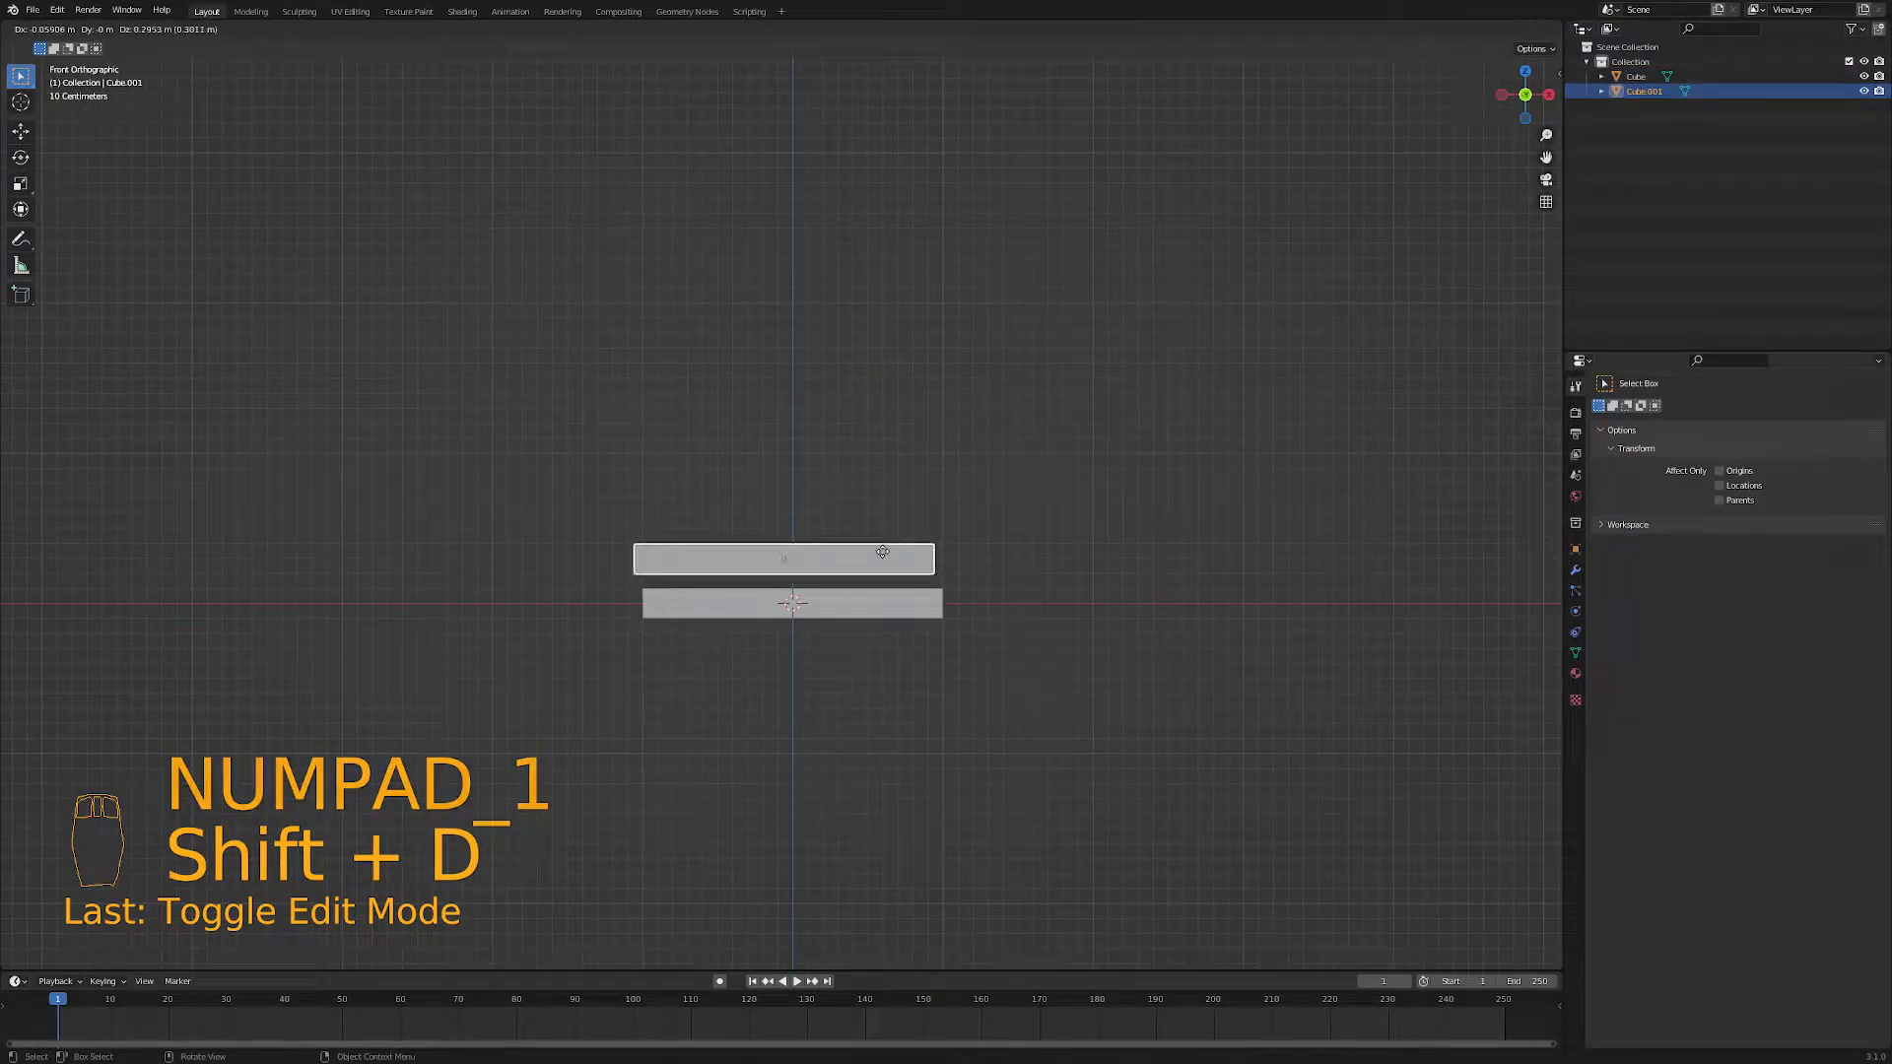
key("z")
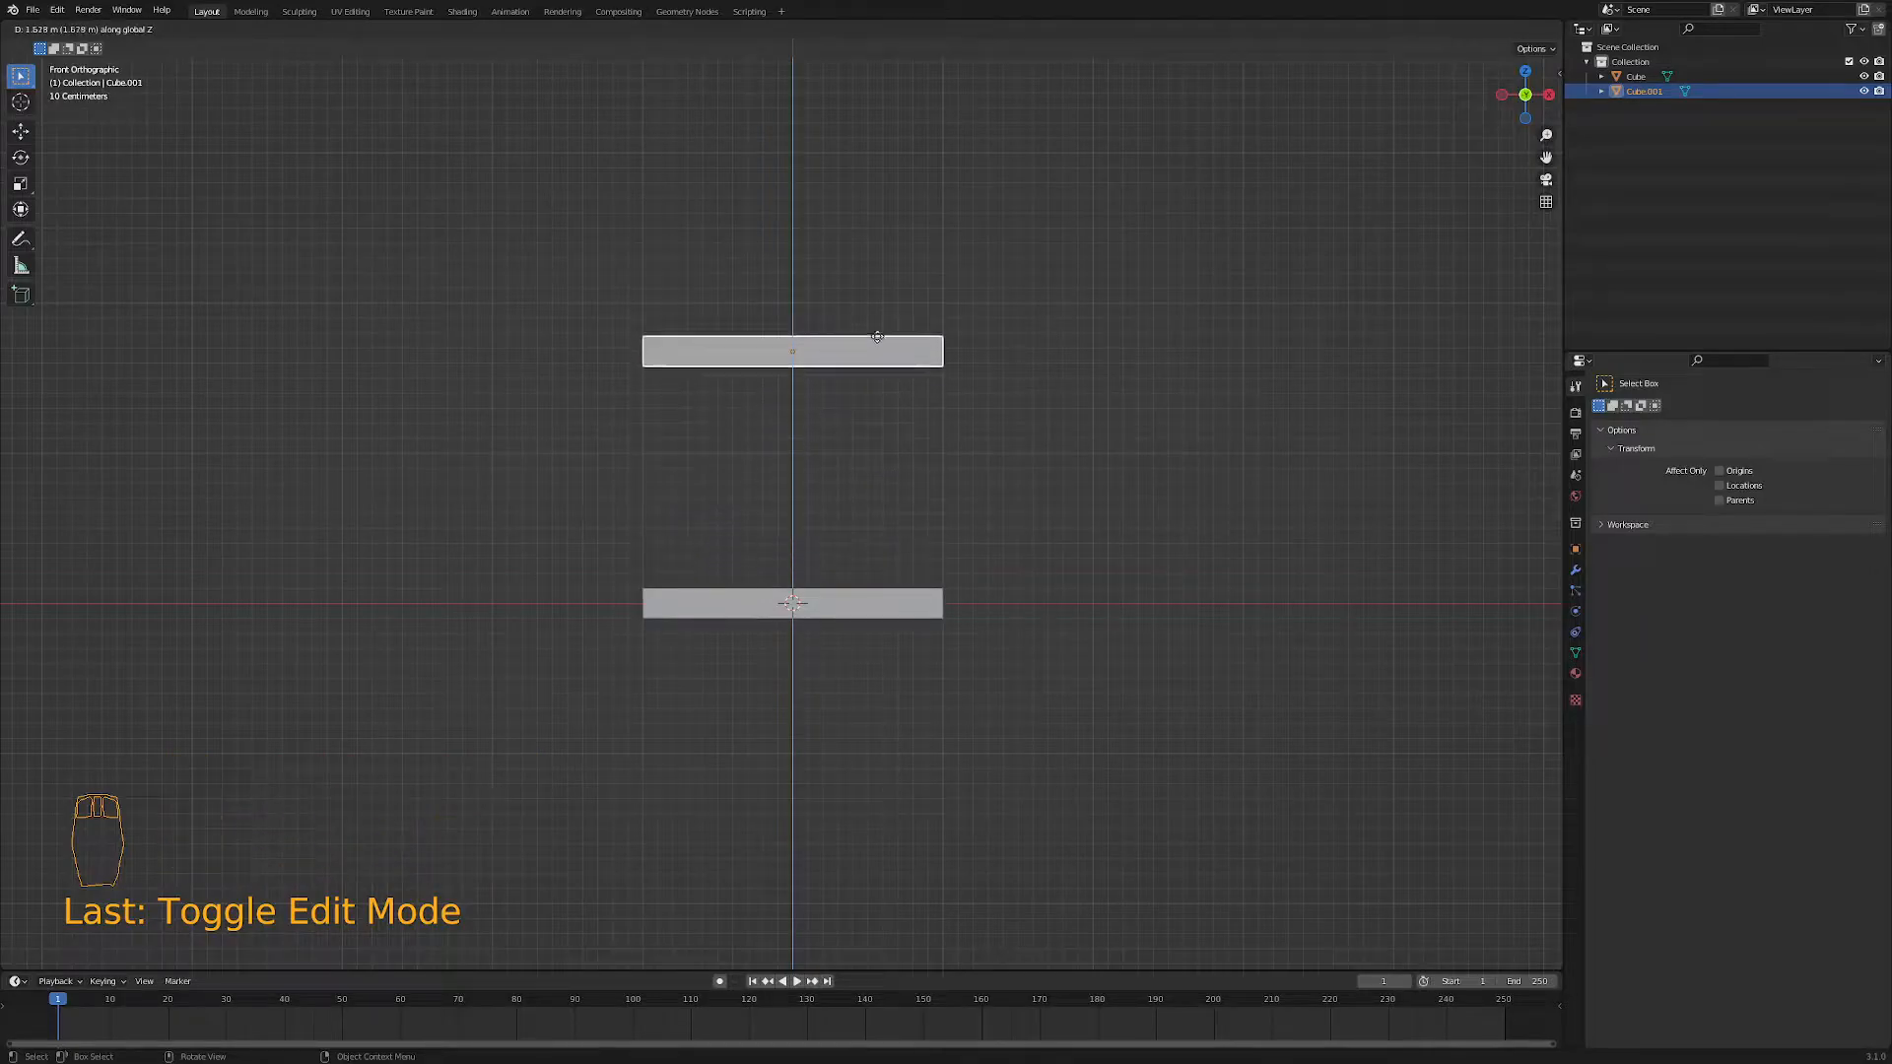
left_click(868, 147)
middle_click_drag(981, 284, 898, 314)
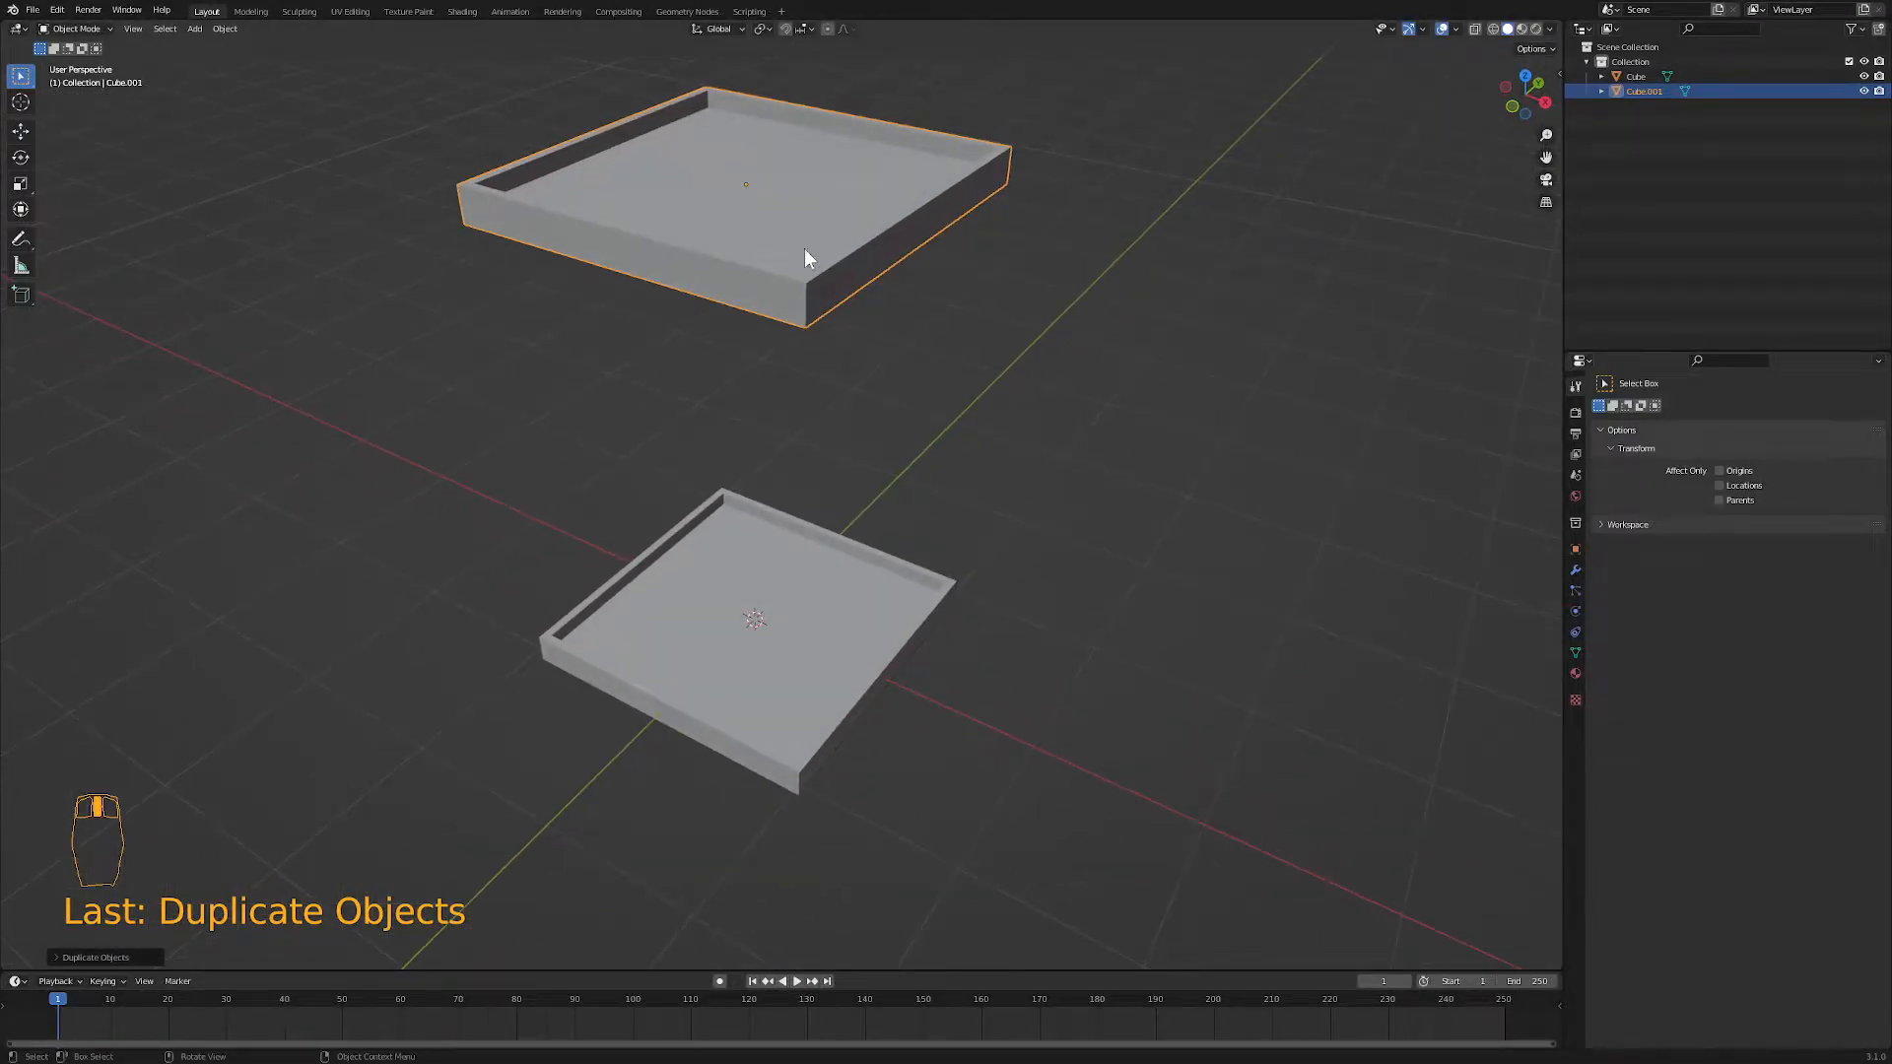
scroll(813, 289, "up", 2)
middle_click_drag(812, 290, 807, 480)
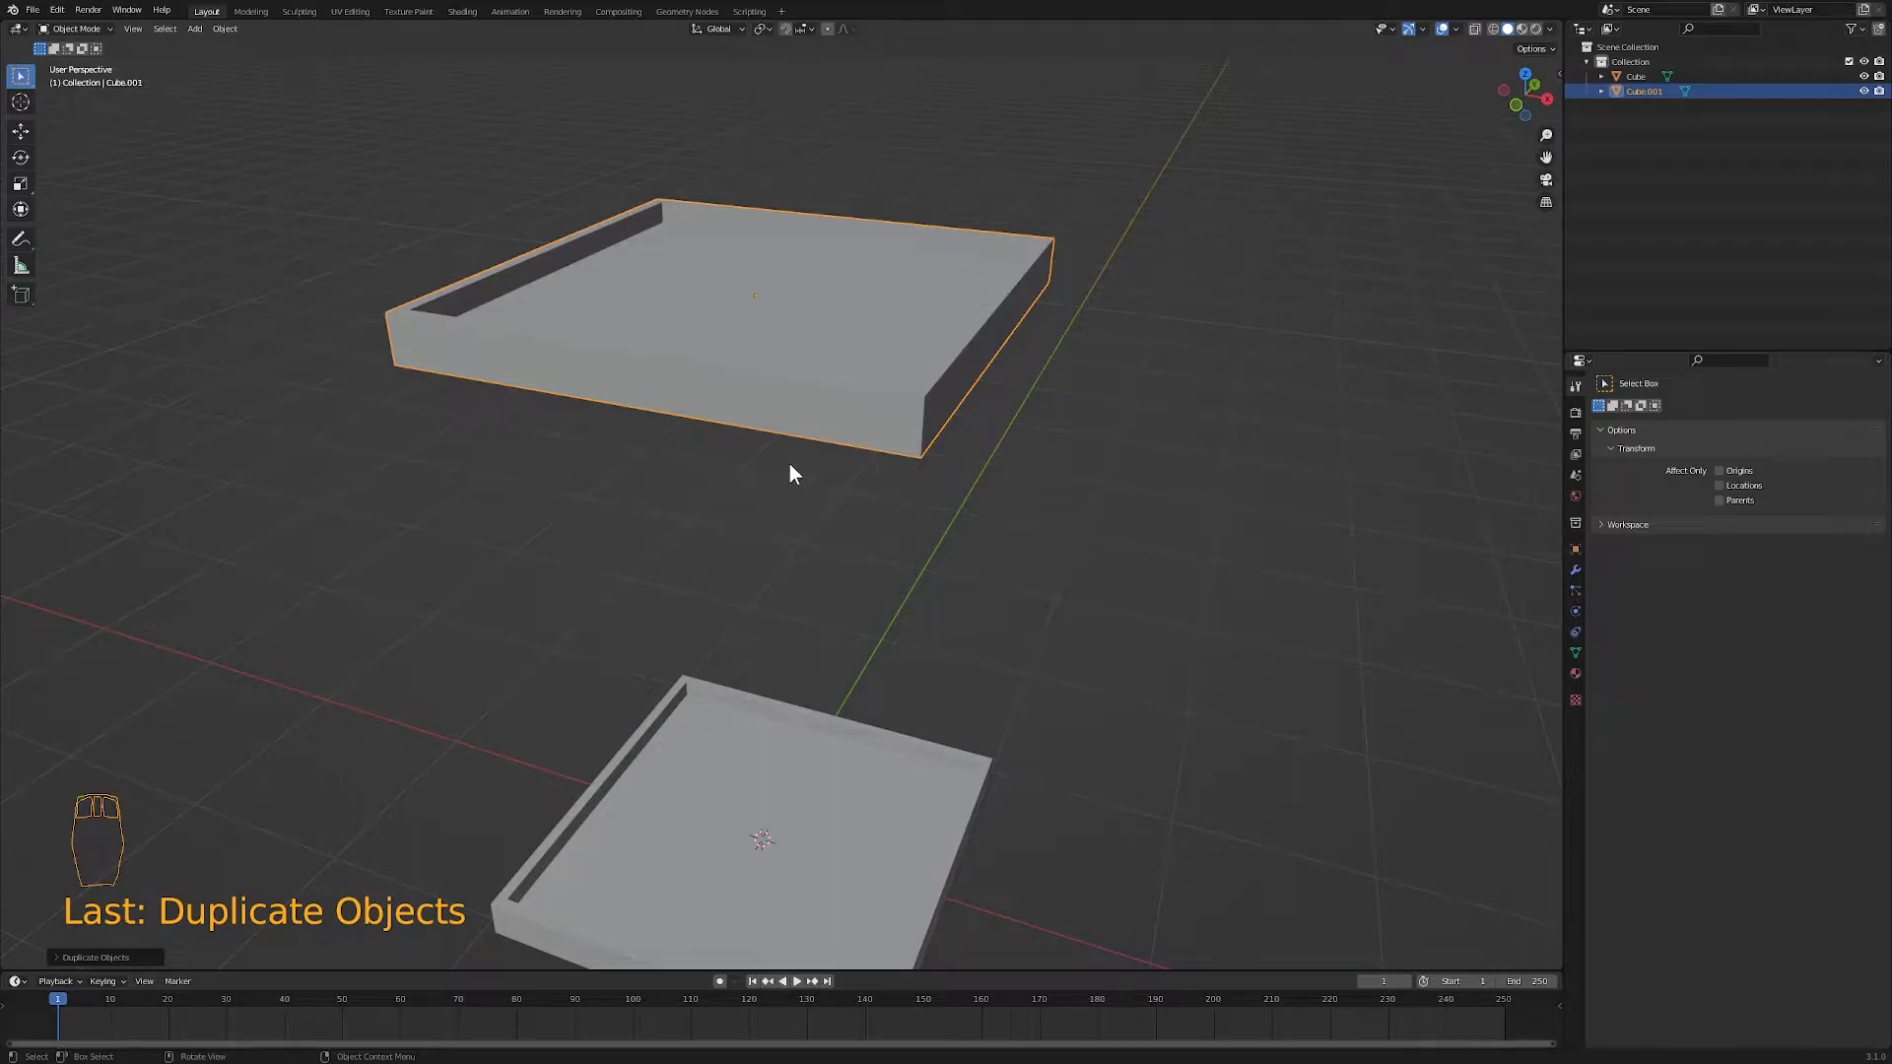
- Delete the wall faces on the raised slab copy's positive X side in Edit Mode, opening that side
key("Tab")
key("a")
key("a")
key("a")
key("a")
middle_click_drag(796, 461, 670, 469)
key("3")
left_click(798, 432)
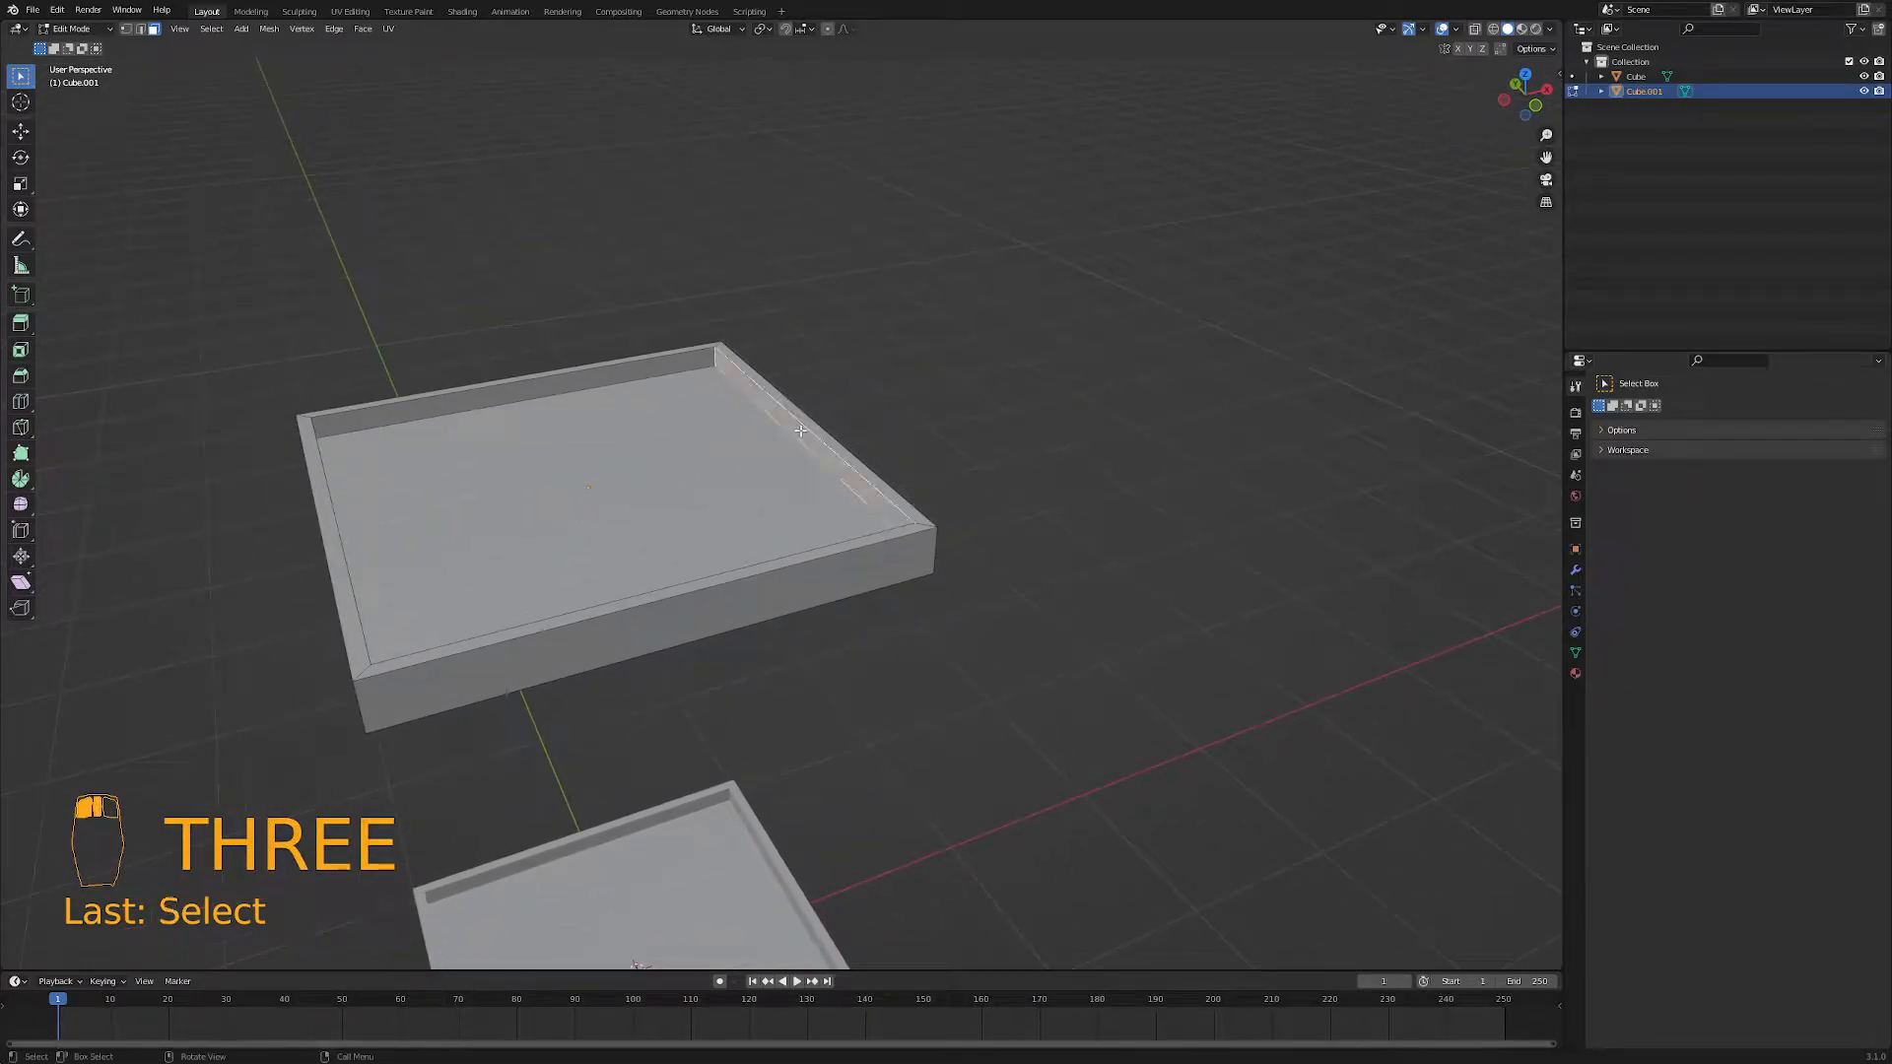
middle_click_drag(857, 430, 676, 405)
left_click(652, 409)
key("x")
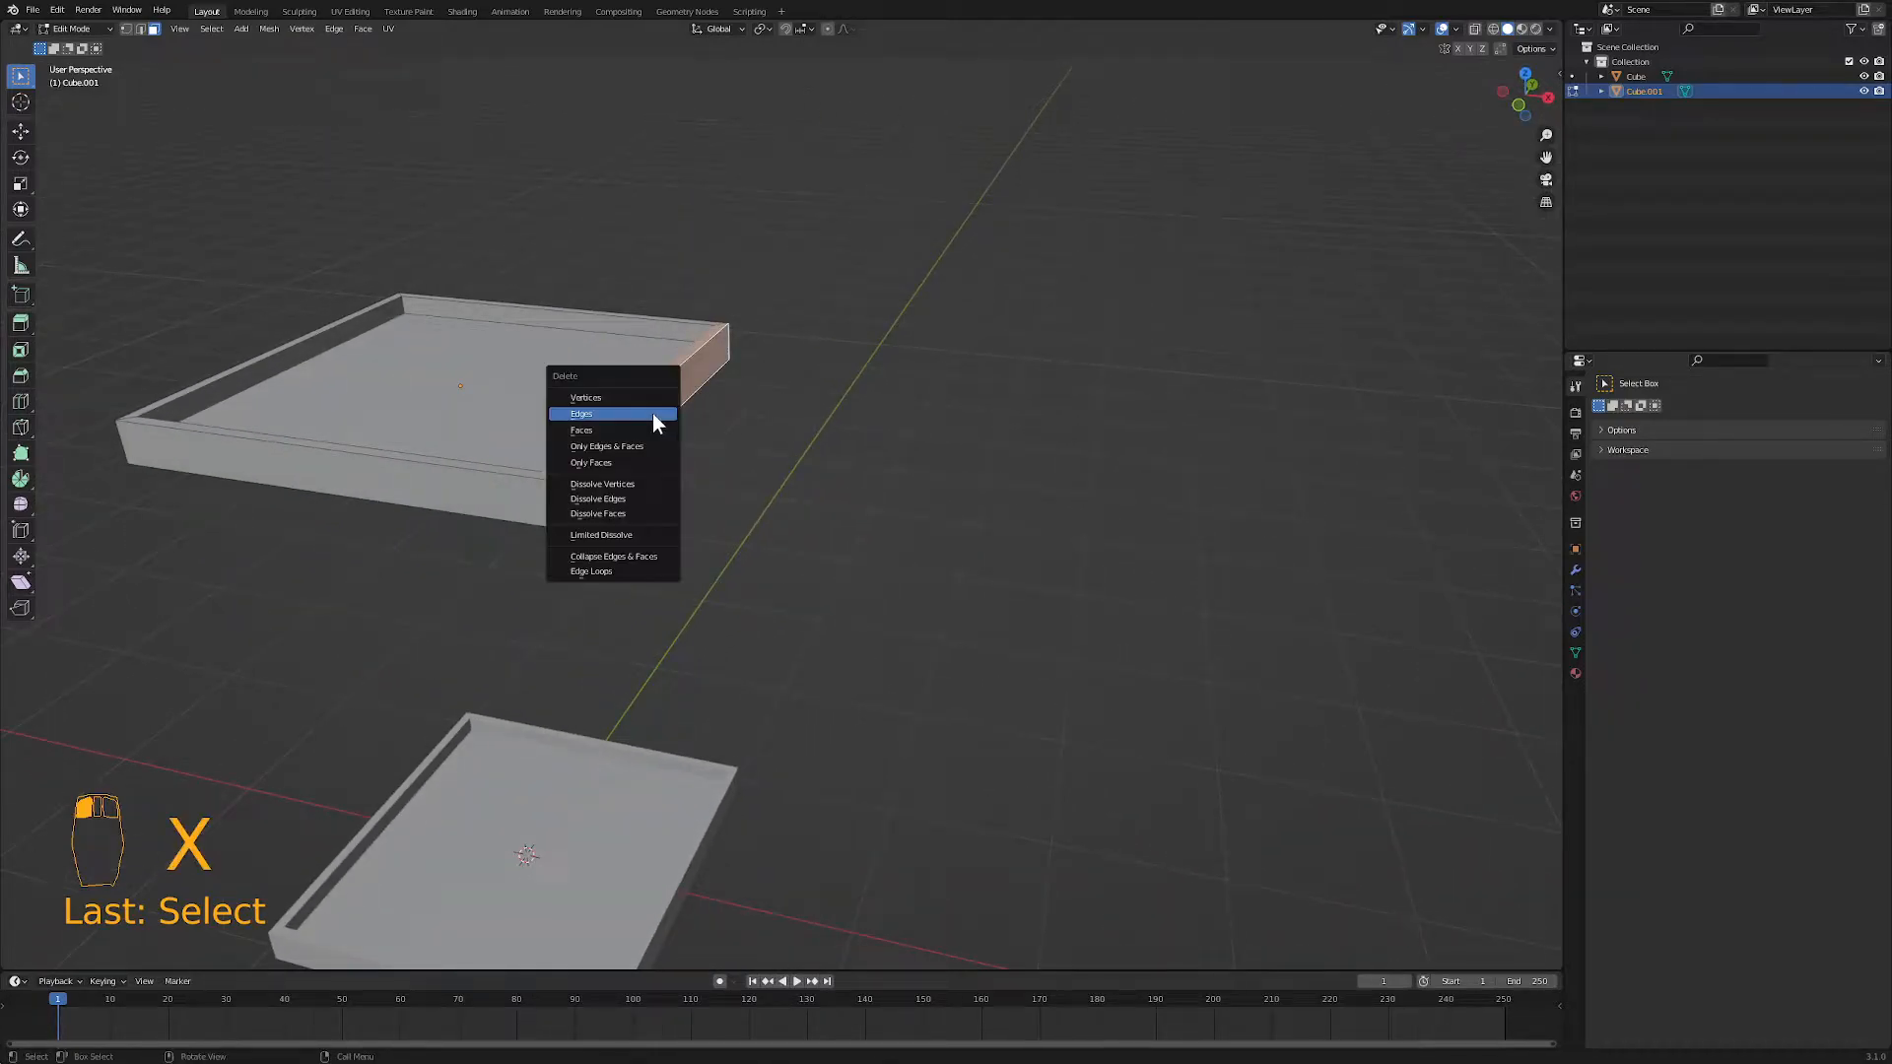
left_click(643, 427)
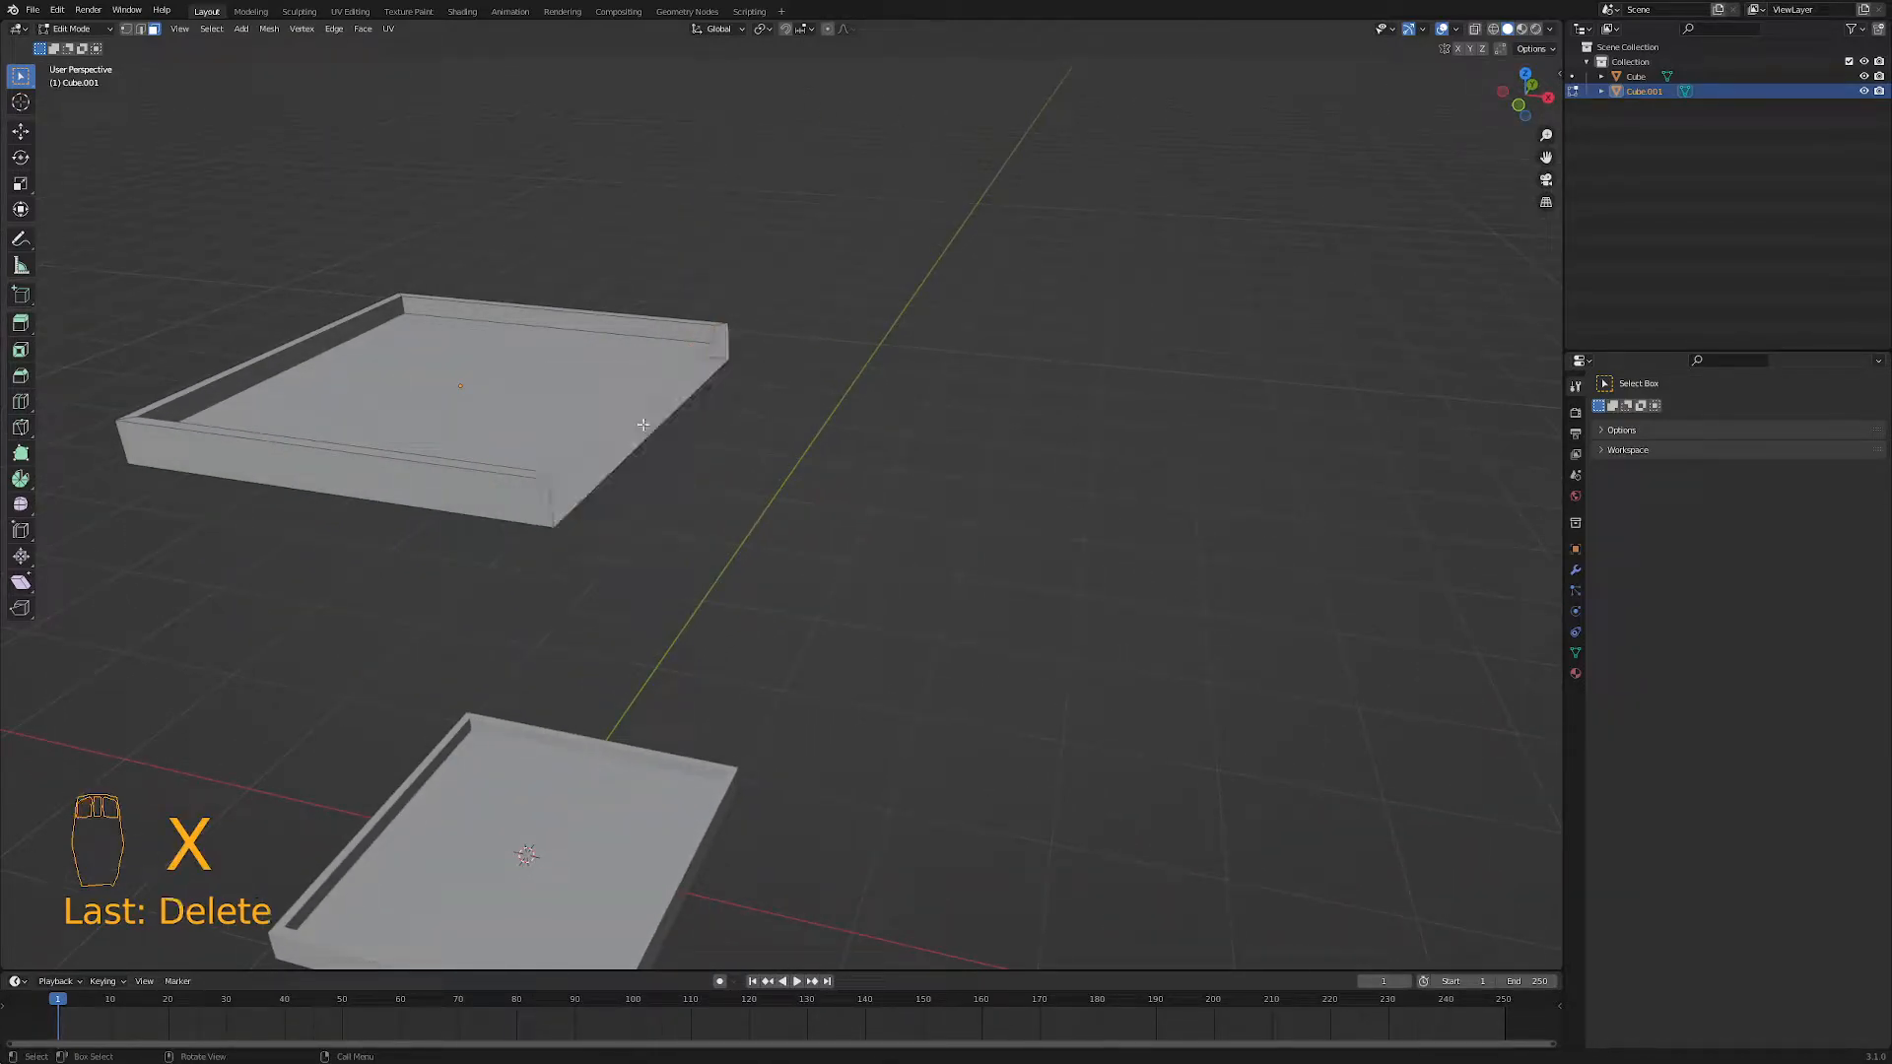
- Flatten the vertices at the copy's open side along the X axis, selecting them all in front view with X-ray on
mouse_move(641, 433)
middle_mouse_down()
mouse_move(693, 452)
mouse_move(701, 422)
mouse_move(660, 420)
middle_mouse_up()
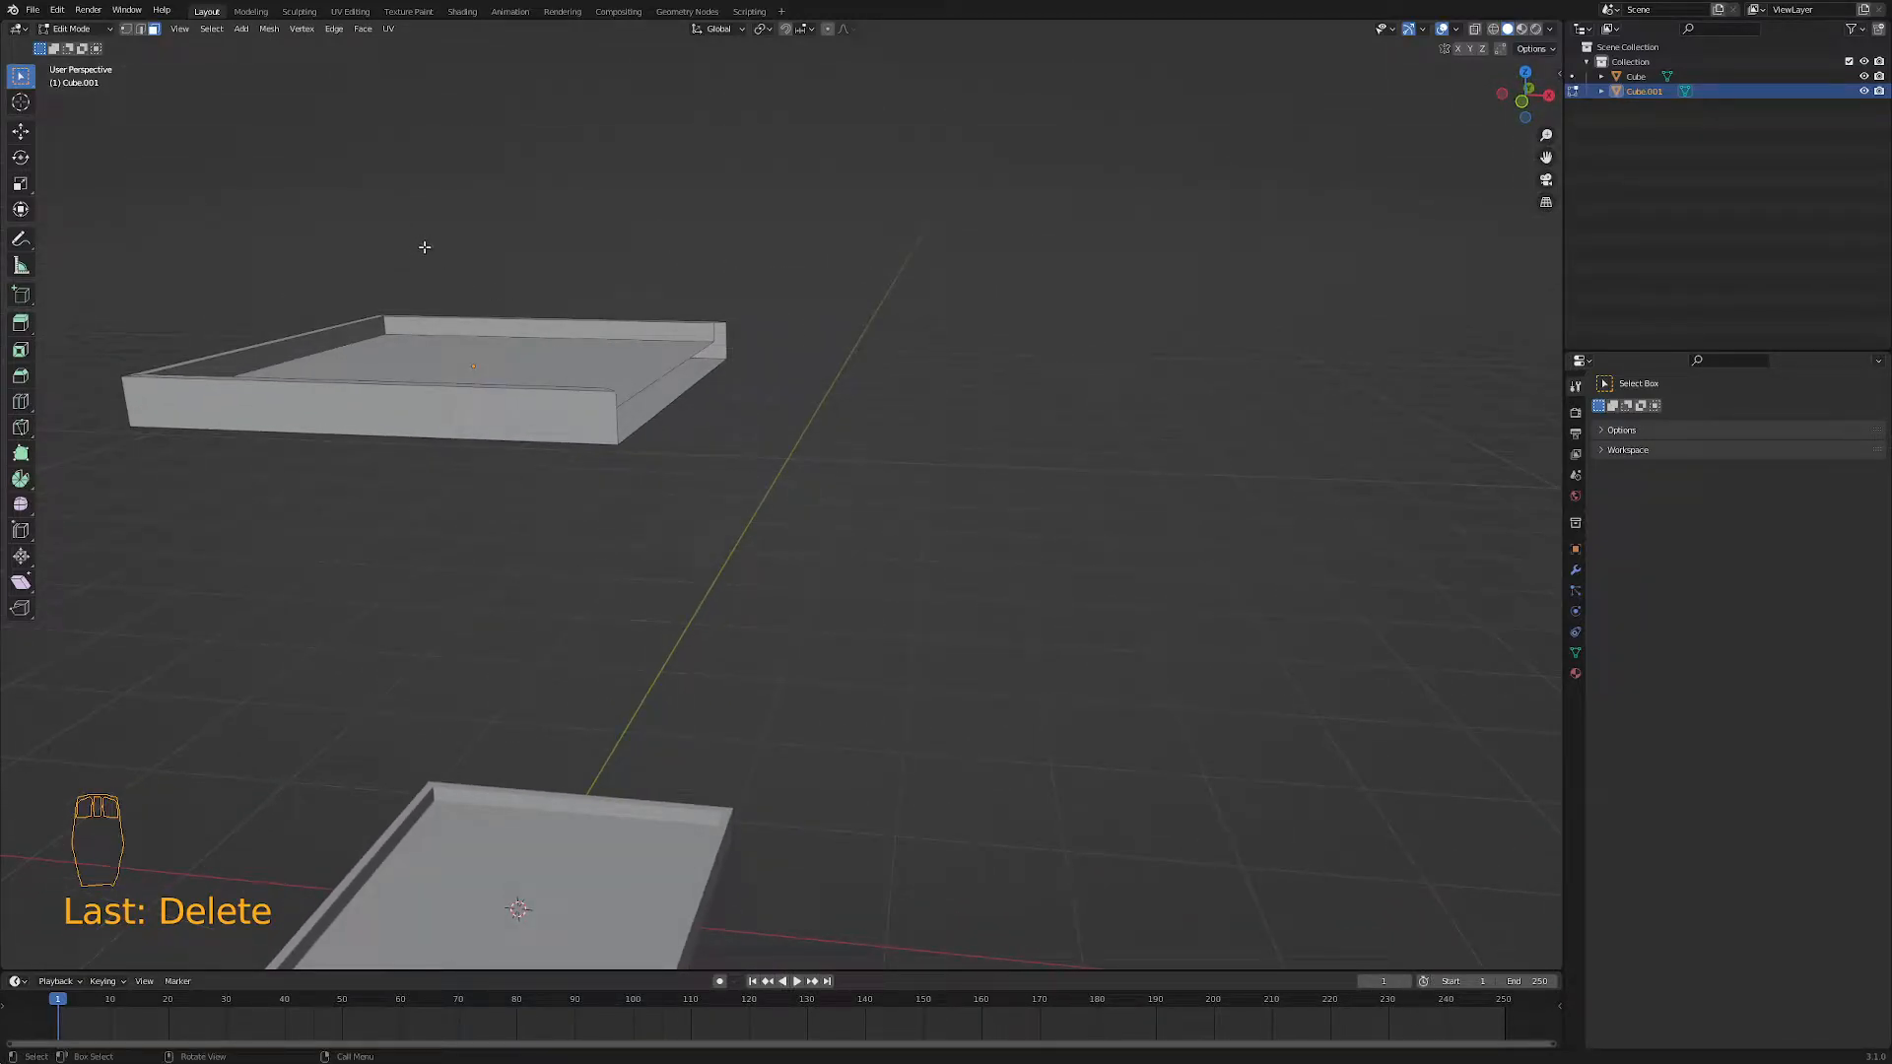
key("1")
middle_click_drag(507, 300, 540, 346)
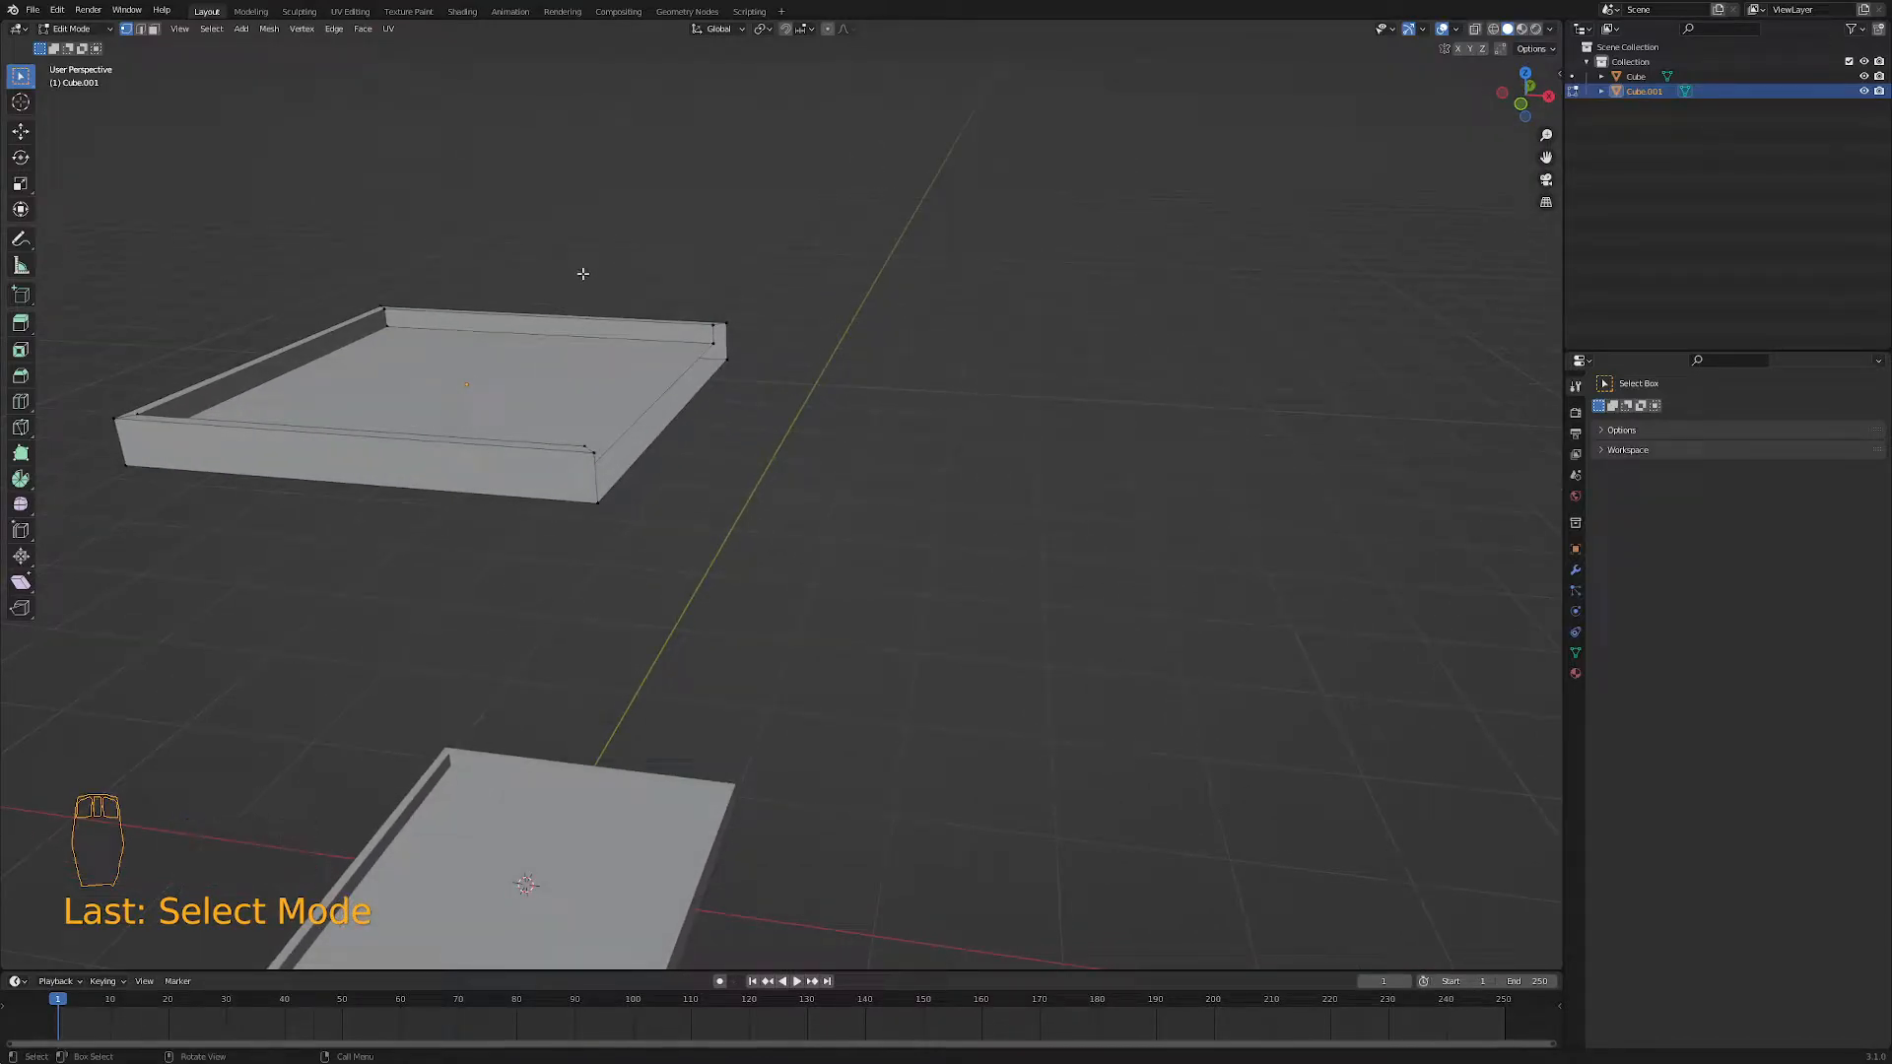
middle_click_drag(609, 338, 785, 382)
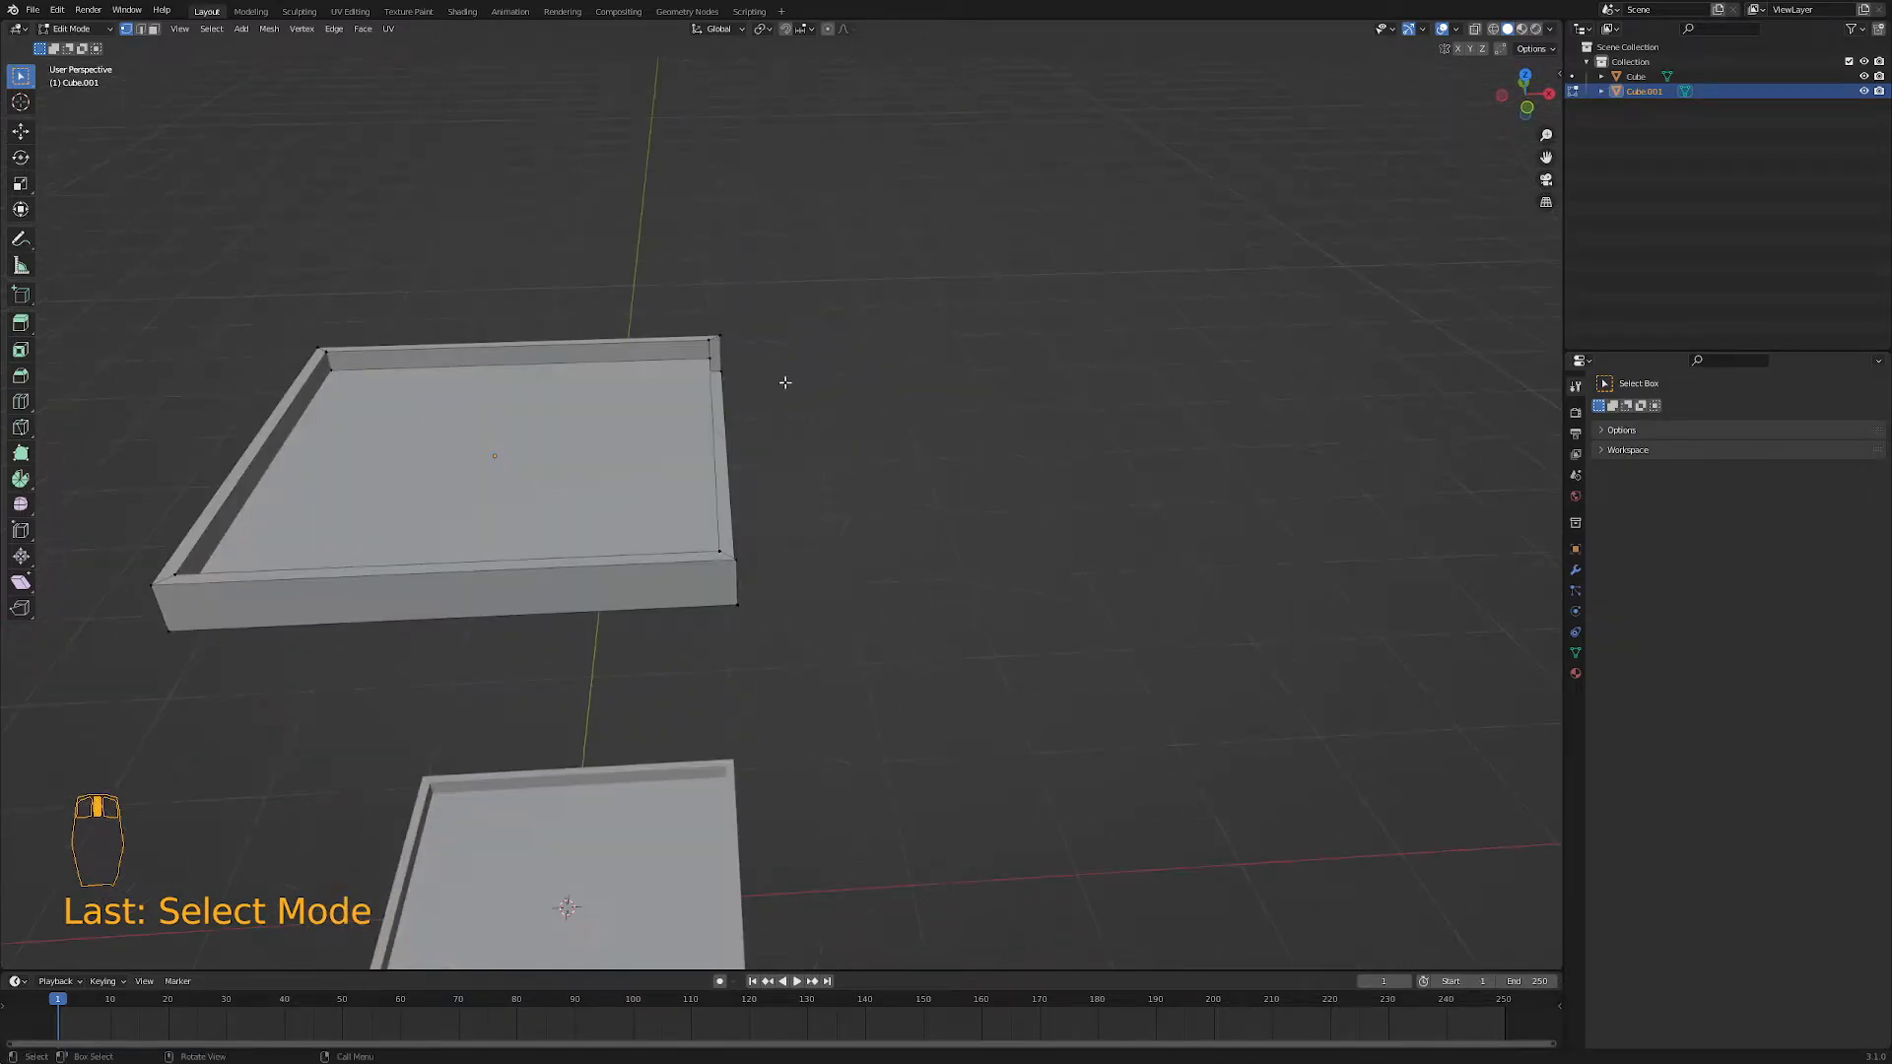
left_click(1476, 28)
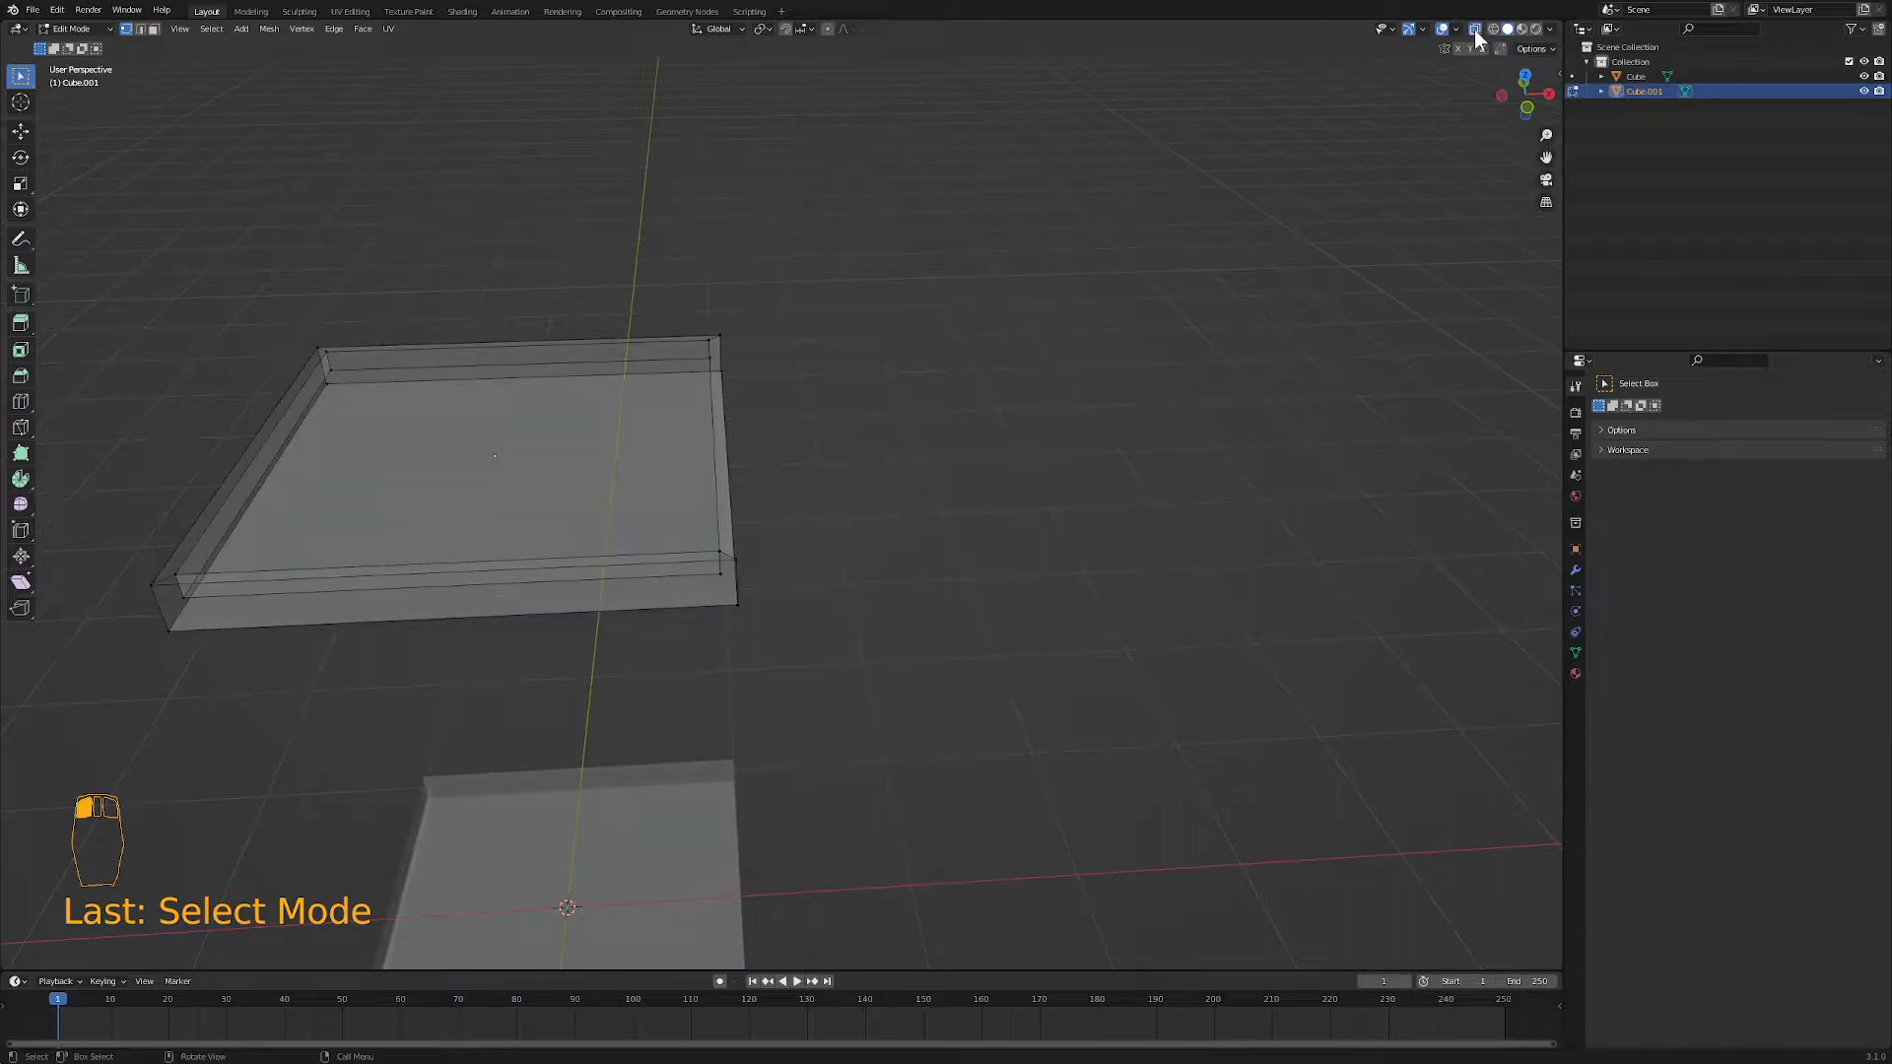
key("KP_1")
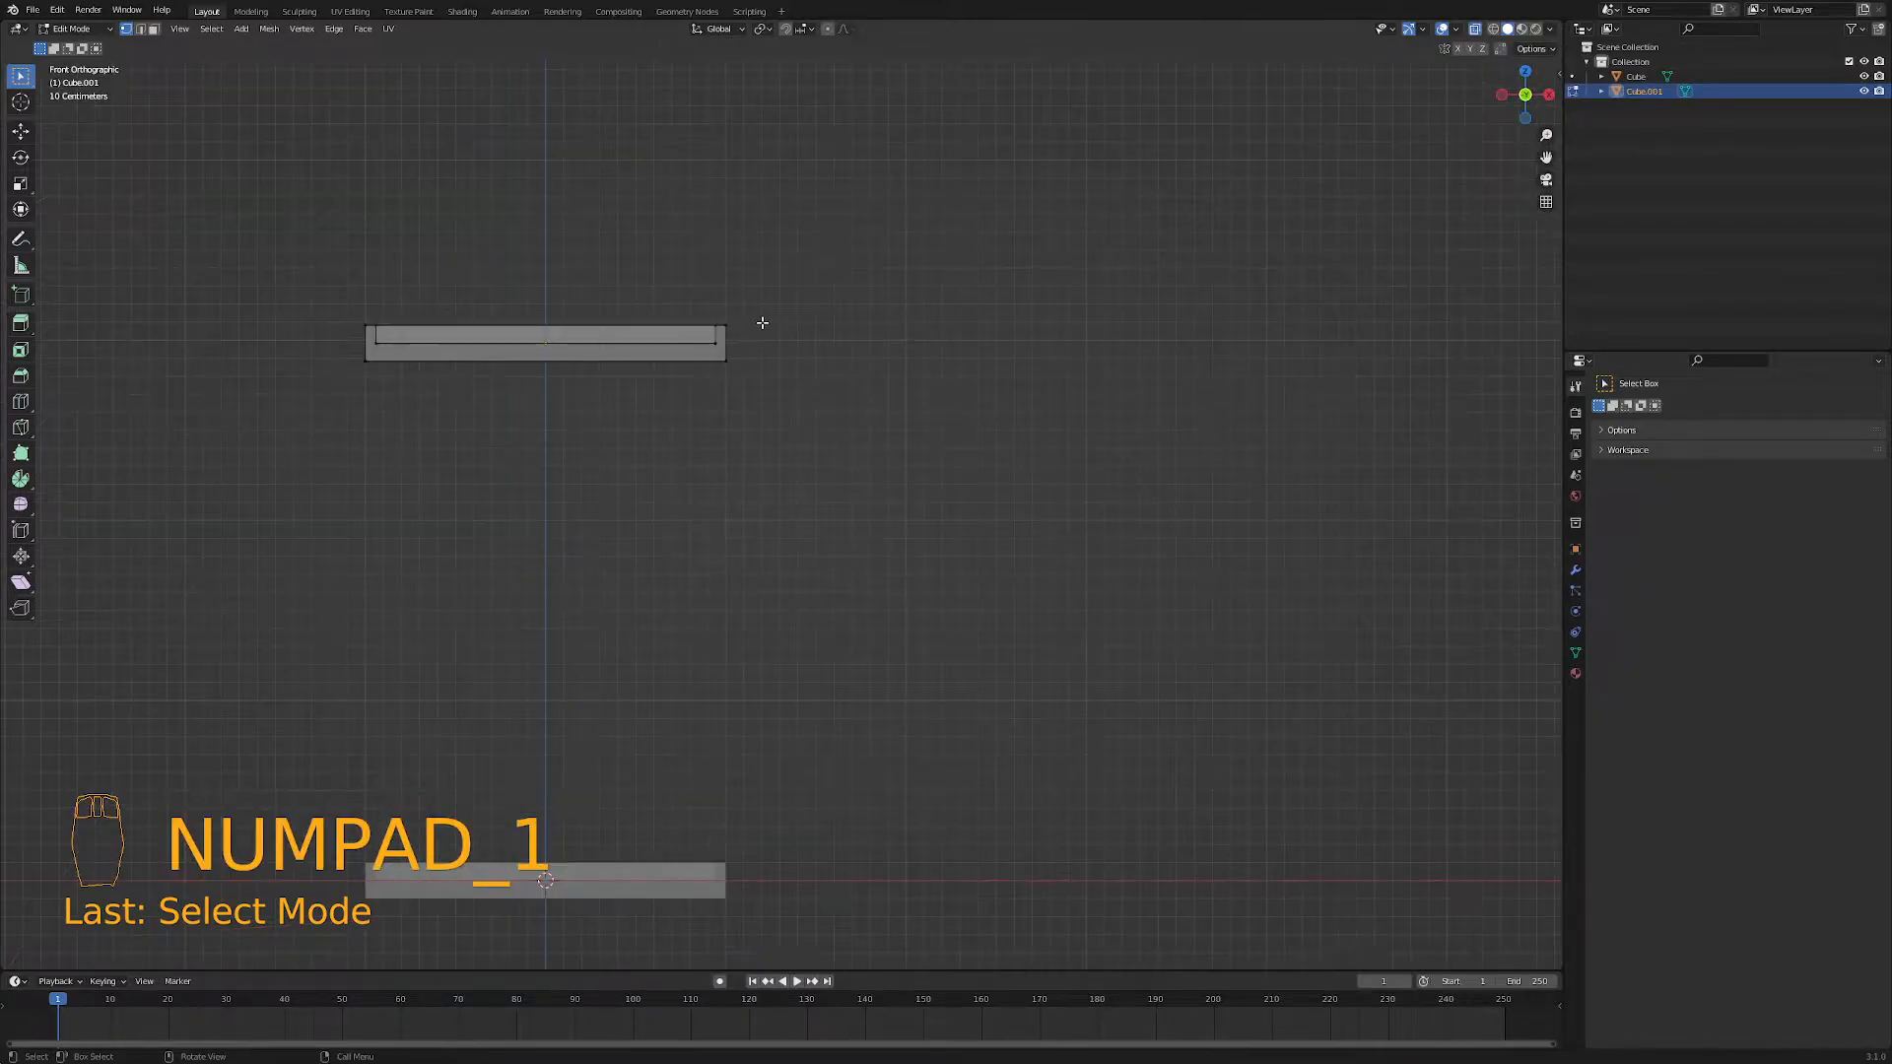
key("b")
left_click_drag(659, 283, 766, 355)
middle_click_drag(815, 401, 807, 482)
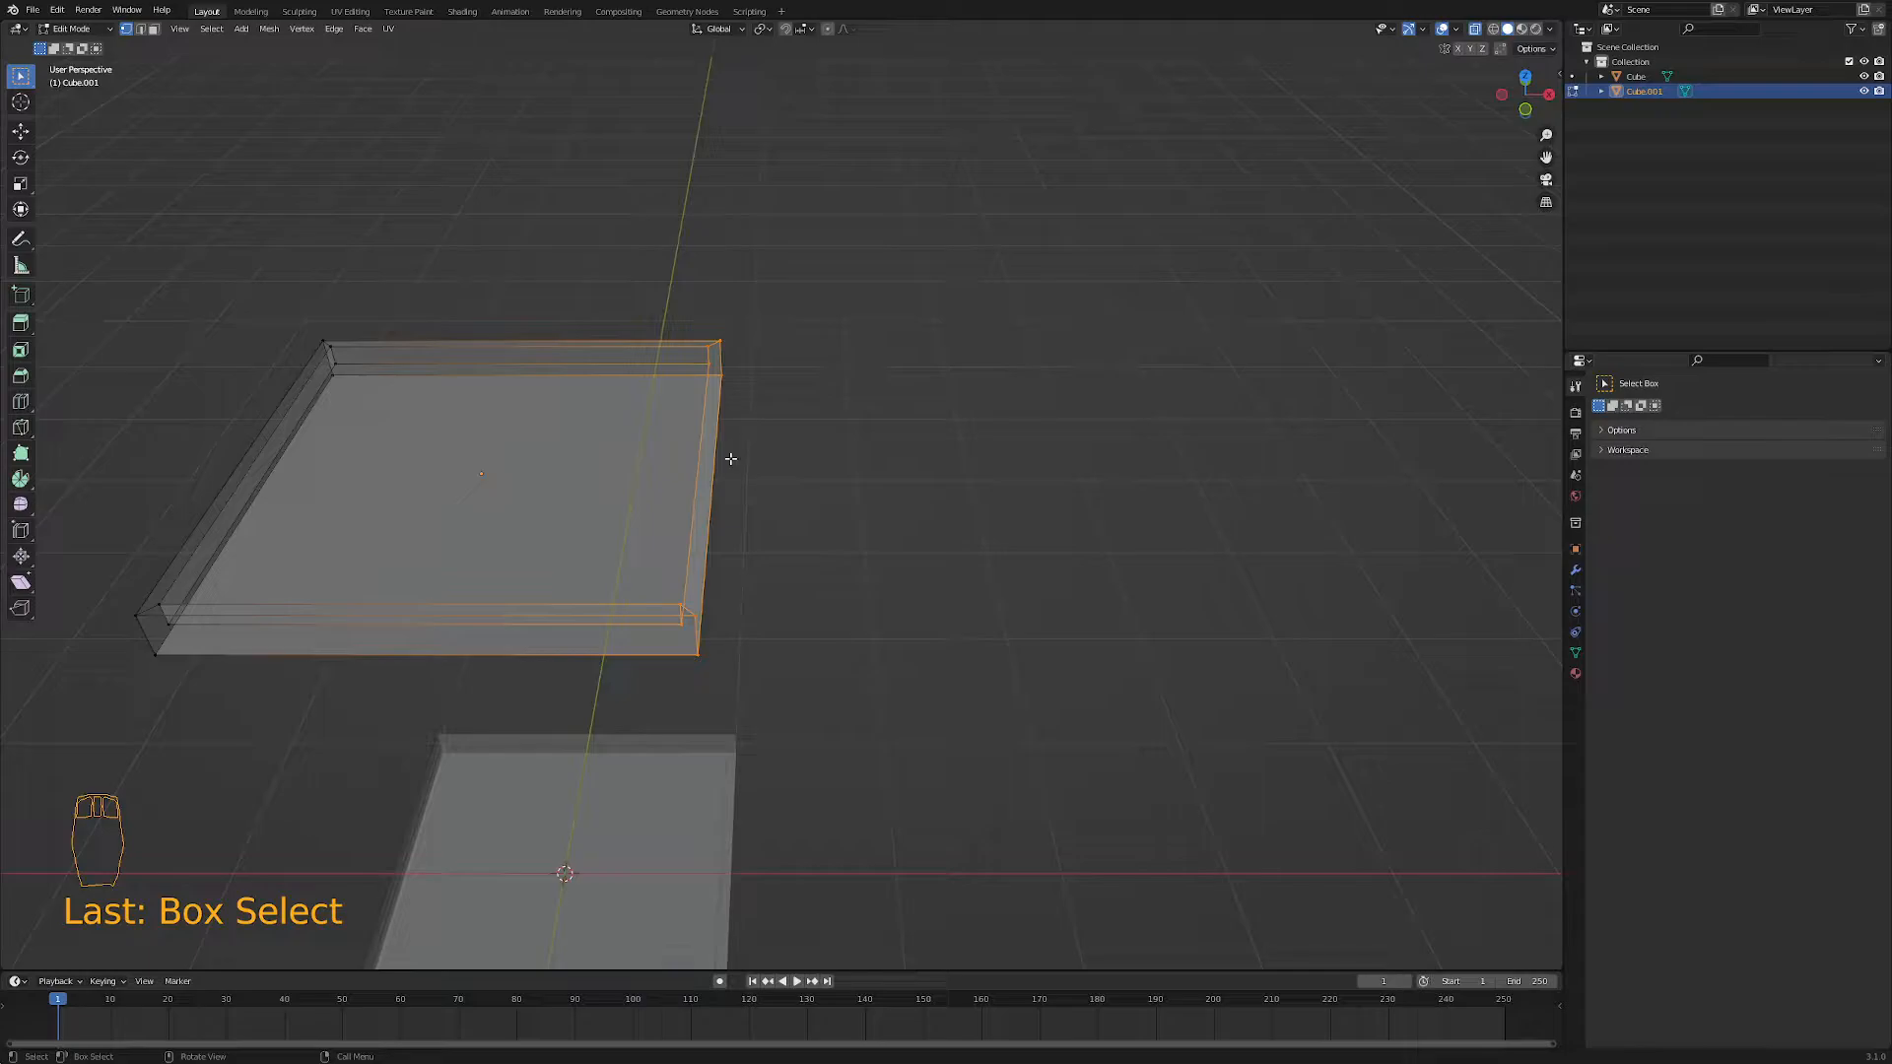
key("s")
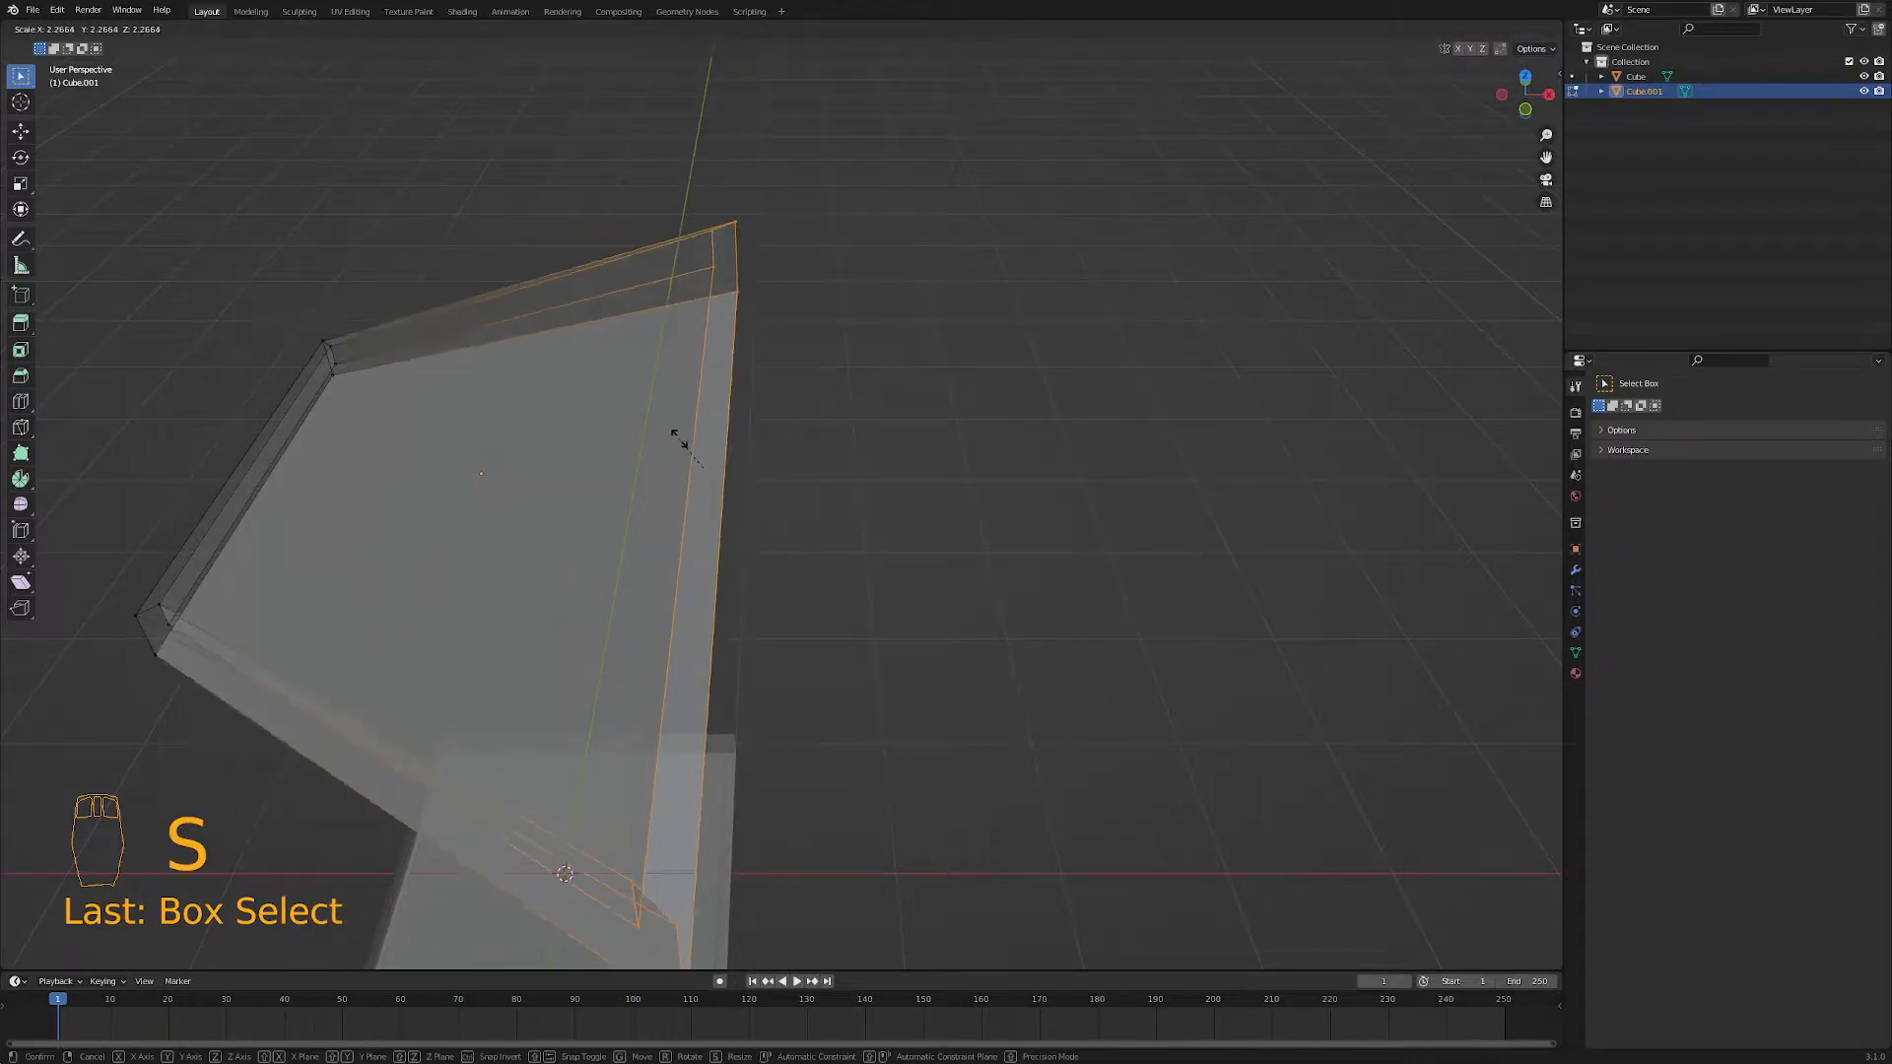
key("x")
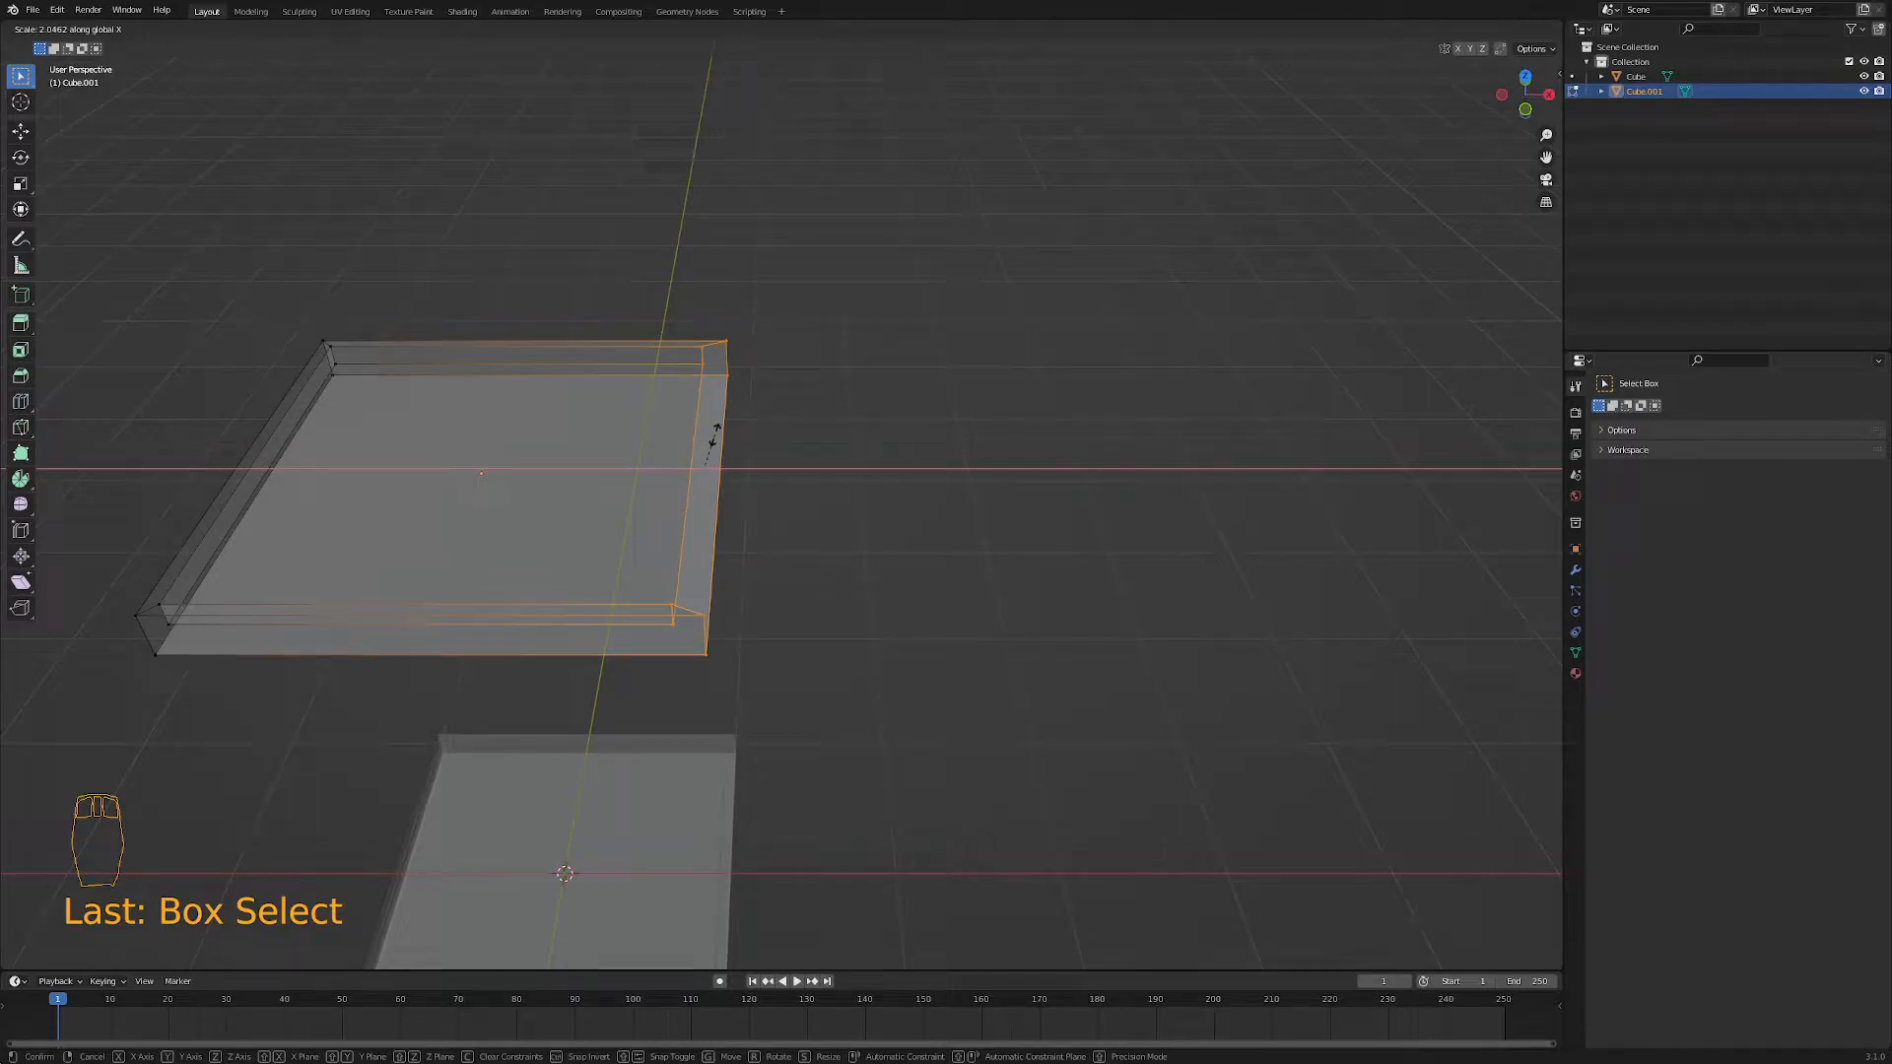
left_click(716, 434)
- Fill the open side's outline with a face, and return to Object Mode with X-ray turned off
middle_click_drag(765, 485, 705, 468)
key("f")
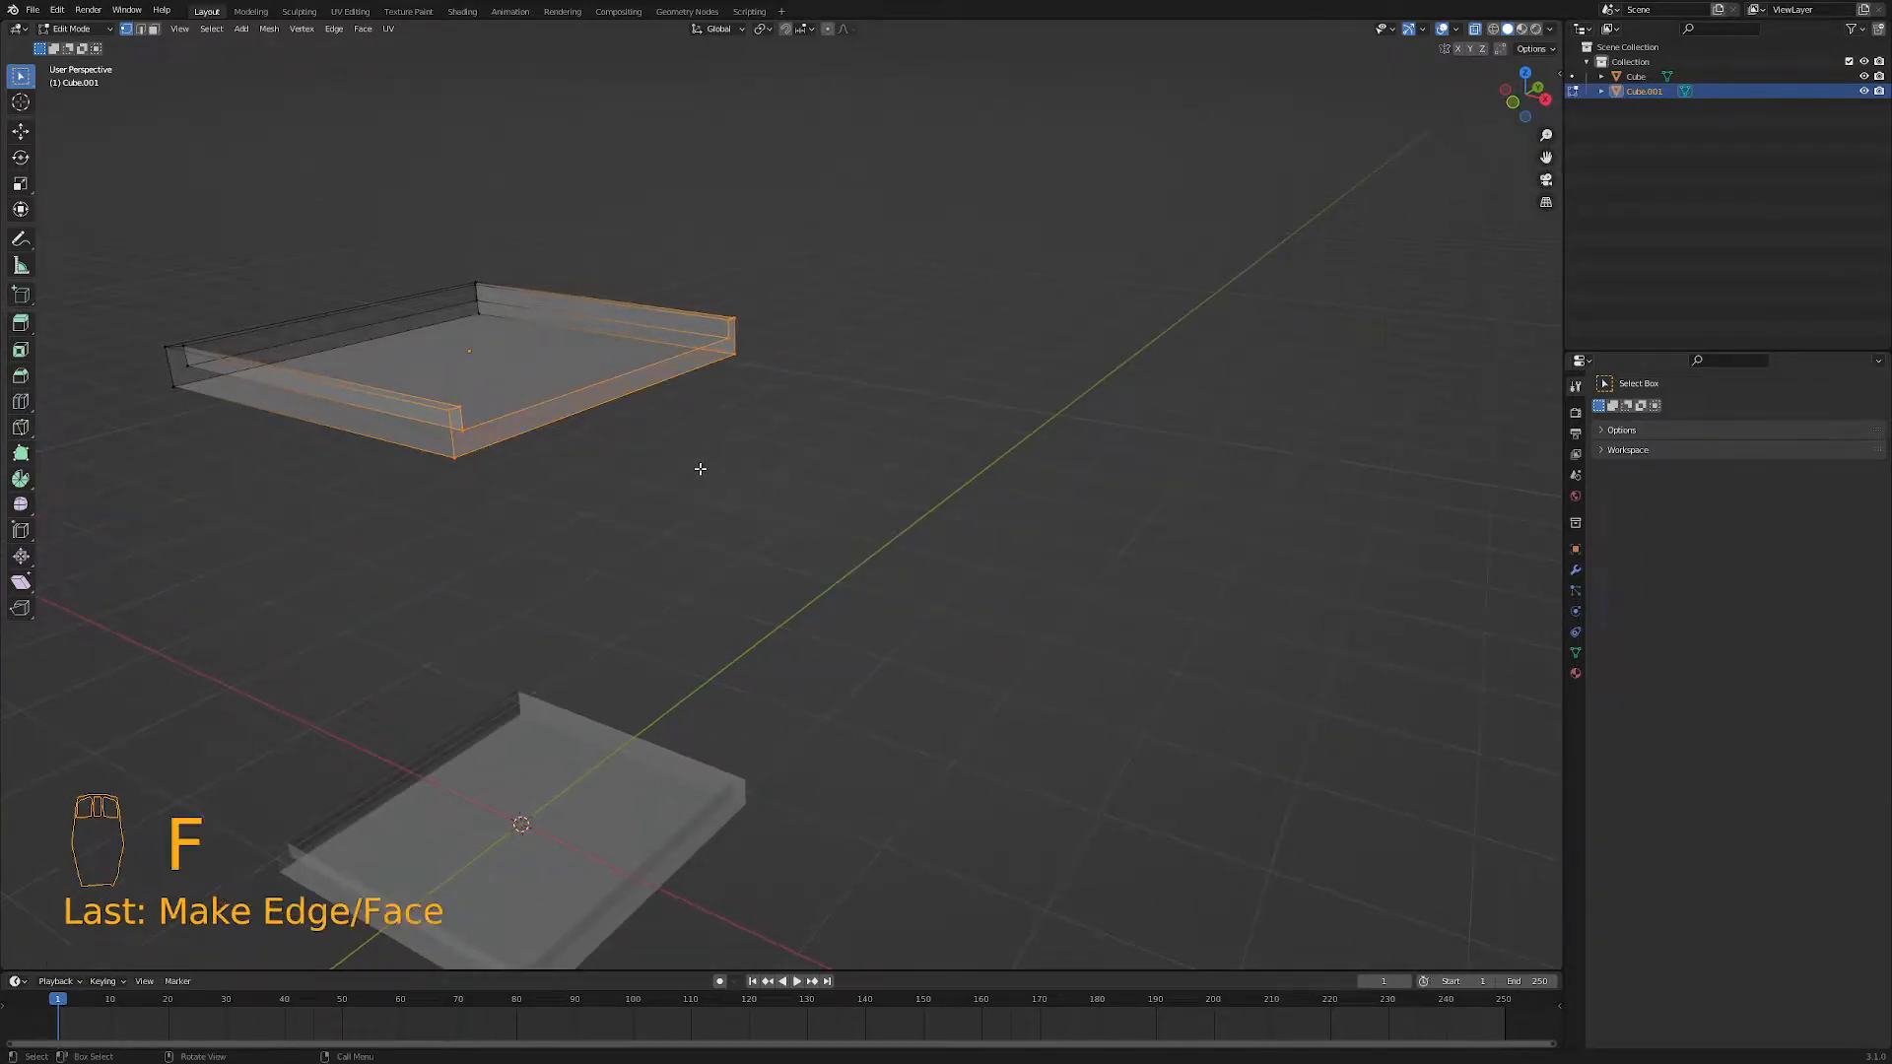
key("Tab")
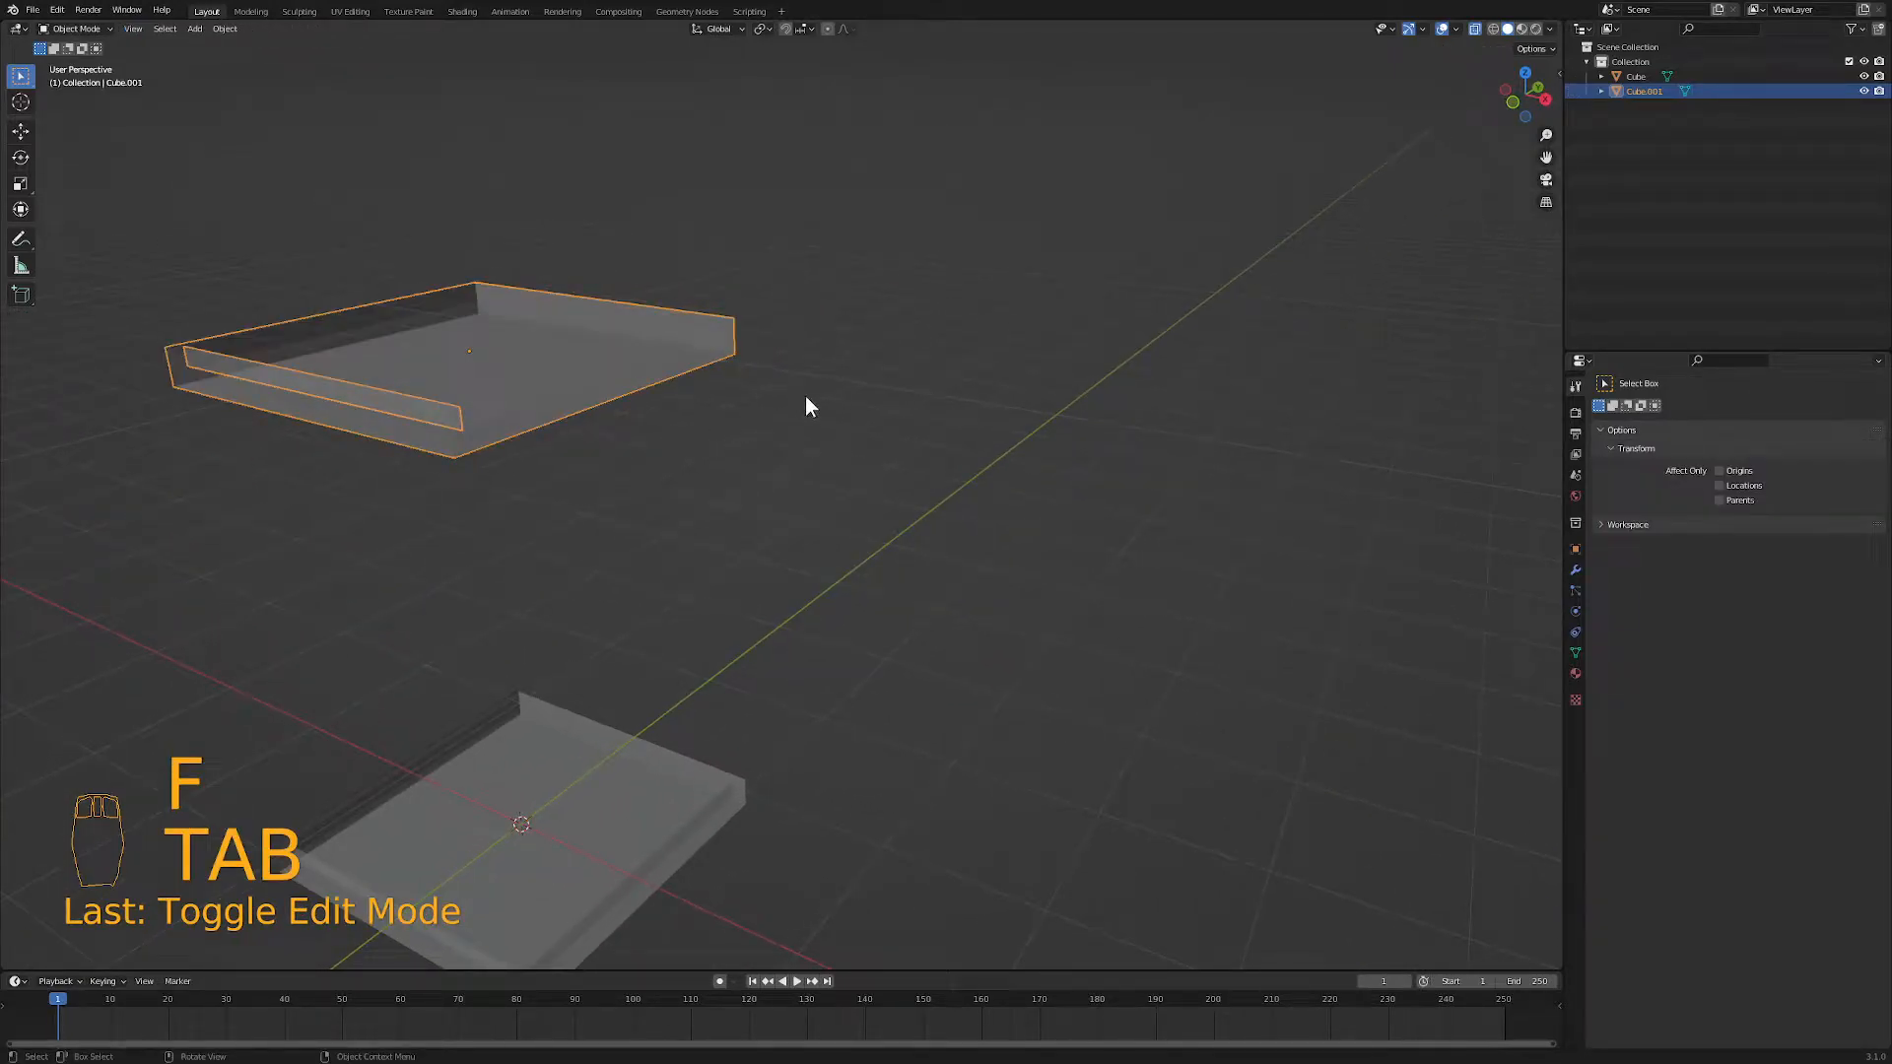
middle_click_drag(1458, 39, 617, 375)
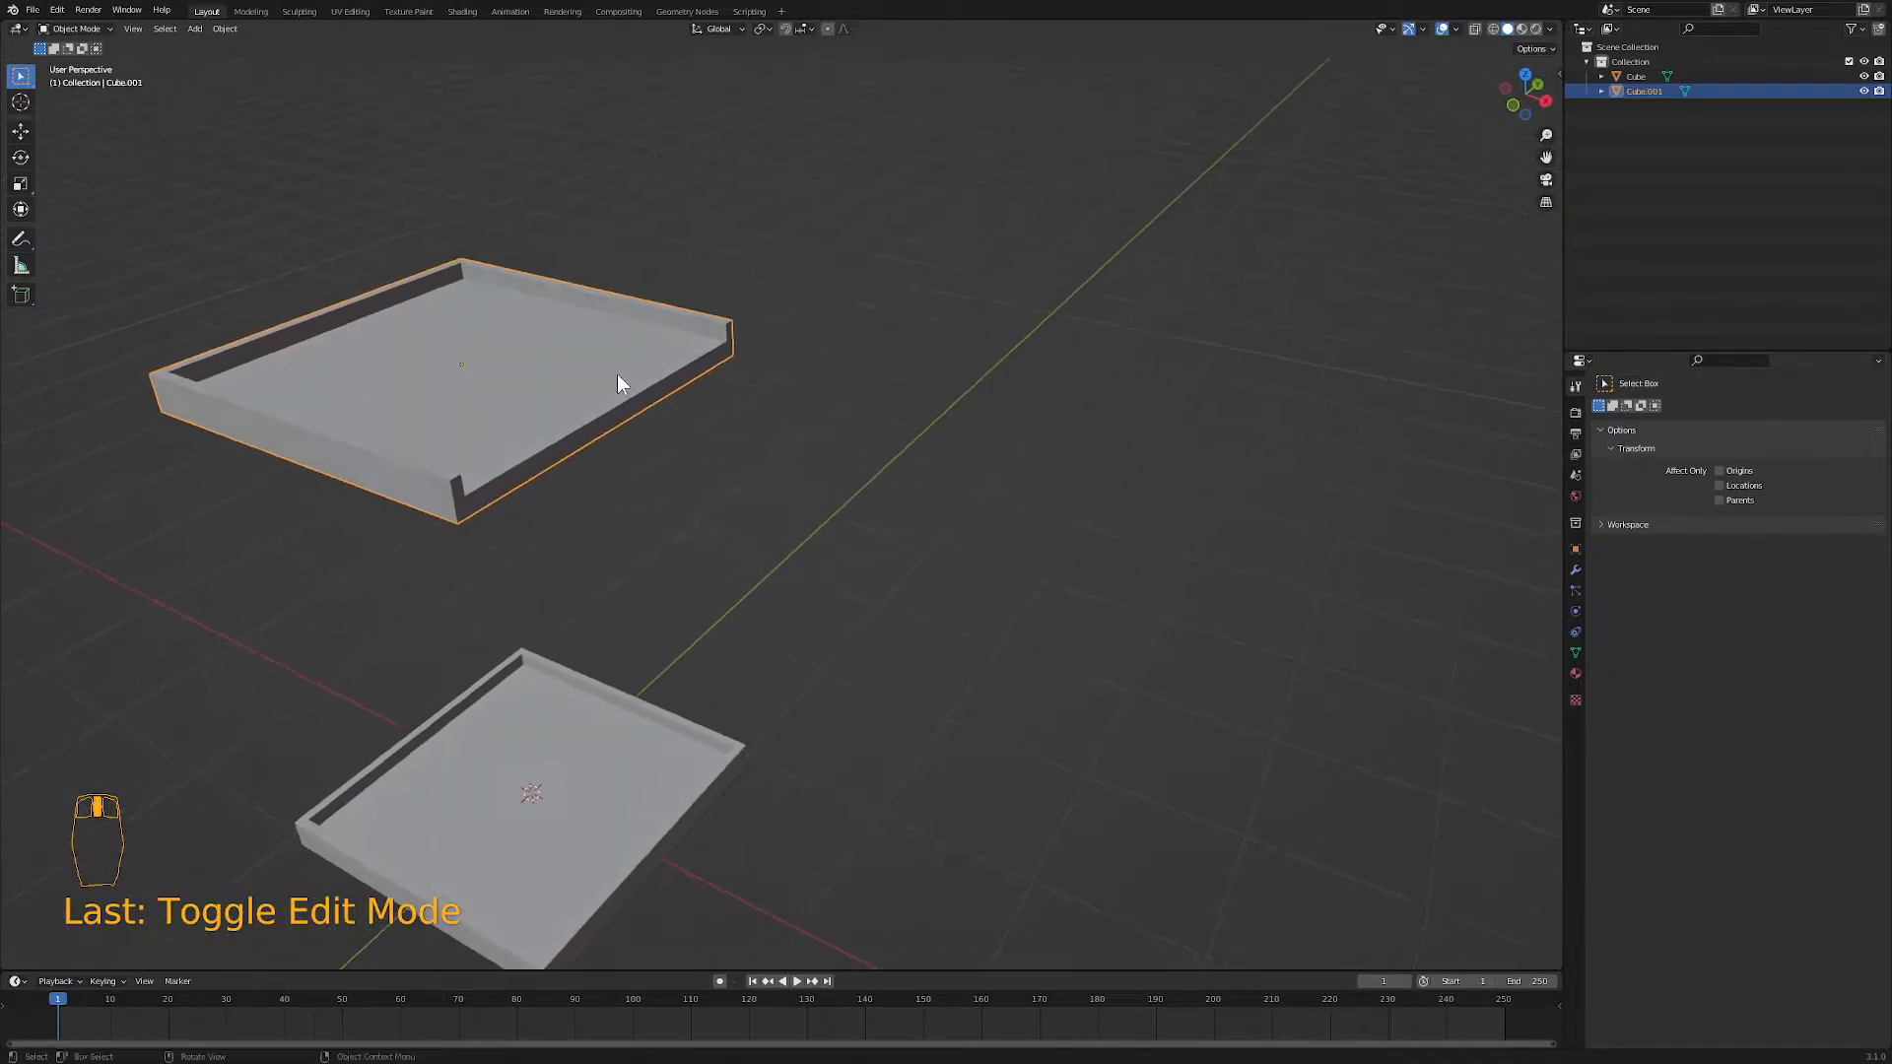
- Move the open-sided slab about 3 m toward negative X and about 2 m upward along Z in front view
key("KP_1")
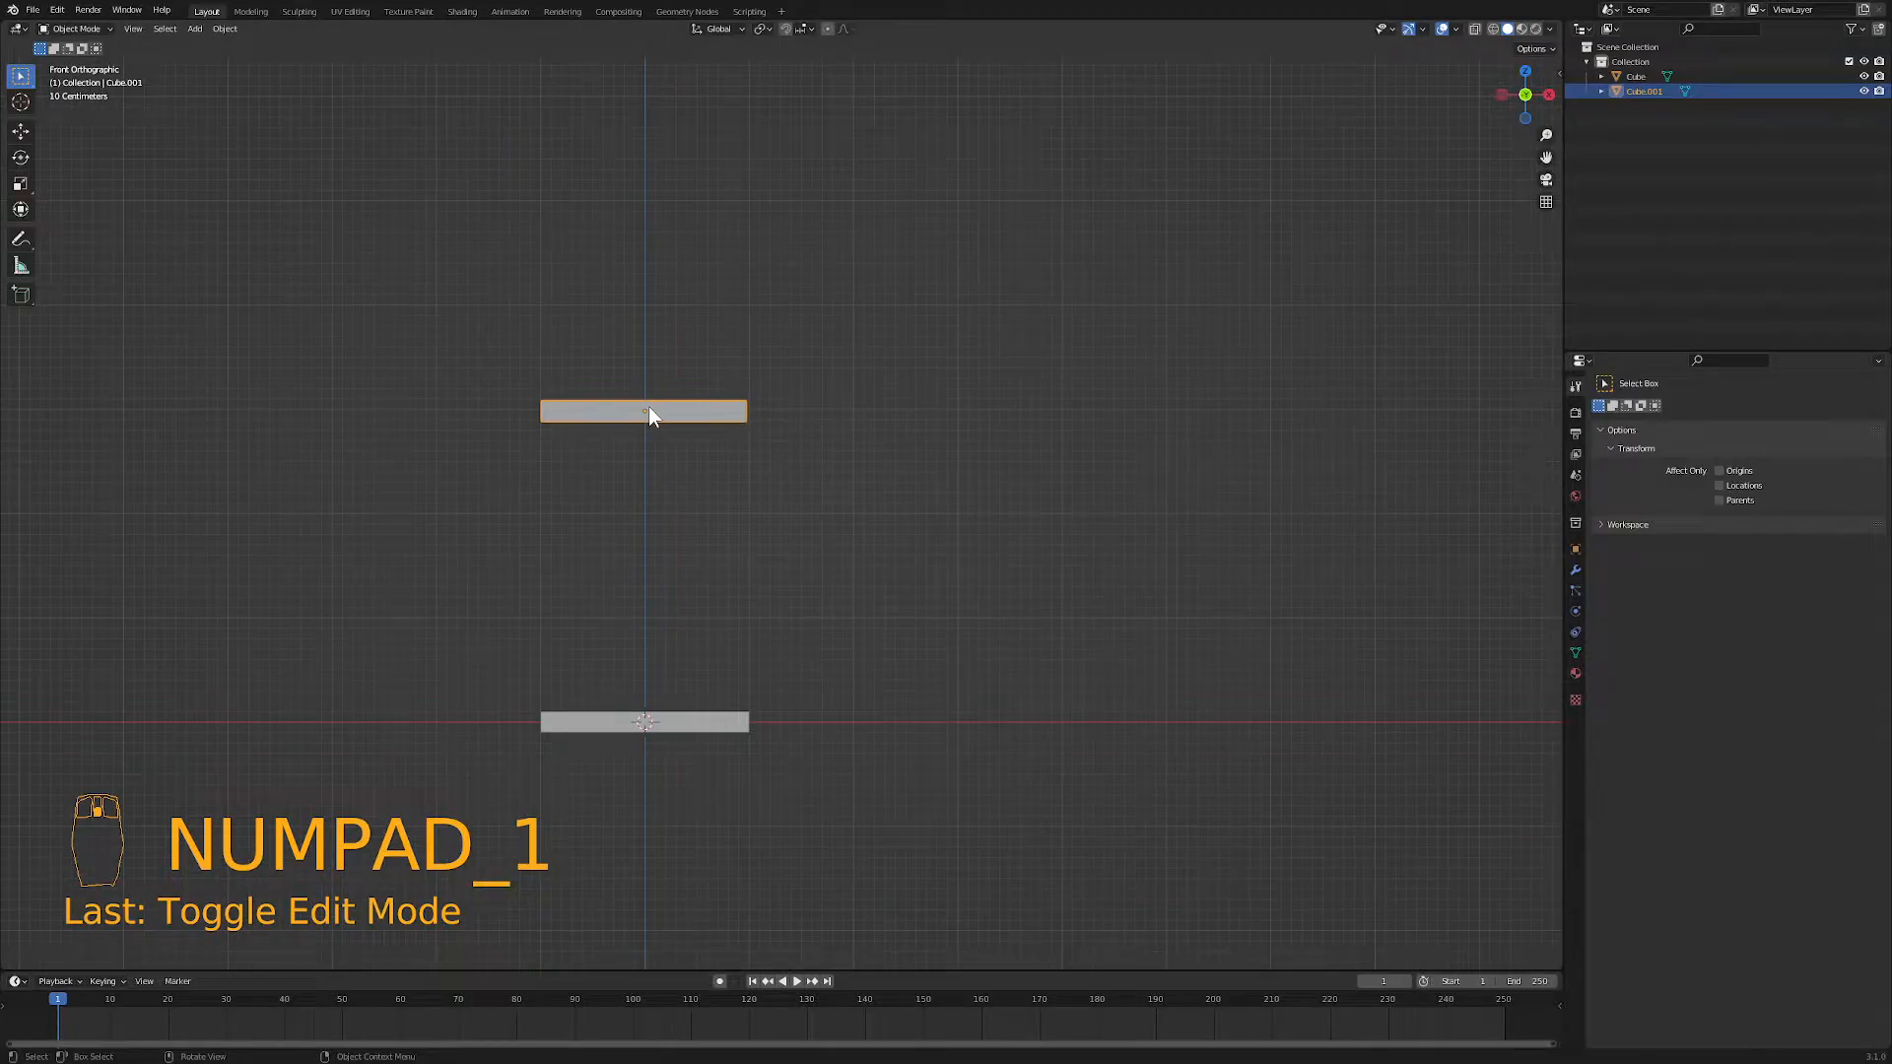
key("g")
key("x")
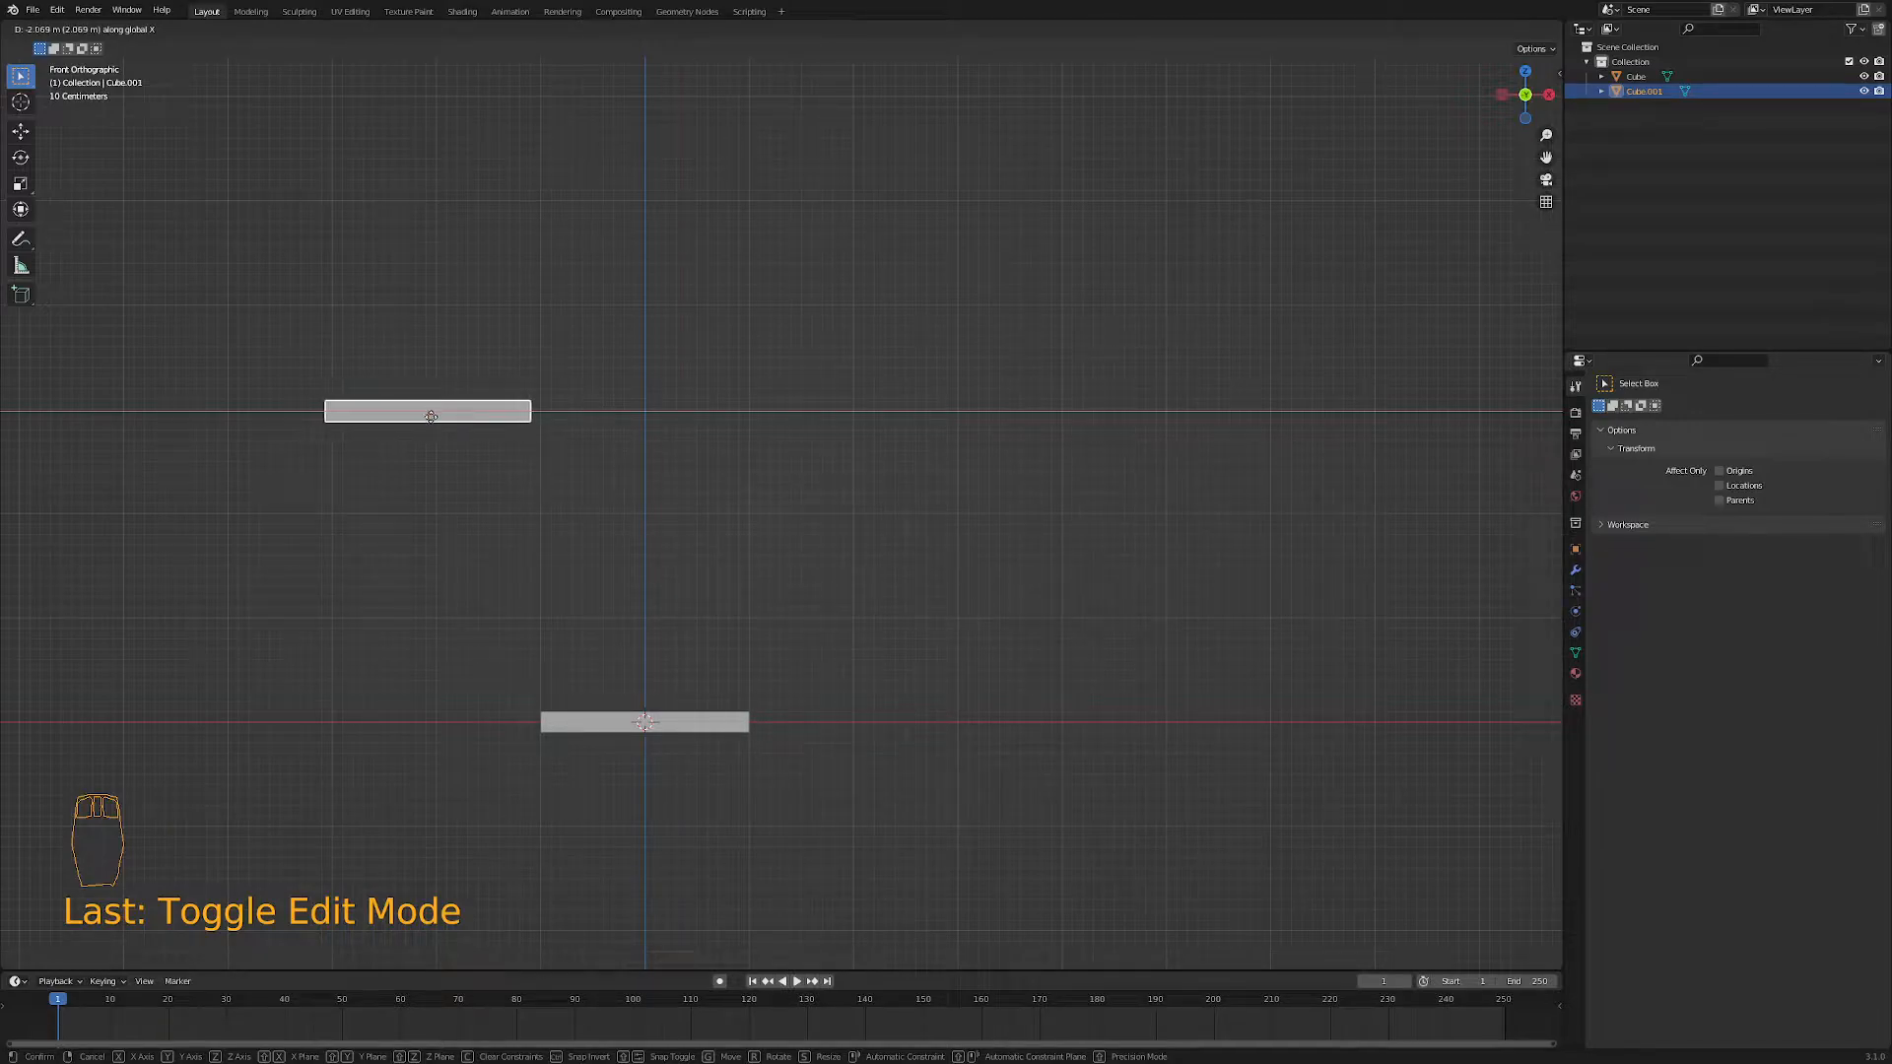
left_click(333, 425)
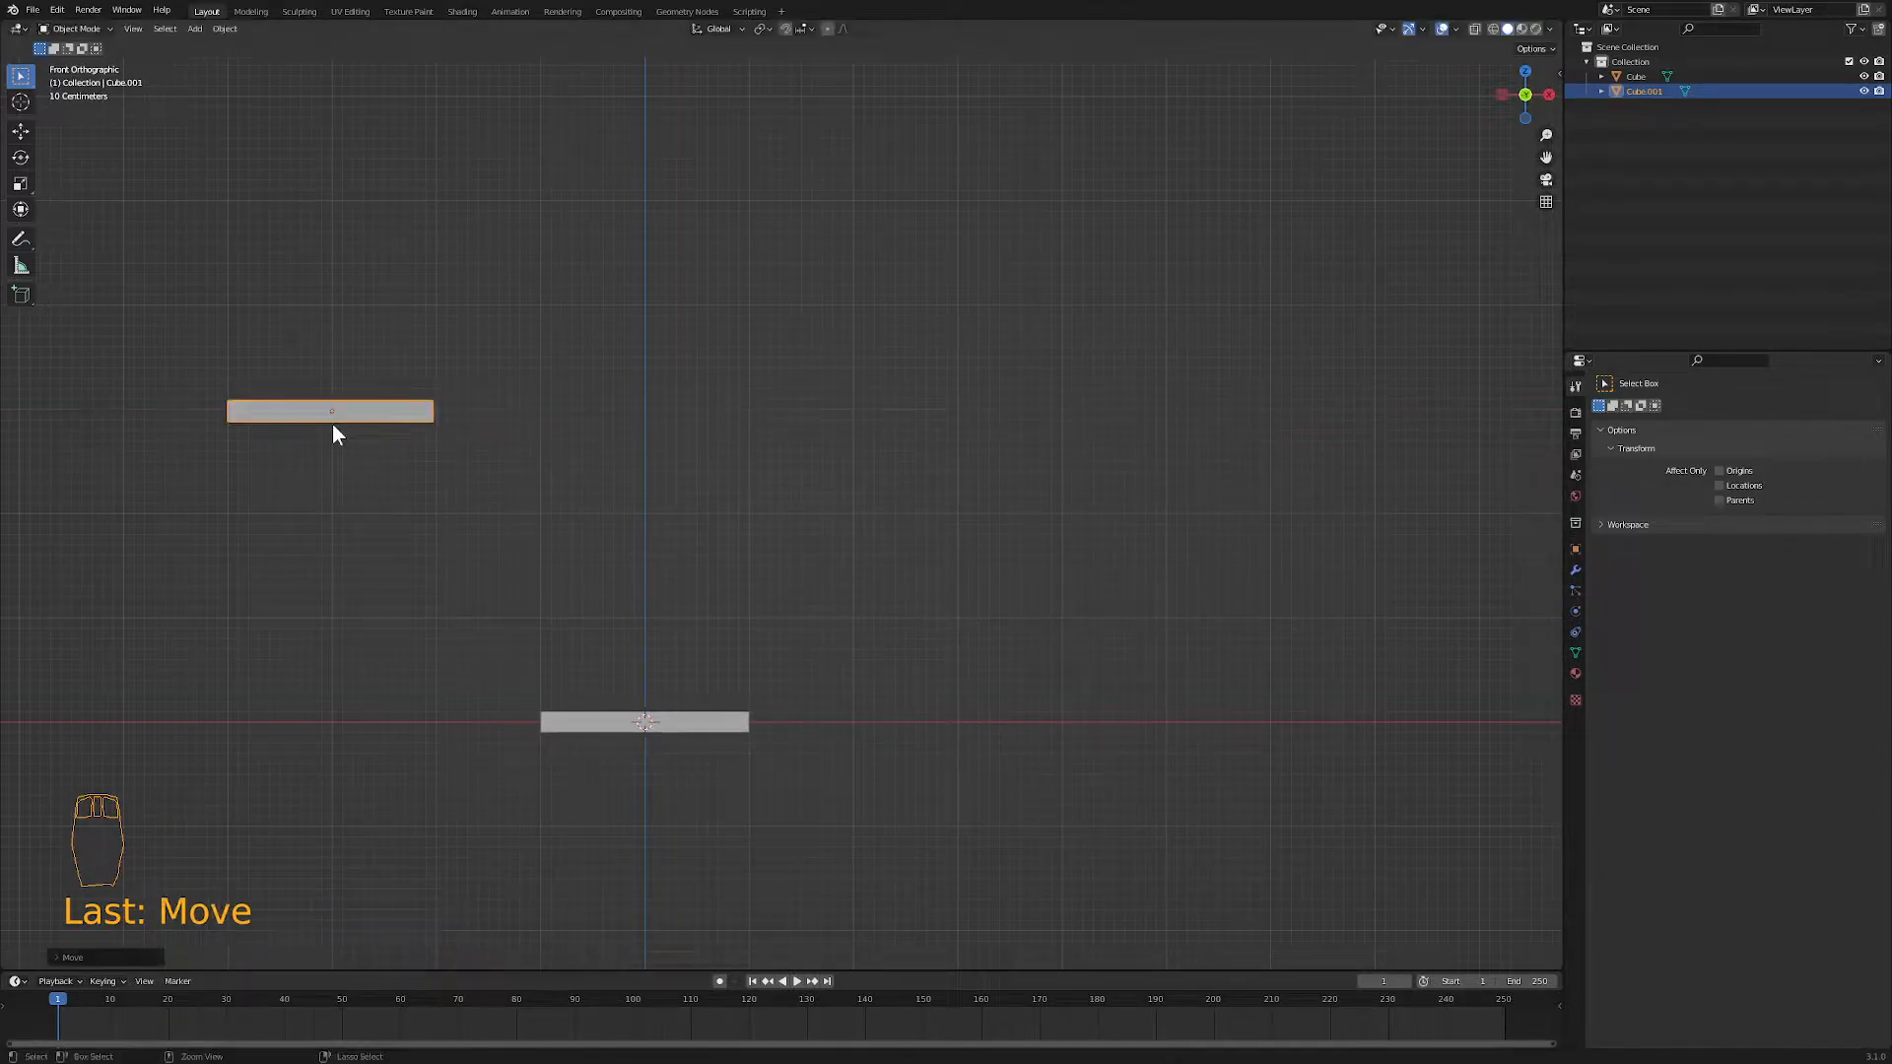
key("g")
key("z")
left_click(330, 212)
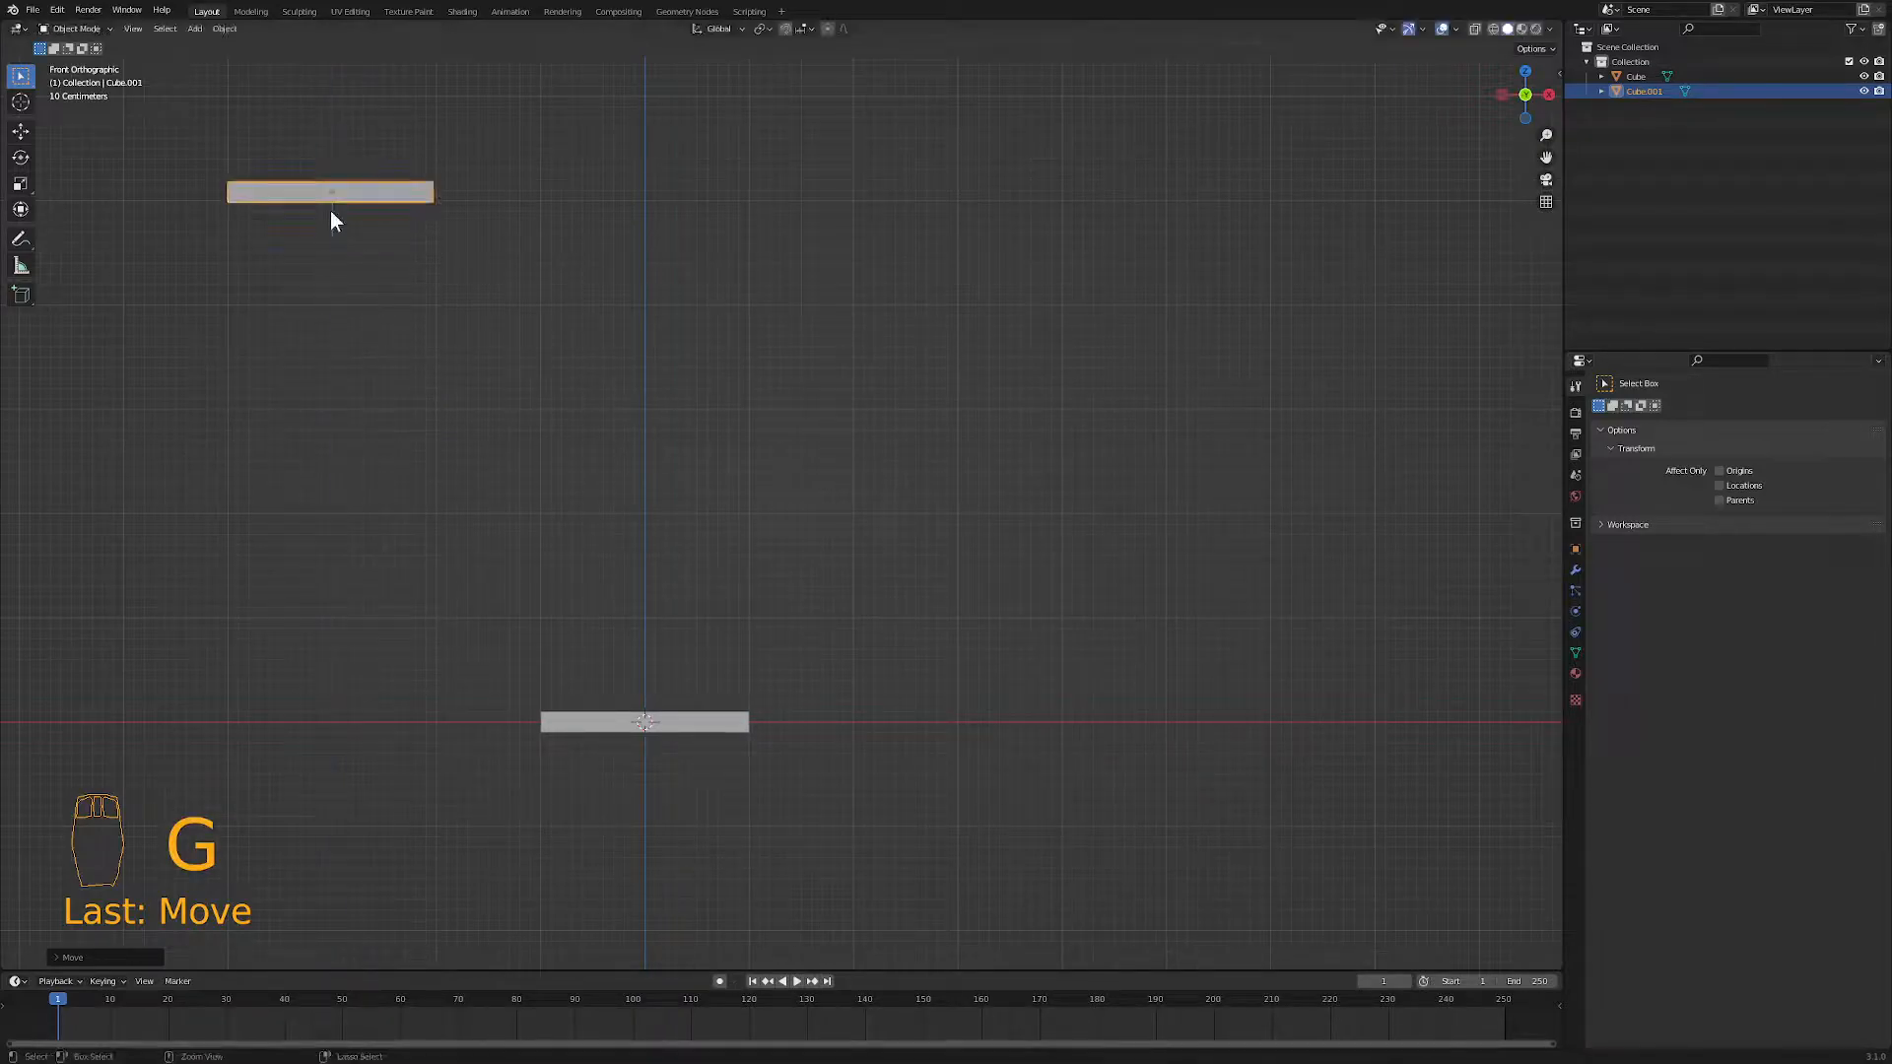
- Create a linked duplicate of the open-sided slab and place it about 1.7 m directly below along the Z axis
middle_click_drag(371, 210, 410, 284)
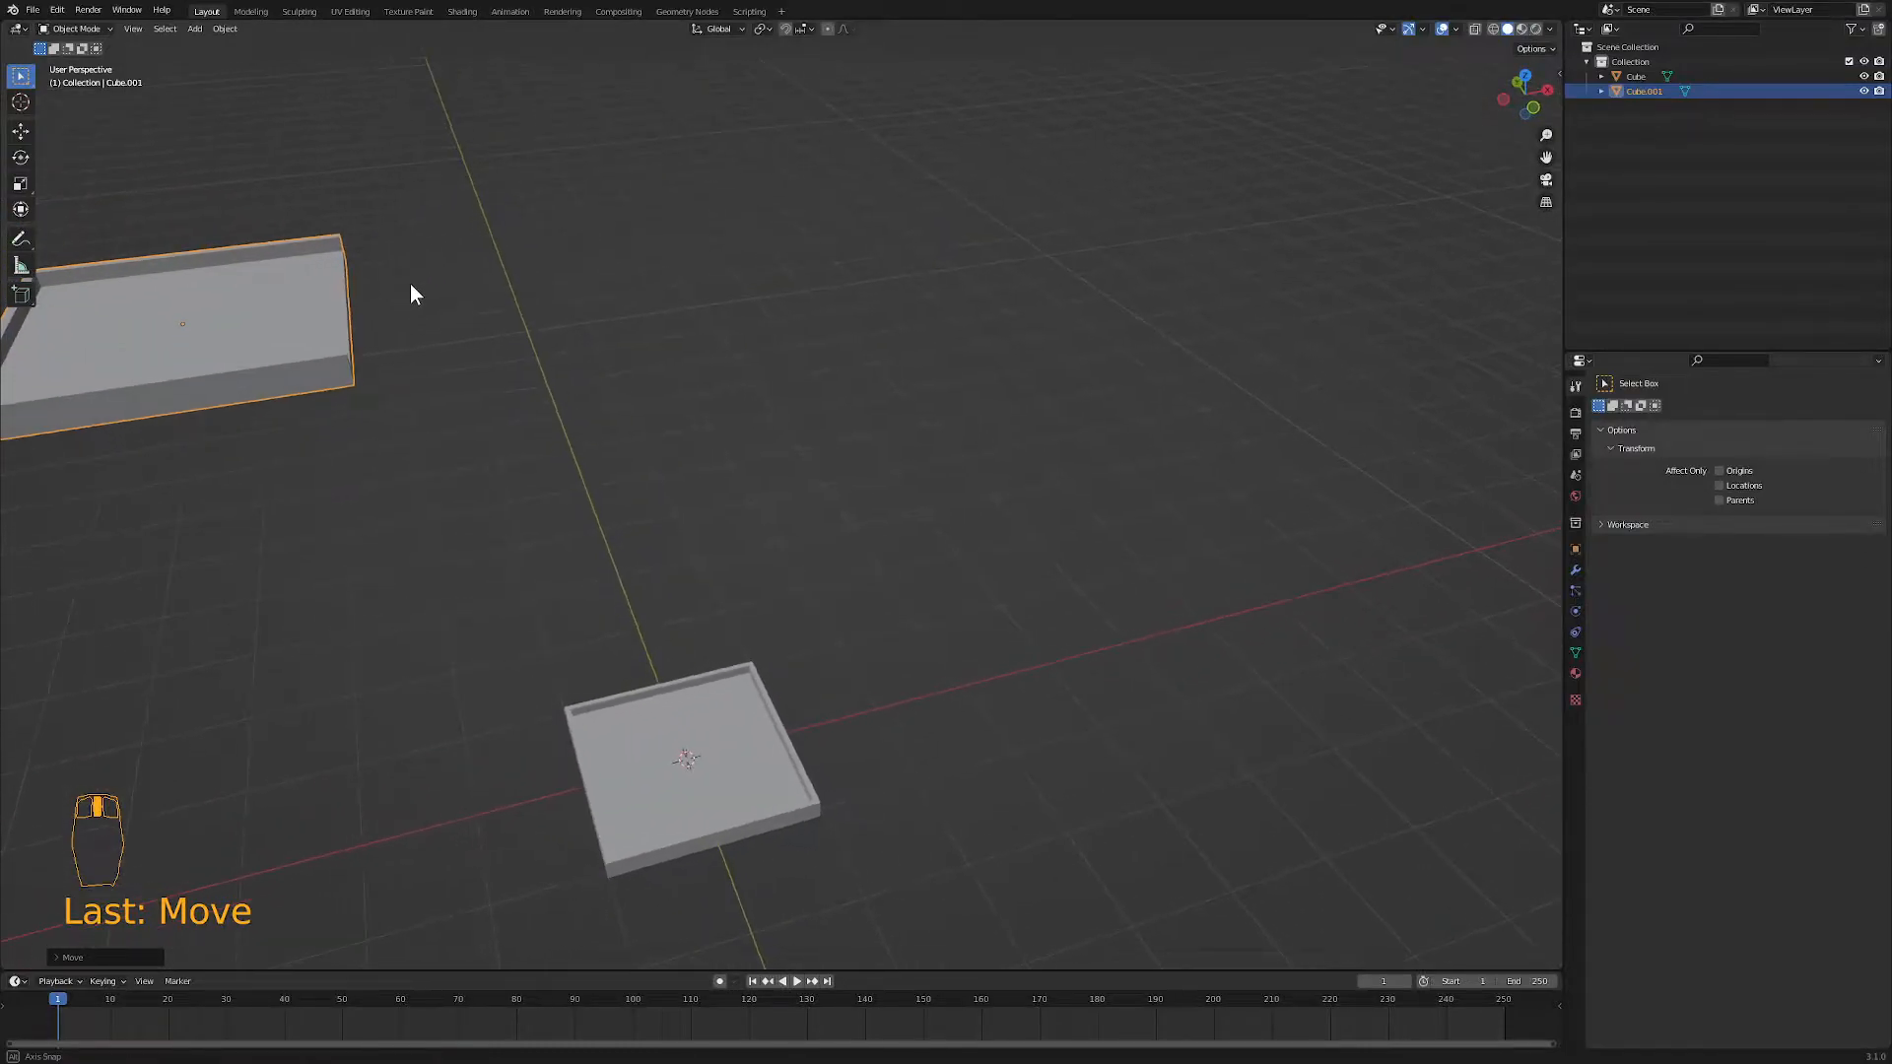
key("KP_1")
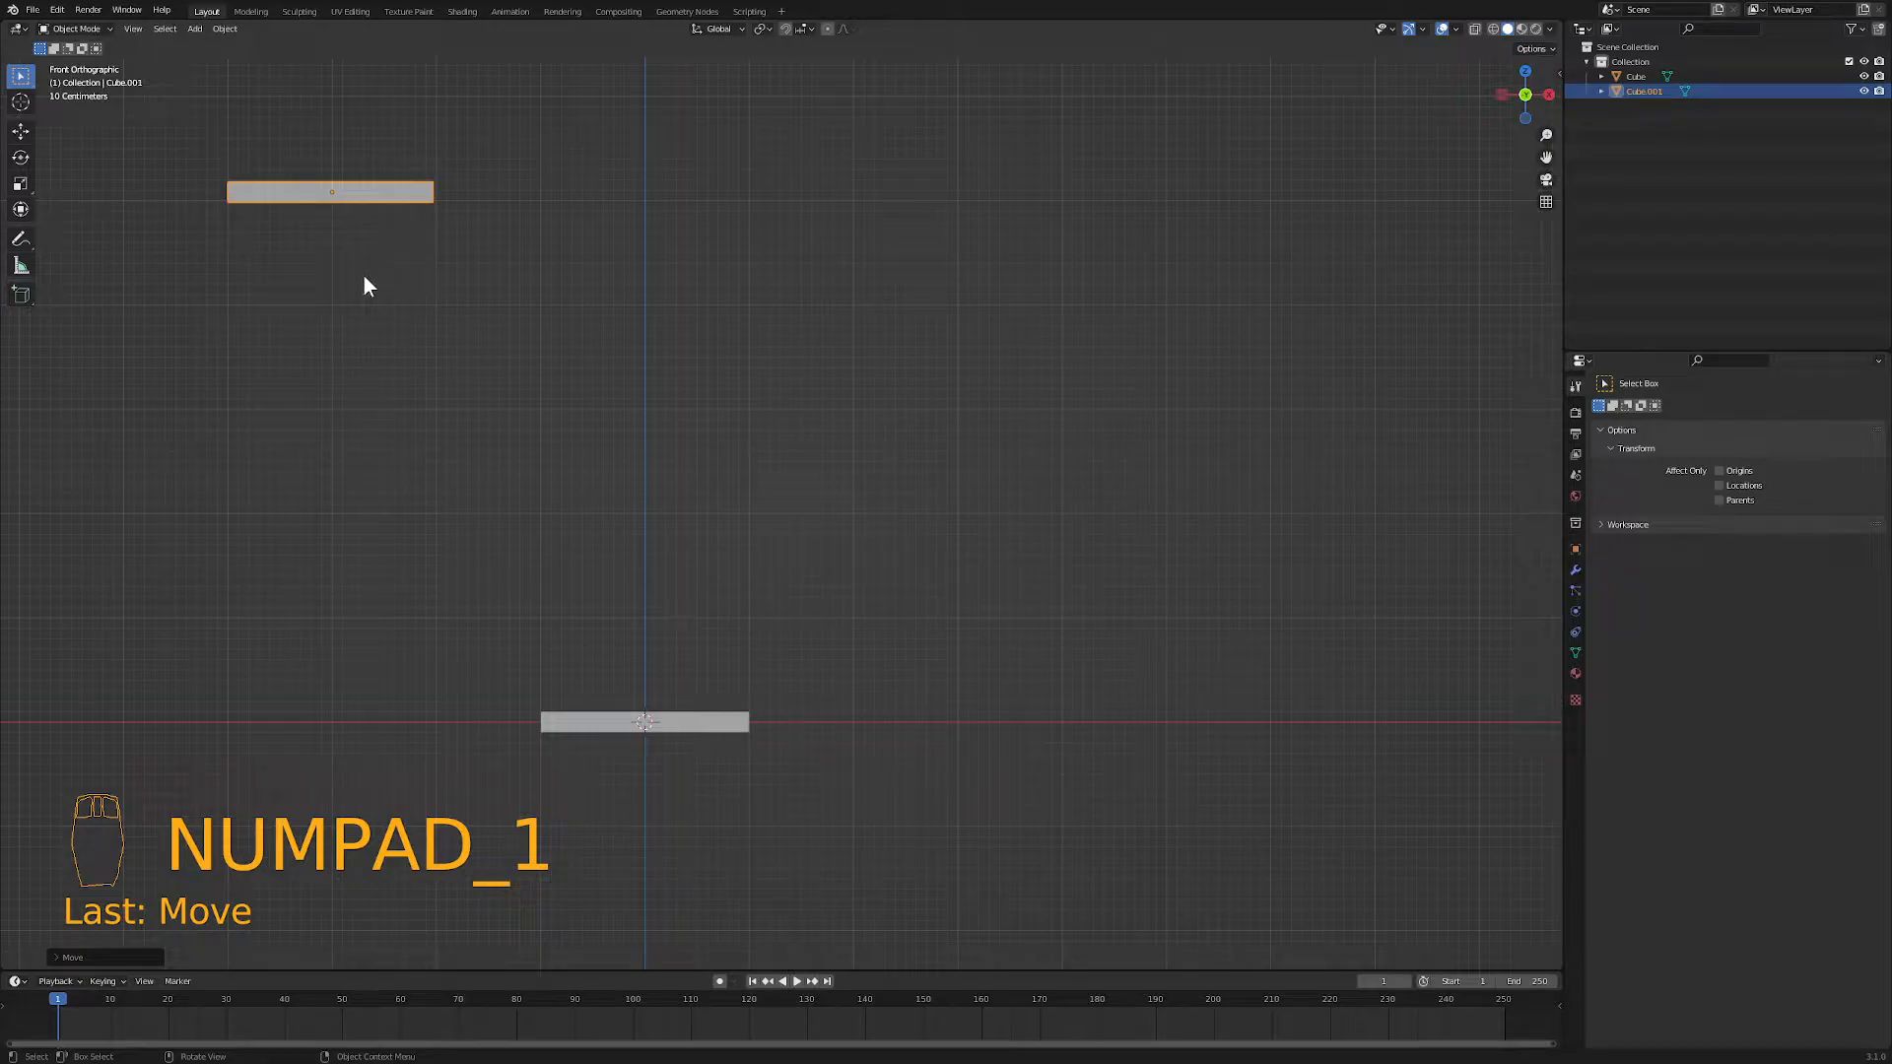
key("alt+d")
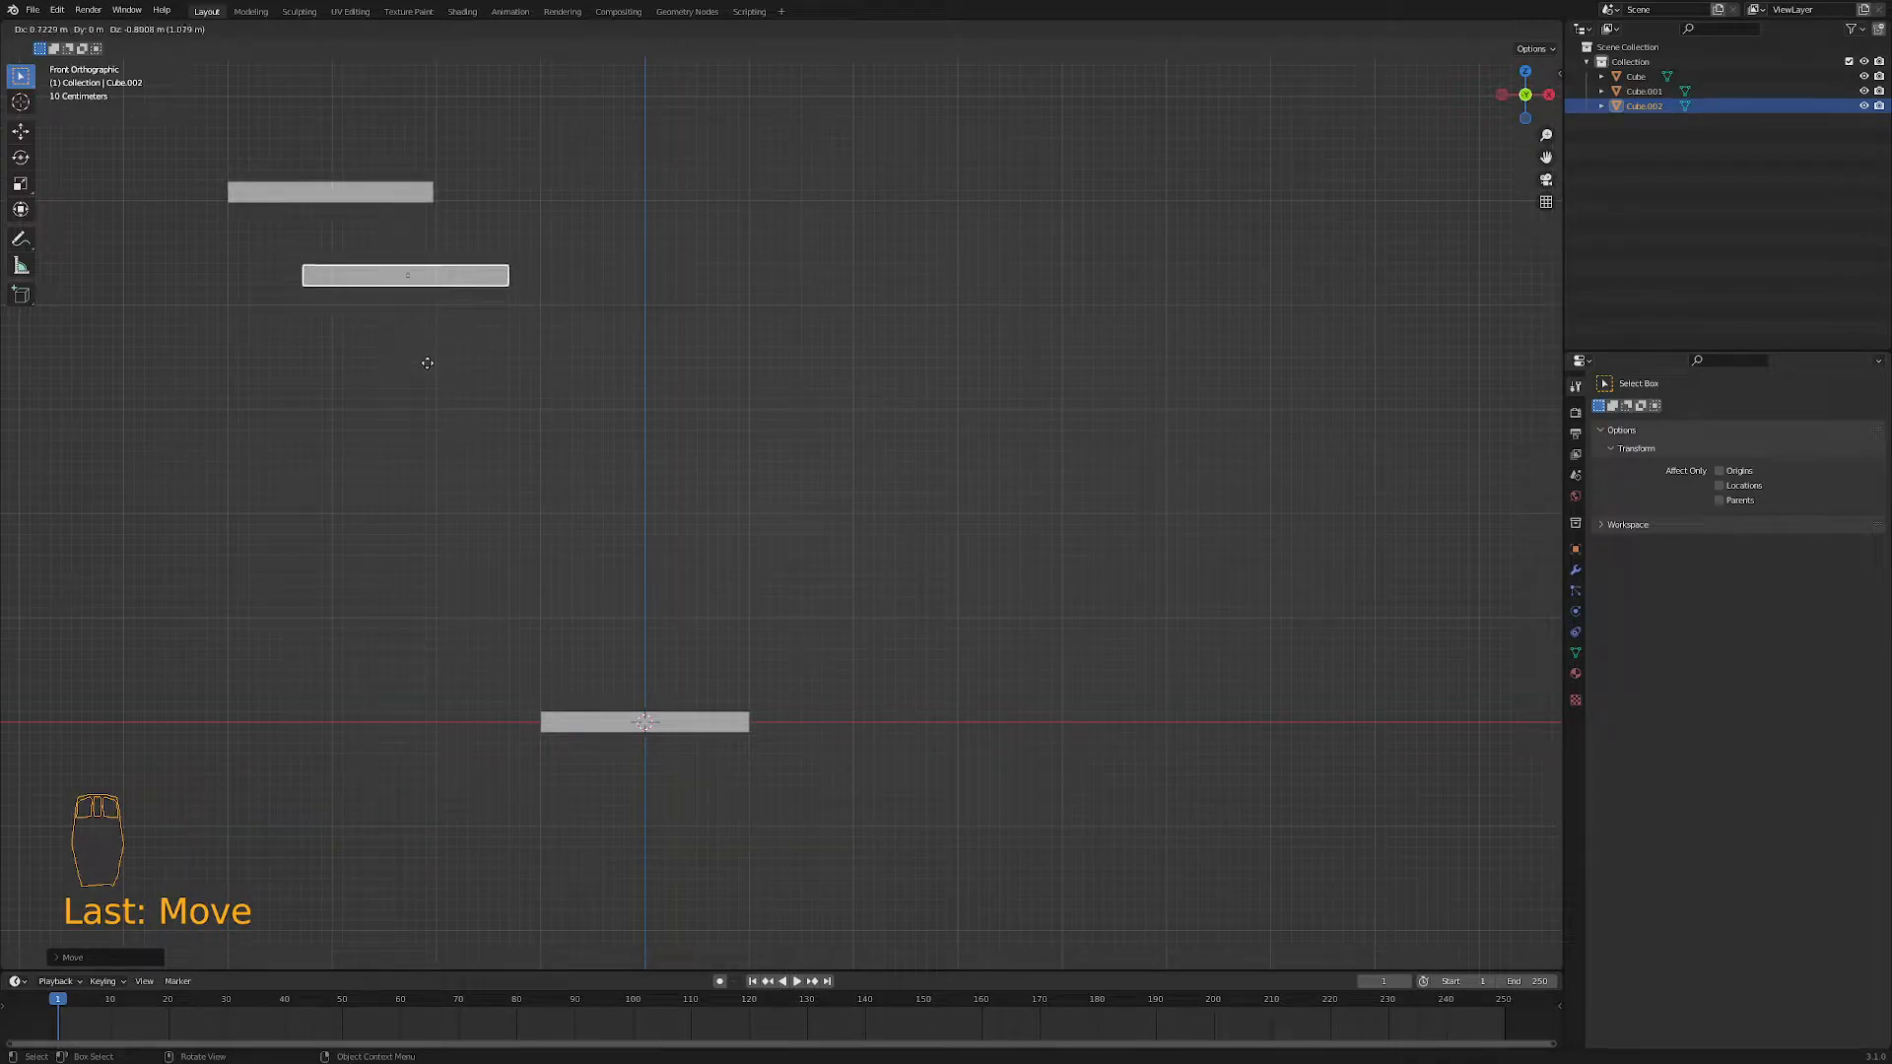
key("z")
left_click(413, 468)
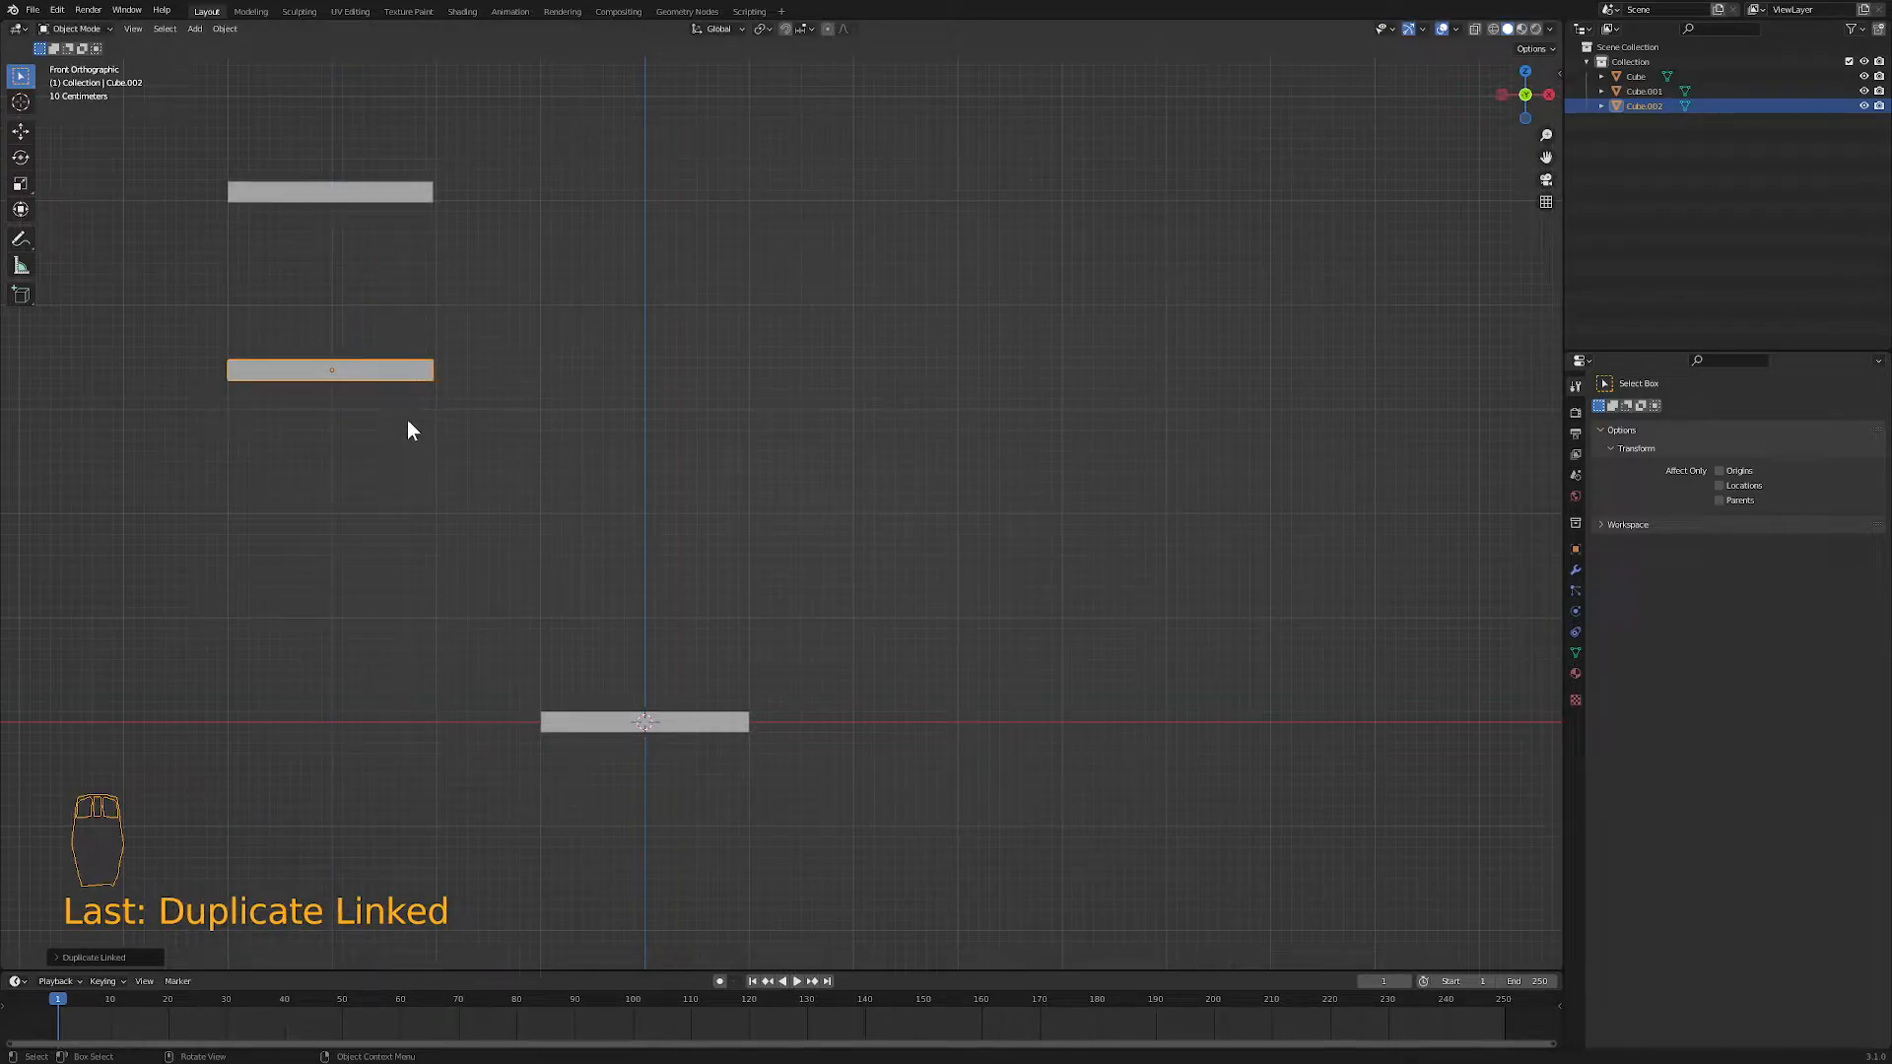
- Try scaling the linked copy and moving an upper edge of its closed wall in Edit Mode, cancelling both changes
key("s")
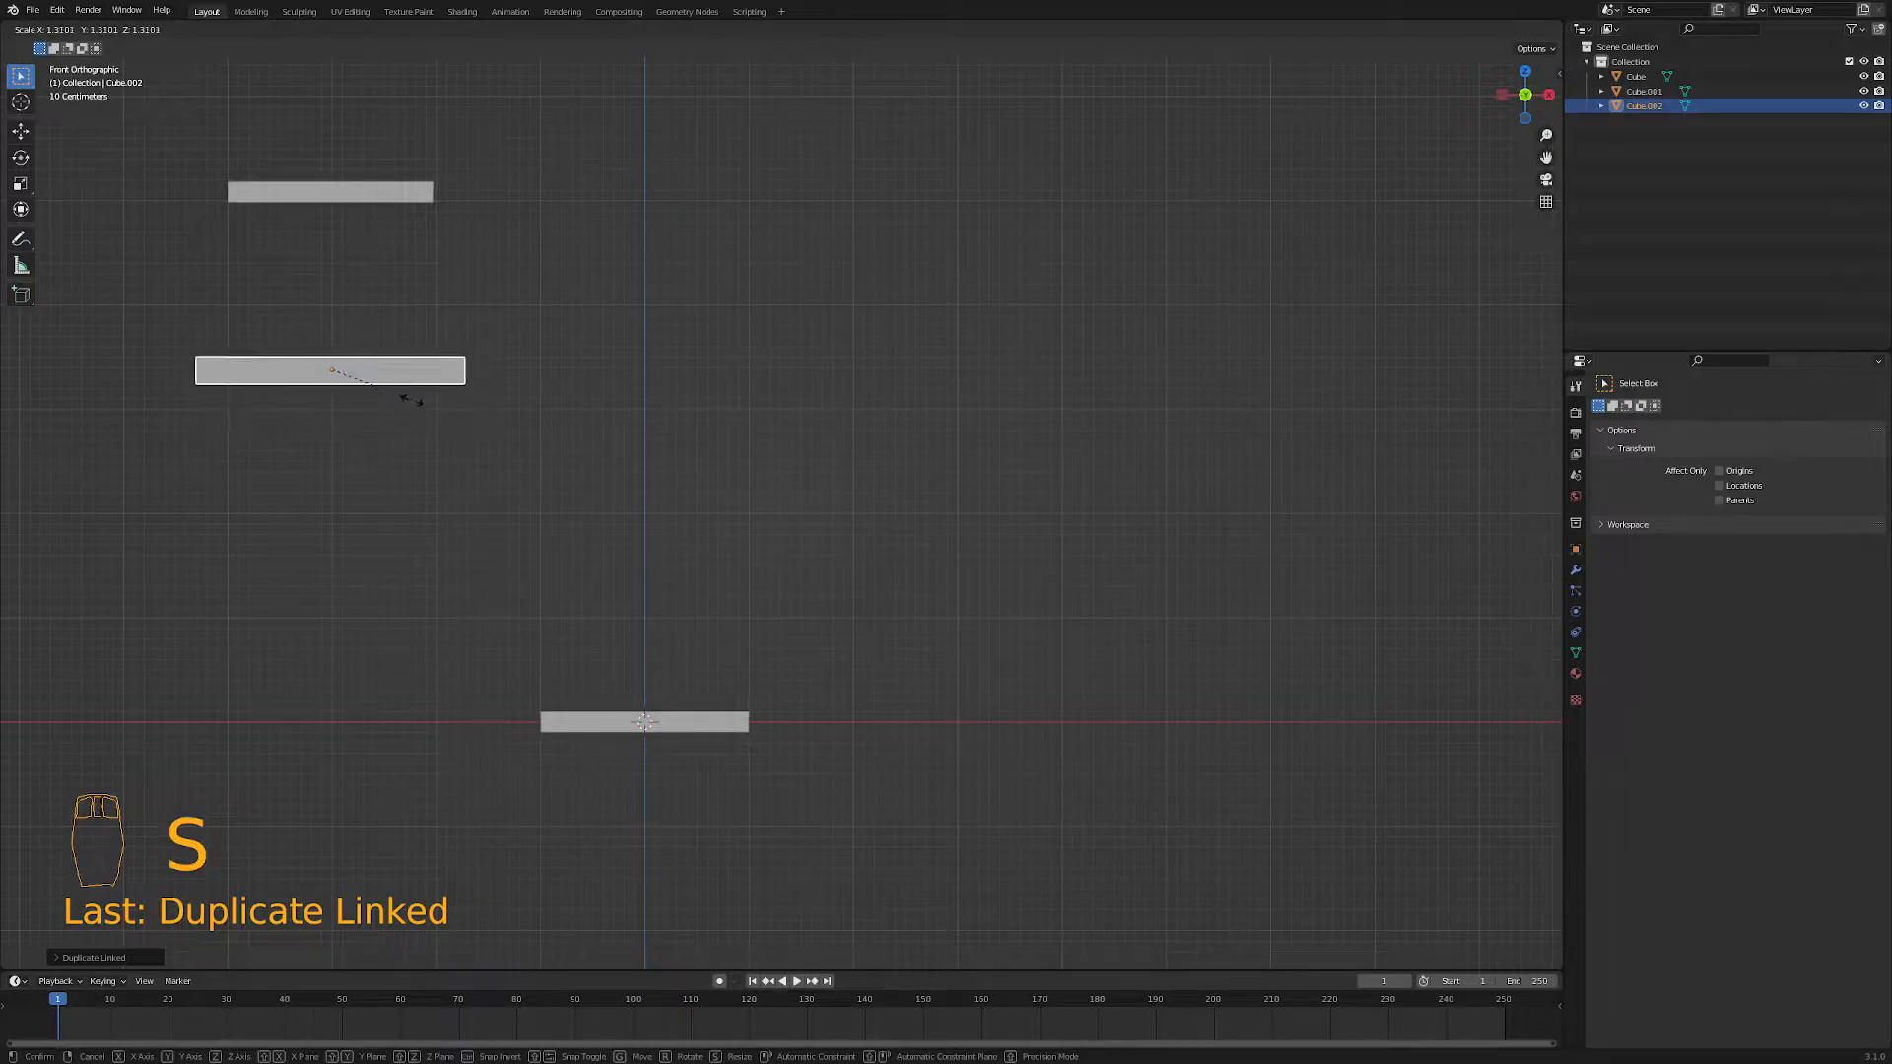
right_click(423, 388)
middle_click_drag(422, 388, 452, 460)
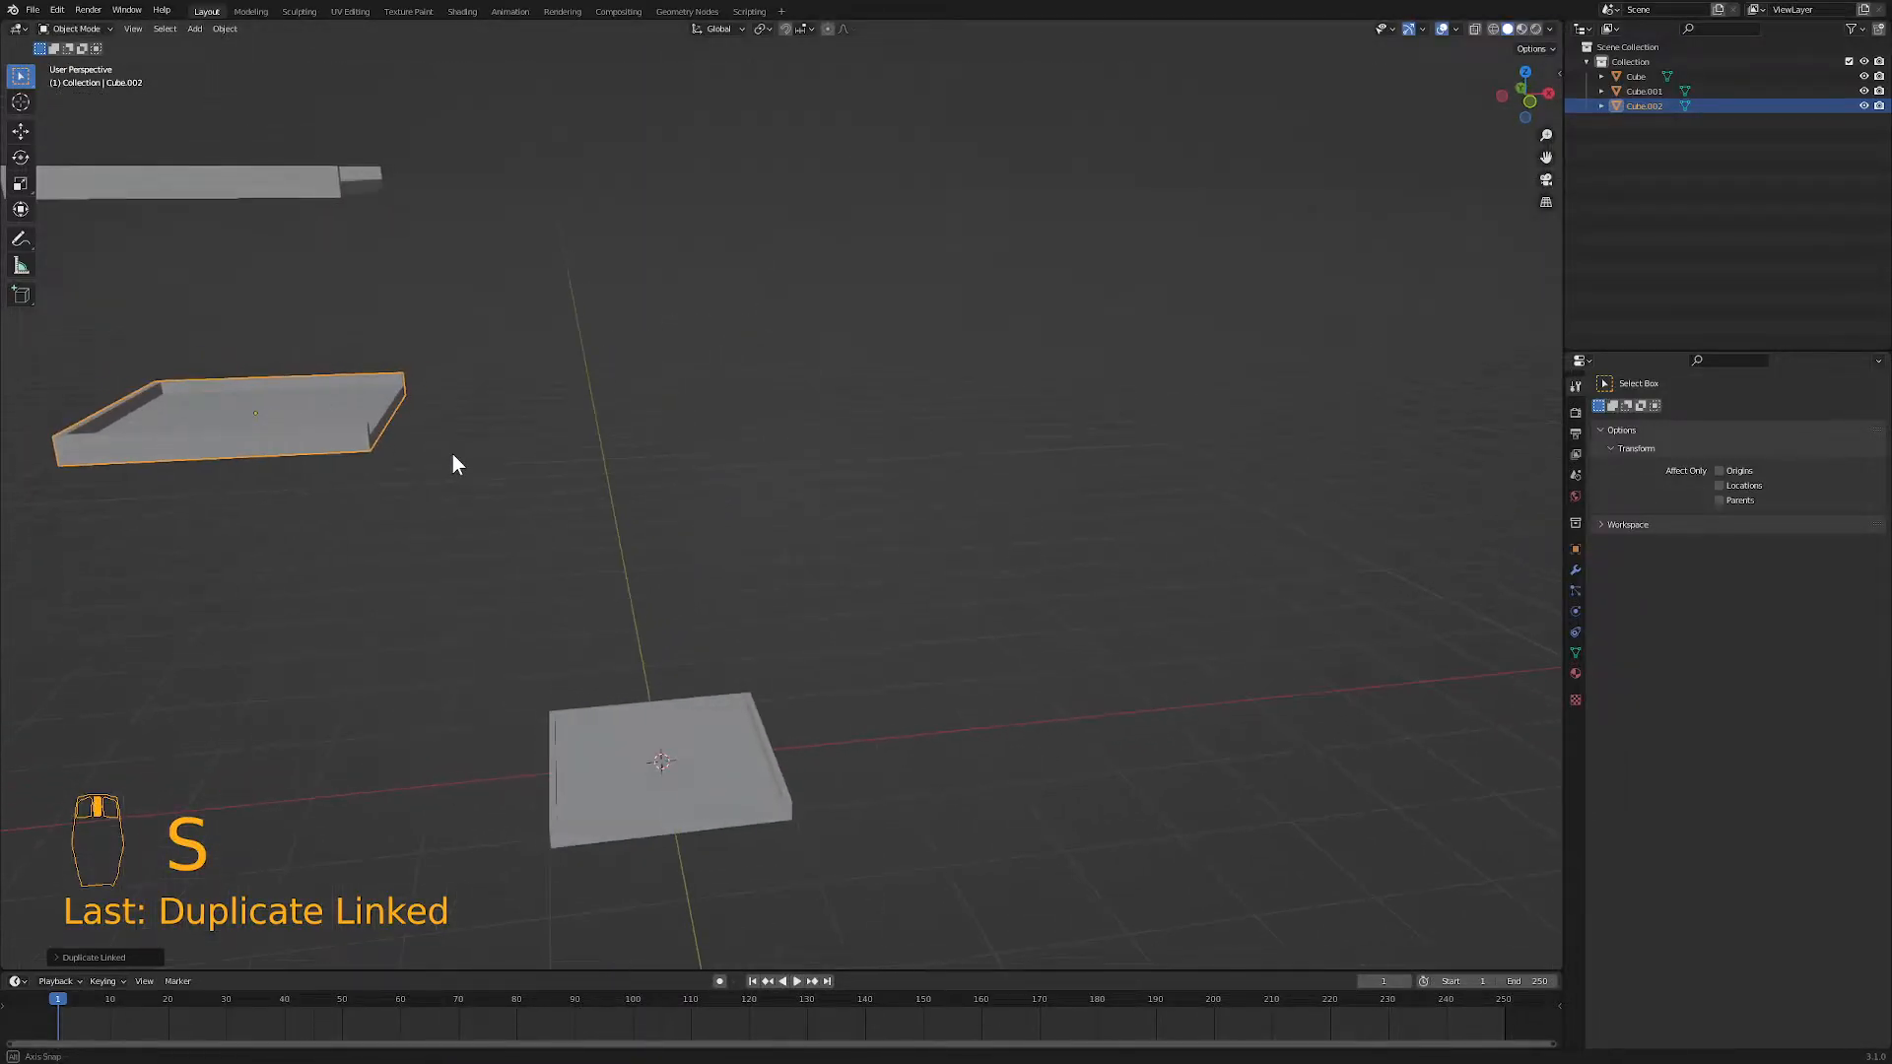
key("Tab")
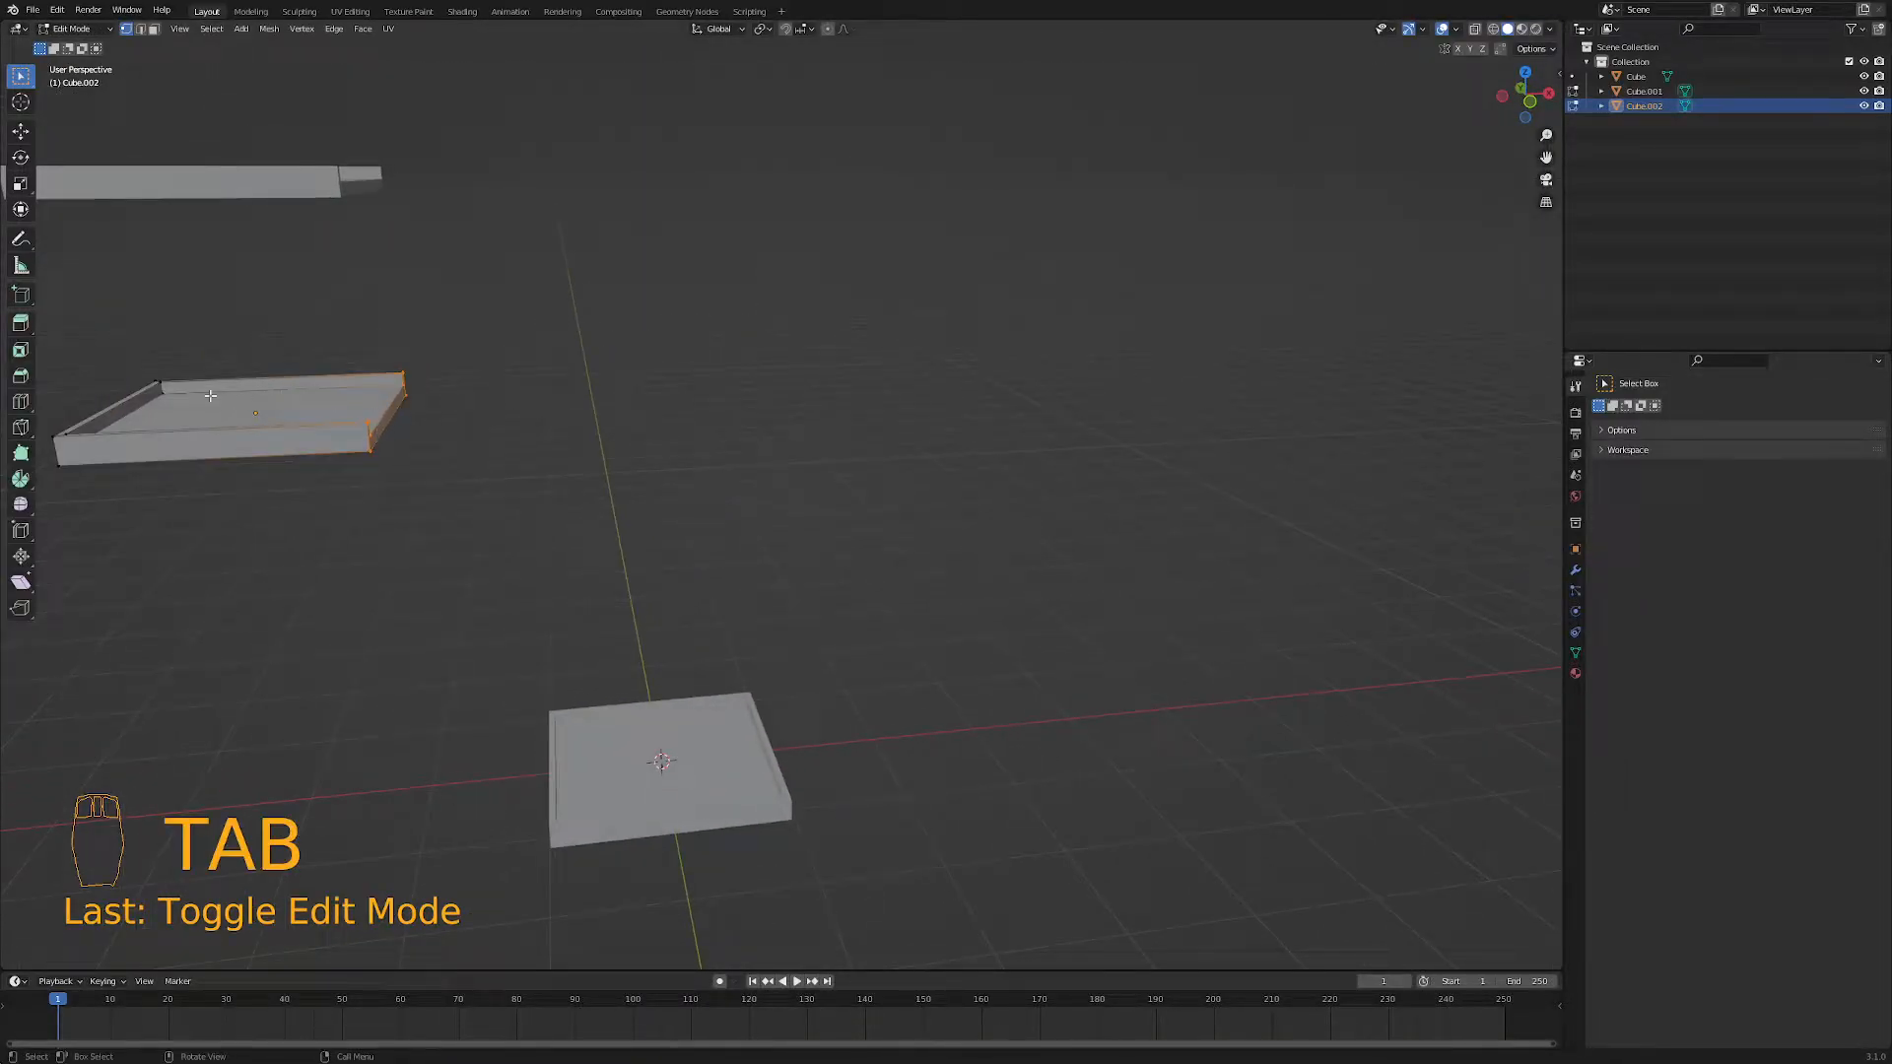
middle_click_drag(166, 402, 401, 452)
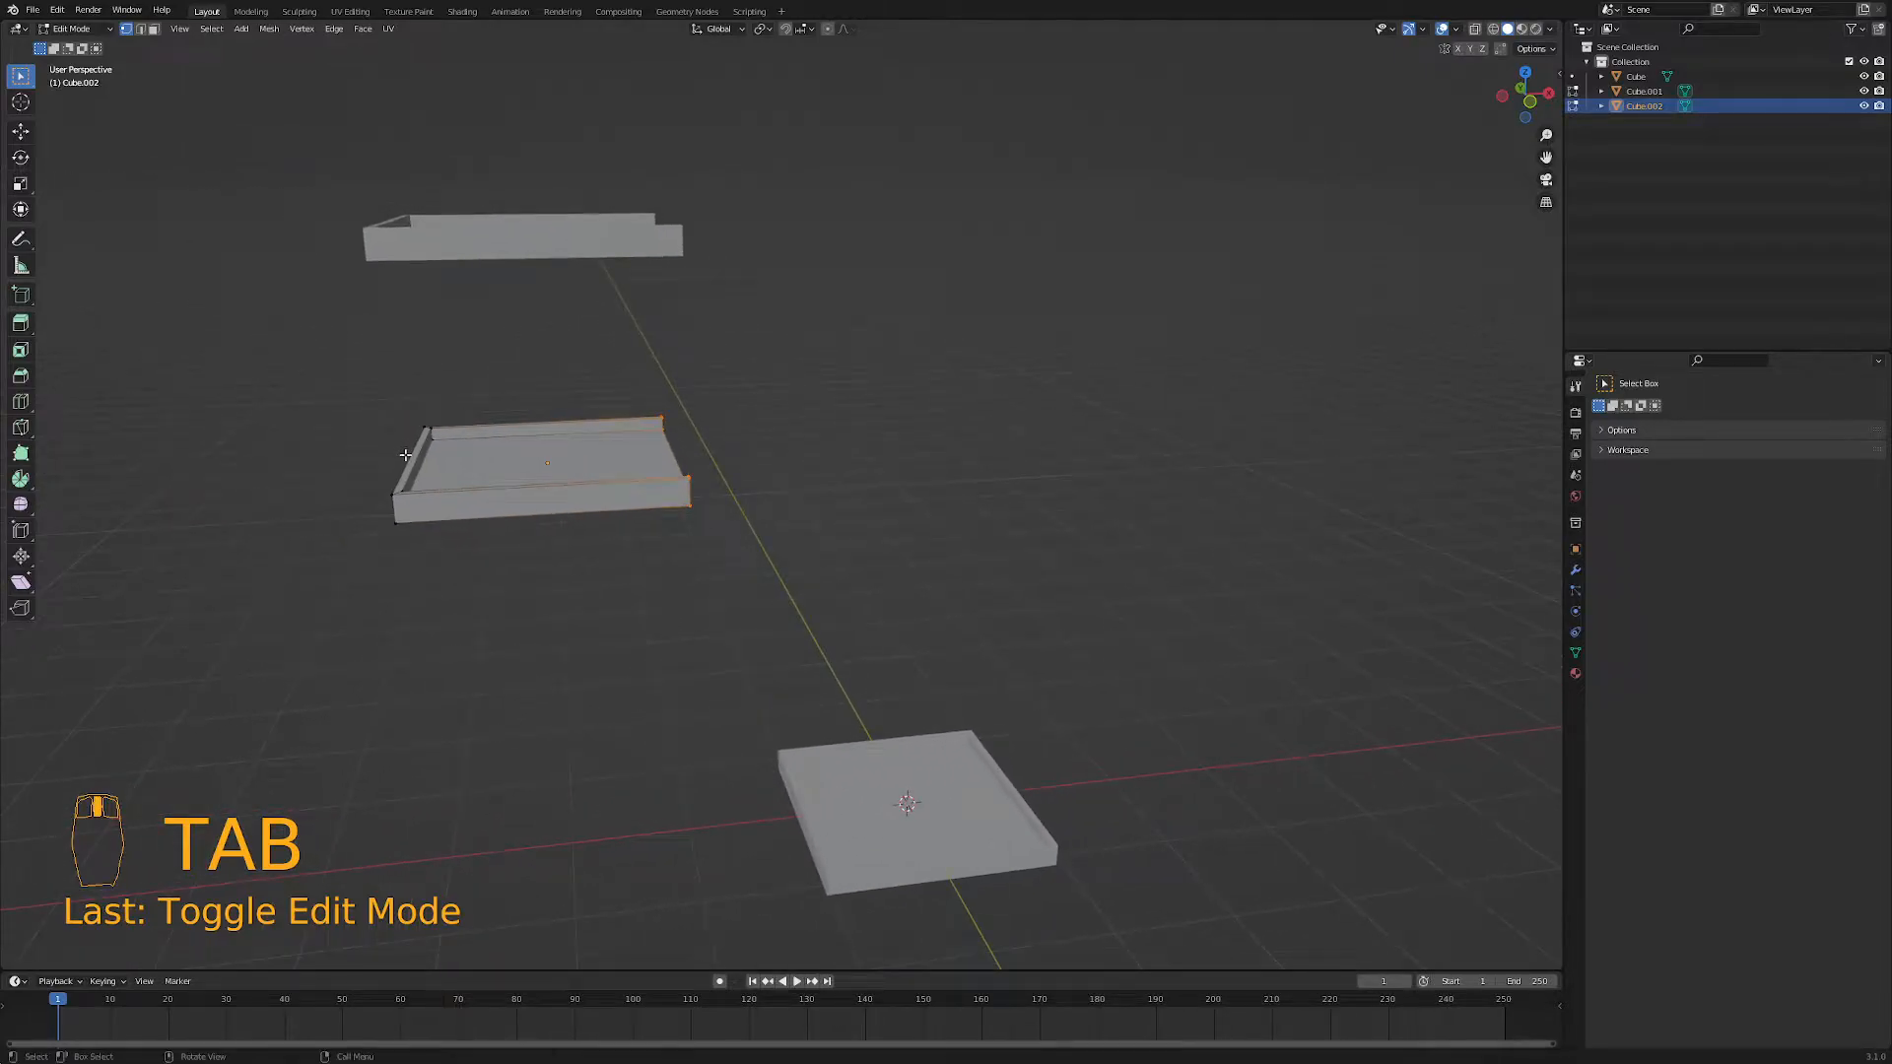
key("2")
left_click(408, 457)
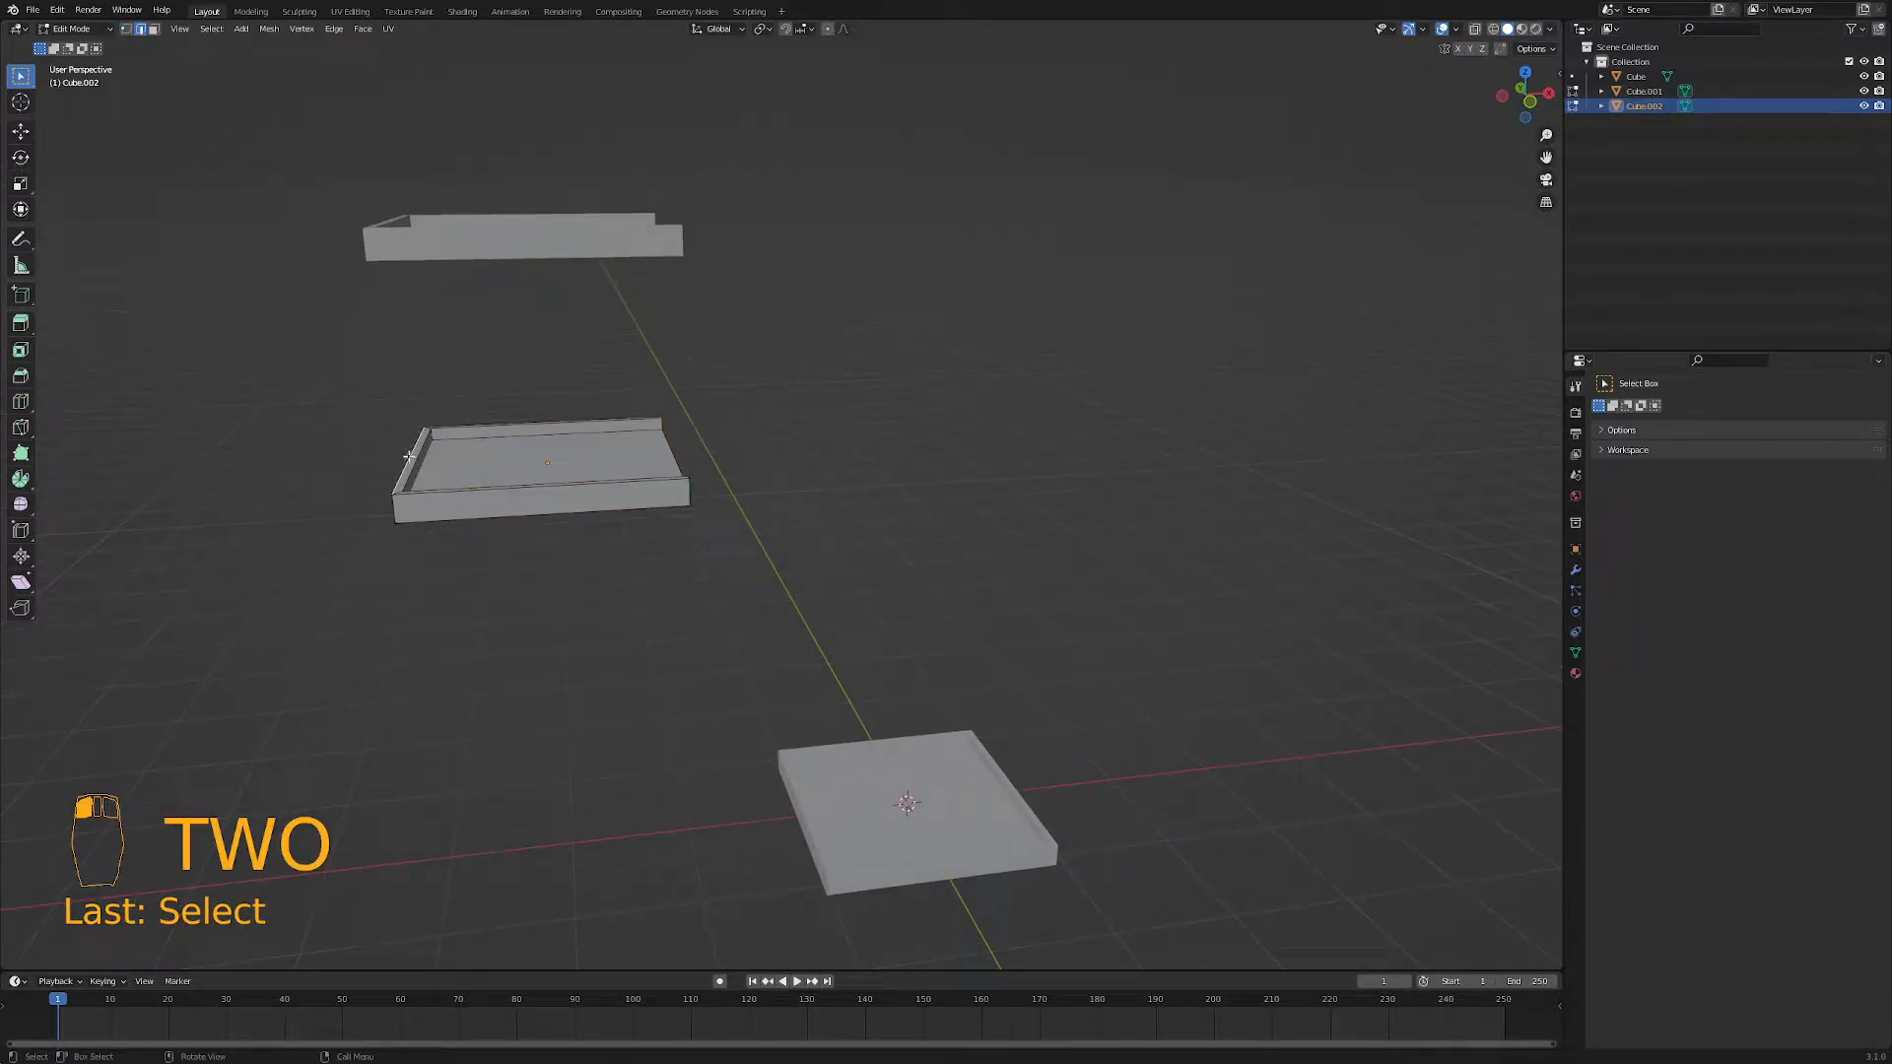
key("g")
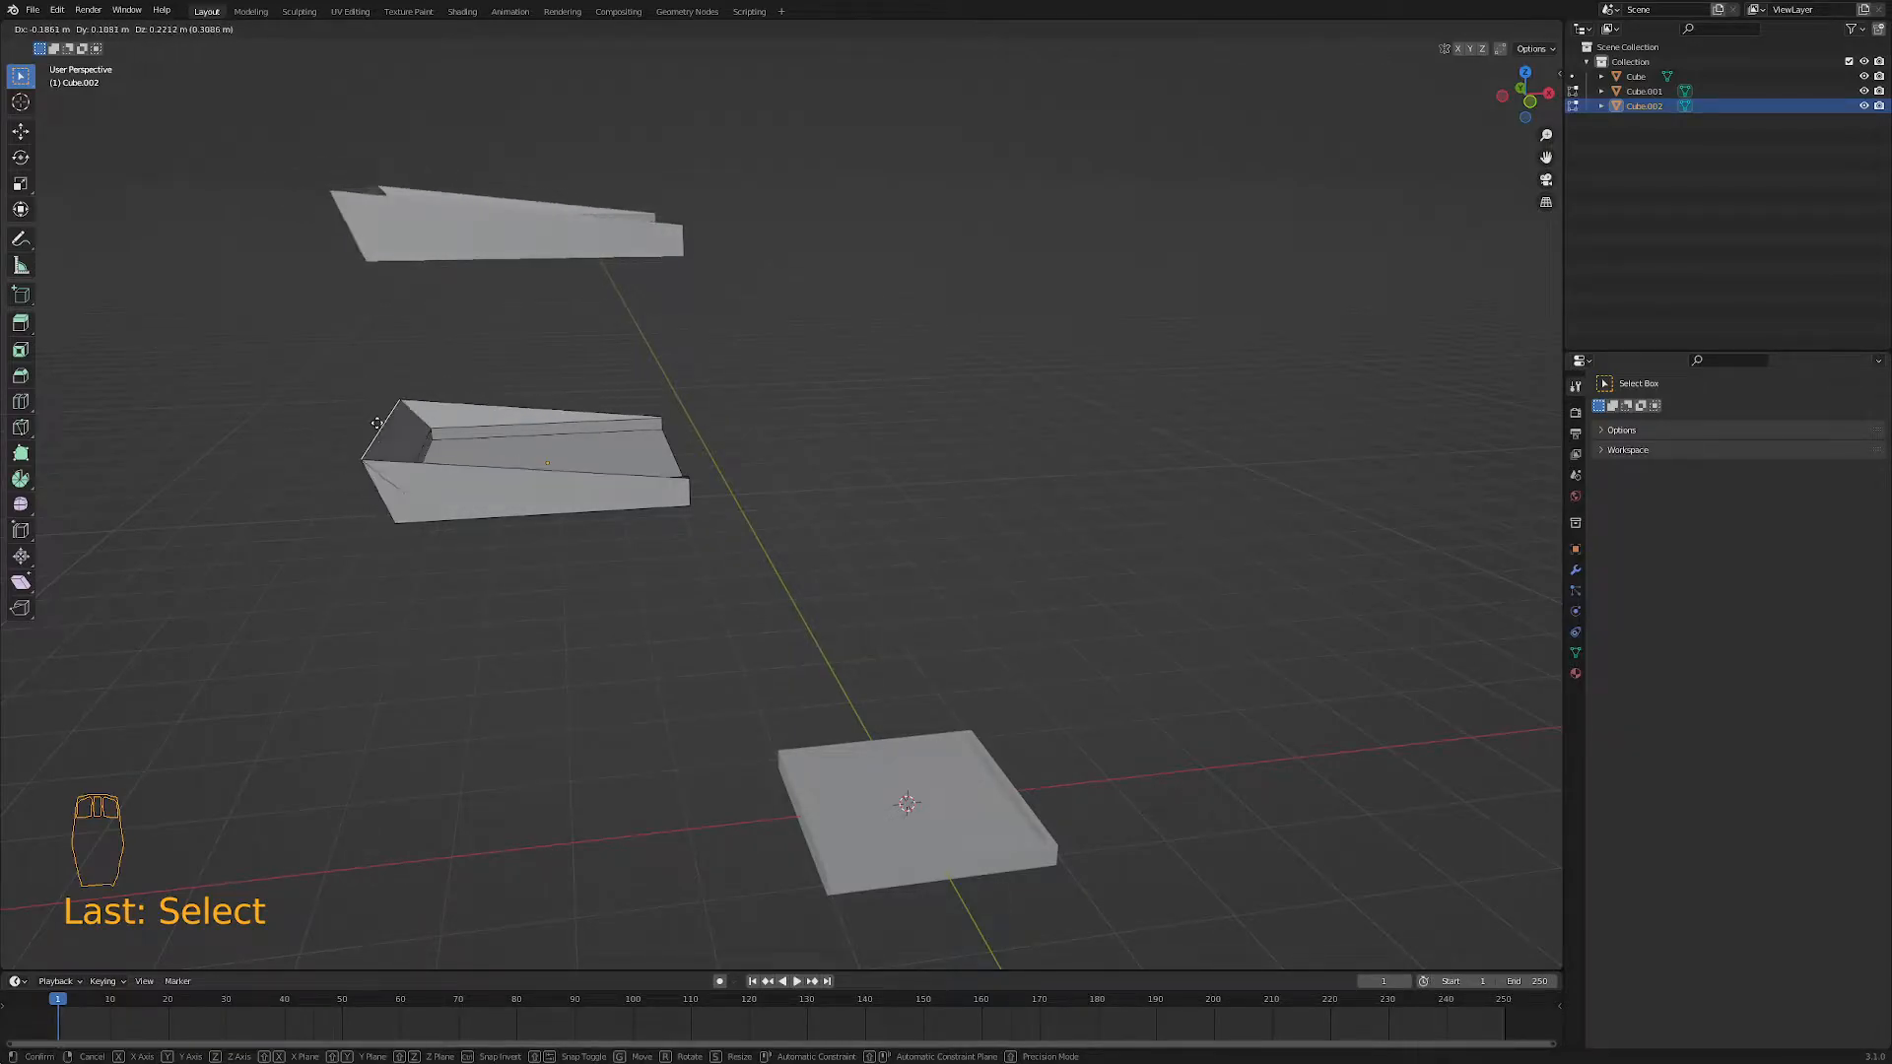
right_click(375, 424)
middle_click_drag(379, 429, 401, 484)
key("Tab")
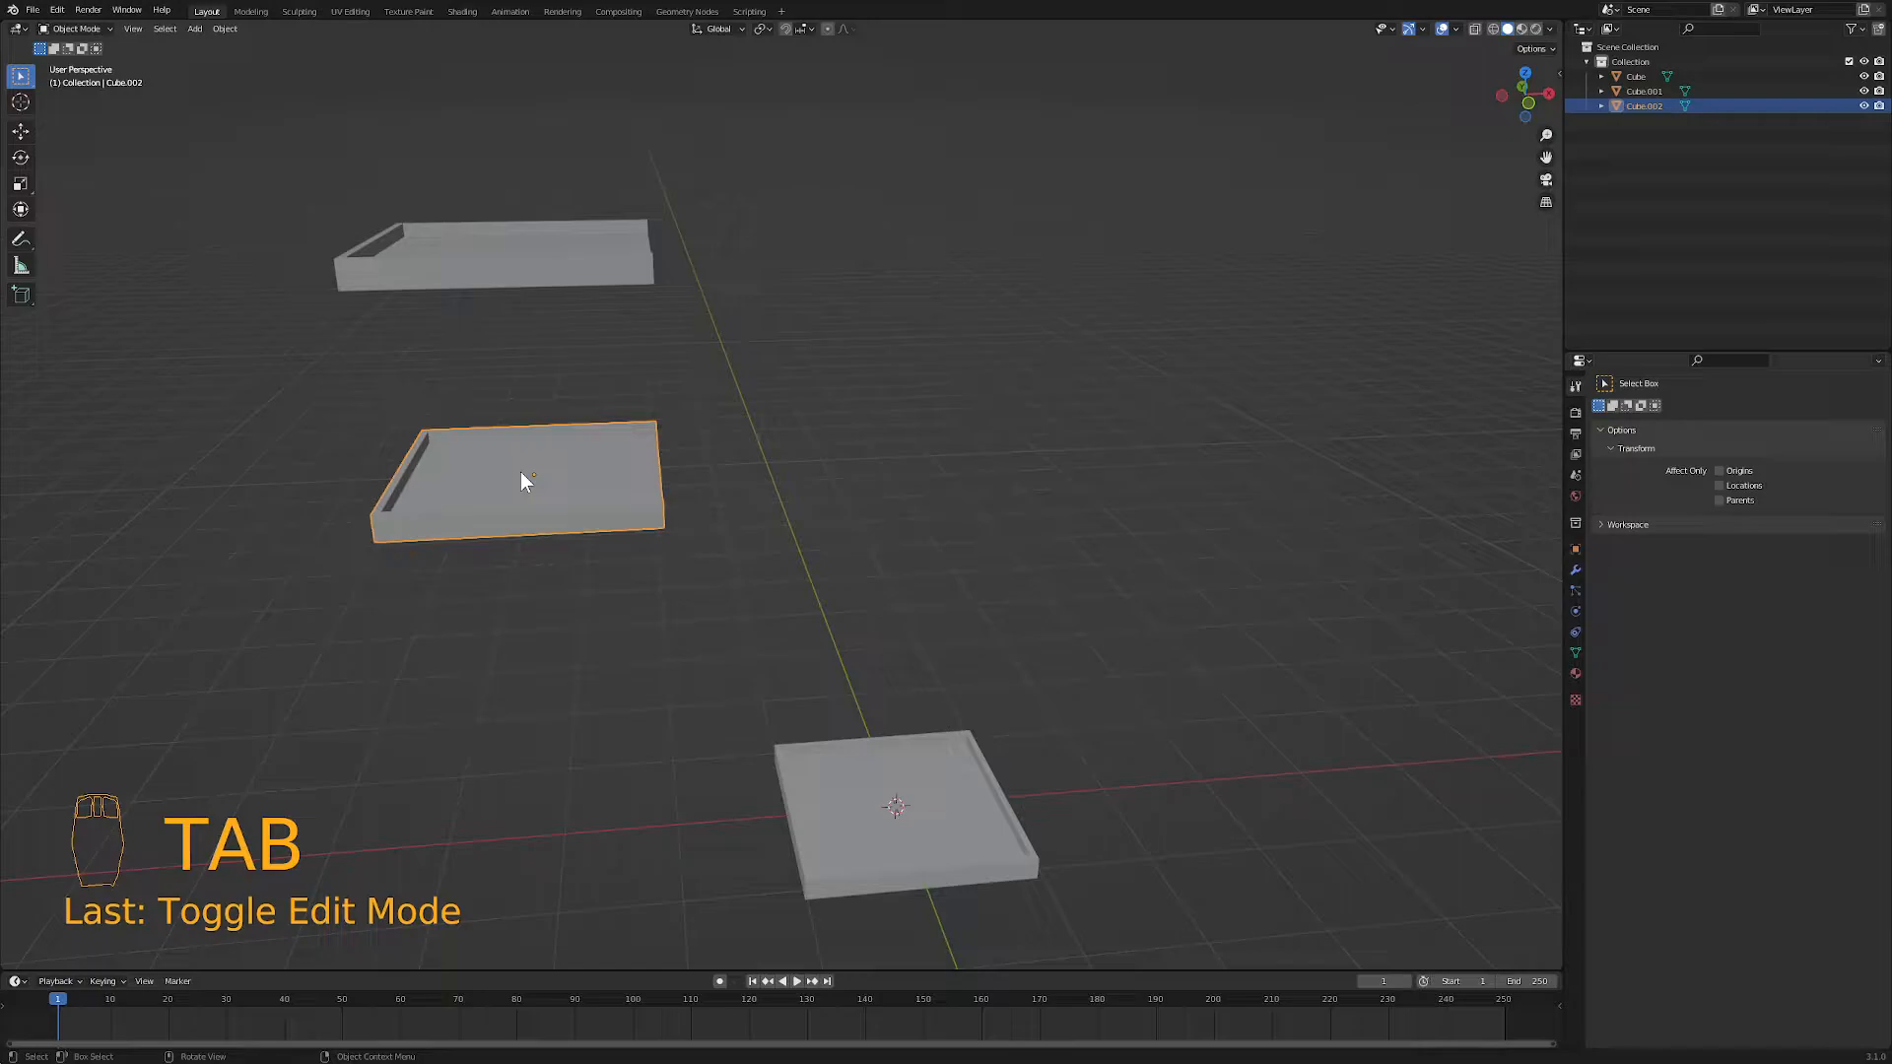
- Rotate the linked copy 180° around the Z axis and move it about 2 m toward positive X in front view
key("r")
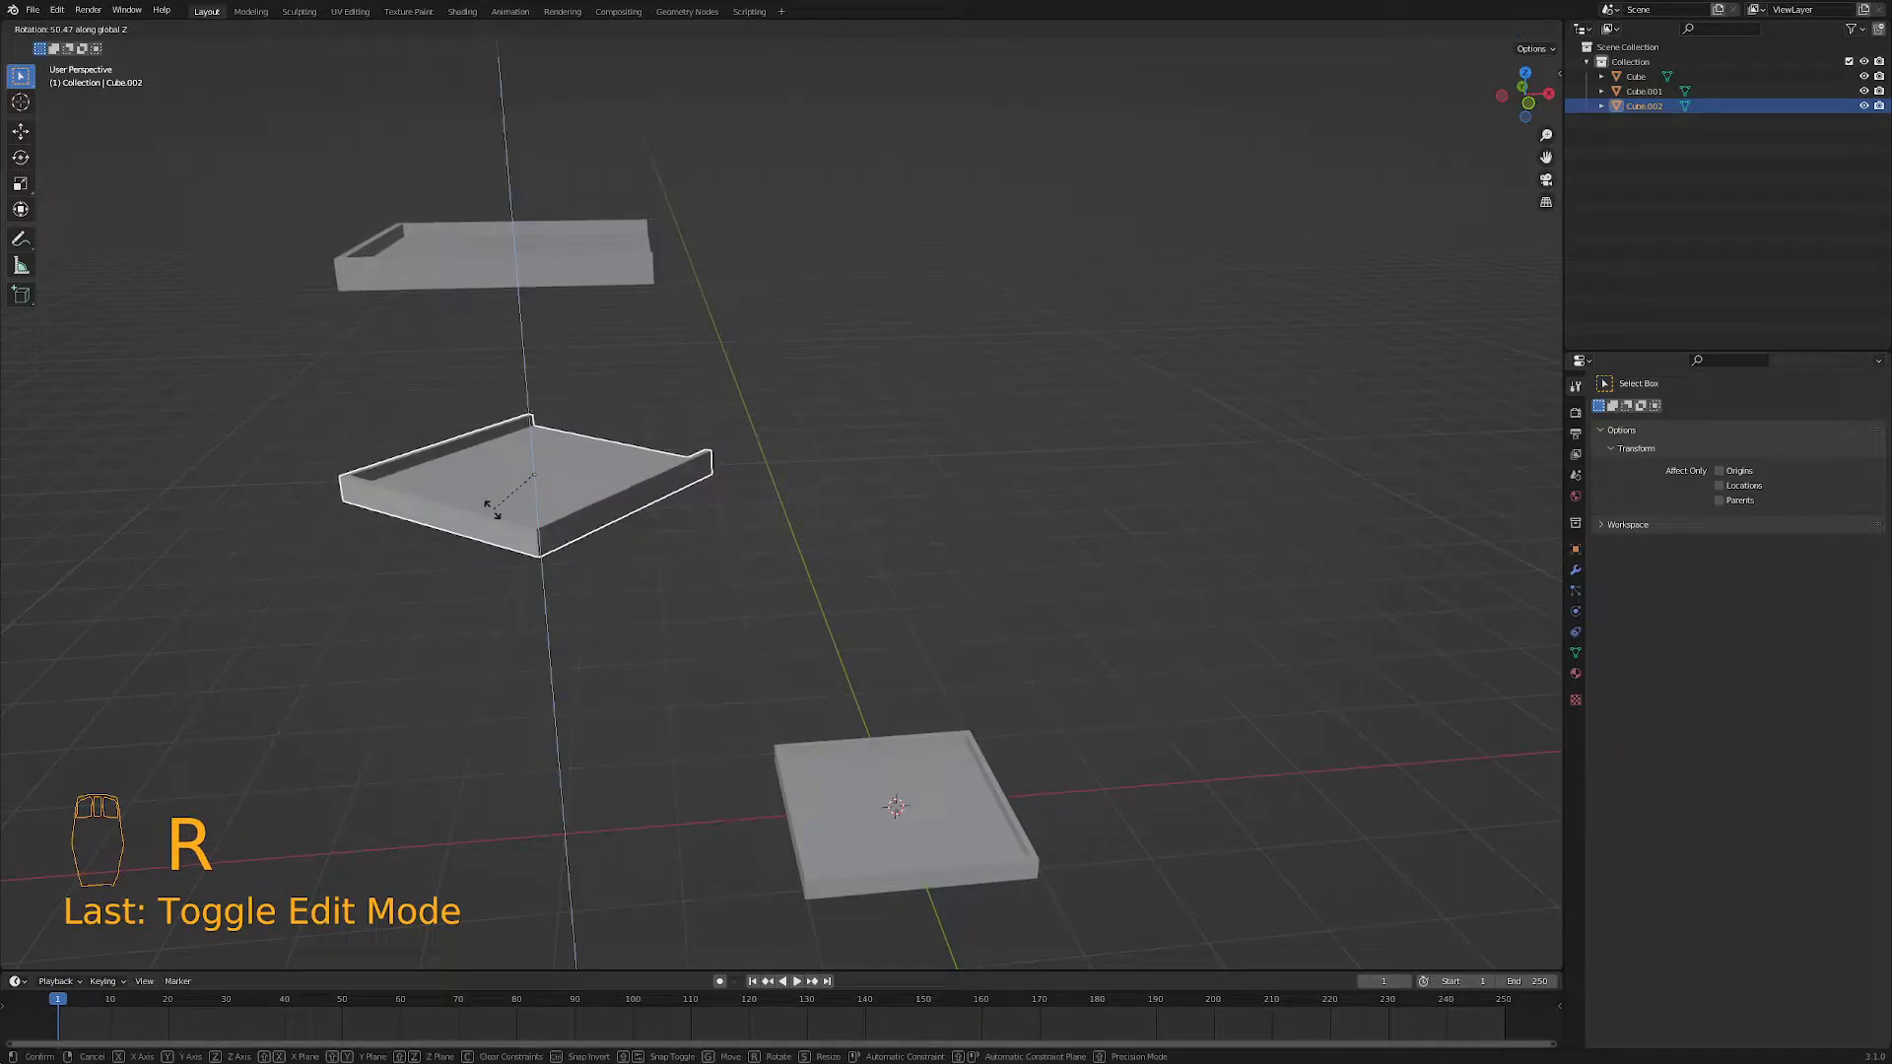
left_click(493, 511)
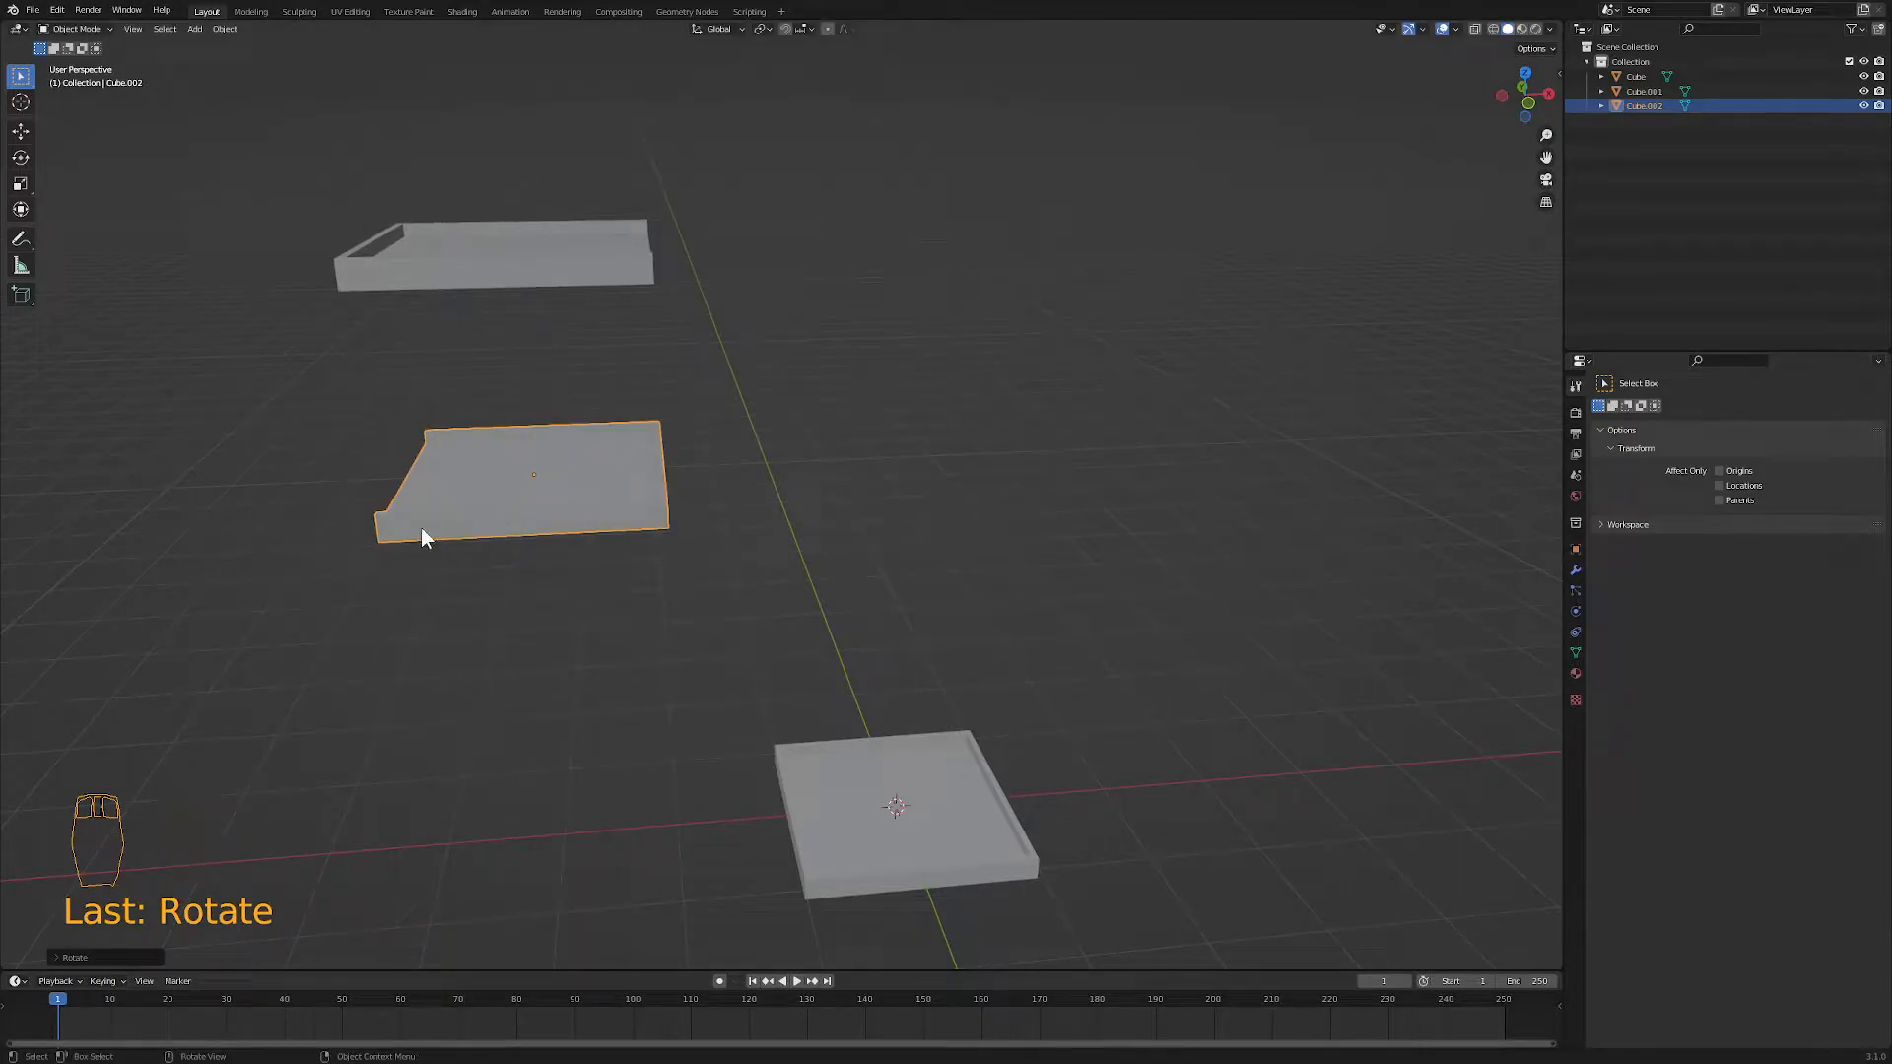
middle_click_drag(458, 517, 447, 491)
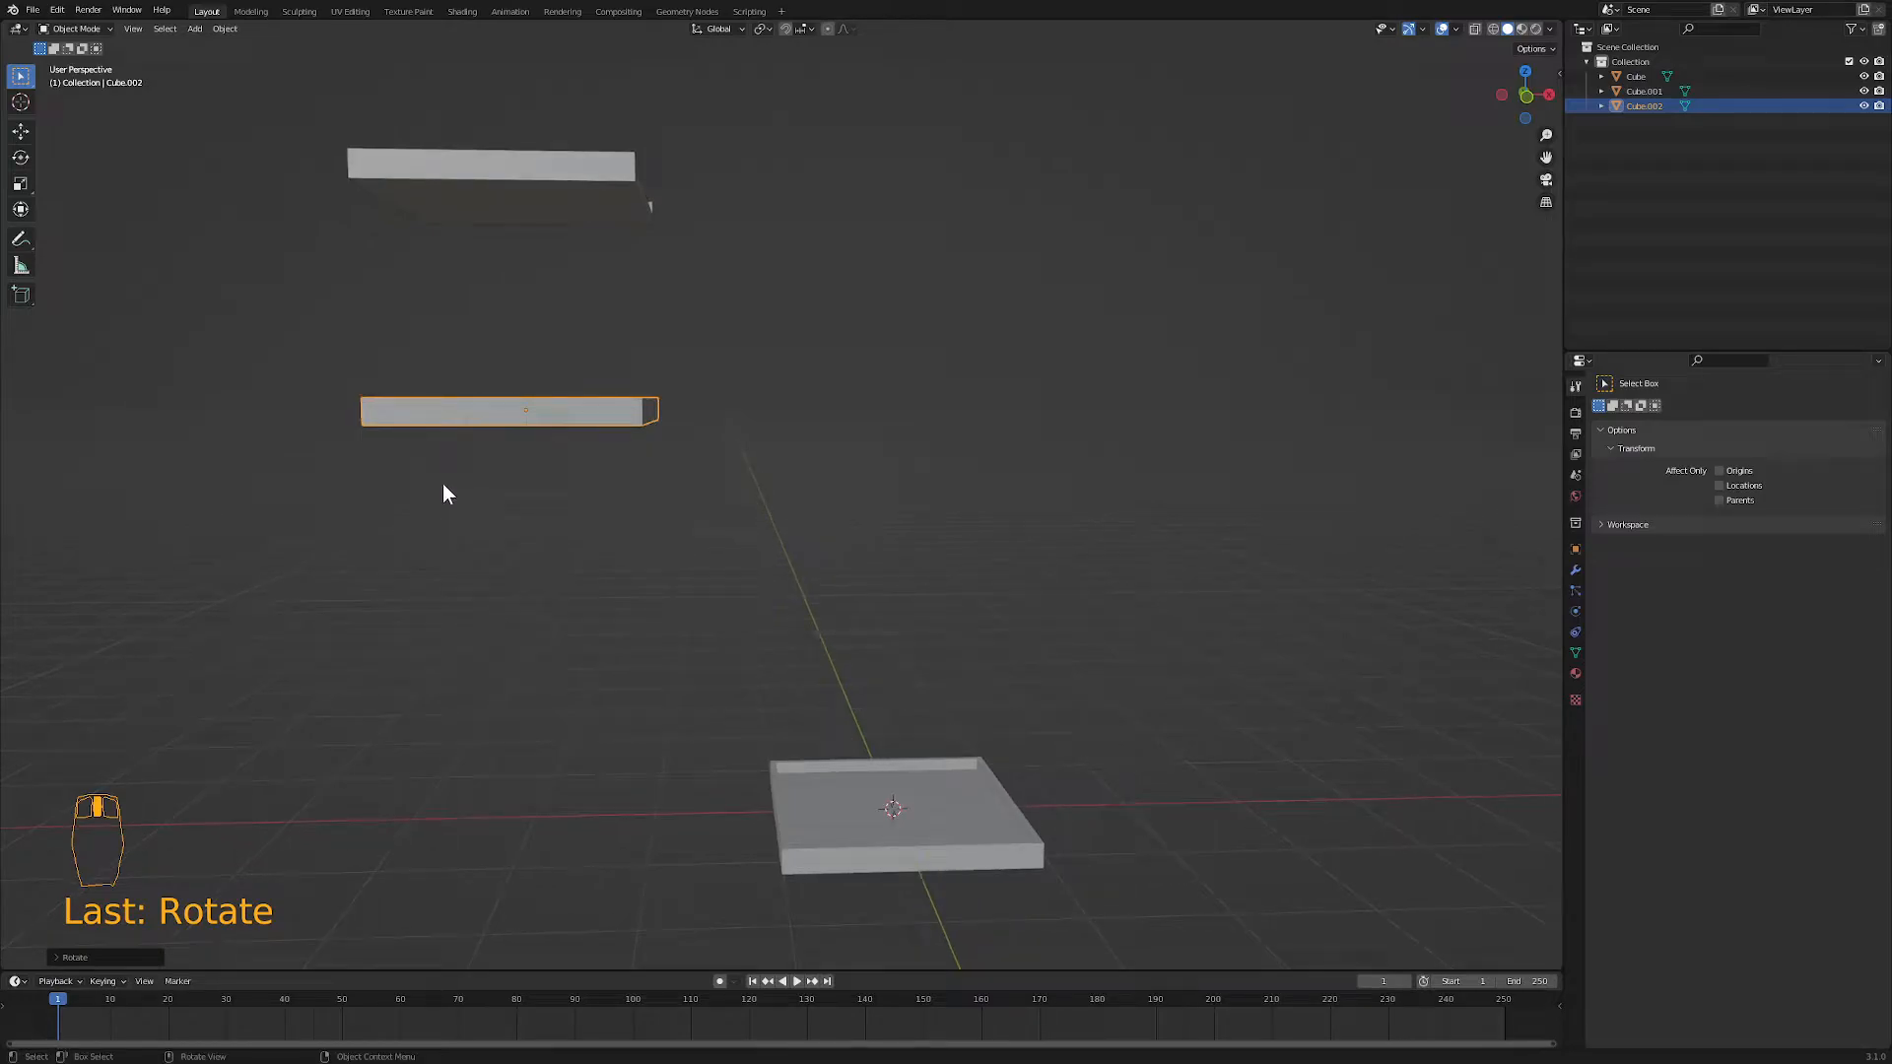
key("KP_1")
key("g")
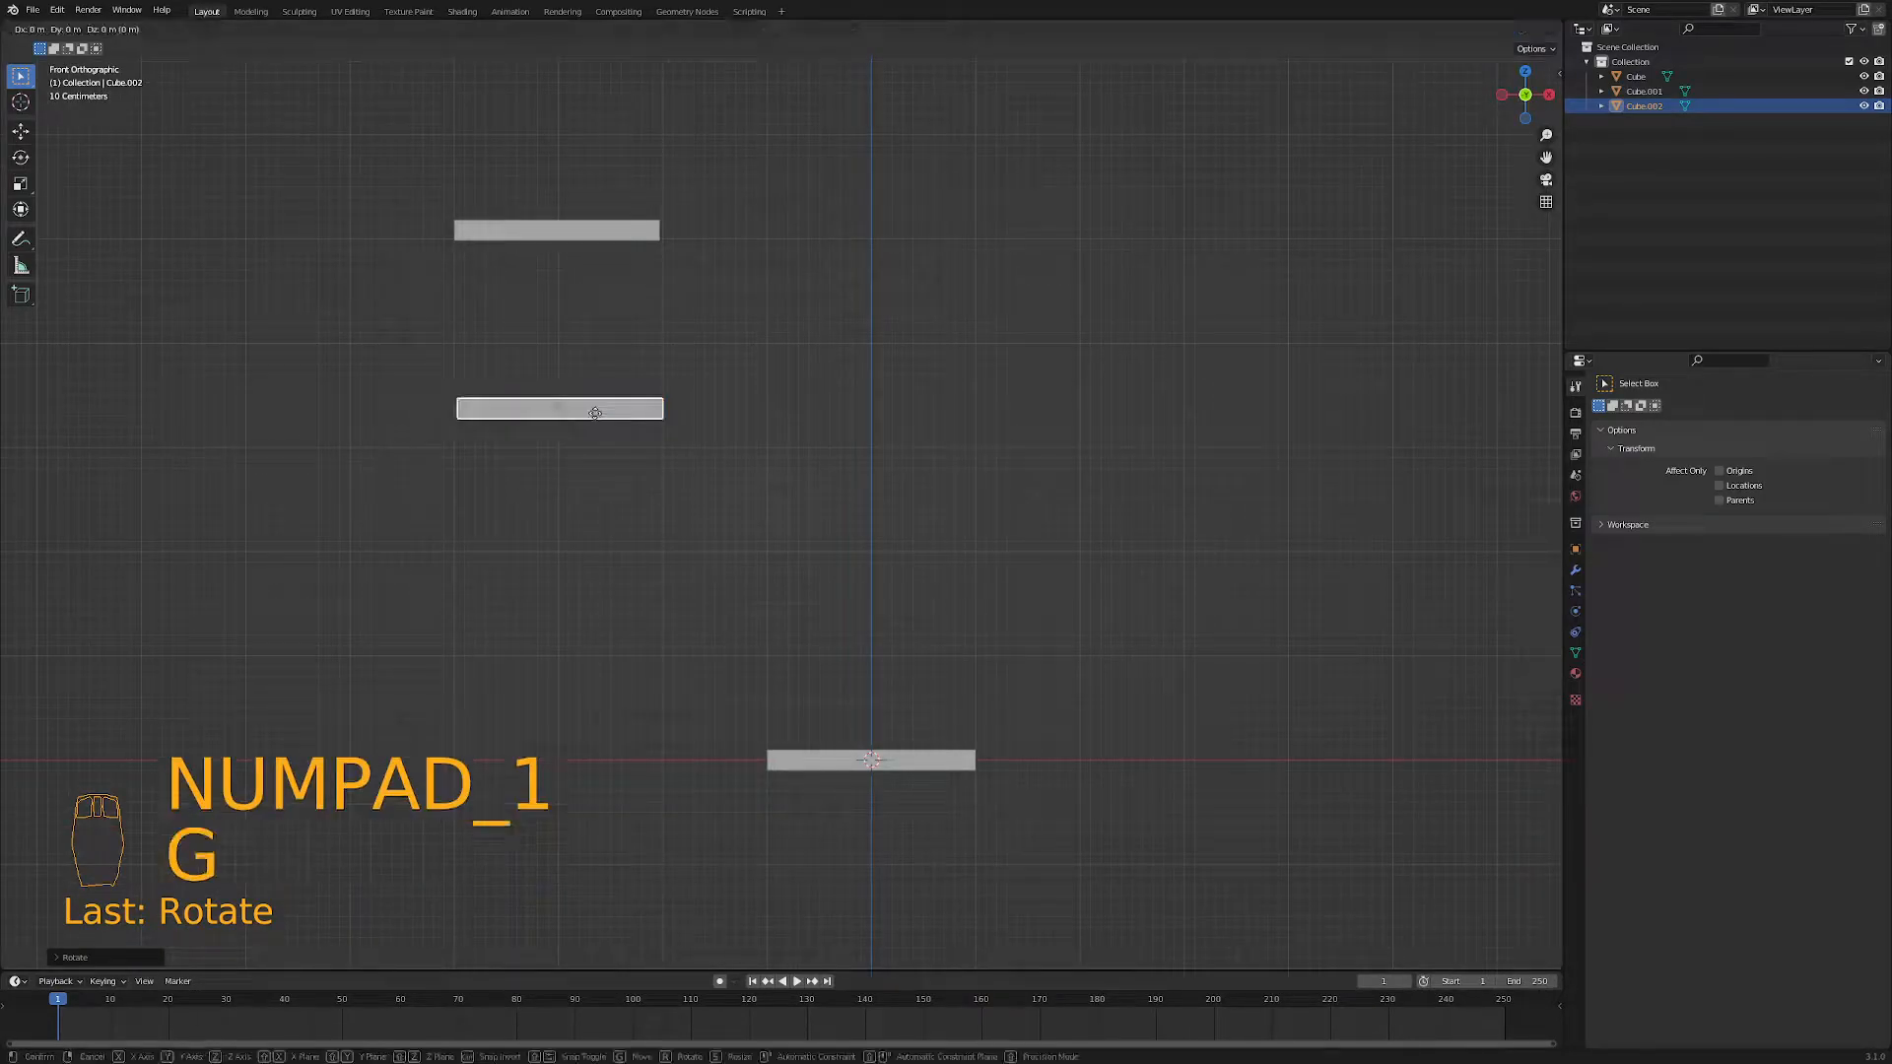
left_click(804, 430)
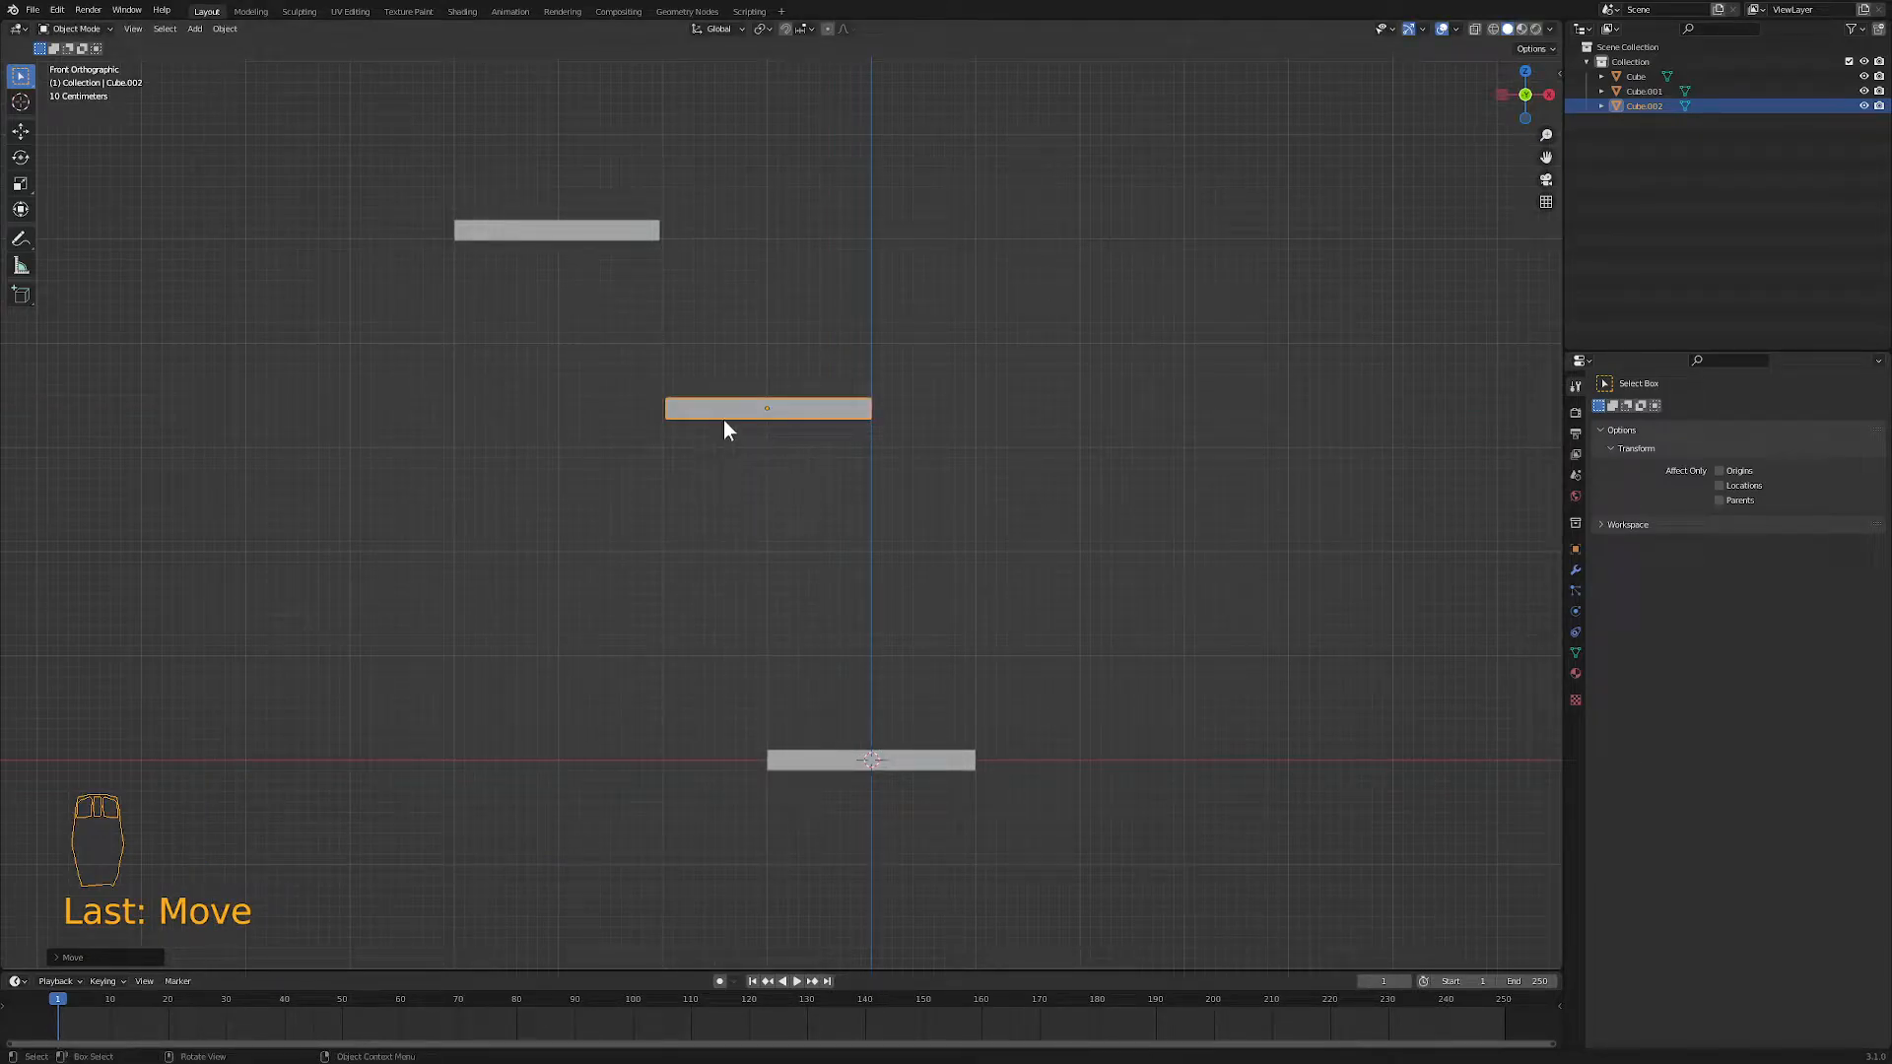
- Rotate the uppermost open-sided slab 15° in front view
left_click(601, 233)
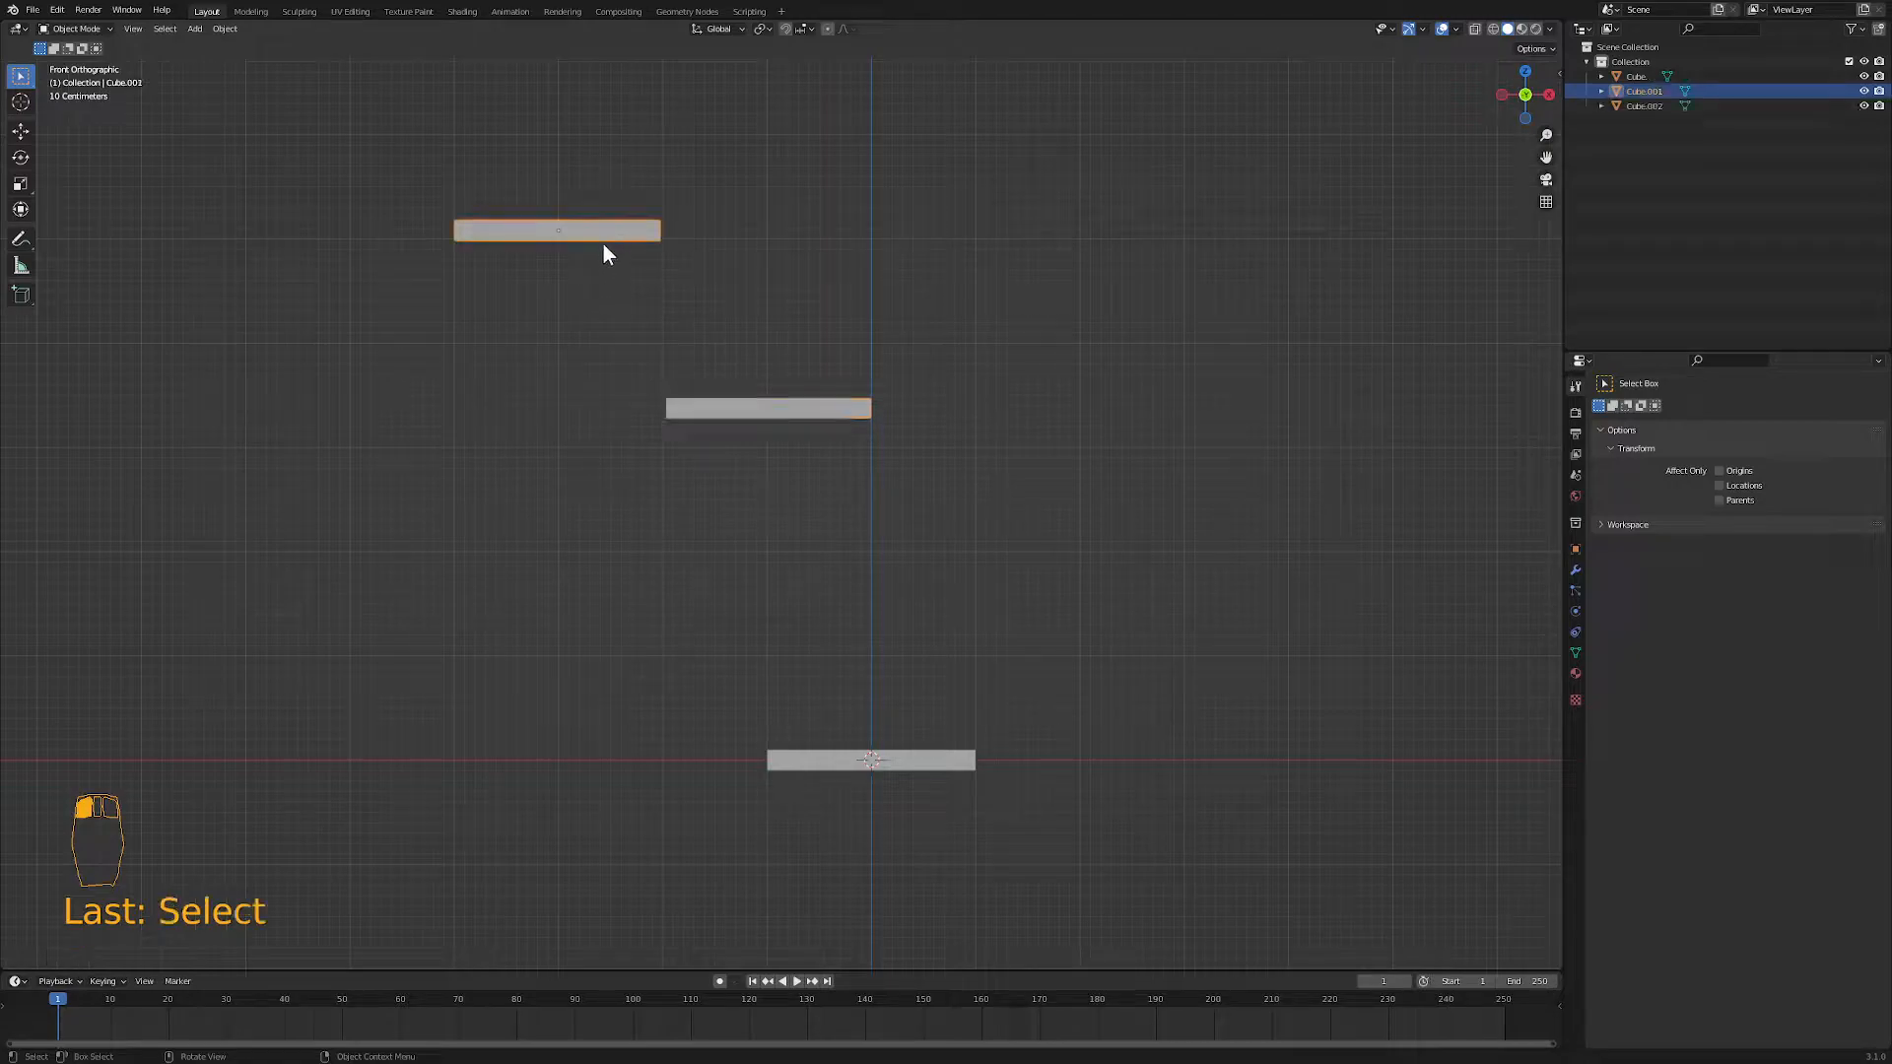
key("r")
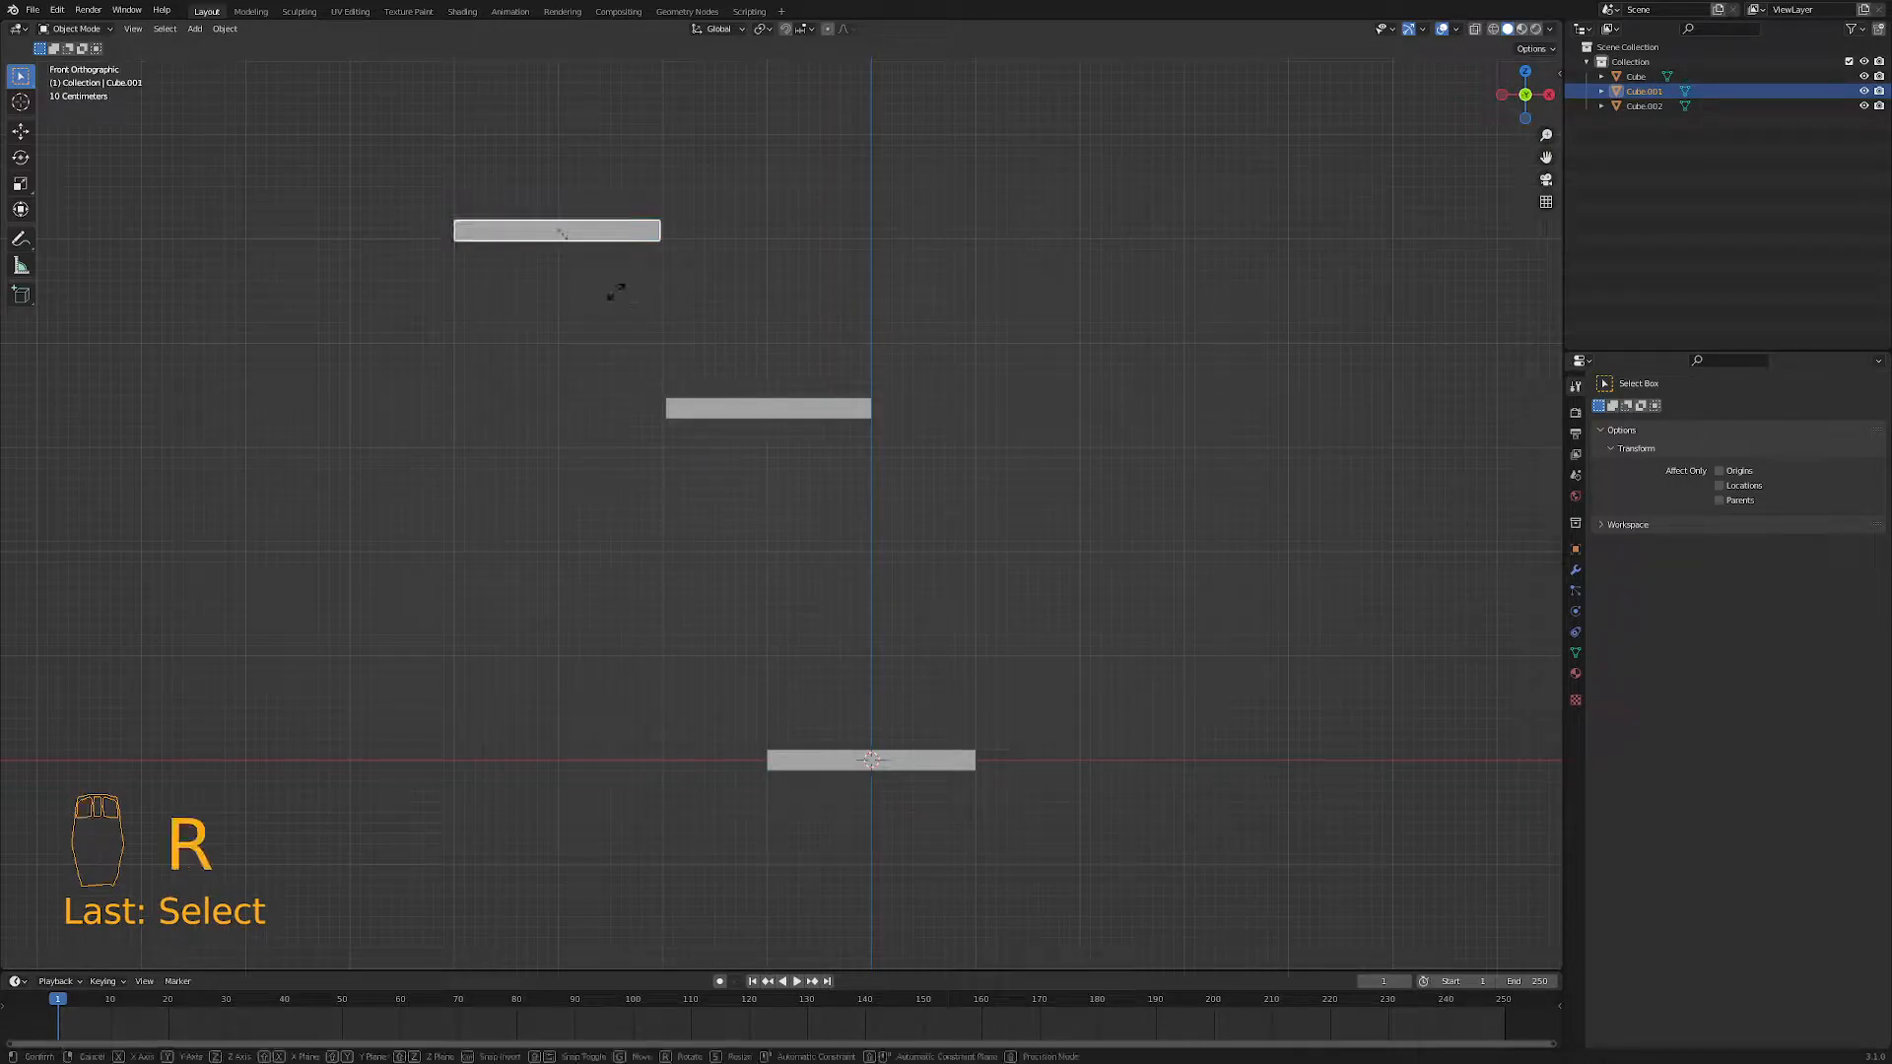
type("15")
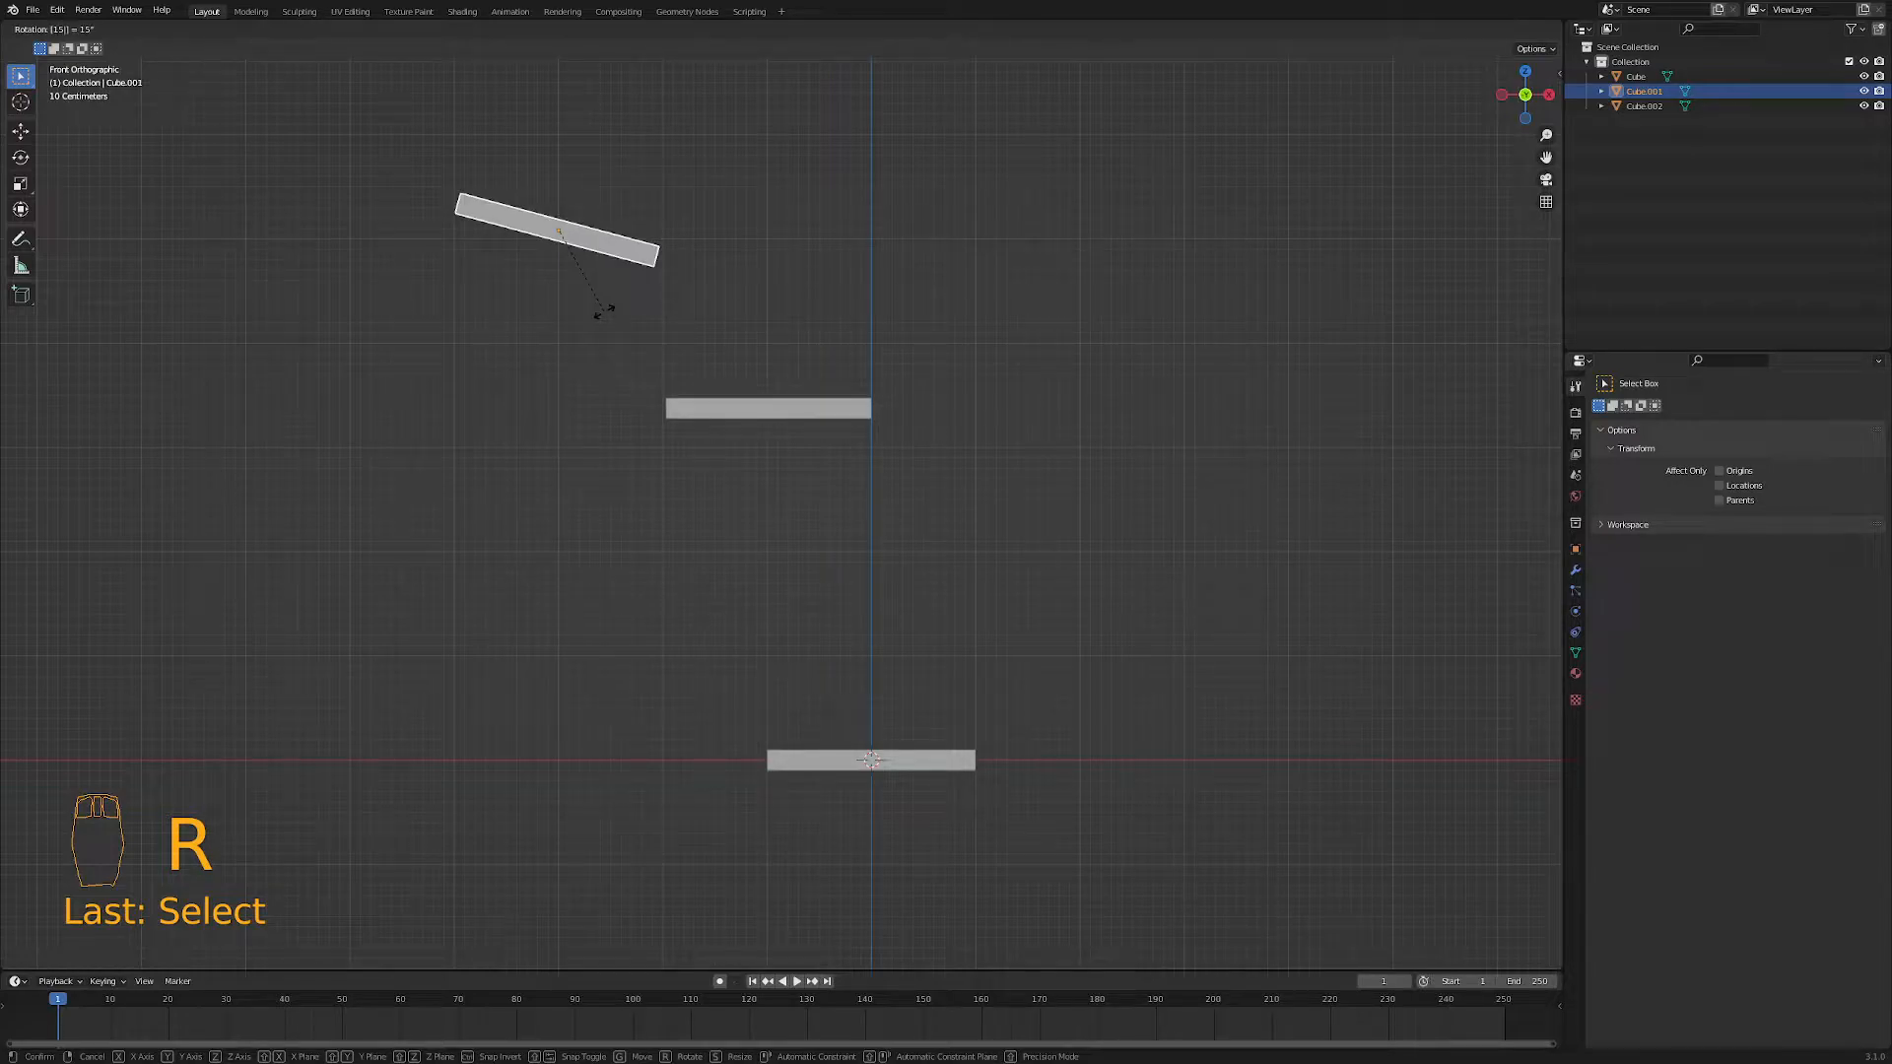
key("Return")
- Rotate the middle open-sided slab -15° in front view
left_click(724, 409)
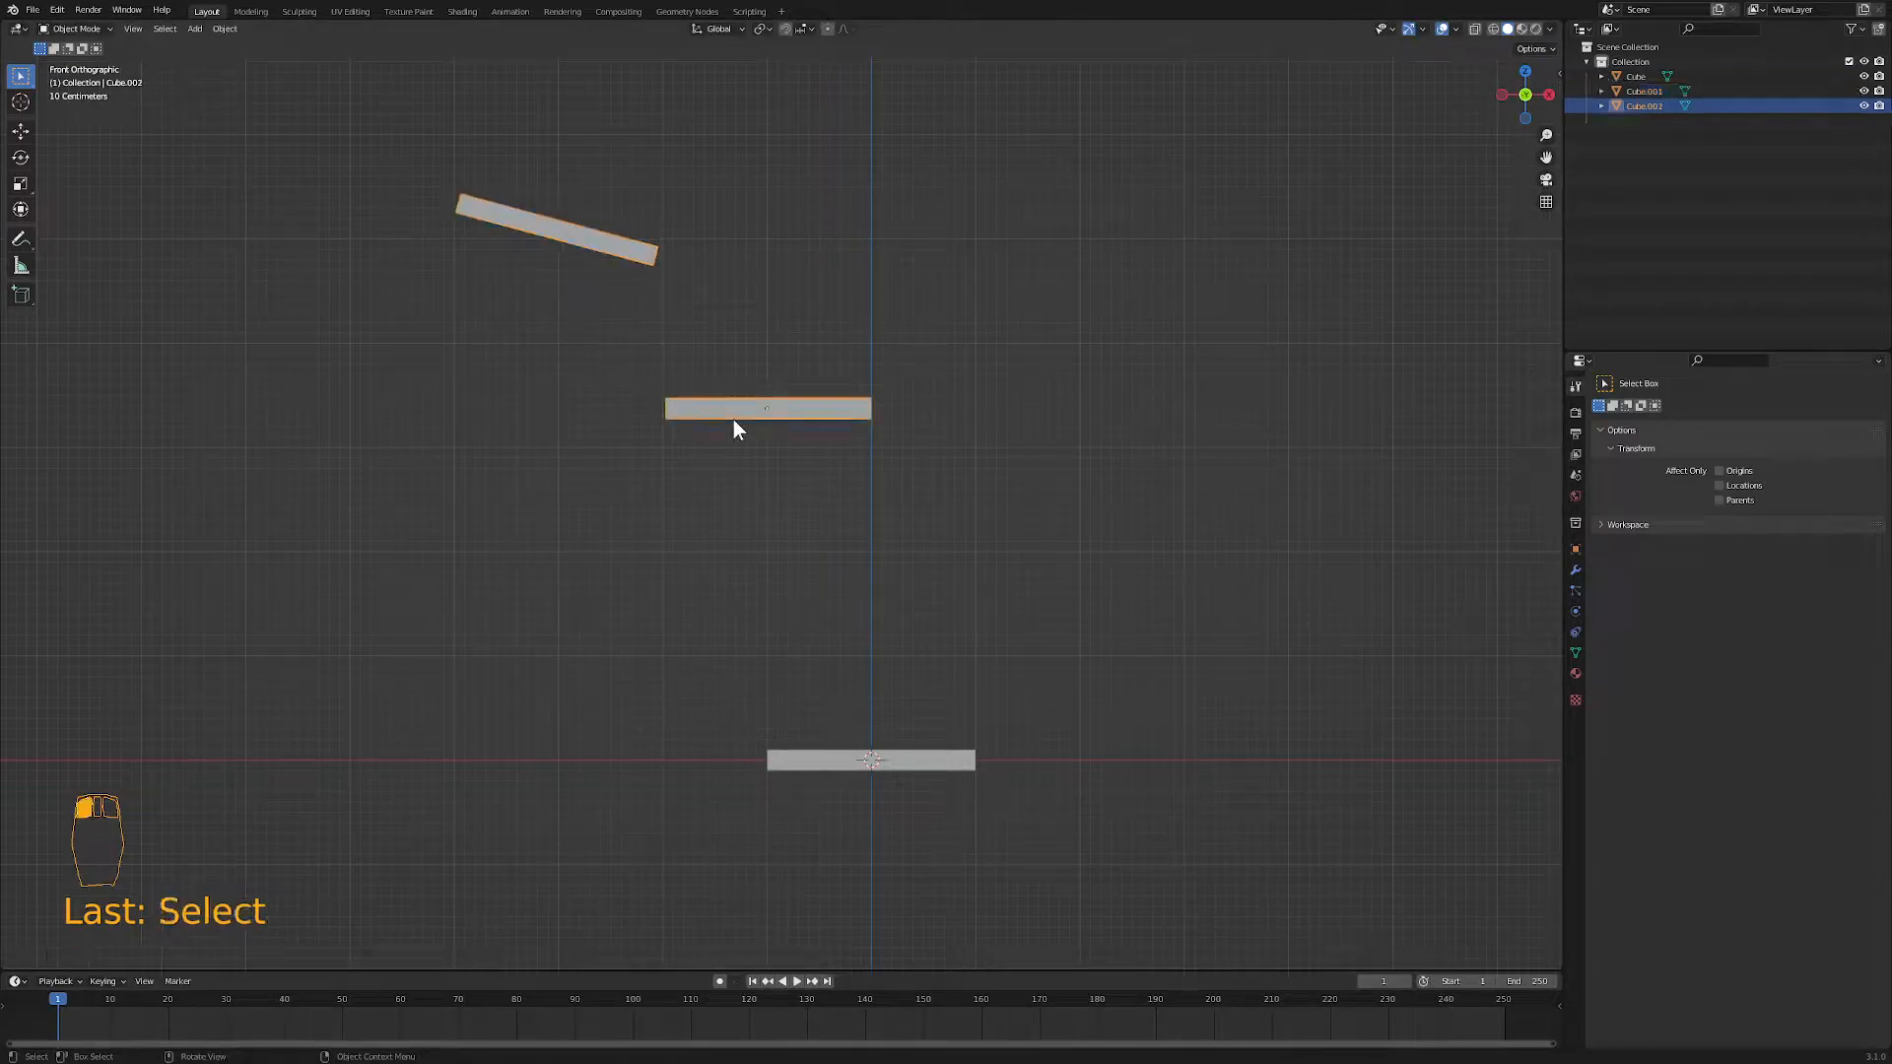
type("r15")
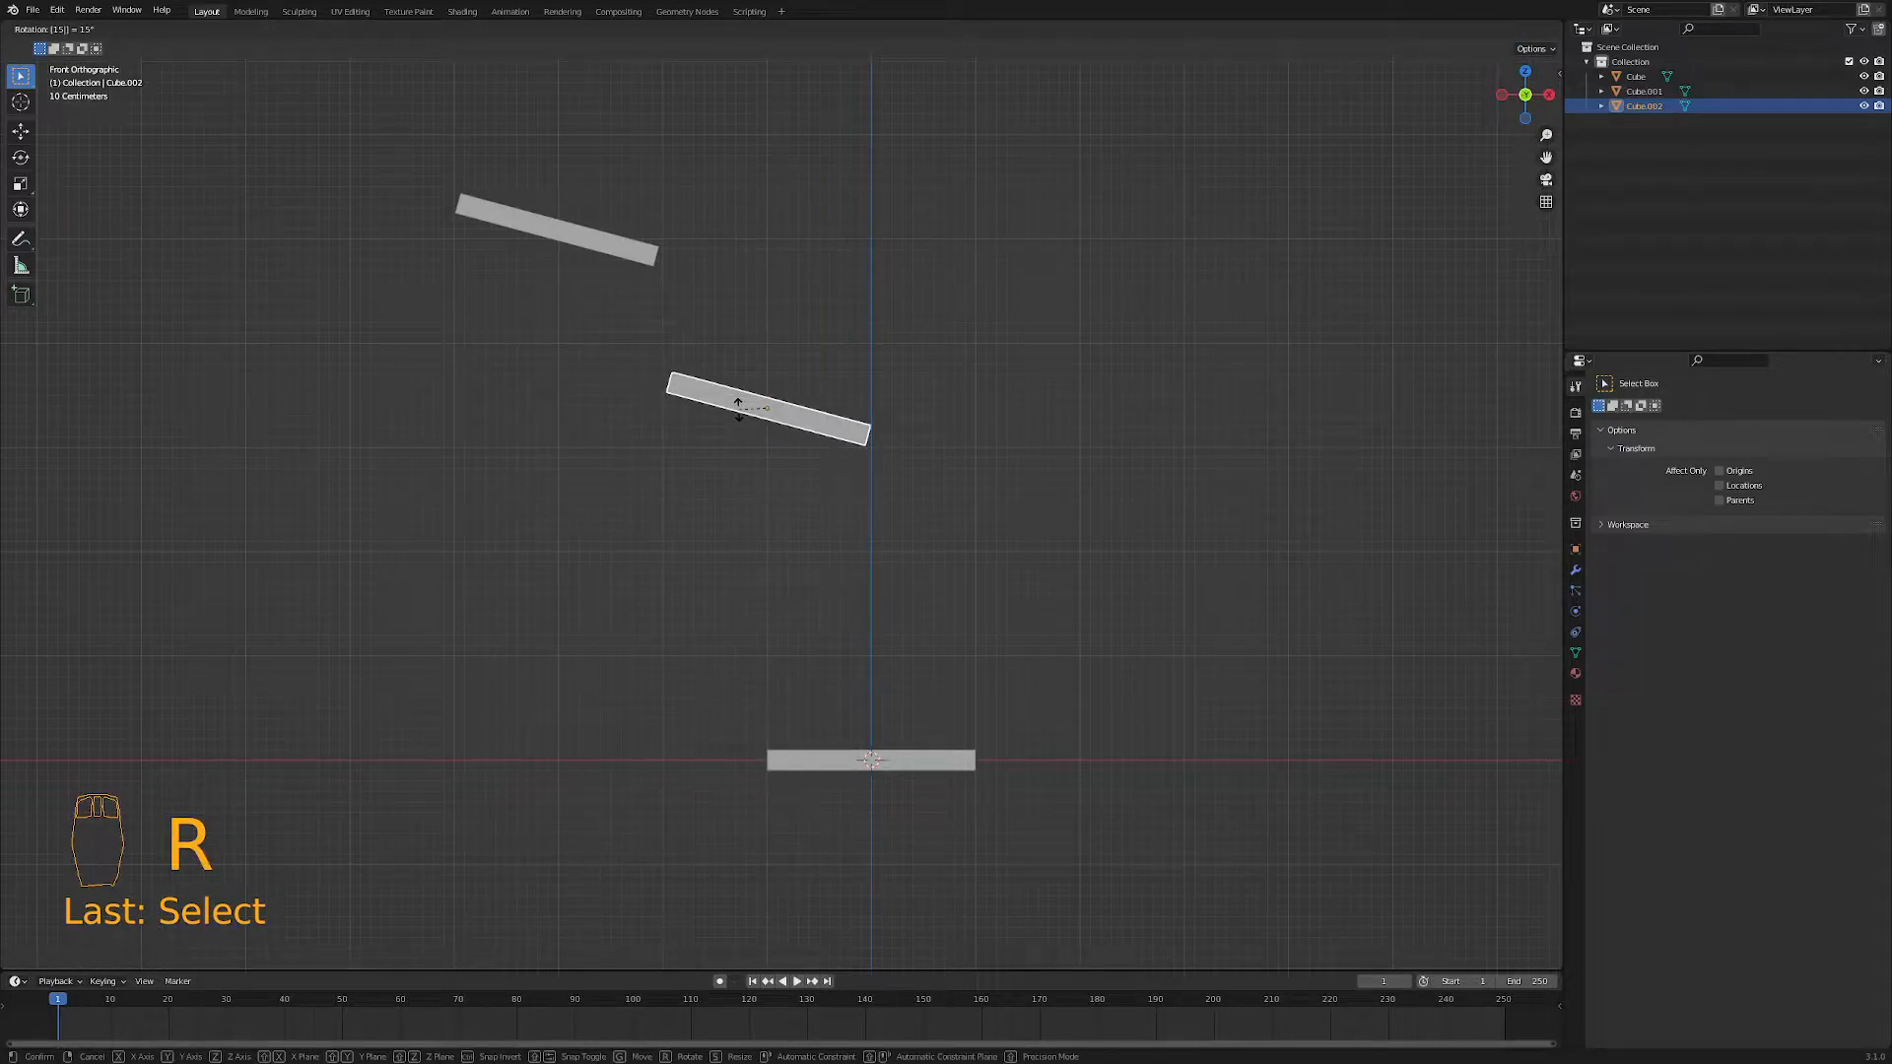
type("-")
key("Return")
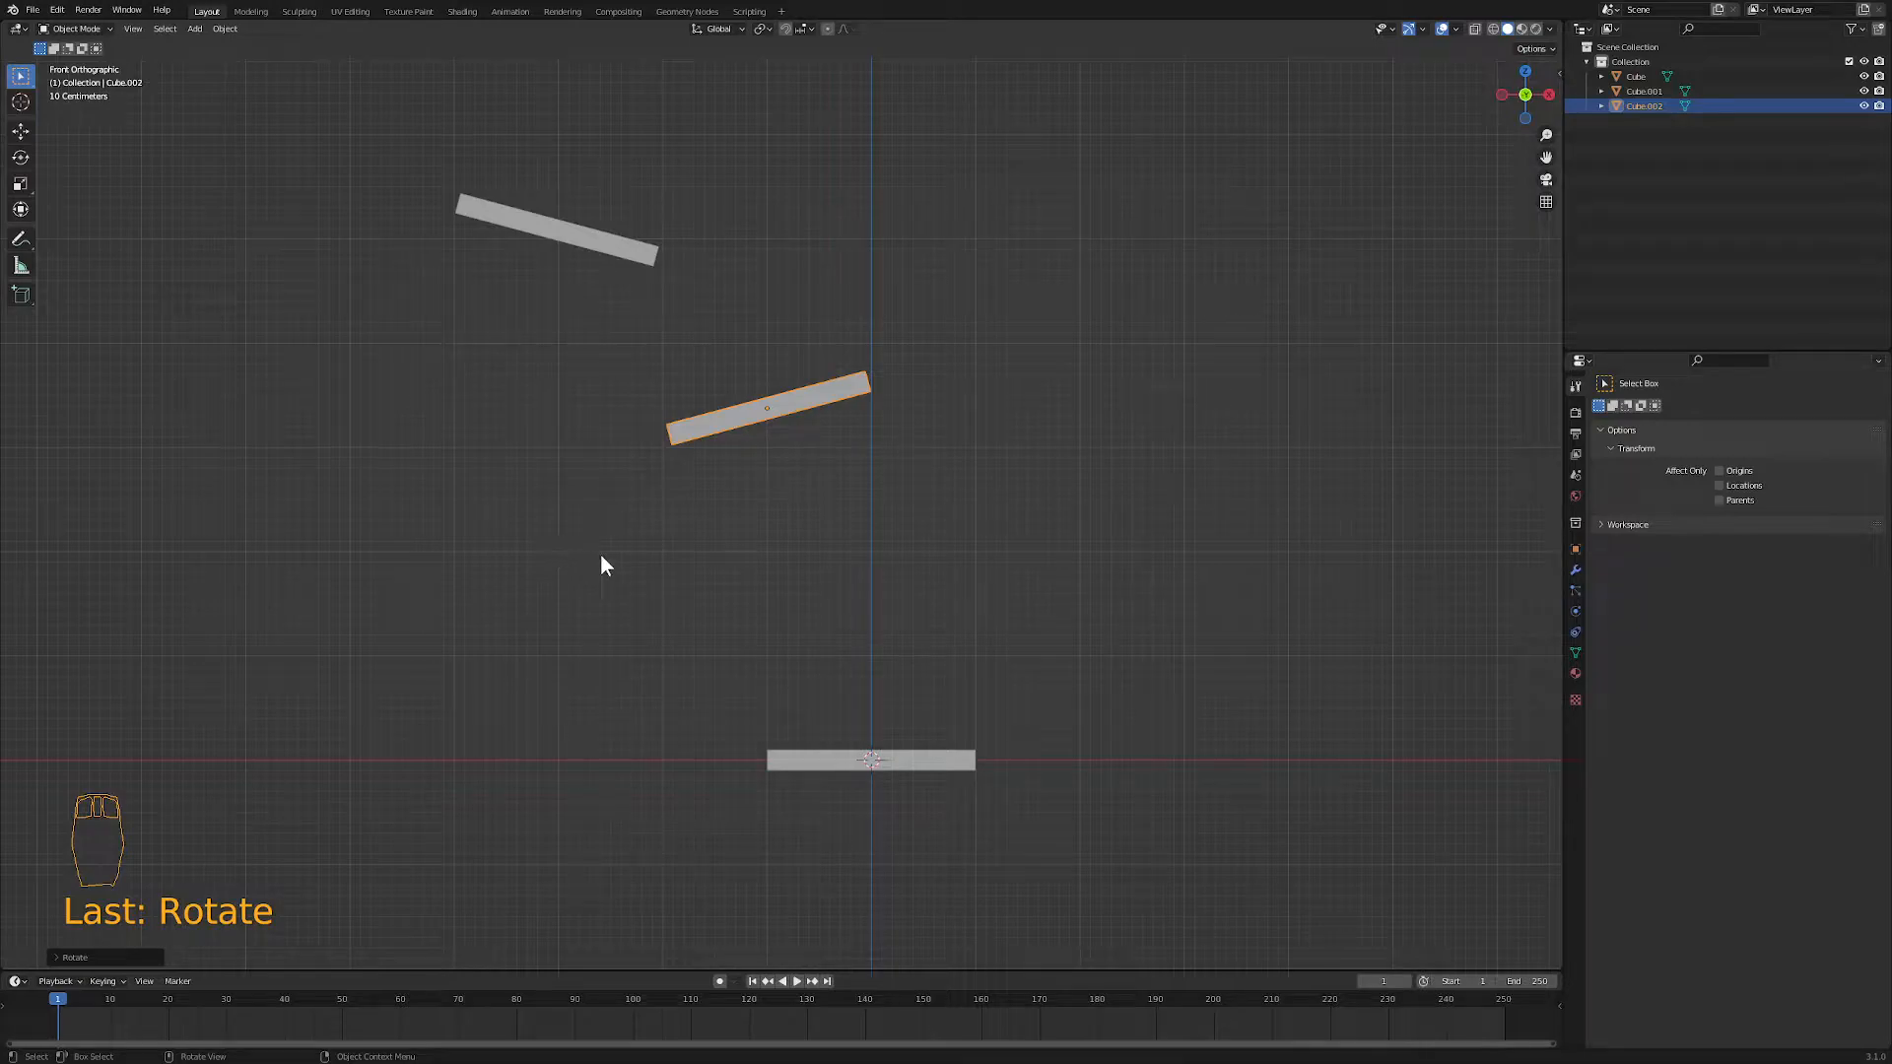
- Add a cube at the origin and scale it along Z to about 0.1 of its height to form a thin slab
key("shift+a")
mouse_move(725, 567)
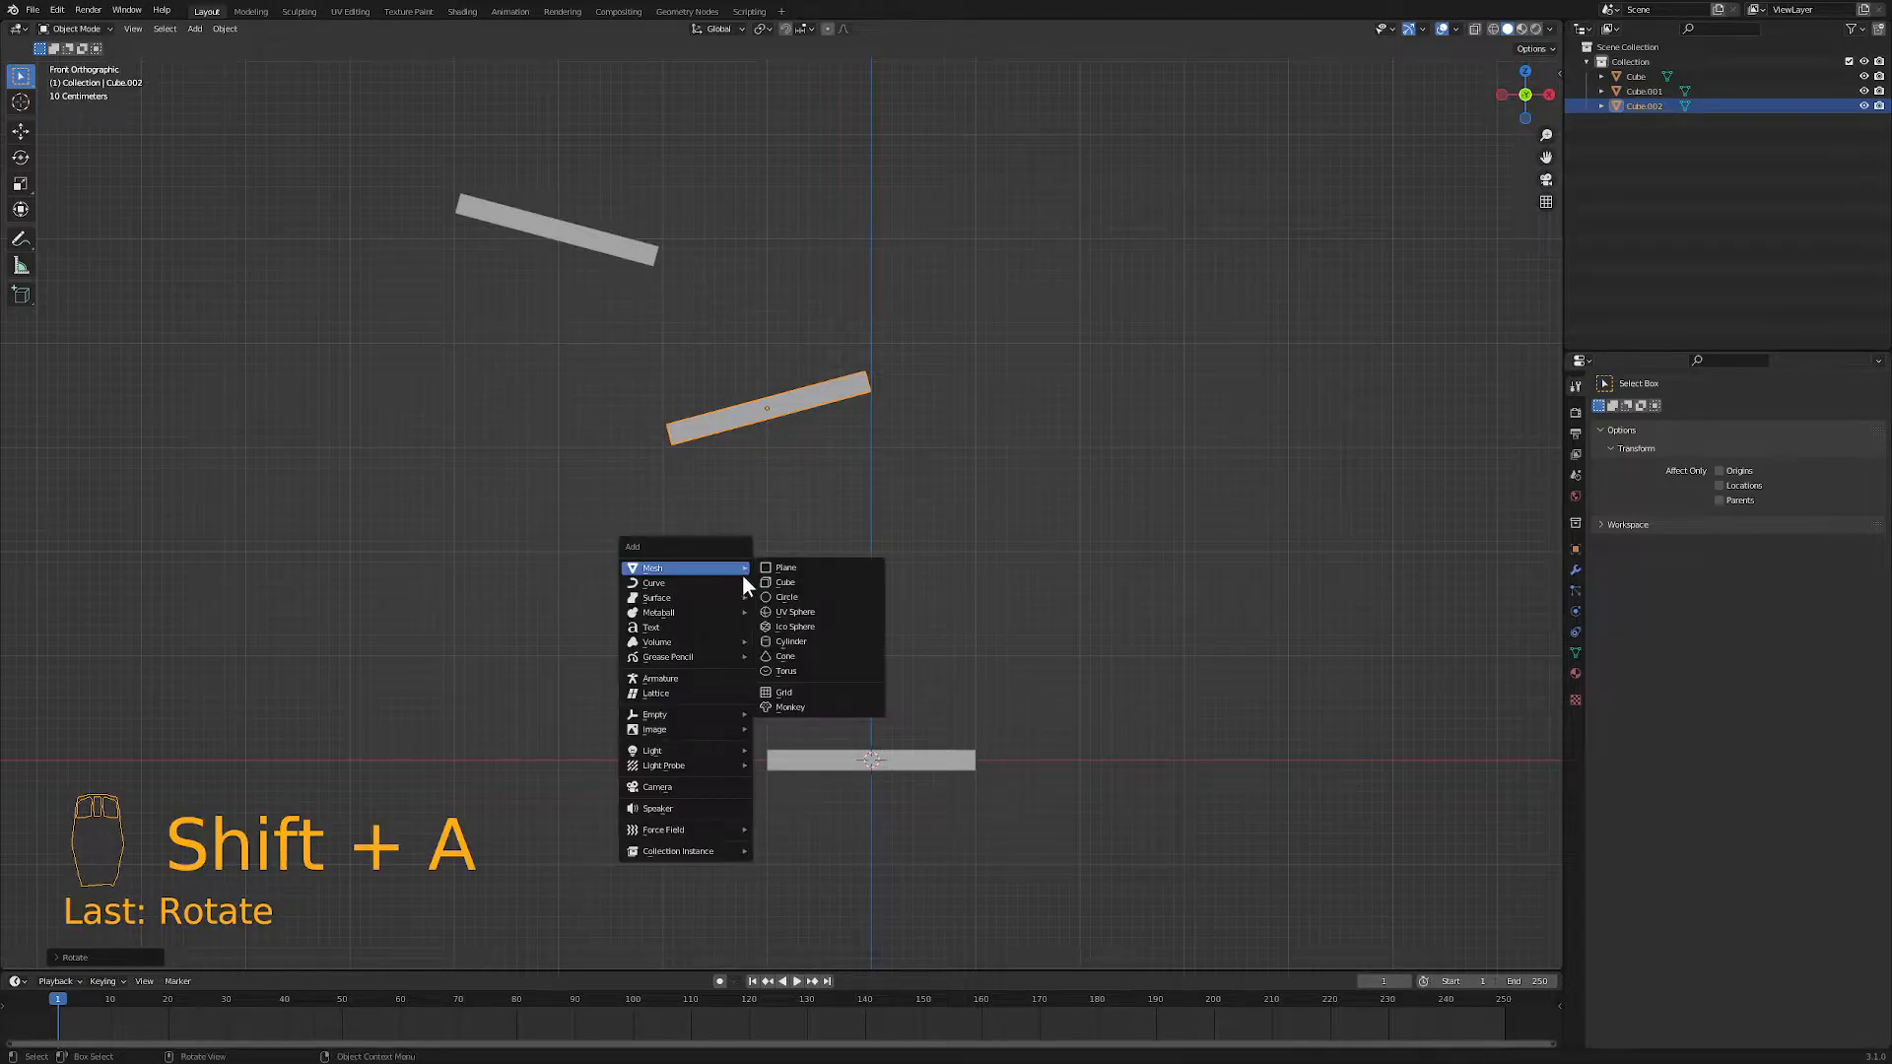
left_click(779, 583)
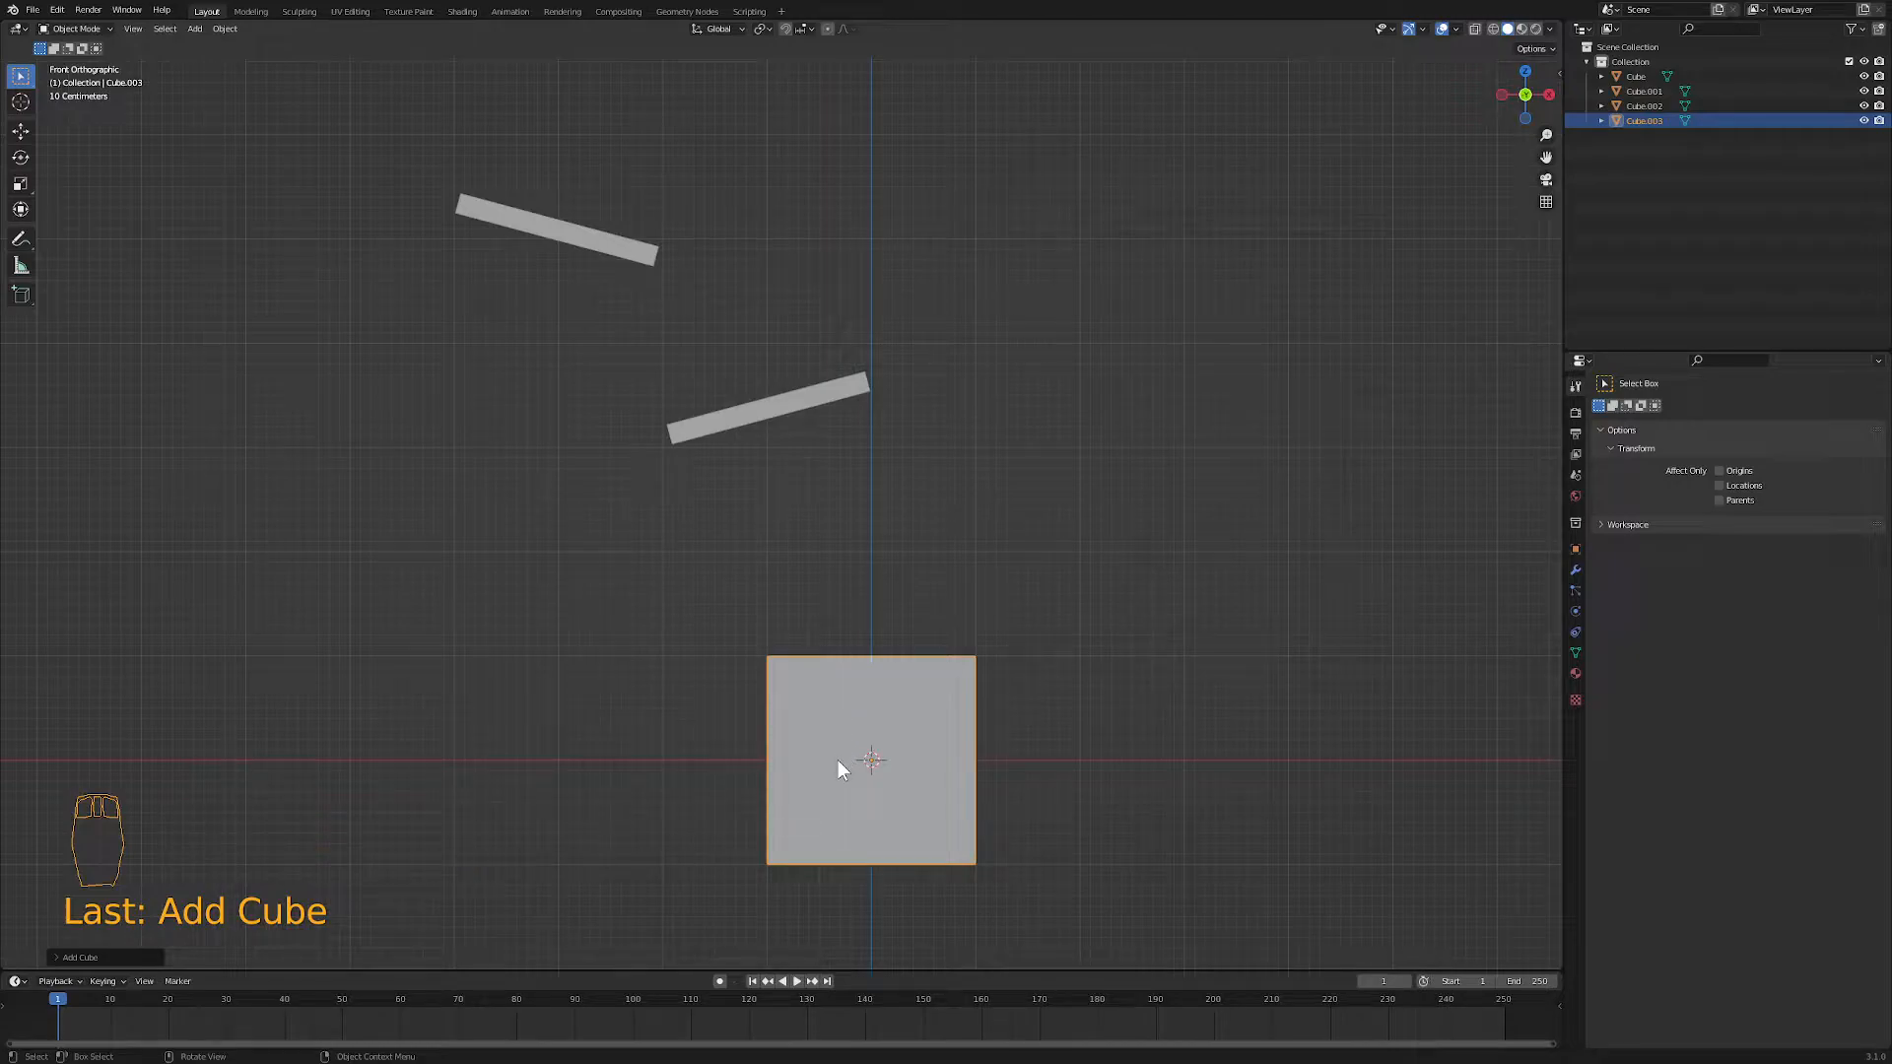
key("s")
key("z")
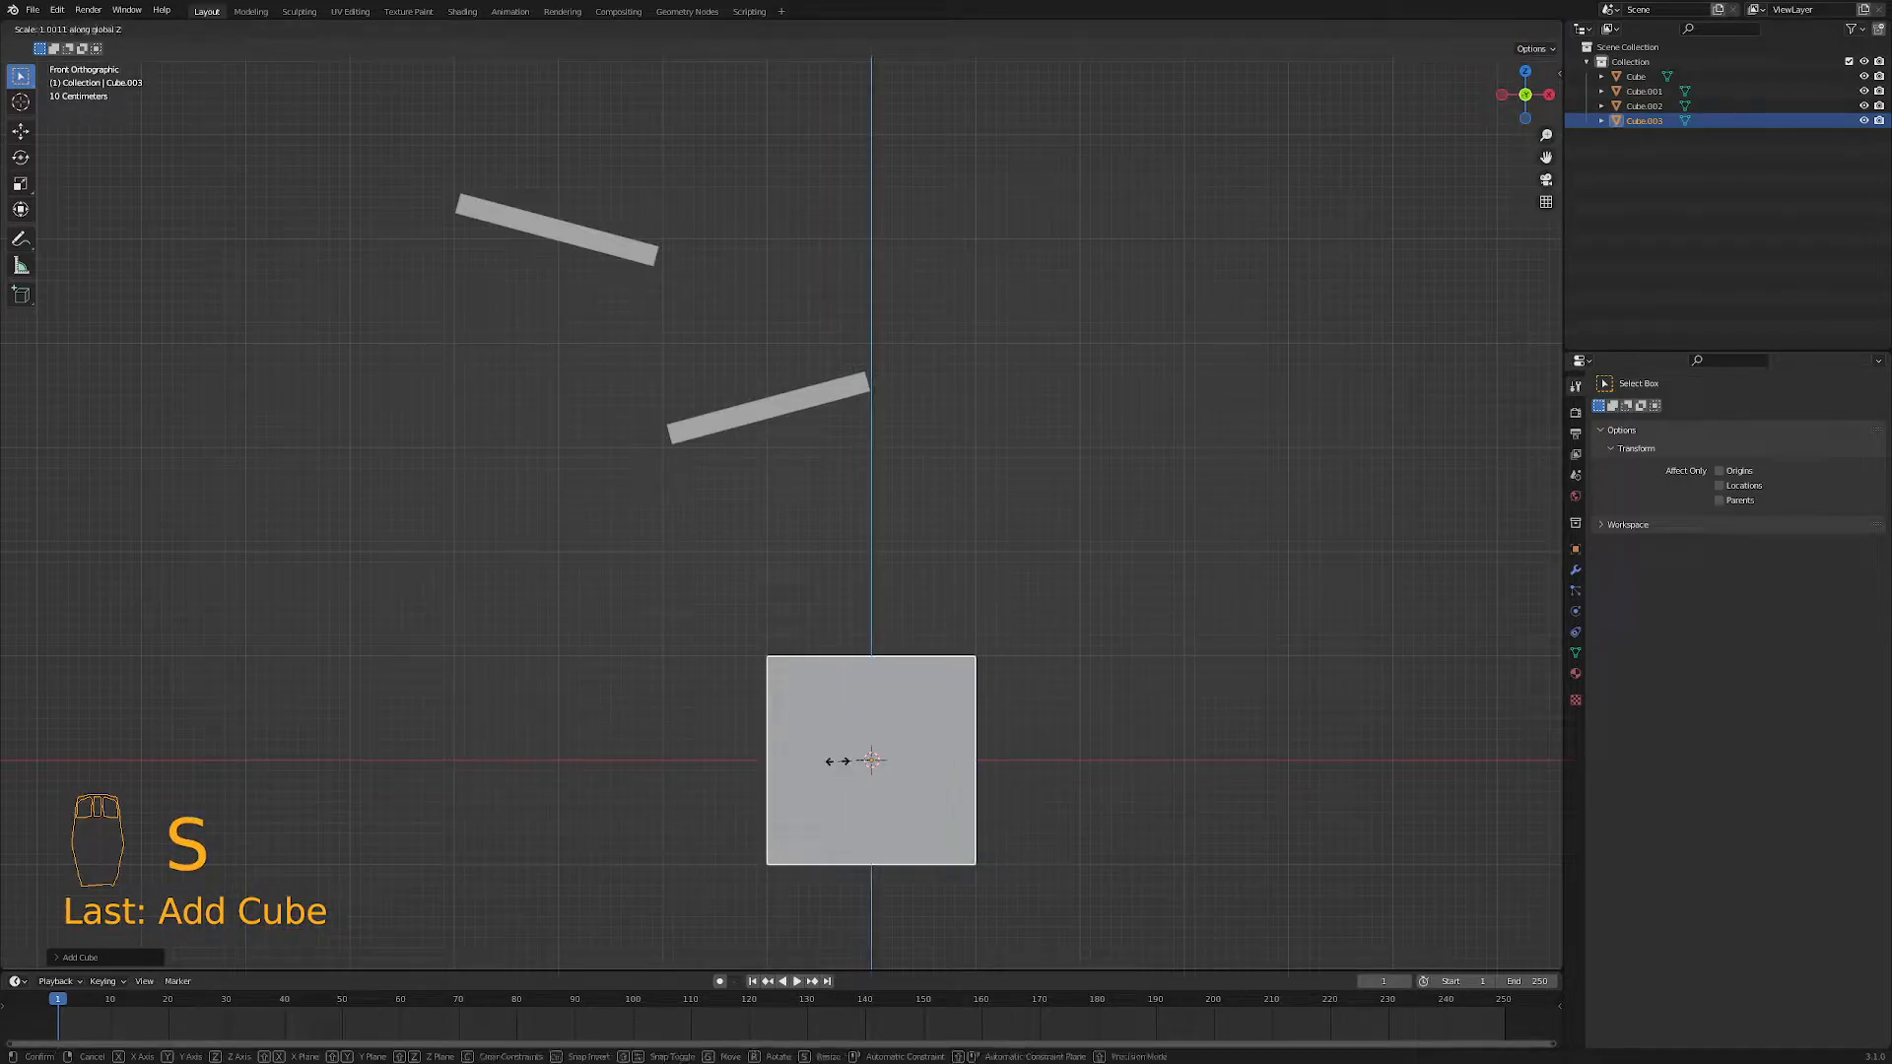
left_click(839, 759)
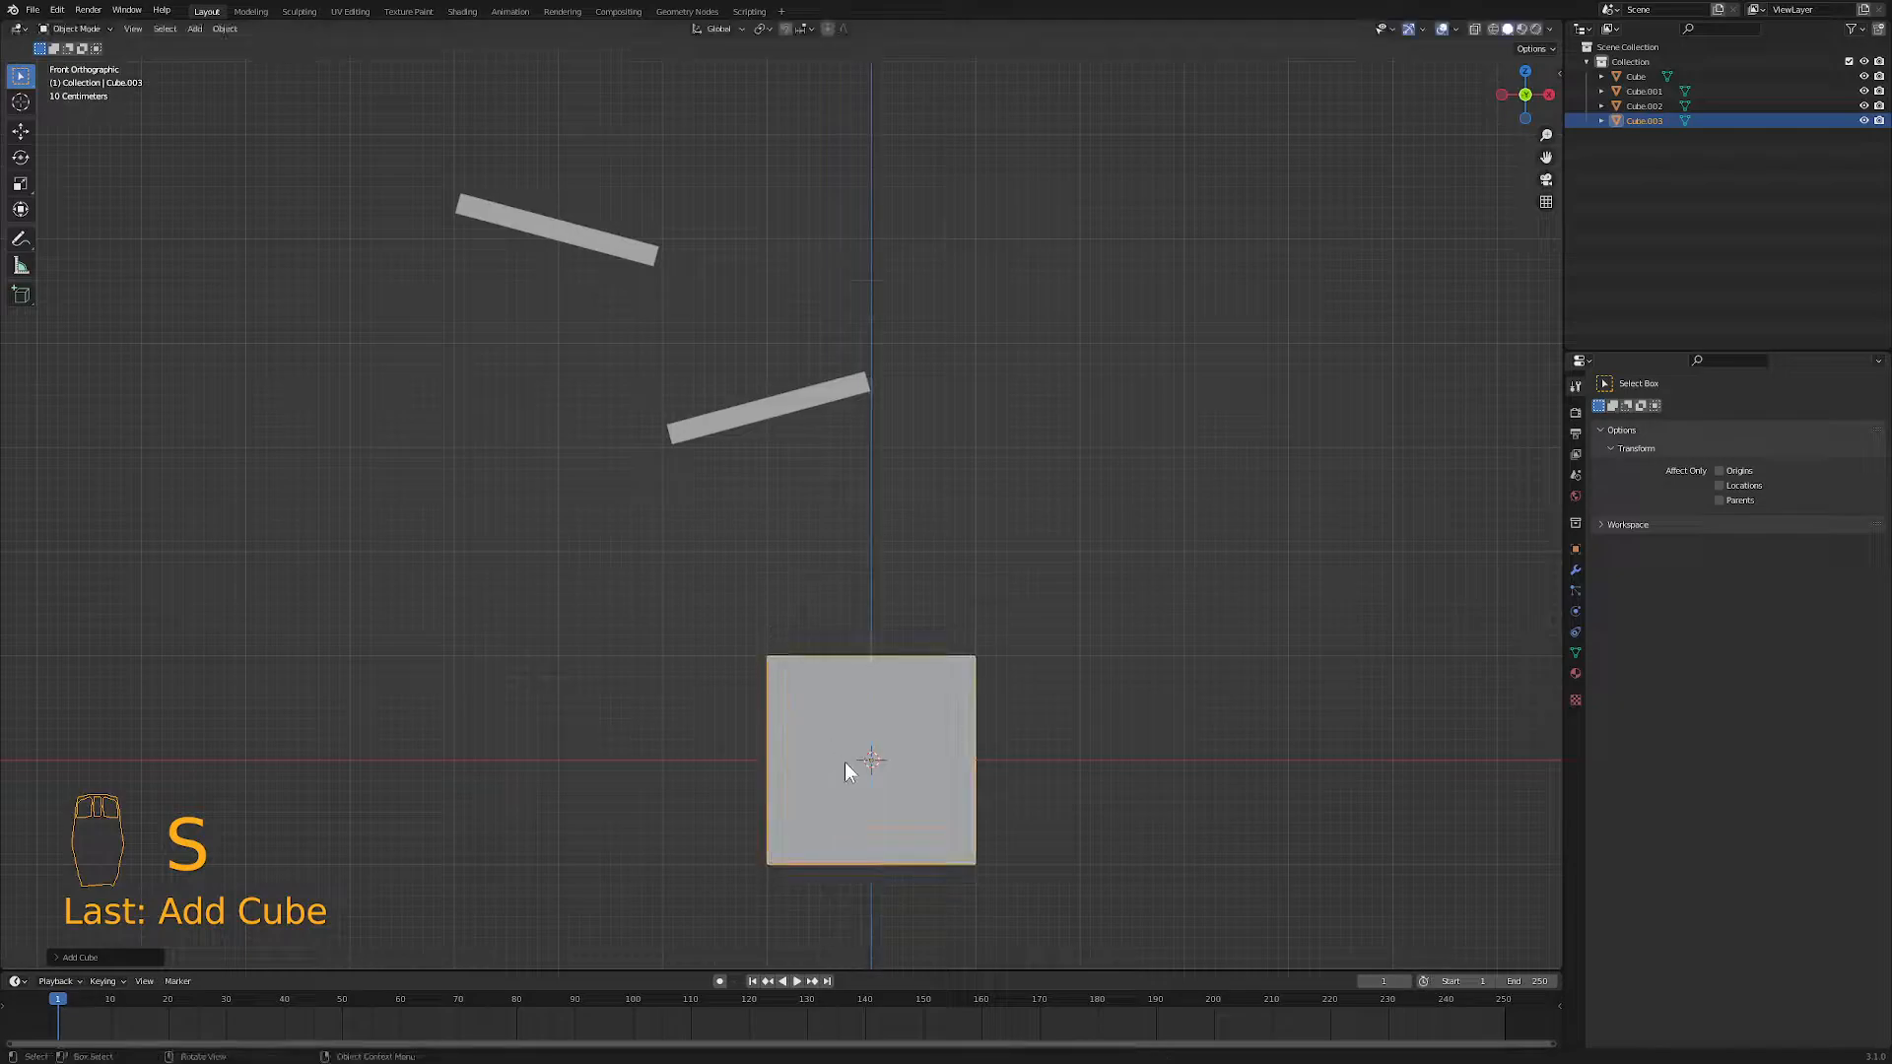
scroll(898, 859, "up", 5)
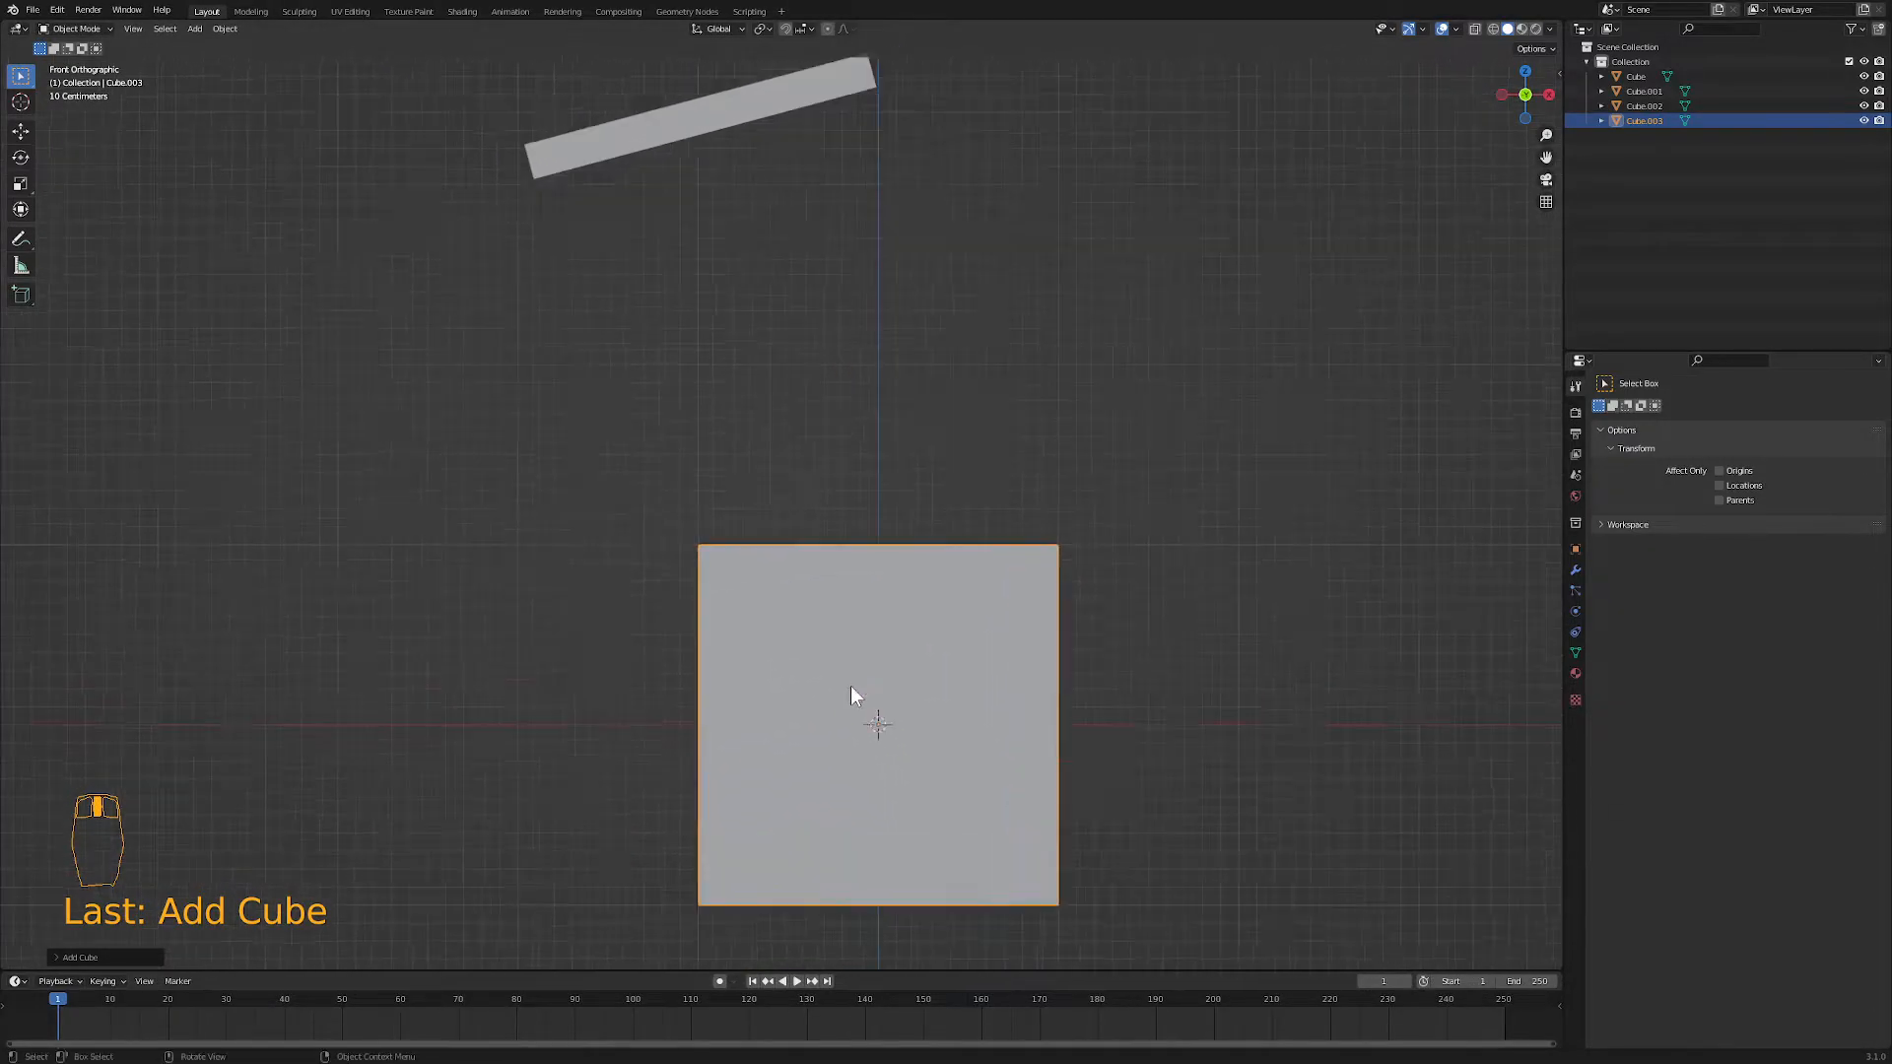
middle_click_drag(832, 716, 756, 377, "shift")
scroll(783, 444, "up", 2)
key("s")
key("z")
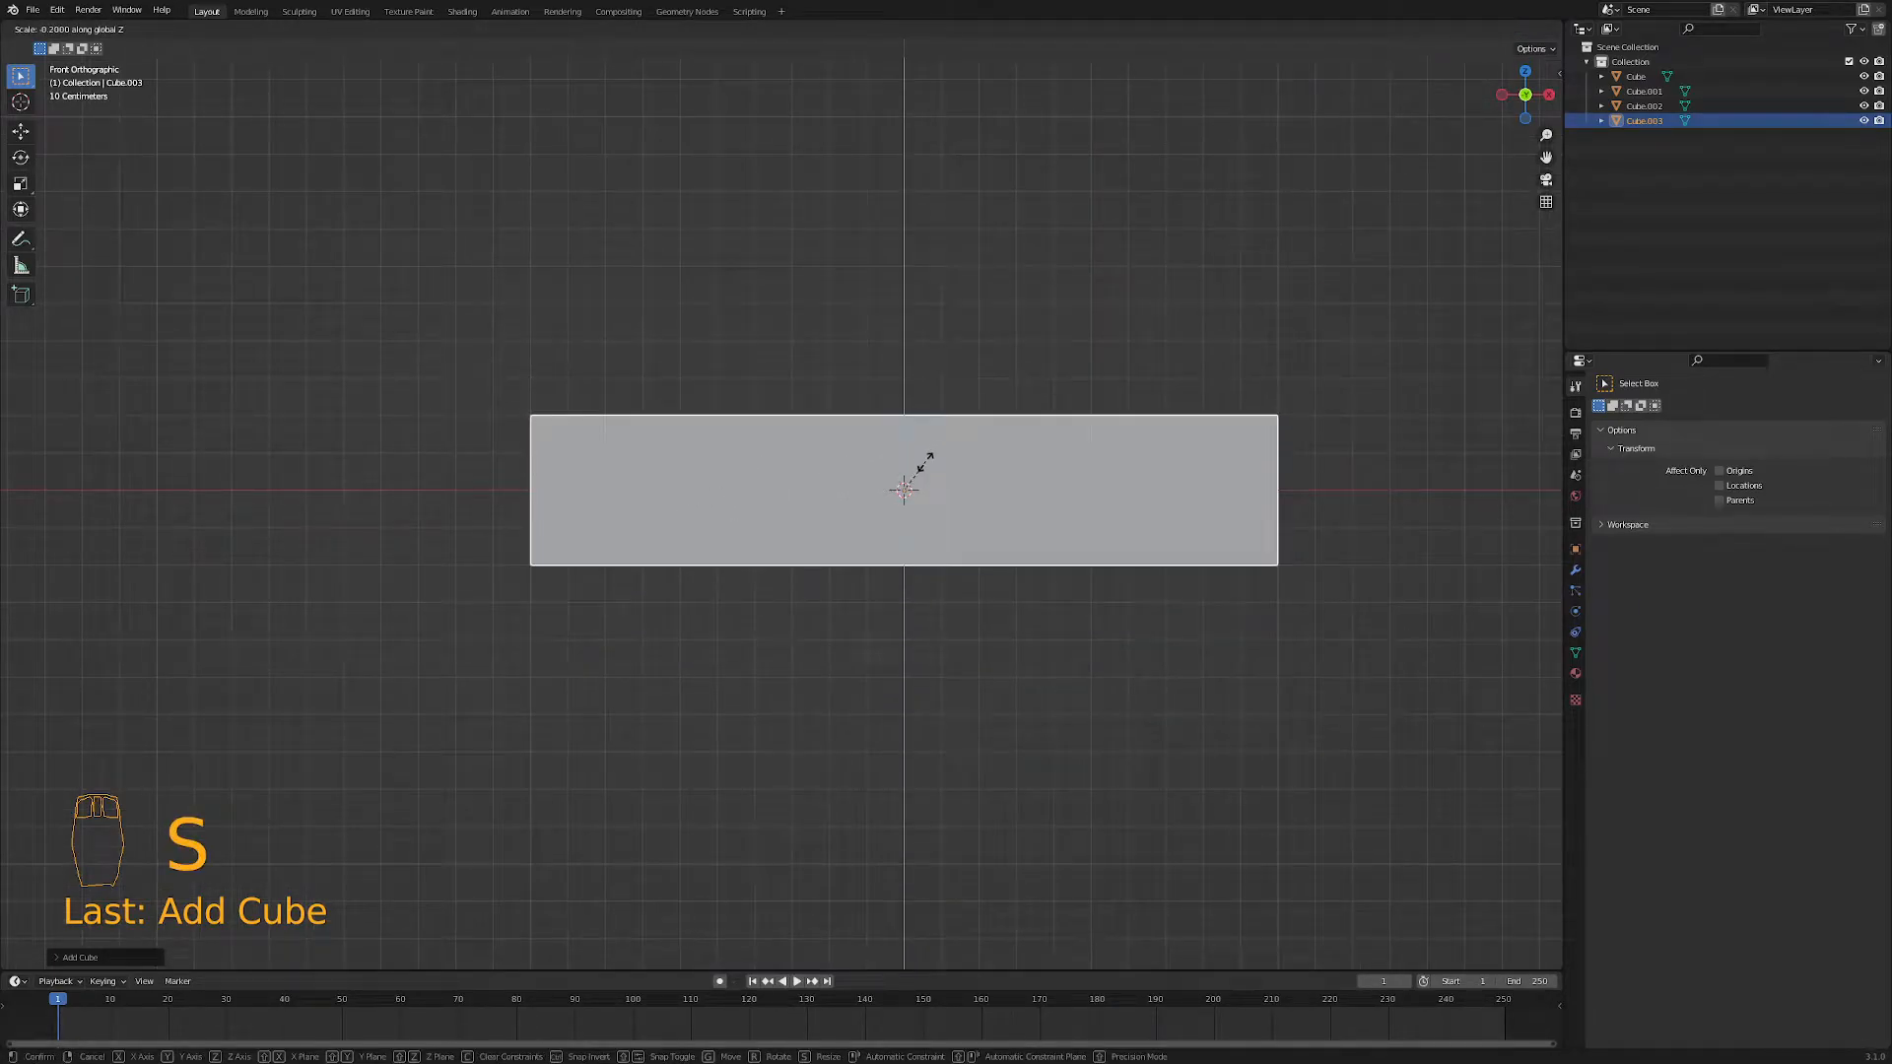
left_click(909, 475)
- Move the new slab up along the Z axis to about 2 m above the recessed base slab
key("shift+d")
key("z")
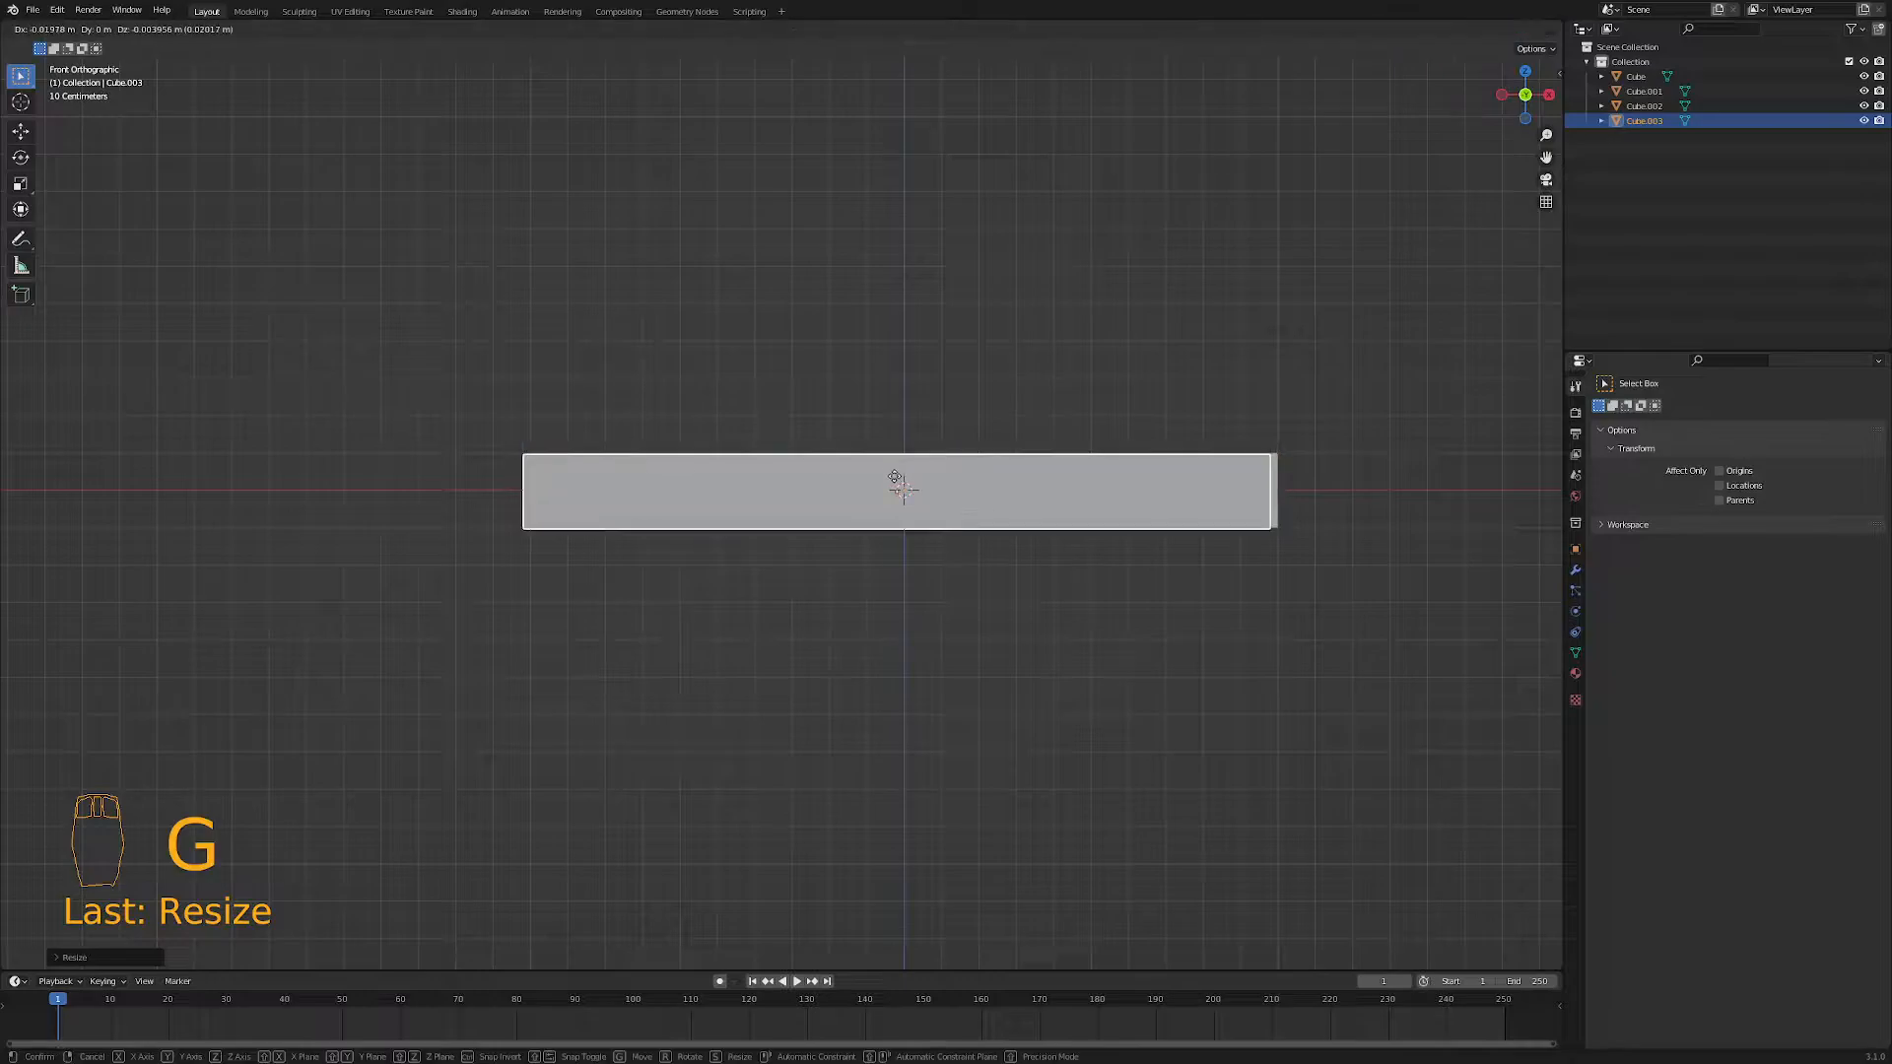
left_click(918, 271)
scroll(922, 392, "down", 6)
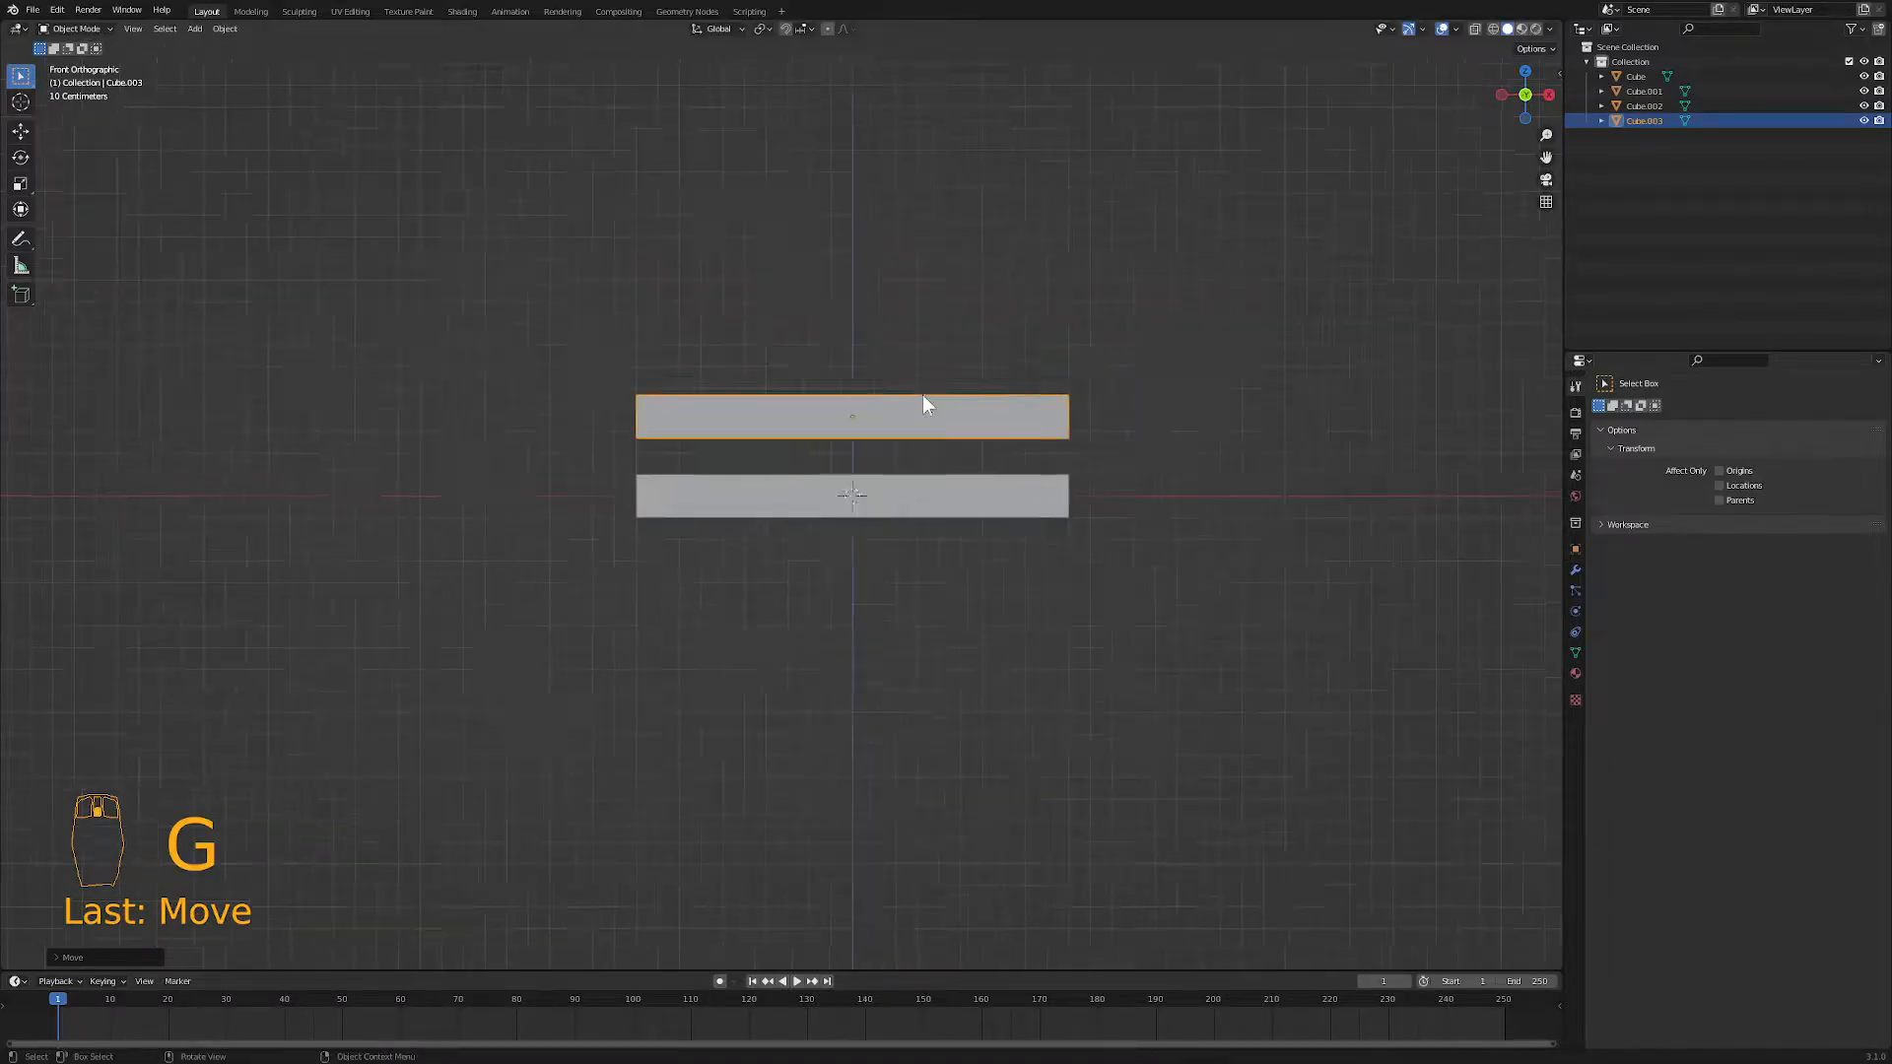
middle_click_drag(869, 421, 873, 487)
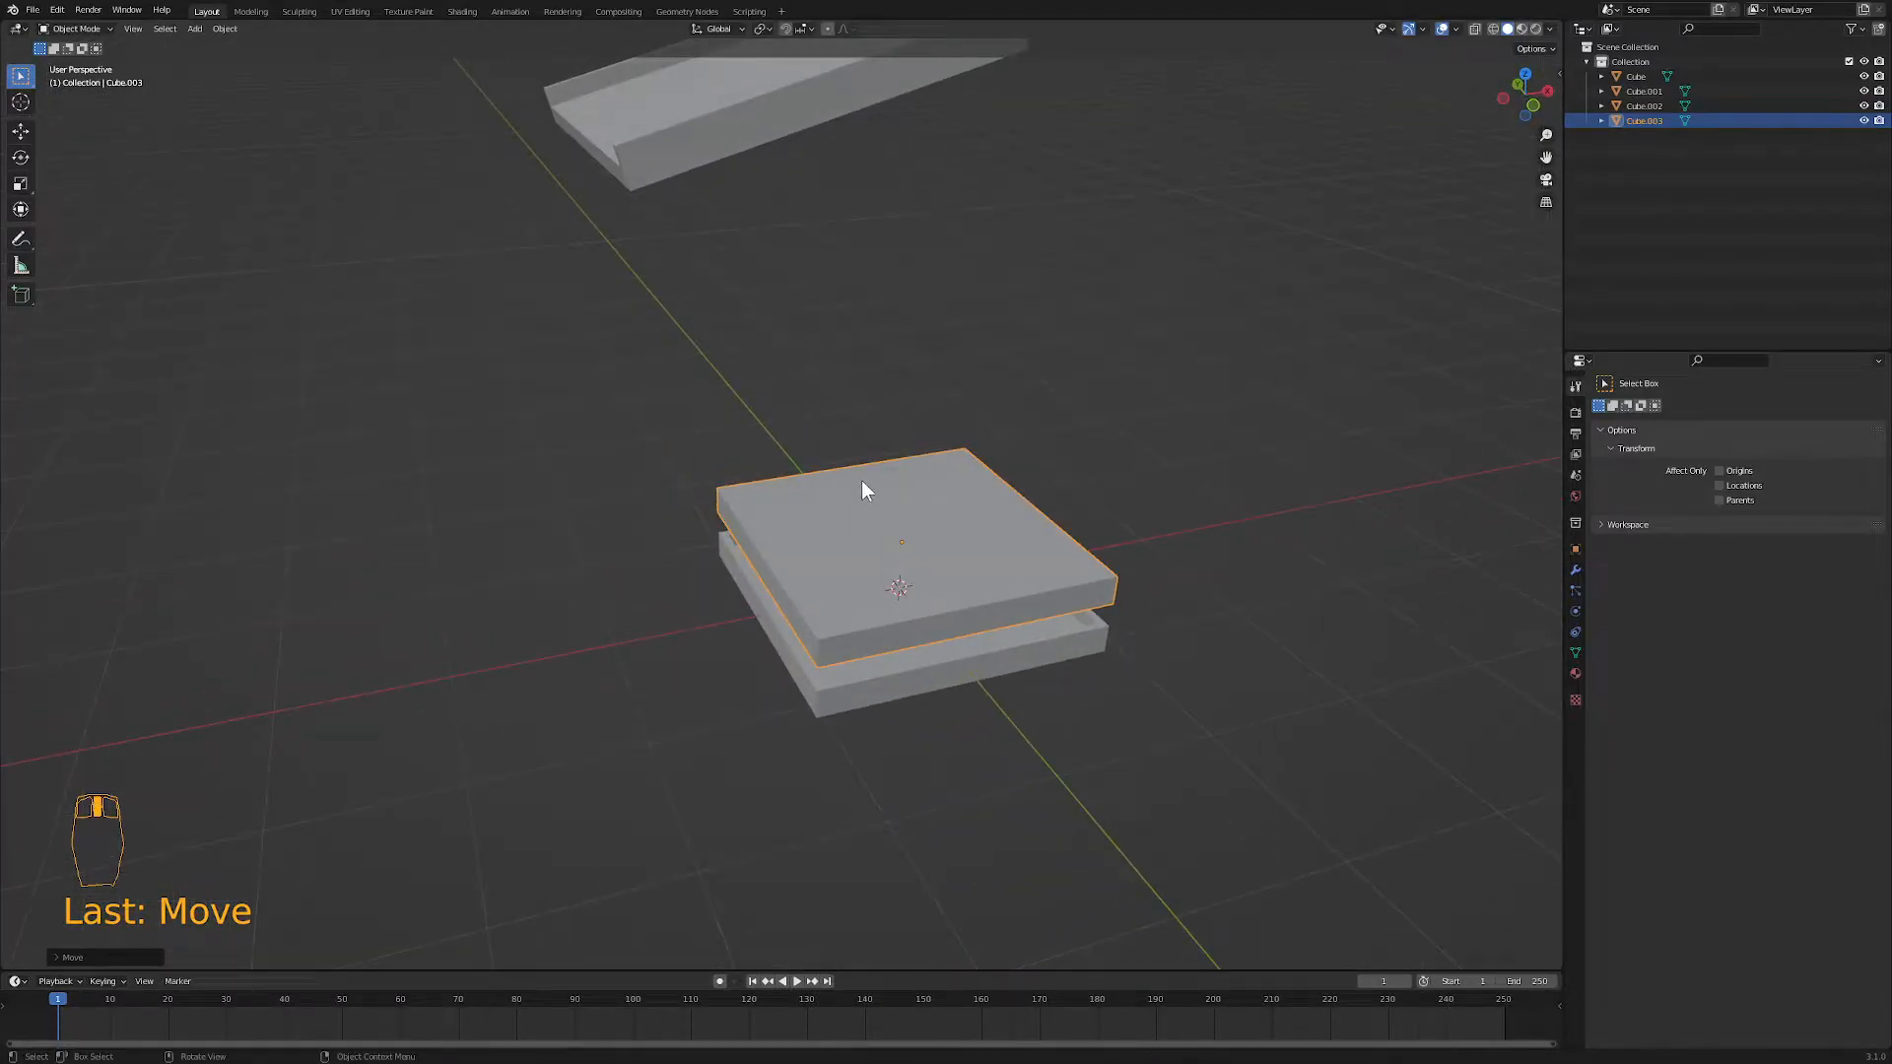
key("KP_1")
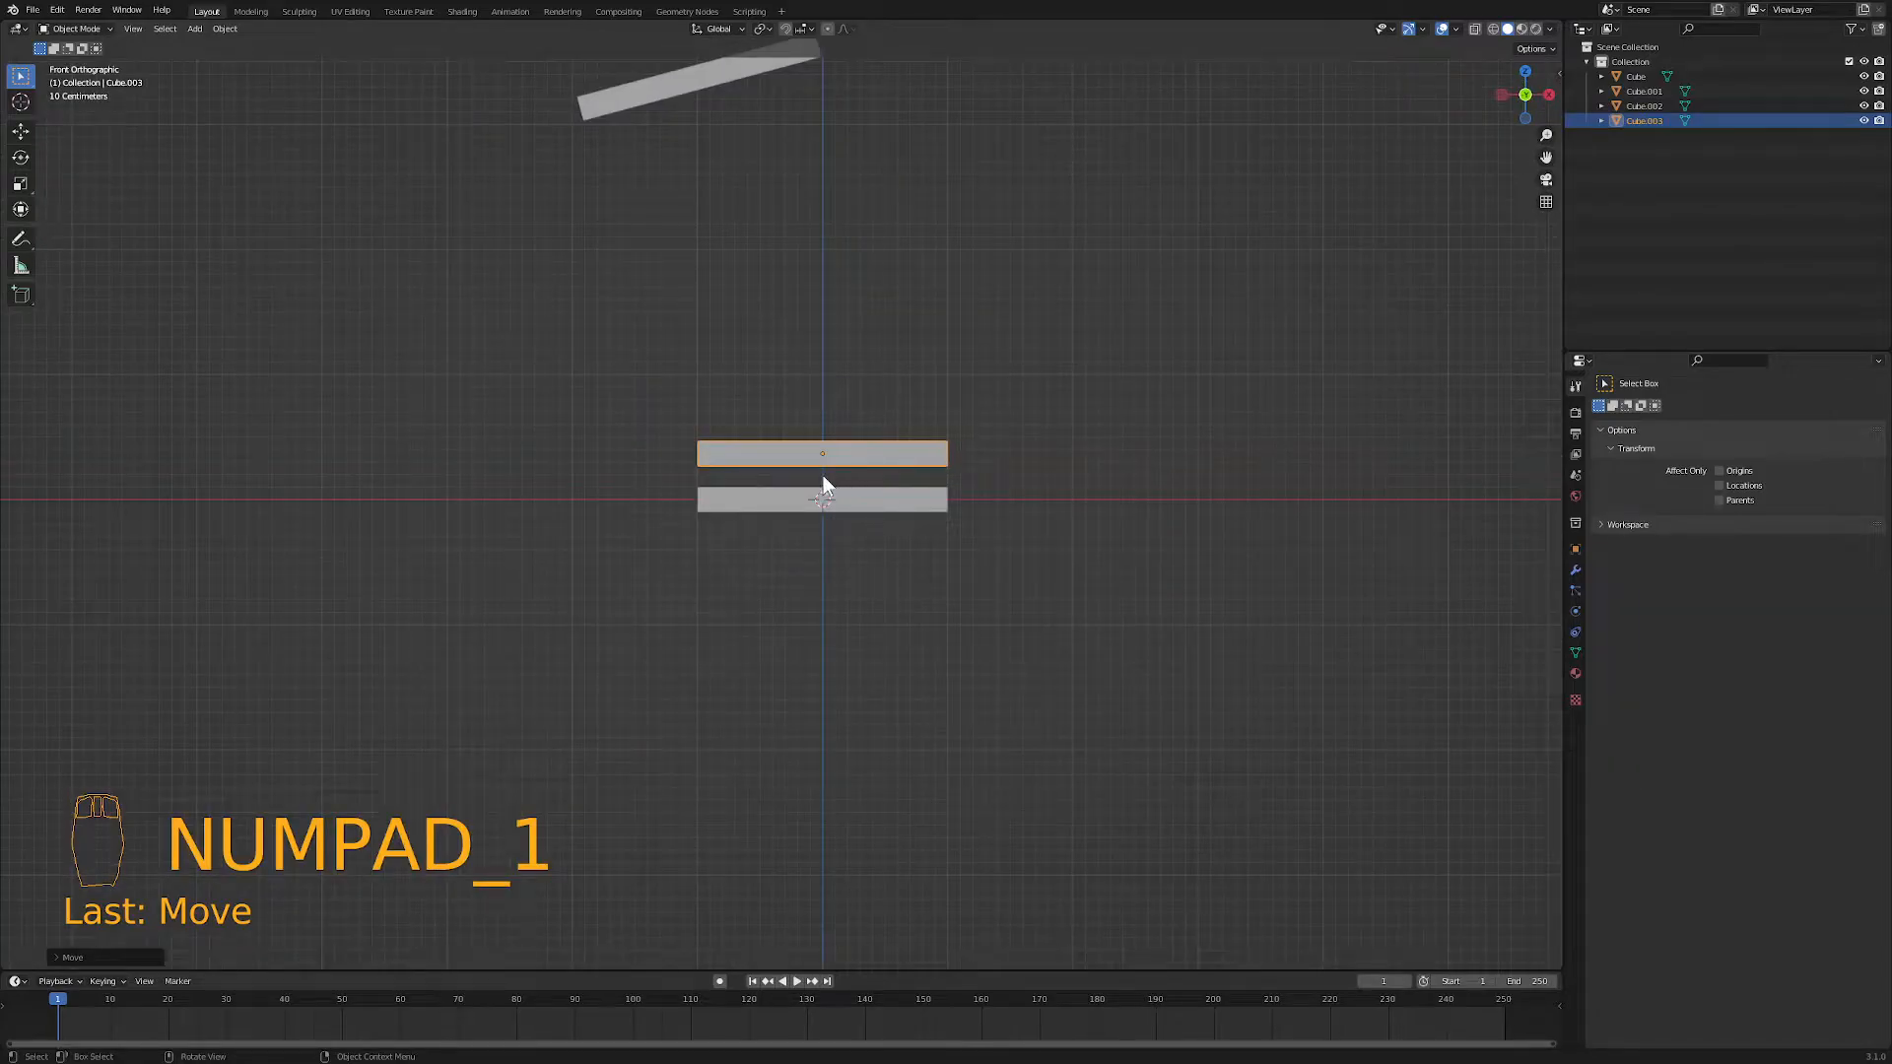
key("g")
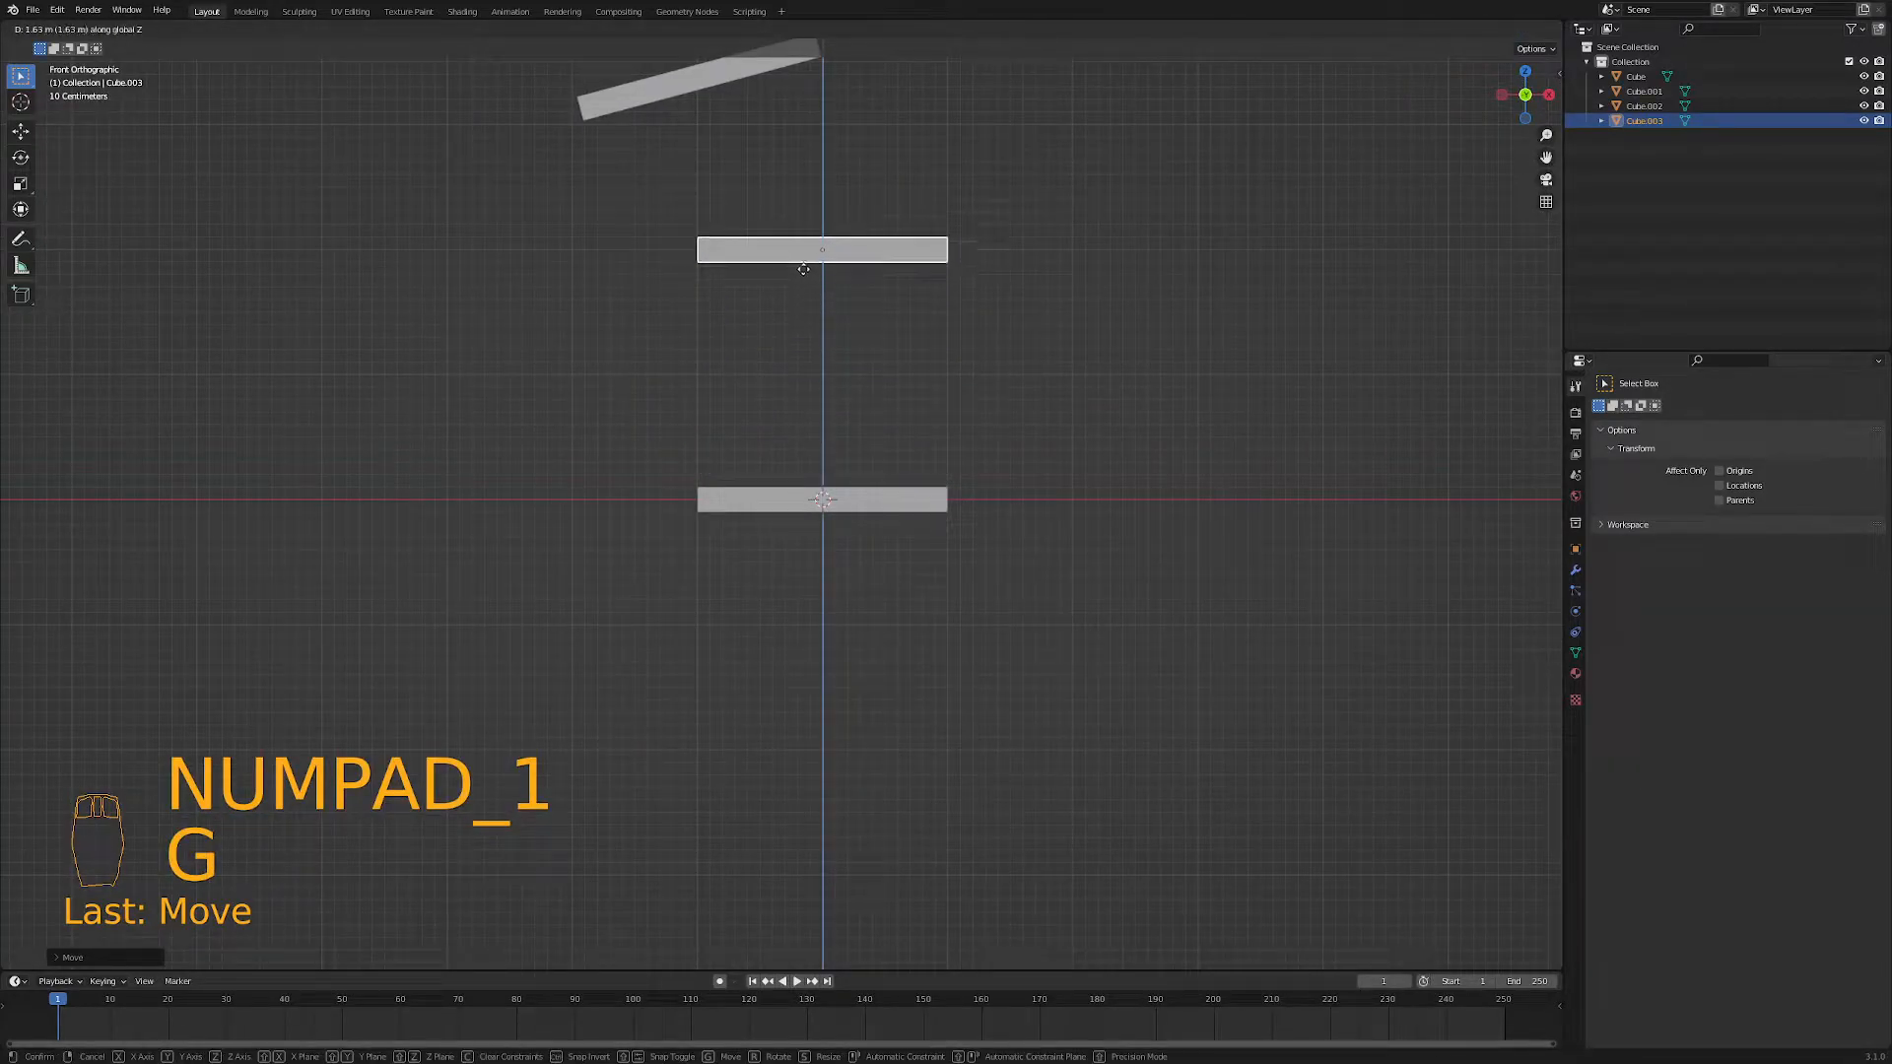
left_click(803, 268)
- Move the new slab about 3.5 m toward negative X
key("g")
key("x")
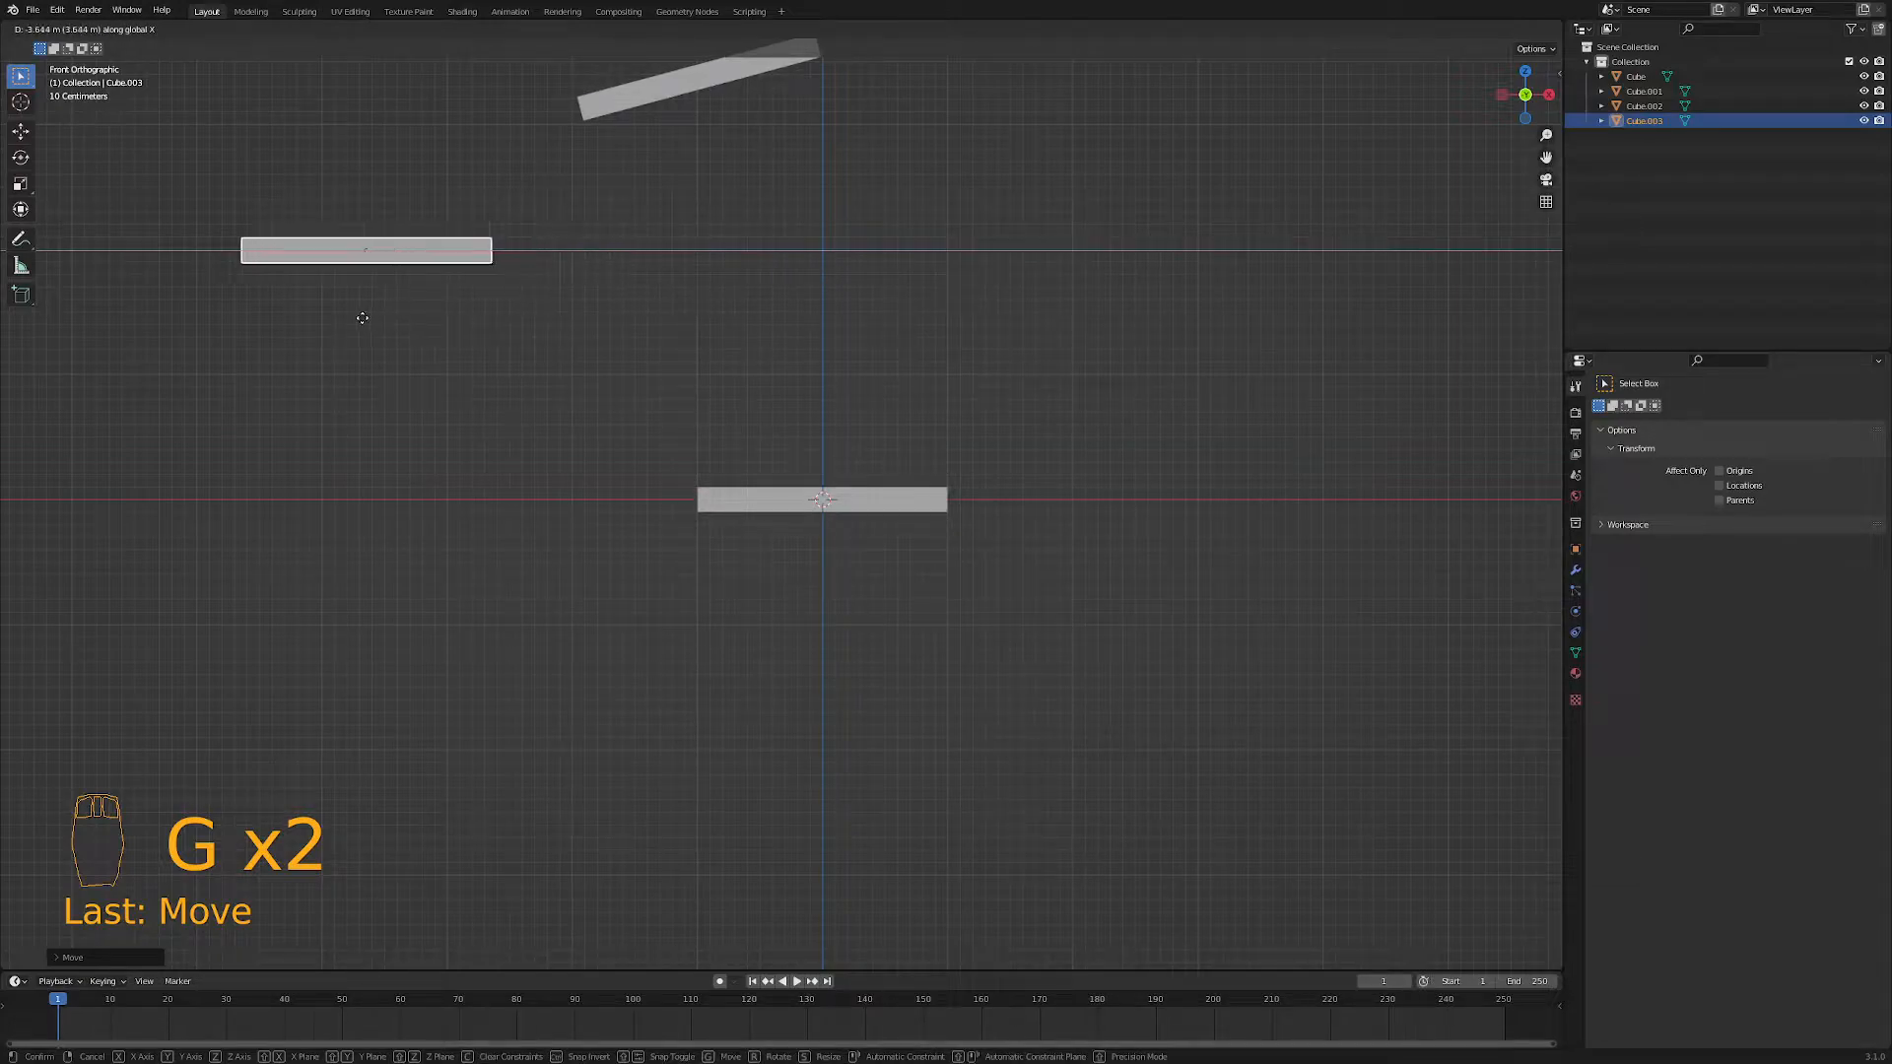
left_click(387, 329)
- Duplicate the new solid slab in place, turn on X-ray display and scale the copy uniformly to about 1.24
middle_click_drag(433, 375, 481, 465)
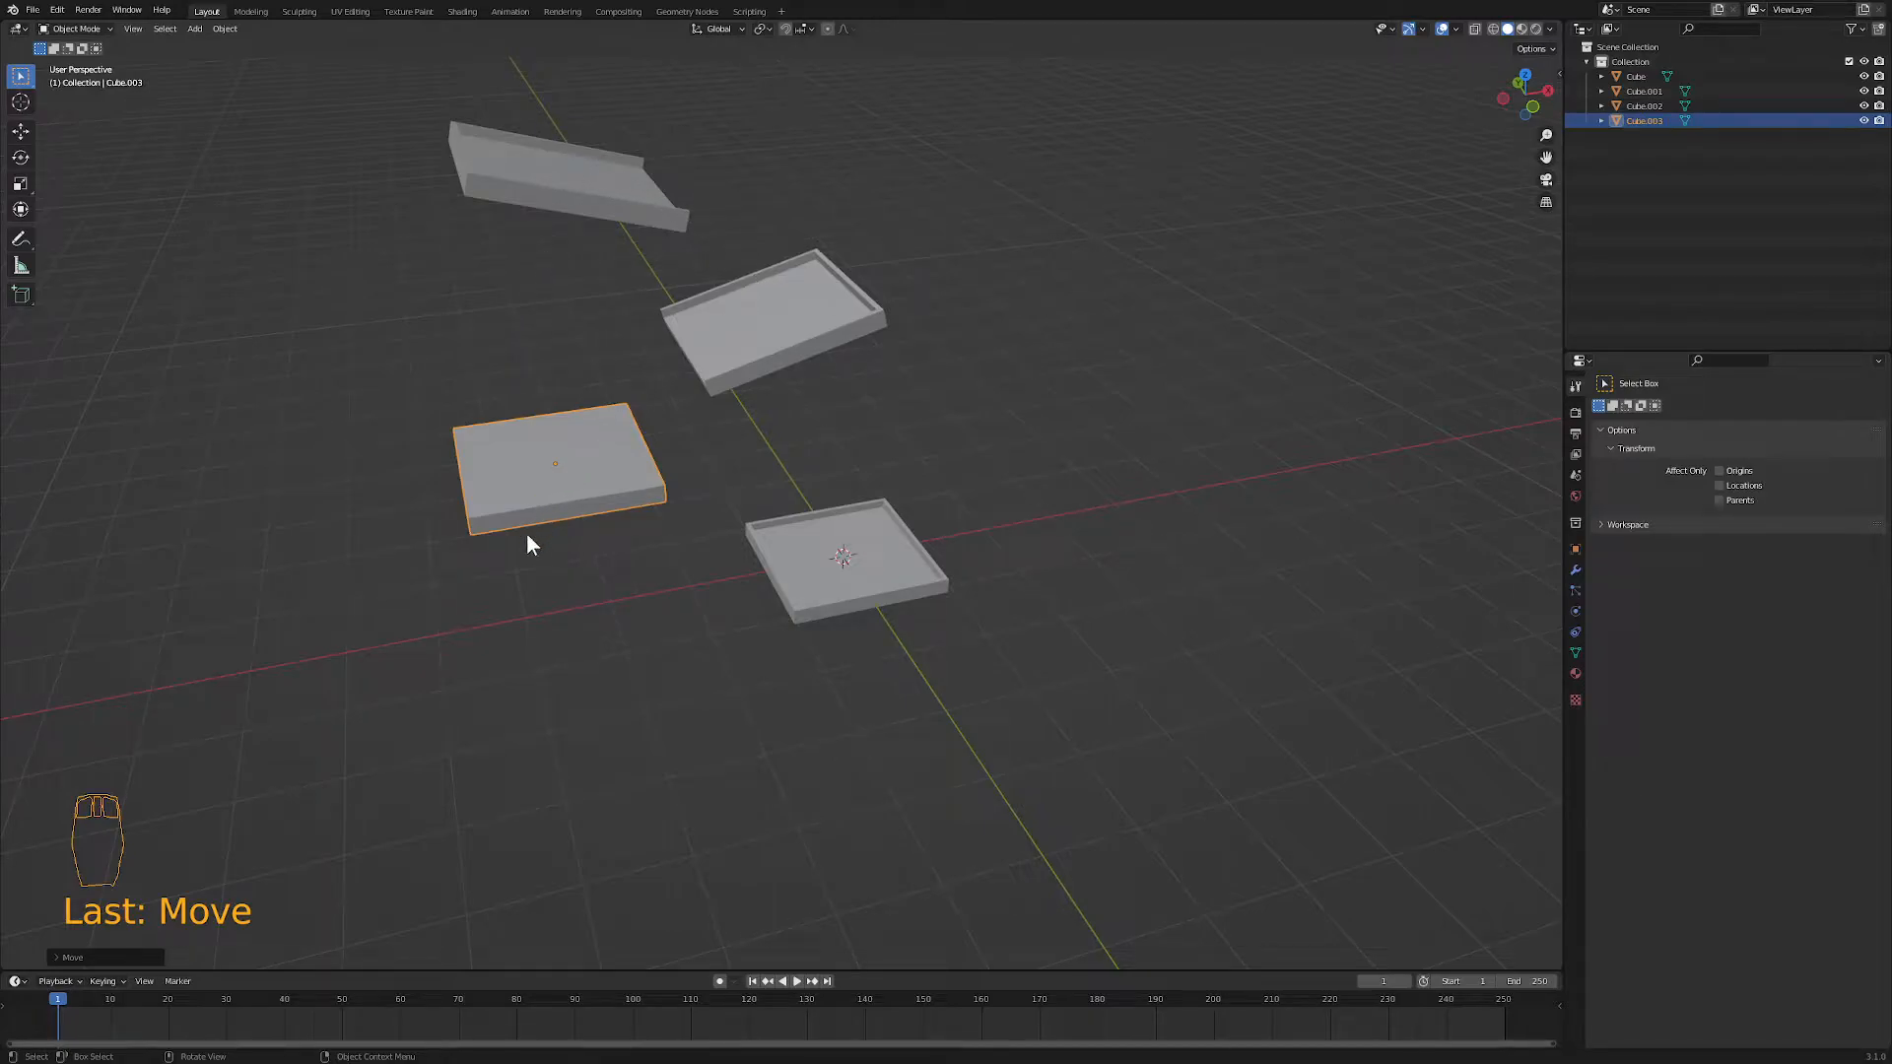
scroll(528, 540, "up", 3)
middle_click_drag(528, 540, 523, 476)
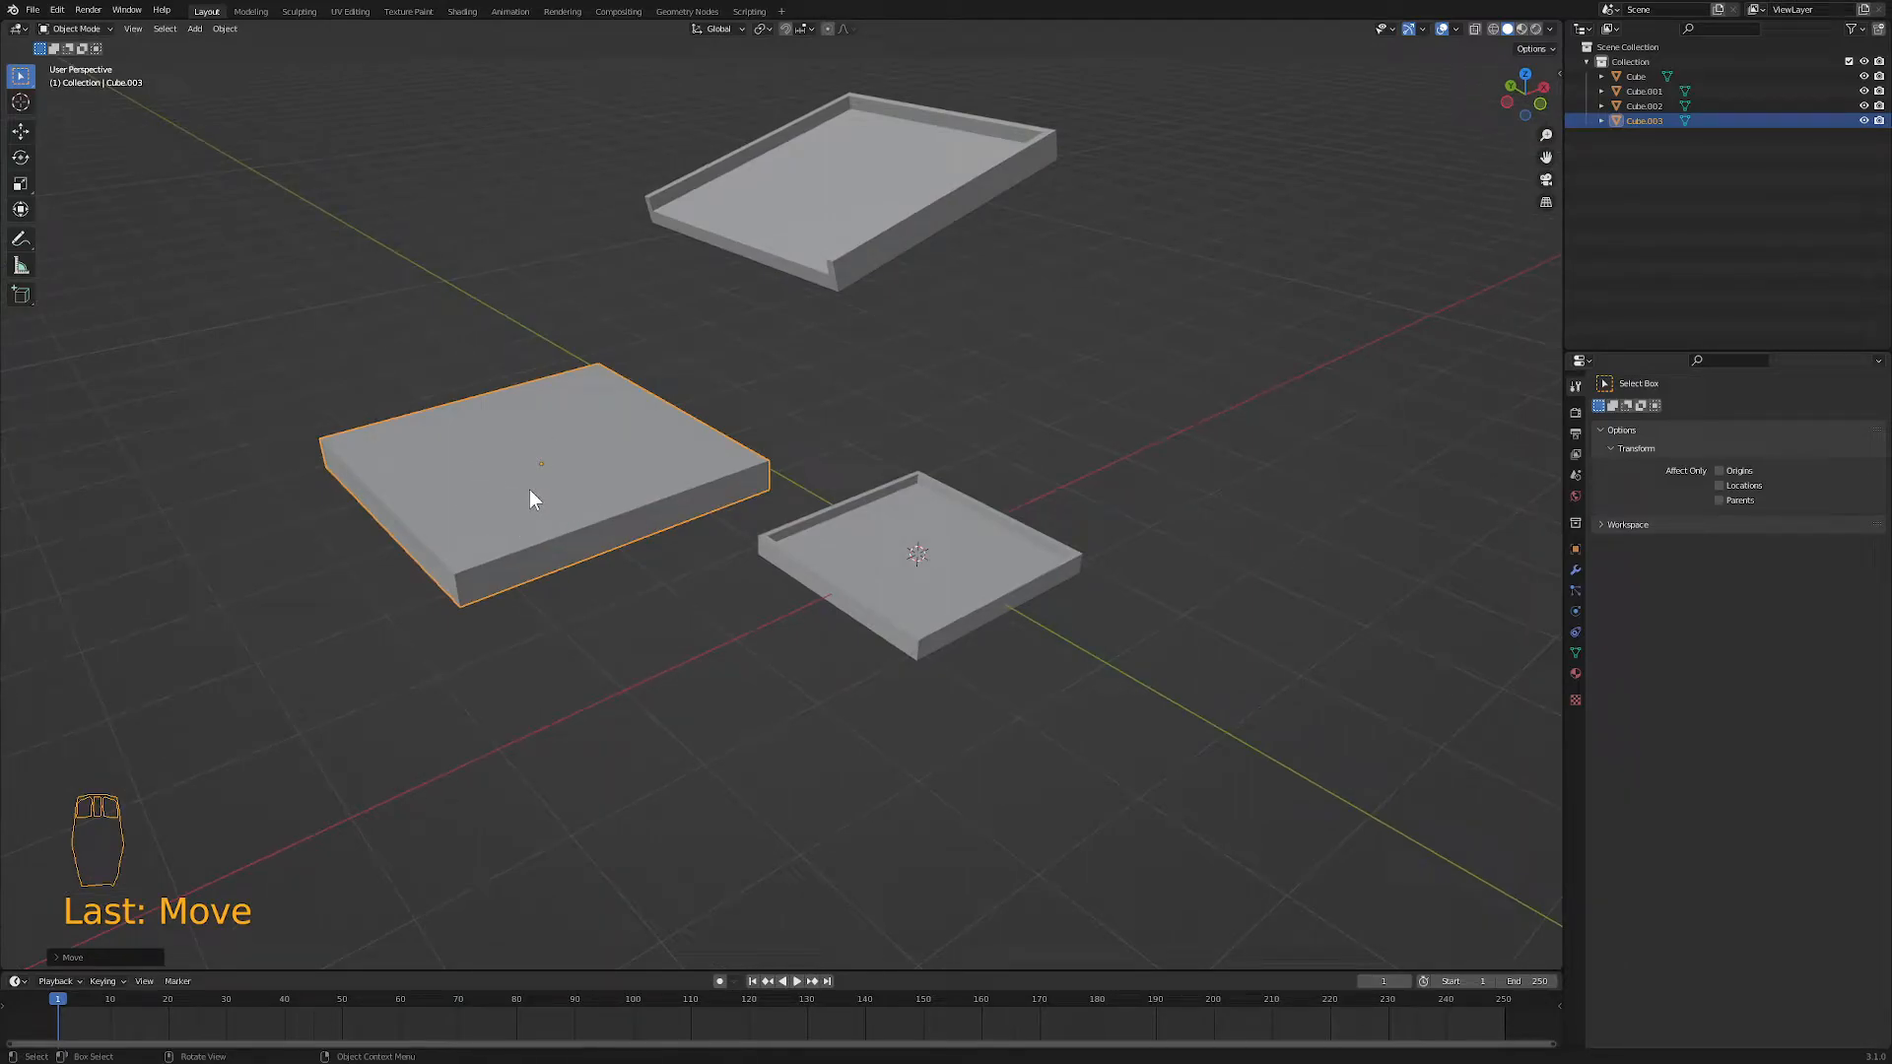
key("shift+d")
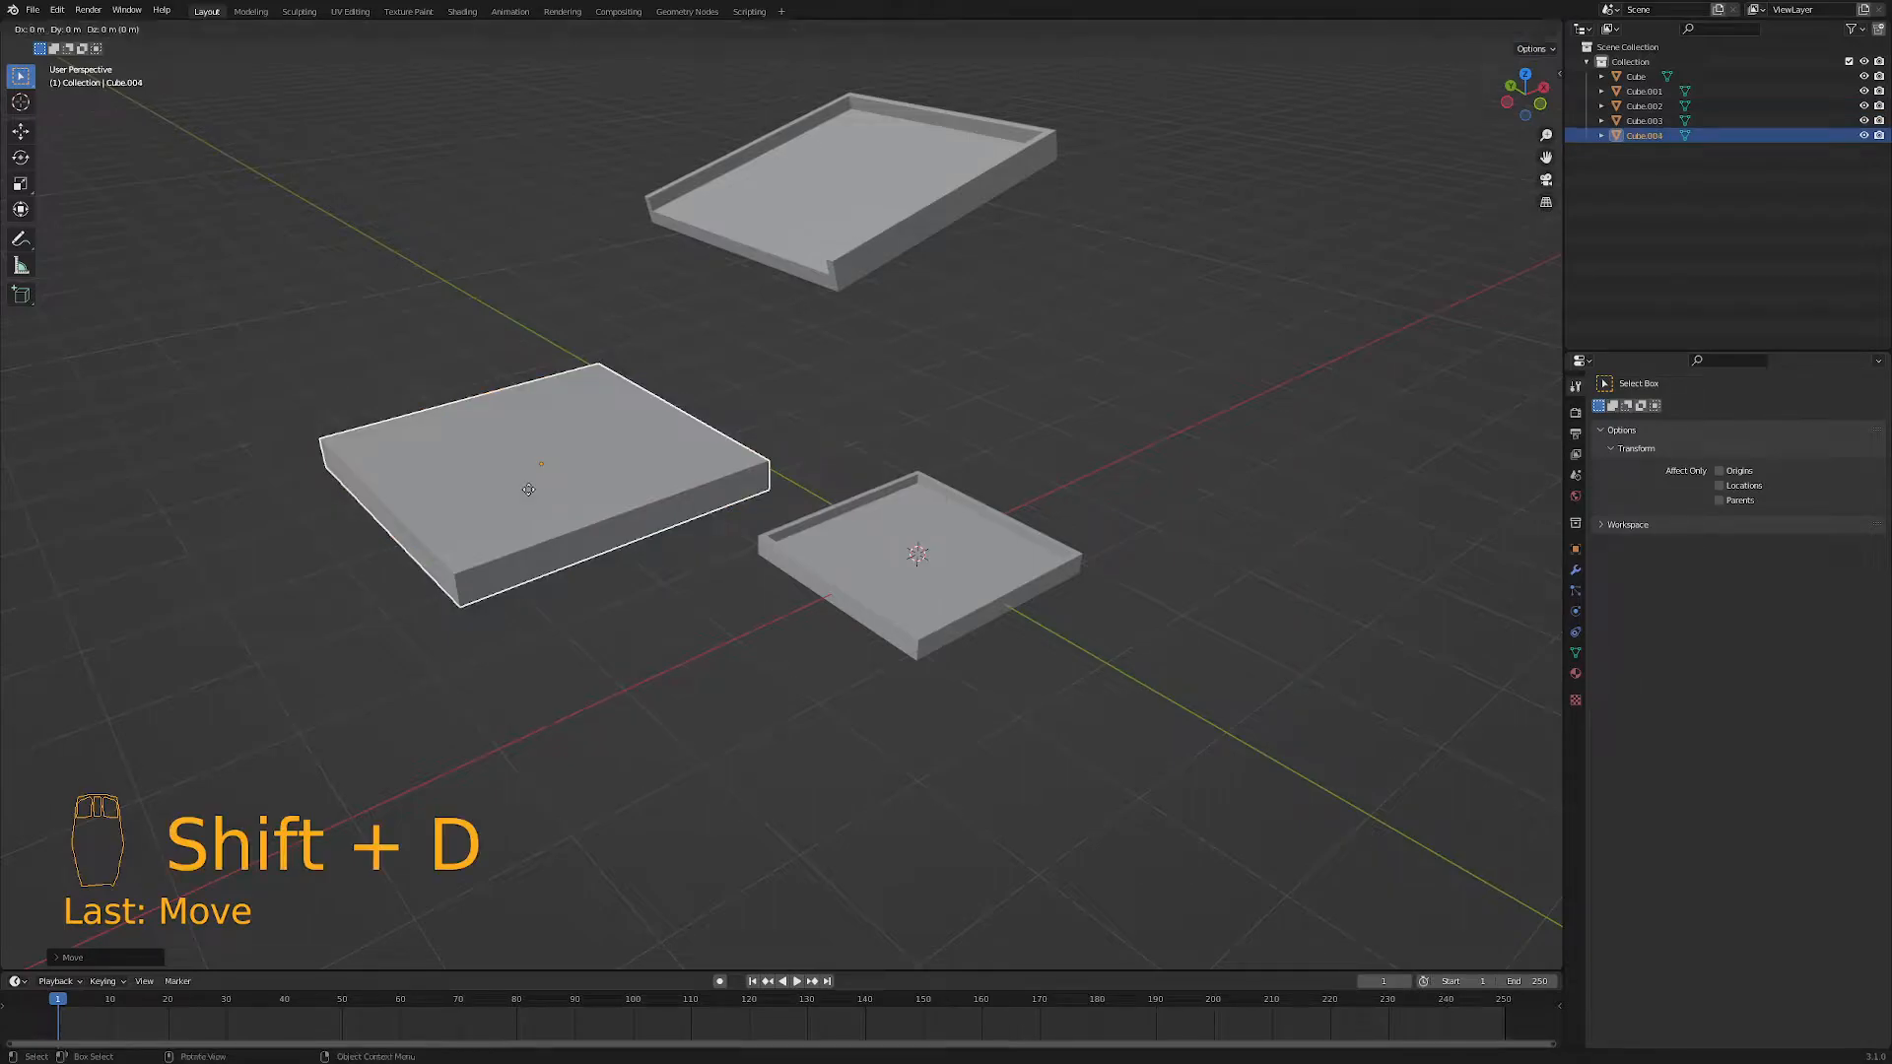
right_click(593, 504)
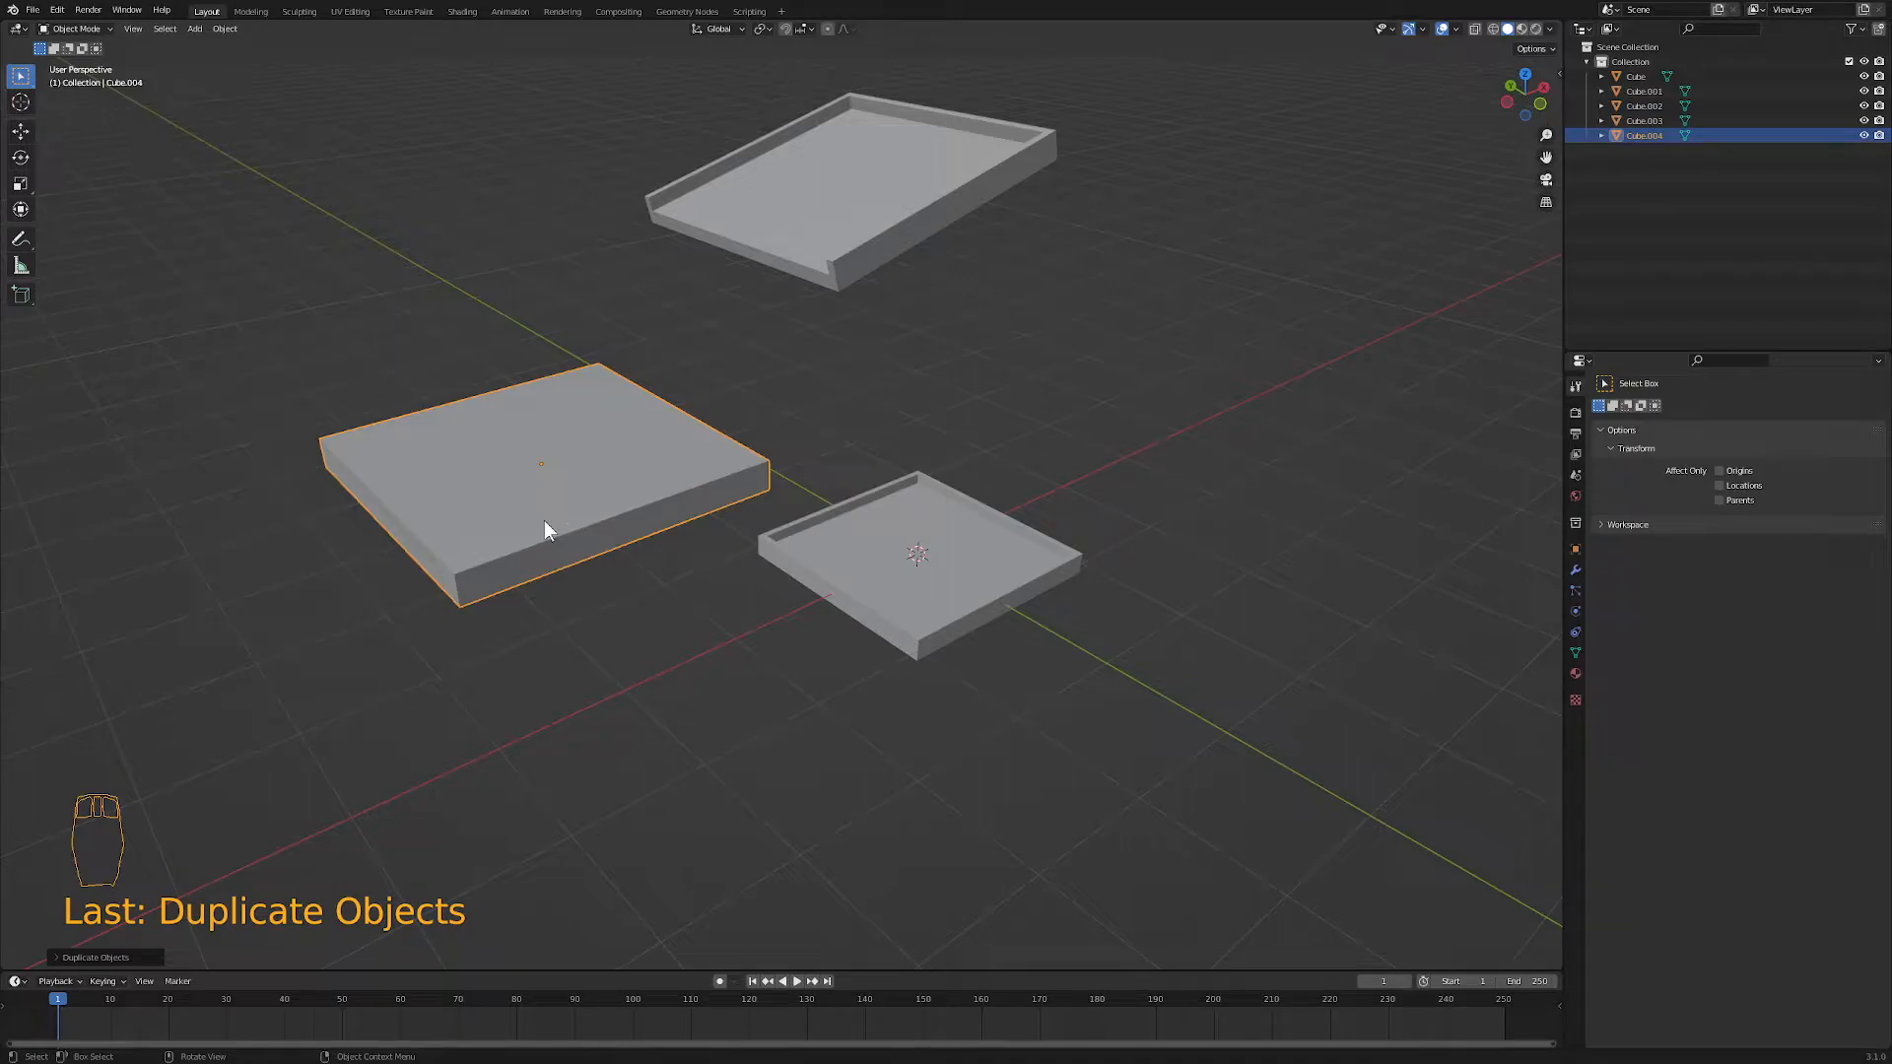
key("s")
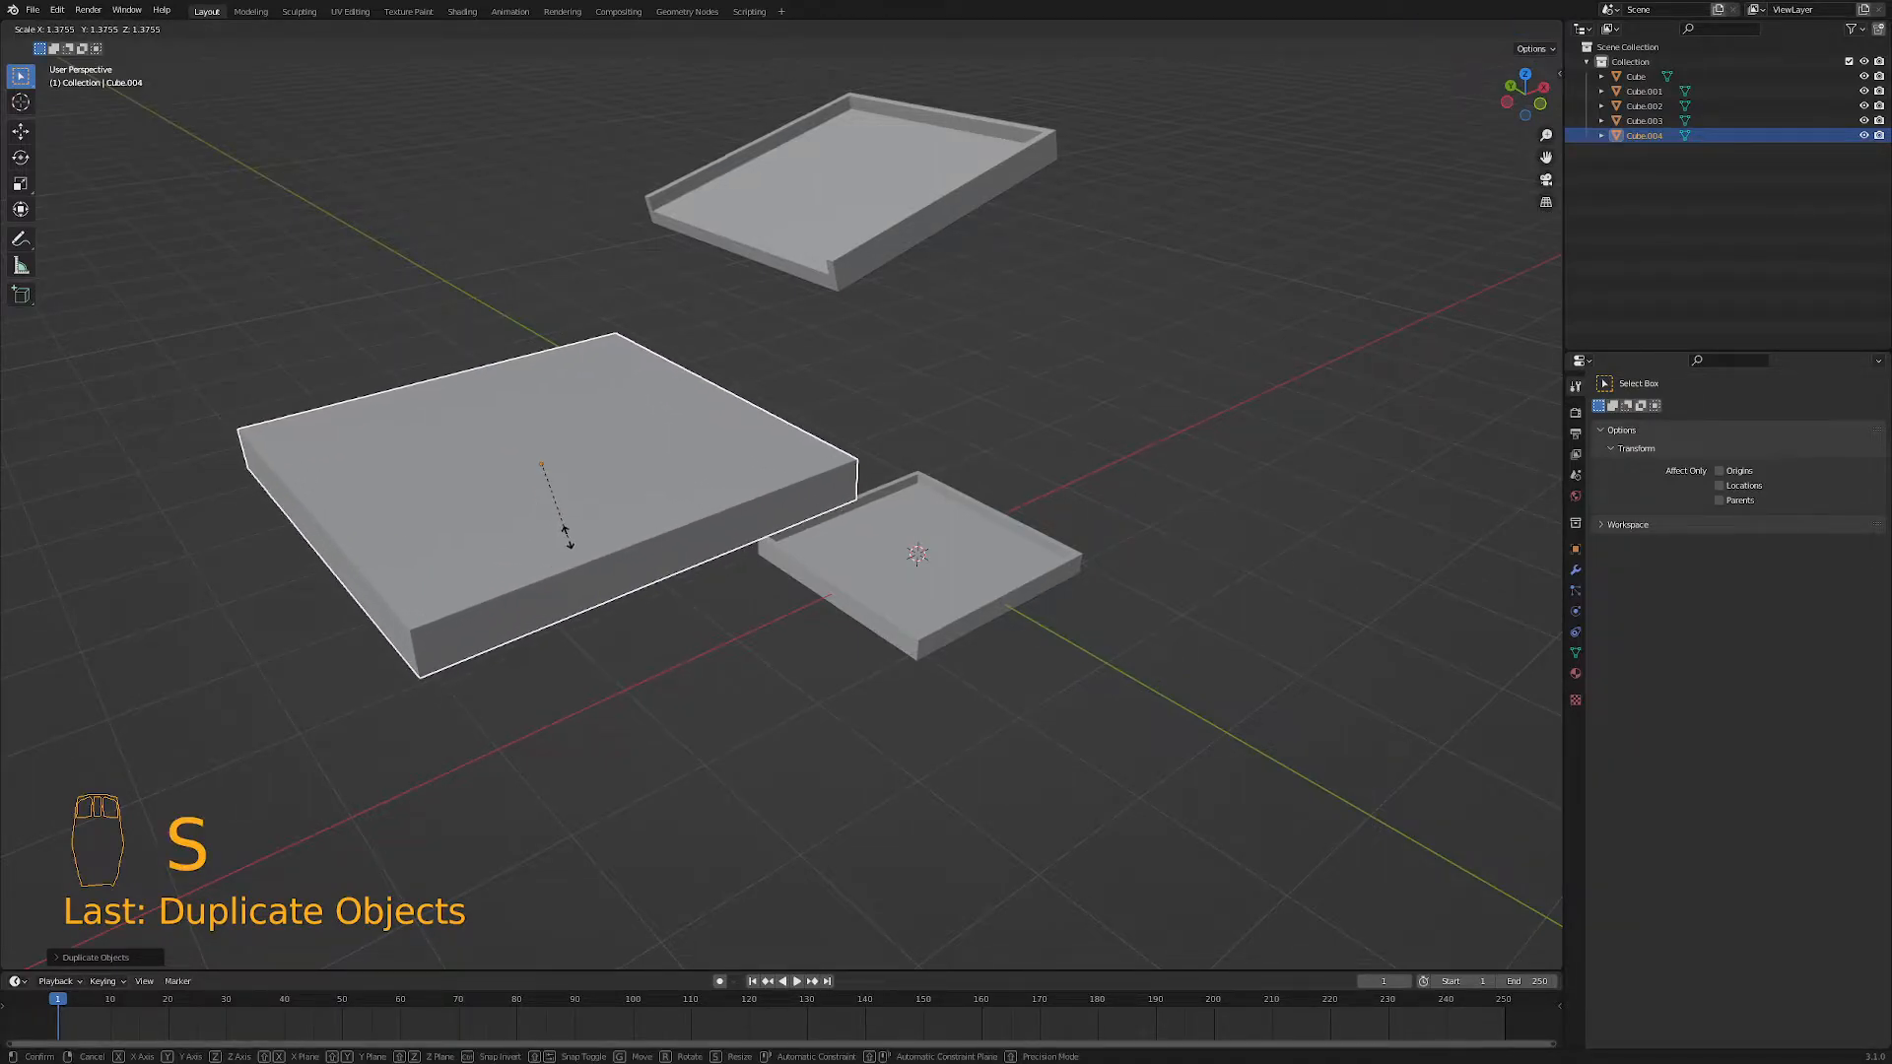
right_click(566, 537)
left_click(1475, 27)
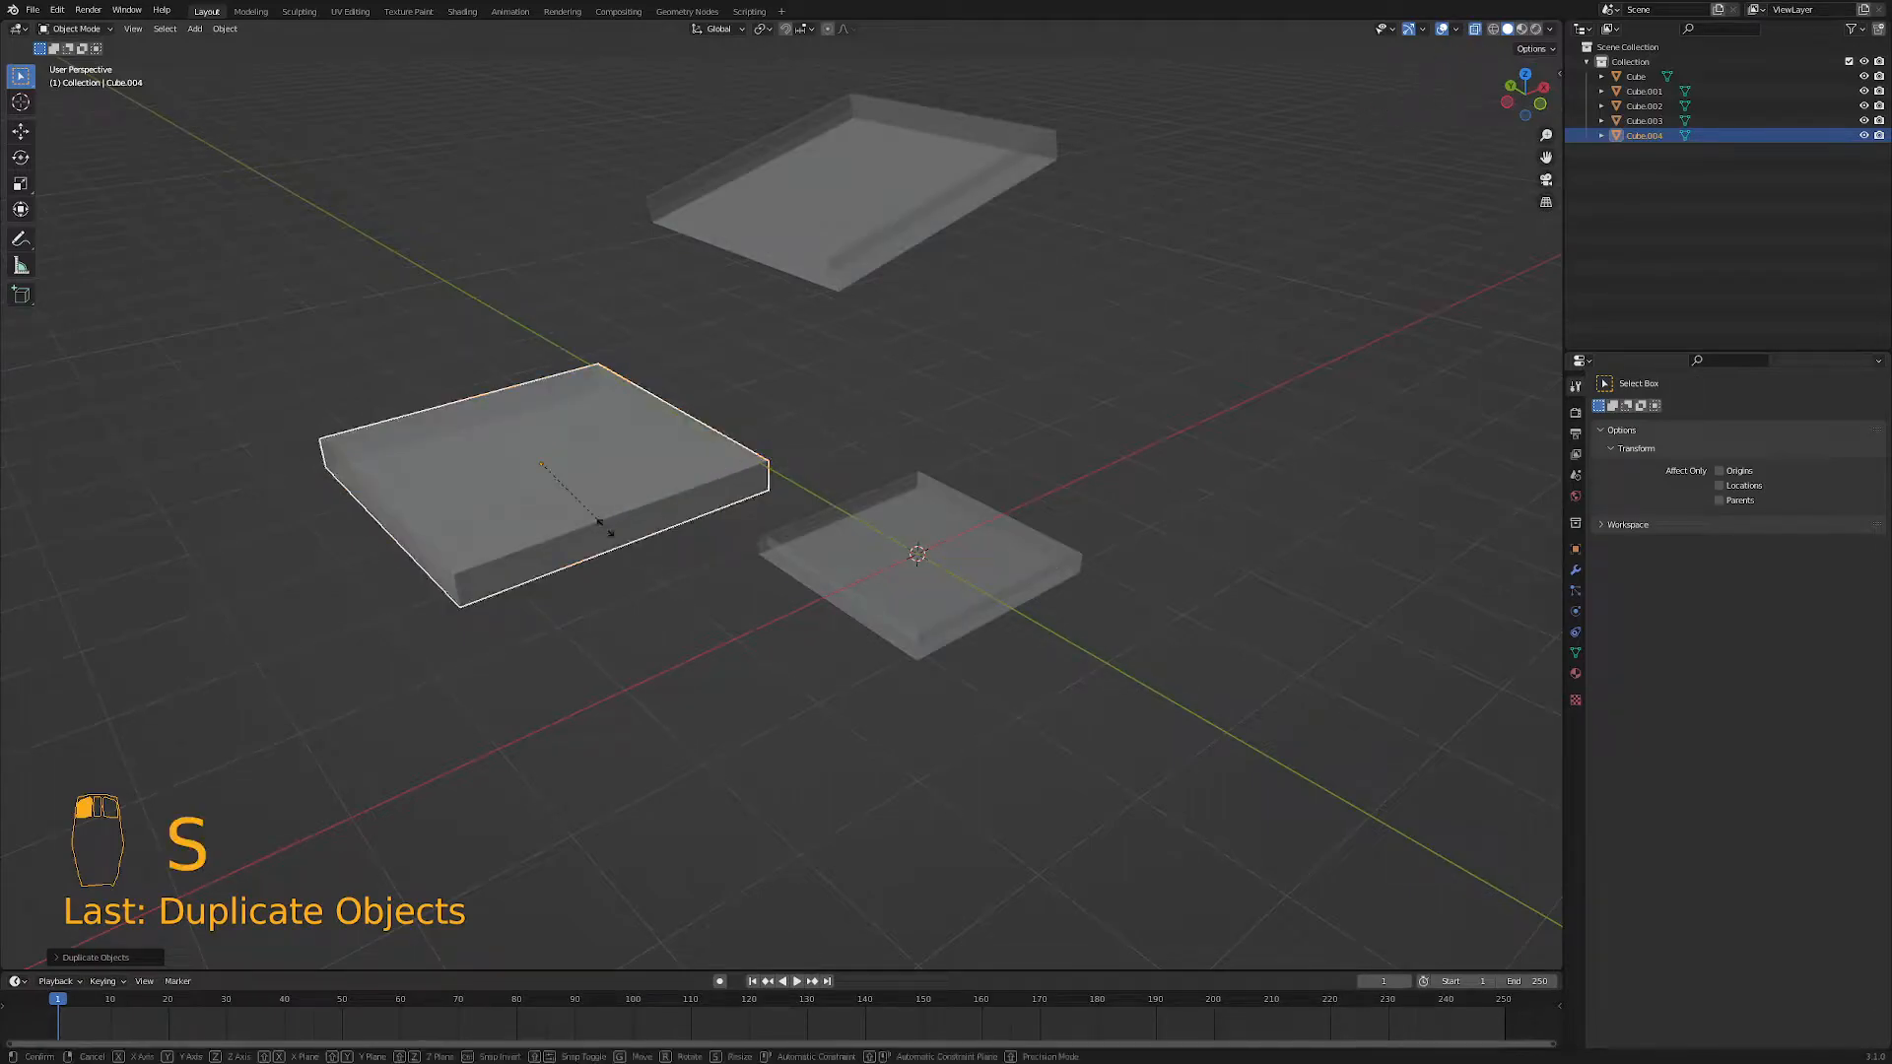
key("s")
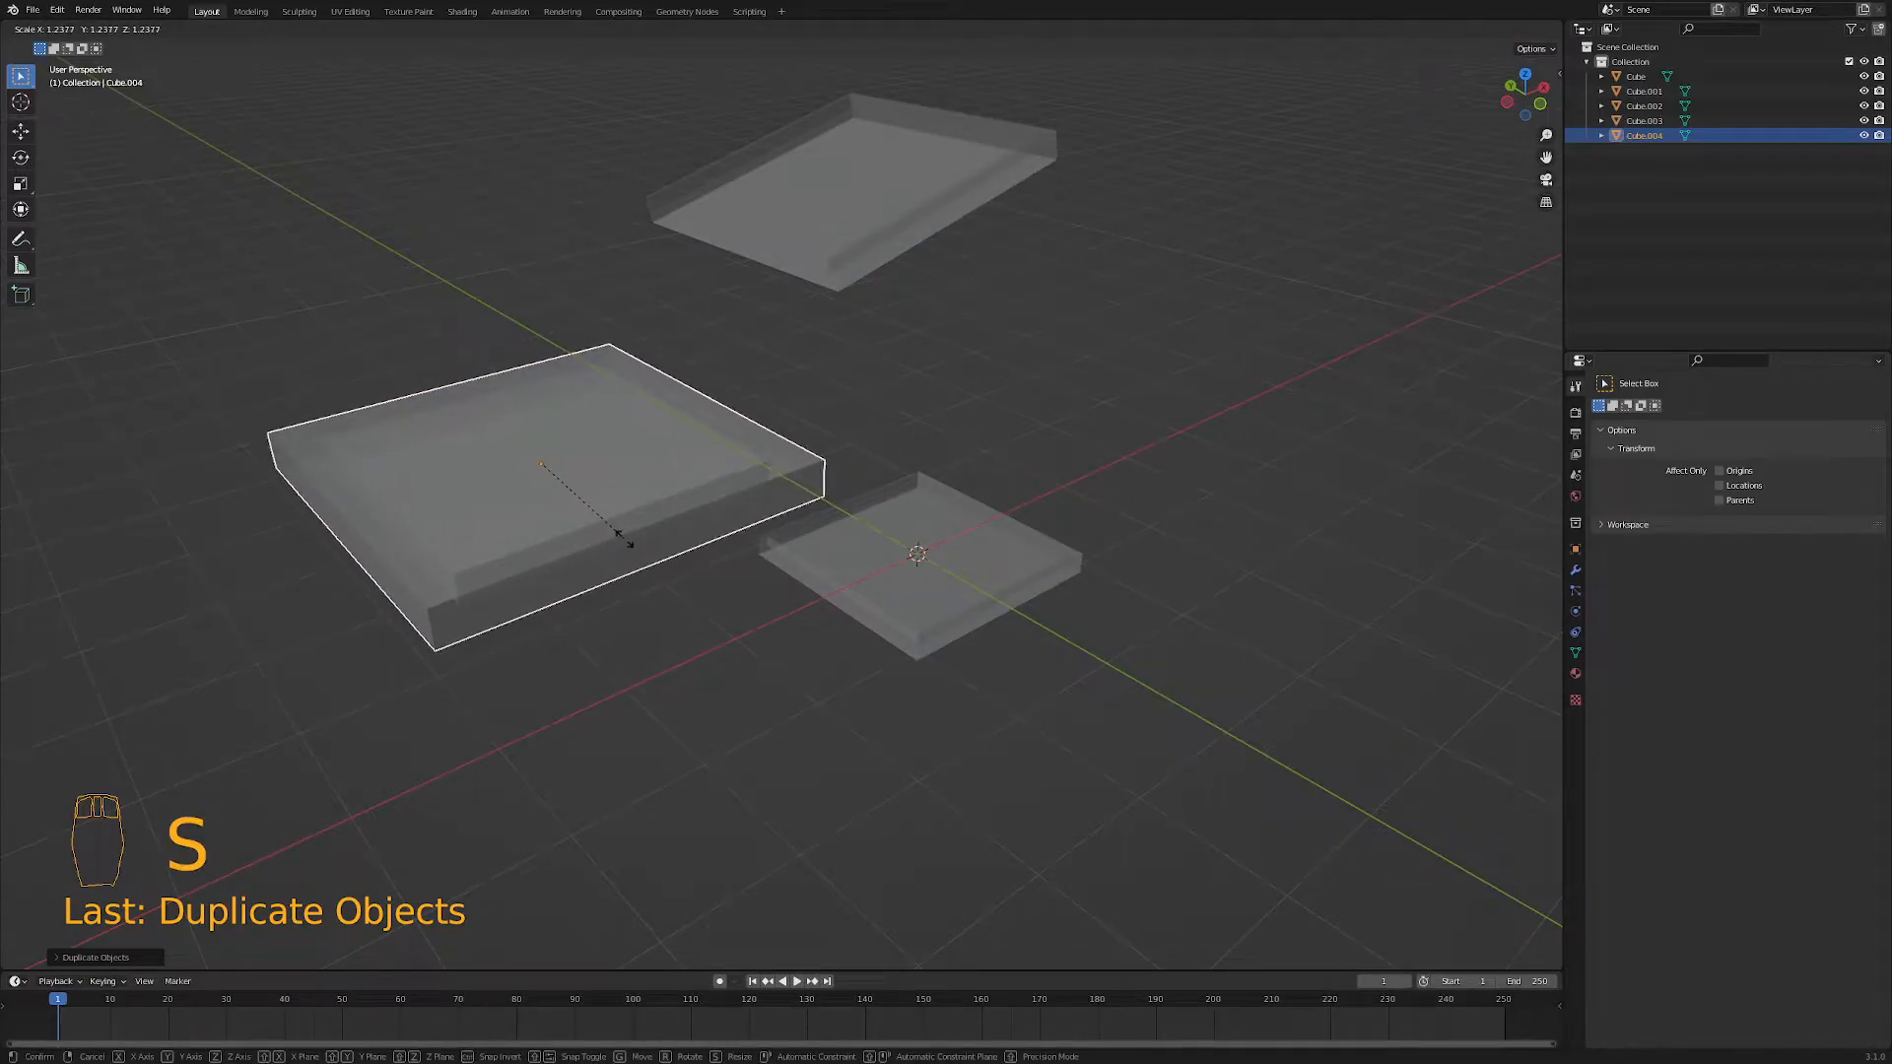
left_click(625, 538)
- In Edit Mode, inset the top face of the enlarged copy to roughly the outline of the slab inside it
middle_click_drag(624, 540, 632, 583)
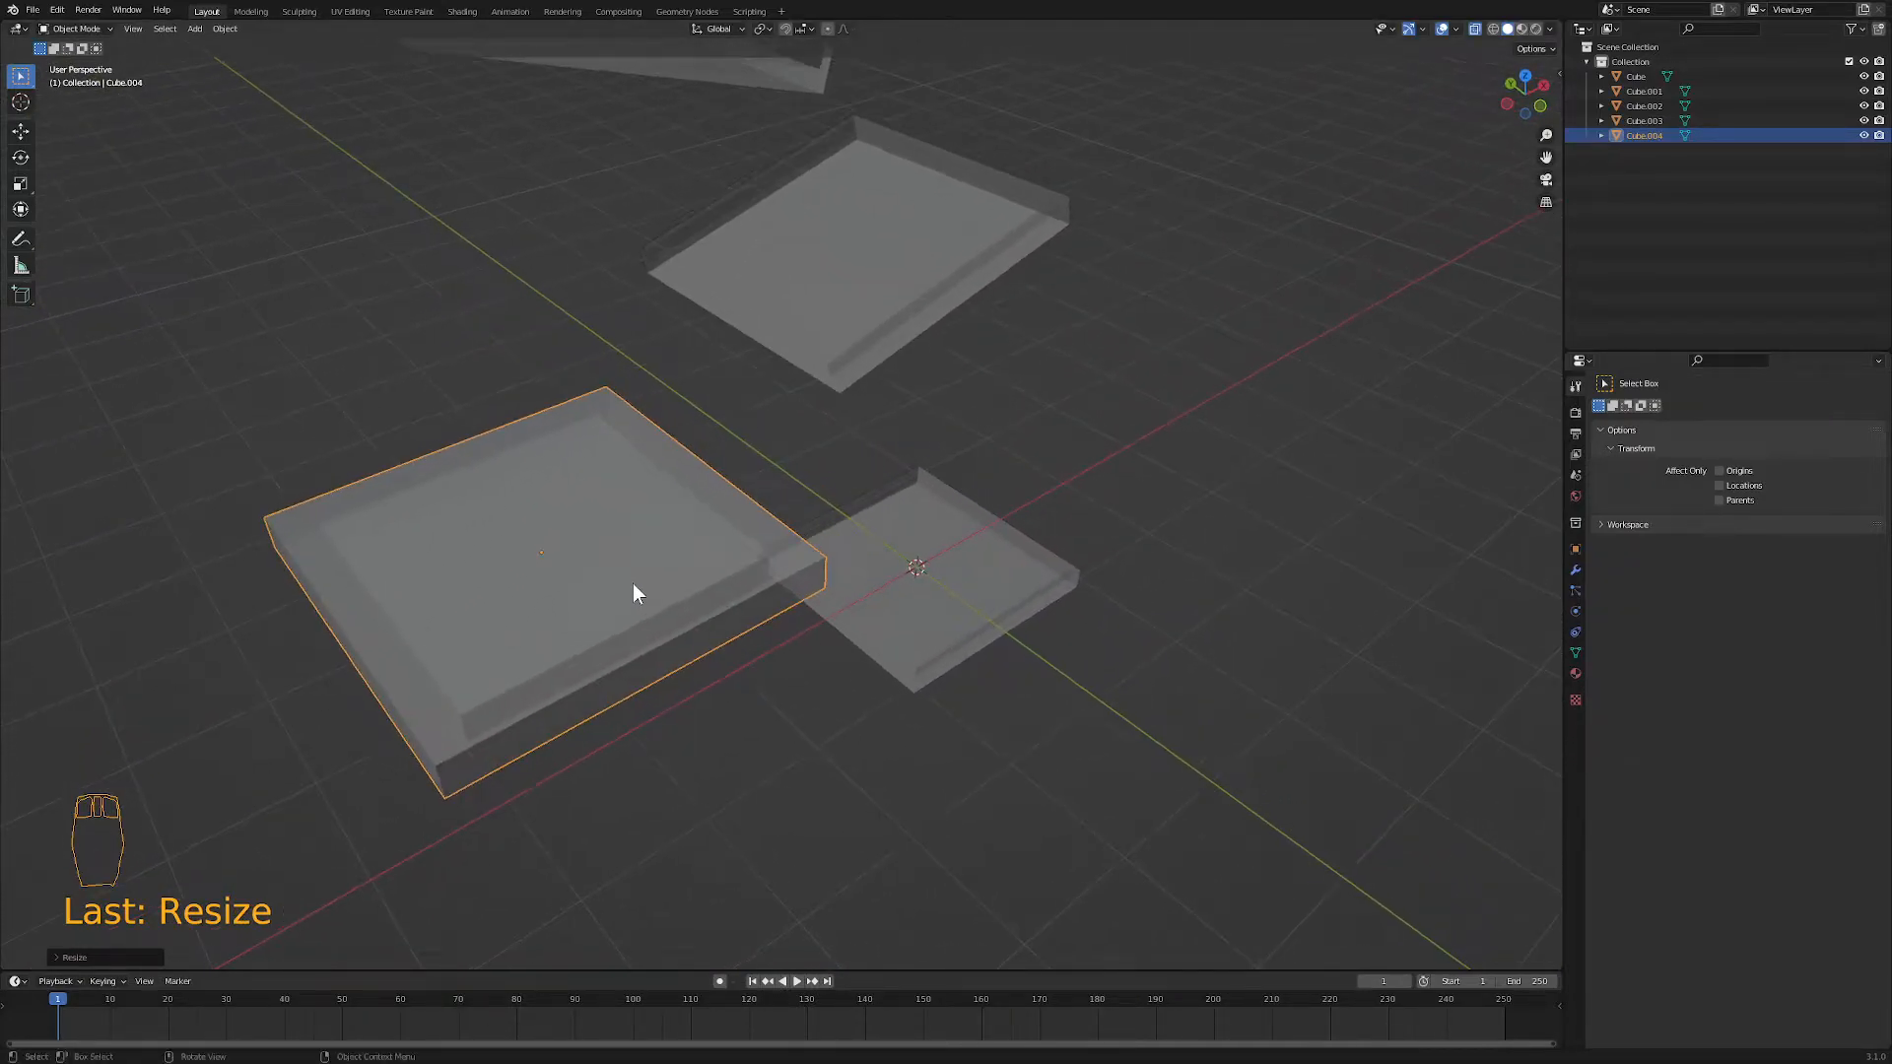
key("Tab")
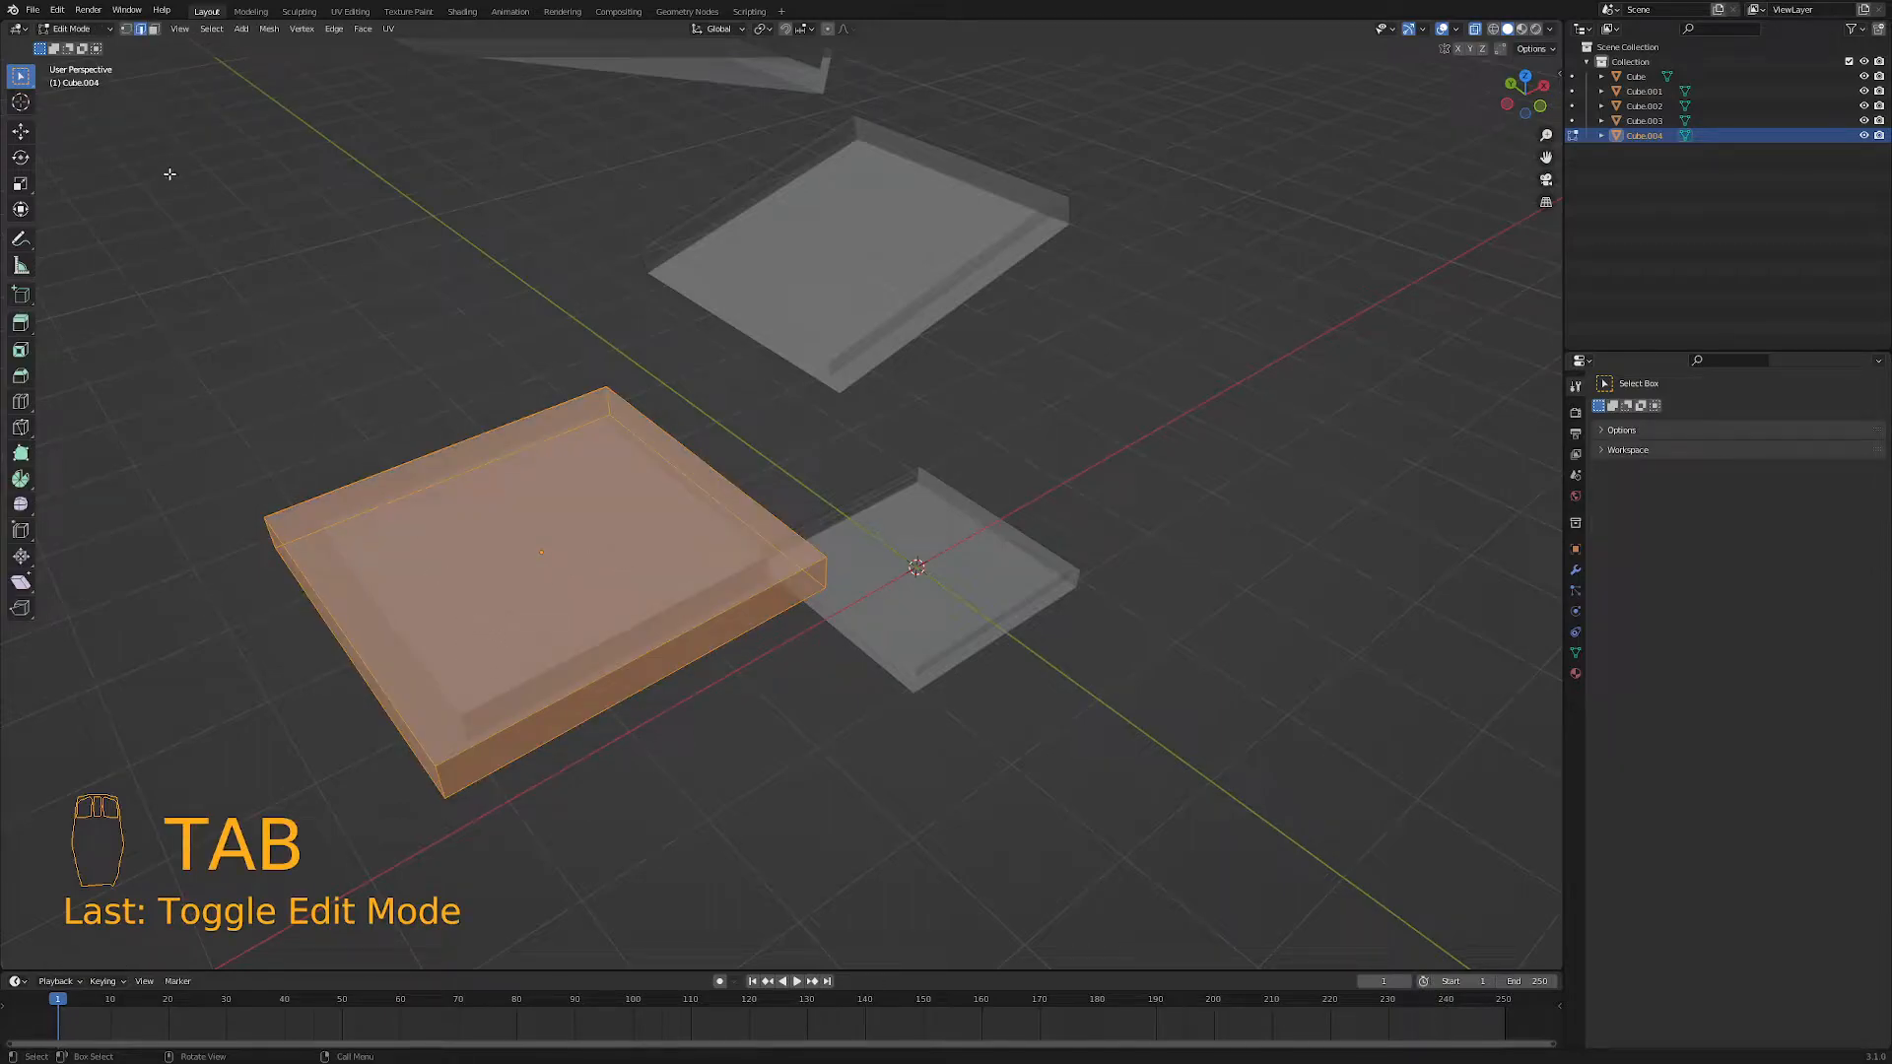
key("3")
left_click(484, 534)
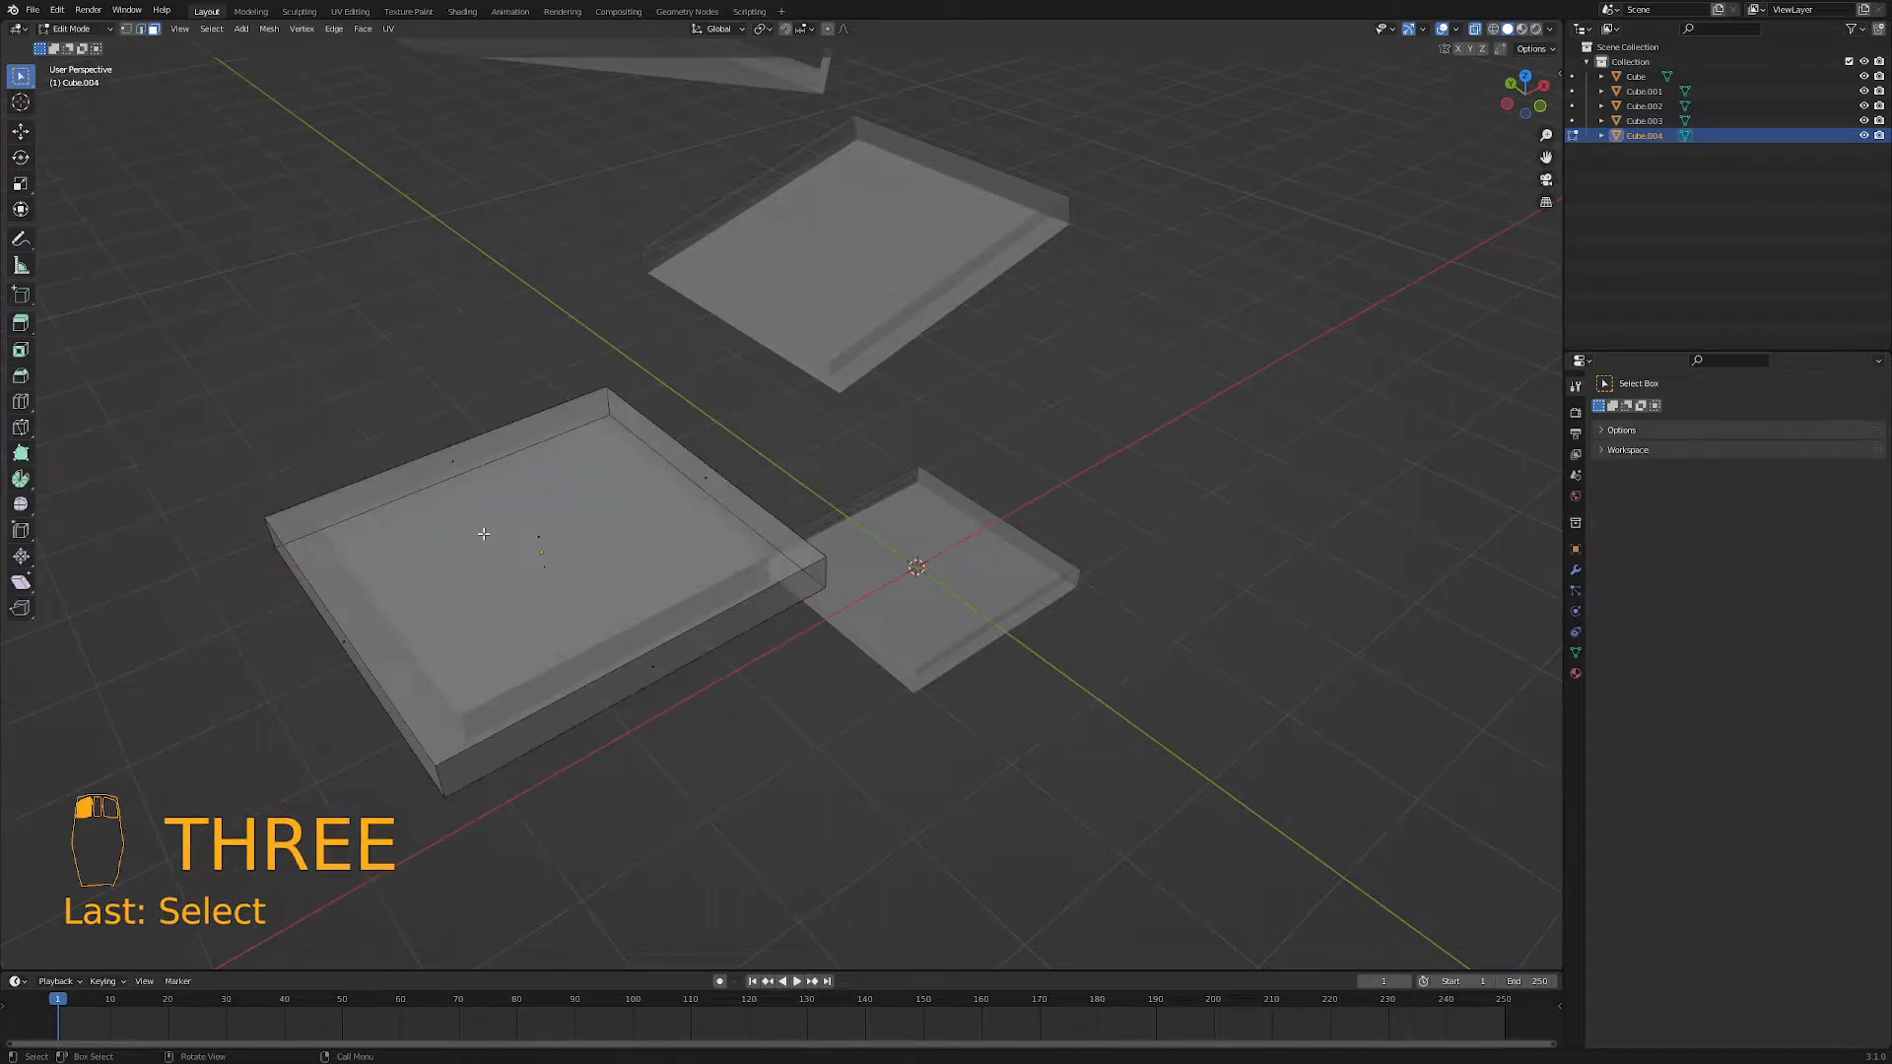
left_click(540, 551)
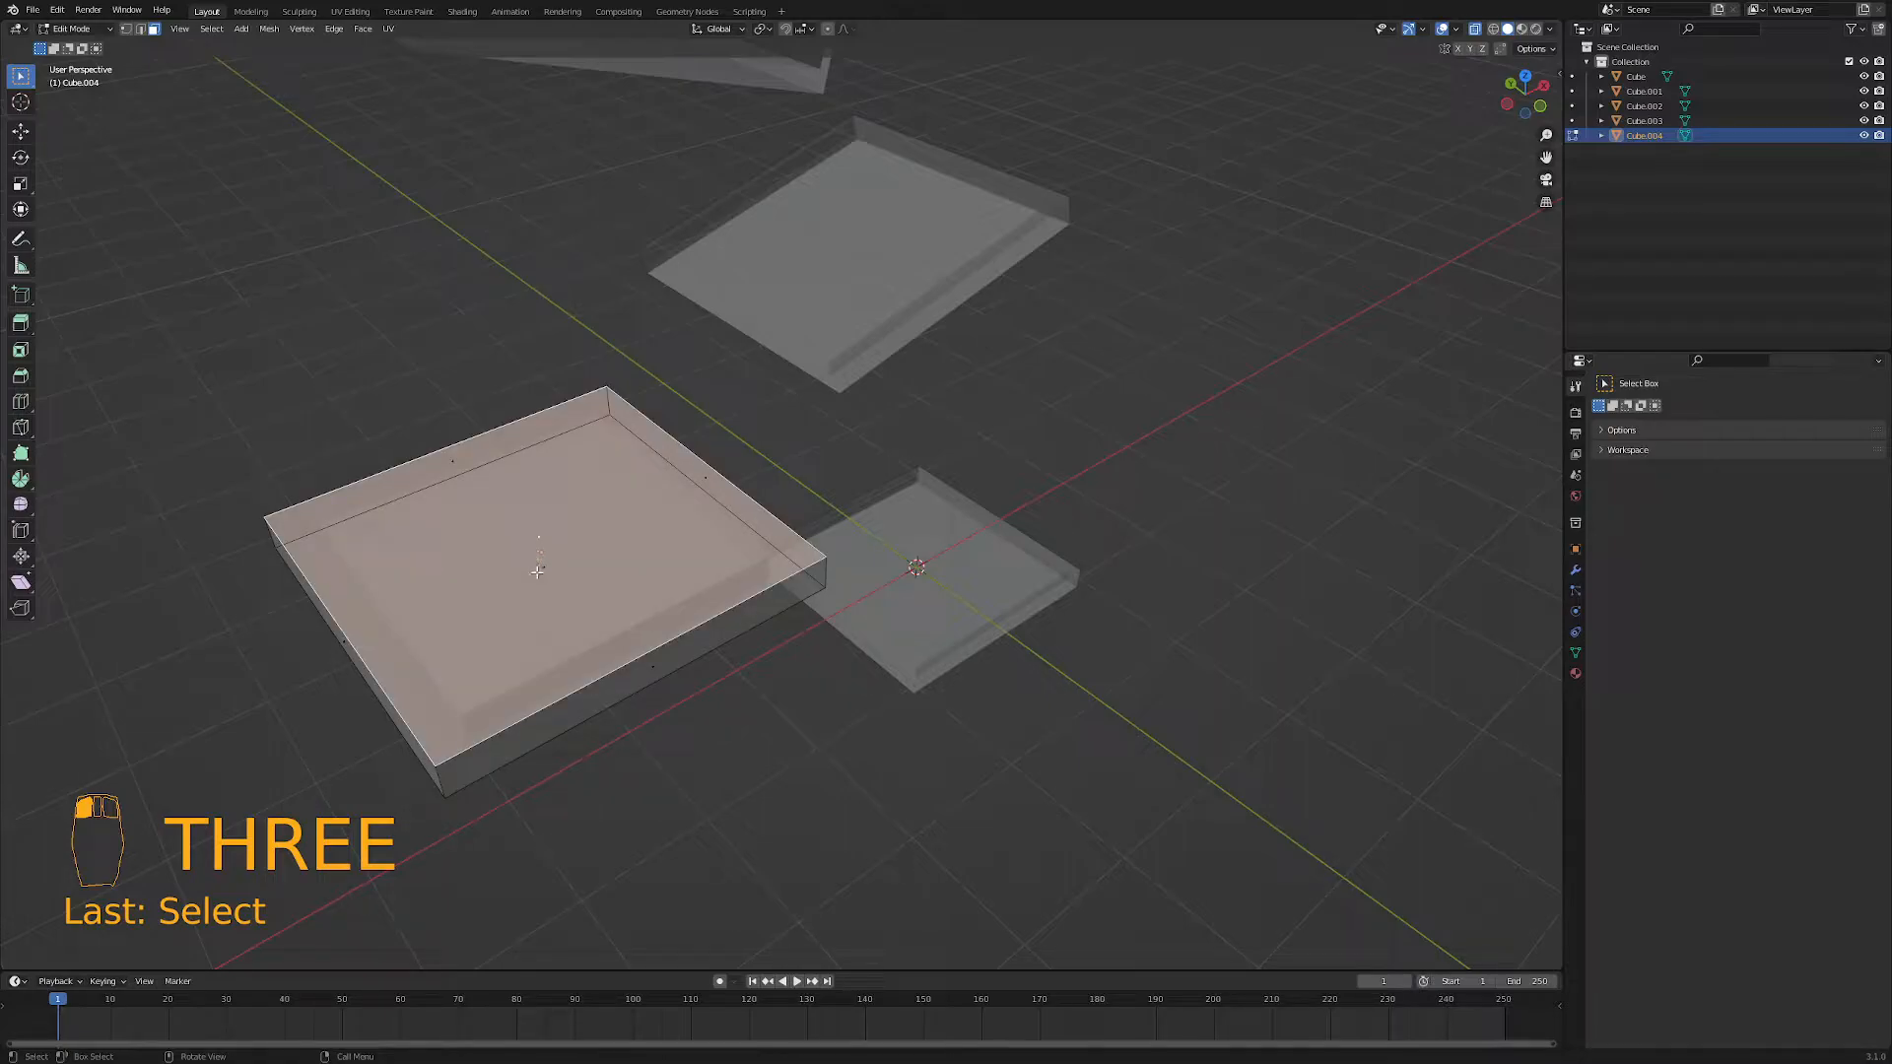
key("i")
key("Escape")
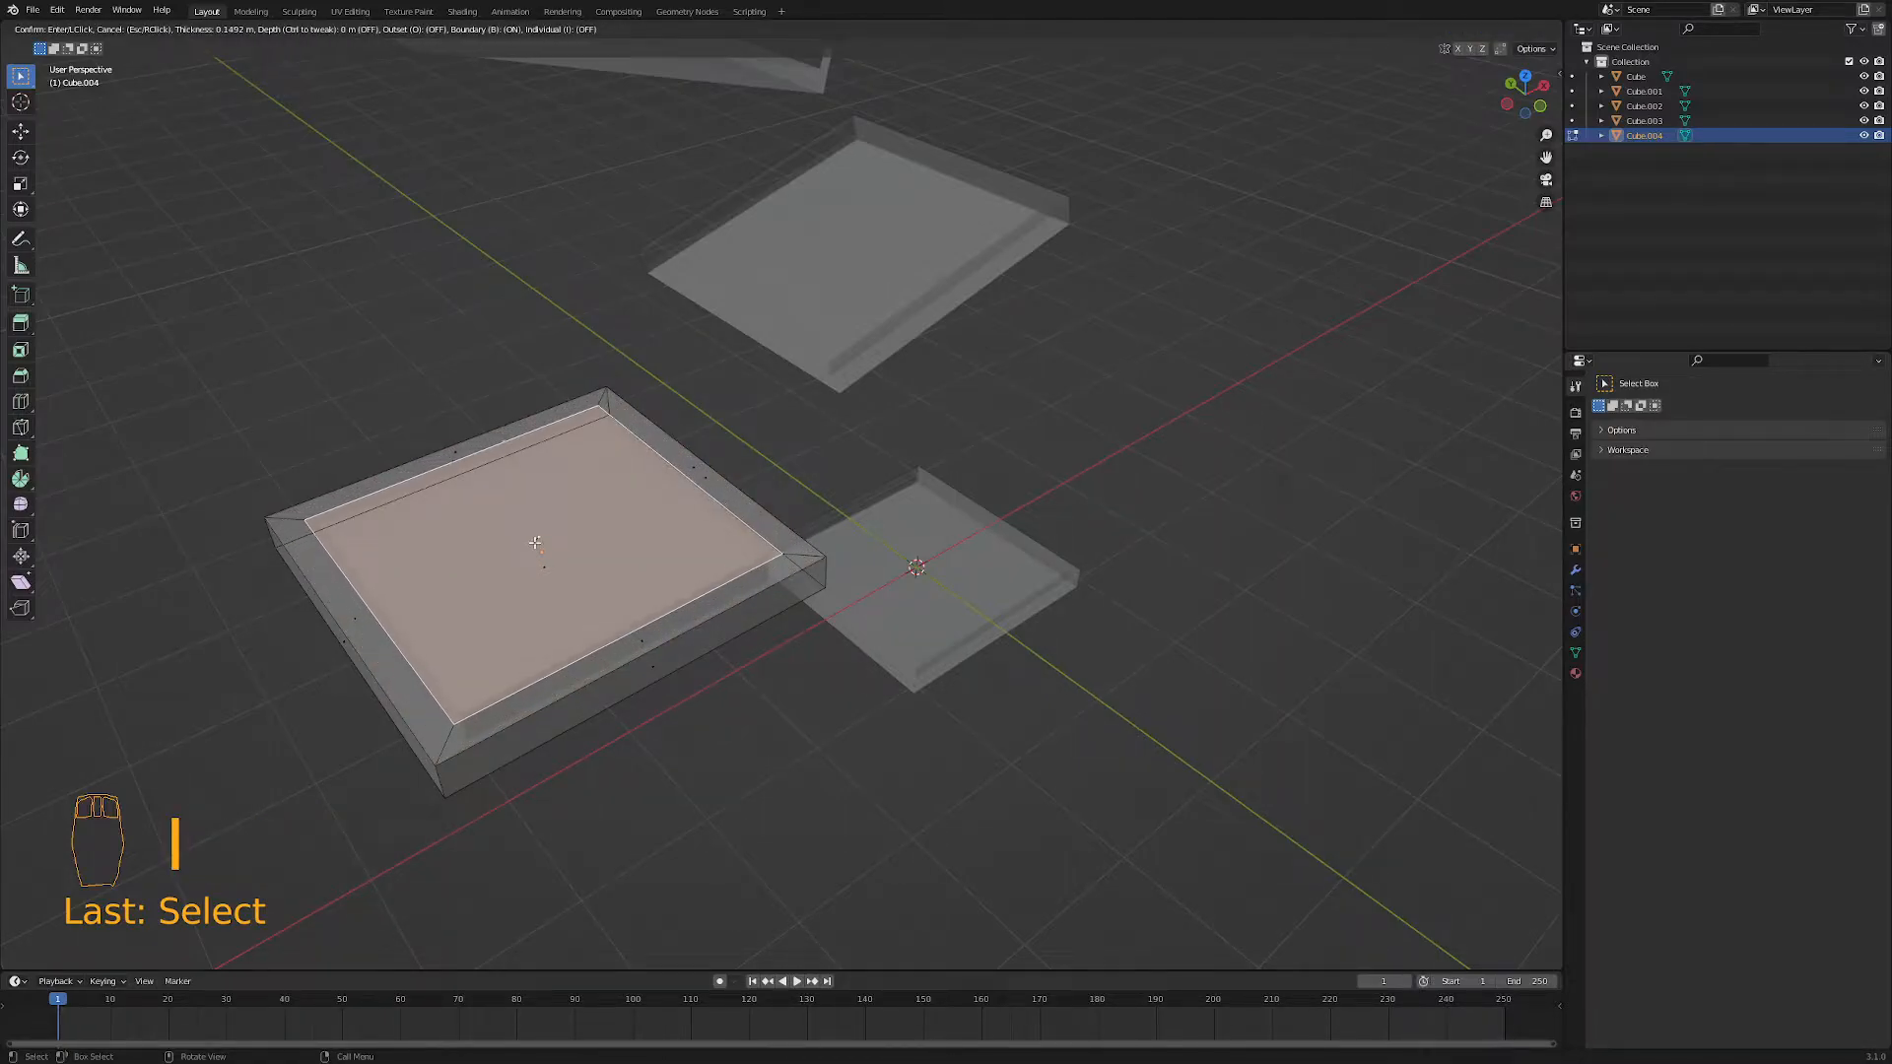
middle_click_drag(526, 554, 712, 616)
scroll(712, 616, "up", 5)
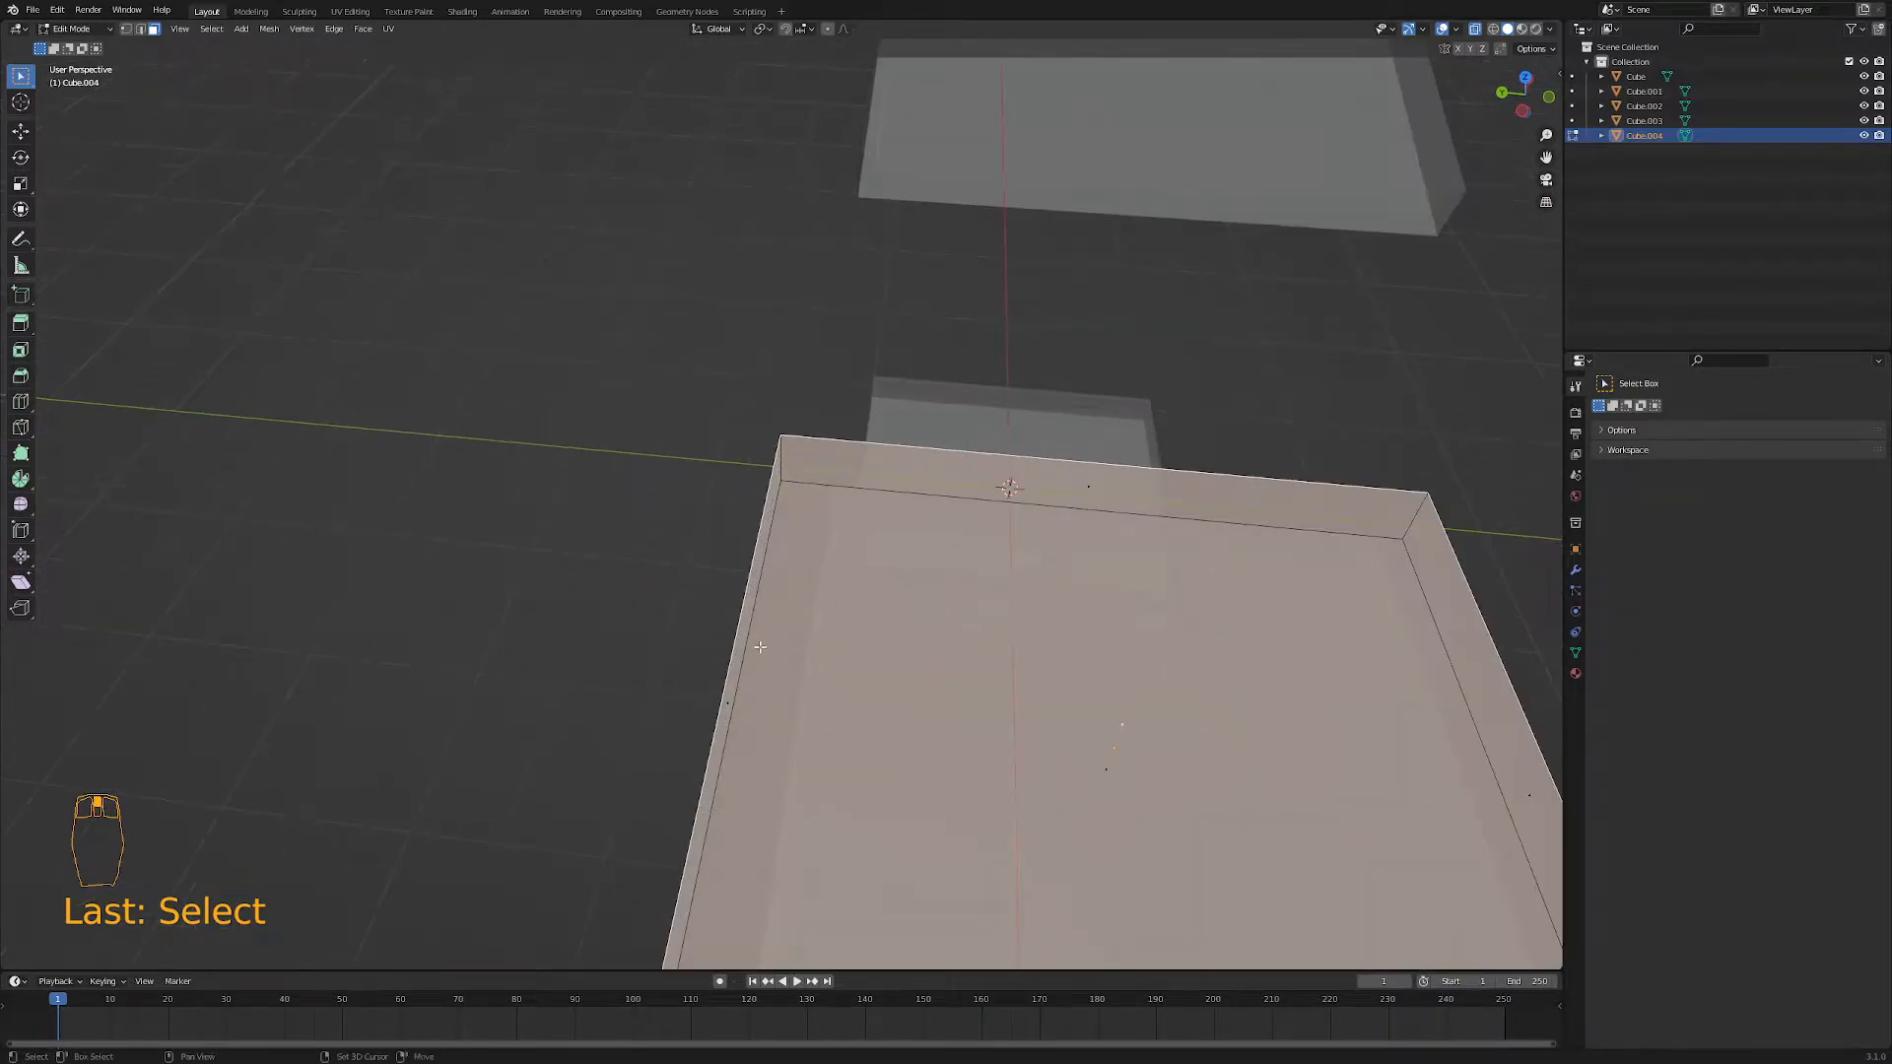
key("i")
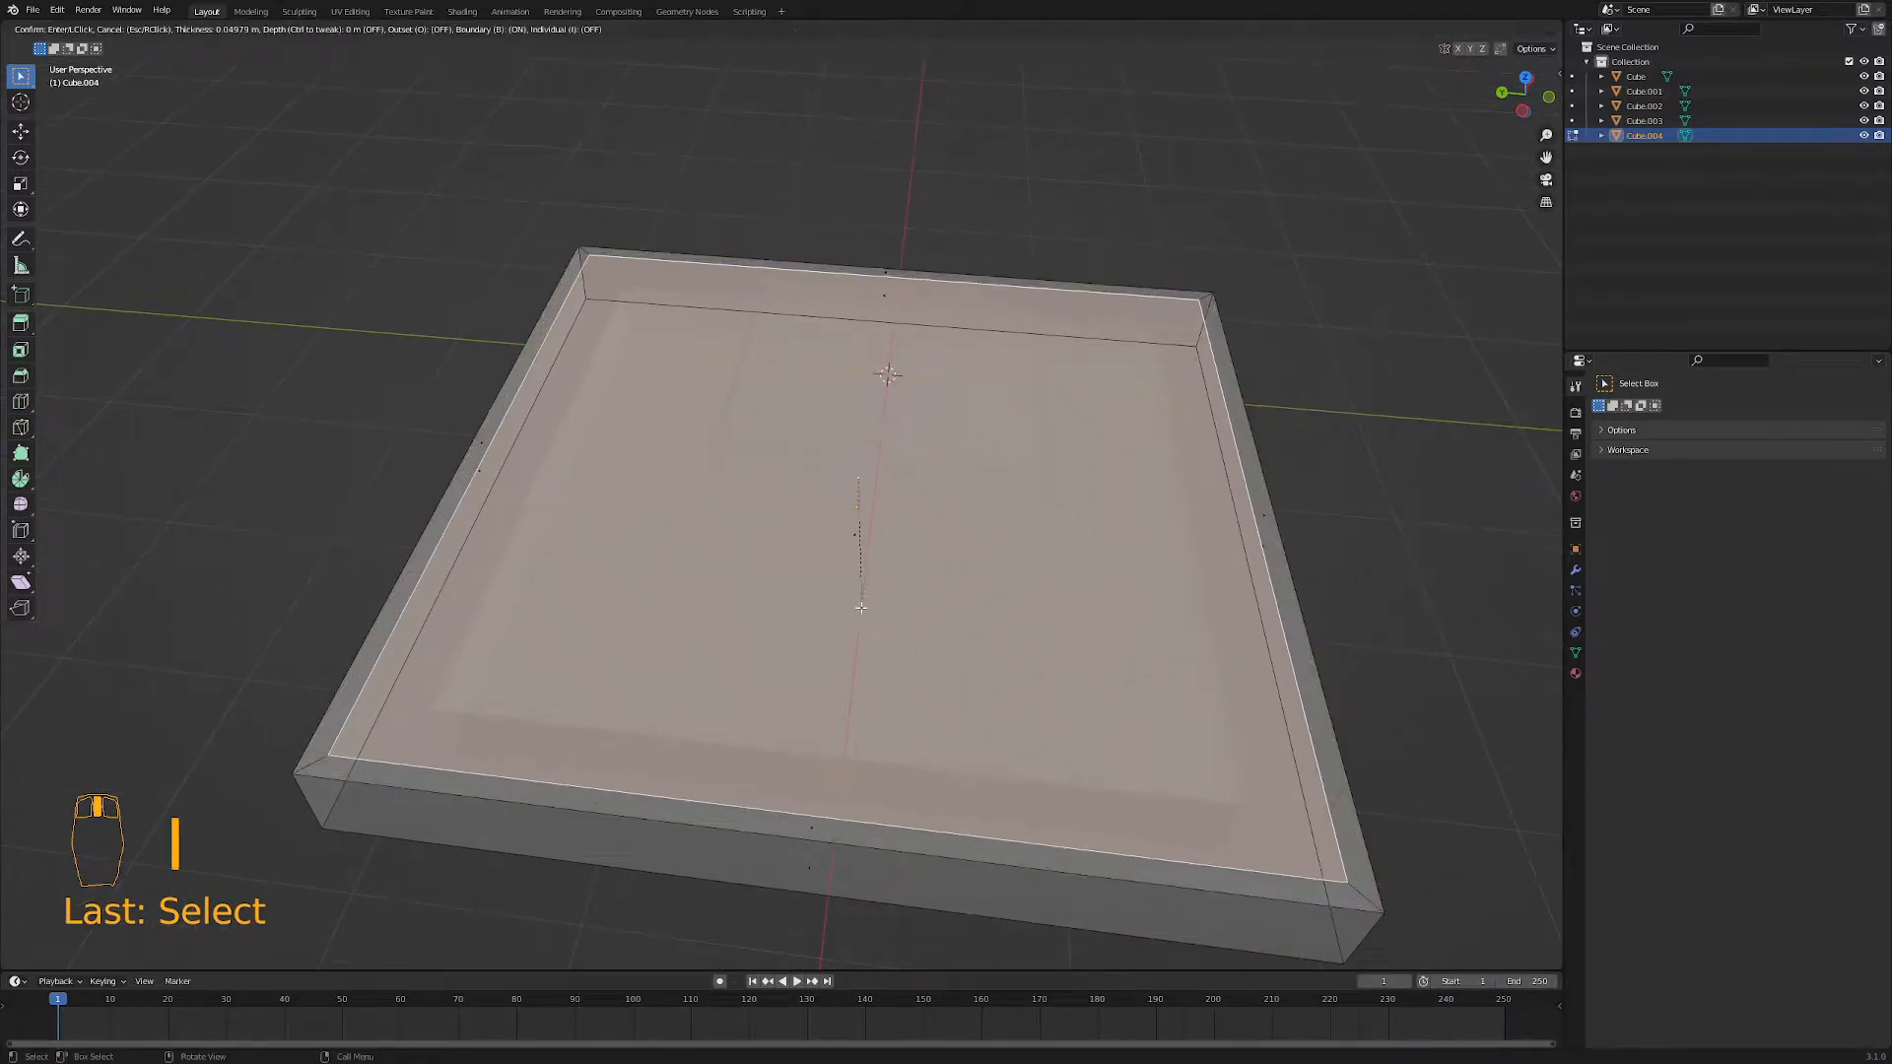
left_click(781, 529)
- Delete the inset top face of the enlarged copy
middle_click_drag(781, 529, 694, 576)
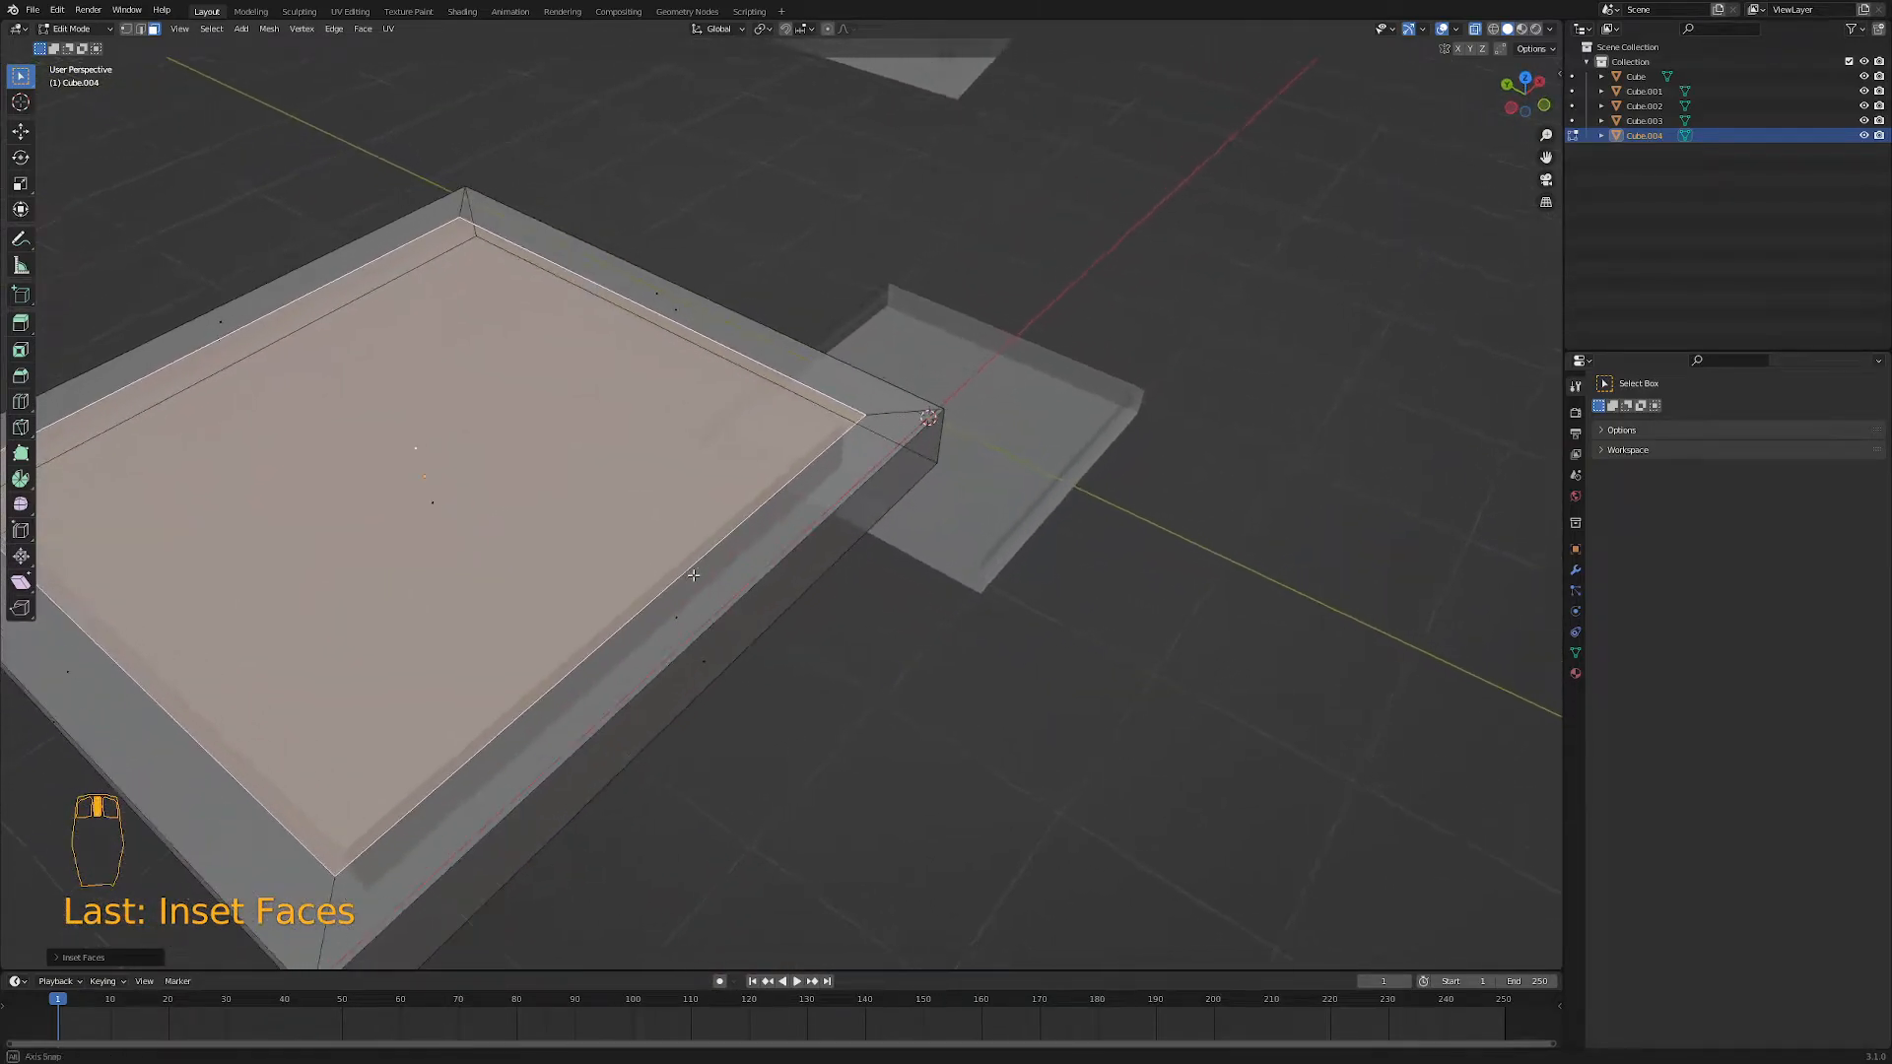
scroll(680, 567, "down", 3)
scroll(670, 570, "down", 2)
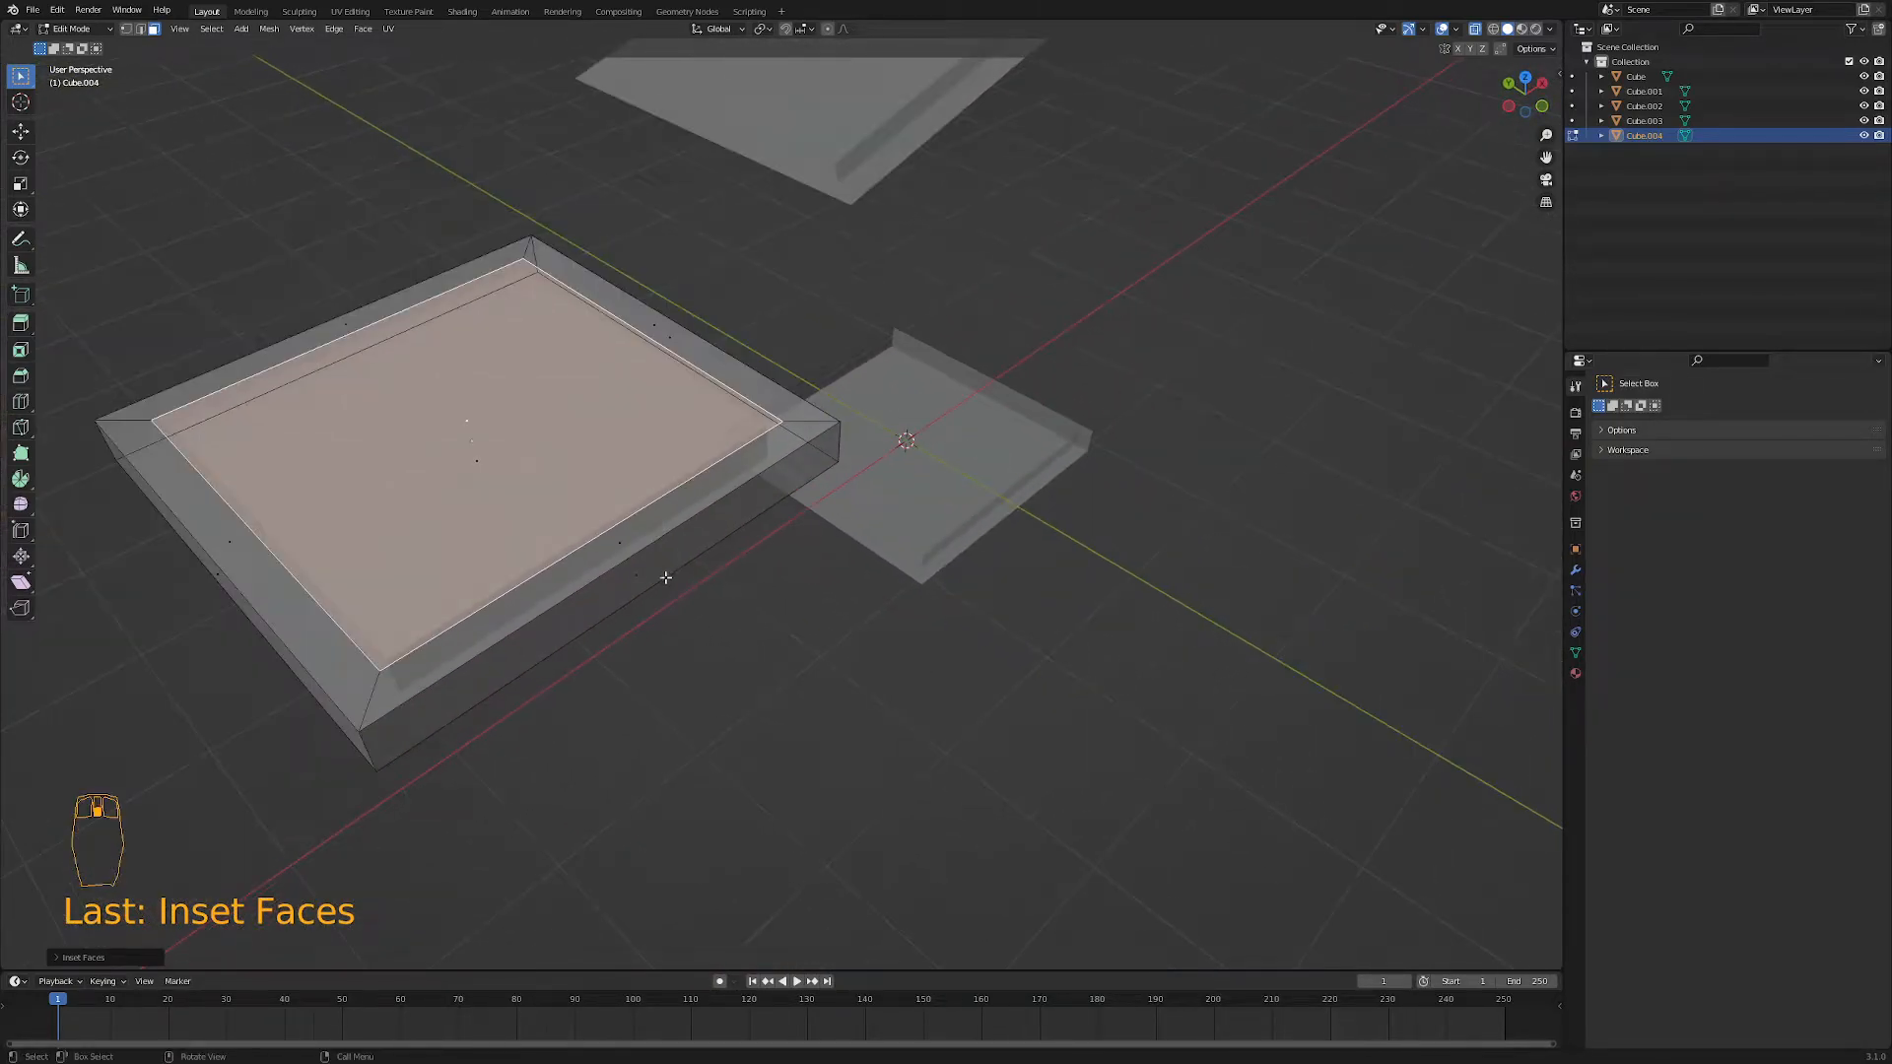
key("x")
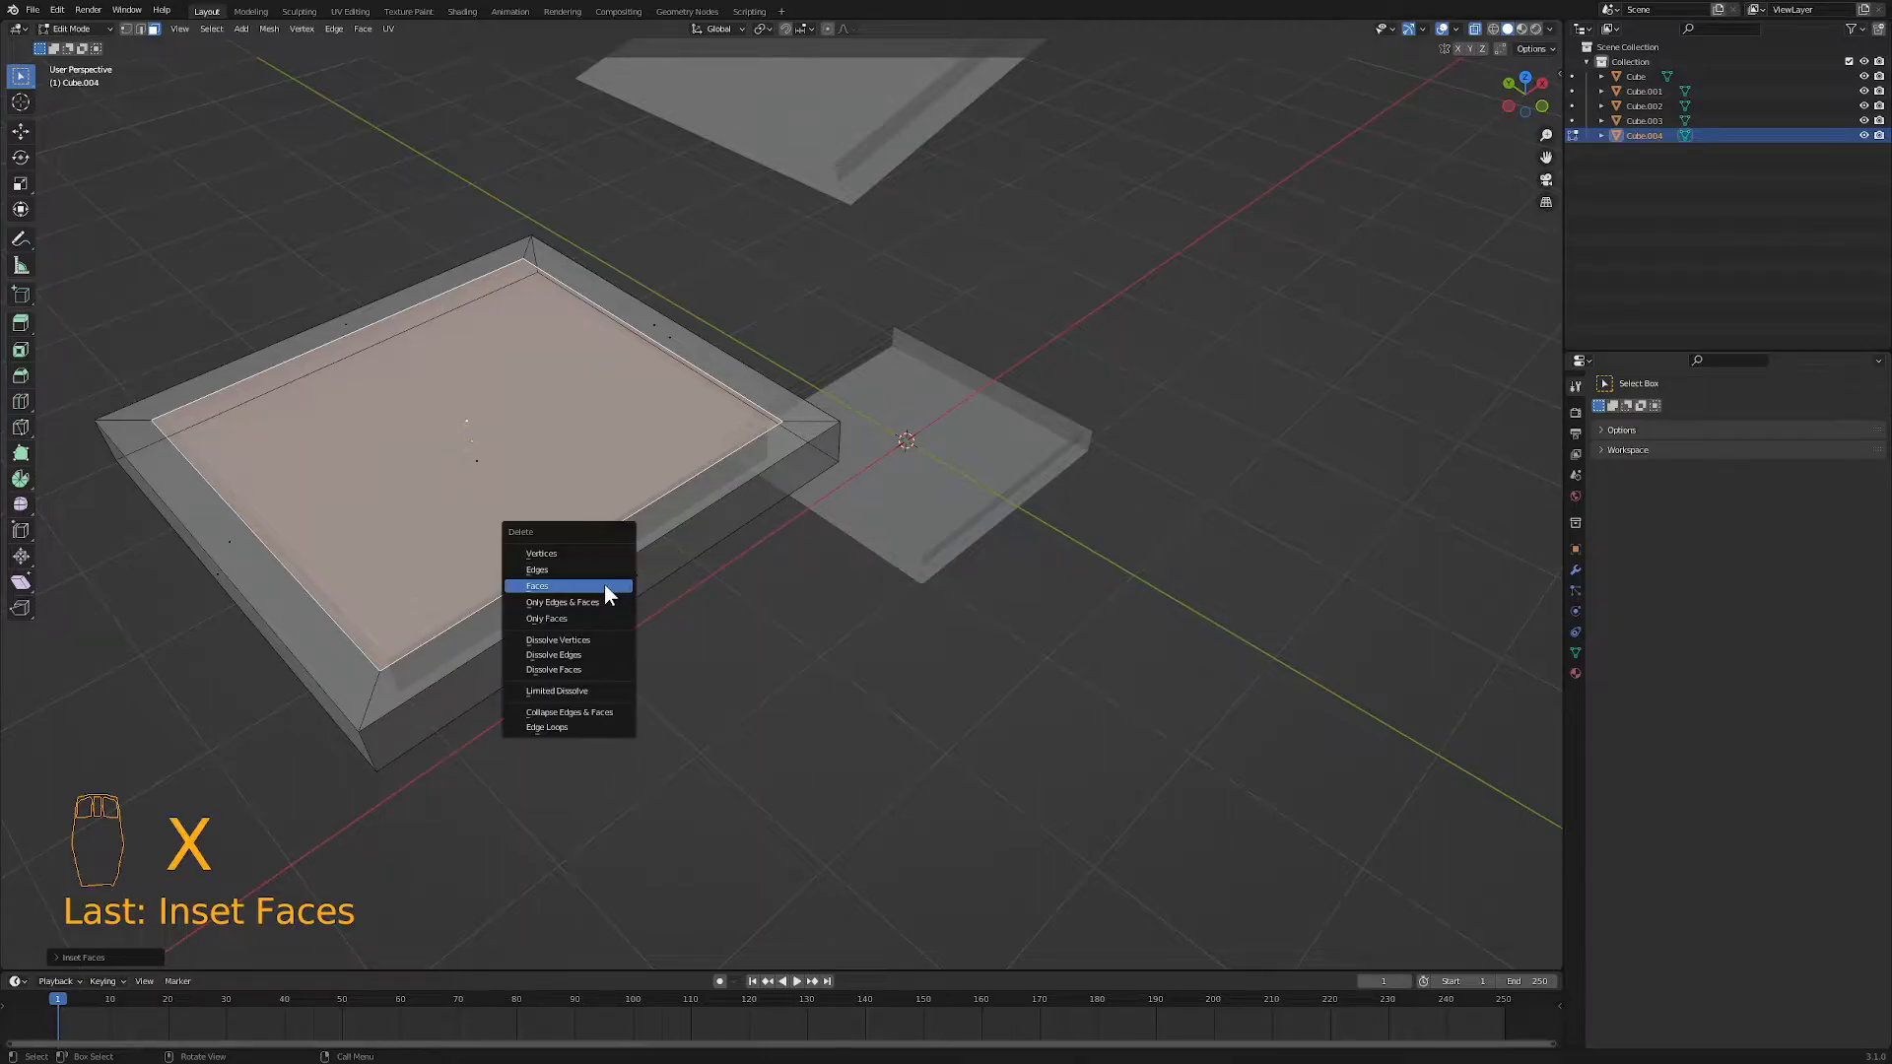
left_click(593, 585)
- From the front view, select the bottom vertices of the enlarged copy and delete them, keeping only the flat top frame
middle_click_drag(593, 586, 709, 587)
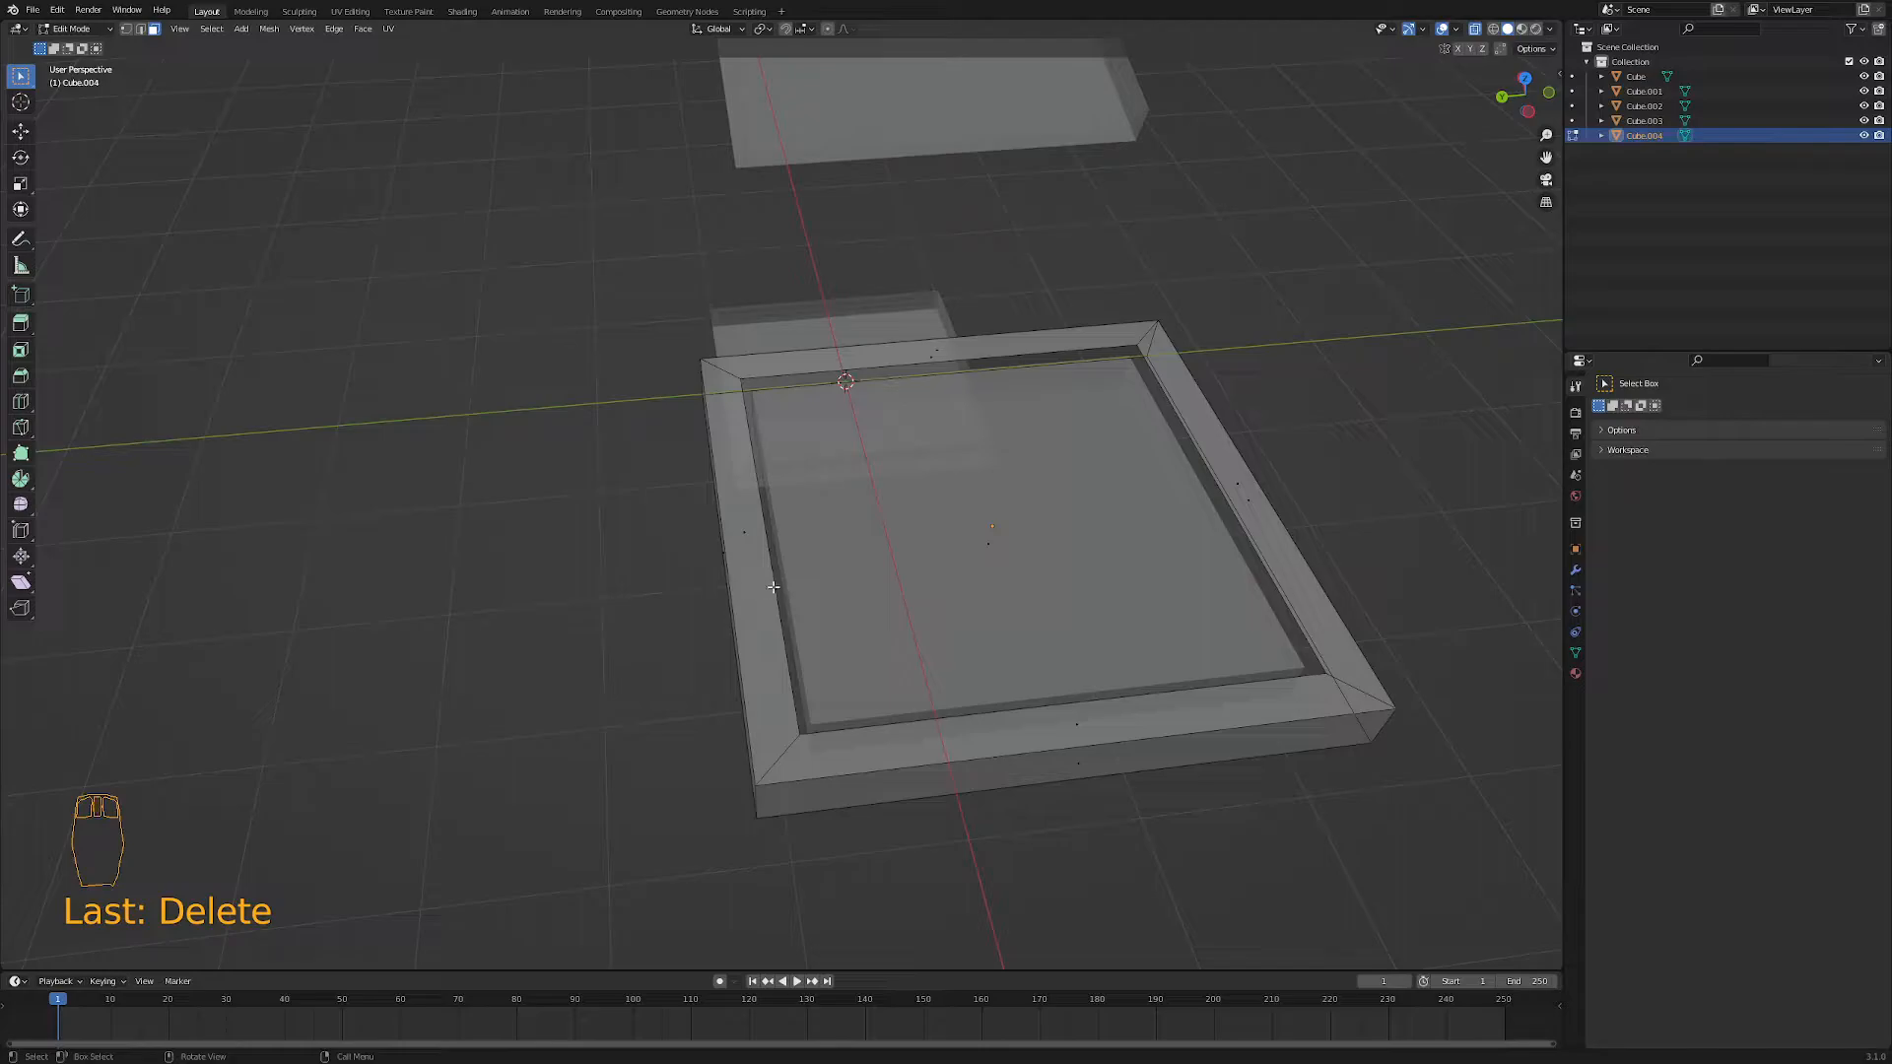
scroll(943, 505, "down", 5)
middle_click_drag(814, 486, 746, 549)
key("KP_1")
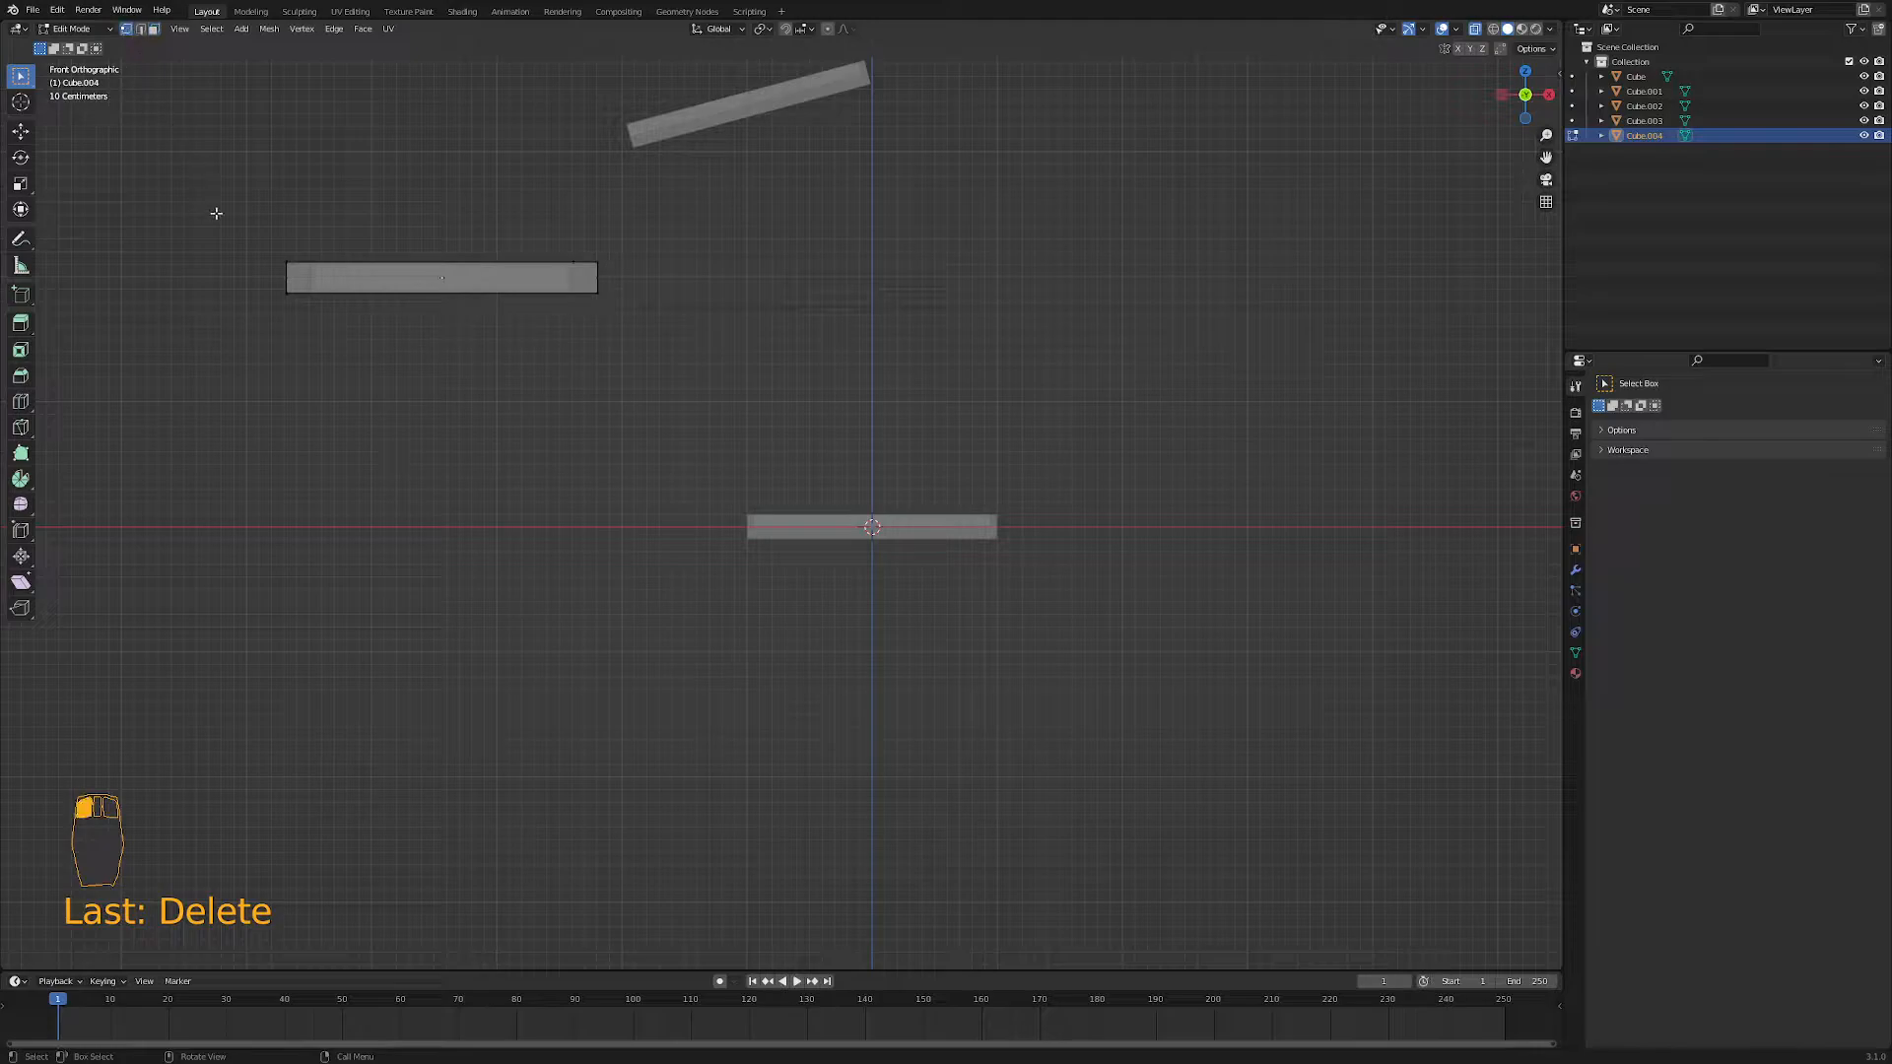
left_click_drag(249, 276, 619, 344)
middle_click_drag(446, 321, 450, 299)
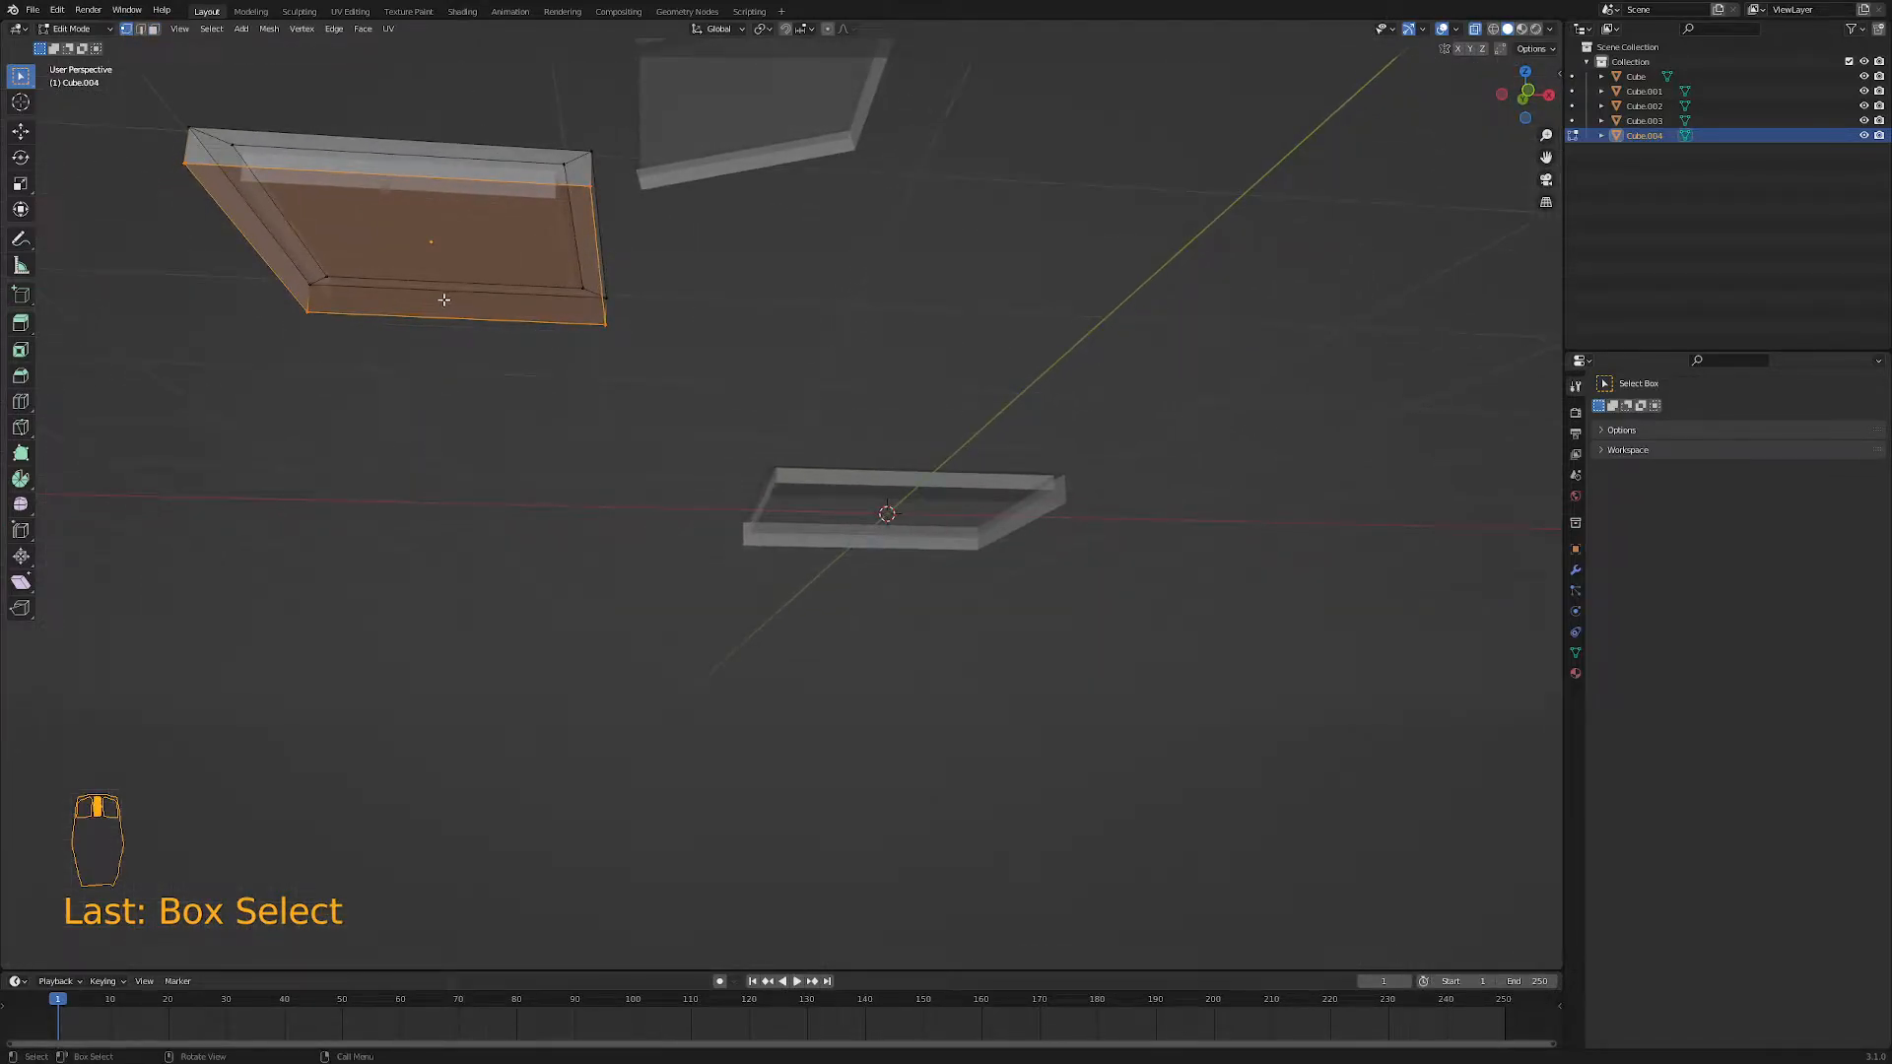
key("x")
left_click(417, 268)
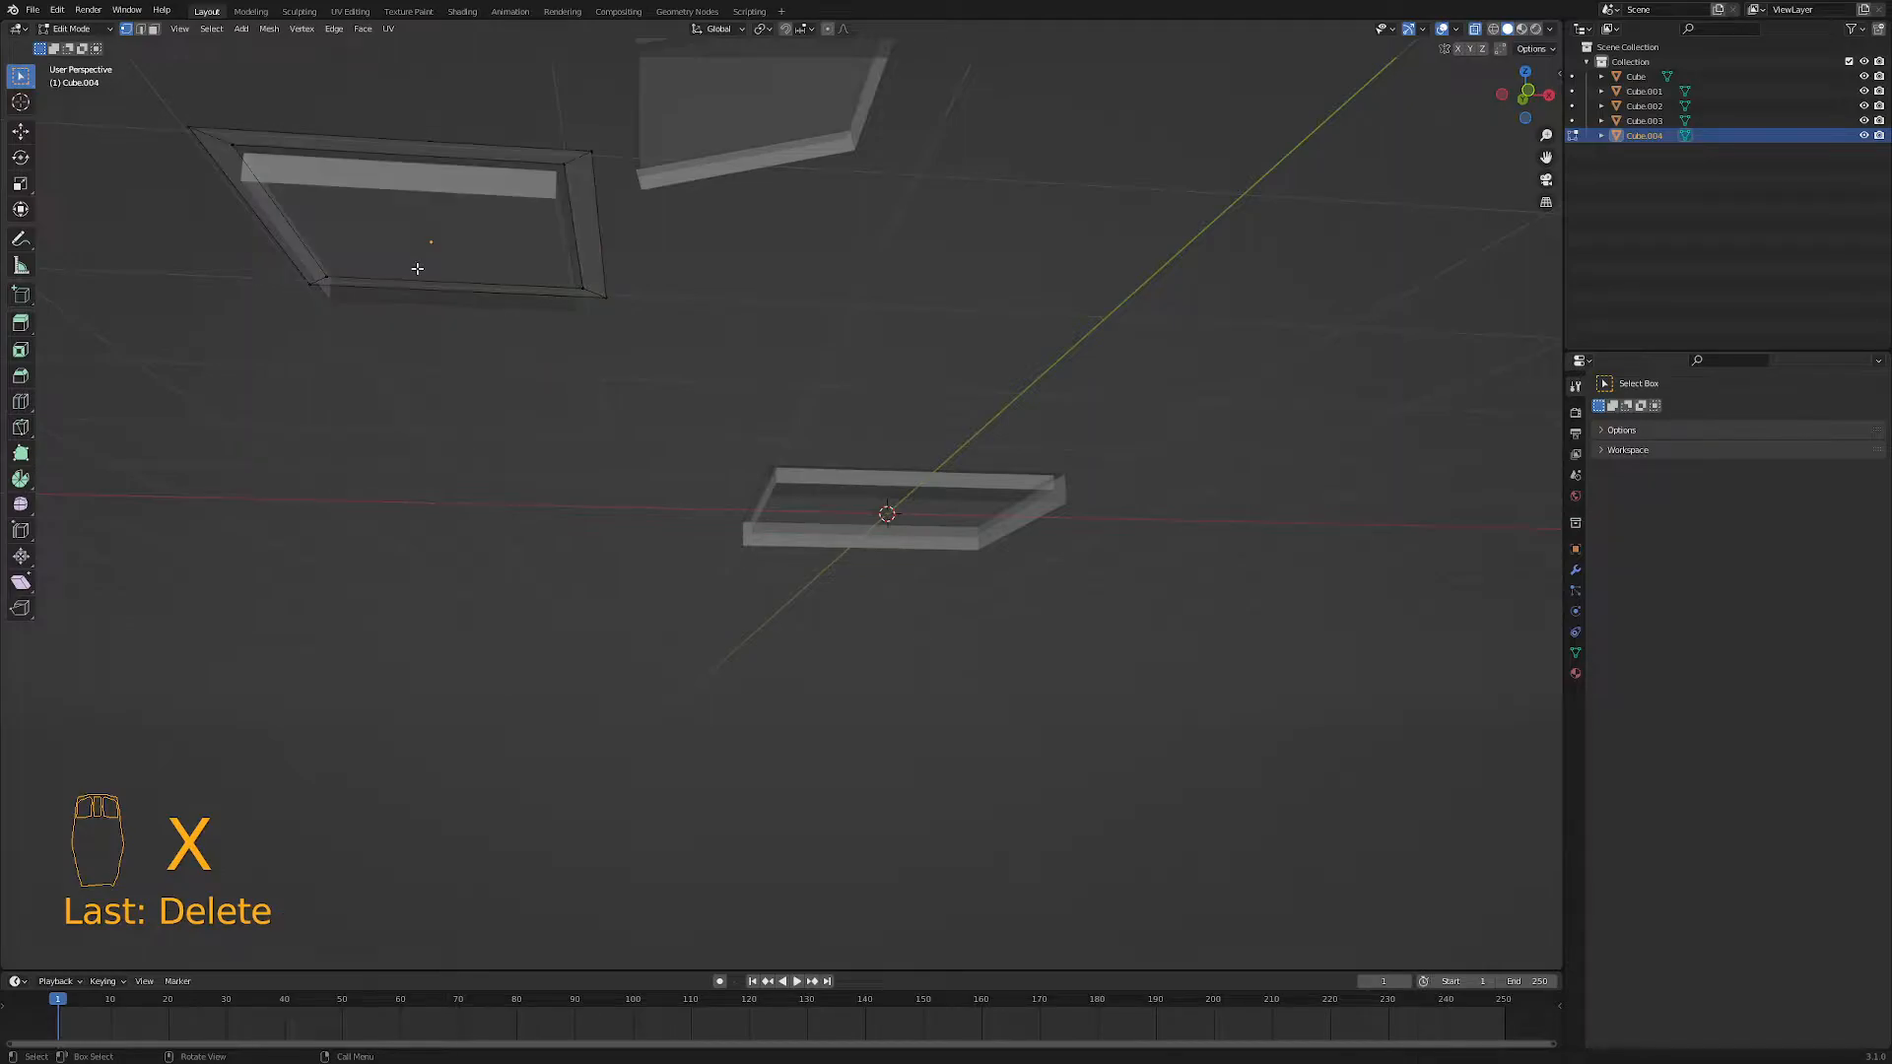
- Select the whole flat frame and extrude it about 0.2 m downward to the thickness of the slab inside it
middle_click_drag(417, 279, 433, 343)
key("a")
key("KP_1")
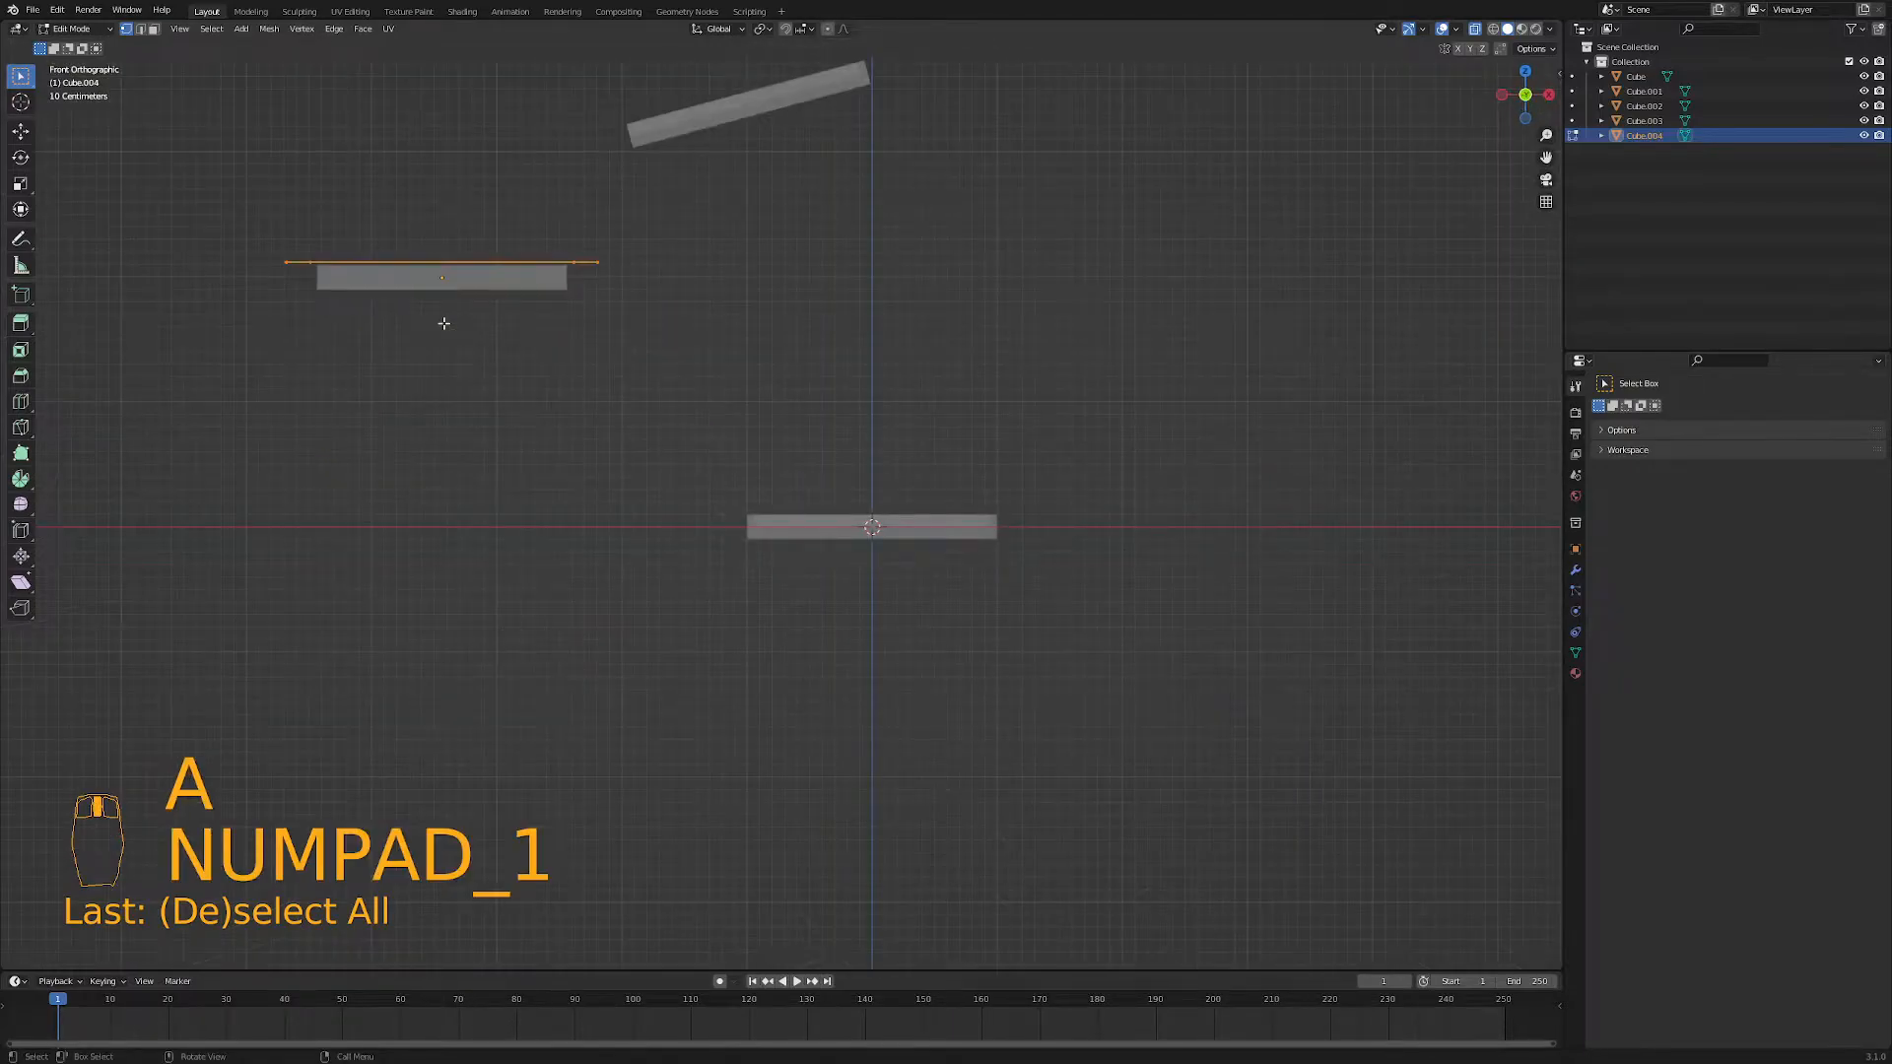
key("e")
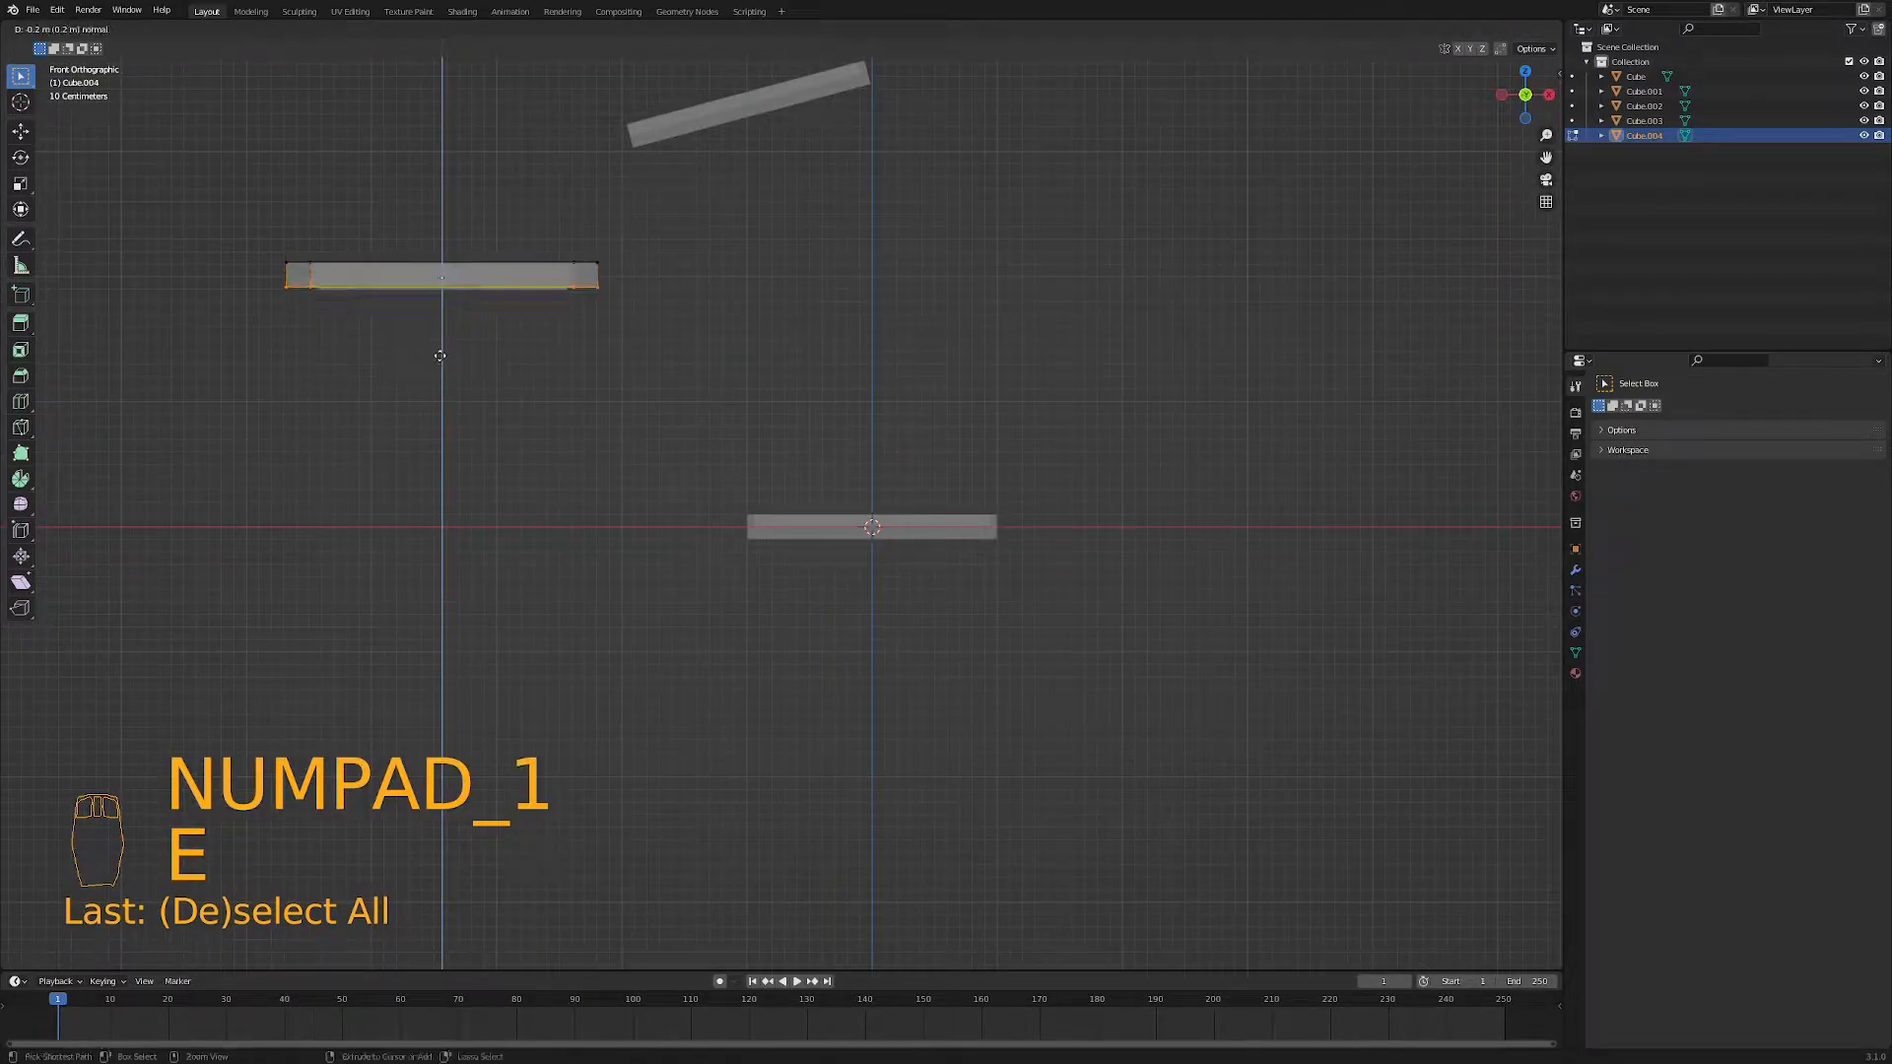
left_click(440, 356)
middle_click_drag(455, 331, 540, 405)
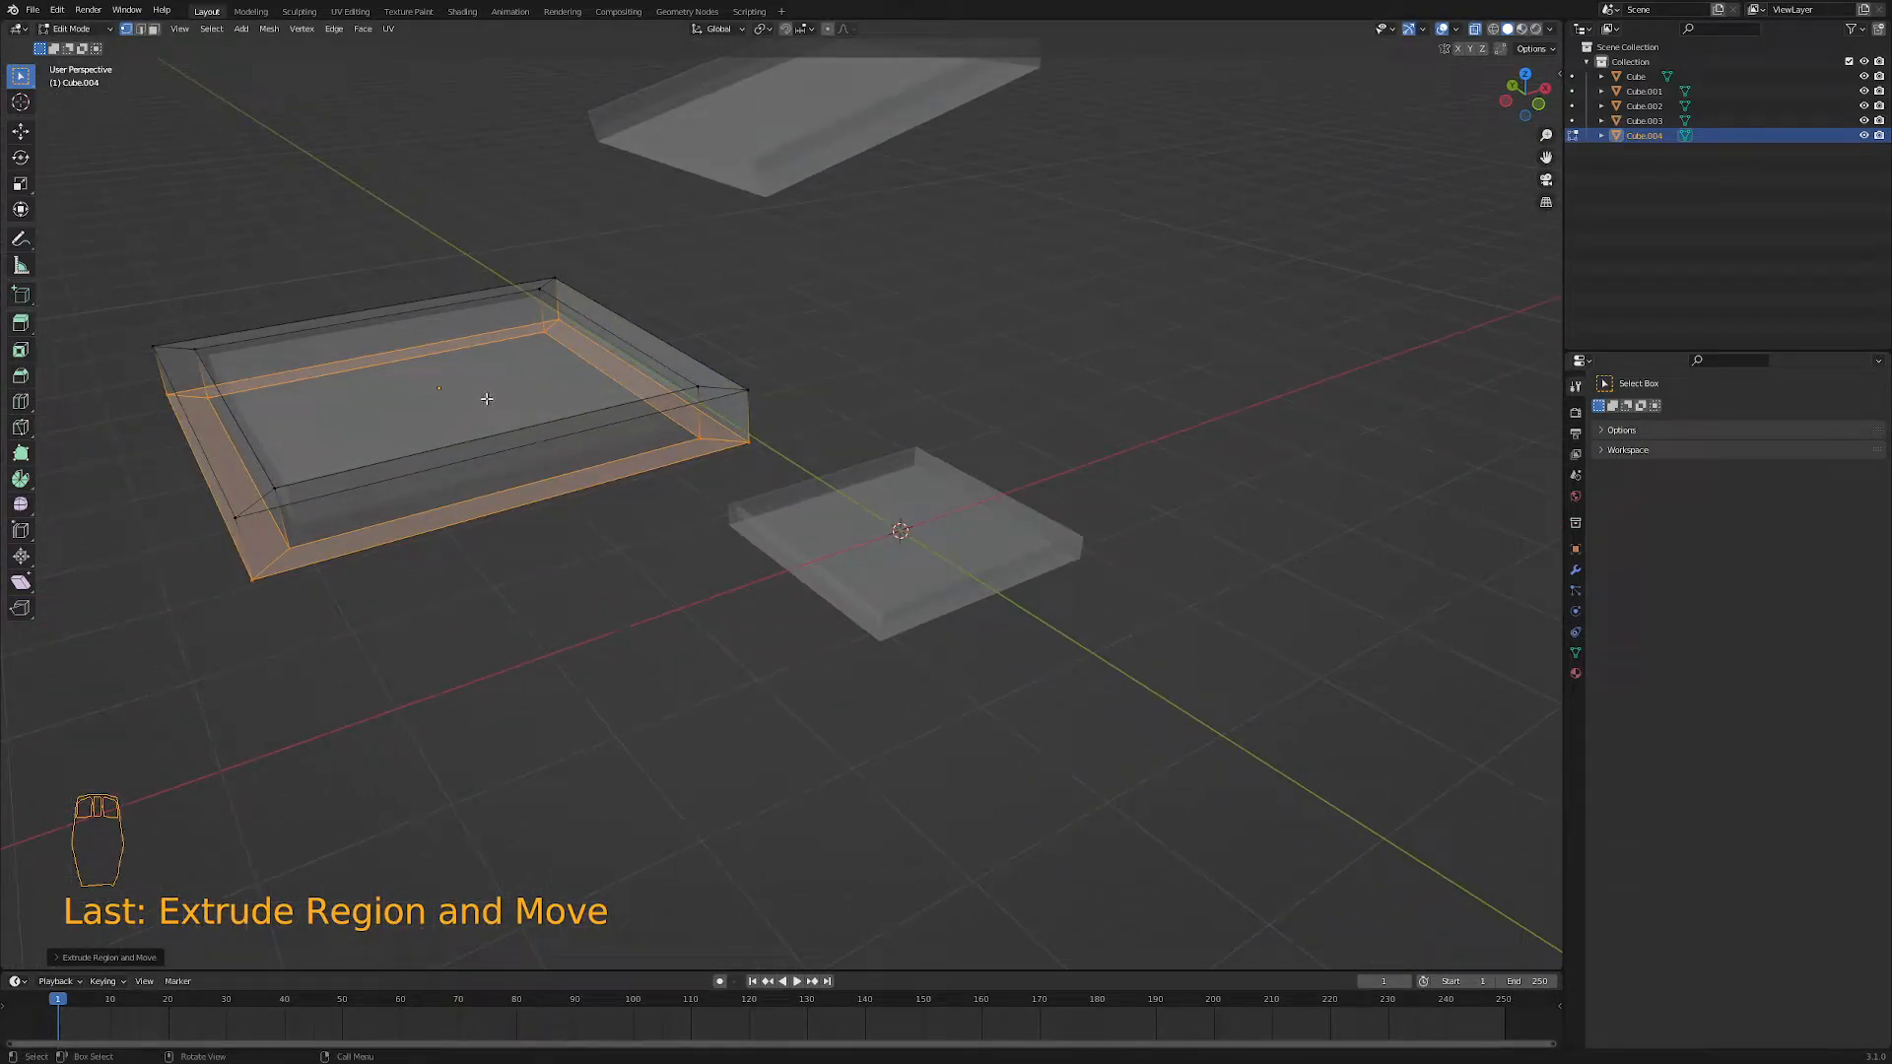
- Return to Object Mode and switch the viewport to Material Preview shading
key("Tab")
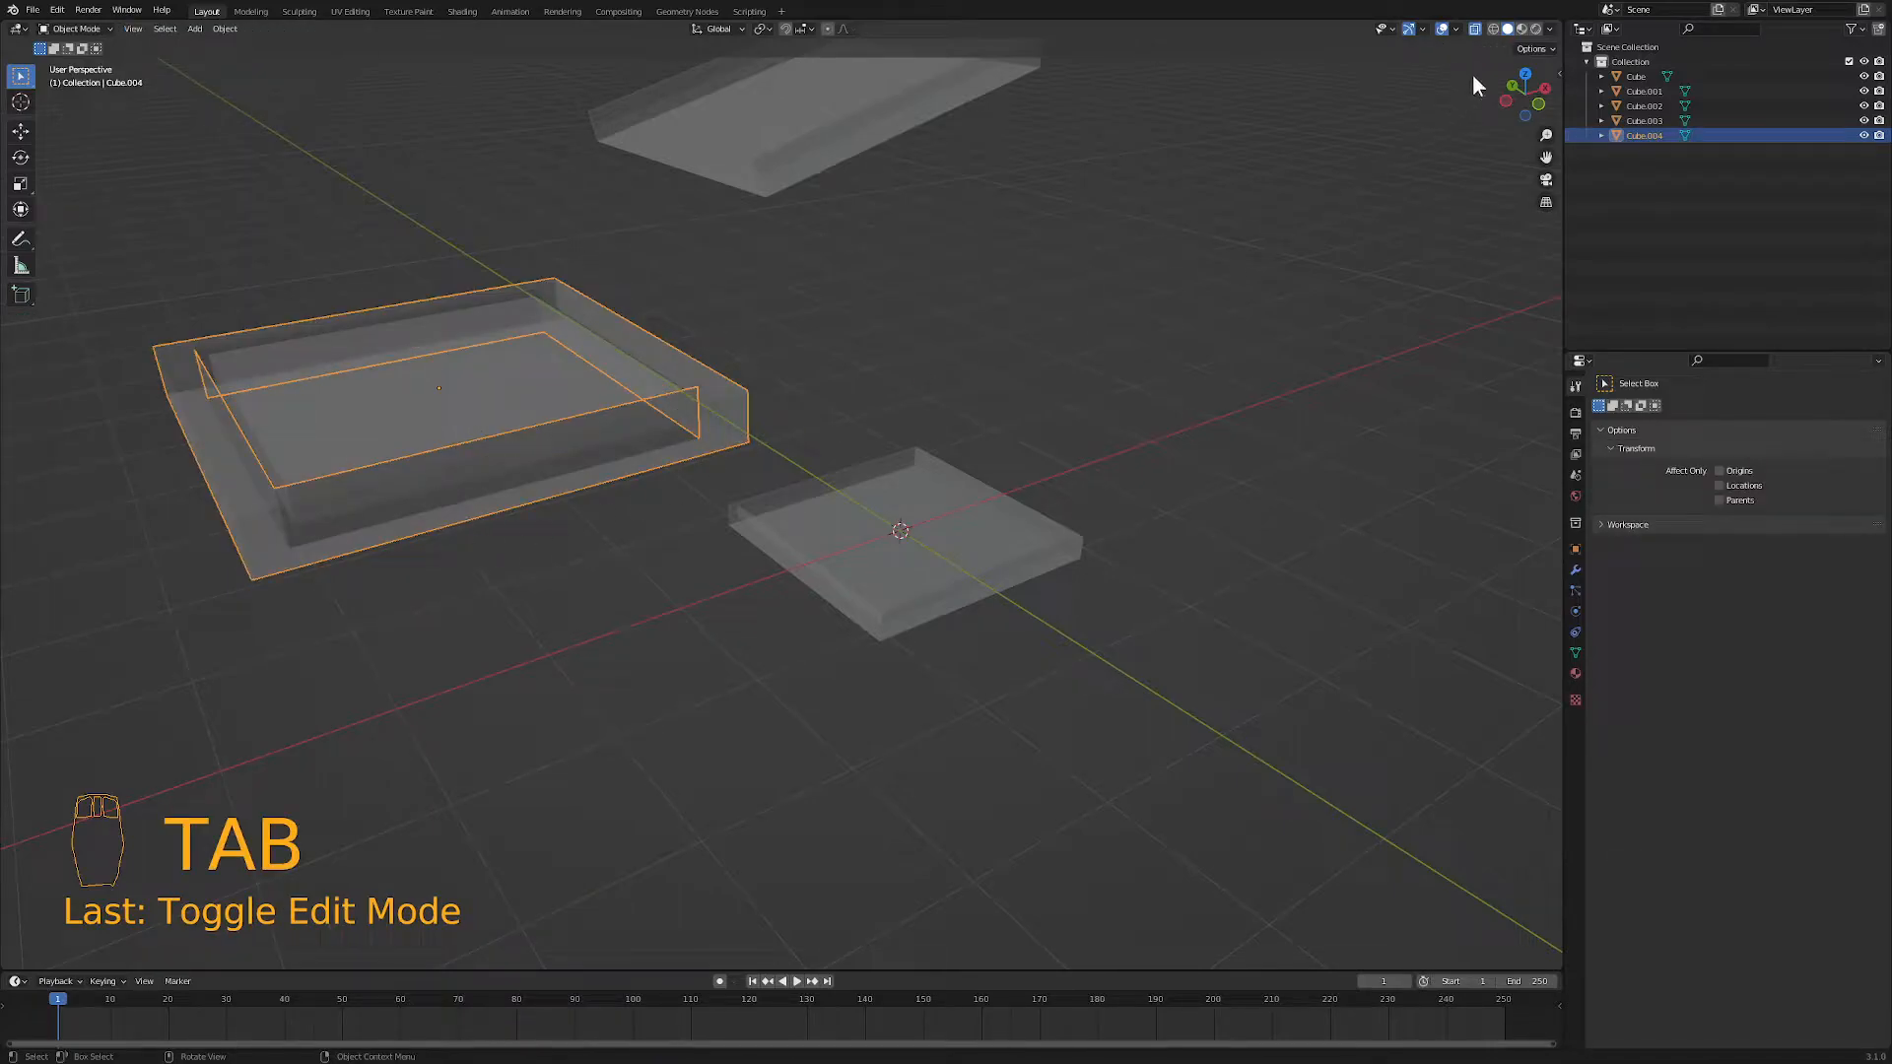
left_click(1521, 30)
mouse_move(810, 424)
middle_mouse_down()
mouse_move(751, 516)
mouse_move(839, 506)
mouse_move(874, 476)
mouse_move(861, 453)
mouse_move(747, 448)
mouse_move(630, 375)
middle_mouse_up()
middle_click_drag(465, 270, 504, 503)
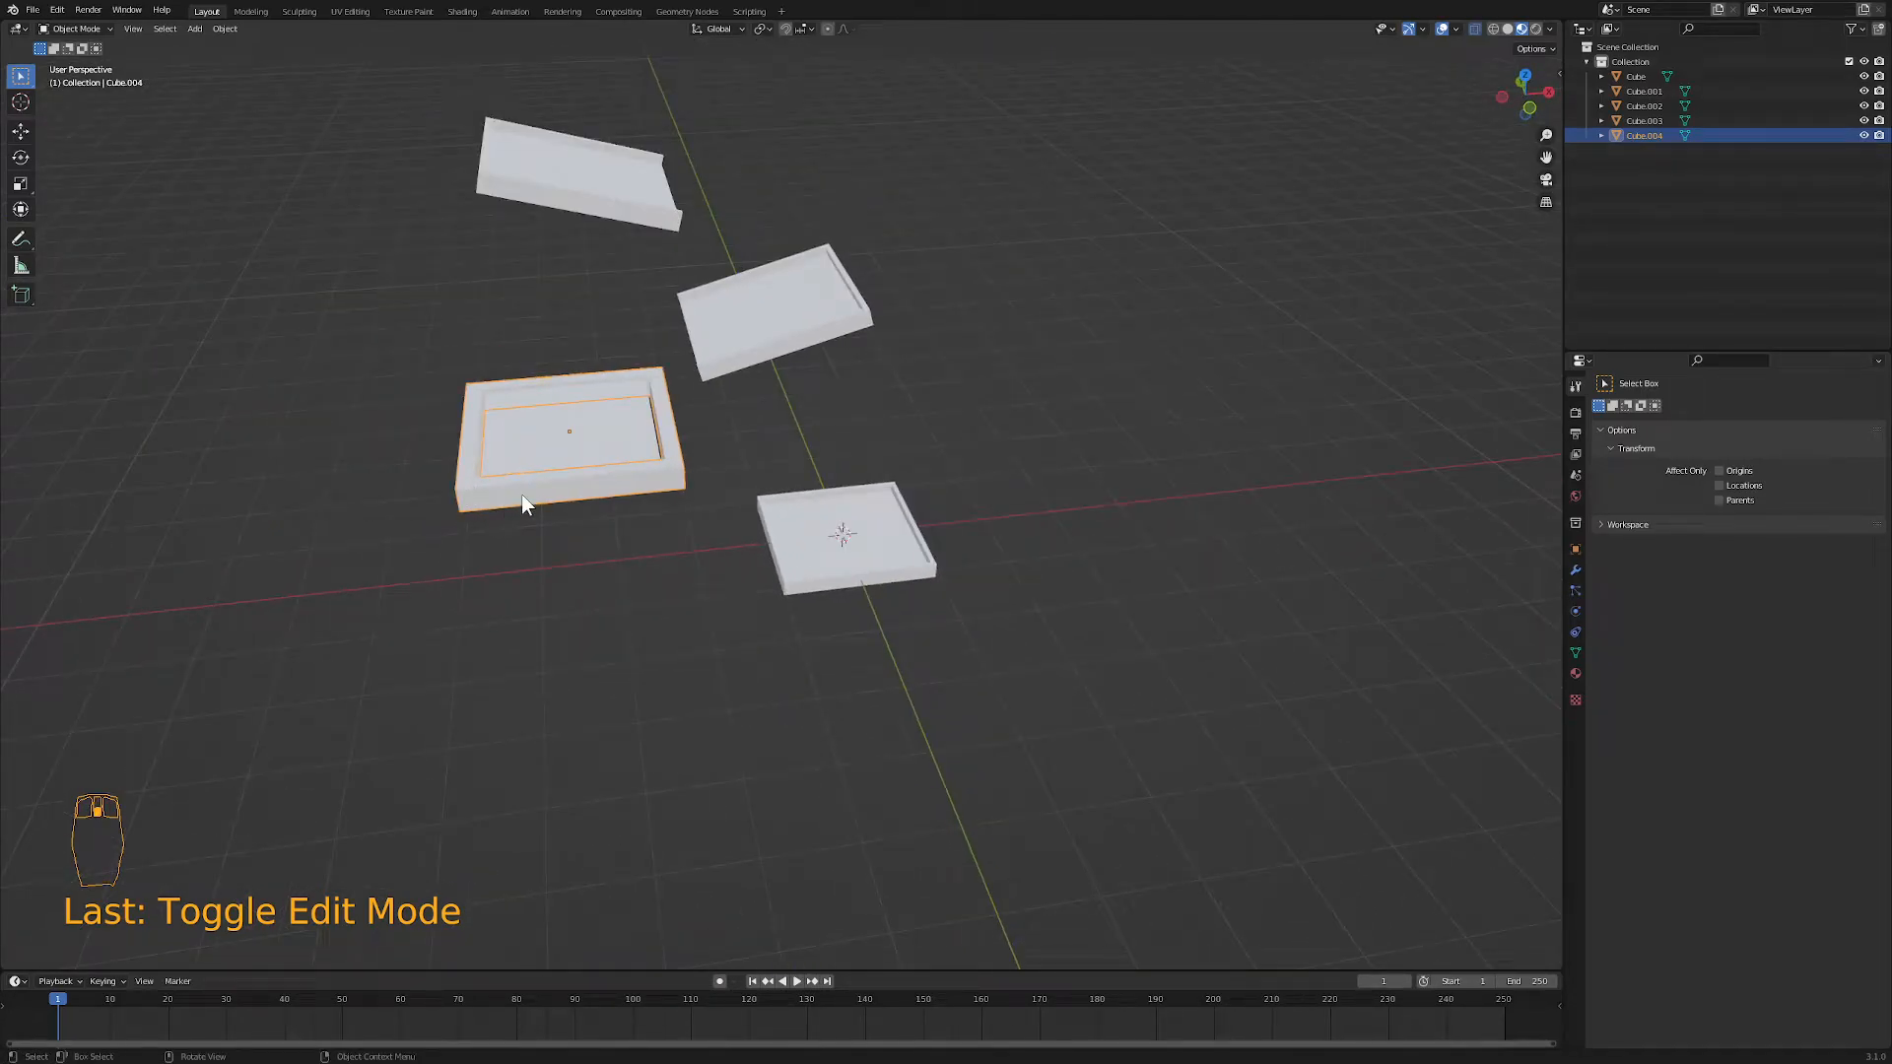
- Select every slab above the recessed base slab and move them together about 1.1 m up along Z
key("KP_1")
left_click_drag(411, 62, 889, 424)
key("g")
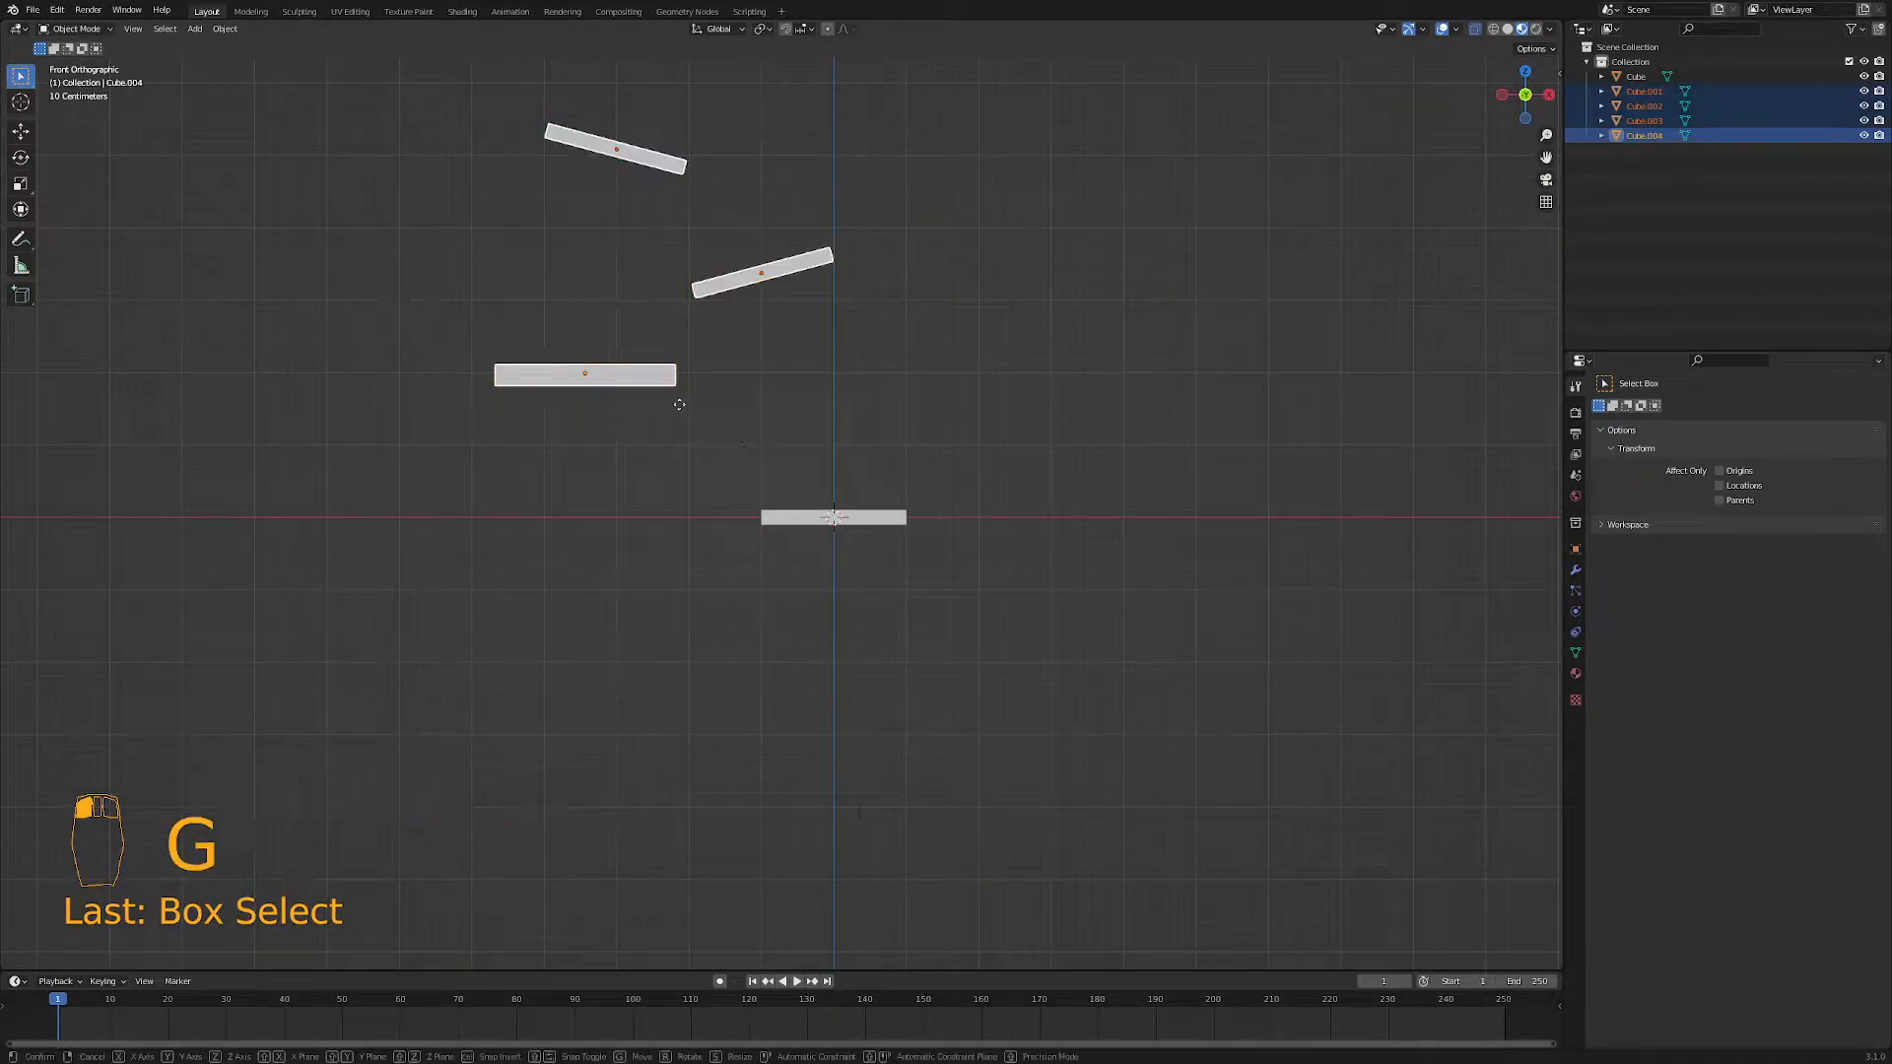
key("z")
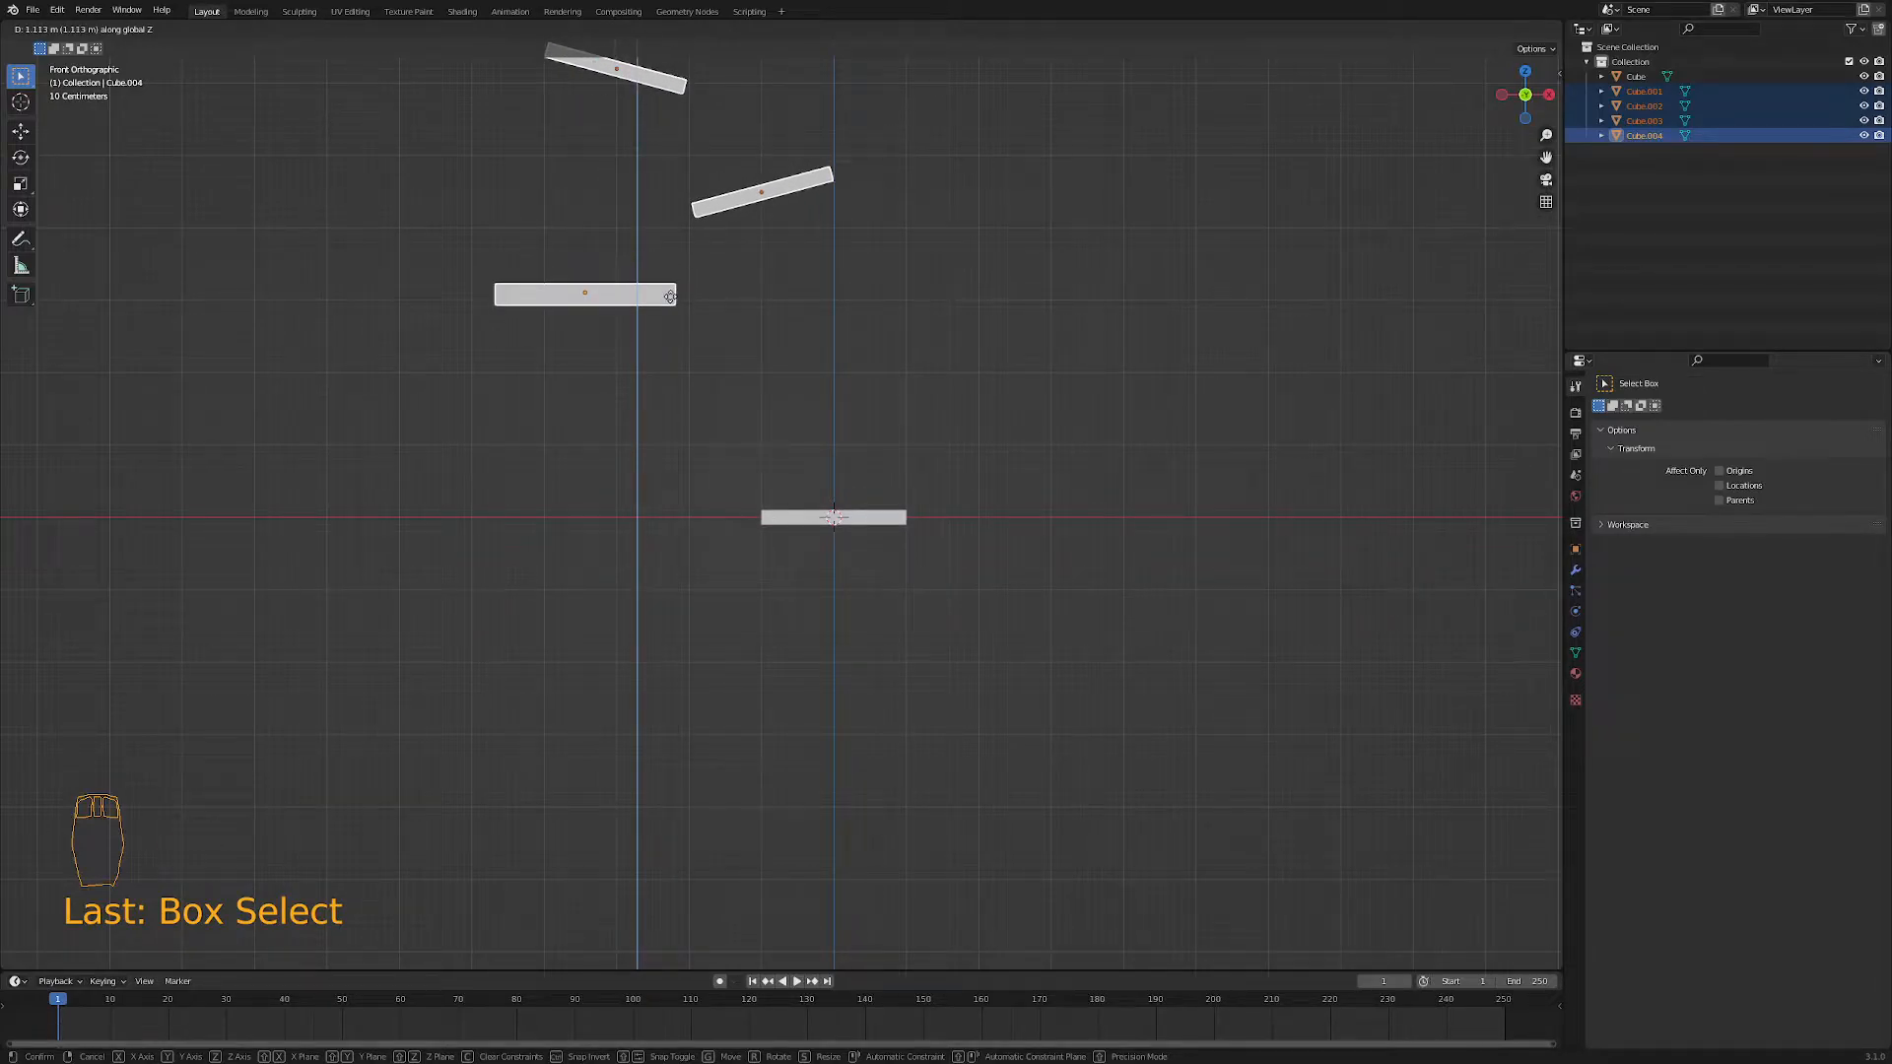
left_click(670, 298)
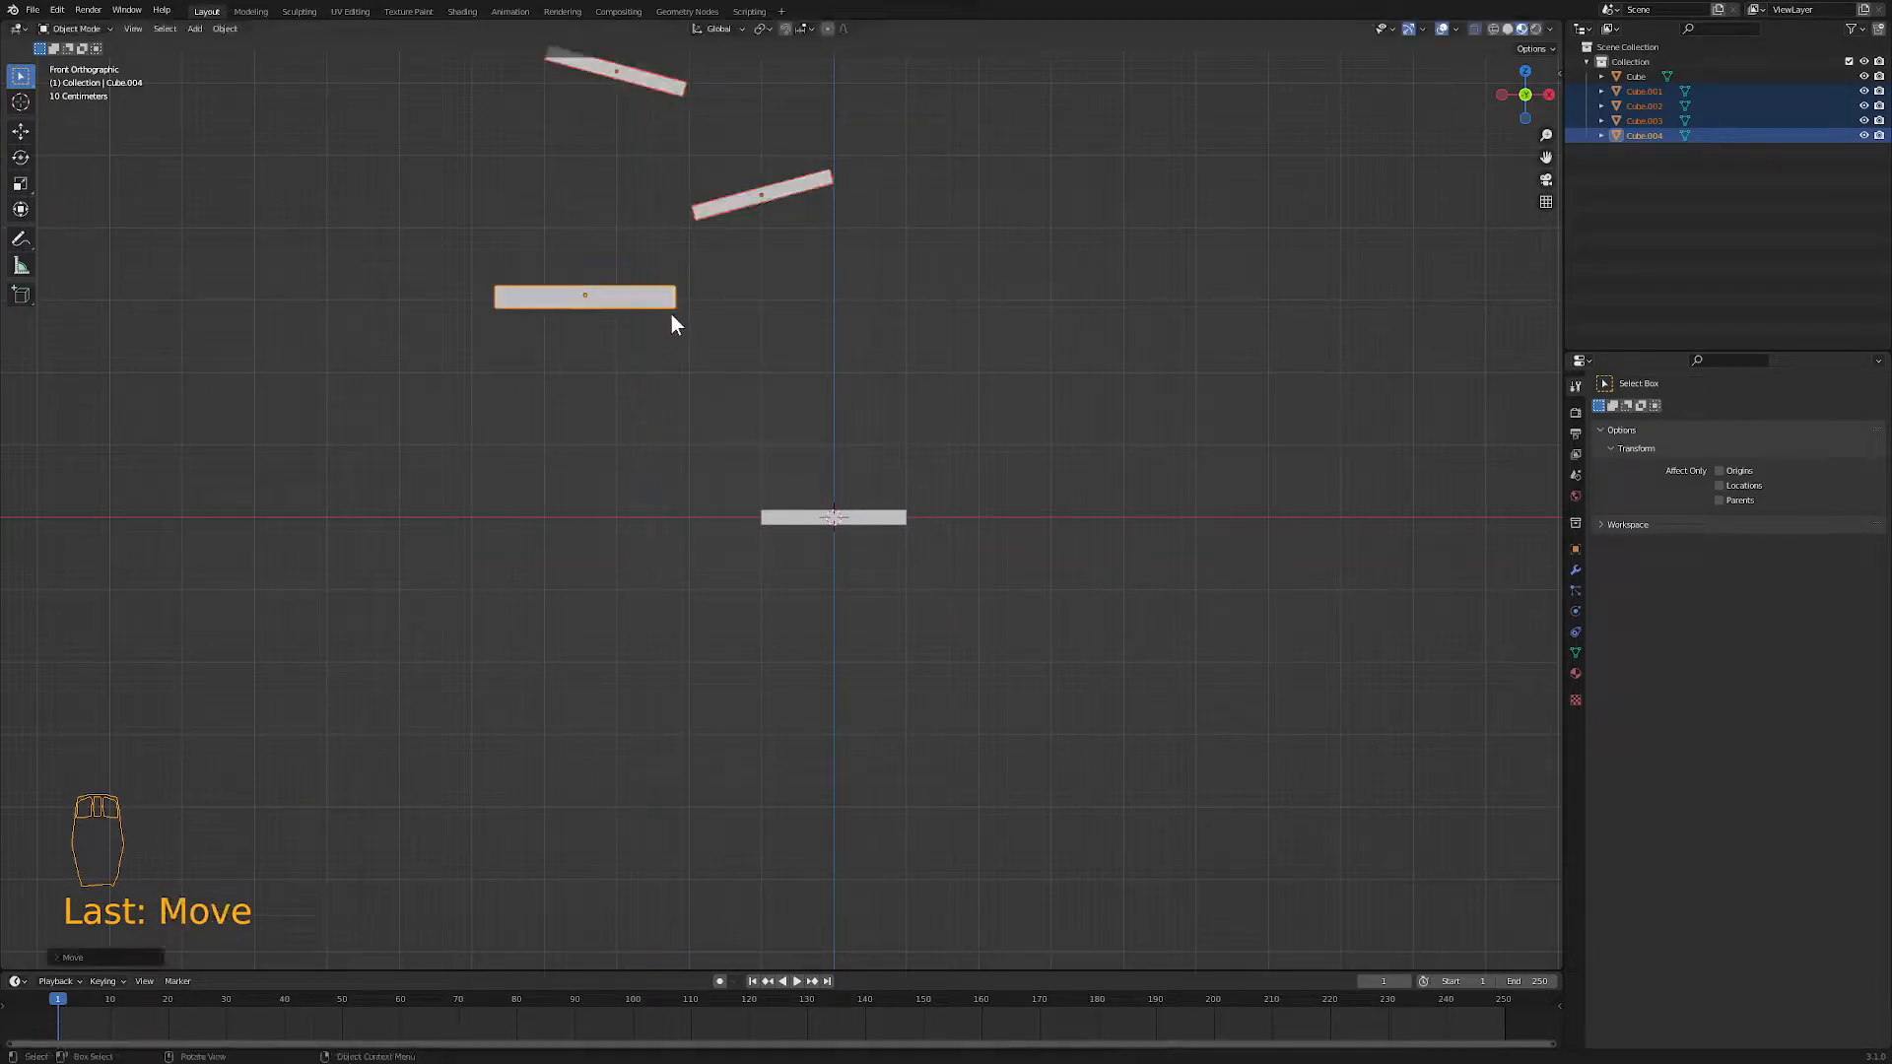
- Add a mesh circle at the origin, align it to the front view and select it
middle_click_drag(655, 486, 777, 659, "shift")
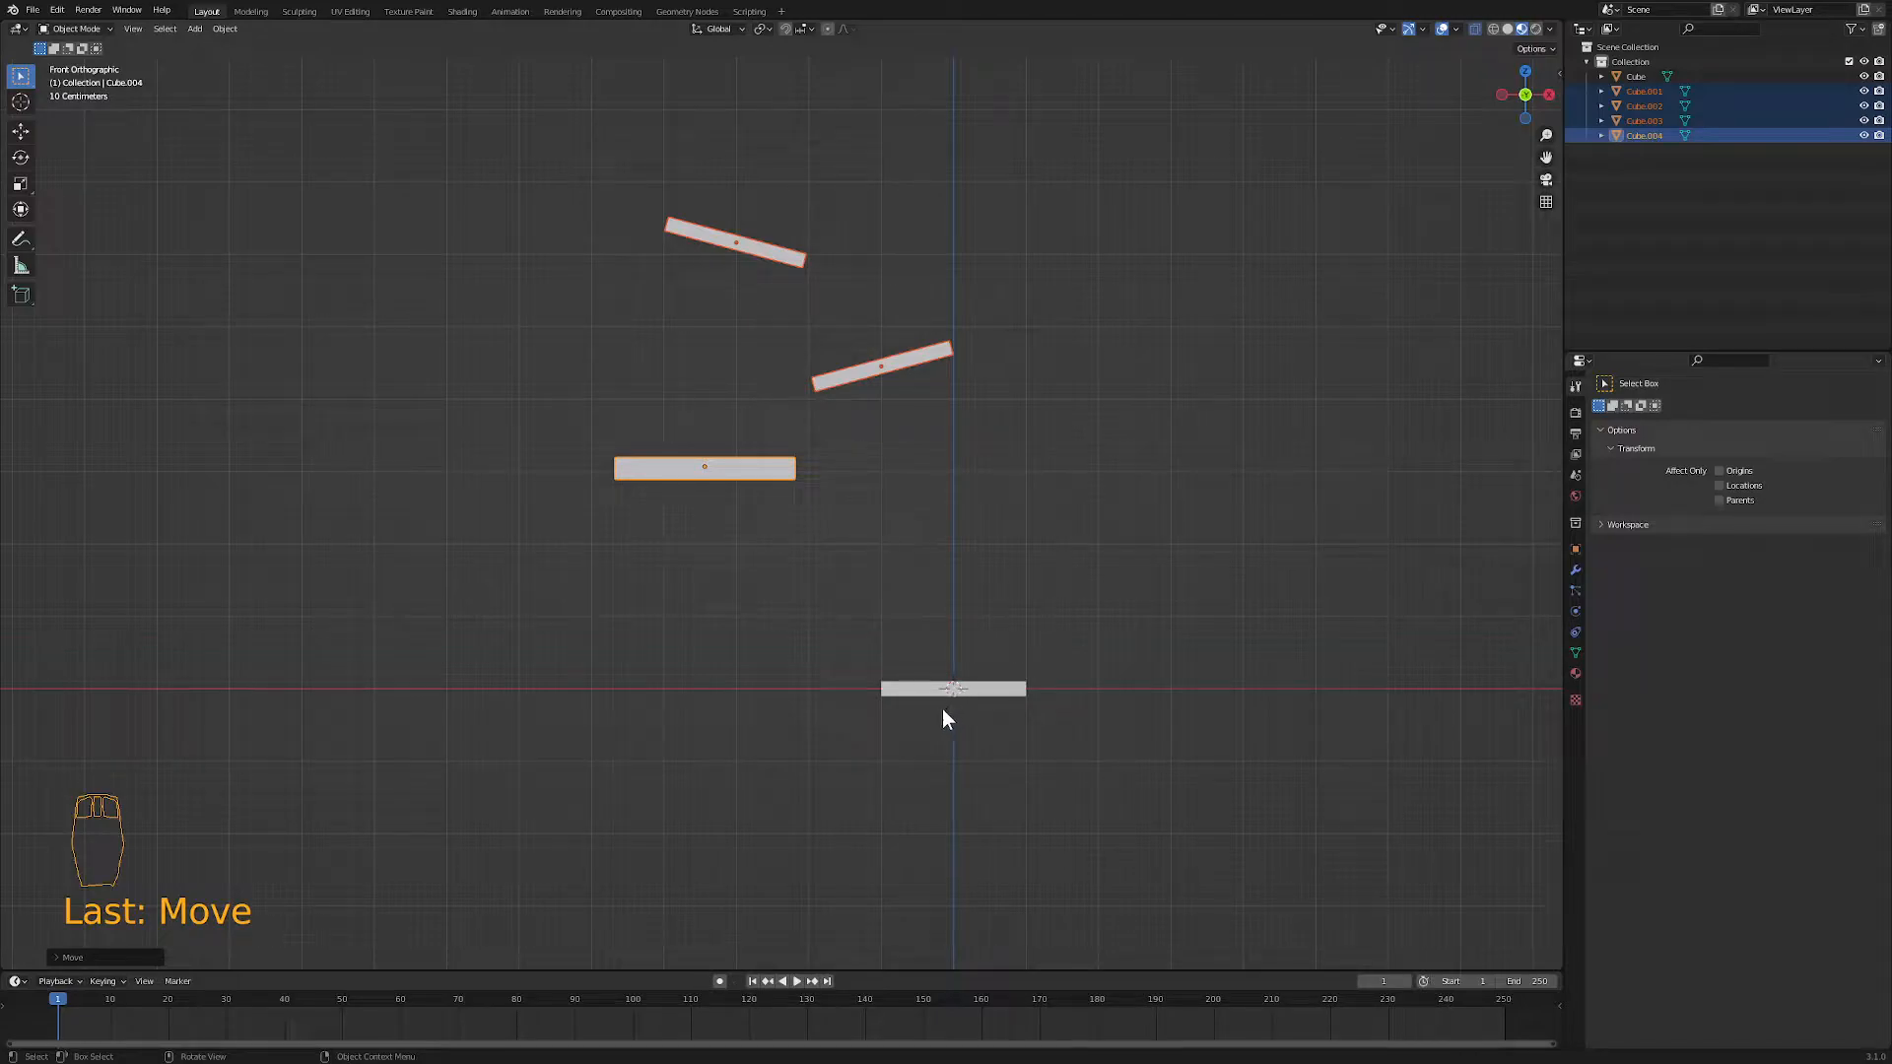
key("shift+a")
mouse_move(925, 711)
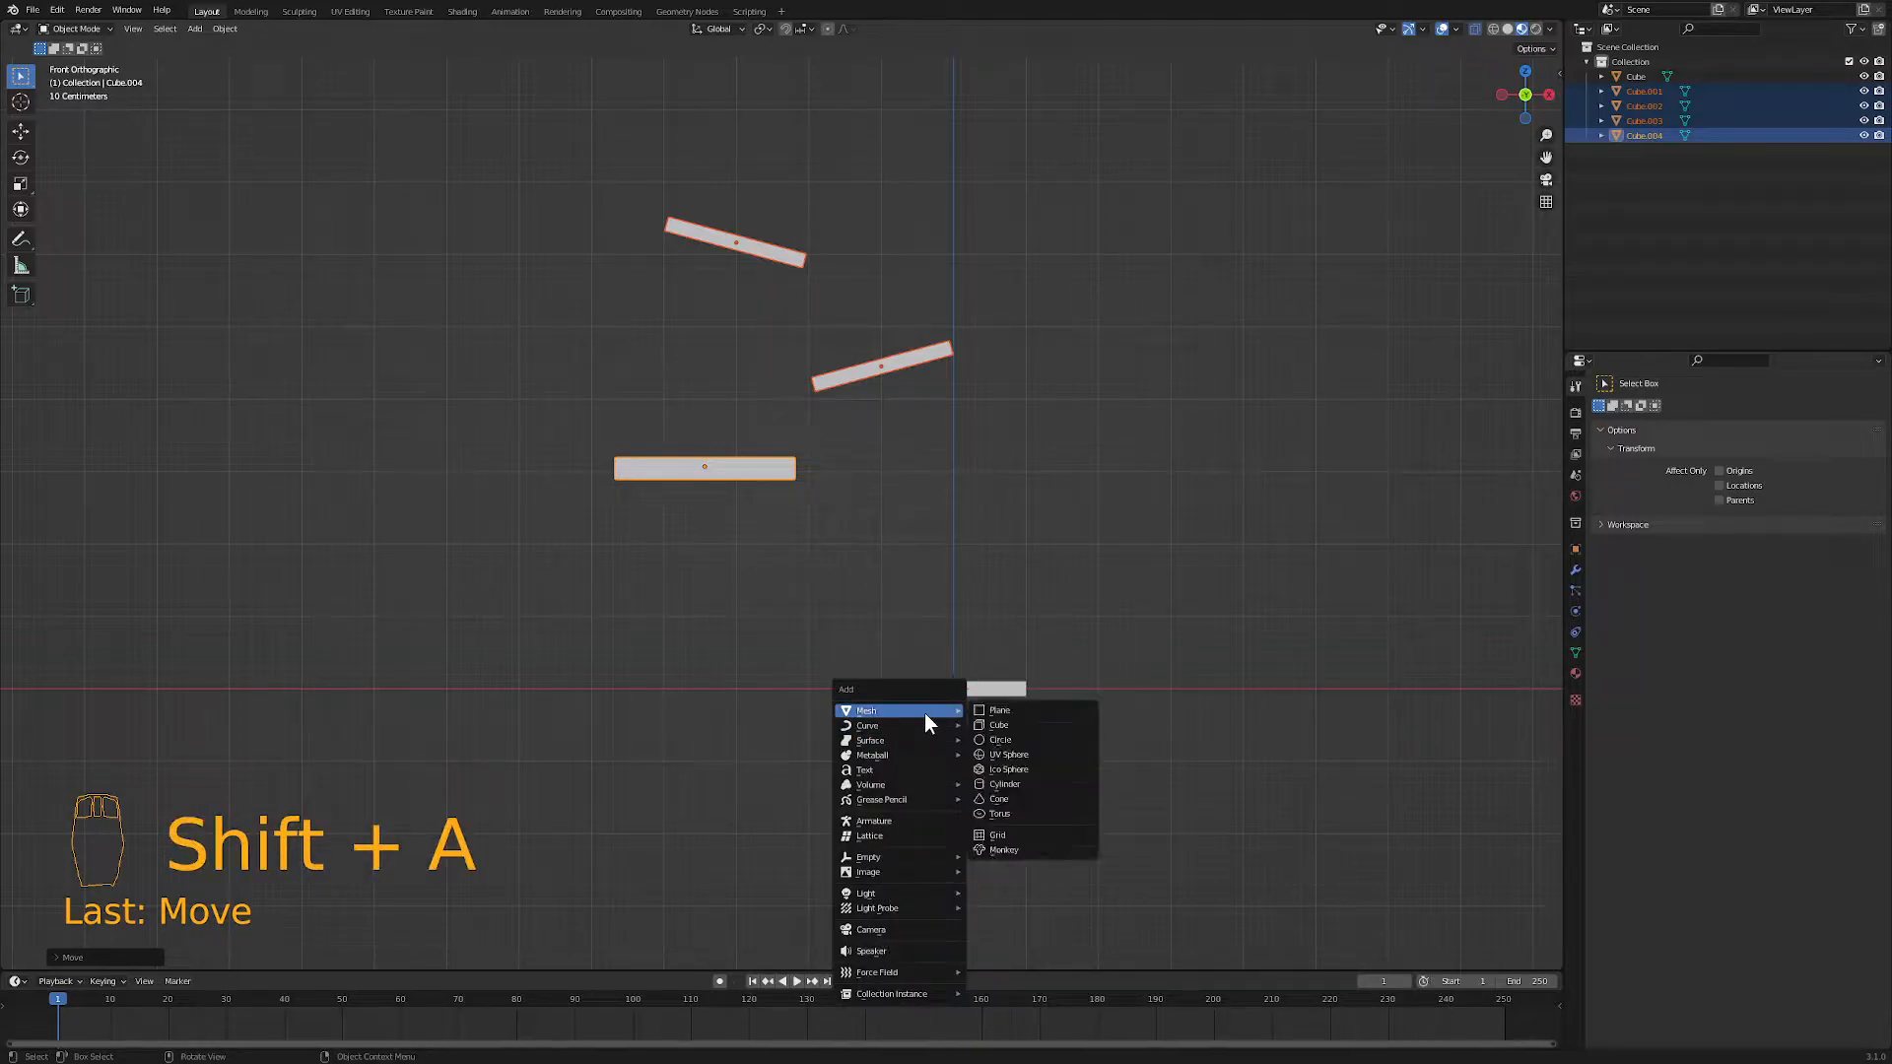
left_click(997, 738)
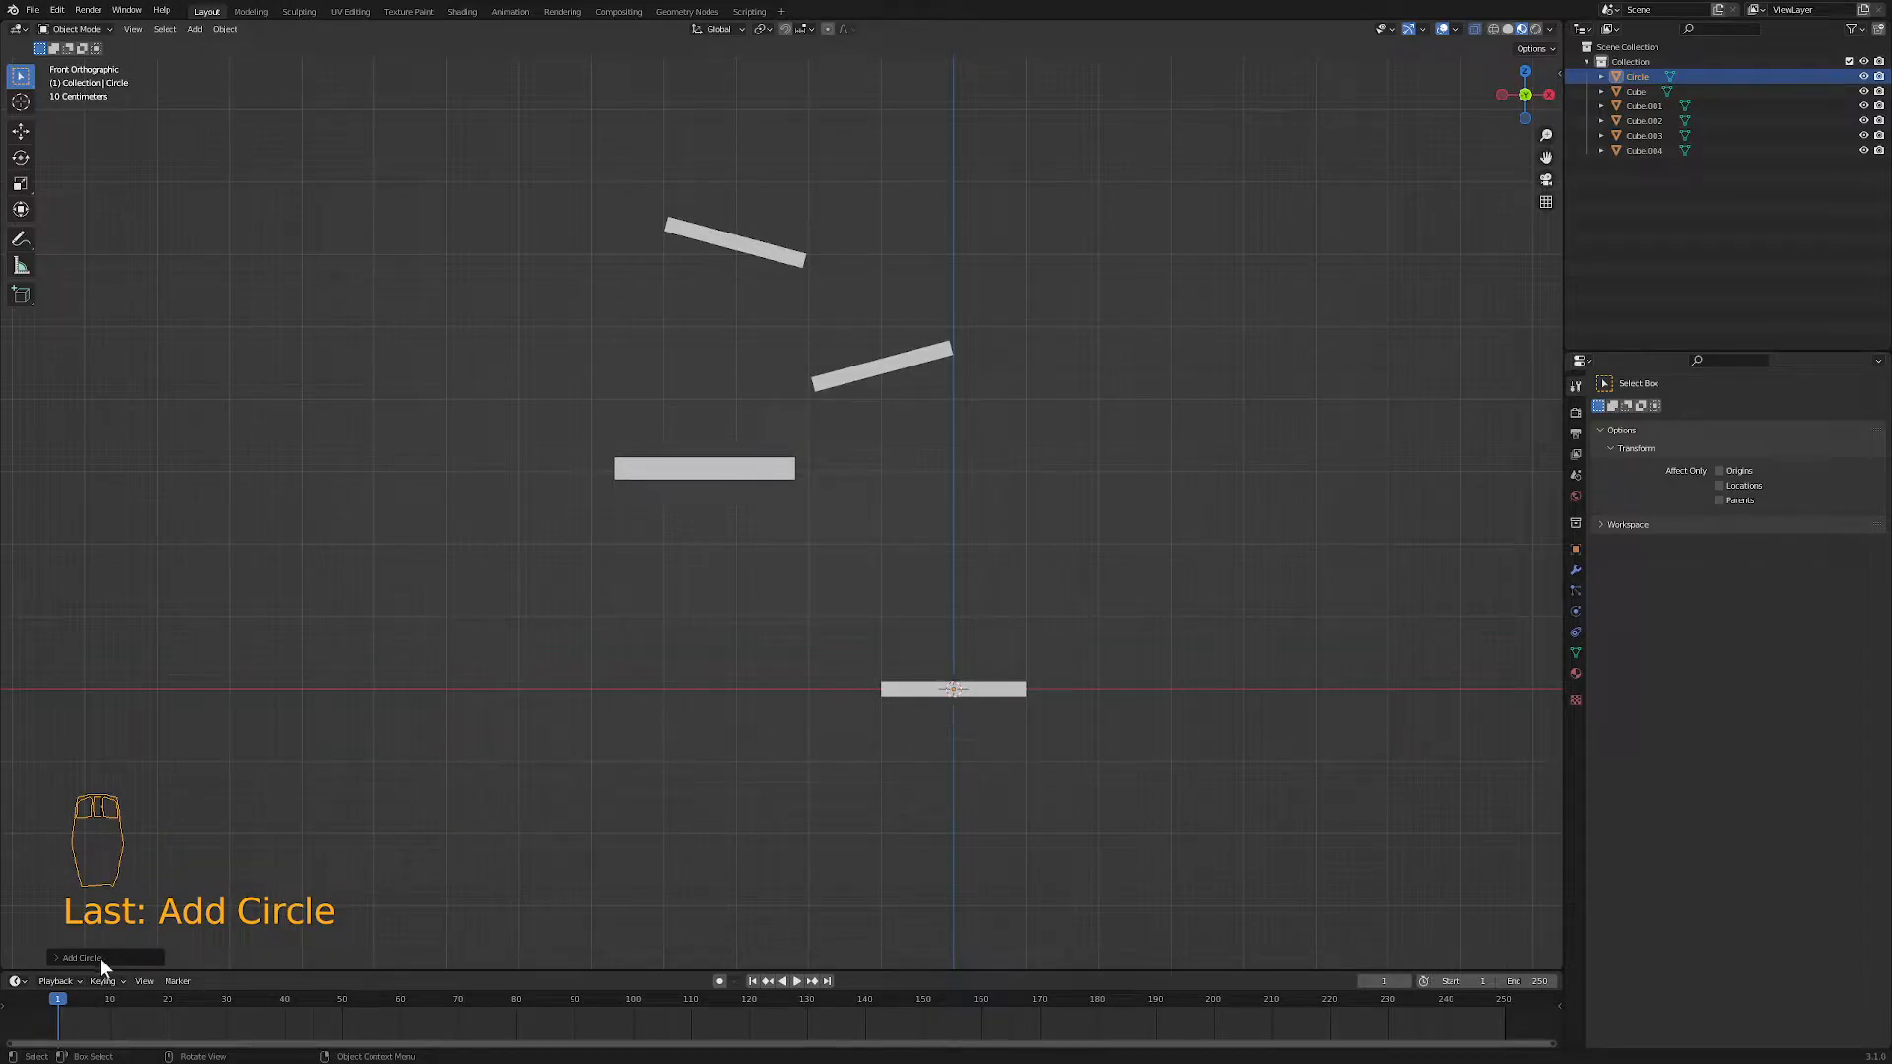
left_click(59, 958)
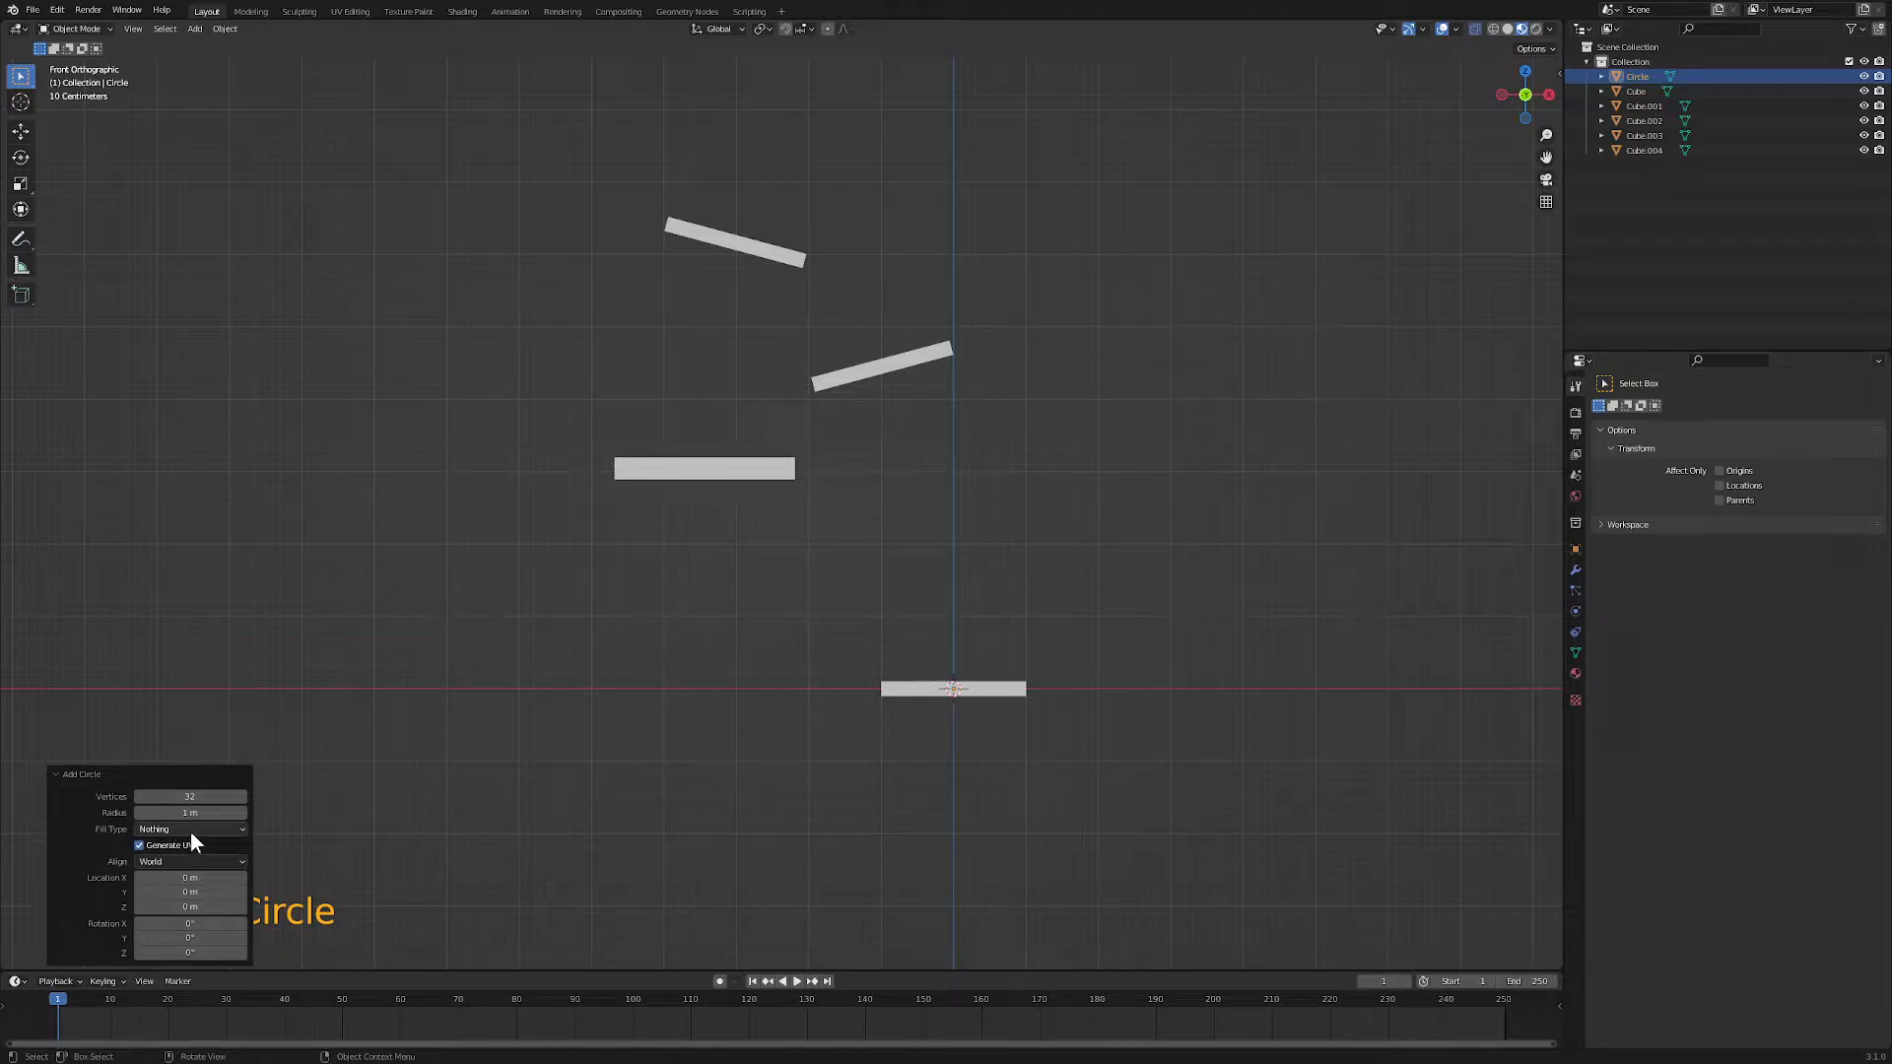
left_click(183, 861)
left_click(176, 884)
left_click(423, 784)
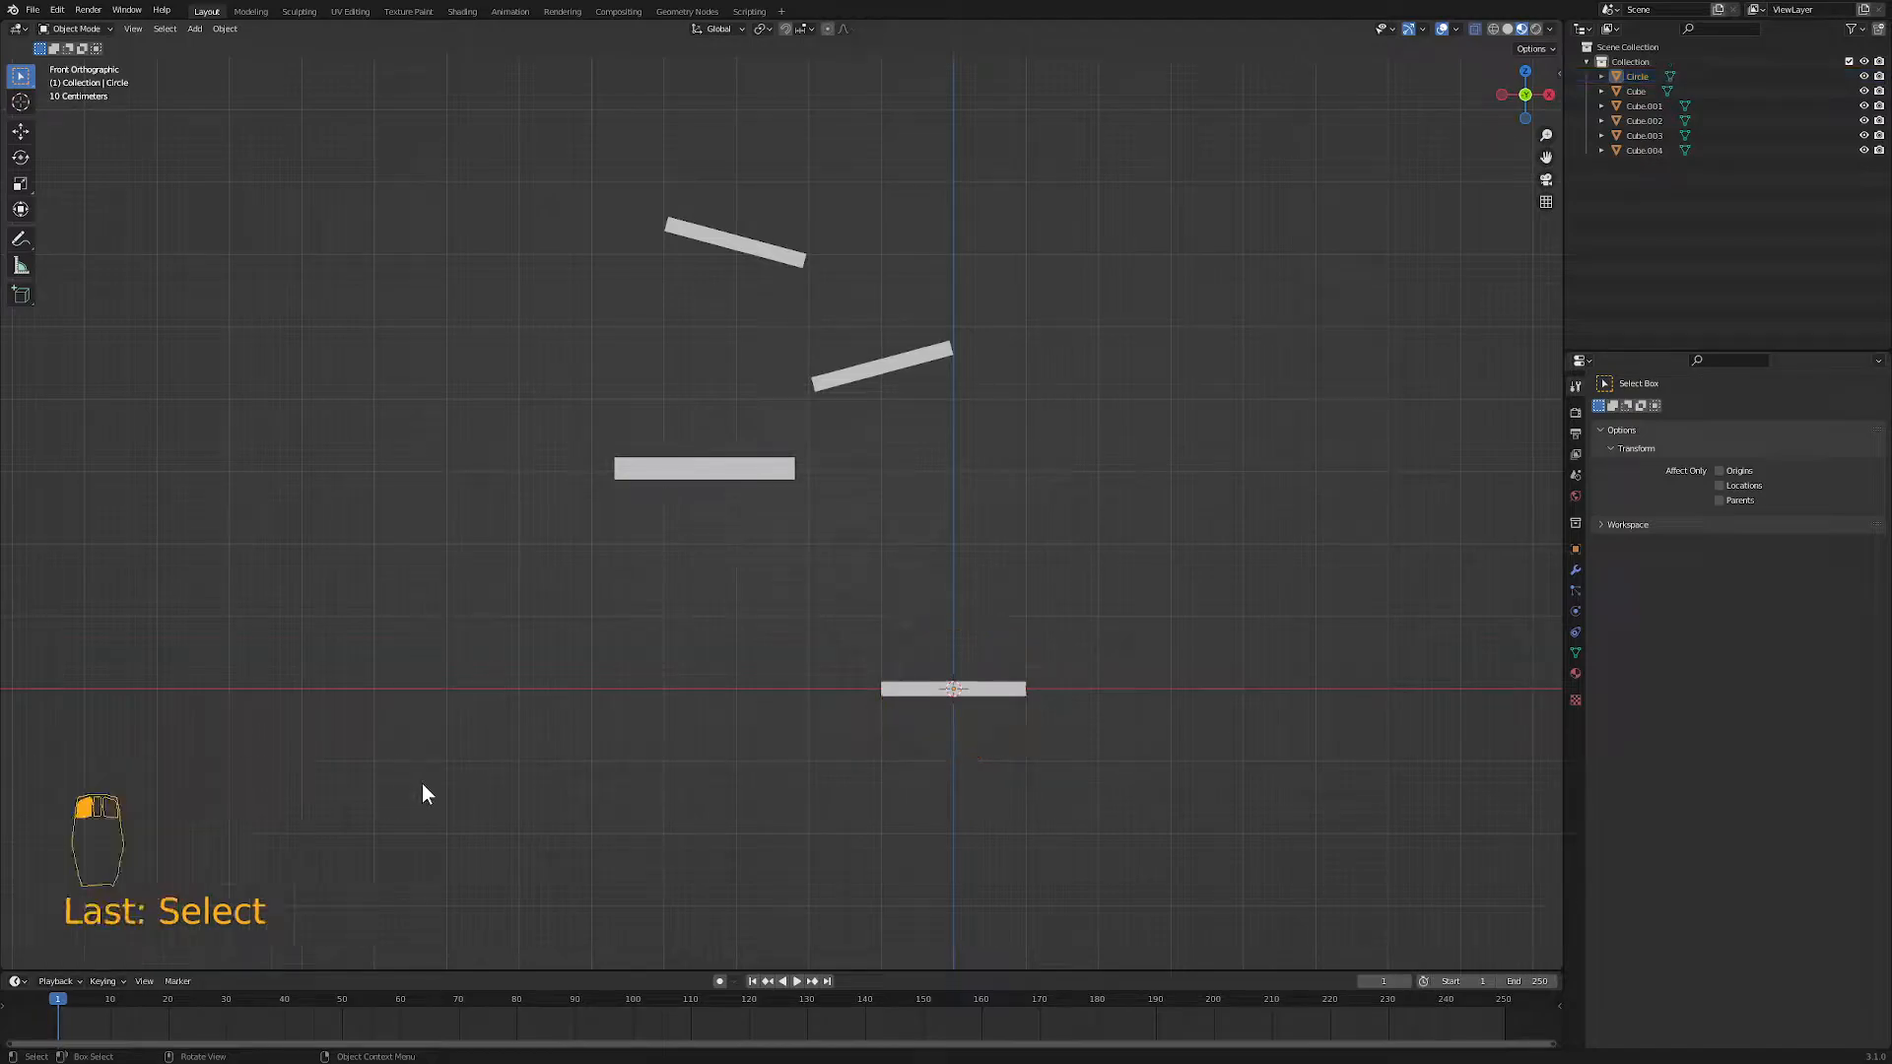
left_click(889, 650)
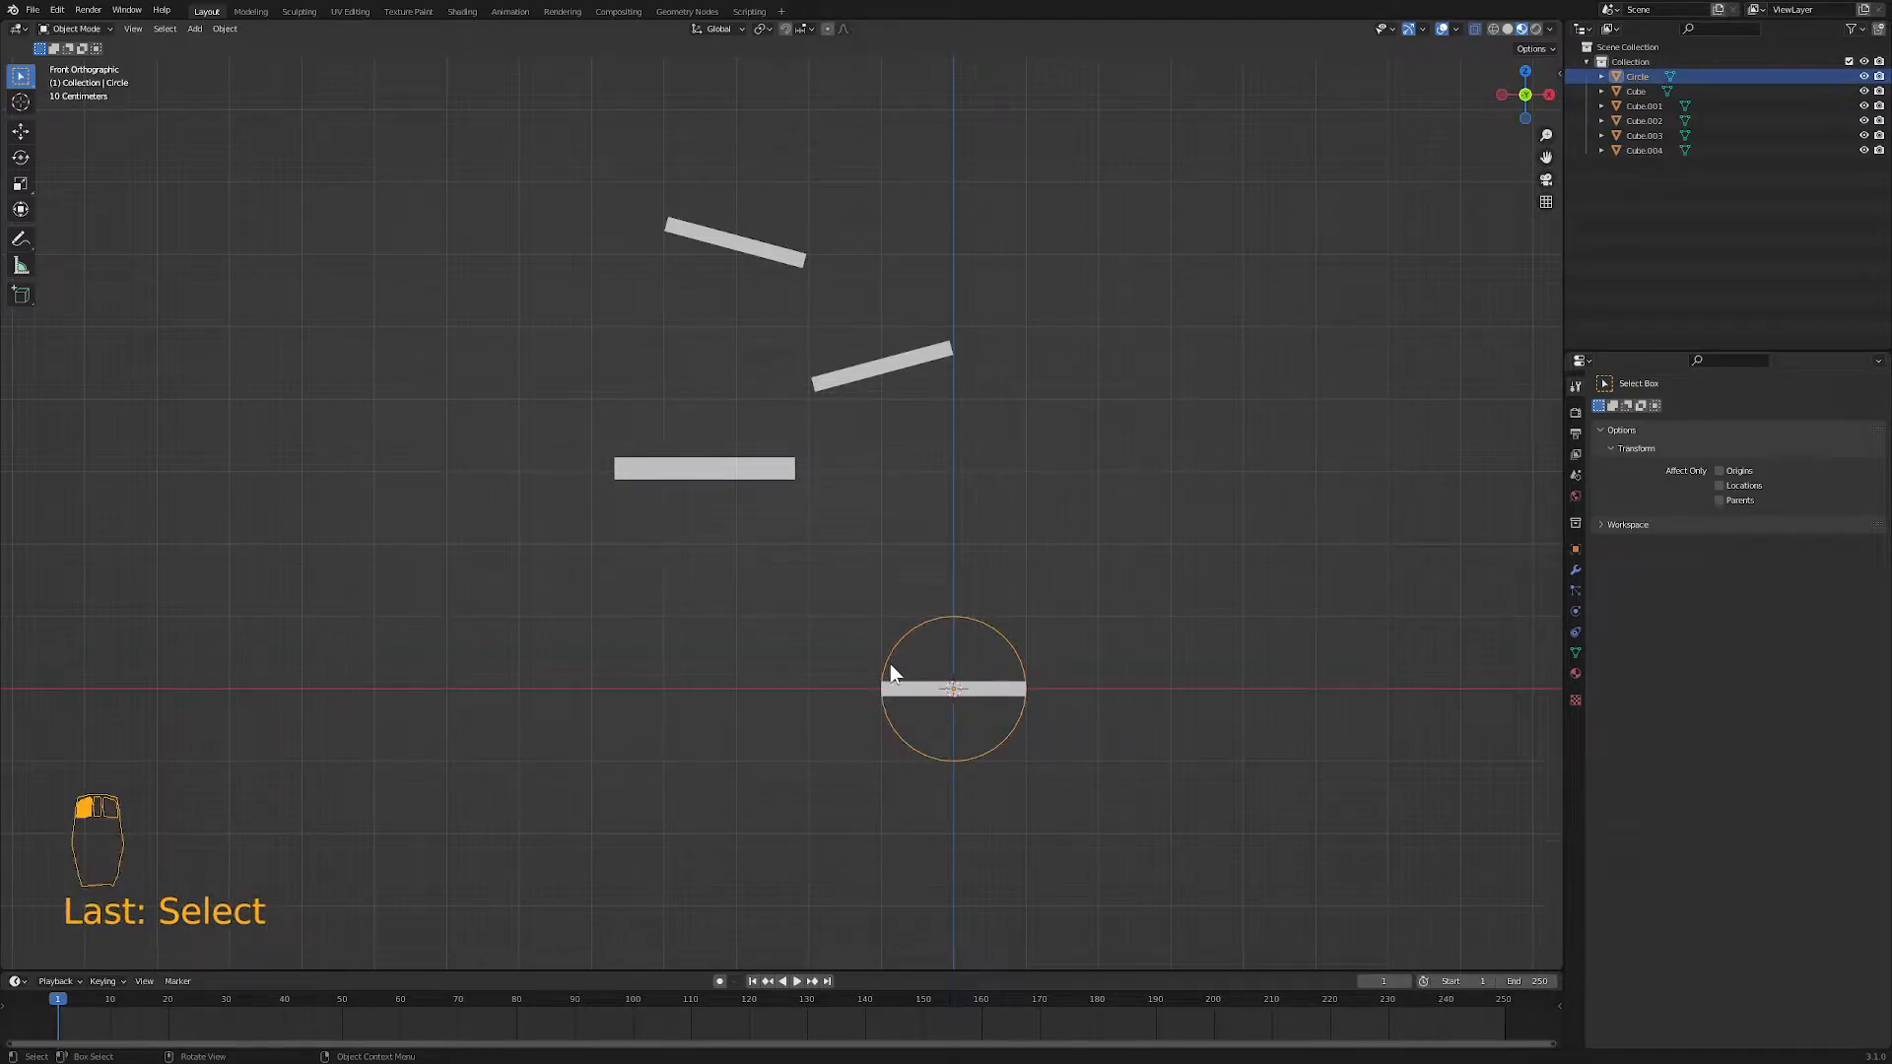
- In Edit Mode, move the circle's vertices 4.3 m toward negative X
key("Tab")
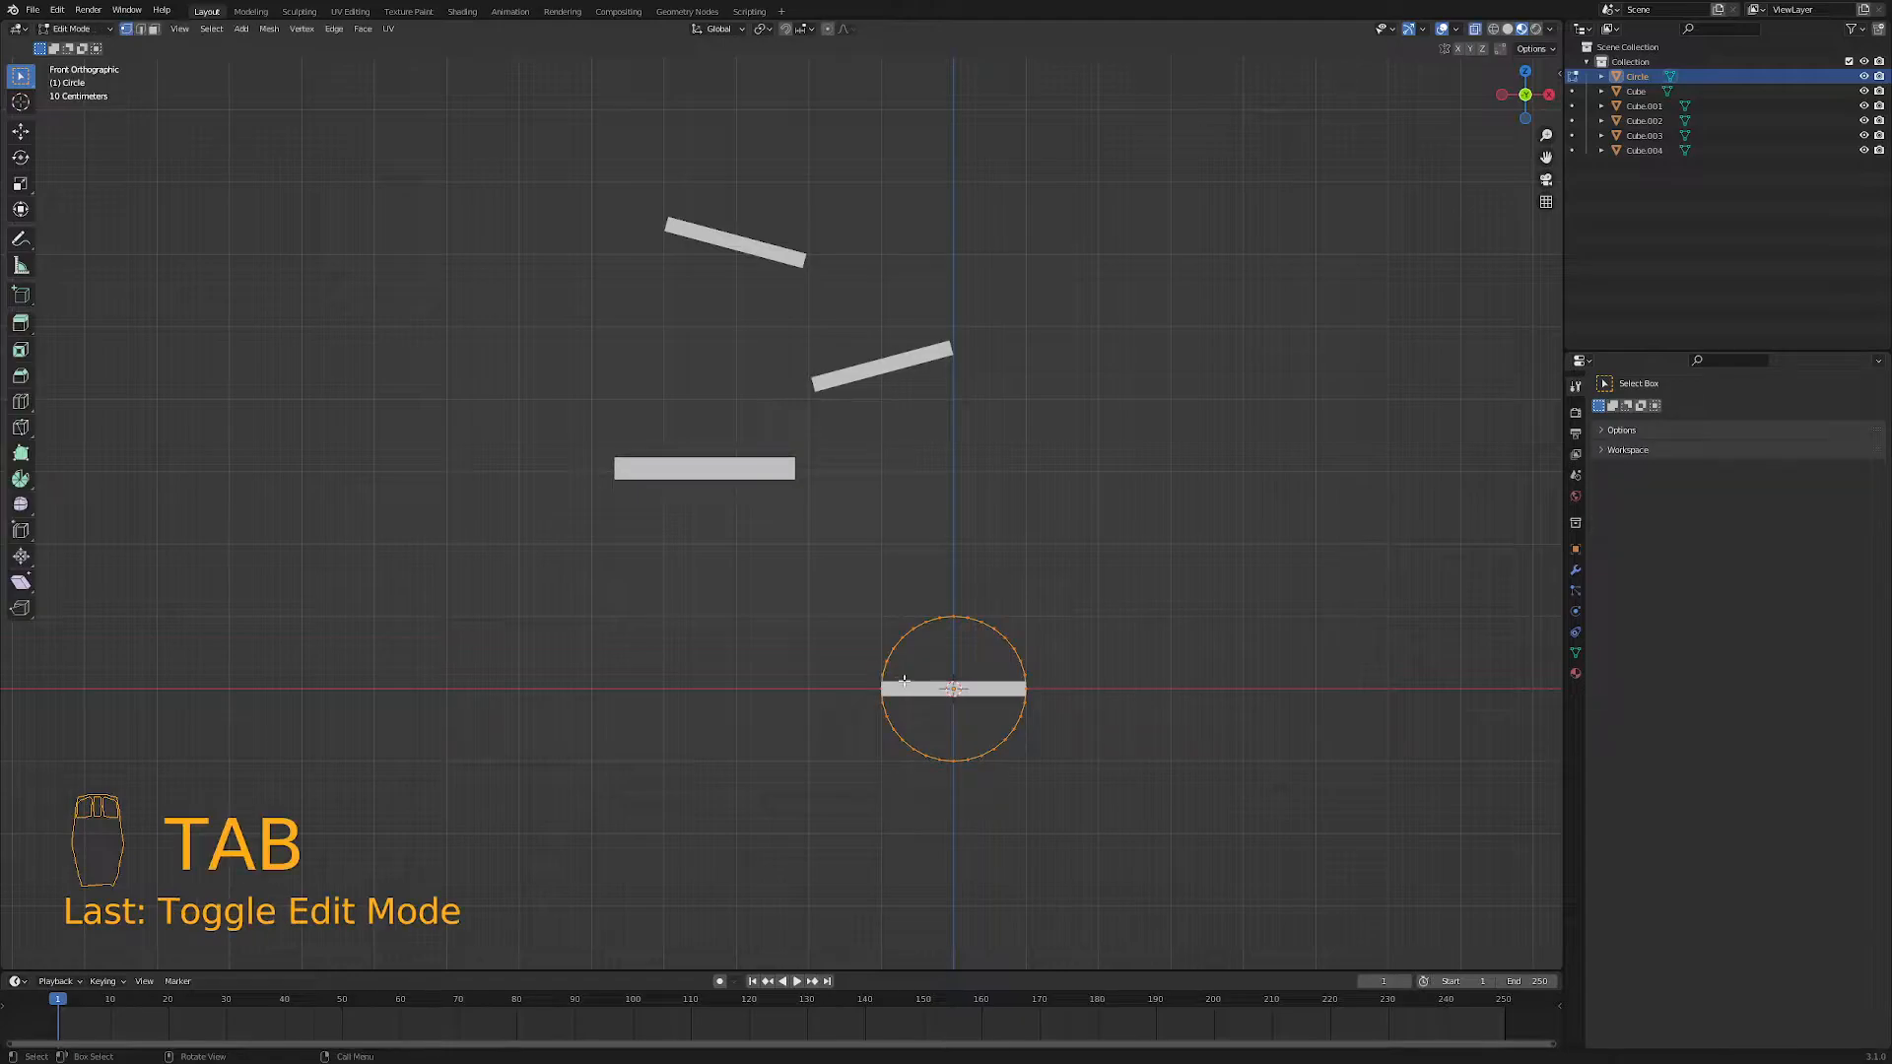
scroll(916, 687, "up", 2)
key("g")
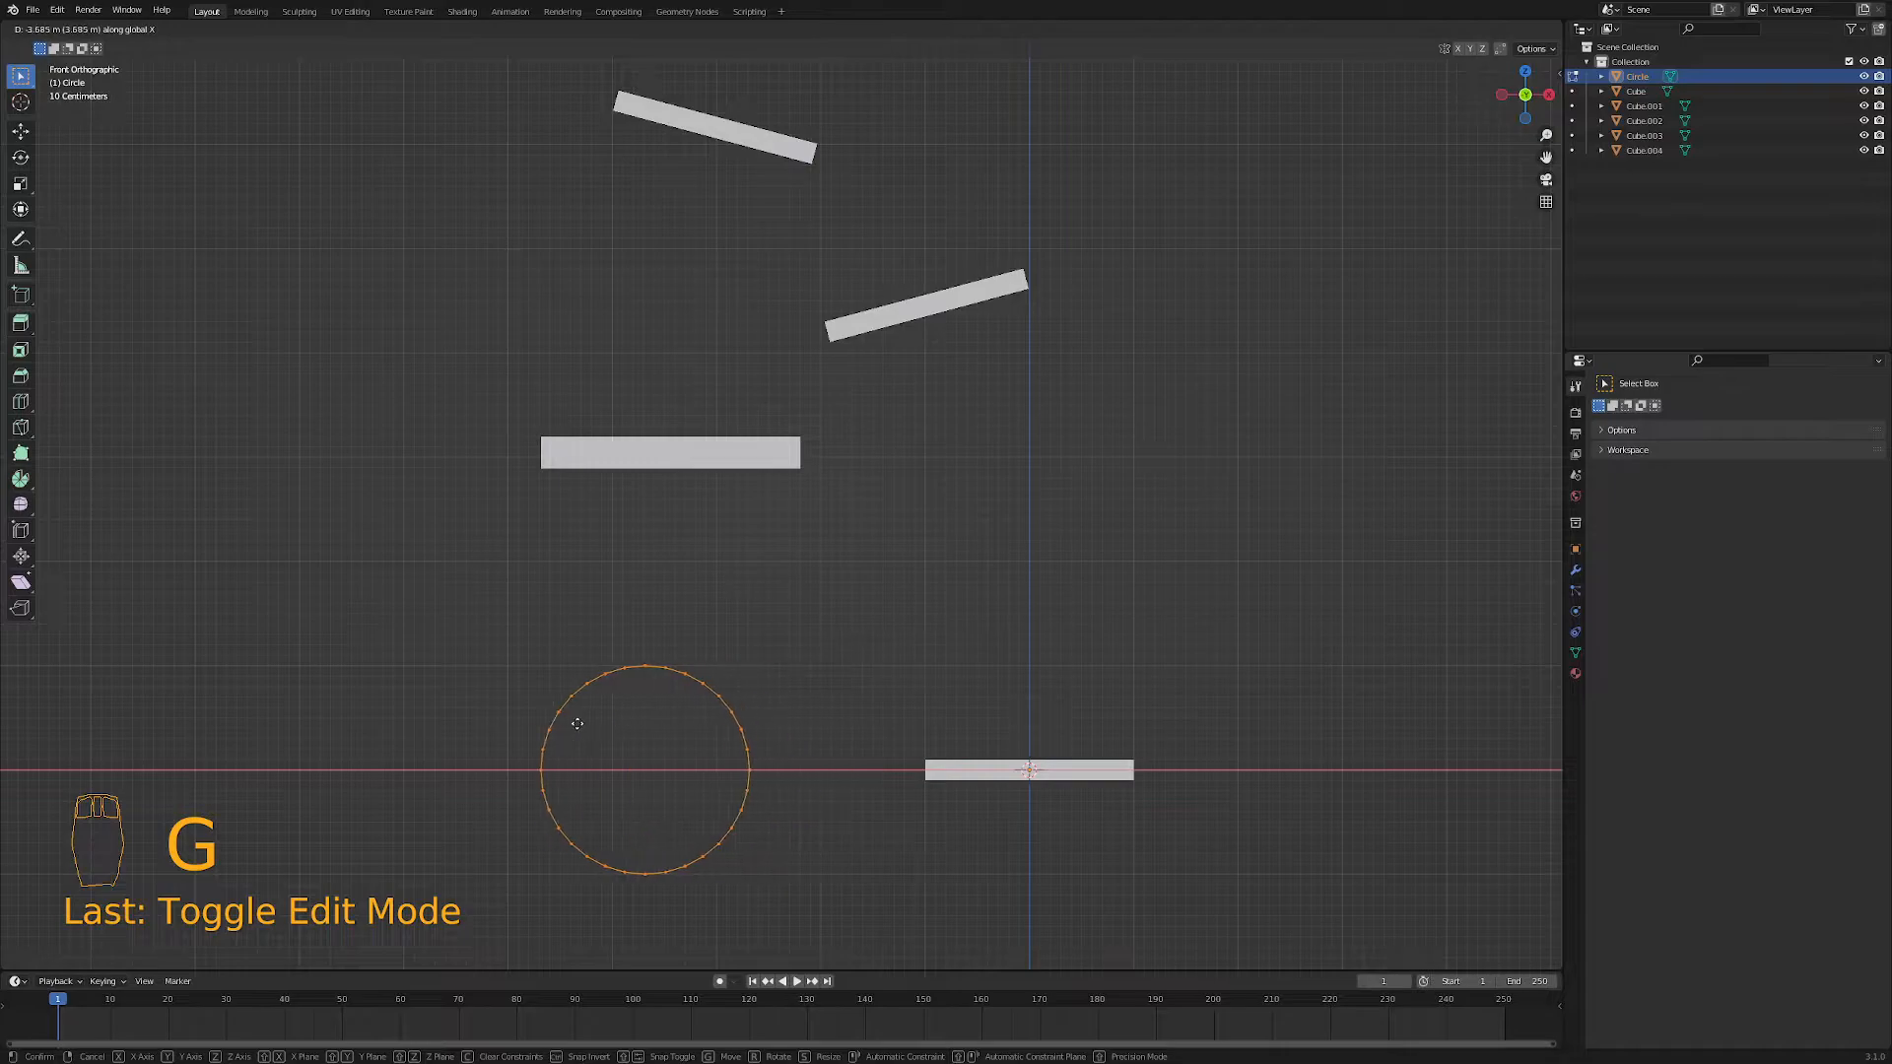
left_click(520, 740)
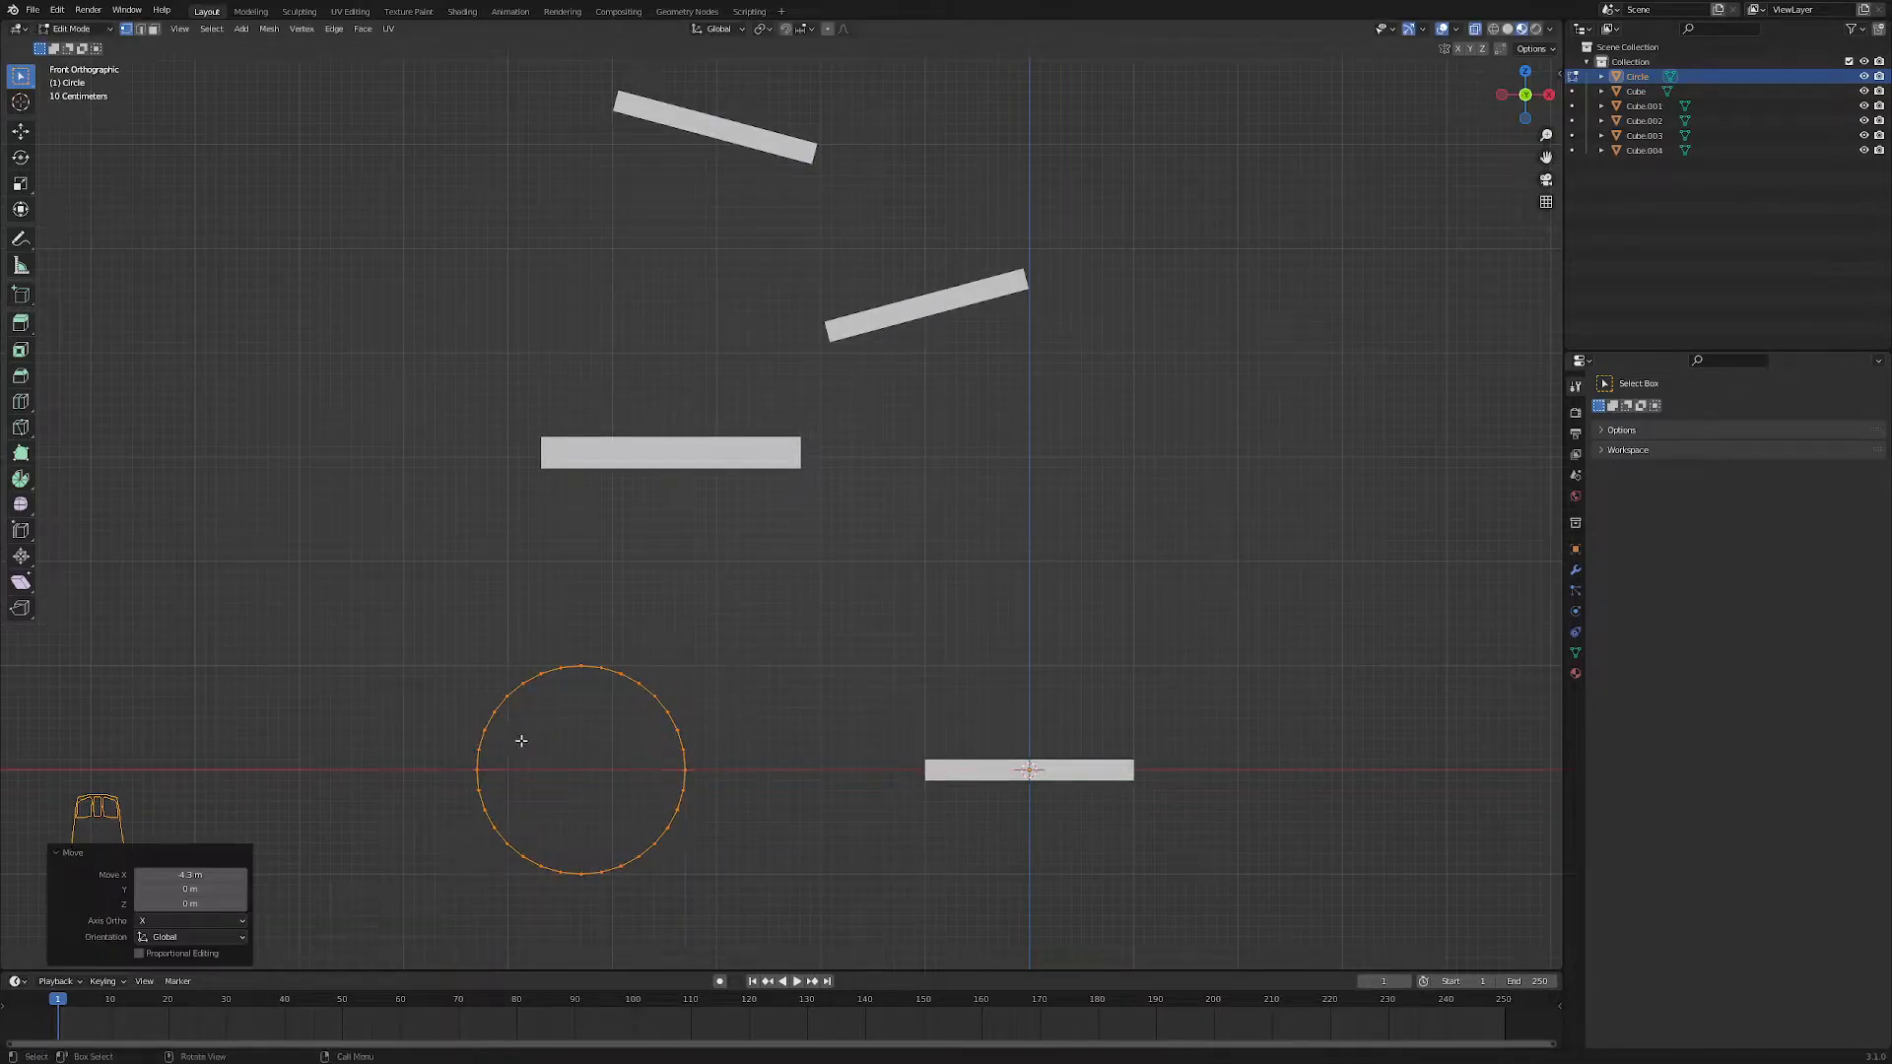
- Delete all of the circle's vertices except the lower quarter arc on the negative X side
key("a")
key("a")
key("a")
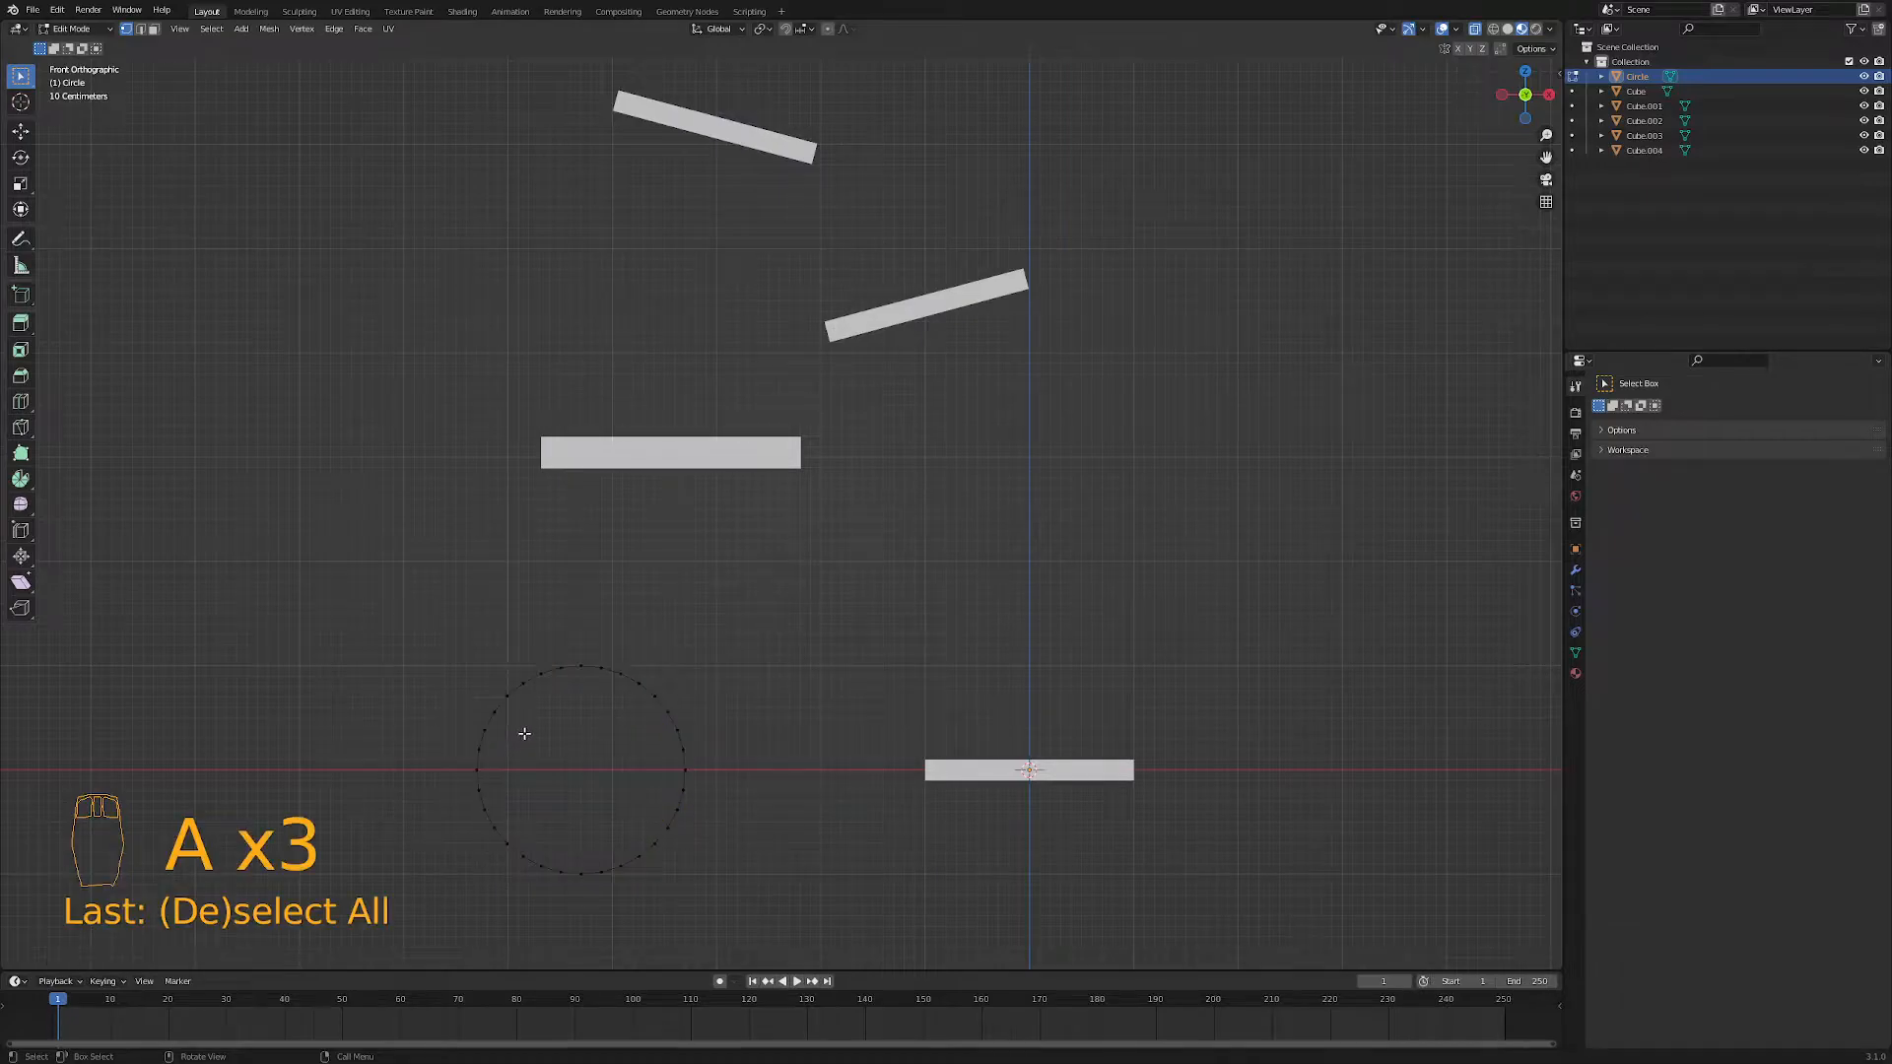
left_click_drag(467, 626, 590, 914)
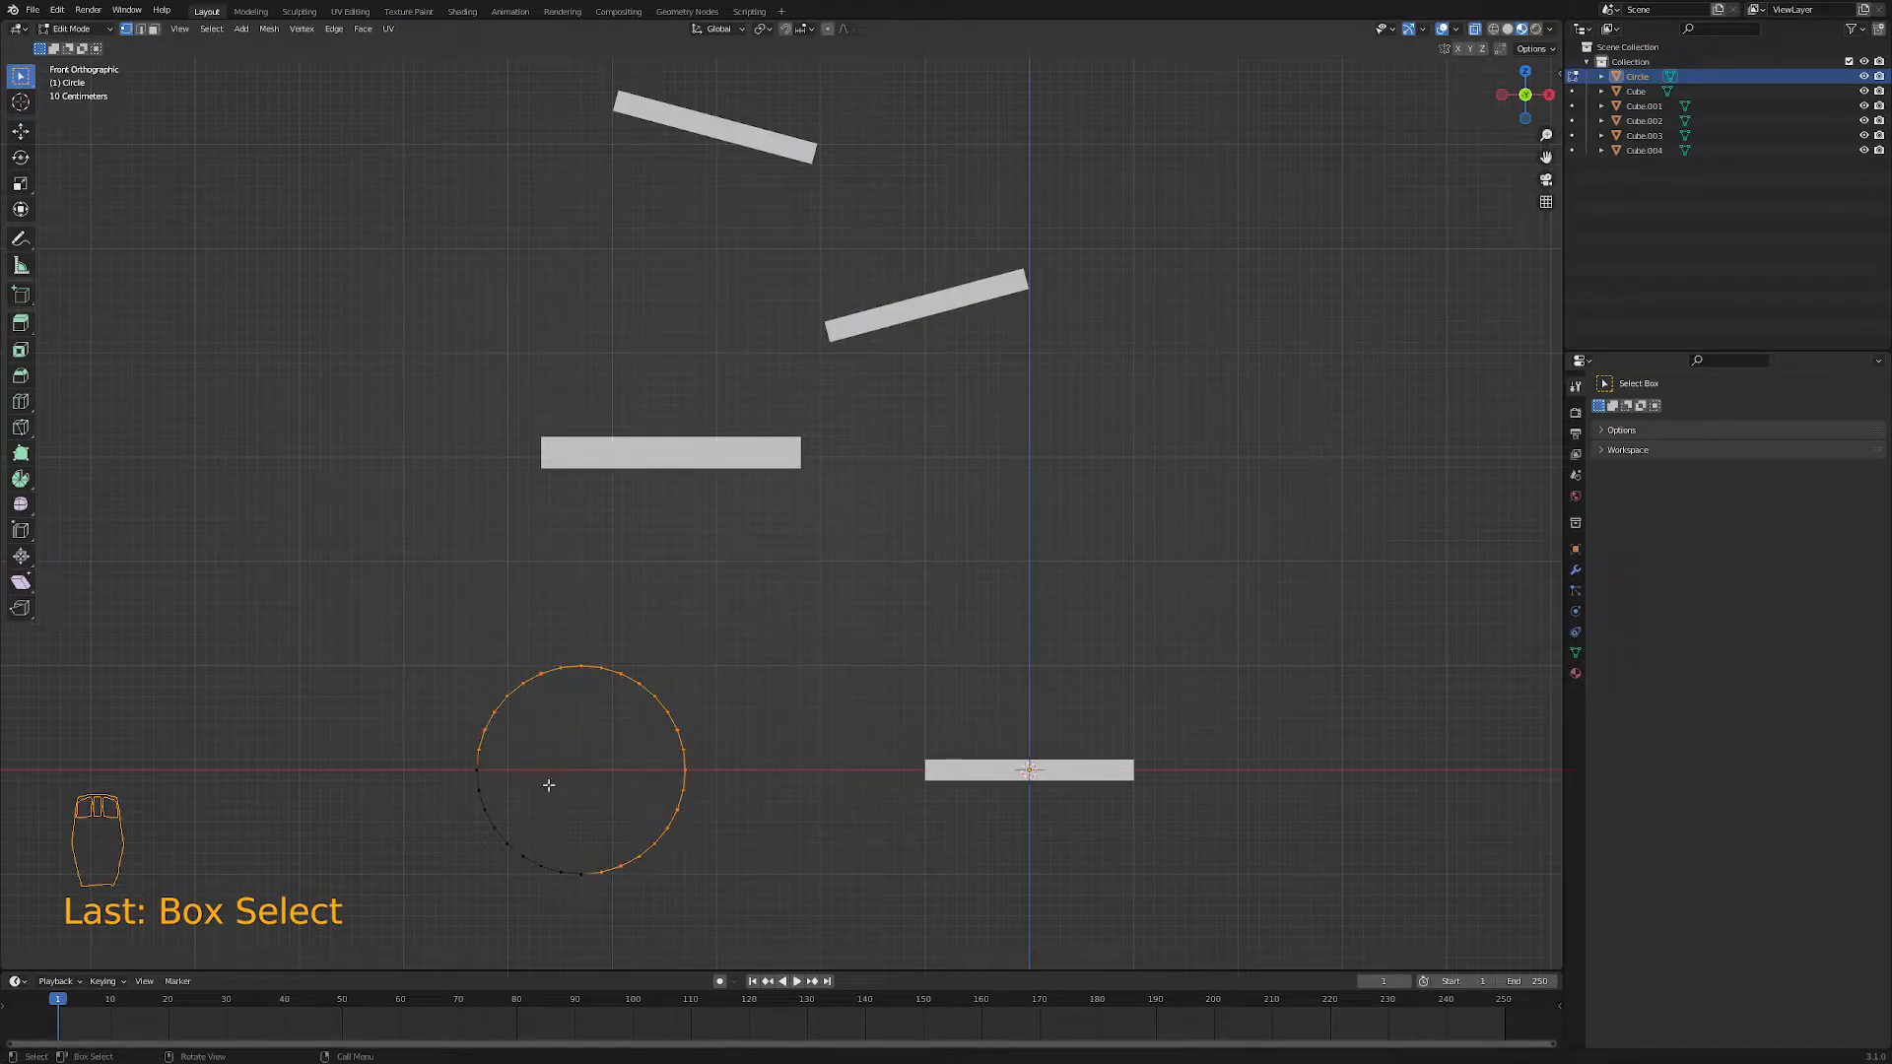
key("x")
left_click(569, 831)
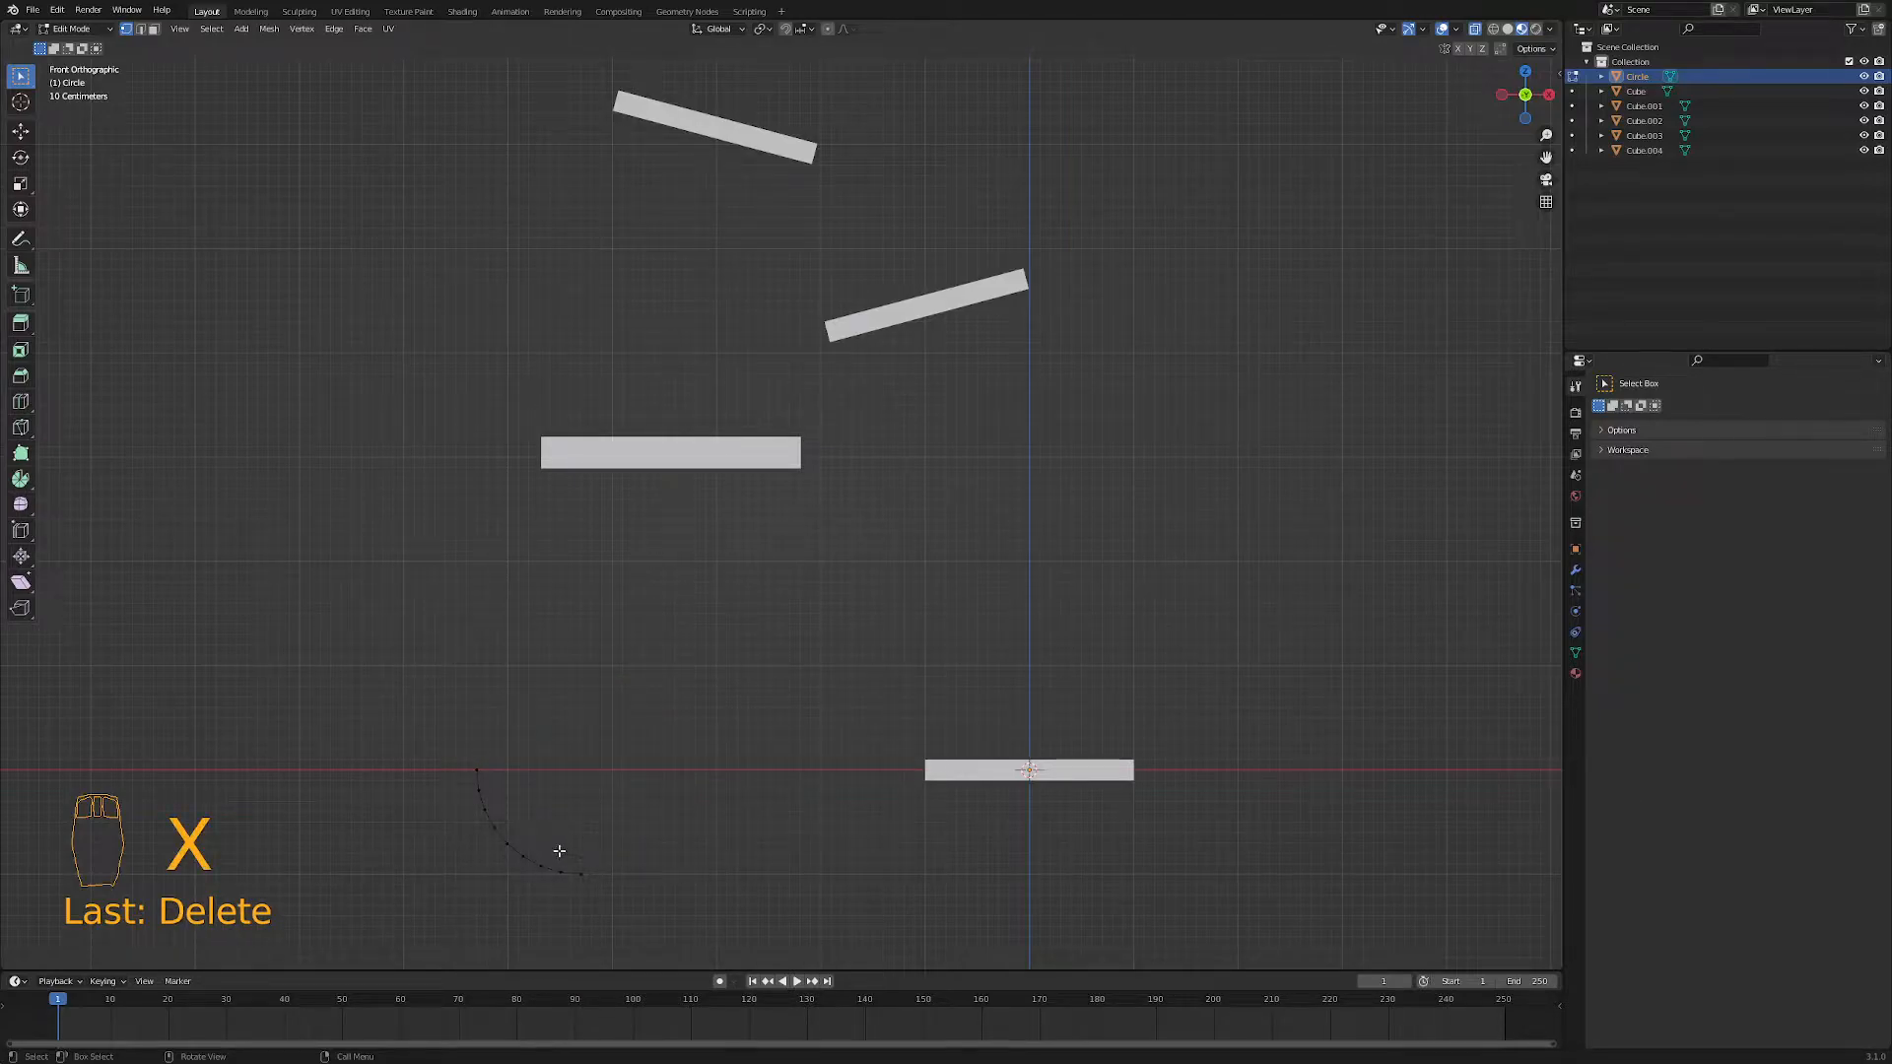
- Move the whole quarter arc 1 m up along Z so its lower end sits on the X axis
key("a")
key("g")
key("z")
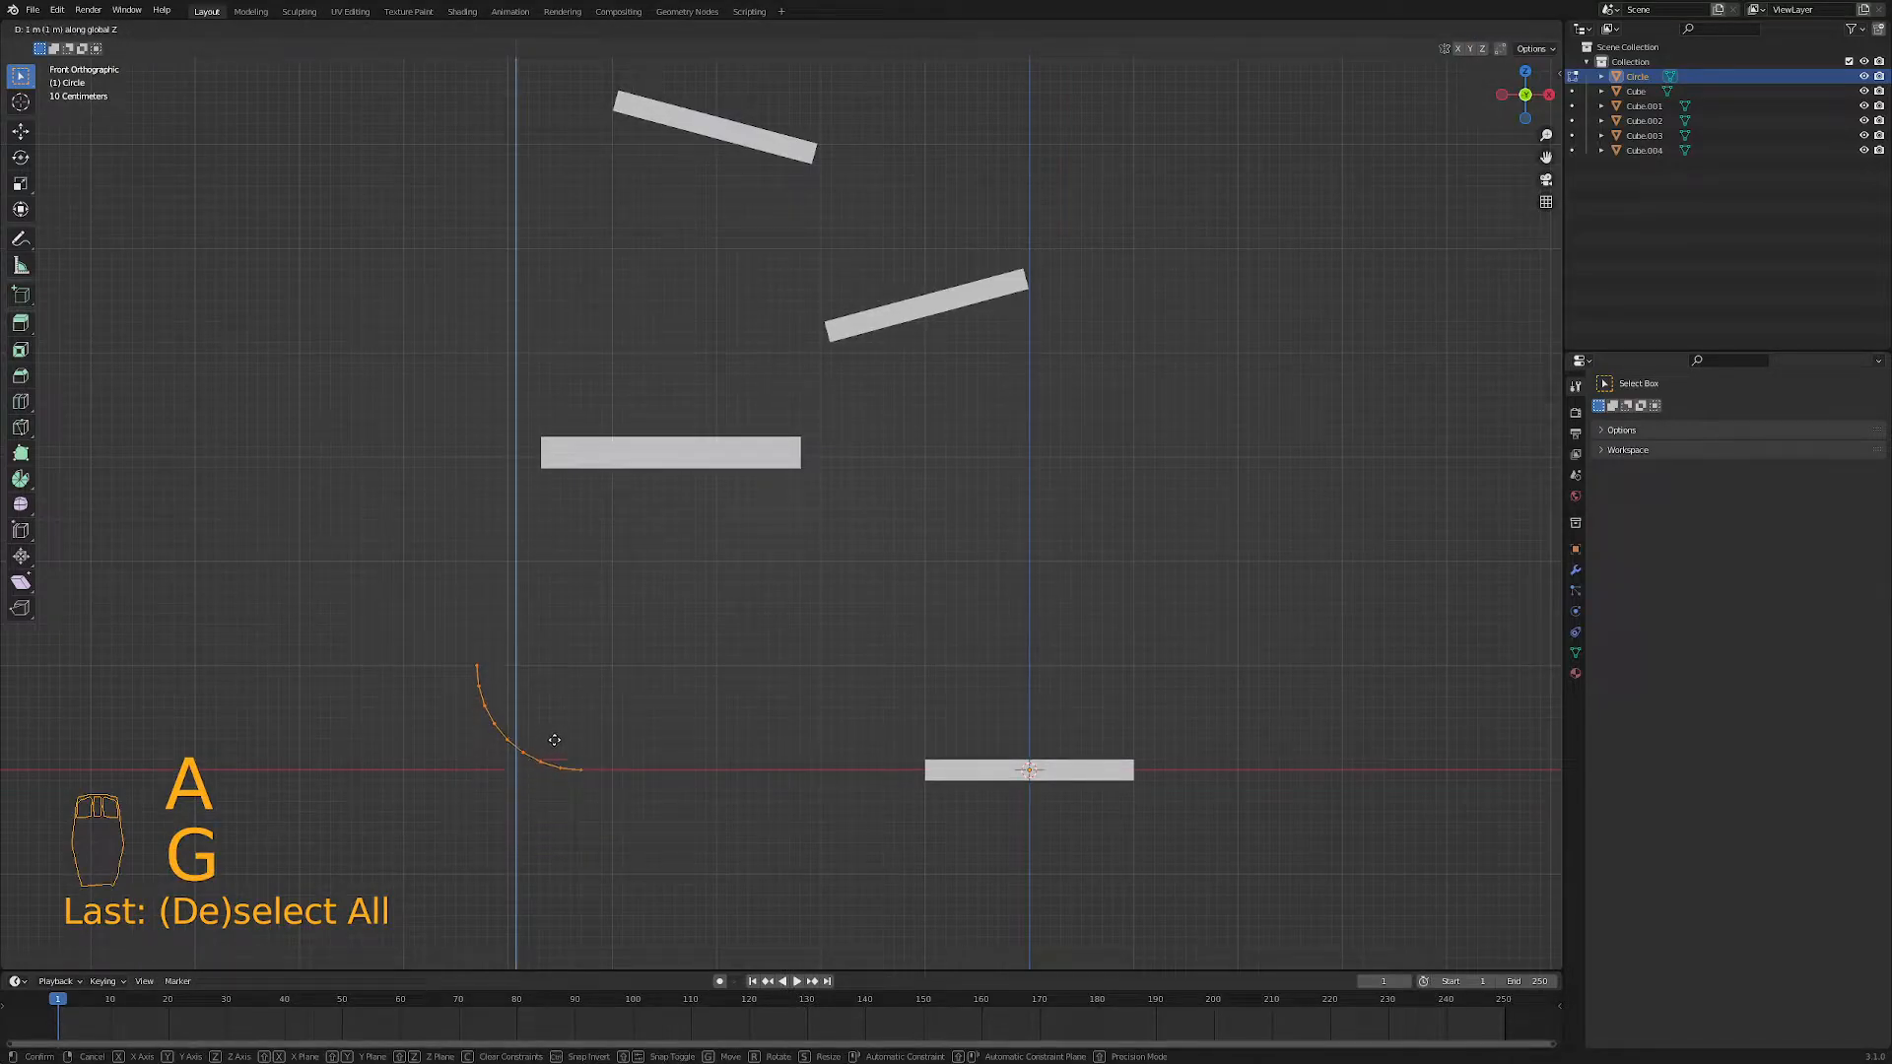
left_click(555, 740)
- Extrude the arc's lower end vertex 3.2 m along positive X toward the base slab
left_click(584, 786)
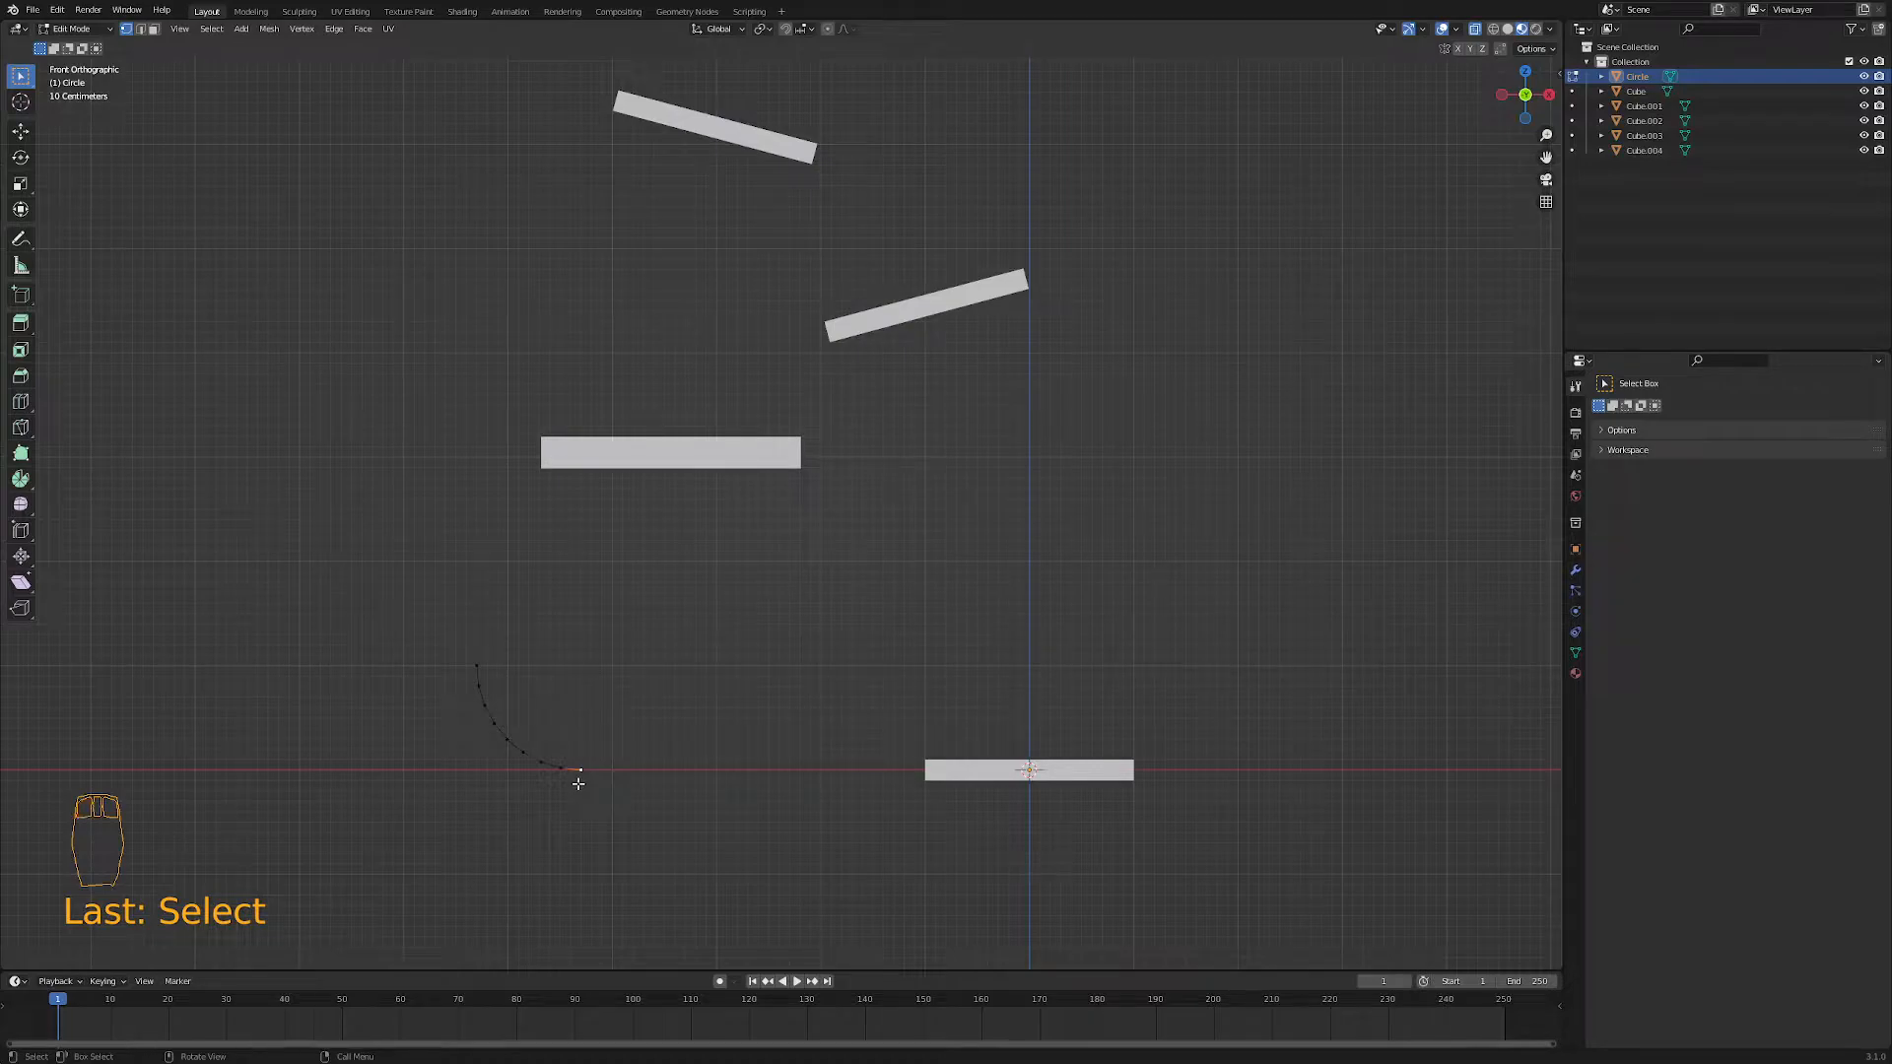
key("e")
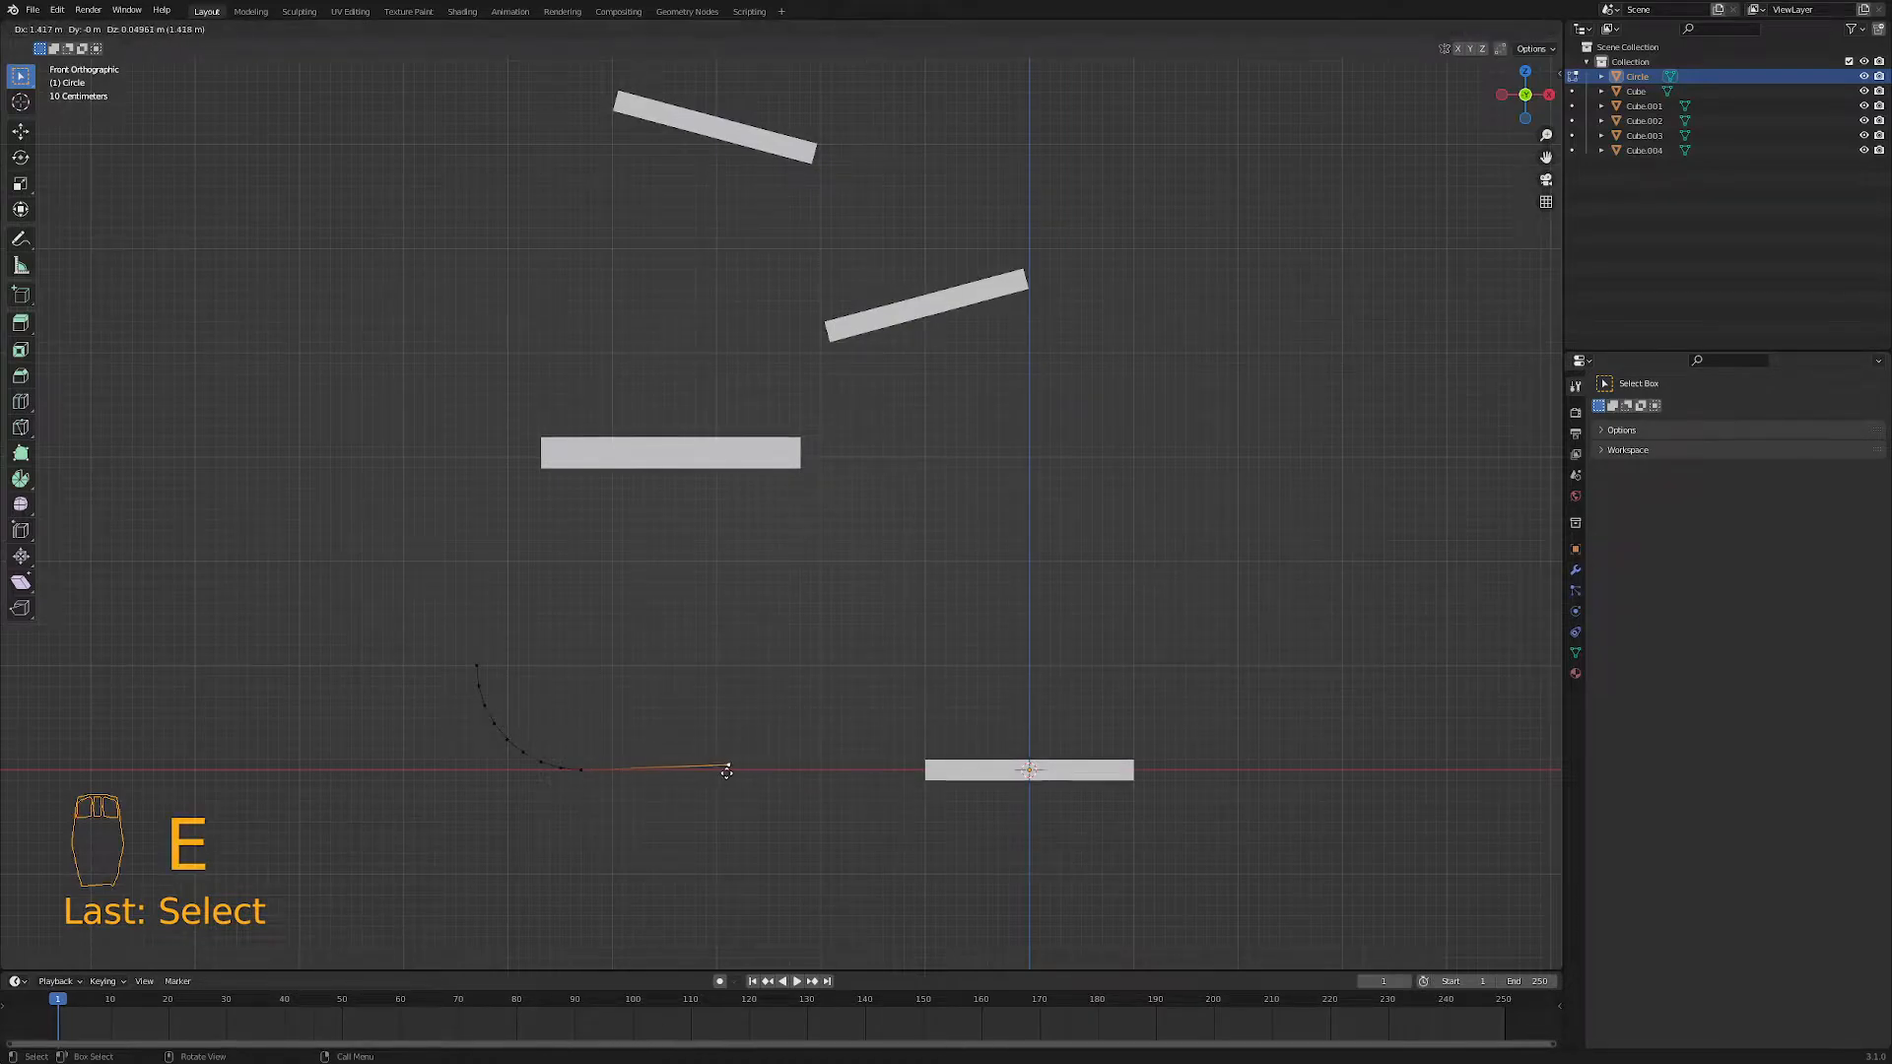
key("x")
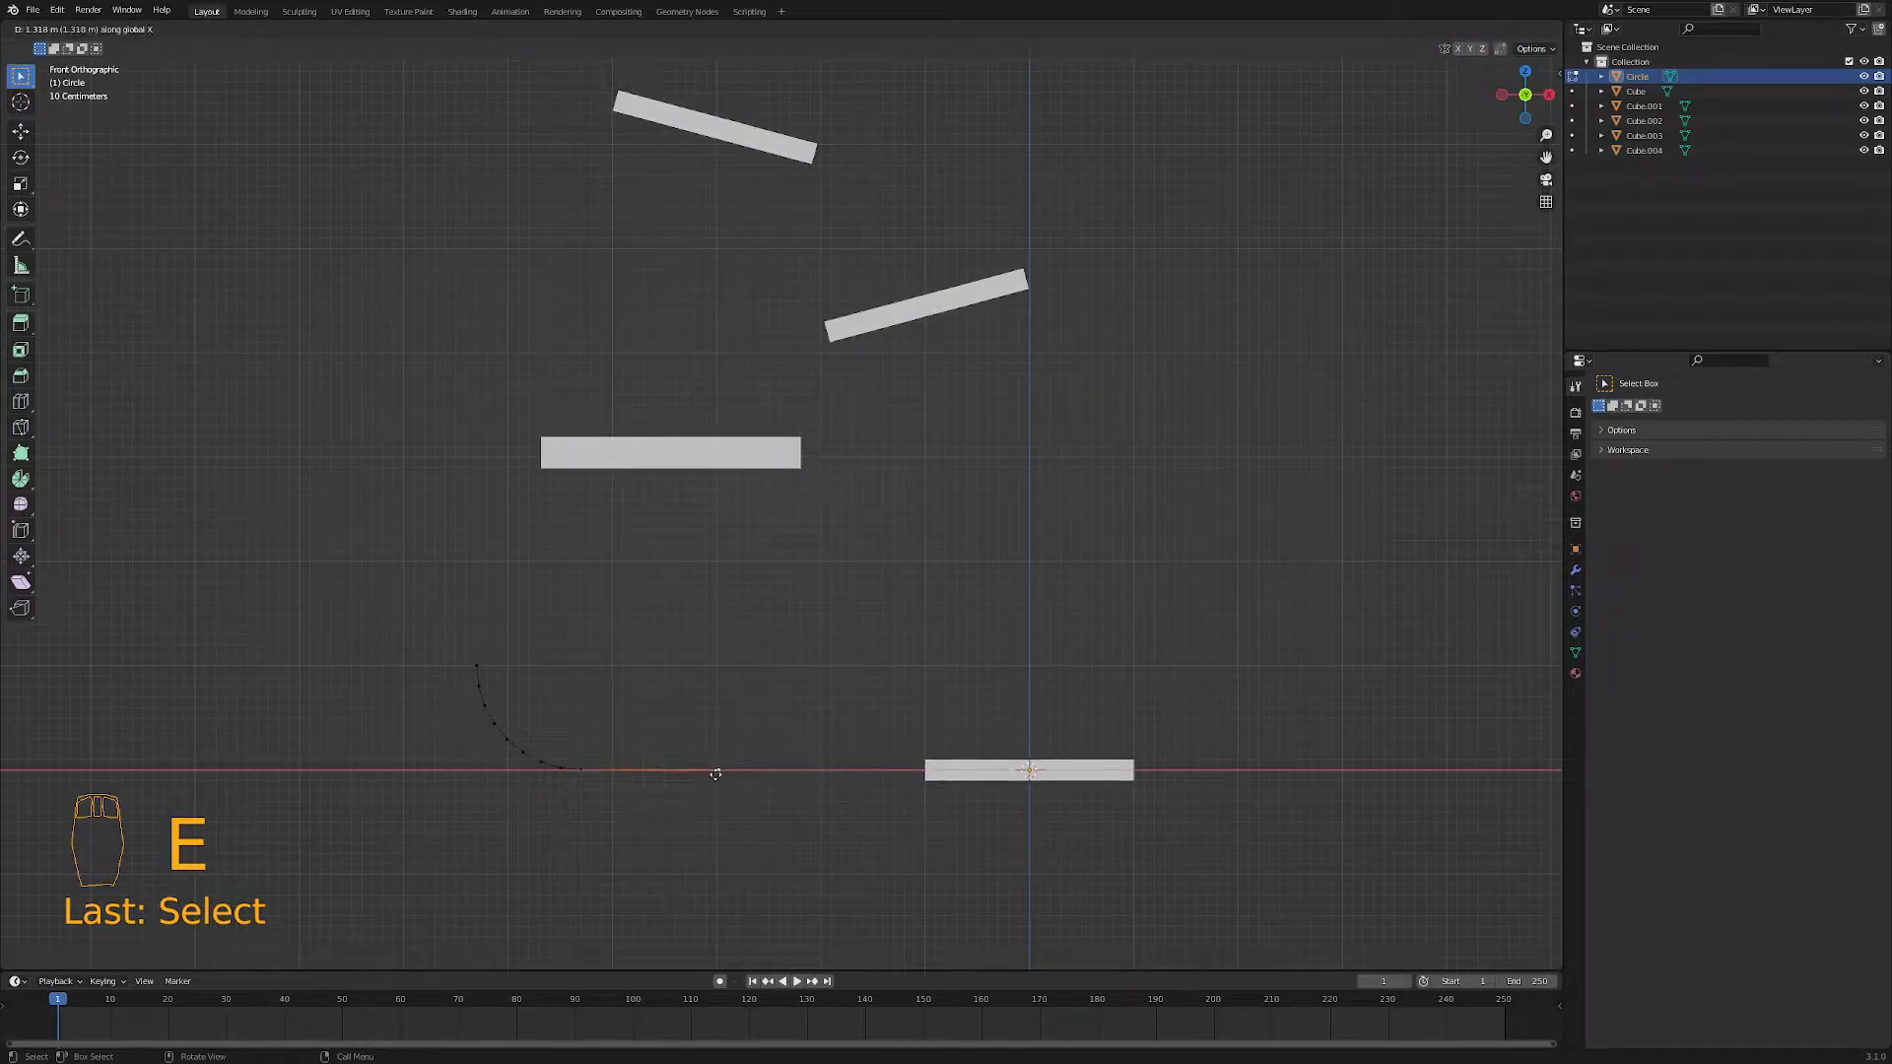
key("ctrl")
left_click(916, 775, "ctrl")
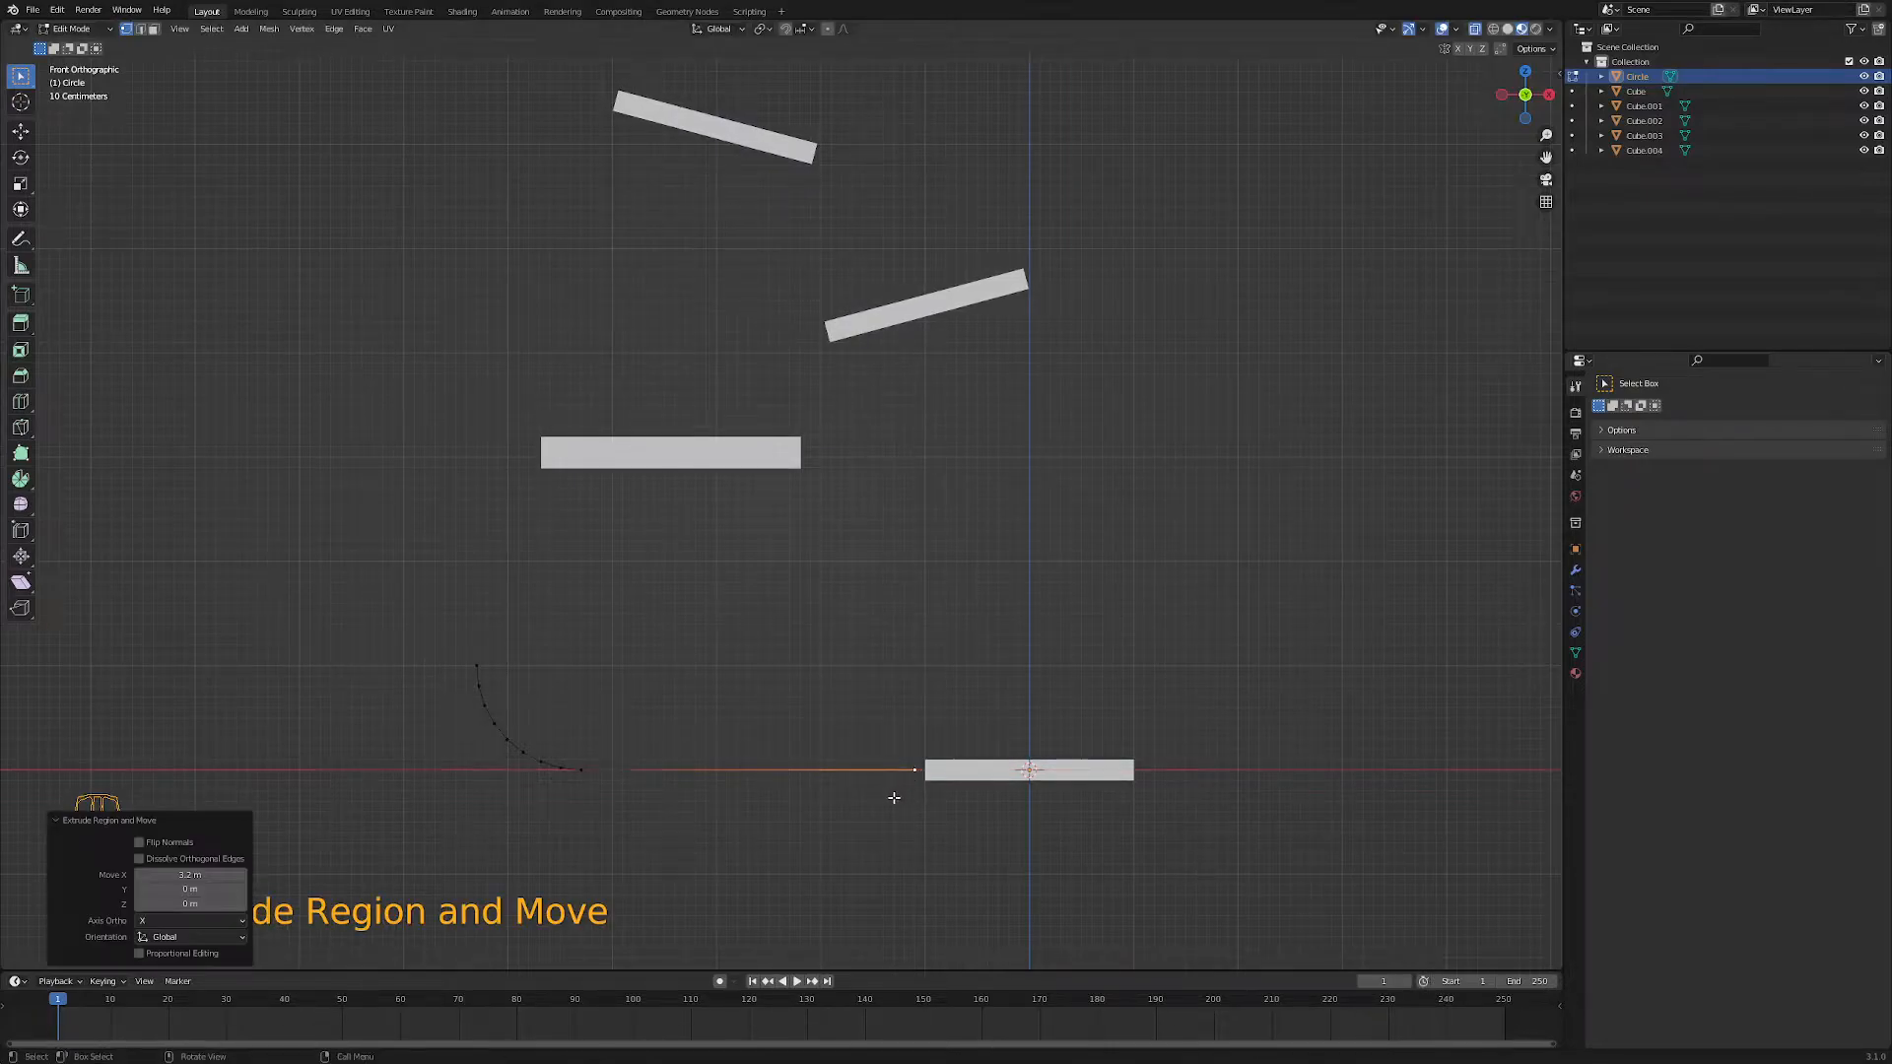
middle_click_drag(857, 810, 713, 849)
key("a")
key("a")
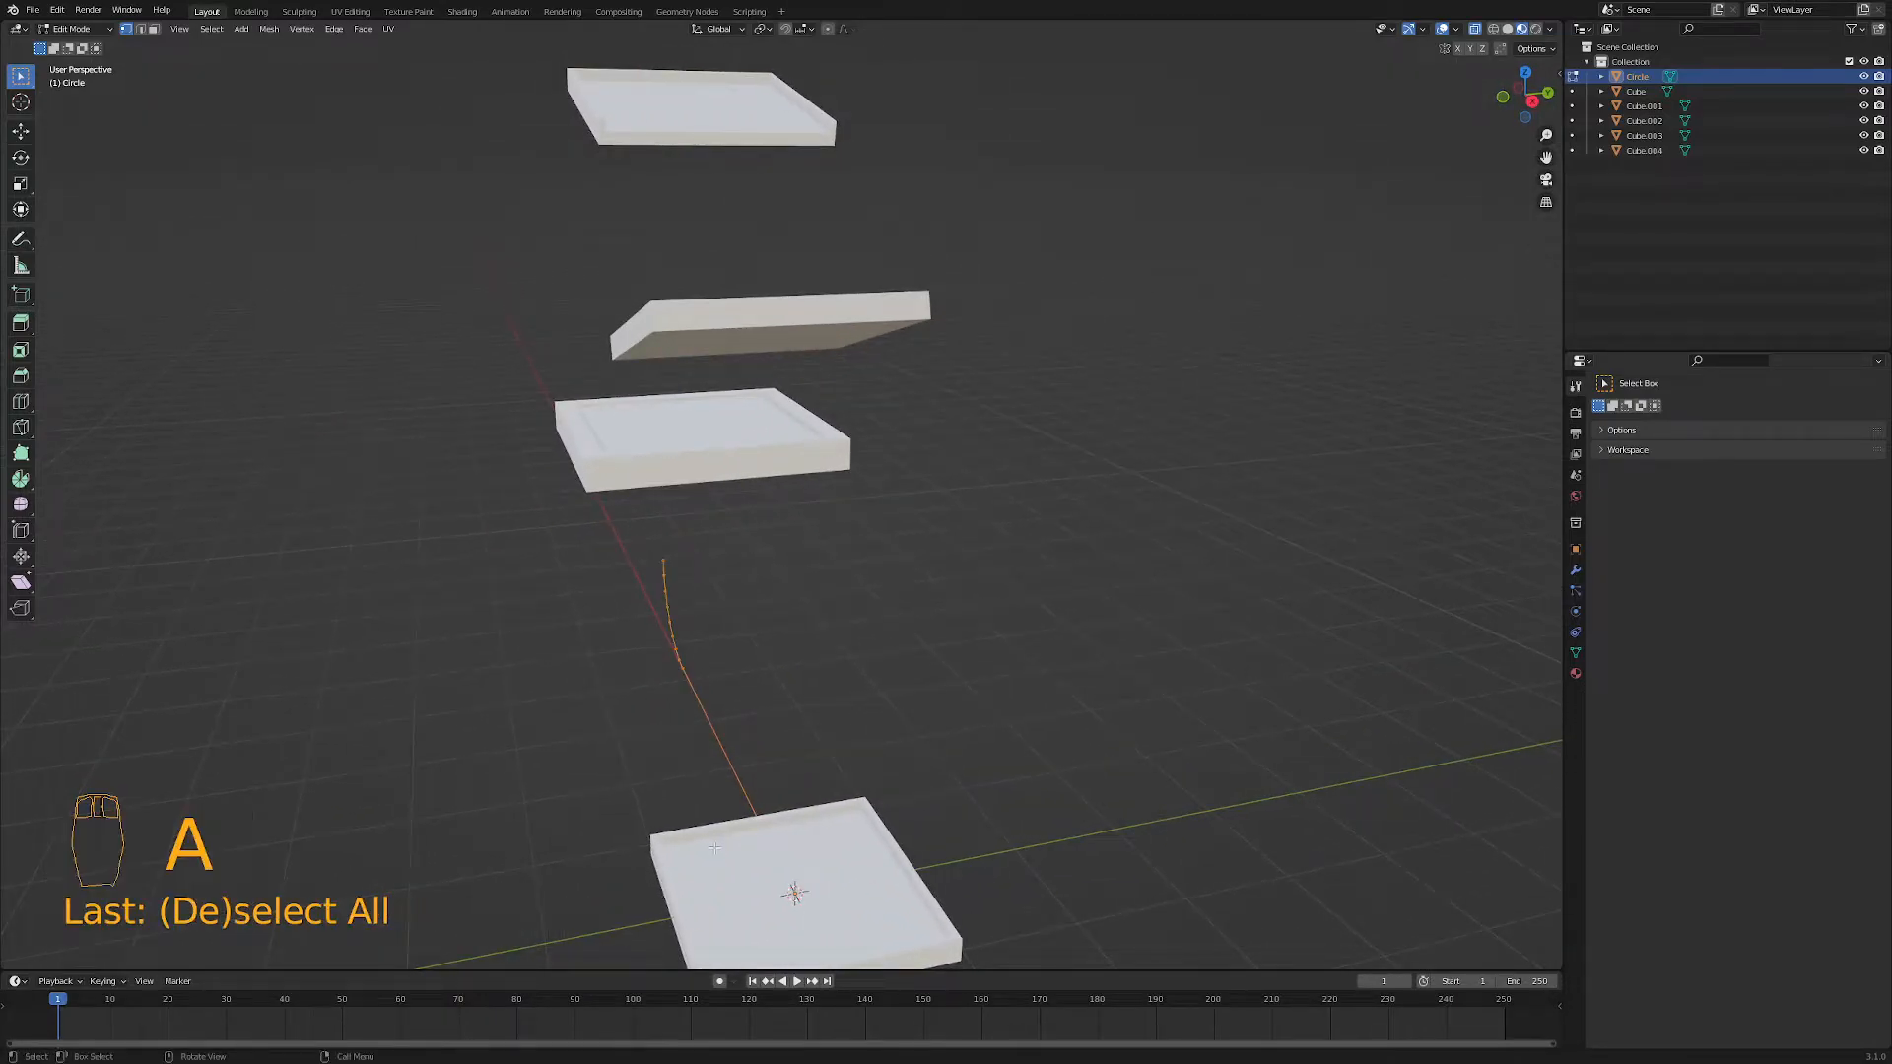
key("a")
key("a")
key("a")
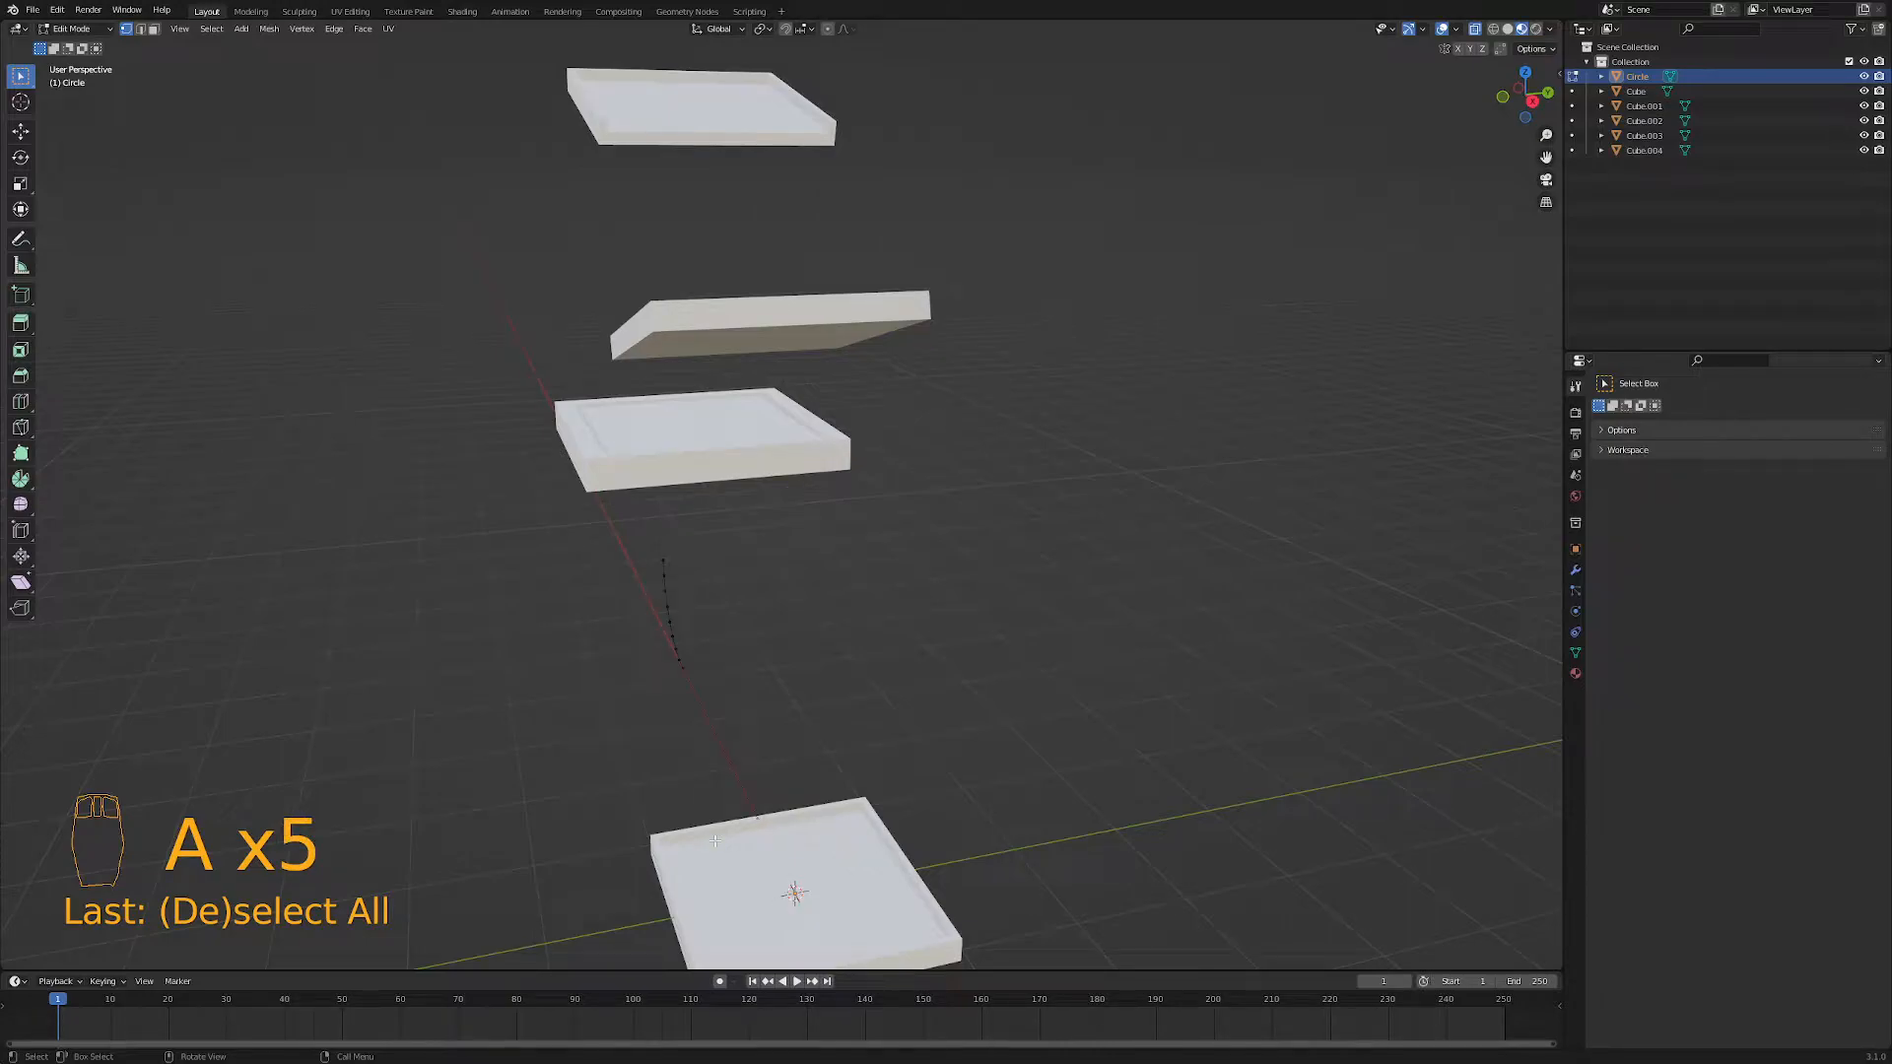
key("g")
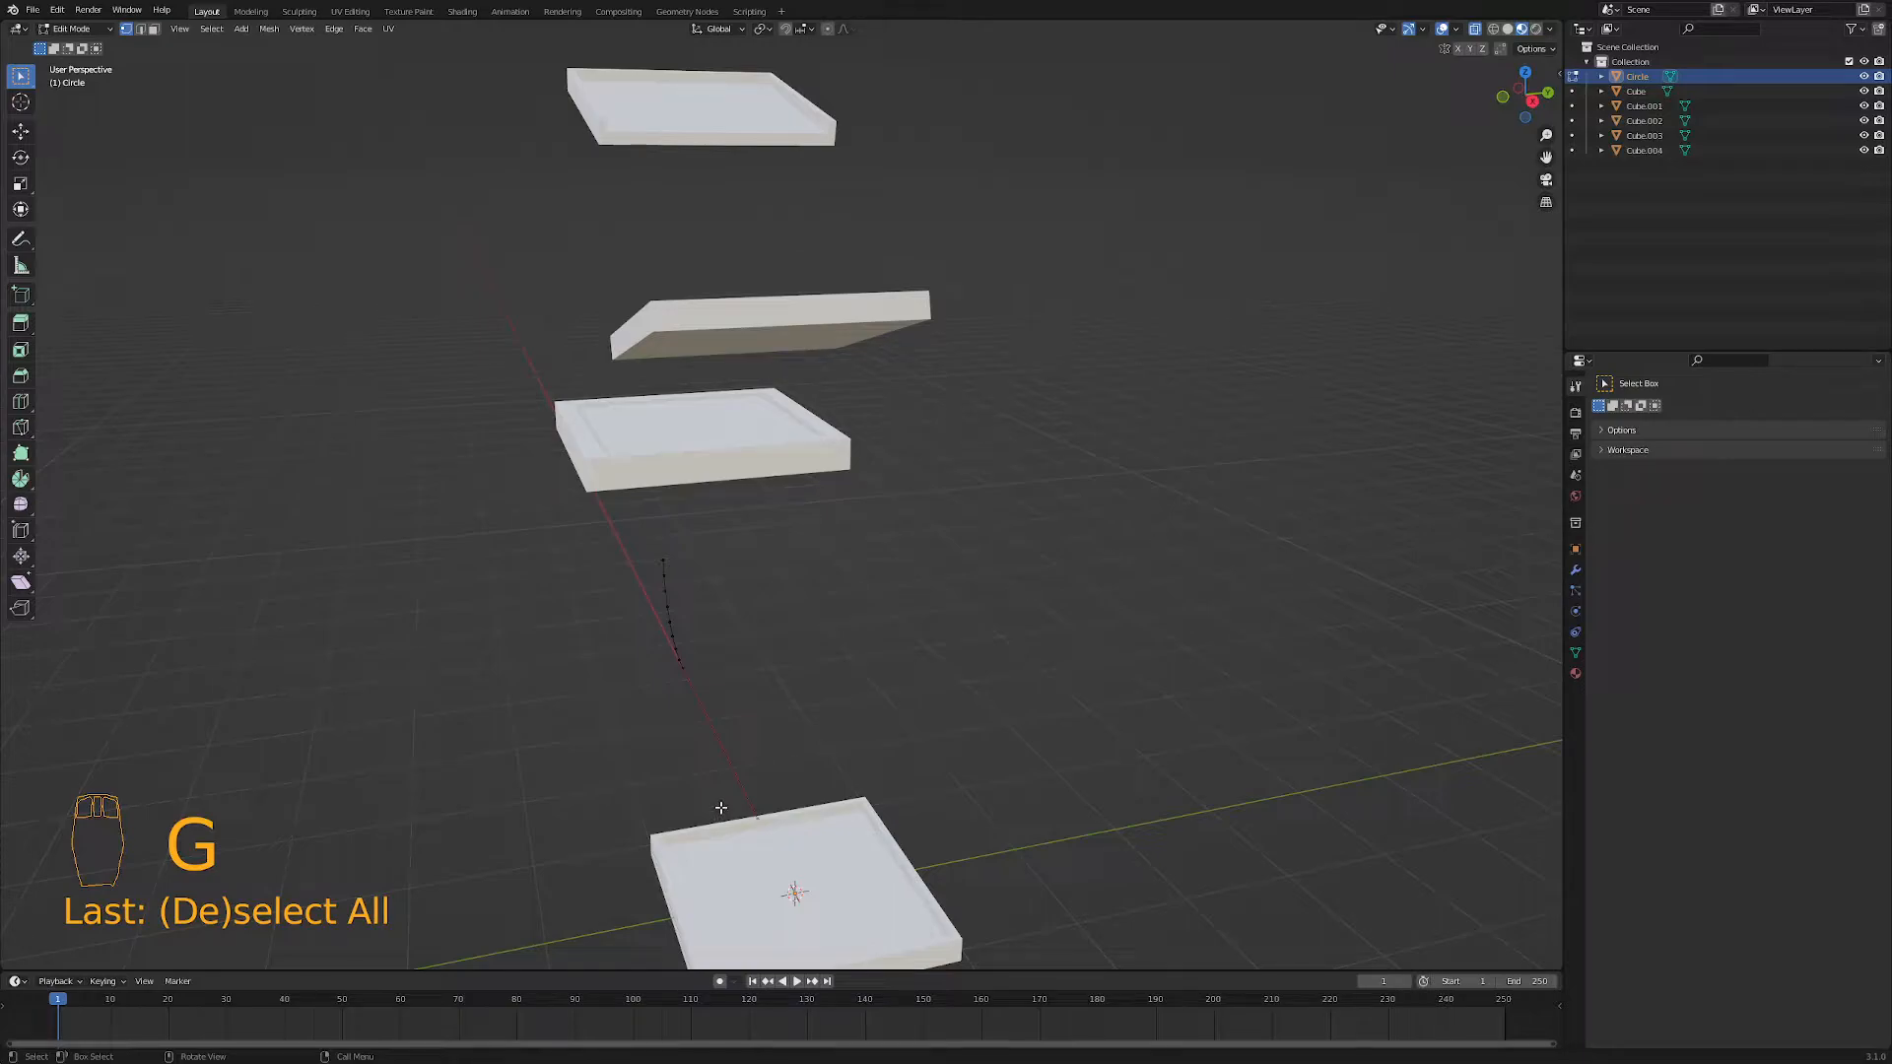
- In Object Mode, move the ramp profile along positive Y until its end lines up with the base slab's corner
key("Tab")
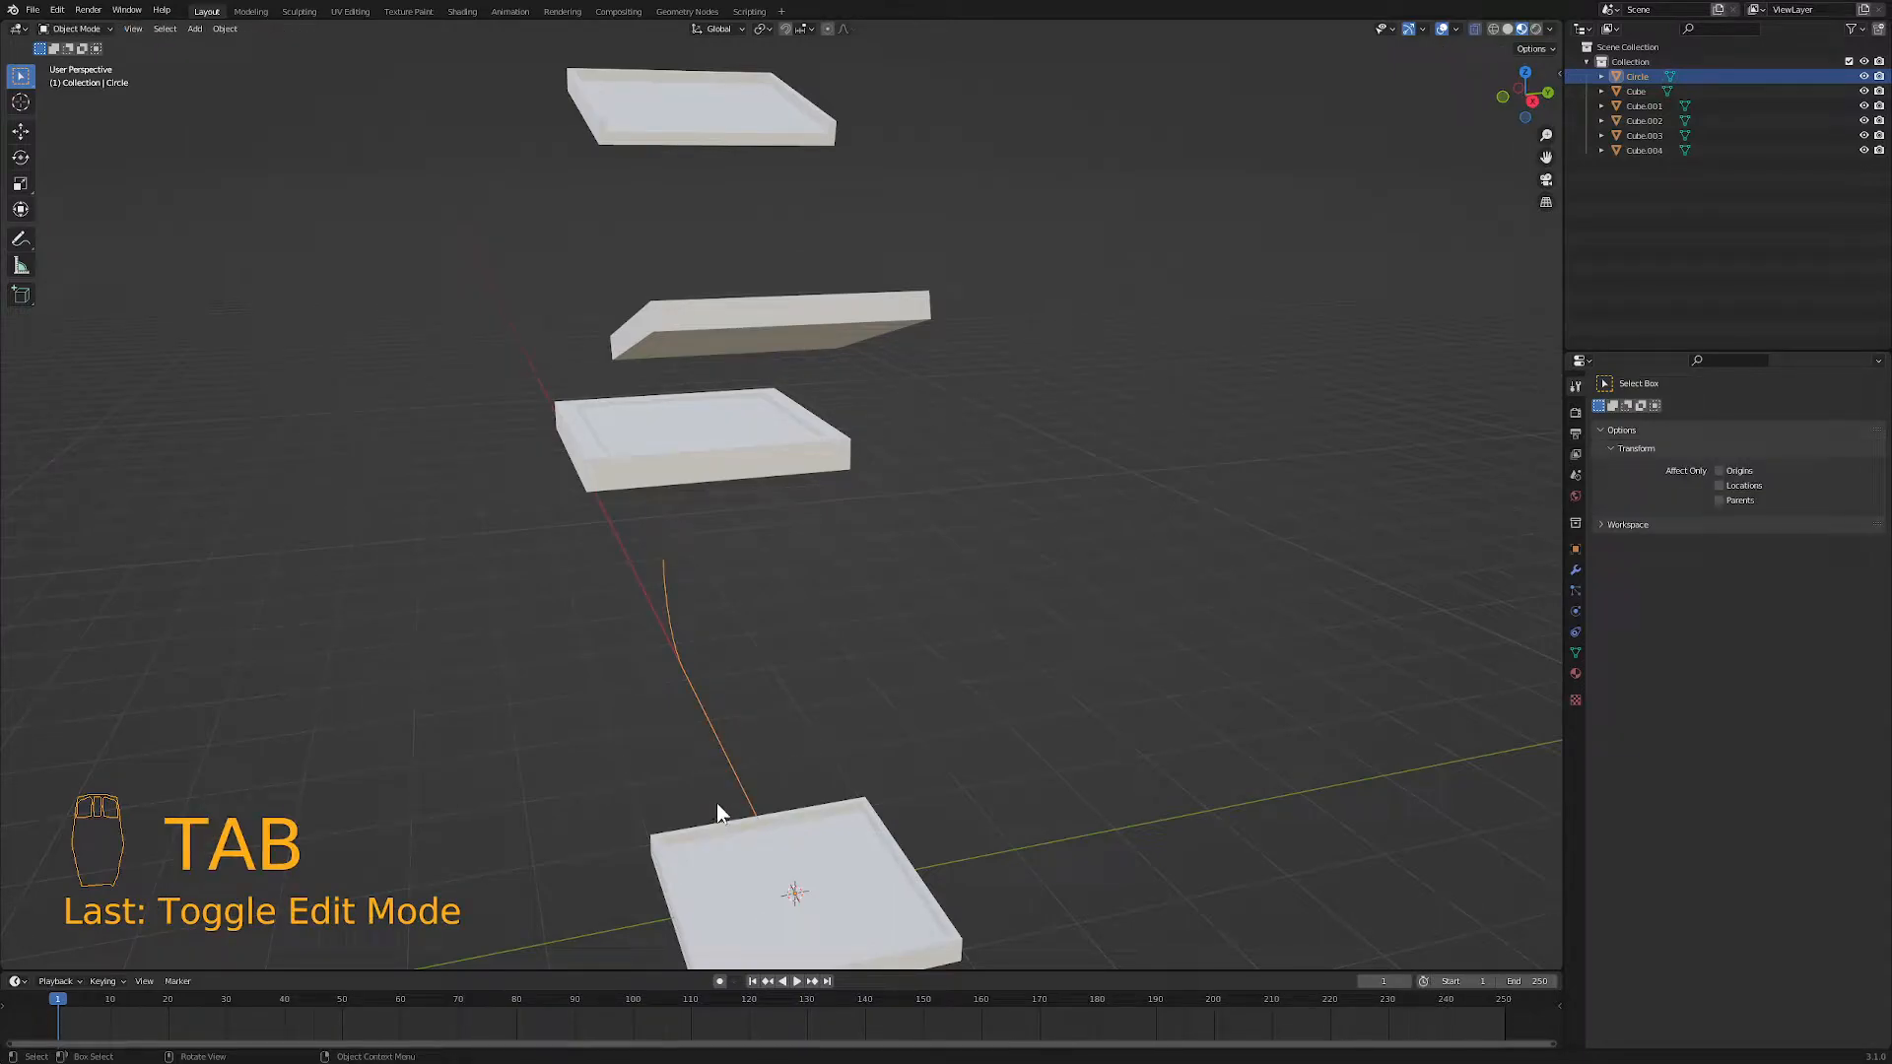
key("g")
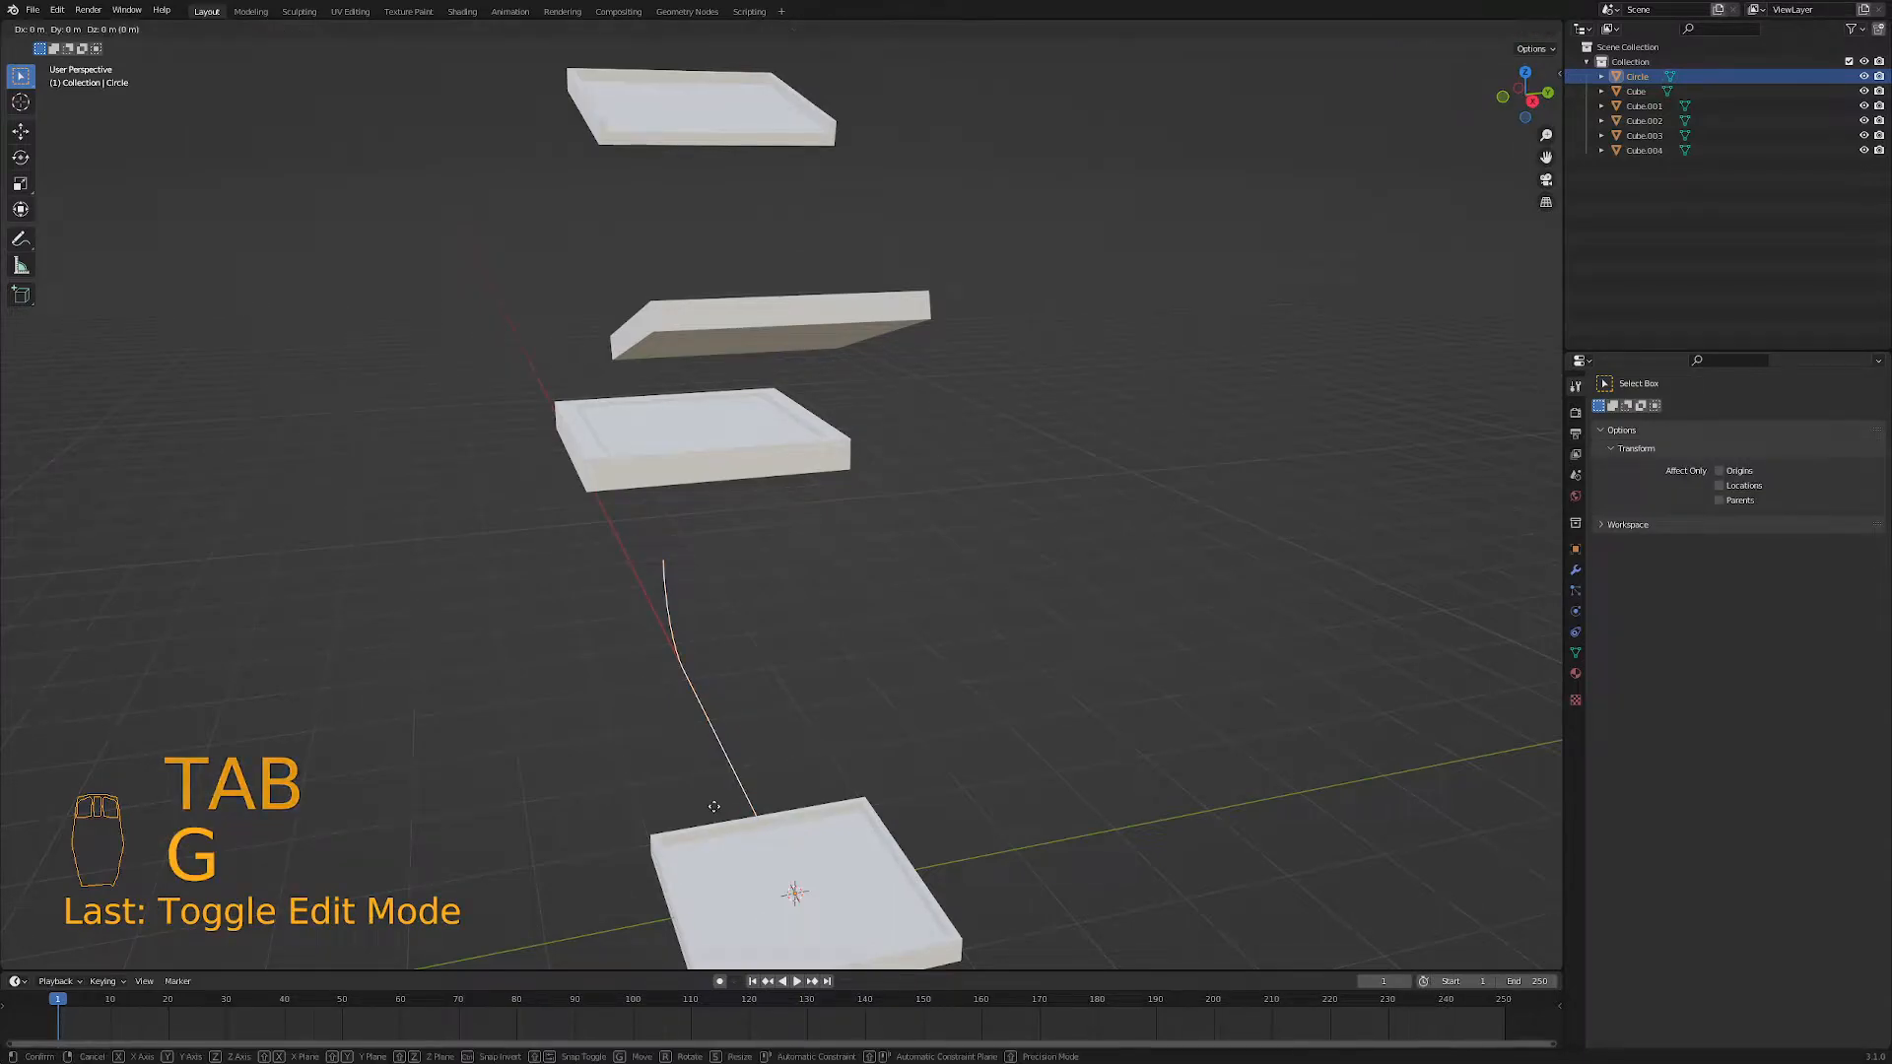
key("y")
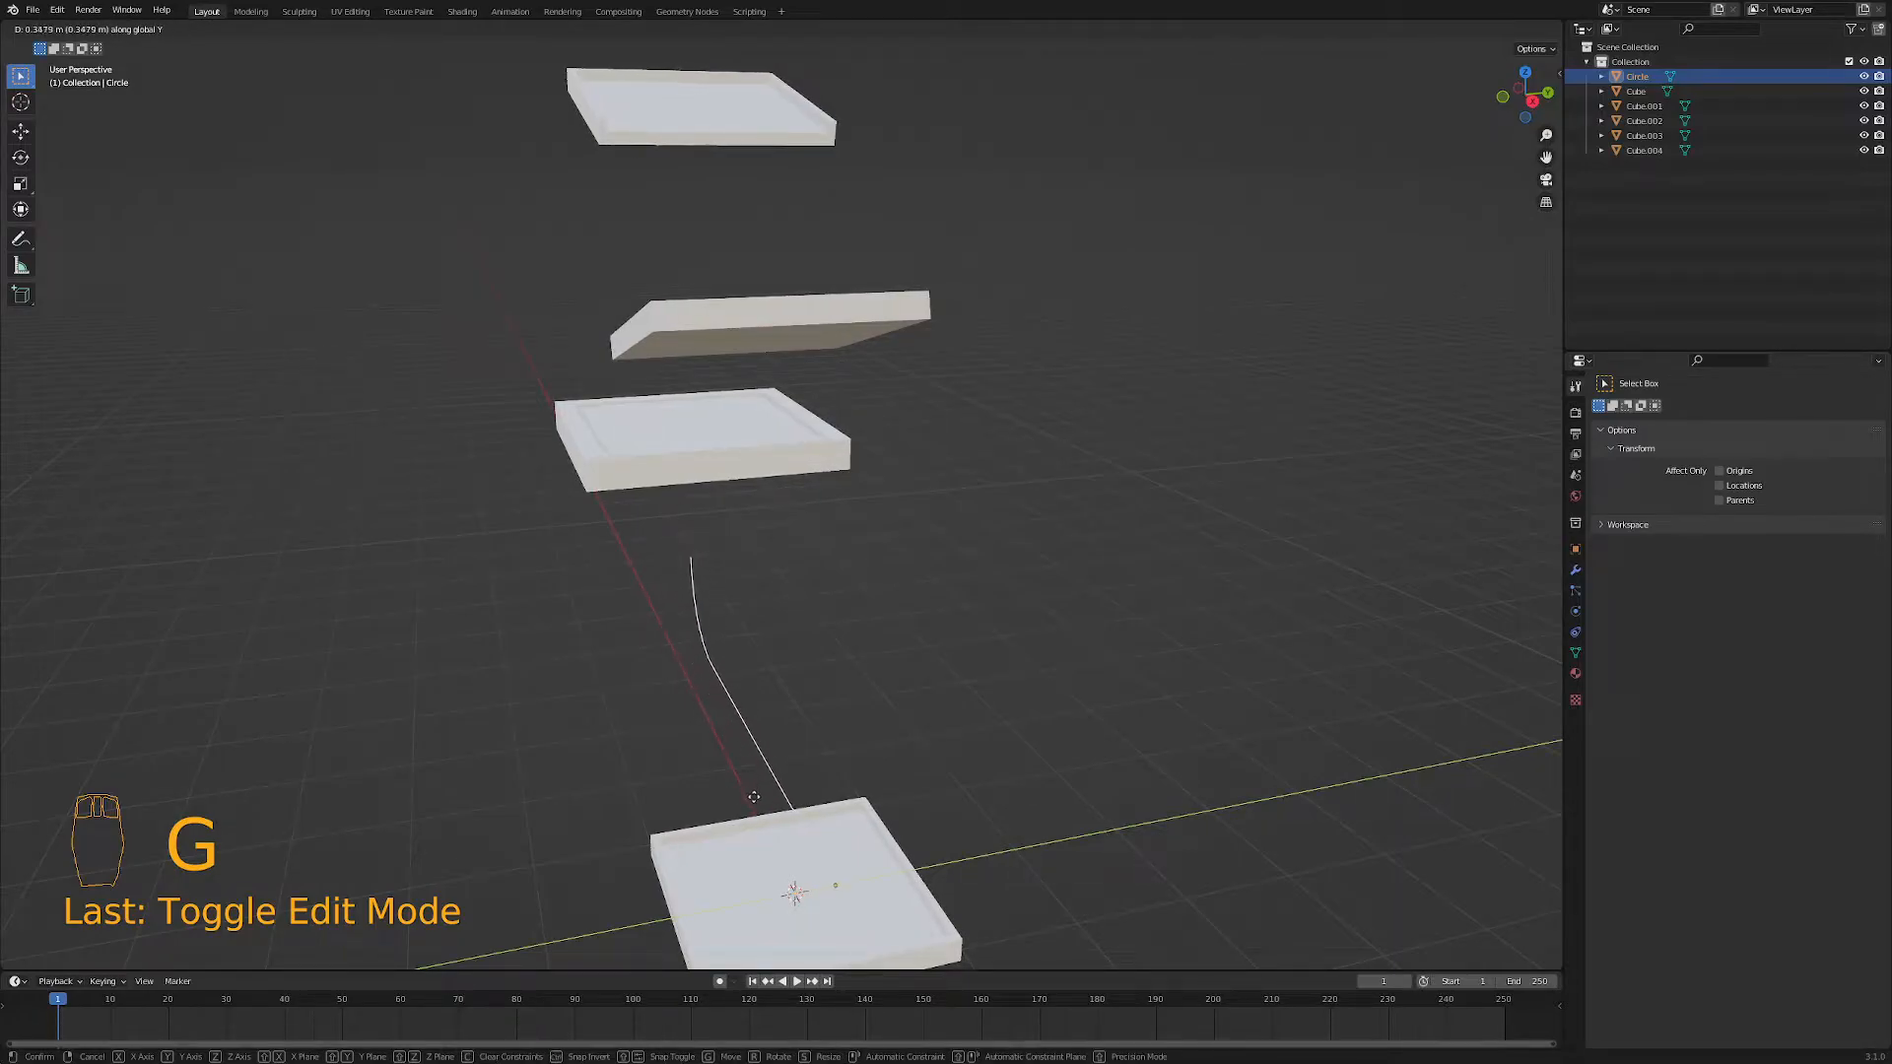
left_click(791, 793)
mouse_move(791, 796)
middle_mouse_down()
mouse_move(735, 834)
mouse_move(662, 843)
mouse_move(813, 821)
middle_mouse_up()
- In Edit Mode, extrude the whole ramp profile along negative Y across the base slab's width to form the ramp surface
key("Tab")
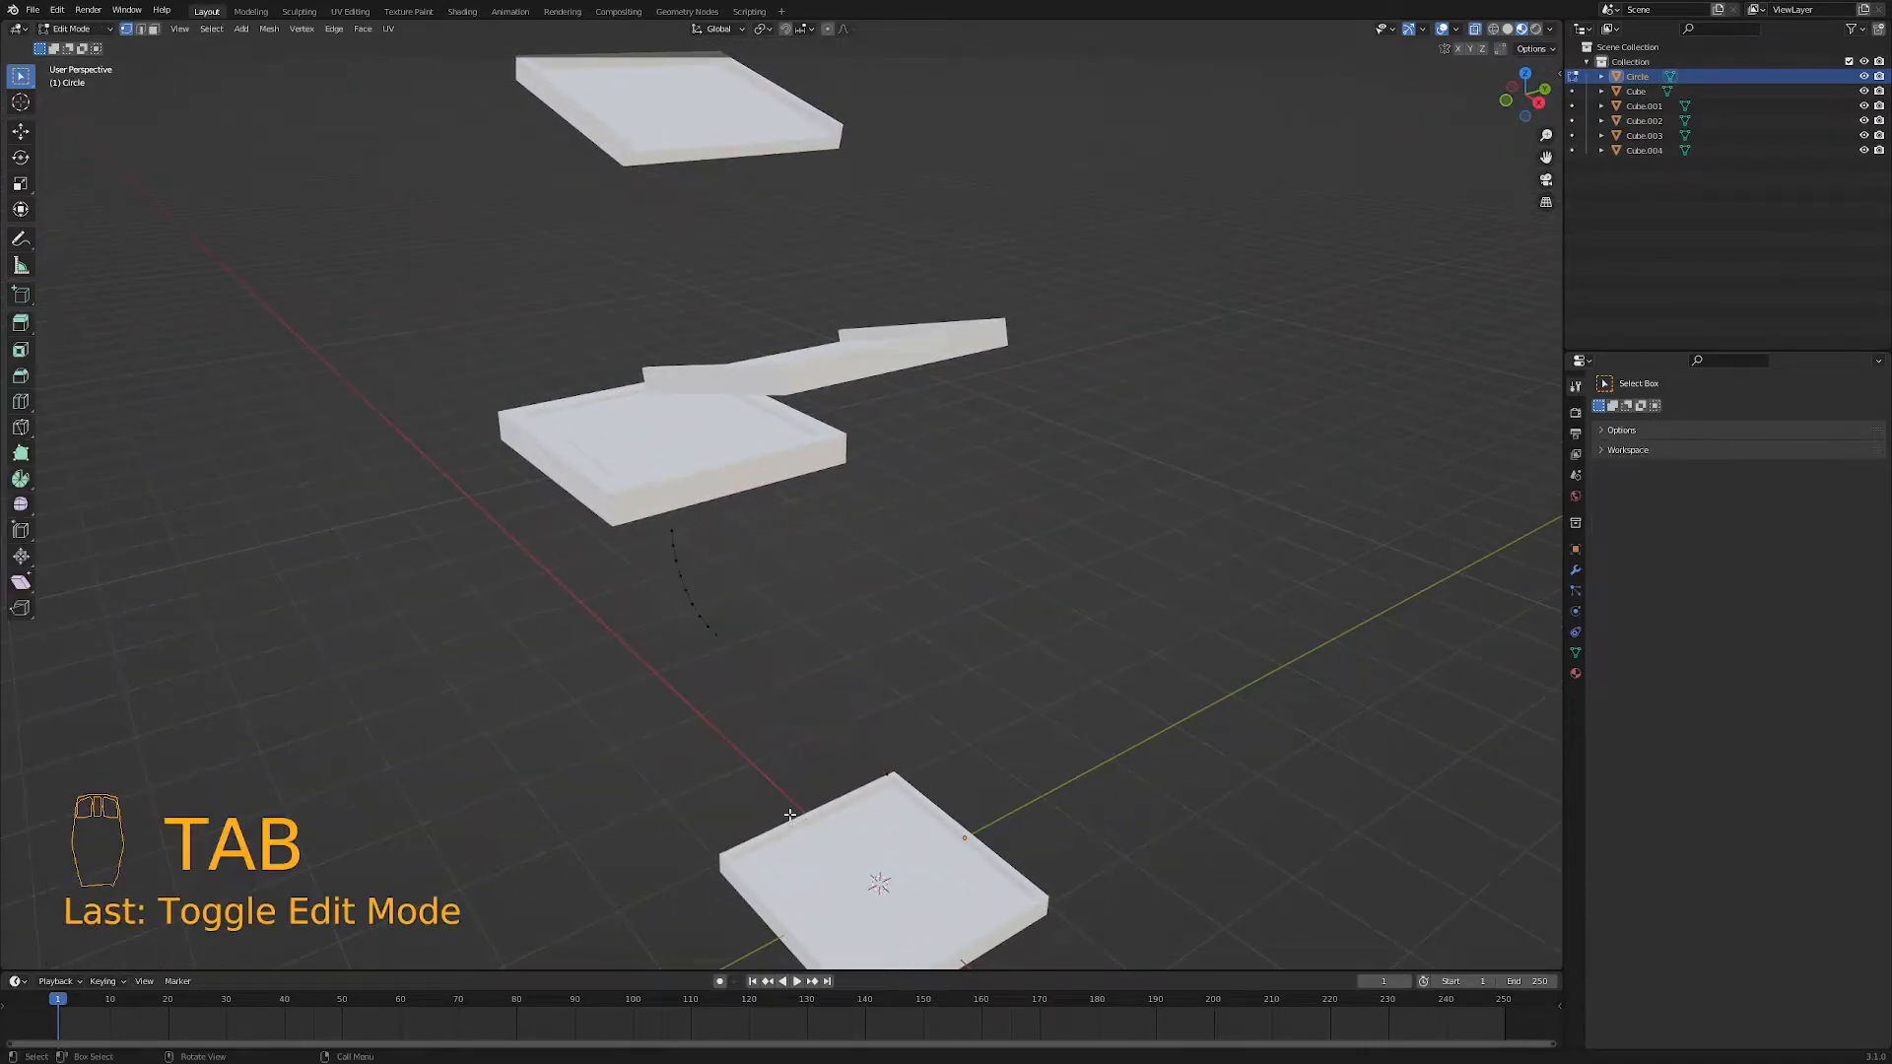
key("a")
key("a")
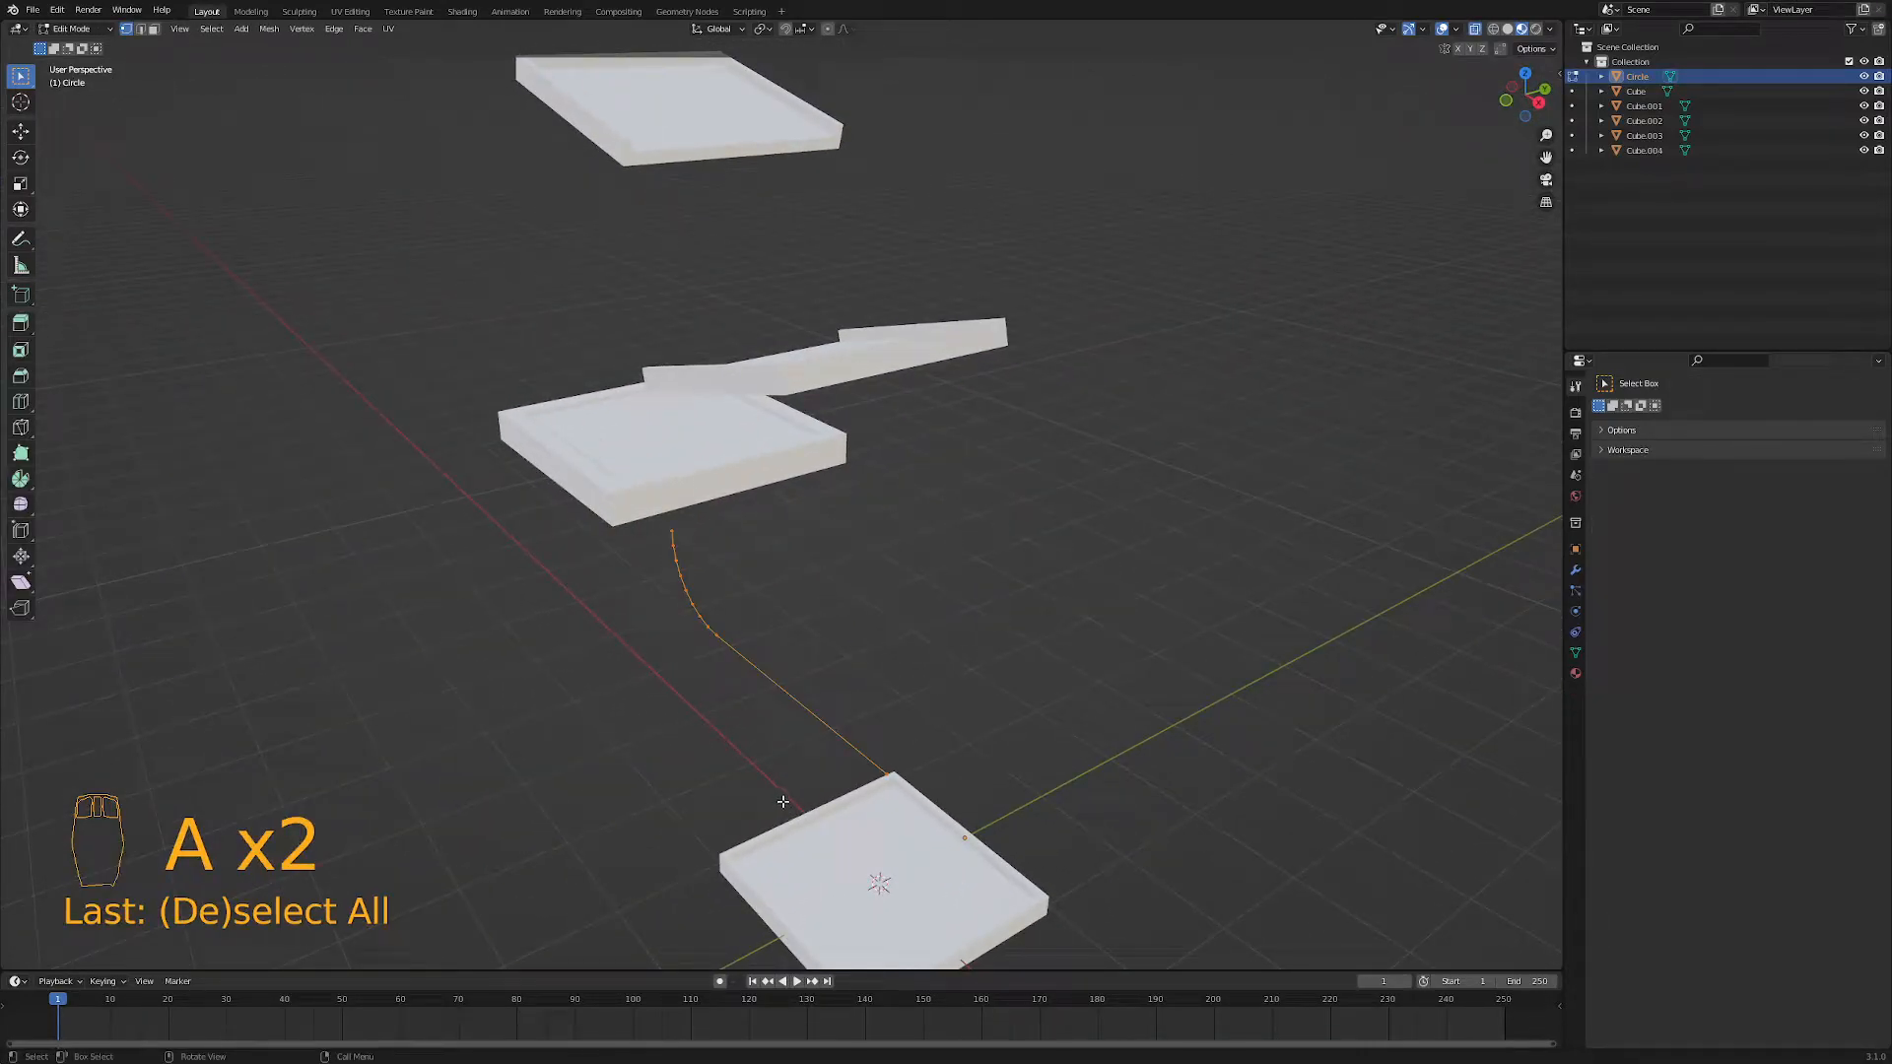
key("e")
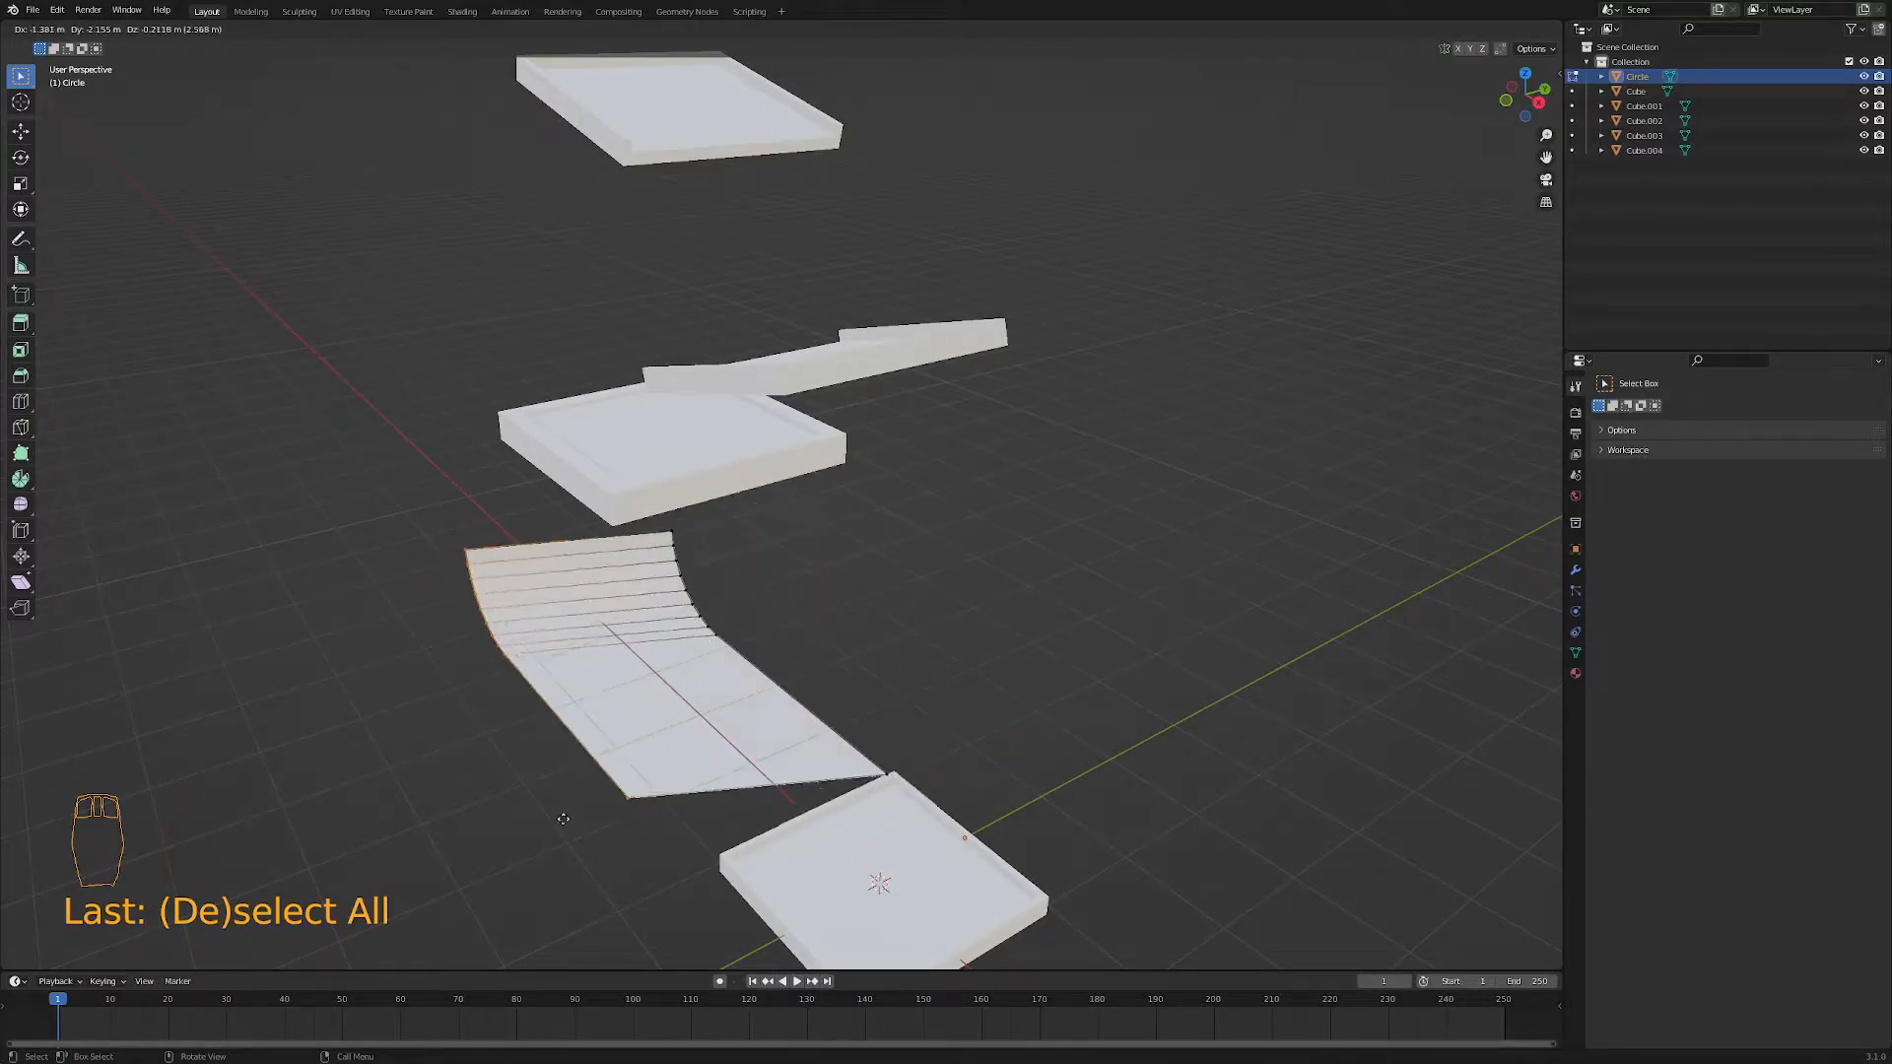
key("y")
key("ctrl")
left_click(671, 873)
middle_click_drag(672, 873, 731, 652)
- Select the entire ramp surface and extrude it about 0.08 m downward along its normals to give it thickness
key("a")
key("KP_1")
scroll(640, 845, "up", 3)
scroll(726, 671, "up", 1)
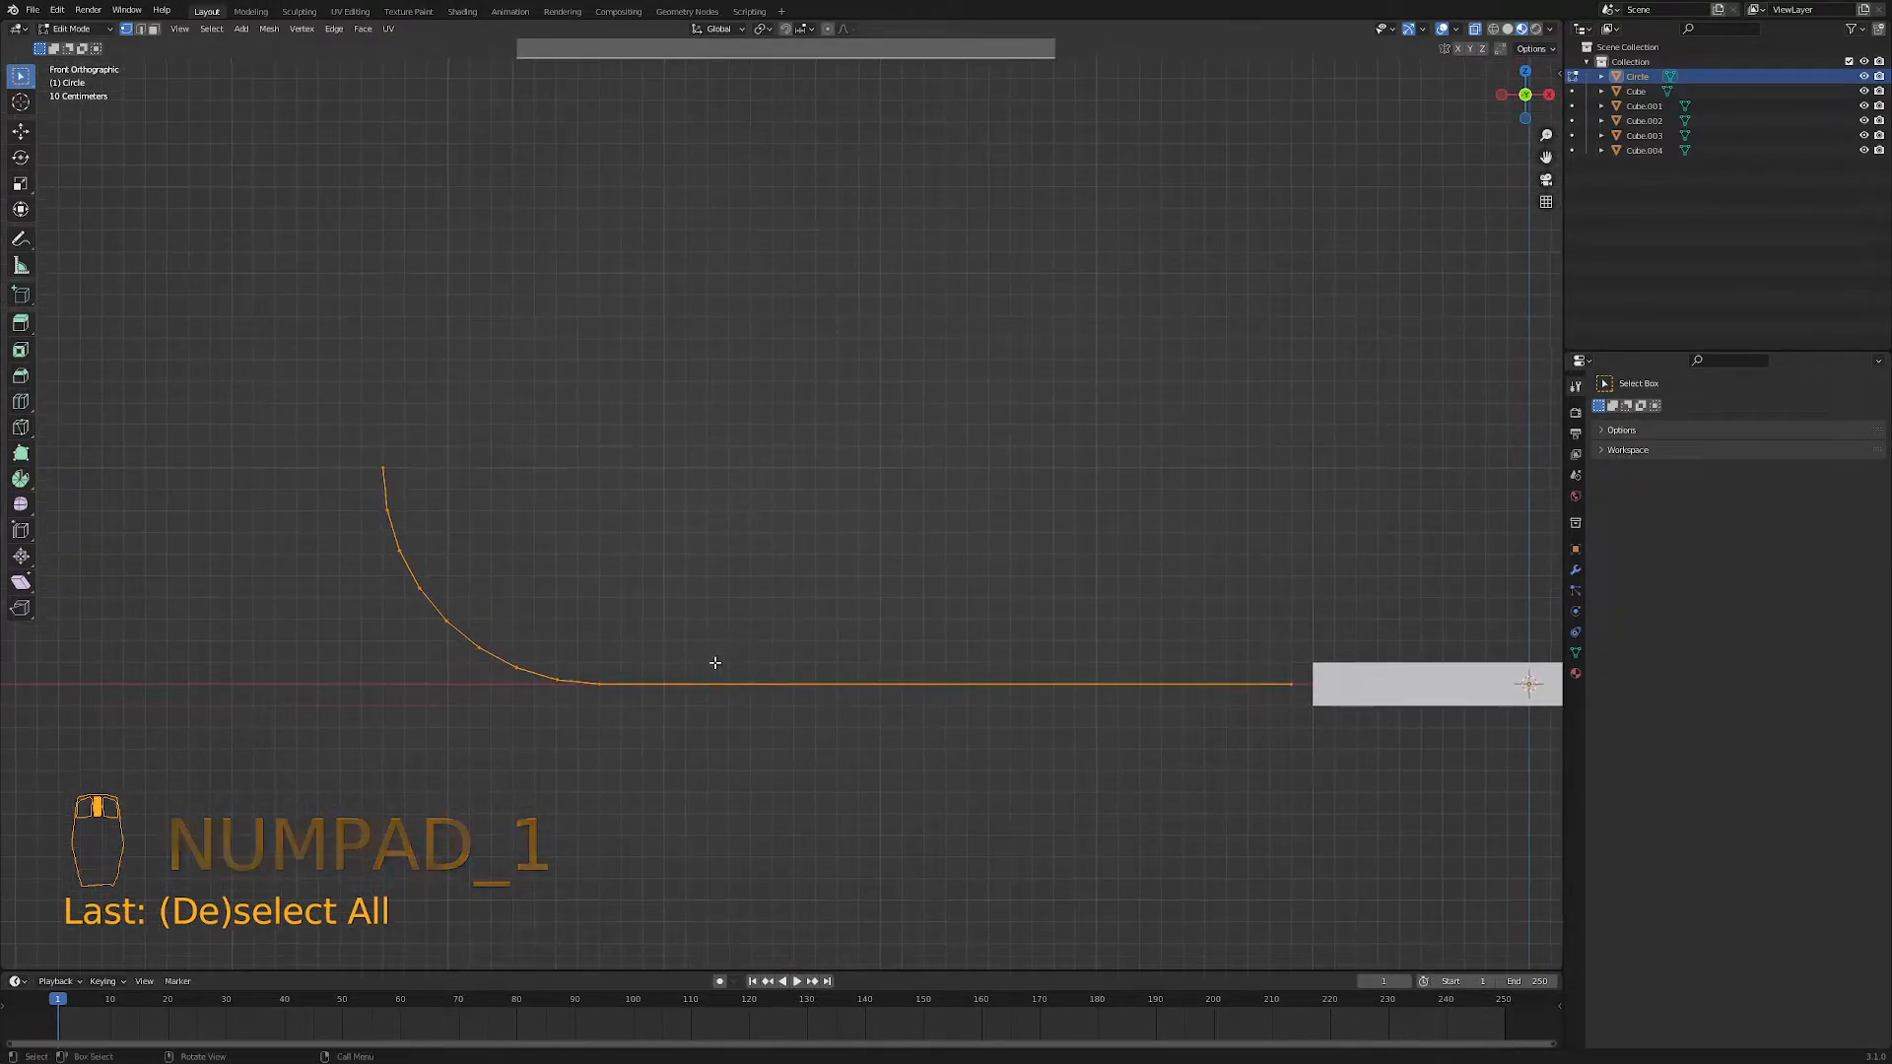
key("e")
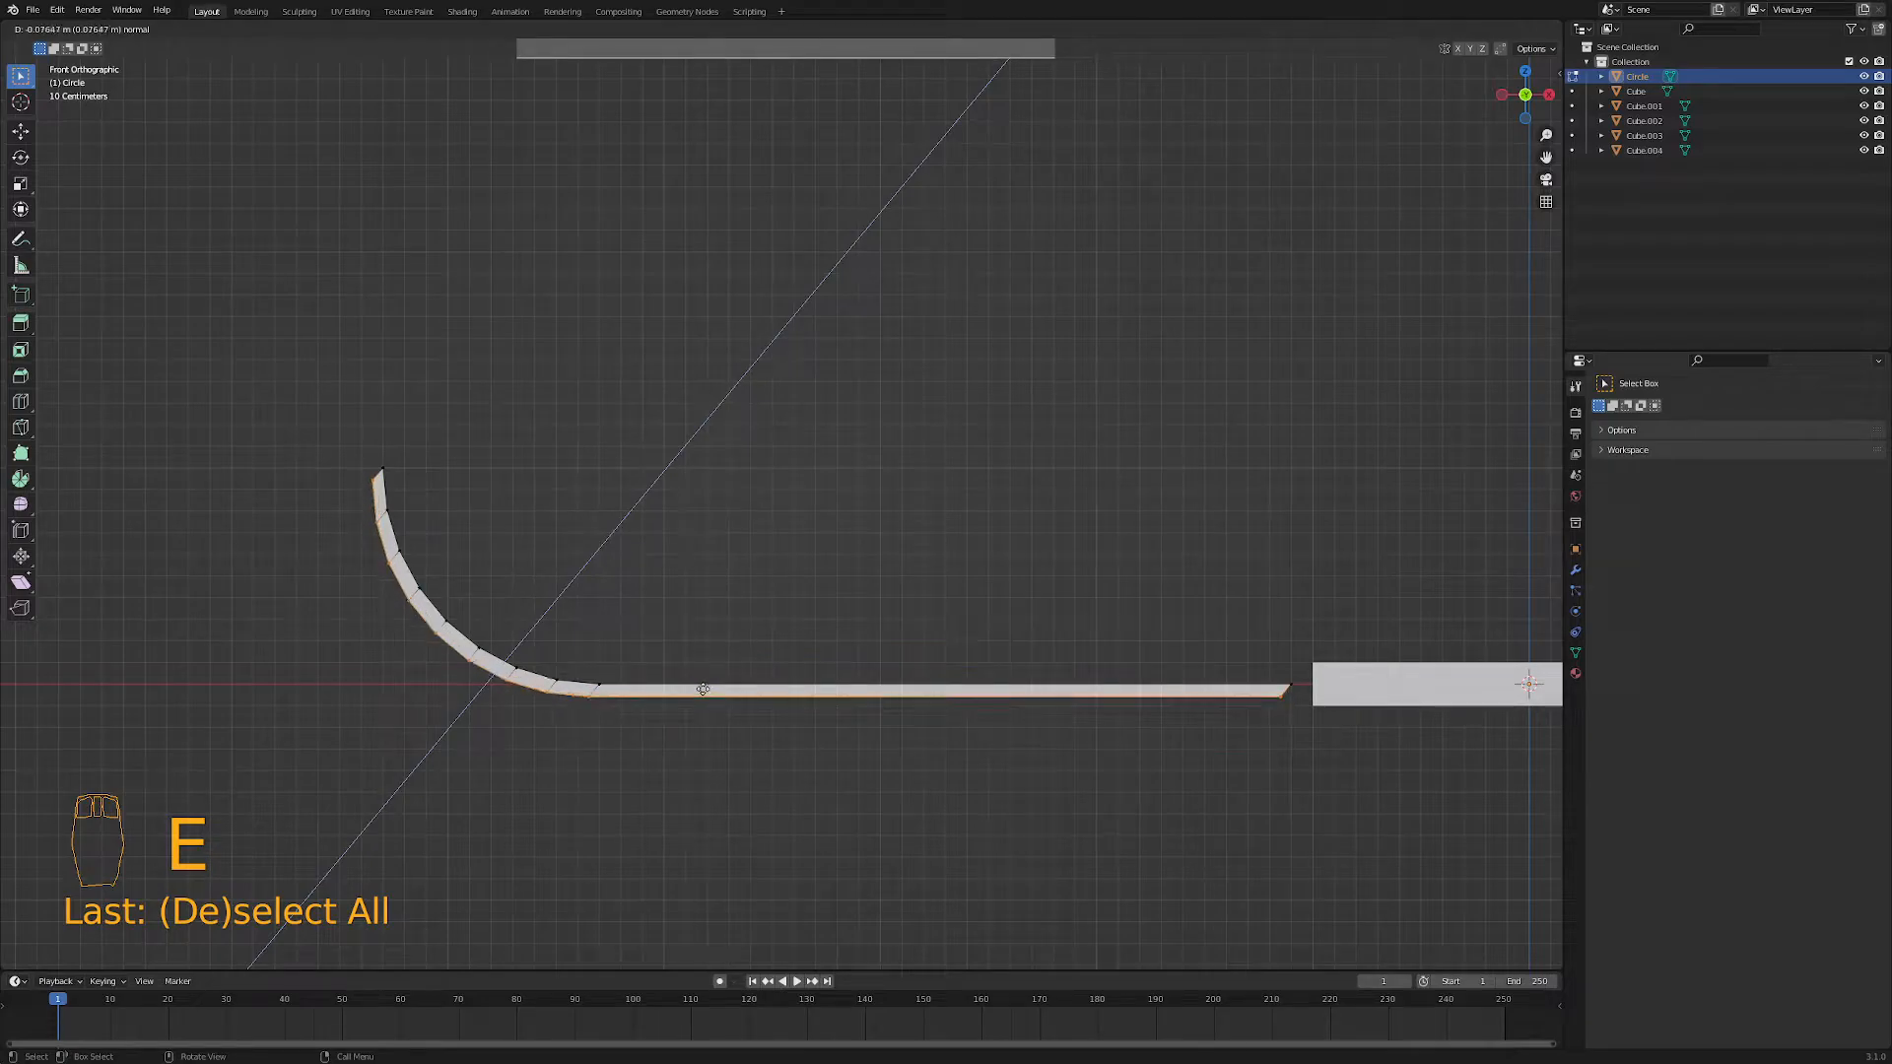
left_click(703, 688)
middle_click_drag(715, 686, 691, 702)
- In Object Mode, shade the ramp smooth and enable Auto Smooth at 30° in its mesh normals settings
key("Tab")
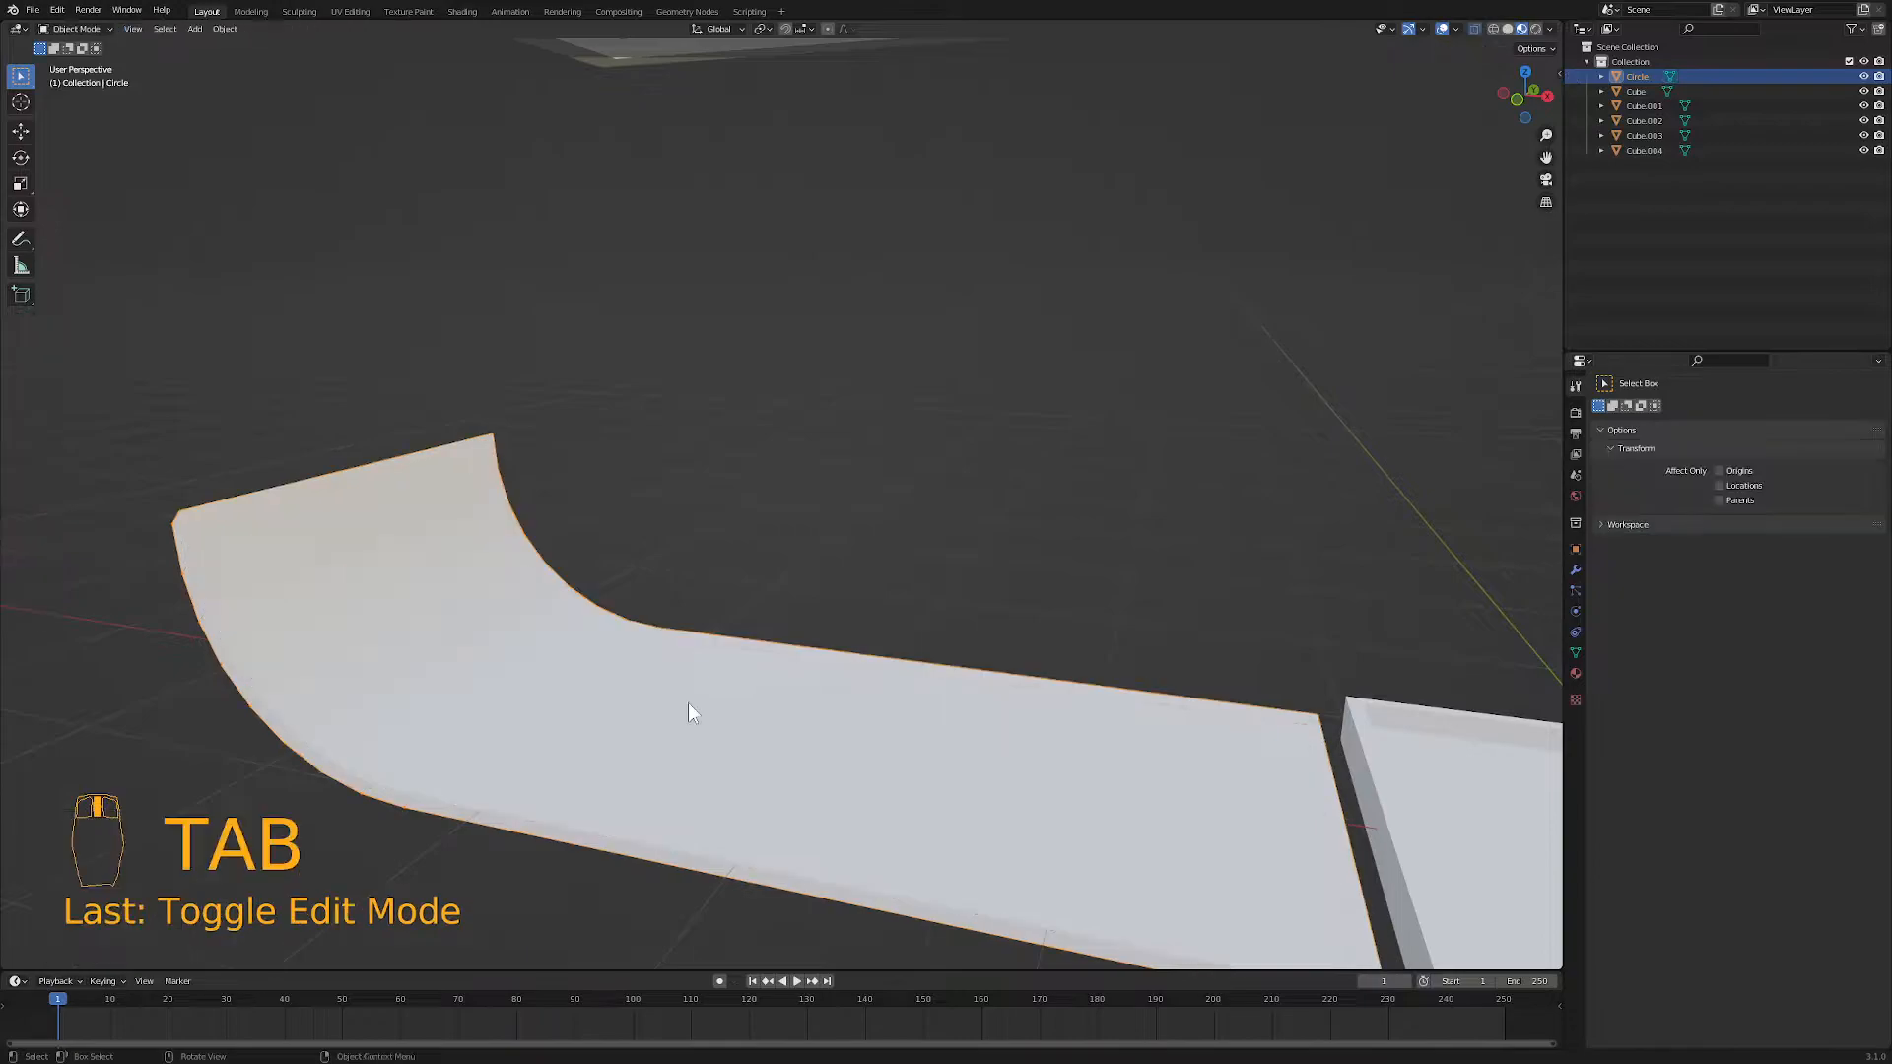
right_click(664, 720)
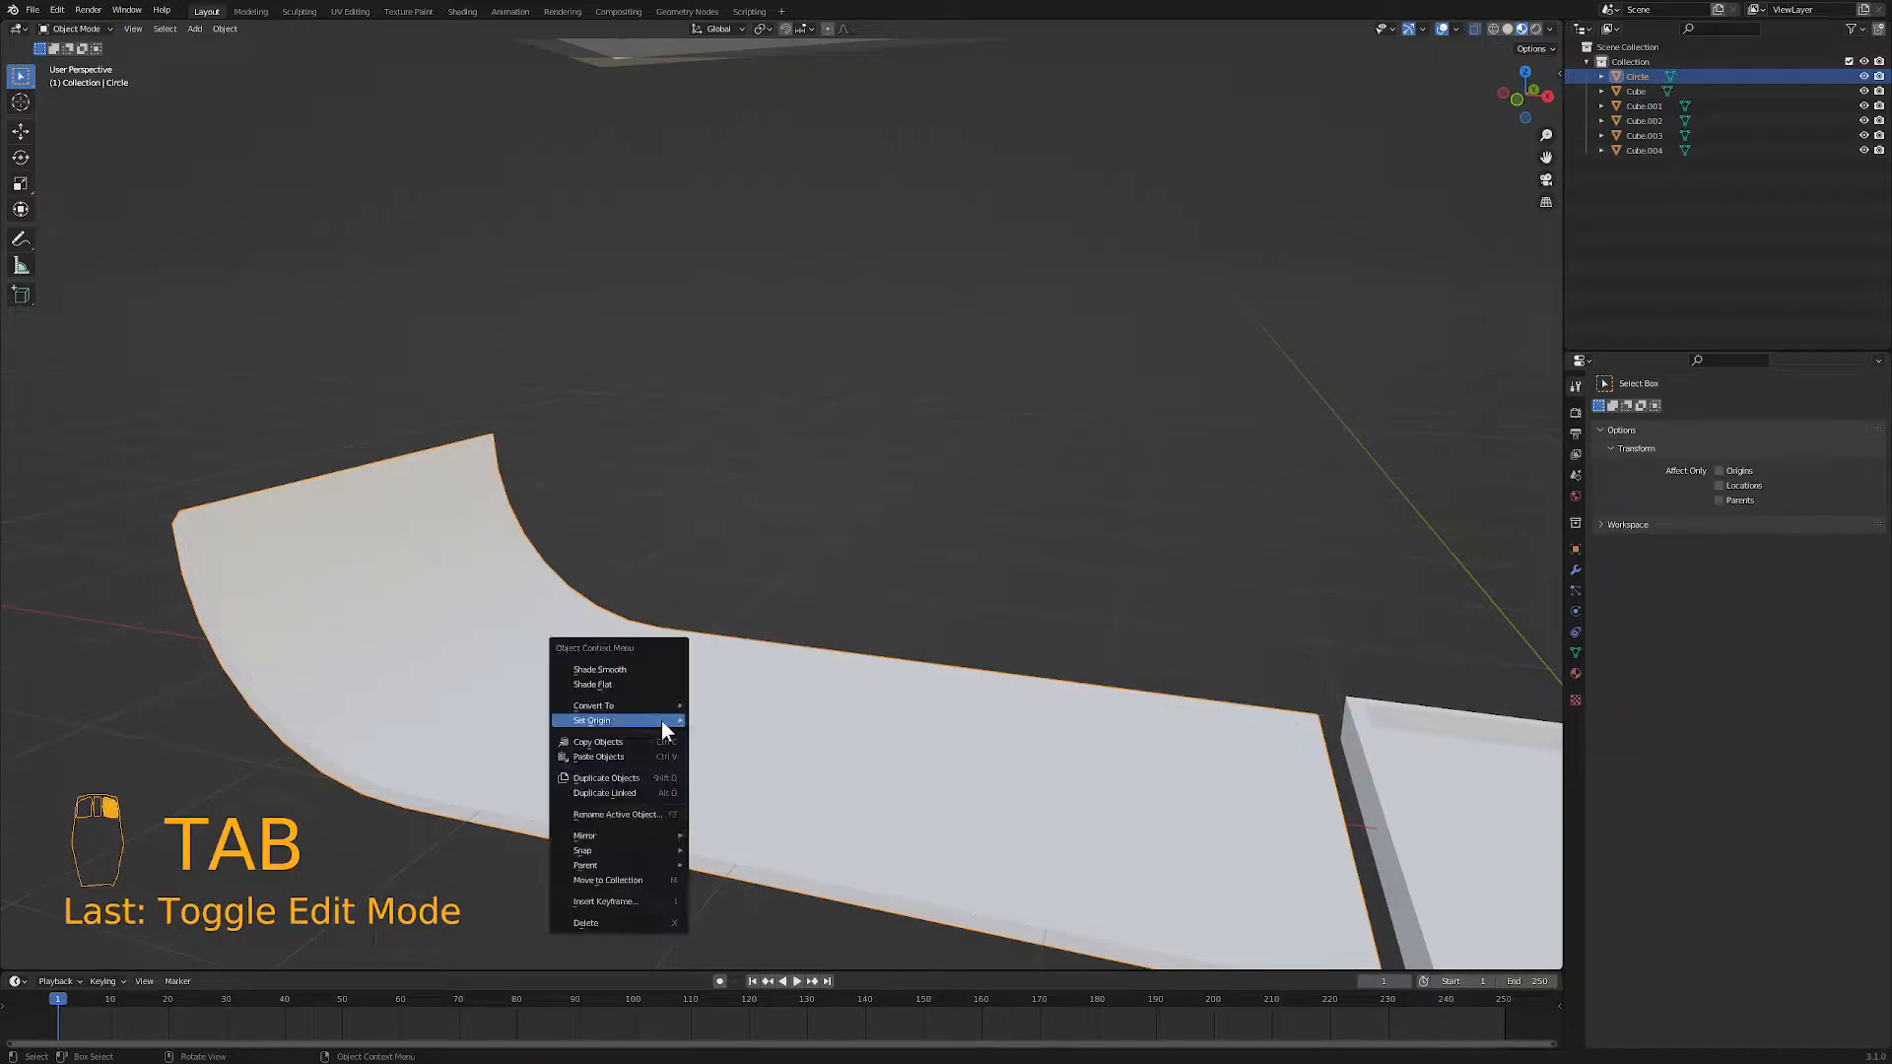
left_click(659, 669)
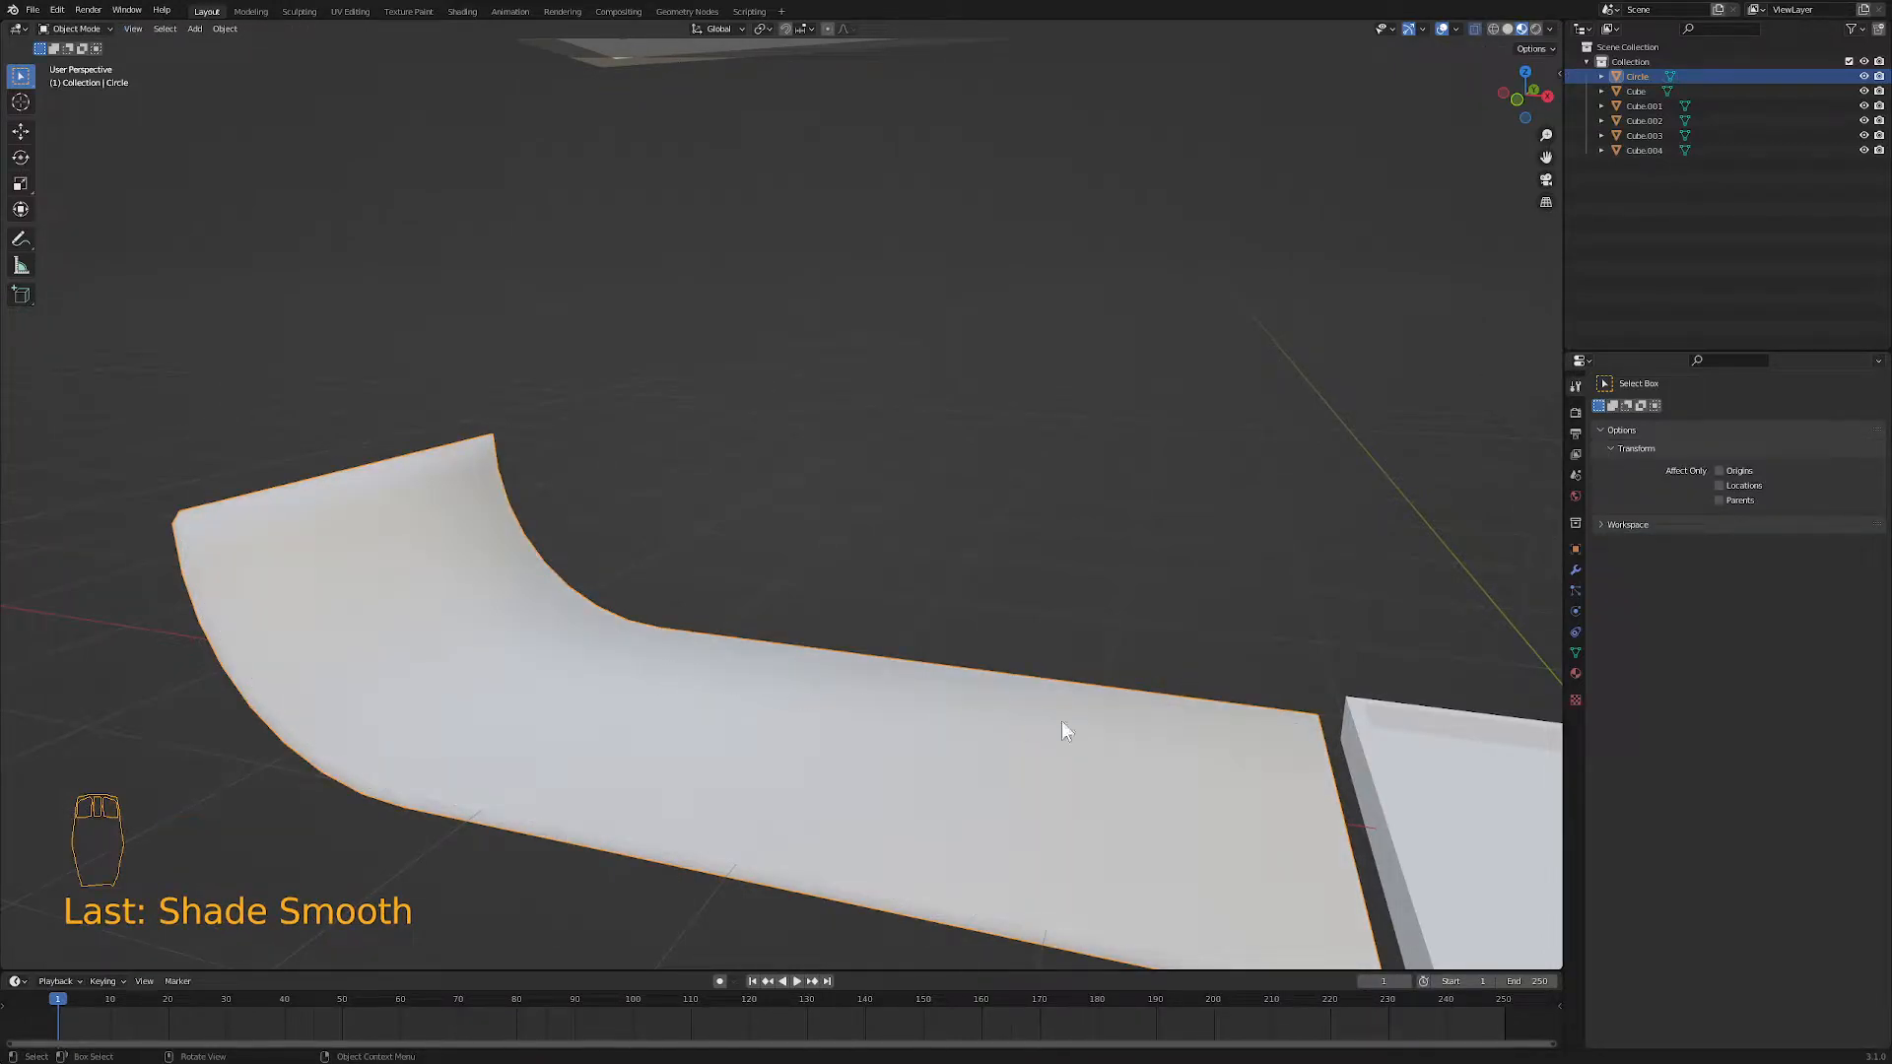
left_click(1575, 653)
left_click(1598, 697)
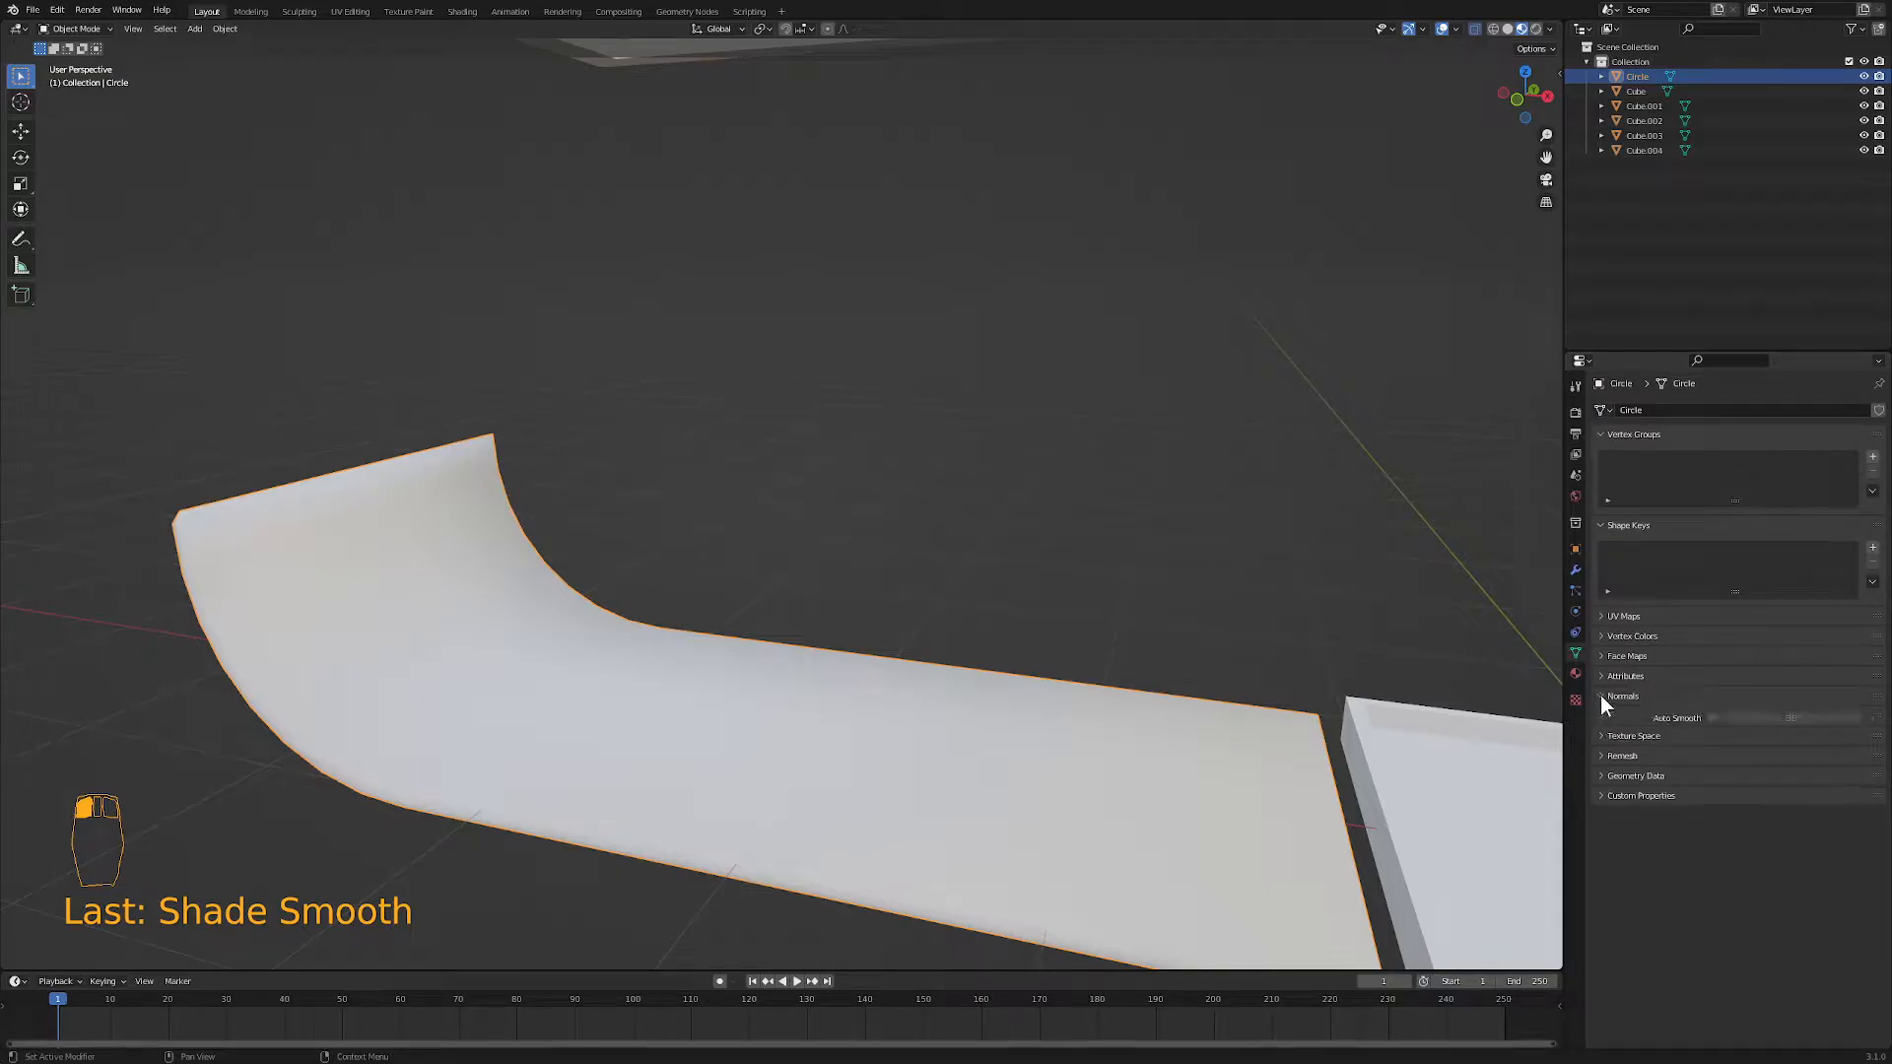
left_click(1713, 718)
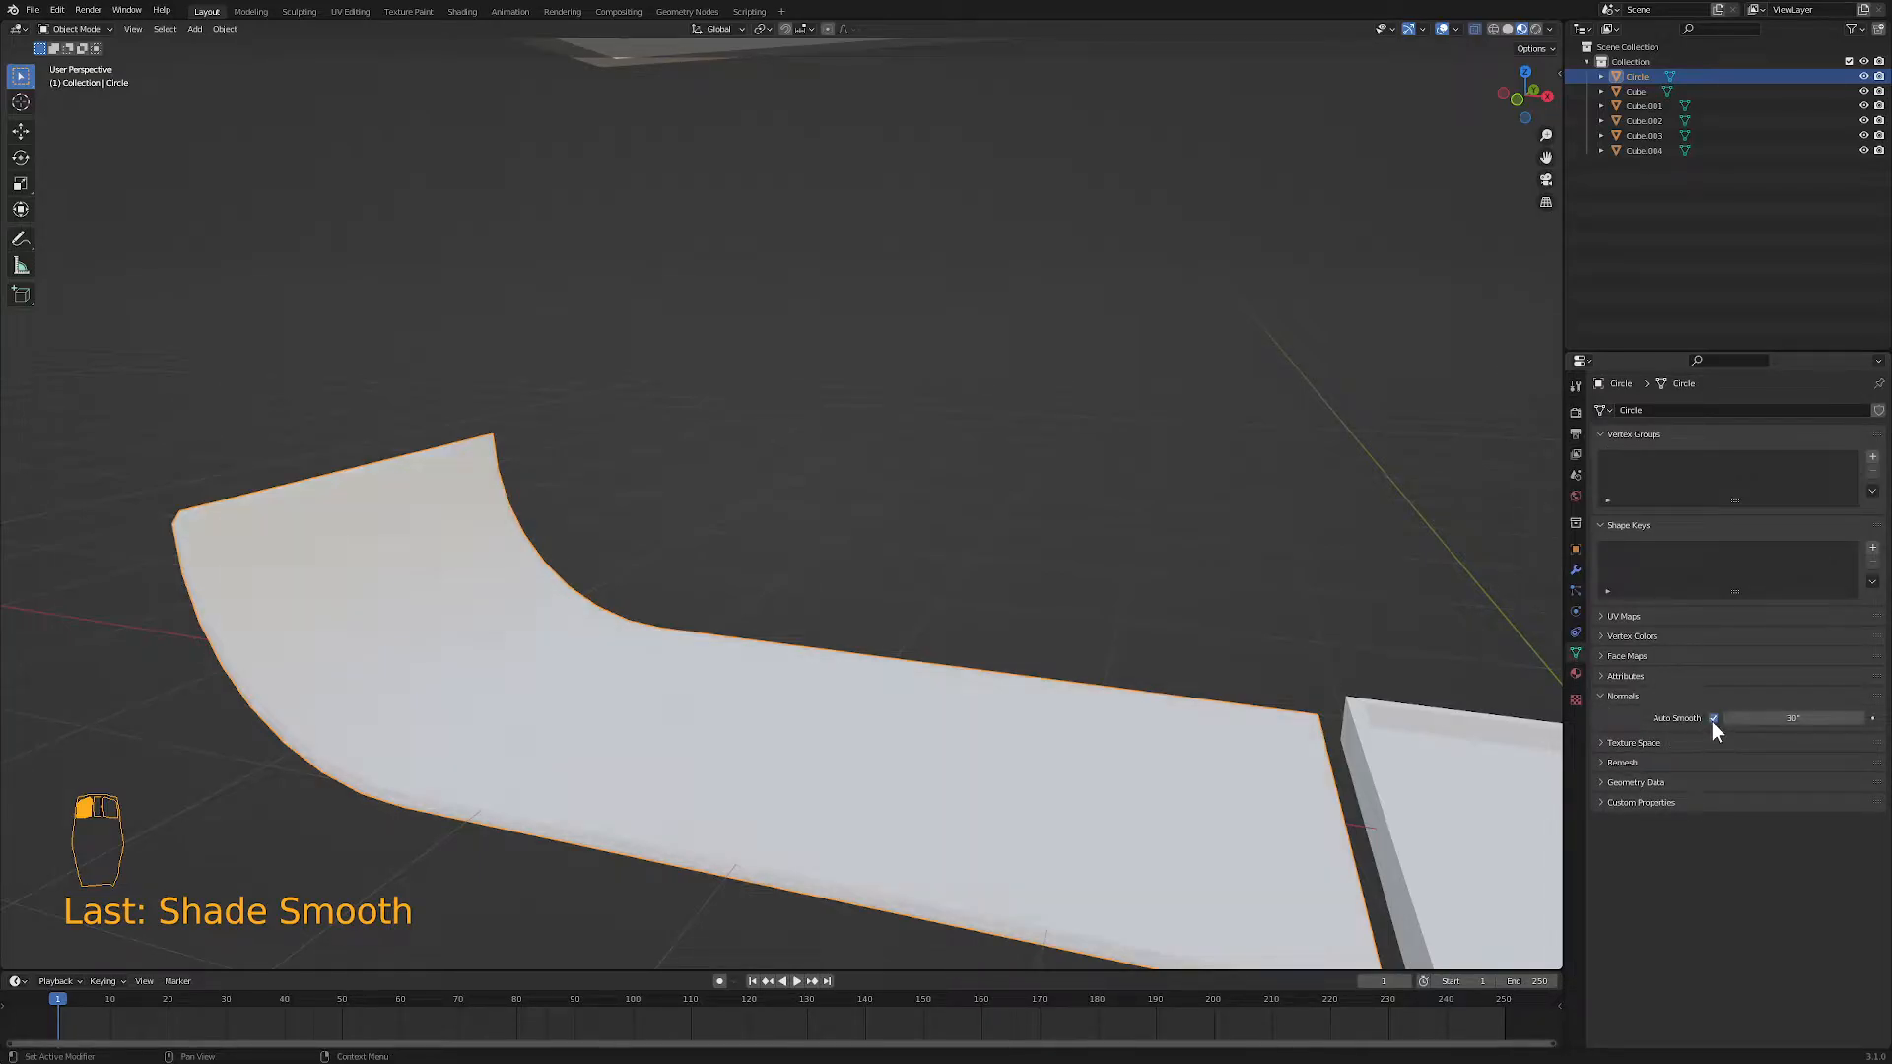
- In Edit Mode, add two lengthwise loop cuts to the ramp, evenly spaced across its width
scroll(949, 747, "down", 3)
middle_click_drag(949, 747, 851, 660)
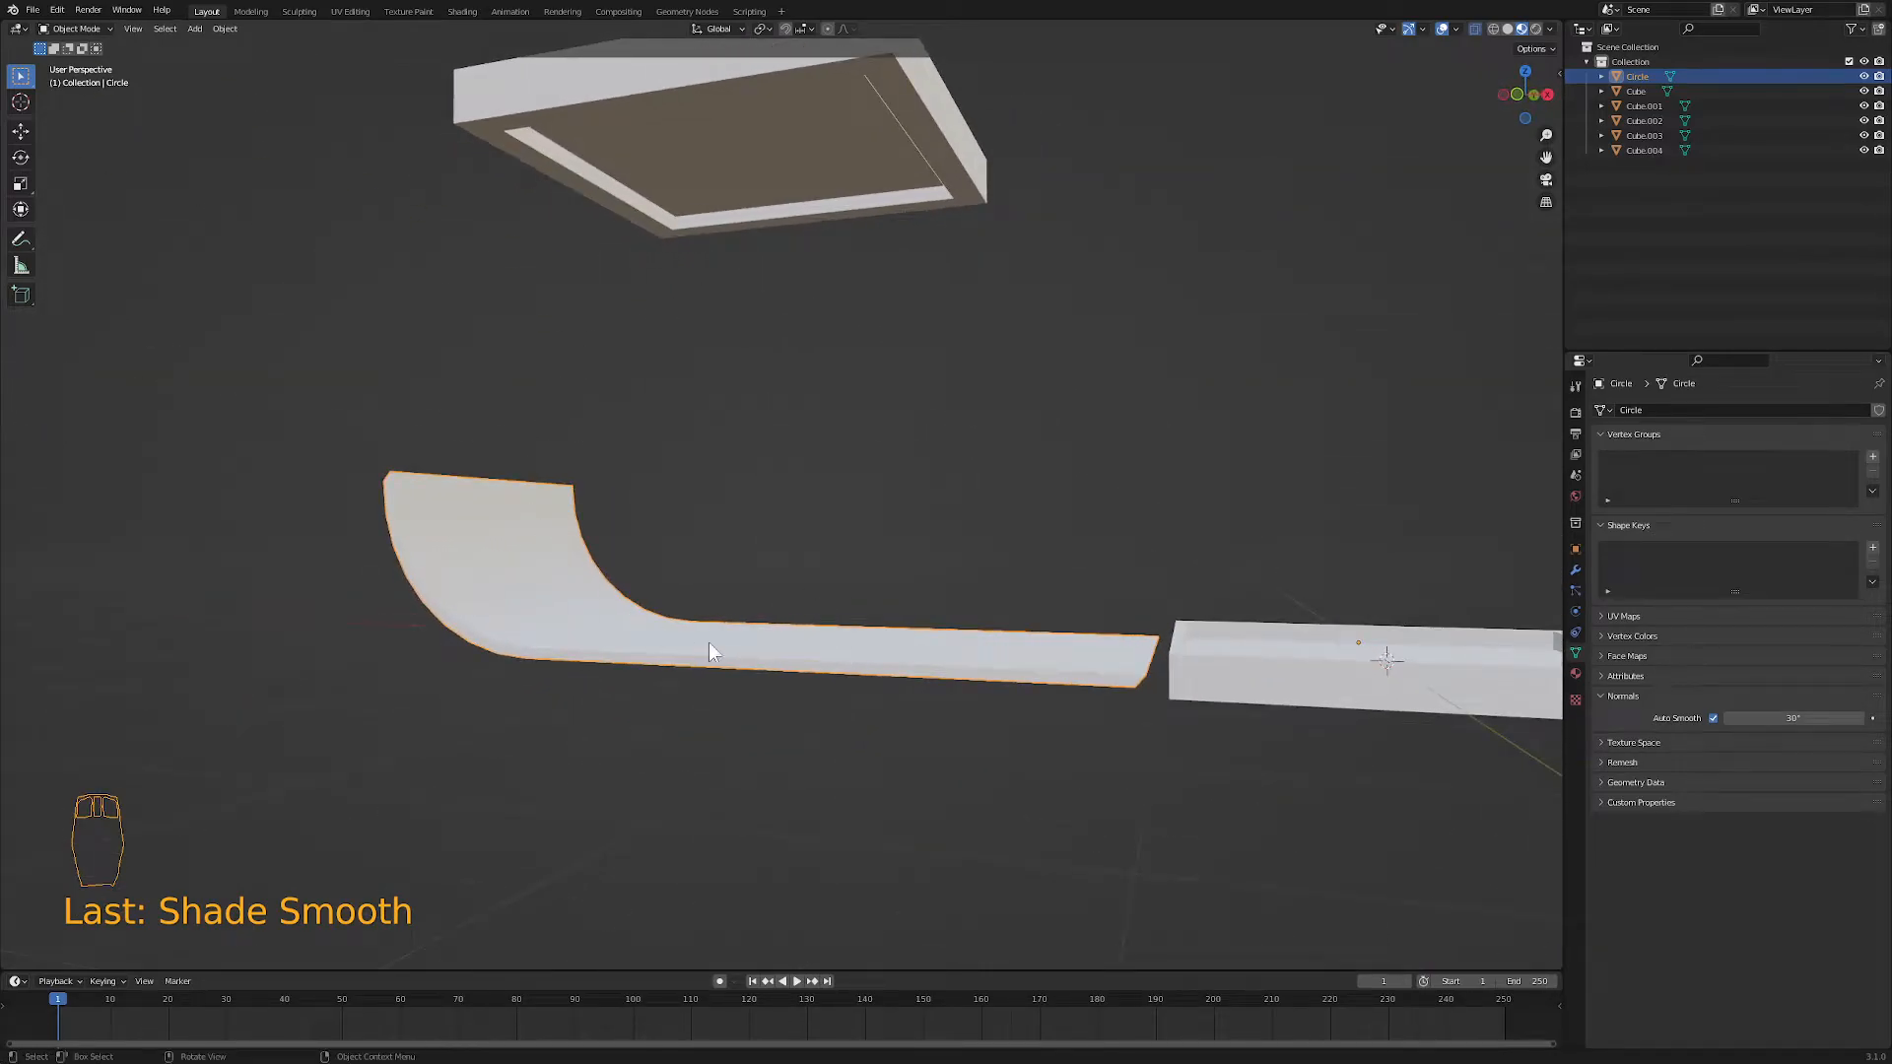
middle_click_drag(1131, 677, 950, 638)
scroll(1101, 735, "down", 3)
middle_click_drag(802, 633, 691, 675)
scroll(787, 699, "up", 3)
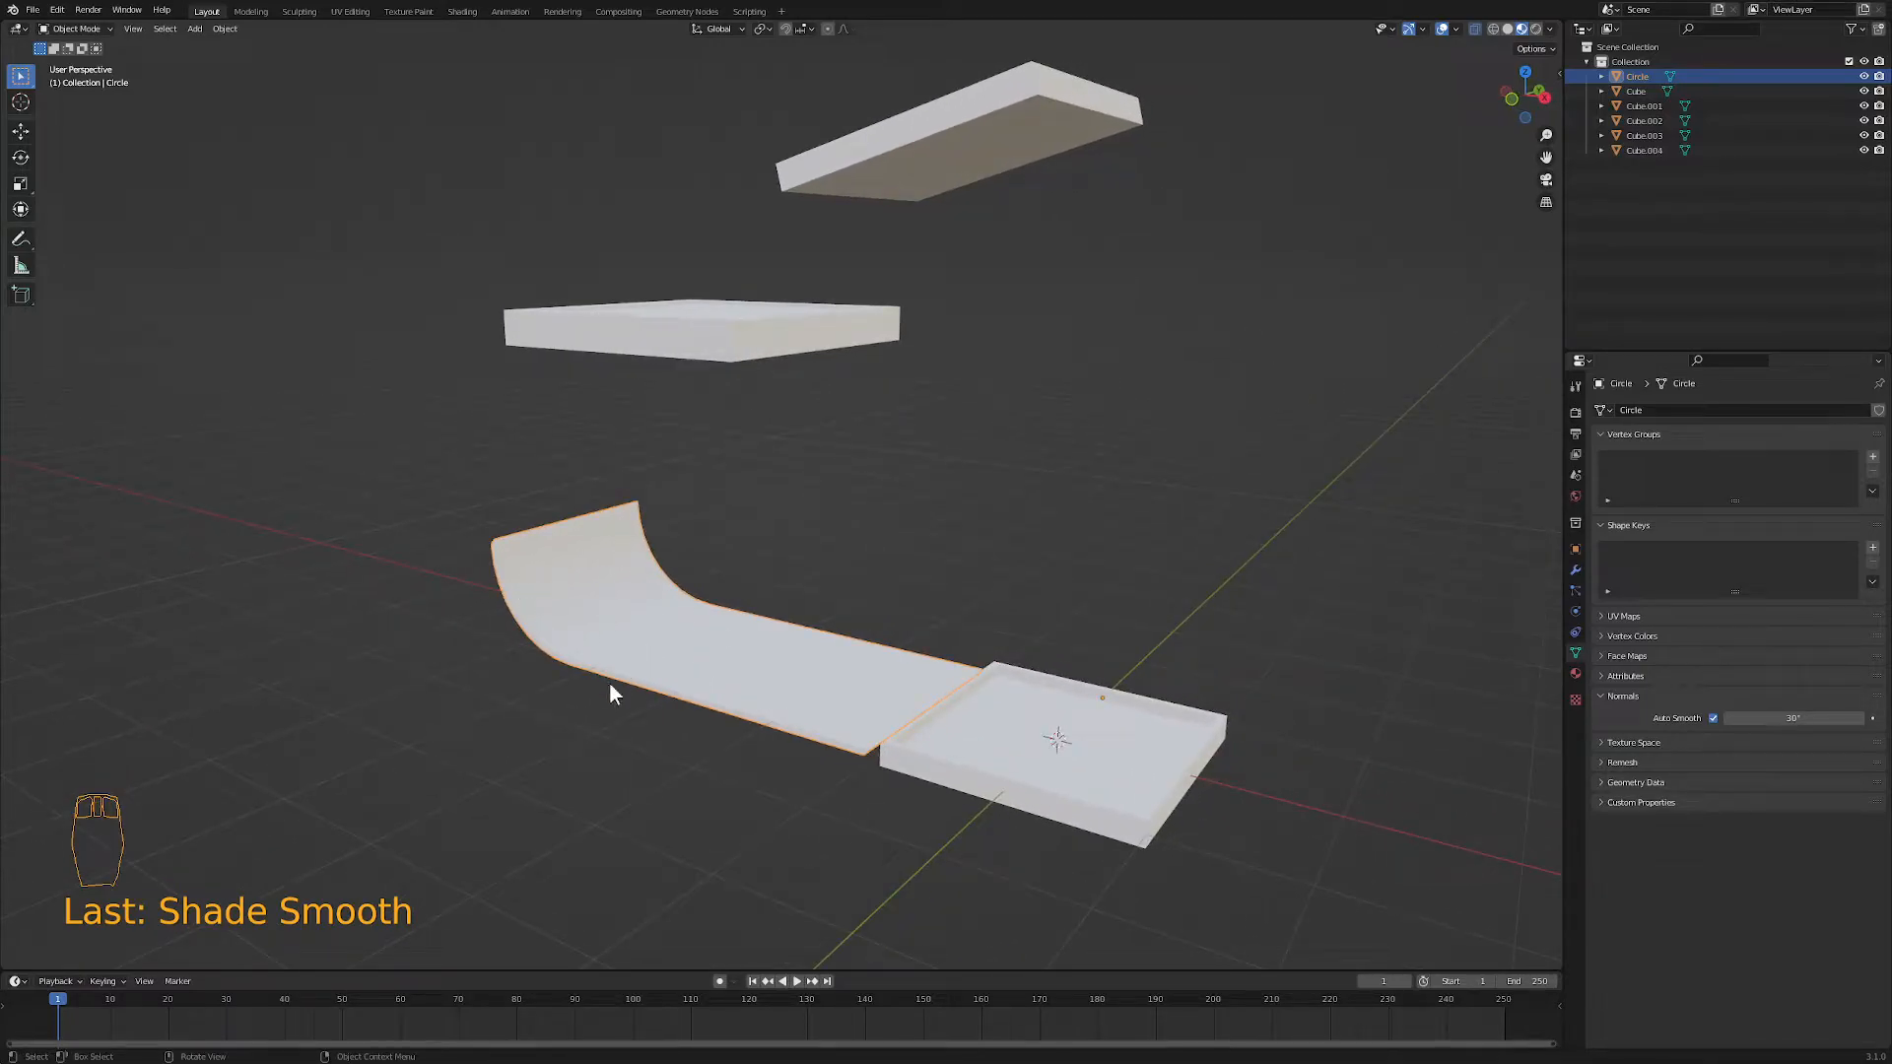
scroll(727, 690, "up", 3)
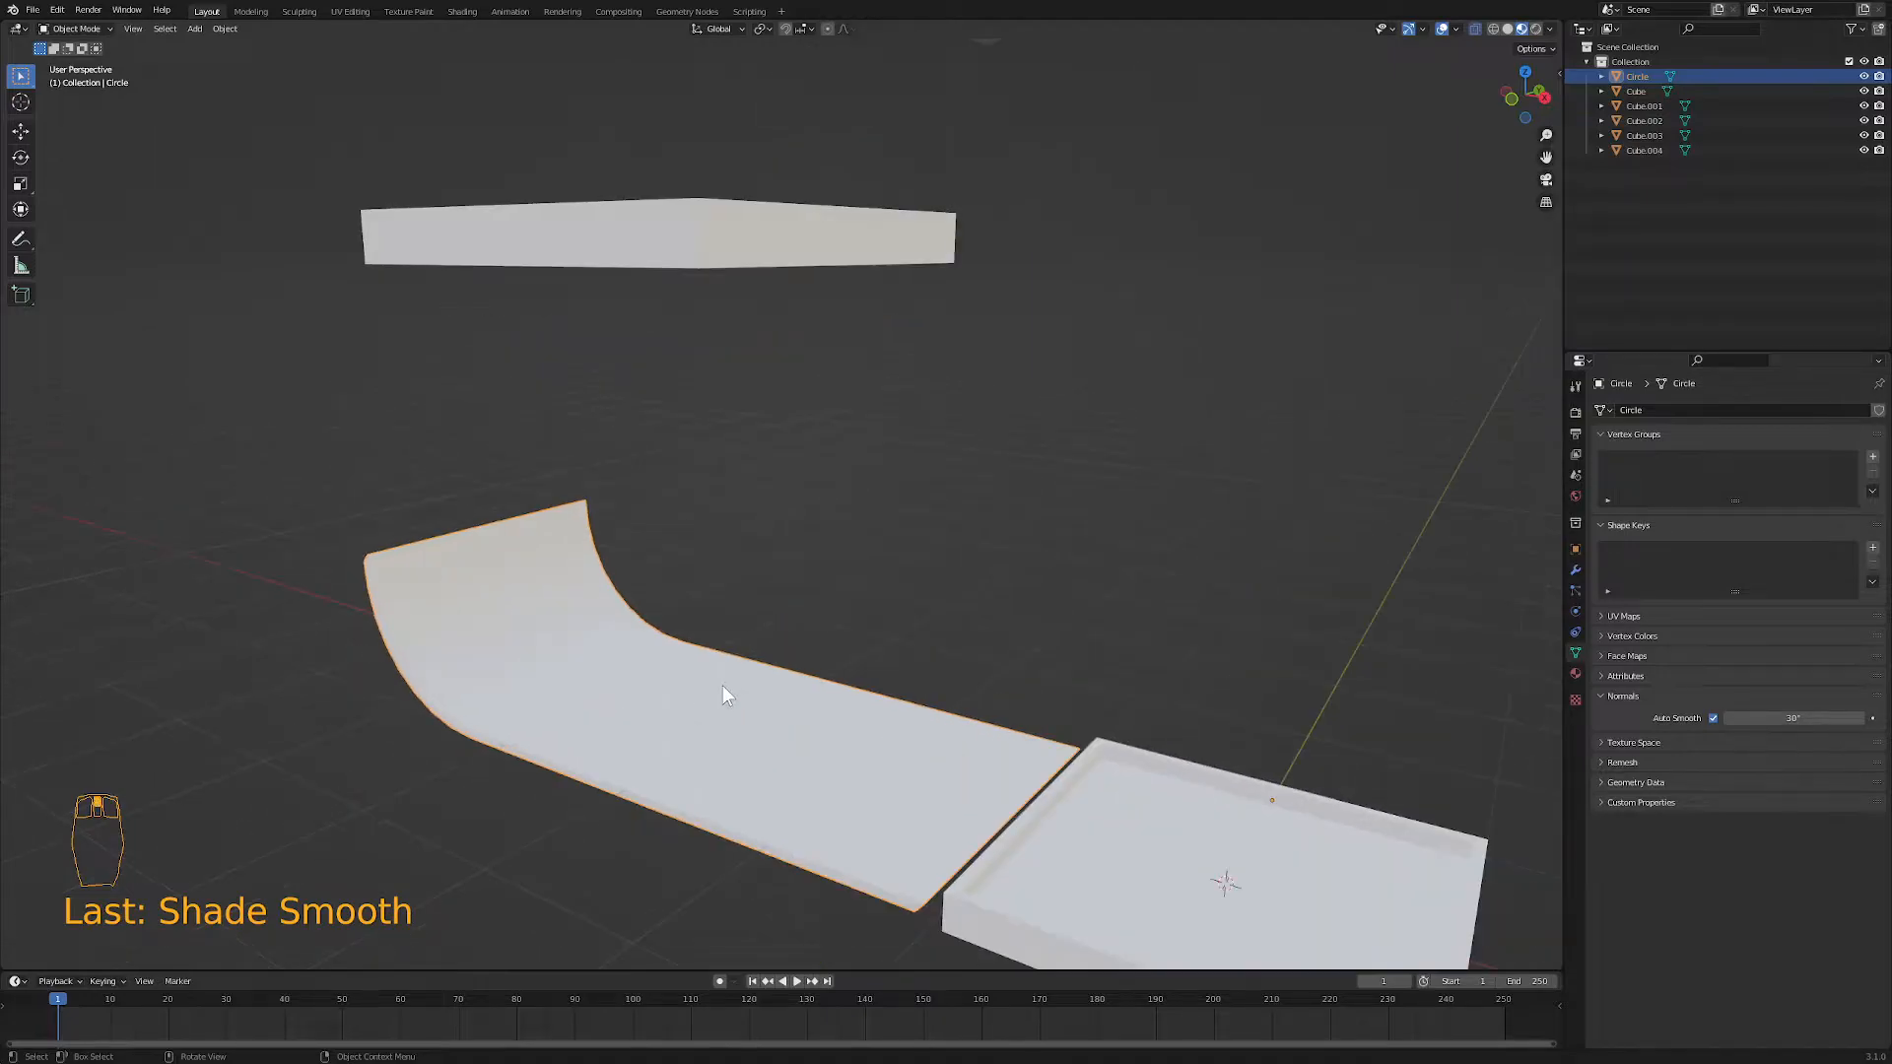
key("Tab")
key("ctrl+r")
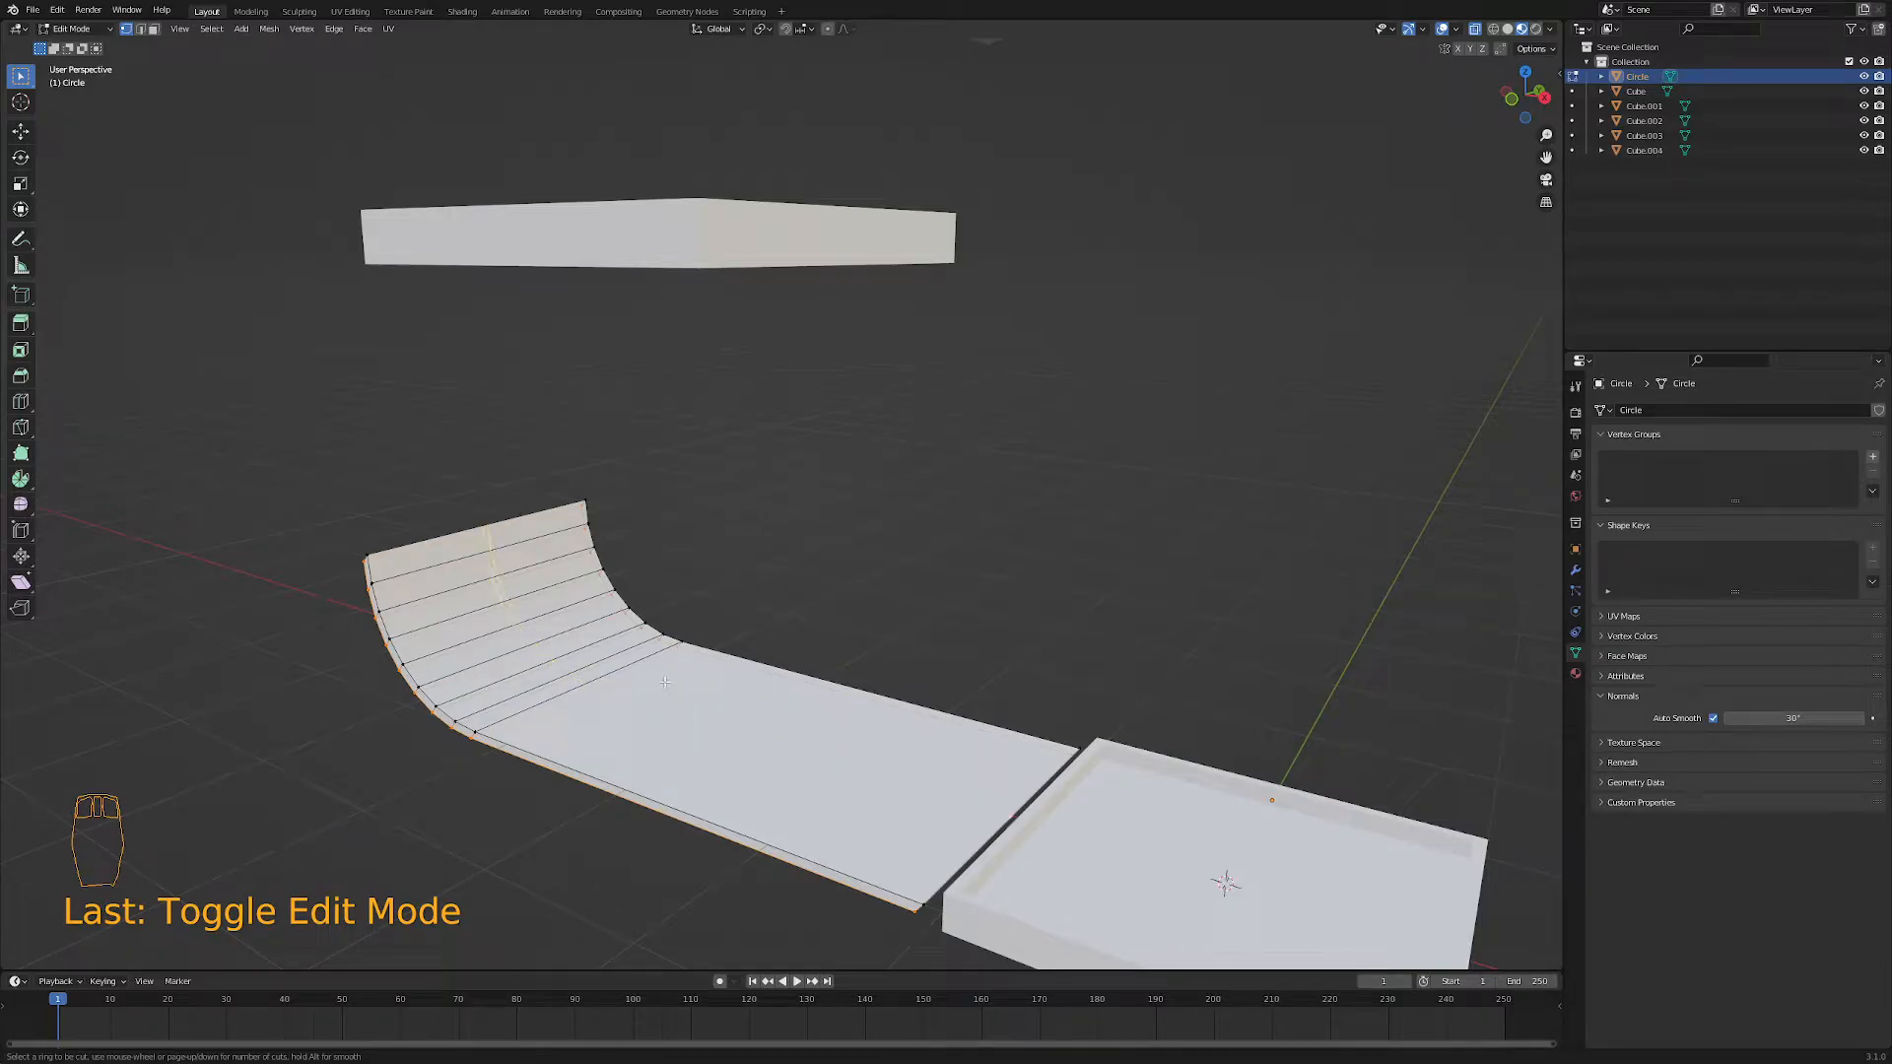
scroll(665, 682, "up", 1)
left_click(665, 682)
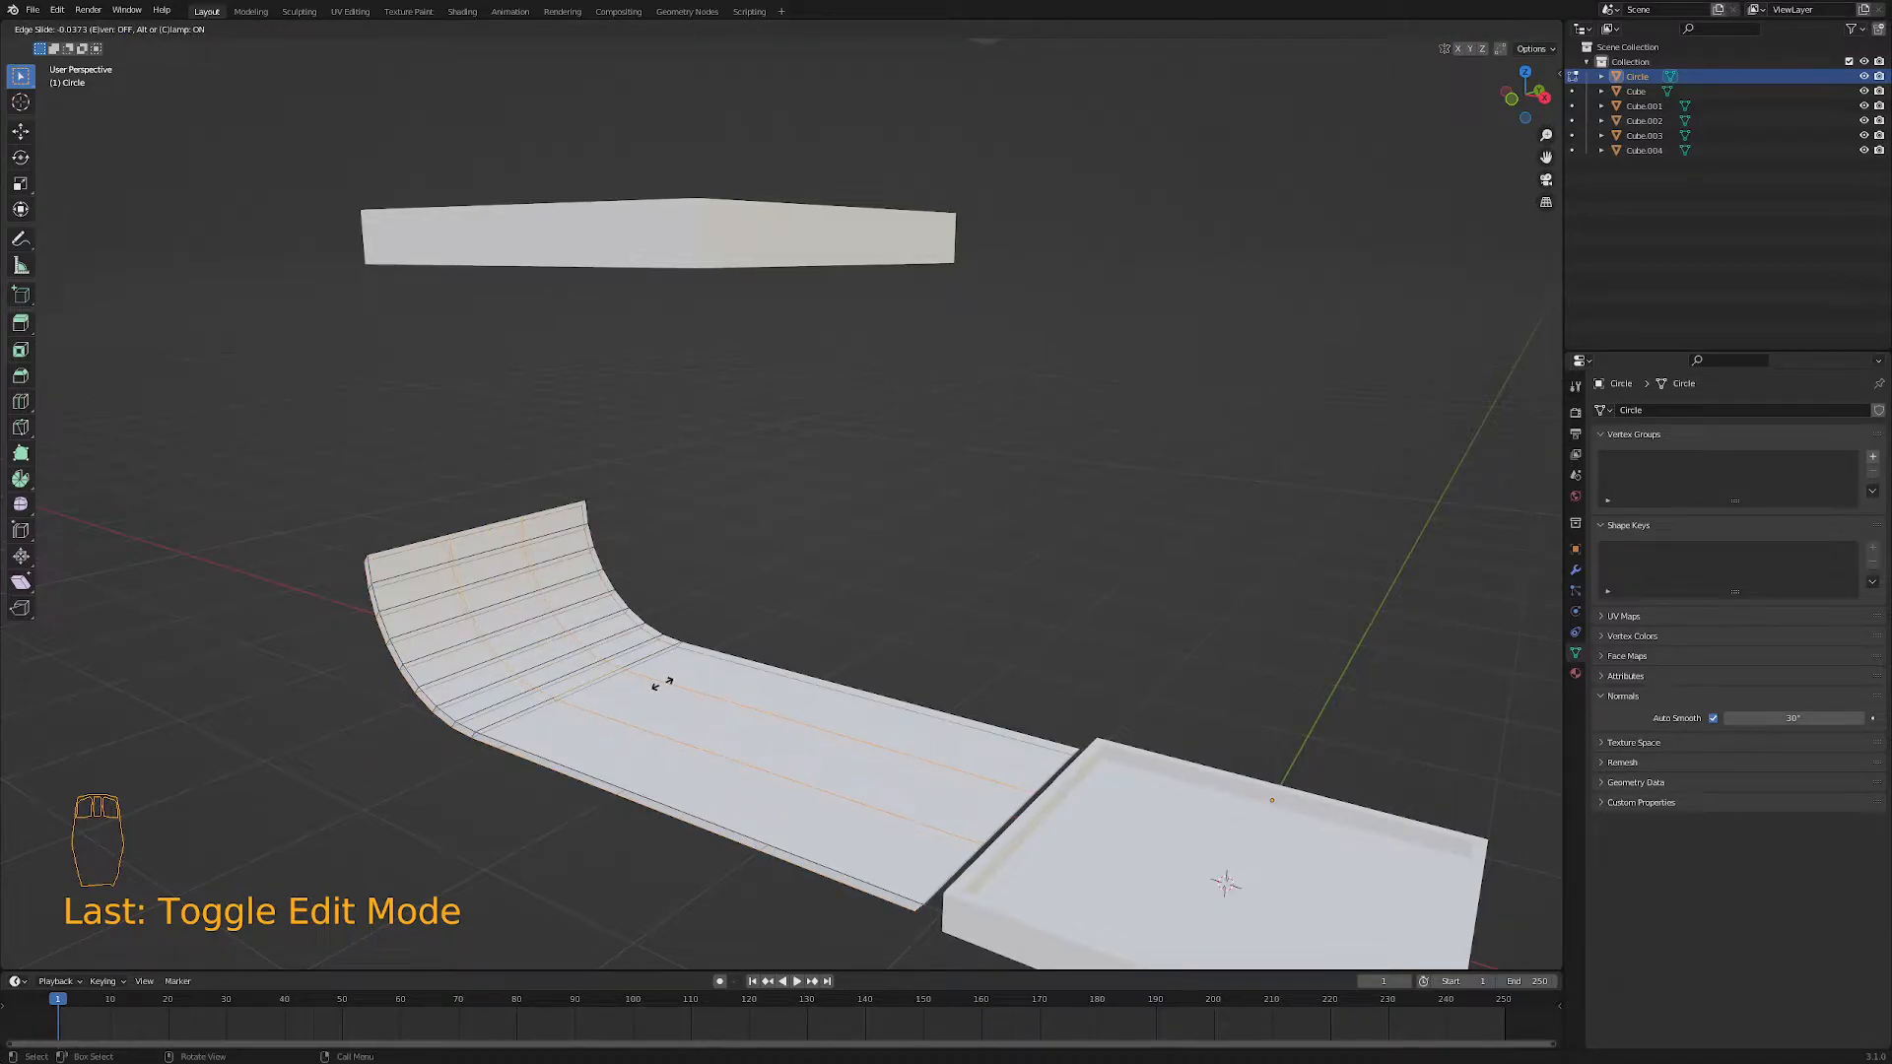
left_click(662, 684)
key("s")
key("y")
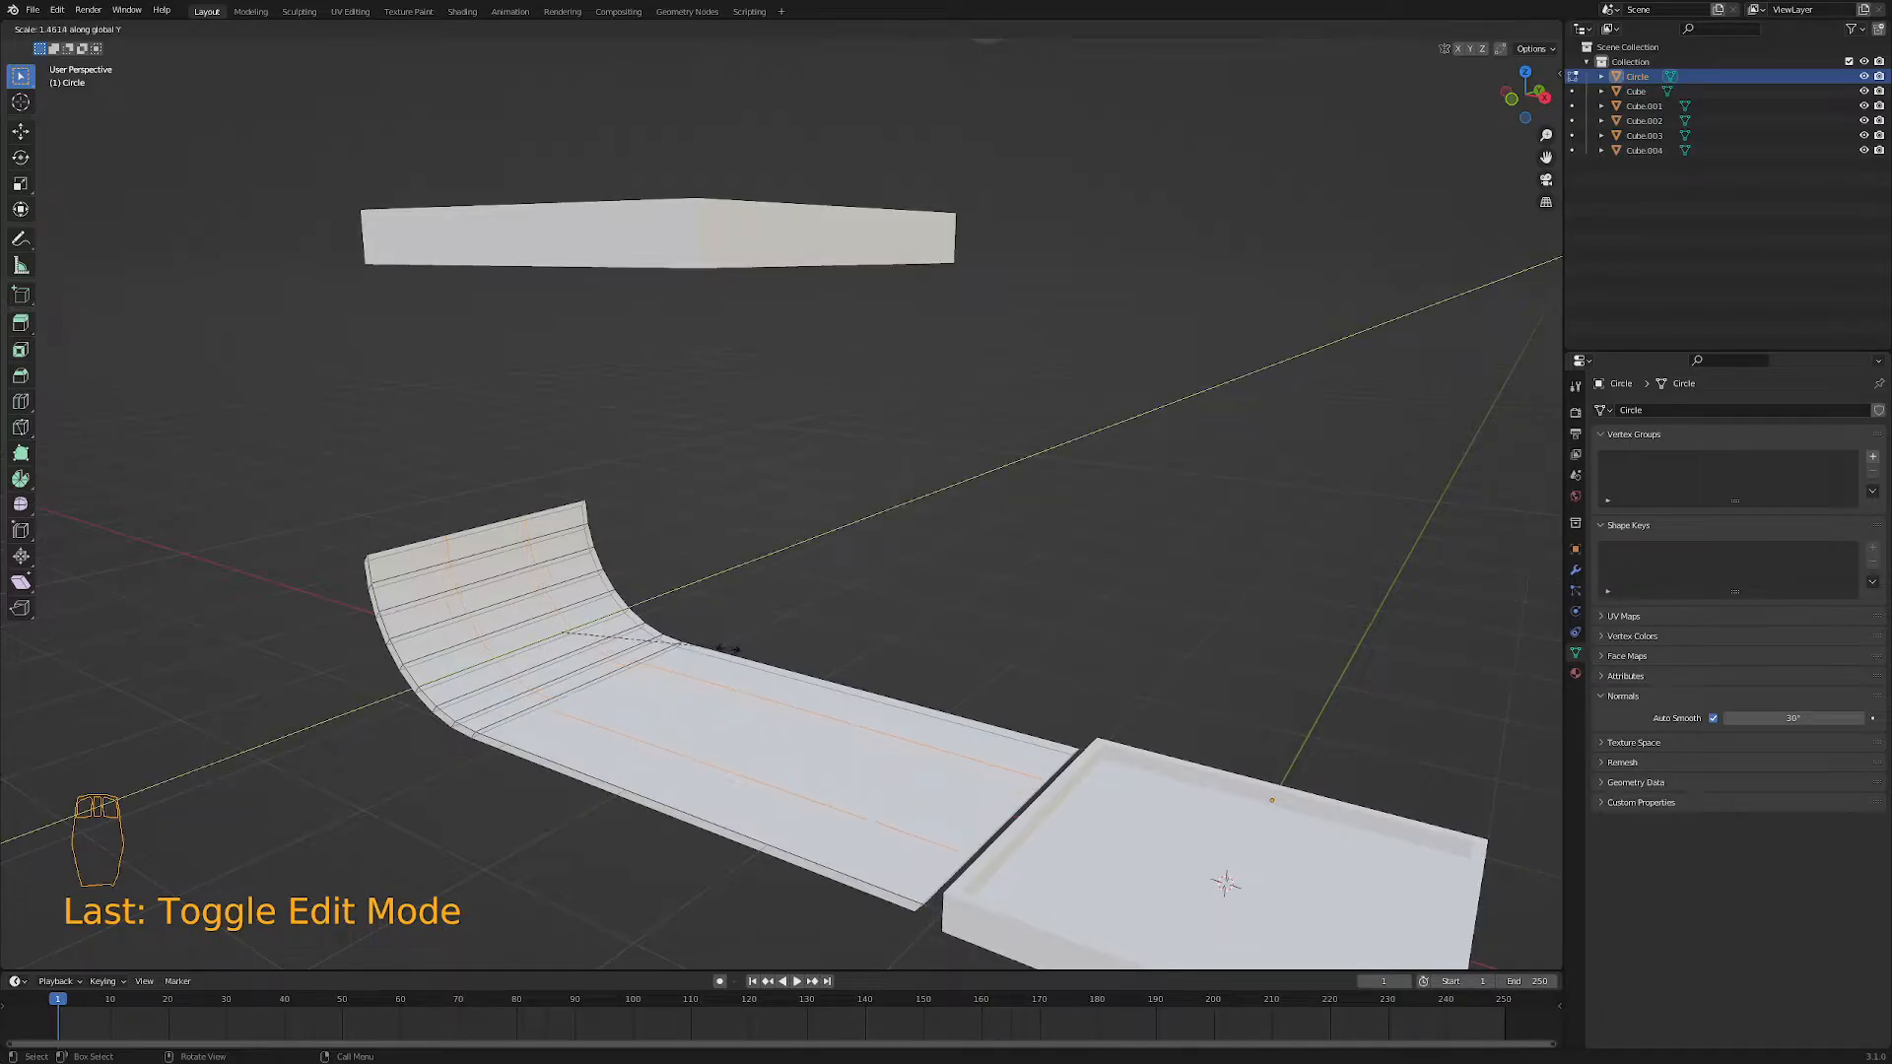
key("Escape")
- Scale the two new edge loops along Y by about 2.8 so they sit close to the ramp's long edges
key("s")
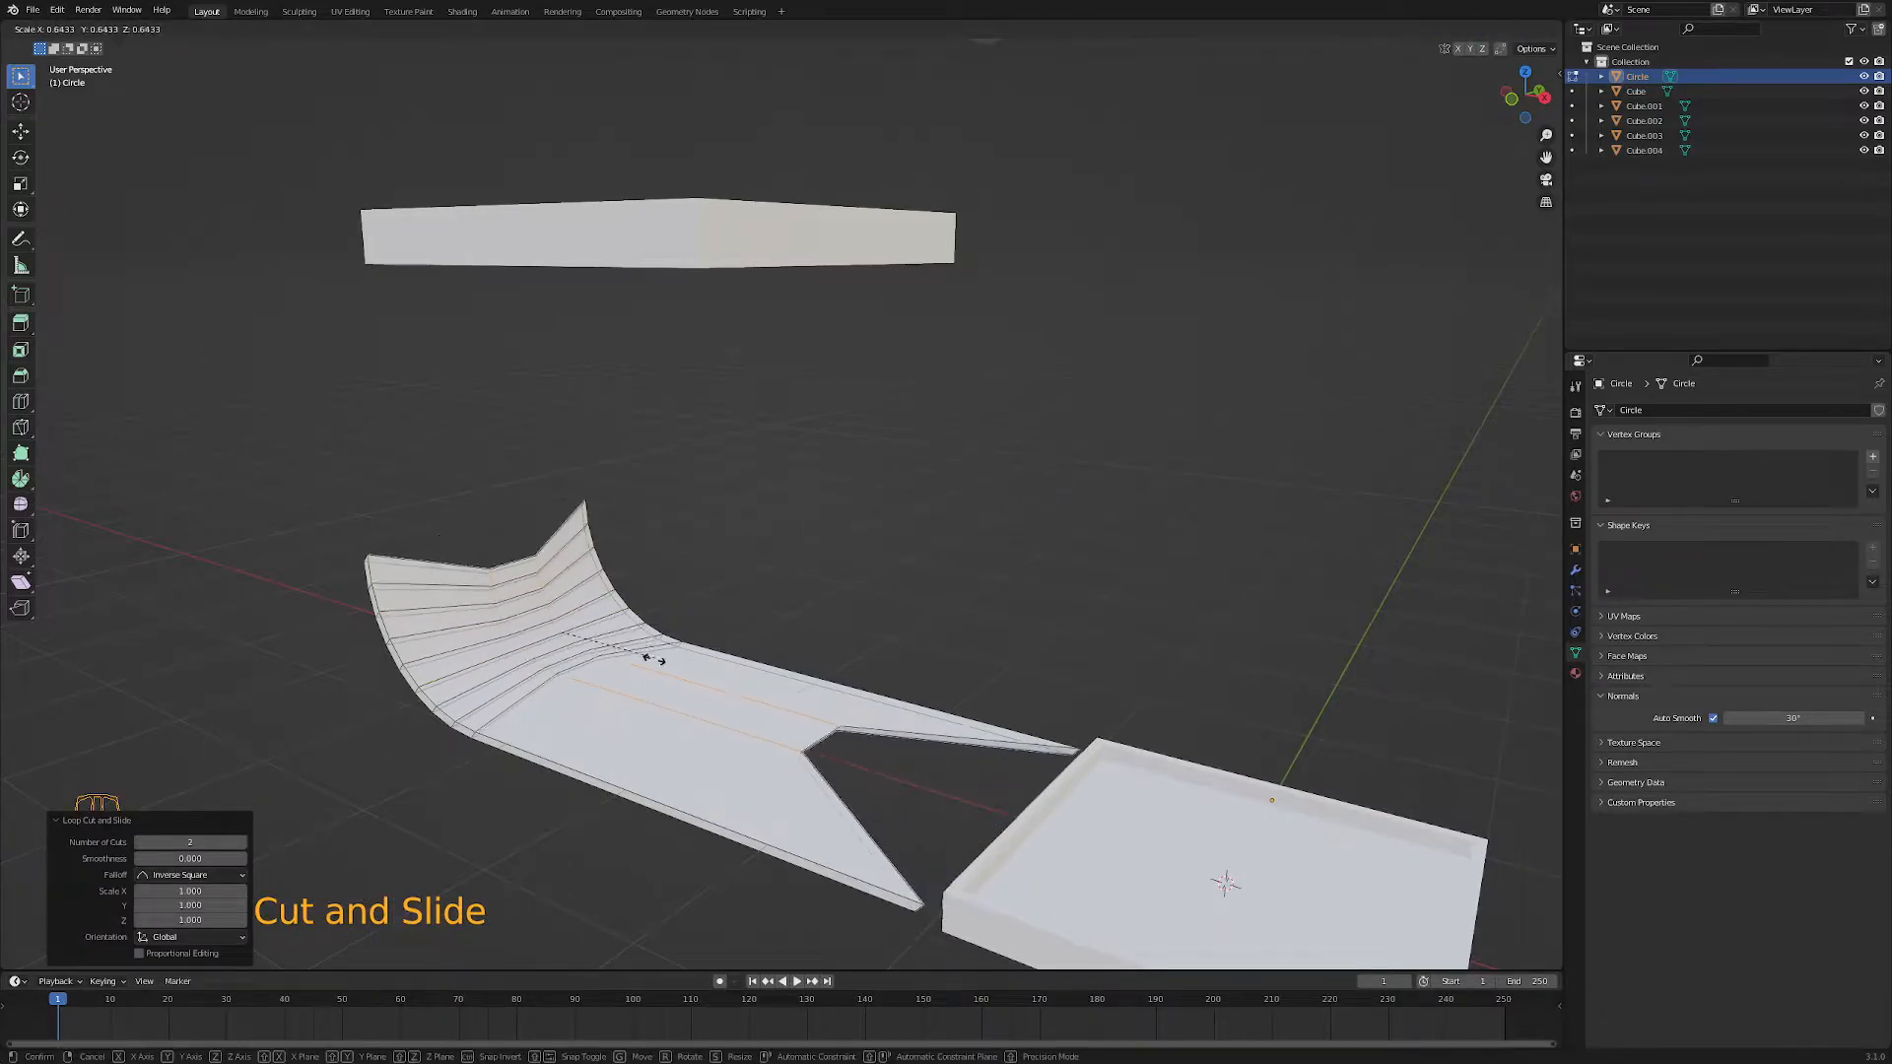
key("y")
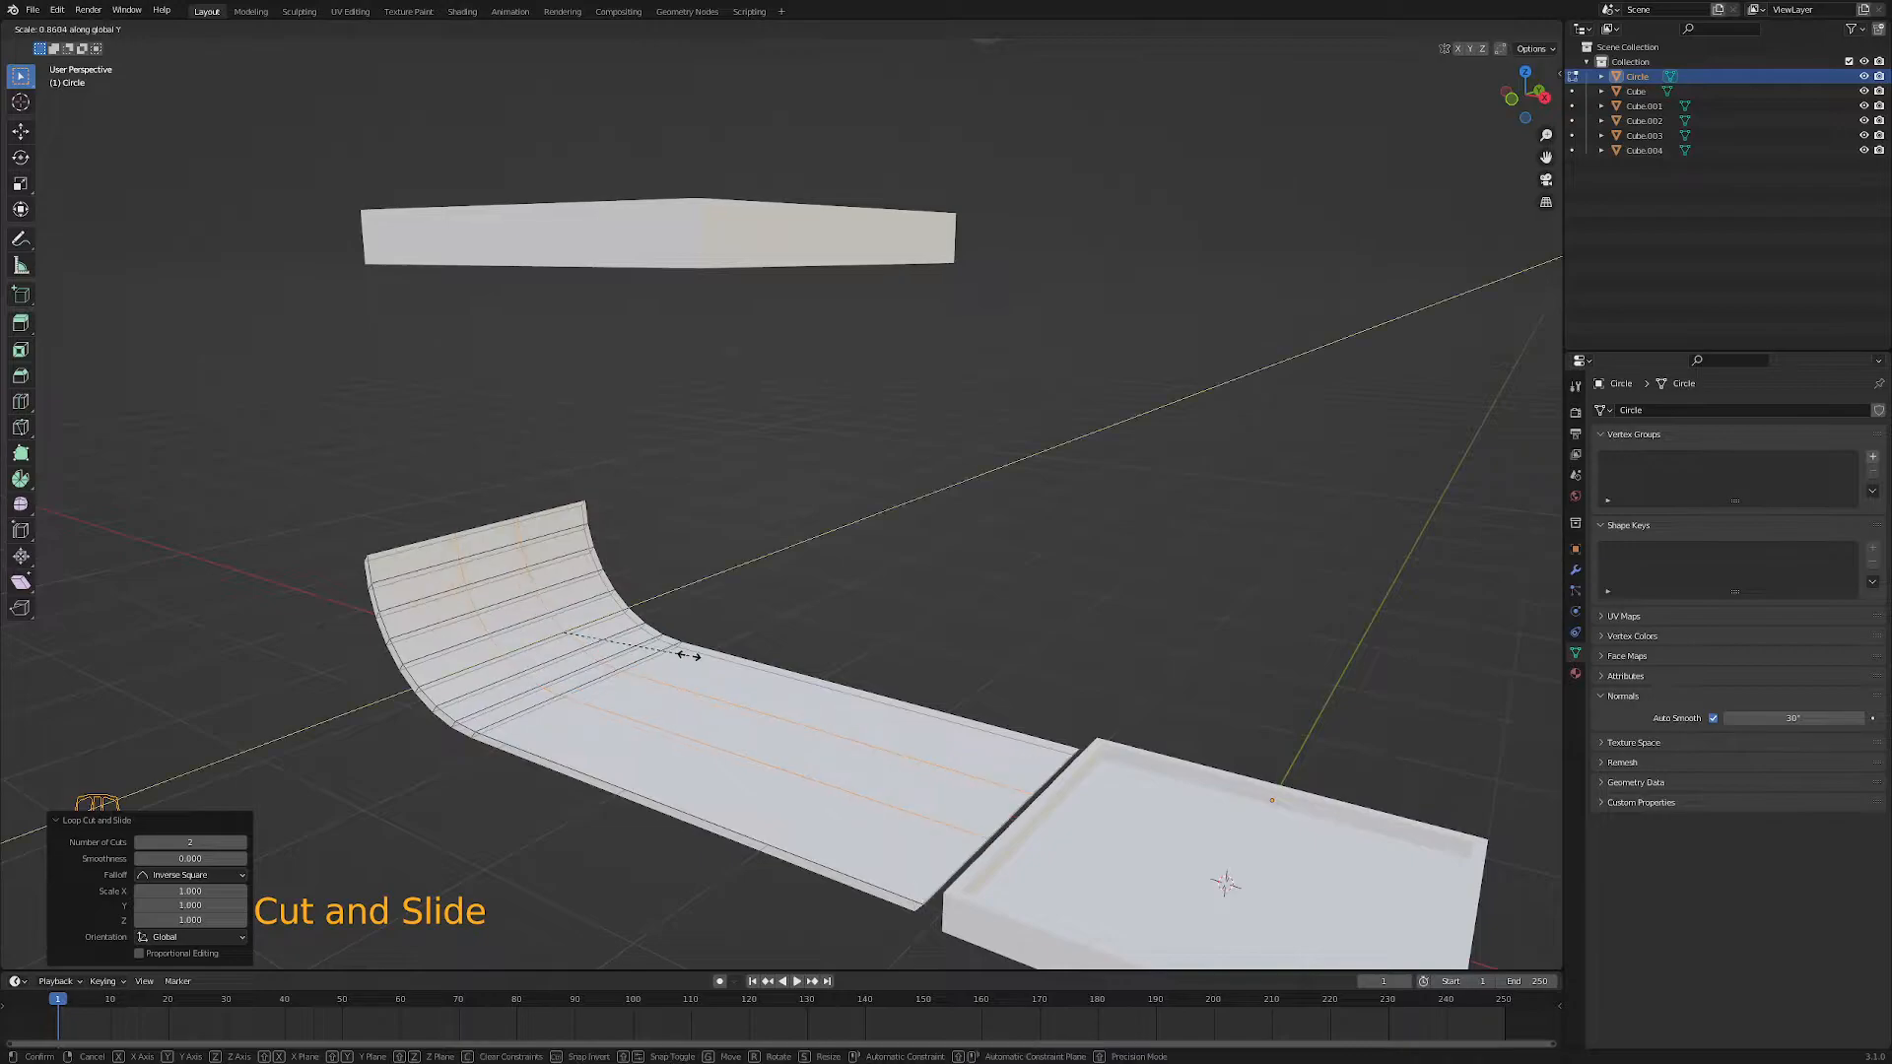
left_click(983, 639)
middle_click_drag(971, 647, 745, 734)
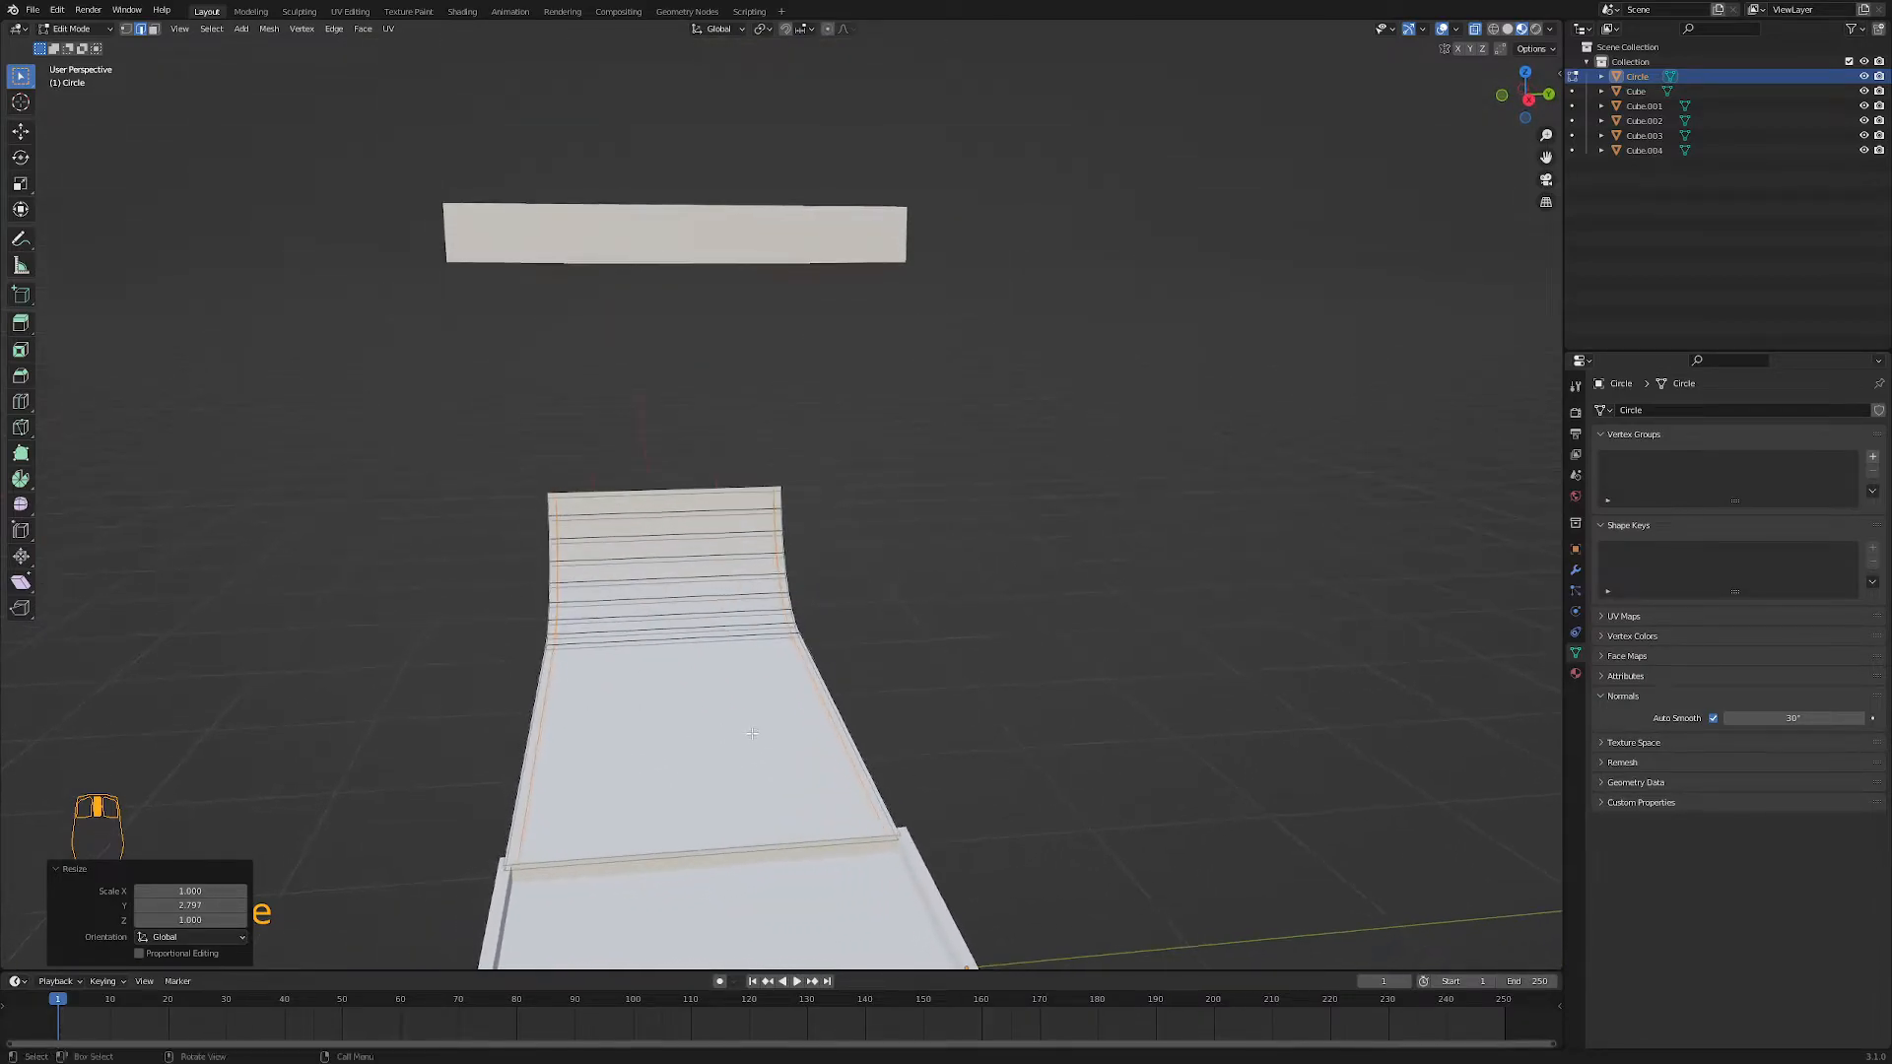
- Clear the ramp's edge selection and switch to face selection mode
key("a")
key("a")
key("a")
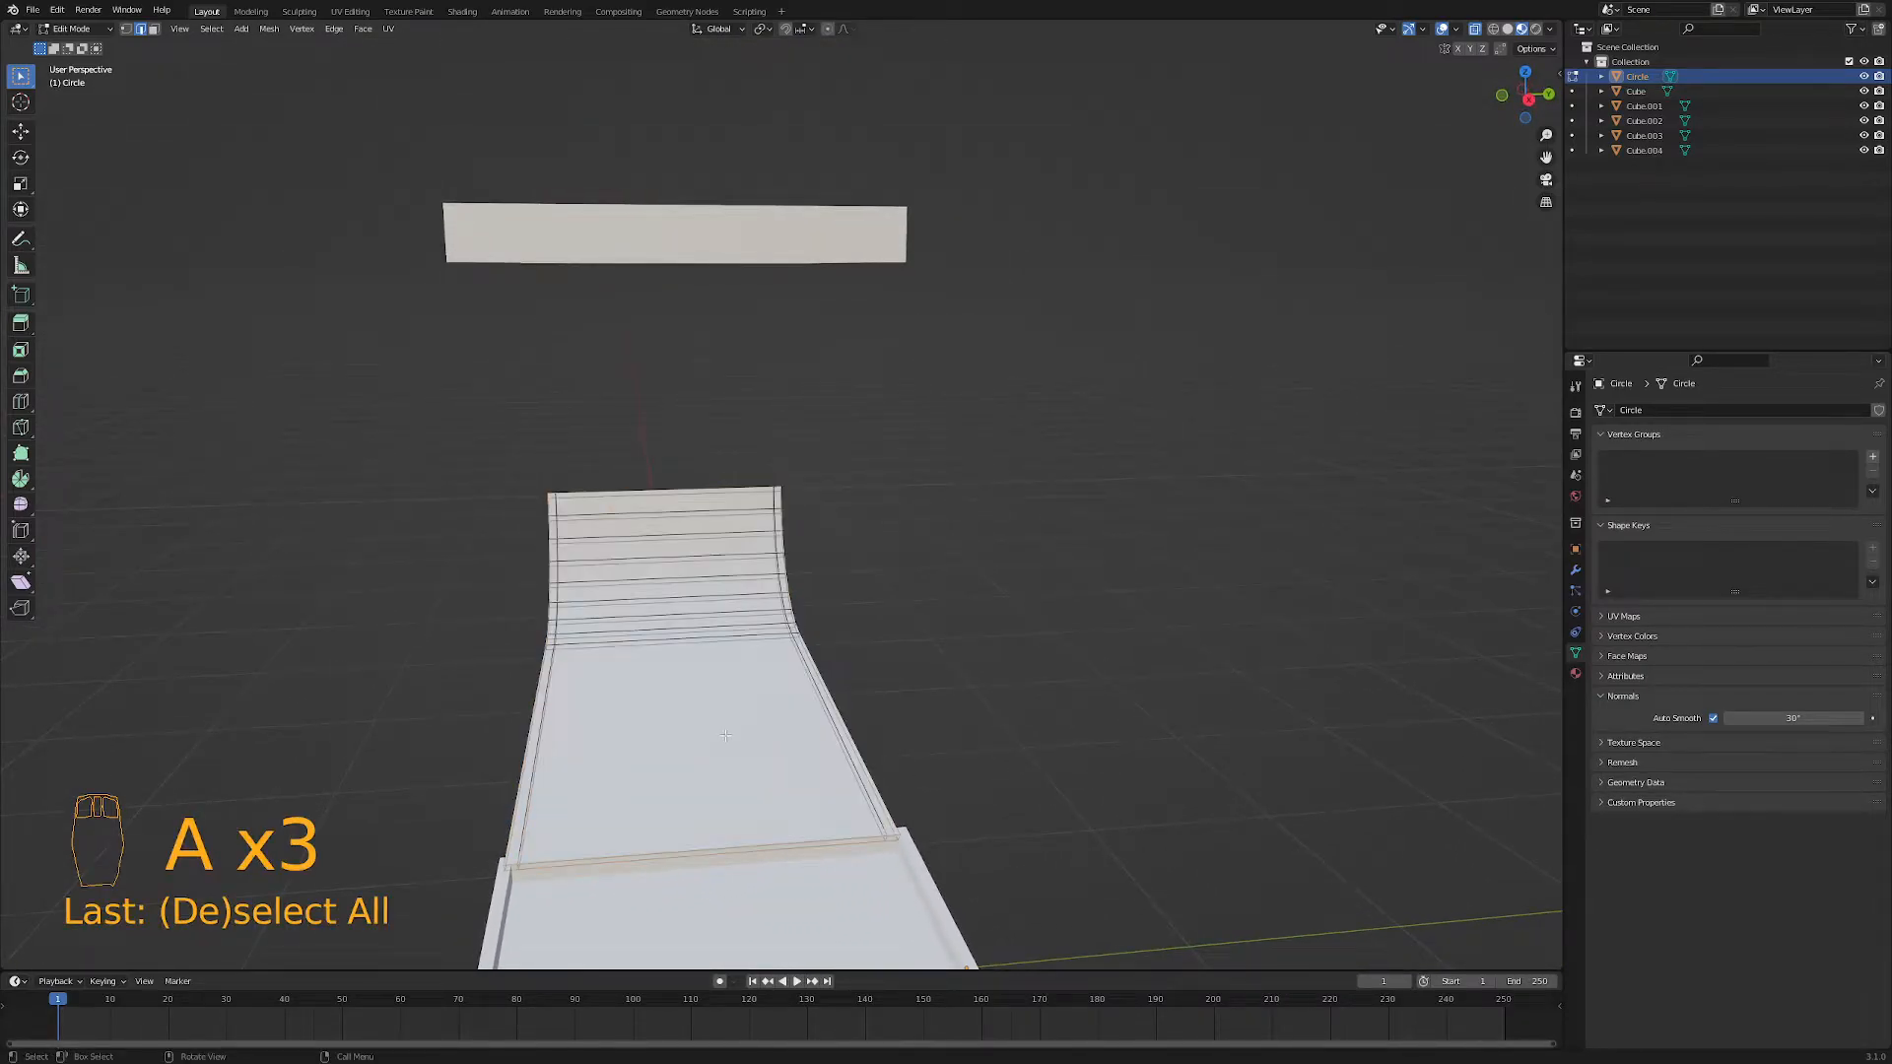
mouse_move(702, 727)
middle_mouse_down()
mouse_move(668, 740)
mouse_move(709, 713)
middle_mouse_up()
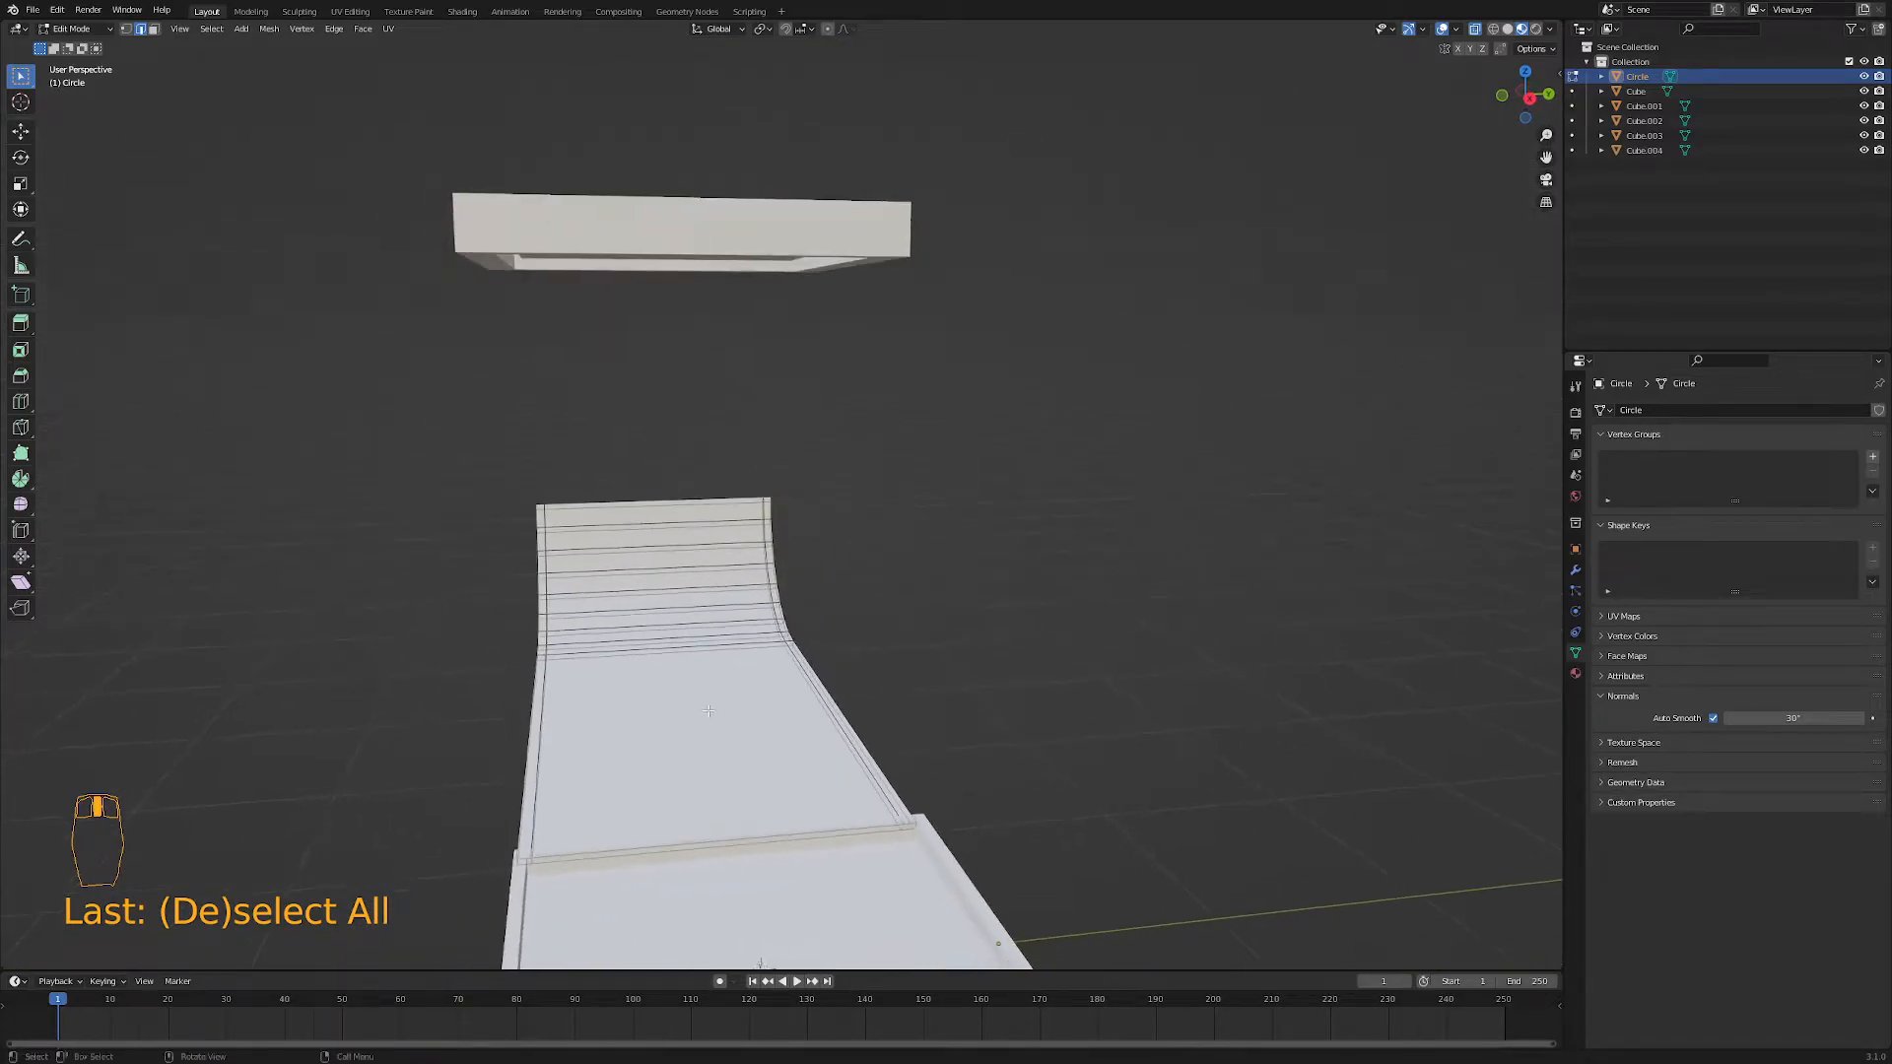
key("3")
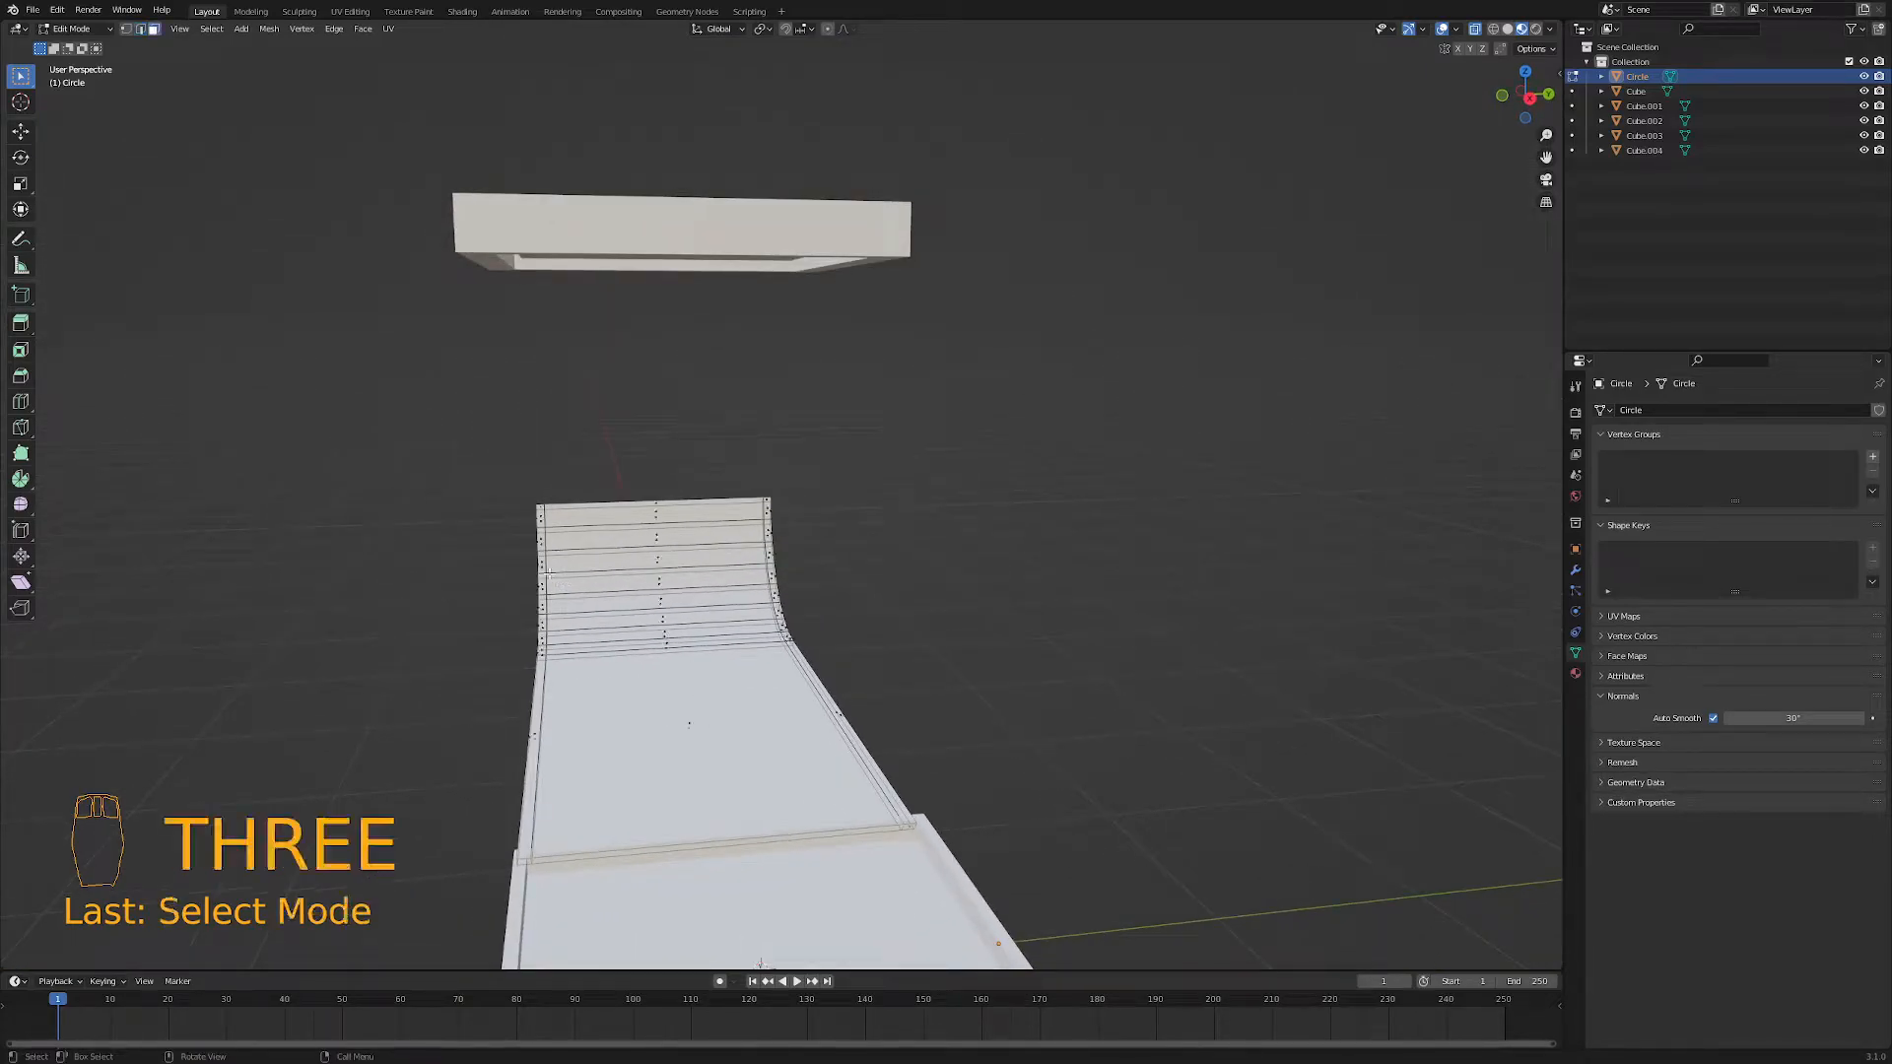
middle_click_drag(540, 528, 411, 473)
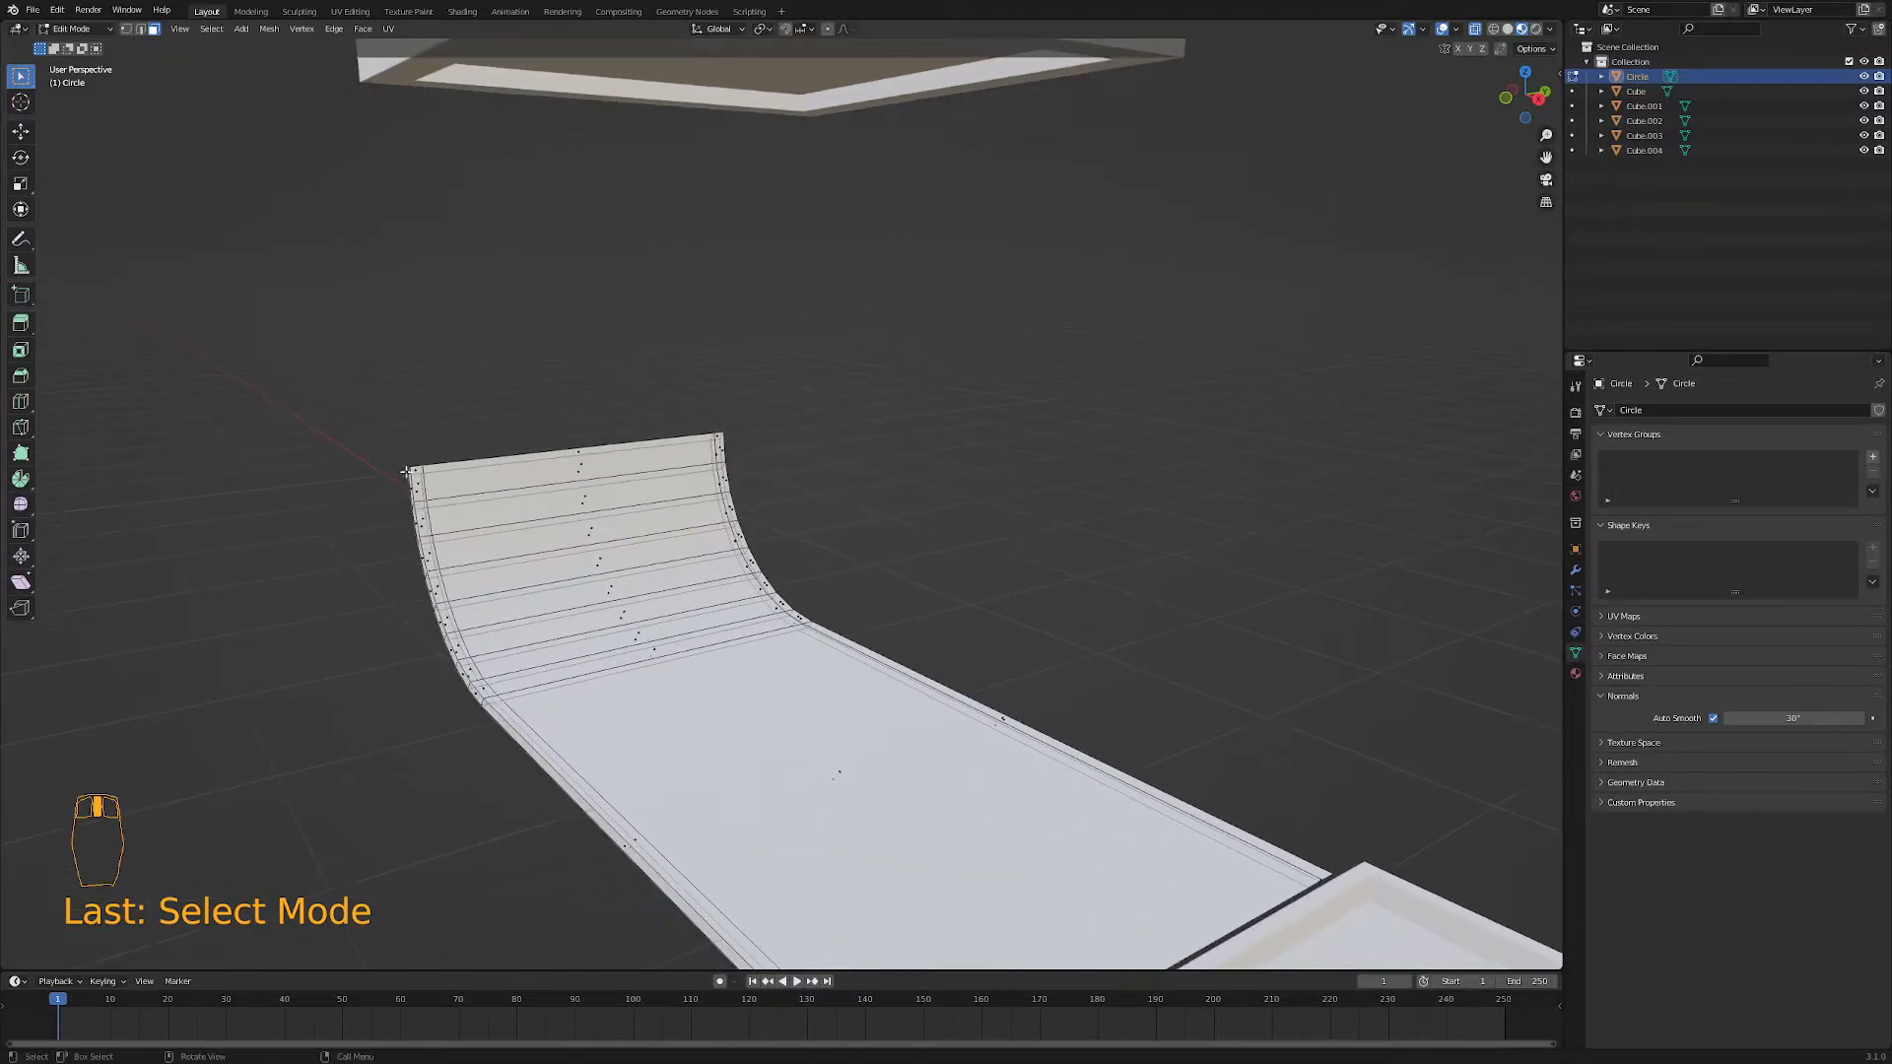
left_click(418, 485)
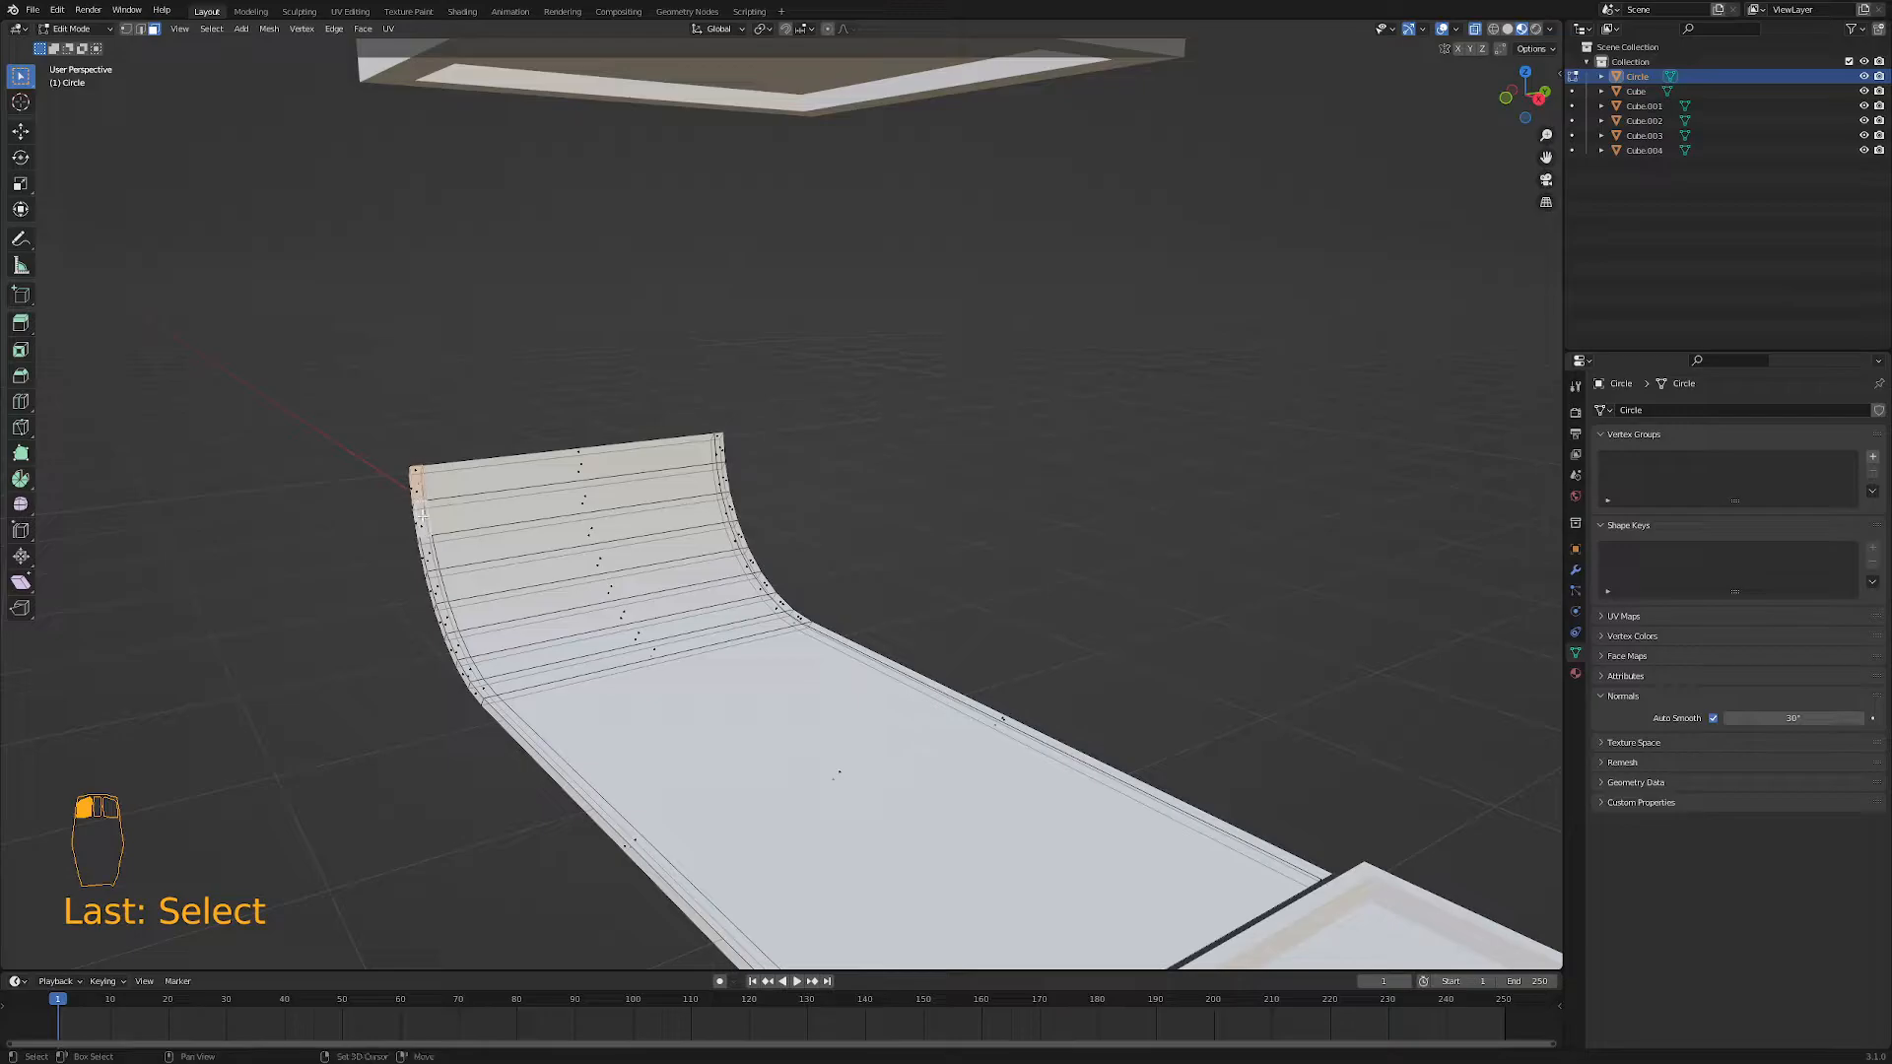
left_click(429, 551, "shift")
left_click(436, 581, "shift")
left_click(452, 625, "shift")
left_click(447, 621, "shift")
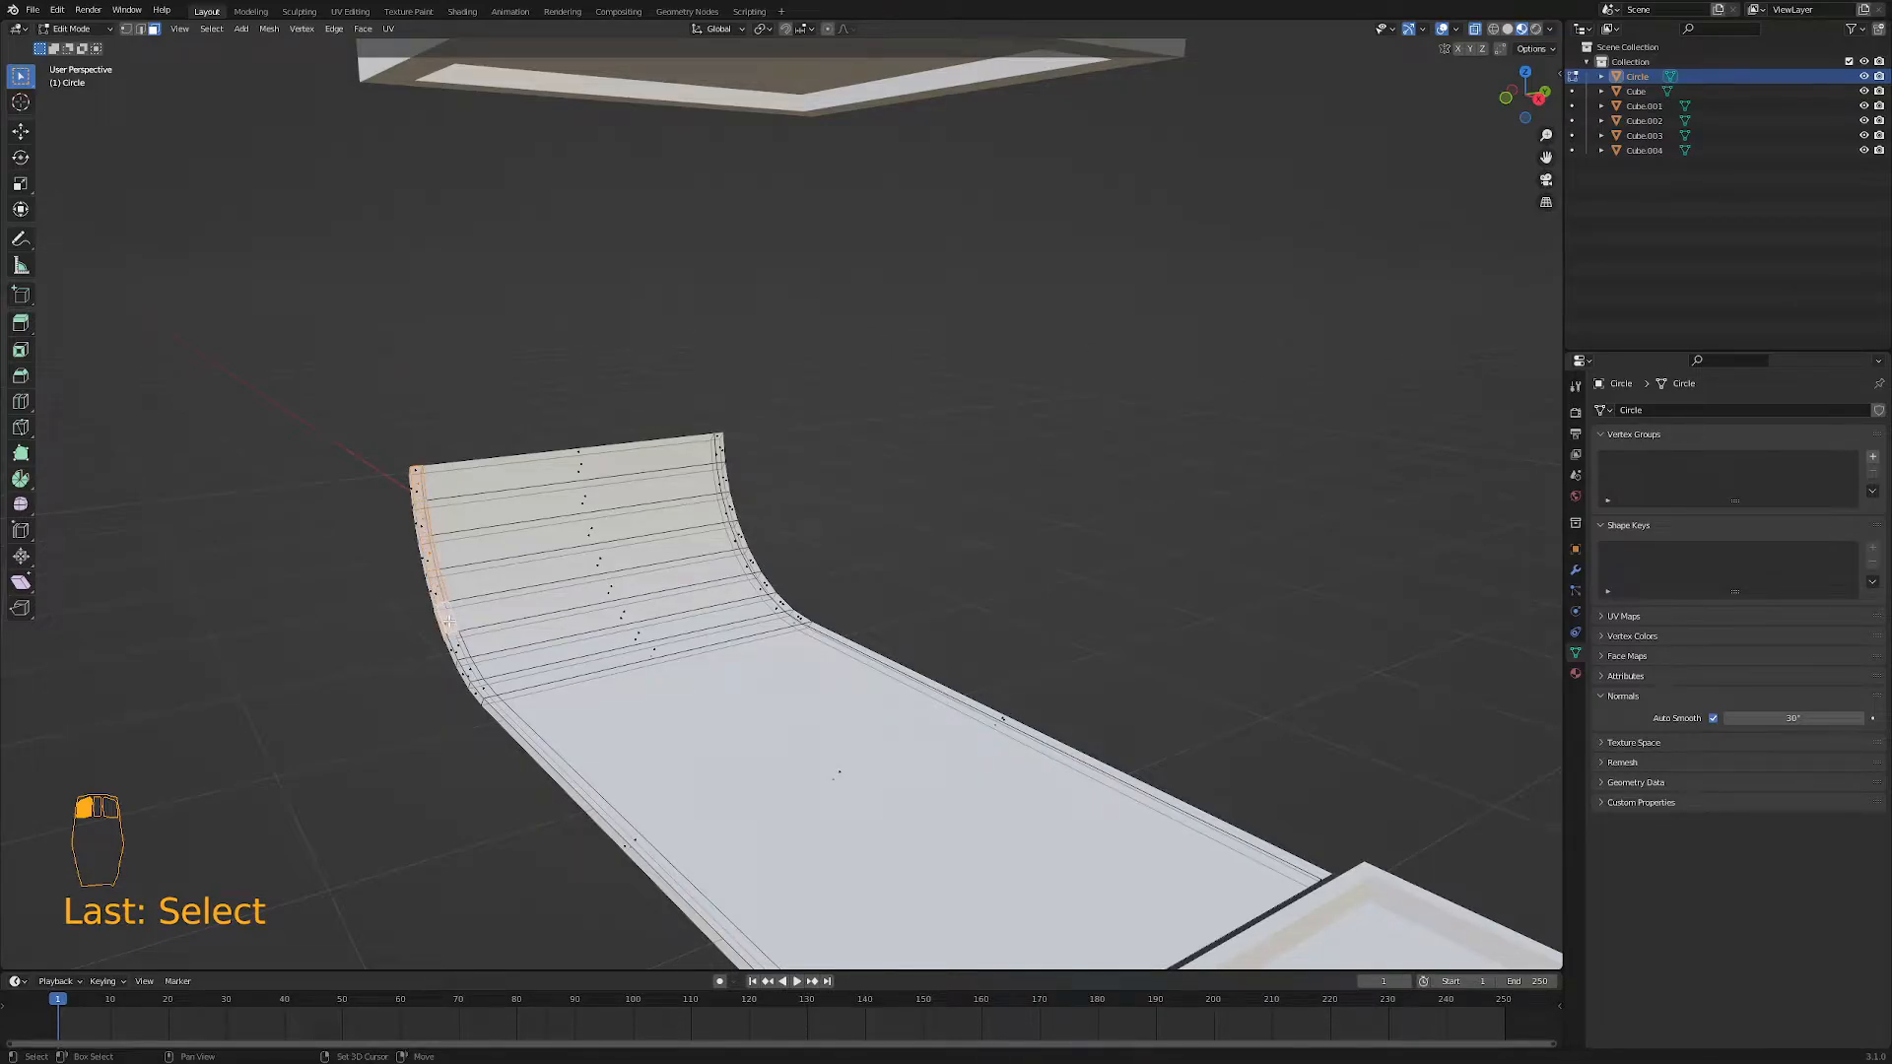
- Turn off X-ray, clear the selection, and select the narrow strip faces down the curved part on the ramp's negative Y side
left_click(1474, 29)
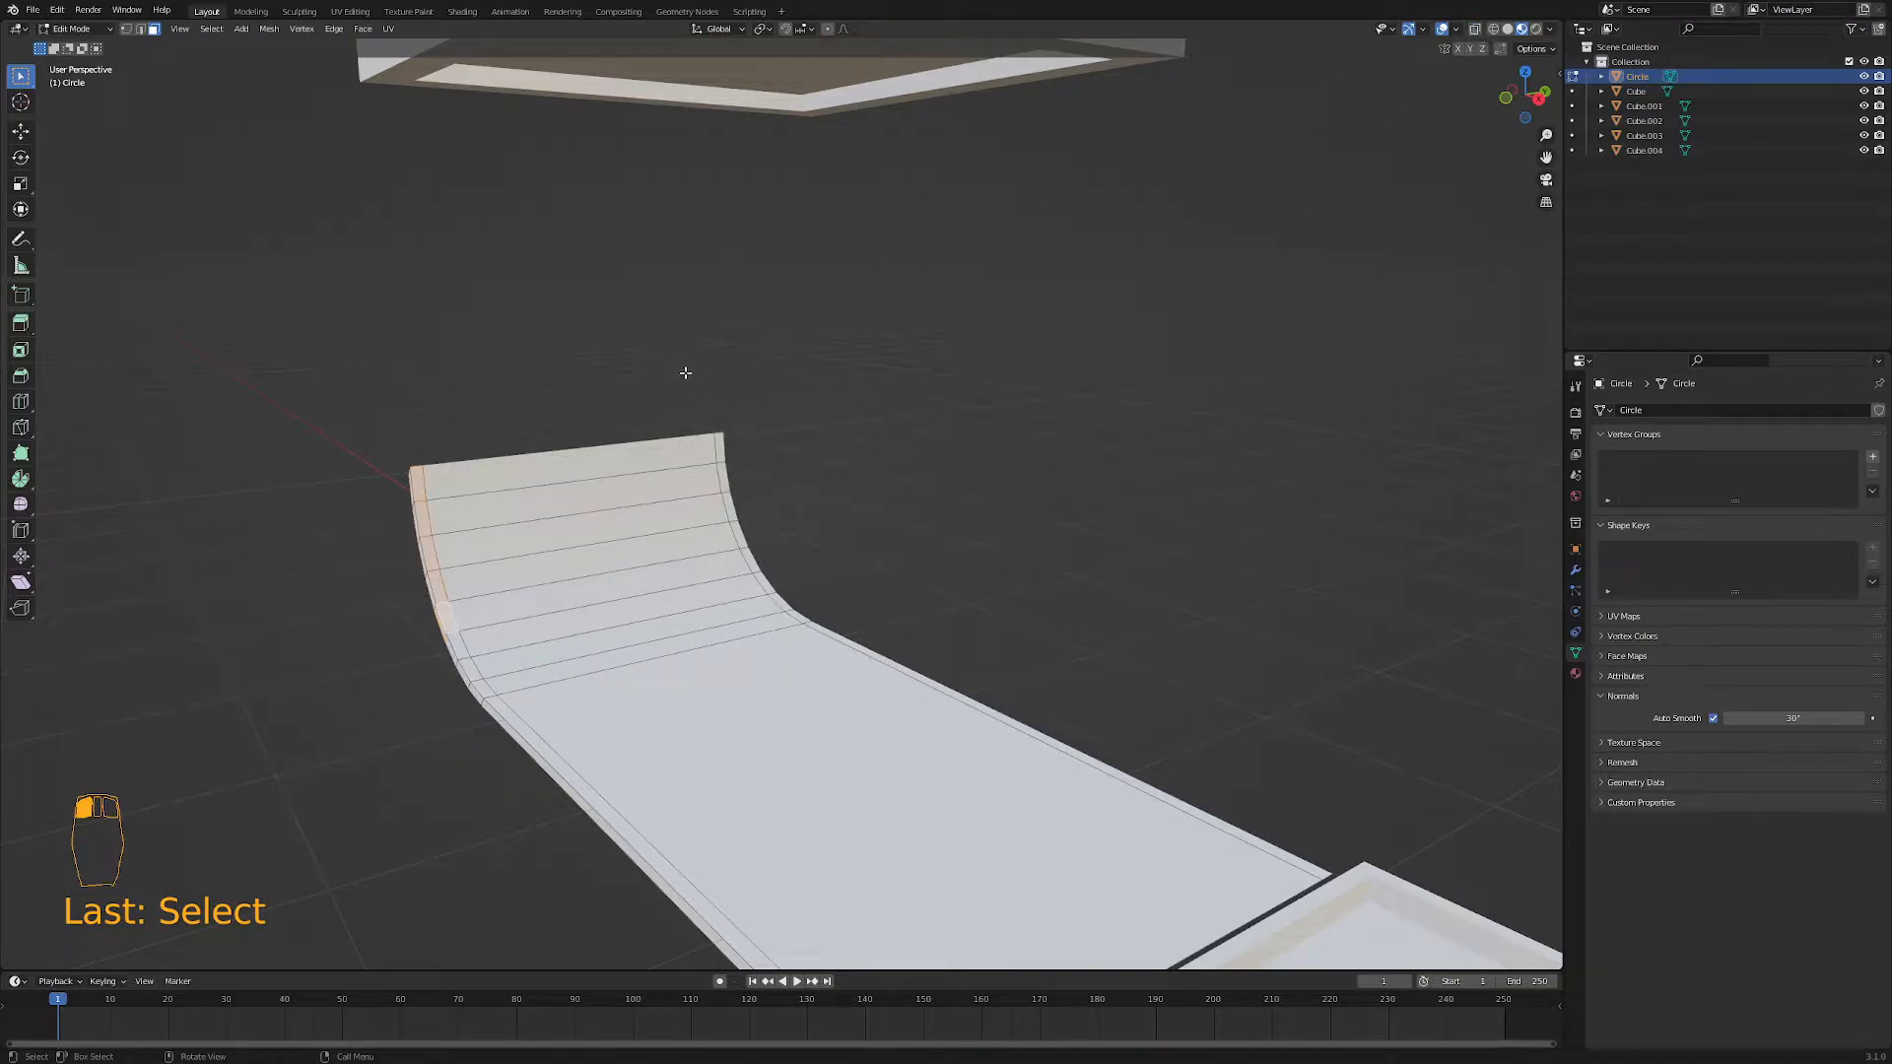
key("a")
key("a")
key("a")
left_click(421, 487)
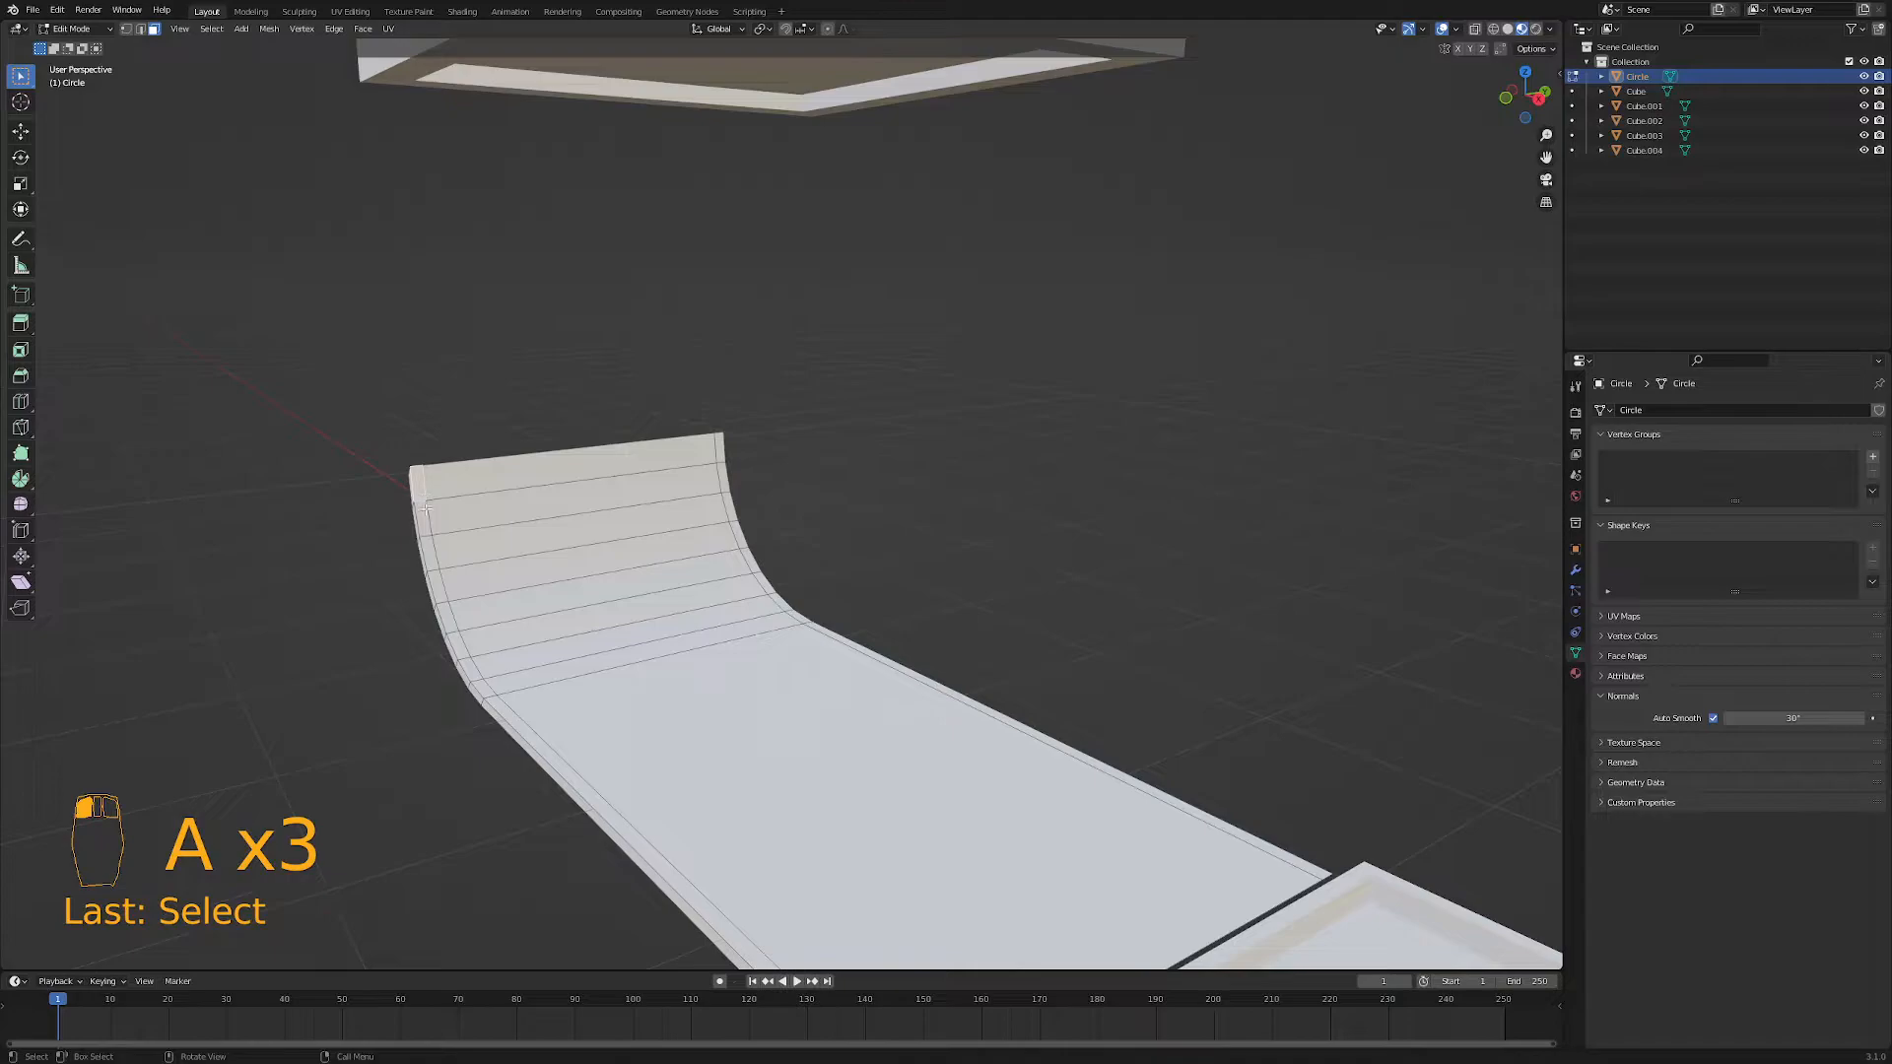
left_click(433, 576, "shift")
middle_click_drag(451, 616, 418, 636)
left_click(424, 612, "shift")
left_click(442, 645, "shift")
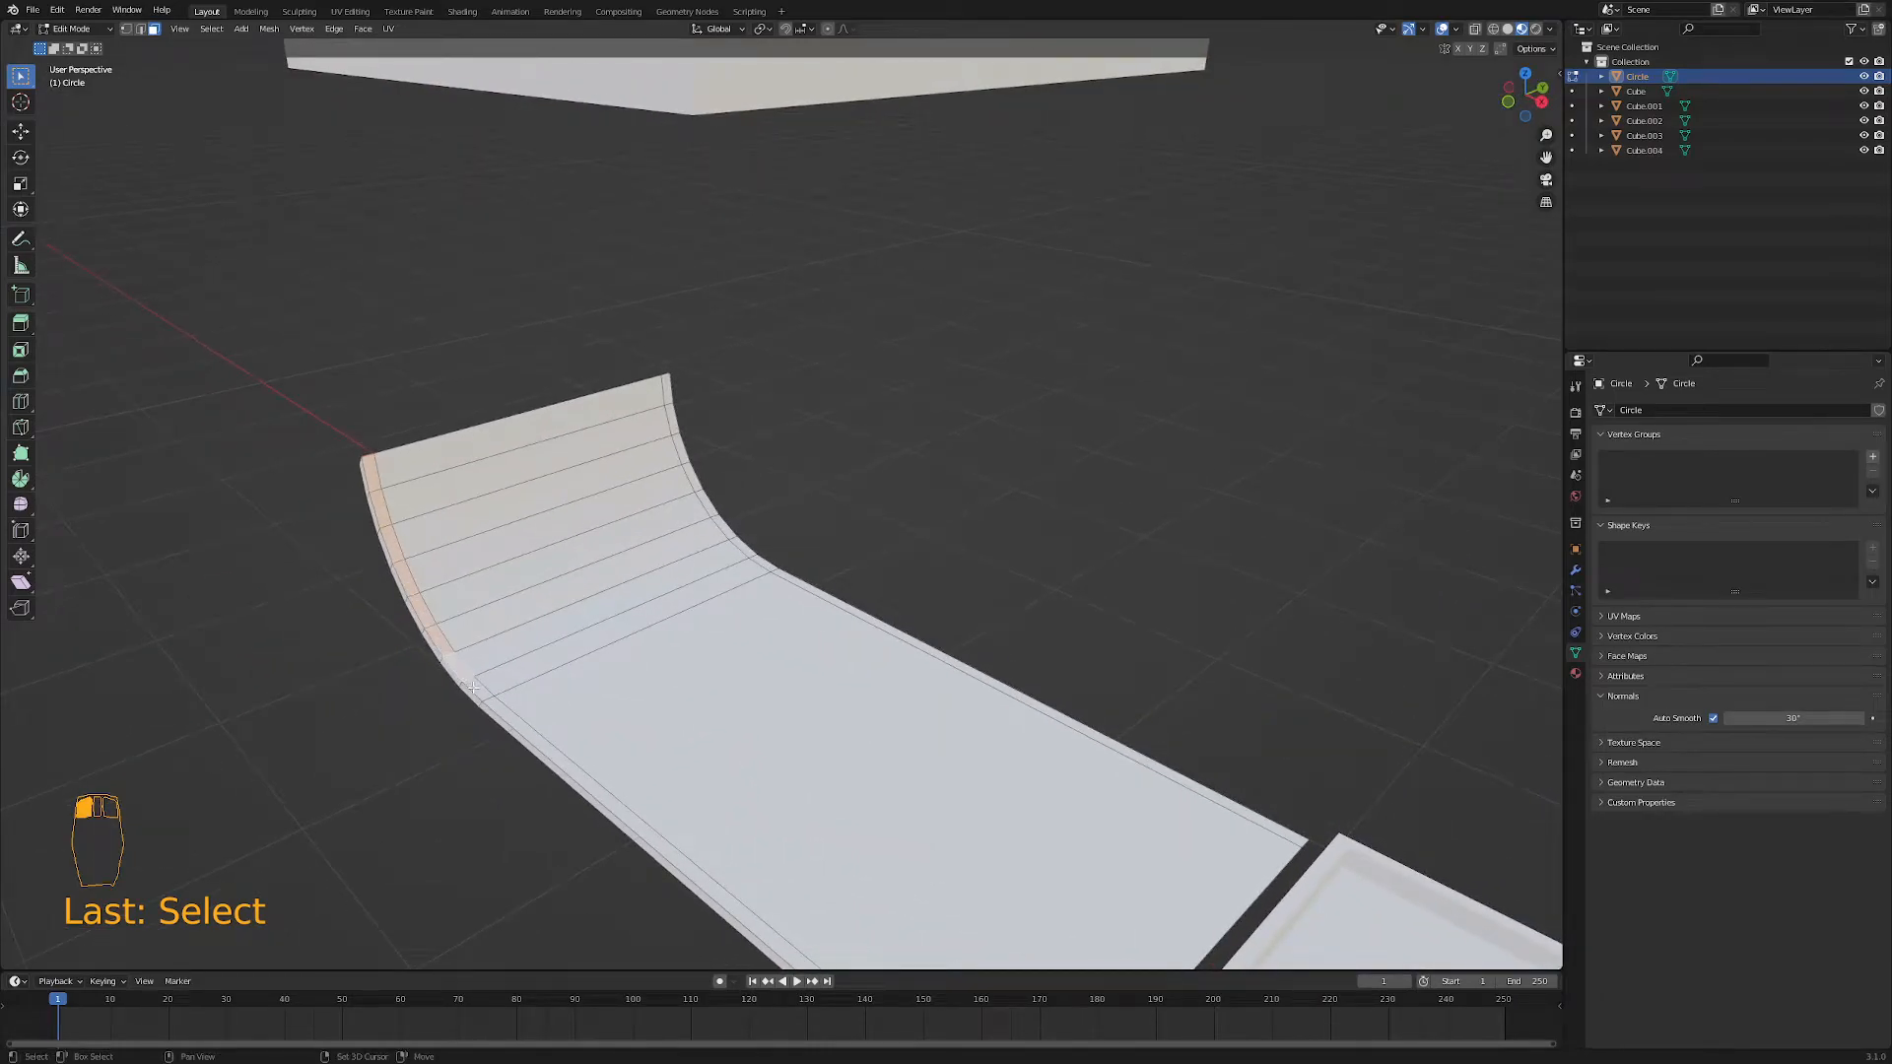
- Add the narrow strip of top faces along the ramp's positive Y side to the selection, from the flat part up the curve
middle_click_drag(468, 680, 942, 723)
left_click(1020, 663, "alt+shift")
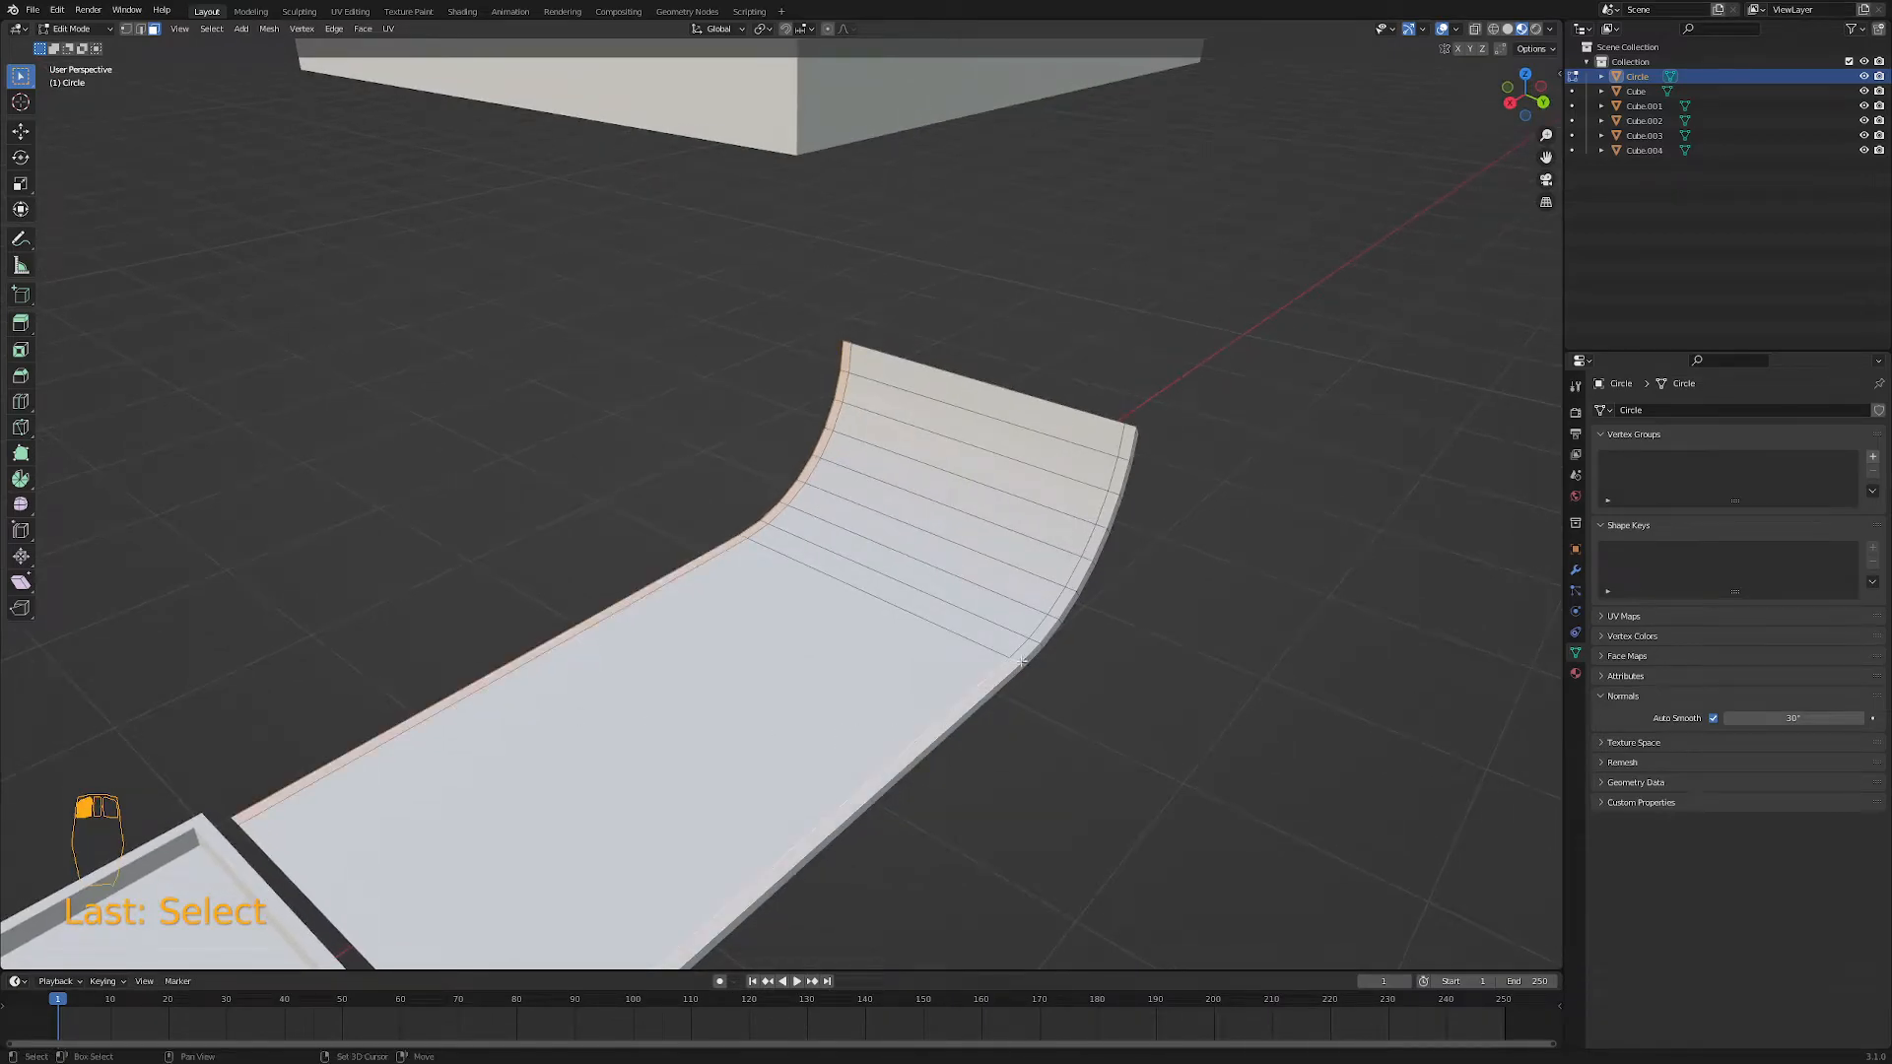
left_click(1021, 652, "alt+shift")
left_click(1057, 609, "shift")
left_click(1095, 539, "shift")
left_click(1108, 504, "shift")
left_click(1124, 450, "shift")
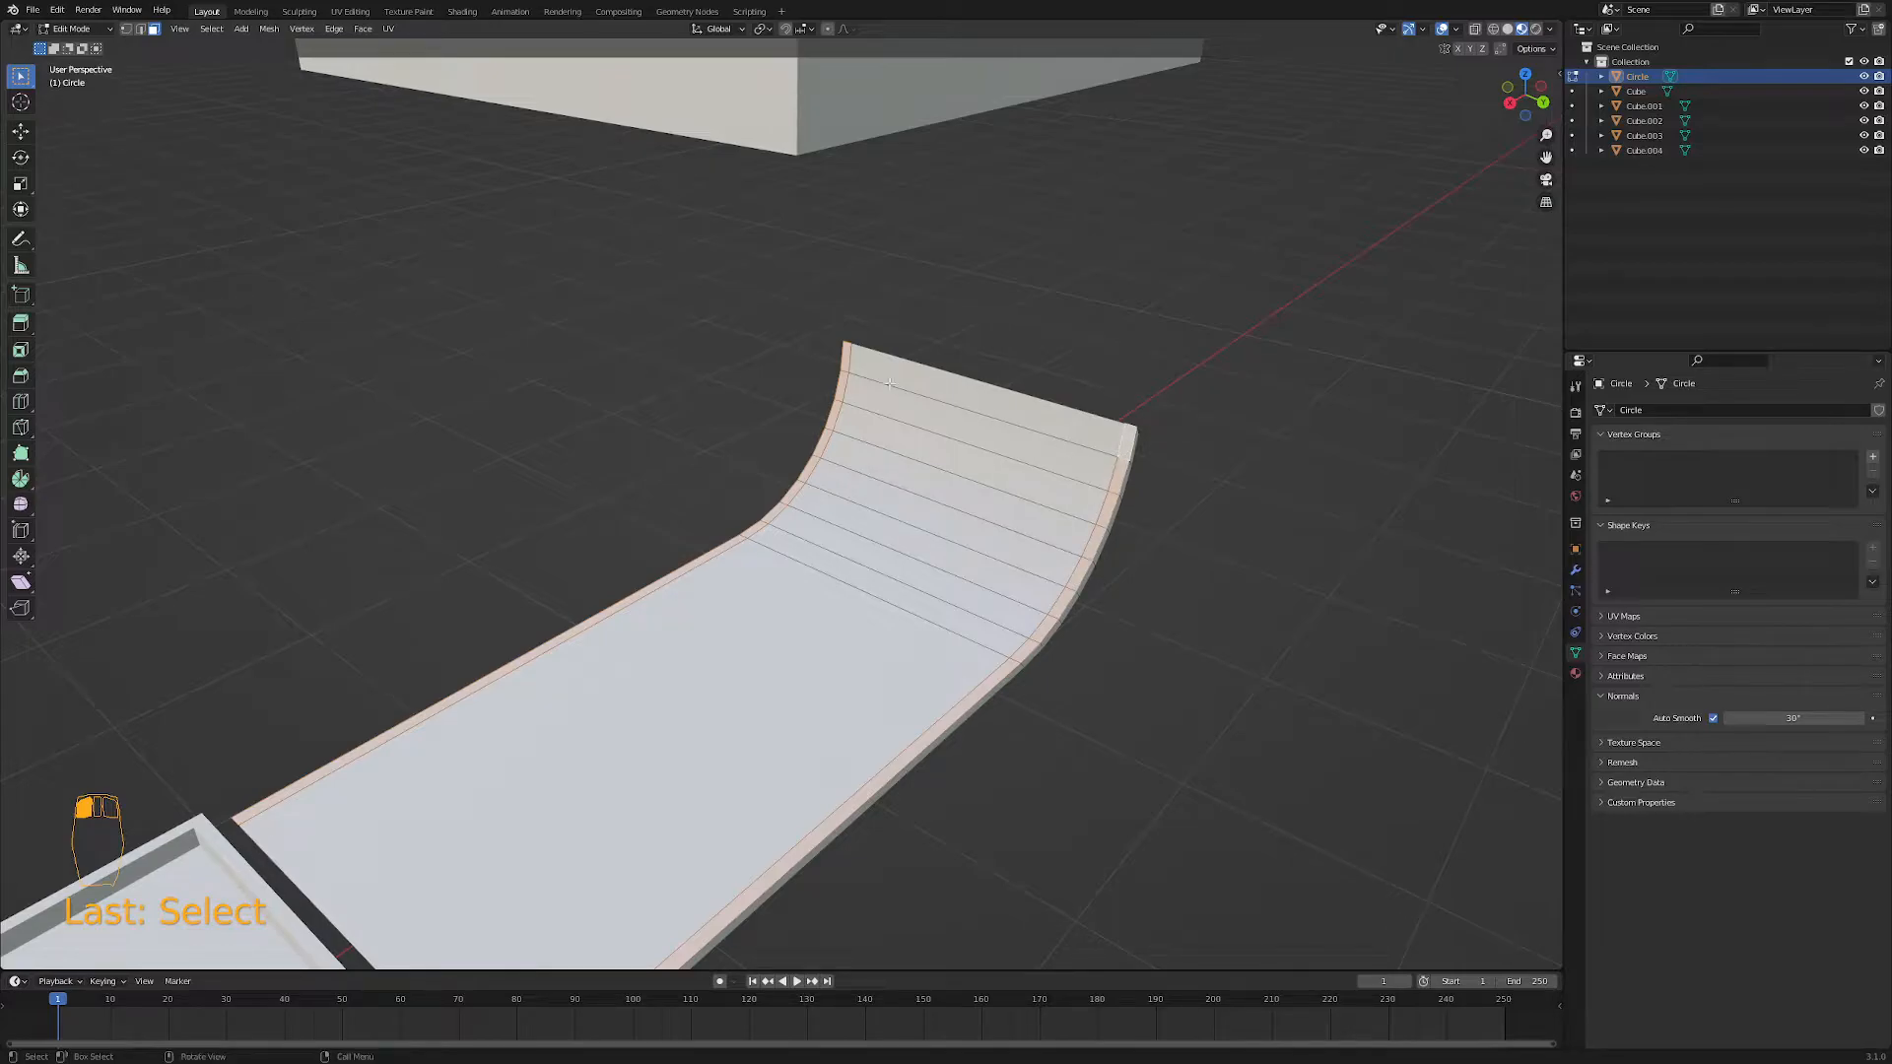
- Extrude the selected strip faces along both long edges of the ramp into low raised rims and return to Object Mode
middle_click_drag(535, 657, 502, 636)
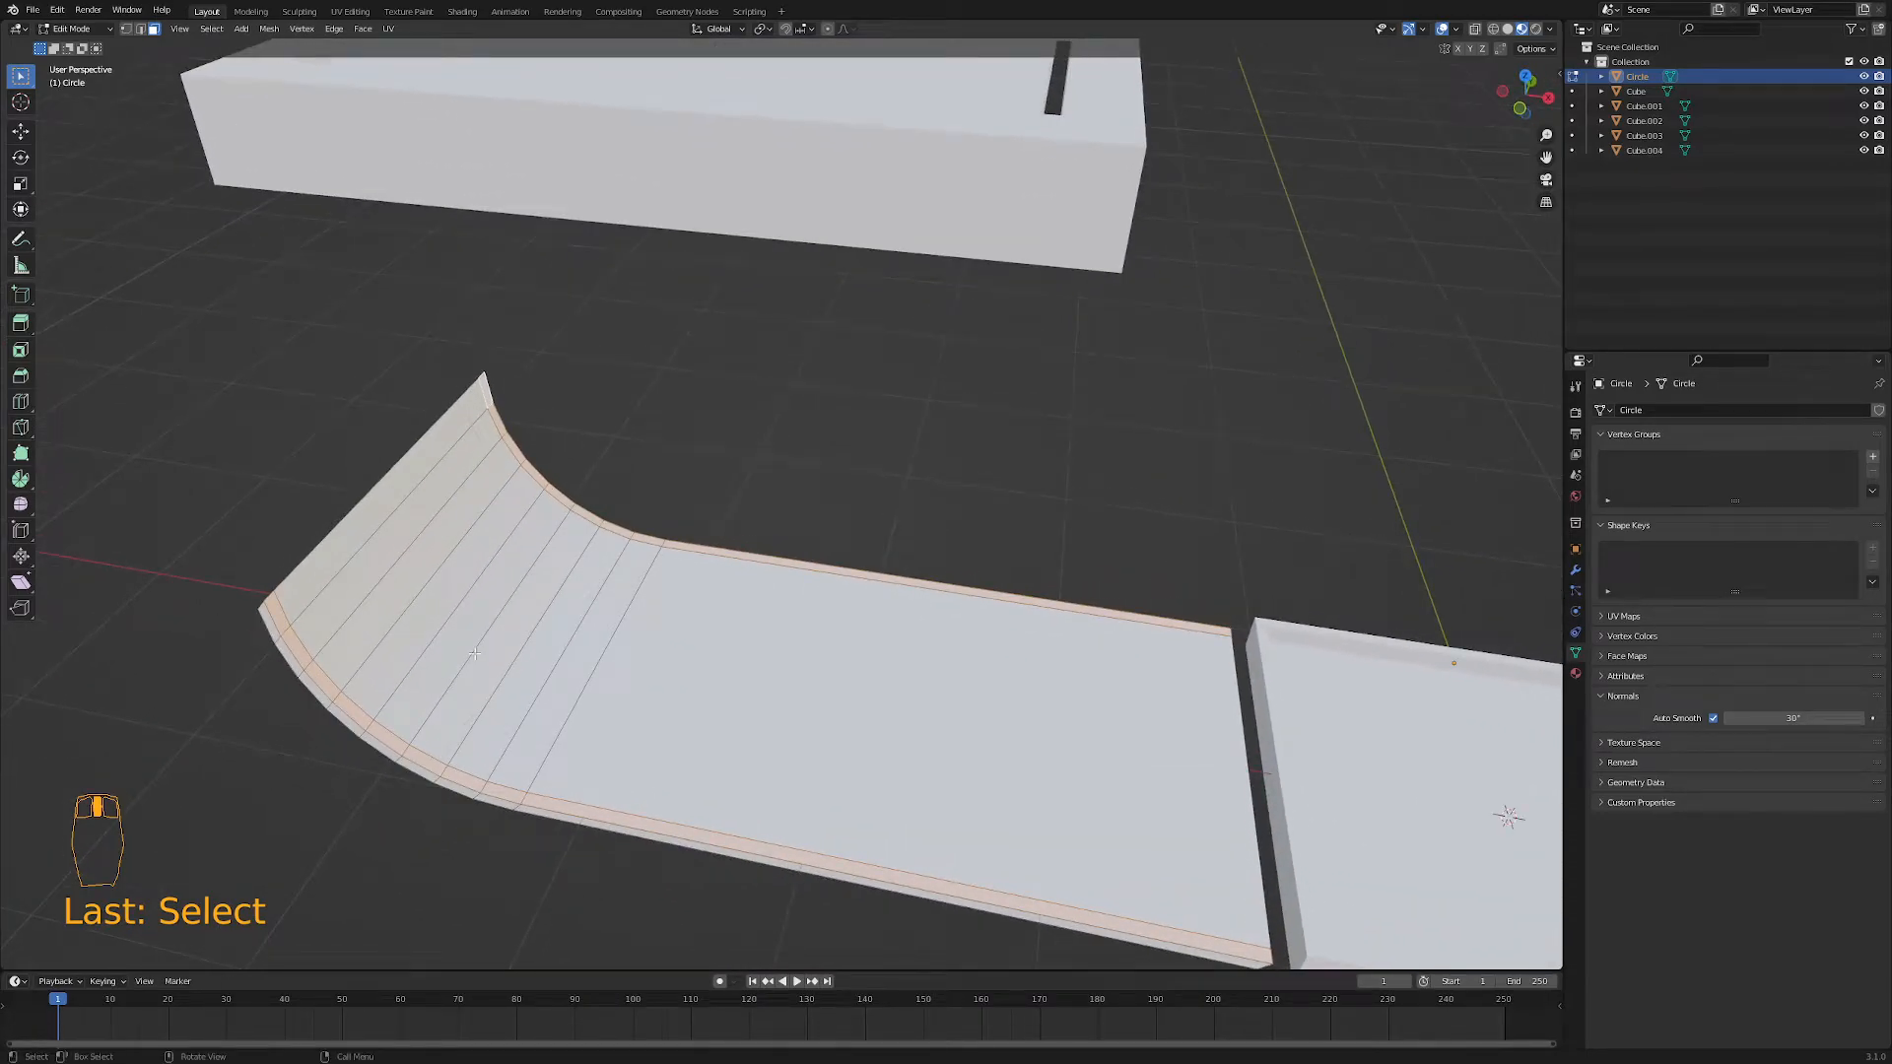
key("KP_1")
key("e")
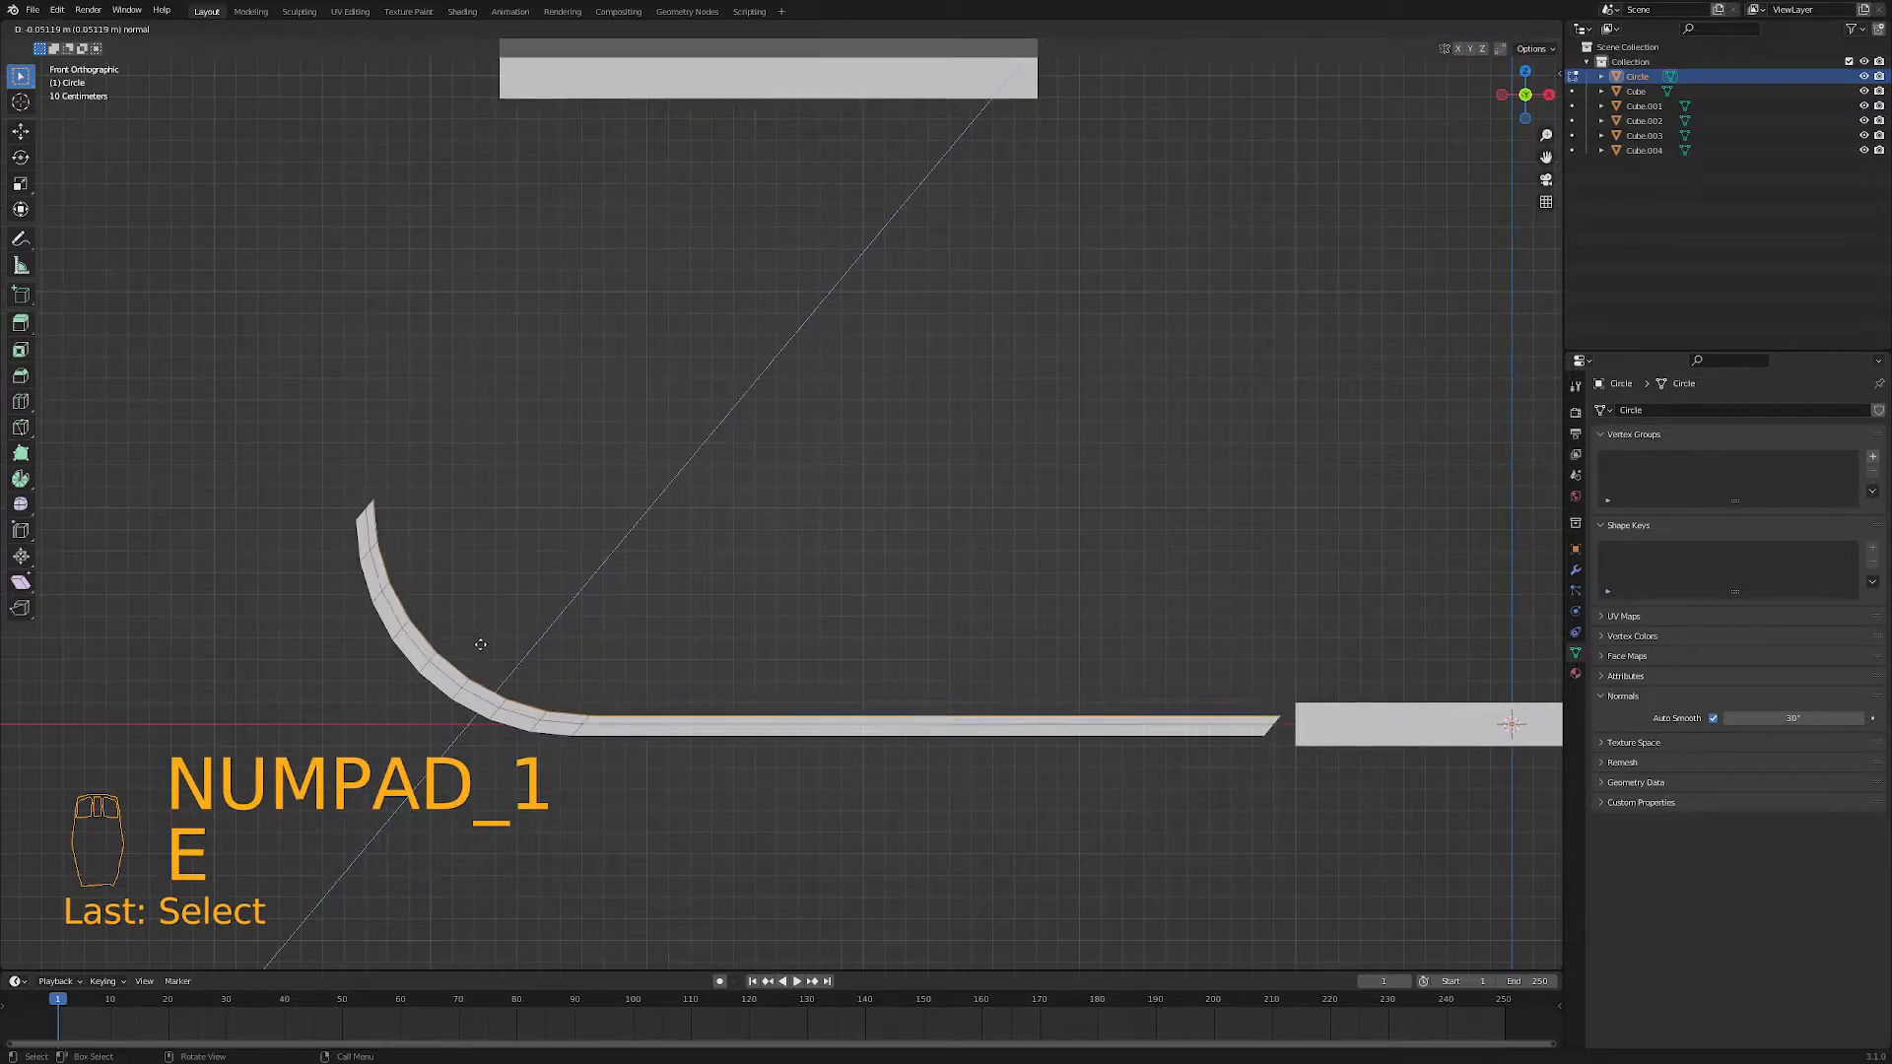
left_click(501, 643)
middle_click_drag(501, 643, 401, 761)
key("Tab")
scroll(483, 688, "down", 5)
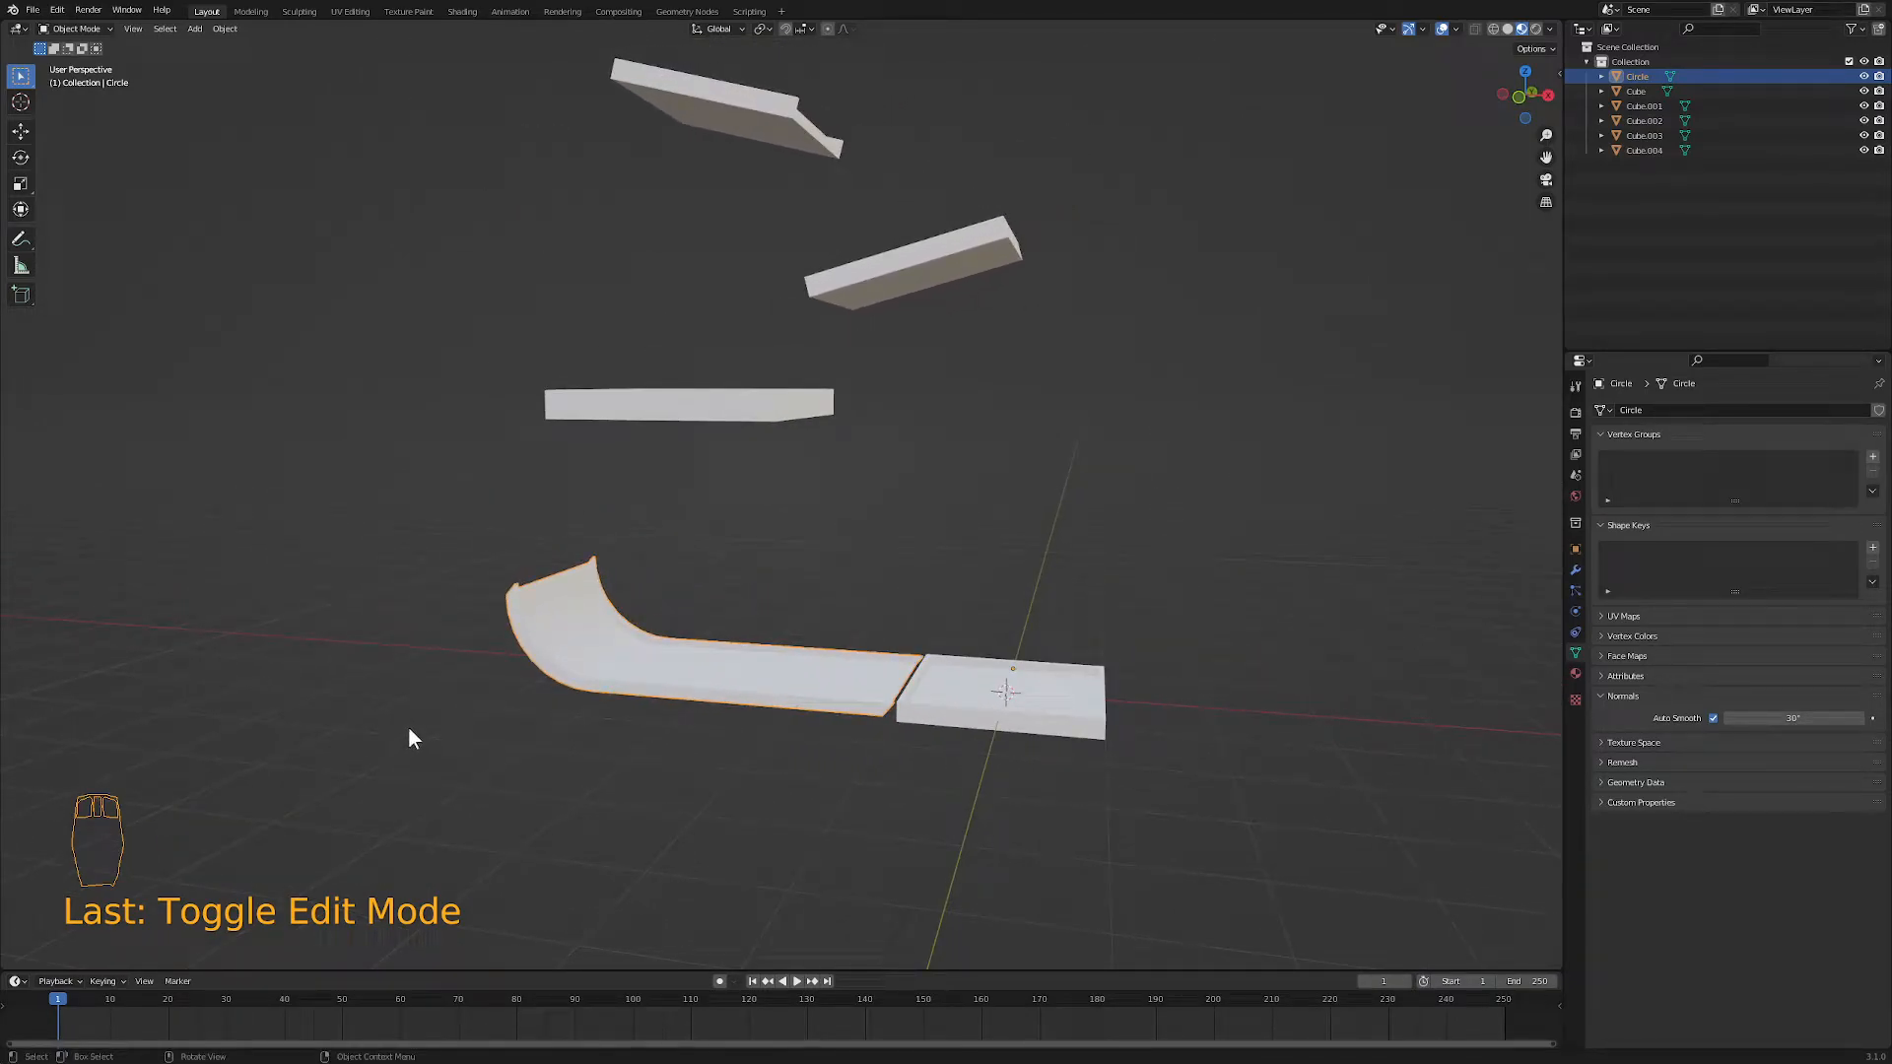
middle_click_drag(473, 756, 545, 834)
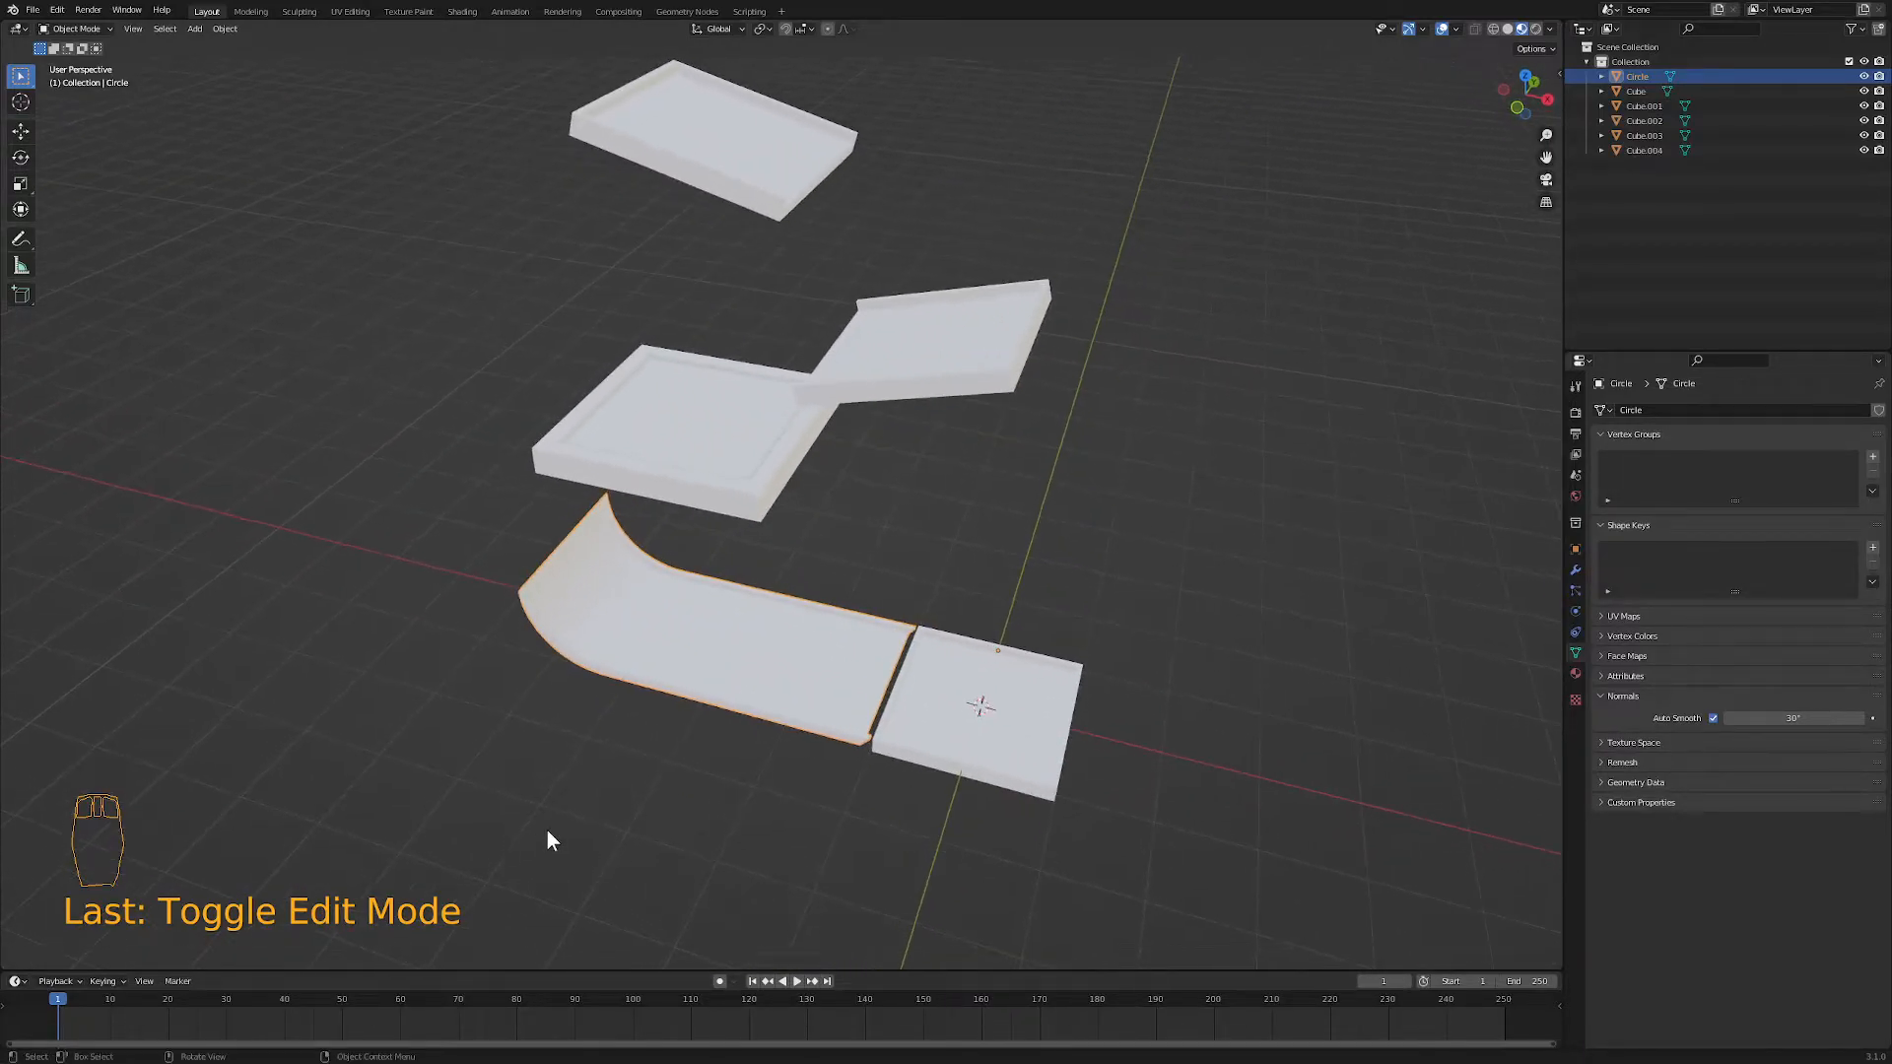
- Move the base slab about 1.1 m along positive X, away from the end of the ramp
key("KP_7")
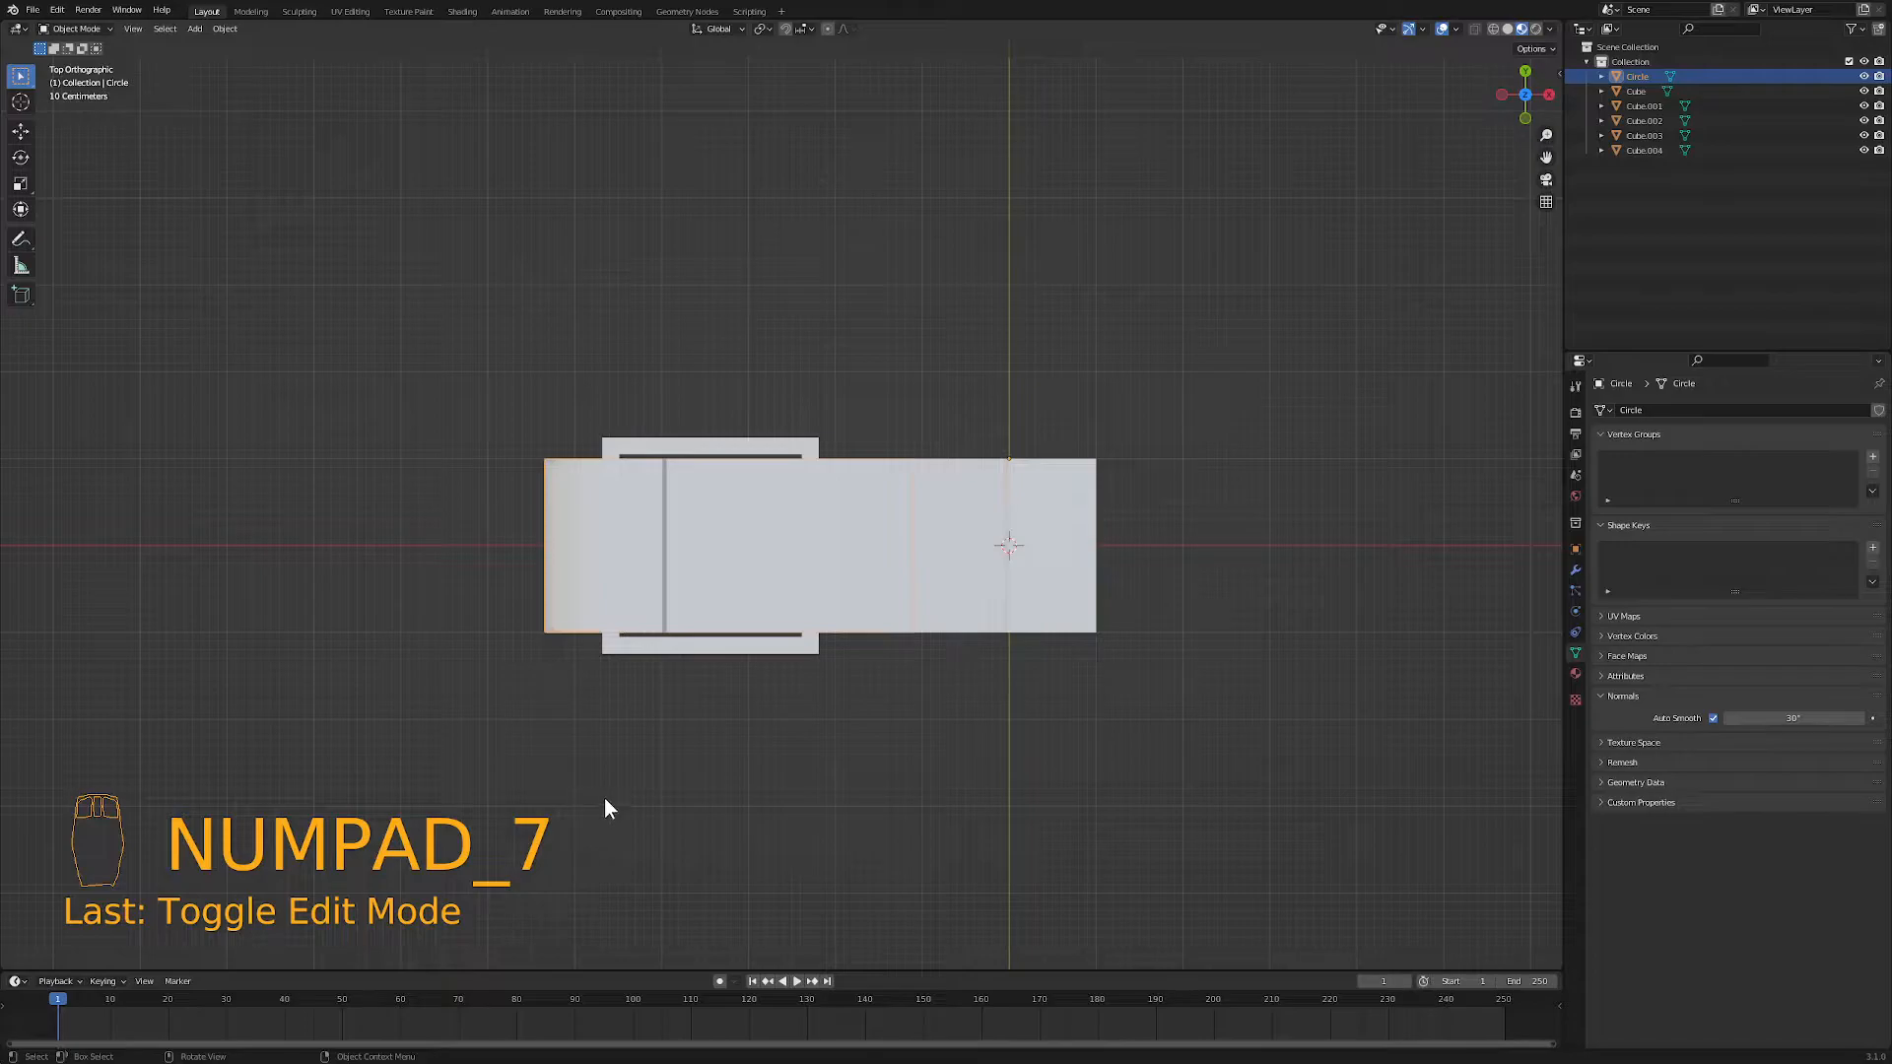
left_click(1039, 631)
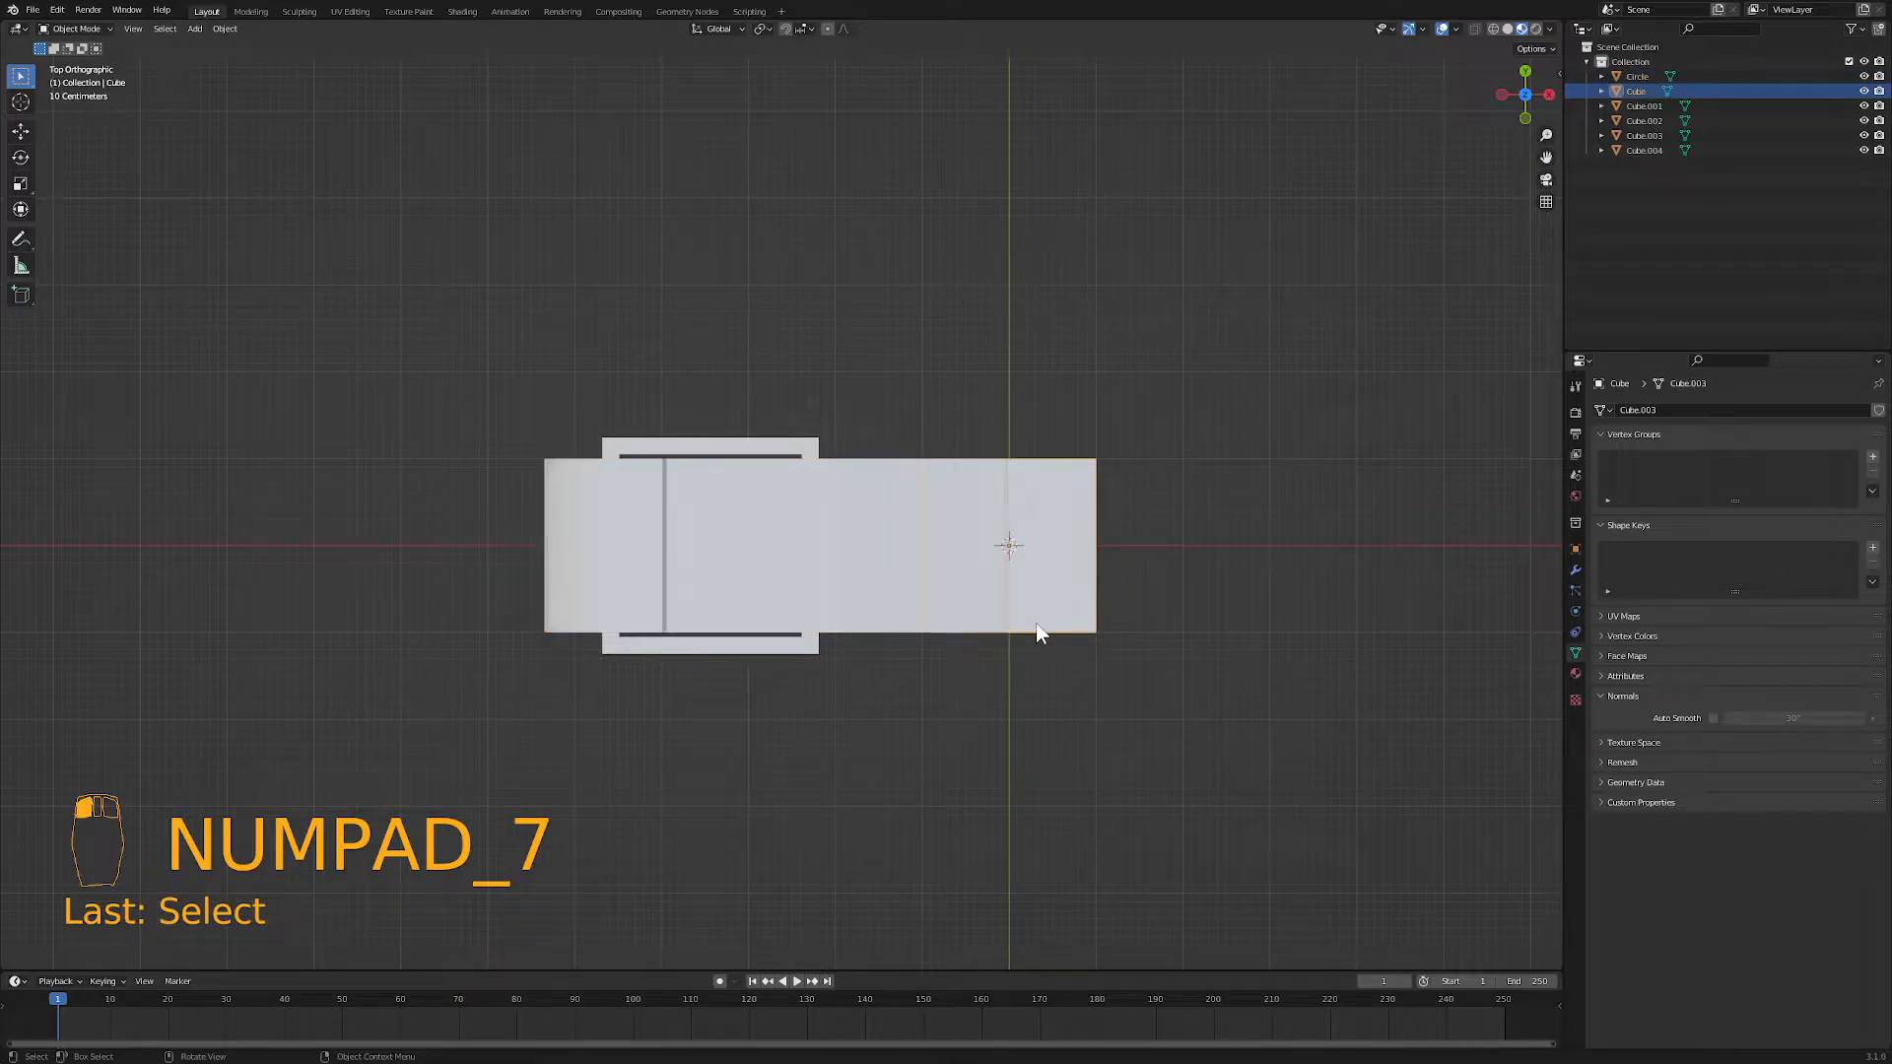
key("g")
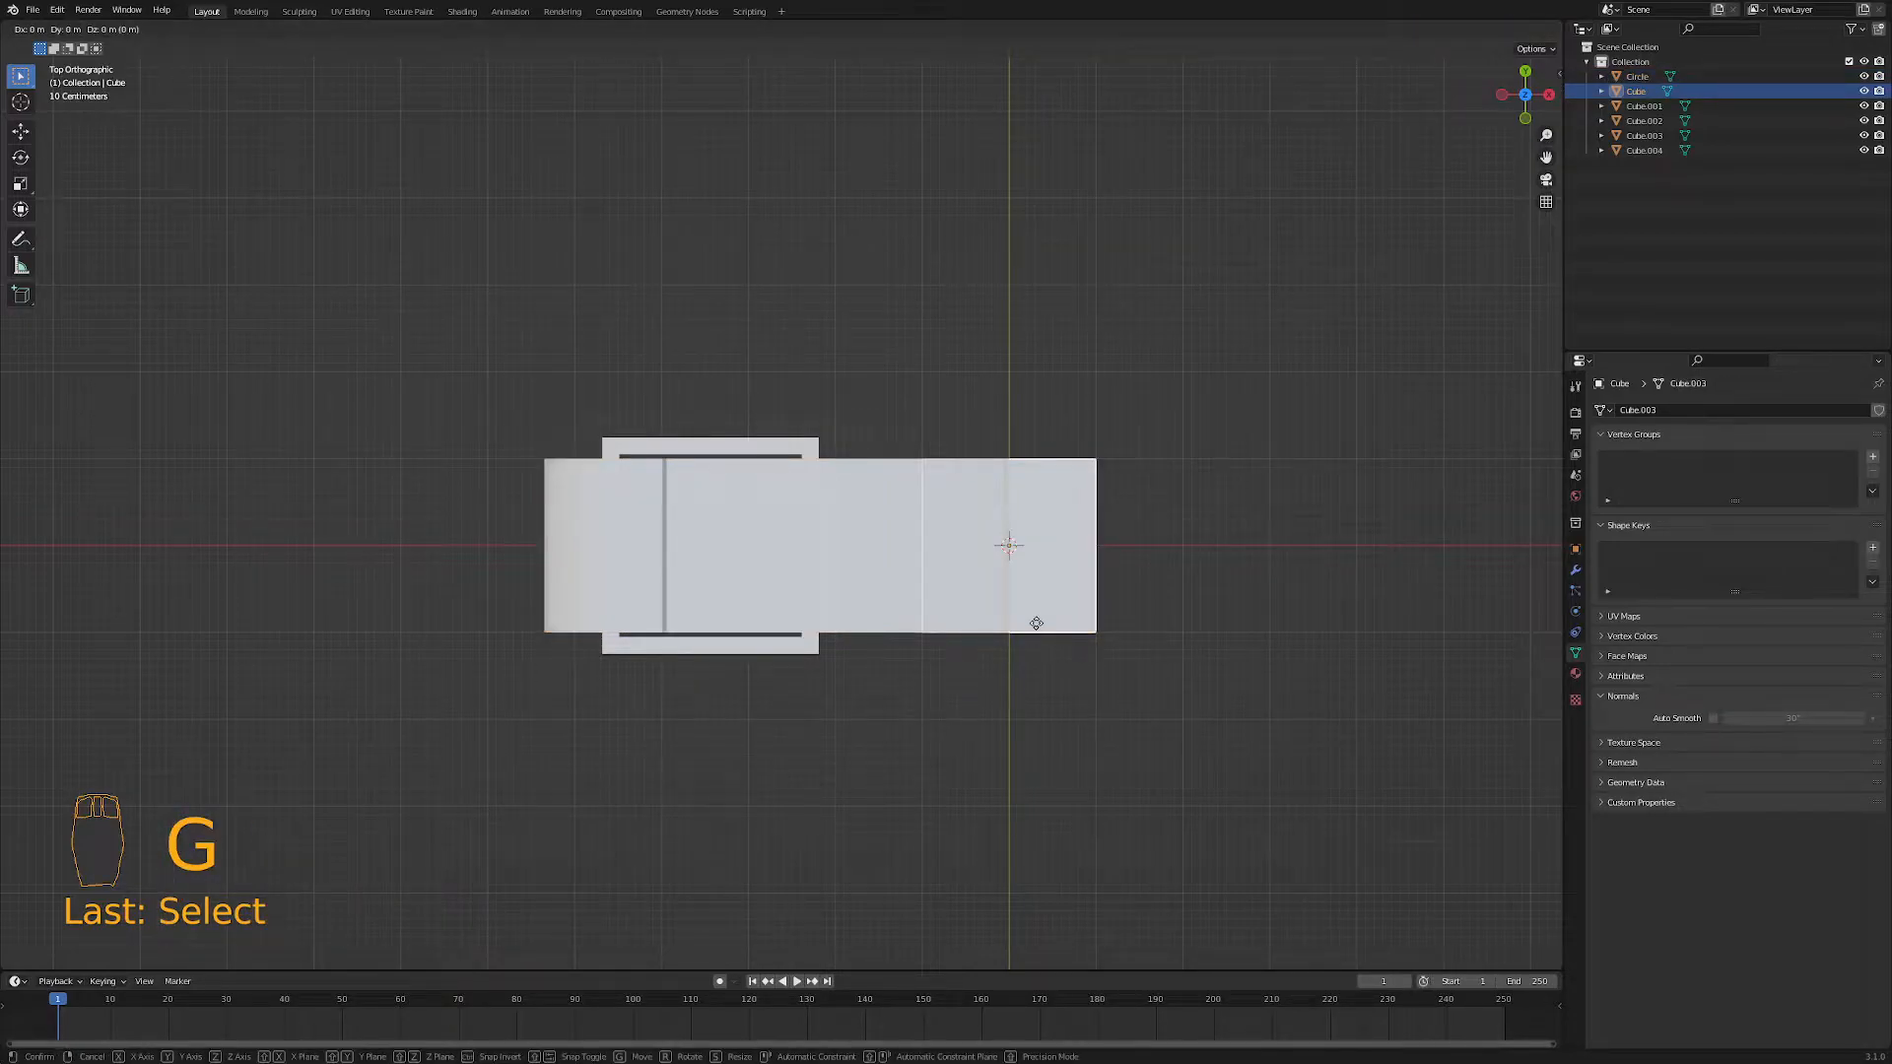
key("x")
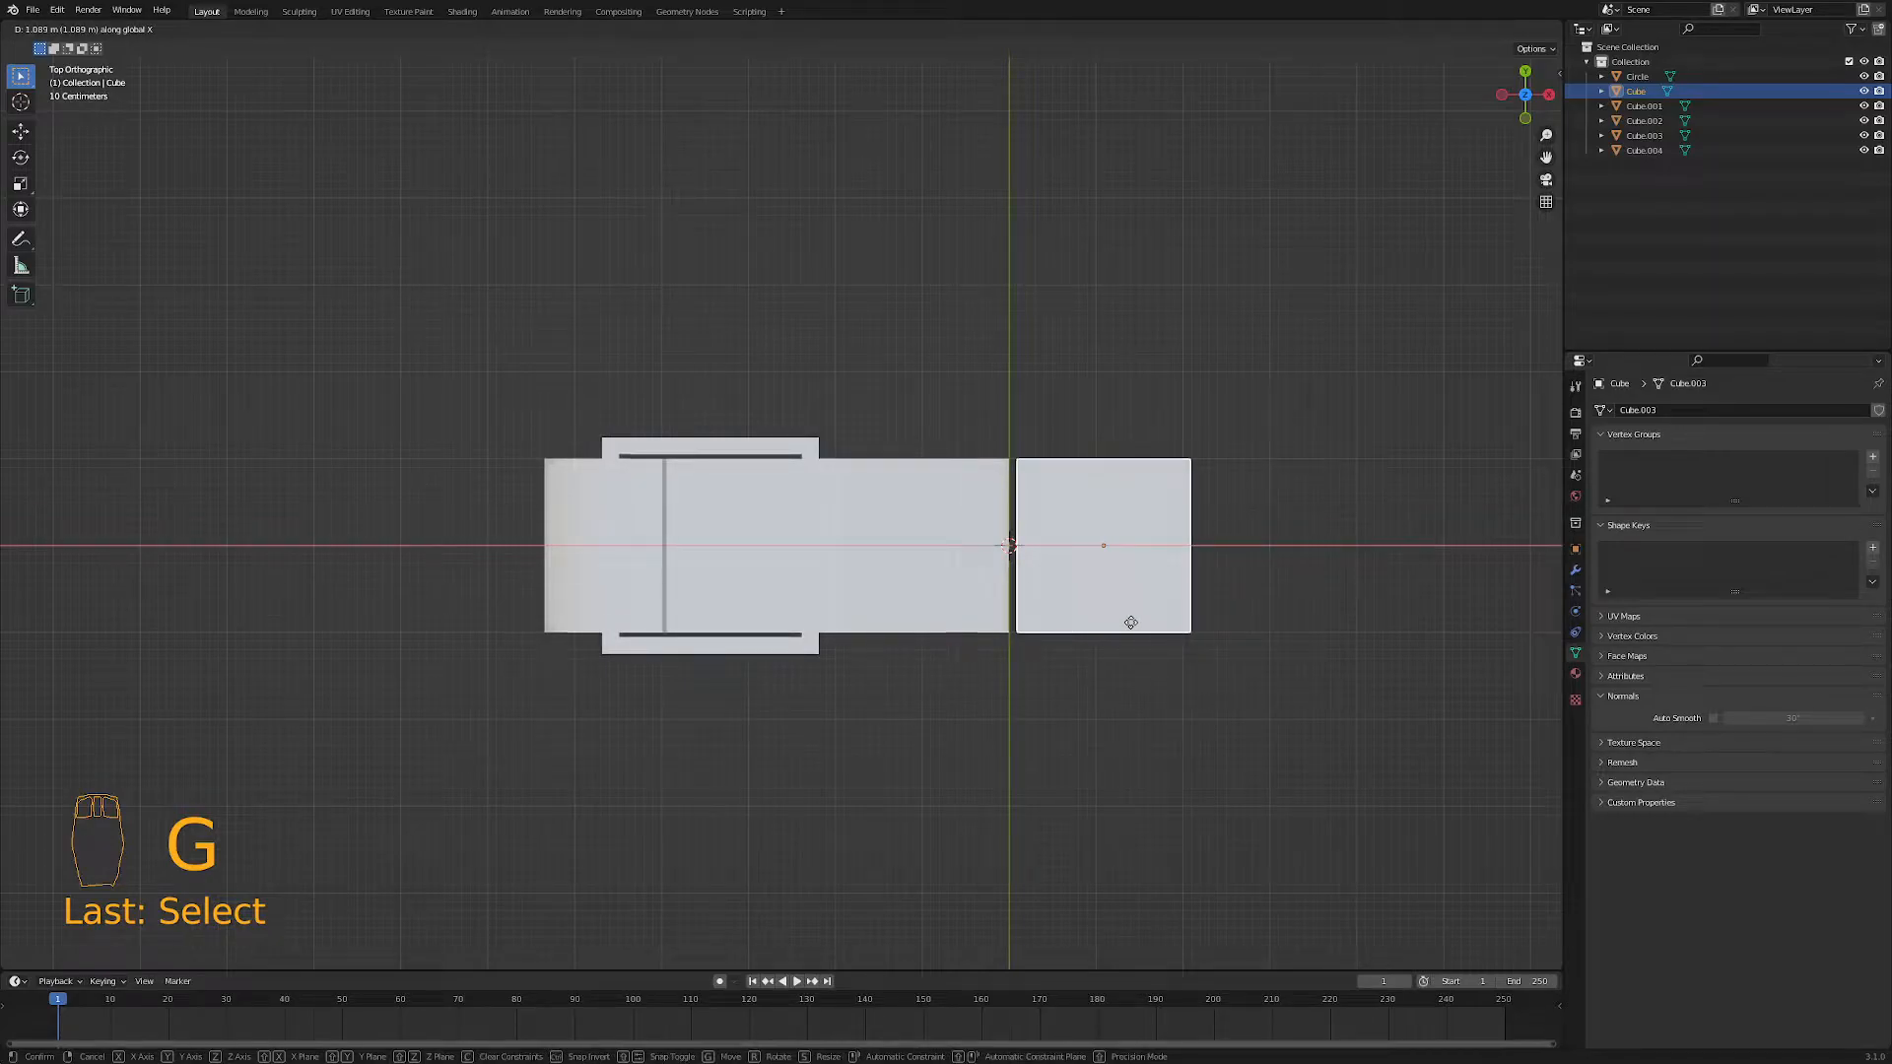
left_click(1127, 625)
- Lower the base slab about 1.1 m along Z, below the level of the ramp
middle_click_drag(1019, 775, 1049, 660)
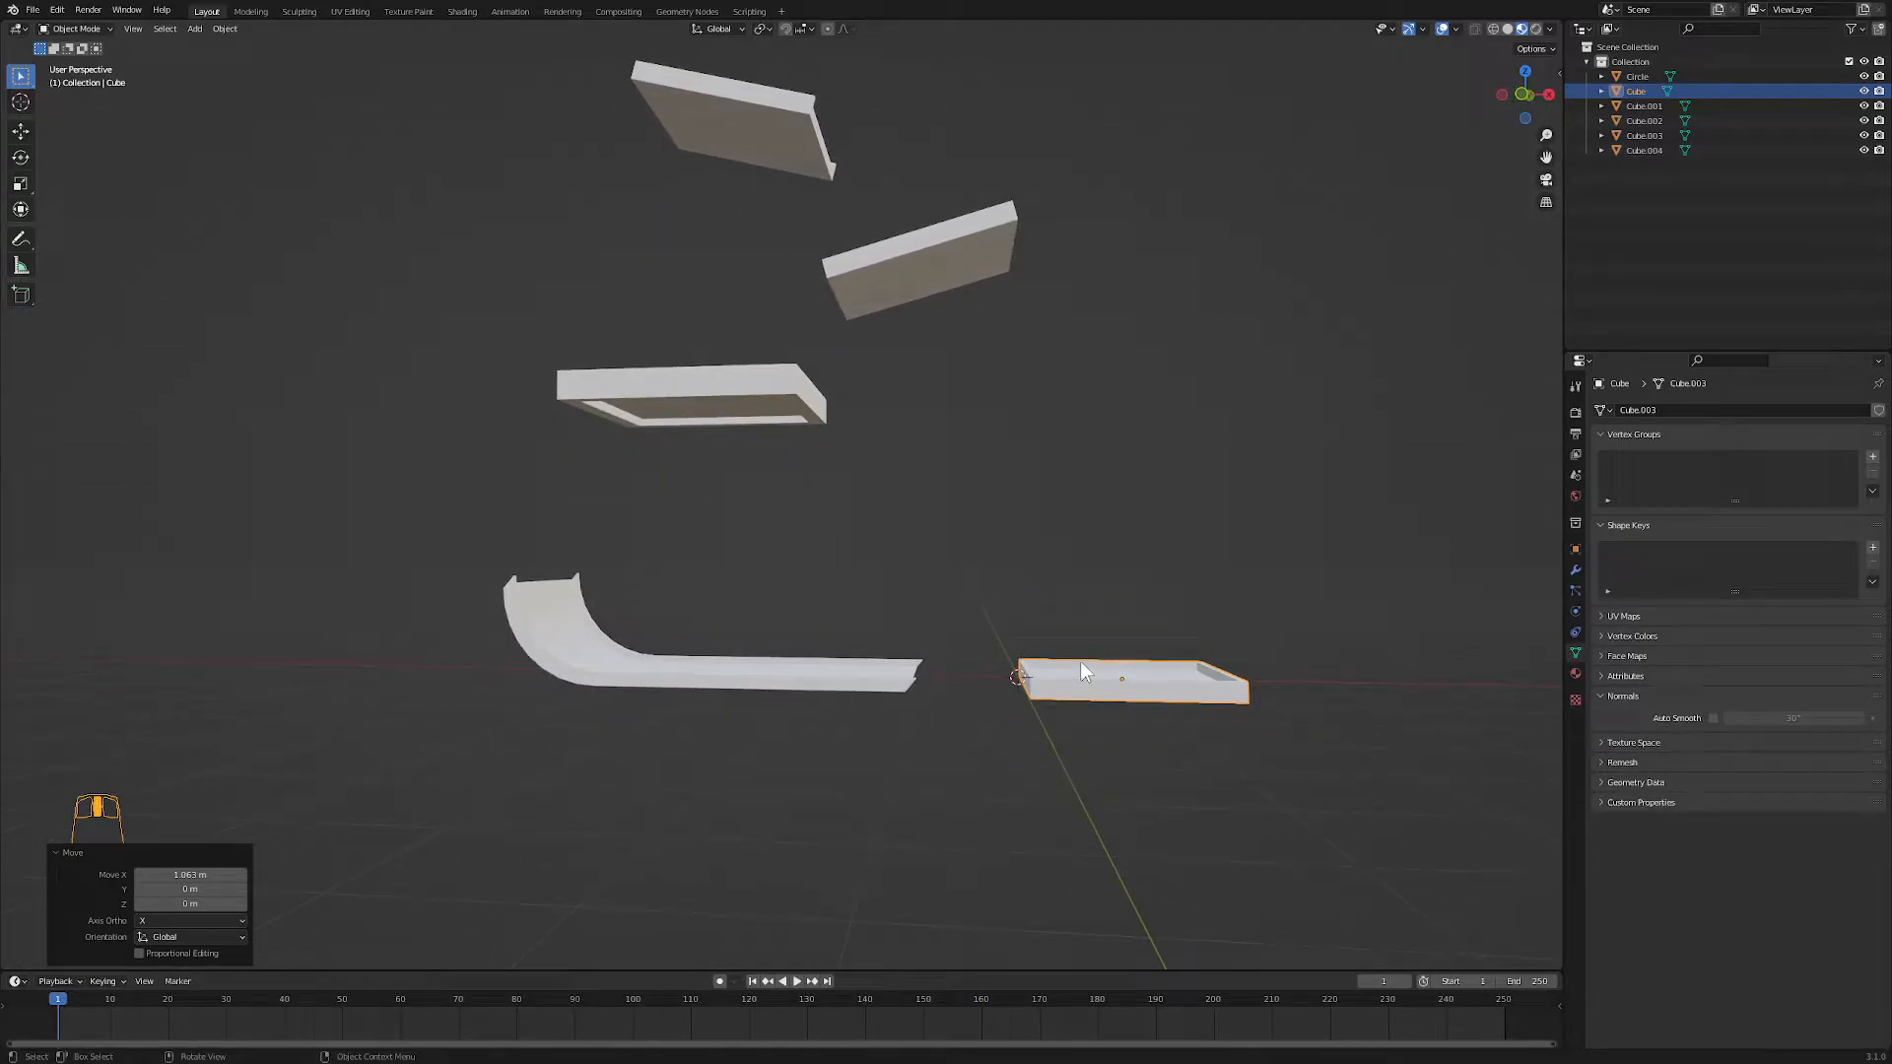
key("KP_1")
key("g")
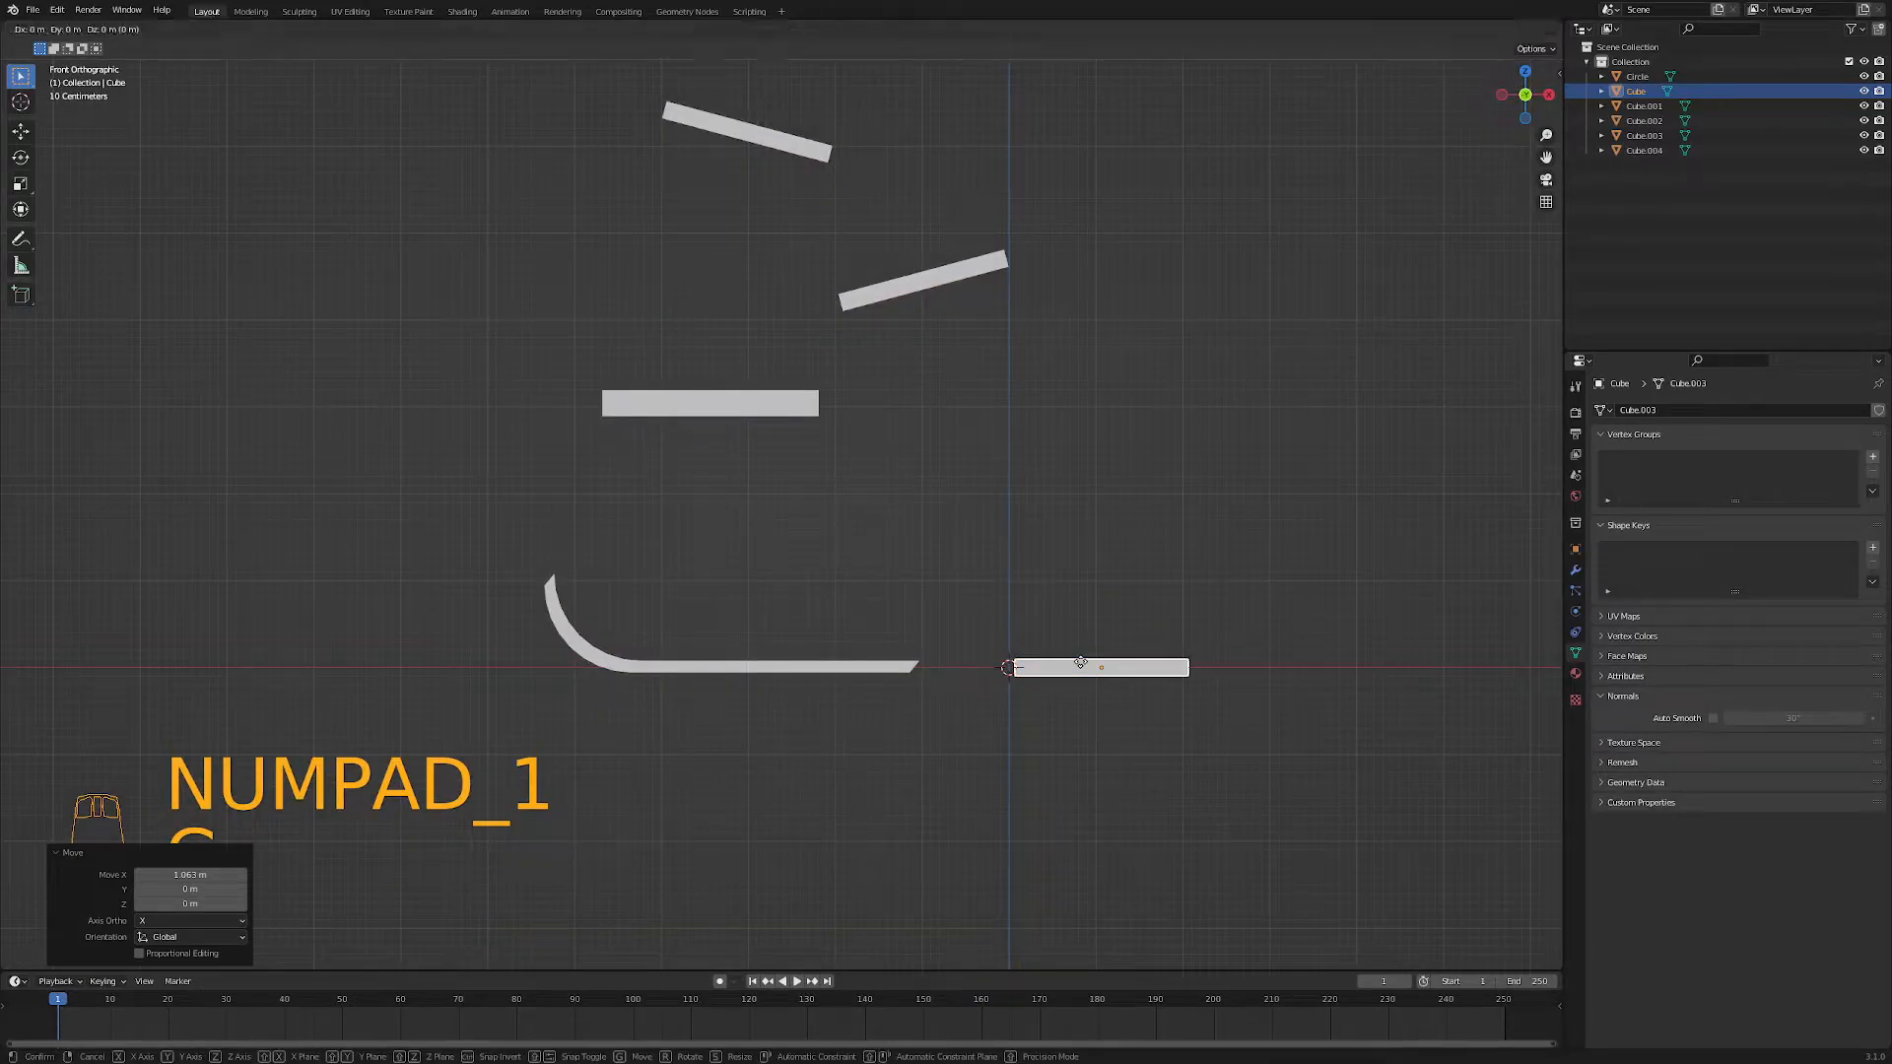
key("z")
left_click(1076, 757)
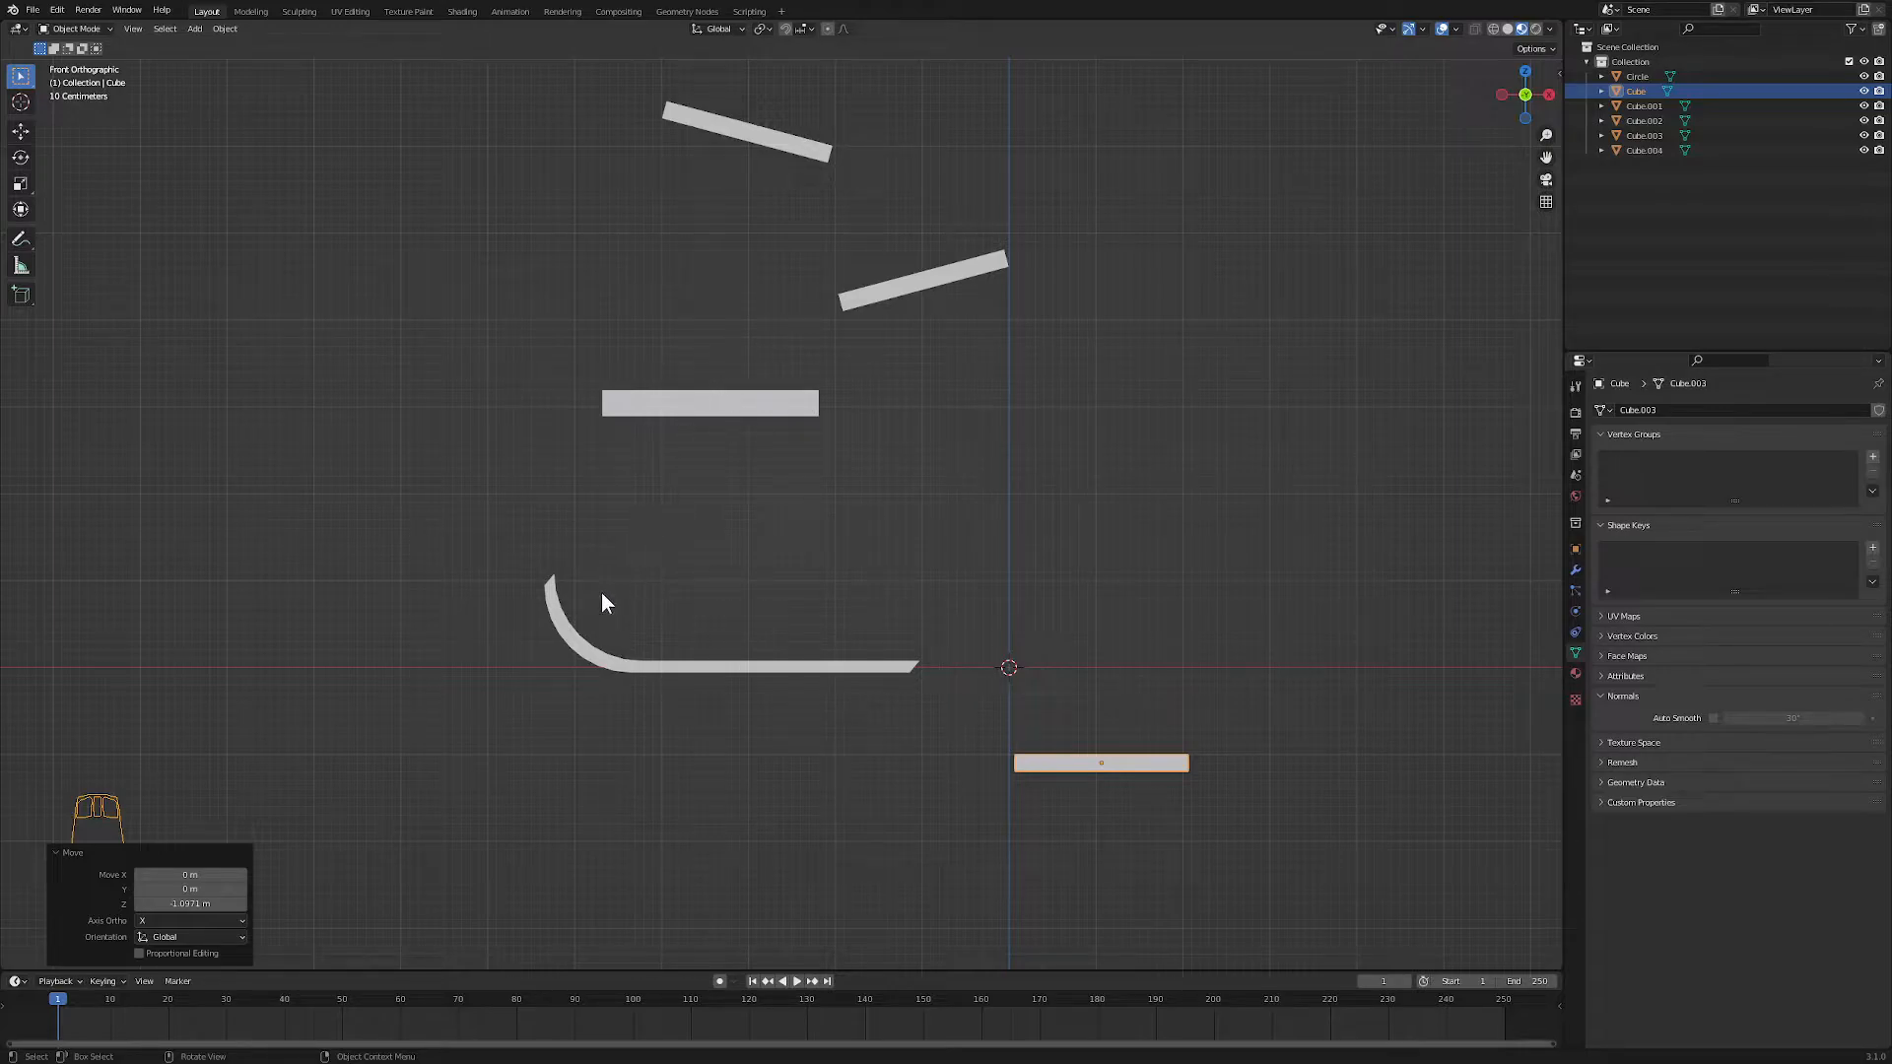
- Select all the slabs without the ramp and move them together about 0.94 m along negative X
left_click_drag(1092, 454, 571, 87)
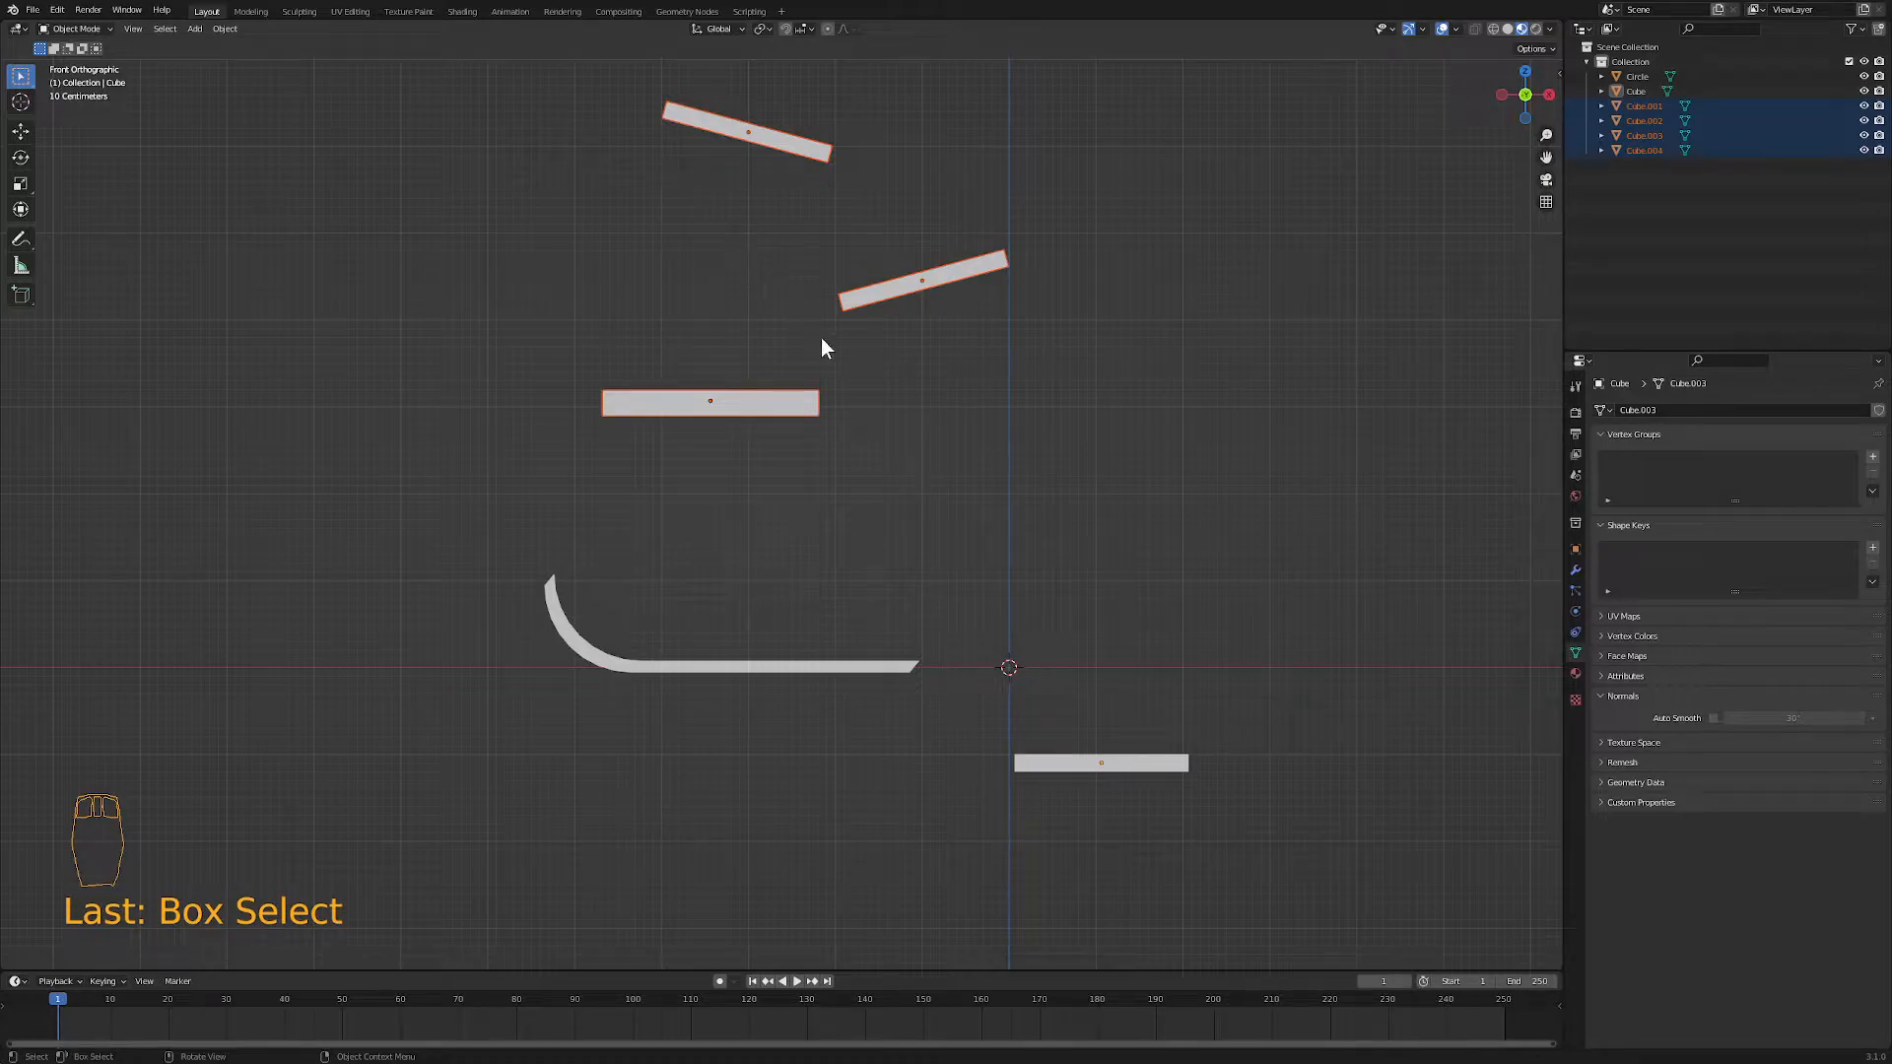
left_click(1082, 767, "shift")
key("g")
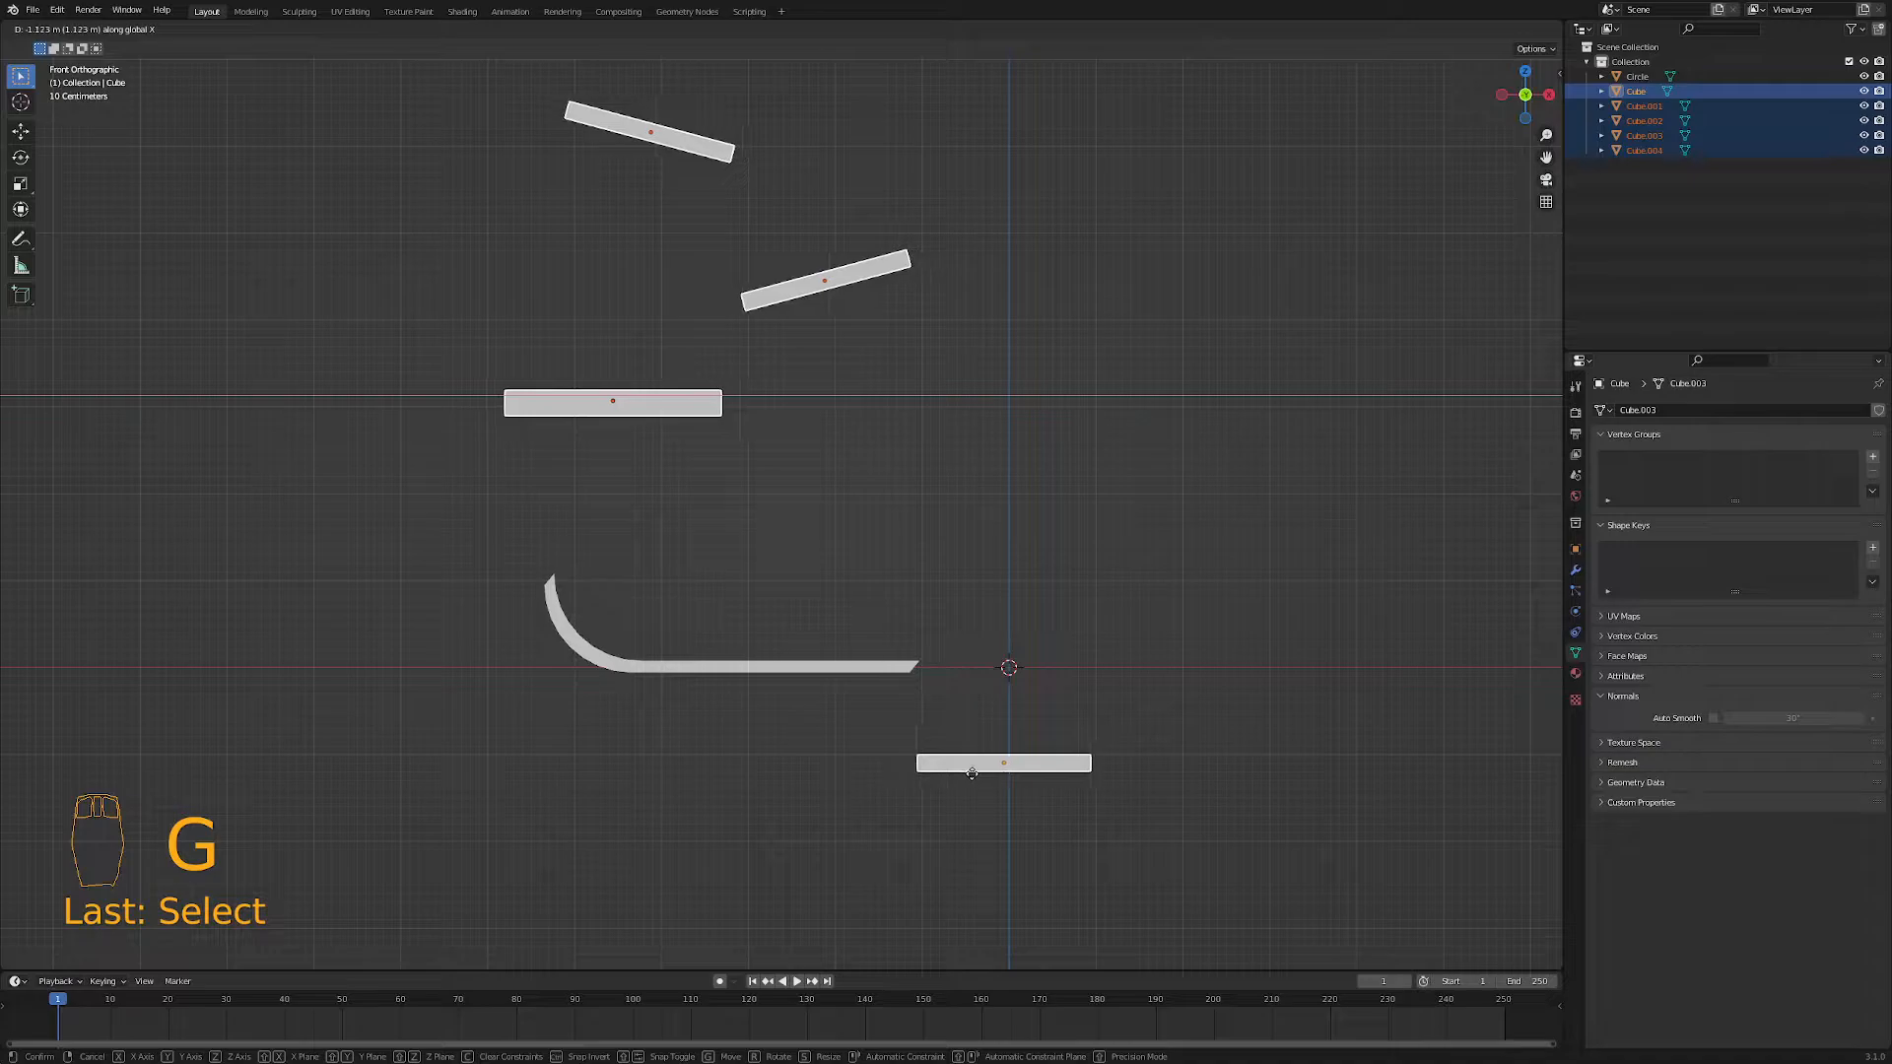
left_click(987, 772)
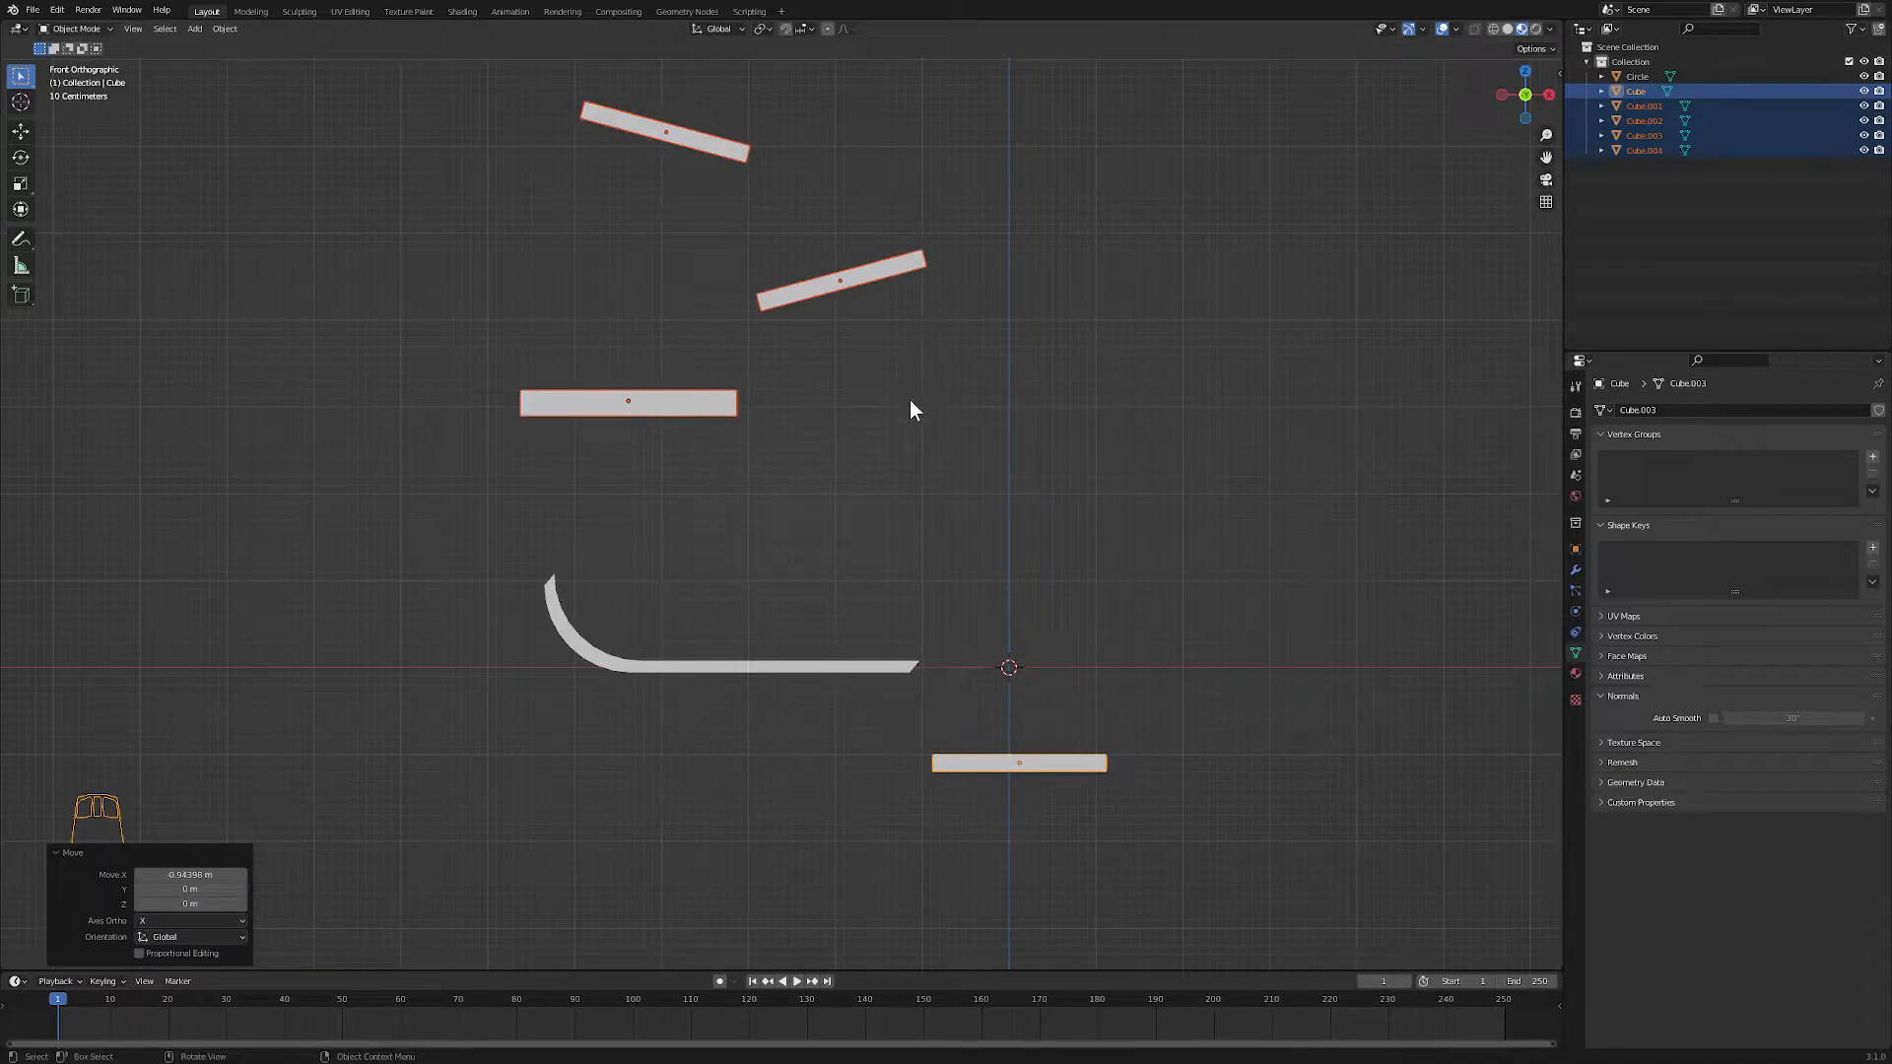
- Select only the base slab and raise it about 0.95 m along Z, just below the ramp's flat end
left_click(961, 772)
key("g")
key("z")
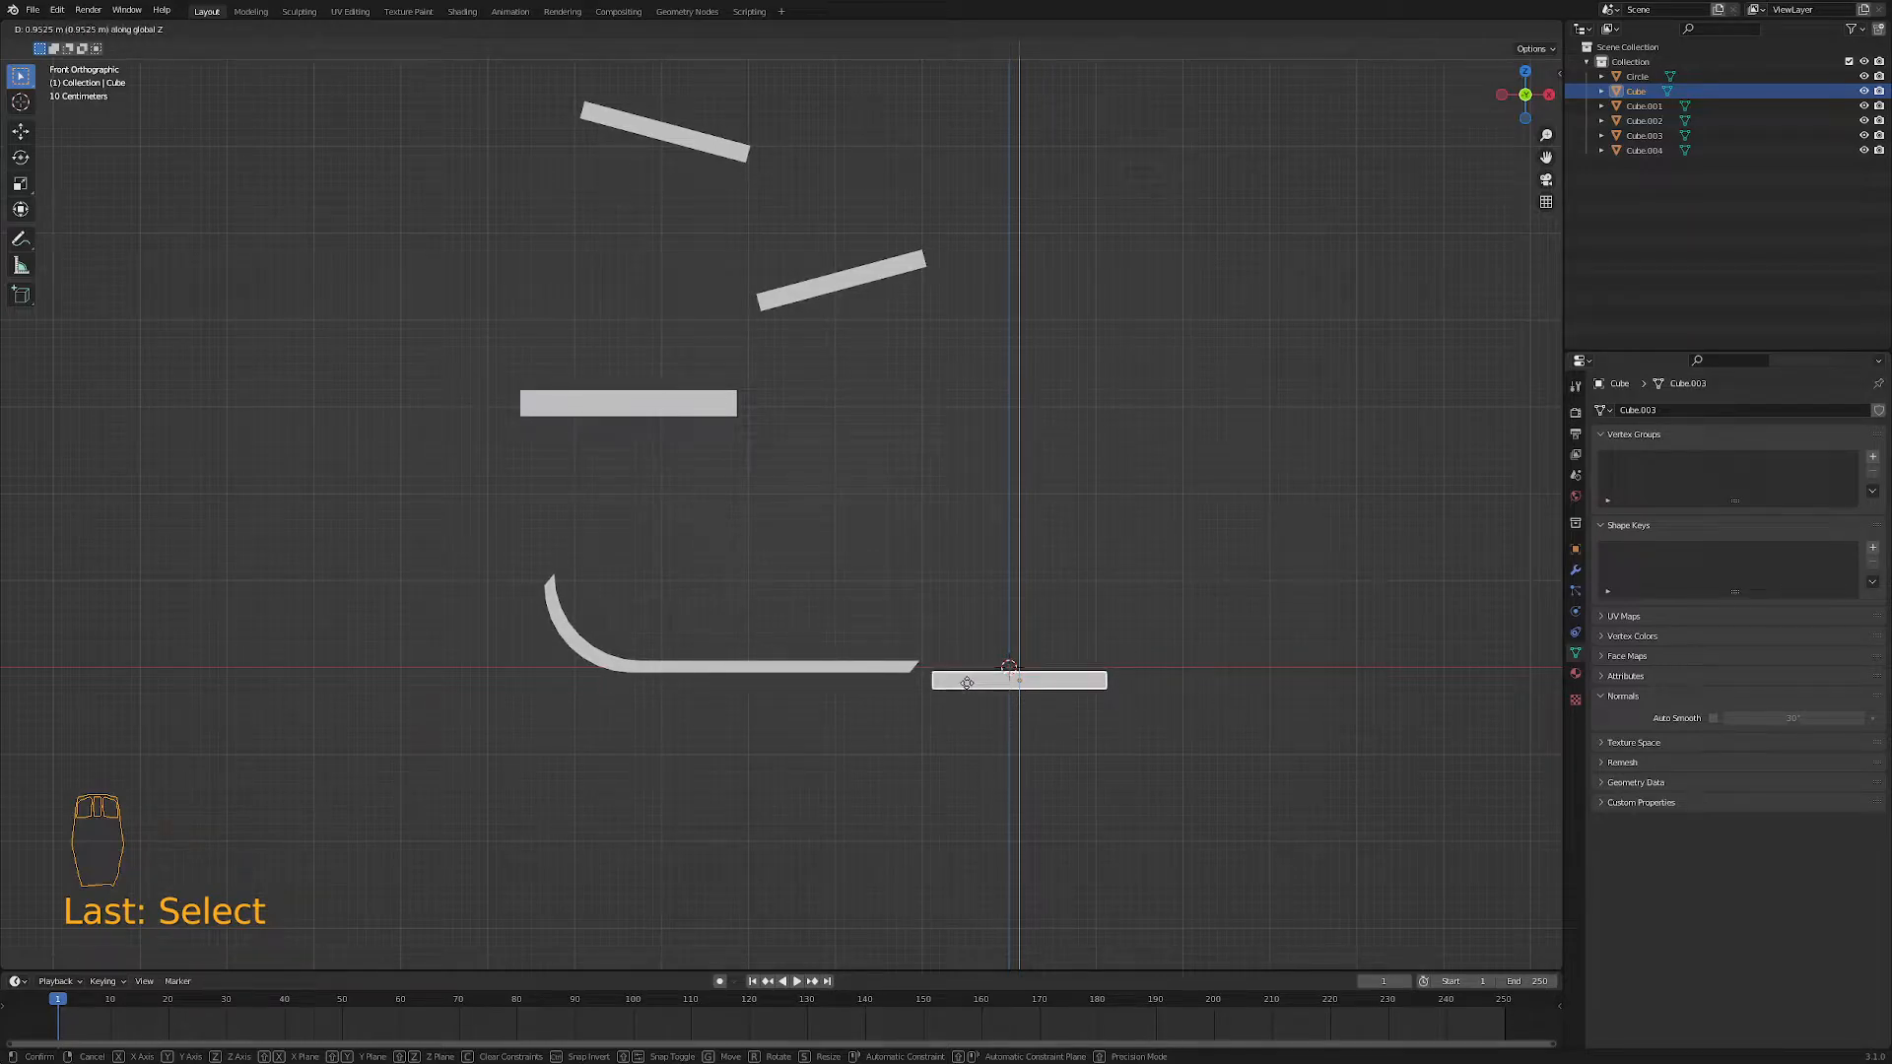
left_click(966, 683)
- Add a 2 m cube at the origin and move it about 2.16 m along positive Y, beside the base slab
middle_click_drag(865, 810, 853, 851)
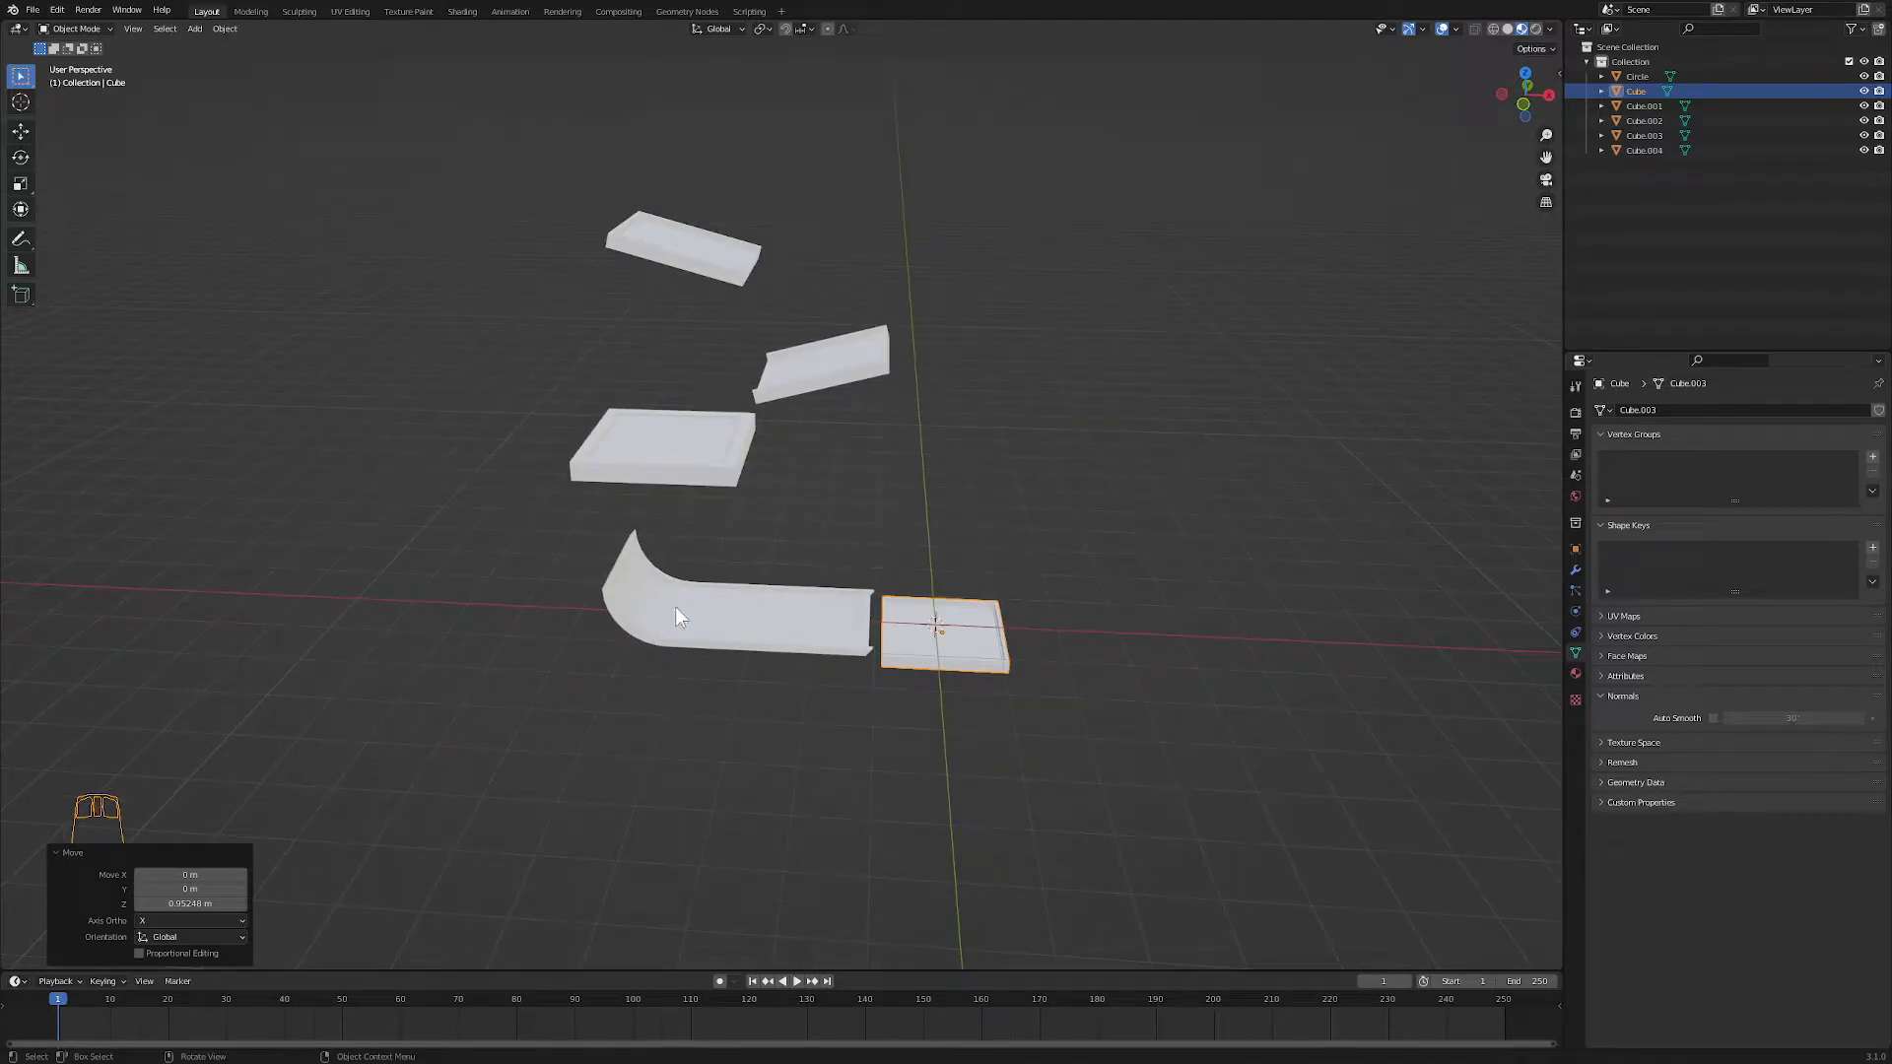
middle_click_drag(911, 527, 804, 599)
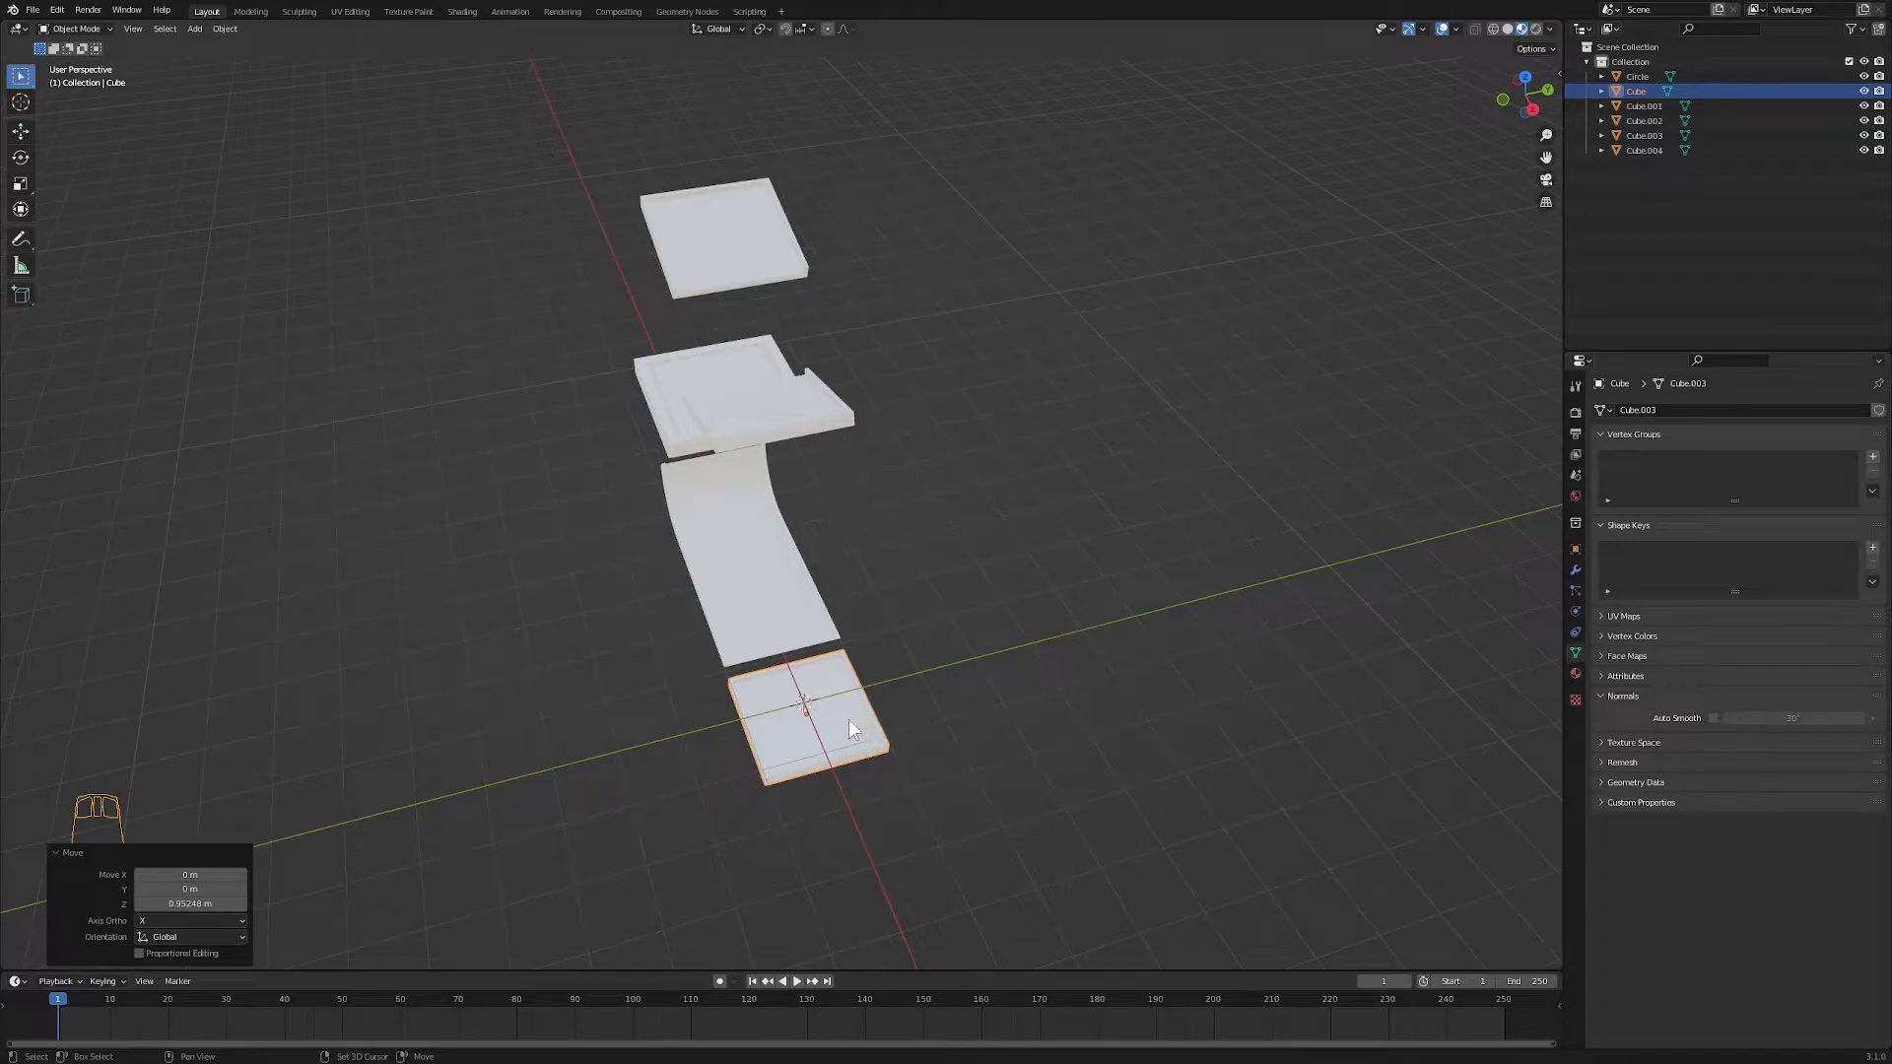
key("shift+a")
mouse_move(805, 717)
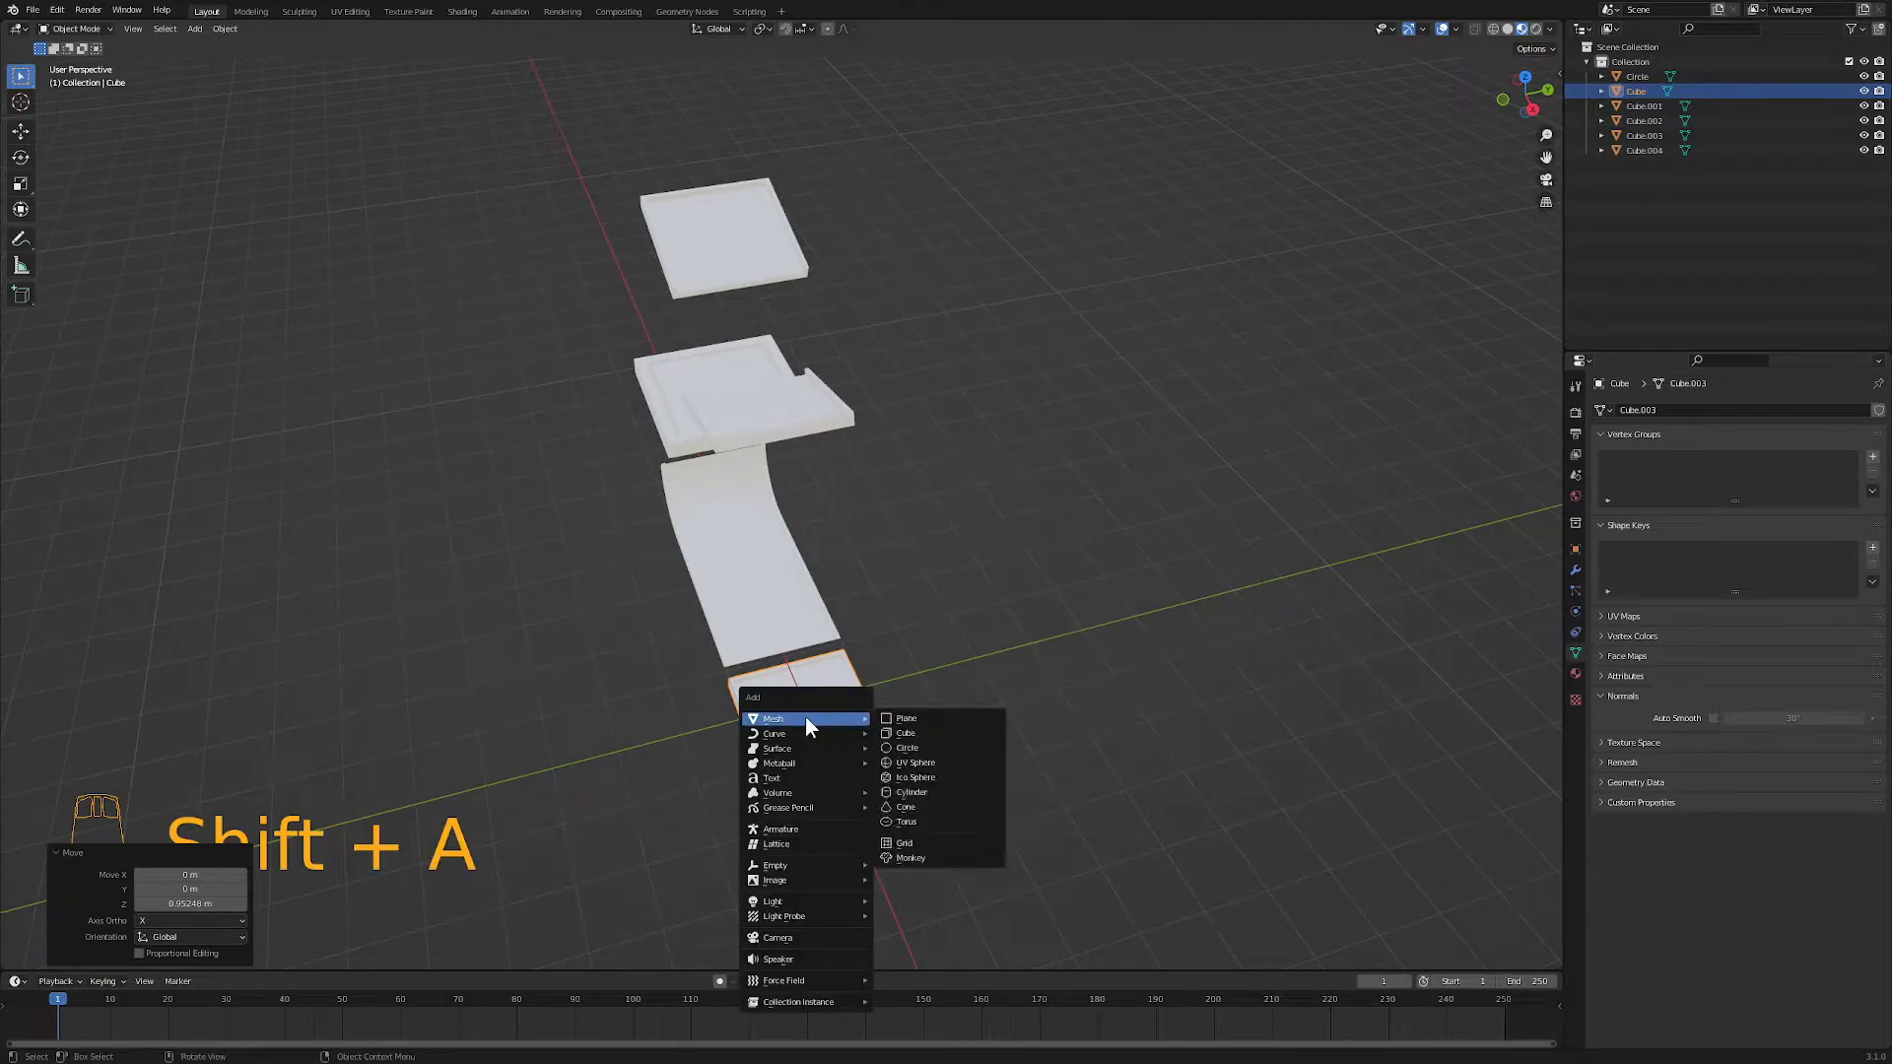
left_click(893, 733)
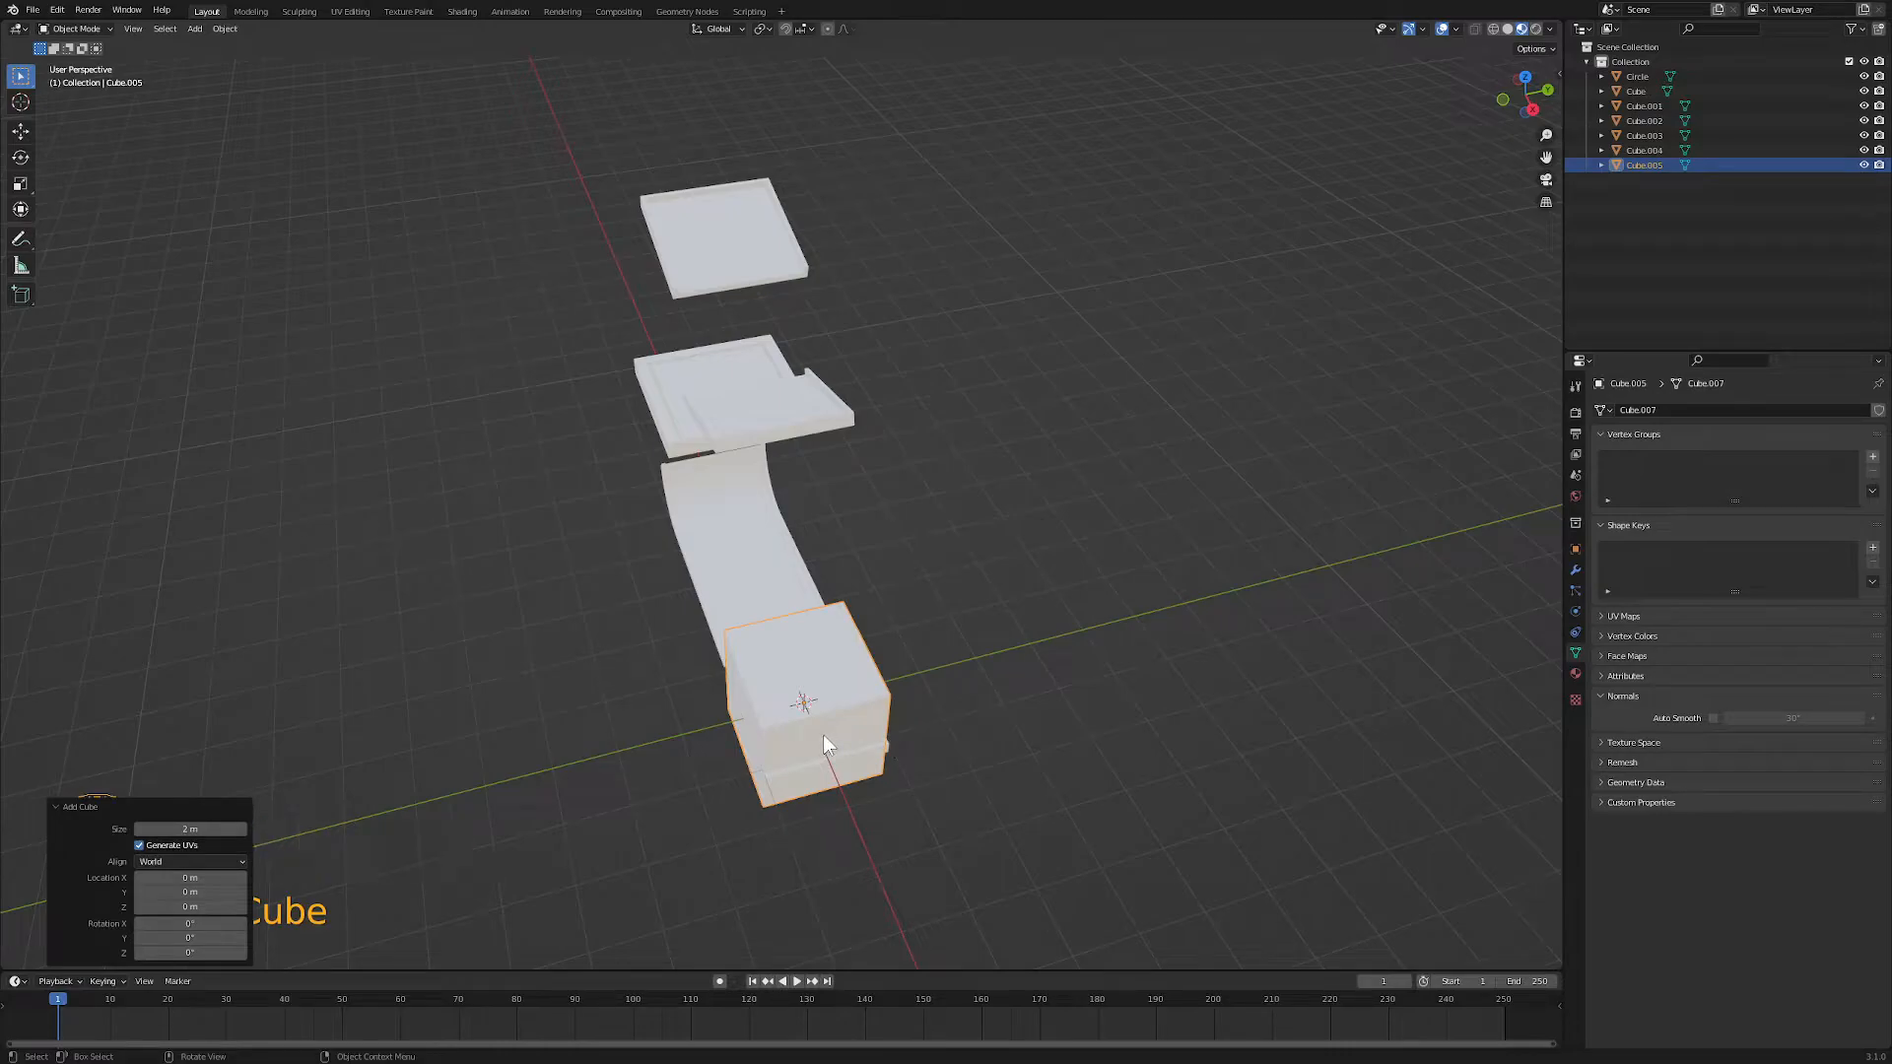
key("KP_7")
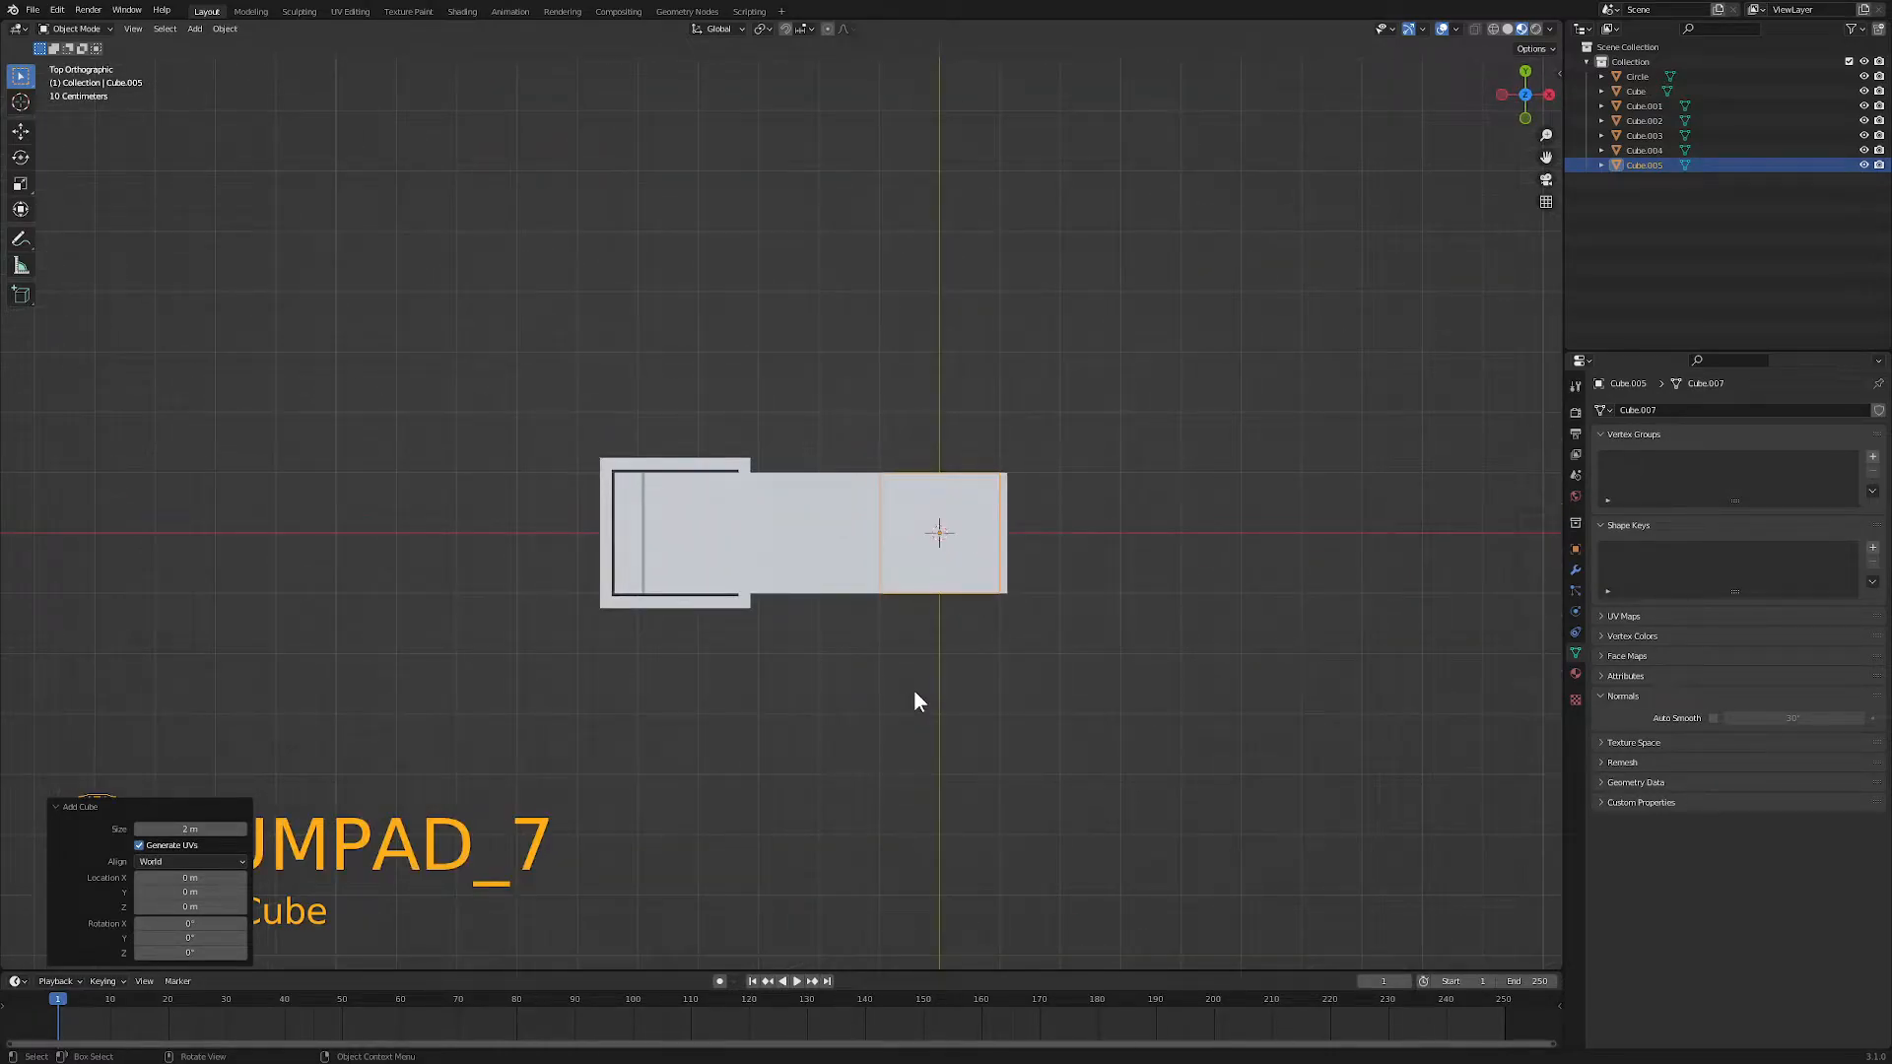
key("g")
key("y")
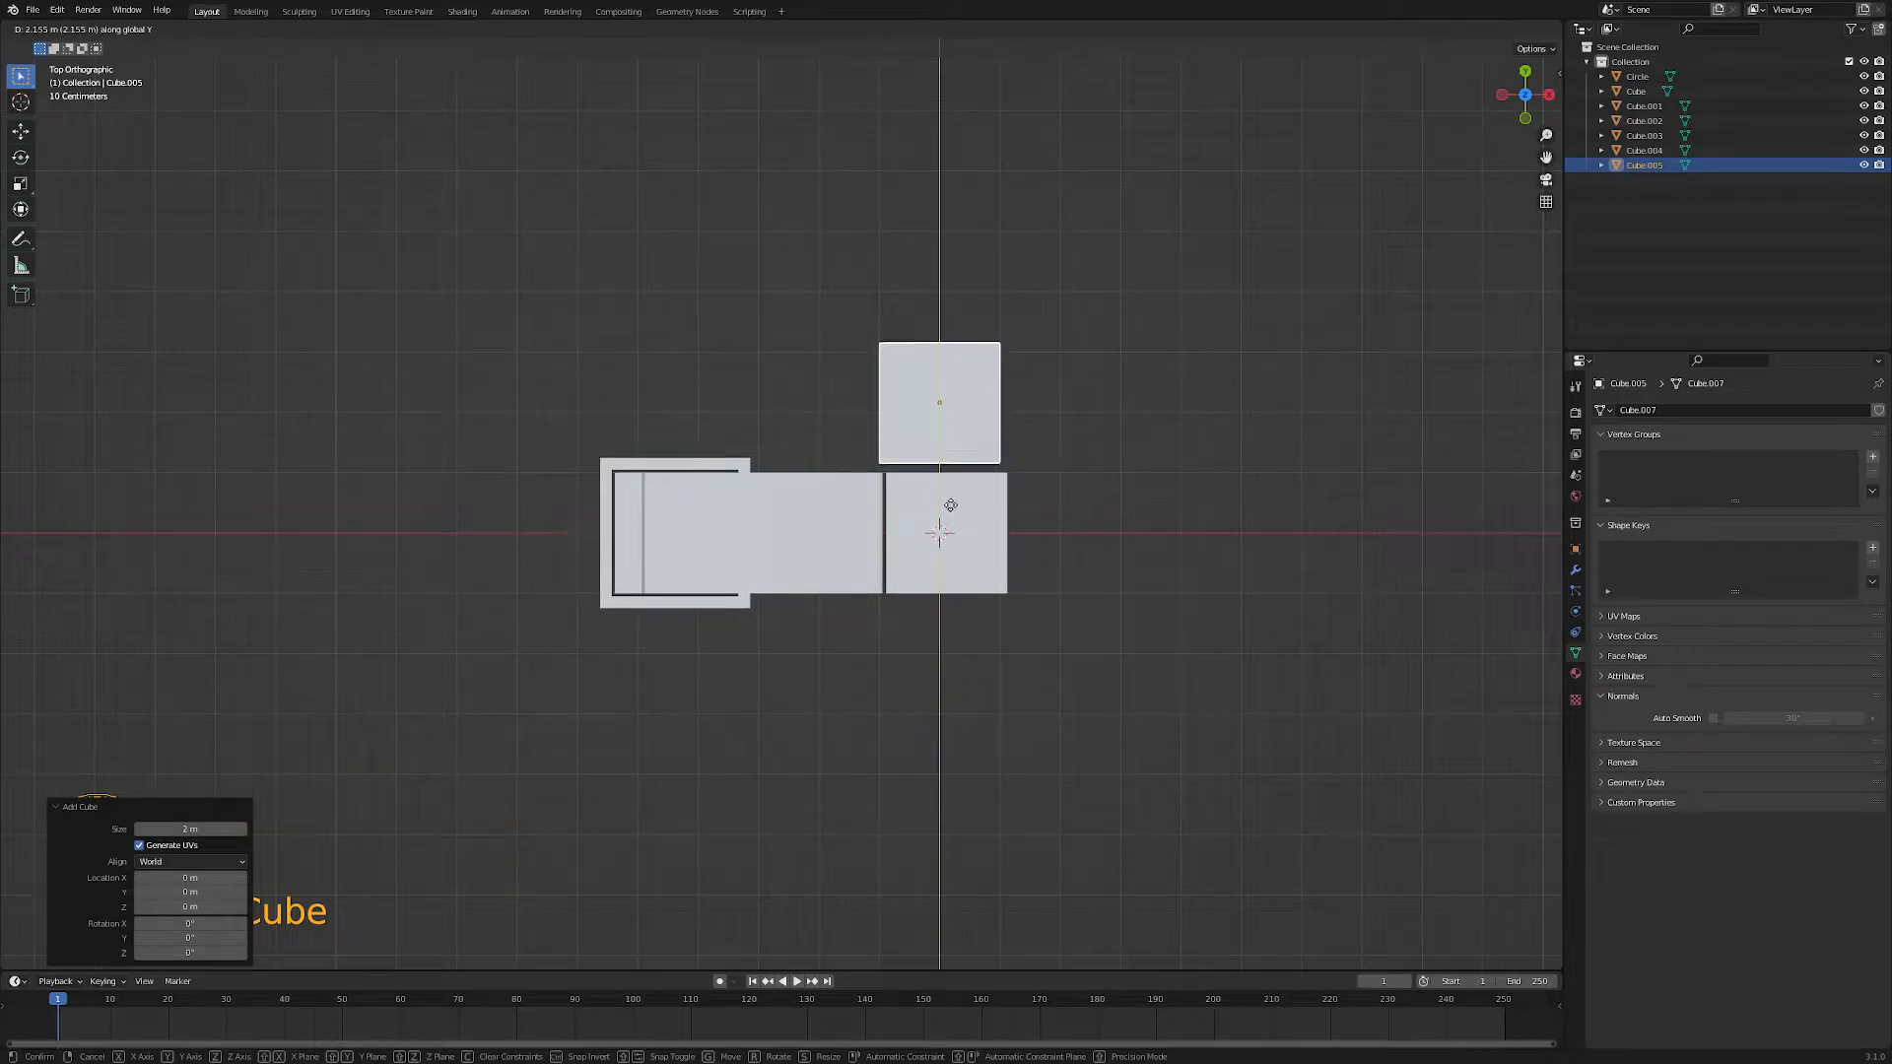
left_click(950, 504)
- Align the cube with the base slab by moving it about 0.1 m along X and about -0.06 m along Y
scroll(956, 486, "up", 5)
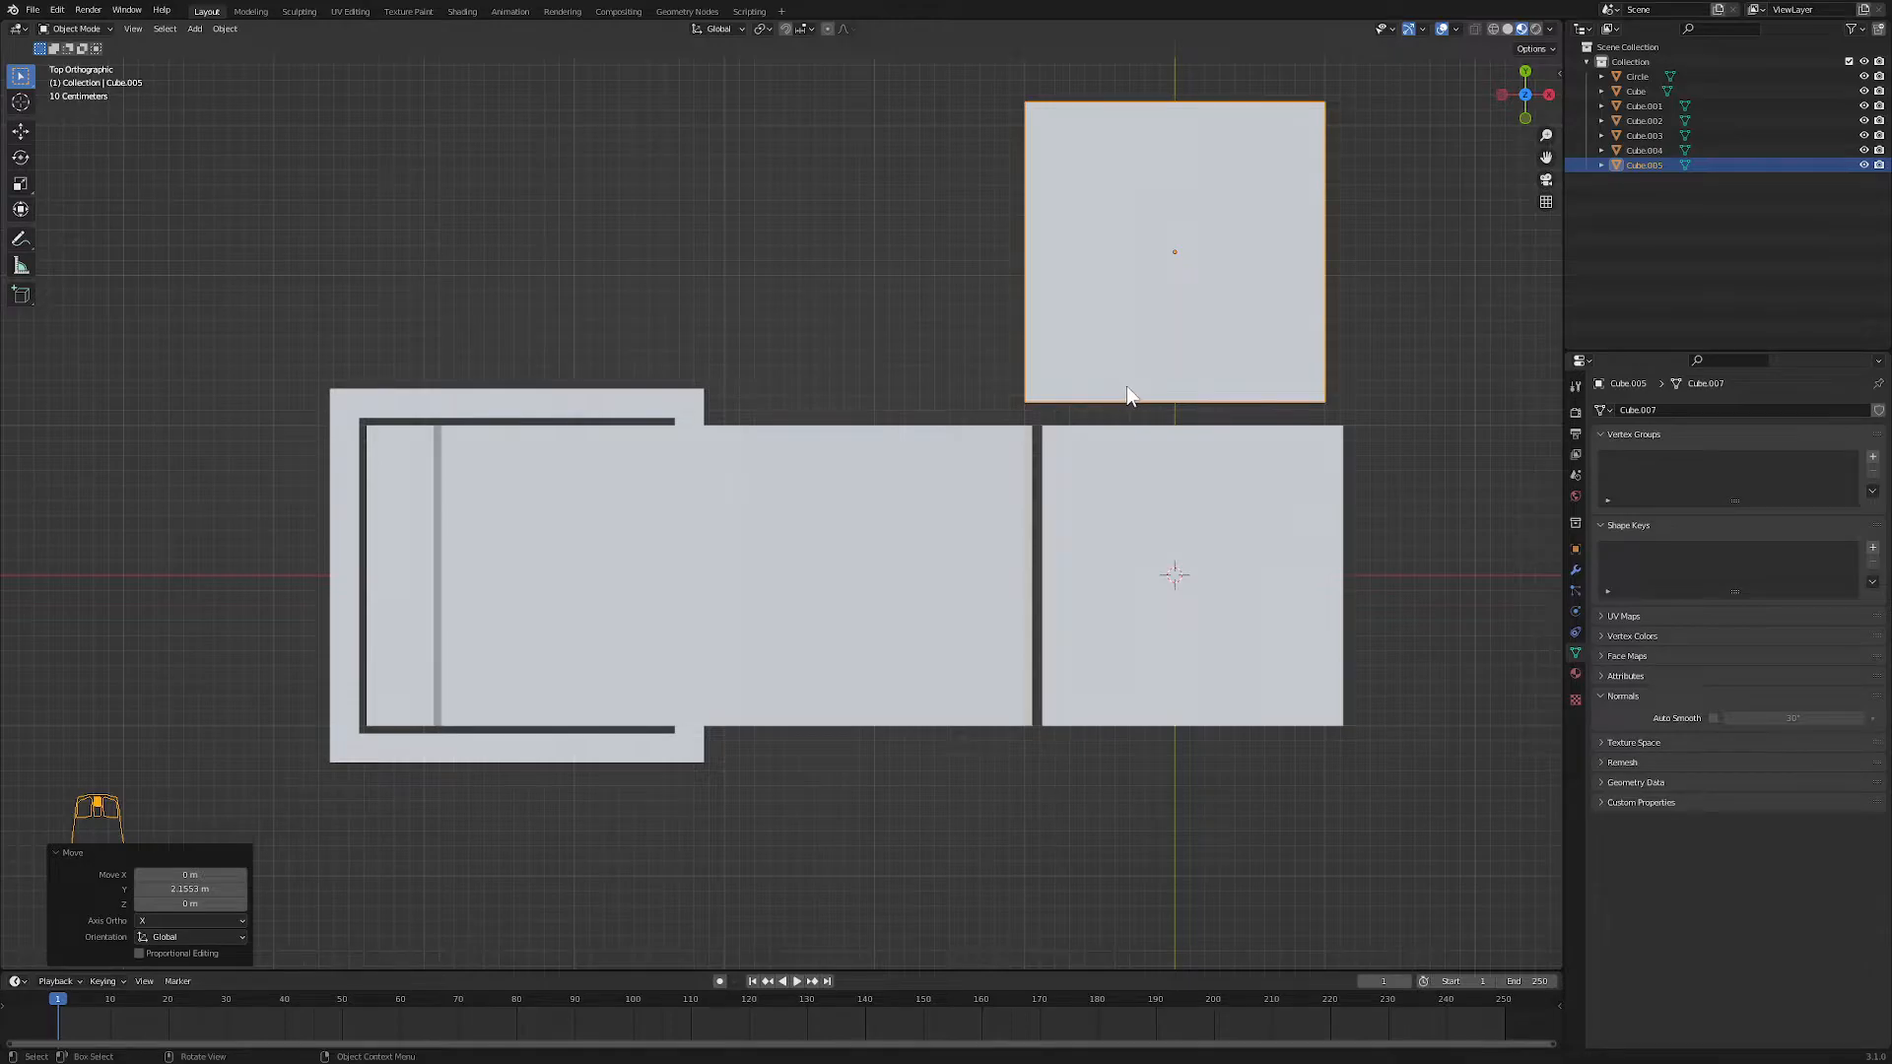
key("g")
key("x")
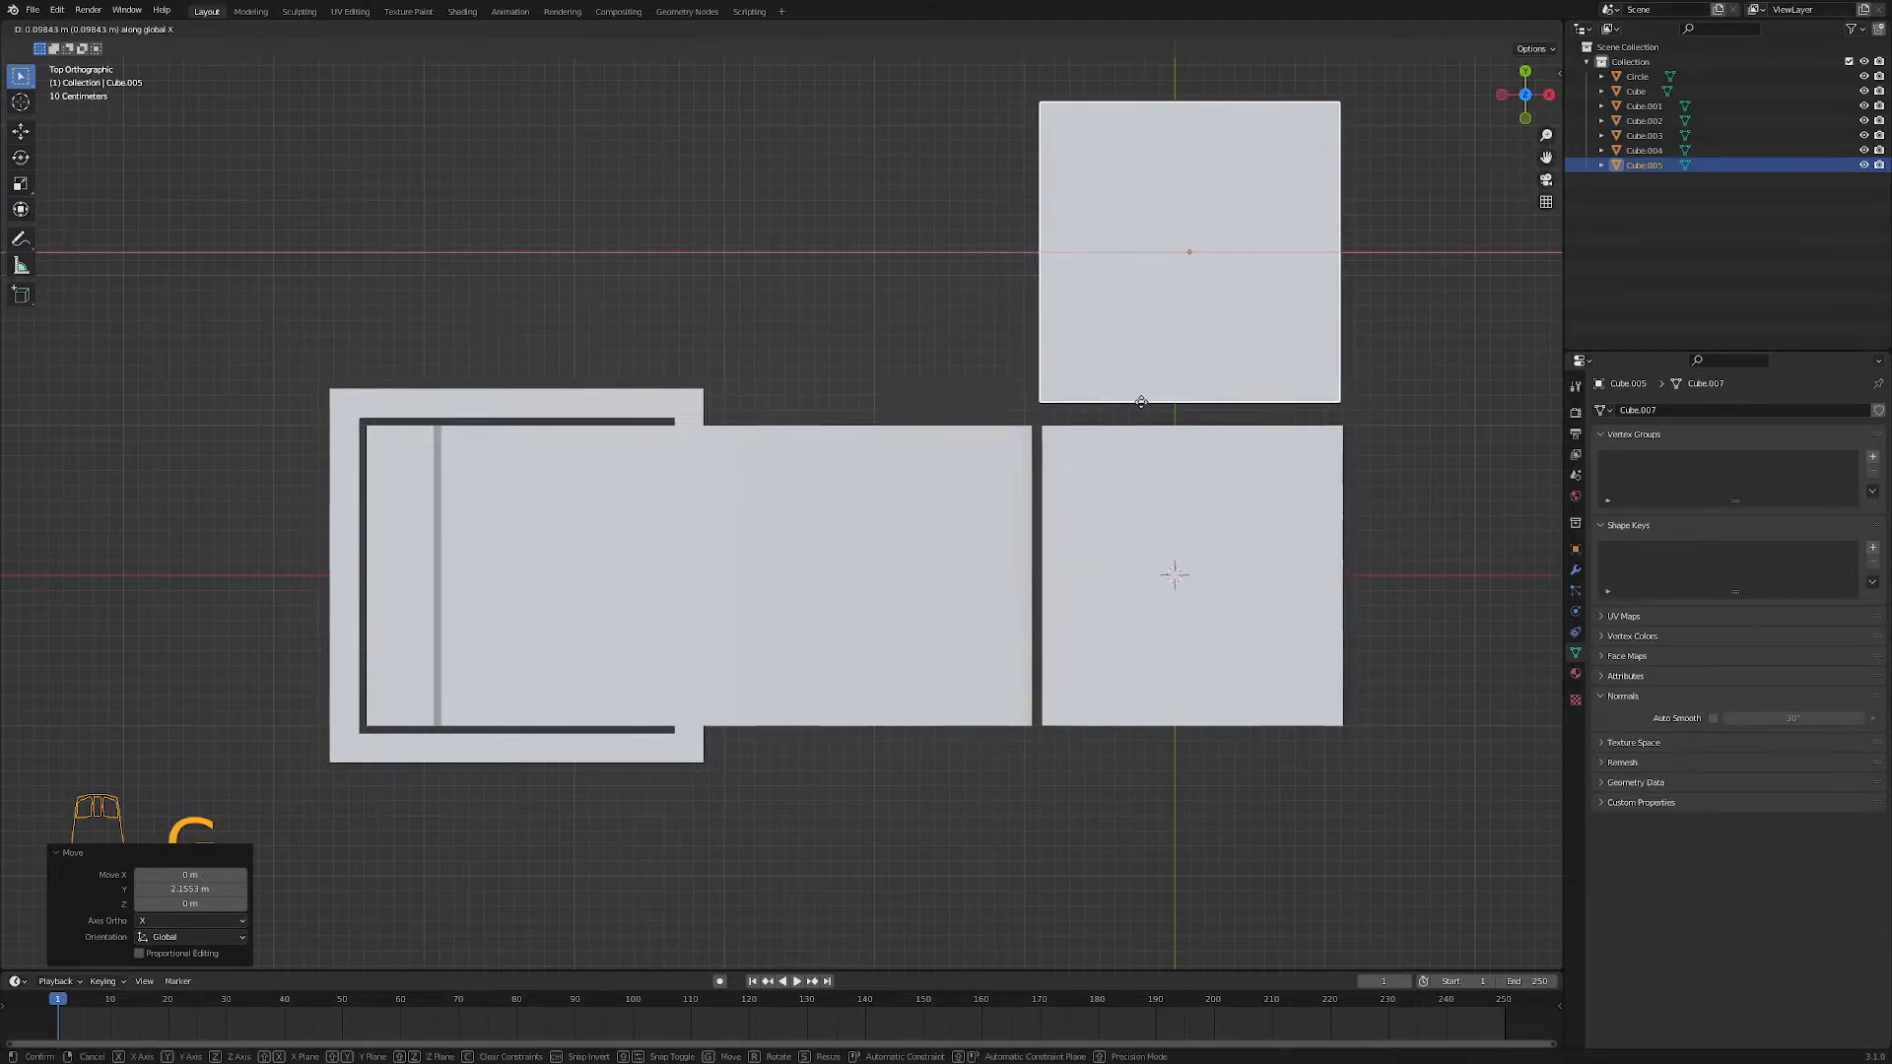
left_click(1141, 402)
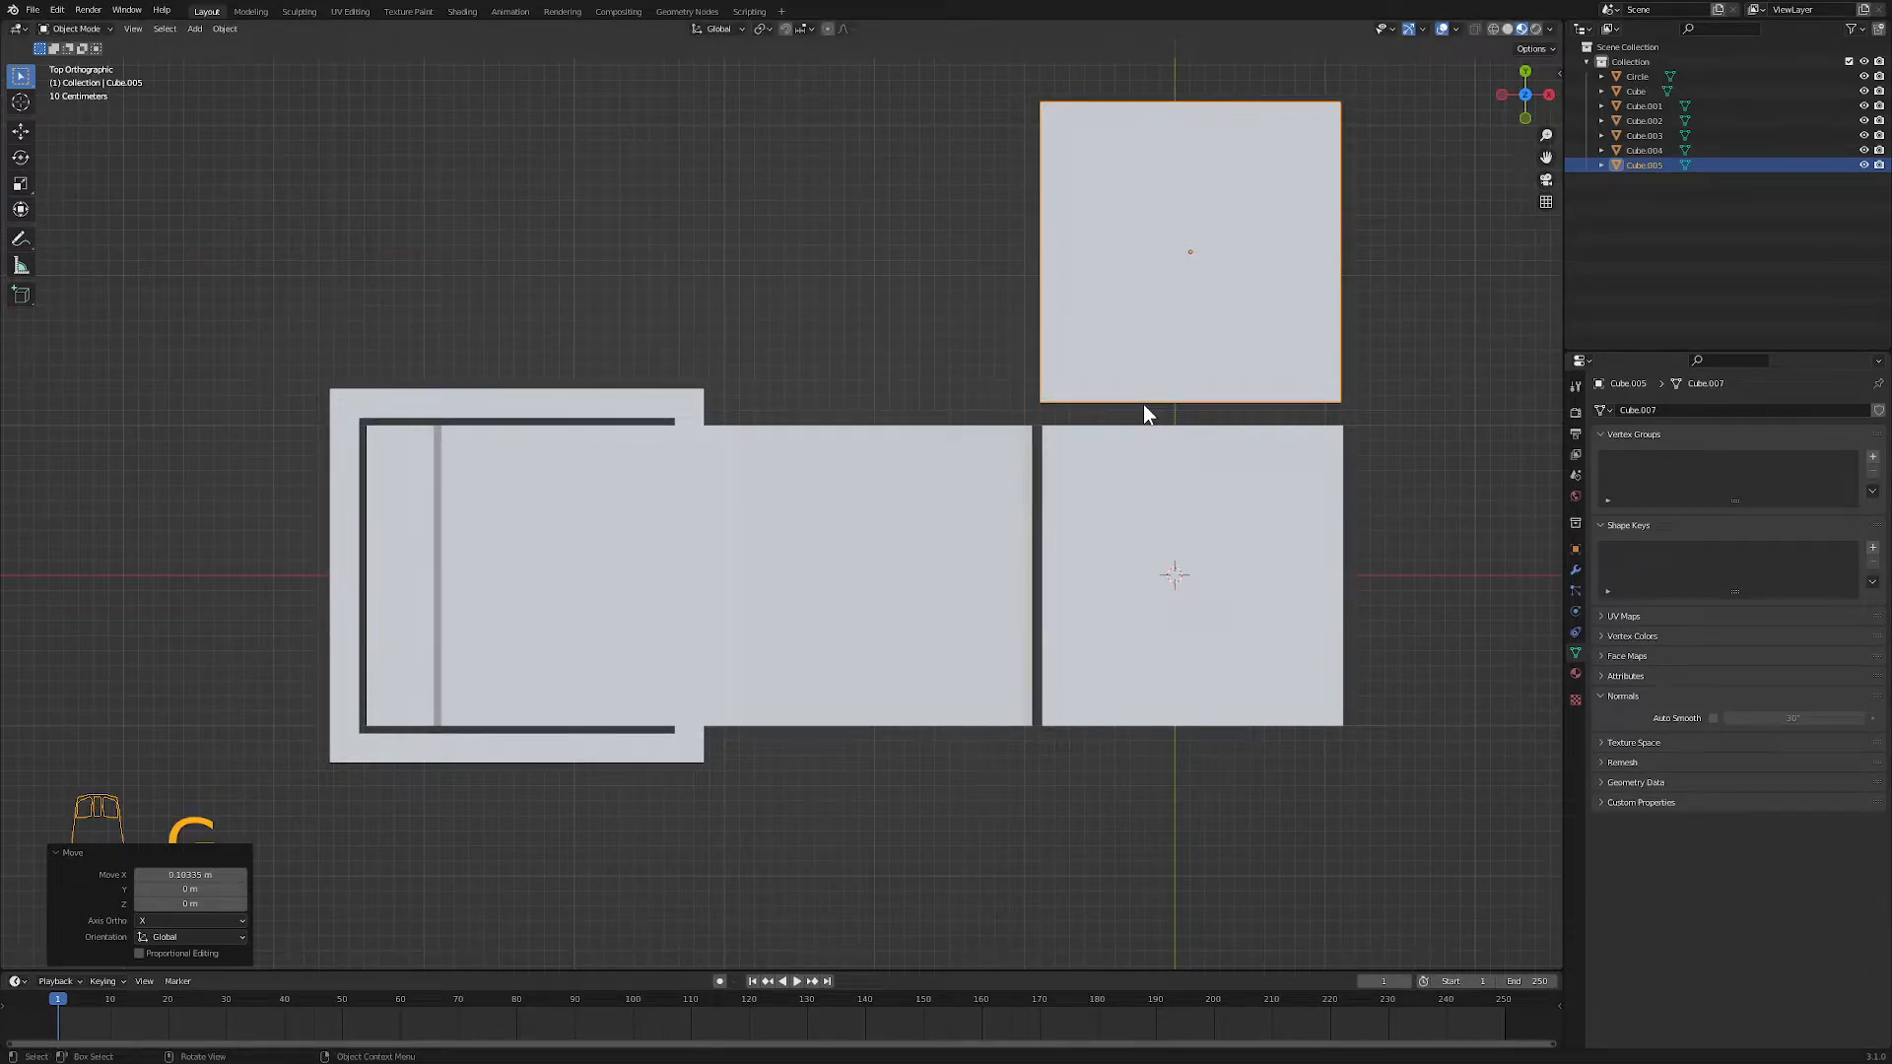
key("g")
left_click(1131, 441)
- Raise the cube about 0.76 m along Z so its underside lines up with the base slab's underside
middle_click_drag(1097, 573, 1001, 328)
key("KP_1")
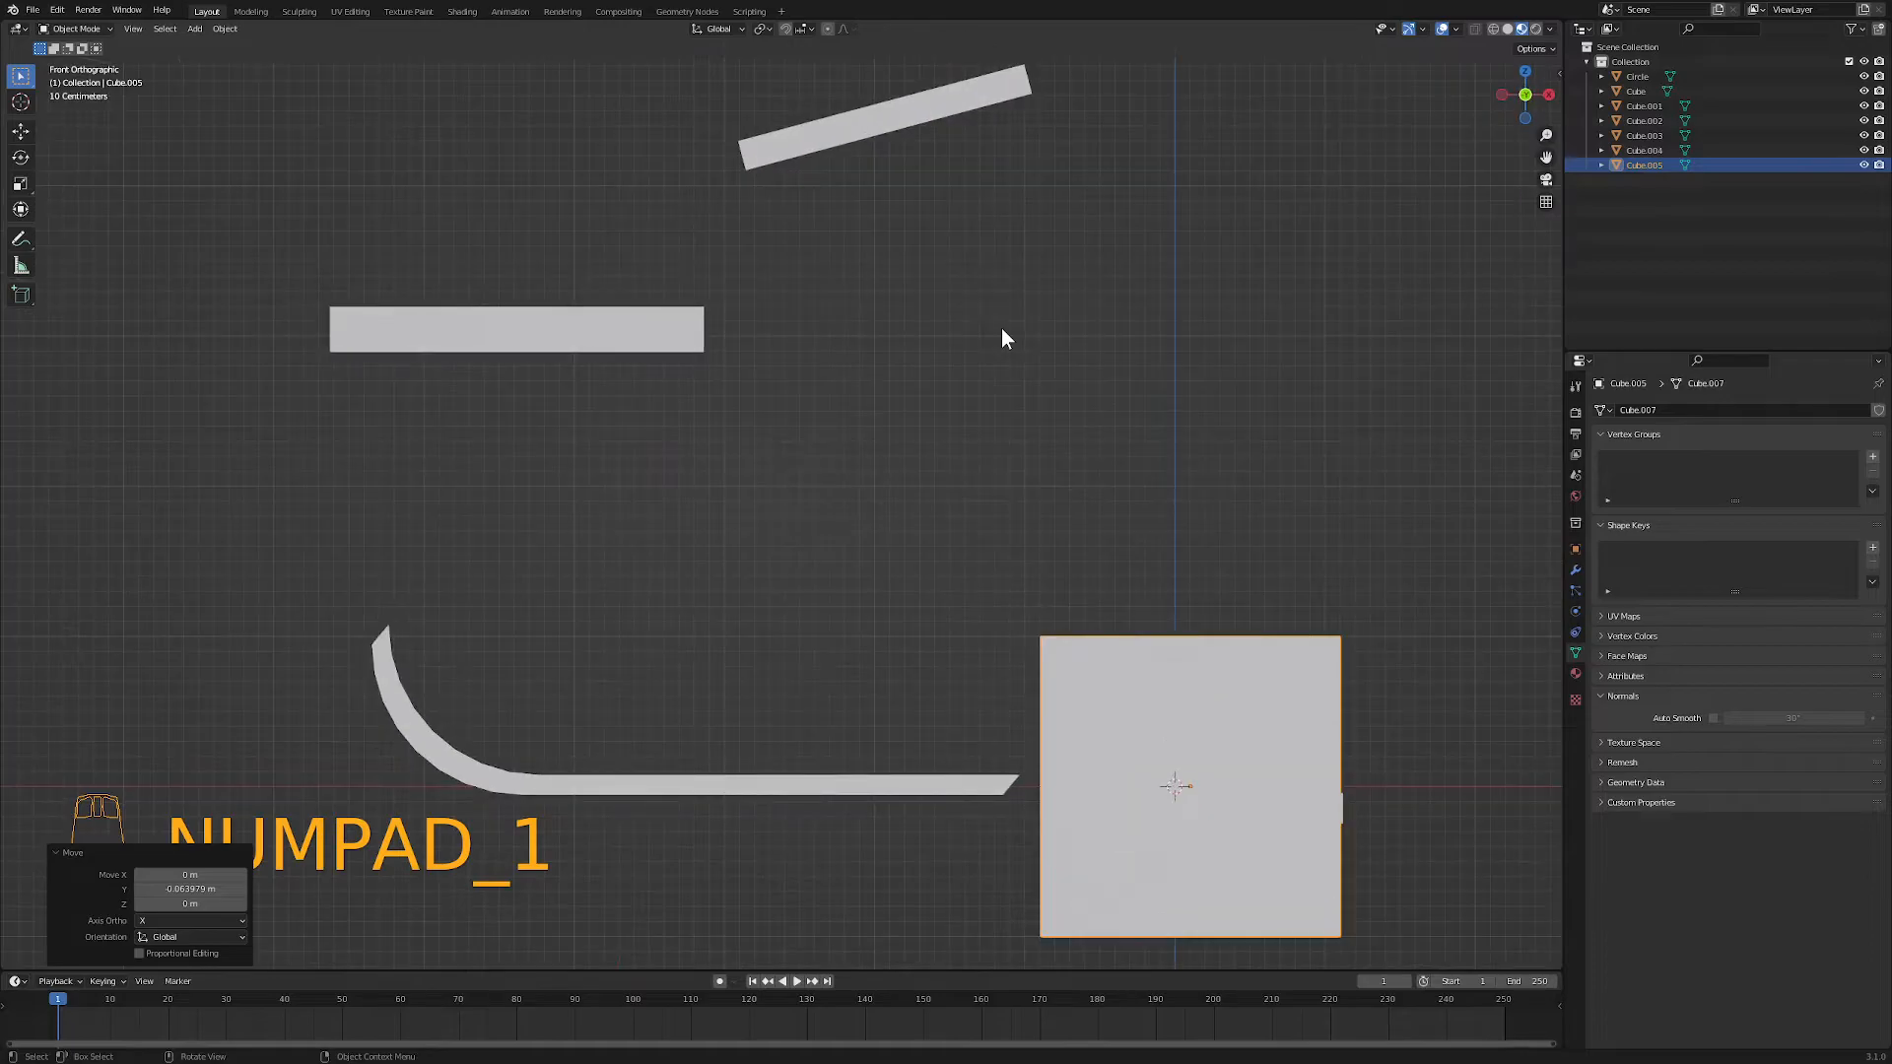
key("g")
key("z")
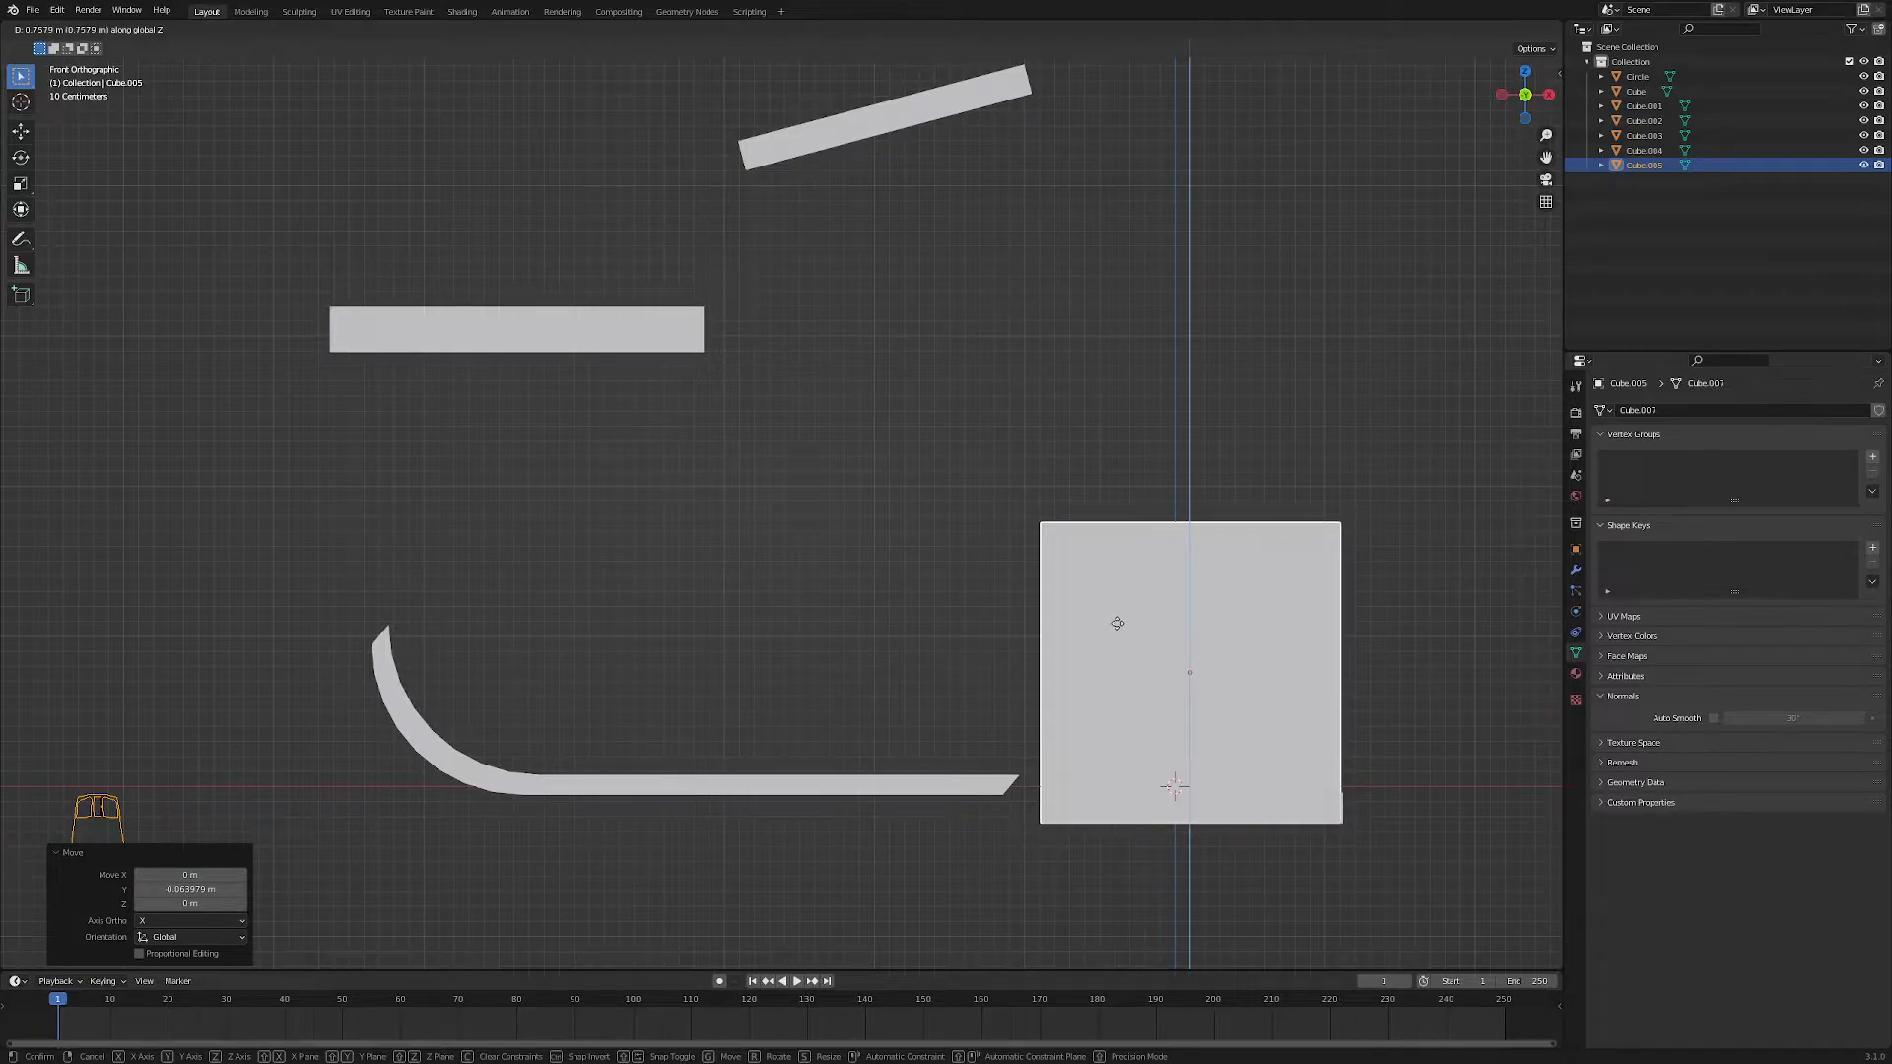
left_click(1119, 624)
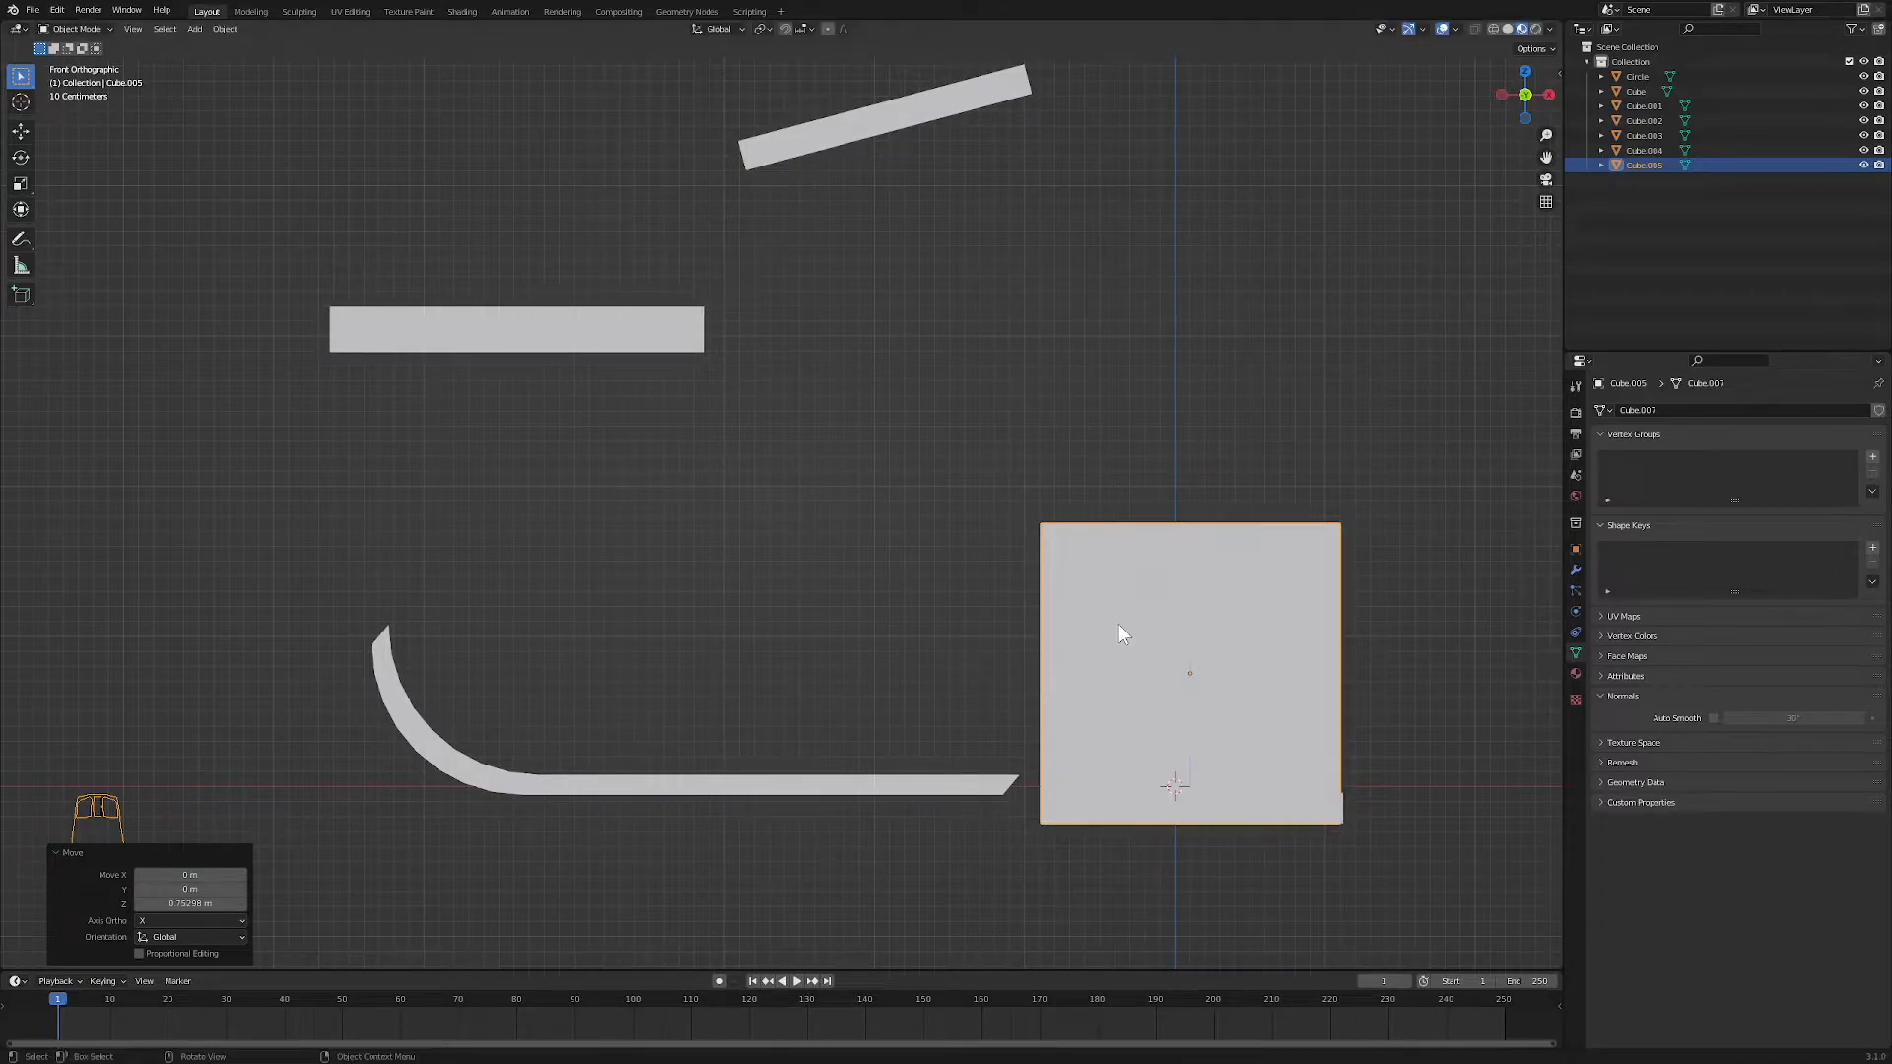
- Raise all objects together about 0.27 m along Z so the lowest ones rest on the ground plane, and clear the selection
key("a")
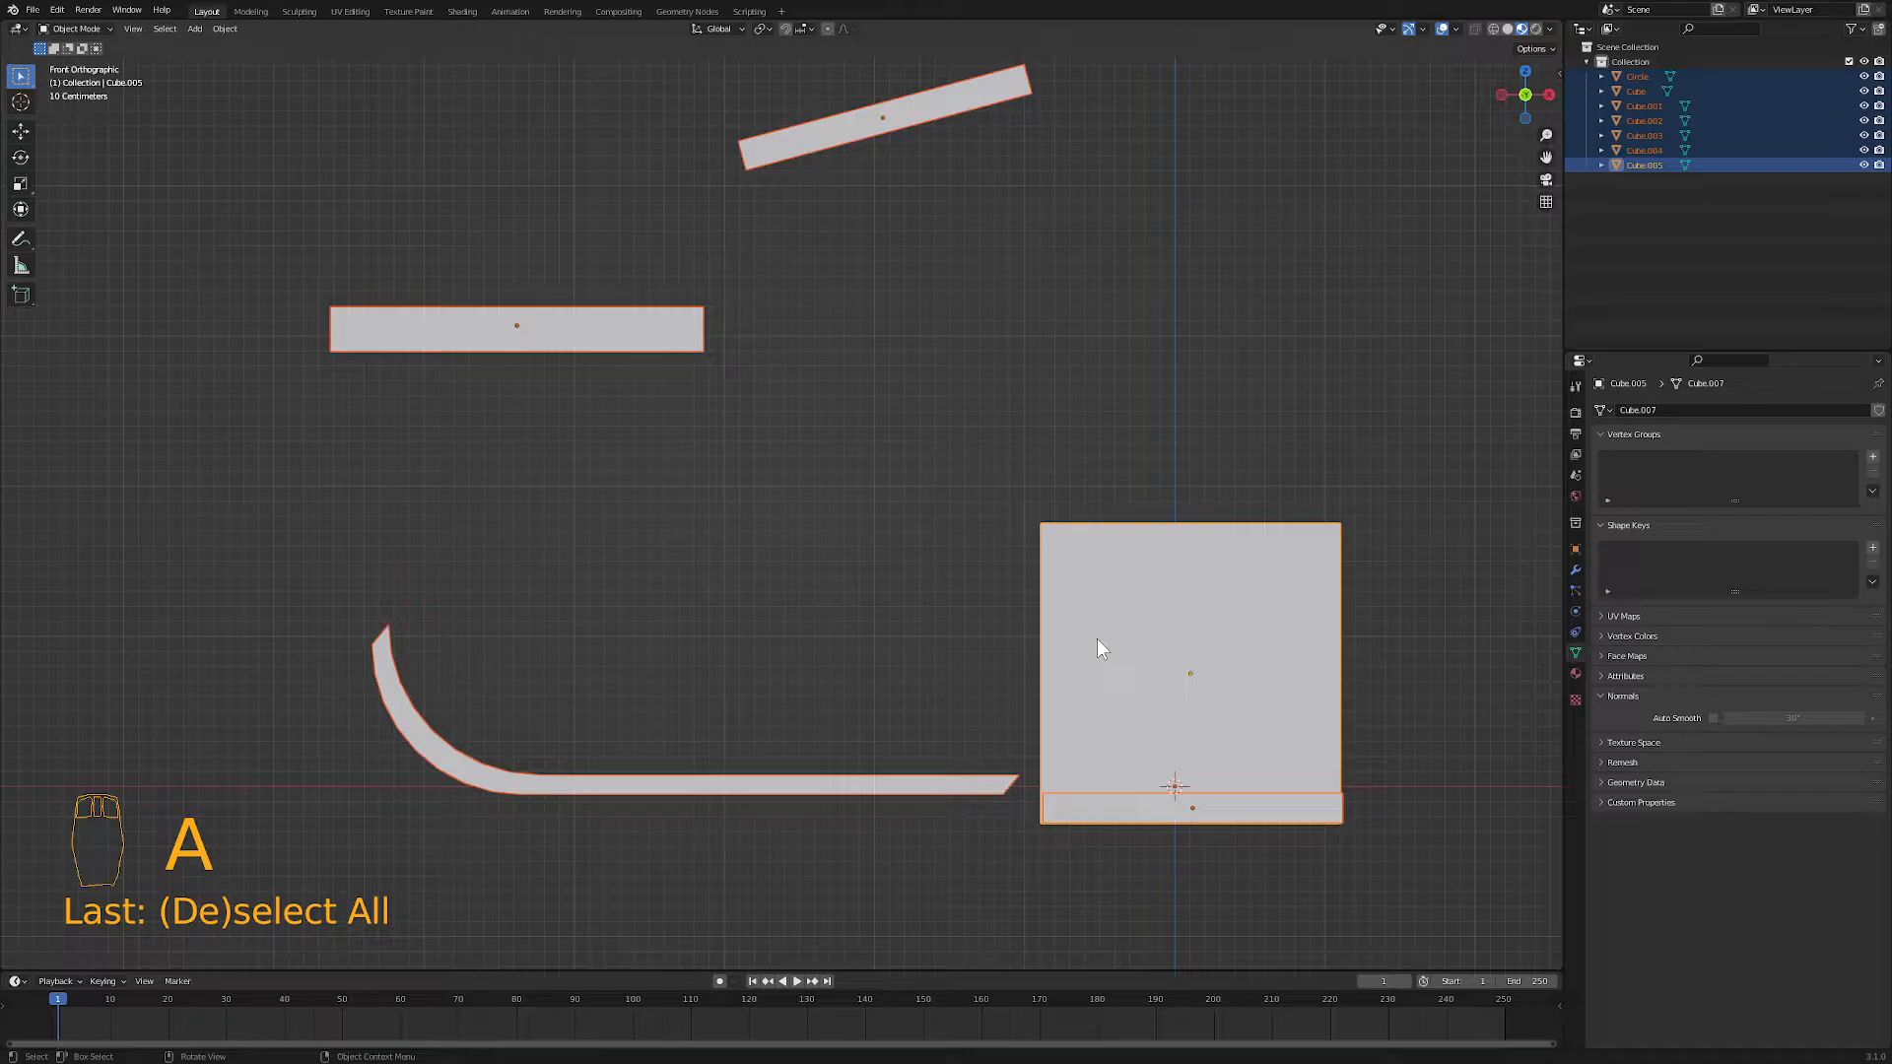
key("g")
key("z")
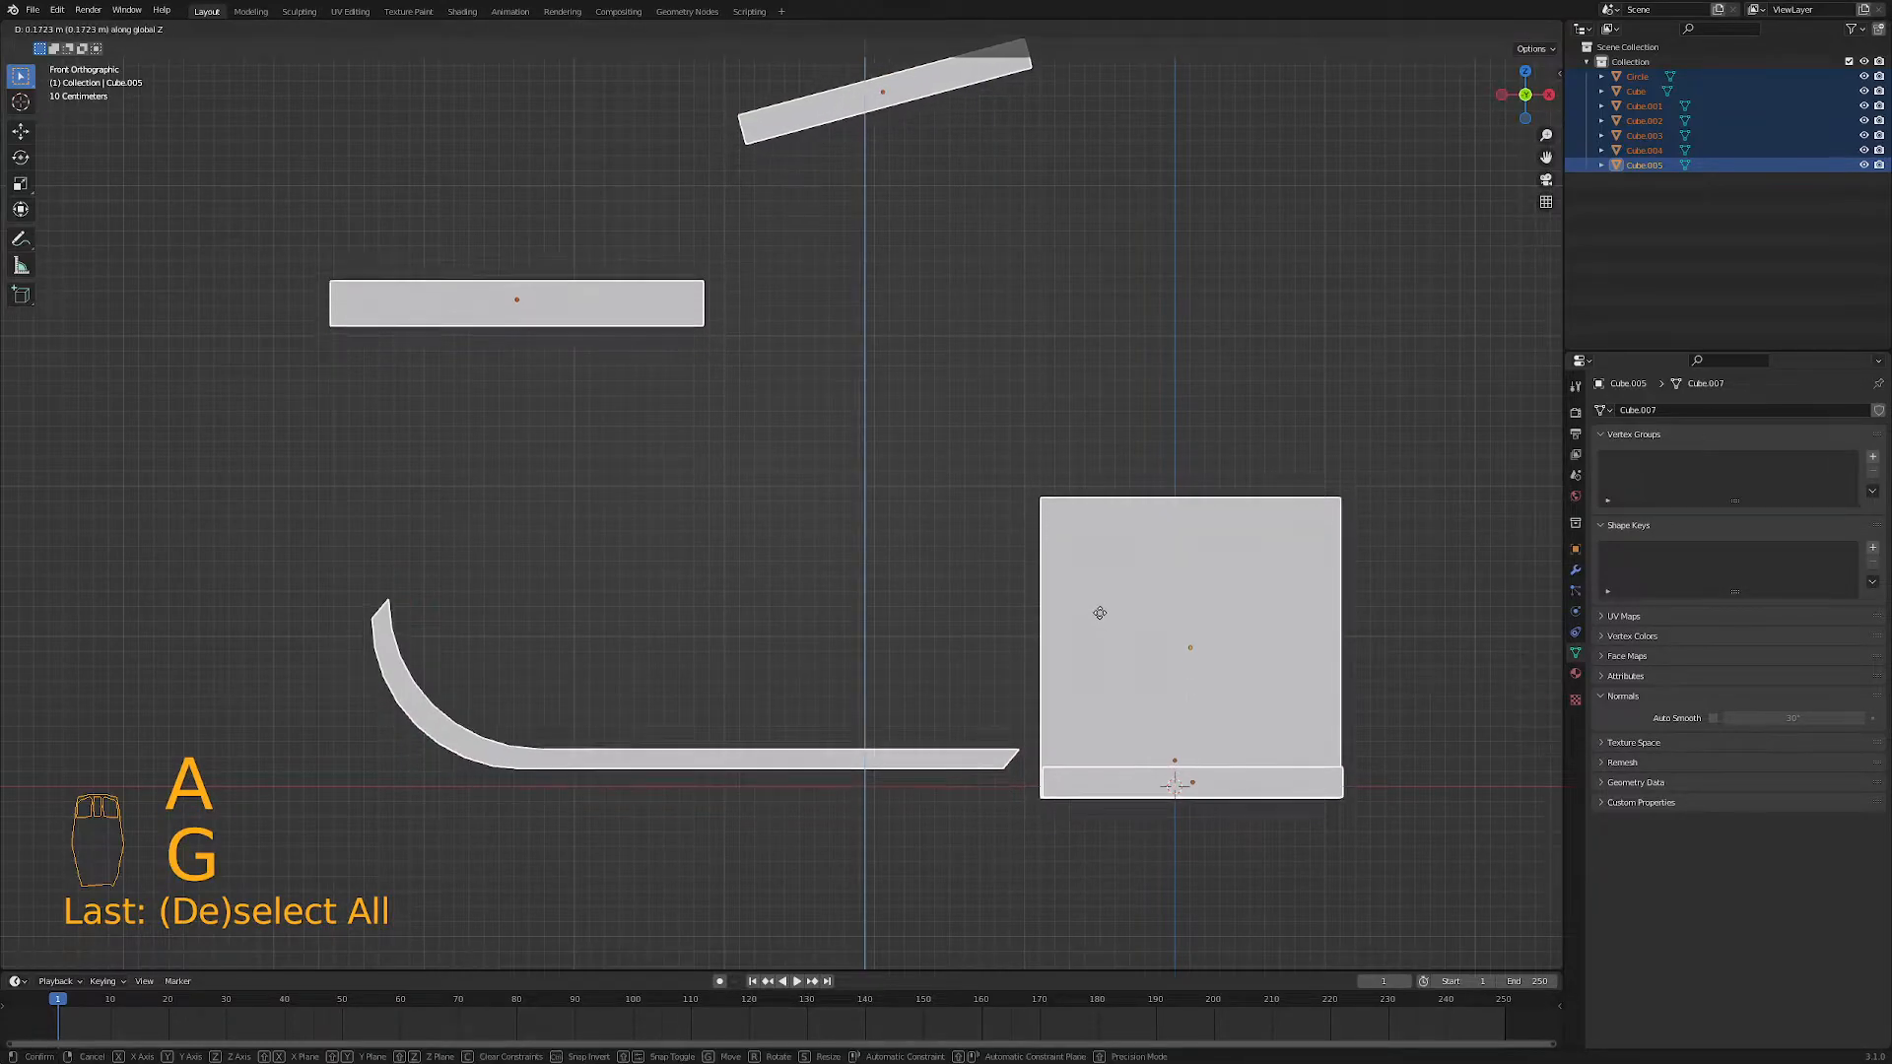
left_click(1104, 599)
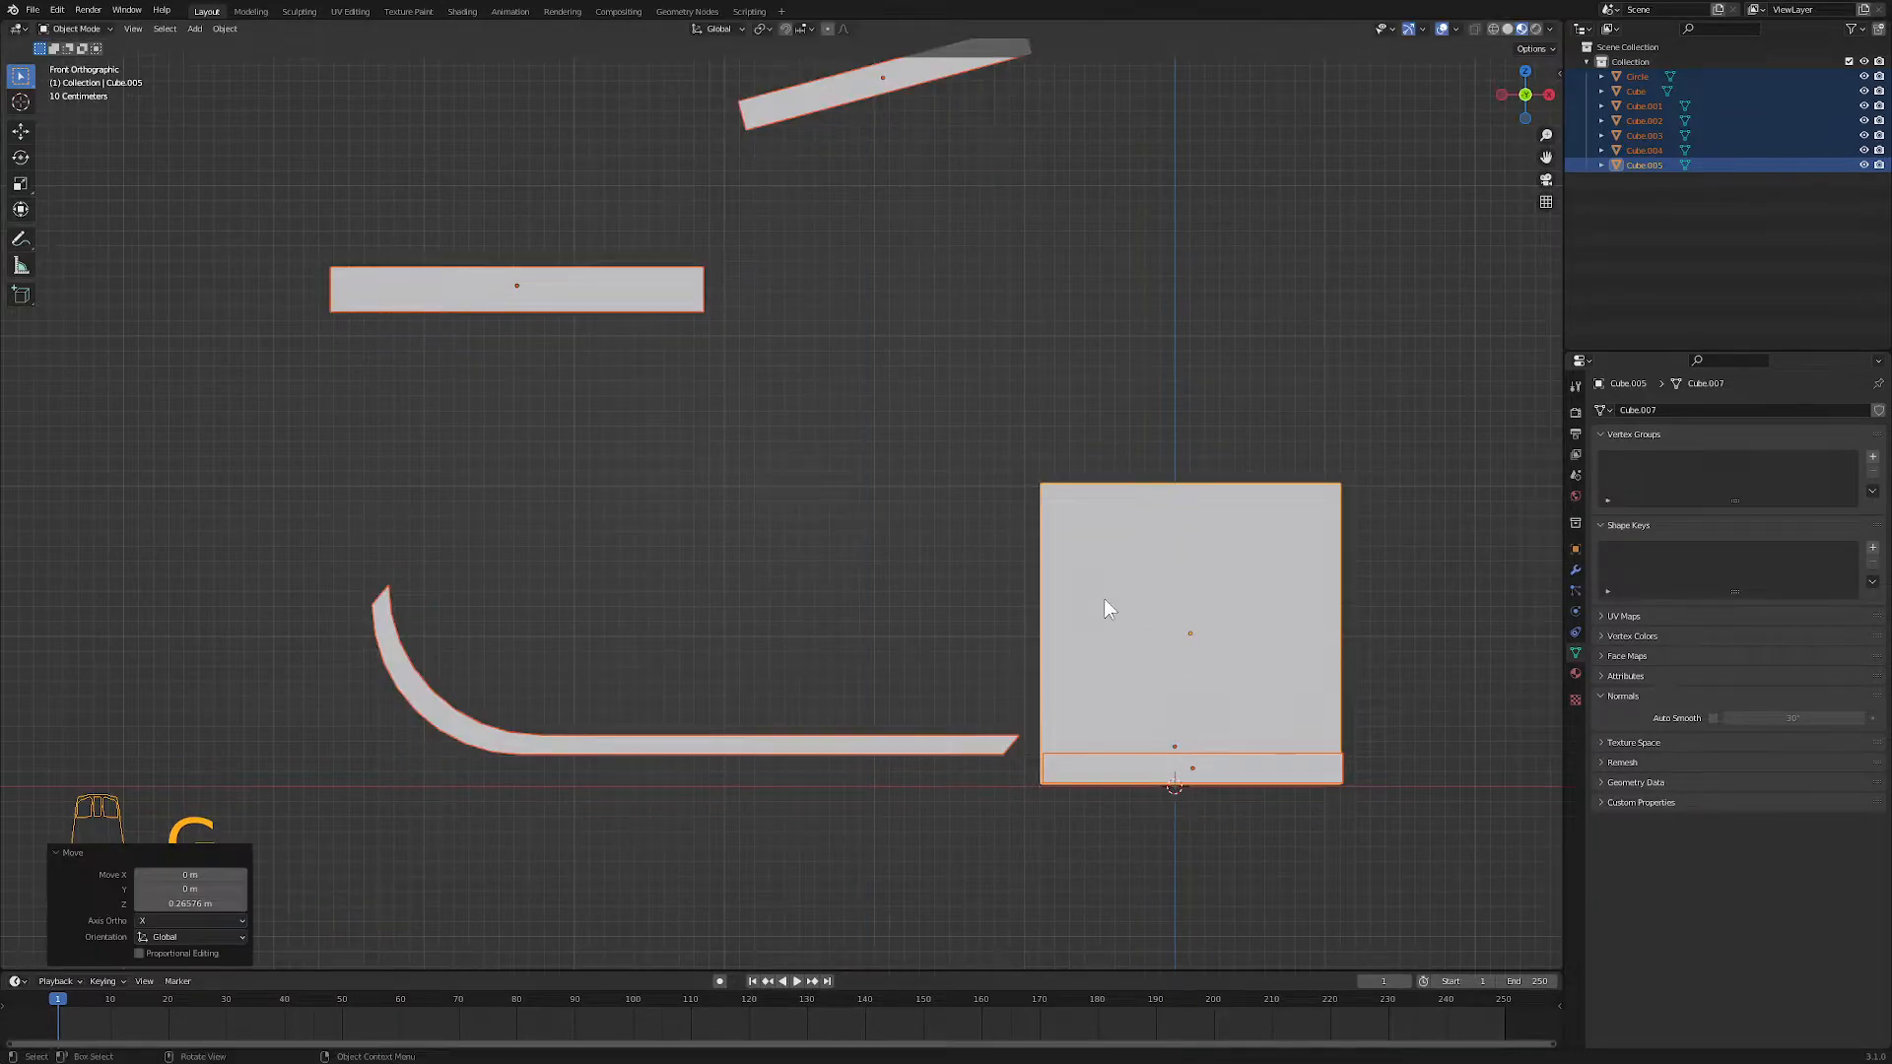
left_click(965, 843)
- Inset the top face of the cube beside the base slab by about 0.59 m in Edit Mode
middle_click_drag(980, 830, 776, 866)
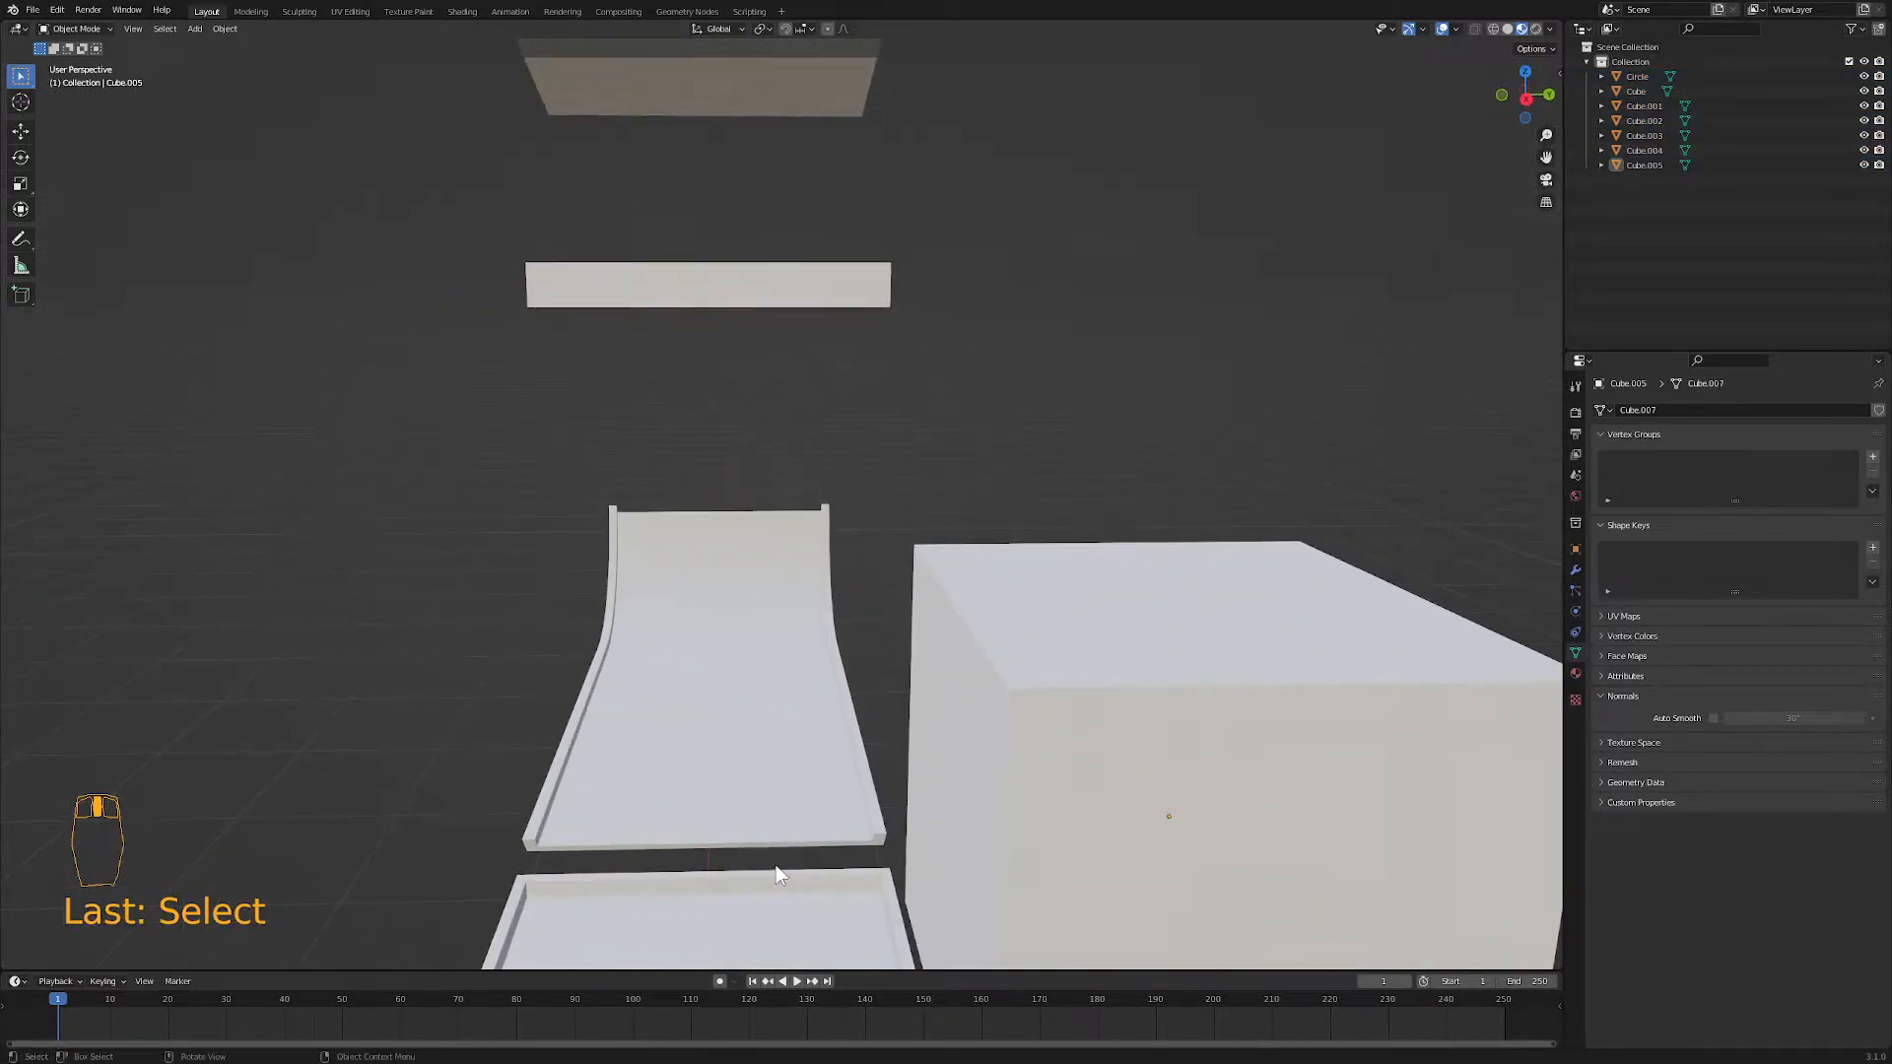
scroll(830, 869, "down", 2)
middle_click_drag(906, 859, 1029, 873)
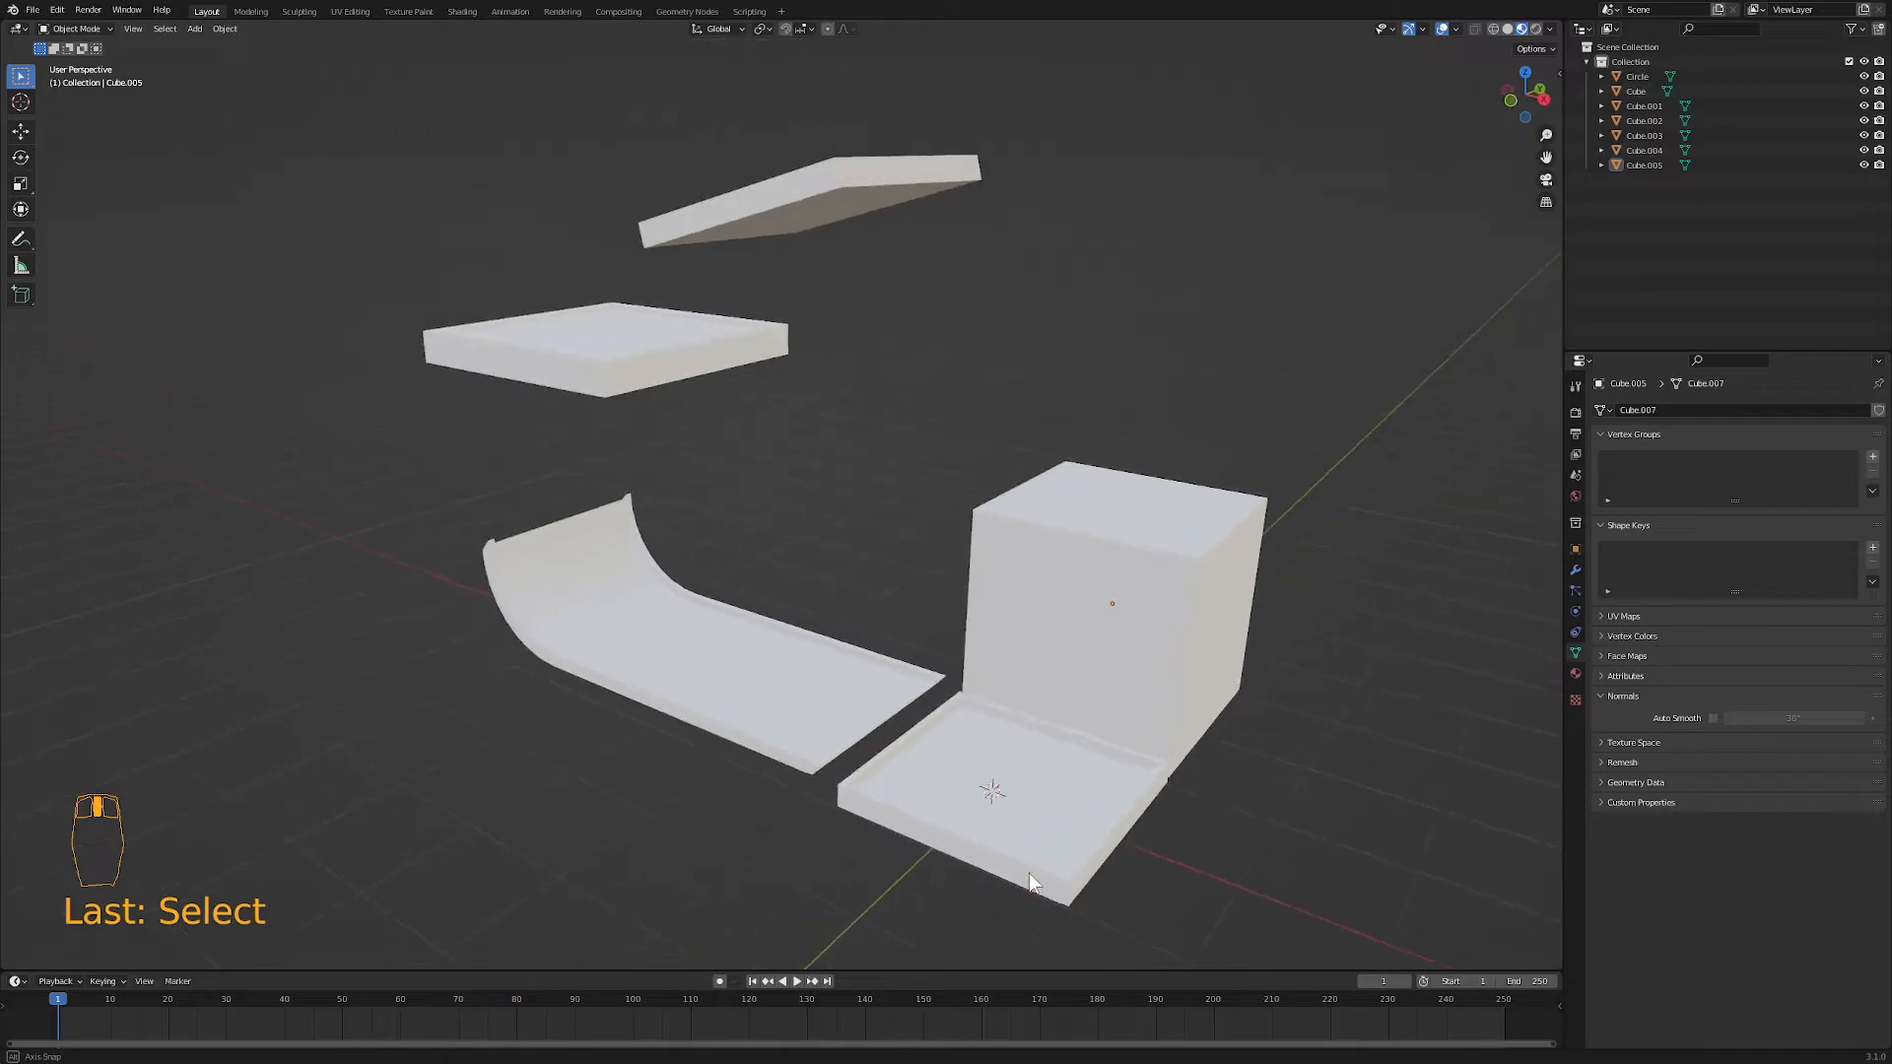
left_click(1086, 659)
key("Tab")
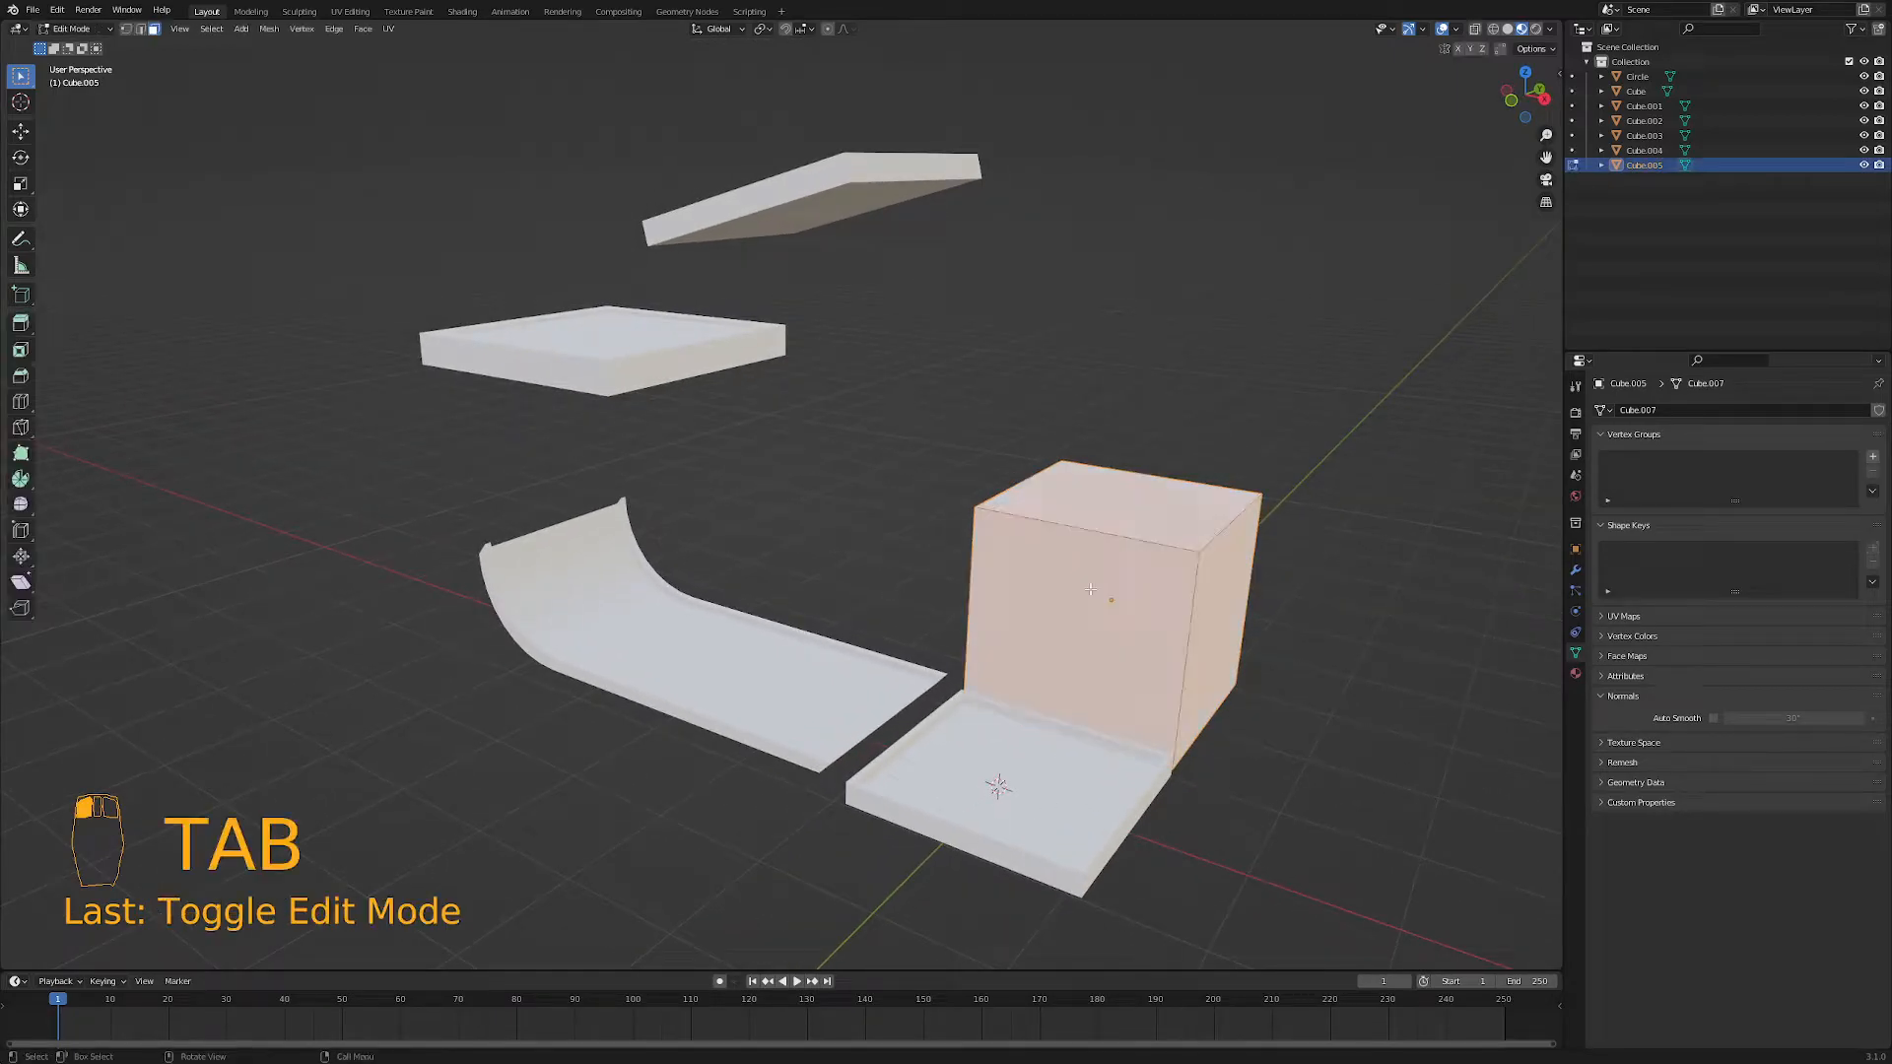
left_click(1121, 500)
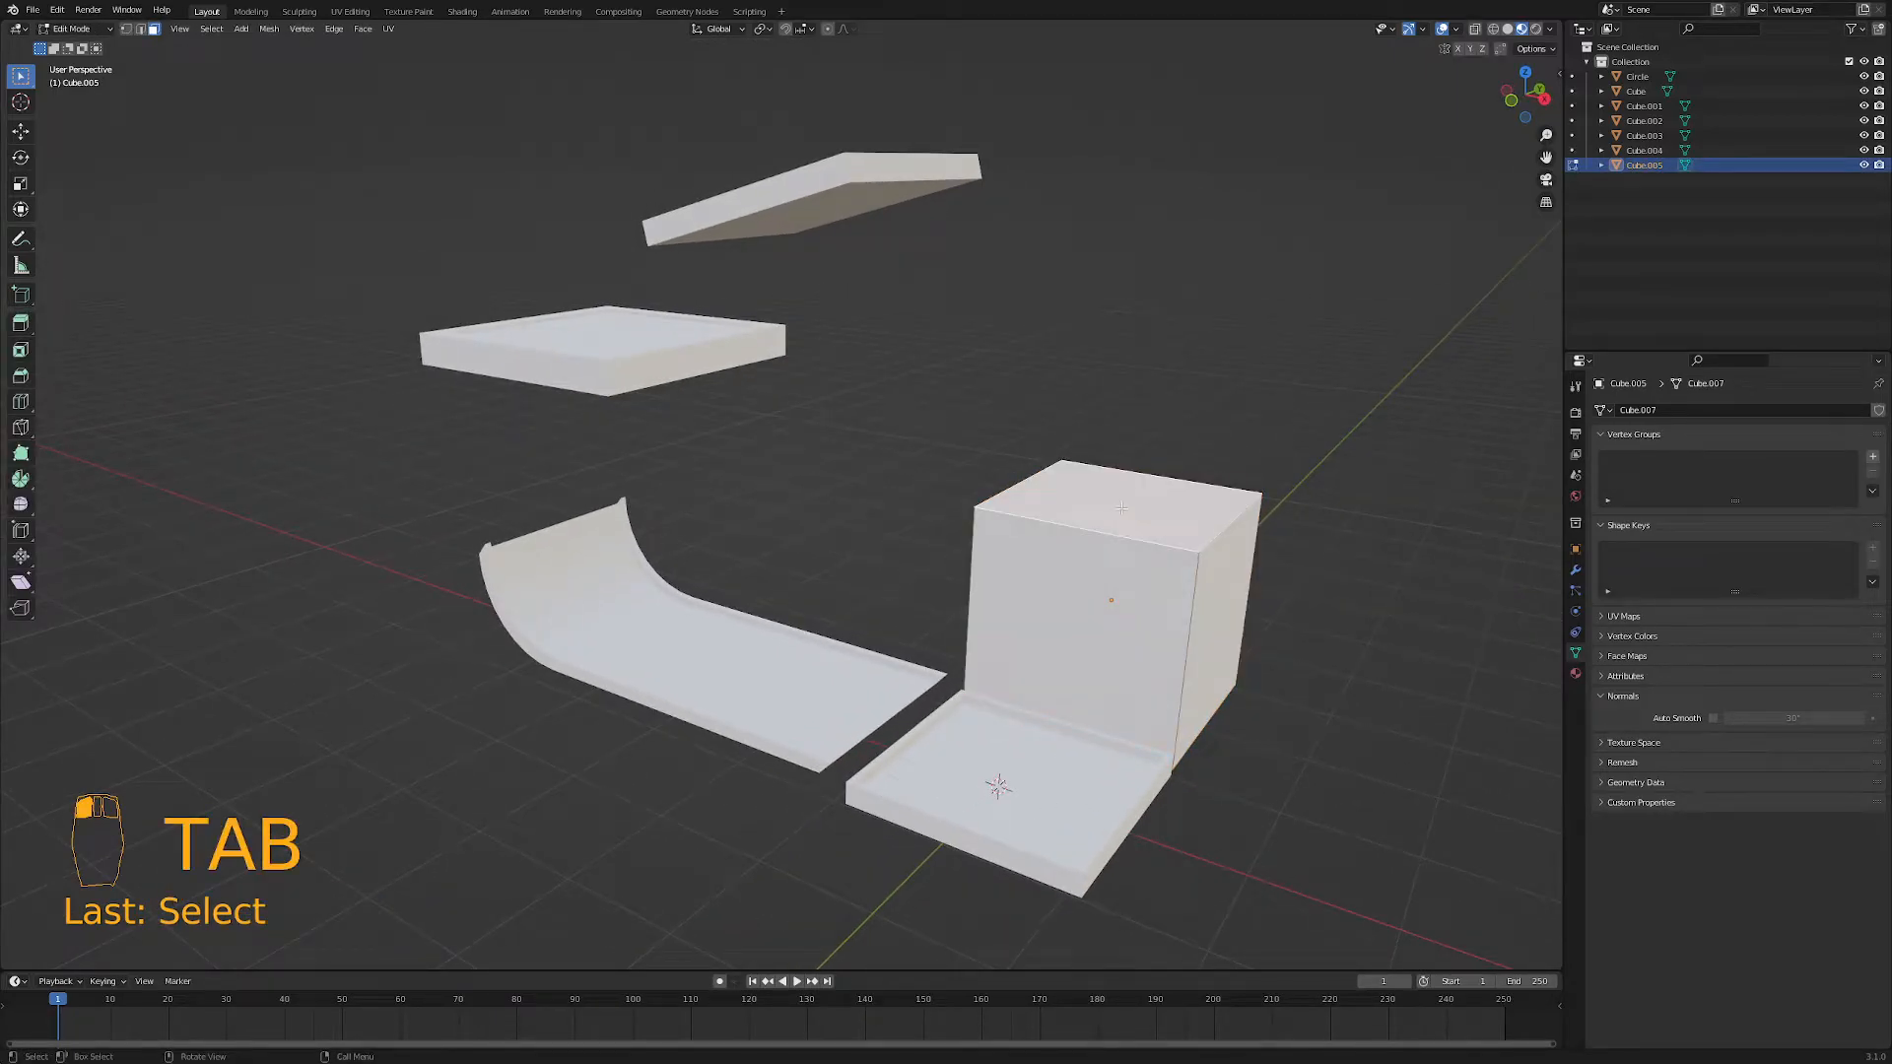
key("i")
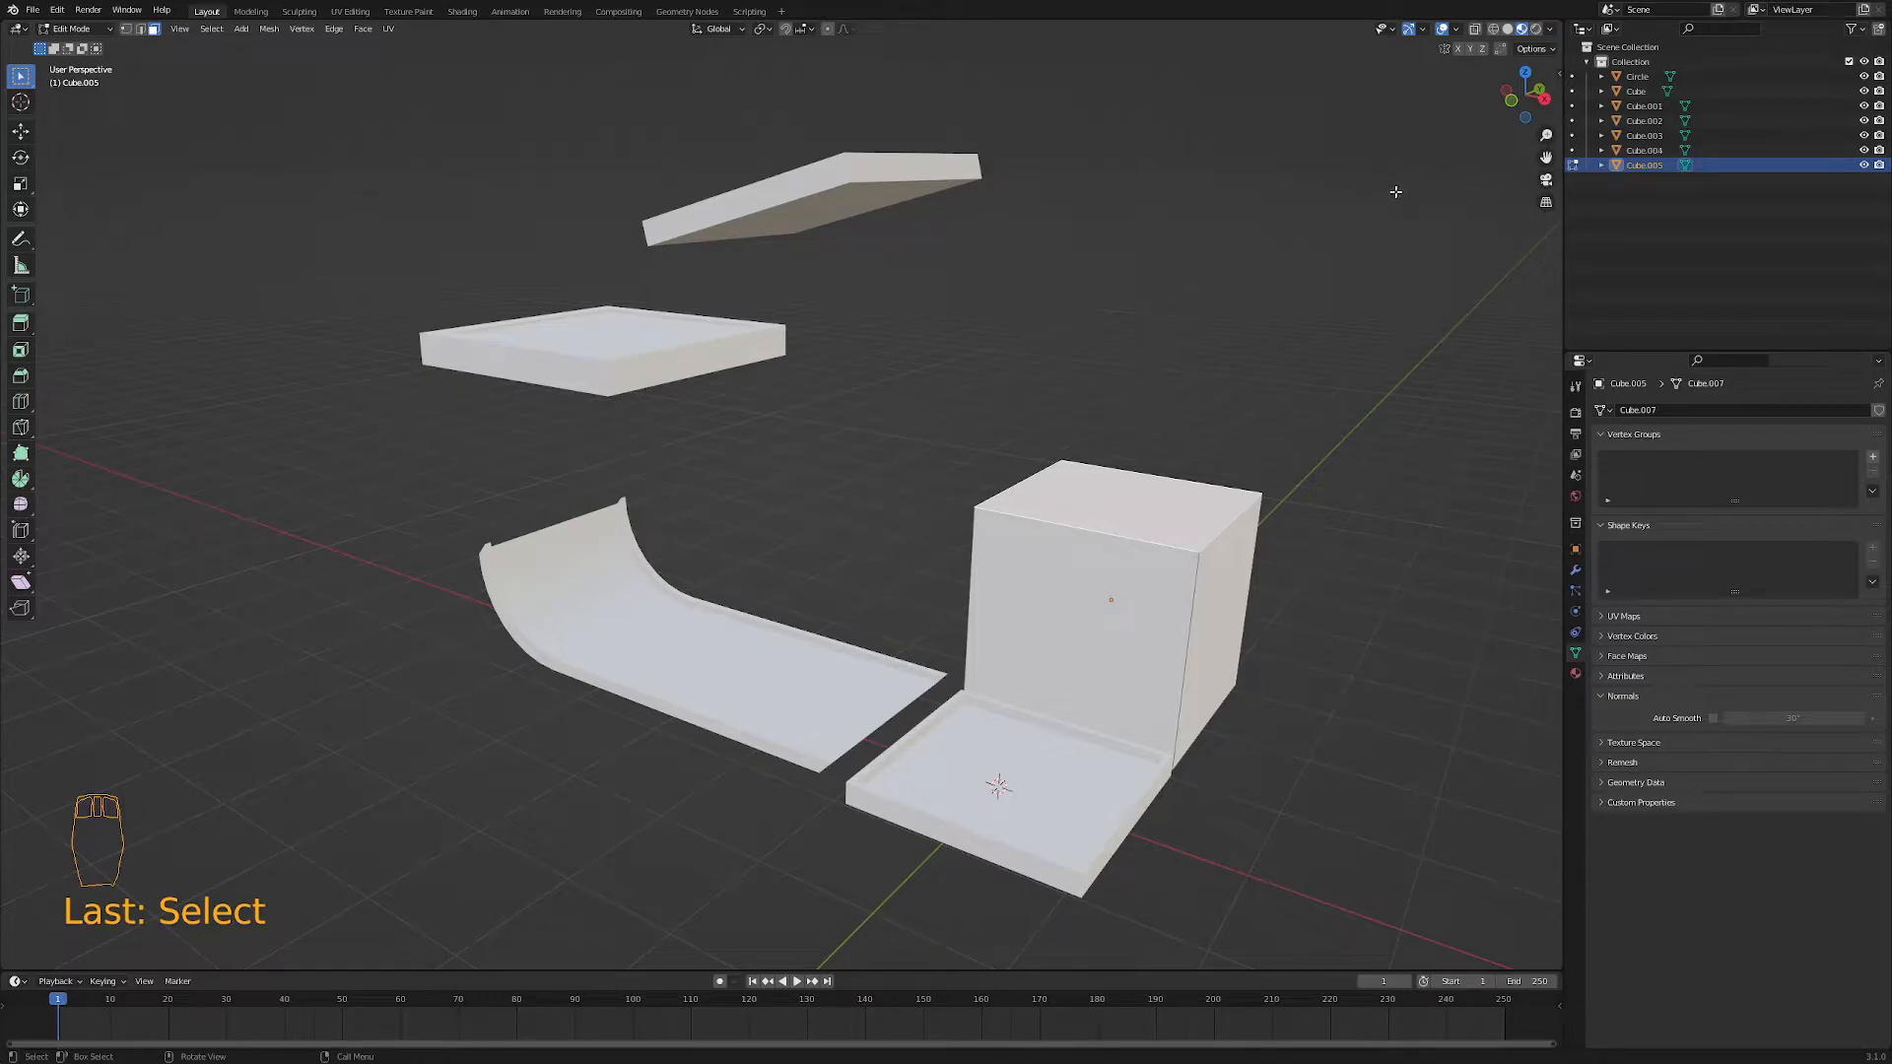
key("i")
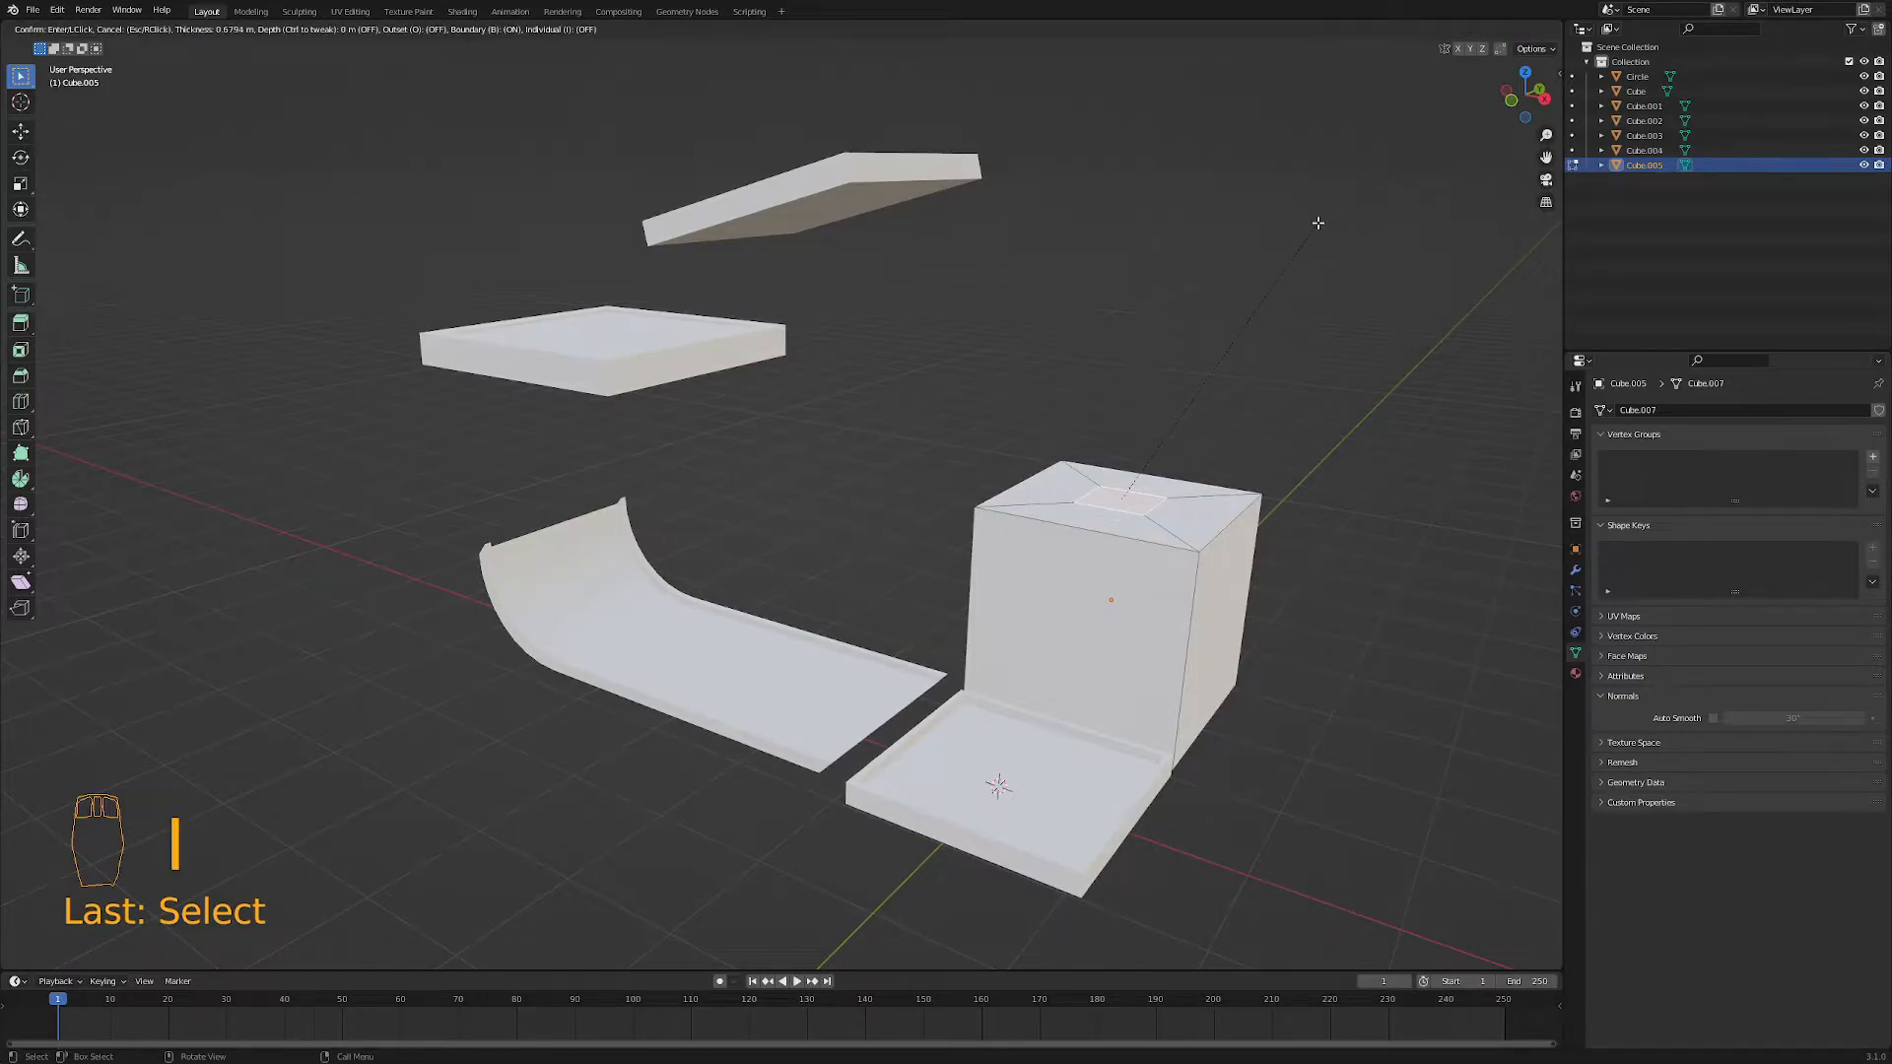
left_click(1327, 218)
- Extrude the inset top face about 2.95 m straight up to form a square column on the cube
scroll(1192, 379, "down", 2)
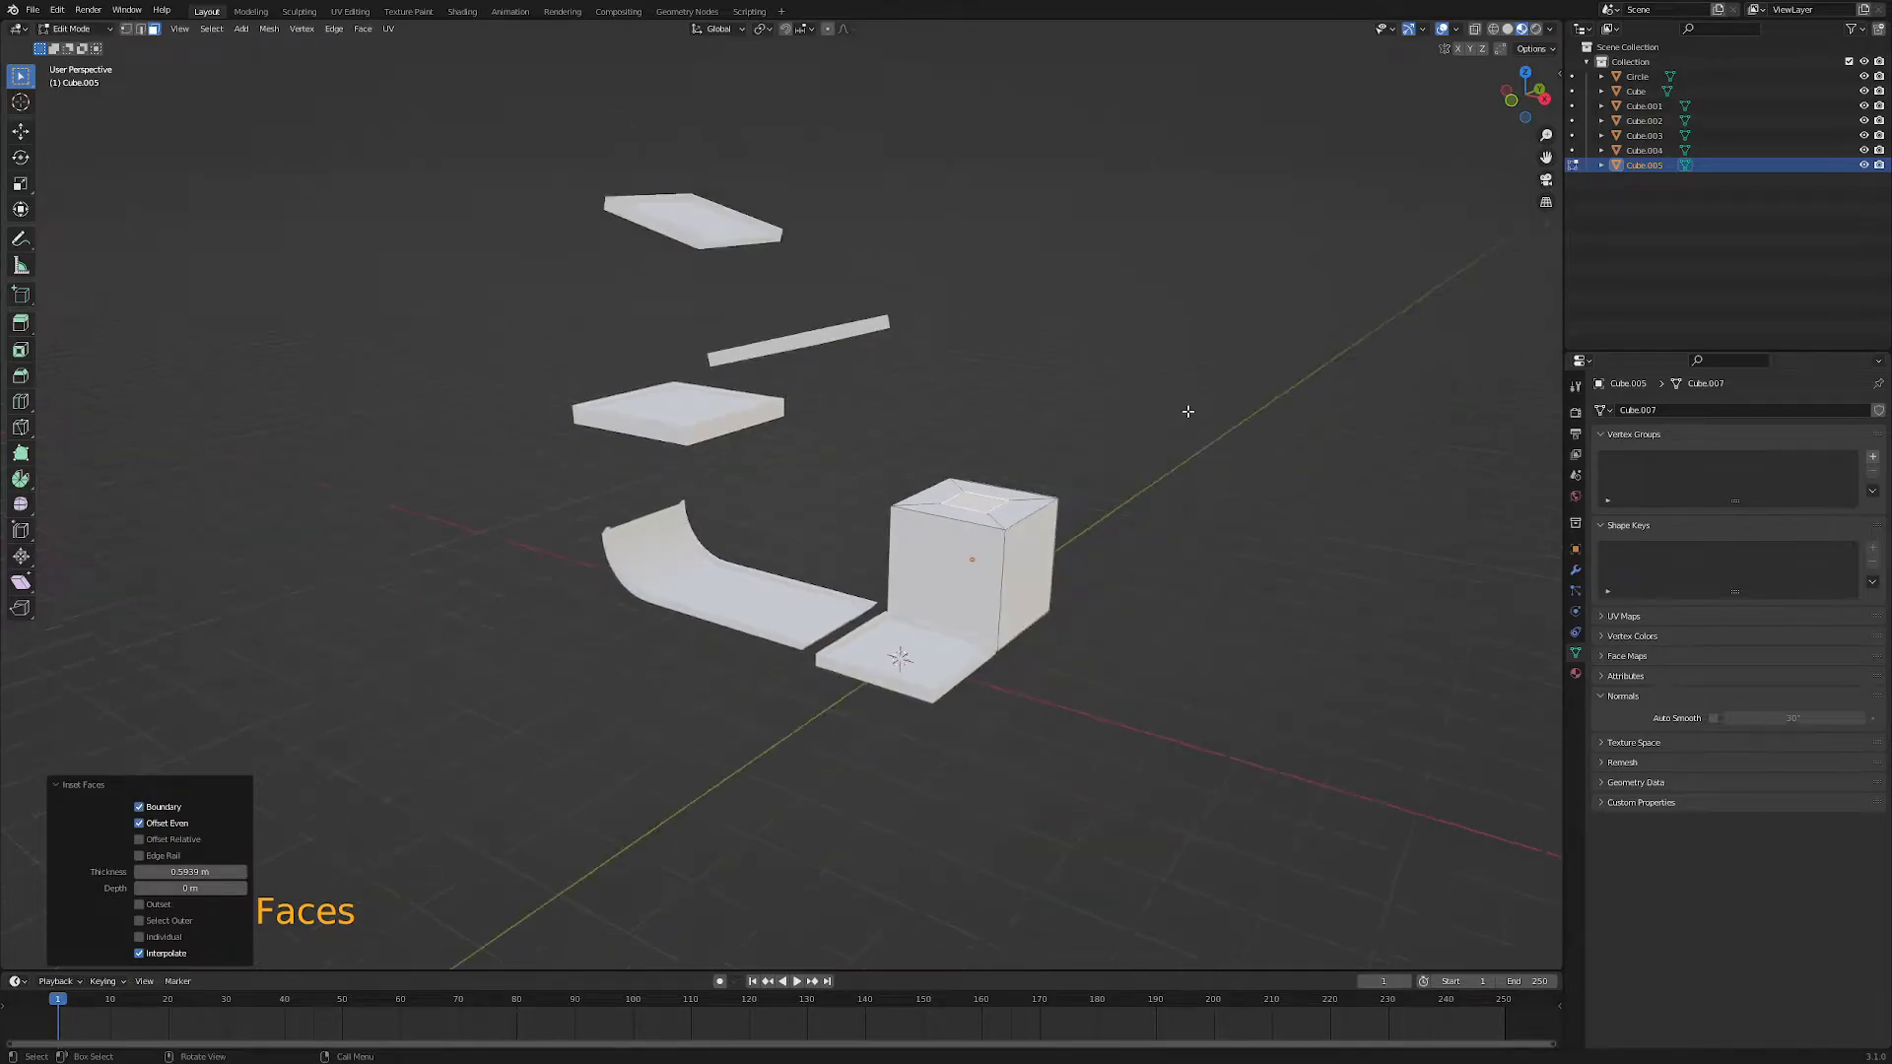
key("e")
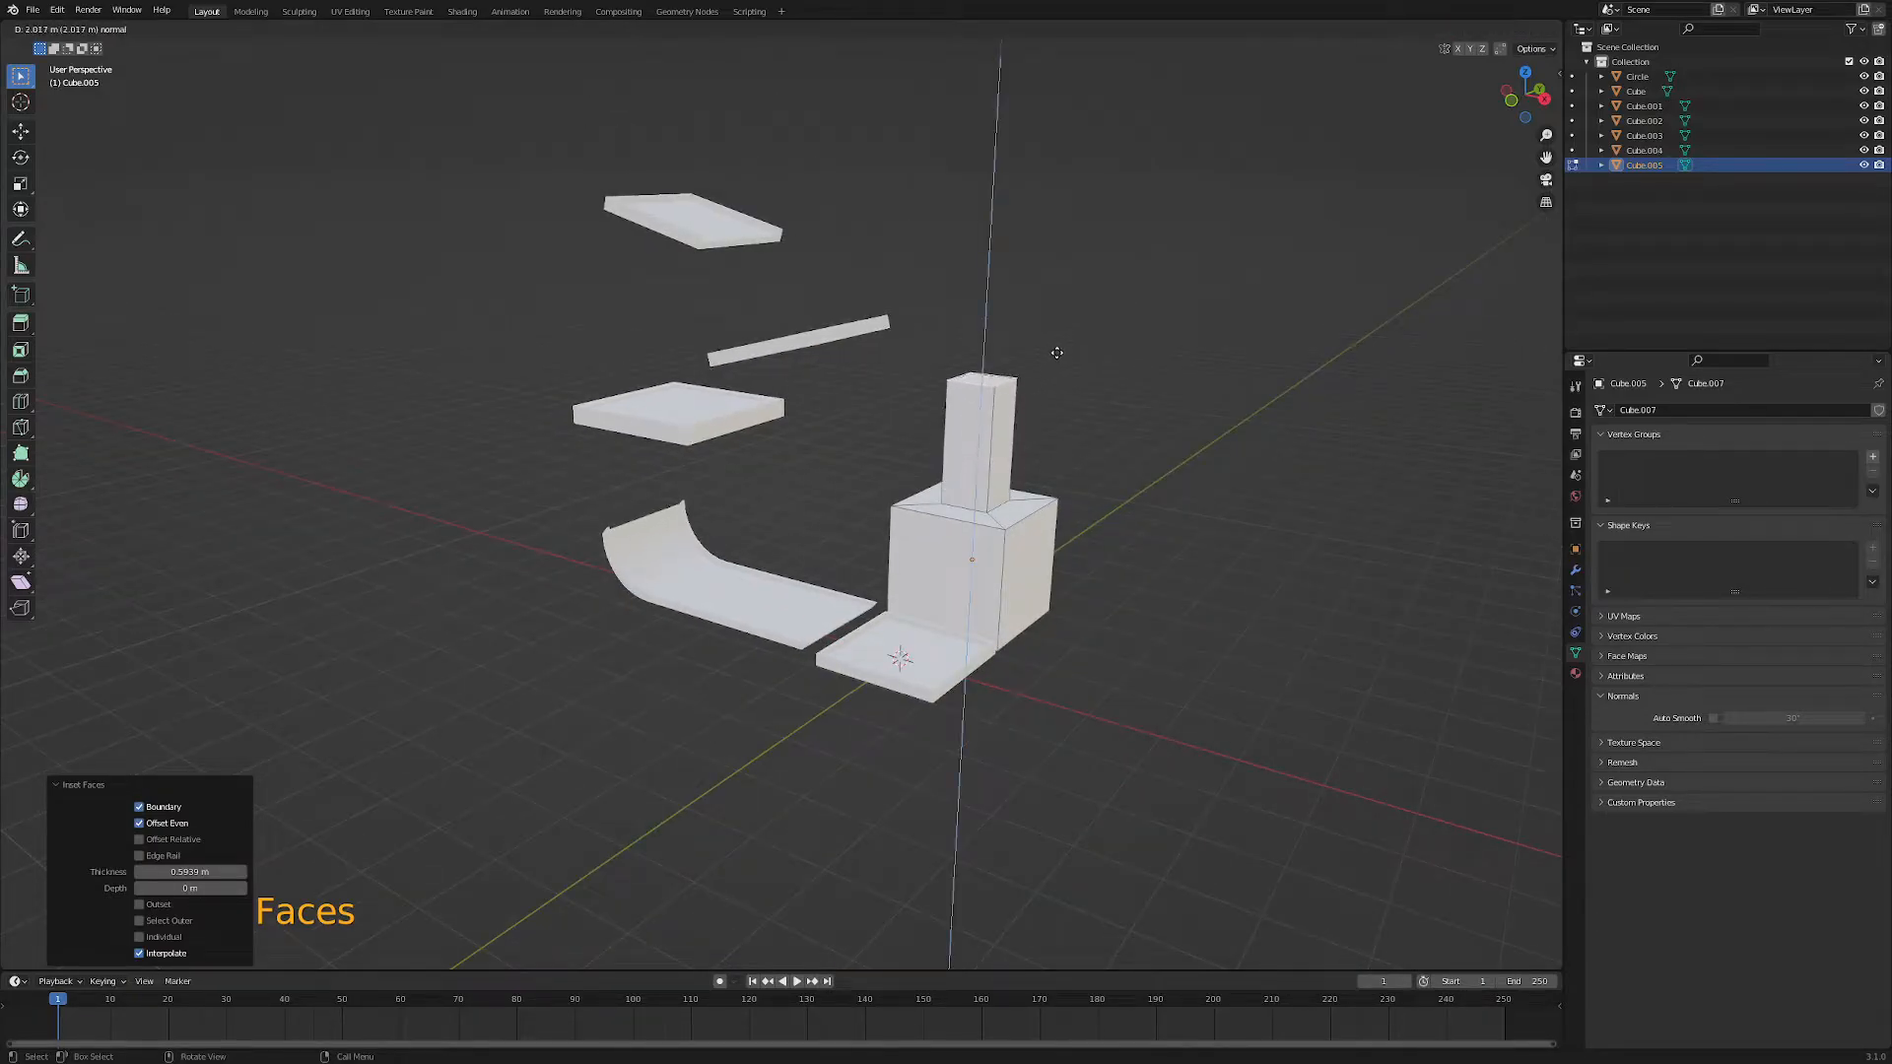
right_click(1047, 320)
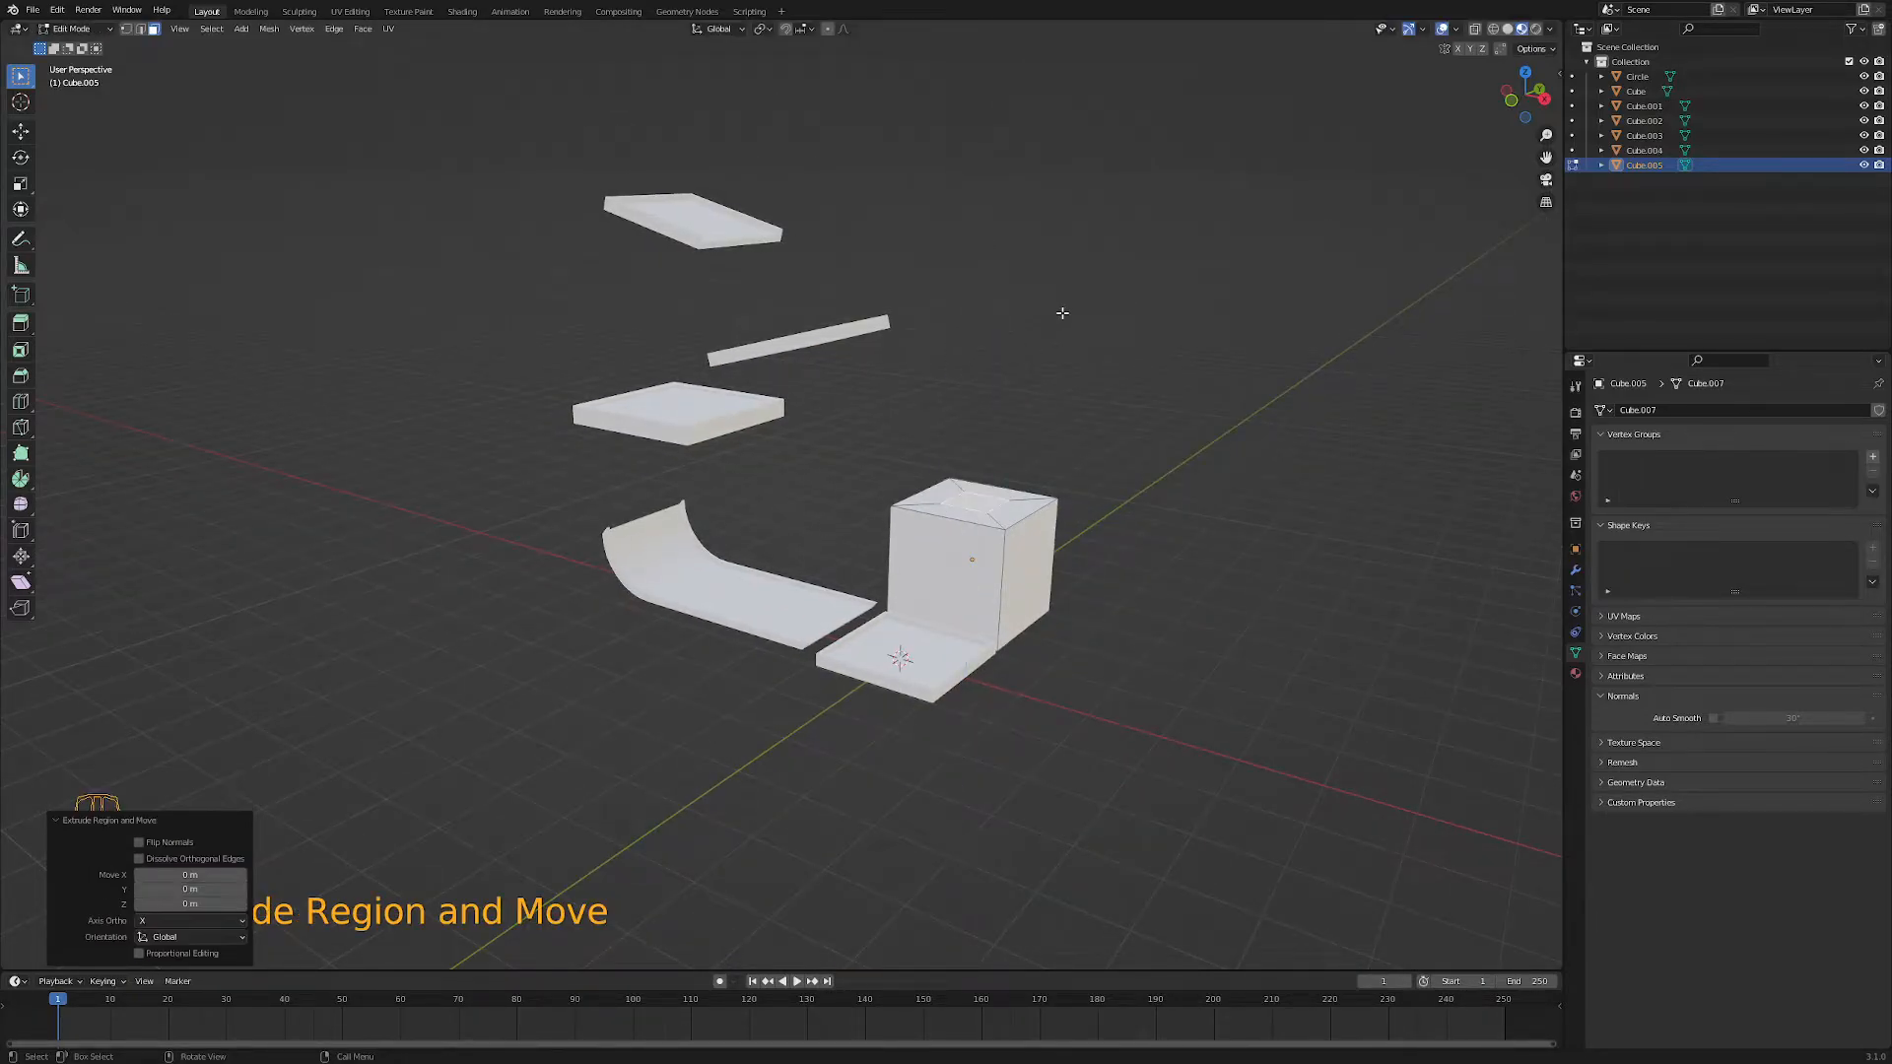
key("KP_1")
key("e")
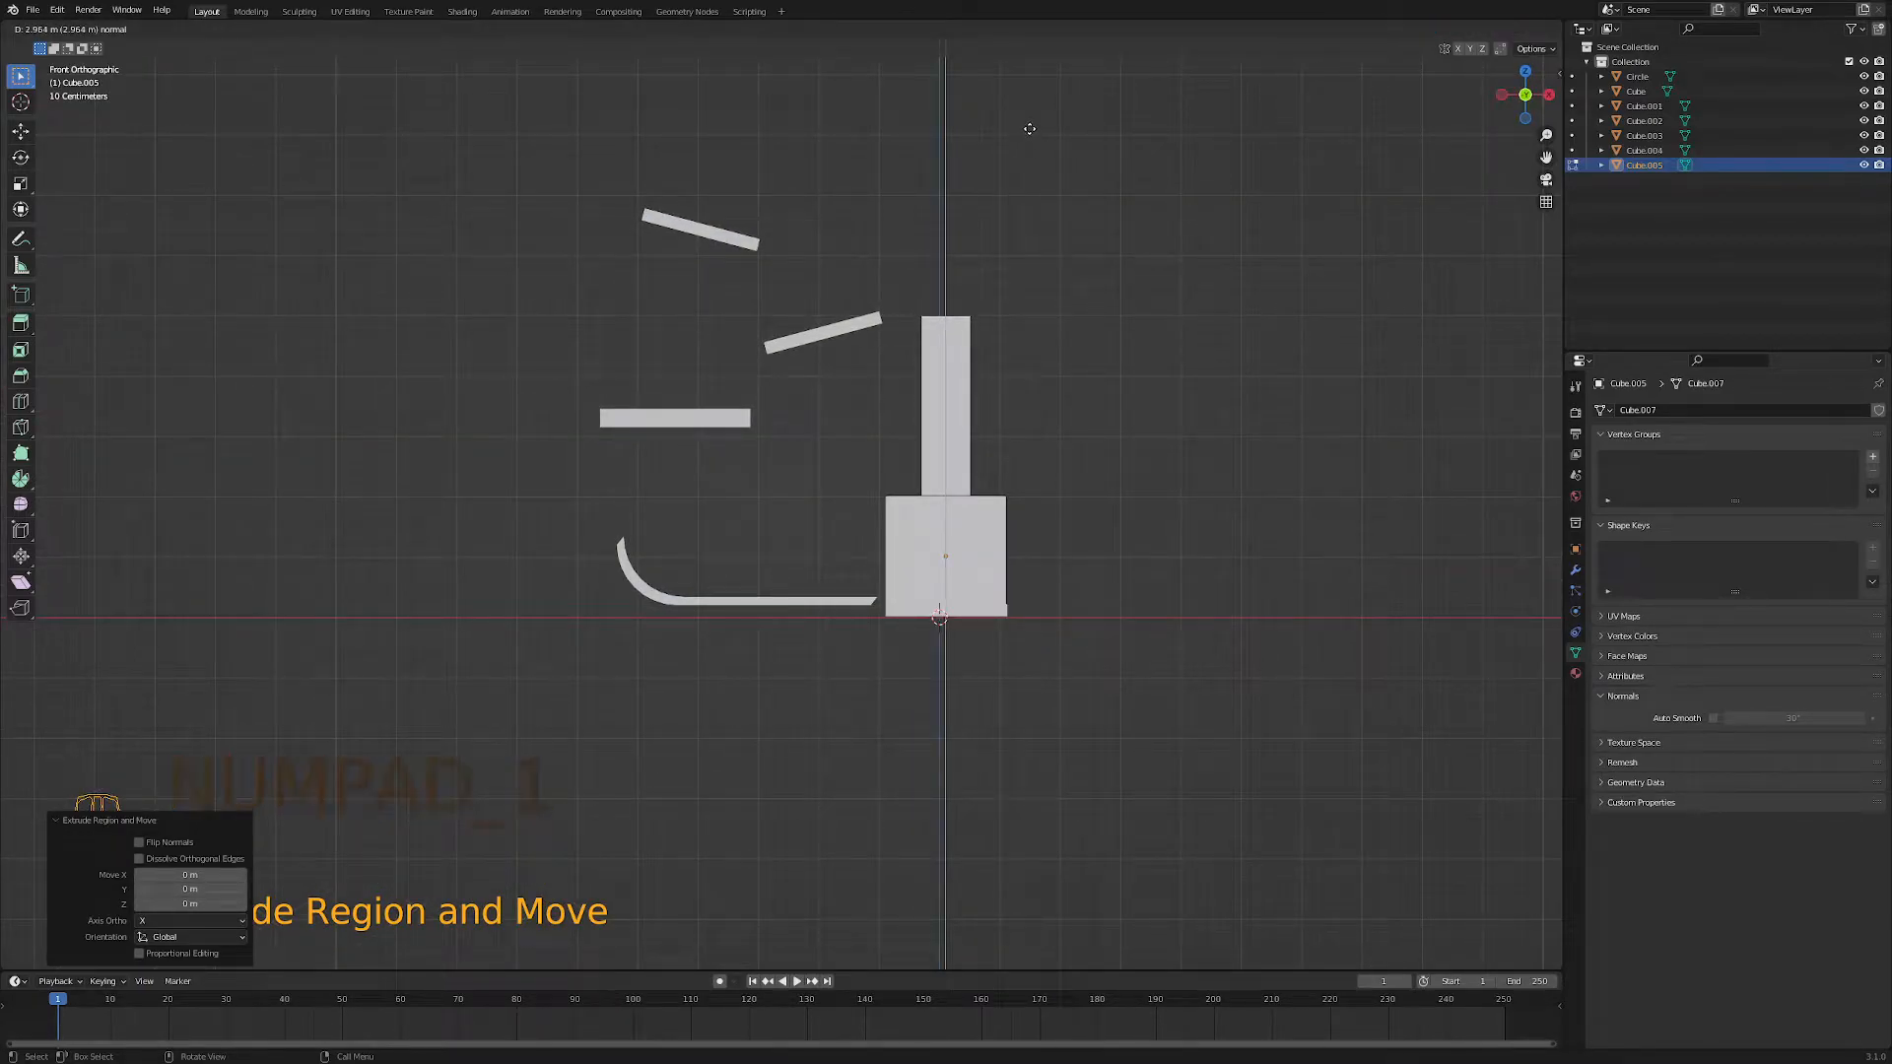
left_click(1030, 129)
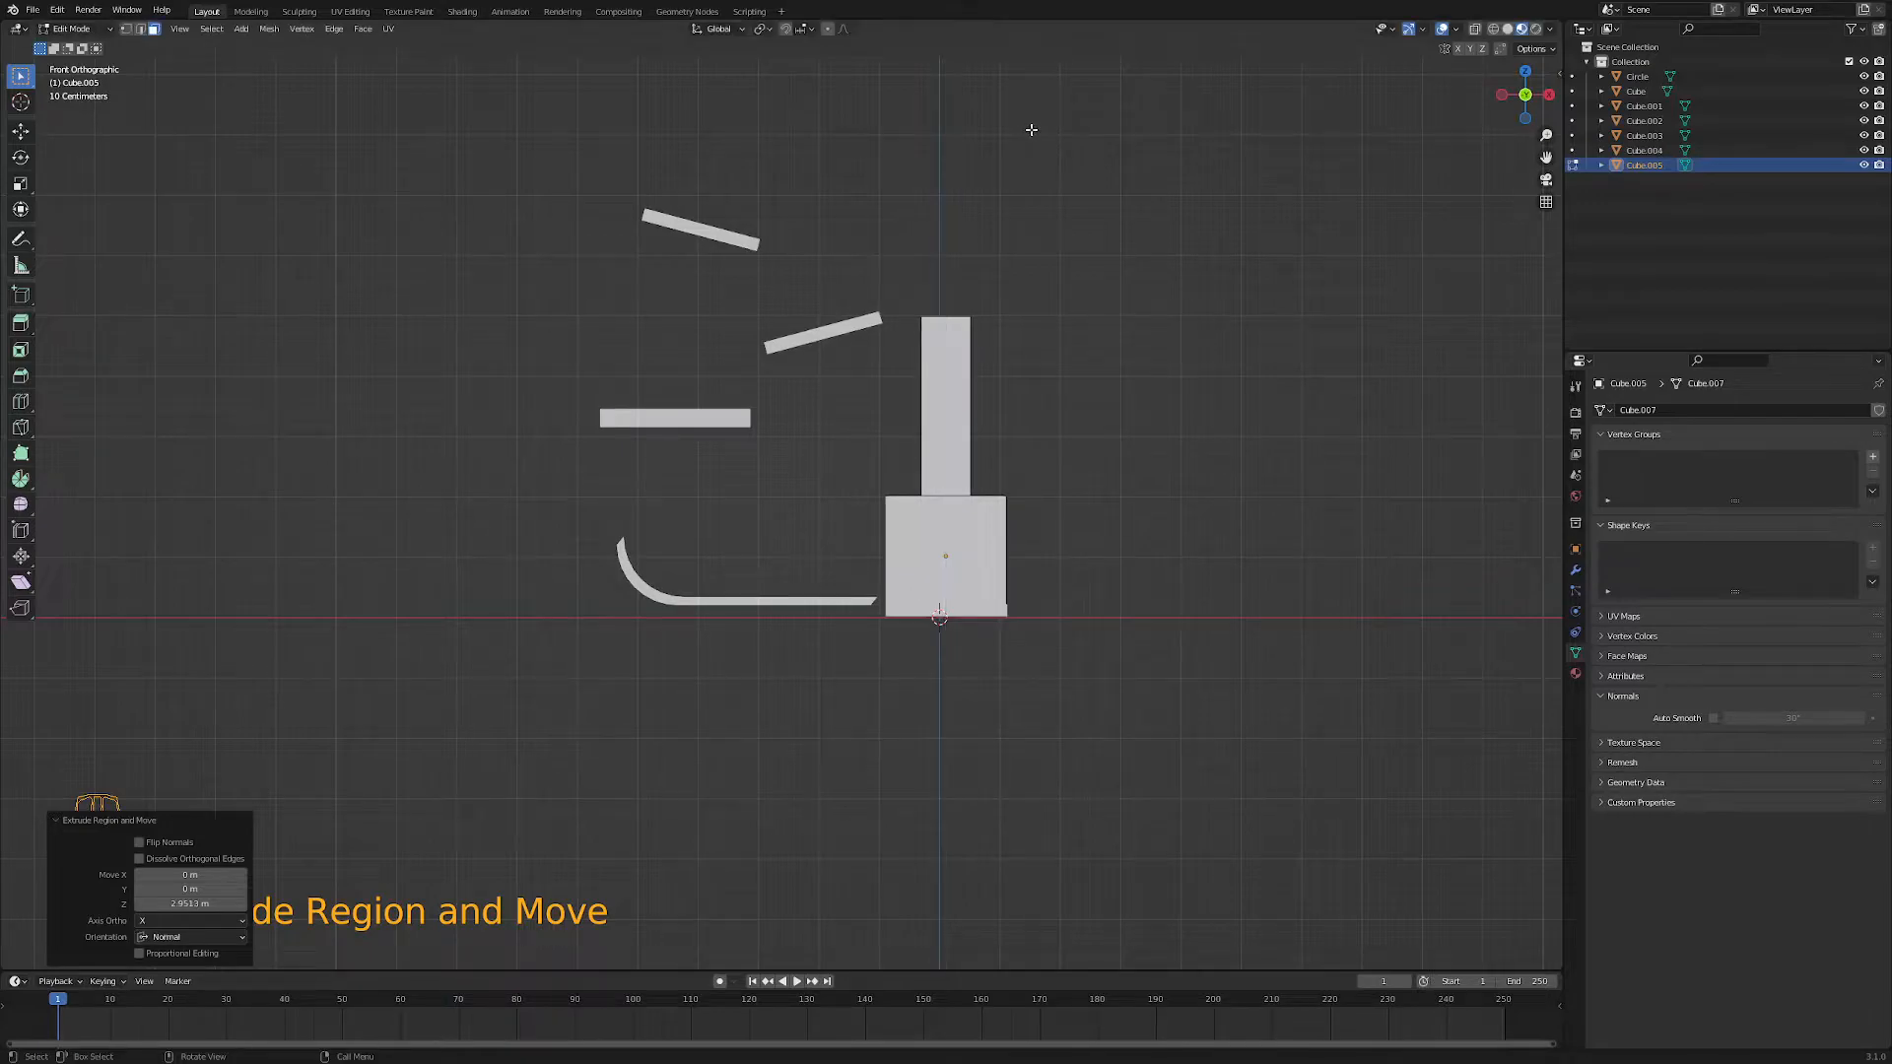
- Duplicate the column's top face in place and scale the copy by about 2.43 to match the lower cube's footprint
middle_click_drag(957, 359, 918, 470)
key("shift+d")
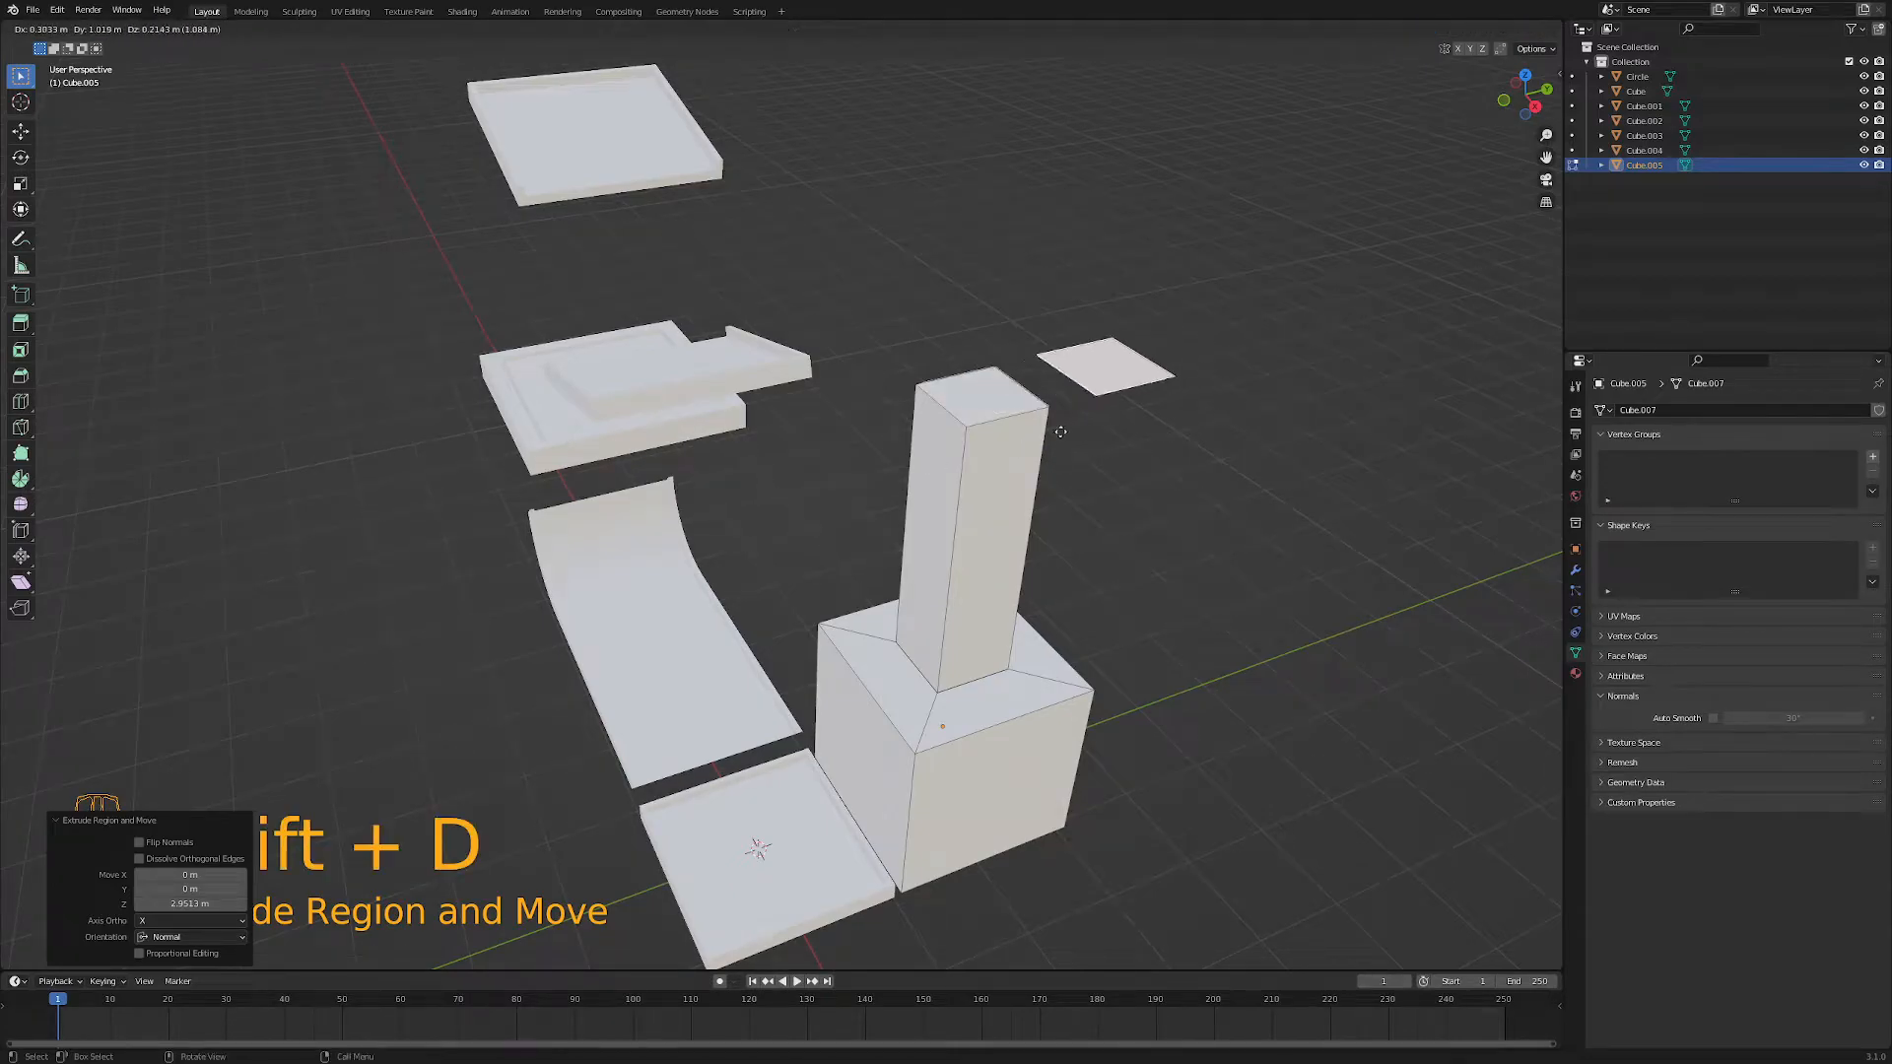
right_click(1051, 416)
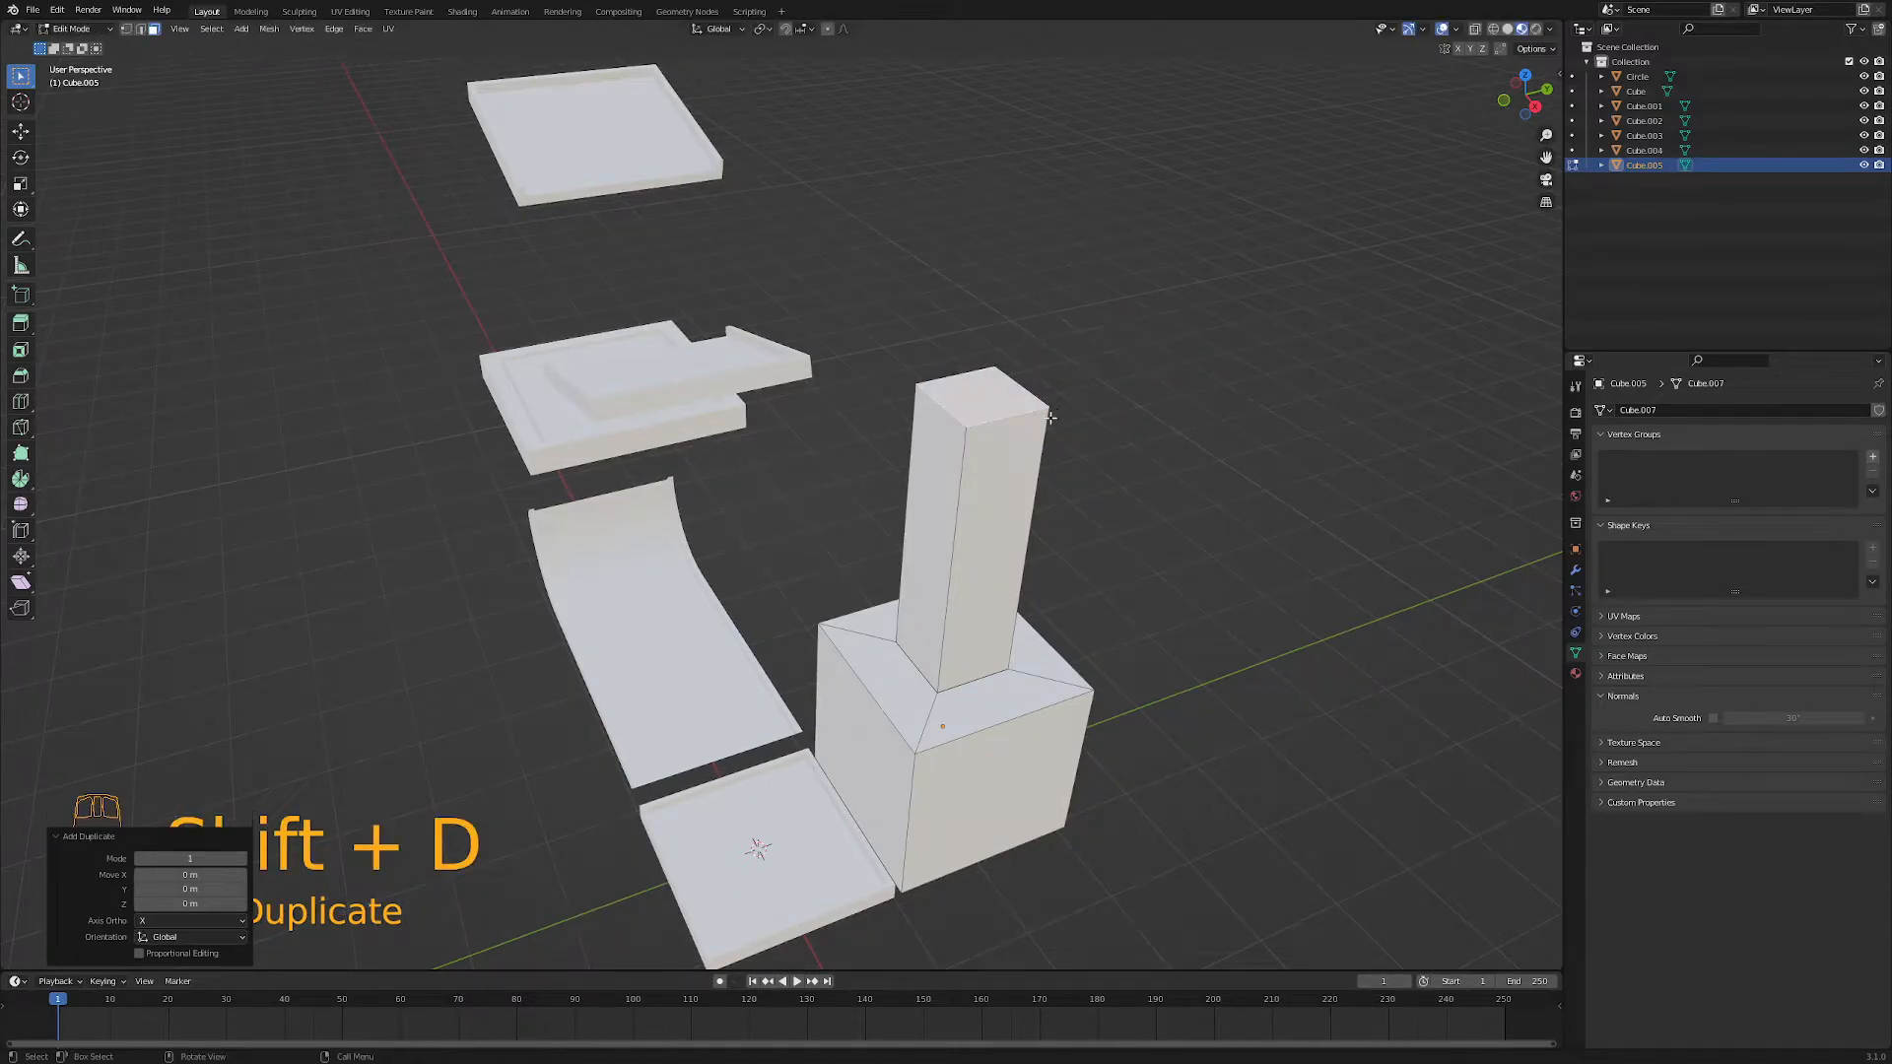
key("s")
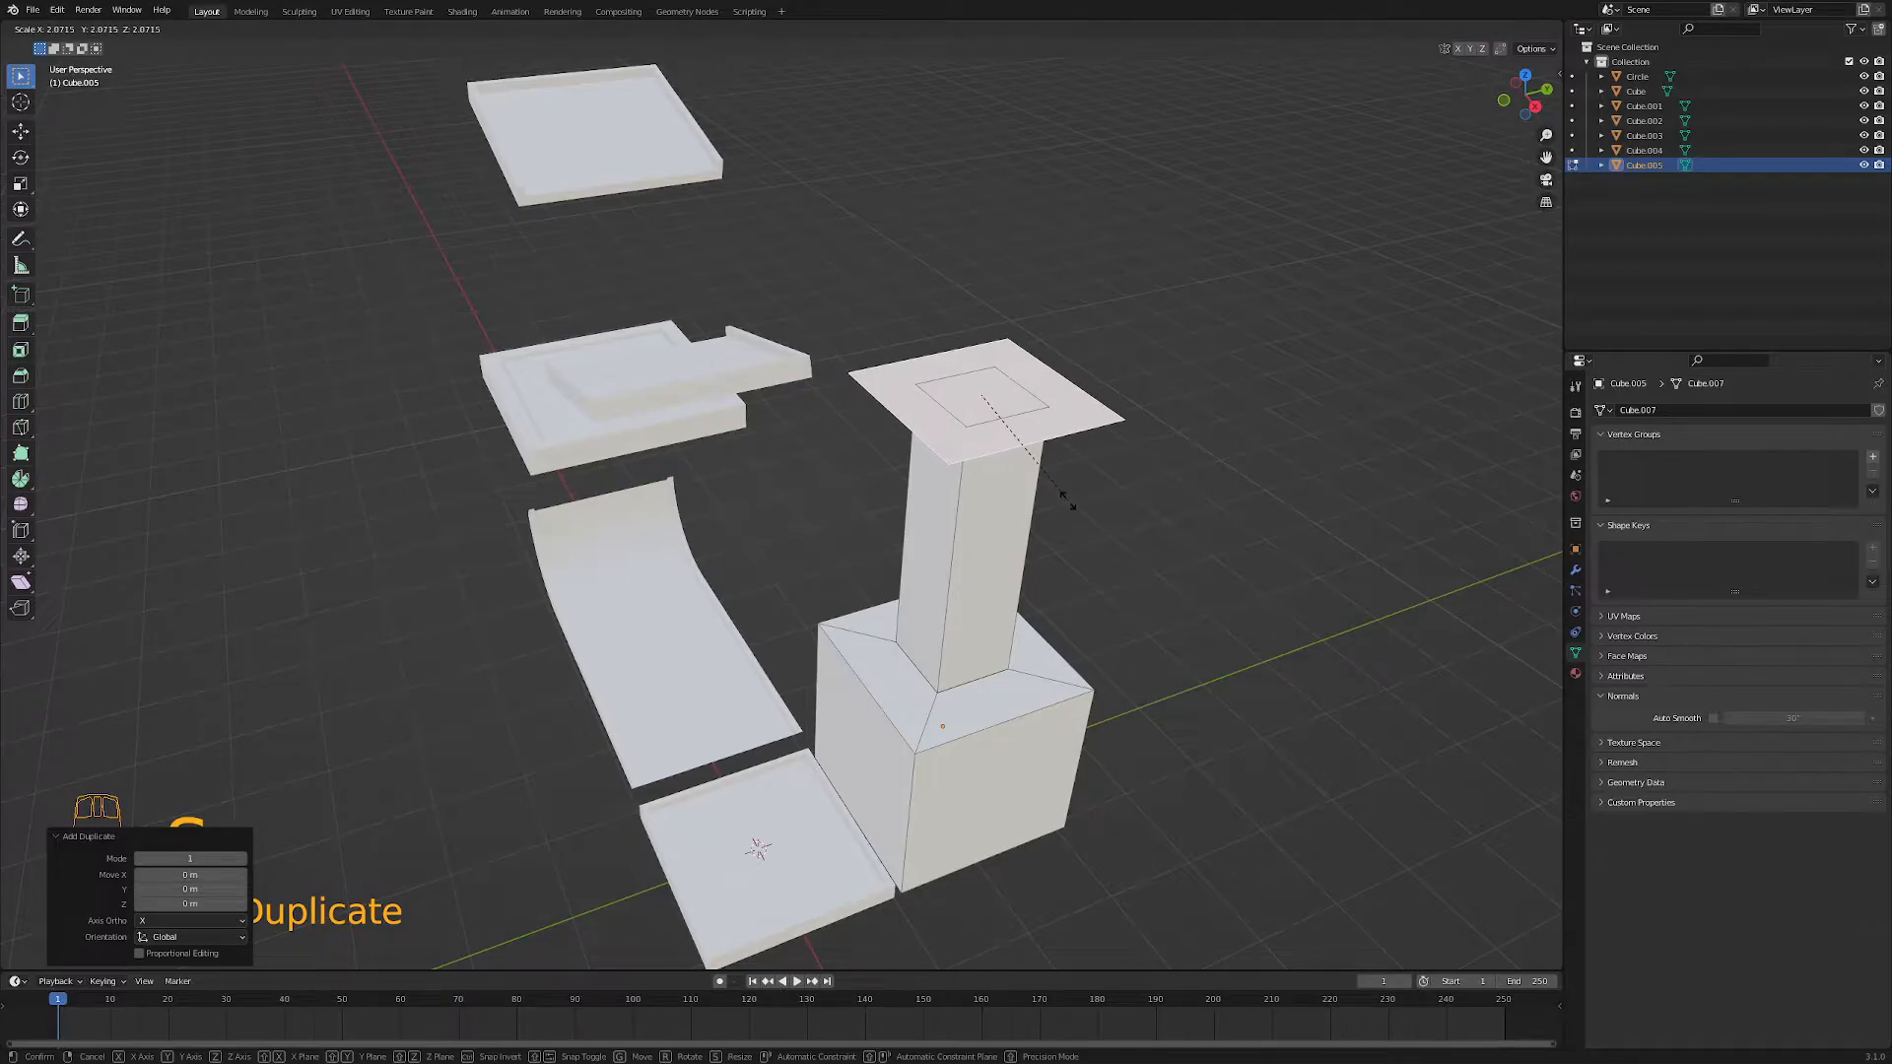
right_click(1067, 501)
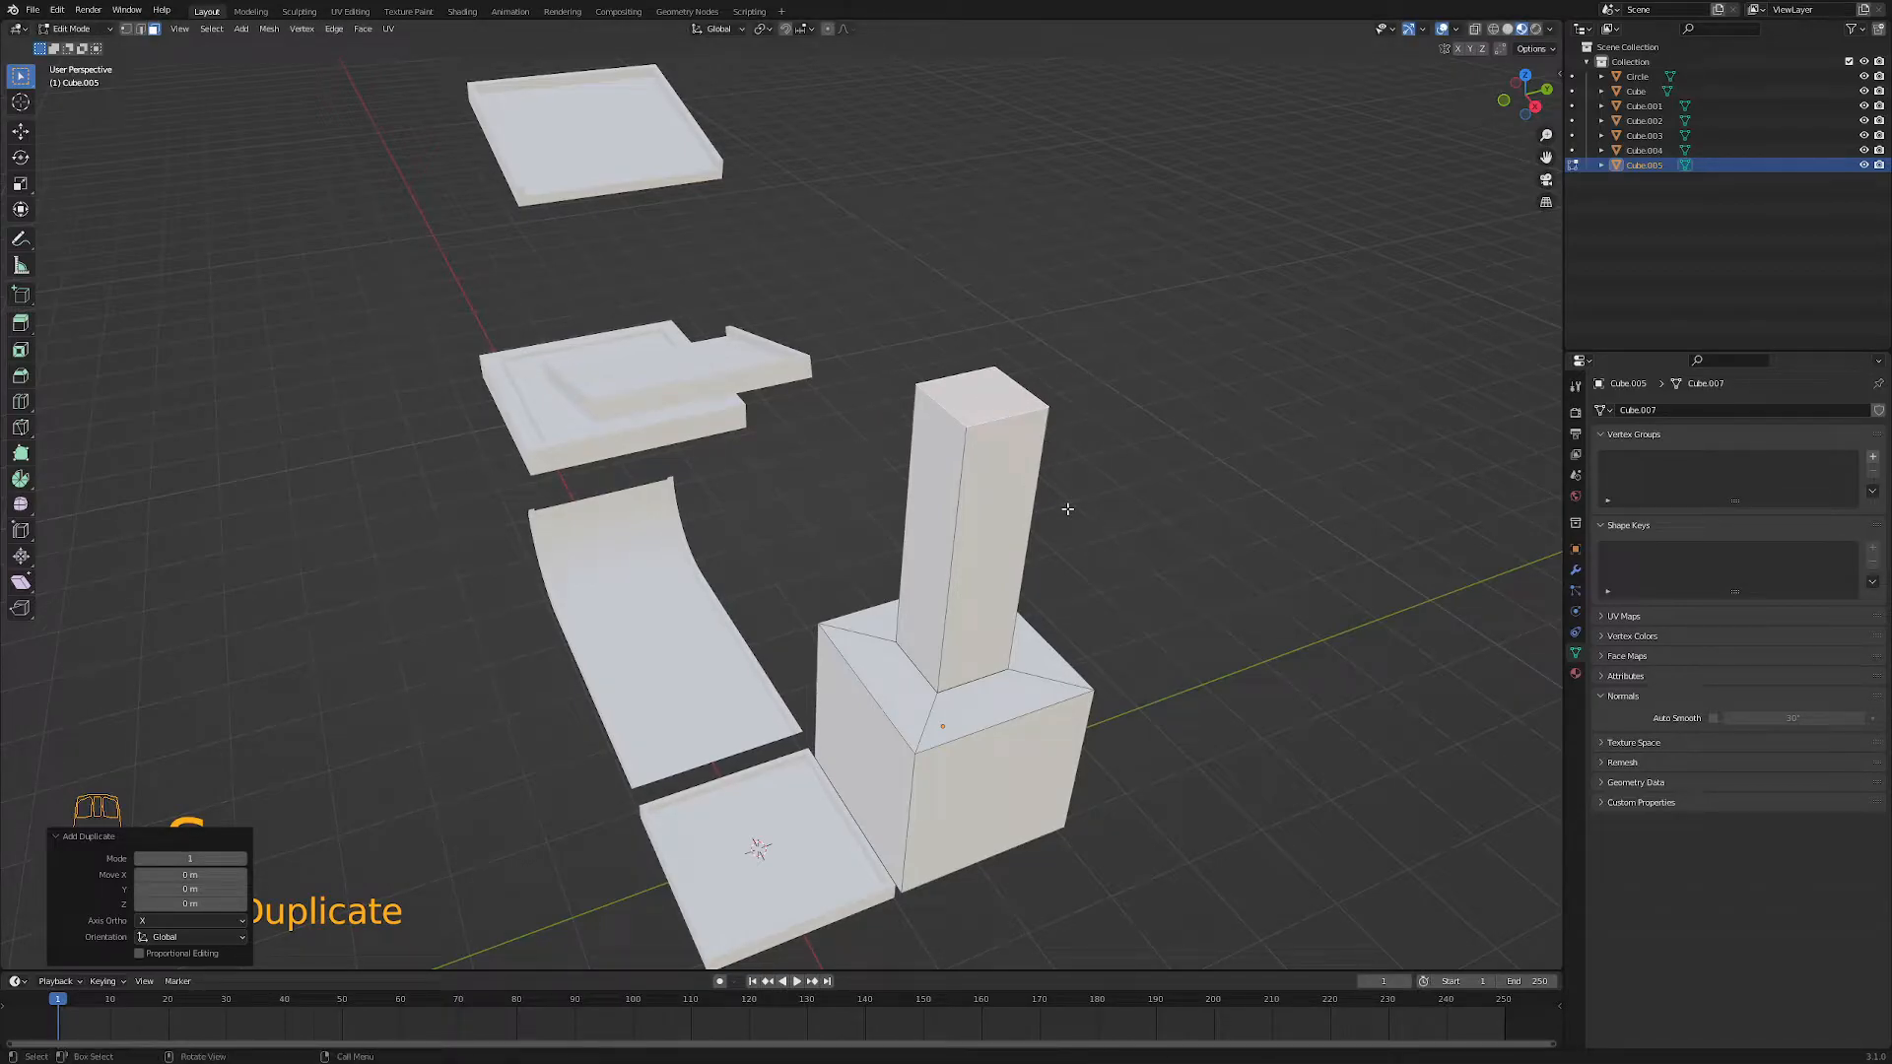
key("KP_1")
key("KP_7")
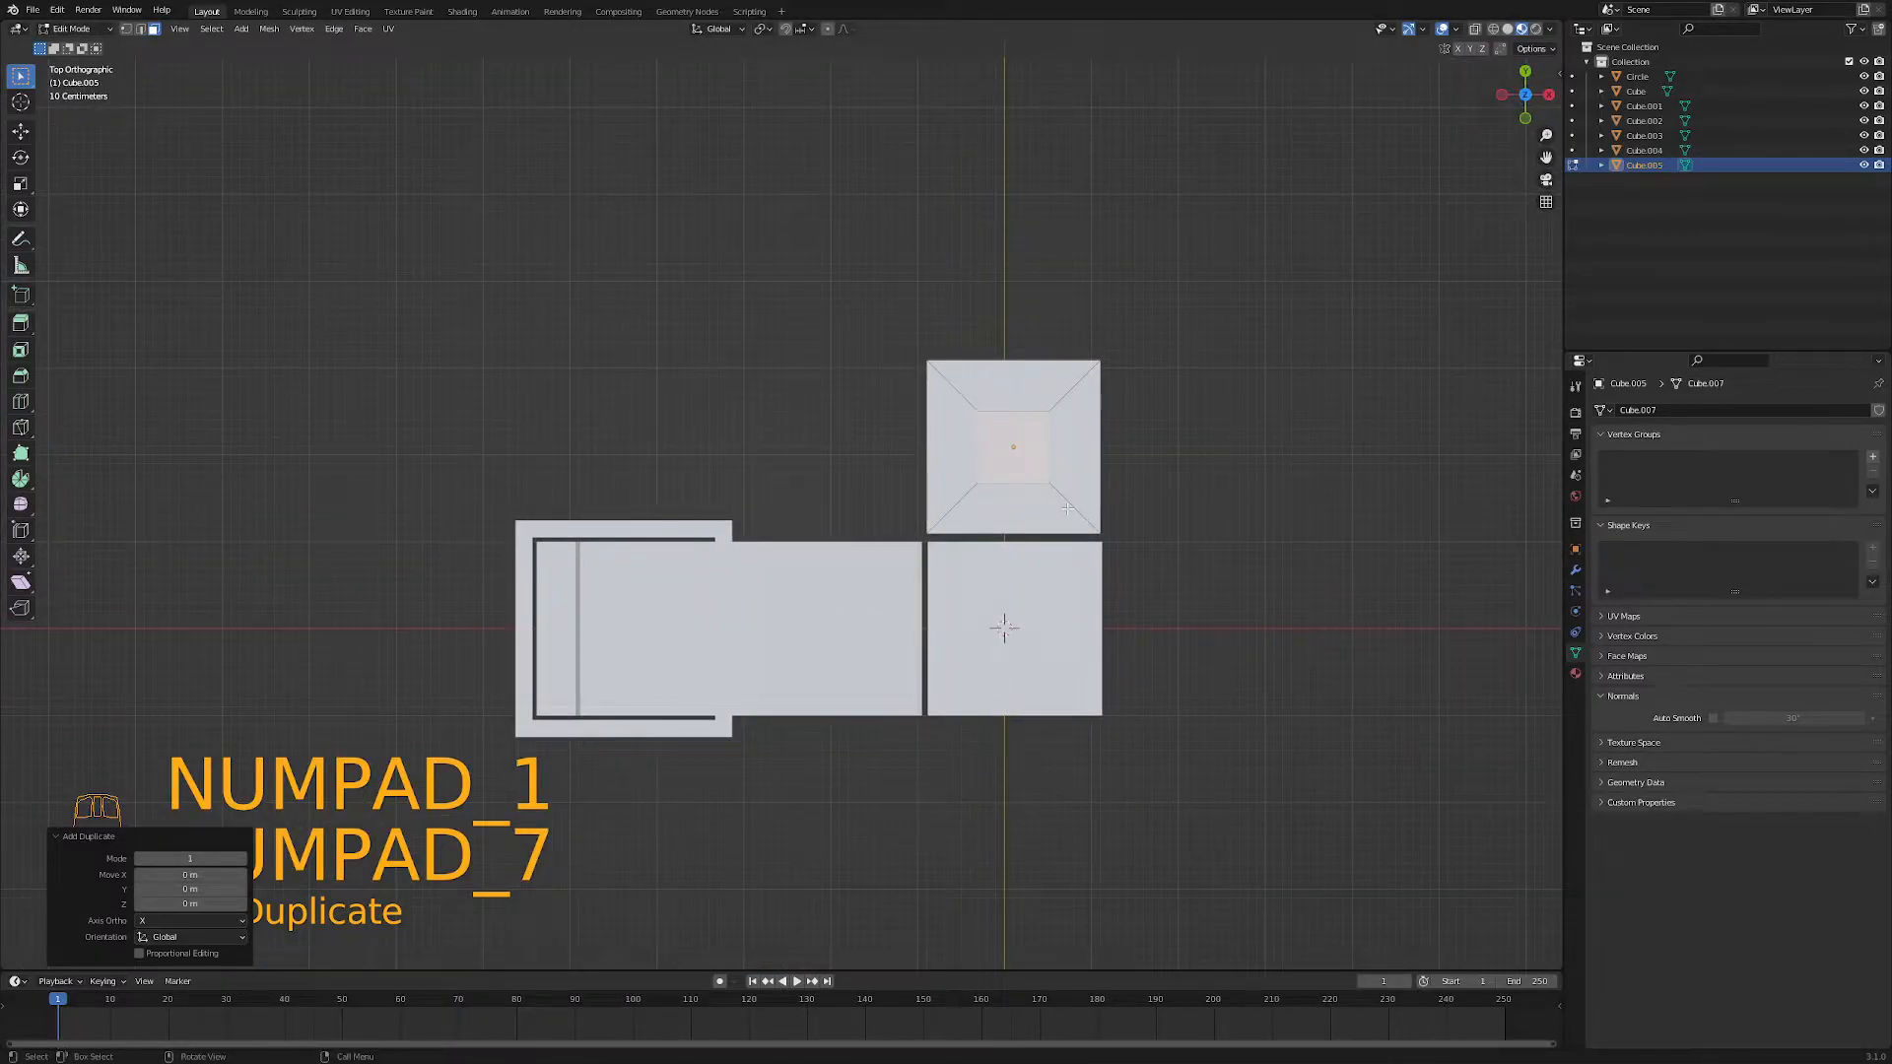
key("s")
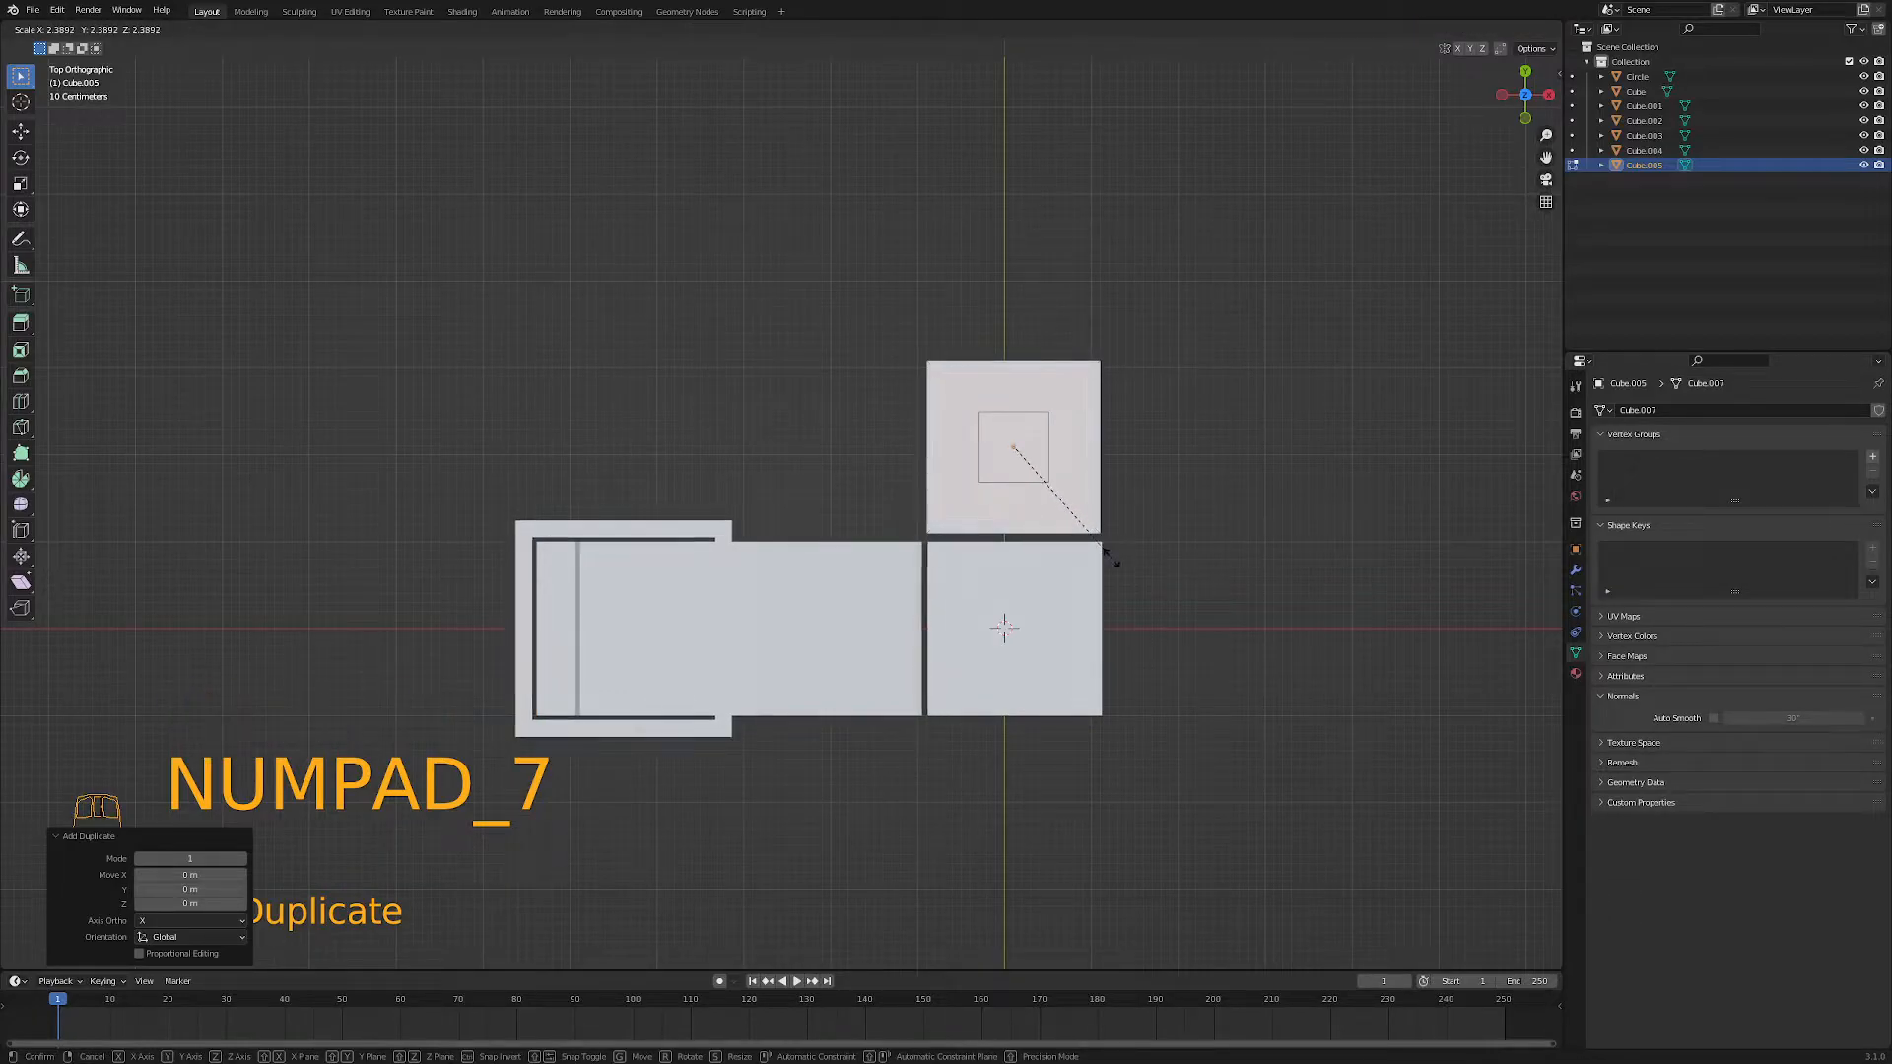
left_click(1111, 557)
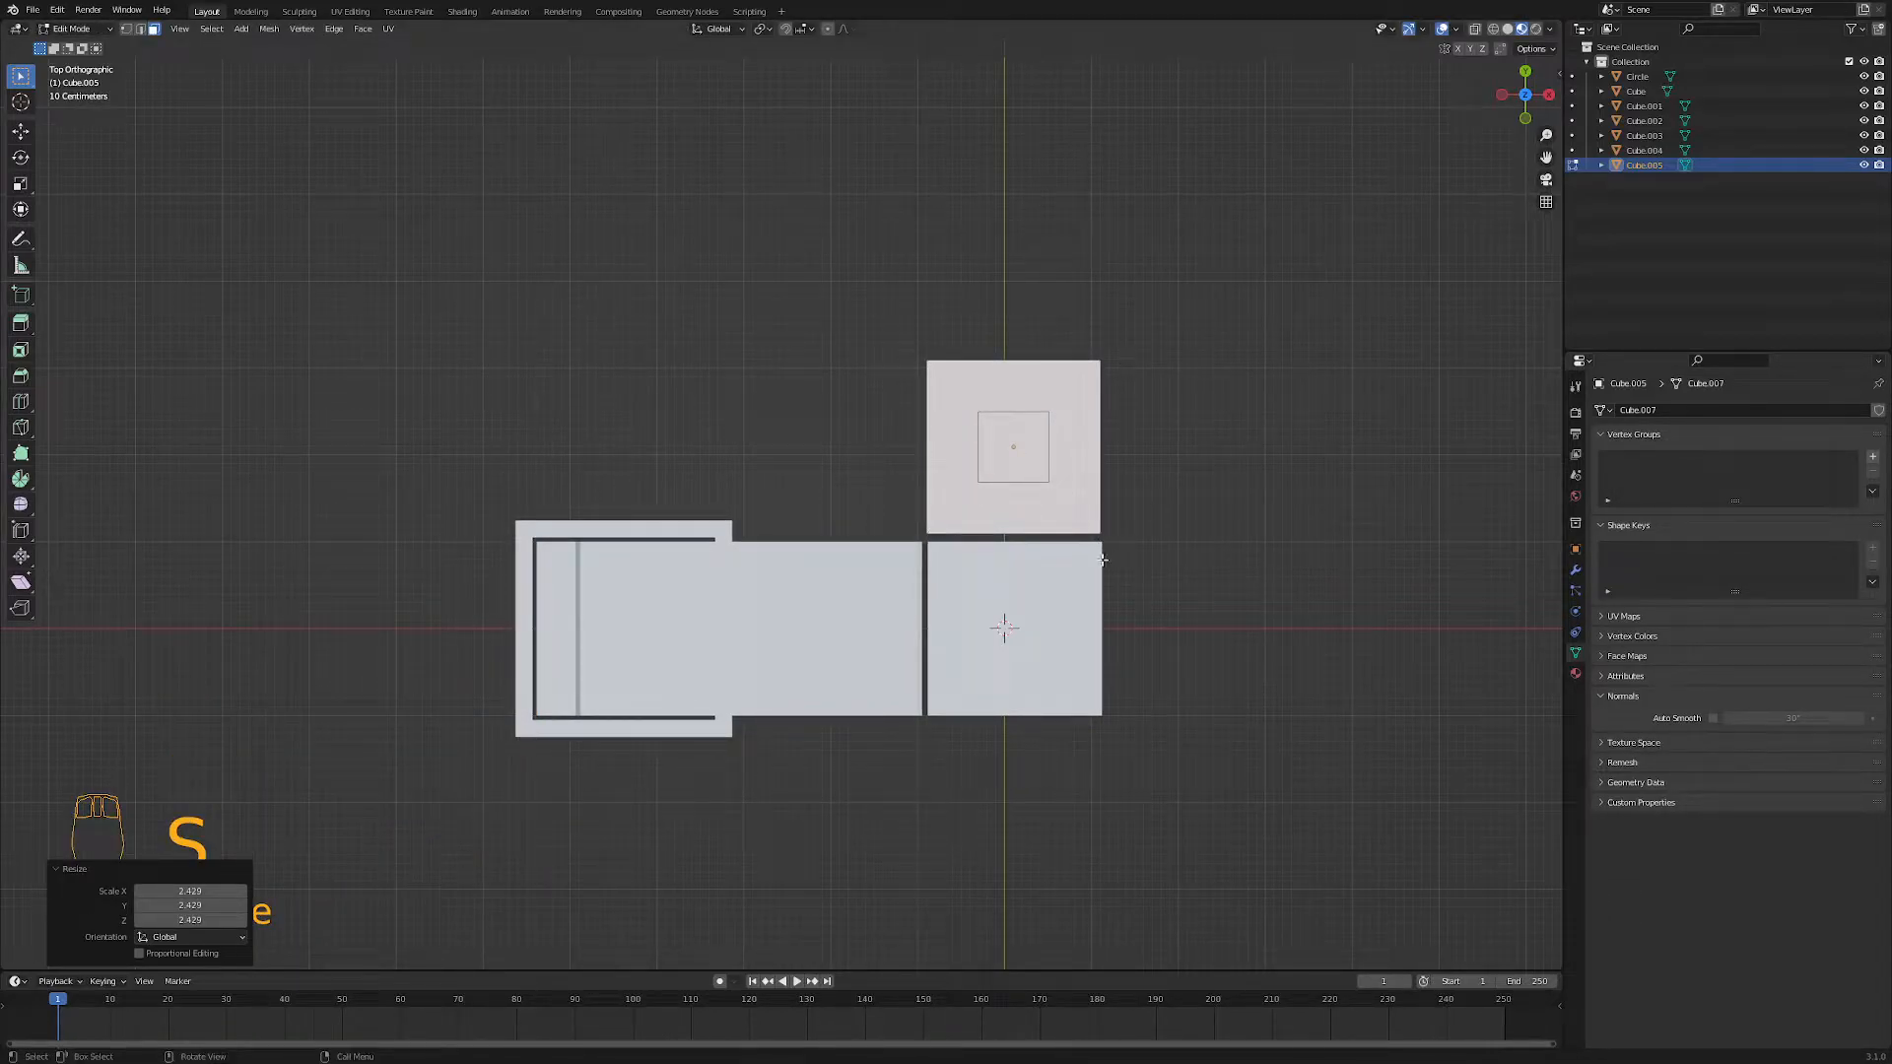
- Extrude the enlarged face about 1.96 m upward to form a box on top of the column
key("KP_1")
middle_click_drag(1176, 534, 1088, 492)
key("e")
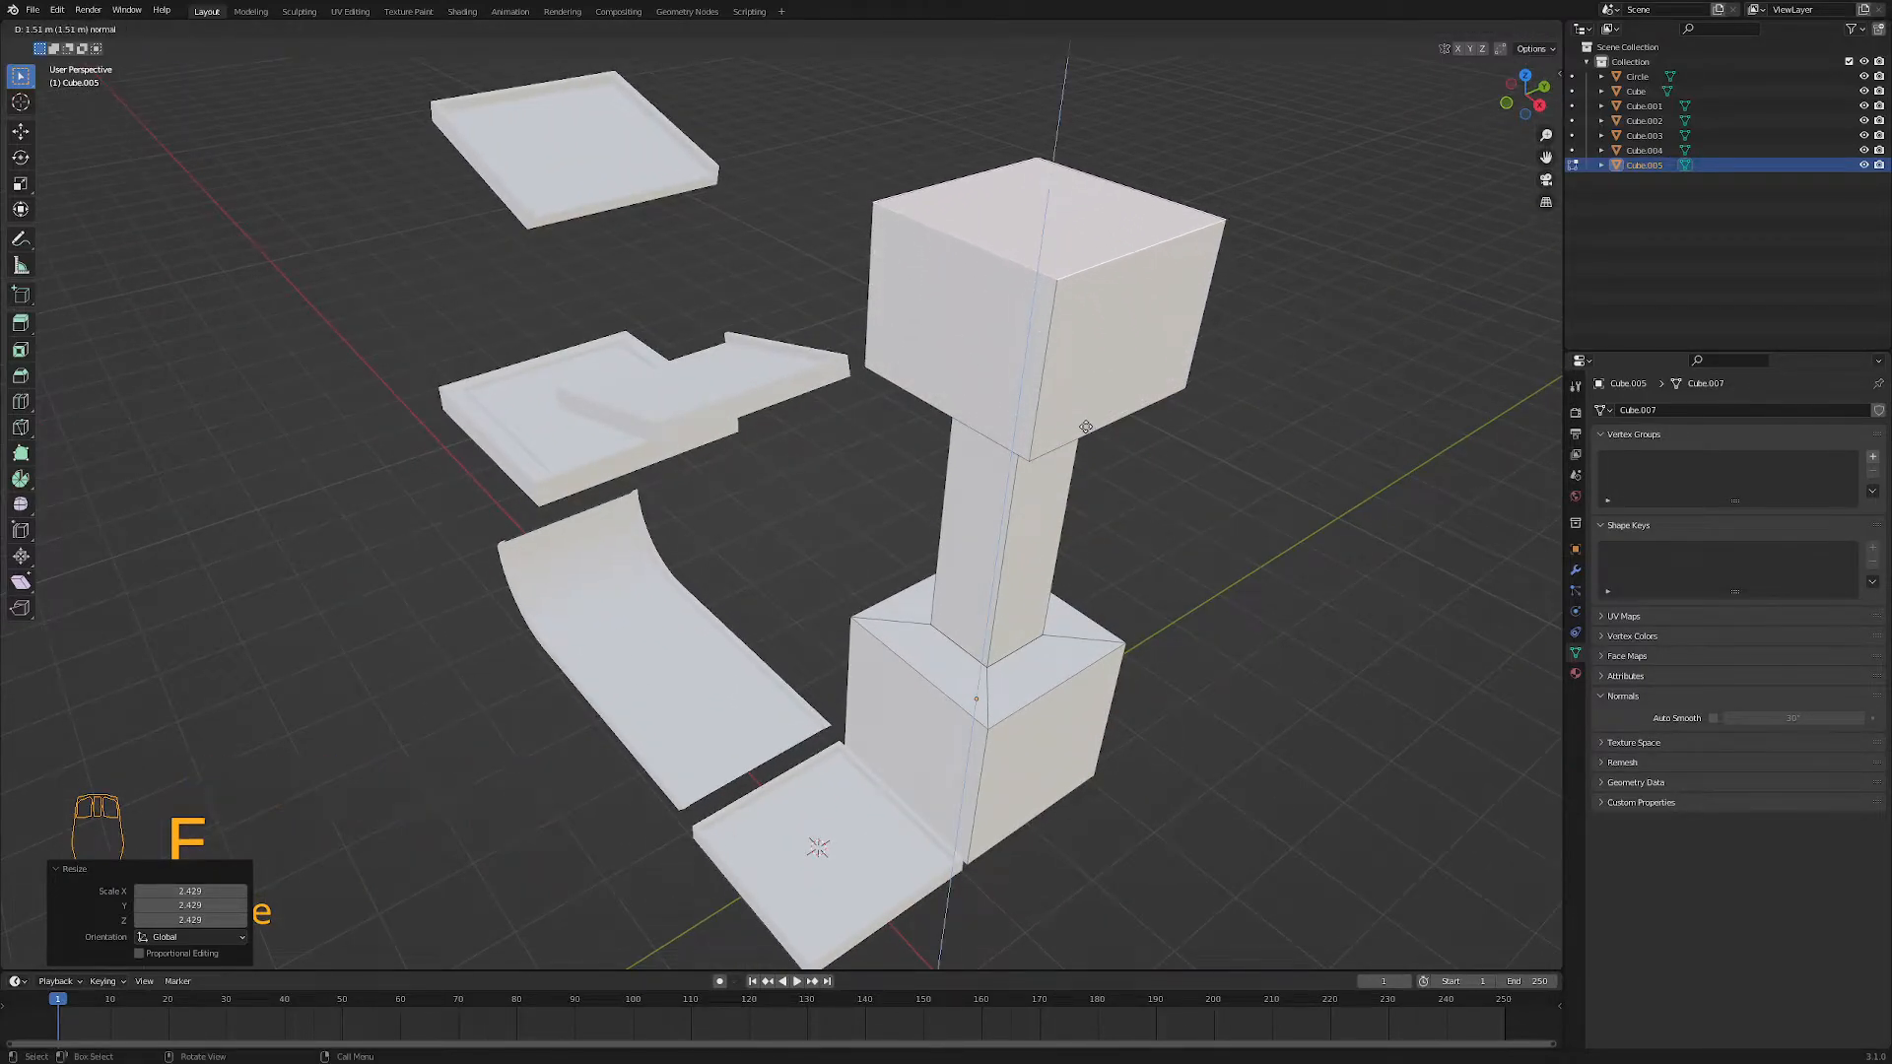
right_click(1085, 422)
key("KP_1")
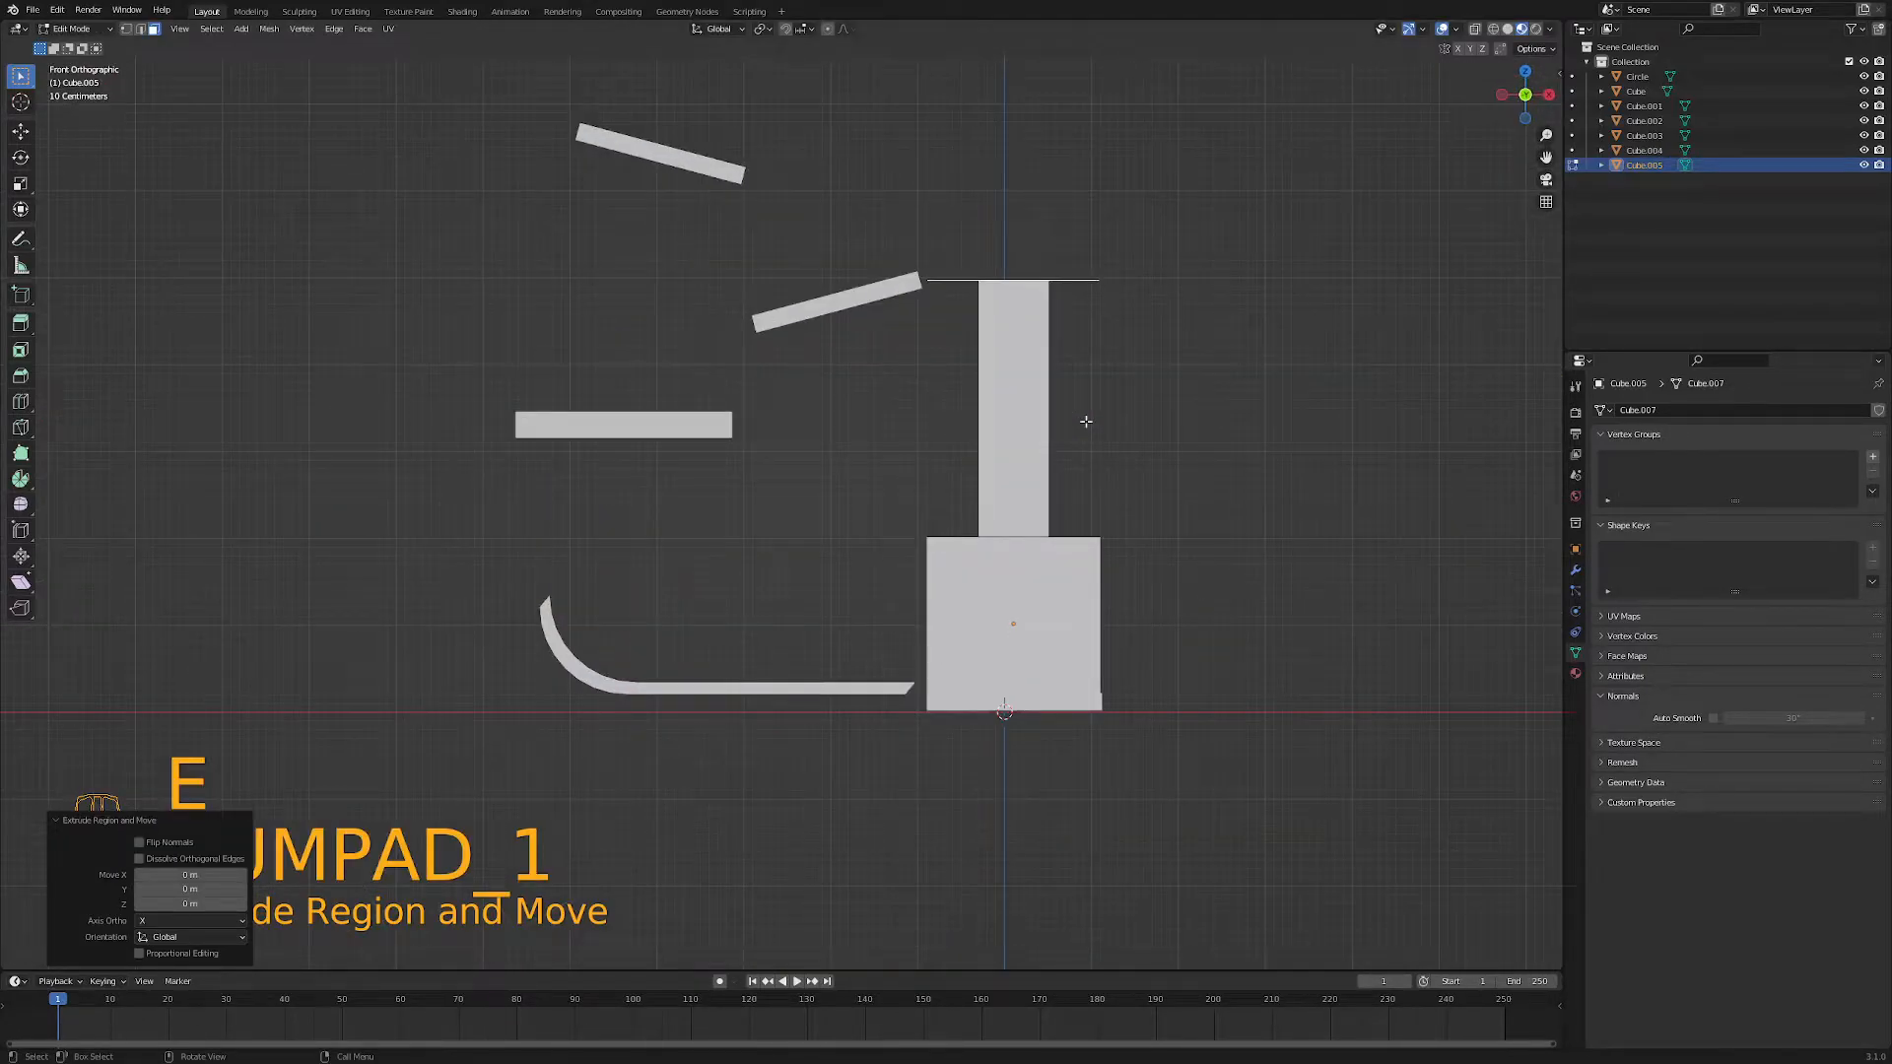
key("e")
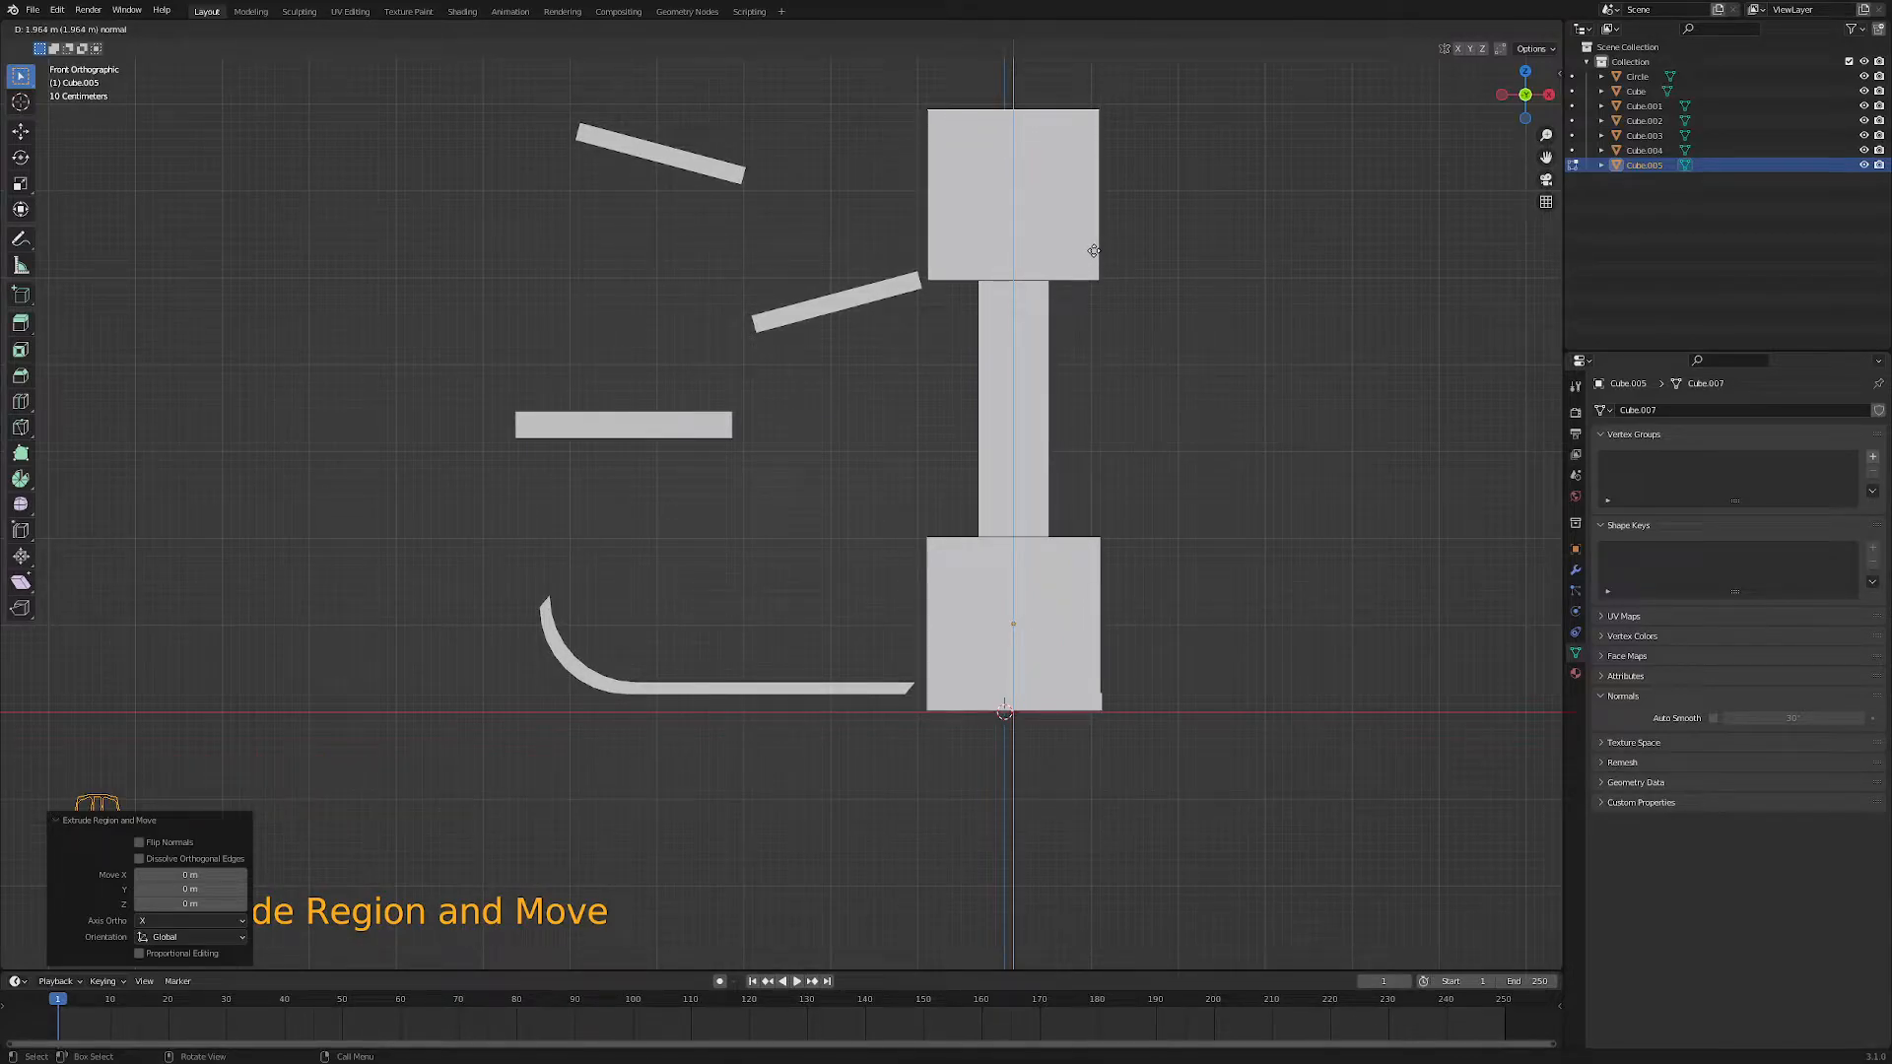
left_click(1093, 251)
- Inset the upper box's side face on the base slab's side by about 0.11 m
middle_click_drag(1156, 358, 1031, 409)
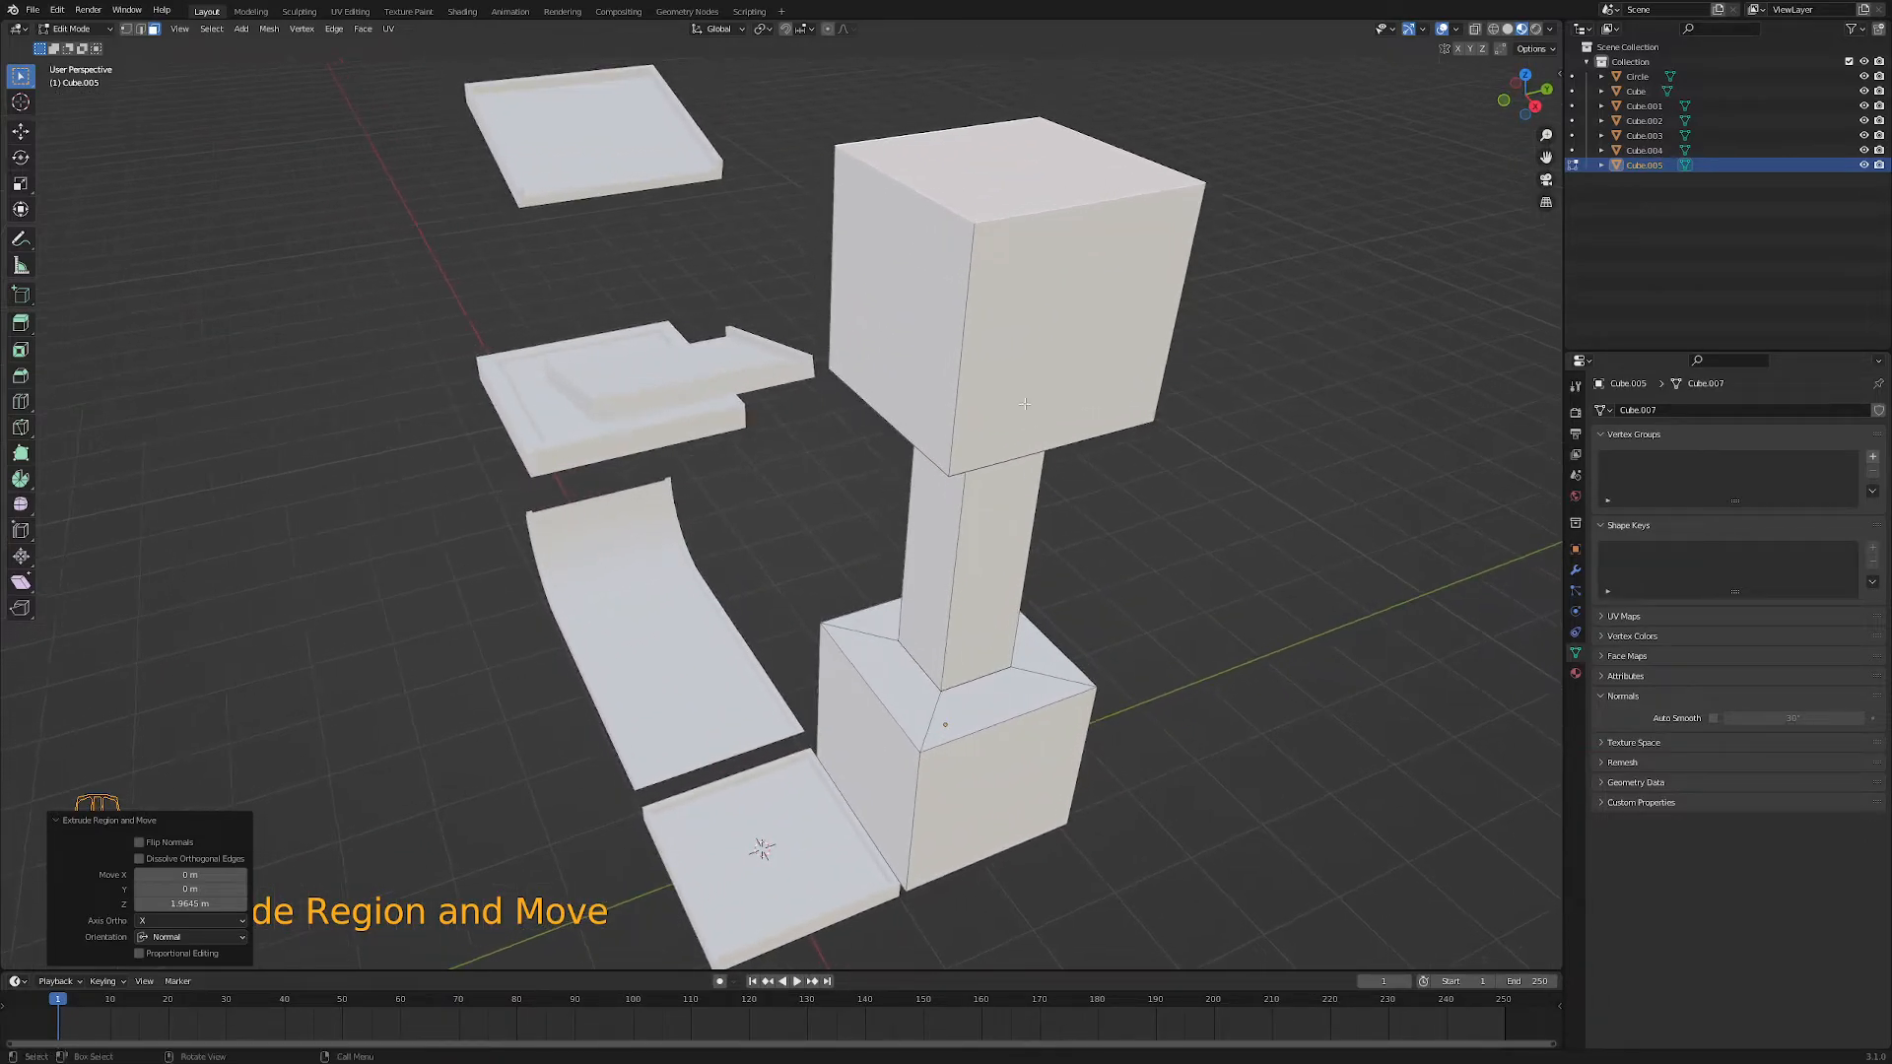
left_click(916, 346)
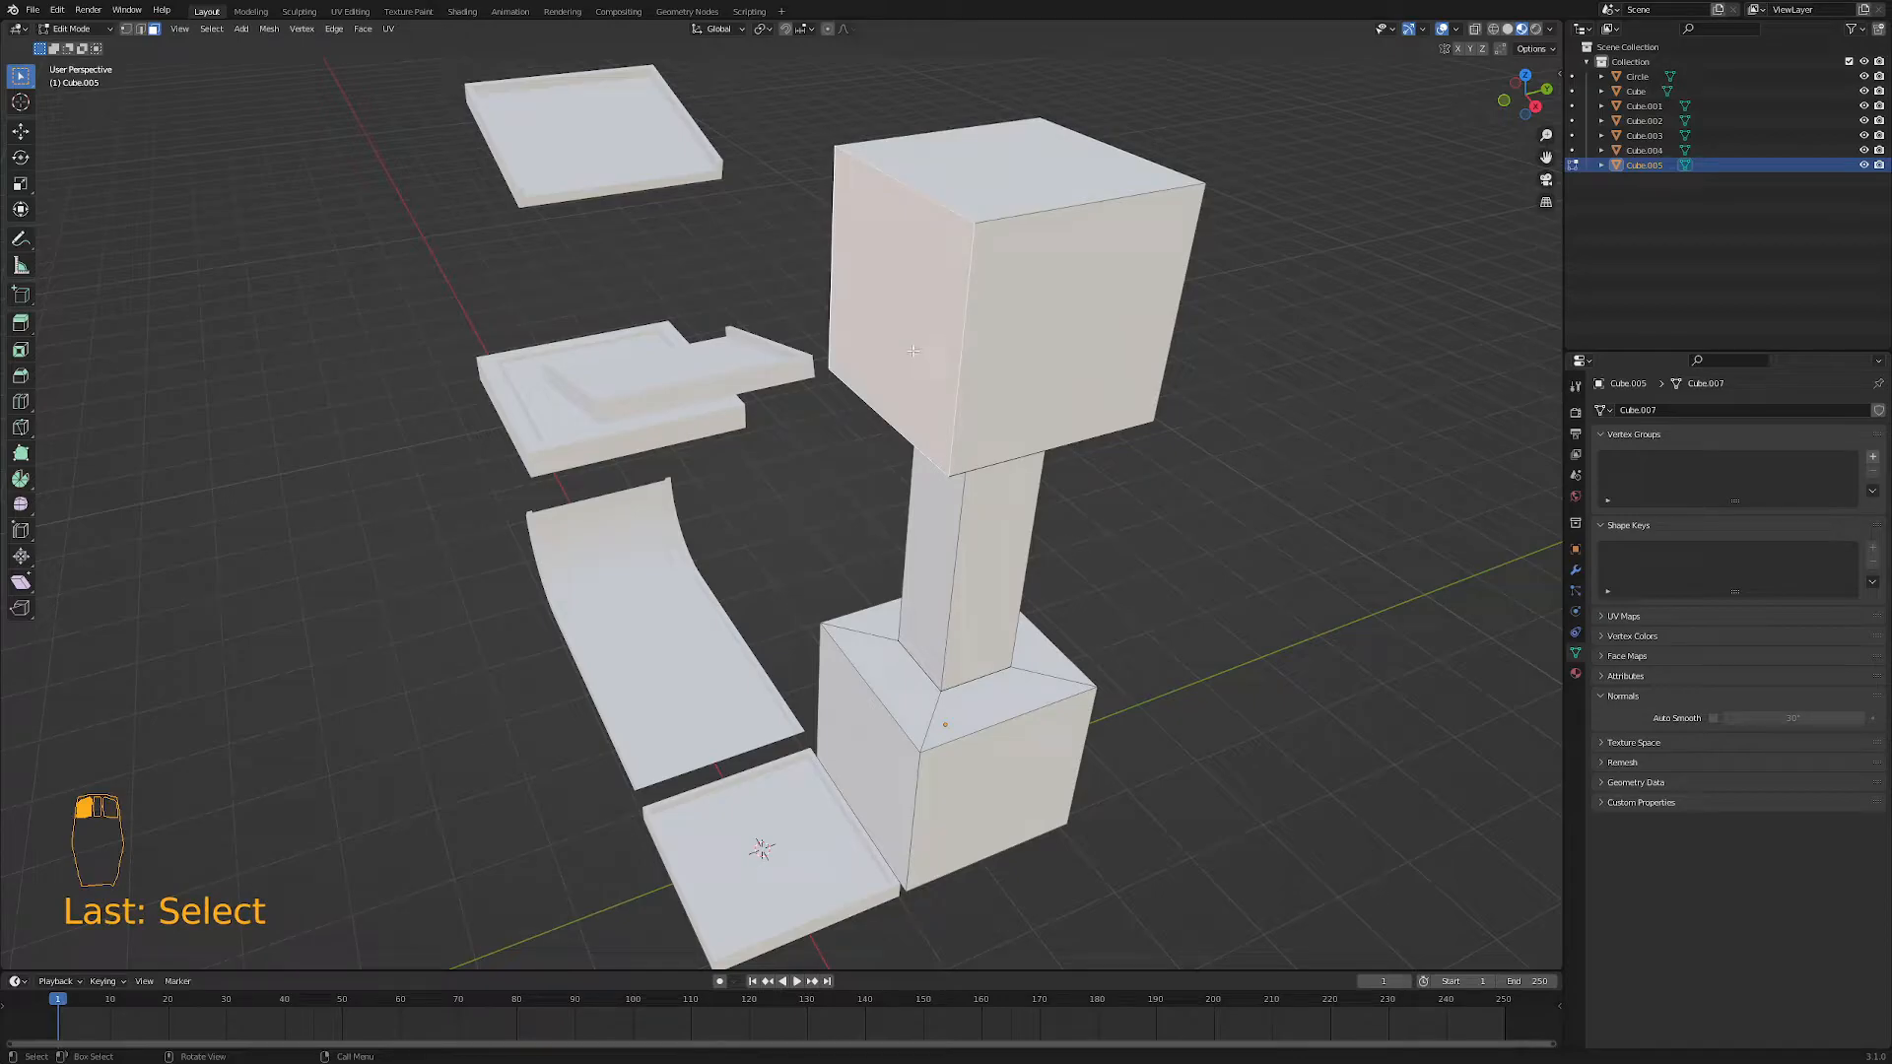
key("i")
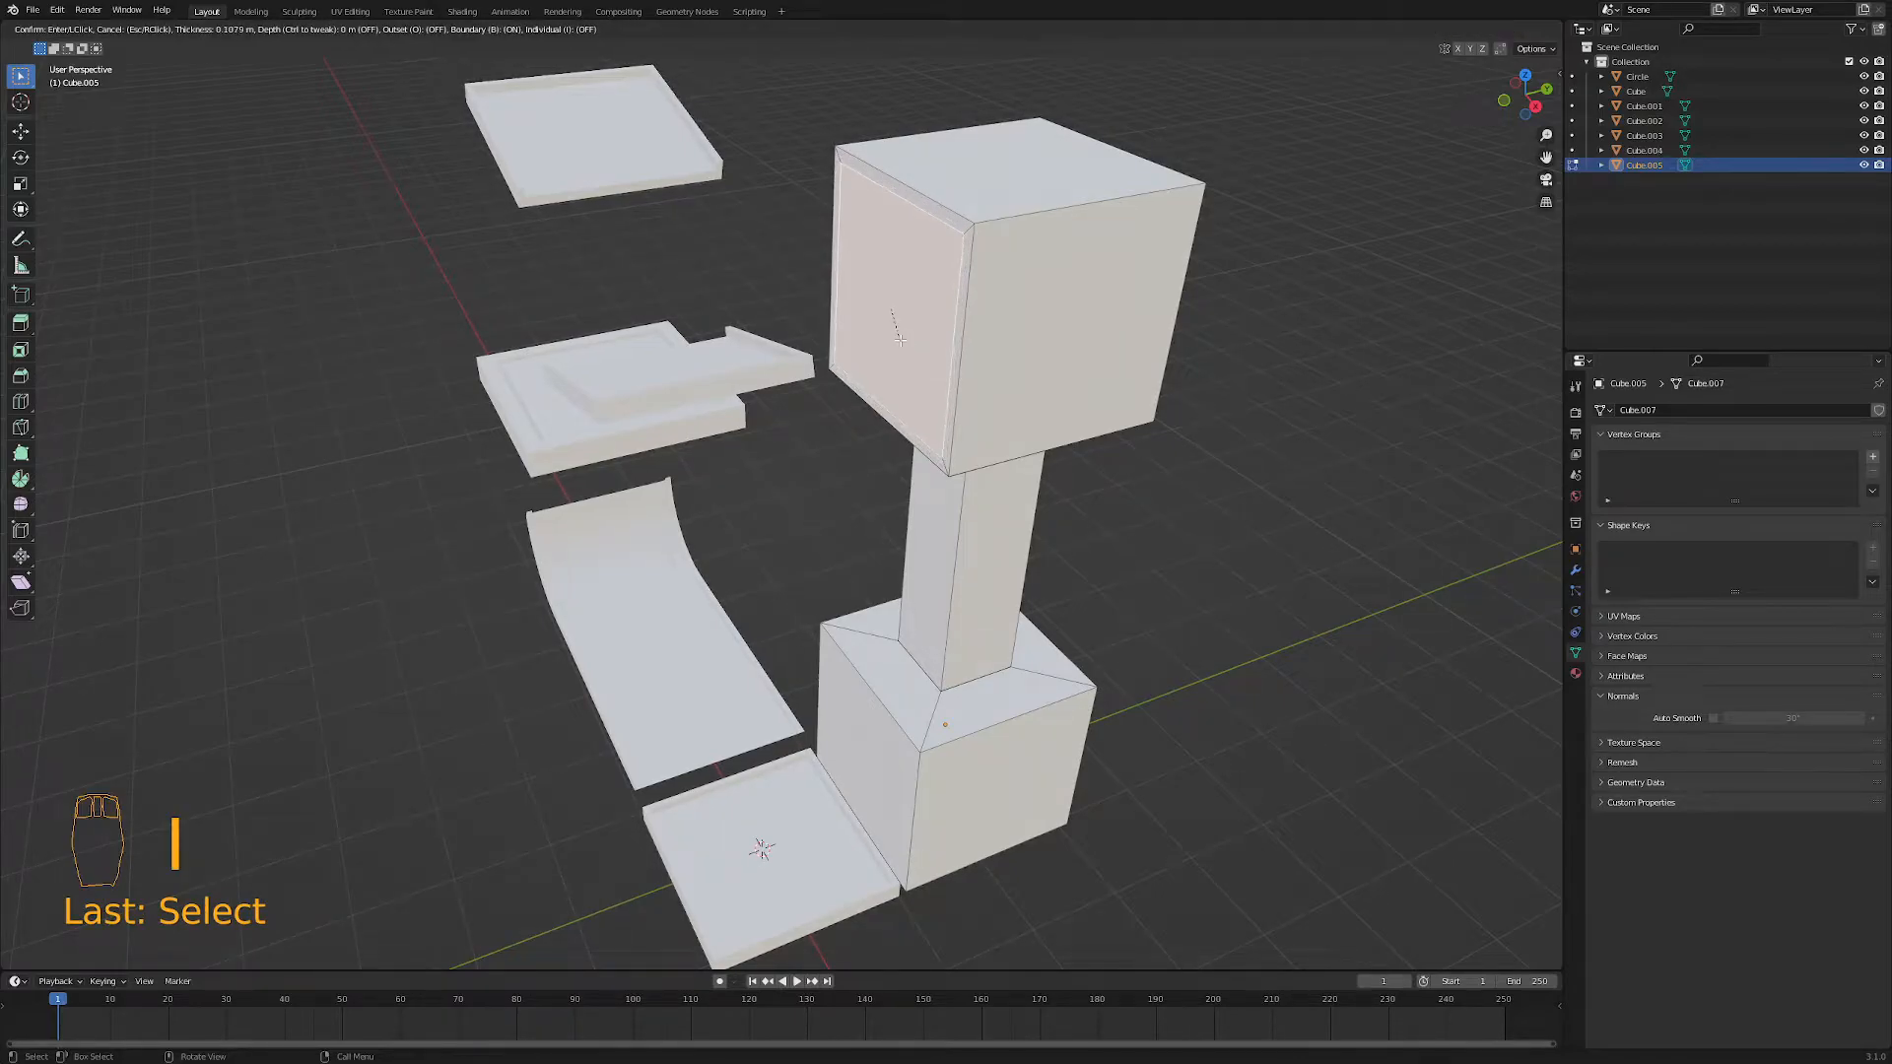
left_click(900, 339)
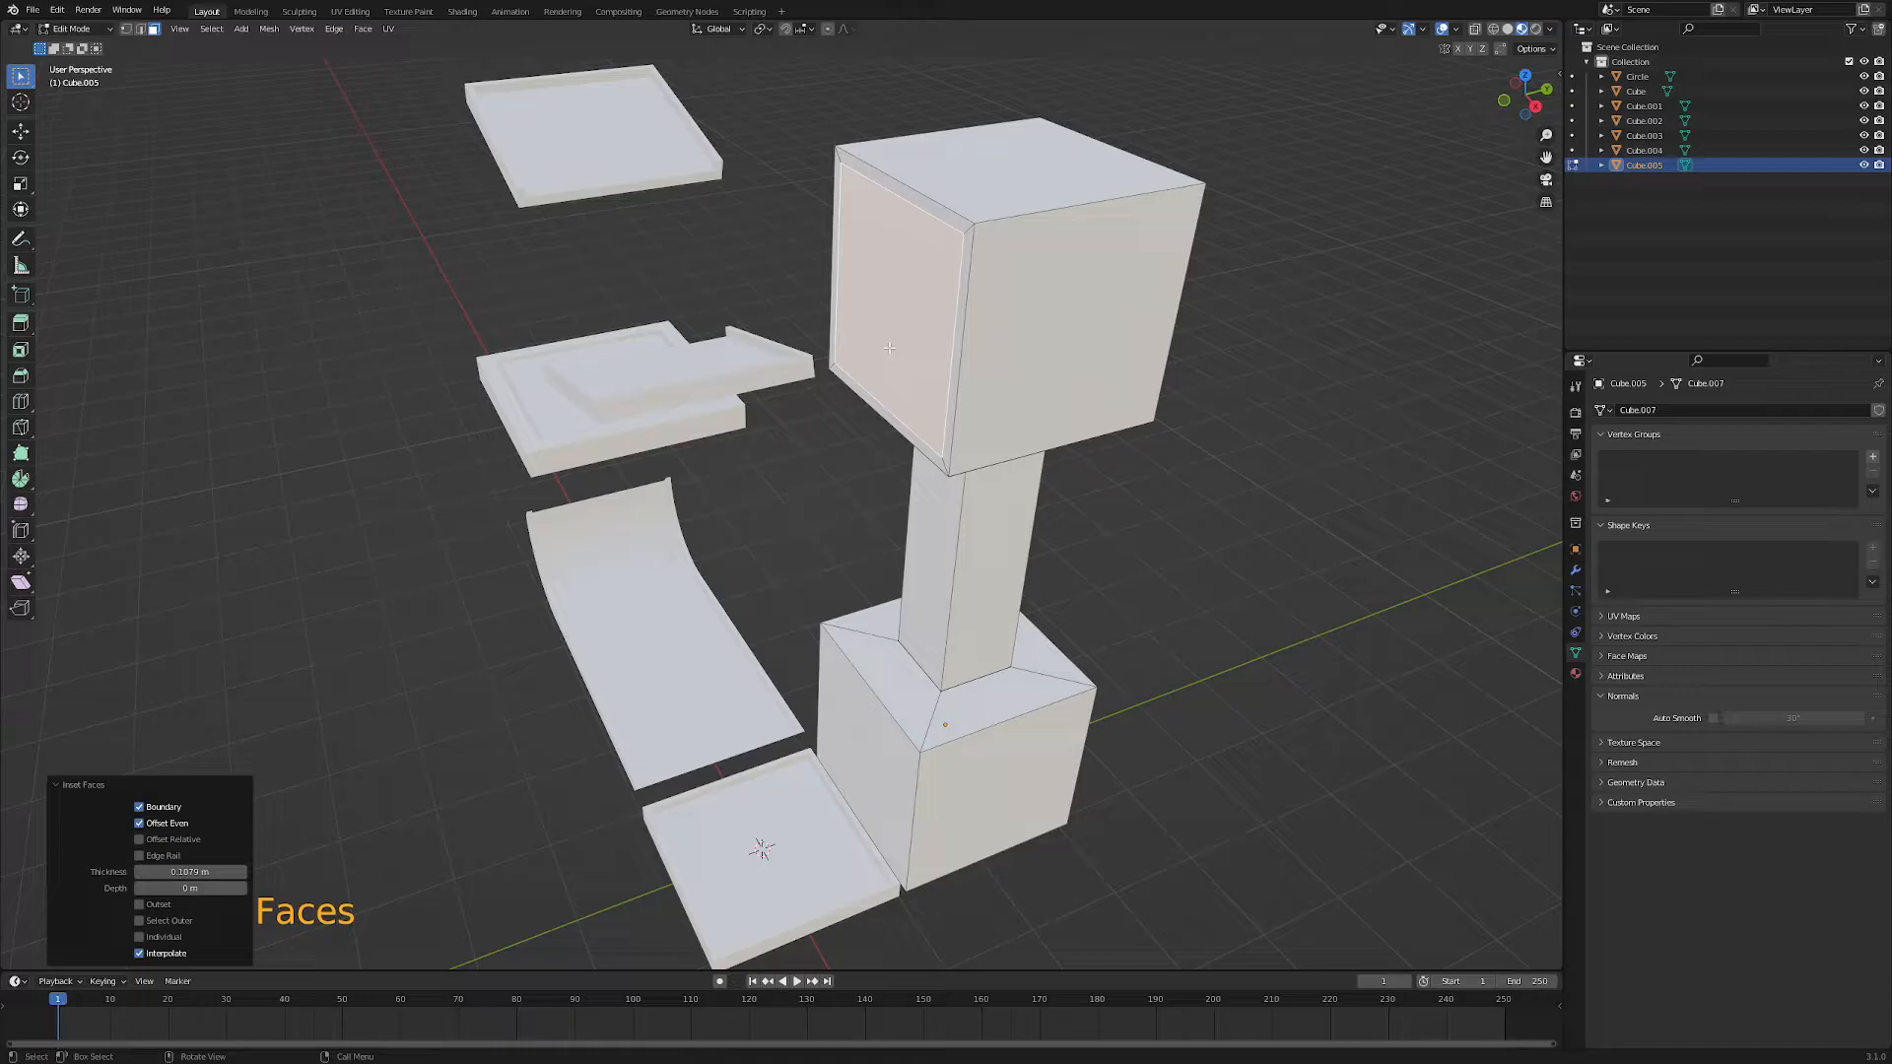
- Hollow the upper box by extruding the inset face about 1.89 m inward in wireframe, then restore solid shading and Object Mode
key("KP_3")
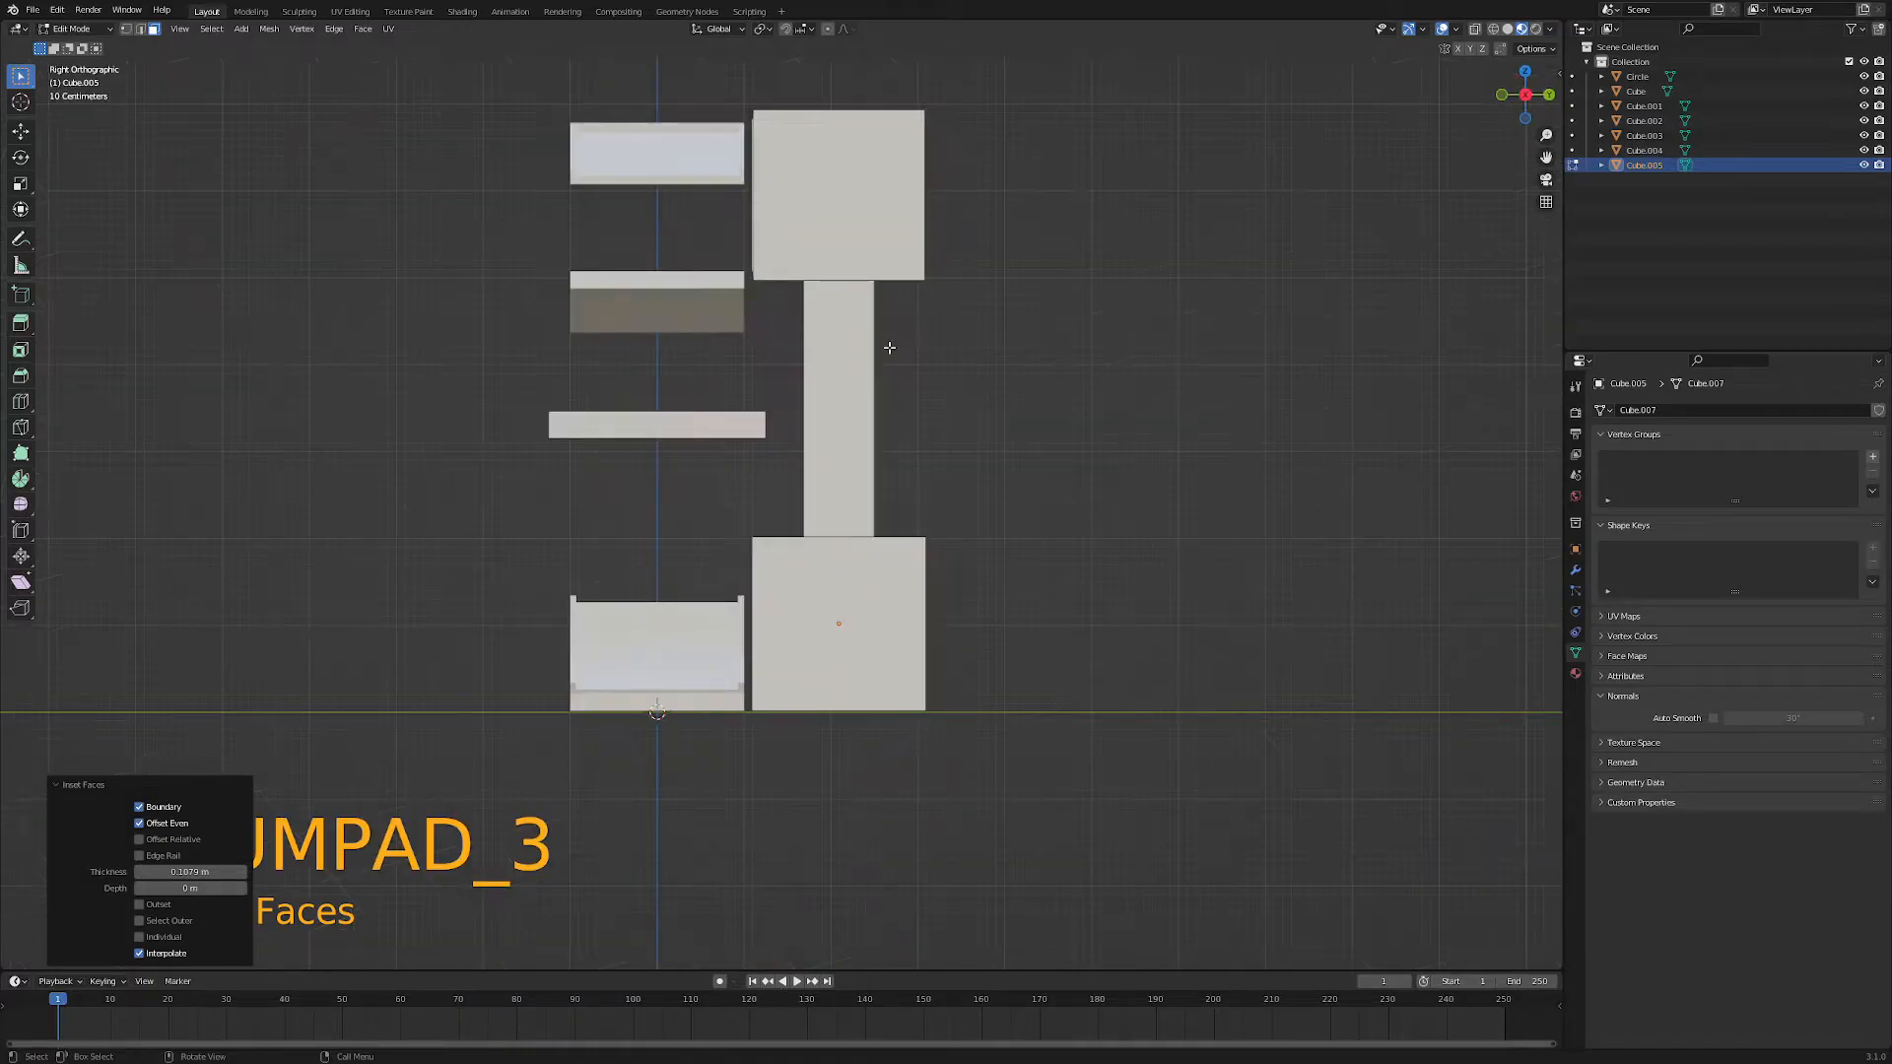
left_click(1474, 28)
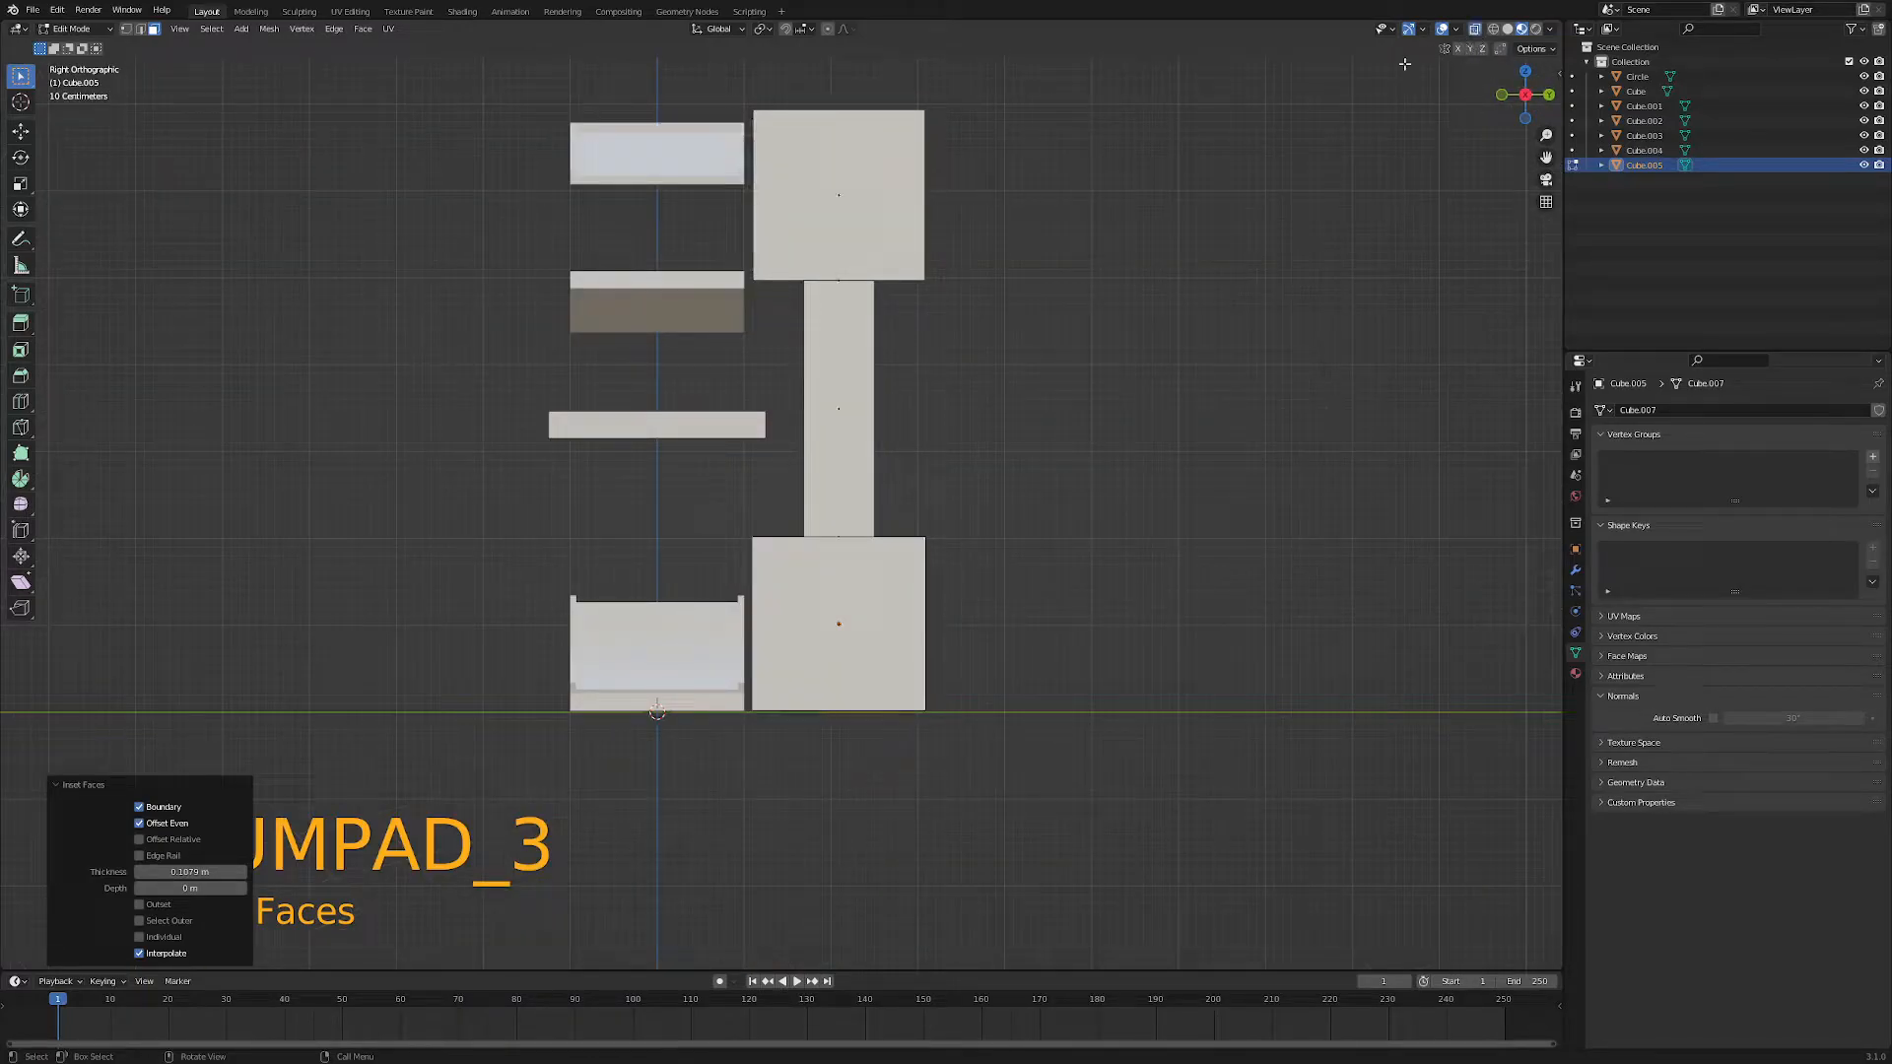
left_click(1493, 30)
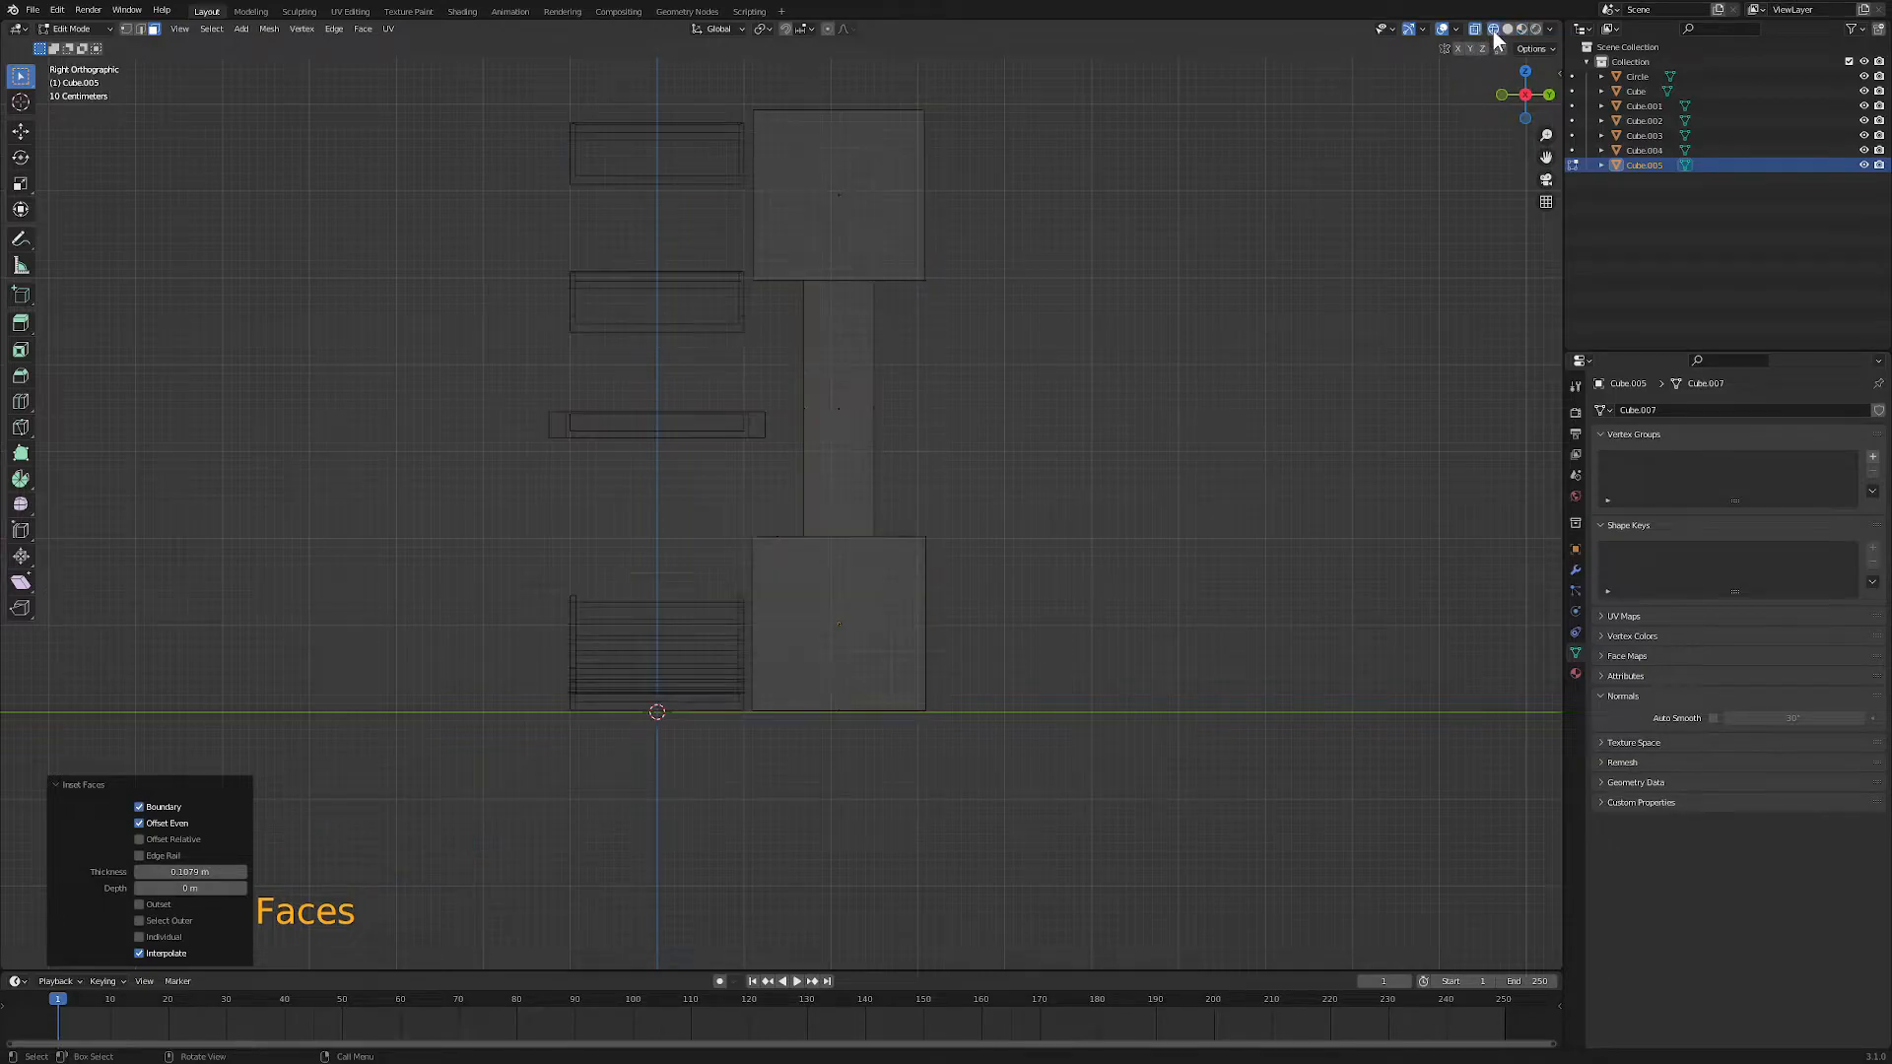
key("e")
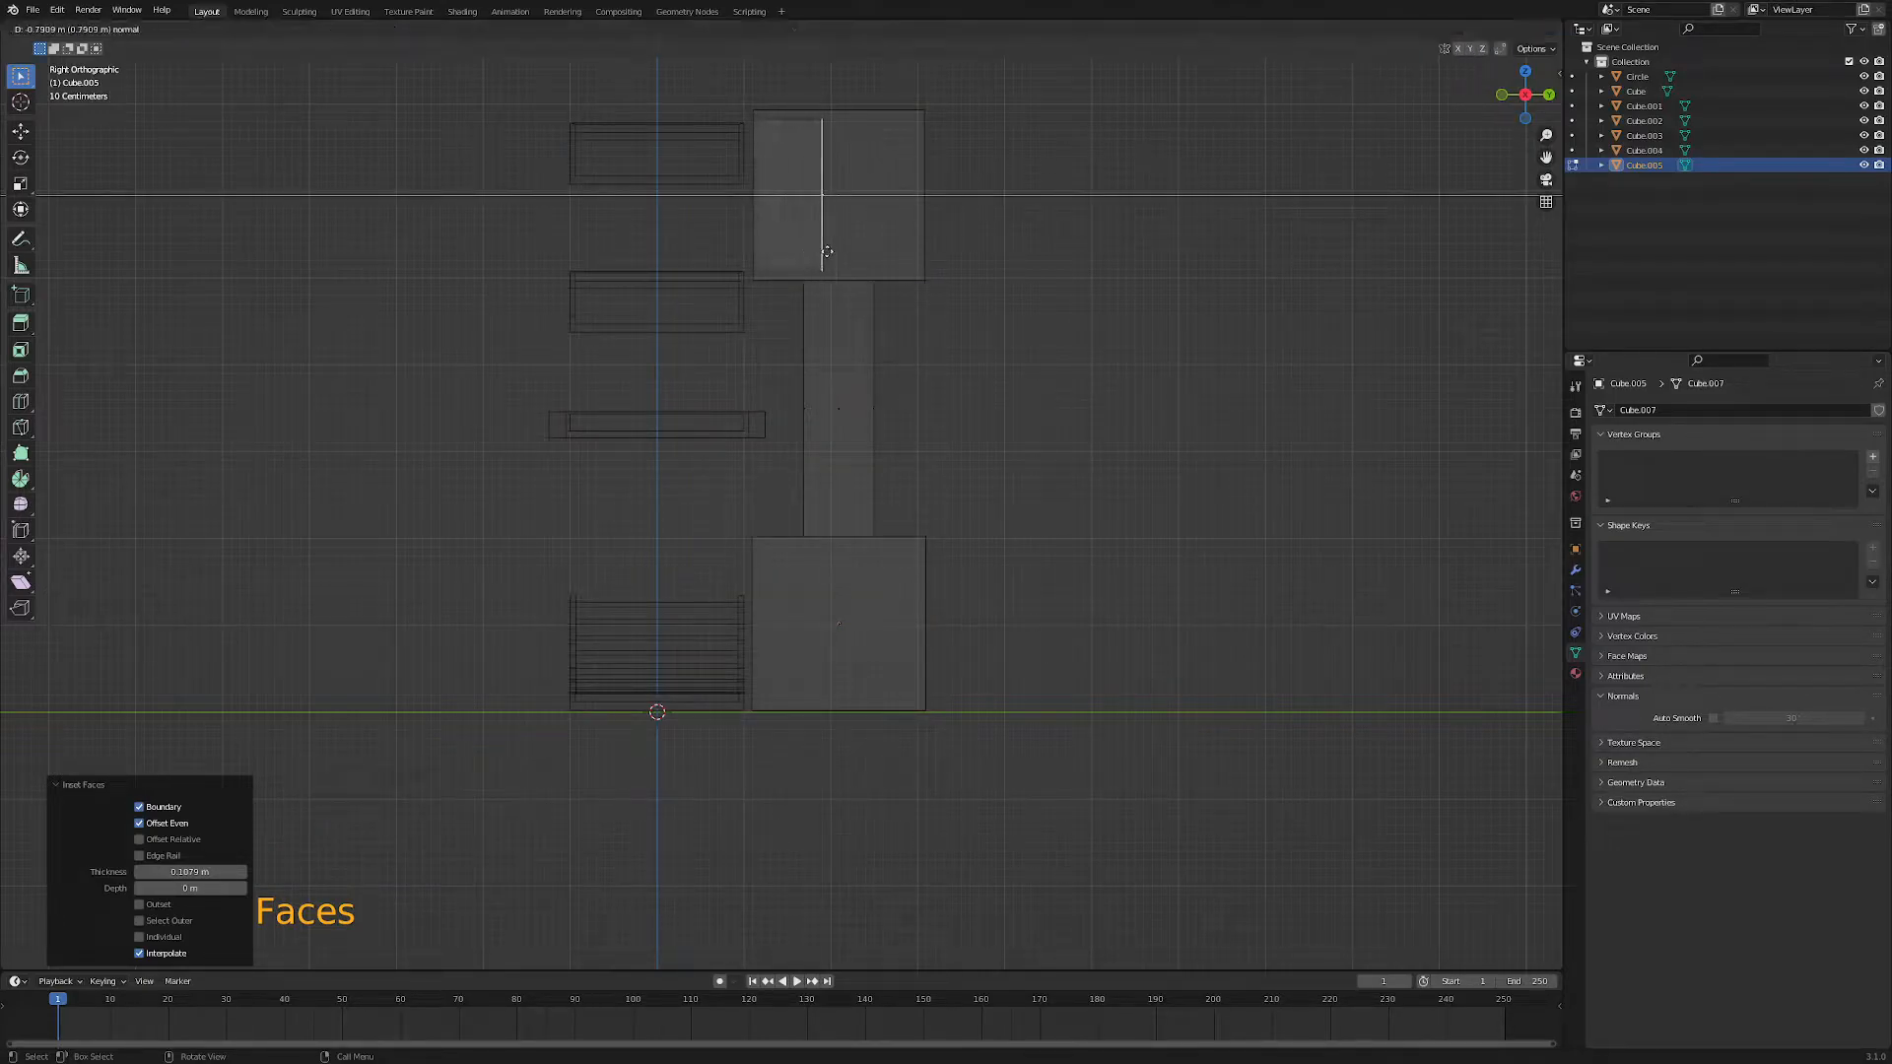
left_click(918, 254)
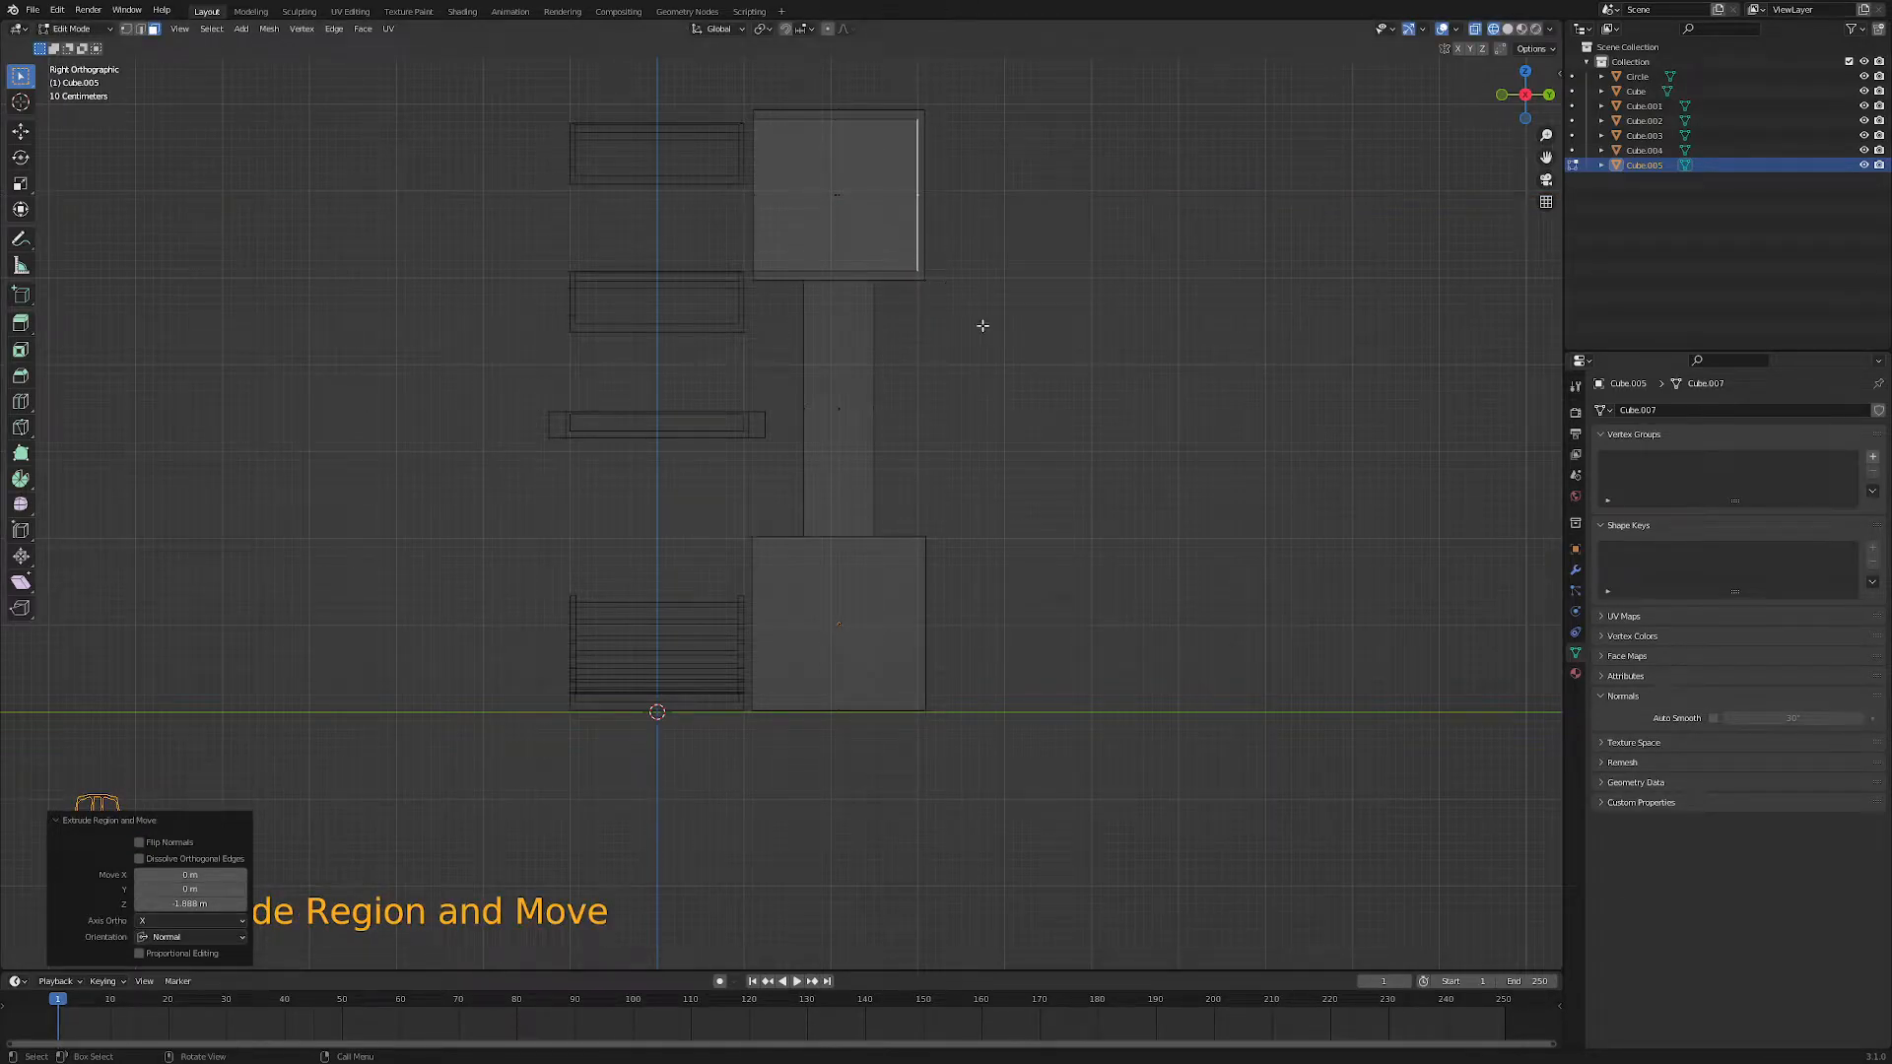
left_click(1506, 29)
left_click(1474, 30)
middle_click_drag(997, 424, 1121, 483)
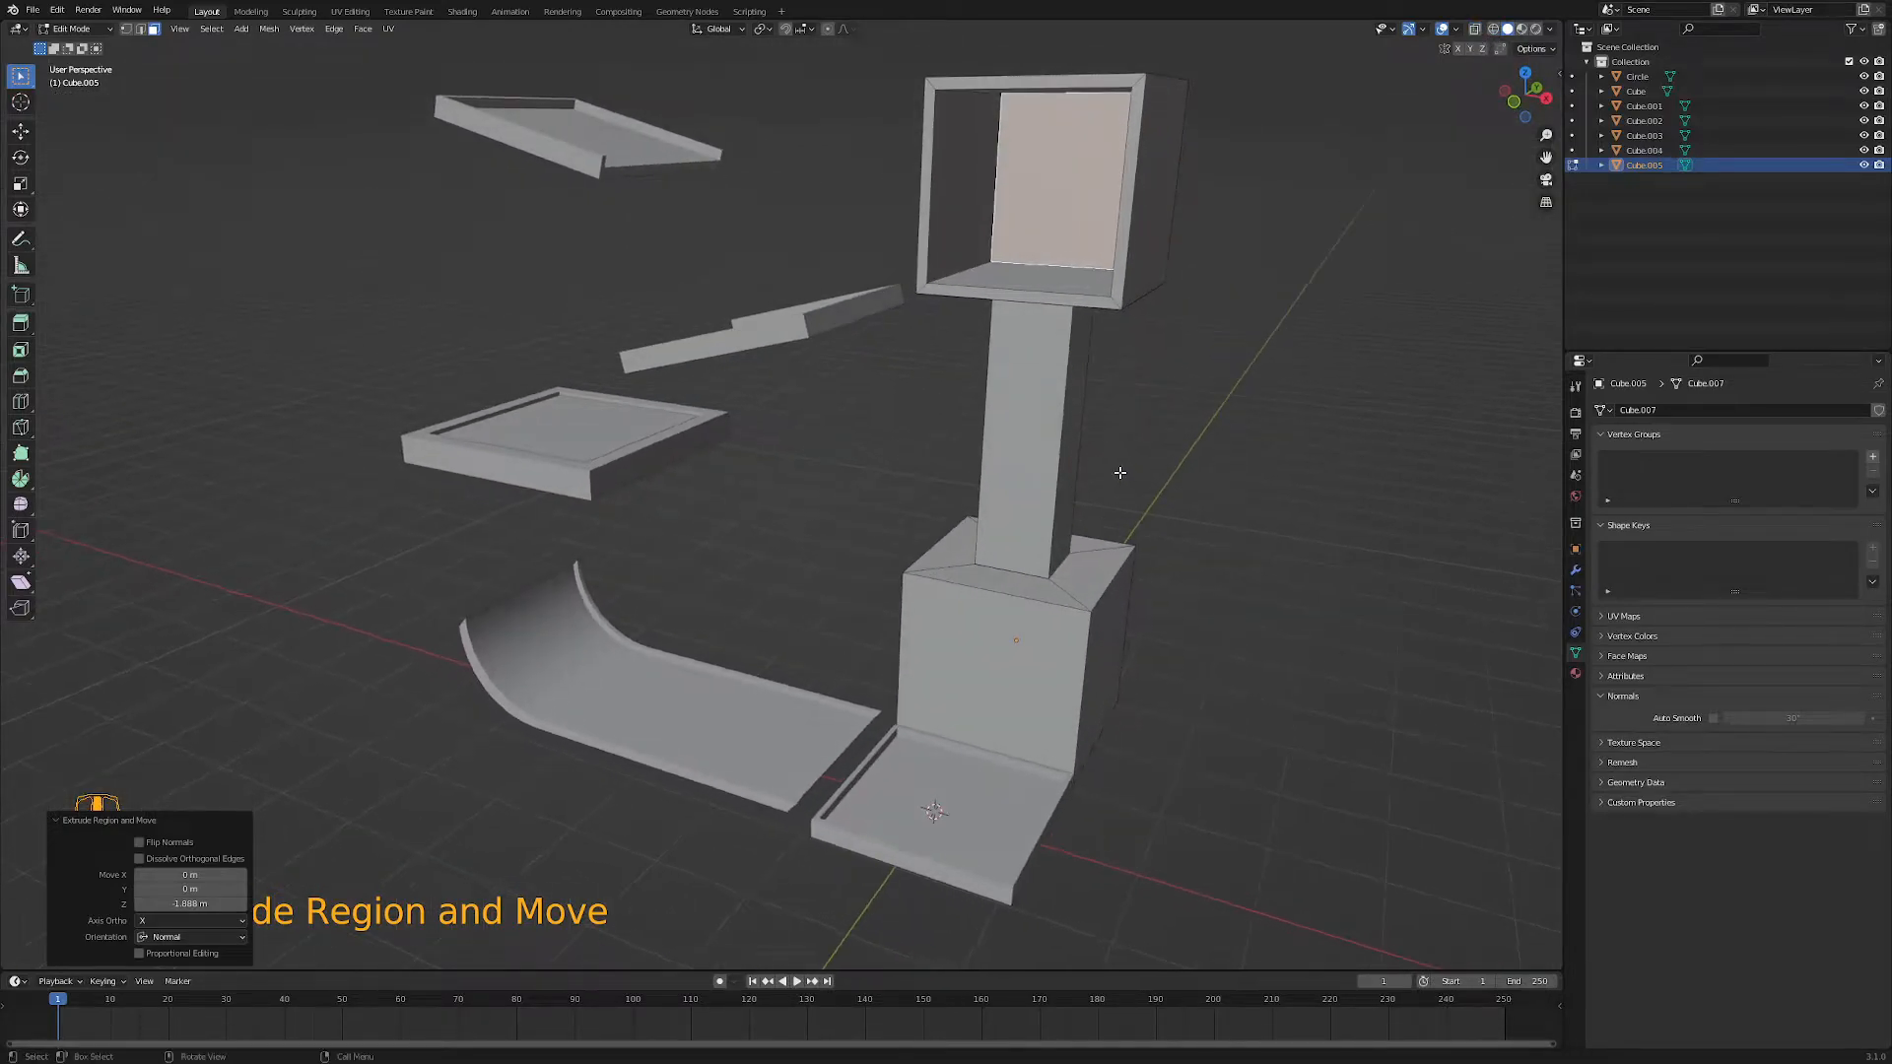
key("Tab")
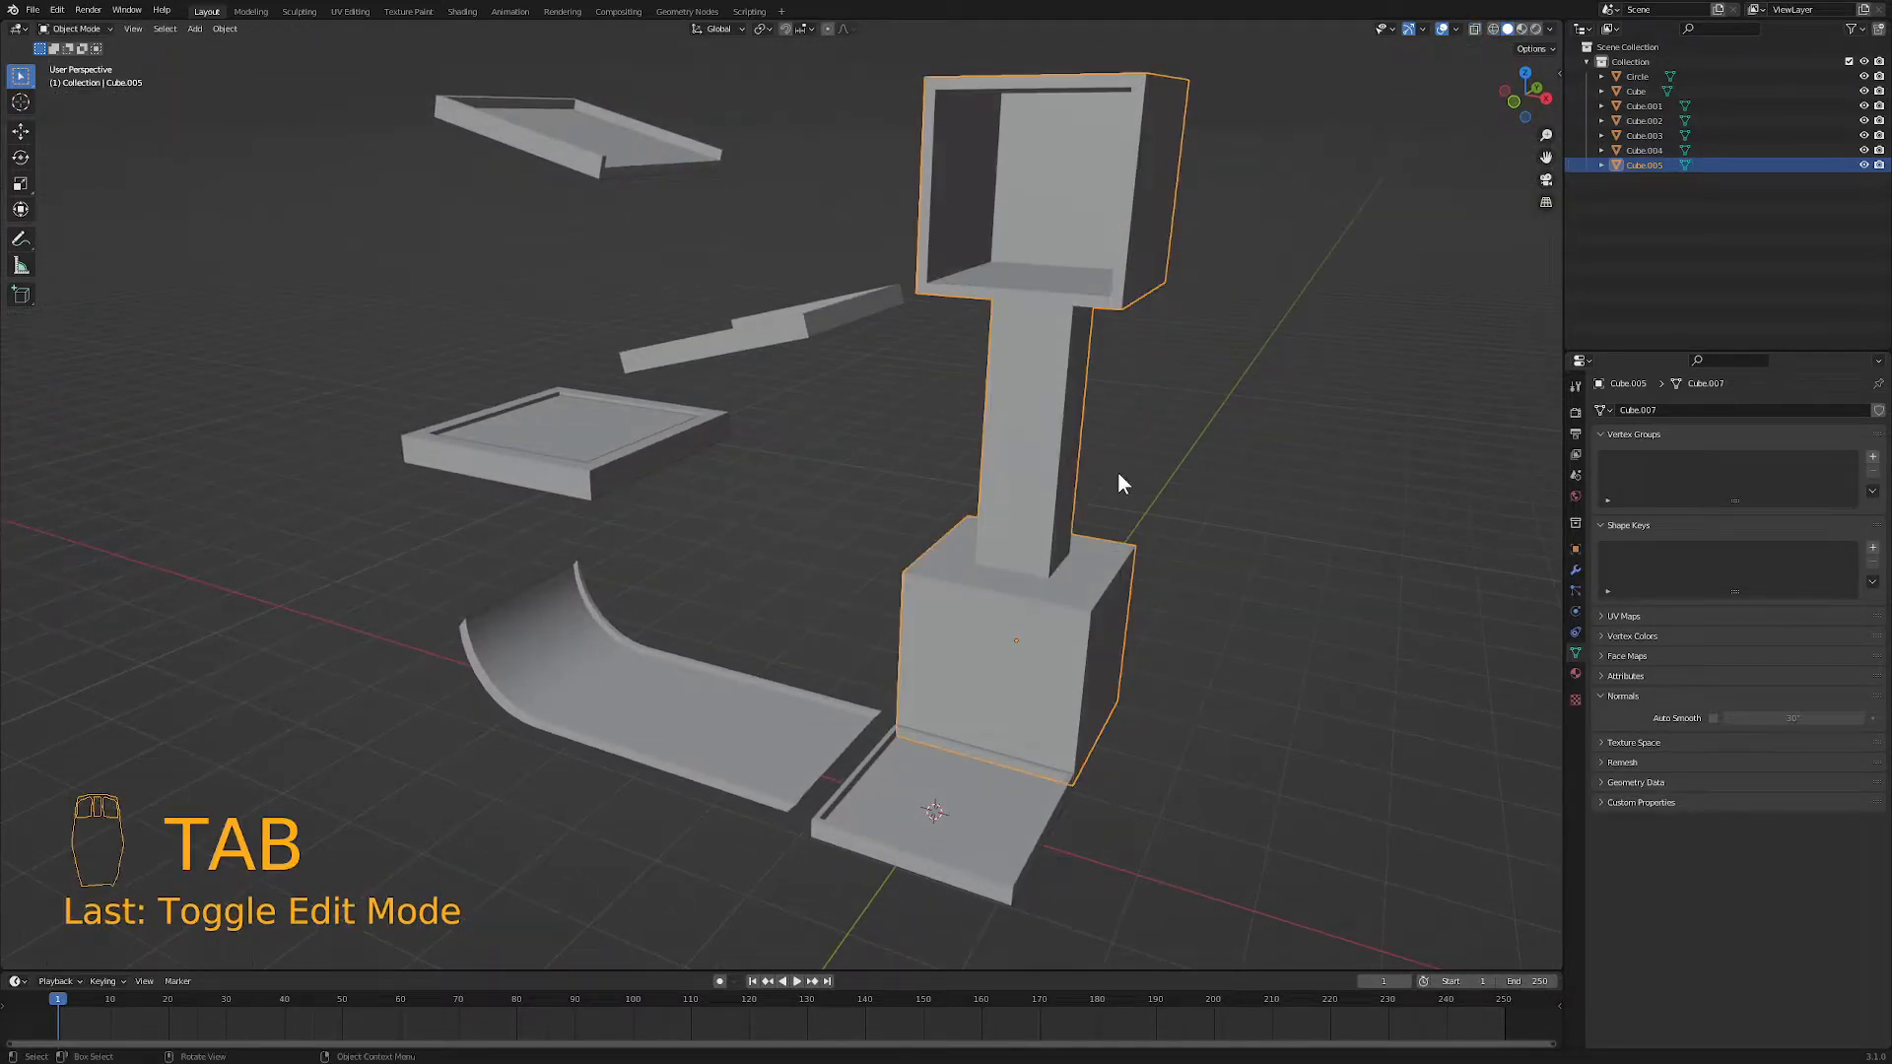
- Apply the scale of the tower, the base slab and the curved ramp, one object at a time
key("ctrl+a")
left_click(1058, 536)
left_click(1204, 587)
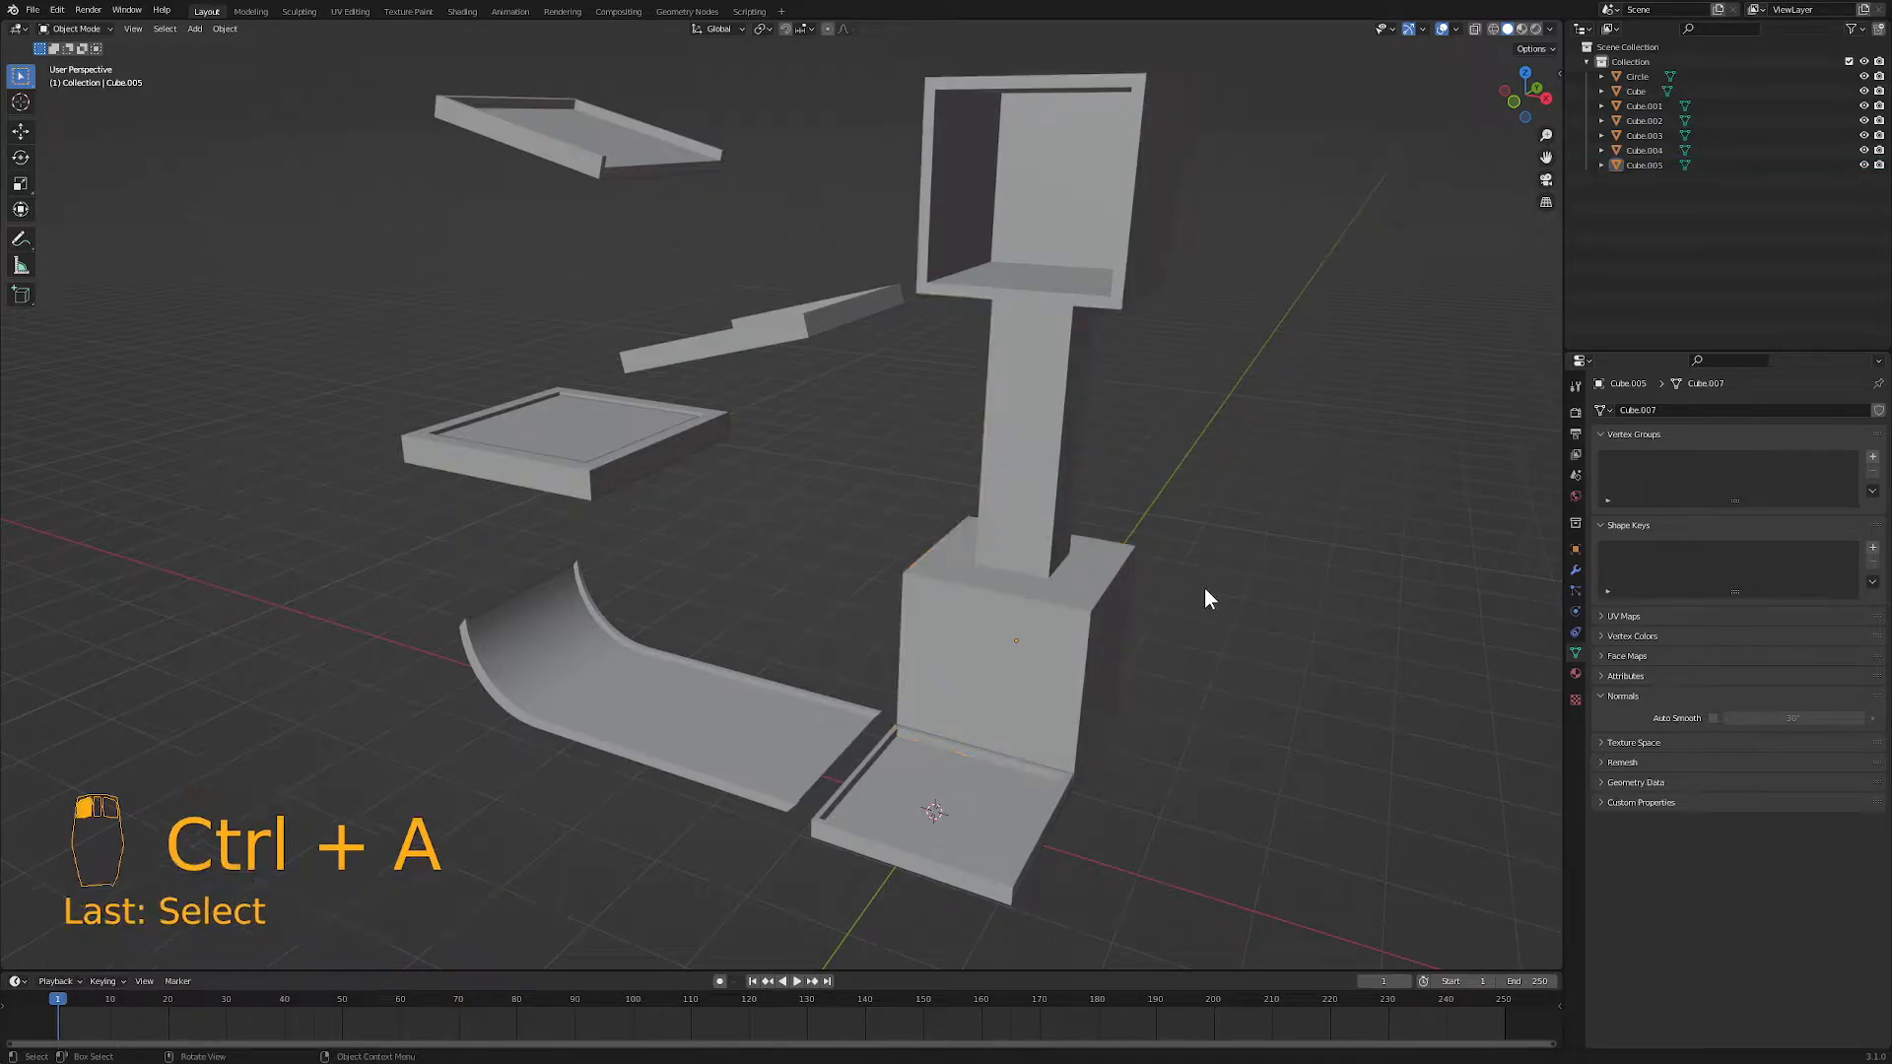
scroll(1208, 611, "down", 4)
middle_click_drag(1210, 623, 1120, 650)
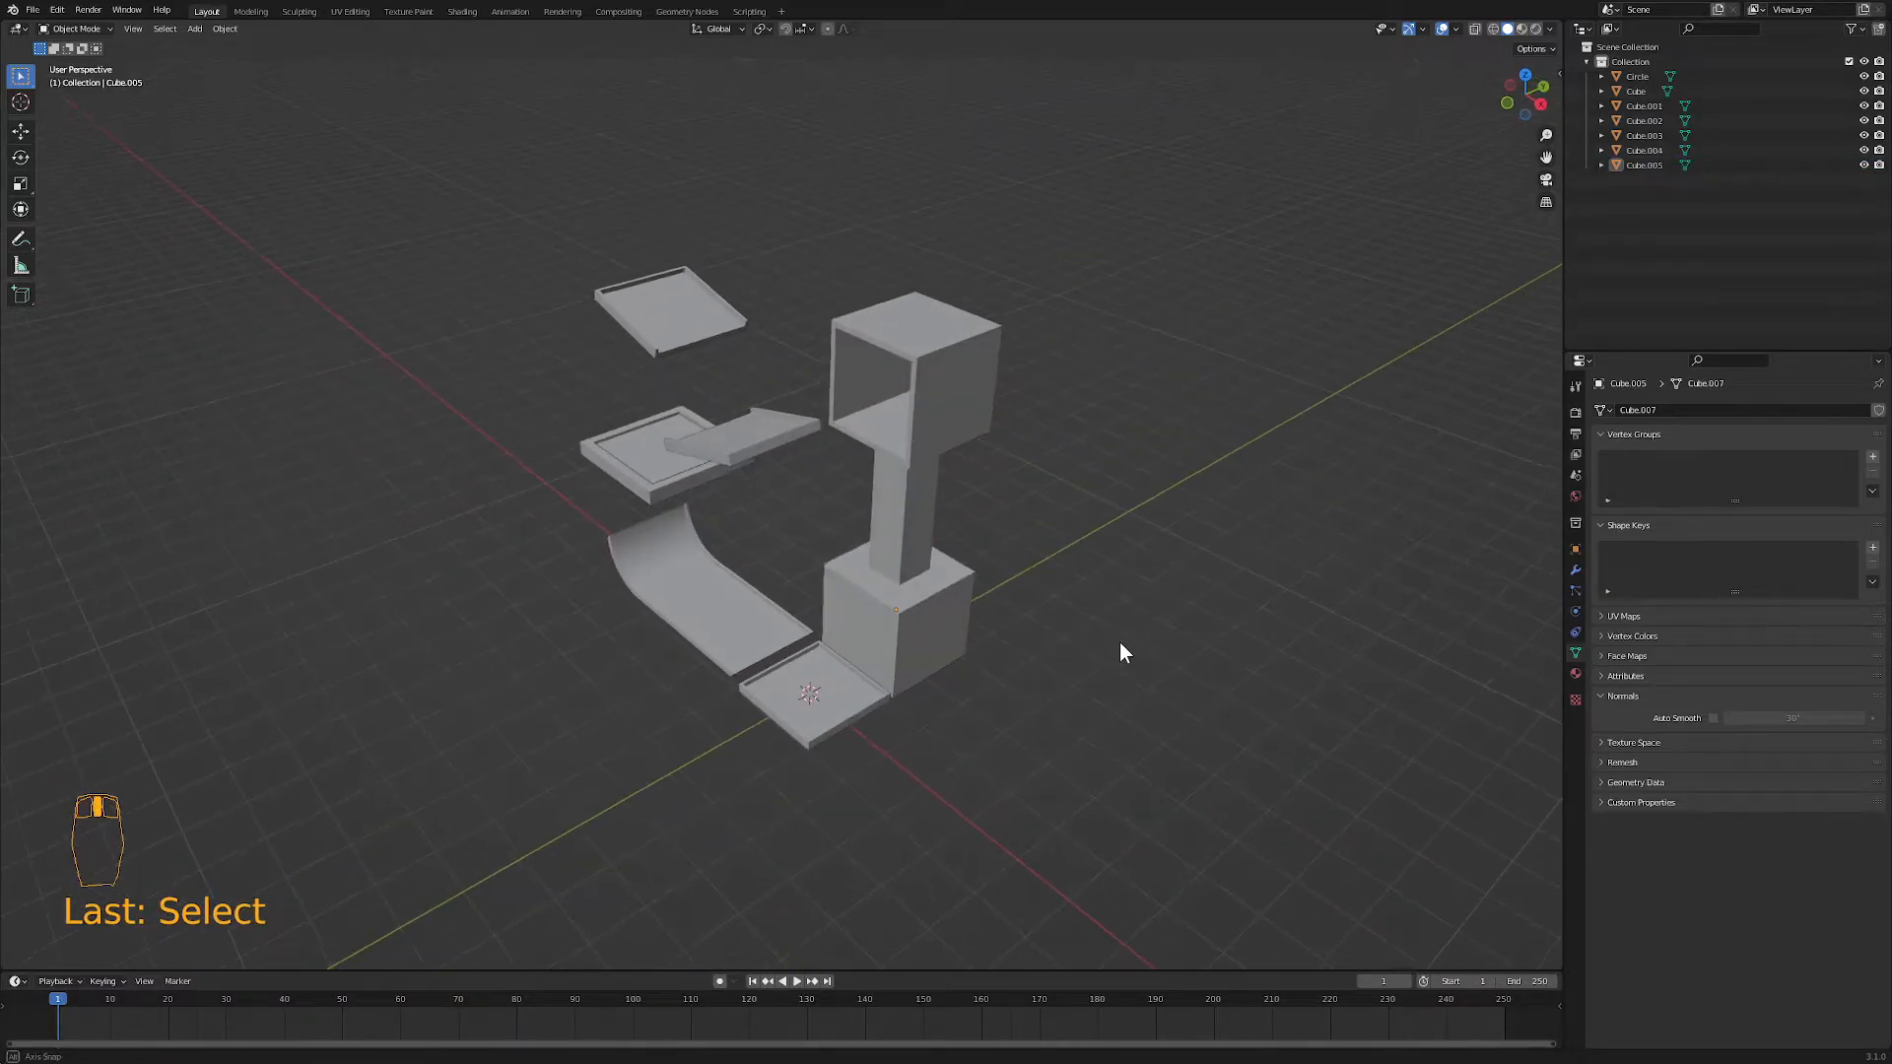
left_click(819, 702)
key("ctrl+a")
left_click(813, 706)
left_click(733, 636)
key("ctrl+a")
left_click(733, 636)
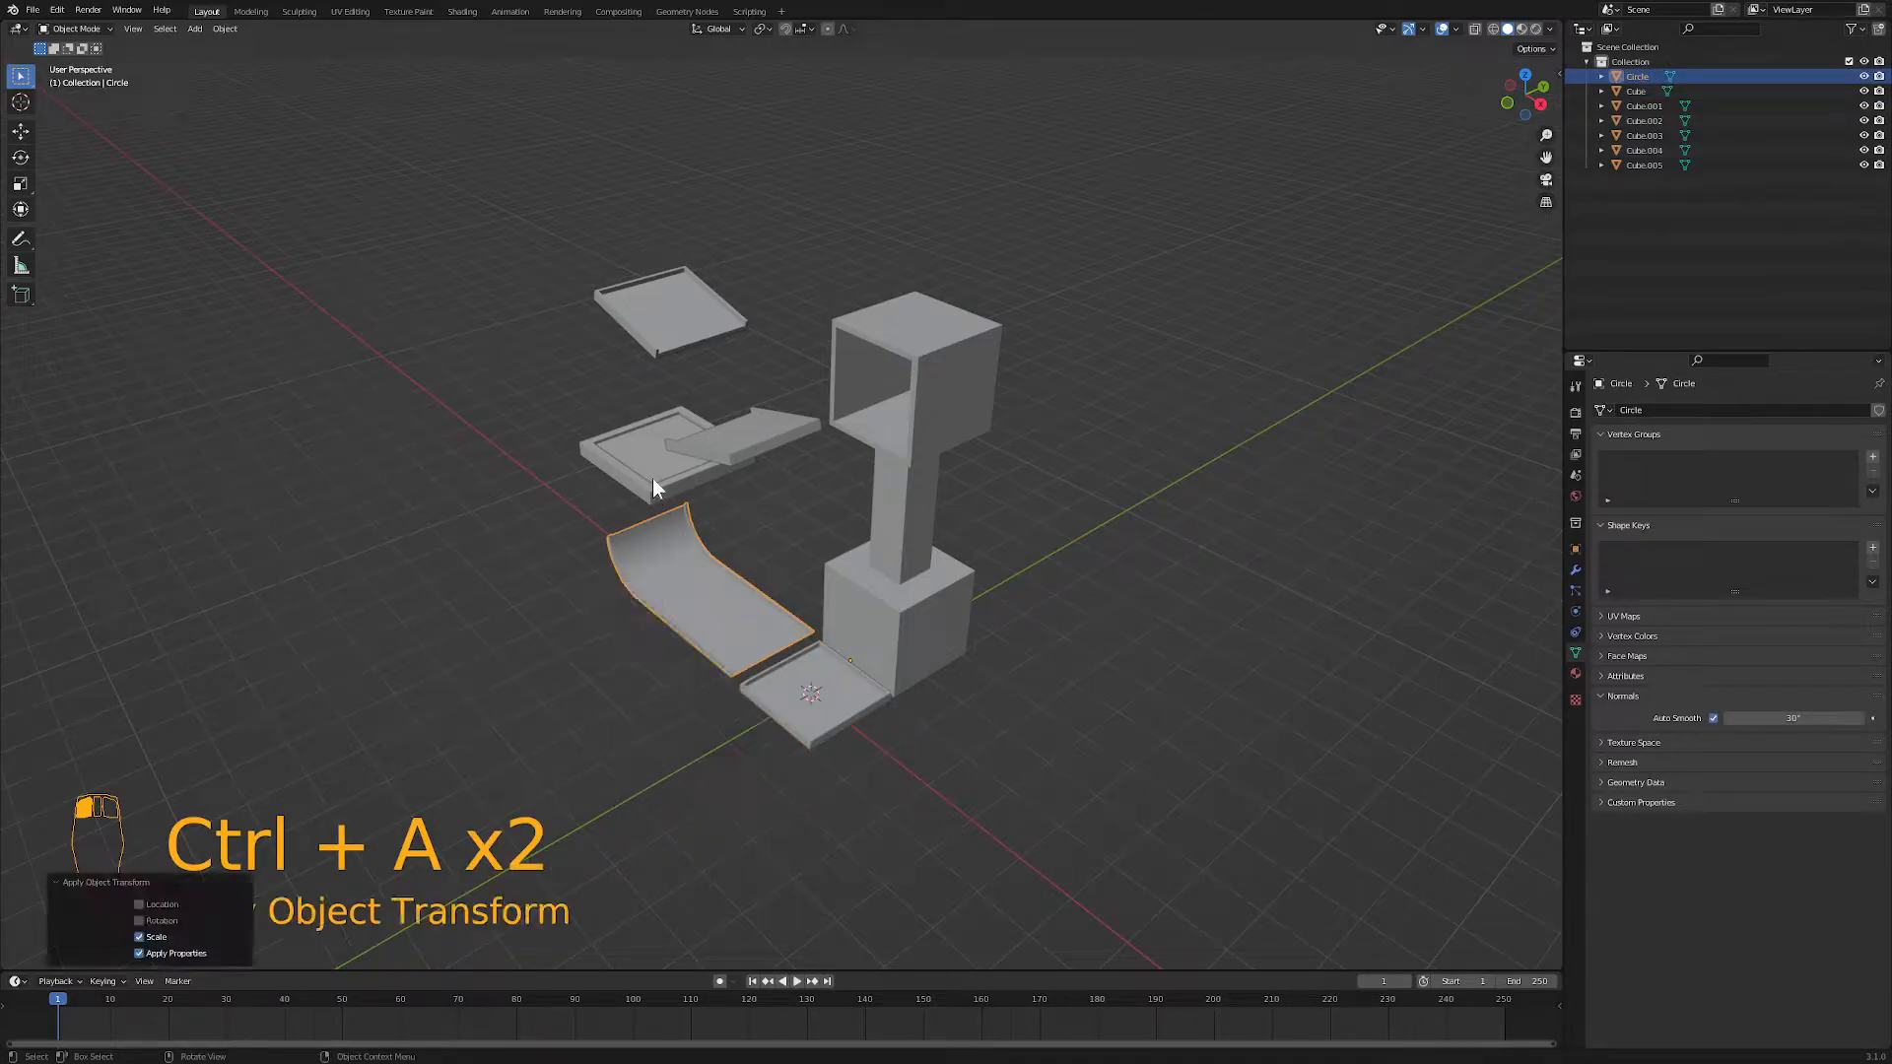
- Apply the scale of the flat middle slab's inner panel and outer frame, one object at a time
left_click(648, 463)
key("ctrl+a")
left_click(643, 474)
left_click(641, 488)
key("ctrl+a")
left_click(640, 490)
- Try to apply the scale of the two tilted slabs, one after the other
left_click(743, 451)
key("ctrl+a")
left_click(739, 446)
left_click(660, 305)
key("ctrl+a")
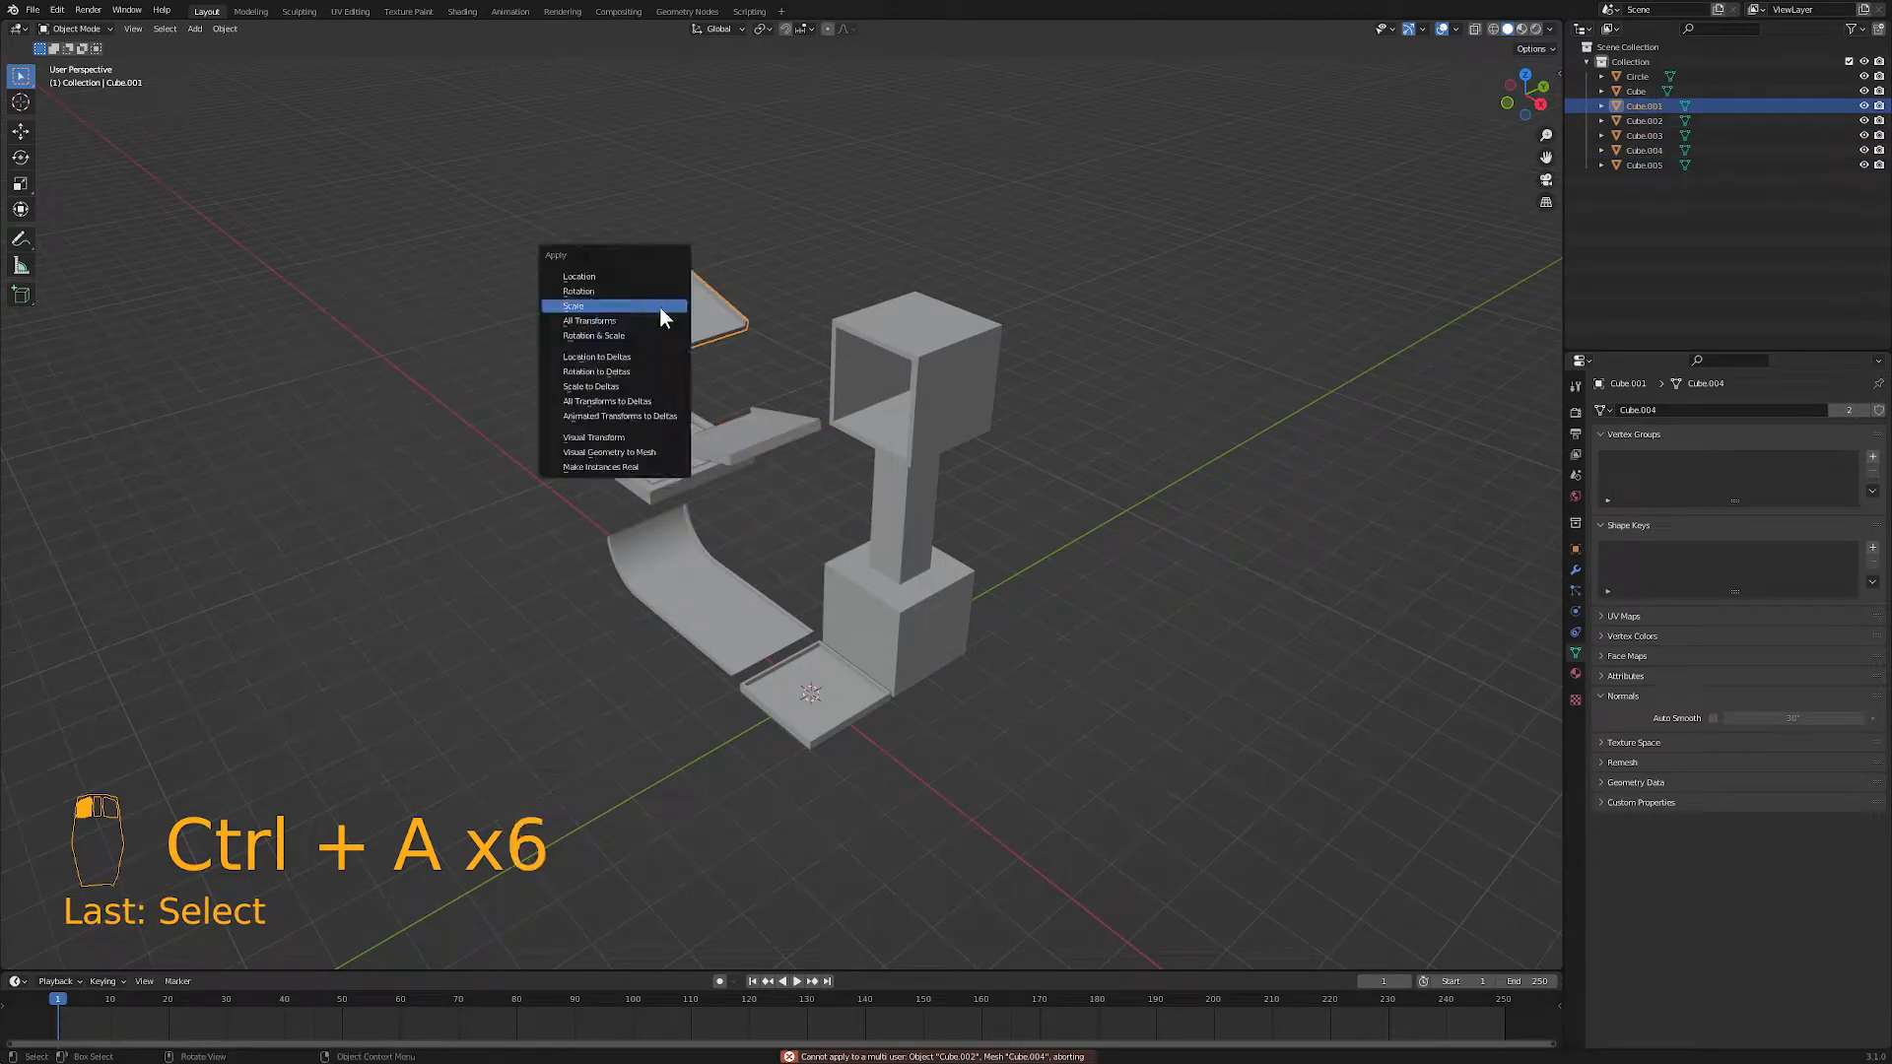
left_click(659, 305)
- Move the ramp's curved end about 0.28 m along X toward the base slab in wireframe, then restore solid shading and Object Mode
middle_click_drag(494, 483, 742, 527)
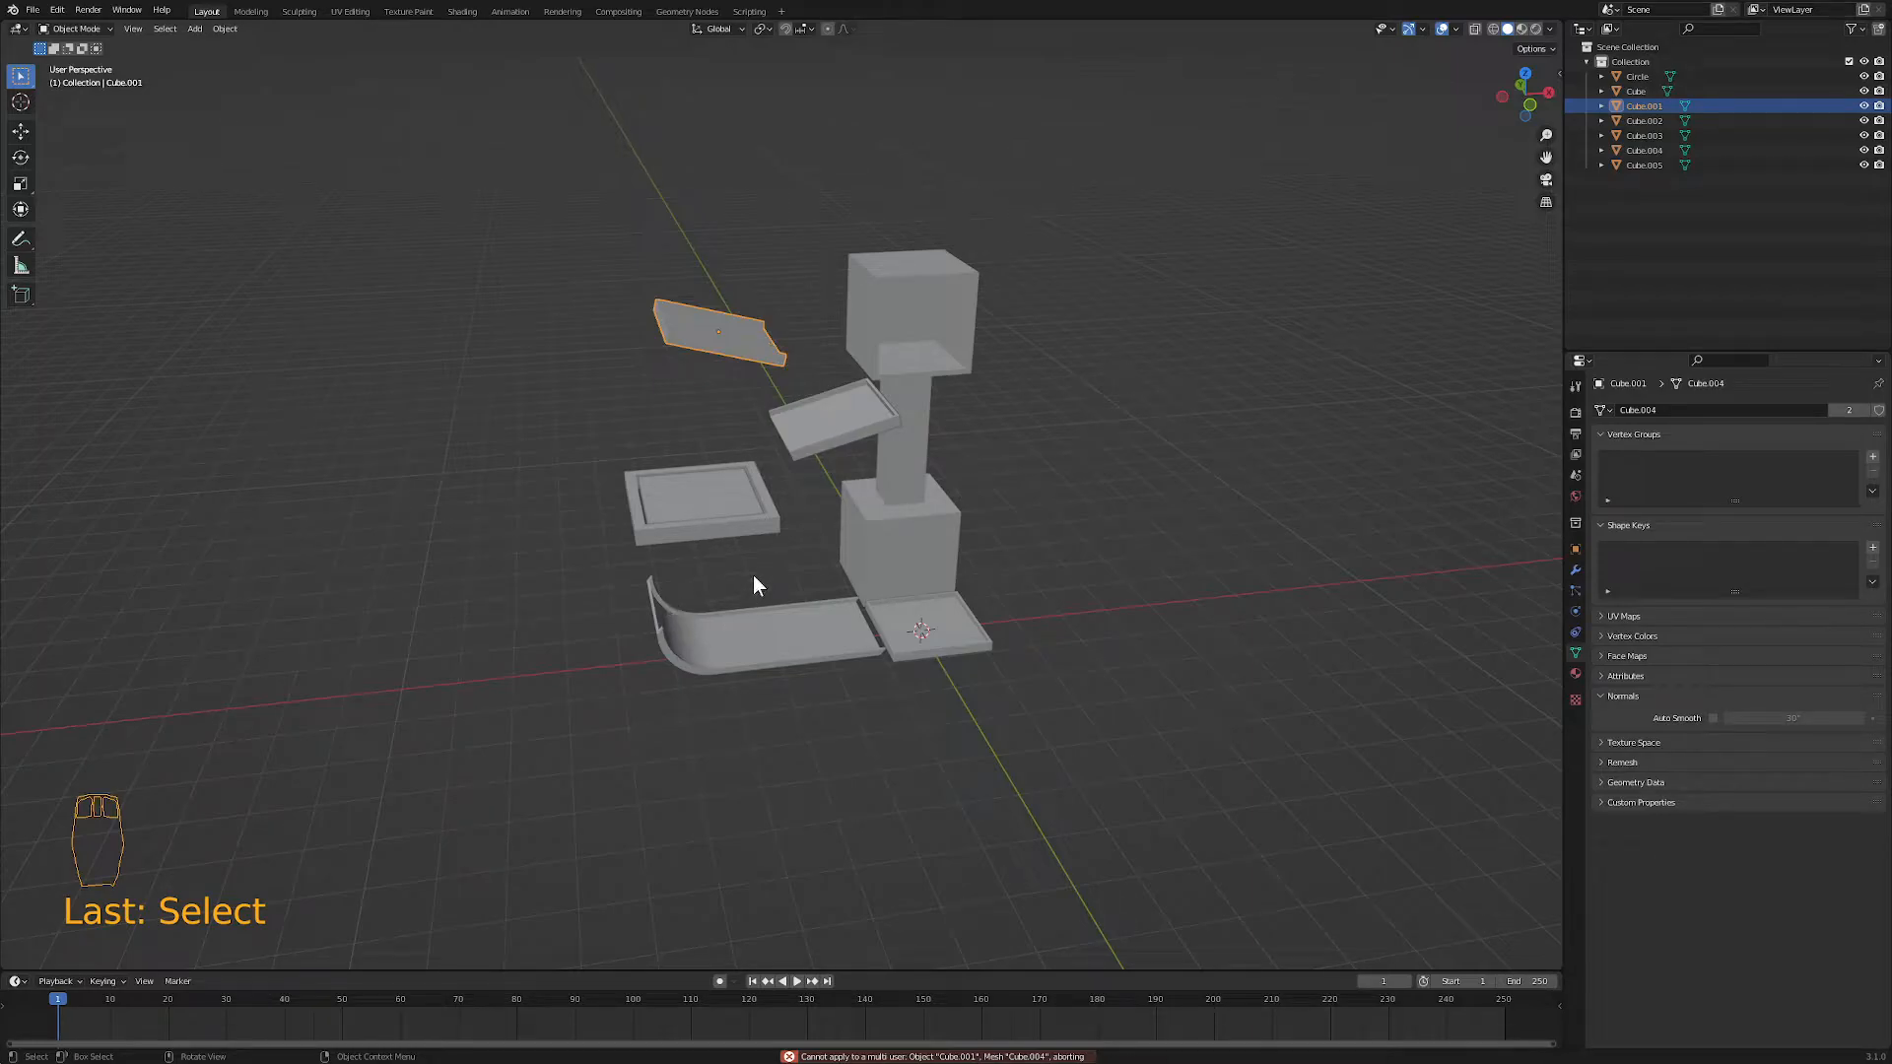
left_click(726, 646)
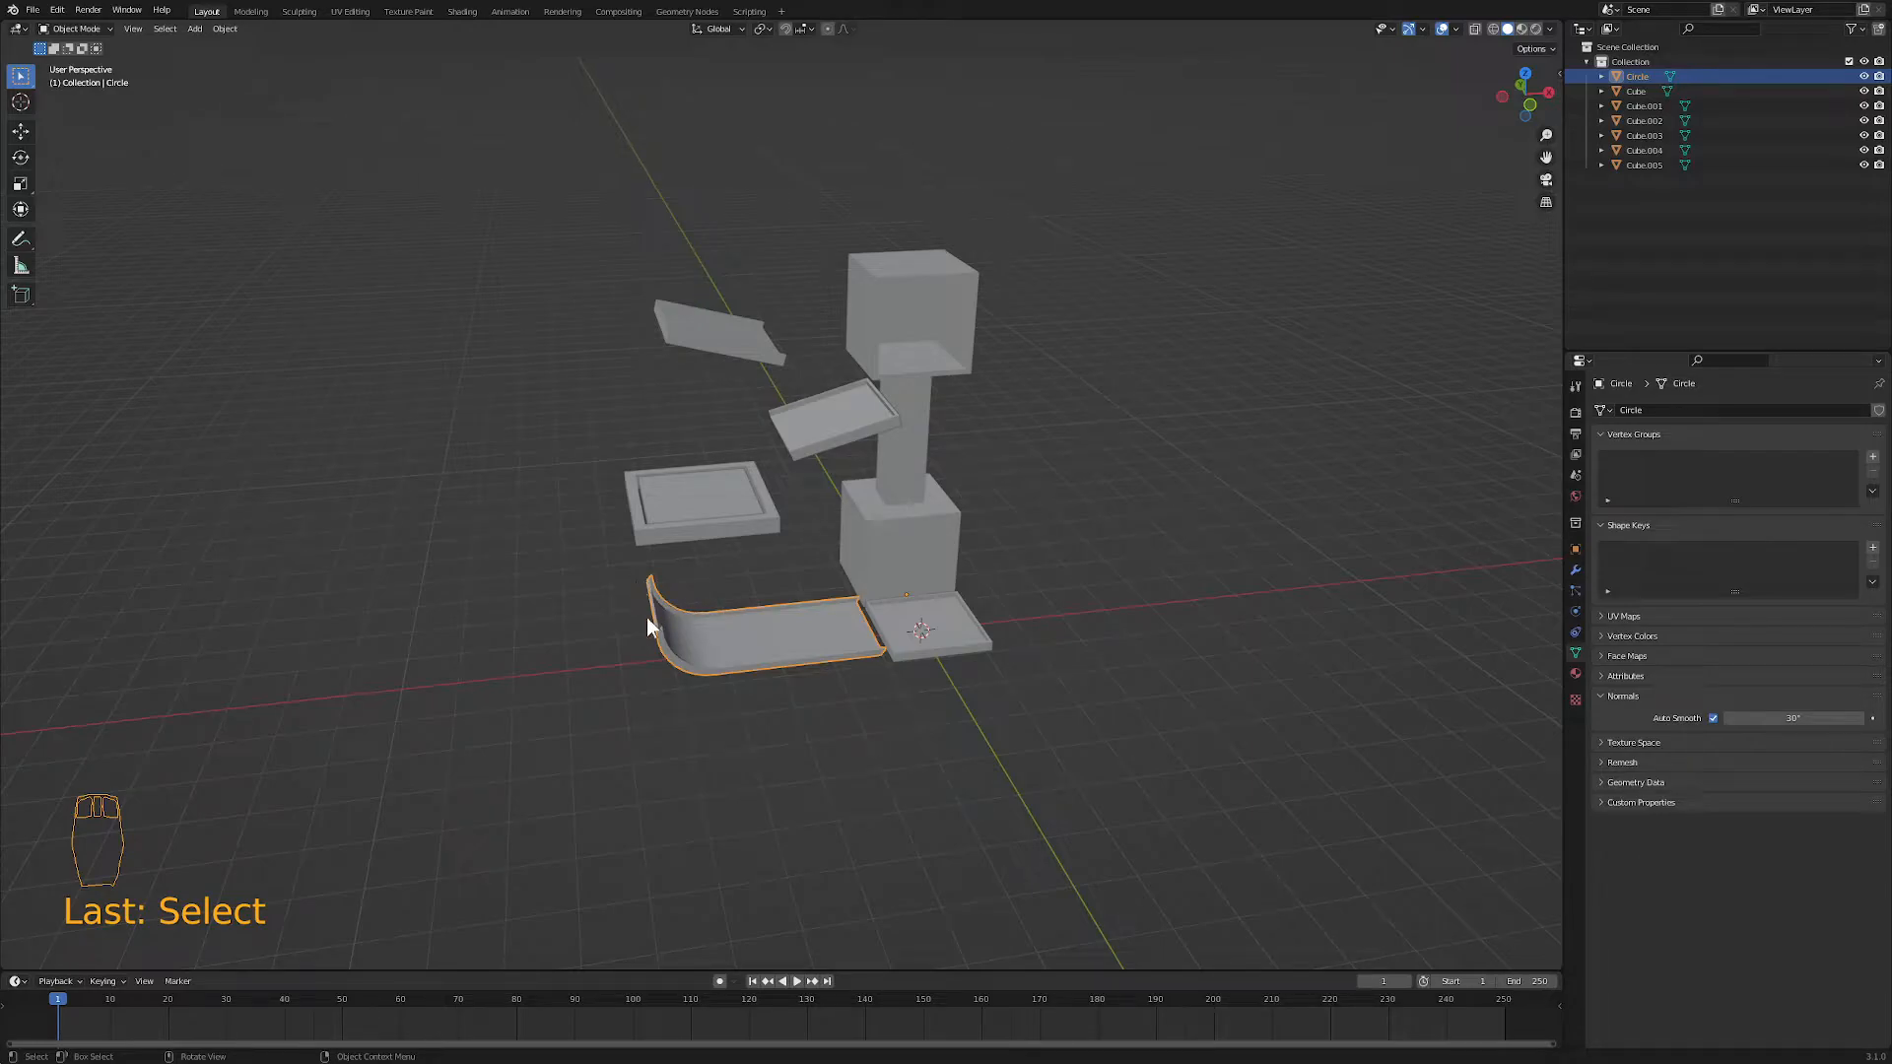
key("KP_1")
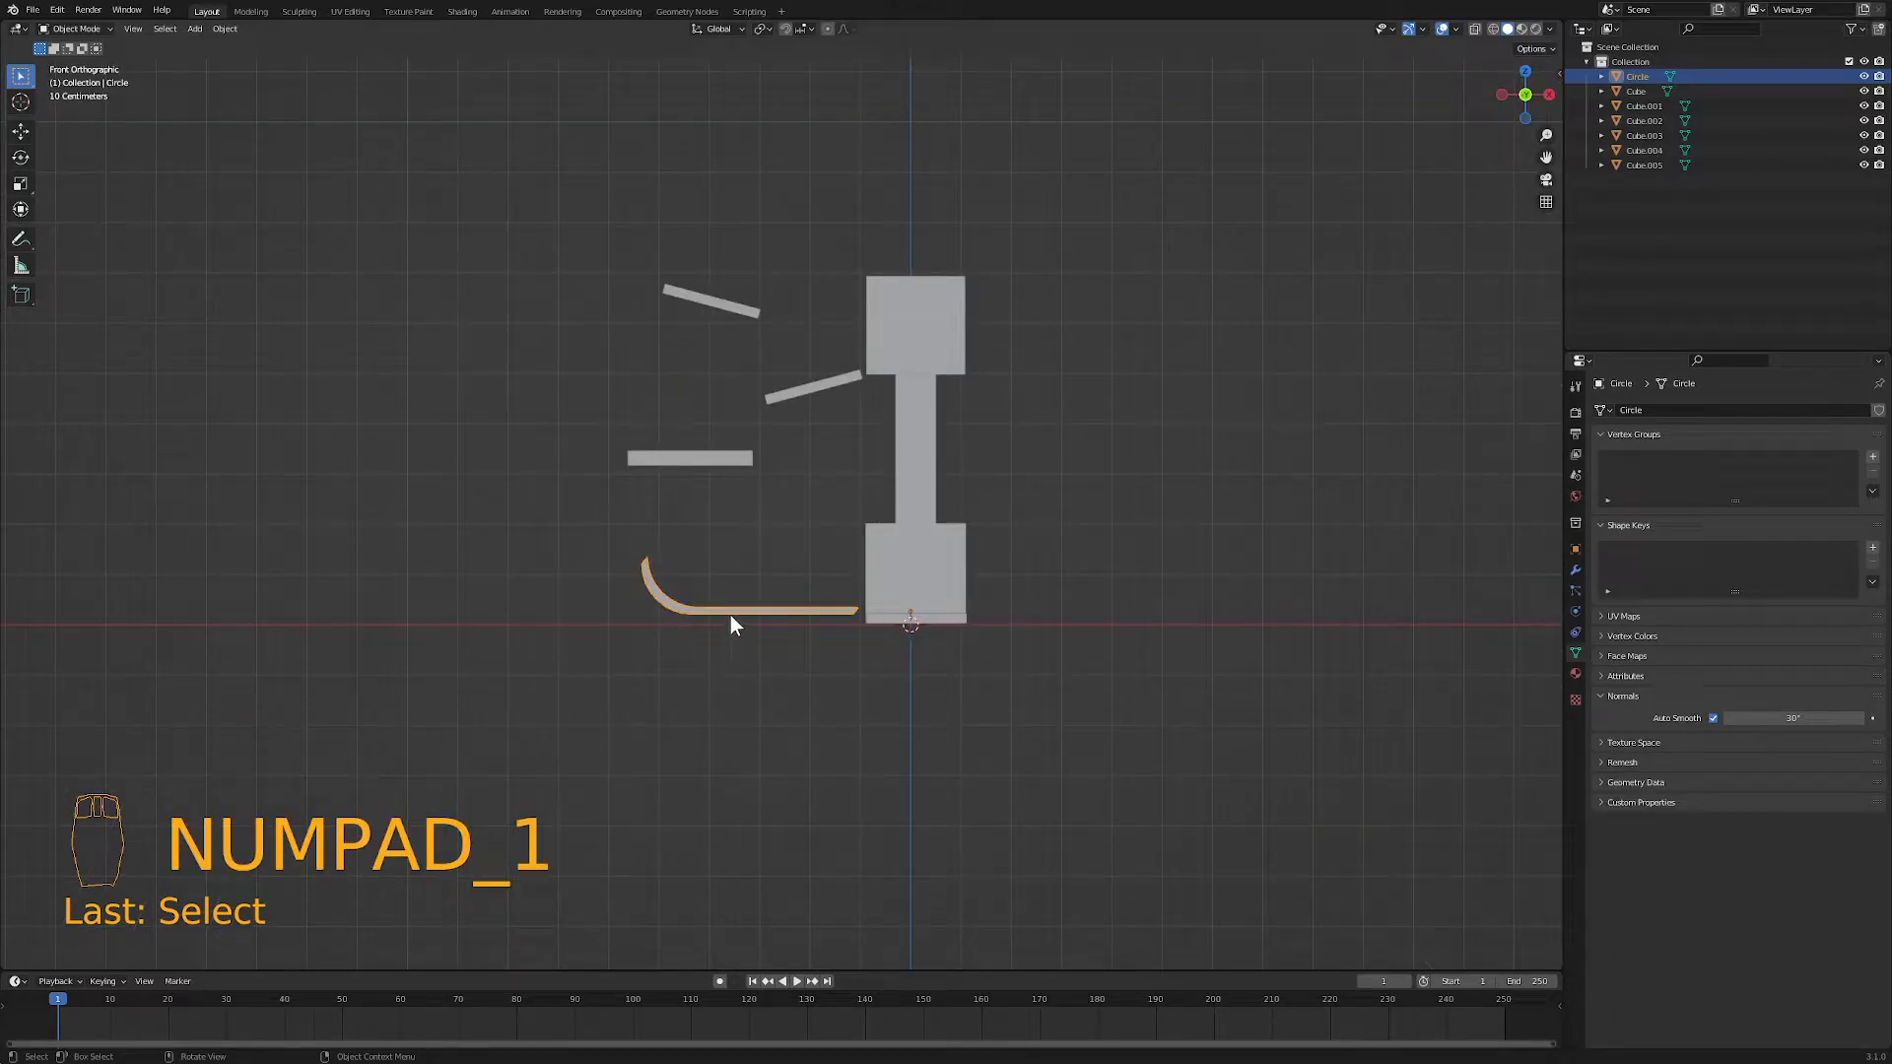
key("Tab")
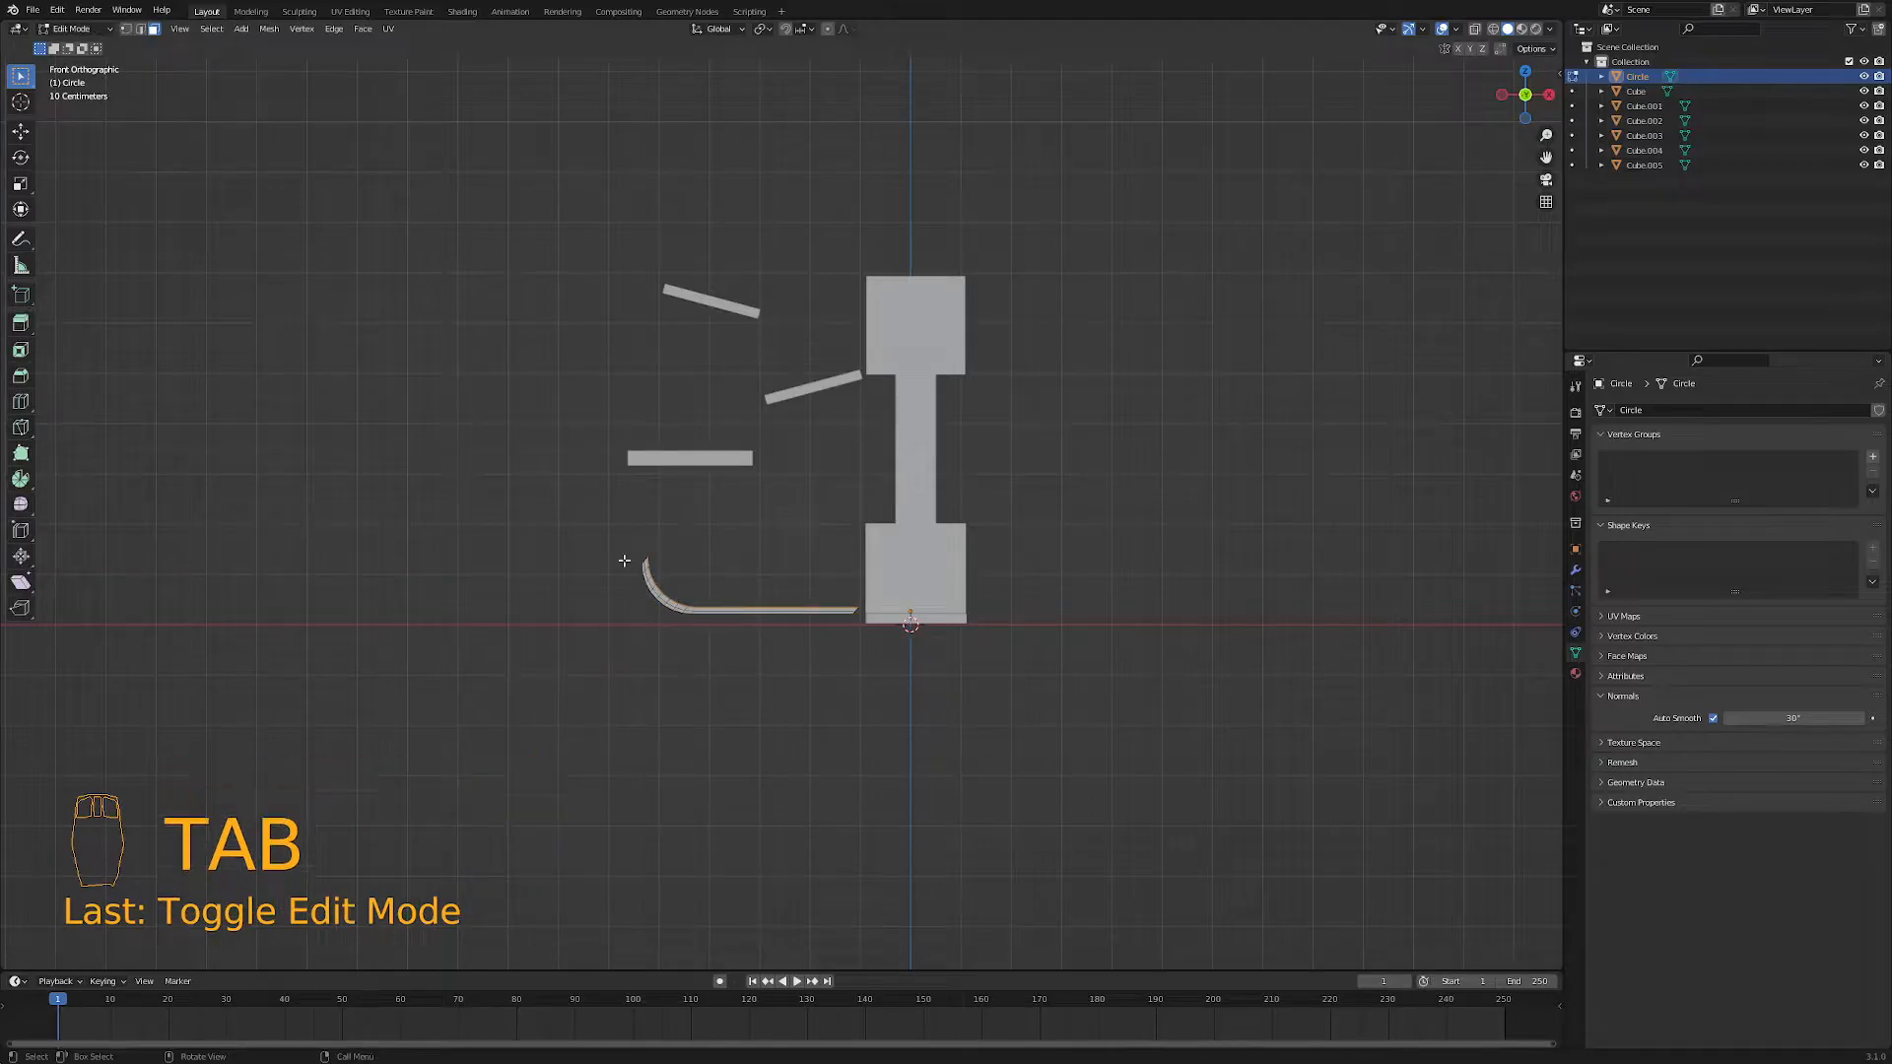
left_click(1492, 30)
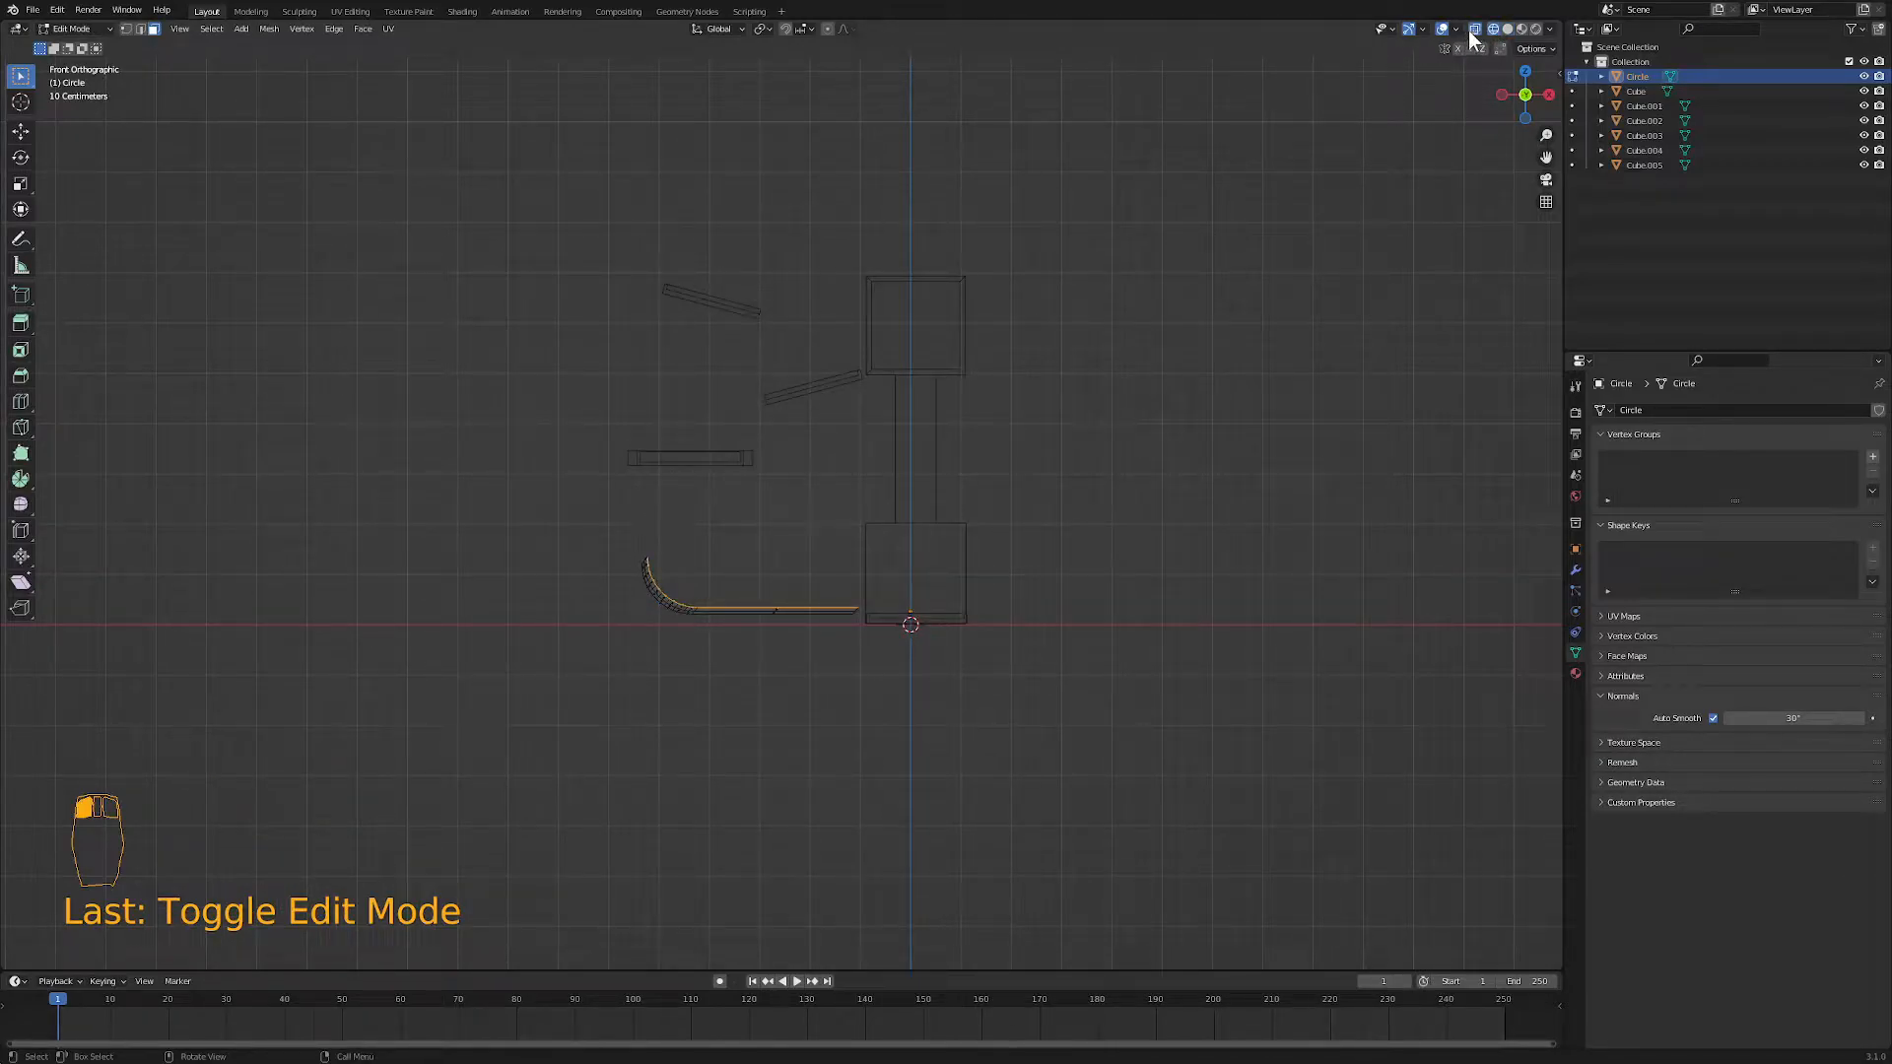
key("a")
key("a")
key("a")
key("b")
left_click_drag(608, 545, 690, 635)
key("g")
key("x")
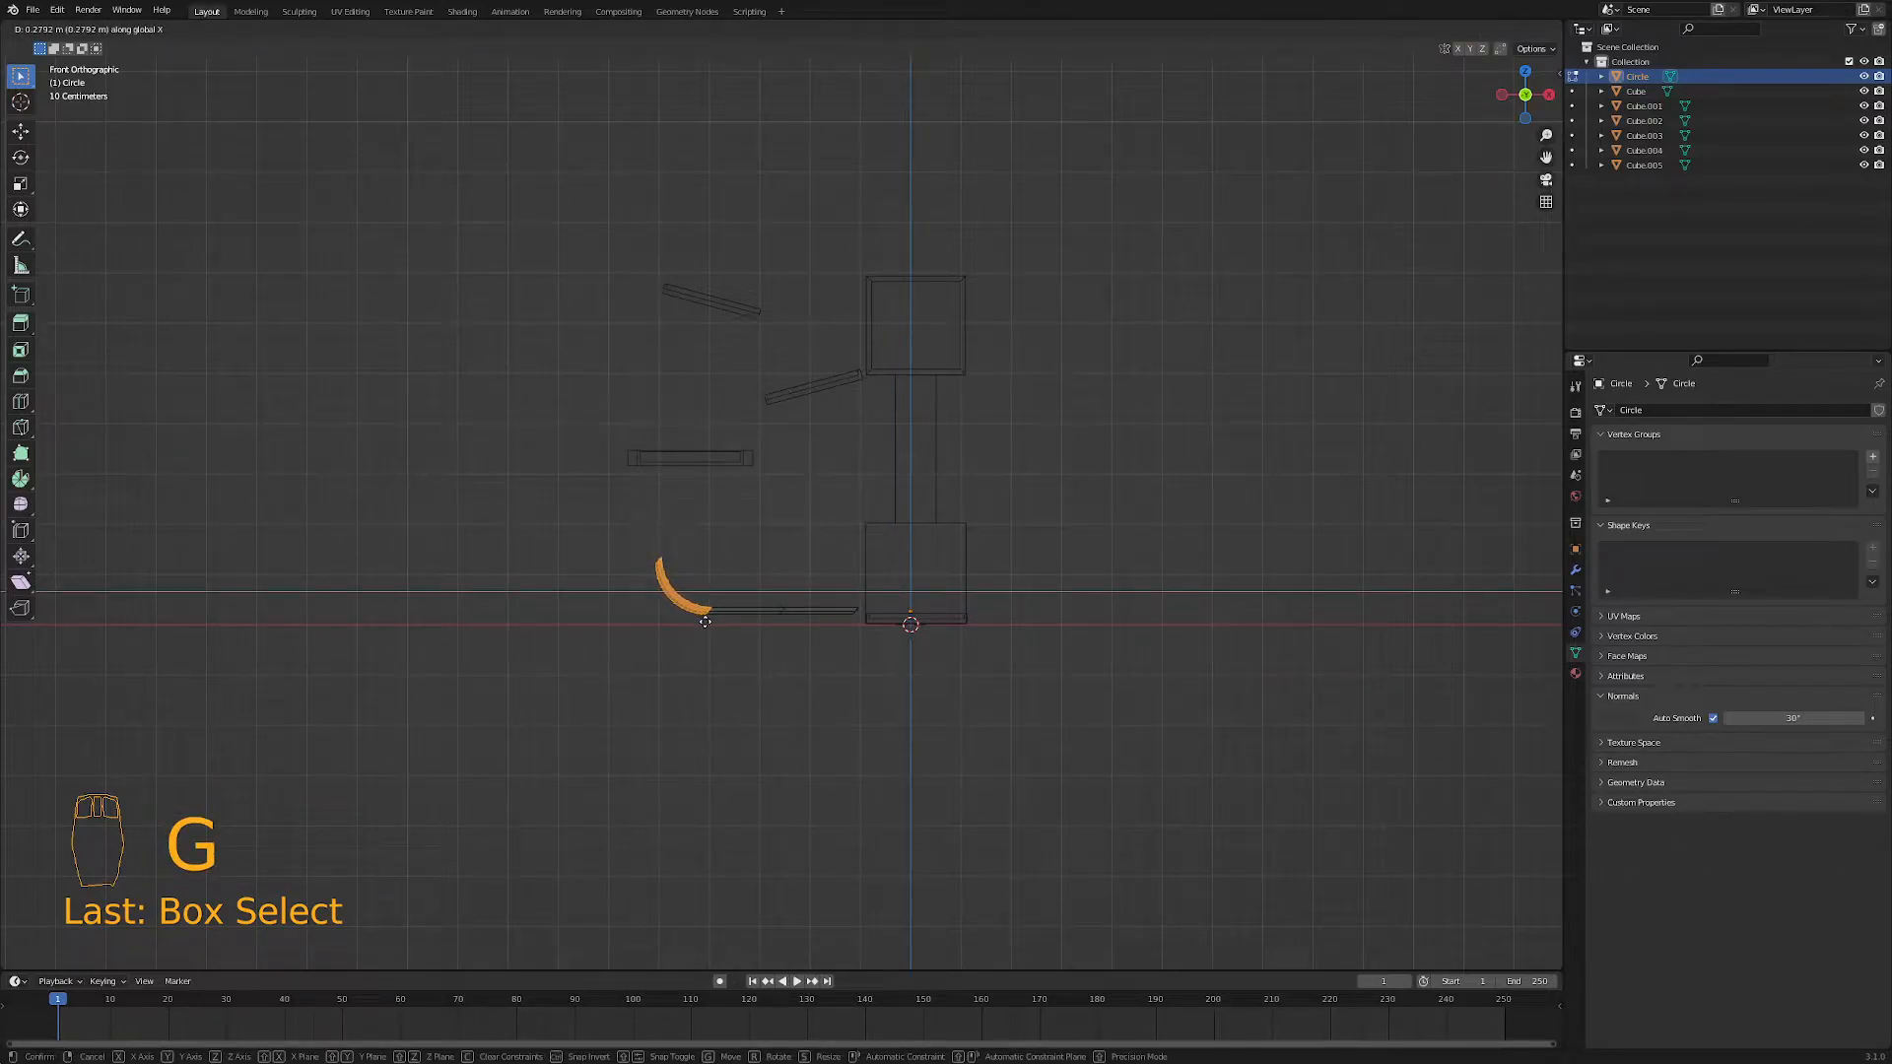
left_click(705, 622)
key("Tab")
middle_click_drag(706, 651, 719, 709)
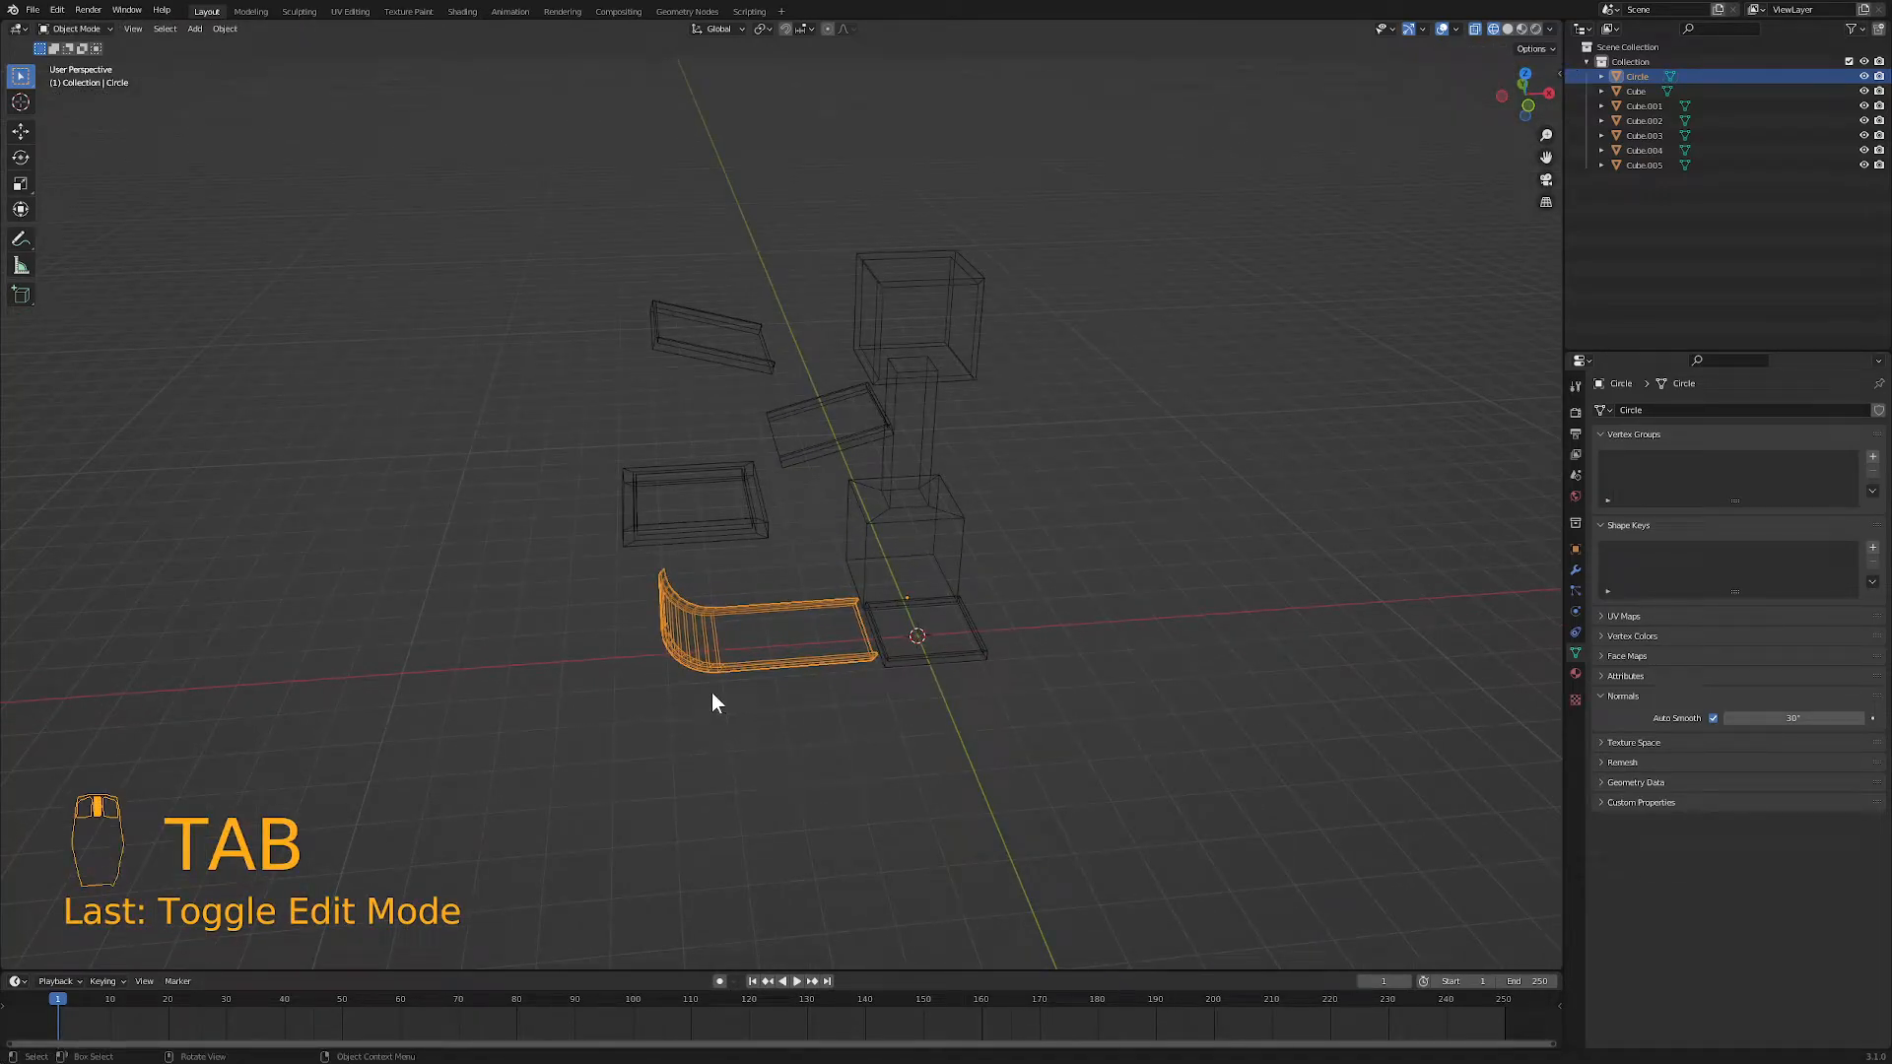
left_click(1507, 28)
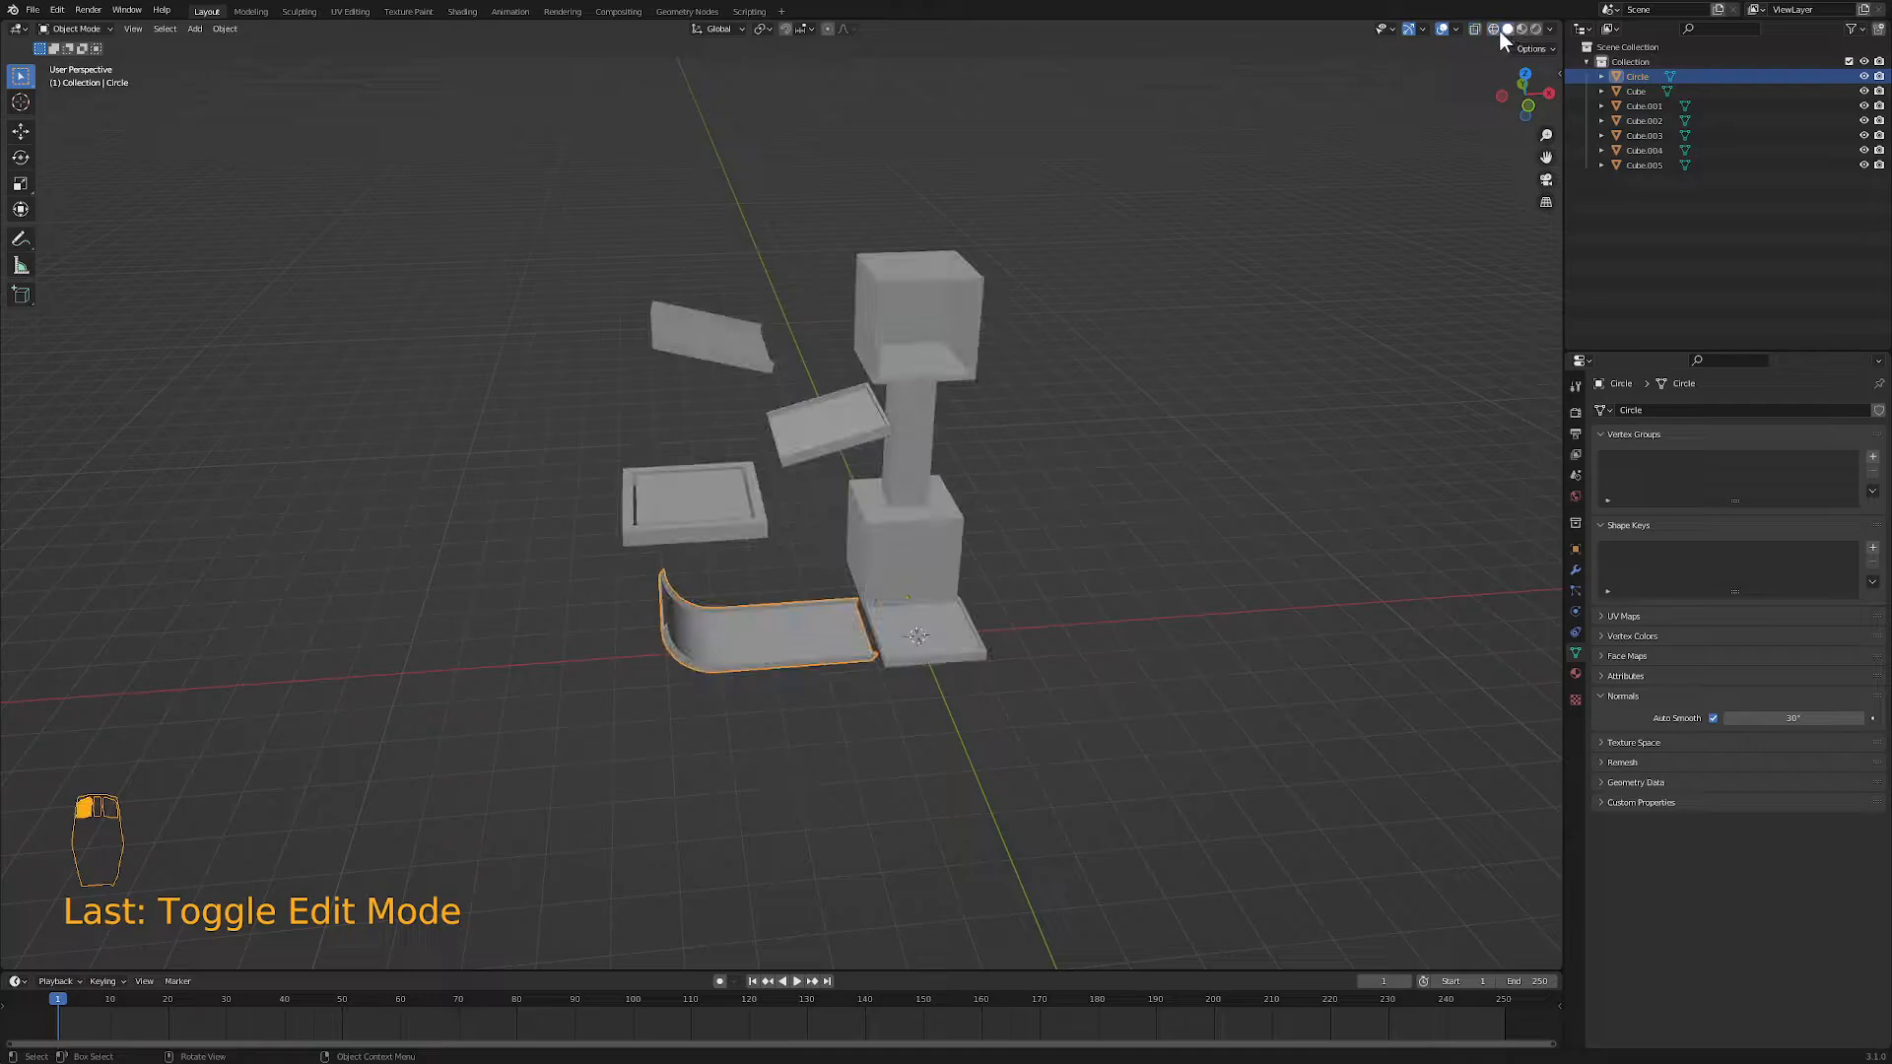
- Add a passive rigid body to the topmost tilted slab
middle_click_drag(1249, 215, 983, 545)
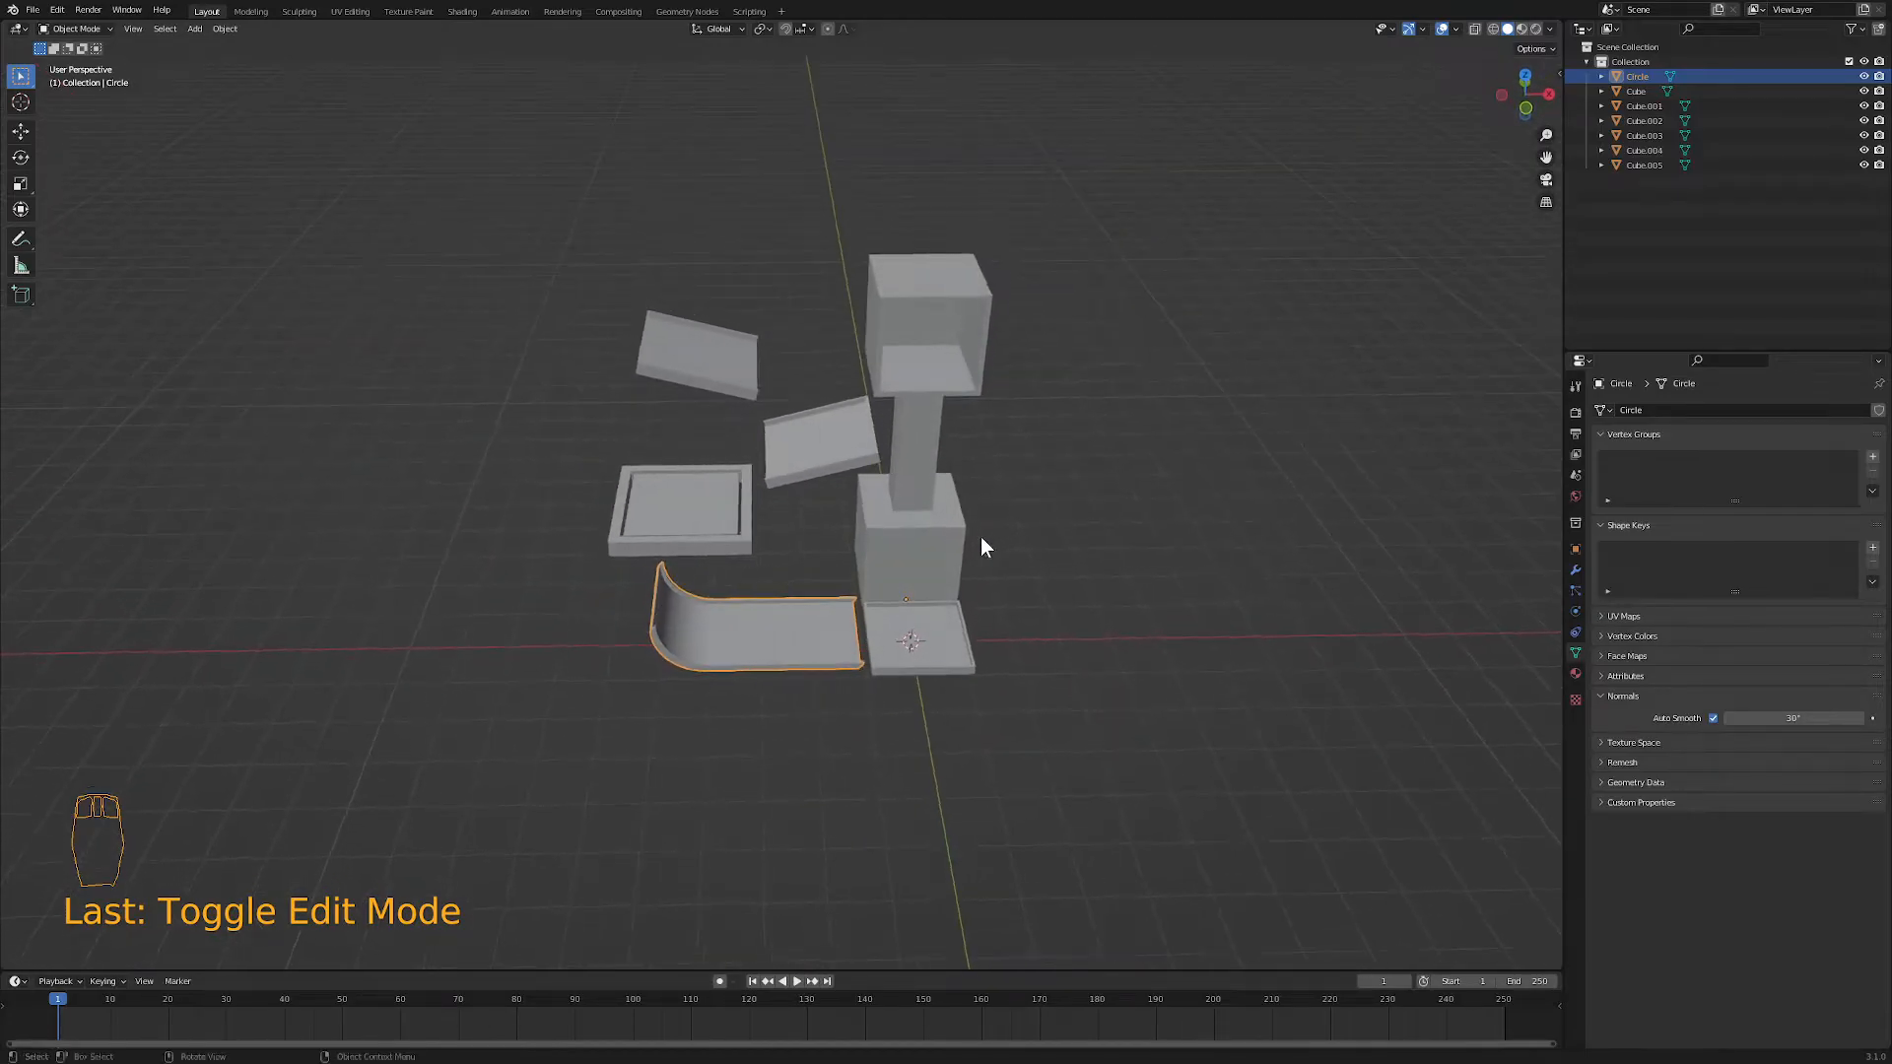
left_click(748, 767)
mouse_move(749, 769)
middle_mouse_down()
mouse_move(777, 752)
mouse_move(718, 768)
middle_mouse_up()
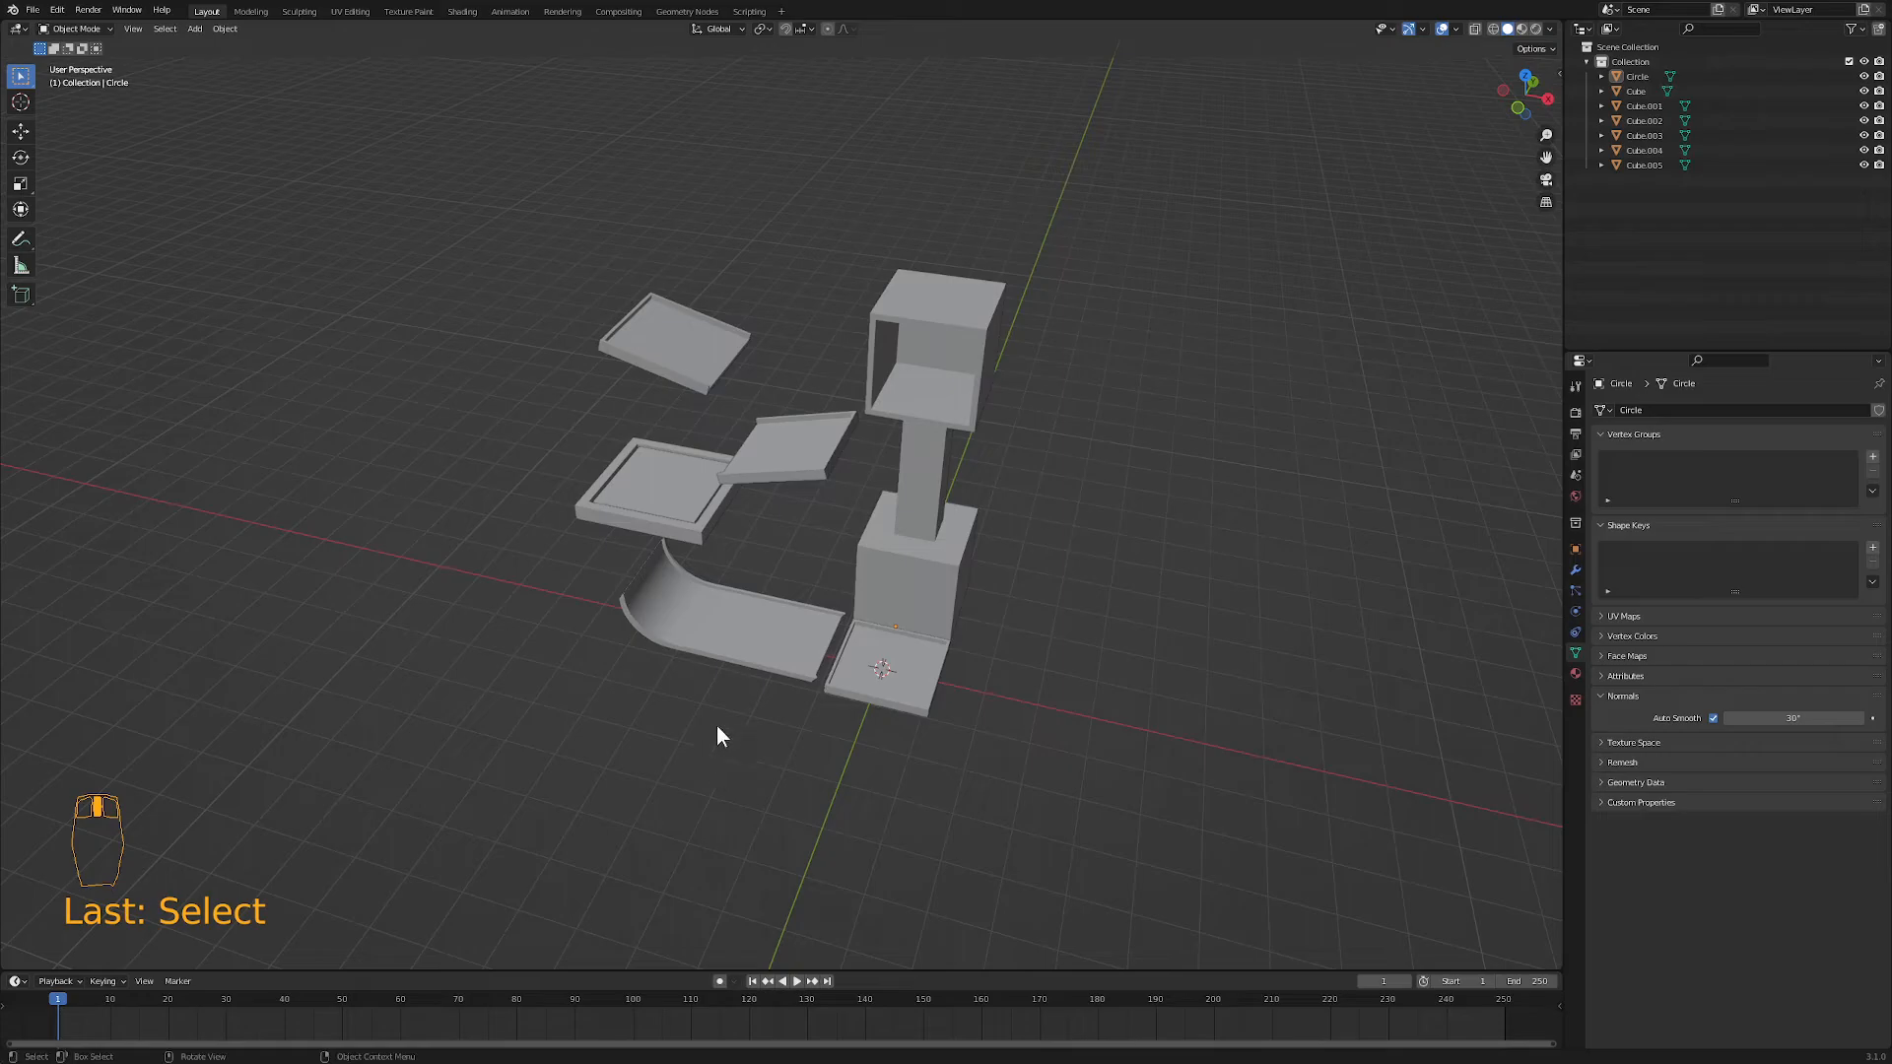
left_click(680, 346)
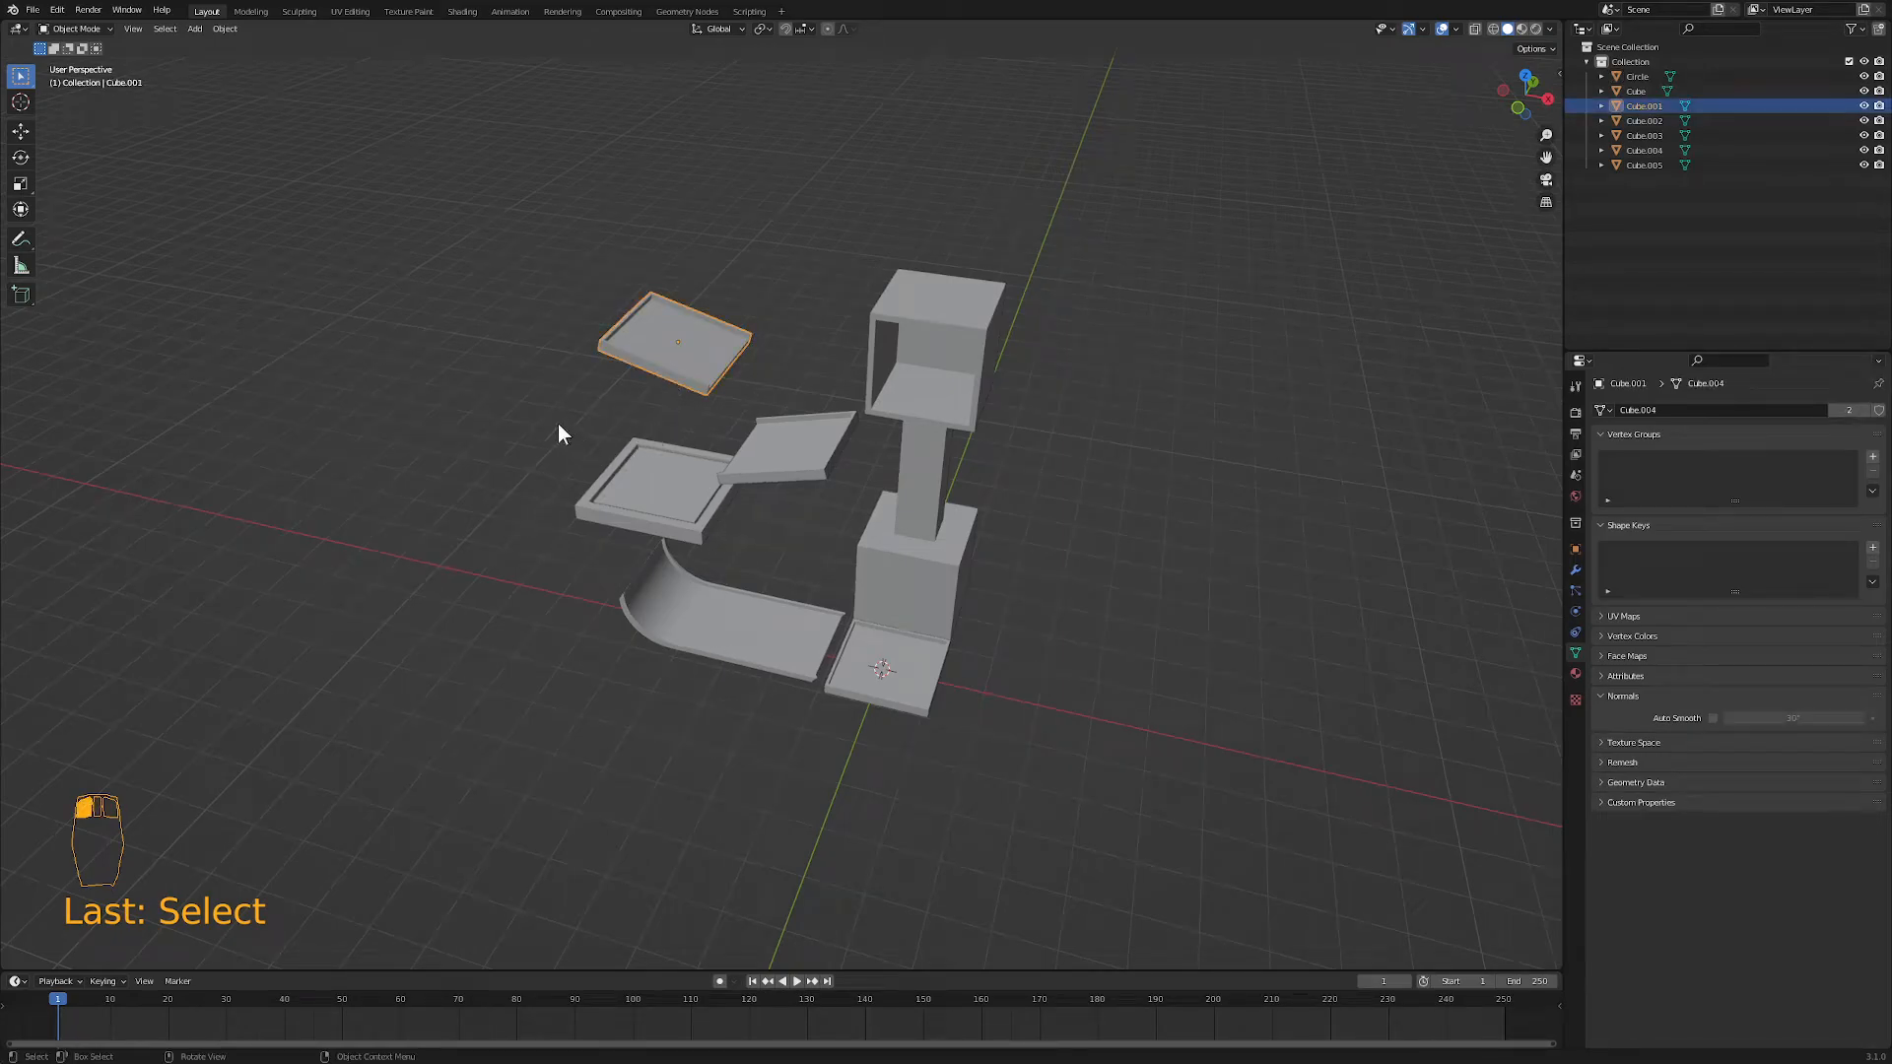
left_click(226, 29)
mouse_move(264, 317)
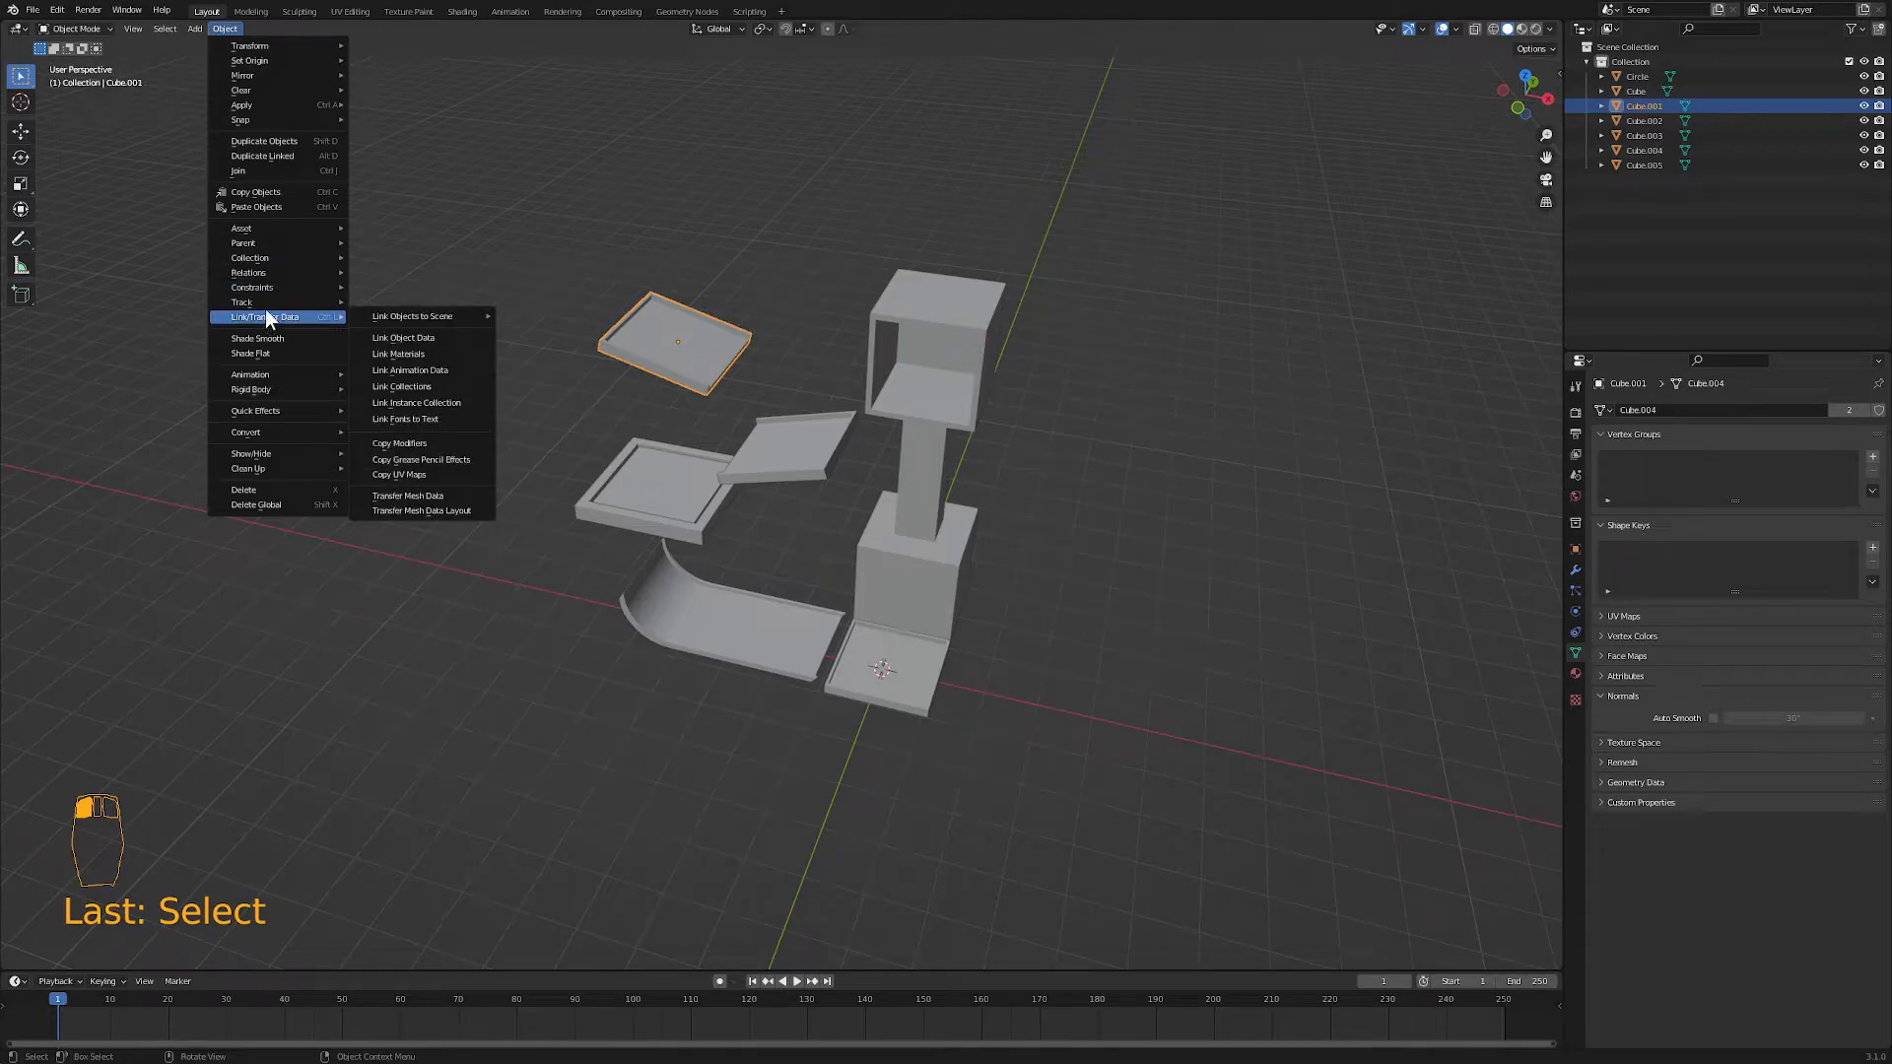
mouse_move(258, 388)
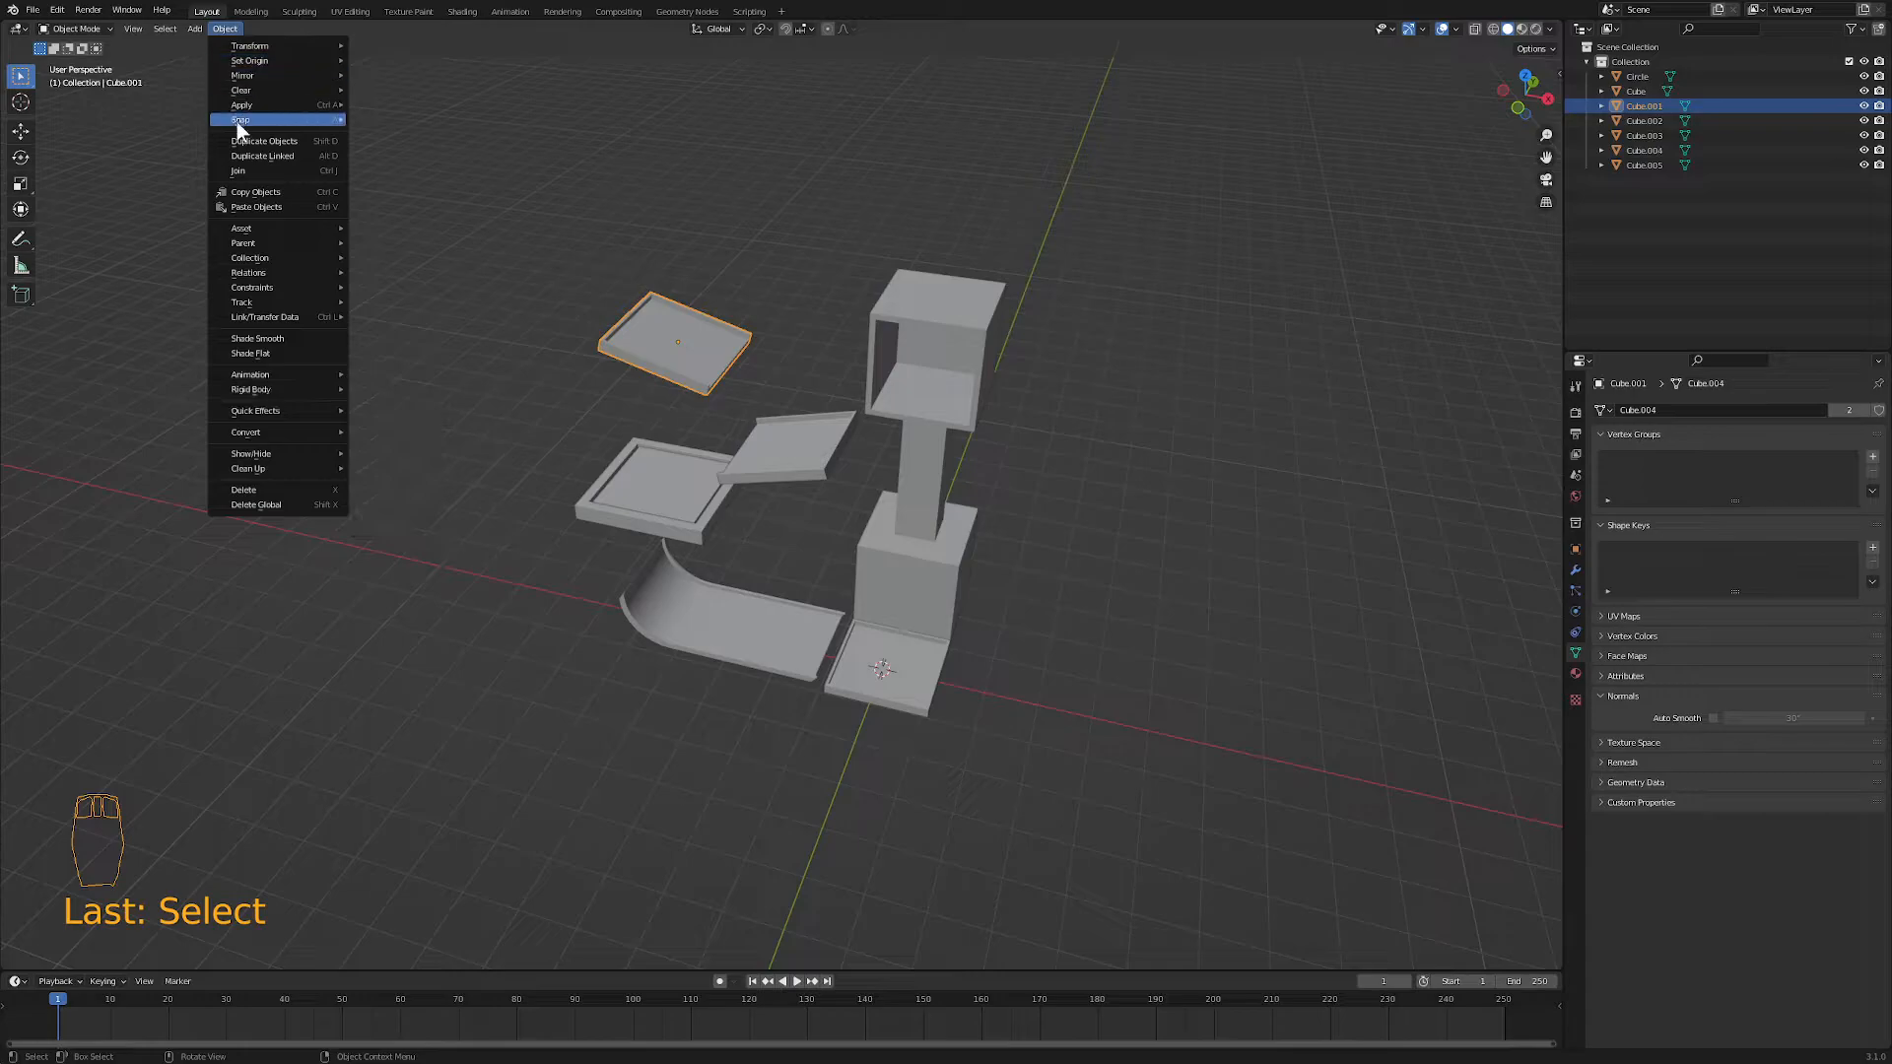
left_click(226, 29)
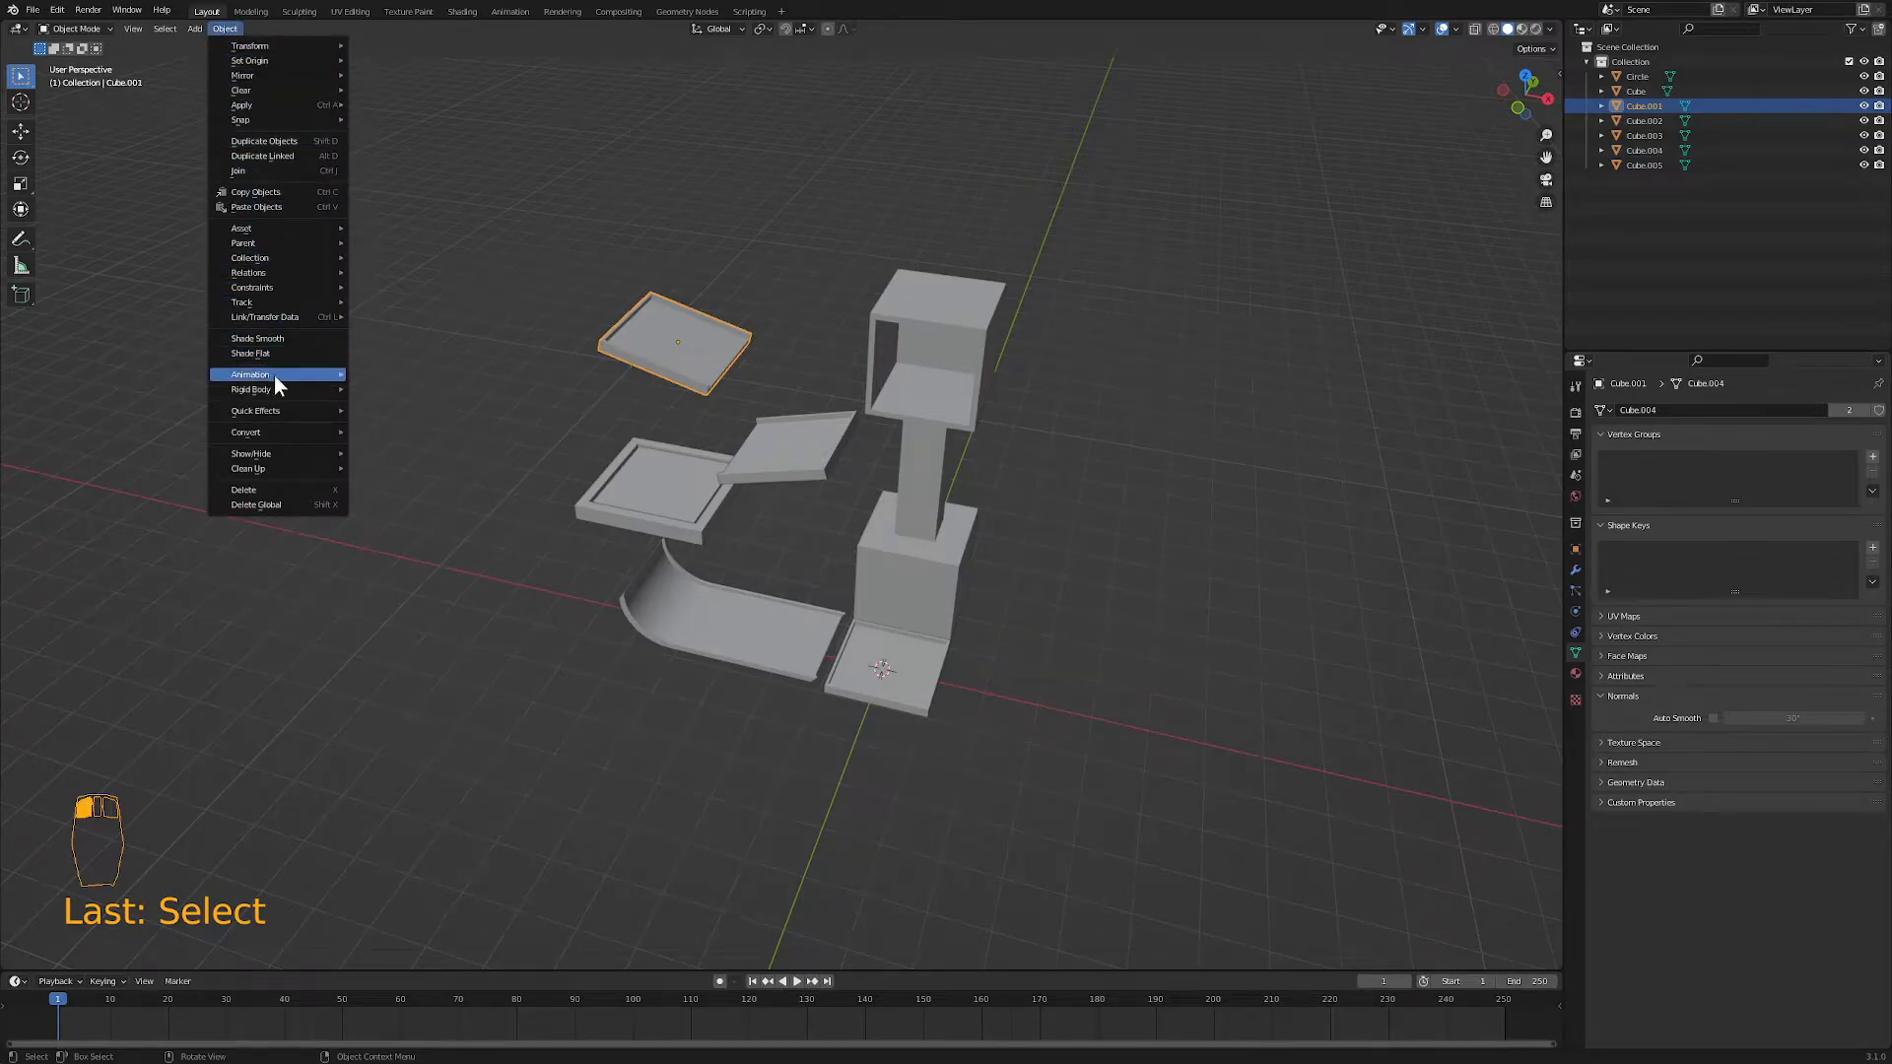
mouse_move(275, 388)
left_click(392, 404)
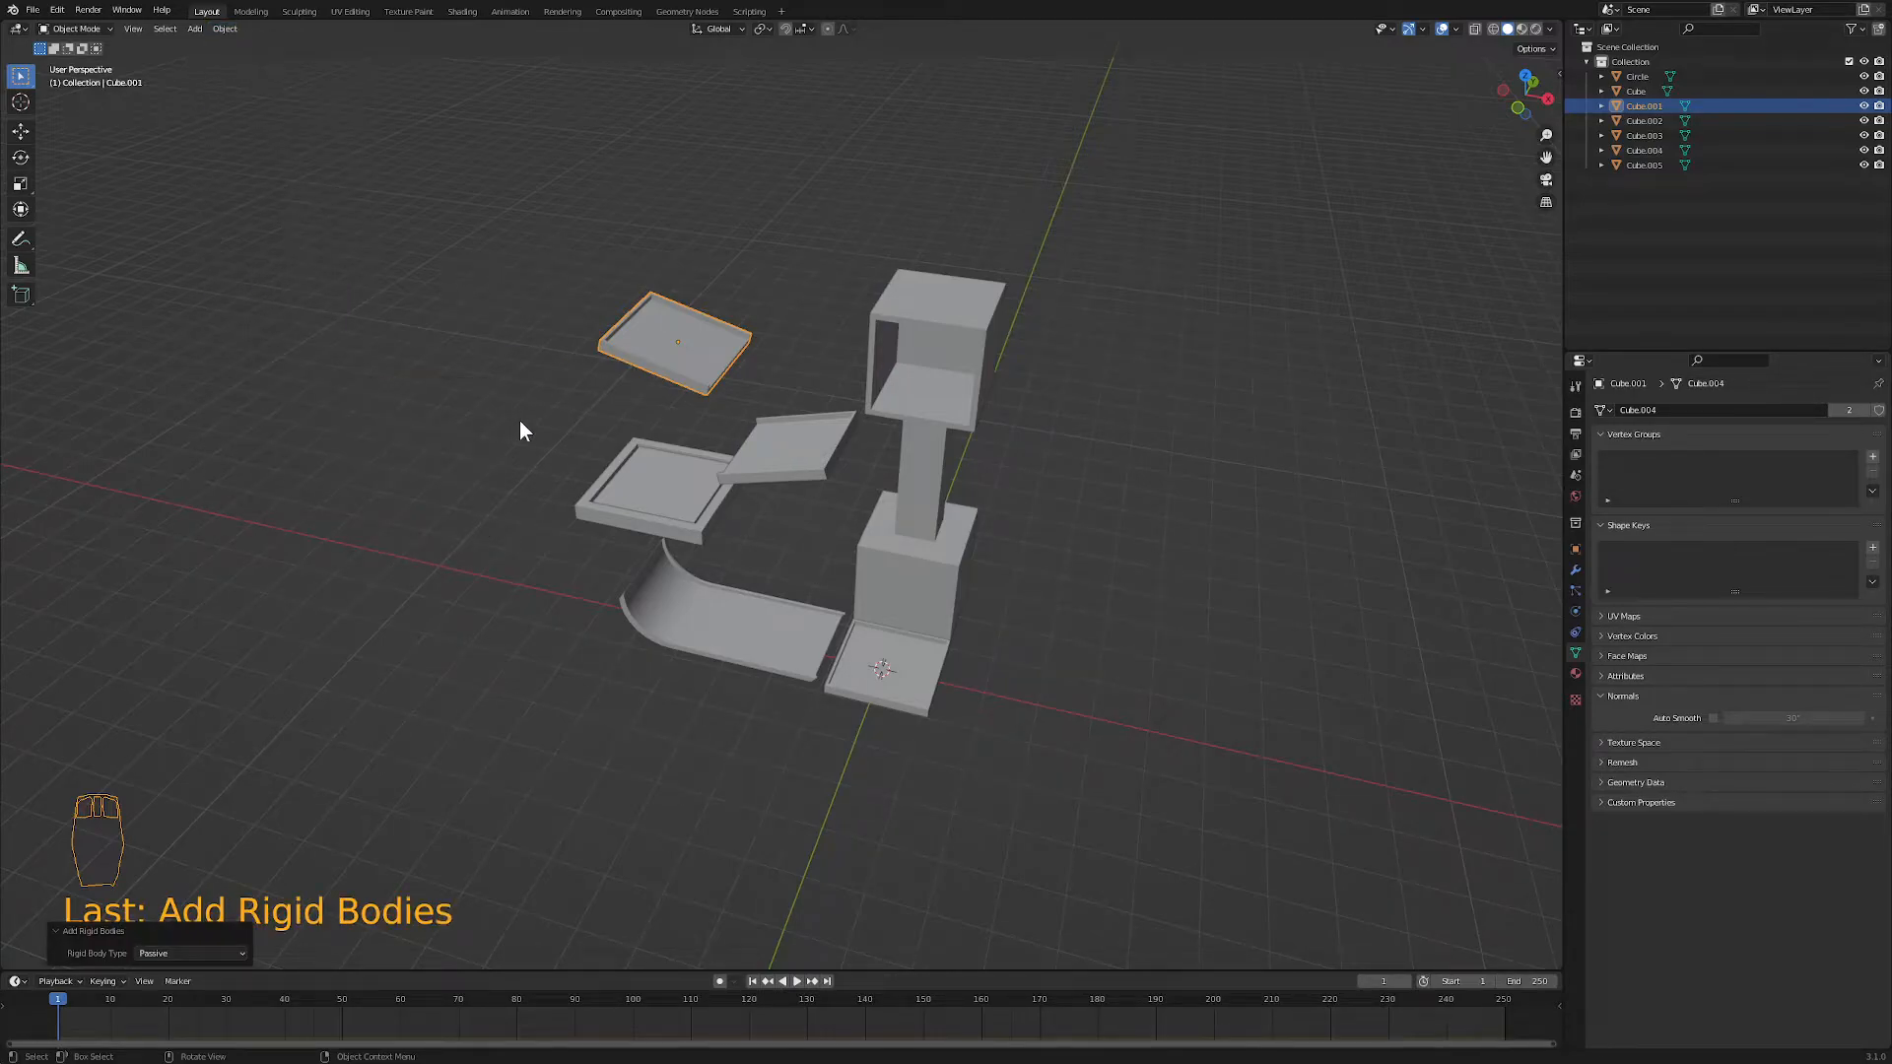
- Copy the topmost slab's rigid body settings to the curved ramp, the tower, the lower tilted slab and the flat slab's outer frame
left_click(772, 469)
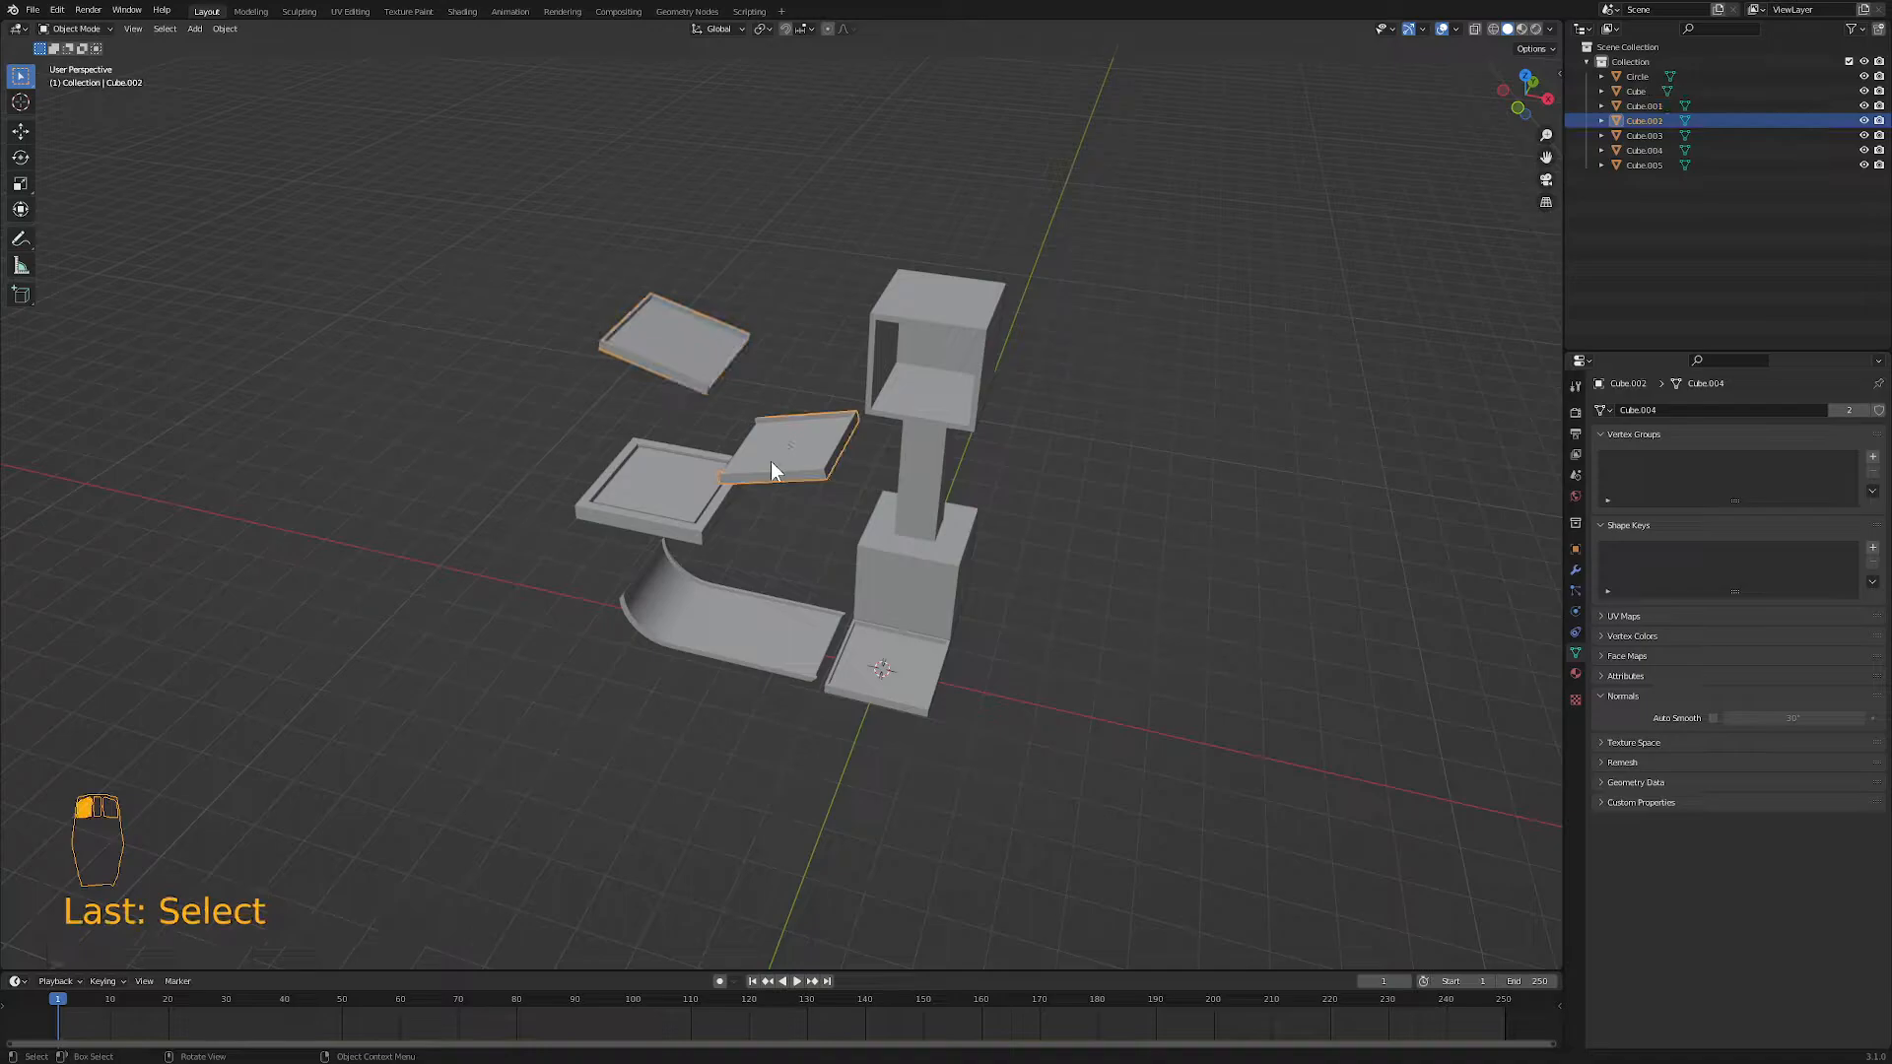
left_click(744, 616)
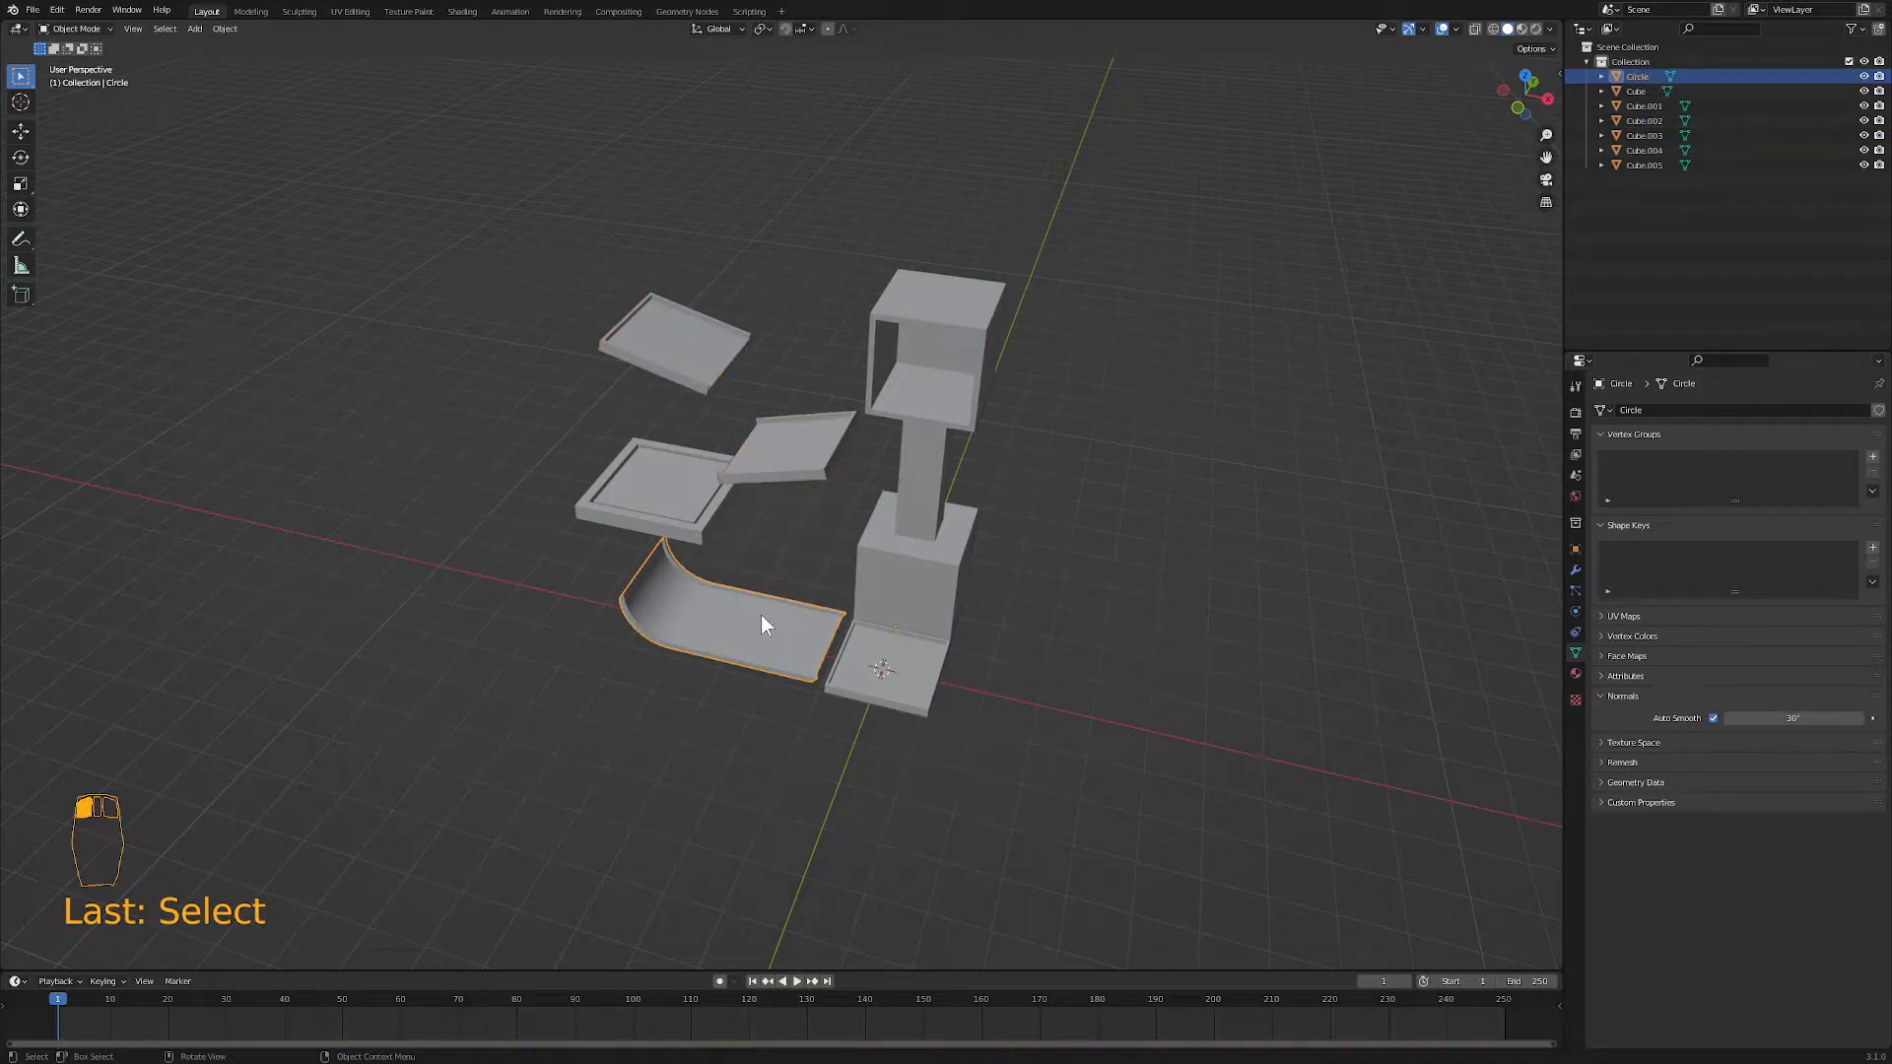
left_click(895, 585, "shift")
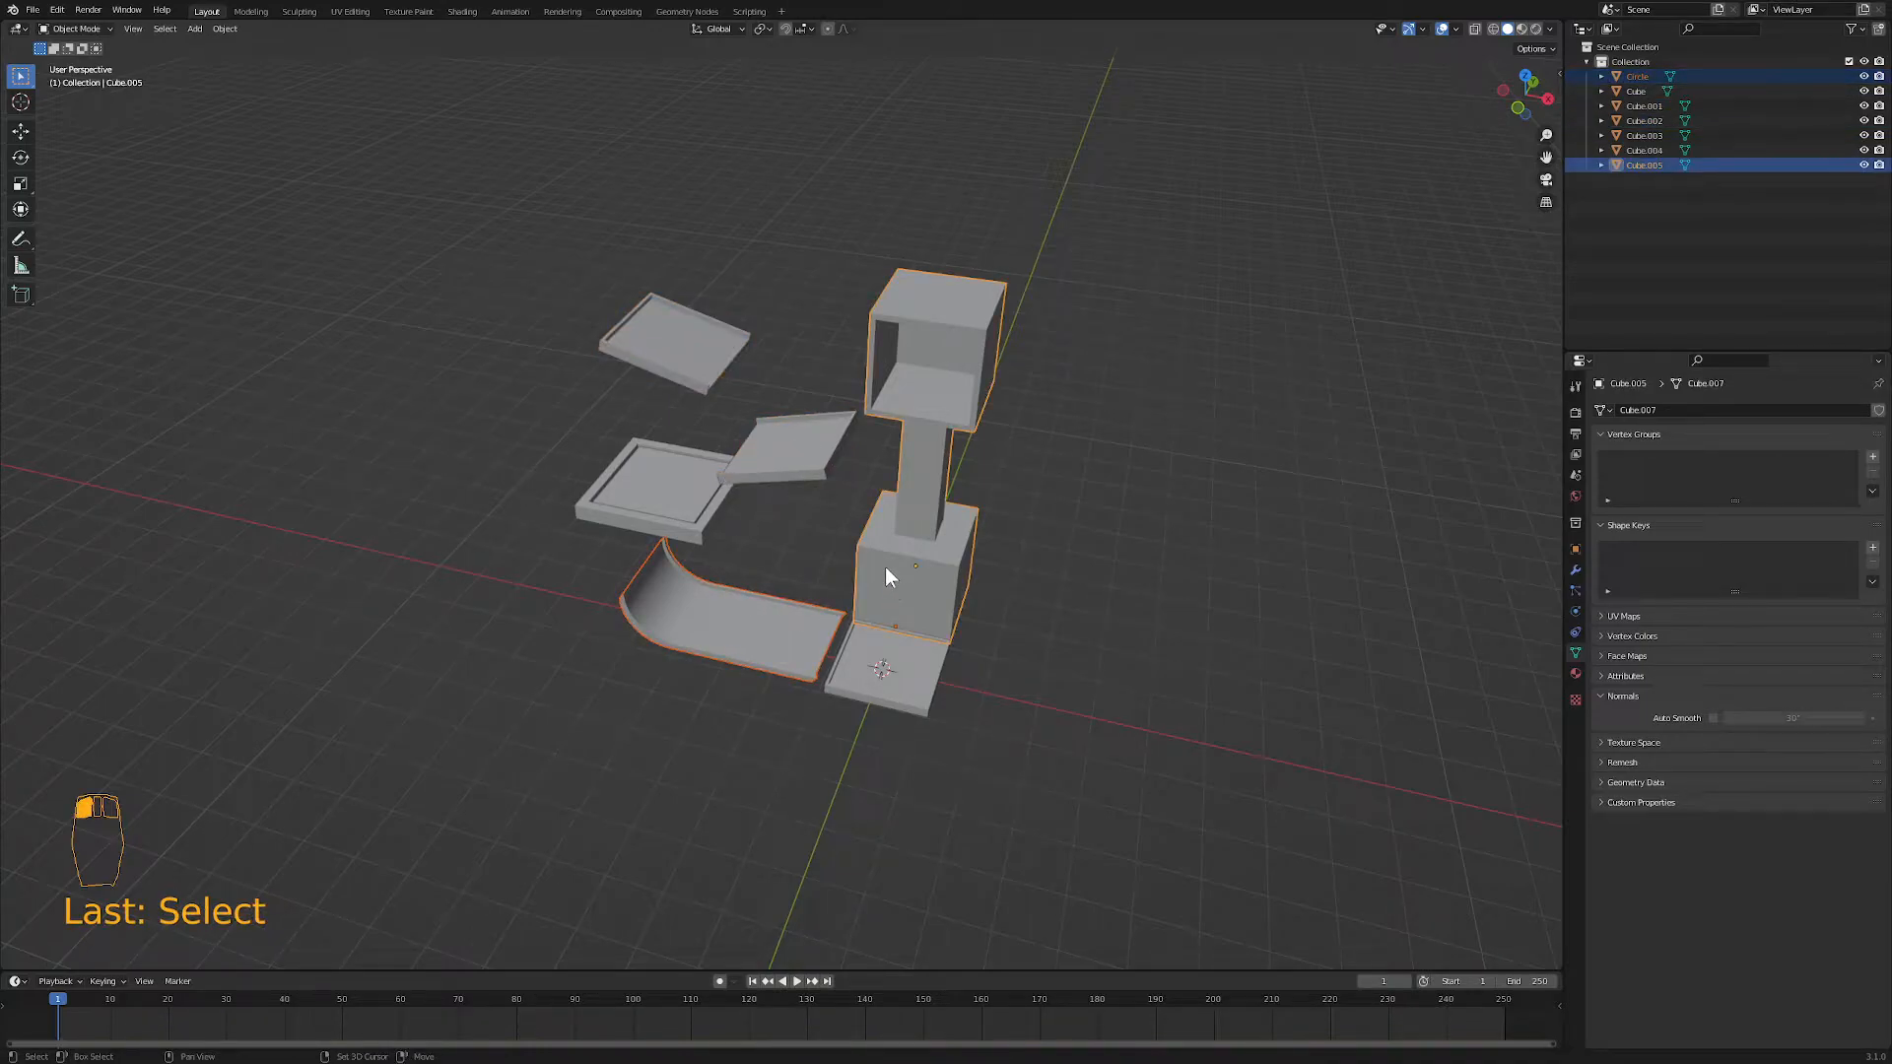
left_click(802, 469, "shift")
left_click(706, 523, "shift")
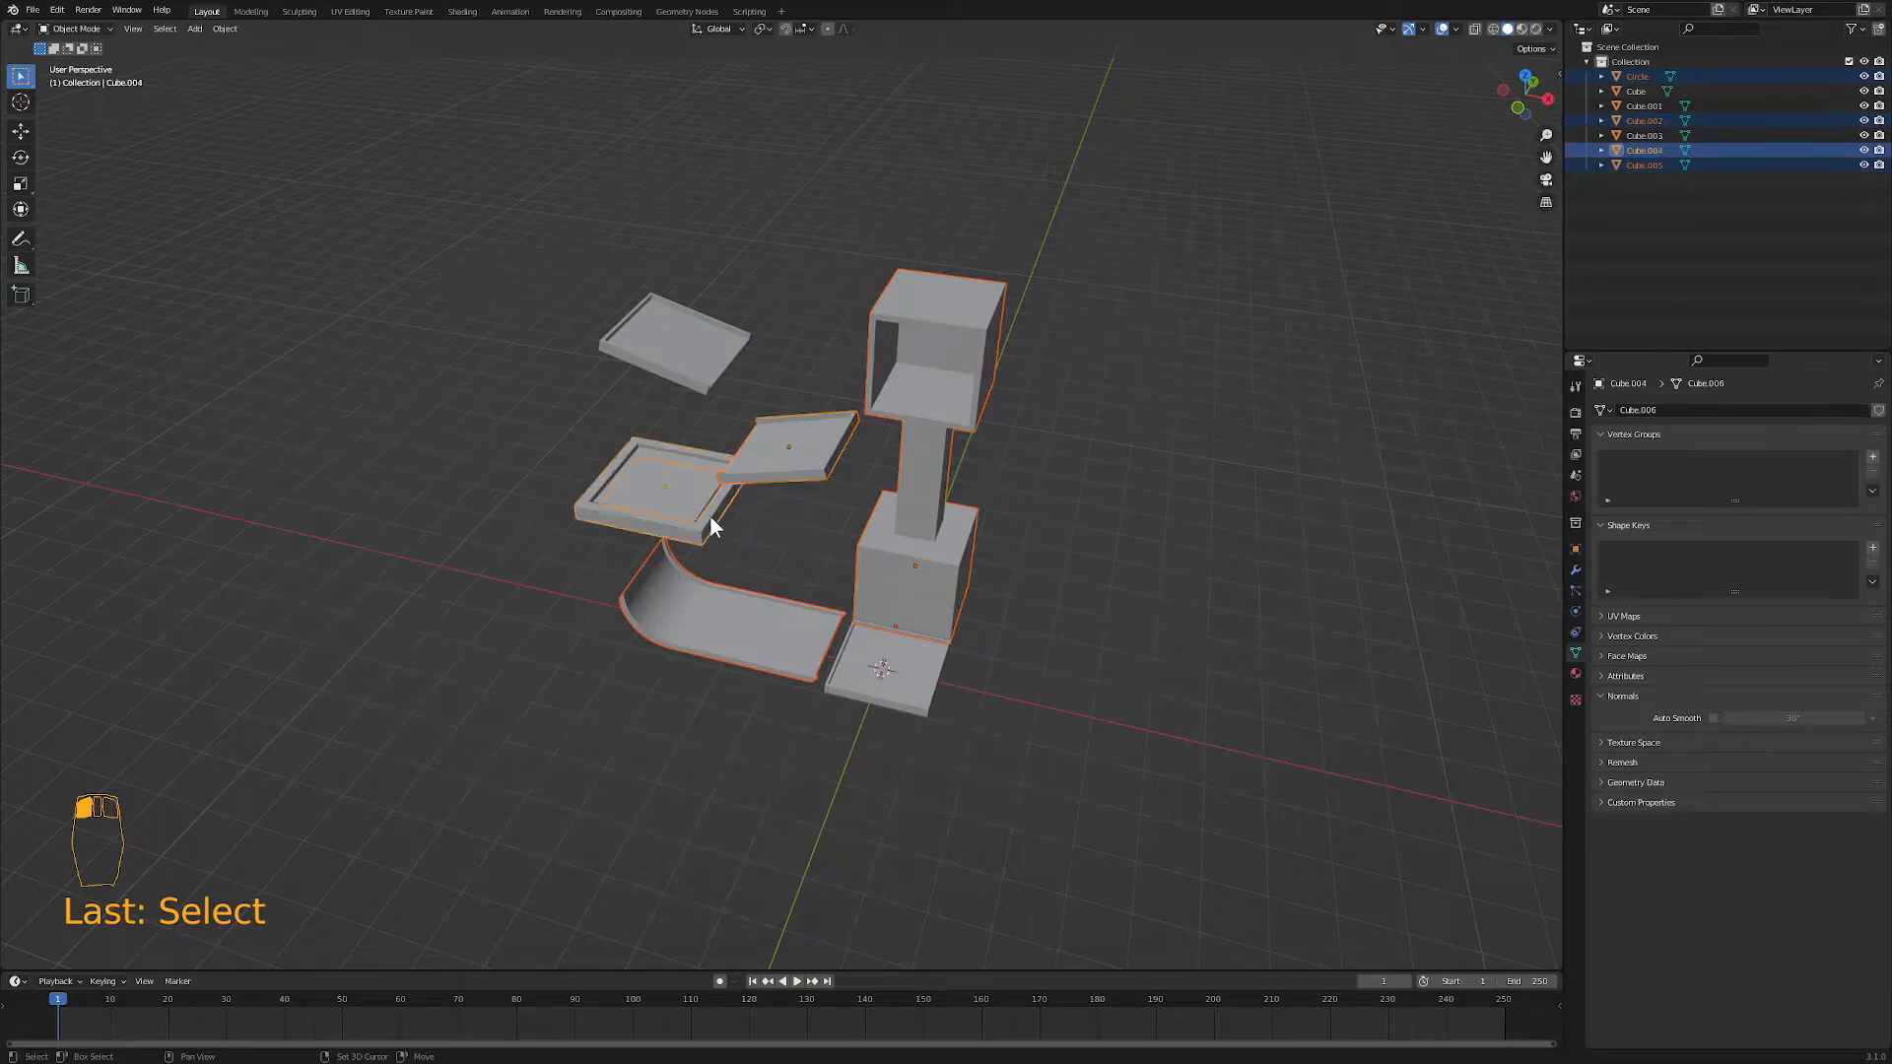
left_click(687, 359, "shift")
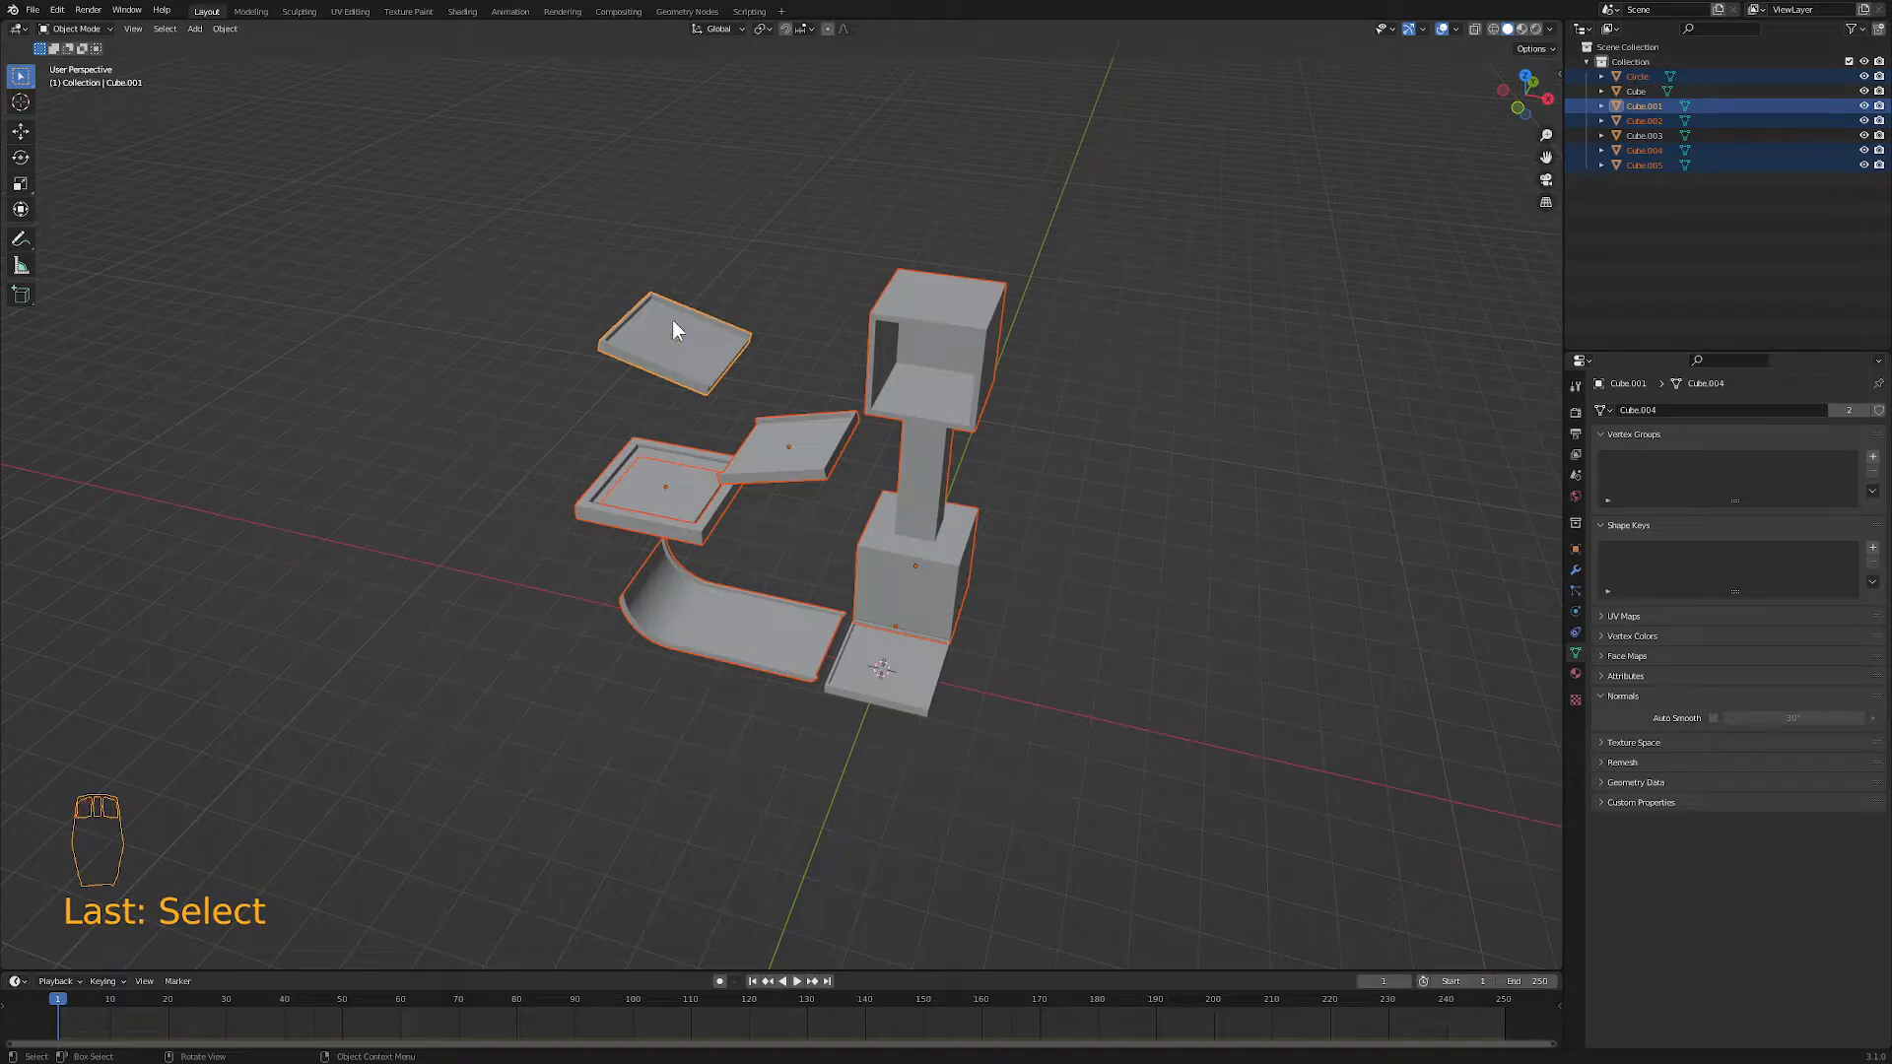
left_click(222, 28)
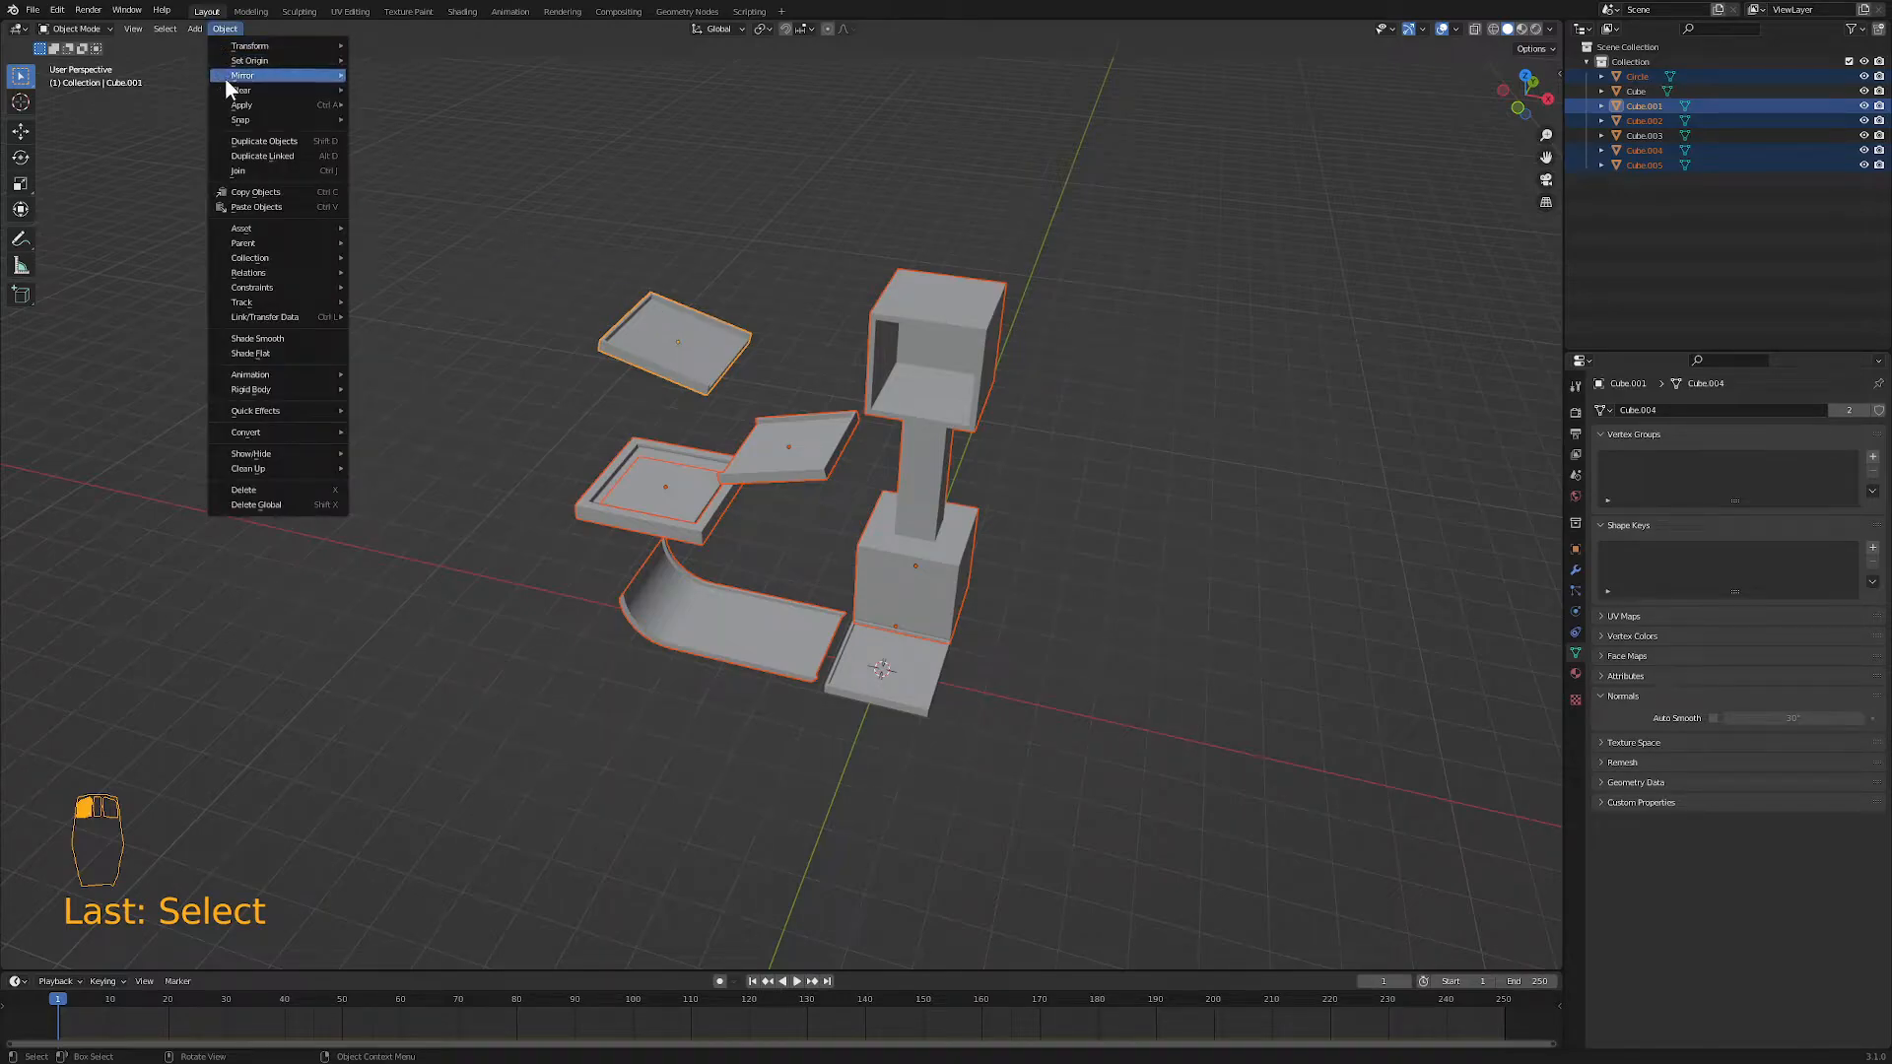
mouse_move(275, 392)
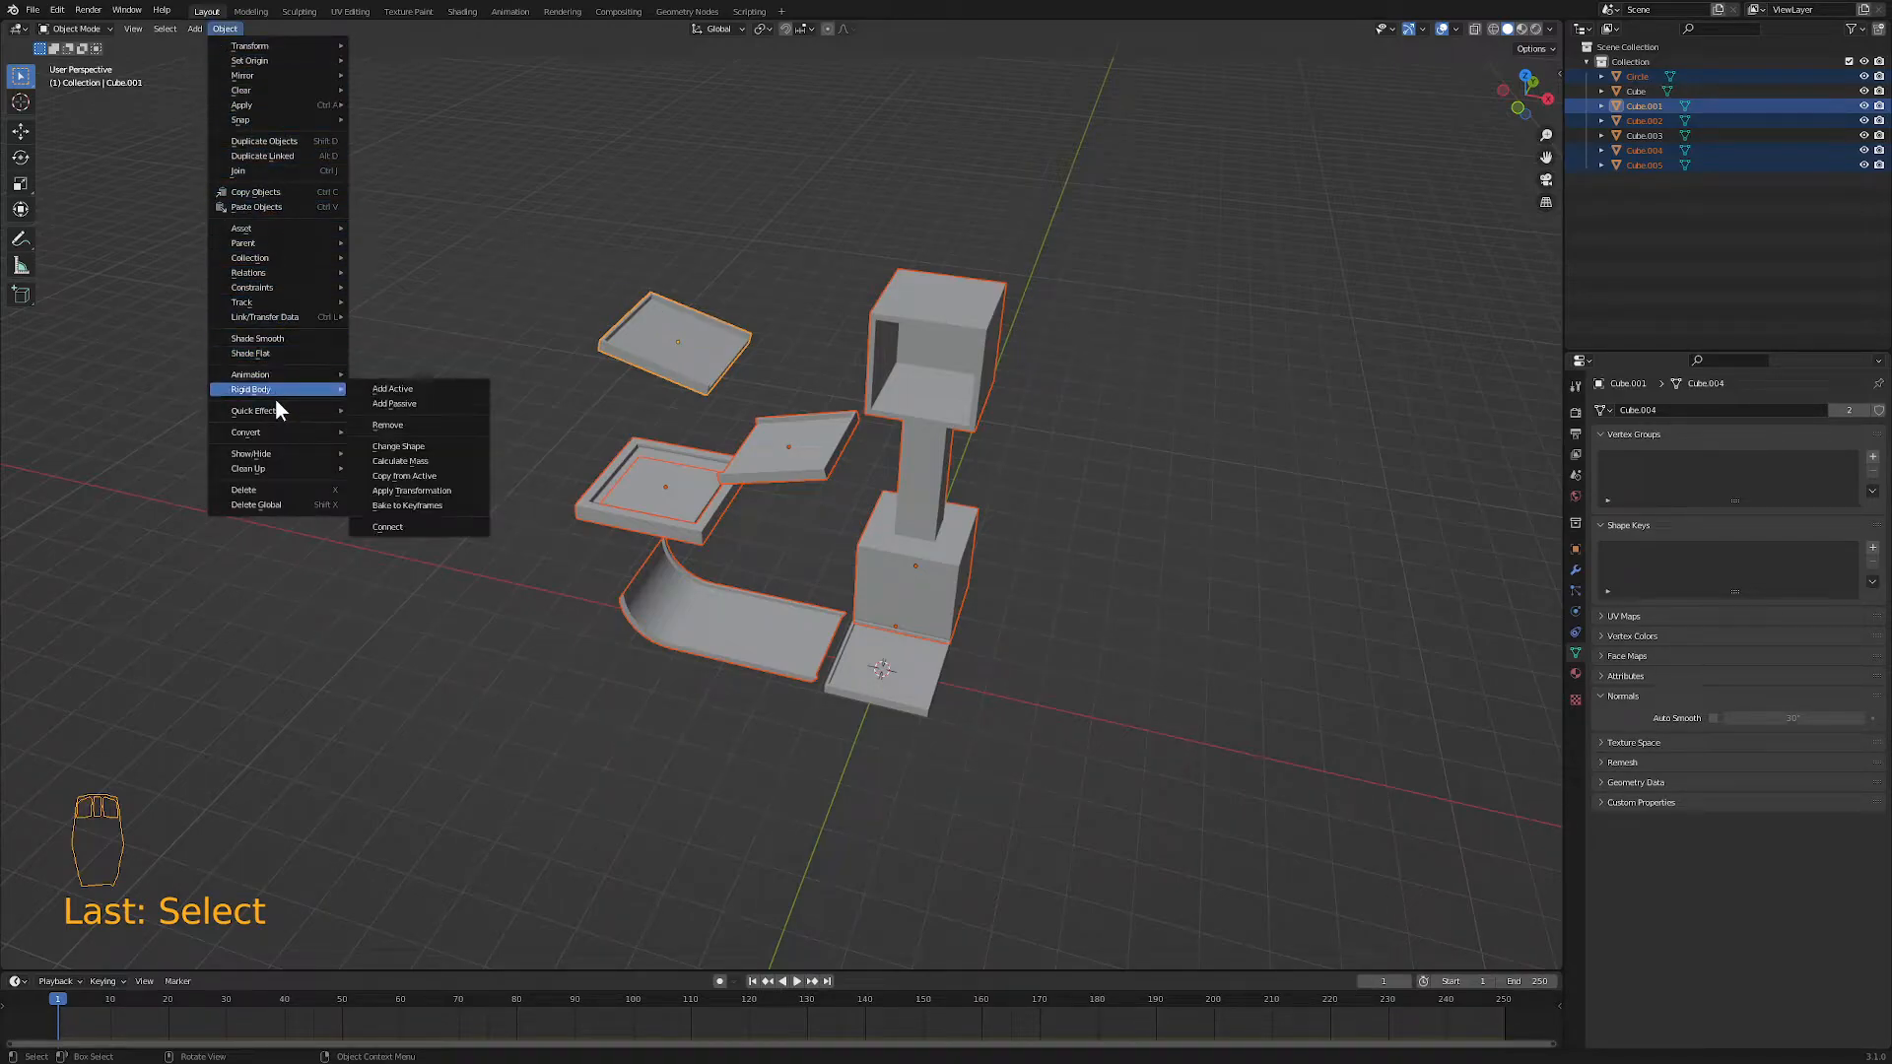
left_click(383, 476)
left_click(470, 481)
- Check the rigid body physics settings of the lower tilted slab, tower, base slab, ramp and both parts of the flat slab
left_click(774, 469)
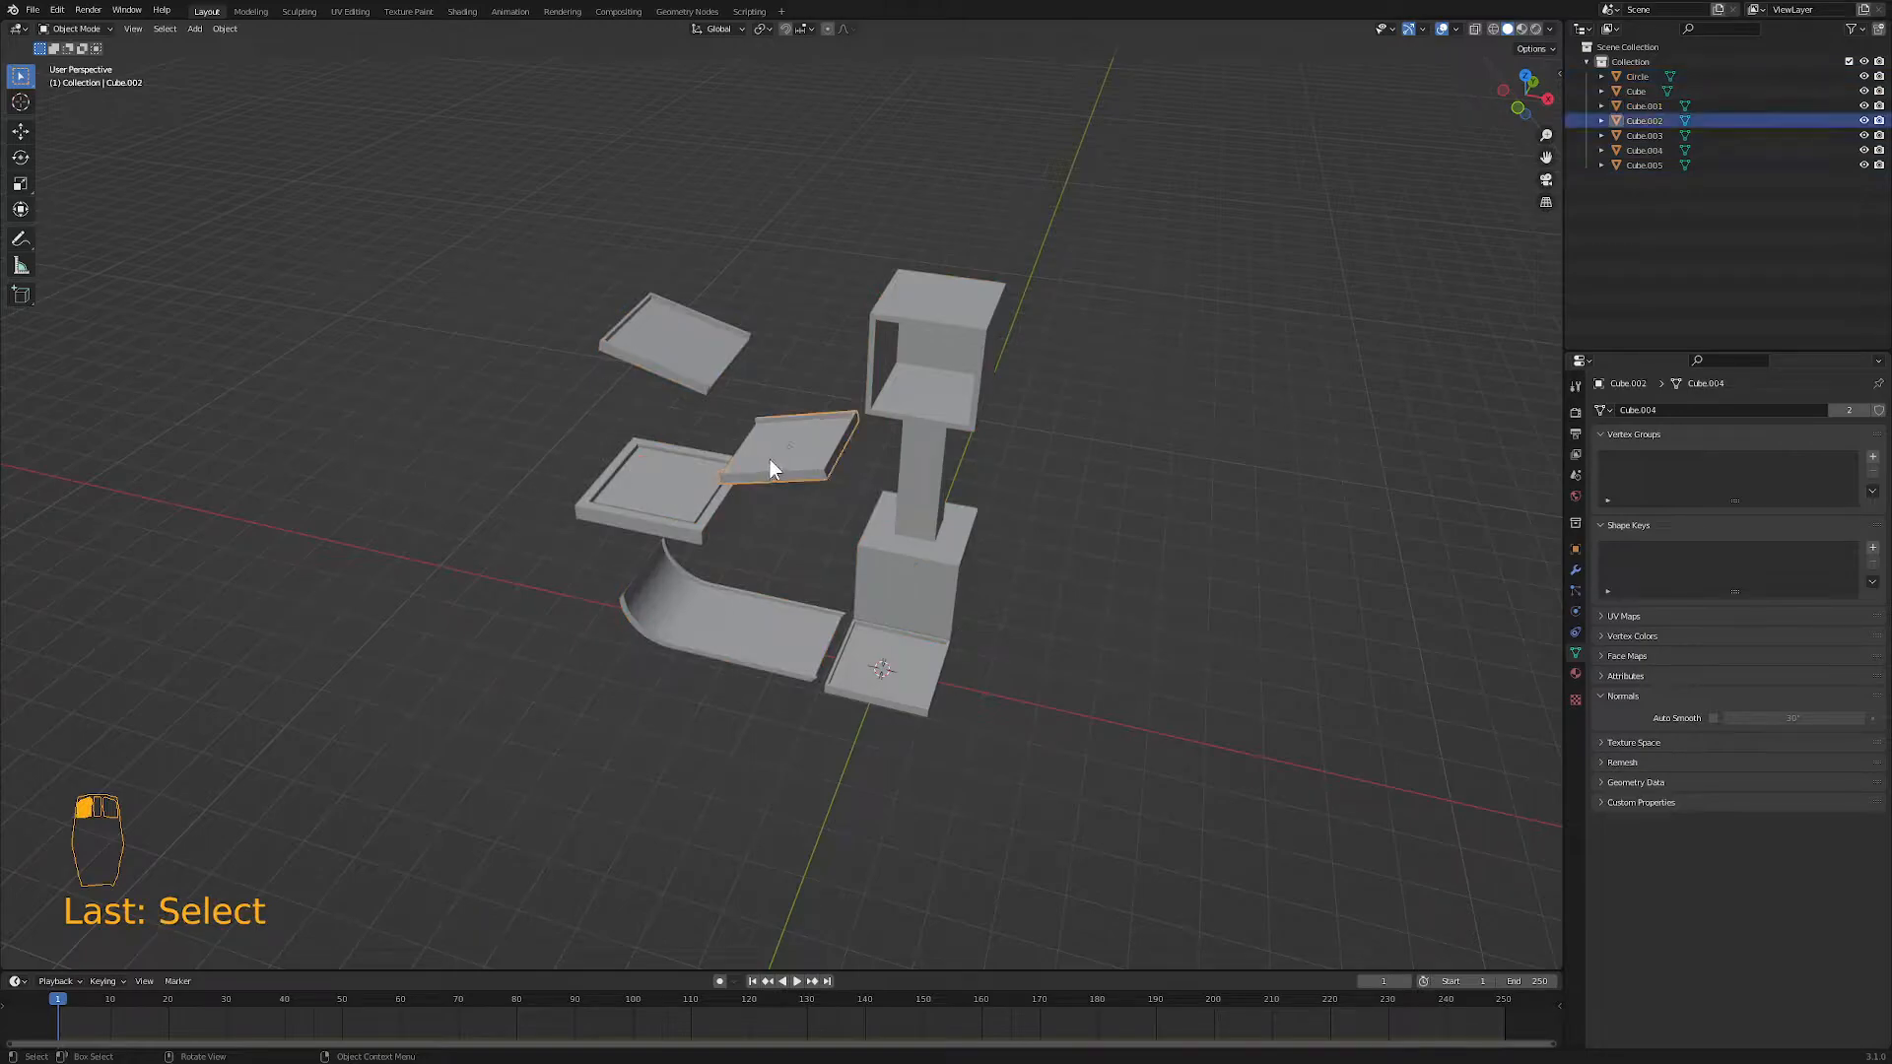
left_click(1575, 631)
left_click(1576, 610)
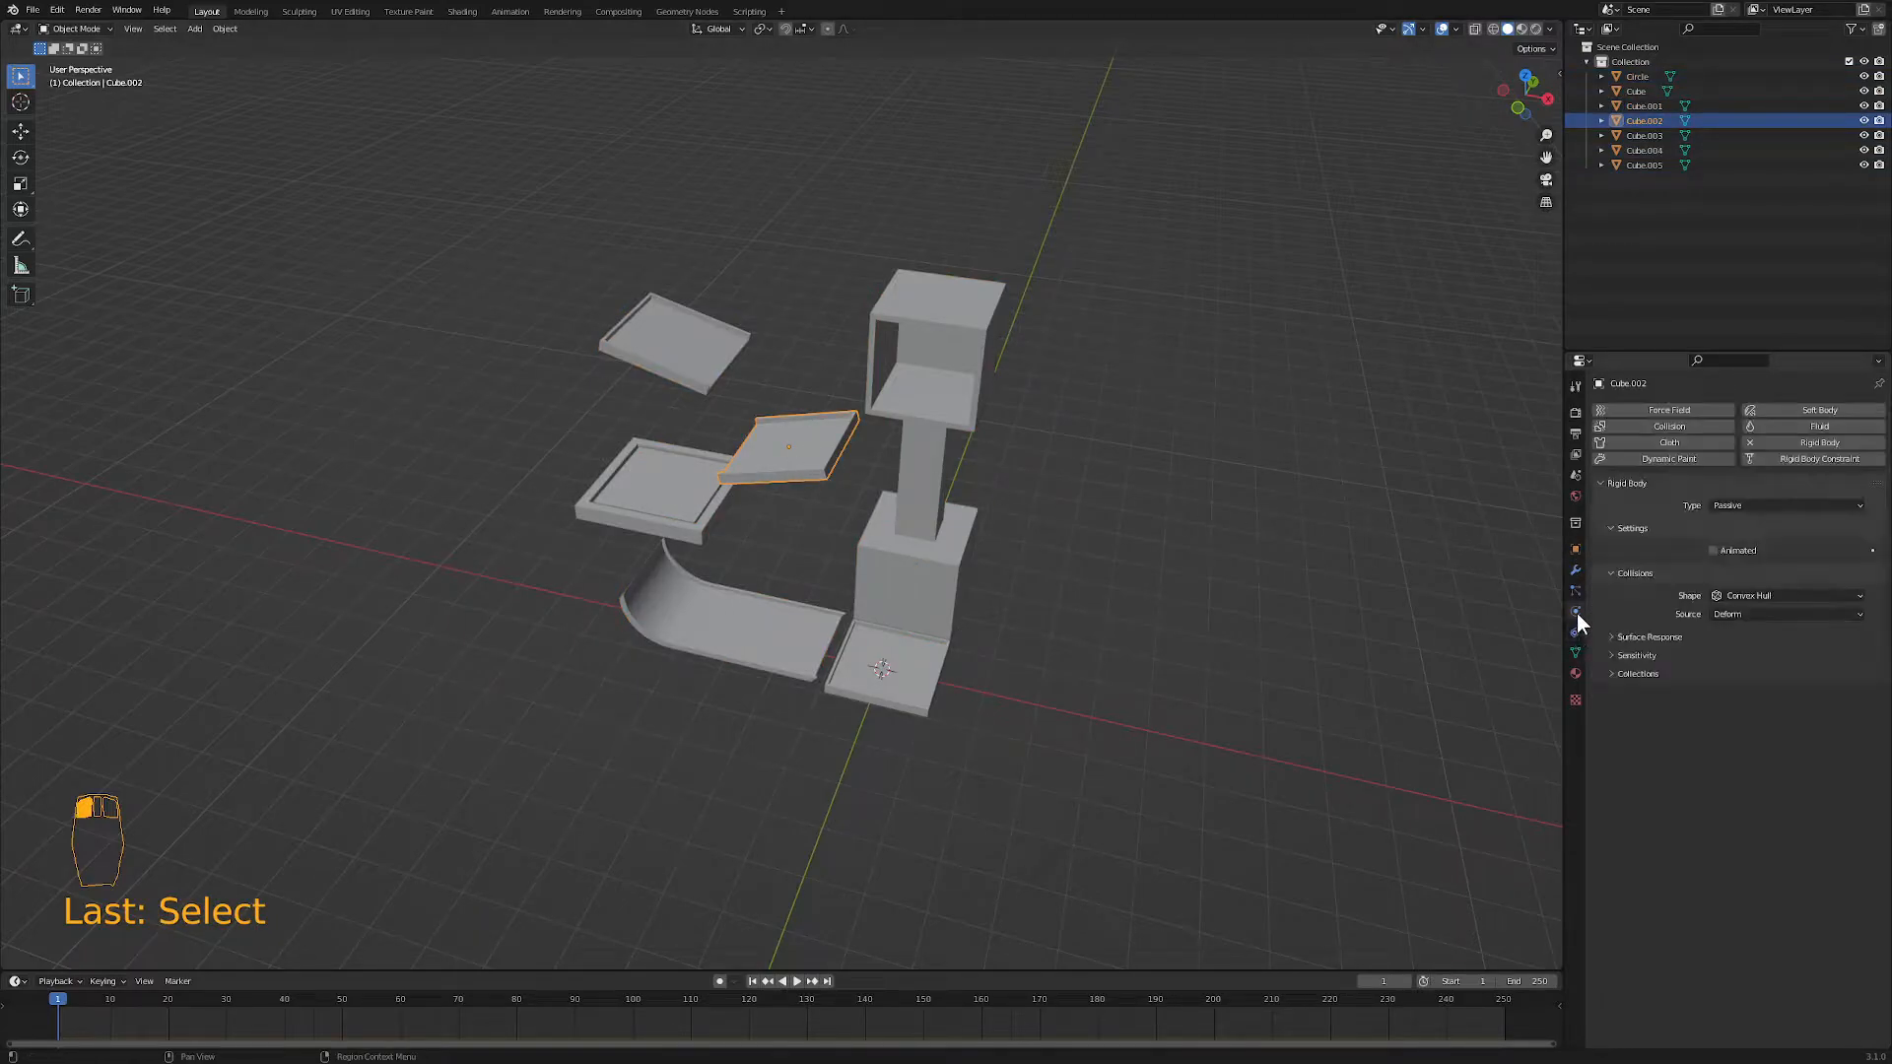
left_click(958, 406)
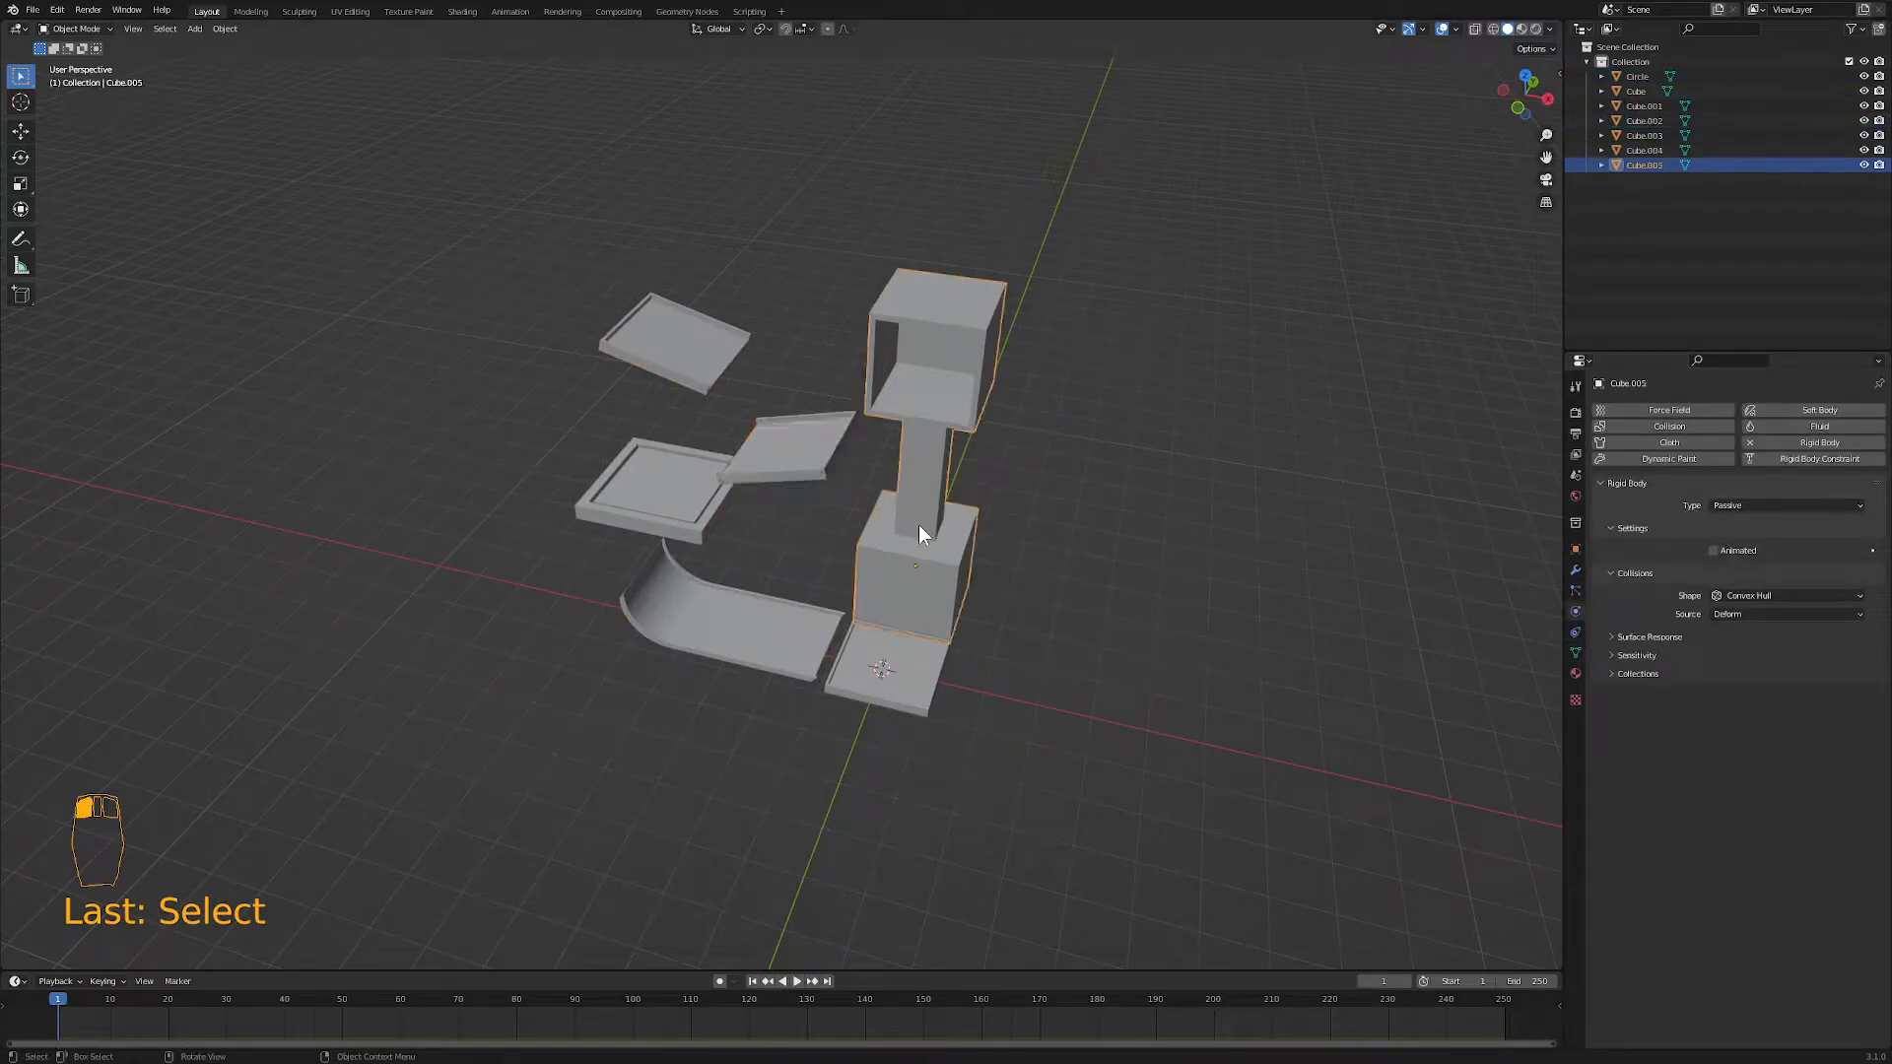
left_click(853, 647)
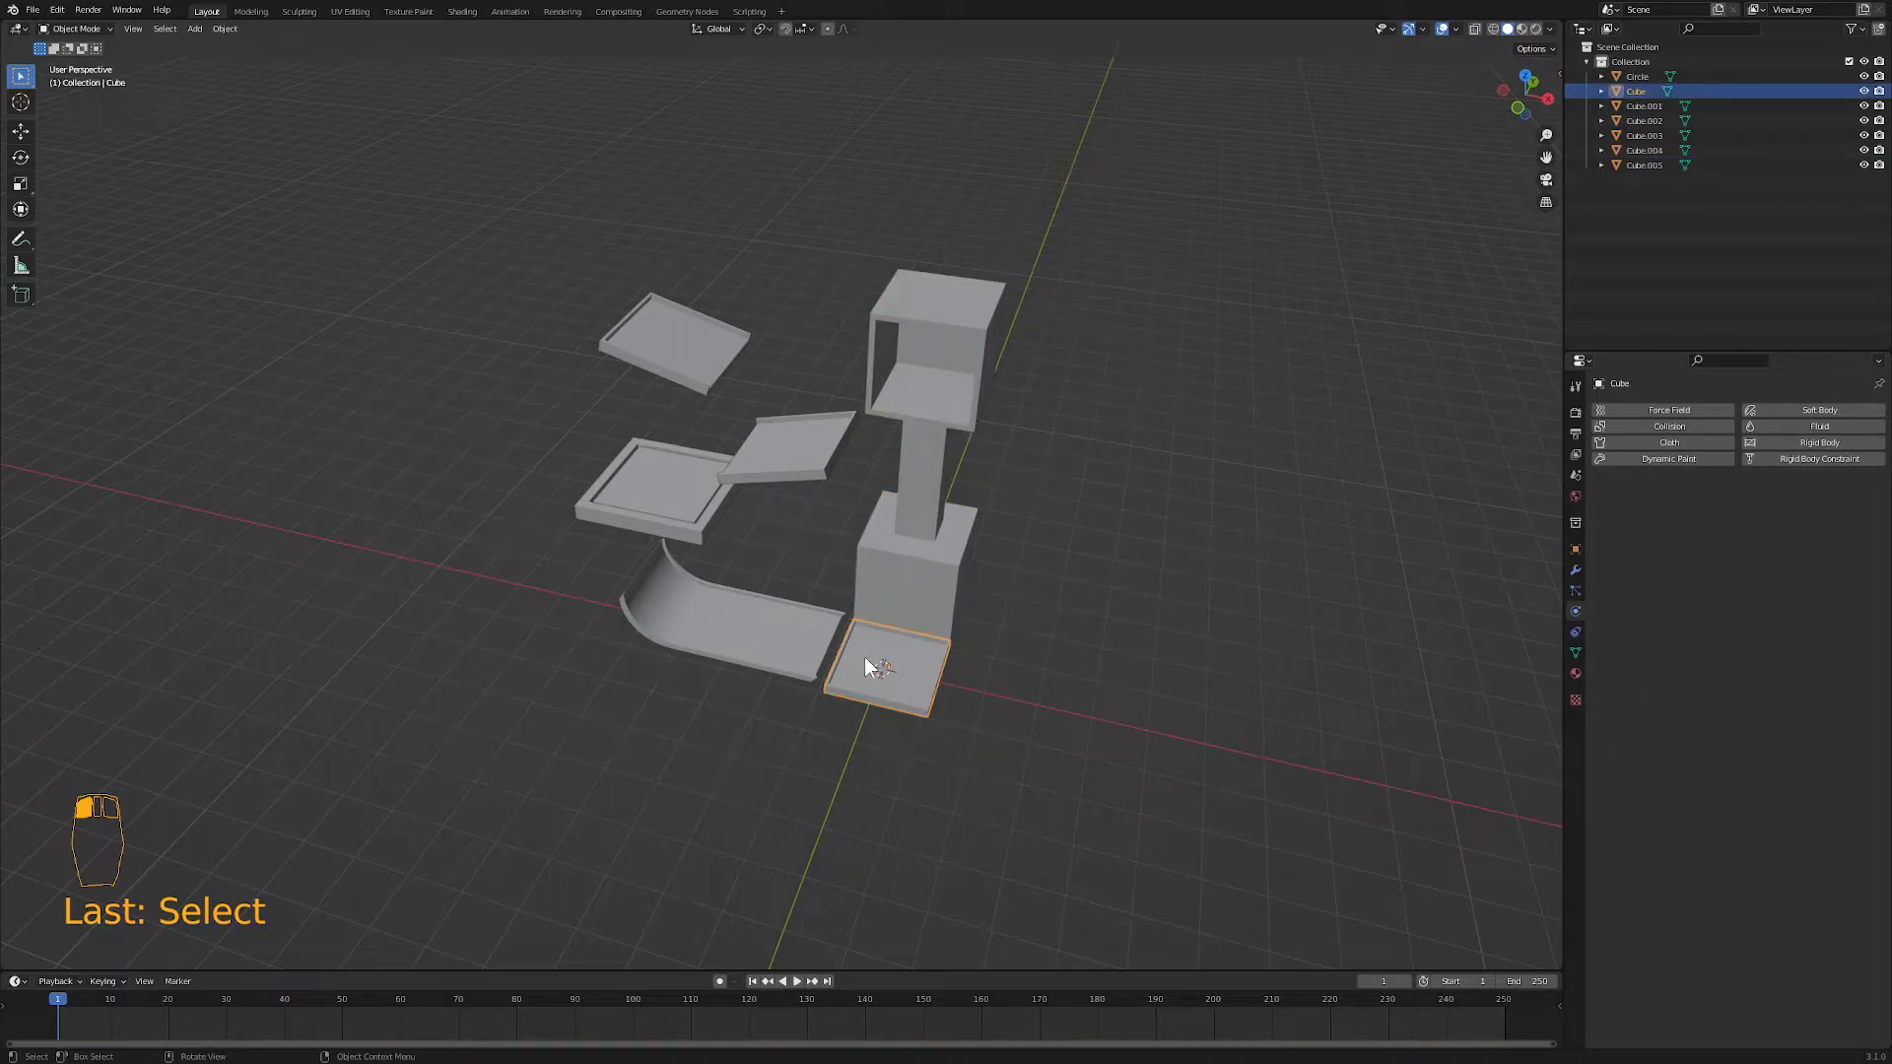
left_click(748, 616)
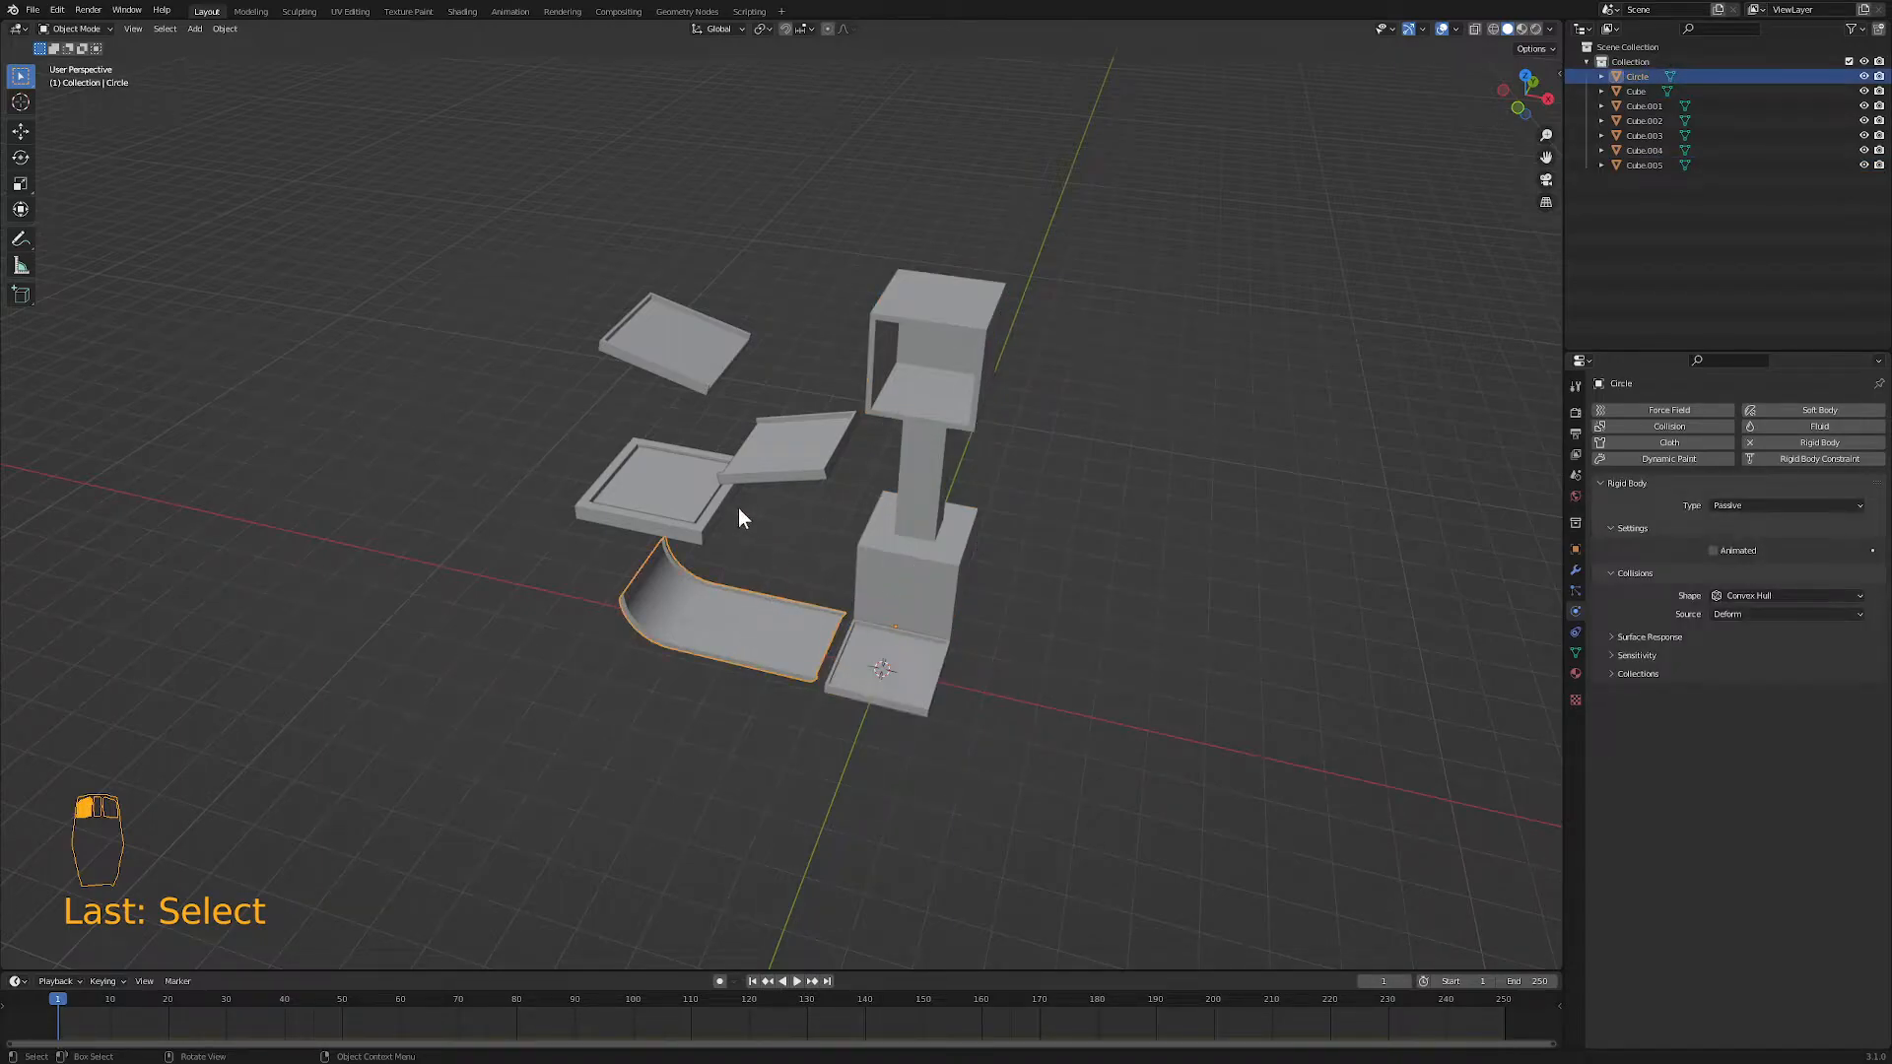
left_click(682, 493)
left_click(557, 540)
middle_click_drag(554, 540, 658, 552)
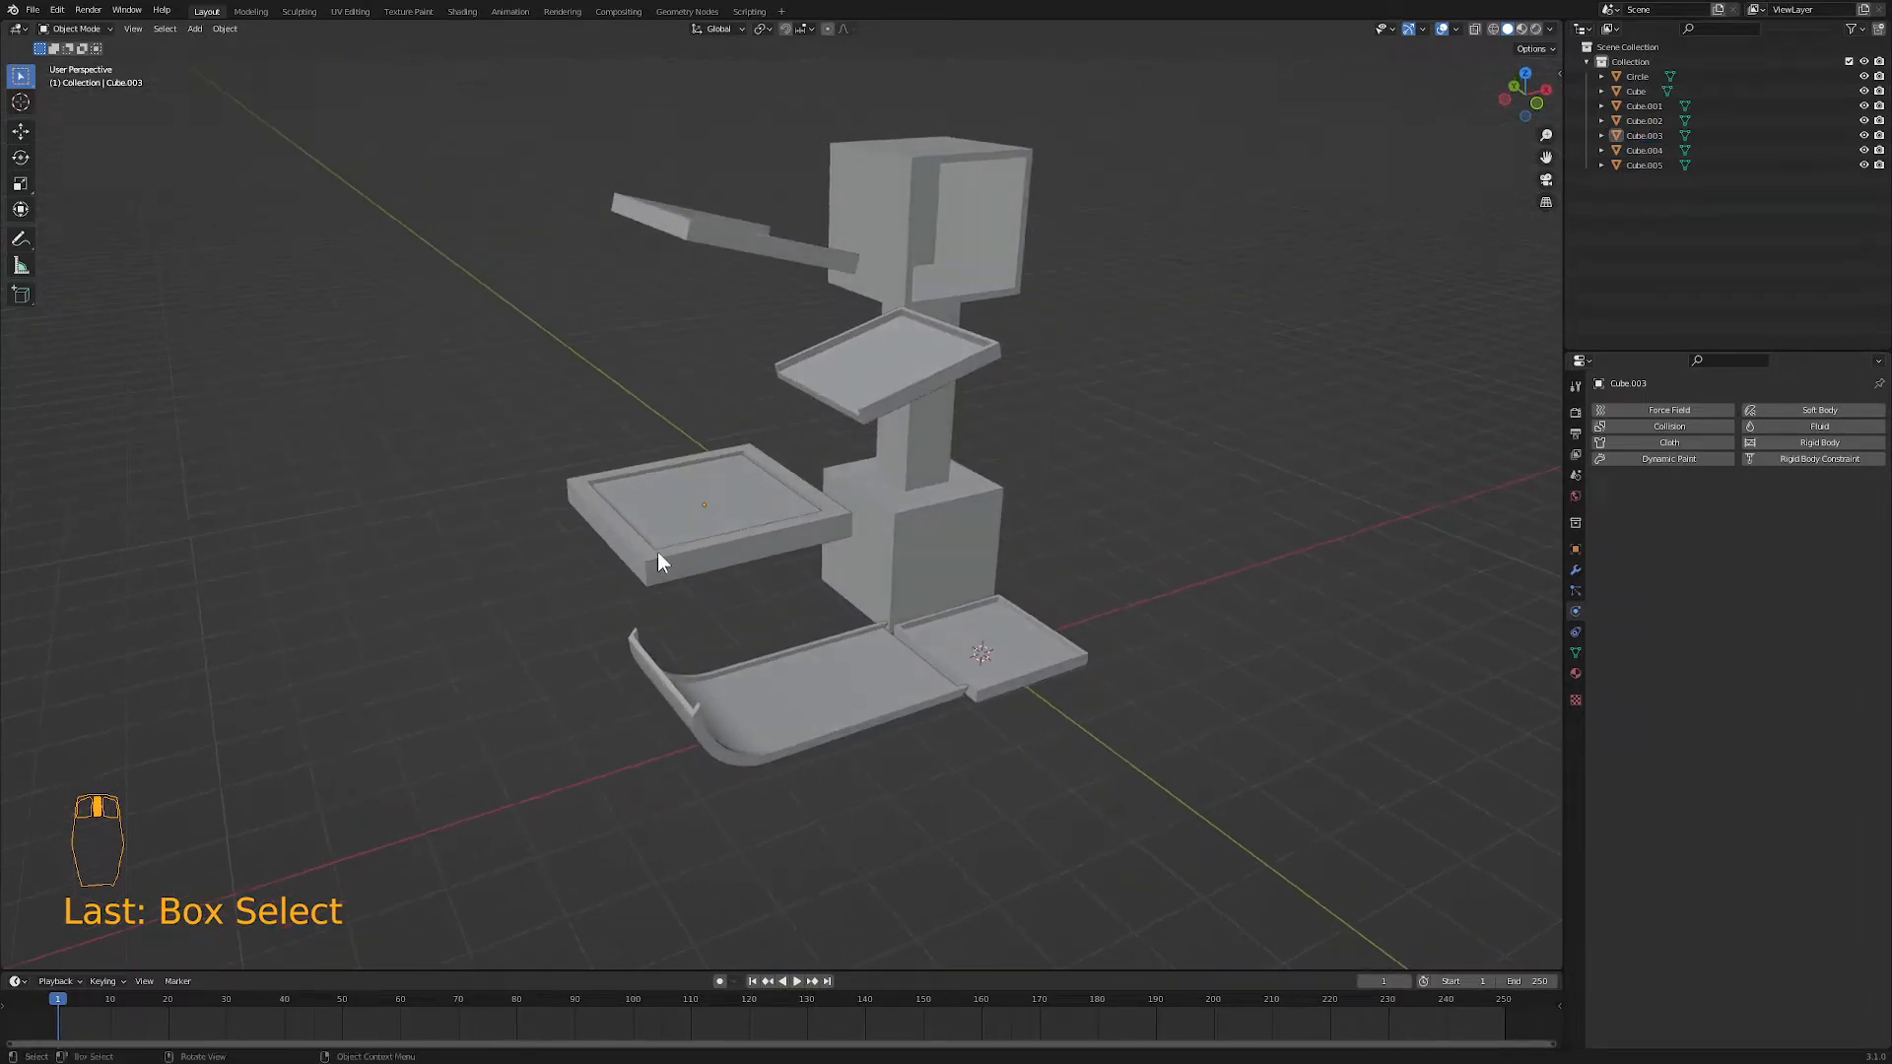
left_click(698, 551)
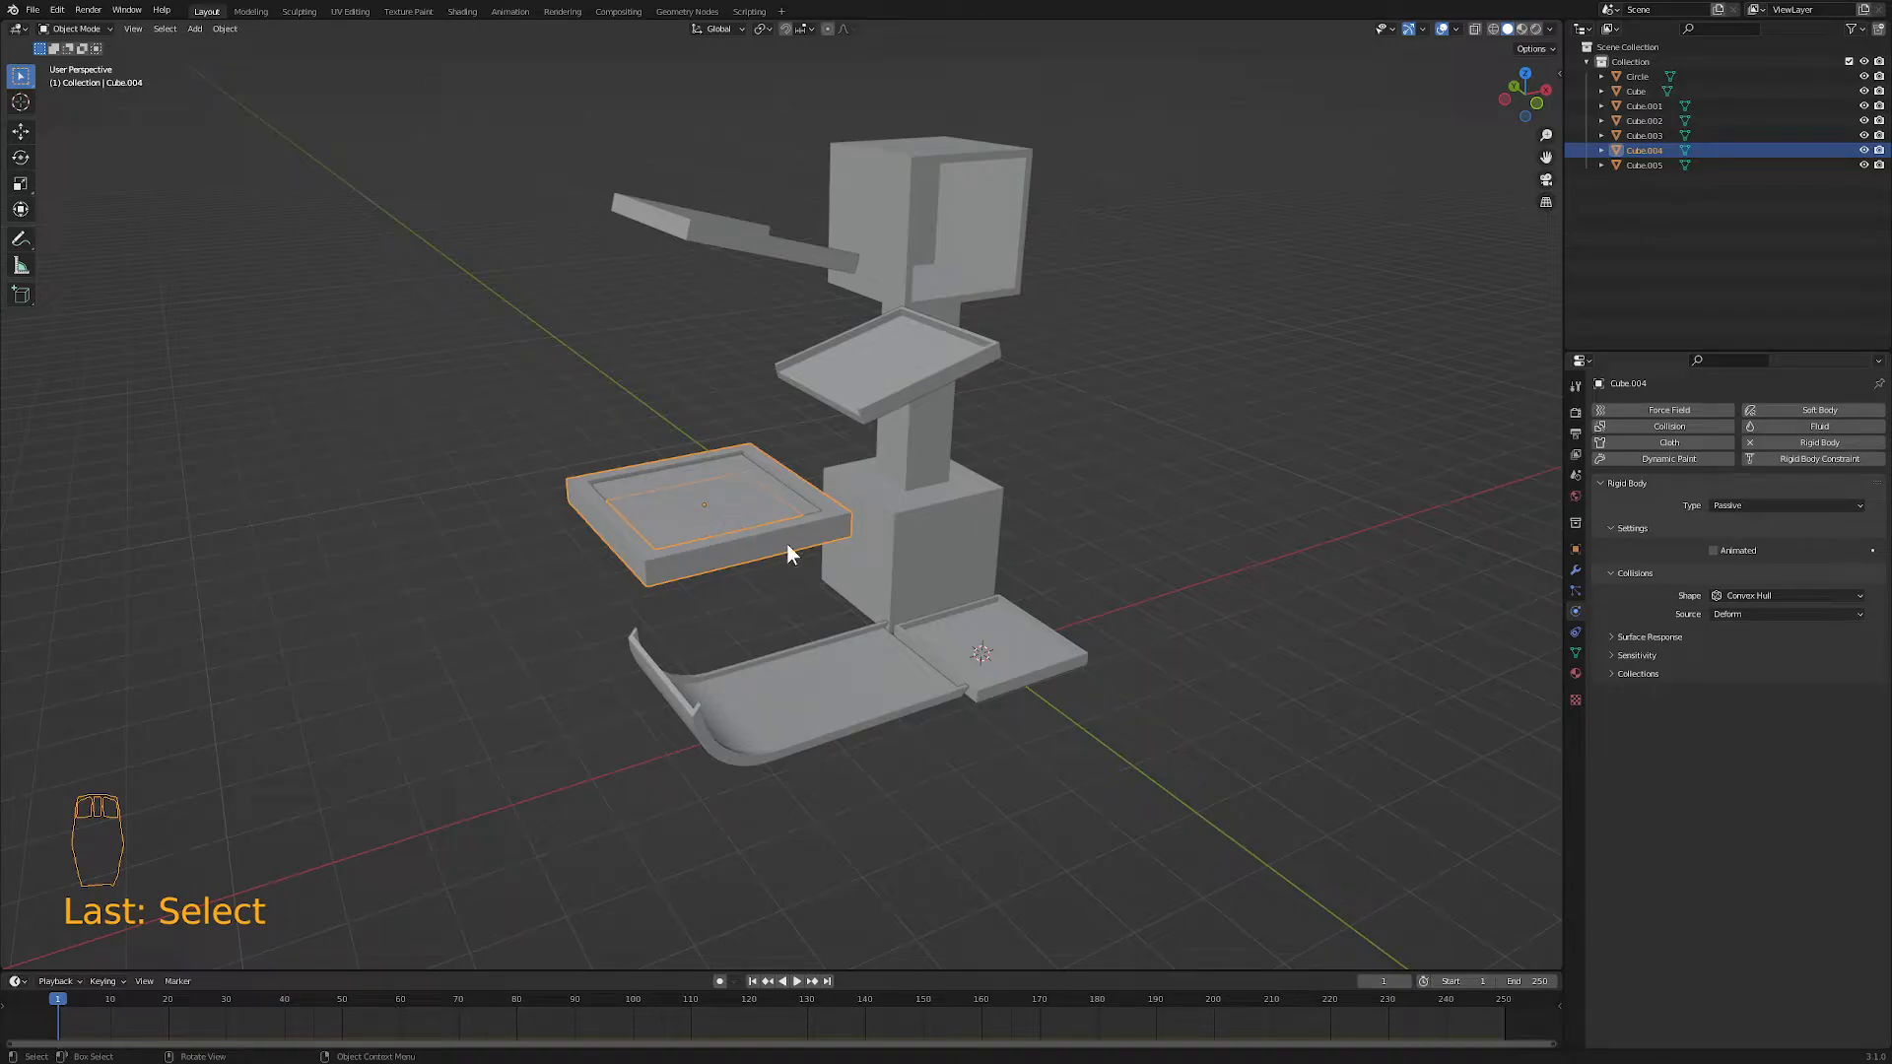
- Add a UV sphere scaled to about 0.27 and raise it about 7.9 m along Z above the tower
key("KP_1")
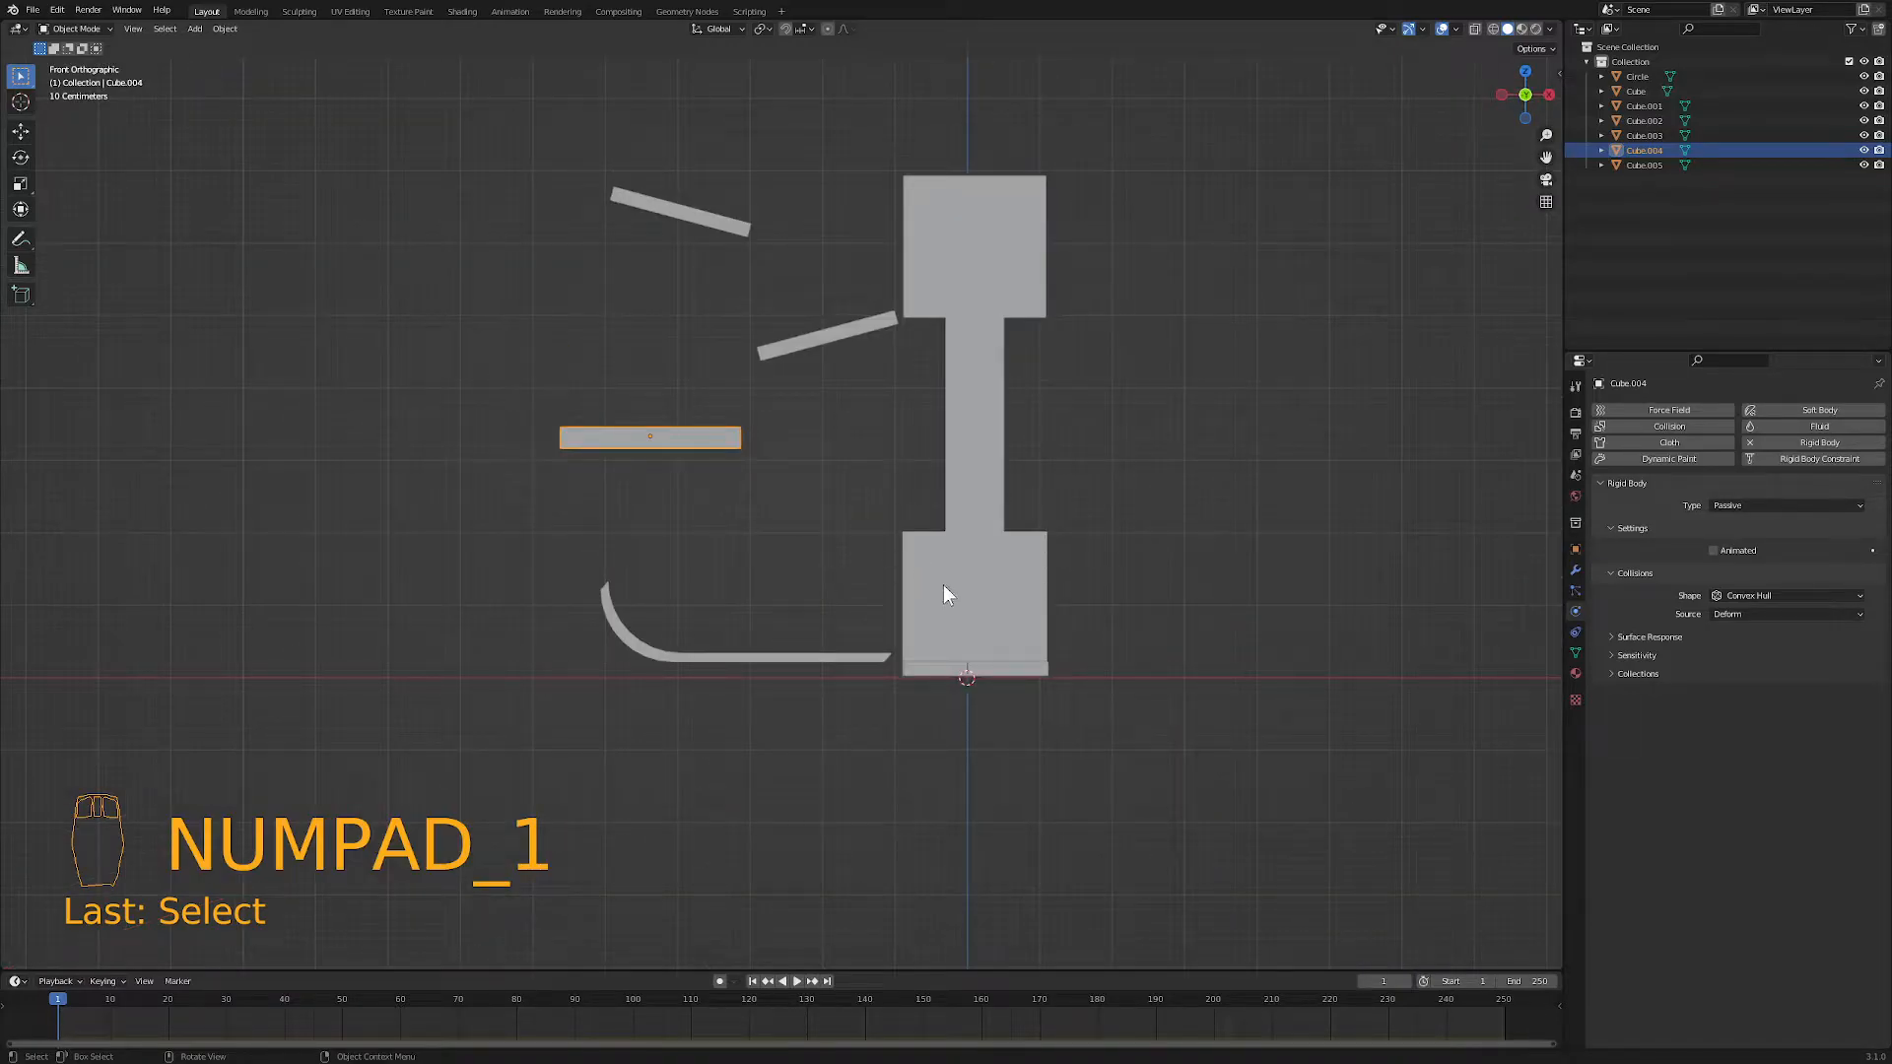
key("shift+a")
mouse_move(940, 609)
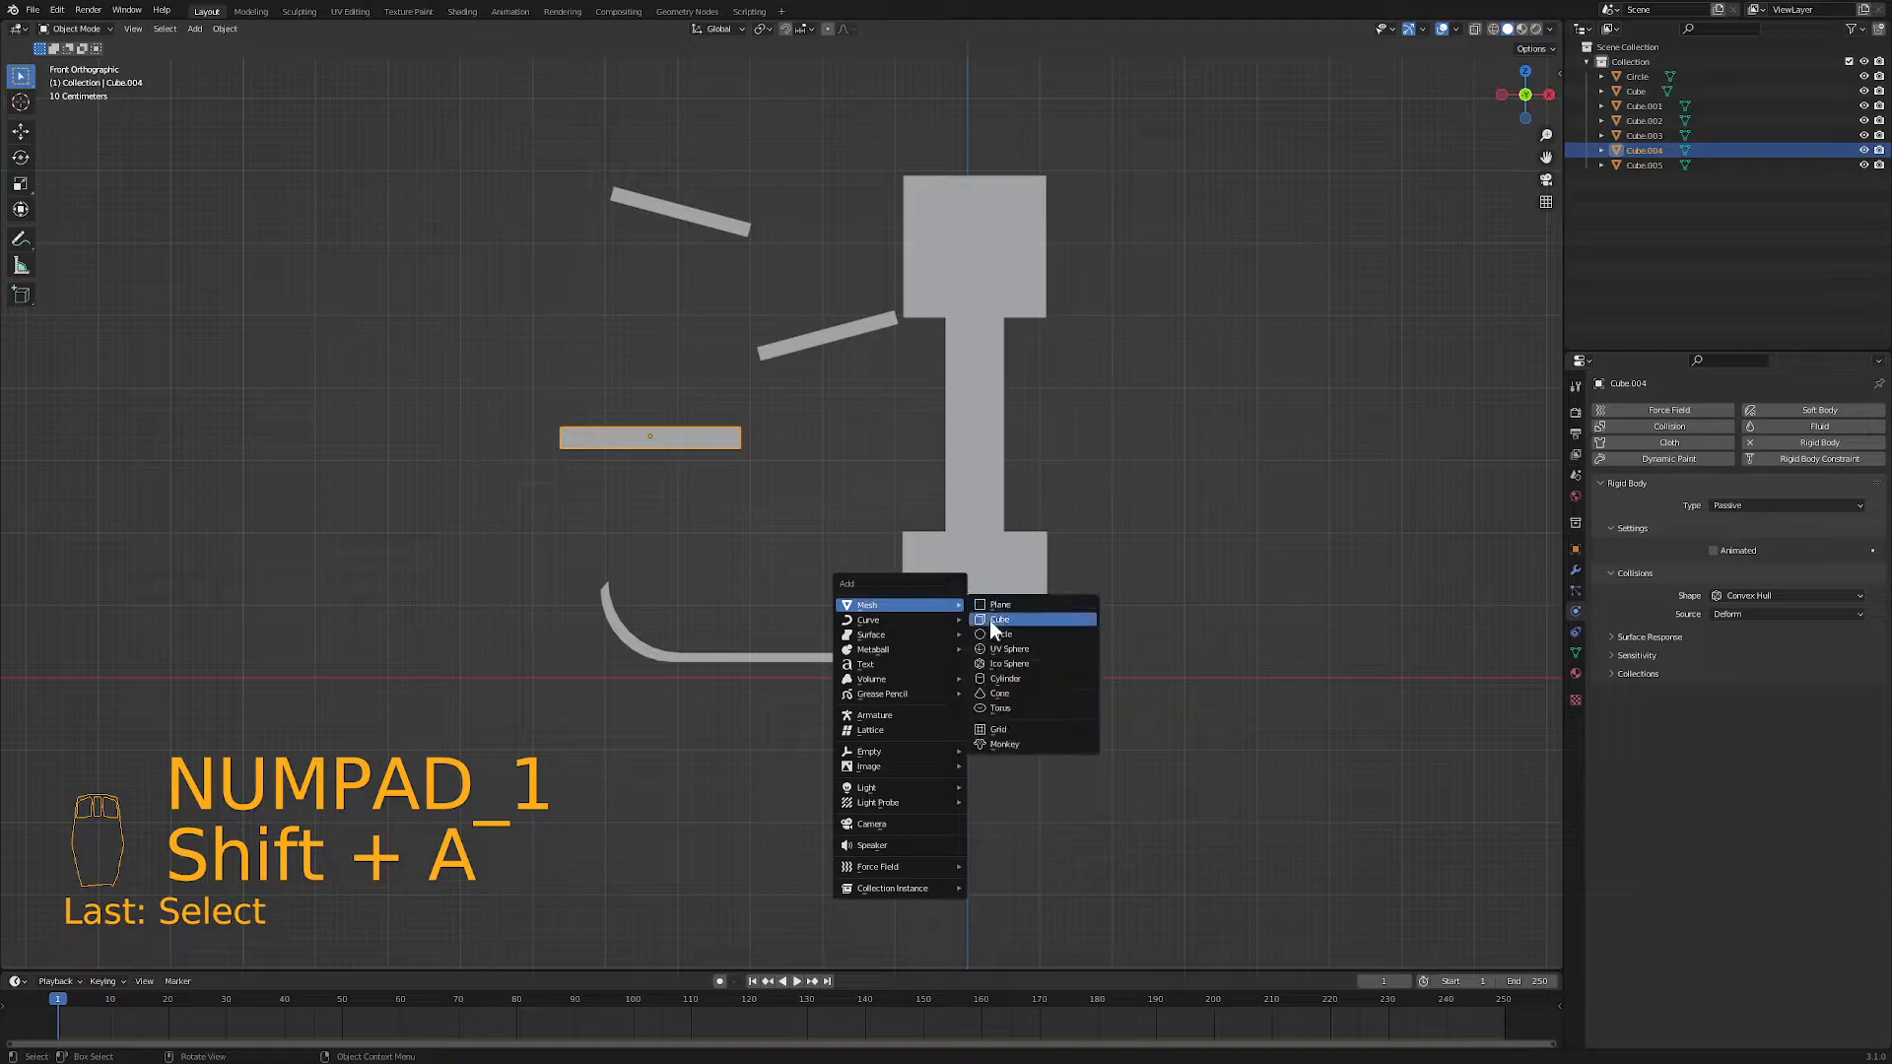
left_click(997, 648)
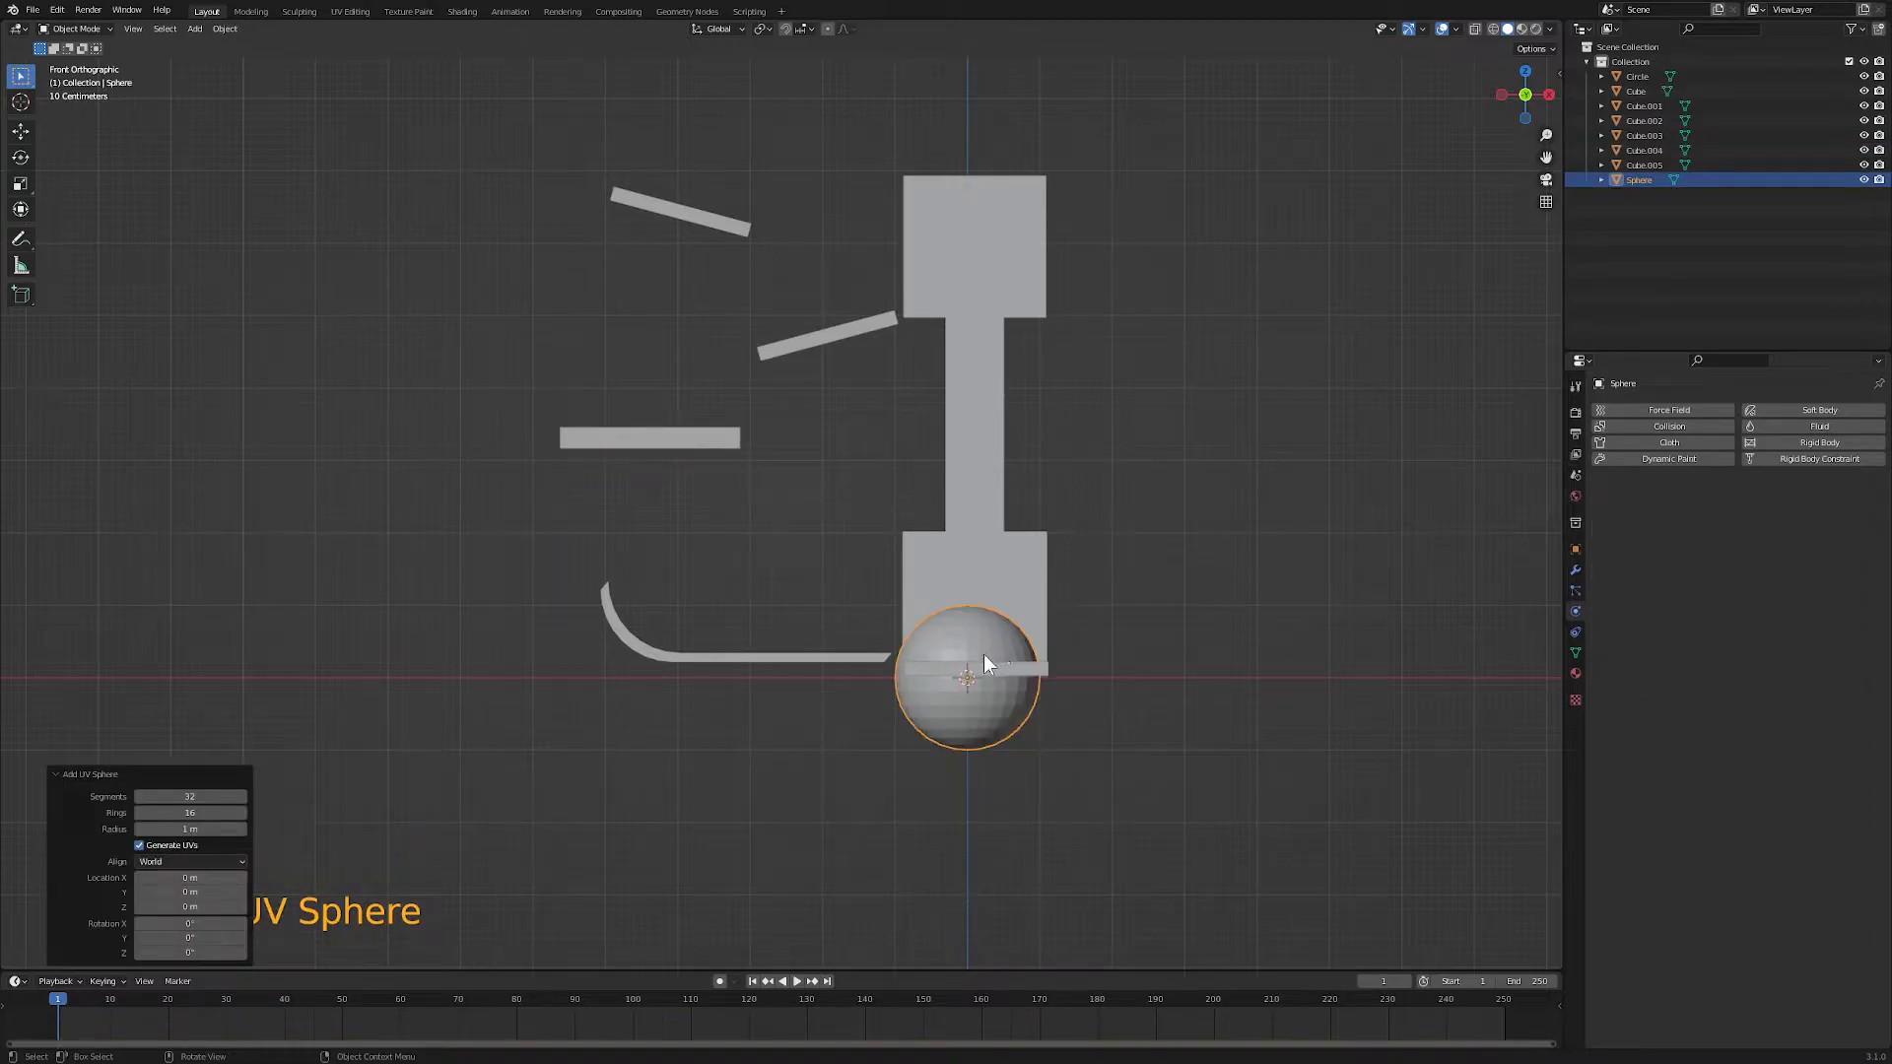
key("s")
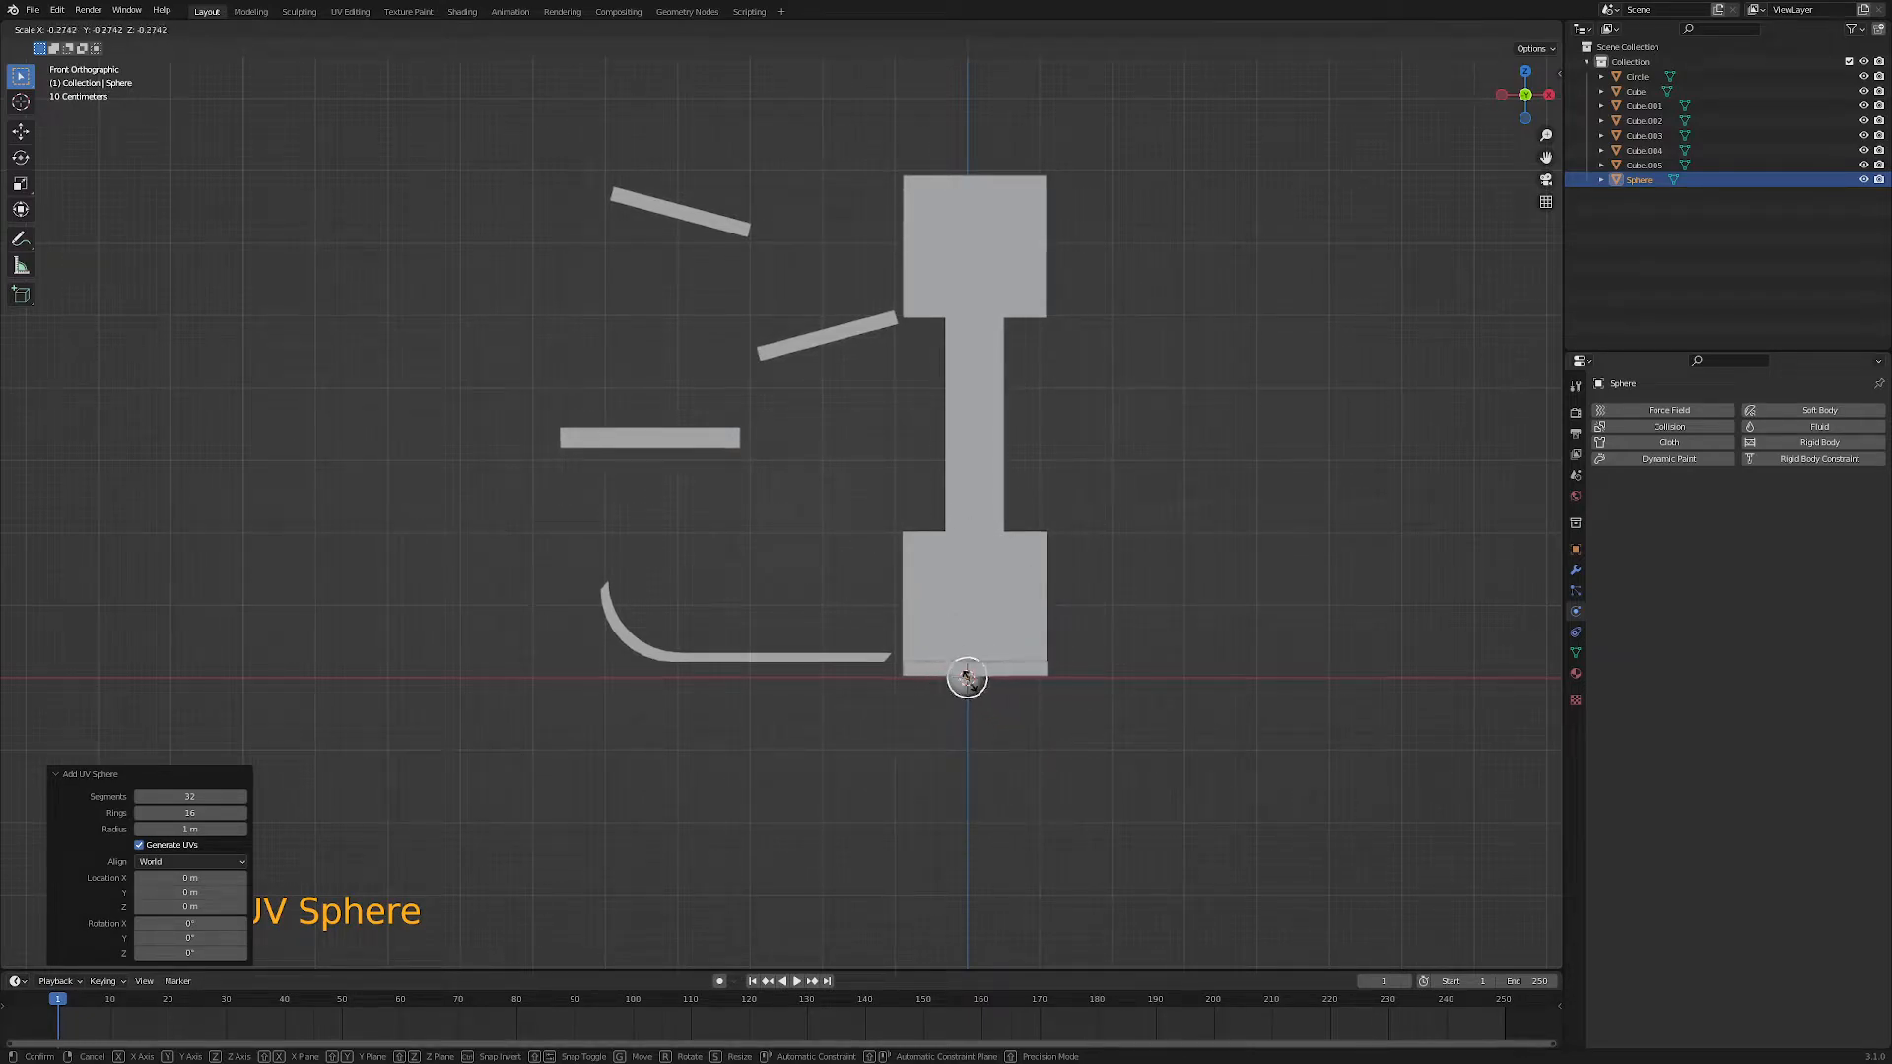
left_click(971, 681)
key("g")
key("z")
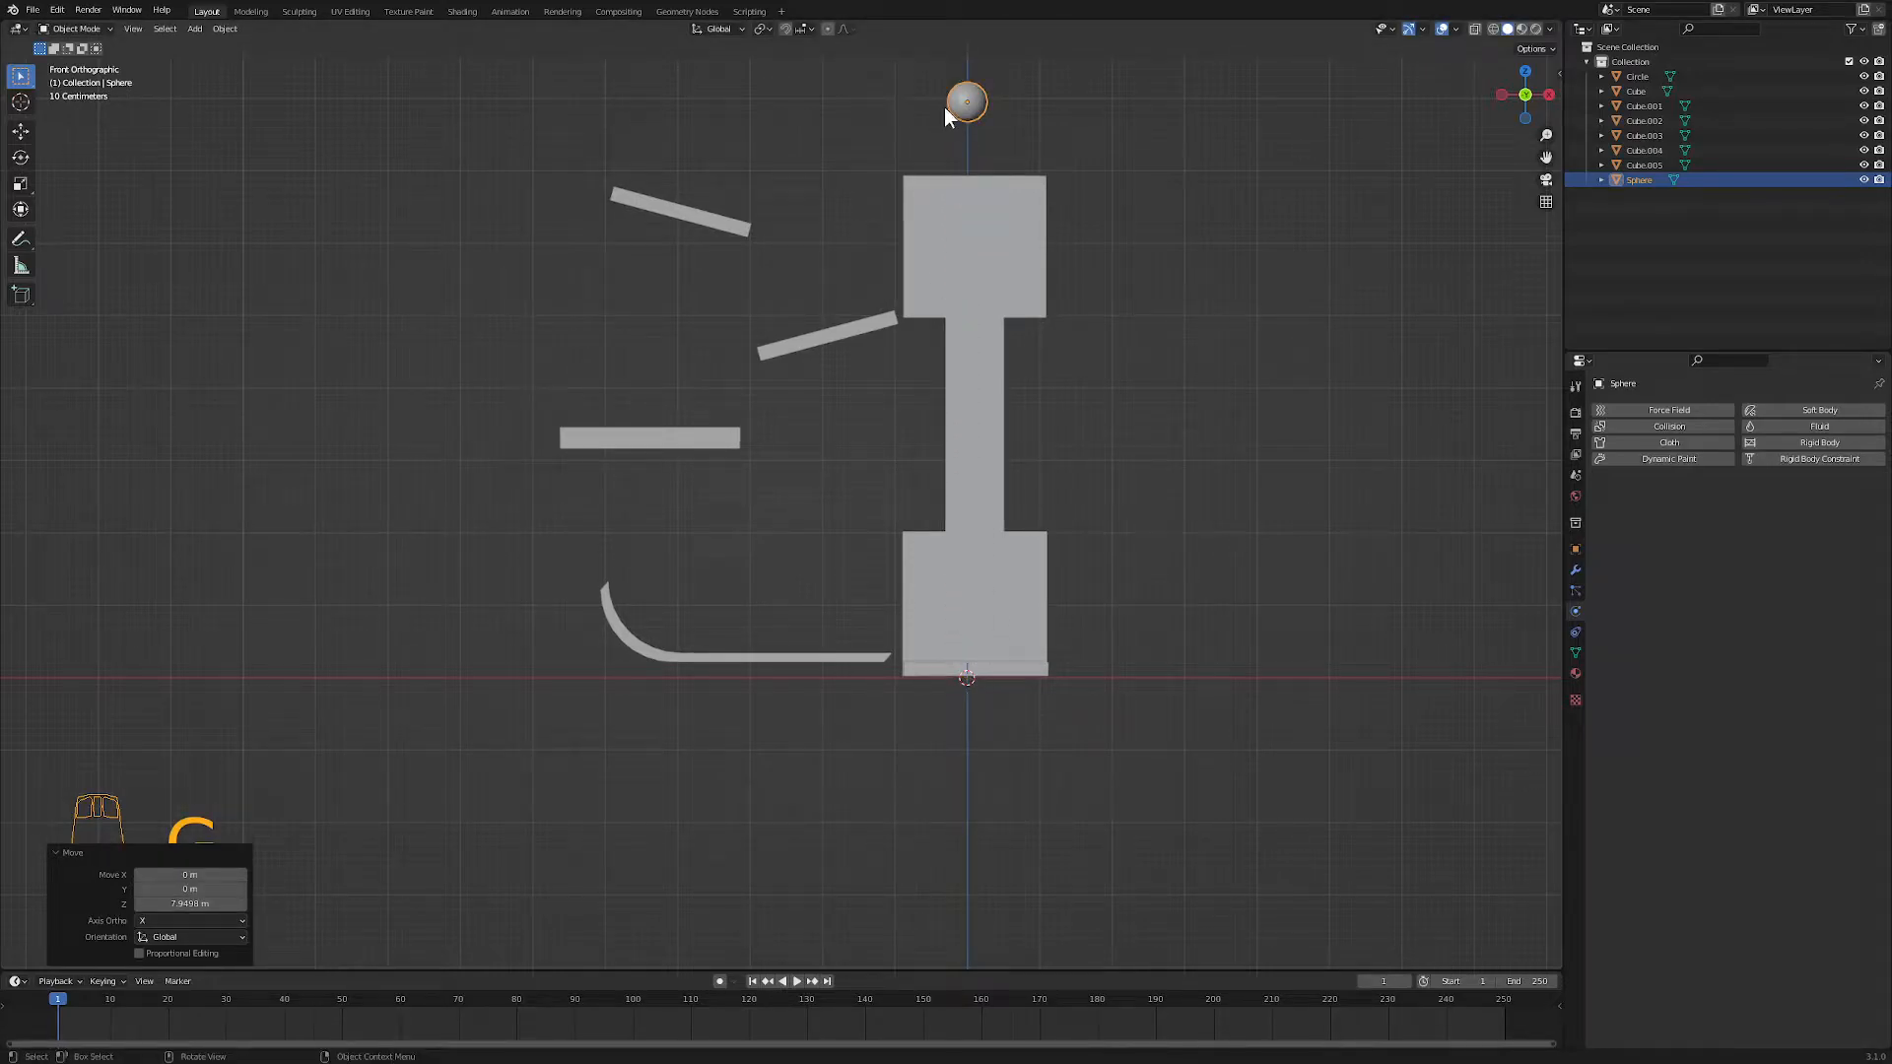
- Scale the sphere down to about two thirds and move it about 4 m along negative X, above the topmost tilted slab
key("s")
left_click(962, 114)
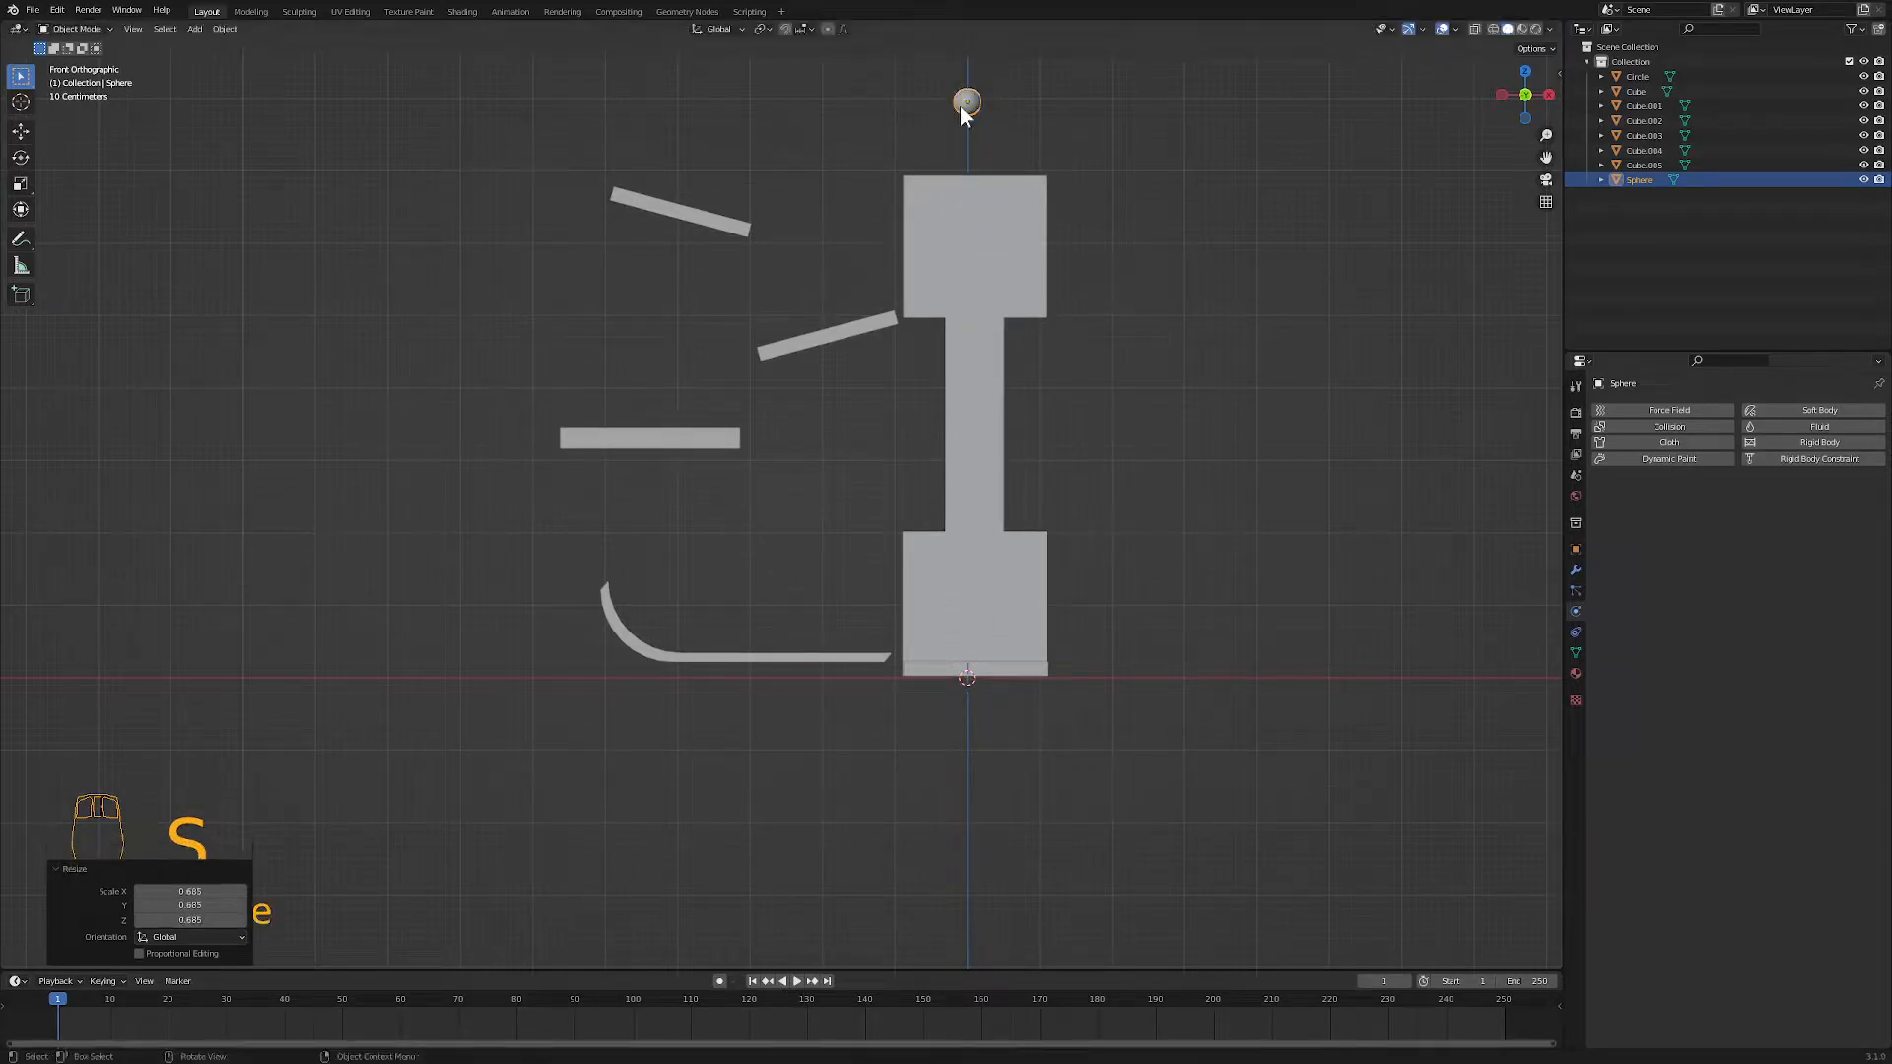
middle_click_drag(975, 130, 1008, 443, "shift")
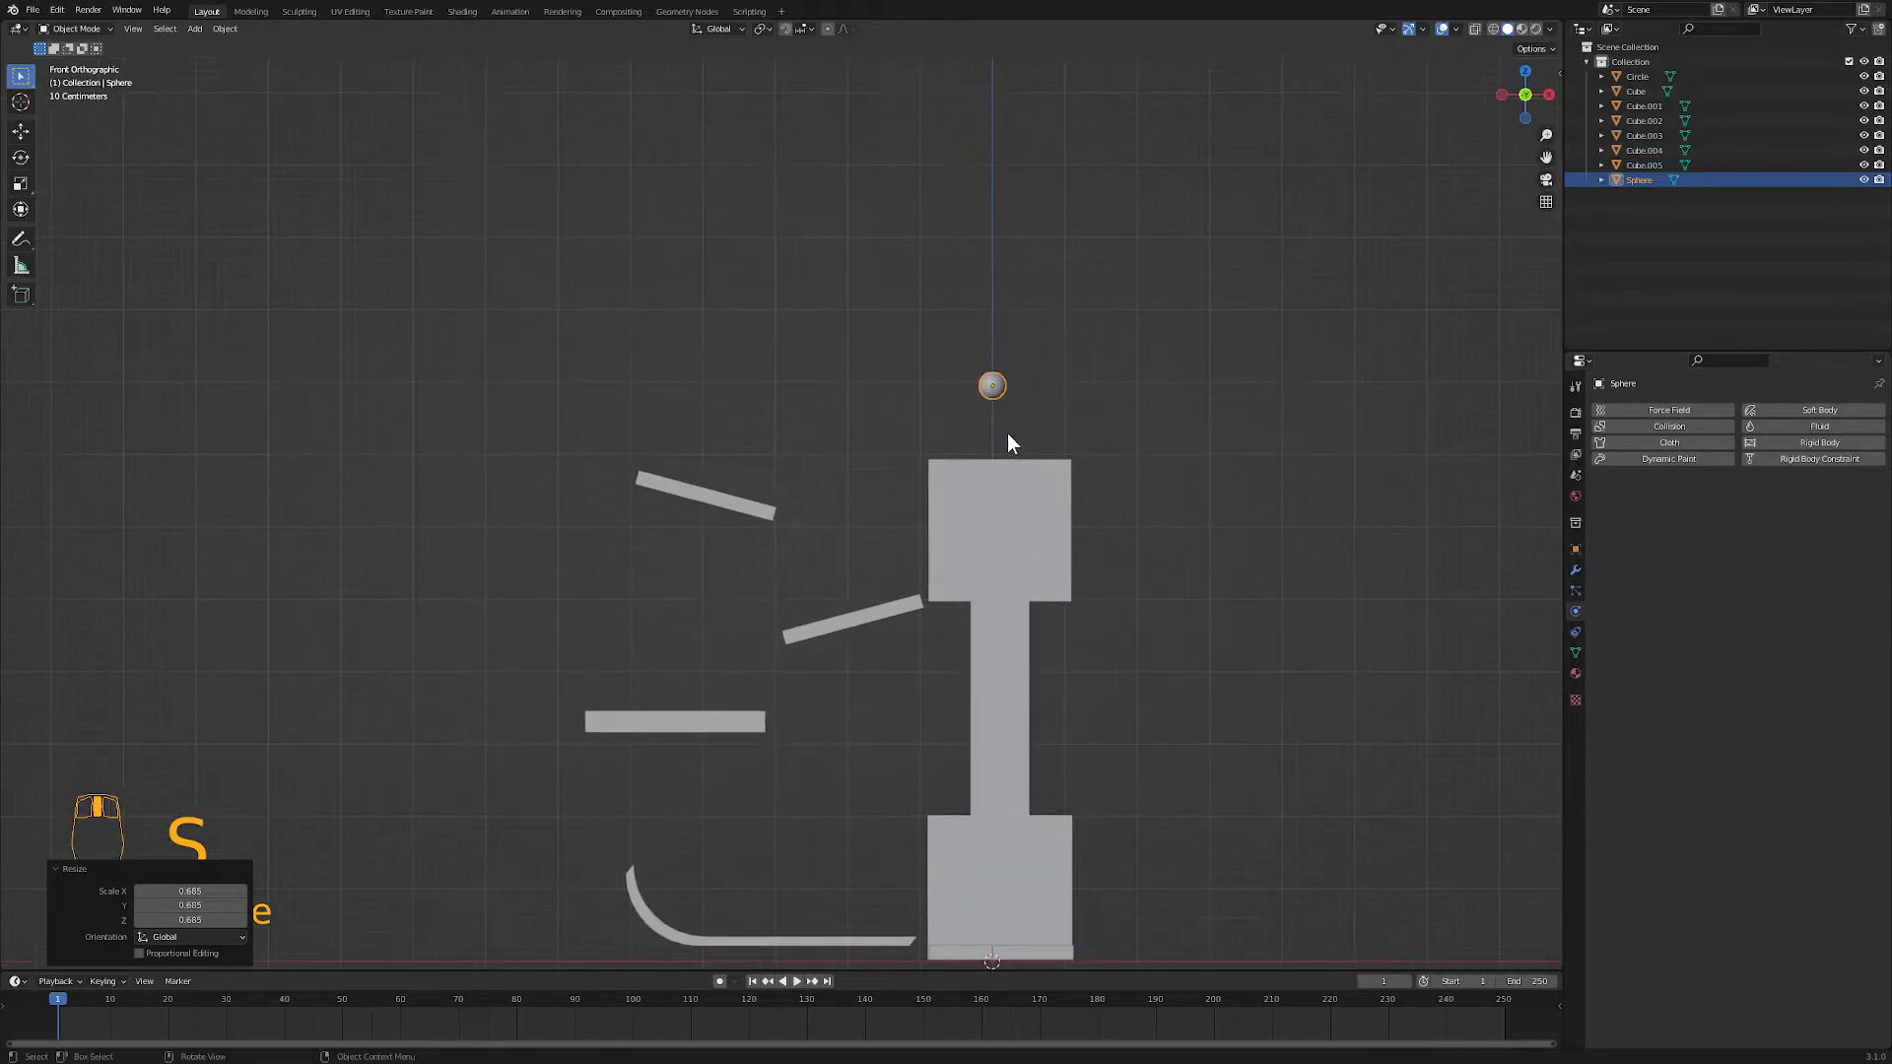
key("g")
key("x")
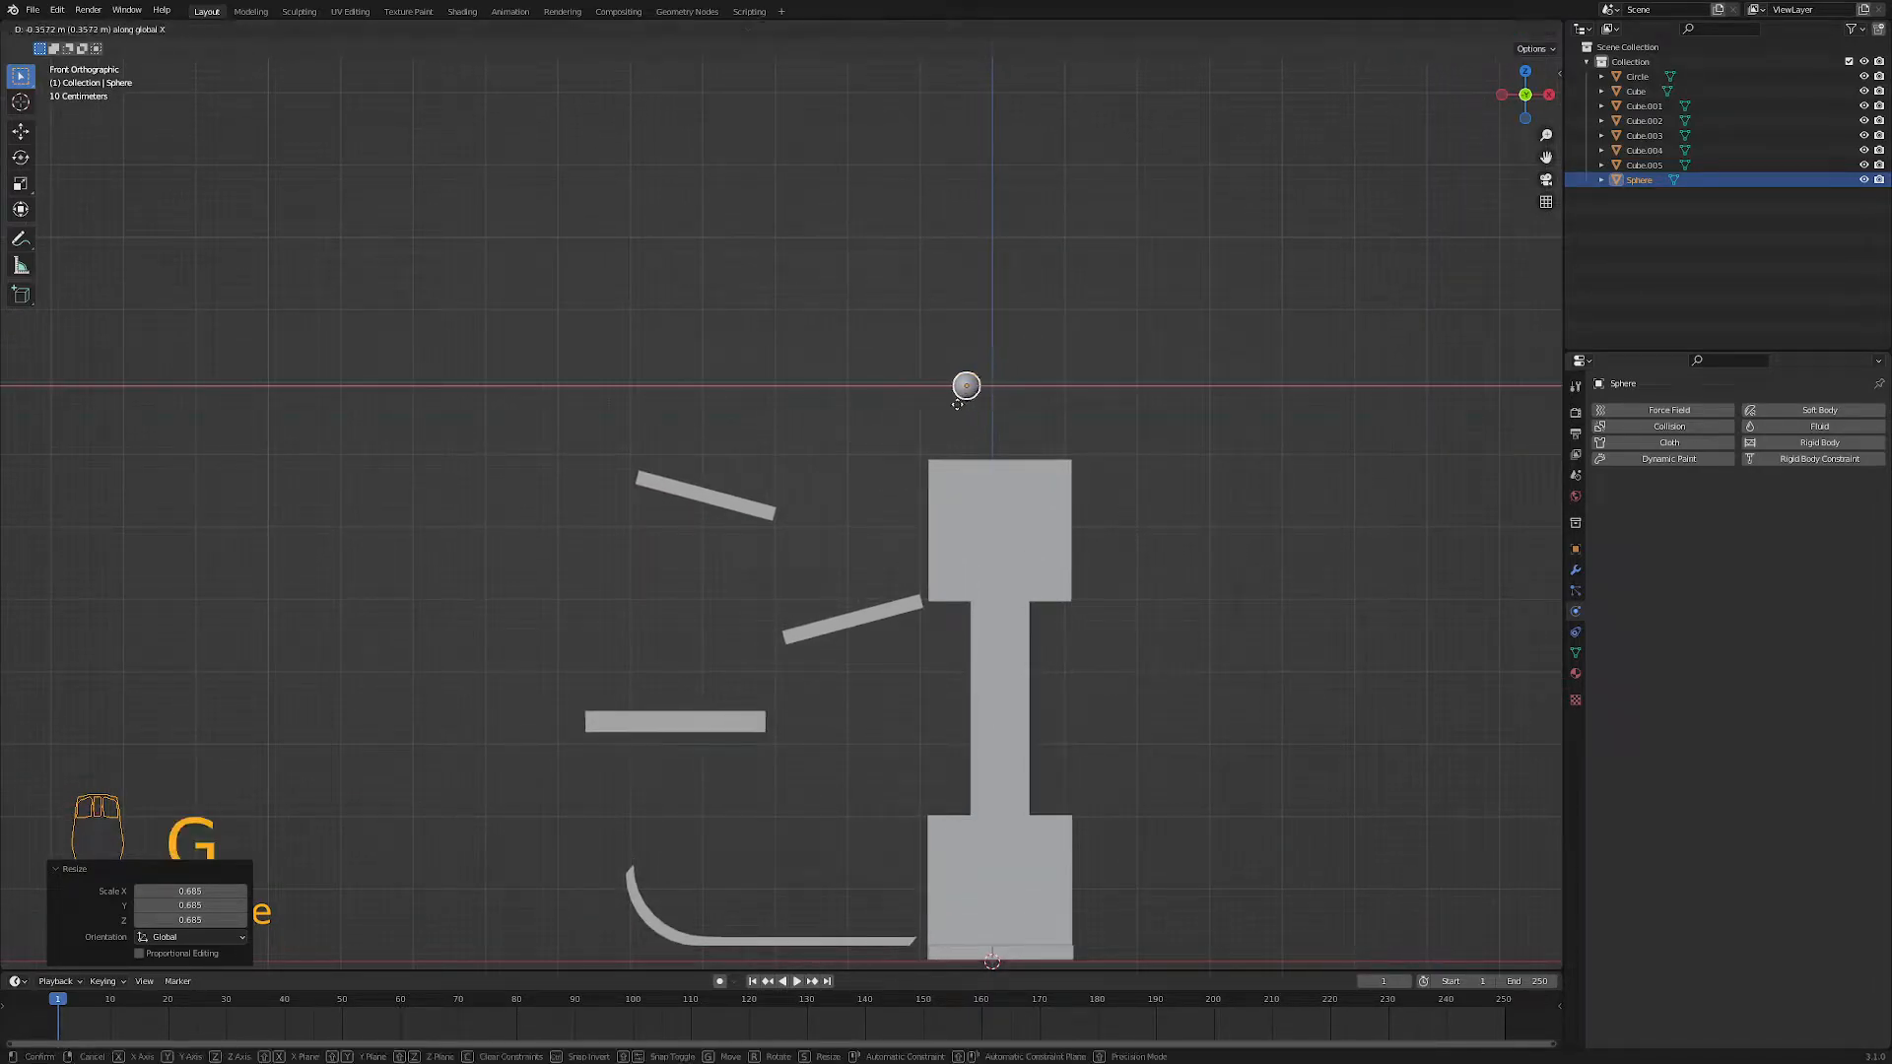
left_click(704, 433)
mouse_move(703, 433)
middle_mouse_down()
mouse_move(760, 517)
mouse_move(830, 560)
mouse_move(694, 532)
mouse_move(702, 461)
middle_mouse_up()
- Add an active rigid body to the sphere
left_click(224, 28)
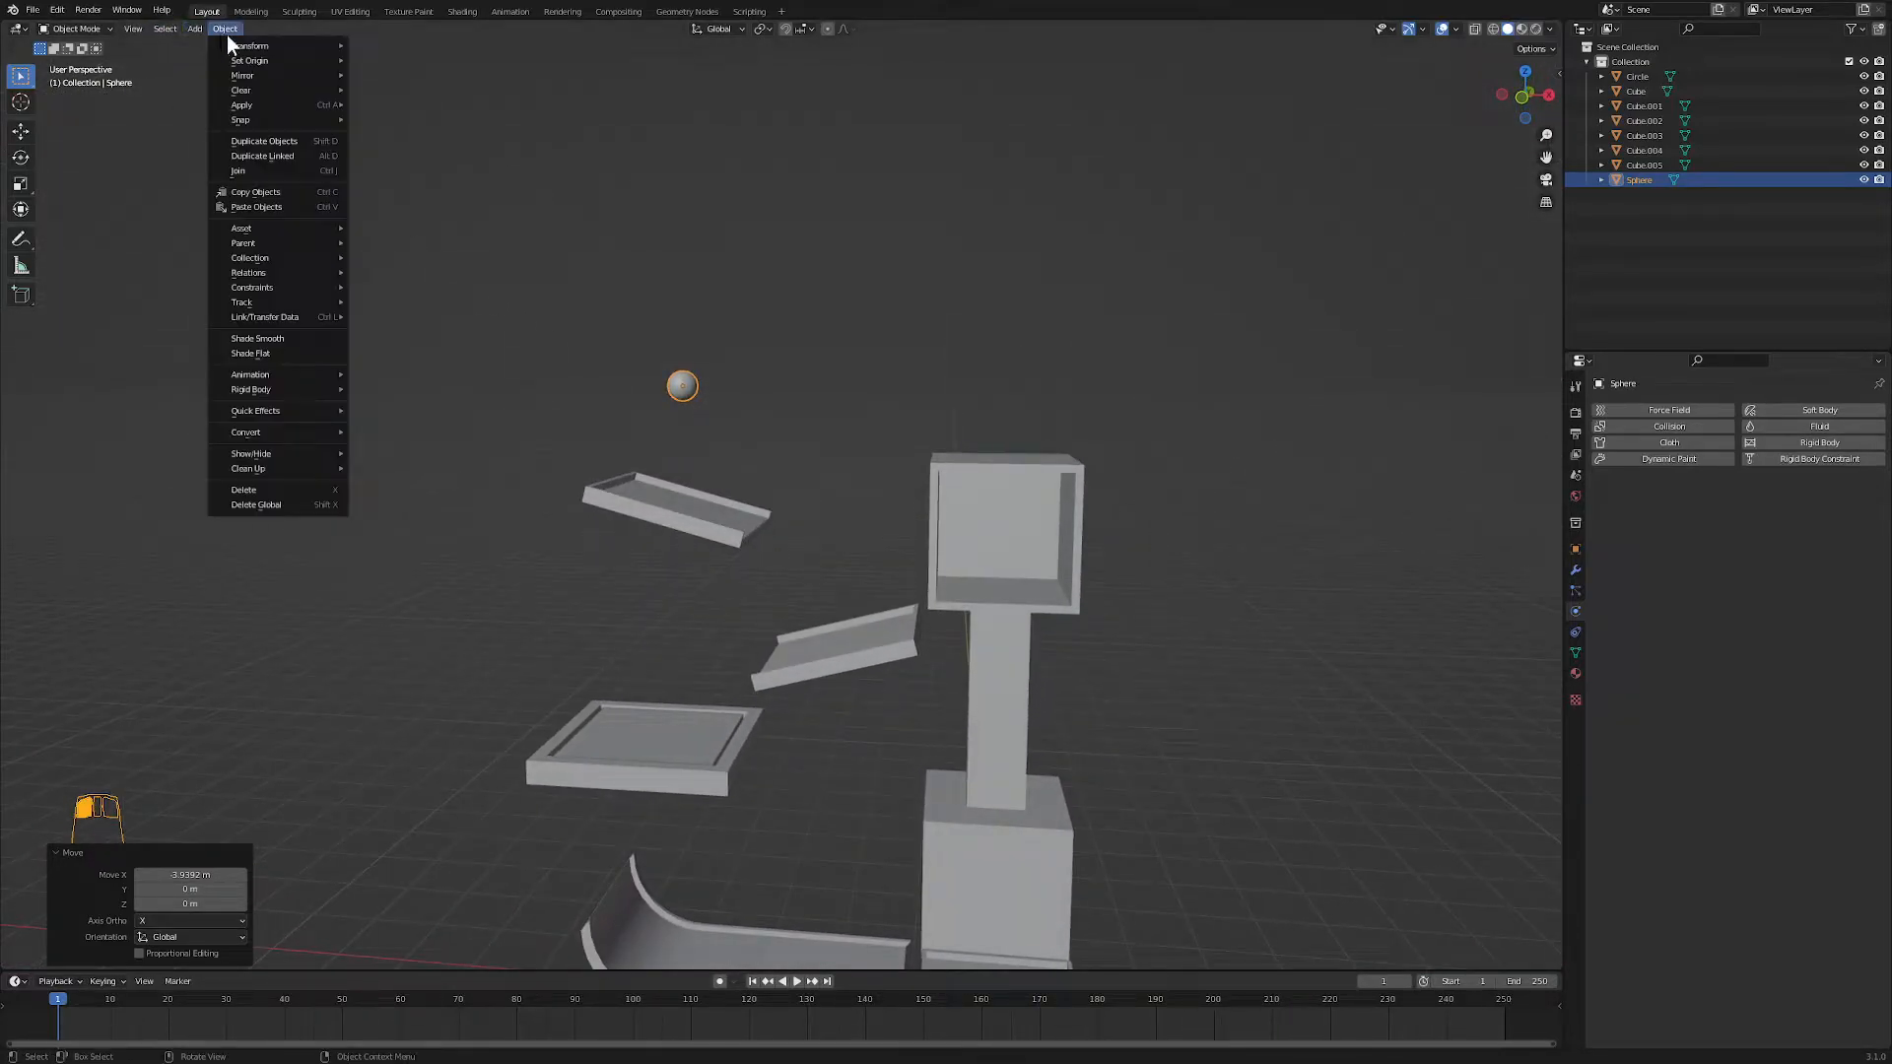
mouse_move(254, 389)
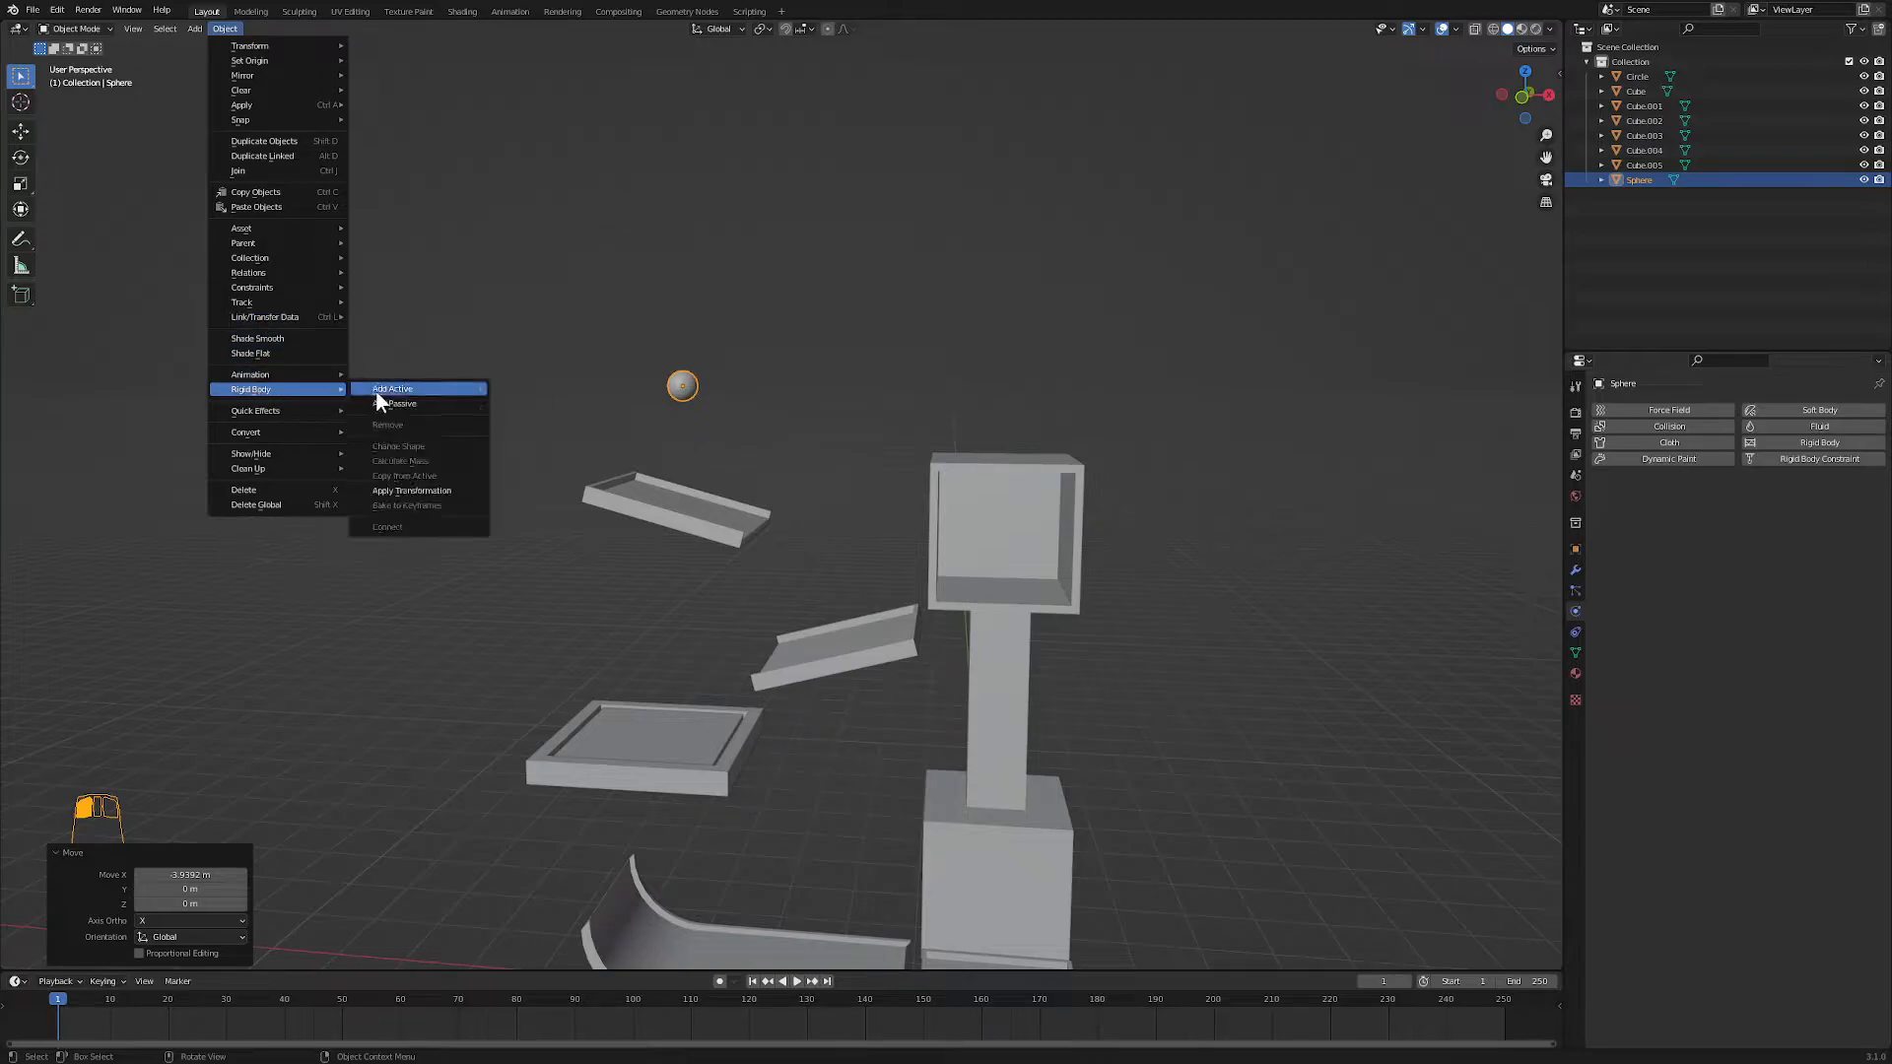
left_click(382, 392)
- Play the simulation to watch the ball roll over the slabs, and return to the first frame
middle_click_drag(591, 682, 590, 838)
left_click(798, 980)
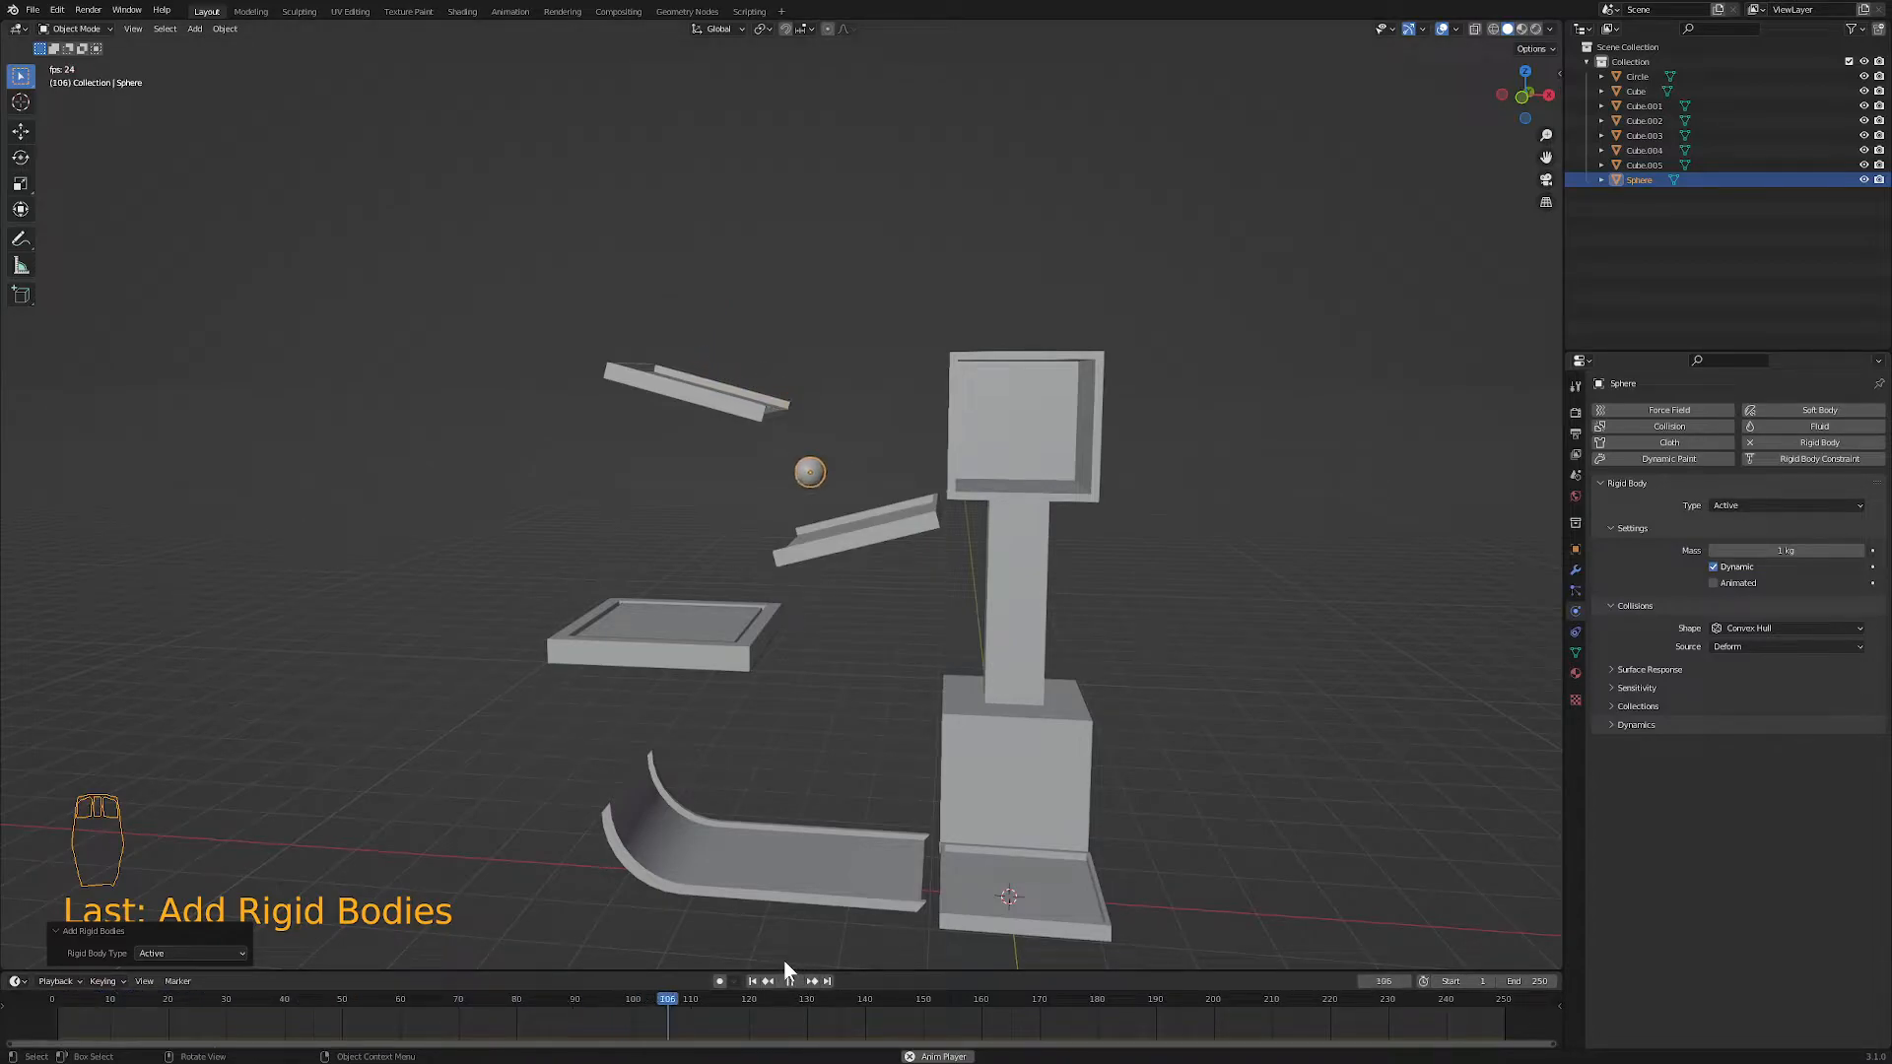
left_click(789, 980)
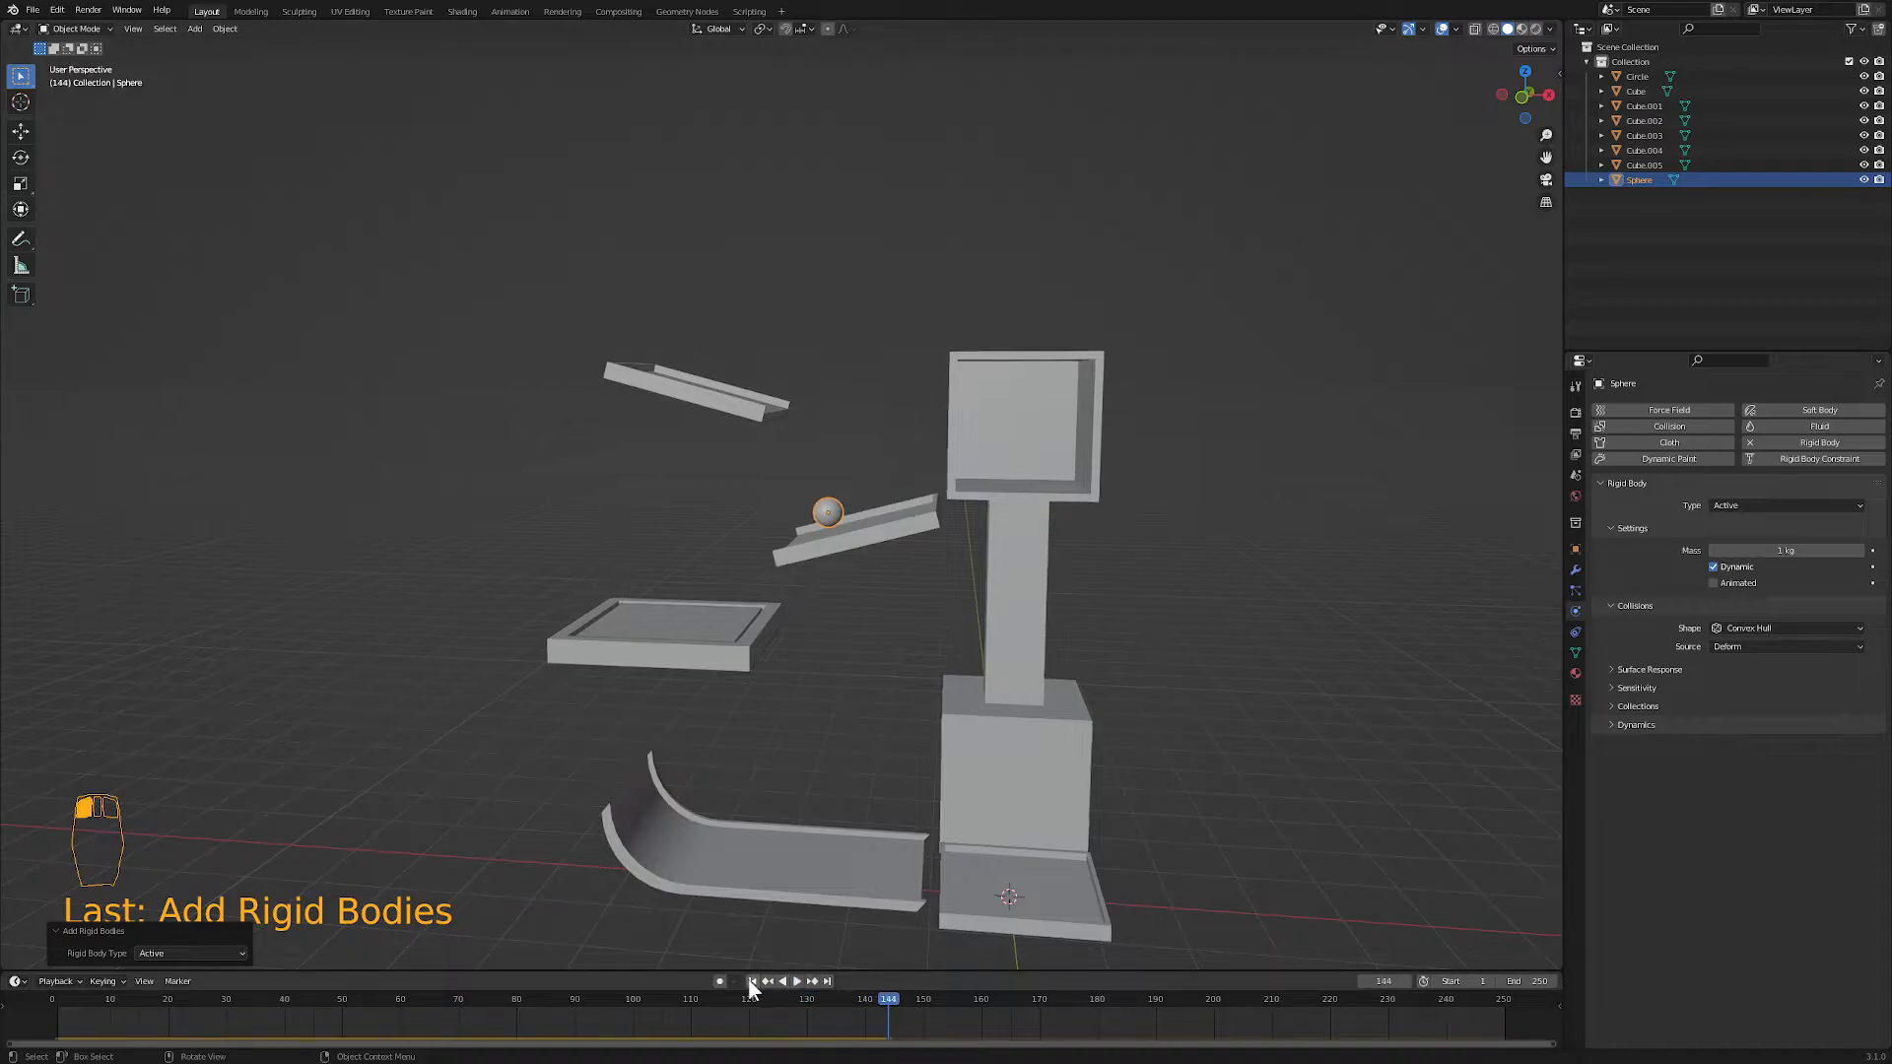
left_click(751, 982)
- Set the topmost tilted slab's rigid body collision shape to Mesh
left_click(689, 386)
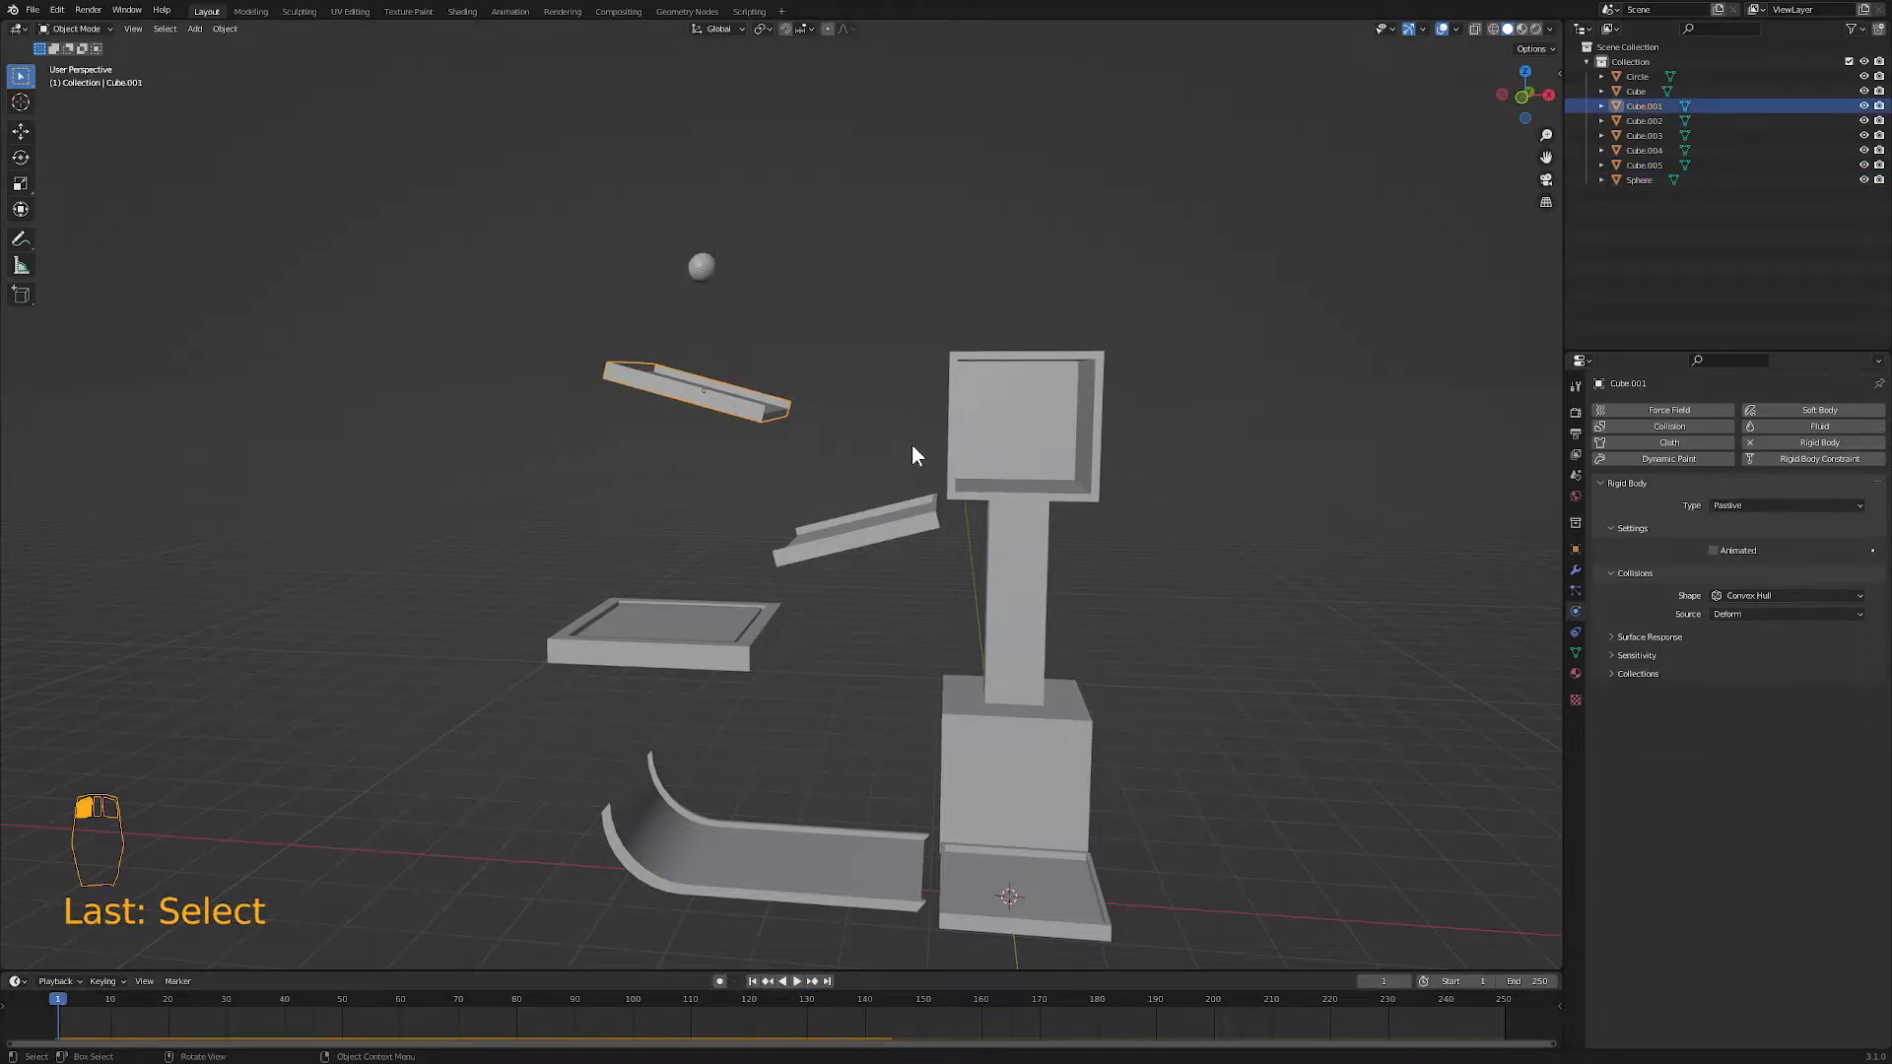
left_click(1756, 595)
left_click(1741, 705)
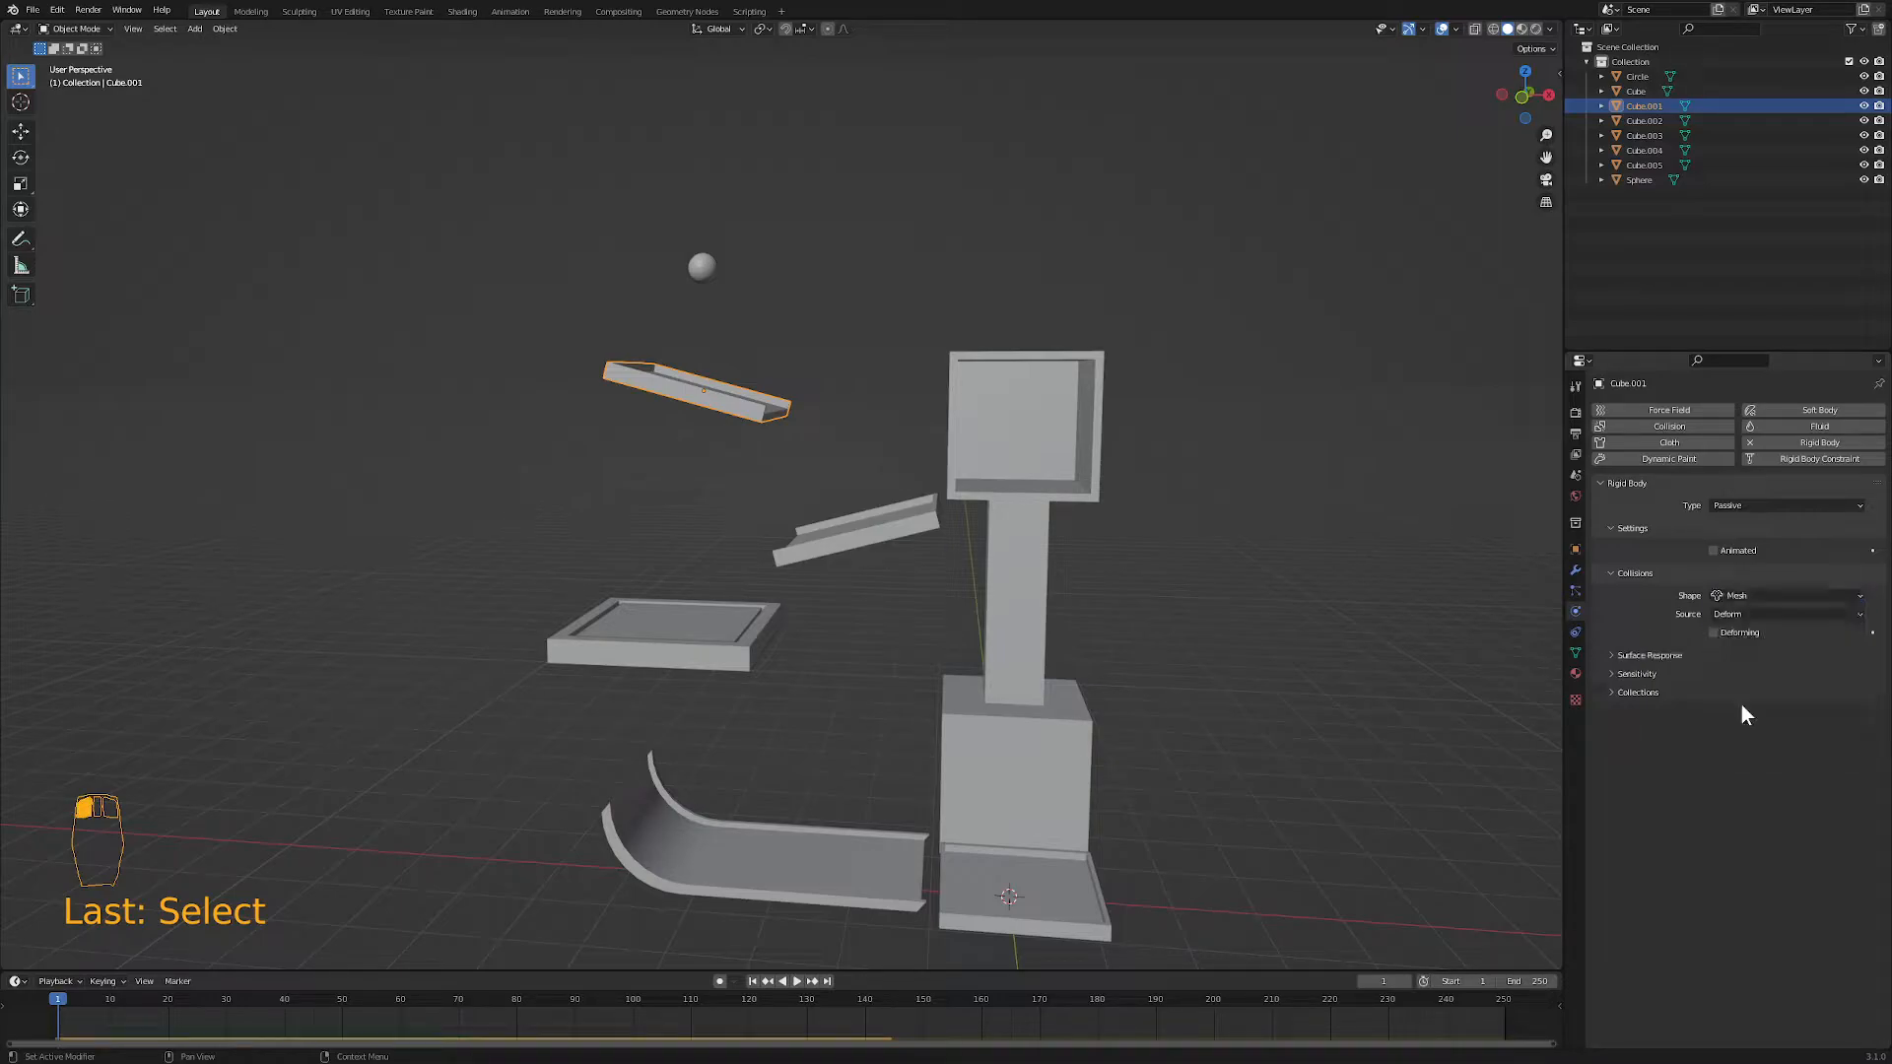
- Copy the topmost slab's rigid body settings to the curved ramp, the flat slab's outer frame, the lower tilted slab and the tower
left_click(764, 840)
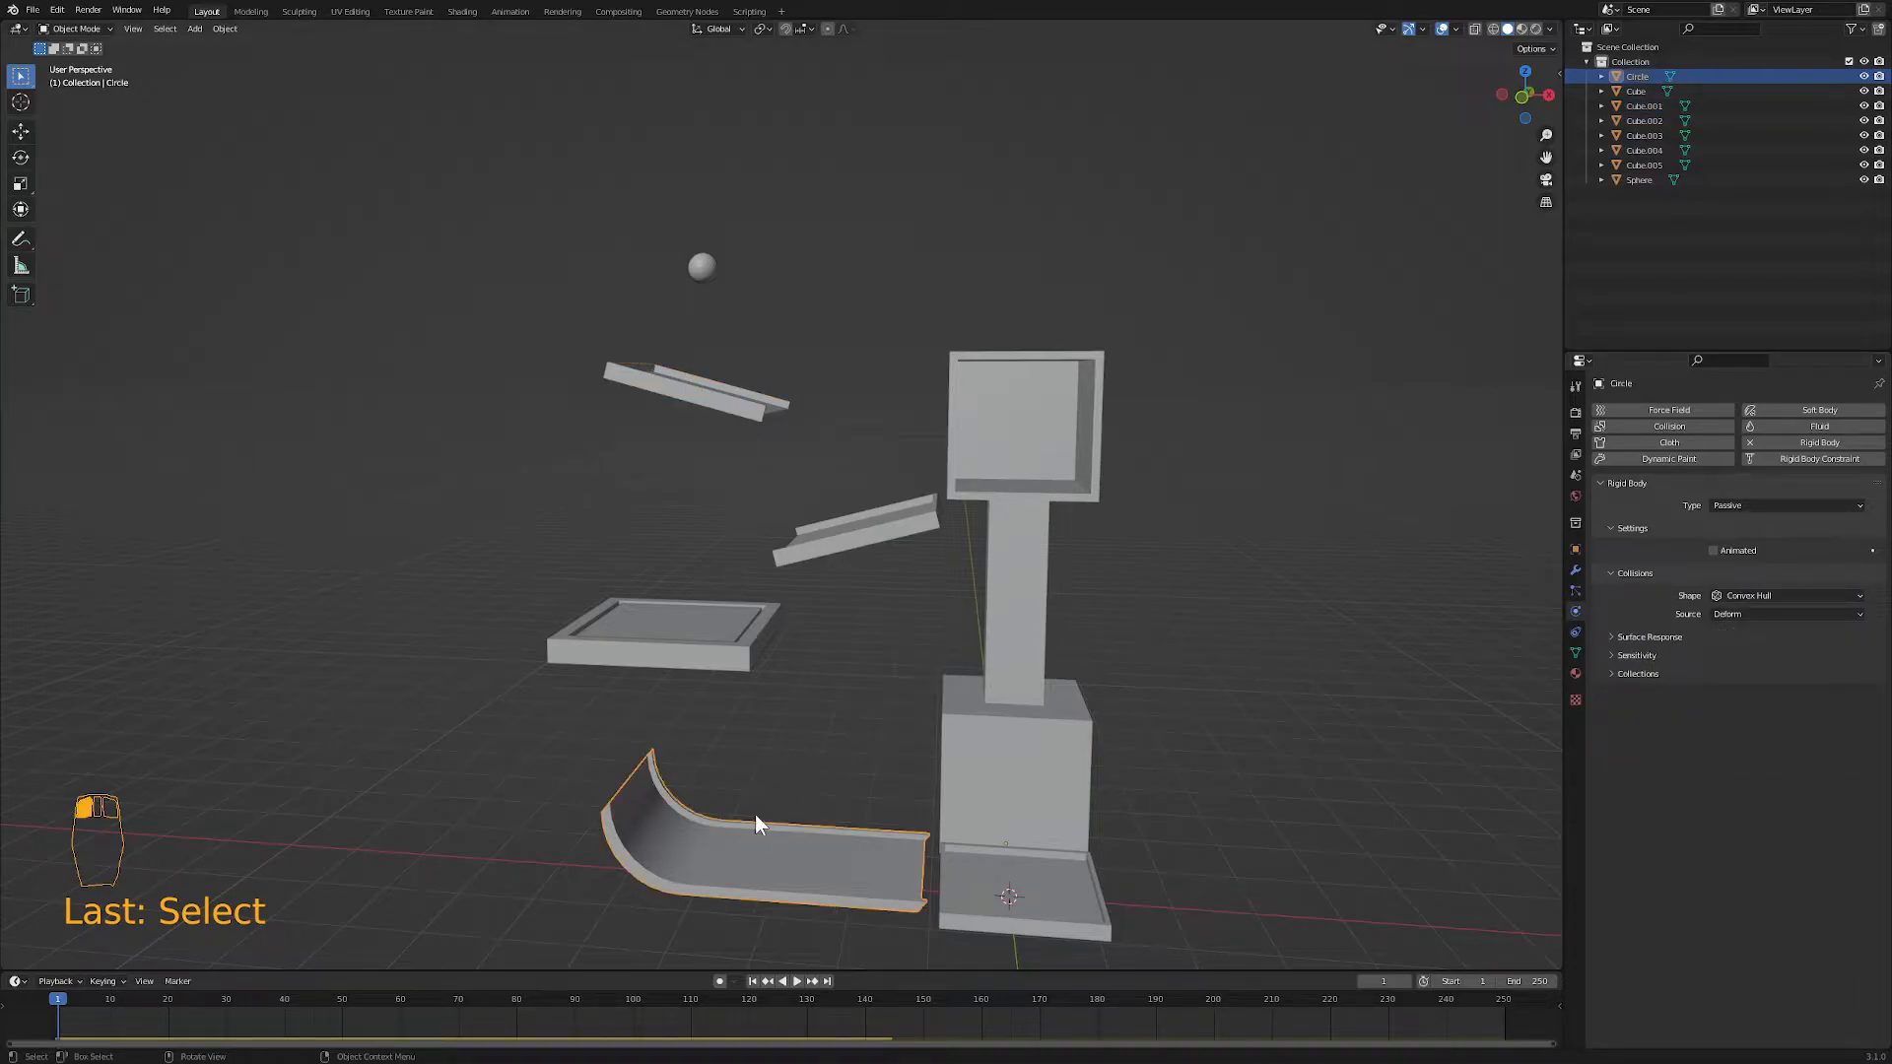
left_click(730, 666, "shift")
left_click(884, 520, "shift")
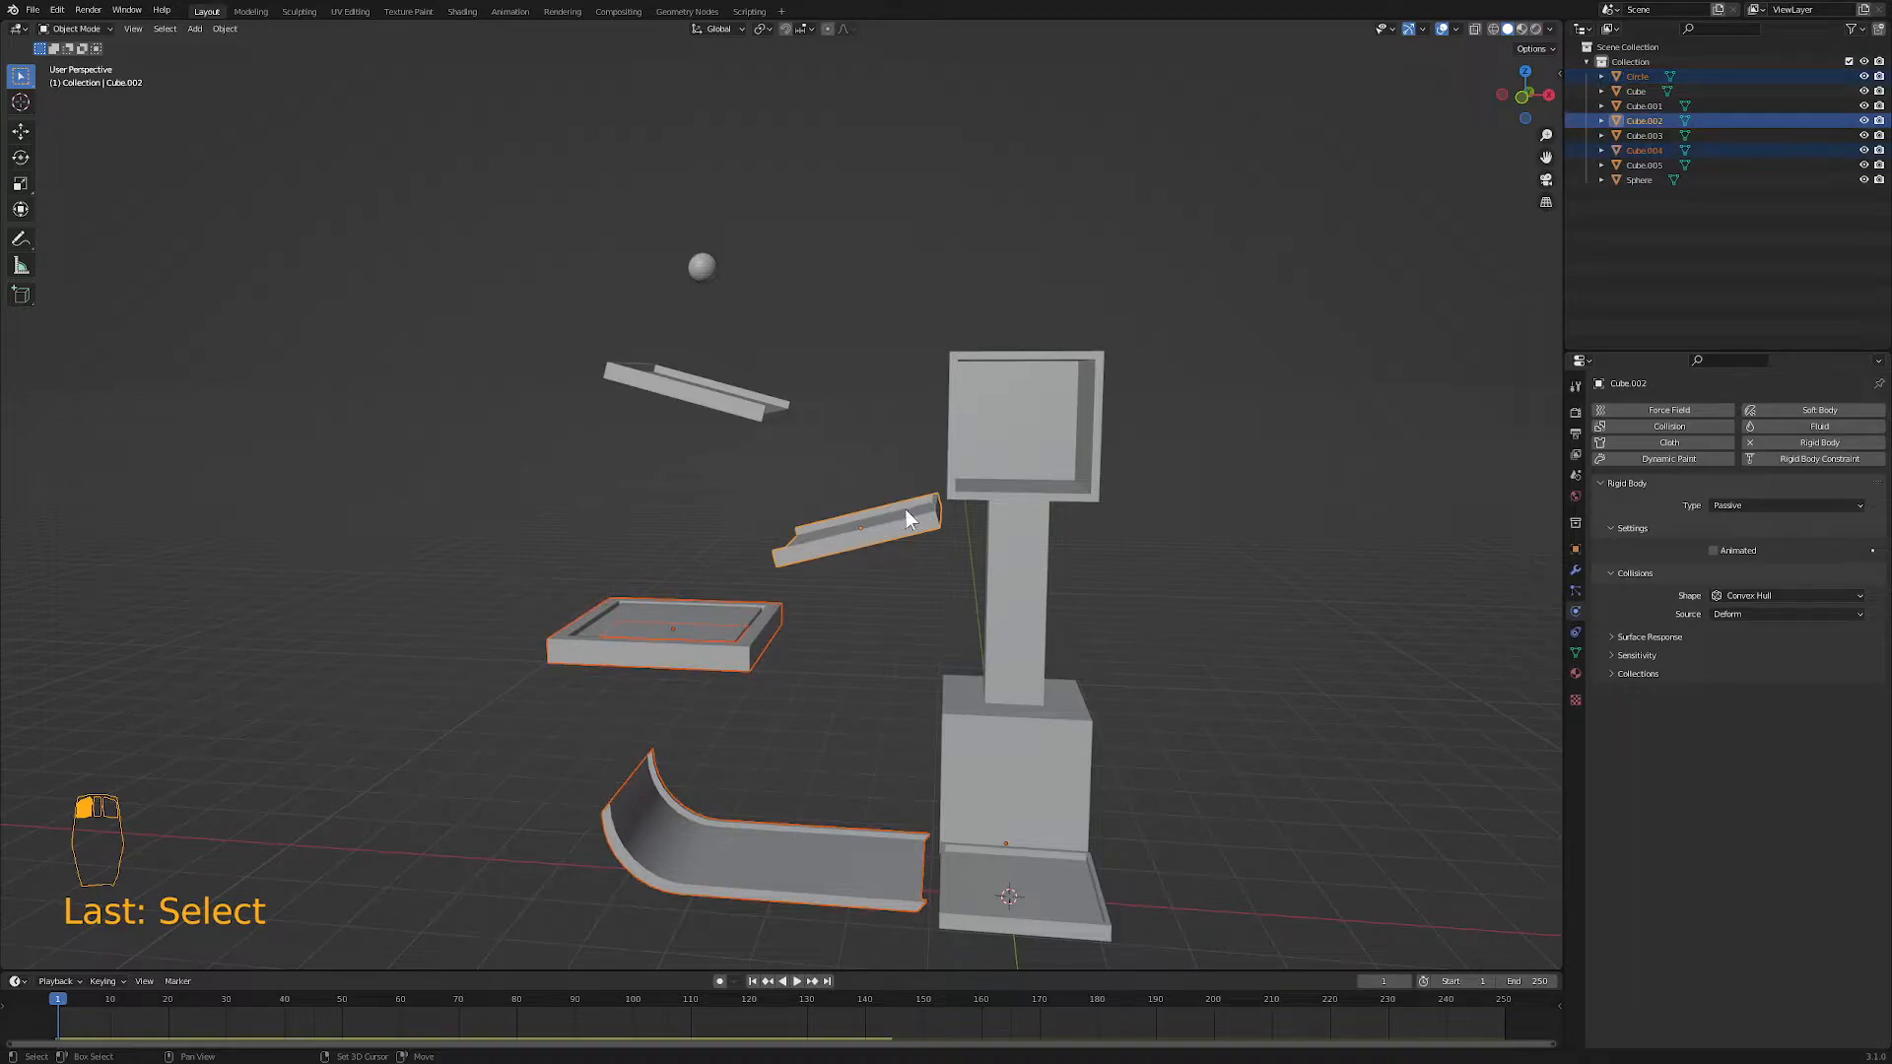
left_click(990, 490, "shift")
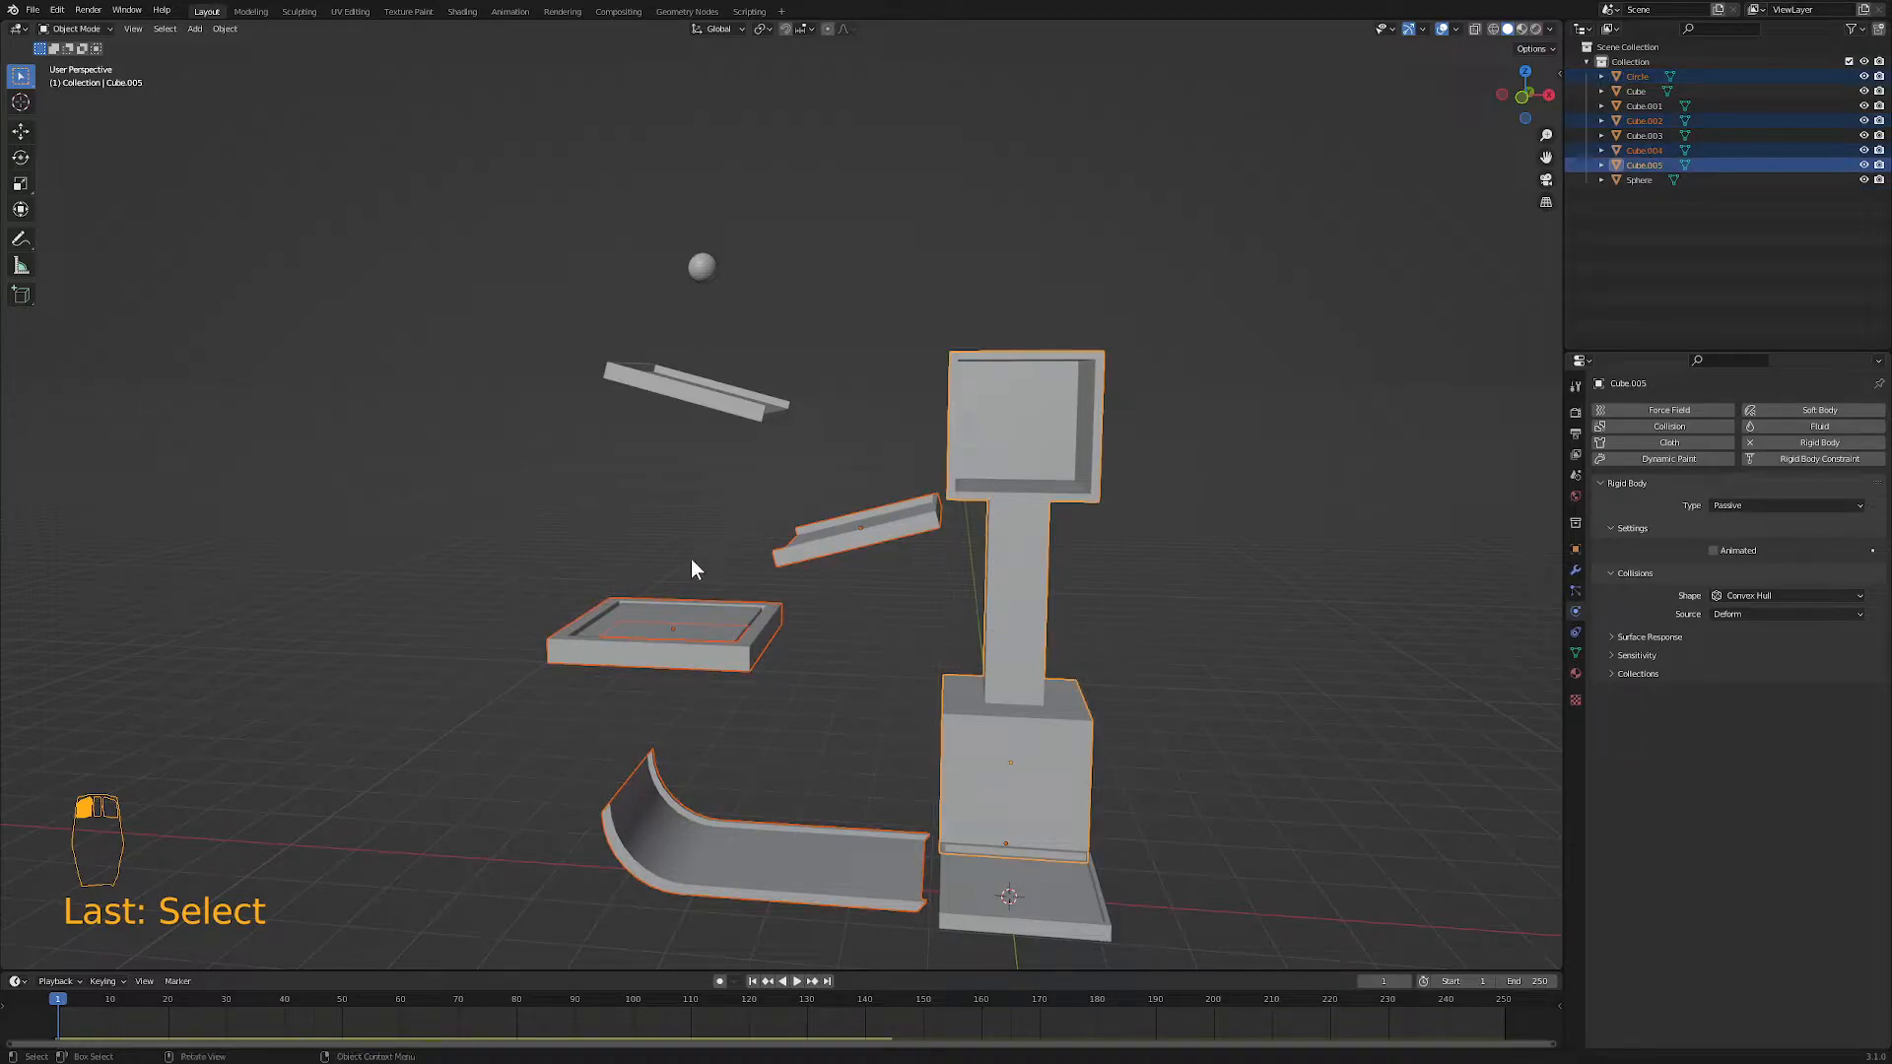
left_click(746, 417, "shift")
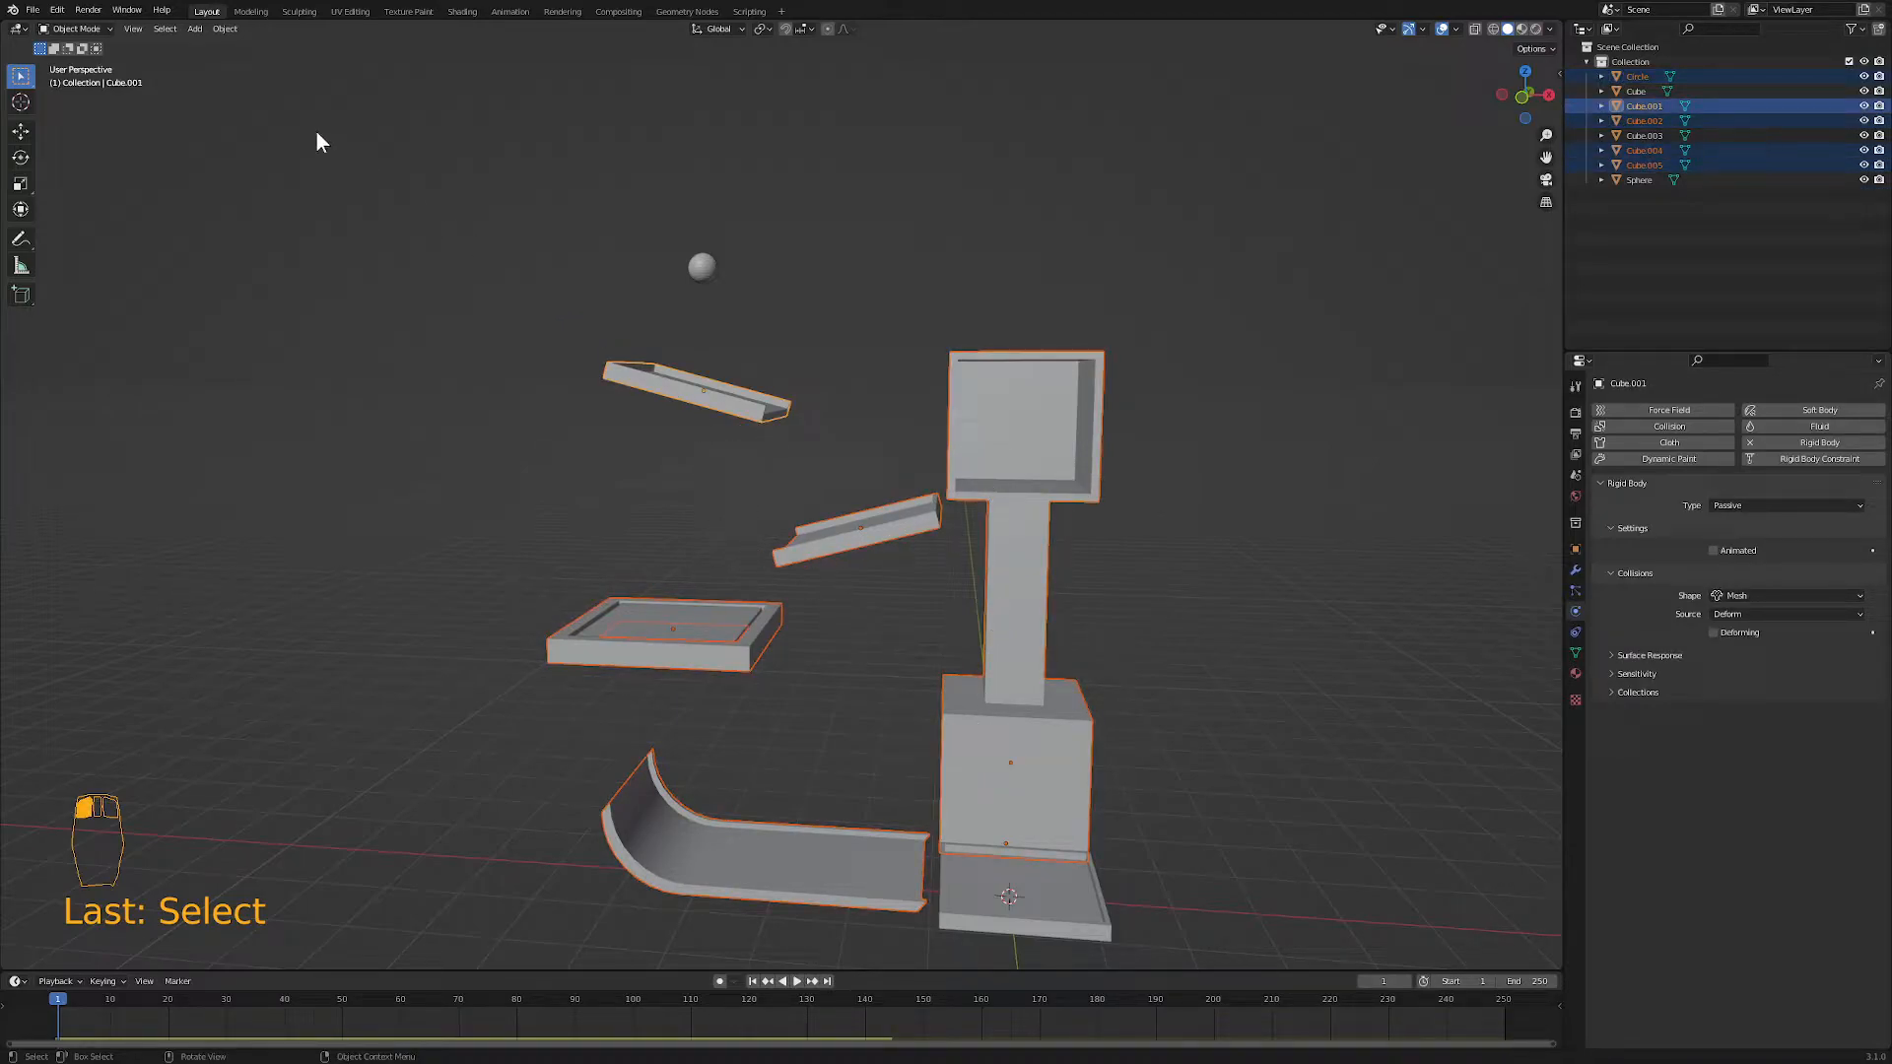
left_click(215, 32)
mouse_move(250, 391)
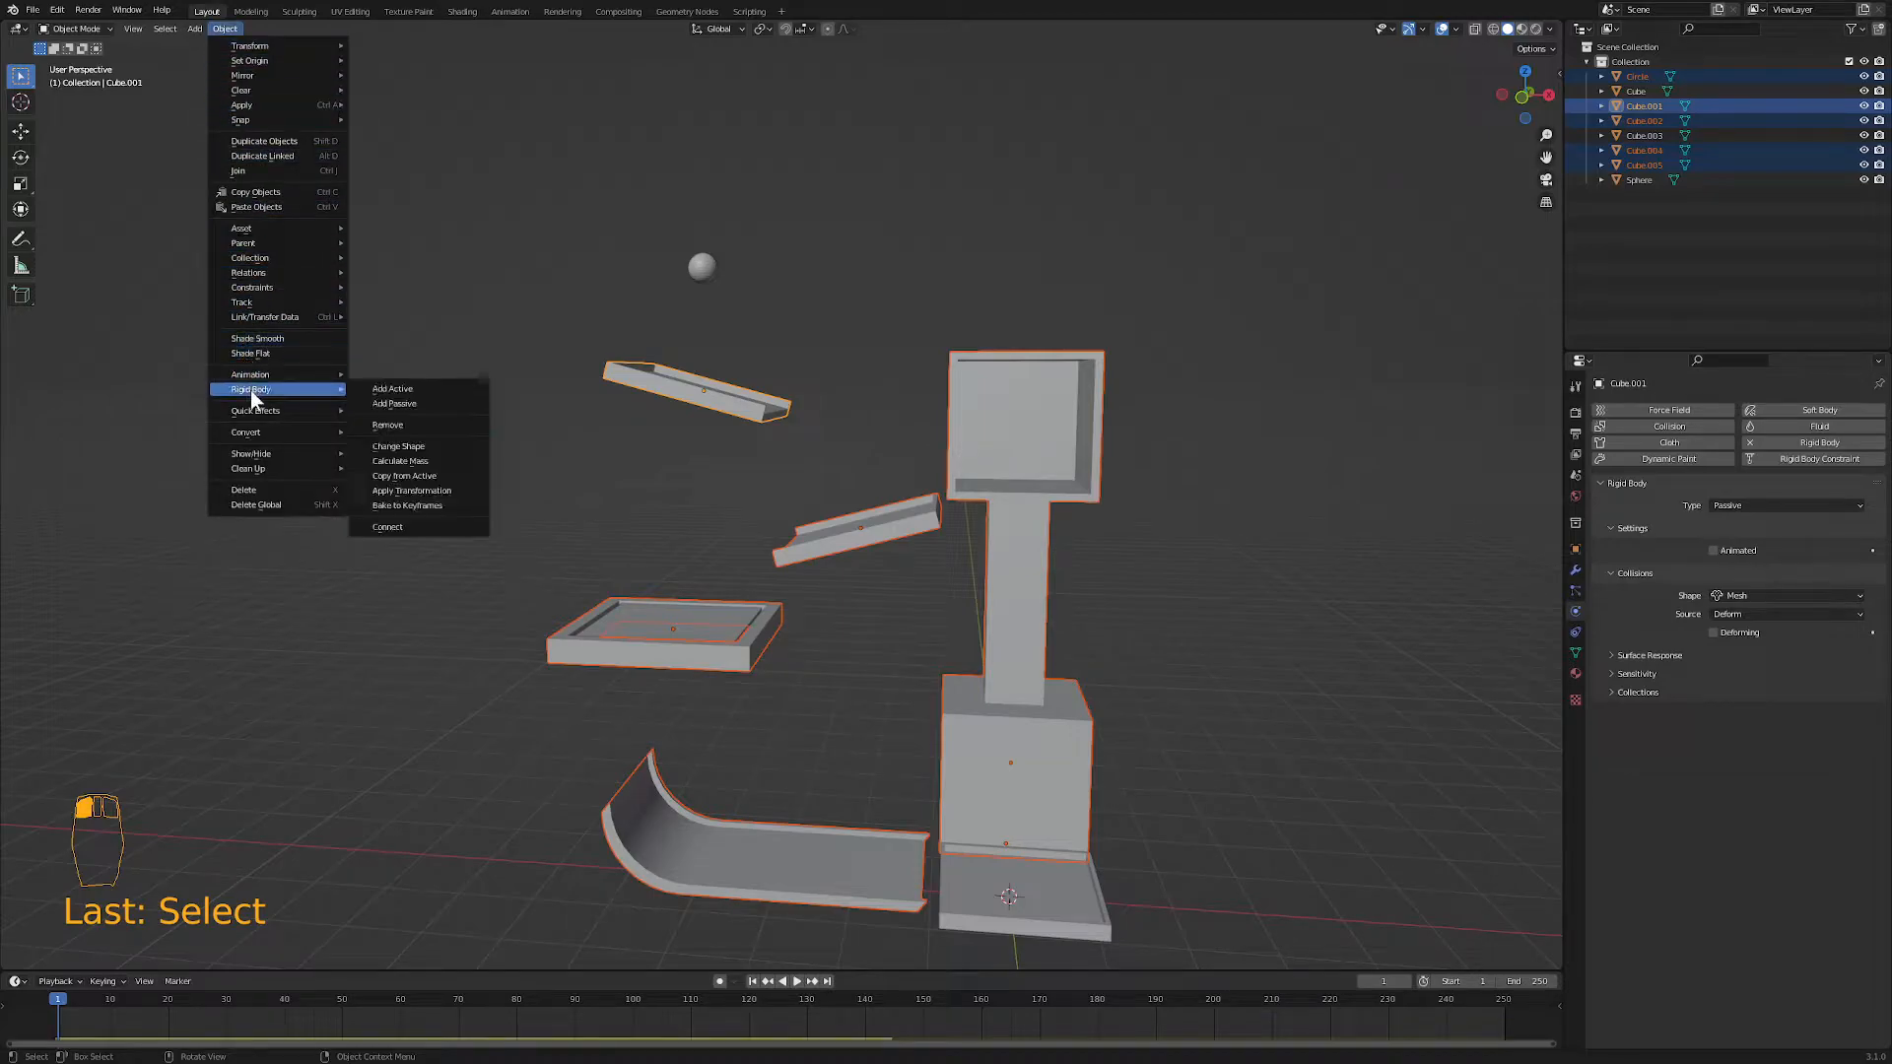
left_click(410, 475)
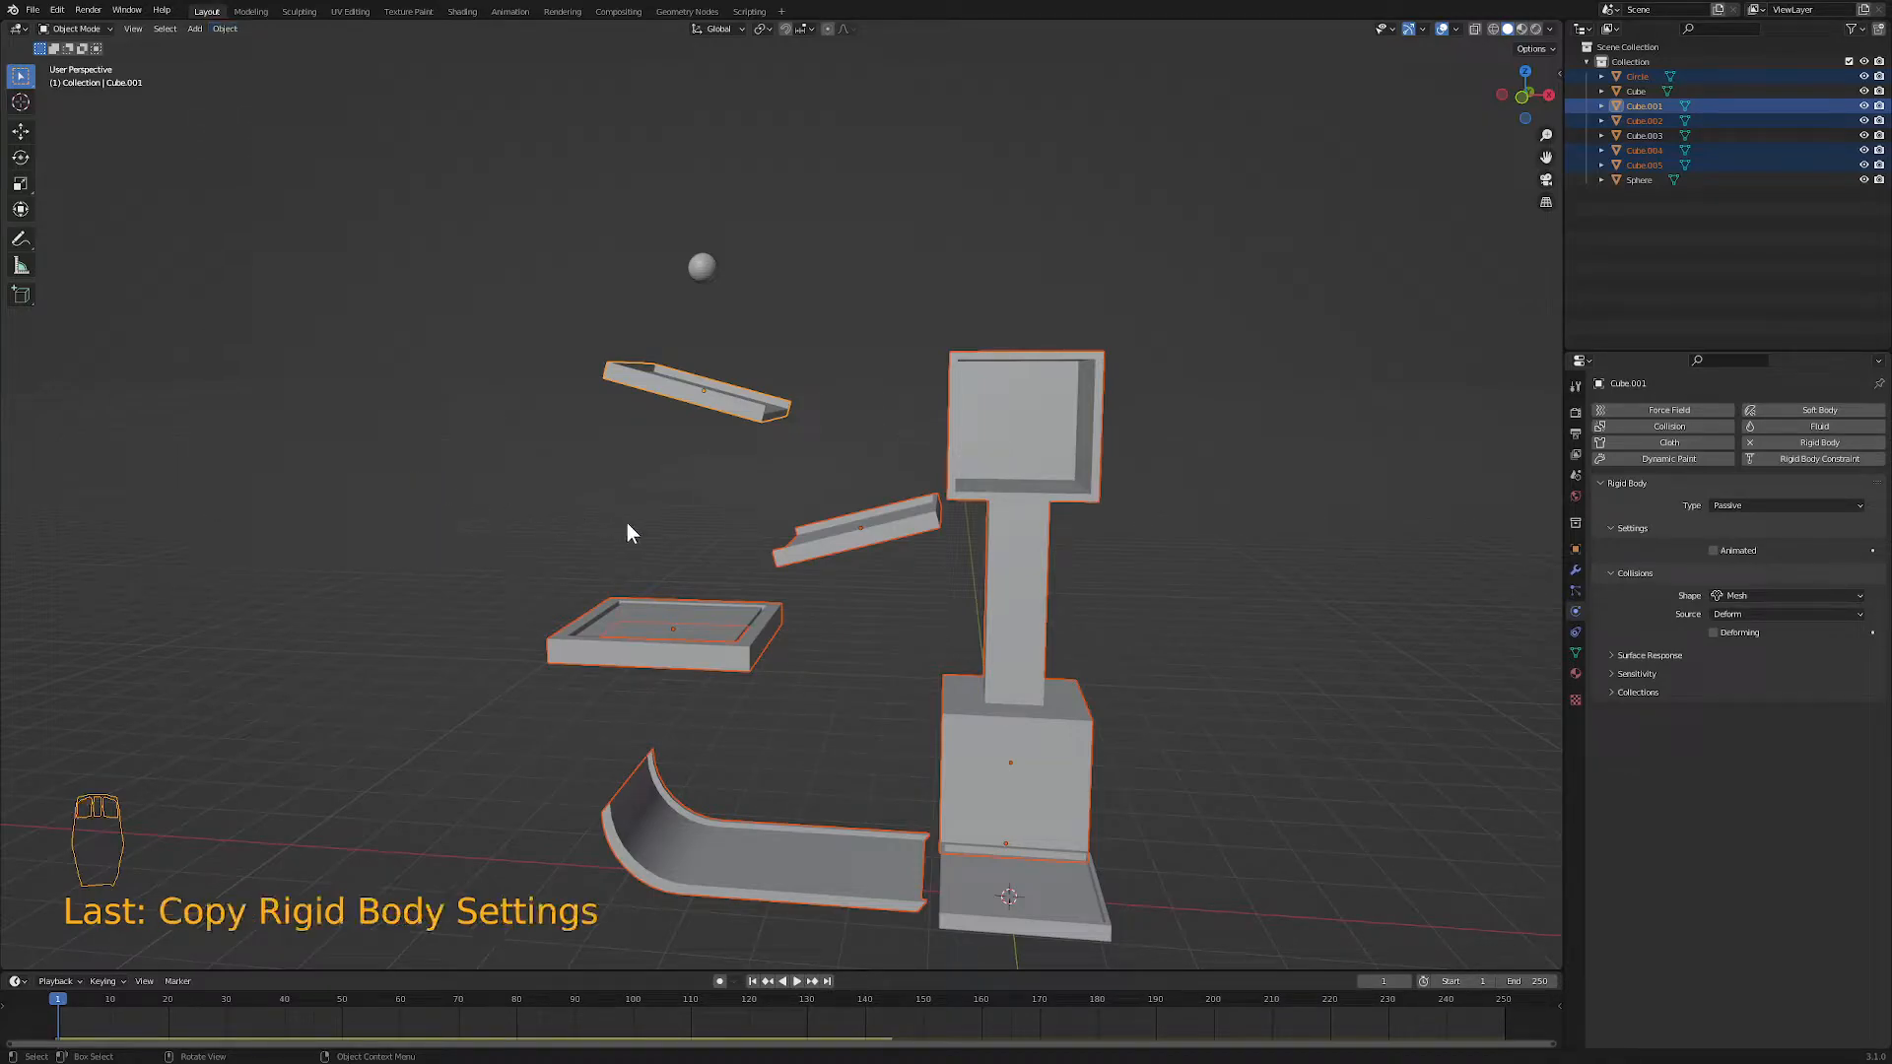
- Check the lower tilted slab's collision shape, play the simulation from another angle and return to the first frame
left_click(778, 552)
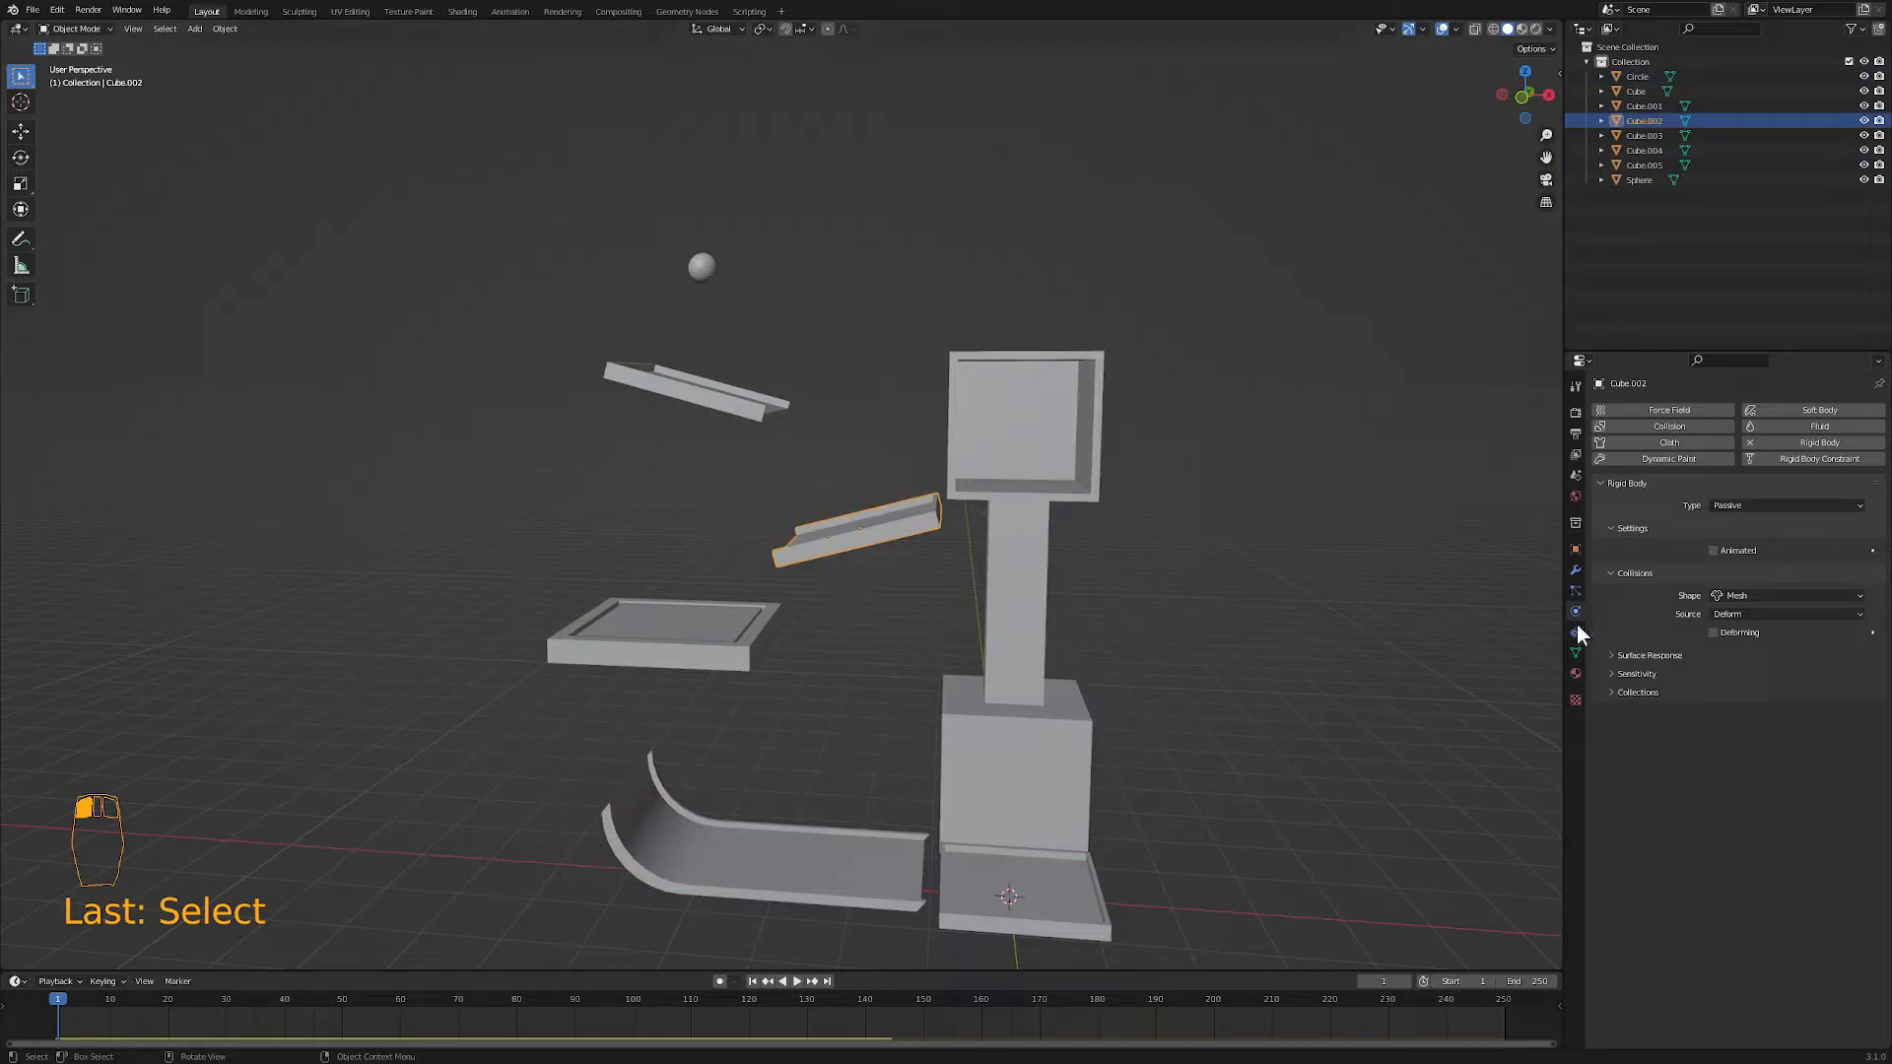
left_click(795, 980)
middle_click_drag(753, 867, 798, 773)
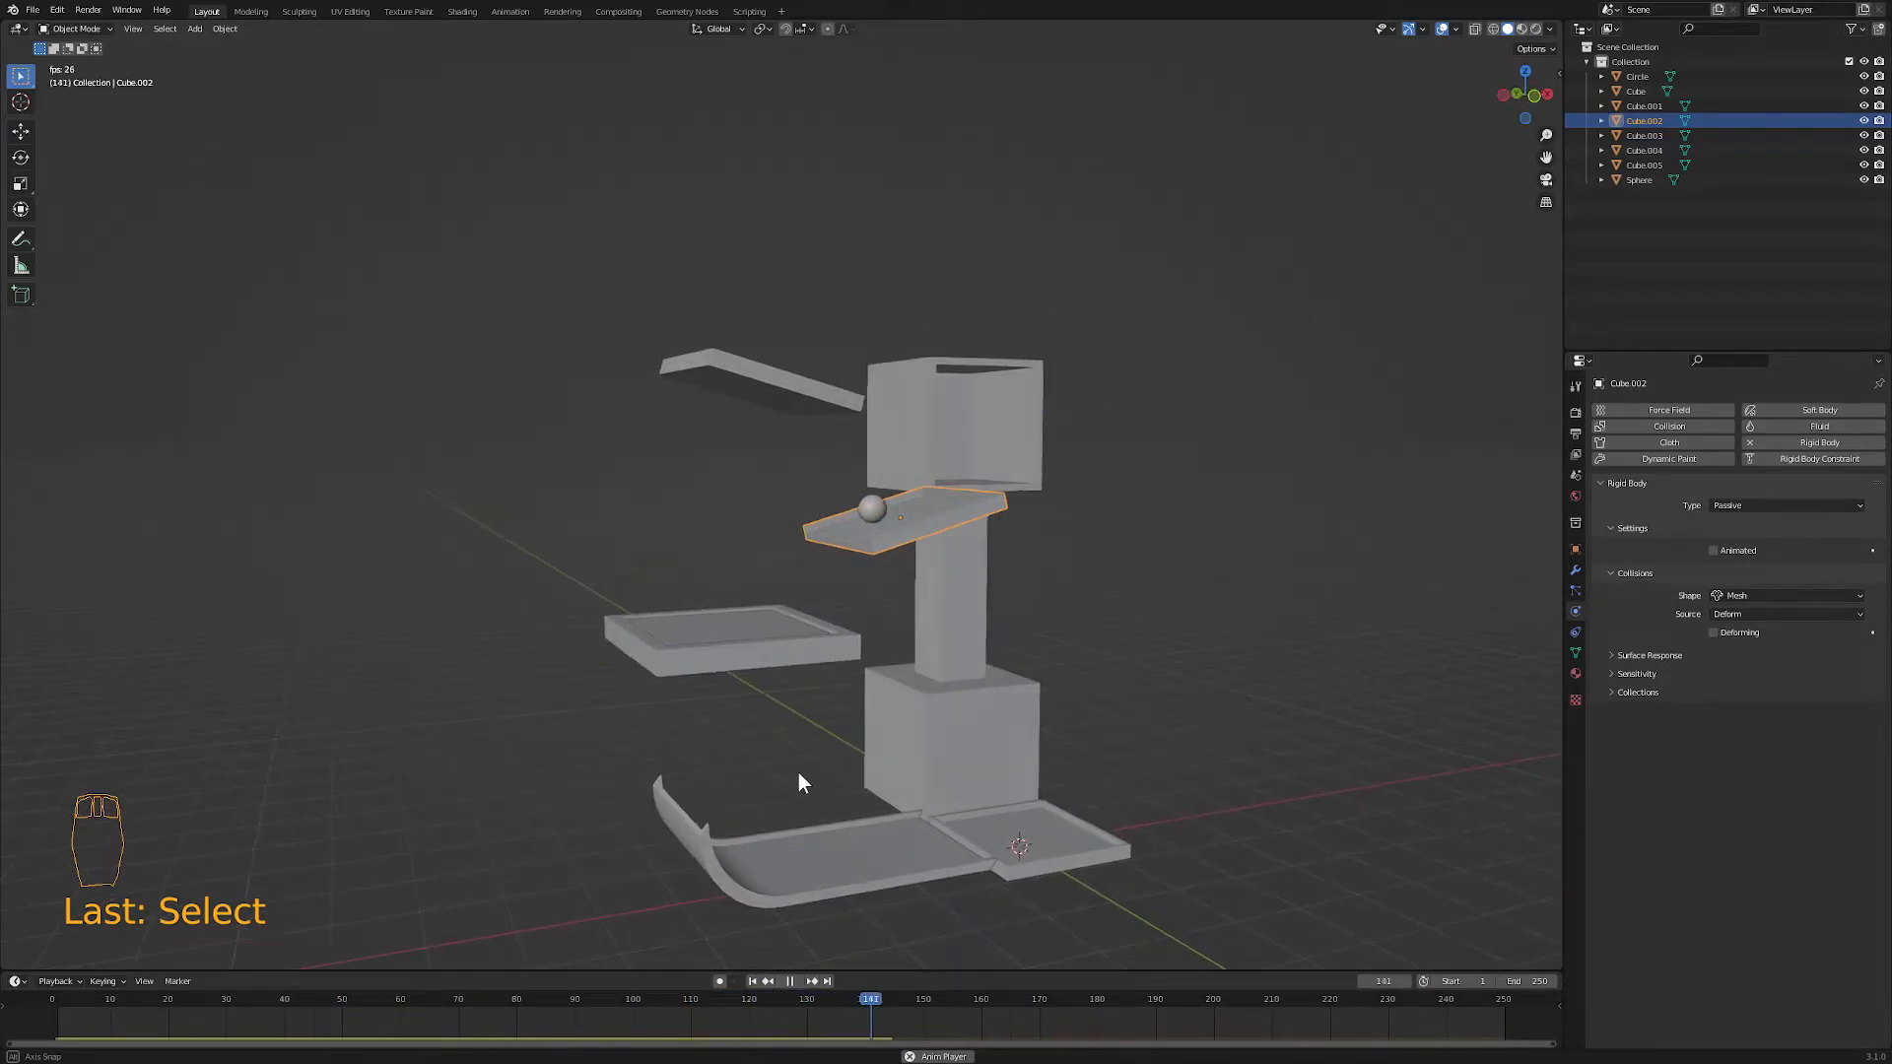
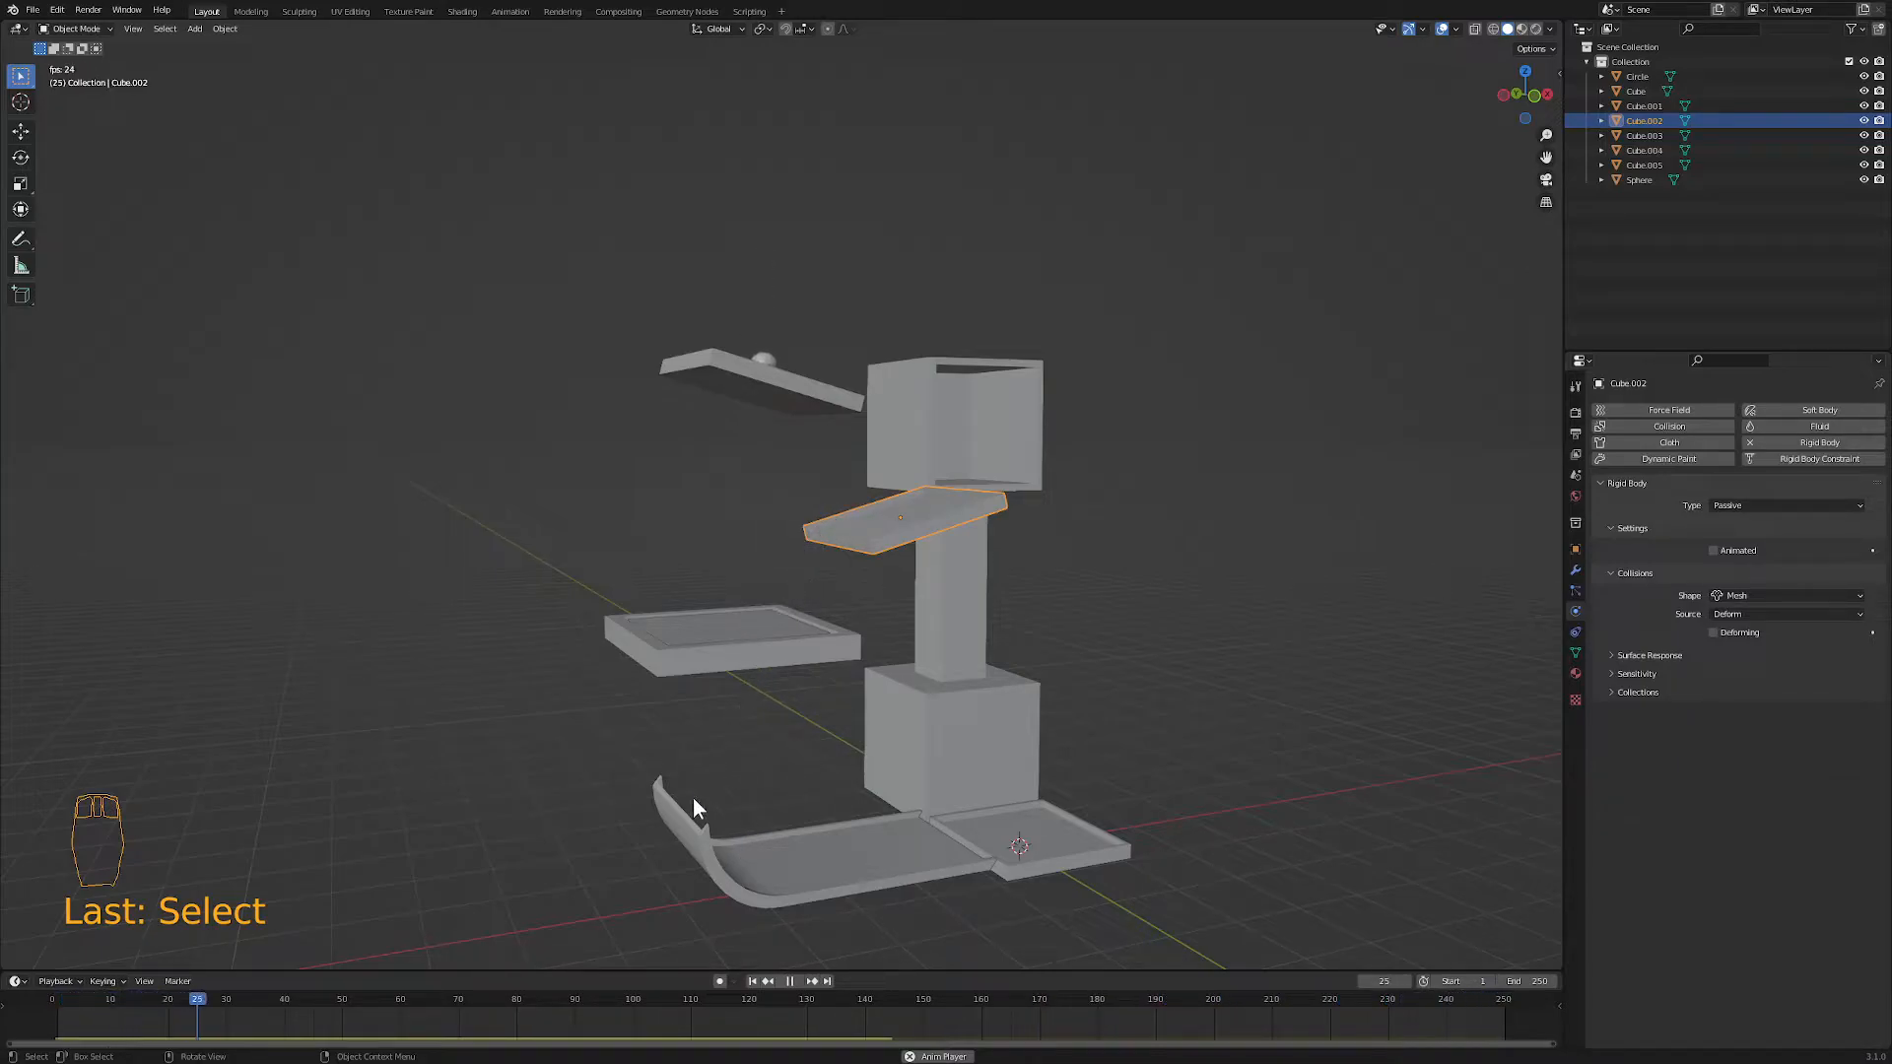
left_click(790, 980)
left_click(754, 981)
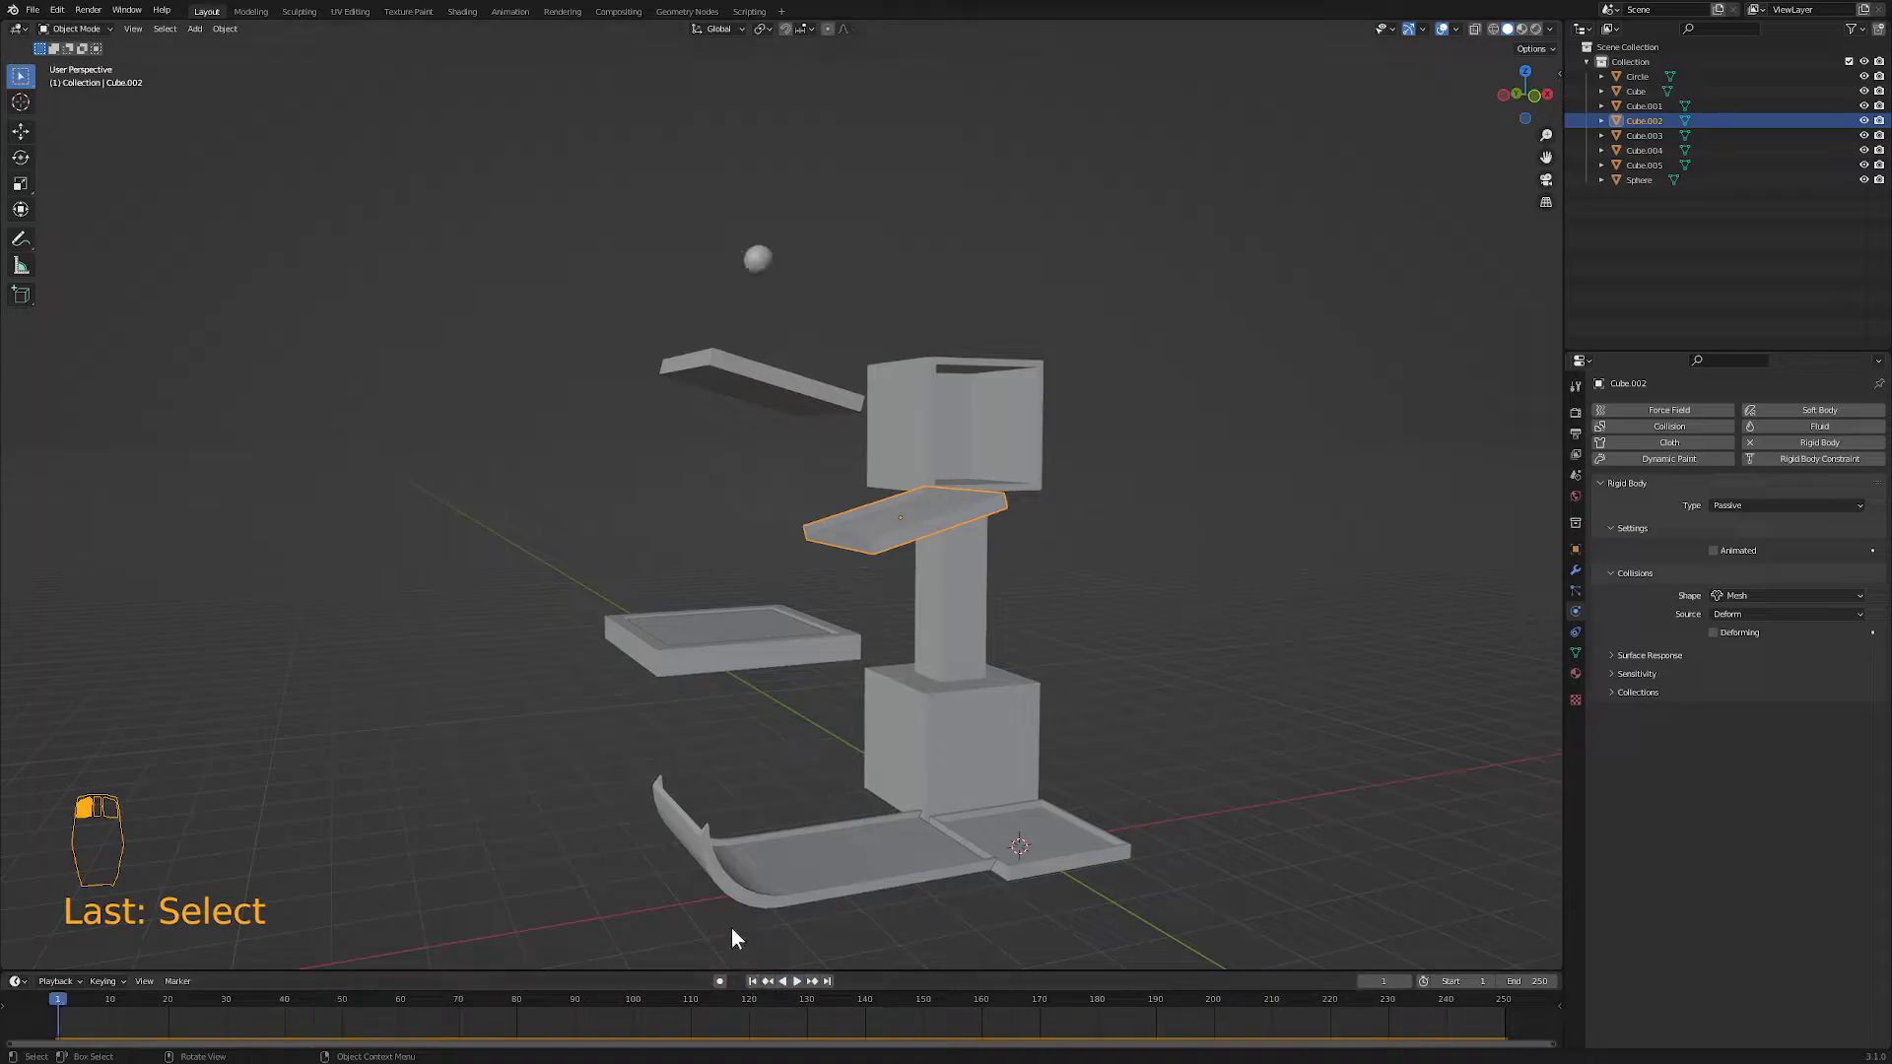
- Add an active rigid body to the flat slab's inner panel
left_click(717, 626)
middle_click_drag(723, 694, 715, 743)
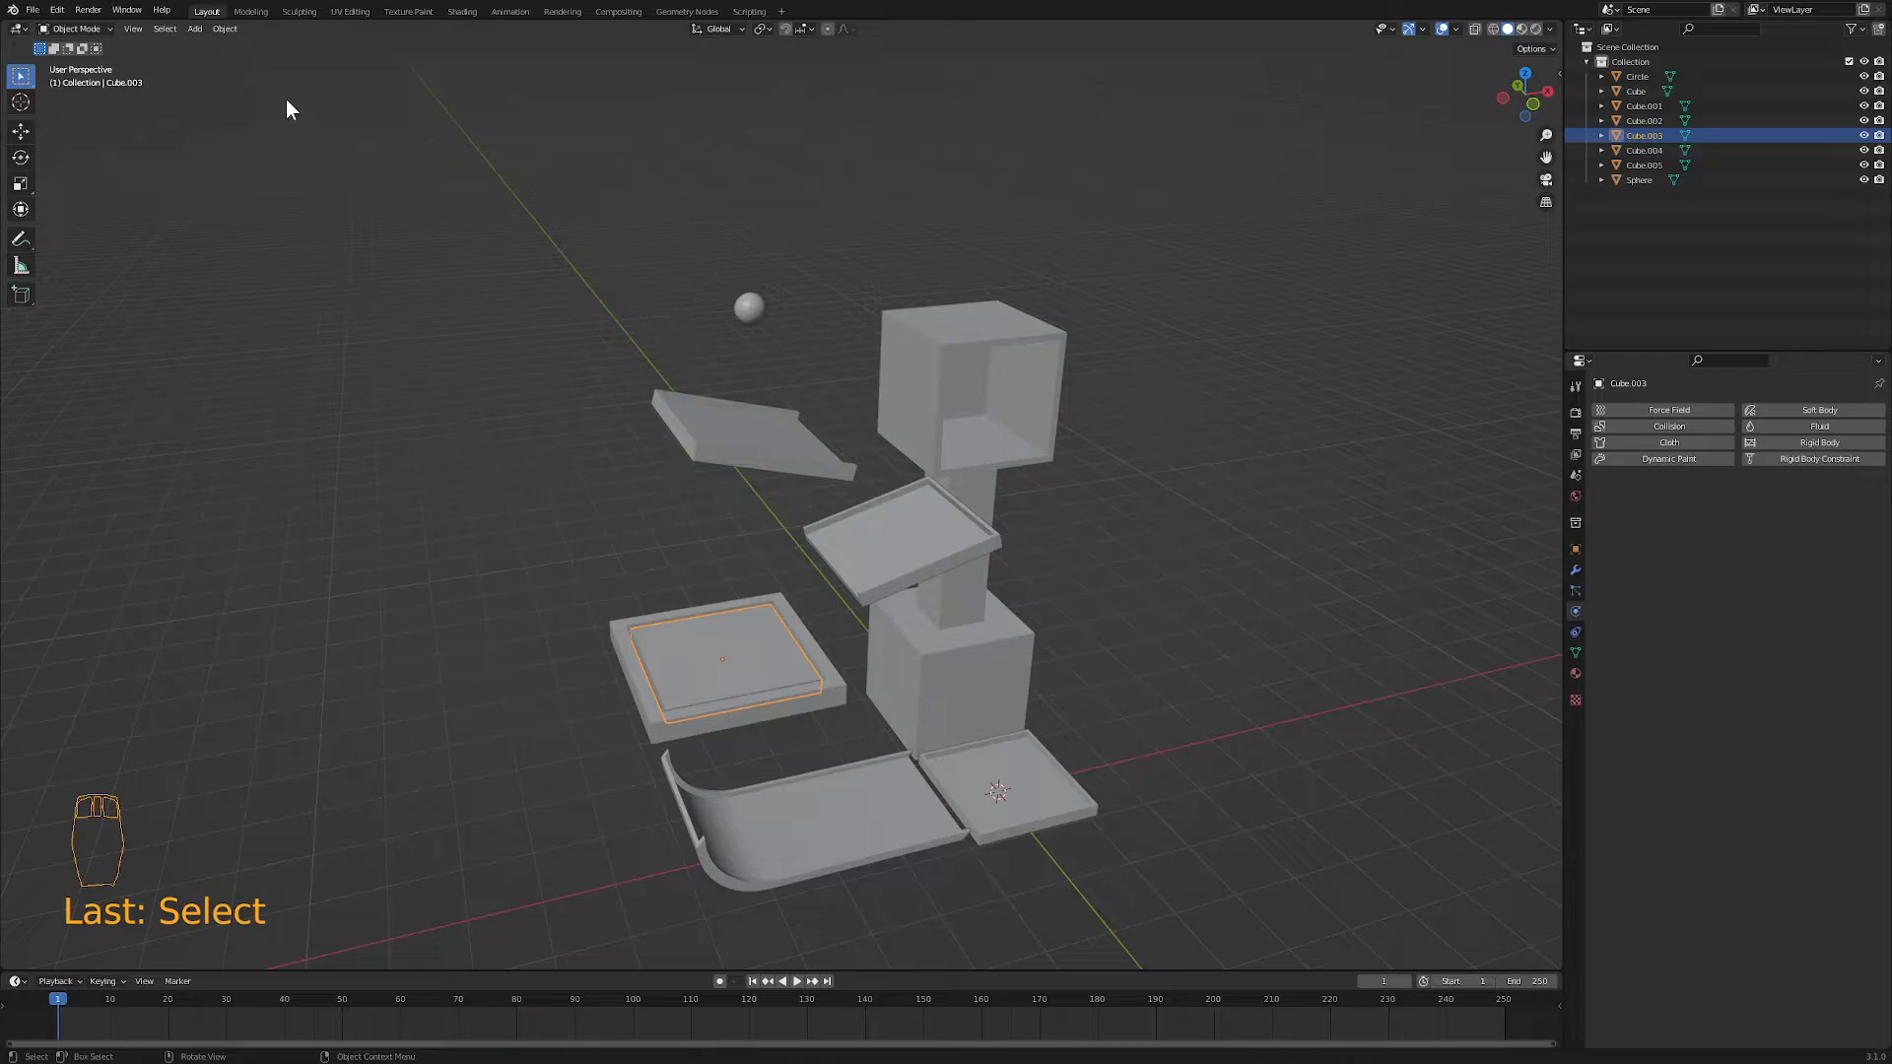
left_click(225, 29)
mouse_move(280, 390)
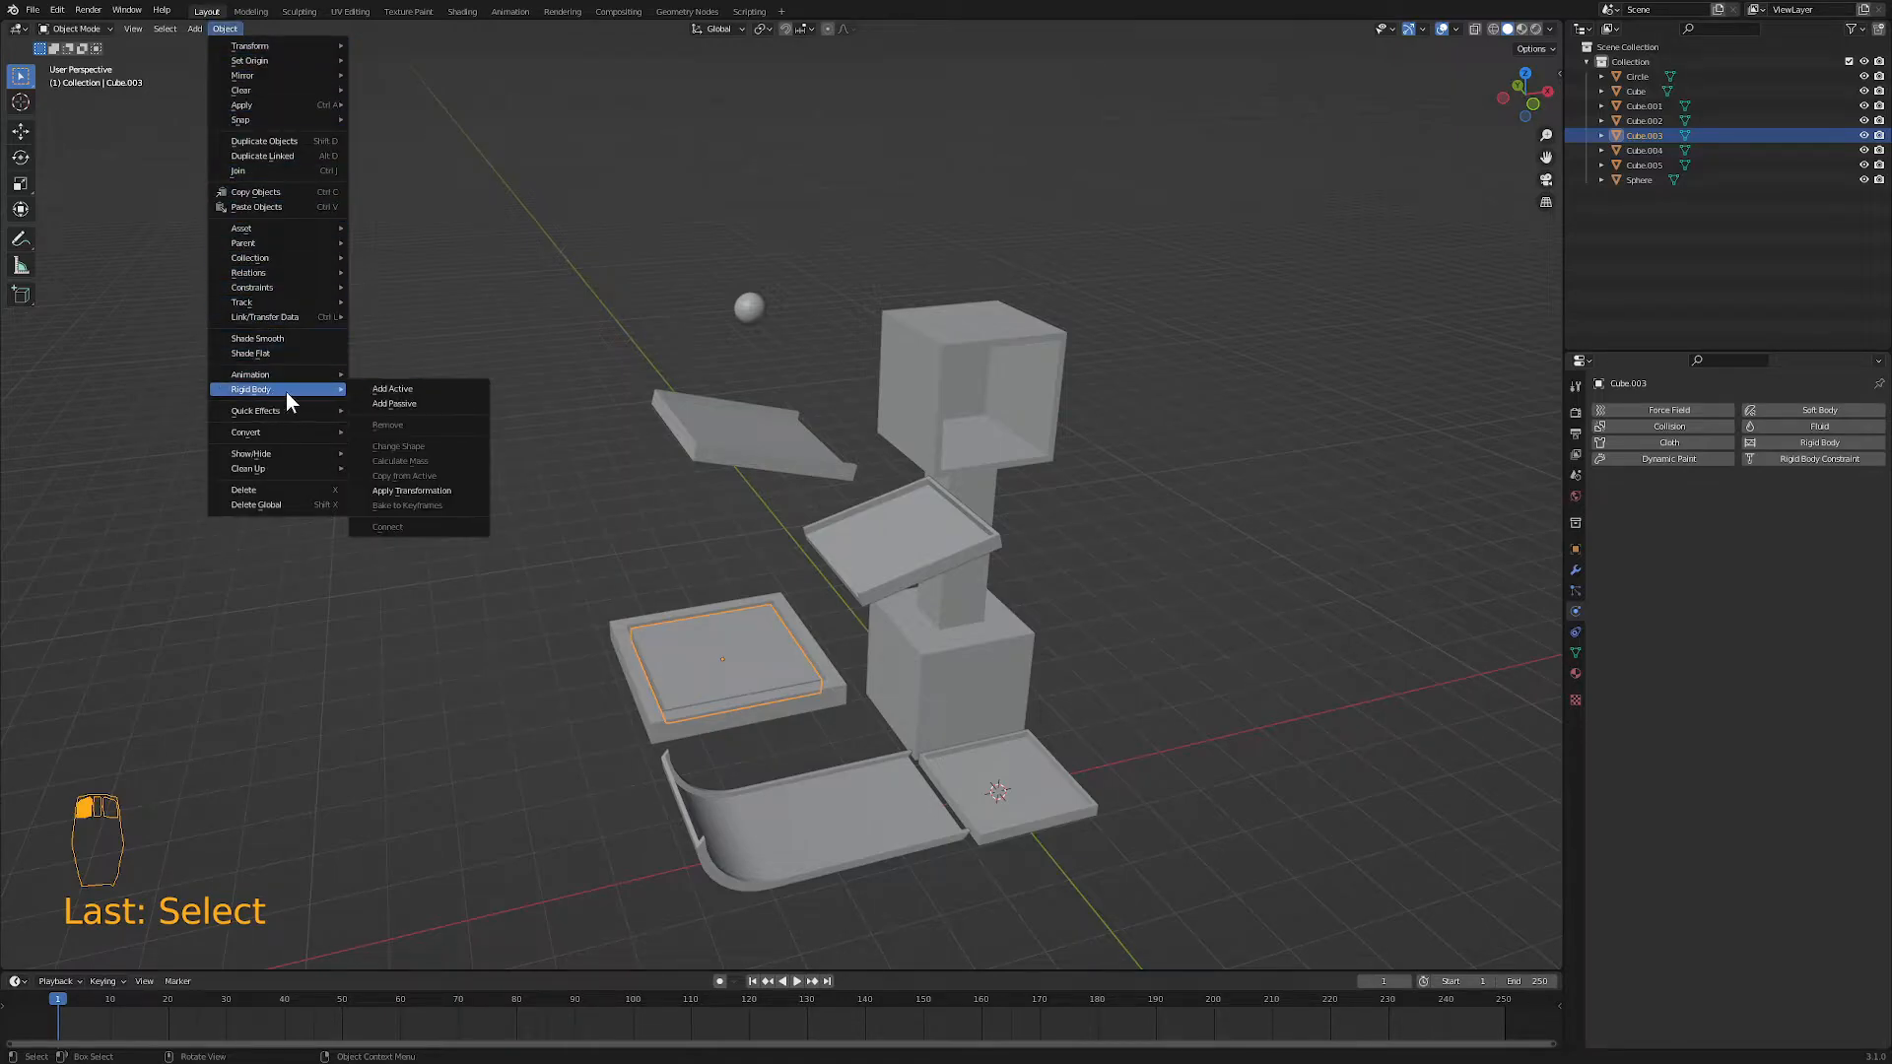
left_click(381, 391)
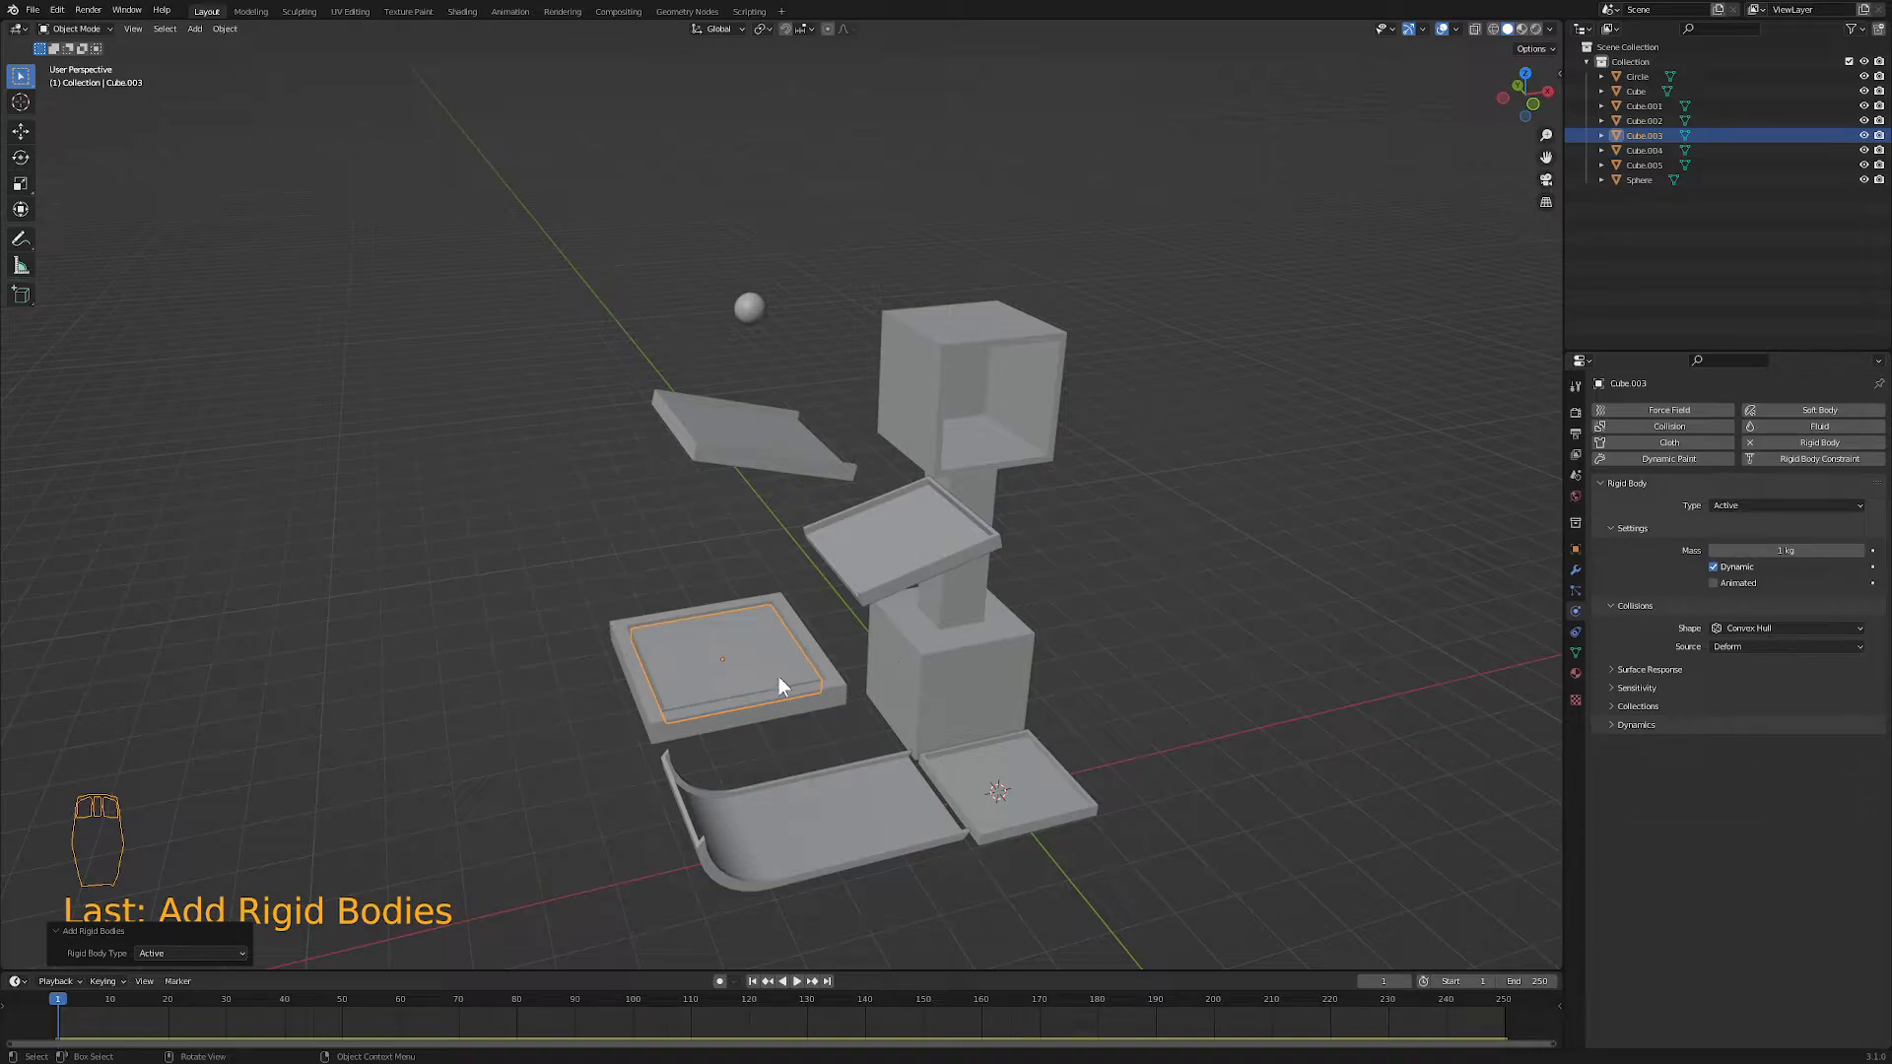
- Connect the flat slab's outer frame to its inner panel with a rigid body constraint, keeping the panel as the active object
scroll(787, 707, "up", 4)
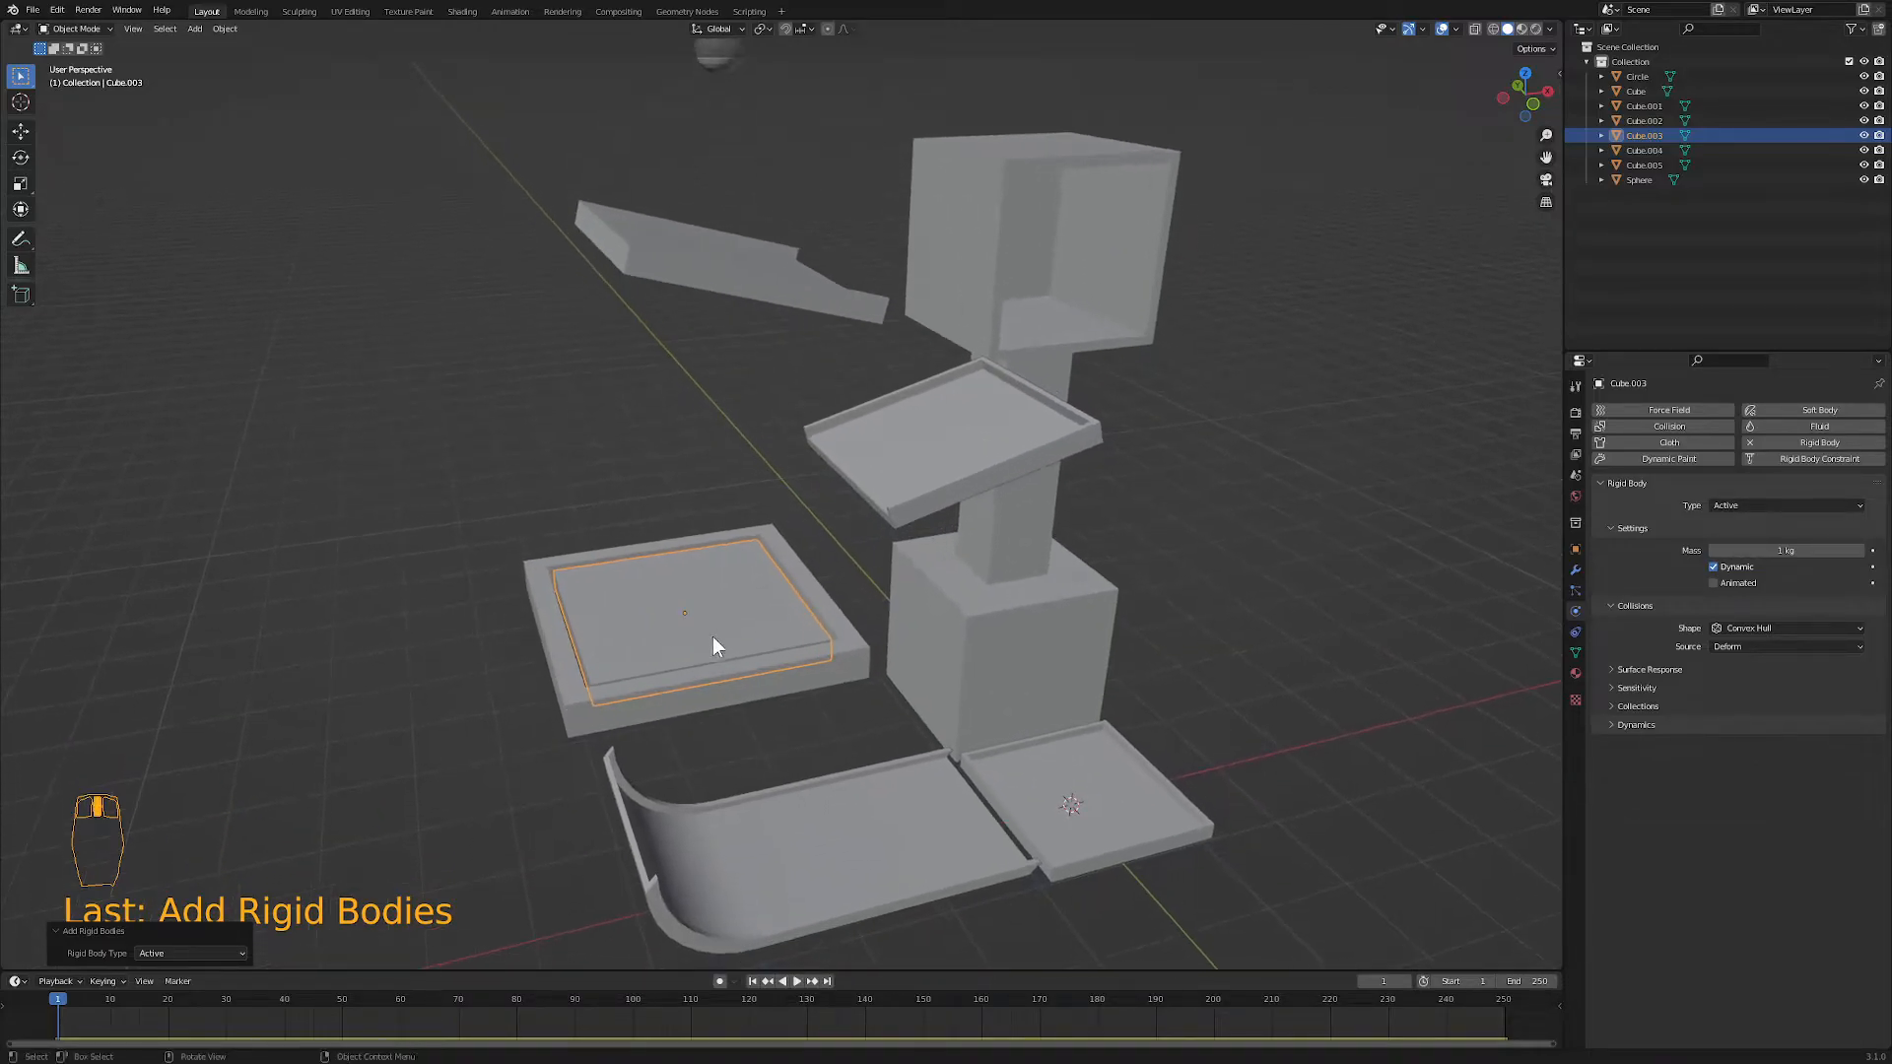
middle_click_drag(705, 680, 742, 607, "shift")
left_click(713, 673)
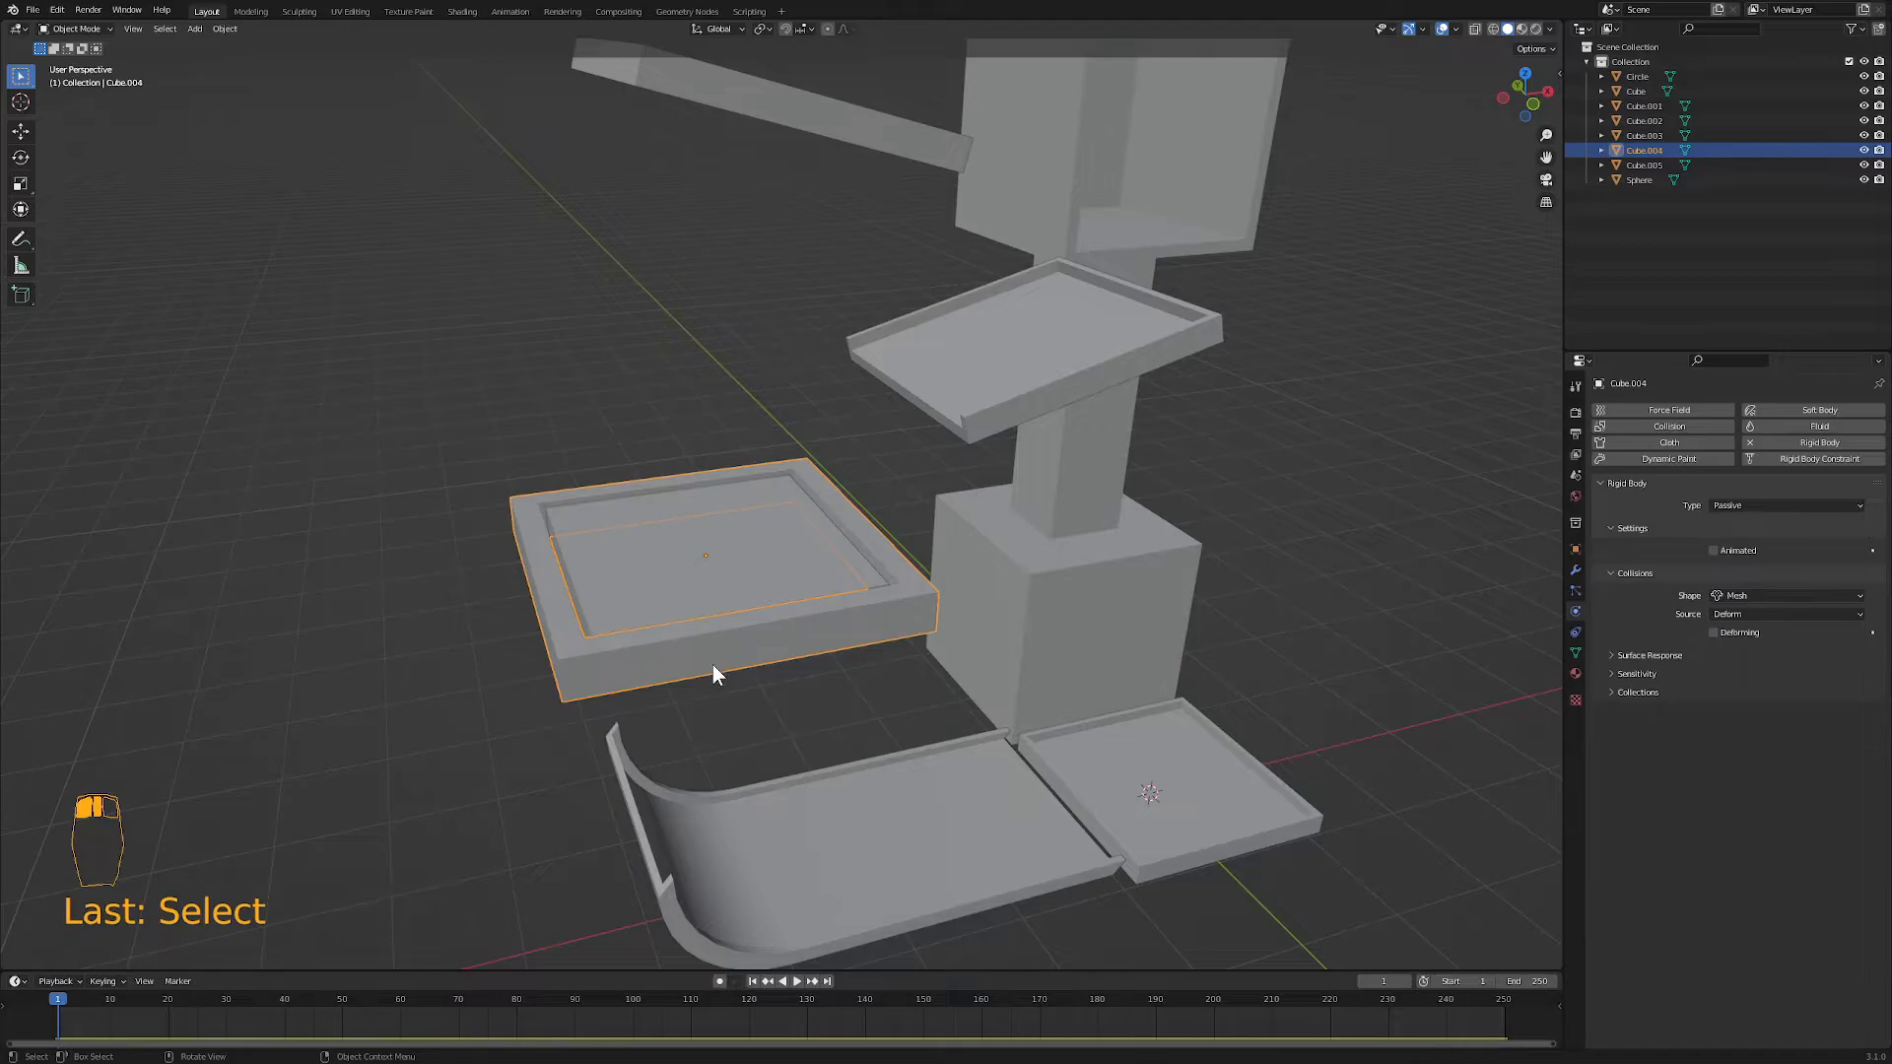
left_click(695, 581, "shift")
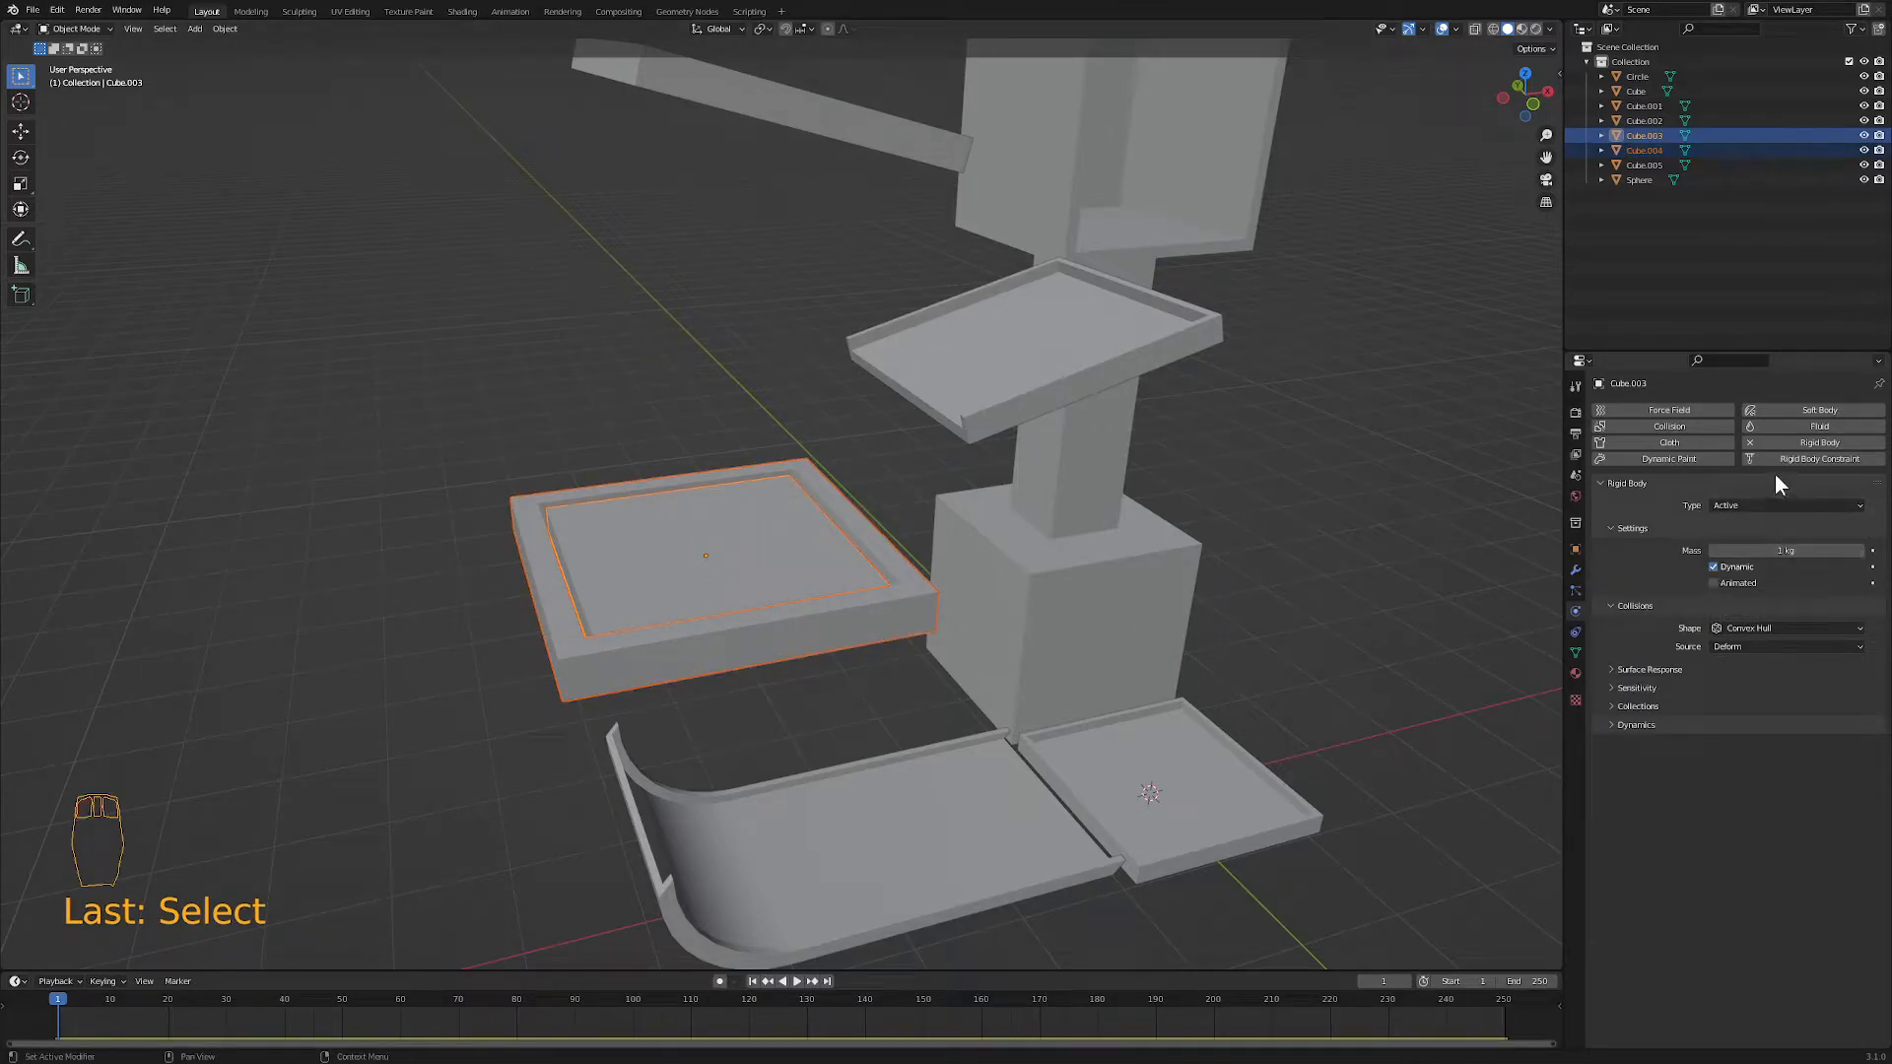
left_click(227, 28)
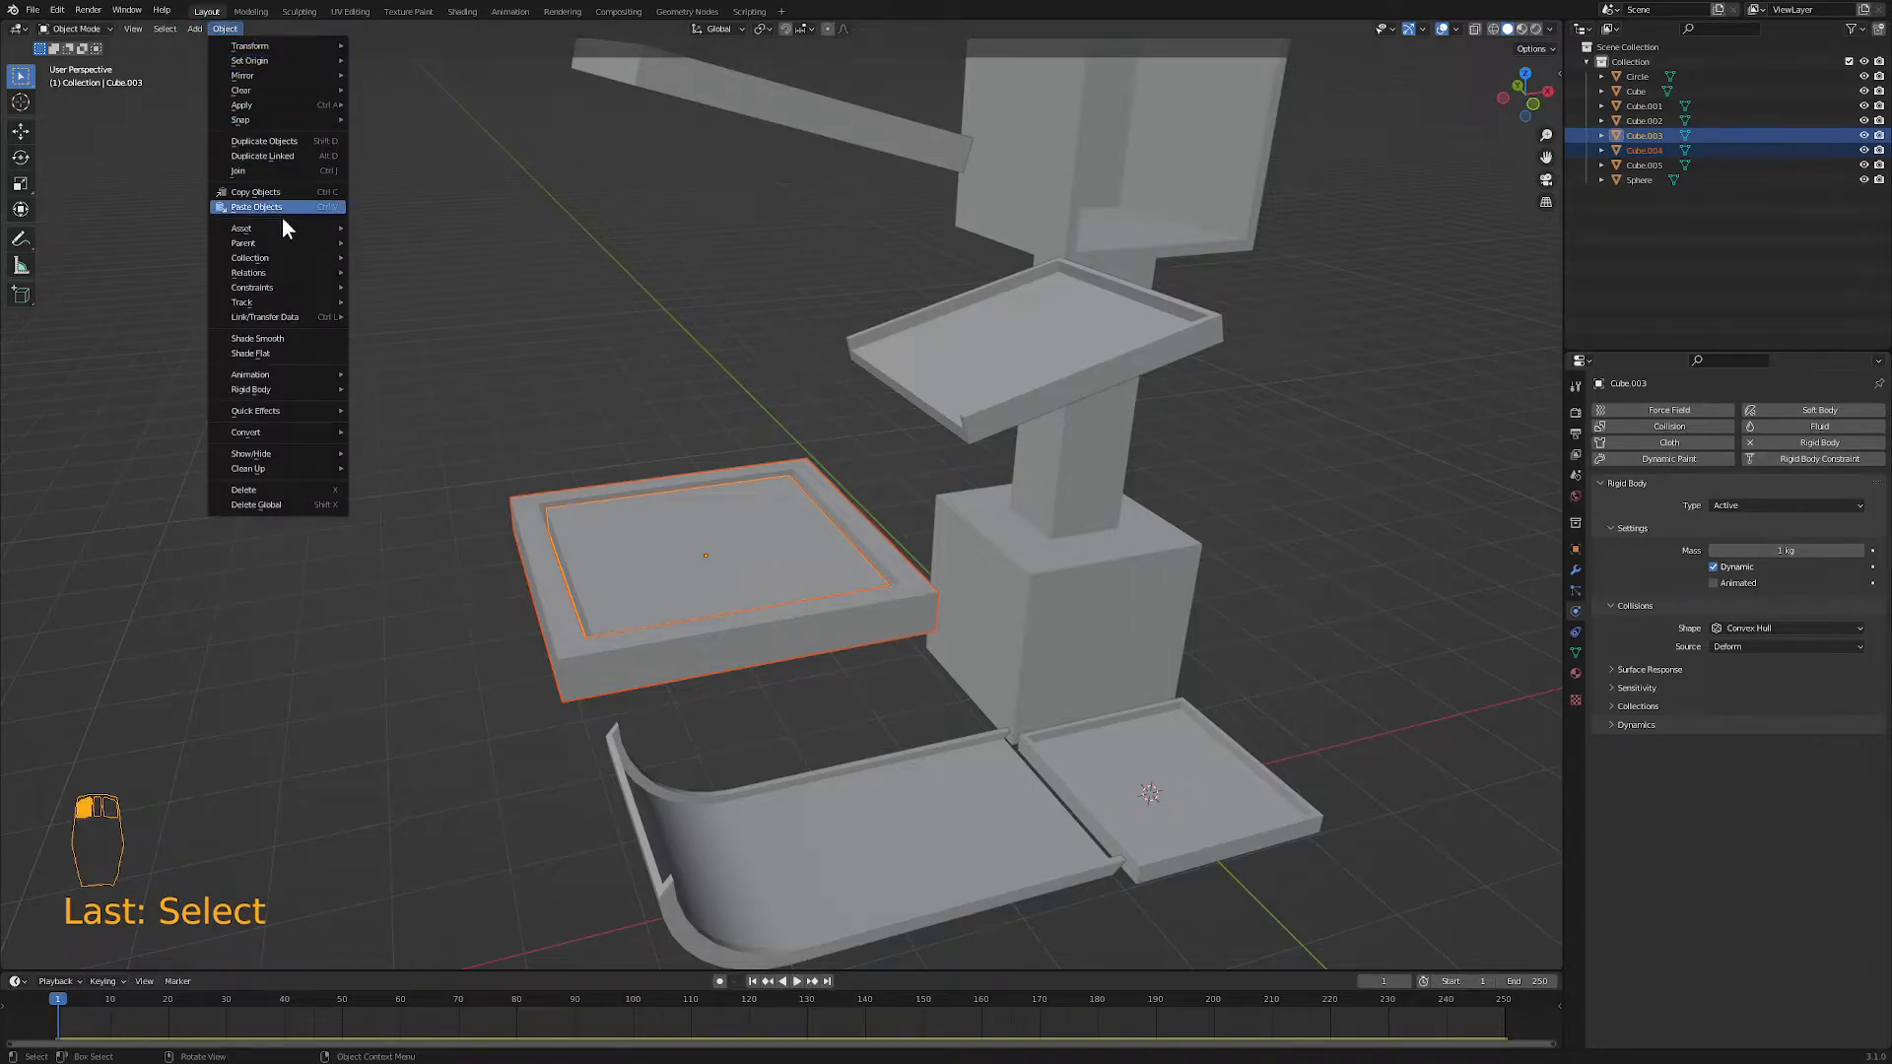
left_click(283, 386)
left_click(393, 527)
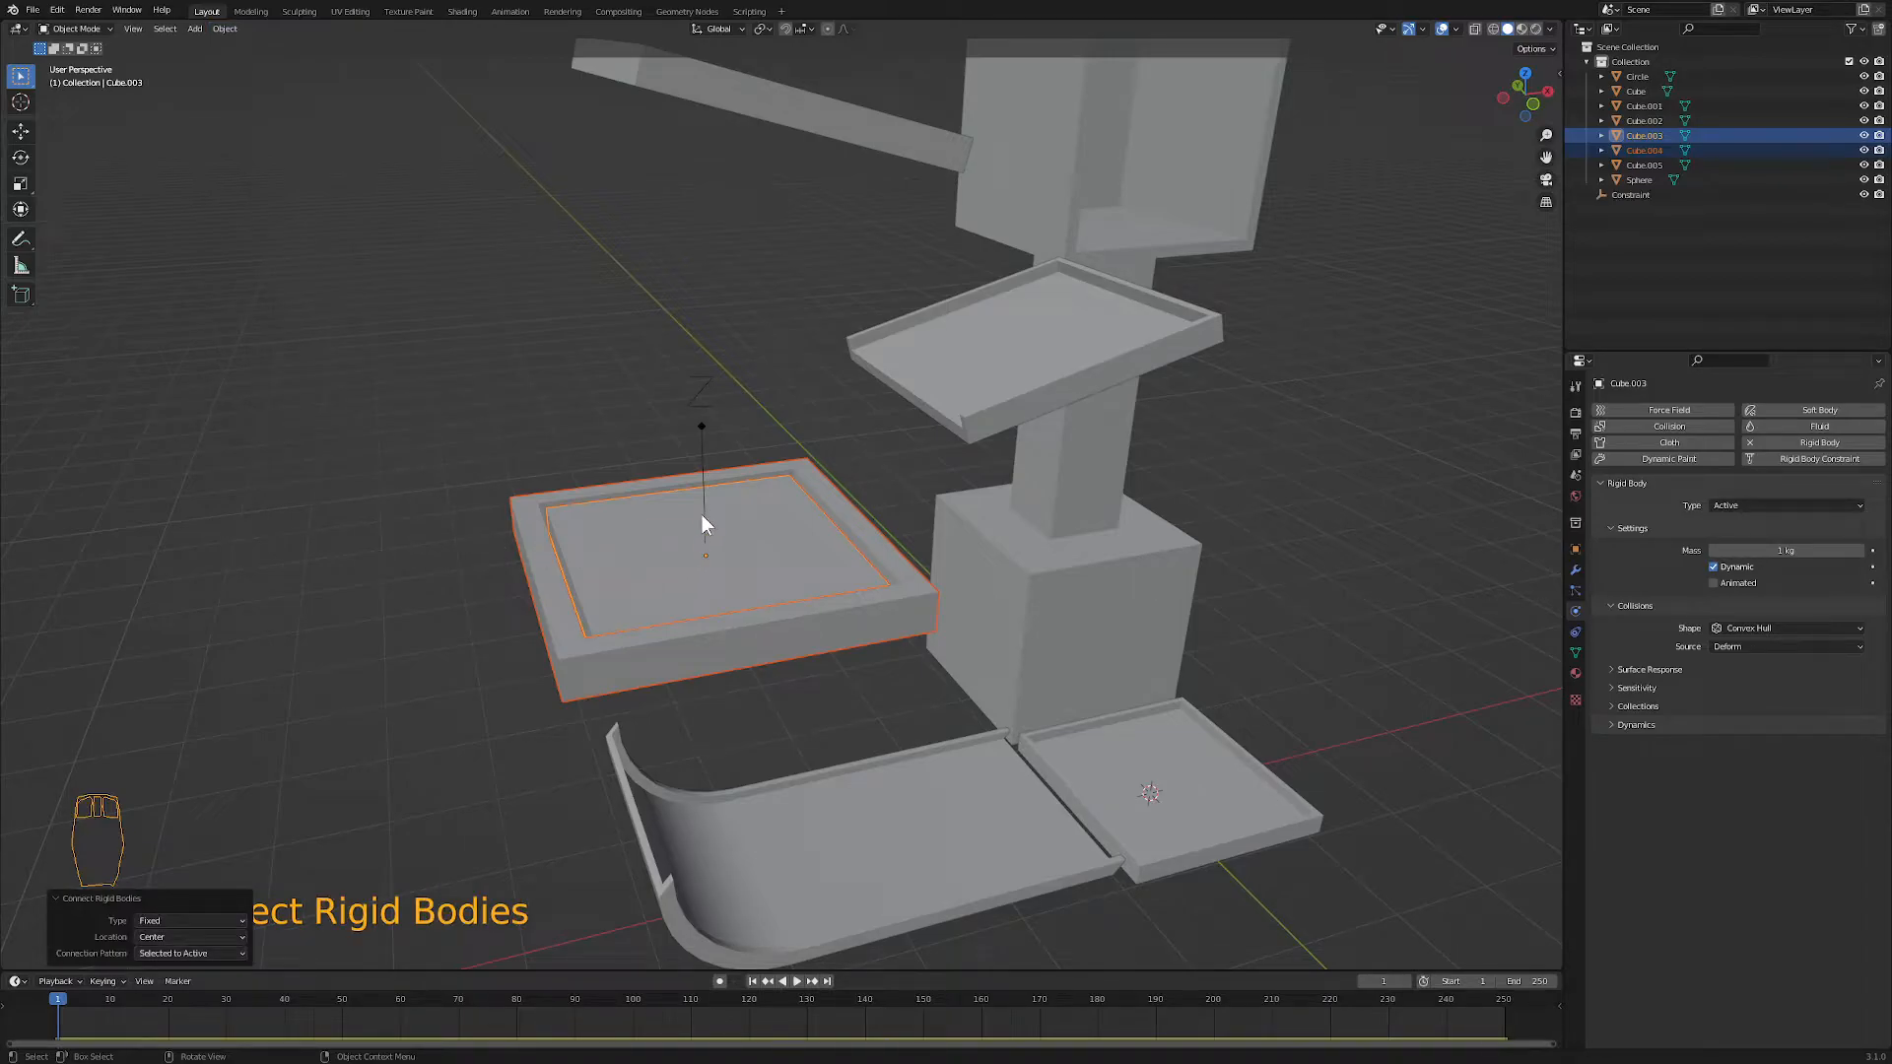
- Change the type of the flat slab's rigid body constraint to Hinge
middle_click_drag(723, 569, 753, 412)
left_click(753, 413)
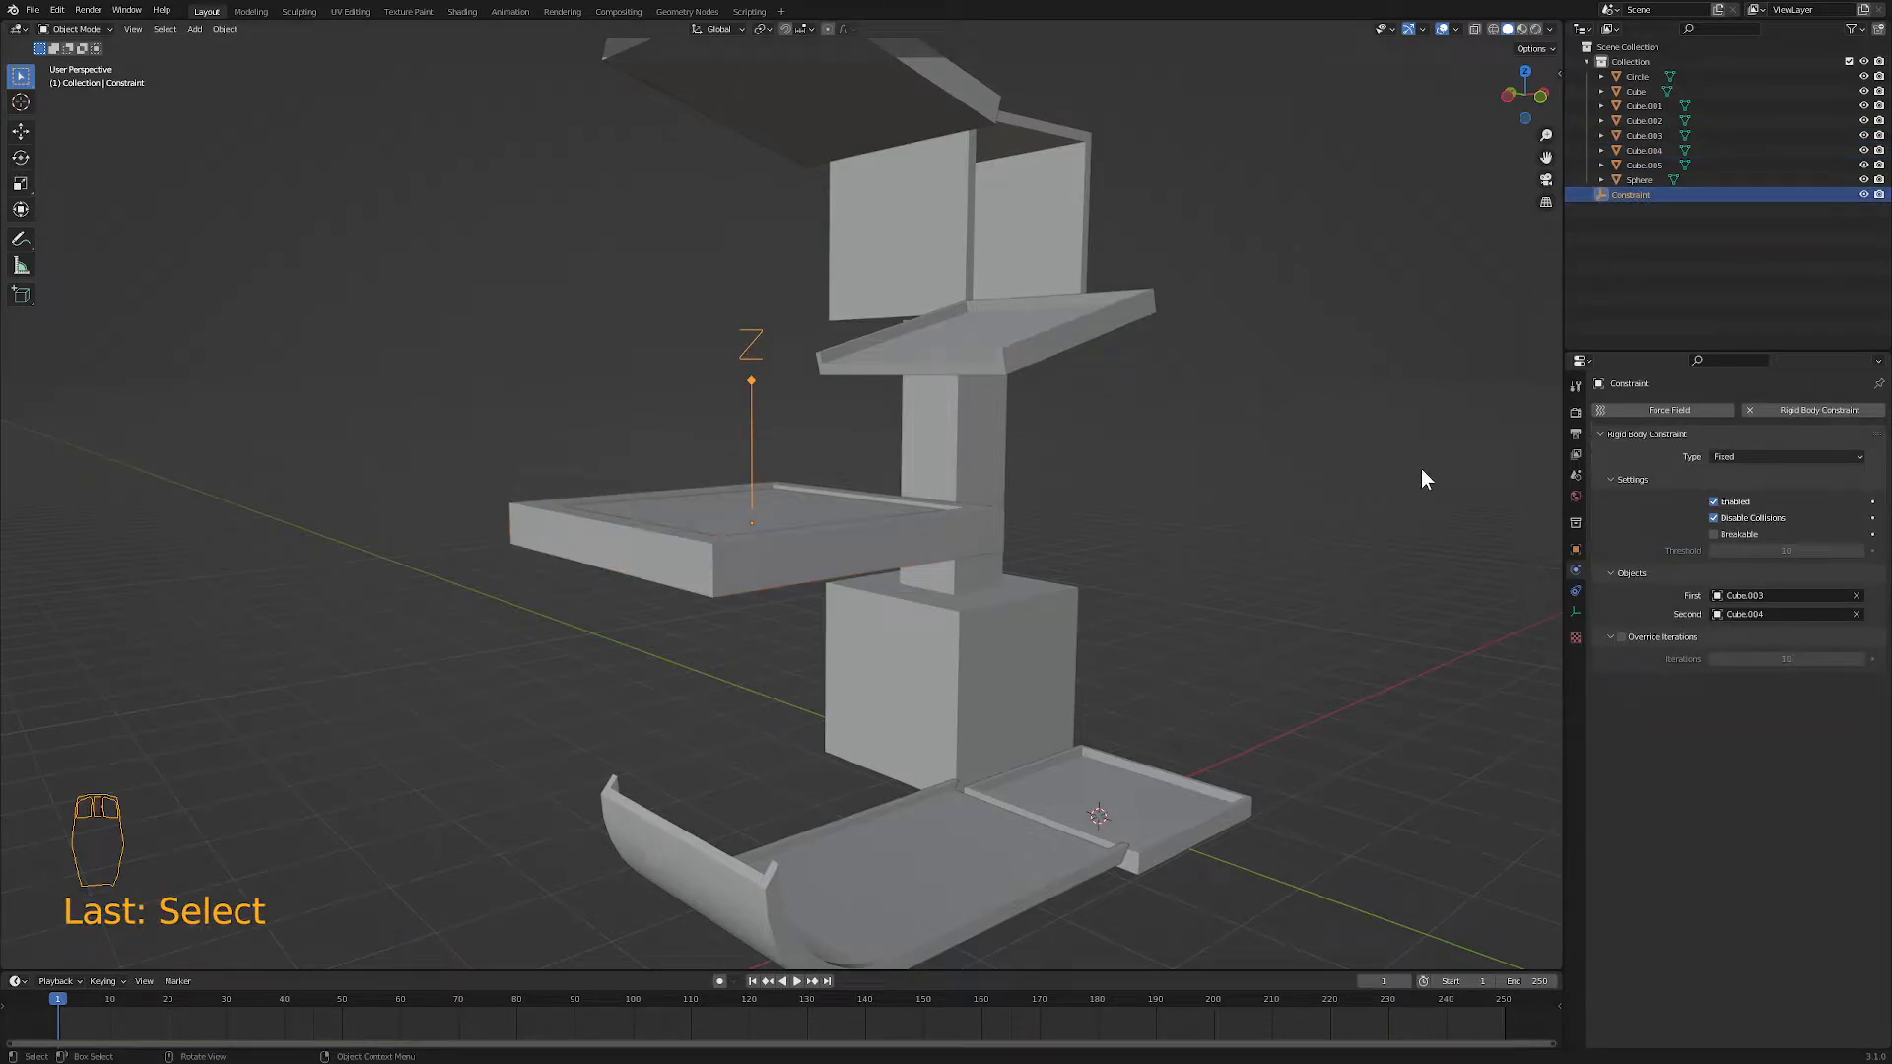
left_click(1746, 459)
left_click(1738, 512)
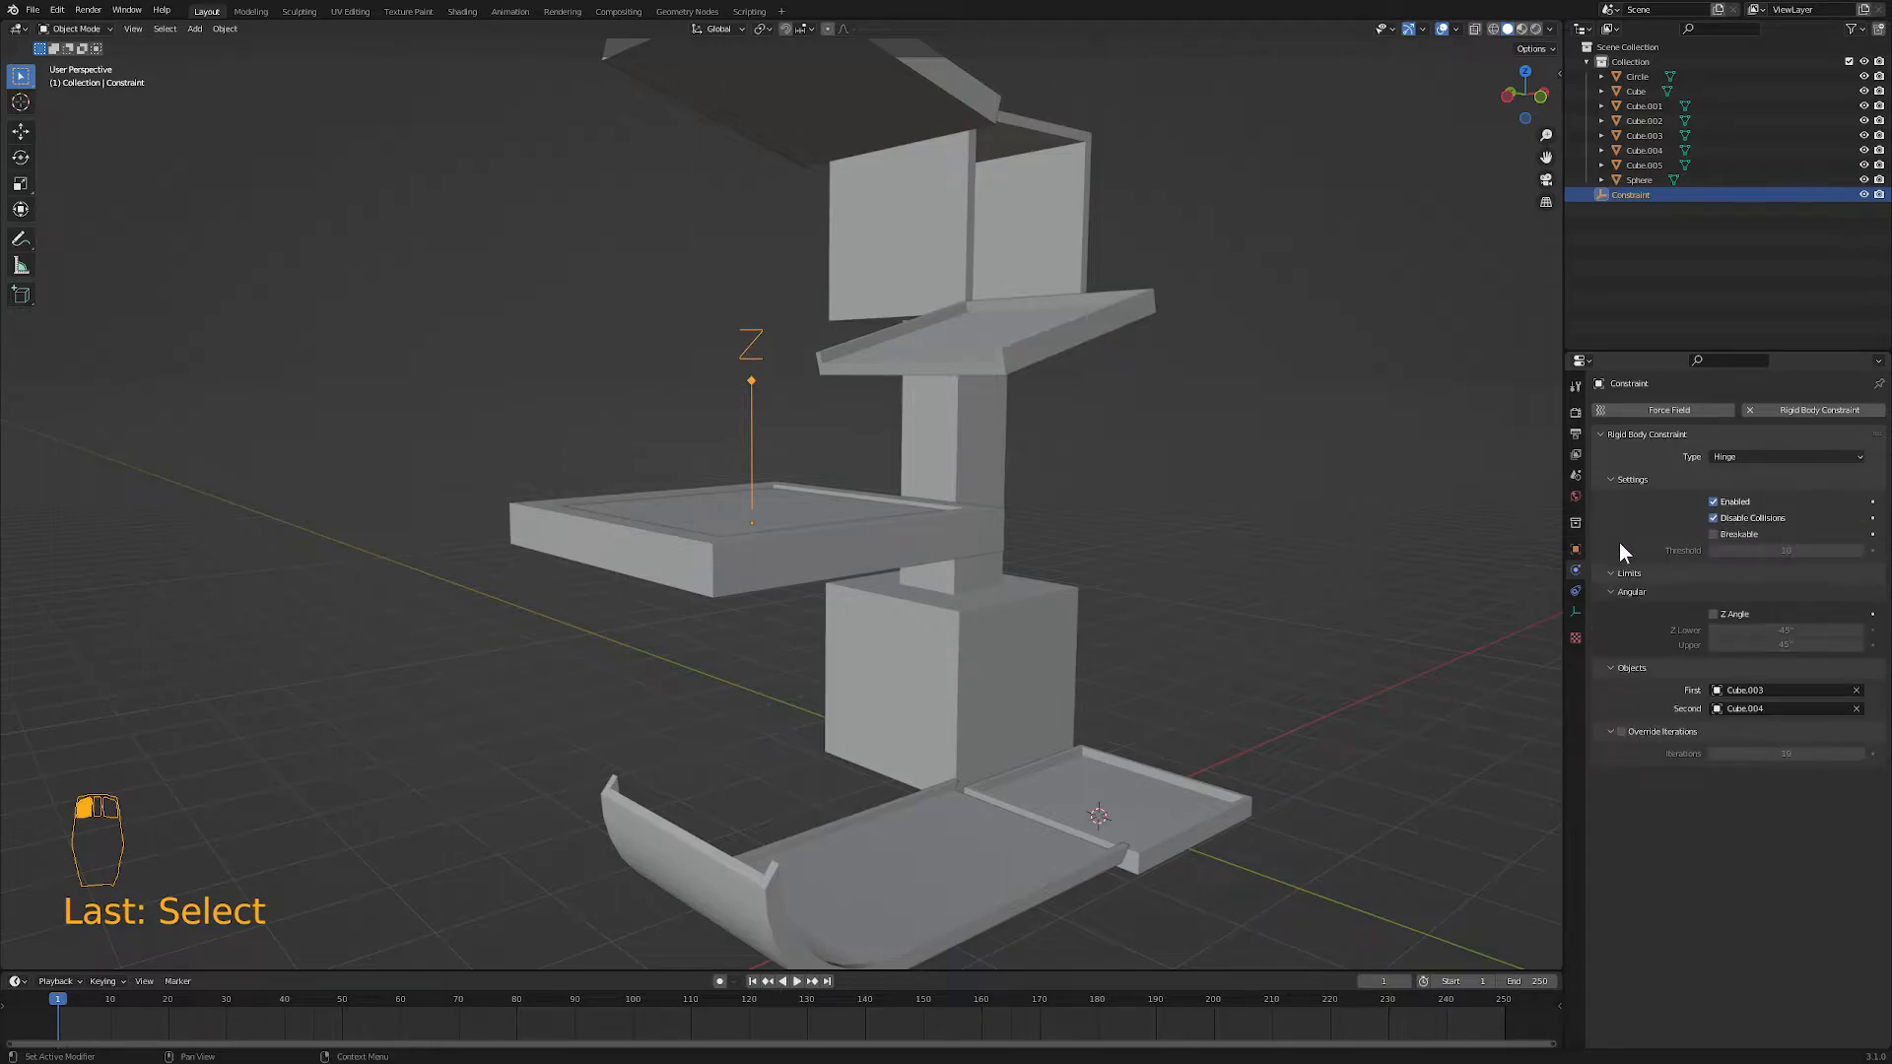
- Play the simulation with the hinge constraint, view the flat slab from several sides and stop playback
left_click(785, 983)
key("Escape")
left_click(796, 981)
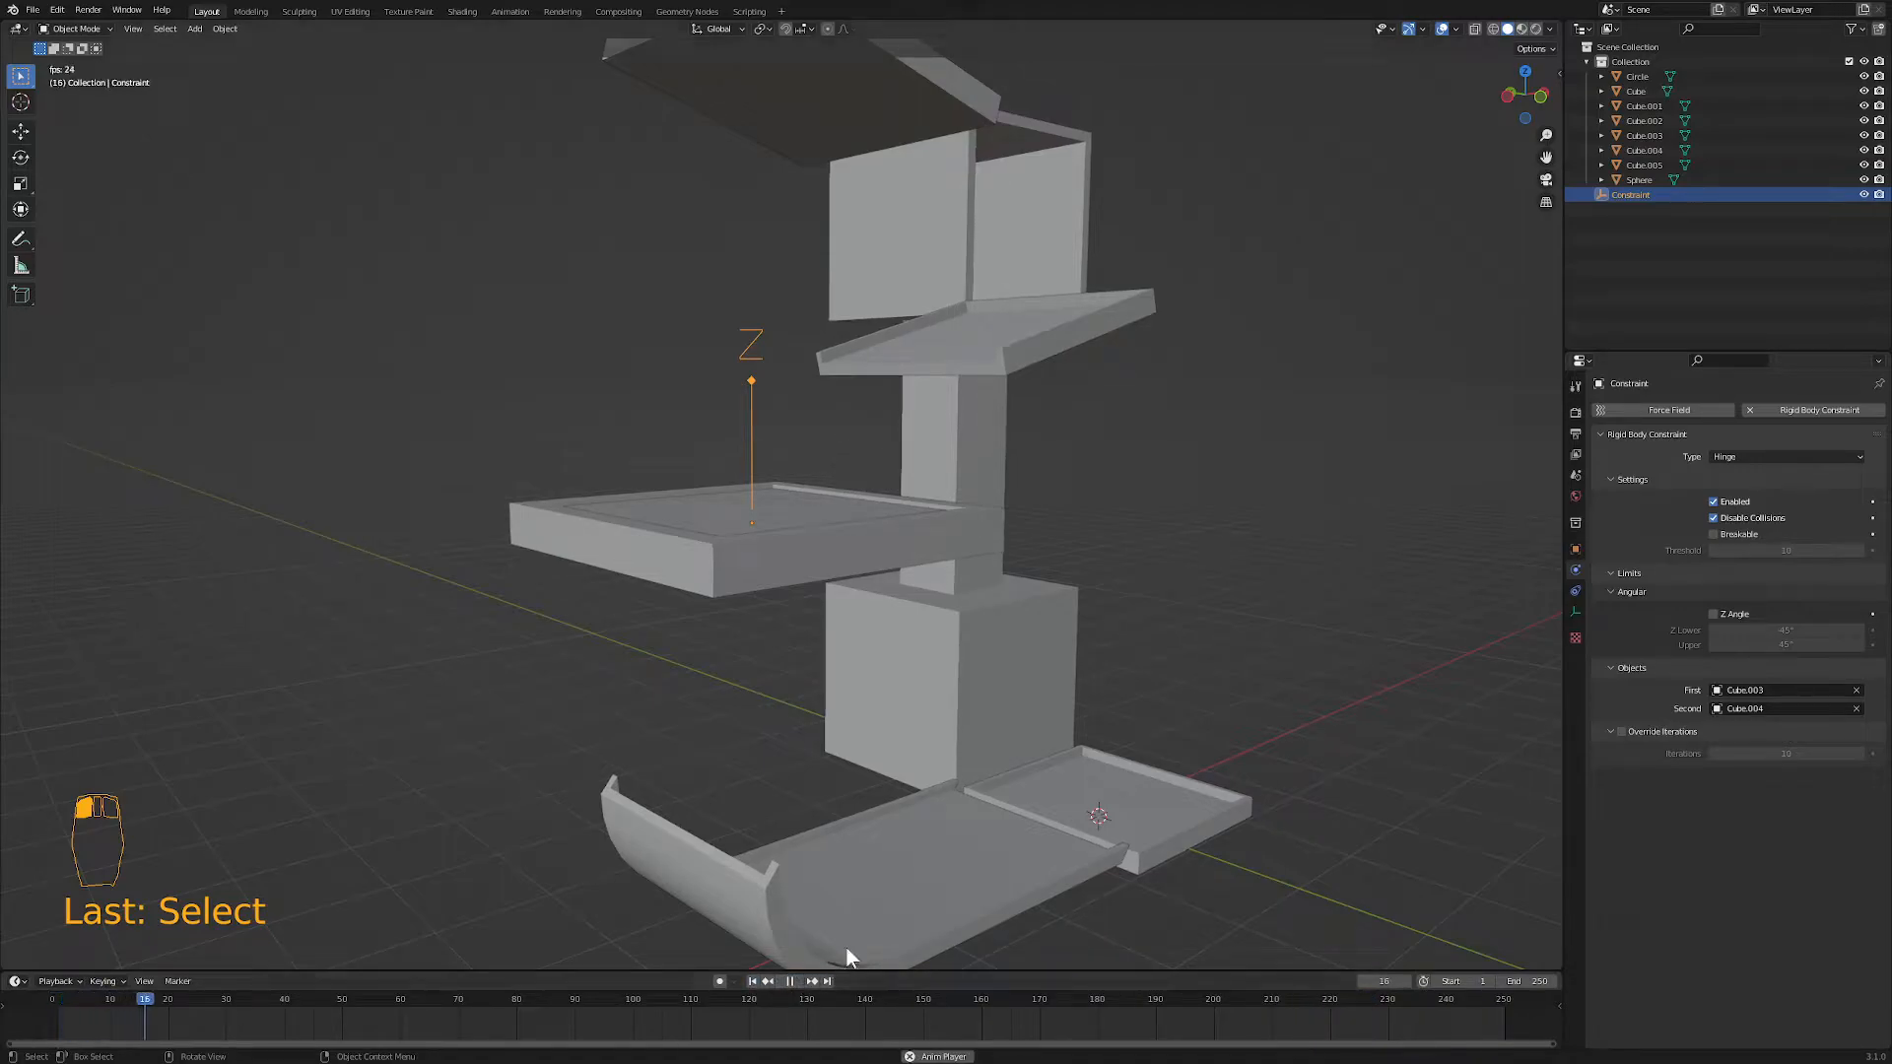
mouse_move(924, 876)
middle_mouse_down()
mouse_move(886, 916)
mouse_move(901, 901)
middle_mouse_up()
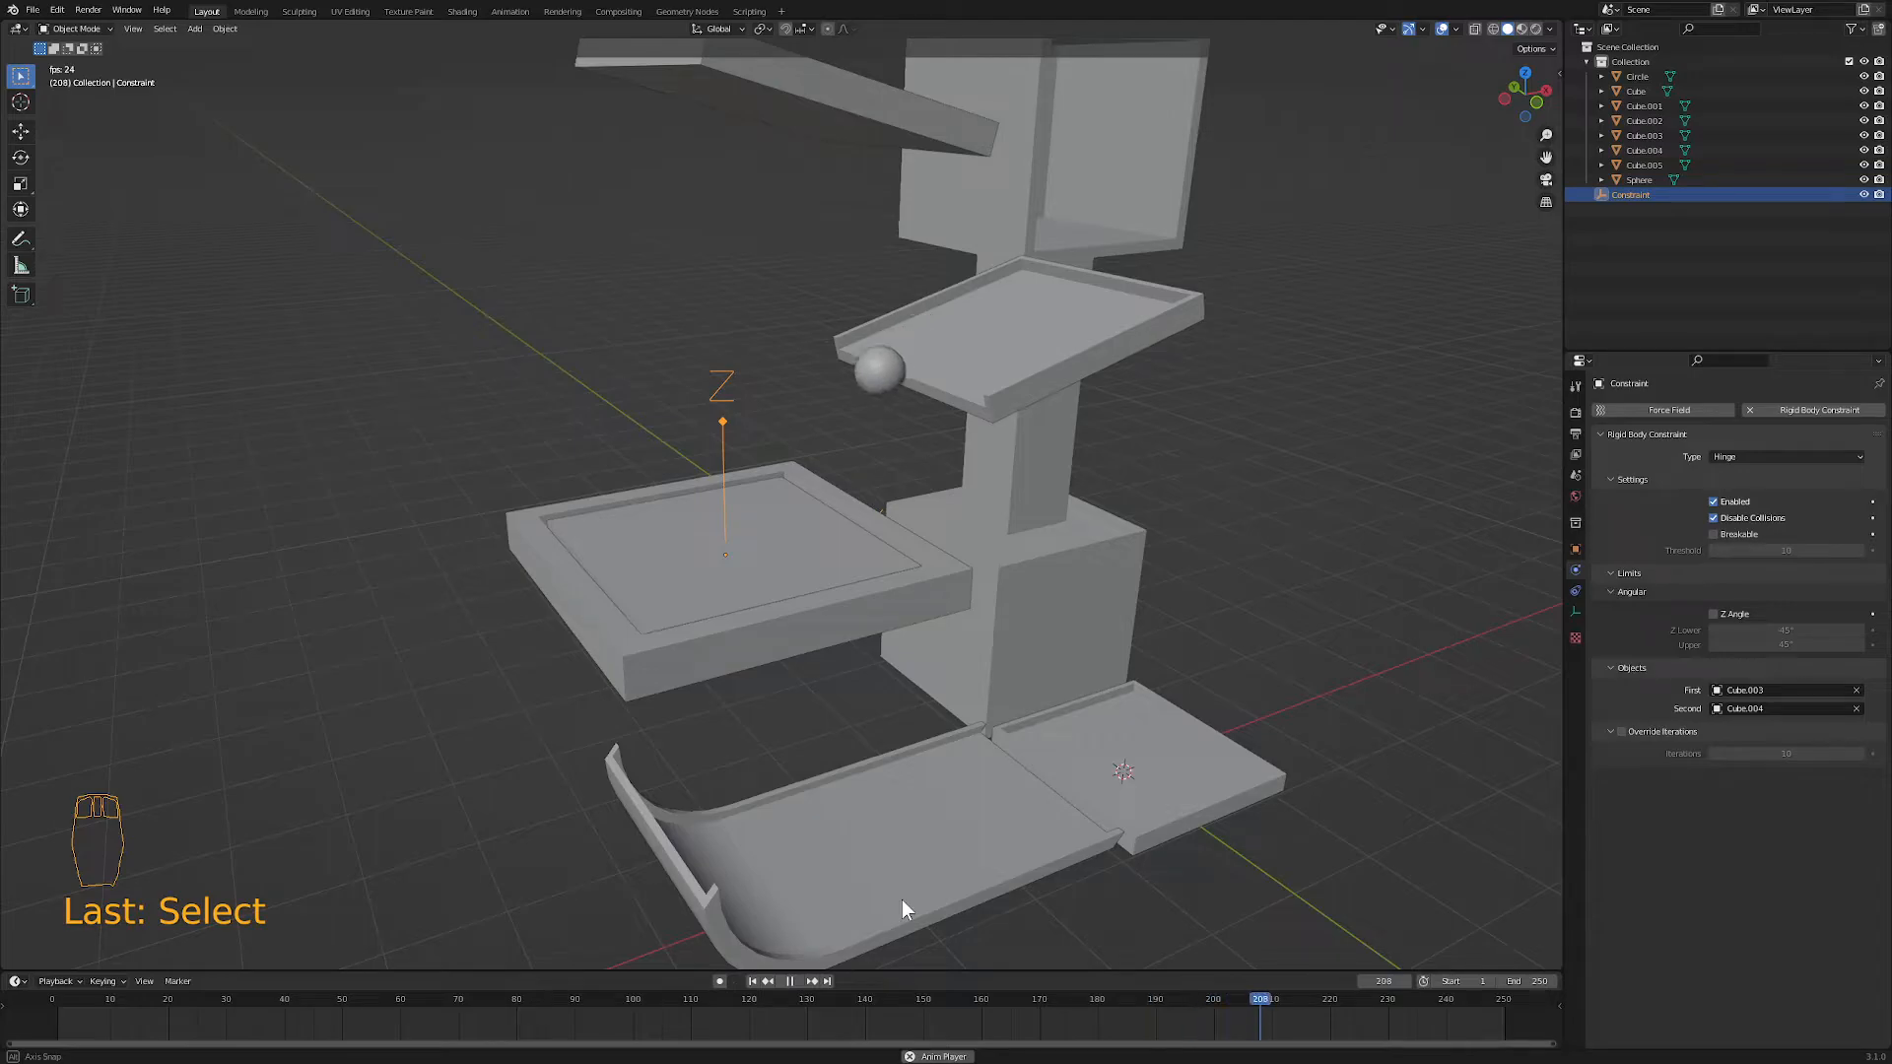
middle_click_drag(901, 901, 737, 896)
left_click(789, 981)
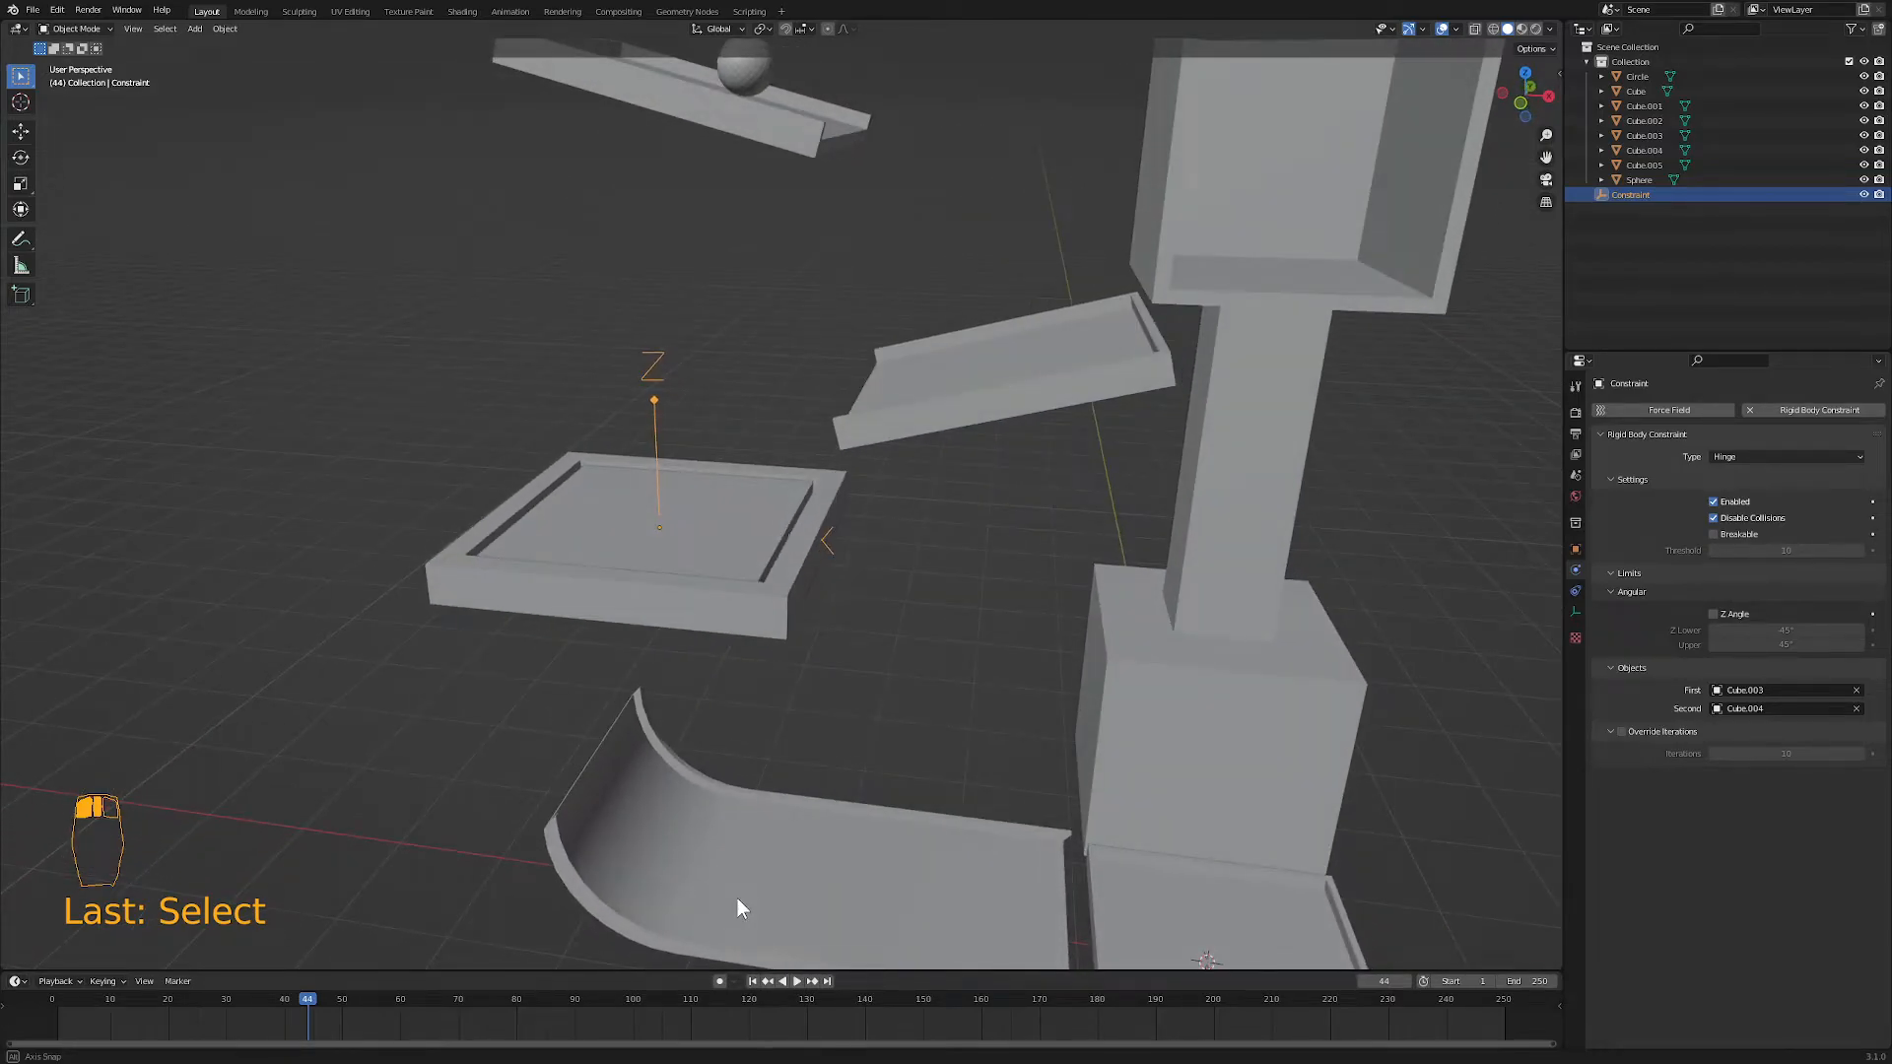
- Set the mass of the flat slab's inner panel to 0.2 kg
left_click(735, 572)
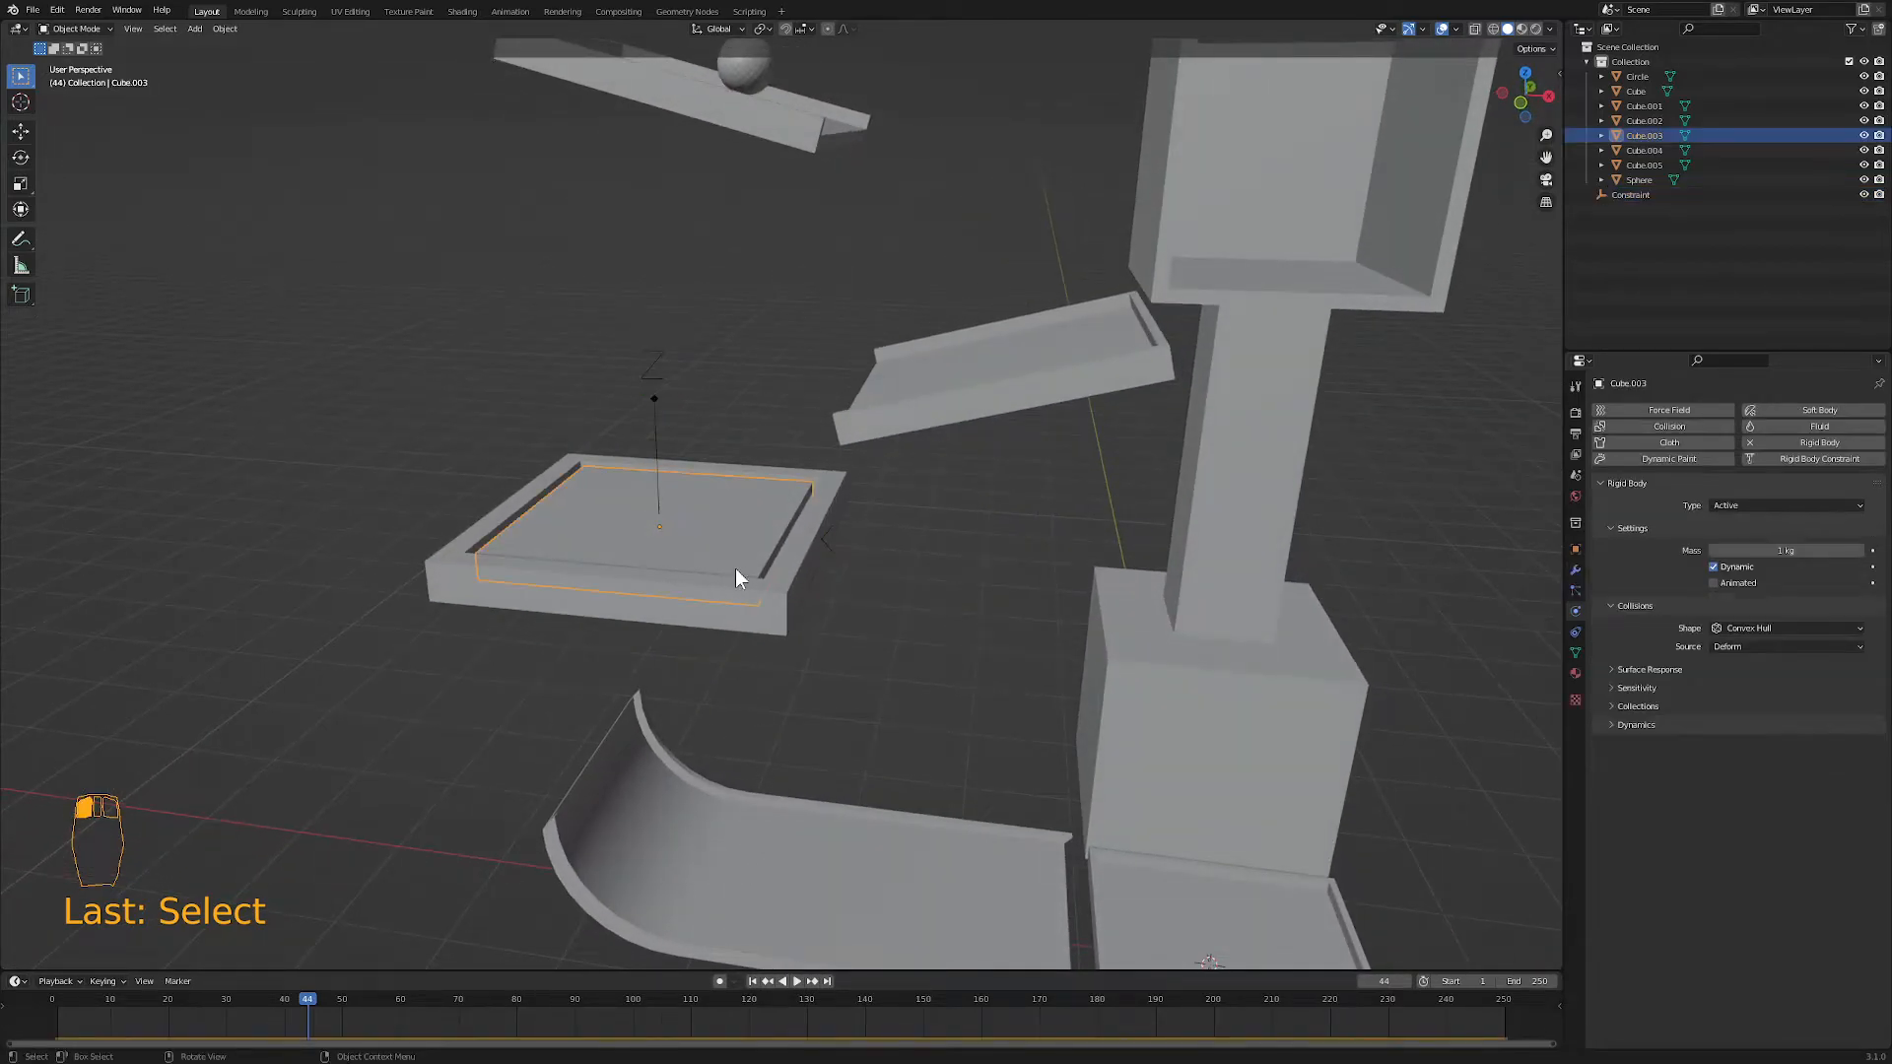
left_click(1755, 551)
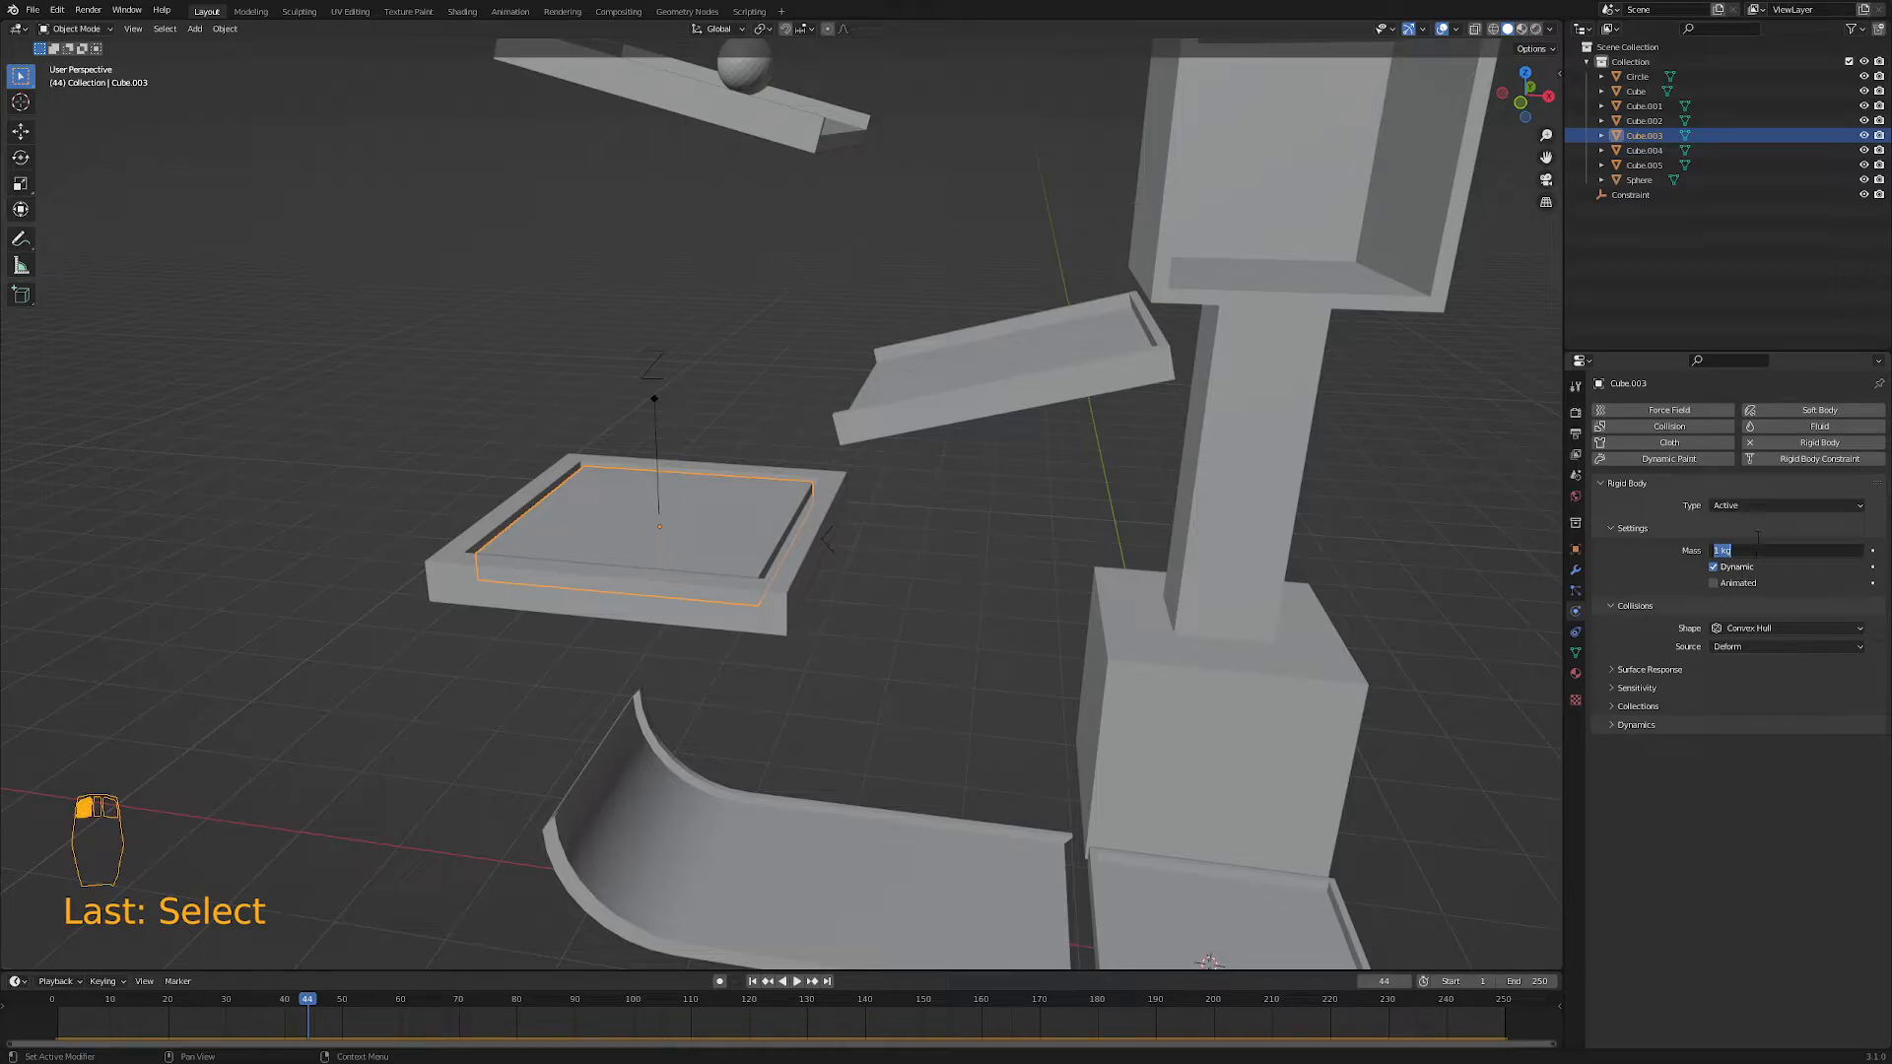
type(".2")
key("Return")
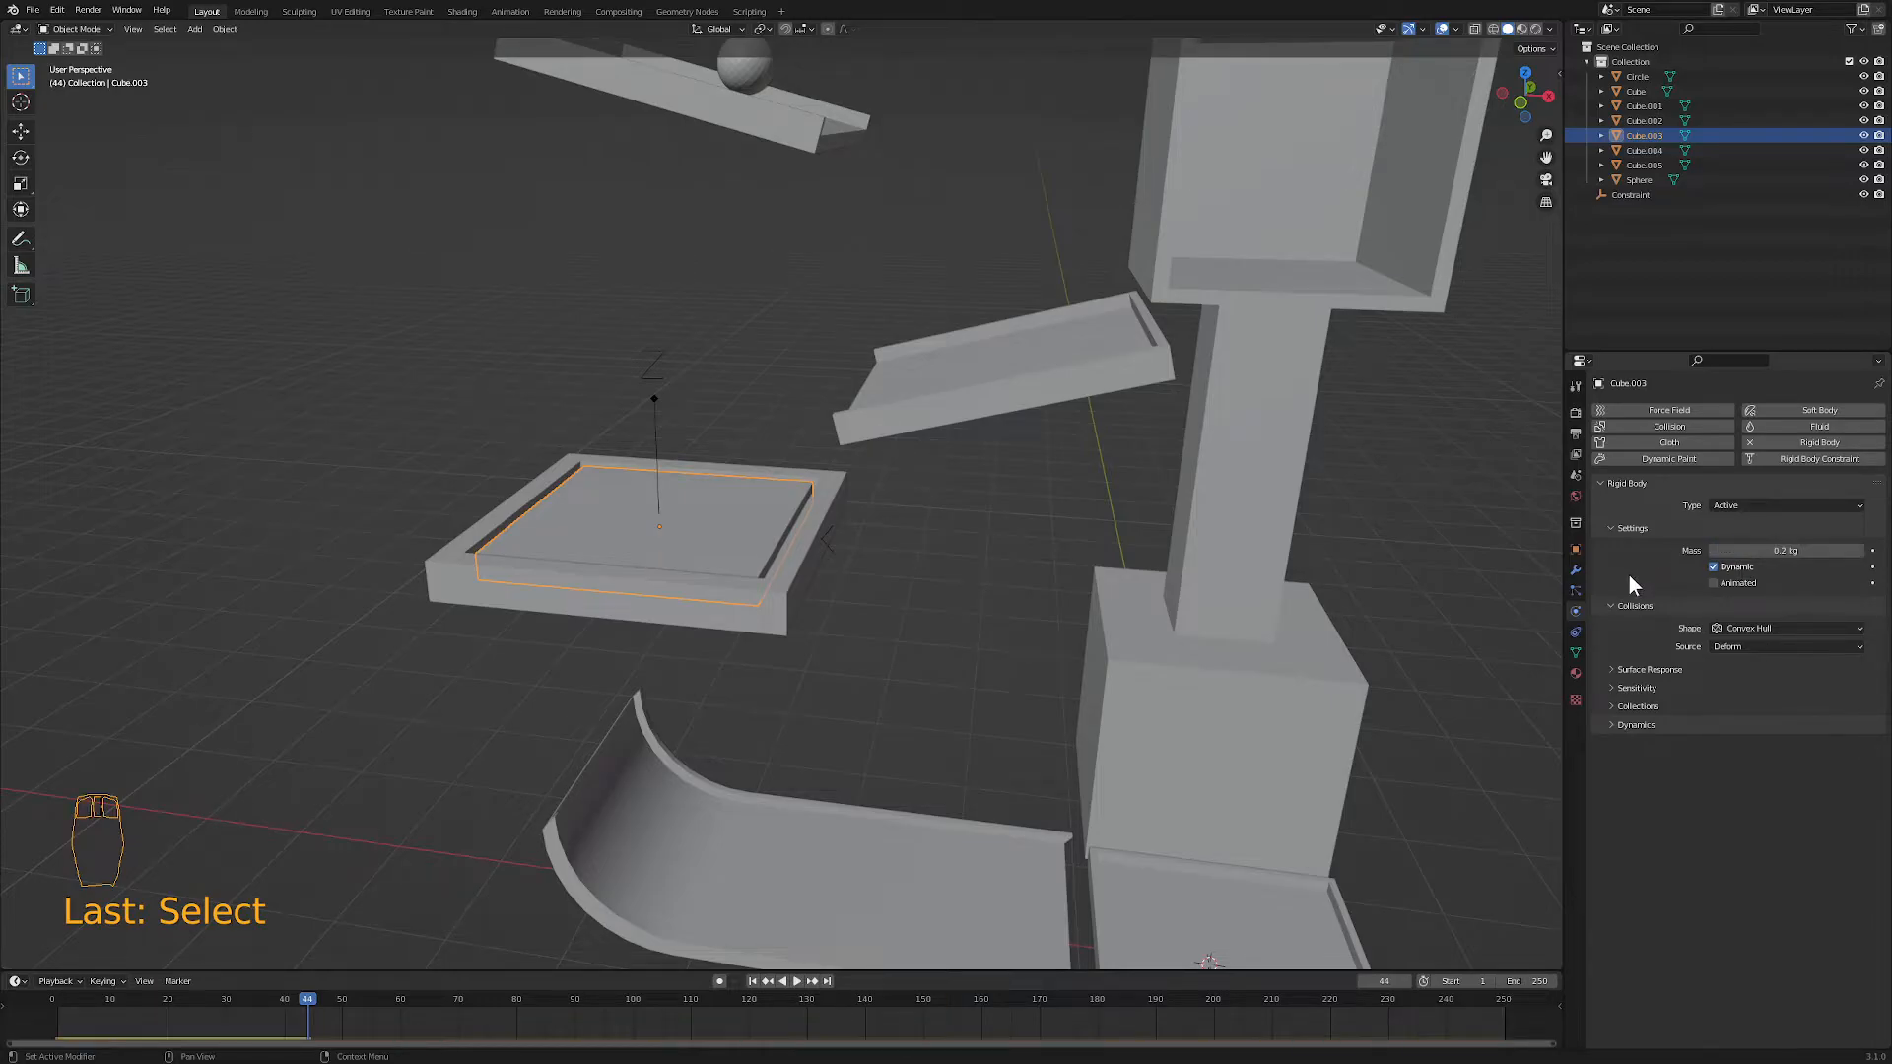
- Play the simulation, return to the first frame and select the flat slab's hinge constraint
left_click(796, 981)
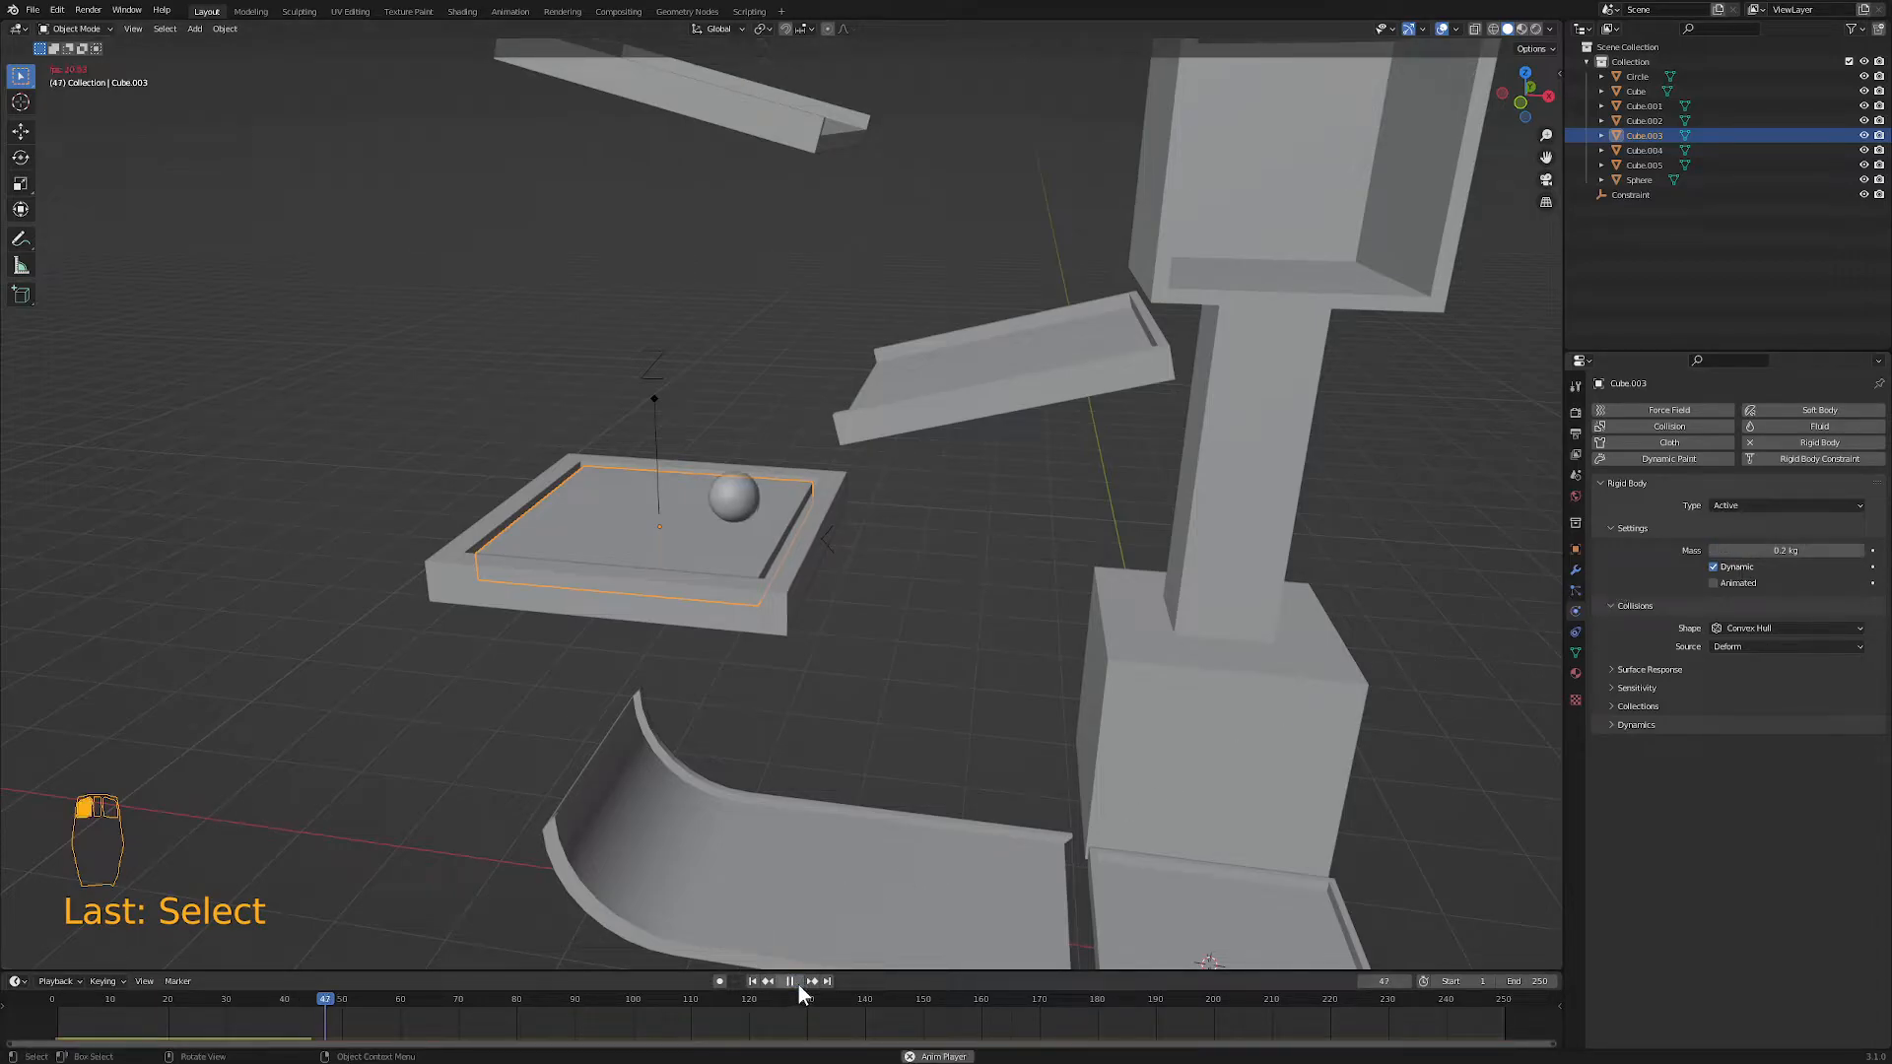
left_click(753, 980)
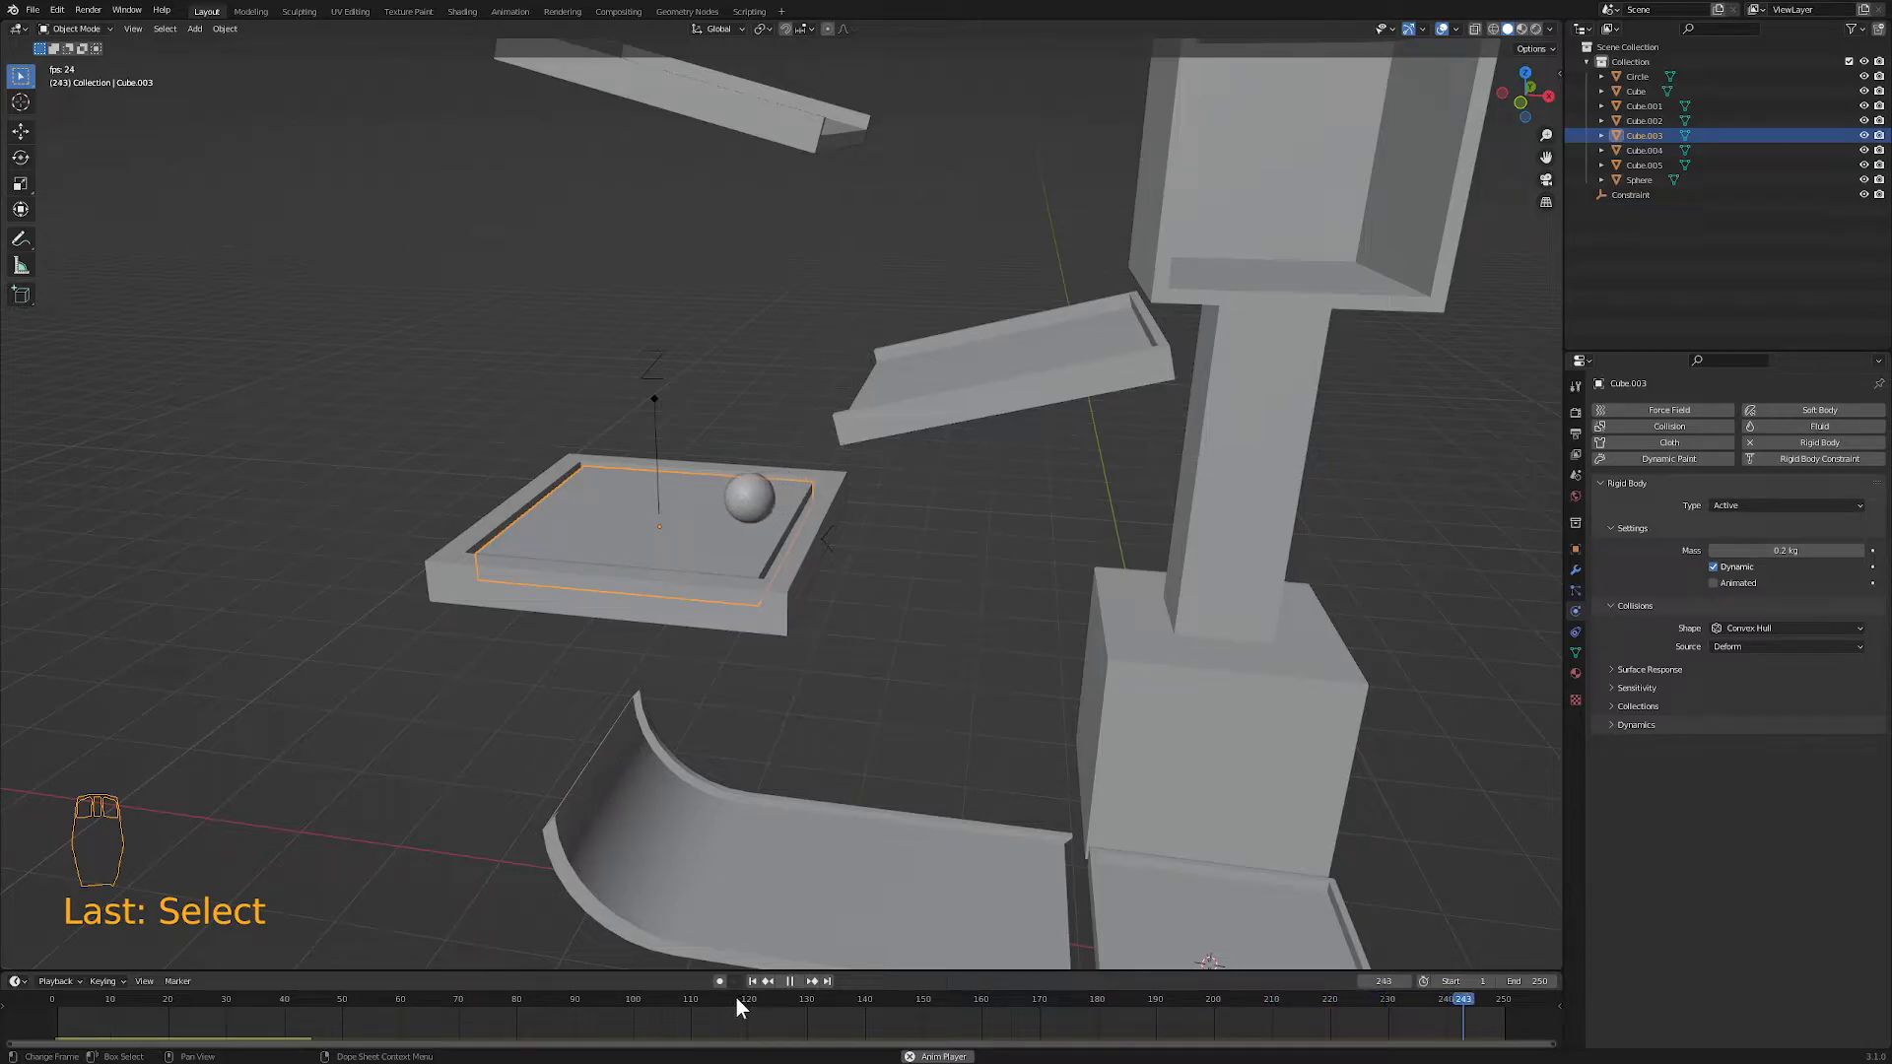
left_click(788, 981)
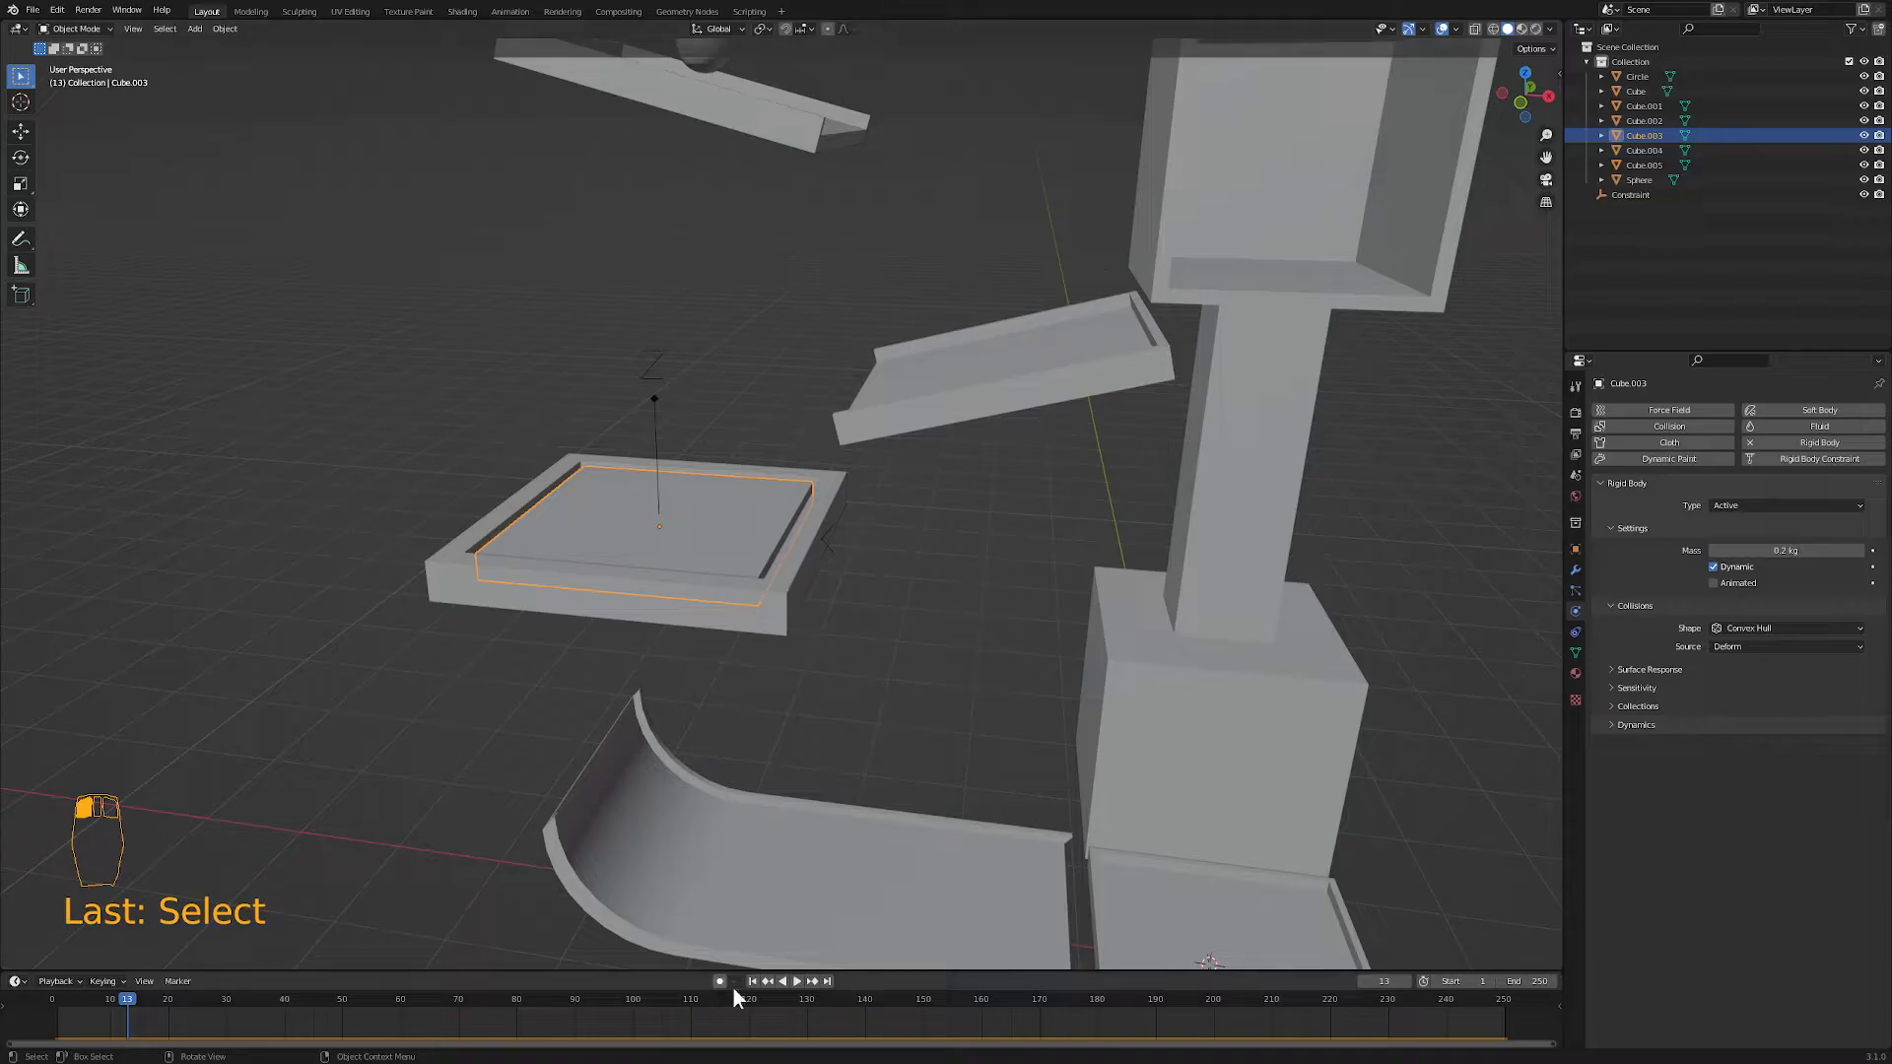
left_click(752, 981)
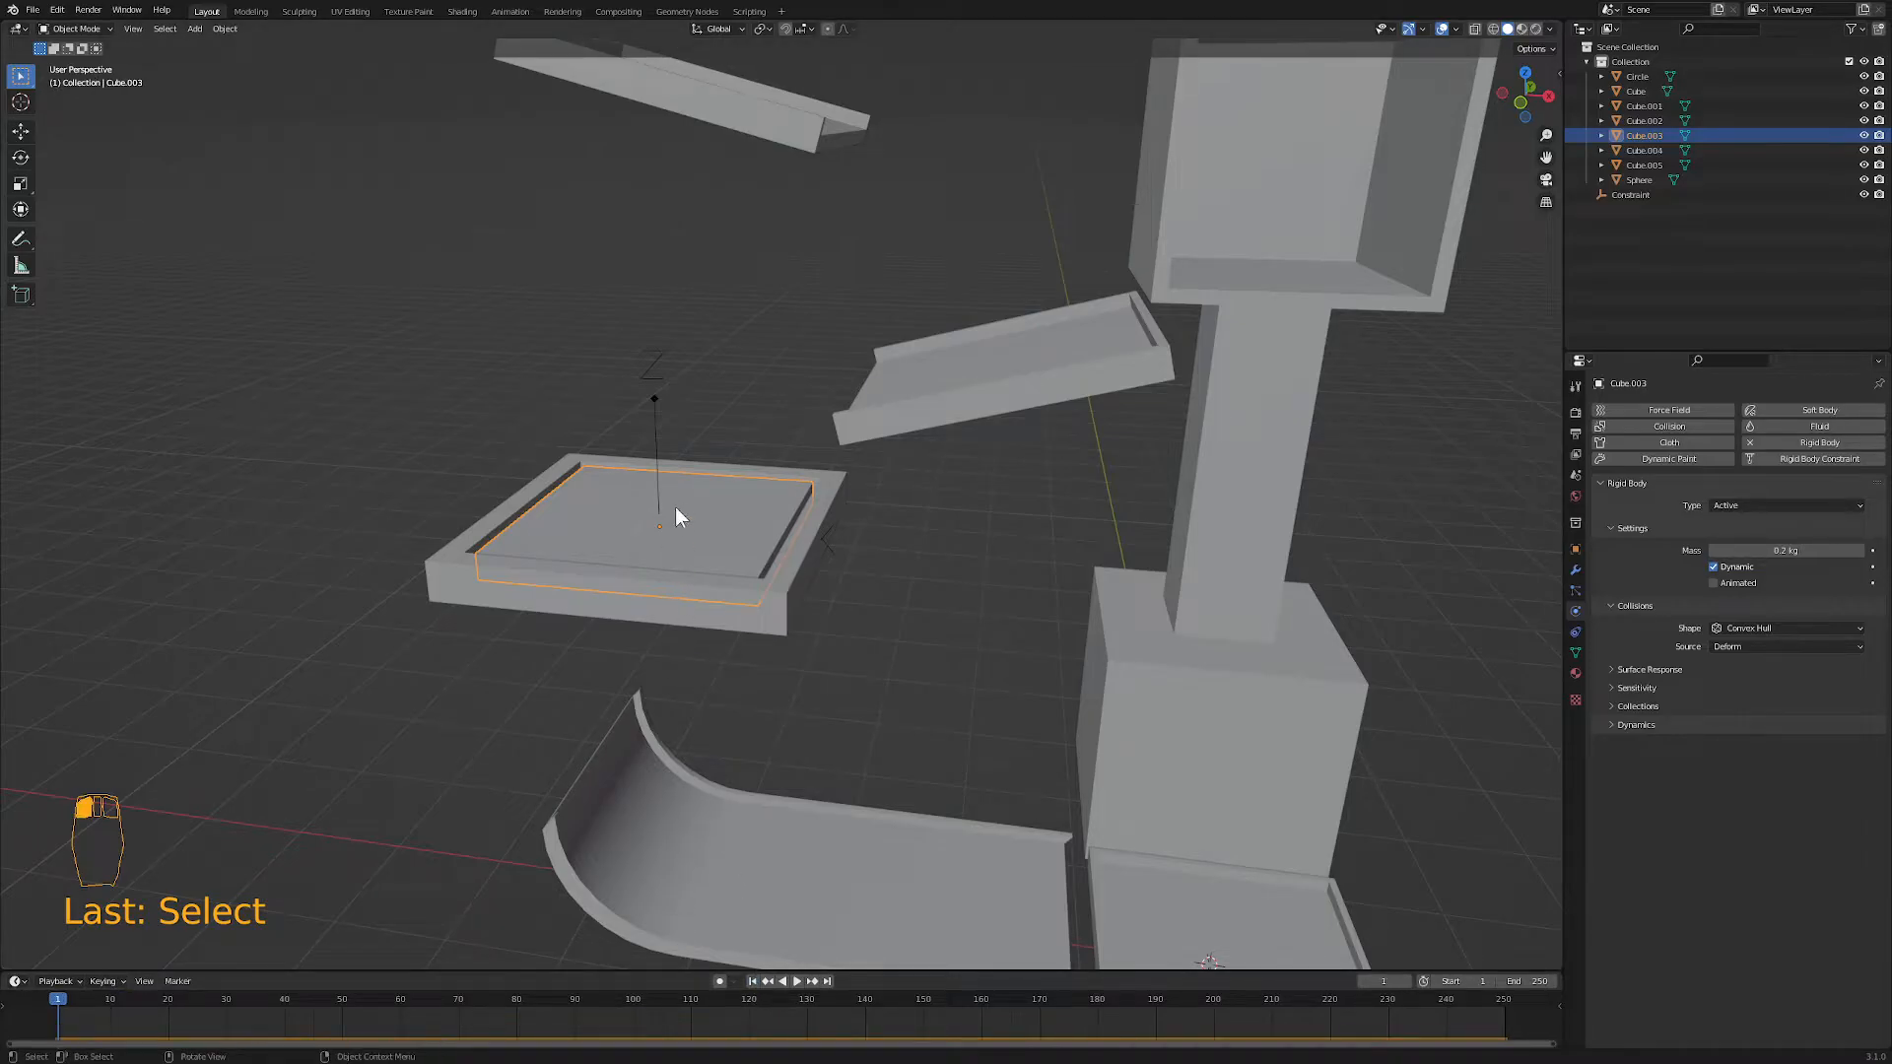
left_click(658, 446)
middle_click_drag(823, 588, 778, 610)
key("r")
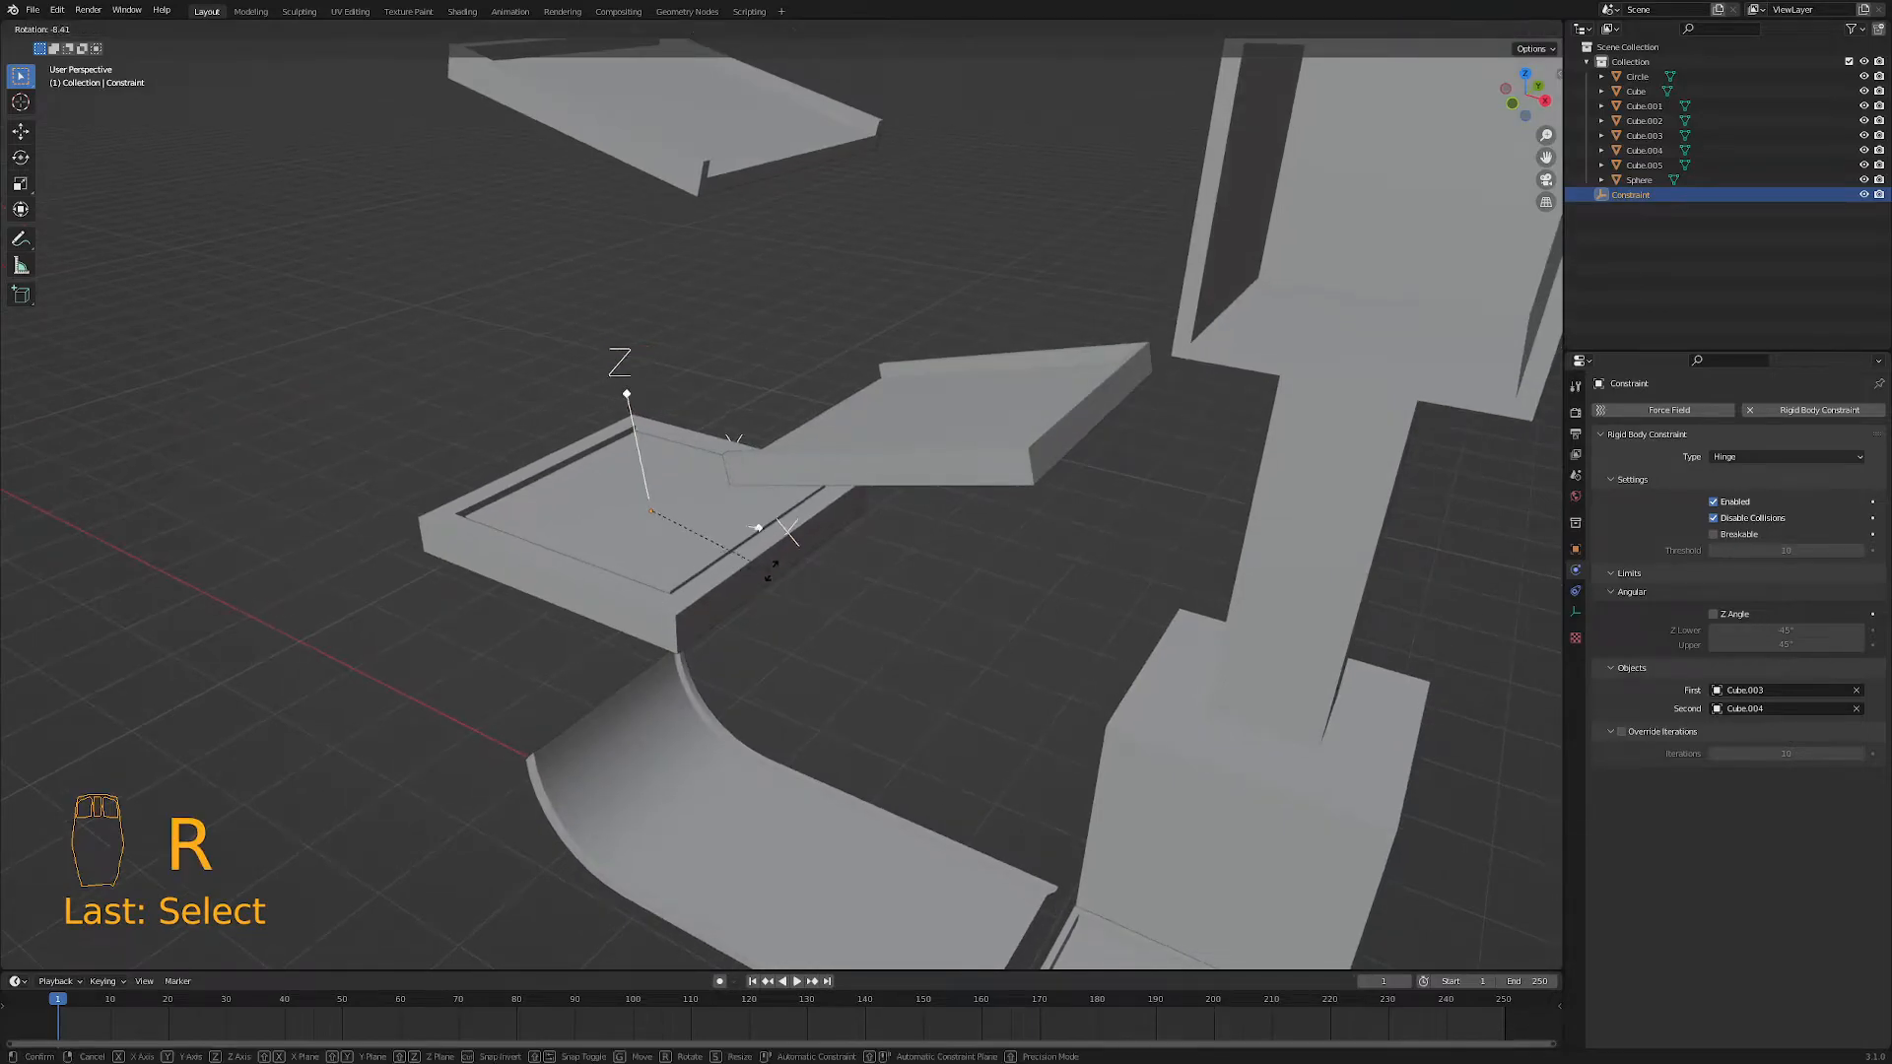
type("90")
key("Escape")
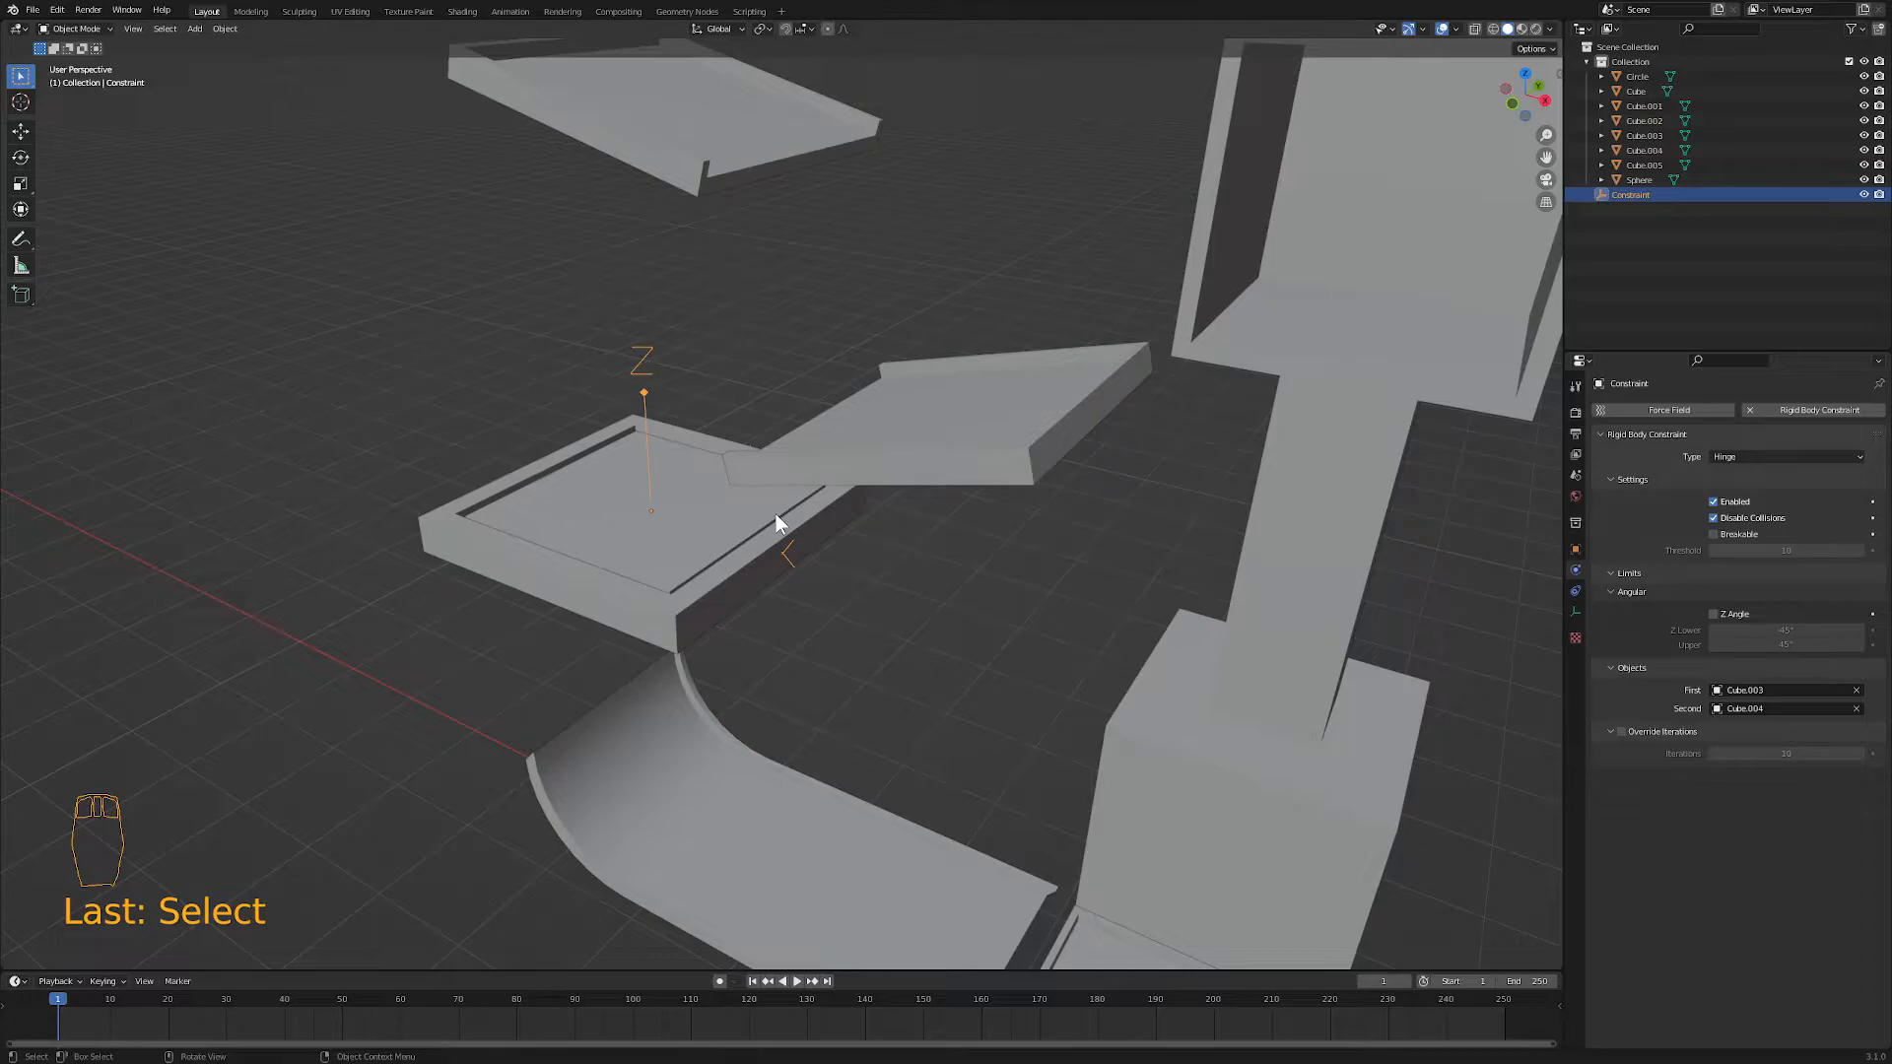
- Rotate the flat slab's hinge constraint by 90° in the front view so its Z axis runs horizontally
key("KP_1")
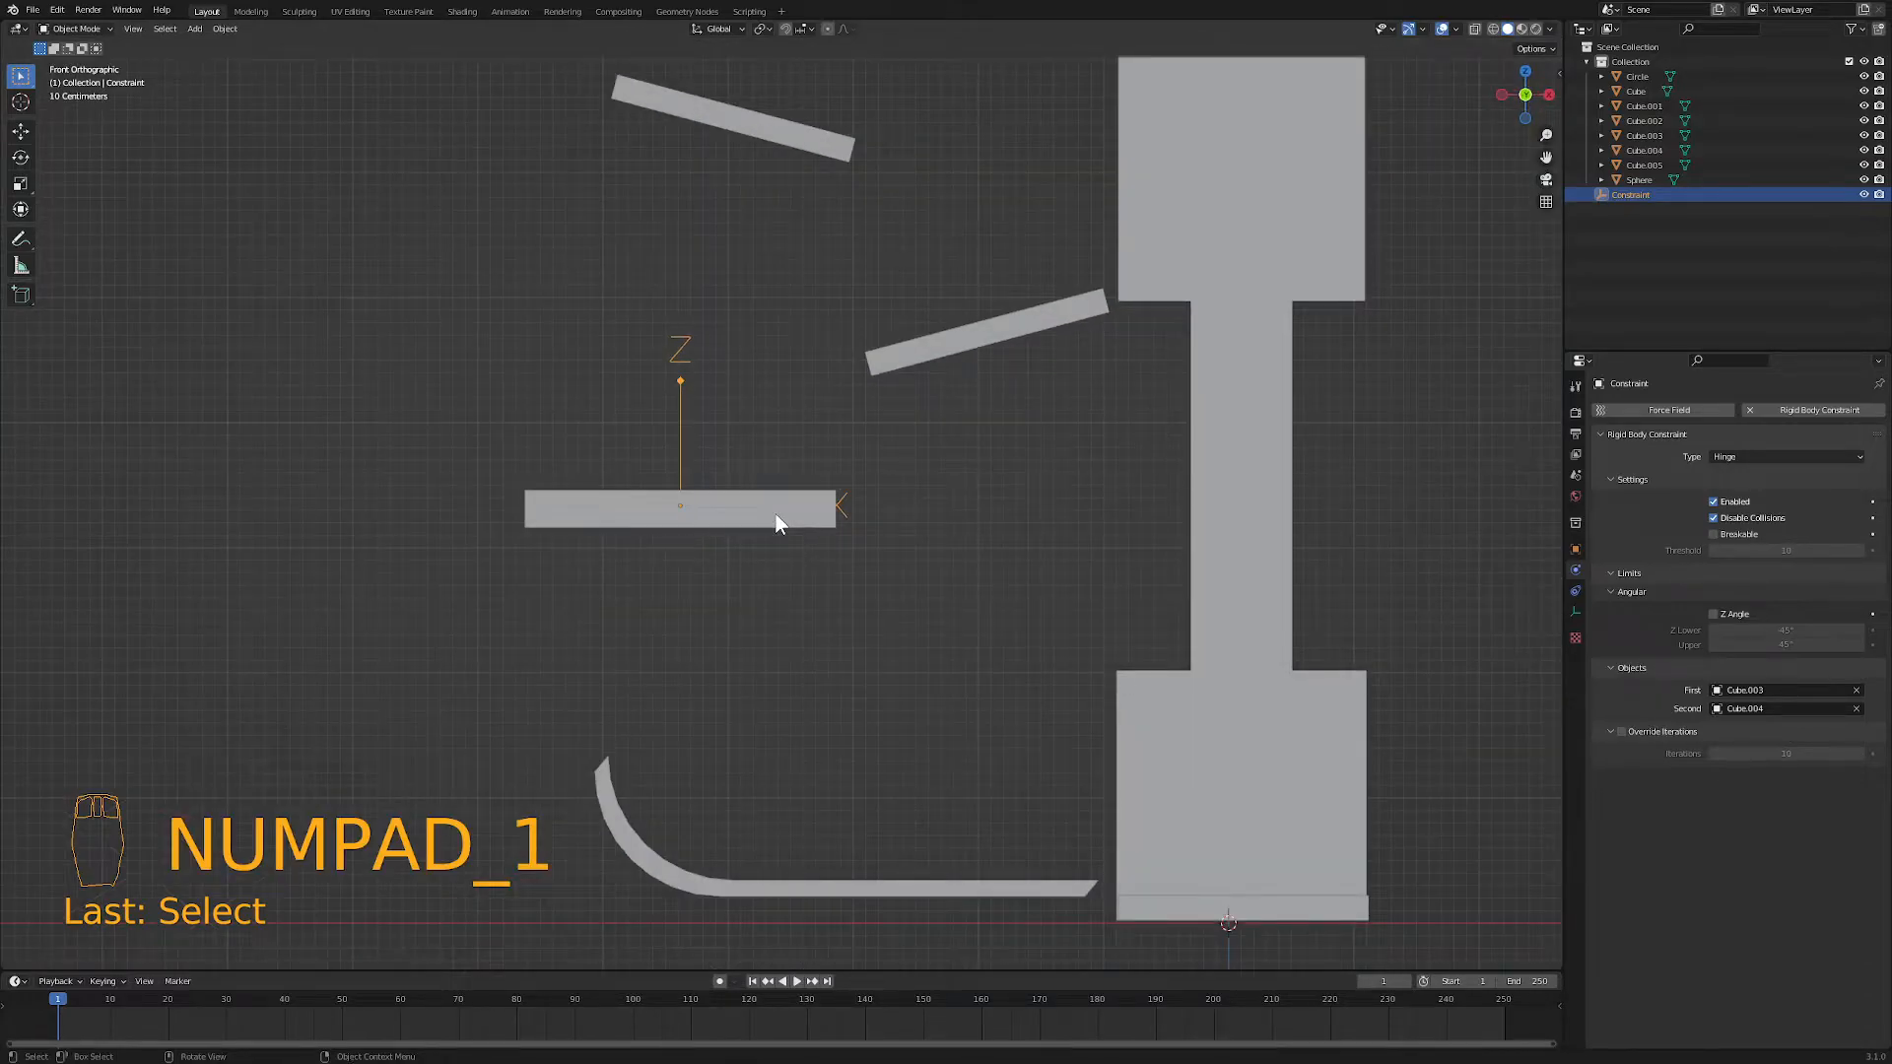
type("r90")
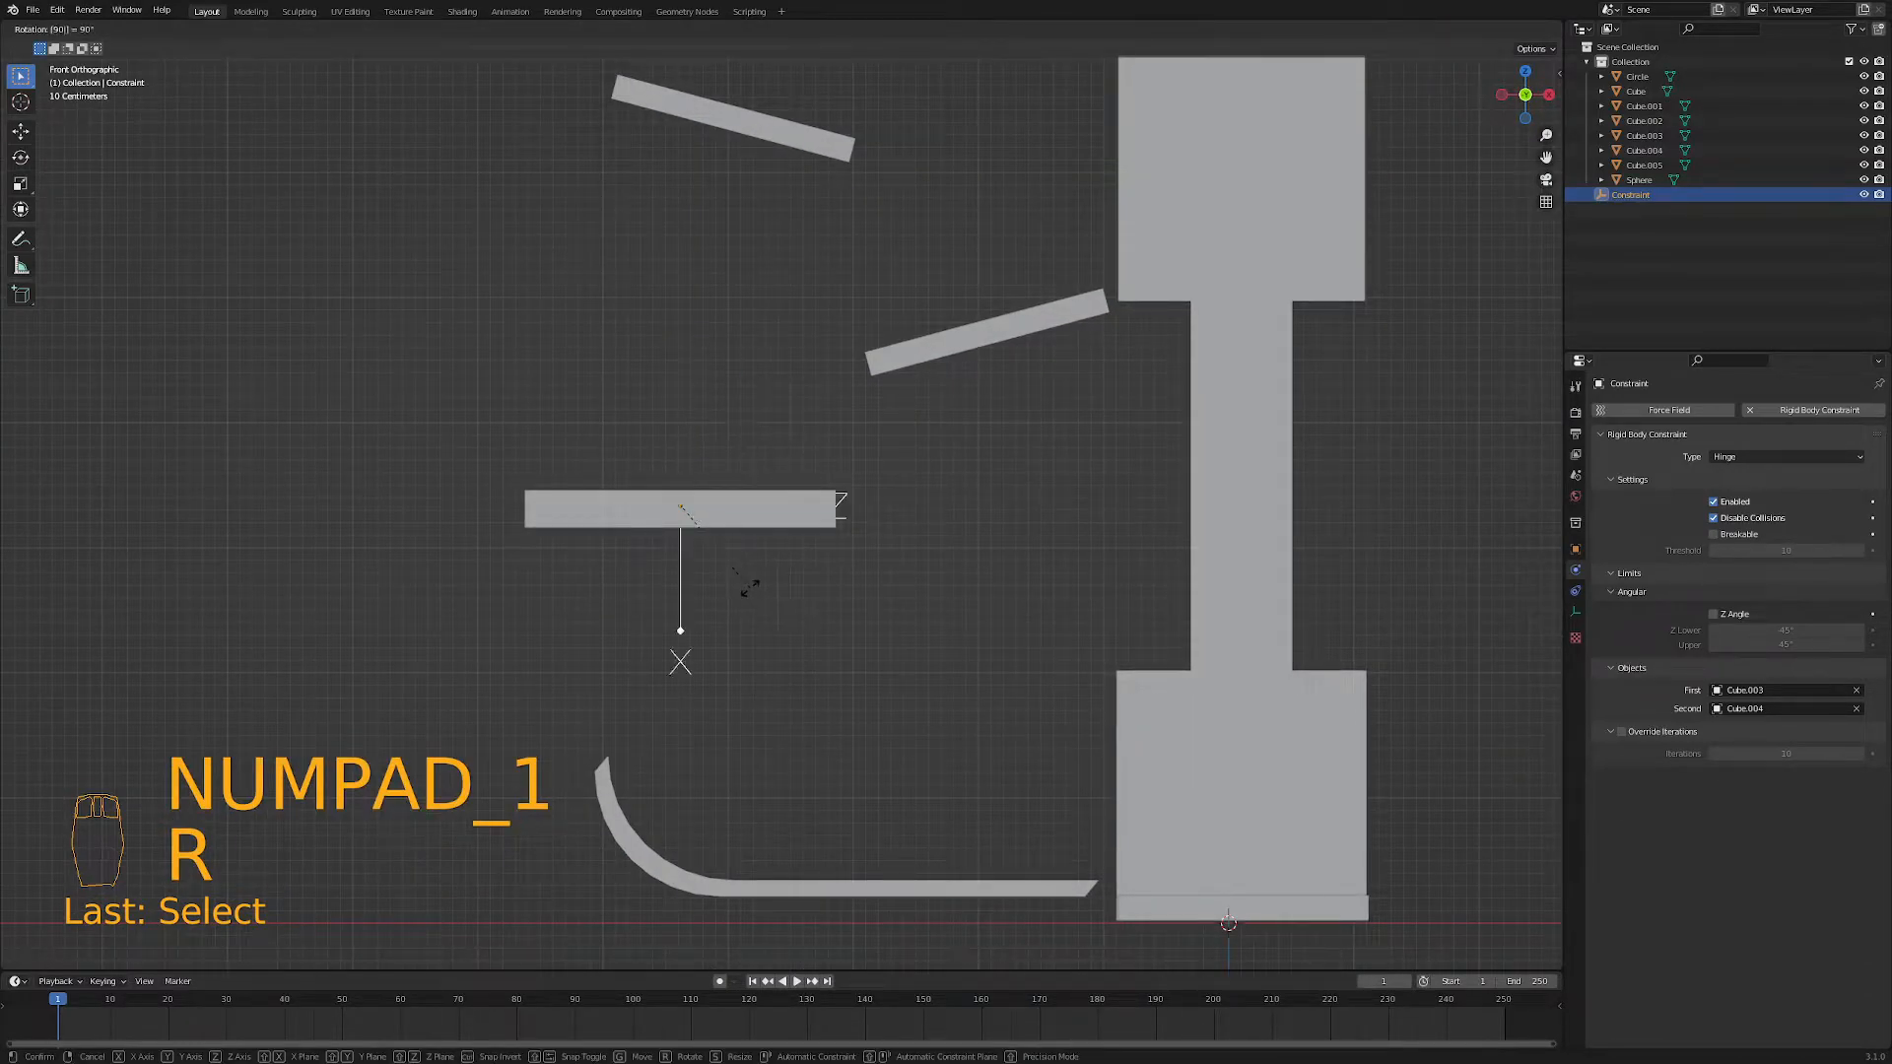
key("Return")
middle_click_drag(824, 636, 816, 695)
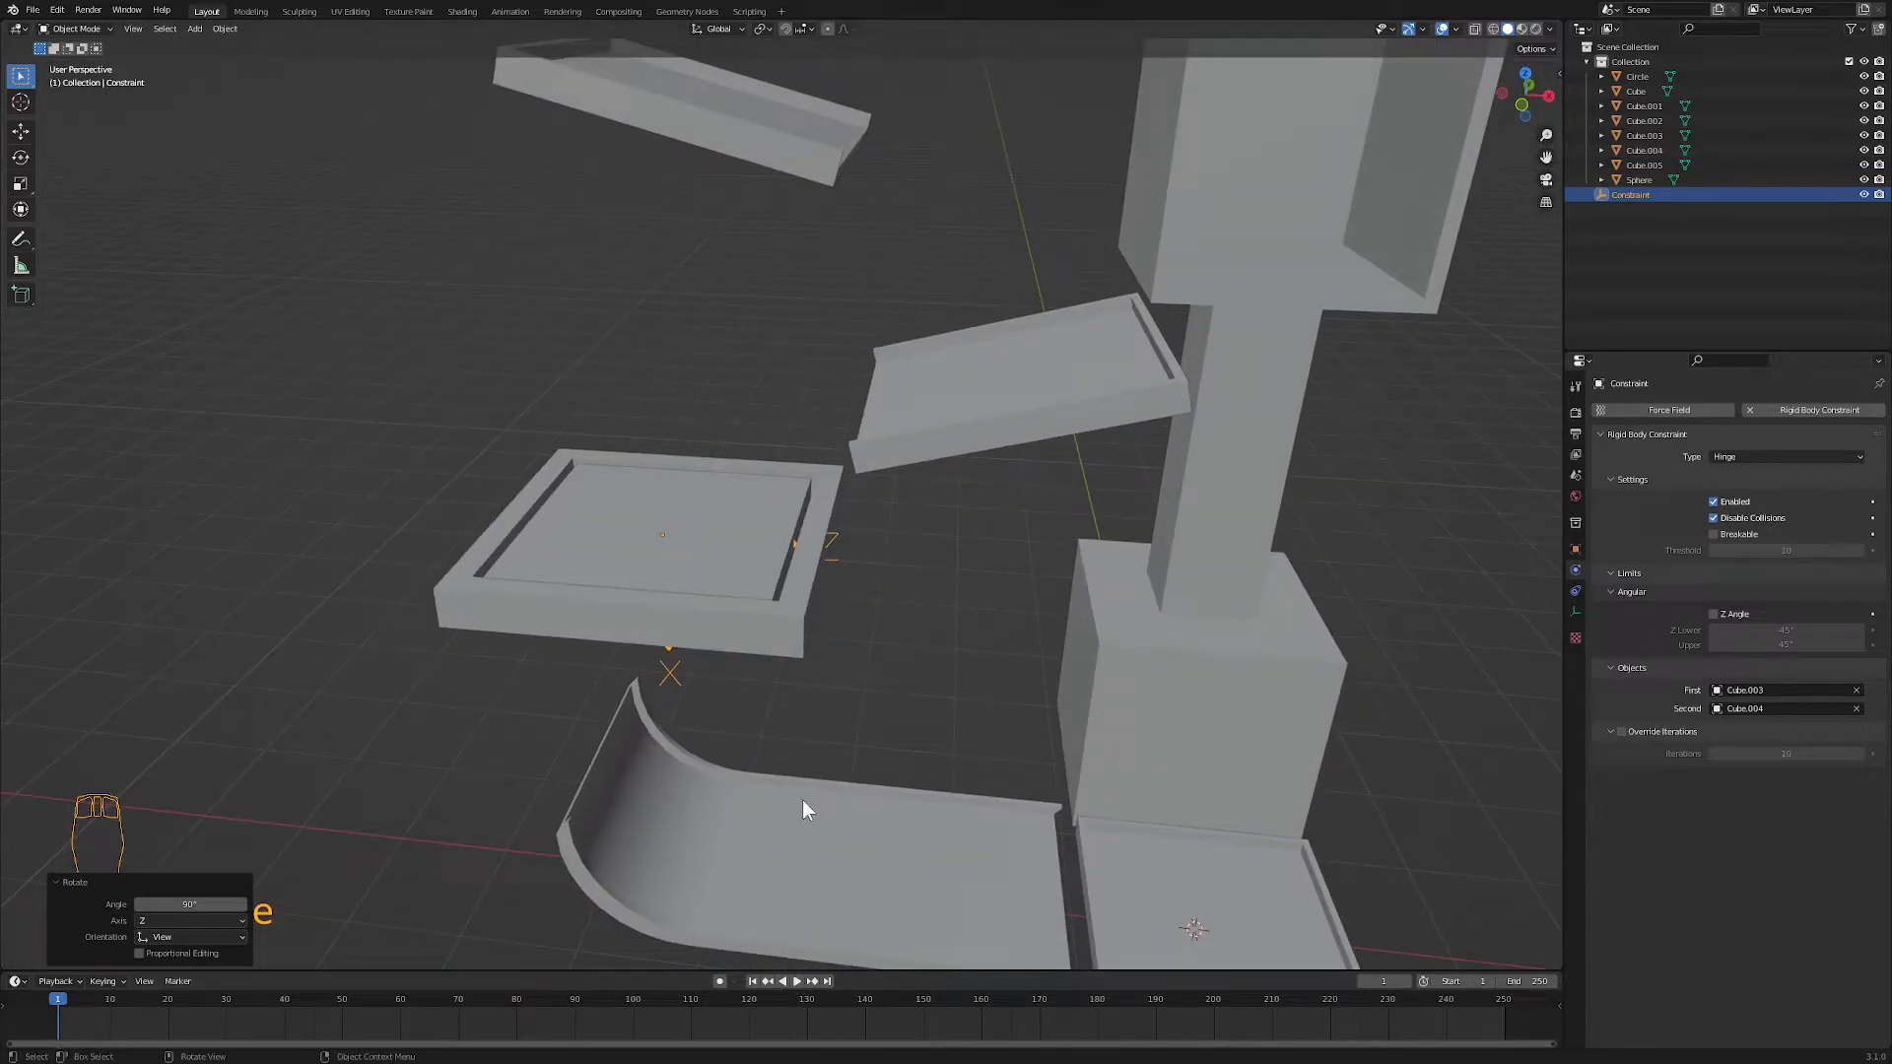
- Set the rigid body mass of the ball above the upper slab to 2 kg
scroll(802, 802, "down", 5)
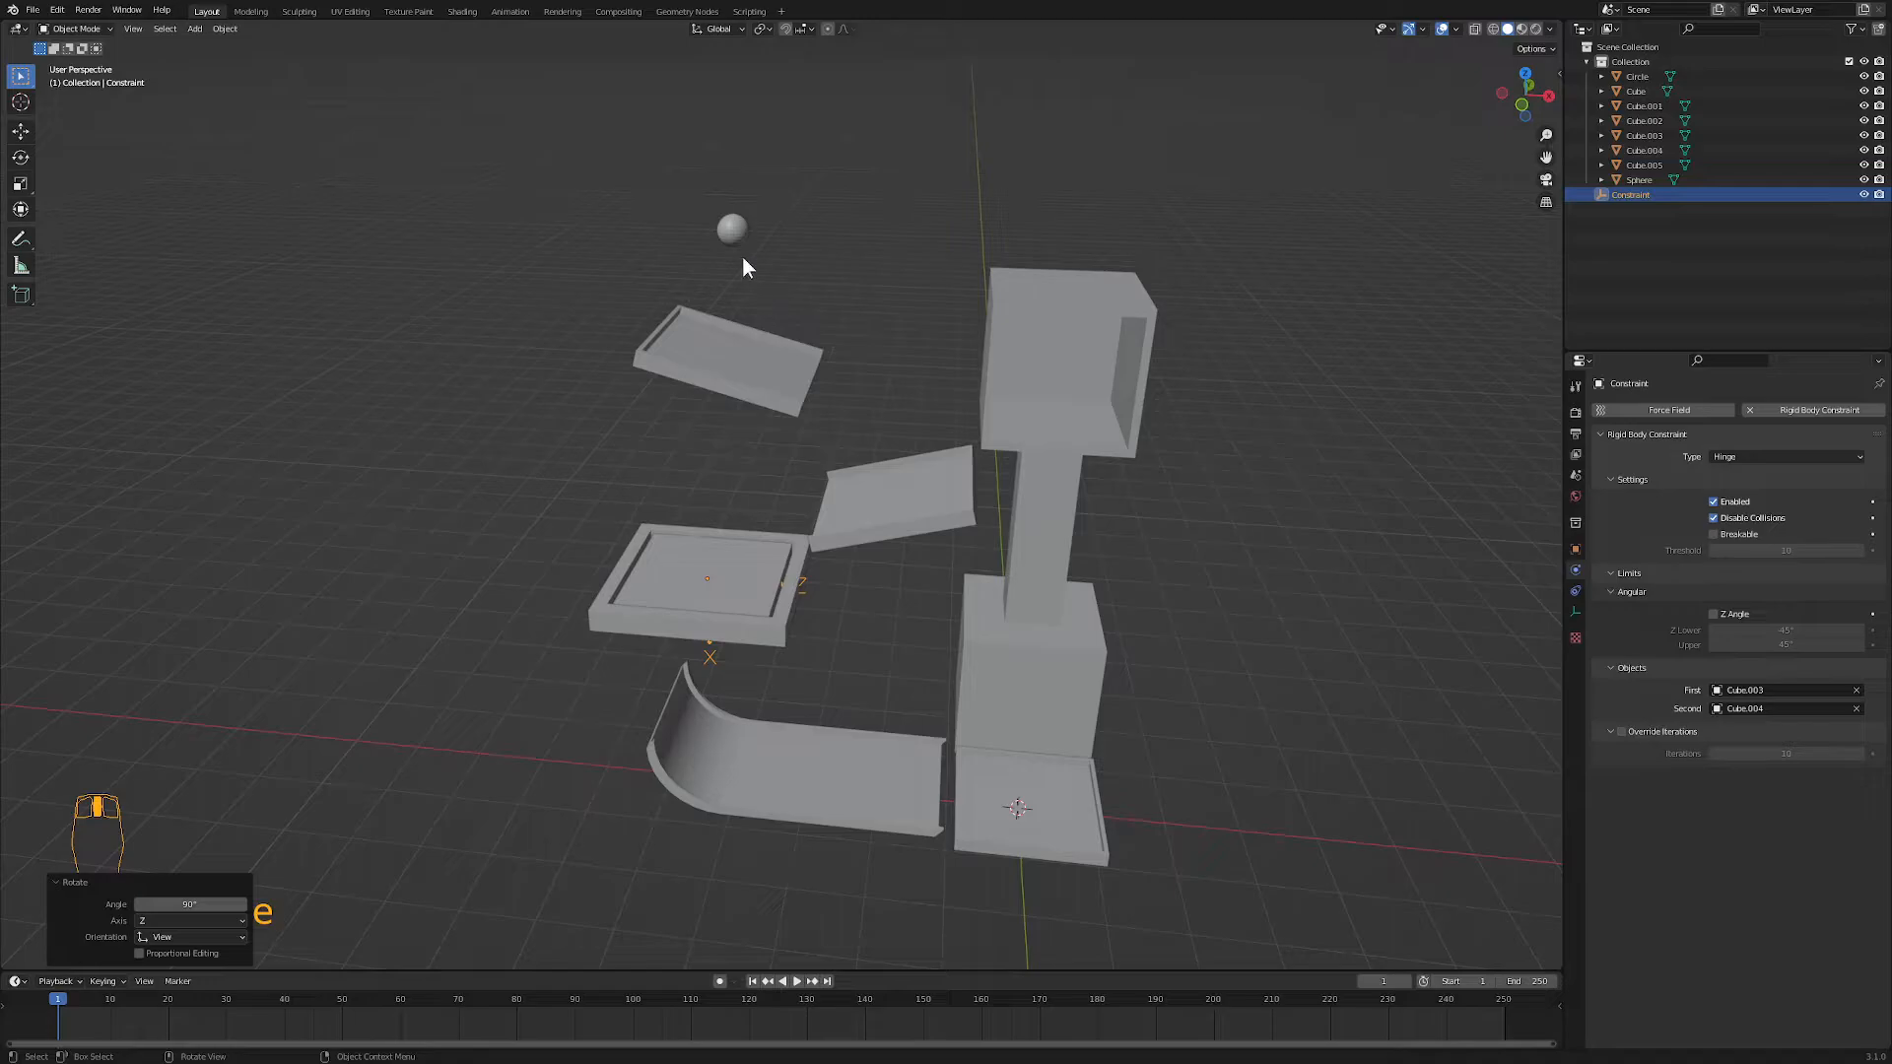
left_click(737, 237)
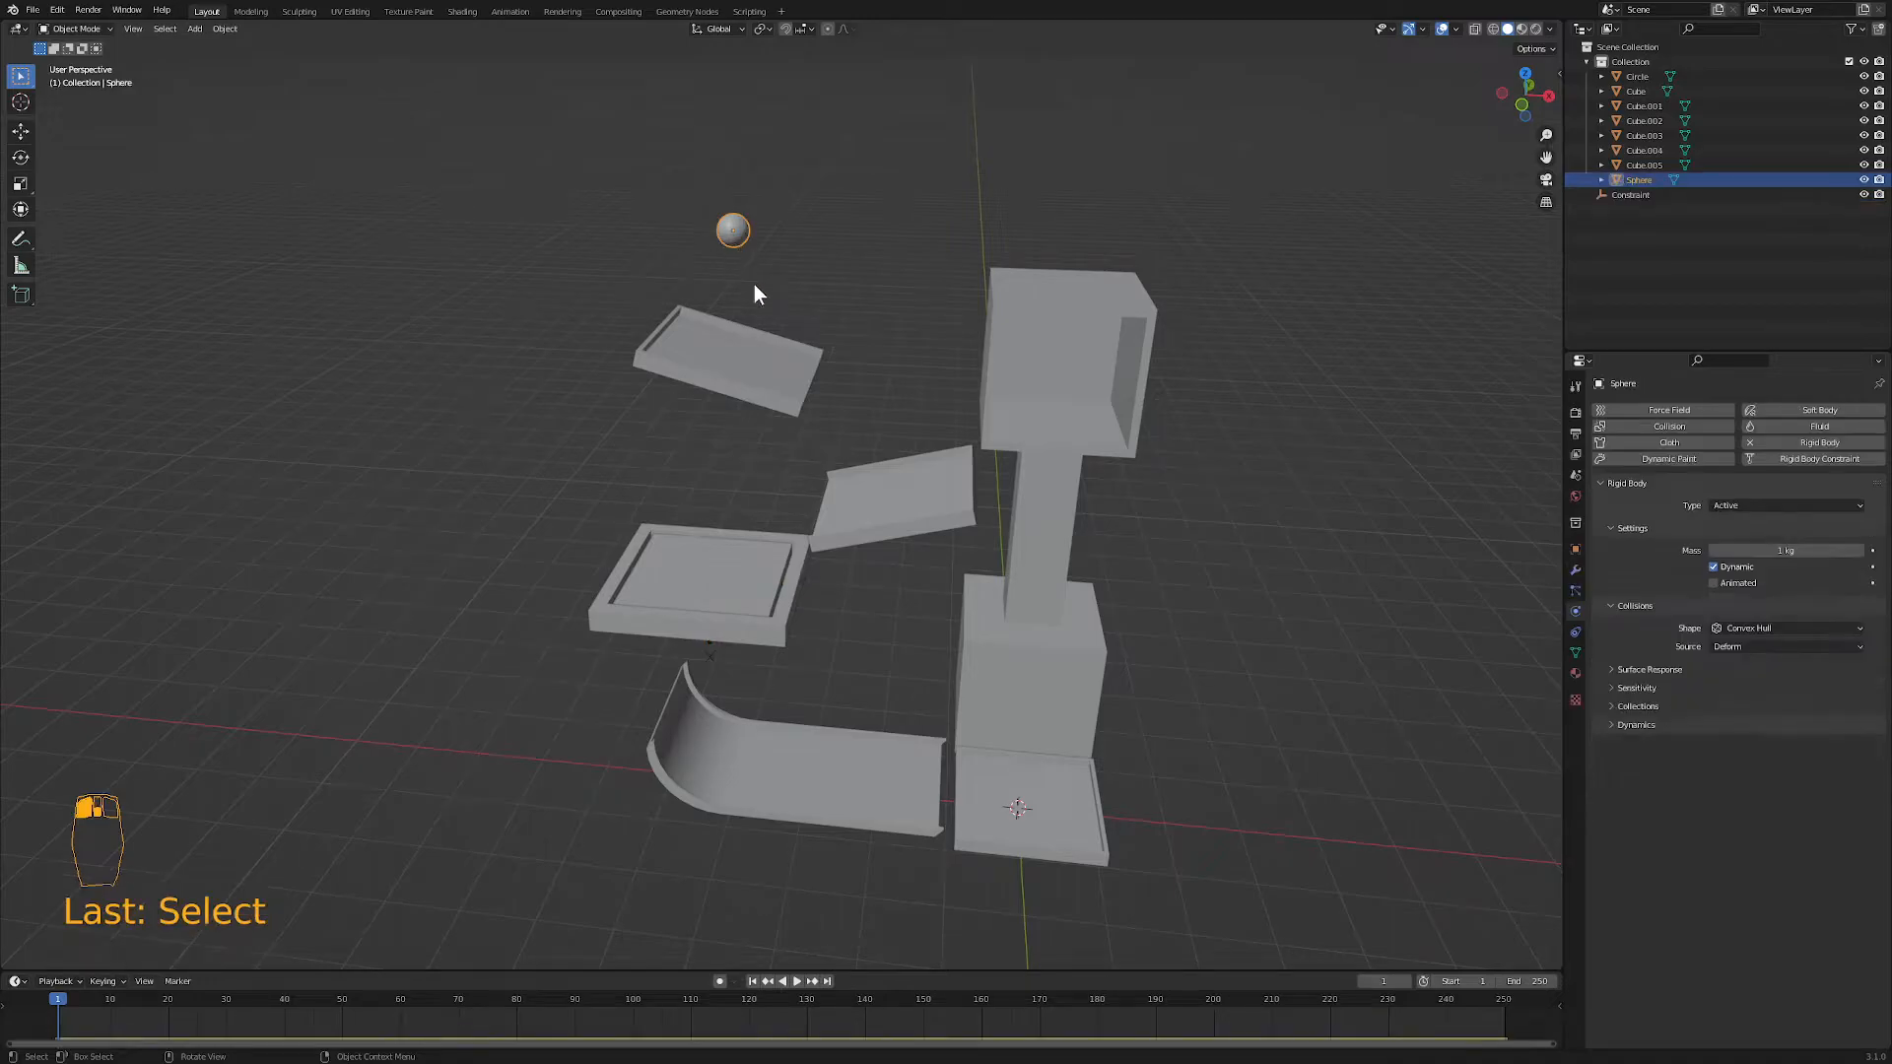
double_click(1811, 552)
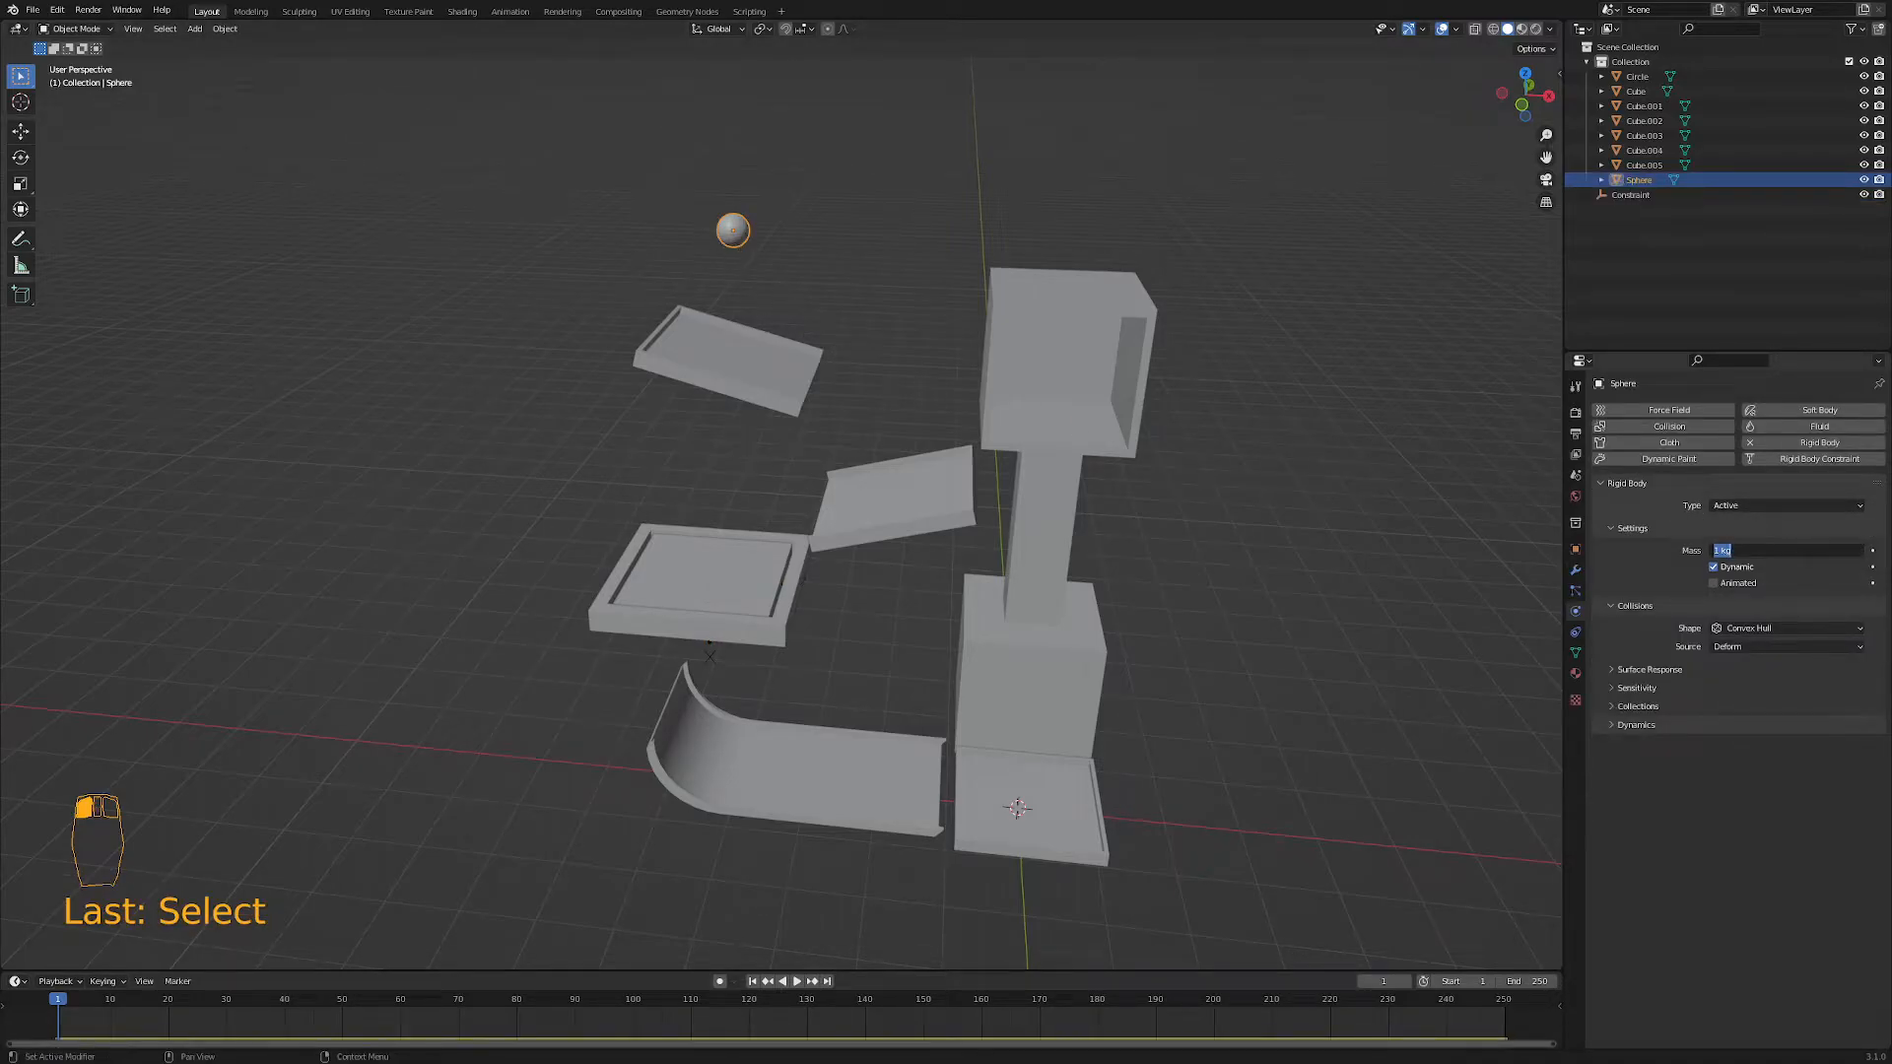
key("Return")
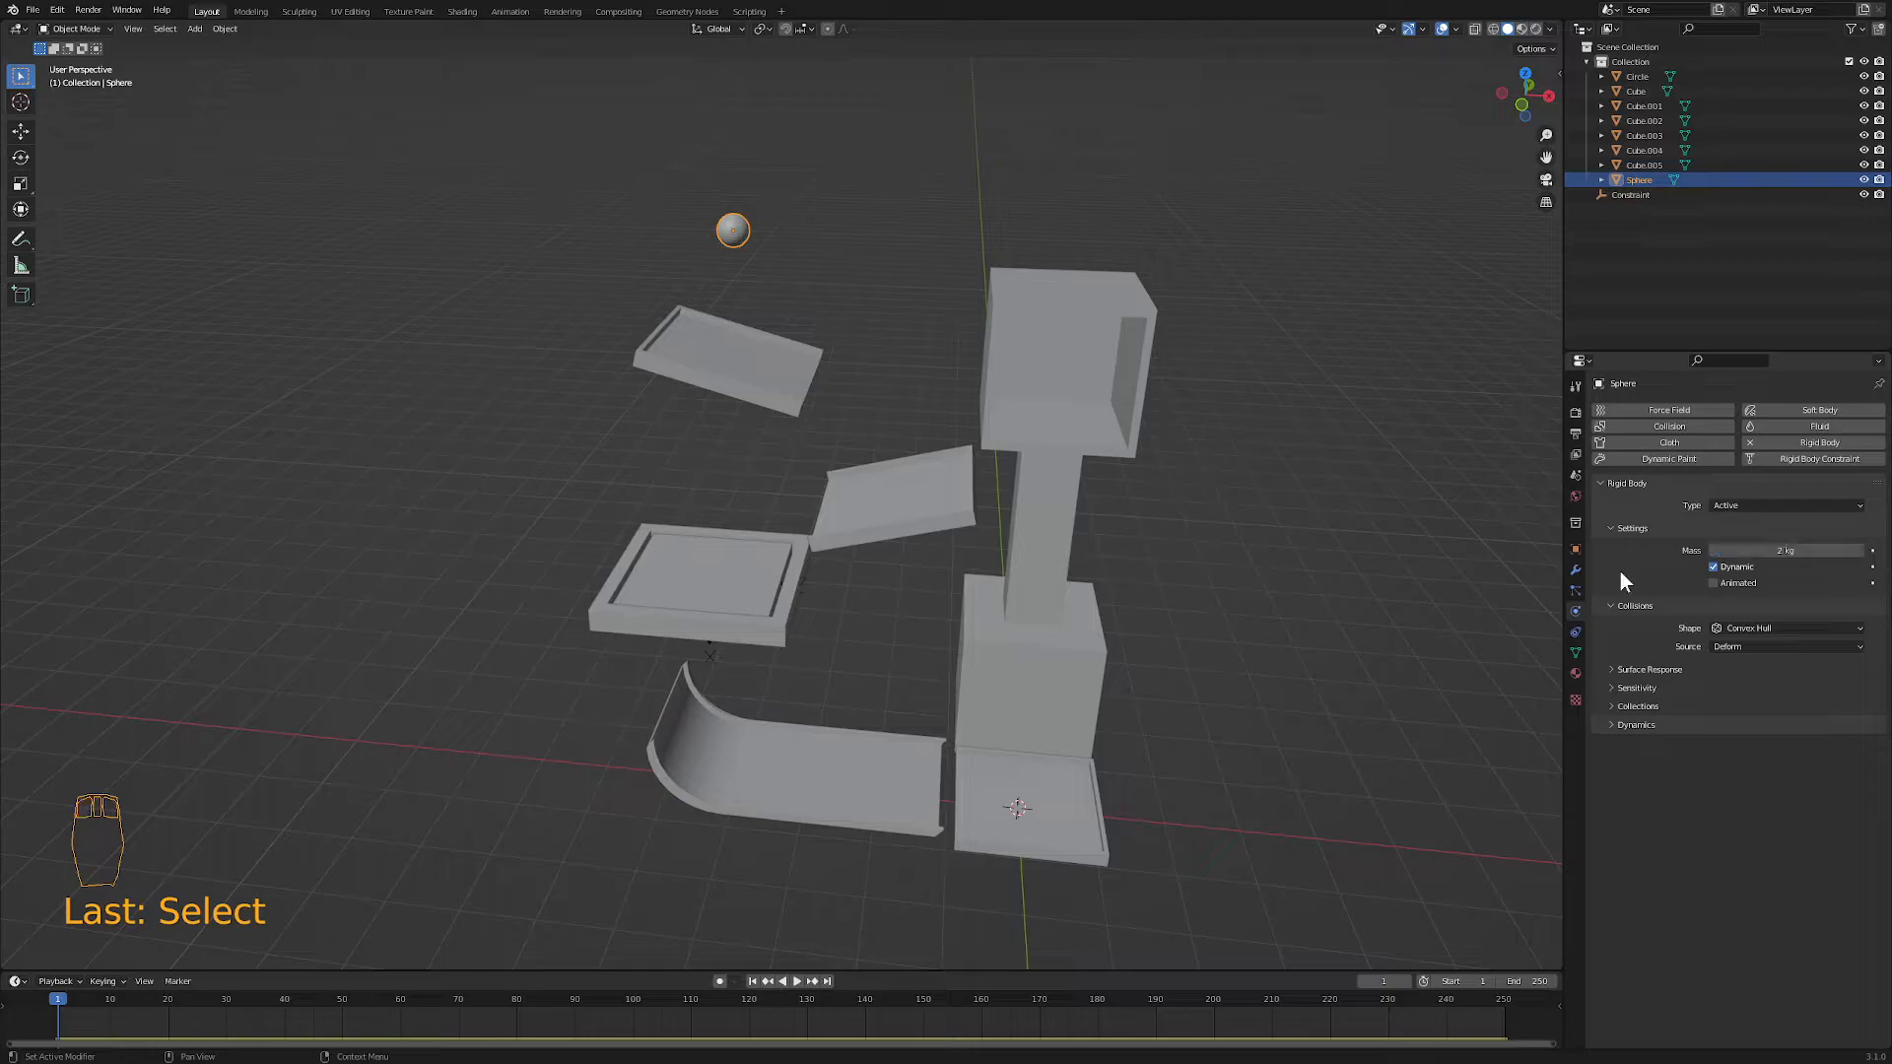
- Set the ball's collision shape to Sphere and play the simulation with it
left_click(1754, 628)
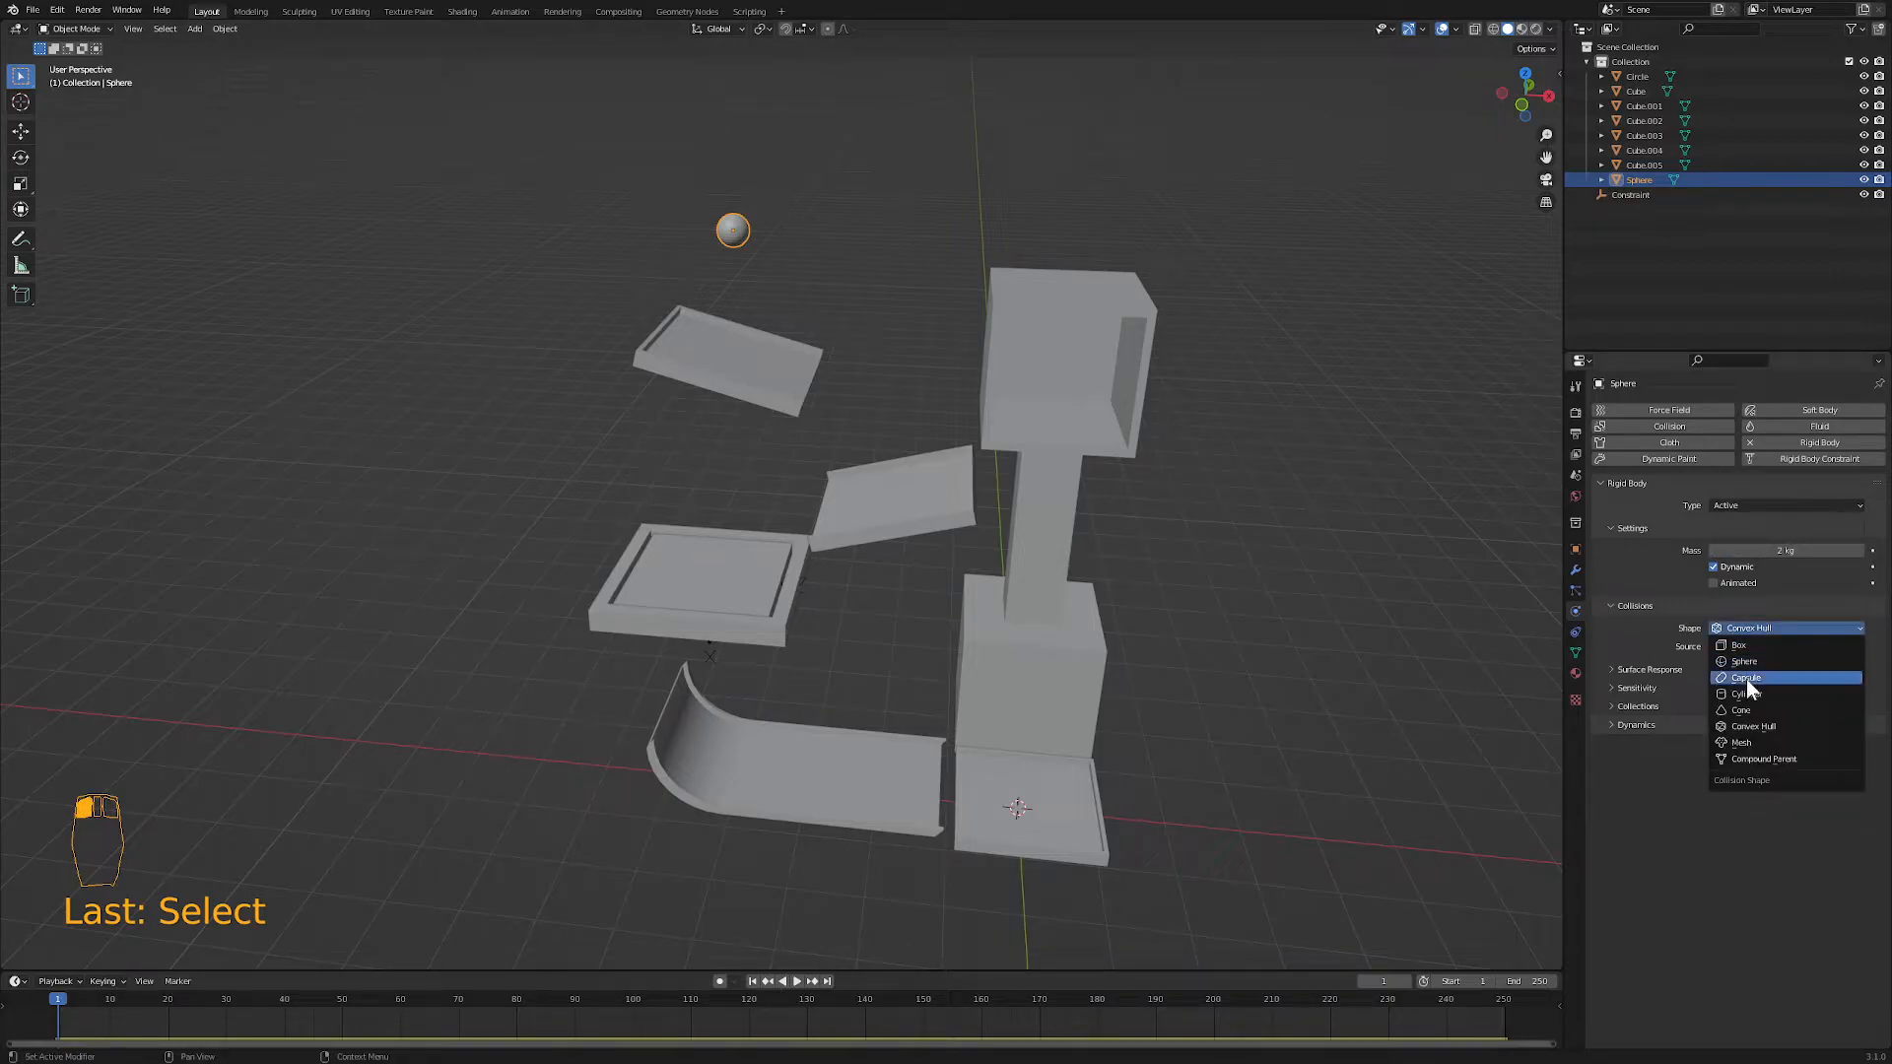
left_click(1747, 742)
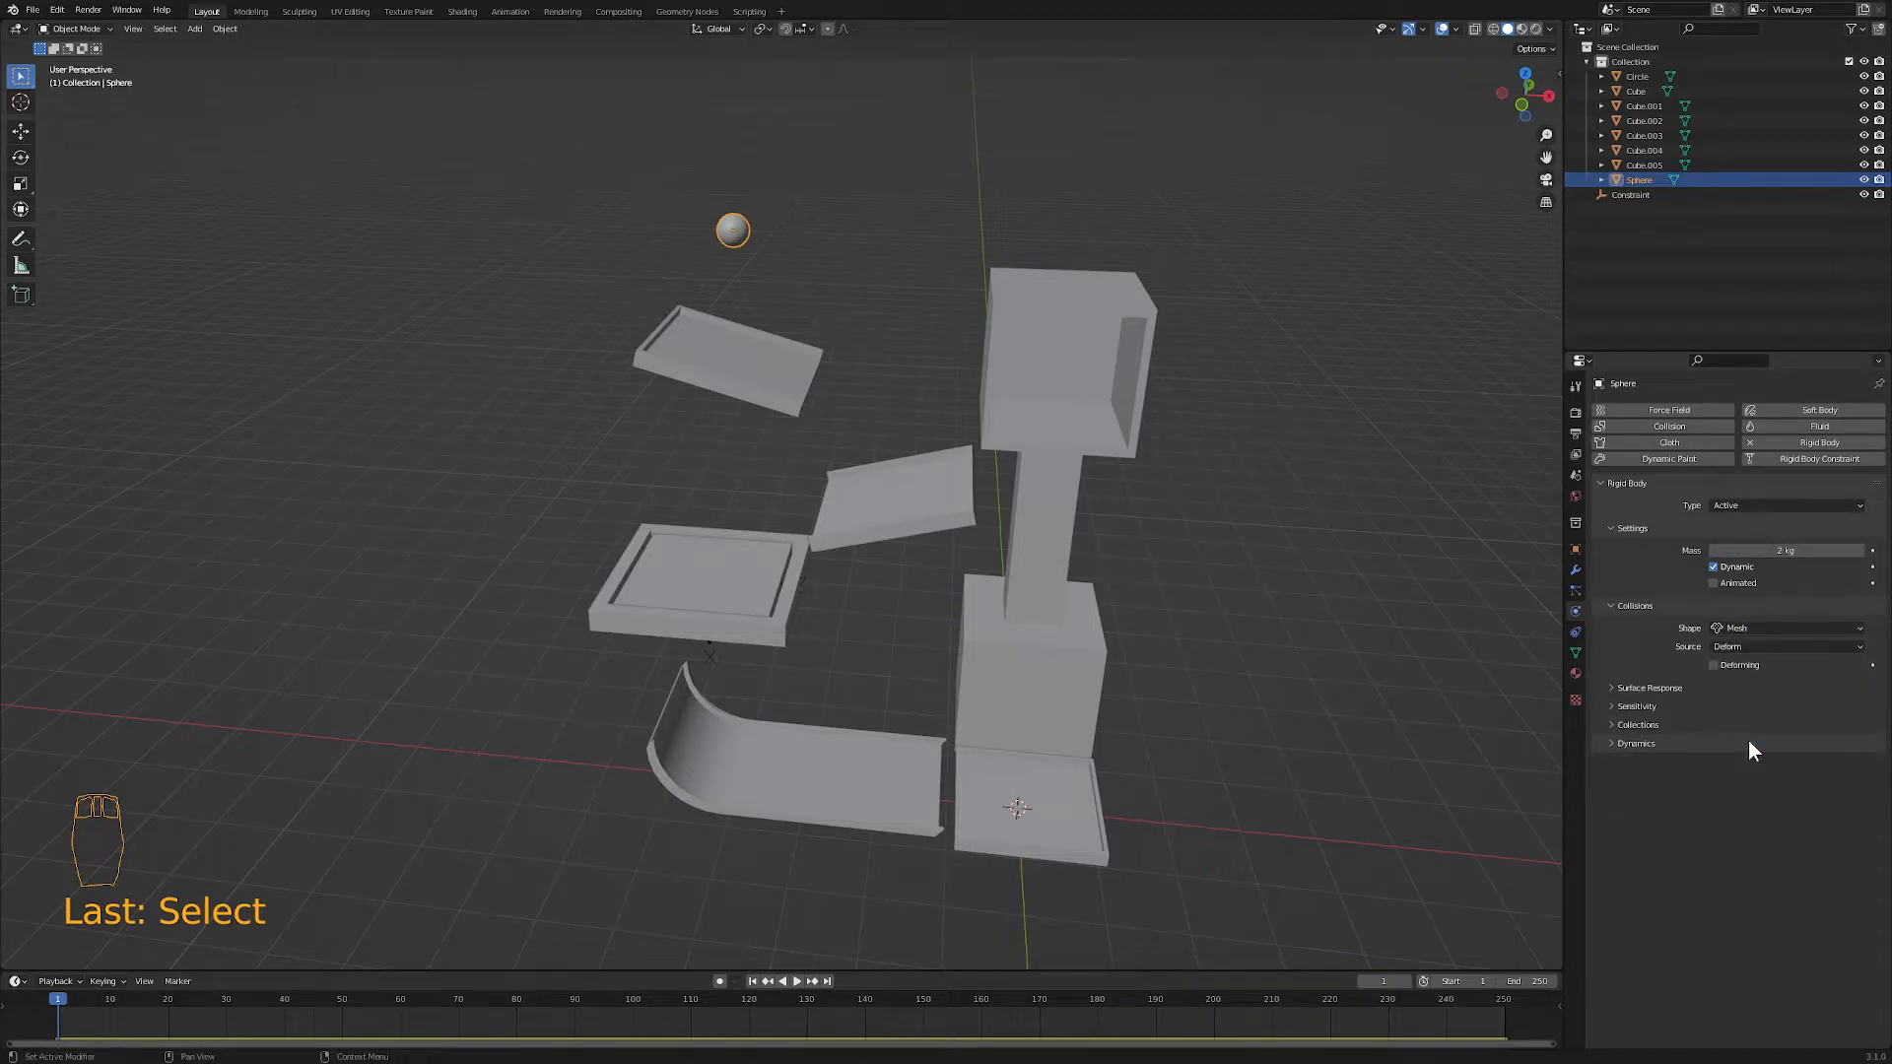
left_click(1742, 629)
left_click(1746, 663)
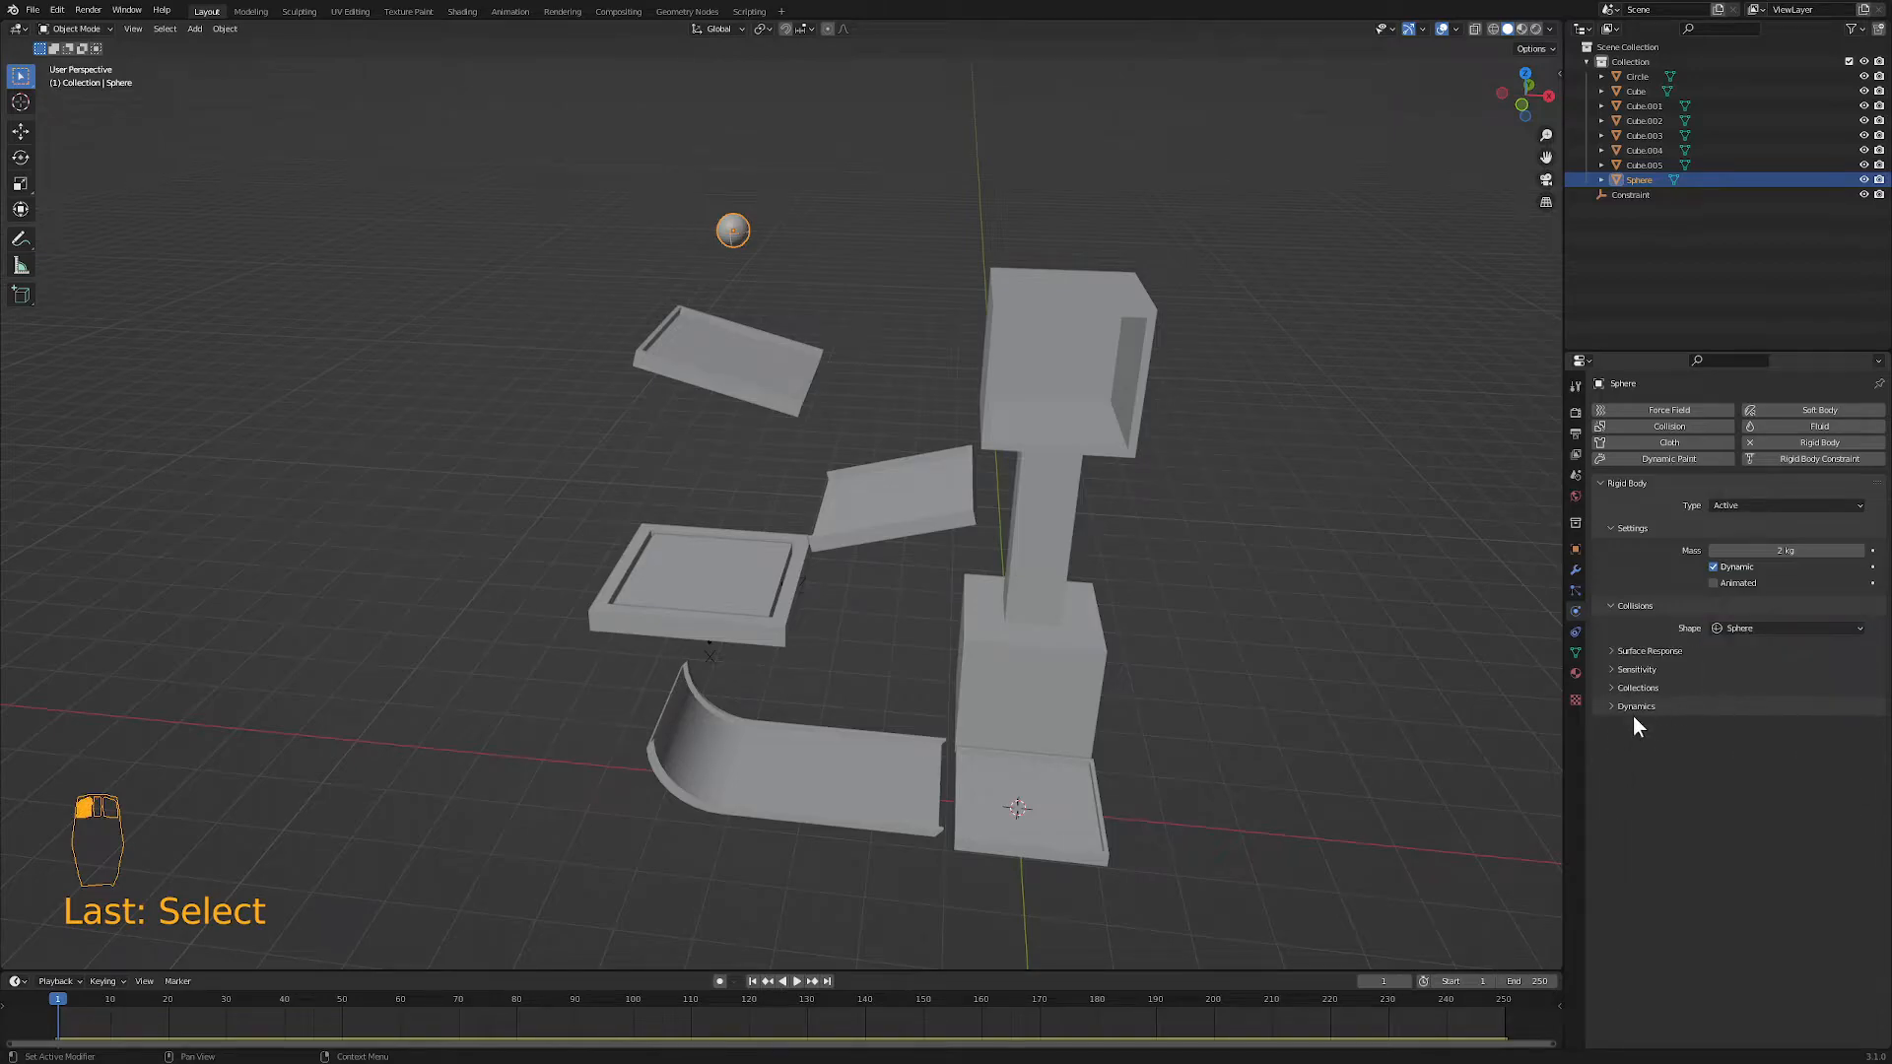
left_click(796, 980)
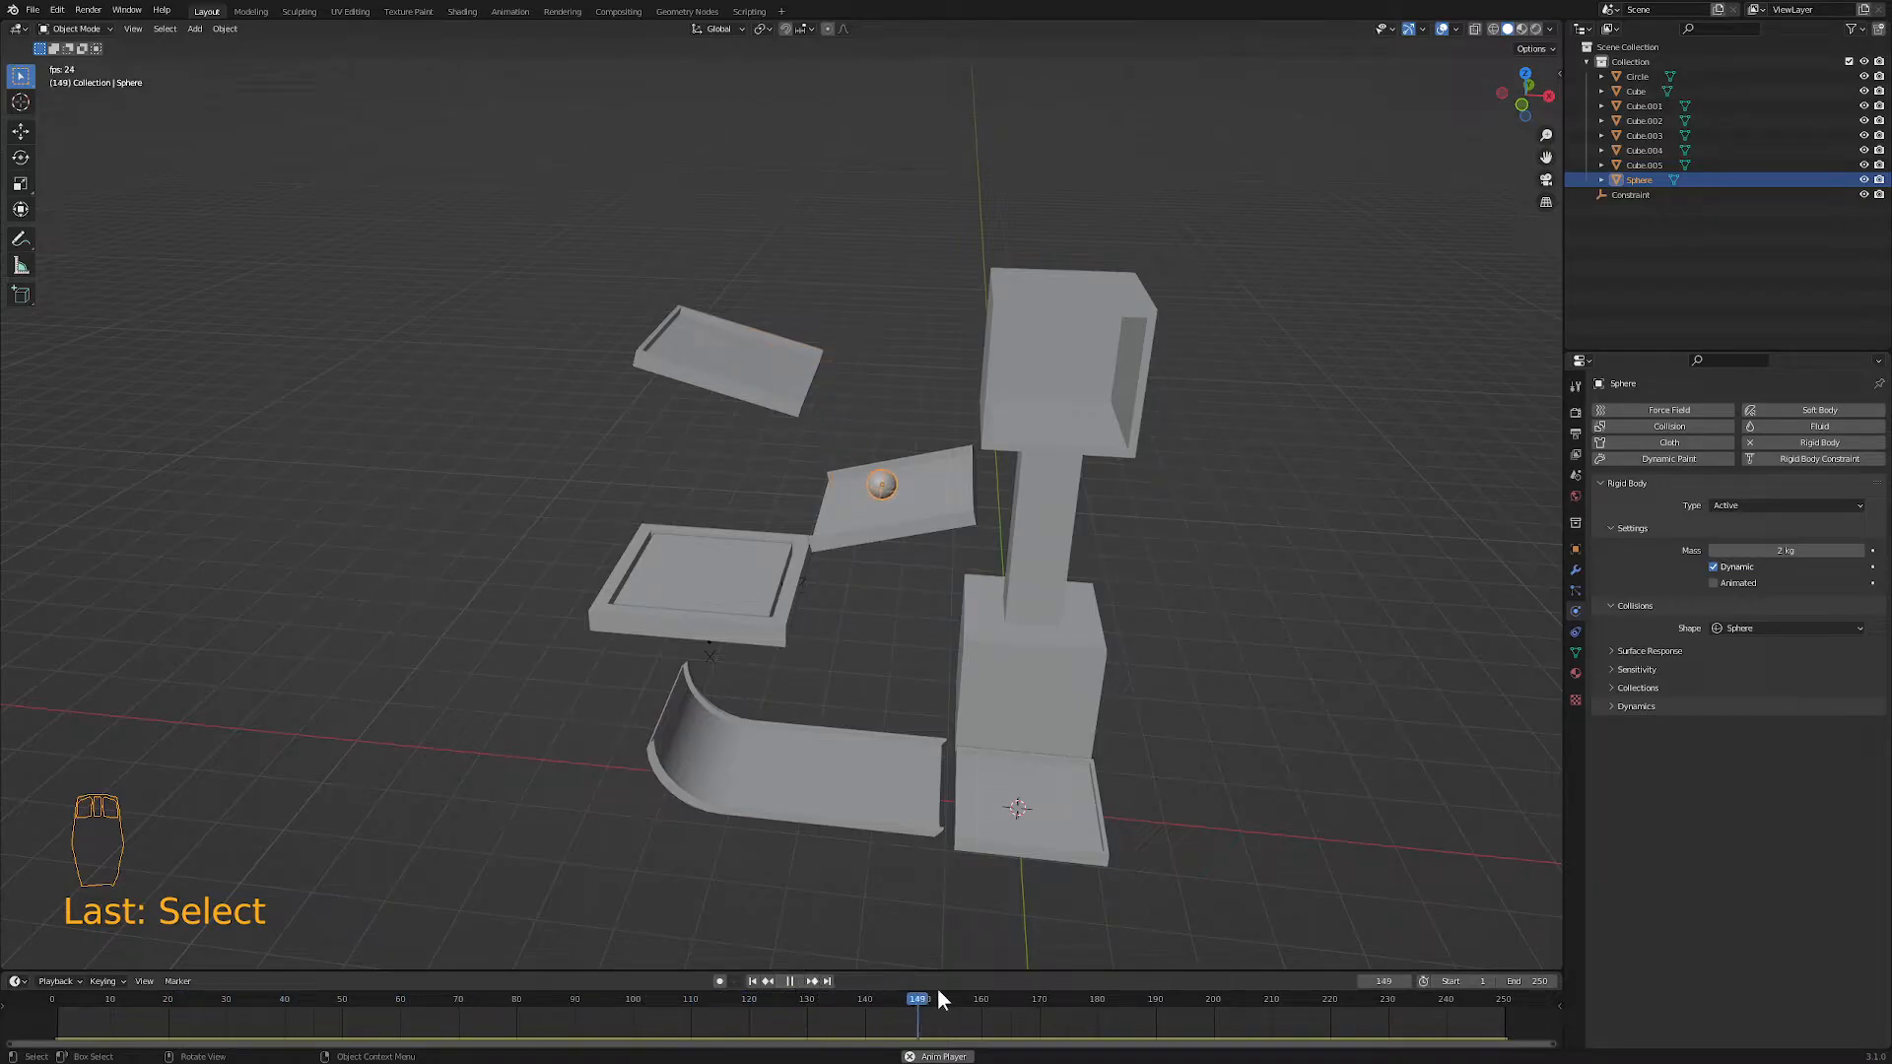
left_click(793, 981)
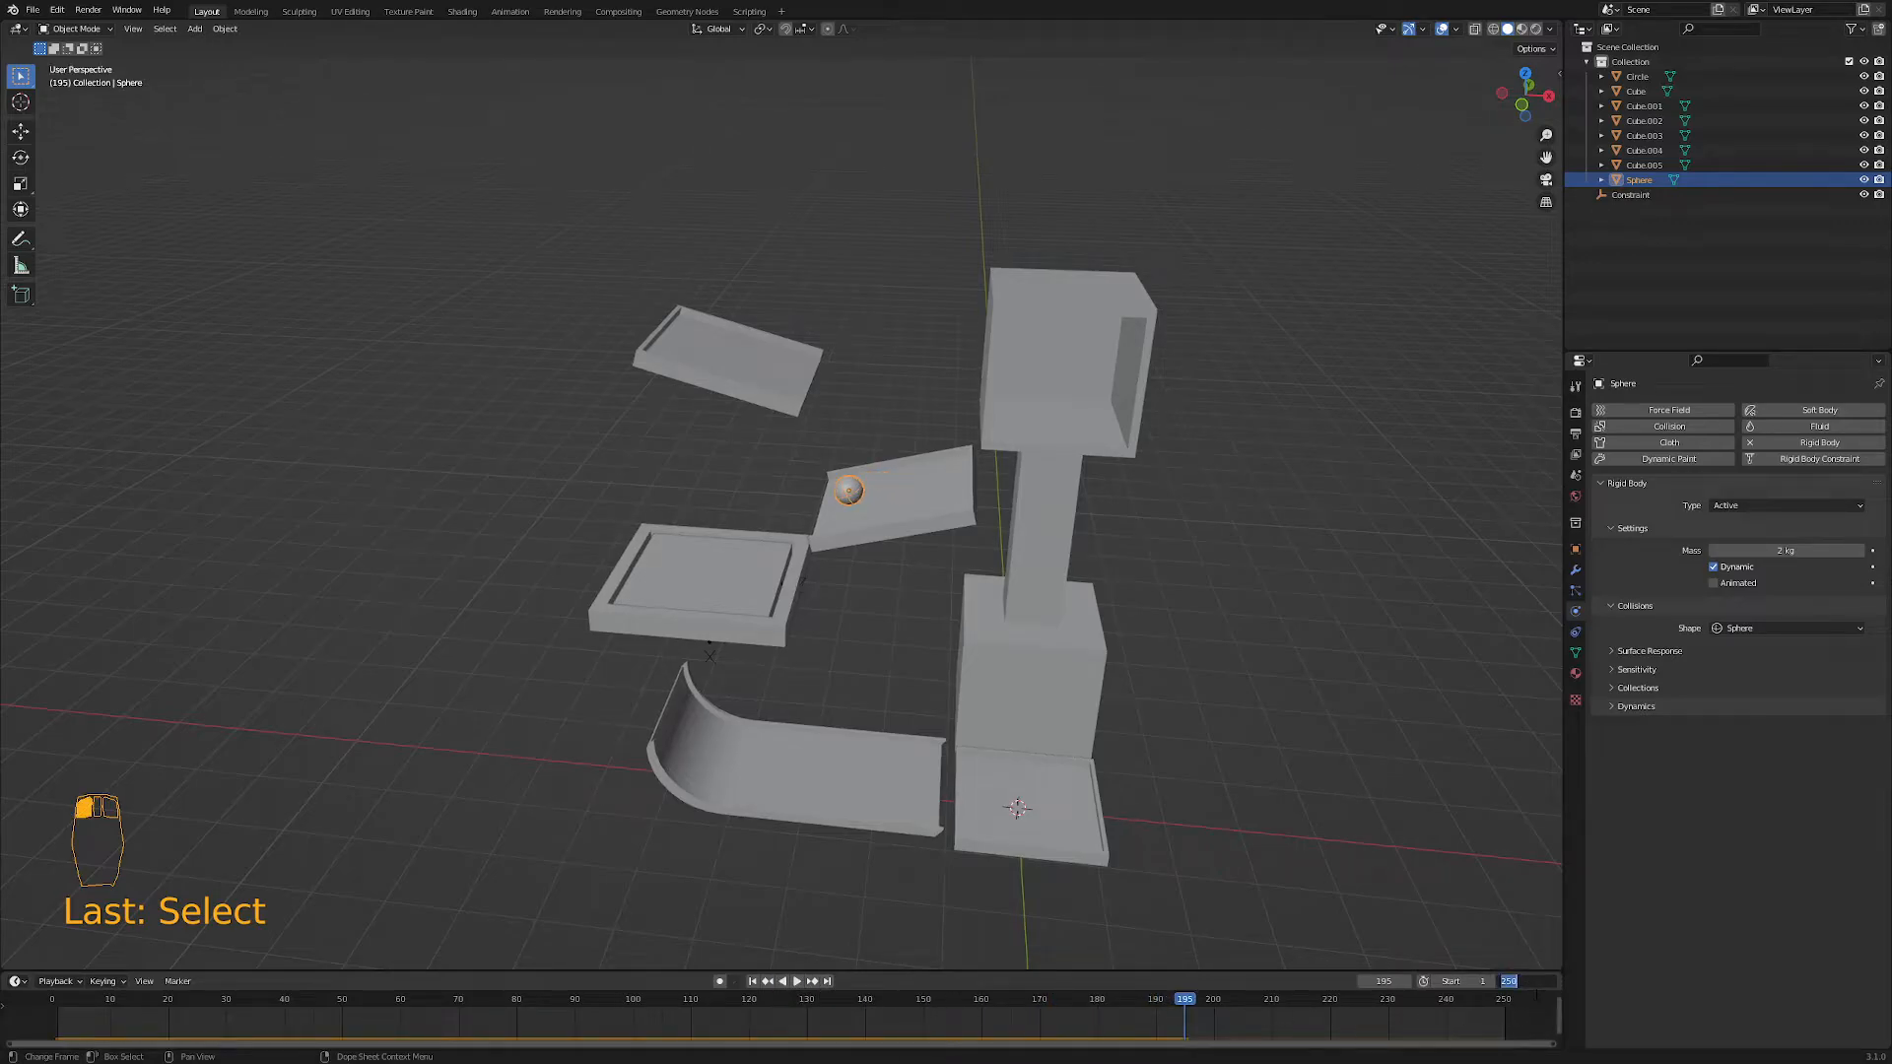
- Set the scene's end frame to 1000 and fit the whole frame range in the timeline
type("000")
left_click(1540, 1001)
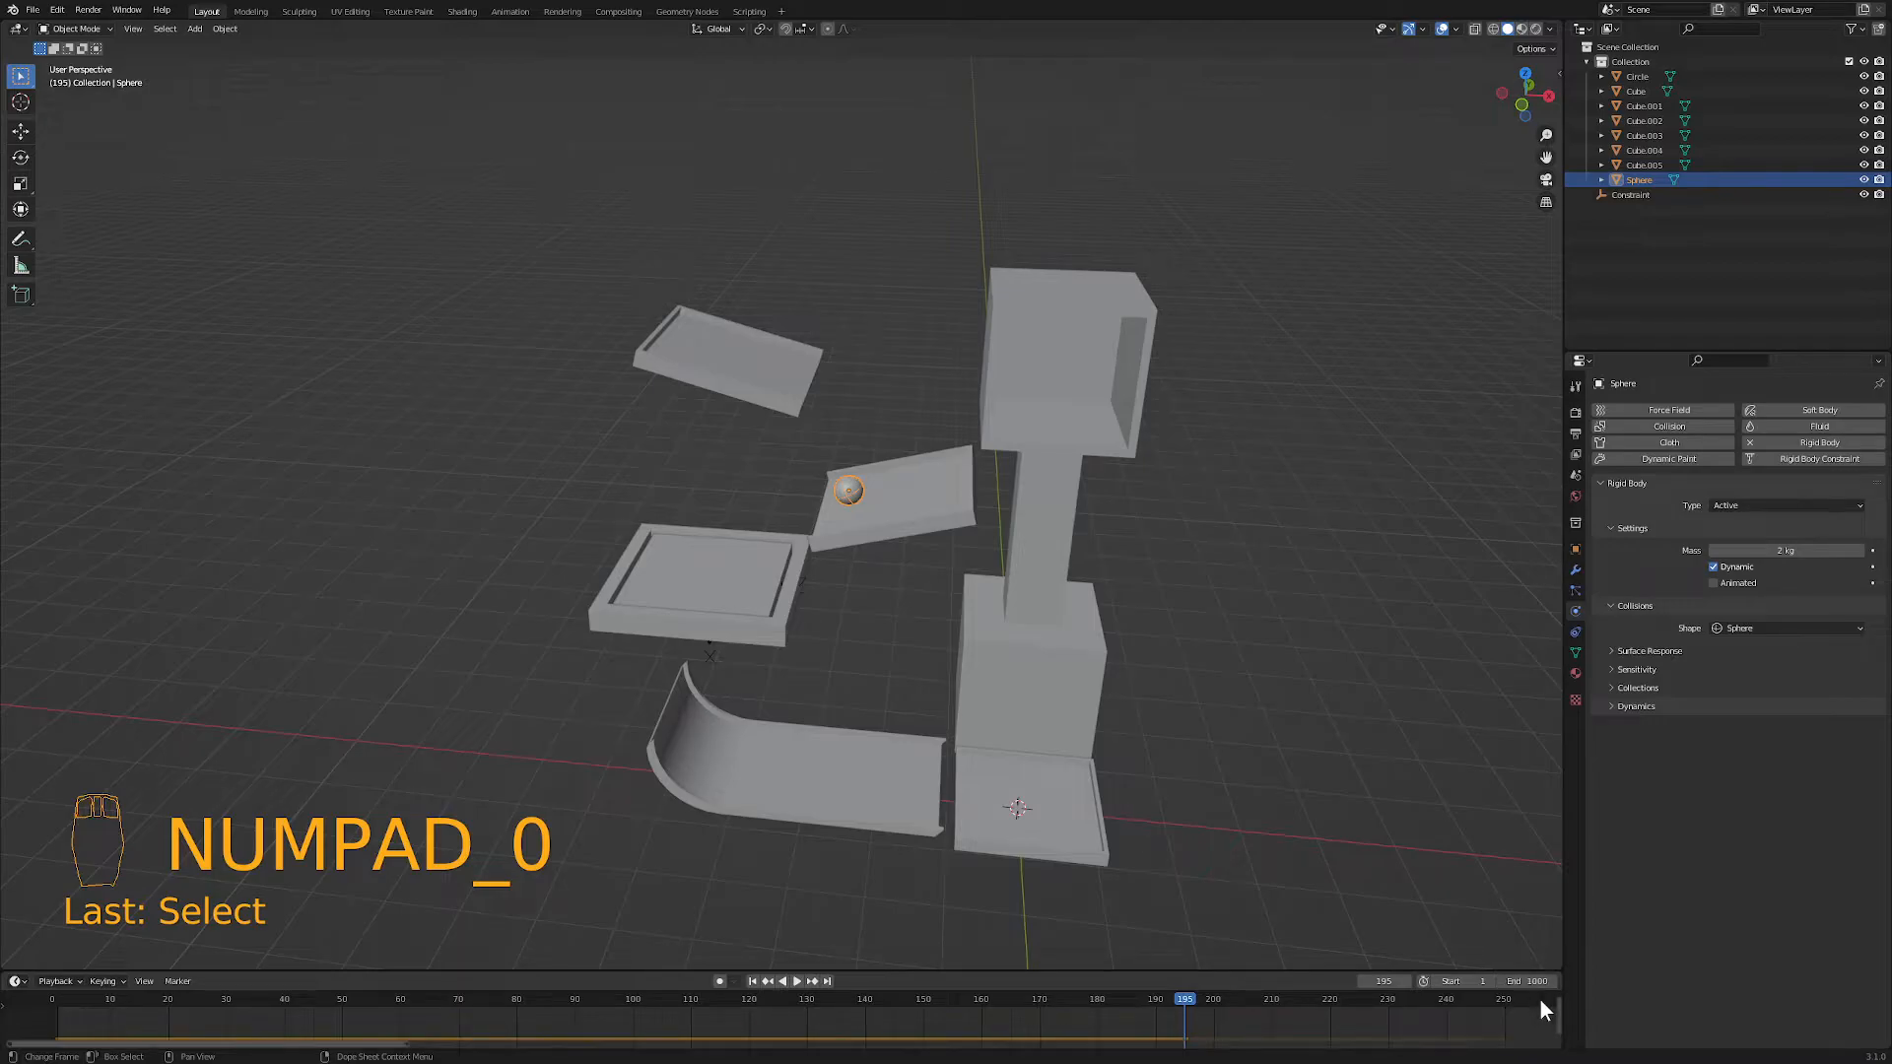
middle_click_drag(1308, 1029, 816, 1037, "ctrl")
scroll(816, 1037, "down", 2)
middle_click_drag(845, 1025, 559, 1026)
scroll(569, 1022, "down", 1)
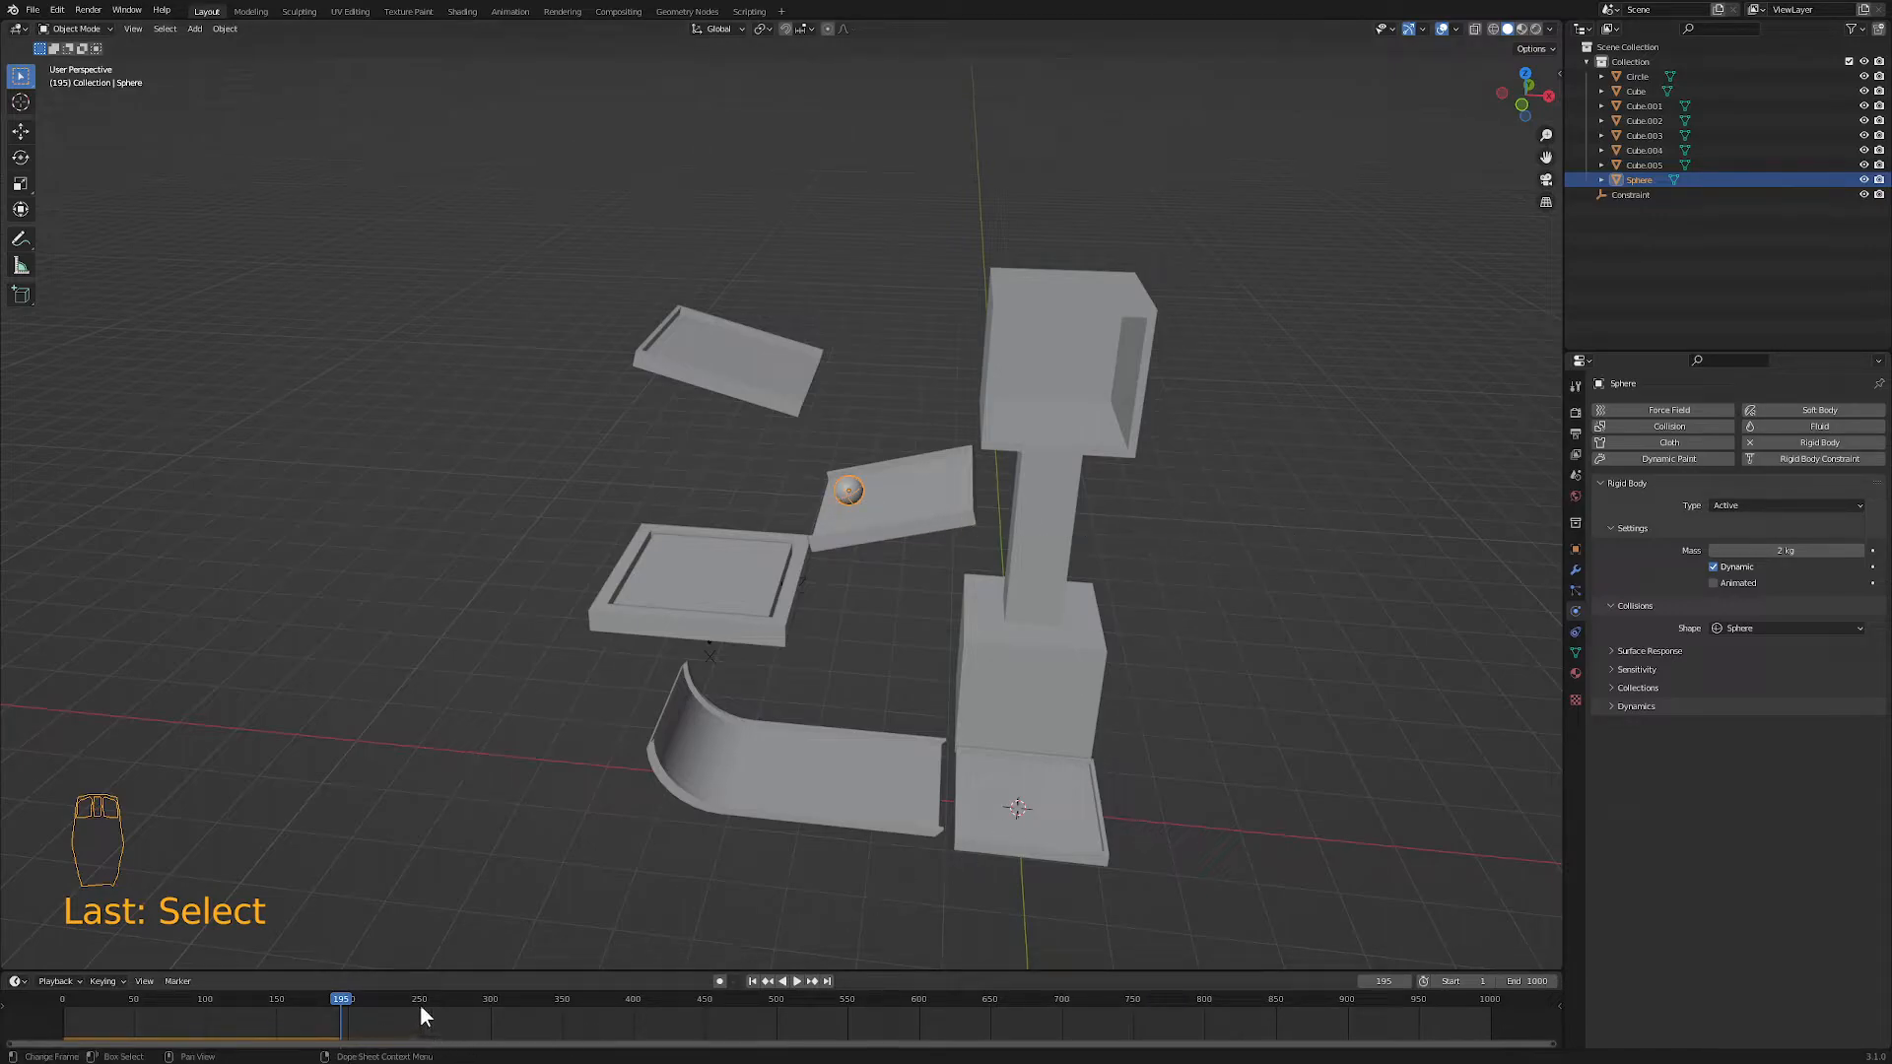
- Set the simulation end frame of the scene's rigid body world cache to 1000
left_click(1576, 475)
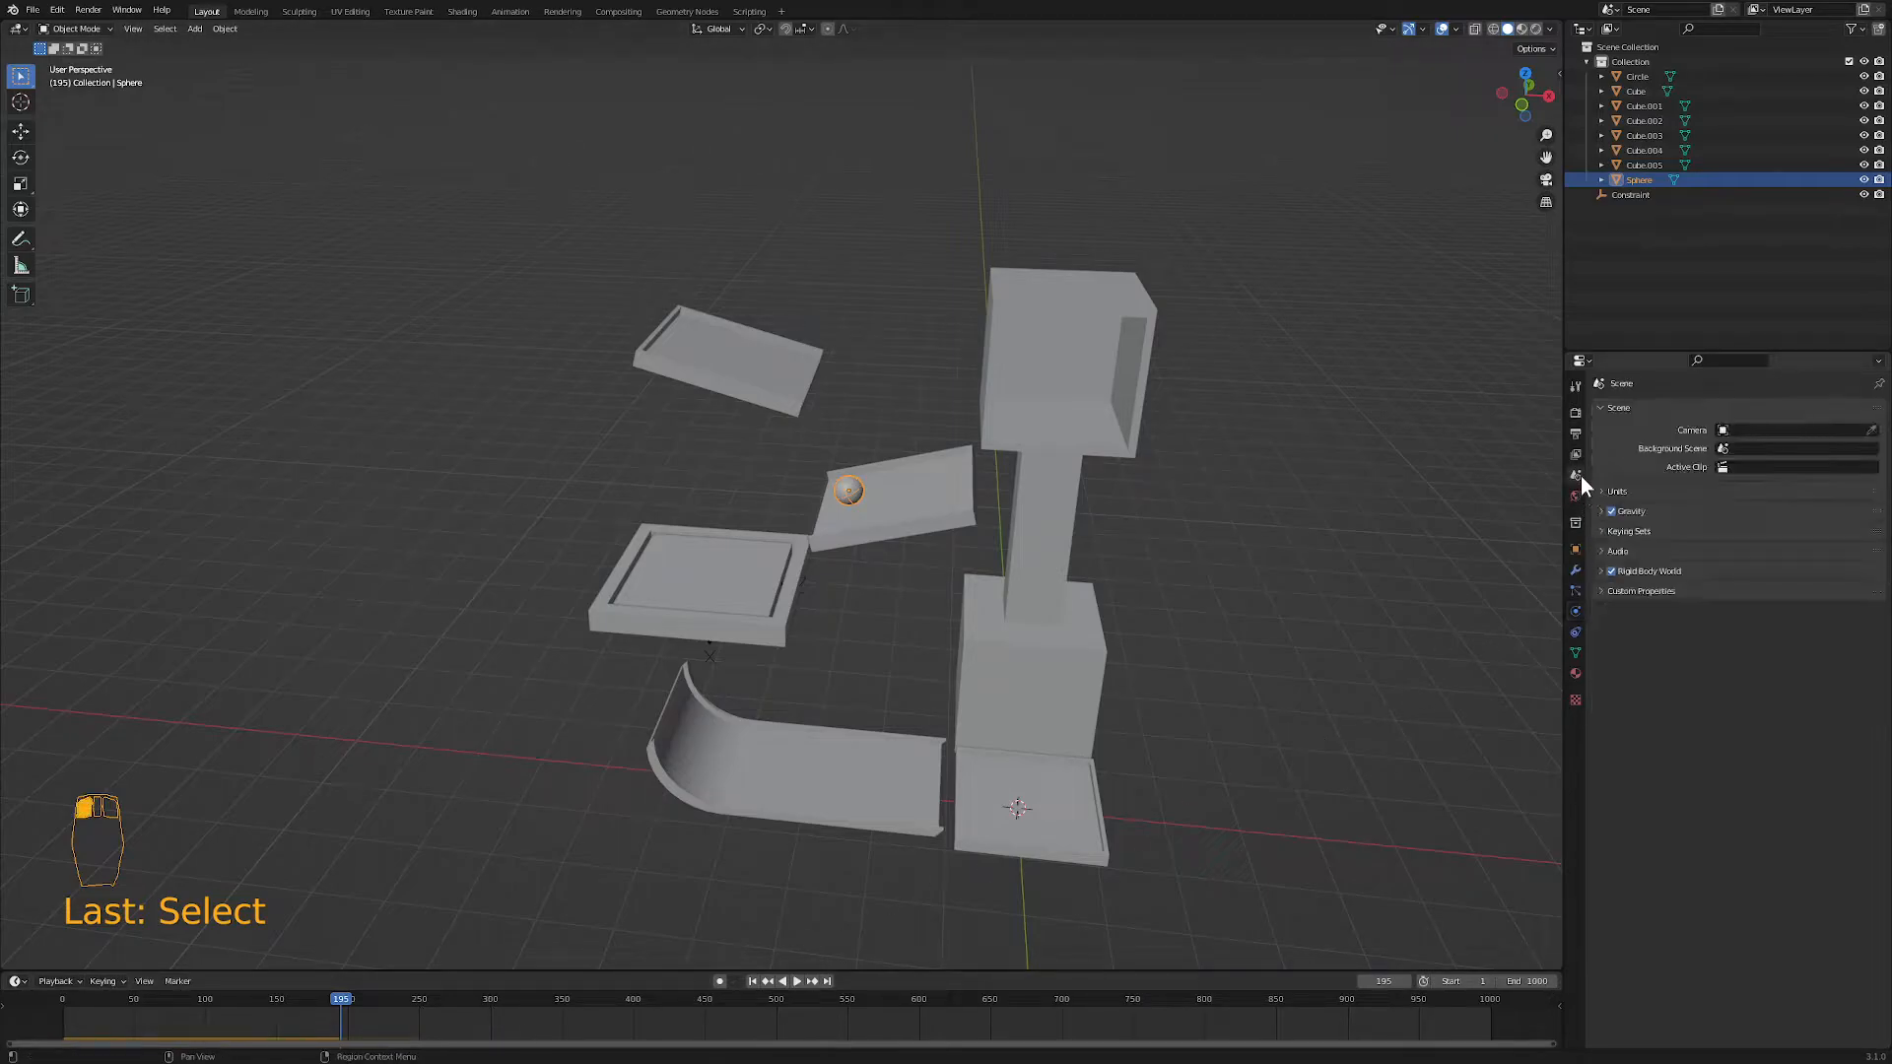
left_click(1600, 571)
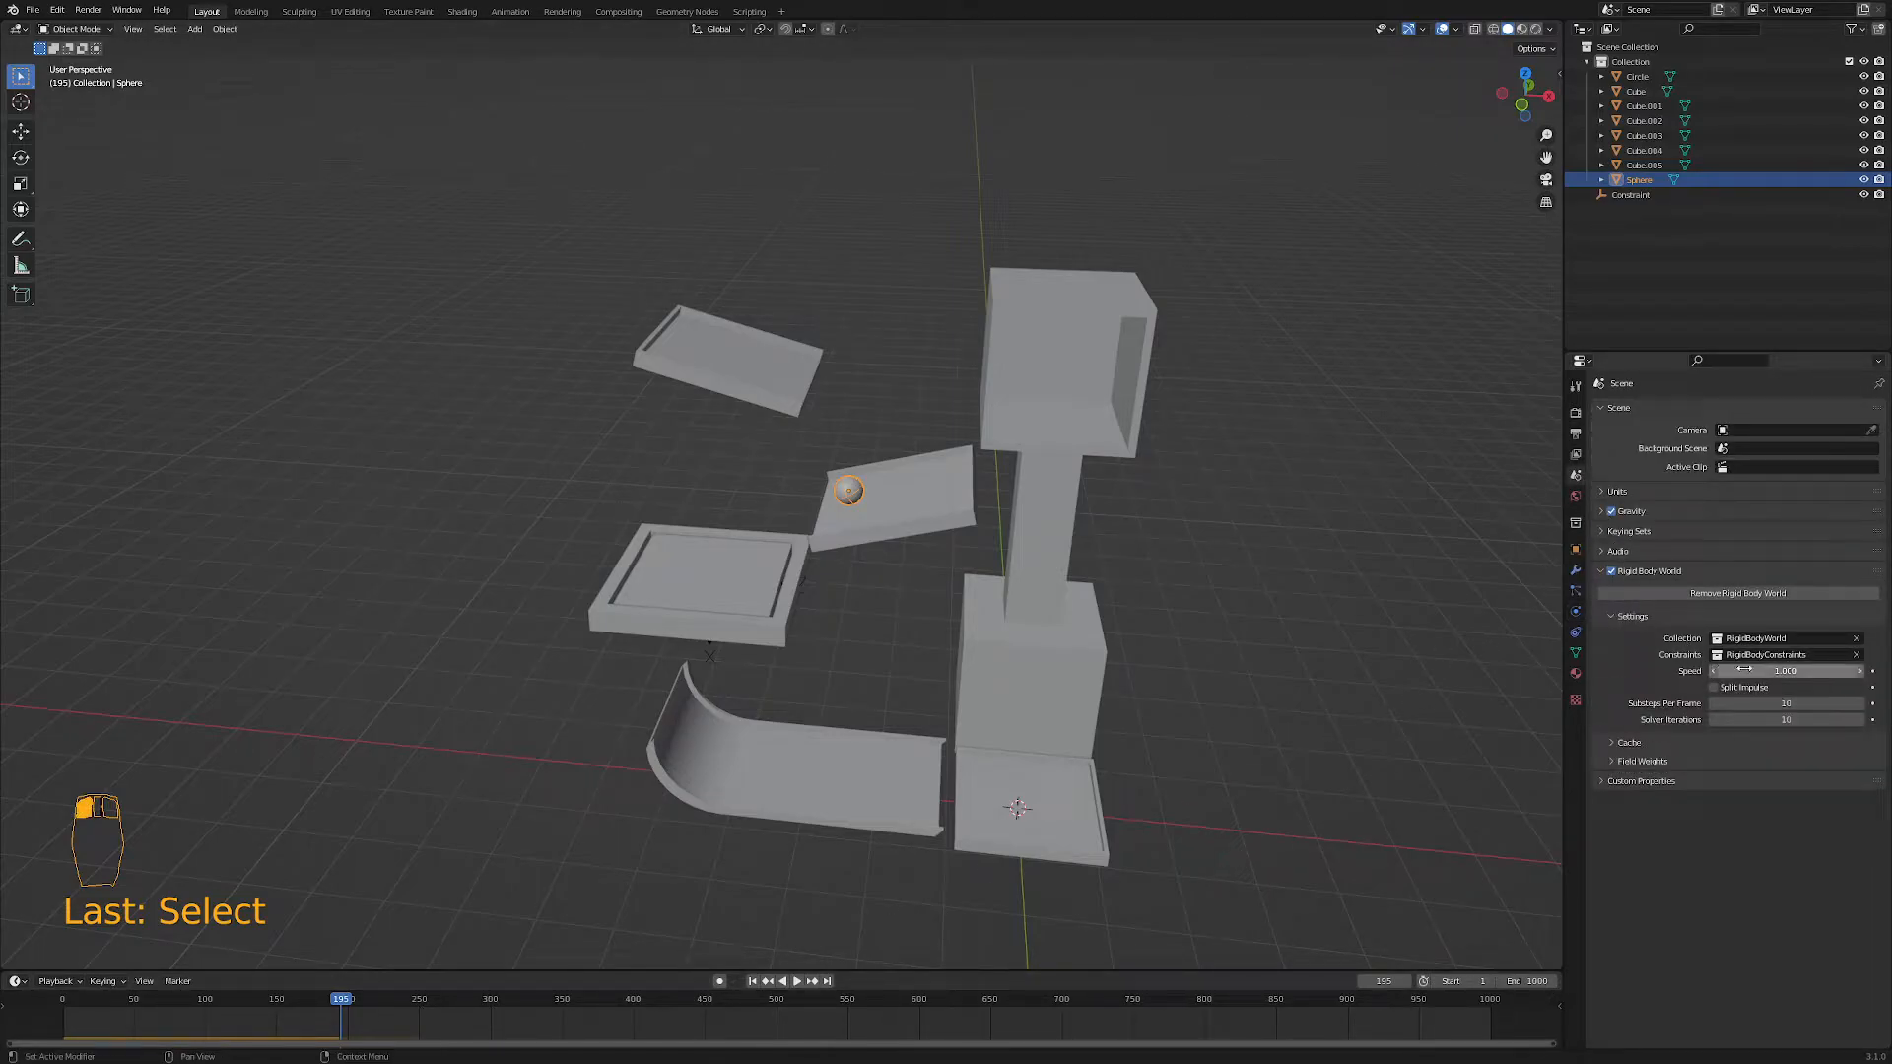
left_click(1610, 742)
left_click(1769, 777)
type("1000")
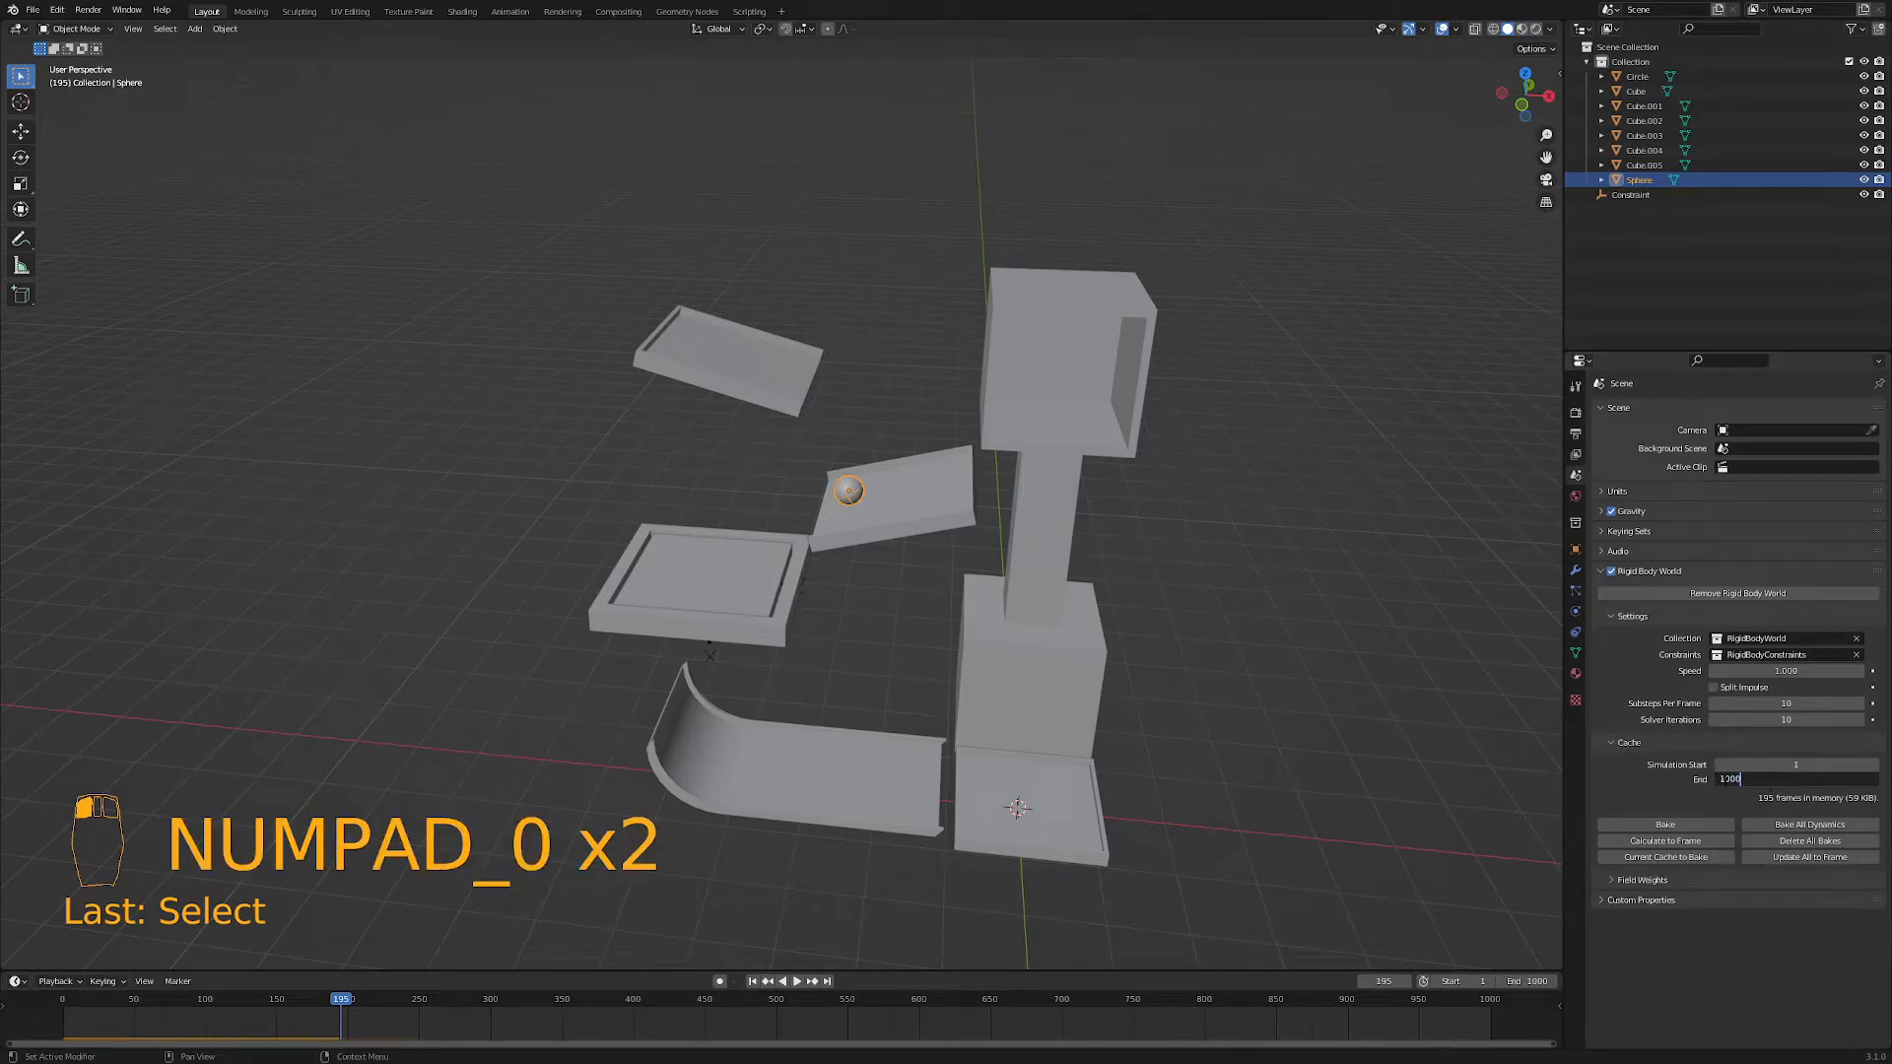
left_click(1415, 774)
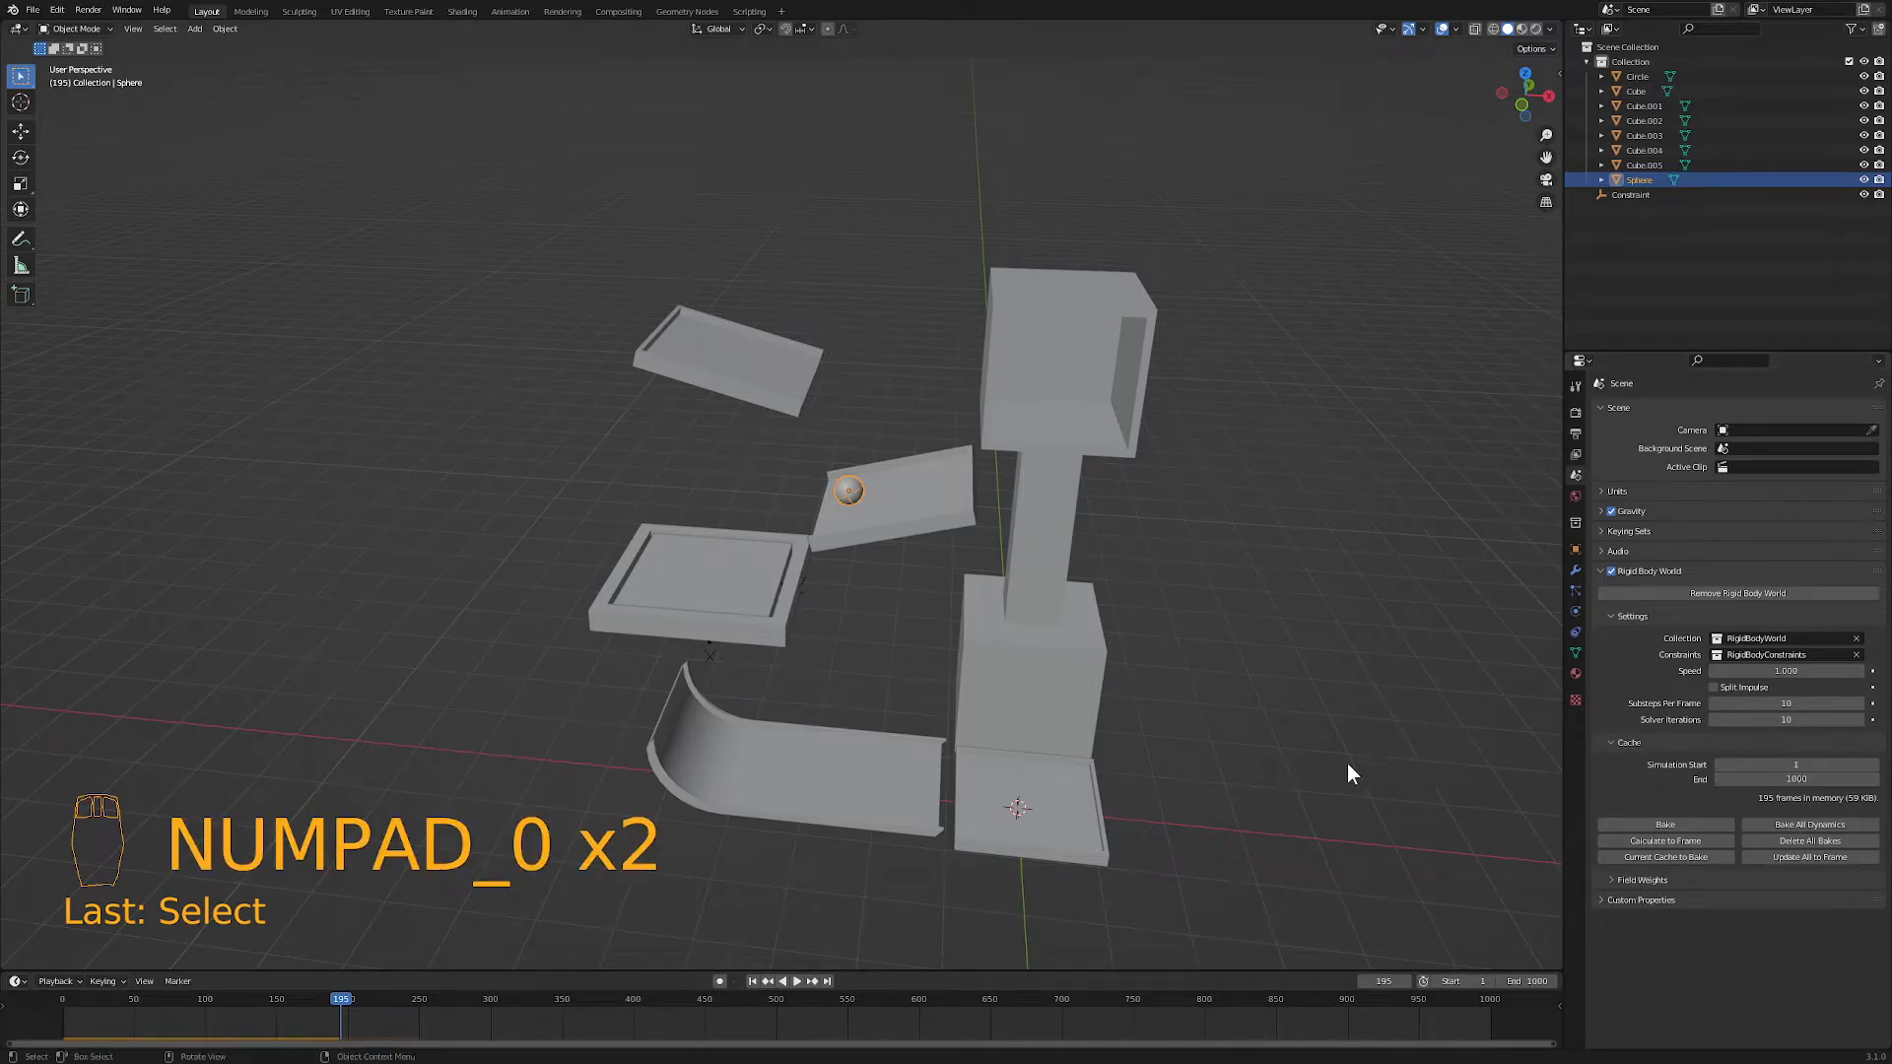
- Play the rigid body simulation from the first frame to check the ball's path down the ramps
left_click(752, 981)
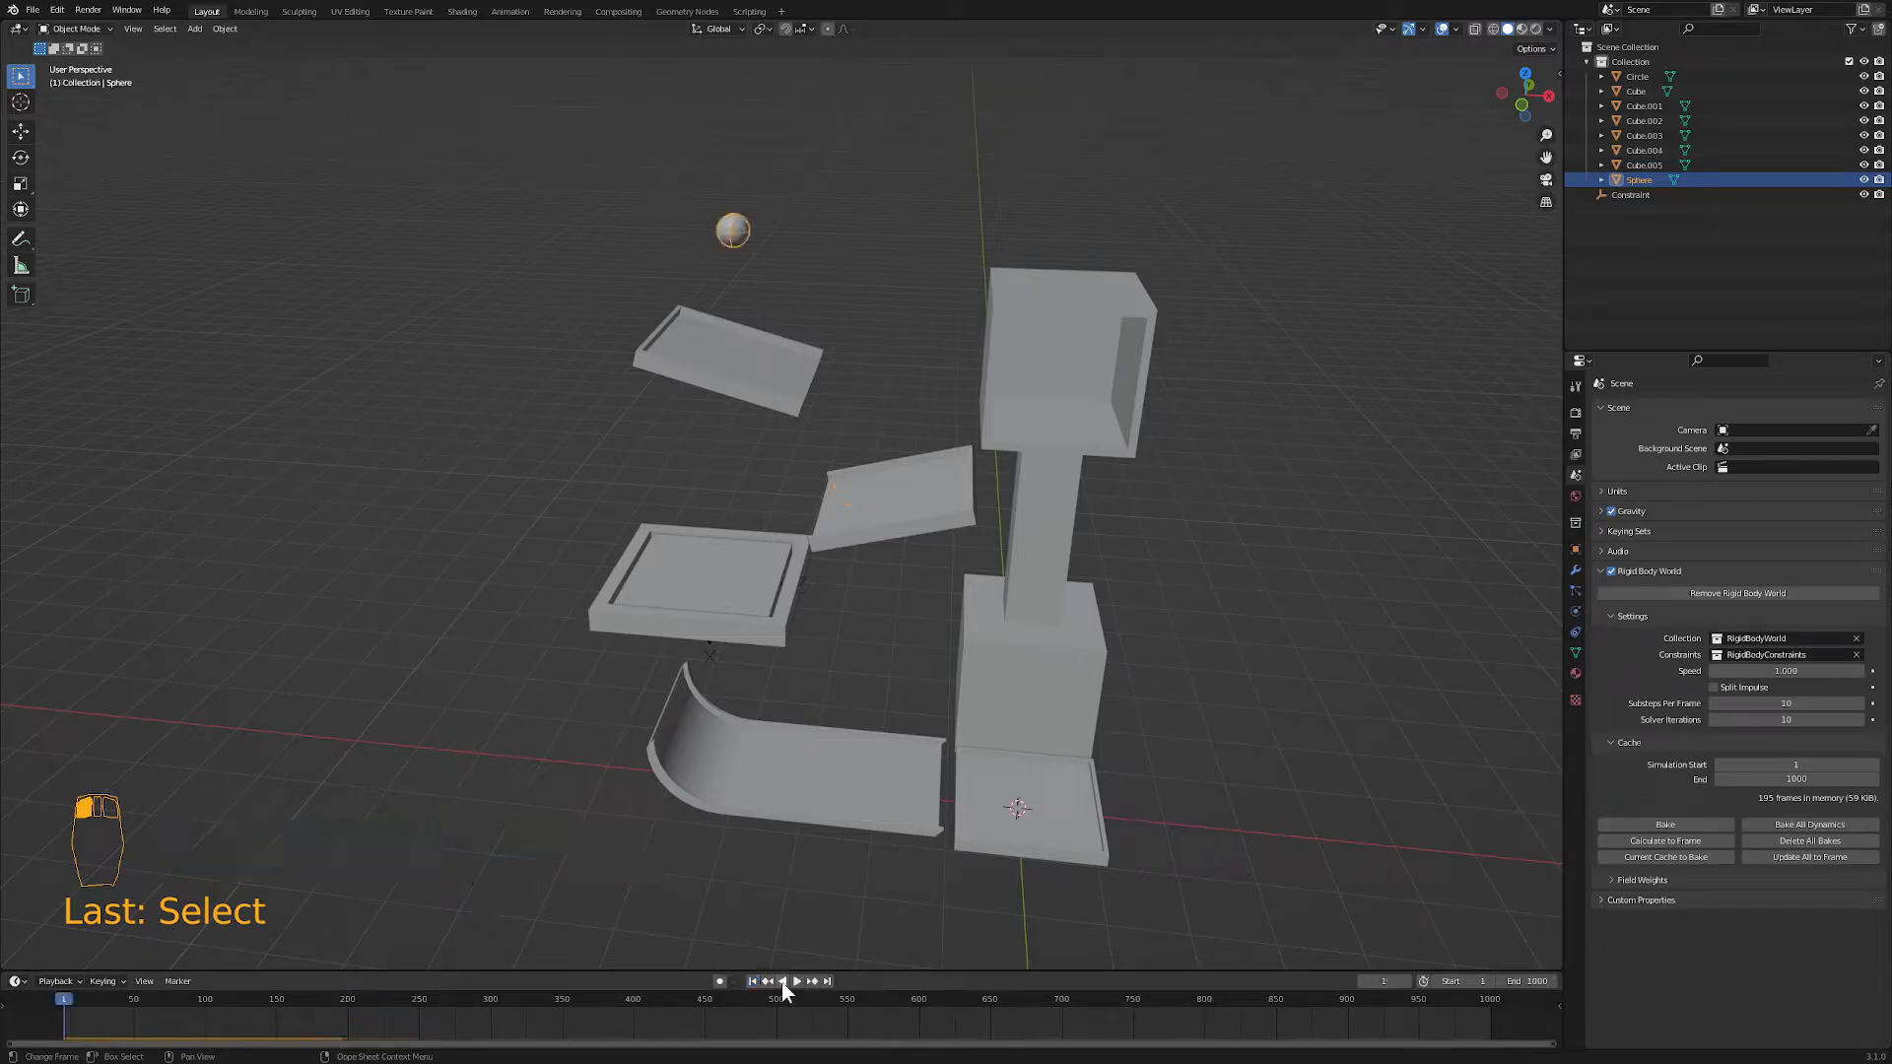
left_click(795, 980)
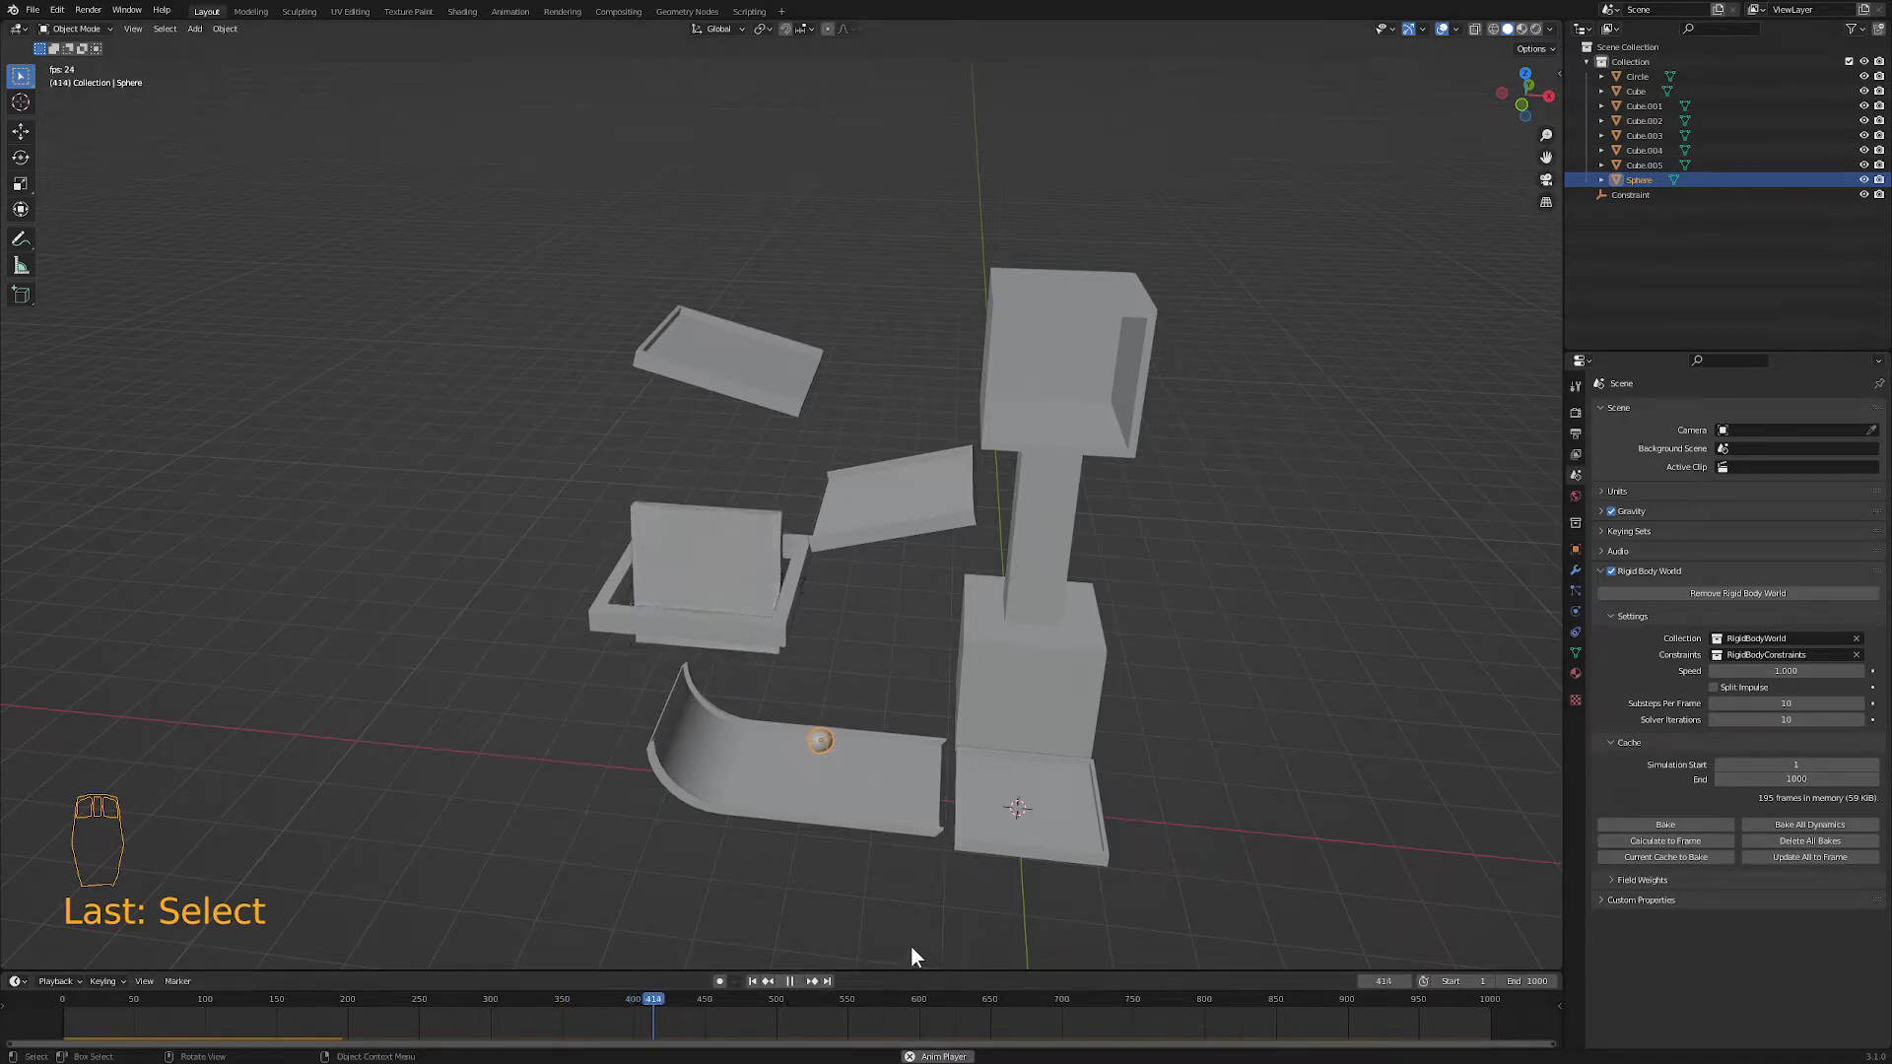
left_click(789, 980)
- In front view at the first frame, tilt the second ramp about 21° steeper and raise it about 0.3 m along Z
key("KP_1")
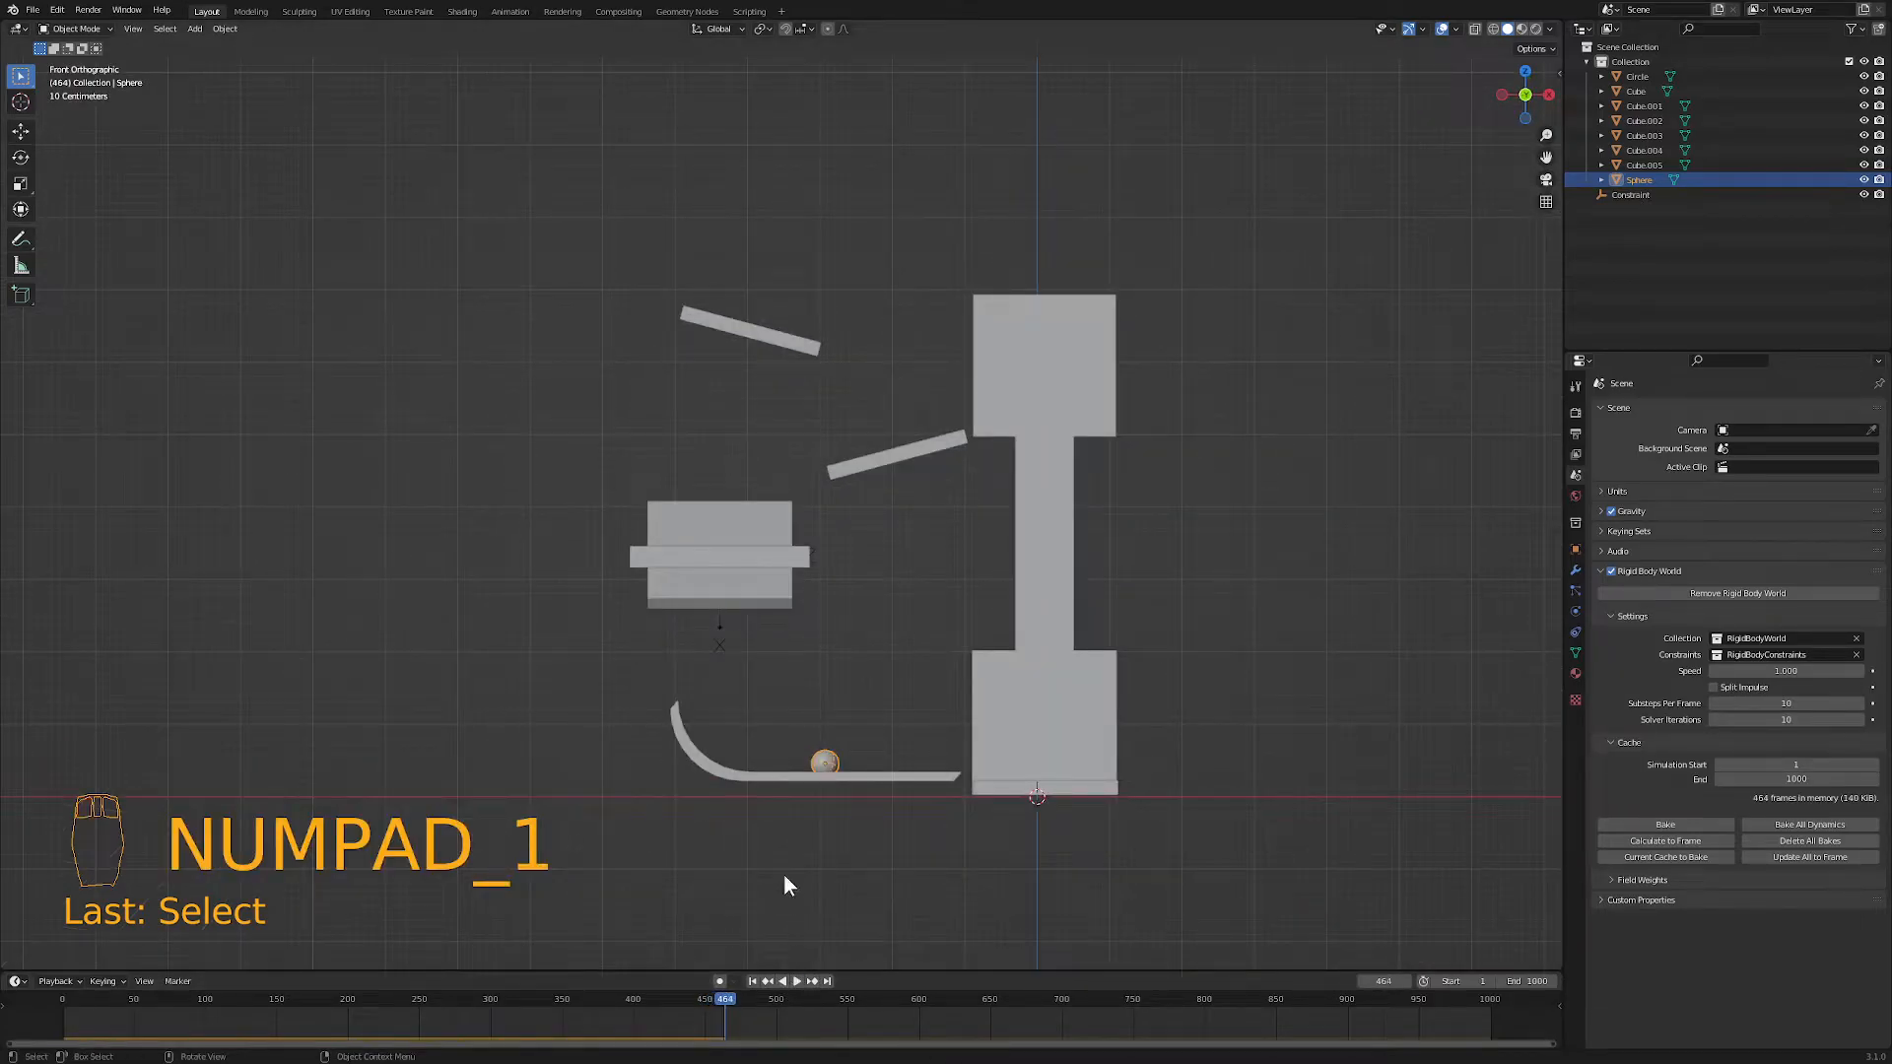
left_click(751, 982)
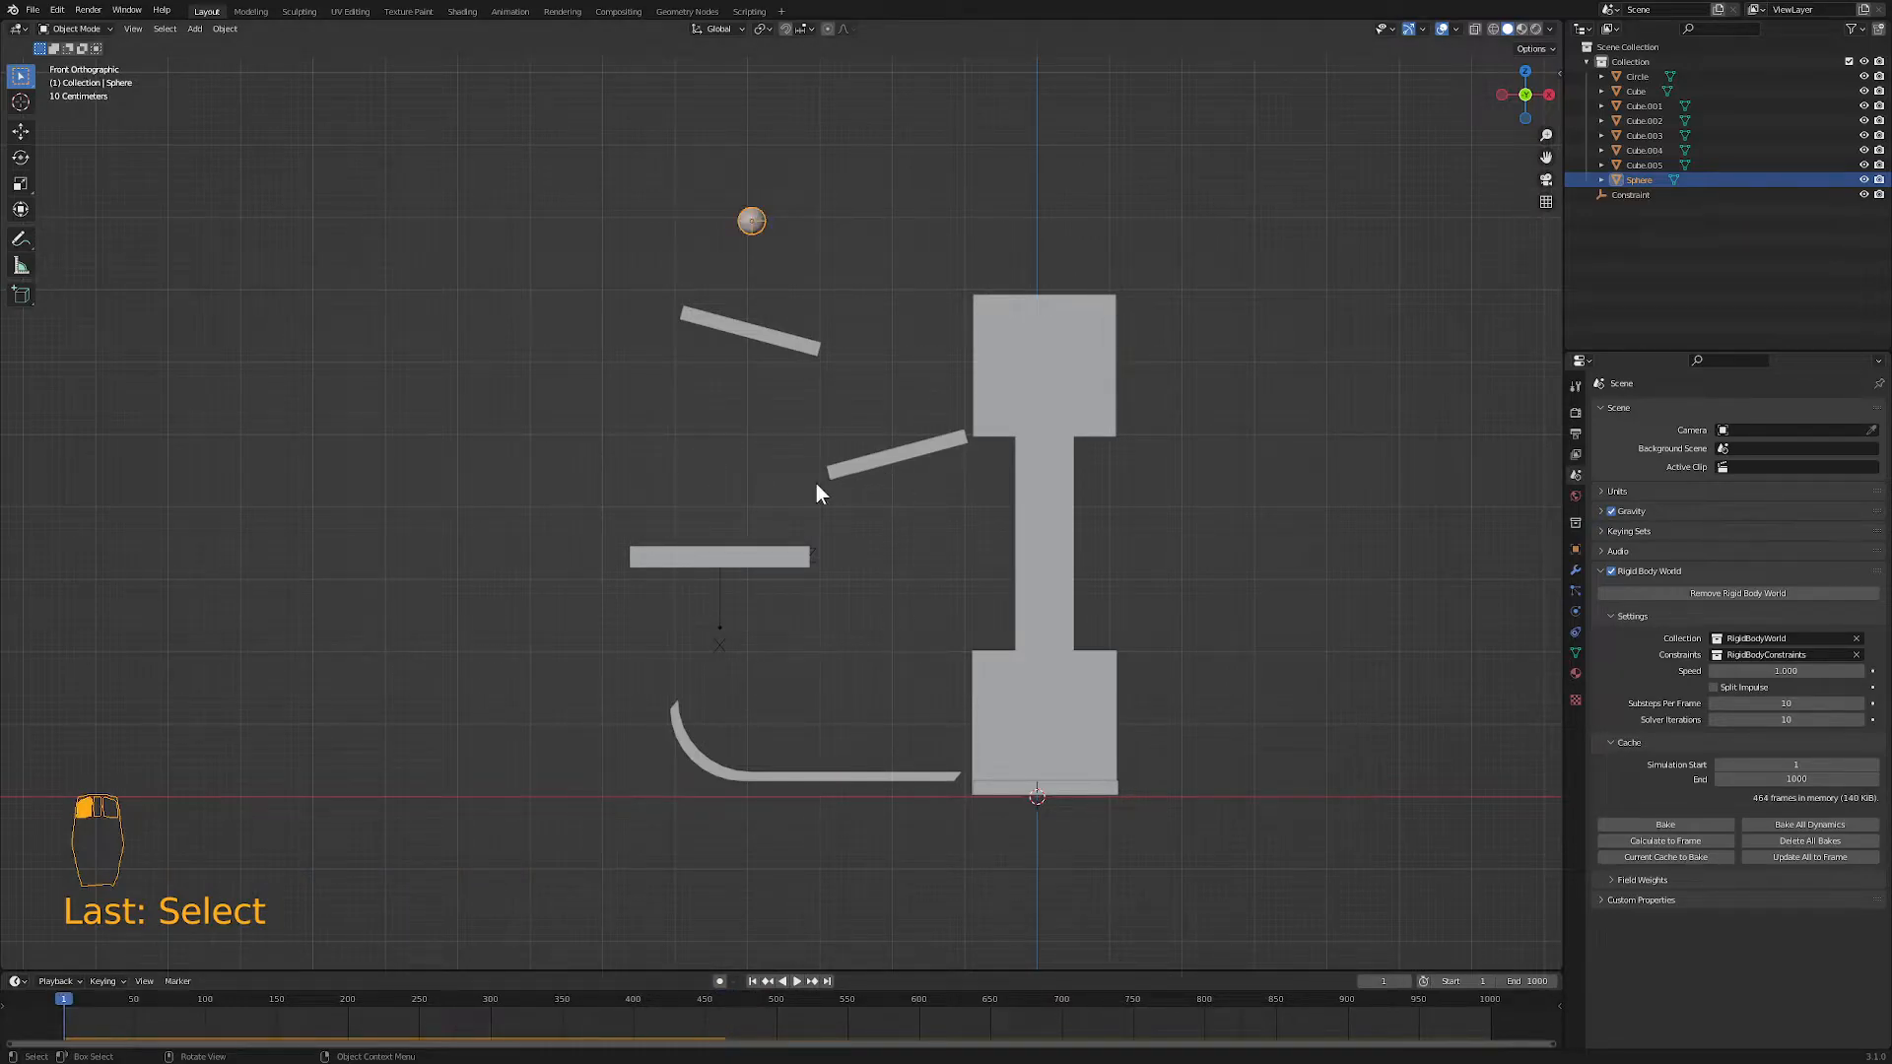
left_click(869, 476)
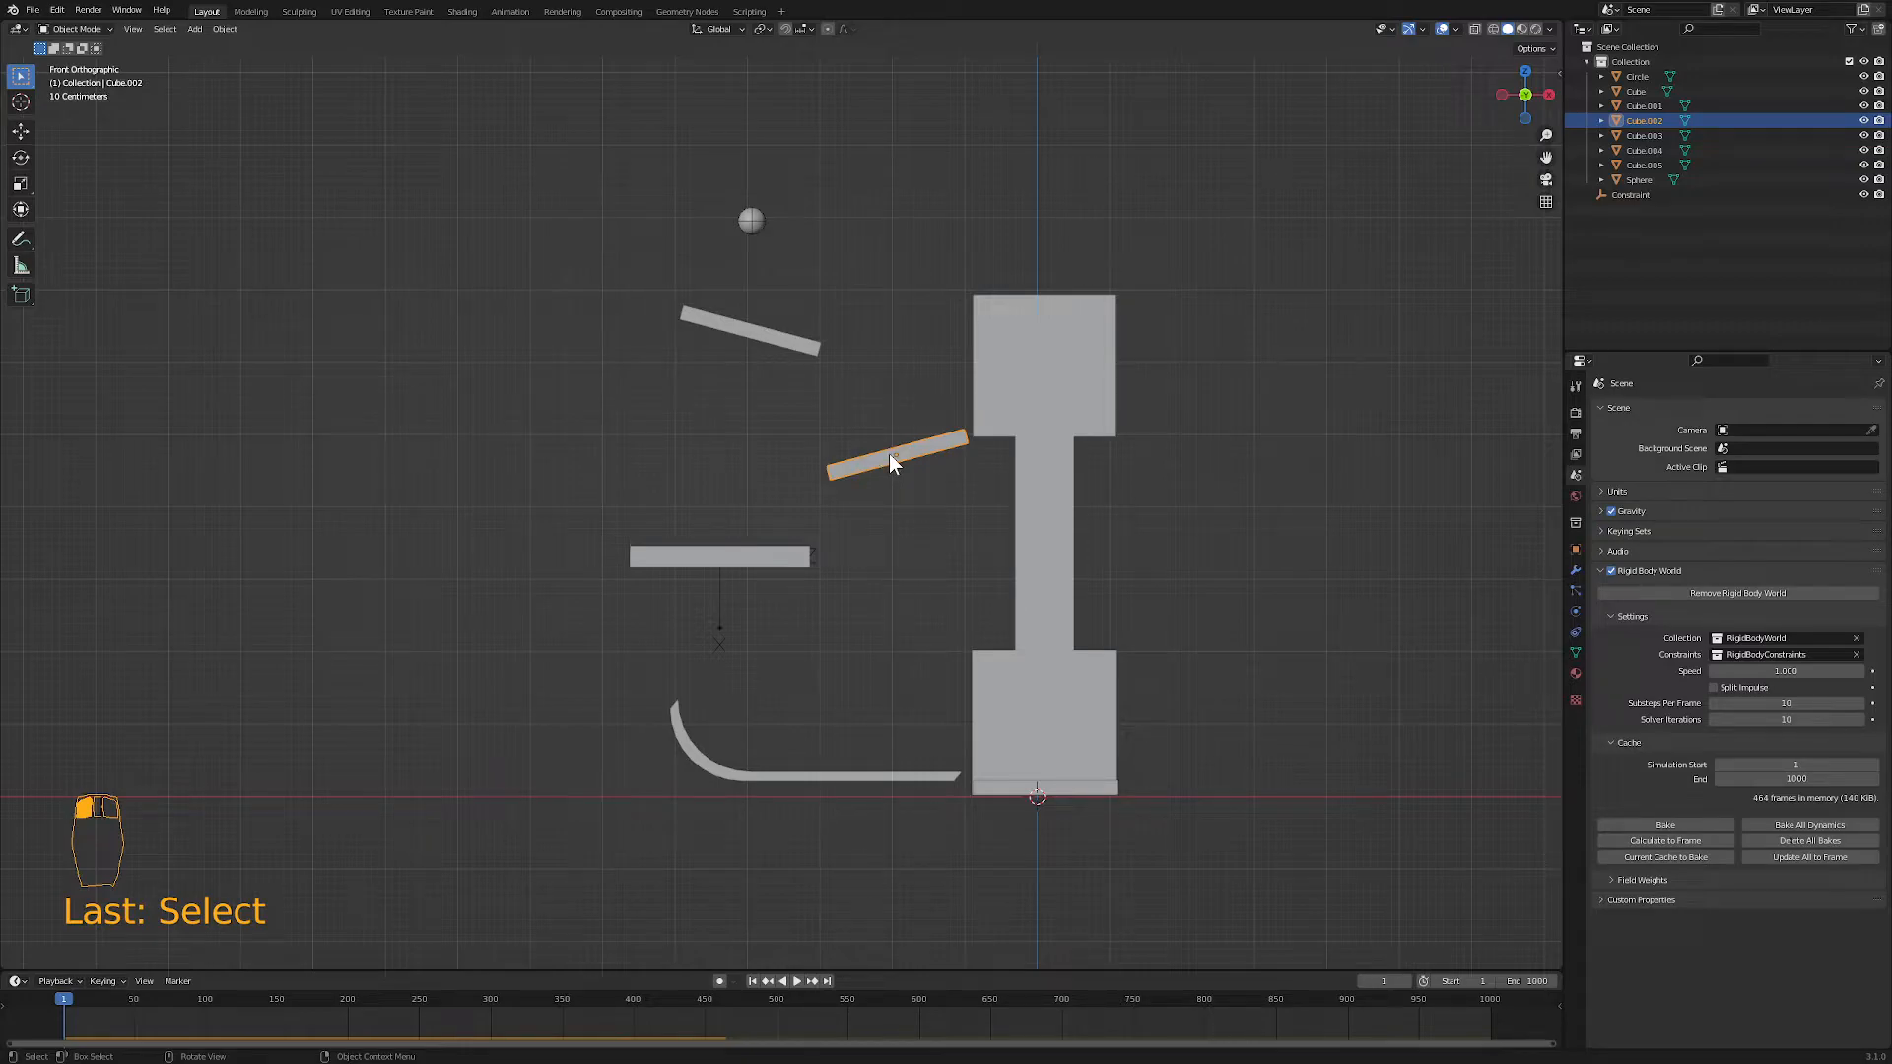
key("r")
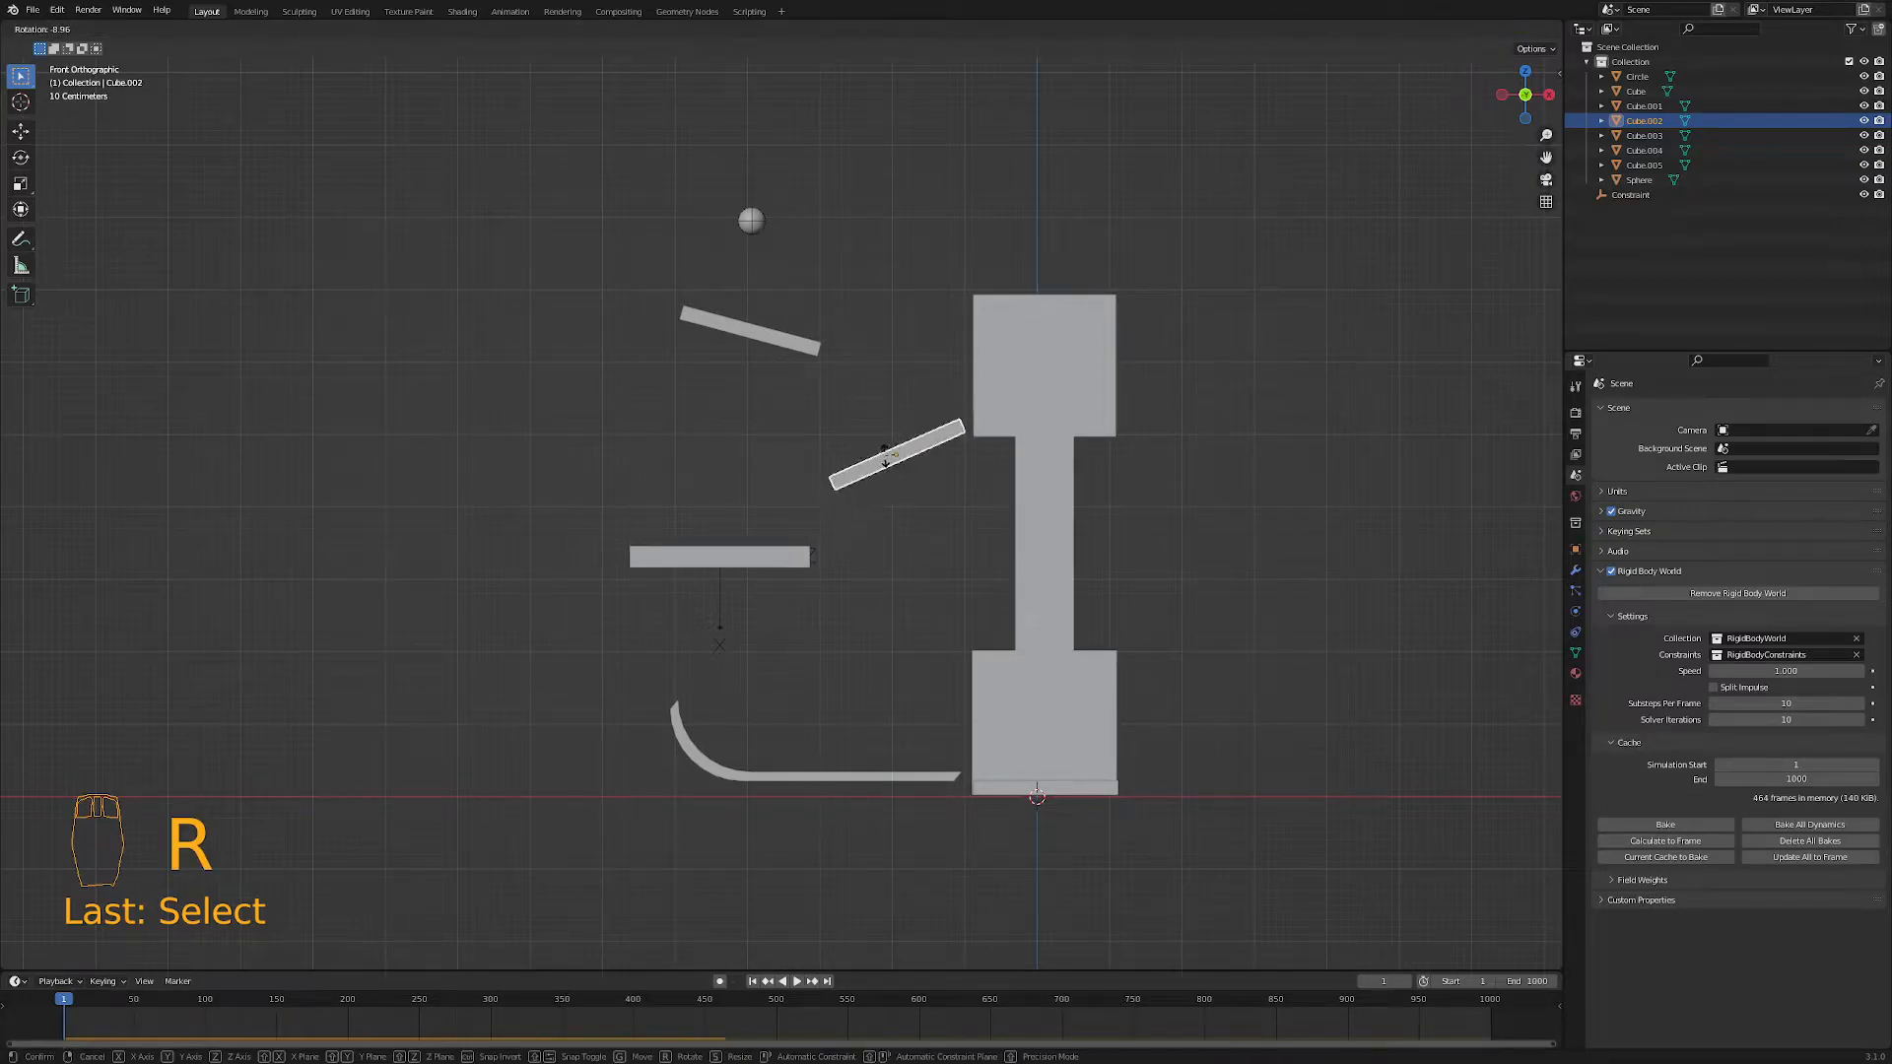
left_click(888, 461)
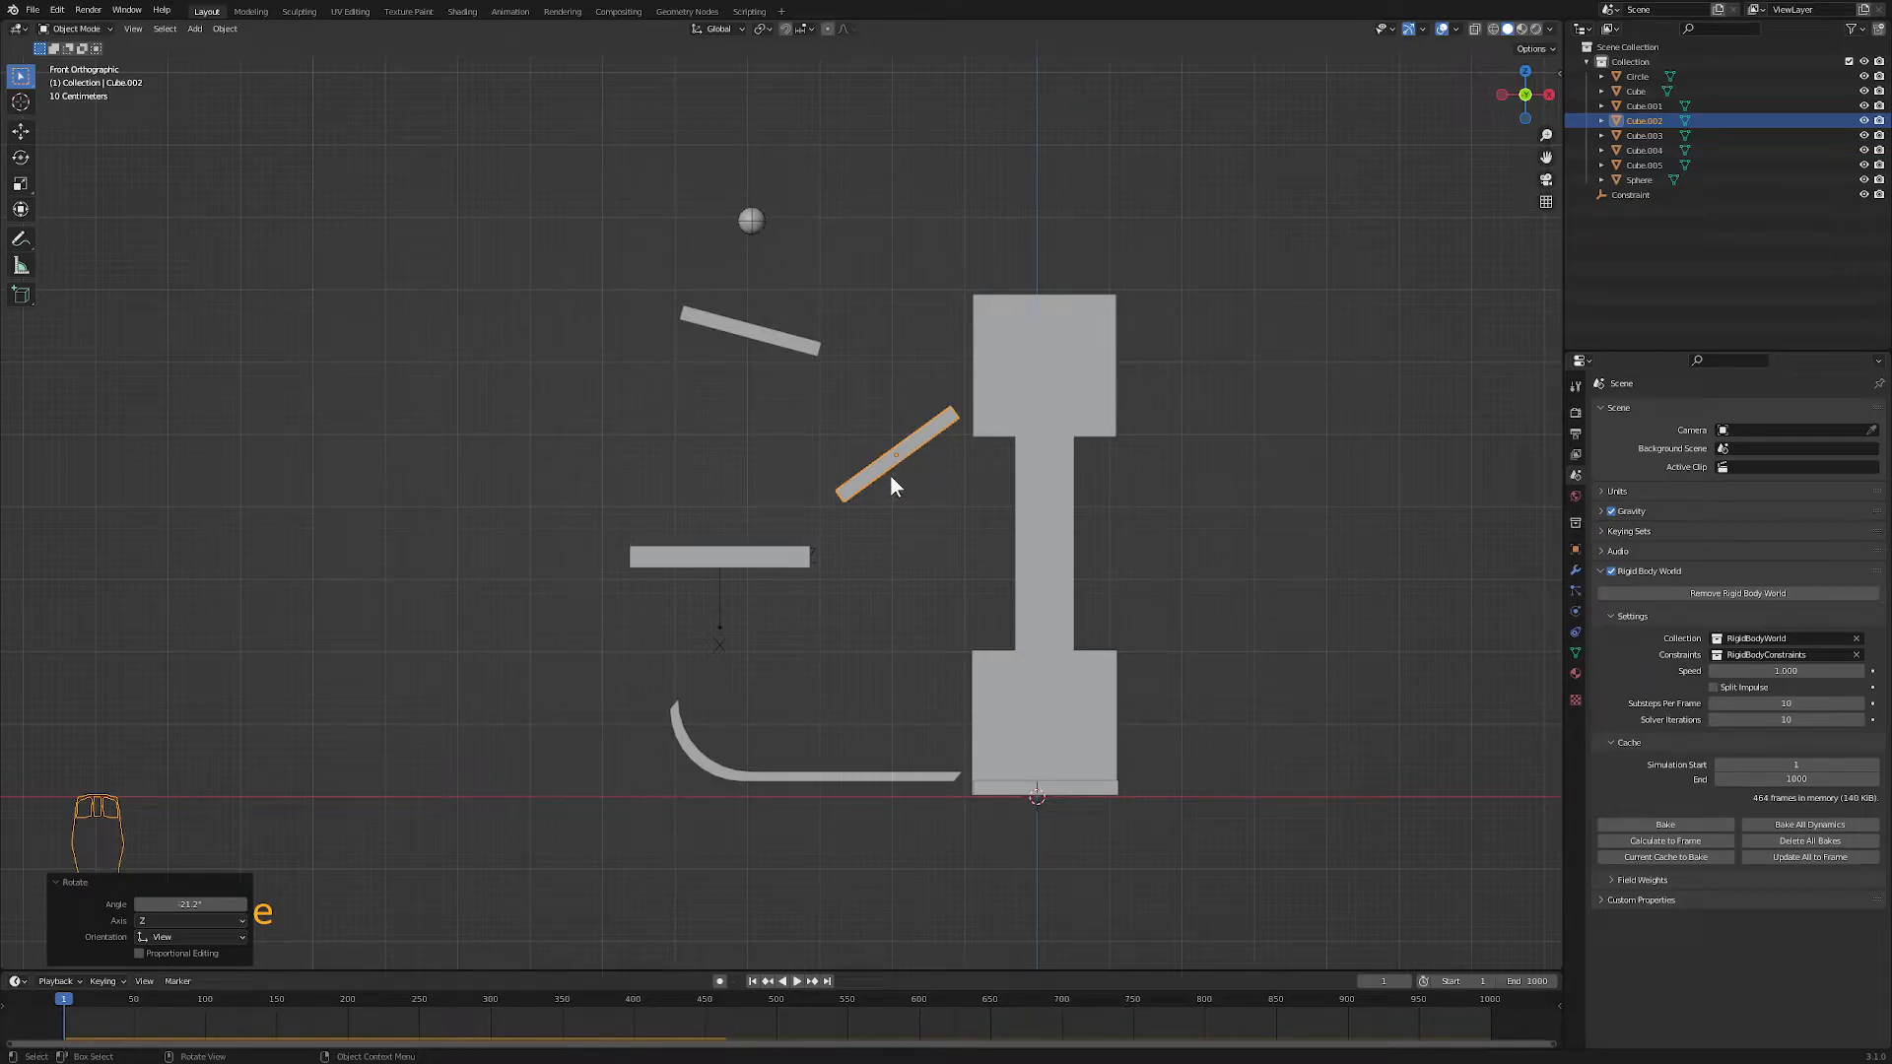
key("g")
key("z")
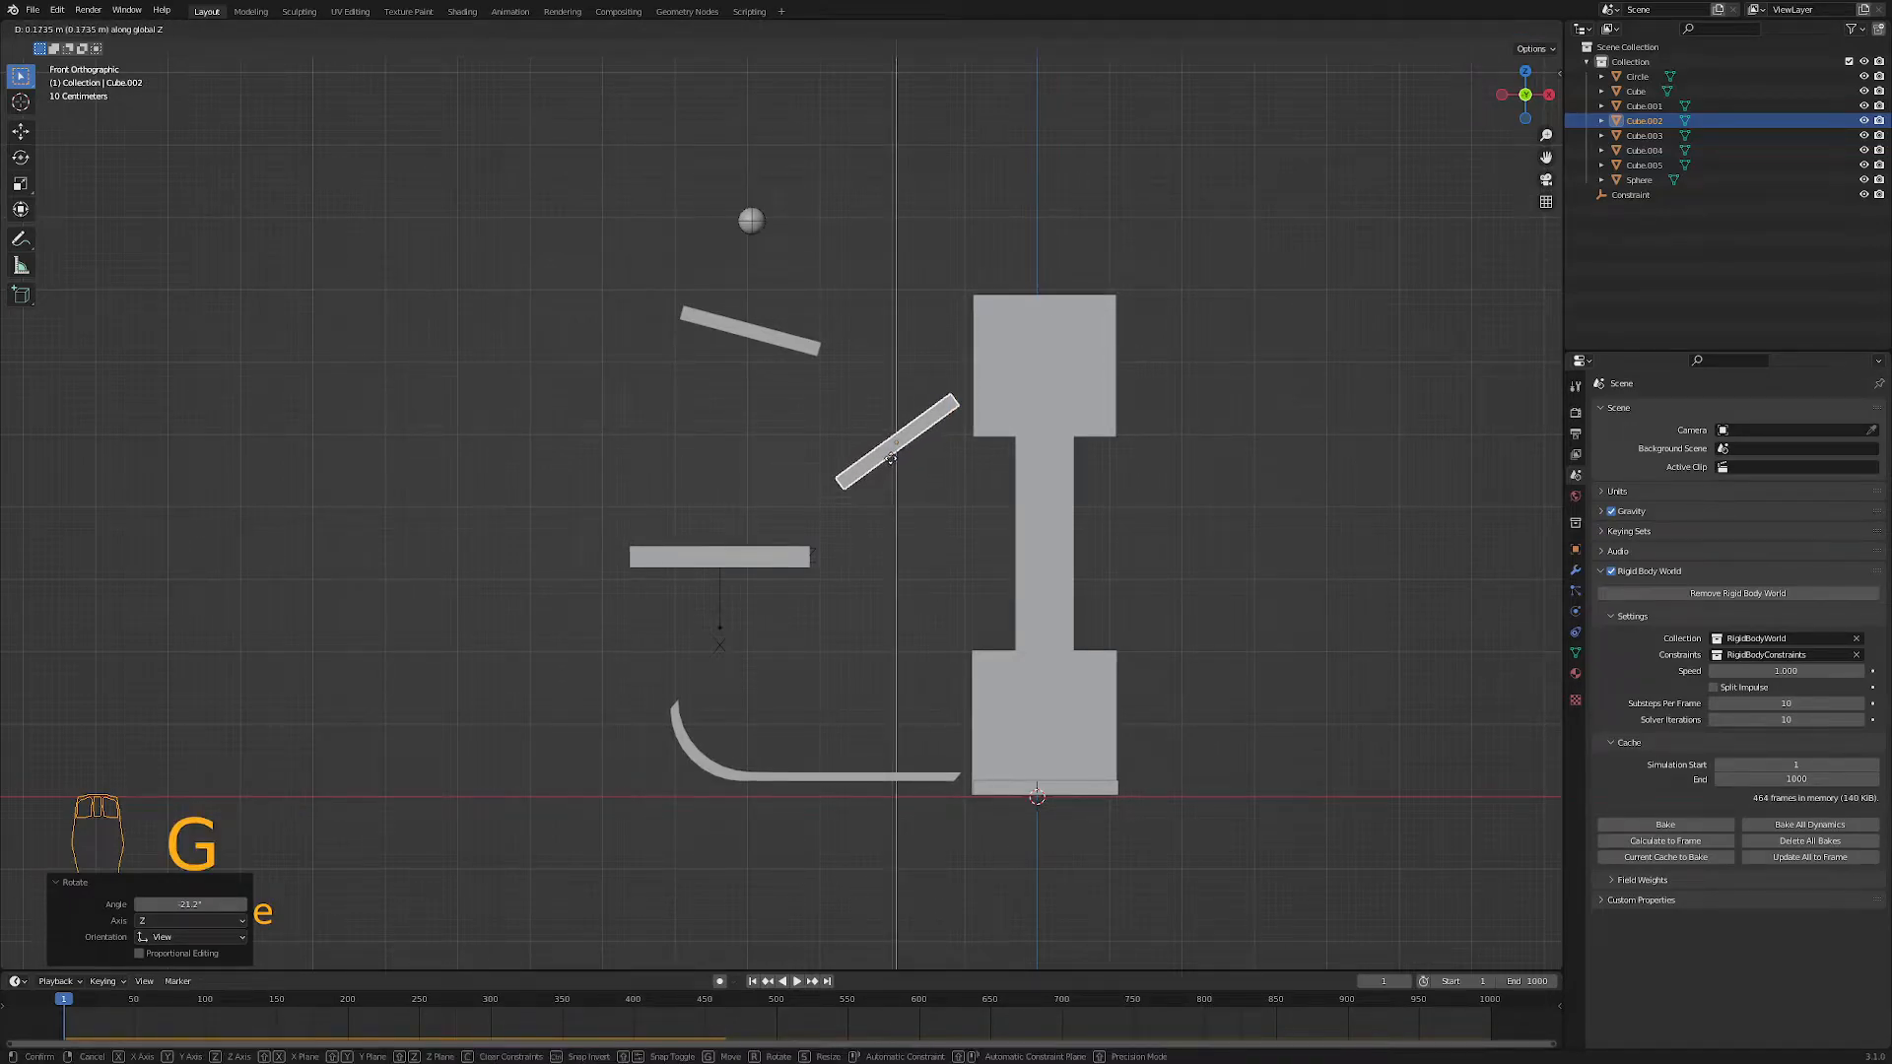
left_click(890, 455)
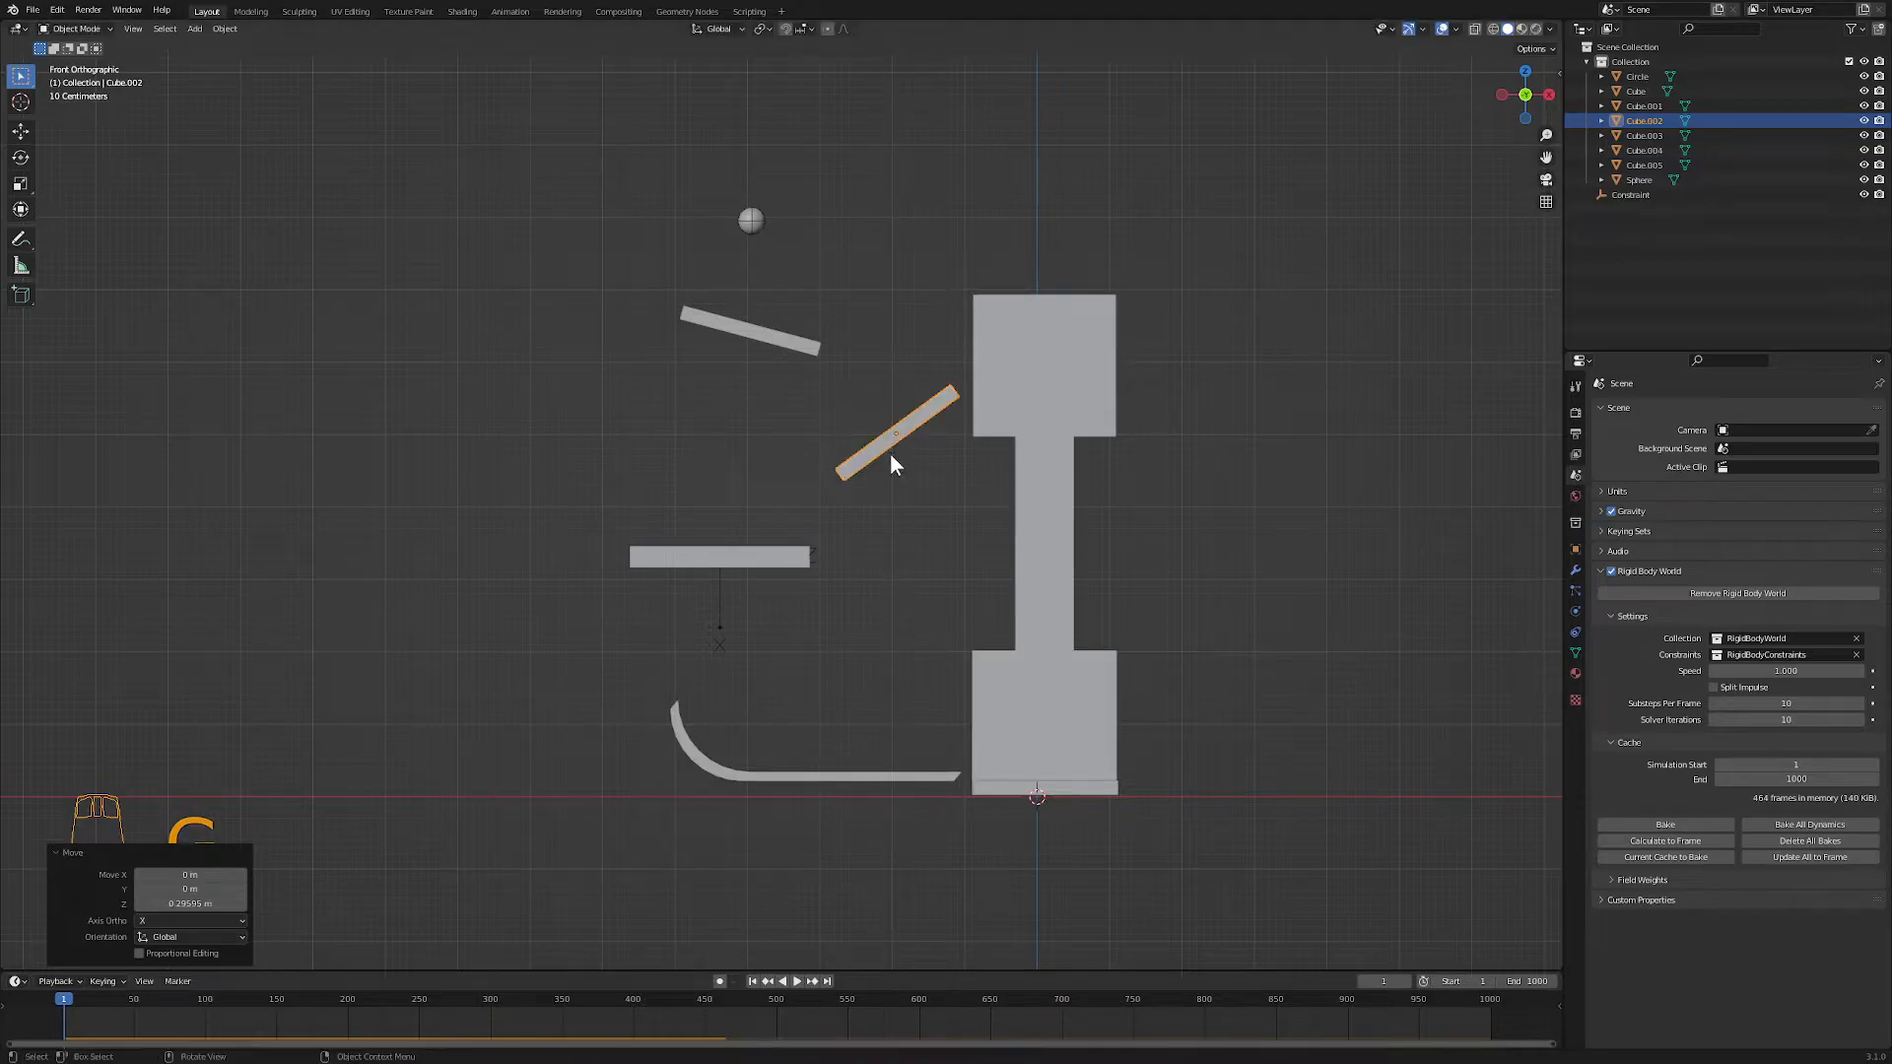
- Tilt the uppermost ramp under the ball about 12.5° steeper and test the ball's drop by playing the simulation
left_click(807, 360)
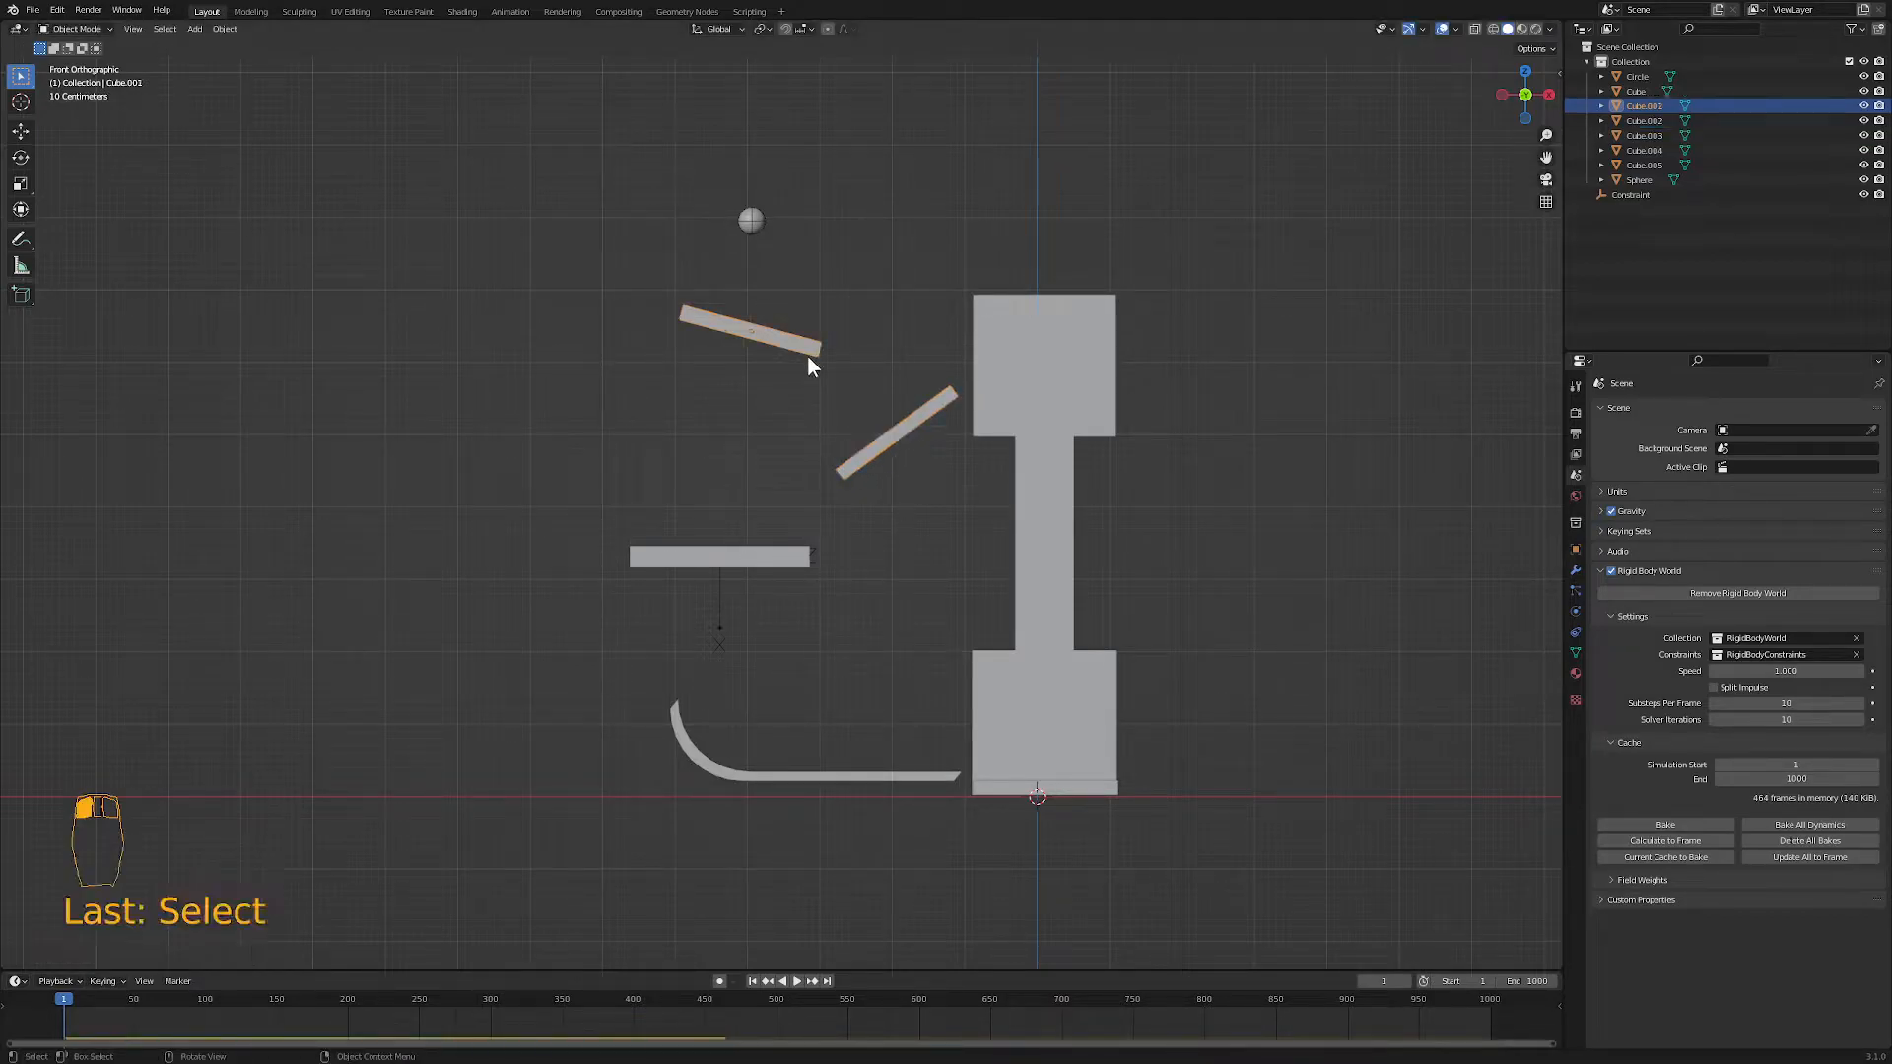
key("g")
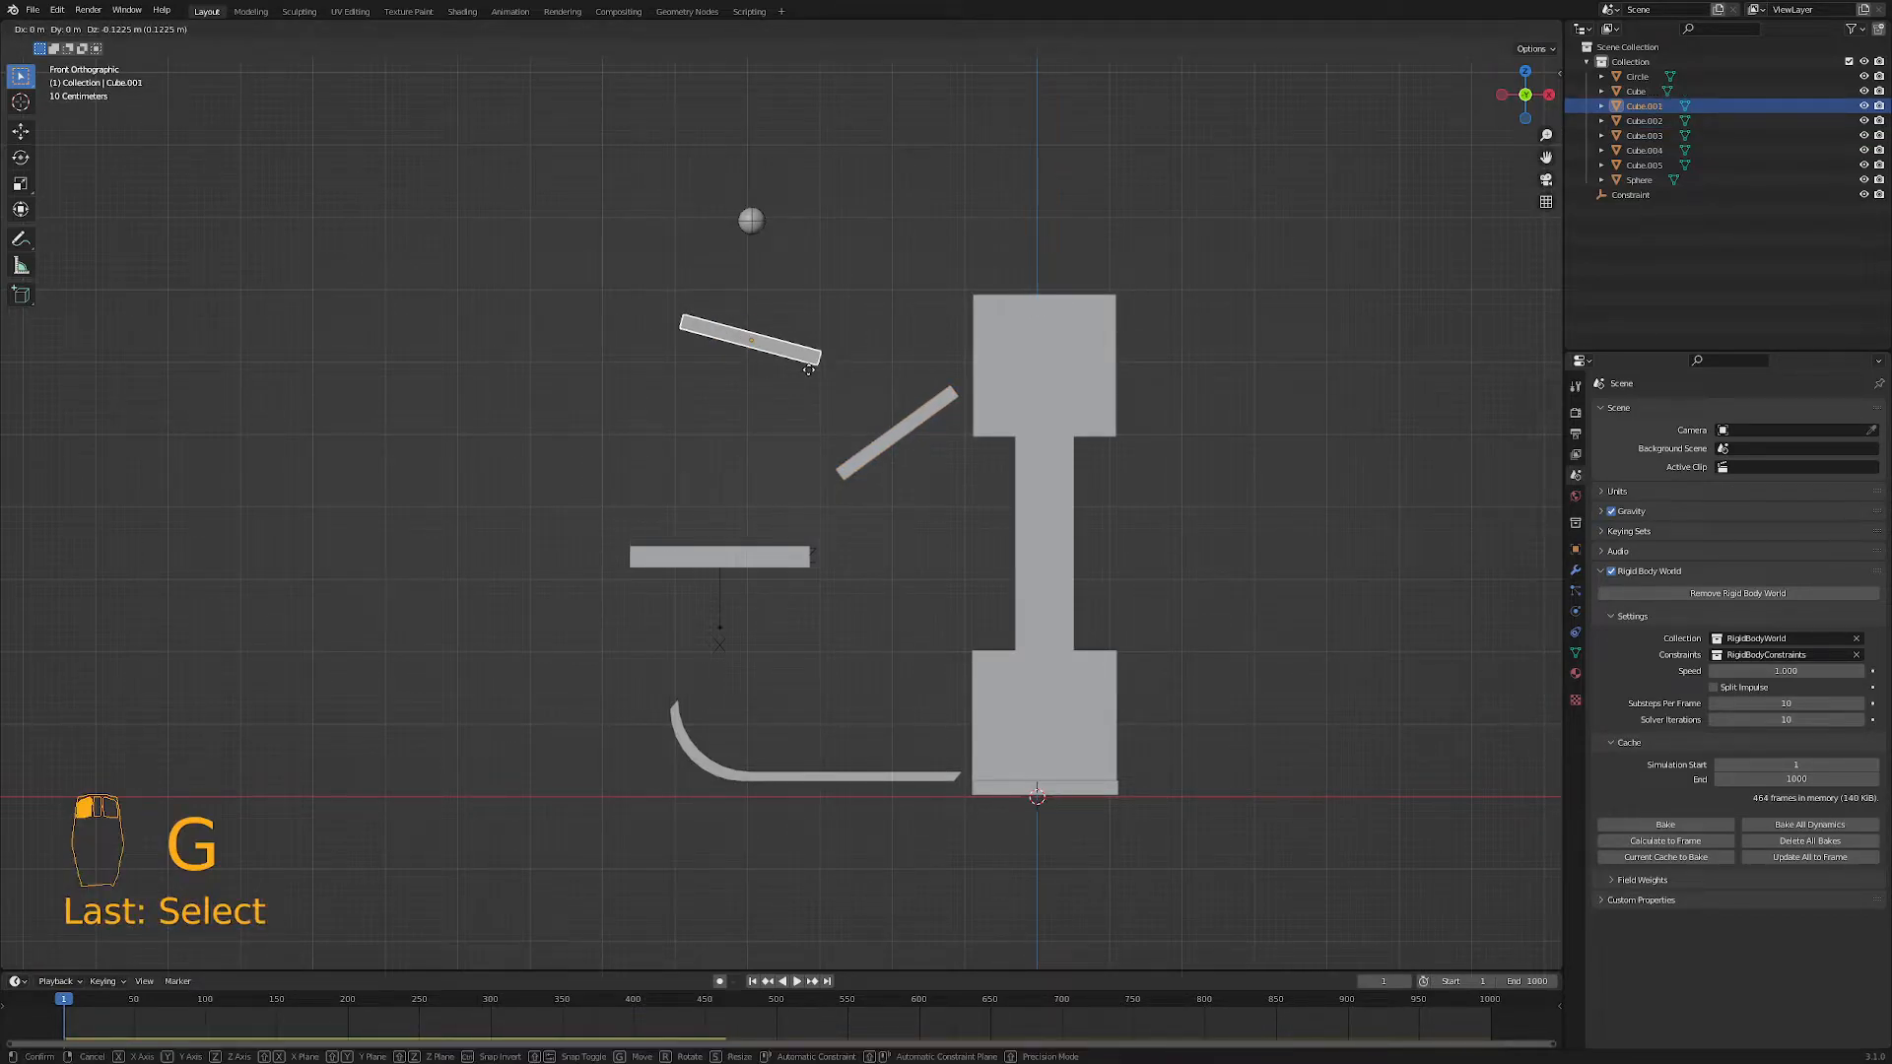
key("r")
left_click(808, 386)
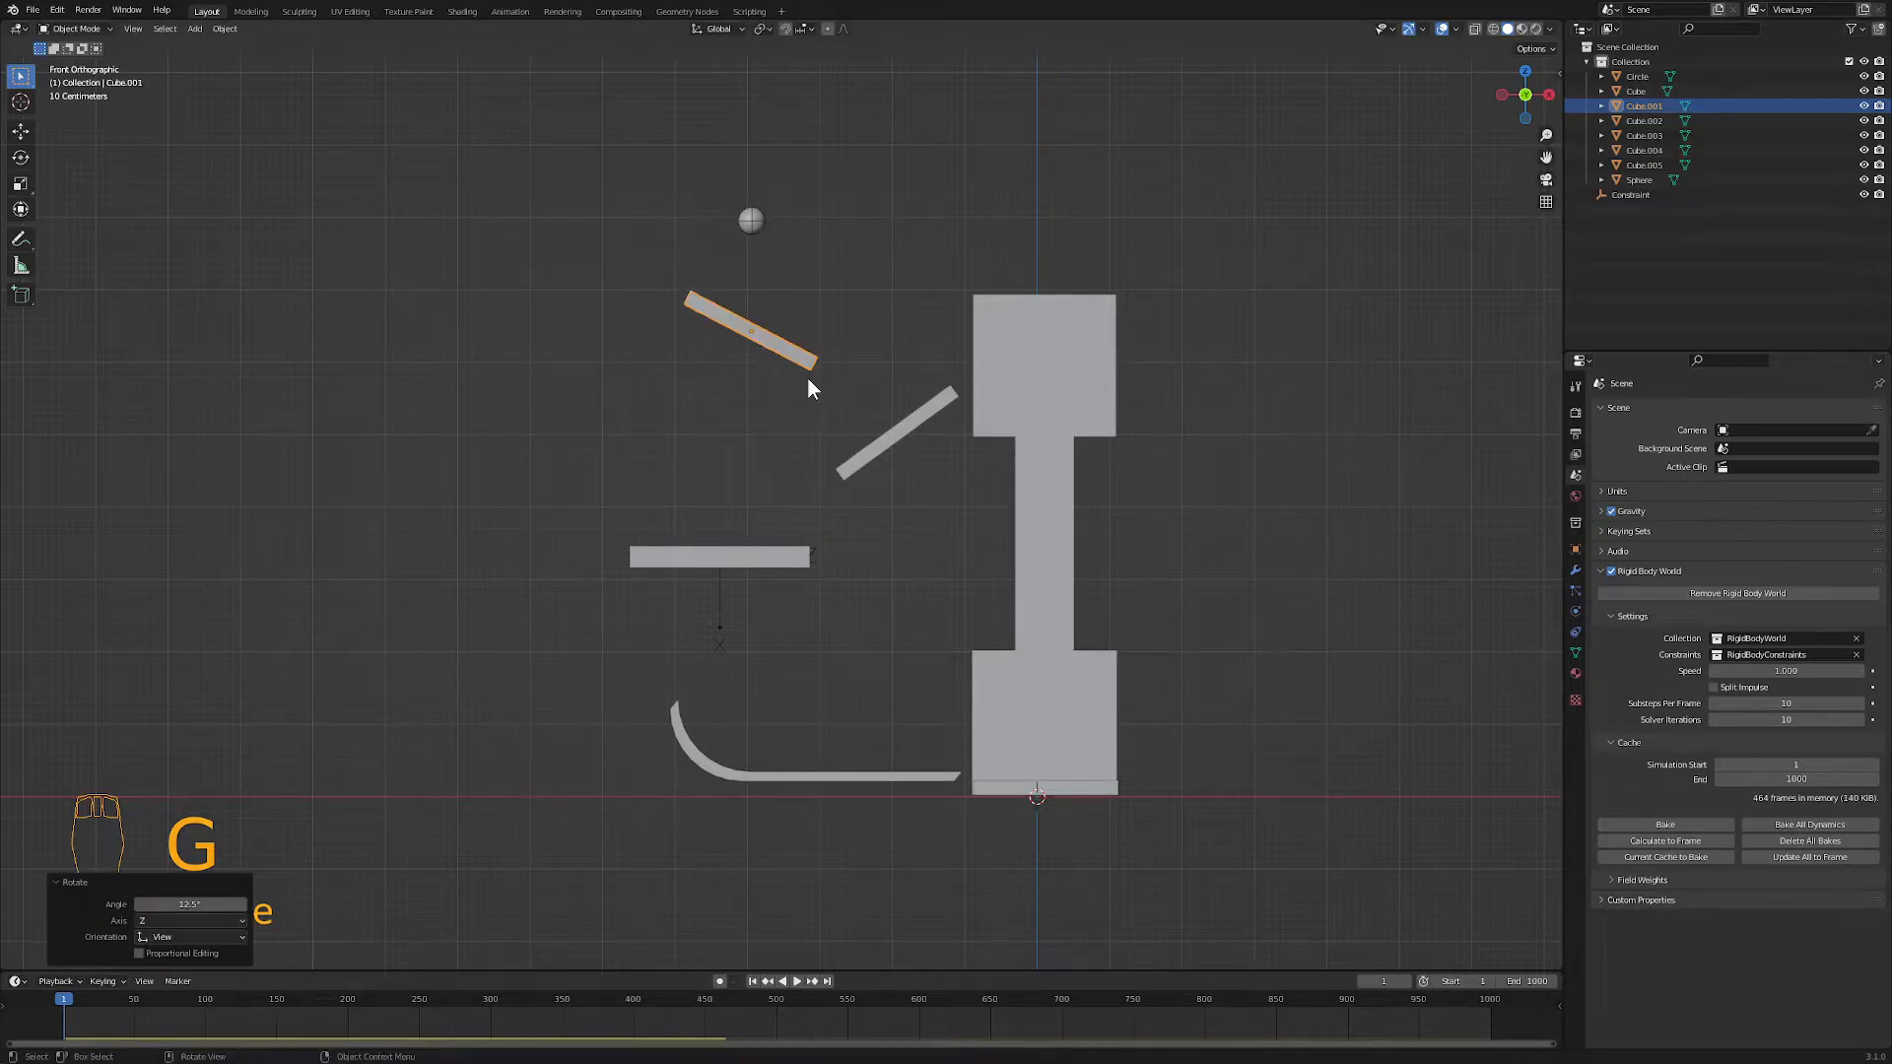
left_click(798, 980)
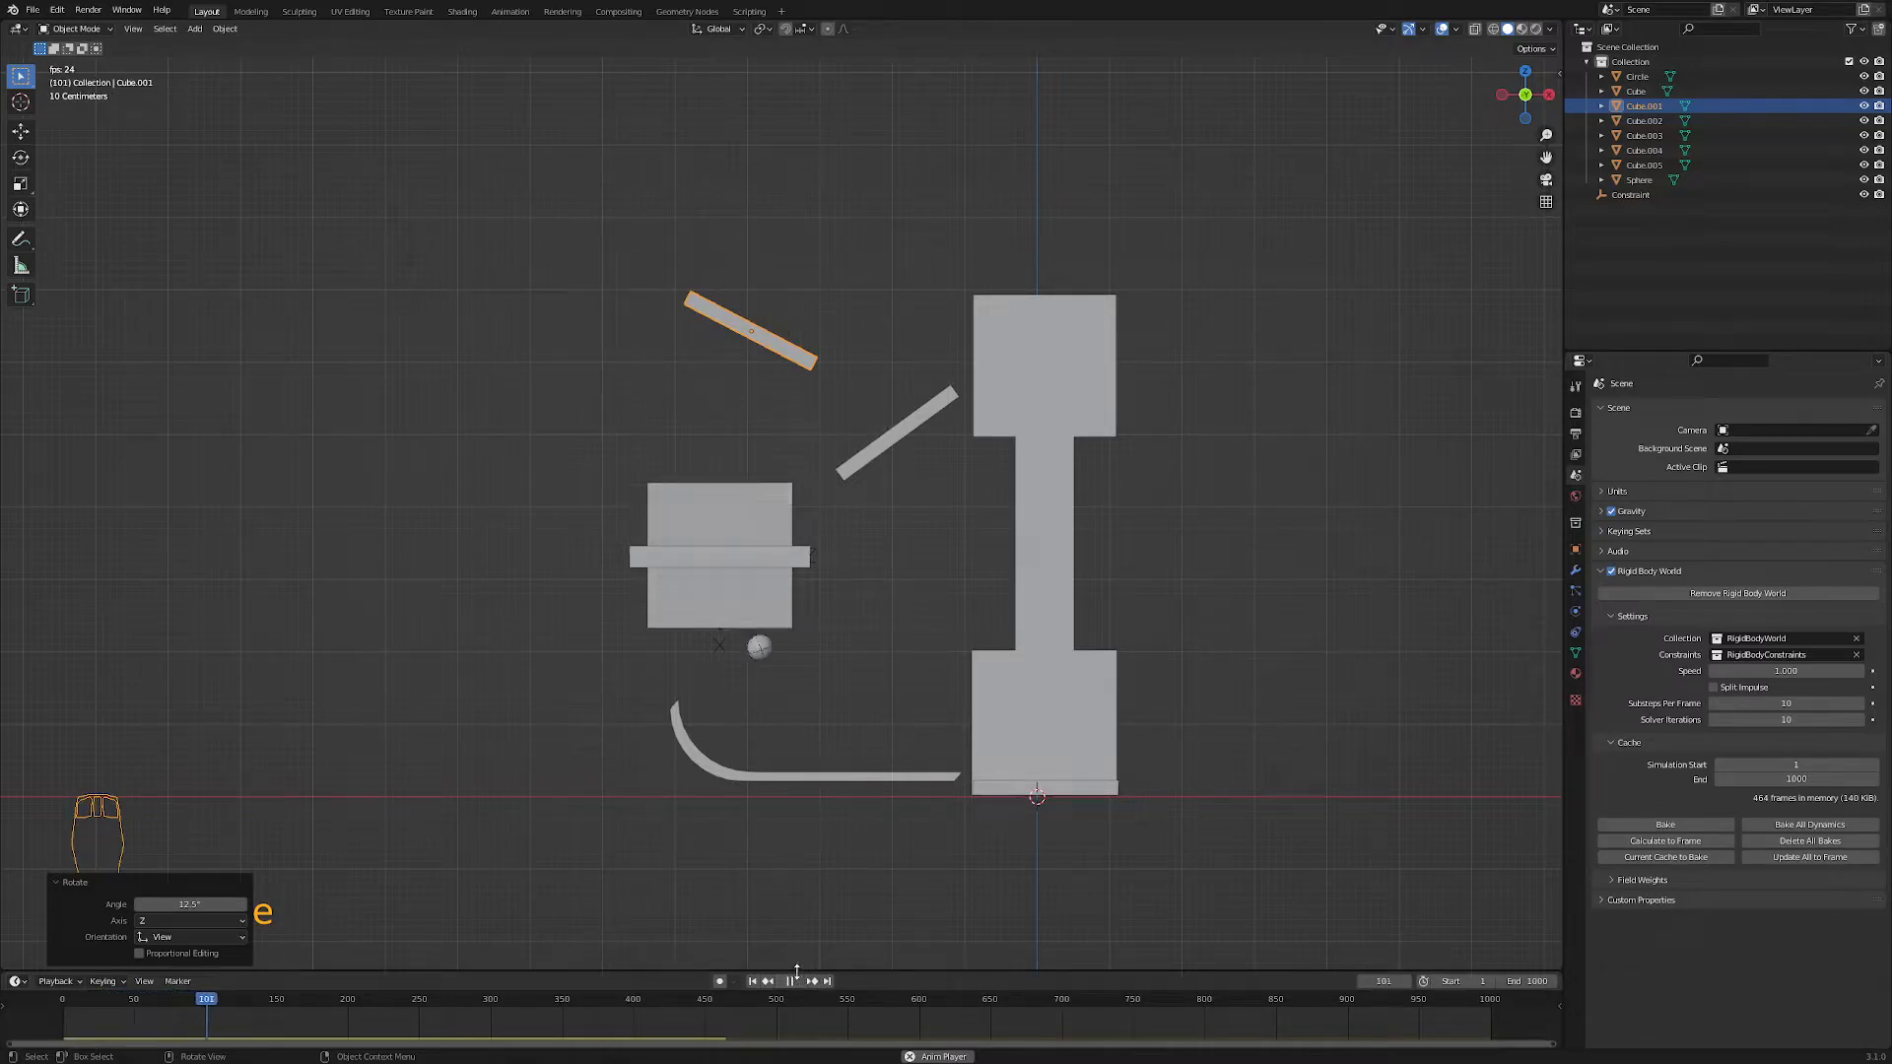
key("Escape")
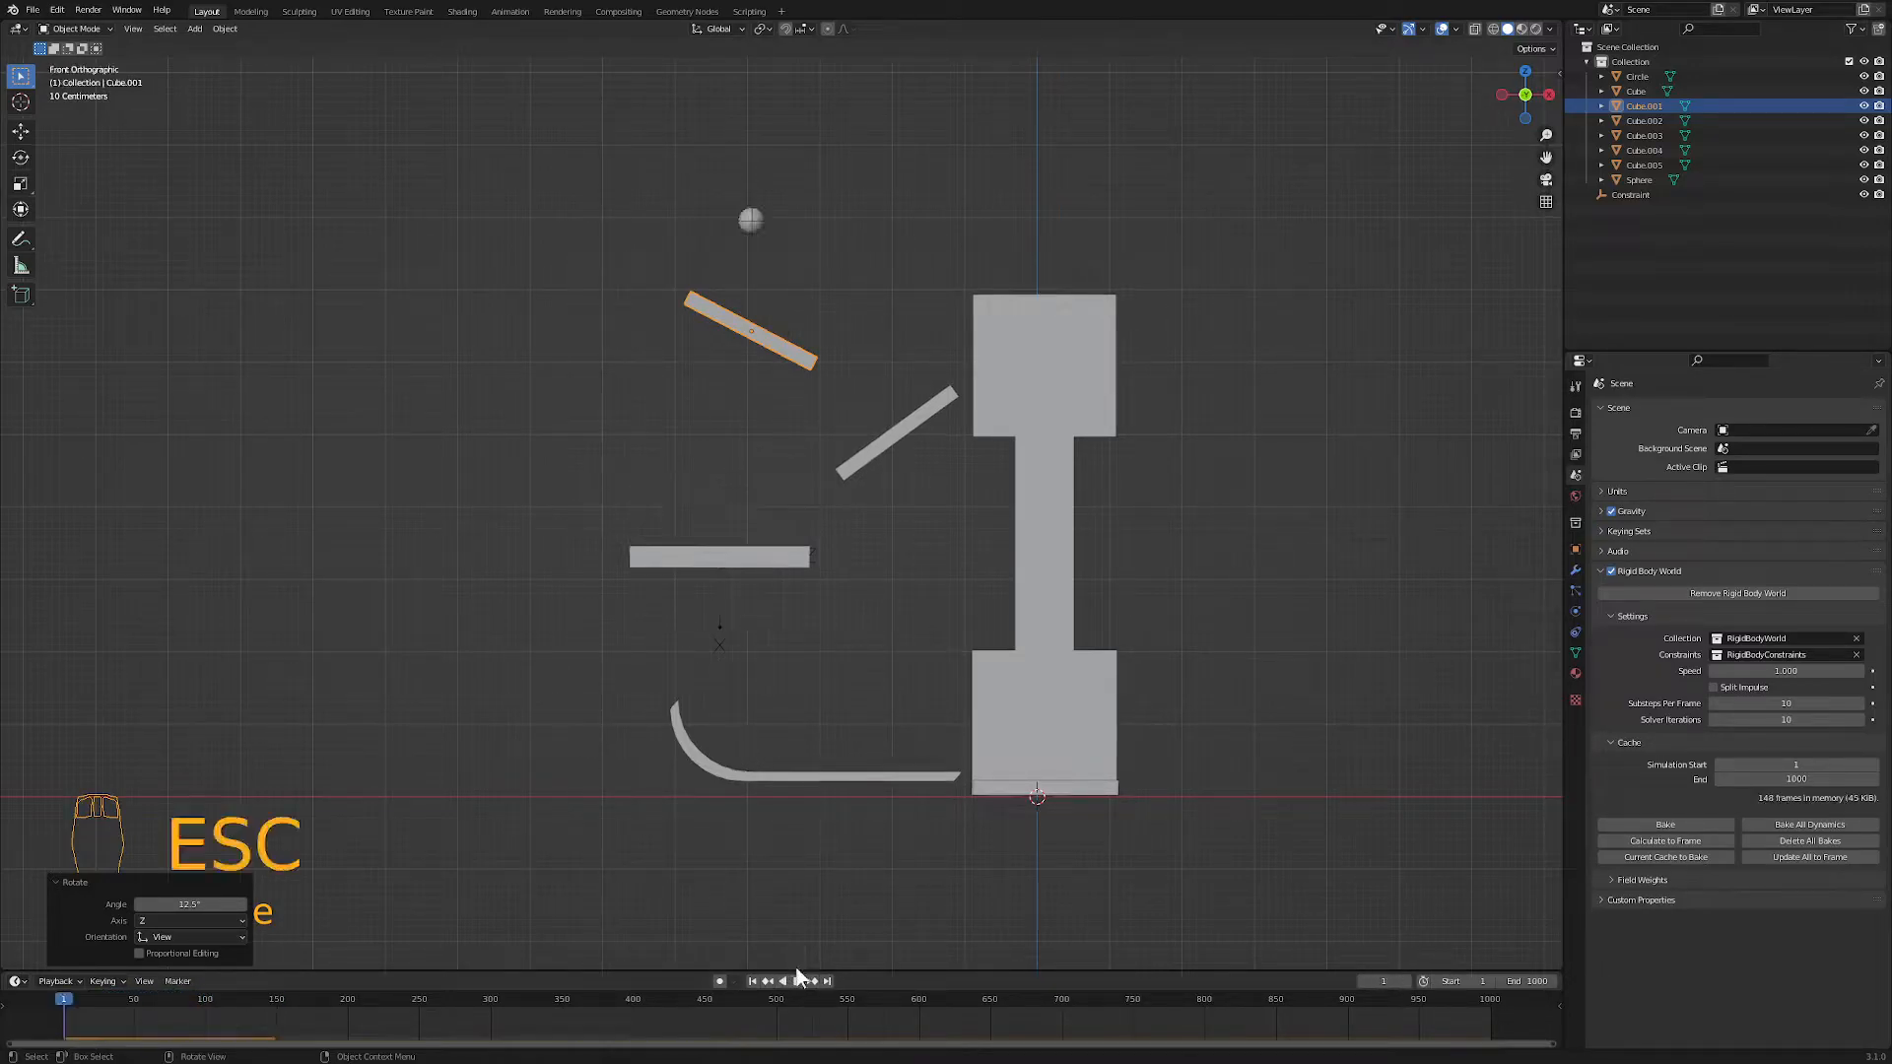
- Move the flat hinged platform, its frame and the constraint empty about 0.73 m along X toward the tower
left_click_drag(614, 534, 893, 652)
key("g")
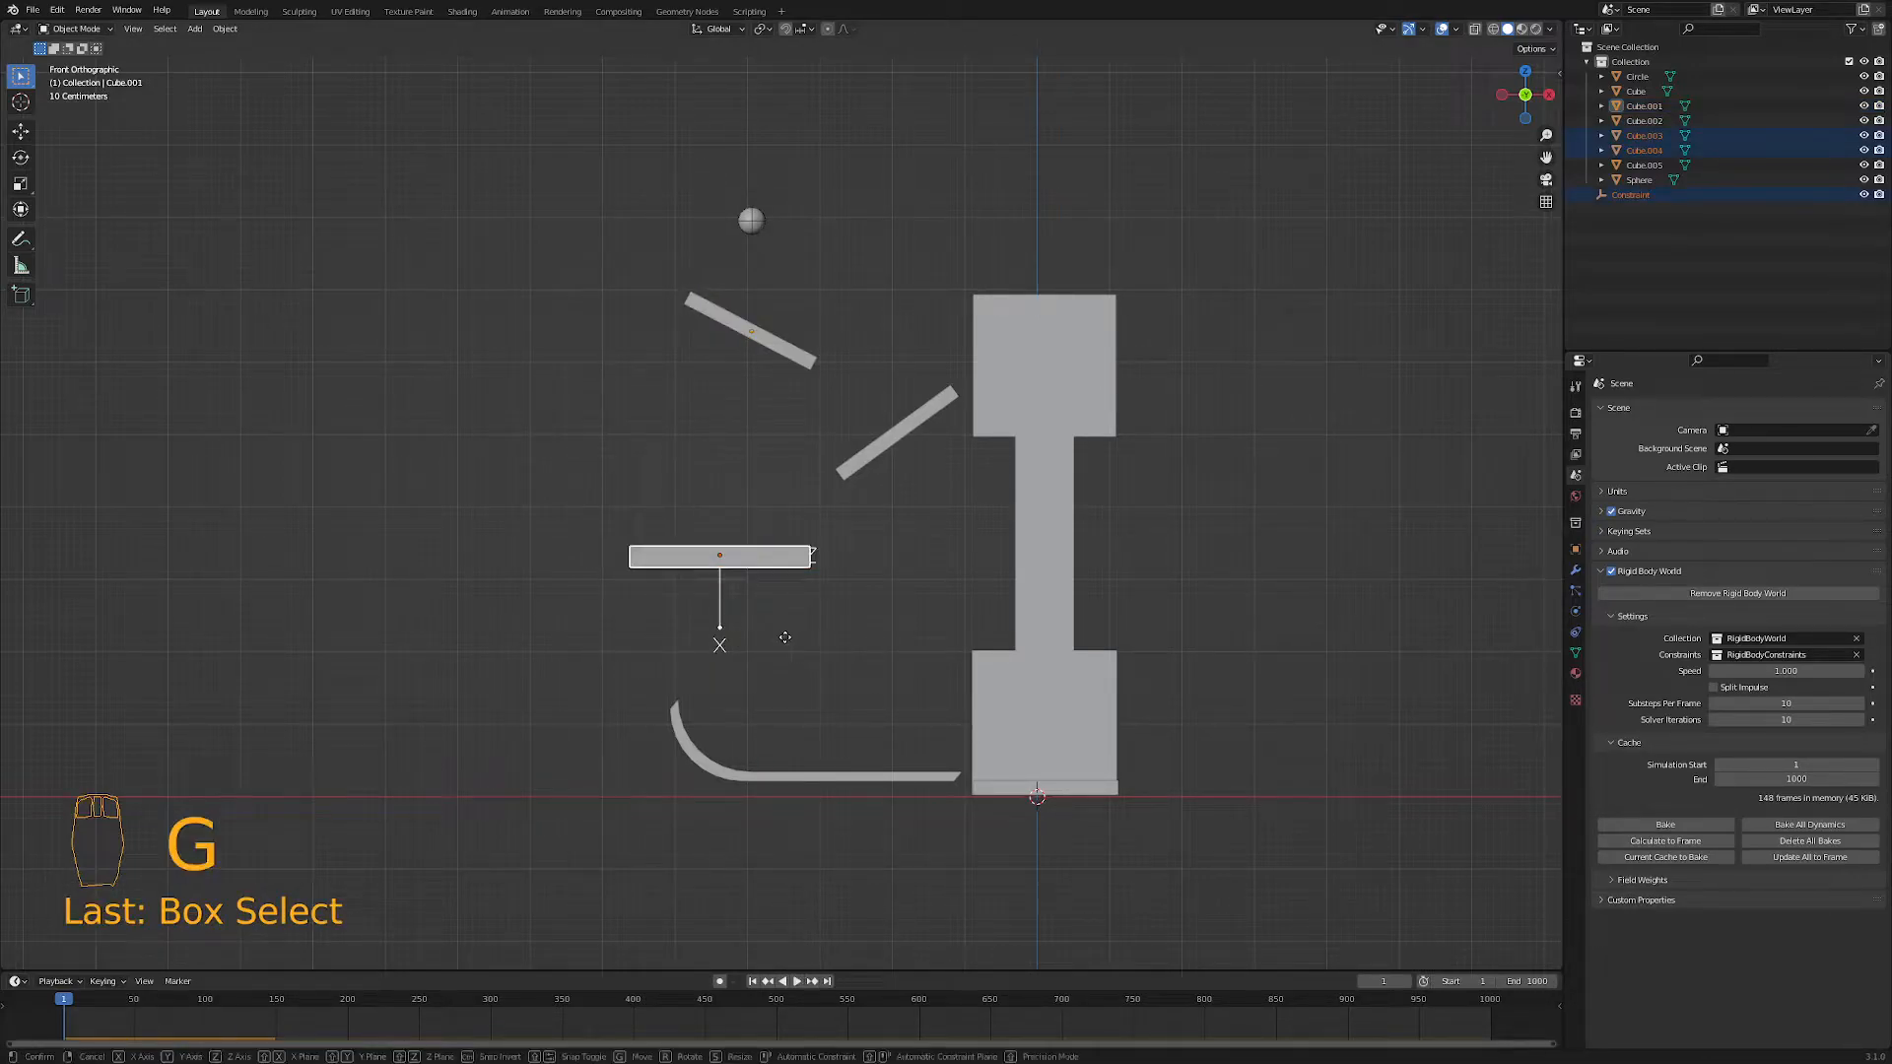
key("x")
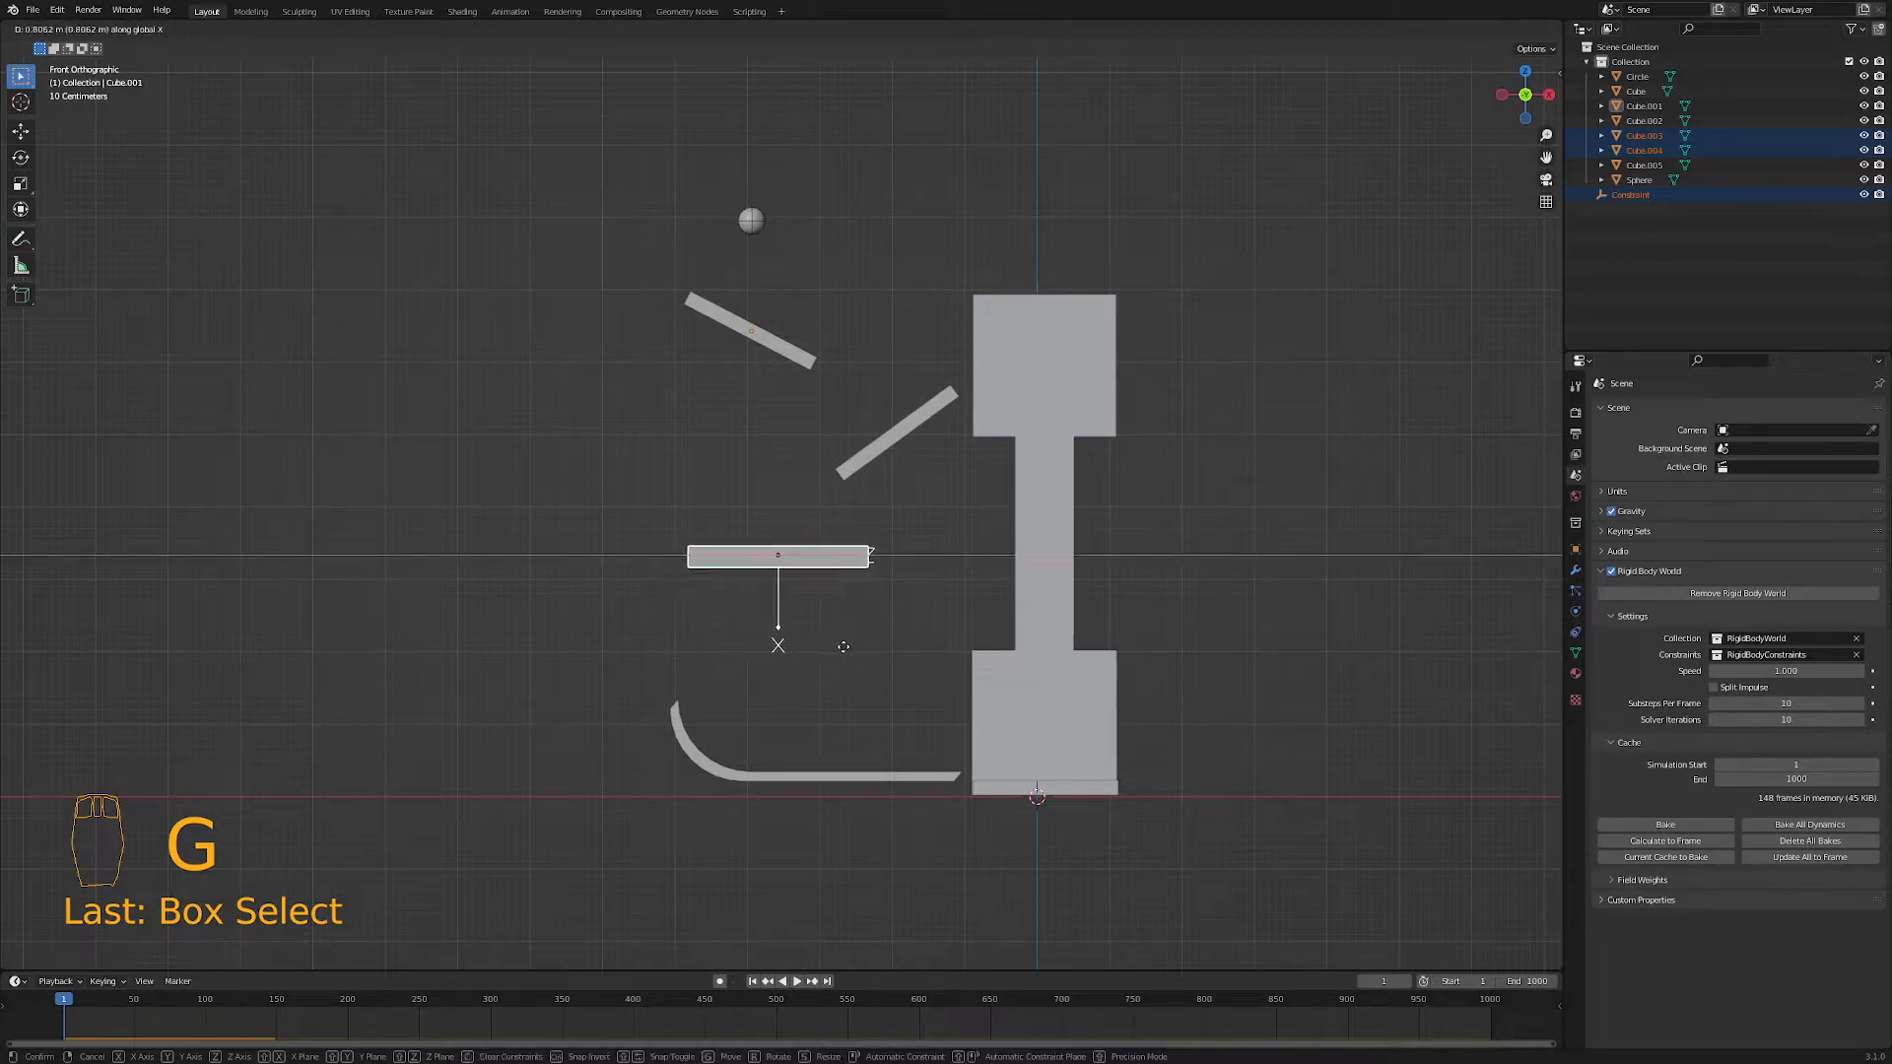
left_click(837, 646)
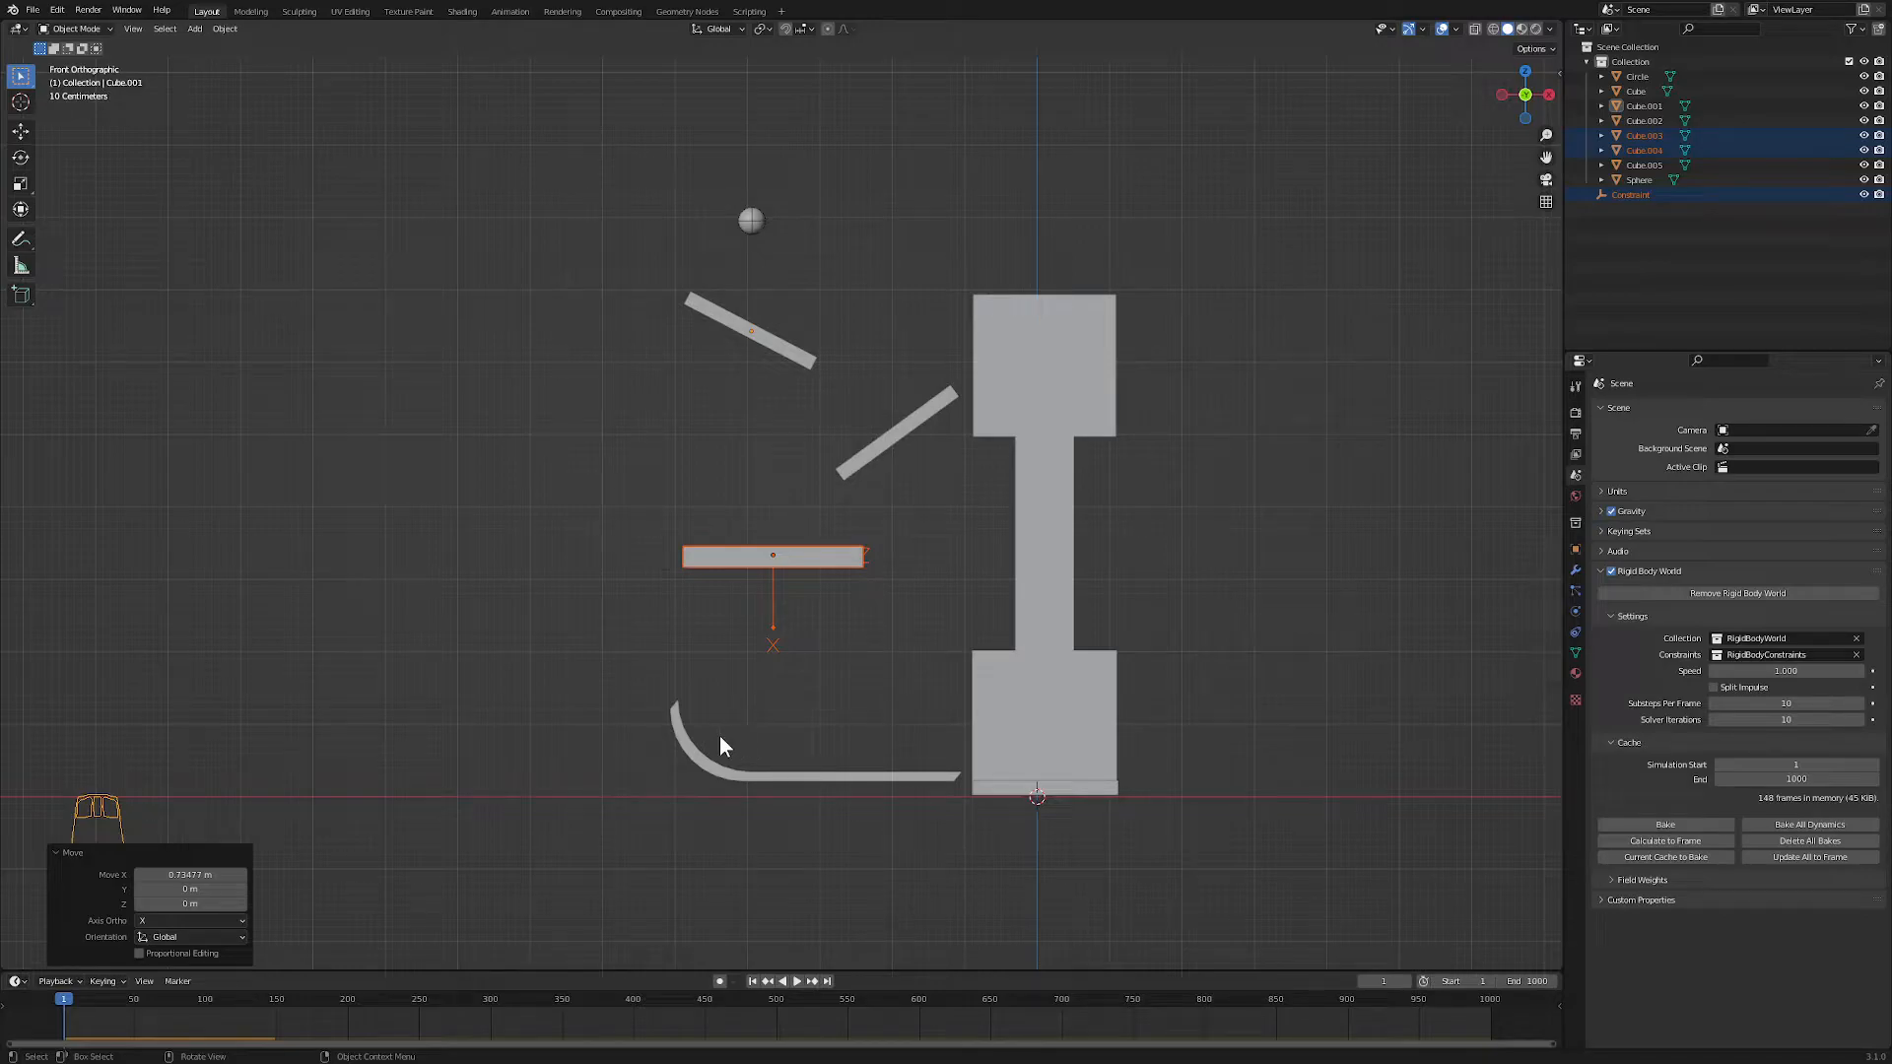
- In the curved ramp's mesh, shift only the curved end about 0.58 m along X to shorten the flat part
left_click(691, 743)
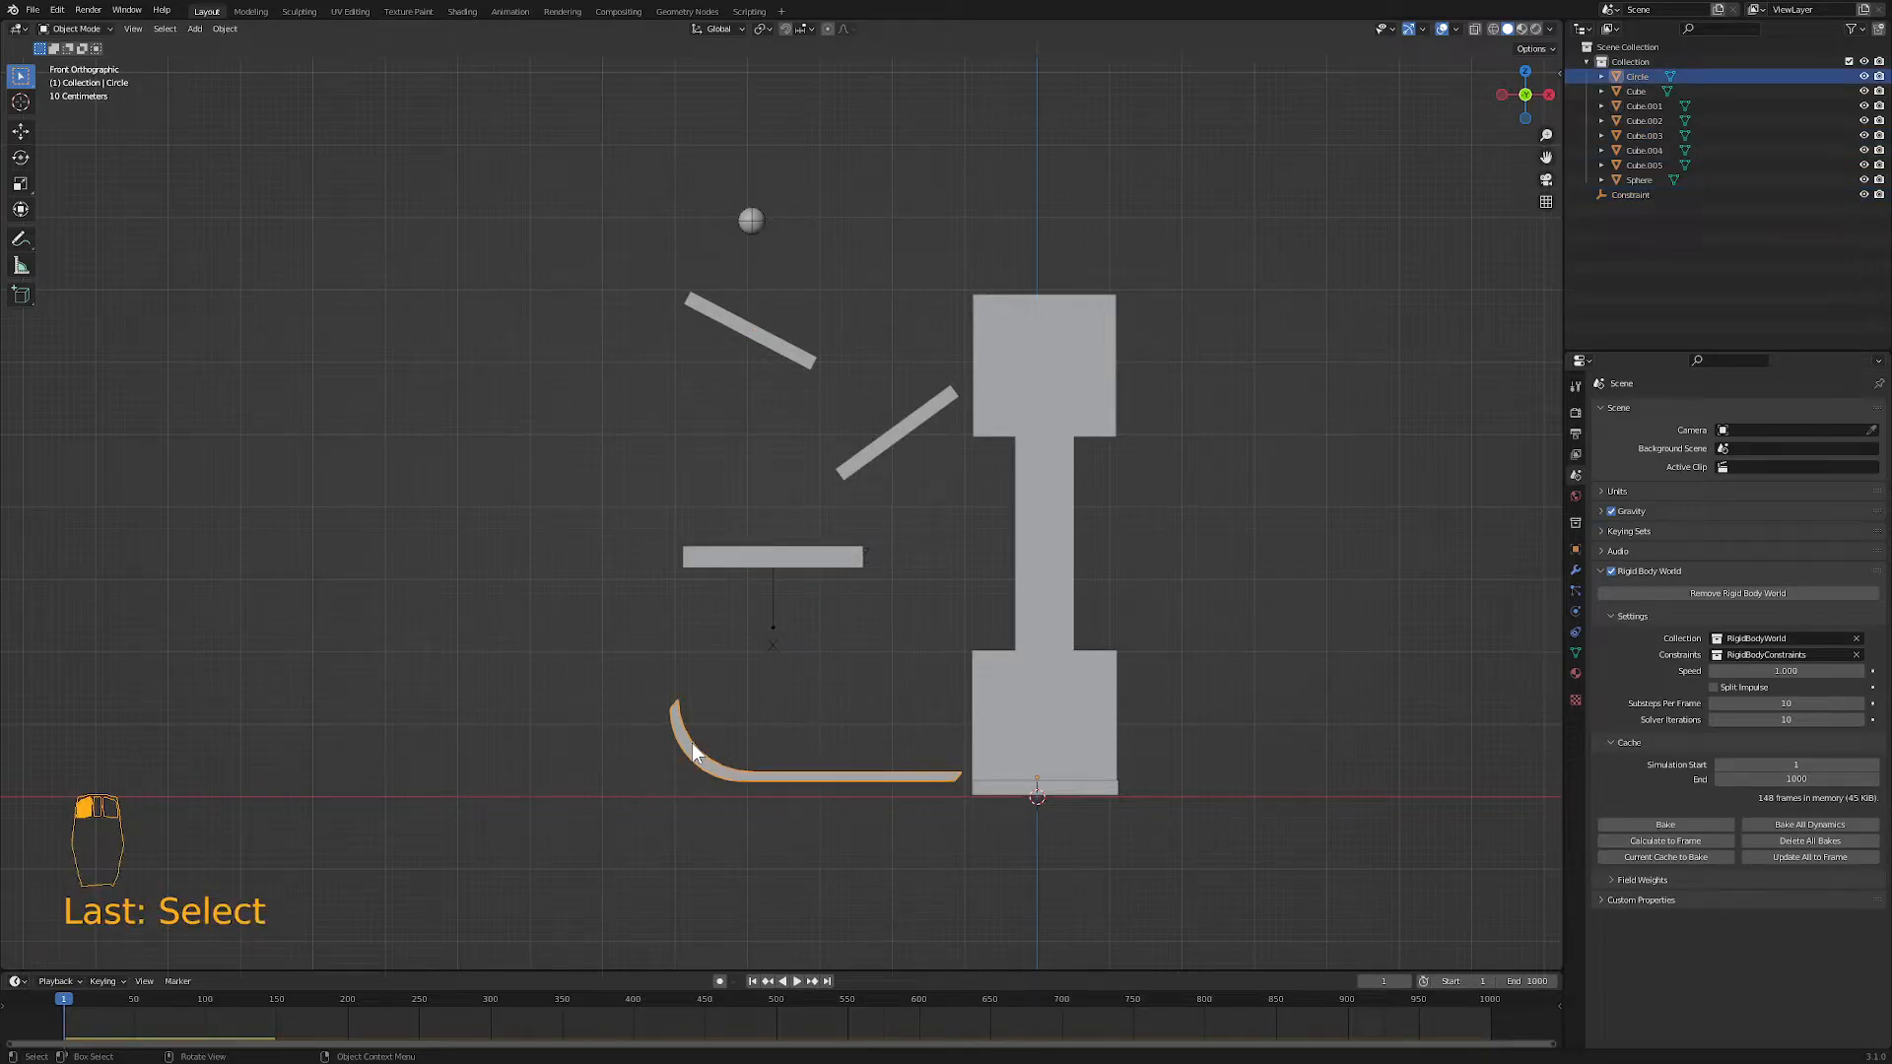
key("Tab")
left_click(645, 687)
left_click_drag(646, 687, 784, 824)
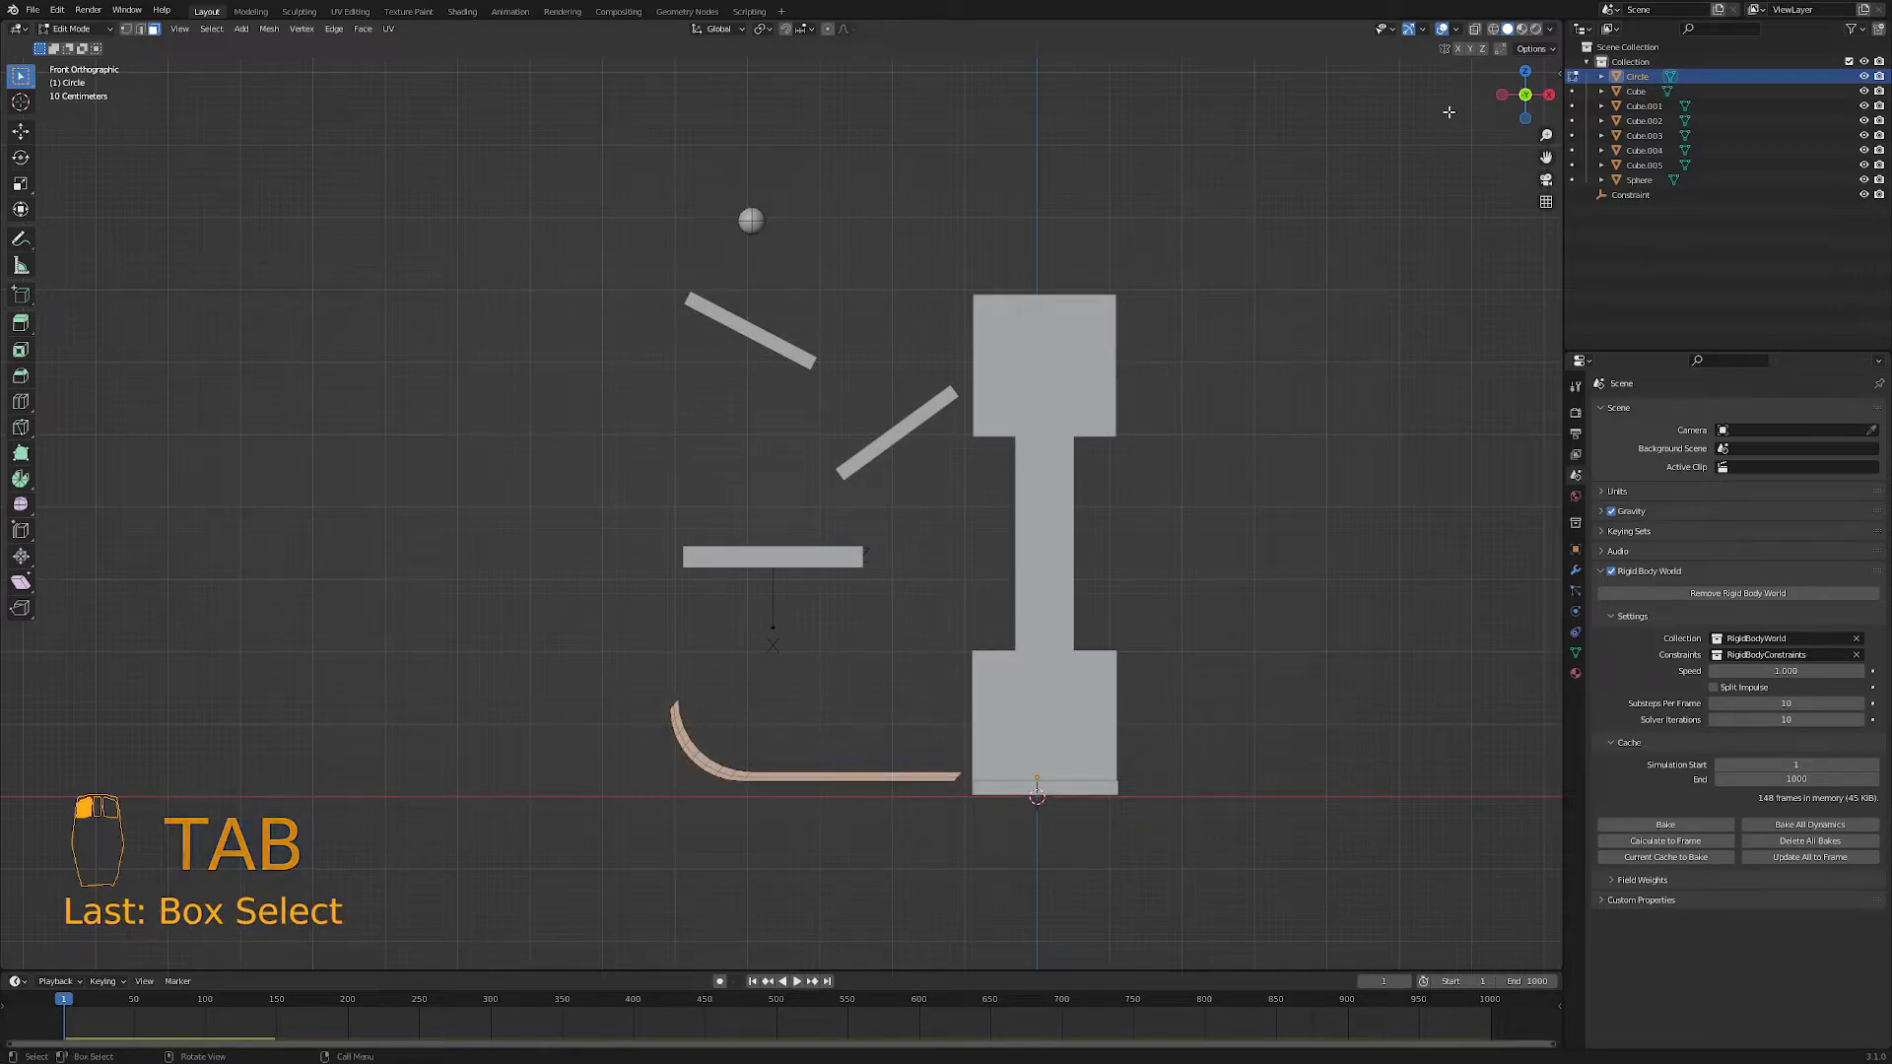
left_click(1474, 29)
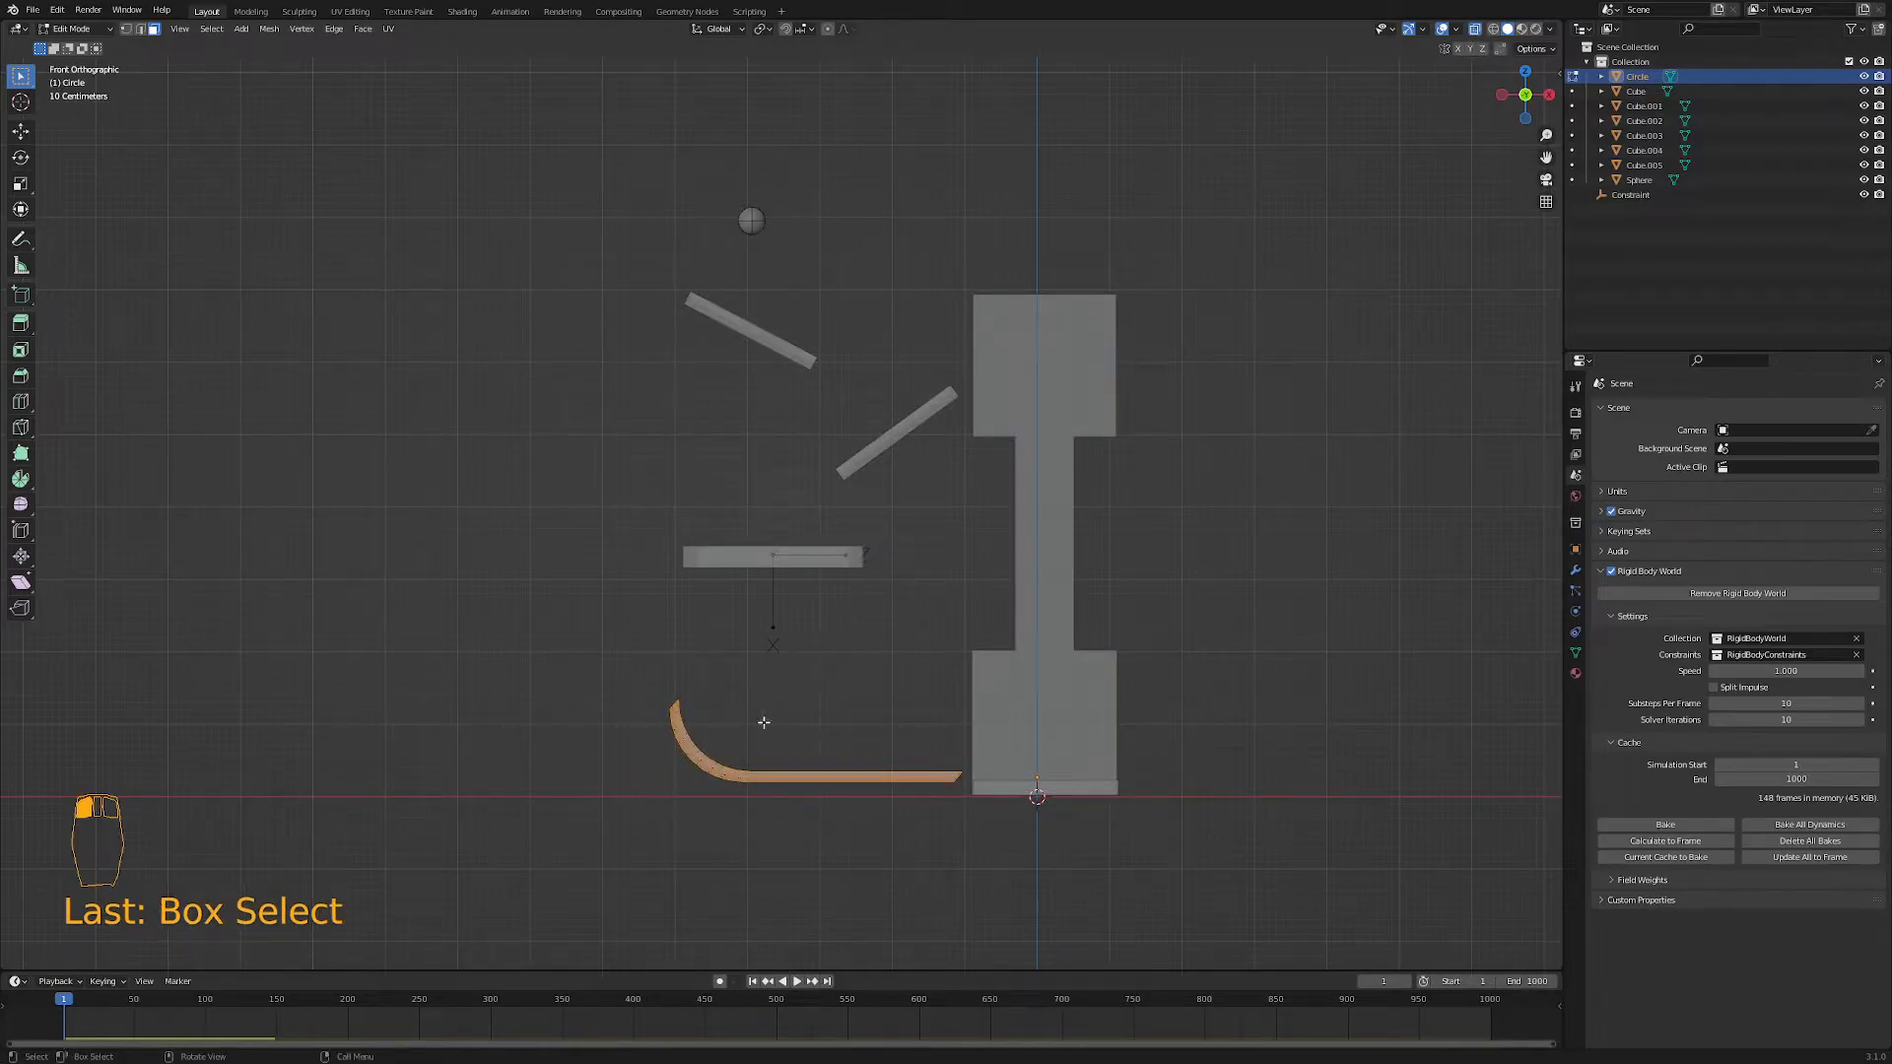
key("a")
key("a")
key("a")
left_click_drag(644, 687, 767, 835)
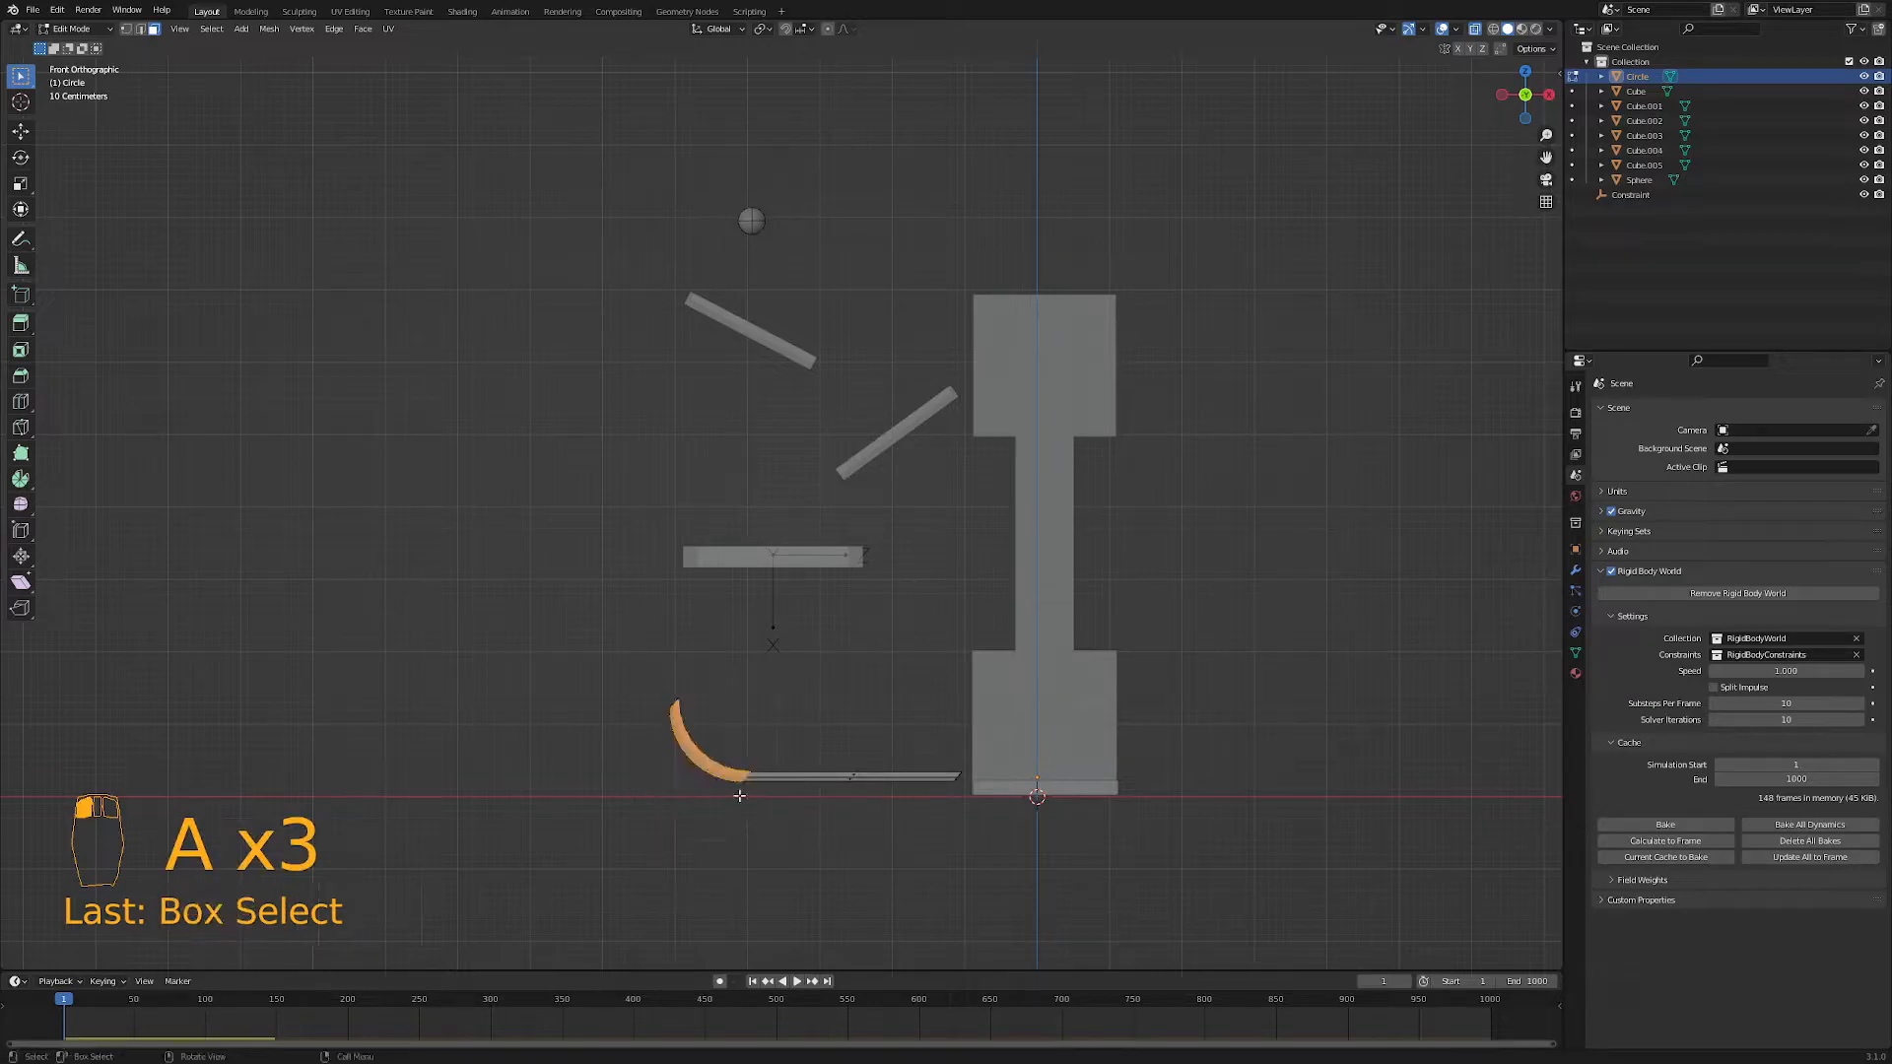
key("g")
key("x")
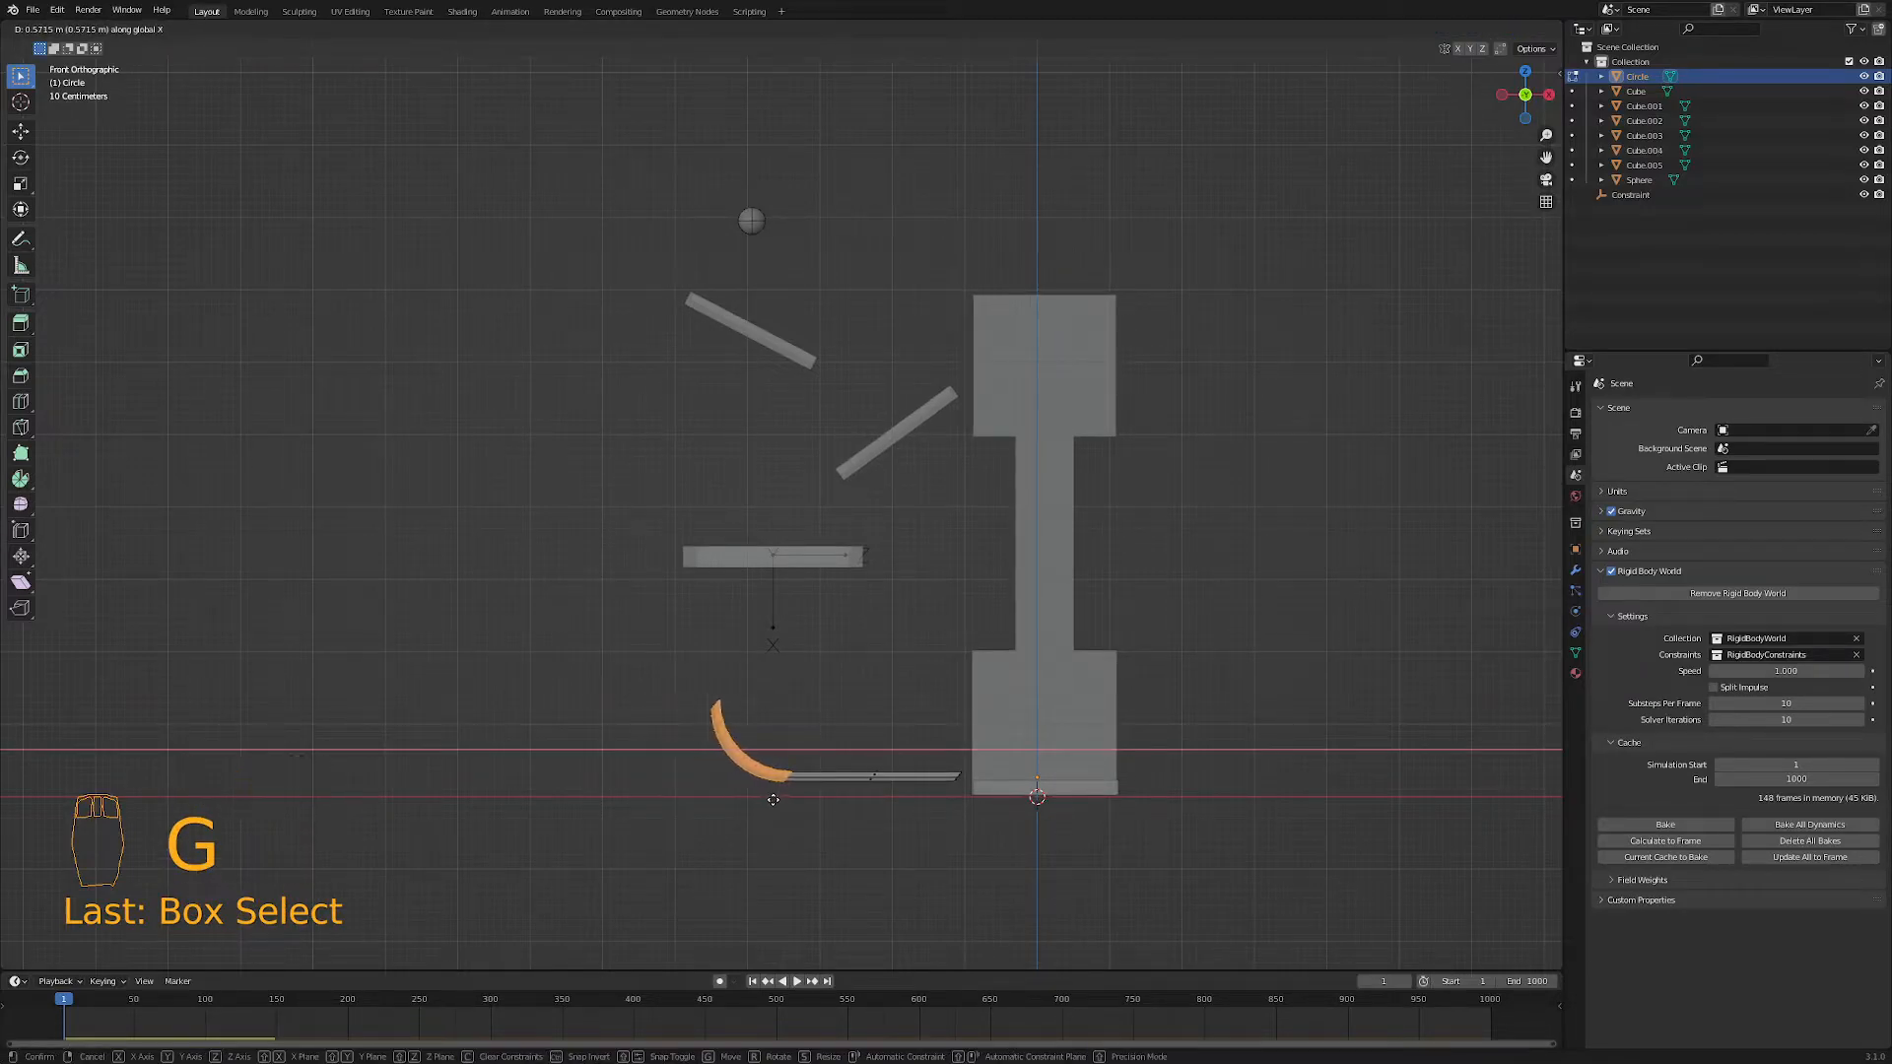
left_click(773, 799)
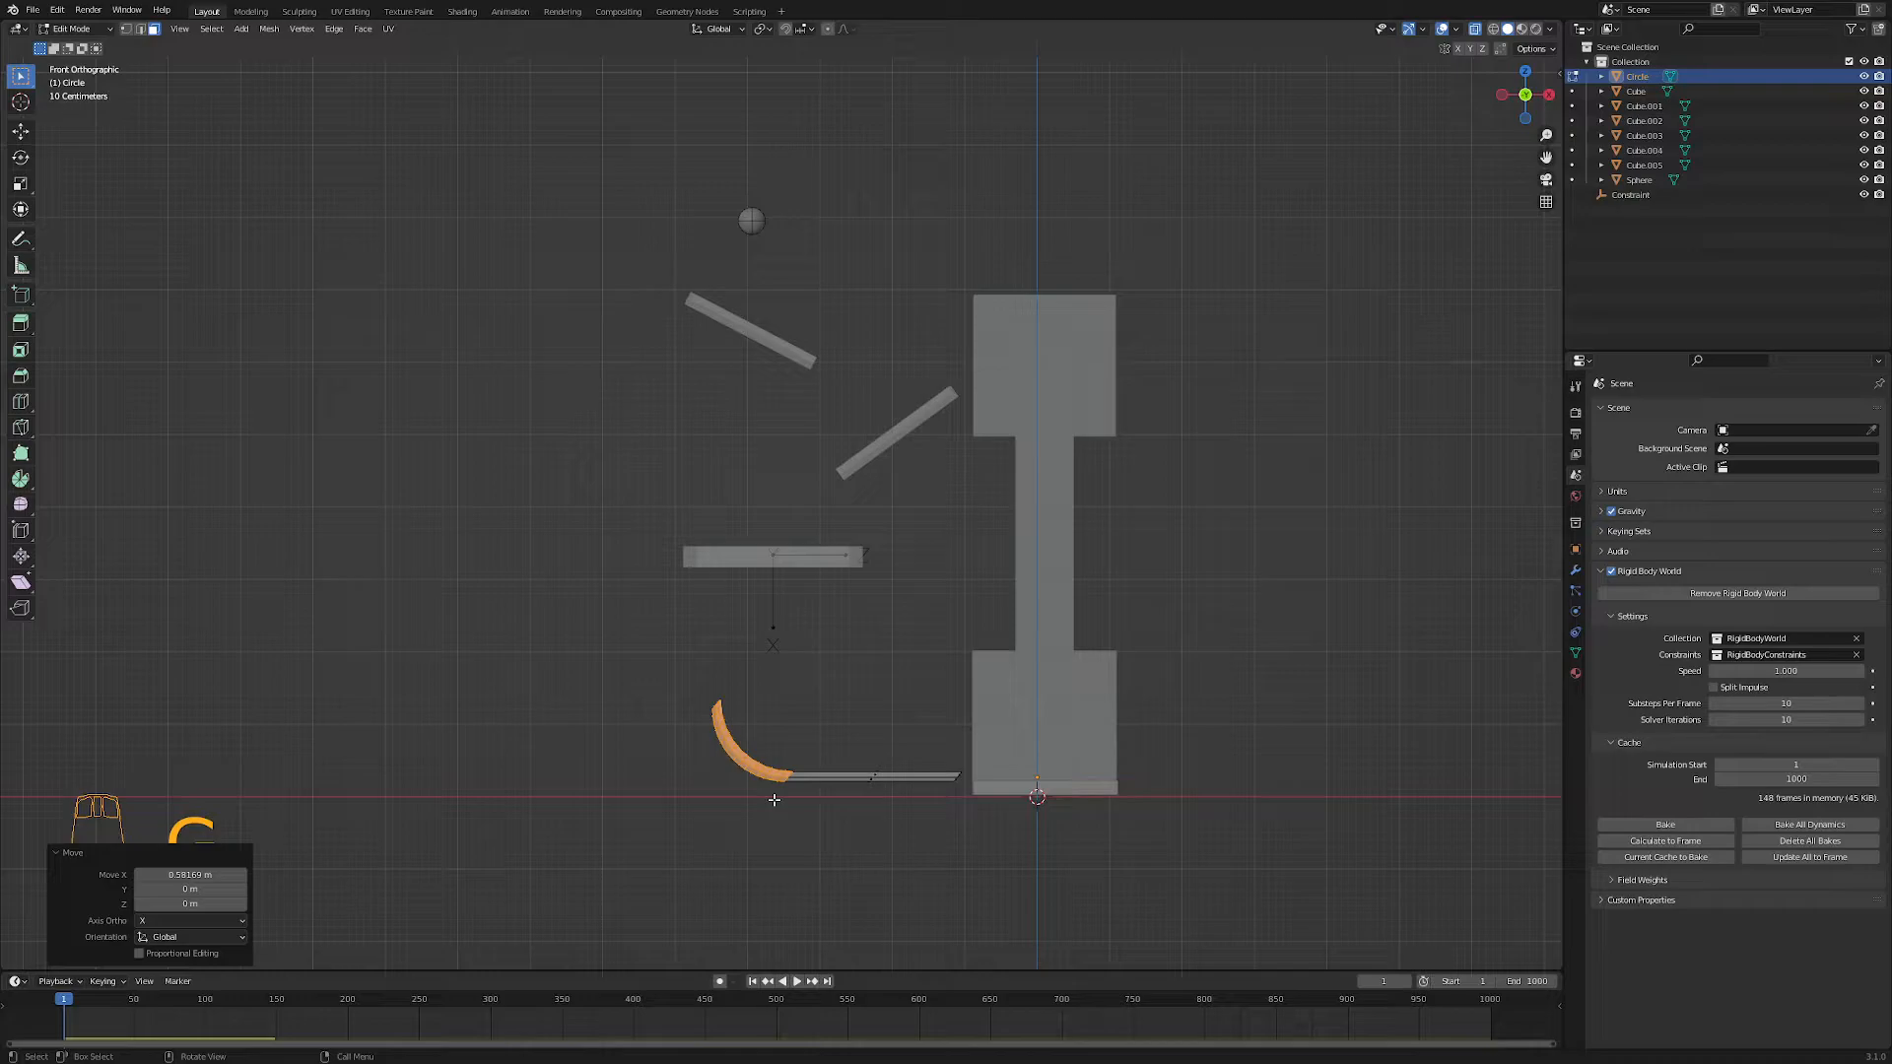
- Move the curved ramp's whole mesh about 0.27 m along X toward the tower and about 0.1 m up along Z
key("a")
key("g")
key("x")
left_click(793, 800)
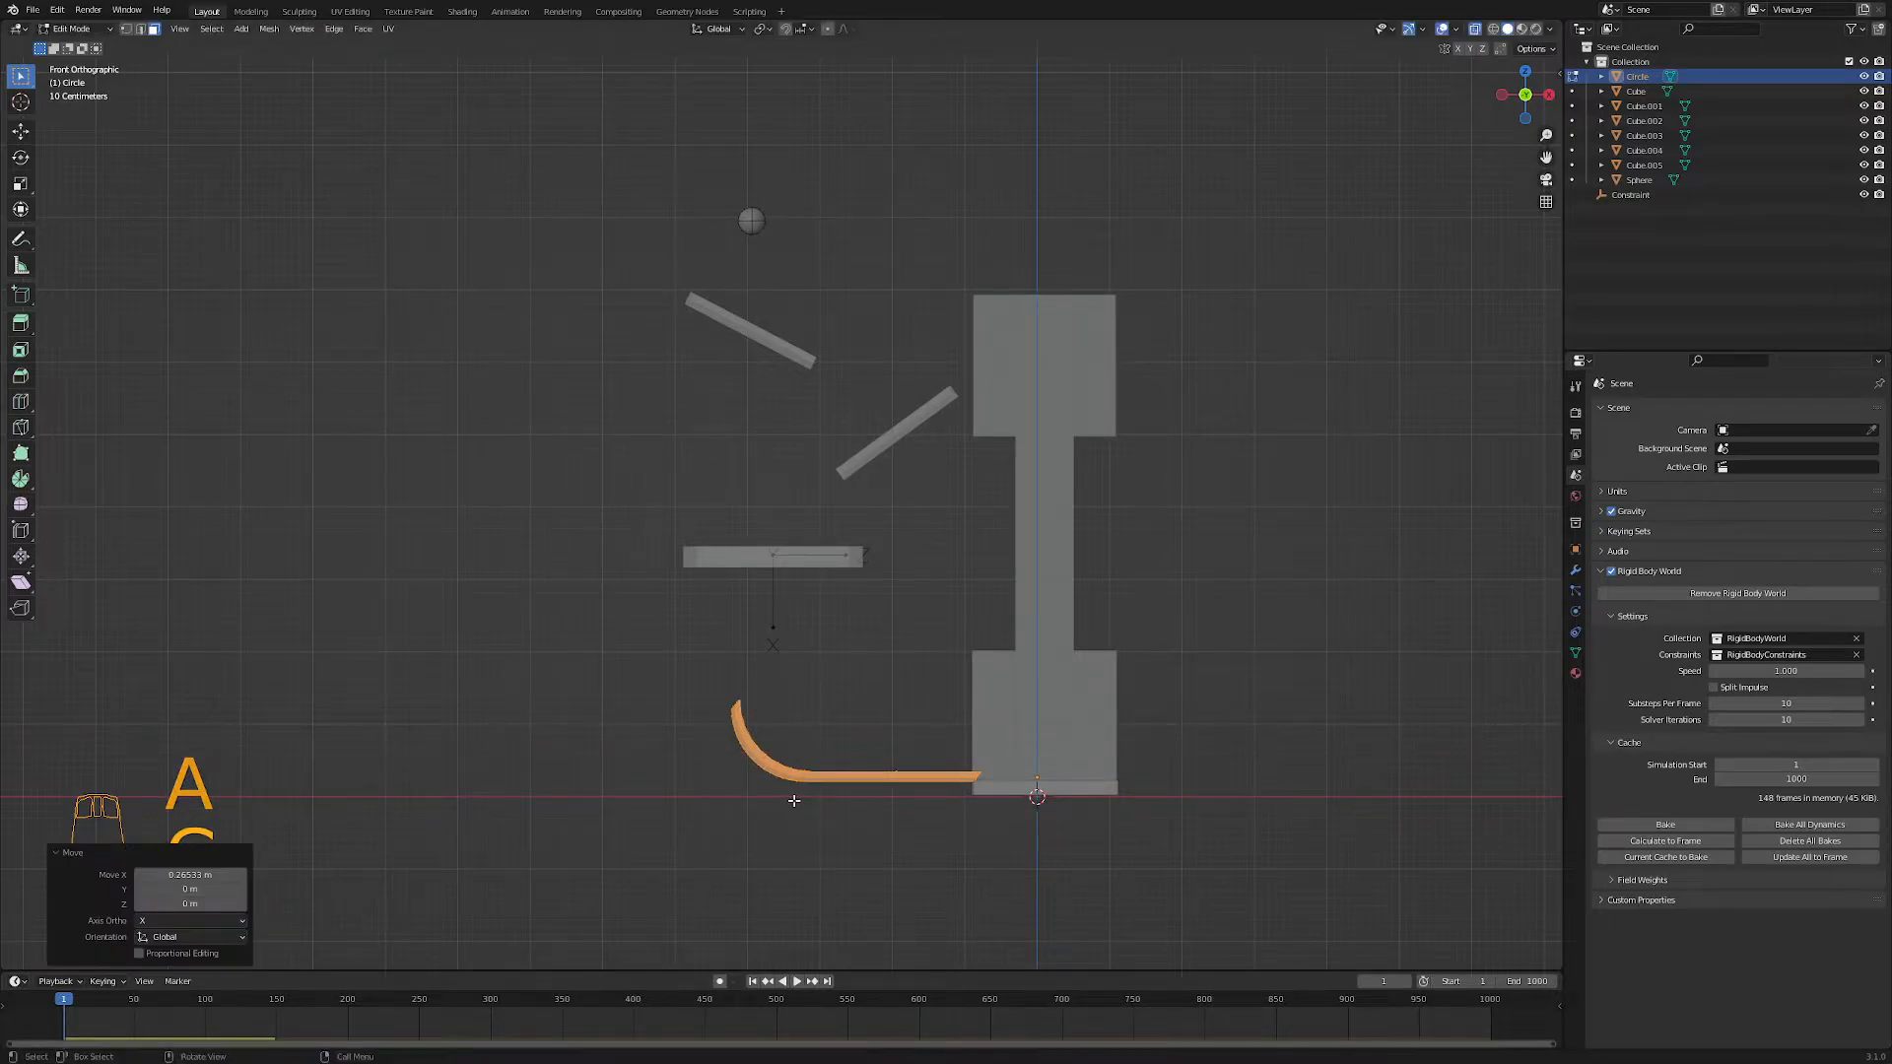
key("g")
key("z")
left_click(792, 793)
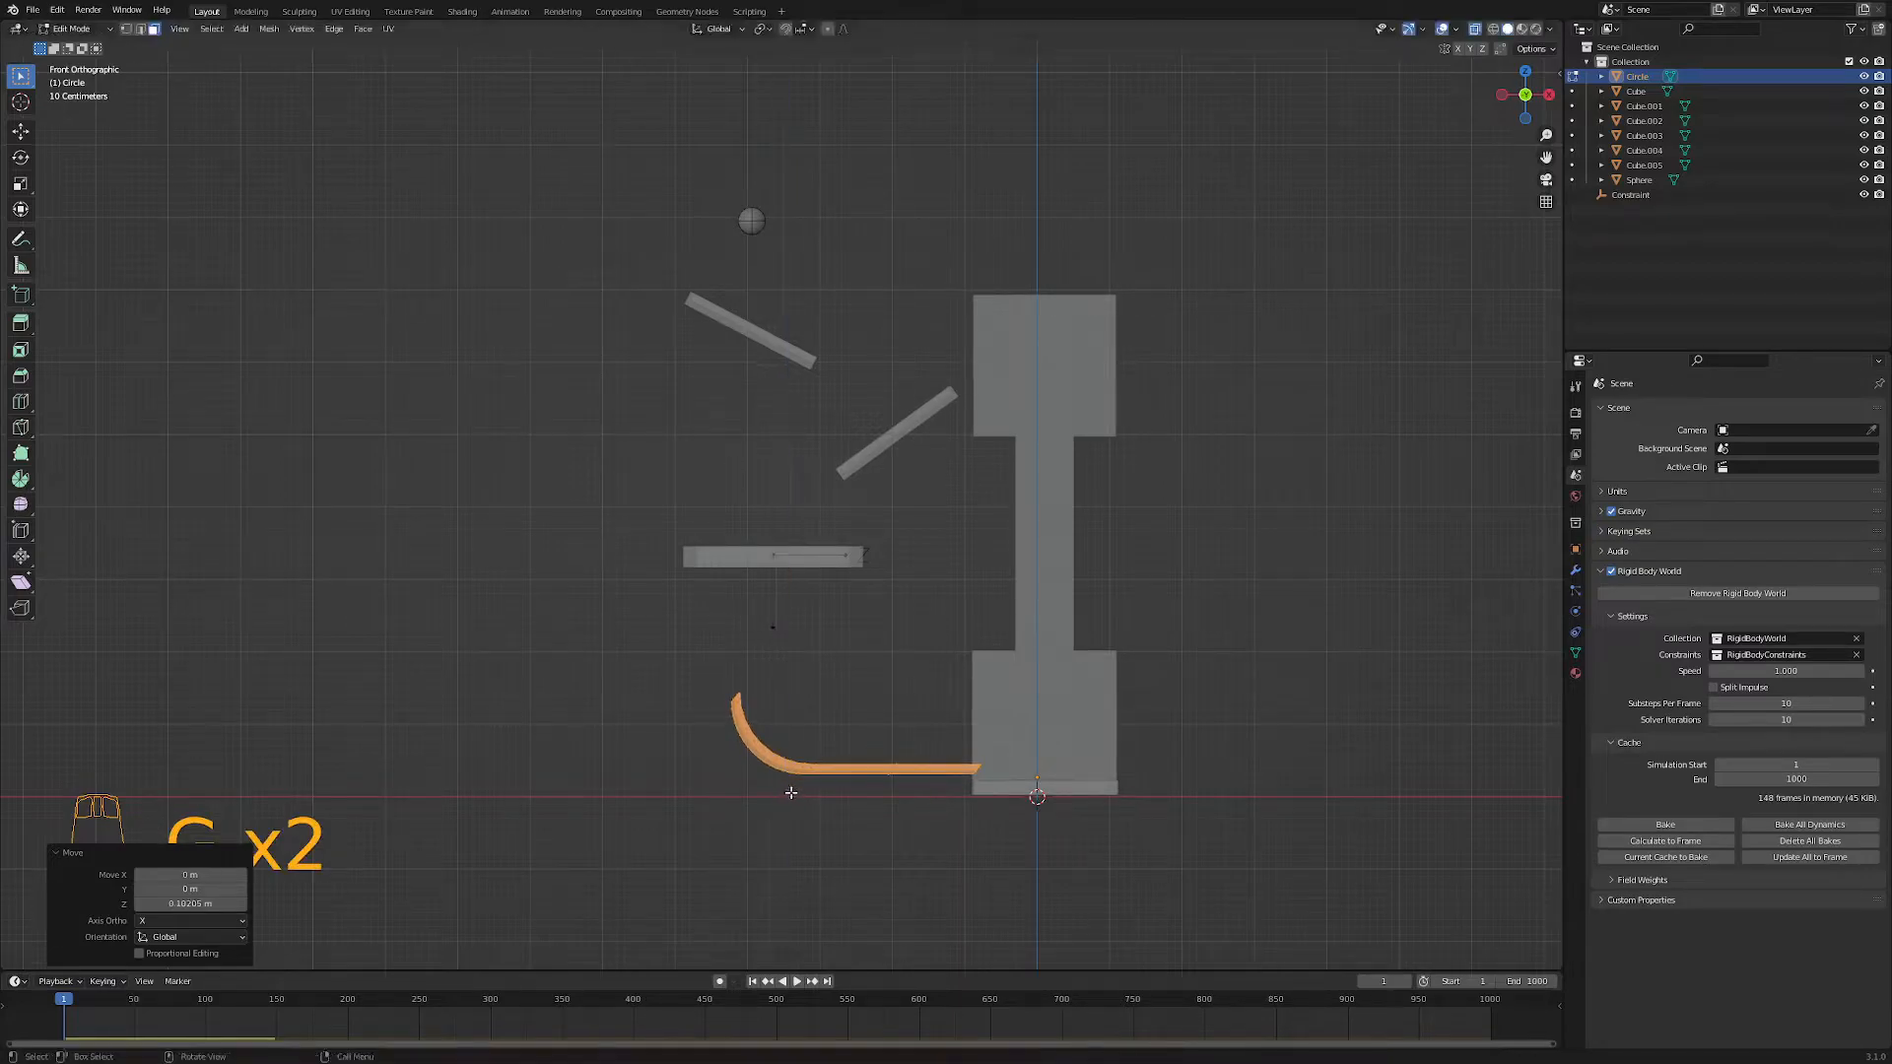
key("Tab")
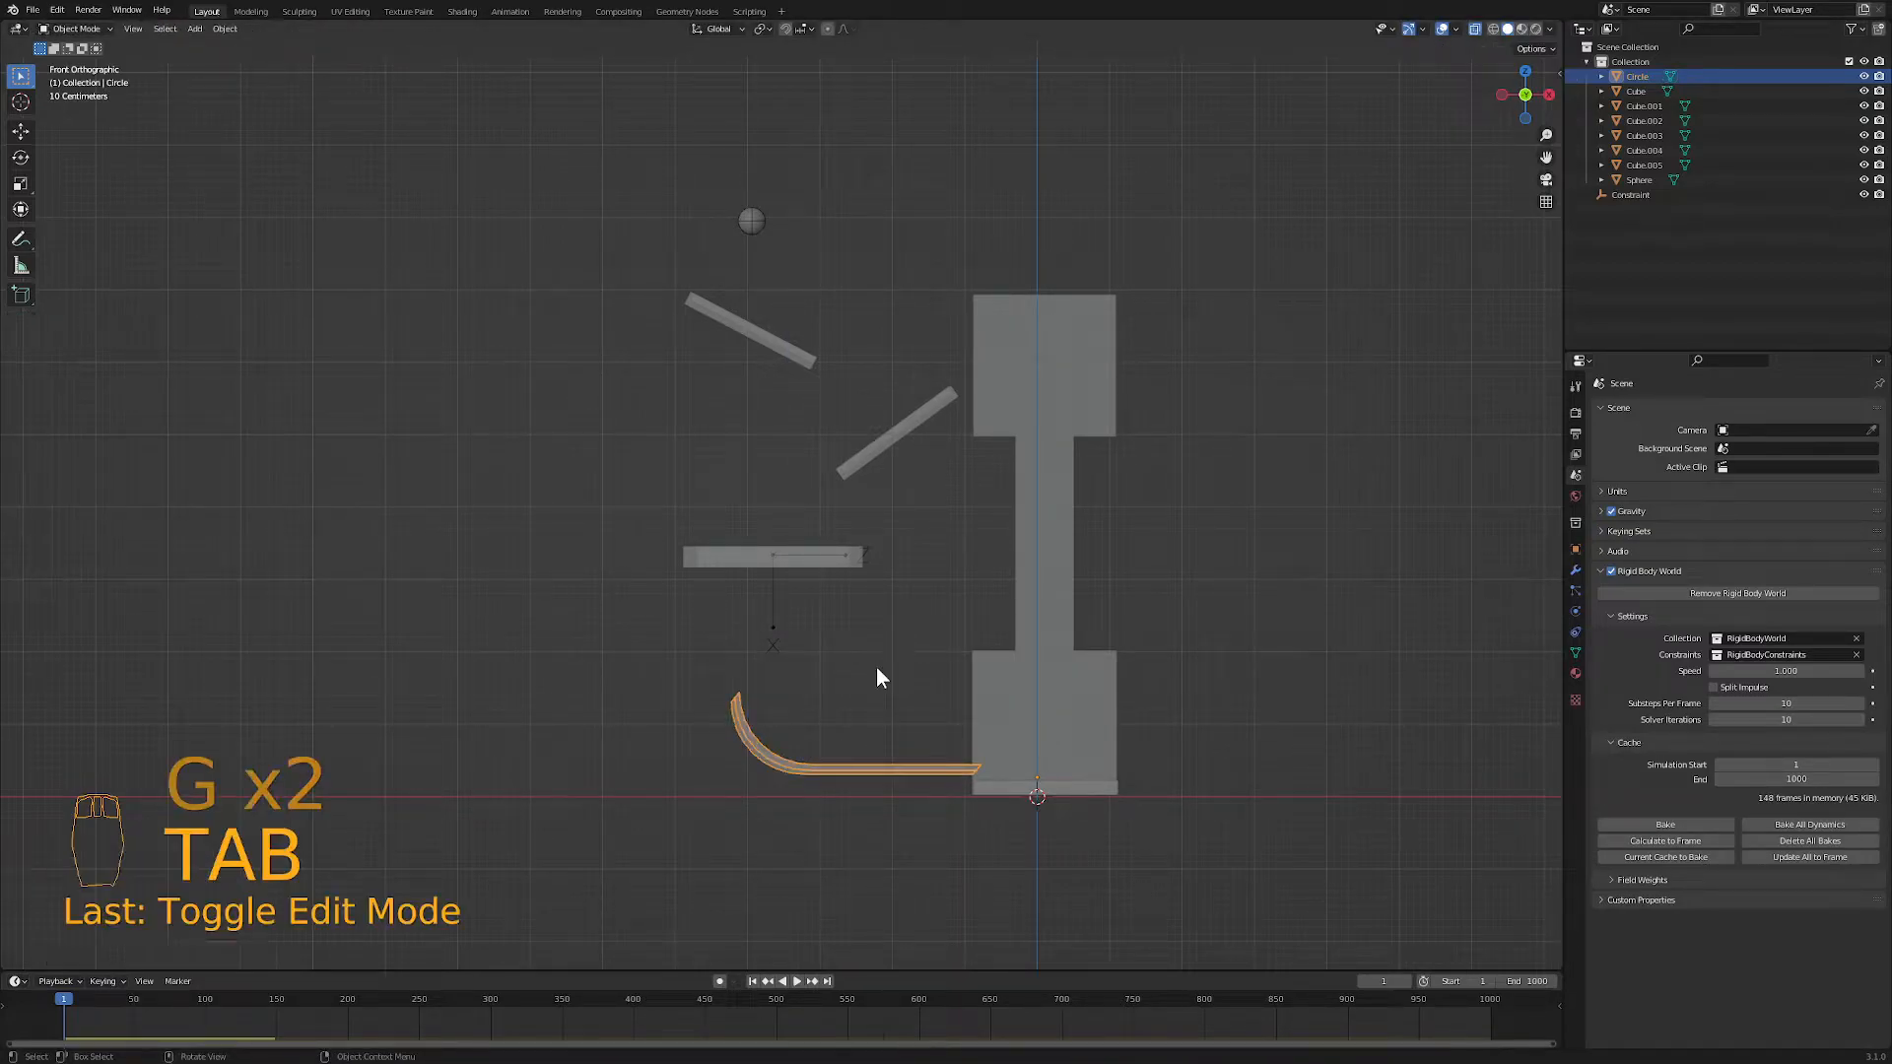
left_click(1474, 30)
- Move the curved ramp object back about 0.23 m along X, away from the tower base
middle_click_drag(1155, 393, 1070, 485)
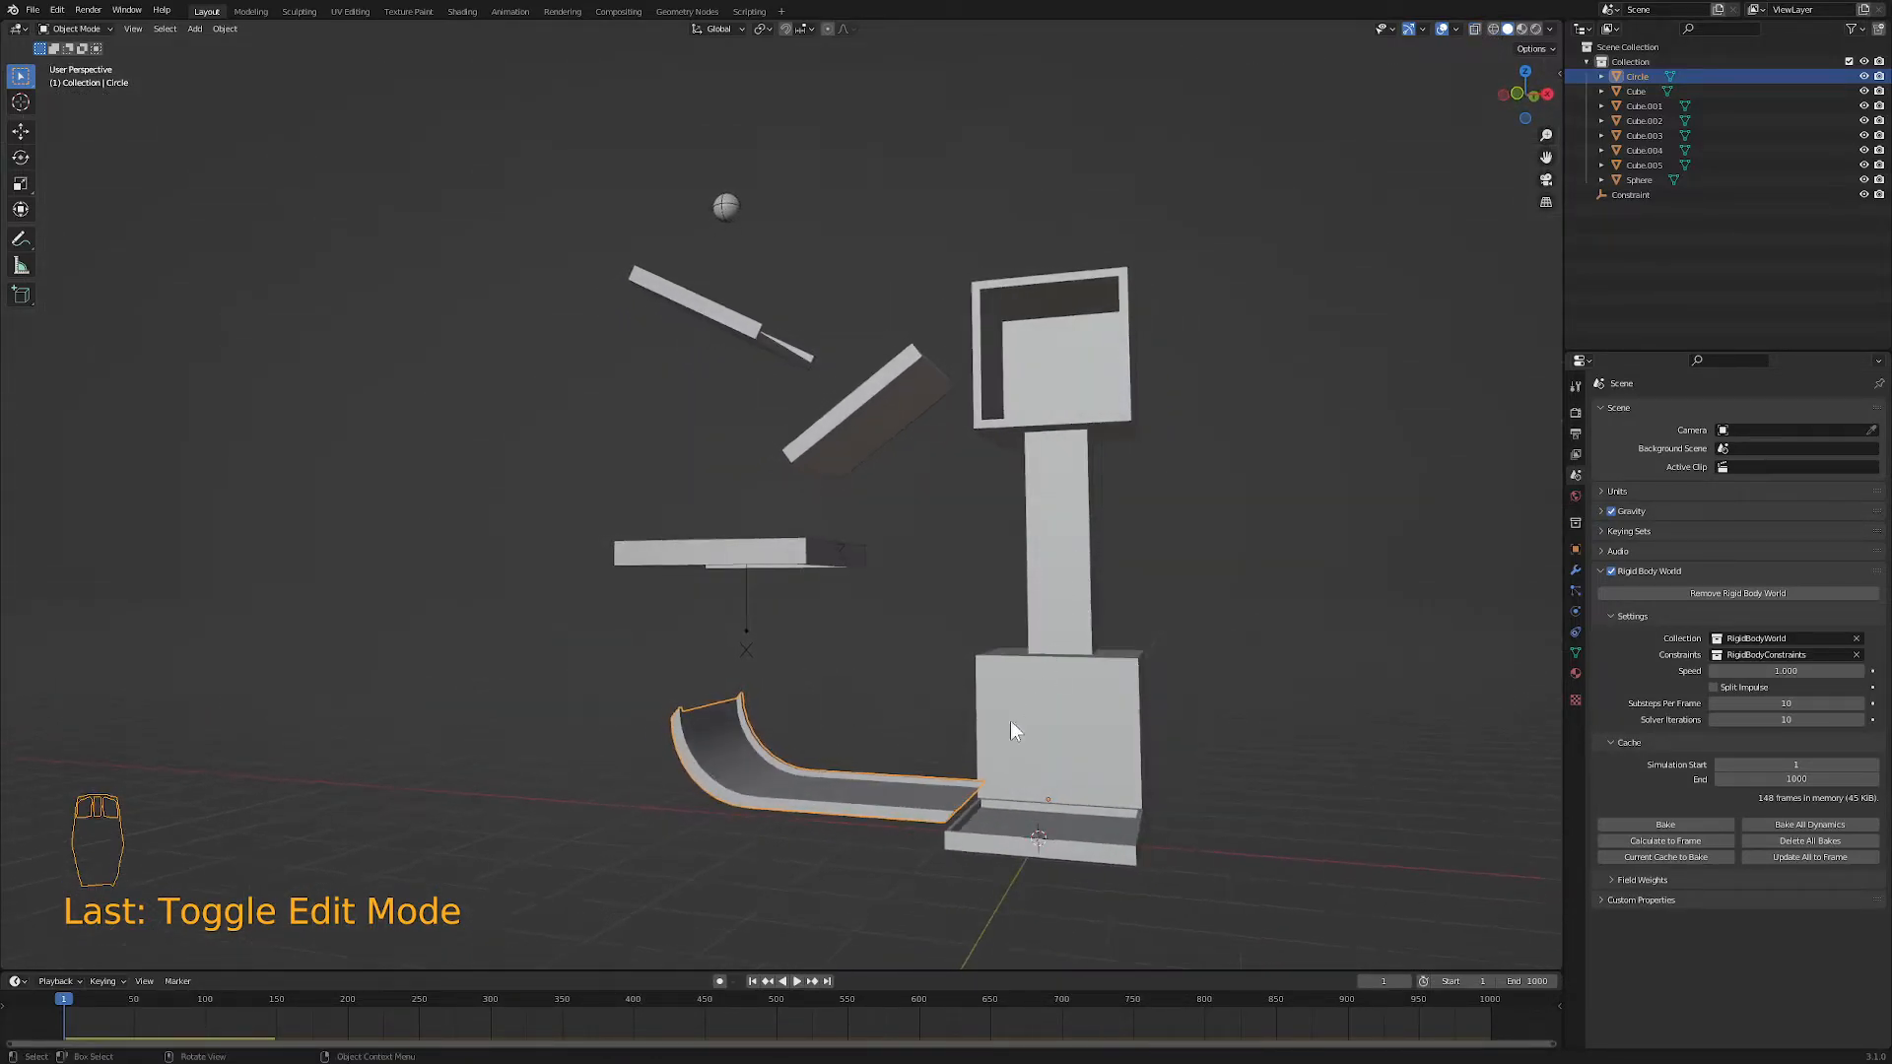
key("g")
key("x")
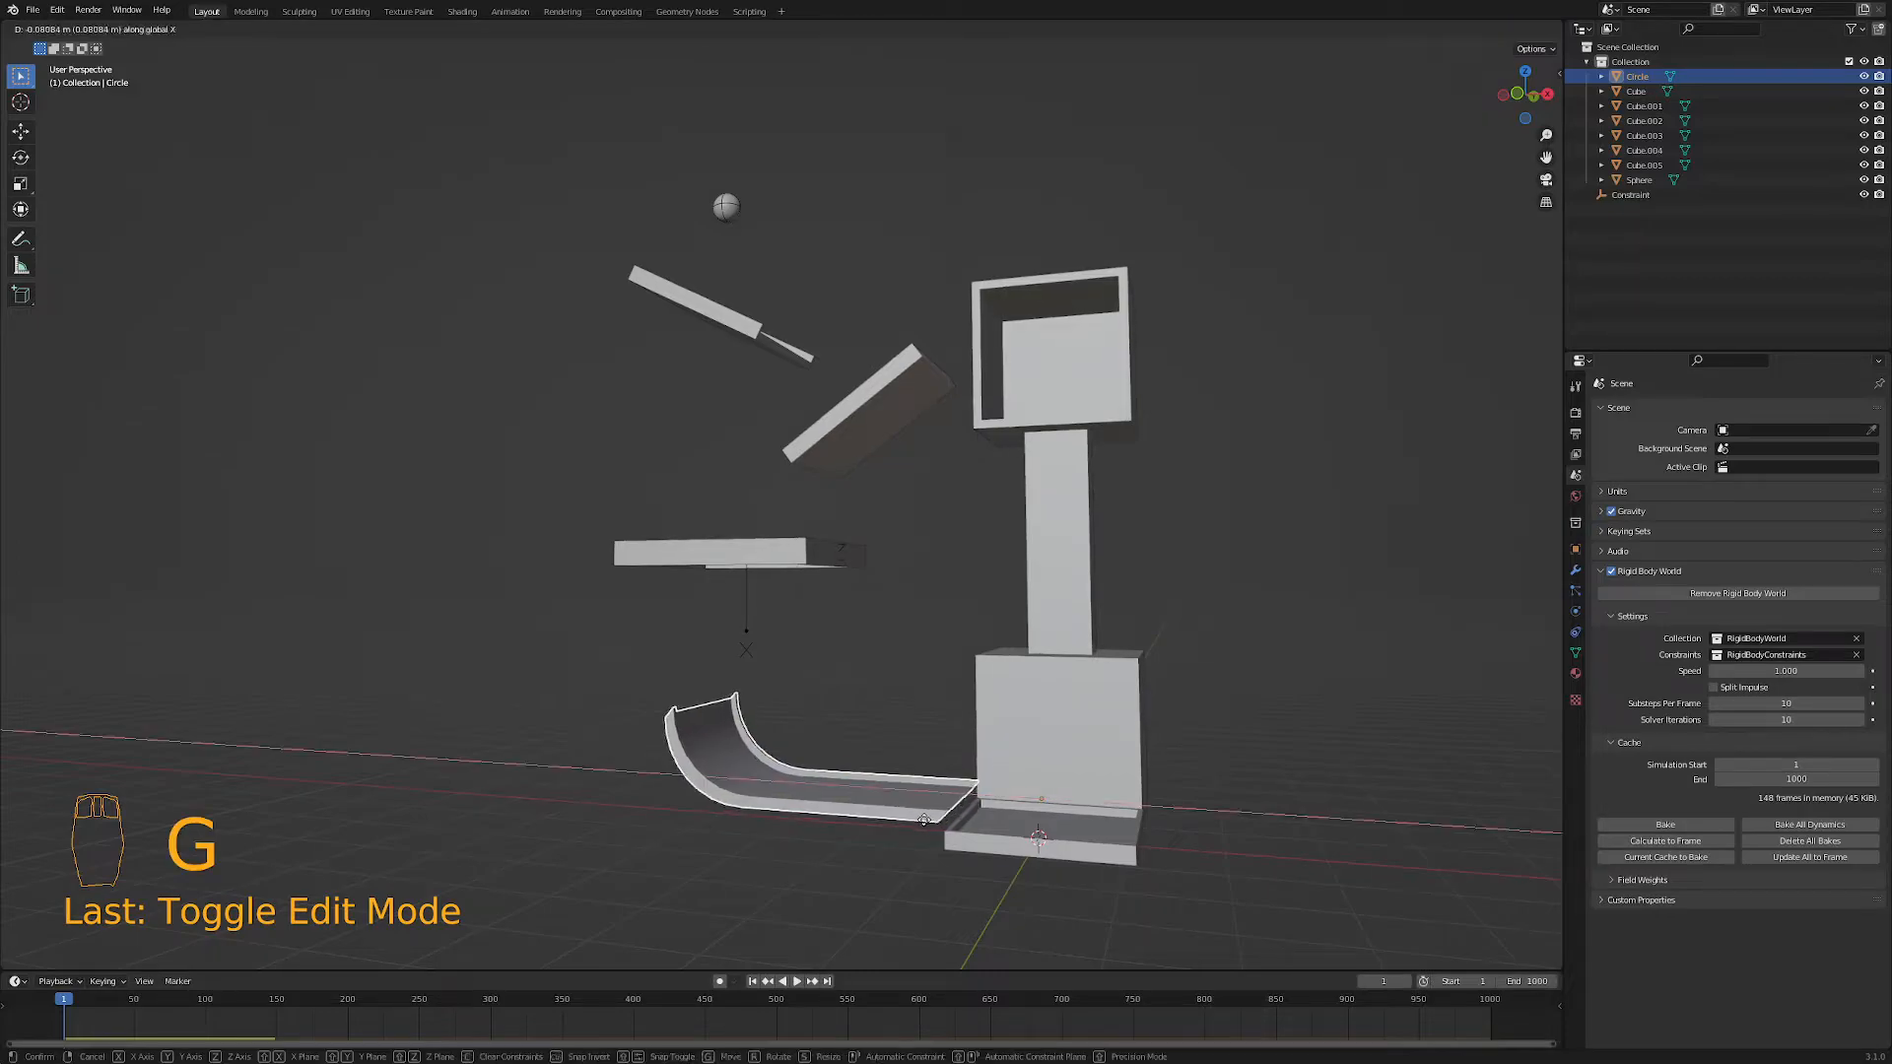
left_click(913, 819)
- Play the simulation and watch the ball's run over the rearranged ramps from several angles
left_click(798, 980)
middle_click_drag(676, 945, 784, 956)
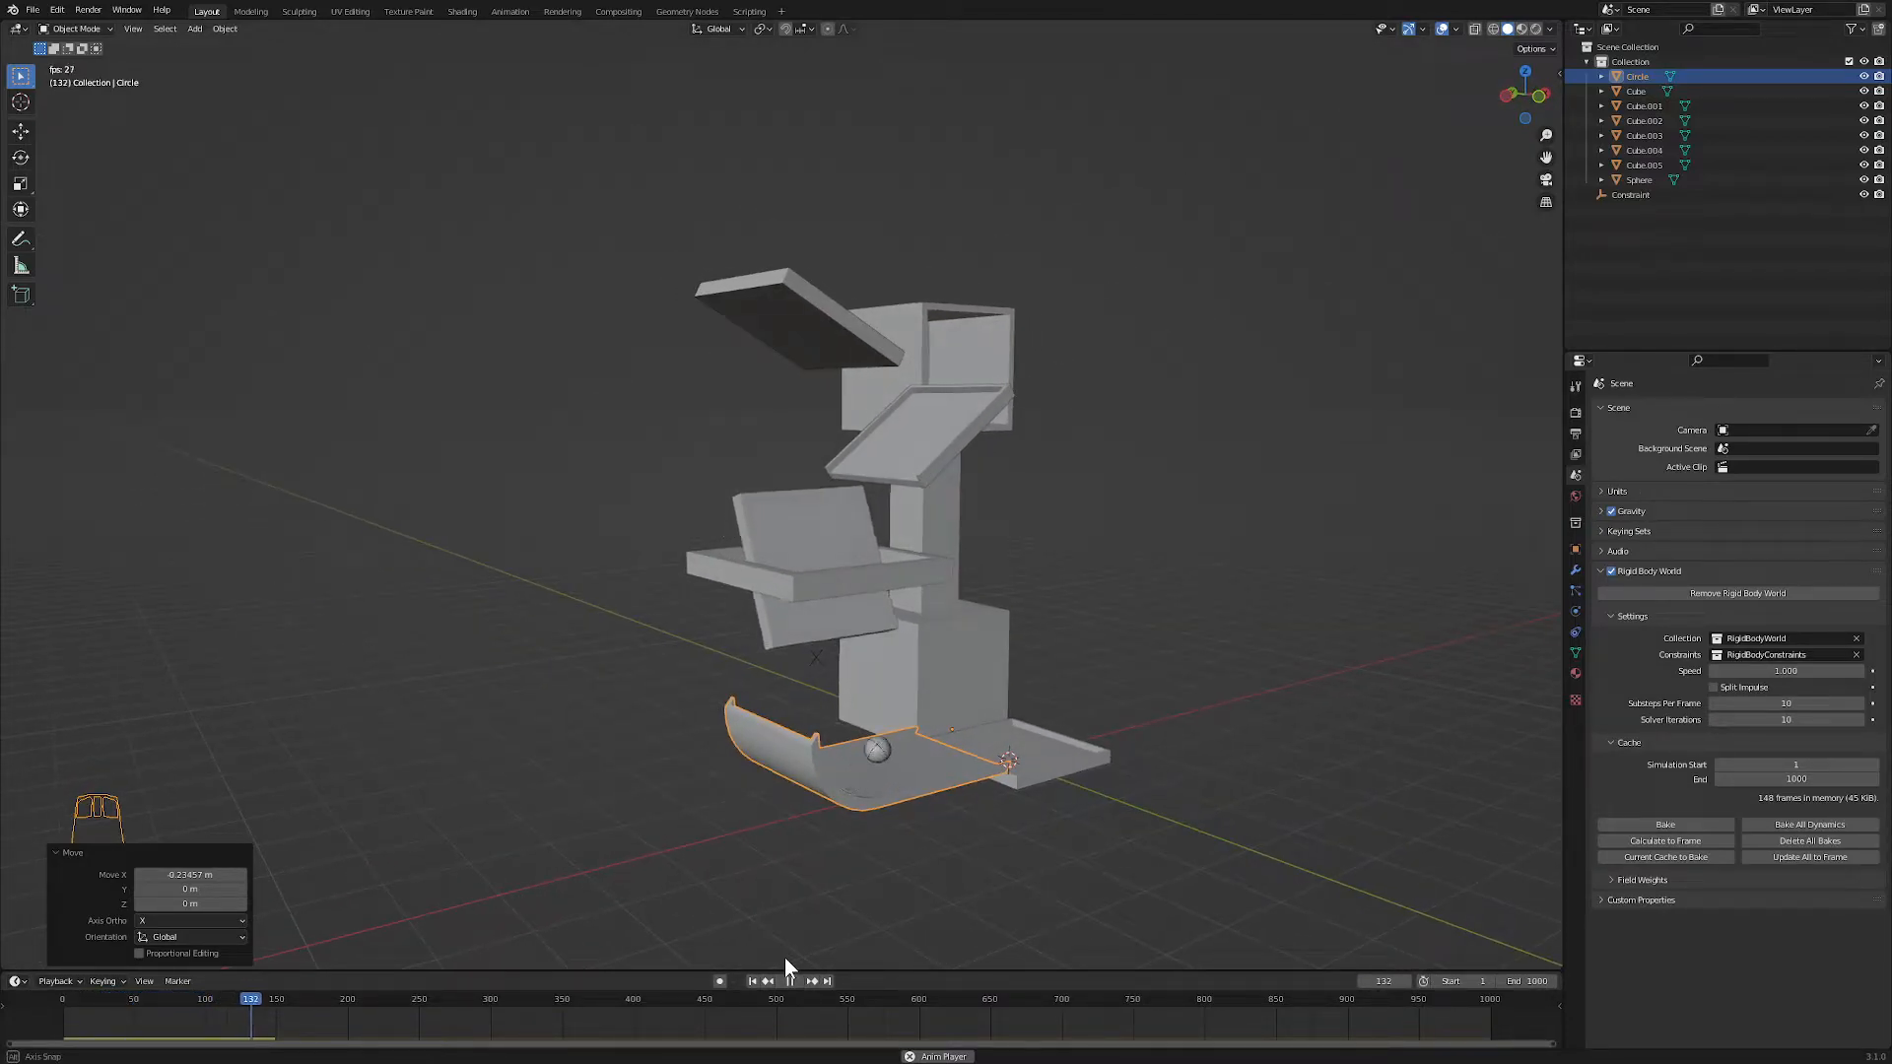
middle_click_drag(786, 956, 702, 941)
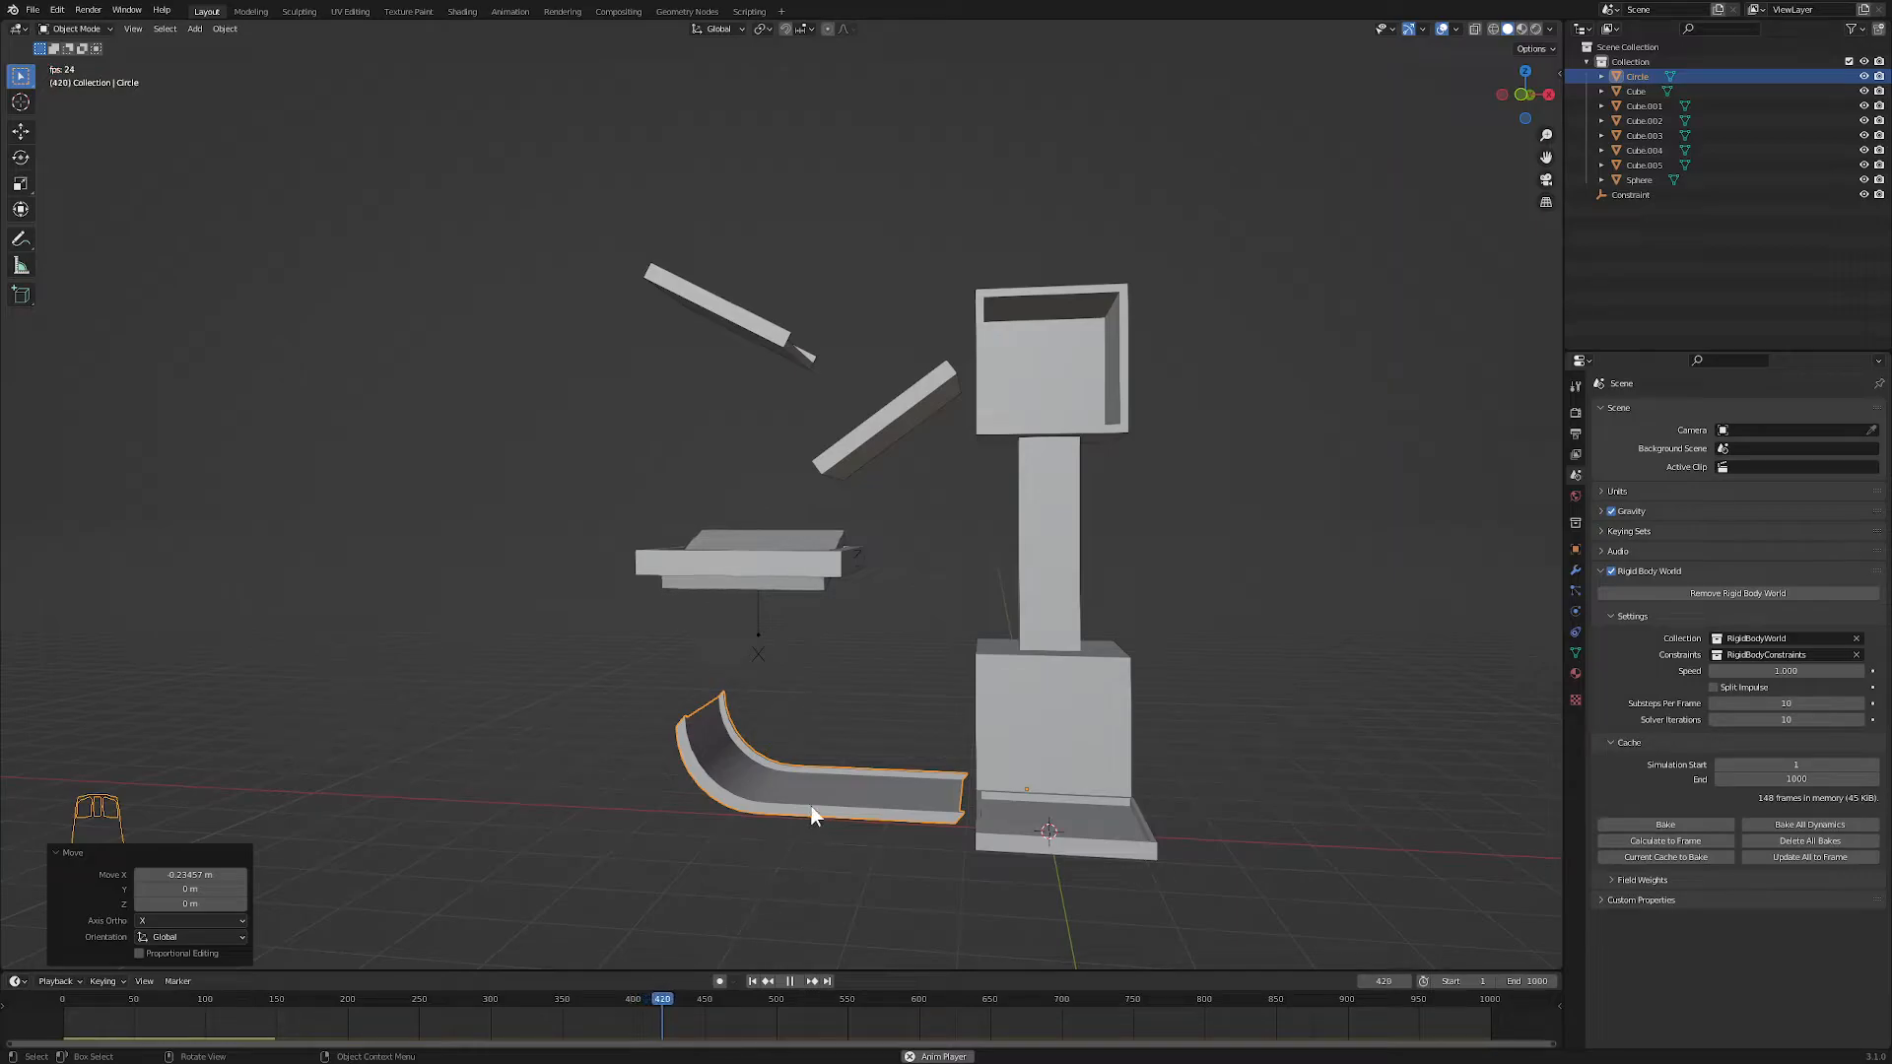
middle_click_drag(812, 806, 800, 871)
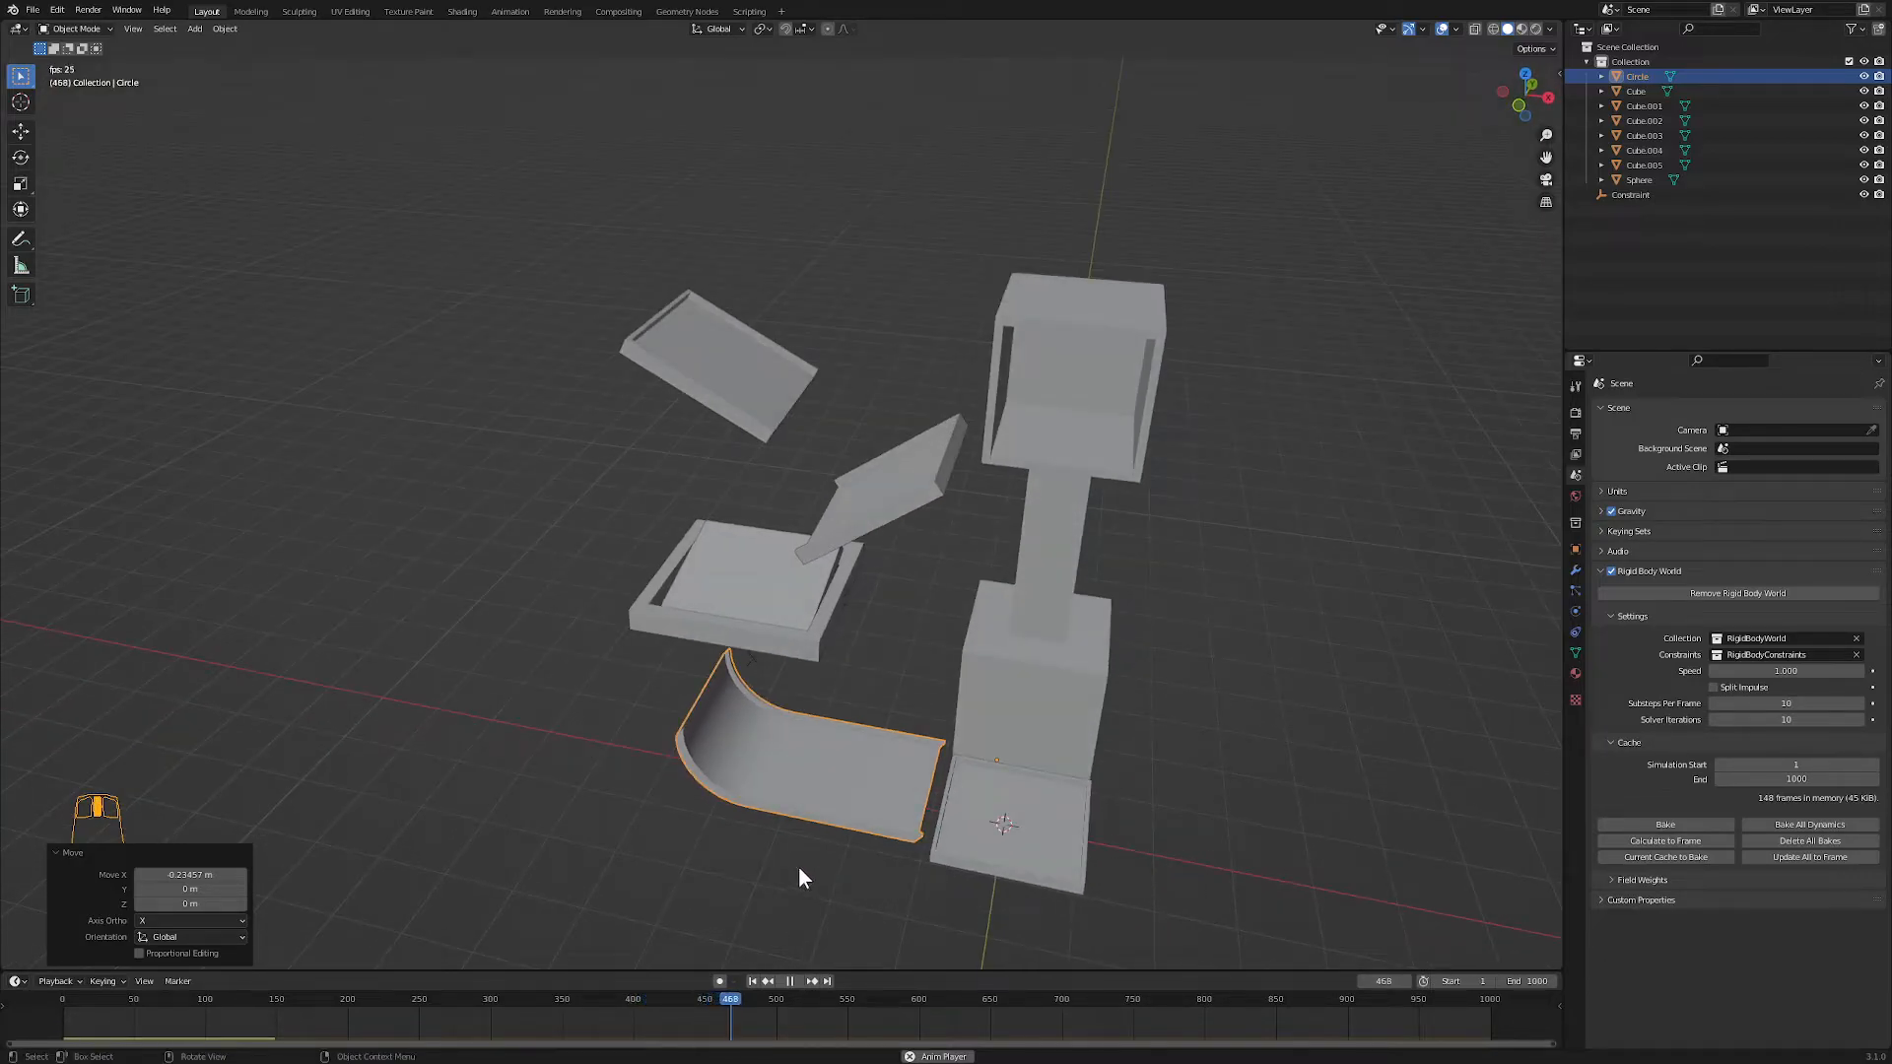
left_click(789, 983)
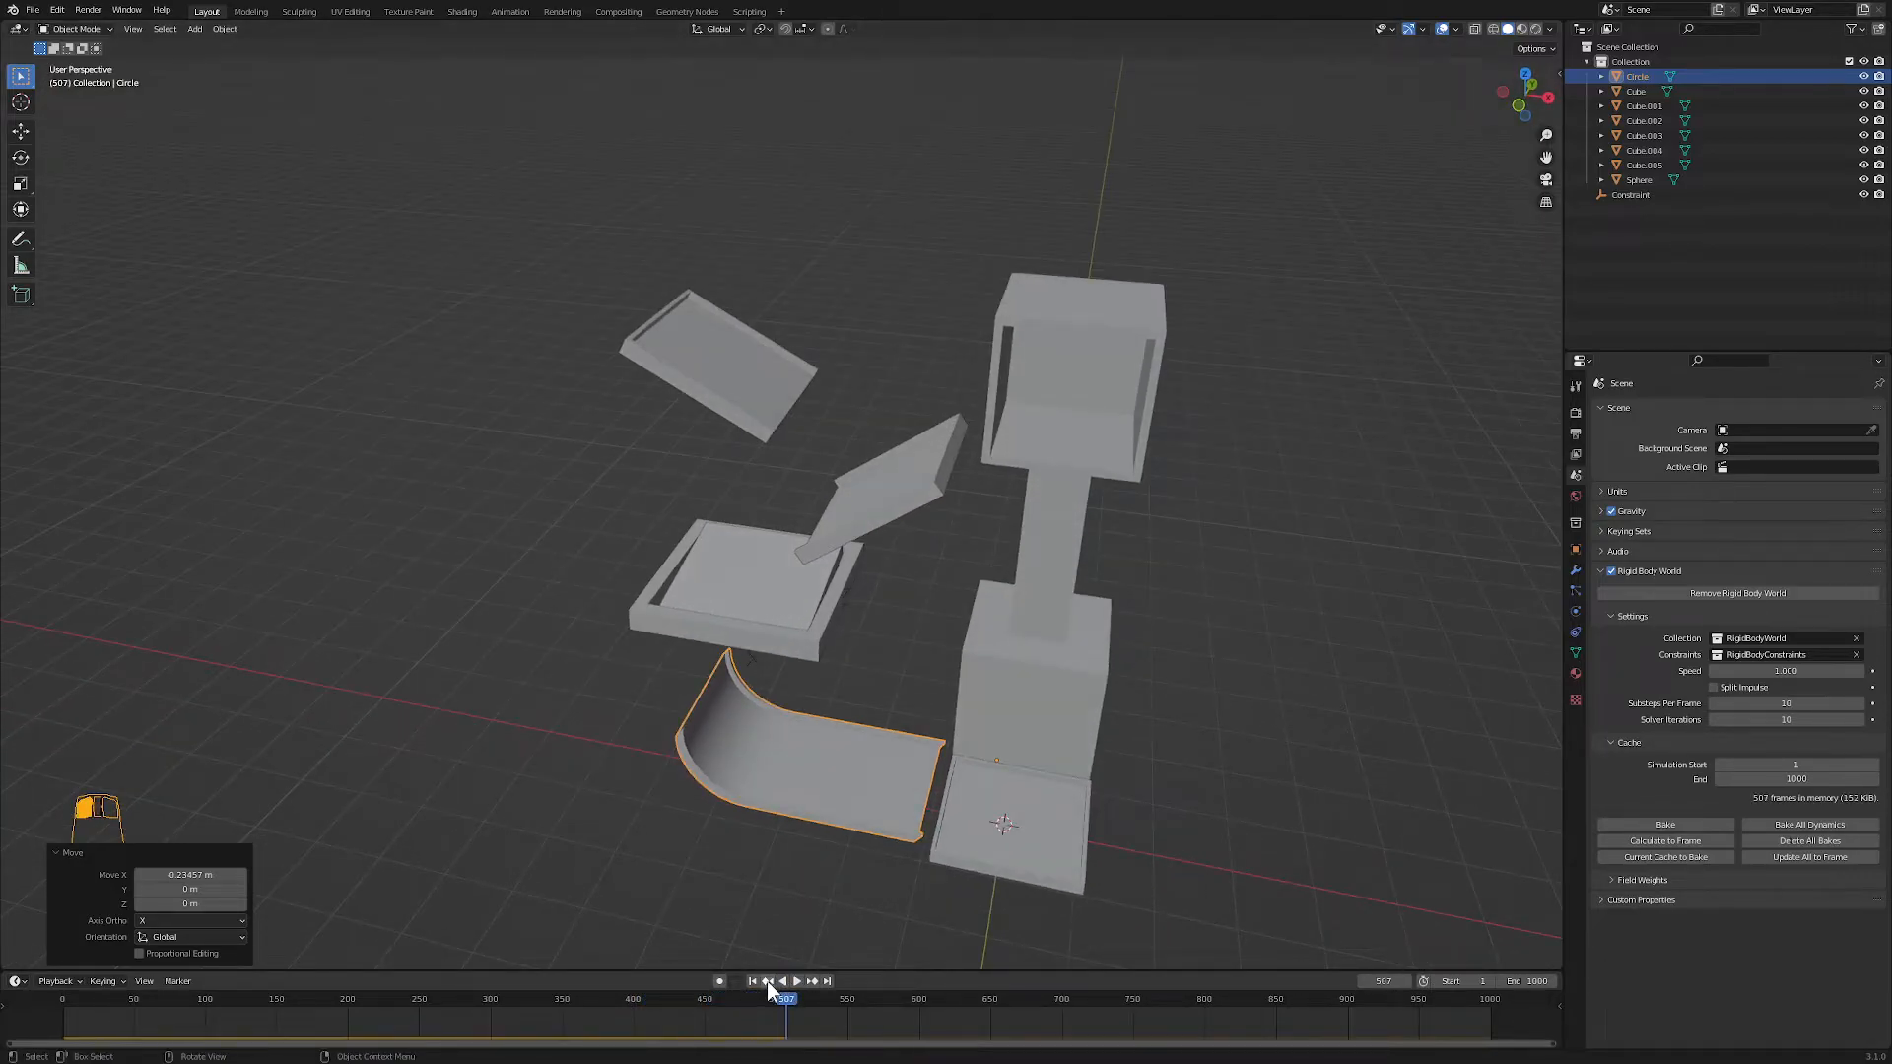
- Return to the first frame and move the curved ramp about 0.09 m along X toward the tower base
left_click(753, 982)
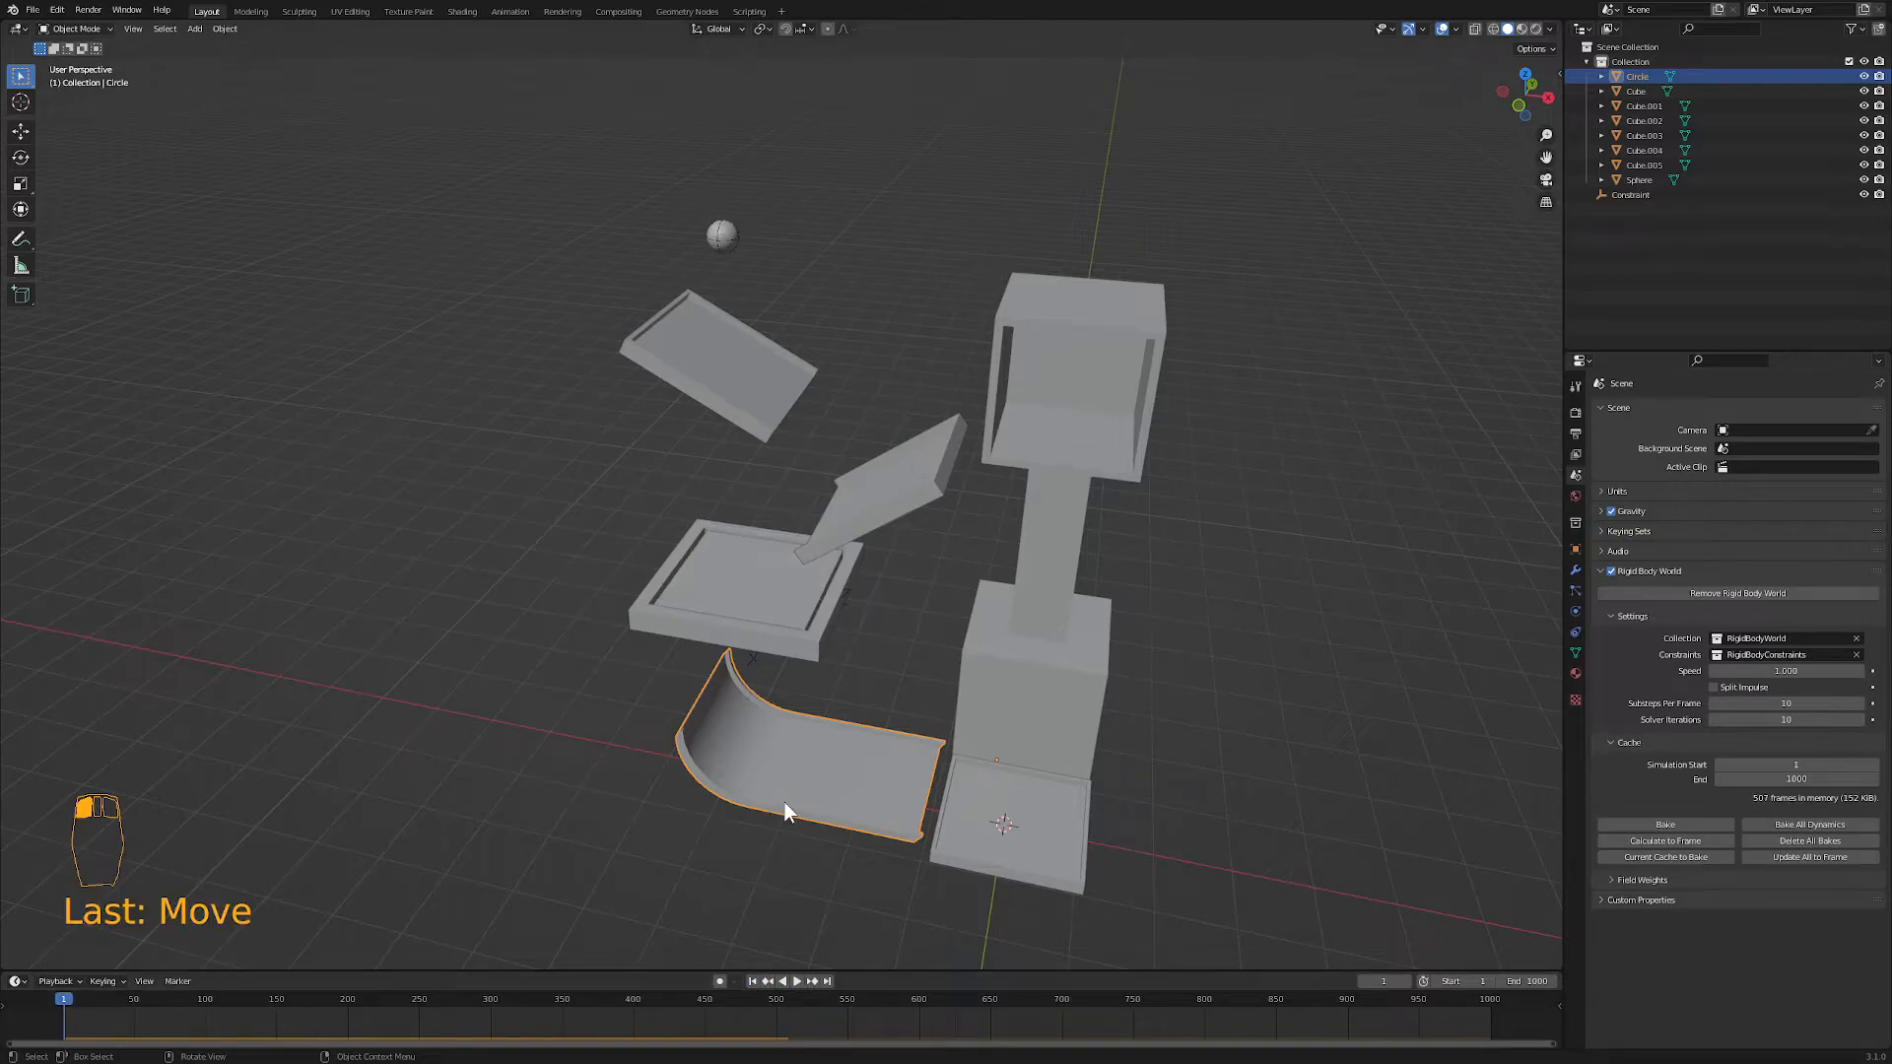
key("g")
key("x")
left_click(787, 804)
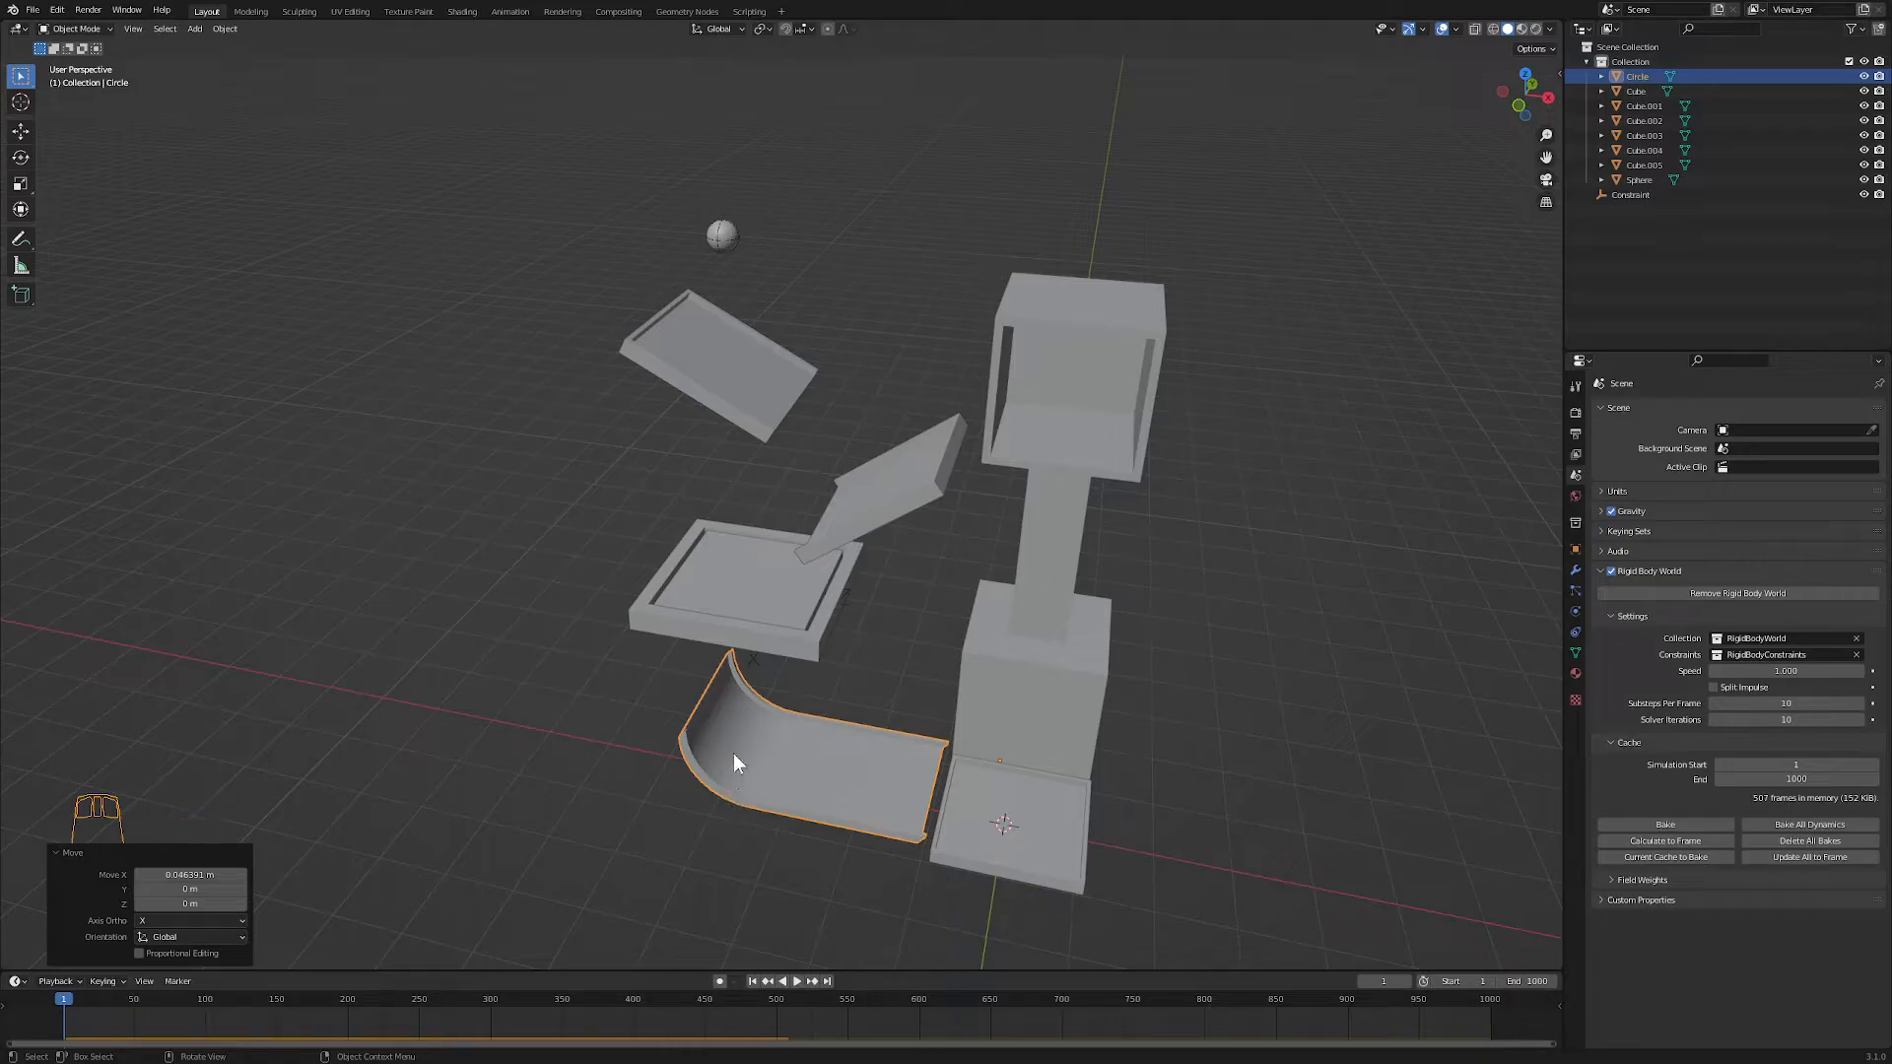
middle_click_drag(745, 737, 761, 688)
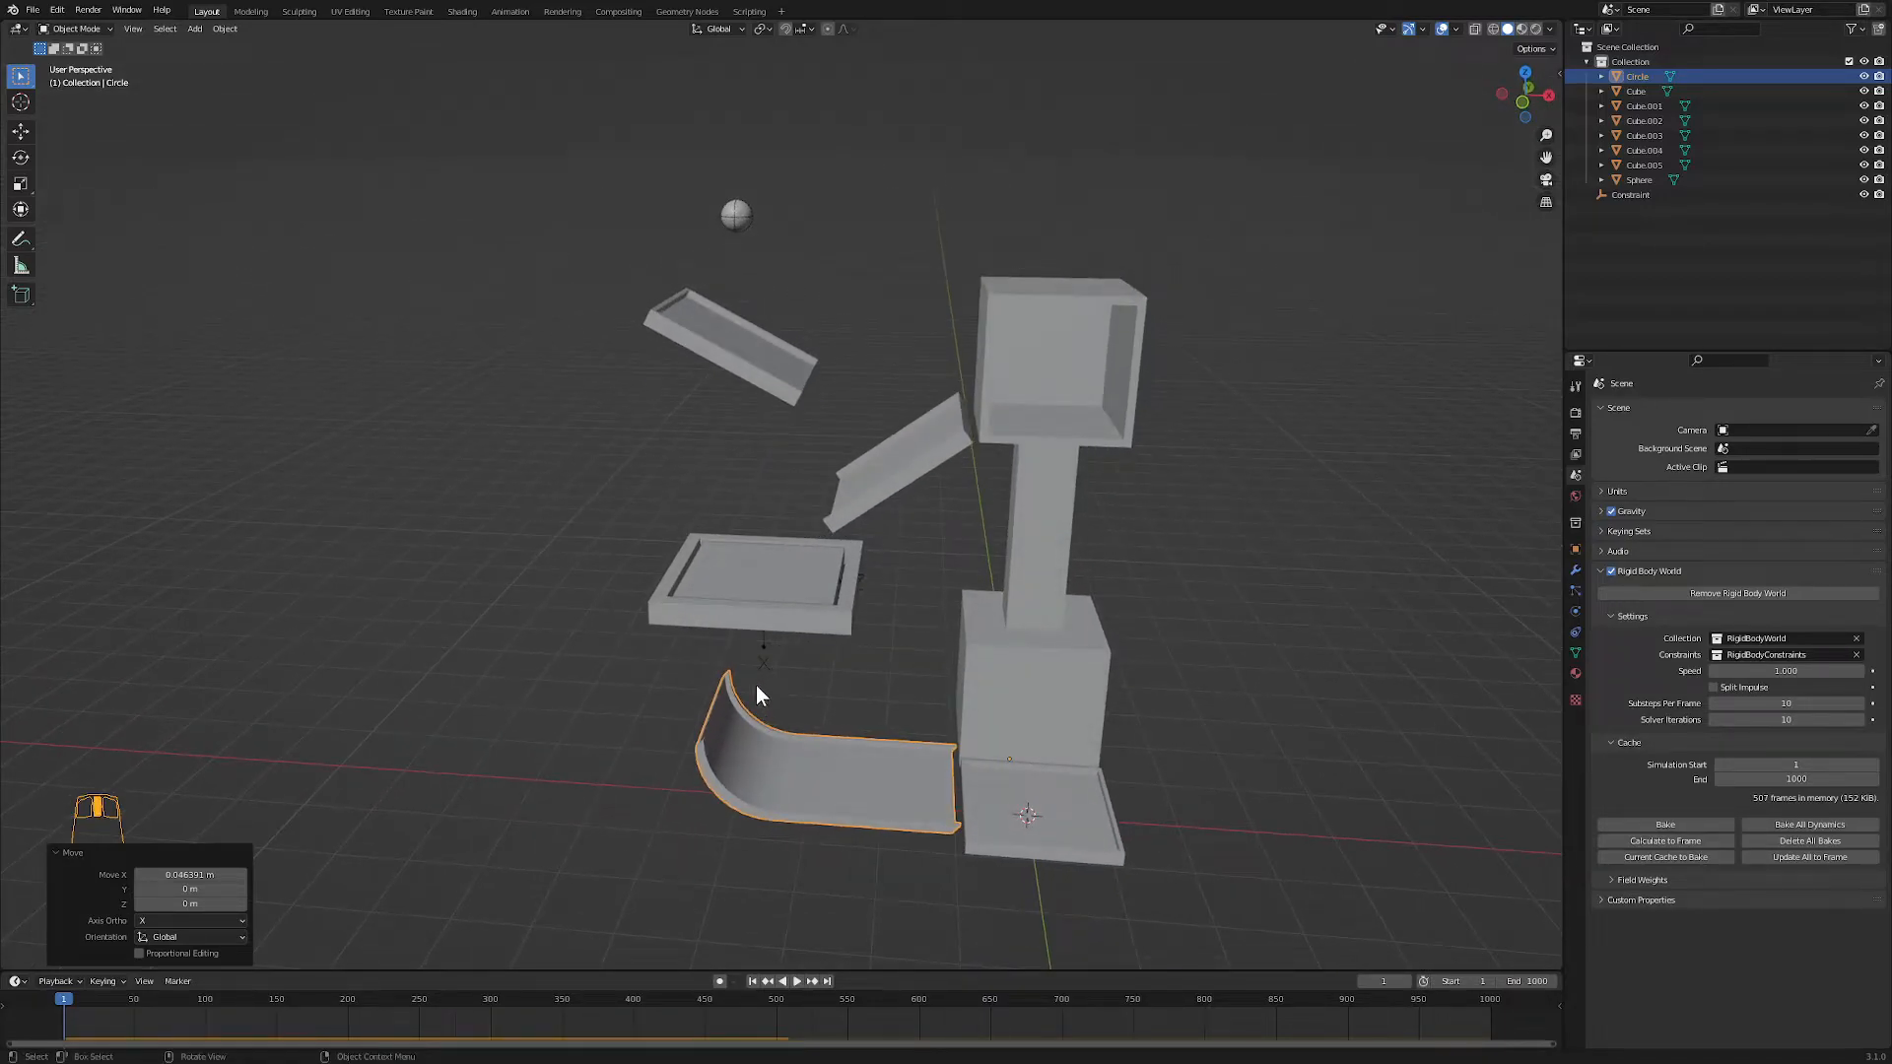
- Raise the ball, both upper ramps, the hinged platform and its constraint about 1.3 m along Z in front view
key("KP_1")
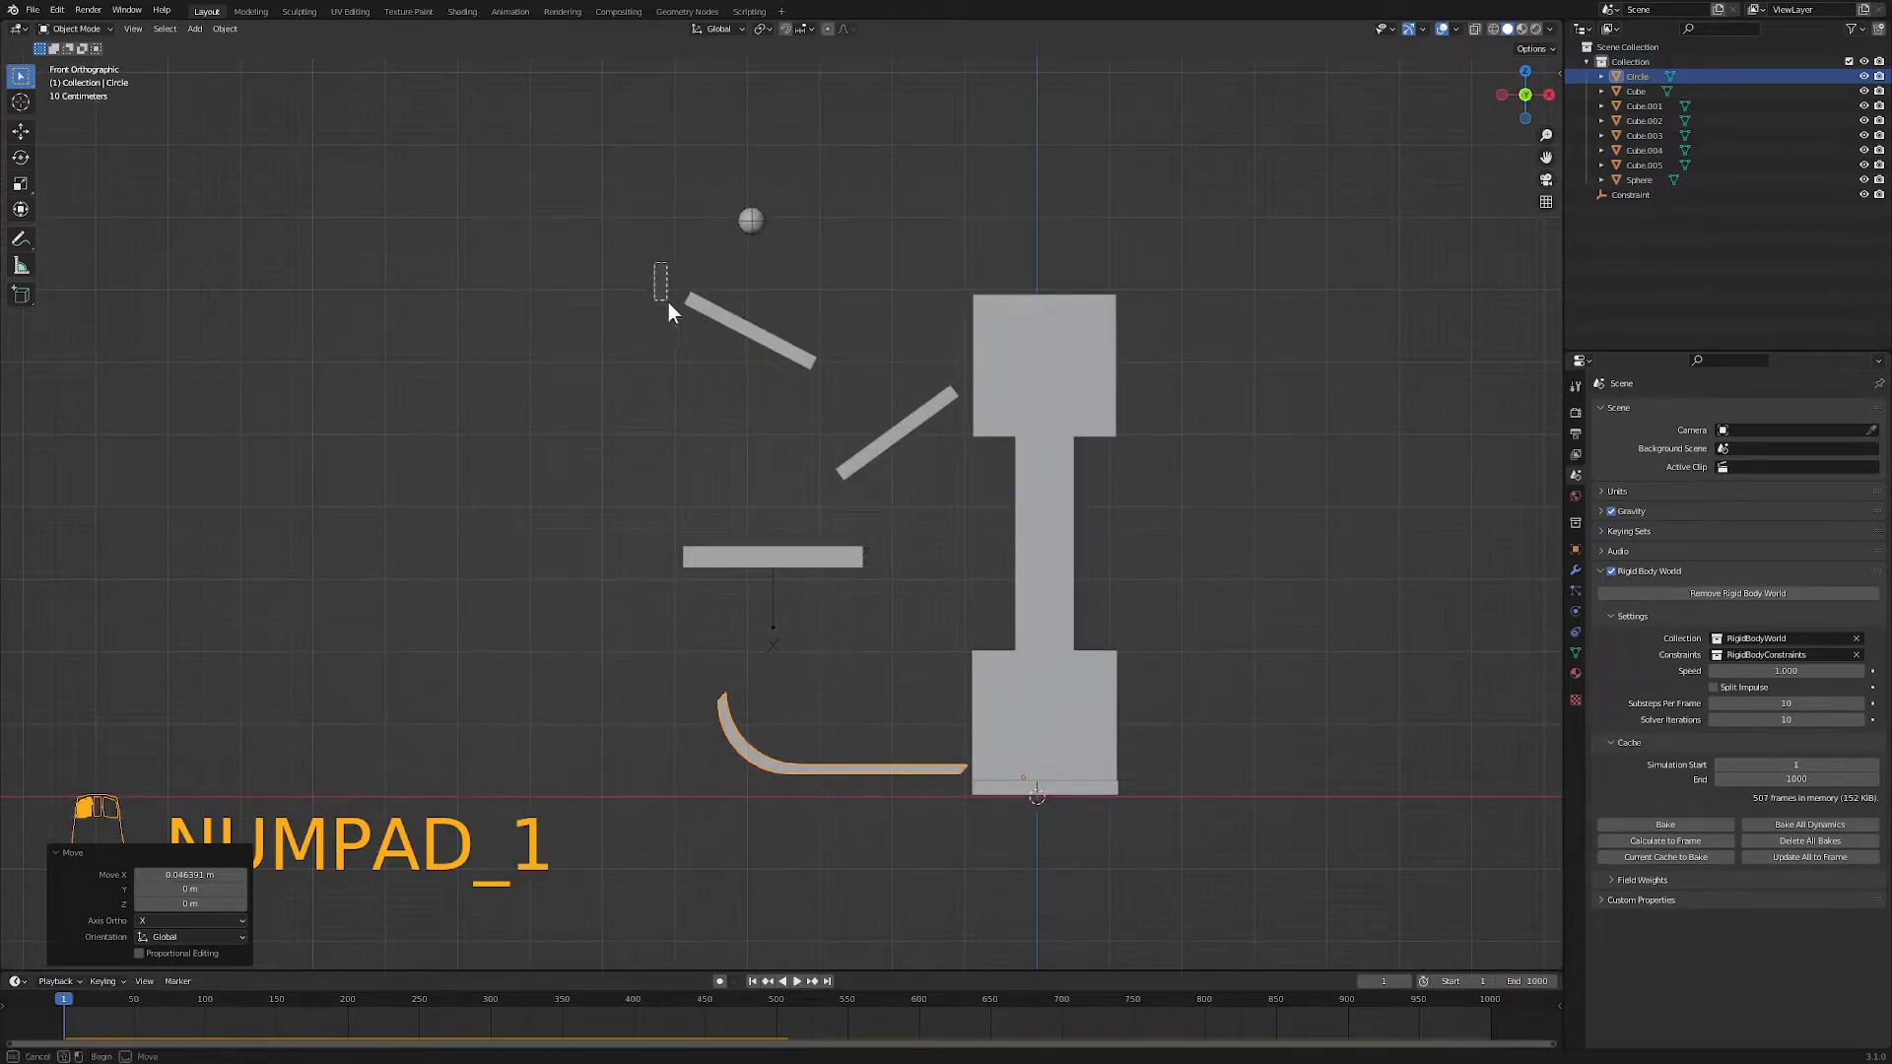
left_click(636, 199)
left_click_drag(631, 176, 960, 607)
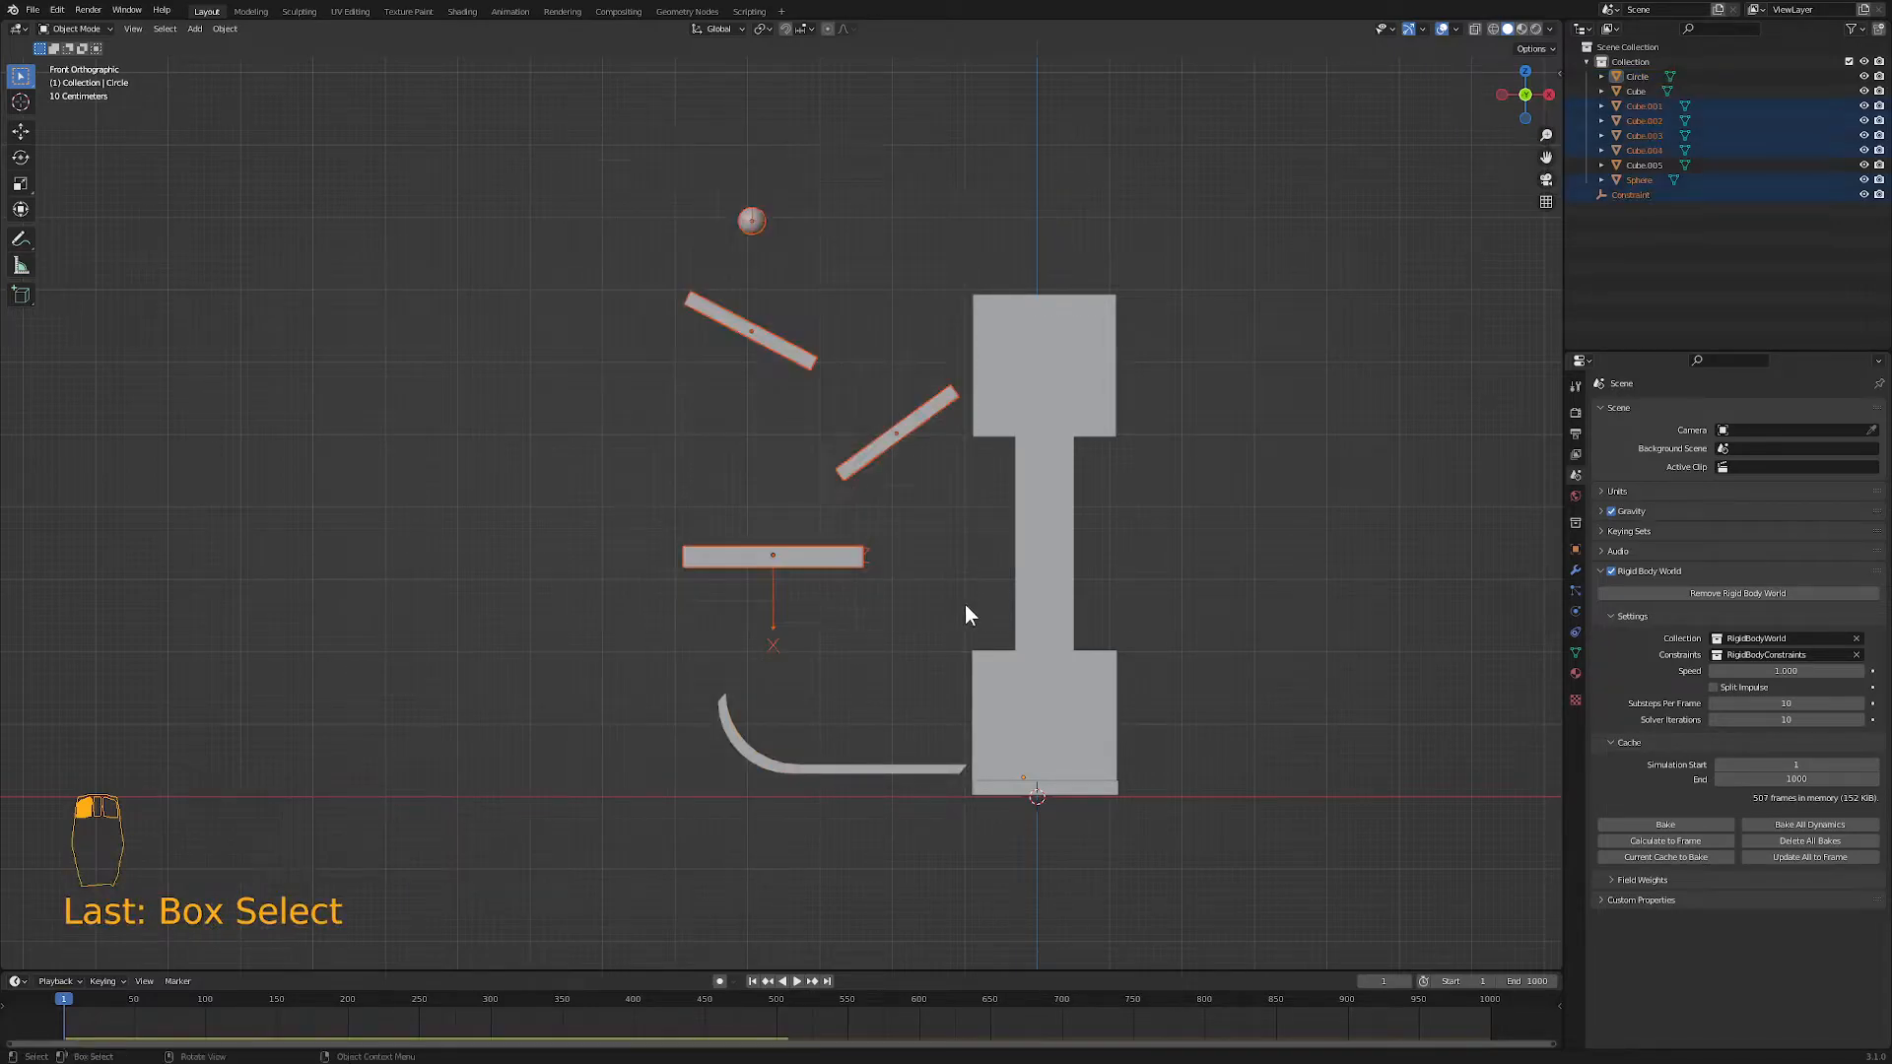
key("g")
key("z")
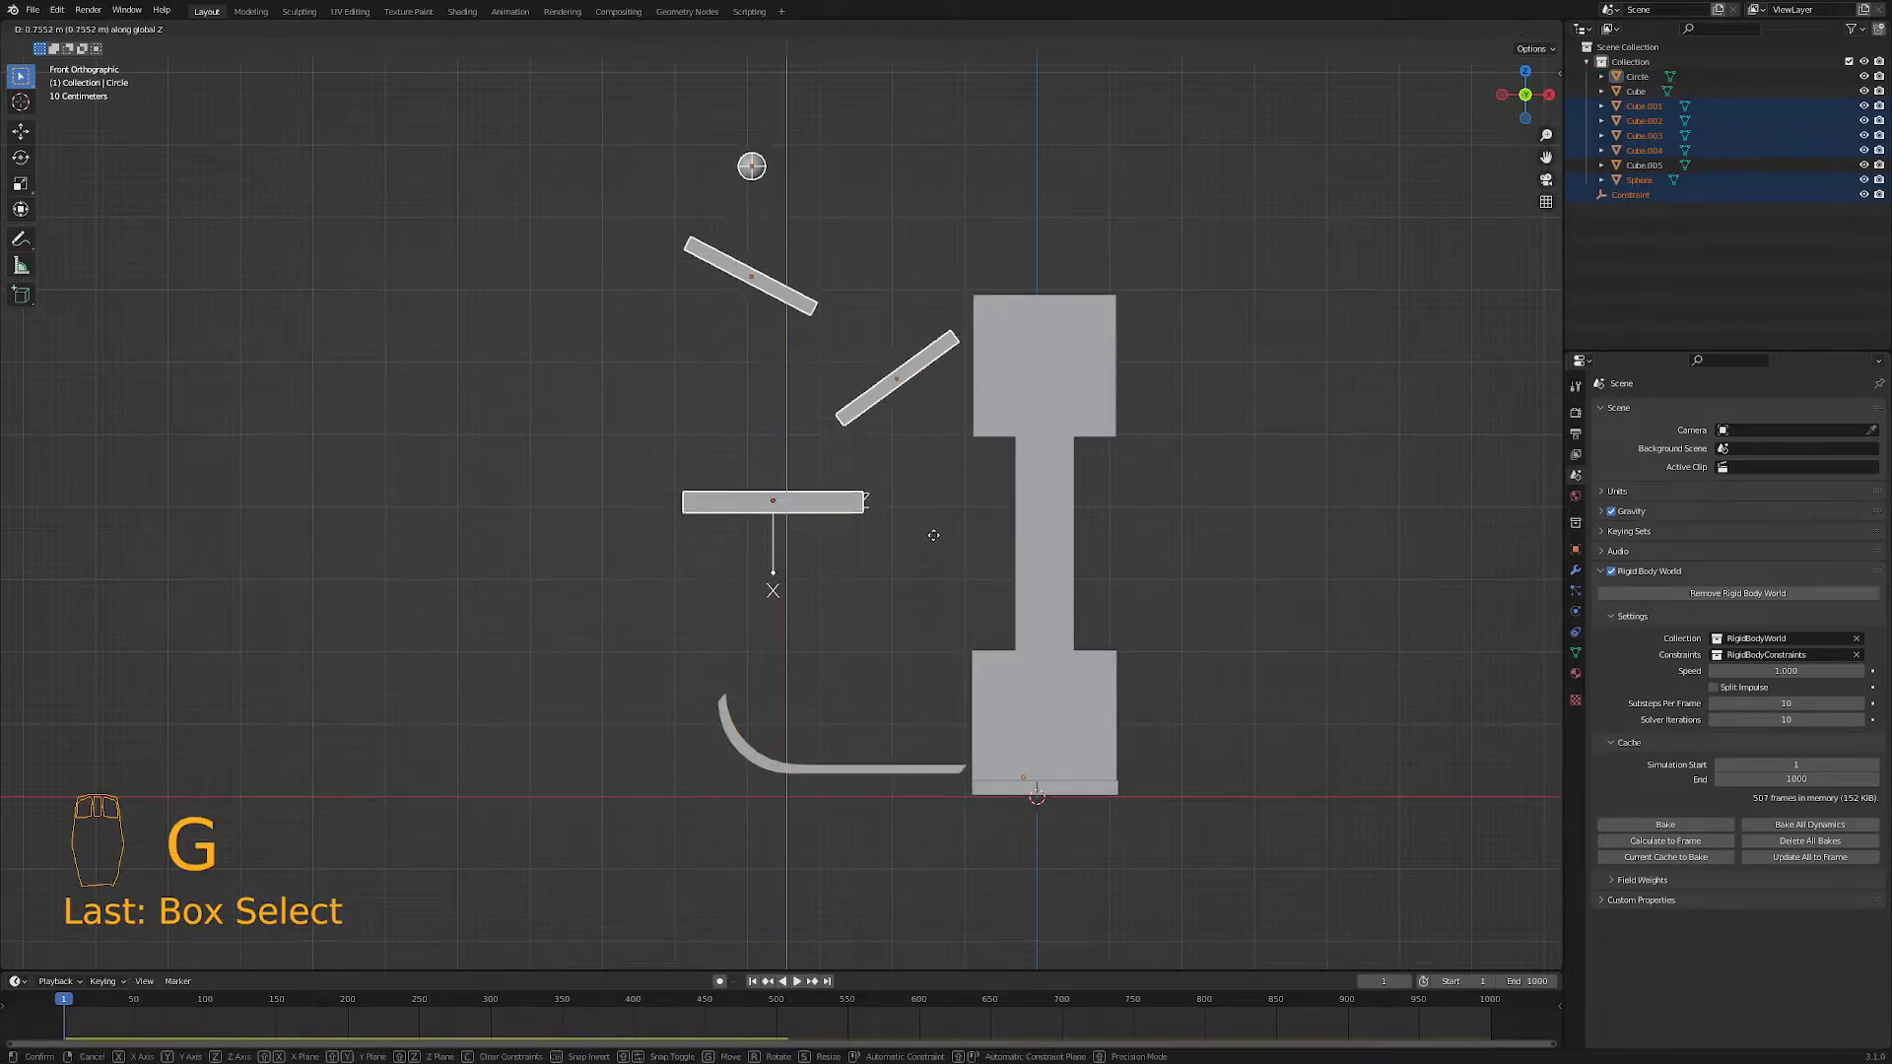
left_click(934, 496)
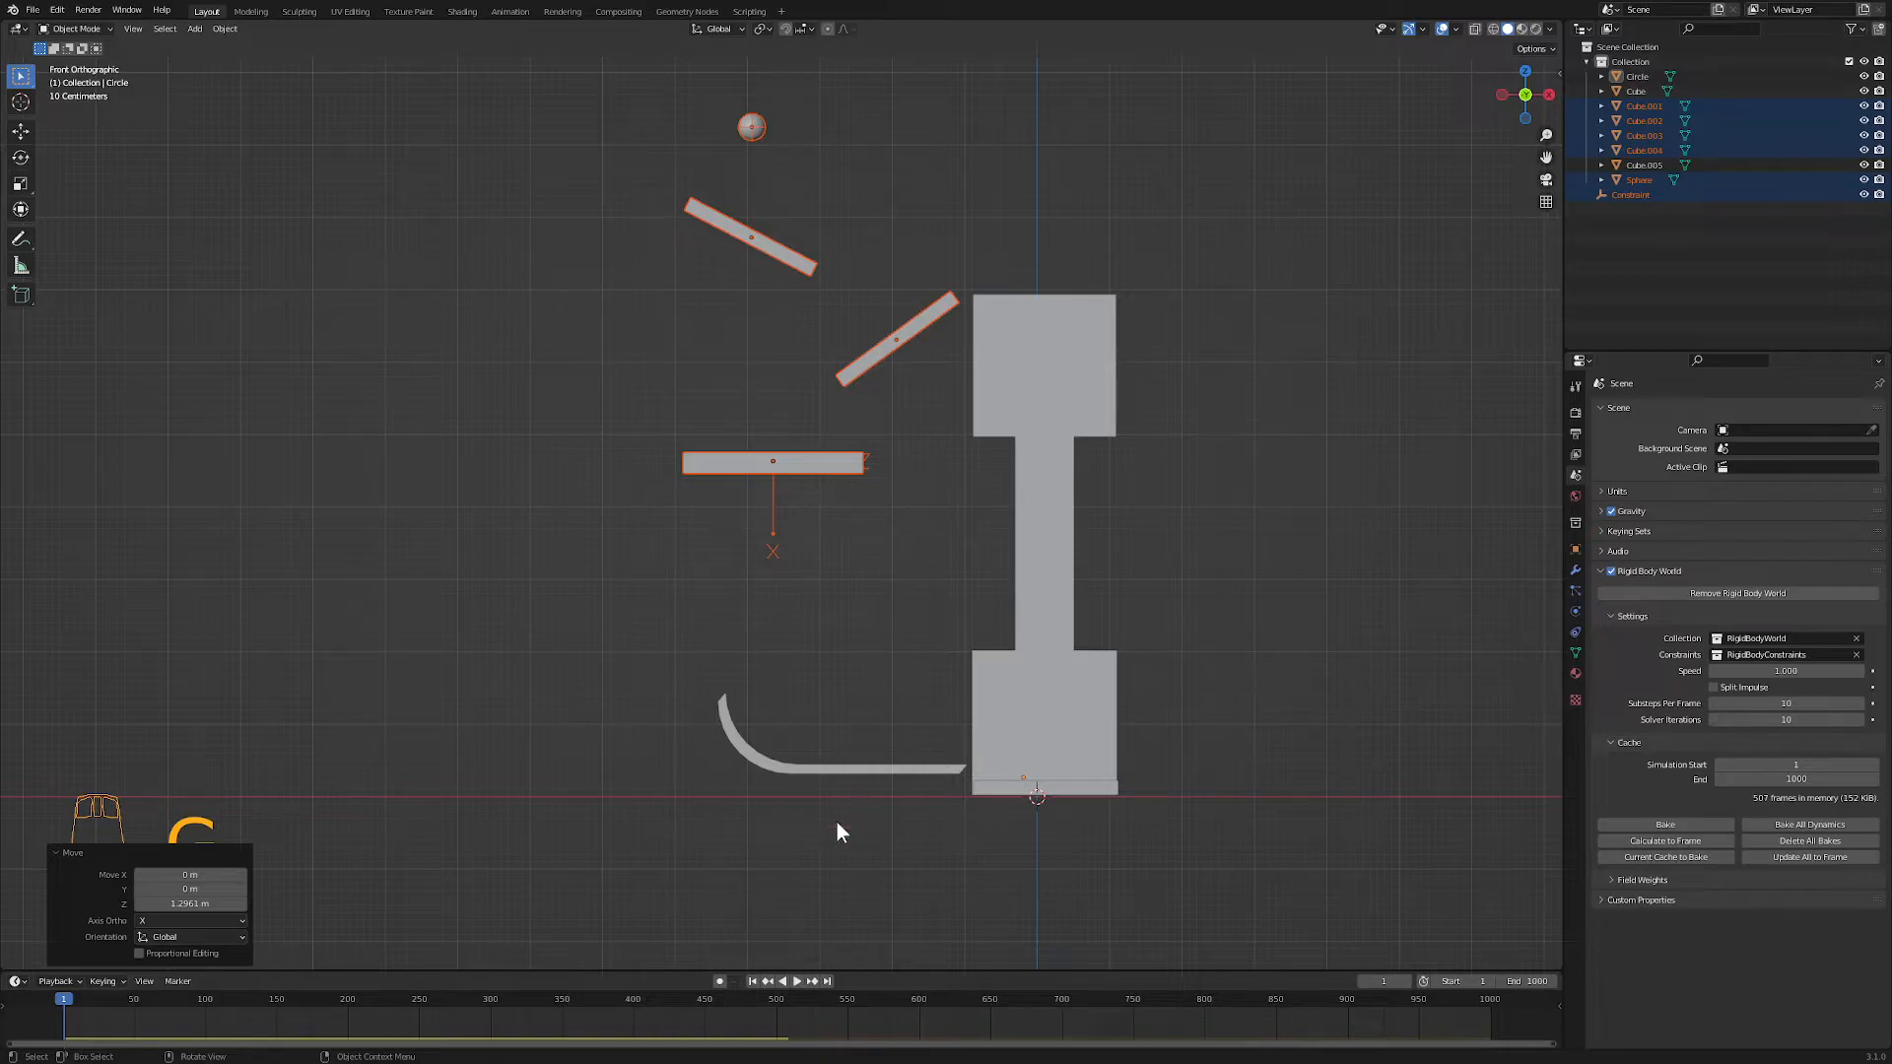
- Play the simulation and check from the end of the track how the ball falls toward the curved ramp
left_click(783, 981)
left_click(796, 981)
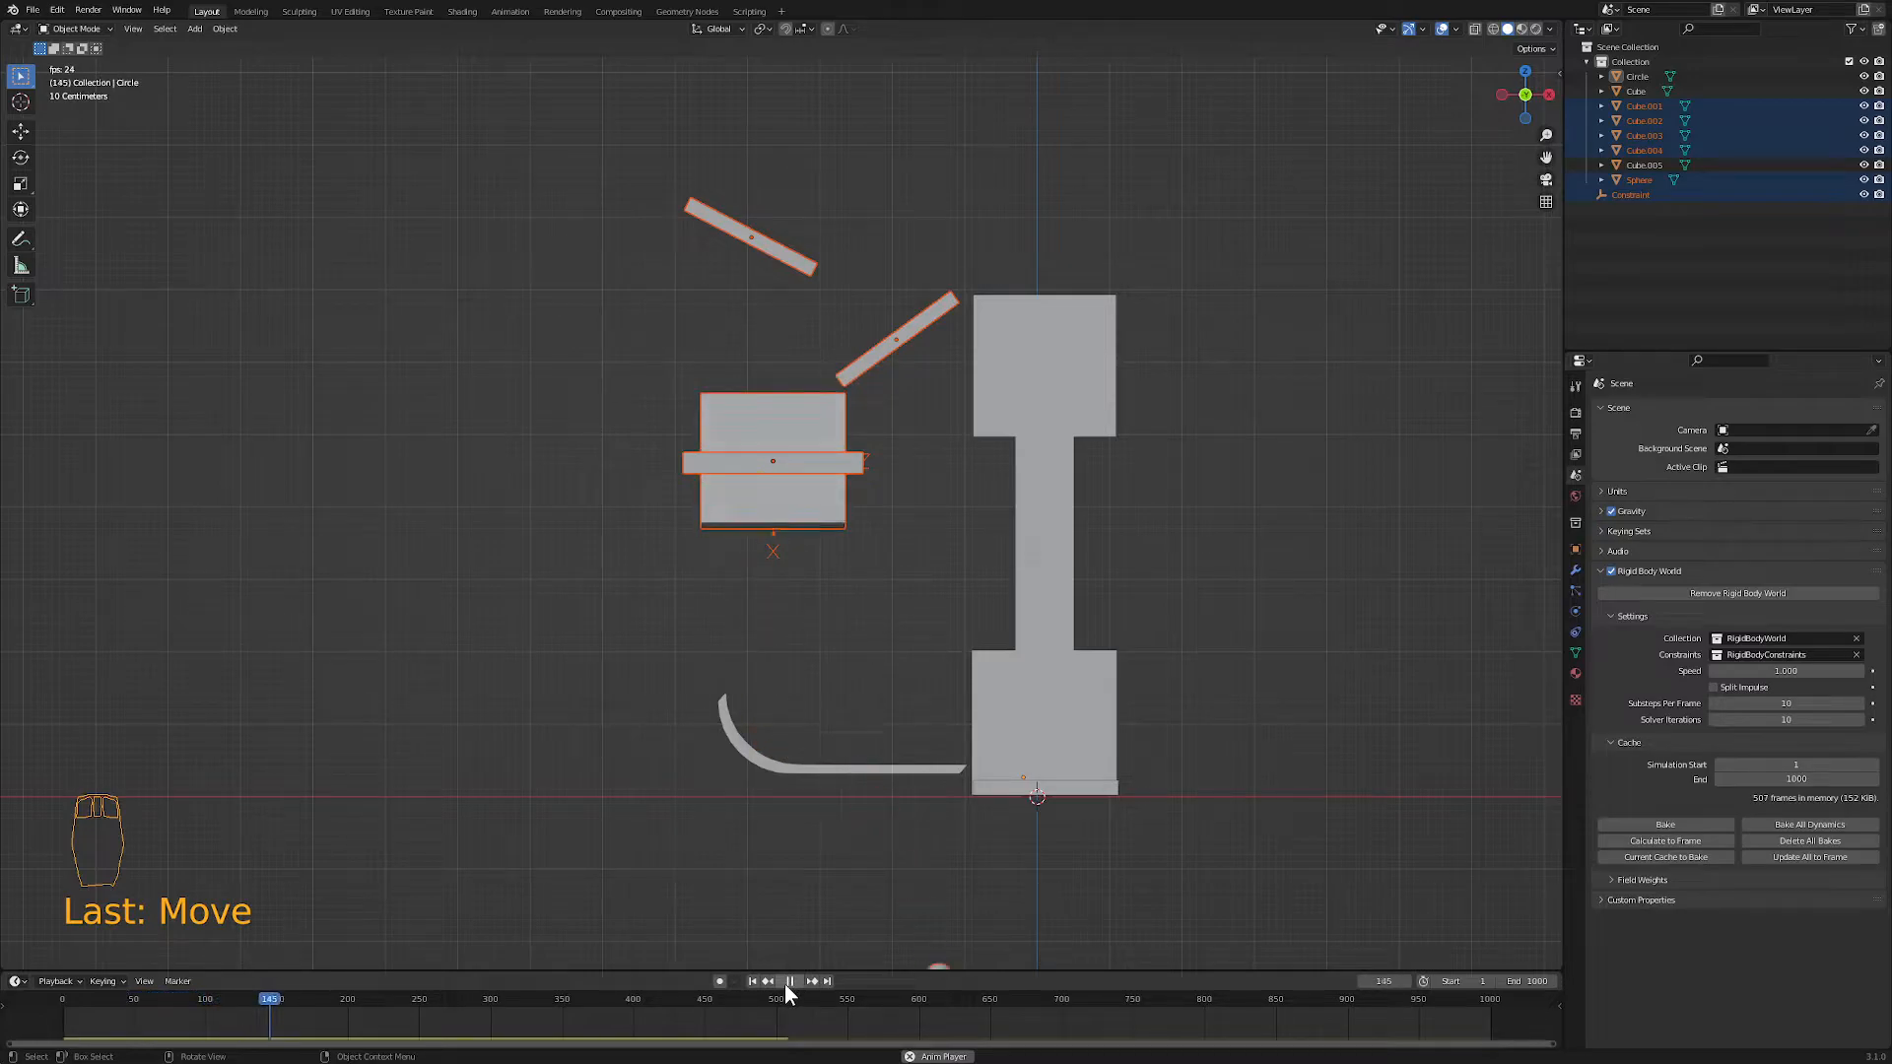
middle_click_drag(812, 932, 654, 965)
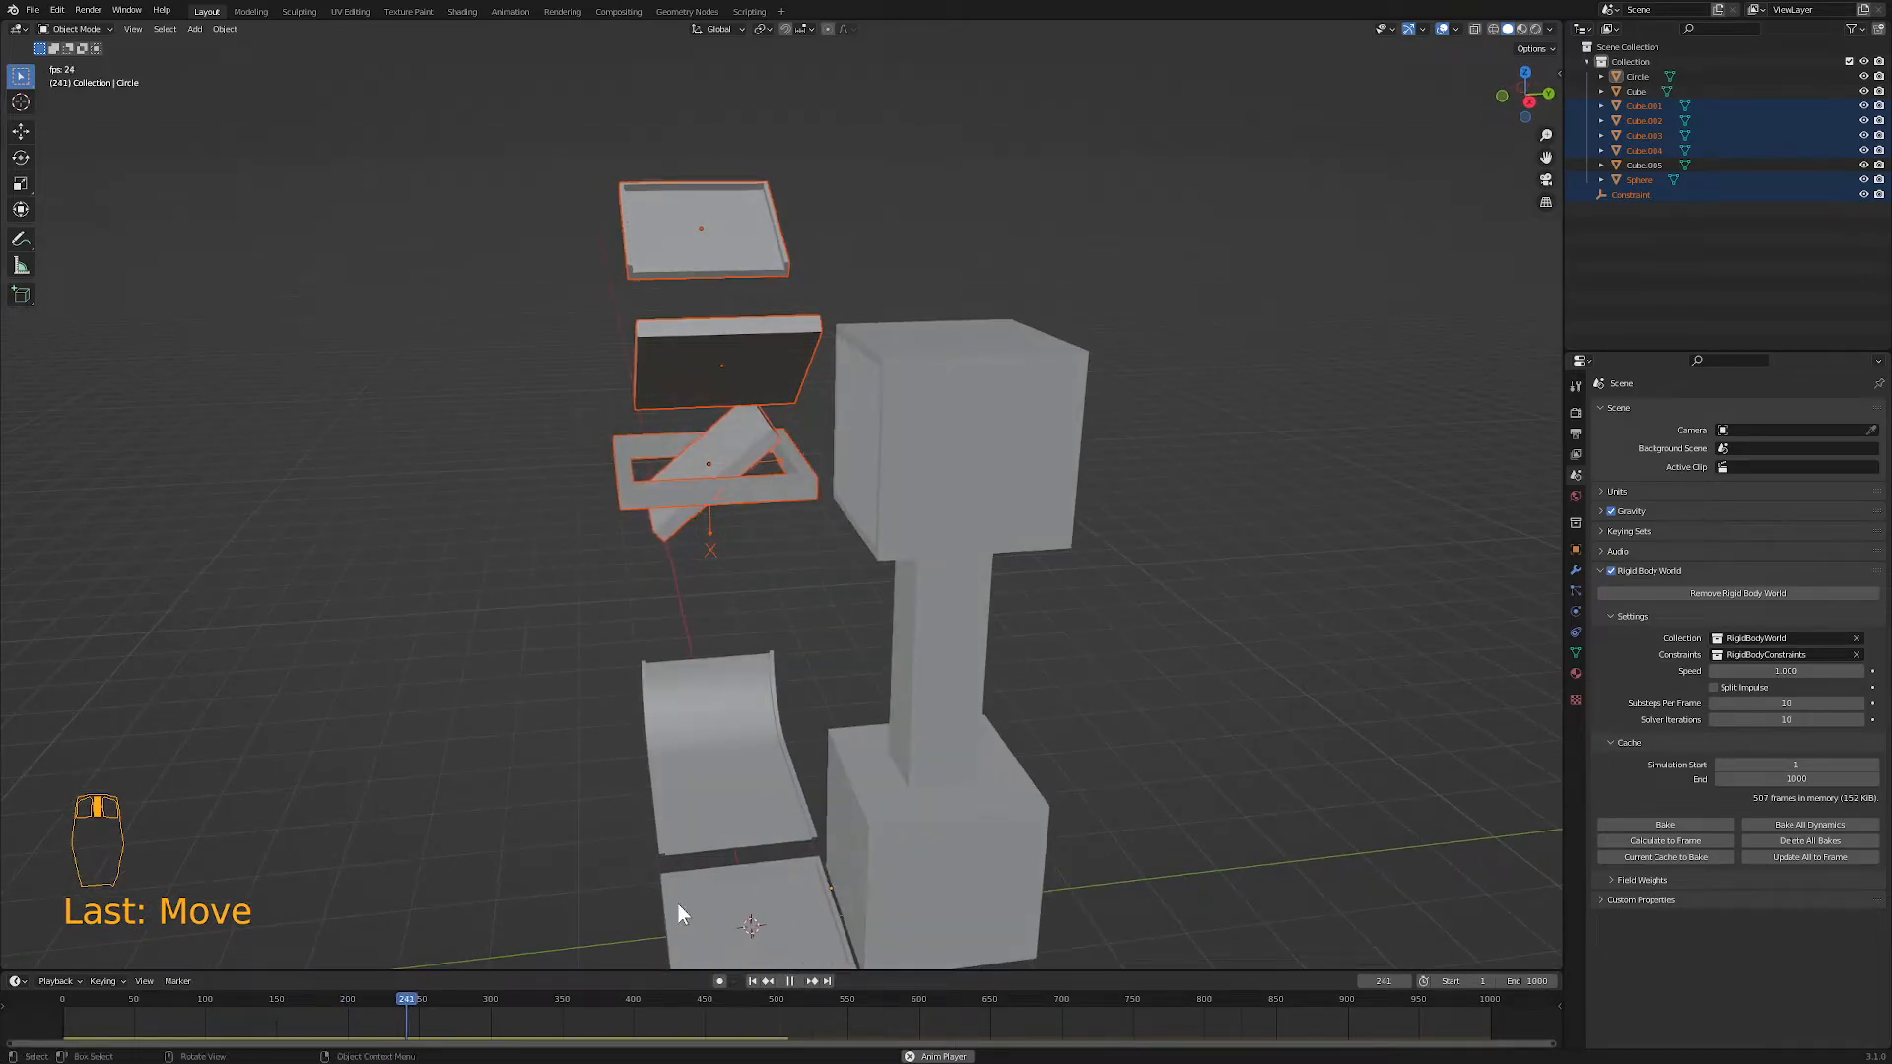
- Stop playback, return to the first frame and move the curved ramp about 0.55 m along negative Y
left_click(705, 829)
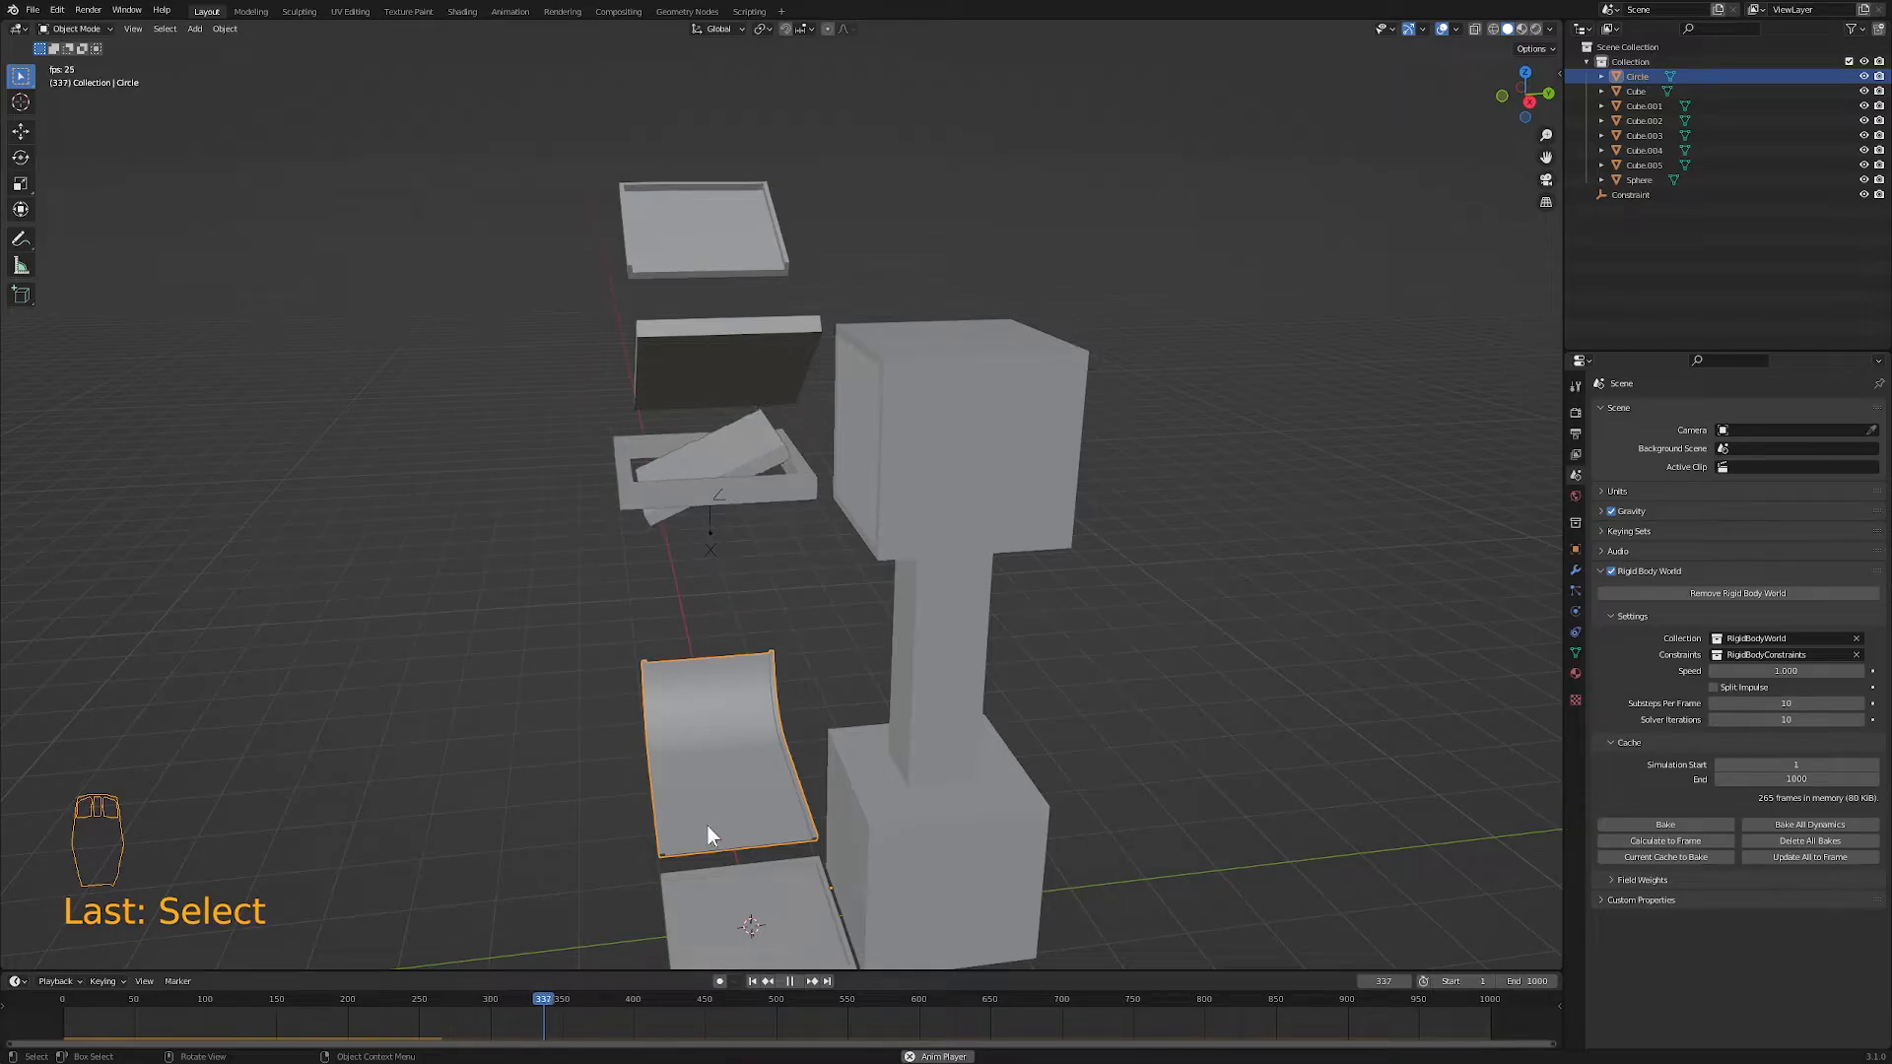
left_click(788, 981)
left_click(751, 981)
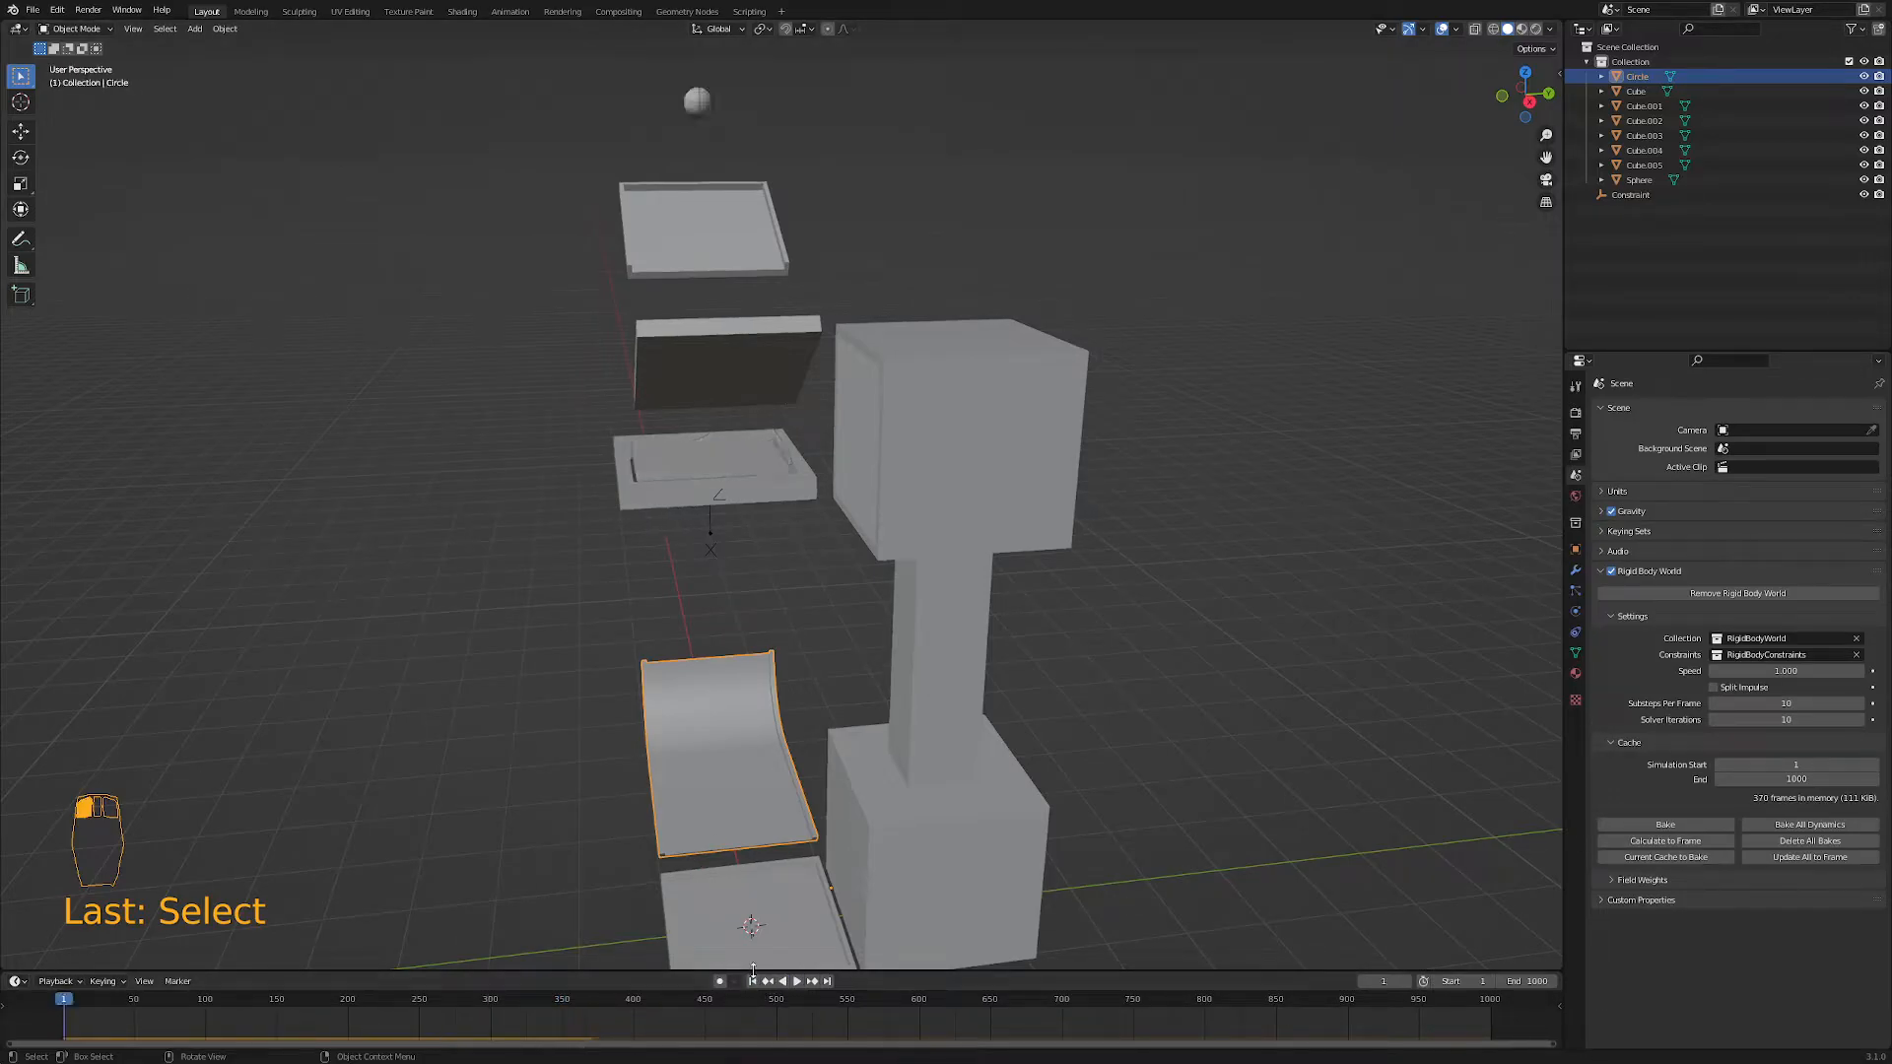
key("g")
key("y")
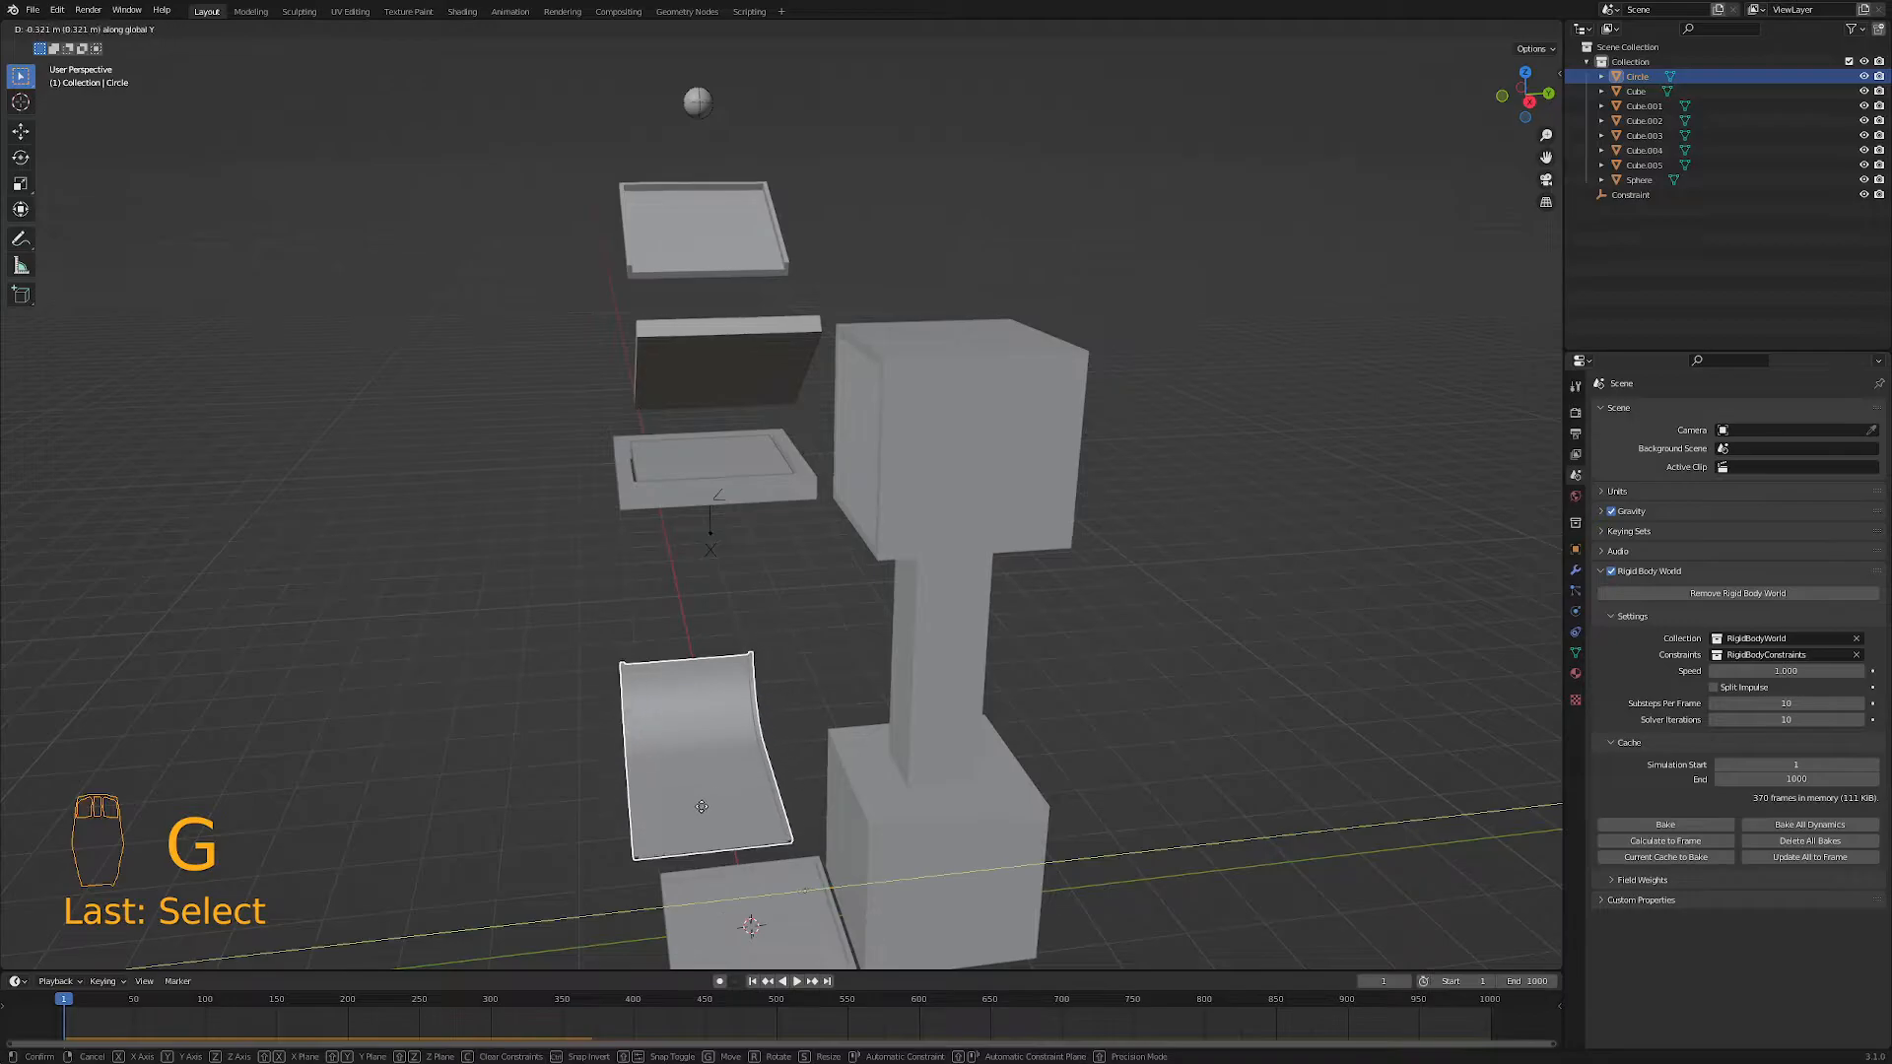
left_click(683, 810)
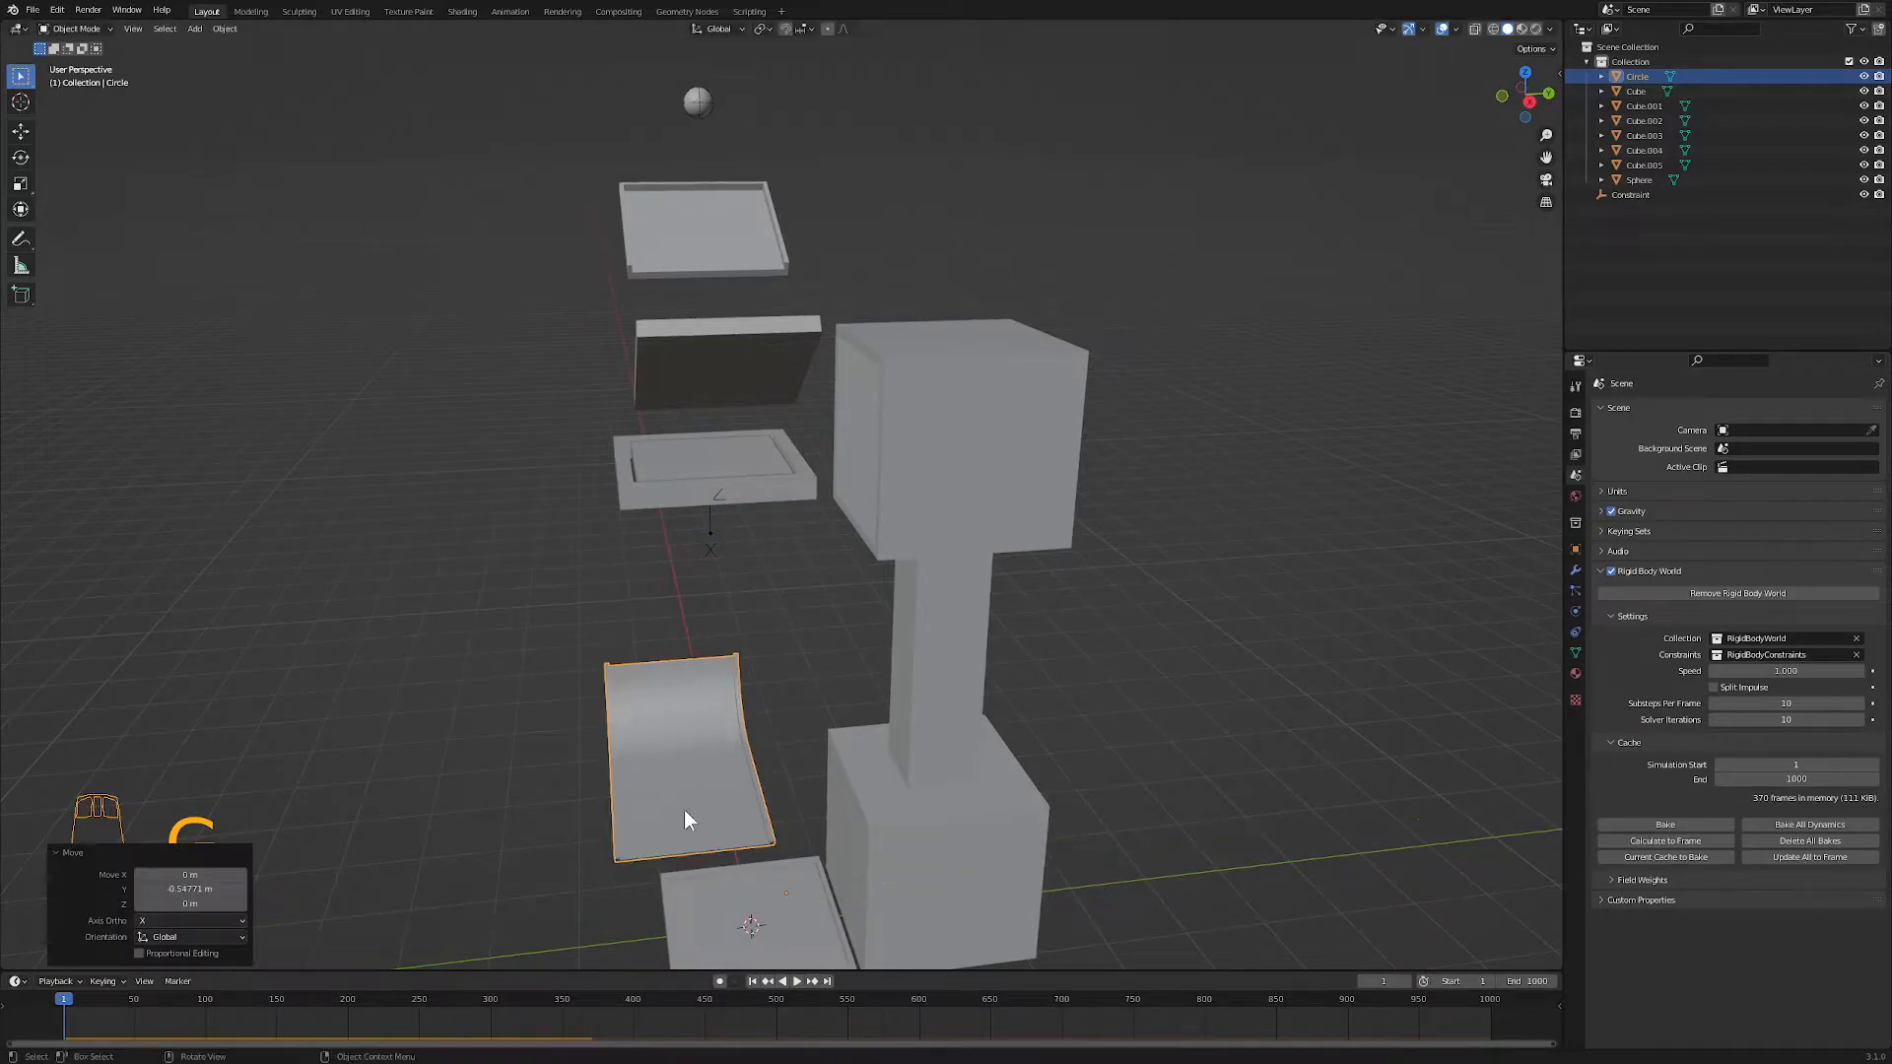
- Play the simulation from an angled view to check the ball's run over the shifted curved ramp
middle_click_drag(635, 860, 709, 864)
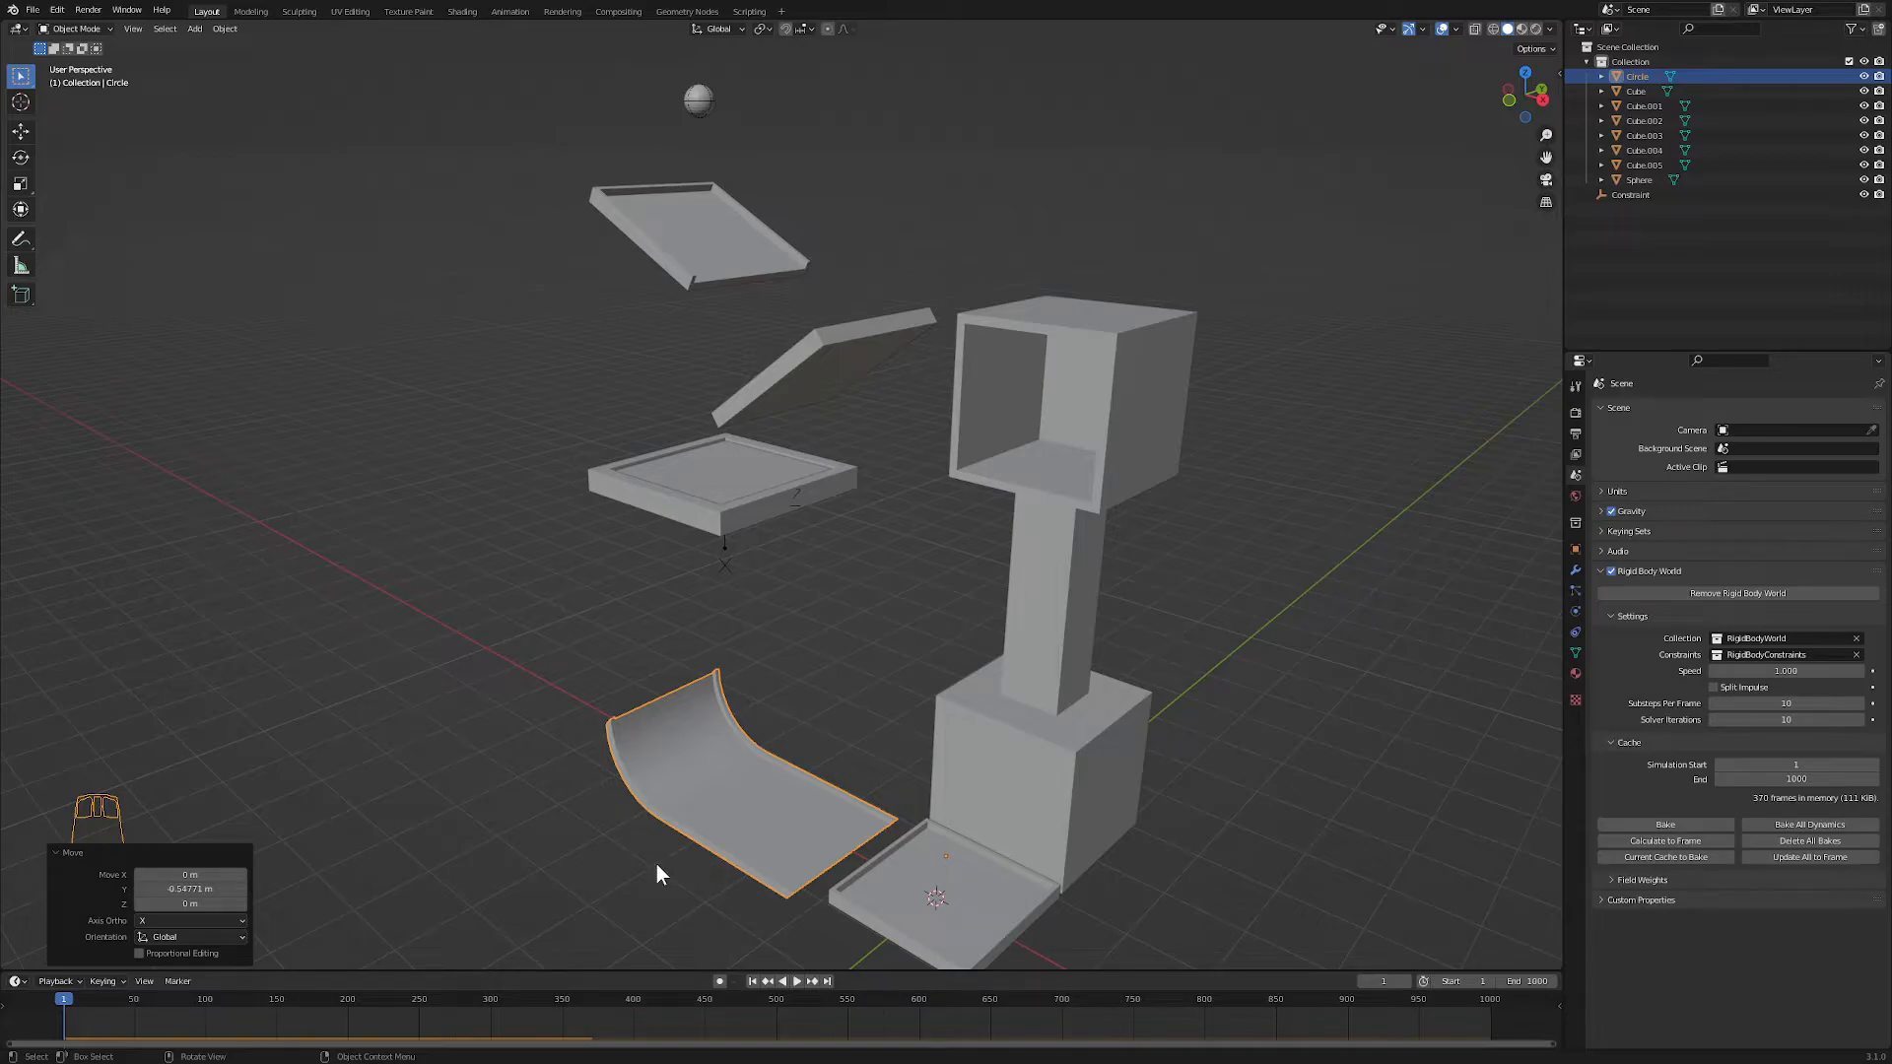
left_click(767, 981)
left_click(796, 982)
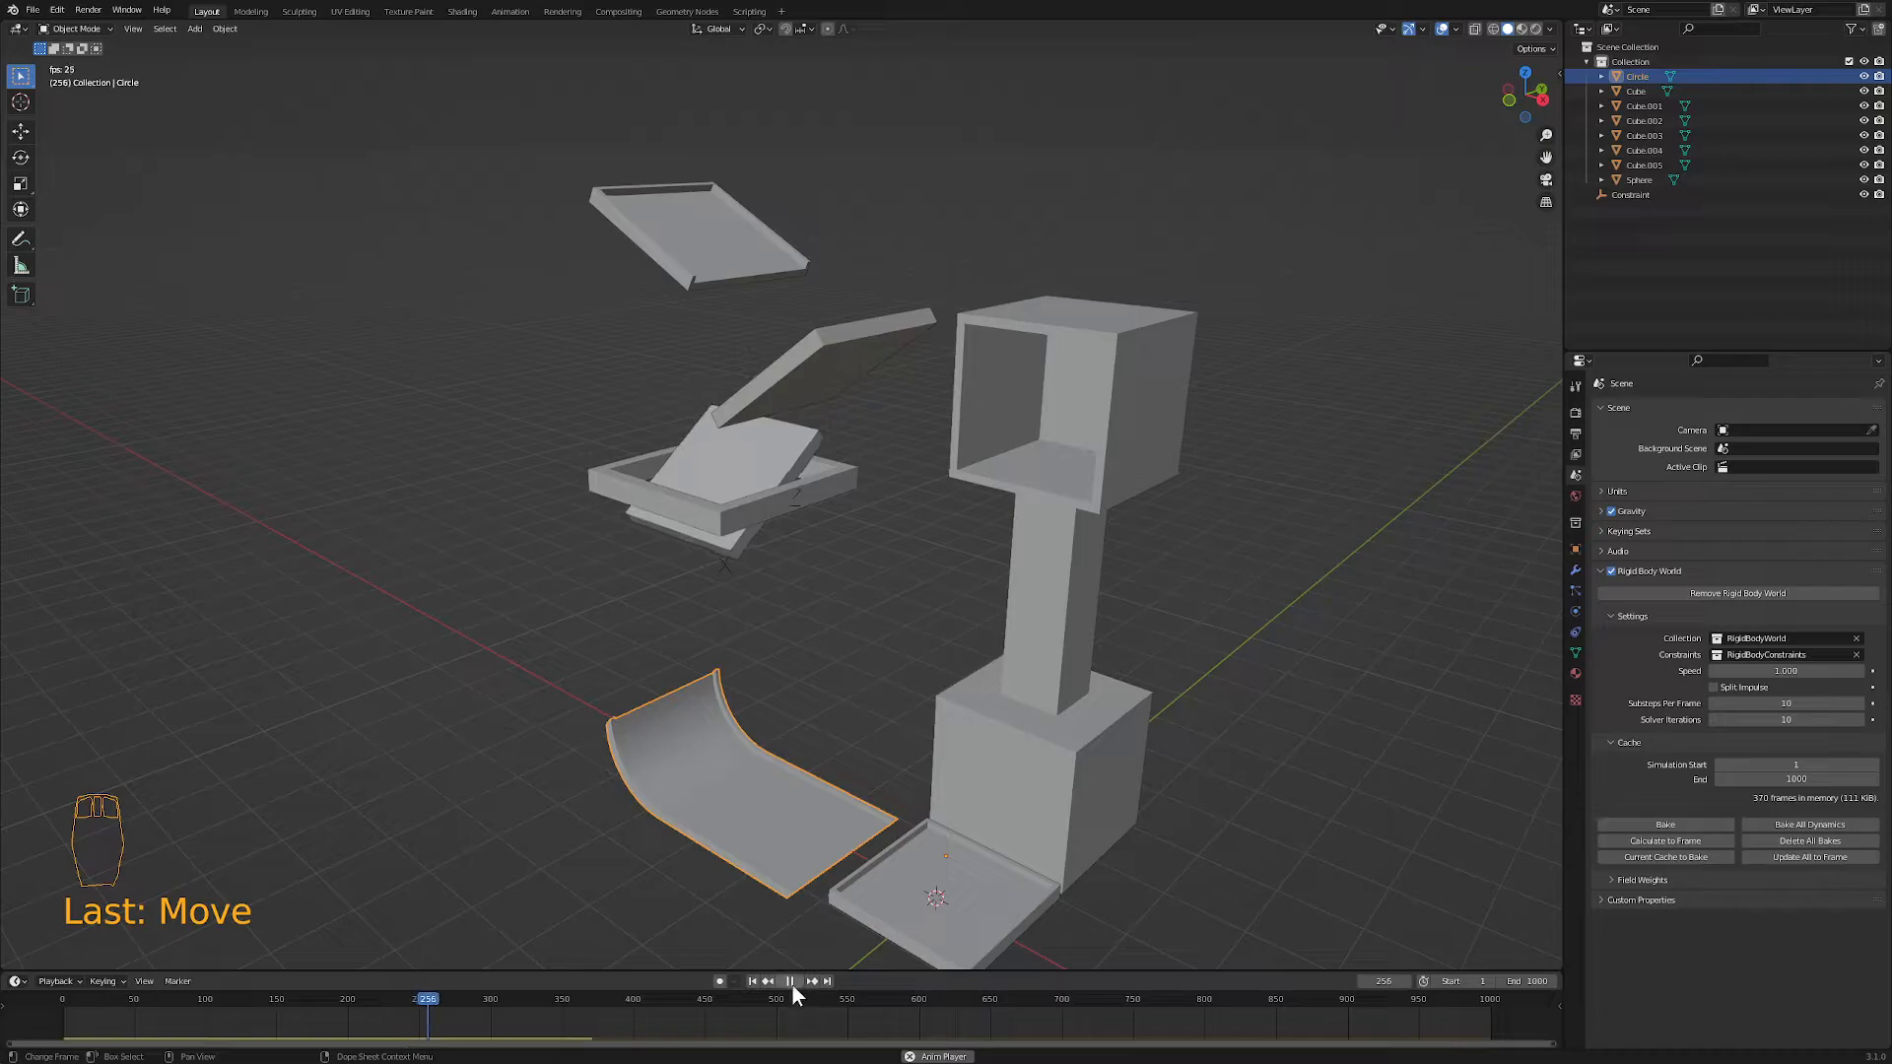
left_click(789, 980)
- Move the tower and the tray at its base about 0.53 m along negative Y, in line with the curved ramp
middle_click_drag(765, 936, 759, 925)
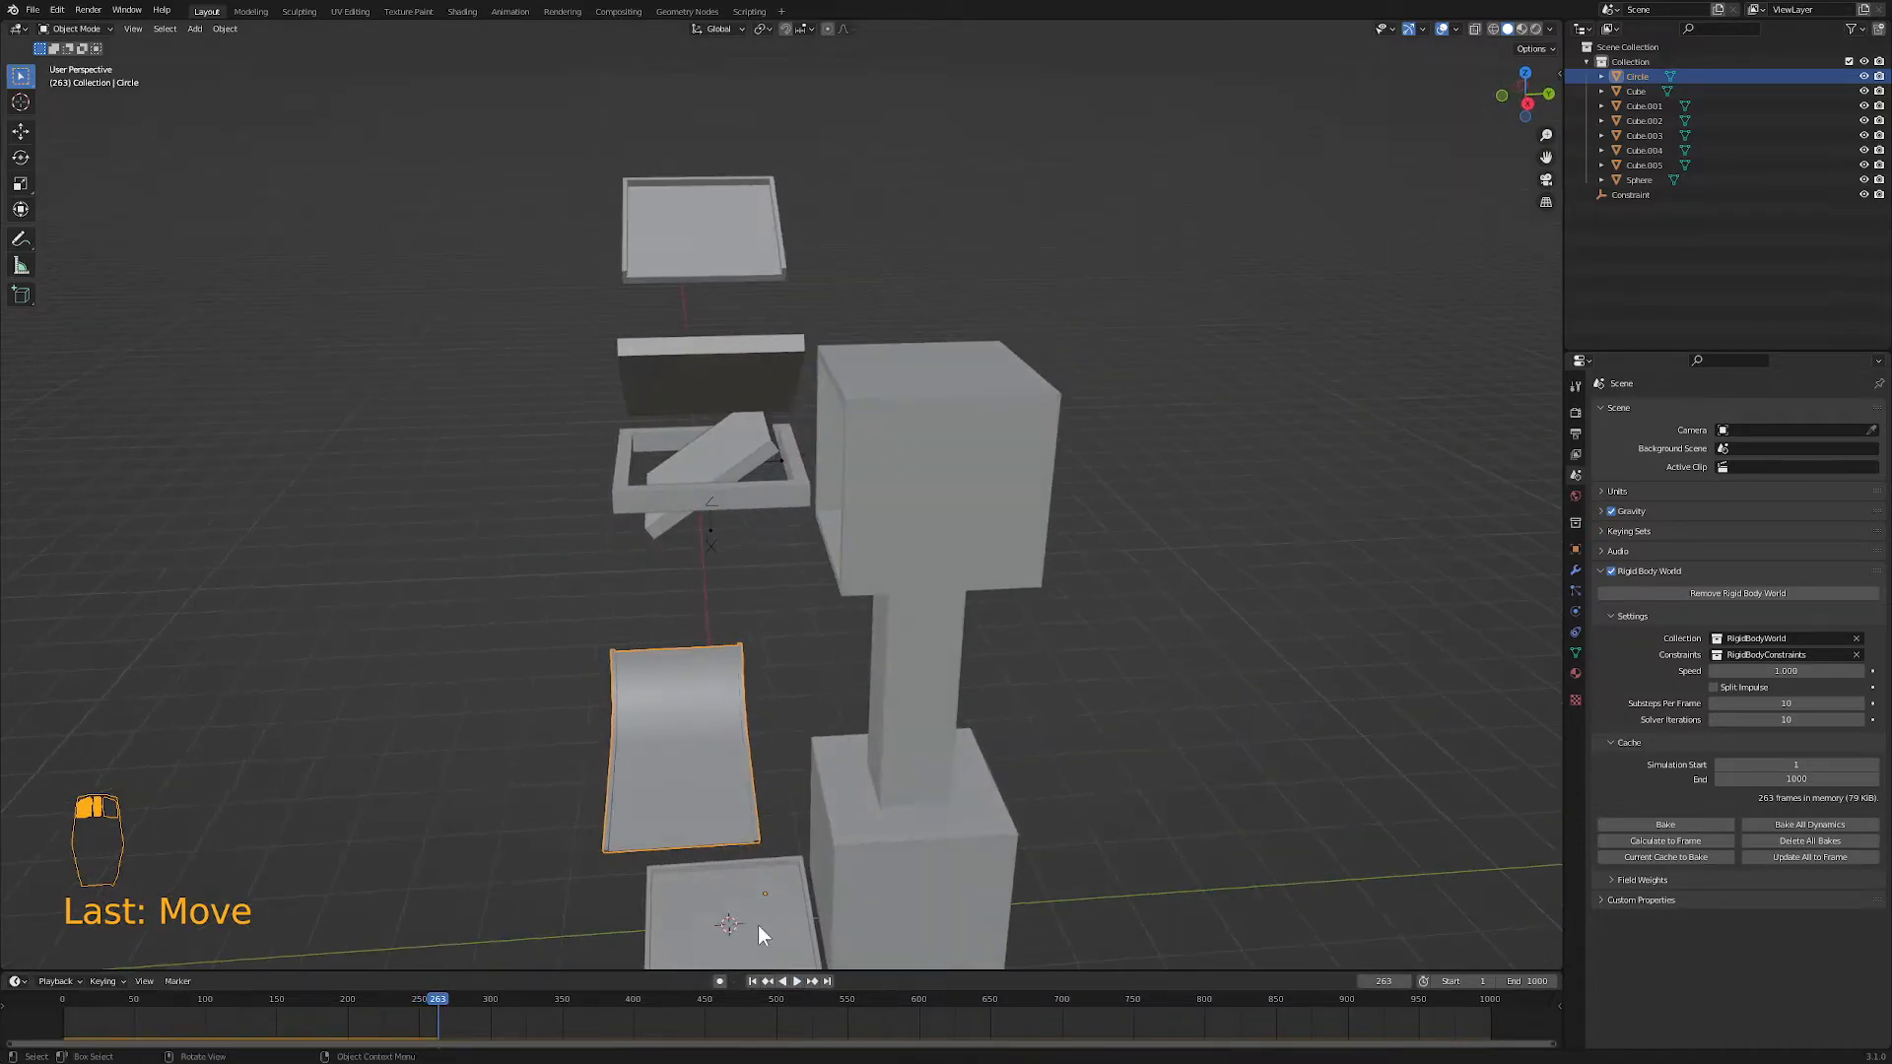
scroll(759, 924, "down", 1)
left_click(764, 887)
left_click(842, 855, "shift")
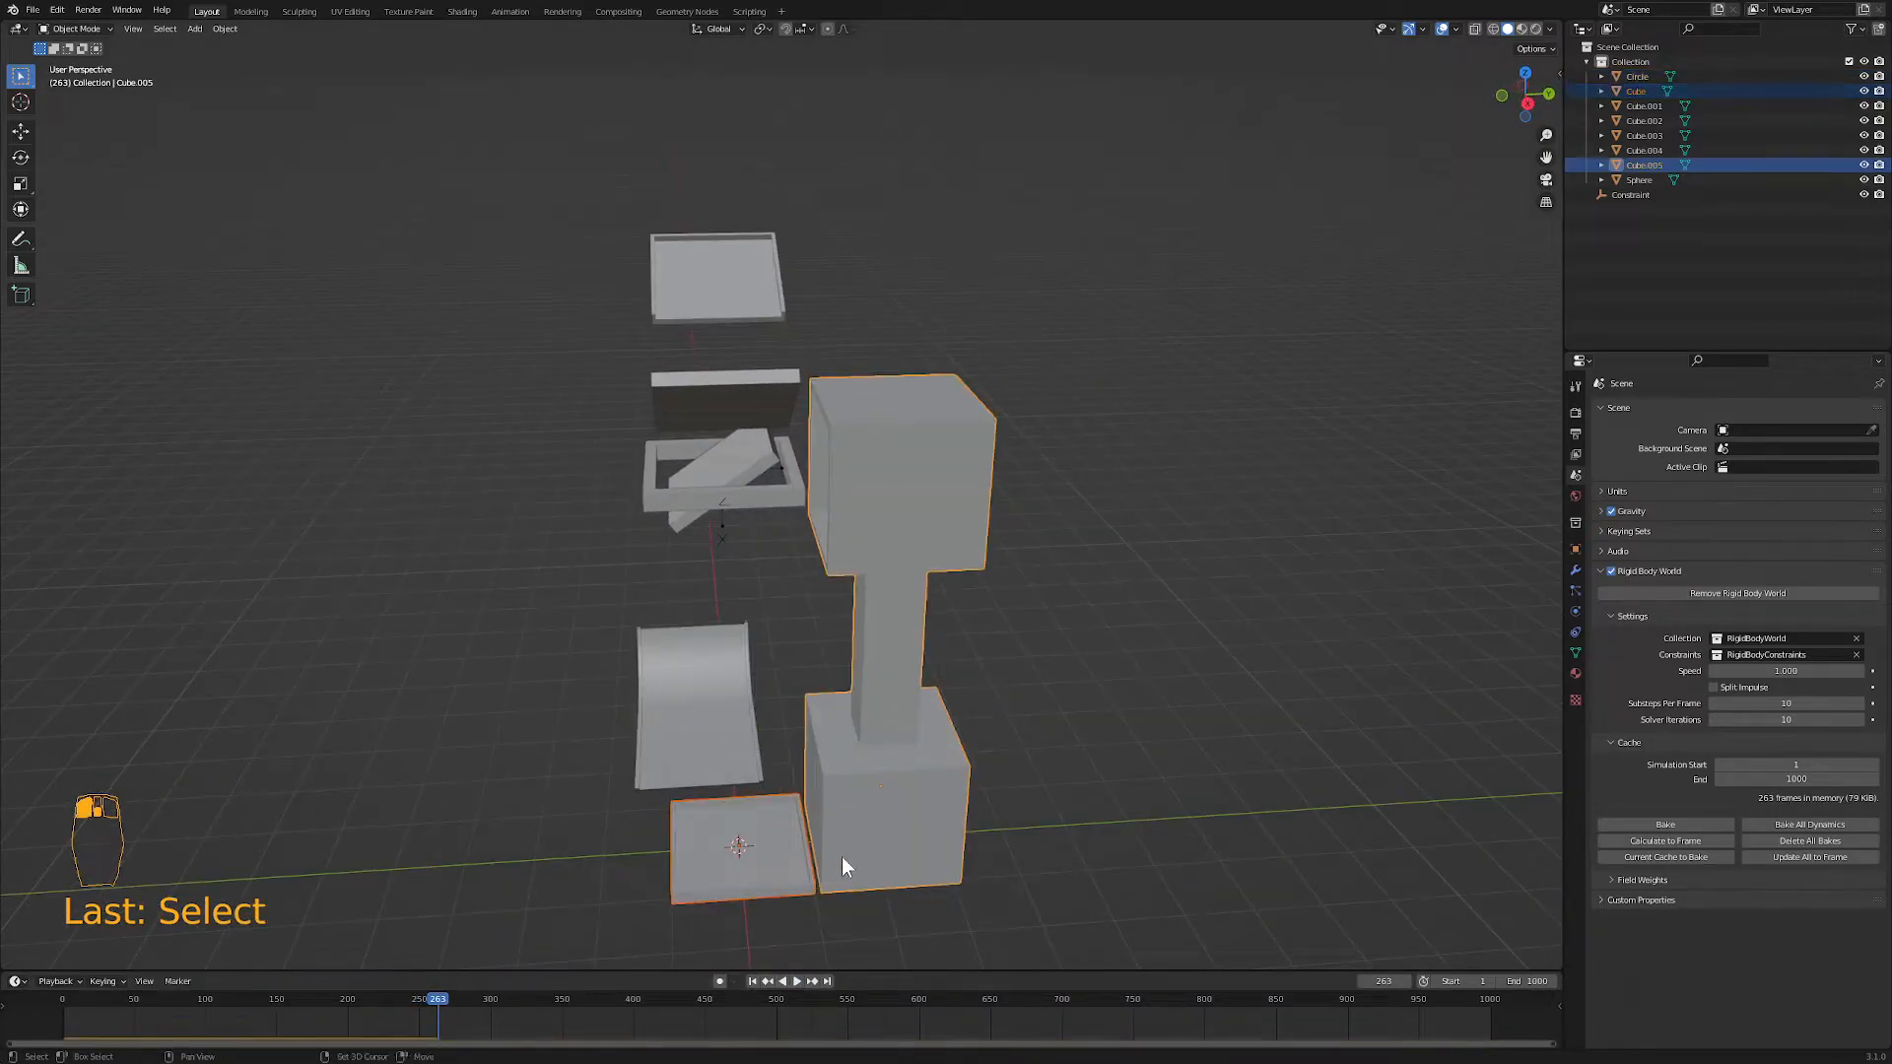
key("g")
key("y")
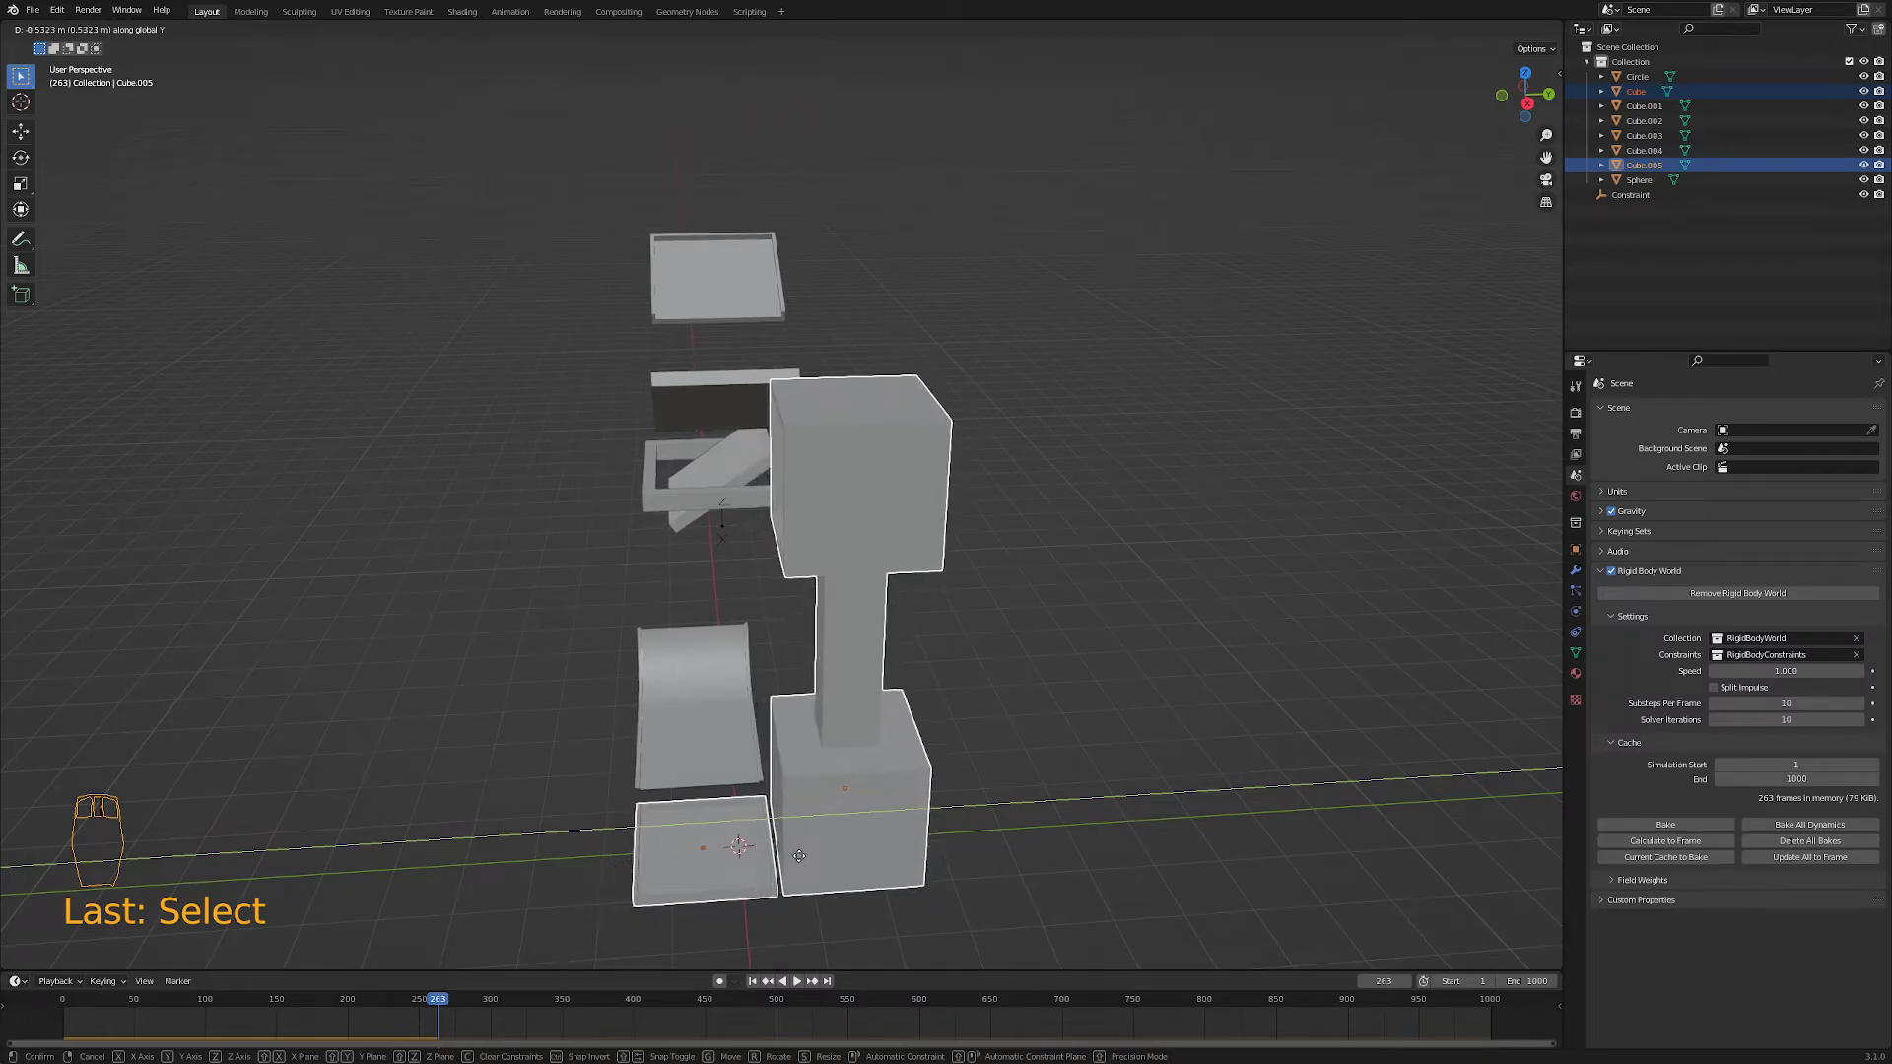
left_click(800, 856)
- Move the curved ramp, tower and base tray together about 0.17 m along negative Y
left_click(705, 777, "shift")
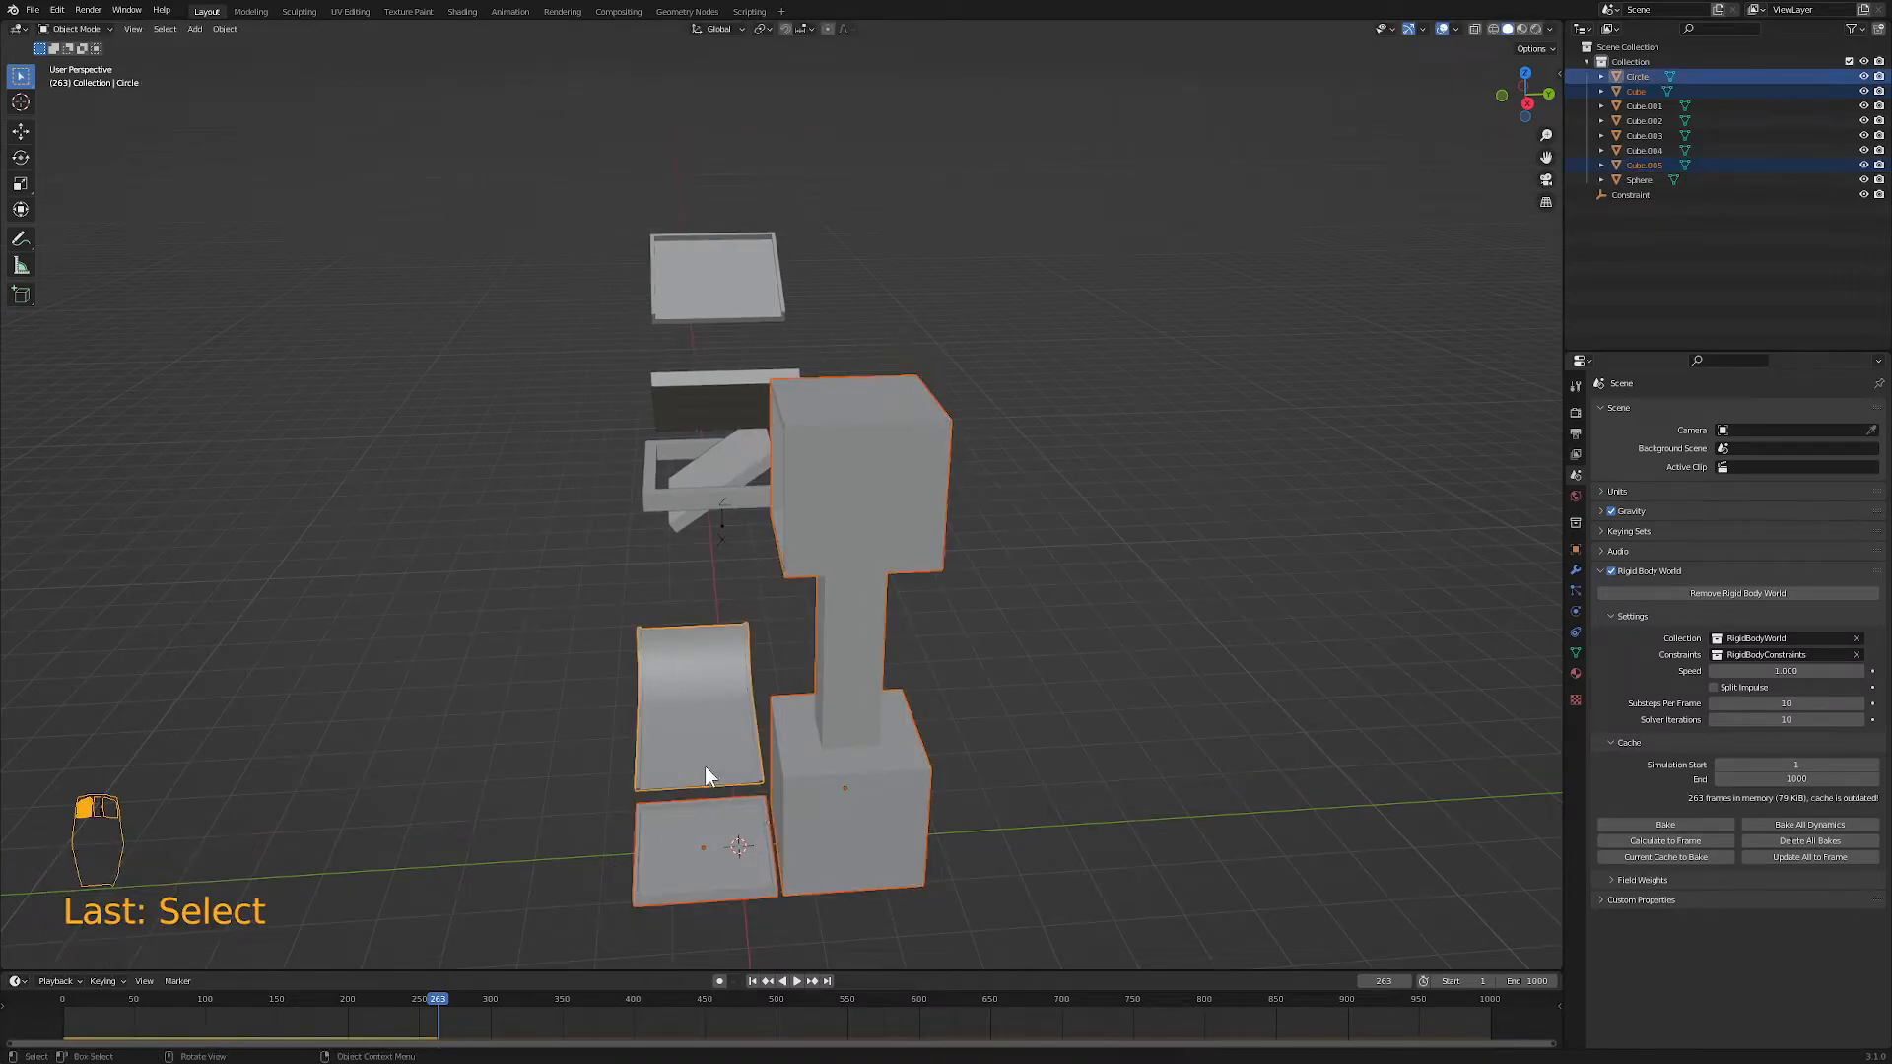
key("g")
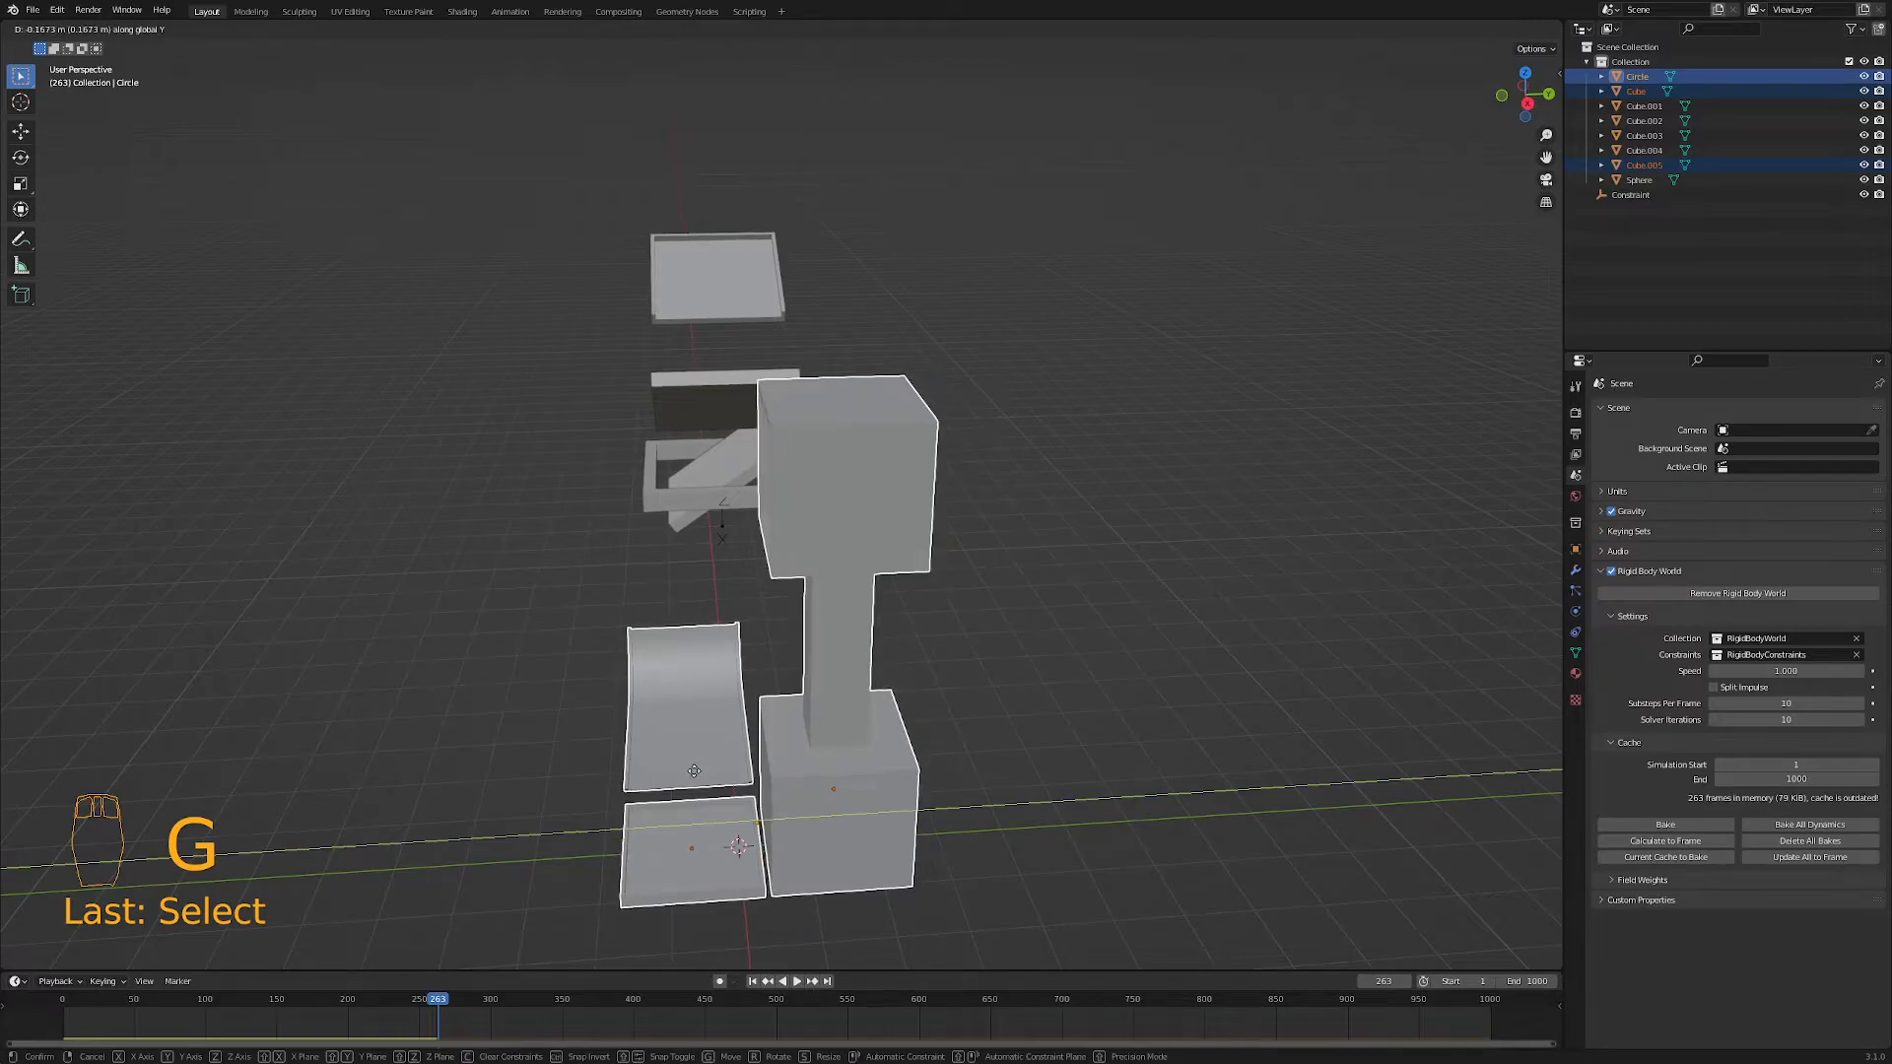
left_click(702, 772)
- Replay the simulation from the first frame and watch the ball's path to the tower's base tray
middle_click_drag(701, 773, 833, 830)
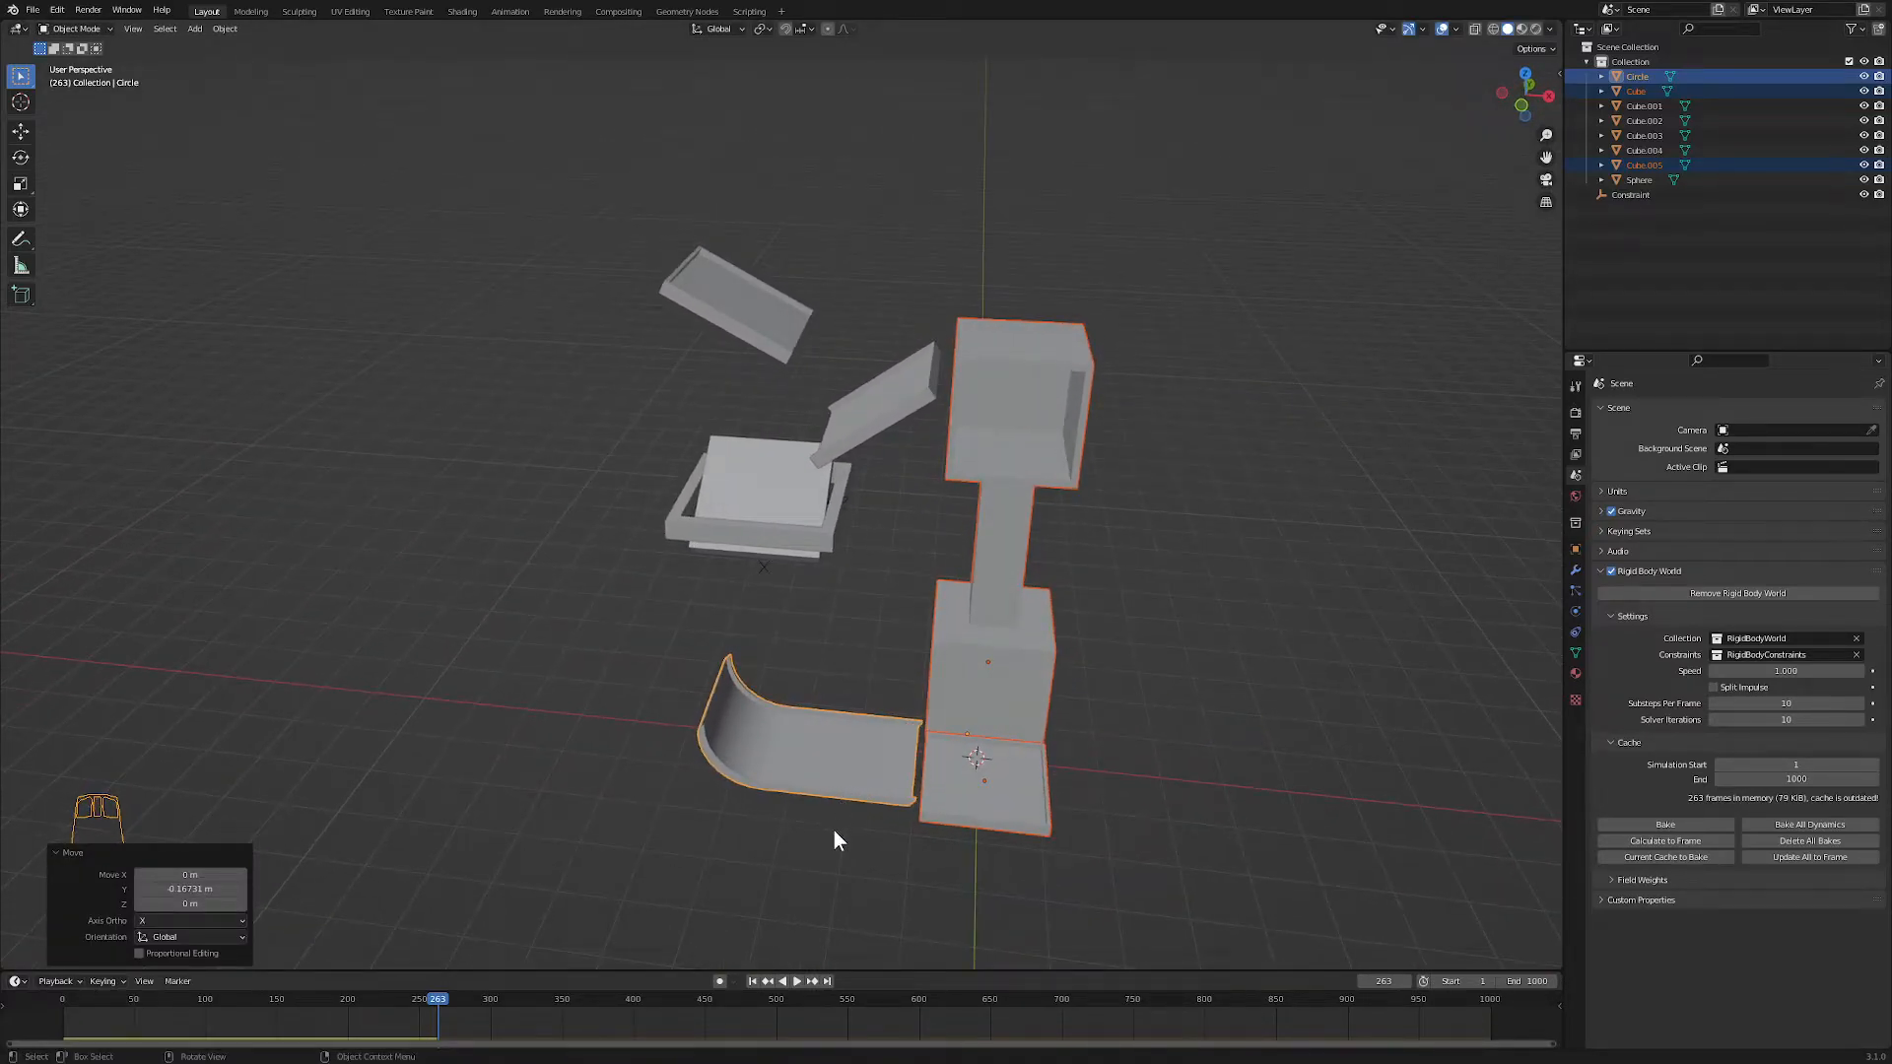
left_click(754, 981)
left_click(798, 981)
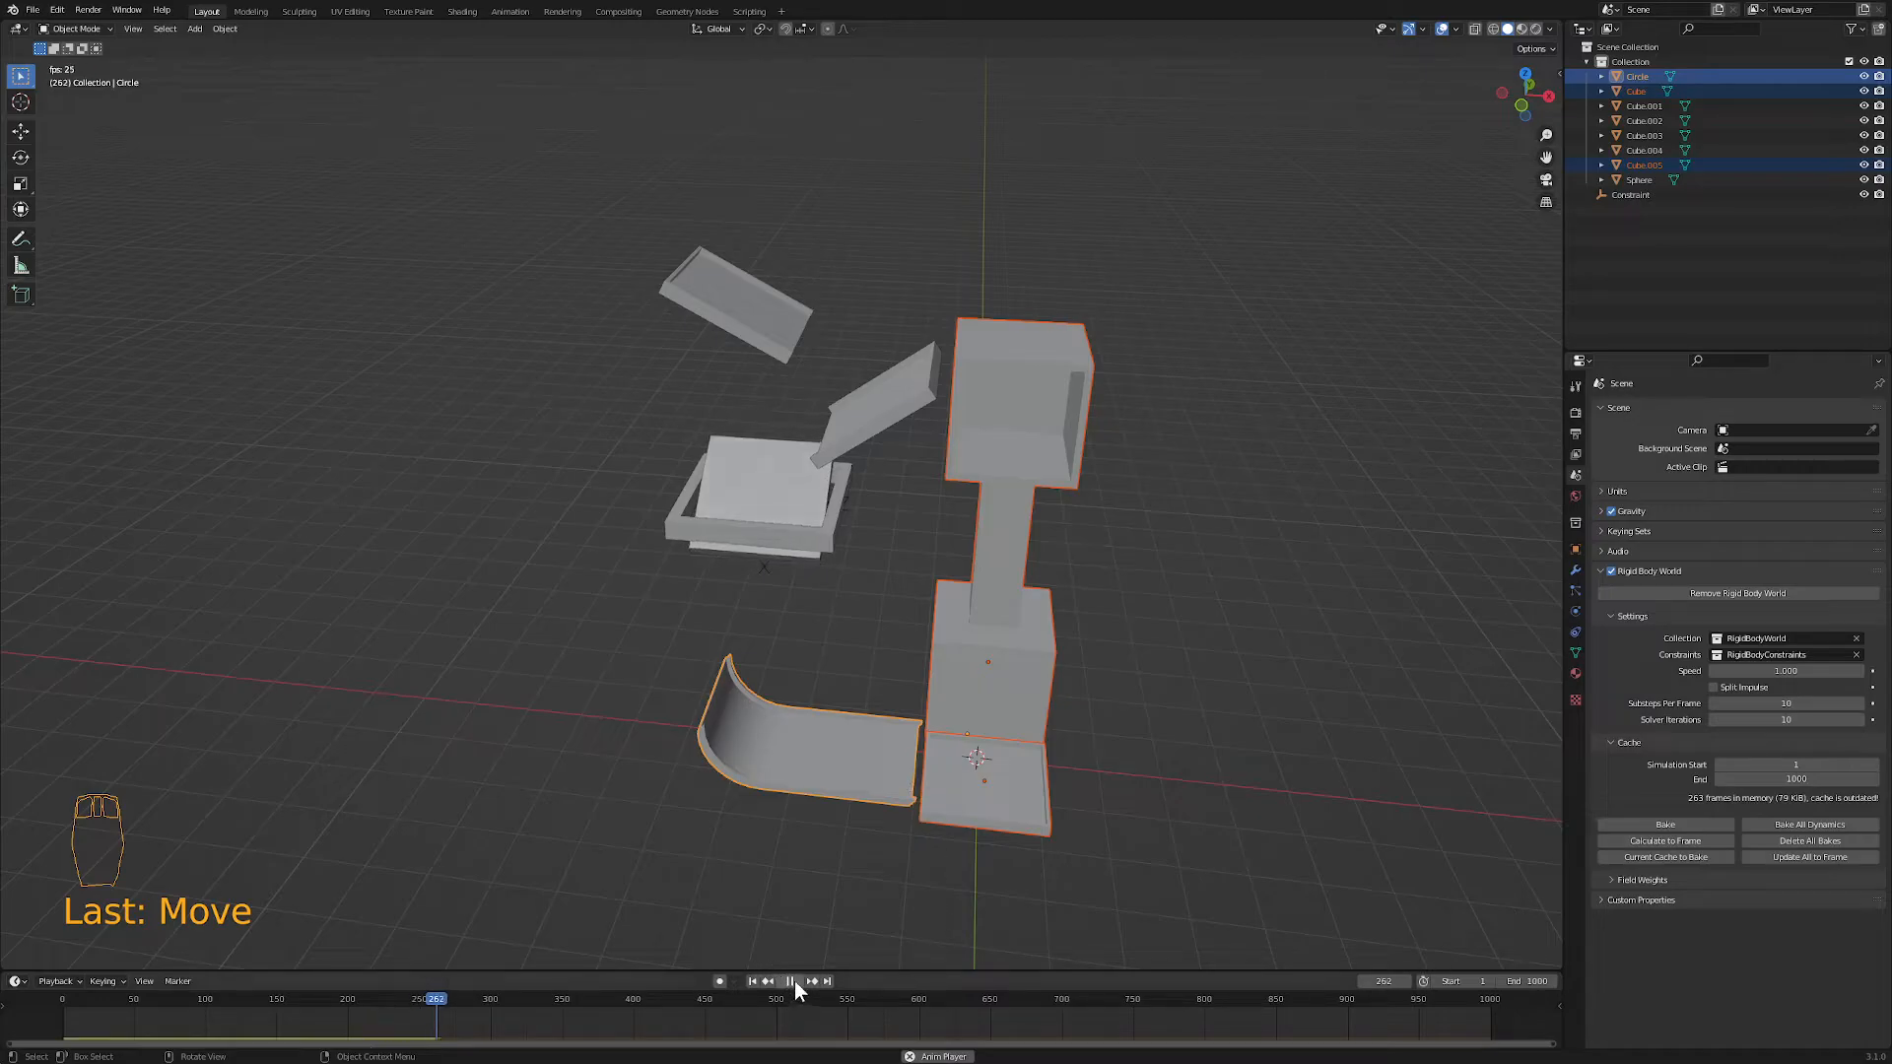
left_click(793, 981)
- Go back to frame 115 and examine from a low front angle where the ball meets the curved ramp
left_click(993, 813)
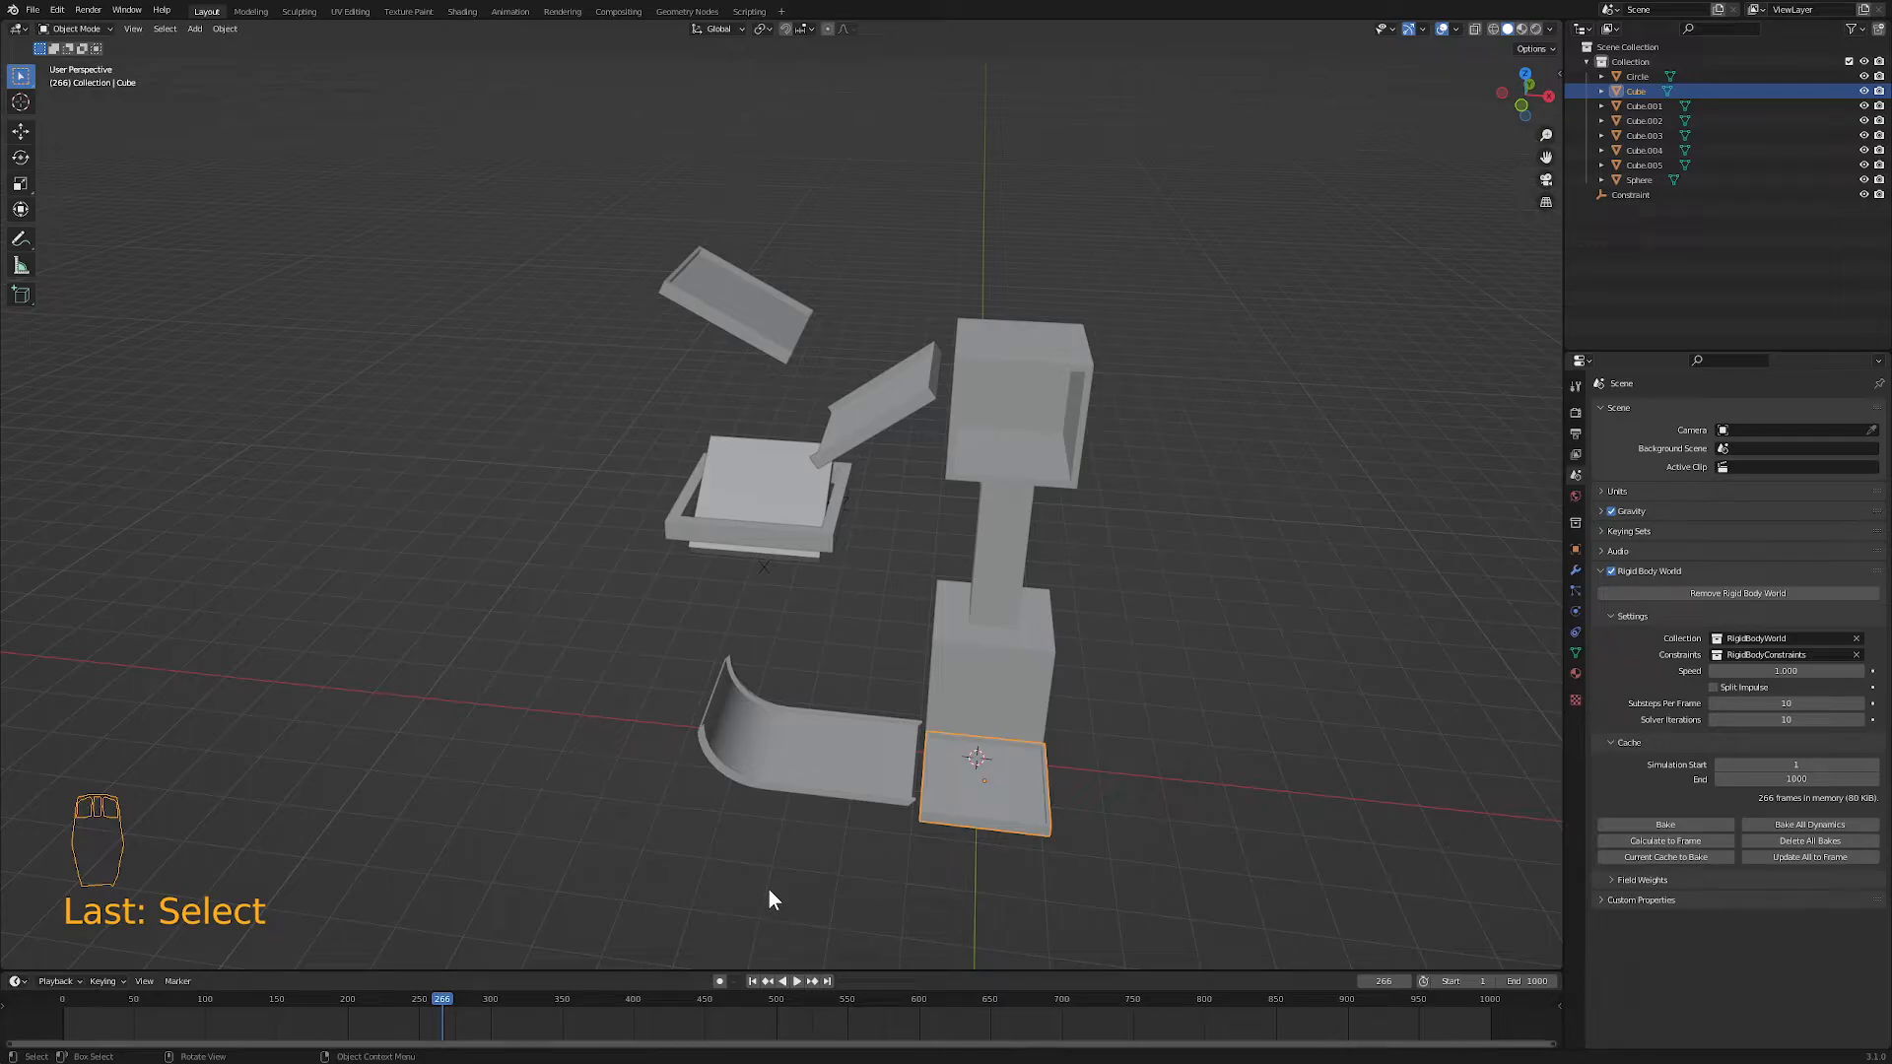
key("space")
left_click_drag(448, 1001, 227, 995)
key("space")
middle_click_drag(433, 942, 518, 860)
left_click(759, 769)
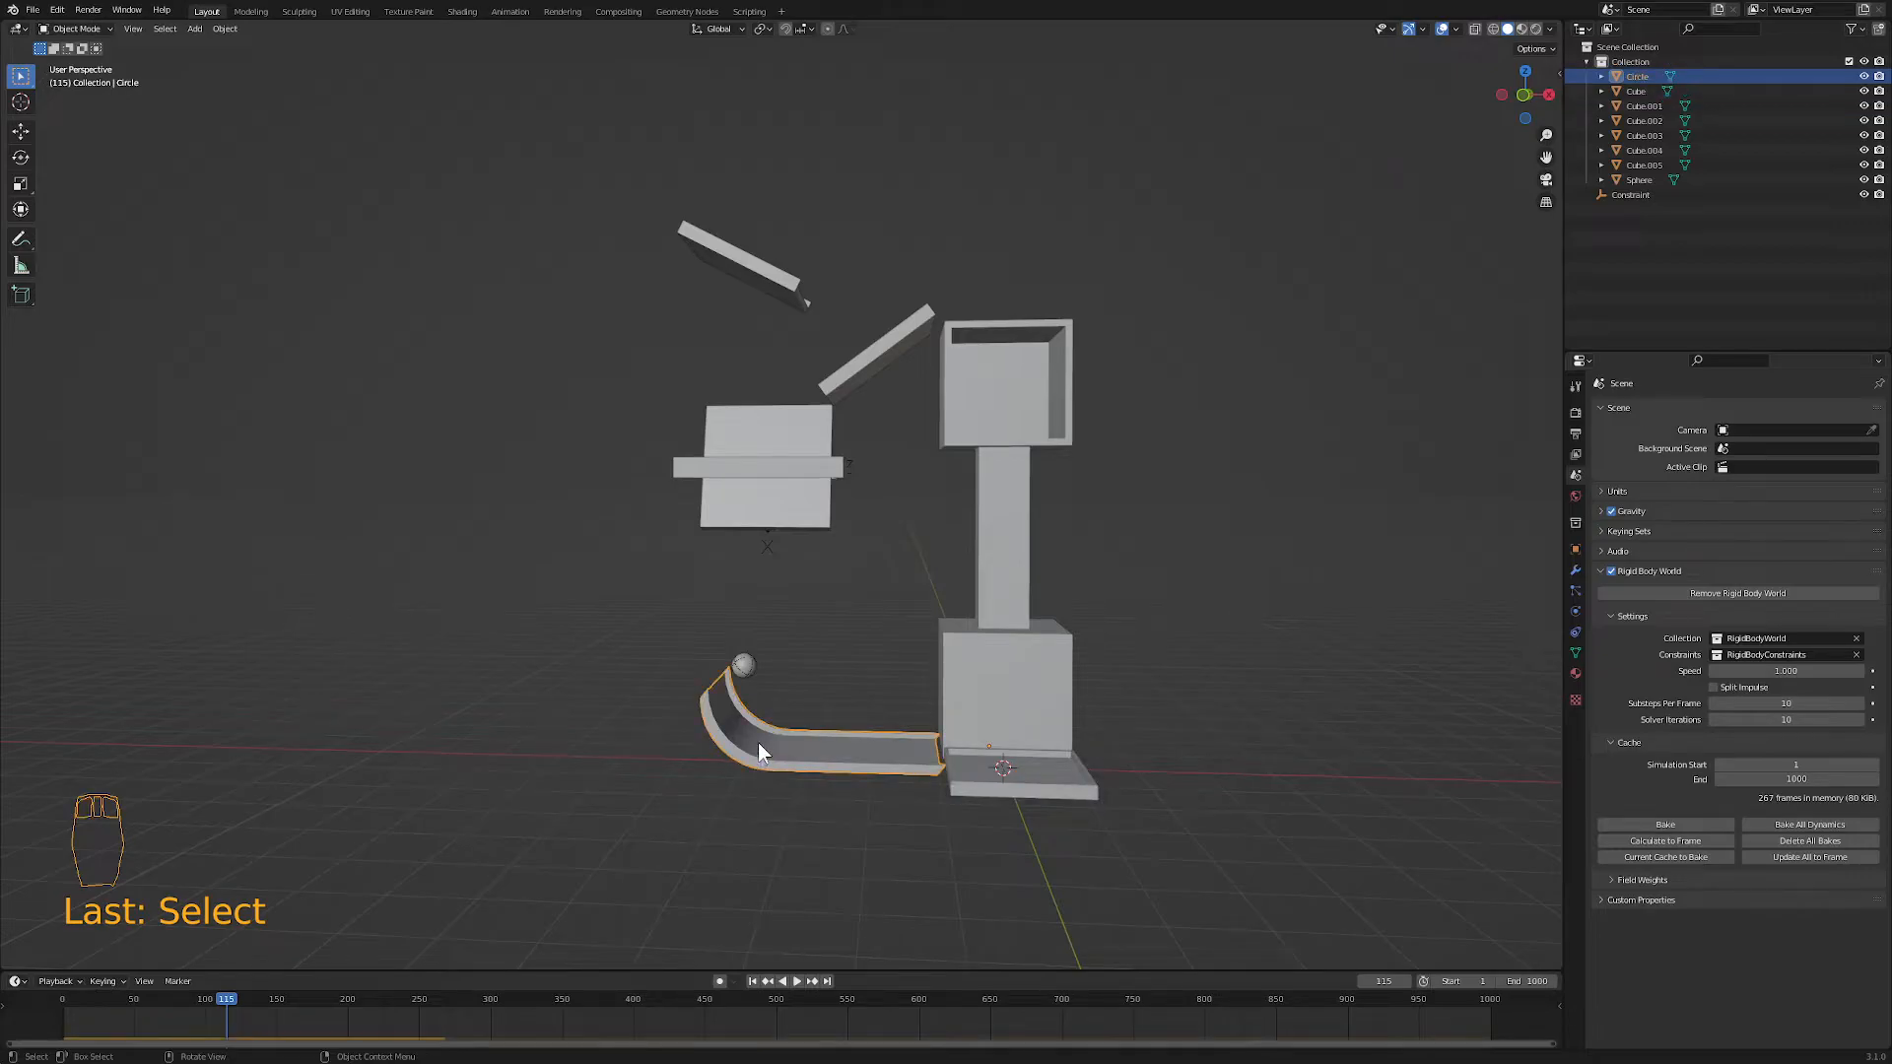
left_click(808, 613)
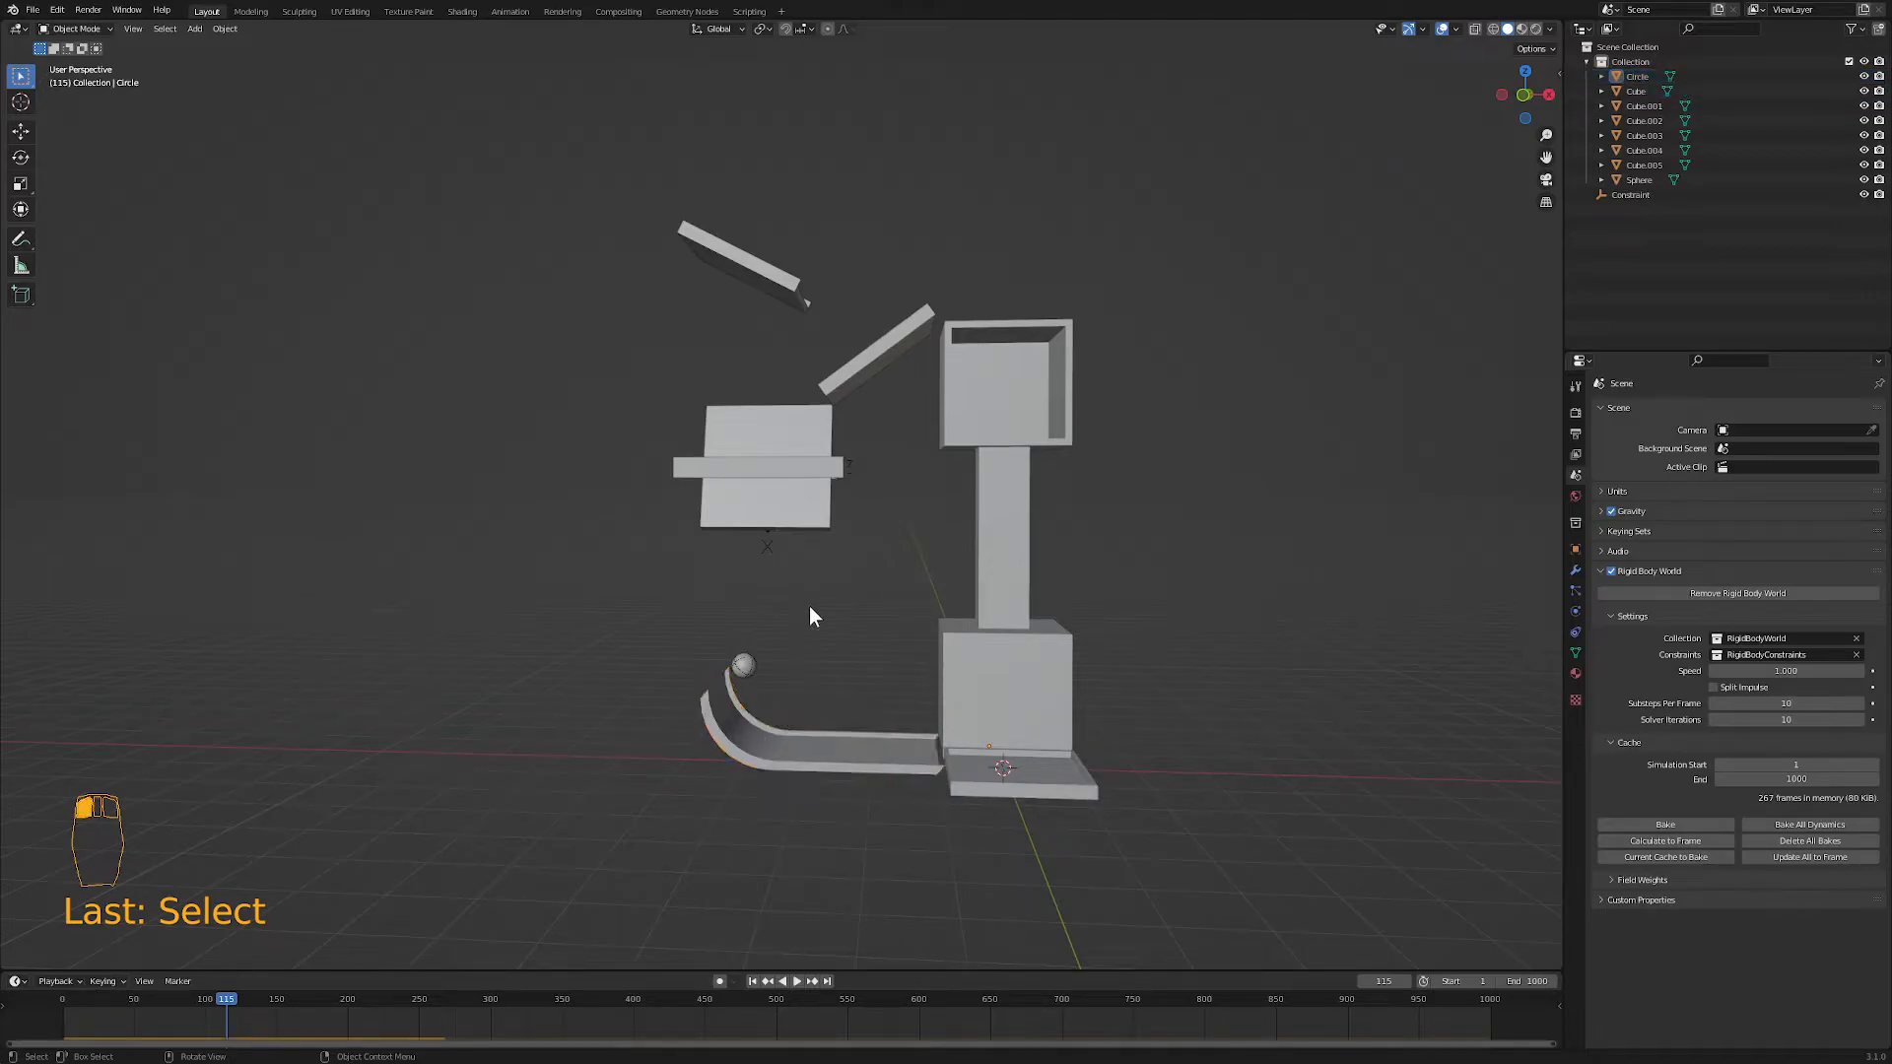
- Try to move the hinged platform and its constraint about 0.42 m along negative X at frame 115
left_click_drag(841, 566, 642, 437)
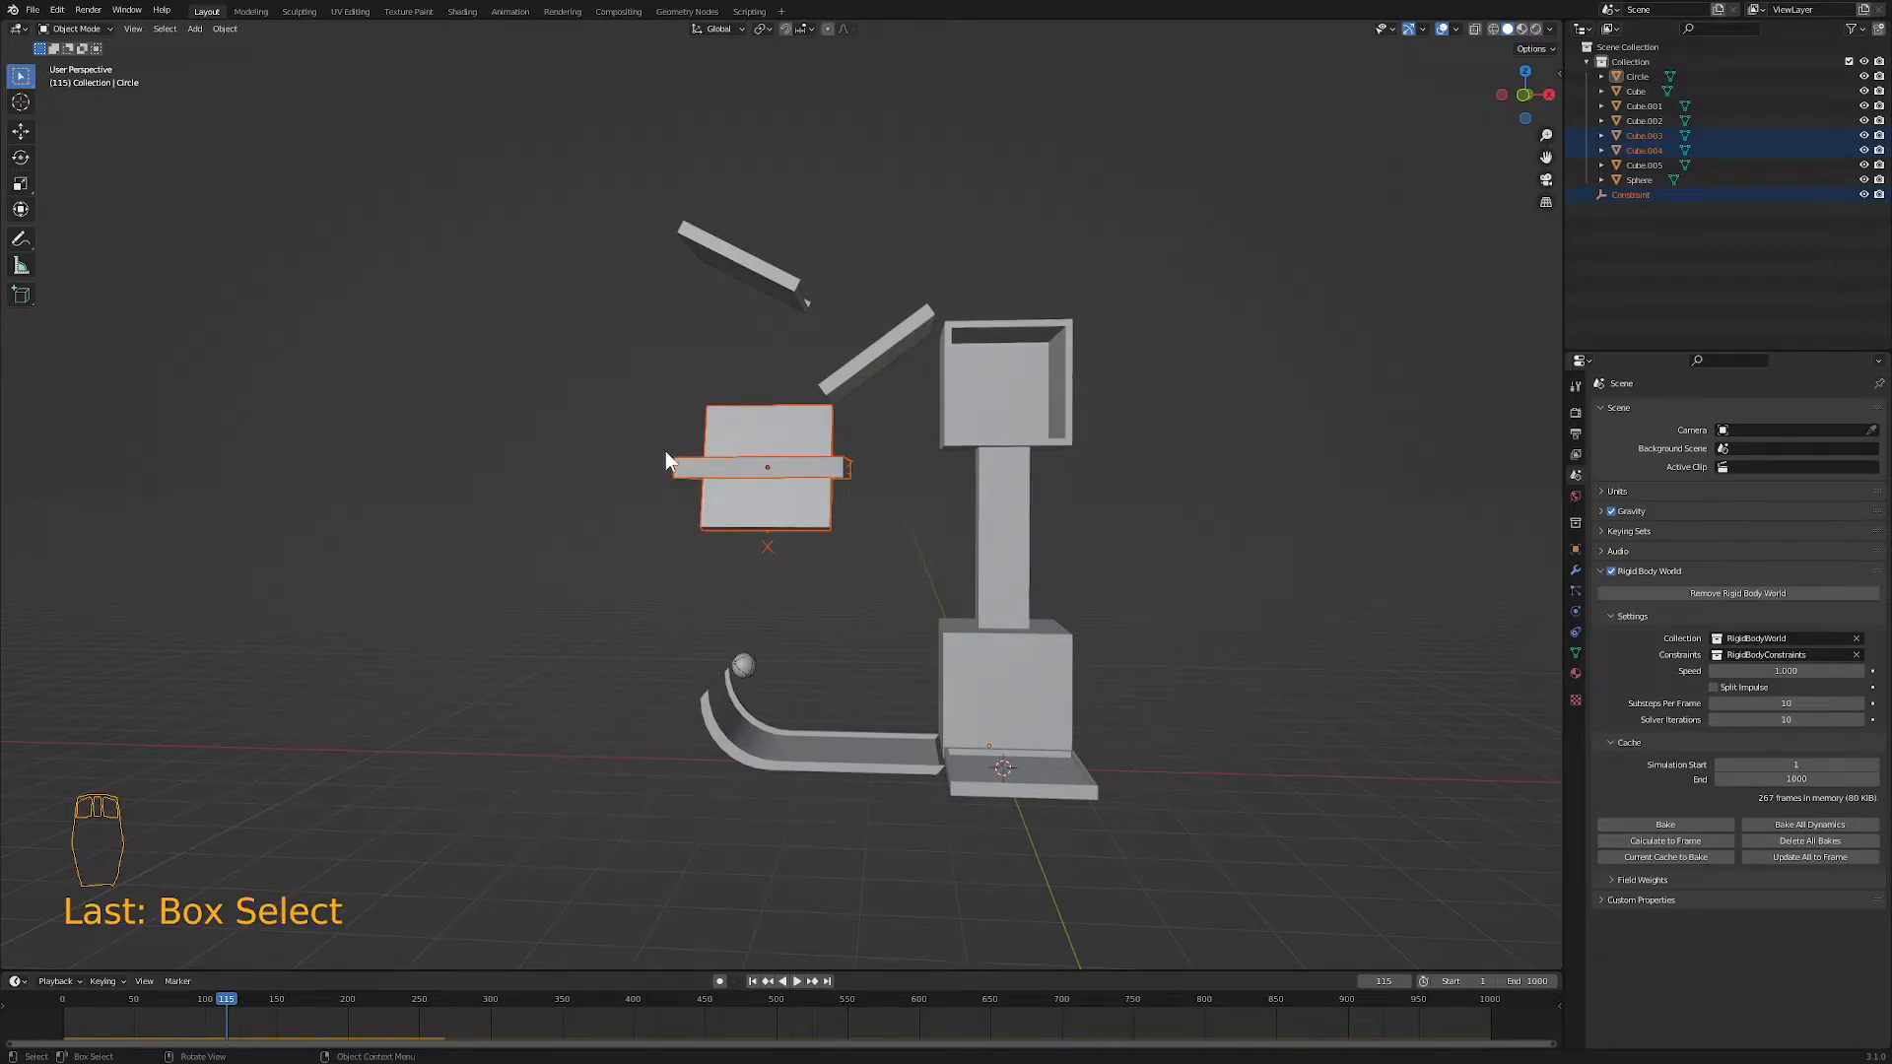
key("g")
key("x")
left_click(640, 456)
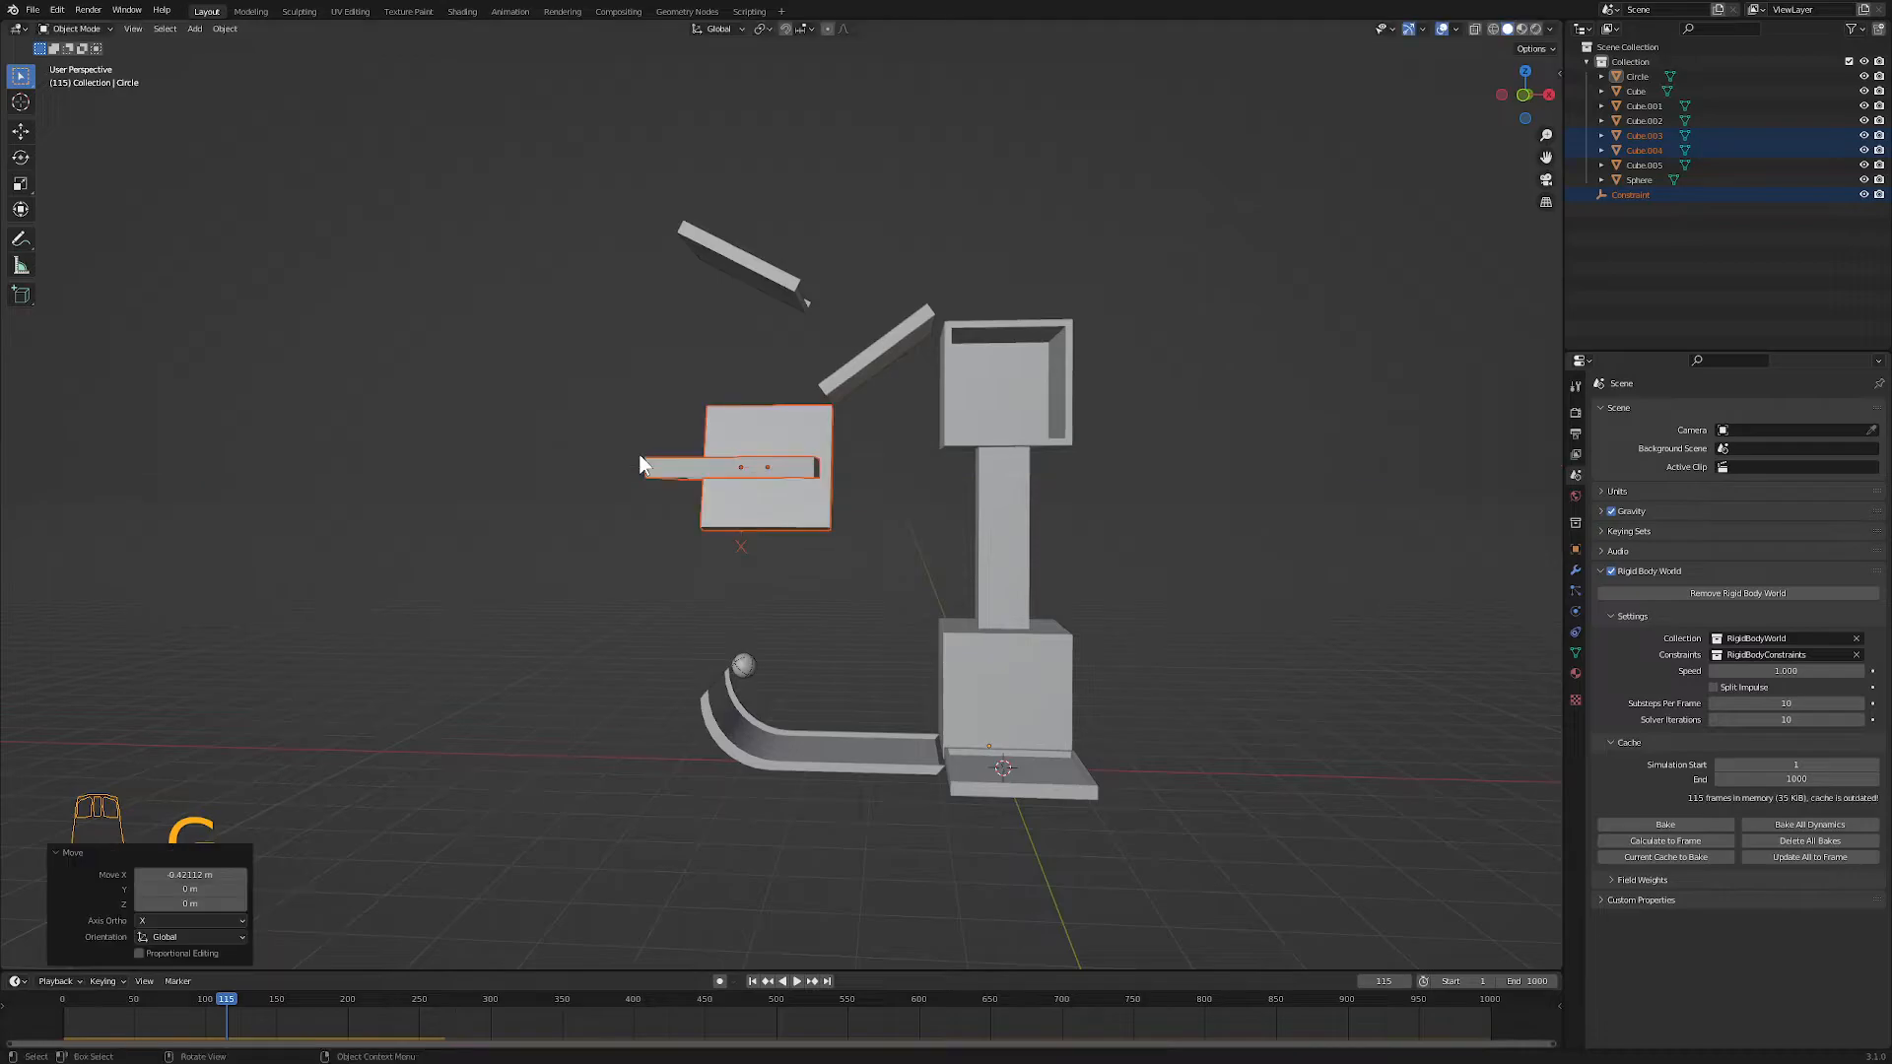
key("ctrl+z")
key("ctrl+z")
key("ctrl+z")
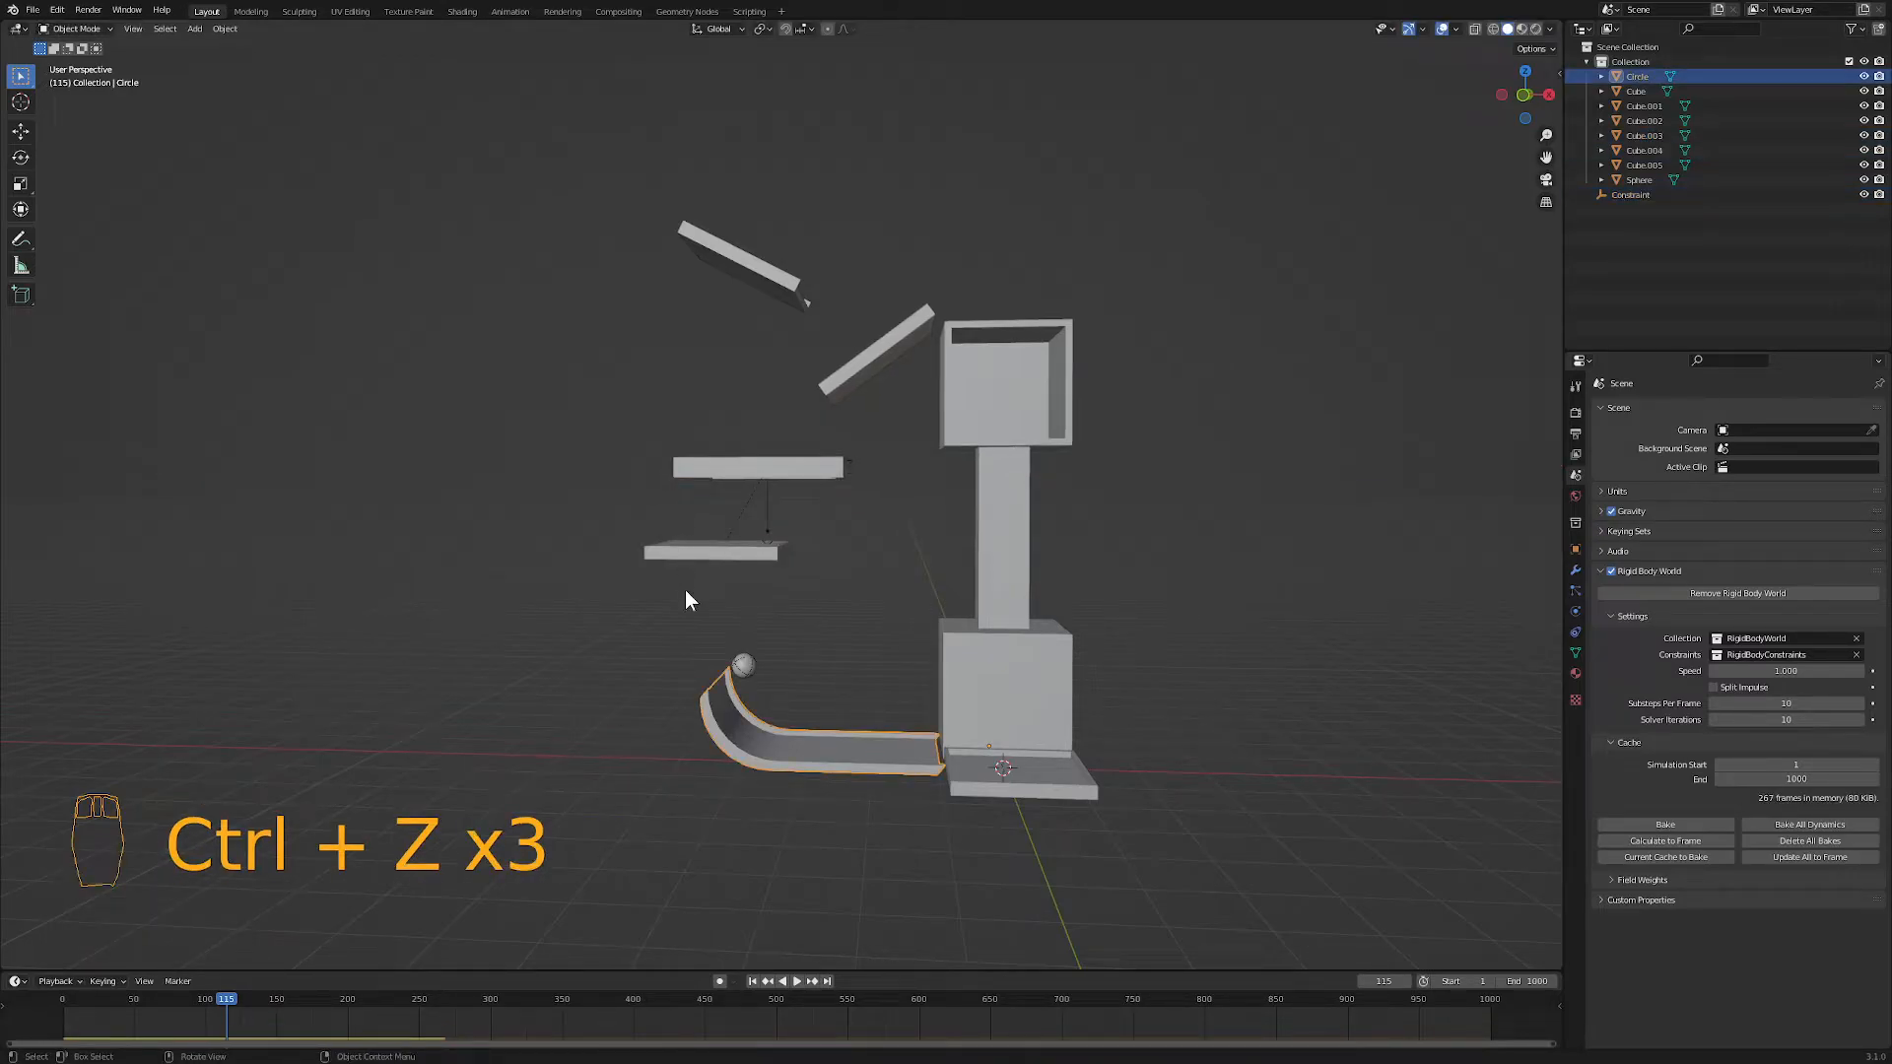
- Return to the first frame and move the hinged platform with its constraint about 0.81 m along negative X
left_click(751, 981)
middle_click_drag(690, 784, 745, 717)
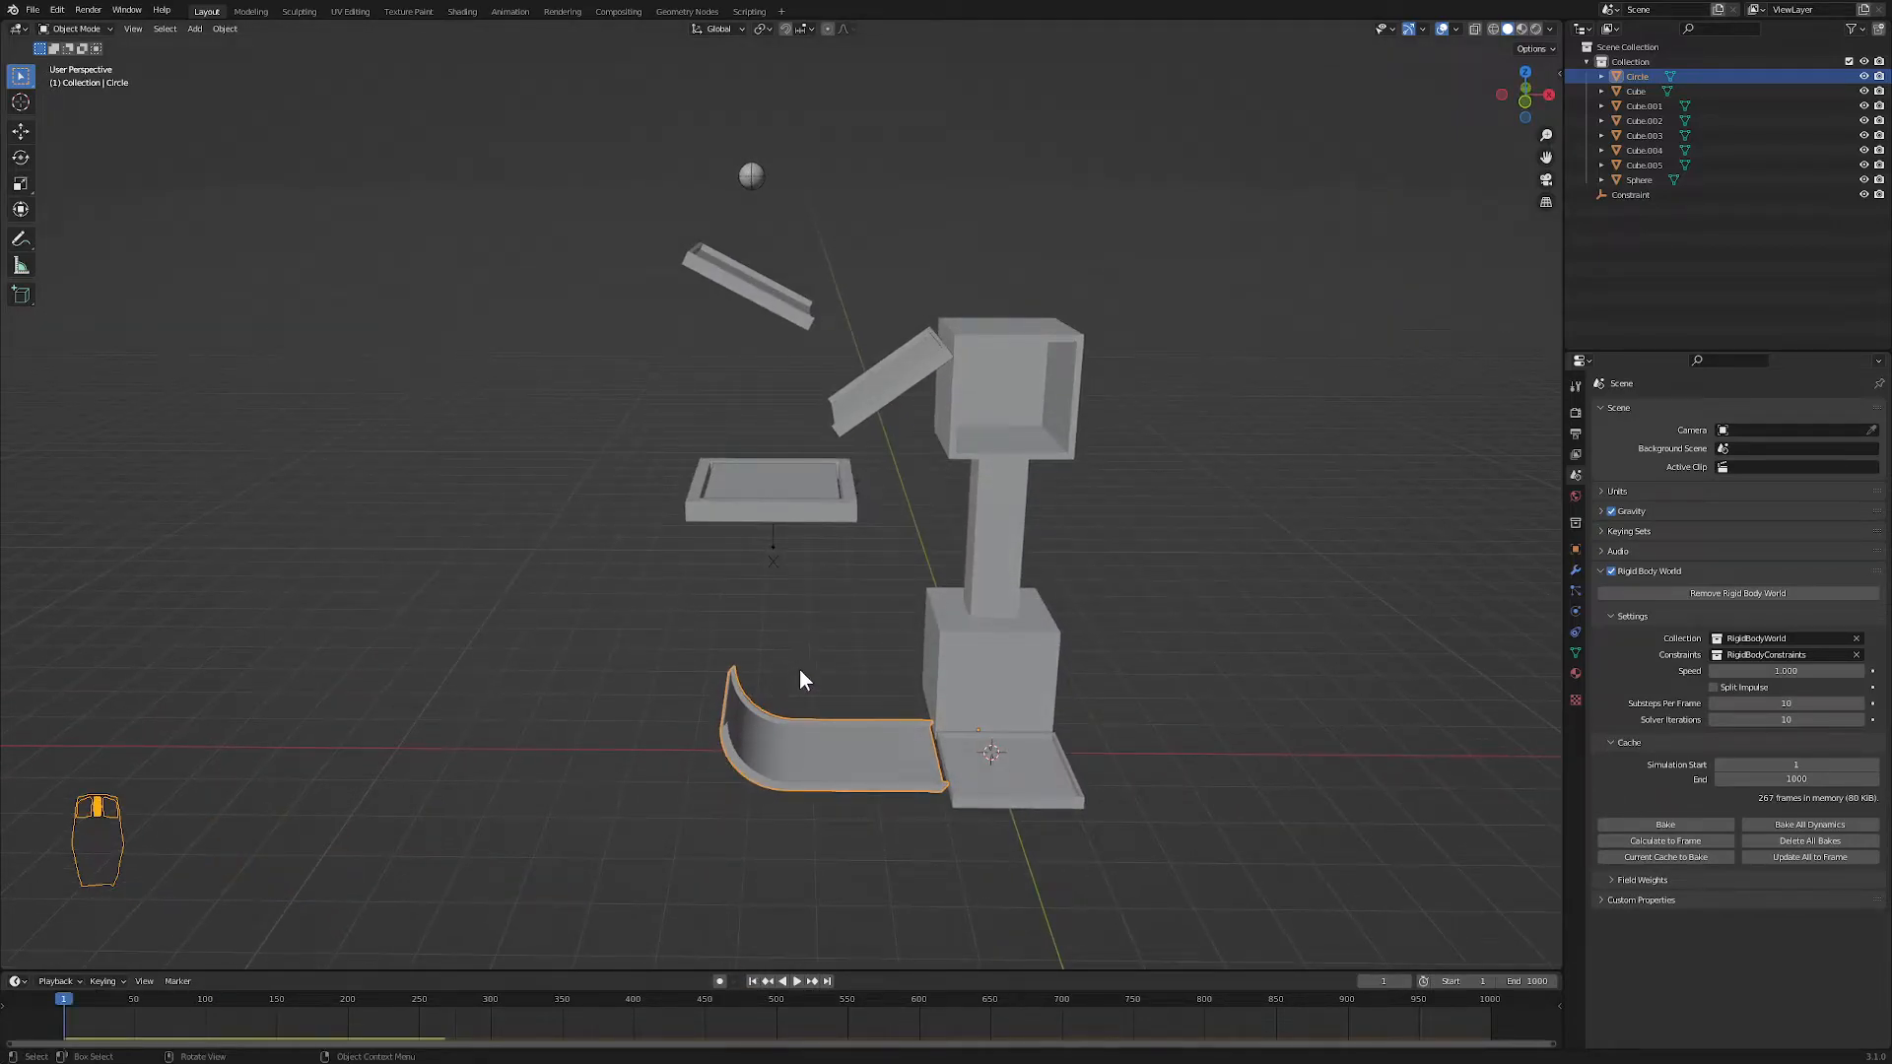
key("KP_1")
left_click_drag(876, 549, 668, 441)
key("g")
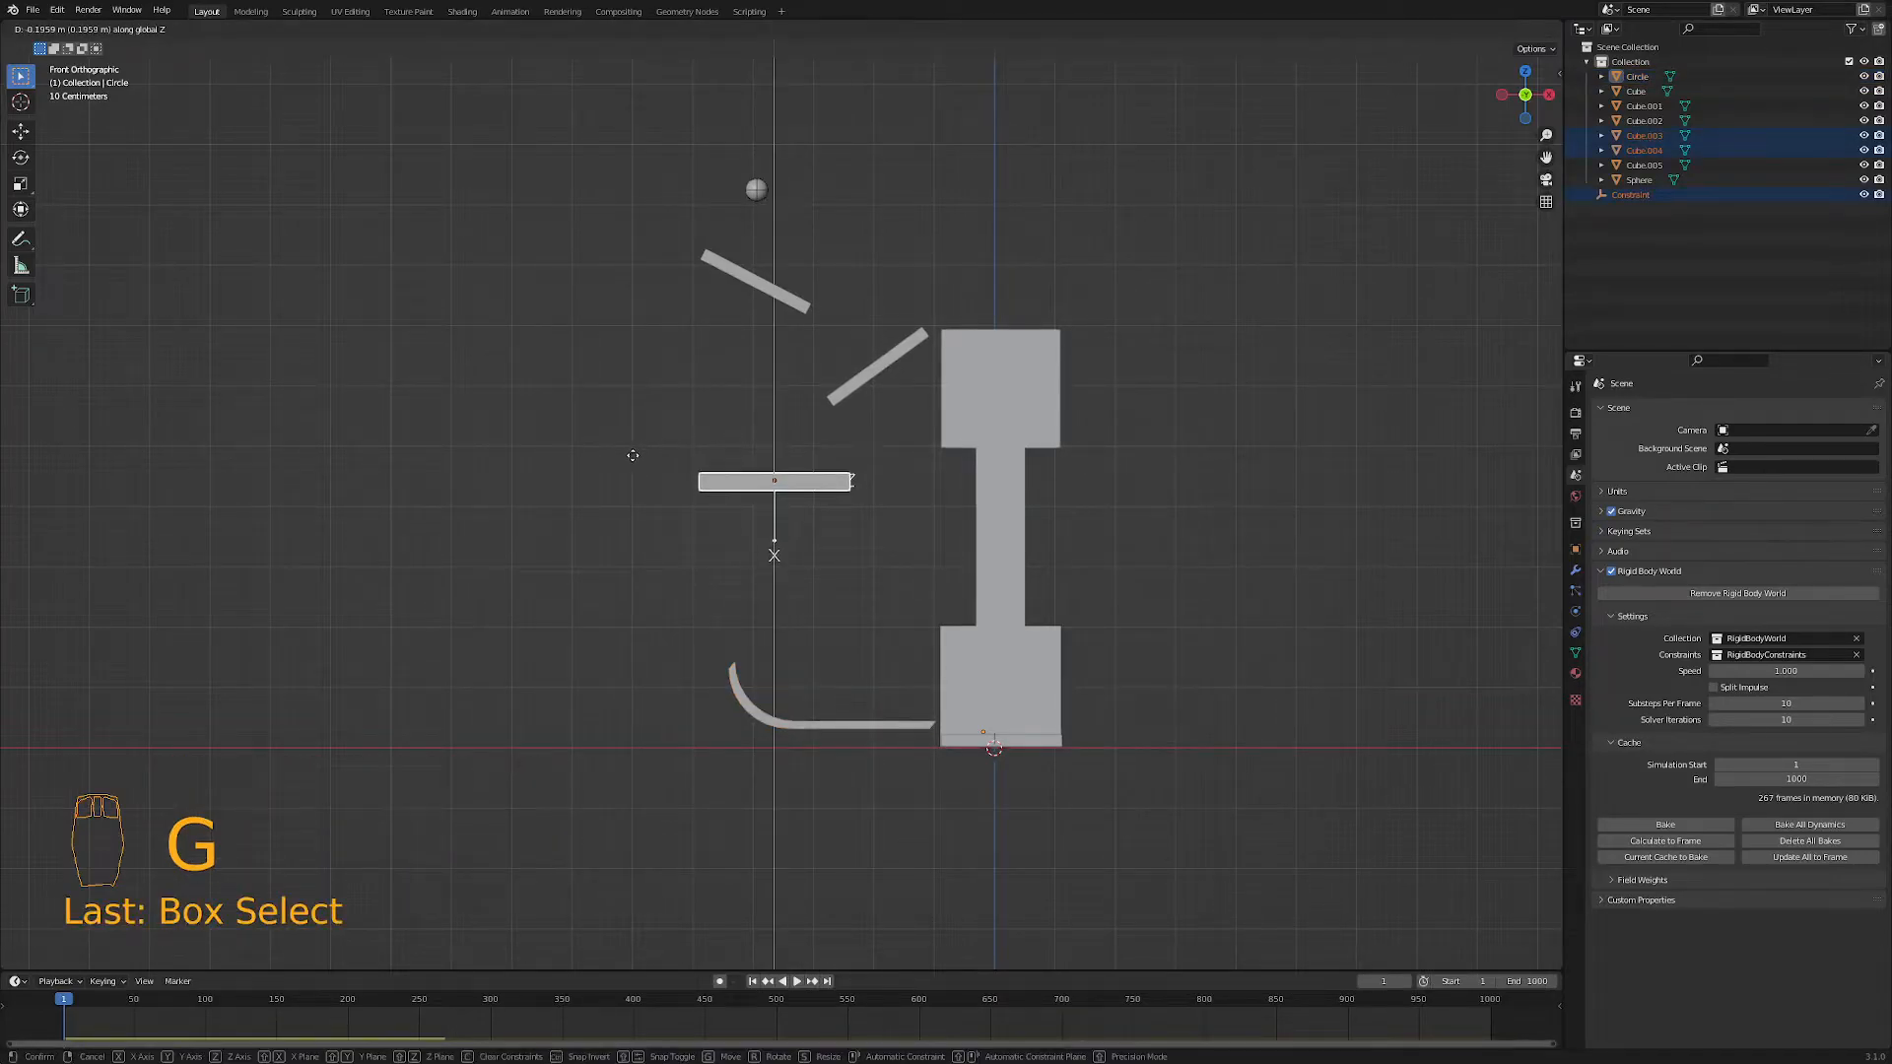
key("x")
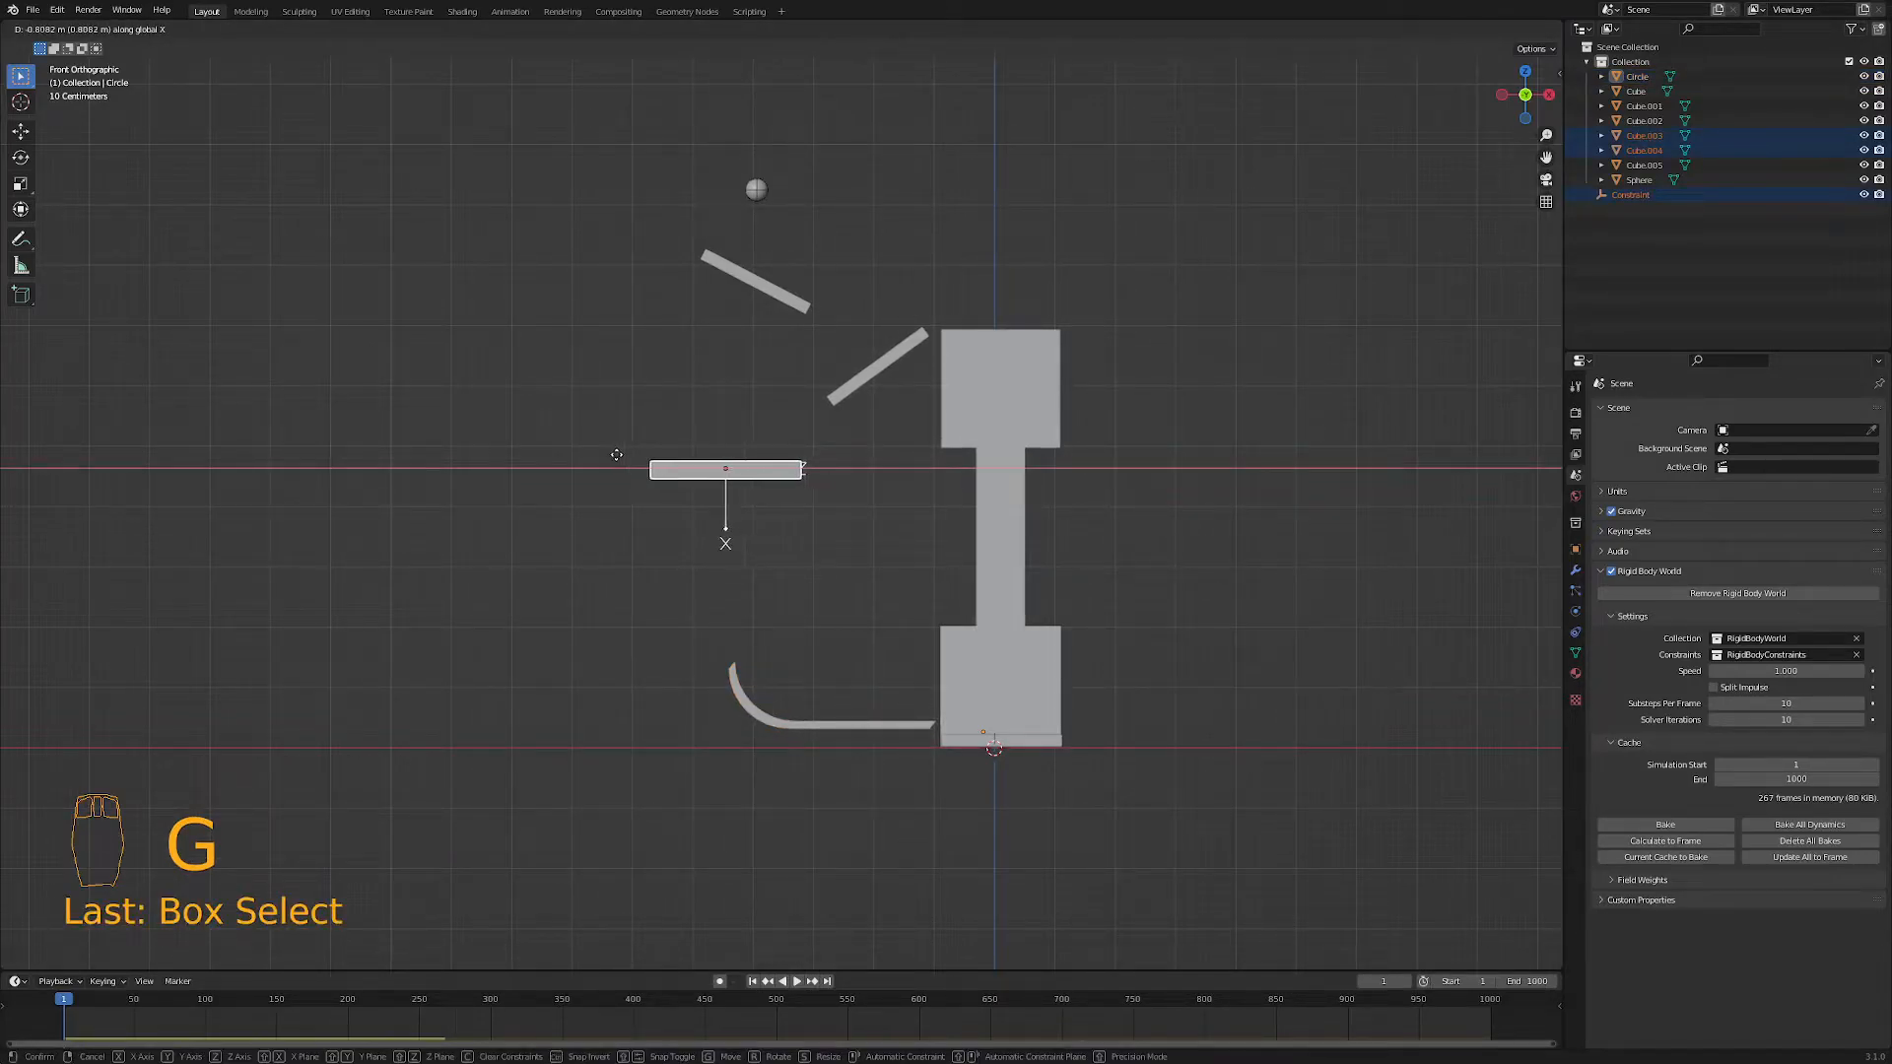
left_click(615, 454)
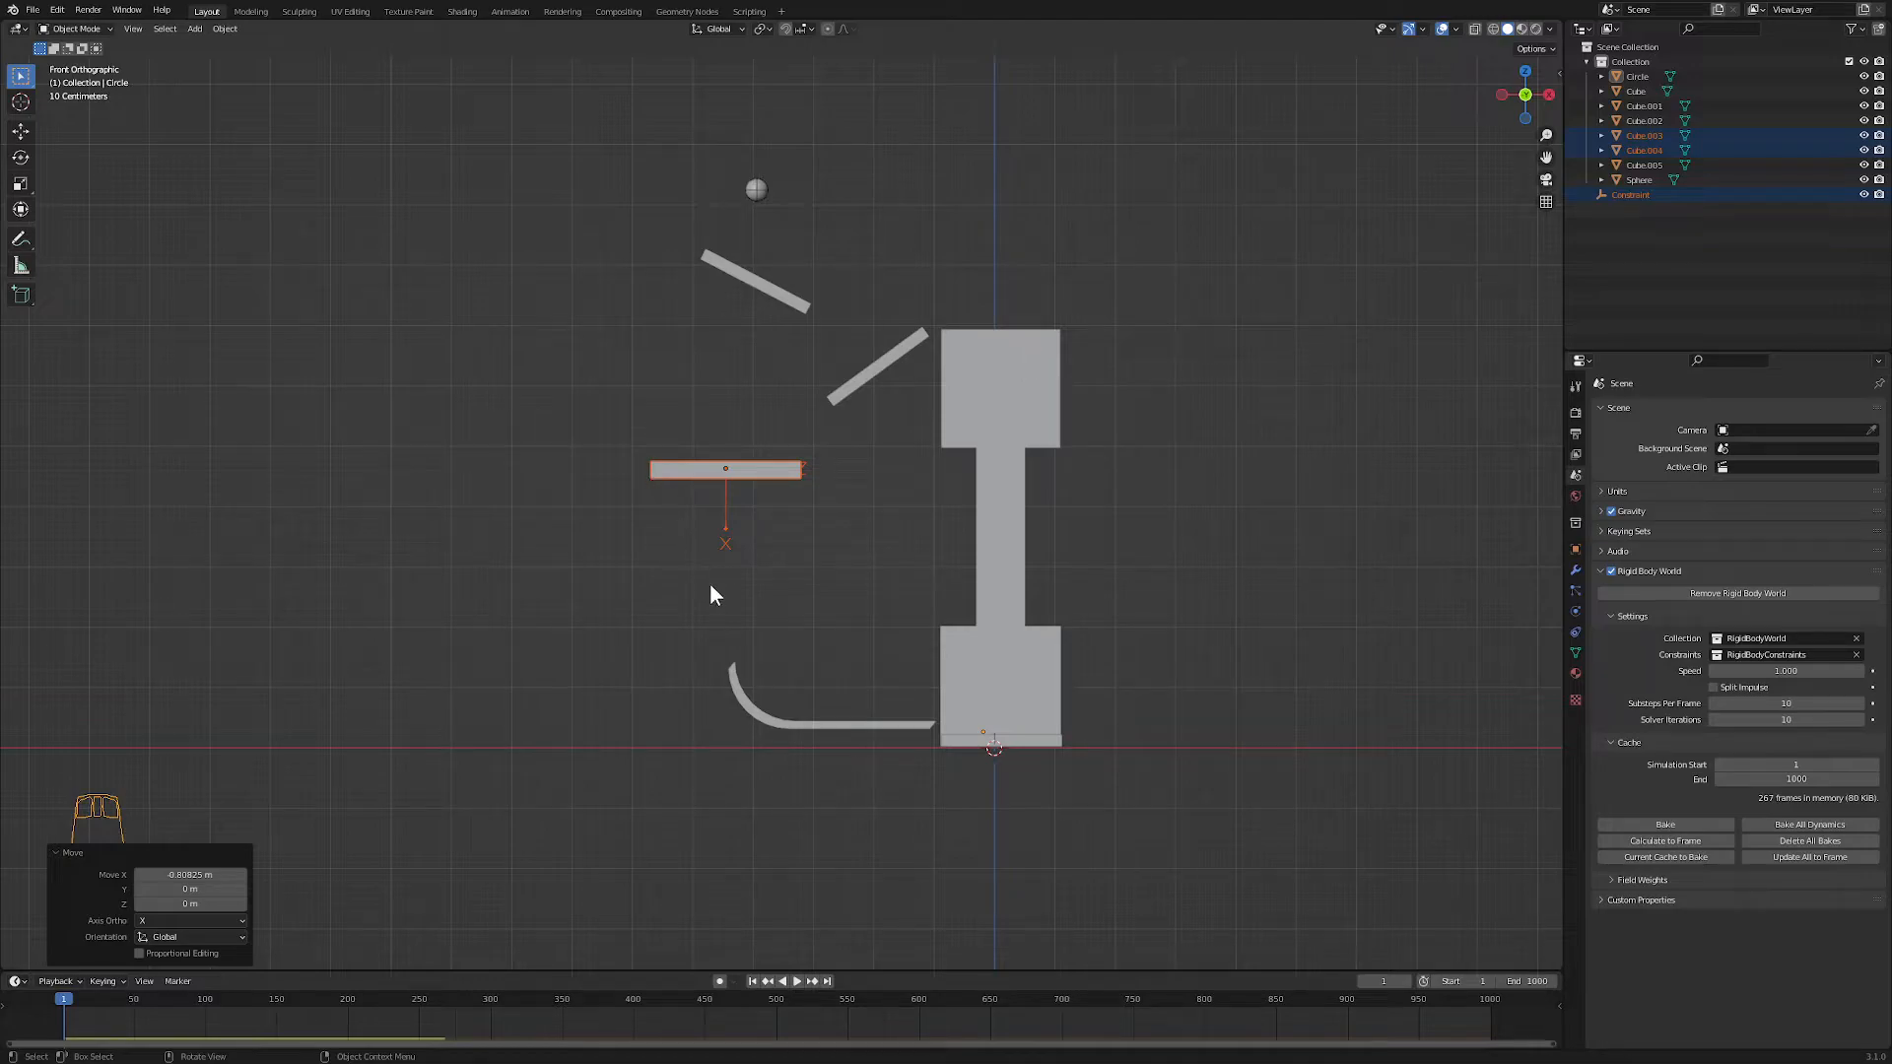
- Move the curved ramp about 0.42 m along negative X, away from the tower
left_click(731, 671)
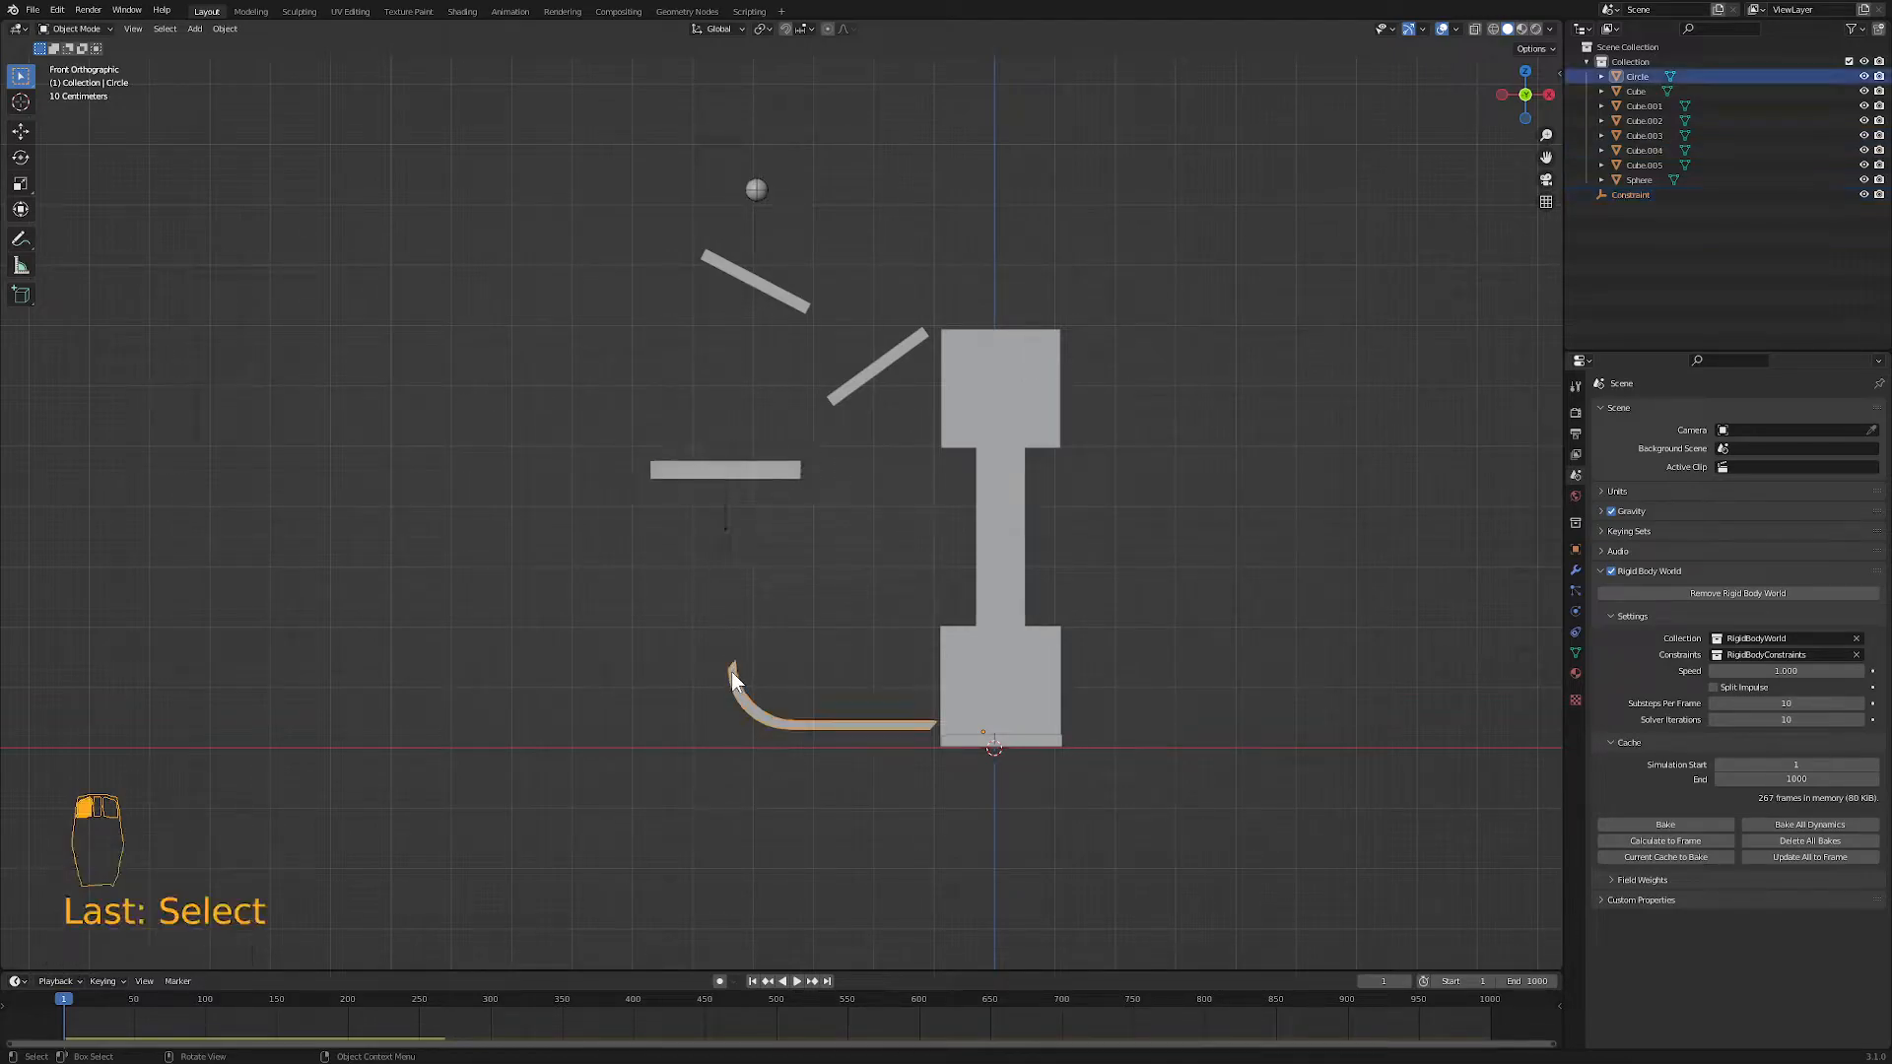
key("g")
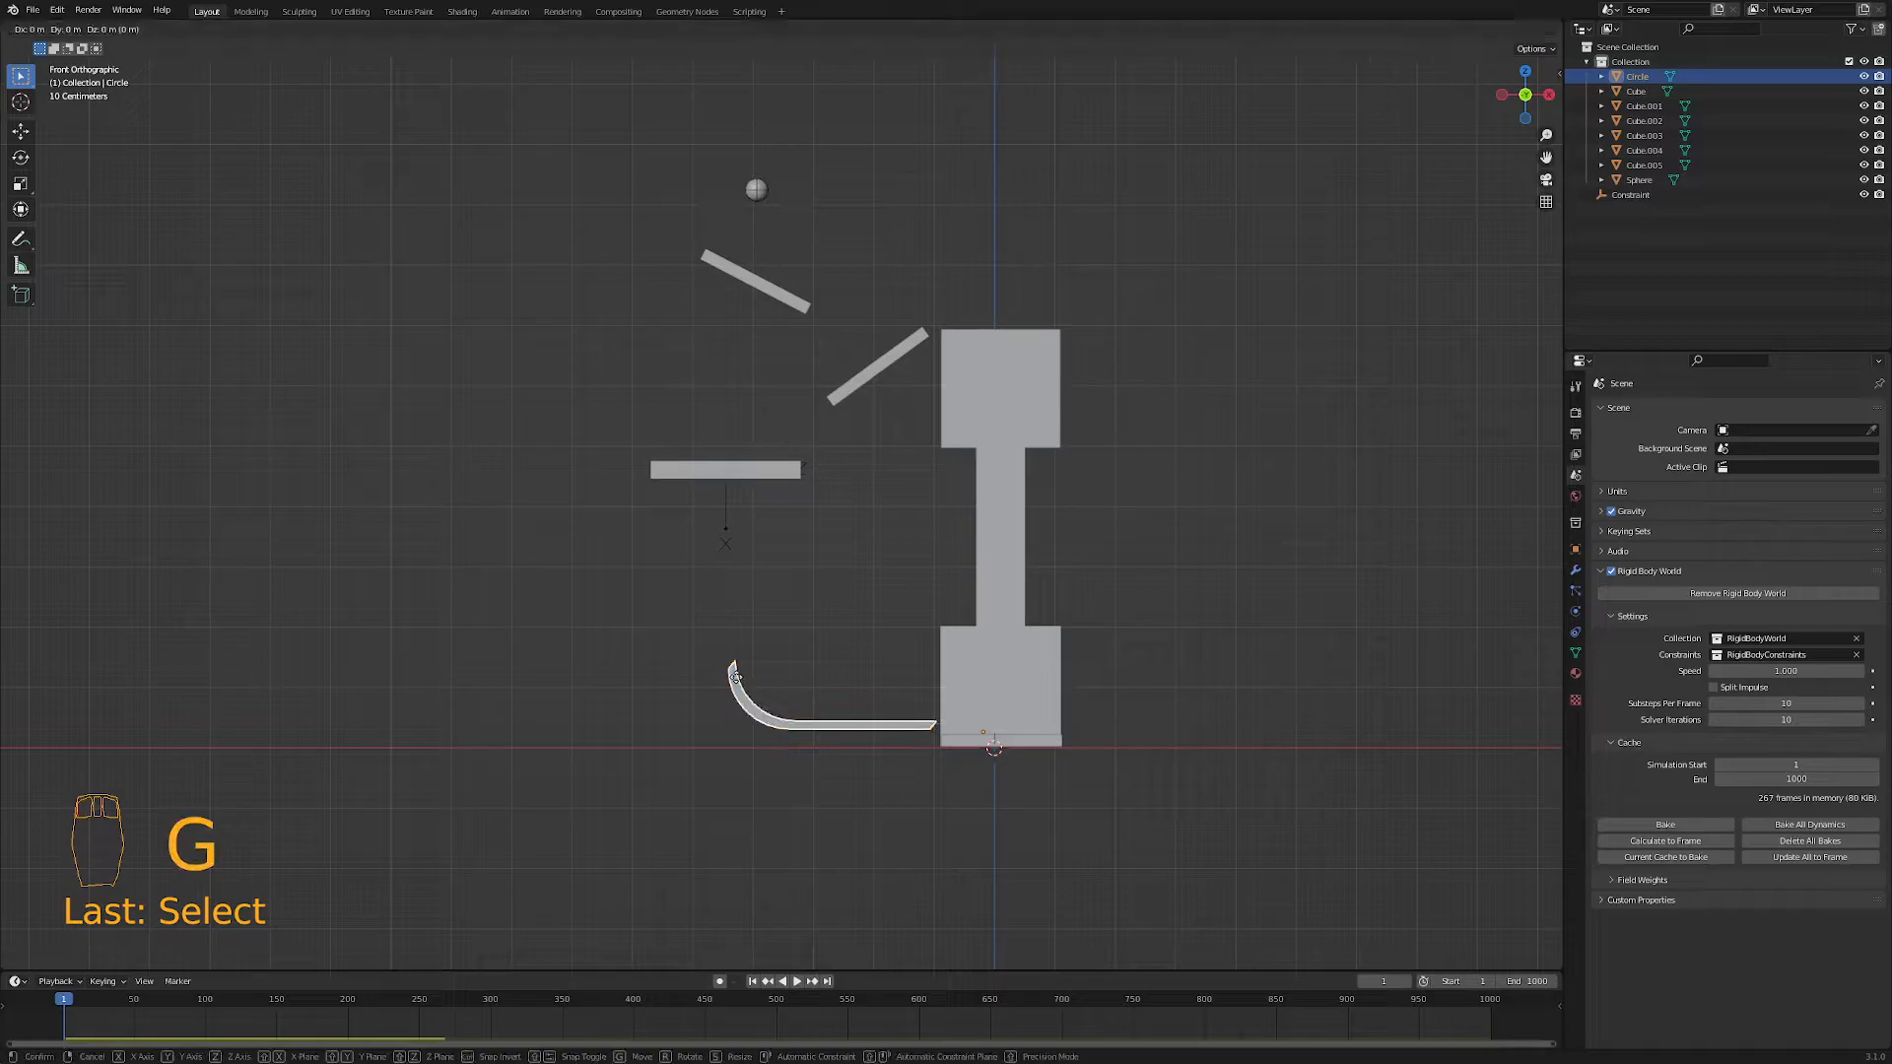
key("x")
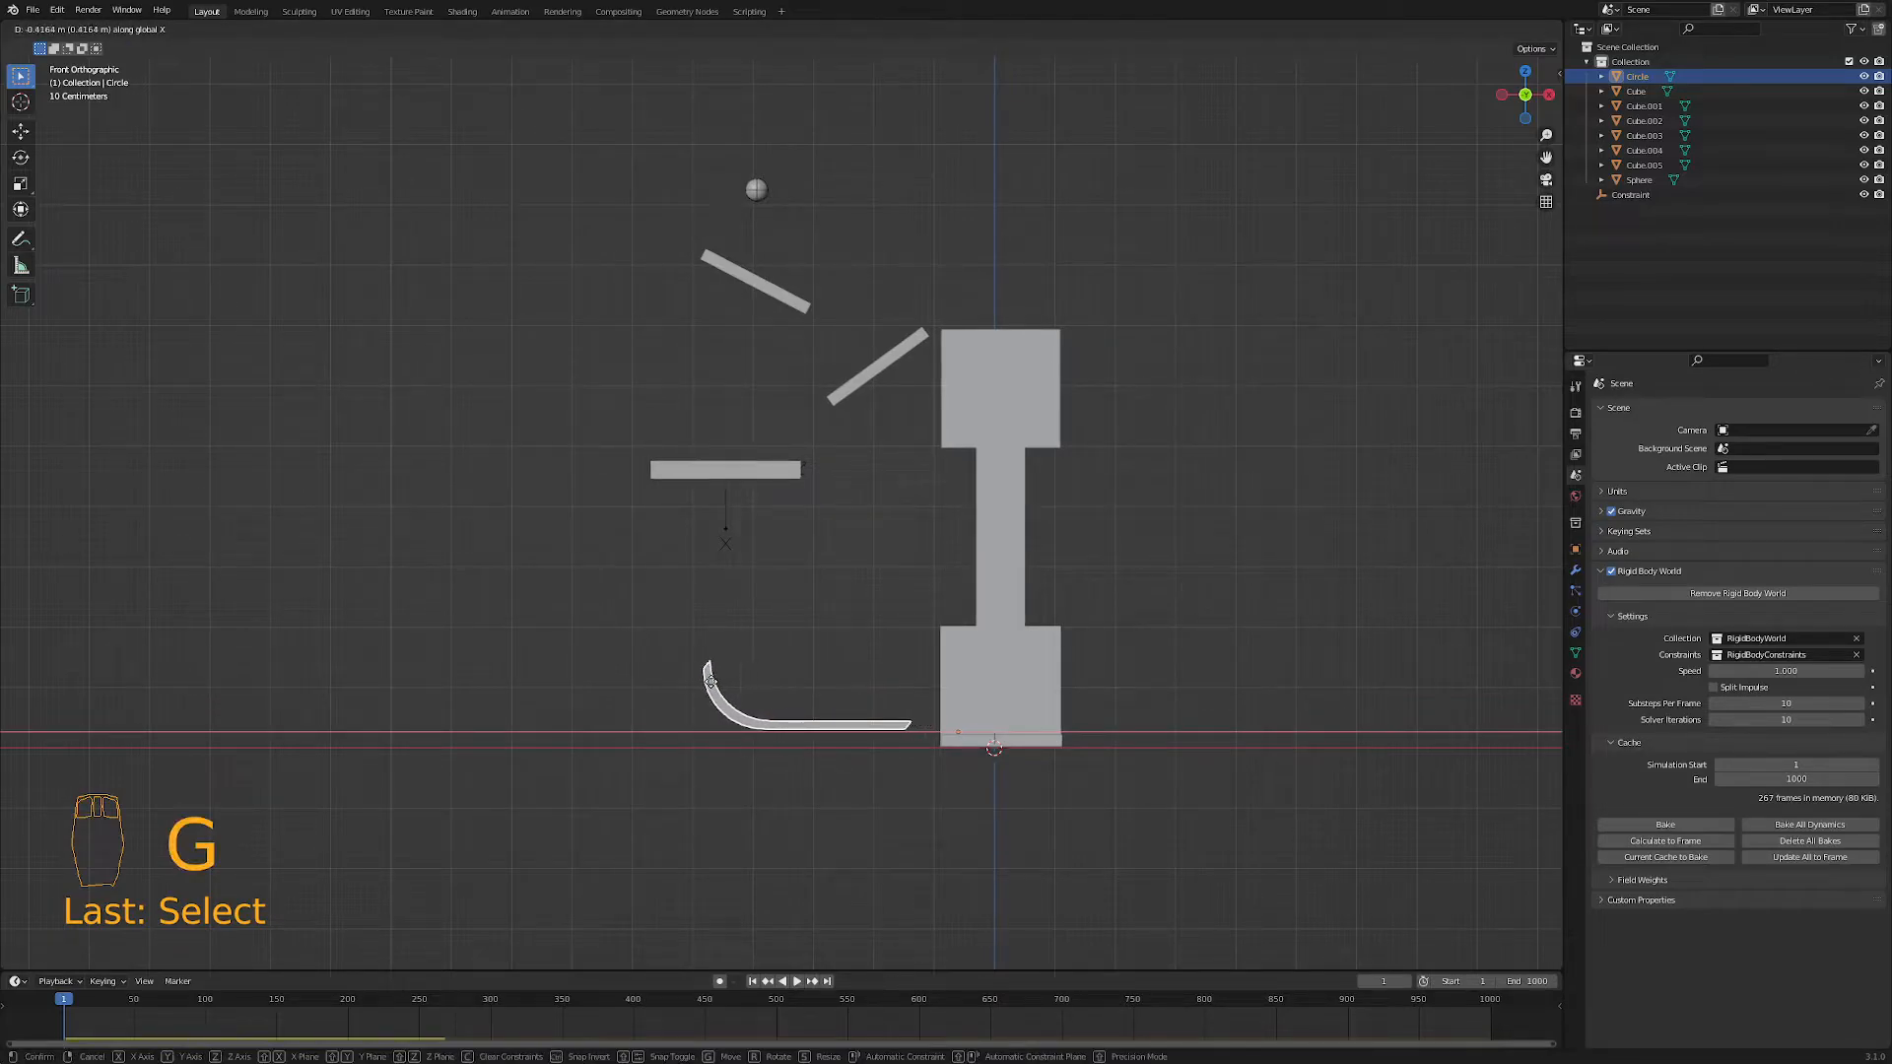
left_click(711, 681)
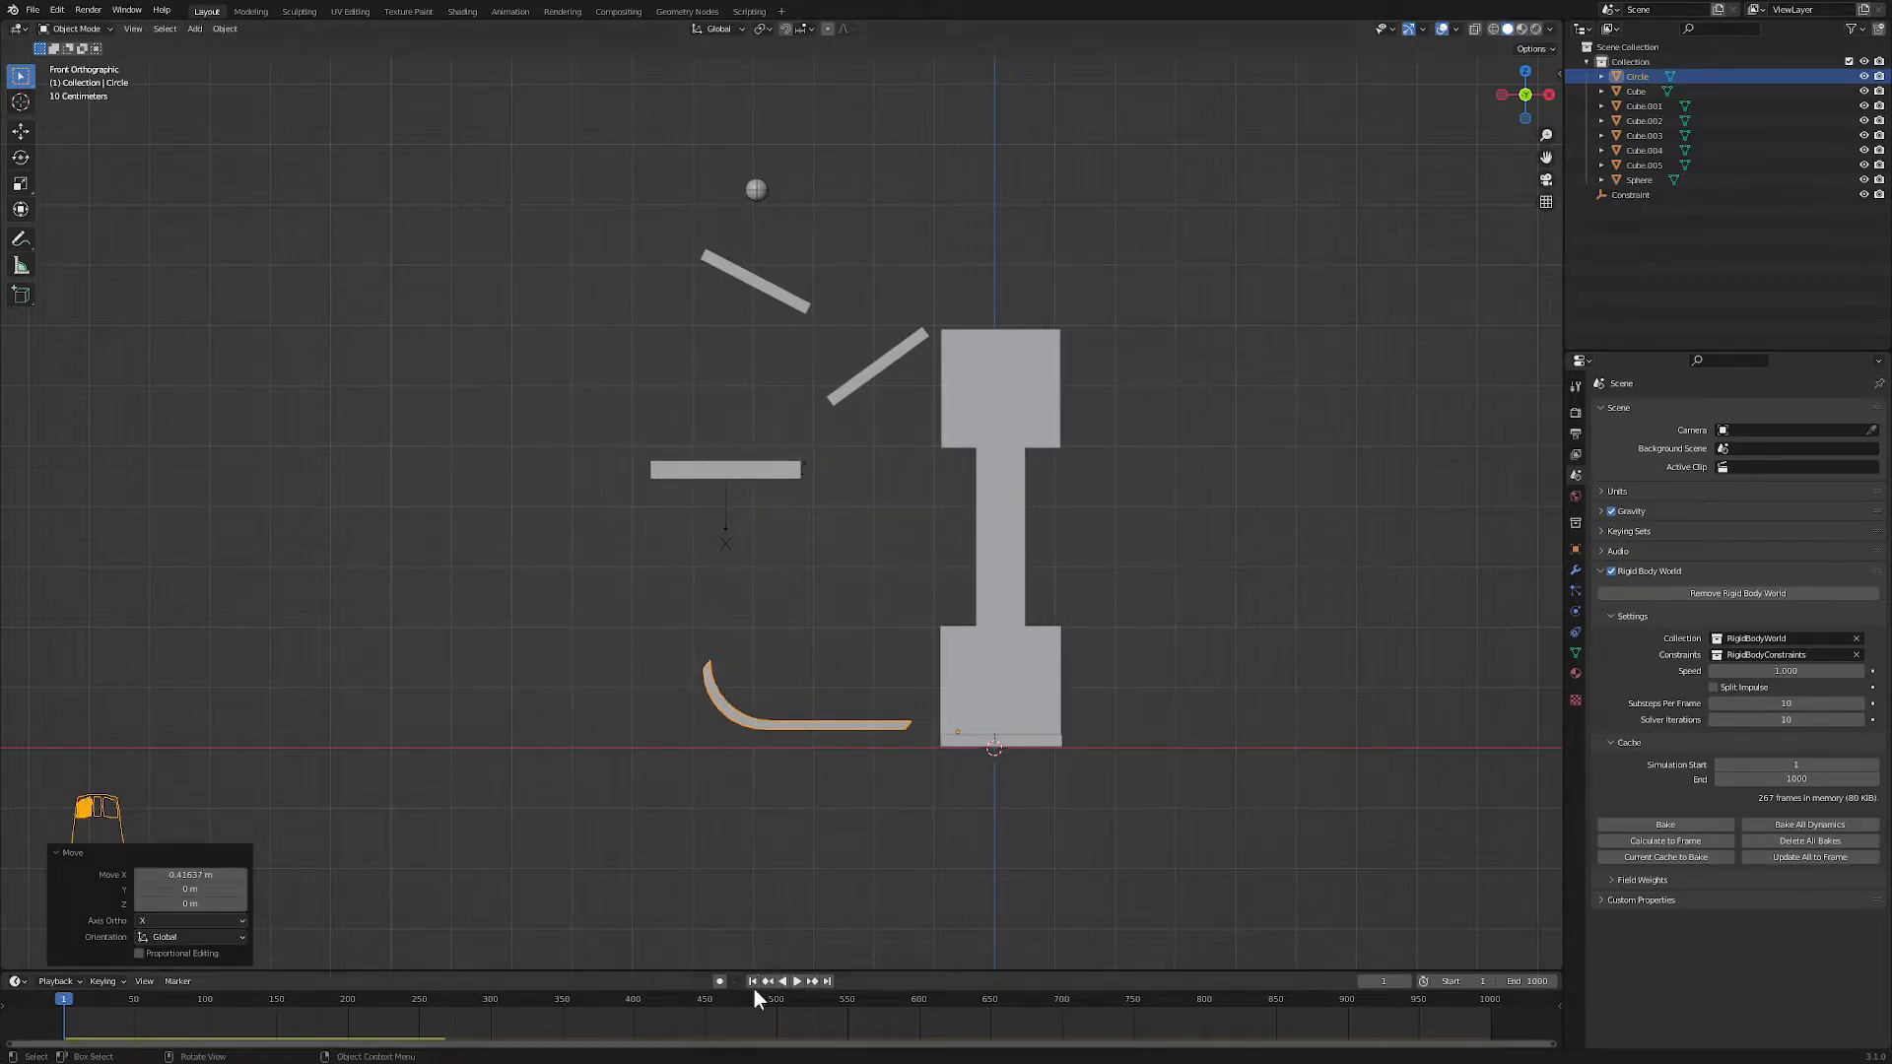
- Play the simulation in front view to check the ball's landing near the curved ramp, and rewind to the first frame
left_click(799, 981)
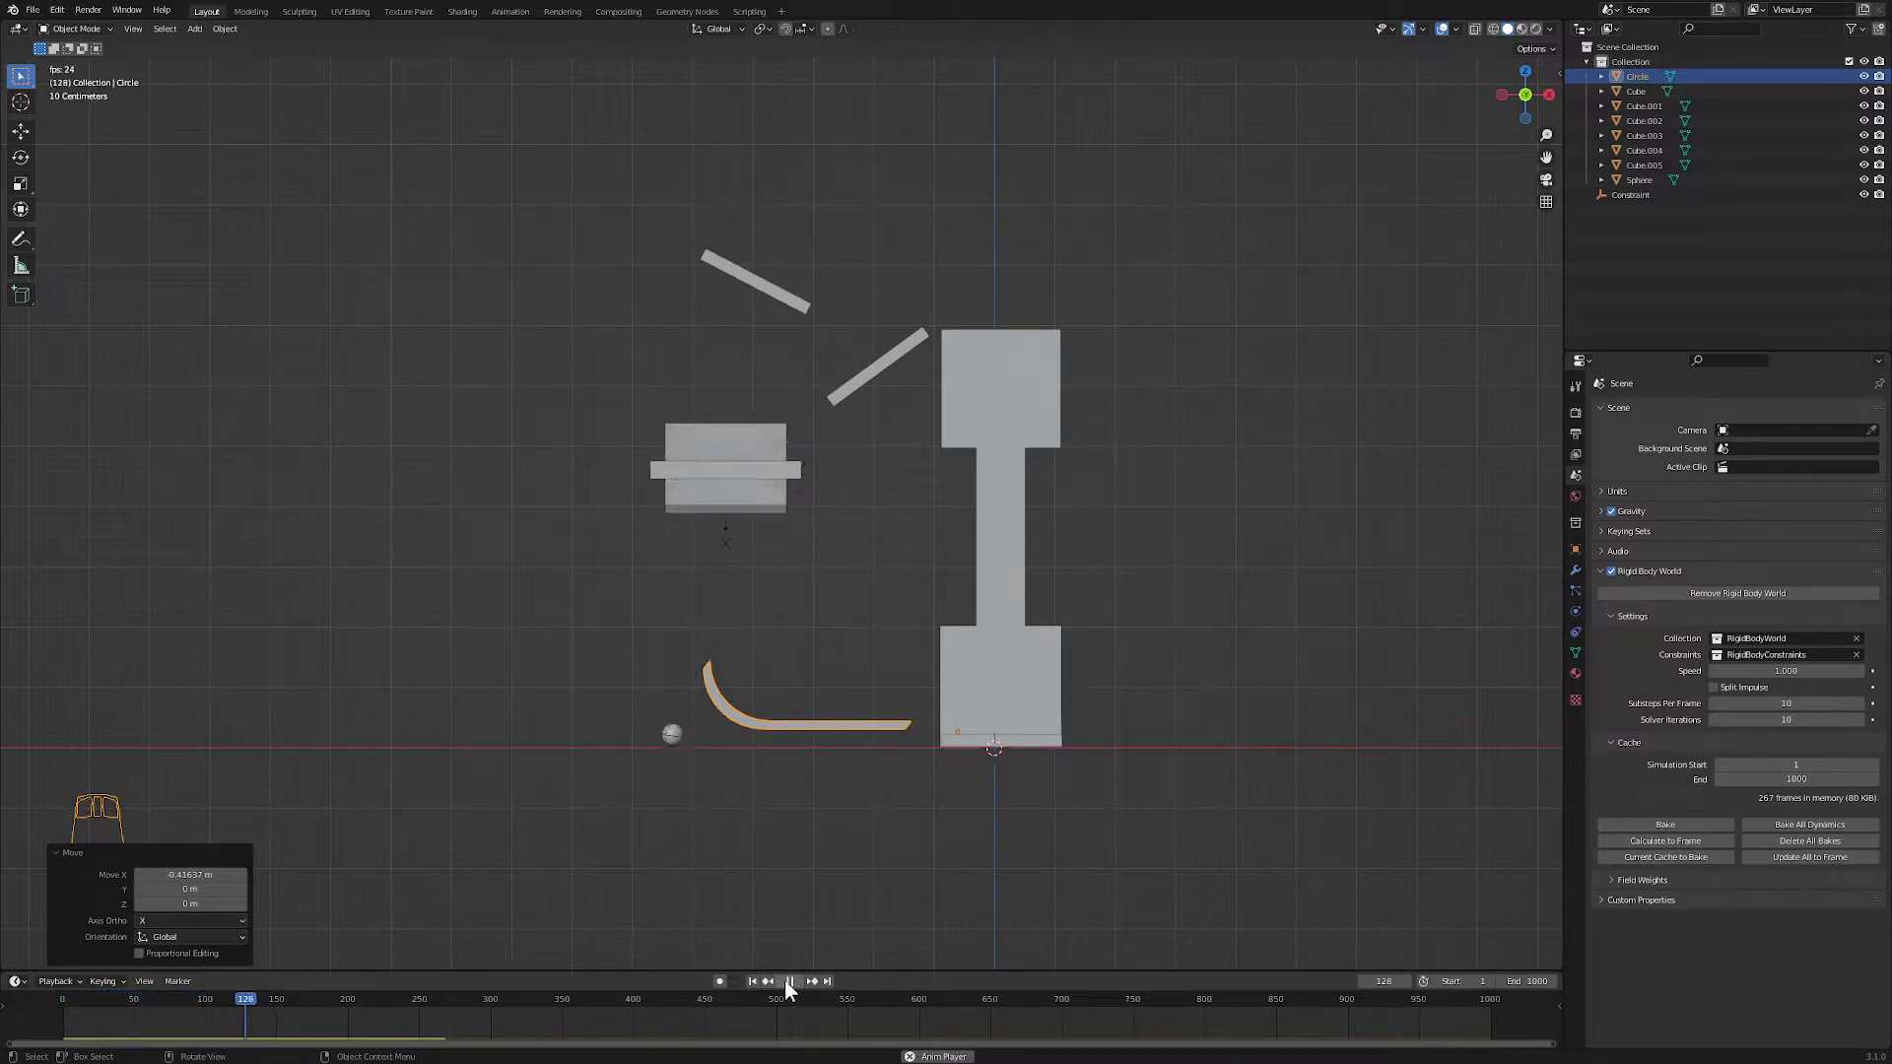
left_click(788, 982)
left_click(753, 981)
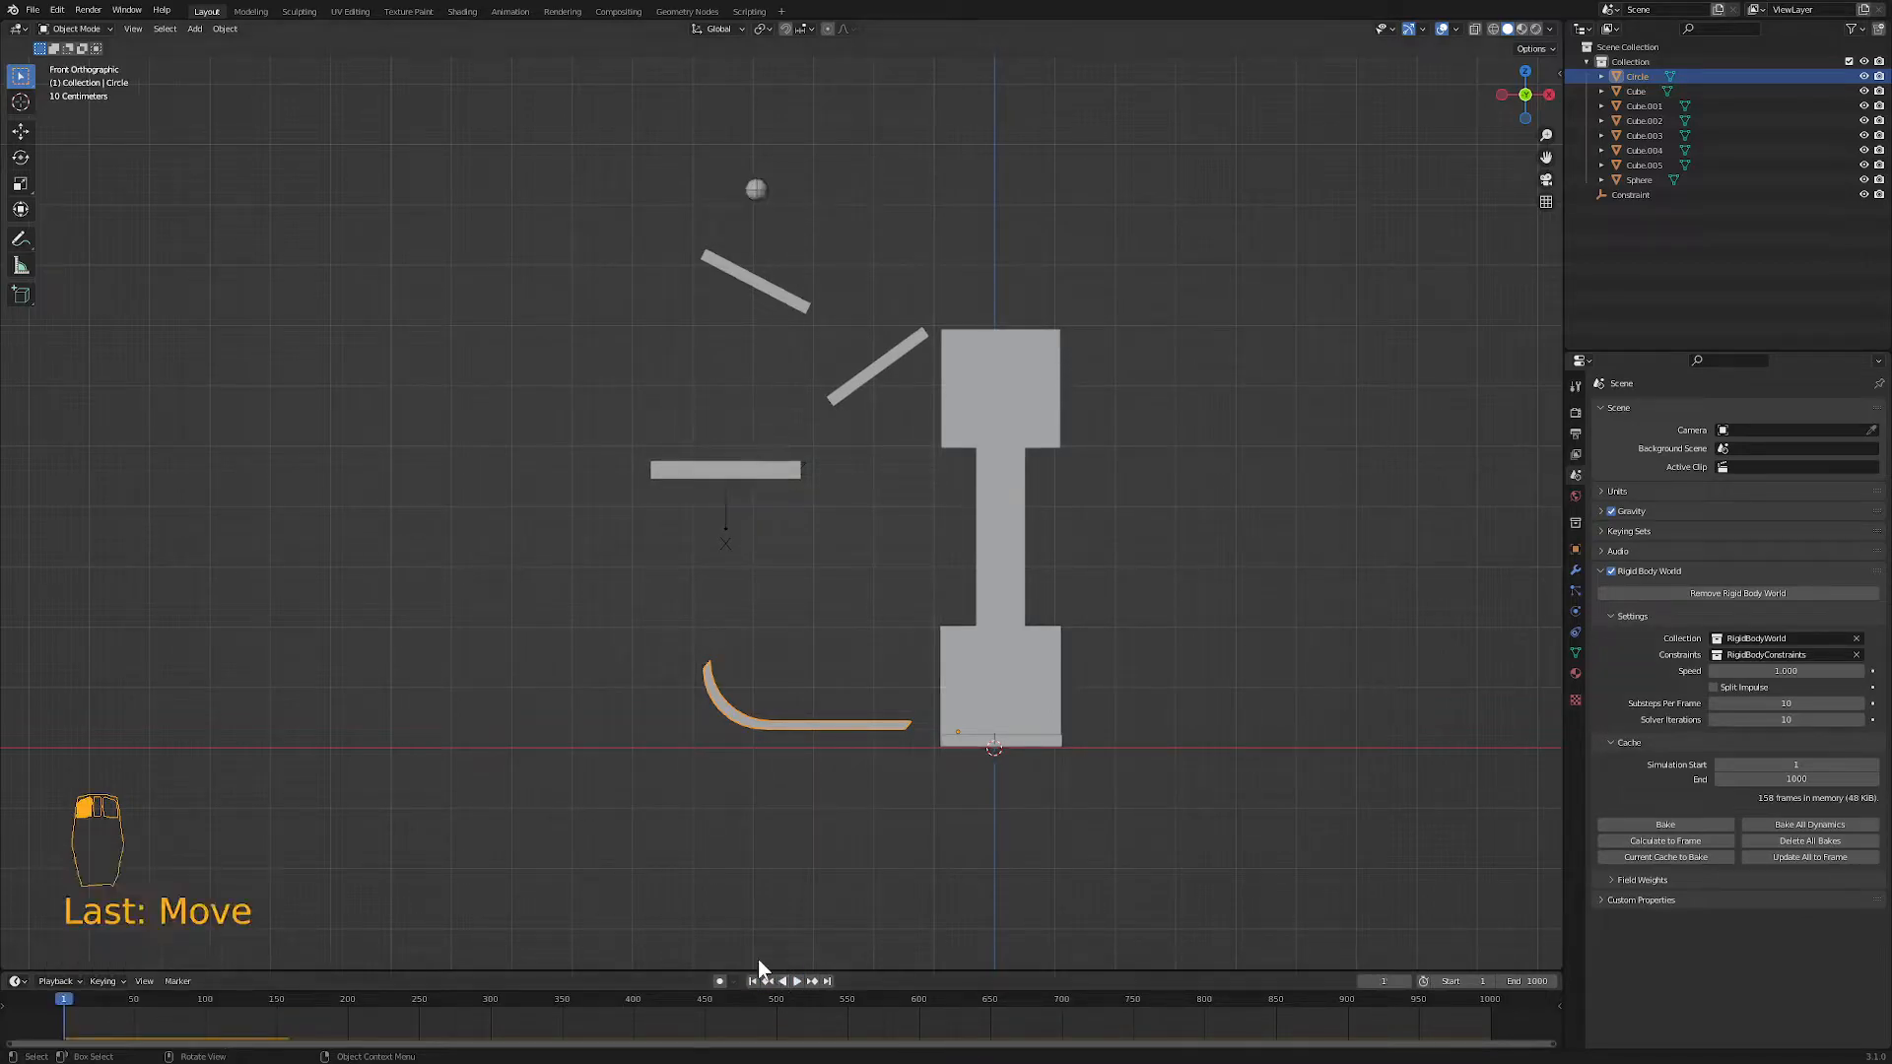
- Move the curved ramp about 0.43 m along negative X, play the simulation to check it, and rewind to the first frame
key("g")
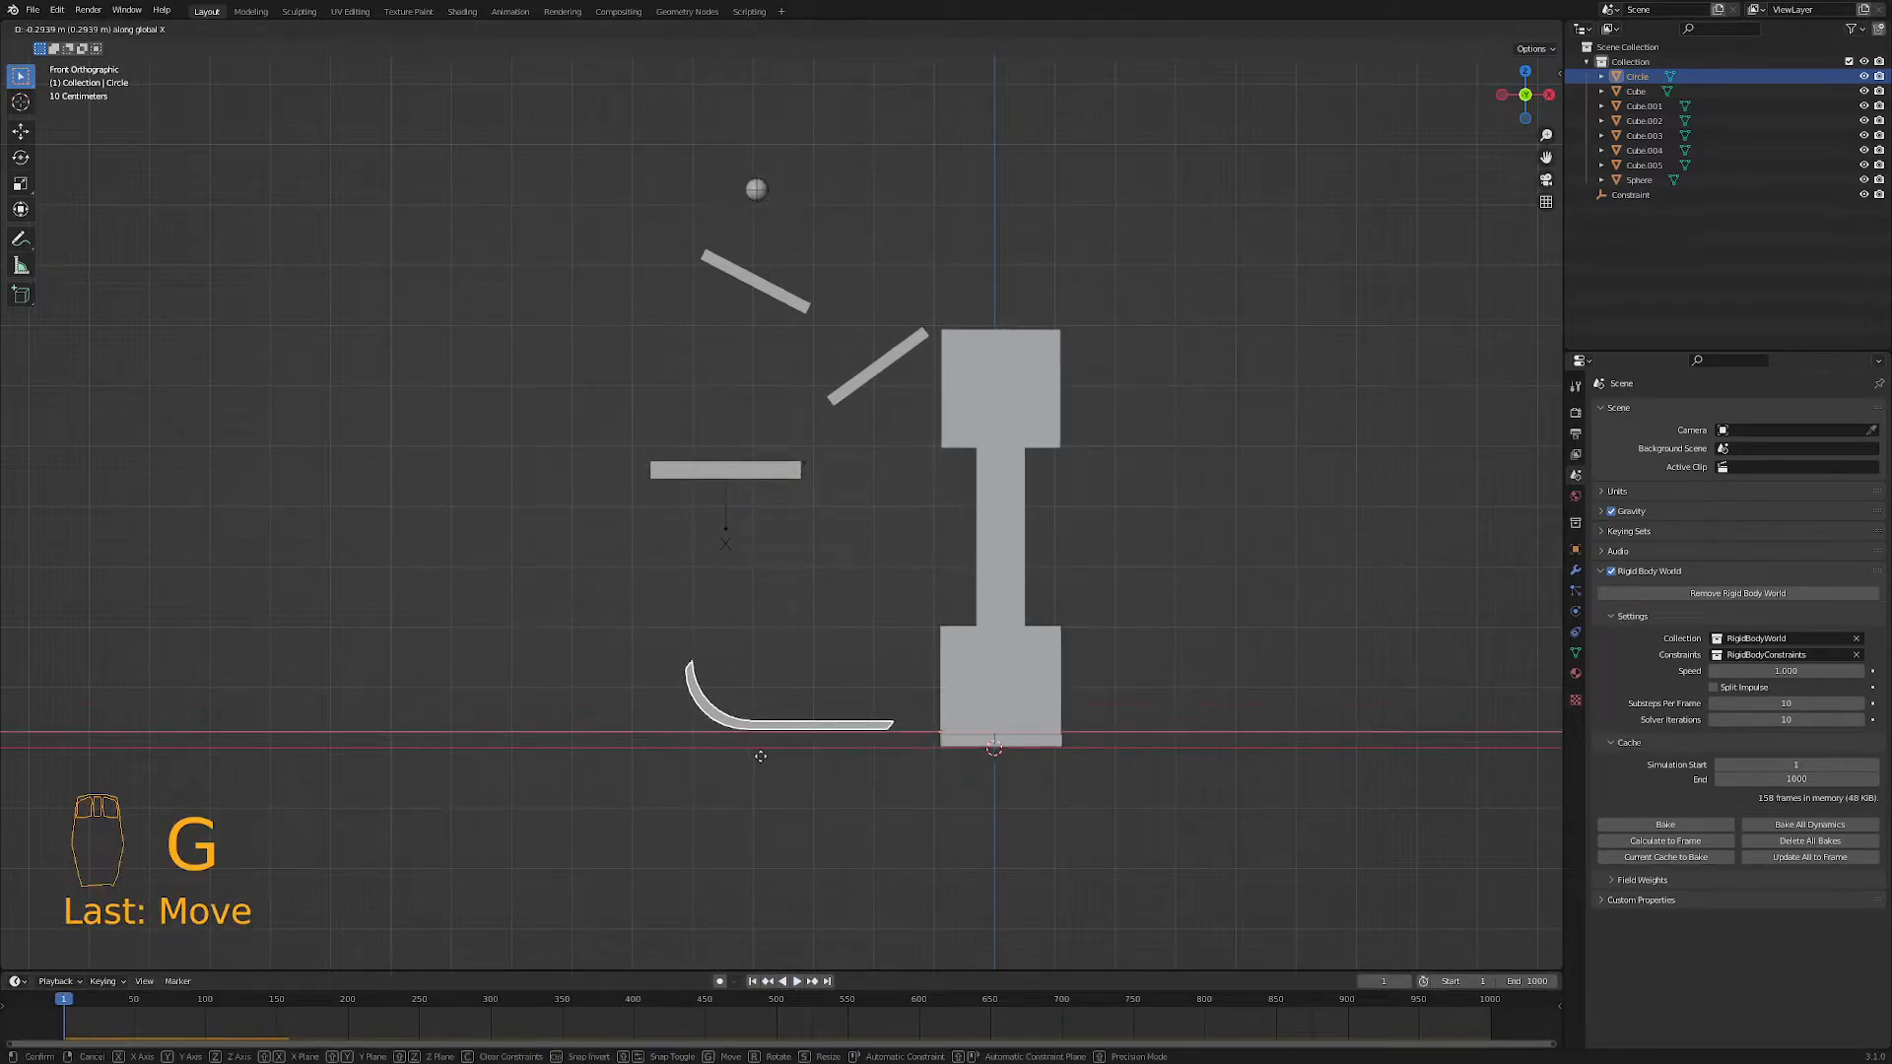
left_click(753, 758)
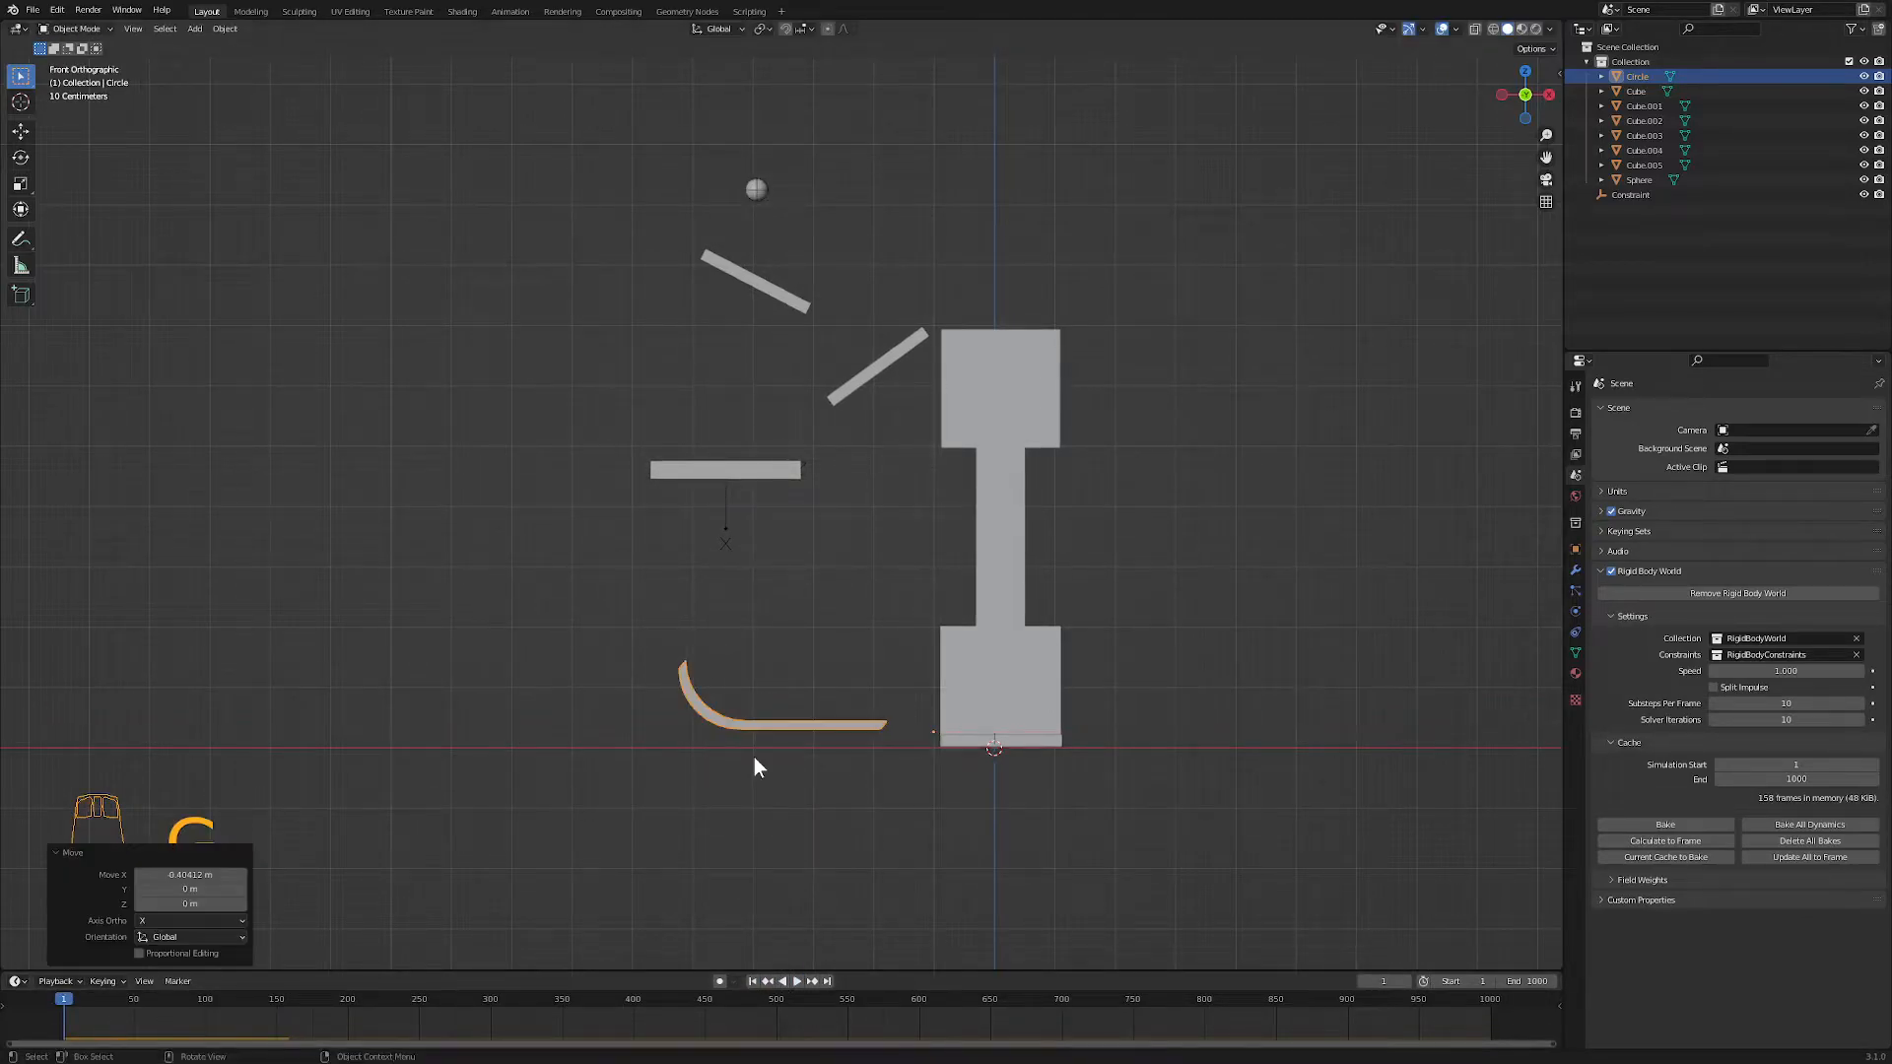
left_click(797, 981)
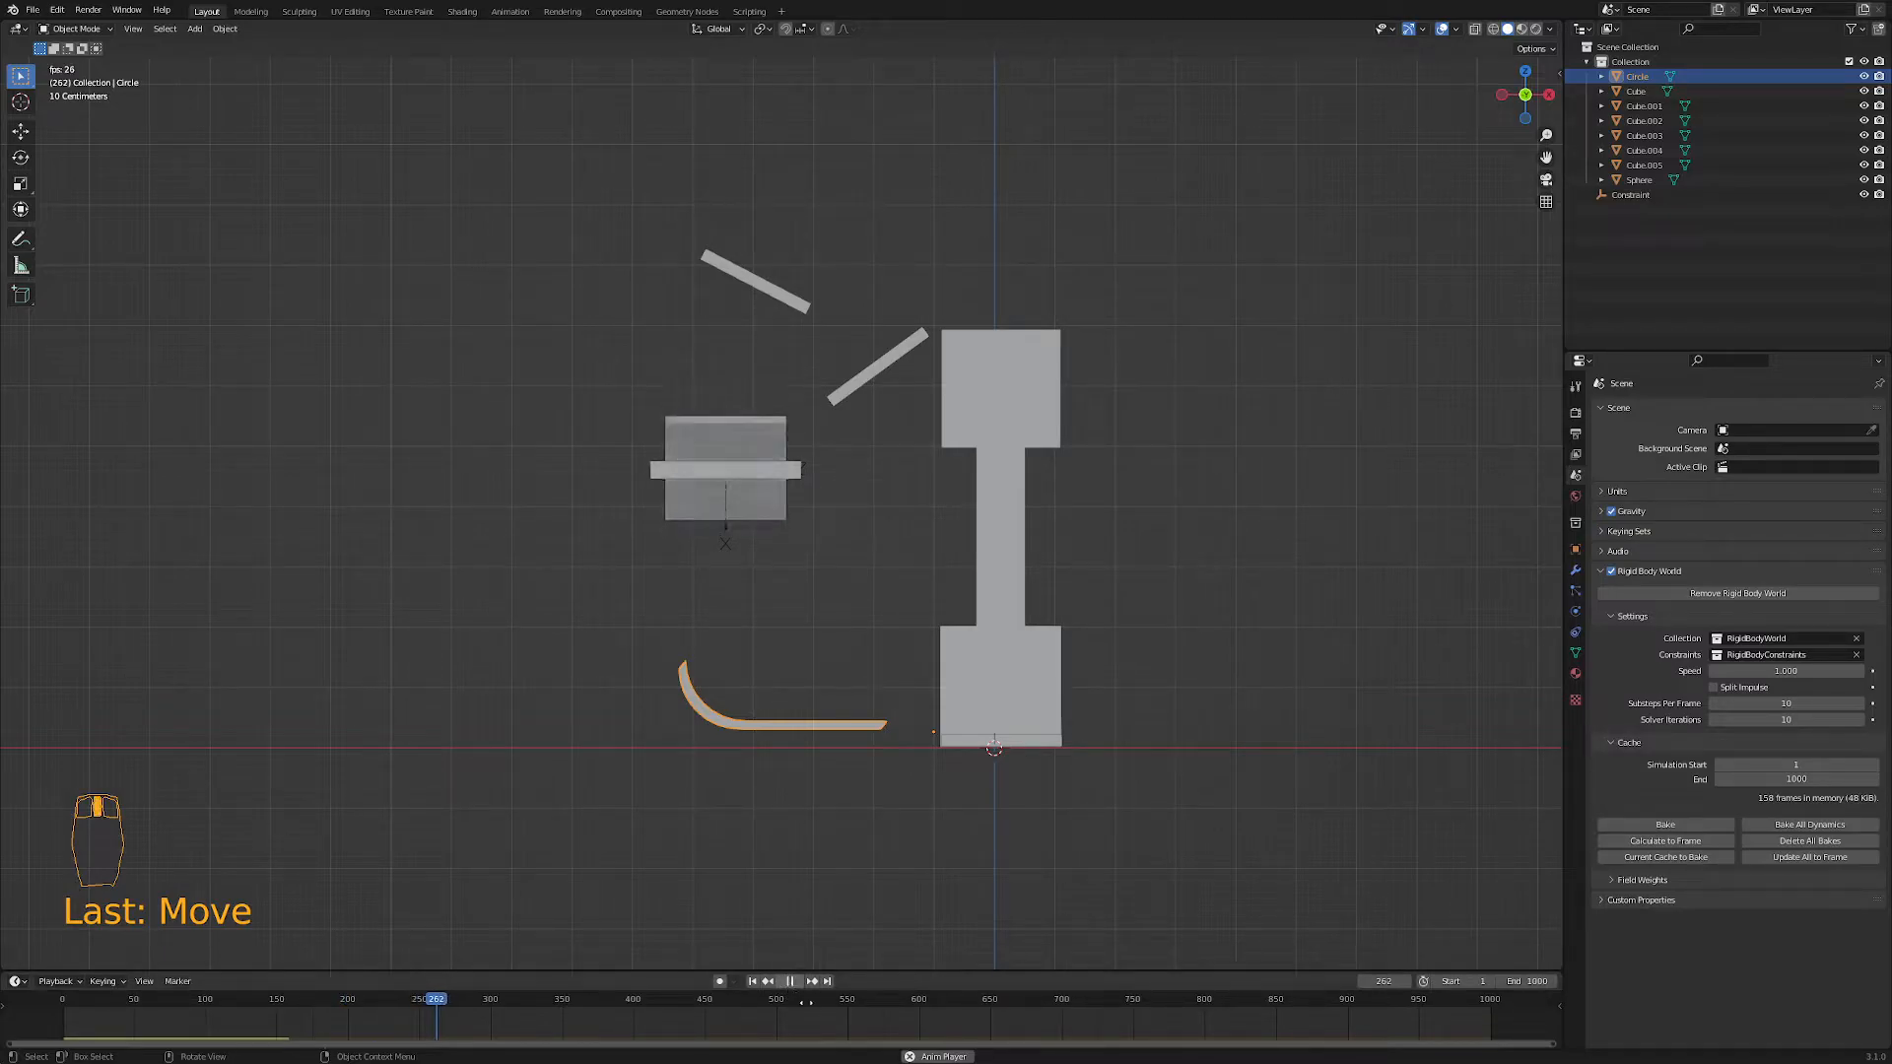
left_click(789, 981)
left_click(751, 982)
- Examine the gap between the curved ramp and the tower's base tray from several angles, selecting the tray and base block
middle_click_drag(818, 936, 848, 848)
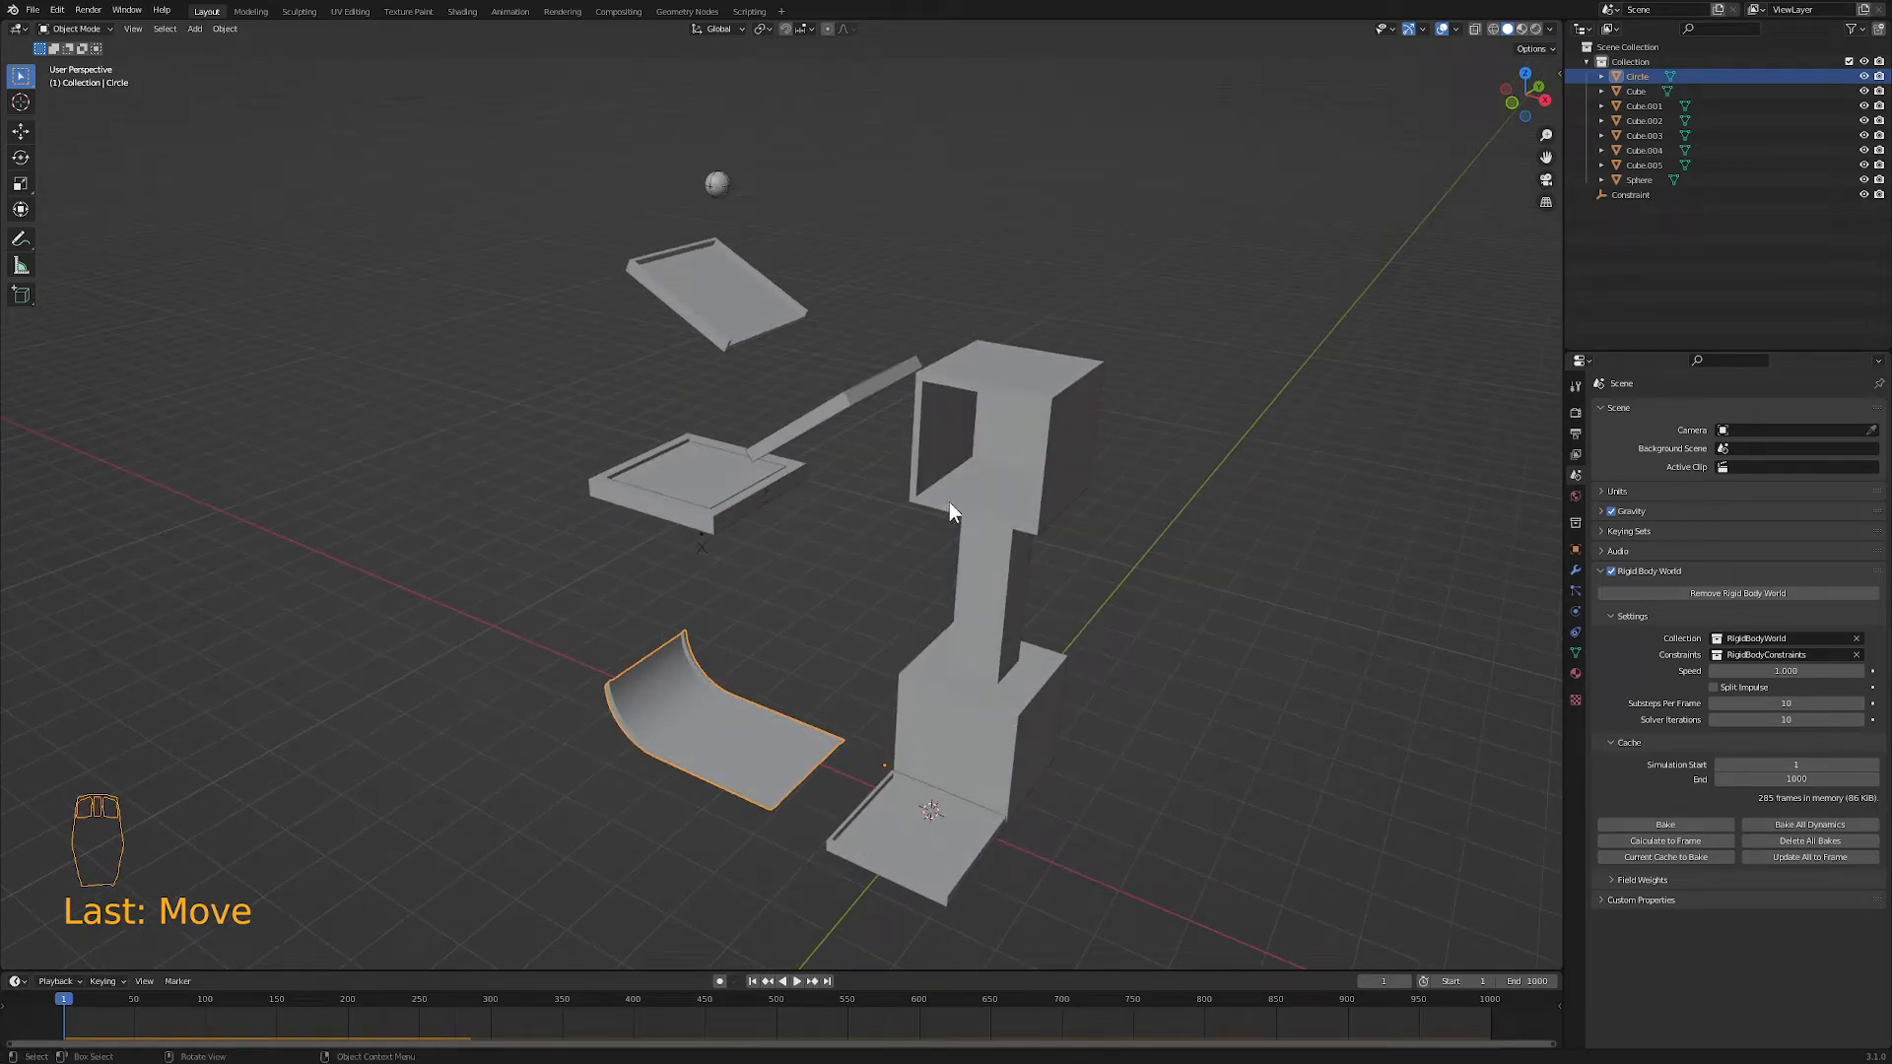
middle_click_drag(912, 790, 966, 800)
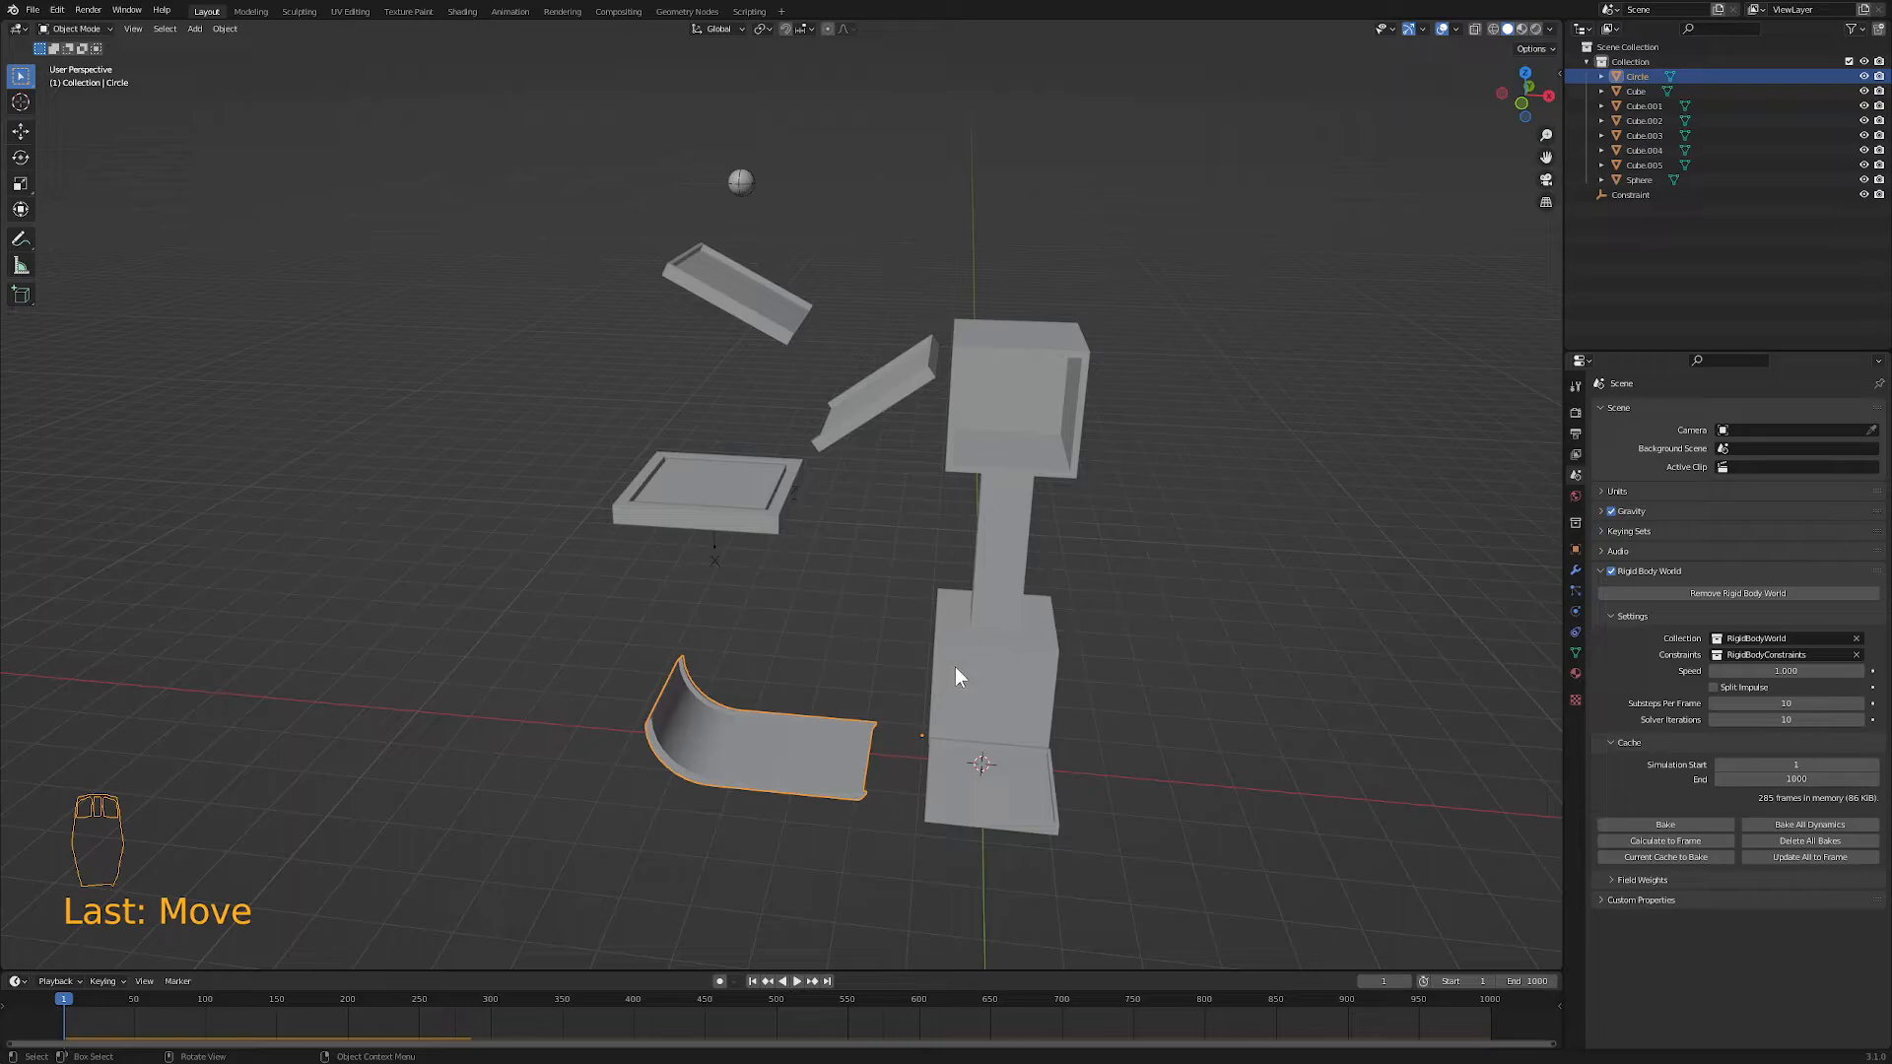
left_click(954, 769)
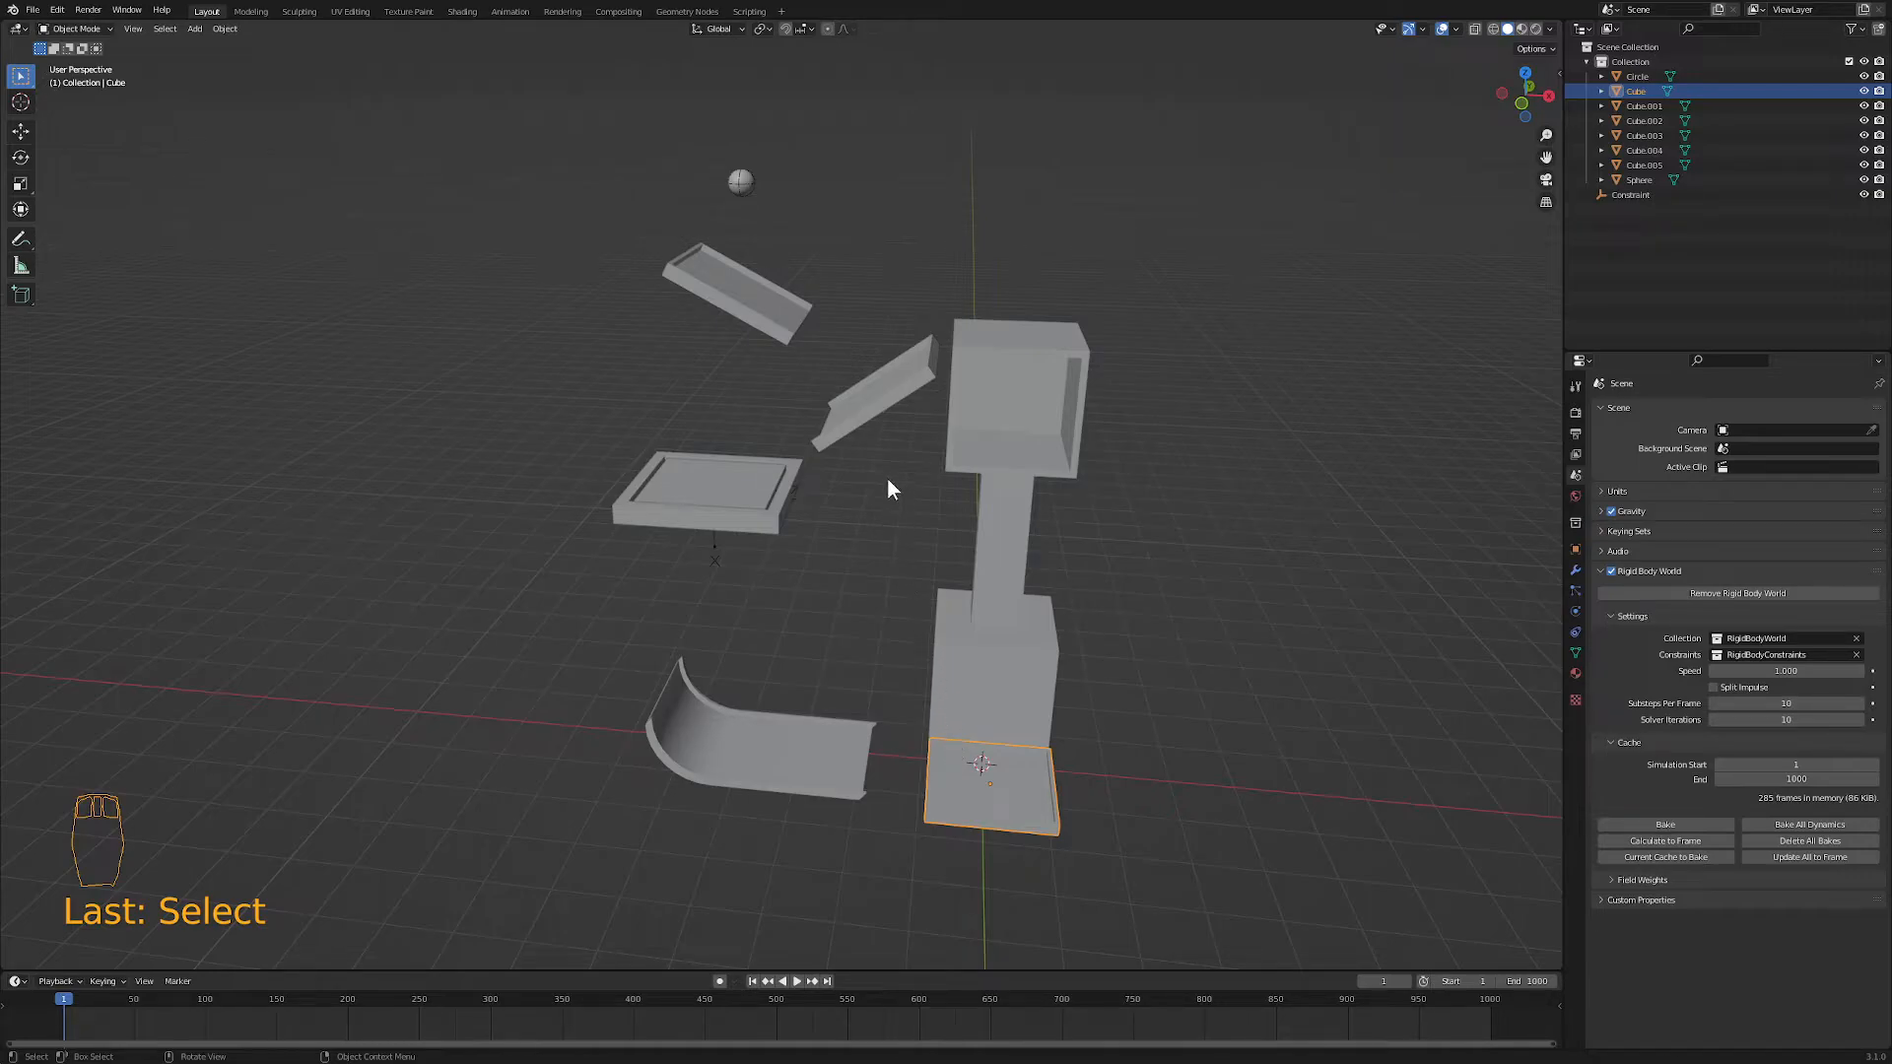
middle_click_drag(993, 741, 914, 778)
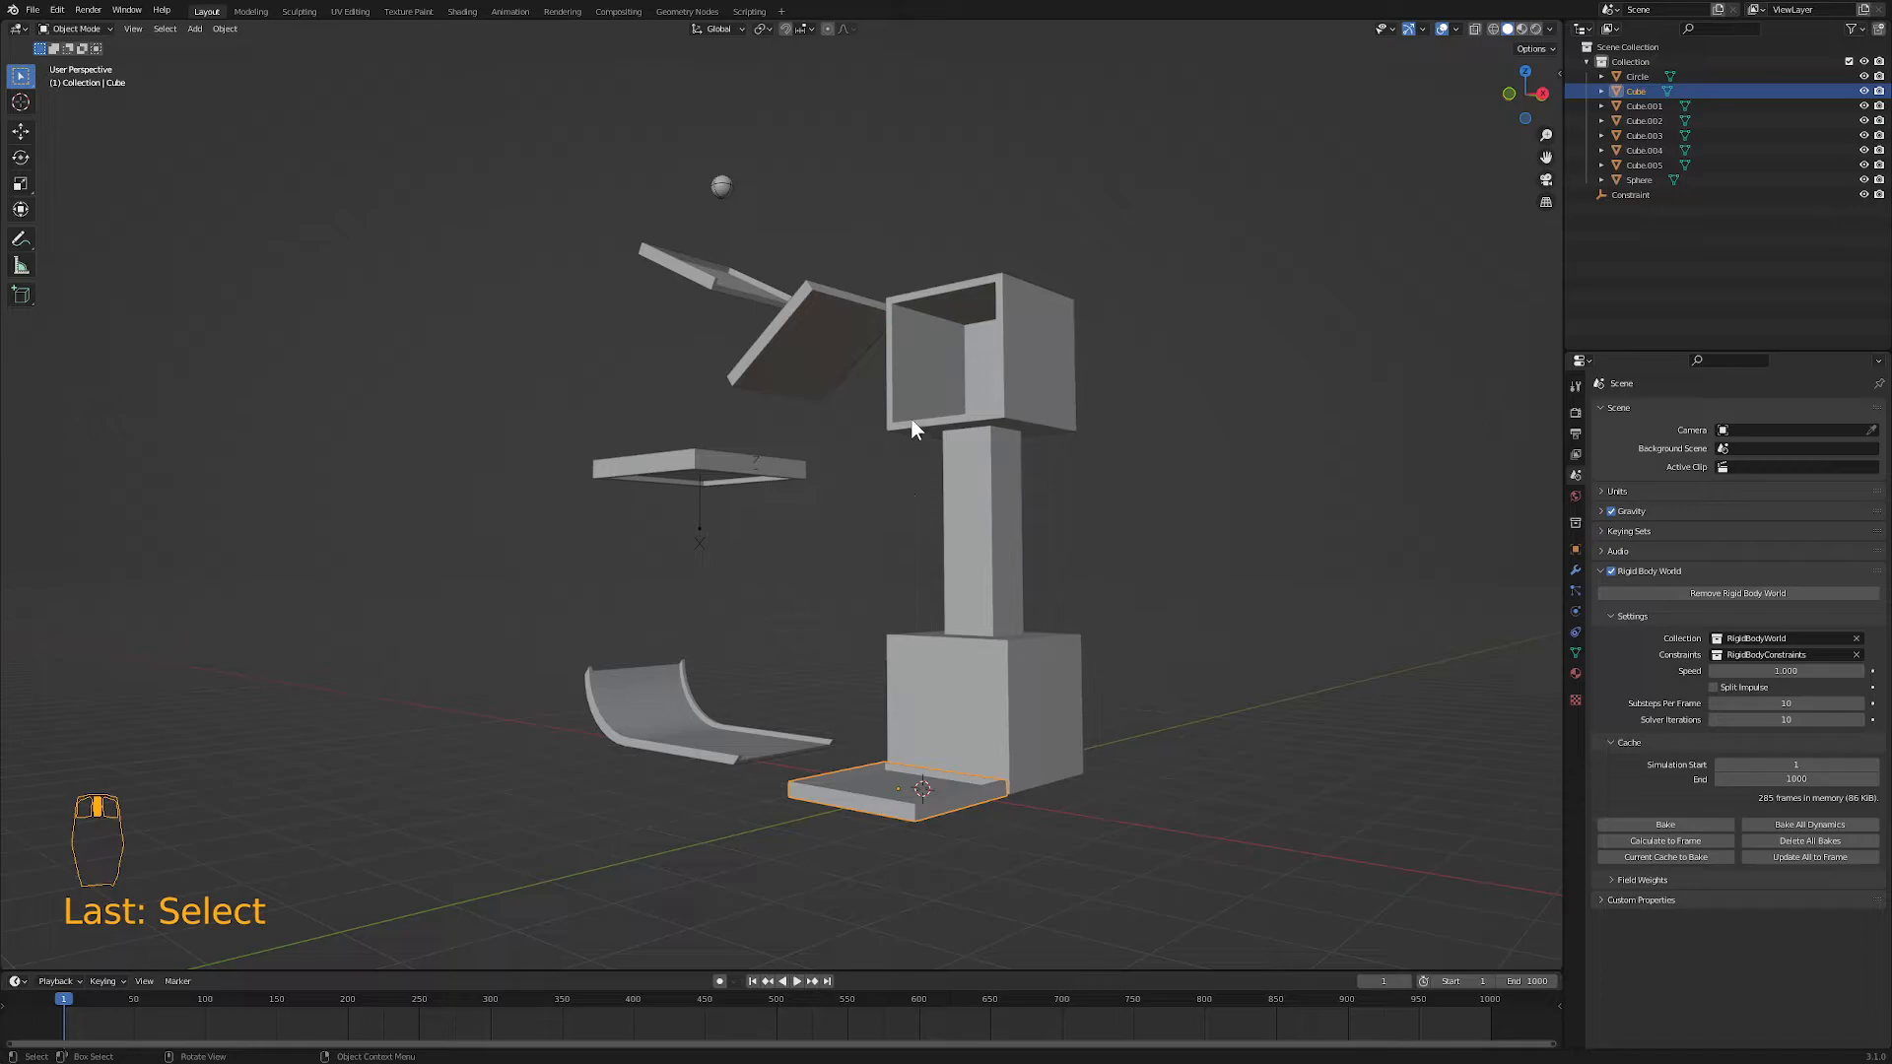
middle_click_drag(838, 468, 911, 538)
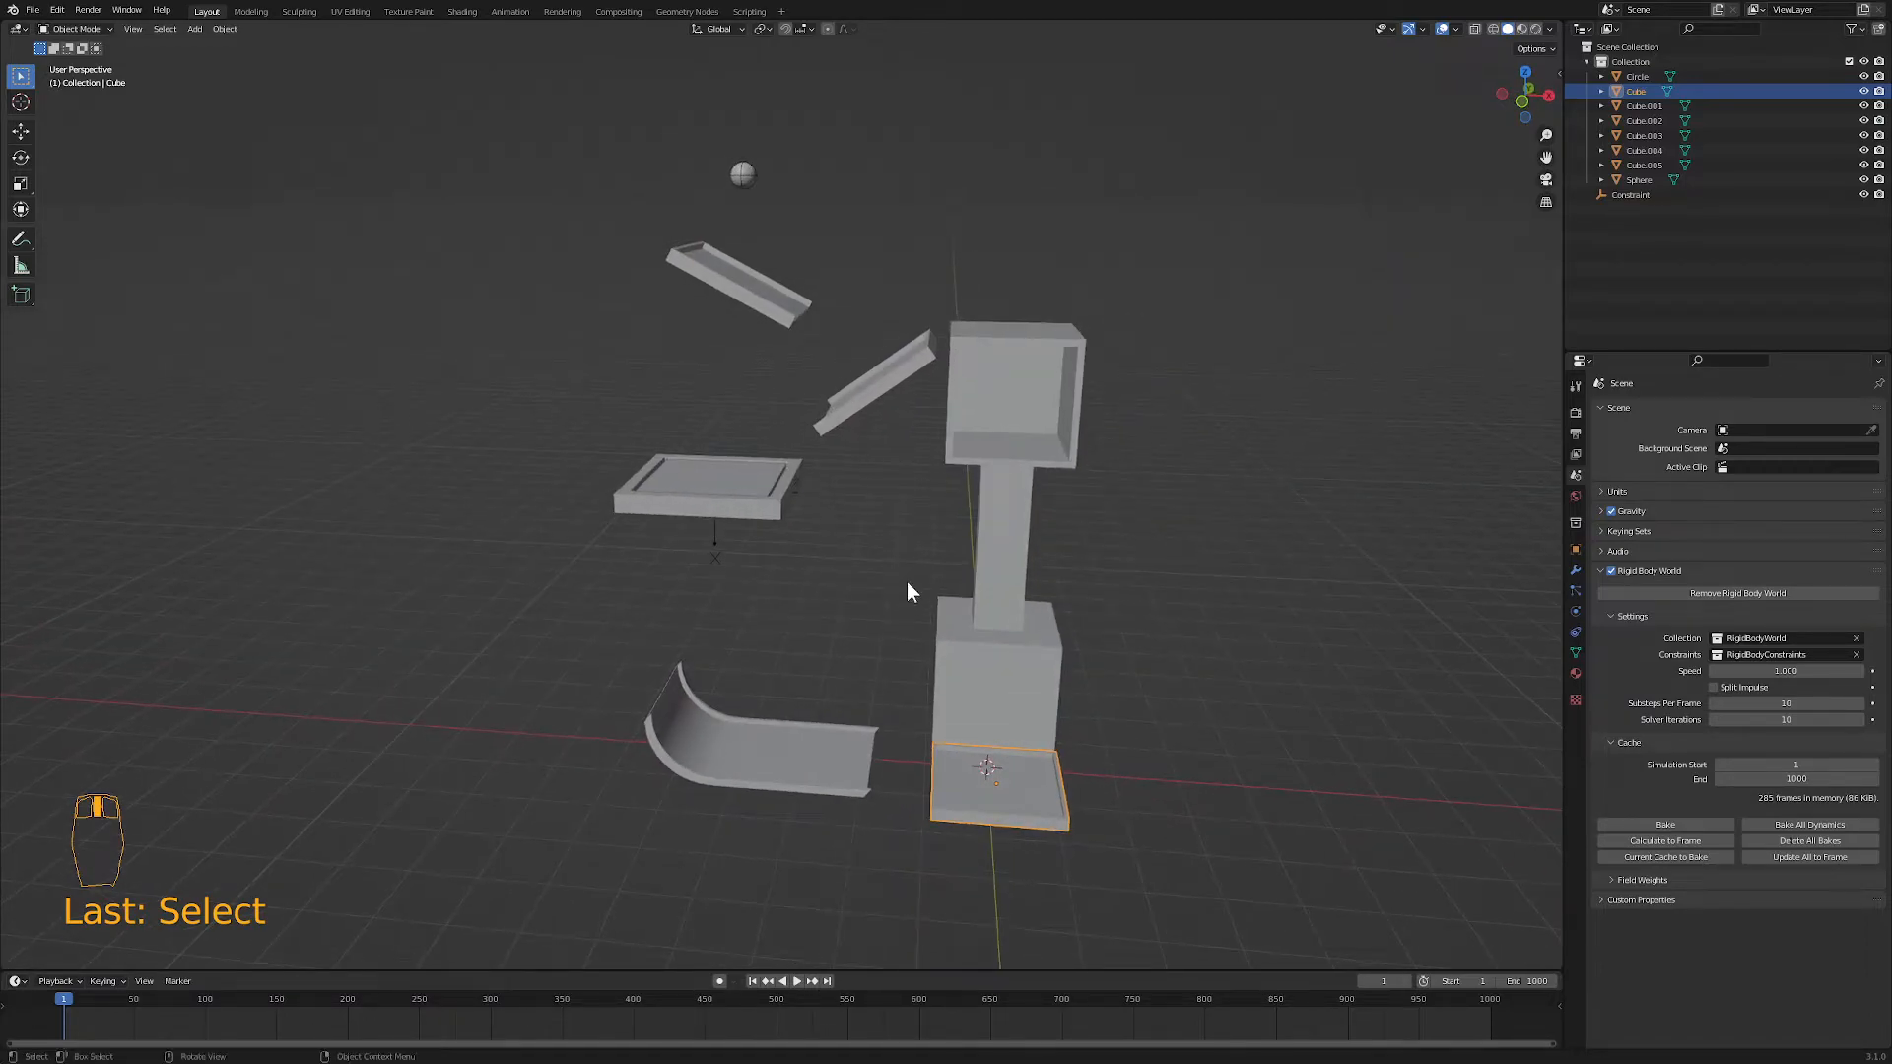
left_click(950, 711, "shift")
mouse_move(950, 712)
middle_mouse_down()
mouse_move(977, 689)
mouse_move(859, 751)
mouse_move(971, 682)
mouse_move(962, 698)
middle_mouse_up()
- Enter Edit Mode on the curved ramp in front view, with X-ray enabled and vertex selection active
left_click(824, 748)
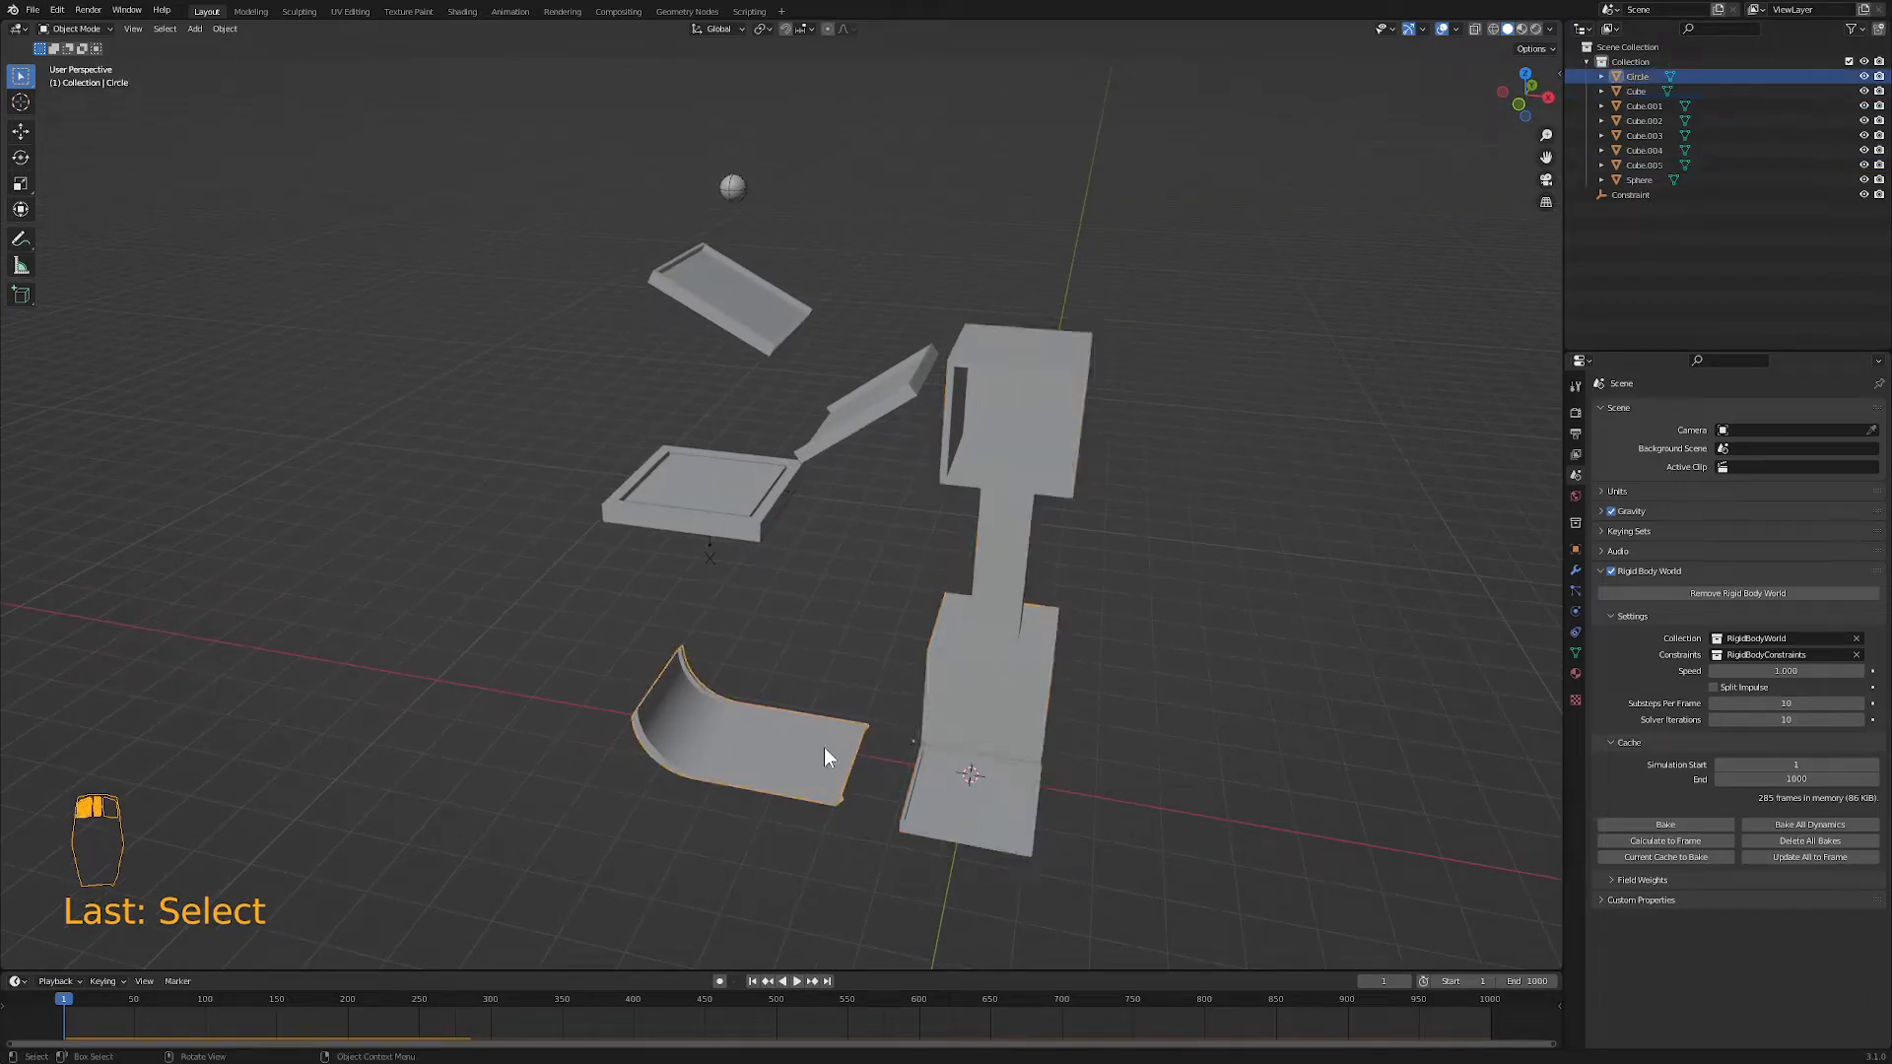
key("Tab")
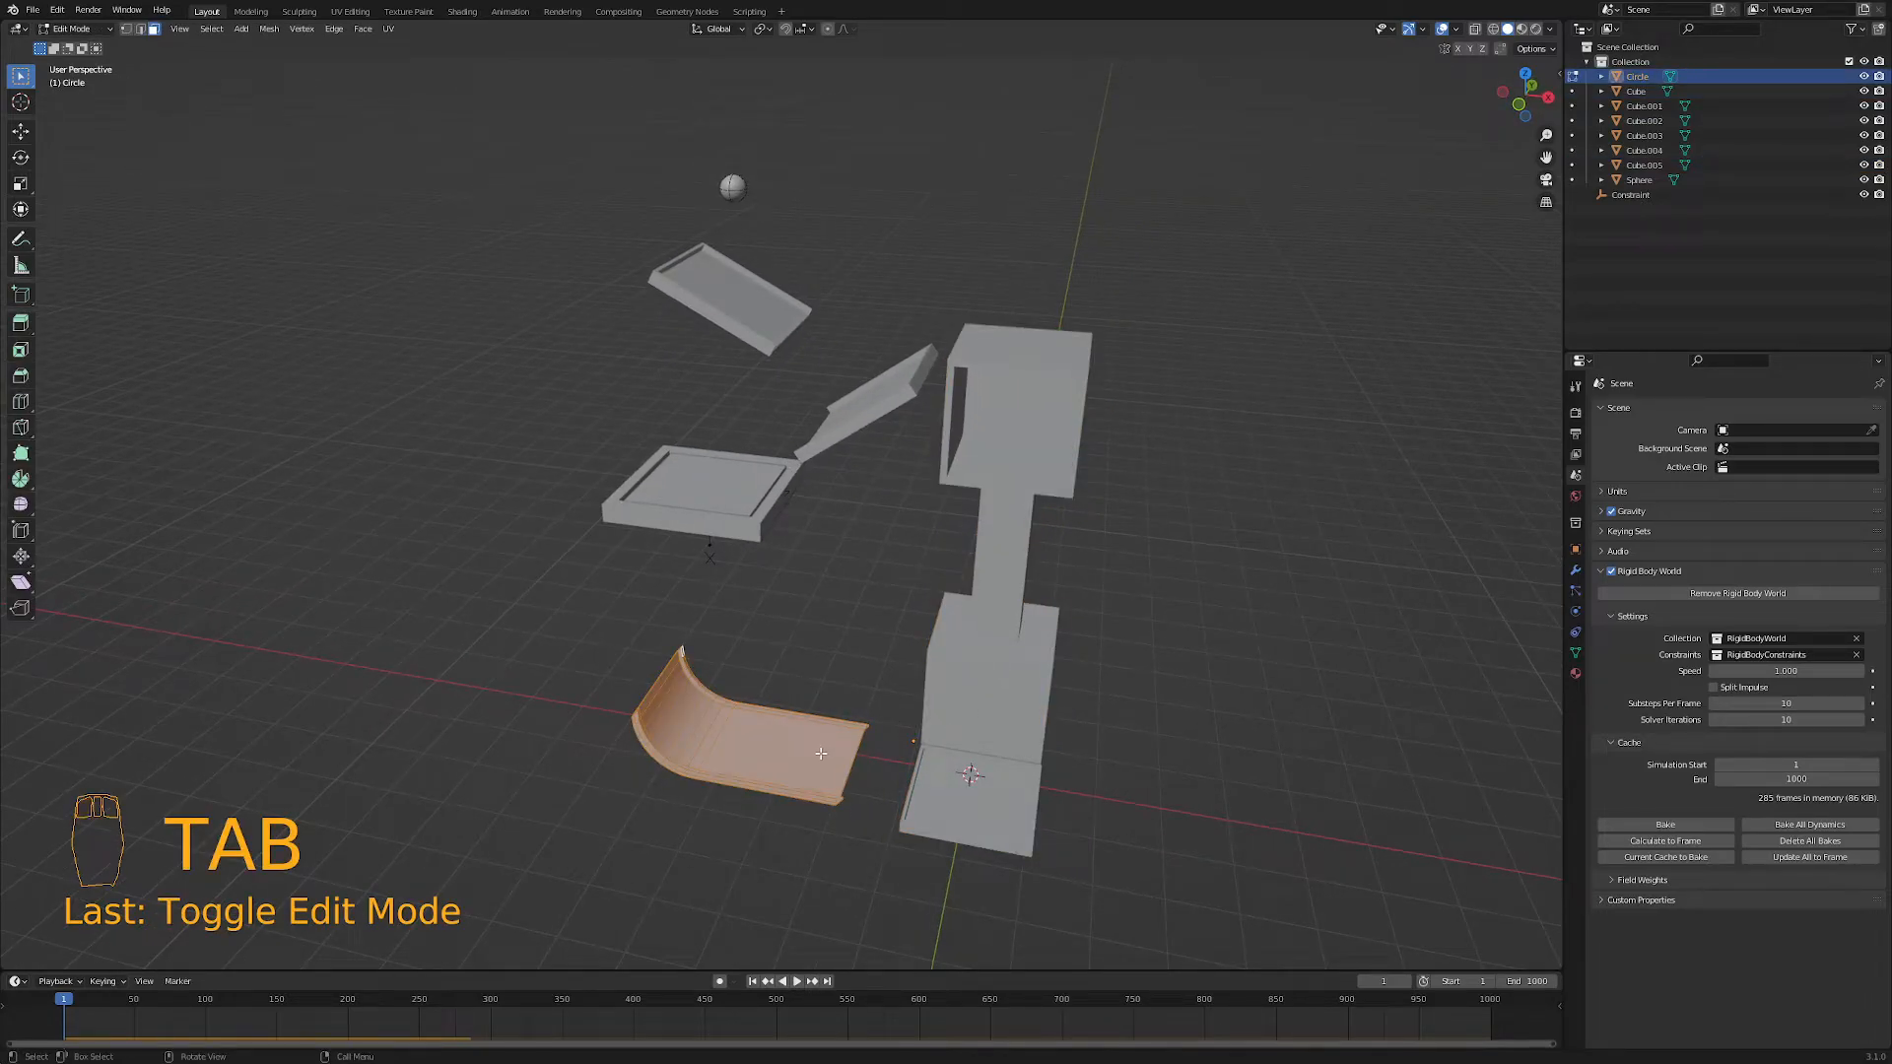
key("KP_1")
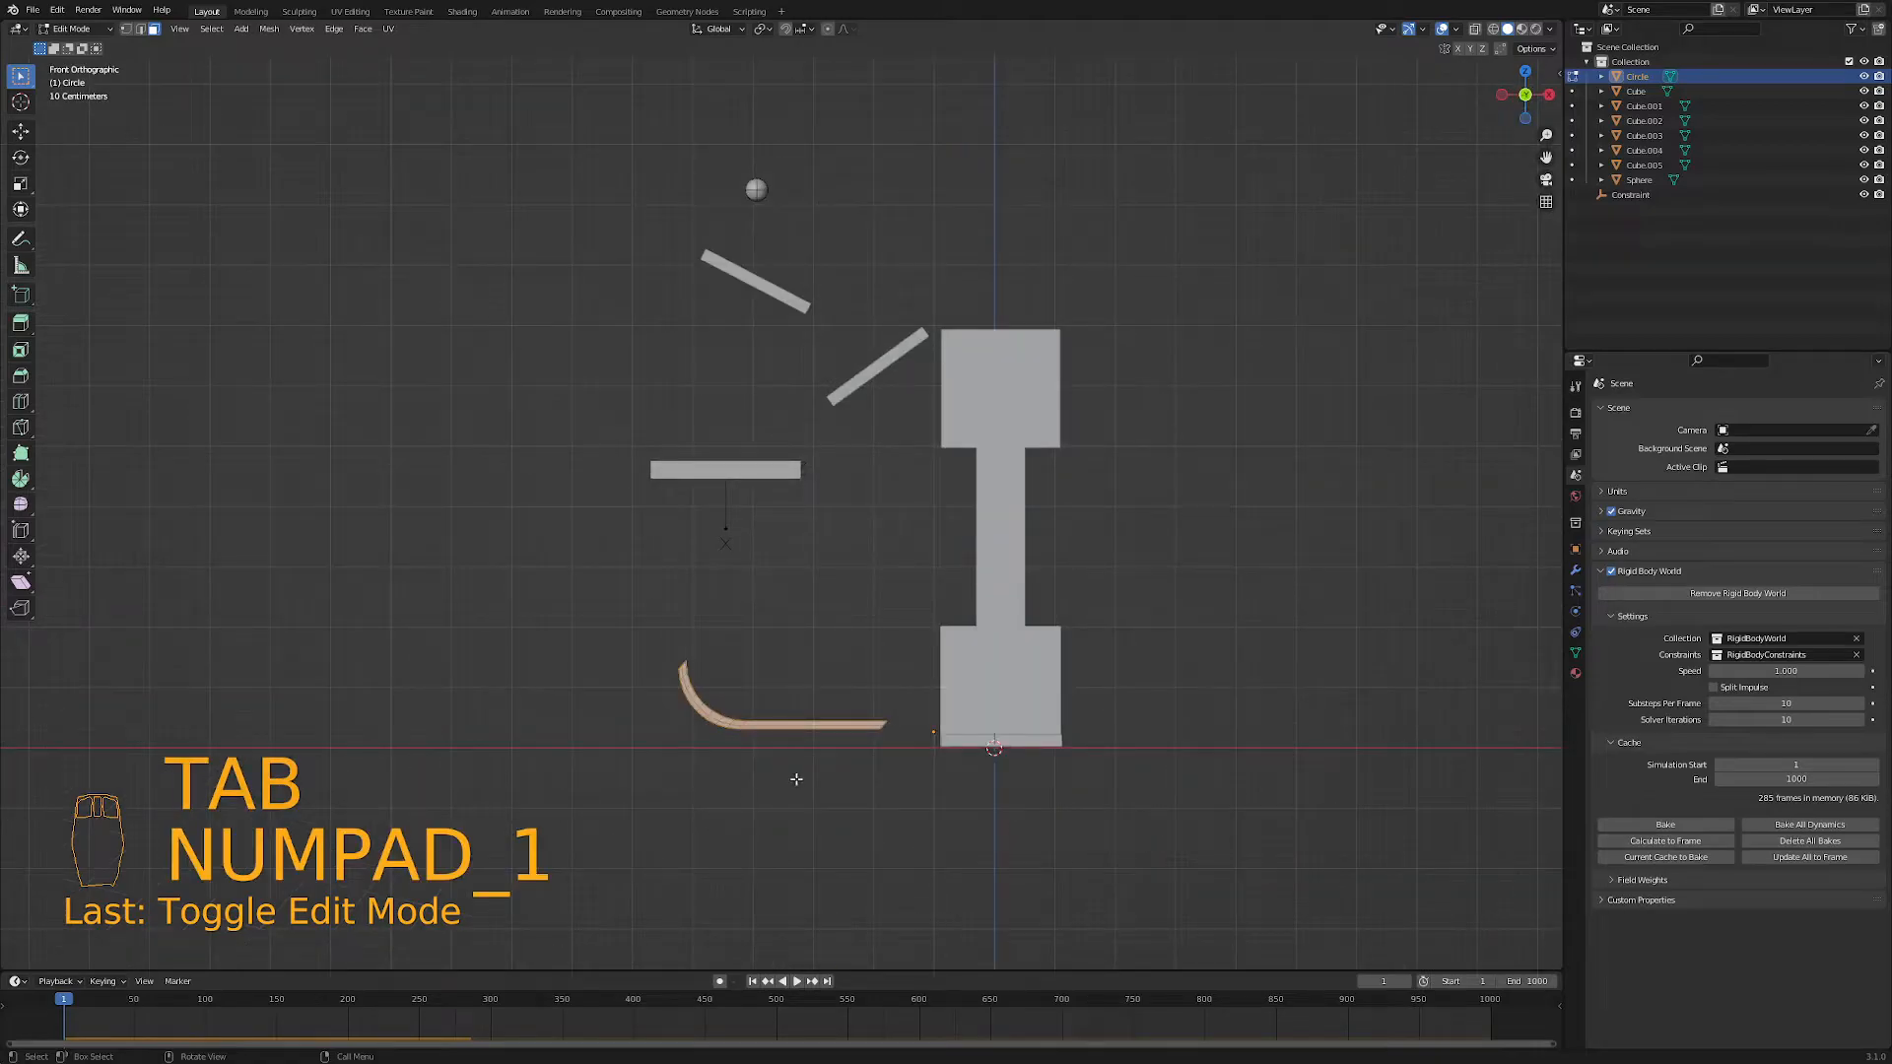
key("a")
key("a")
key("a")
key("a")
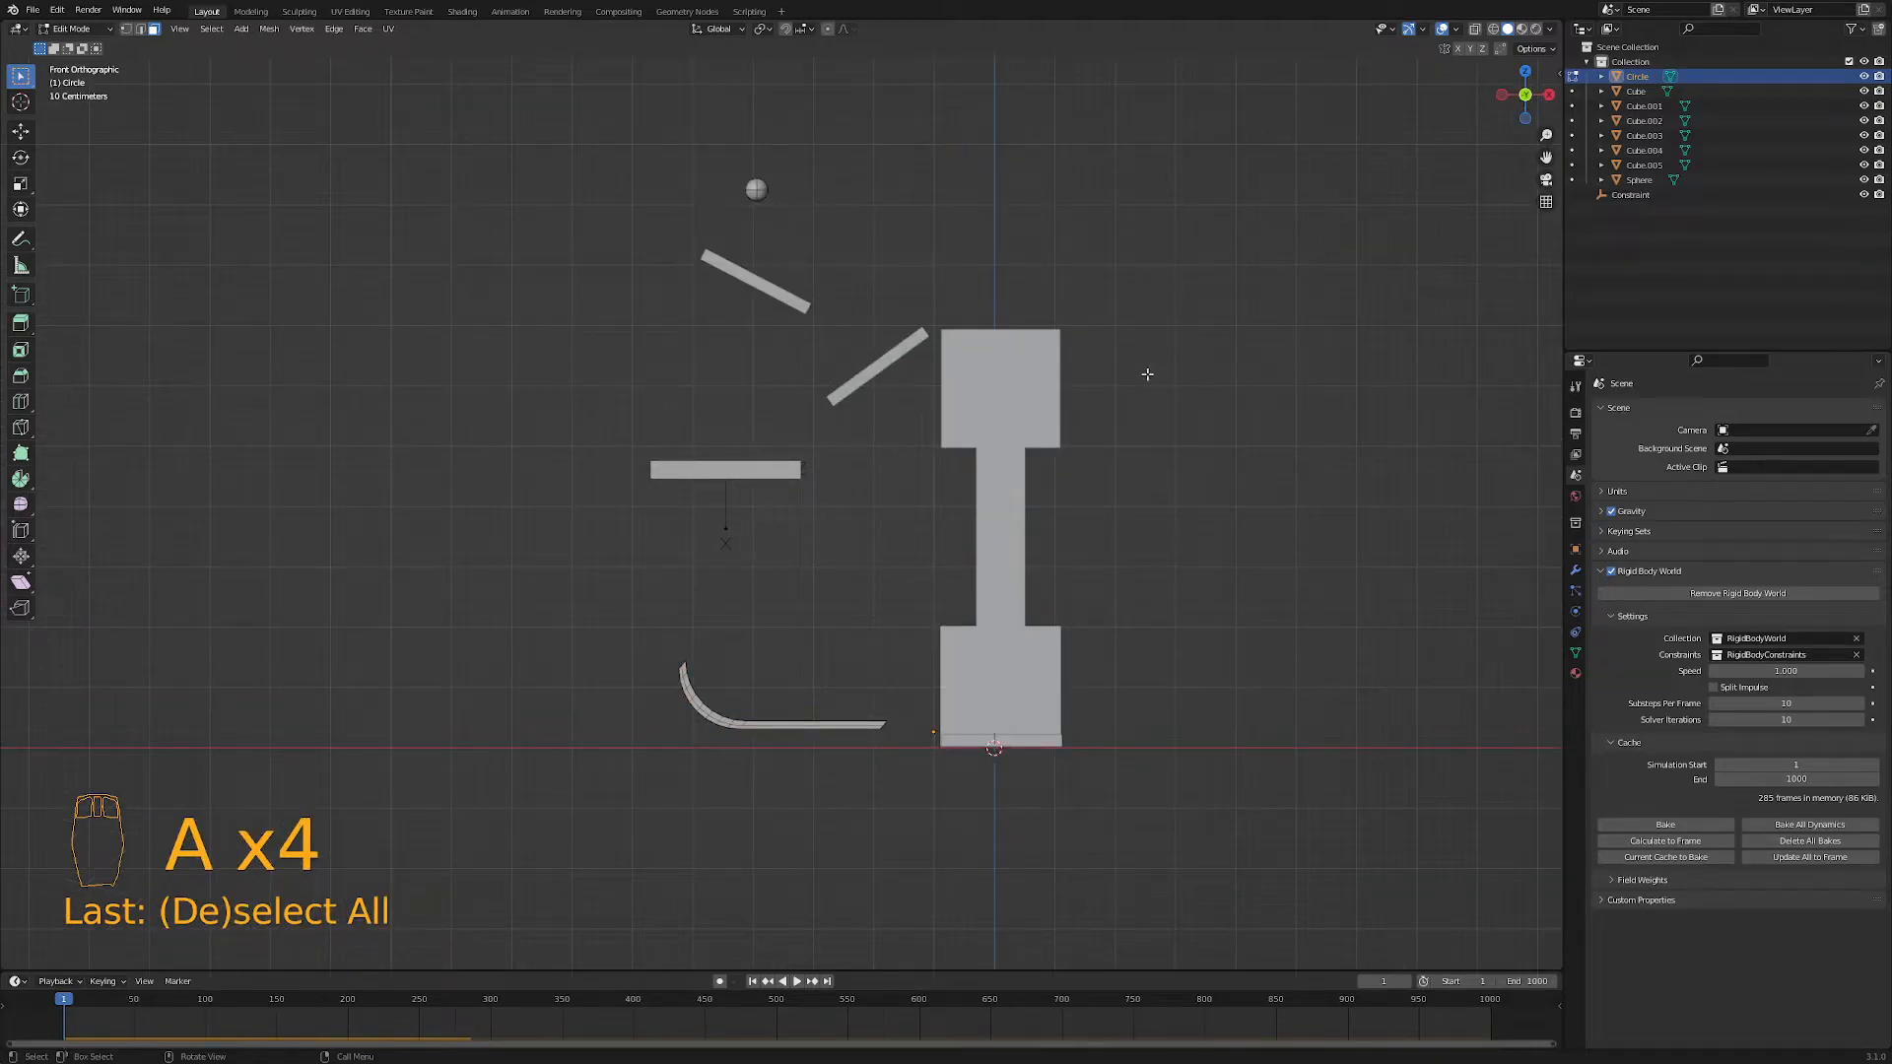
left_click(1474, 29)
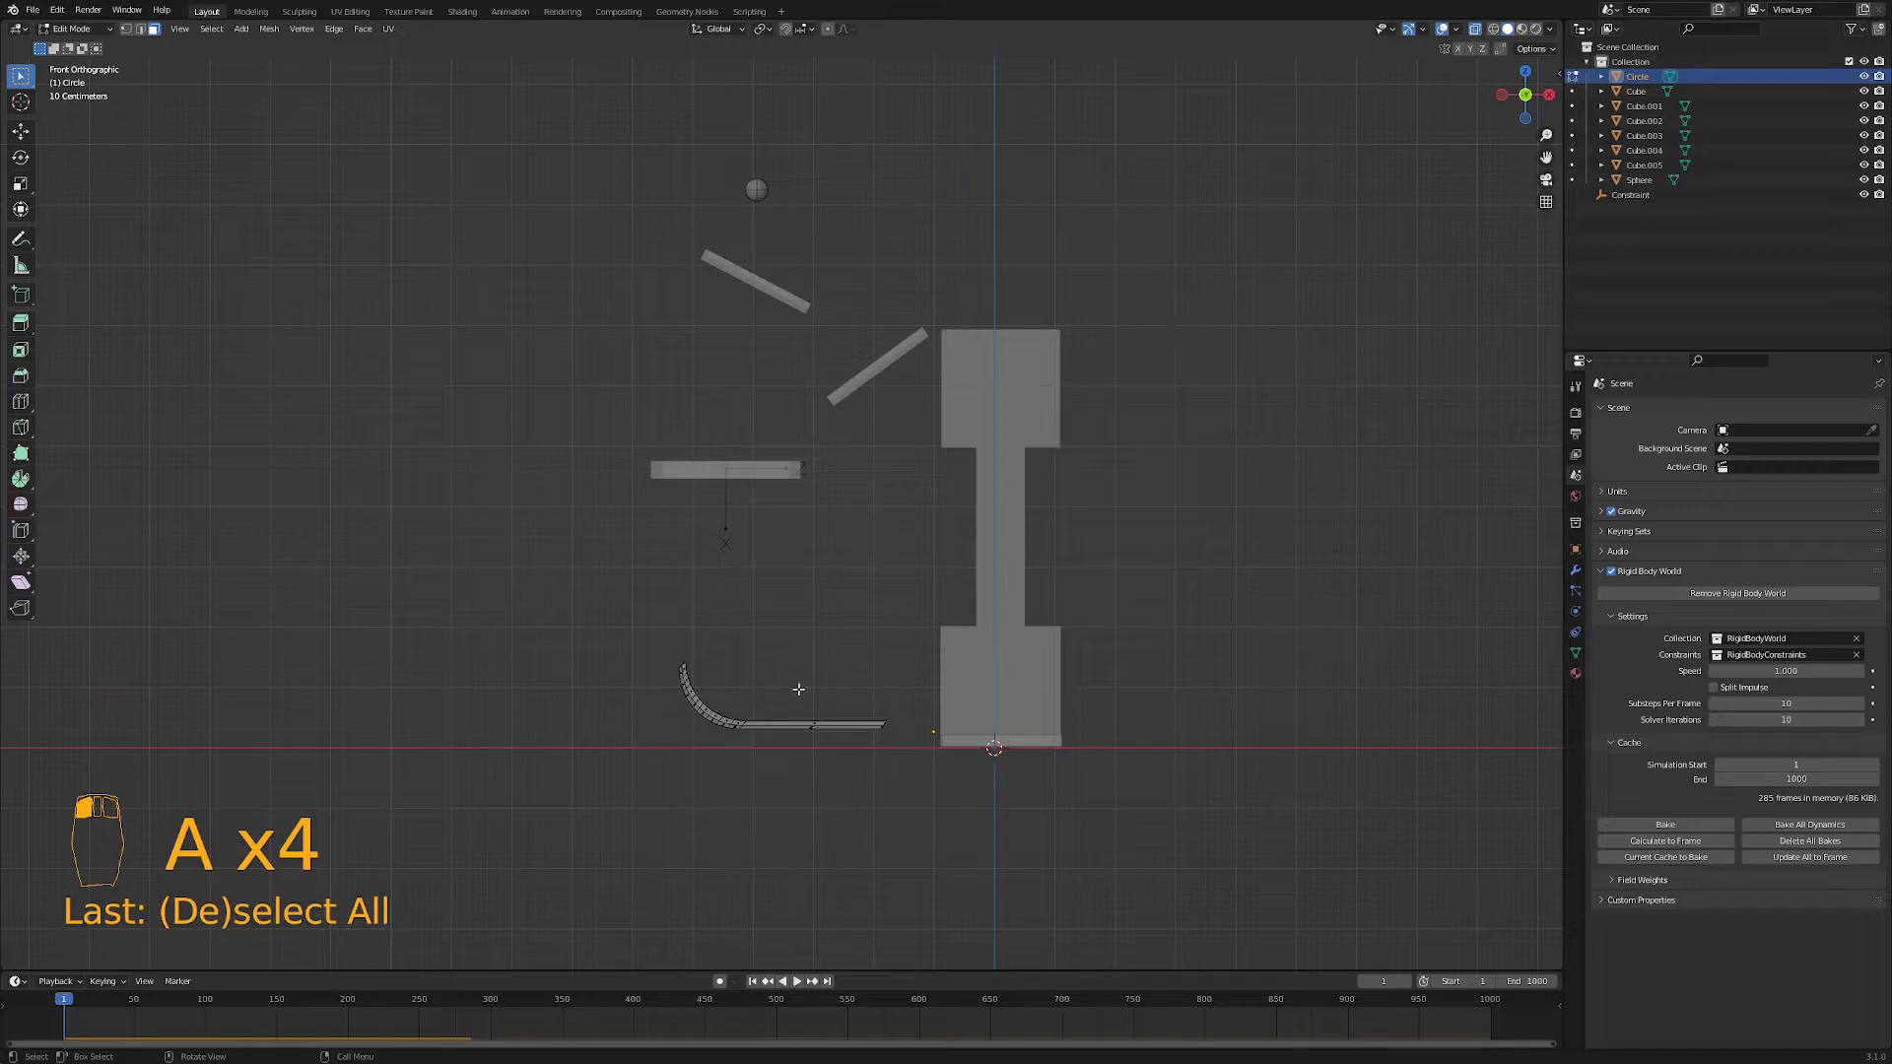
left_click_drag(798, 686, 908, 752)
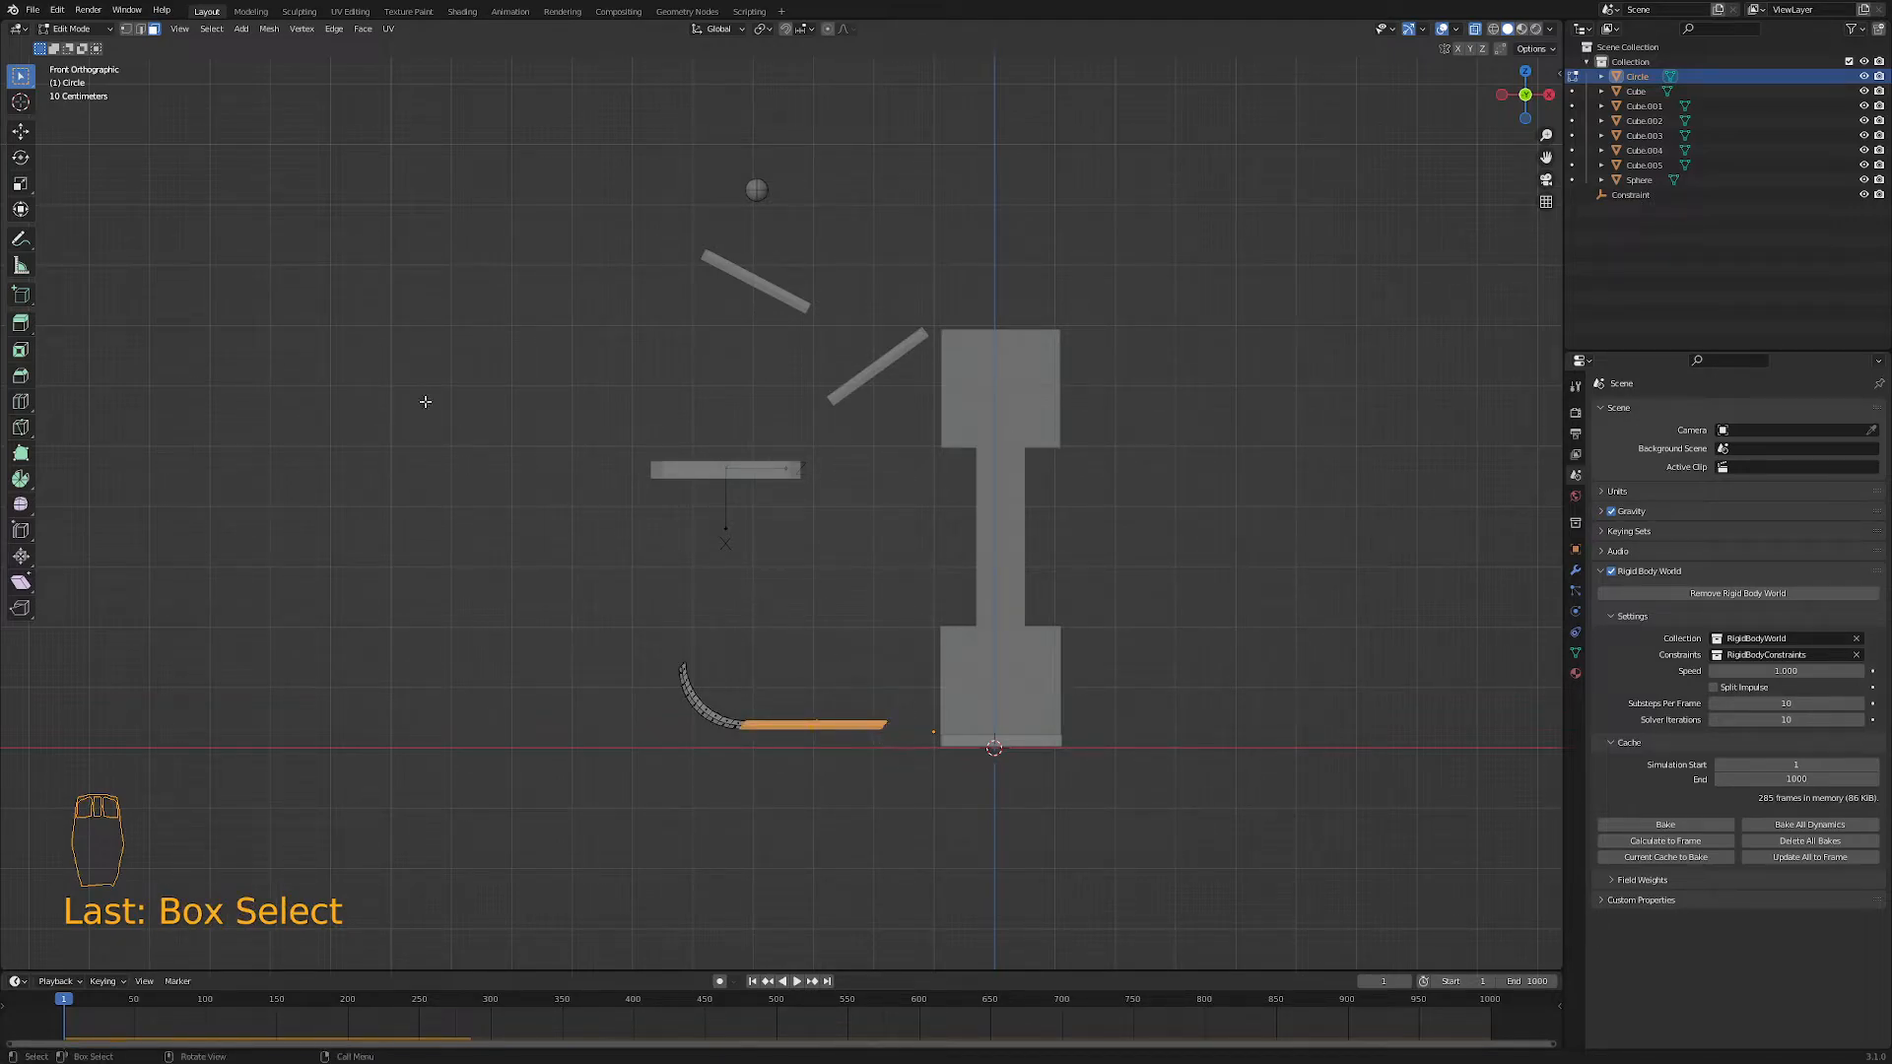
left_click(126, 29)
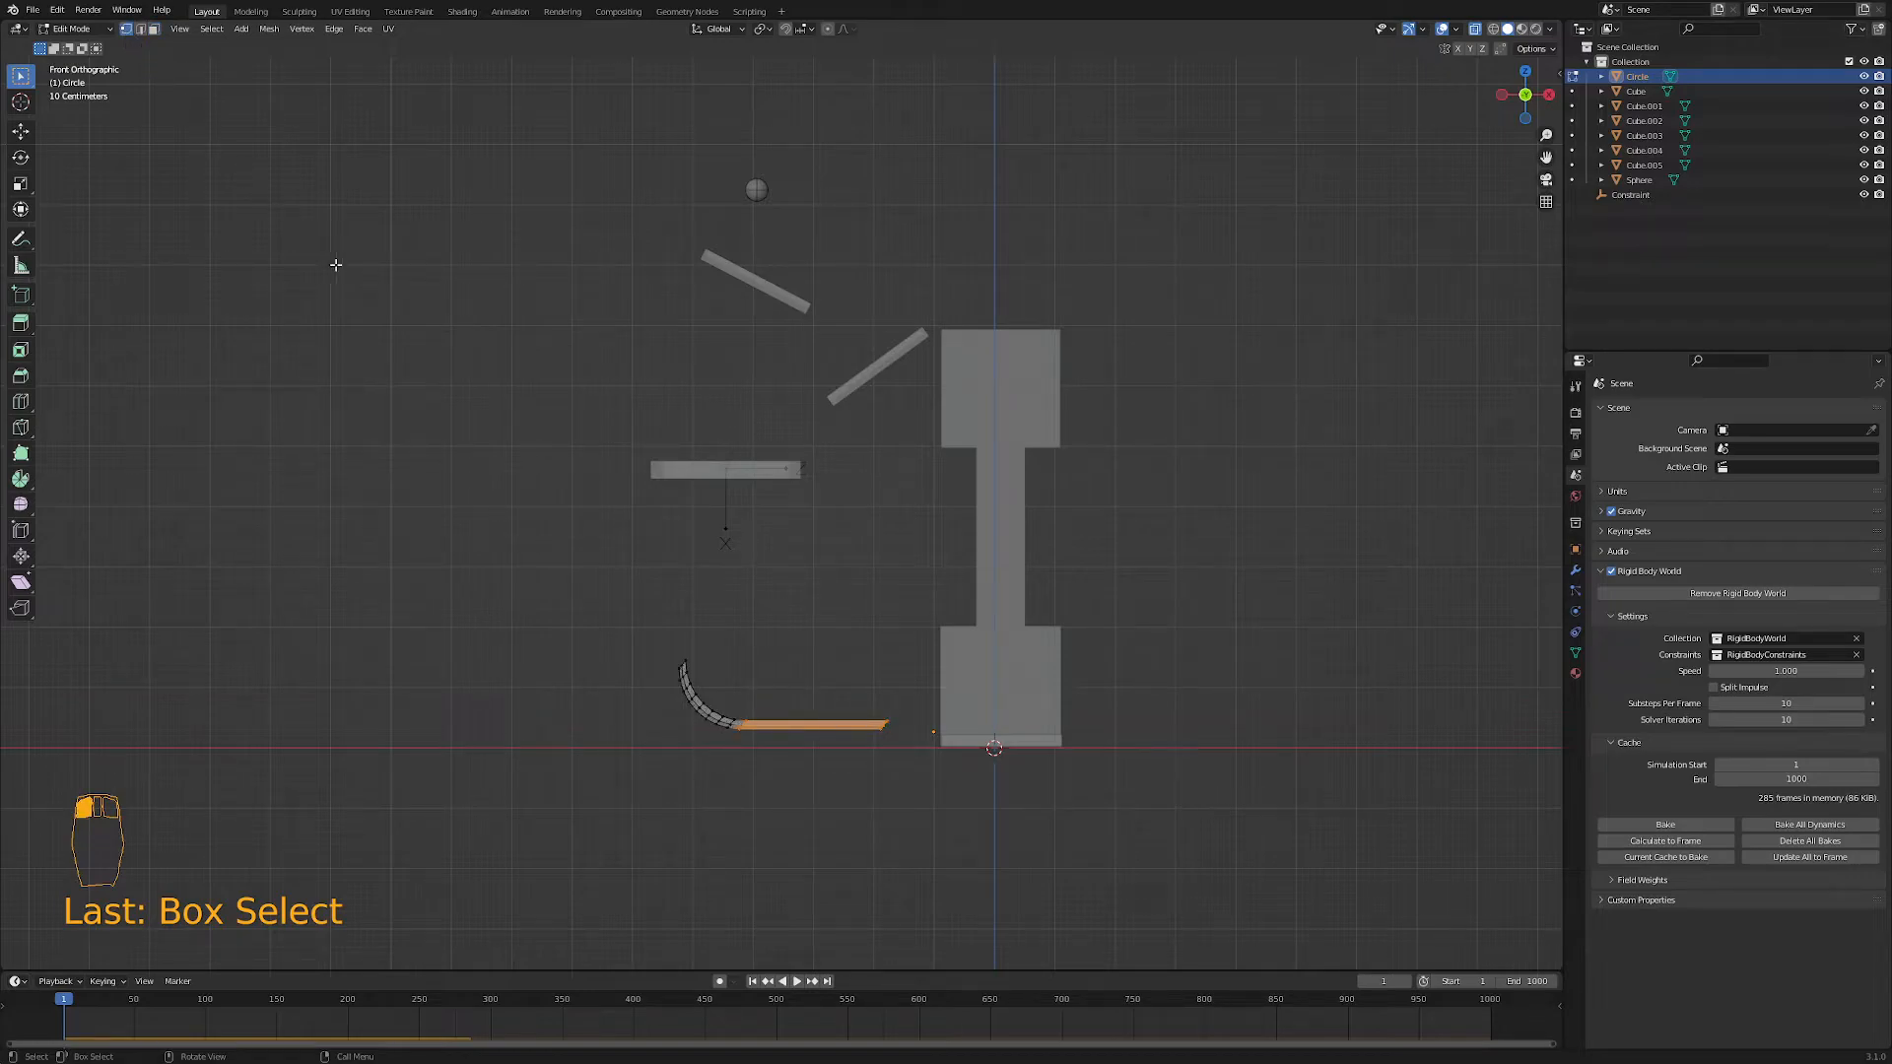
- Extend the curved ramp's flat end about 0.76 m along X toward the tower, return to Object Mode and disable X-ray
key("a")
key("a")
key("a")
left_click_drag(844, 650, 911, 769)
key("g")
key("x")
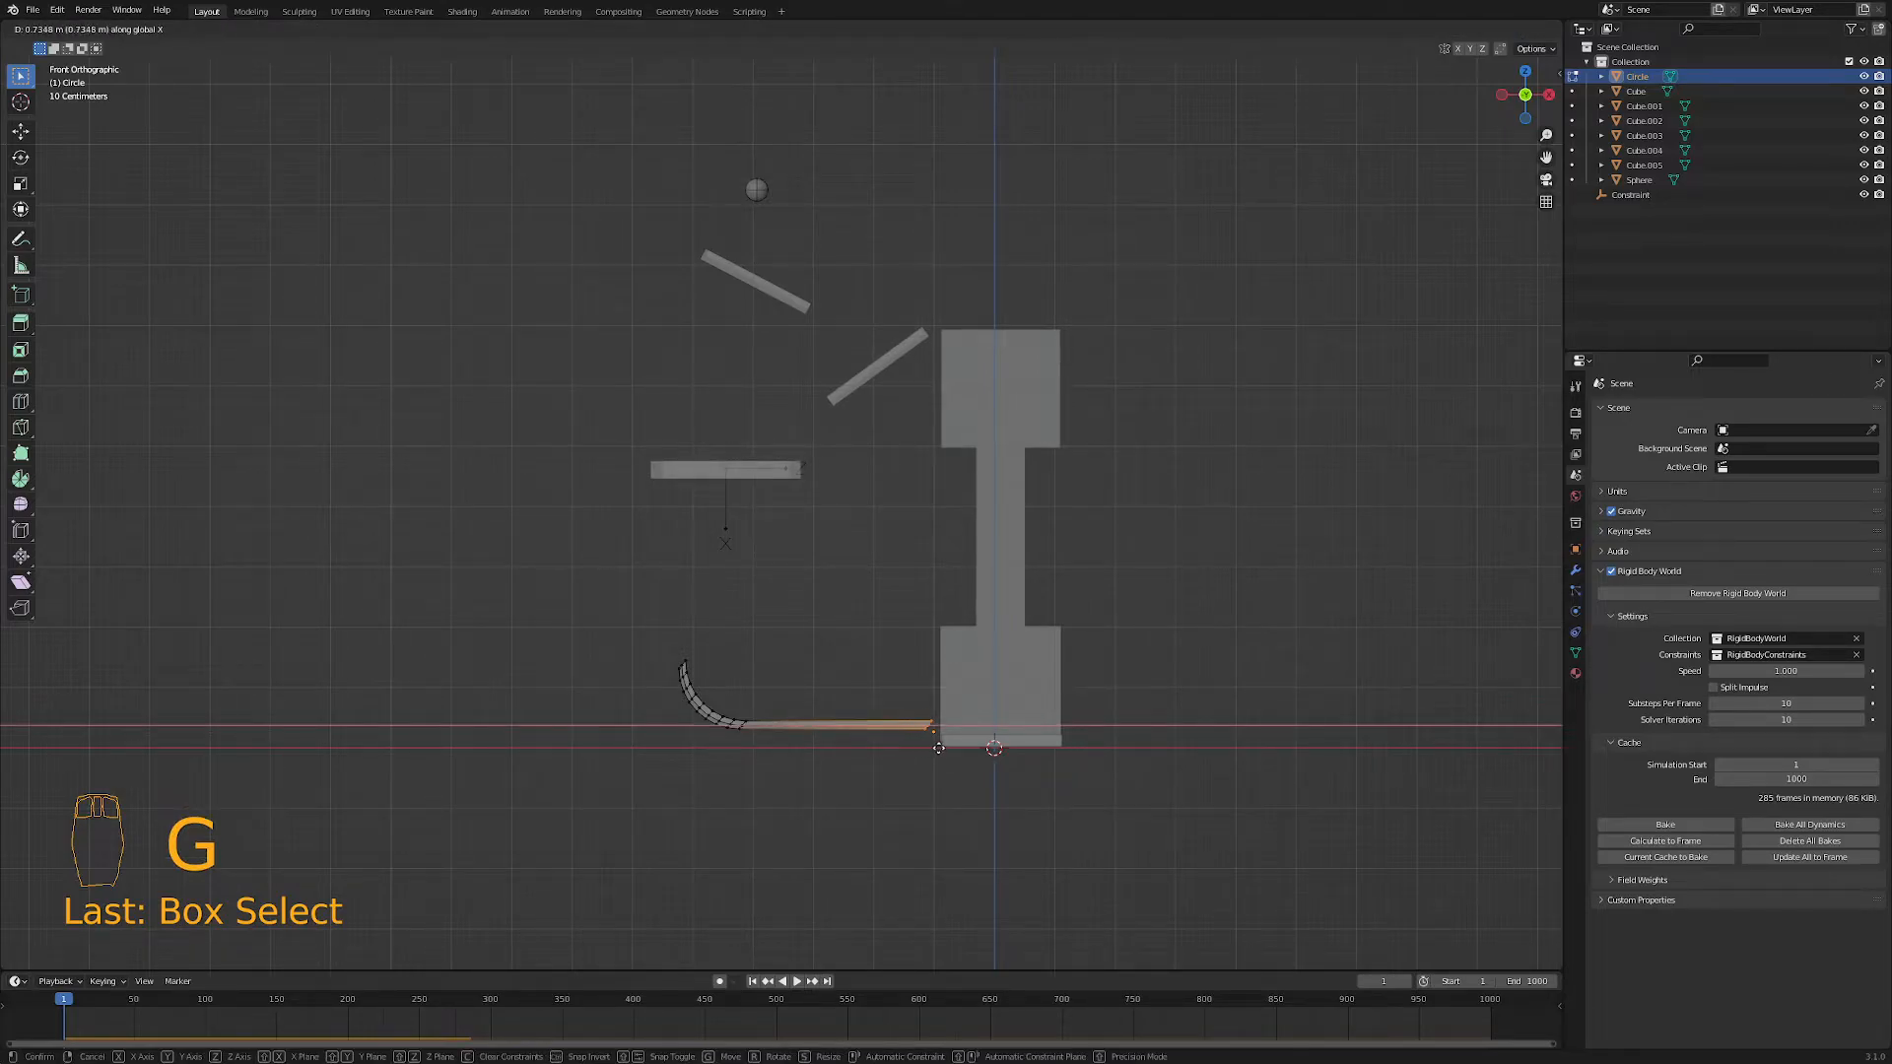
left_click(940, 749)
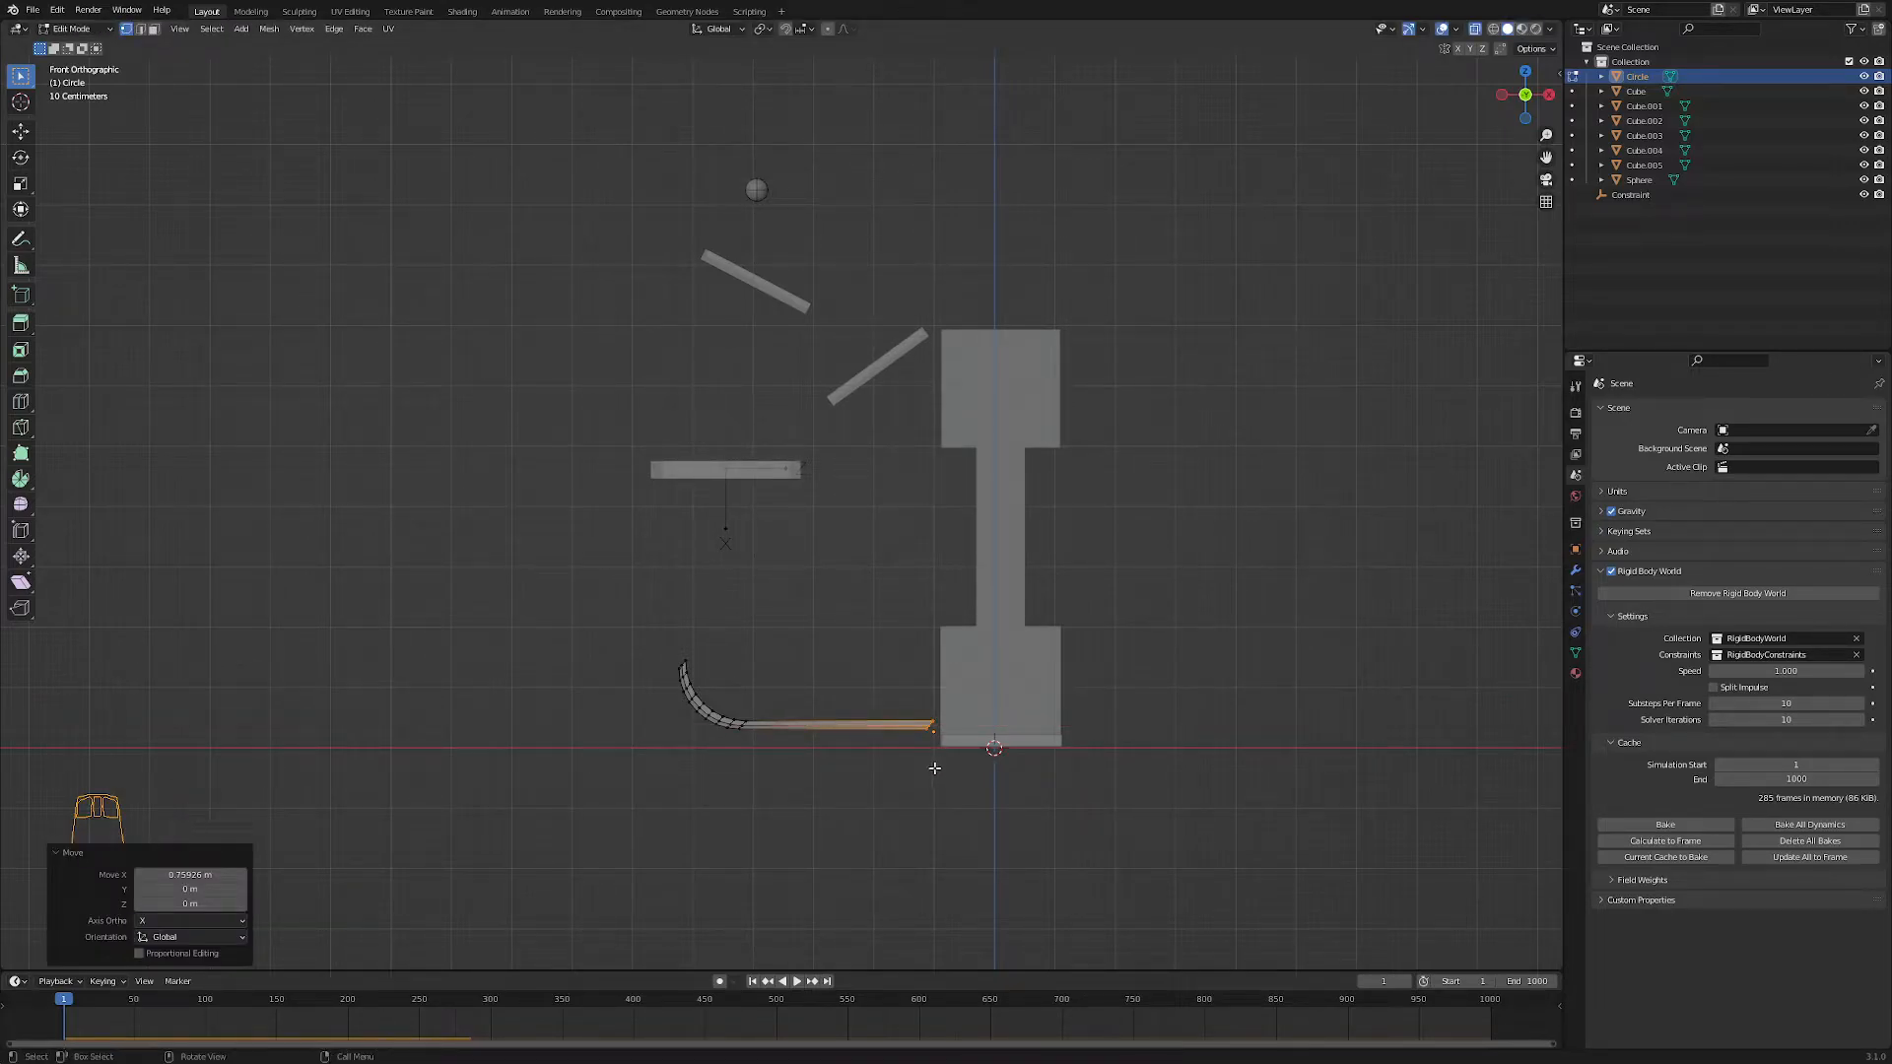
key("Tab")
key("Tab")
key("Tab")
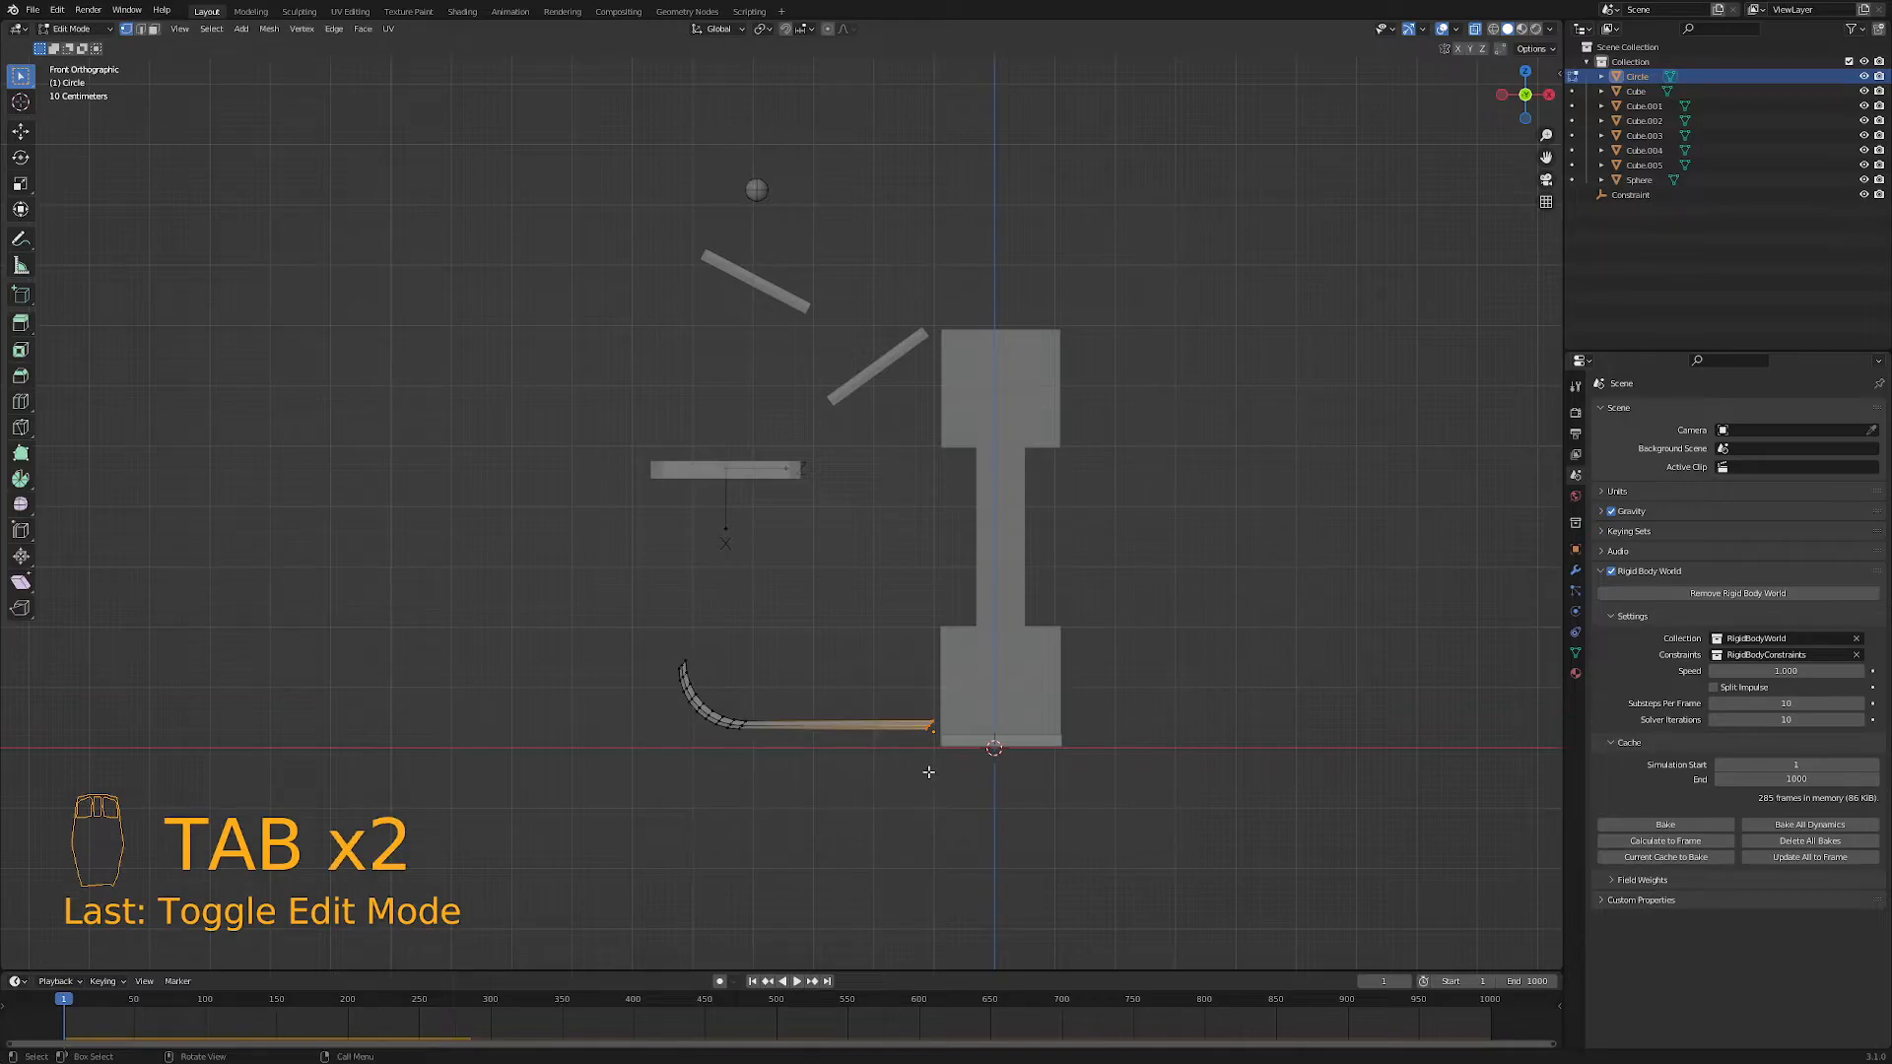
middle_click_drag(928, 772, 1054, 634)
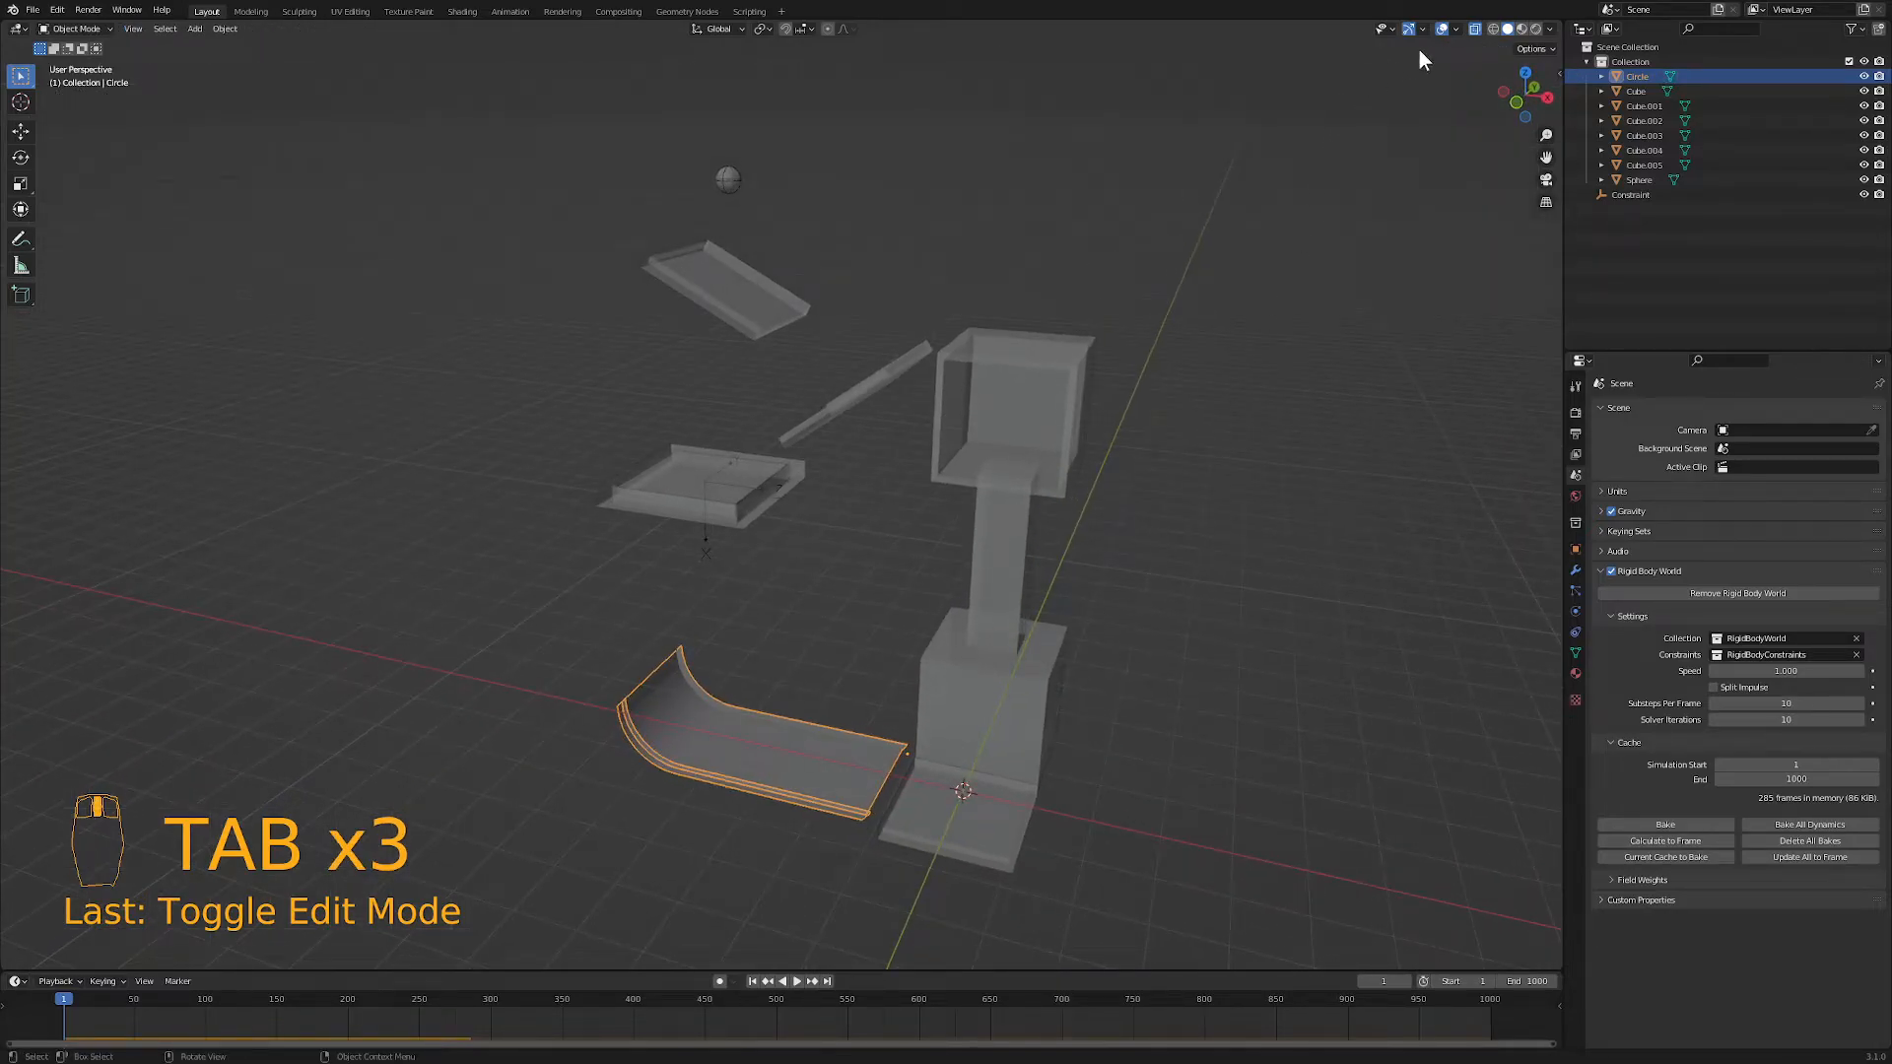
left_click(1472, 30)
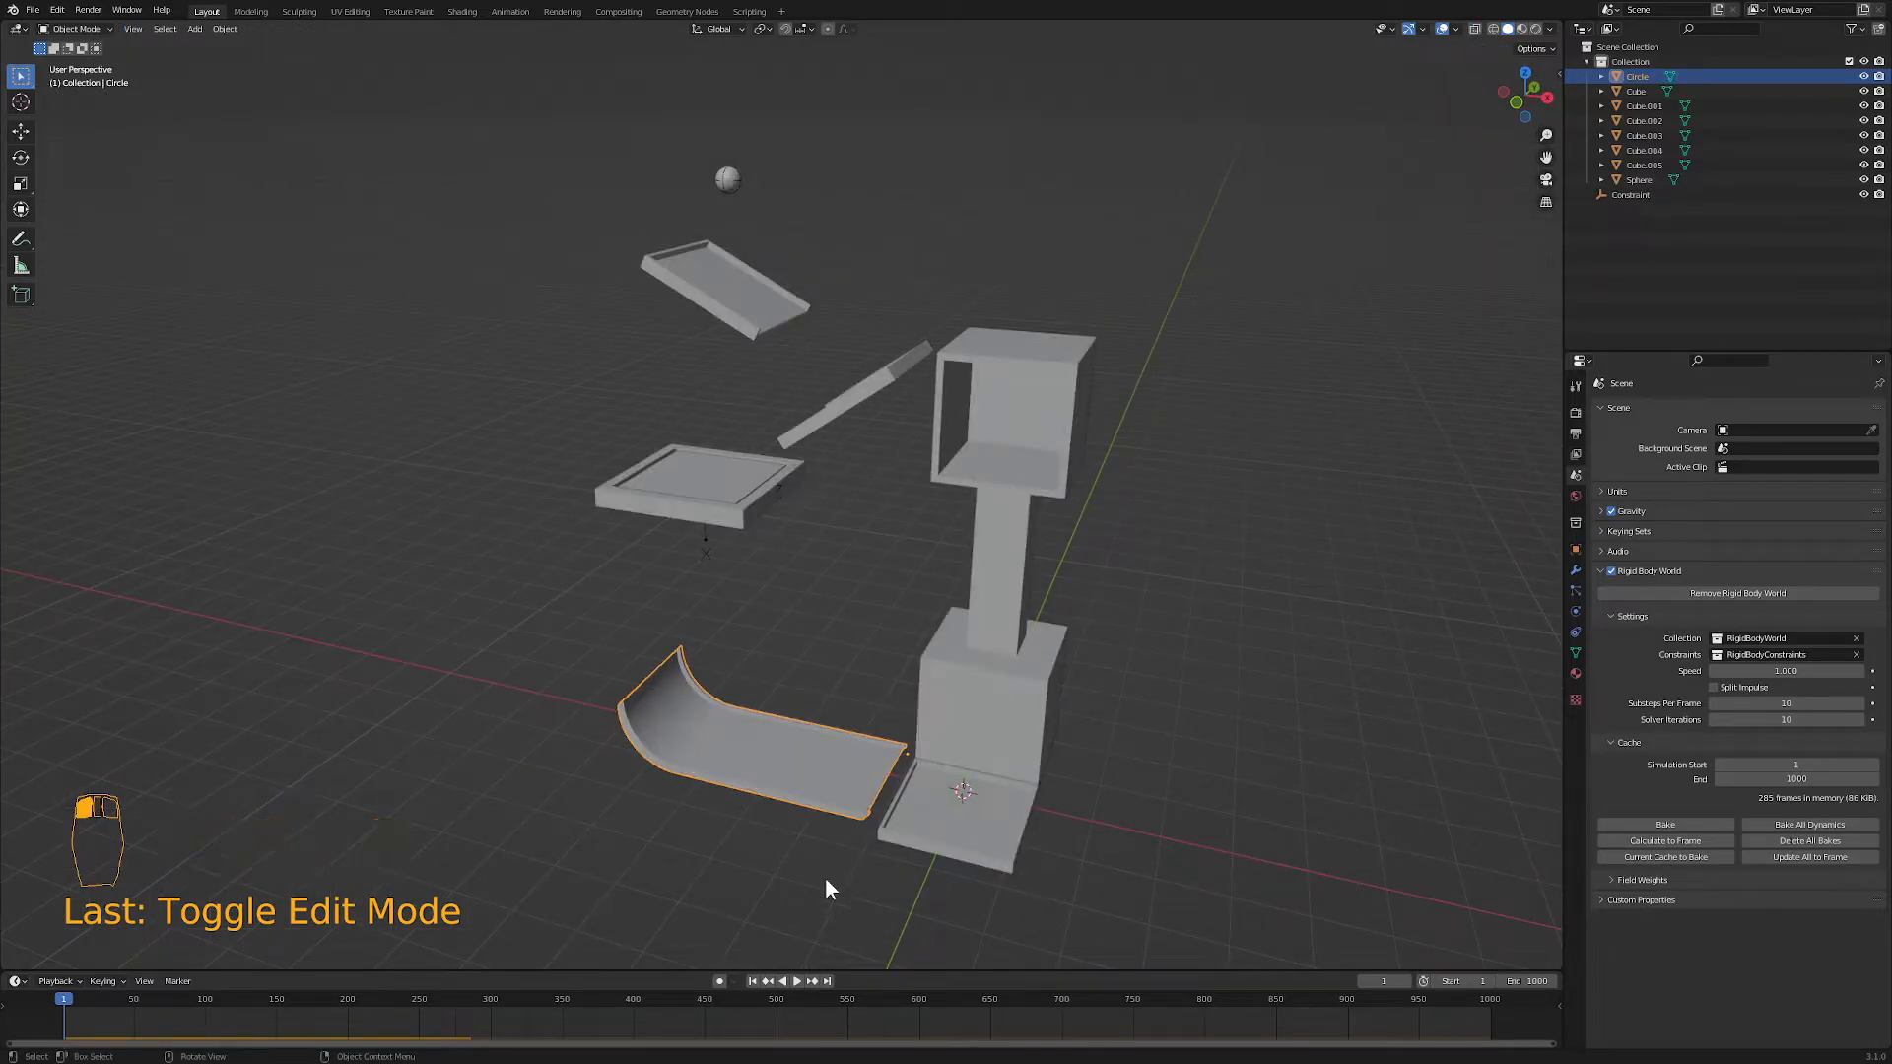
- Play the simulation in perspective view to check how the ball leaves the extended ramp, and rewind to the first frame
left_click(797, 982)
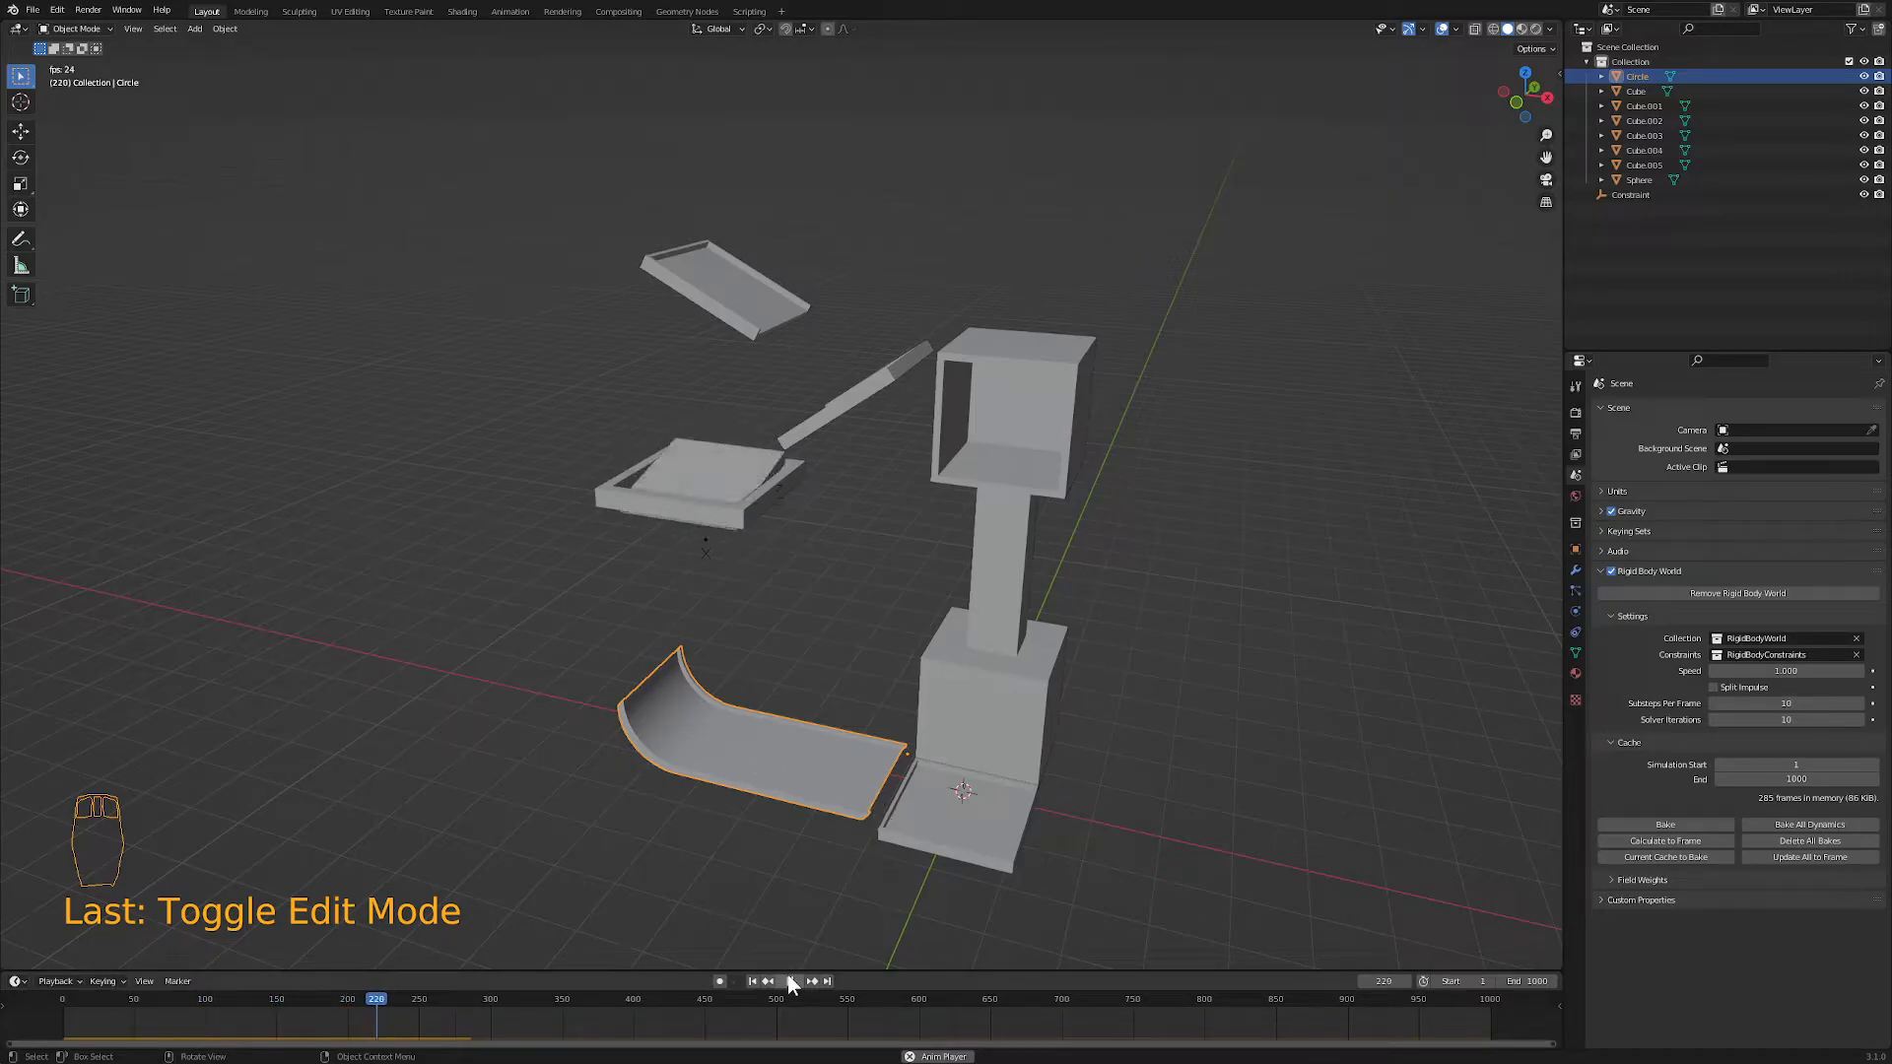
left_click(791, 981)
left_click(753, 982)
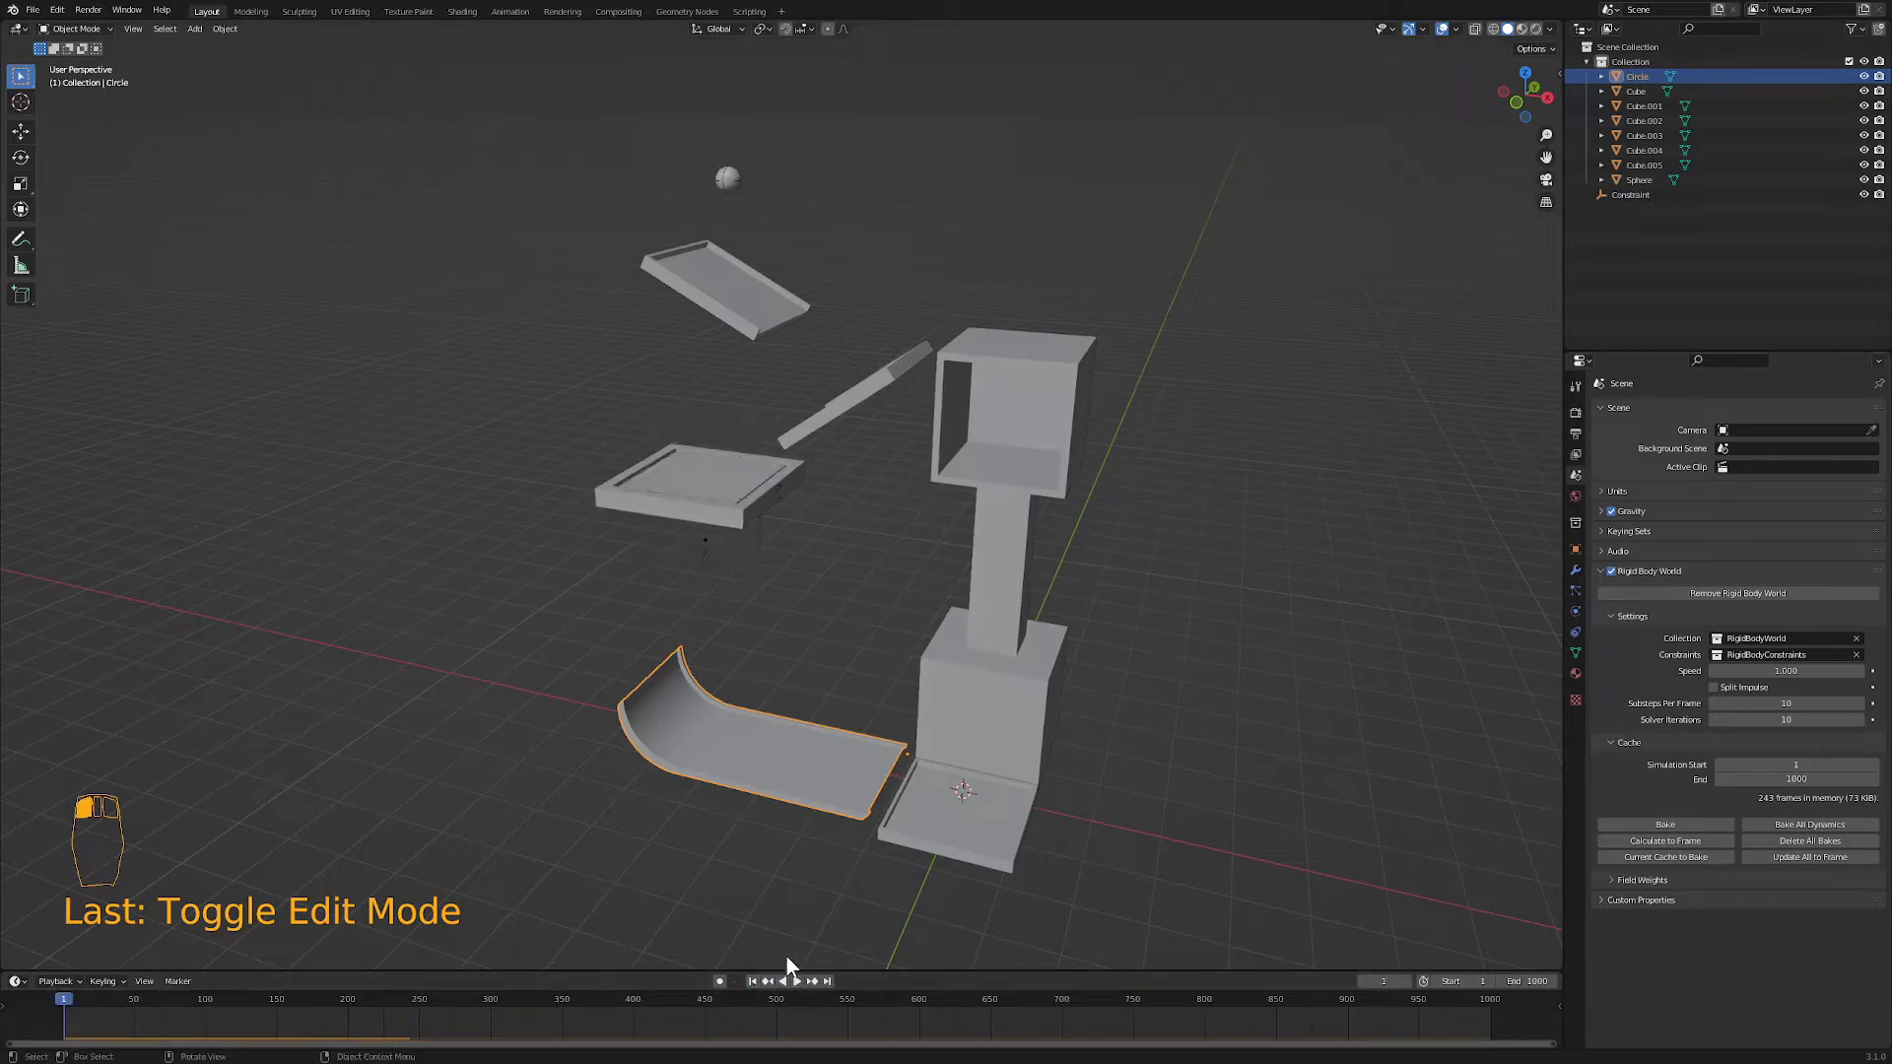
- Rotate the curved ramp about 2.4° in front view so it slopes down toward the tower, and play the simulation from frame 1
middle_click_drag(879, 884, 867, 848)
left_click(674, 742)
key("KP_1")
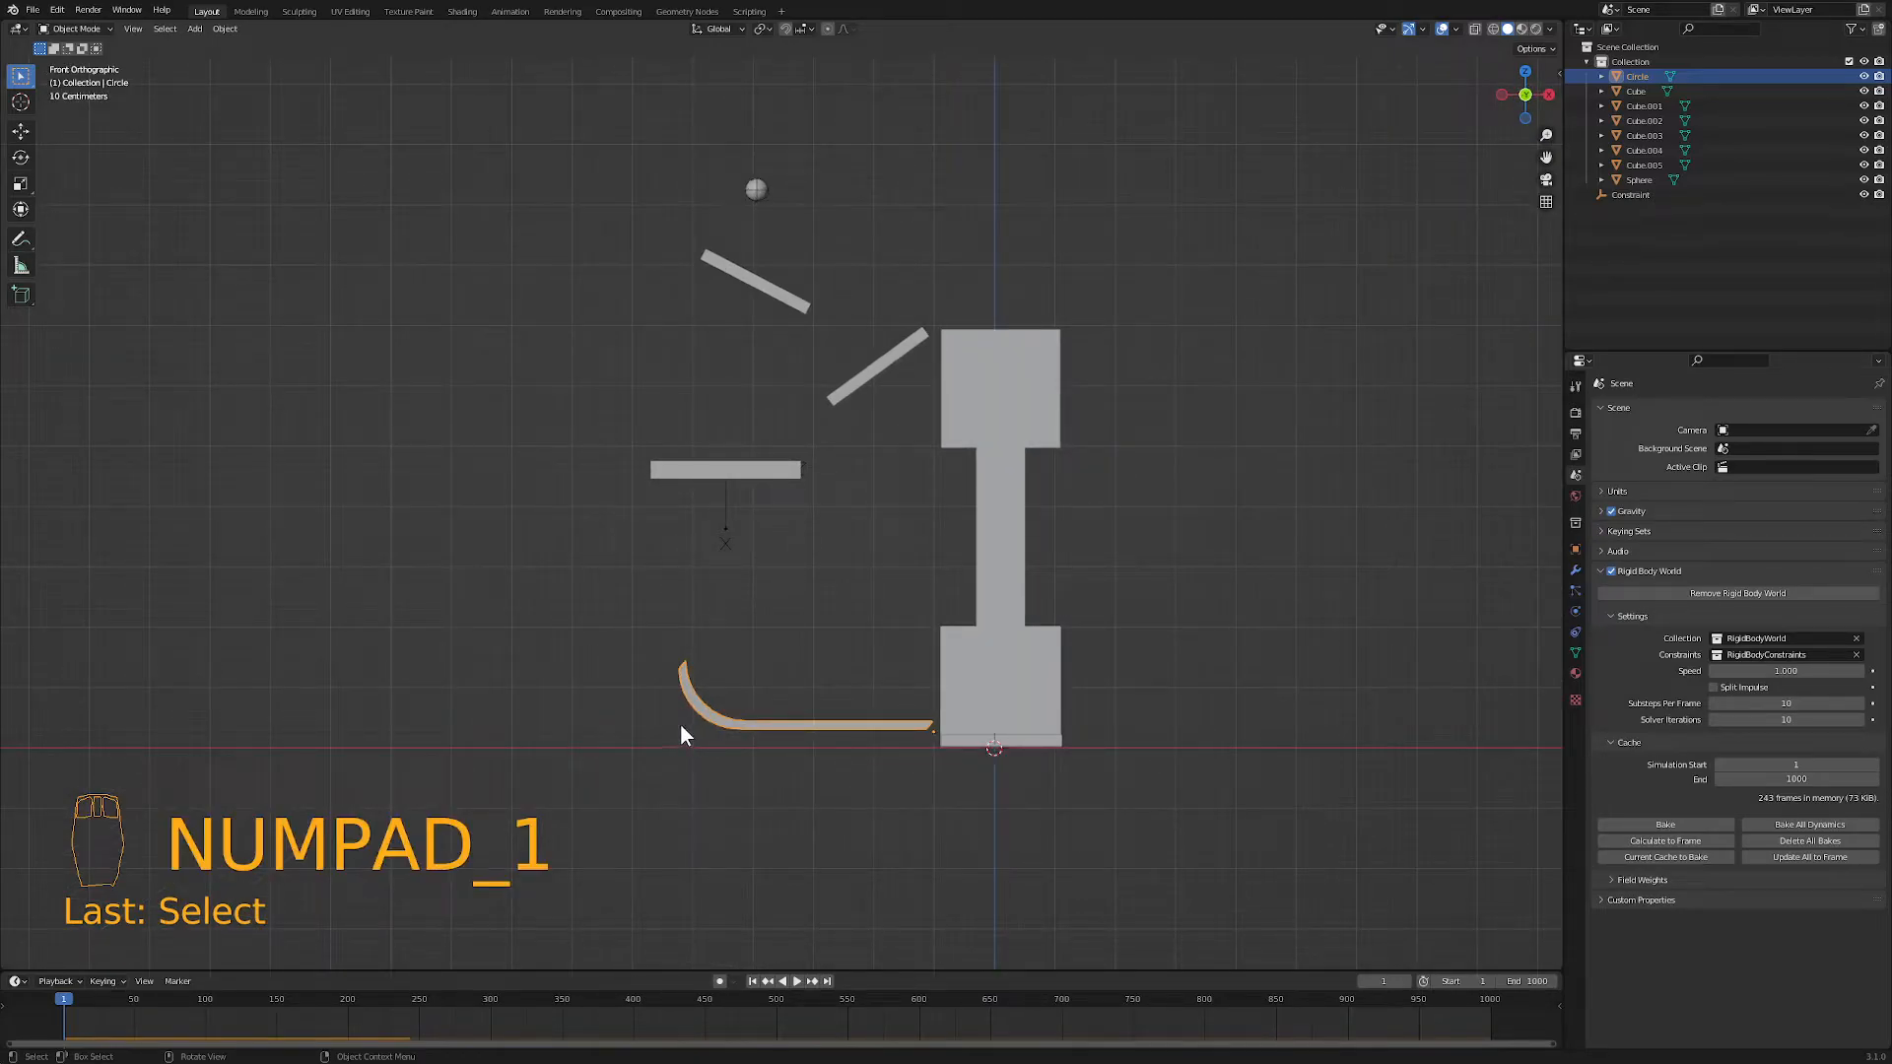
key("r")
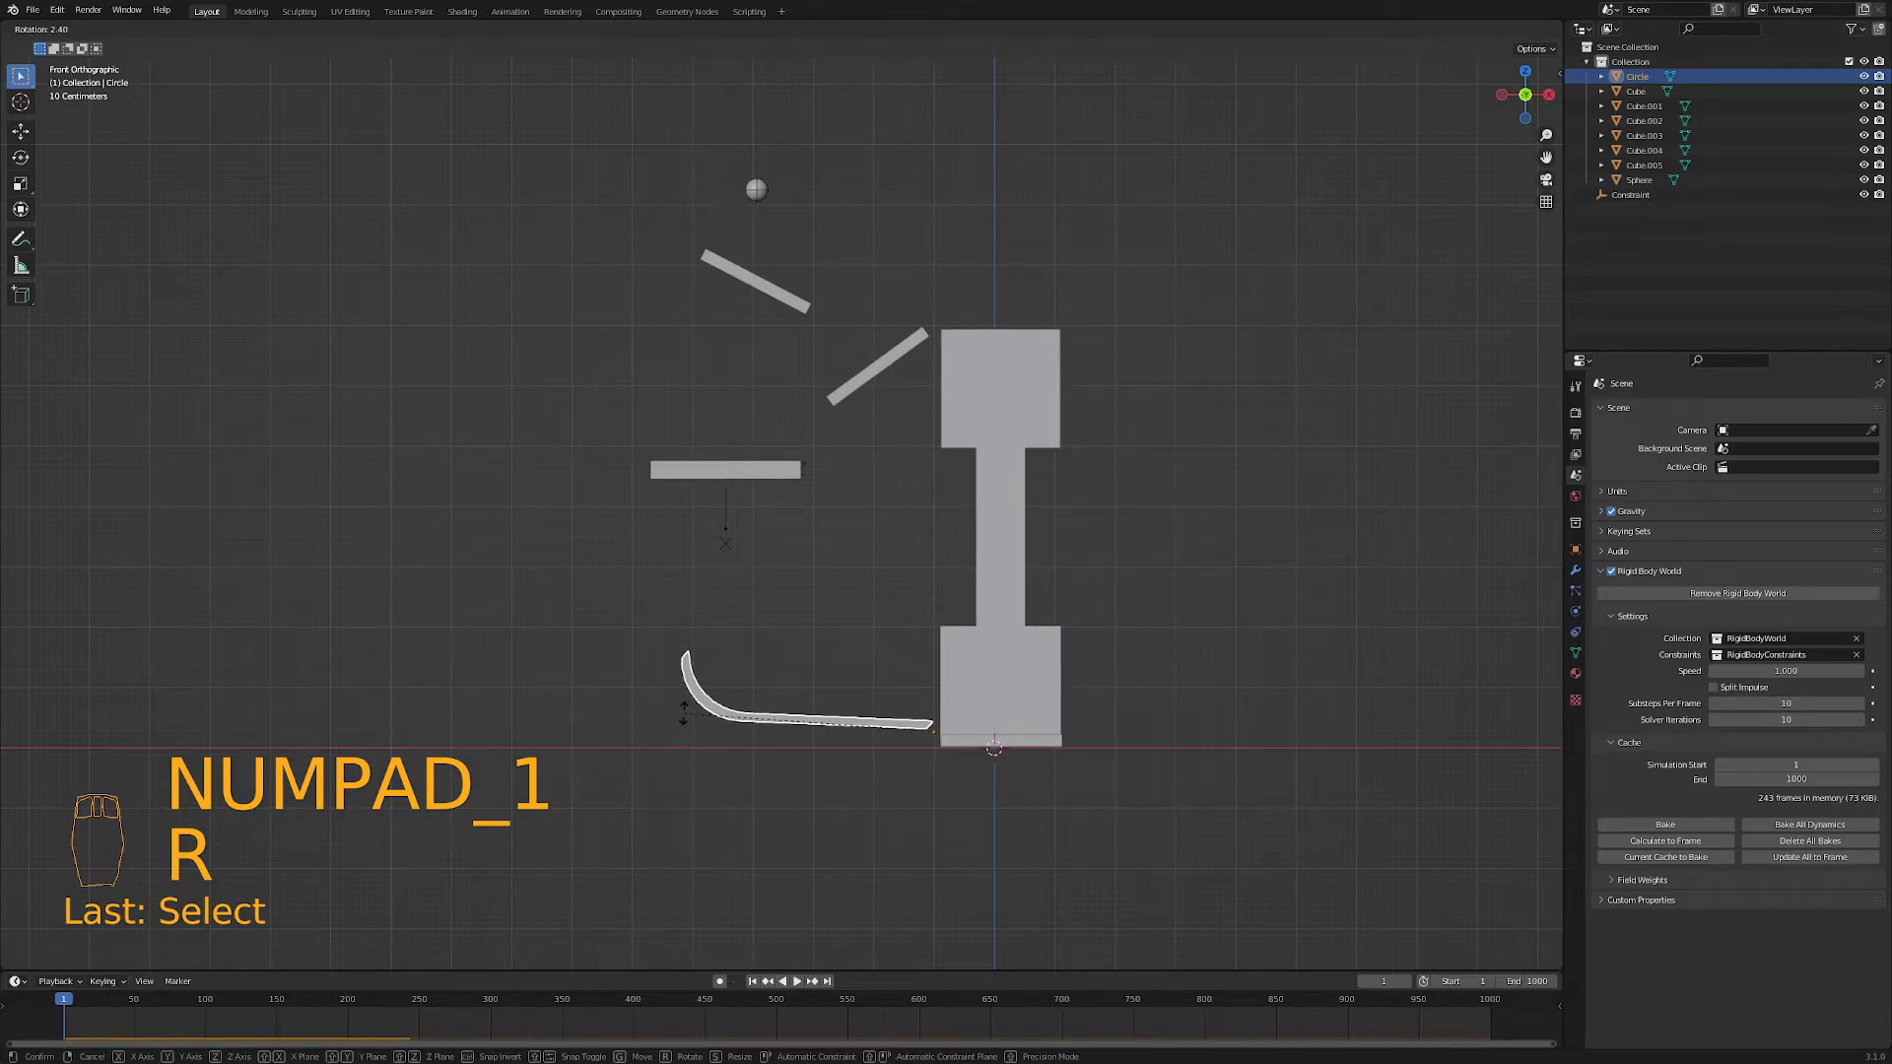
left_click(684, 712)
left_click(758, 981)
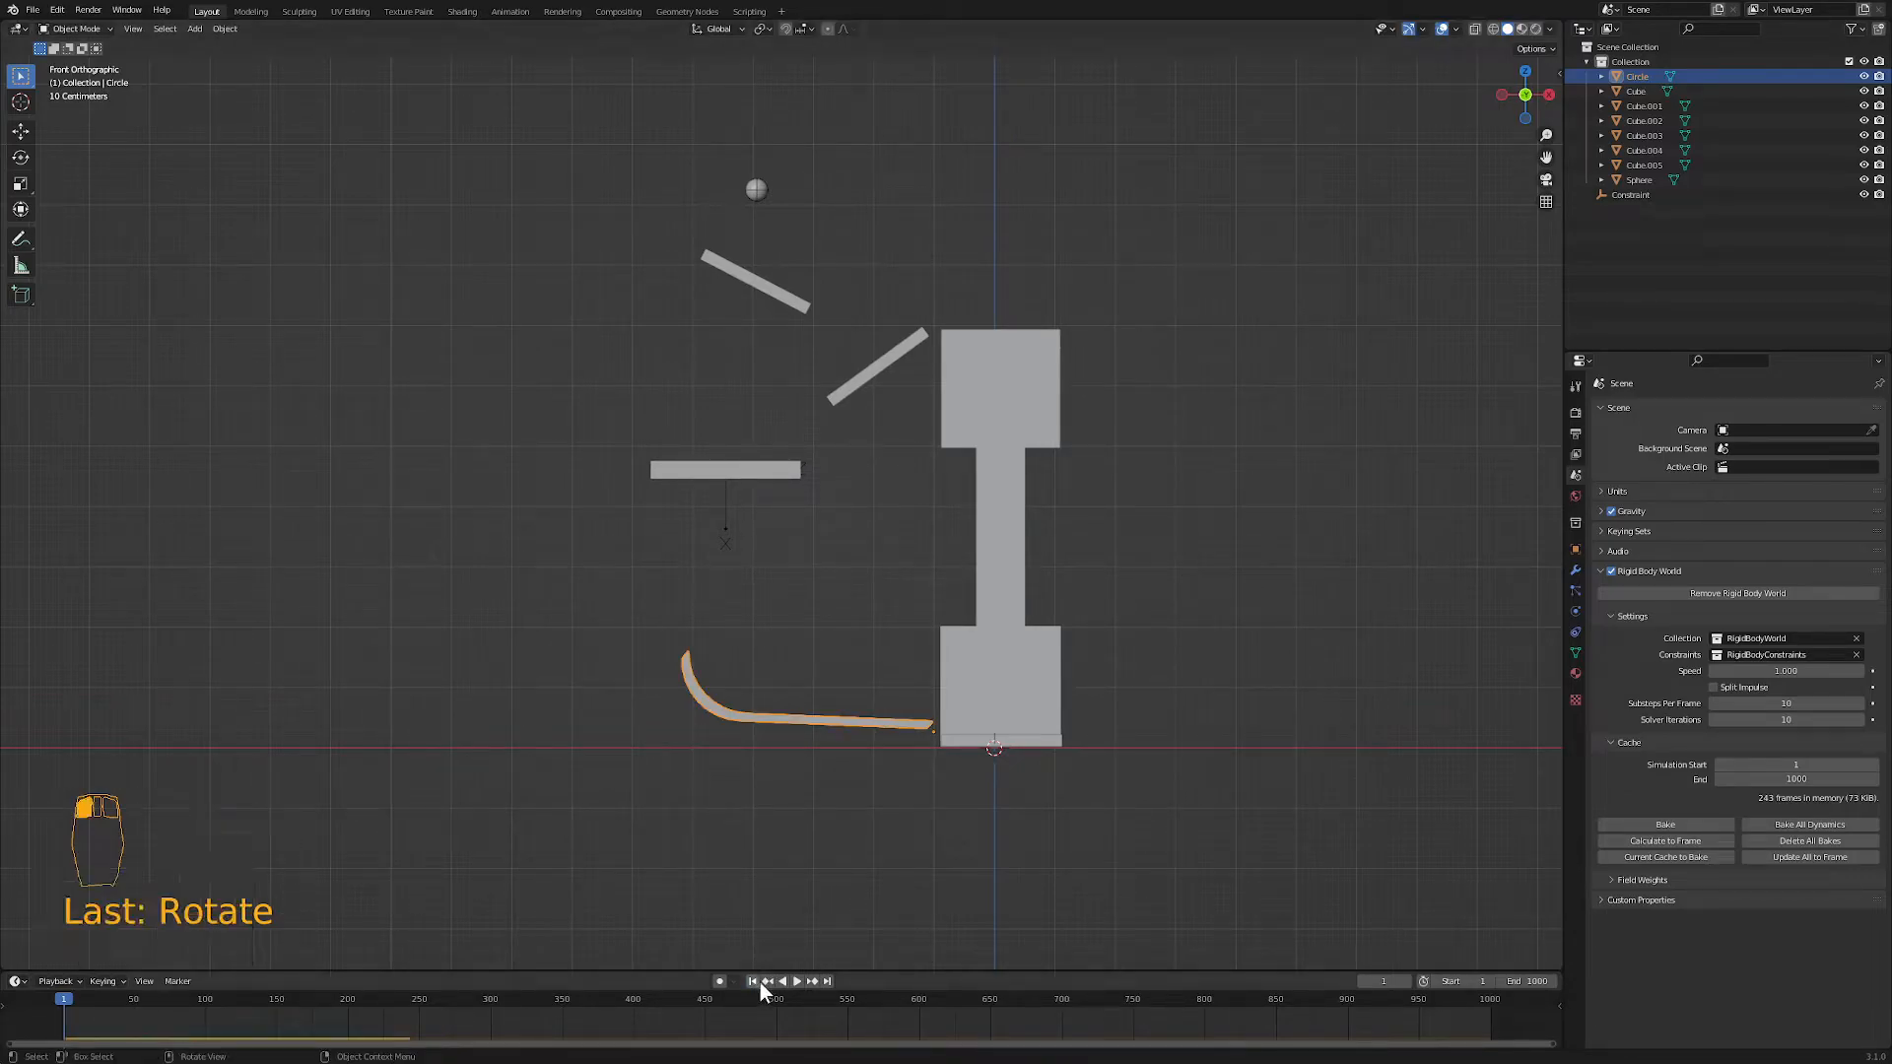
left_click(798, 980)
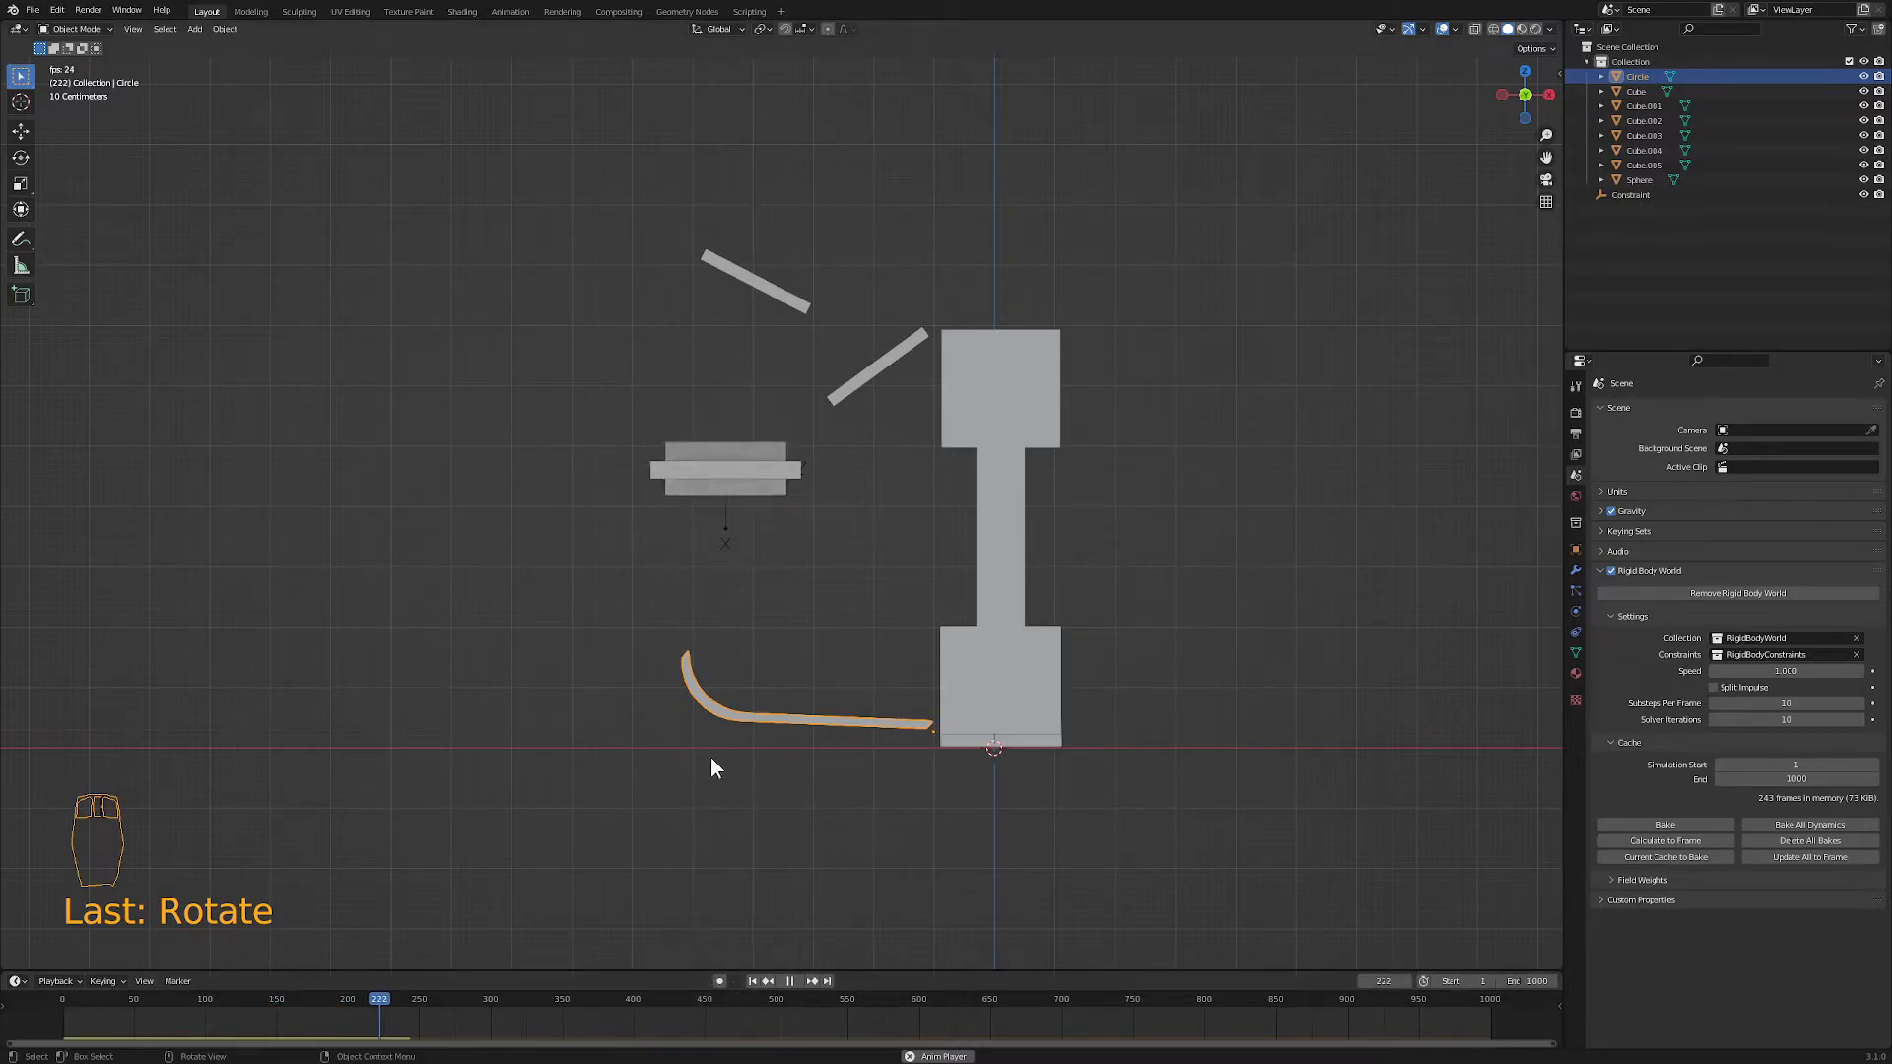
- Tilt the curved ramp about 2.1° further toward the tower, replay the simulation from the first frame, and stop at frame 179
key("r")
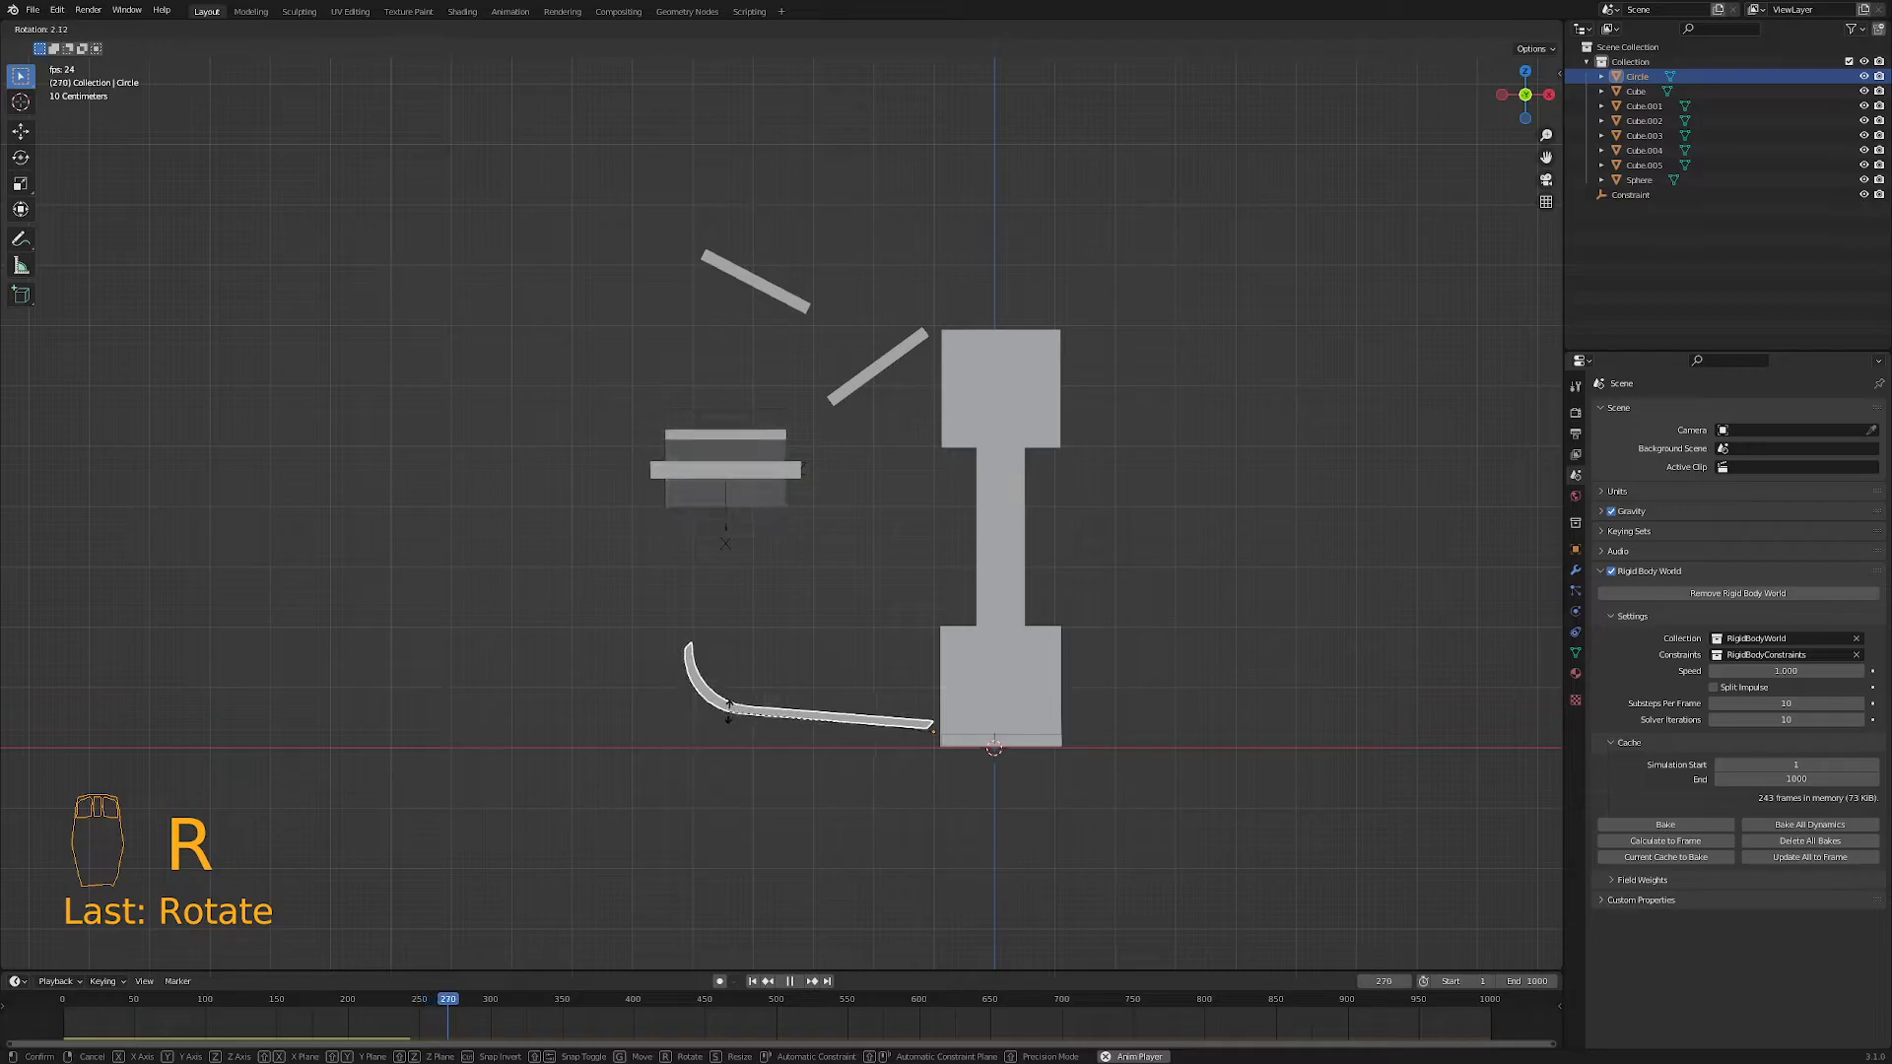
left_click(727, 715)
left_click(750, 980)
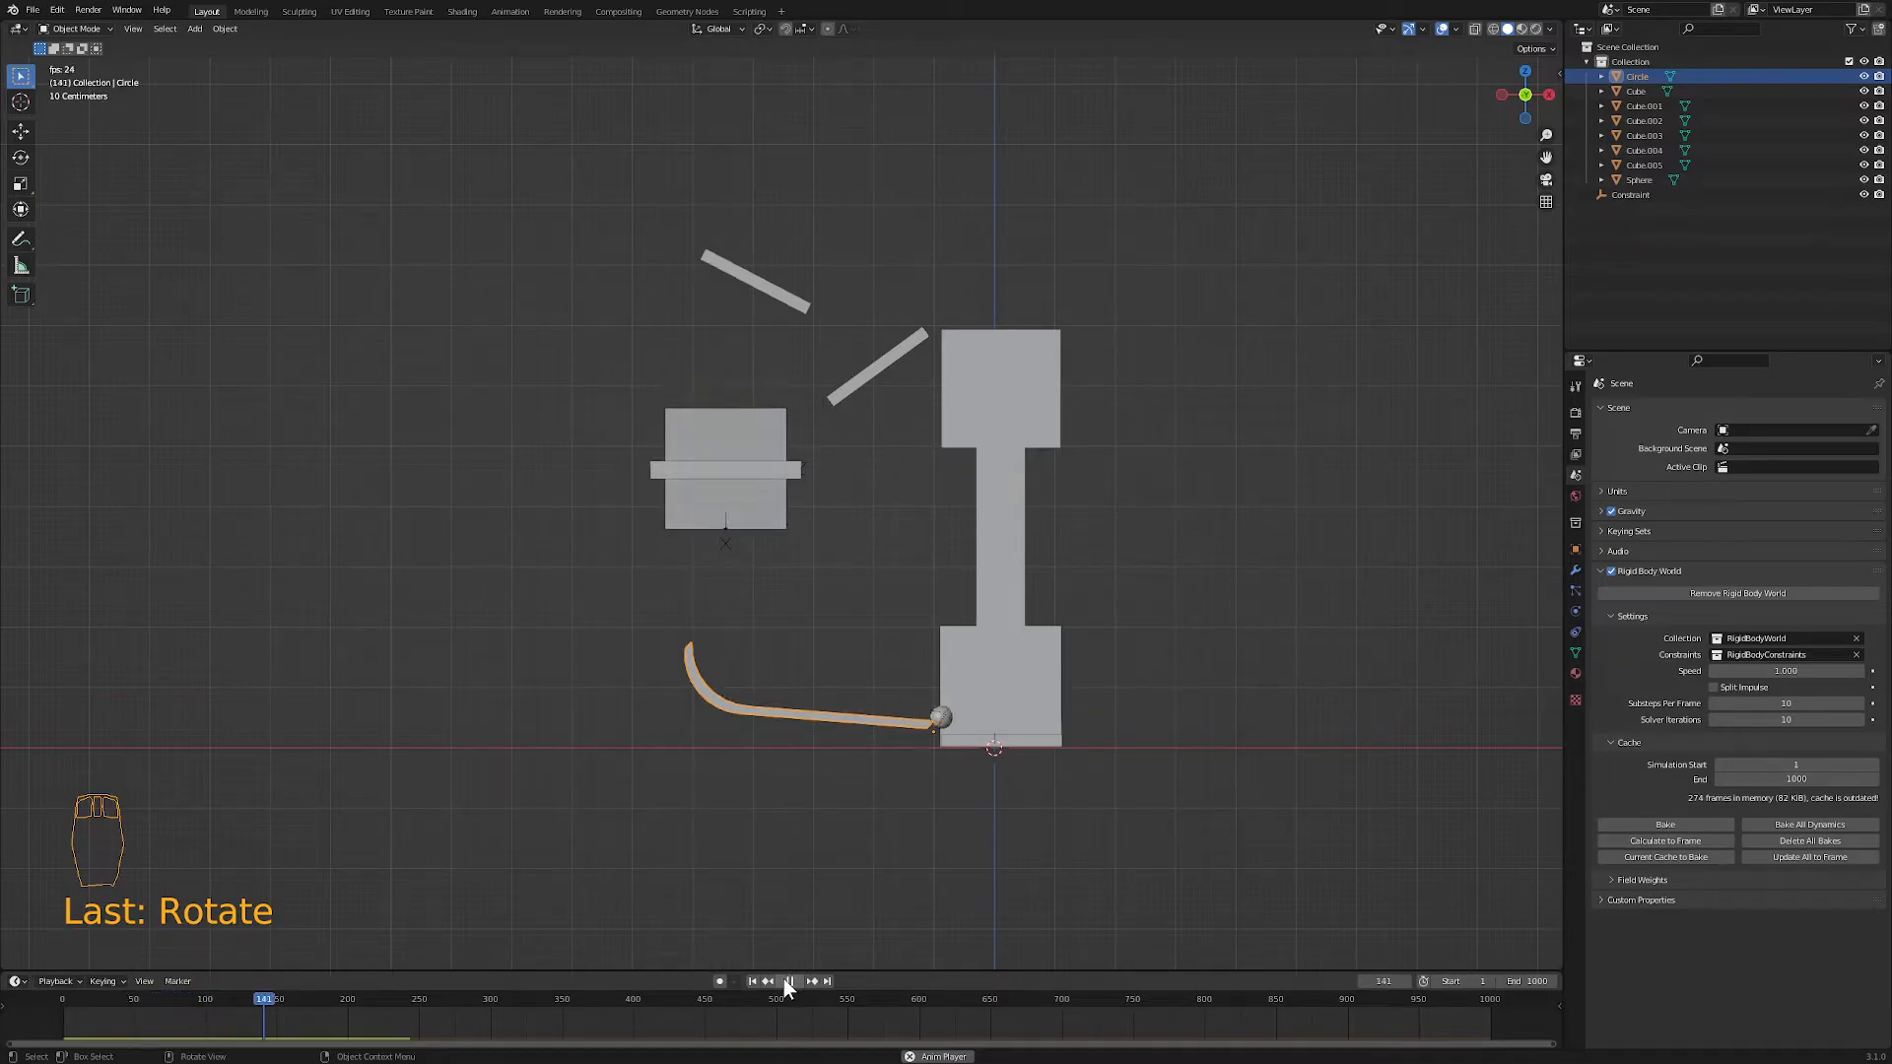
left_click(794, 981)
- Add an active rigid body to the tower's base tray and open its physics properties
middle_click_drag(871, 894, 819, 872)
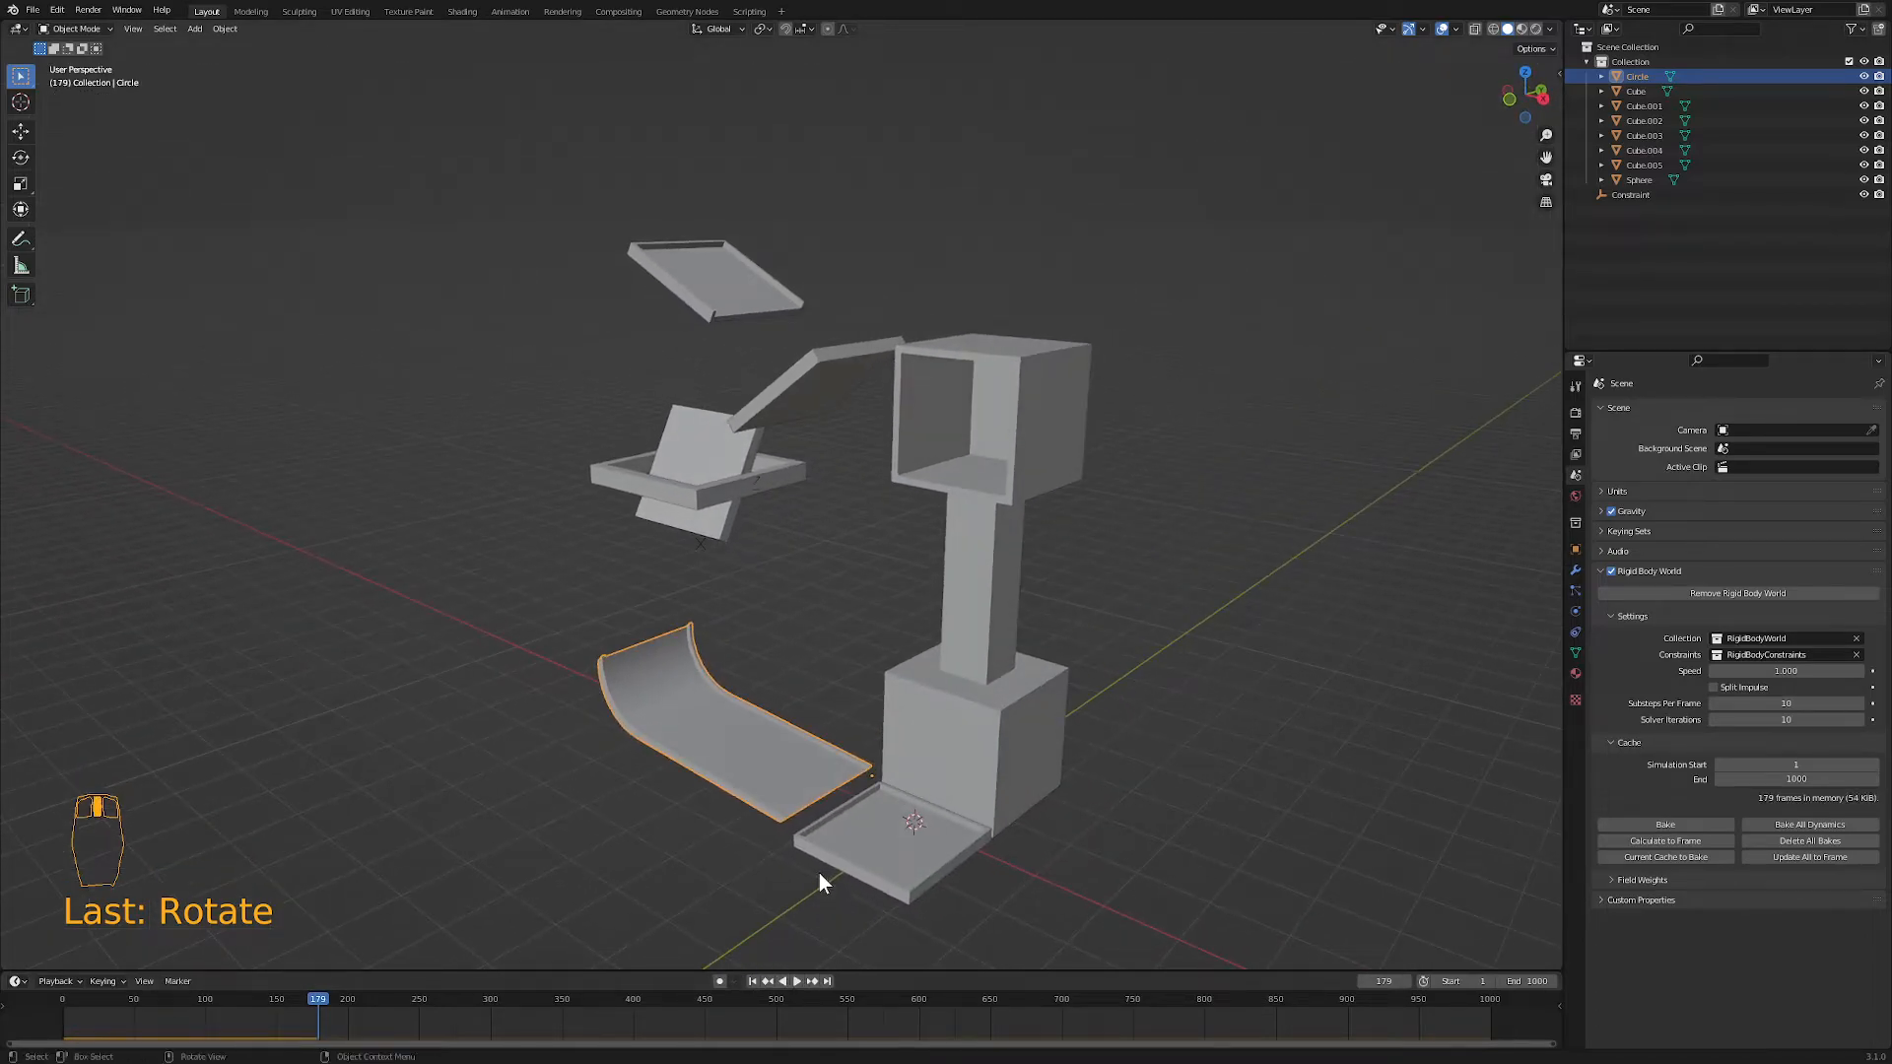
left_click(896, 855)
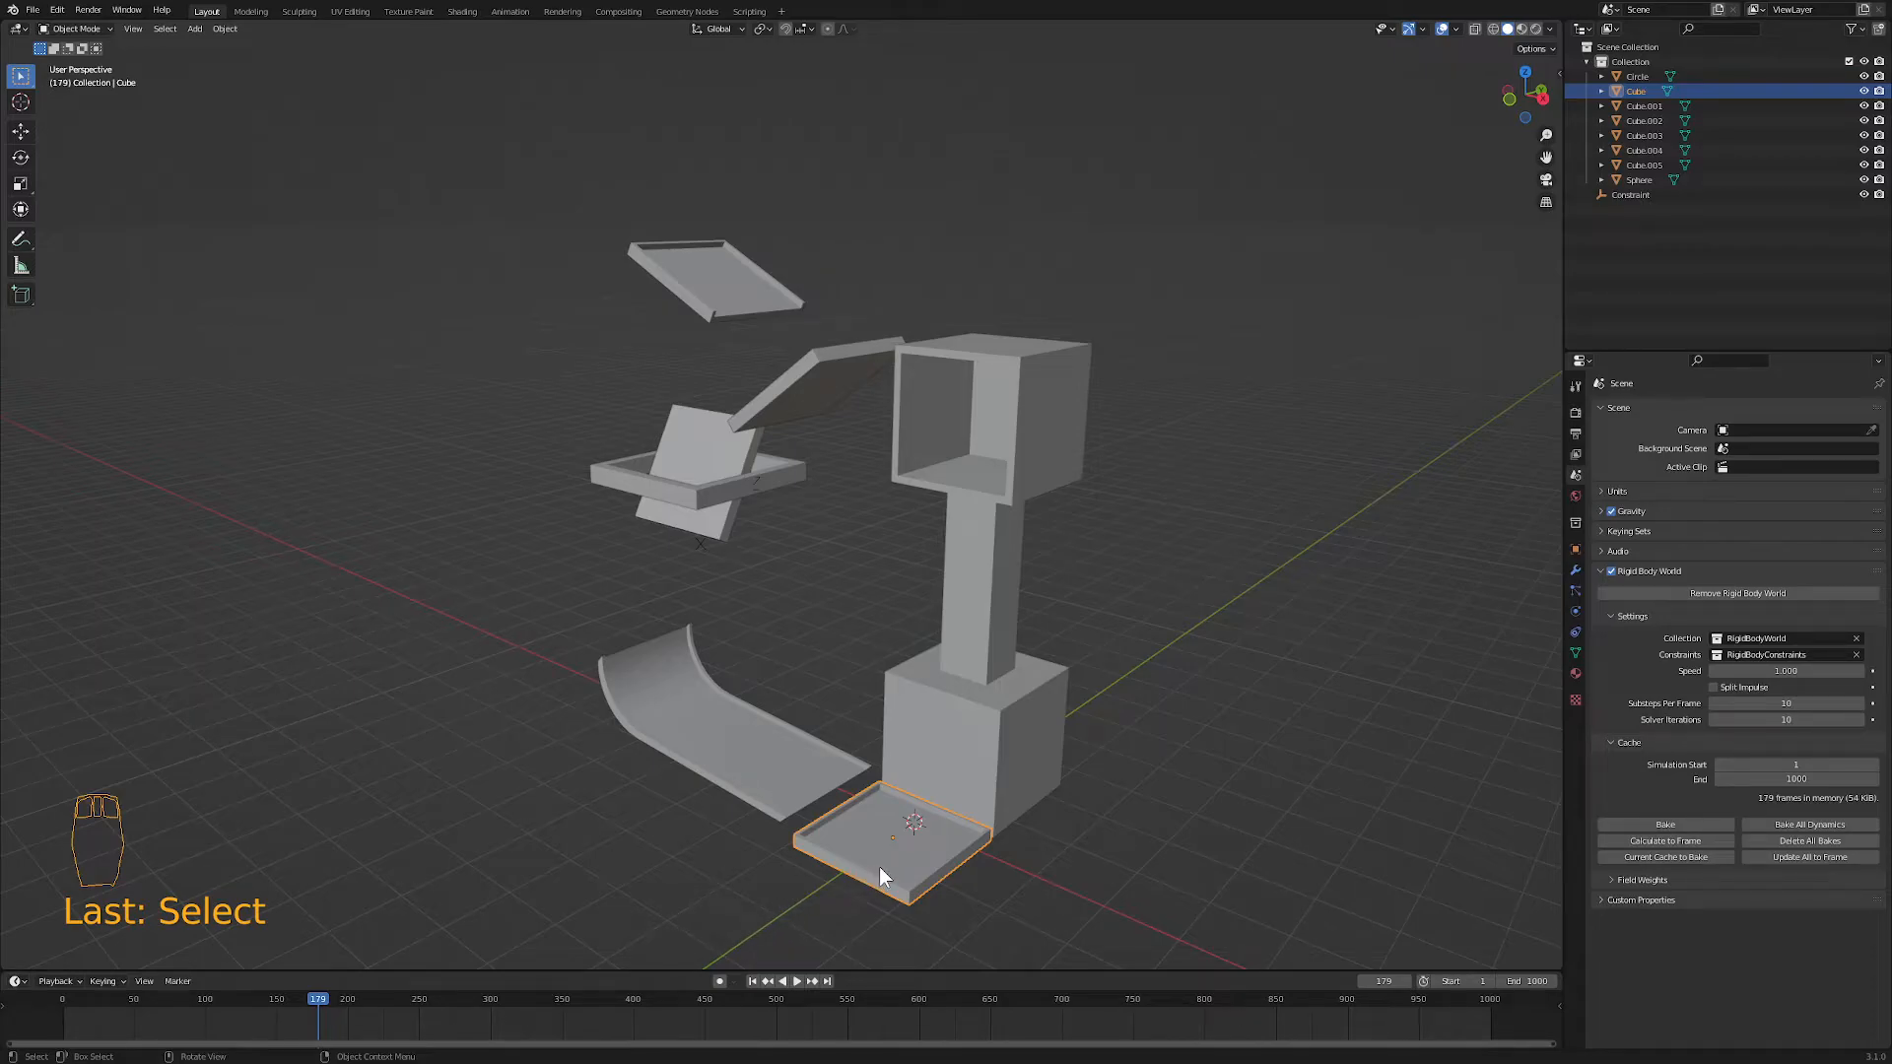
left_click(228, 29)
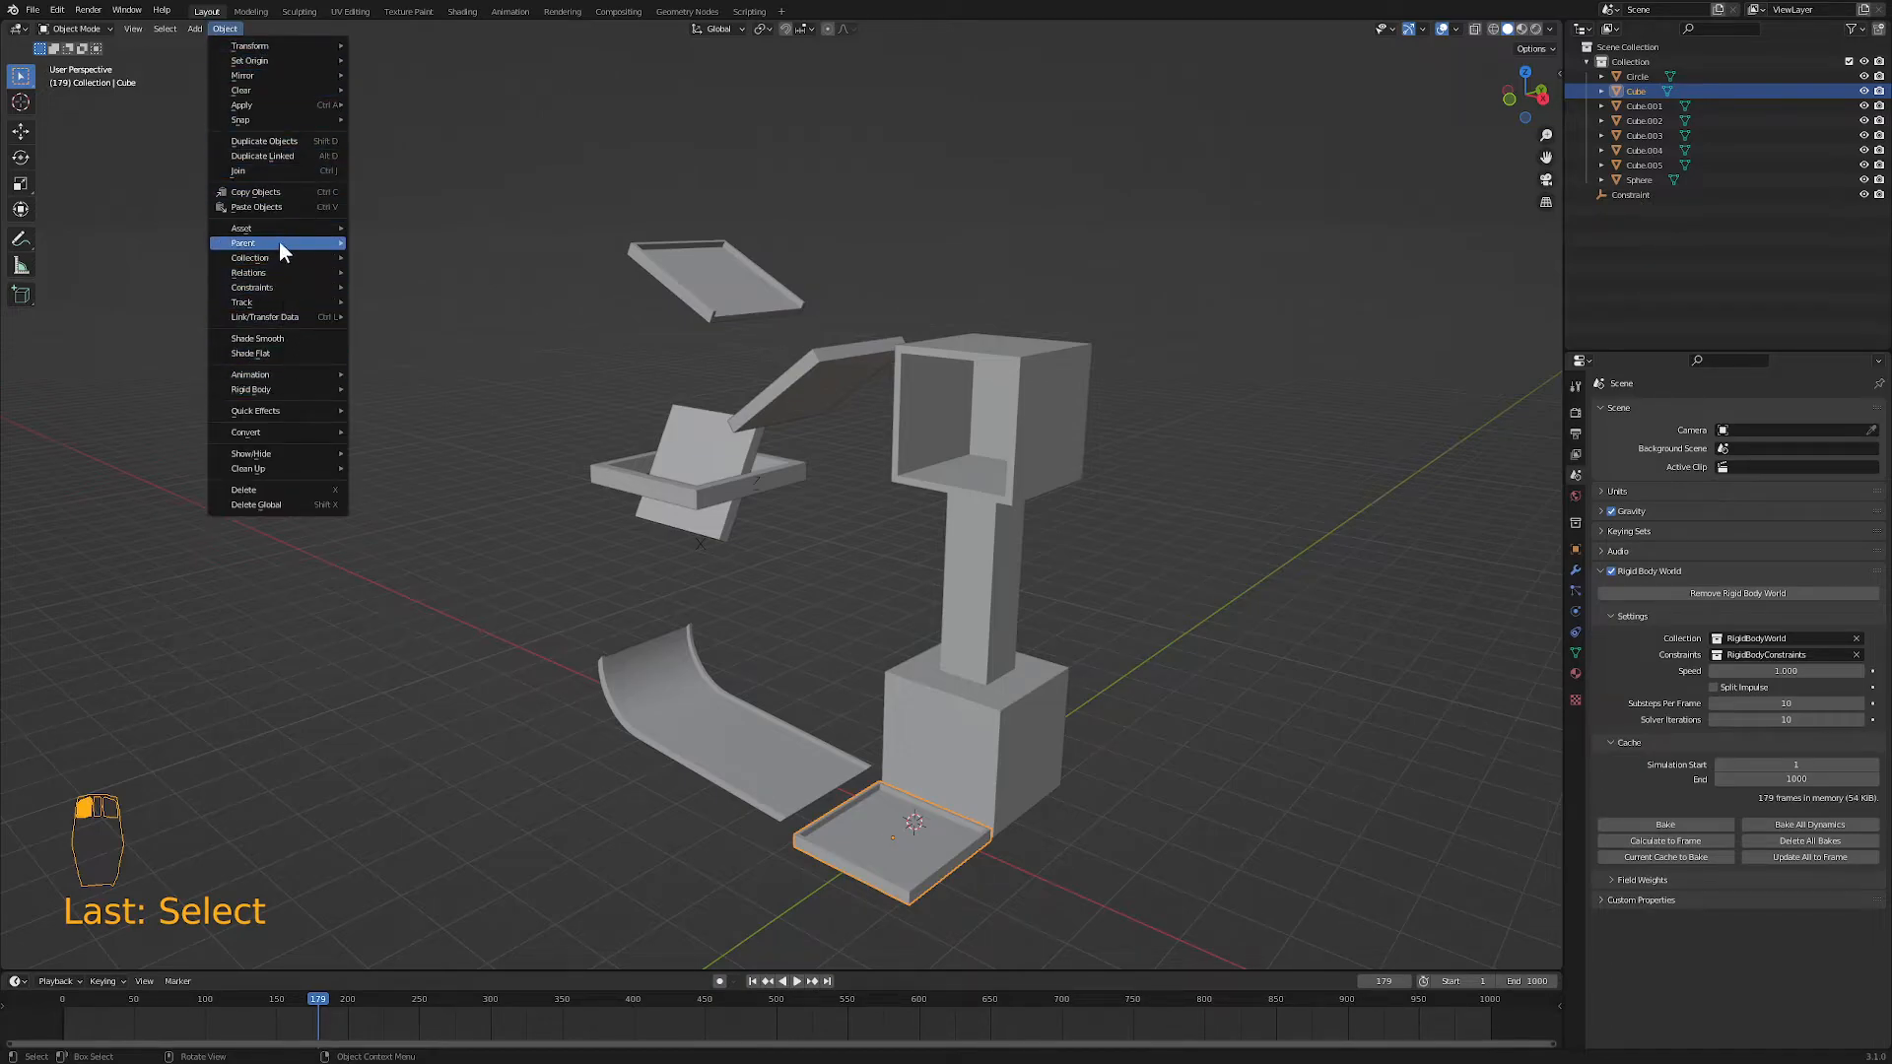
mouse_move(283, 229)
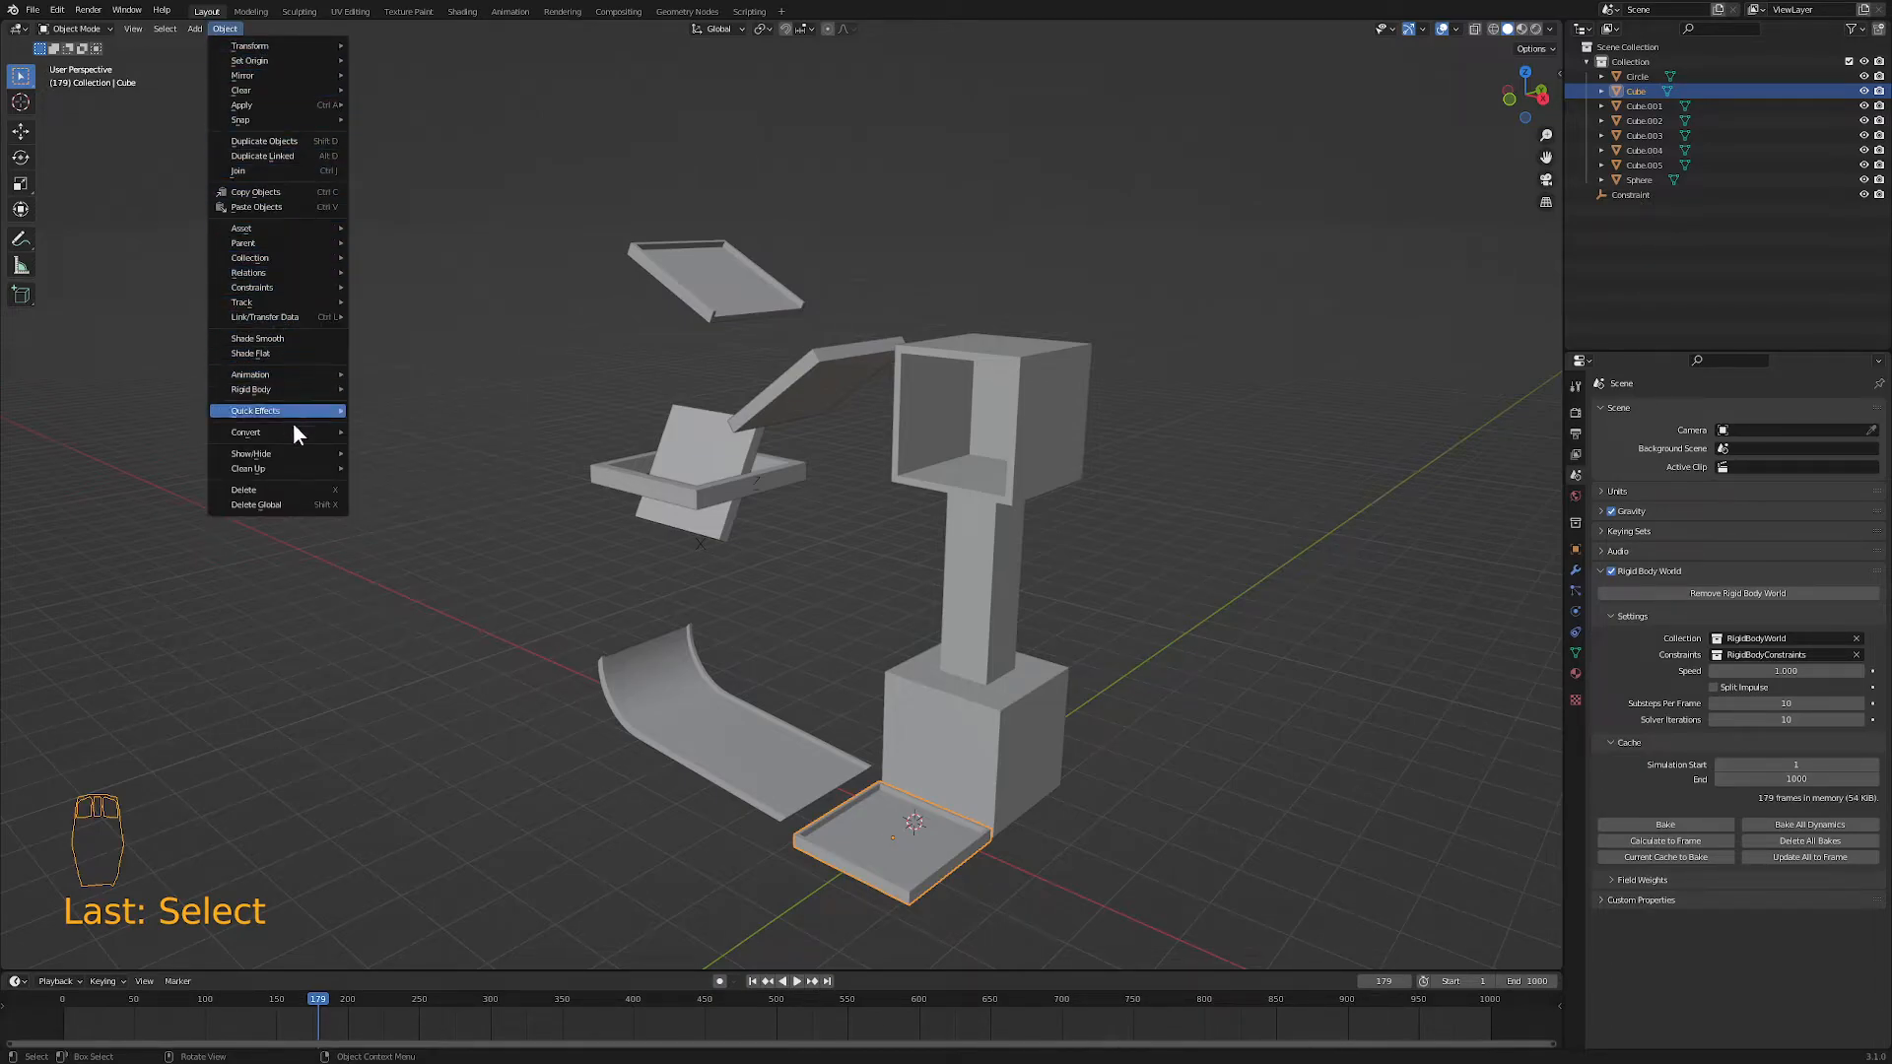
mouse_move(290, 390)
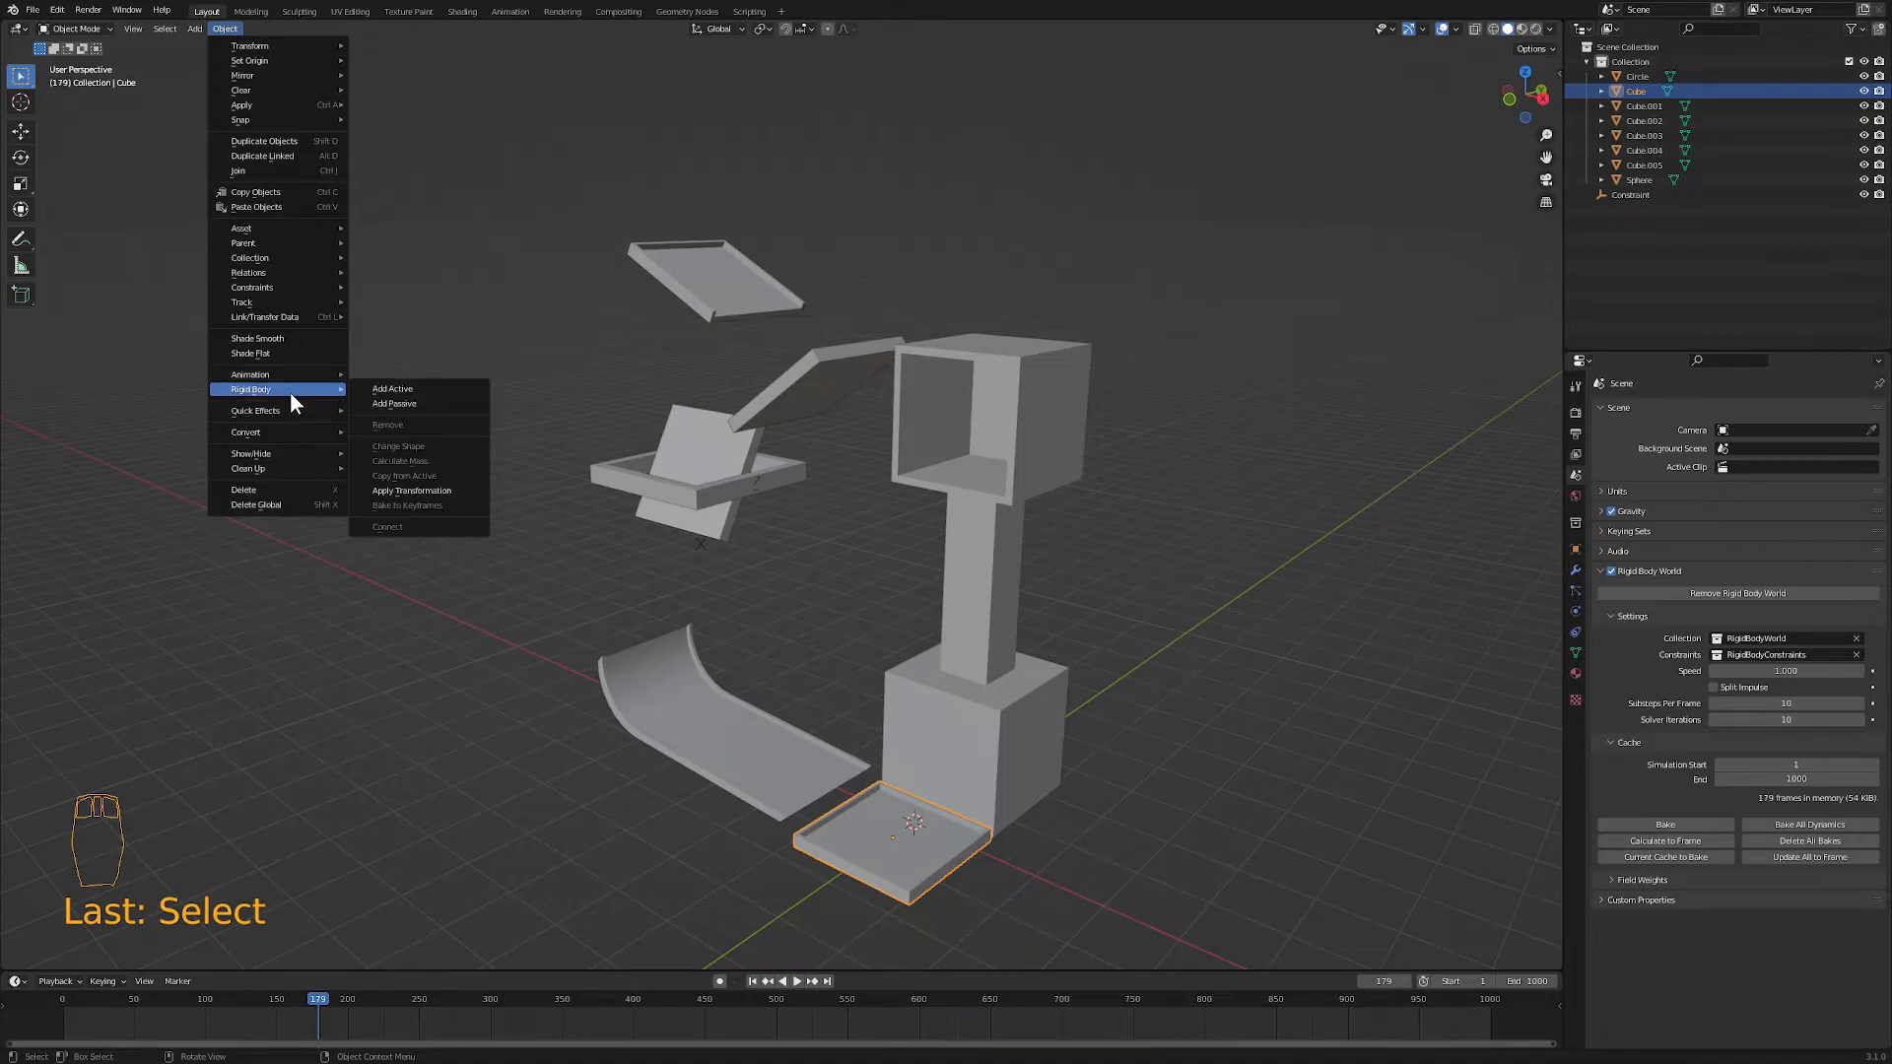
left_click(370, 390)
middle_click_drag(741, 648, 814, 712)
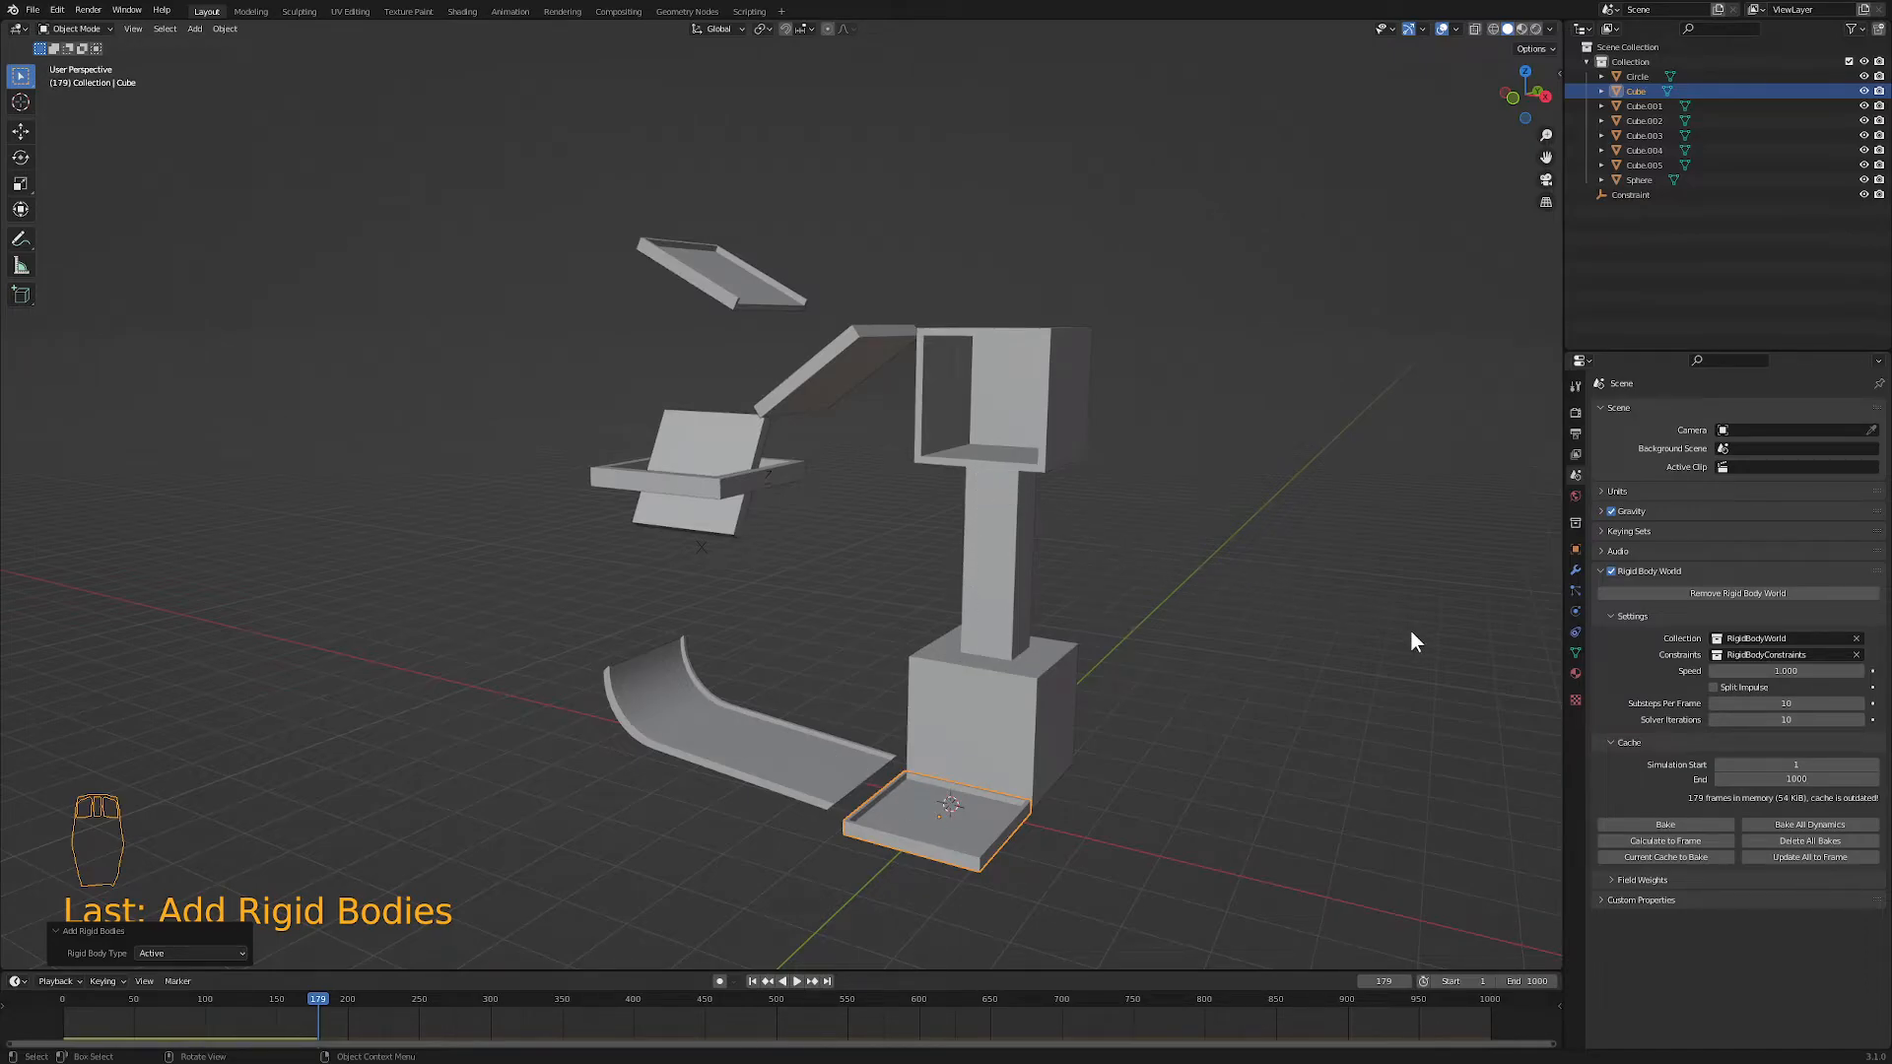
left_click(1575, 610)
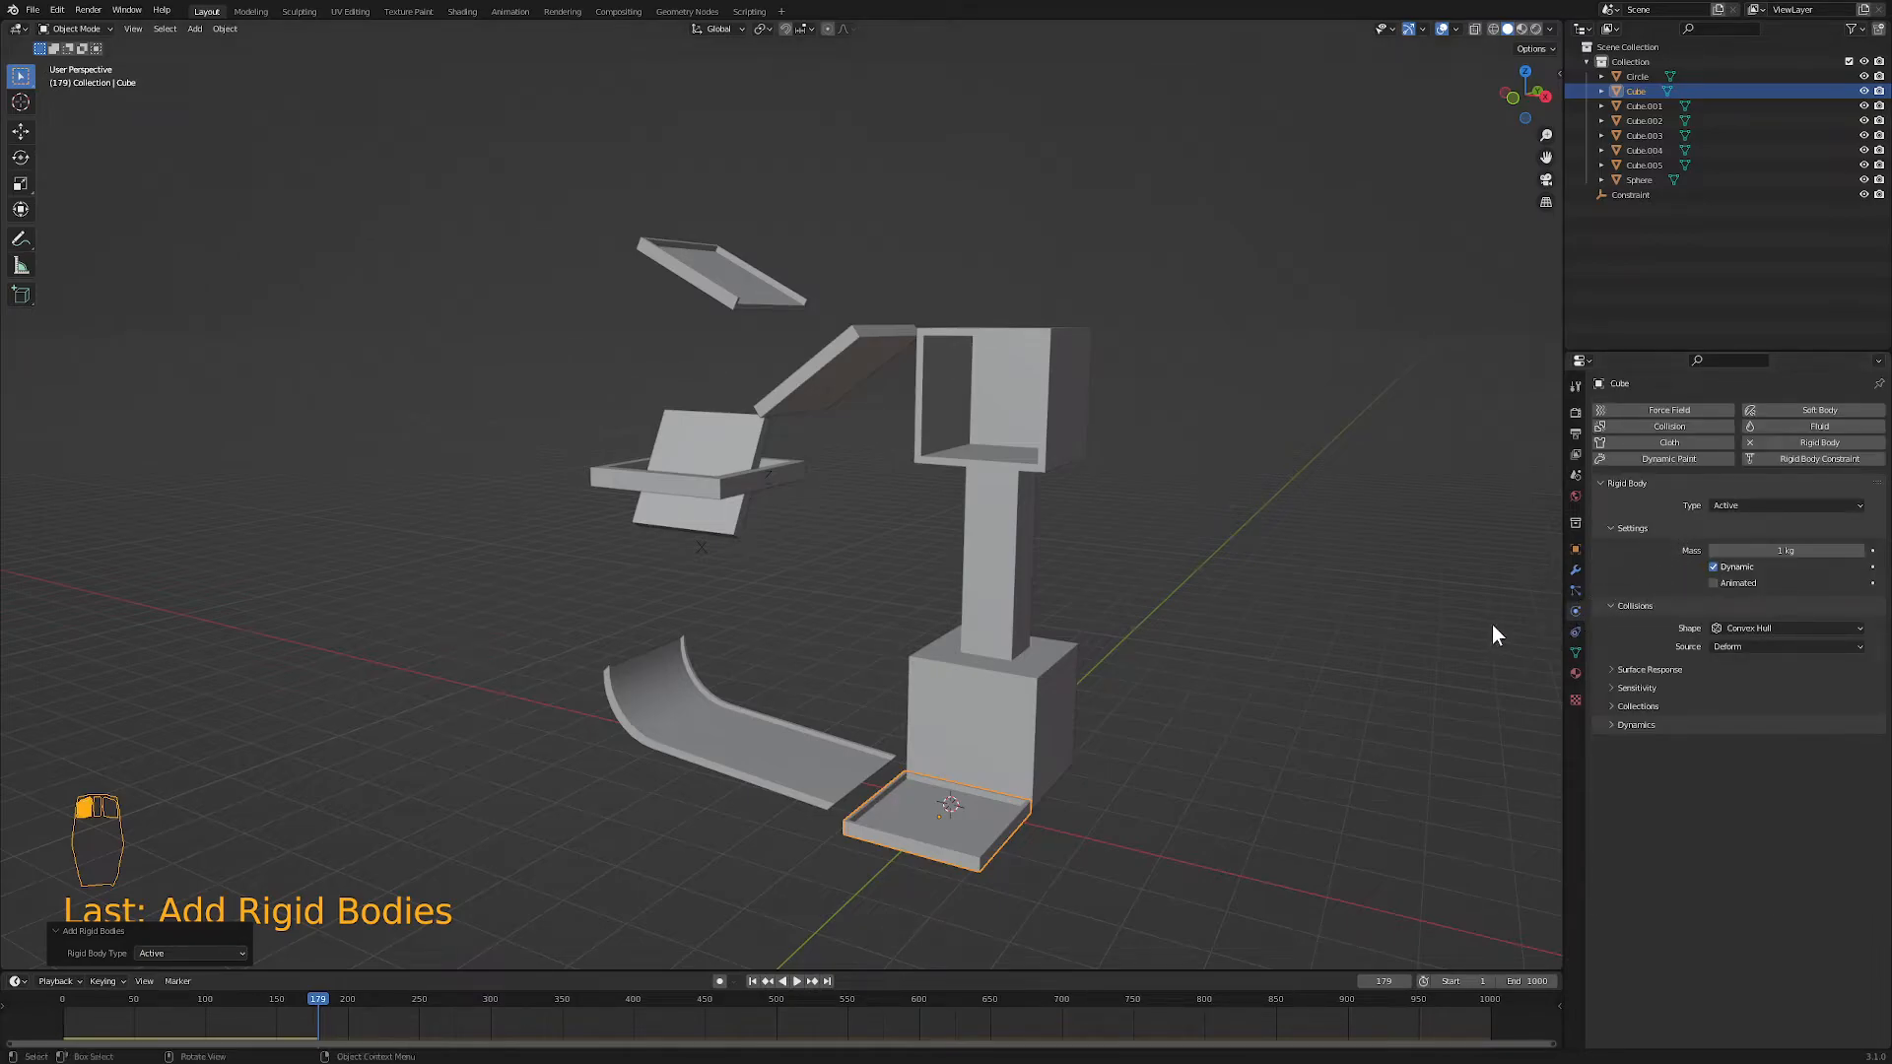
- Connect the tower and its base tray with a rigid body constraint, keeping the tray as the active object
left_click(997, 774, "shift")
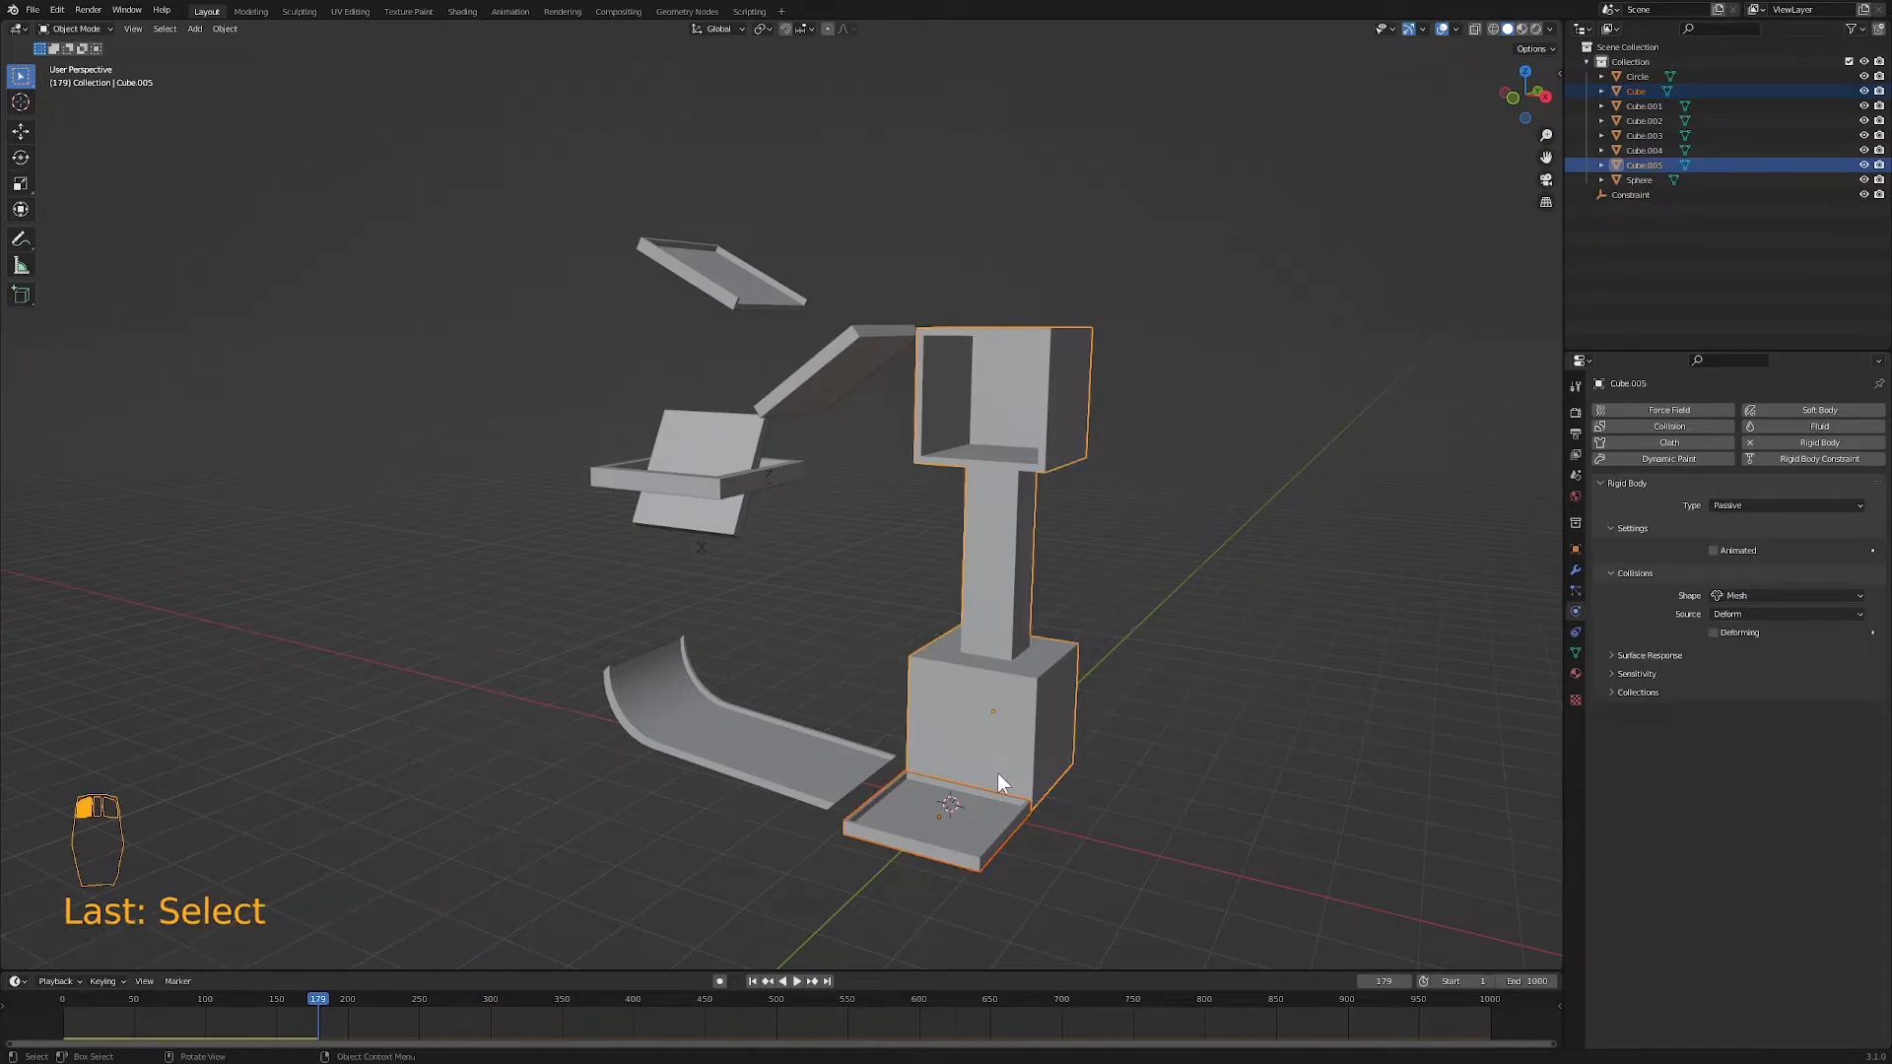
left_click(1001, 773)
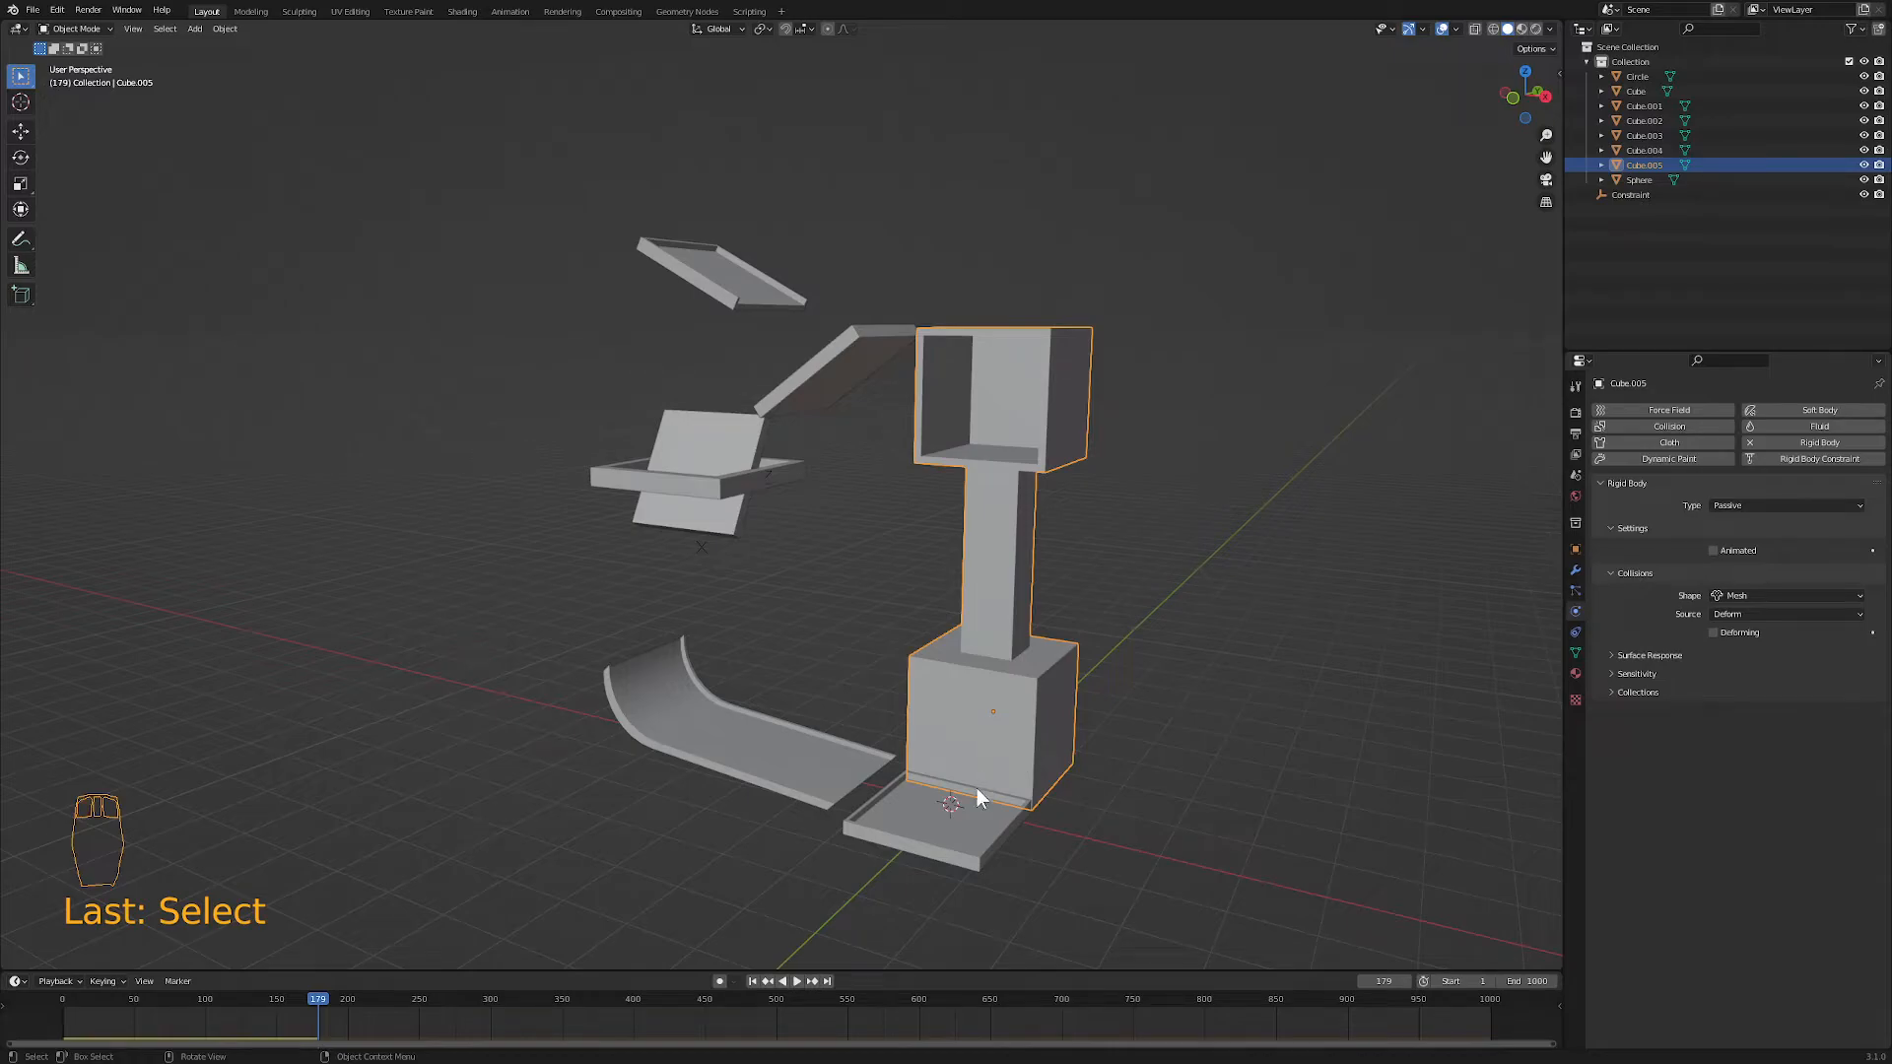
left_click(964, 819, "shift")
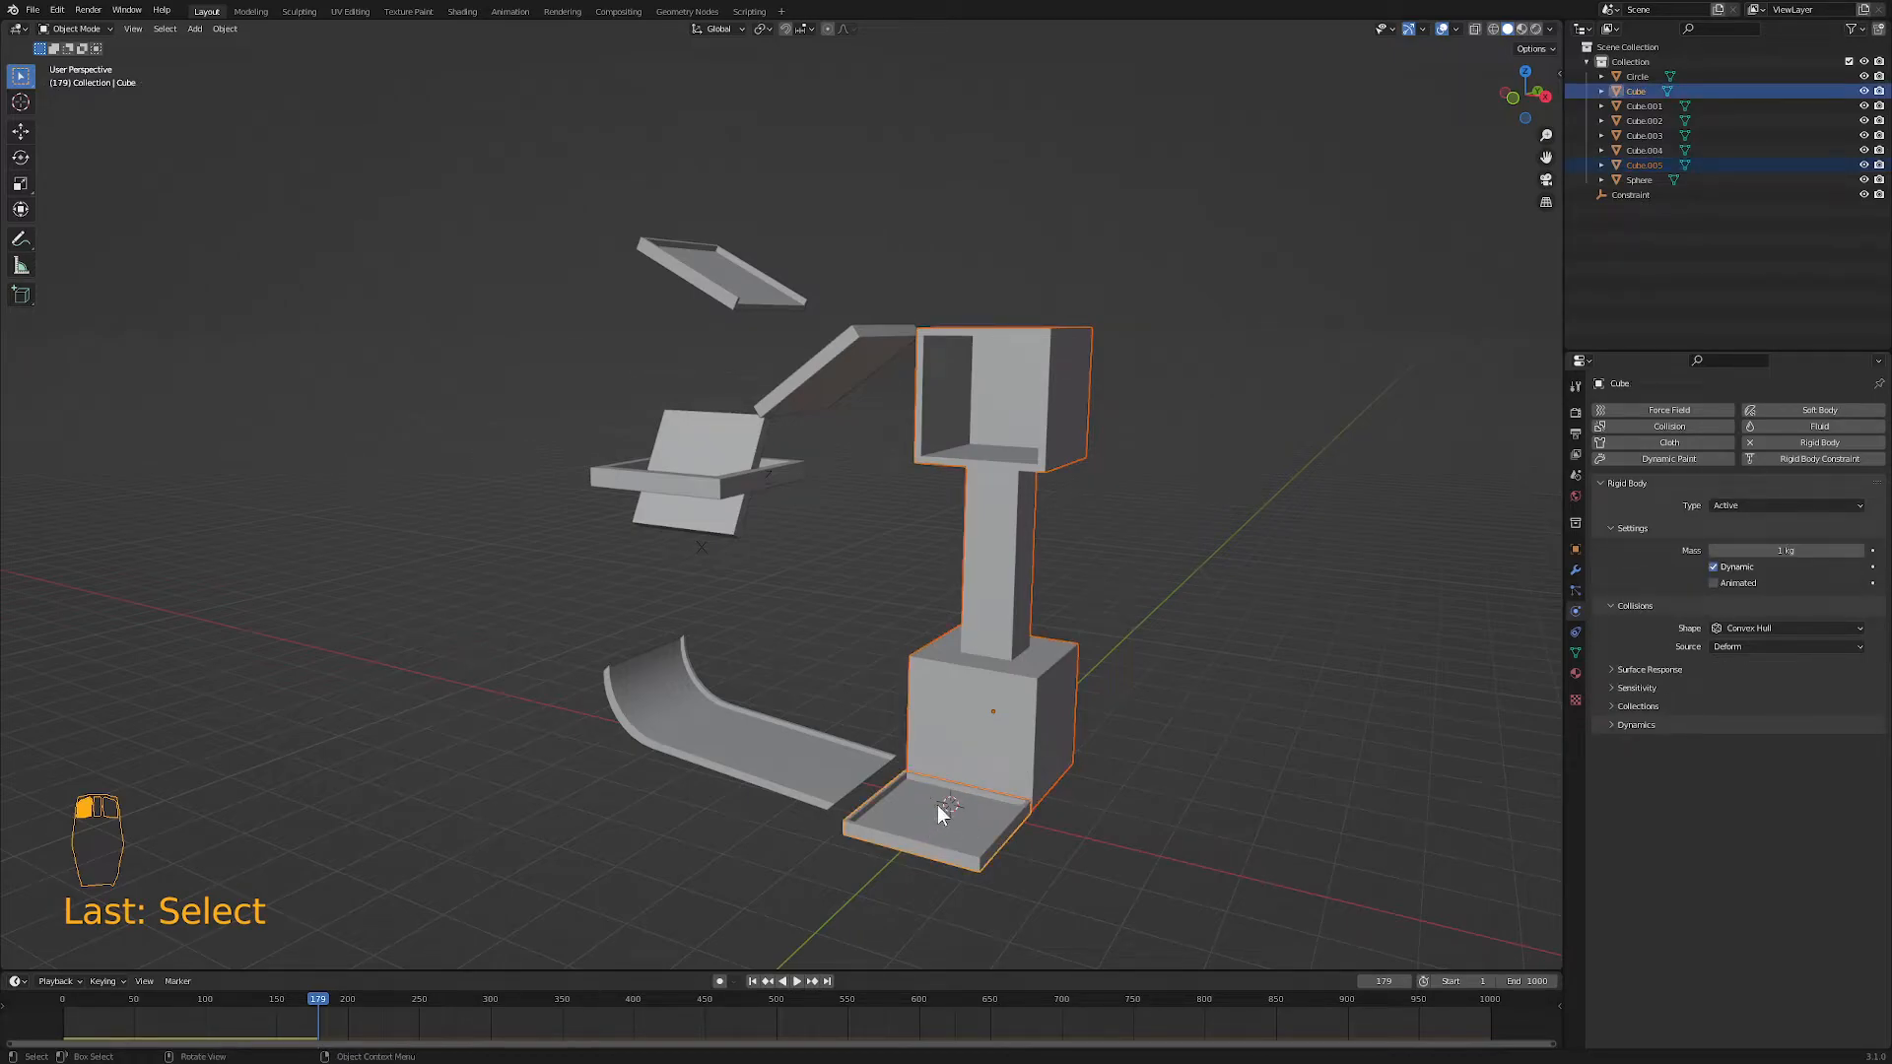
left_click(218, 28)
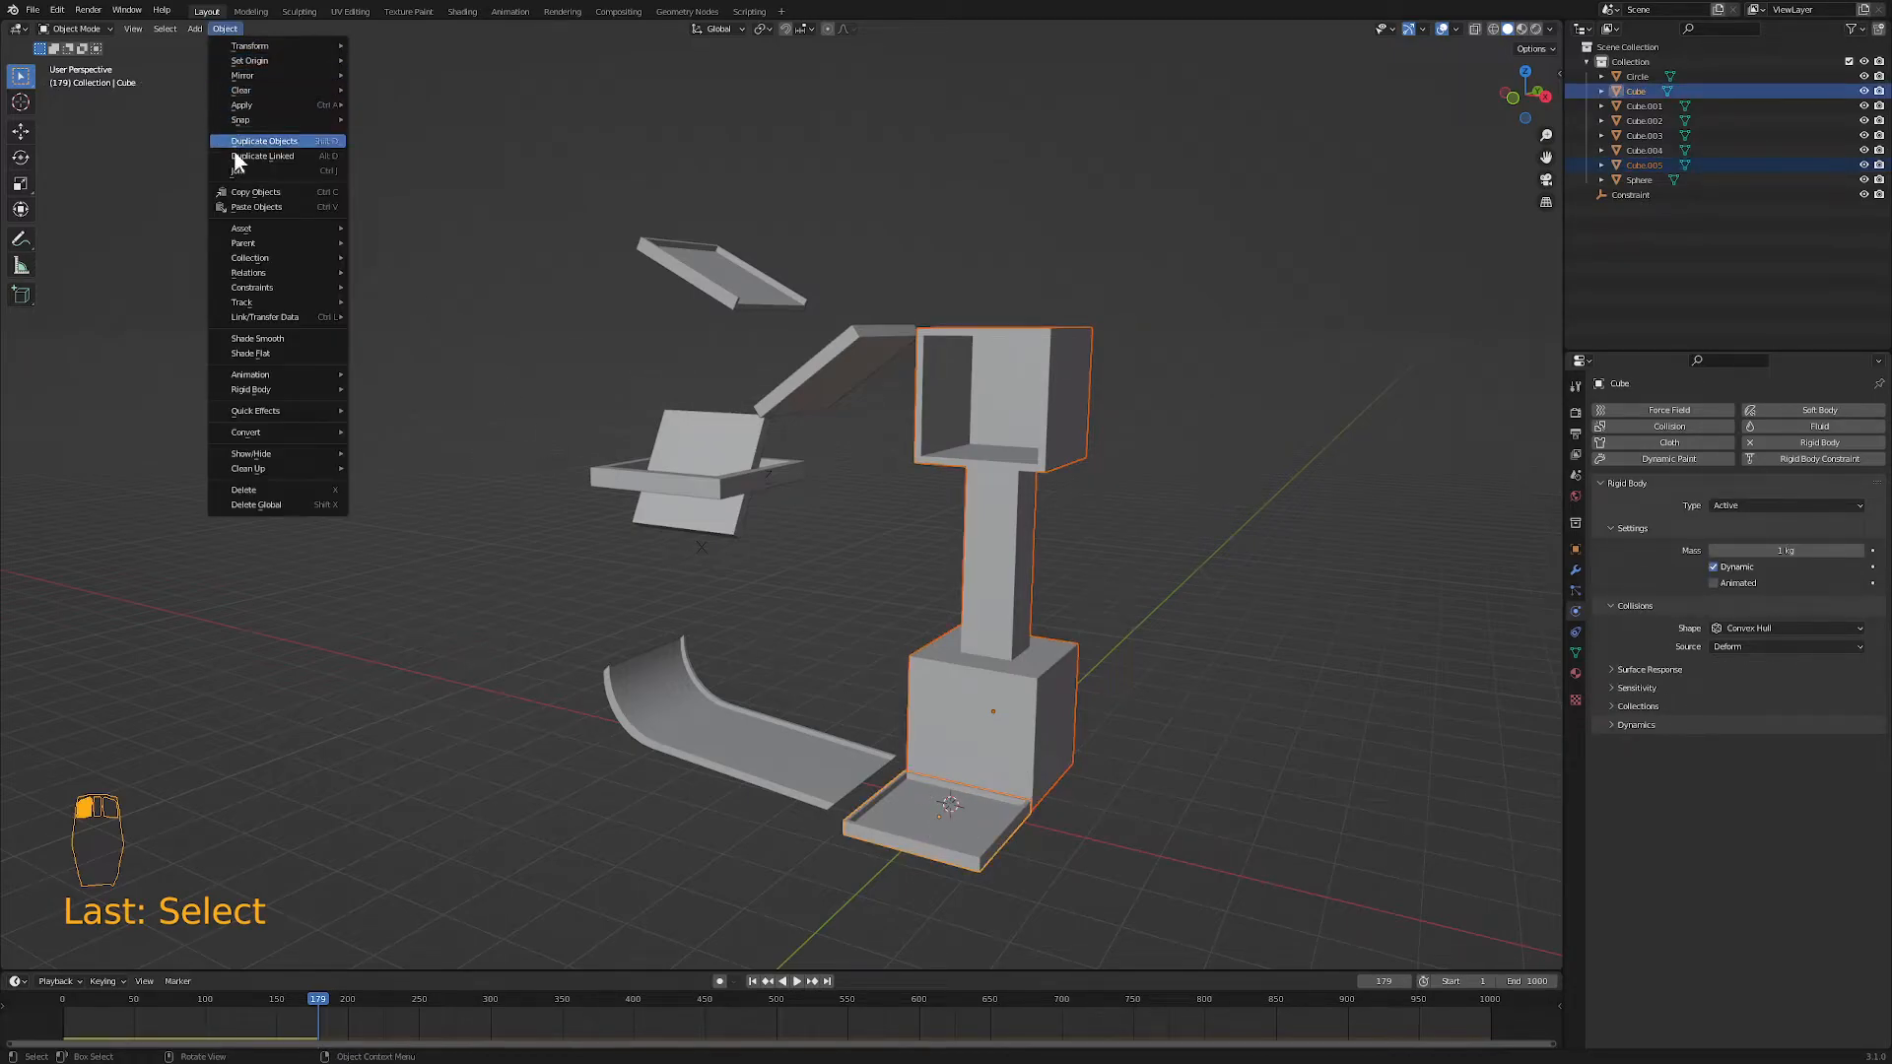
mouse_move(266, 391)
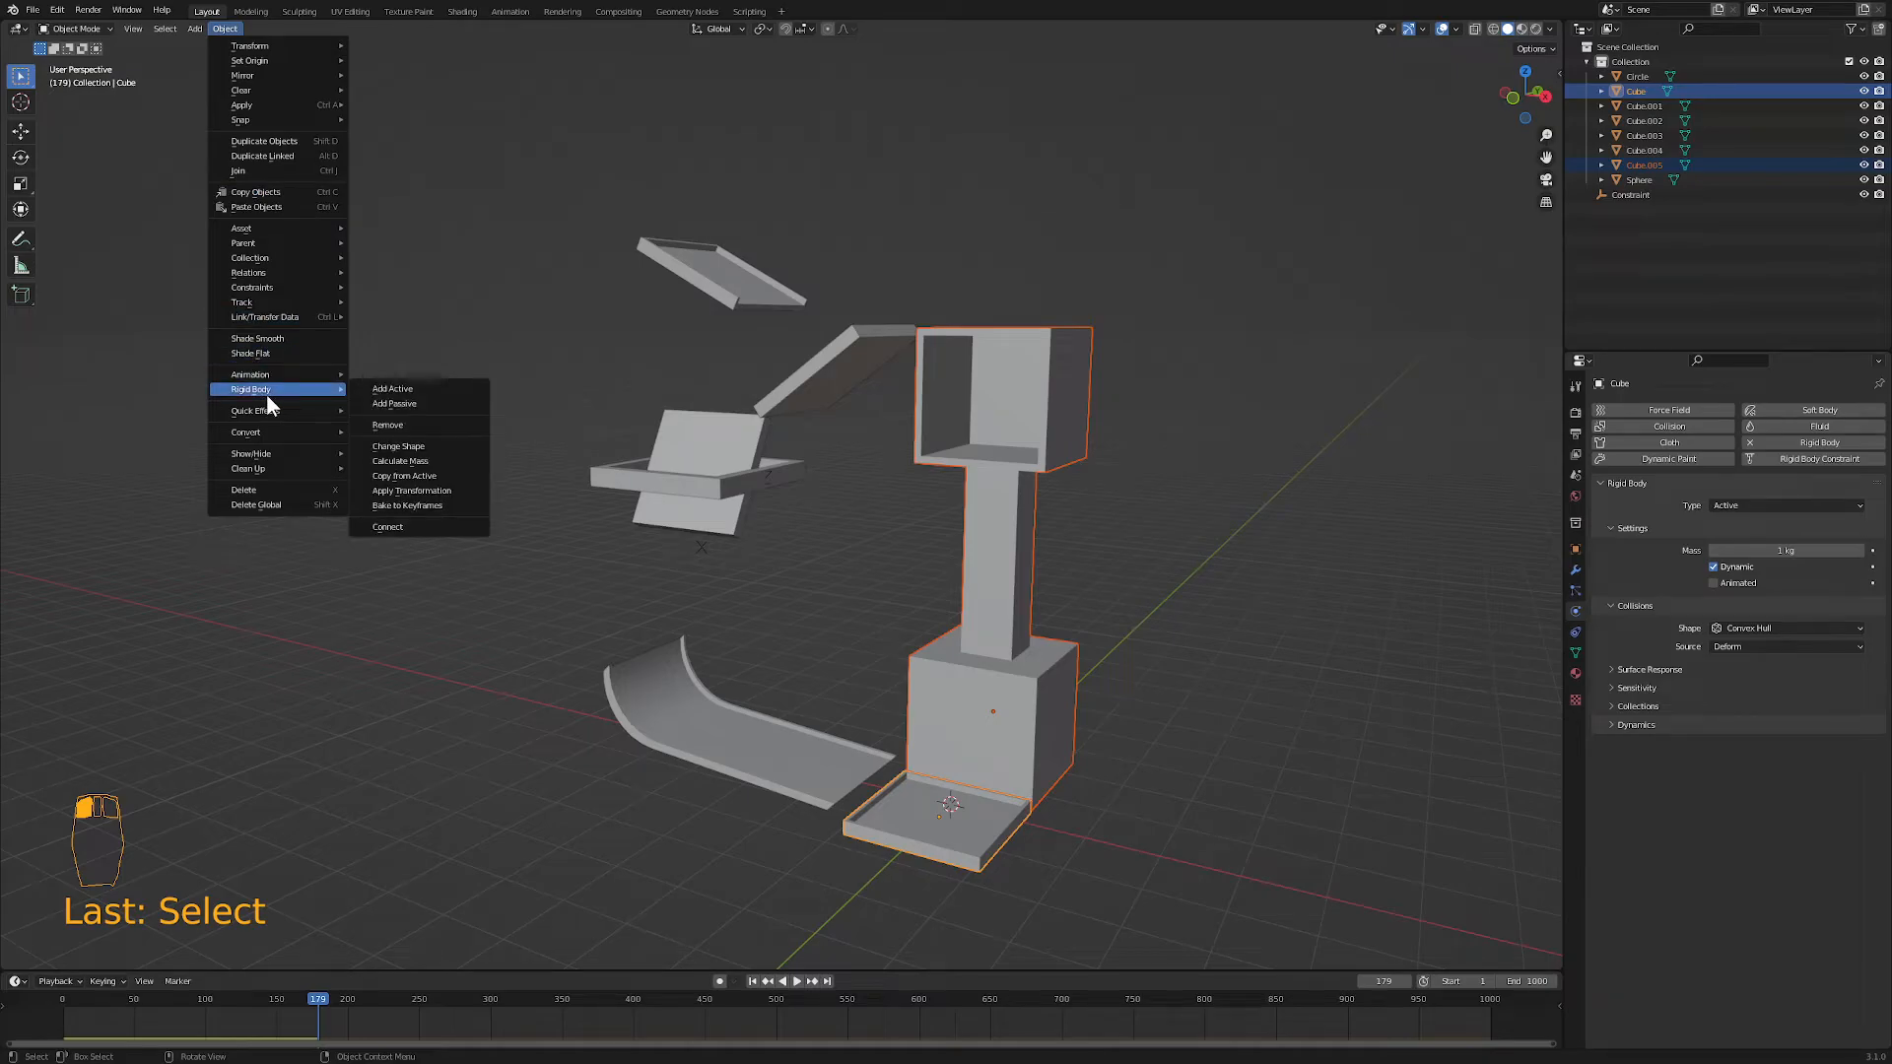
left_click(390, 527)
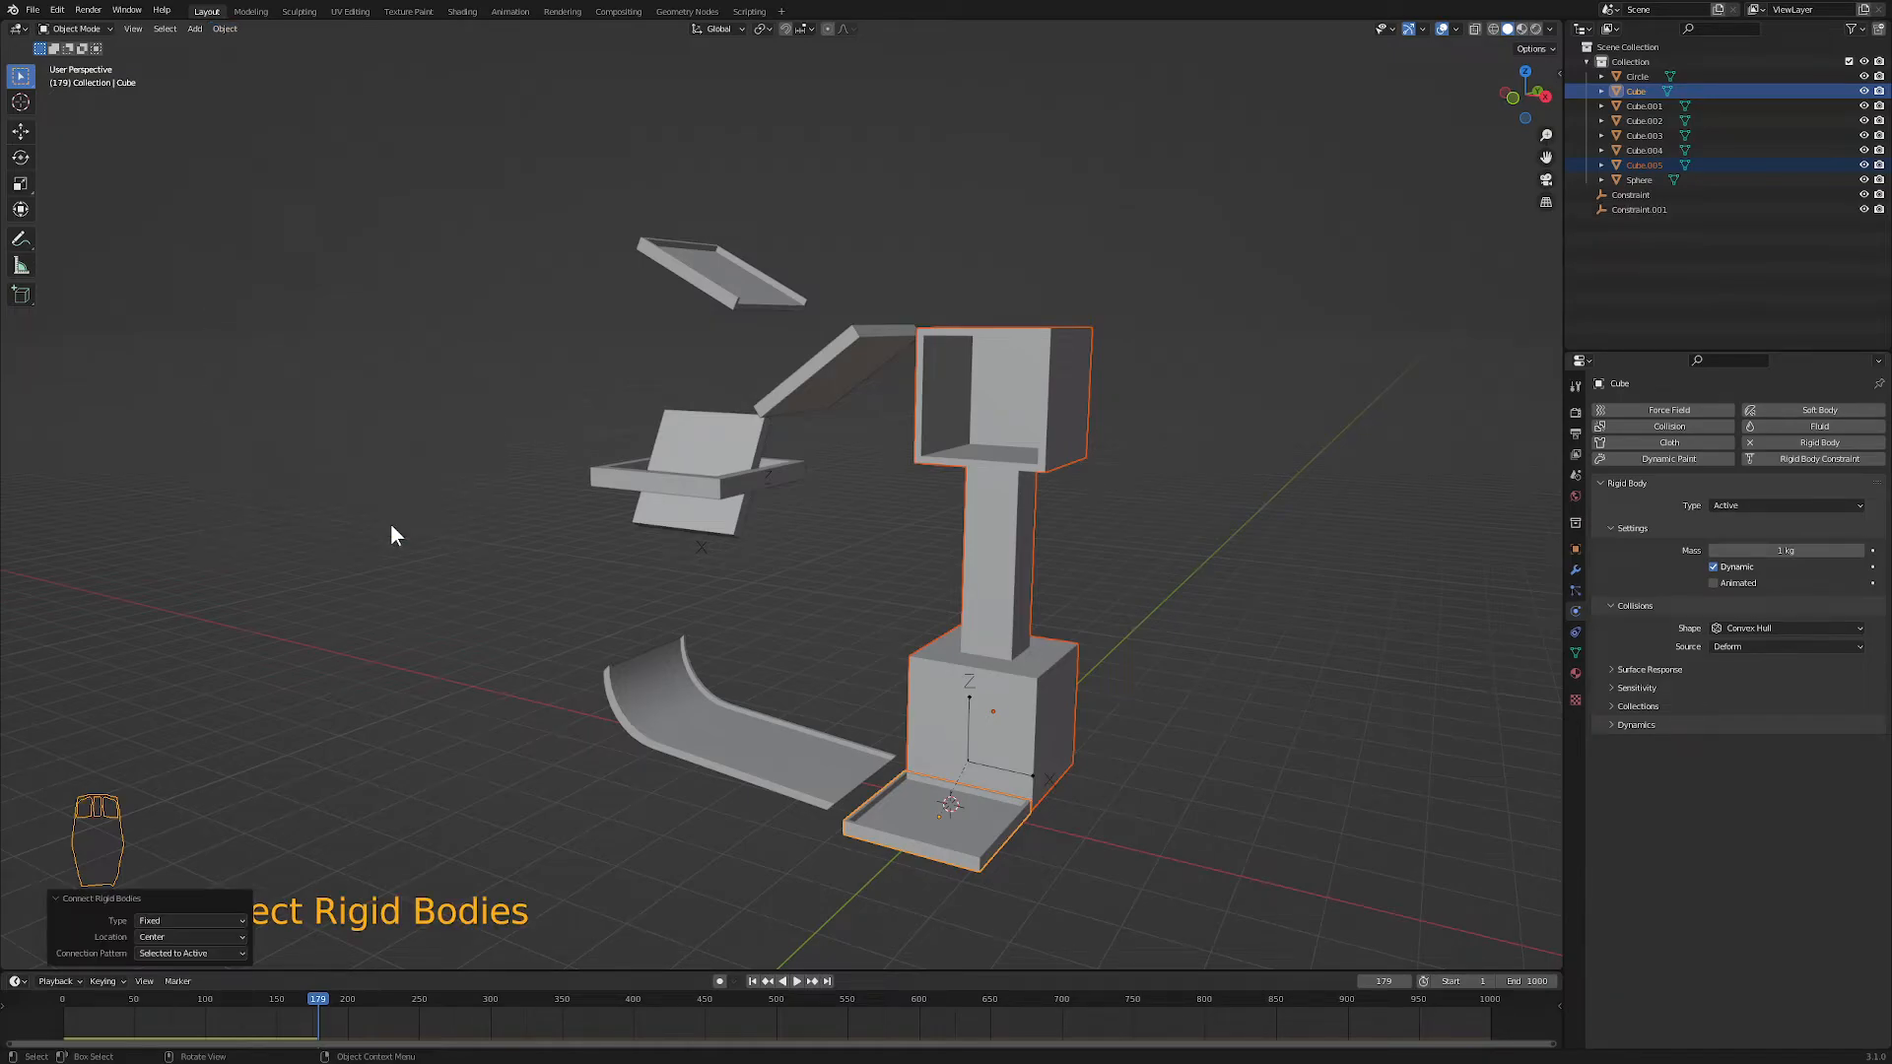
- Change the tray-tower constraint's type to Motor, play the simulation briefly, and rewind to the first frame
left_click(1000, 777)
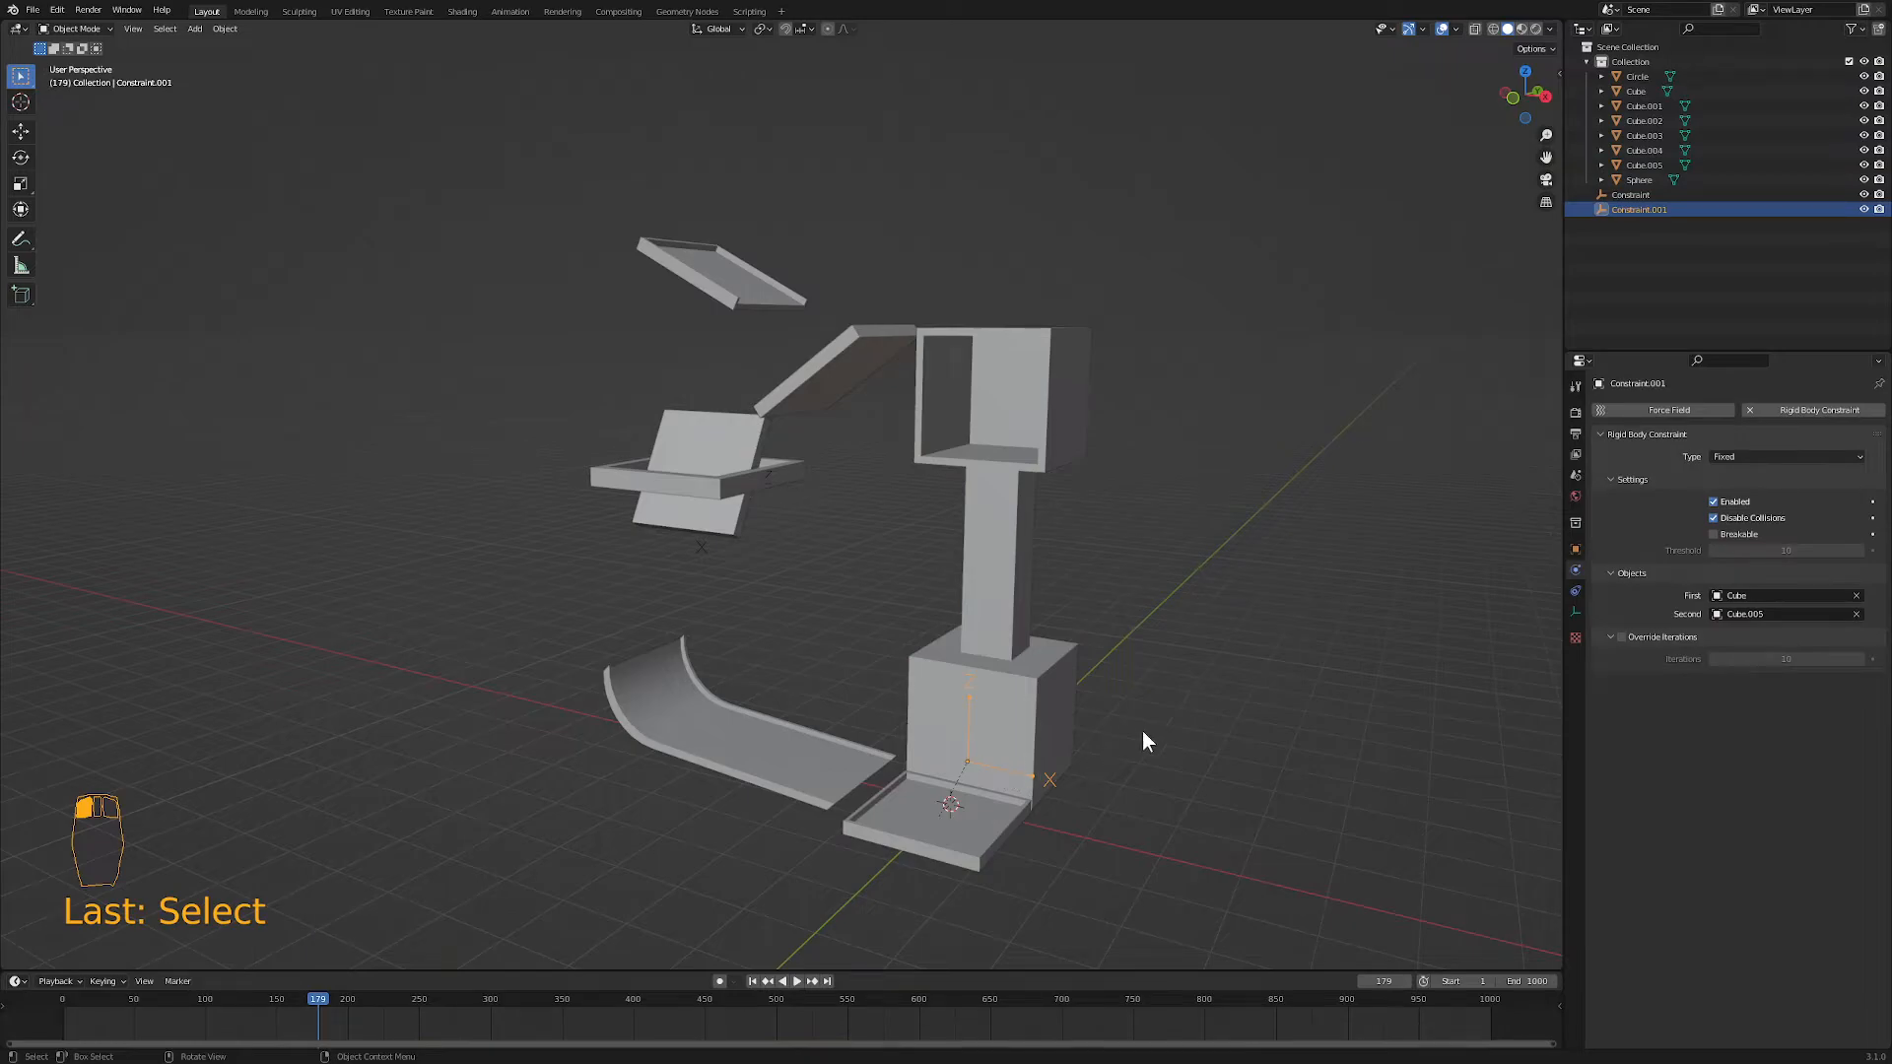
left_click(1726, 456)
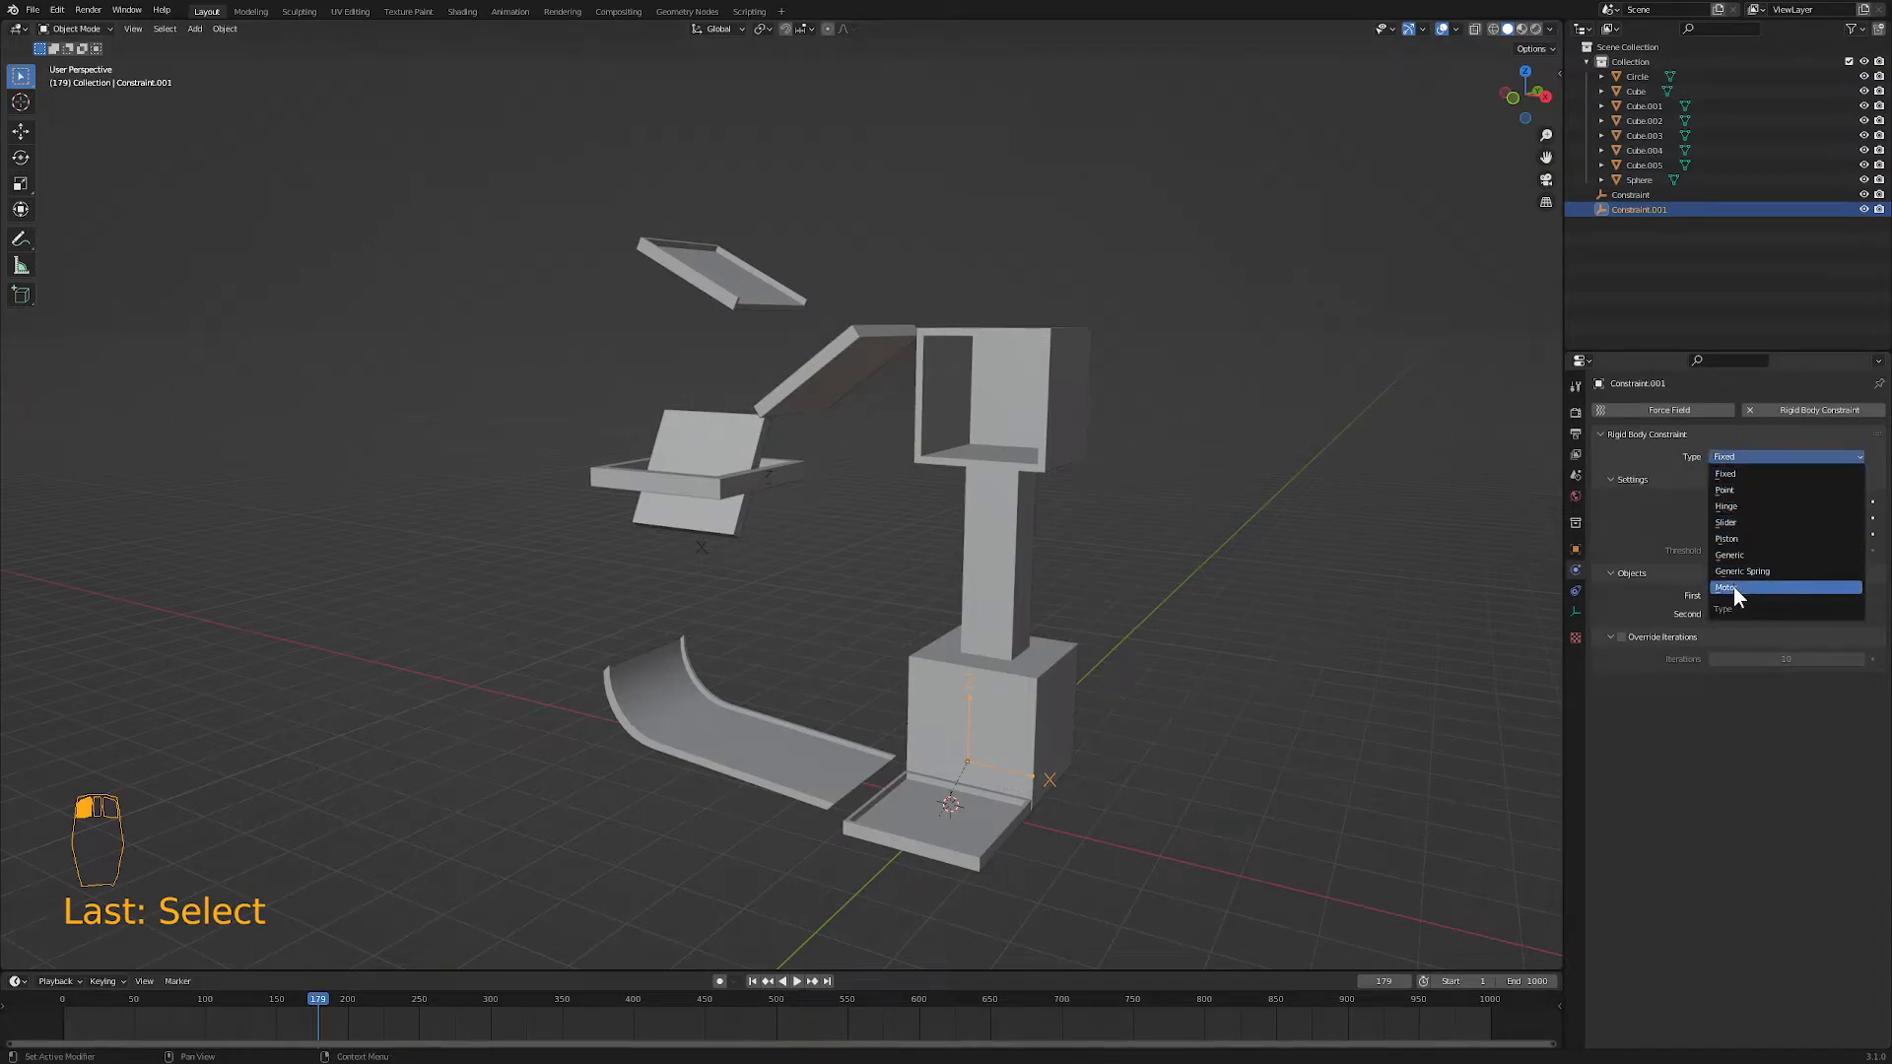
left_click(1734, 588)
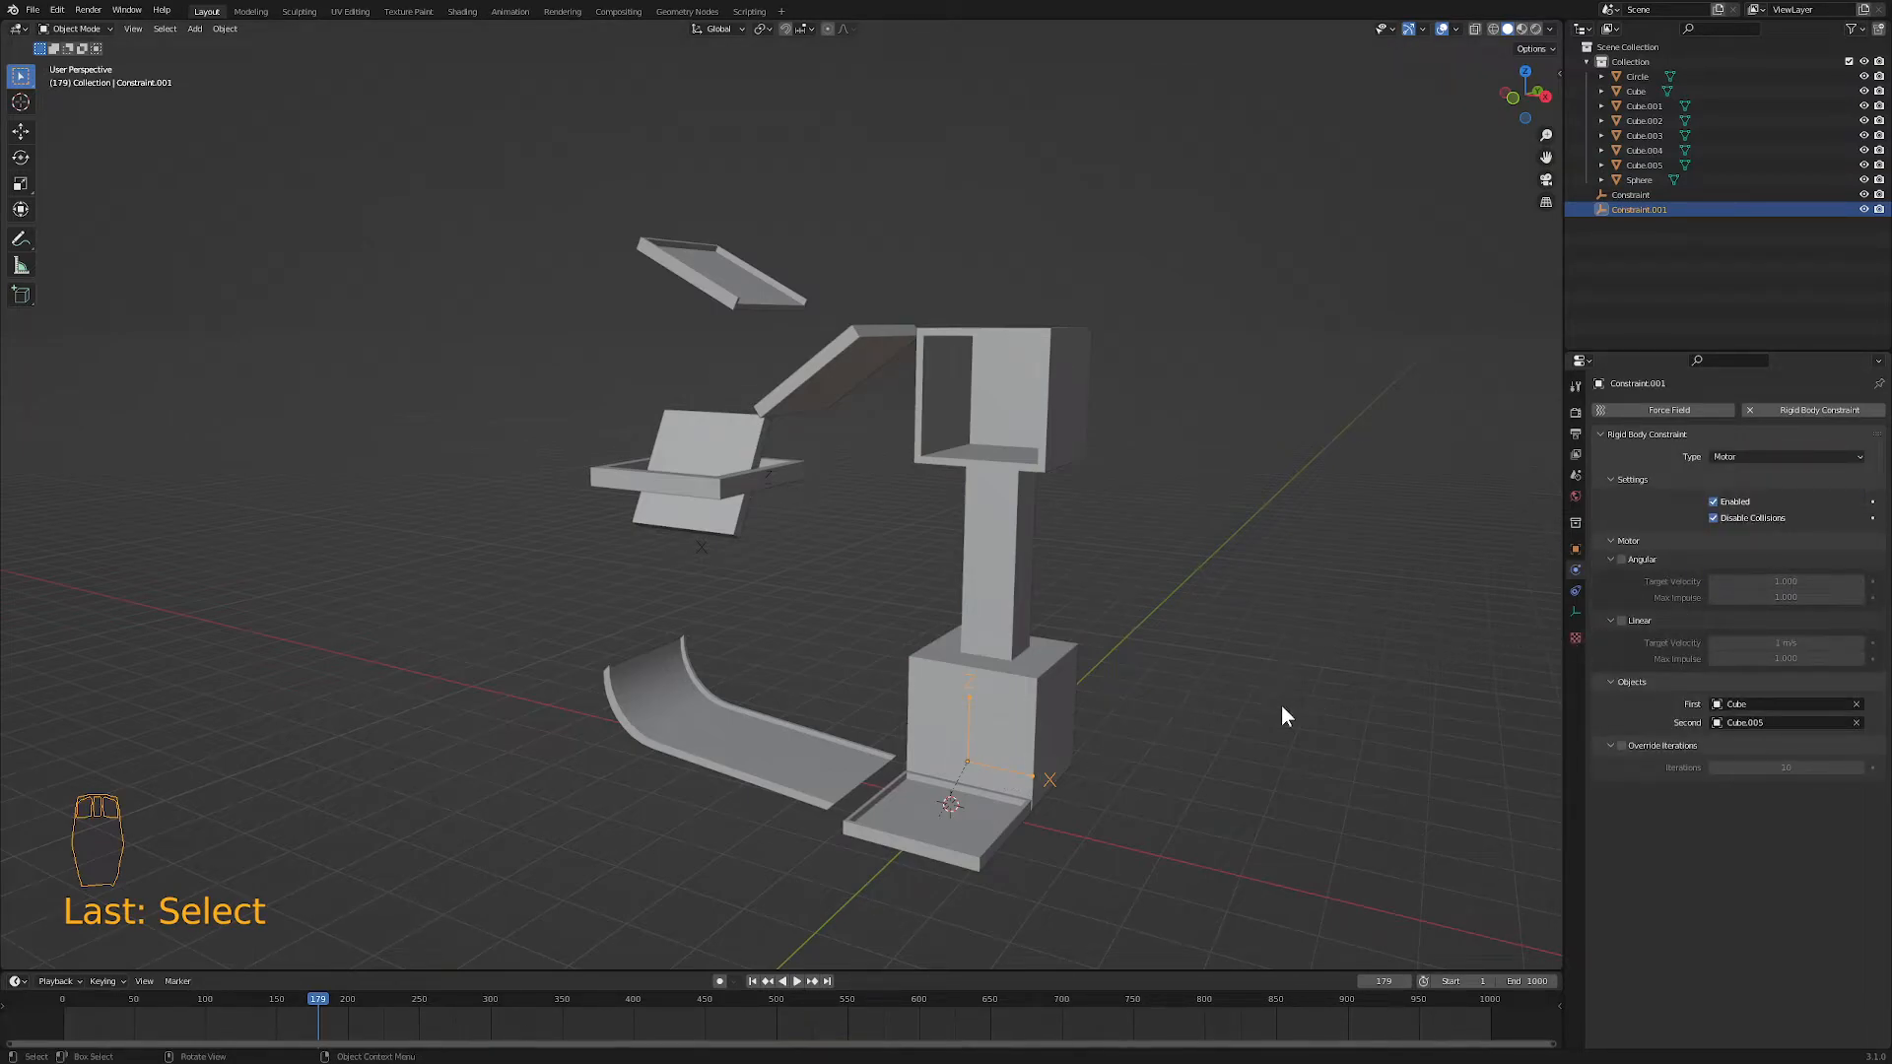
left_click(798, 981)
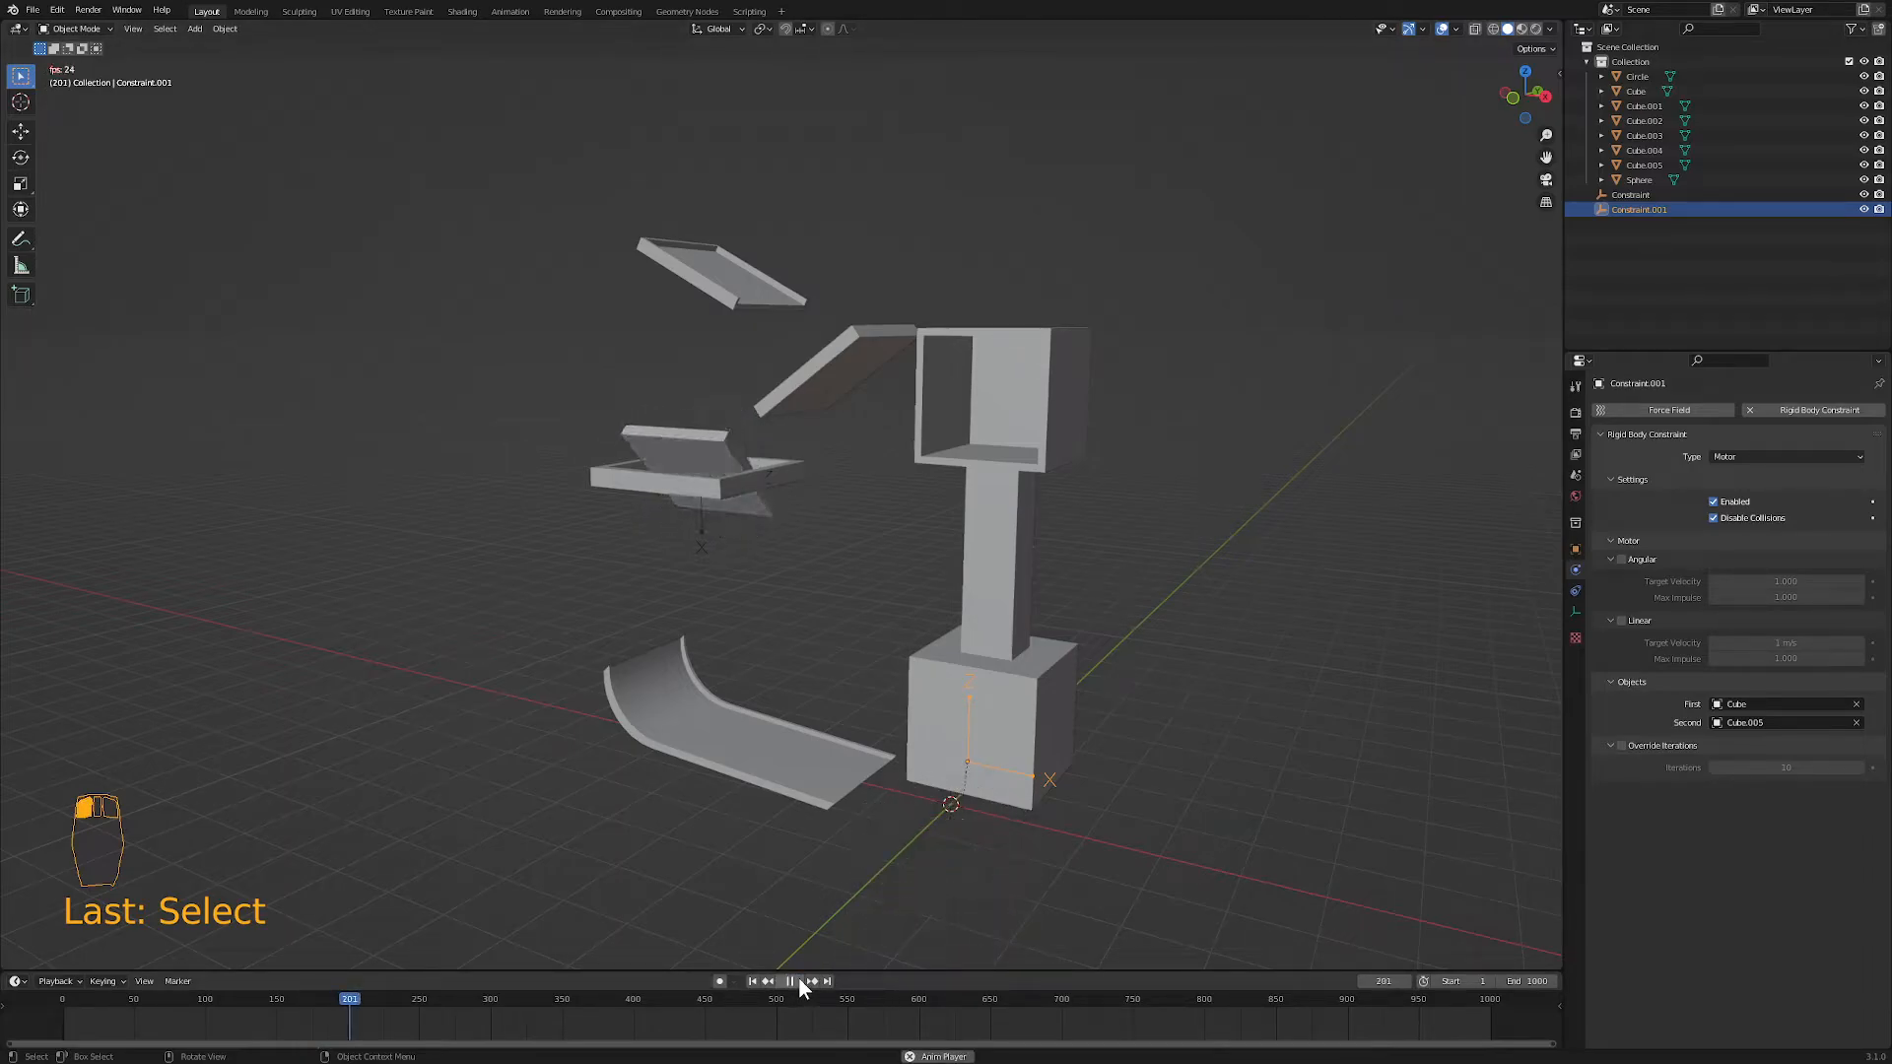
left_click(754, 981)
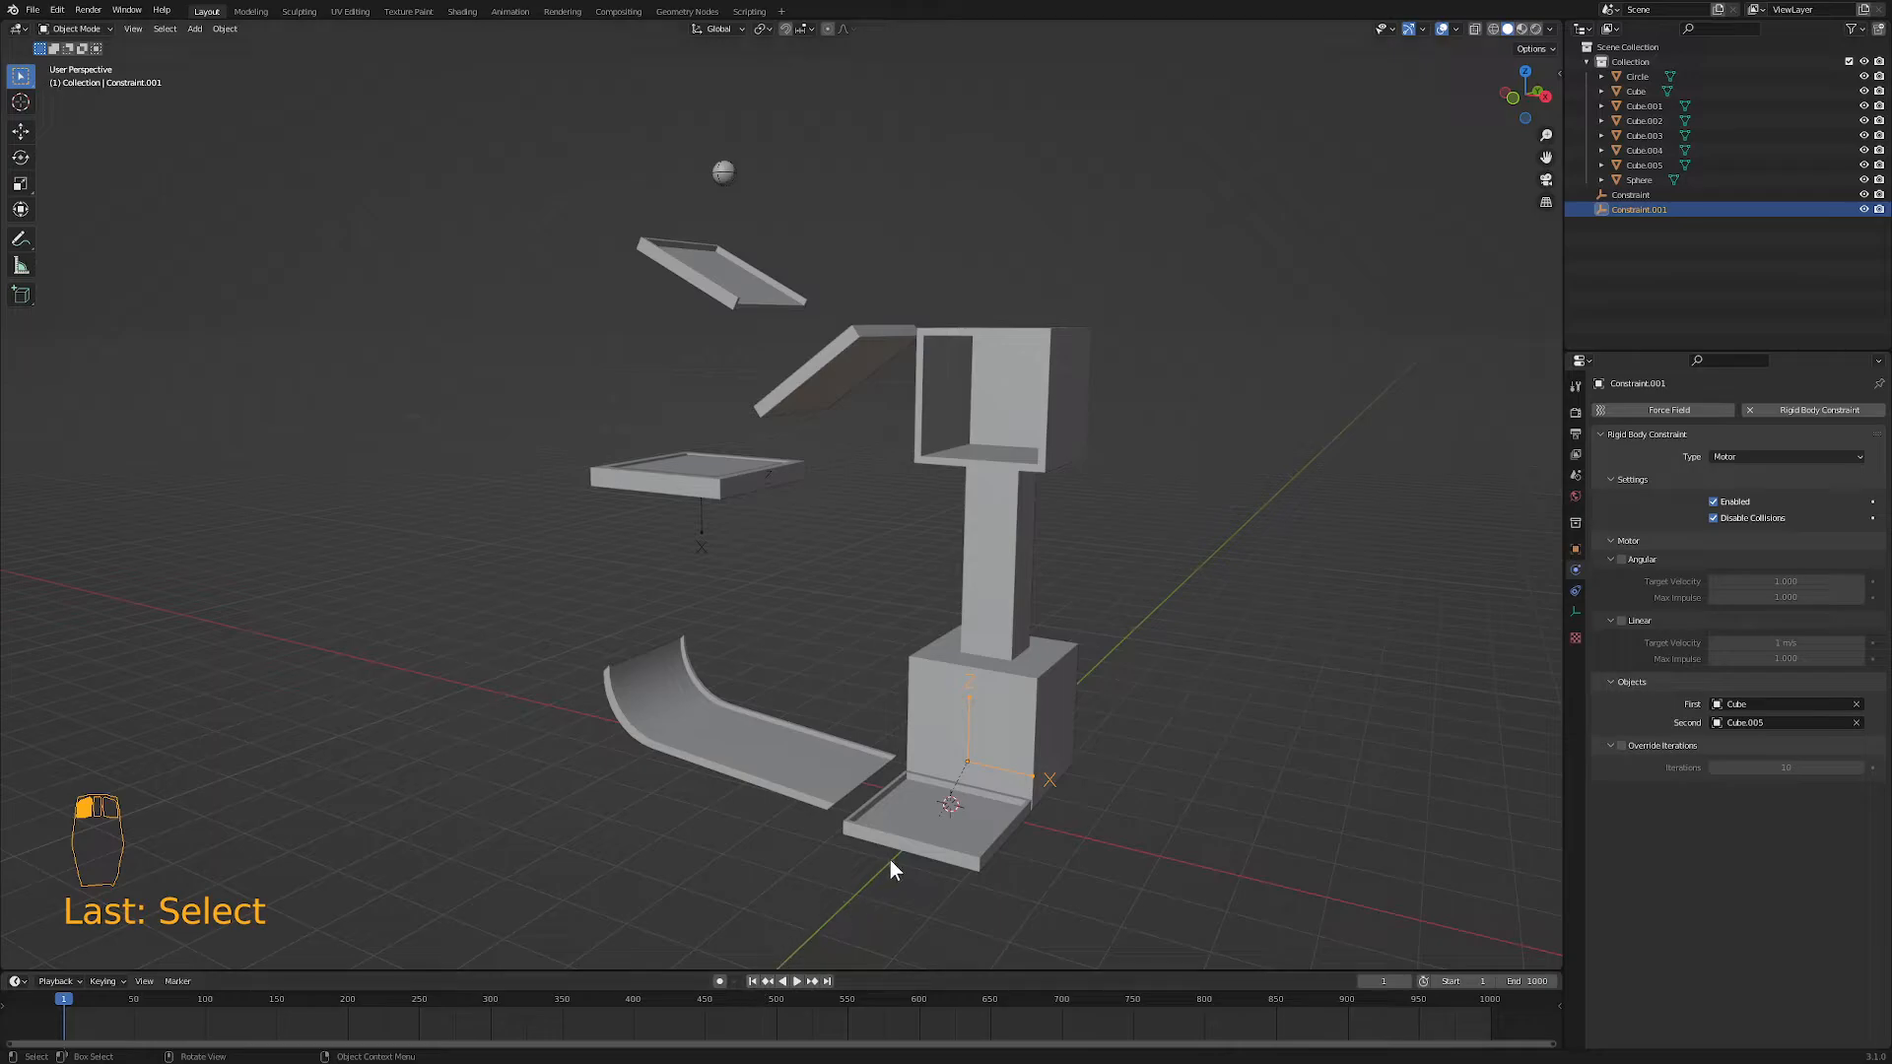
- Add a ground plane at the tower's base and scale it by 60
key("KP_1")
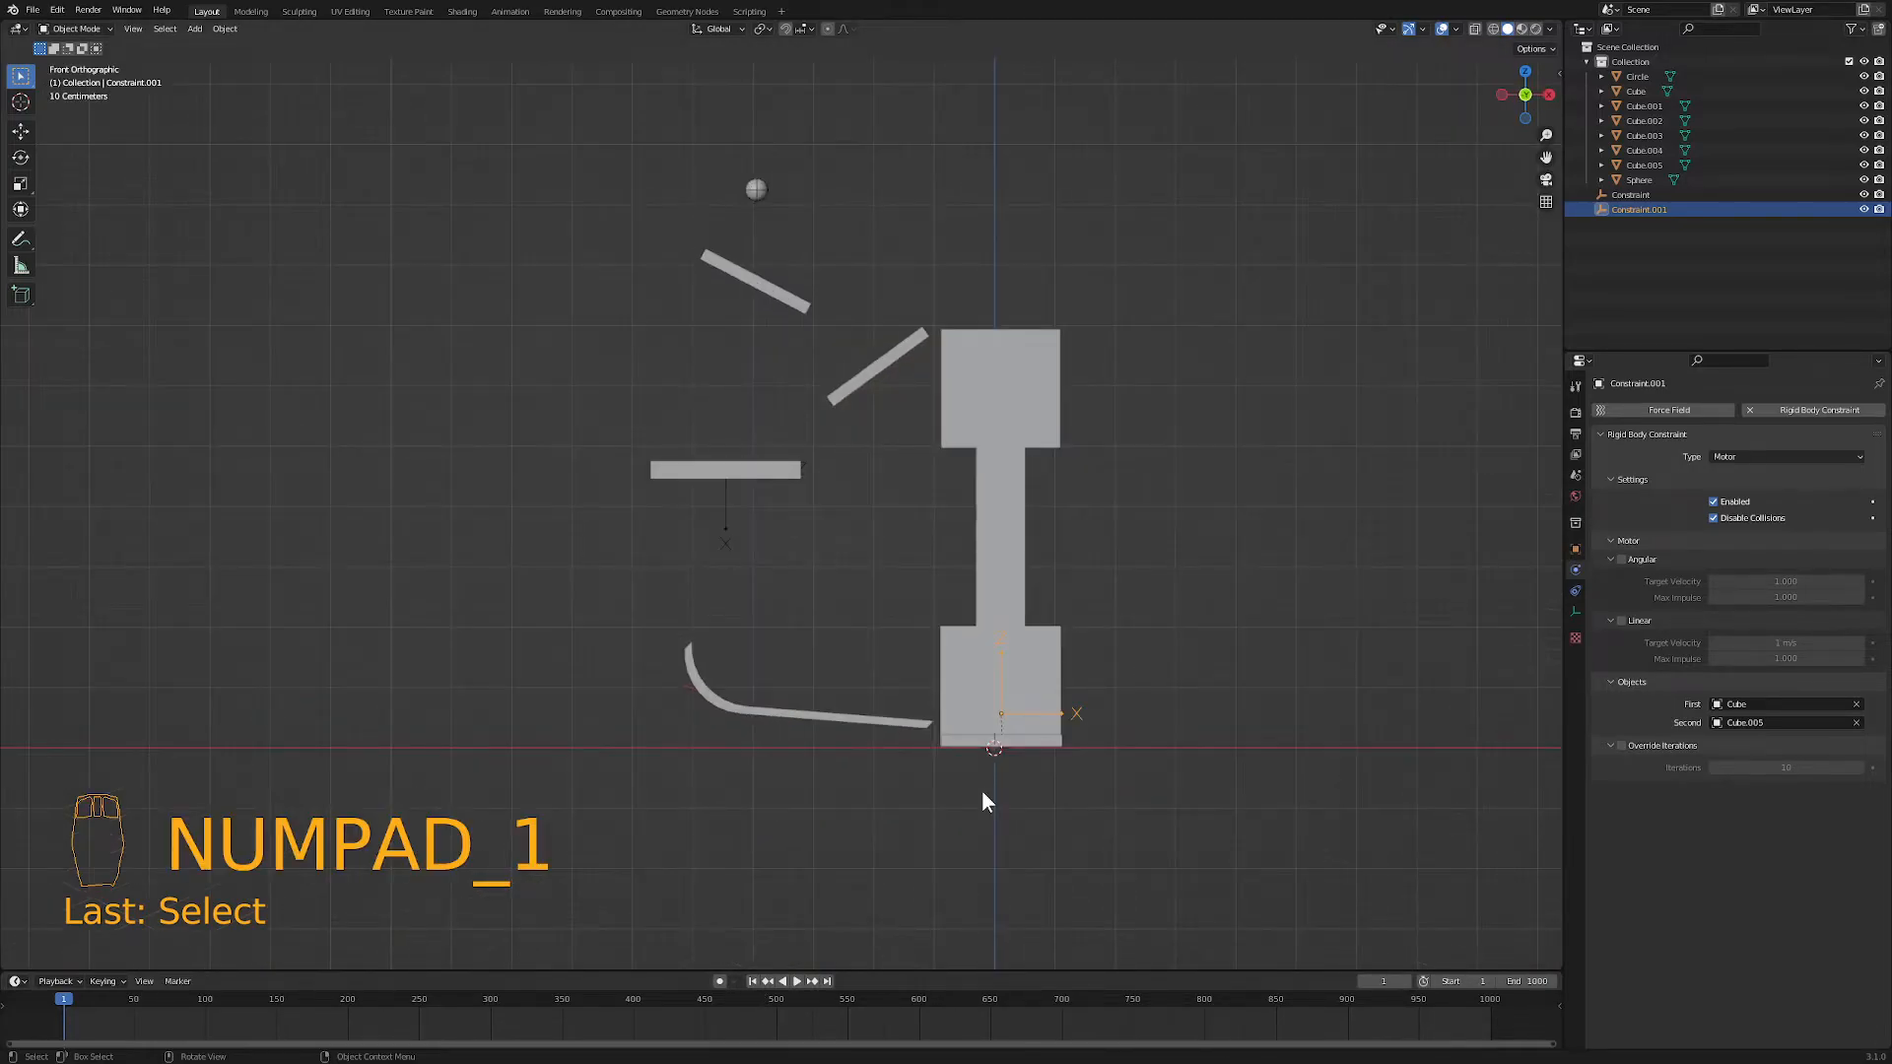
key("shift+a")
mouse_move(981, 790)
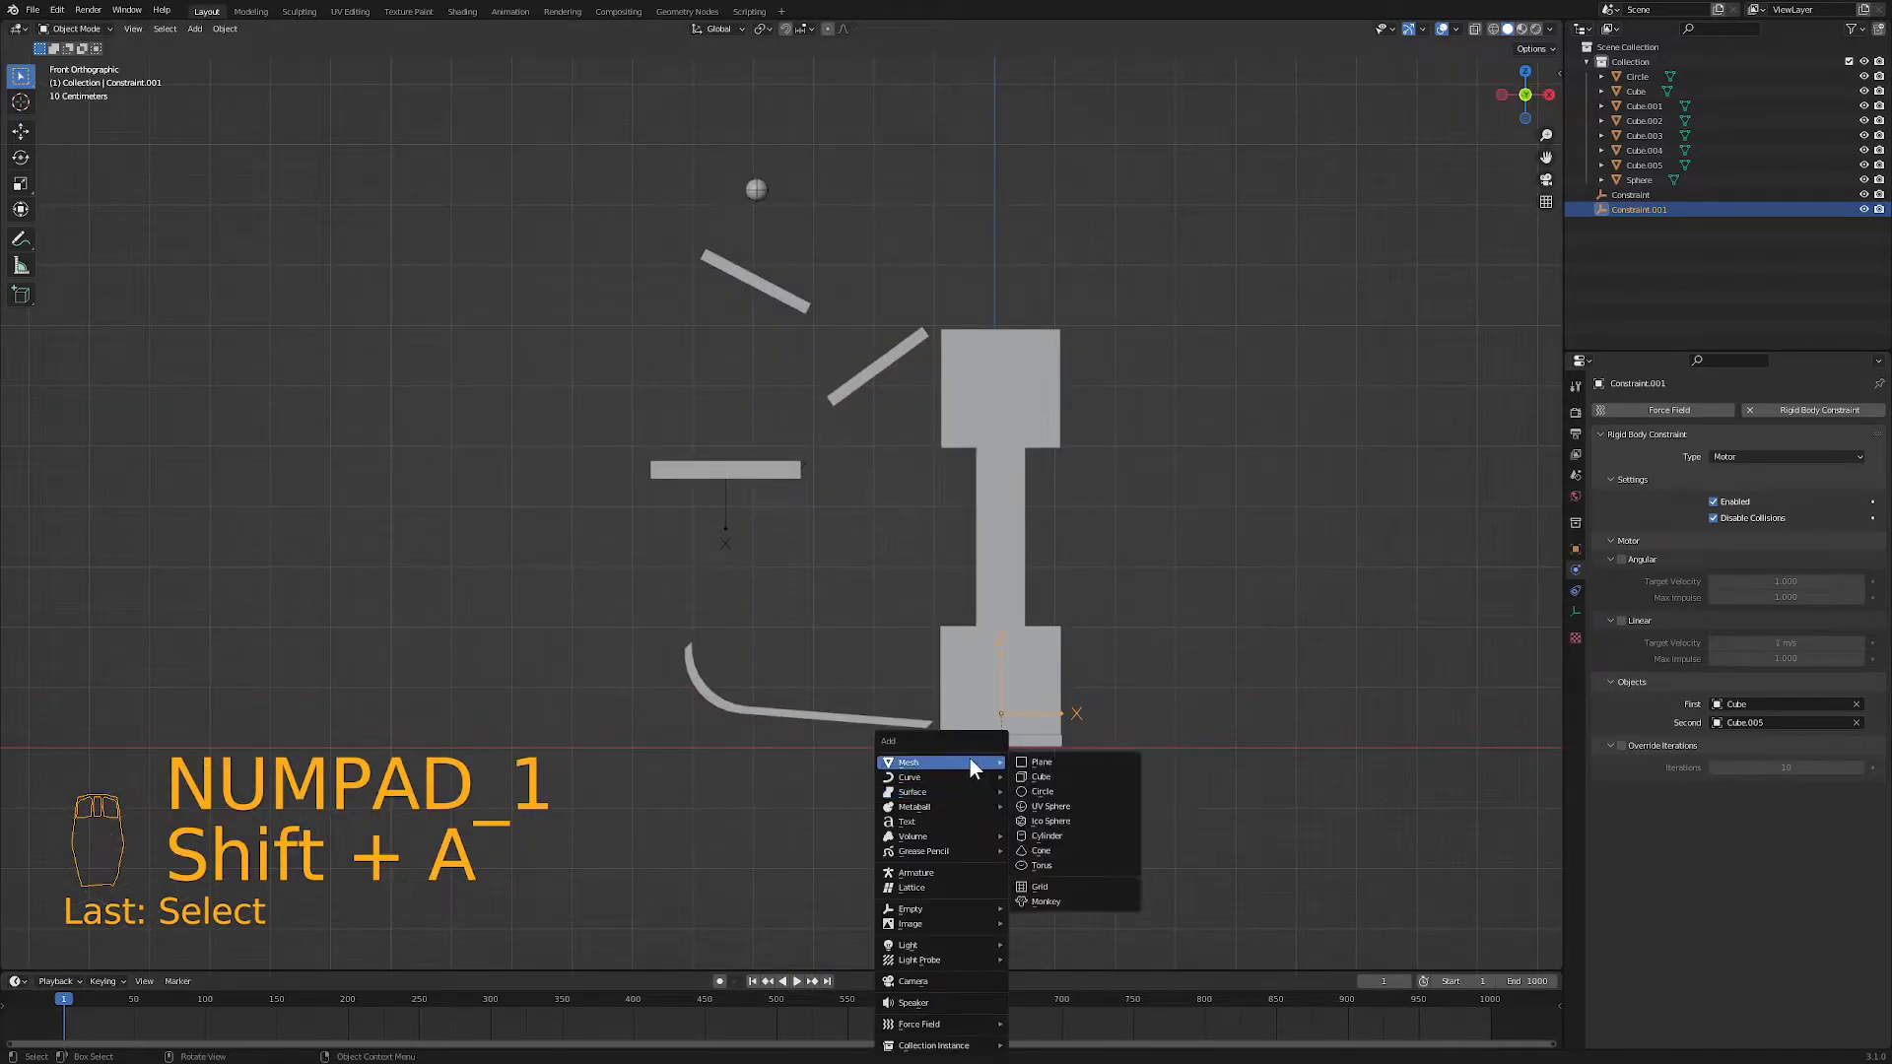
left_click(1041, 763)
middle_click_drag(1038, 761, 890, 847)
scroll(891, 847, "down", 3)
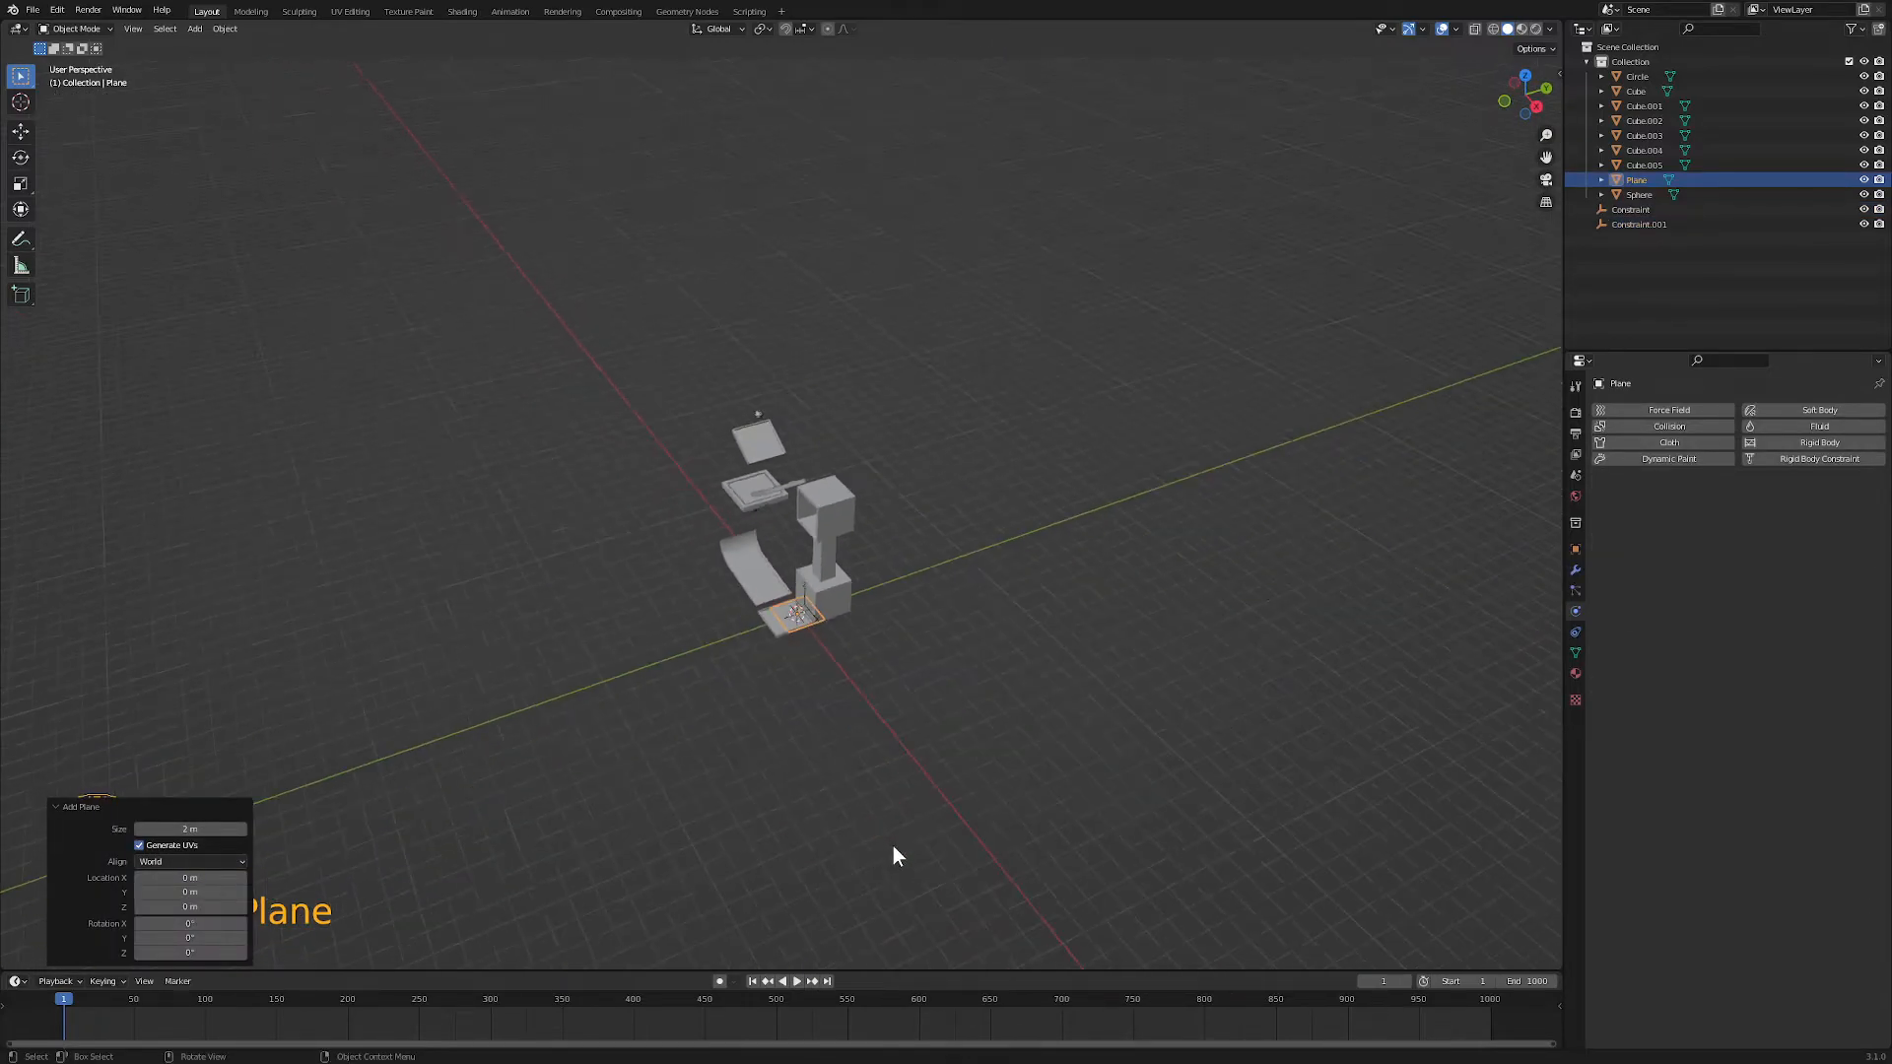
type("s60")
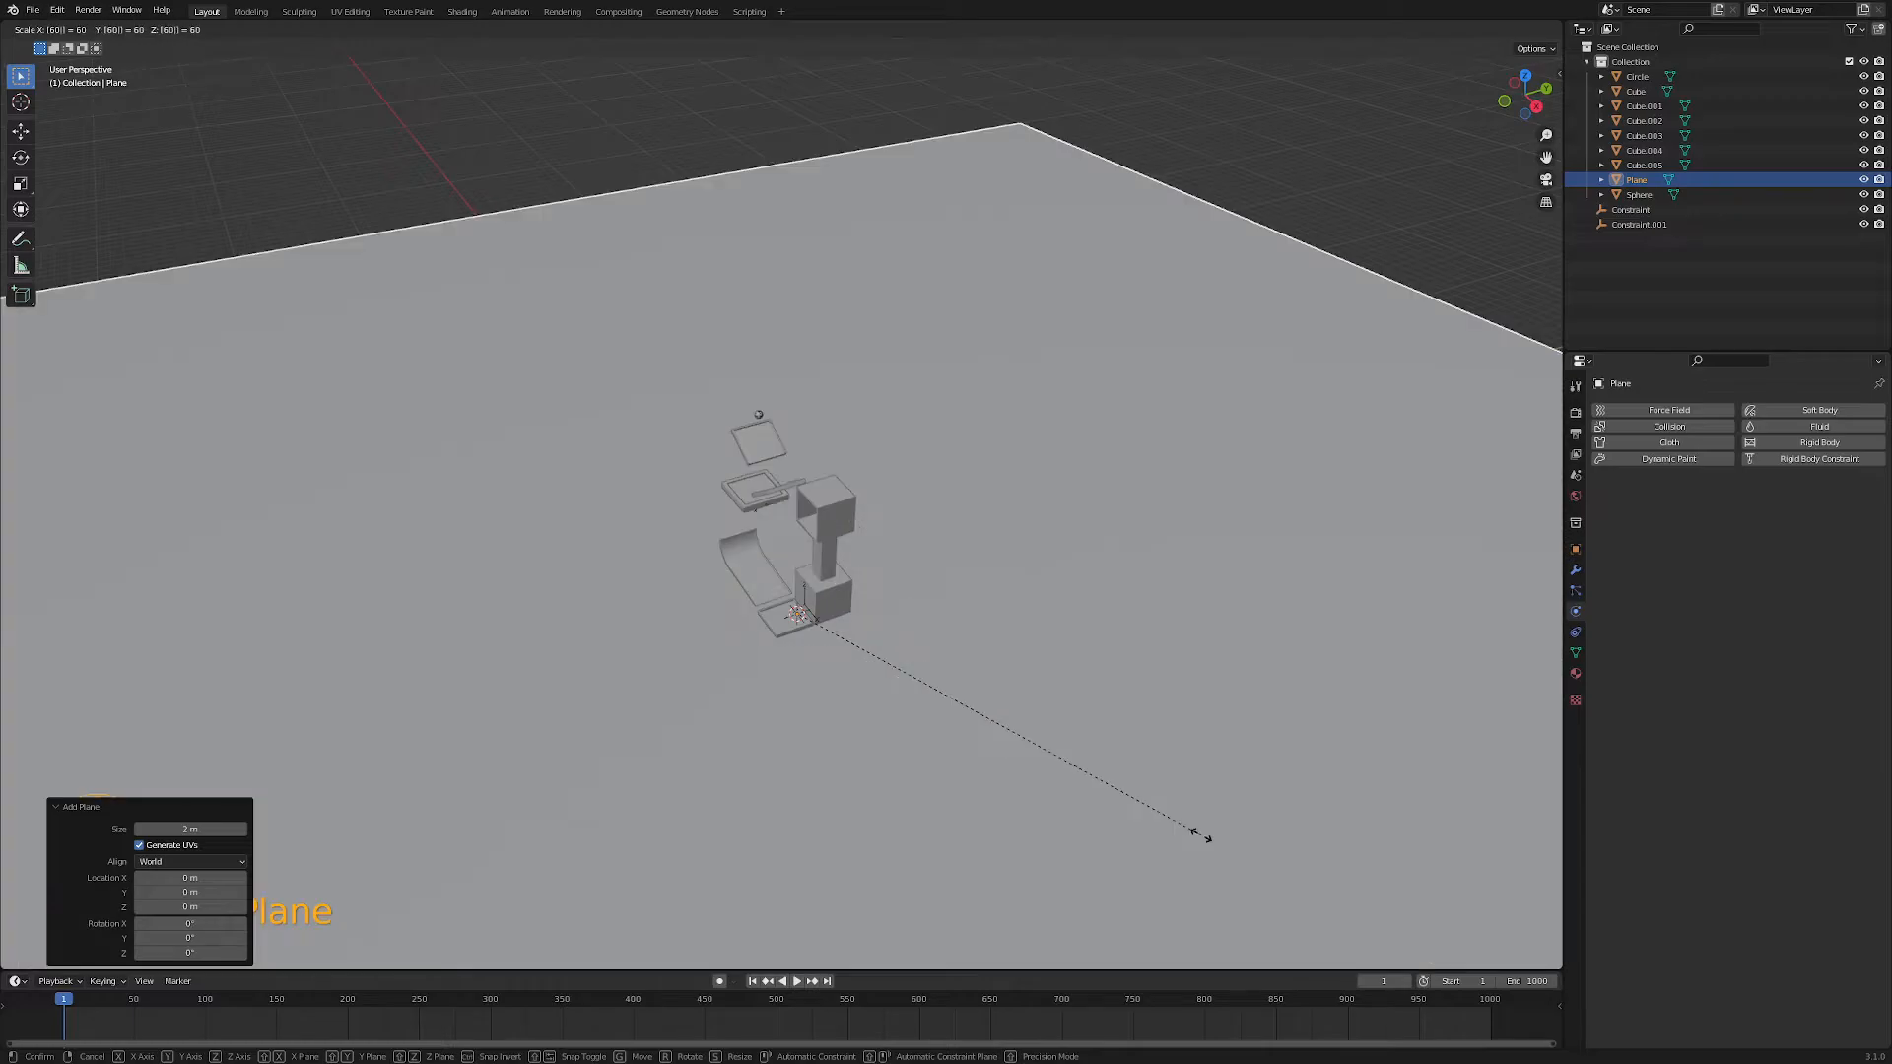
left_click(1200, 833)
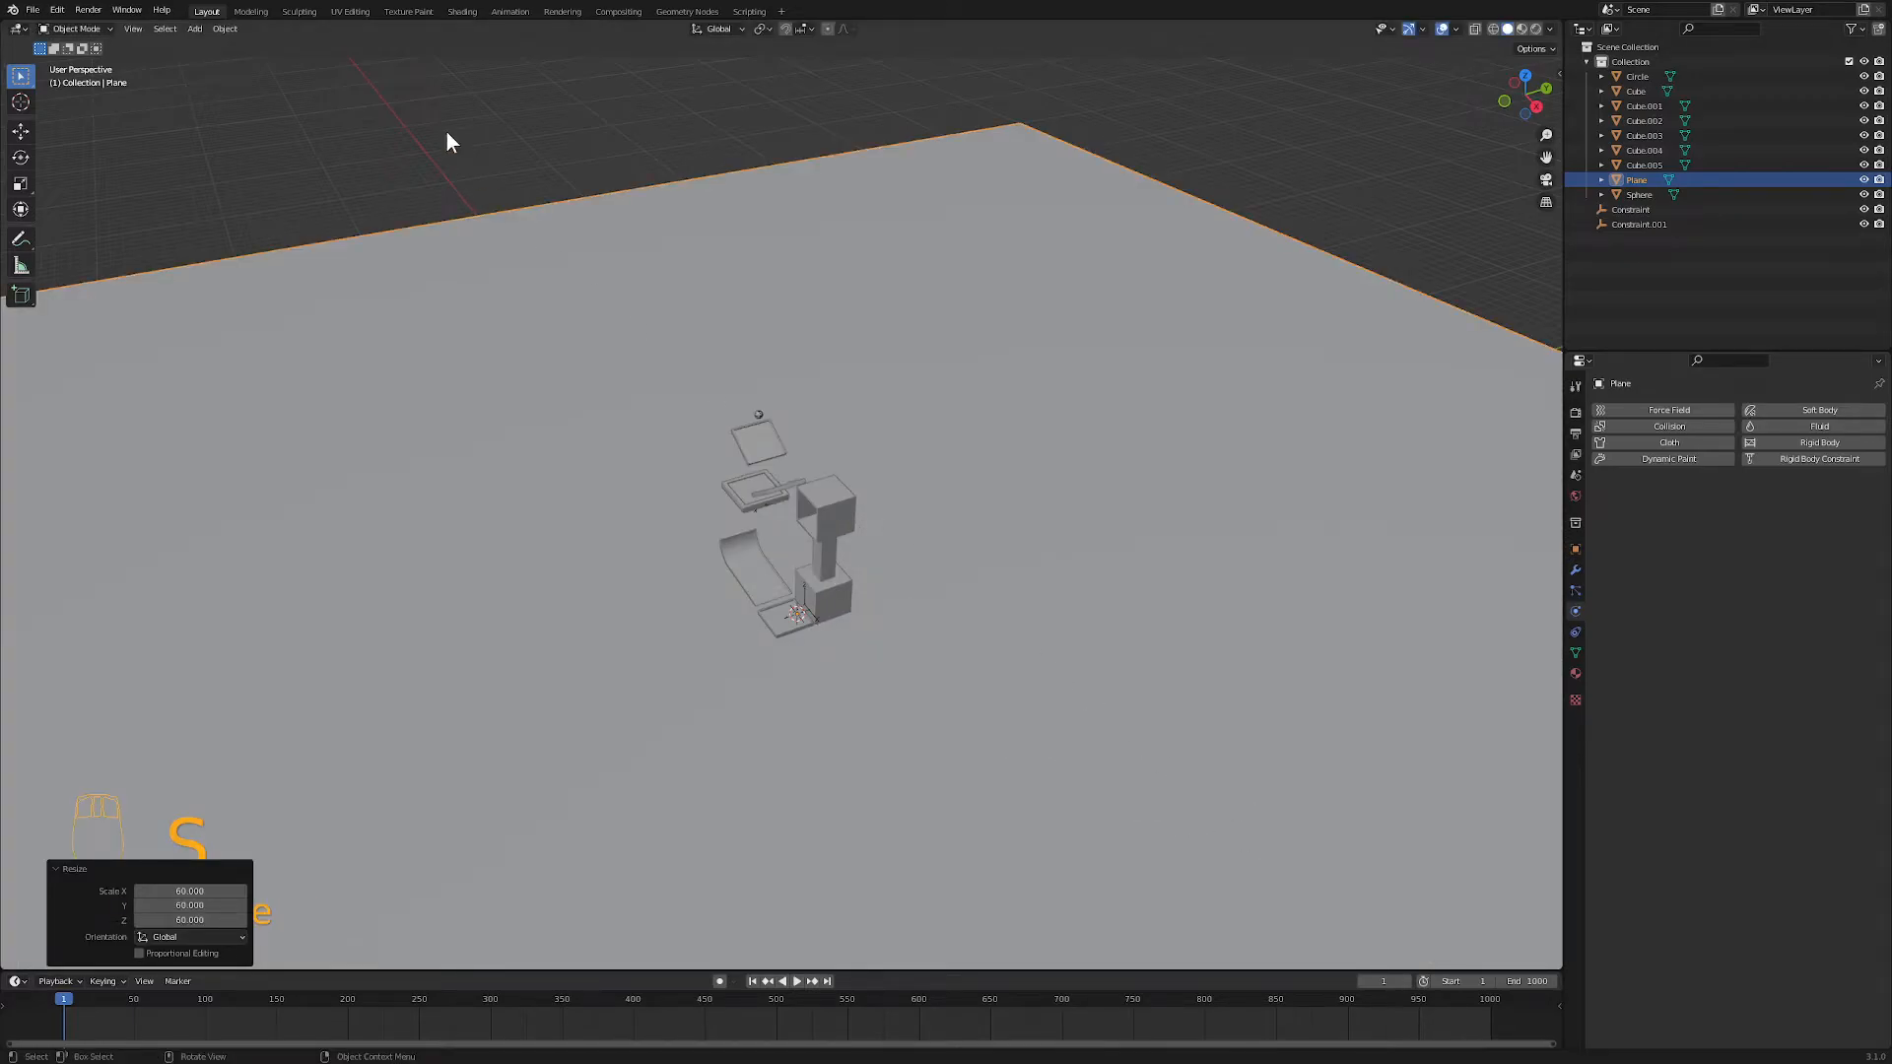
- Make the ground plane a passive rigid body
left_click(223, 29)
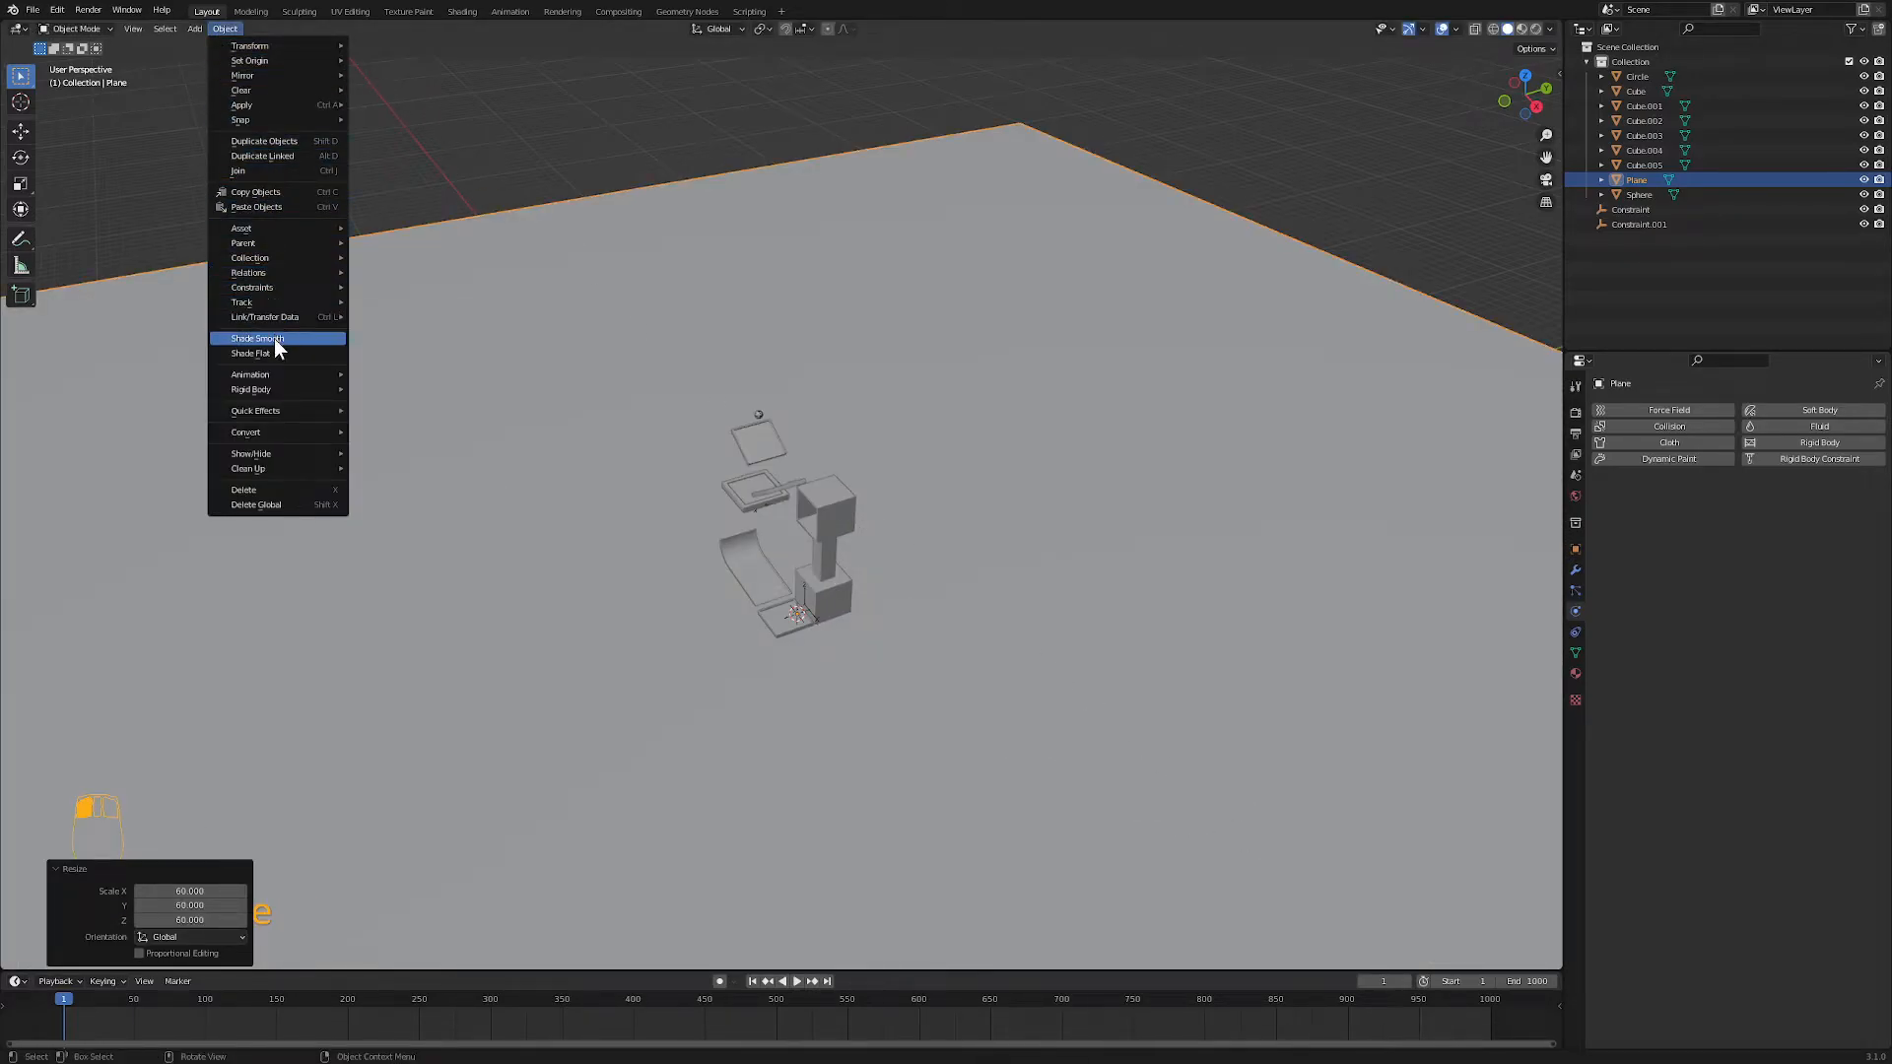
mouse_move(272, 381)
left_click(393, 404)
middle_click_drag(421, 444, 802, 587)
middle_click_drag(841, 726, 826, 641)
scroll(798, 702, "up", 2)
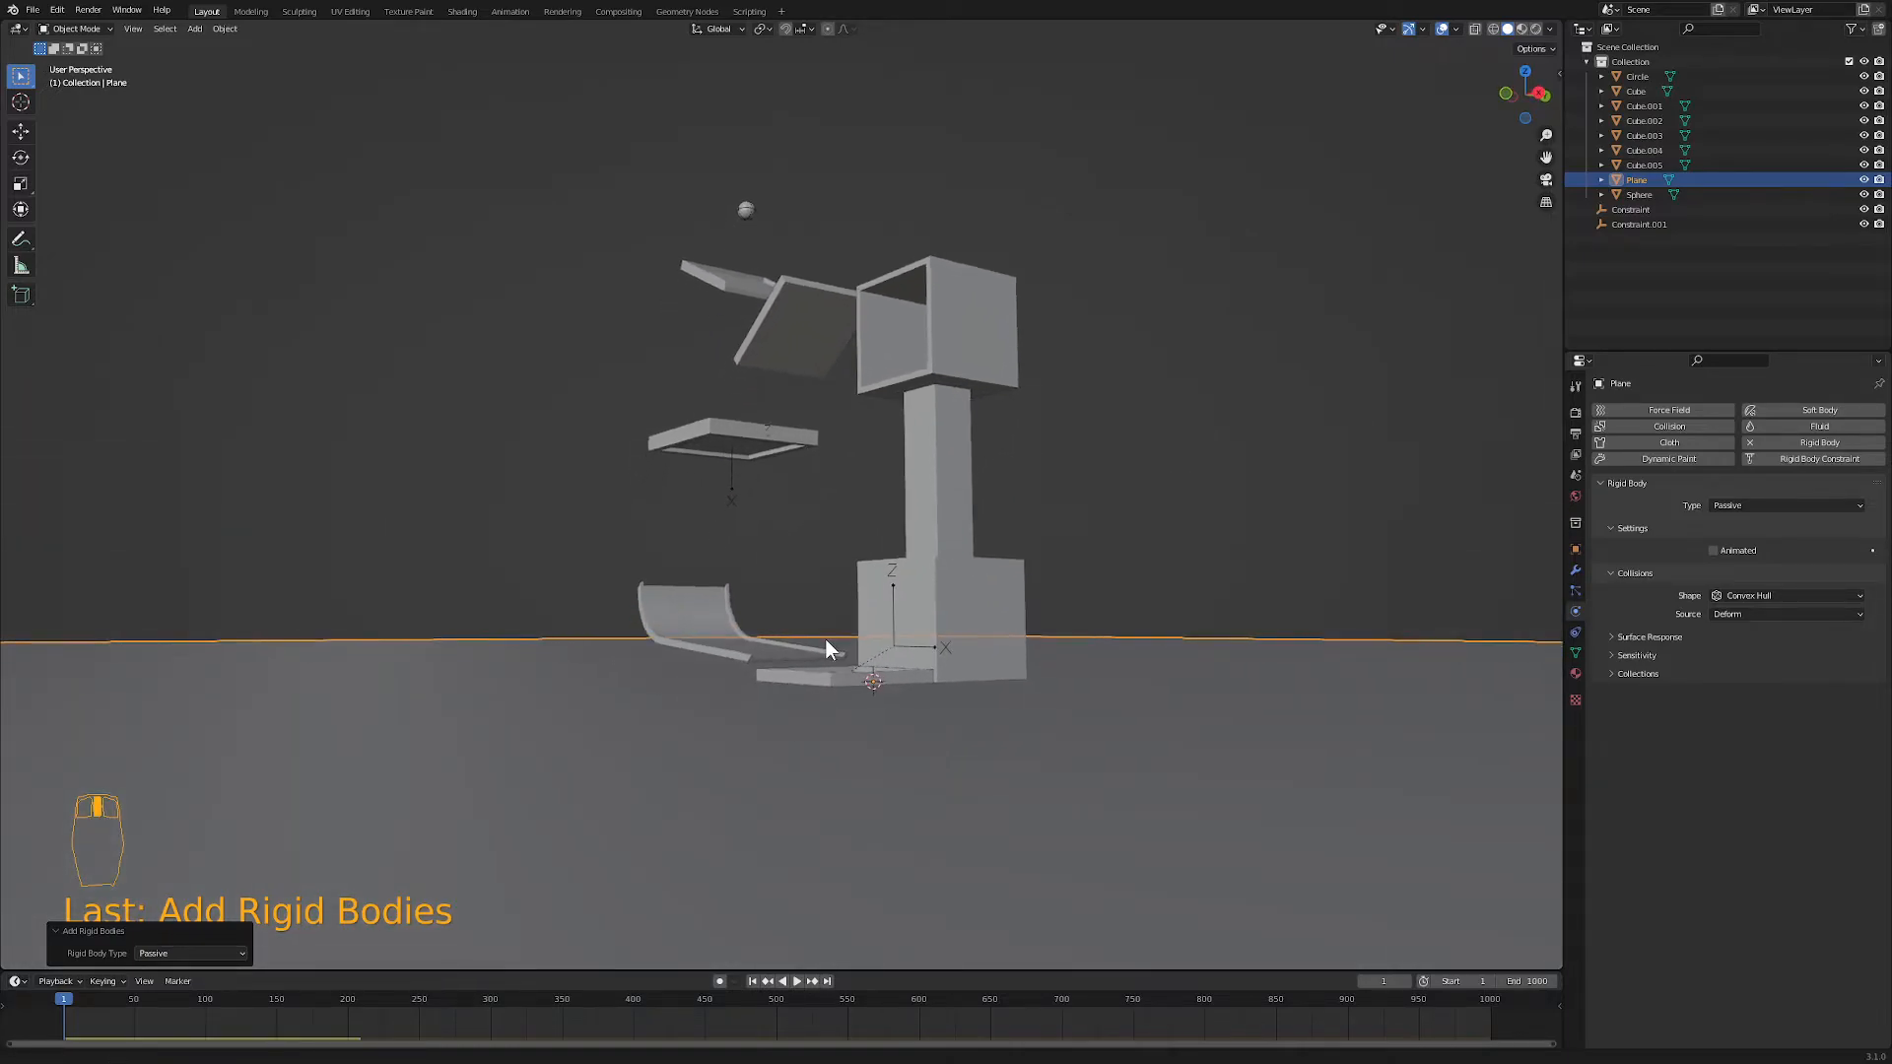
- Save the file as MarbleMachine in the Creative Cloud Files folder
left_click(33, 10)
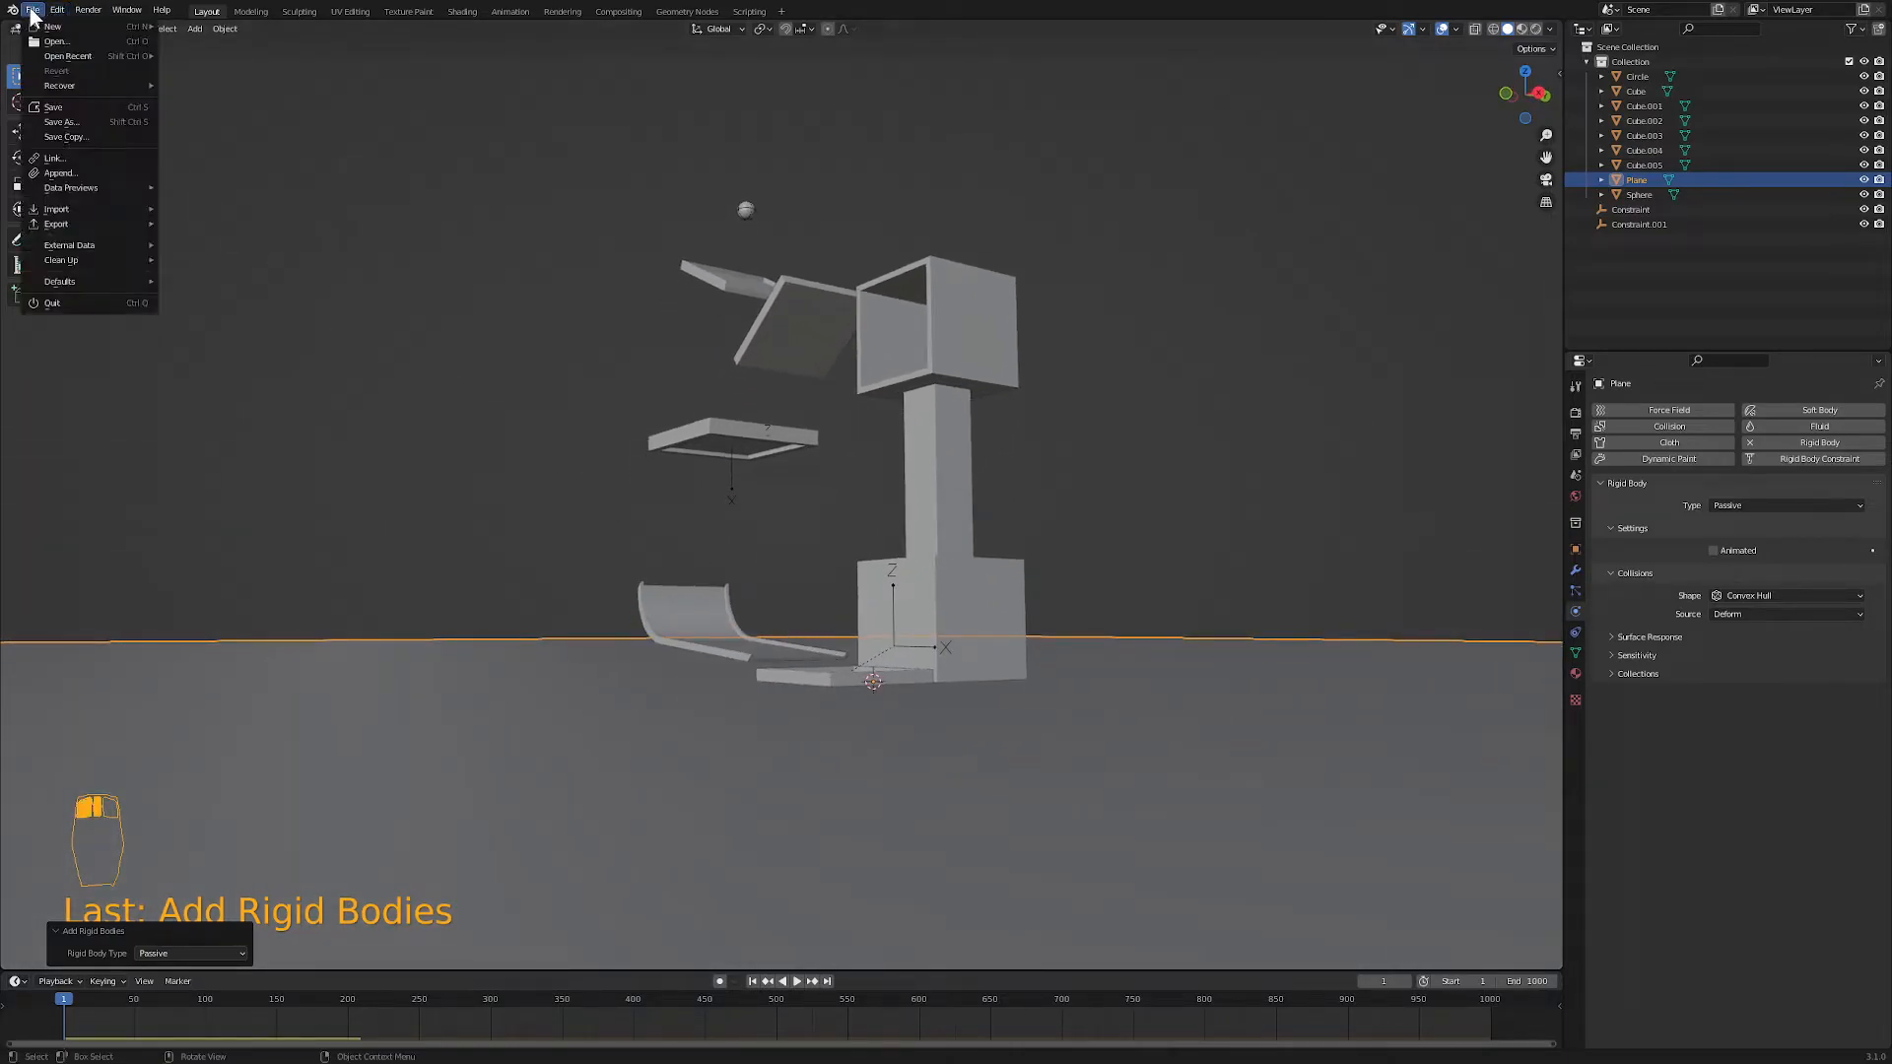
left_click(69, 121)
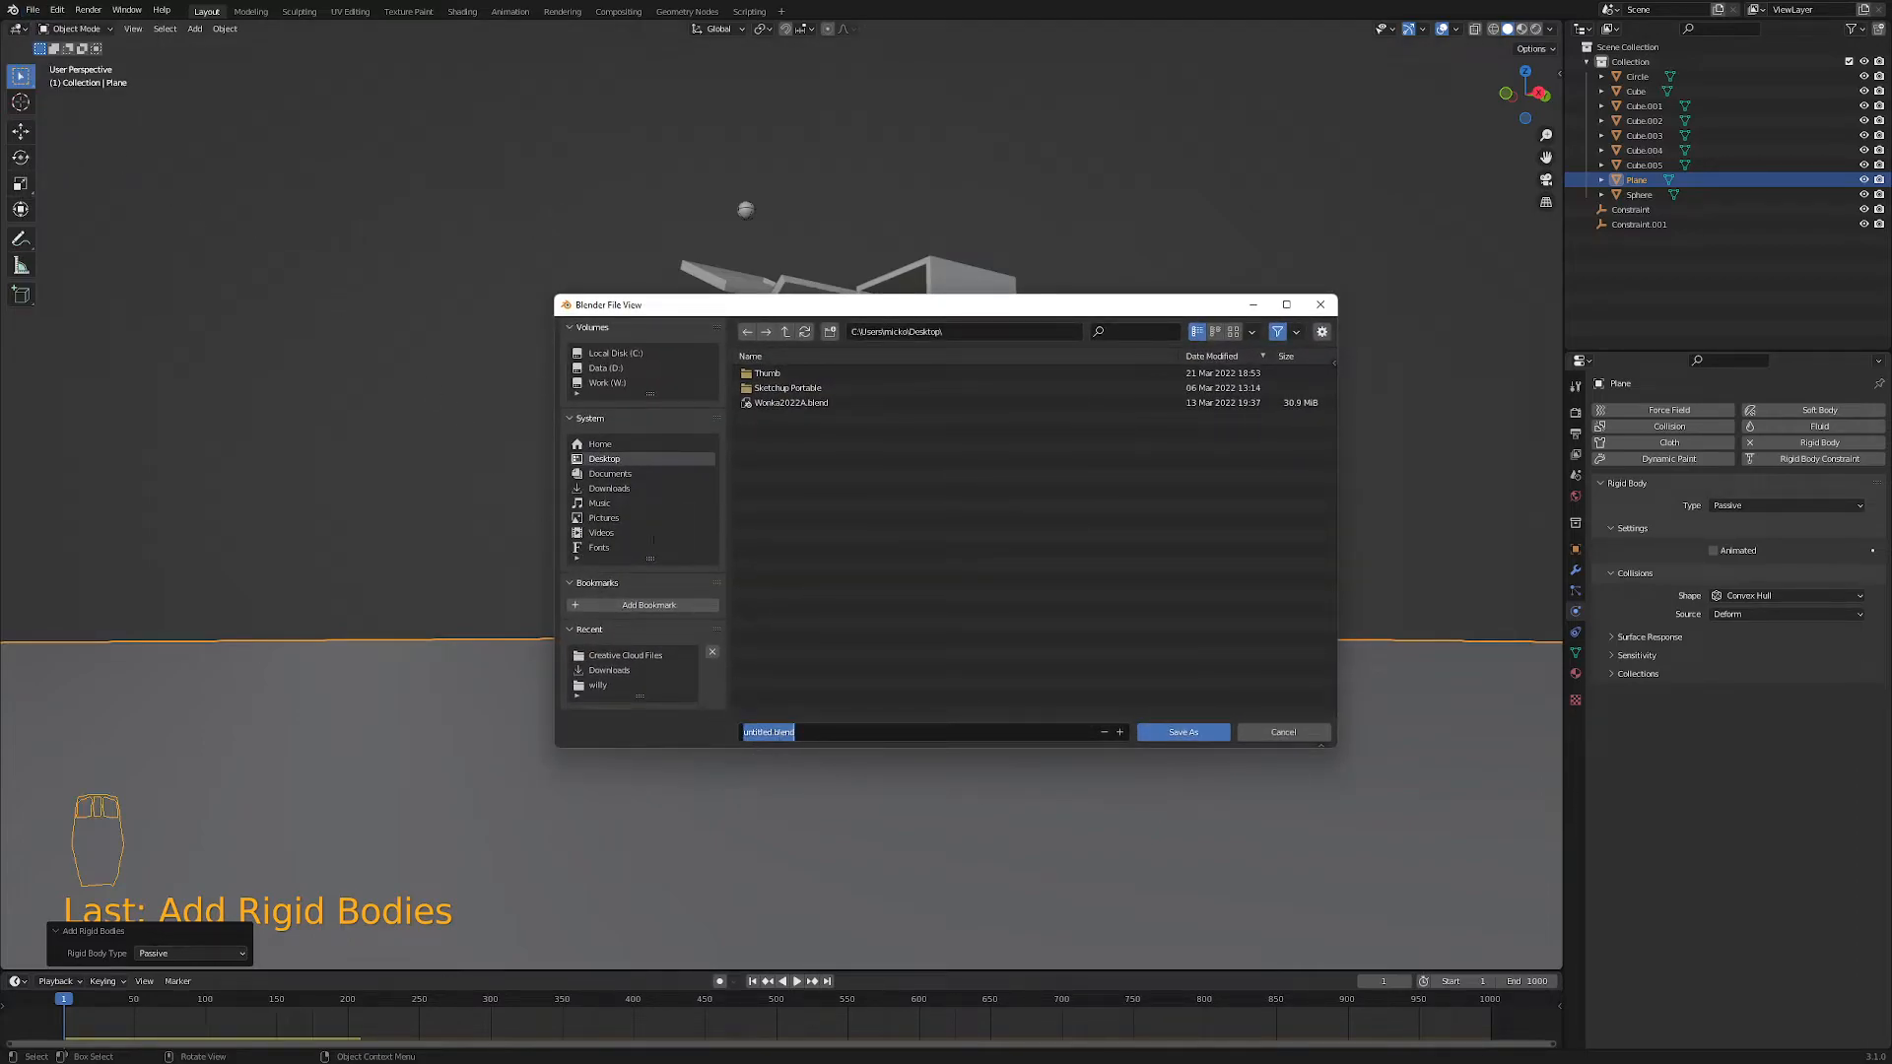
double_click(638, 655)
left_click(639, 655)
double_click(602, 655)
left_click(683, 652)
double_click(666, 653)
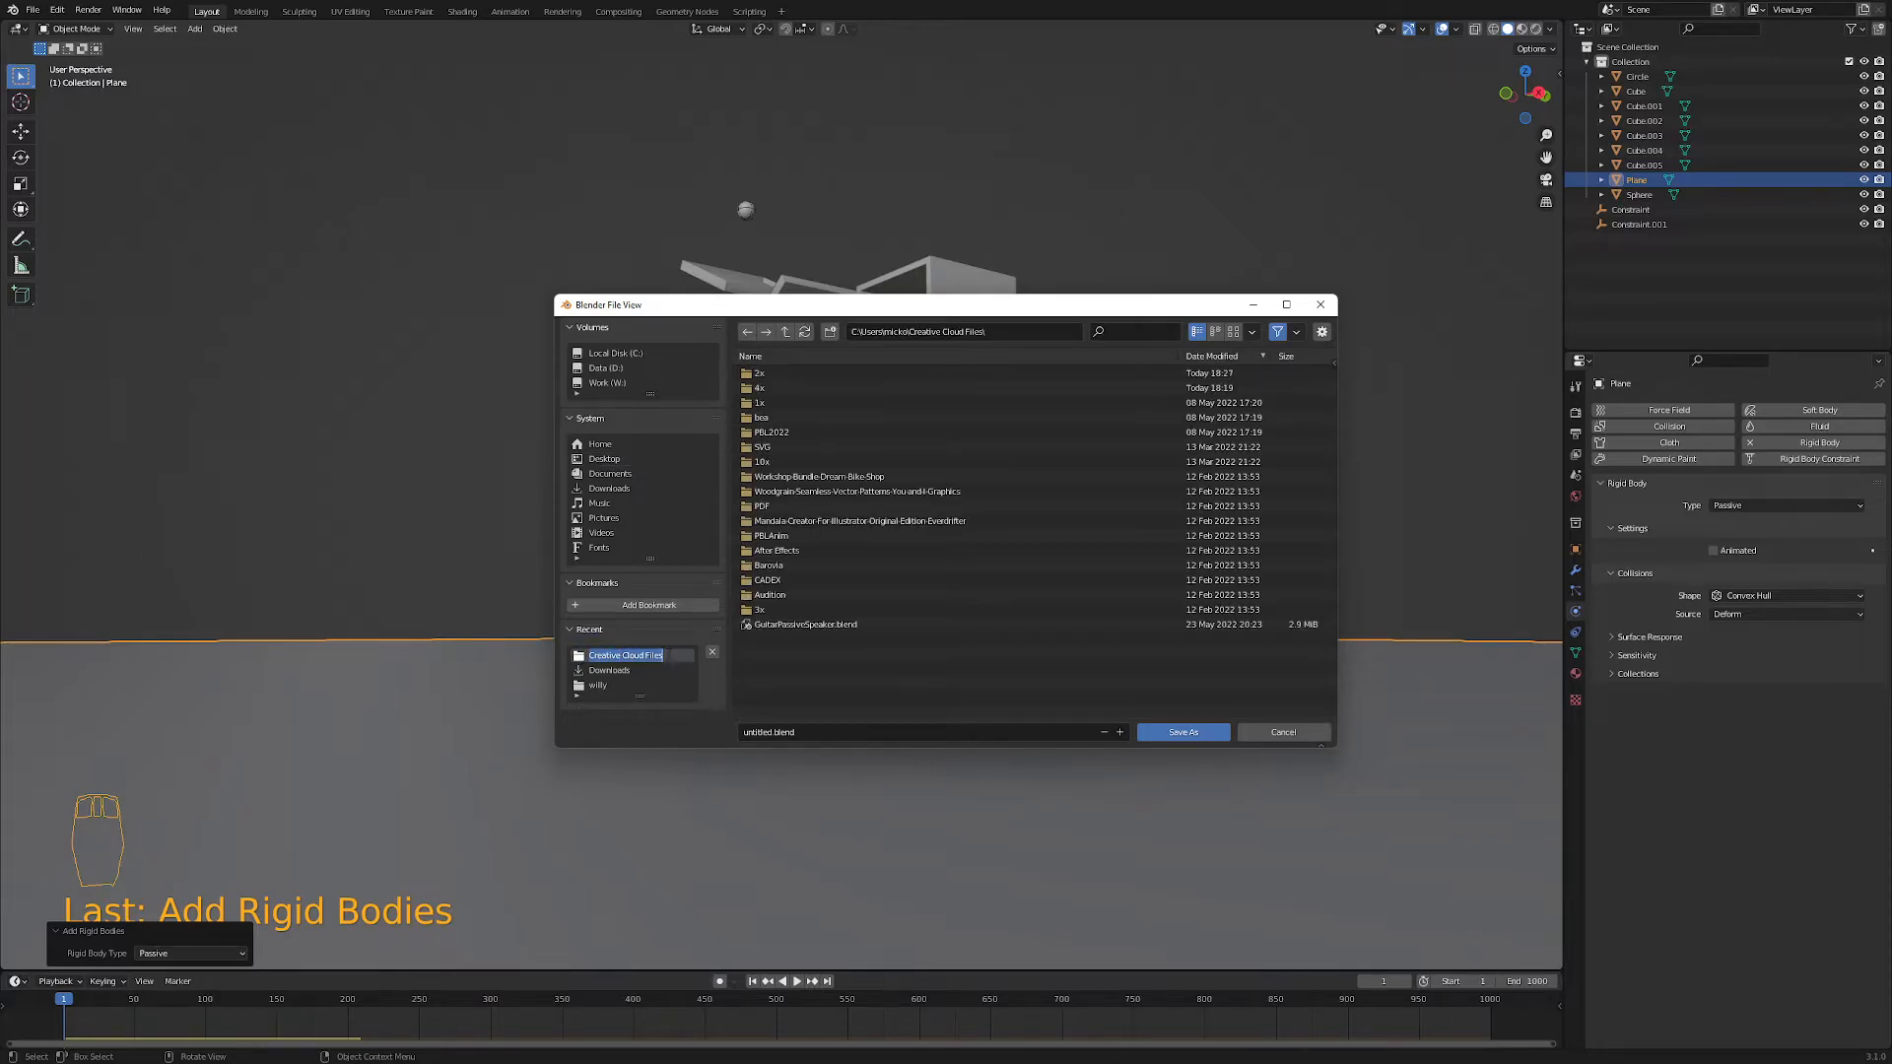
left_click(786, 731)
left_click(786, 732)
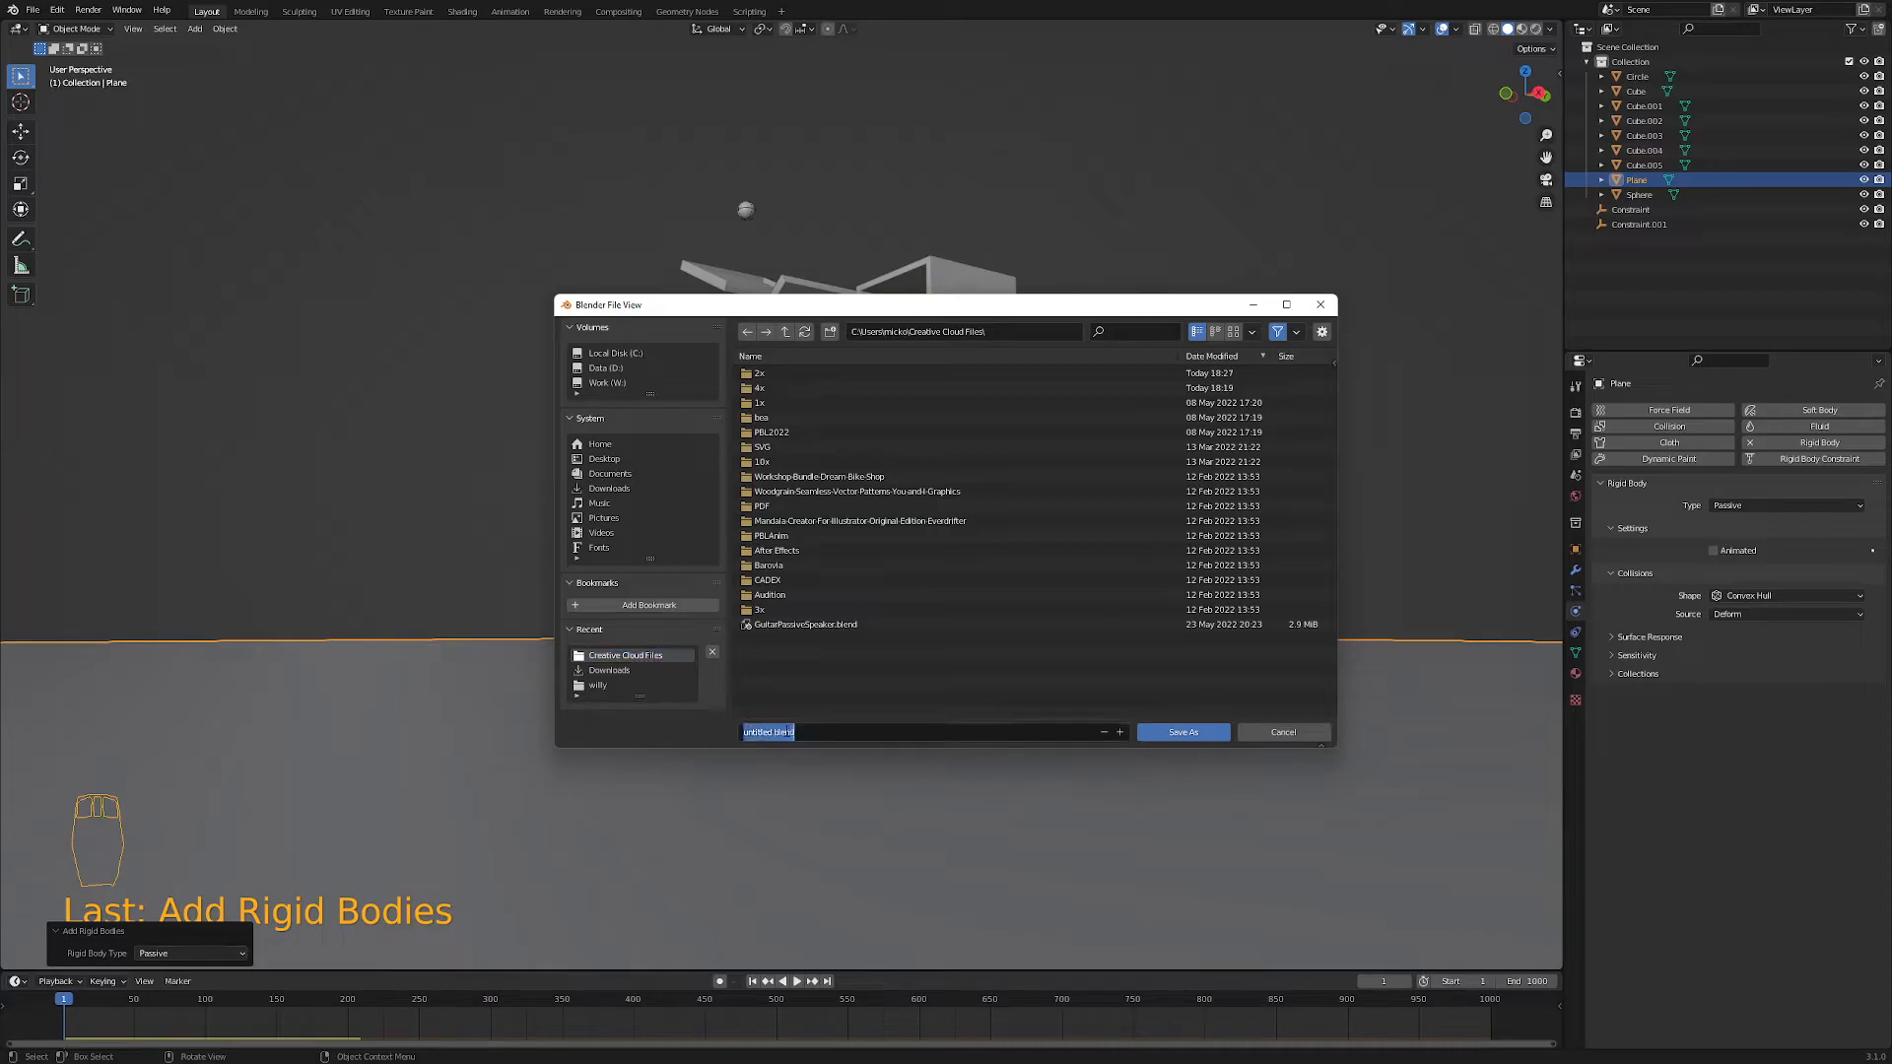
type("MarbleMachine")
left_click(1194, 733)
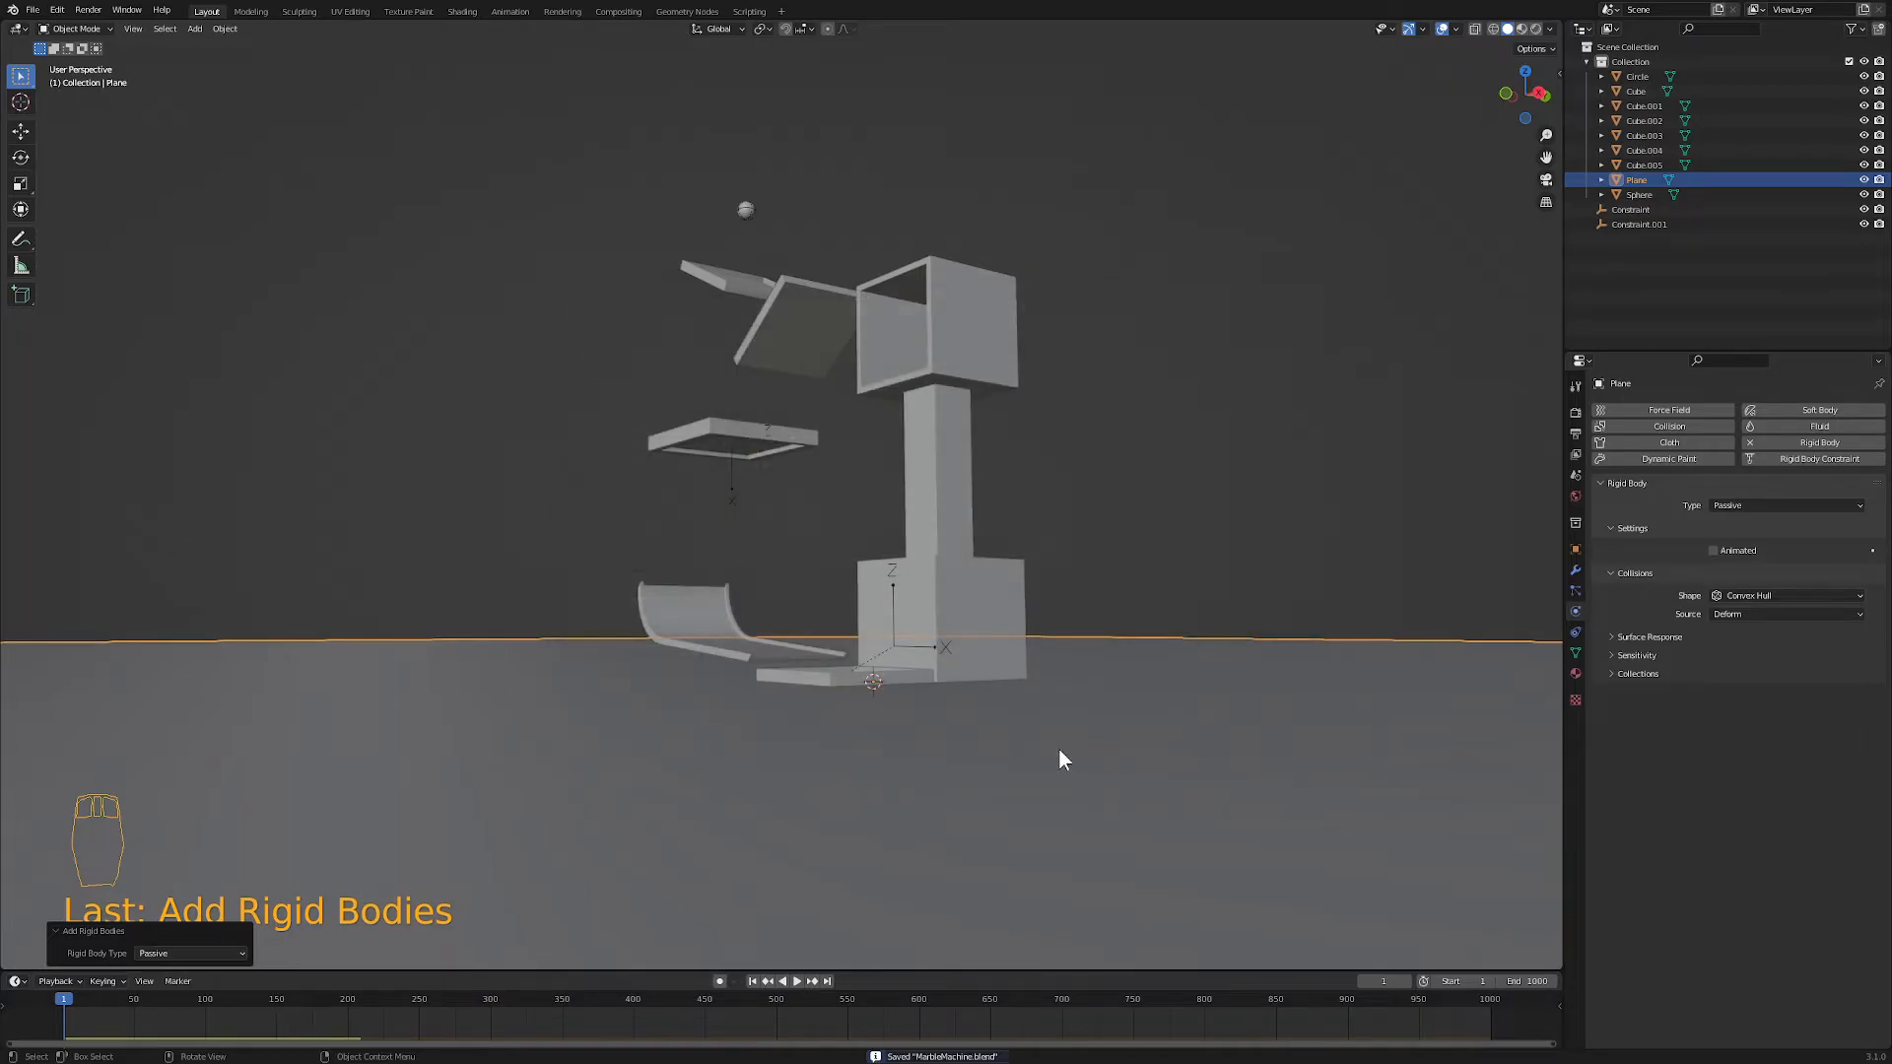
- Play the simulation with the ground plane in place to check the ball landing in the tray, and stop at frame 201
left_click(795, 981)
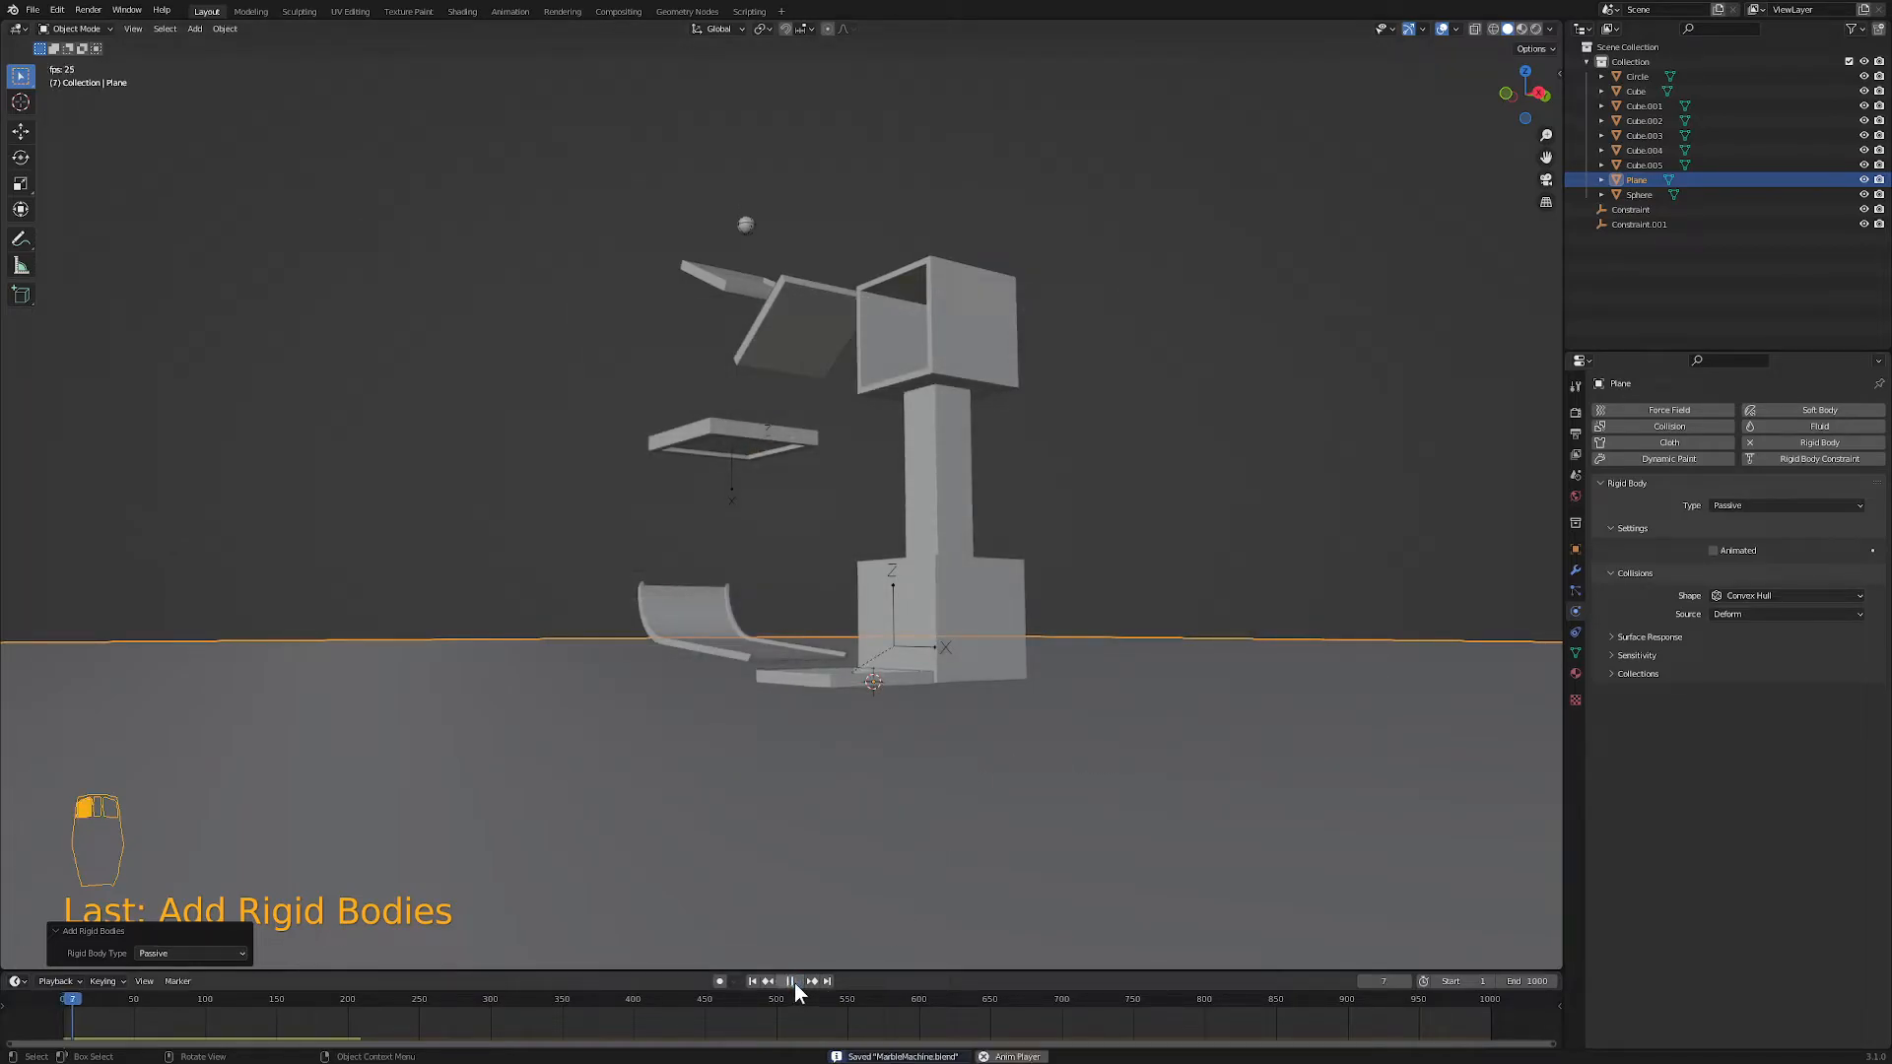
mouse_move(828, 874)
middle_mouse_down()
mouse_move(837, 892)
mouse_move(847, 877)
middle_mouse_up()
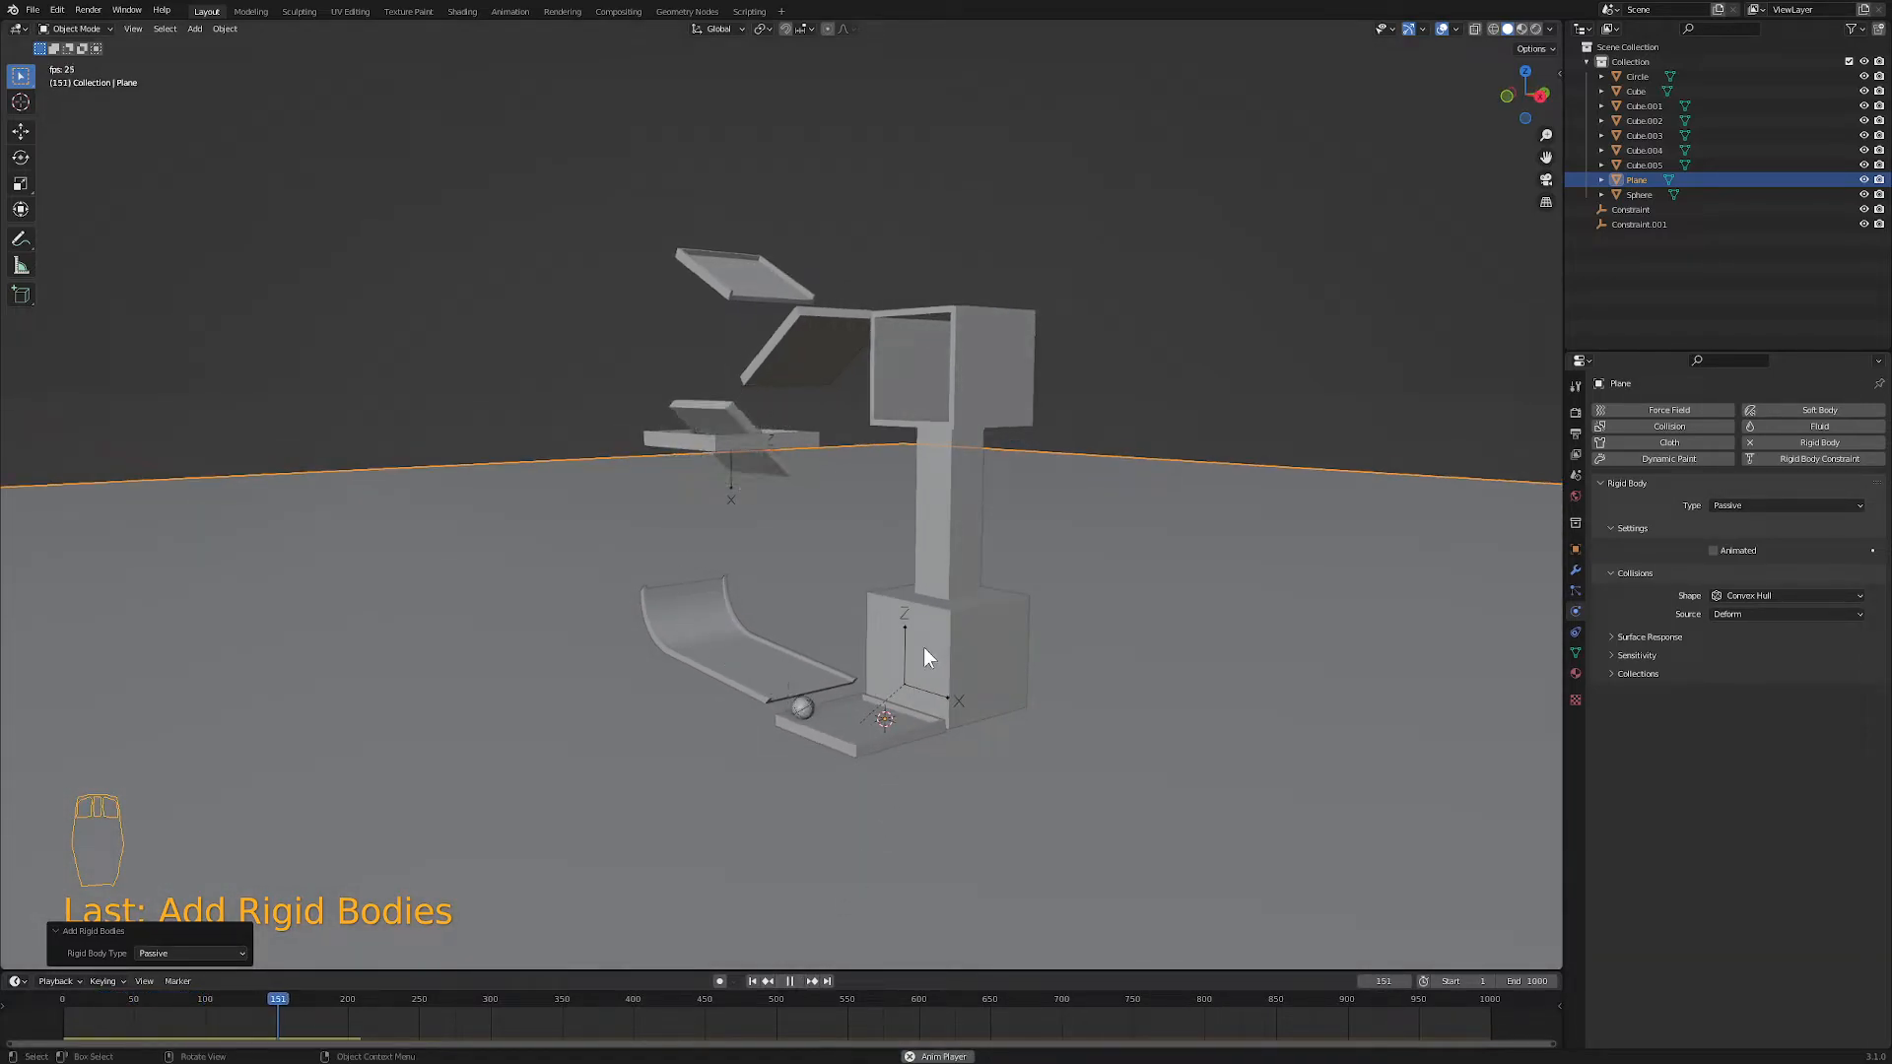
left_click(790, 980)
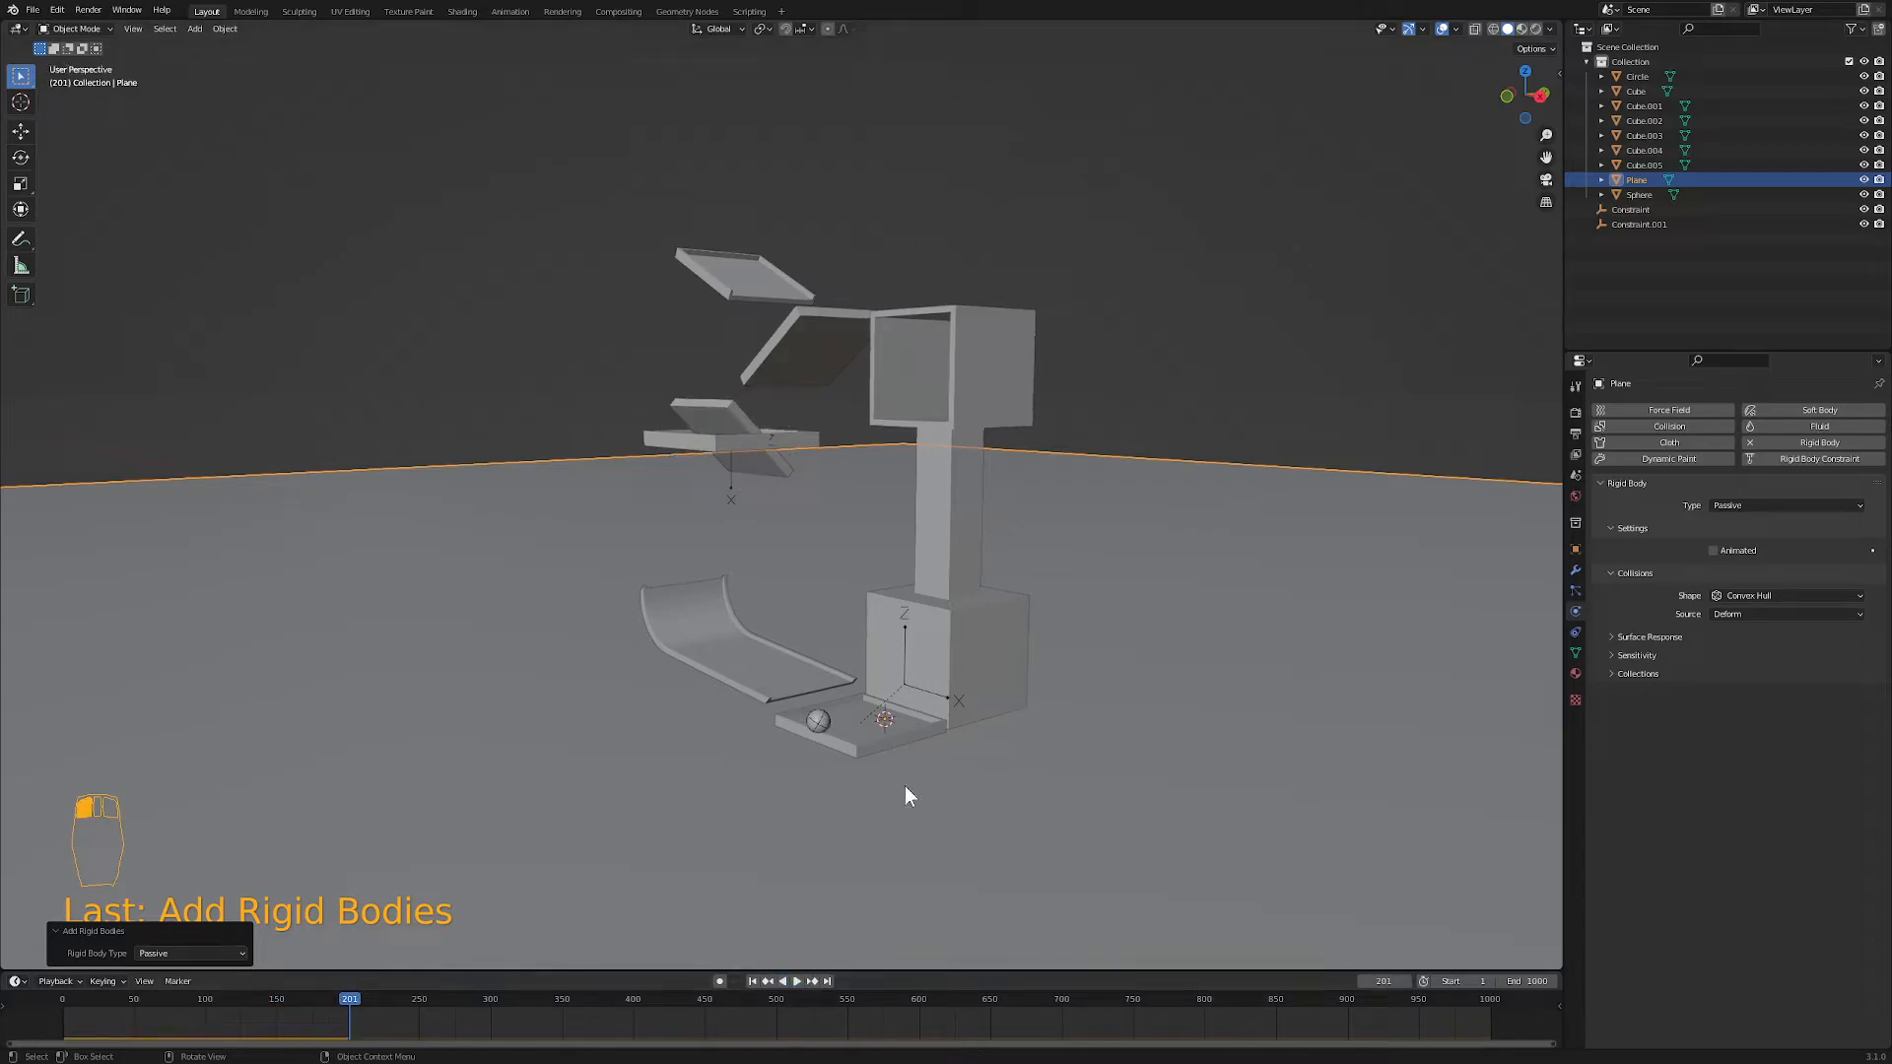
- Rotate the motor constraint at the tower's base 90° about the Y axis
left_click(920, 696)
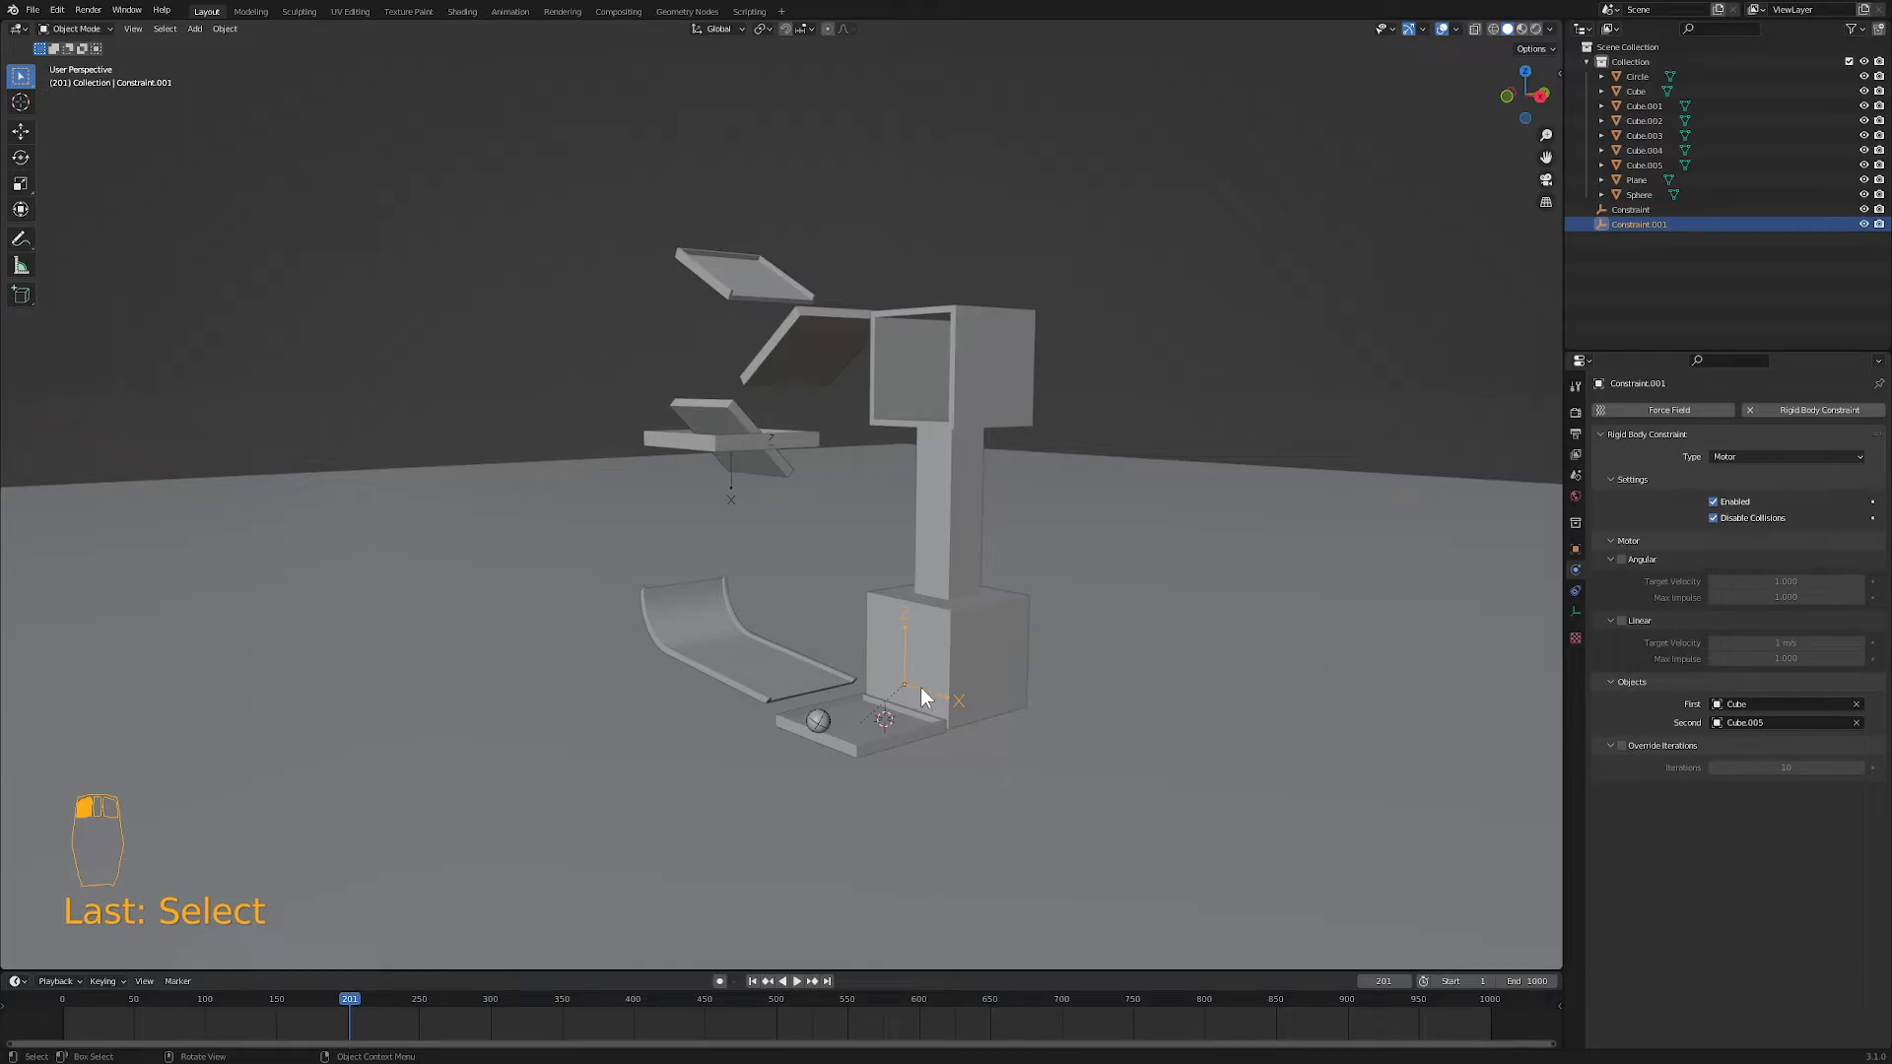
key("r")
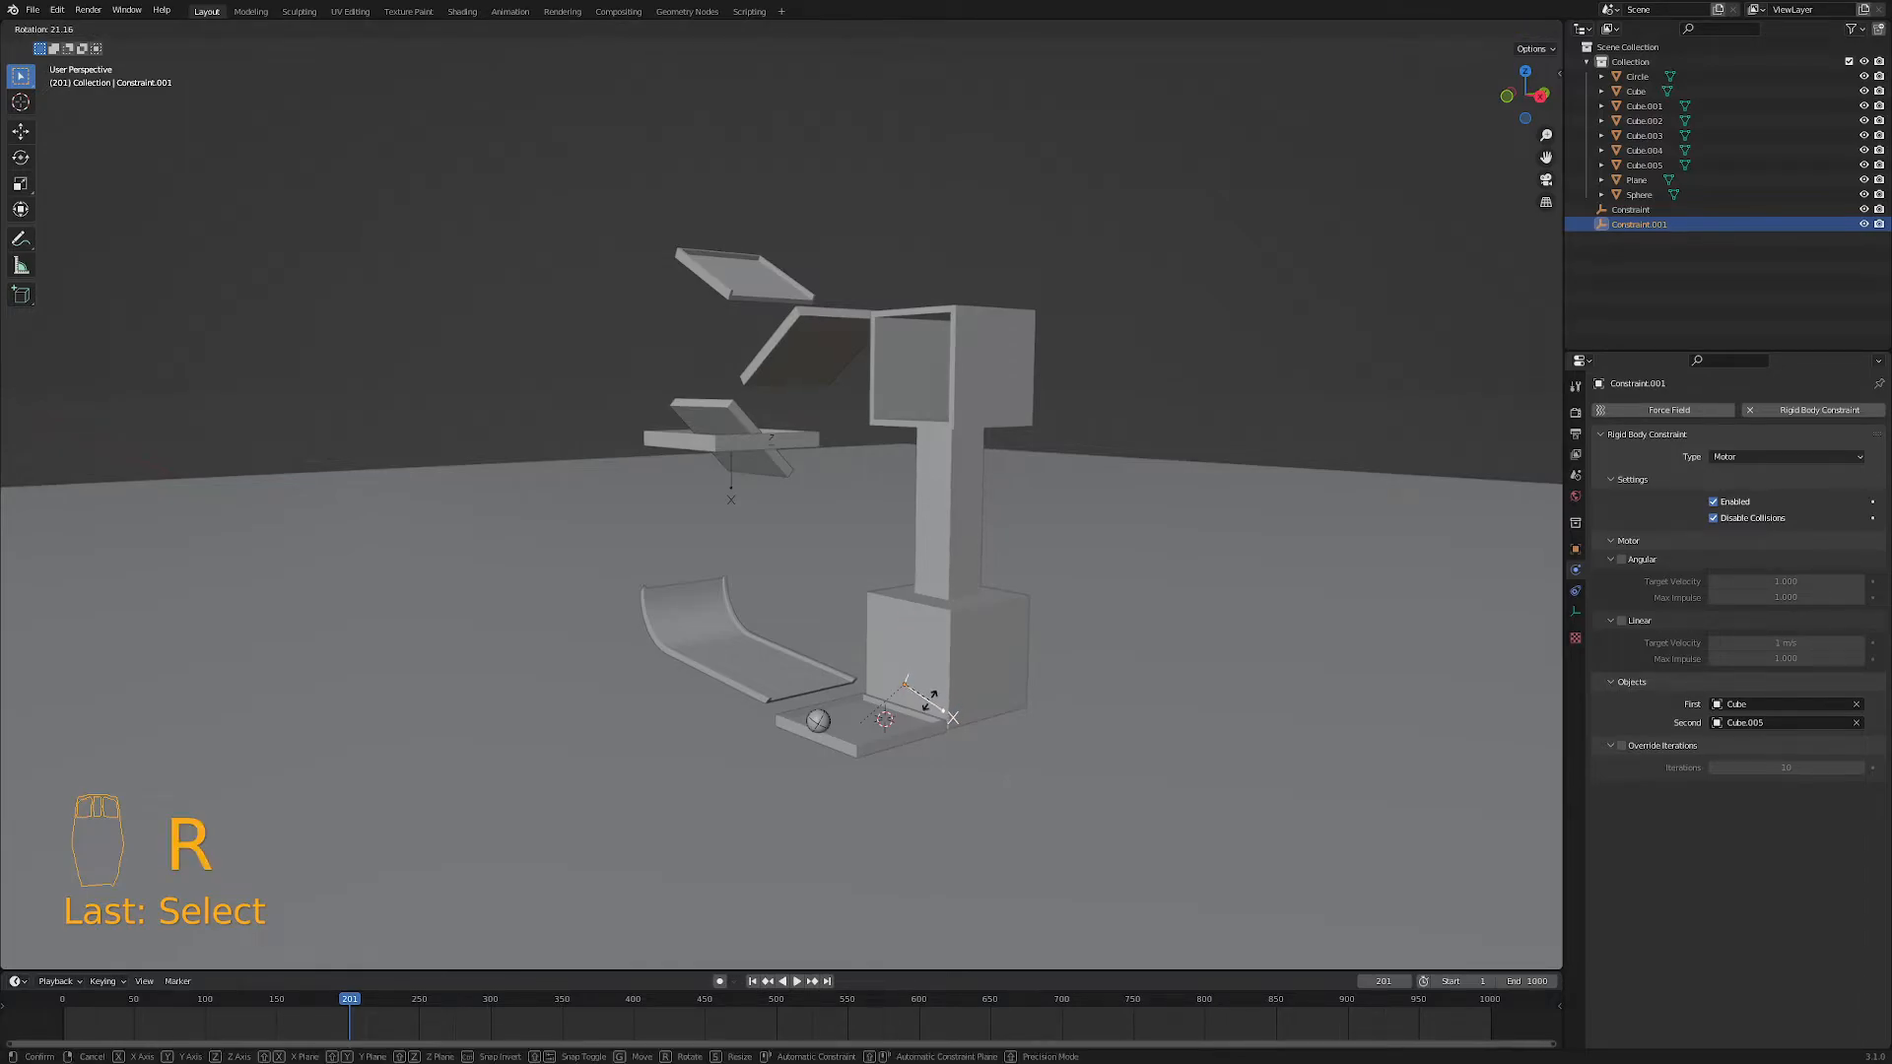
type("y")
type("90")
key("Return")
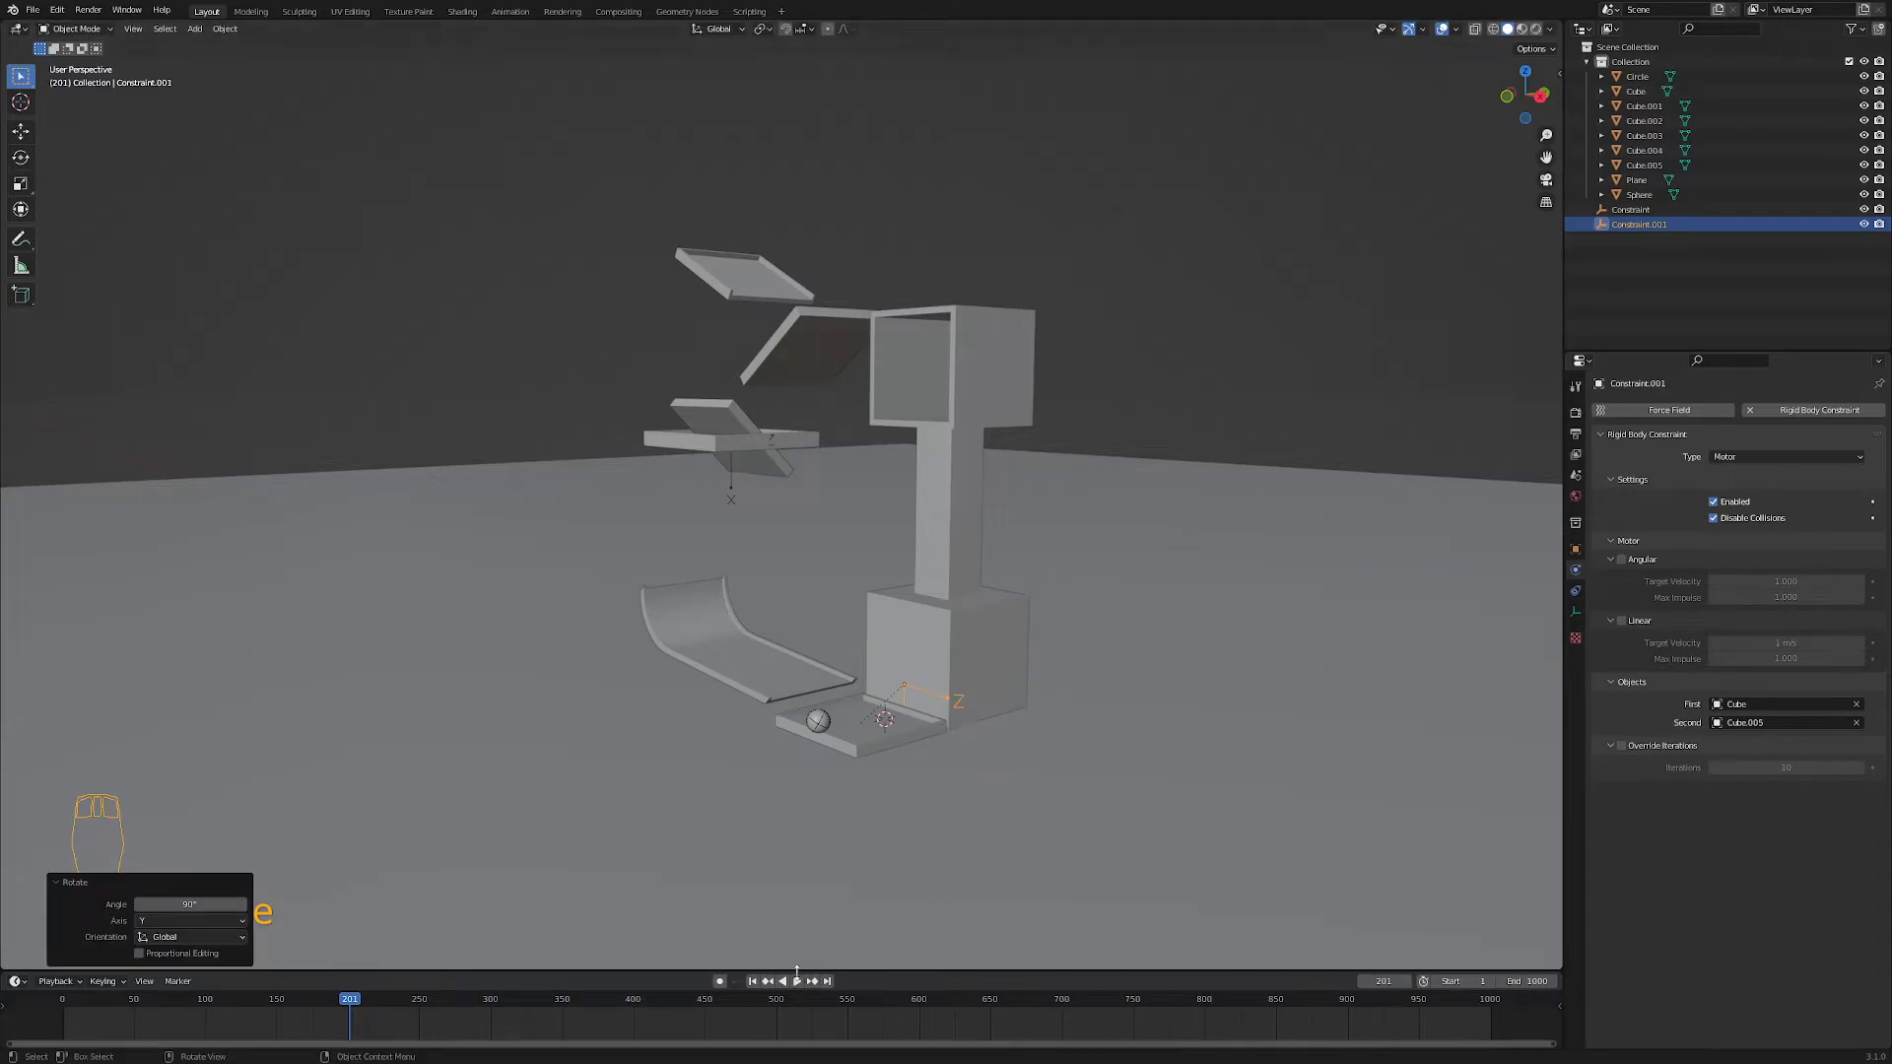
- Replay the simulation from the first frame to check the rotated motor constraint, and rewind to frame 1
left_click(751, 981)
left_click(795, 982)
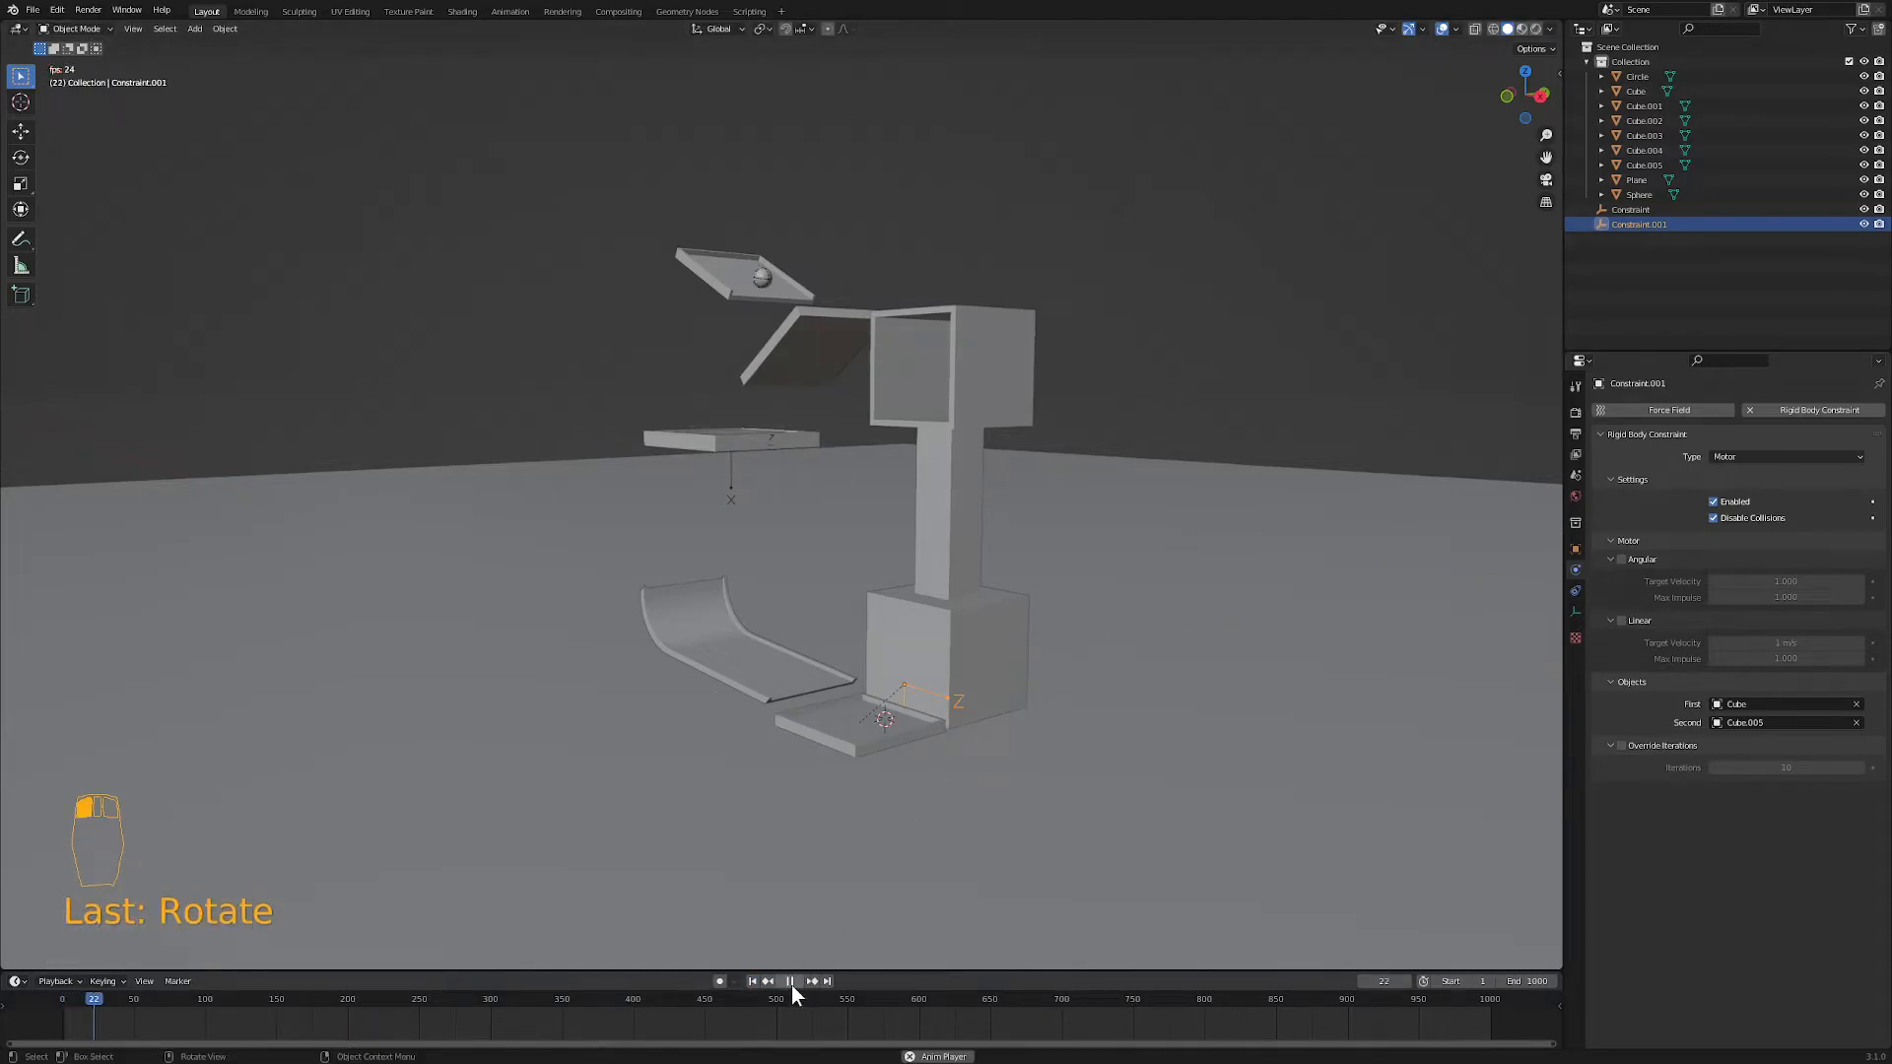
left_click(790, 982)
left_click(752, 981)
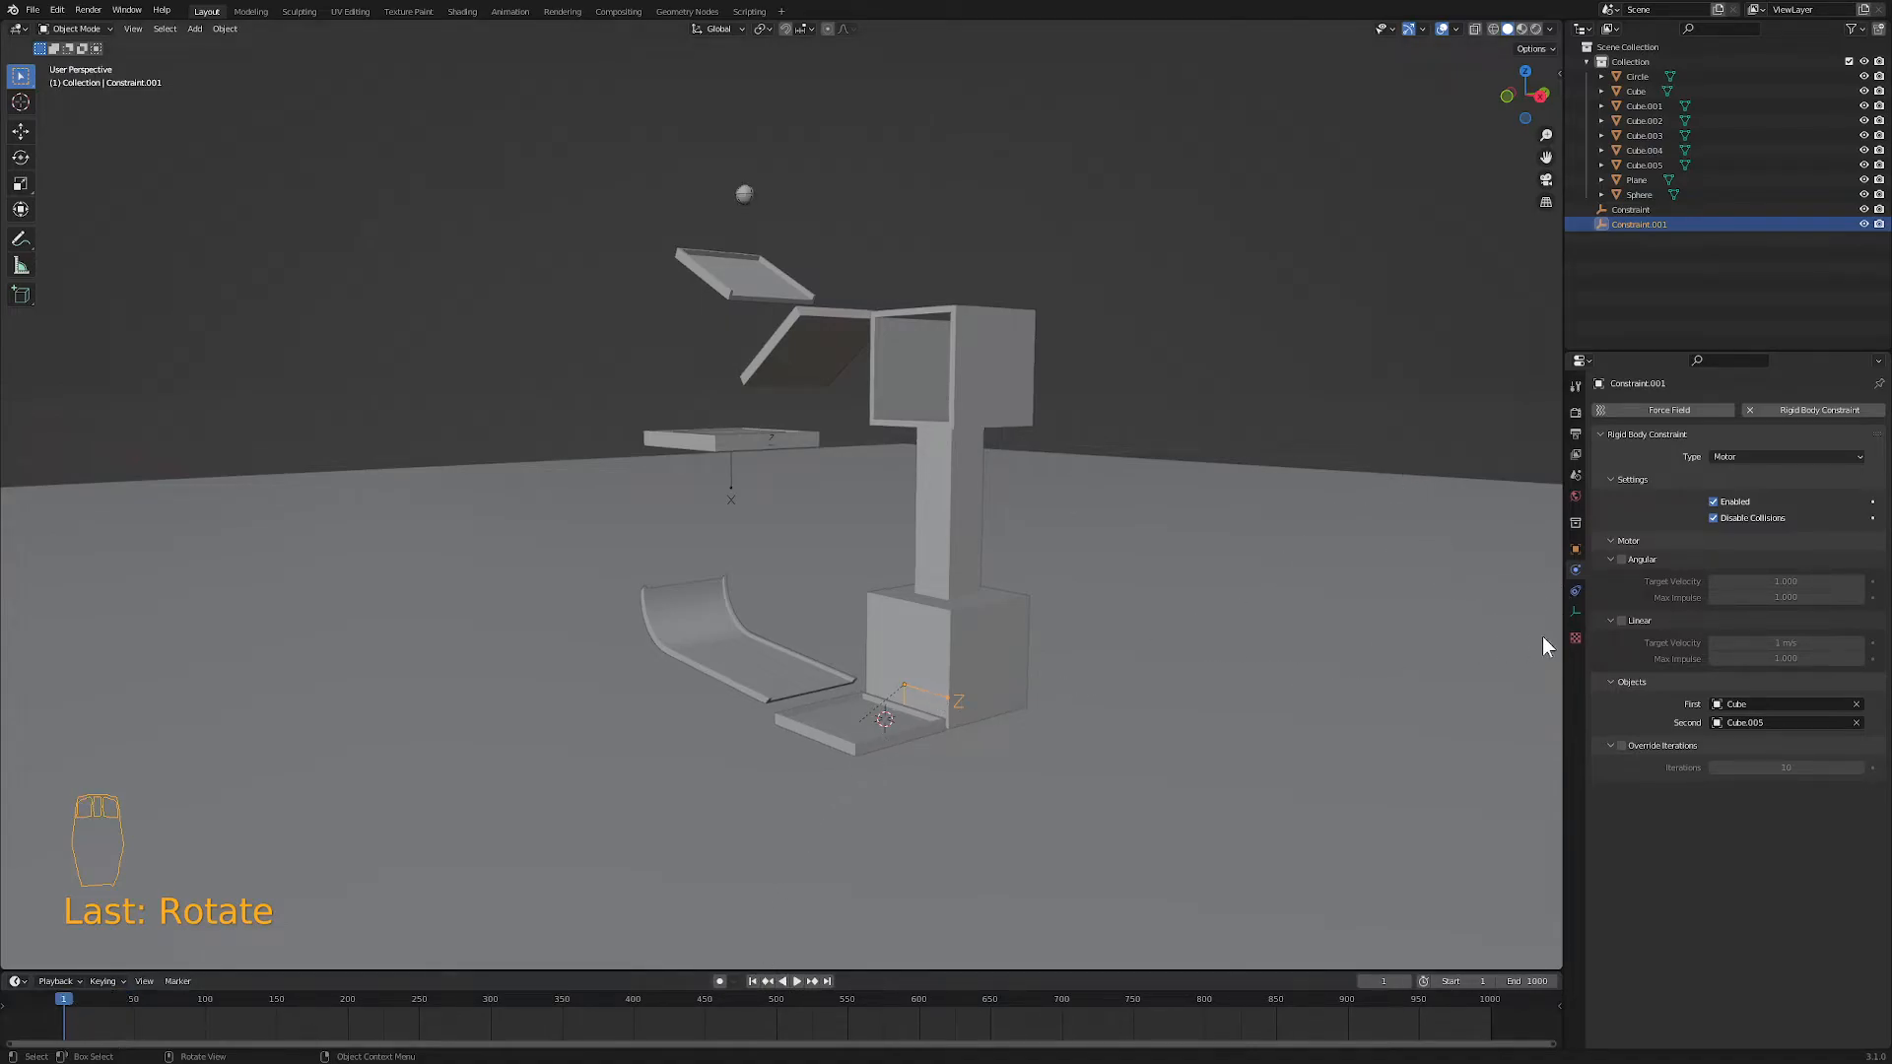
- Enable the constraint's linear motor with a target velocity of 10 m/s and a max impulse of 10
left_click(1623, 620)
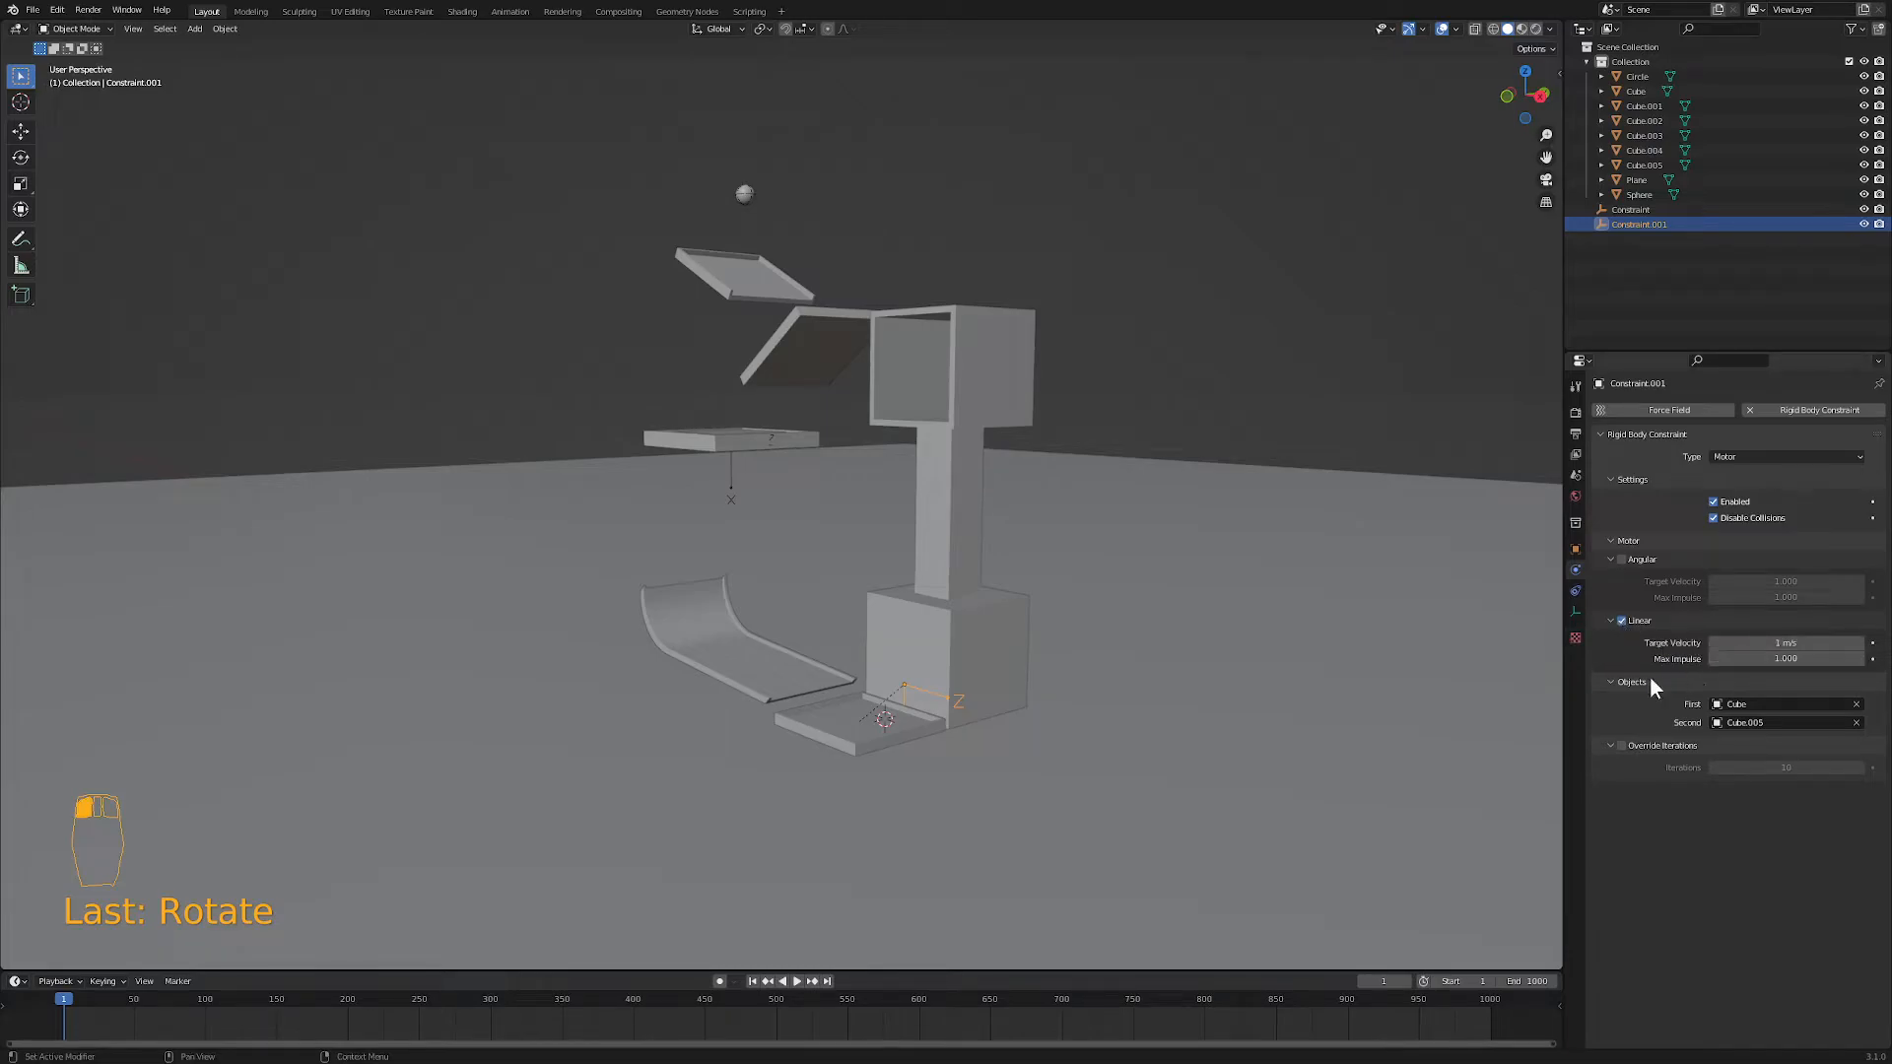
double_click(1761, 643)
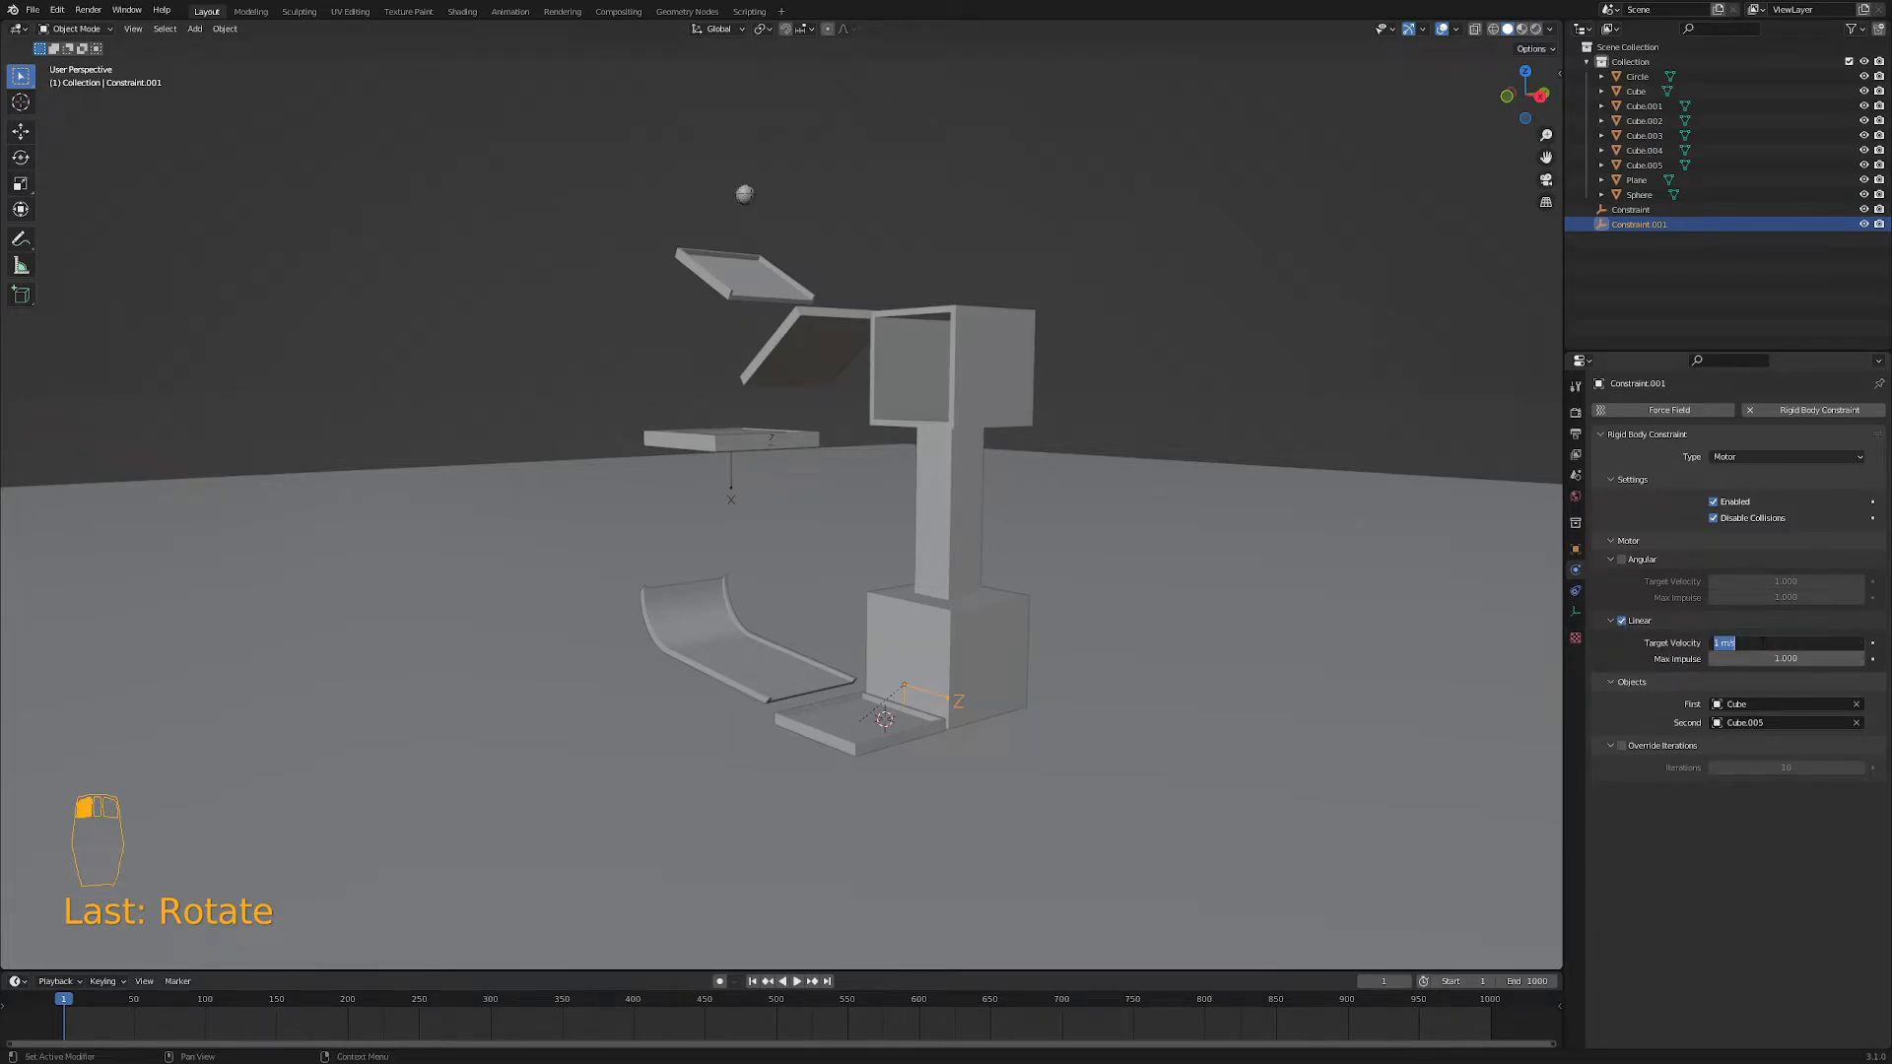
type("10")
key("Tab")
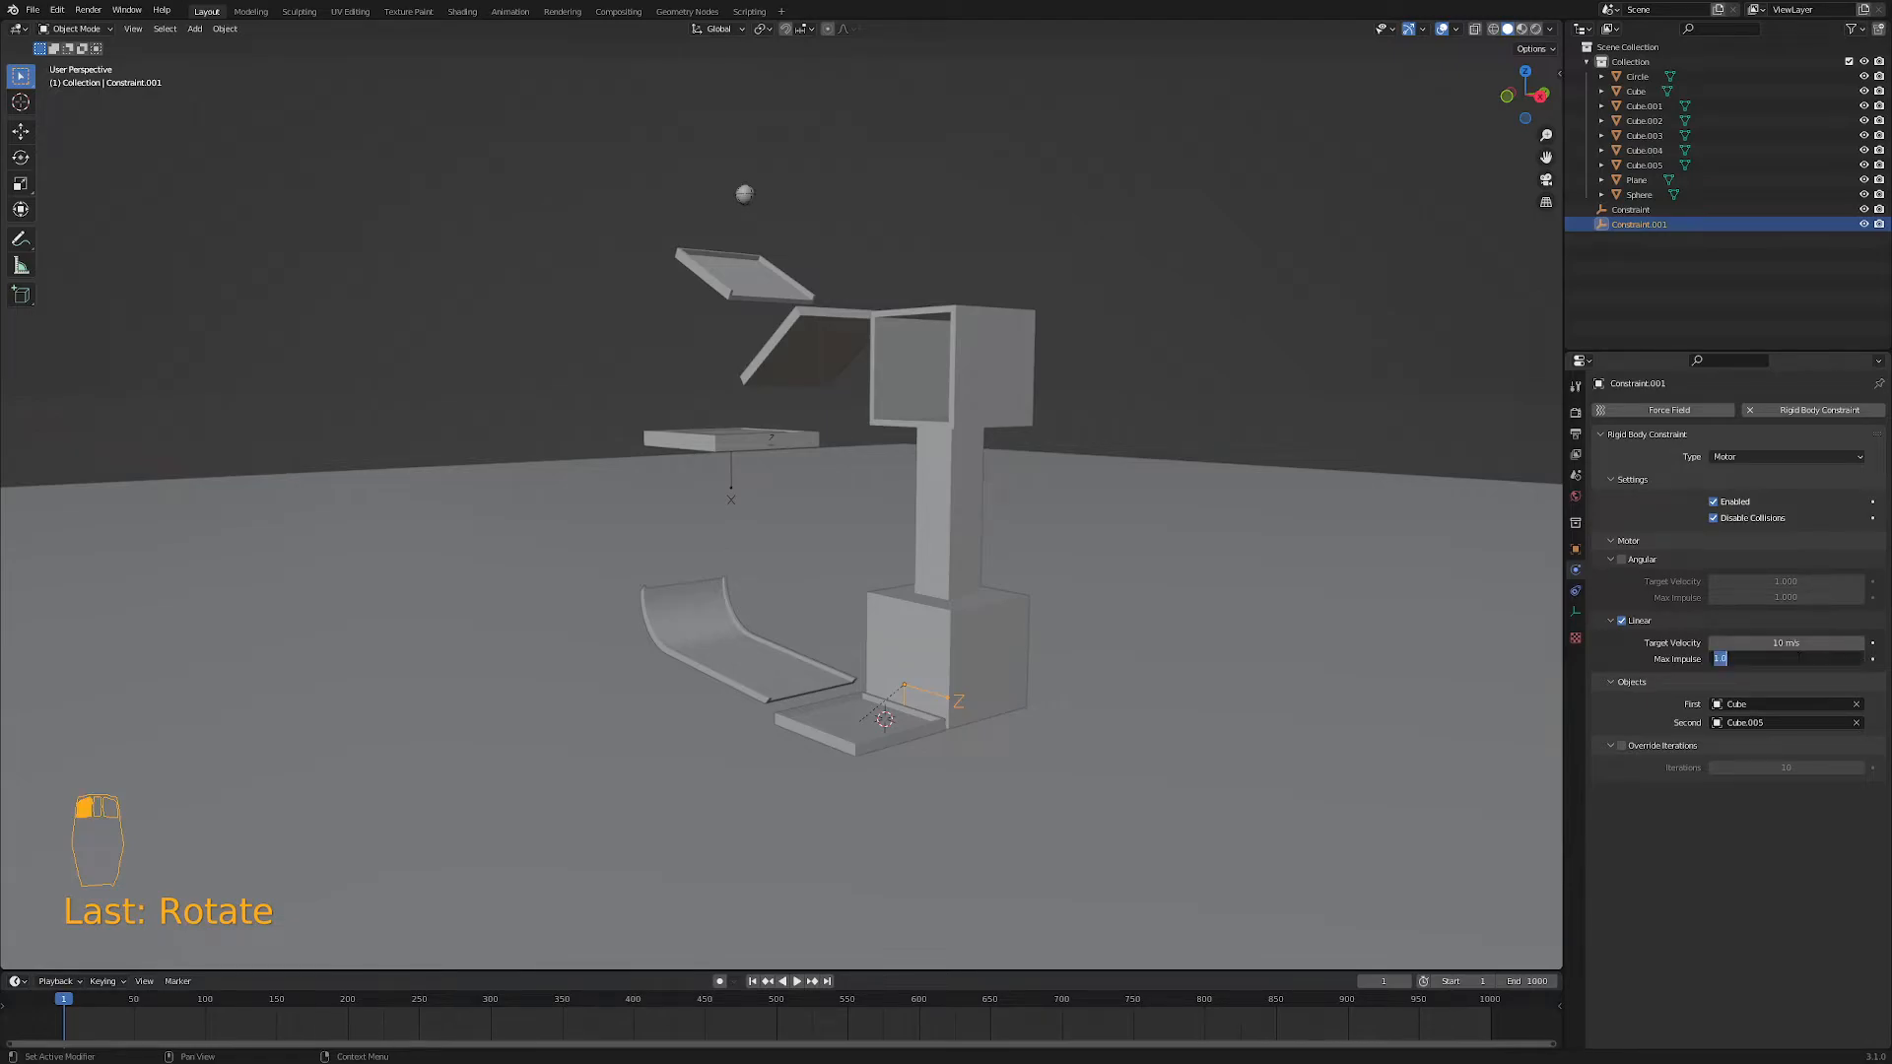
type("10")
left_click(1472, 753)
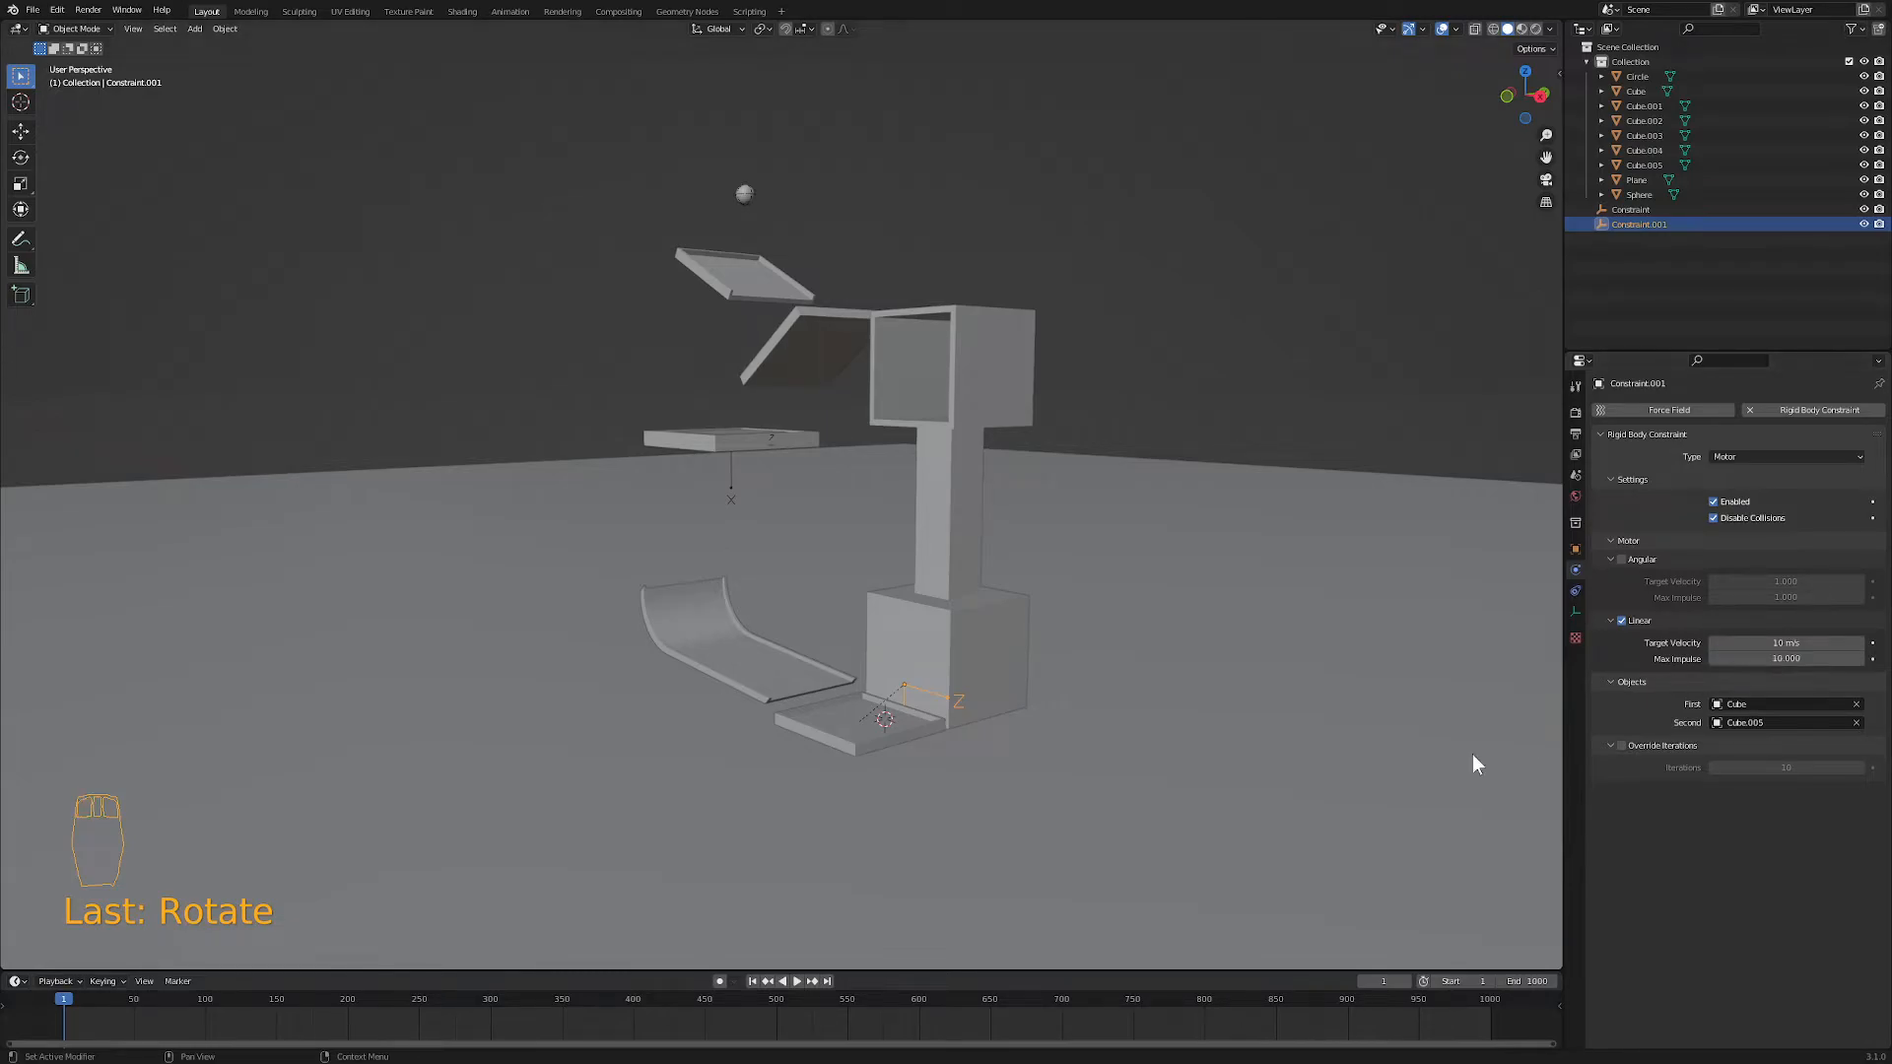
- Play the simulation to check whether the linear motor moves the base tray, and rewind to frame 1
left_click(796, 981)
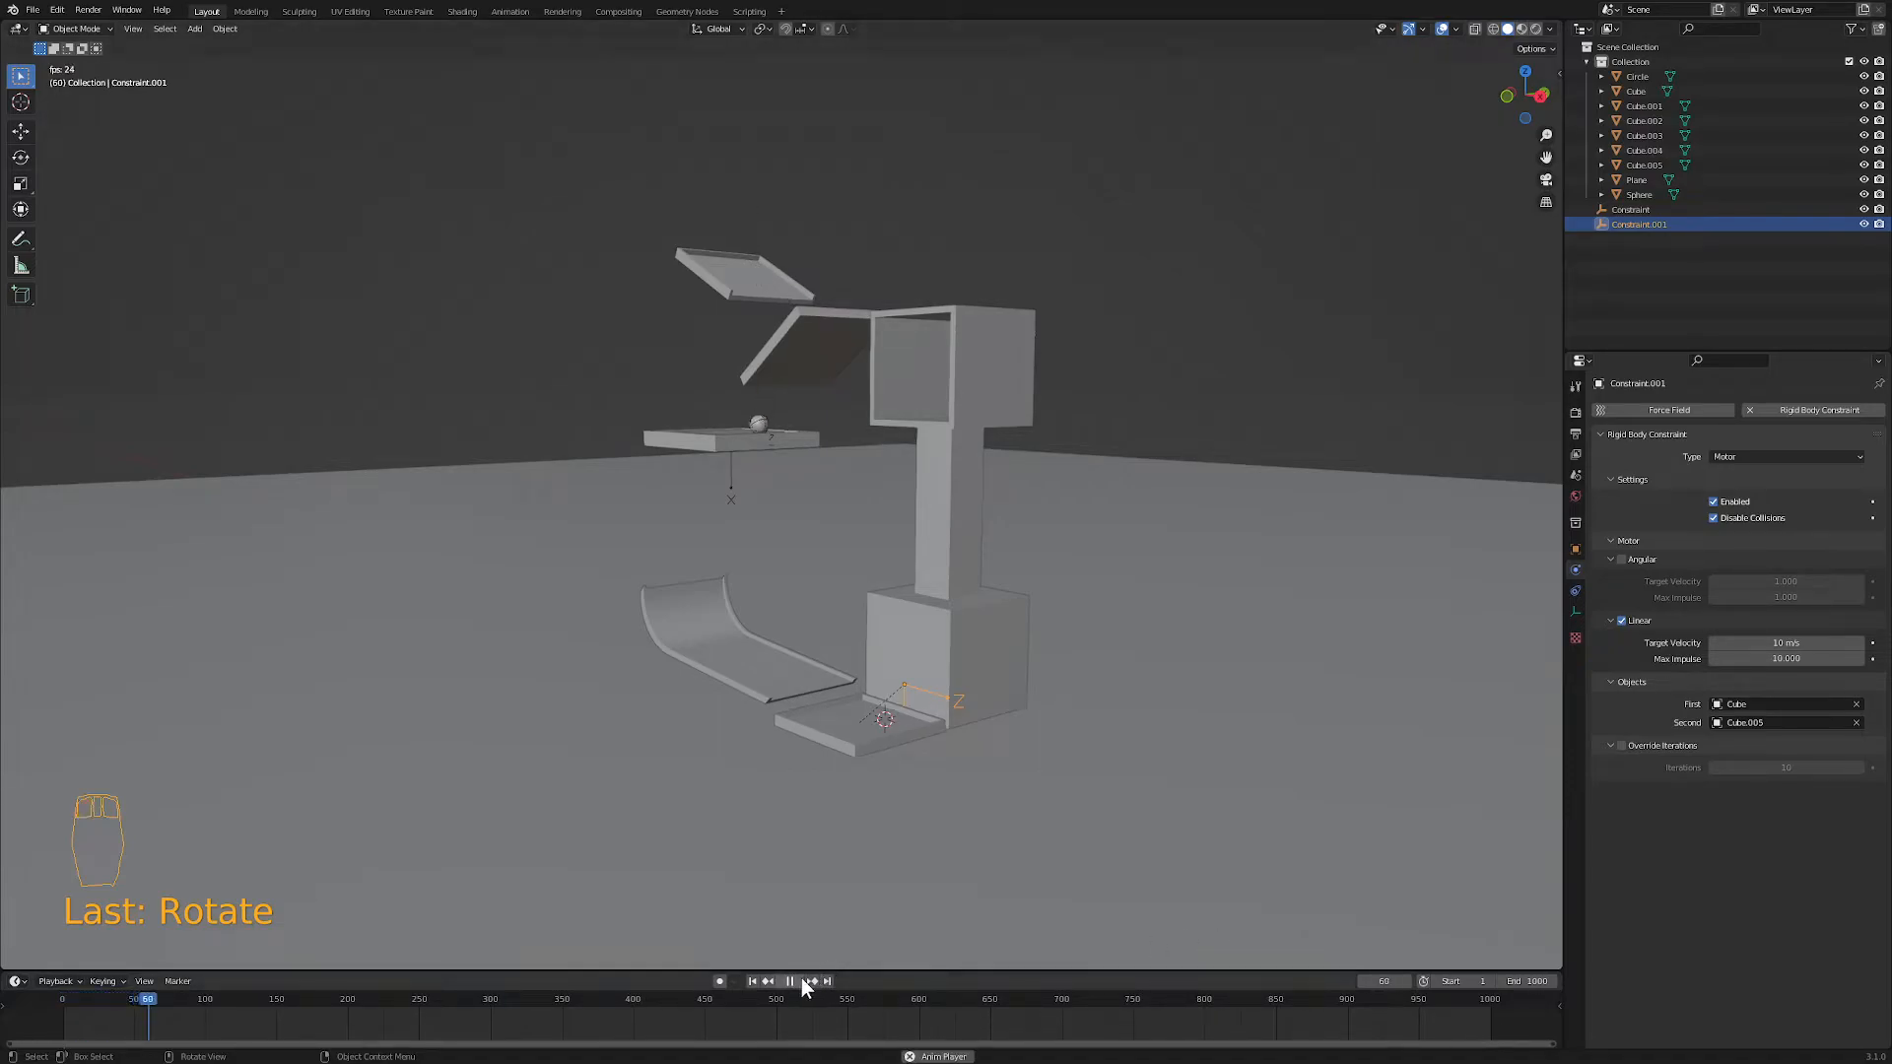
left_click(789, 981)
left_click(752, 980)
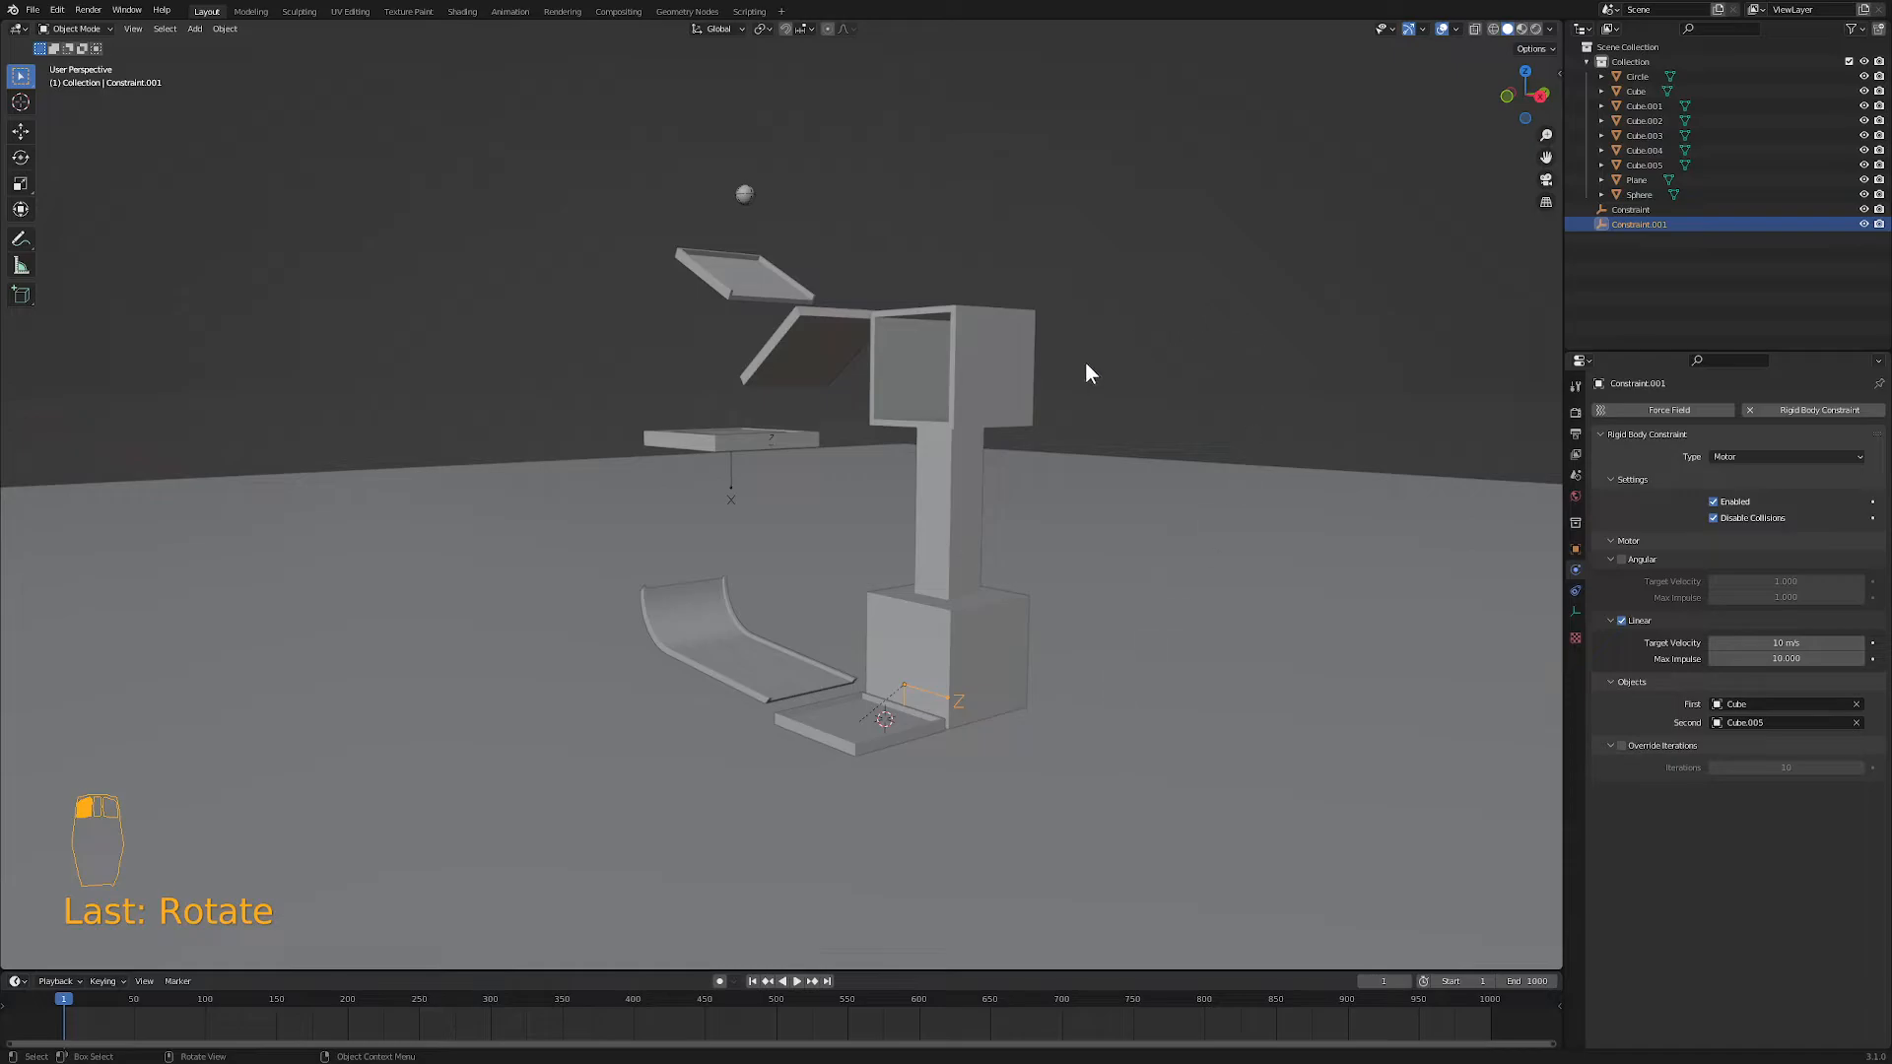
- Lock the base tray's X and Y location and its rotation, test the simulation, and rewind to the first frame
left_click(909, 707)
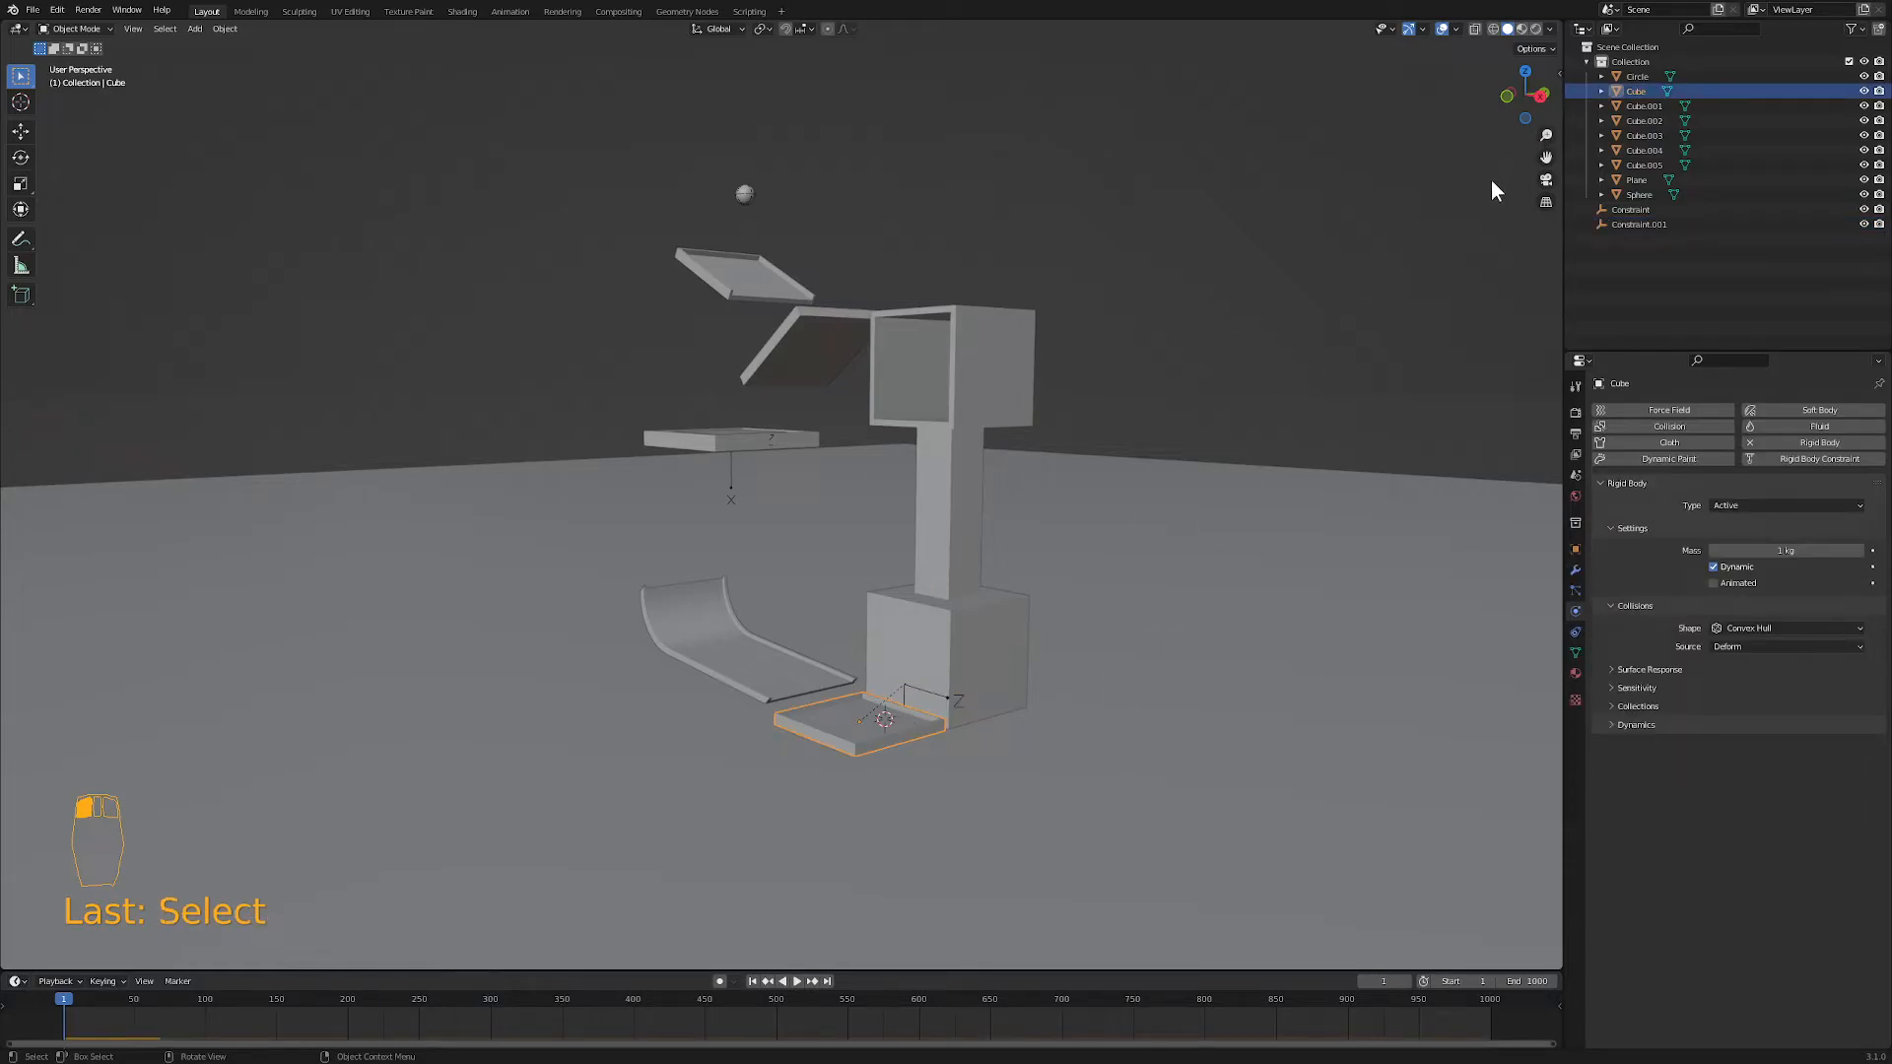
key("n")
left_click_drag(1526, 105, 1527, 162)
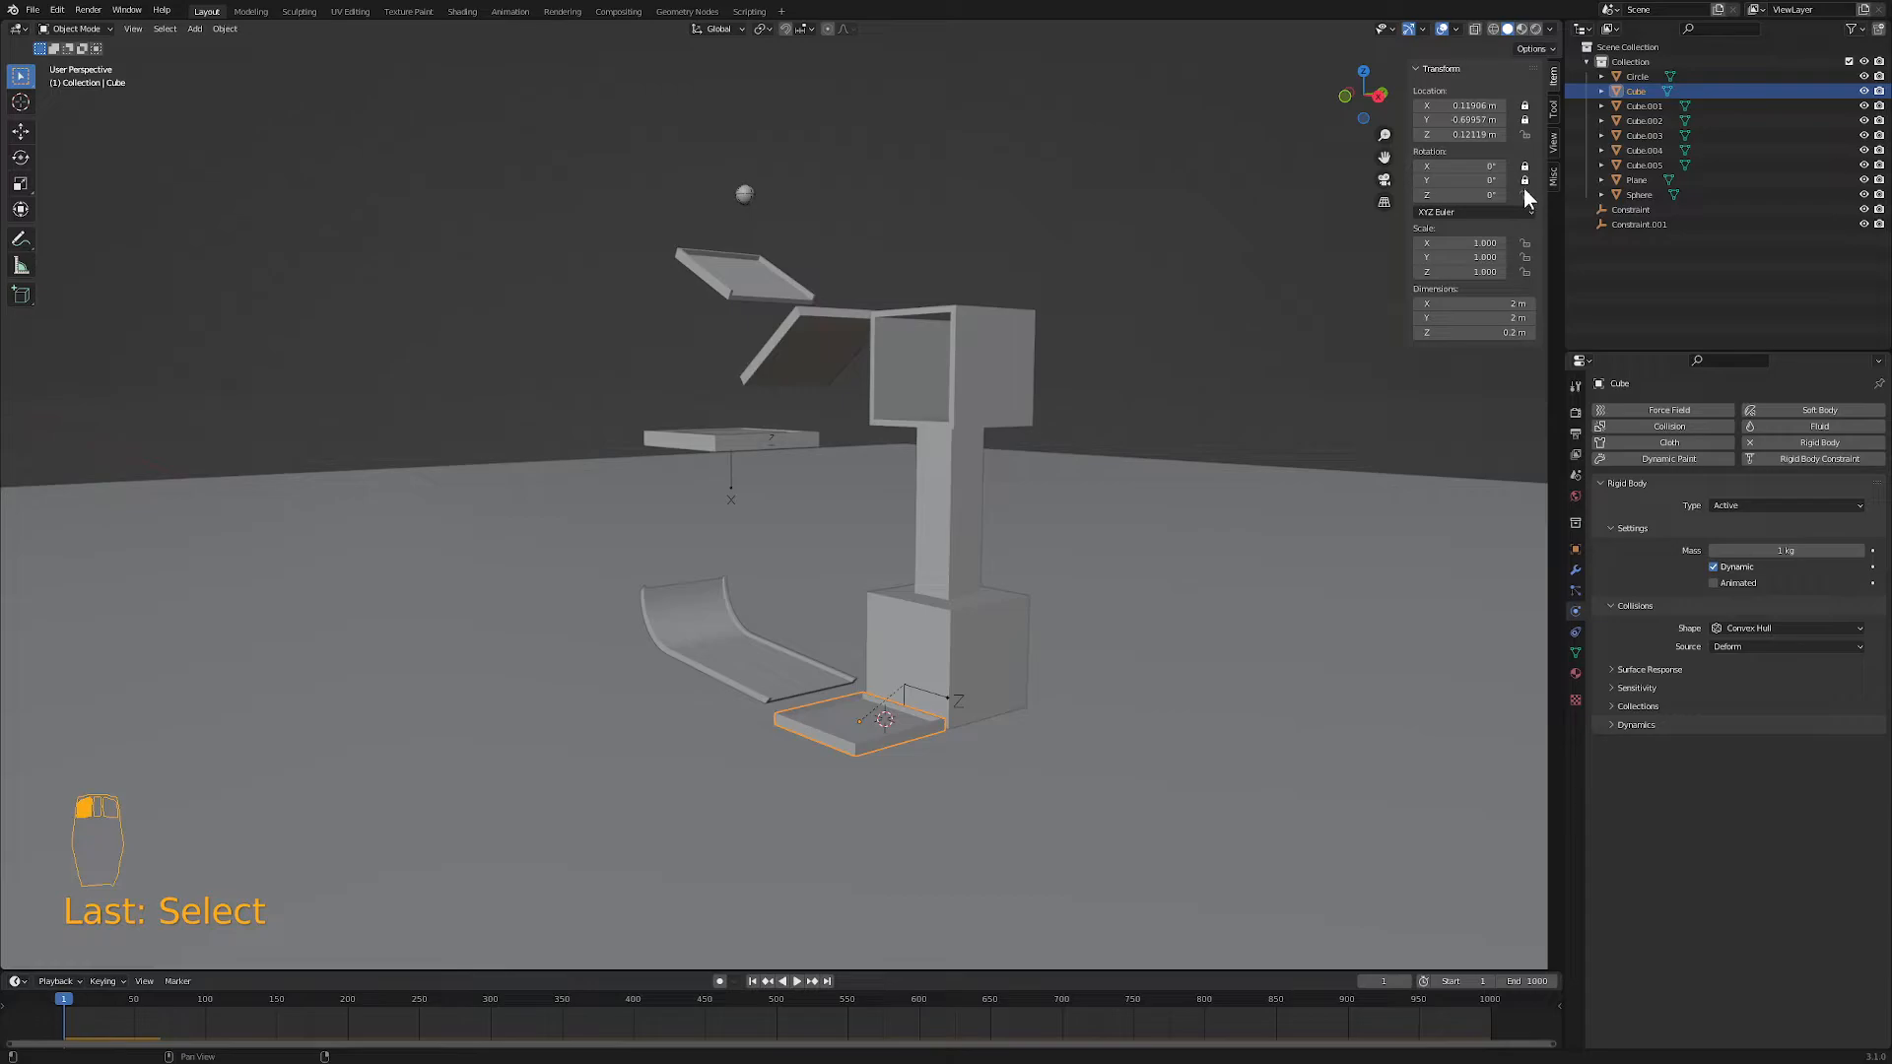
left_click(798, 981)
left_click(753, 981)
- Set the linear target velocity of the motor constraint at the tower's base to 20 m/s and play the simulation to test it
left_click(926, 697)
left_click(1779, 658)
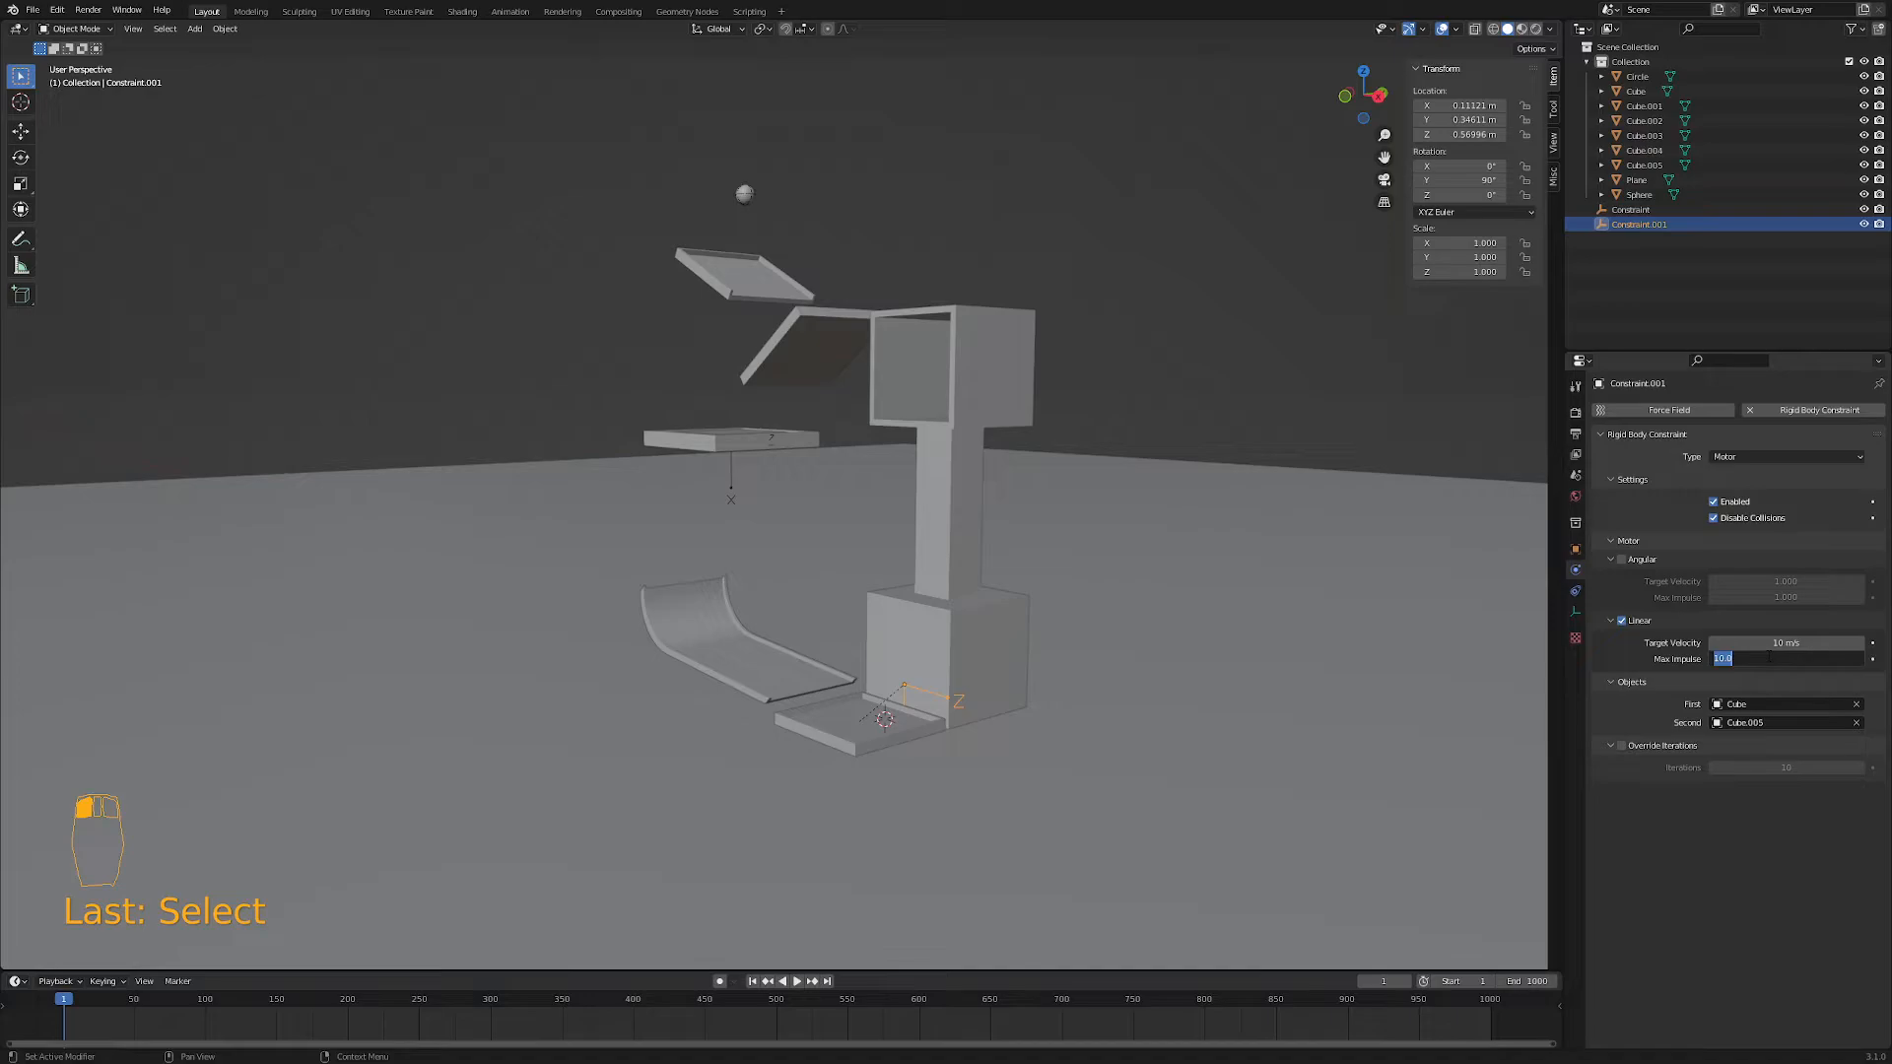
key("Return")
double_click(1794, 643)
key("ctrl+a")
type("2")
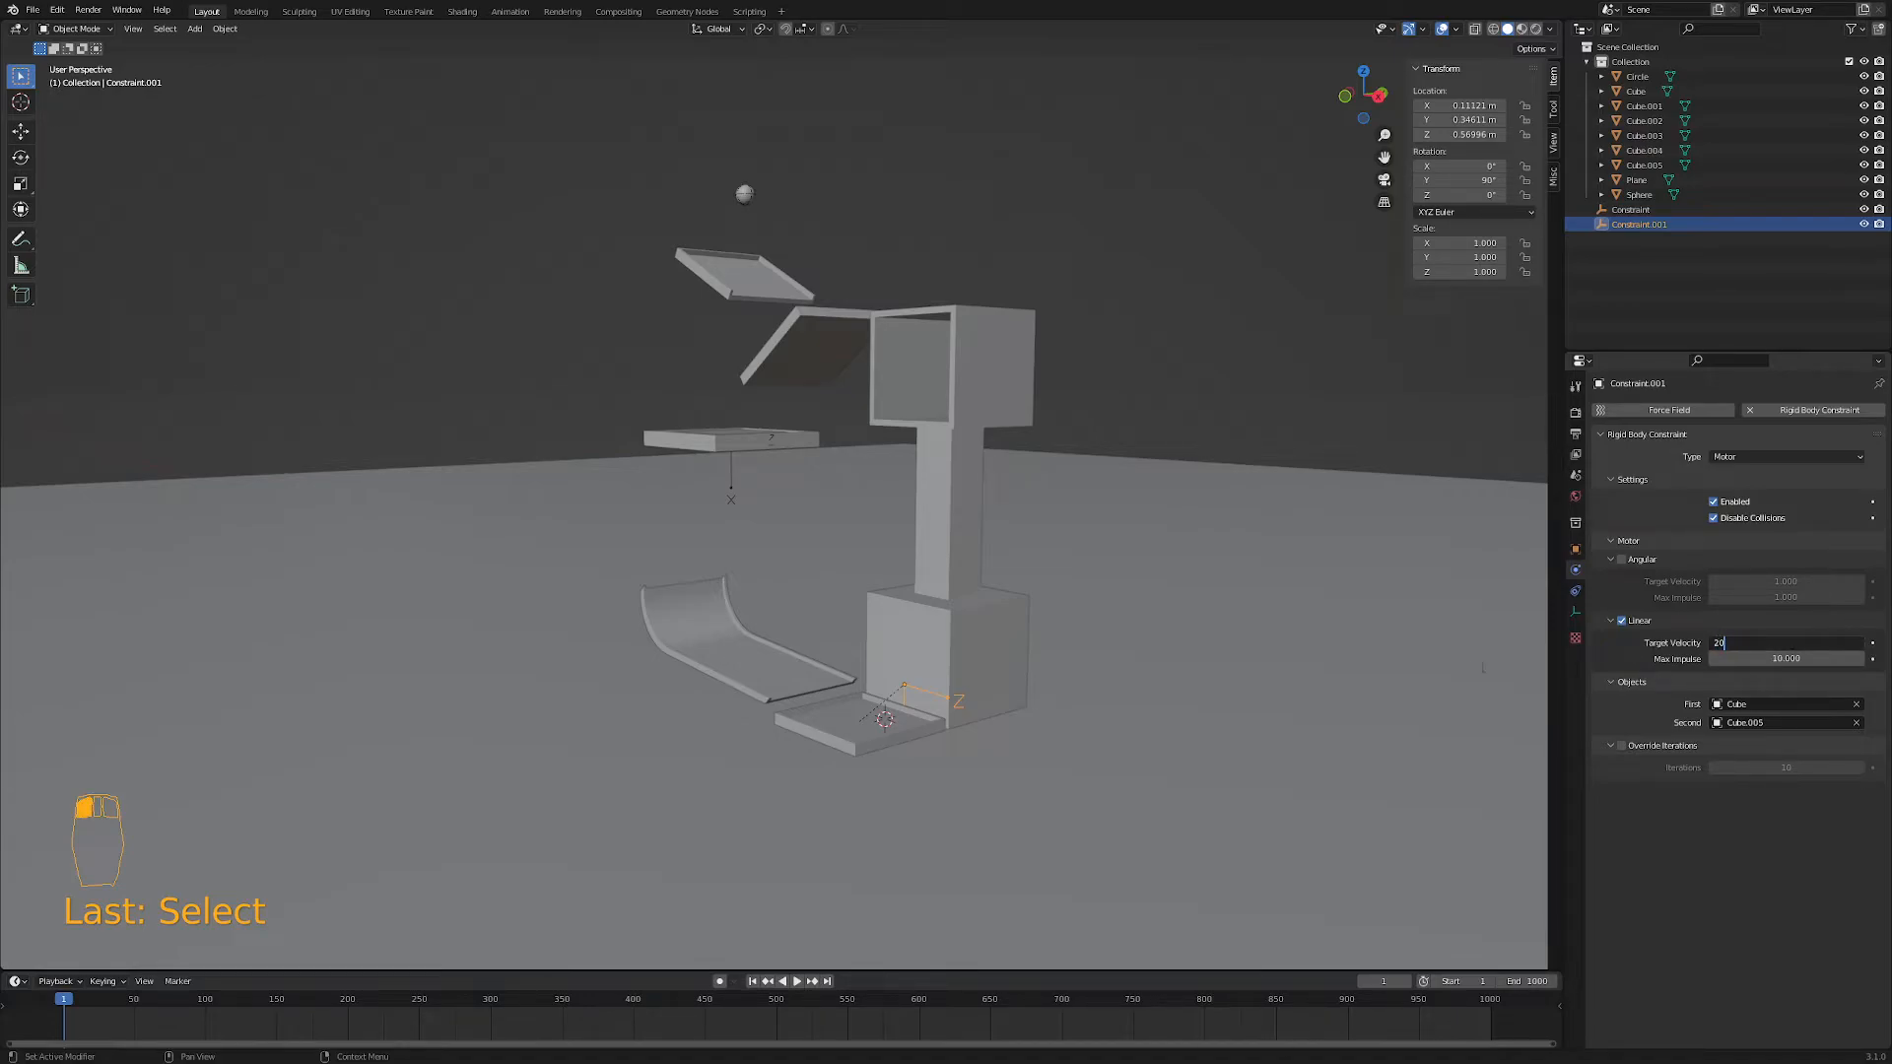
key("Return")
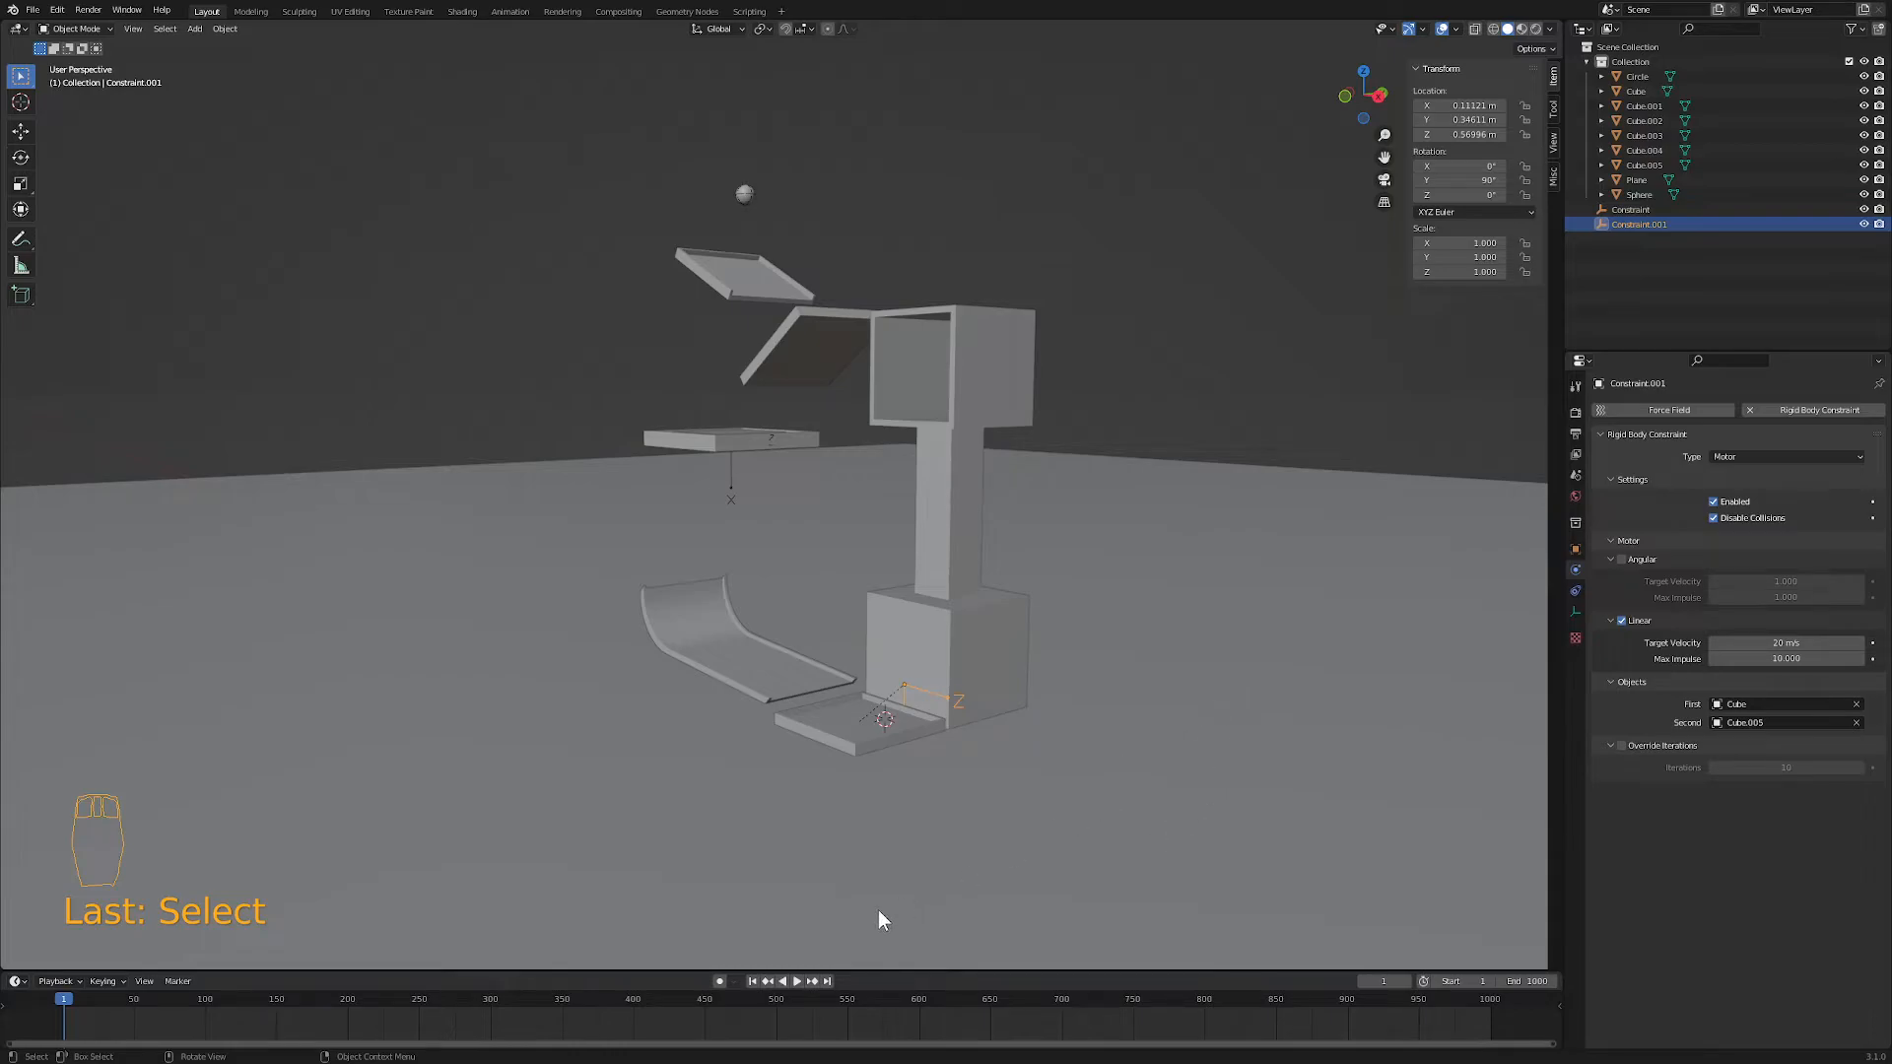
left_click(795, 979)
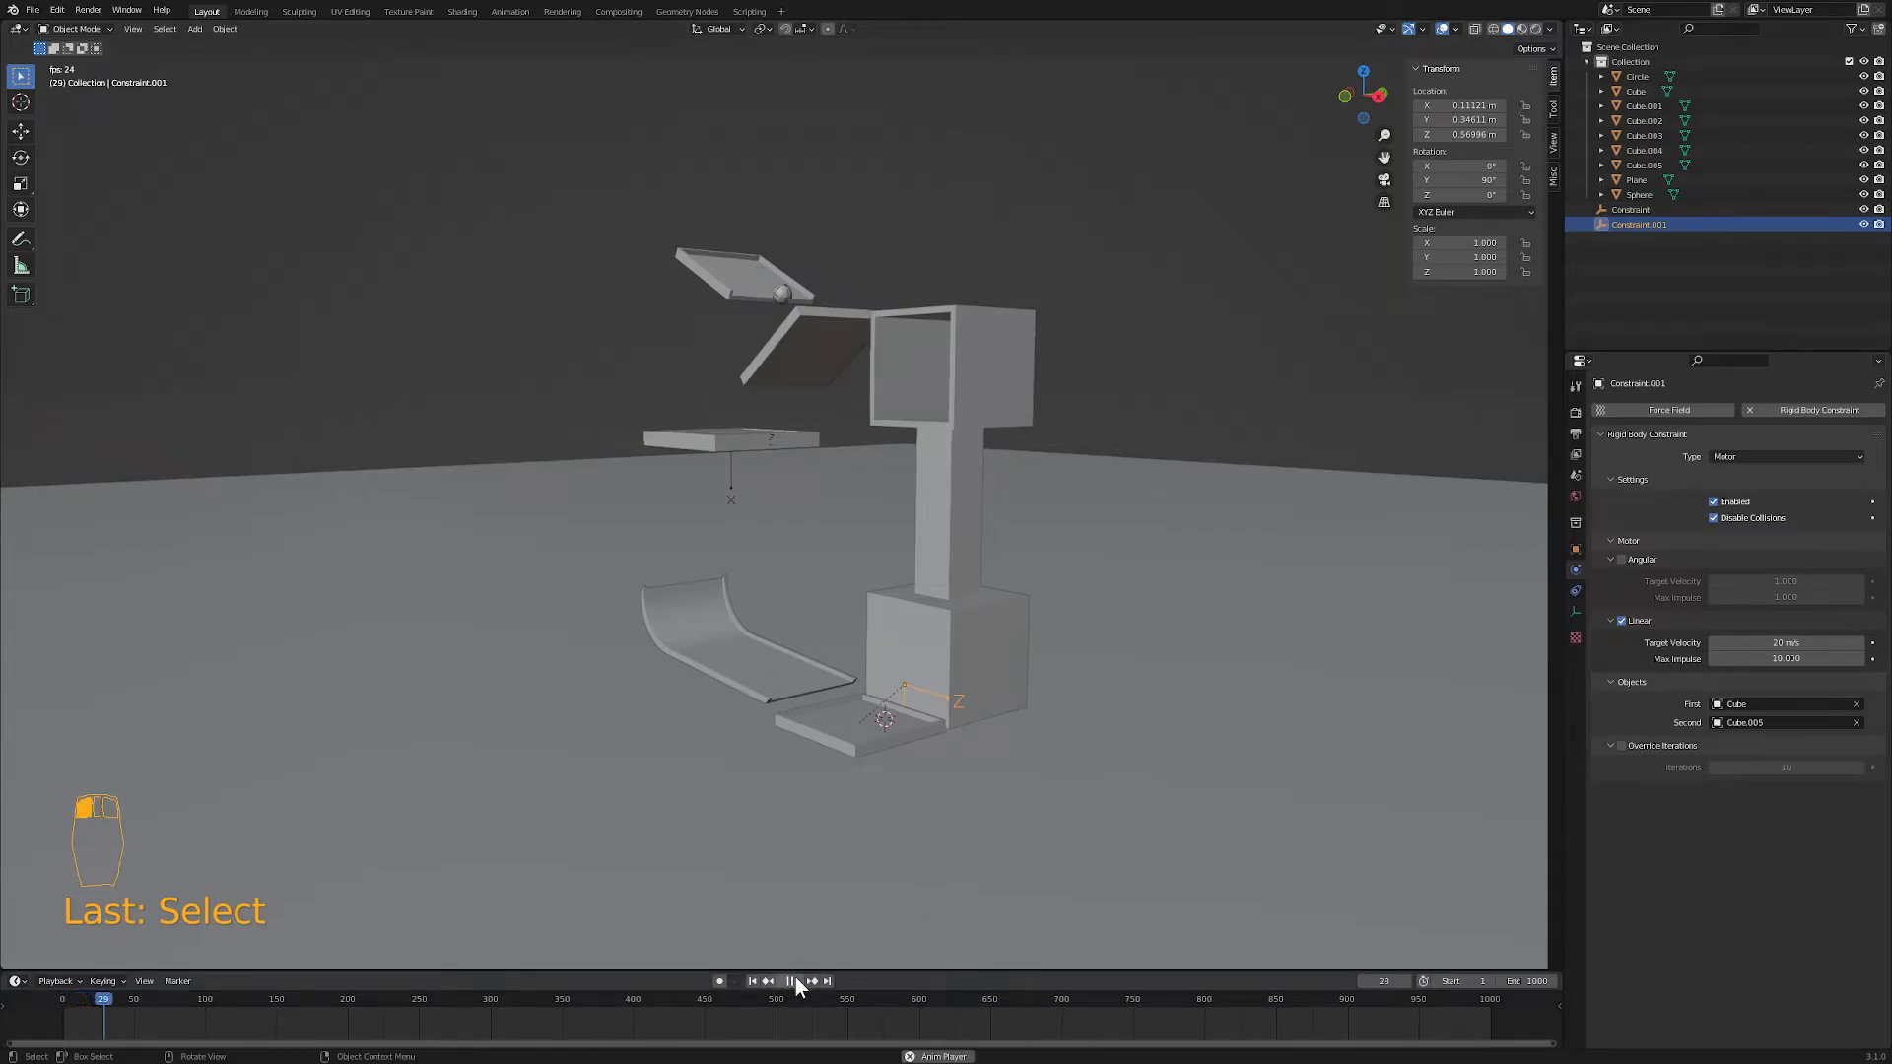
left_click(795, 979)
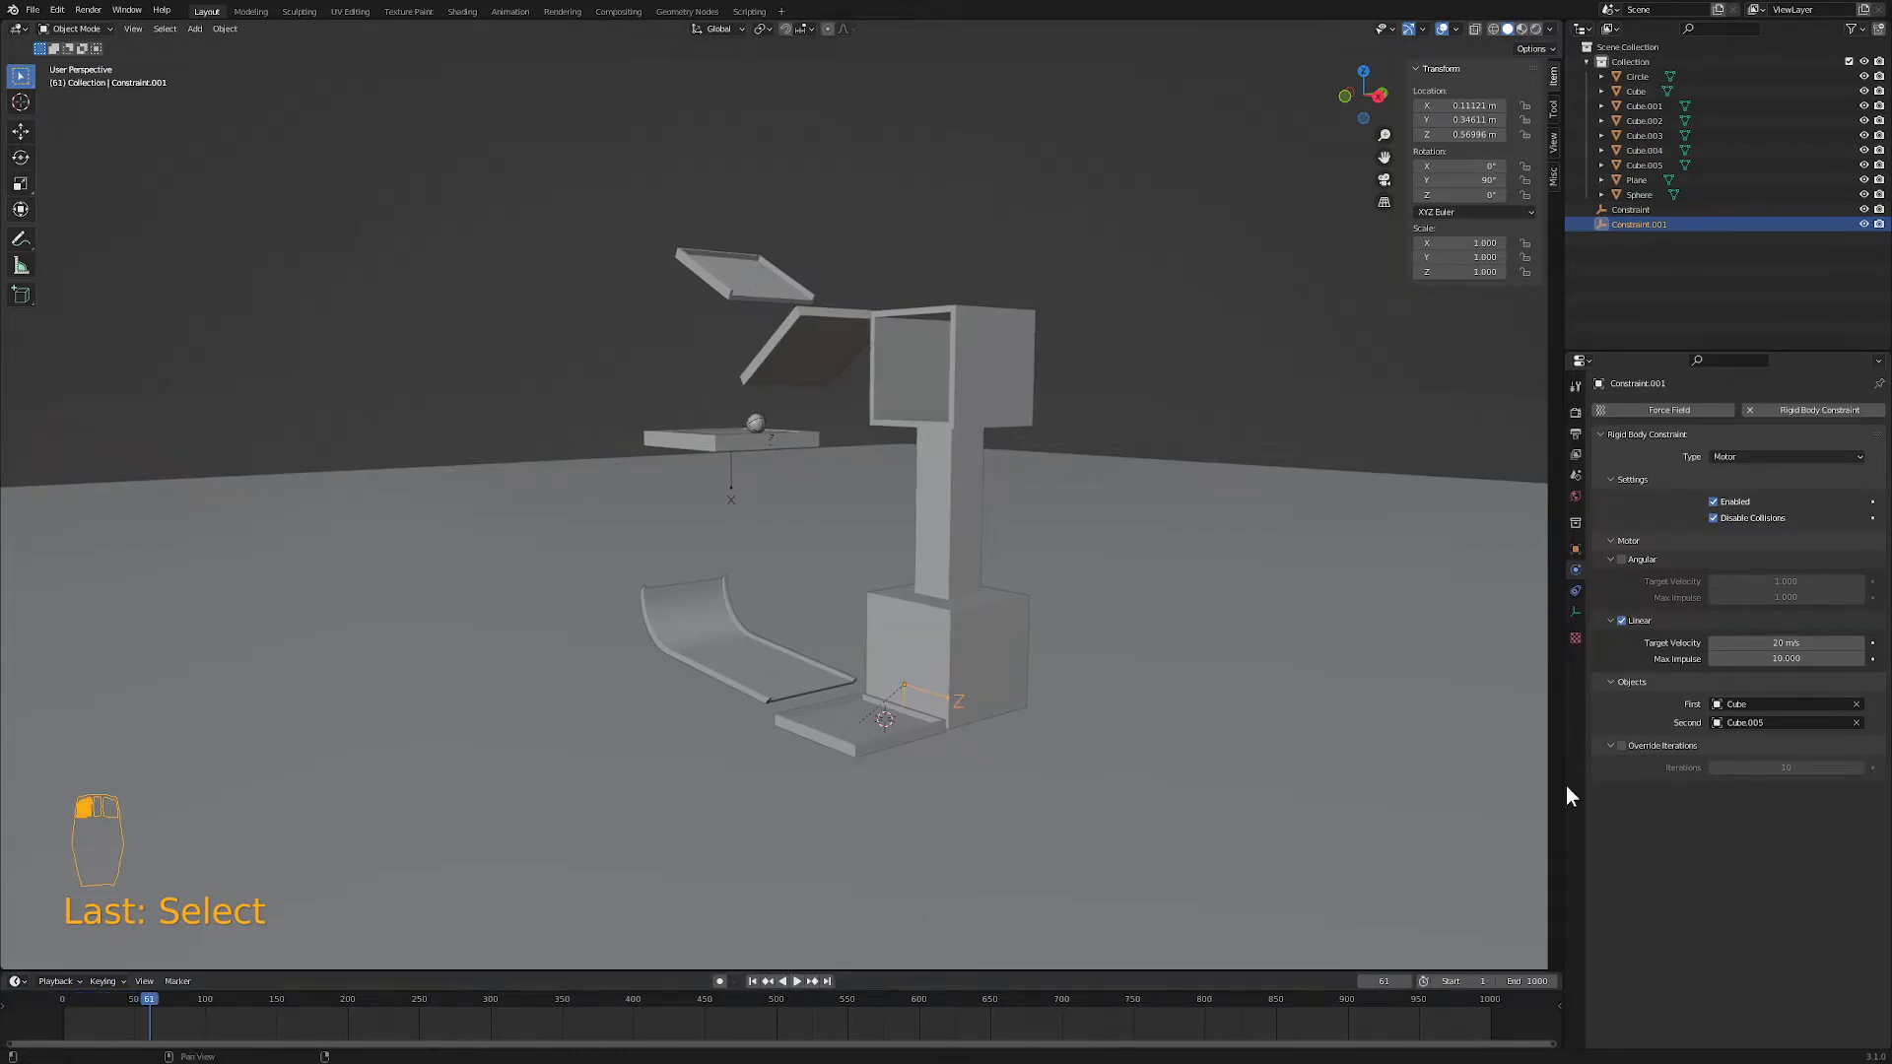
- Set the motor constraint's linear max impulse to 15 and replay the simulation from the first frame to test it
left_click(1784, 658)
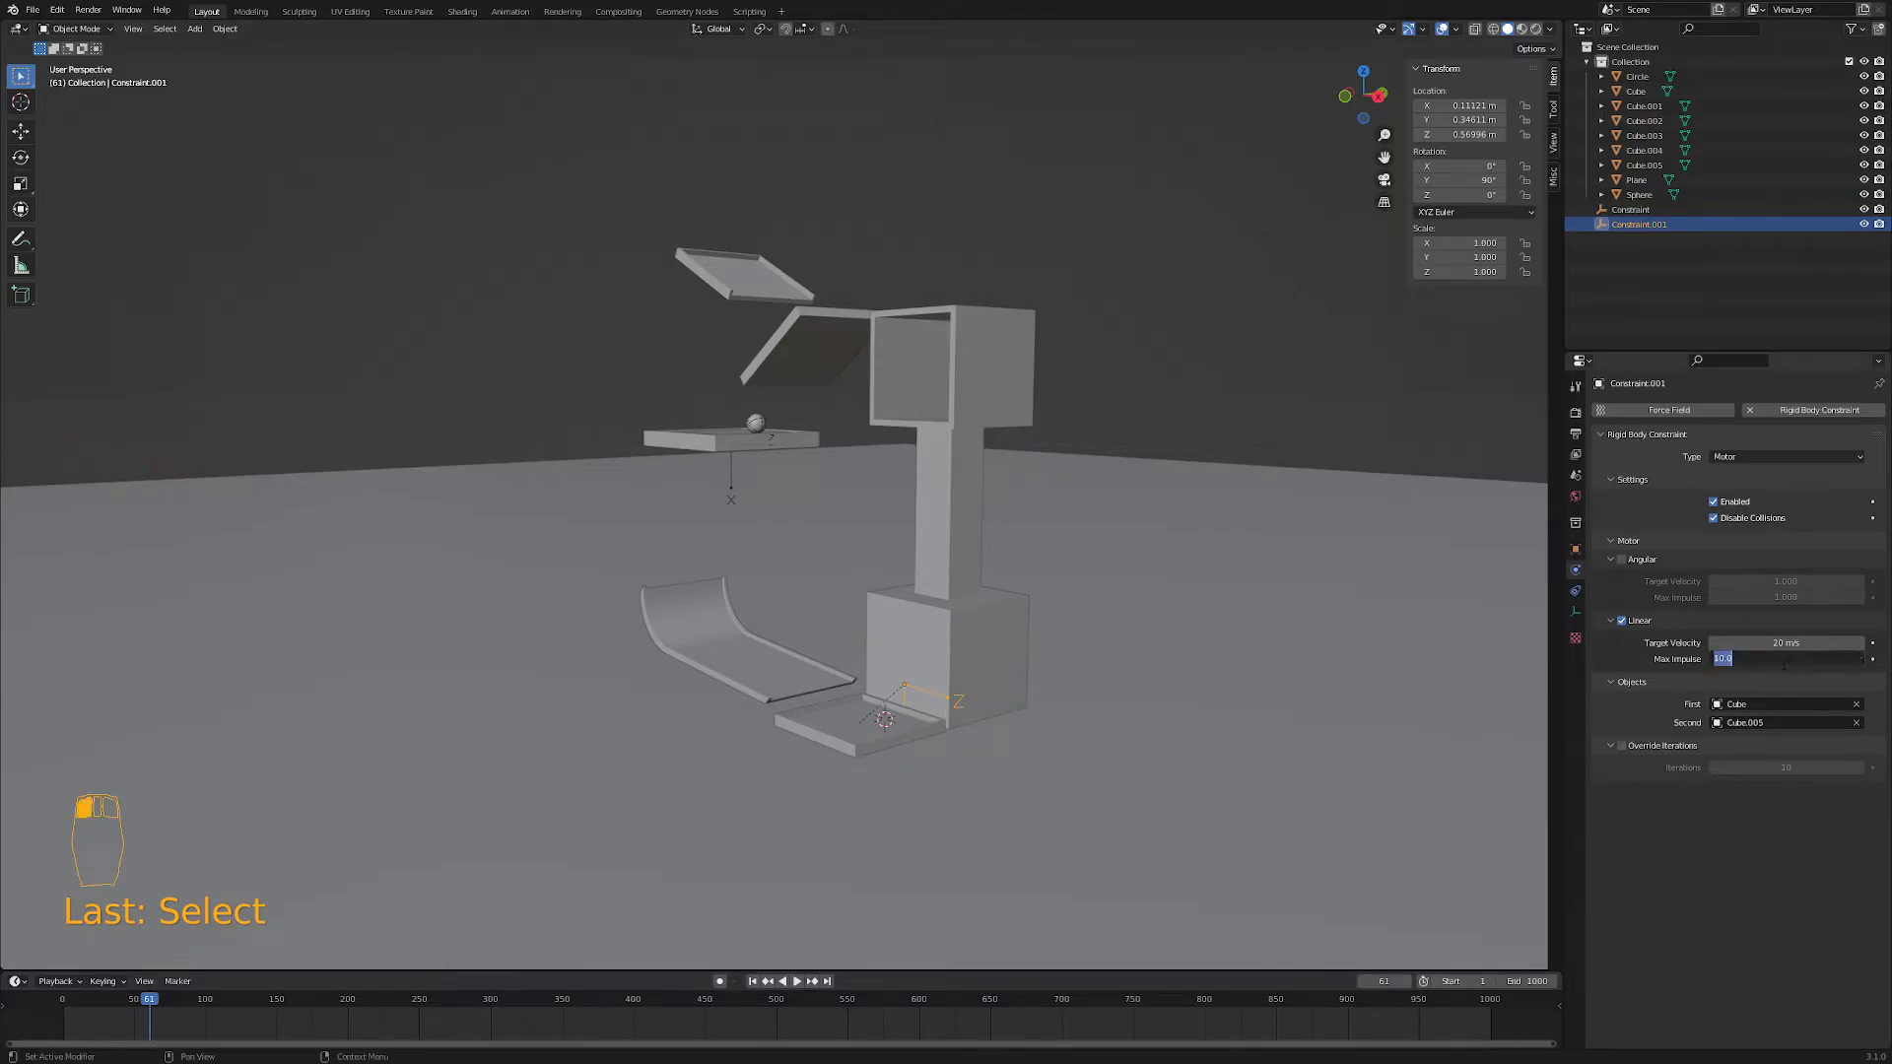
type("15")
left_click(1417, 785)
left_click(796, 981)
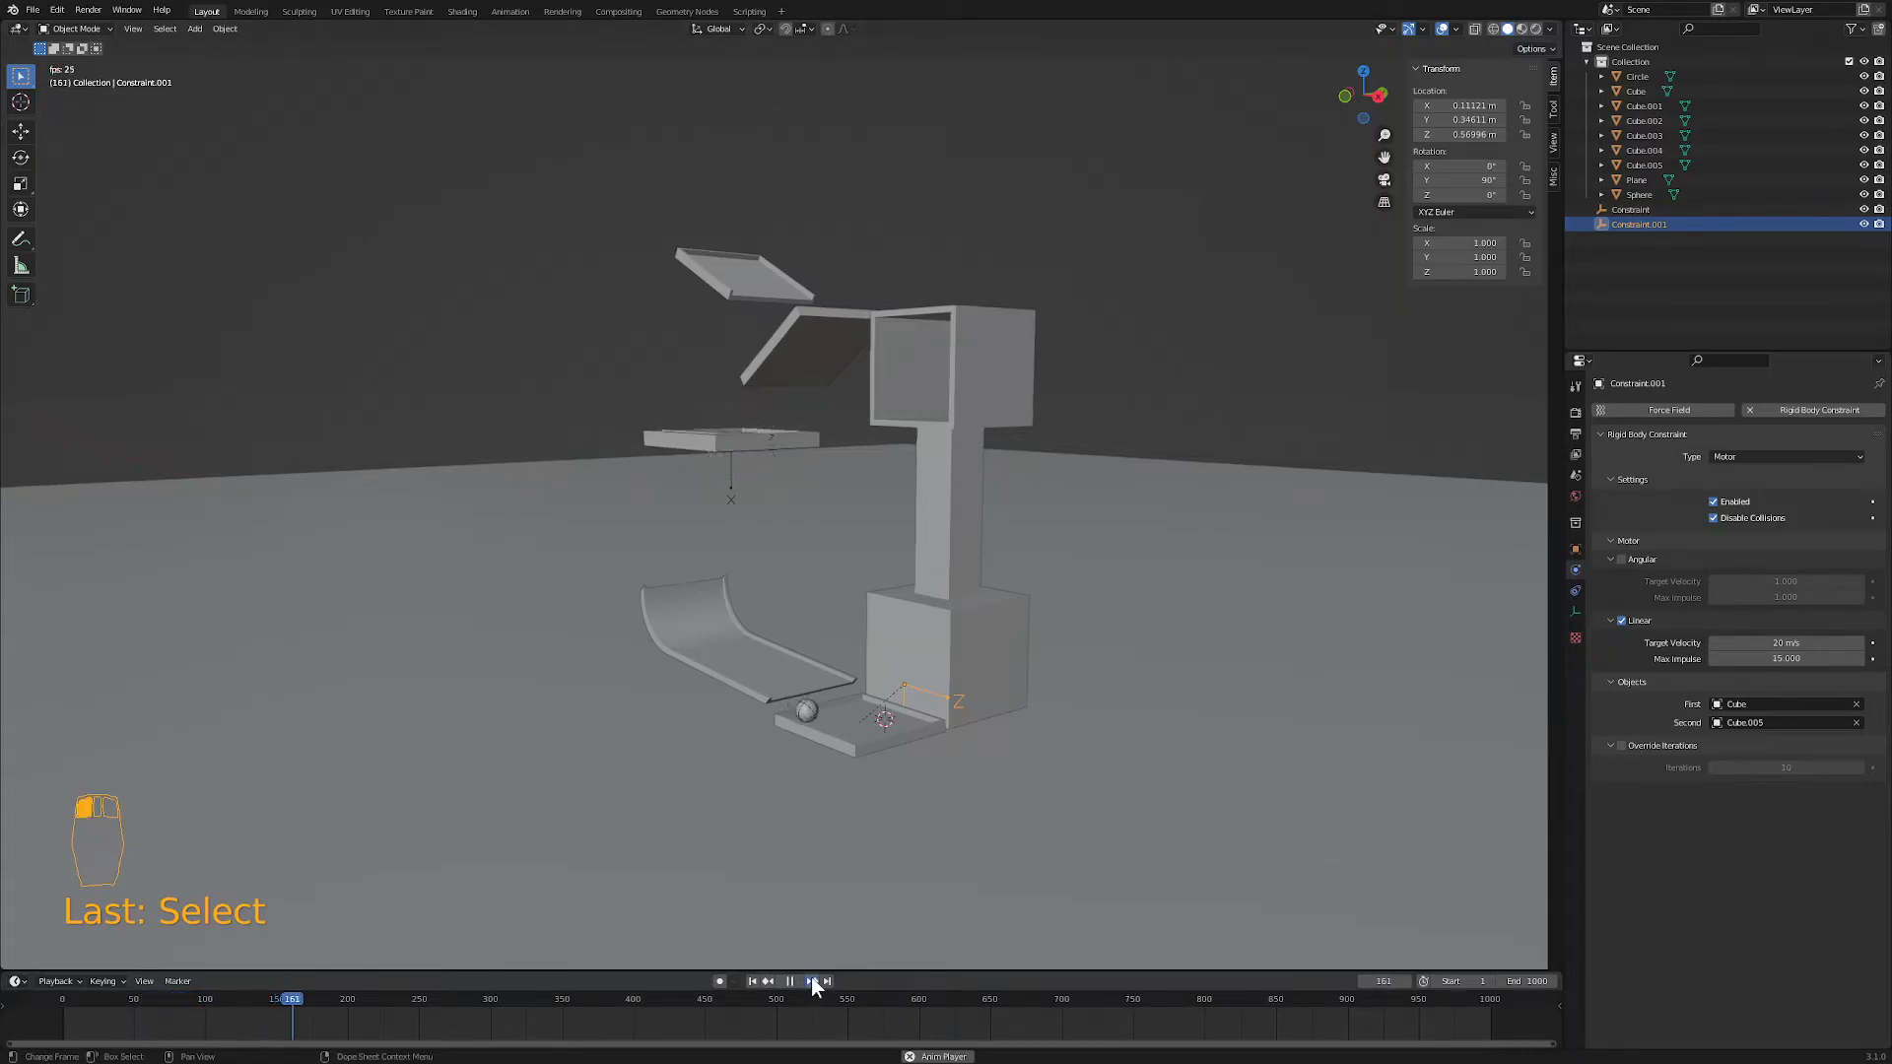
left_click(810, 980)
left_click(765, 982)
left_click(752, 981)
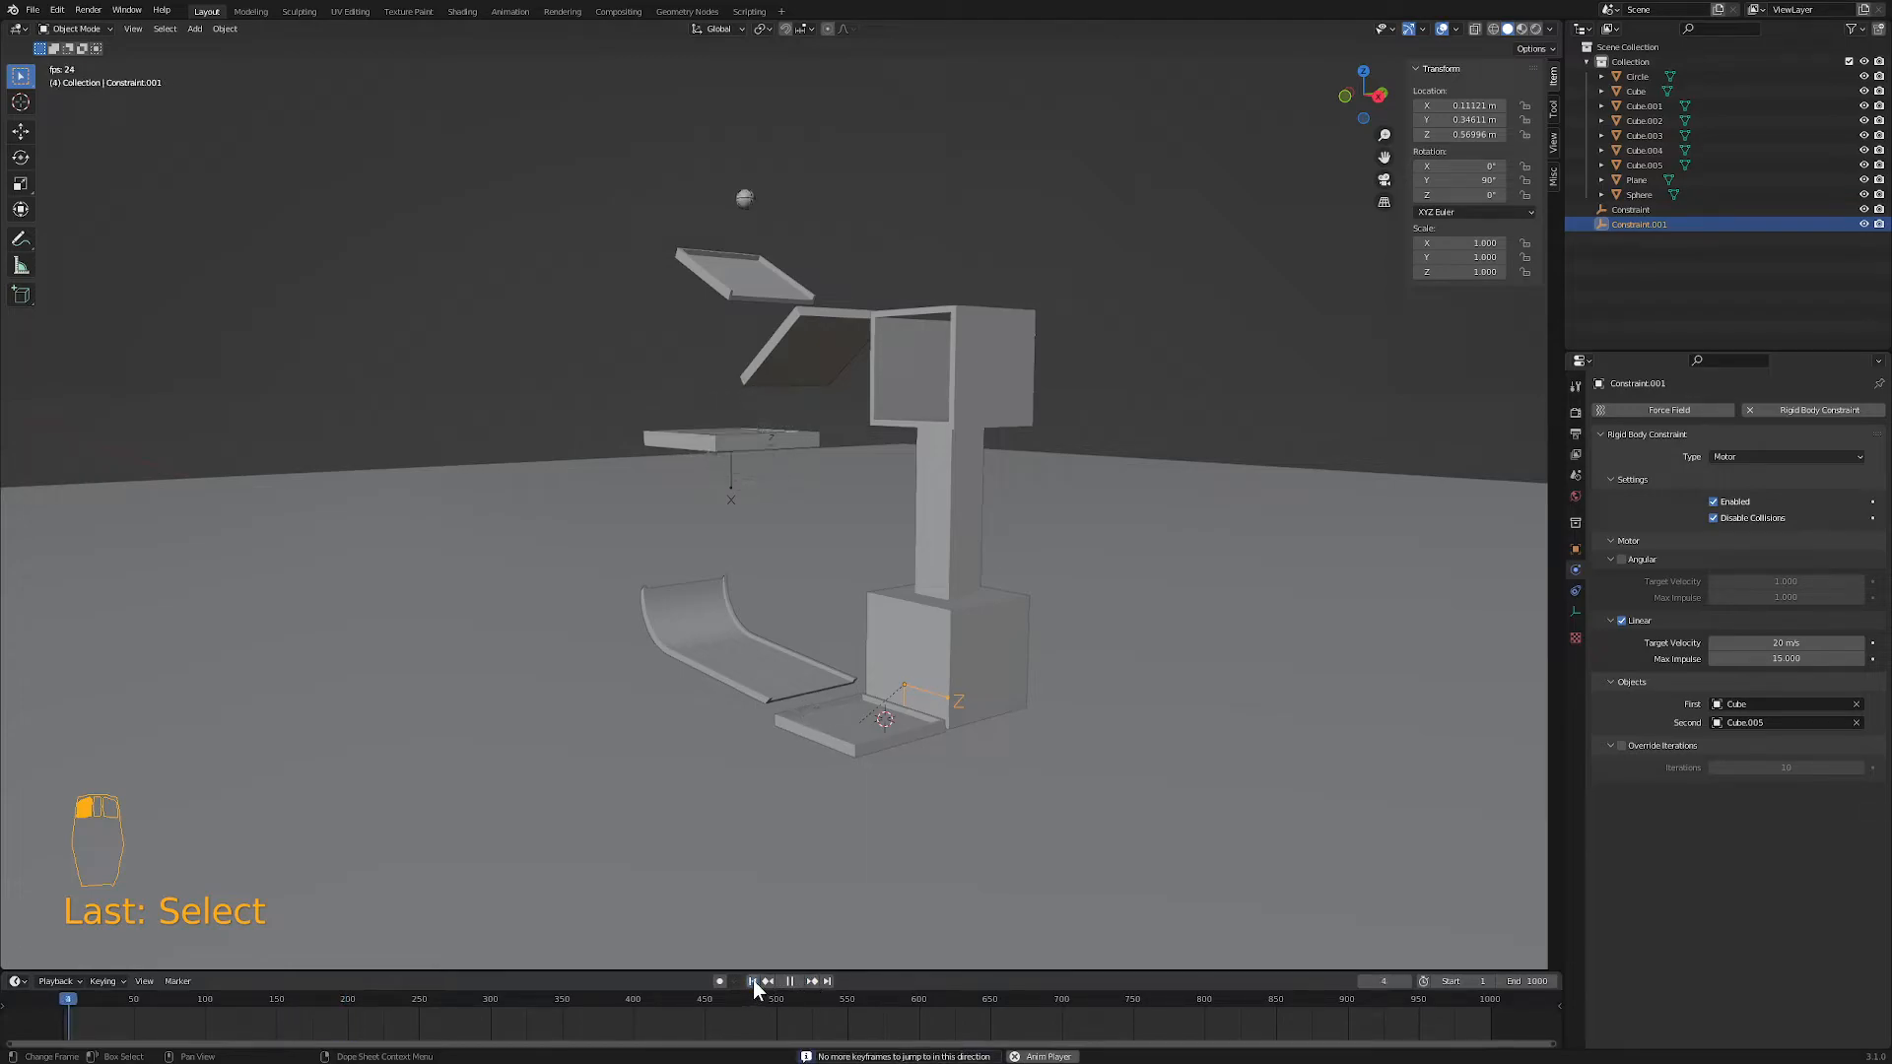
left_click(789, 981)
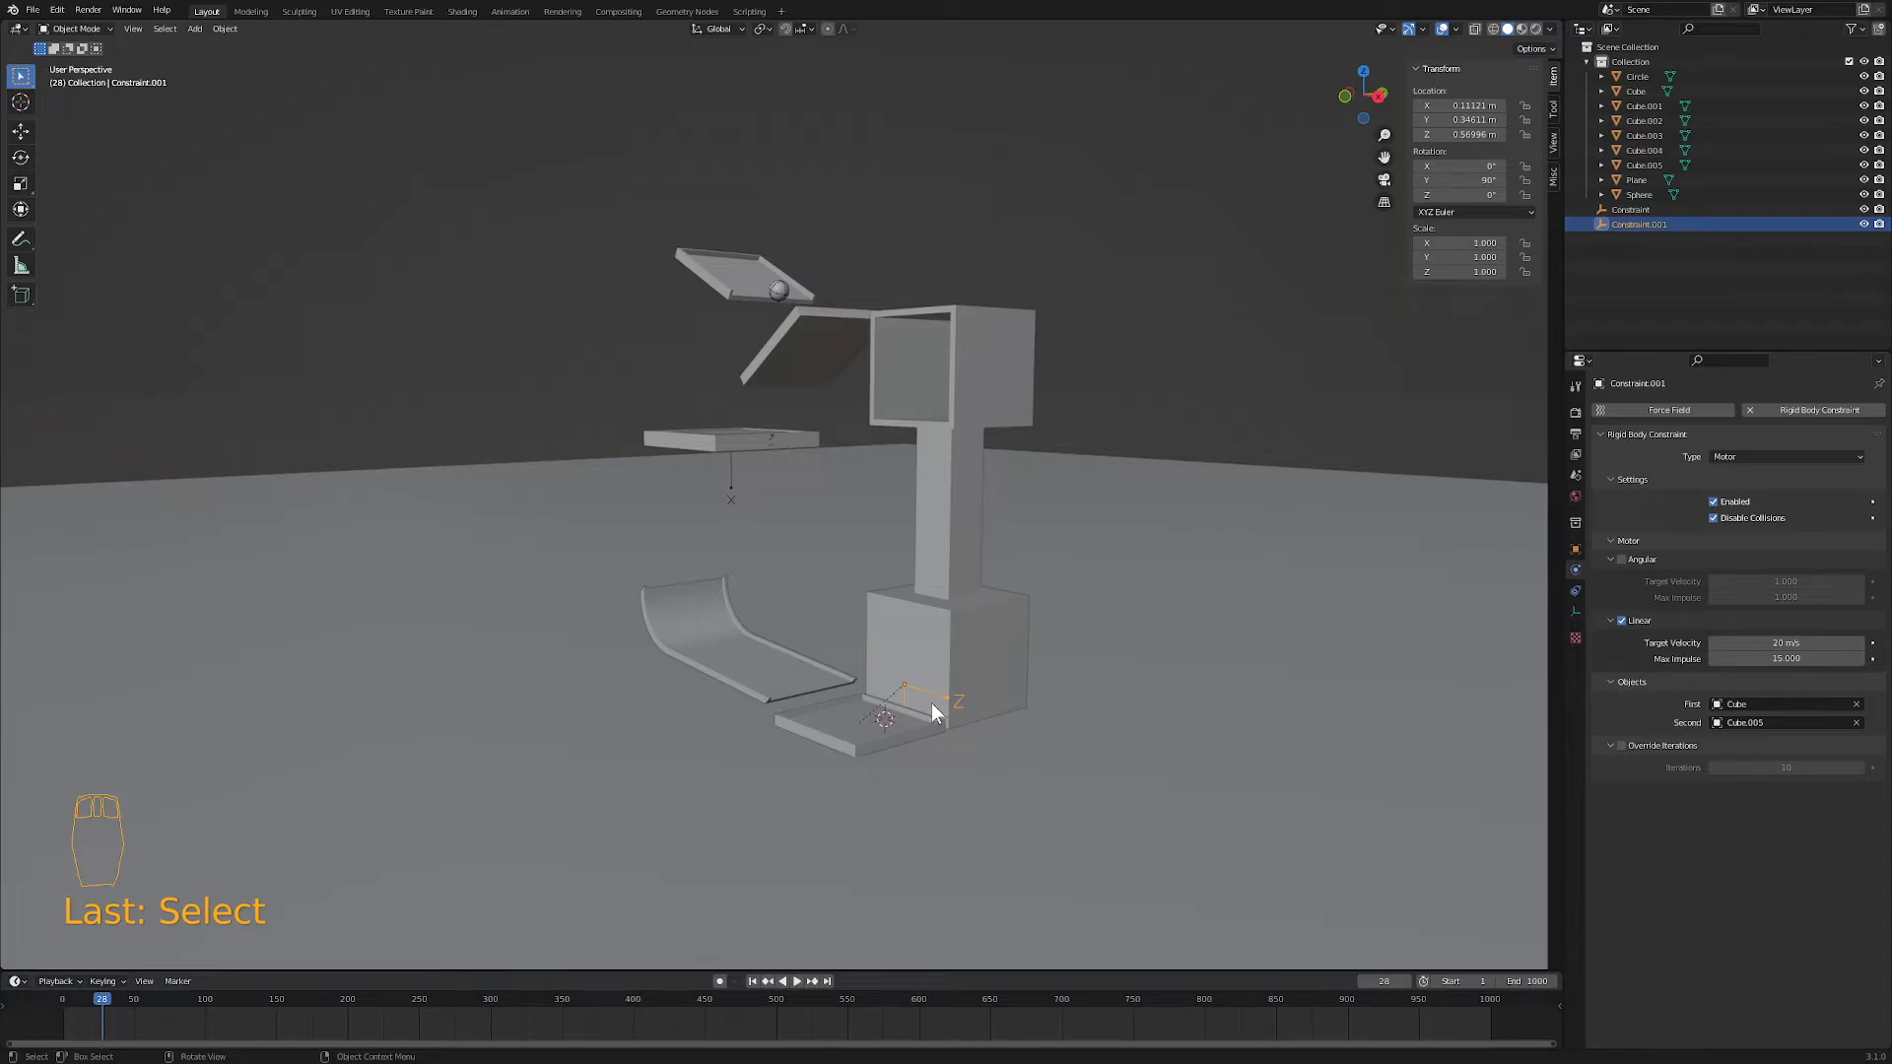
- Rotate the motor constraint 180° about the Y axis, test it in the simulation, and rewind to frame 1
key("r")
type("y")
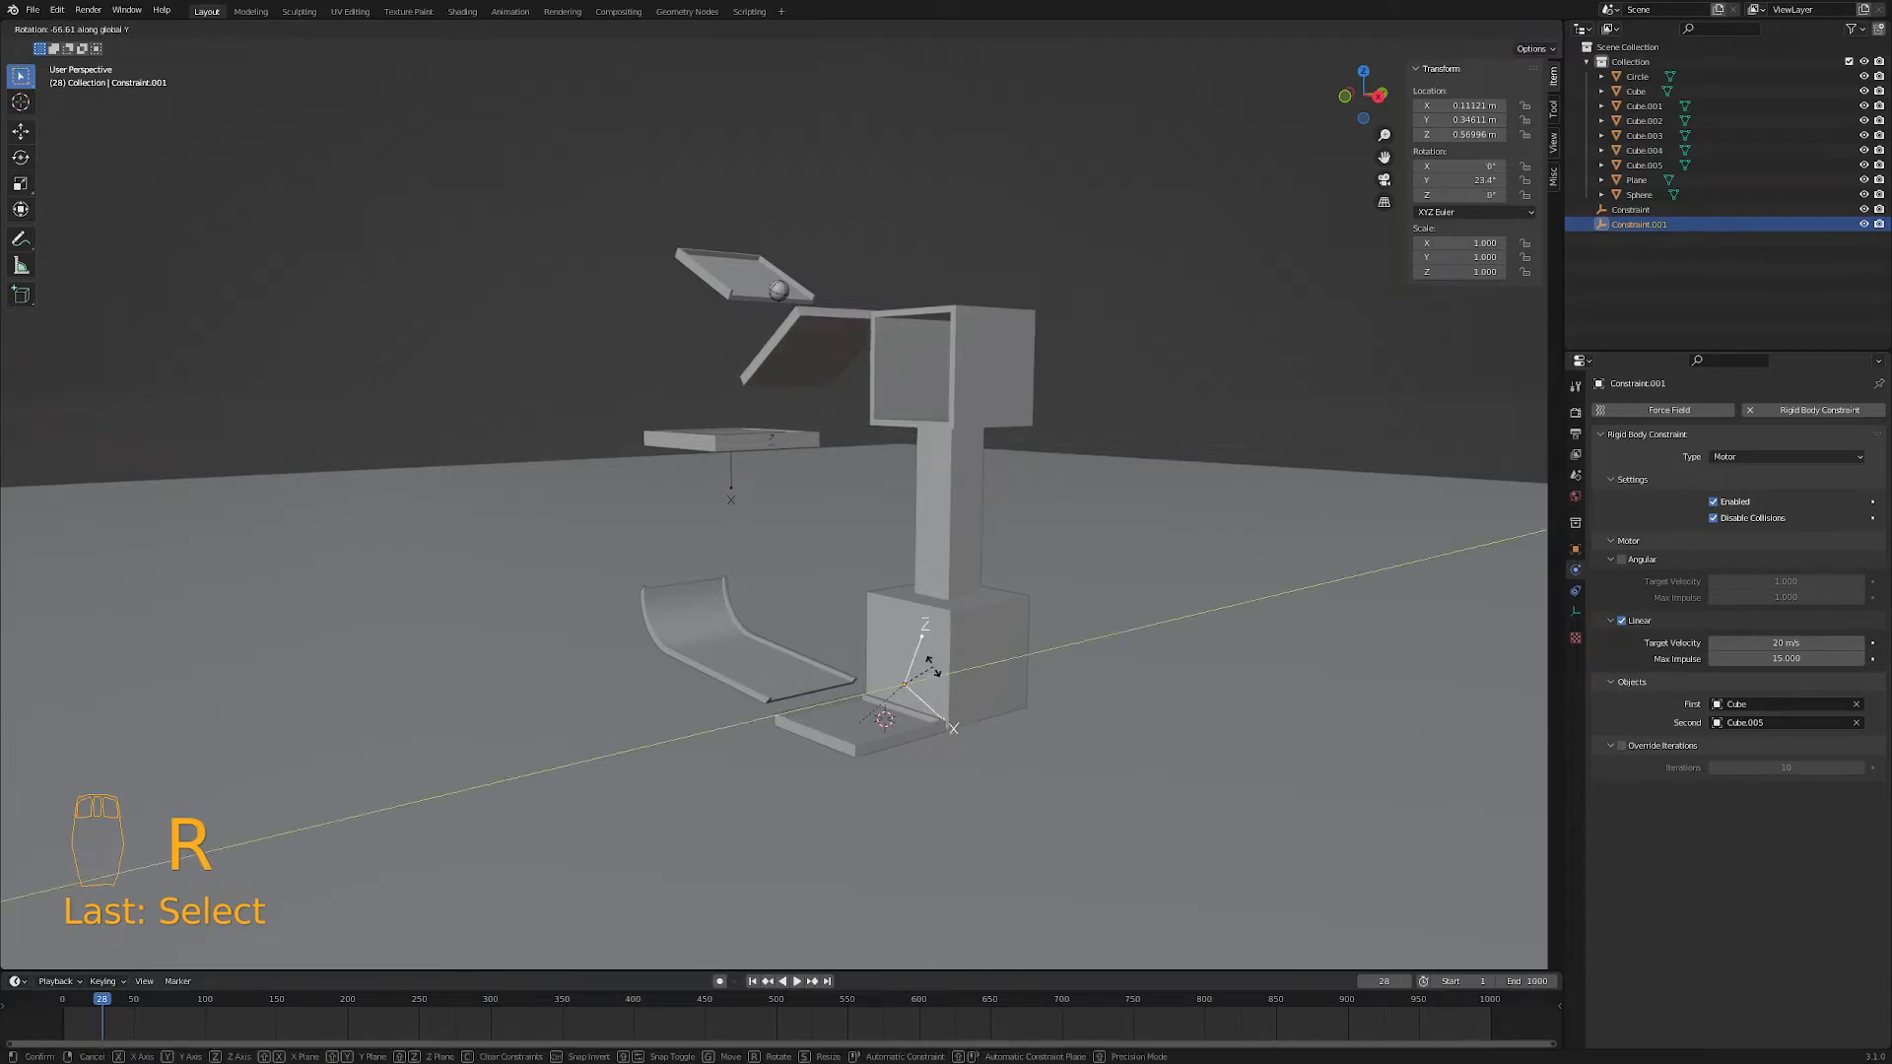
type("180")
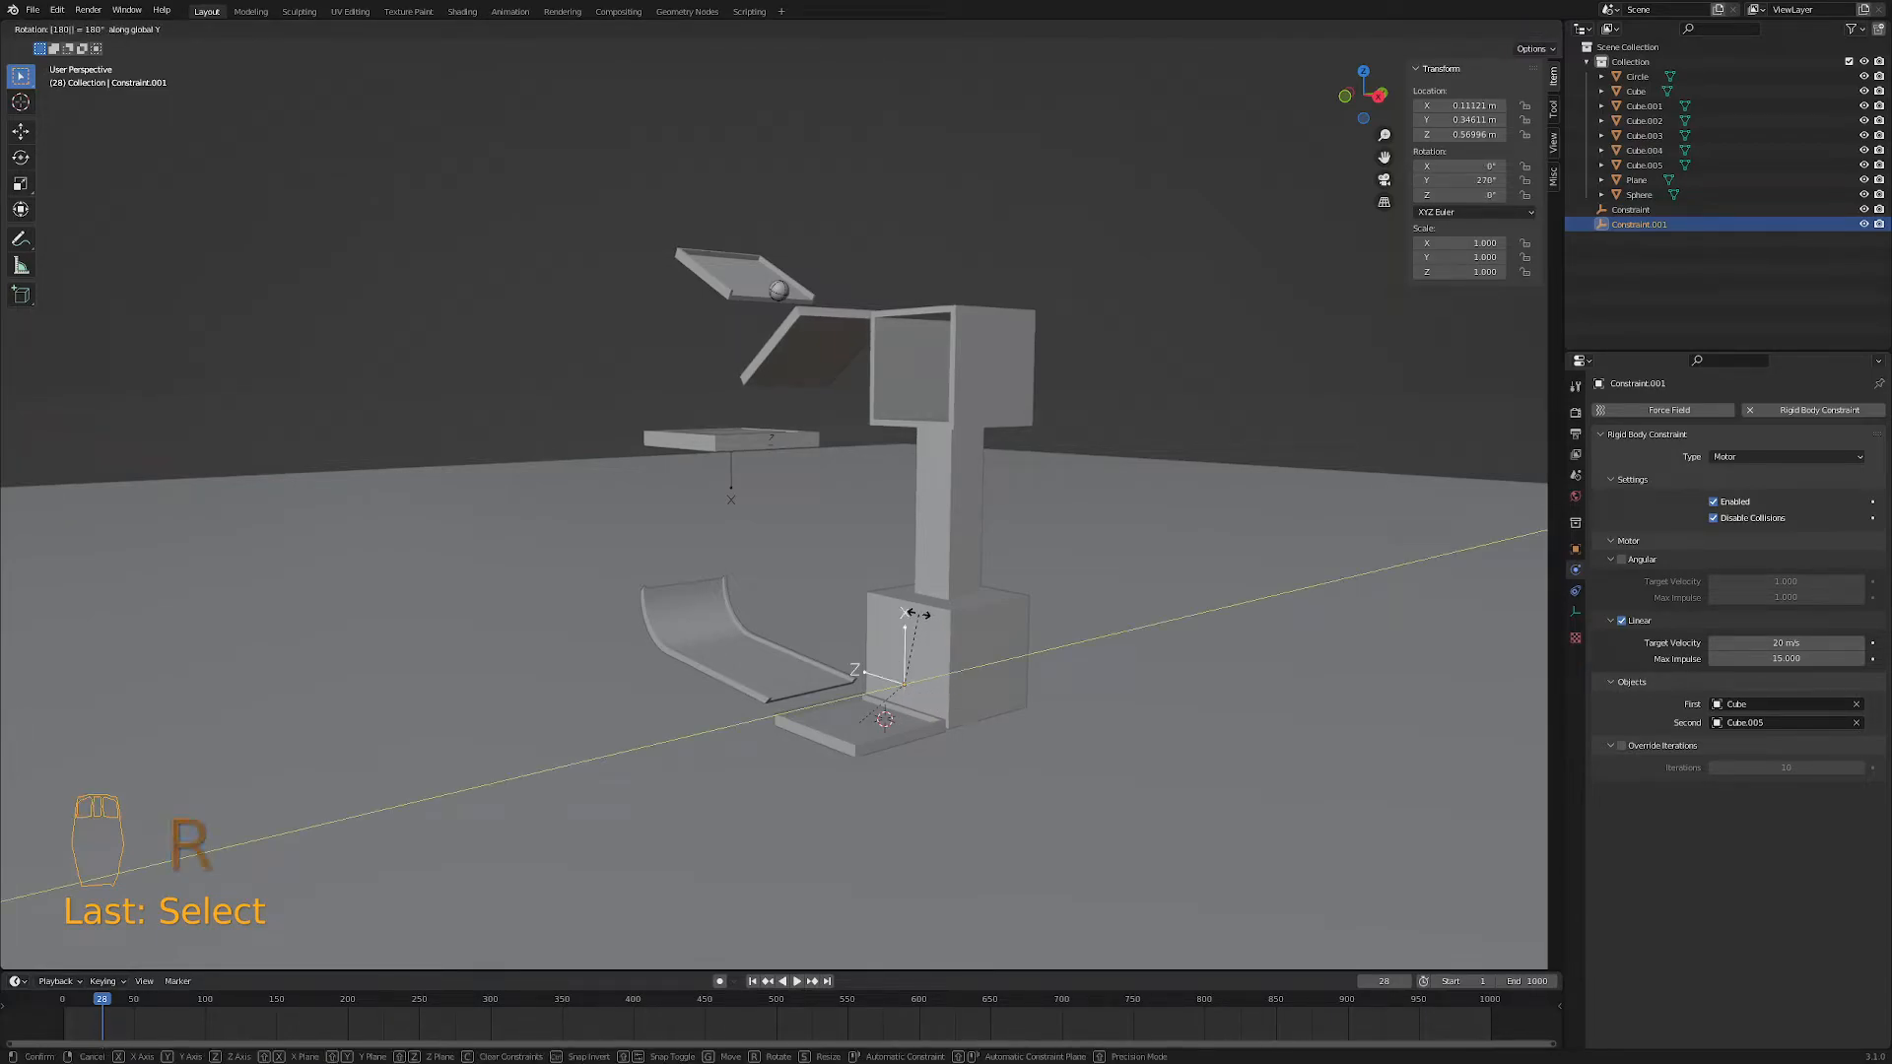
key("Return")
left_click(796, 981)
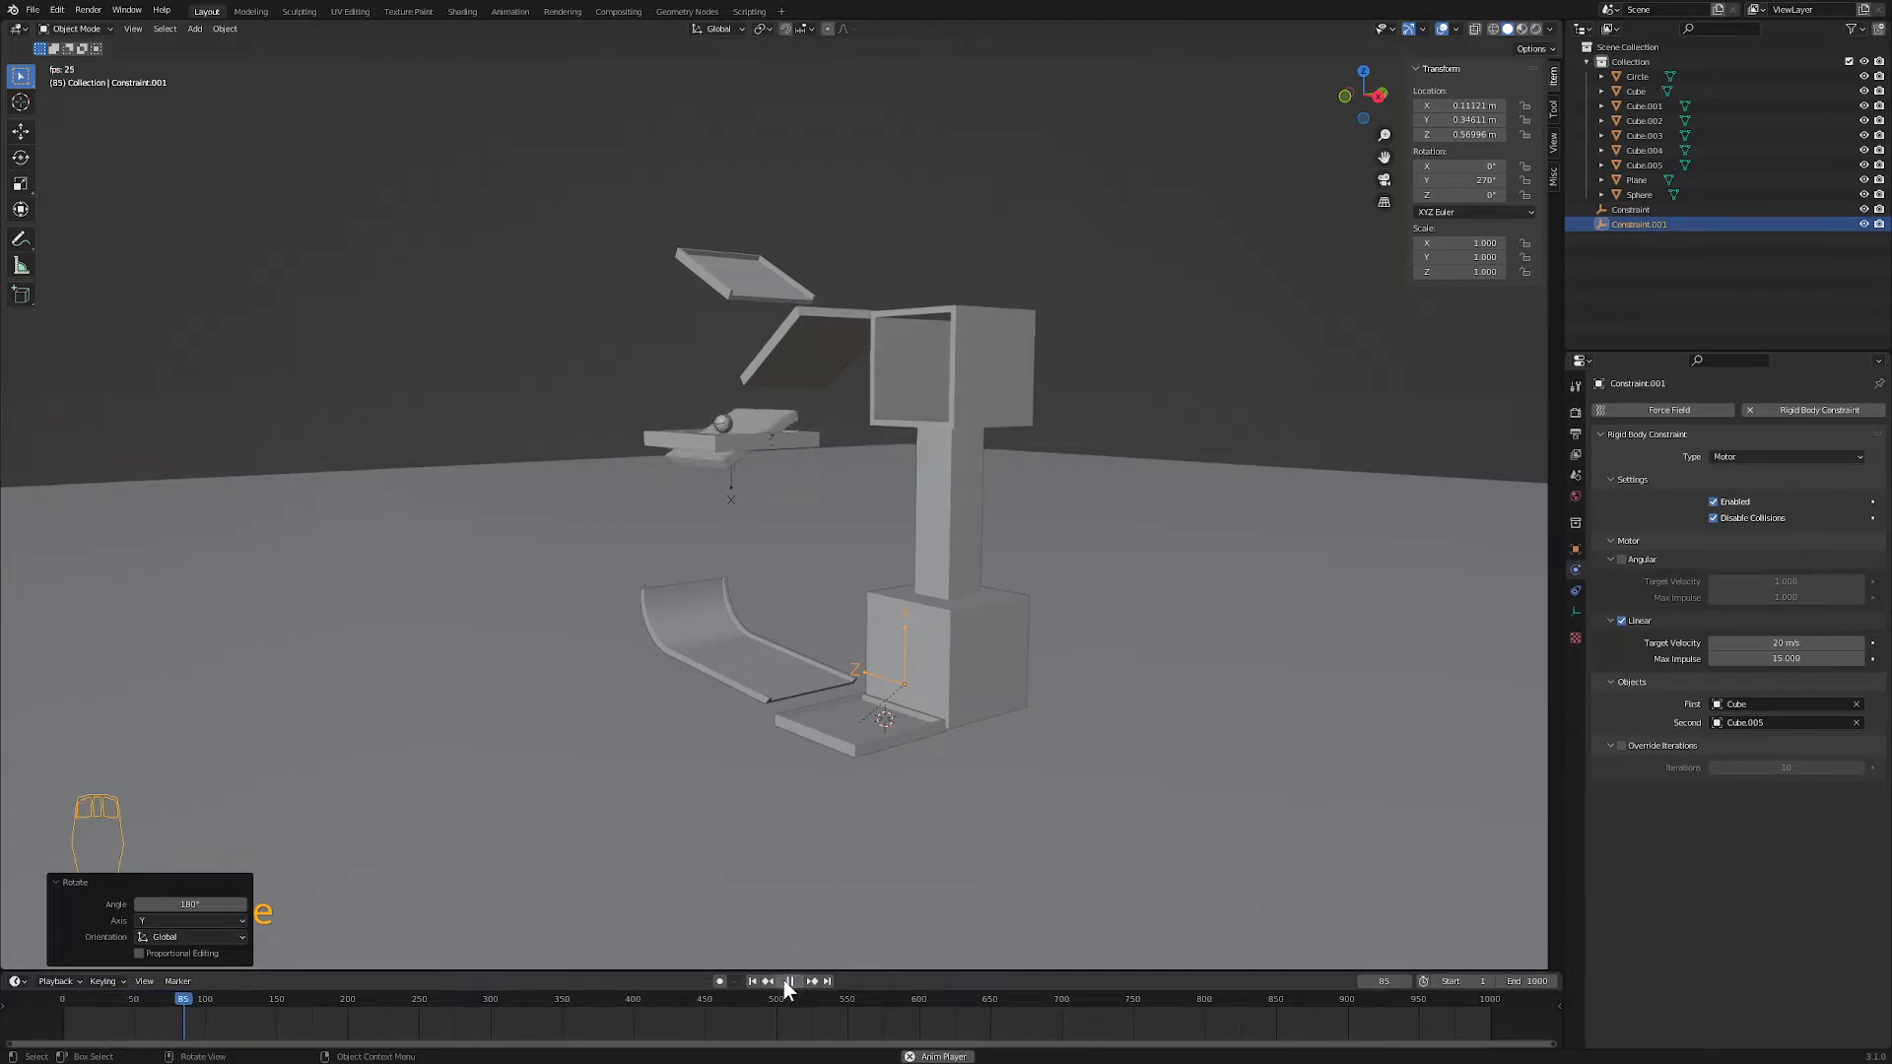
left_click(754, 980)
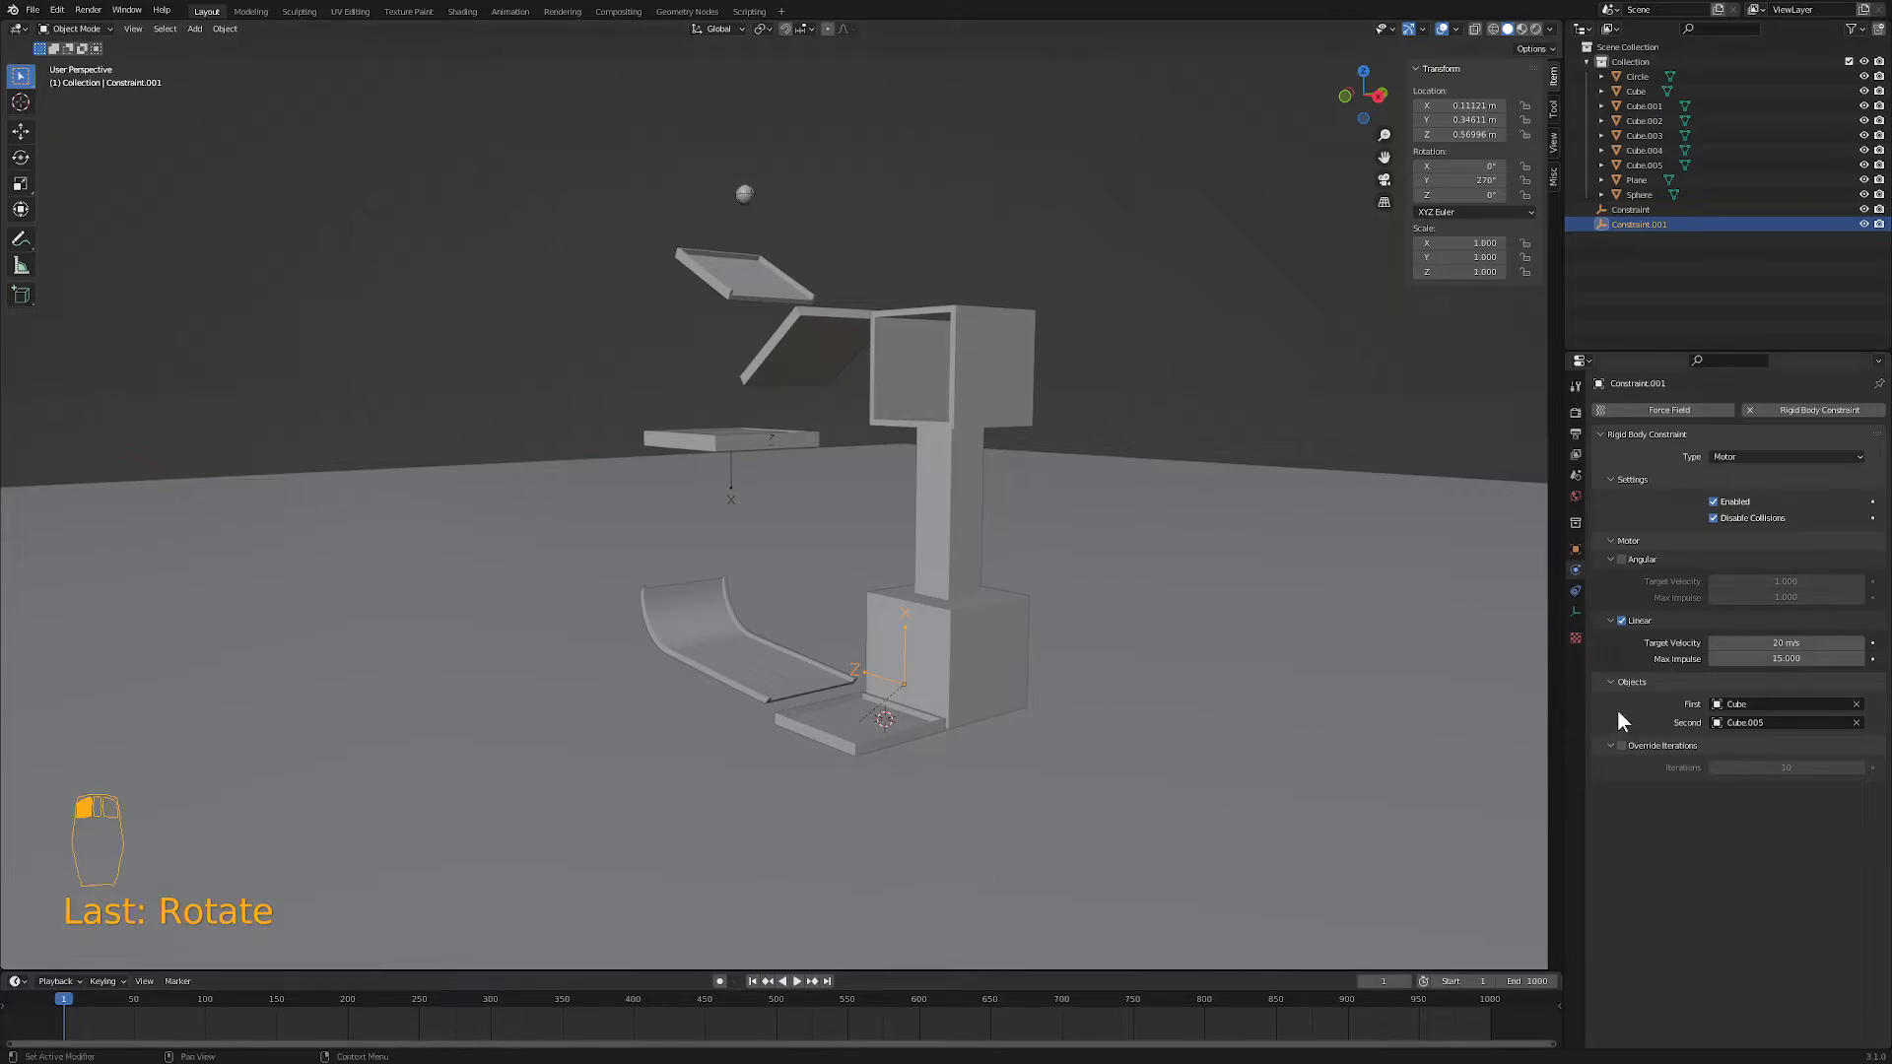
- Set the linear motor's target velocity to 30 m/s and max impulse to 25, and play the simulation to test the tray's lift
left_click(1757, 647)
type("30")
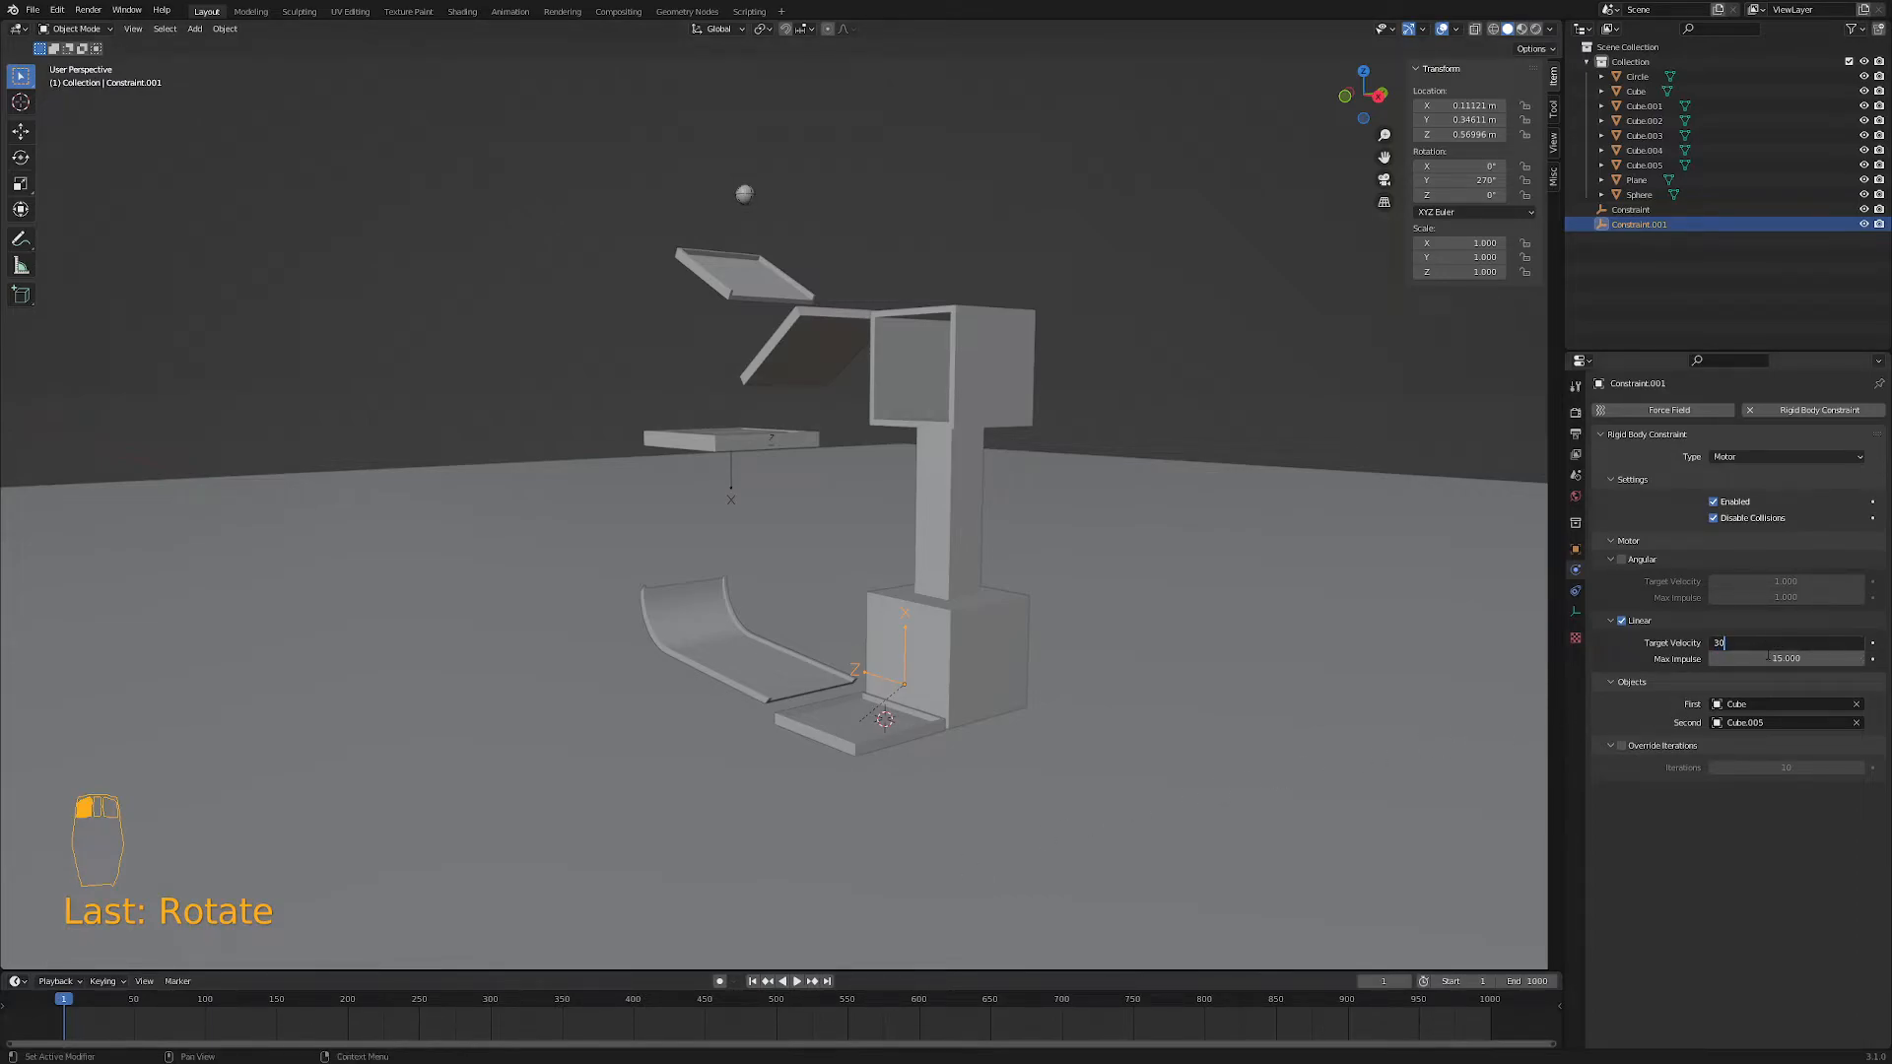
left_click(1767, 656)
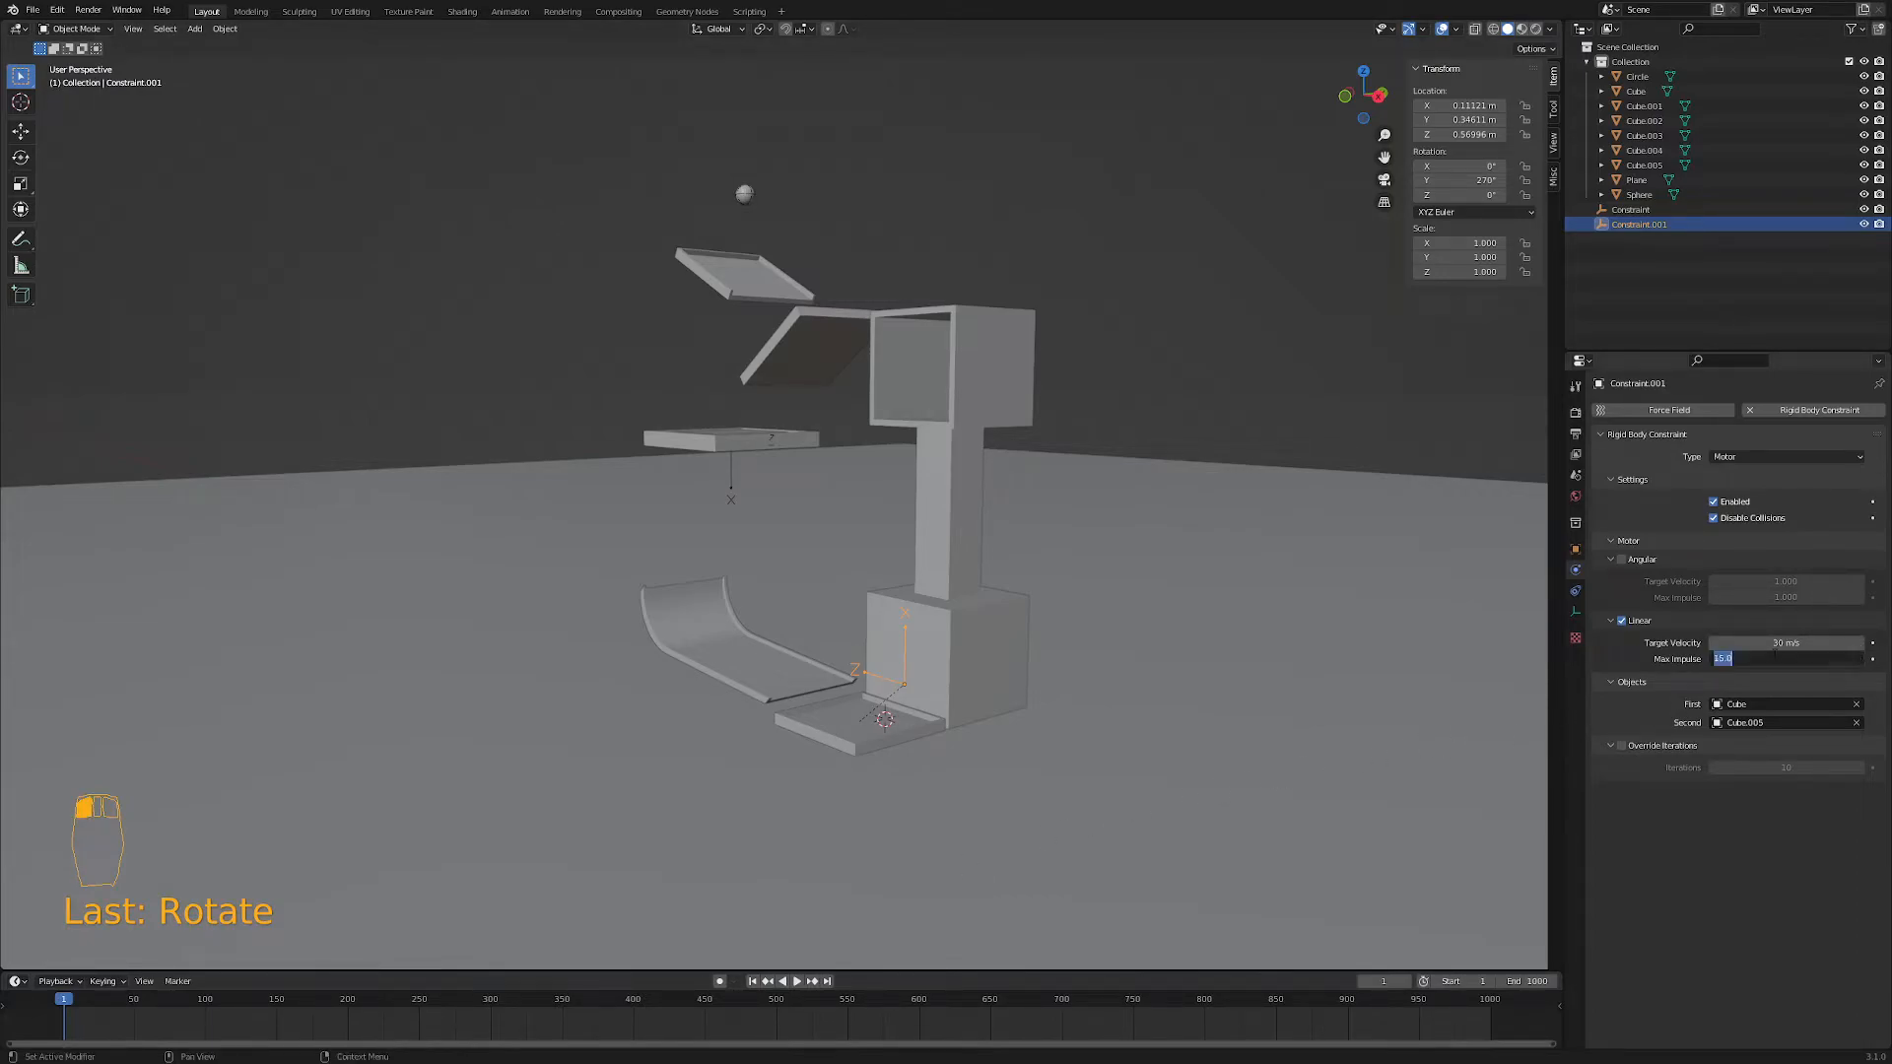
type("25")
left_click(1663, 666)
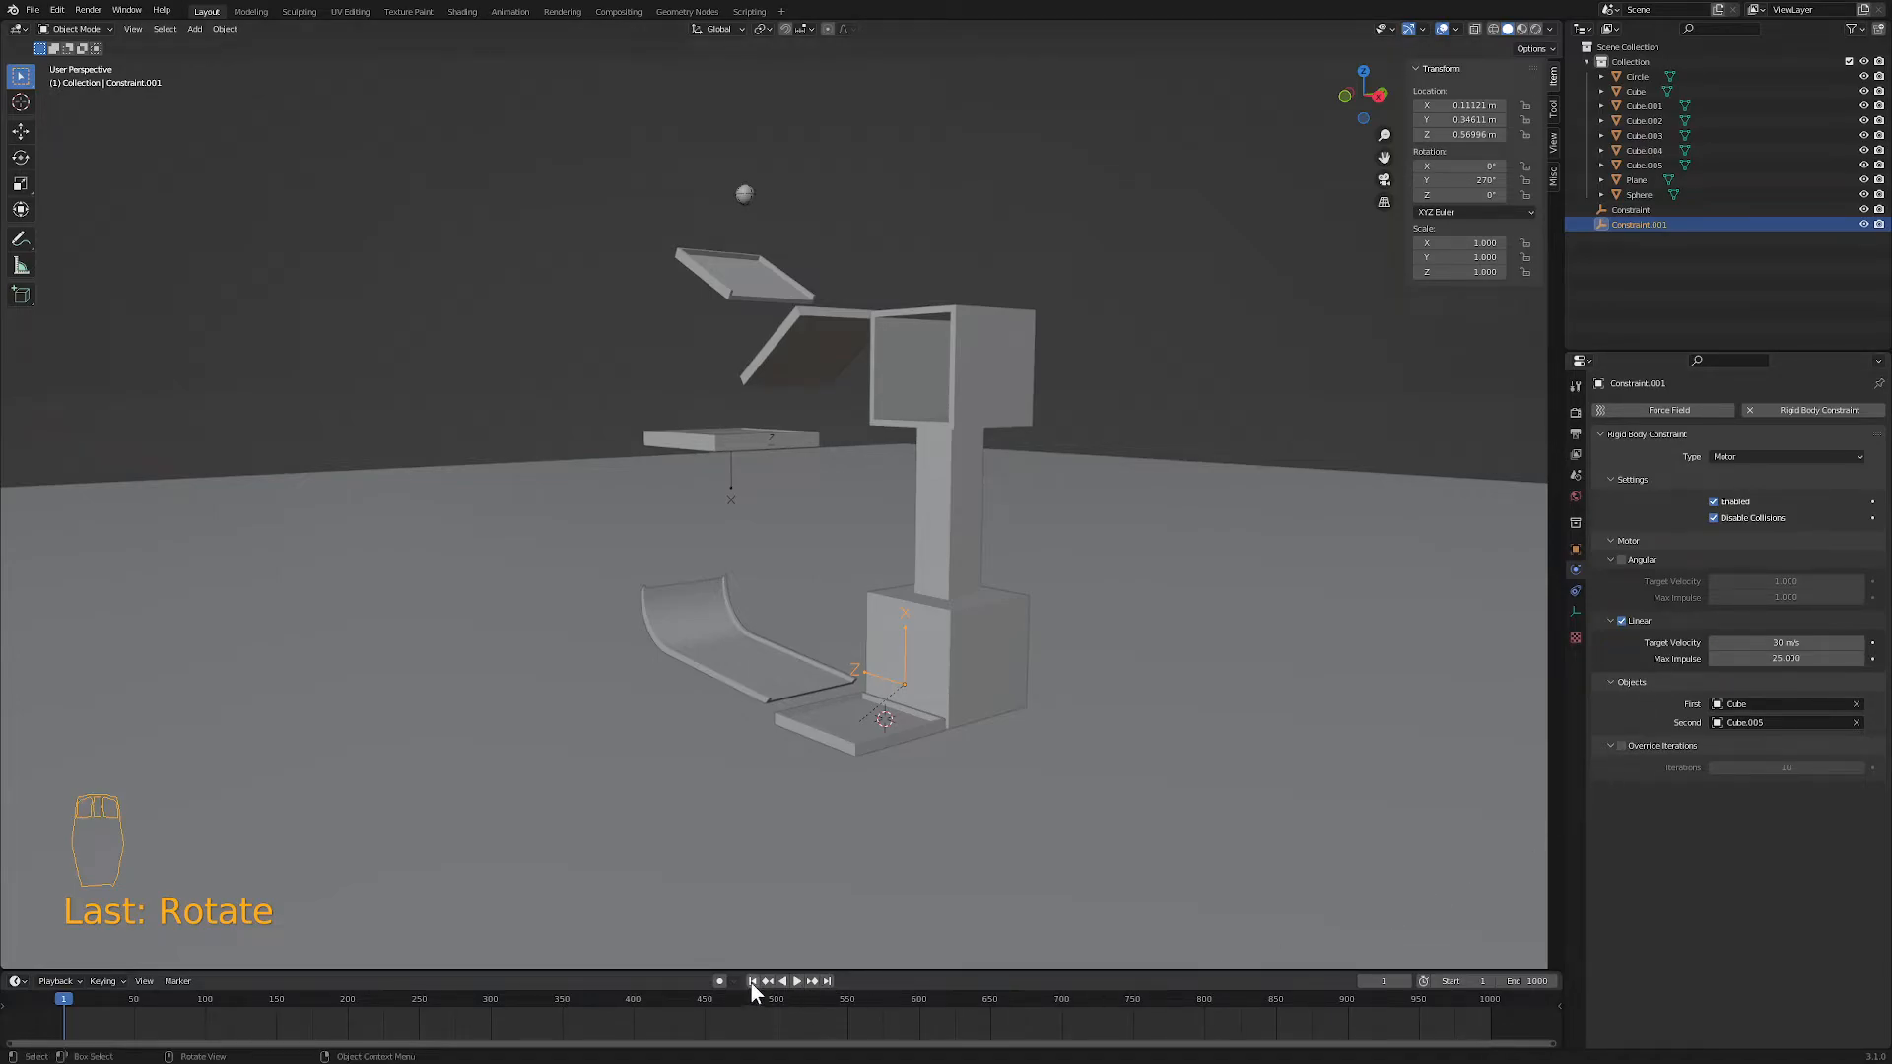
left_click(796, 980)
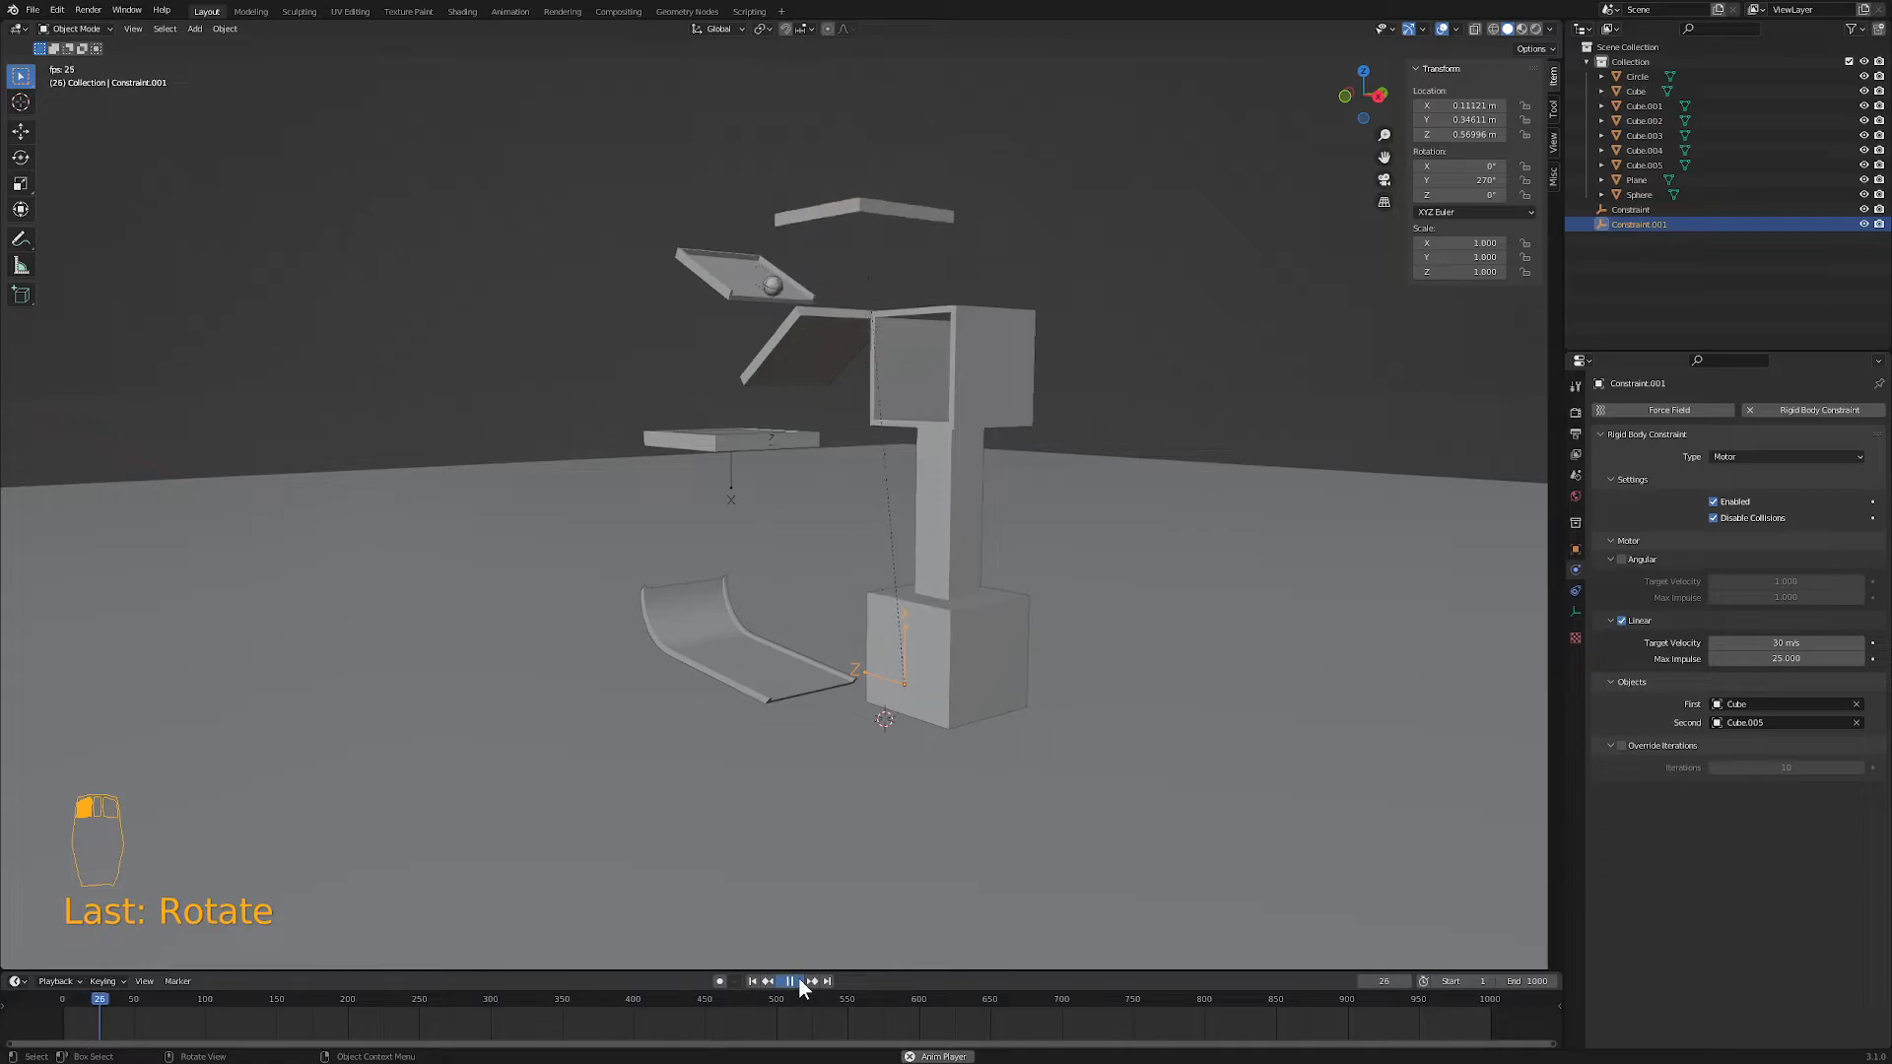
left_click(798, 980)
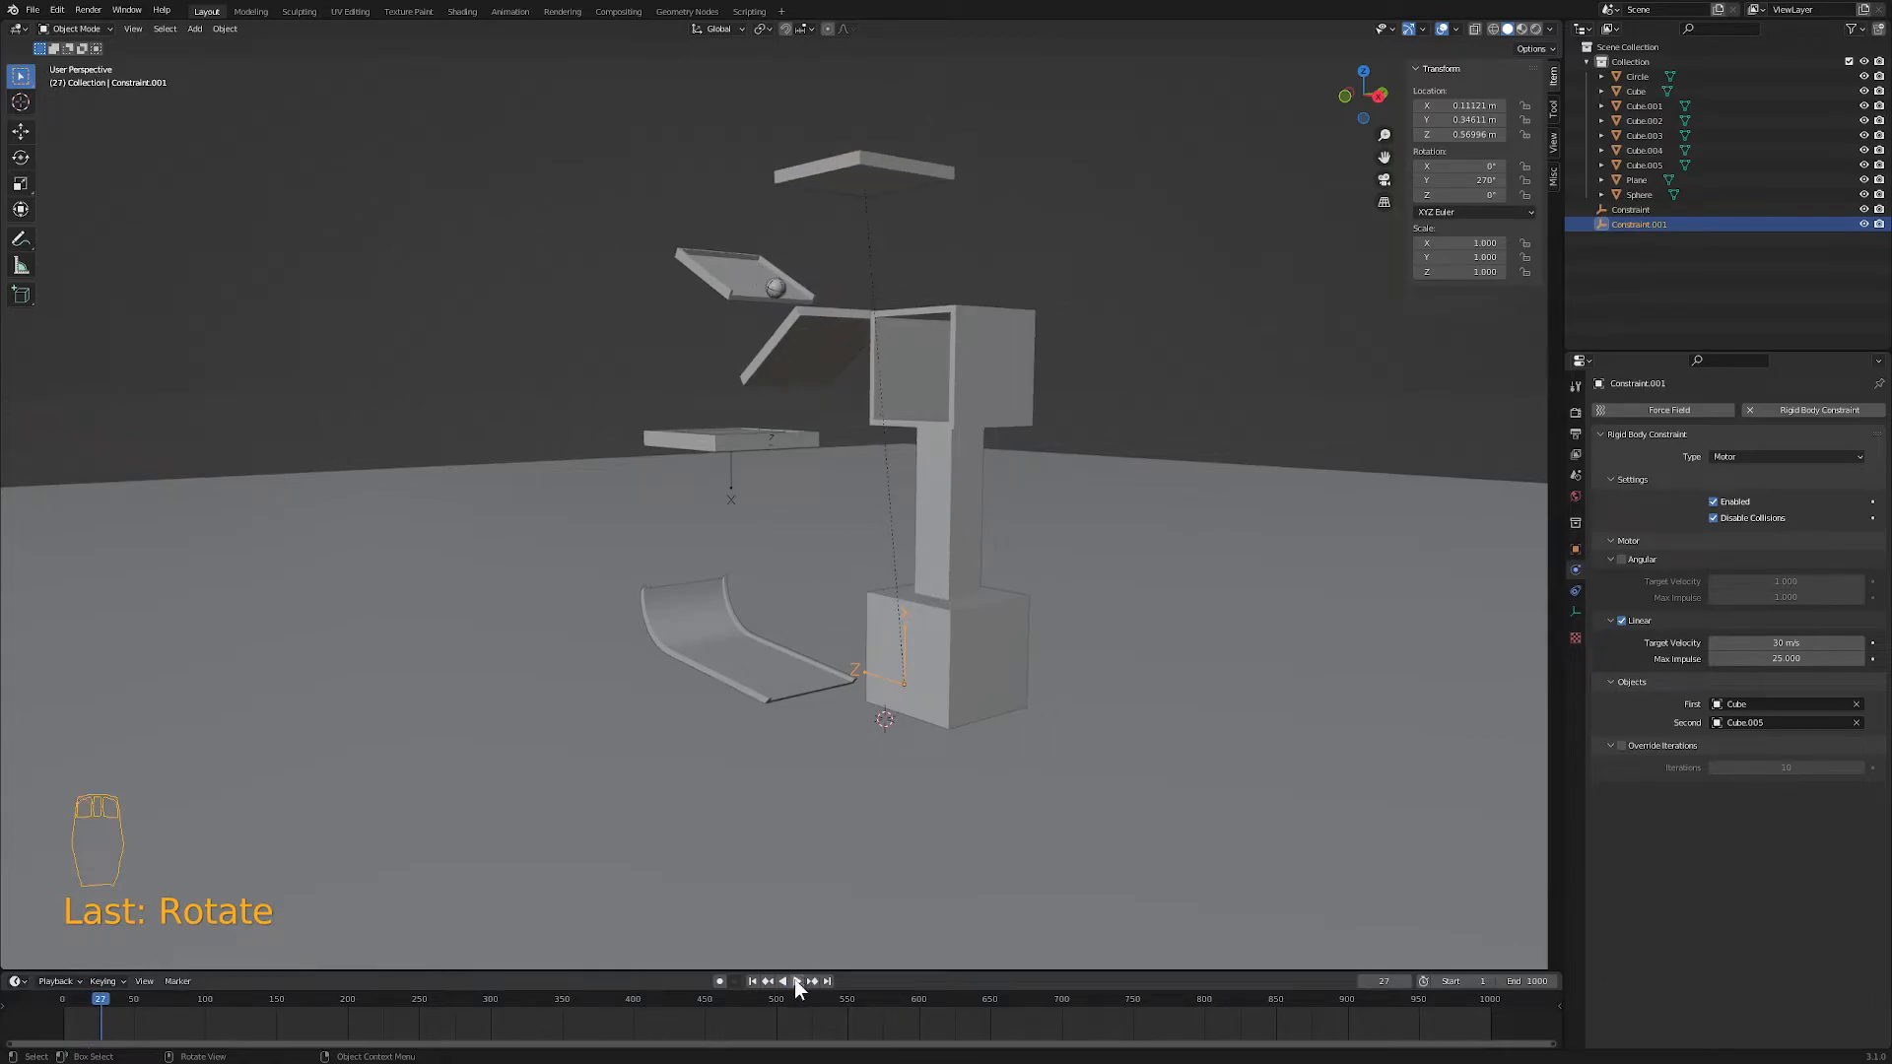
- Set the linear motor's target velocity to 15 m/s, replay the simulation from the first frame, and rewind
left_click(1768, 643)
type("15")
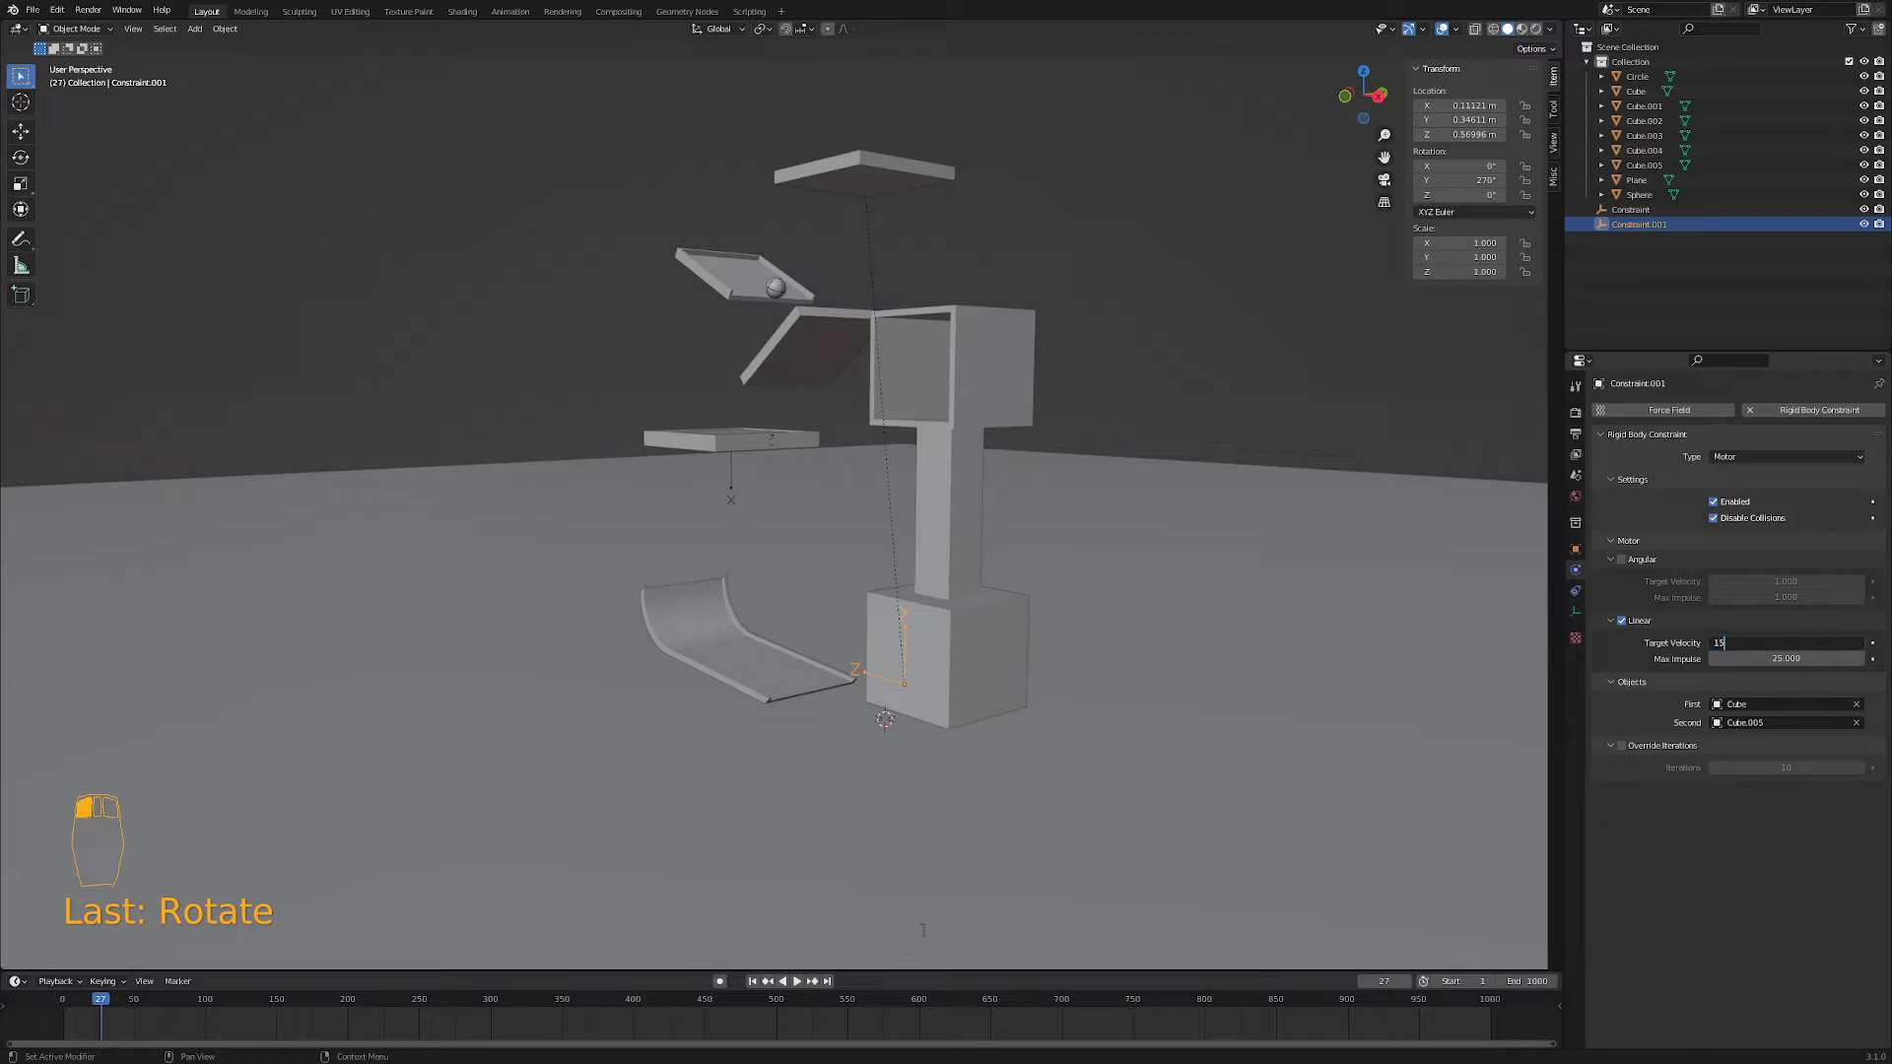
left_click(1103, 914)
left_click(752, 981)
left_click(795, 982)
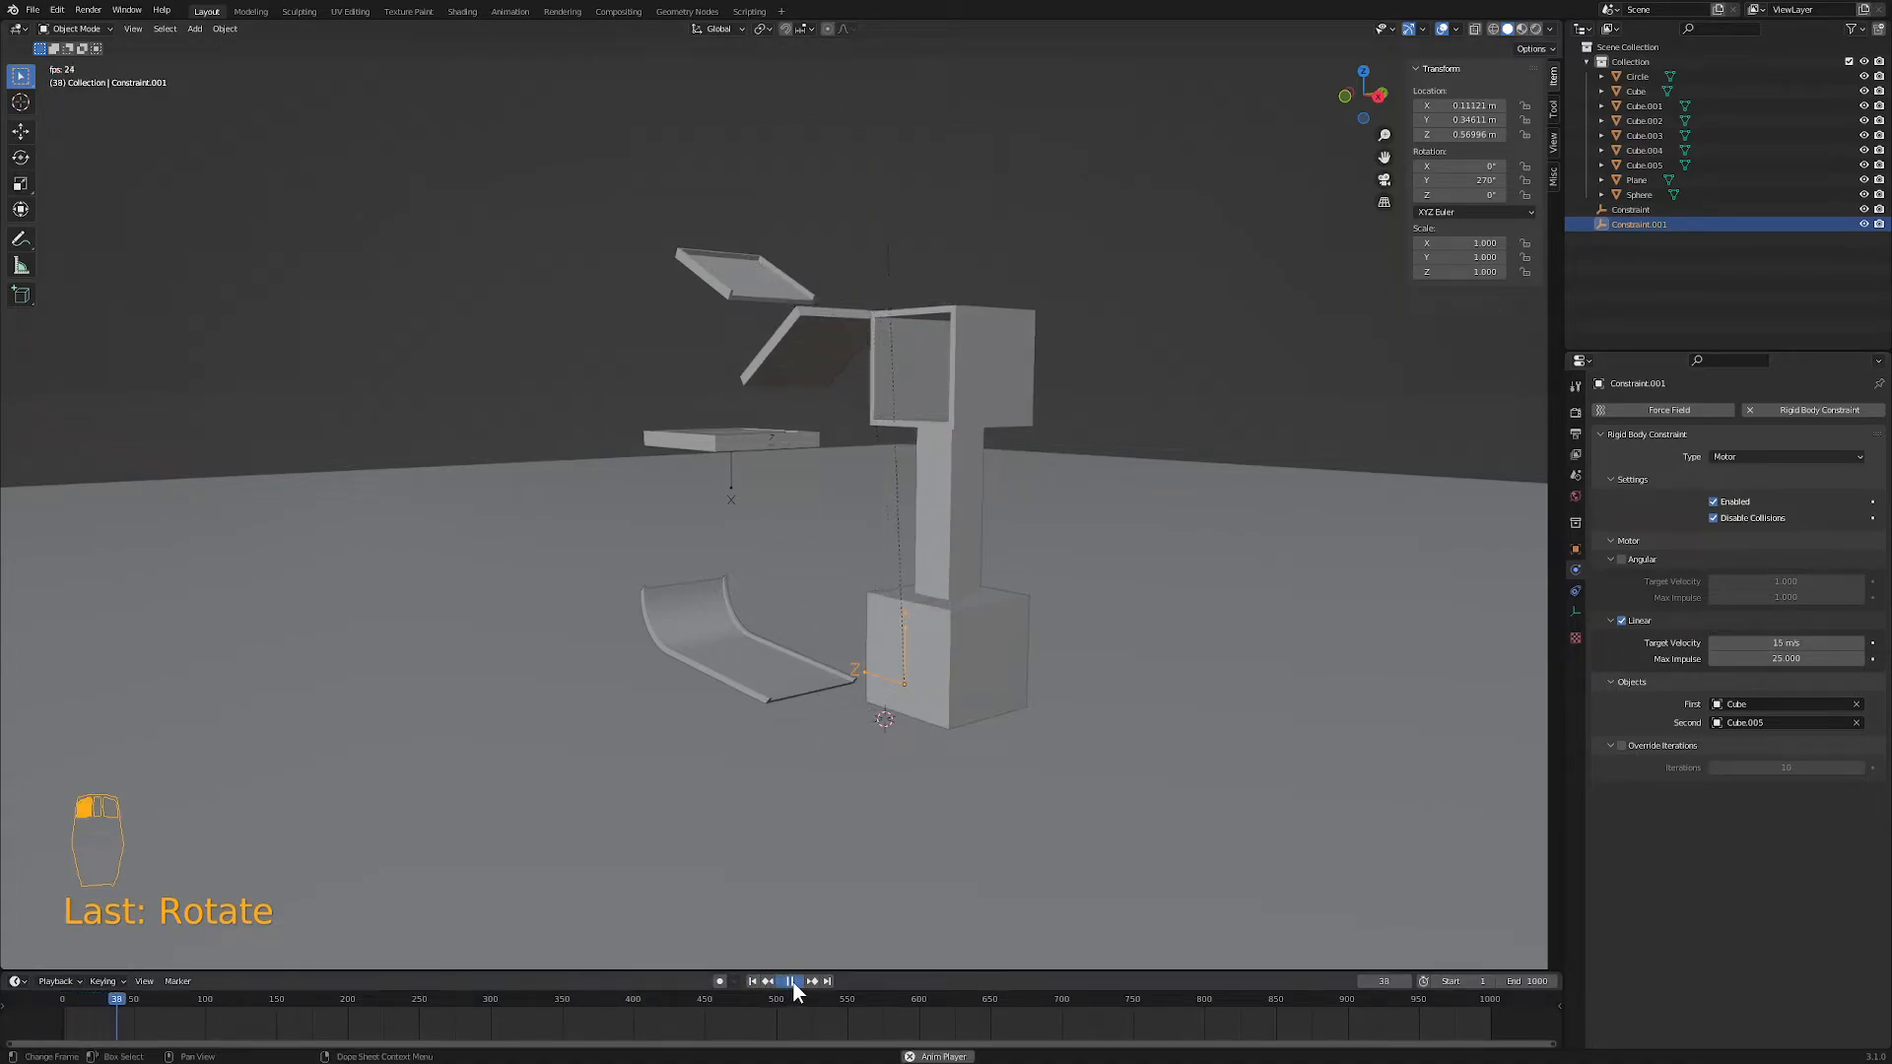
left_click(792, 981)
left_click(754, 982)
- Set the linear motor's target velocity to 10 m/s and replay the simulation from the first frame to check the tray's speed
left_click(1790, 643)
type("10")
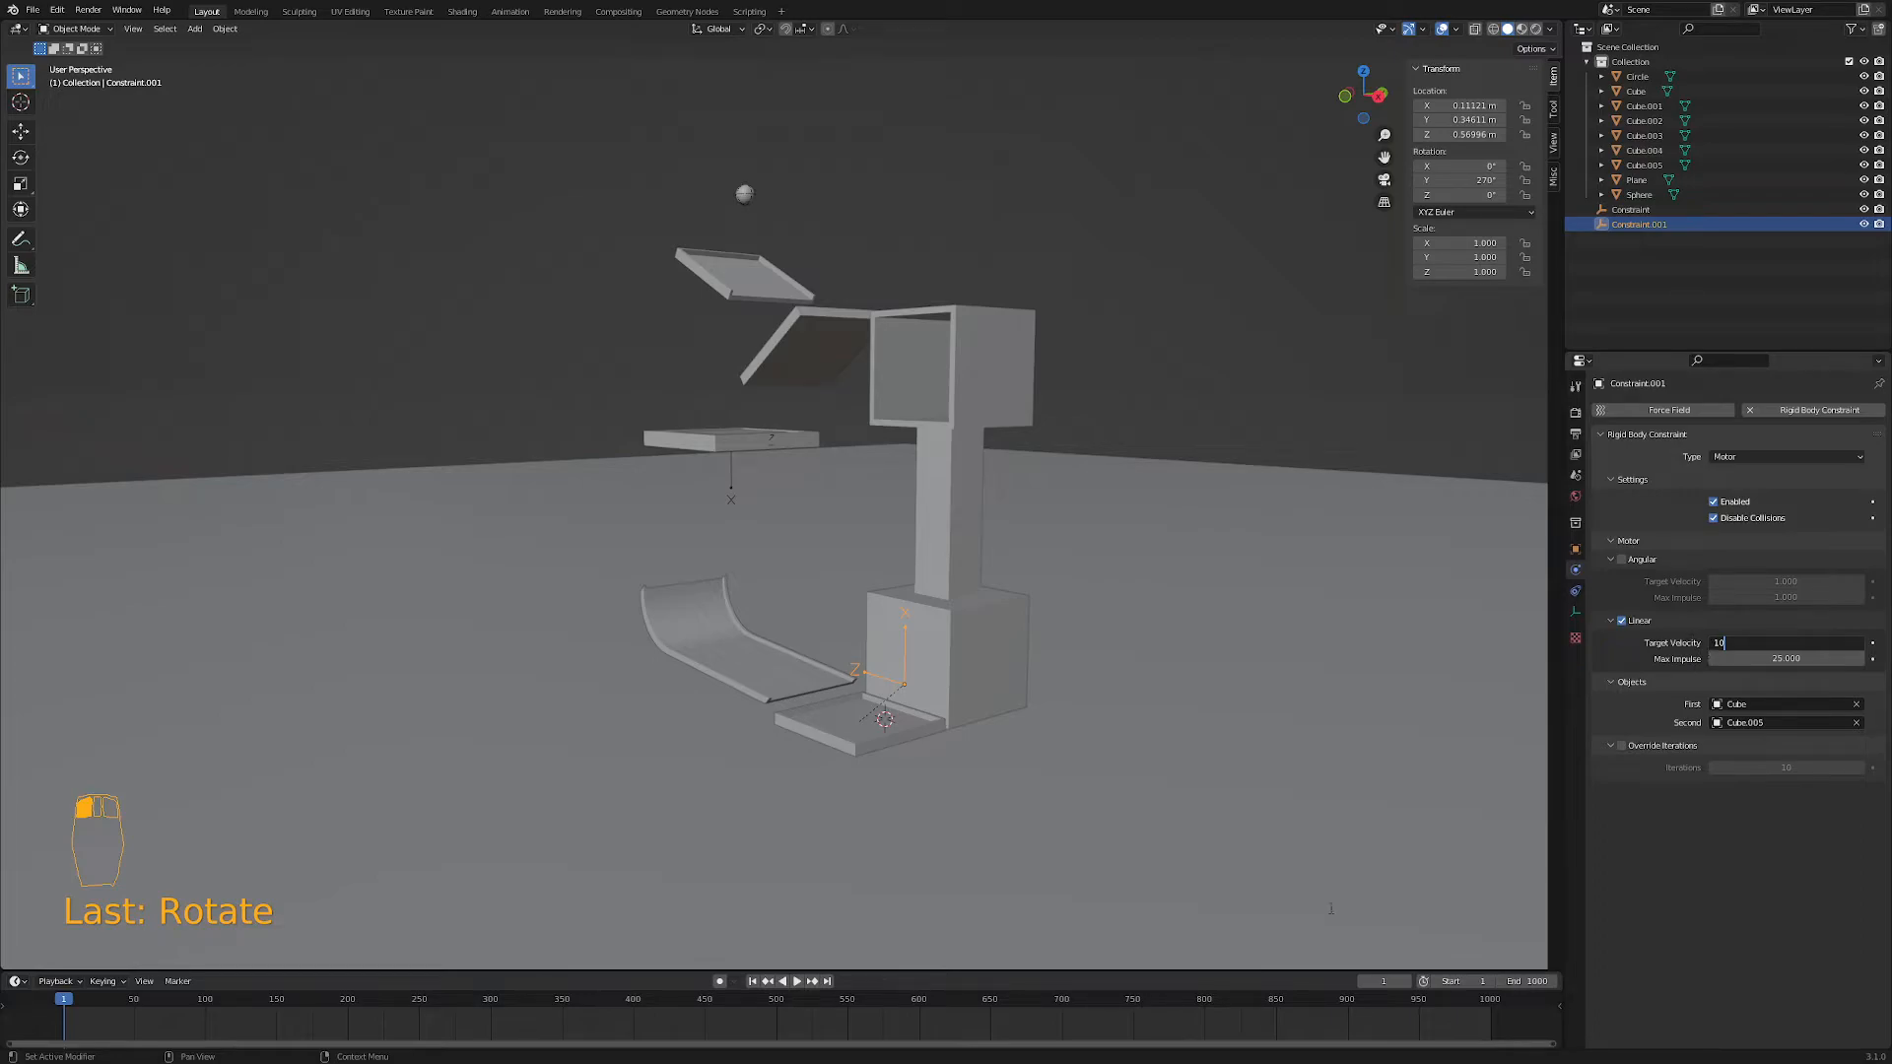
left_click(752, 981)
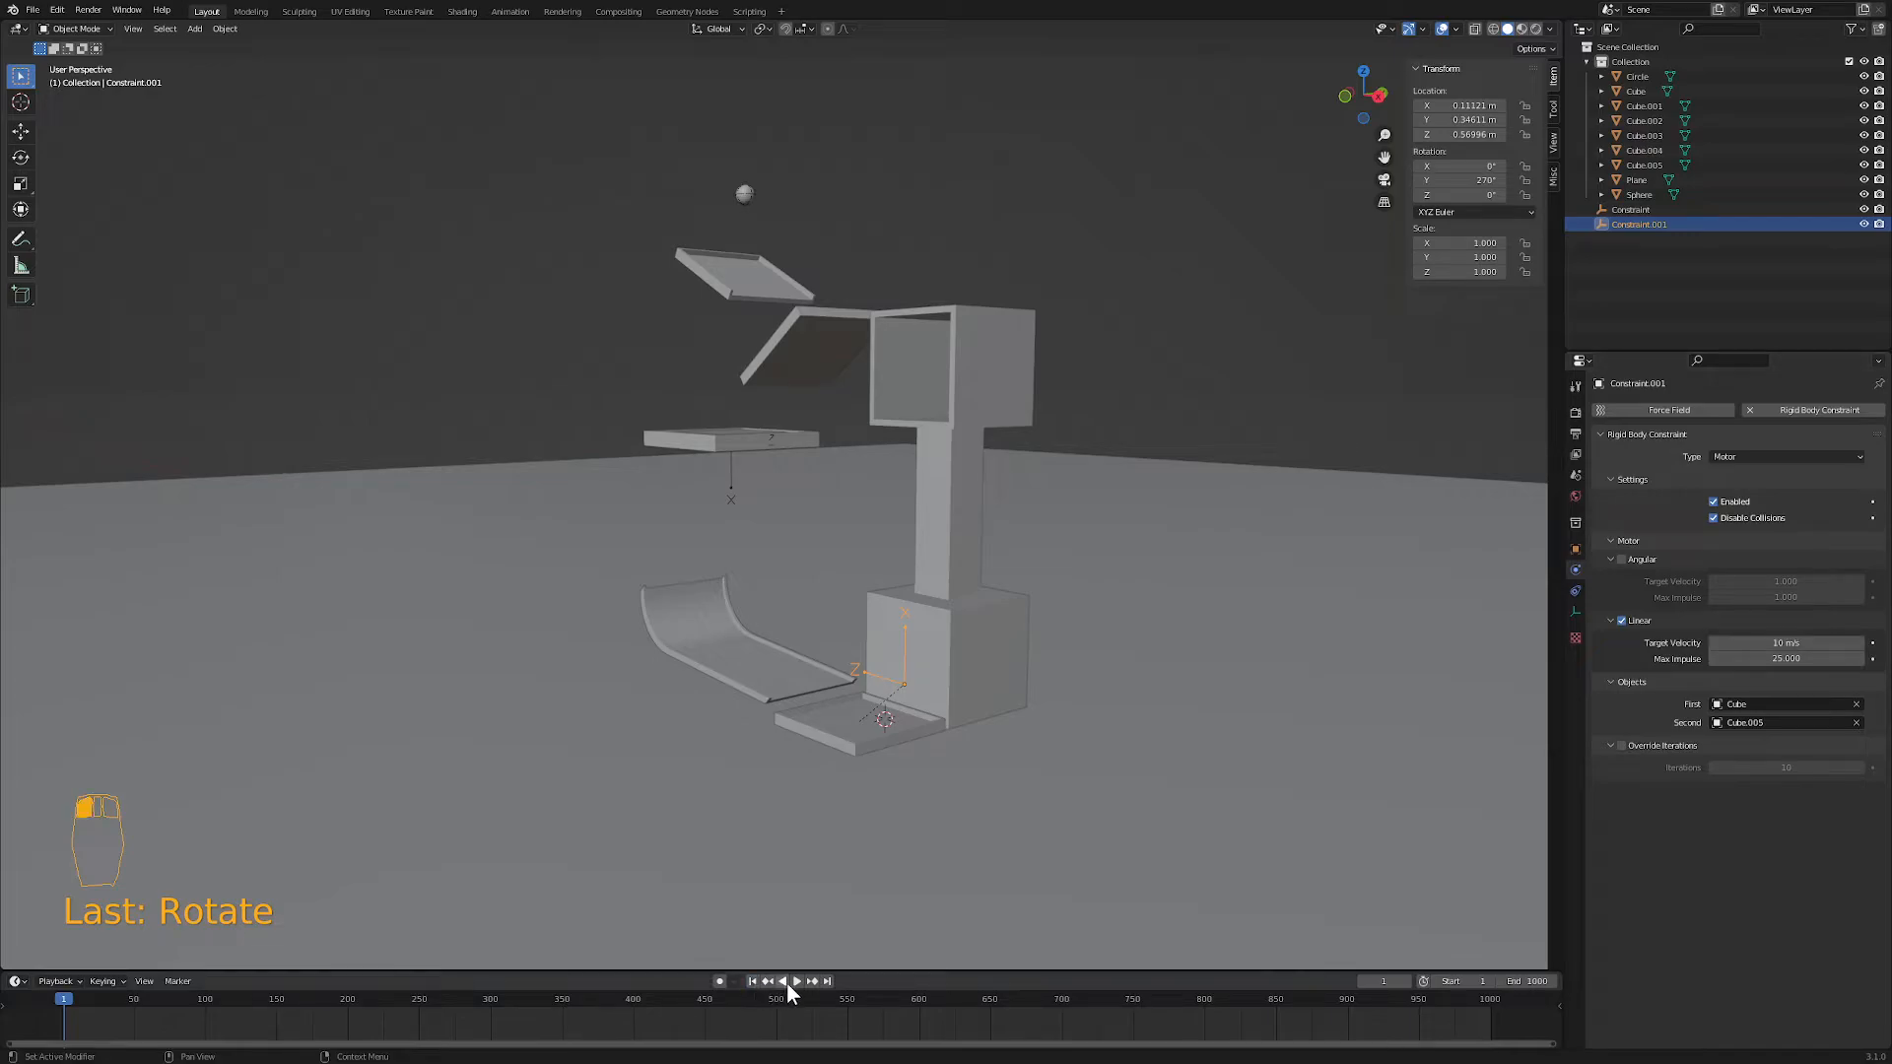
left_click(796, 981)
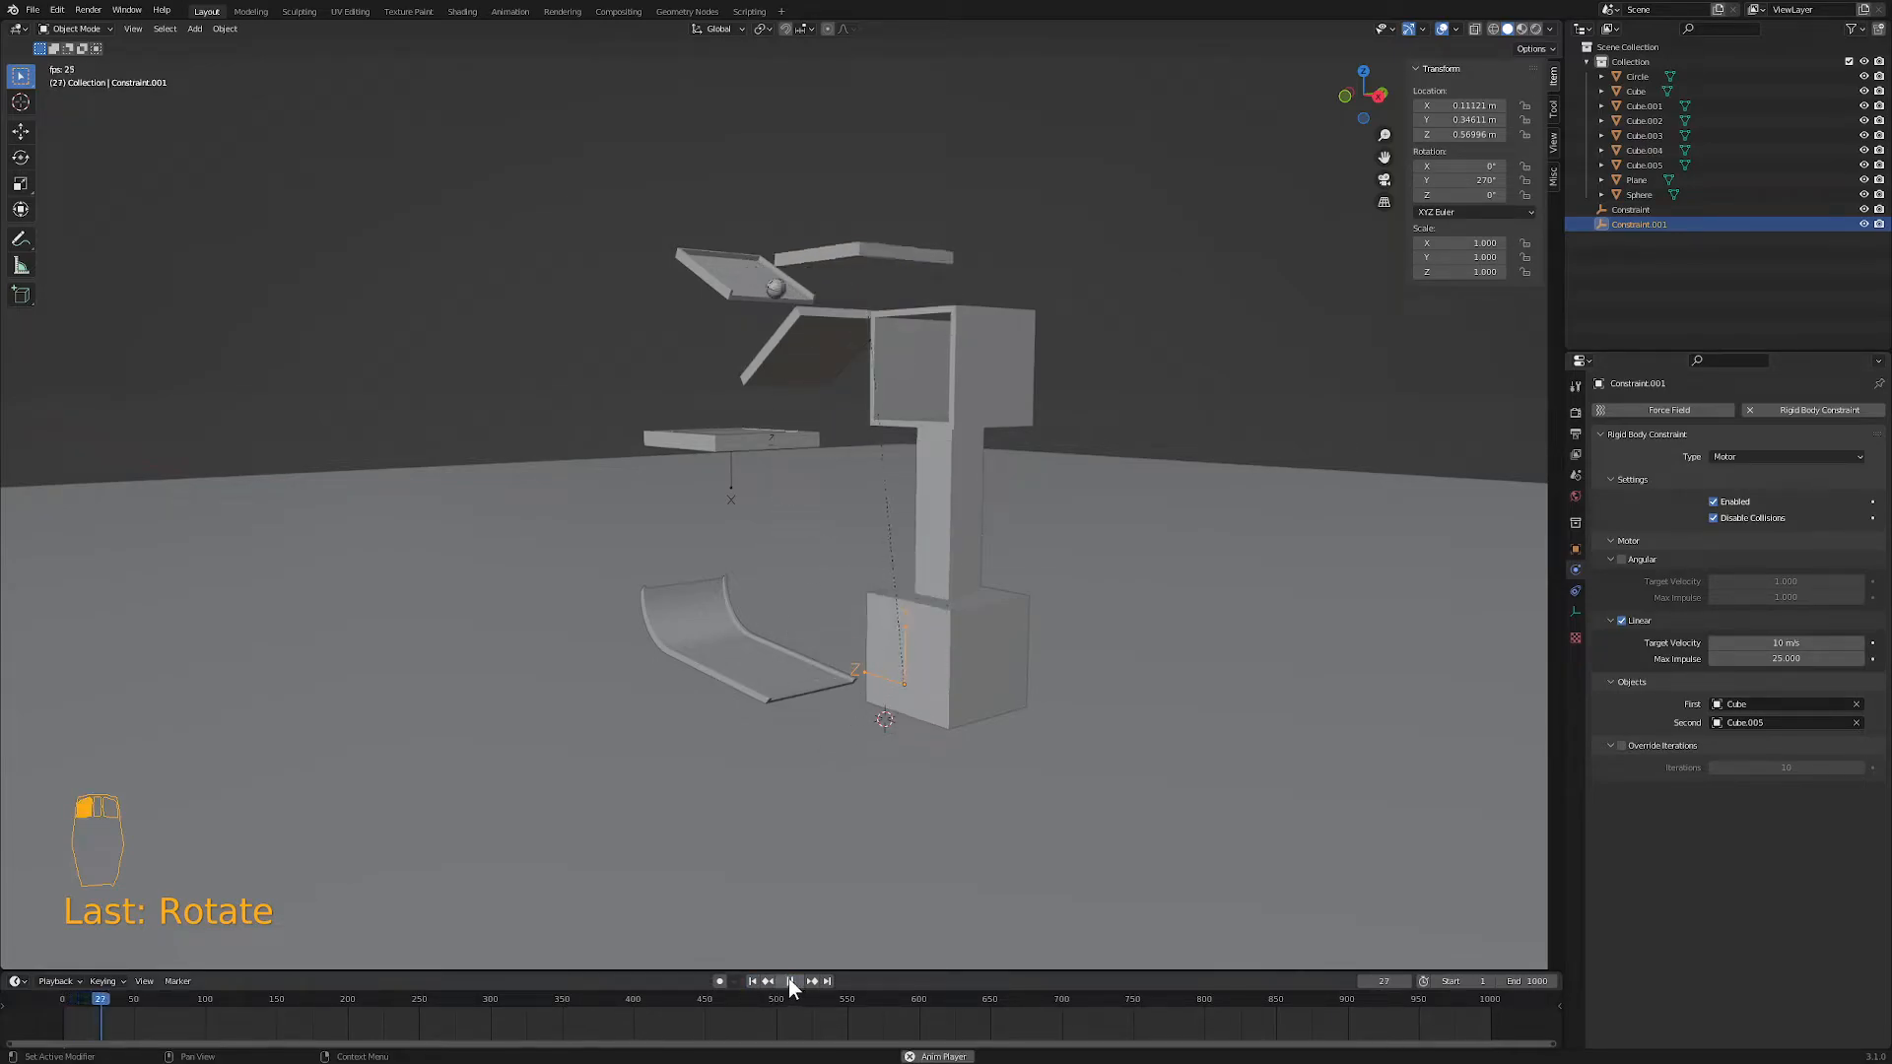
left_click(753, 981)
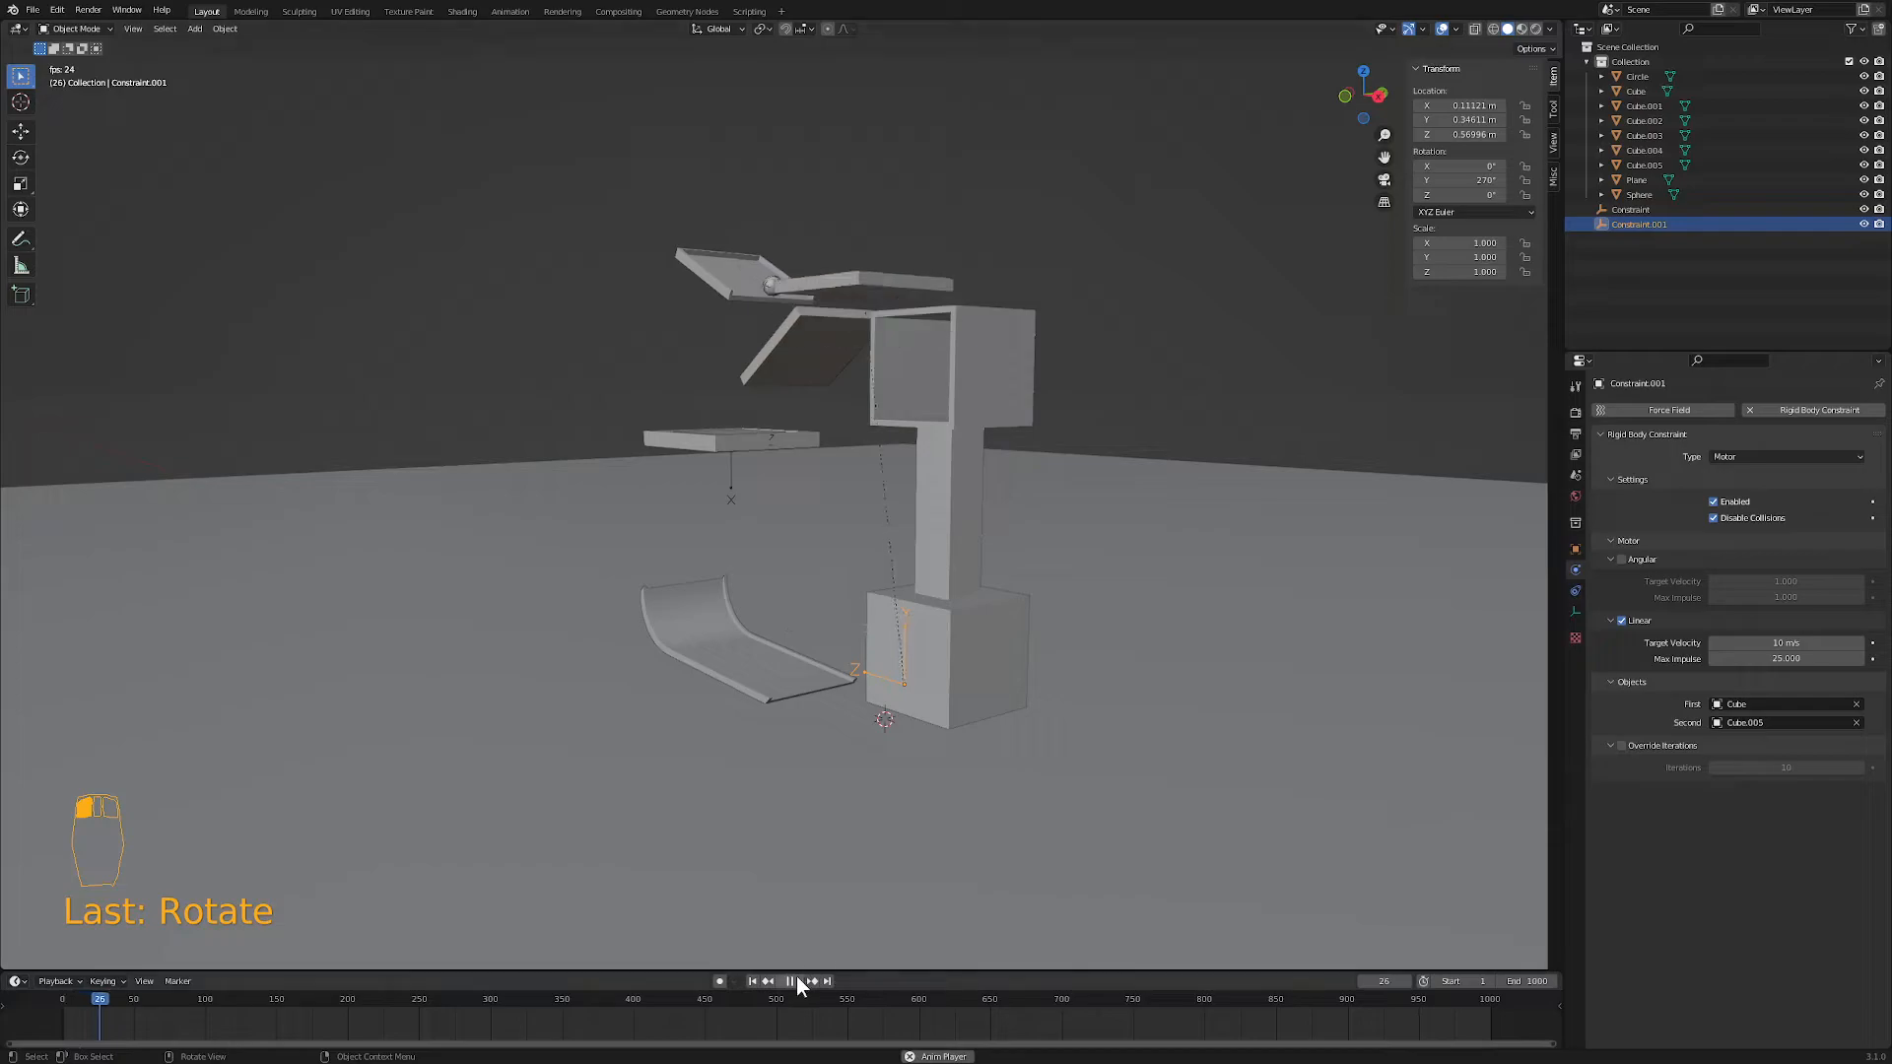
left_click(792, 981)
- Set the linear motor's target velocity to 5 m/s, replay the simulation from the first frame, and rewind to frame 1
left_click(1785, 642)
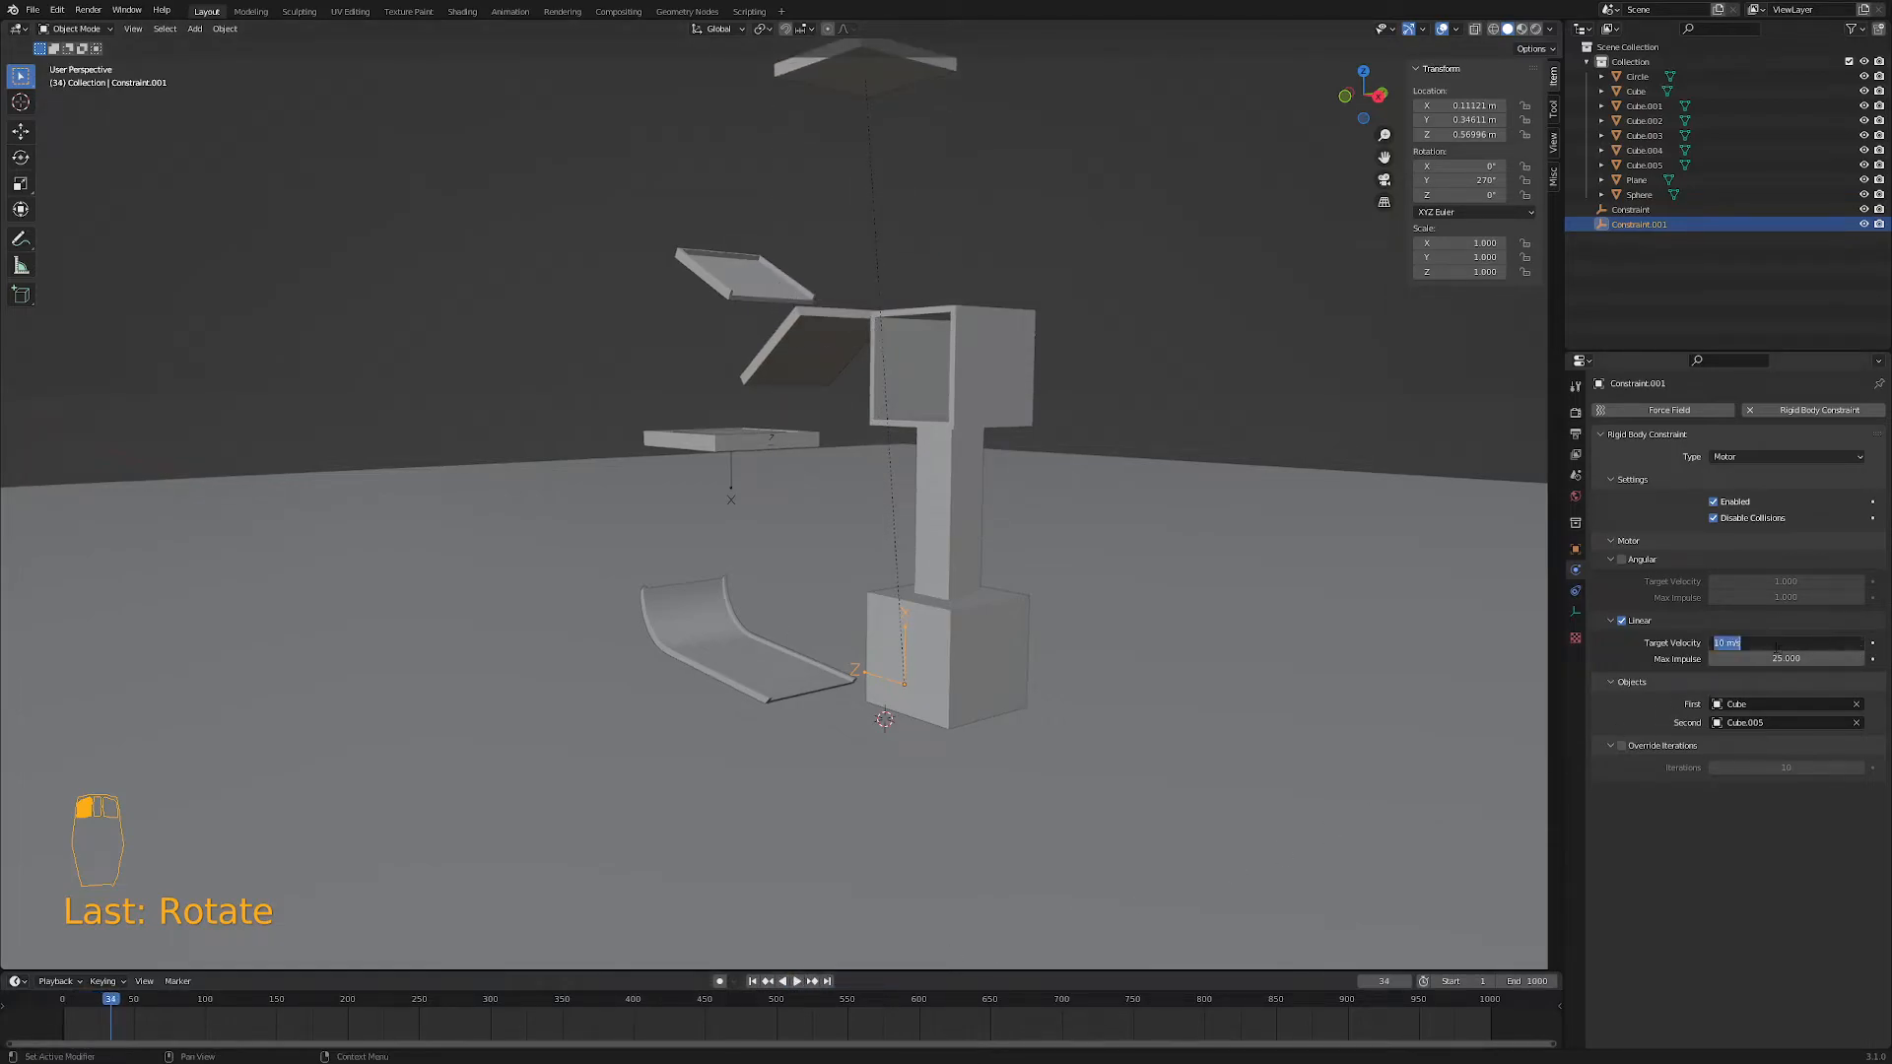
type("5")
left_click(1163, 950)
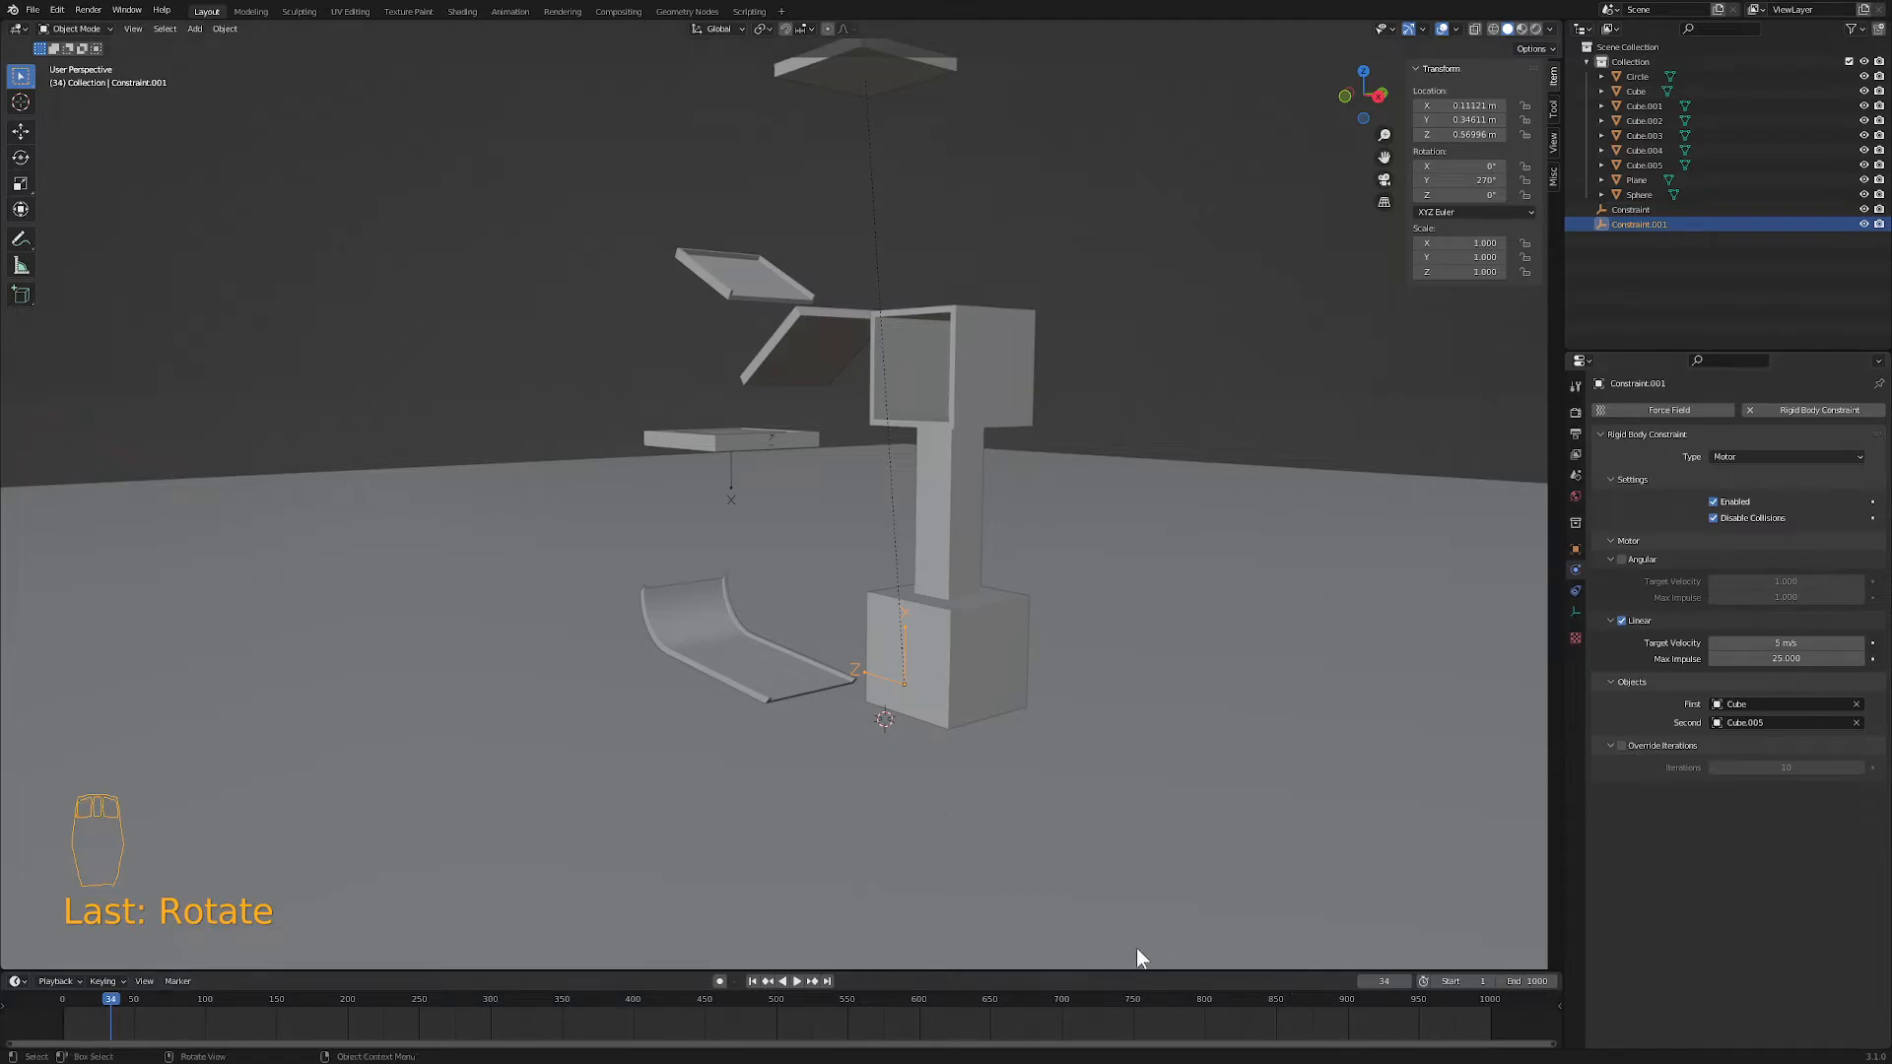
left_click(753, 981)
left_click(796, 981)
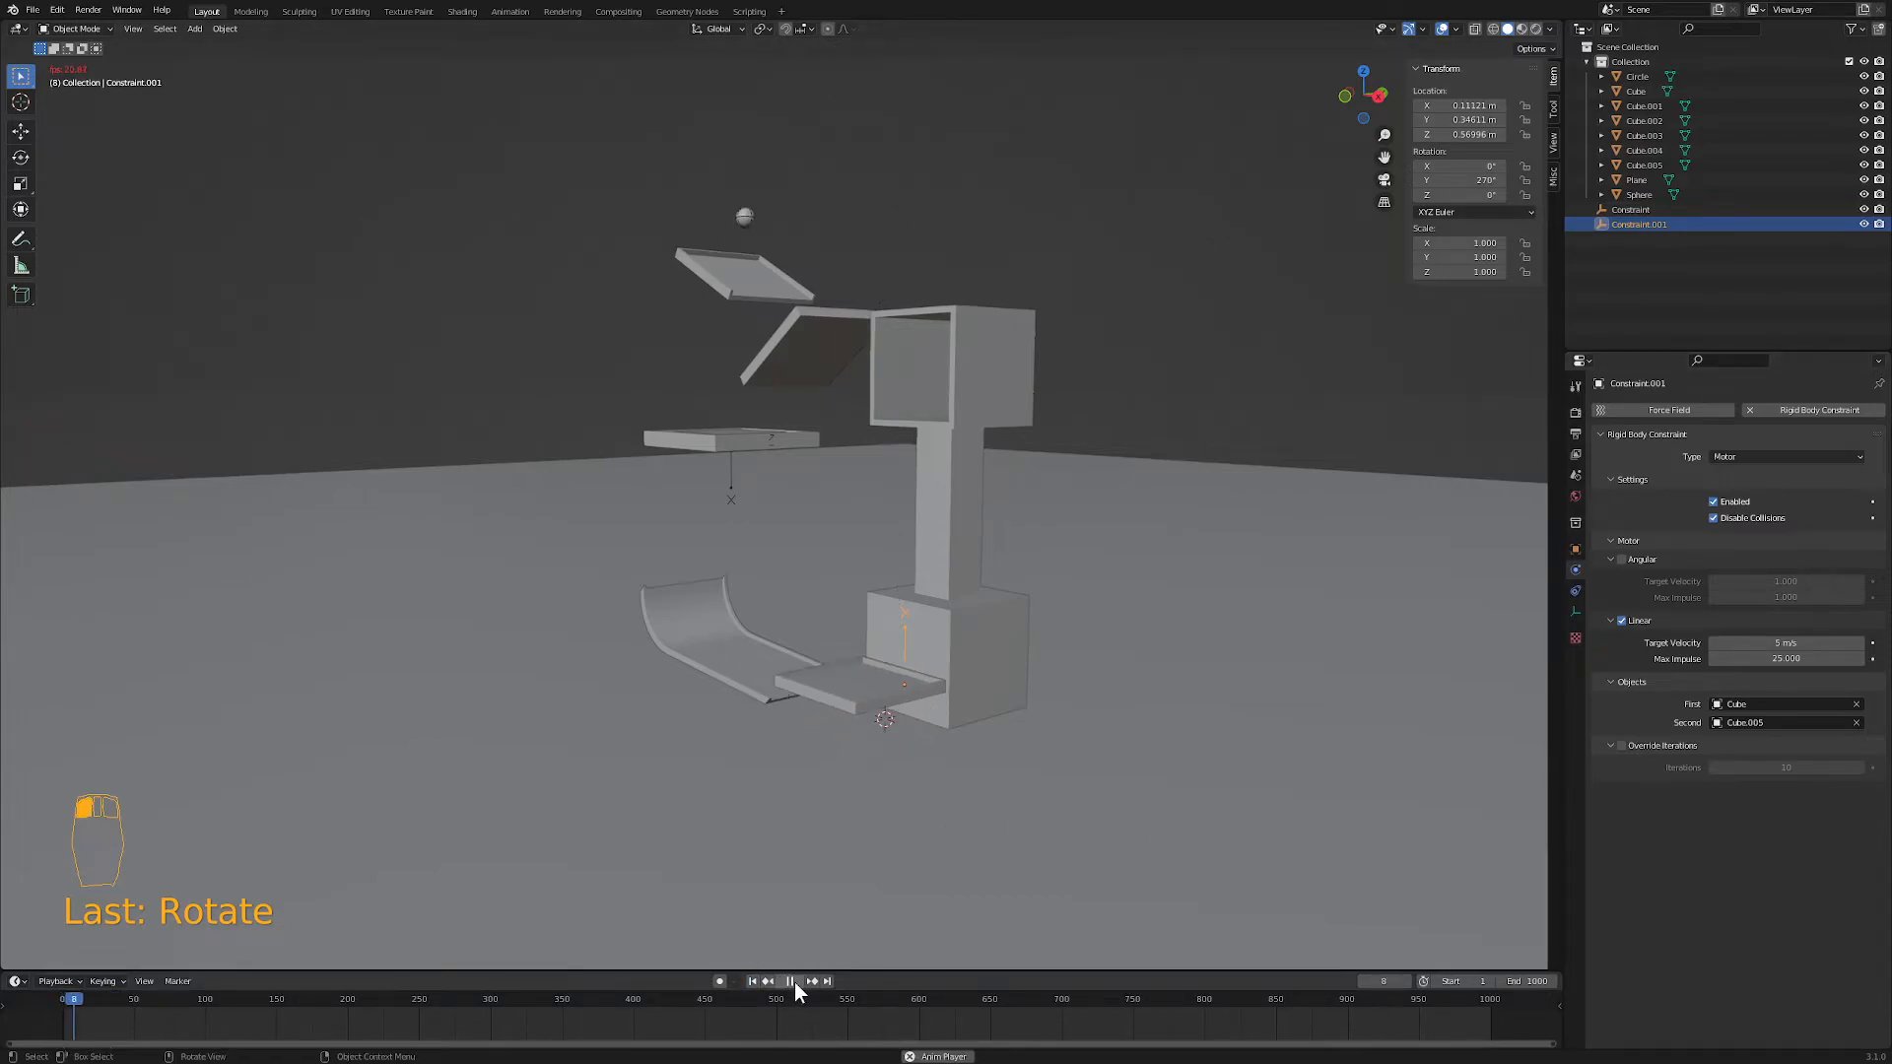
left_click(753, 980)
left_click(788, 982)
left_click(753, 982)
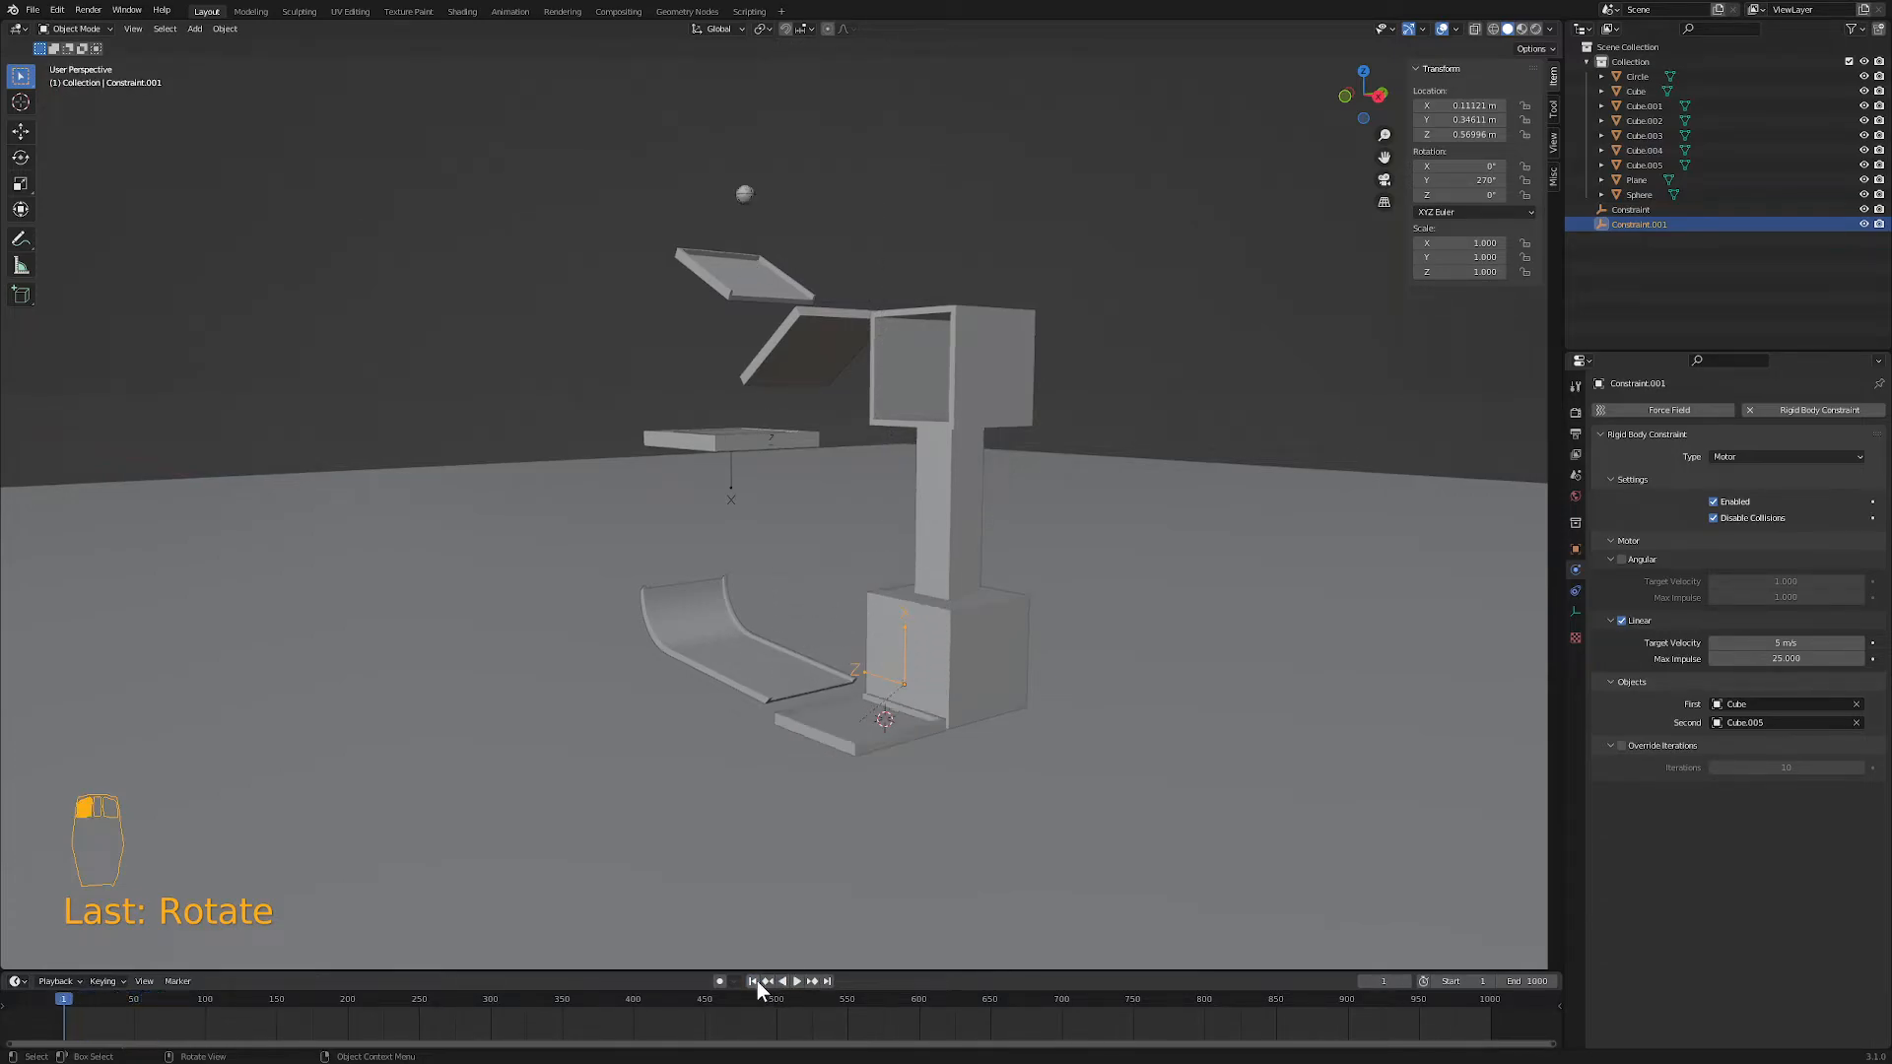
- Set the linear motor's target velocity to 3 m/s and play the simulation to check the tray's climb up the tower
double_click(1781, 658)
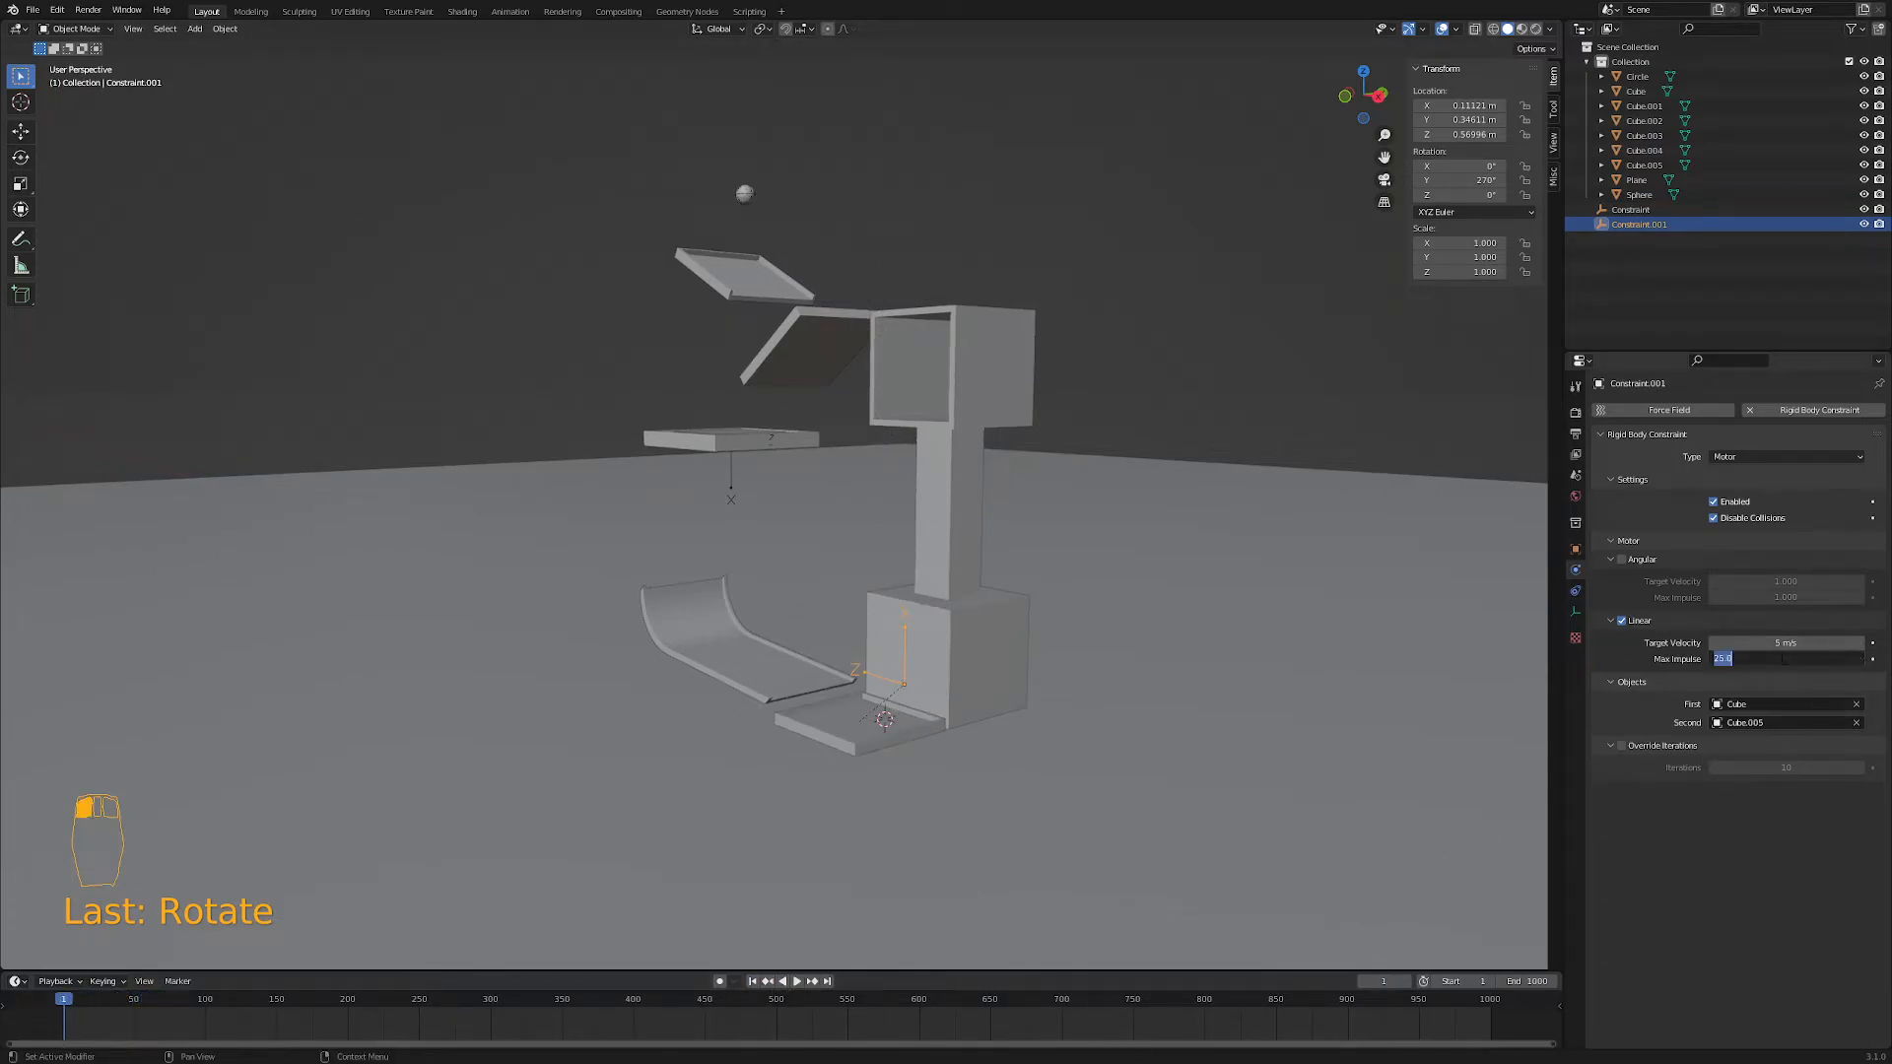
double_click(1789, 642)
type("3")
key("Return")
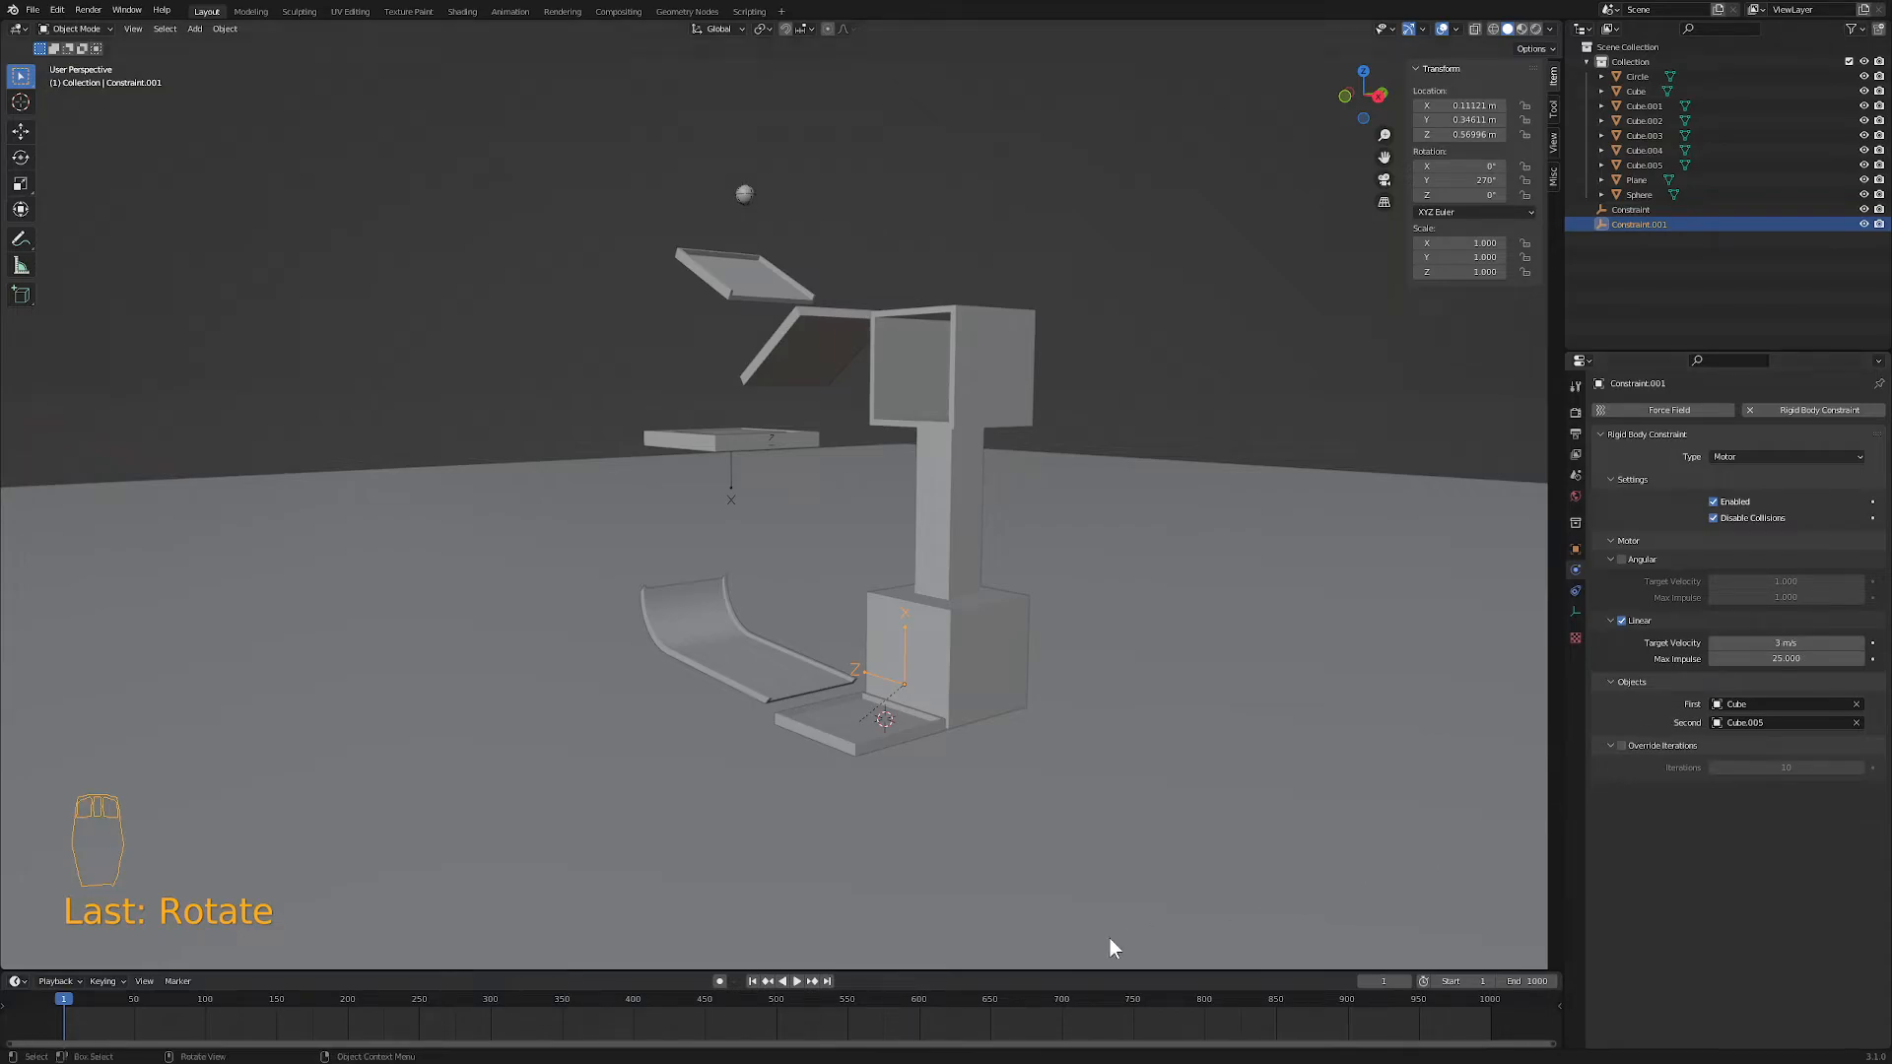
left_click(796, 980)
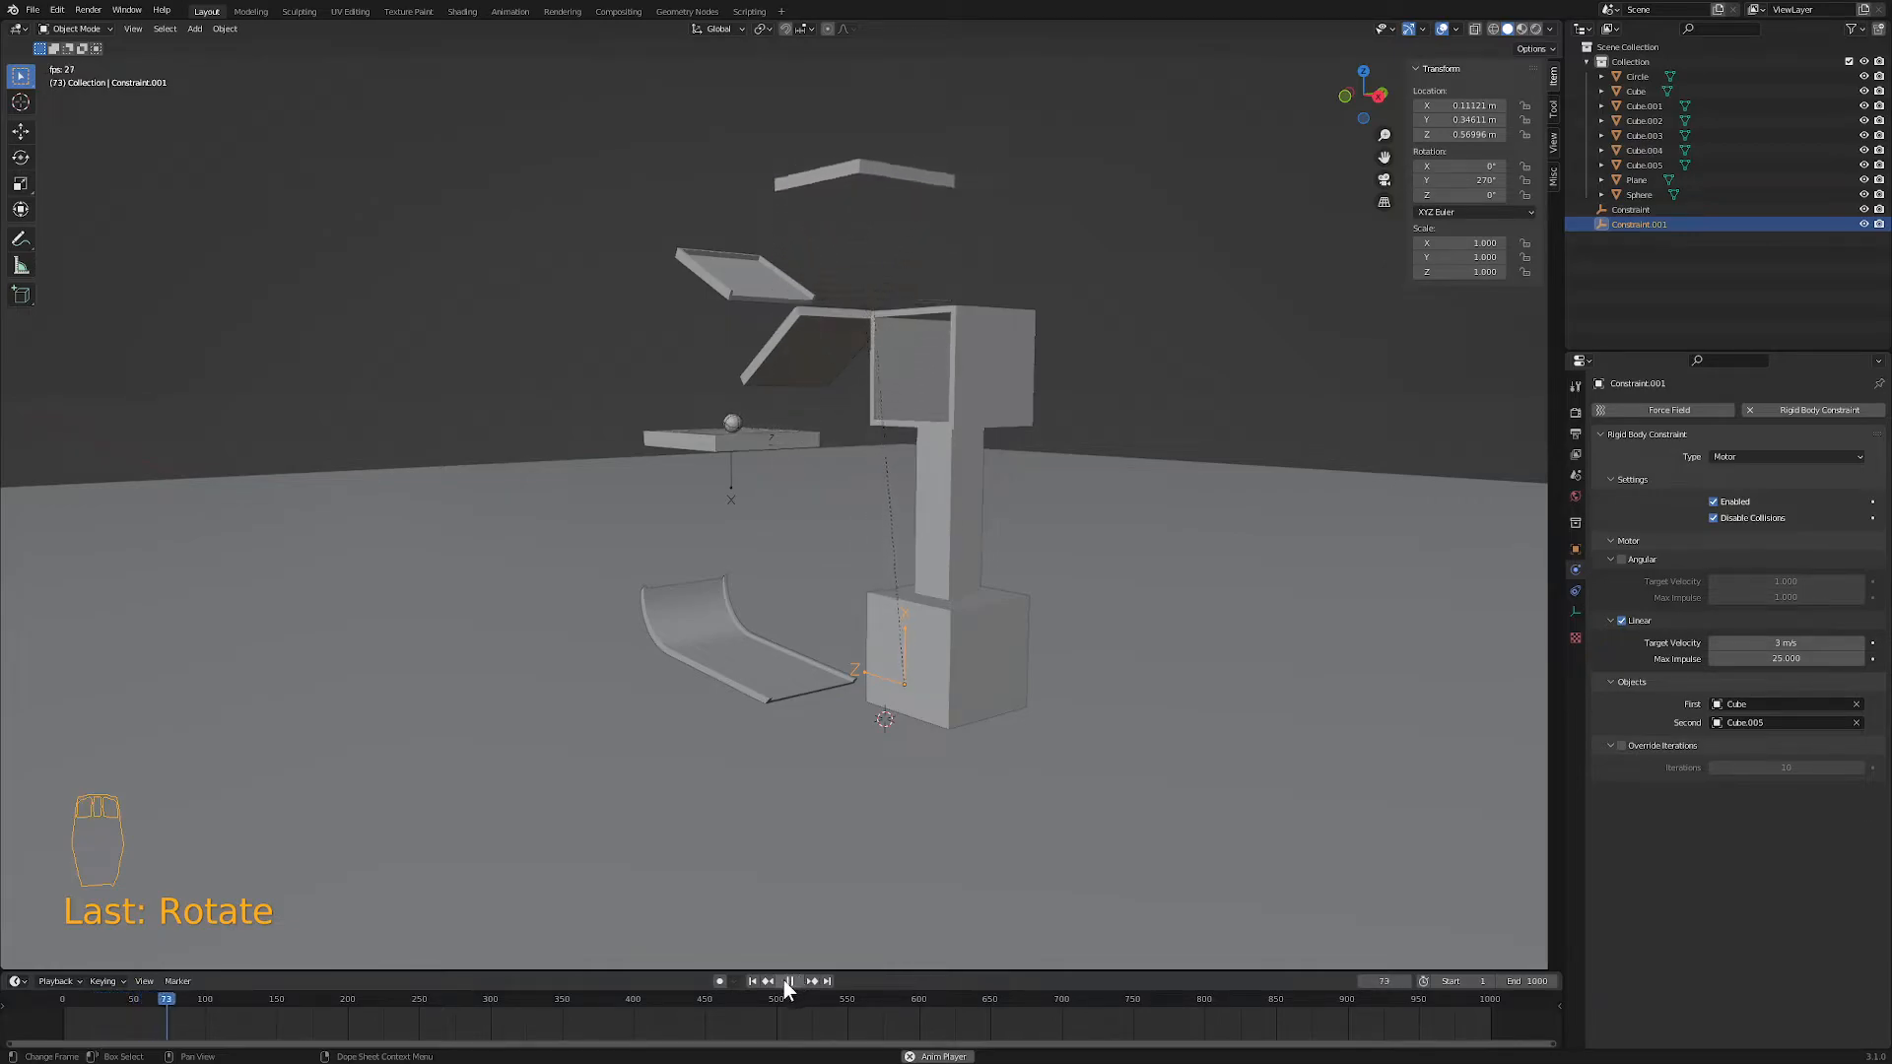
- Set the linear motor's target velocity to 2 m/s, replay the simulation to check the tray's climb, and rewind
left_click(787, 980)
left_click(755, 980)
double_click(1779, 642)
type("2")
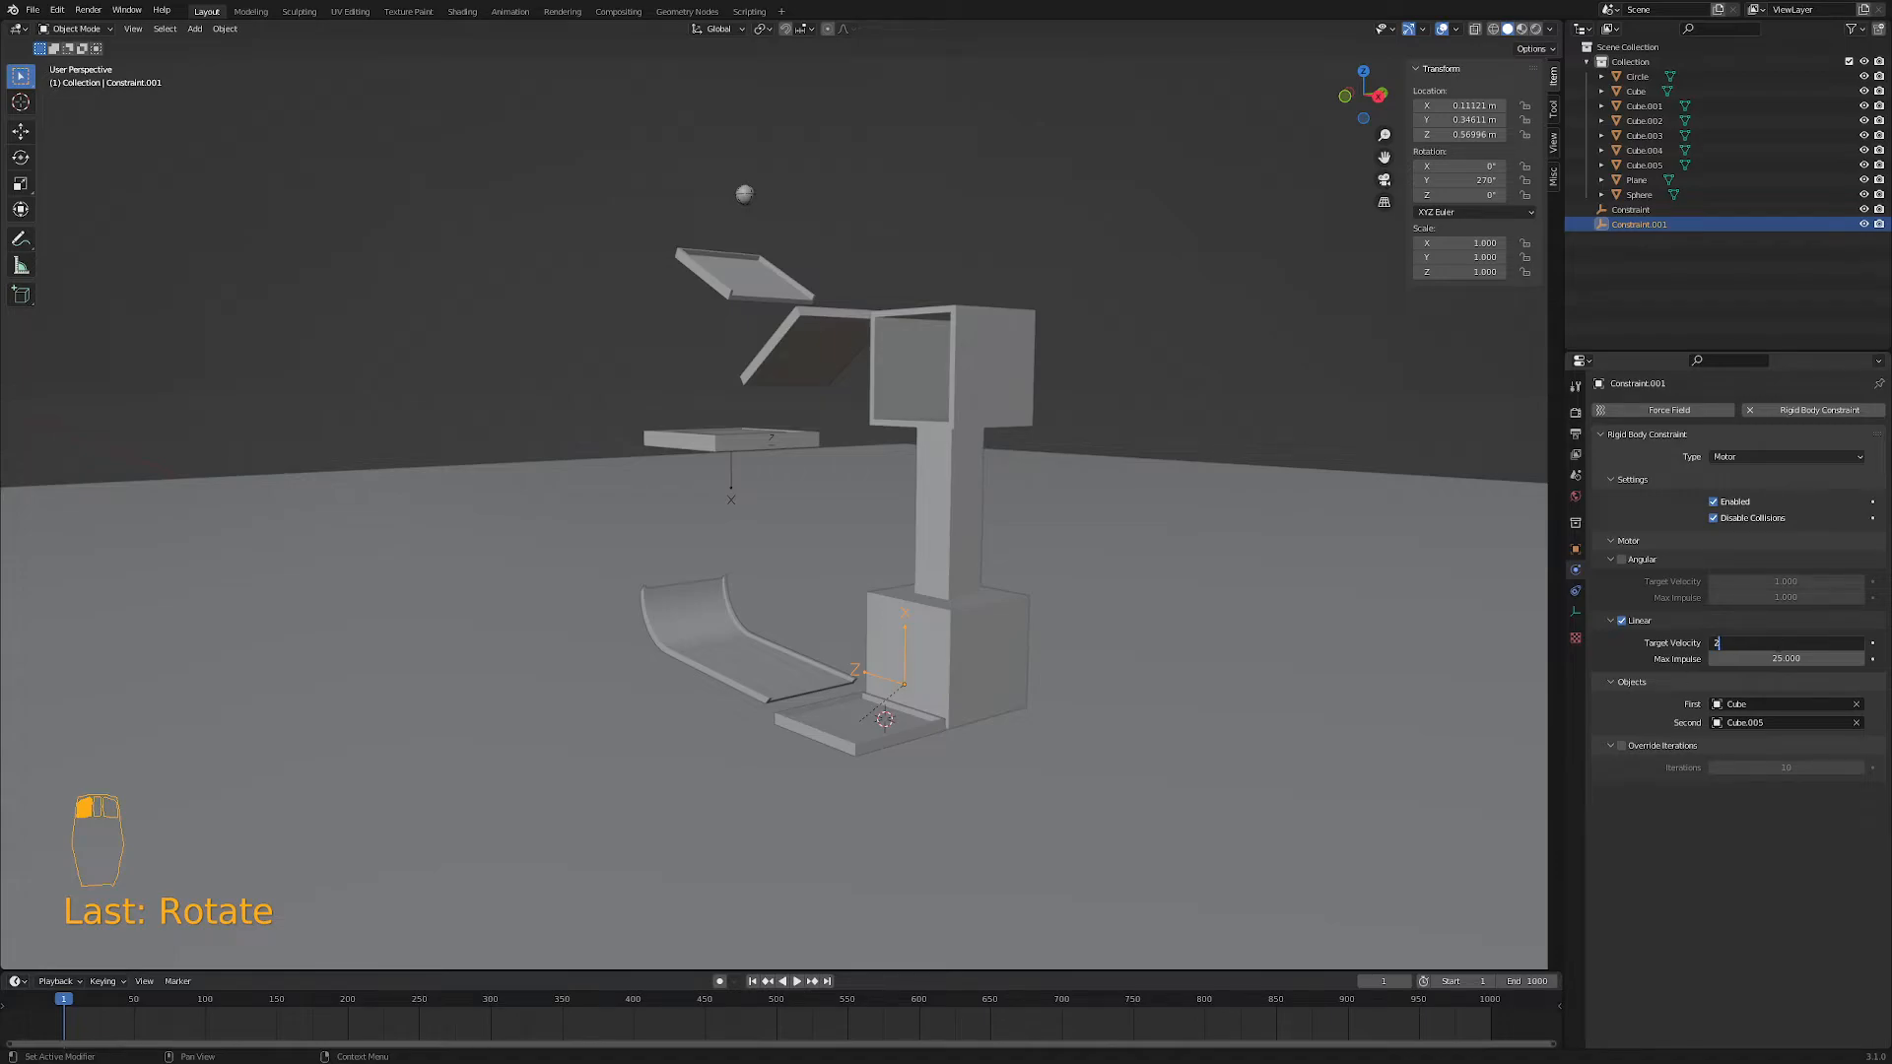
key("Return")
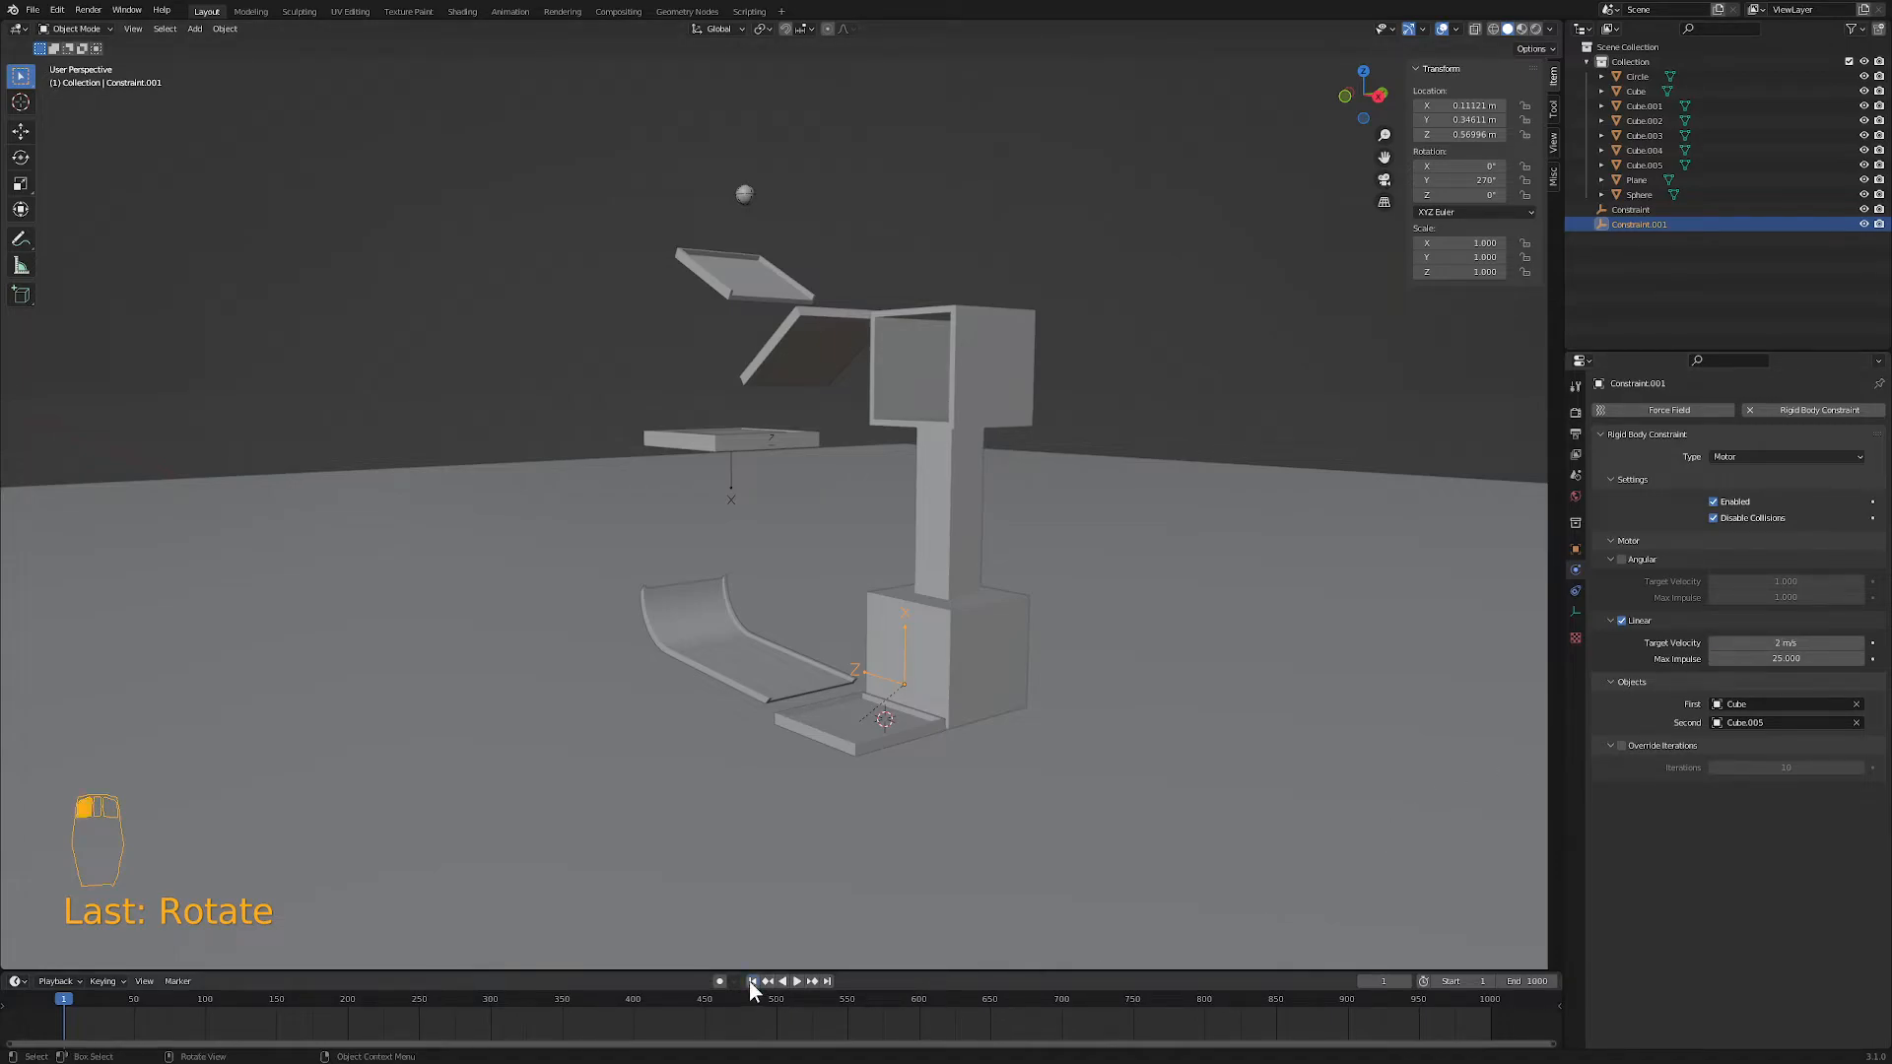
left_click(796, 980)
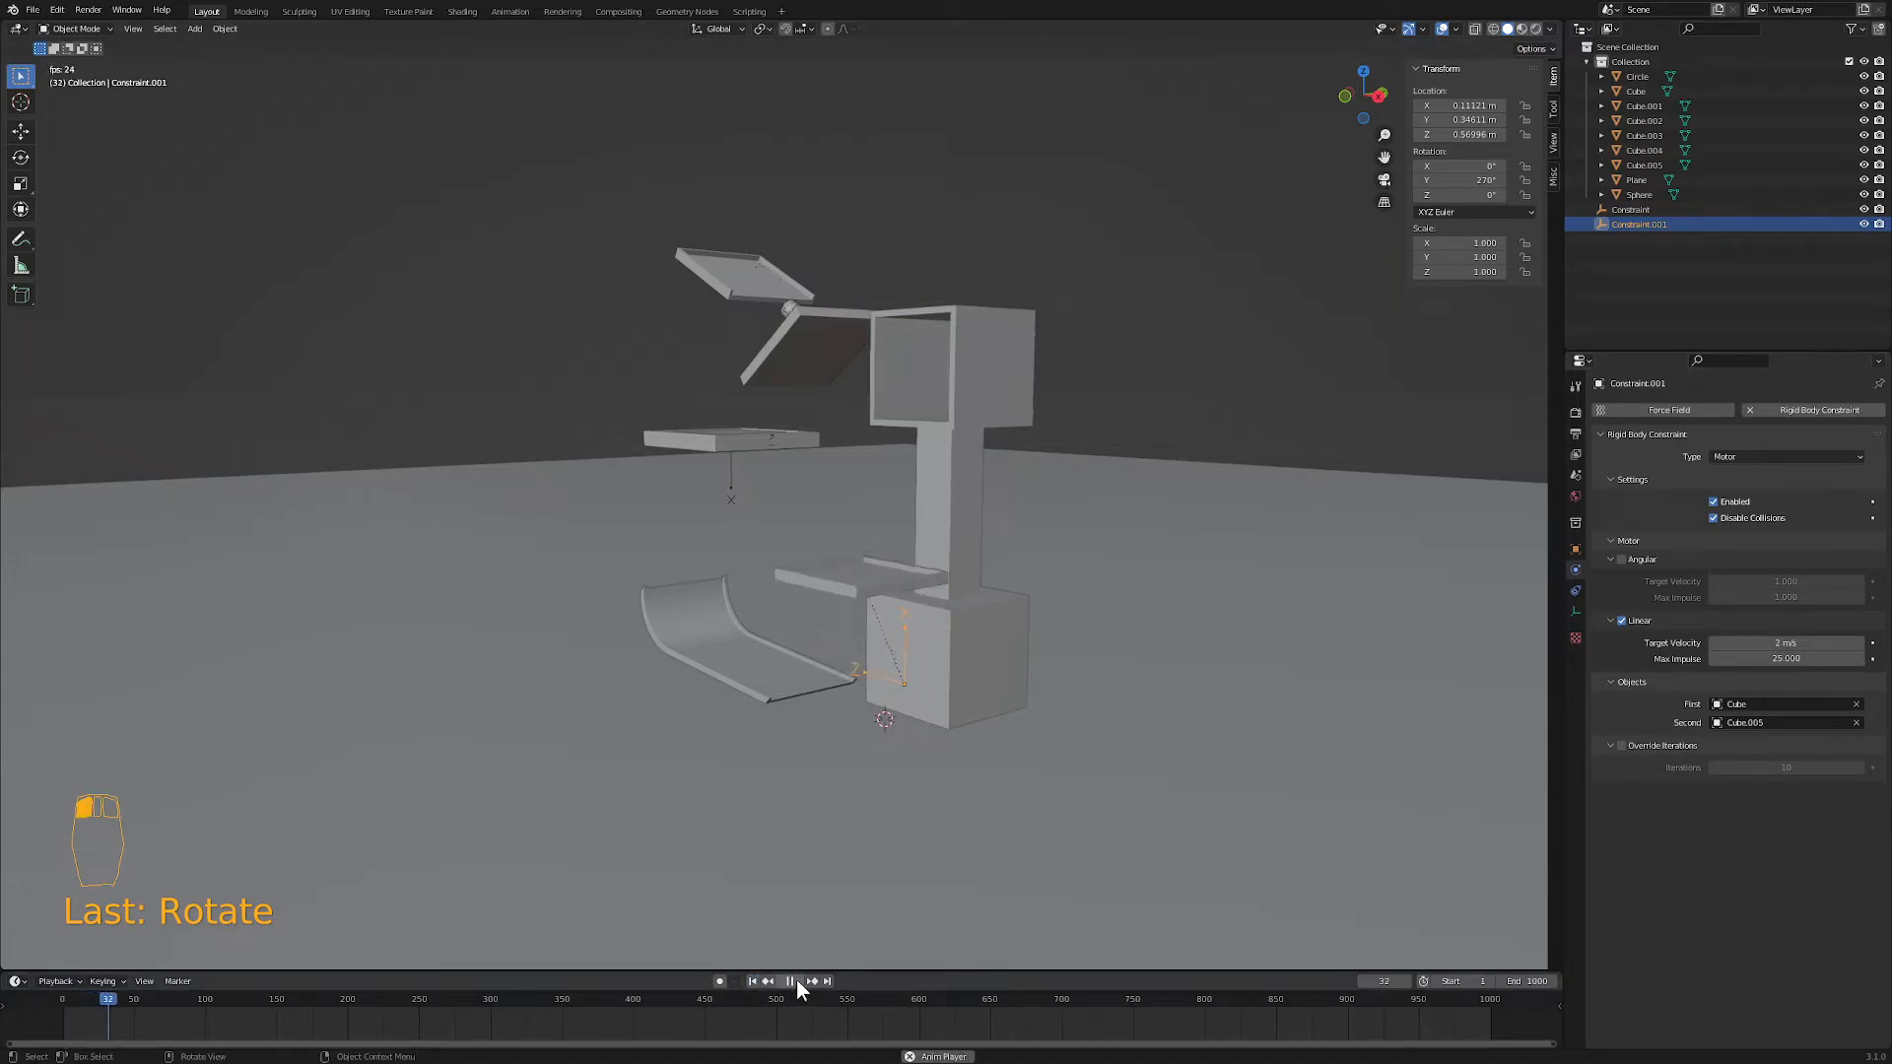
left_click(755, 981)
left_click(788, 980)
left_click(753, 981)
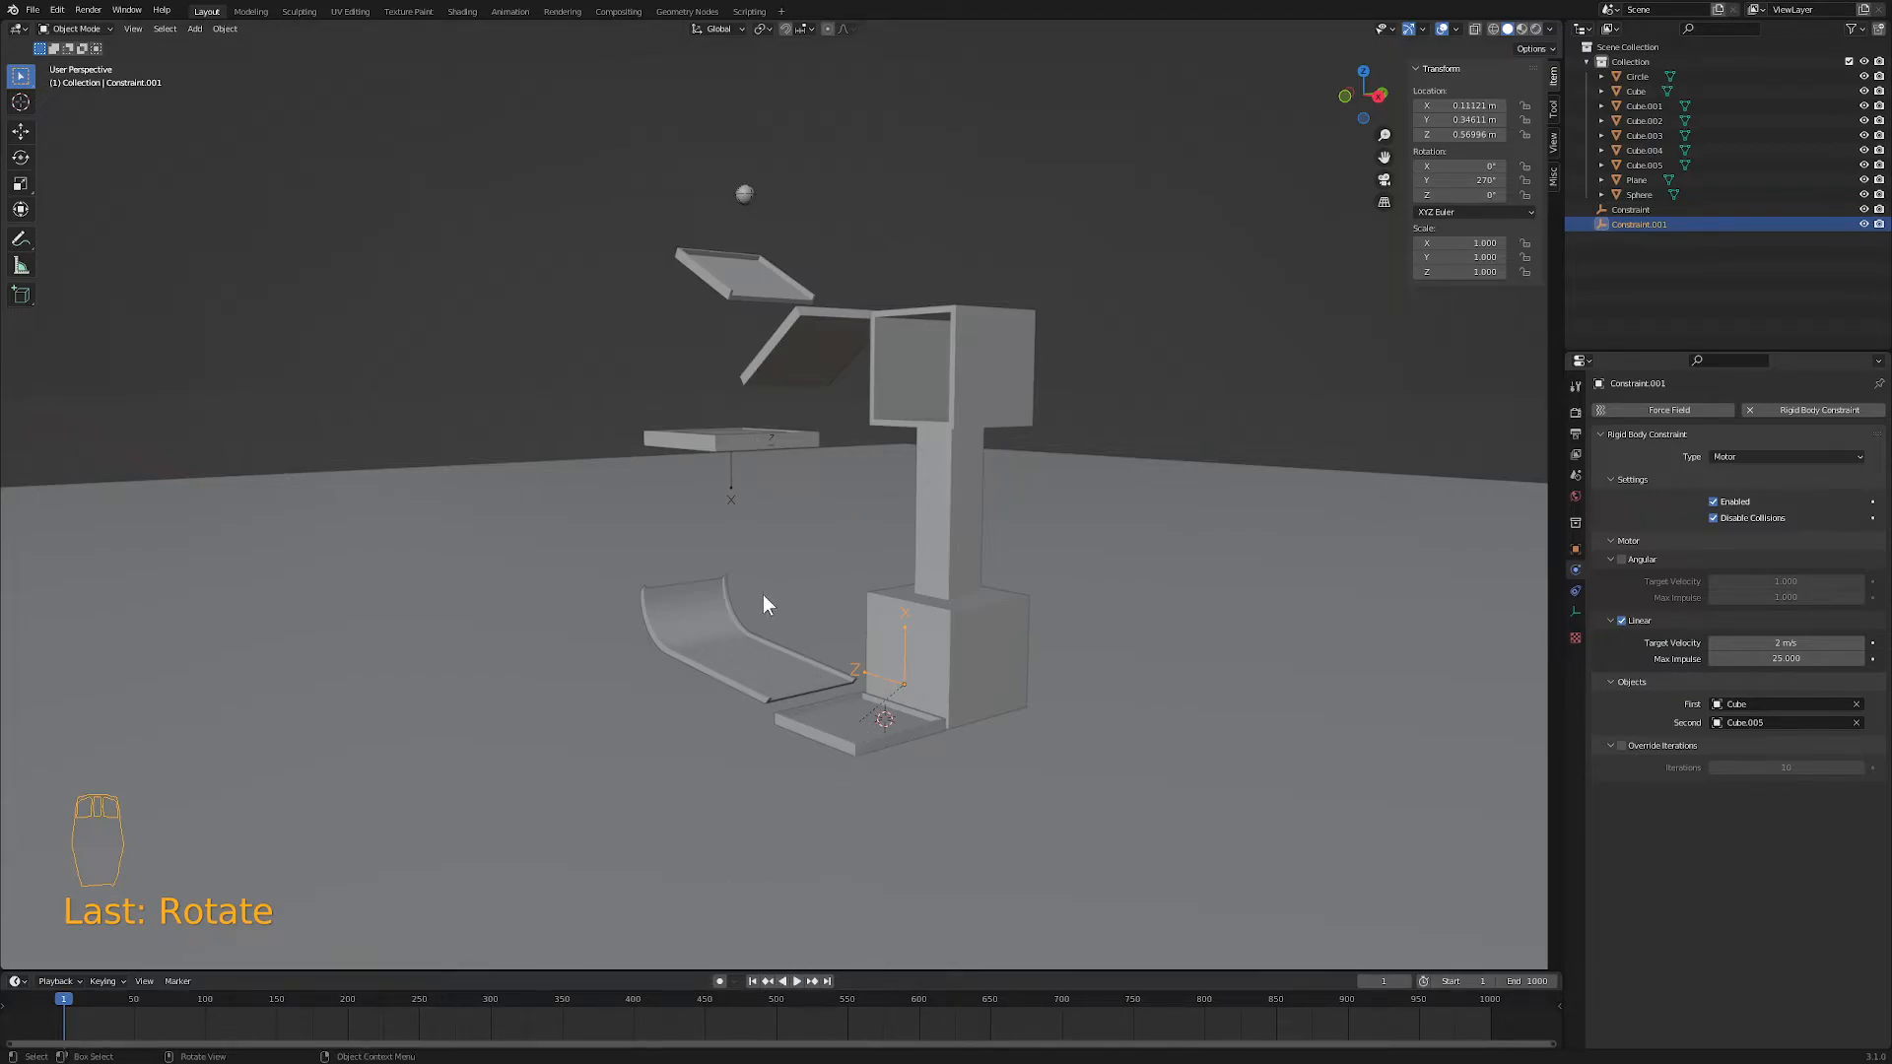
- Replay the simulation to find when the ball reaches the end of the curved ramp, and go to frame 143
left_click(796, 982)
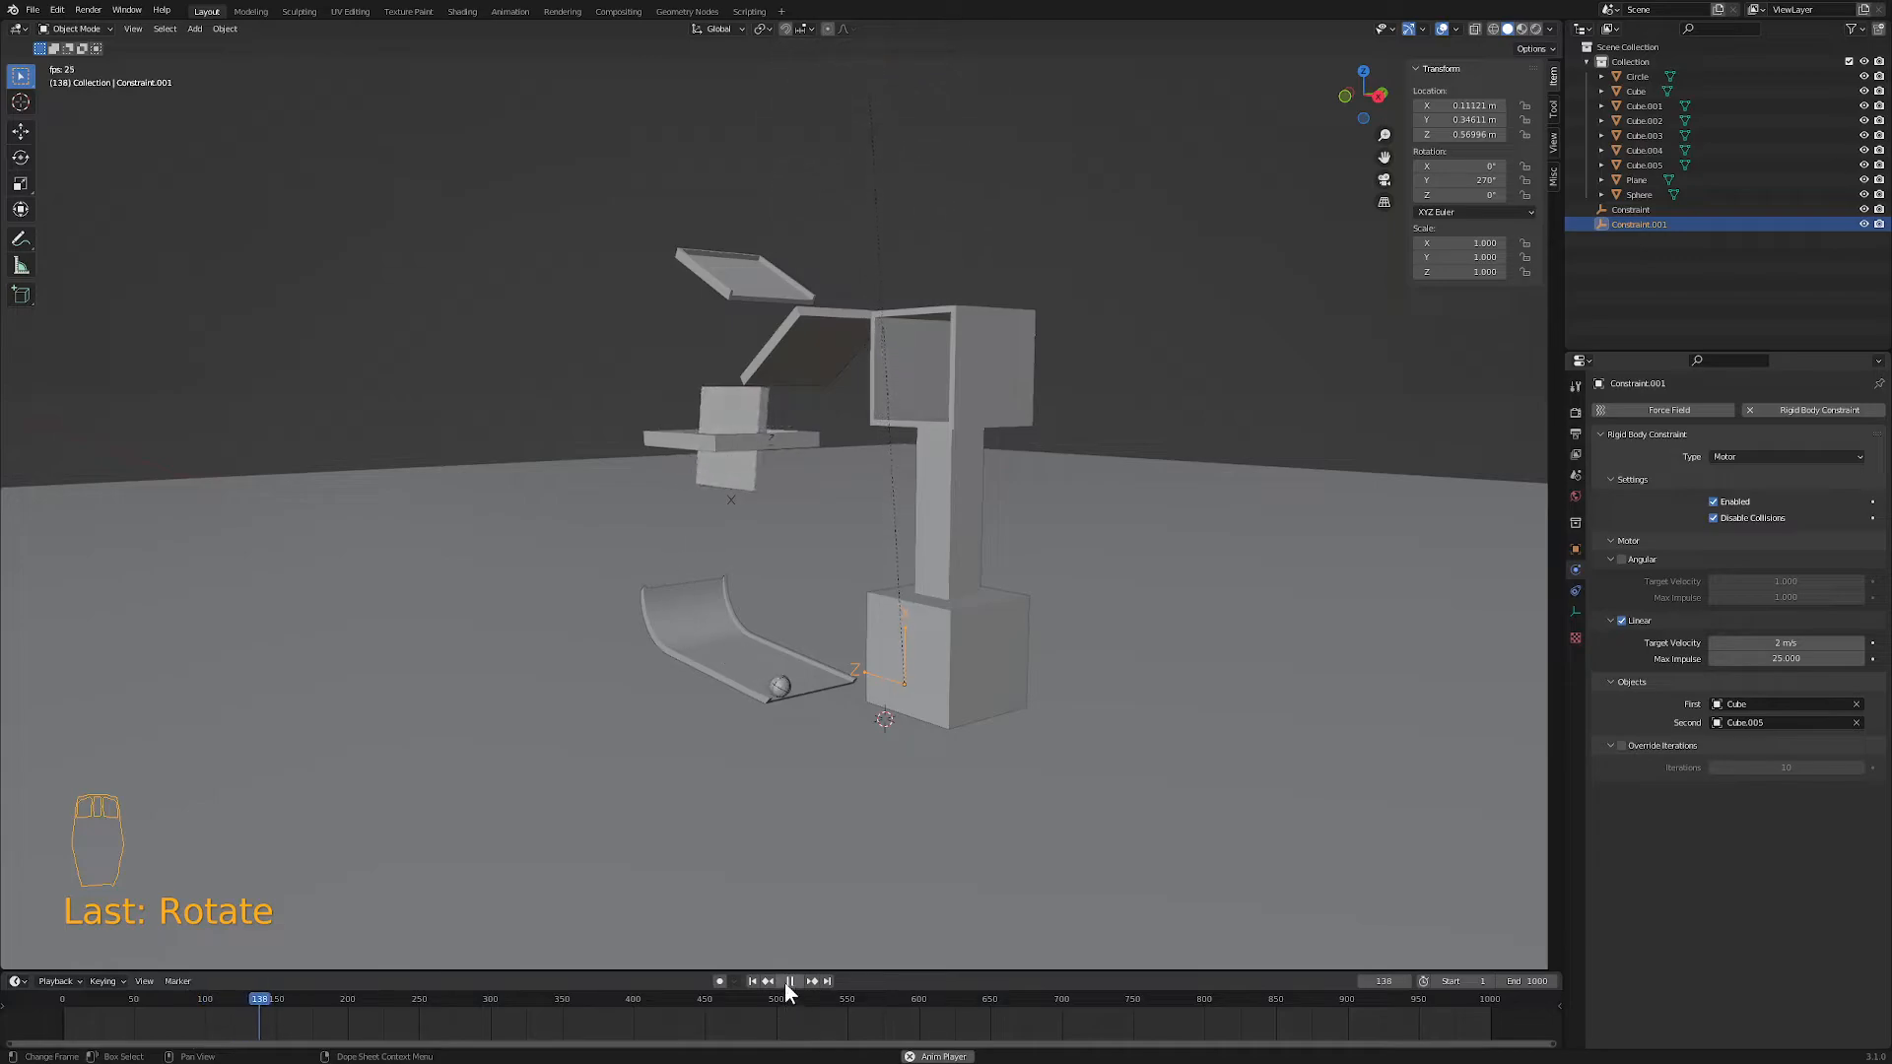
left_click(786, 982)
left_click(753, 981)
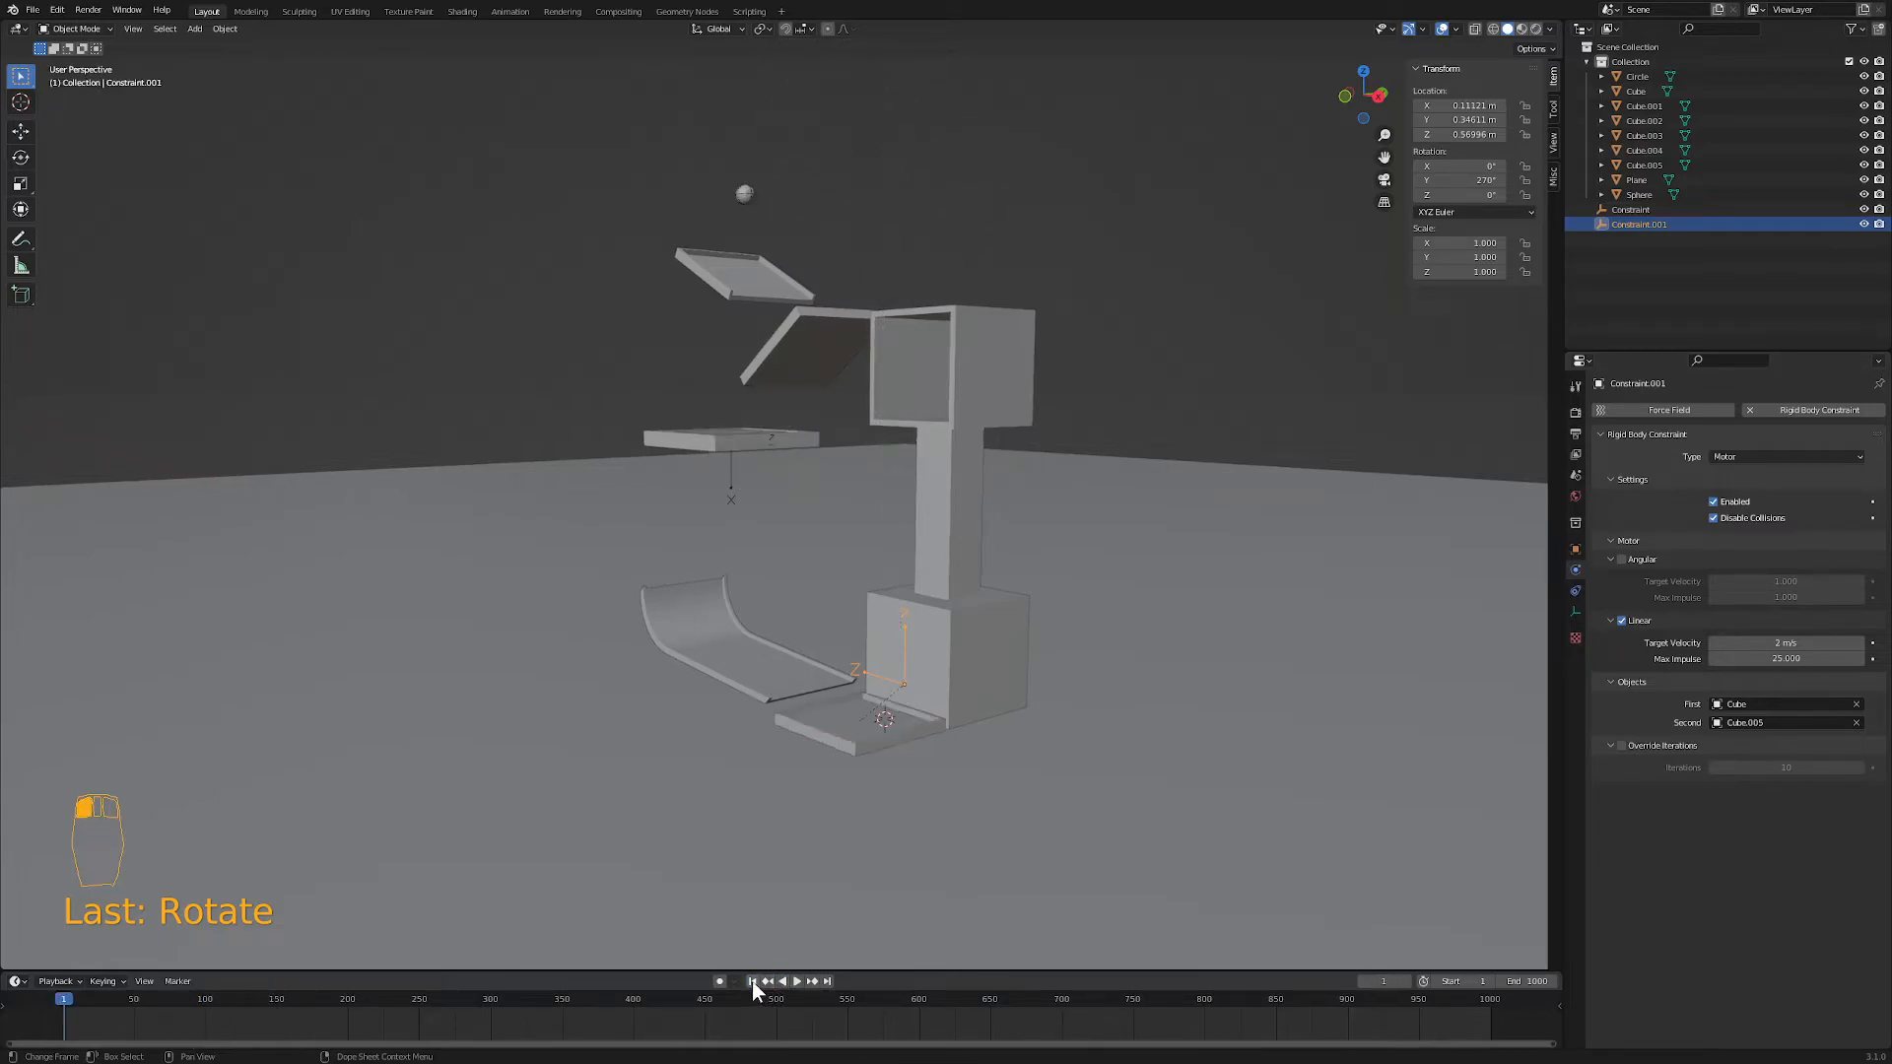
left_click_drag(75, 1003, 268, 1003)
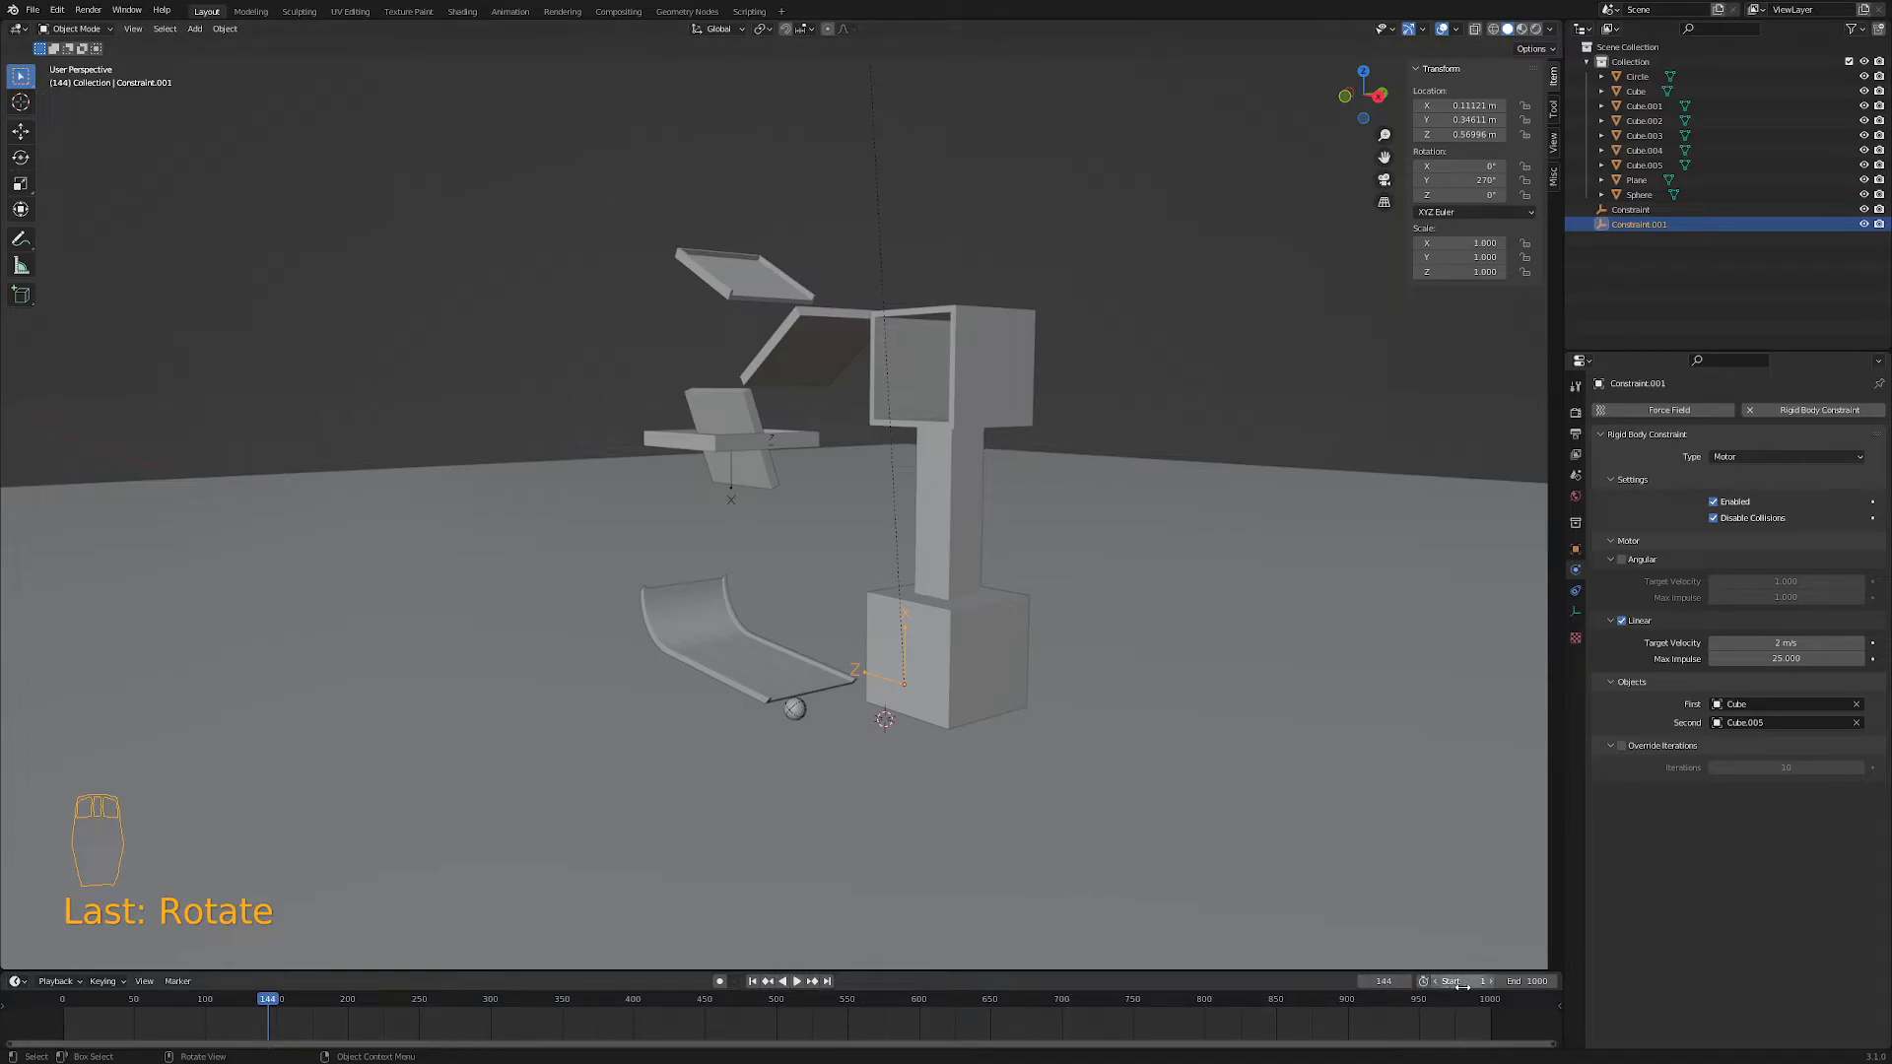
left_click(1383, 980)
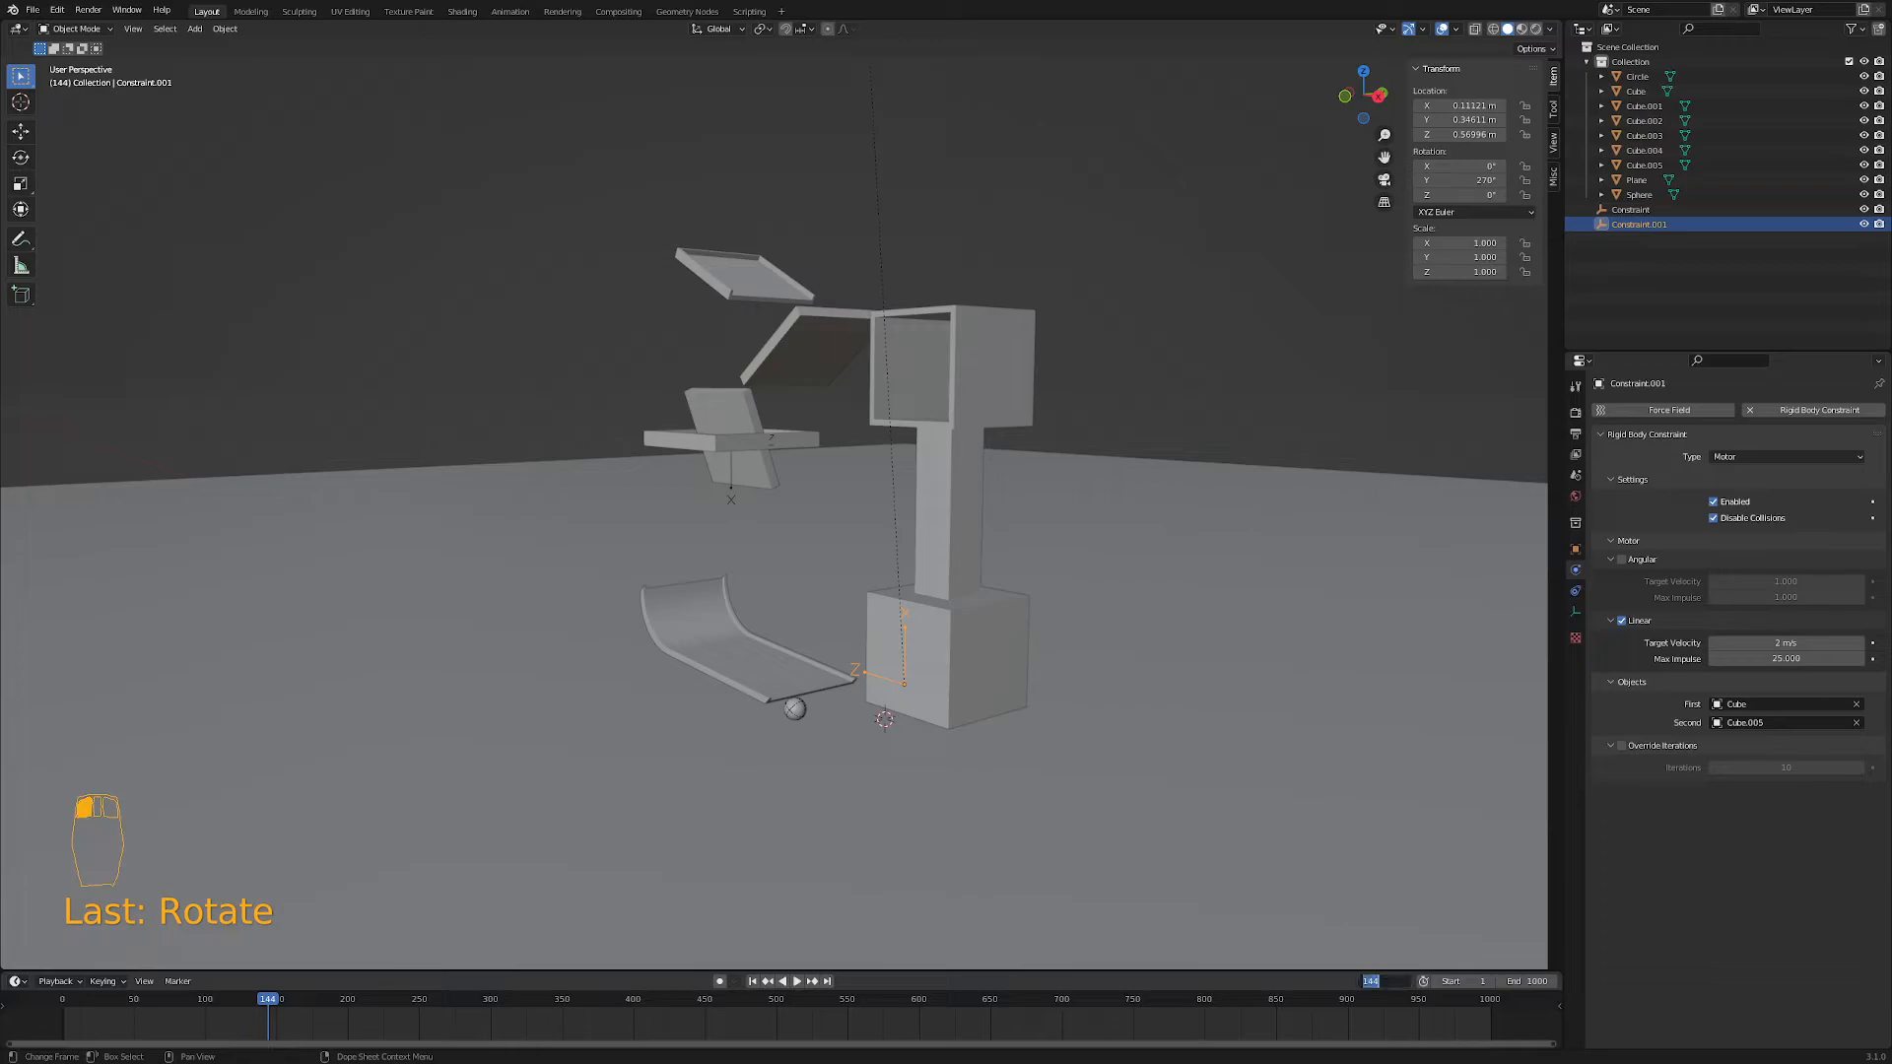
type("143")
key("Return")
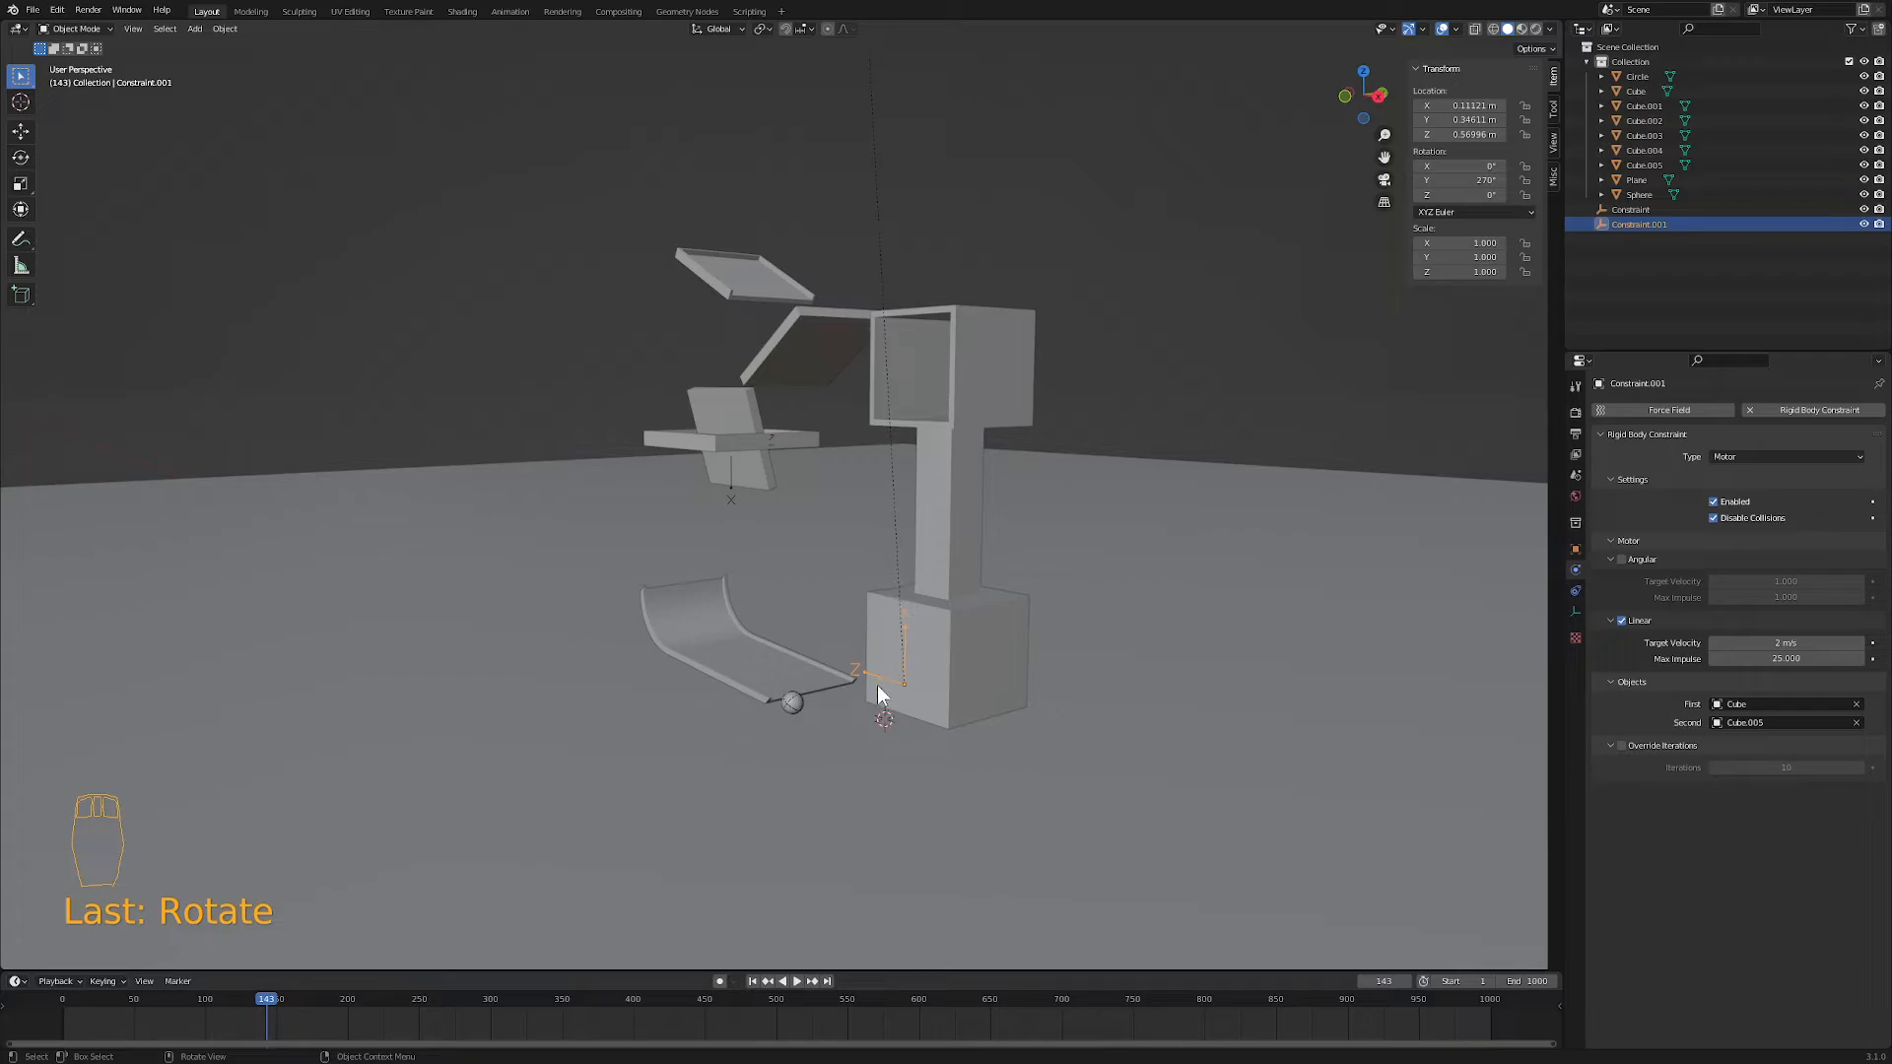
- Set the linear motor's target velocity to 0 m/s at frame 143
left_click(1763, 645)
type("0")
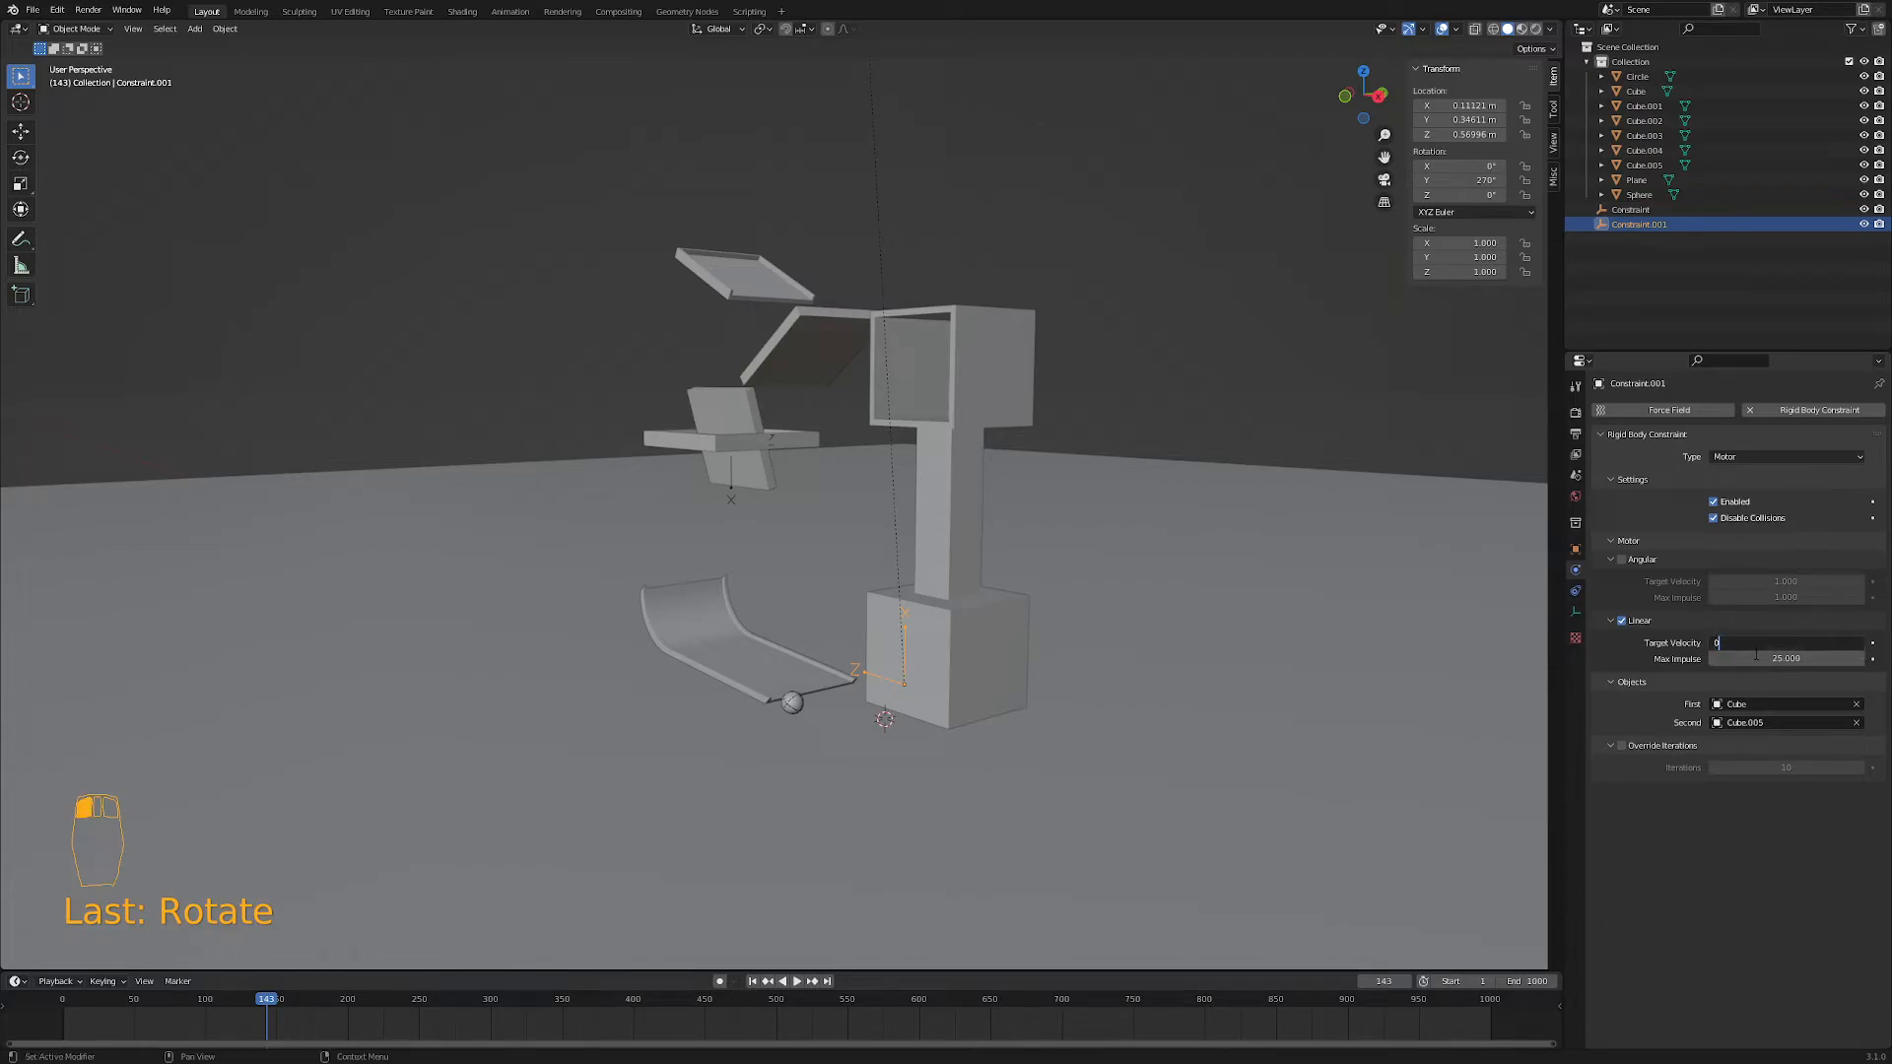
left_click(1684, 647)
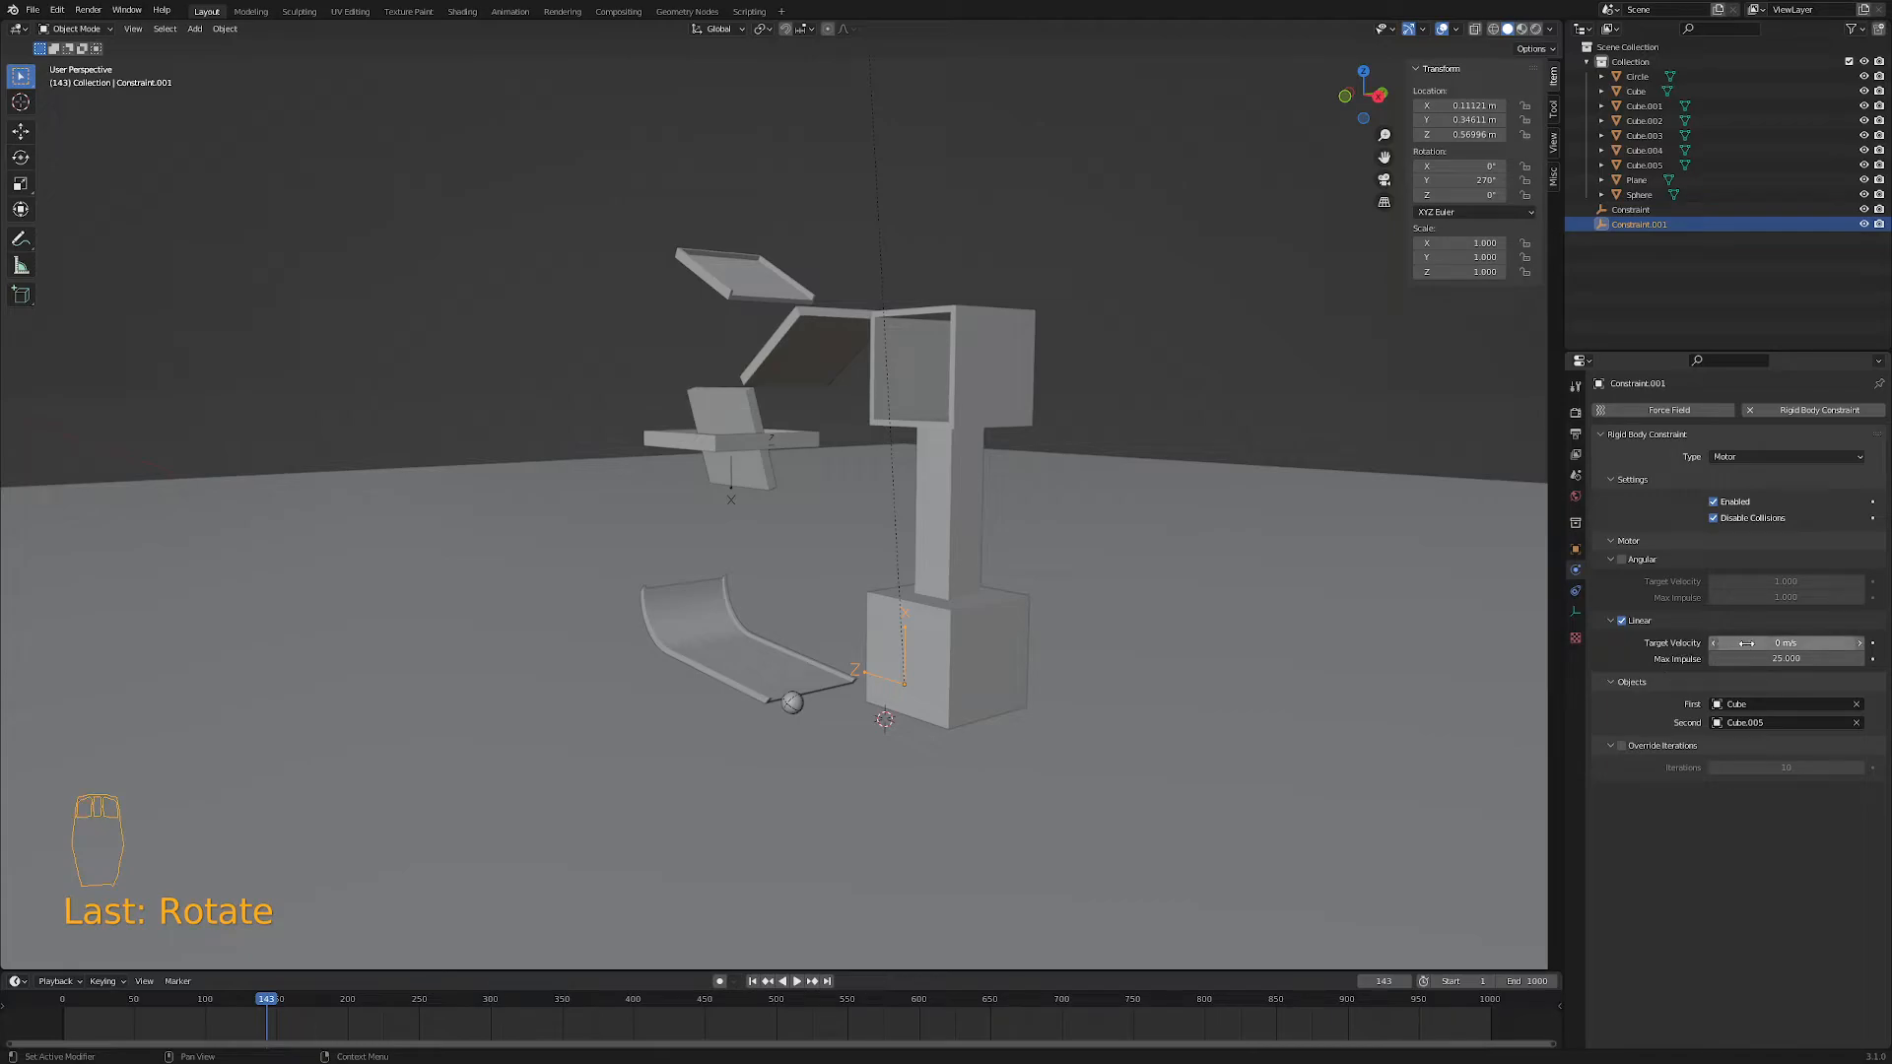
key("i")
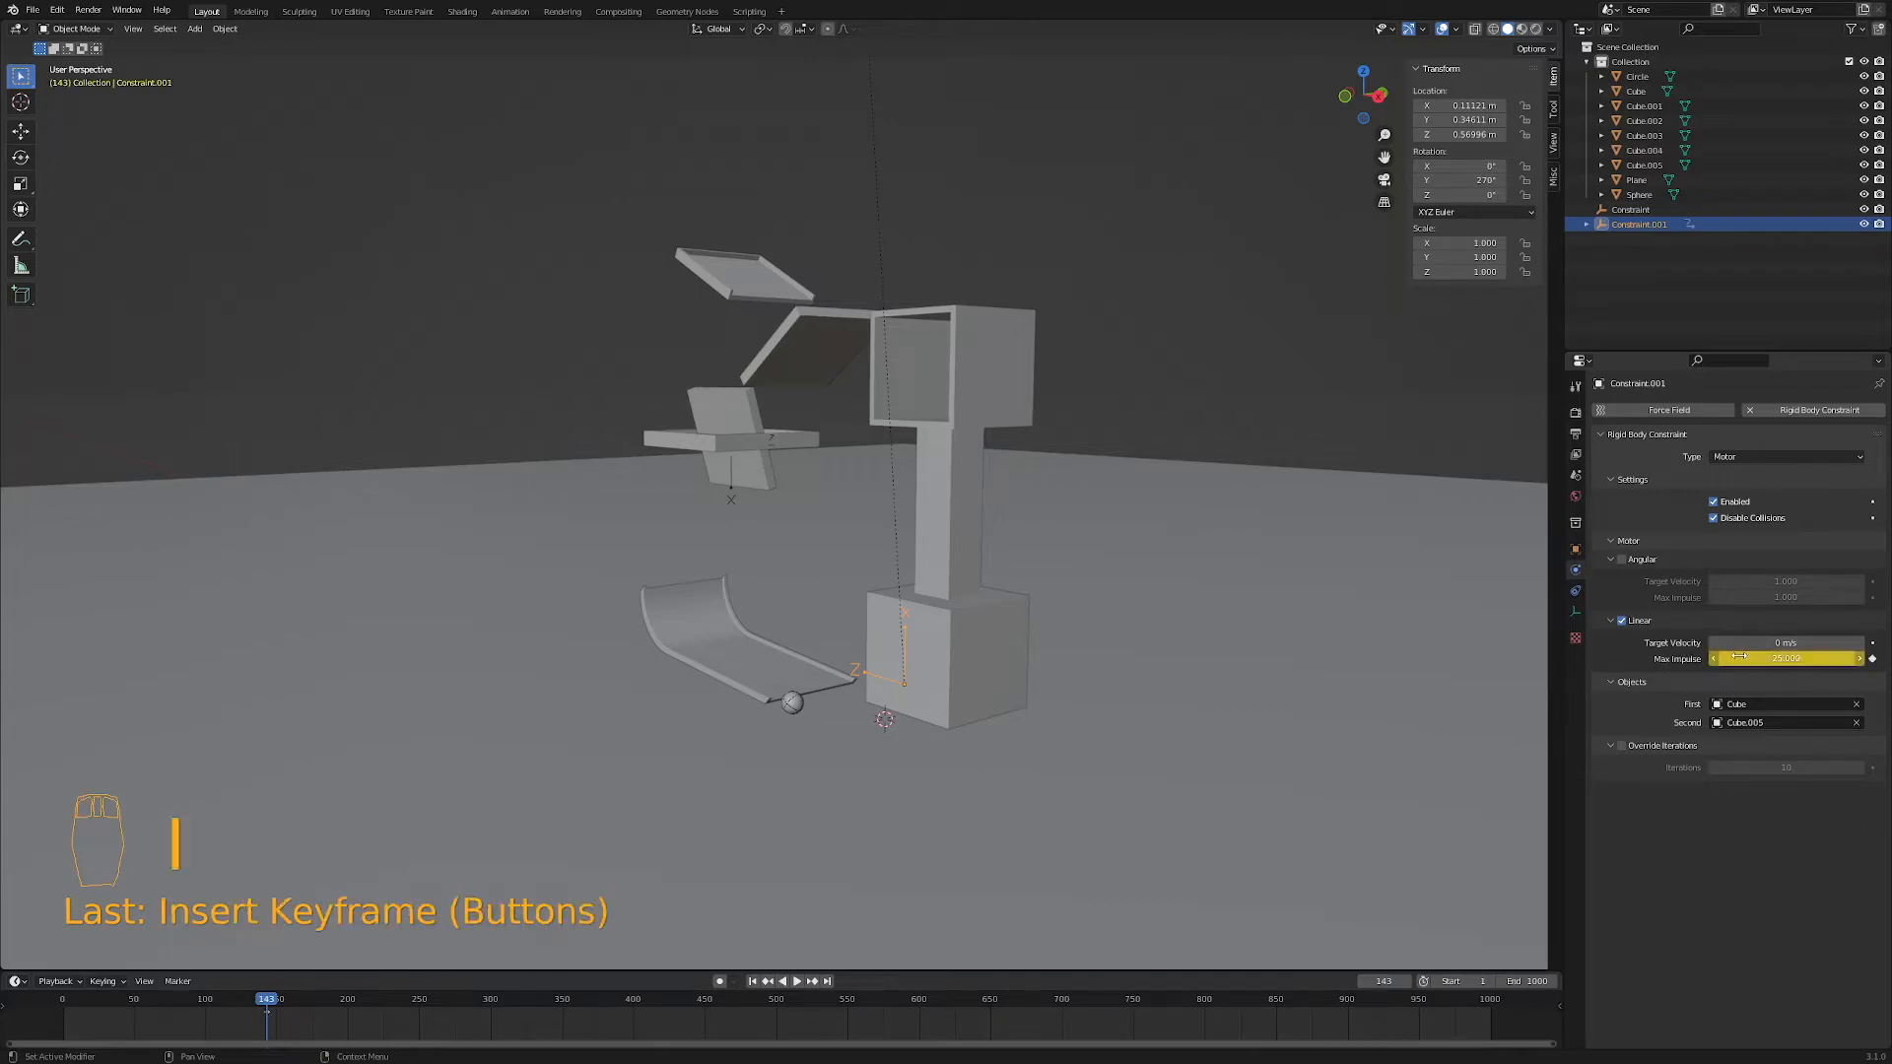
key("i")
key("i")
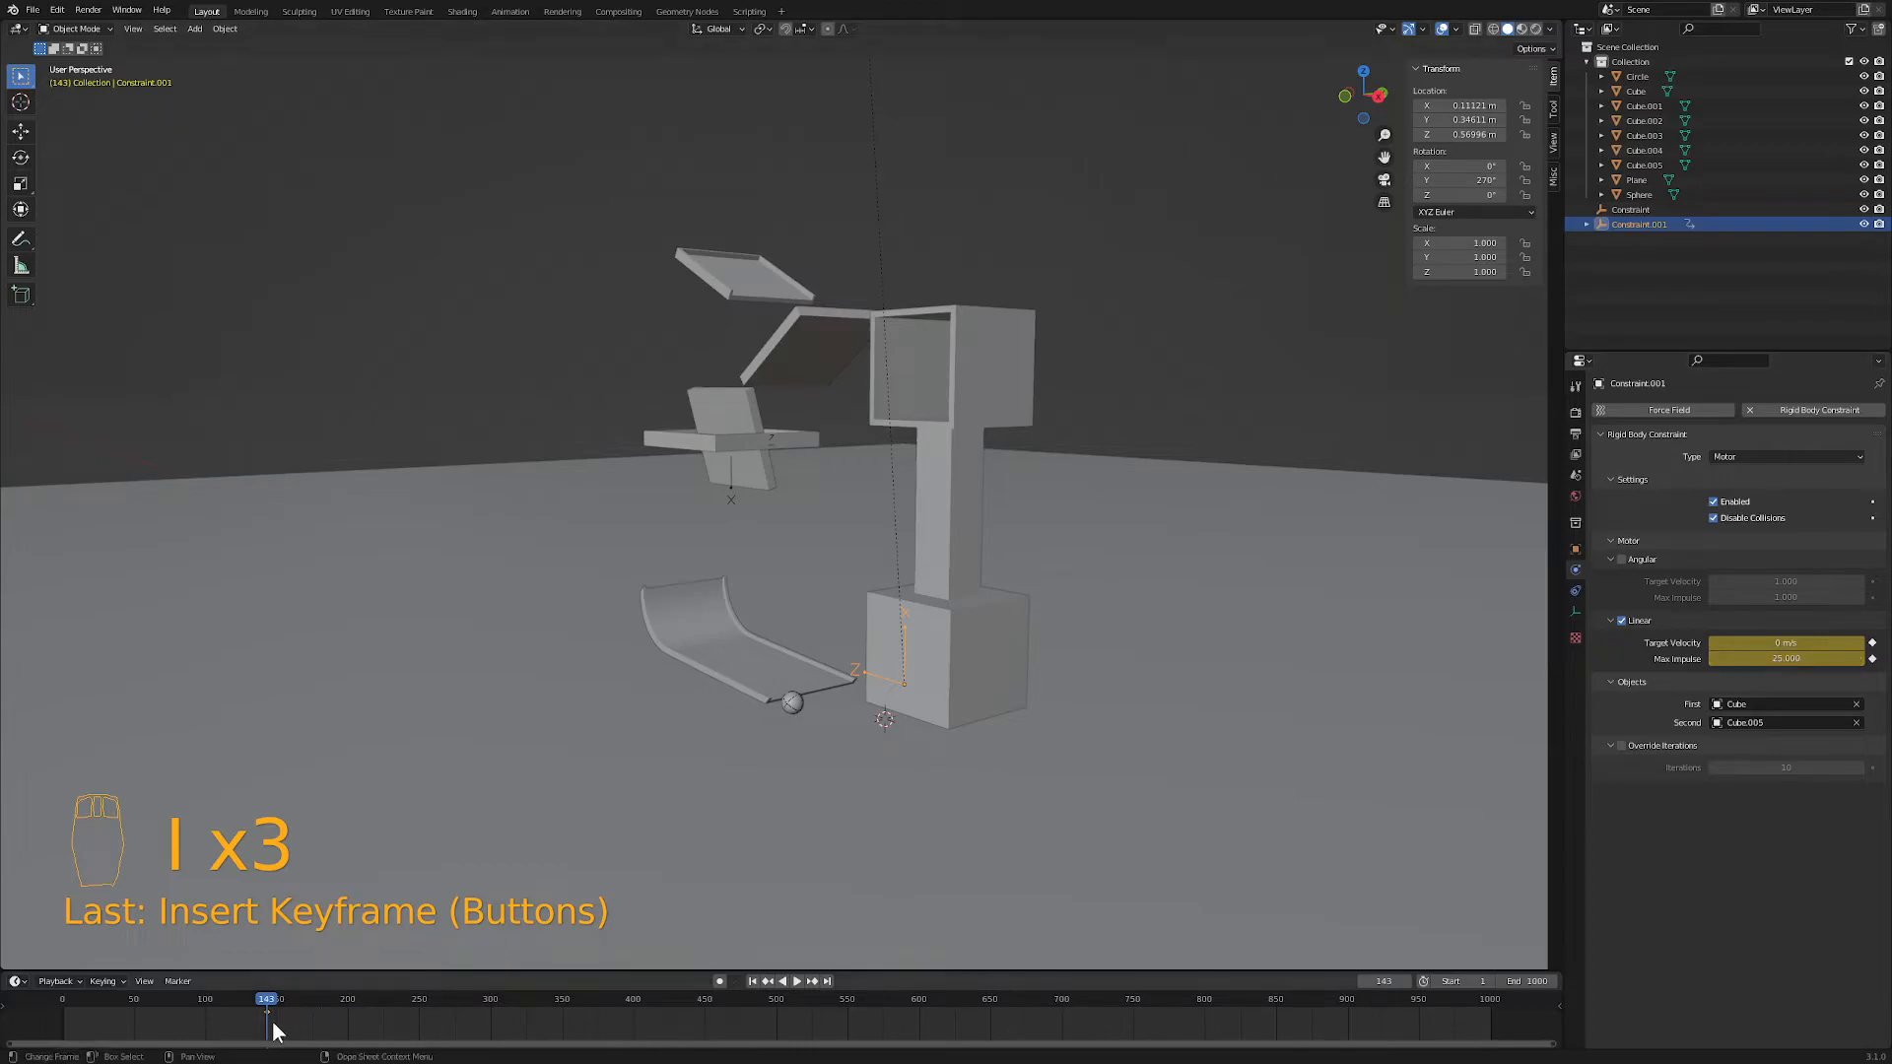
key("x")
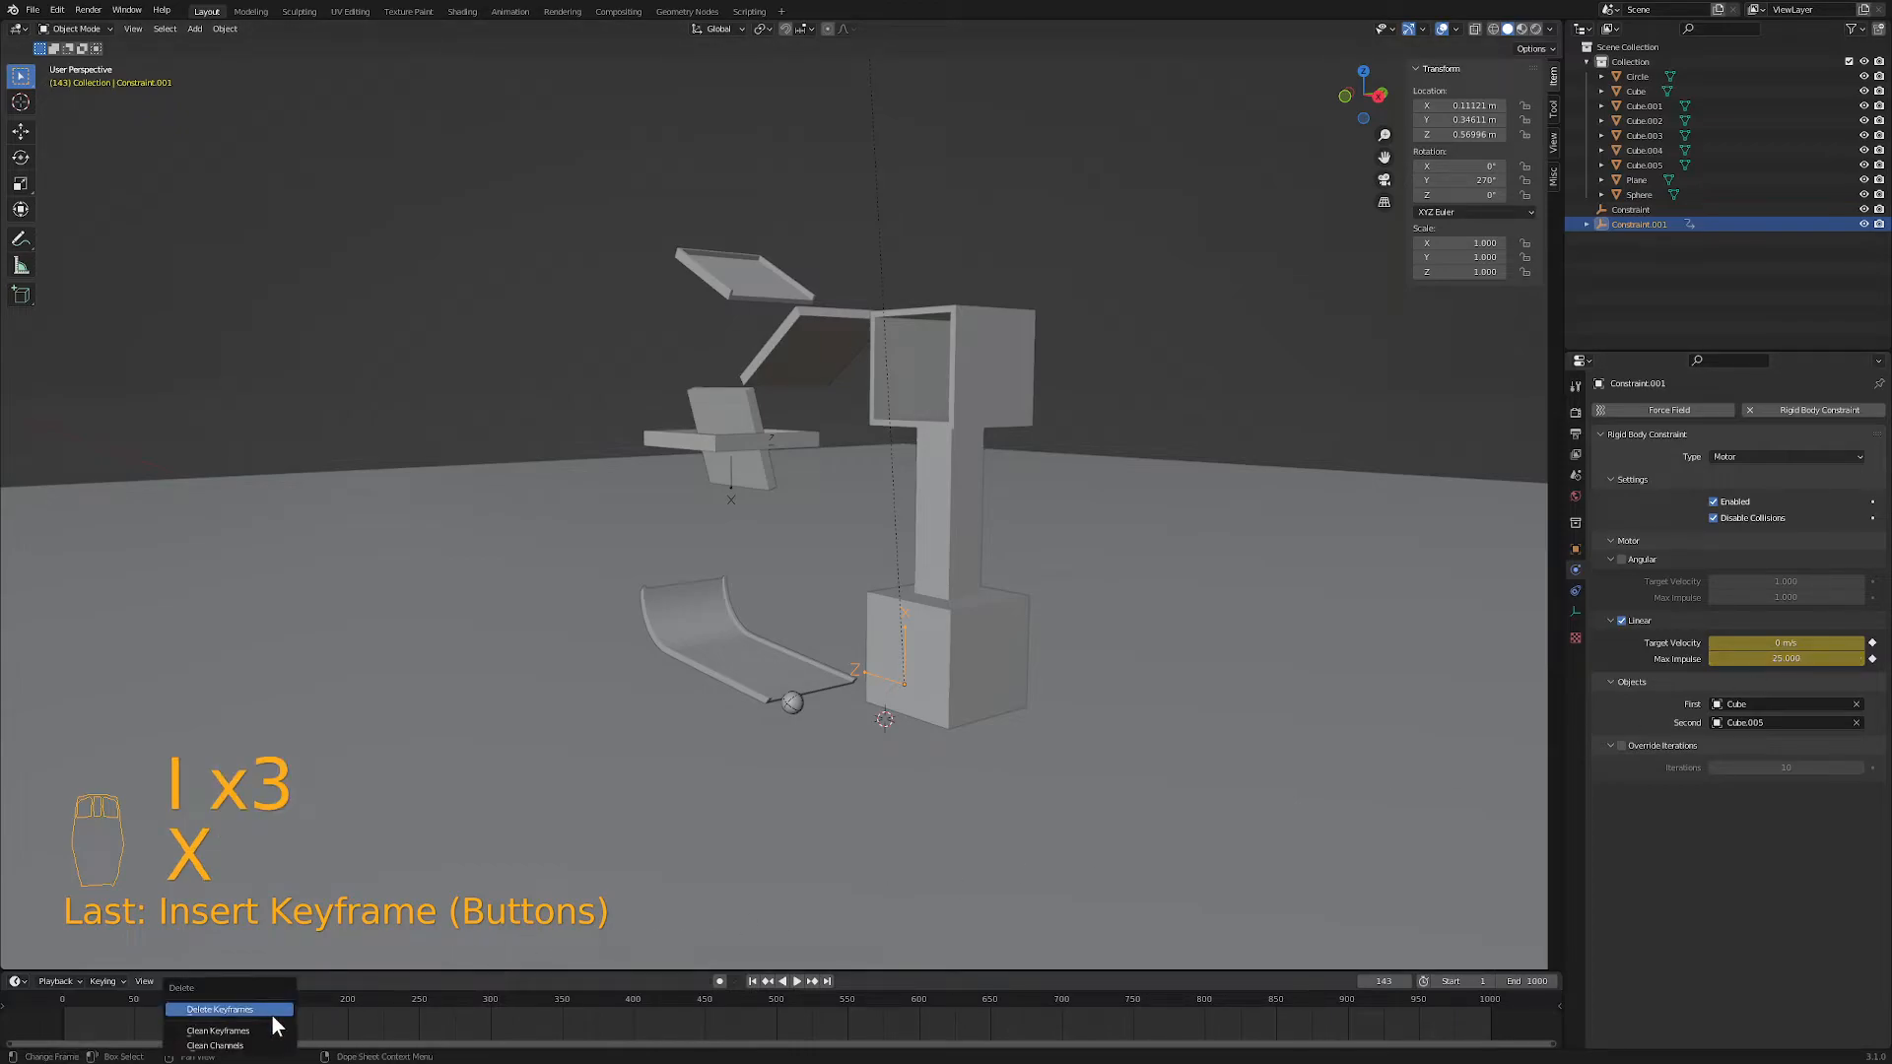
left_click(270, 1012)
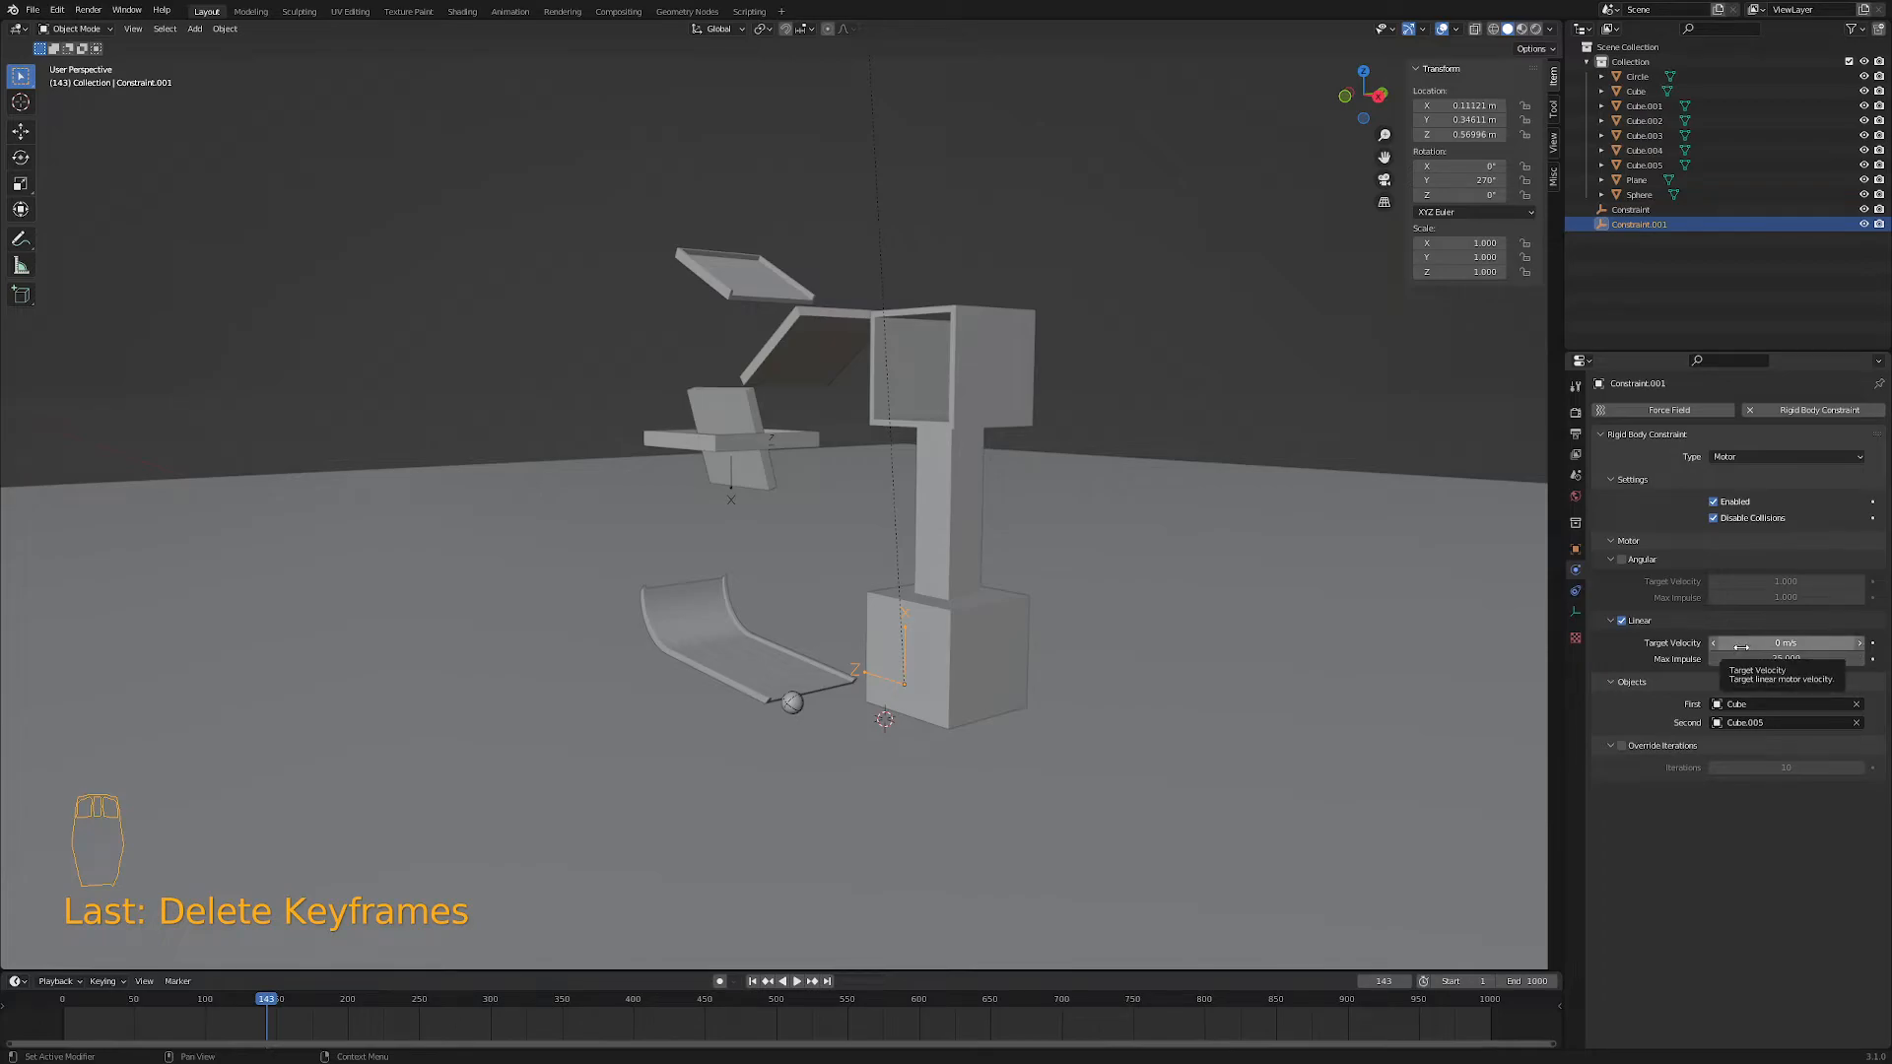
- Keyframe the linear motor's target velocity at 0 m/s on frame 143 and at 2 m/s on frame 144
key("i")
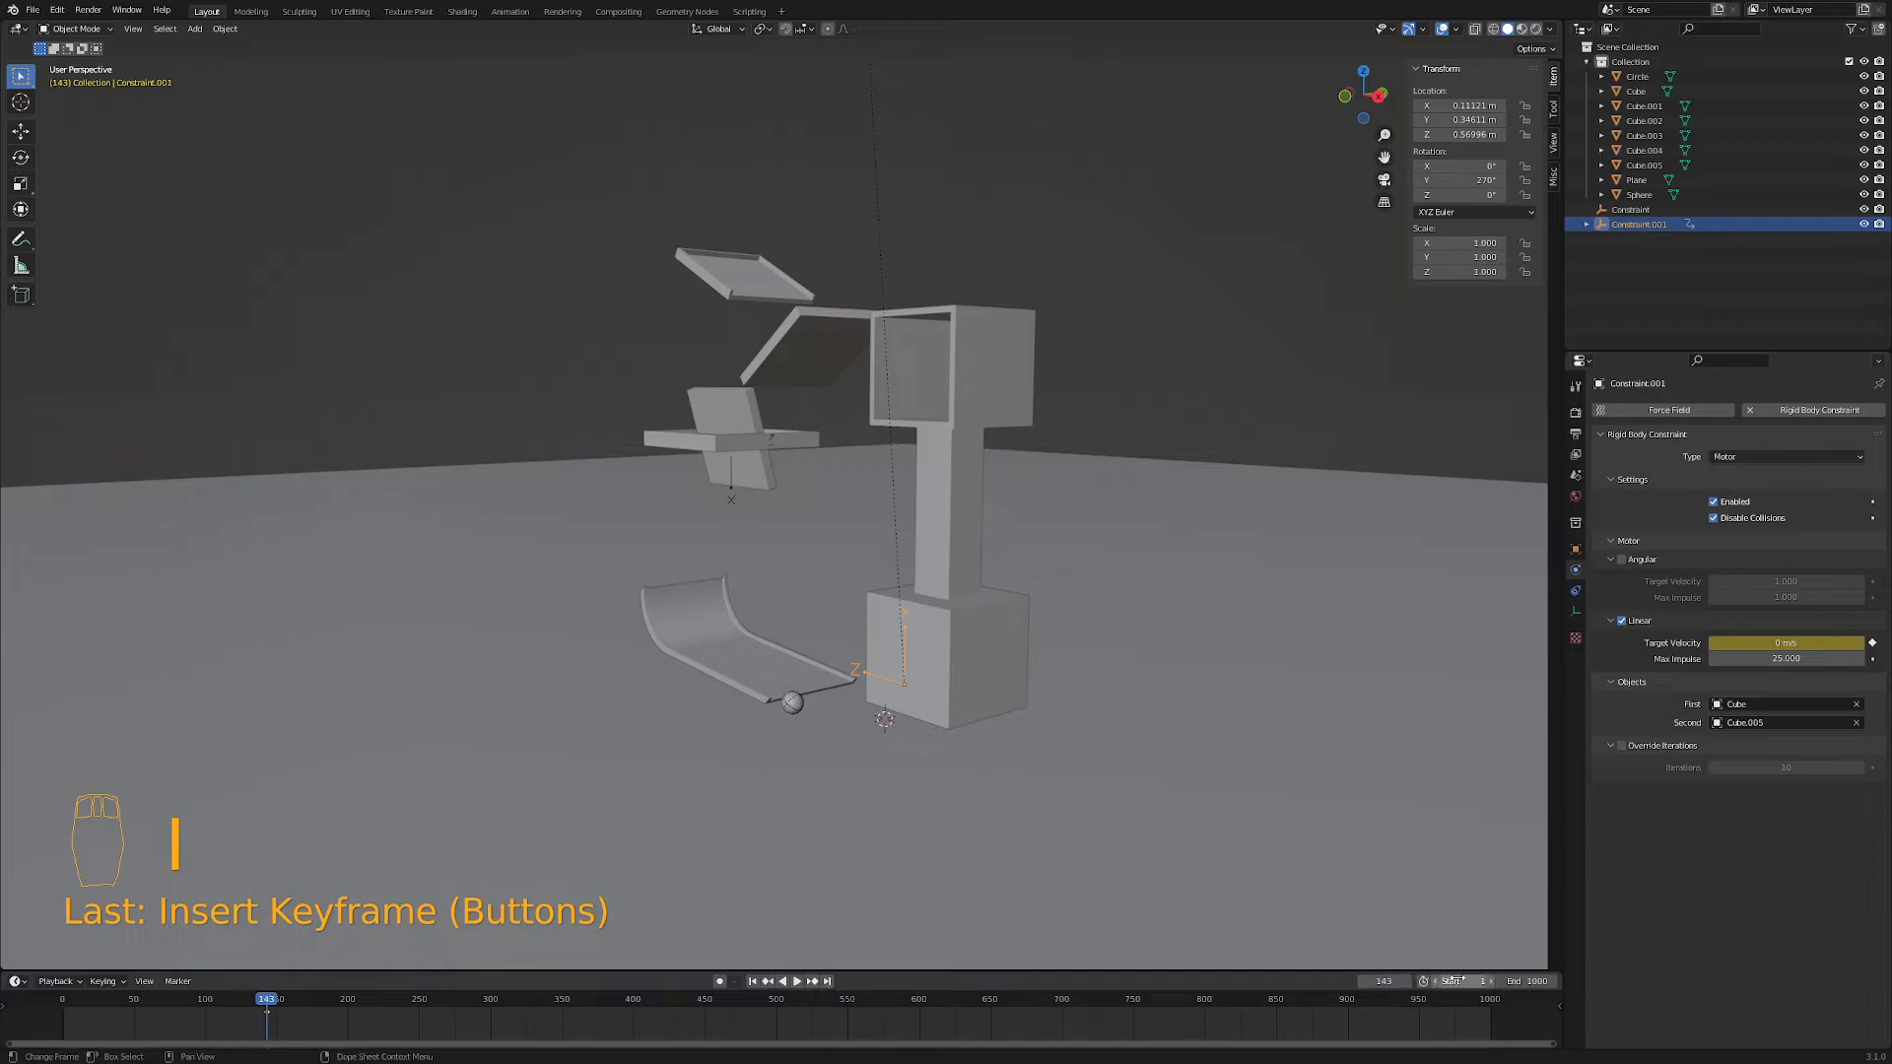
left_click(1407, 981)
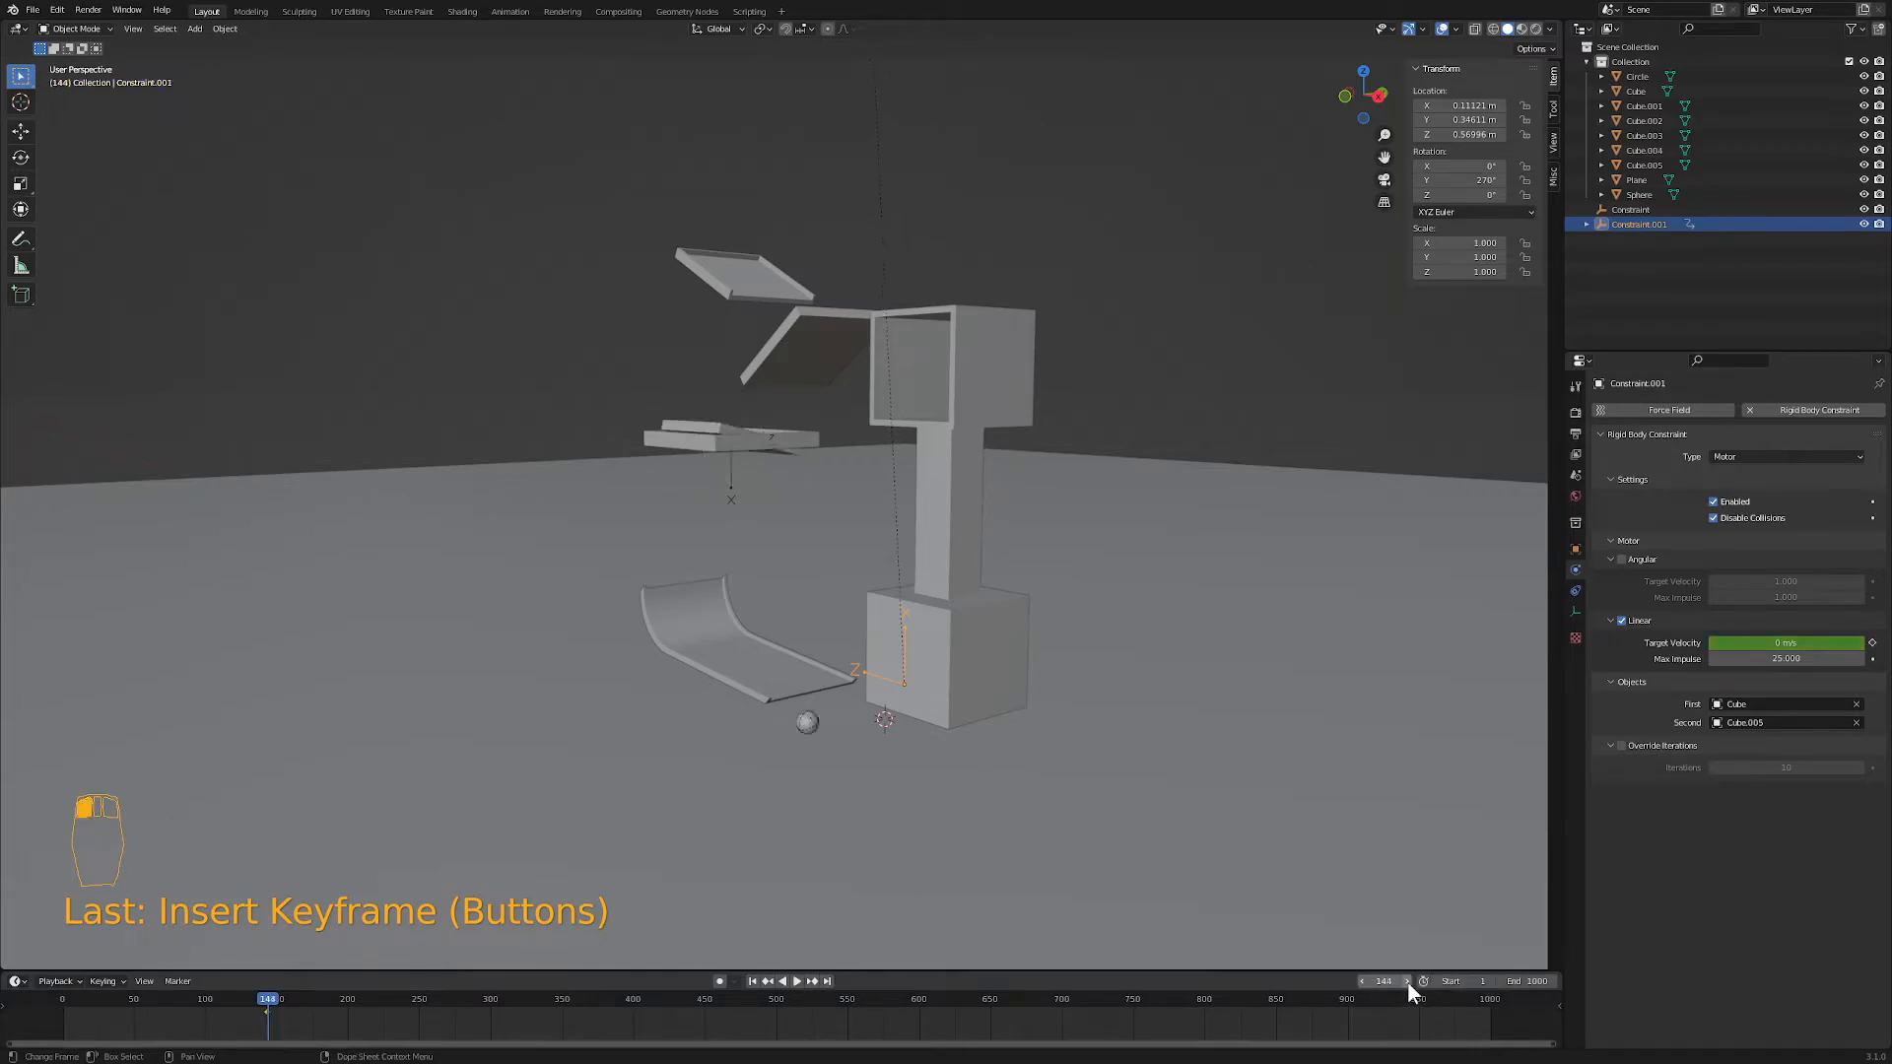
left_click(1770, 645)
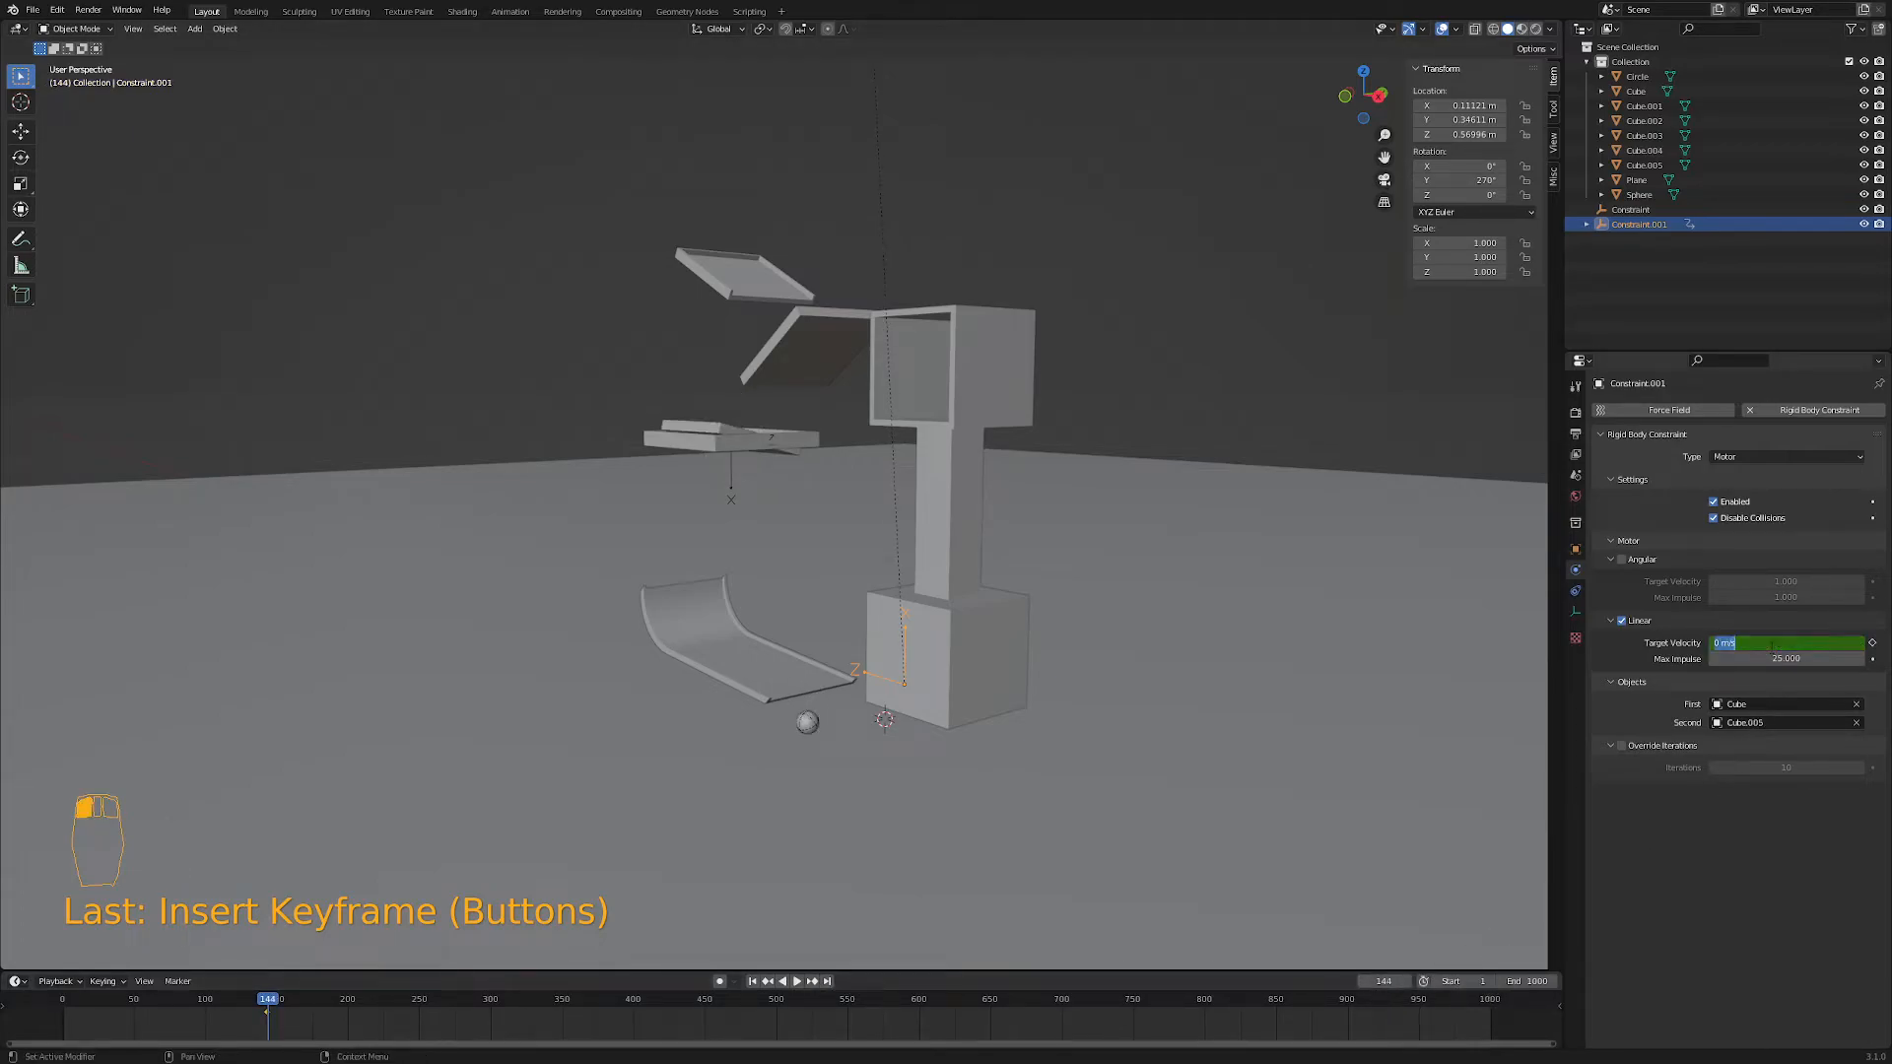
type("2")
key("Return")
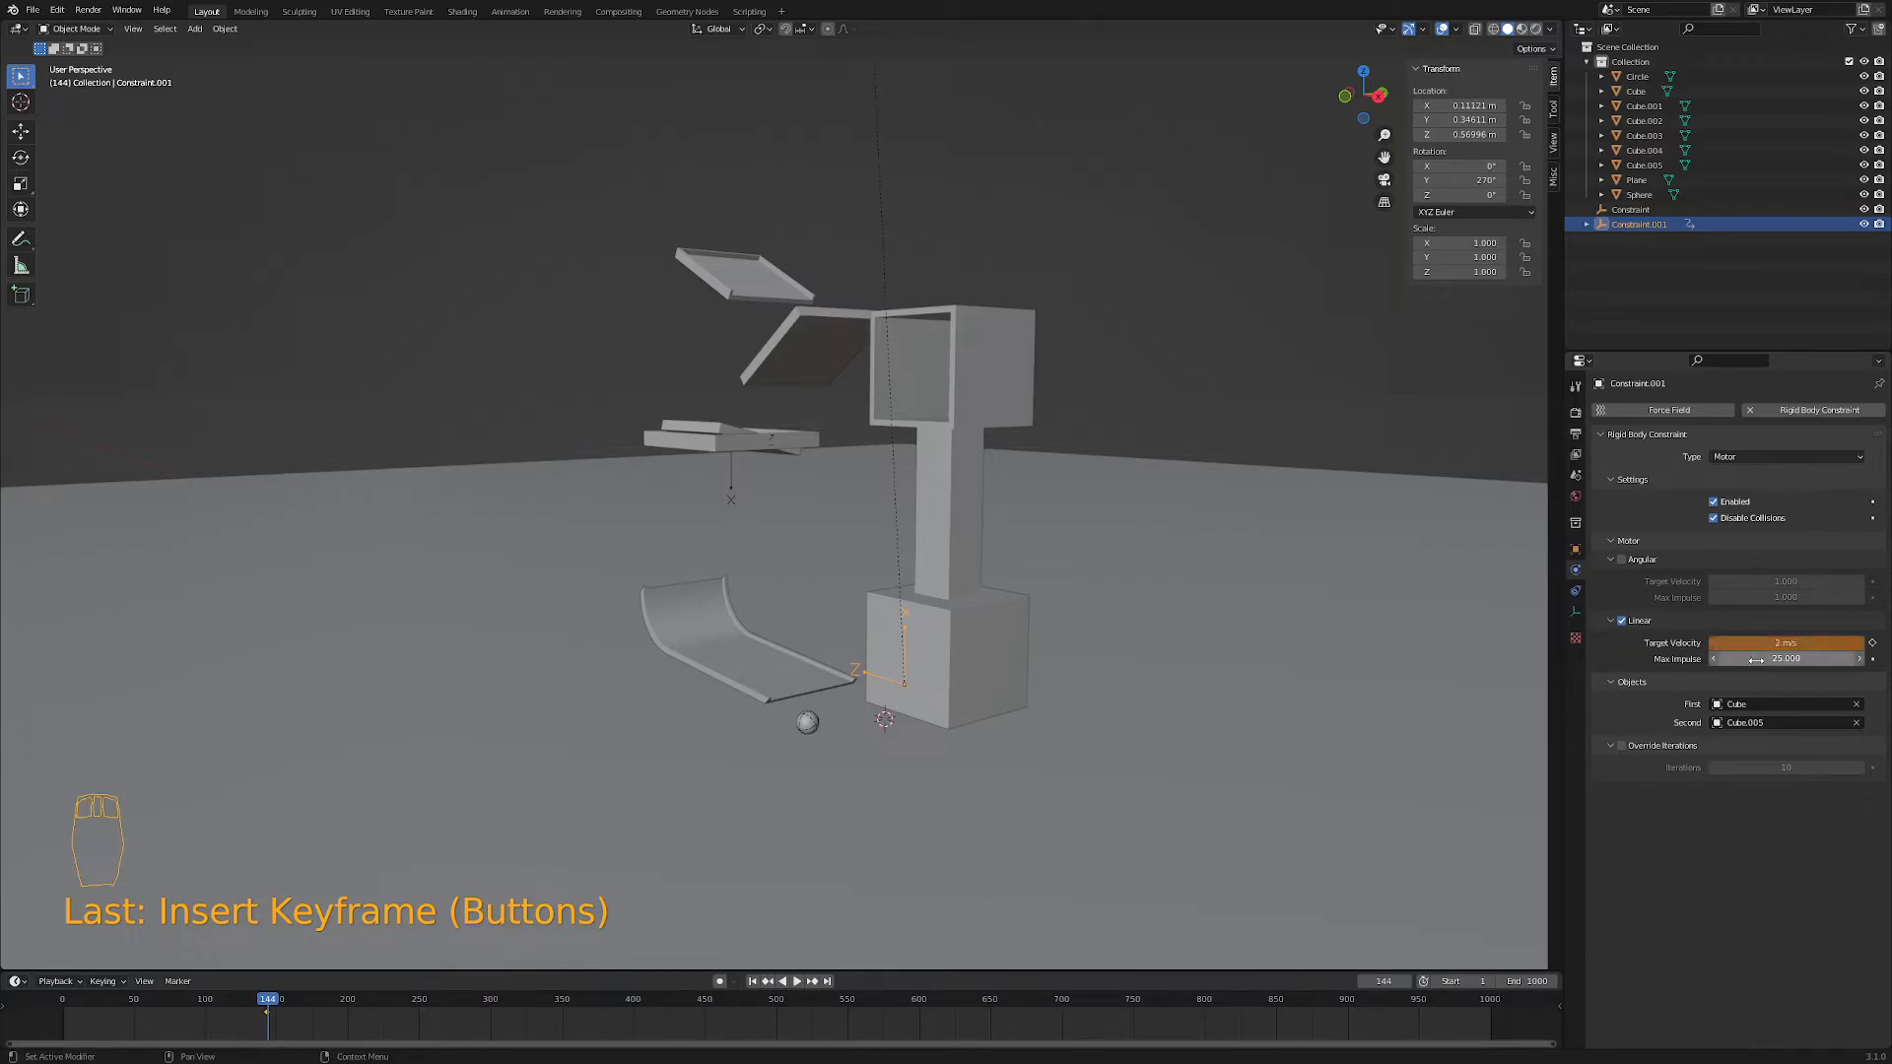
key("i")
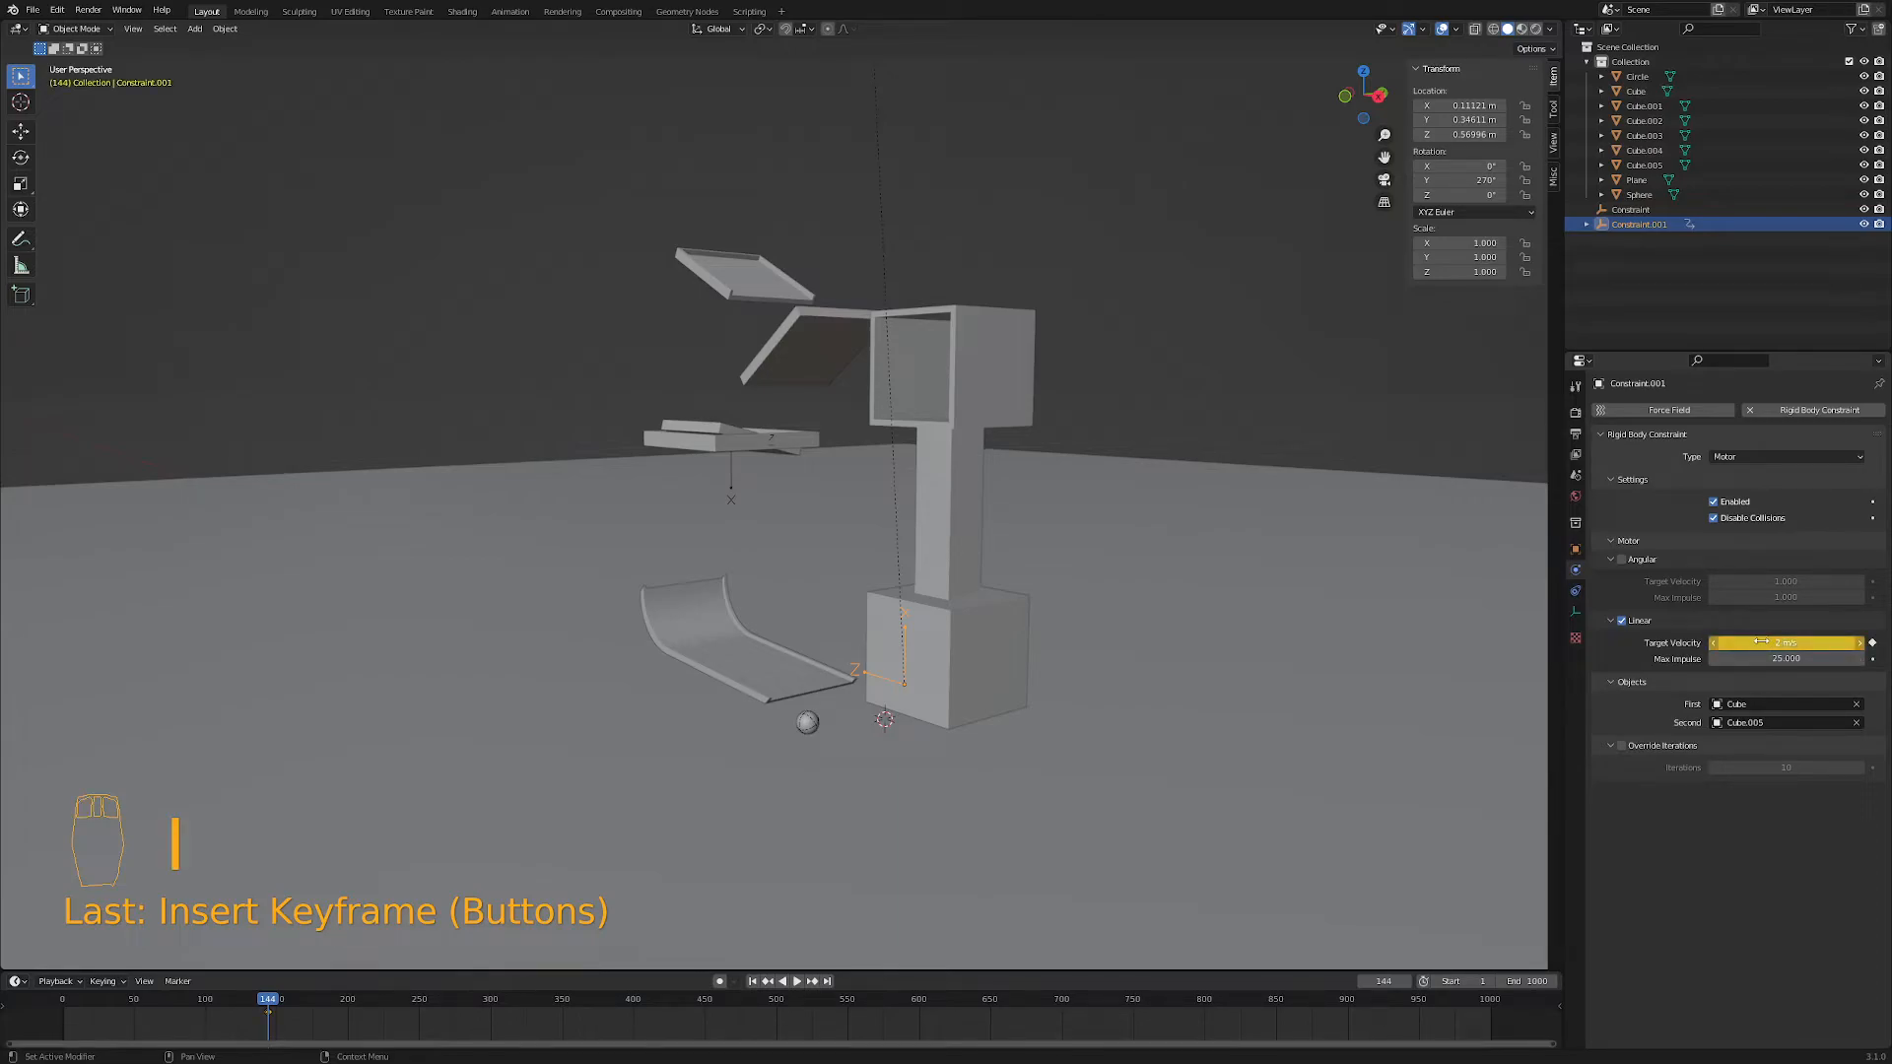
- Play the simulation from the first frame to check the tray's delayed lift, and rewind
left_click(754, 981)
left_click(794, 981)
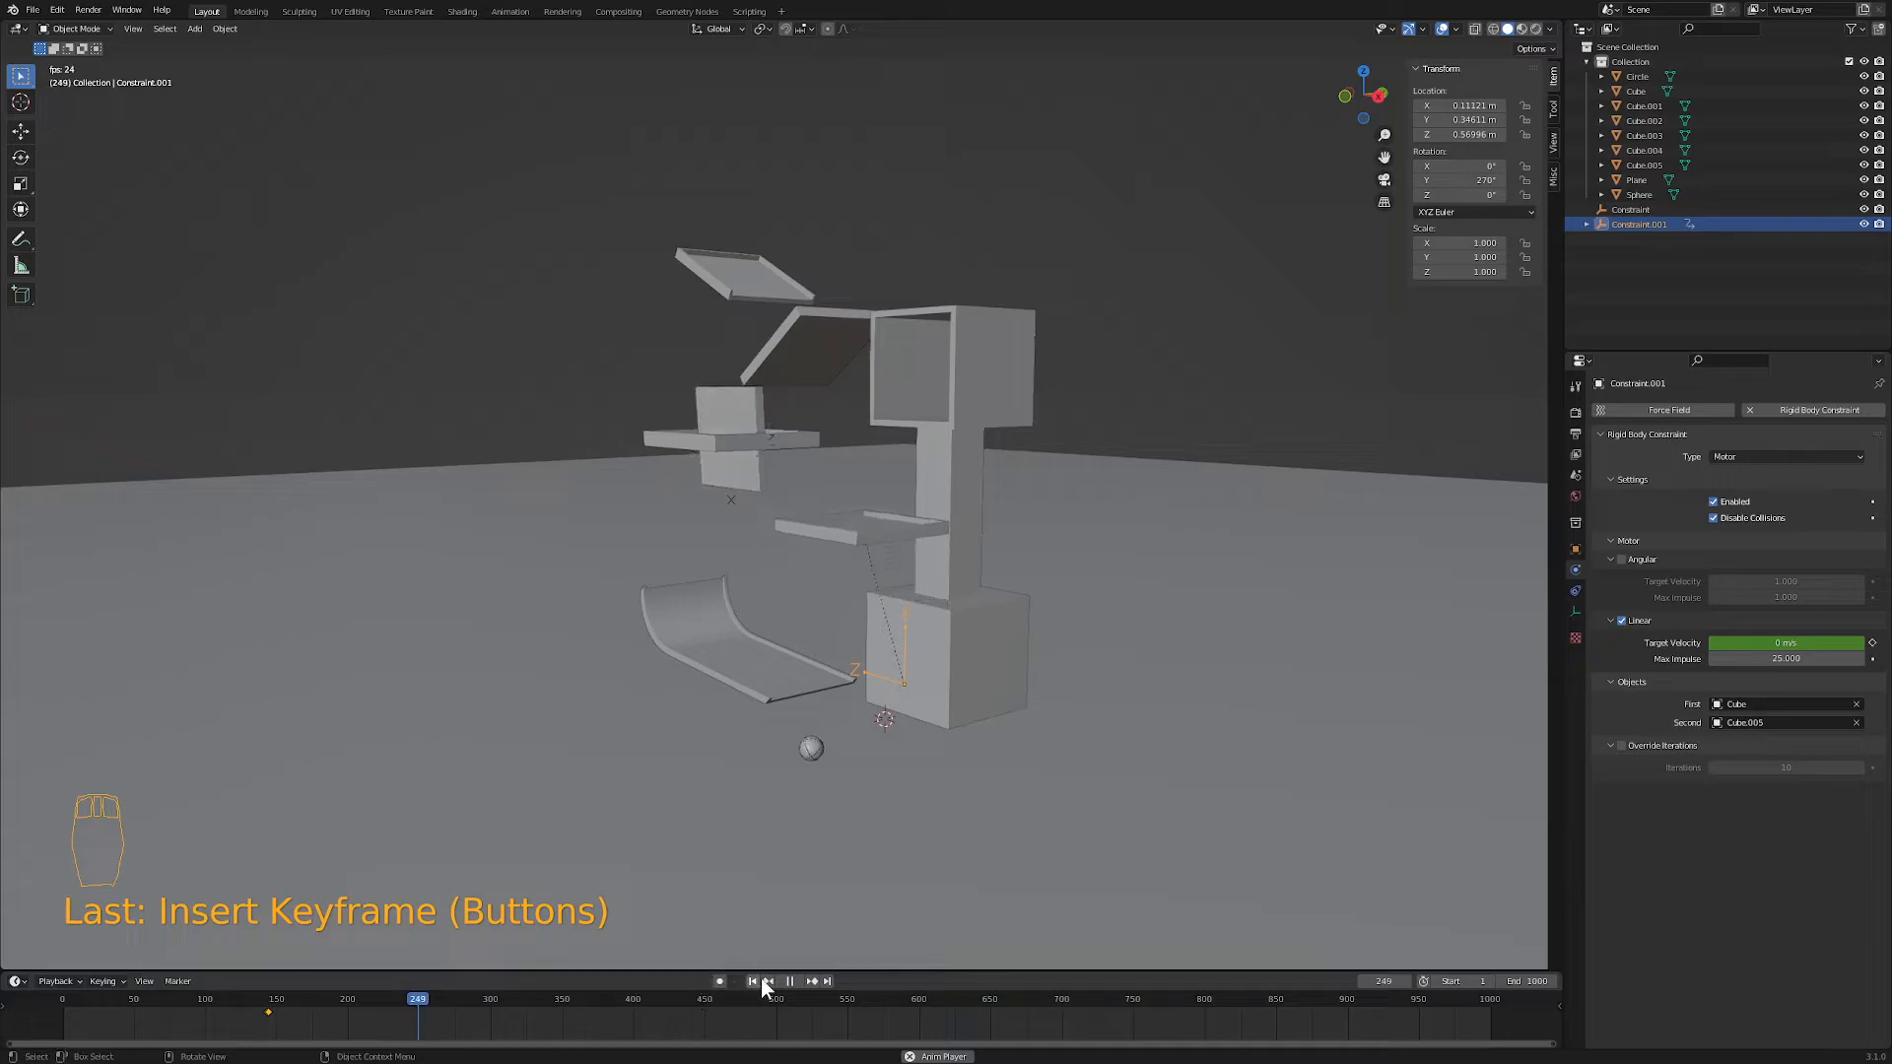
left_click(789, 981)
left_click(753, 982)
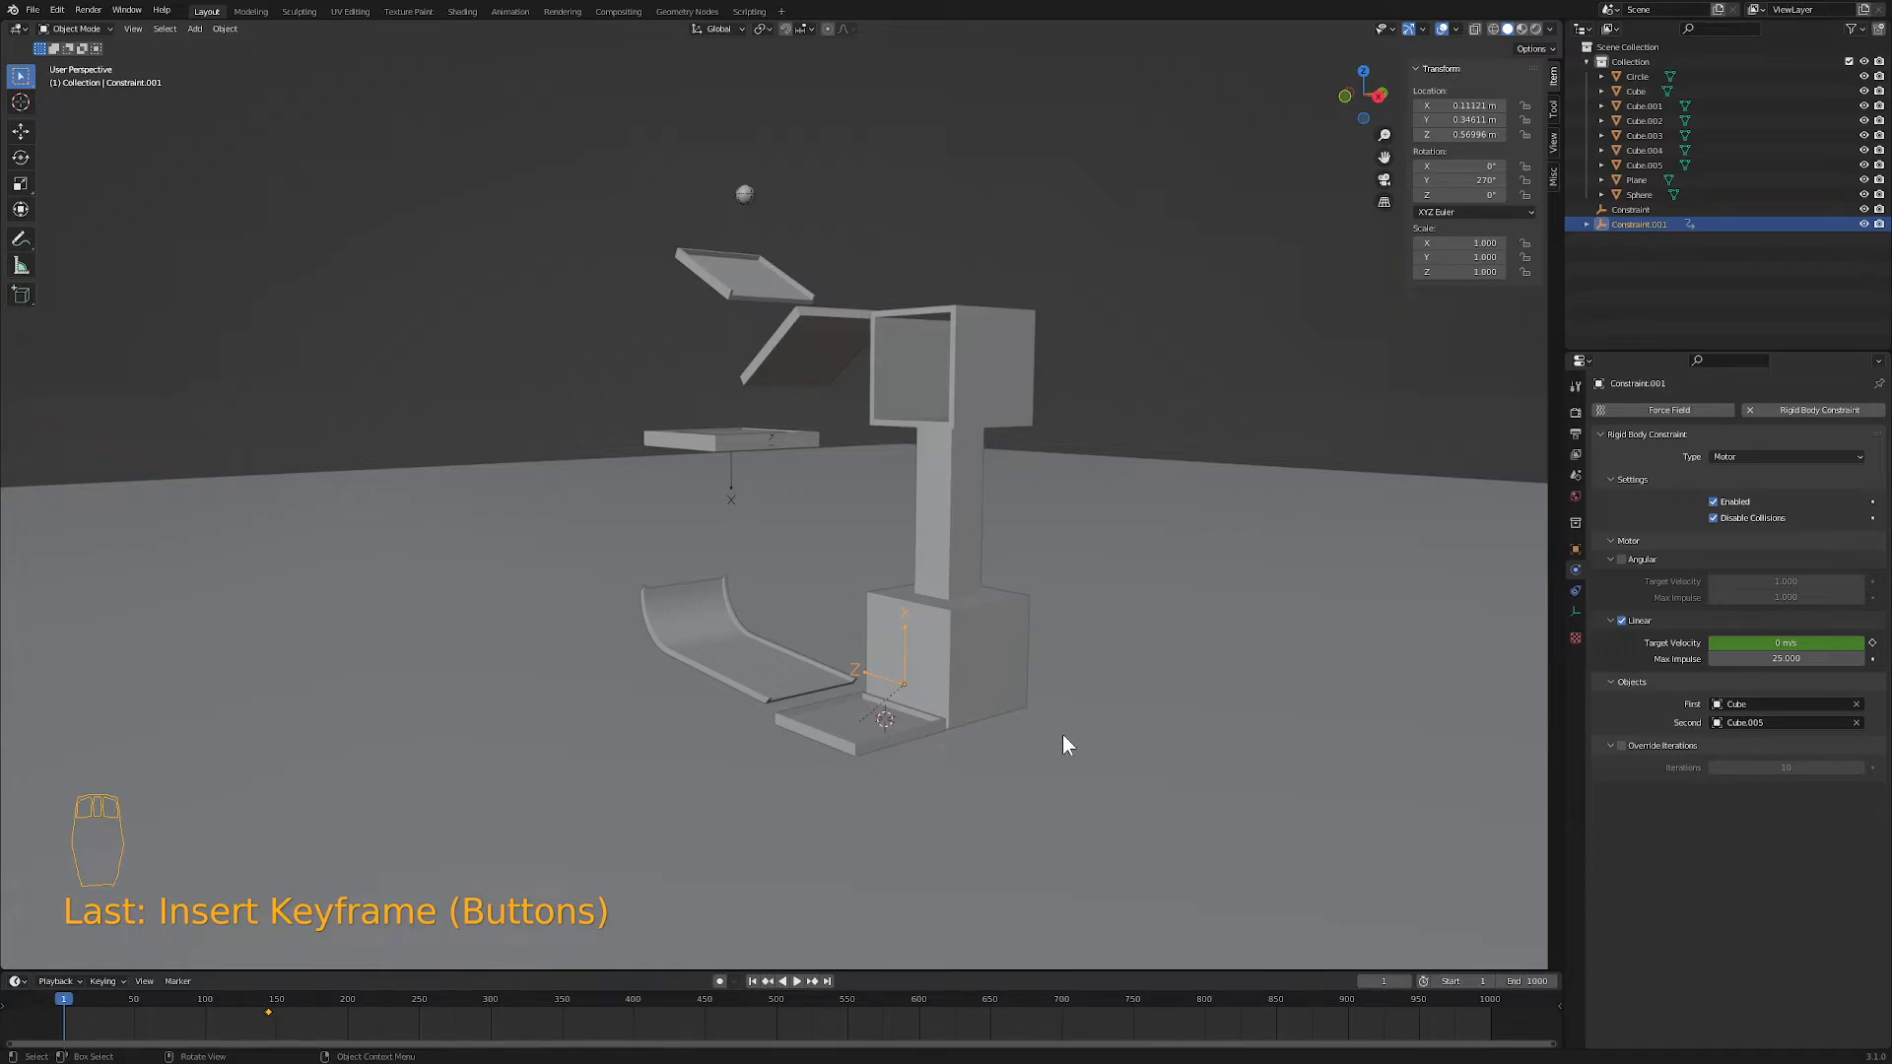
- Set the linear motor's max impulse to 40 and play the simulation to check how the tray holds and lifts the ball
left_click(1773, 659)
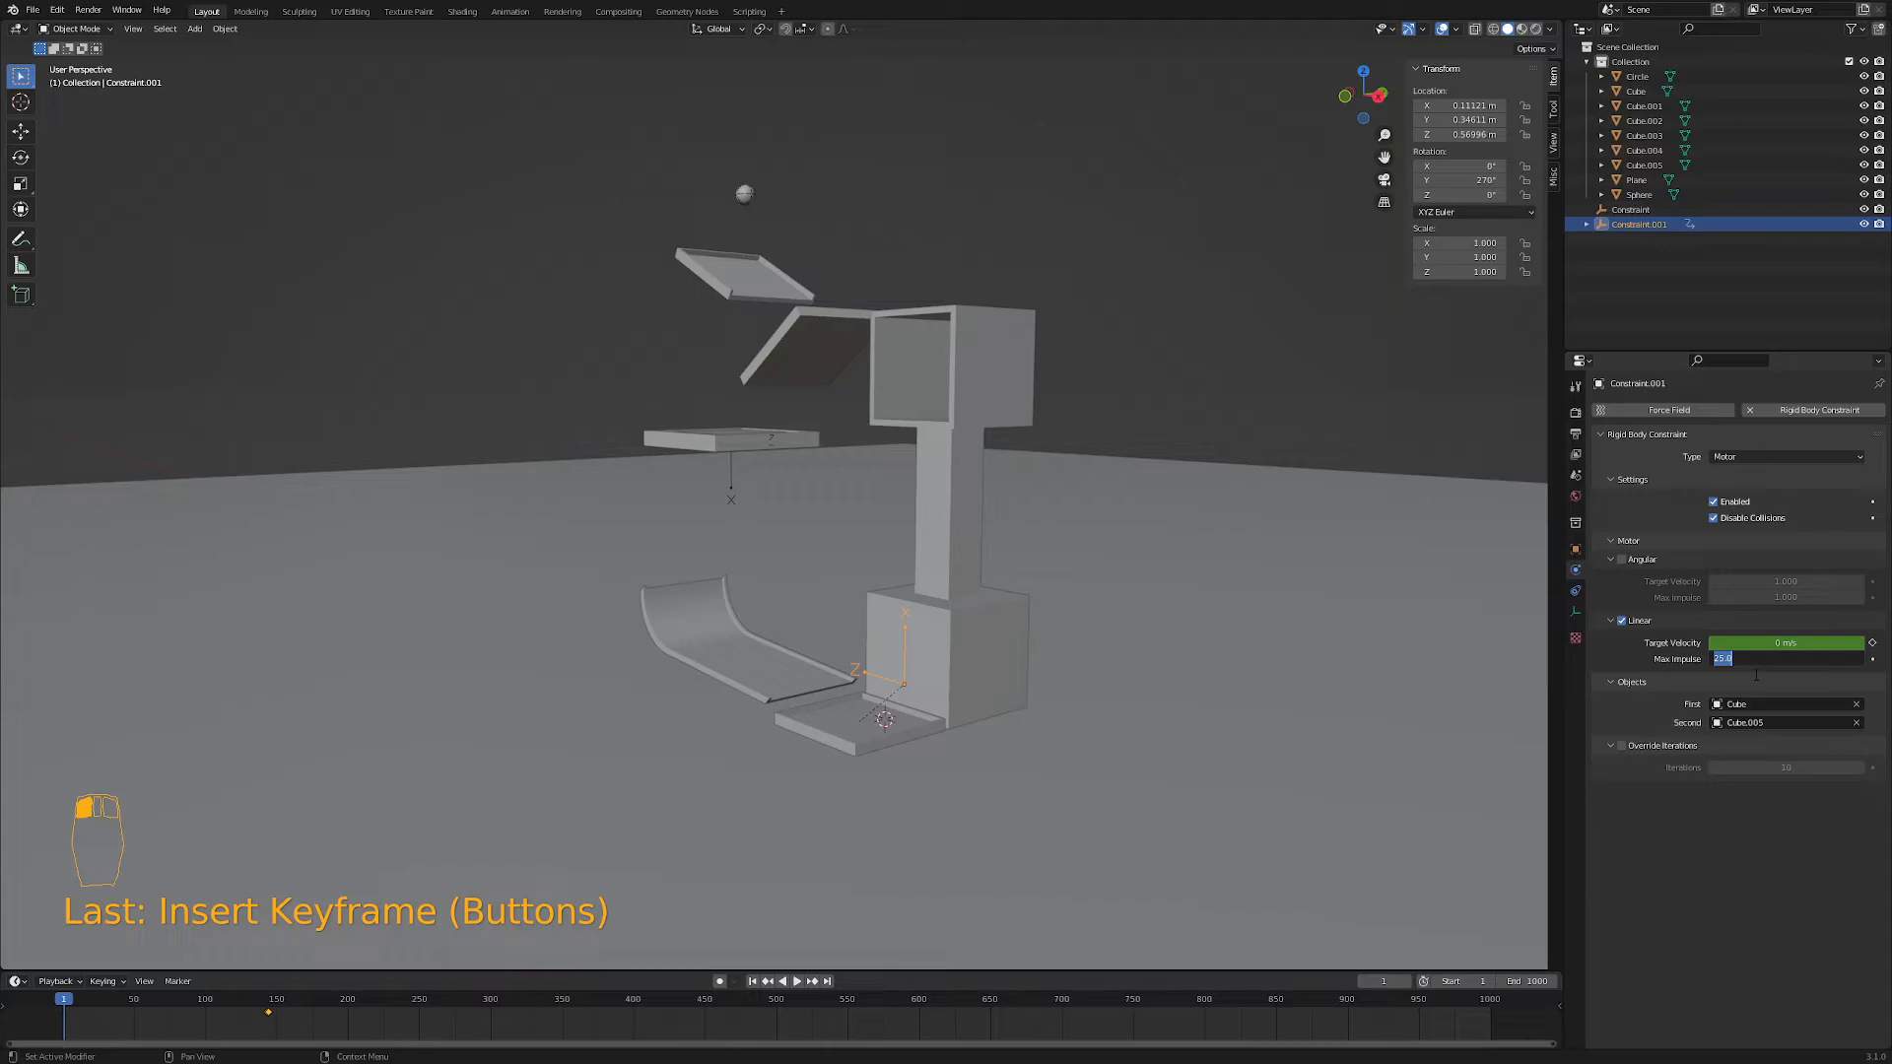
type("40")
left_click(1508, 737)
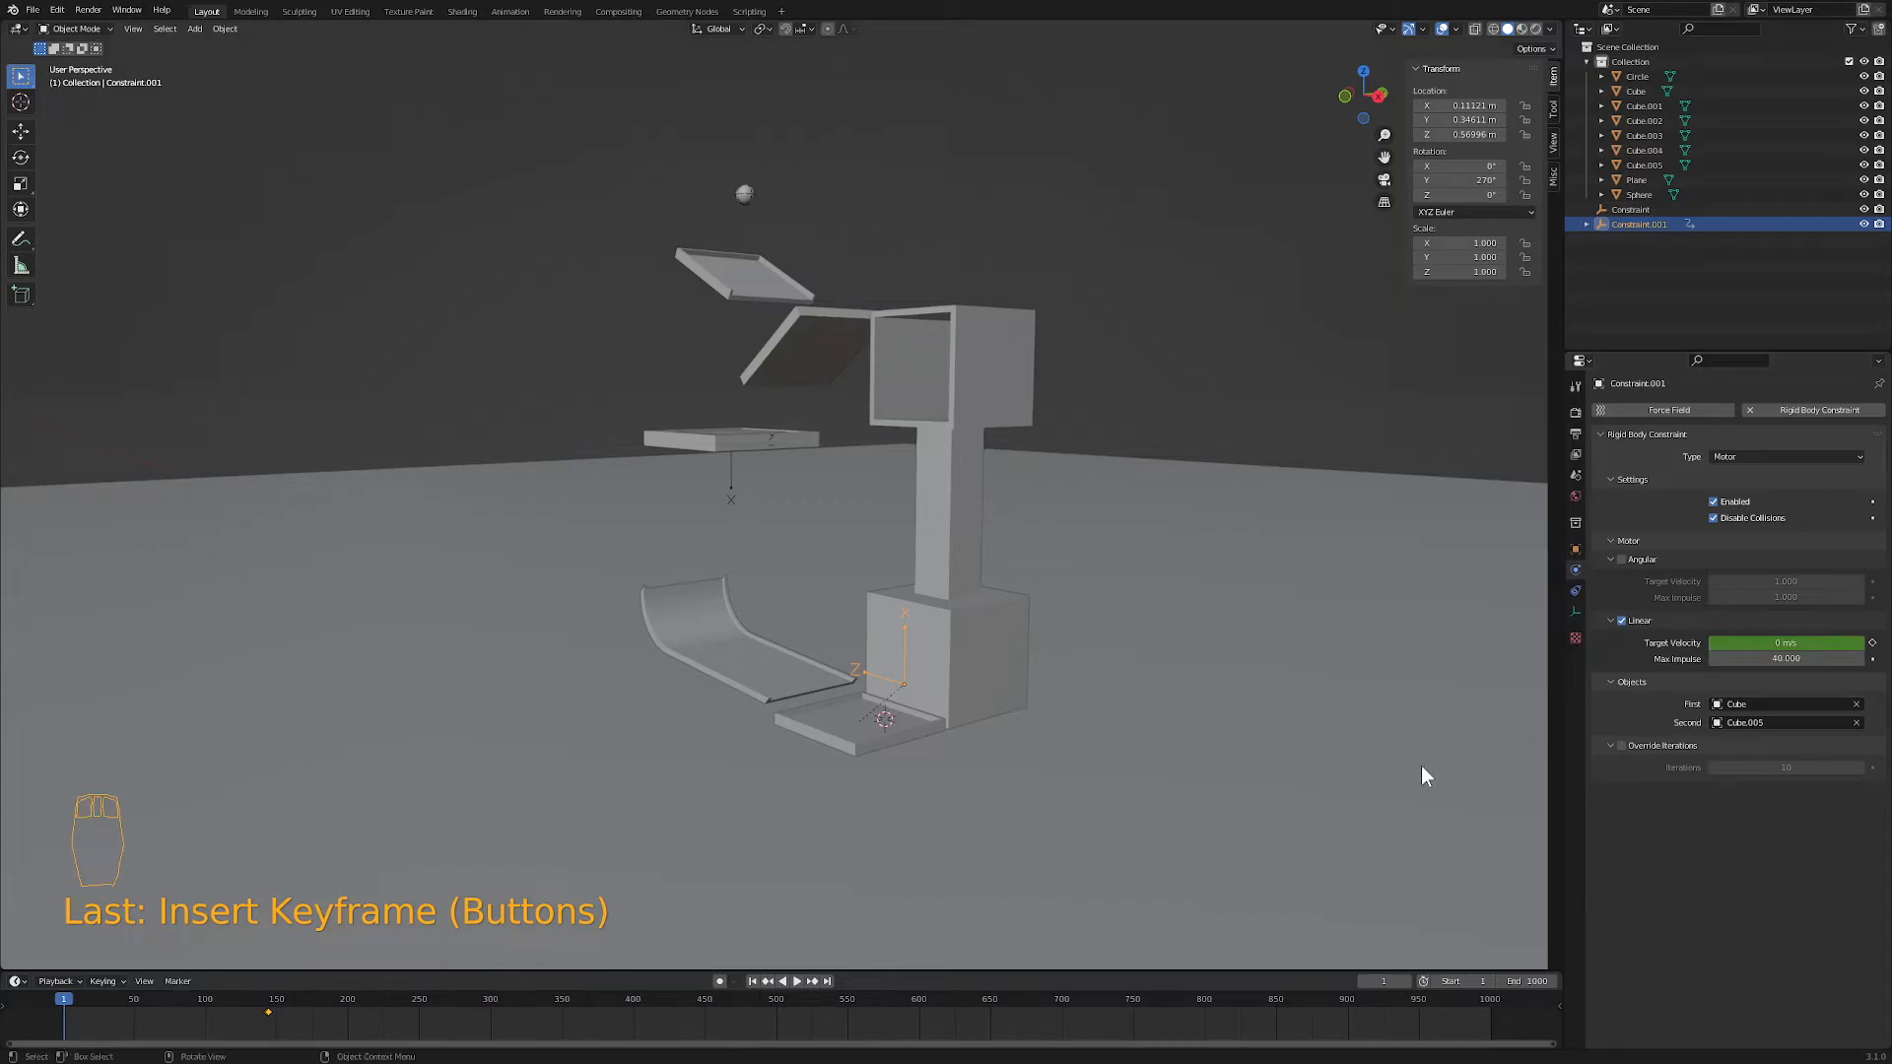
left_click(798, 980)
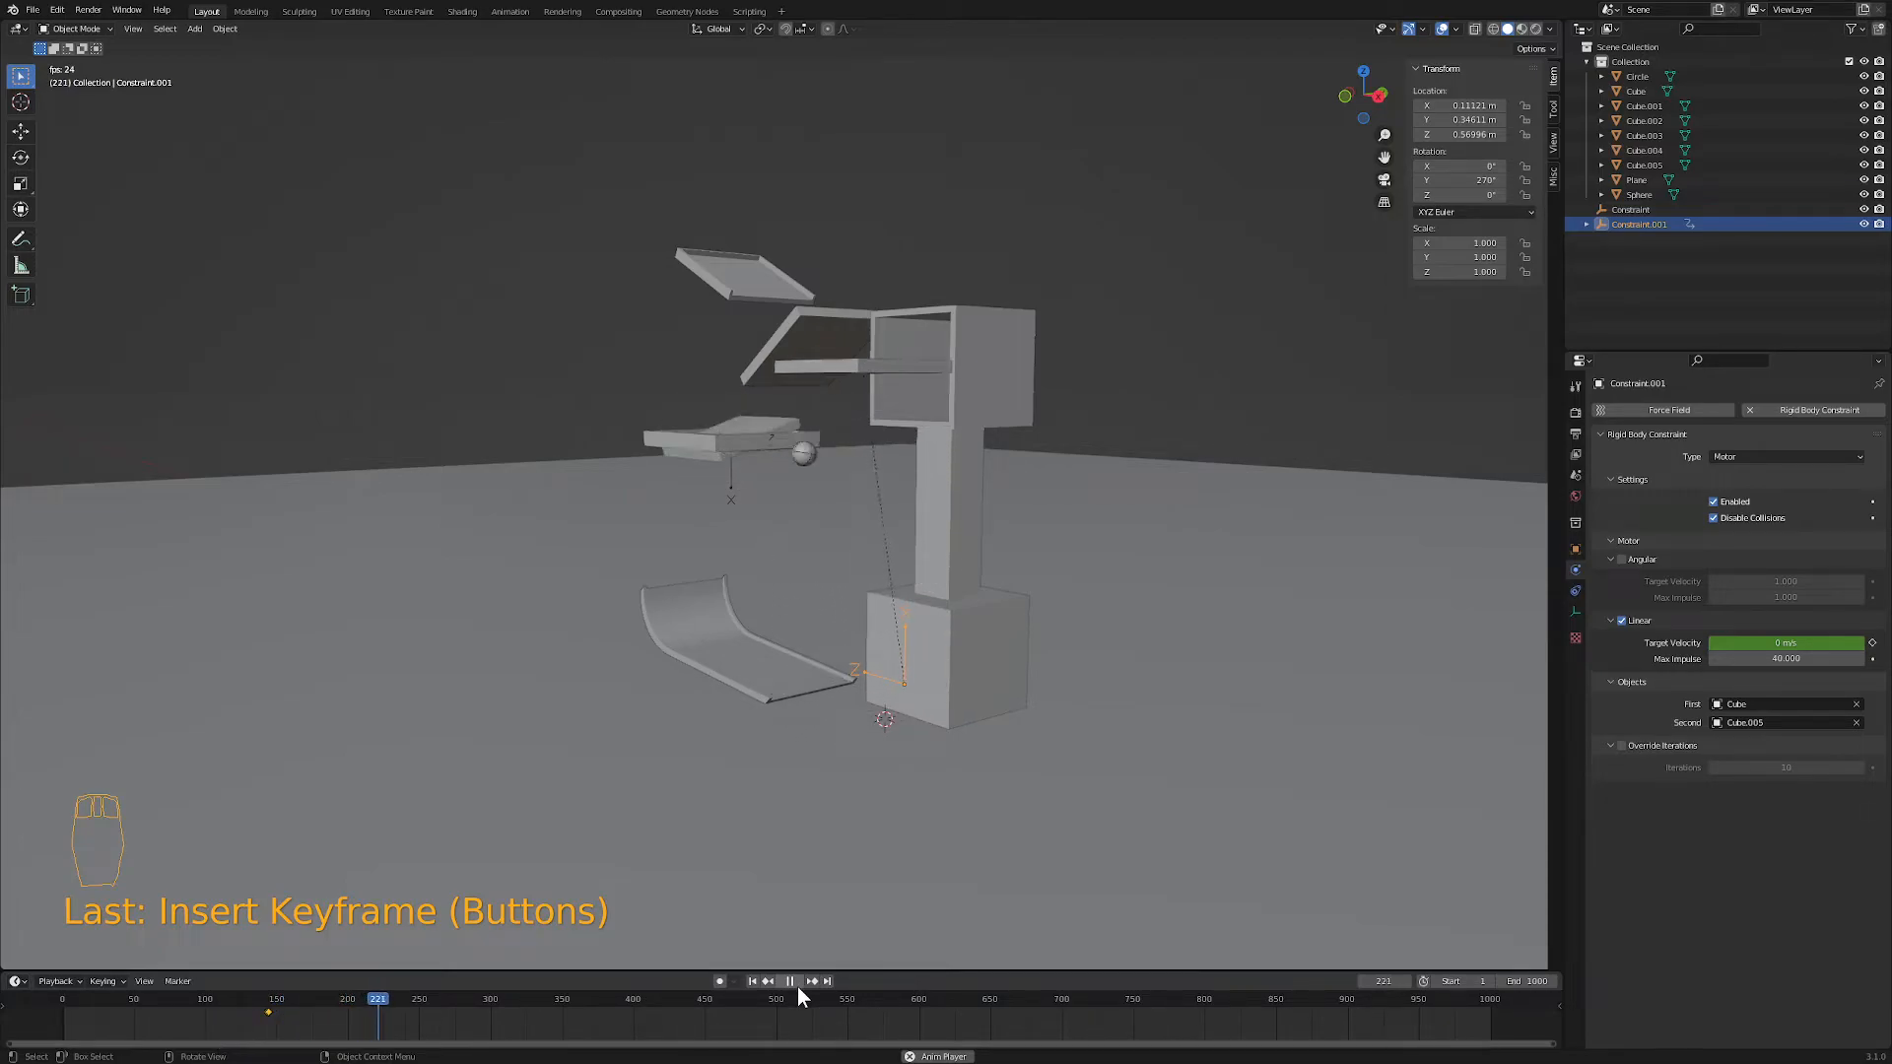
left_click(788, 981)
- Go back to frame 151 to examine where the ball meets the tray, and rewind to the first frame
left_click_drag(437, 1003, 277, 1063)
key("space")
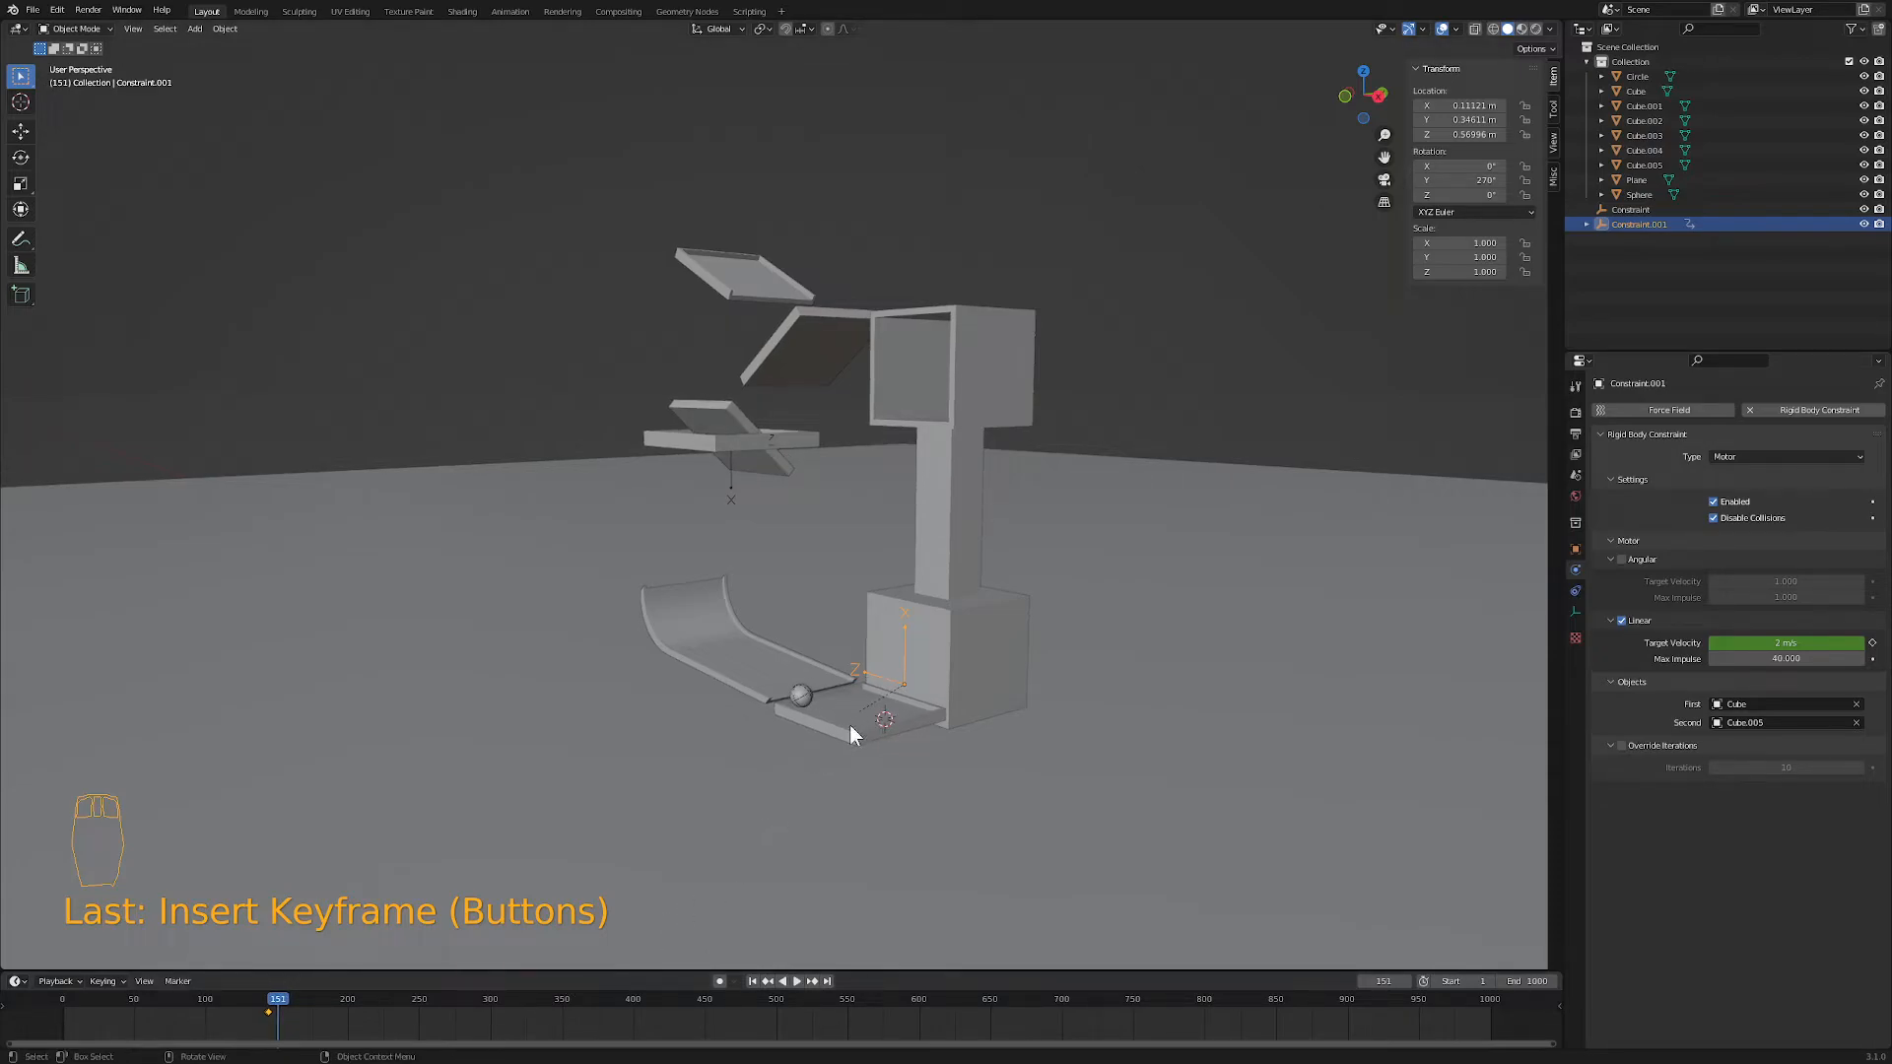
left_click(753, 981)
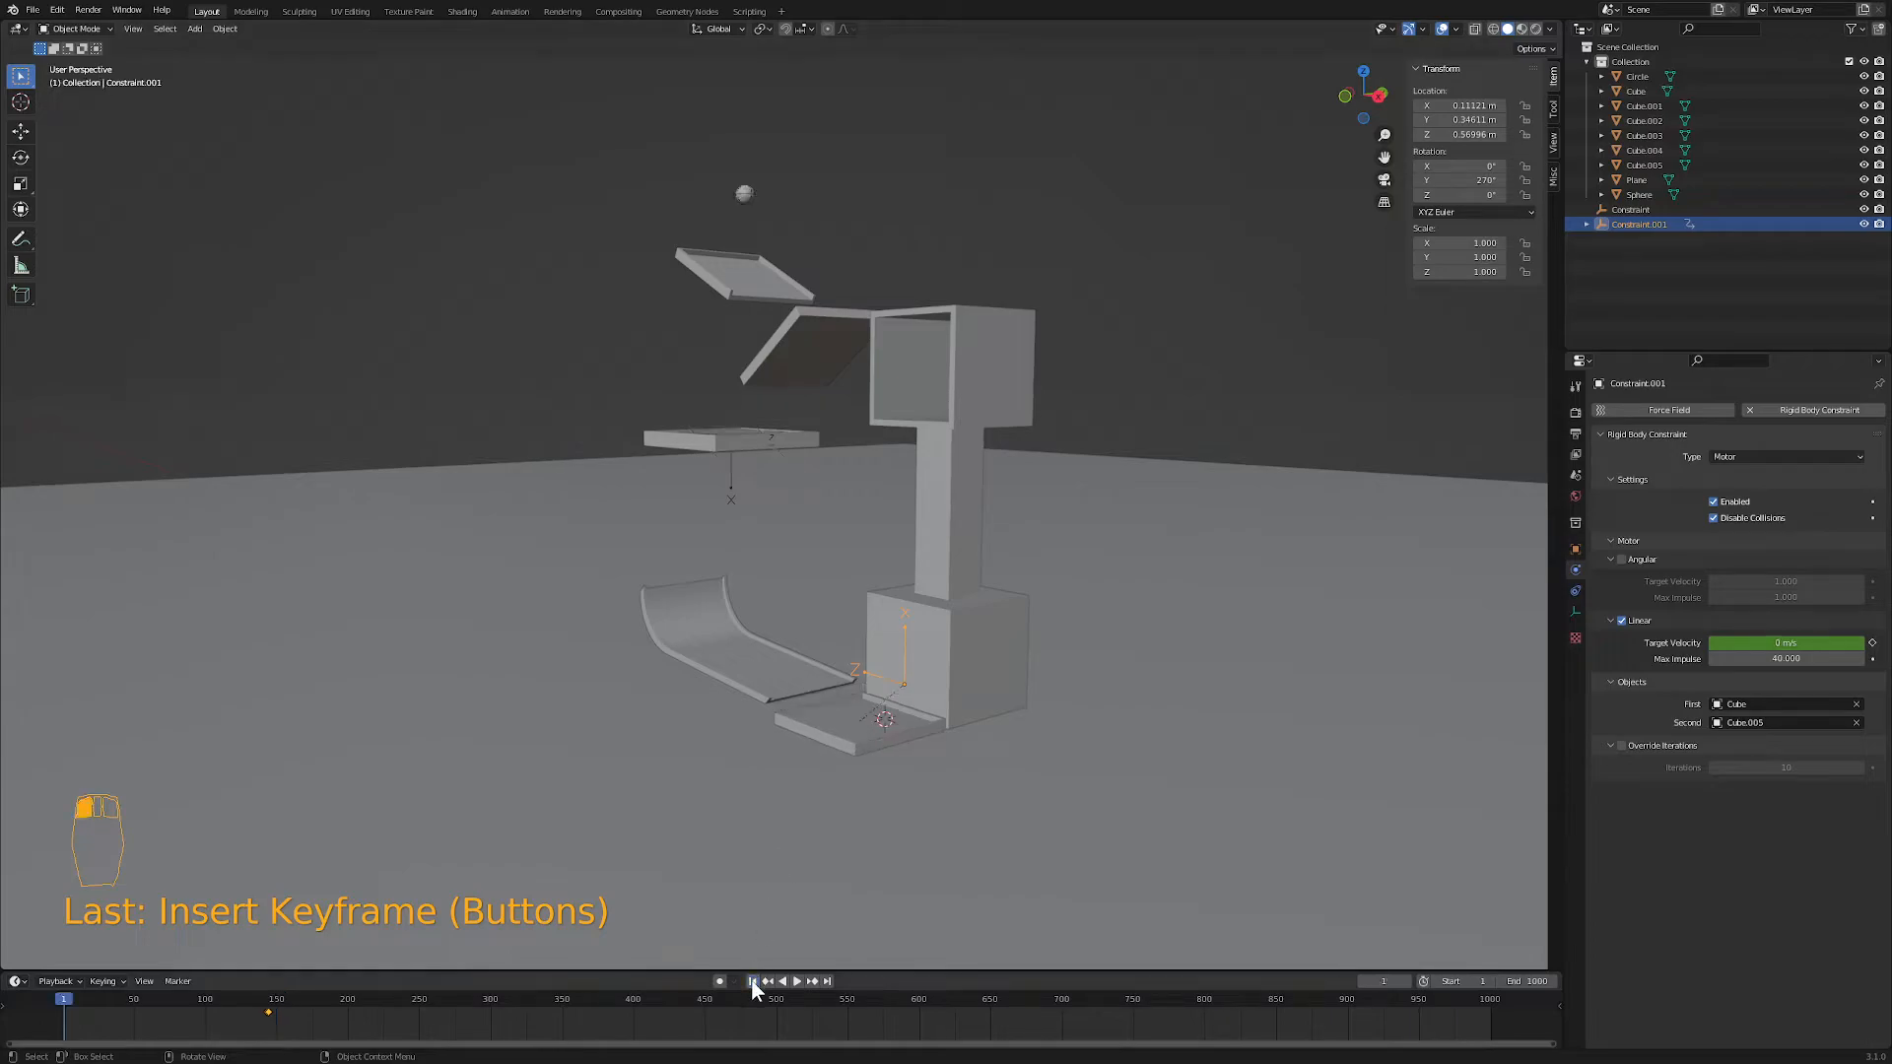
- Enter Edit Mode on the base tray, clear the mesh selection, and switch to face selection
left_click(848, 745)
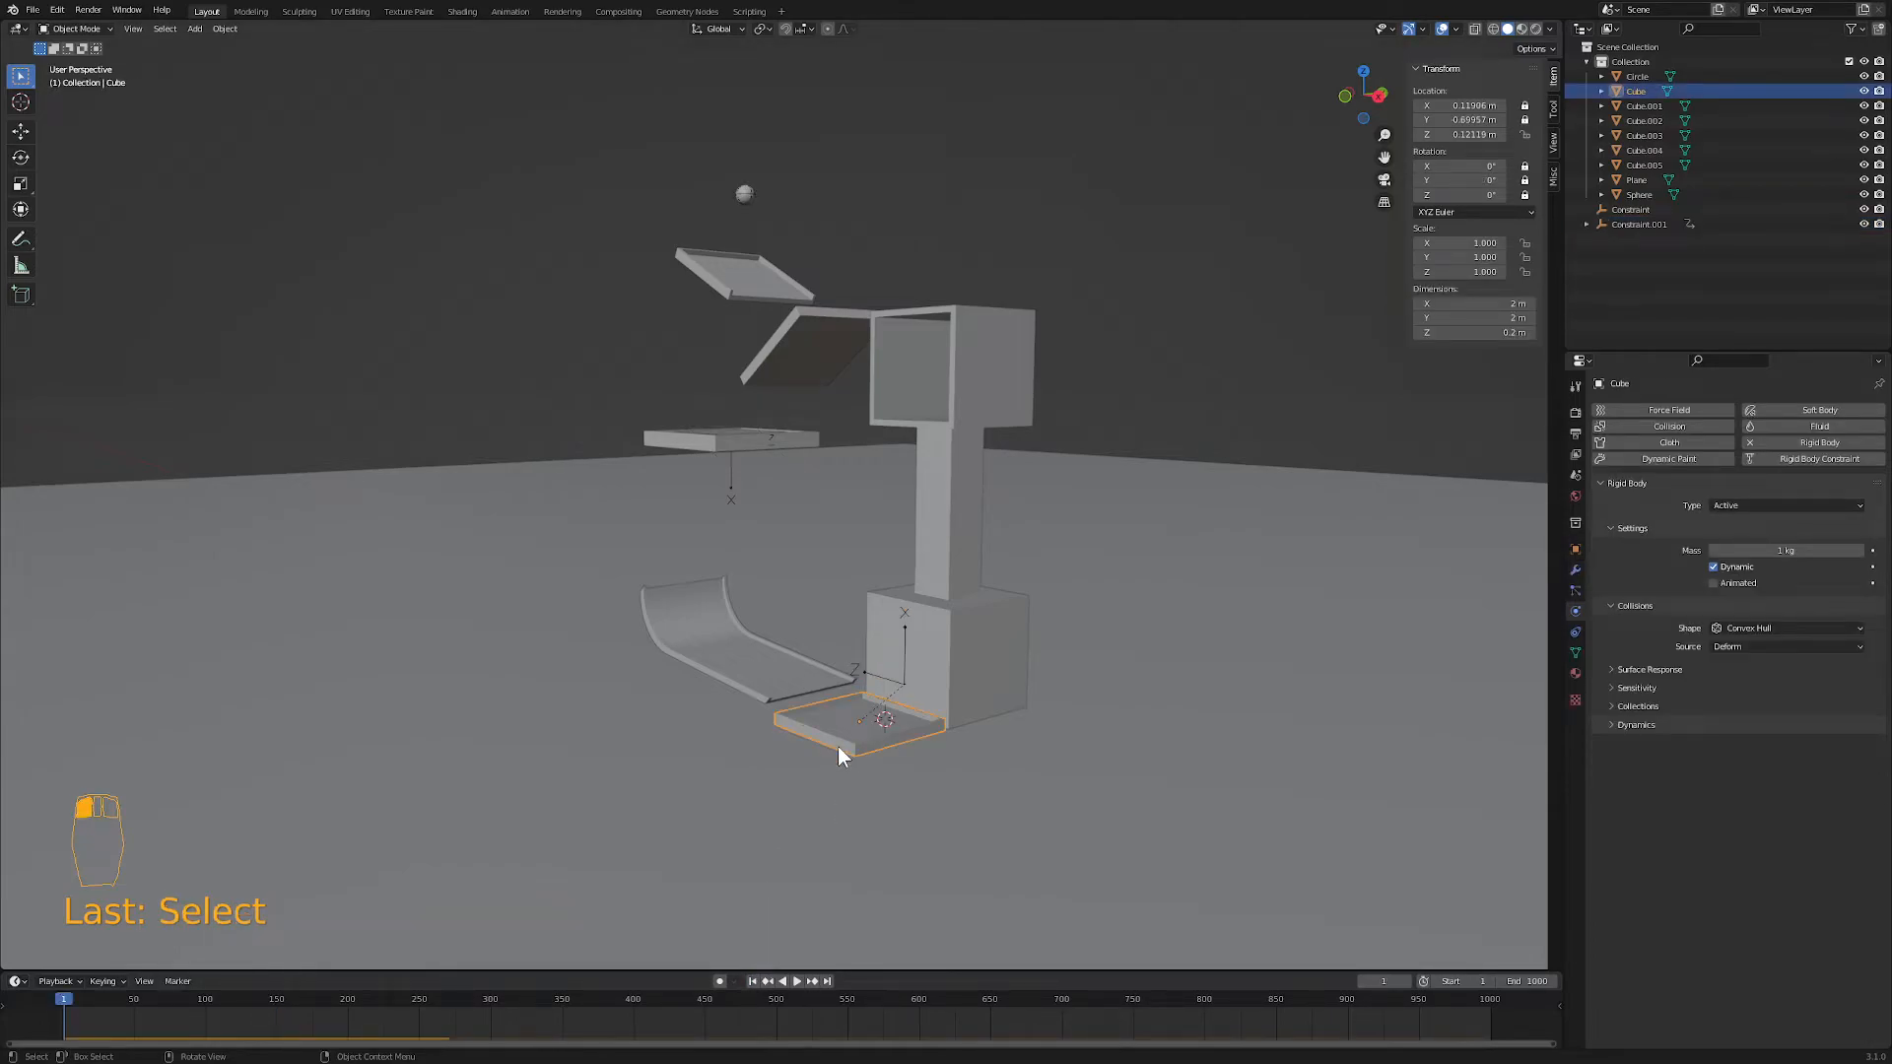
scroll(838, 755, "up", 3)
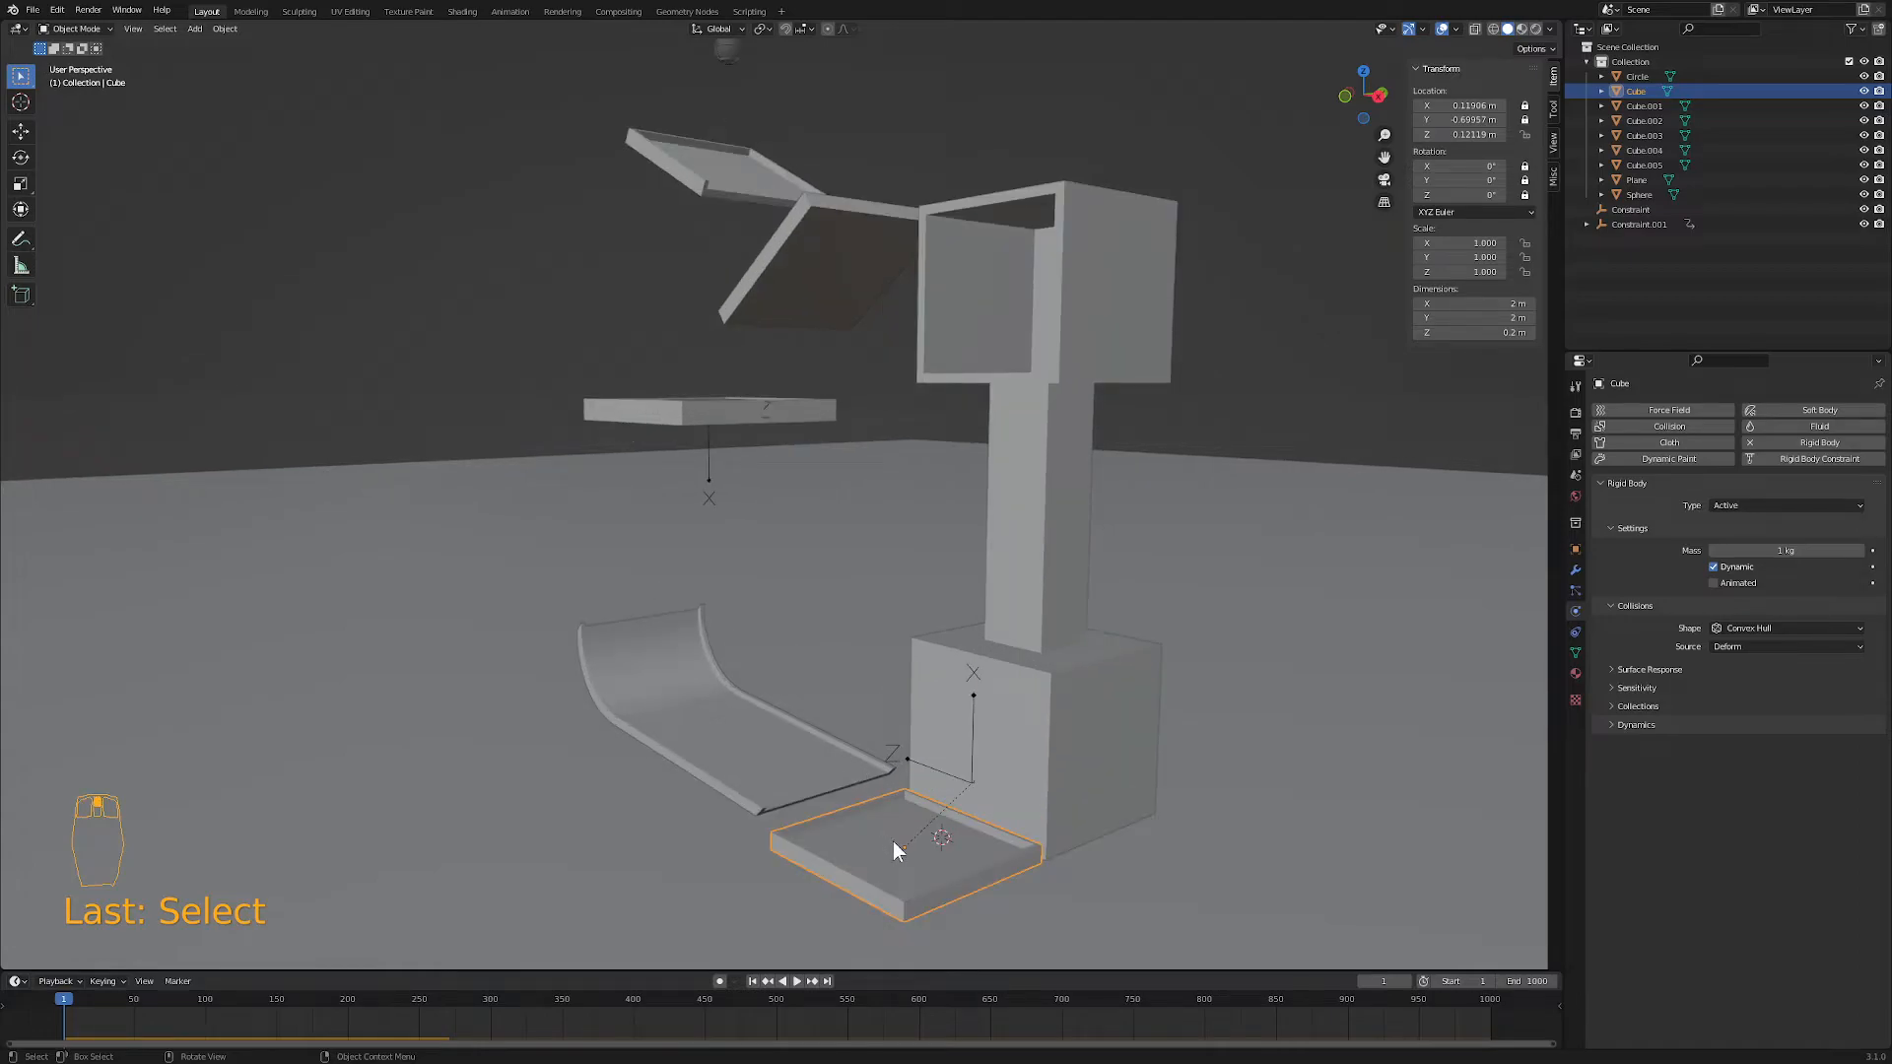
key("Tab")
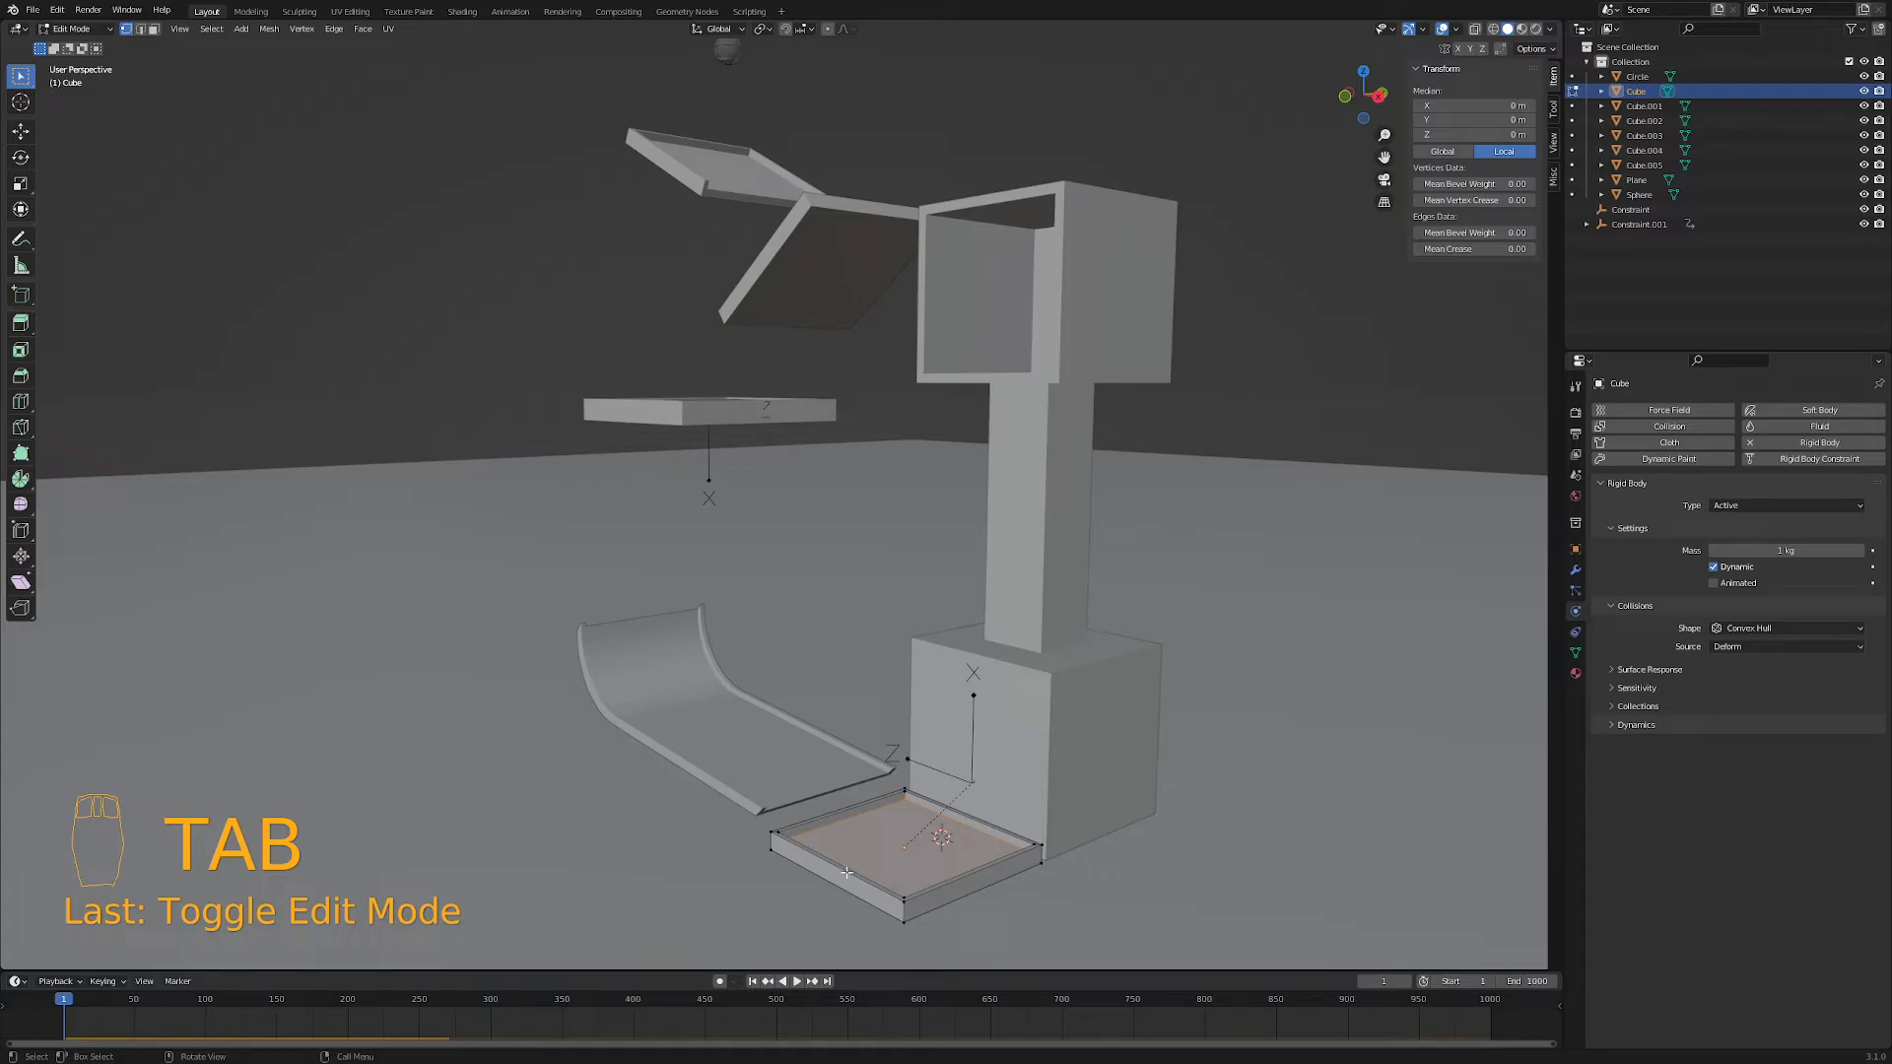
key("a")
key("a")
key("a")
key("a")
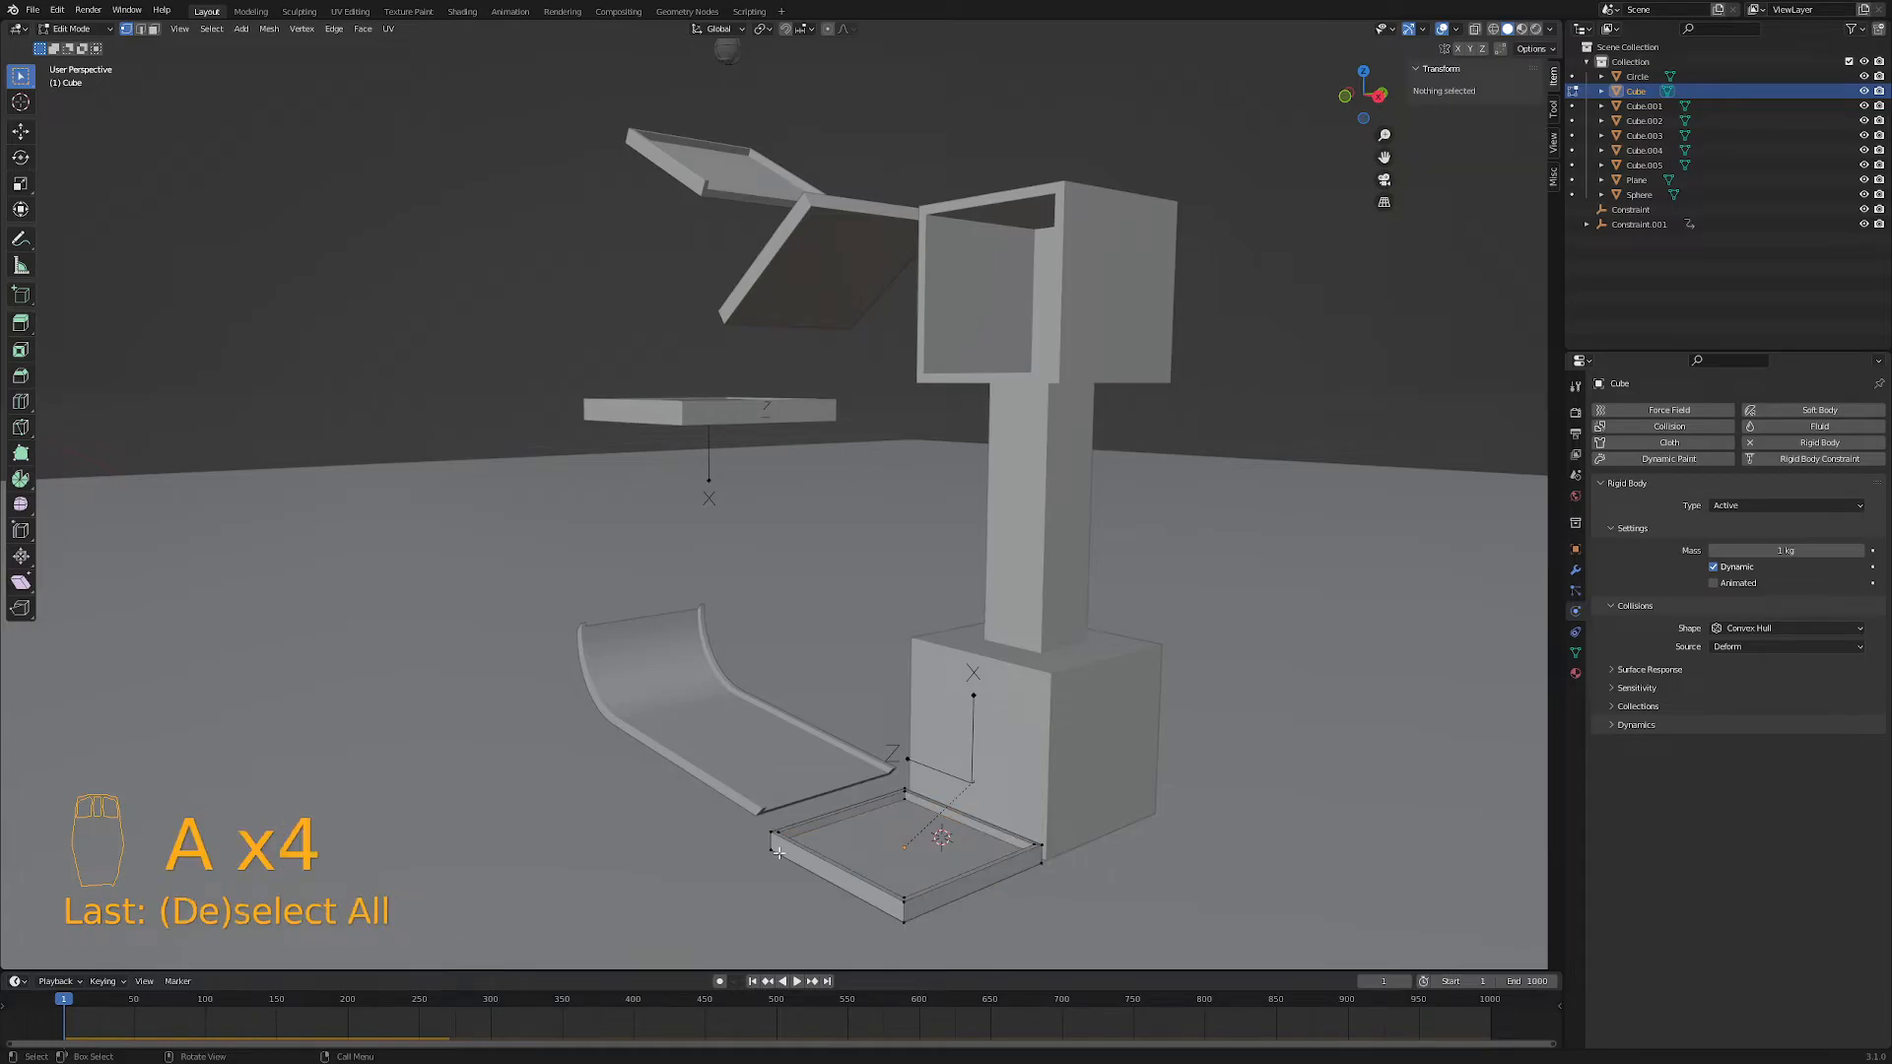
key("3")
- Raise the four top rim faces of the base tray about 0.06 m along Z and leave Edit Mode
scroll(843, 883, "up", 8)
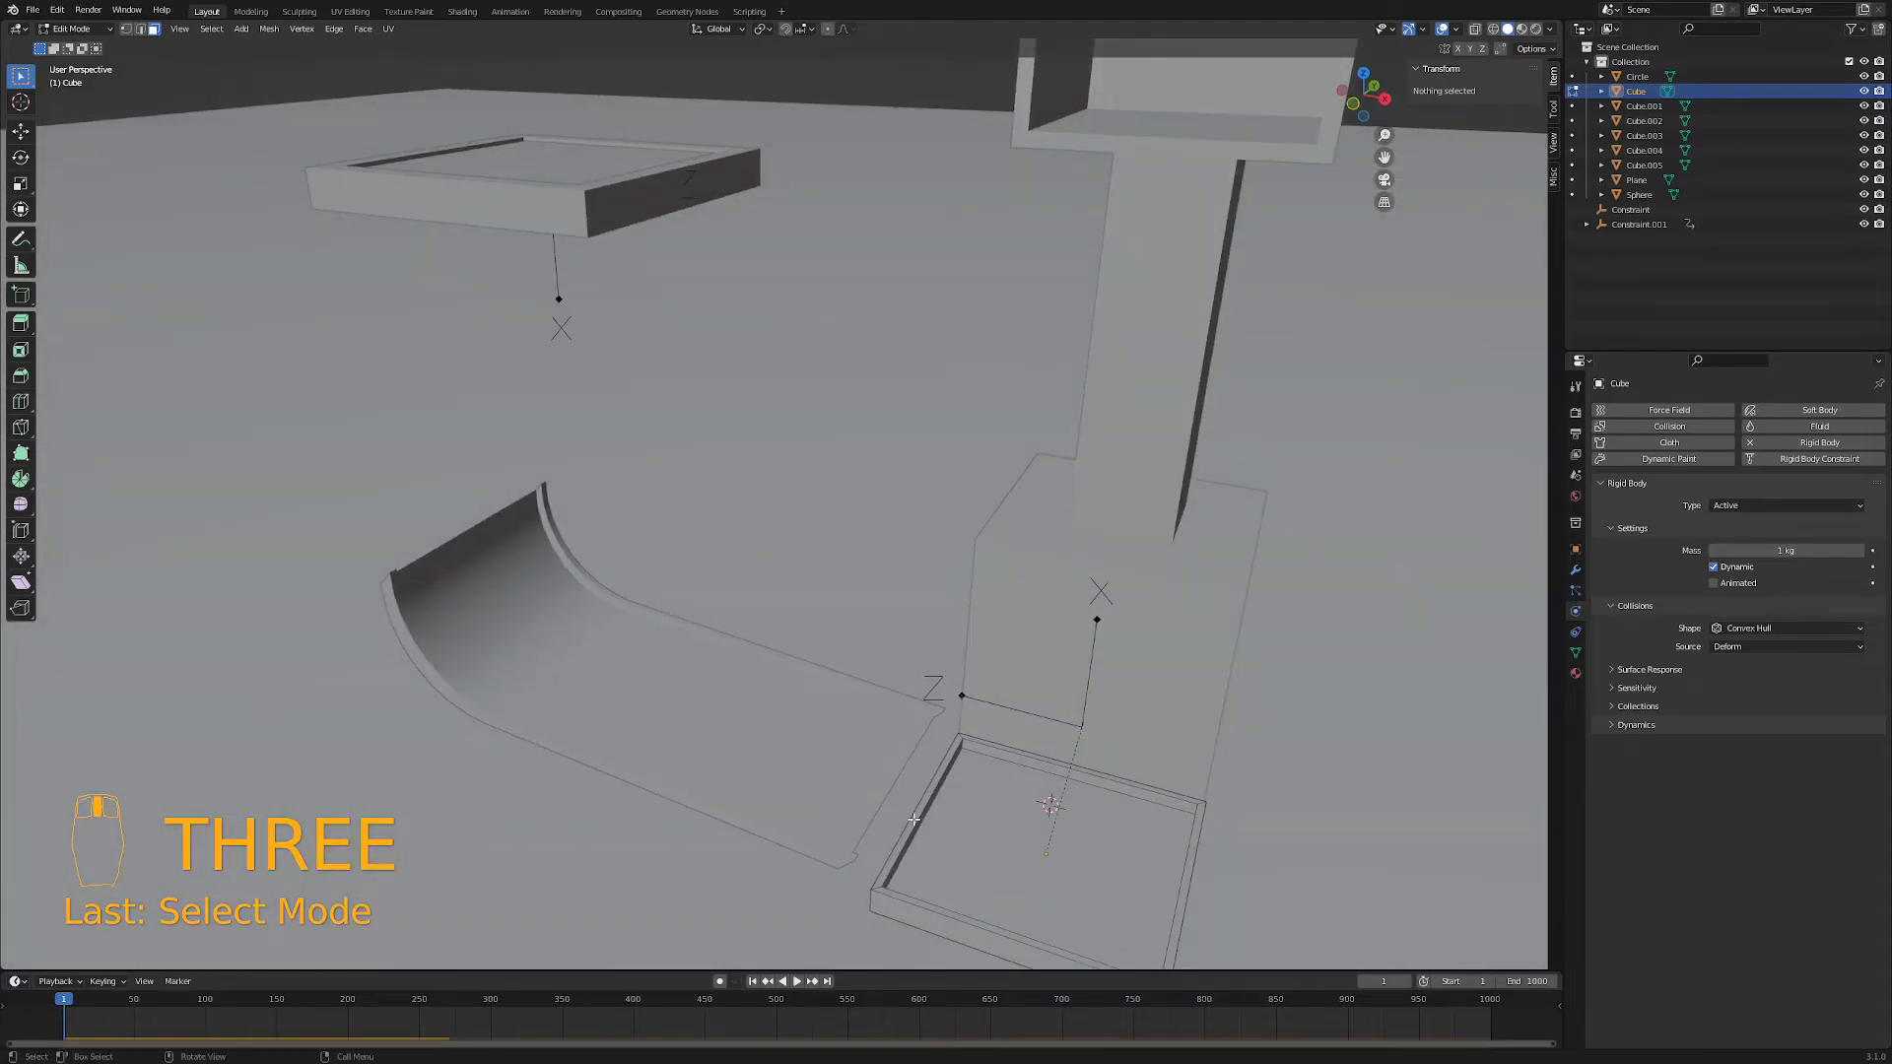
left_click(914, 818)
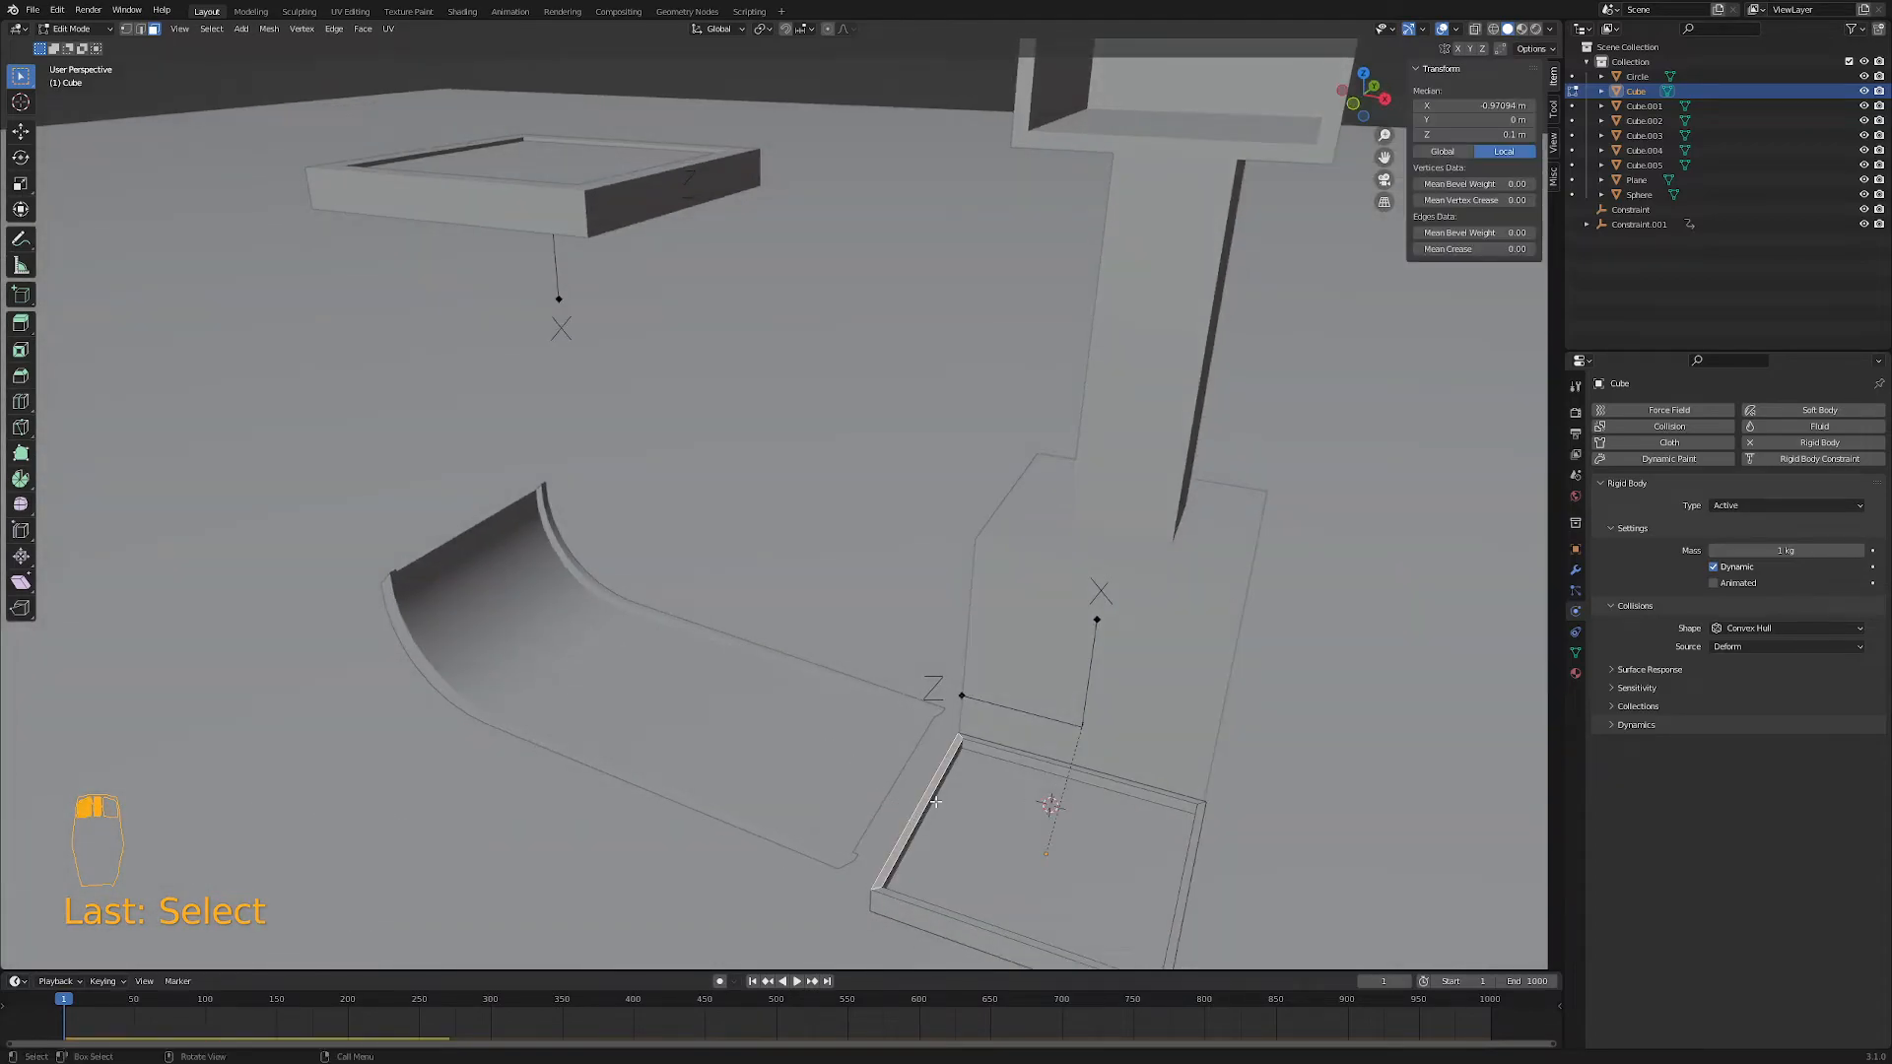
left_click(1021, 754, "shift")
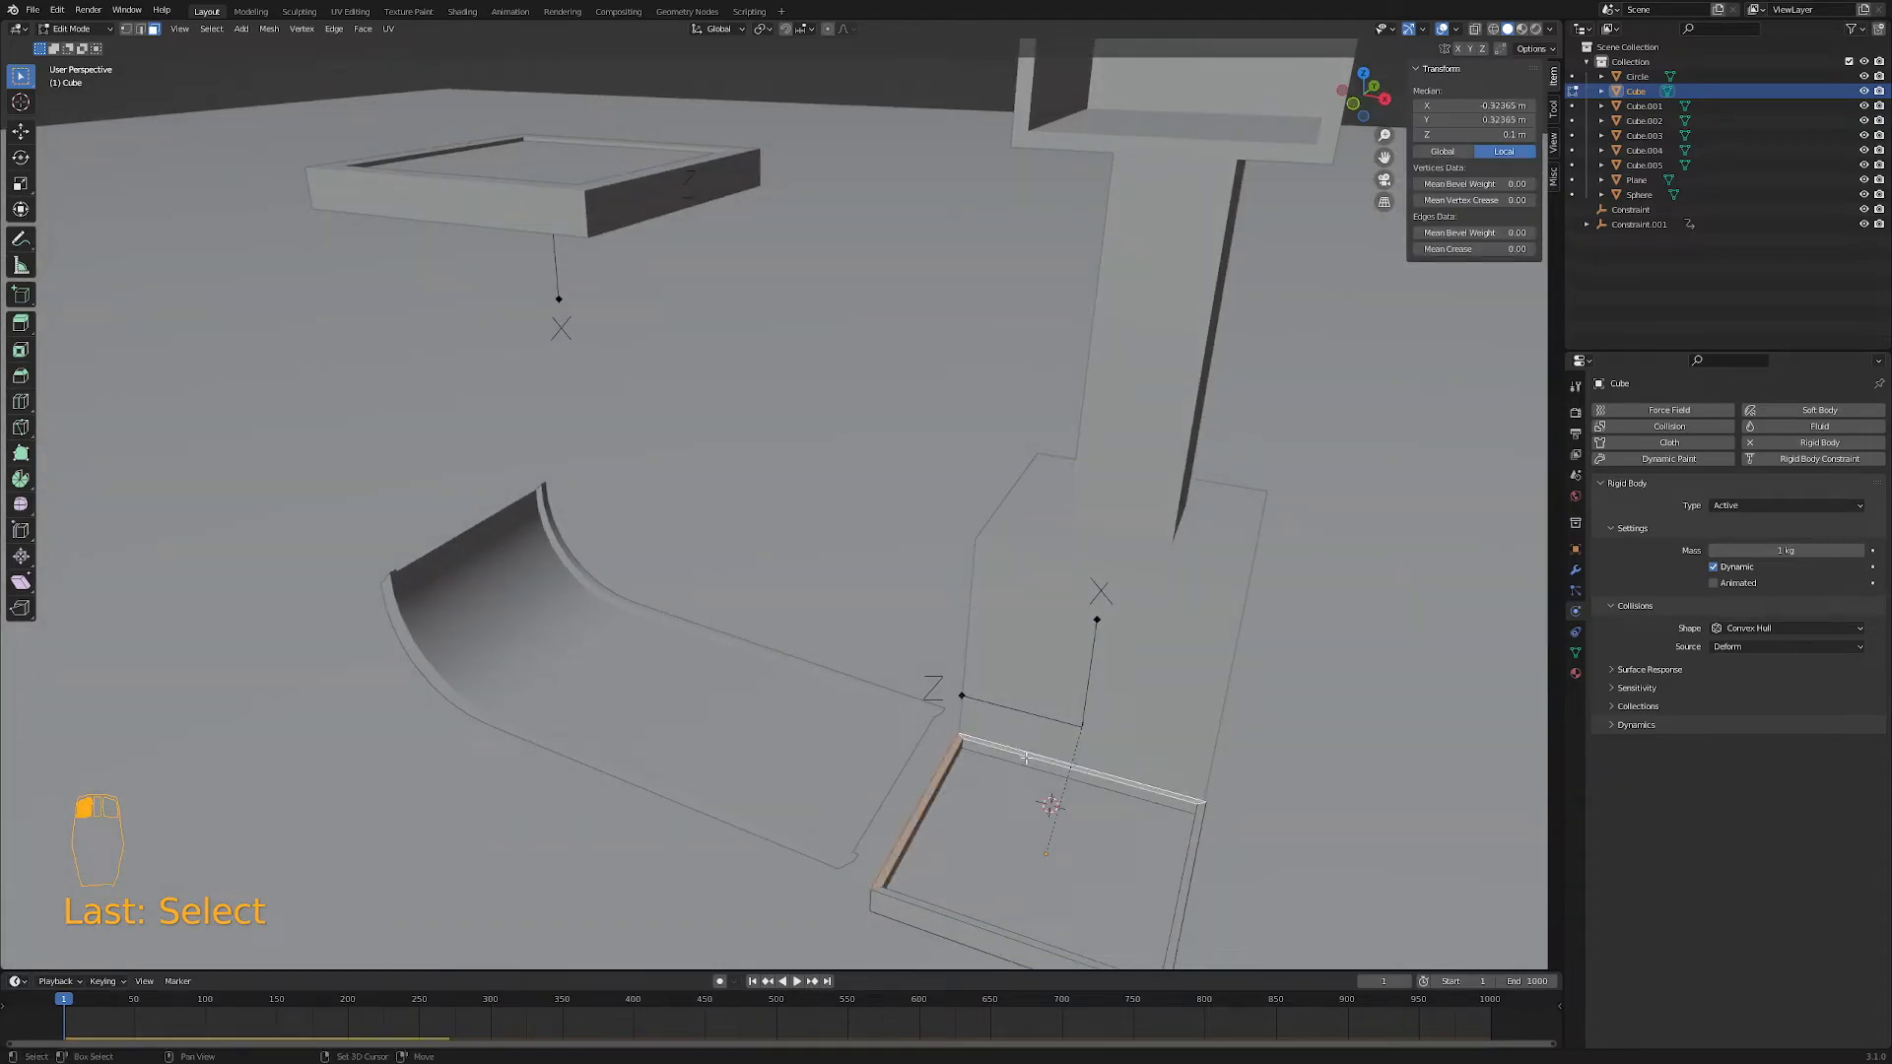
left_click(1191, 867, "shift")
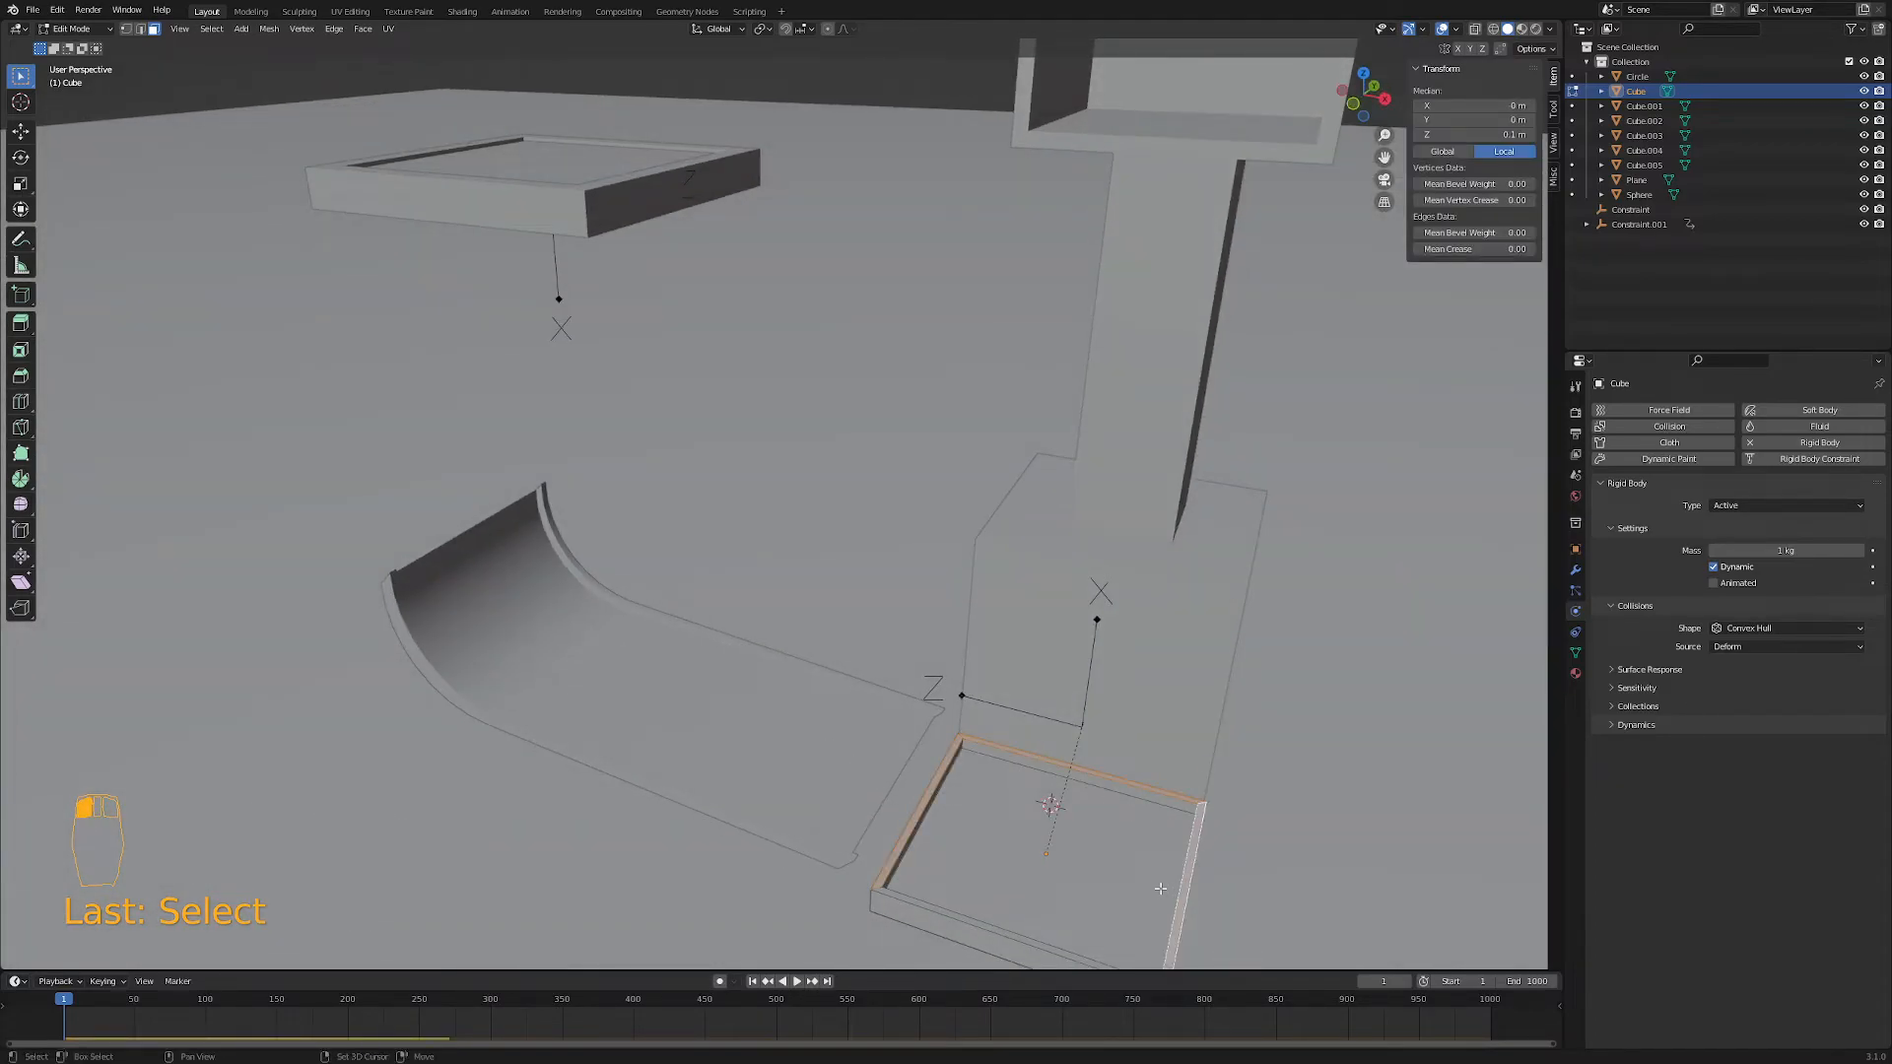
left_click(1035, 940, "shift")
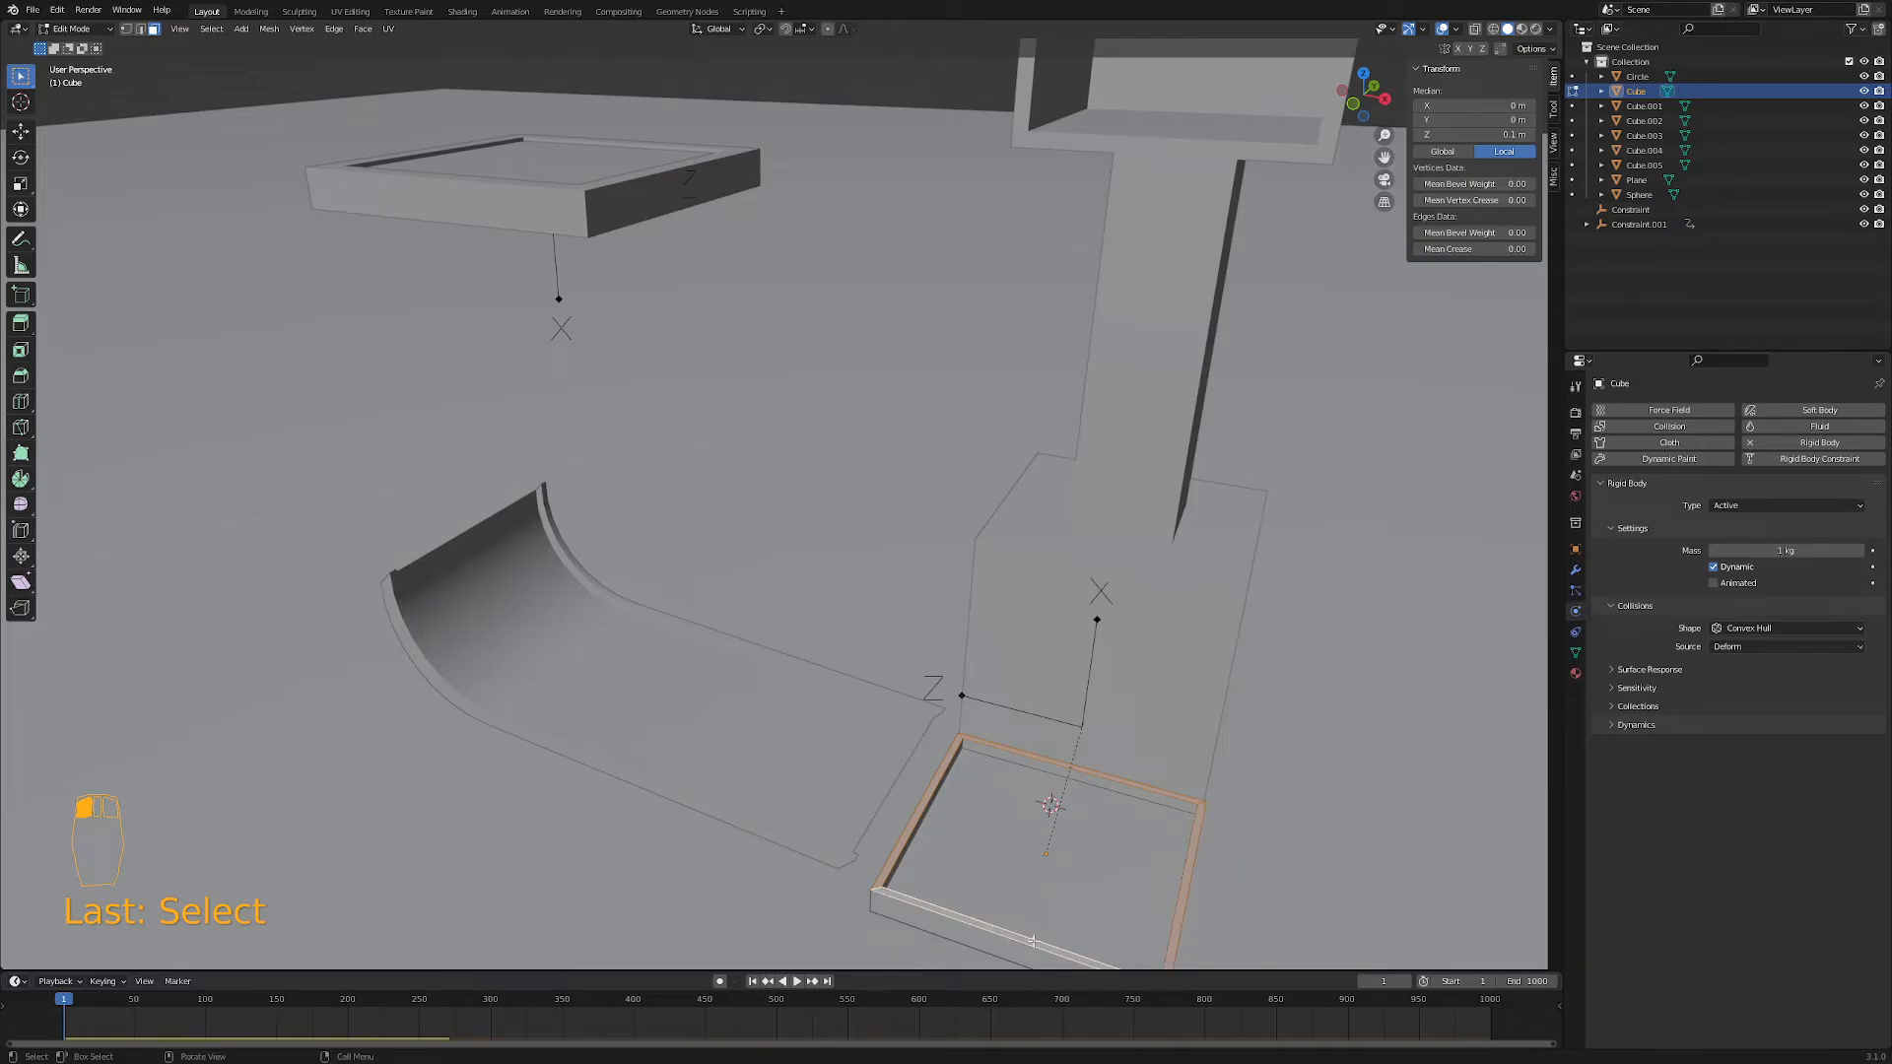
key("g")
key("z")
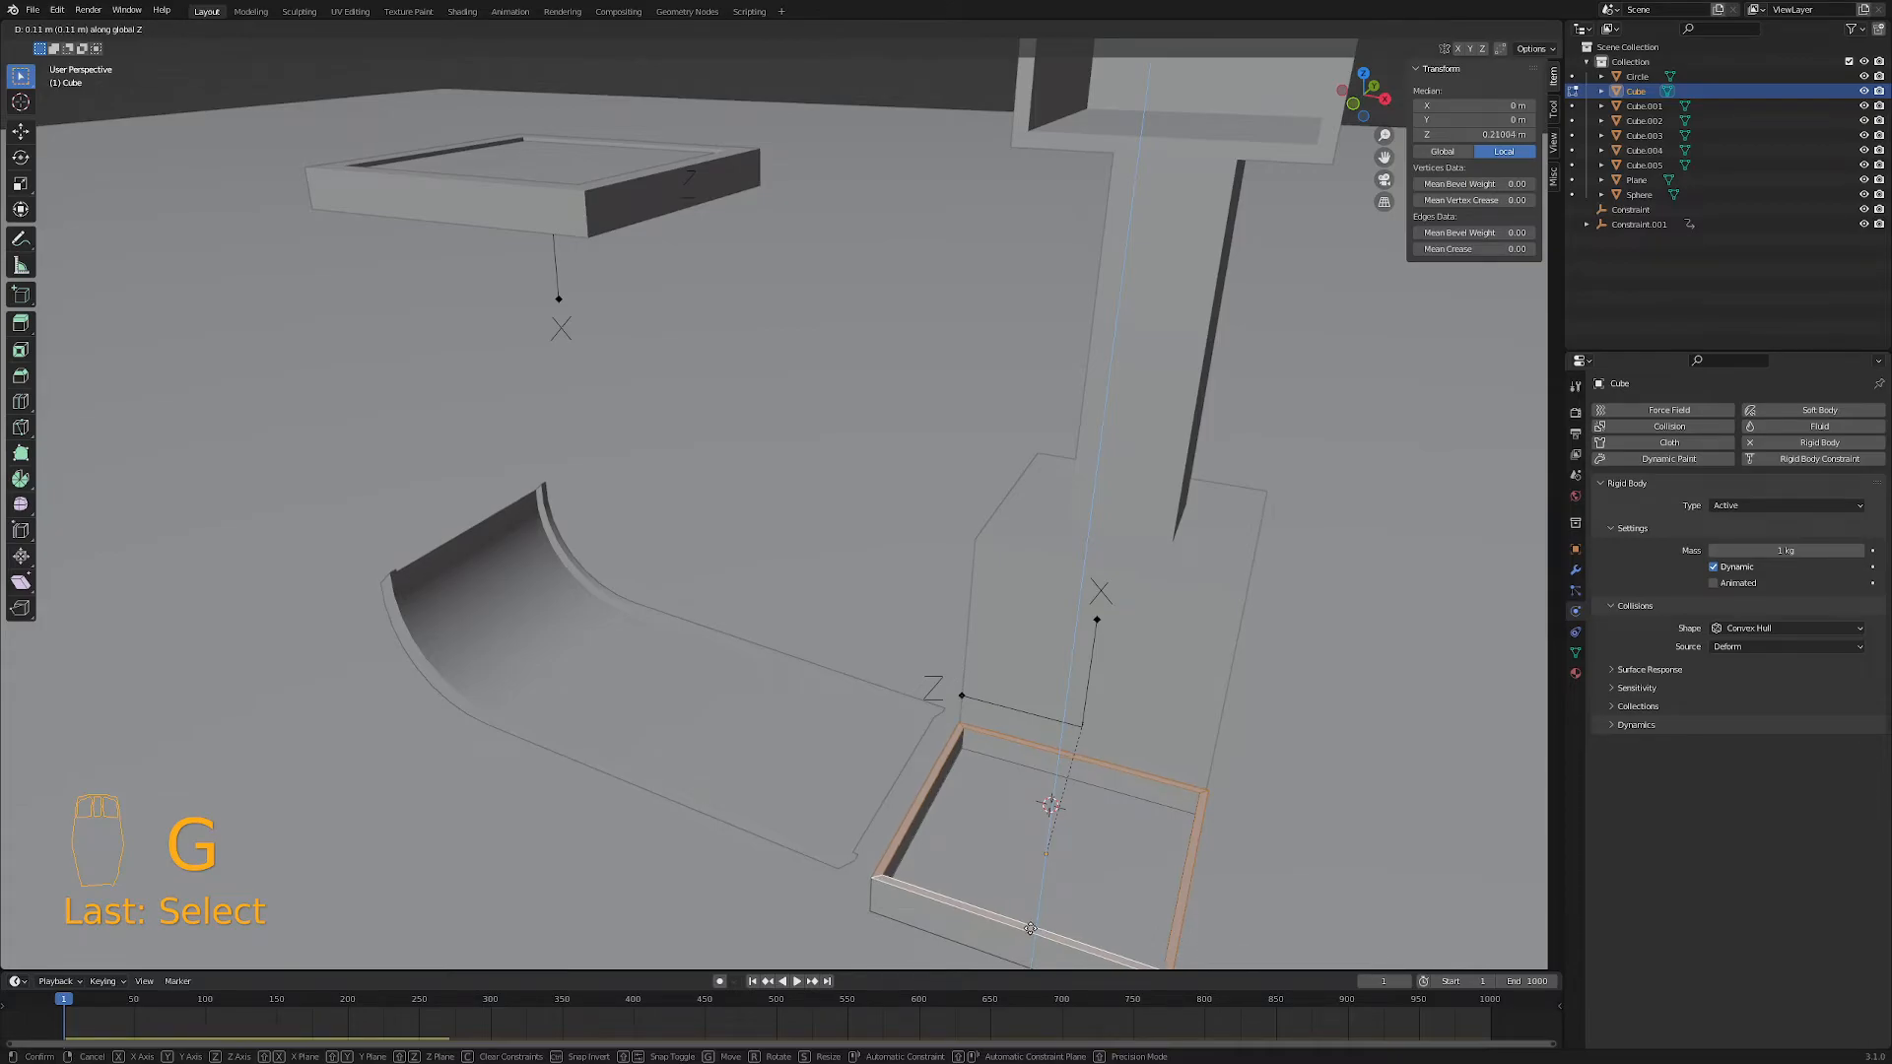
left_click(1032, 933)
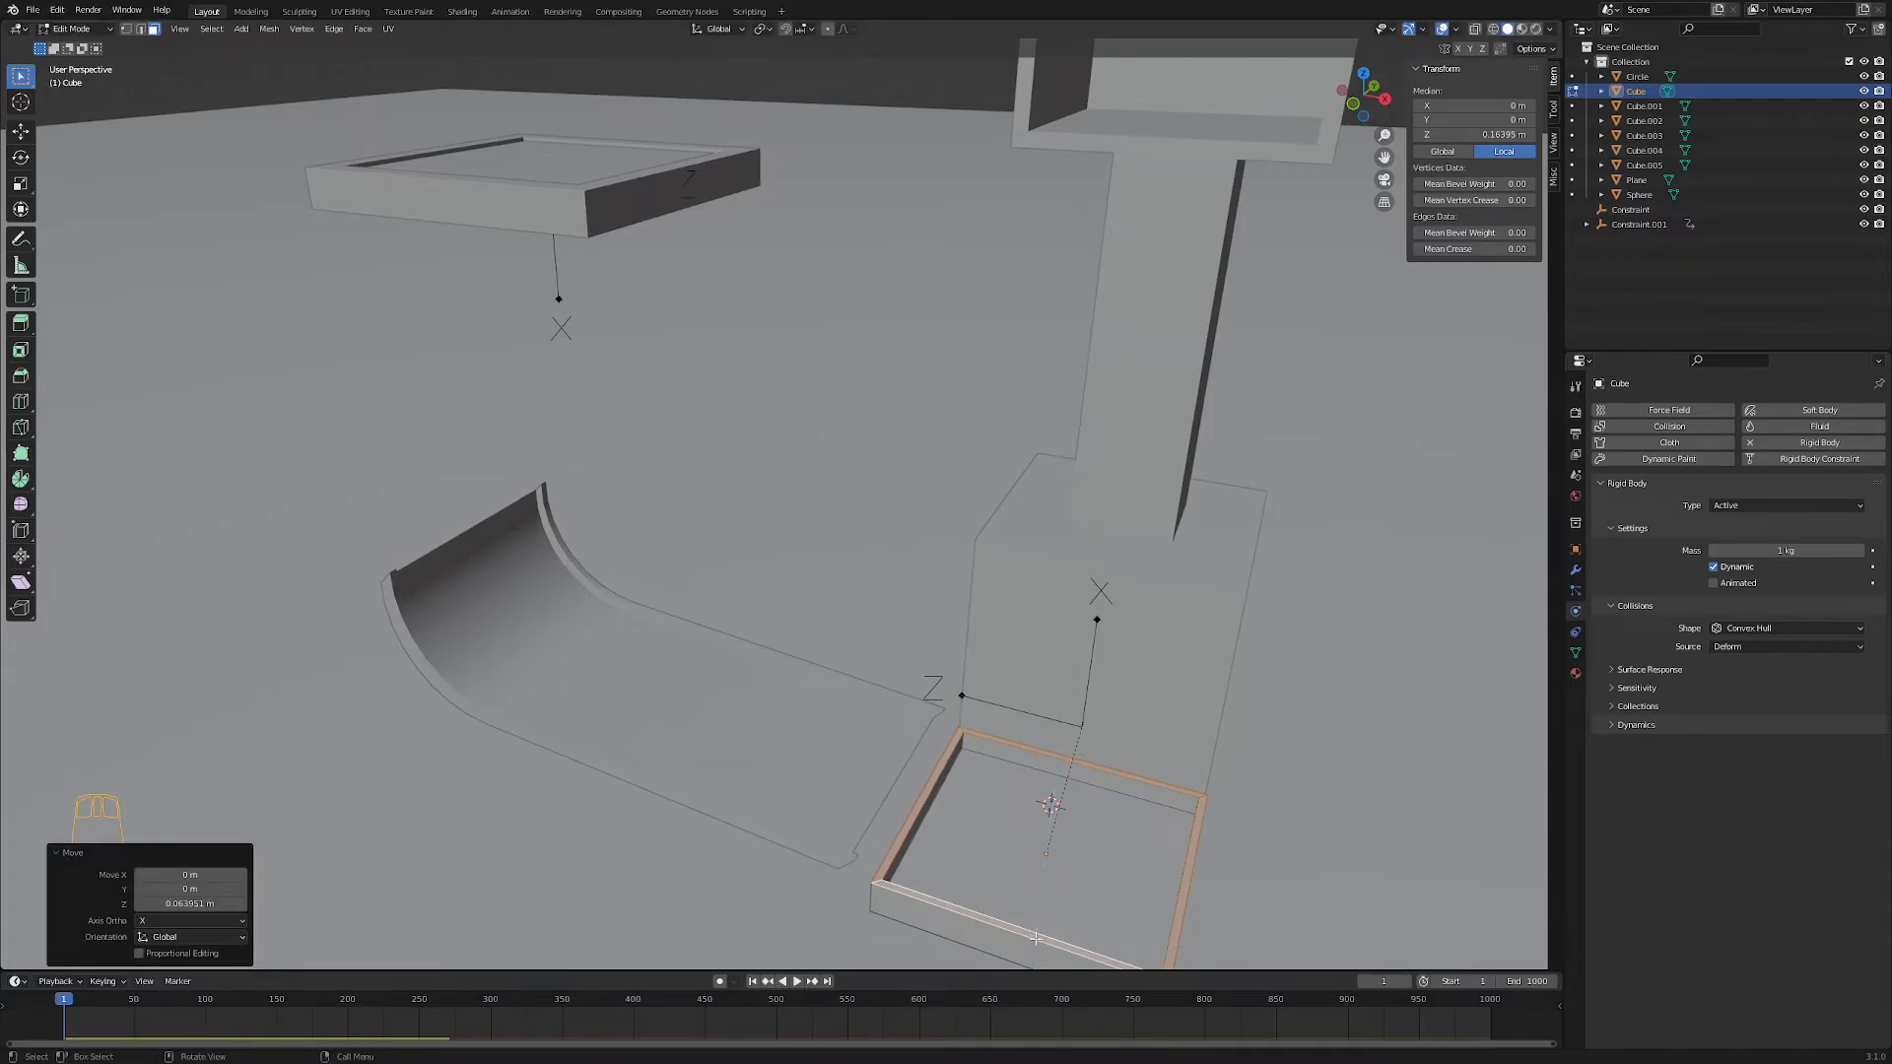
key("Tab")
- Set the base tray's rigid body collision shape to Mesh
middle_click_drag(1053, 917, 1034, 871)
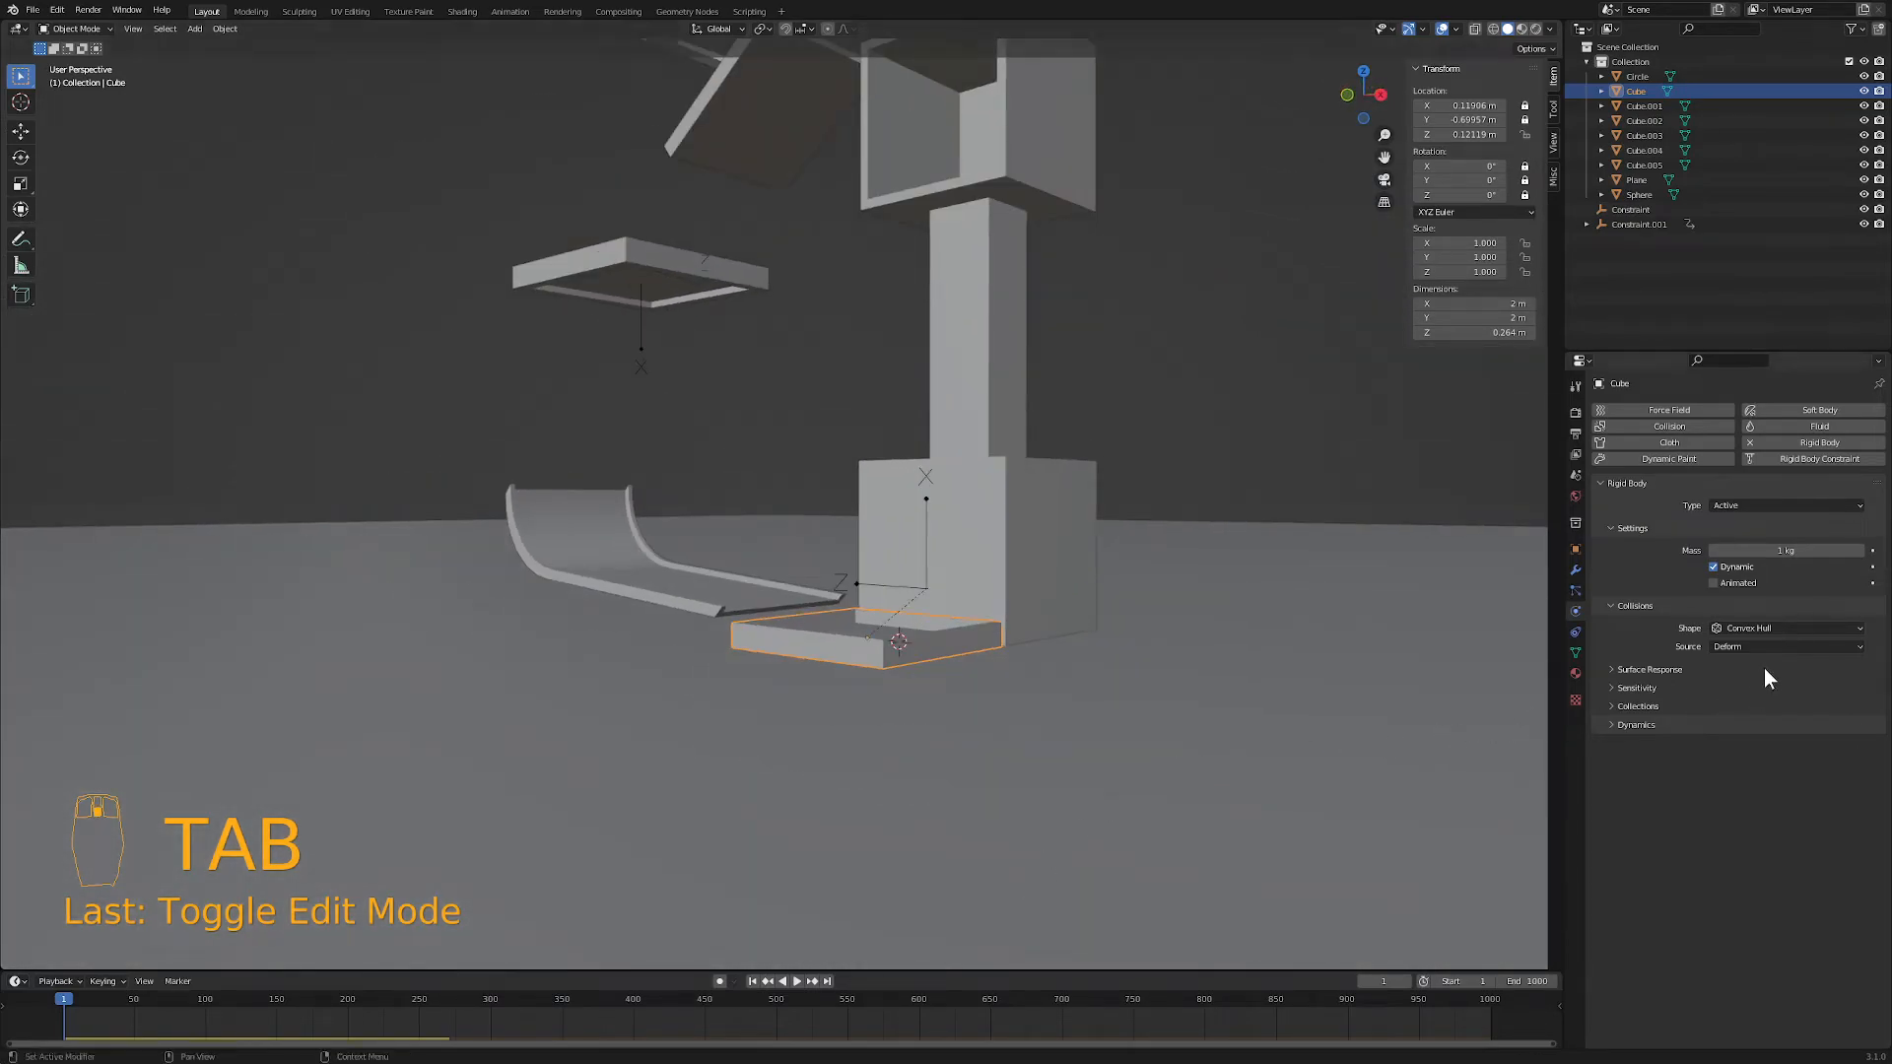
left_click(1766, 631)
left_click(1754, 743)
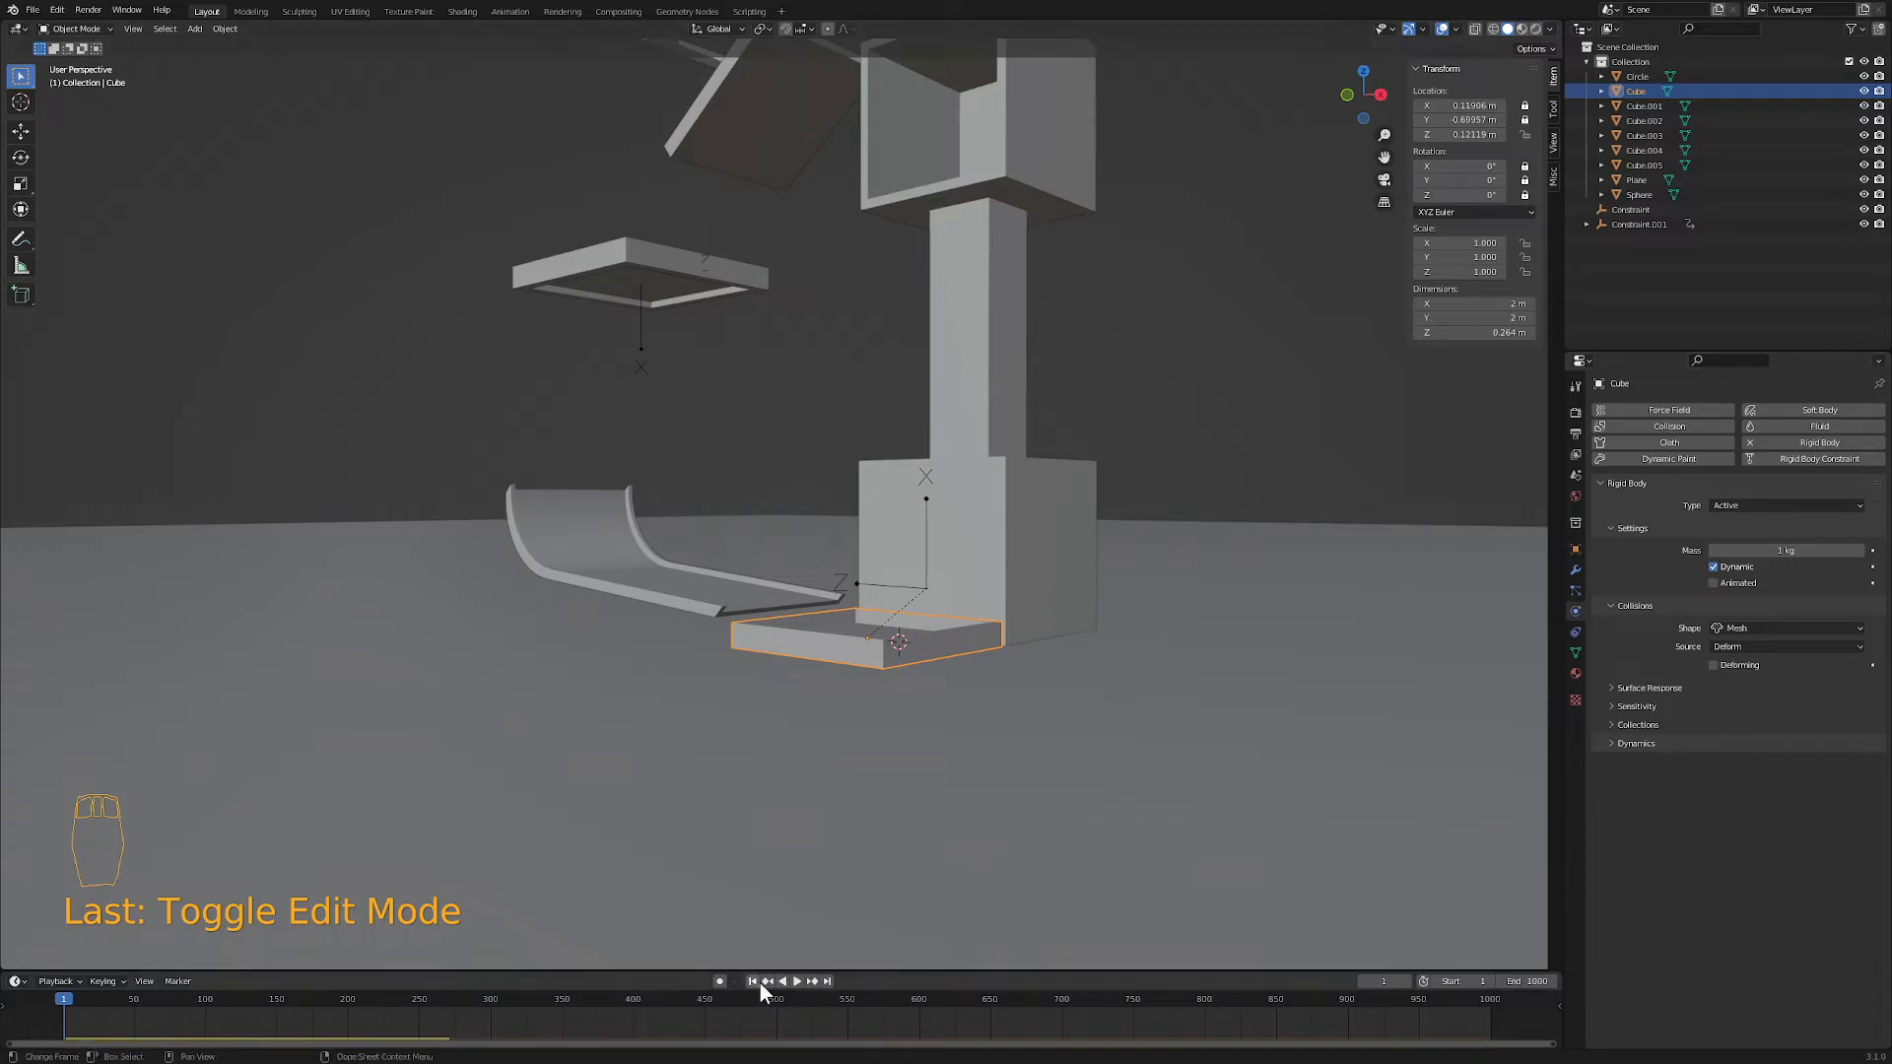
- Play the simulation to check the lifted tray, replay it from the first frame, and pause it
left_click(796, 981)
mouse_move(790, 961)
middle_mouse_down()
mouse_move(771, 919)
mouse_move(784, 955)
mouse_move(810, 956)
middle_mouse_up()
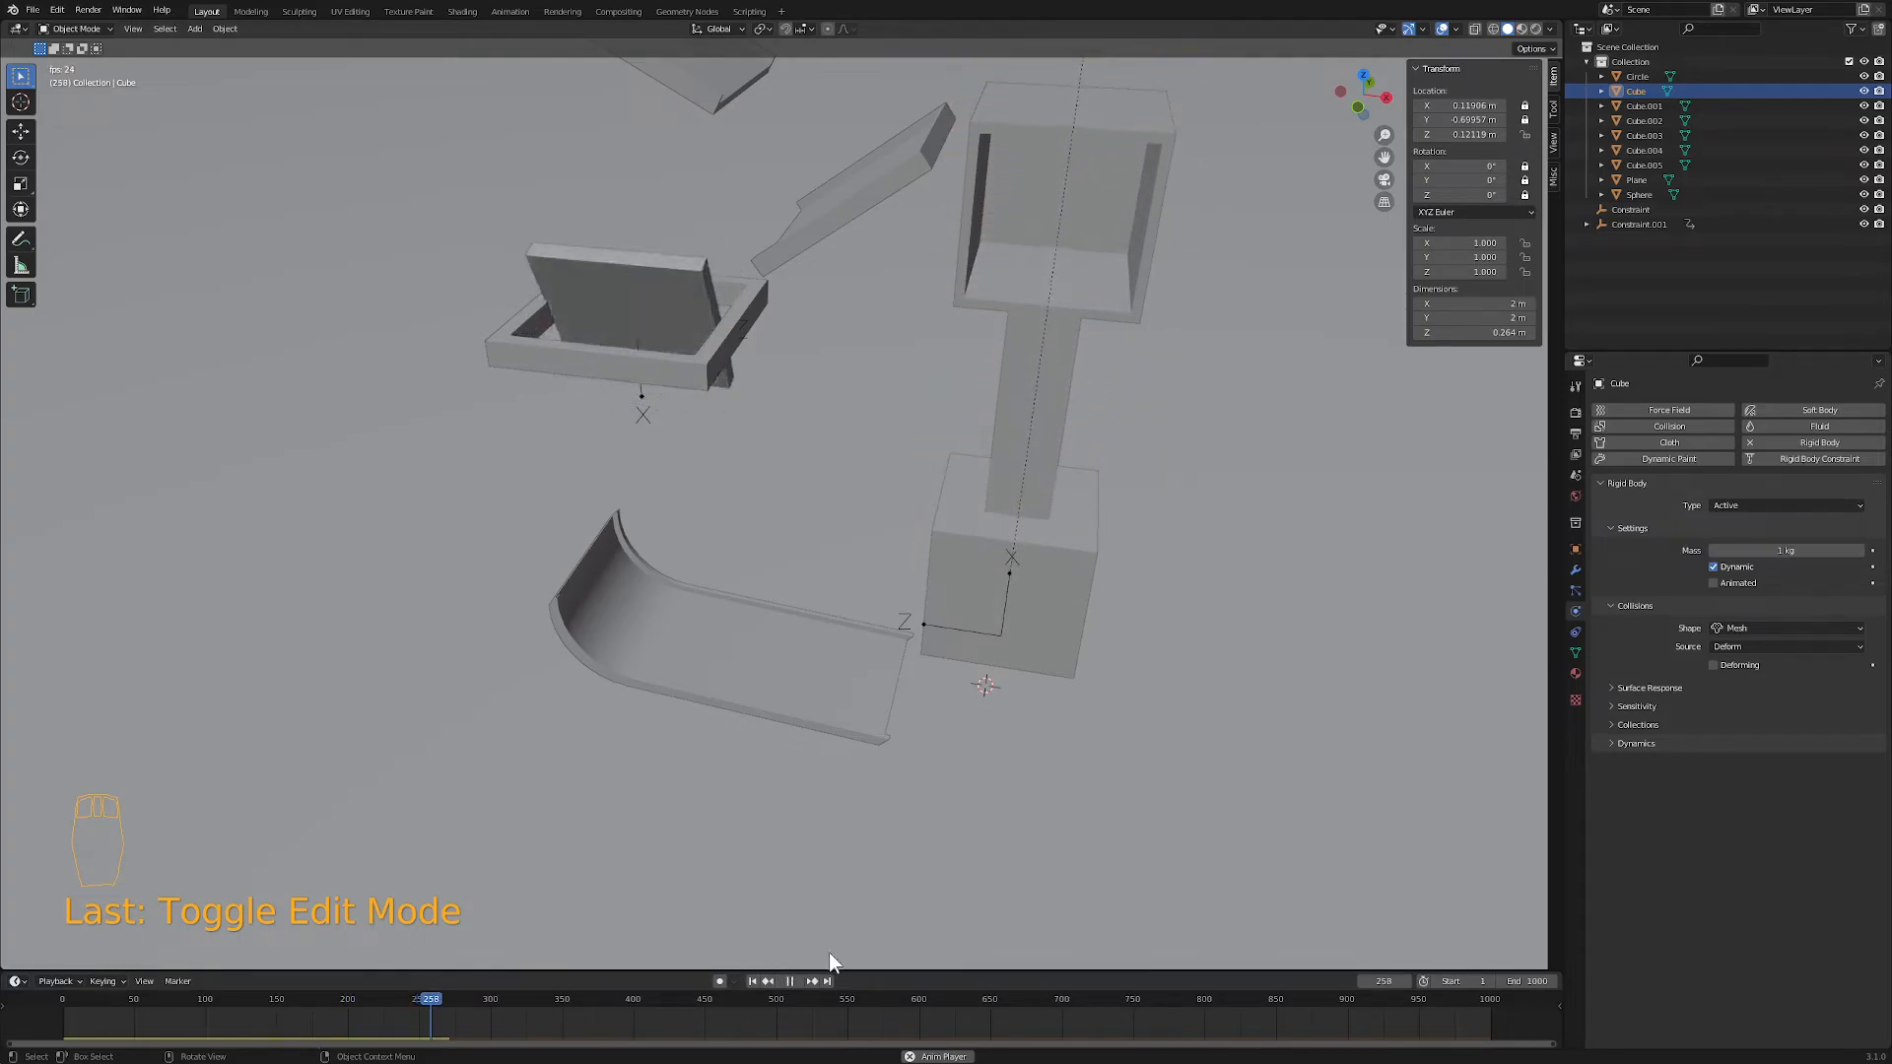
left_click(753, 980)
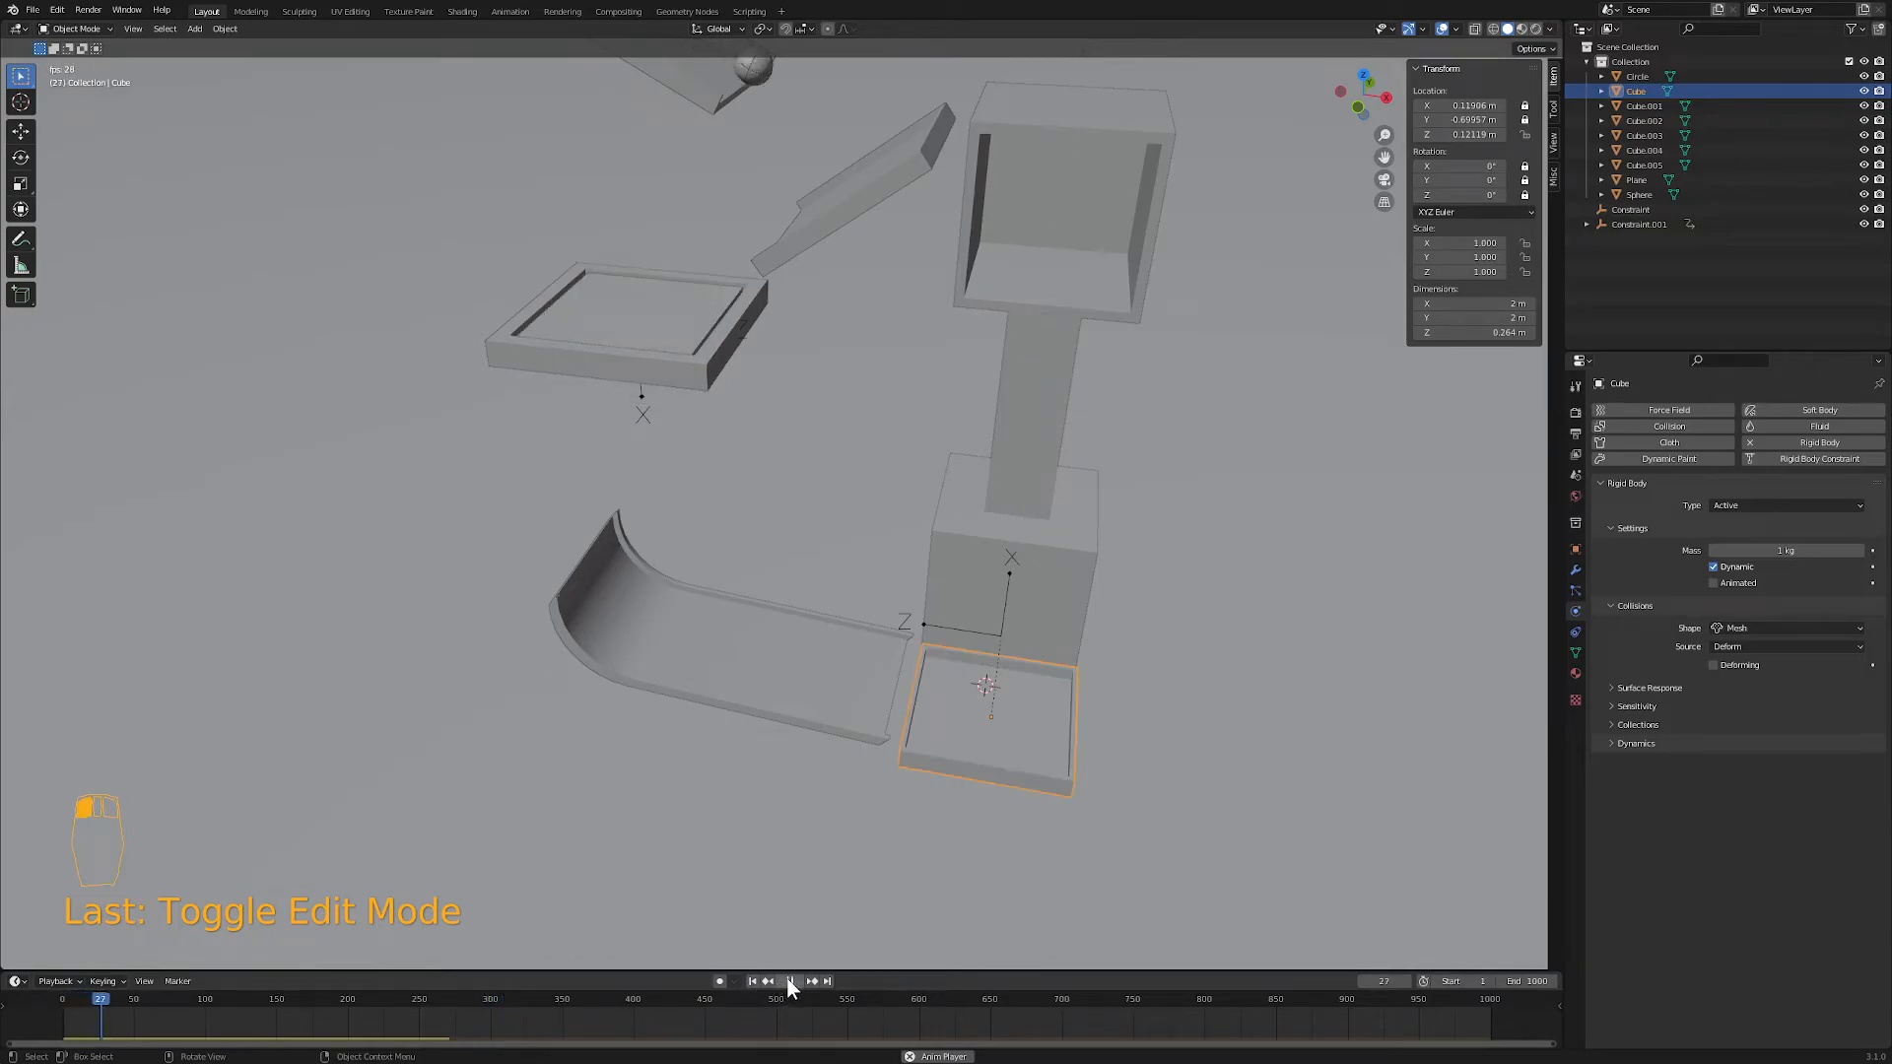
left_click(789, 980)
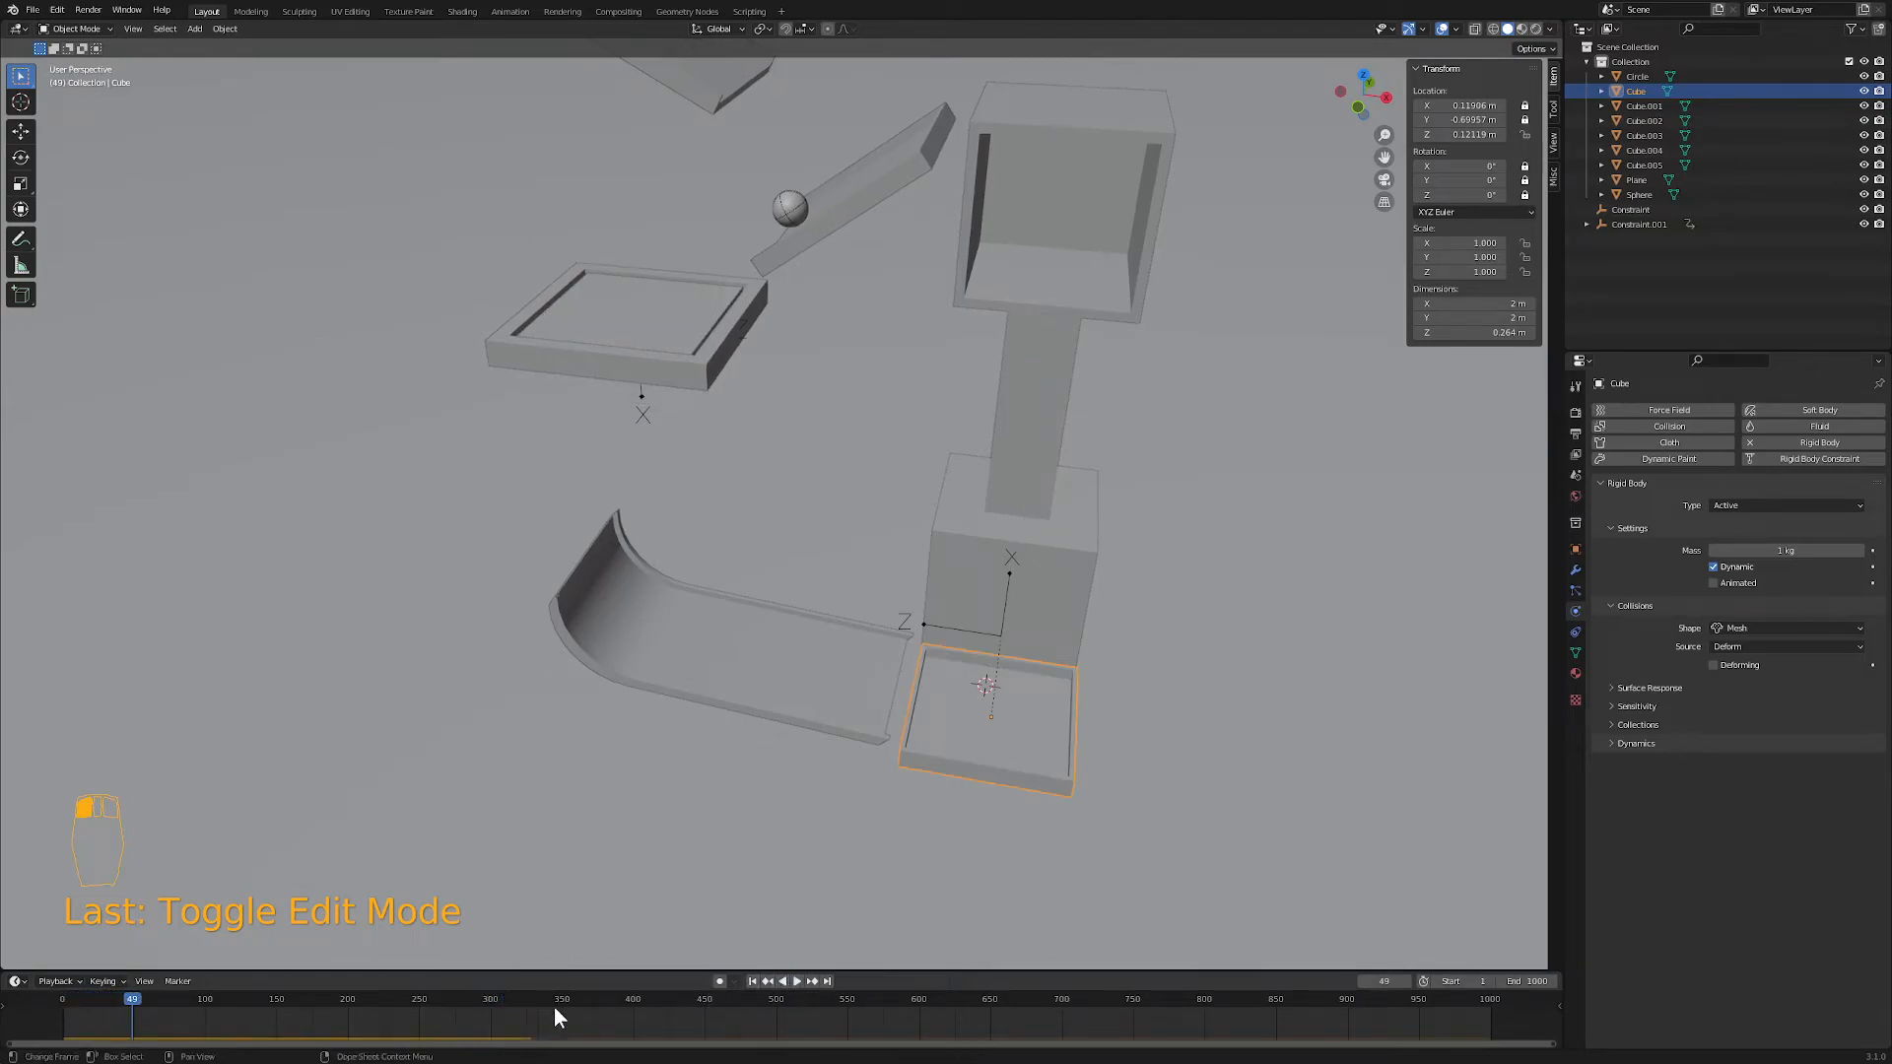
- Scrub to frames 204 and 205 and examine from several angles where the raised tray meets the tower's upper box
left_click_drag(134, 1001, 355, 999)
middle_click_drag(452, 912, 564, 751)
mouse_move(613, 687)
middle_mouse_down()
mouse_move(611, 666)
mouse_move(586, 694)
middle_mouse_up()
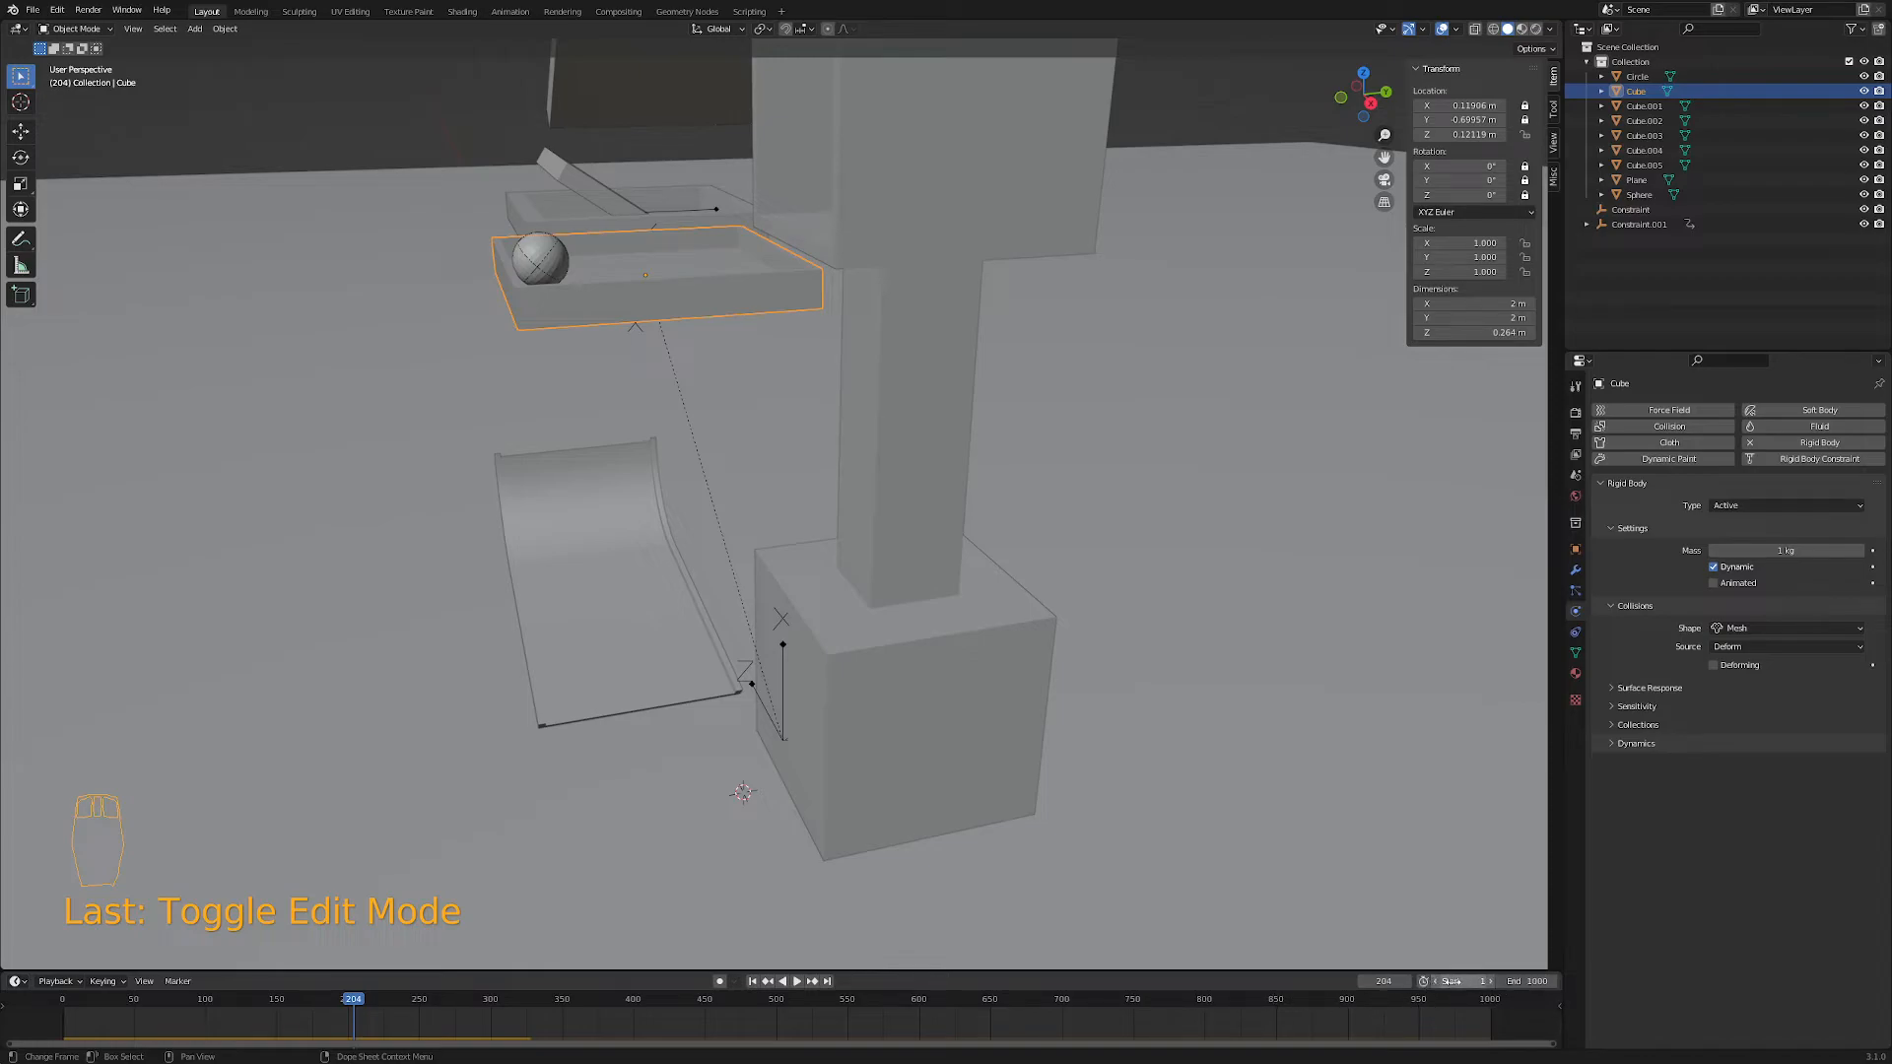
left_click(1406, 981)
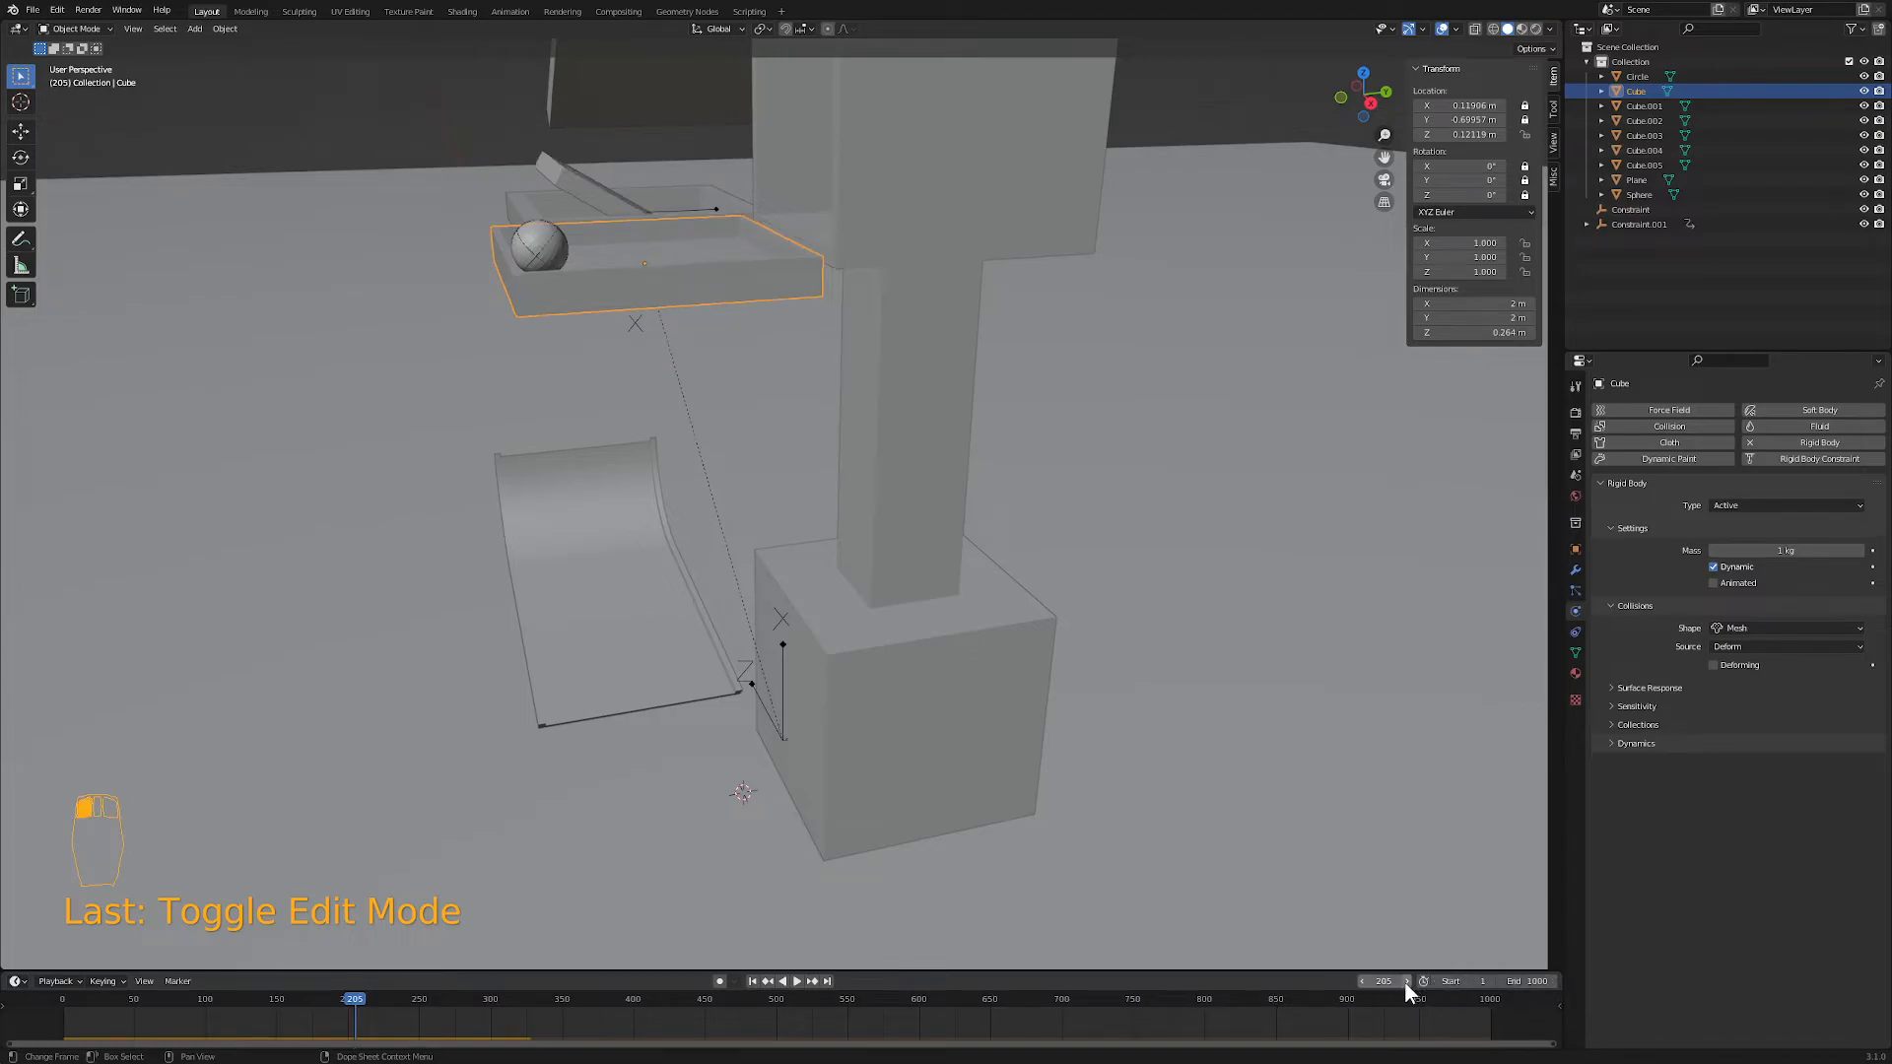
middle_click_drag(914, 679, 953, 469)
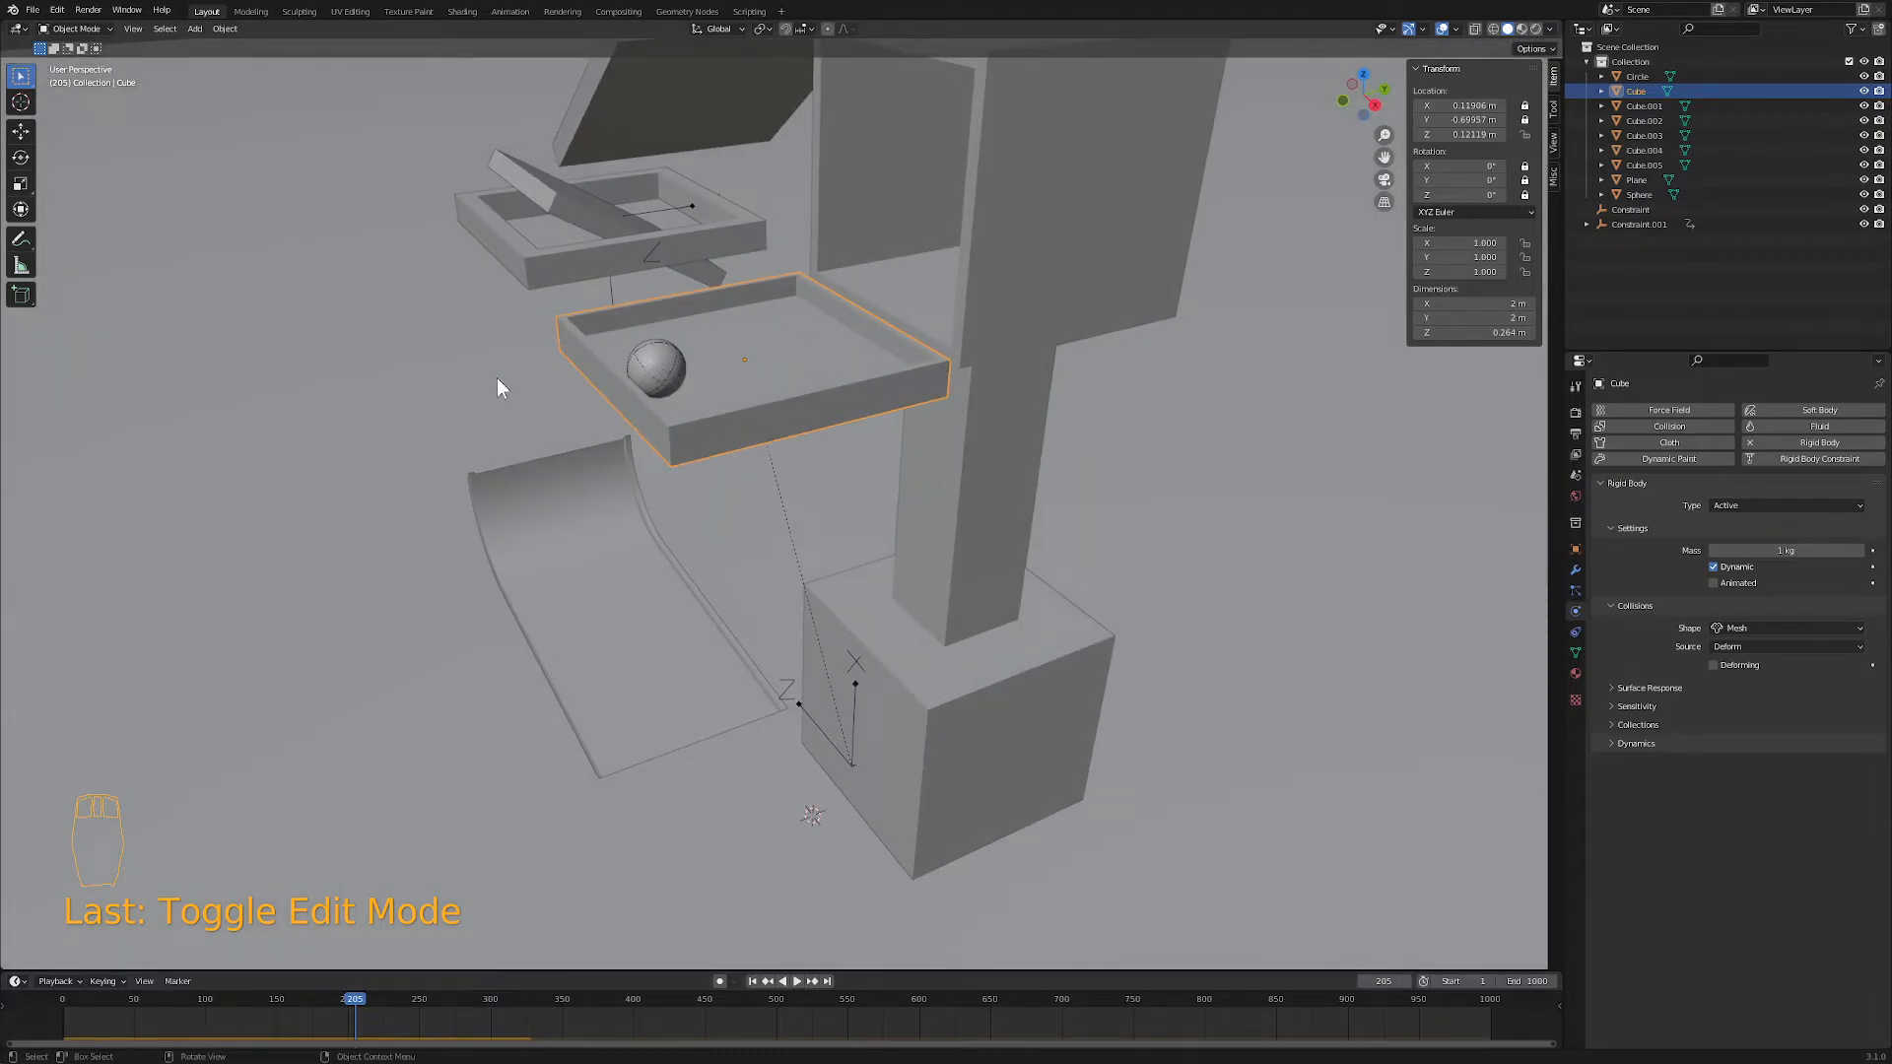
mouse_move(459, 575)
middle_mouse_down()
mouse_move(567, 611)
mouse_move(469, 613)
mouse_move(493, 586)
middle_mouse_up()
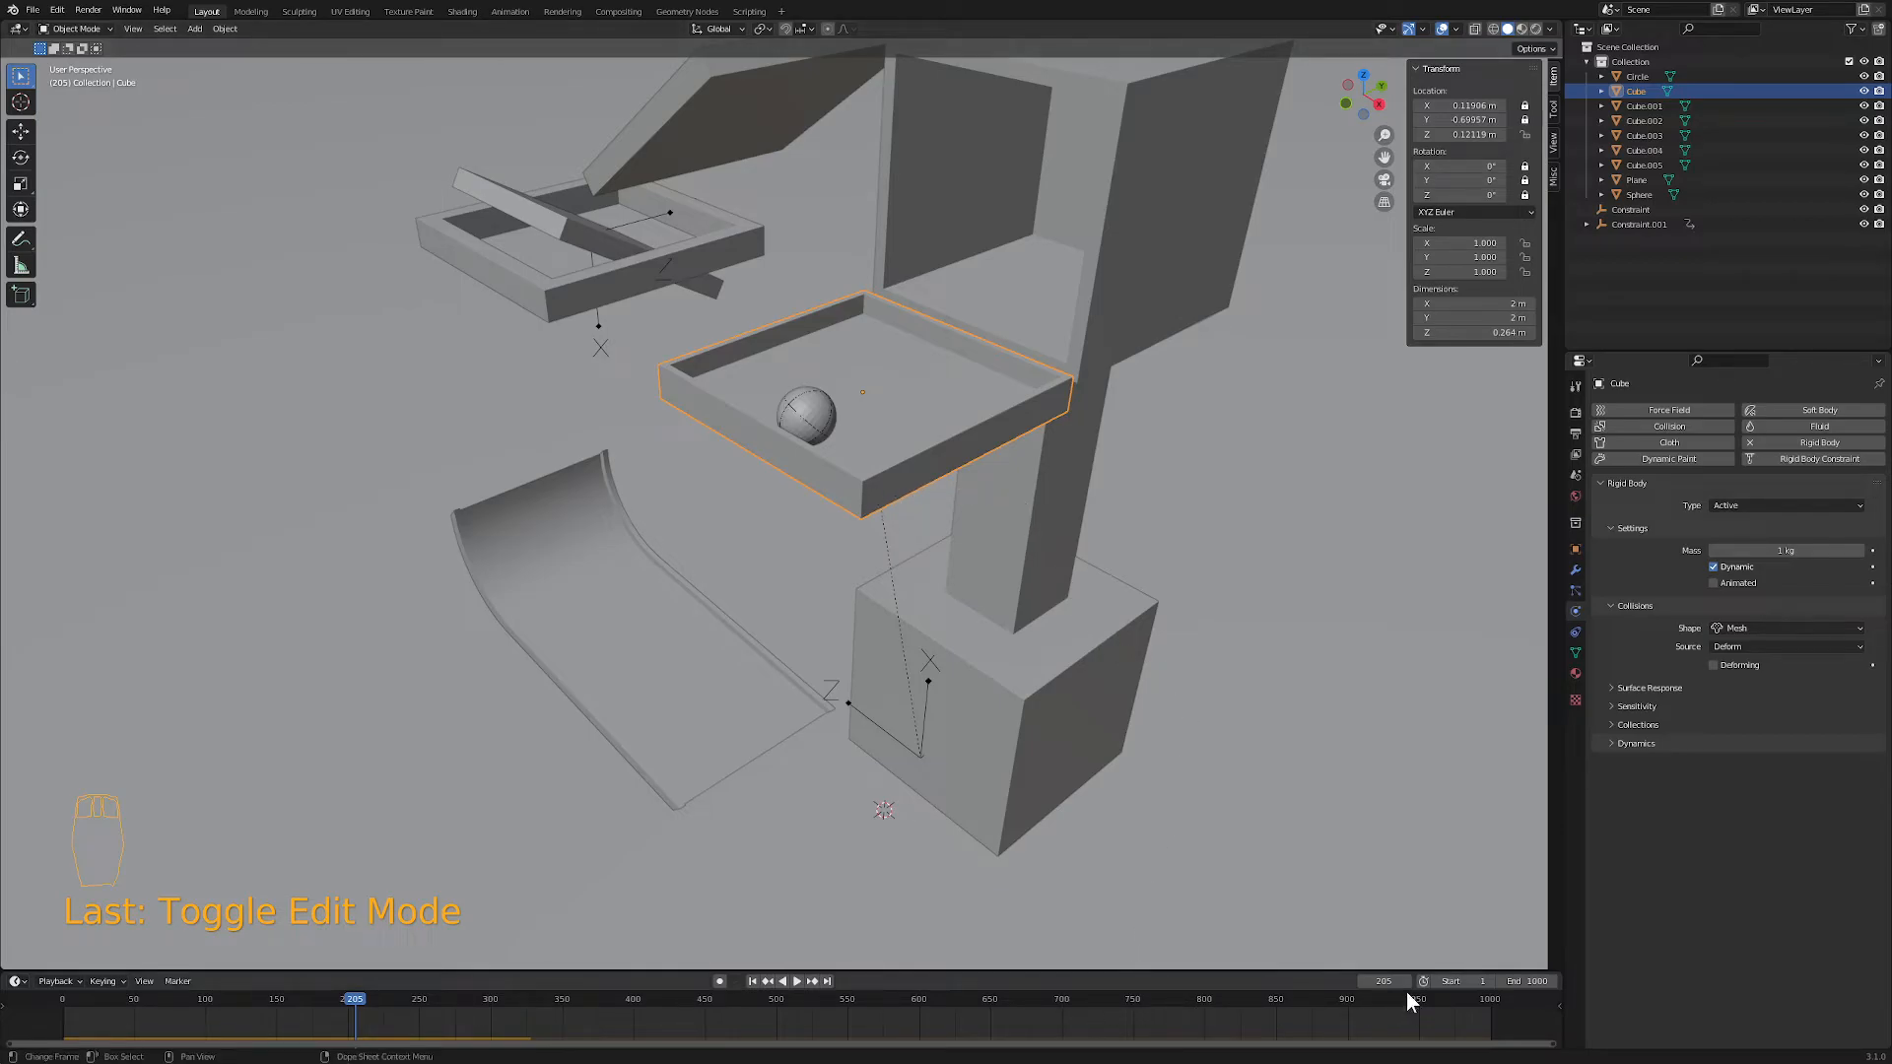
- Select the motor constraint and keyframe its current linear target velocity at frame 204
left_click(1362, 981)
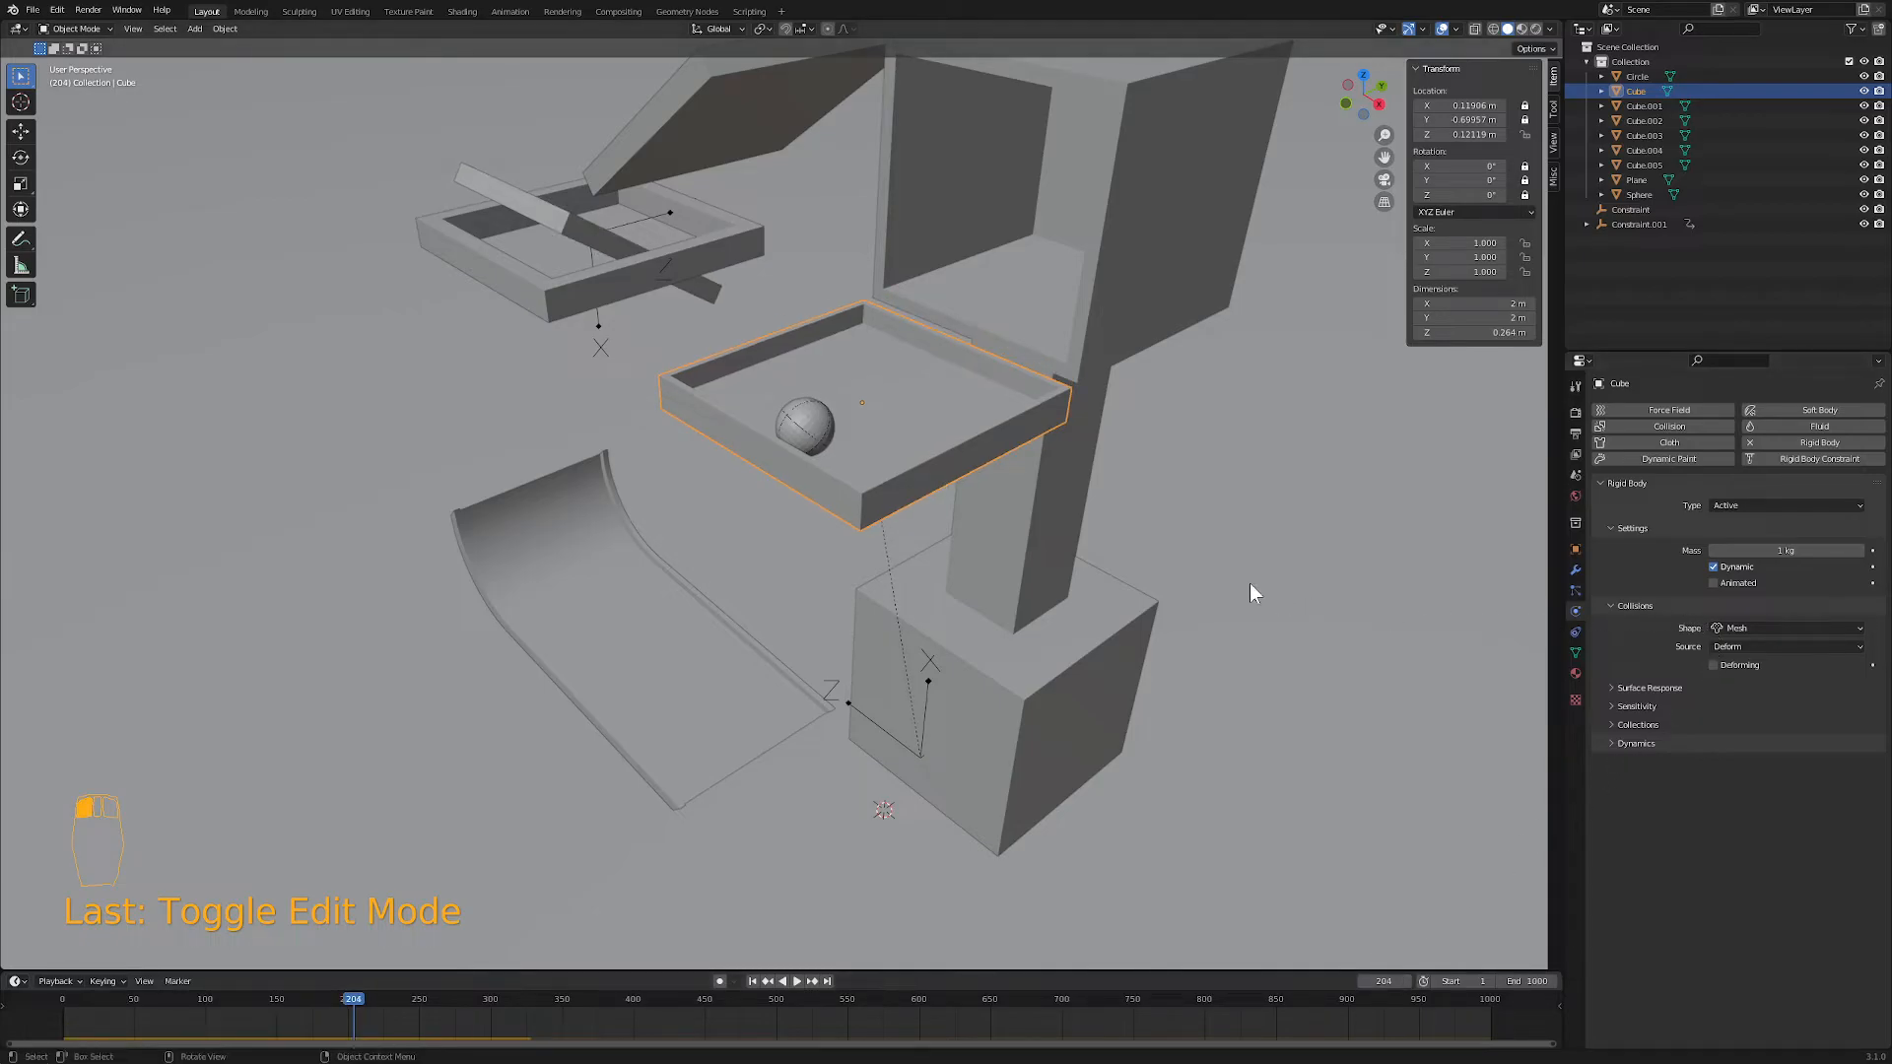
left_click(926, 702)
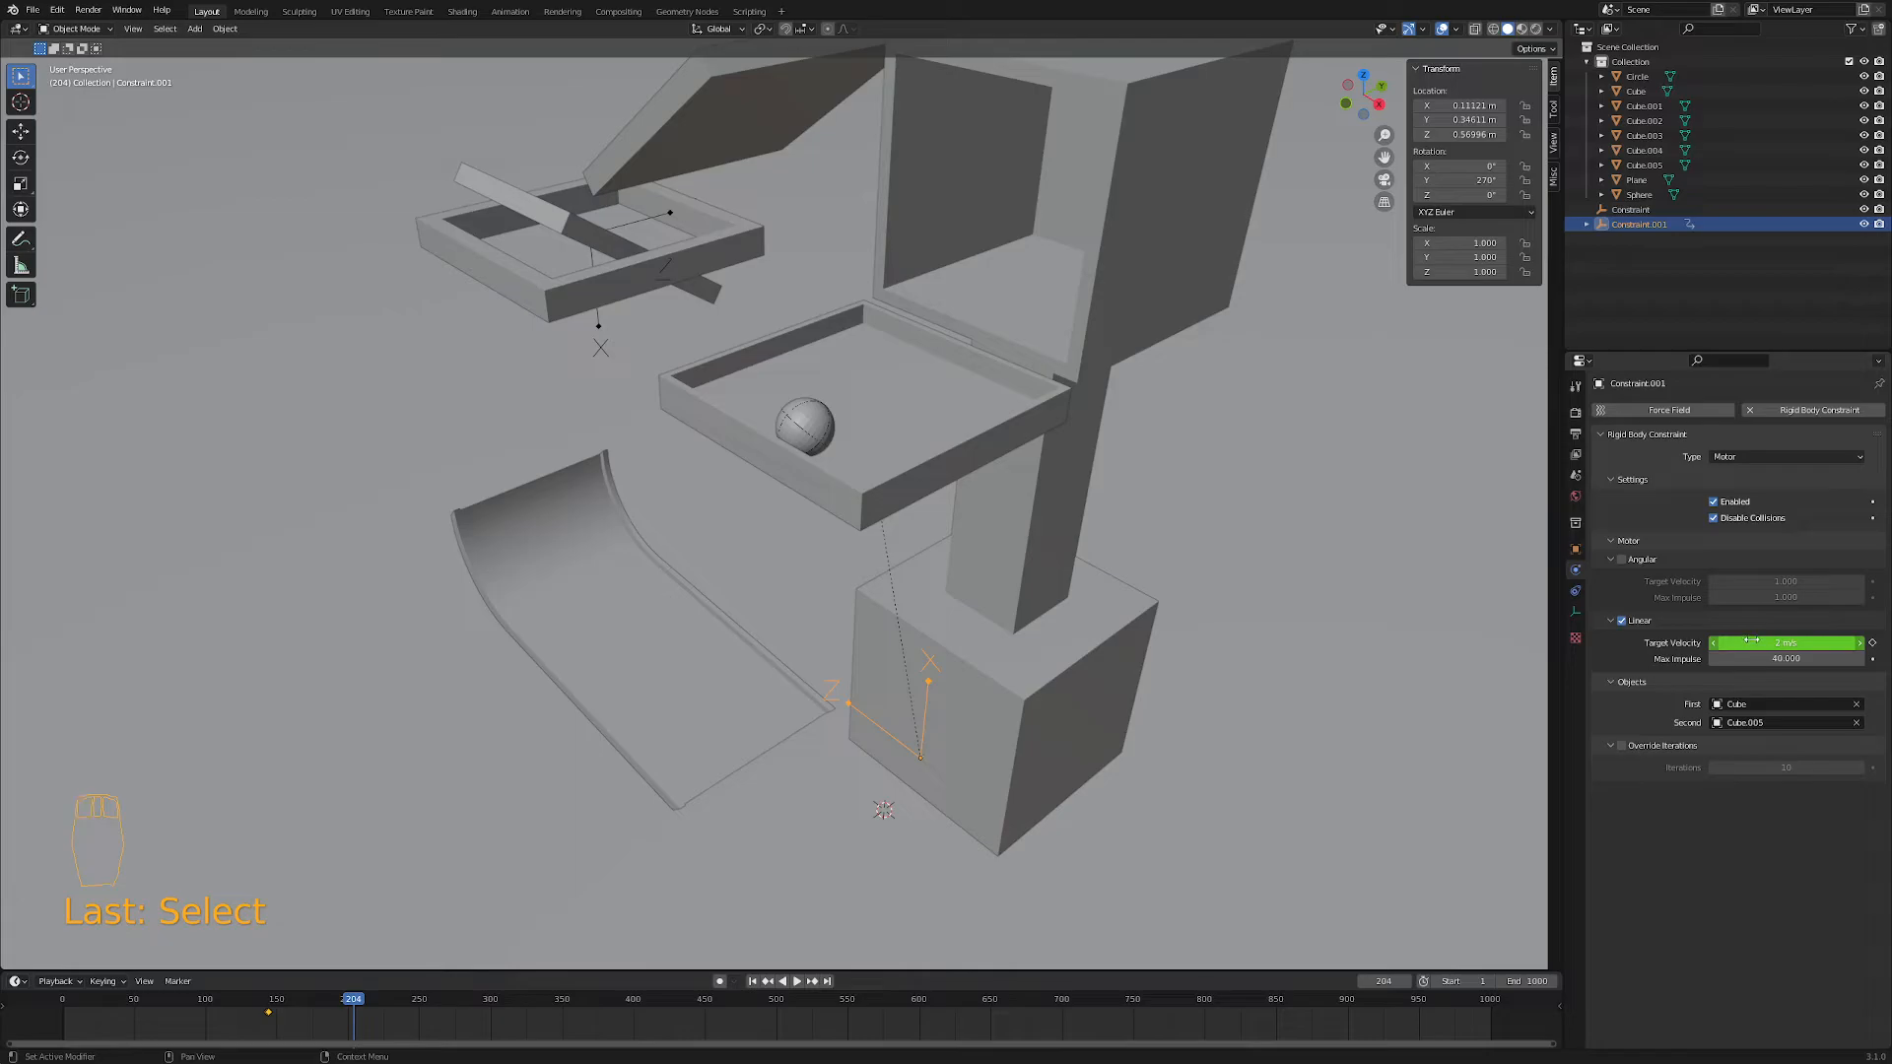
key("i")
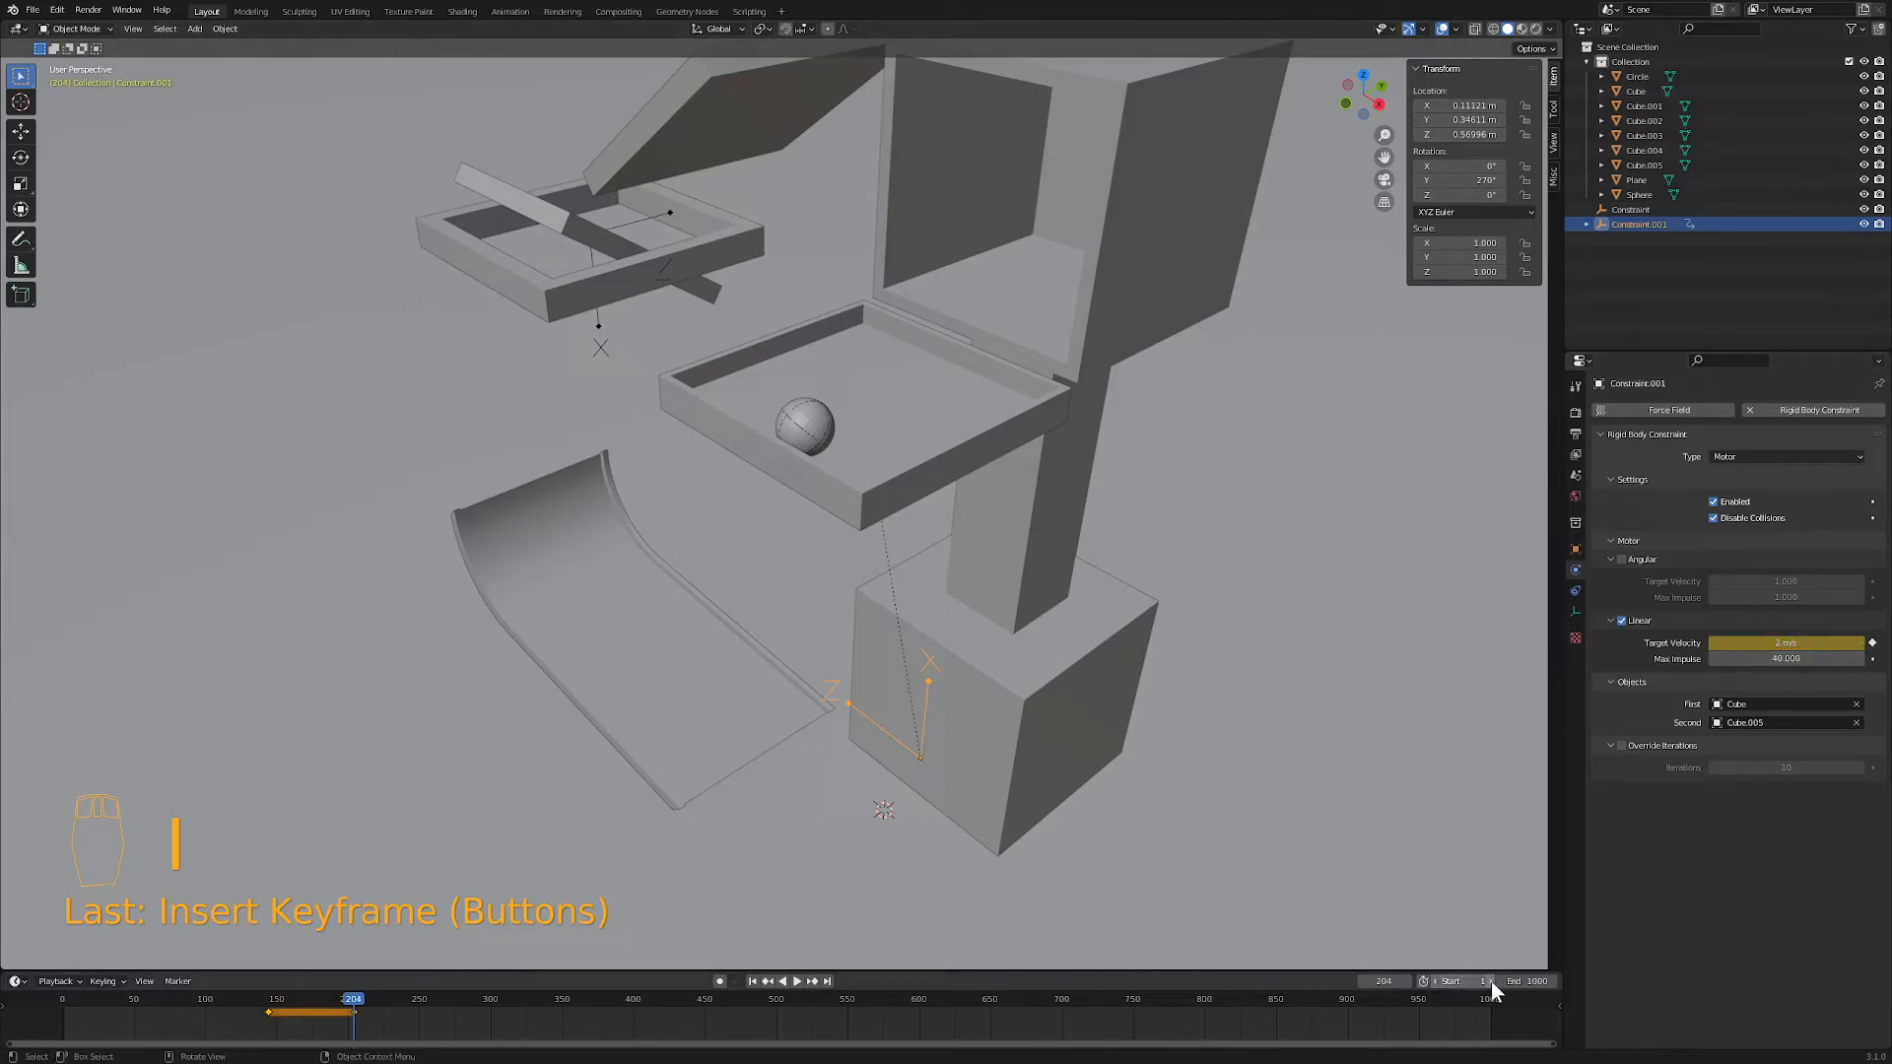
- Set the motor's linear target velocity to 0 m/s at frame 205 and keyframe it
left_click(1404, 979)
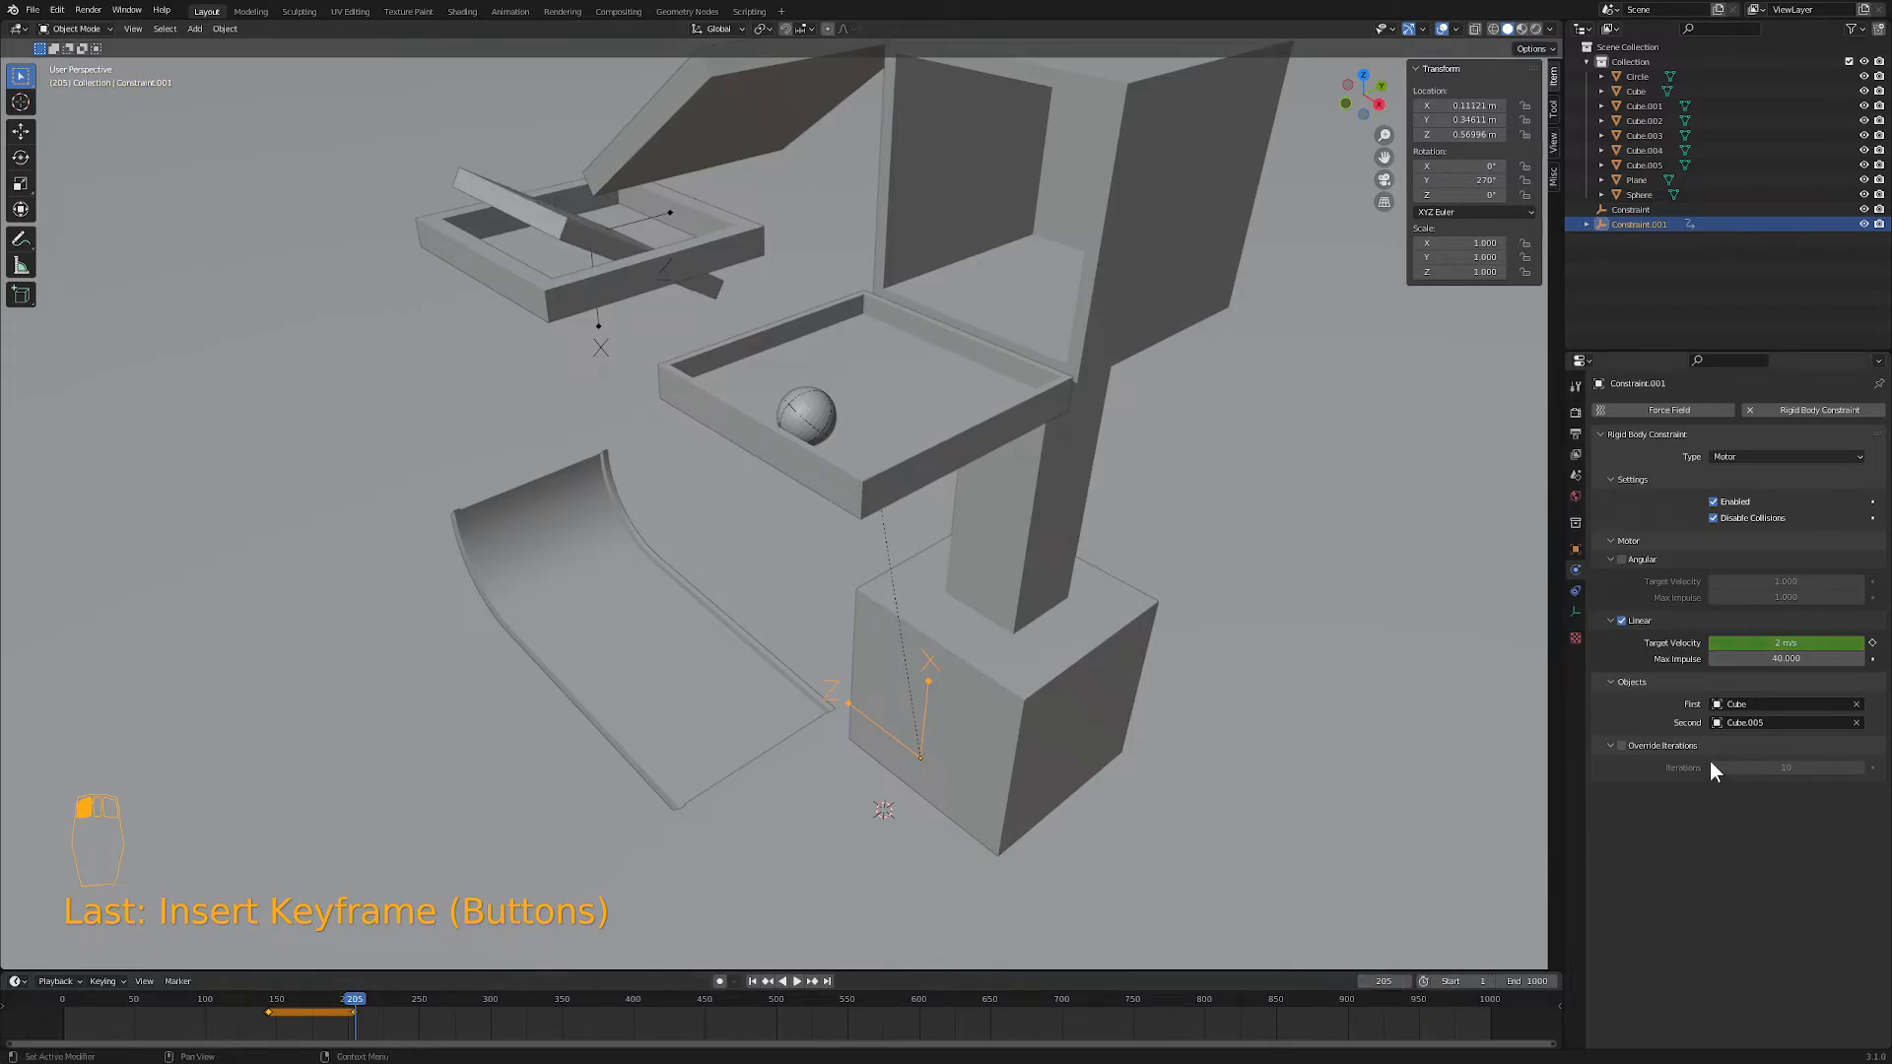
left_click(1405, 981)
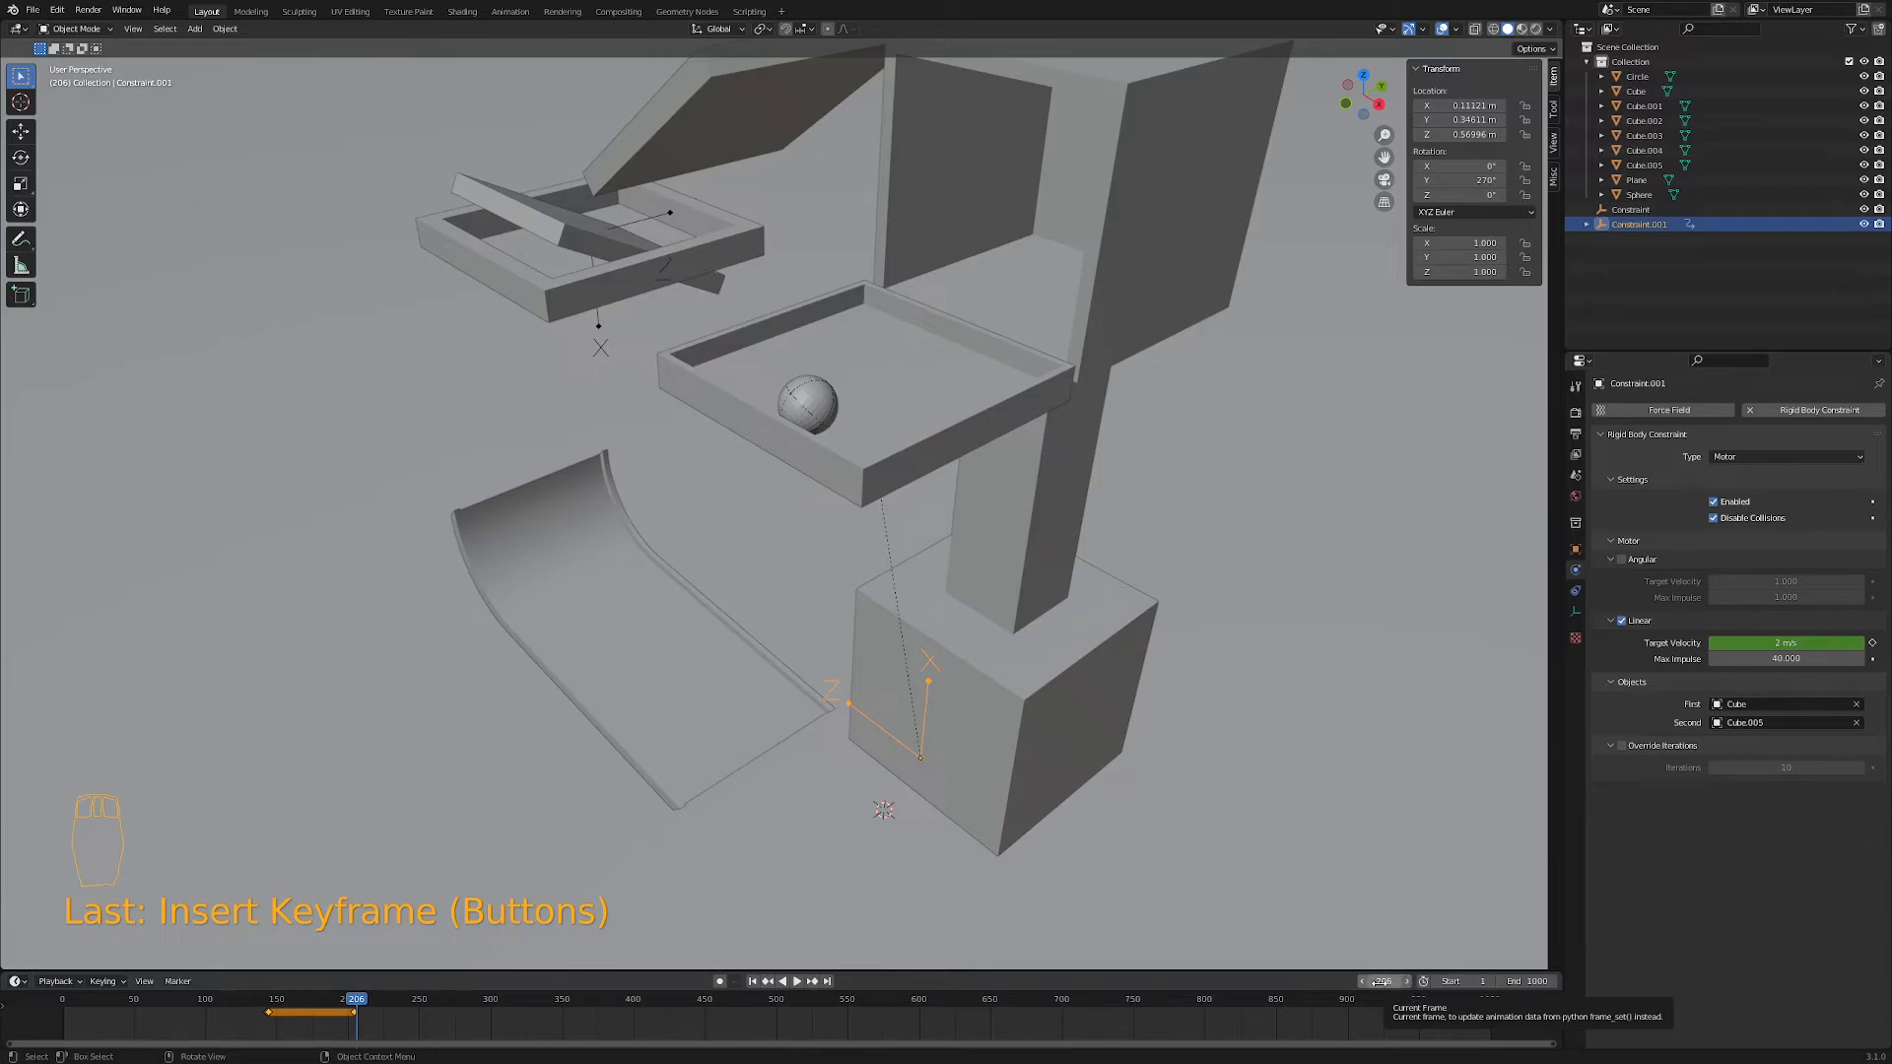
middle_click_drag(1329, 948, 1190, 773)
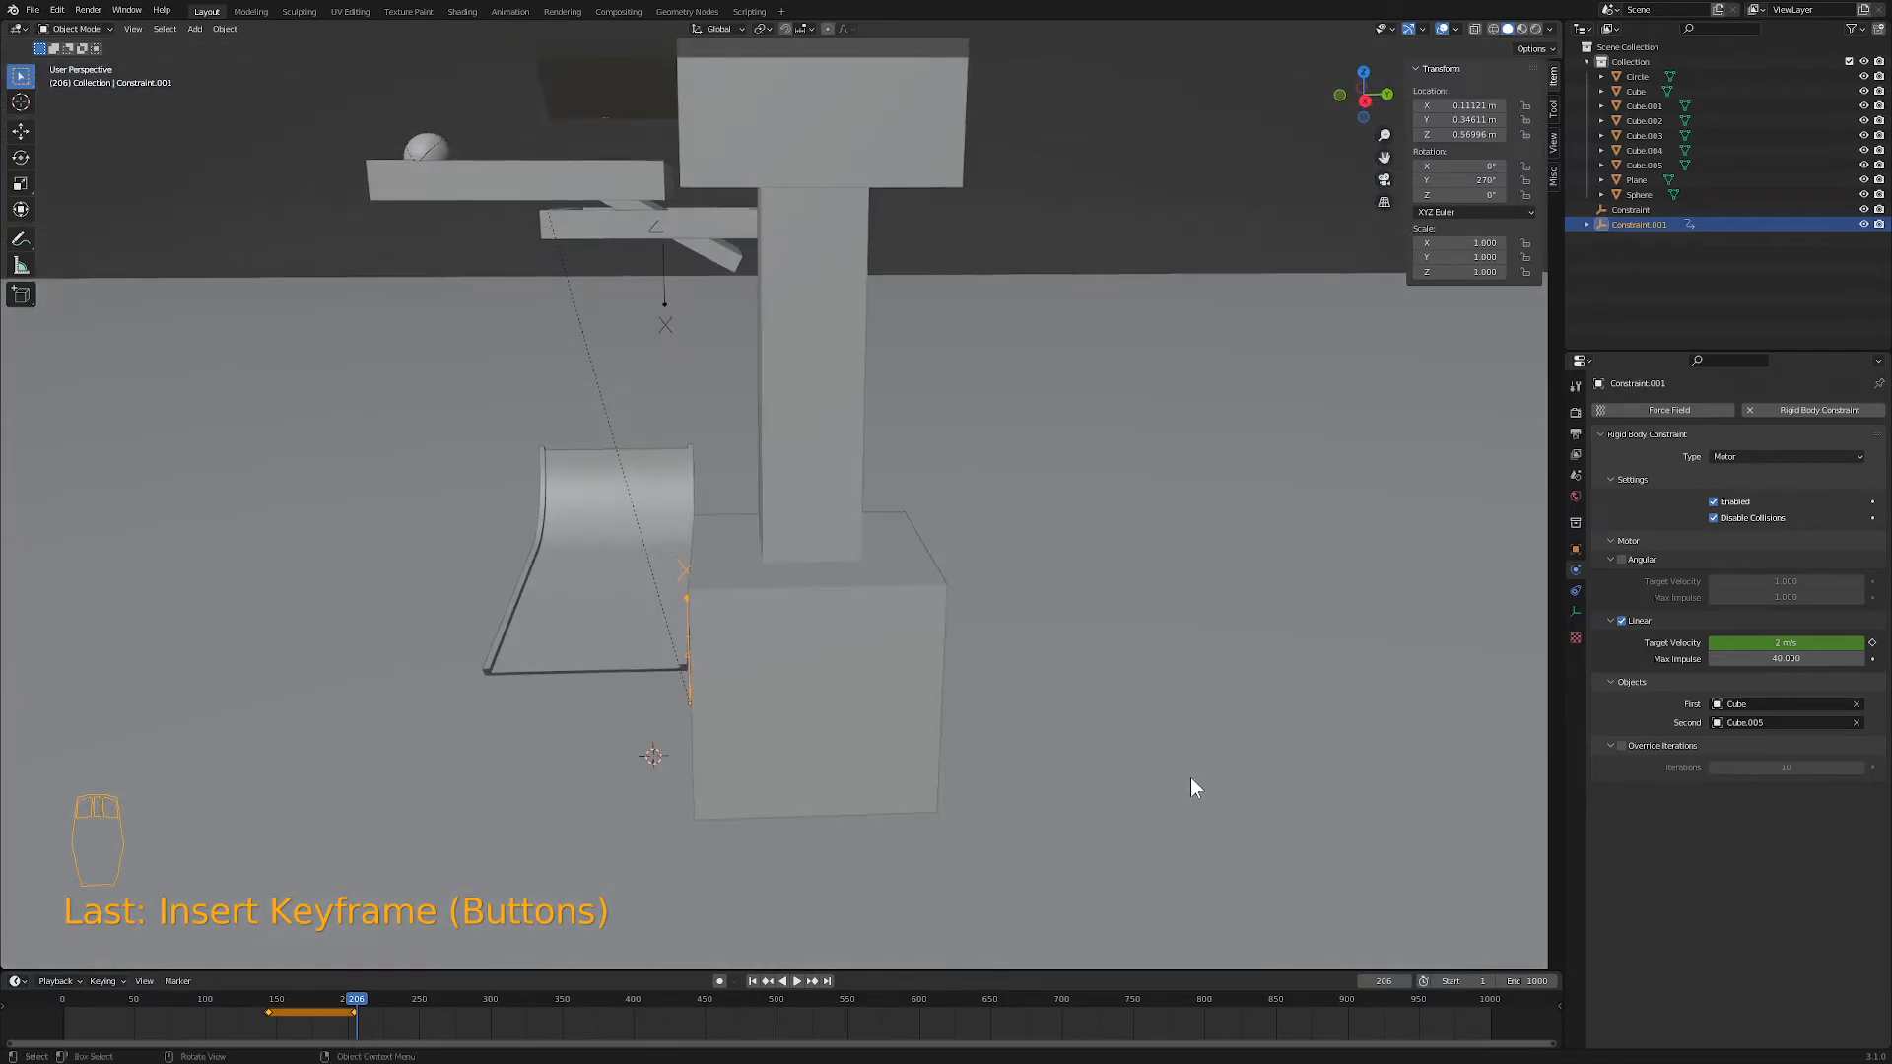
left_click(1361, 981)
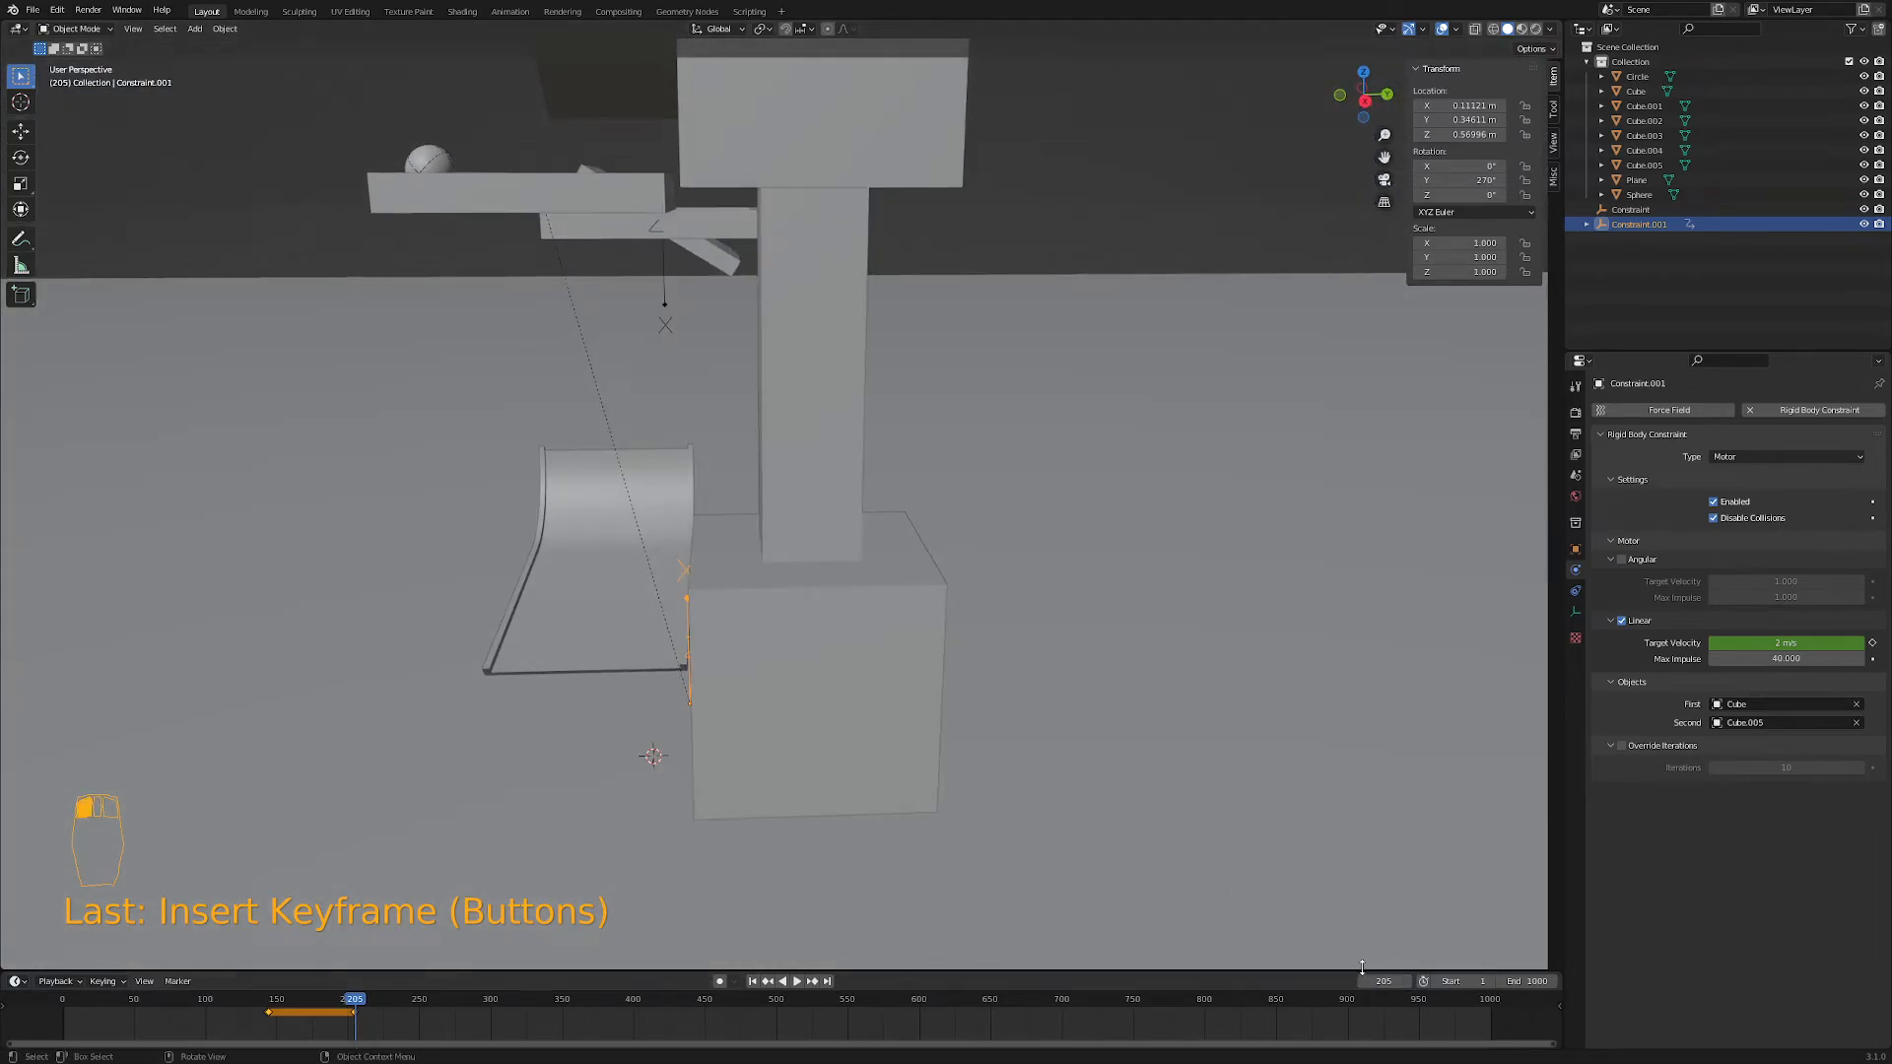
left_click(1769, 644)
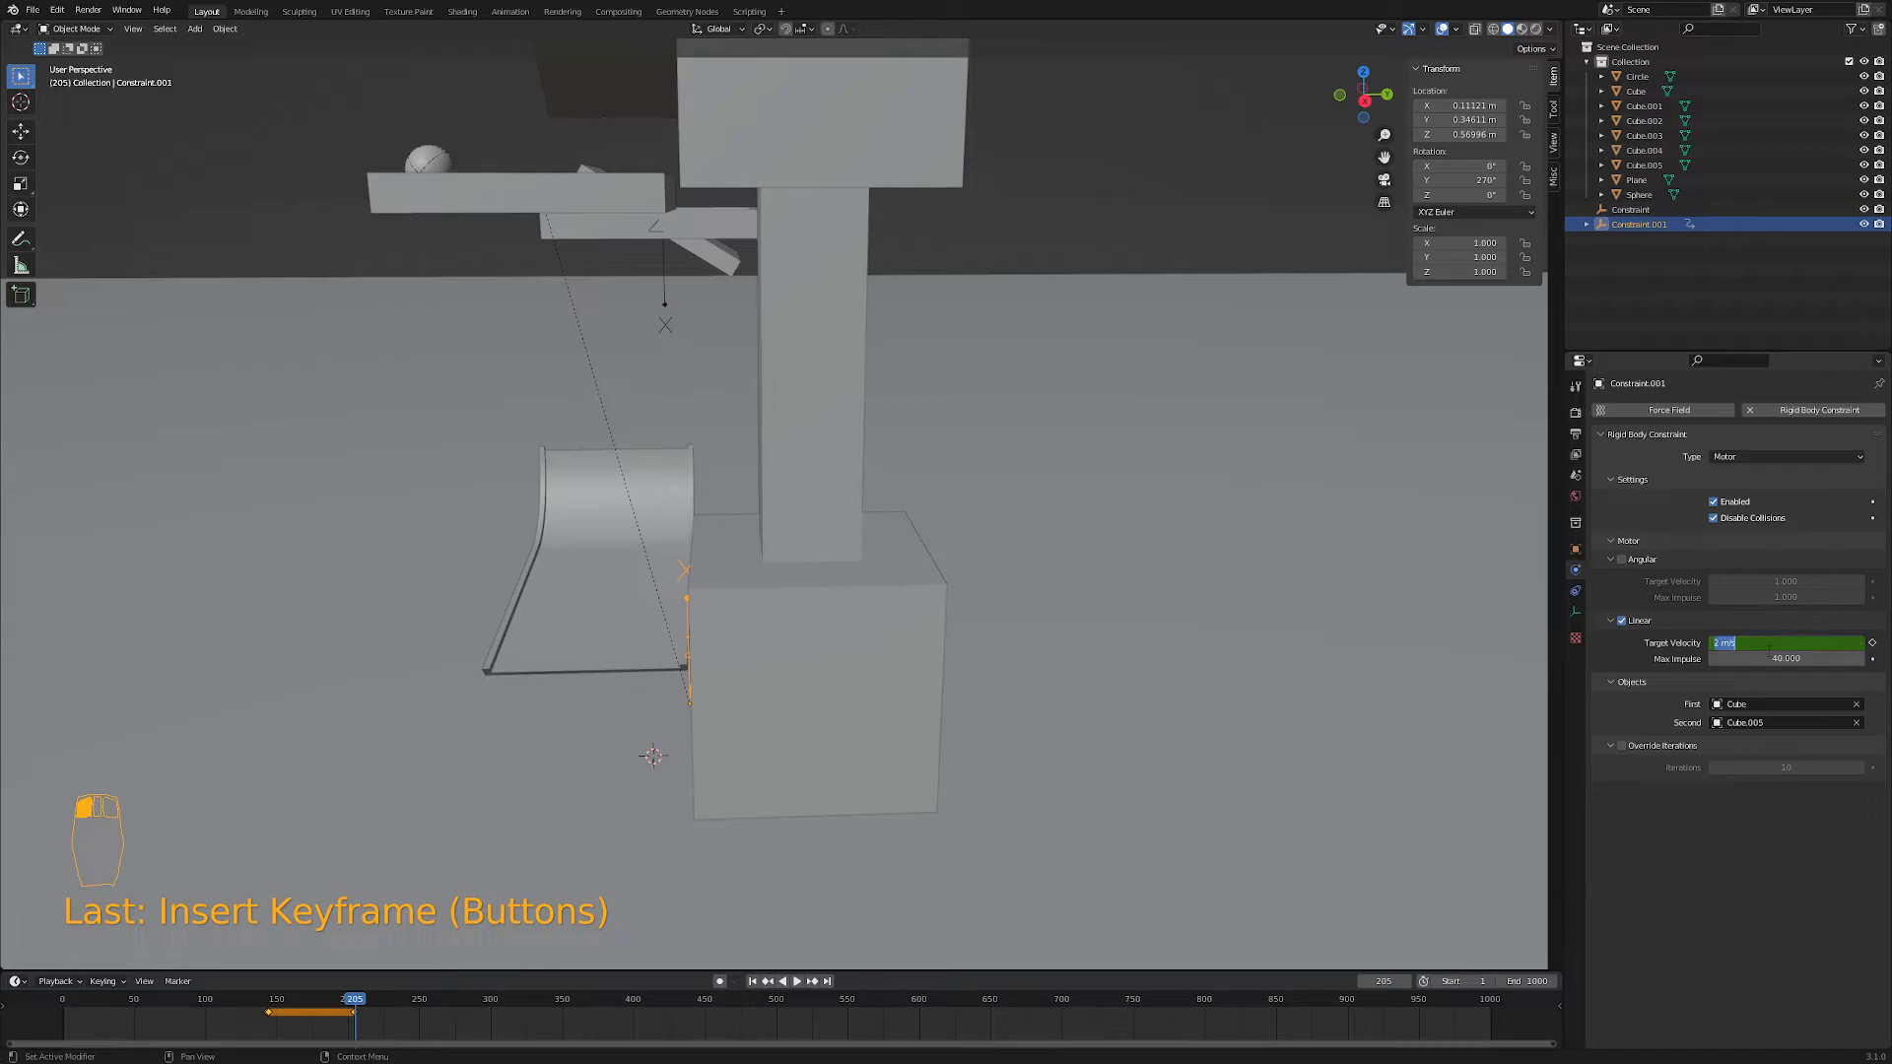
type("0")
key("Return")
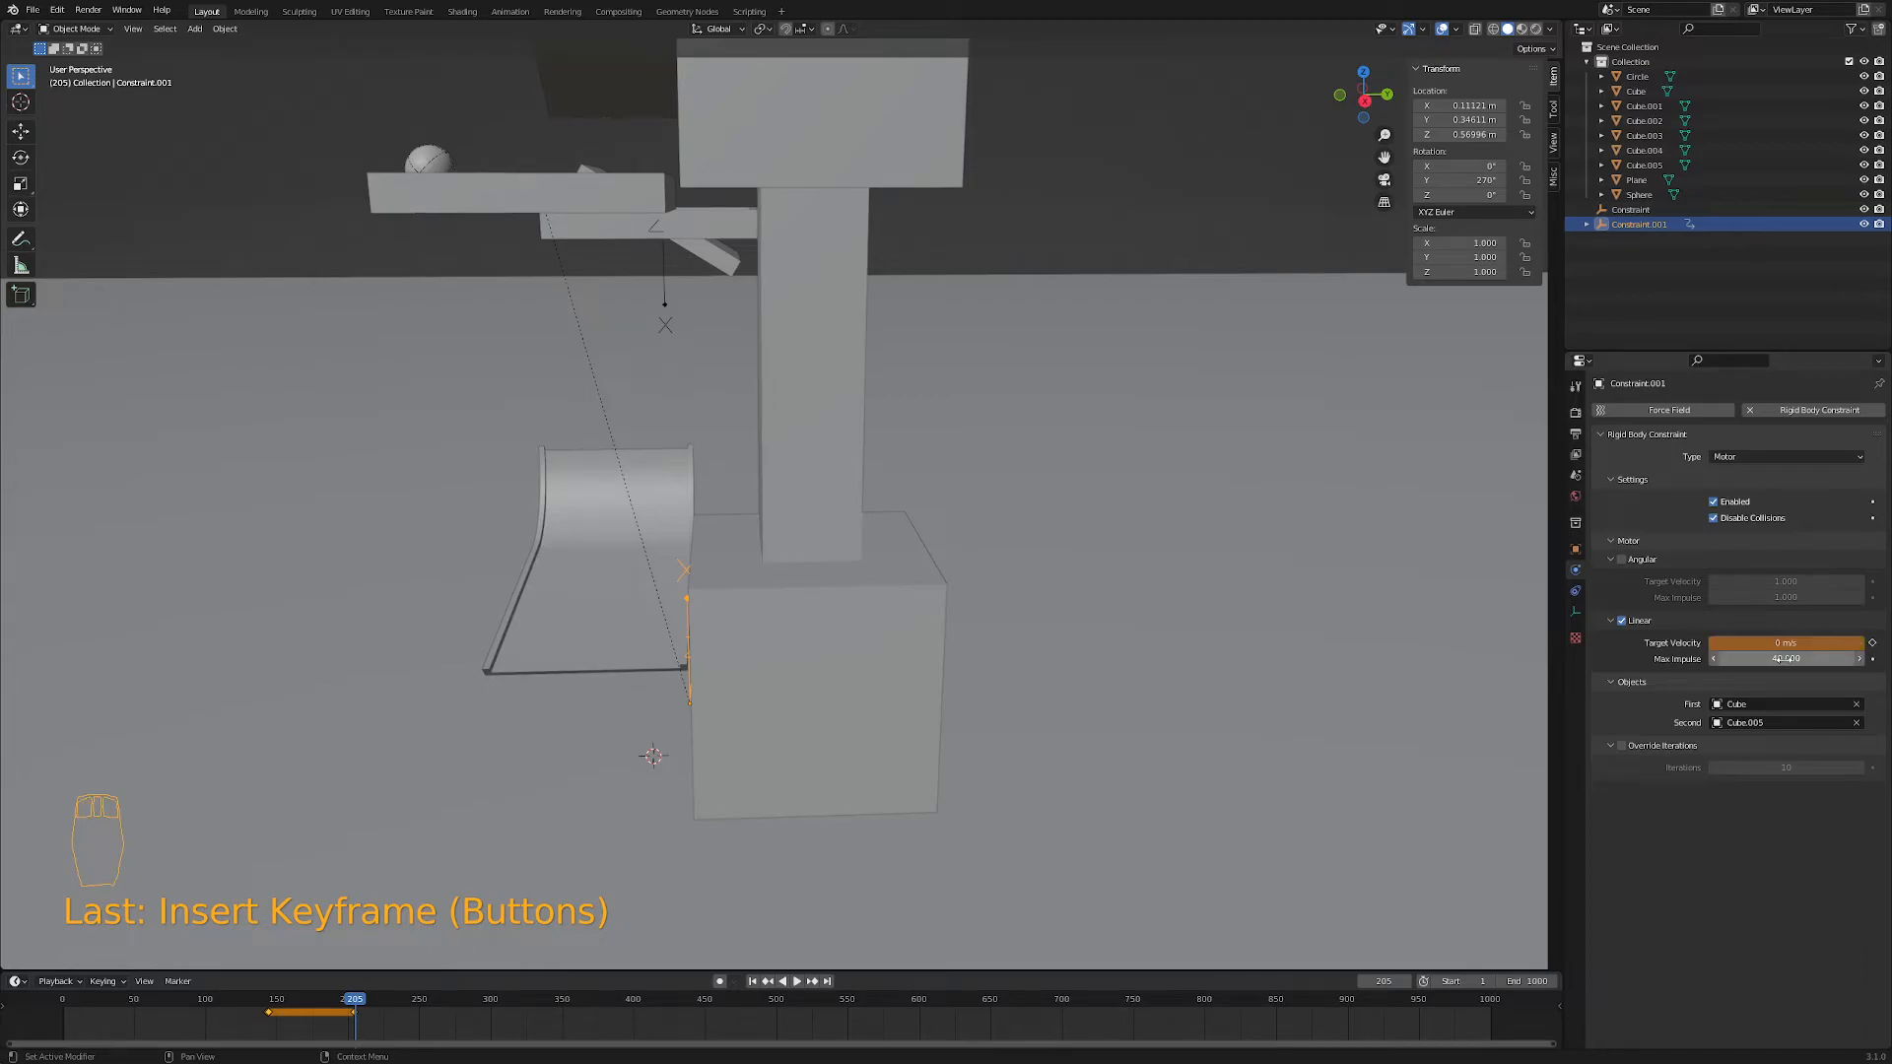
key("i")
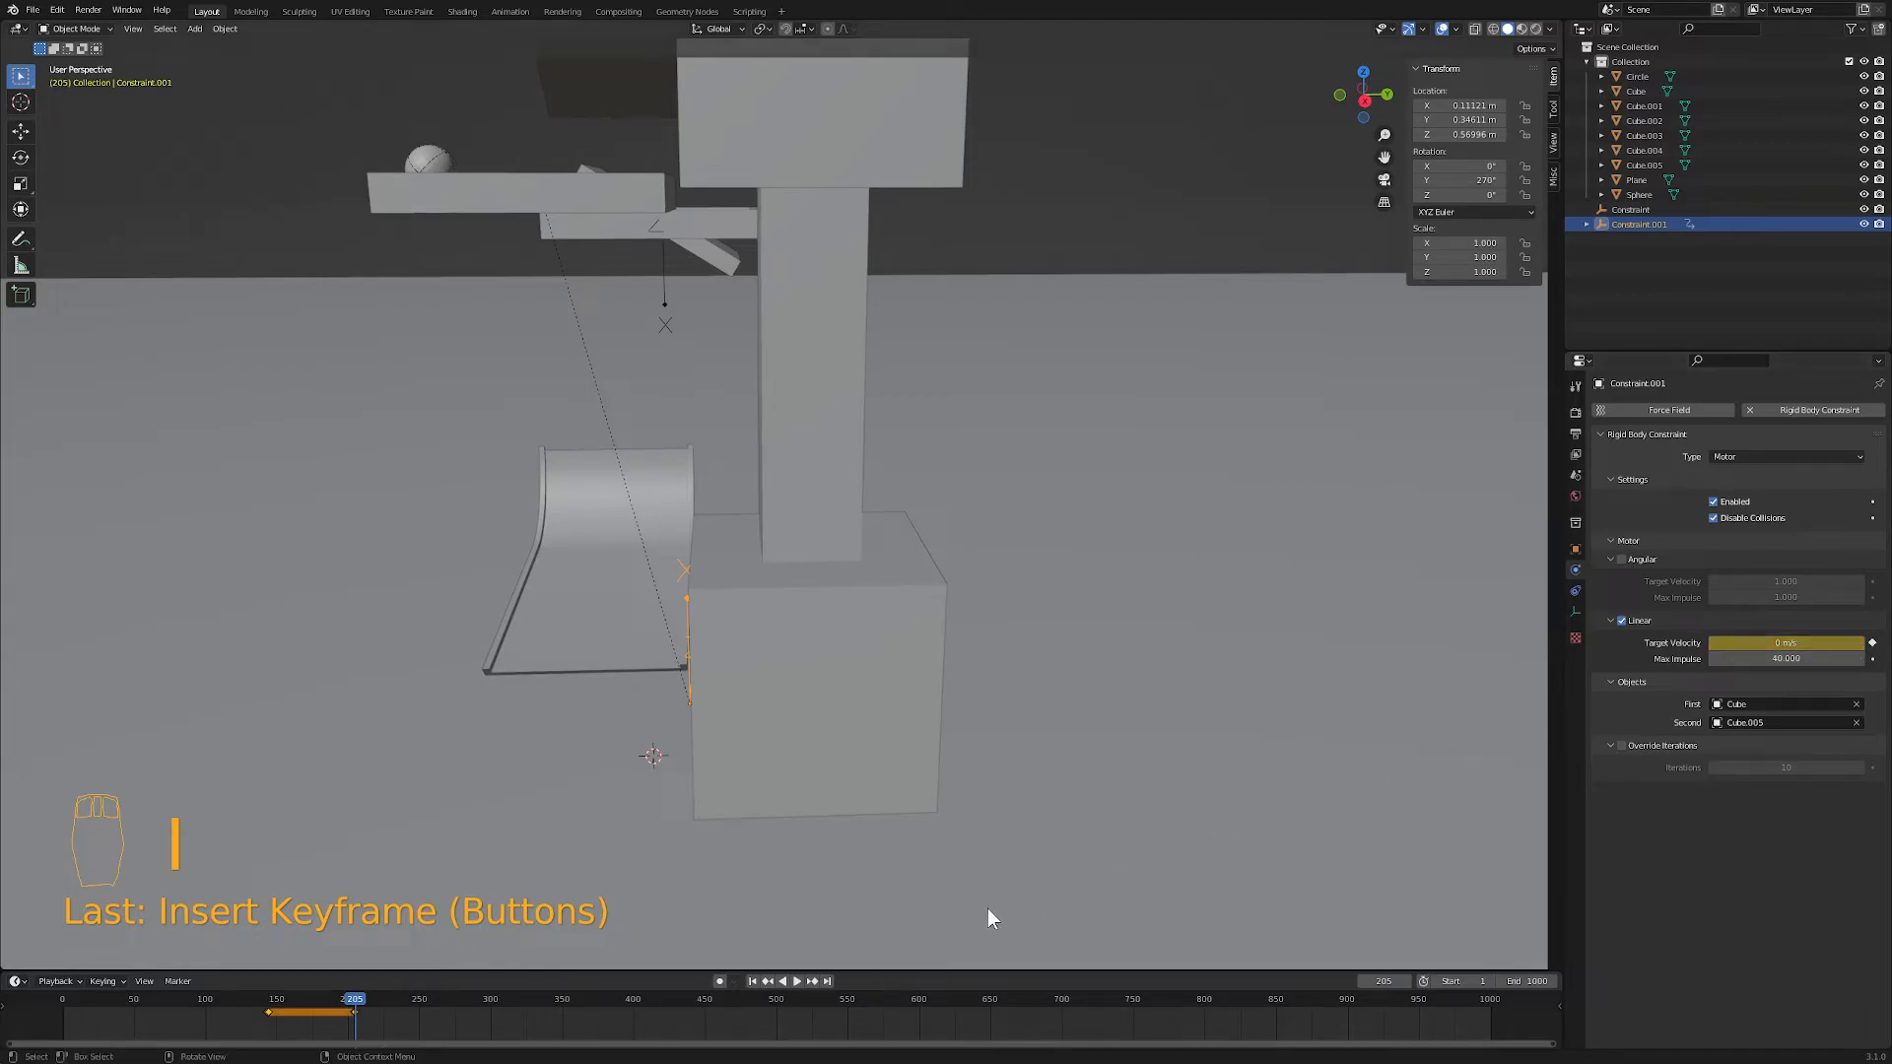
- Play the simulation from the first frame to check where the tray stops on the tower, and pause it
left_click(753, 982)
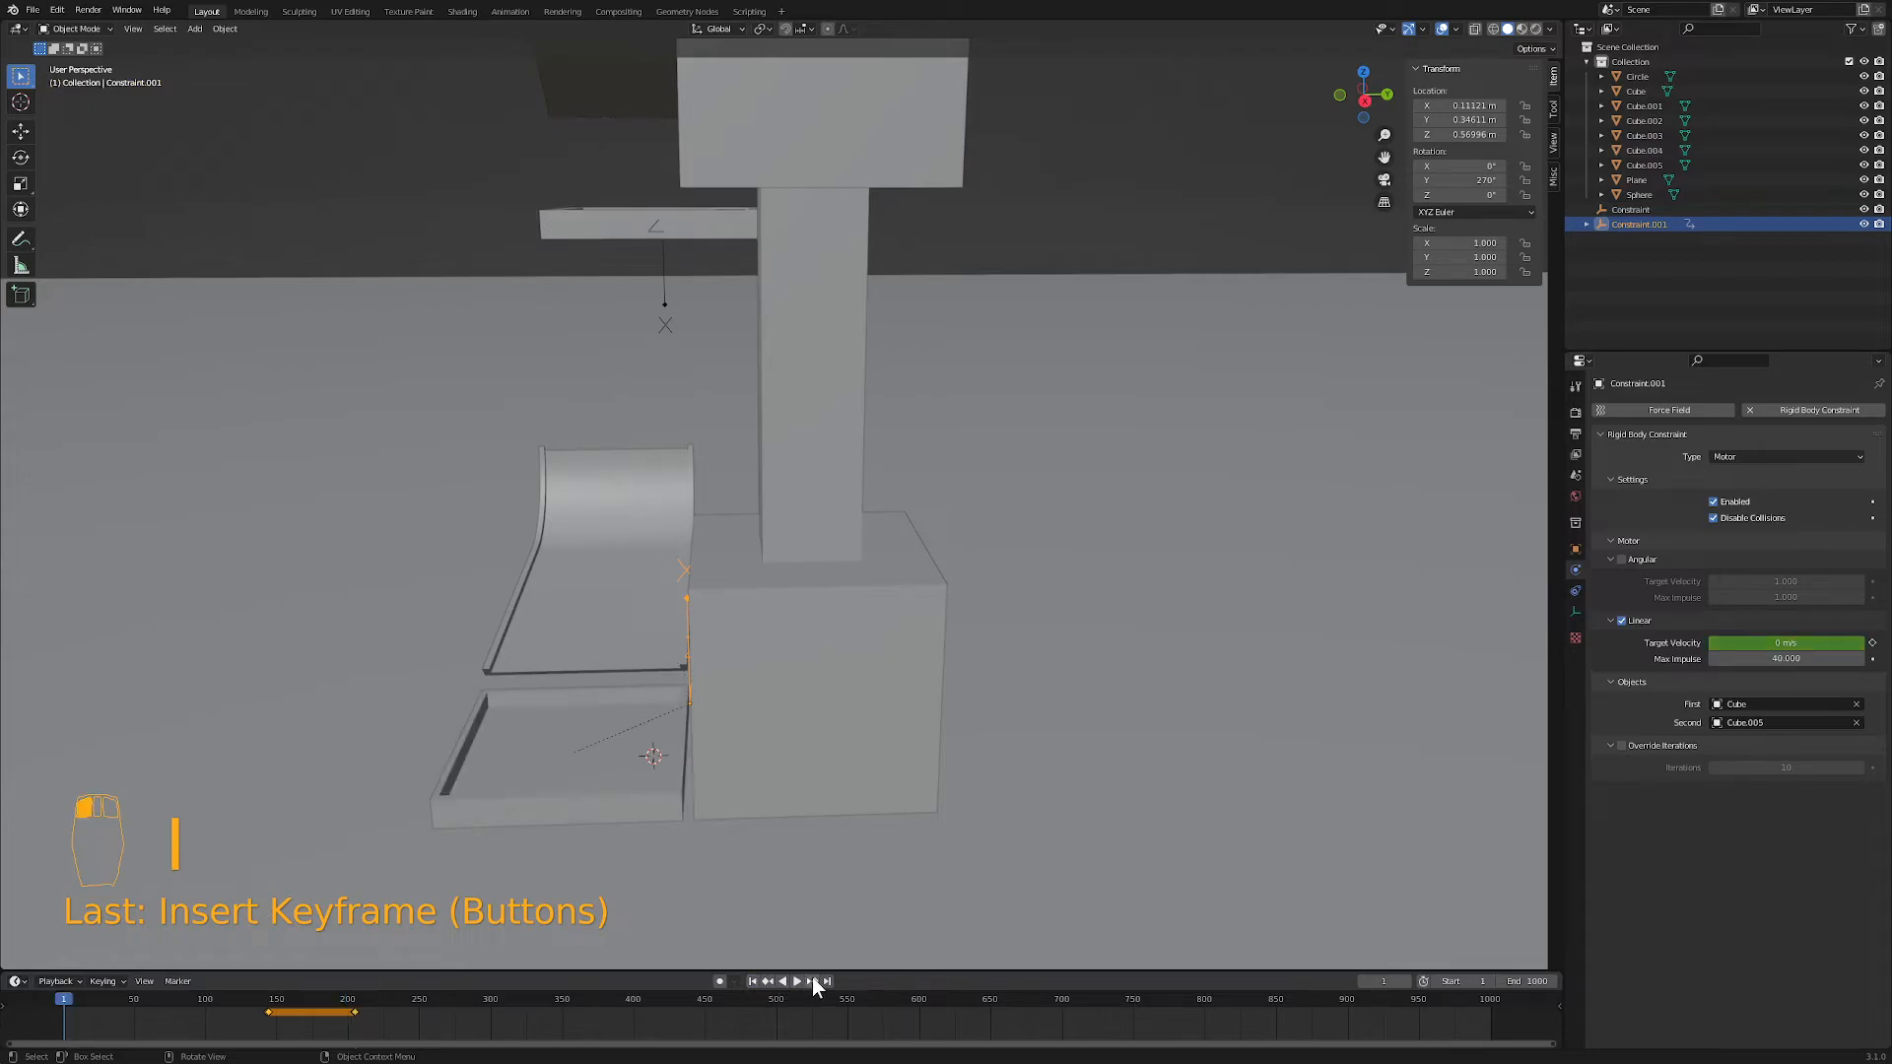
left_click(798, 981)
middle_click_drag(737, 824, 843, 765)
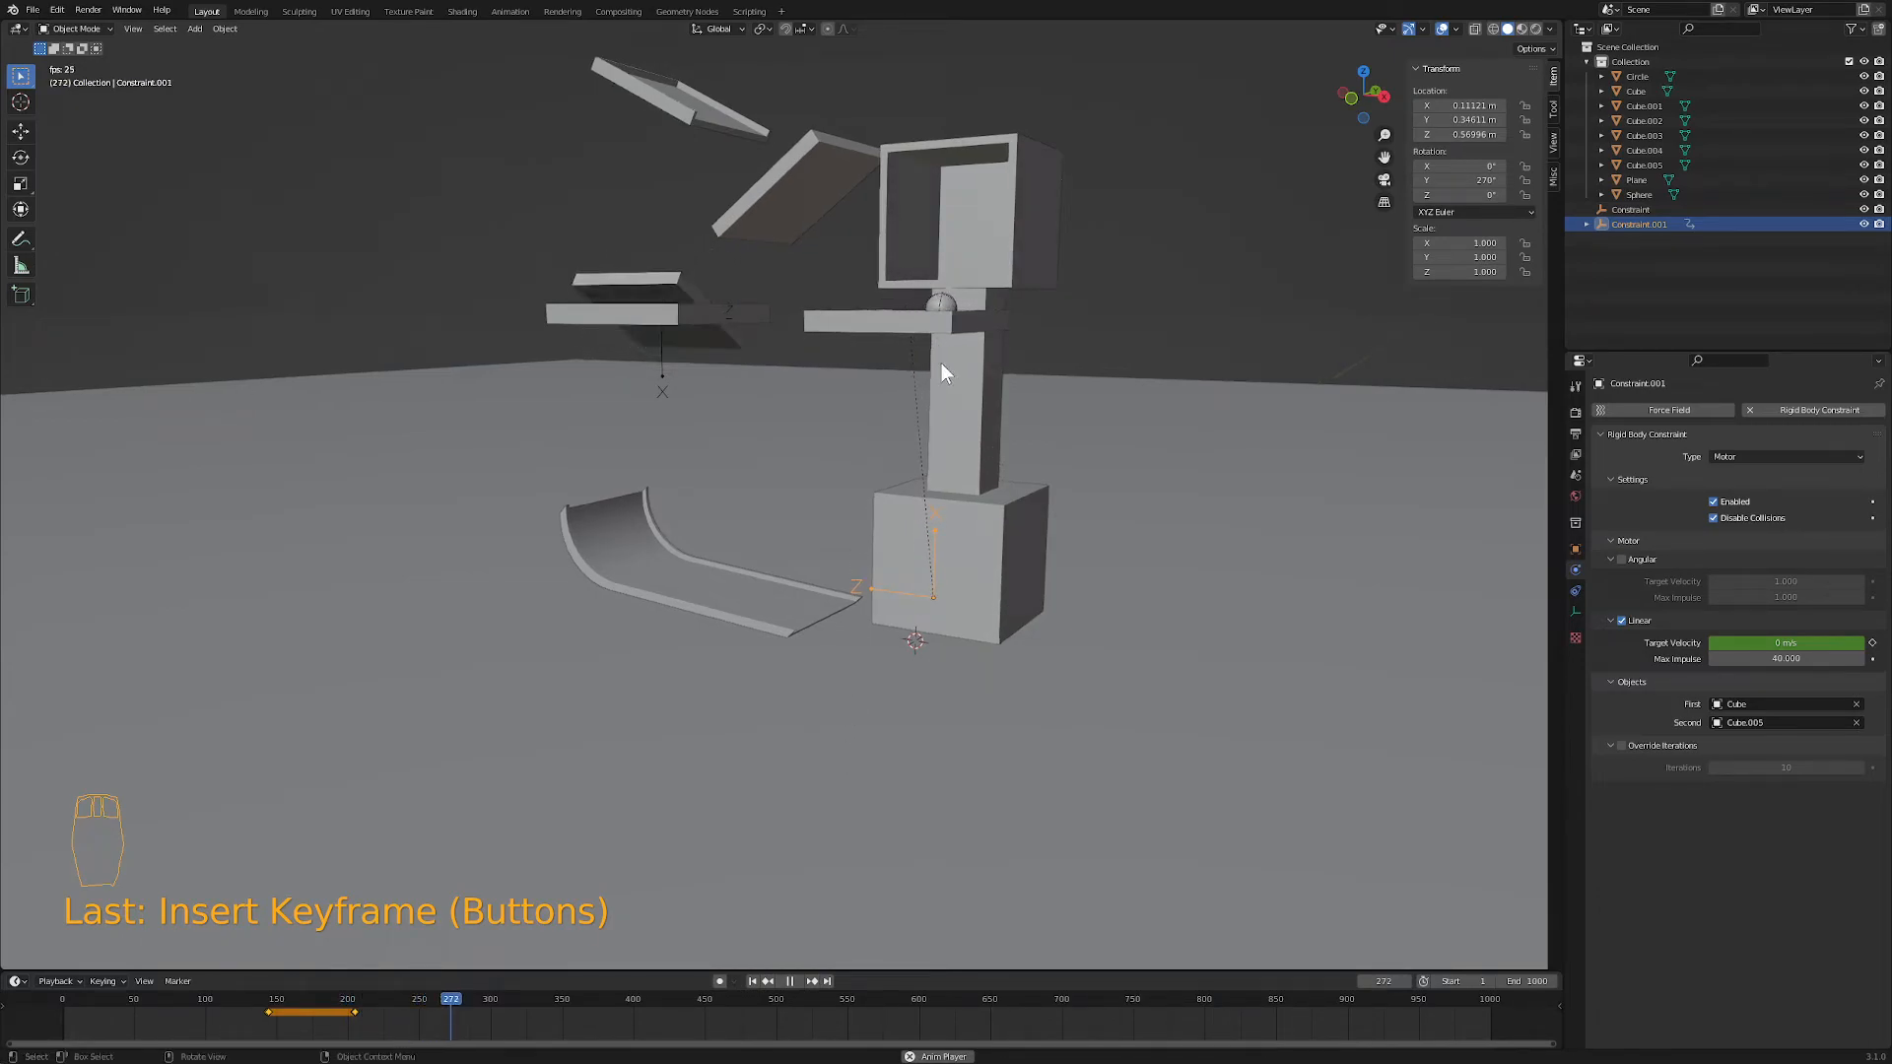
key("space")
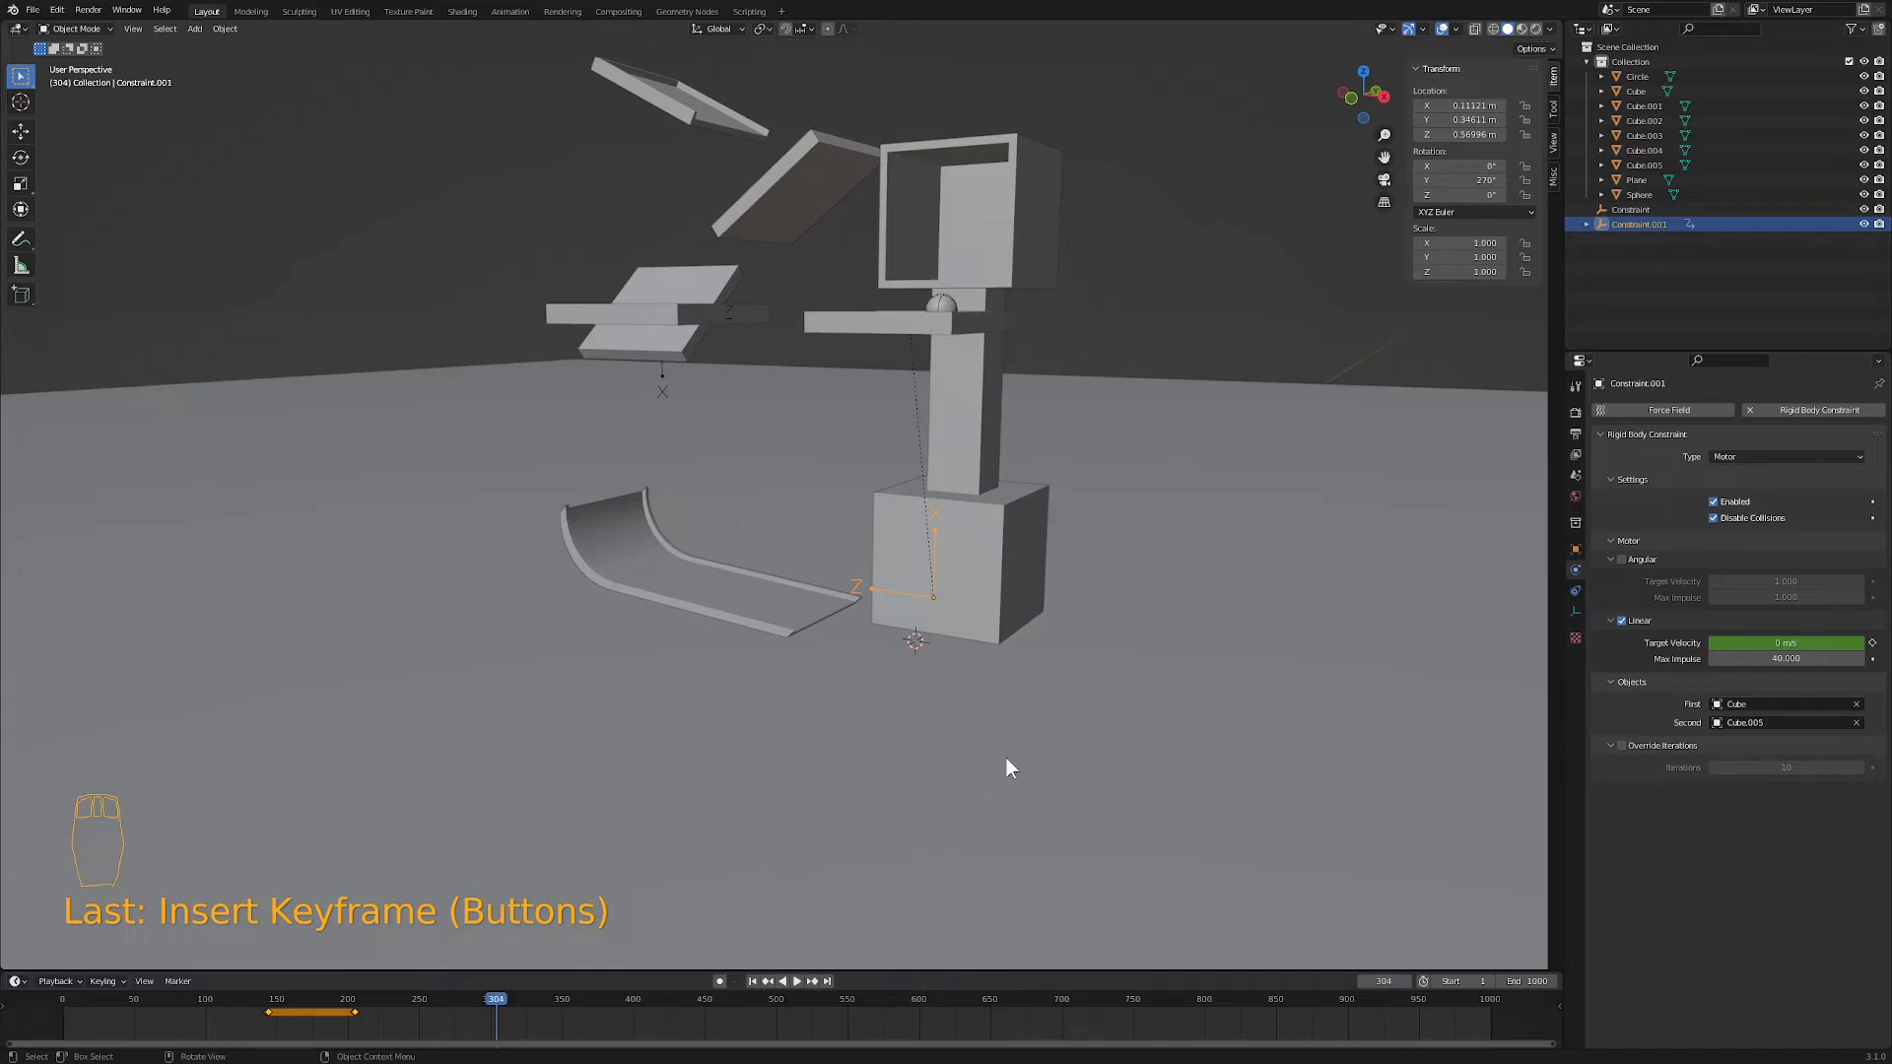
- Reselect the motor constraint and shift its closing pair of target velocity keyframes forward in time to about frame 209
left_click_drag(933, 591, 930, 571)
left_click(930, 571)
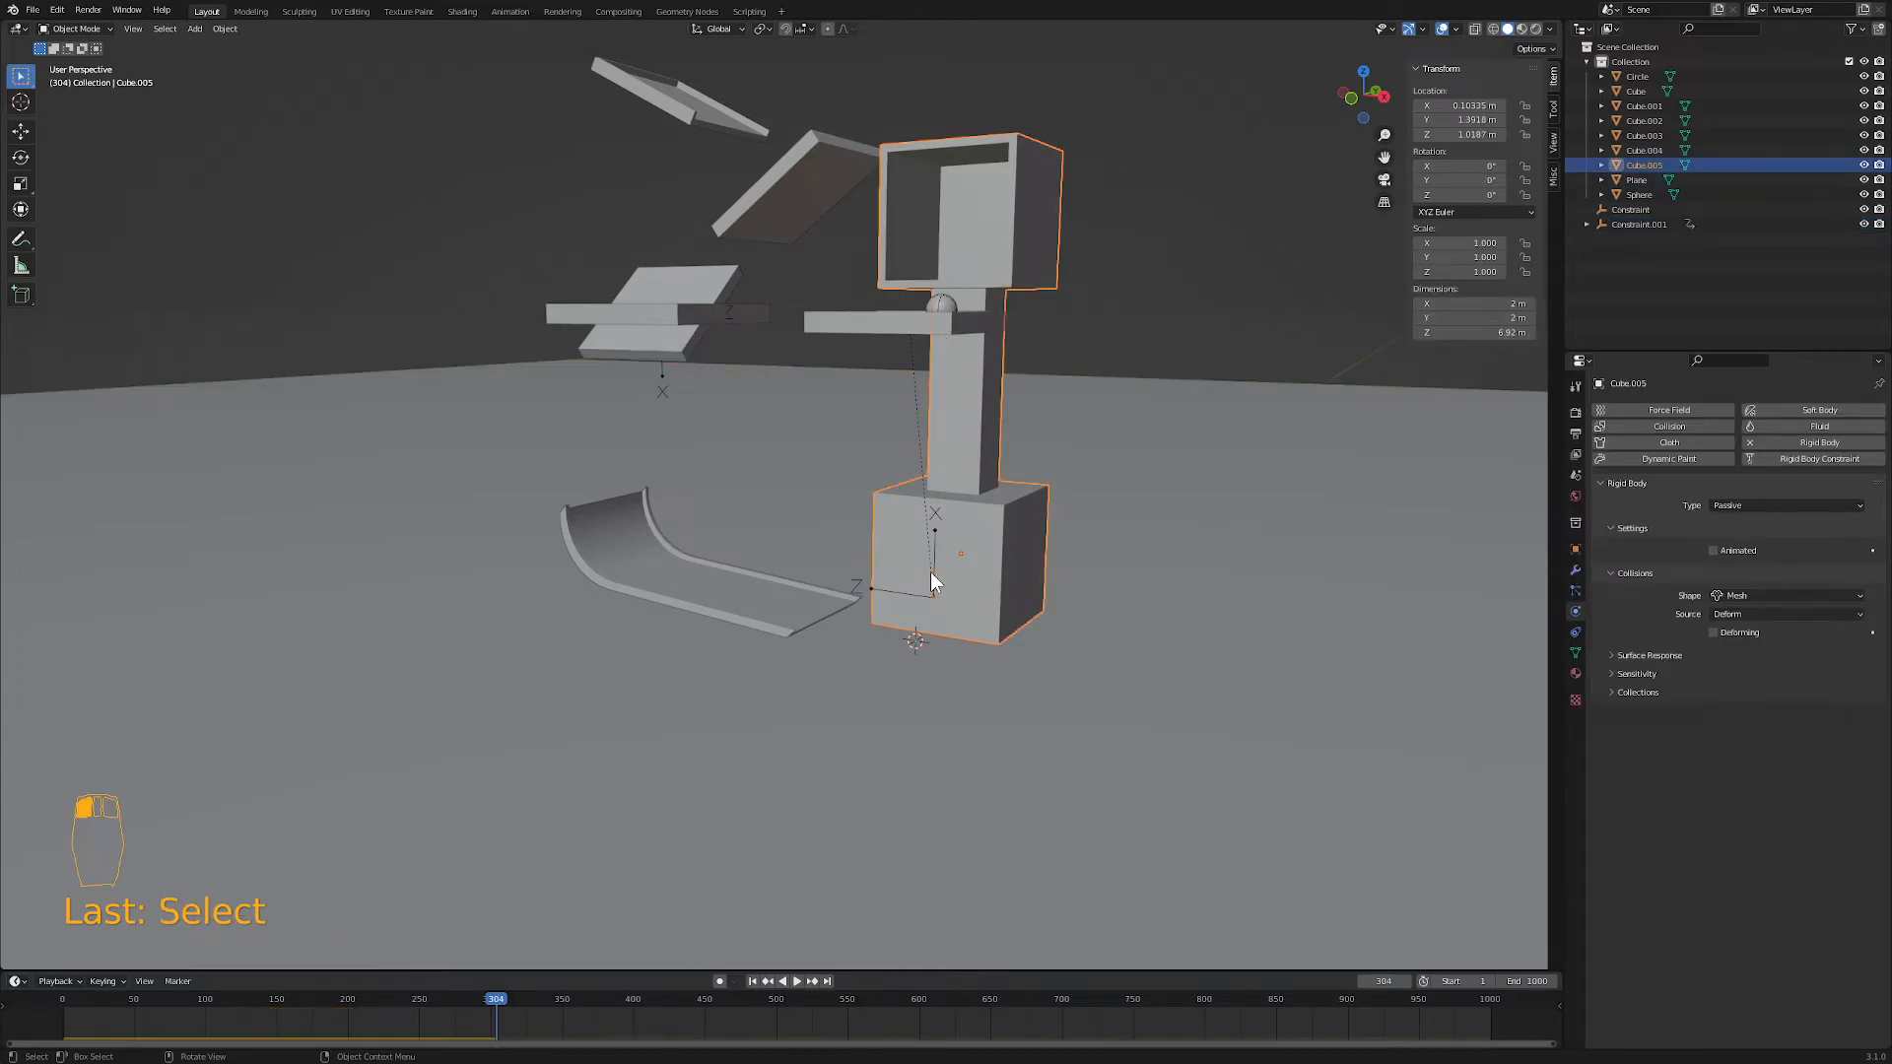
left_click(932, 571)
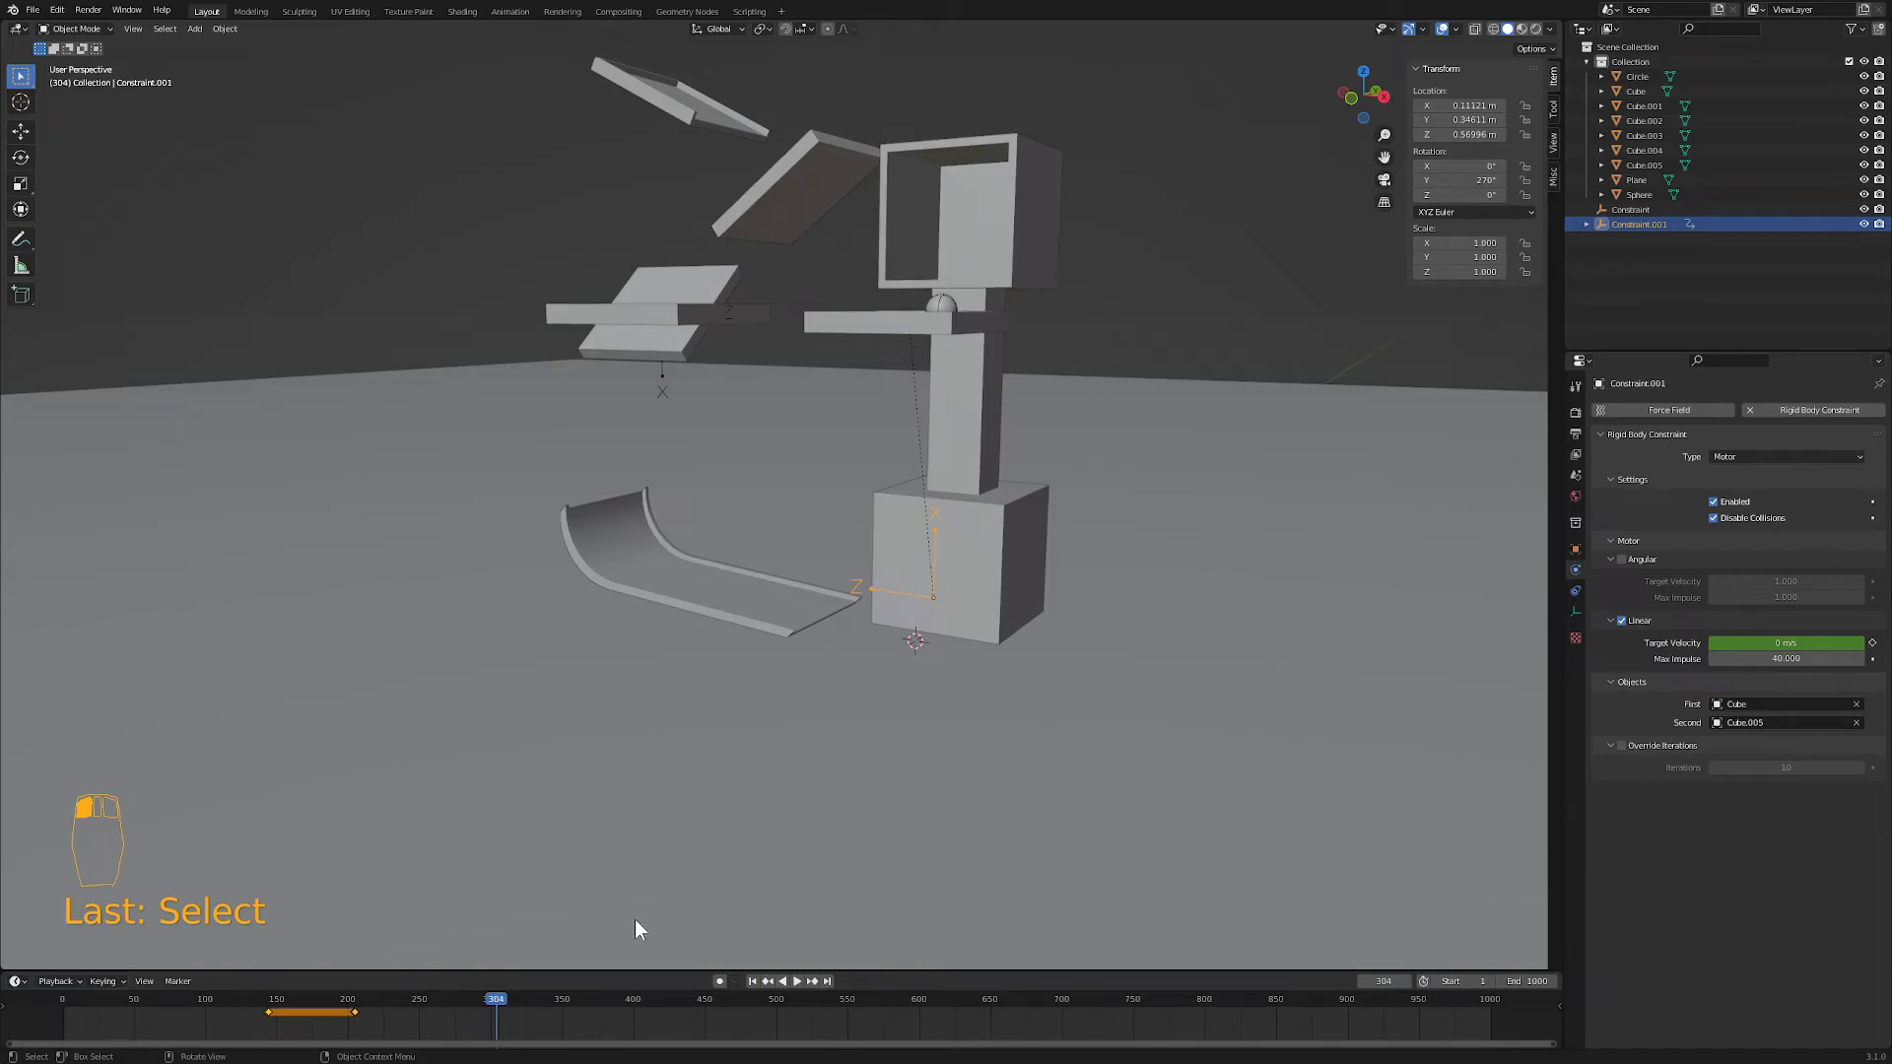
left_click_drag(572, 995, 344, 1020)
mouse_move(343, 1020)
middle_mouse_down("ctrl")
mouse_move(548, 1014)
mouse_move(564, 1033)
mouse_move(339, 1031)
middle_mouse_up("ctrl")
left_click(320, 1026)
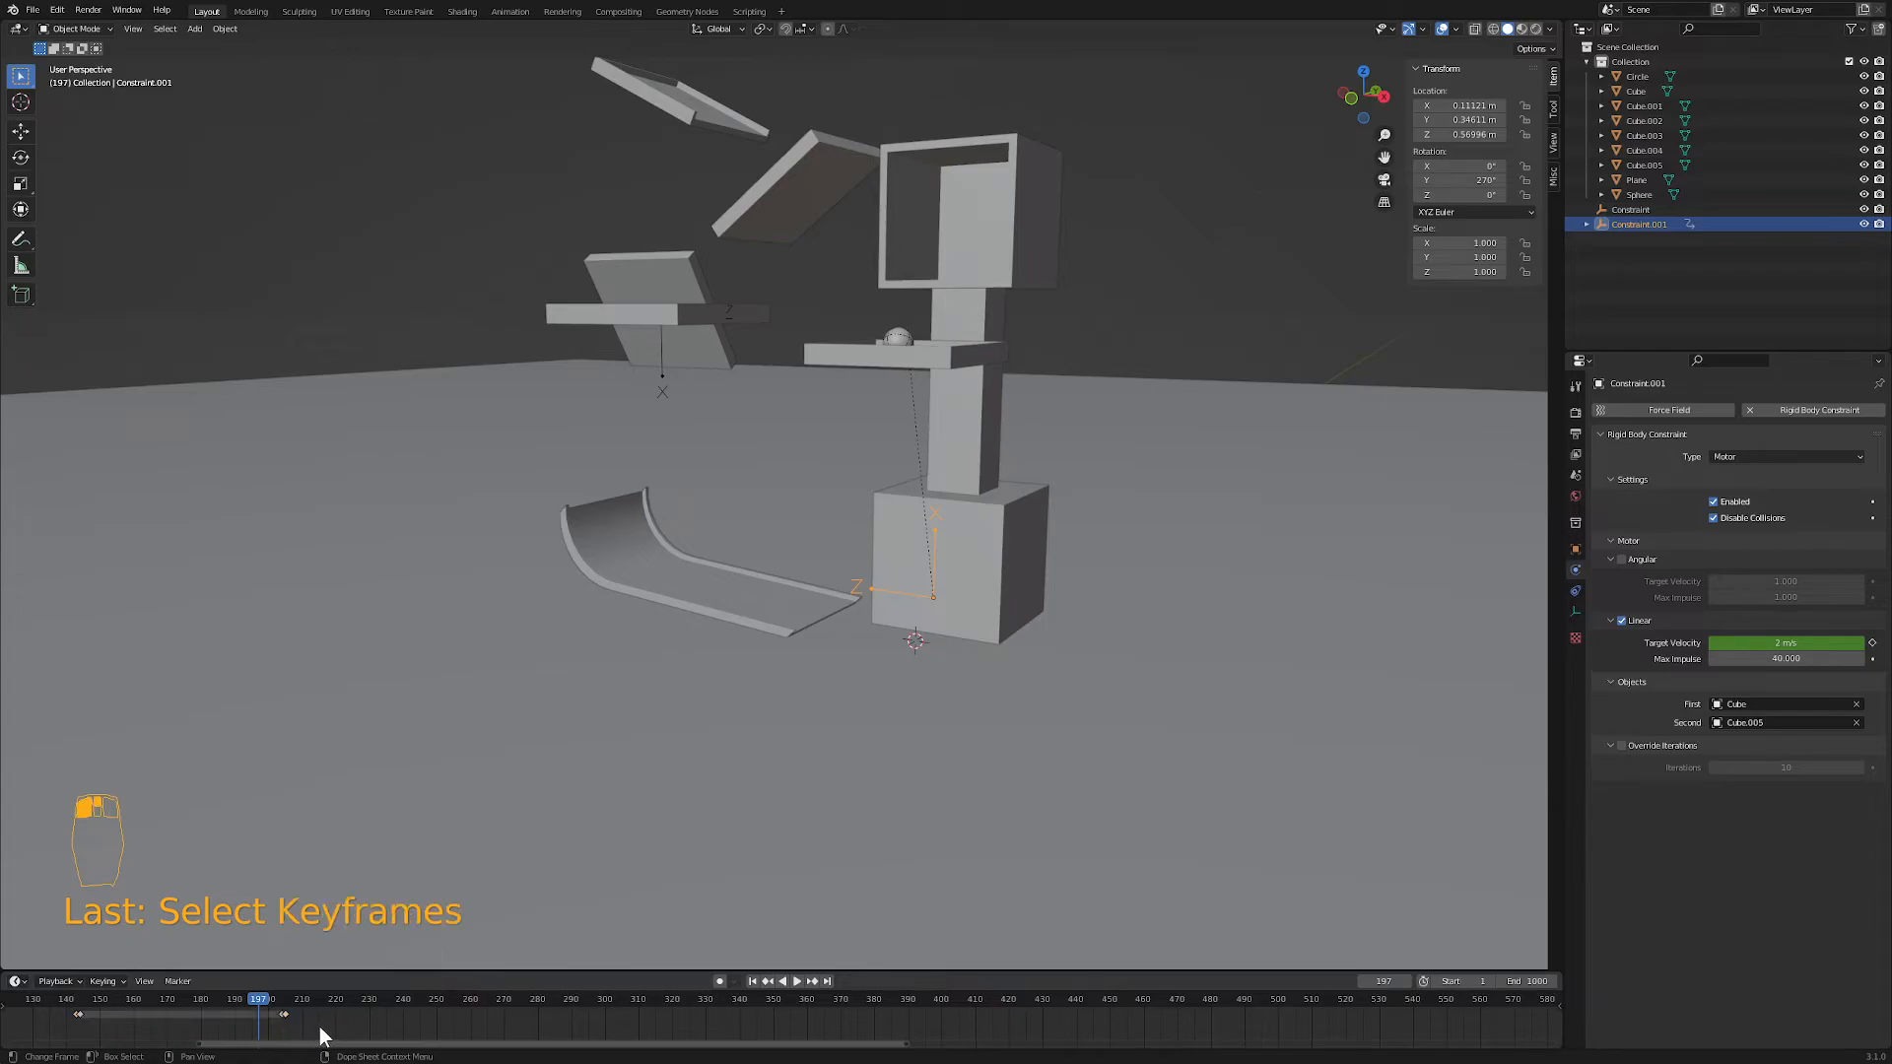
mouse_move(296, 1030)
left_mouse_down()
mouse_move(272, 1007)
mouse_move(286, 1016)
left_mouse_up()
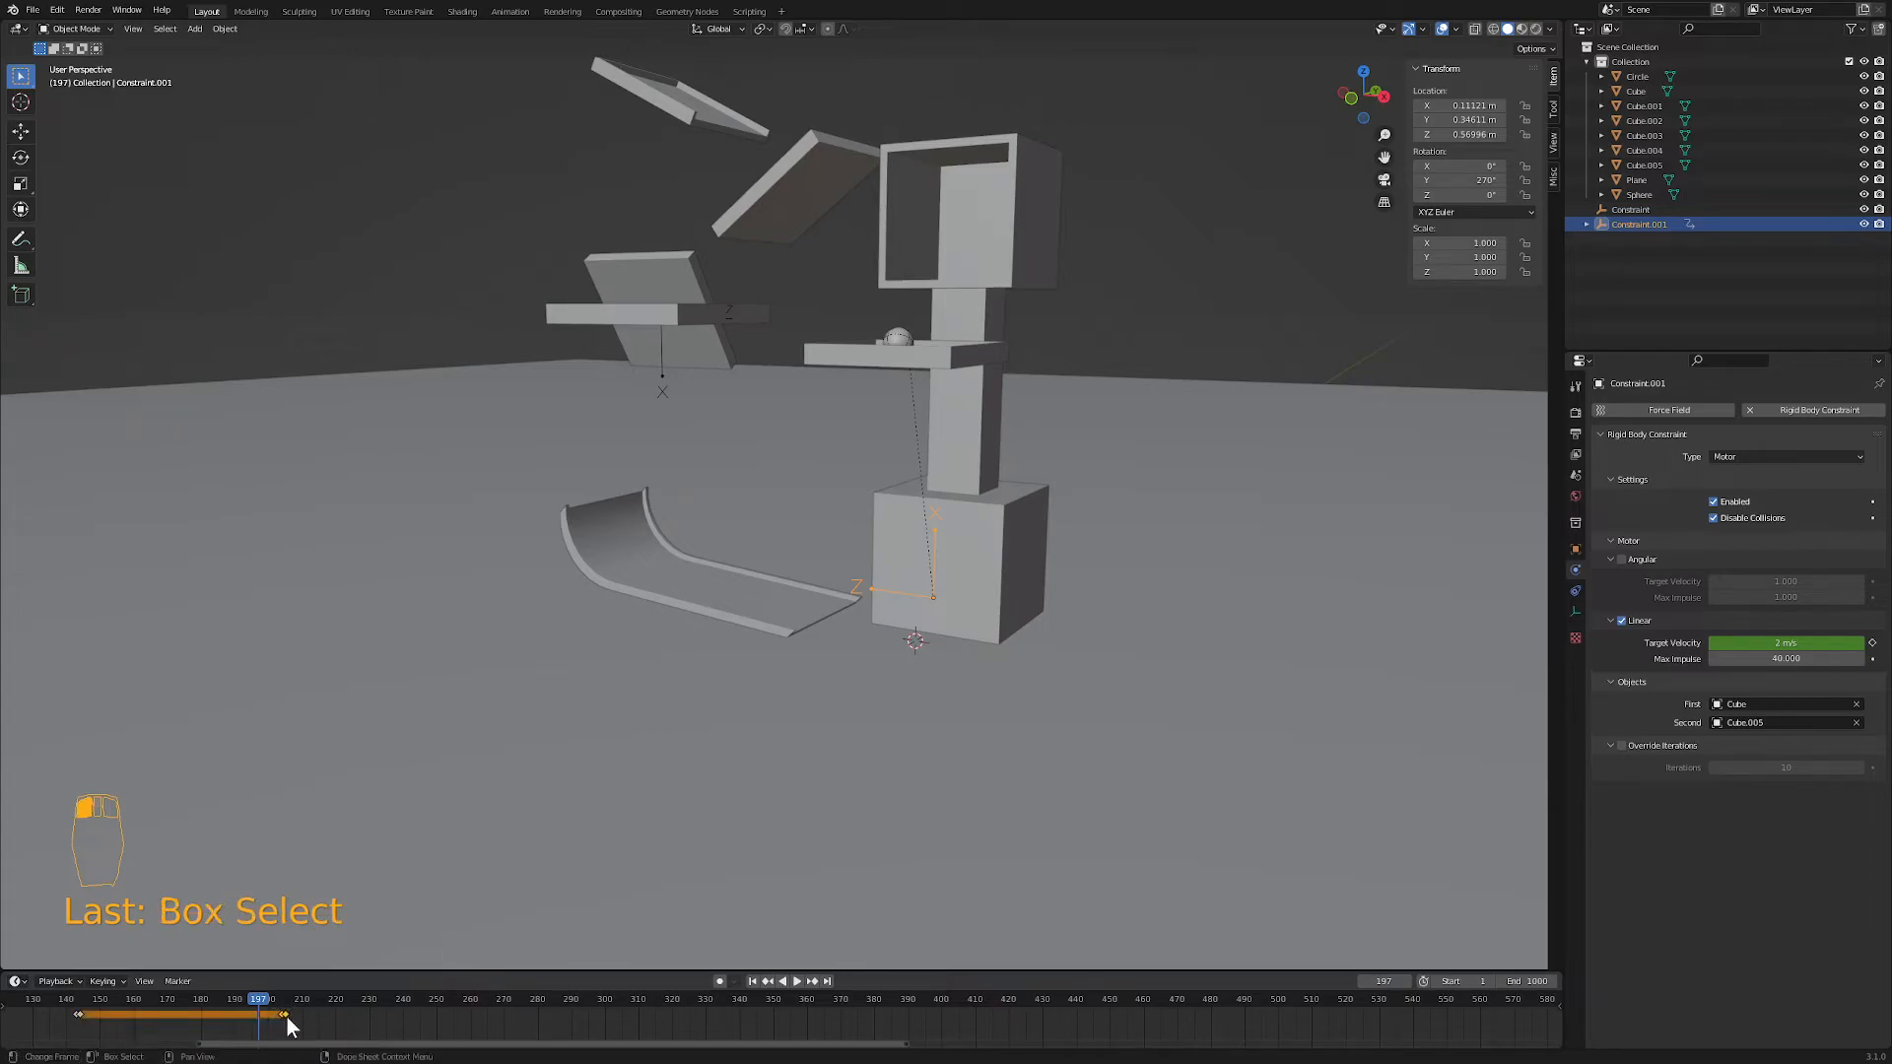
key("g")
left_click(301, 1018)
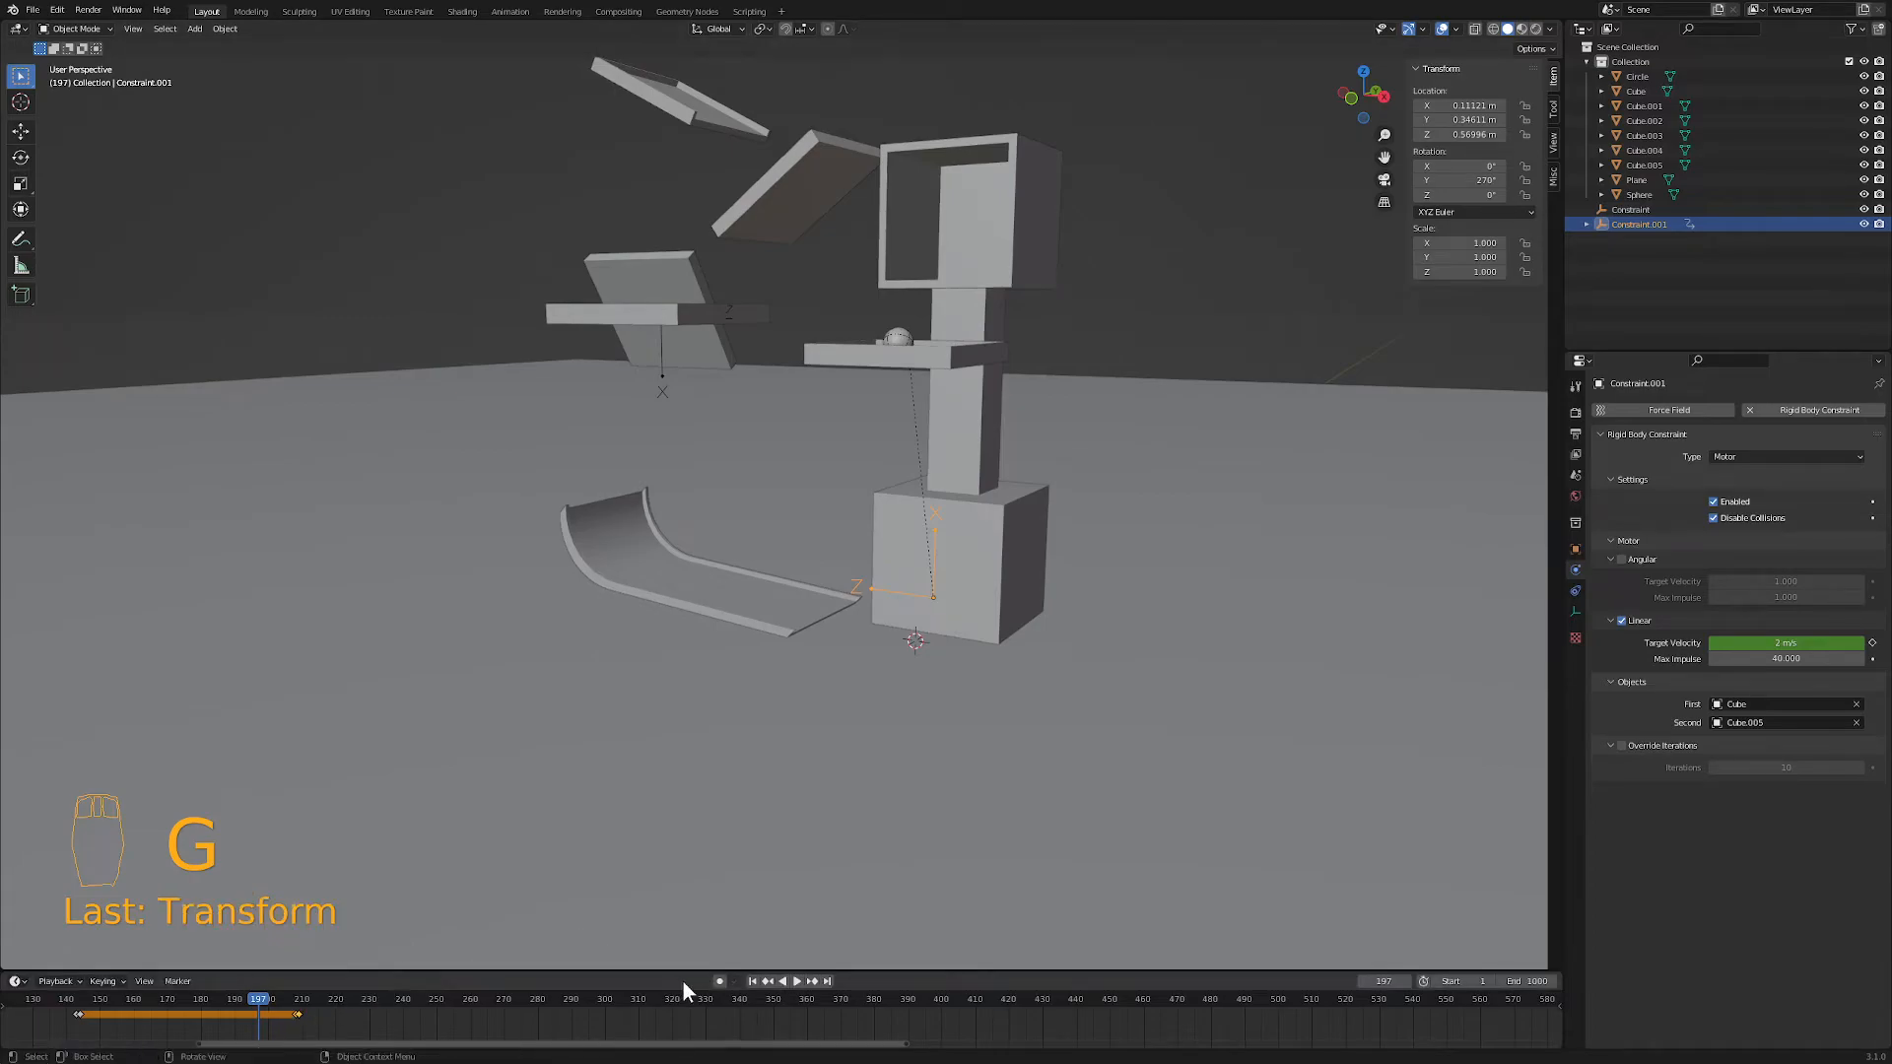
- Replay the simulation from the first frame to check the tray's stopping height with the shifted keyframes
left_click(754, 983)
left_click(798, 983)
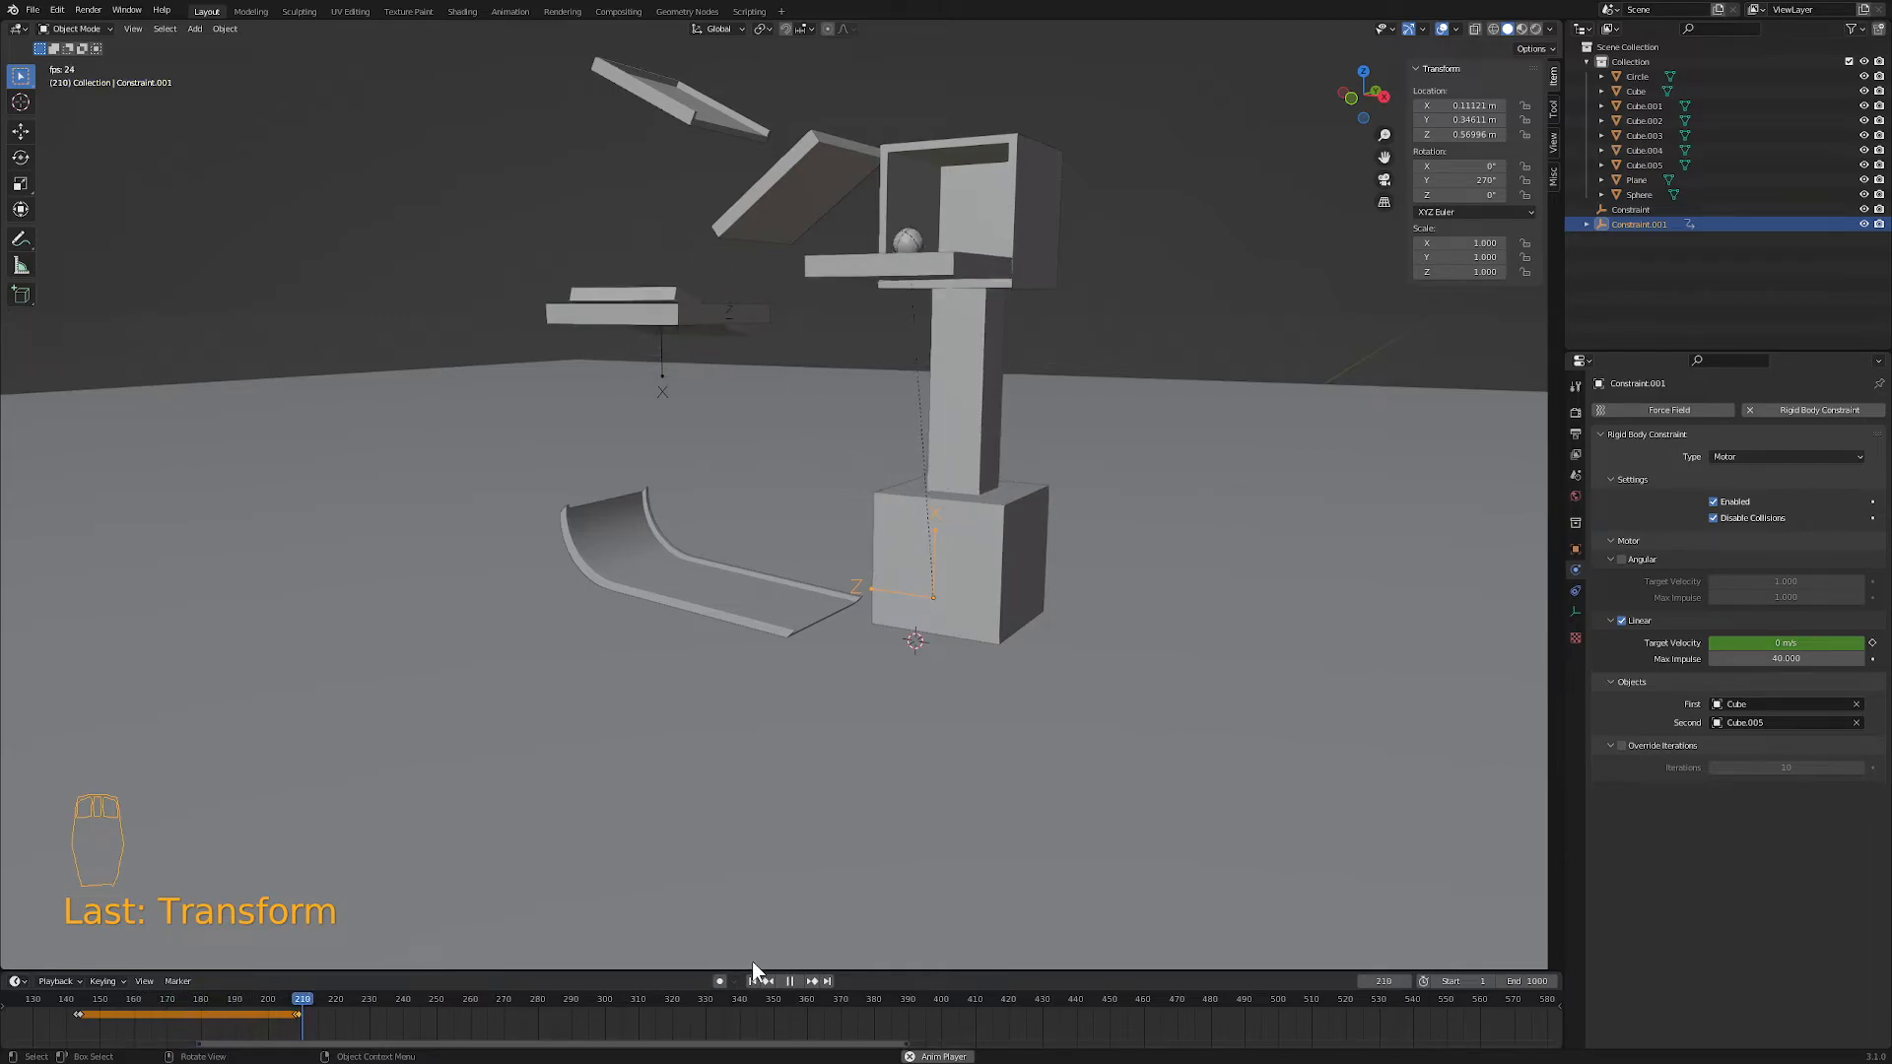
- Watch the running simulation from several angles to check the raised tray, pause it, and return to the first frame
mouse_move(858, 788)
middle_mouse_down()
mouse_move(878, 776)
mouse_move(802, 775)
mouse_move(782, 756)
mouse_move(847, 772)
middle_mouse_up()
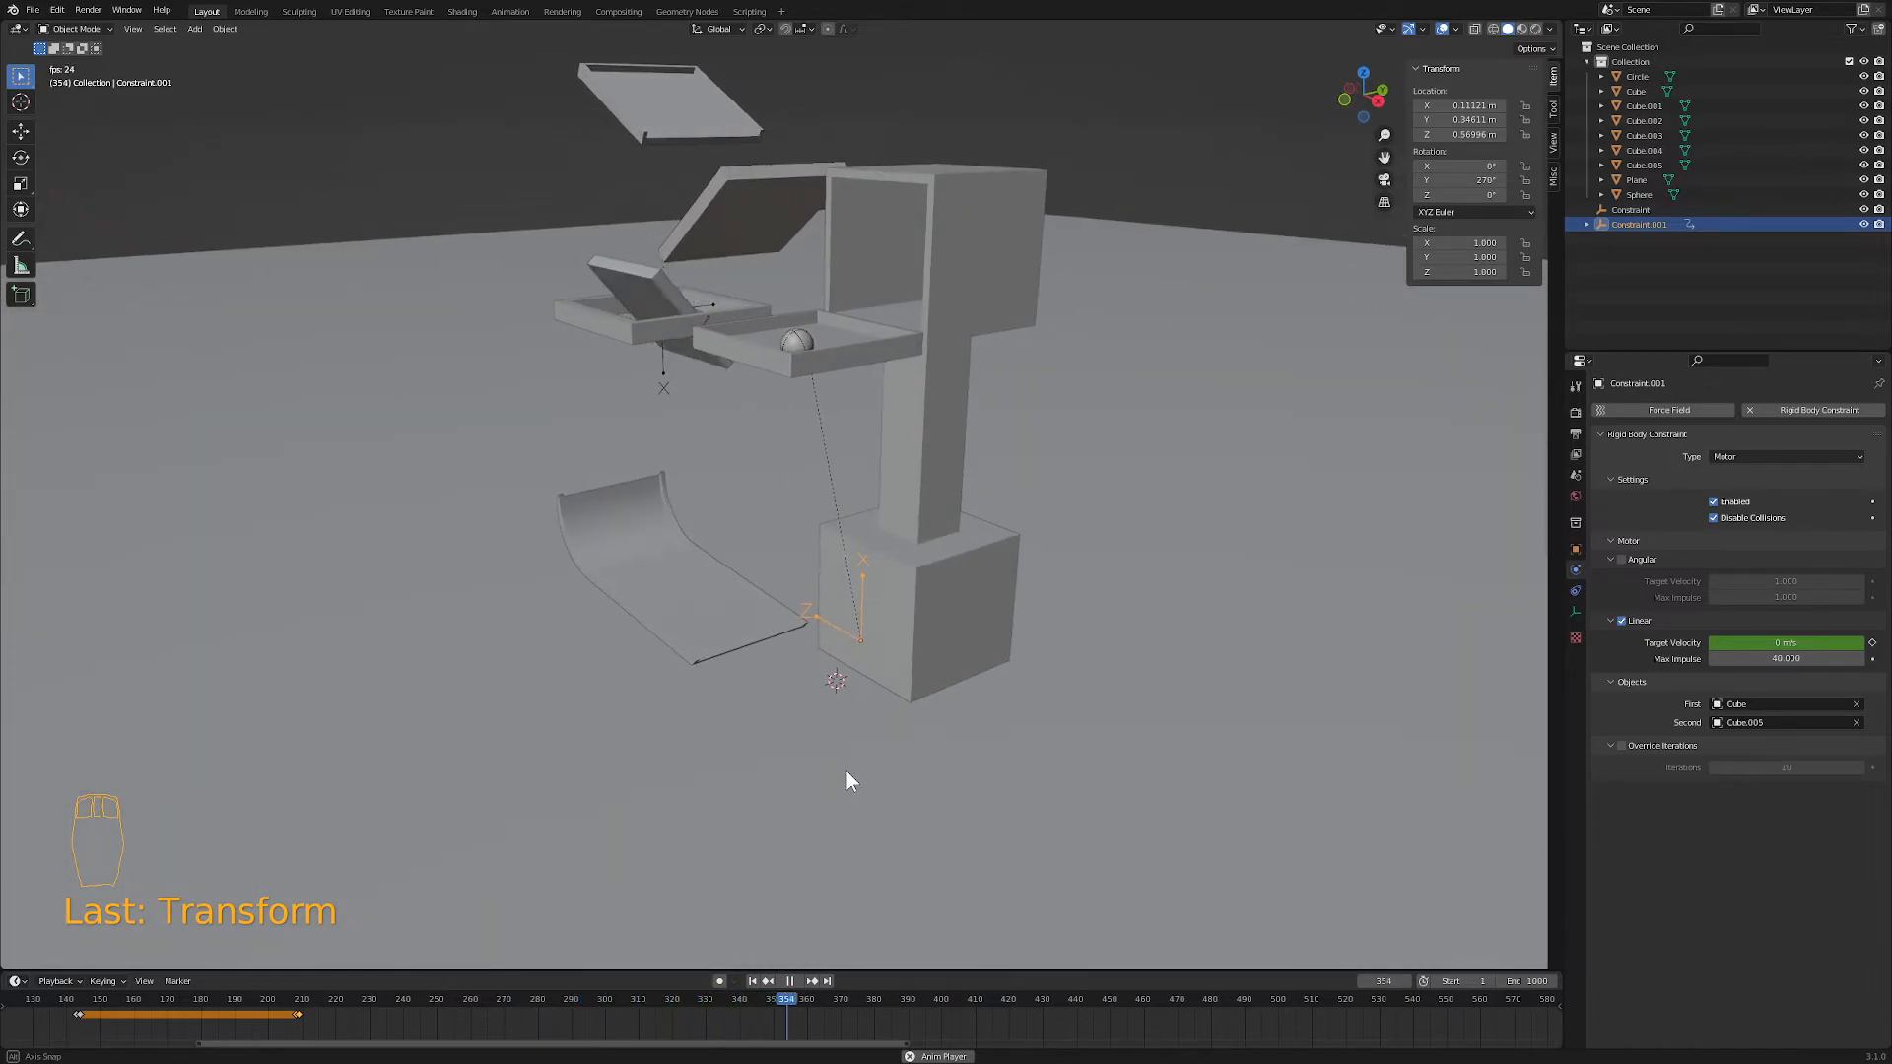
middle_click_drag(777, 902, 837, 887)
left_click(788, 981)
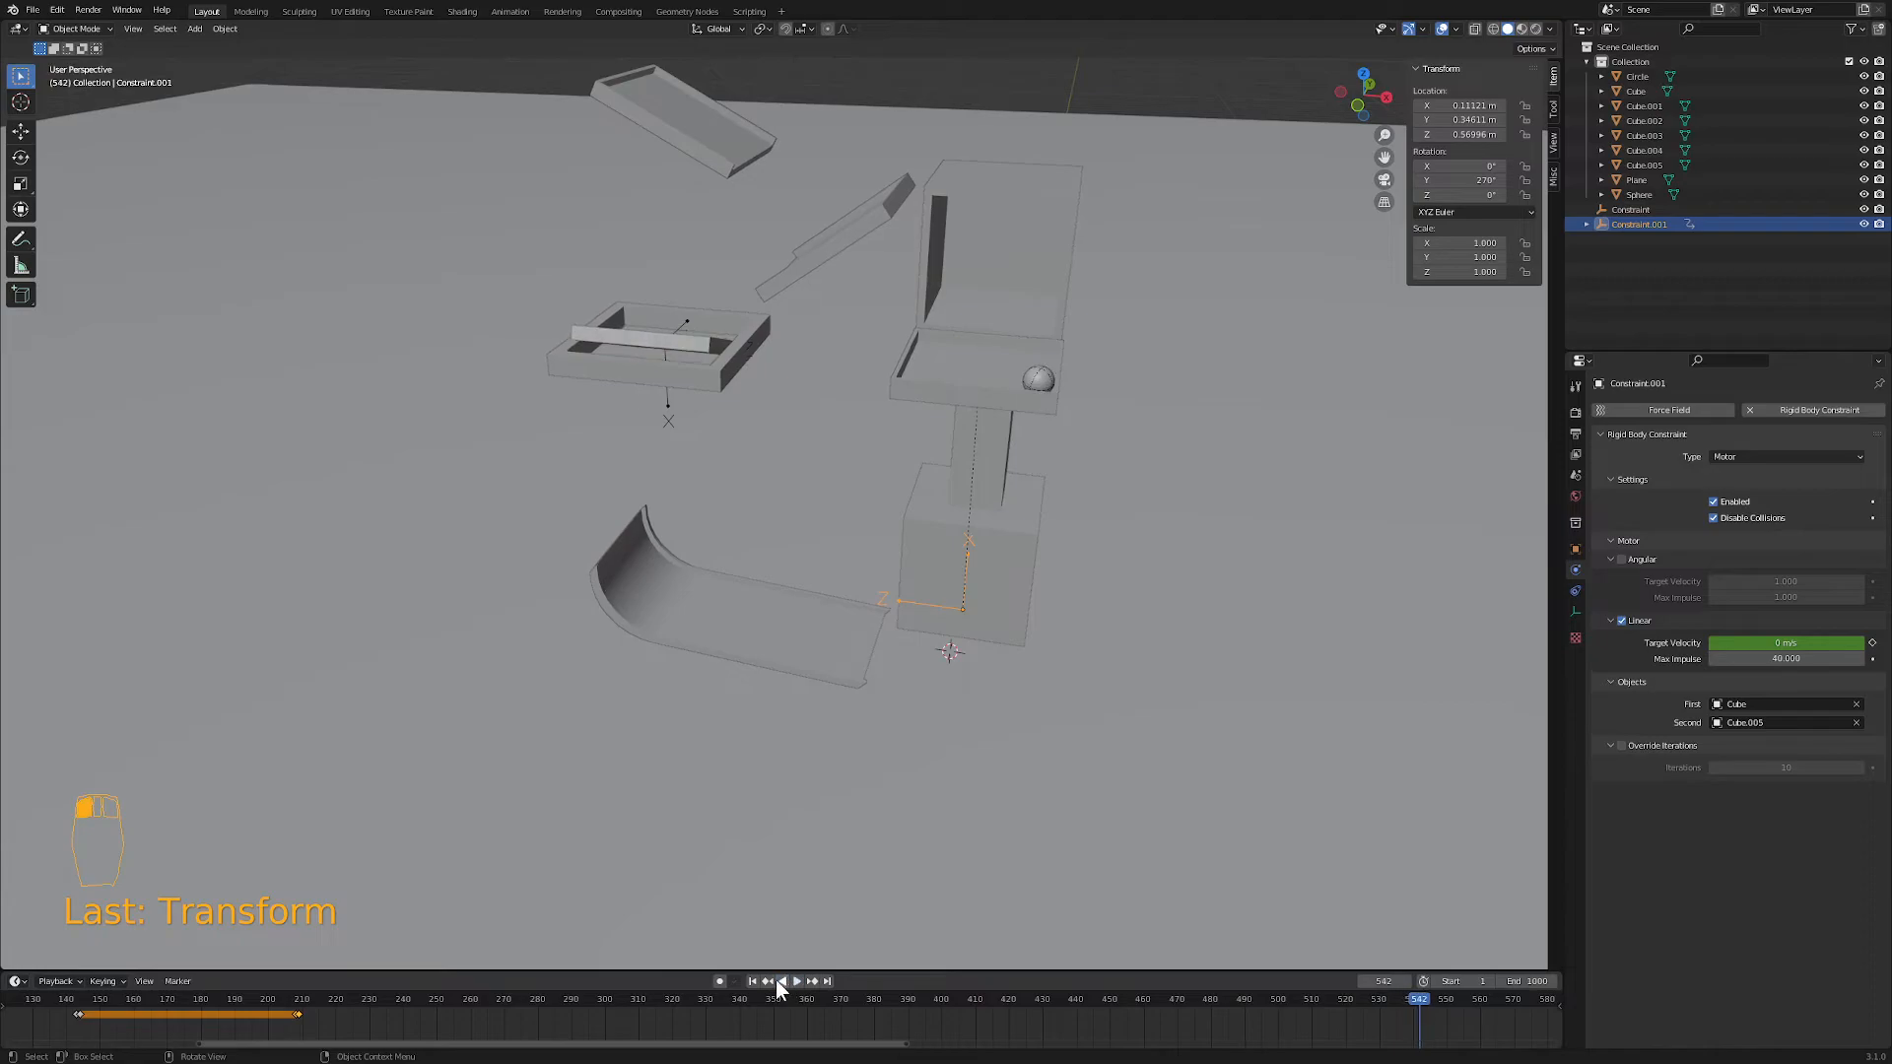
left_click(752, 981)
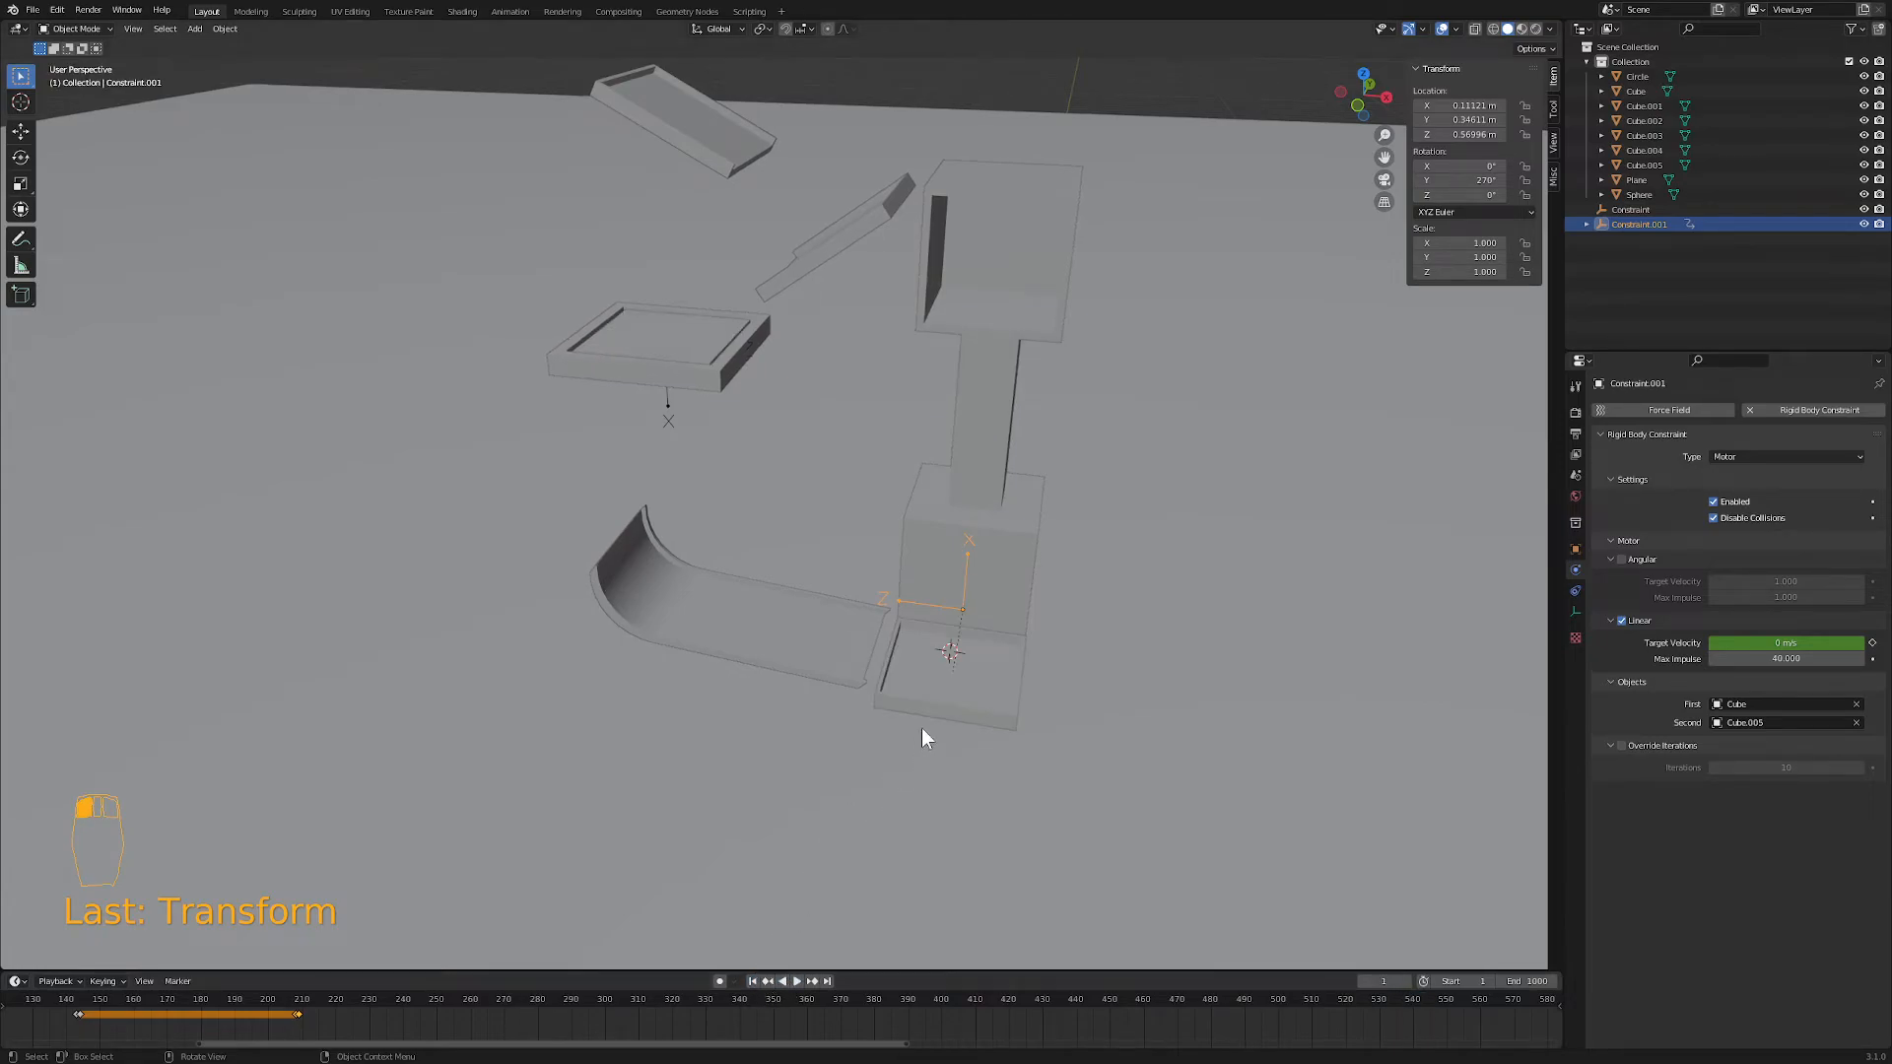
- Add a cube at the world origin and raise it along Z to about 5.62 m, in front of the tower's upper box
middle_click_drag(1001, 304, 942, 338)
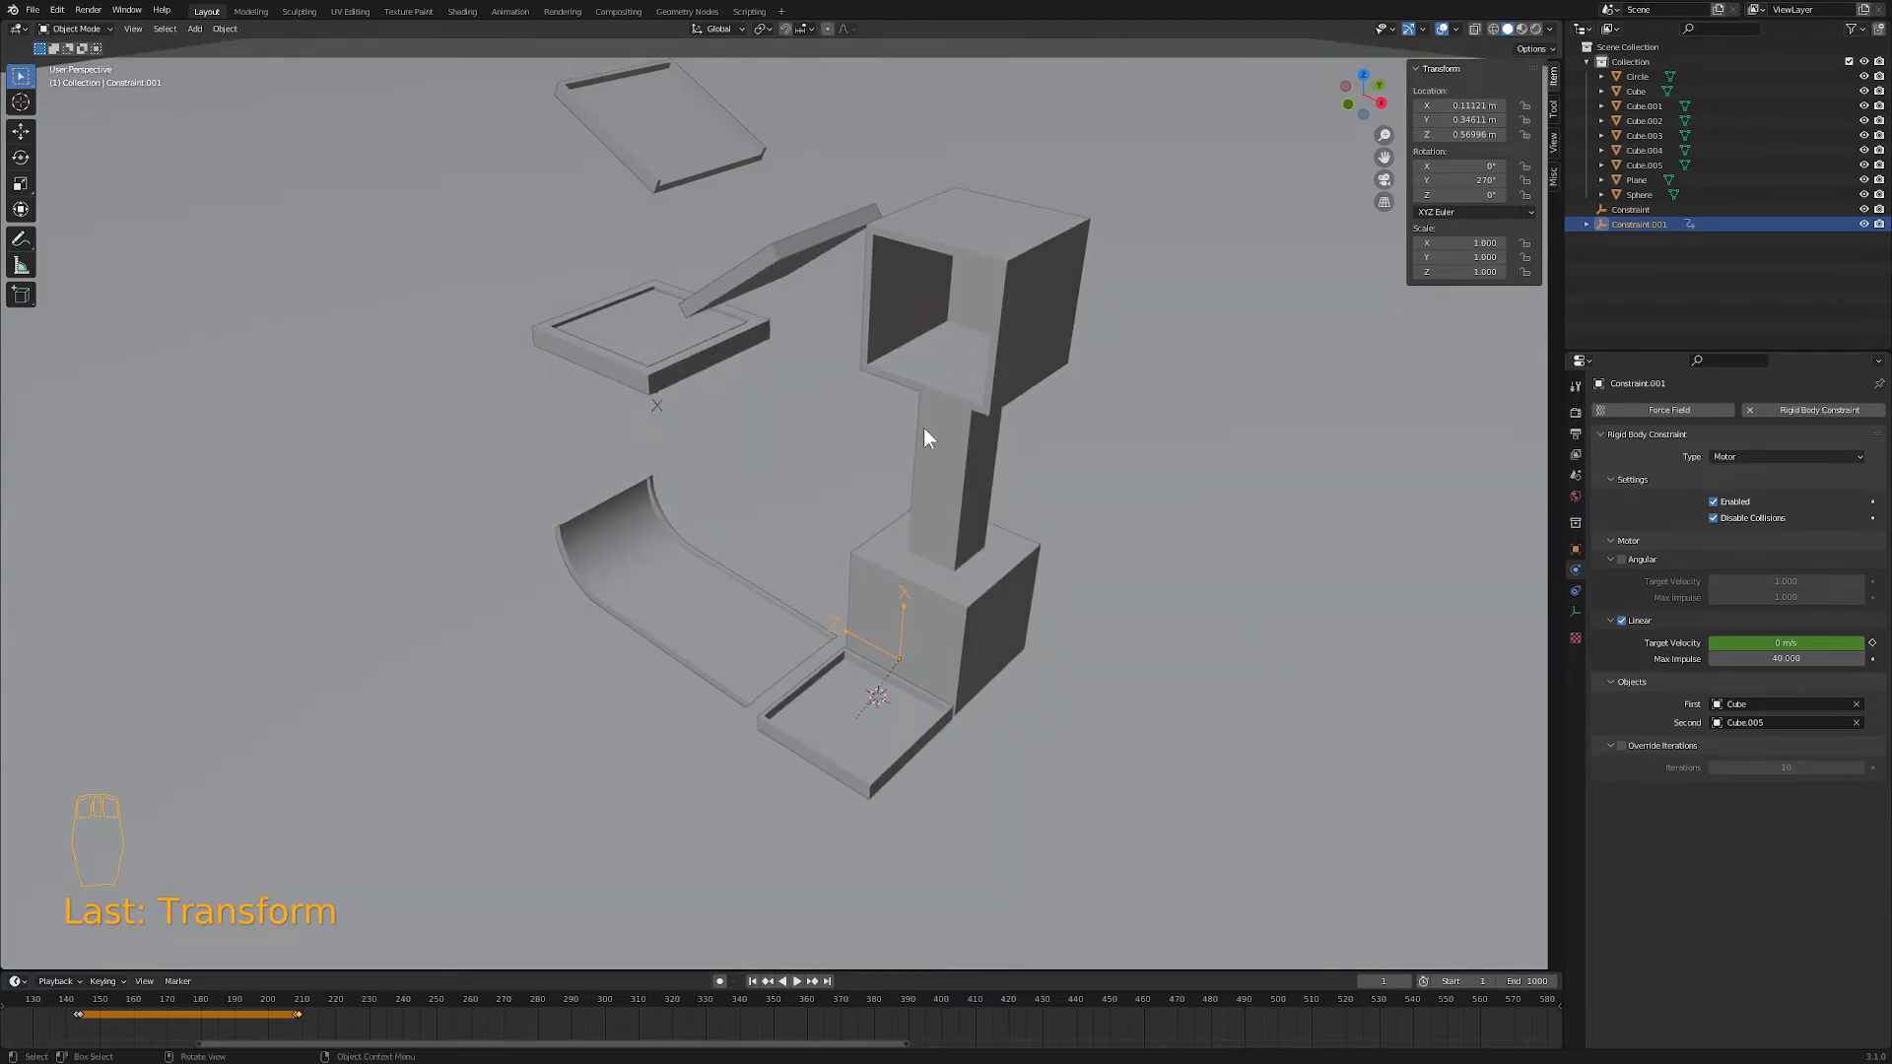
key("shift+a")
mouse_move(905, 555)
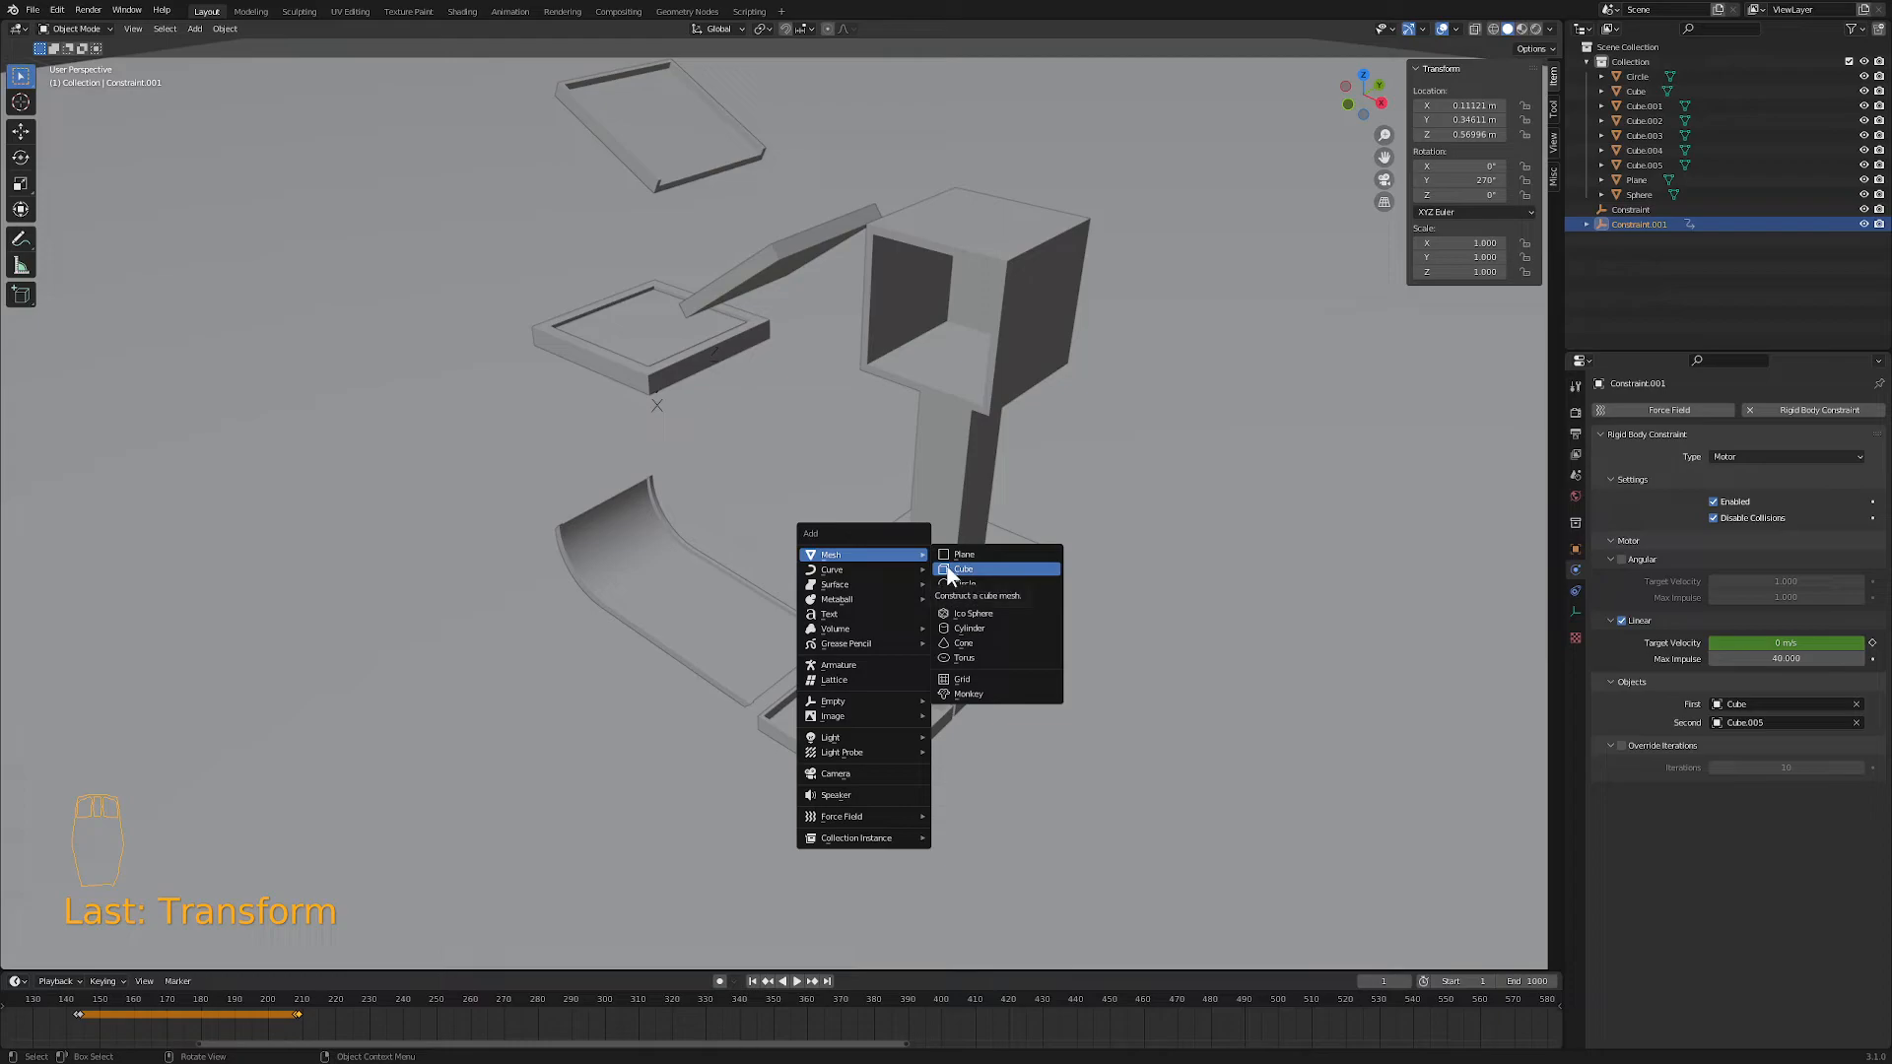
left_click(948, 571)
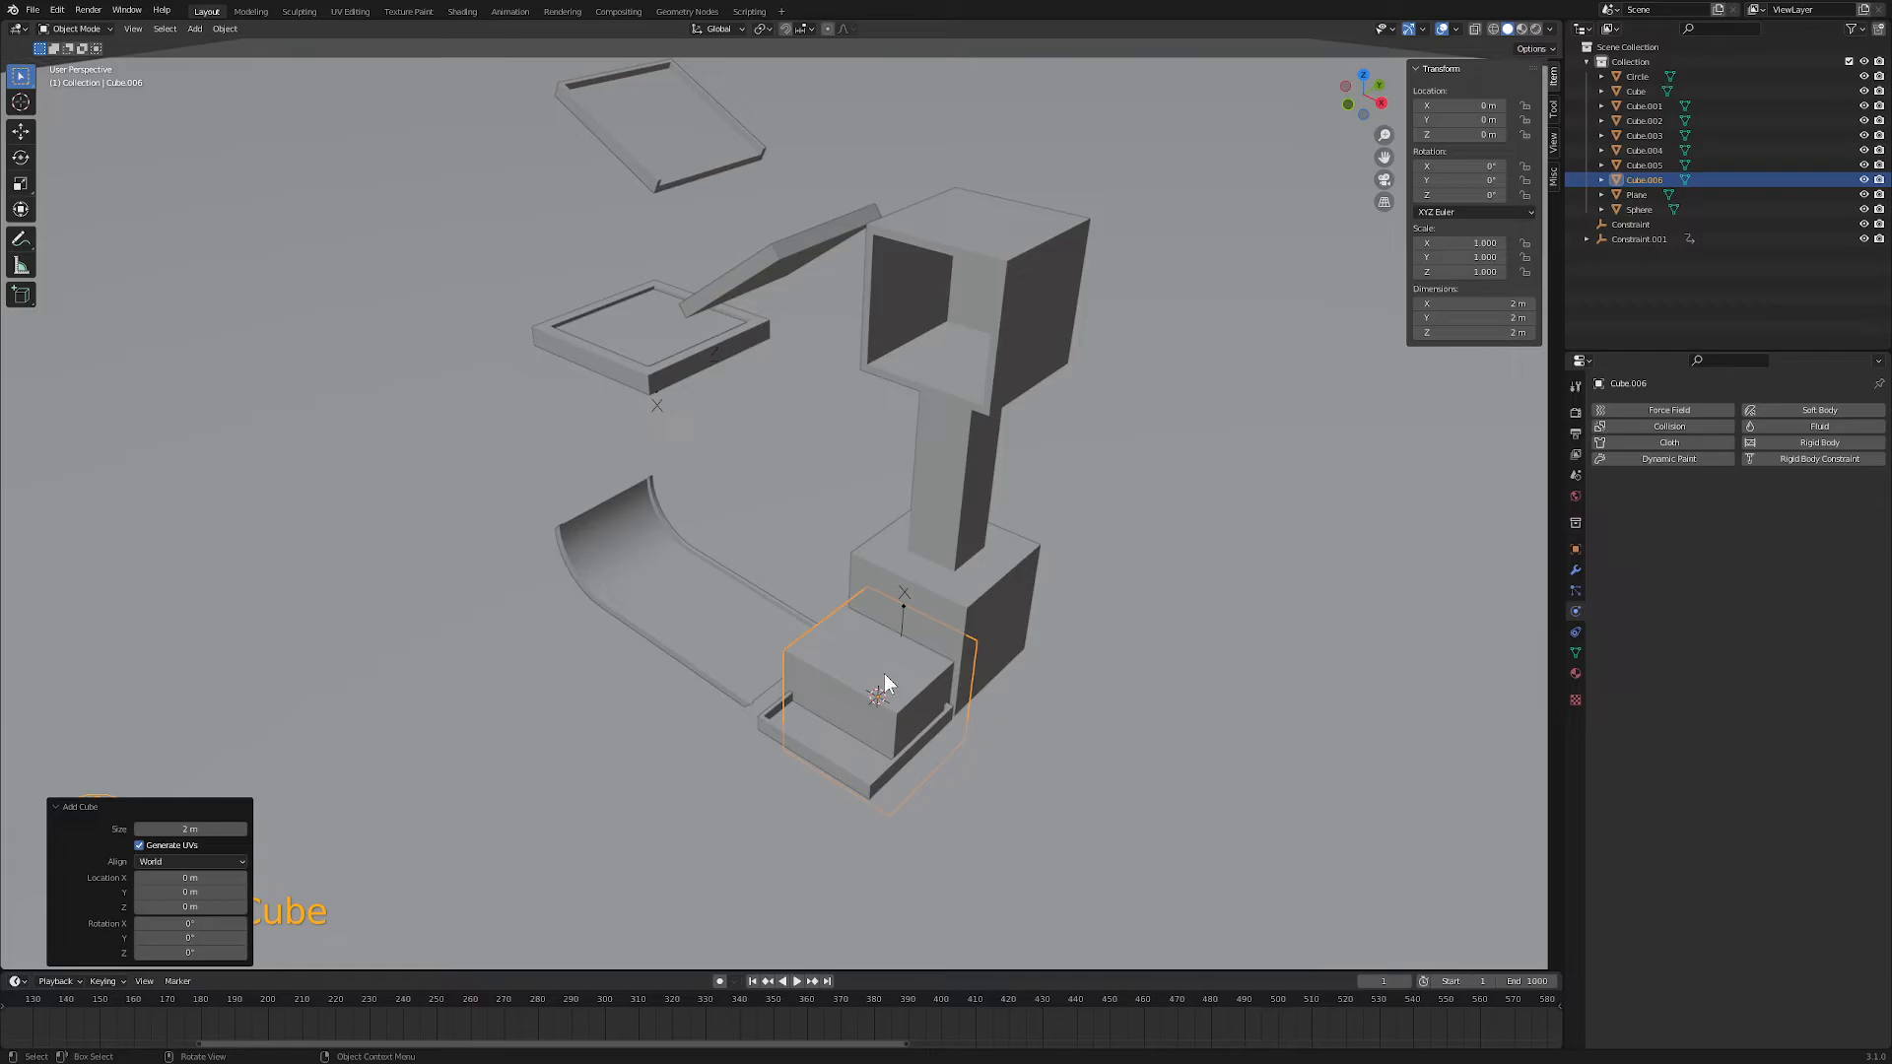
key("g")
key("z")
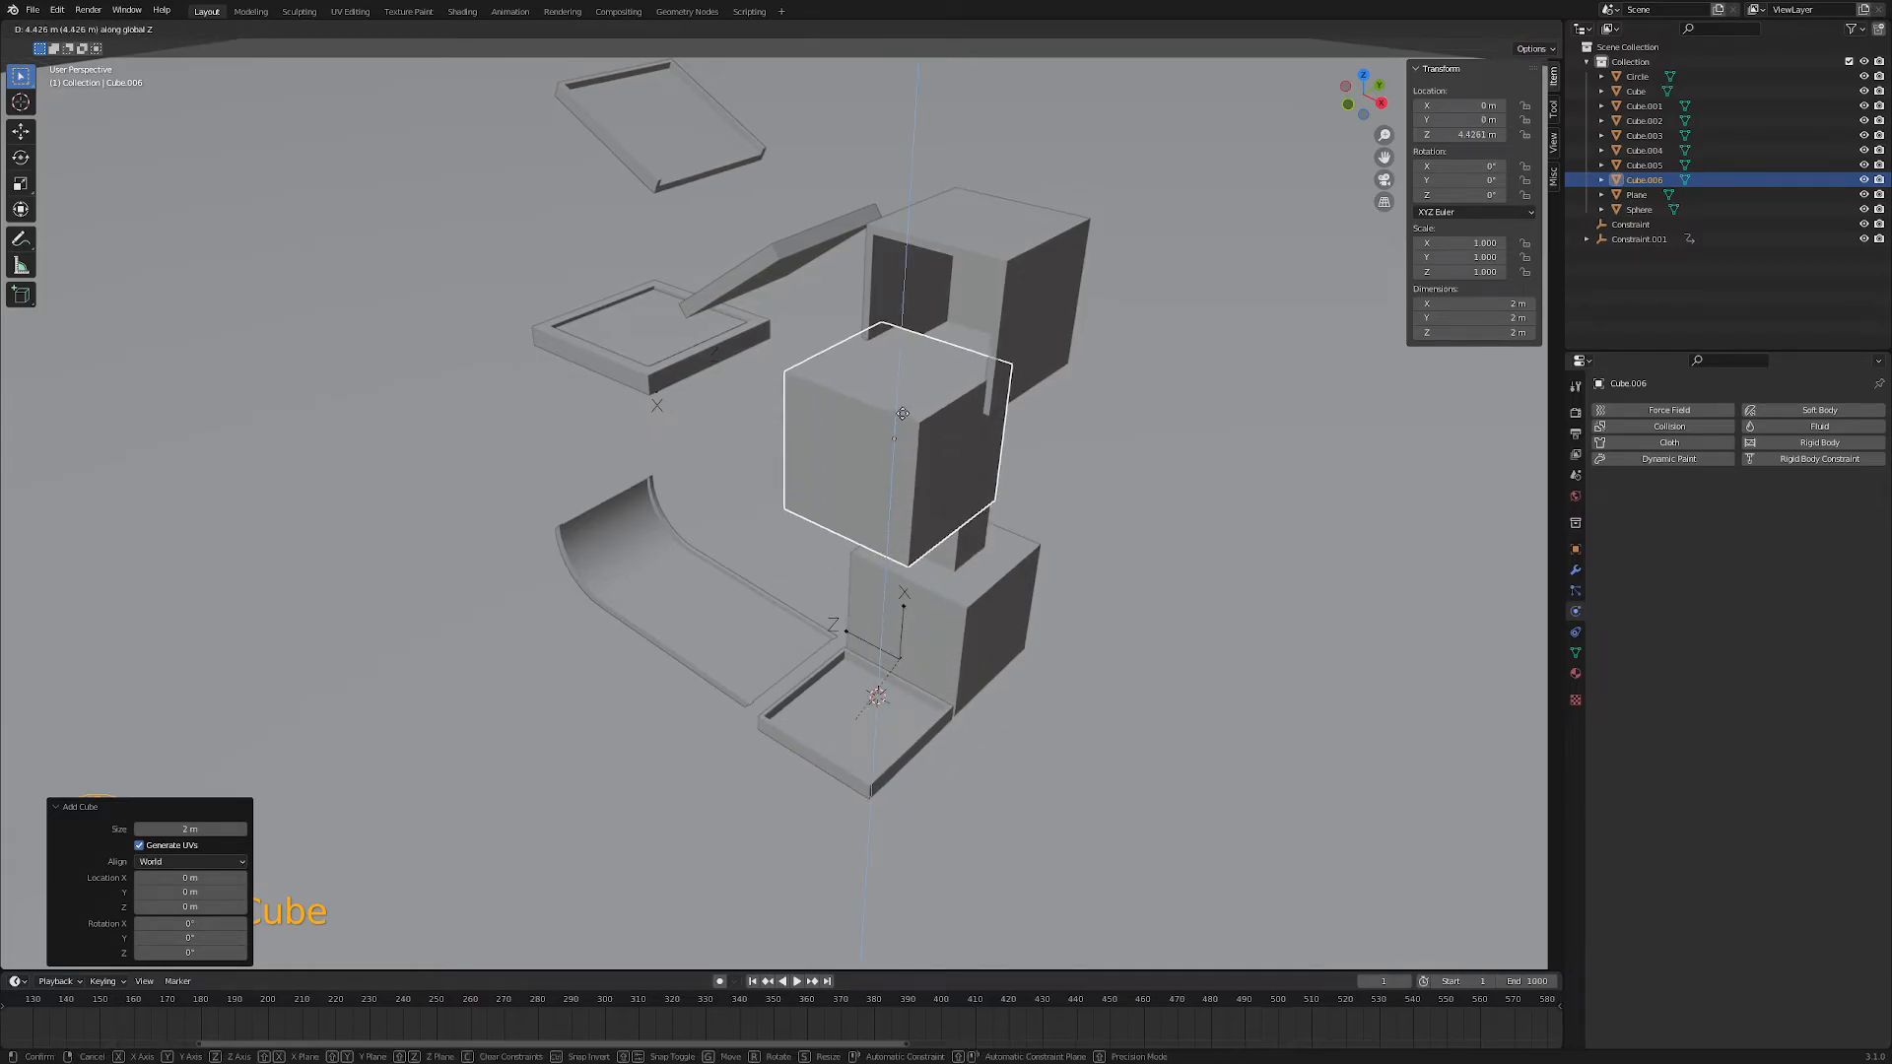
left_click(917, 331)
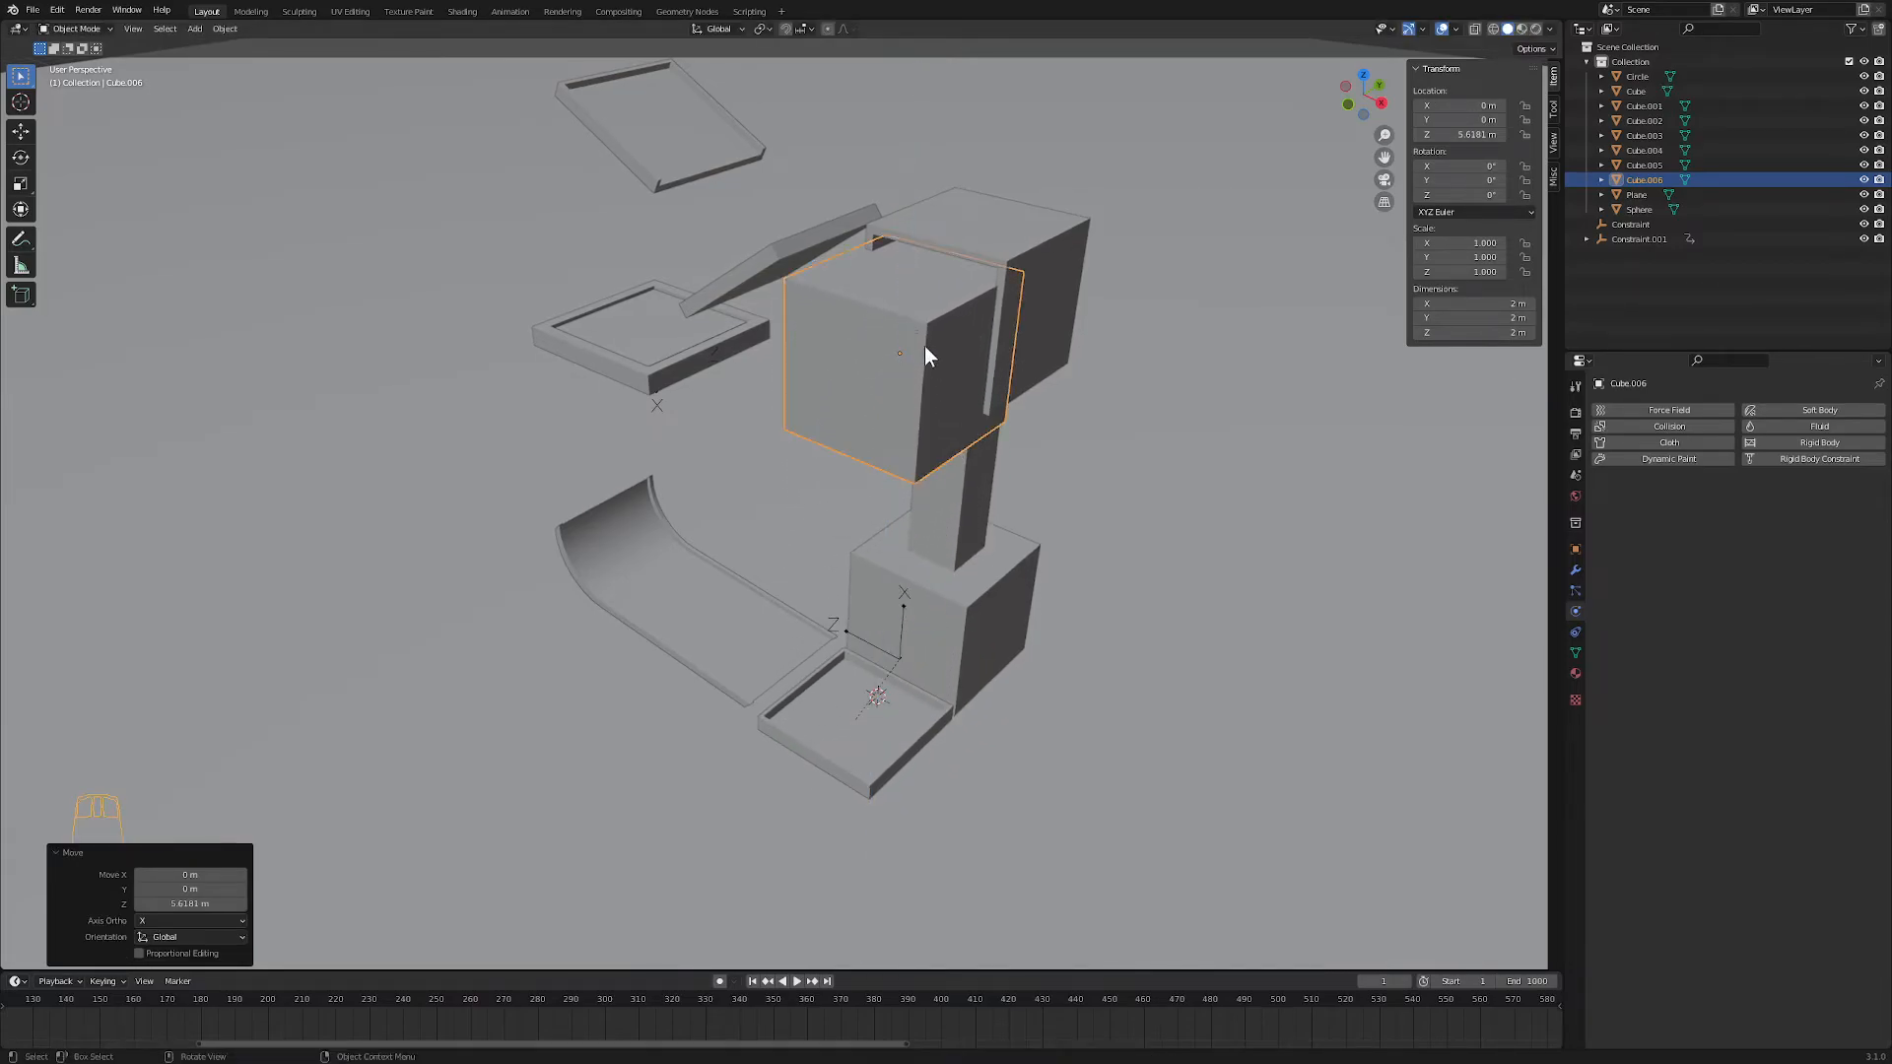
- Scale the new cube down uniformly to about 0.77 m per side
key("KP_1")
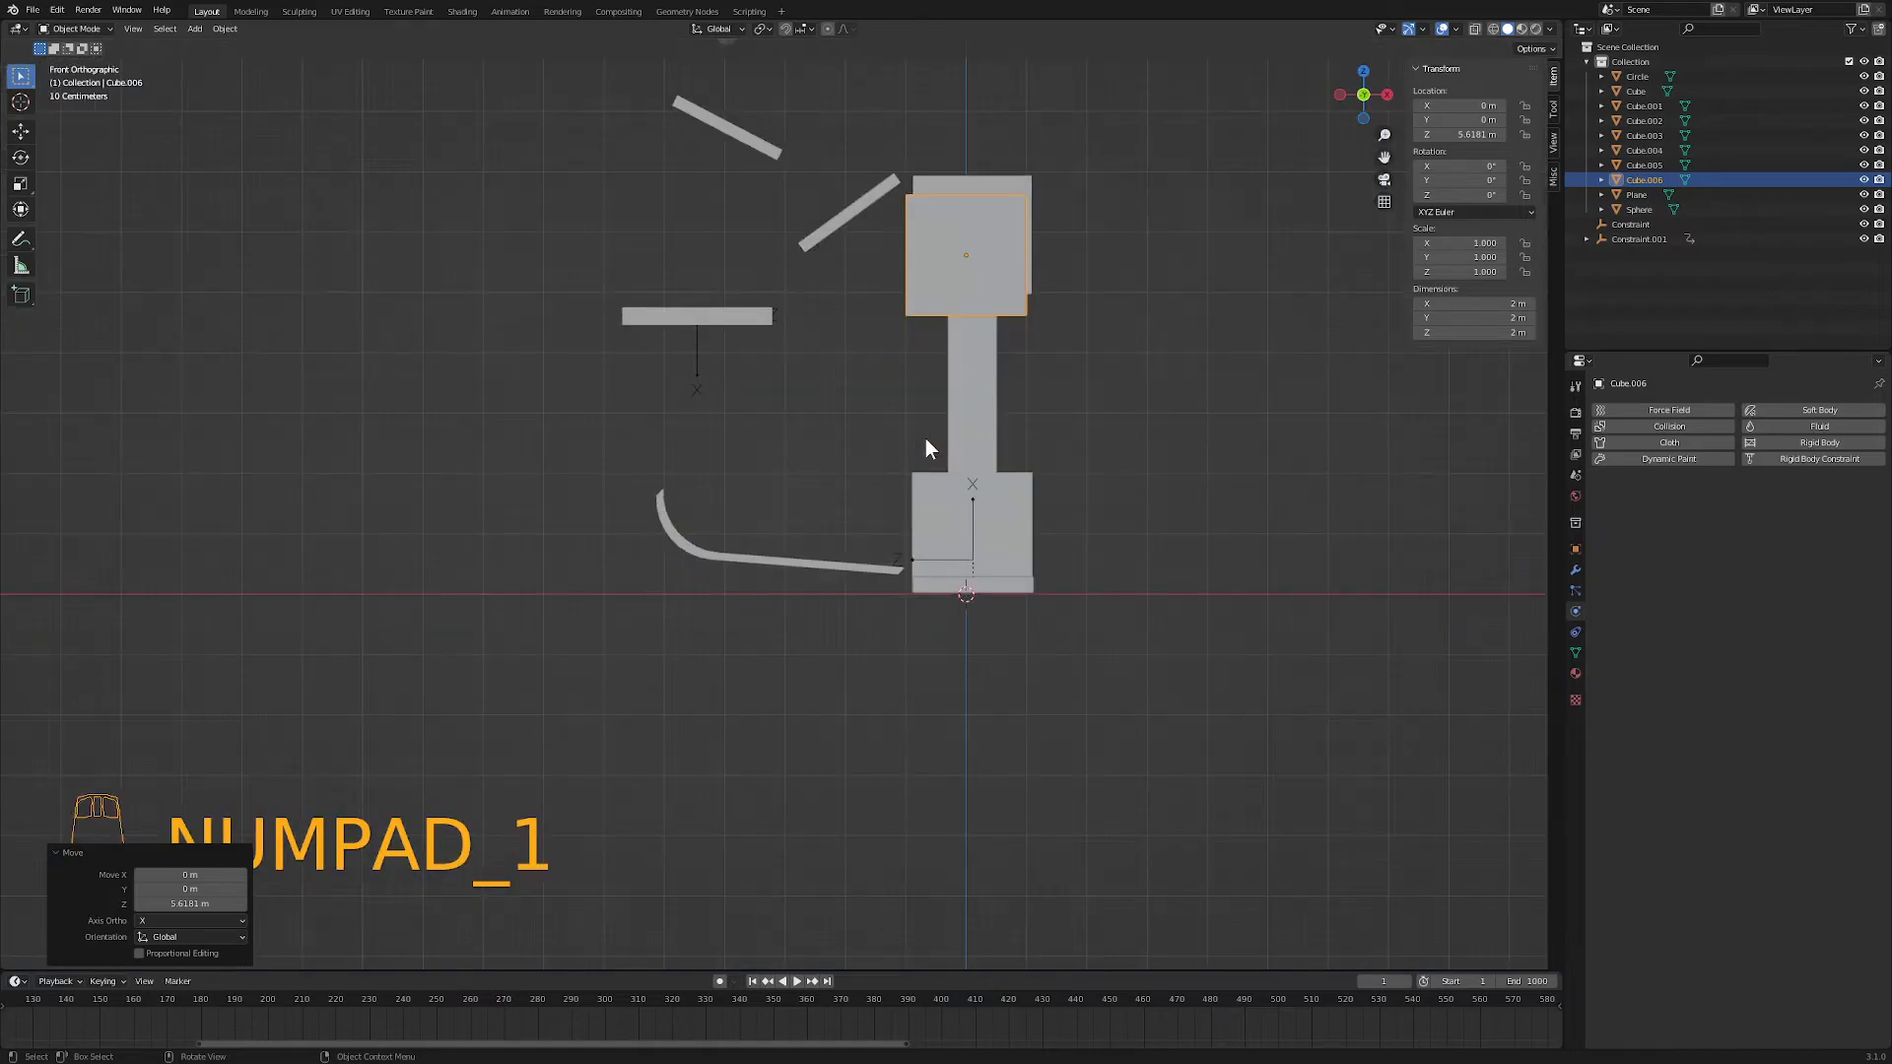
middle_click_drag(1049, 216, 836, 501, "shift")
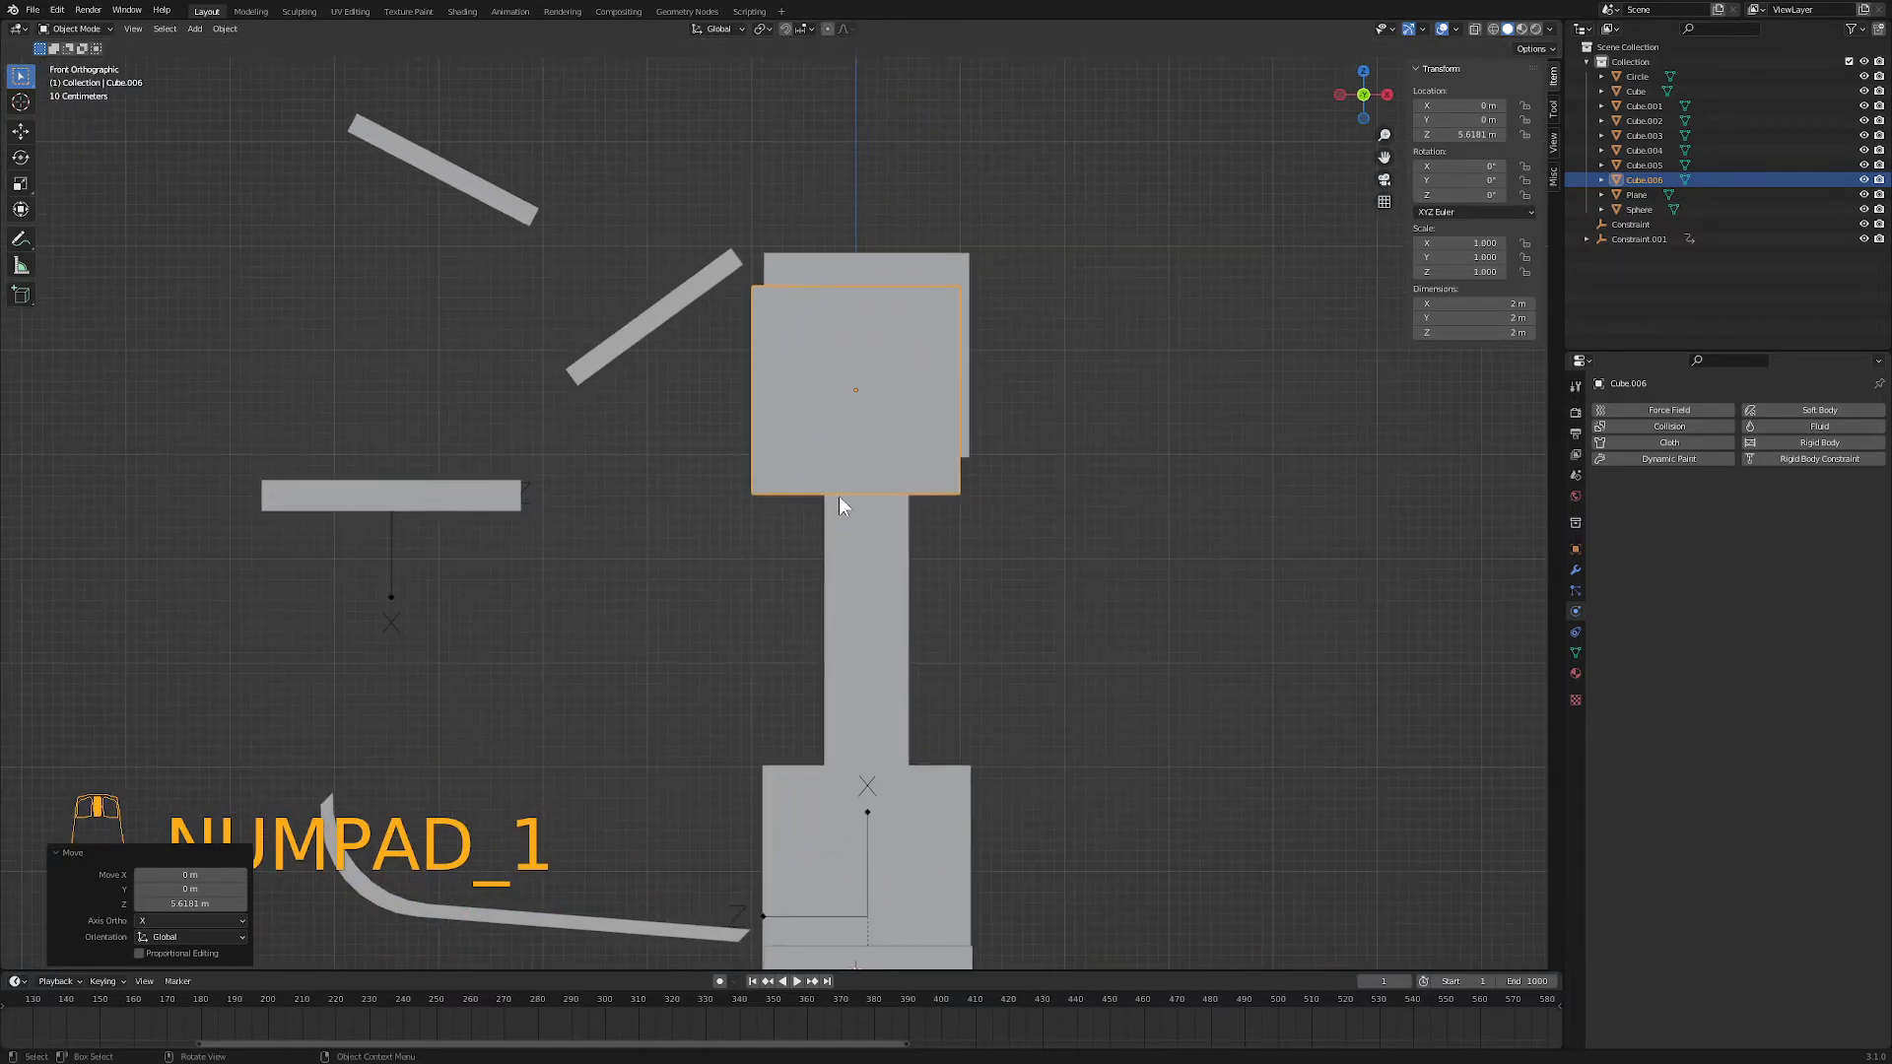
scroll(873, 451, "up", 2)
key("s")
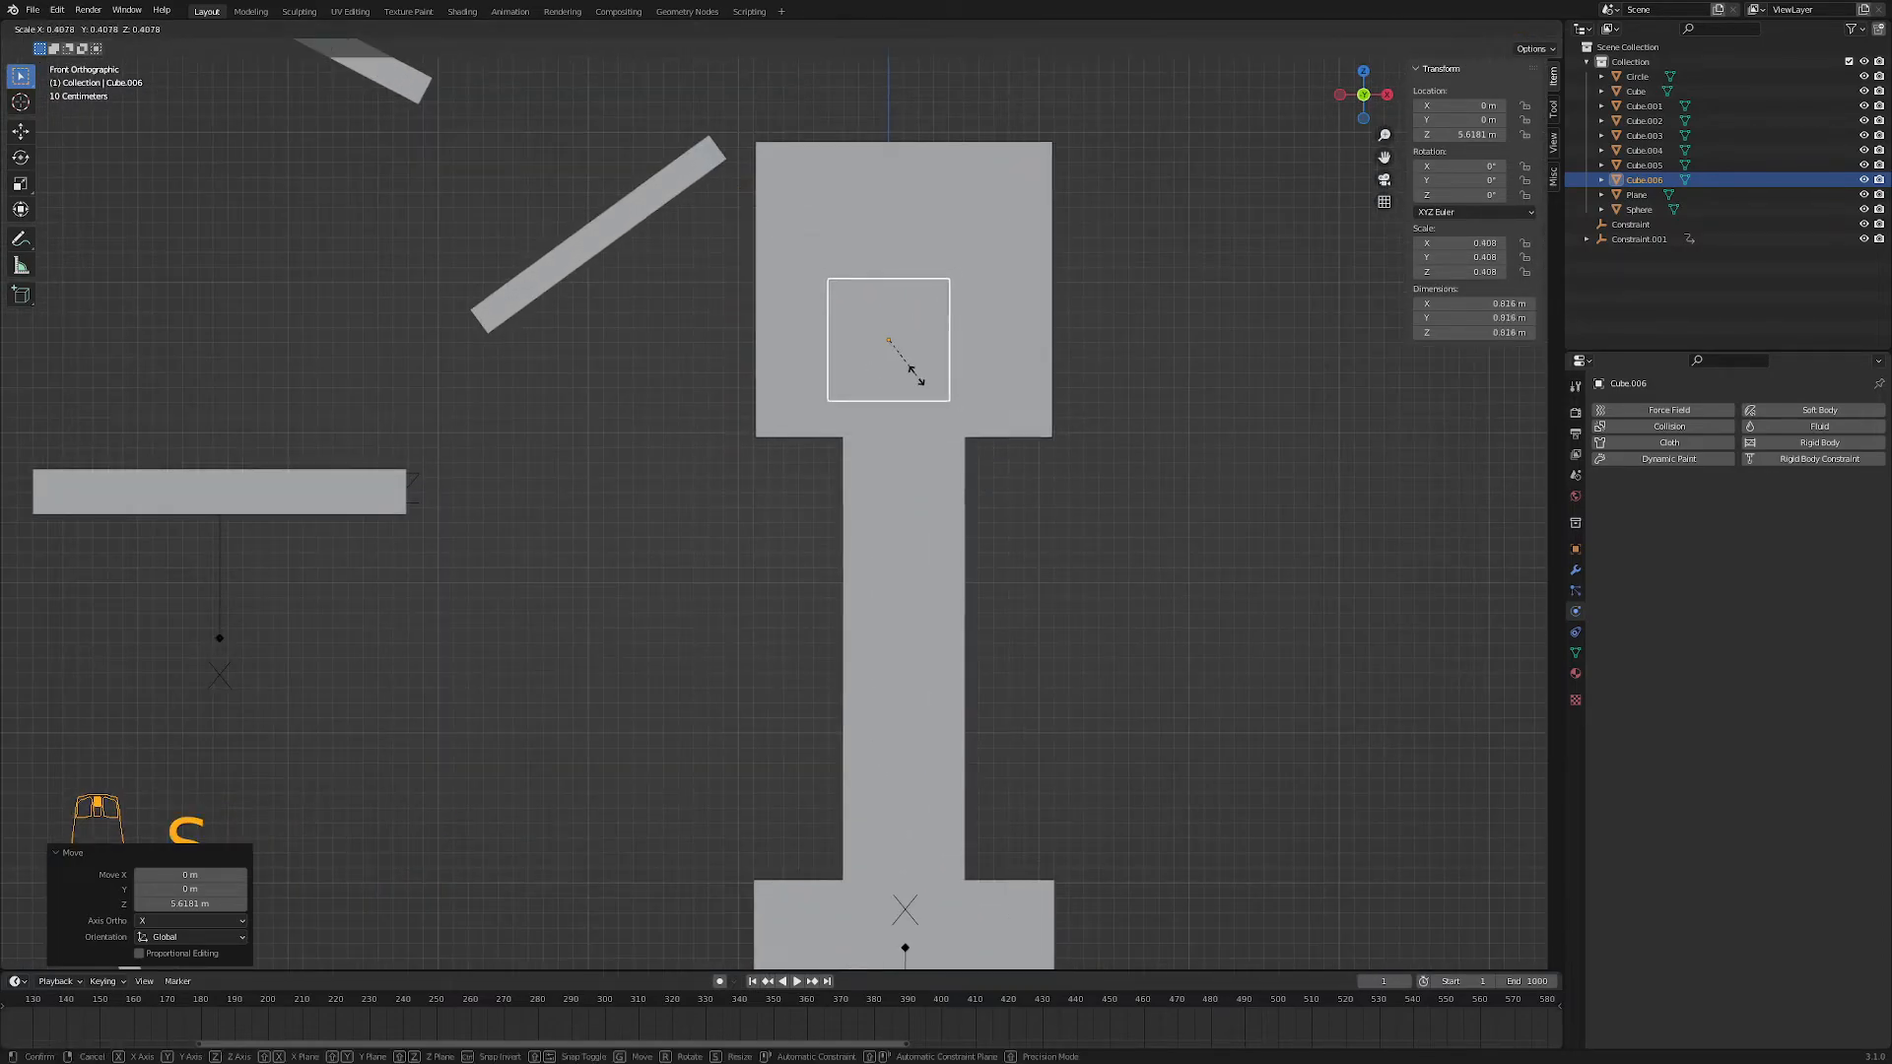
left_click(919, 379)
- Stretch the small cube along X to about 1.54 m so it nearly spans the upper box's opening
middle_click_drag(918, 380, 887, 457)
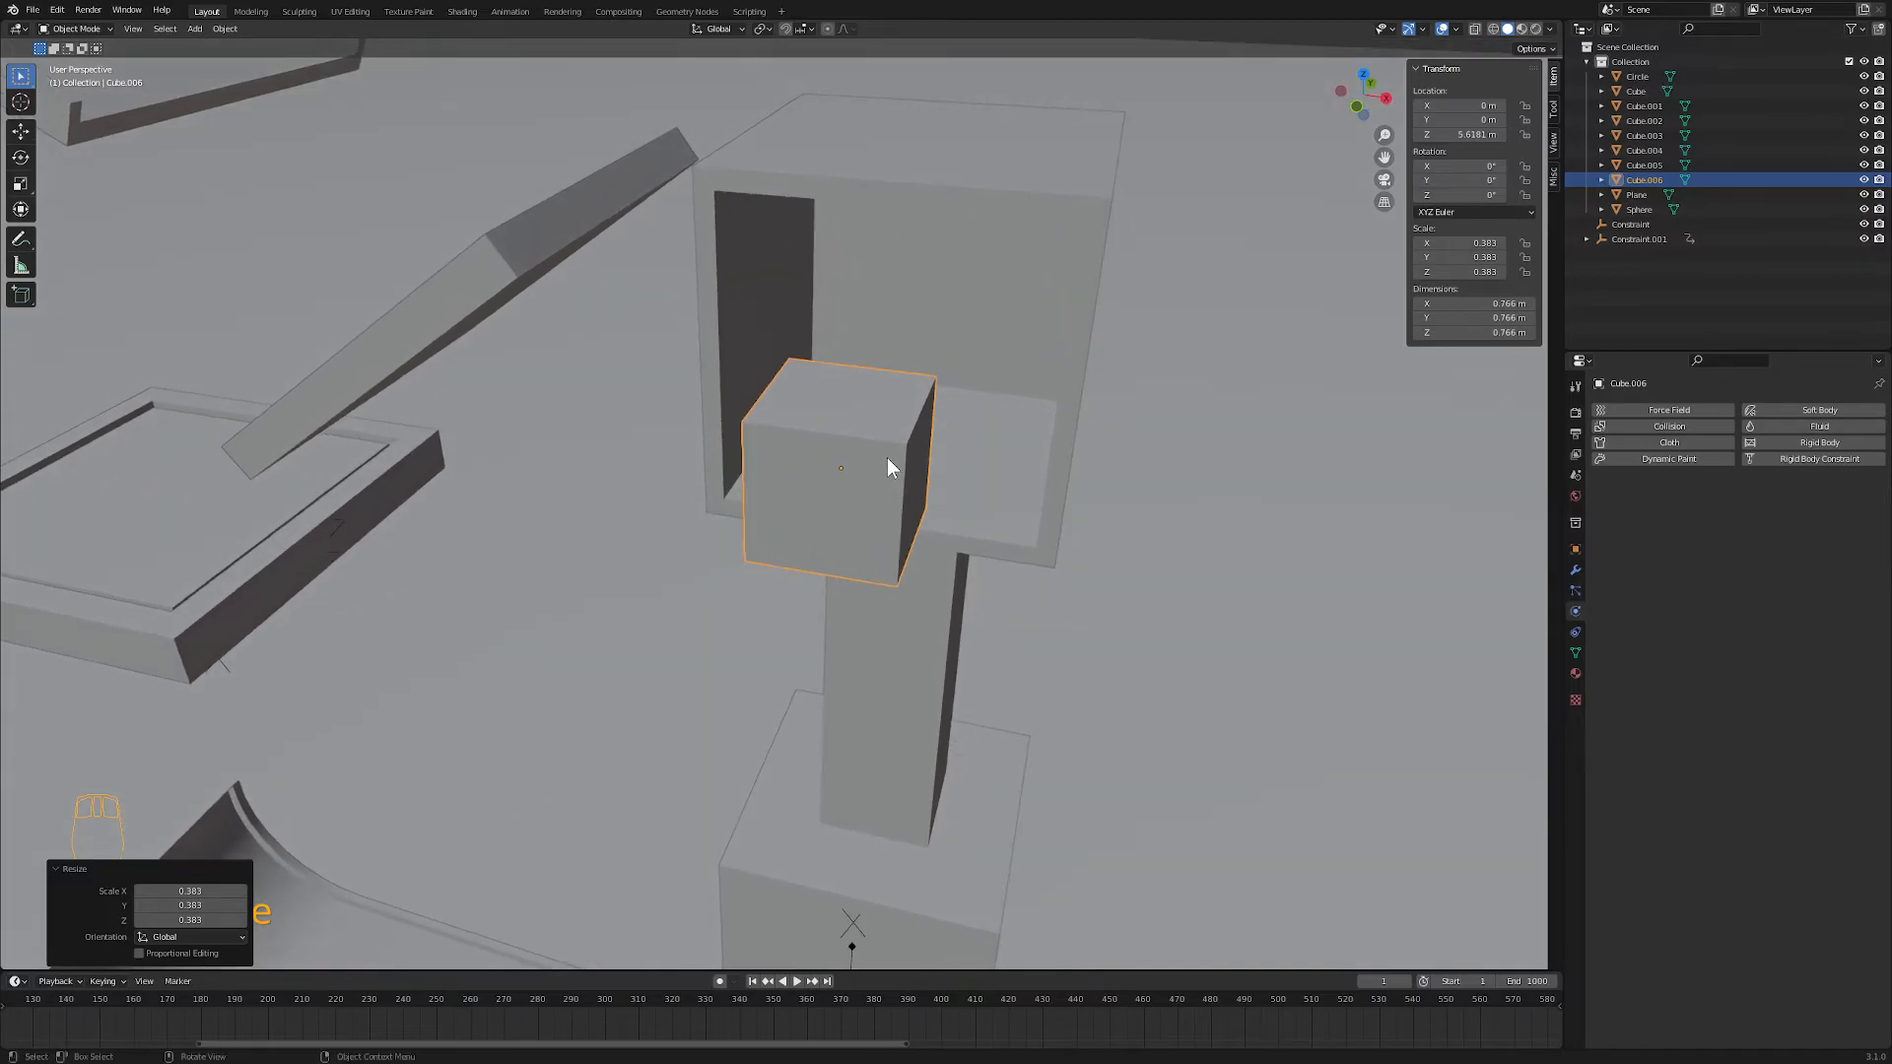
key("s")
key("x")
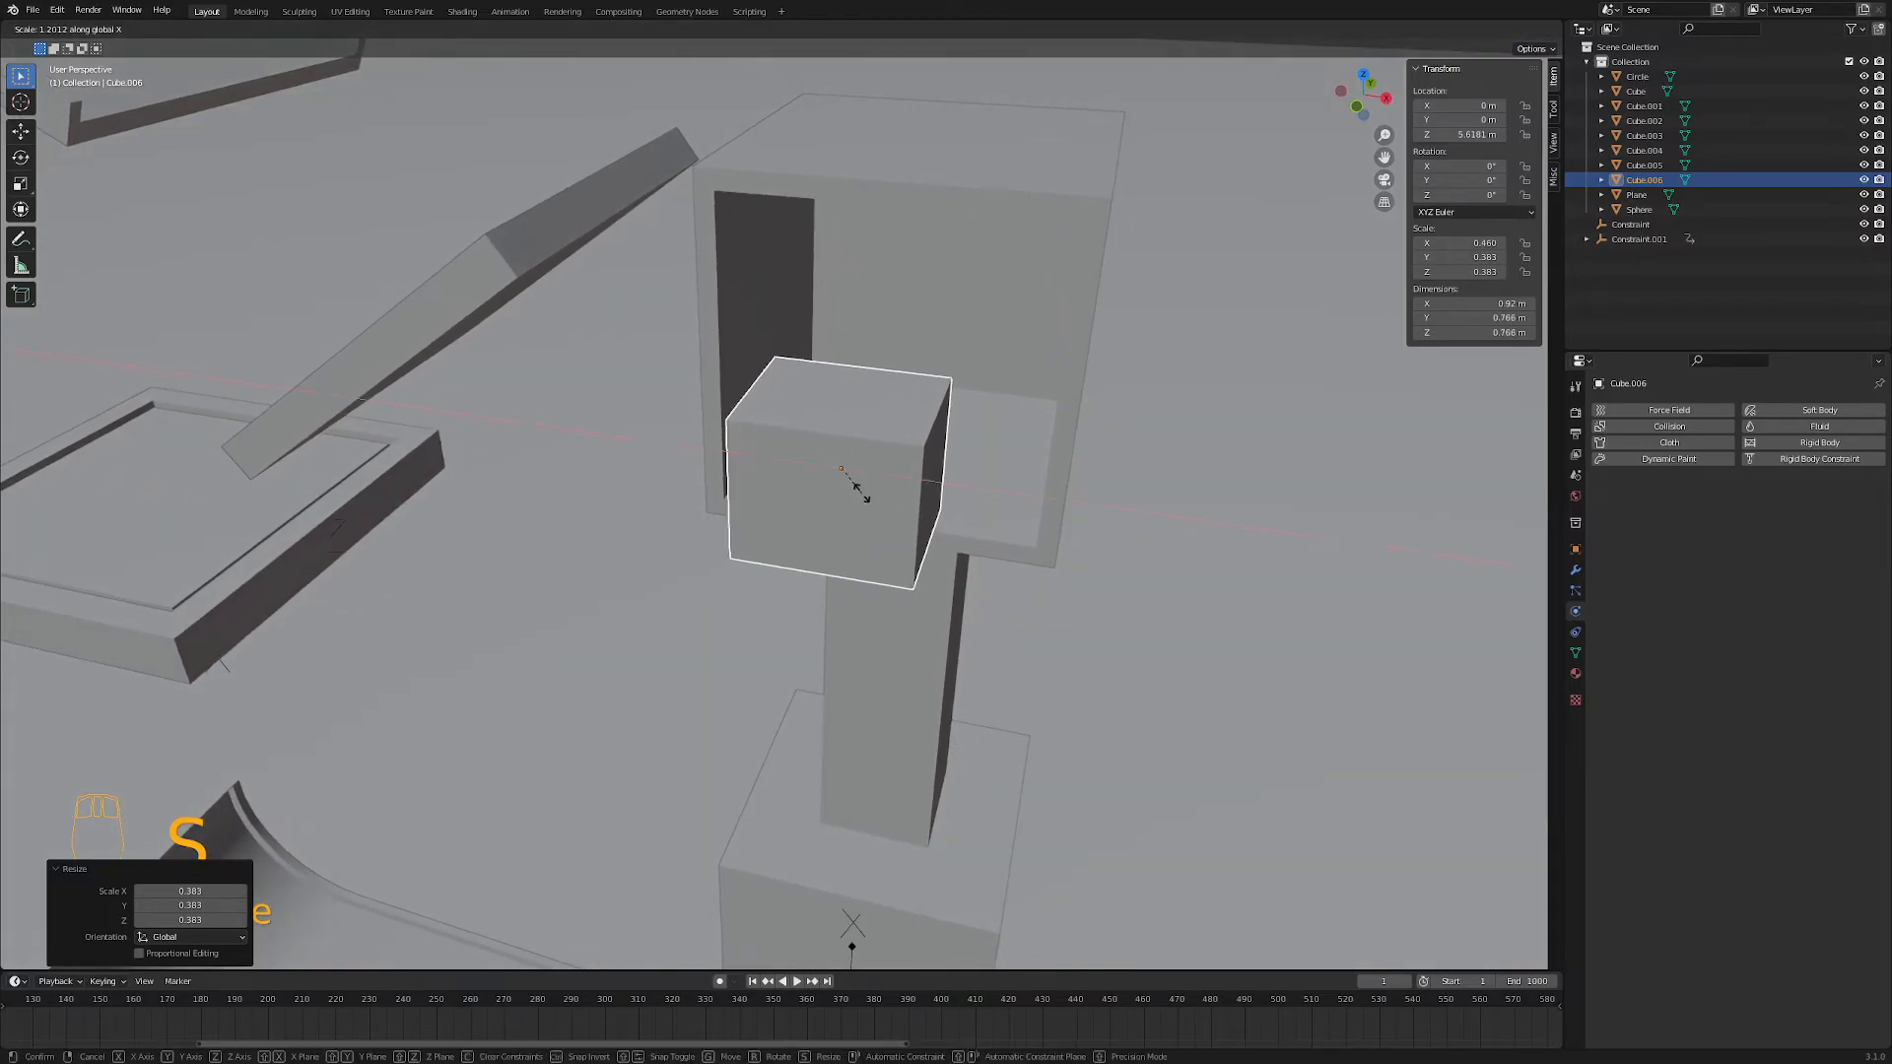
left_click(885, 499)
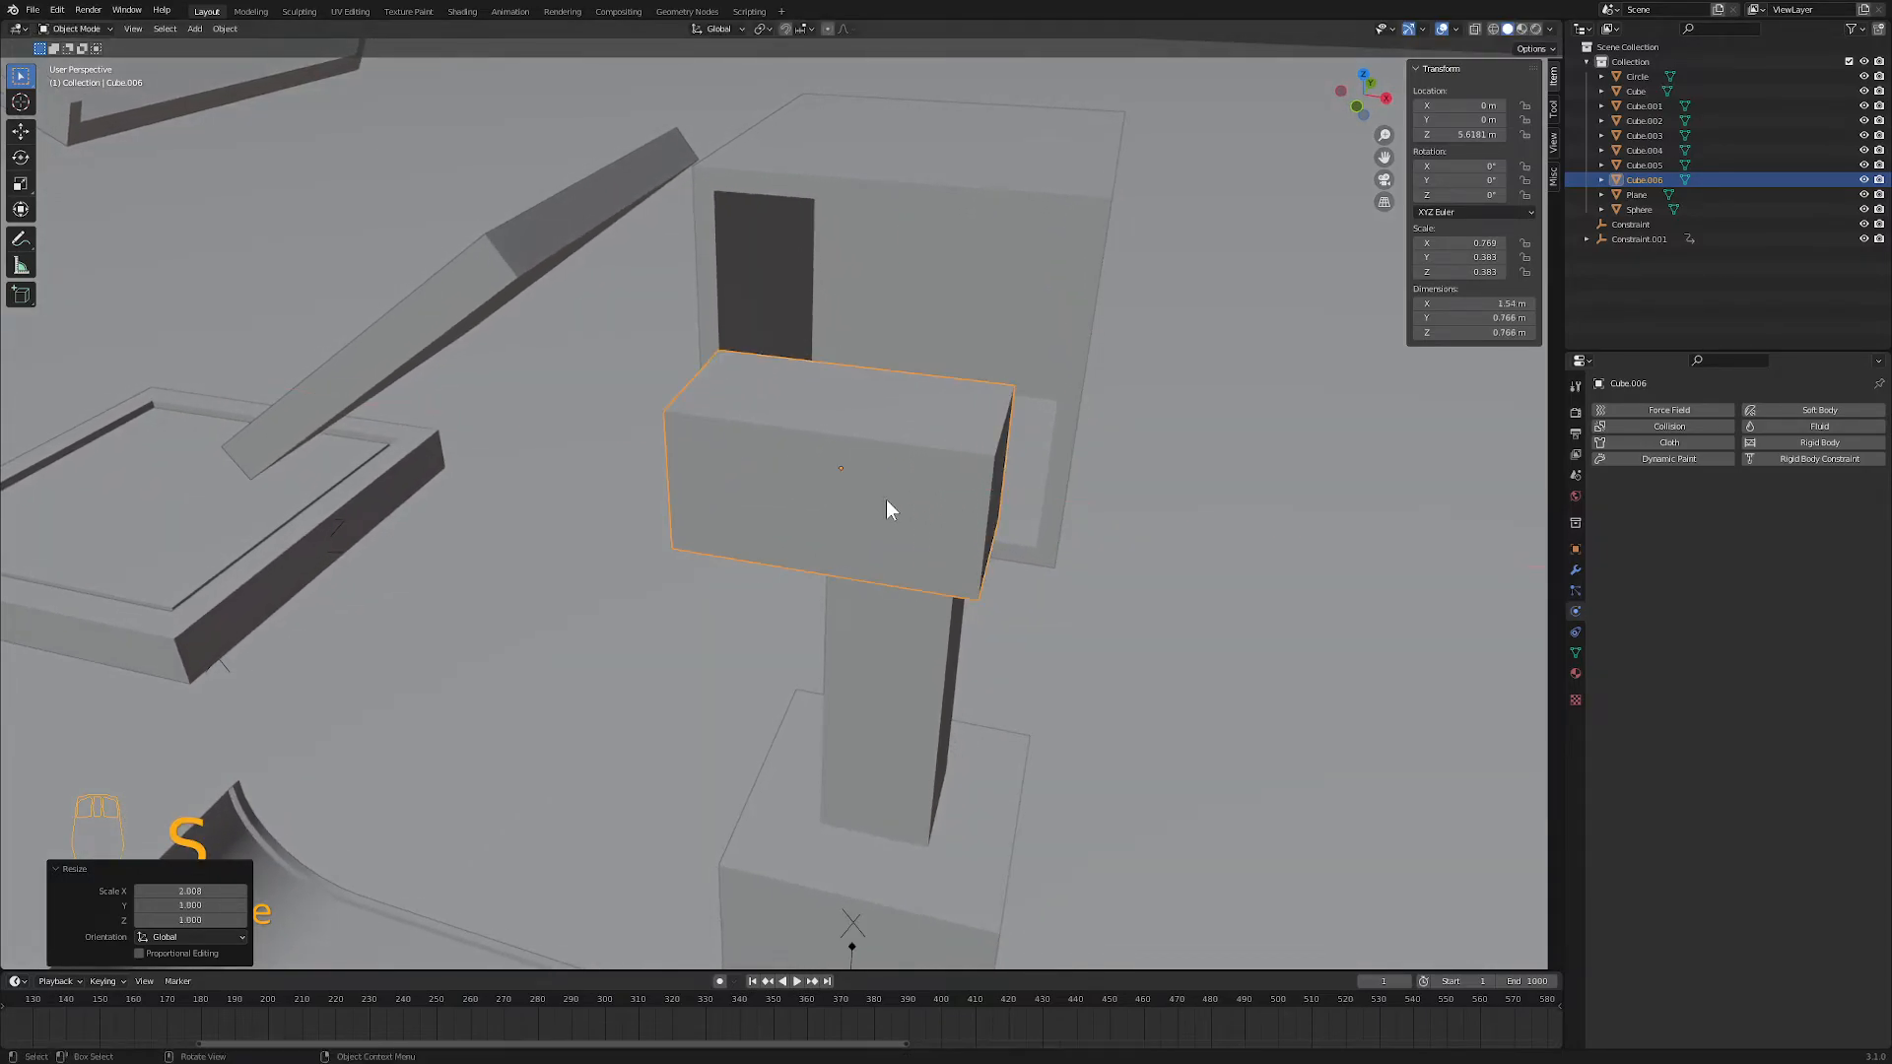
- Display the scene in wireframe and move the block along X to about 0.11 m, centring it in the upper box
middle_click_drag(882, 494, 925, 453)
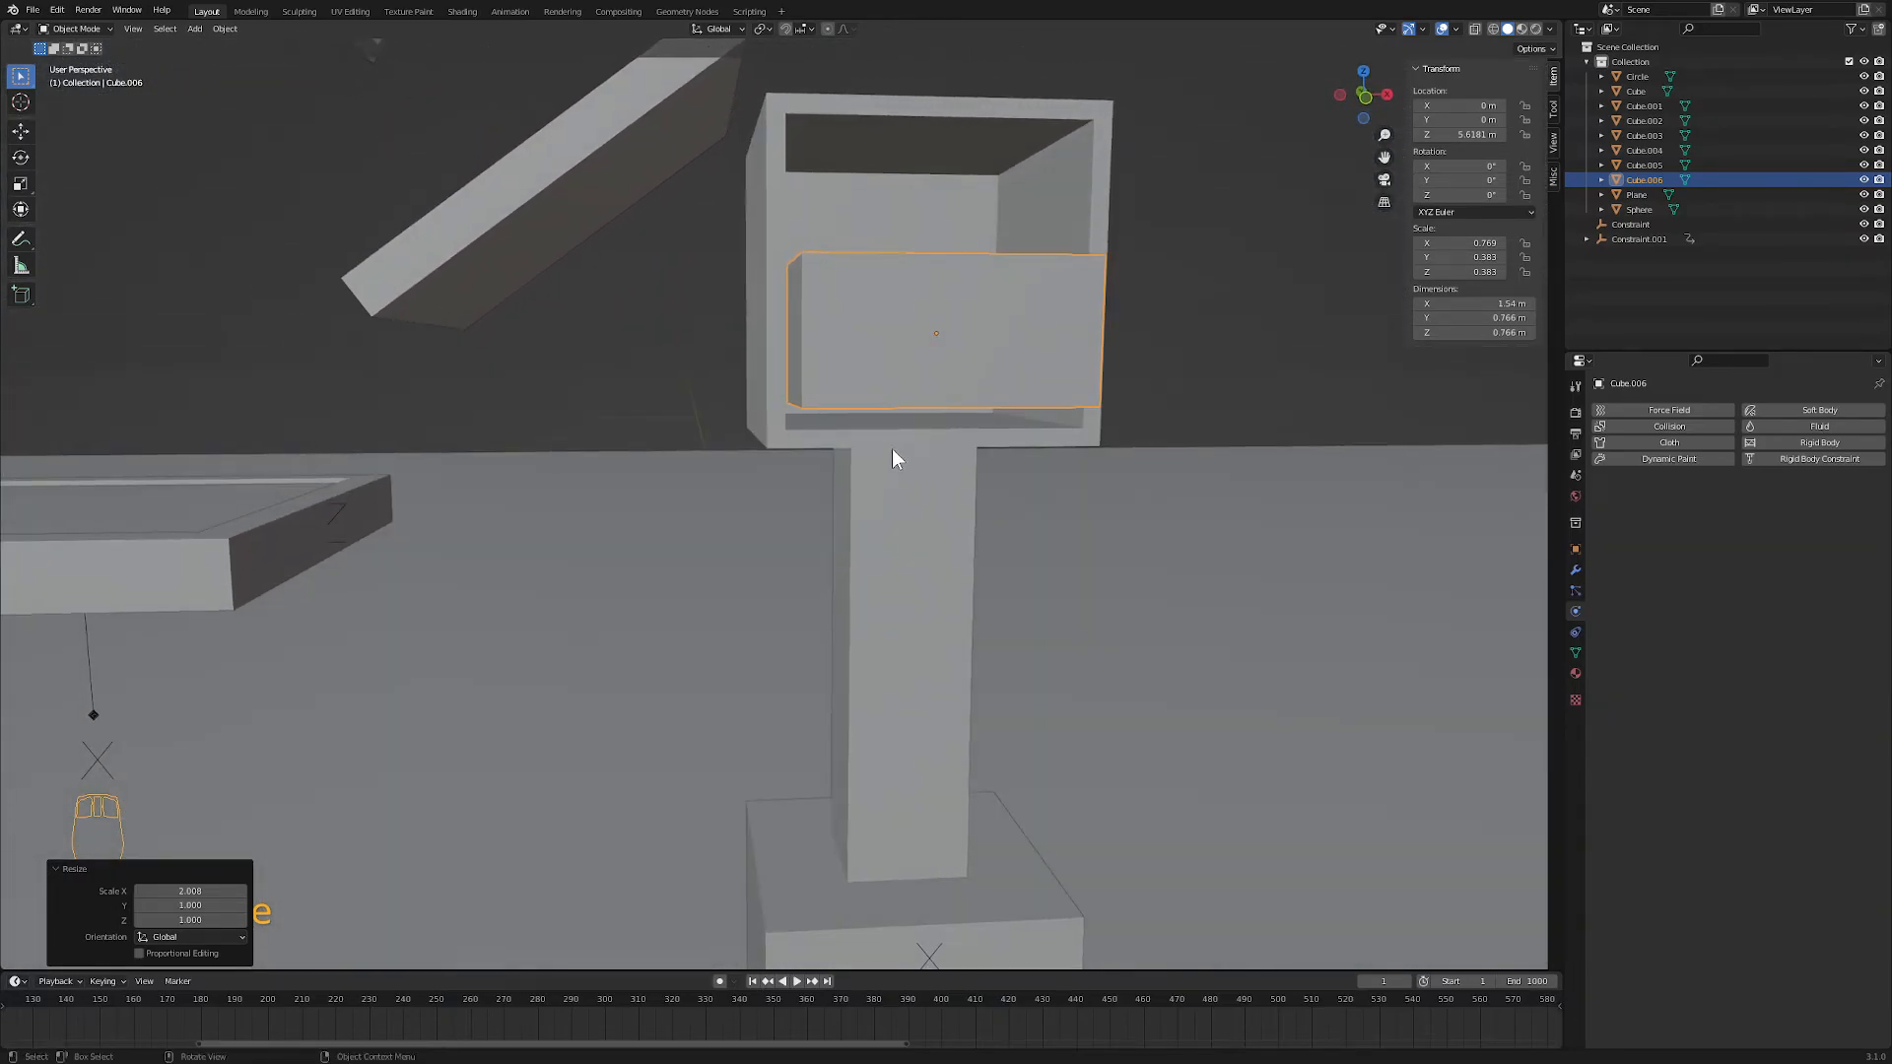
key("KP_1")
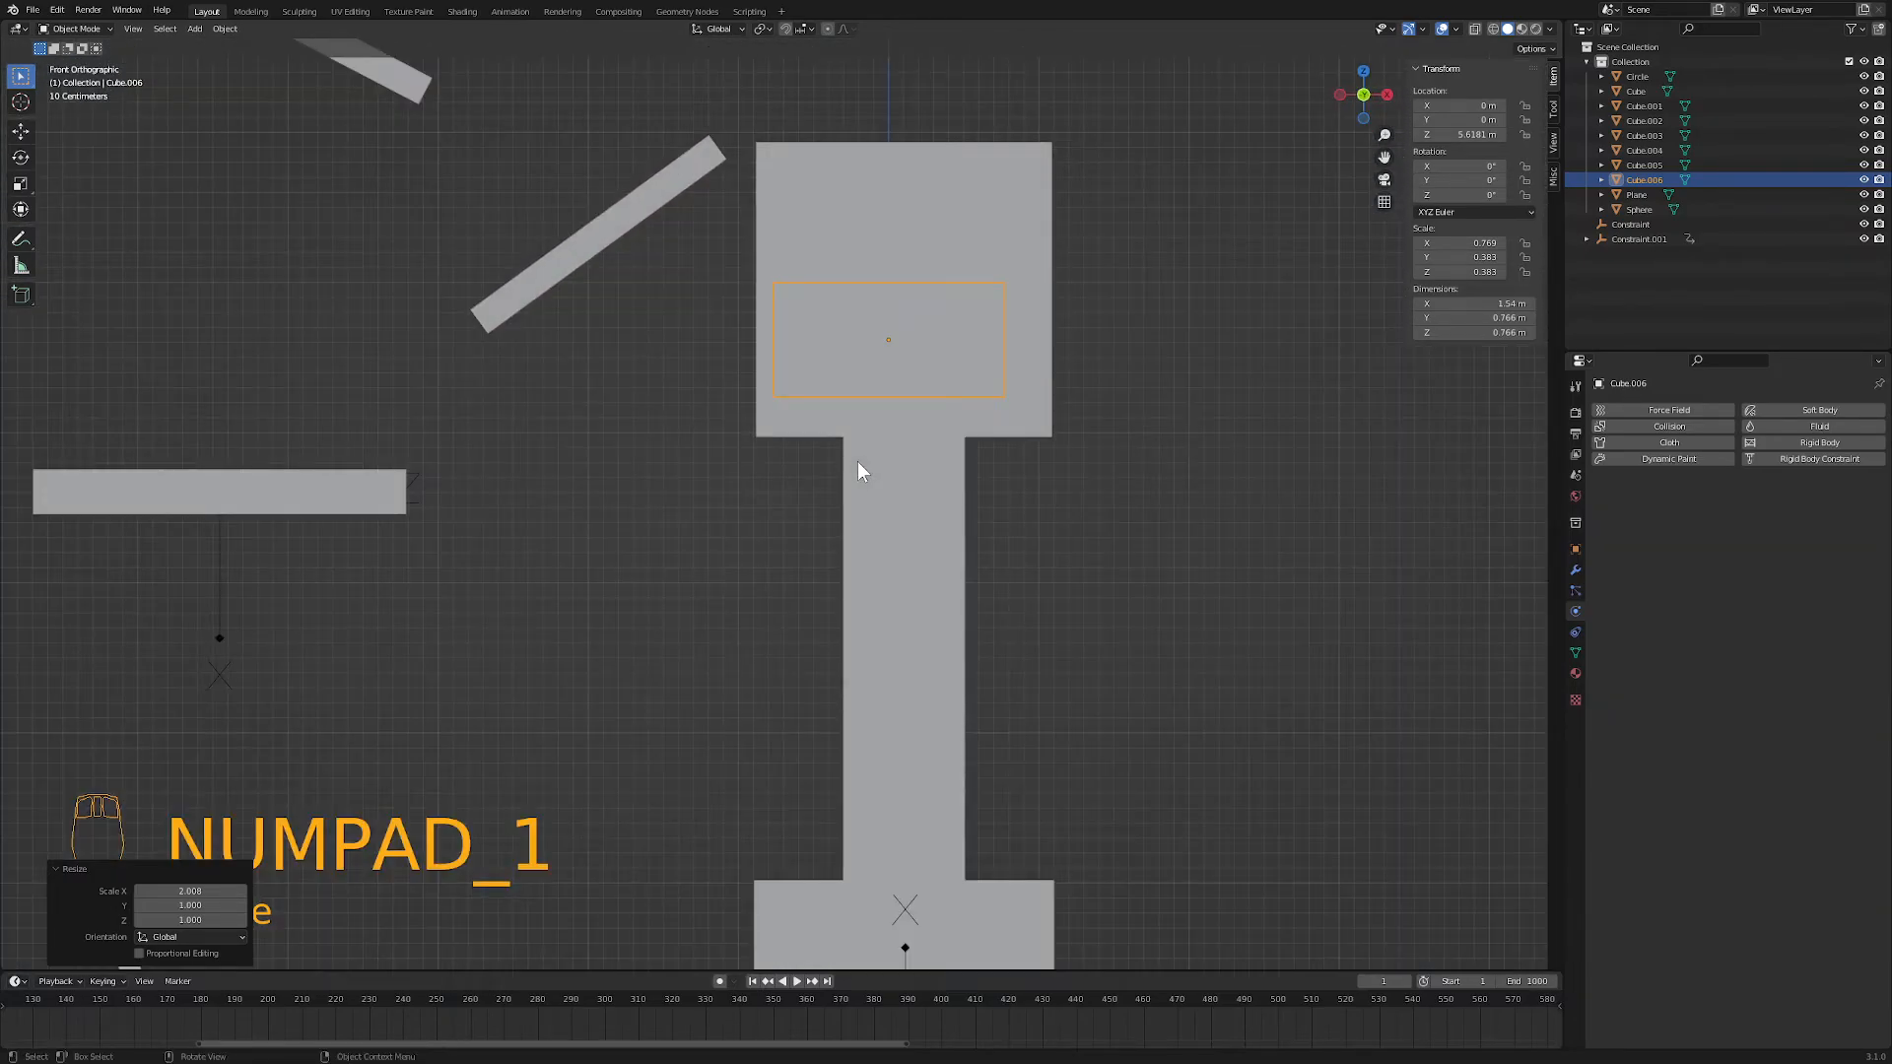
left_click(1477, 31)
scroll(971, 343, "up", 4)
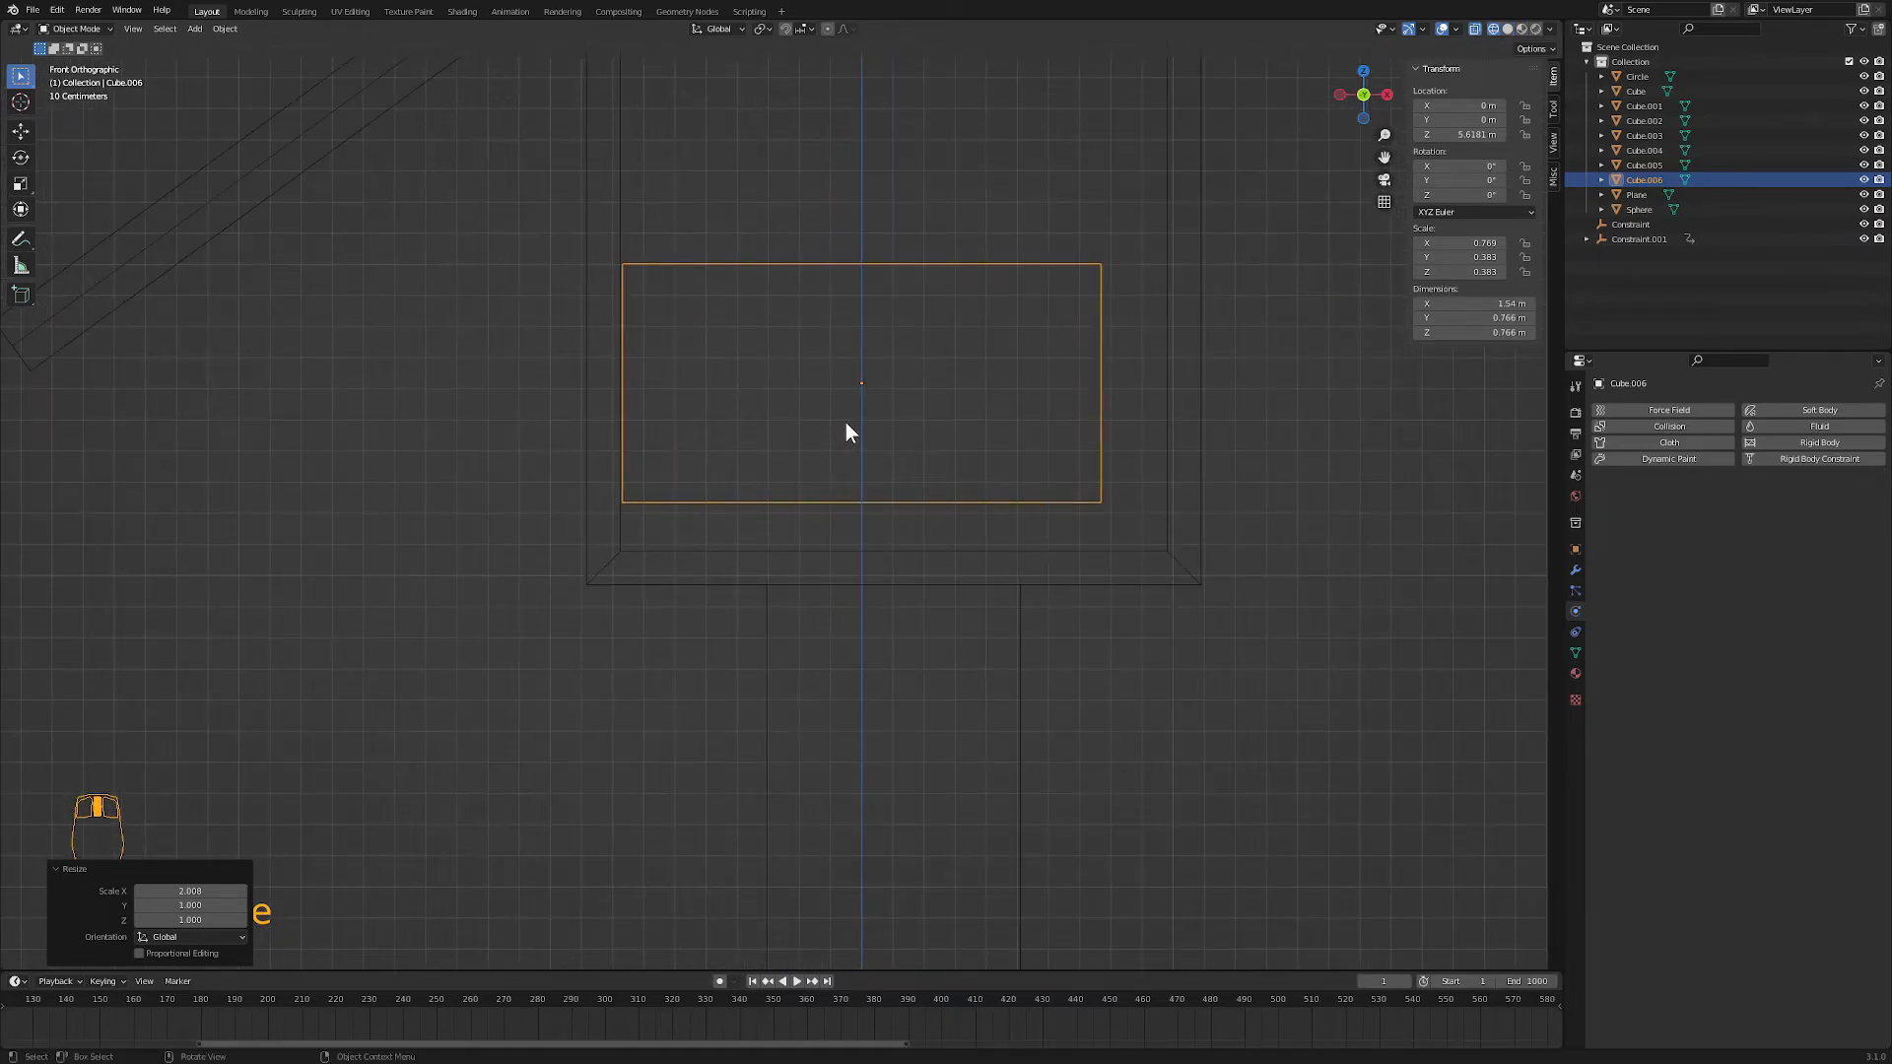
key("g")
key("x")
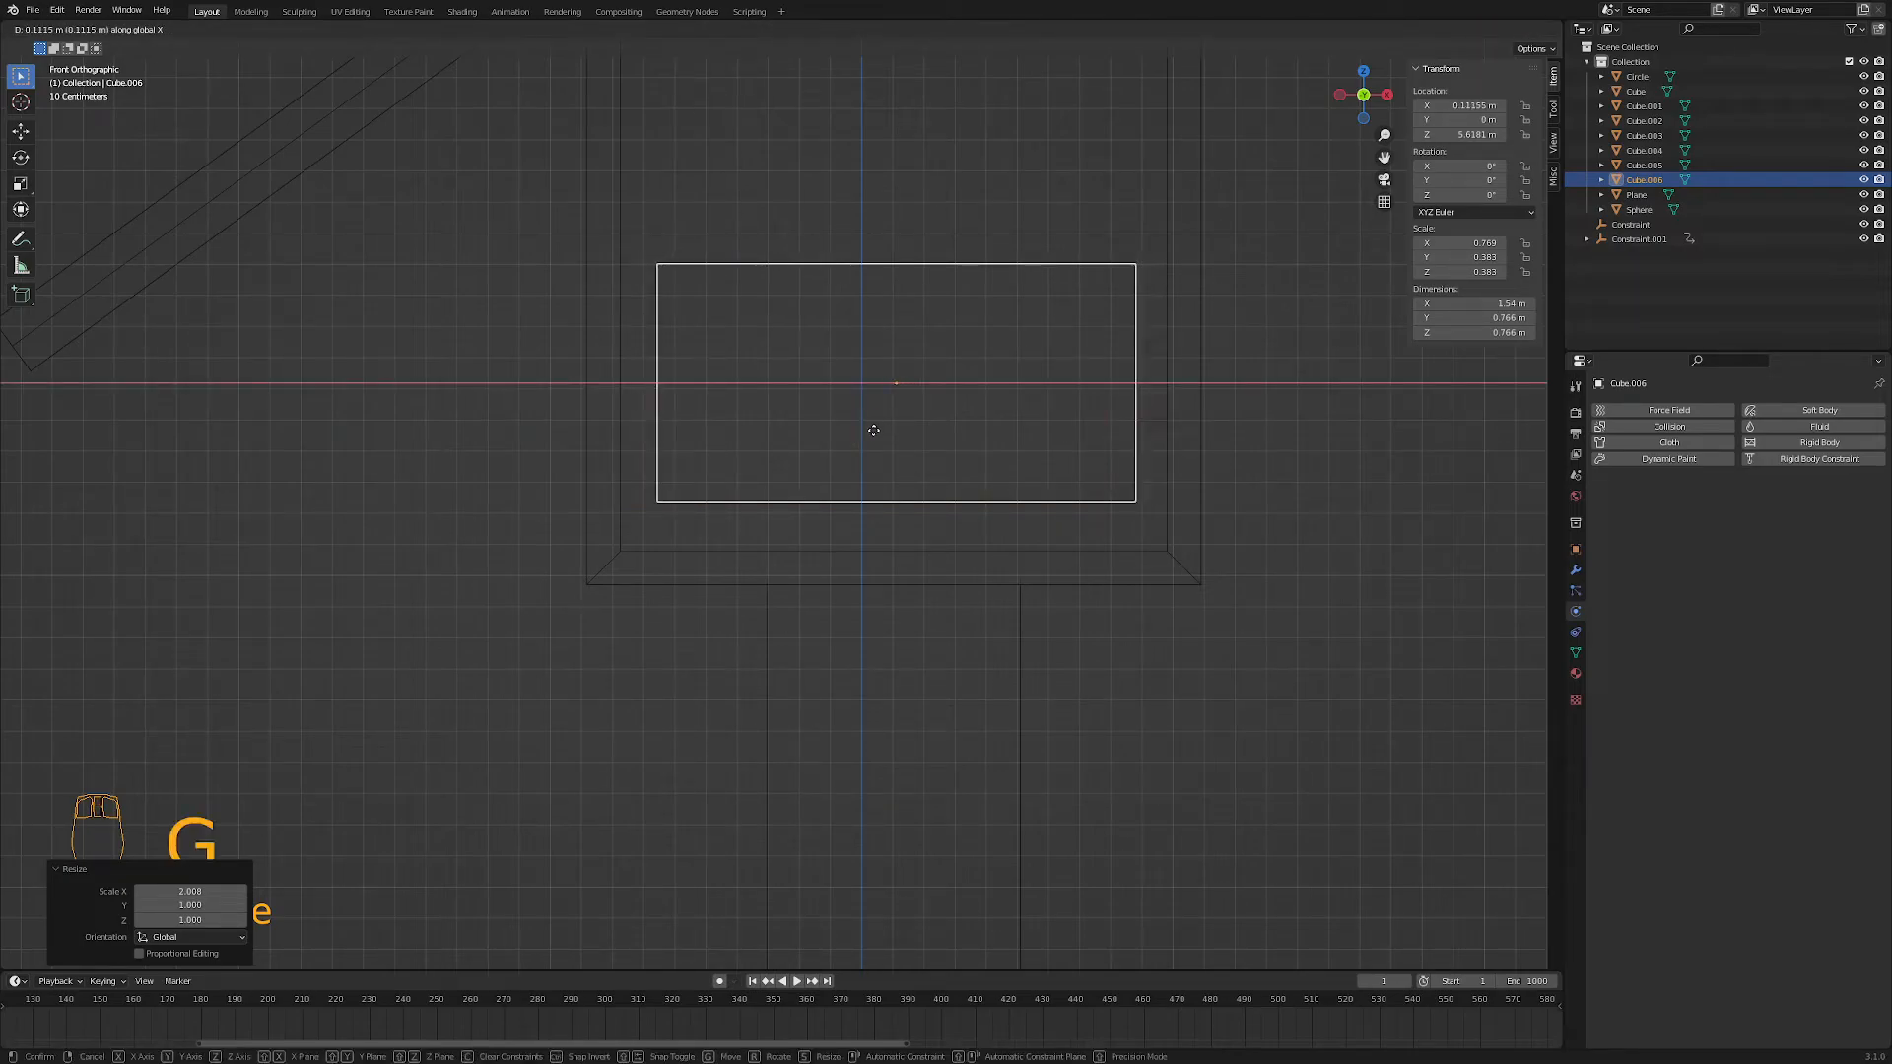
left_click(873, 430)
- Widen the block along X to about 1.72 m and nudge it along X to fit between the box's inner walls
key("s")
key("x")
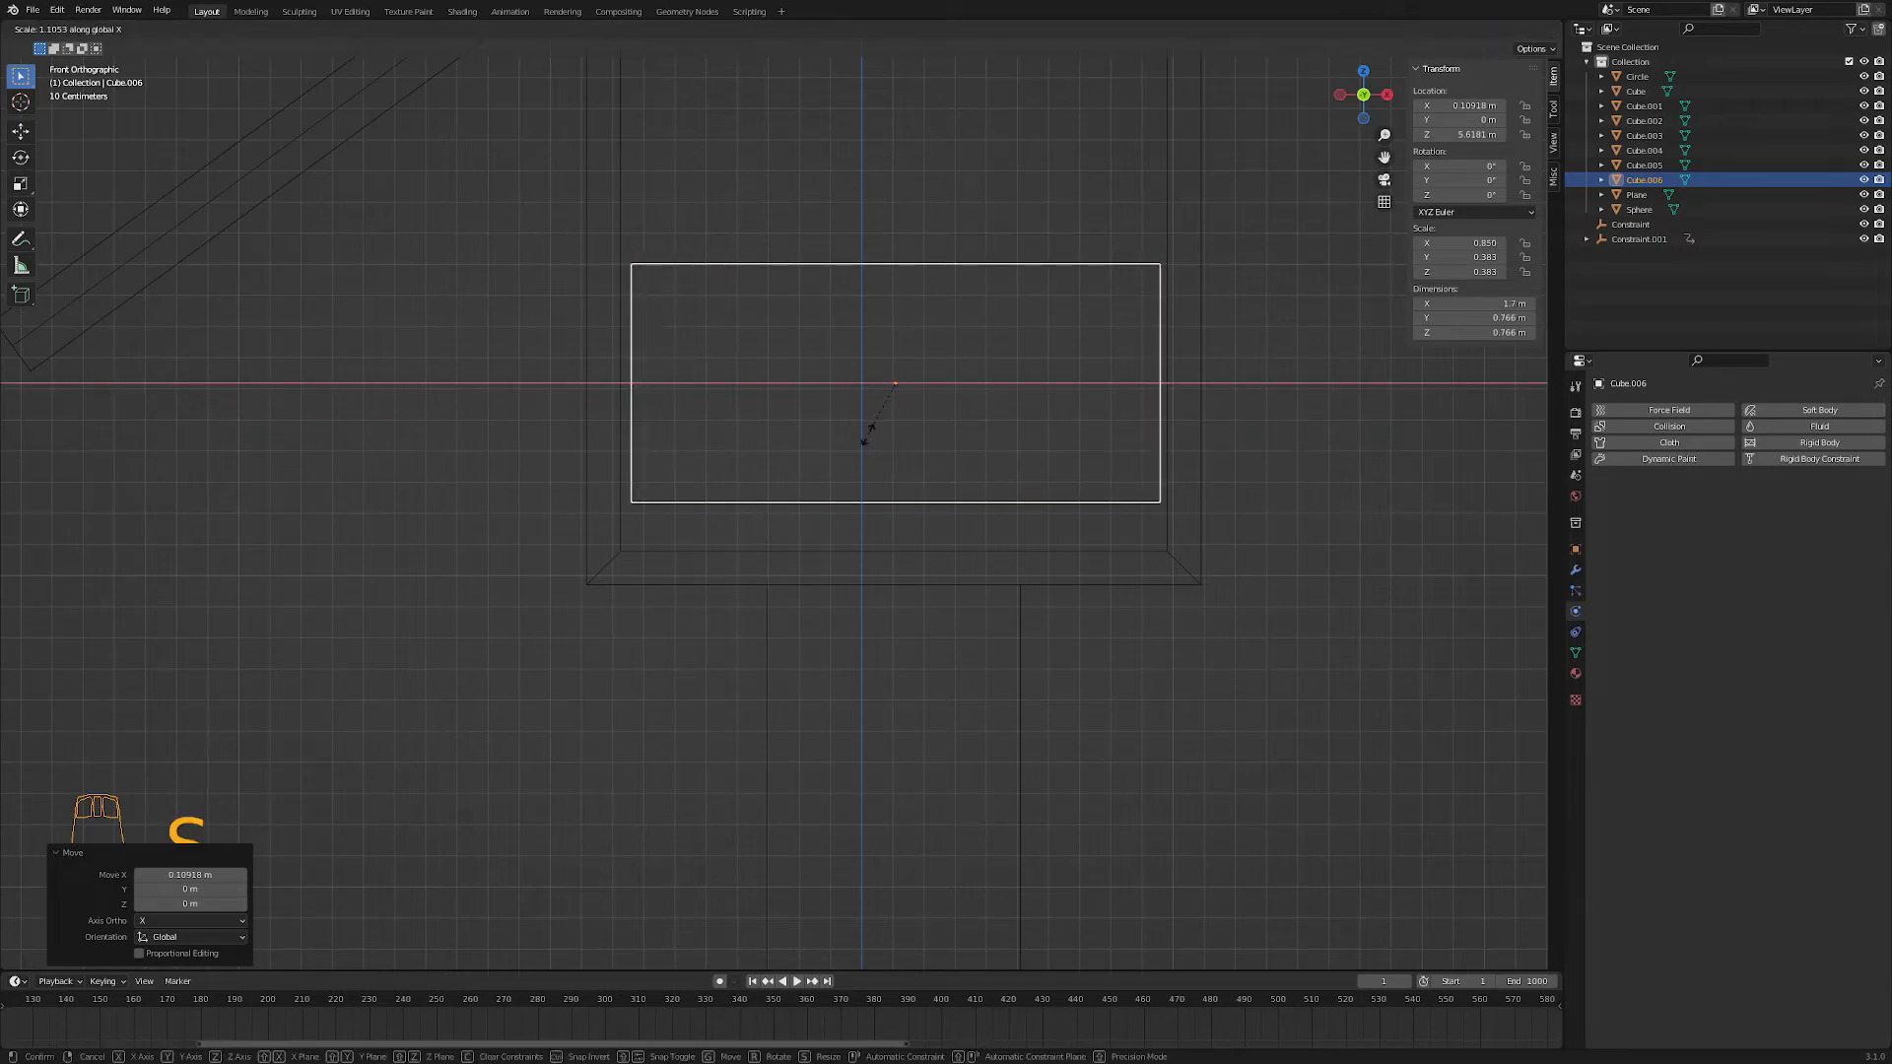
left_click(867, 435)
key("g")
key("z")
key("x")
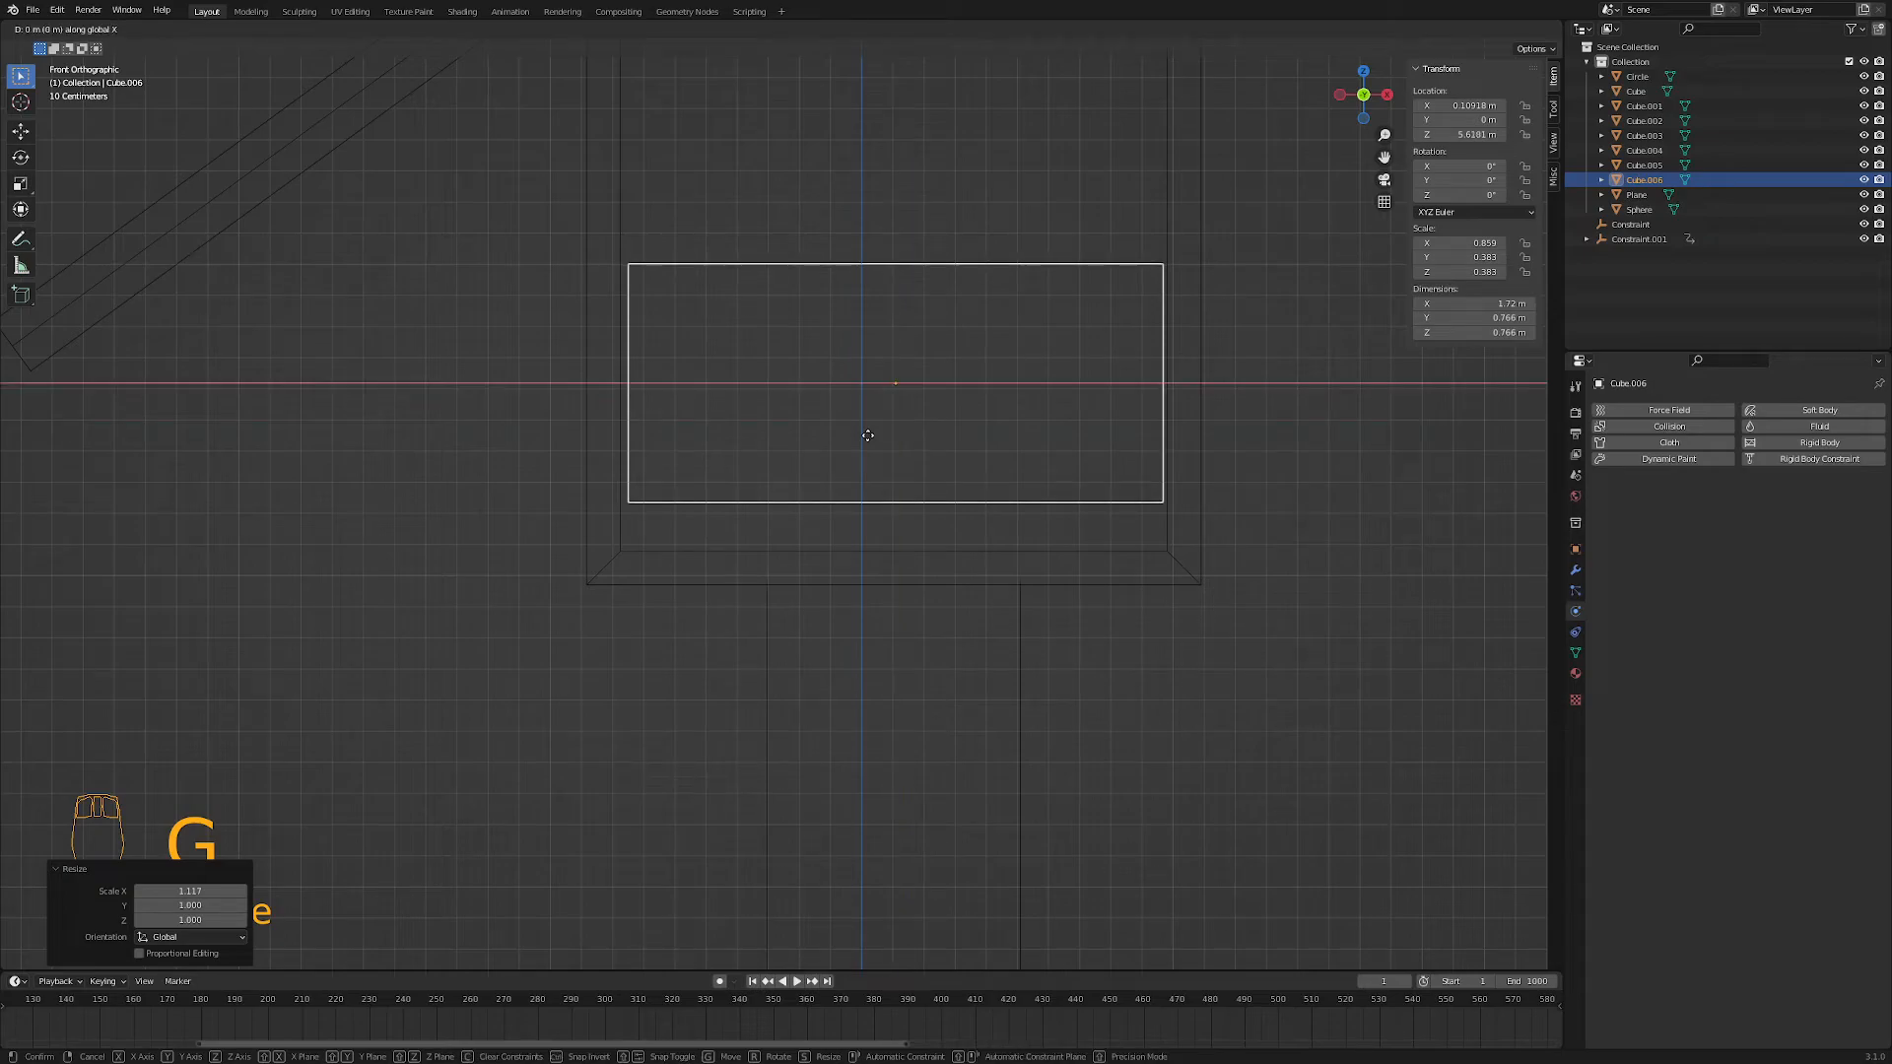
left_click(867, 436)
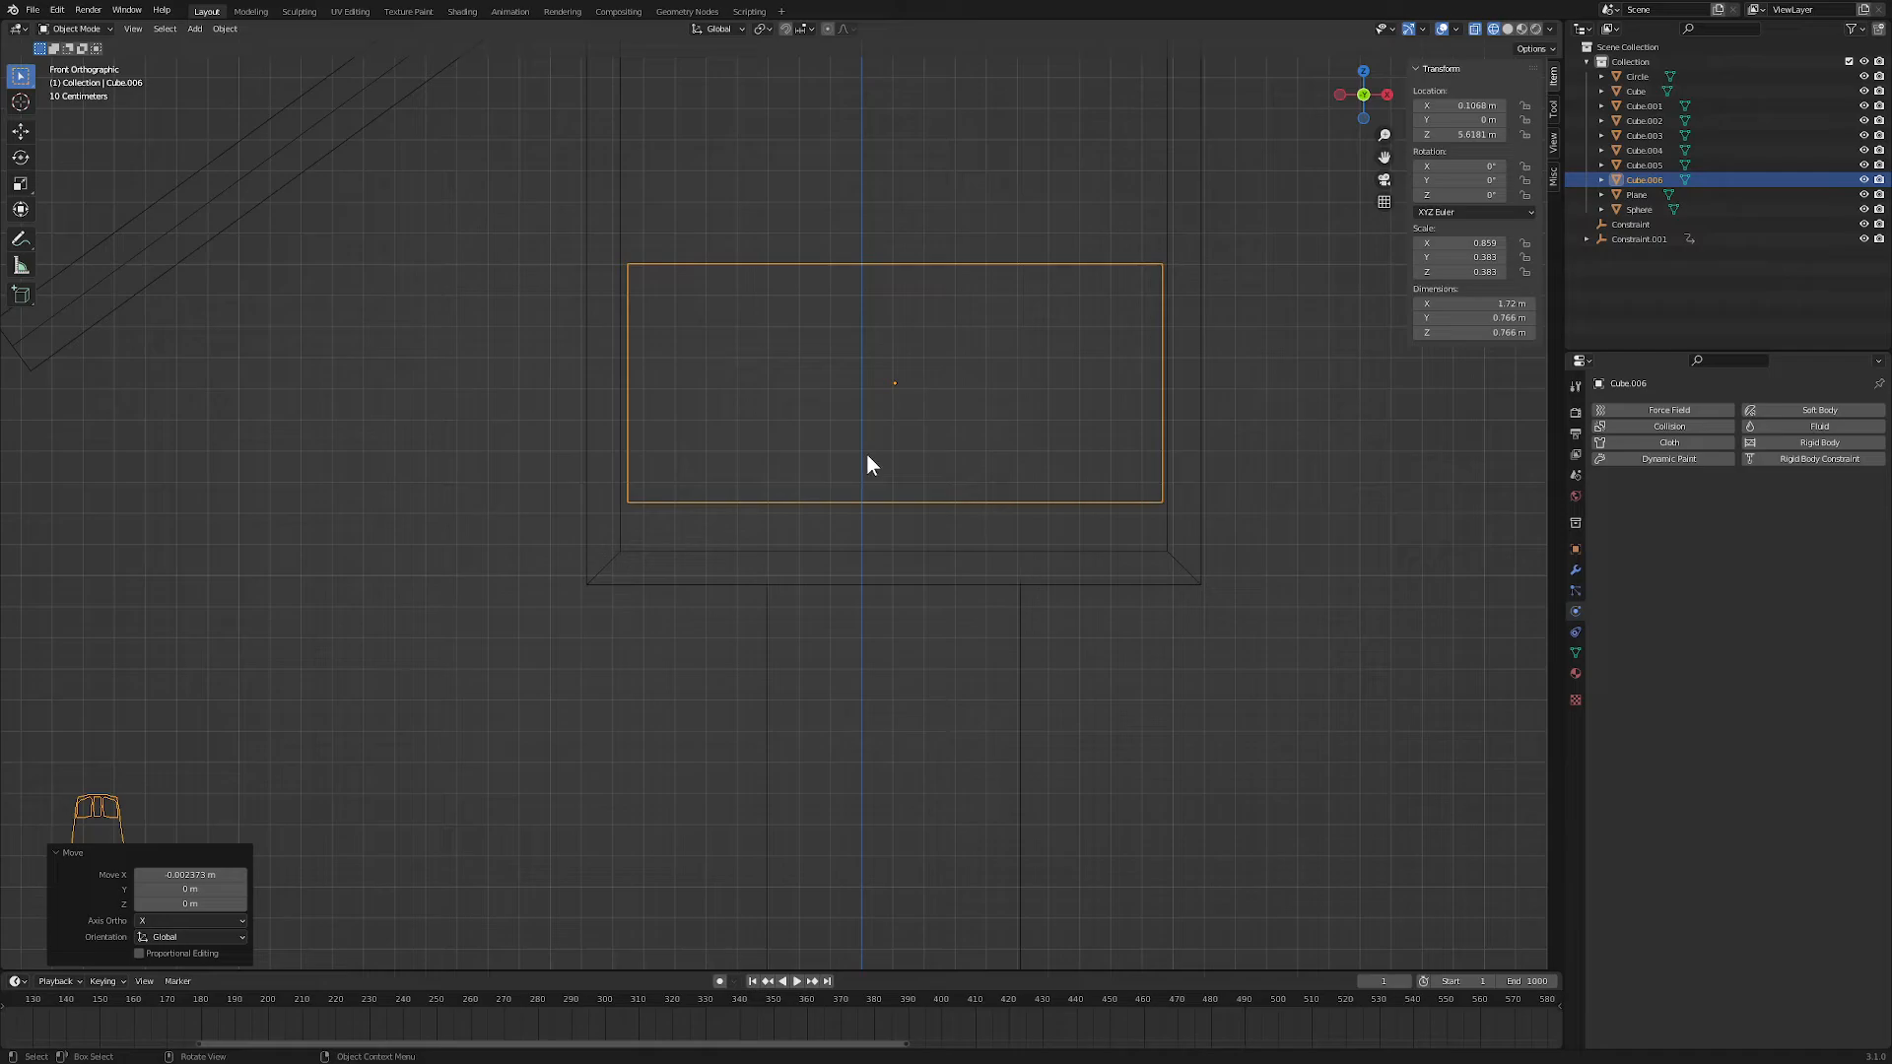
- Lower the block to about Z 5.48 m, just above the box floor, and move it along Y to about 0.81 m
key("KP_3")
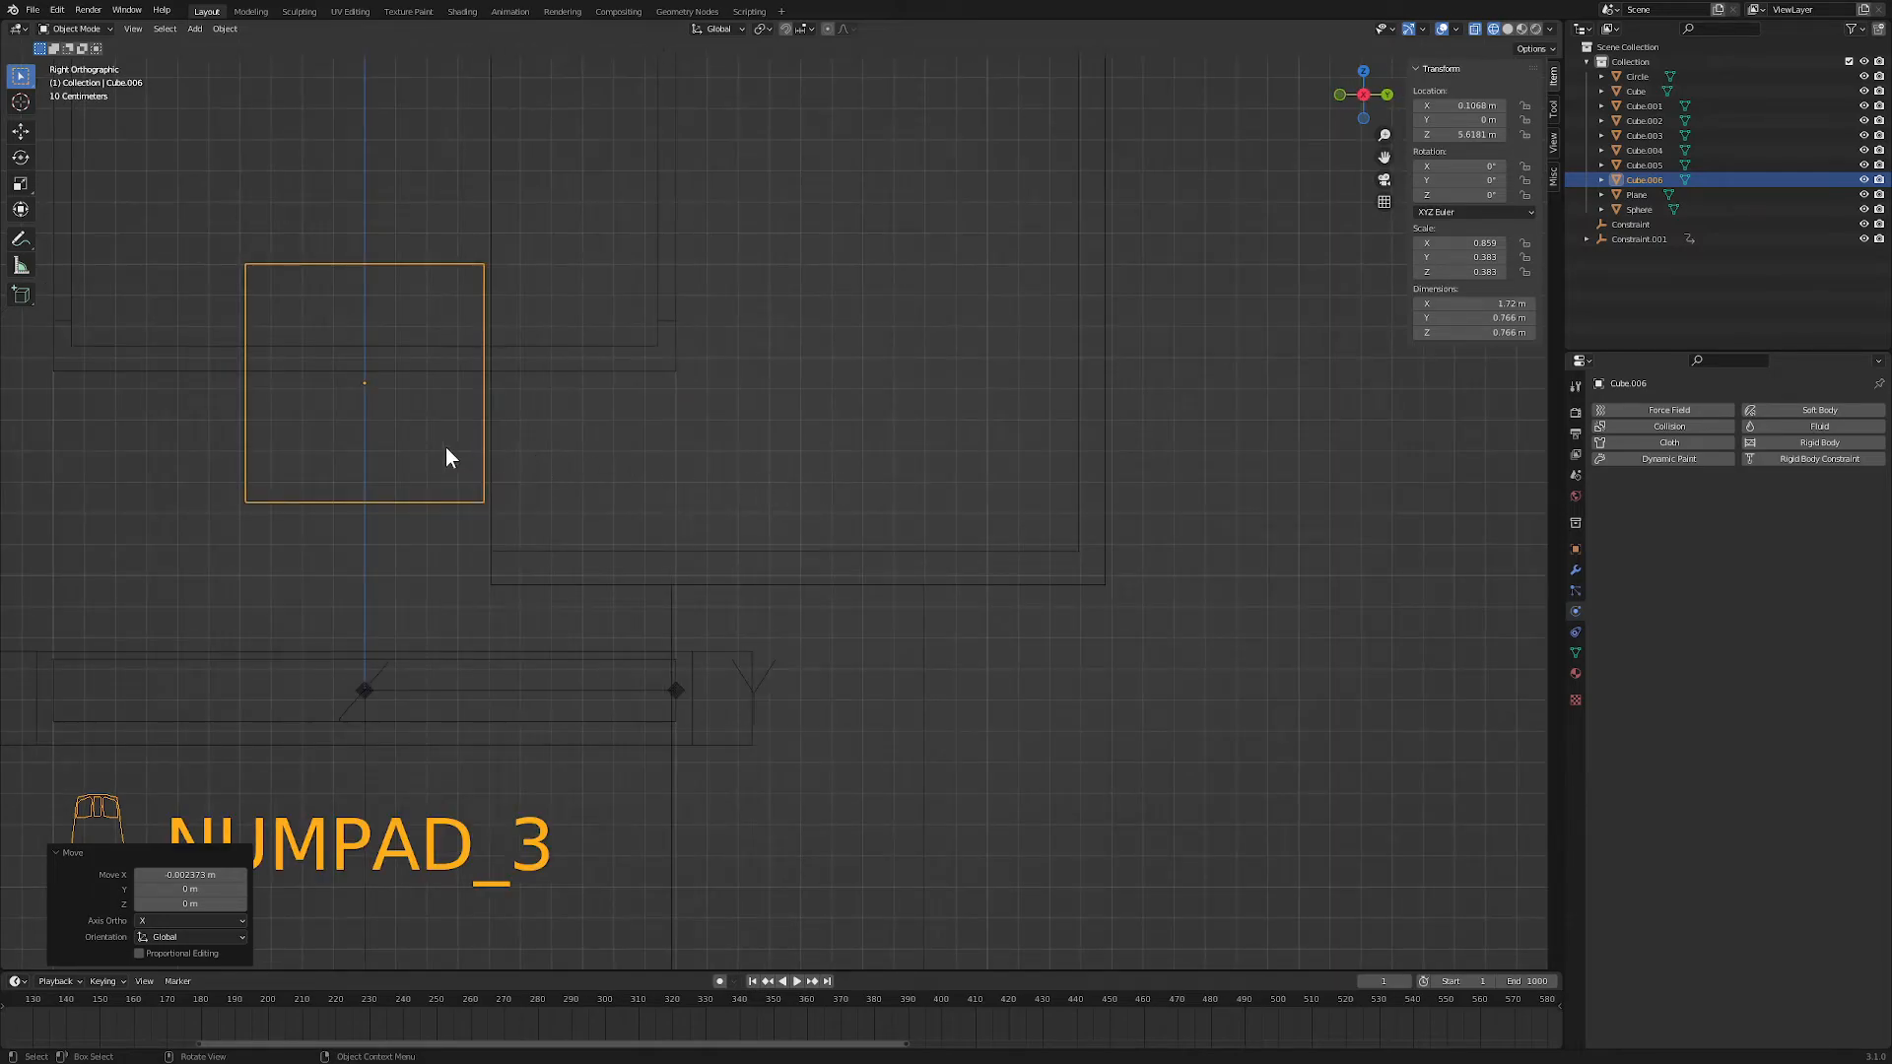
key("g")
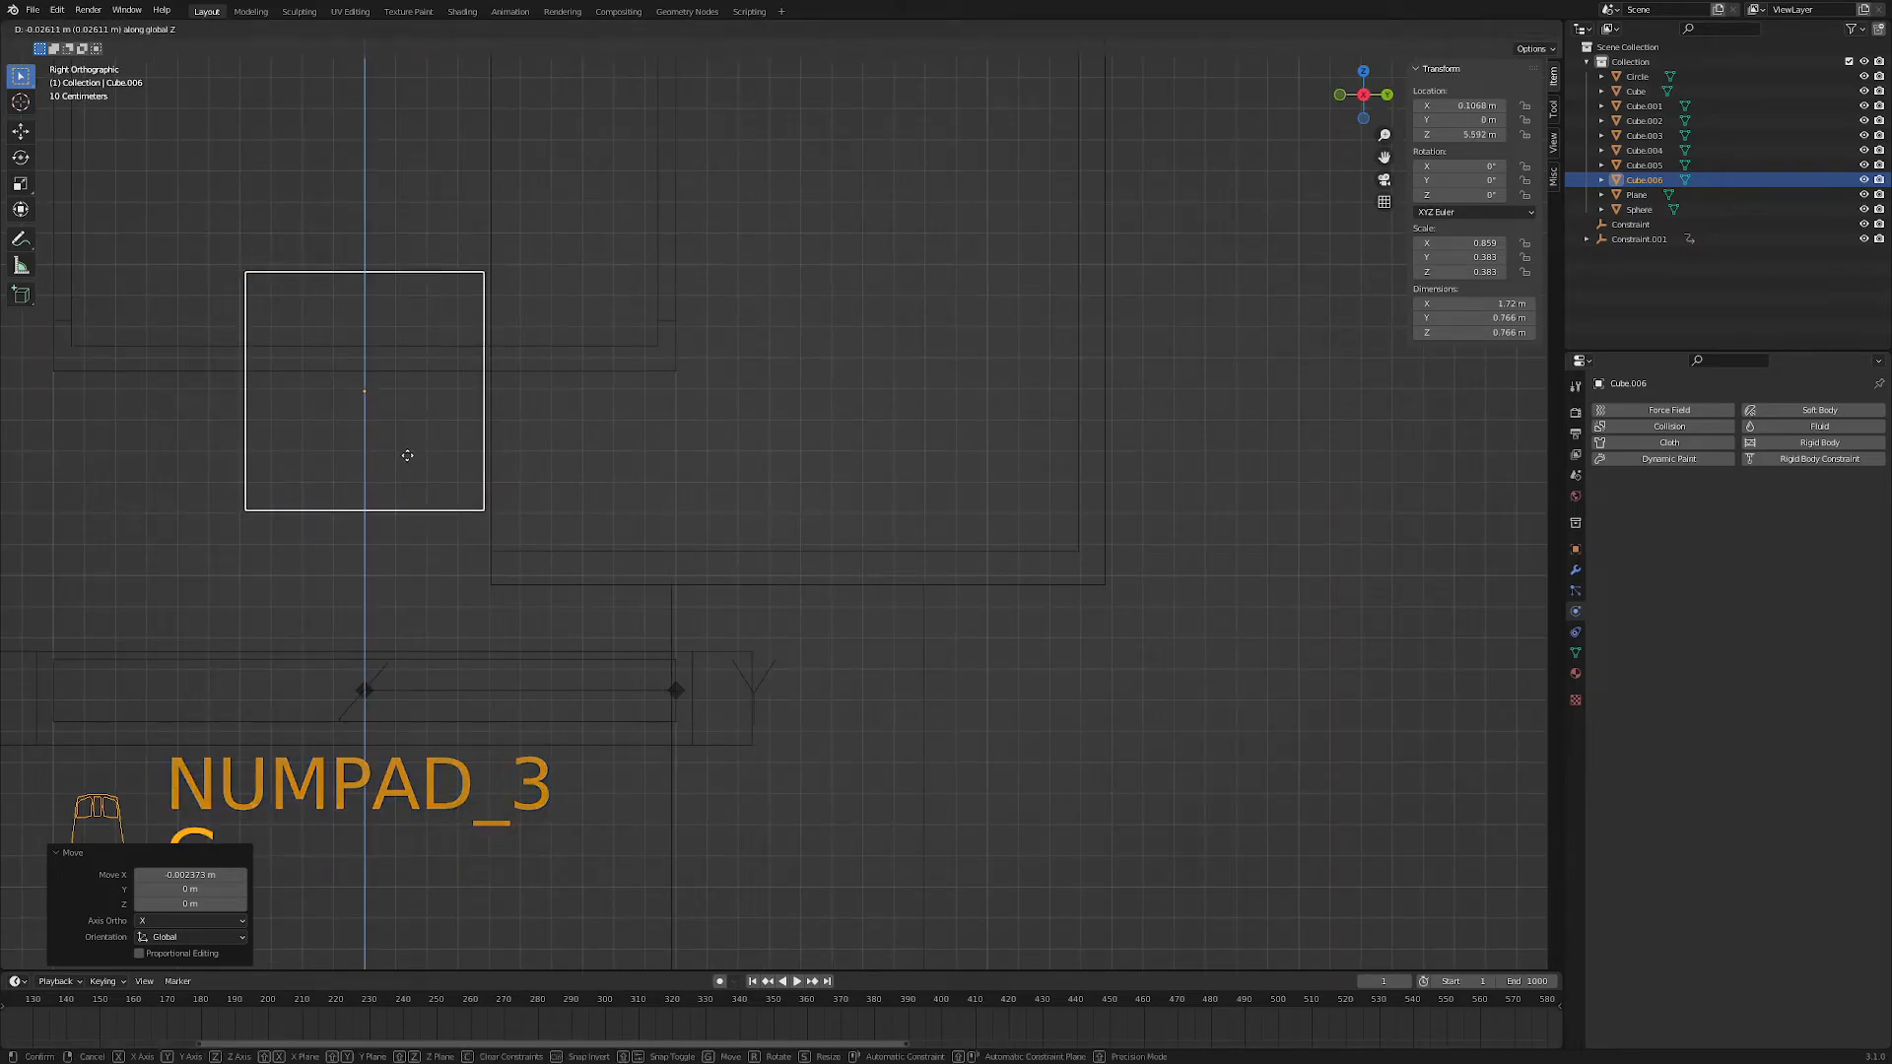
left_click(399, 489)
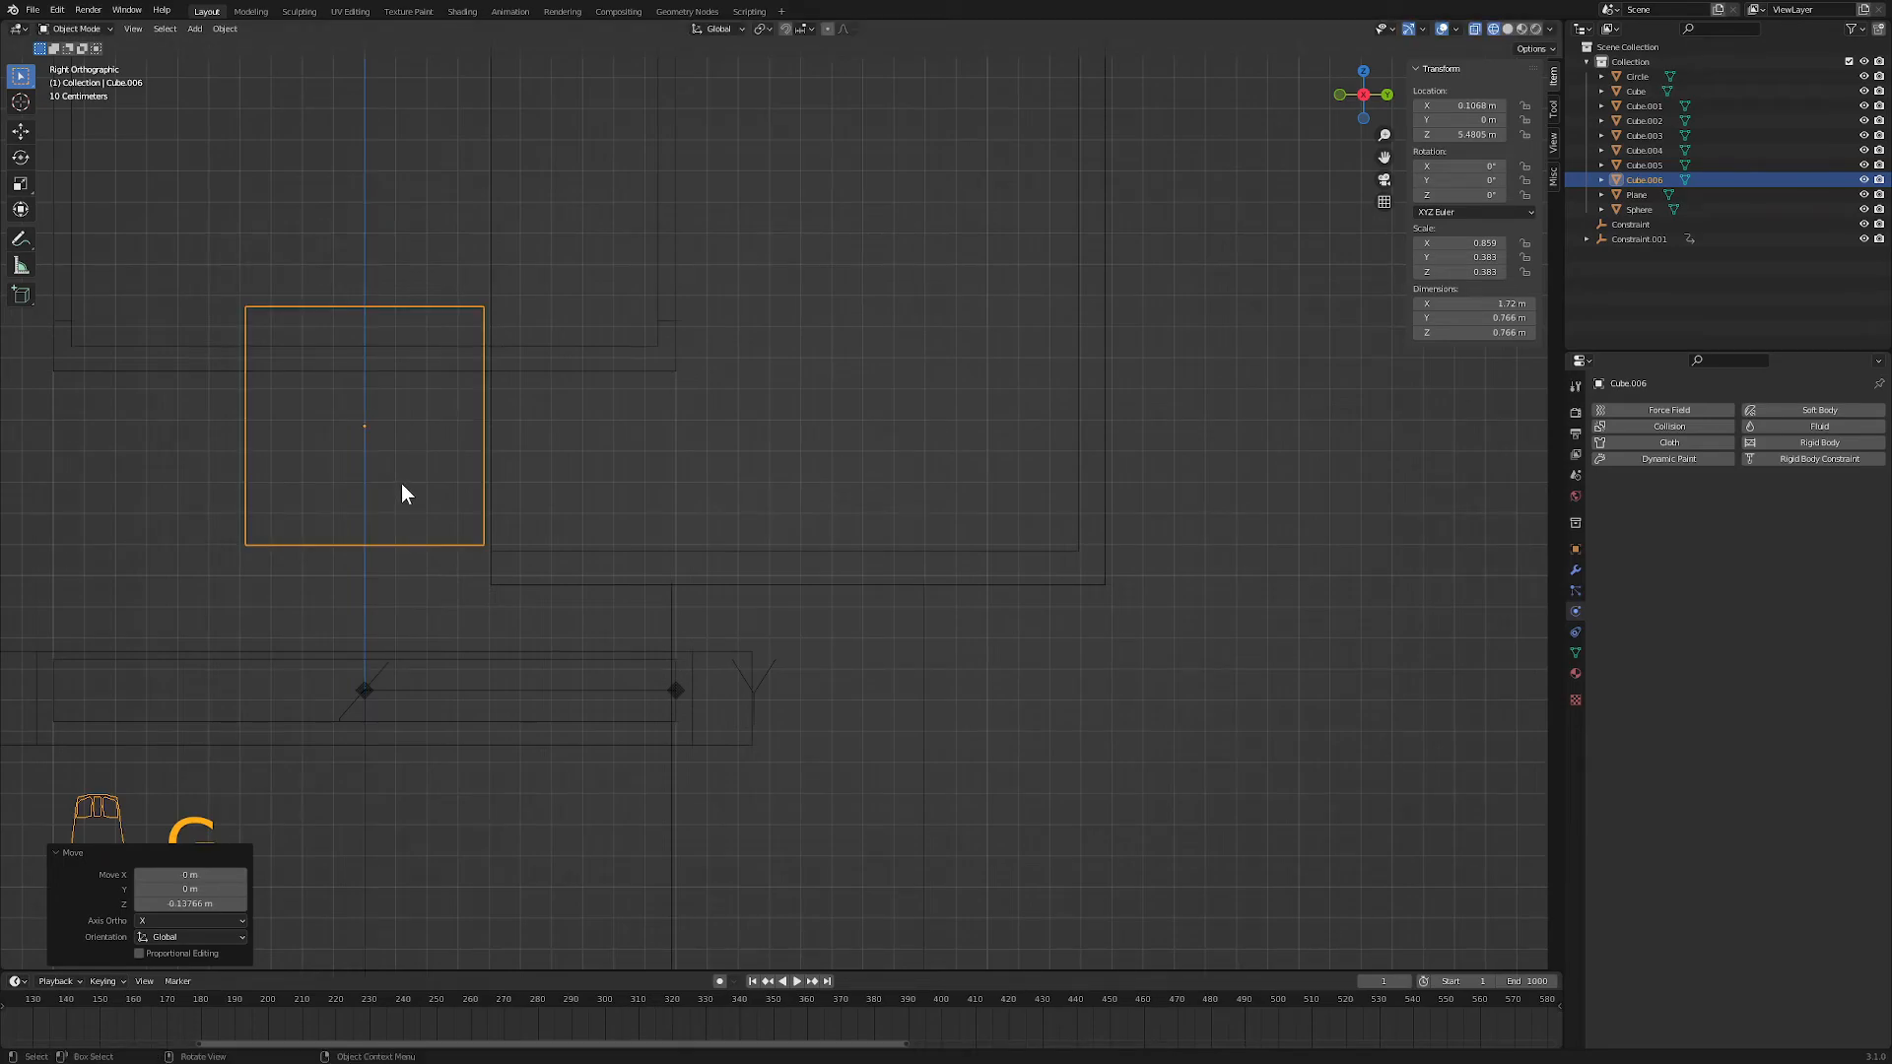
key("g")
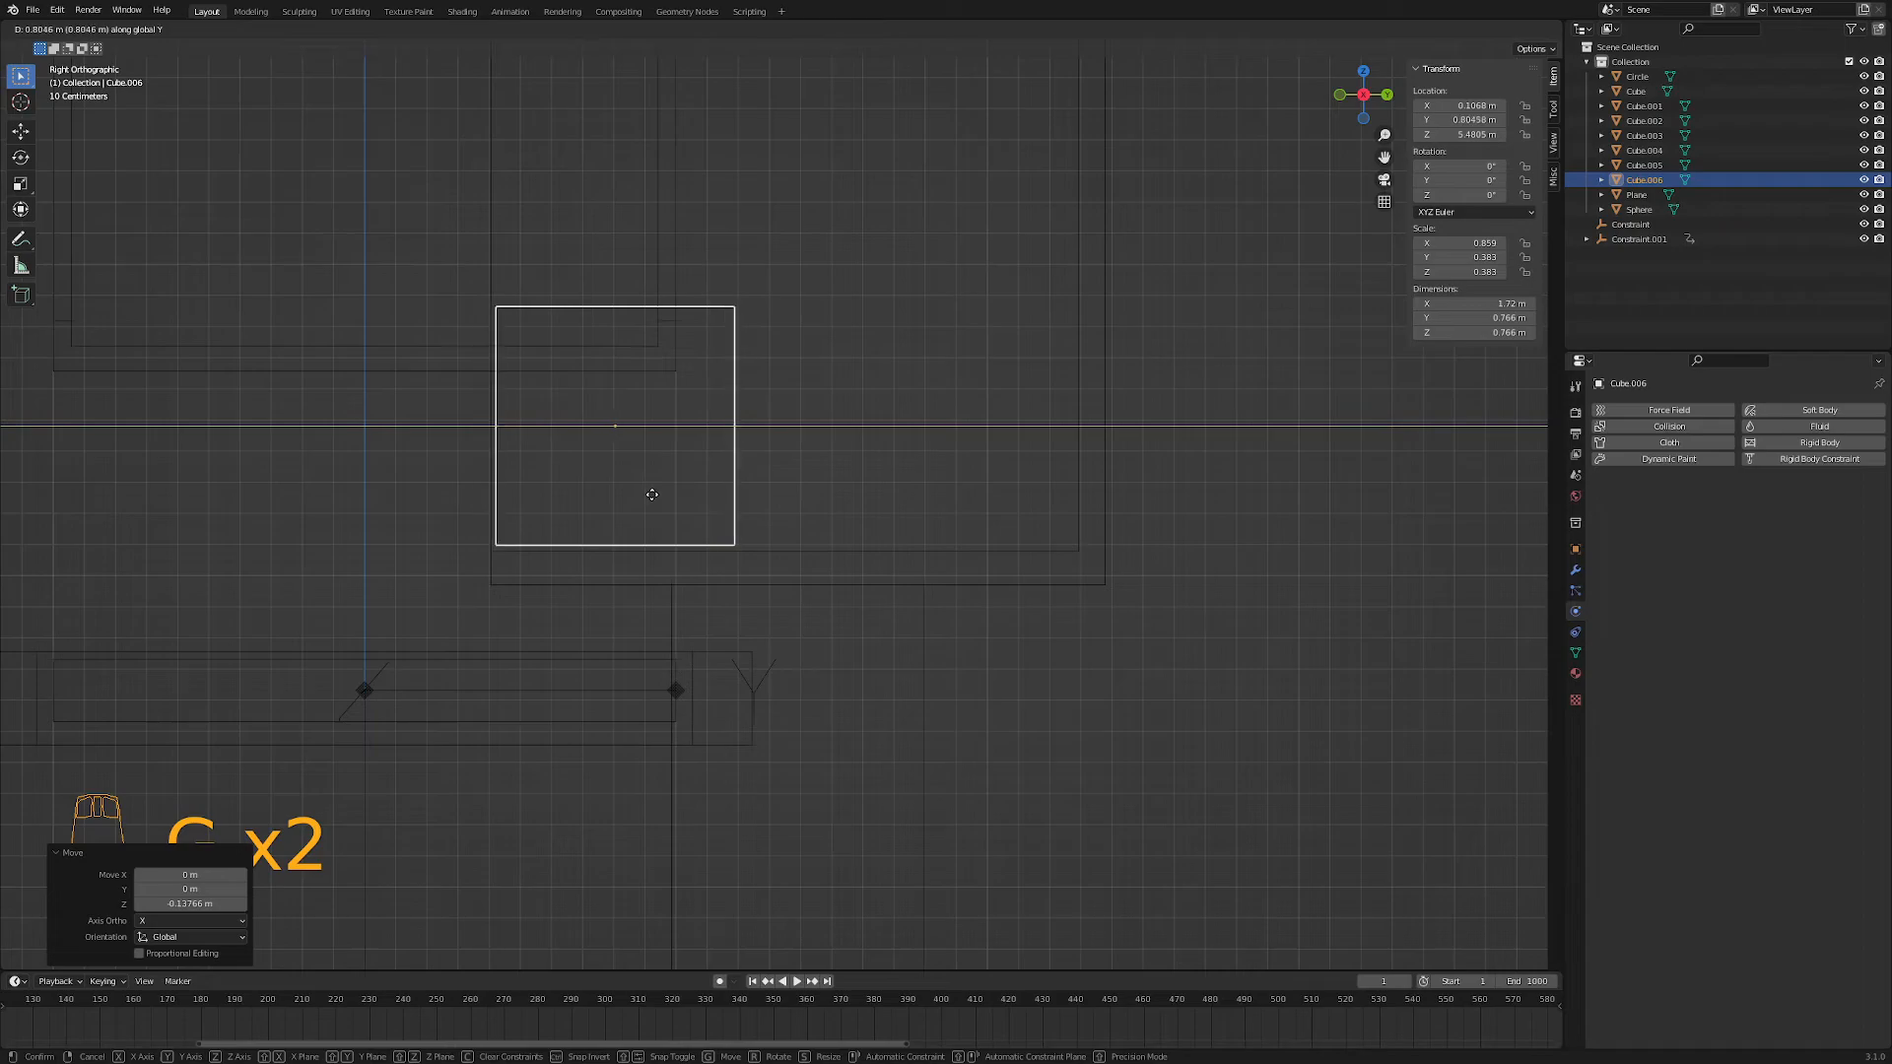
left_click(654, 500)
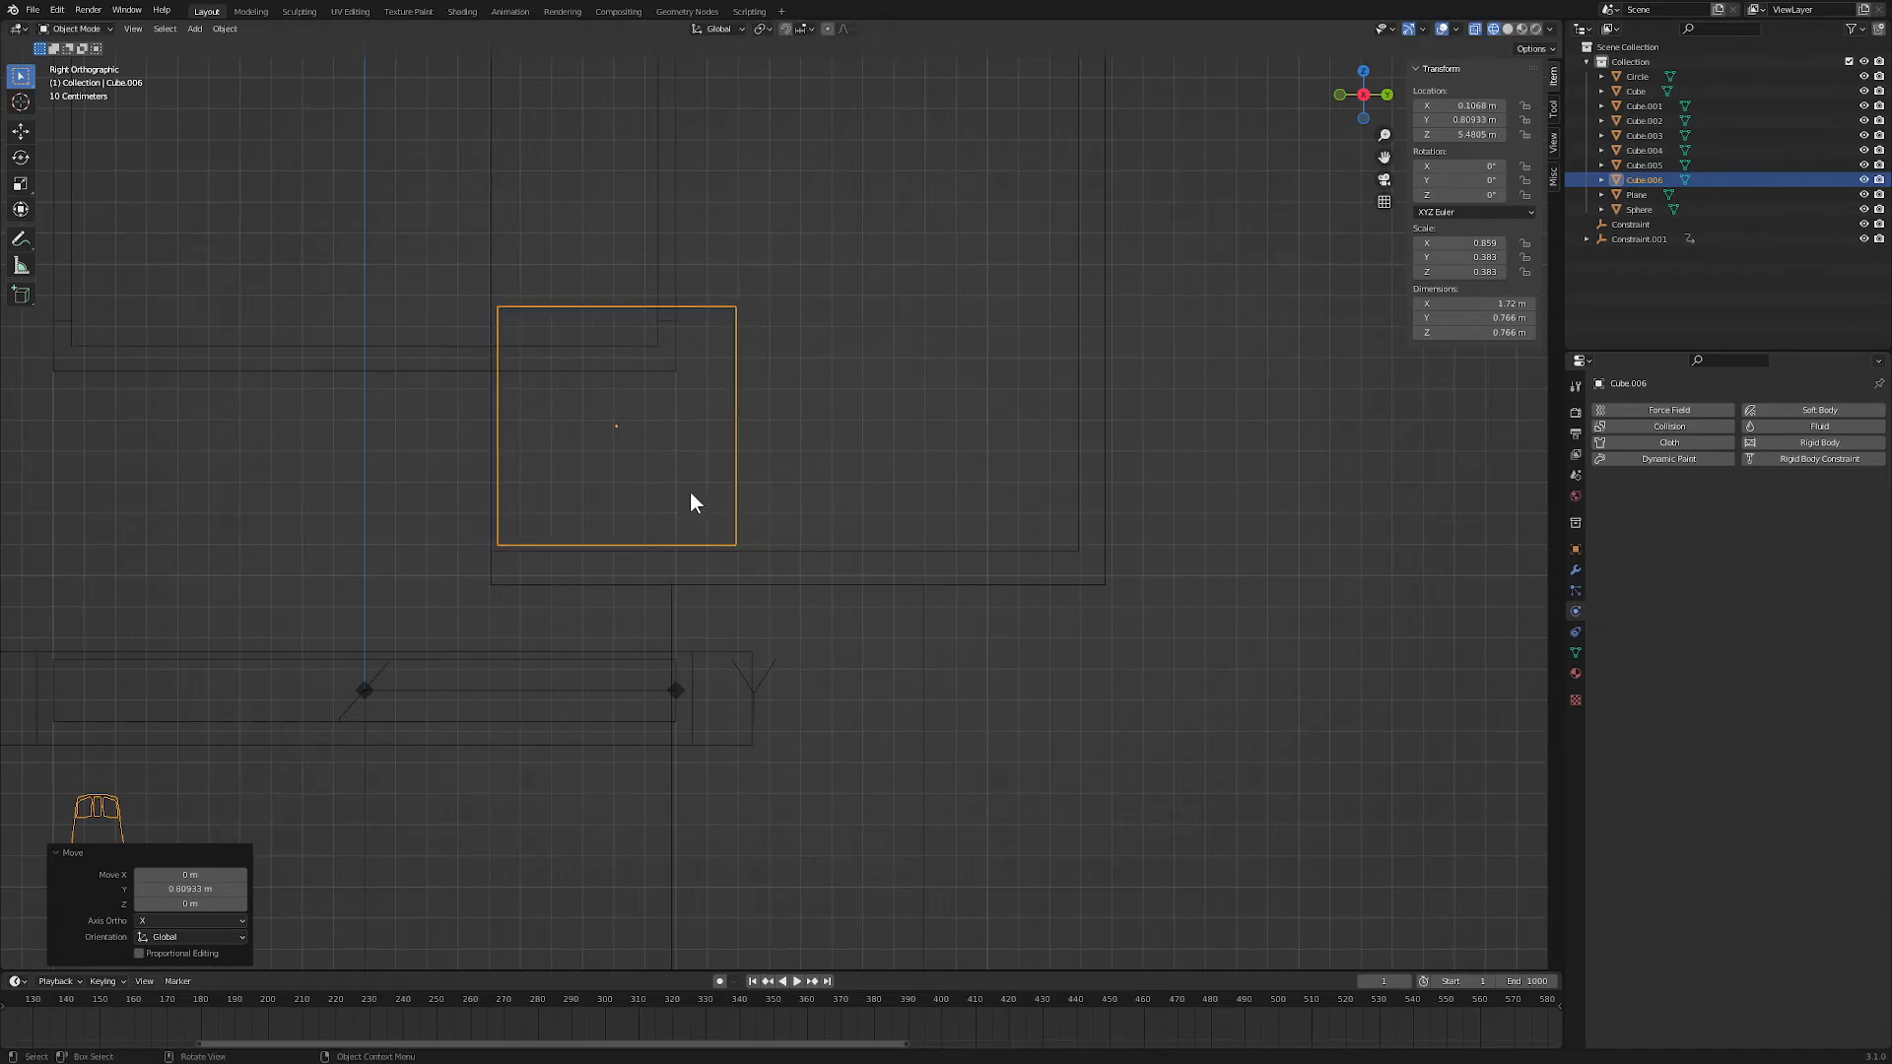
- Scale the block along Y to about 1.19 m and slide it deeper into the upper box, to about Y 1.33 m
key("s")
key("y")
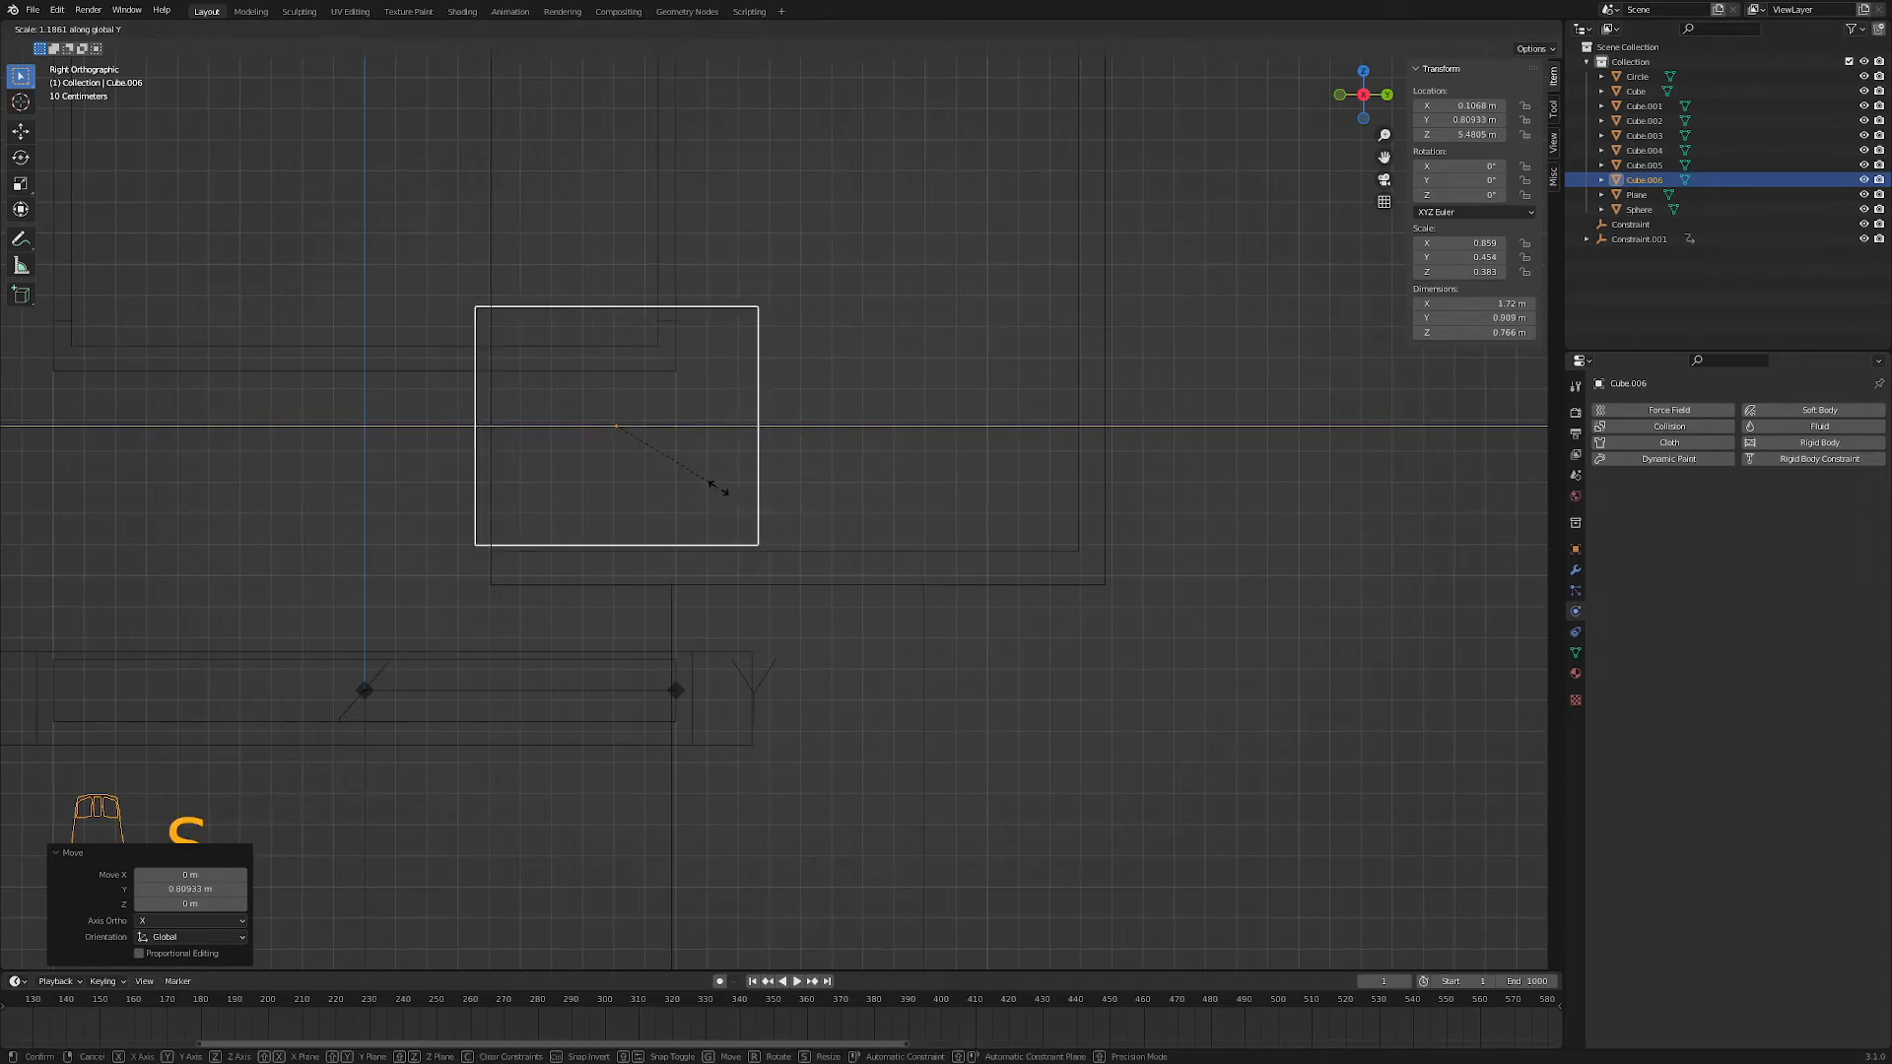
left_click(760, 486)
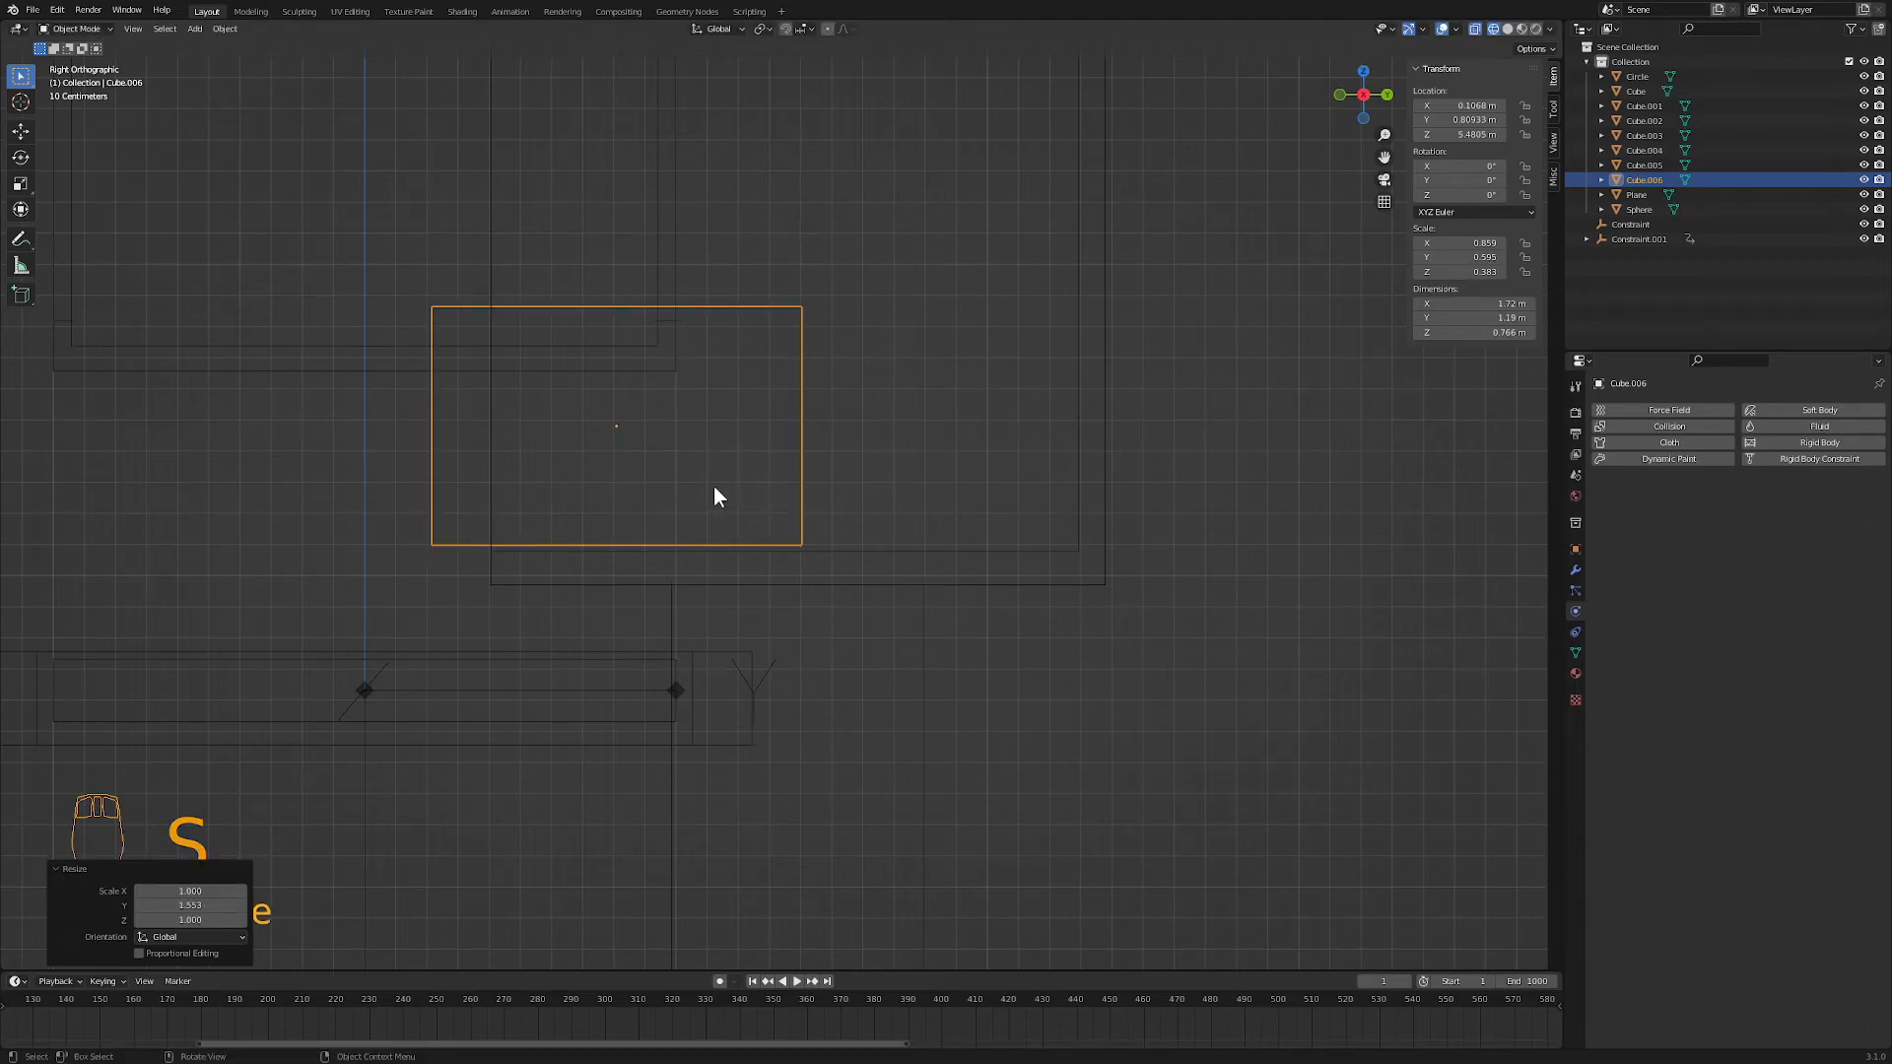
key("g")
key("y")
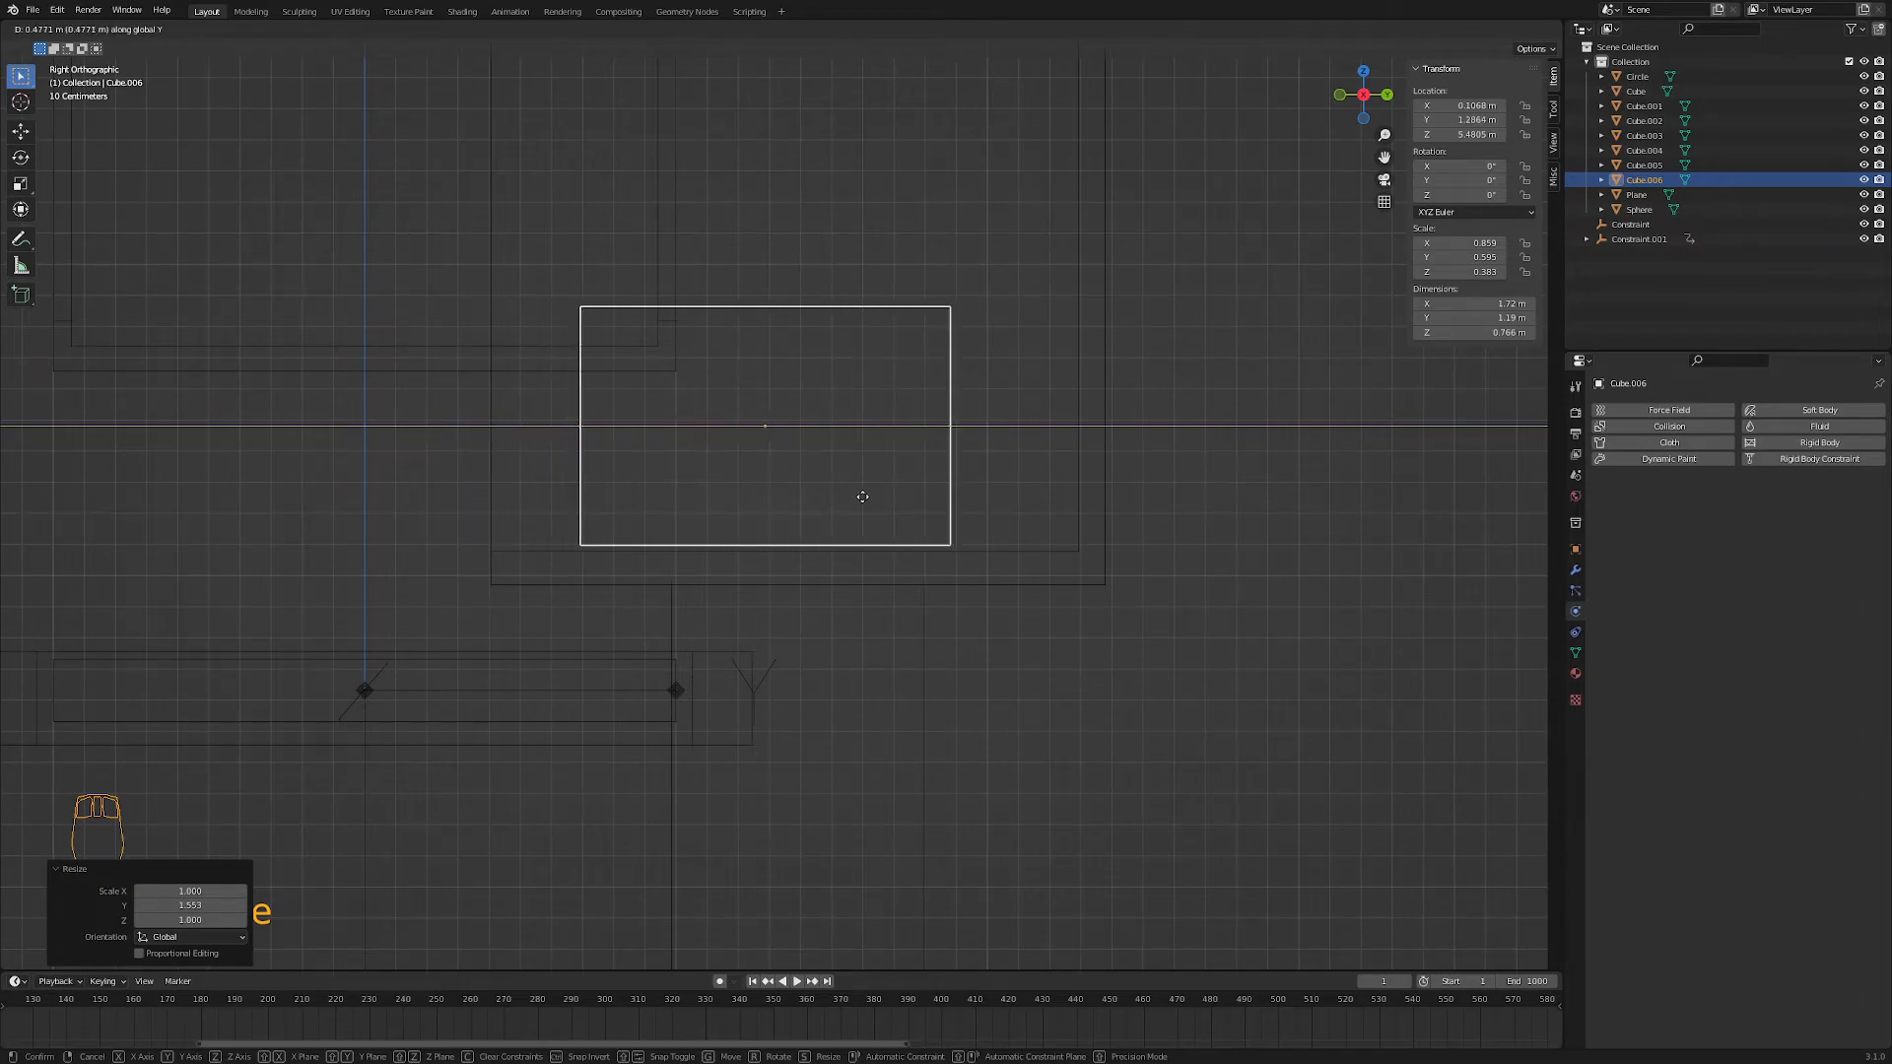
left_click(875, 498)
- Restore solid shading and play the simulation until the tray has lifted the ball to the upper box, pausing around frame 295
middle_click_drag(871, 499, 854, 569)
scroll(848, 558, "down", 5)
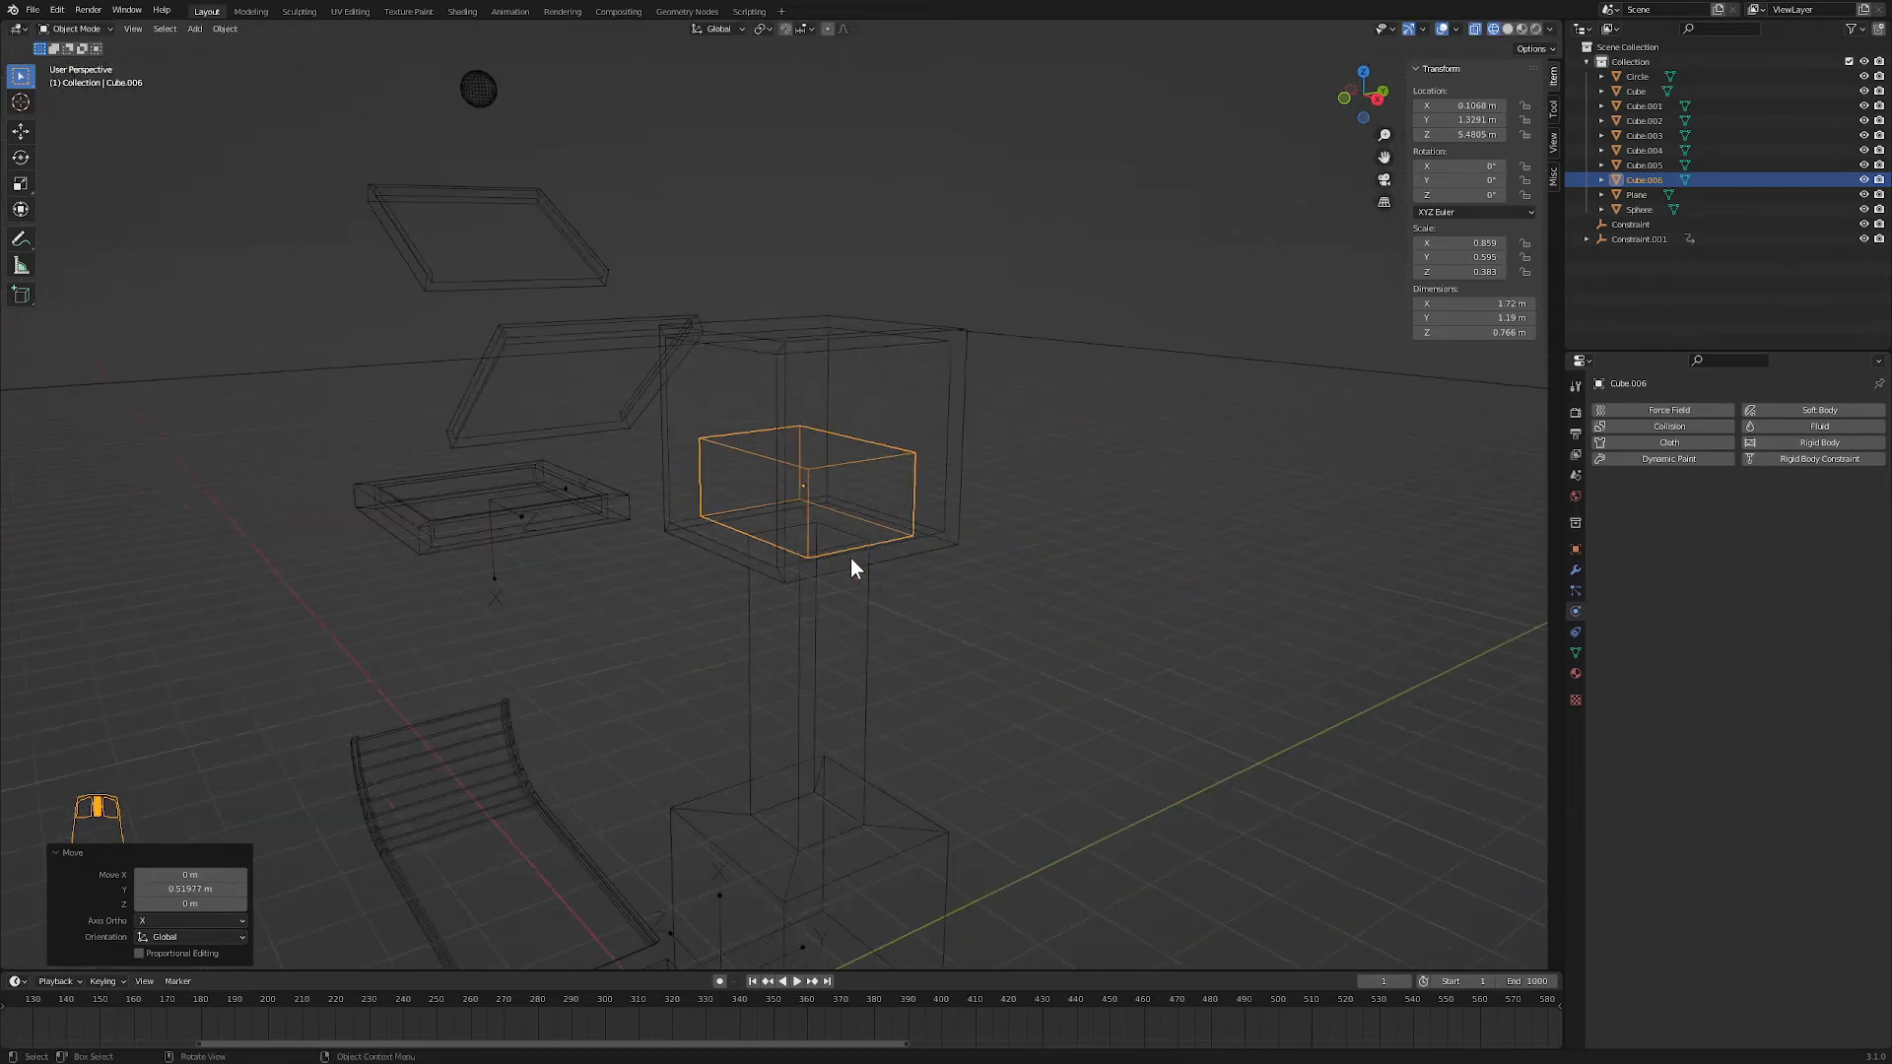
left_click(1507, 28)
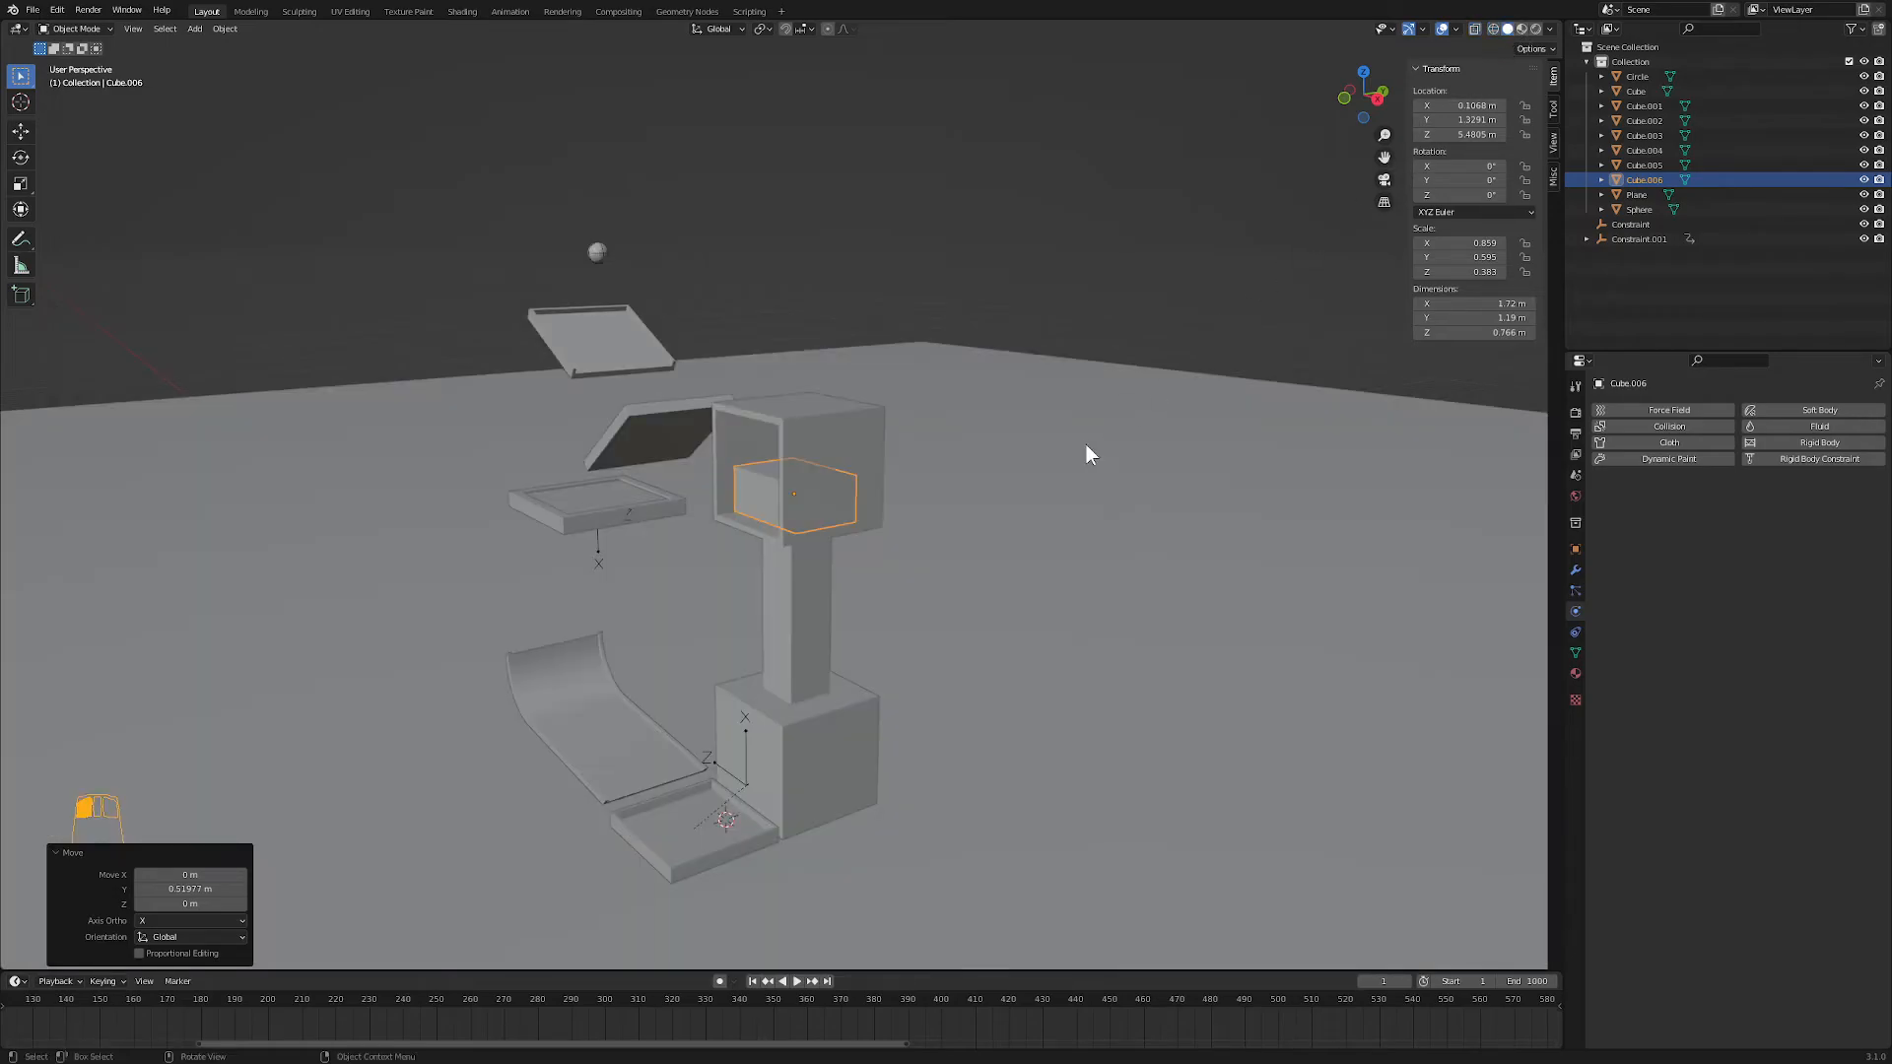
left_click(797, 981)
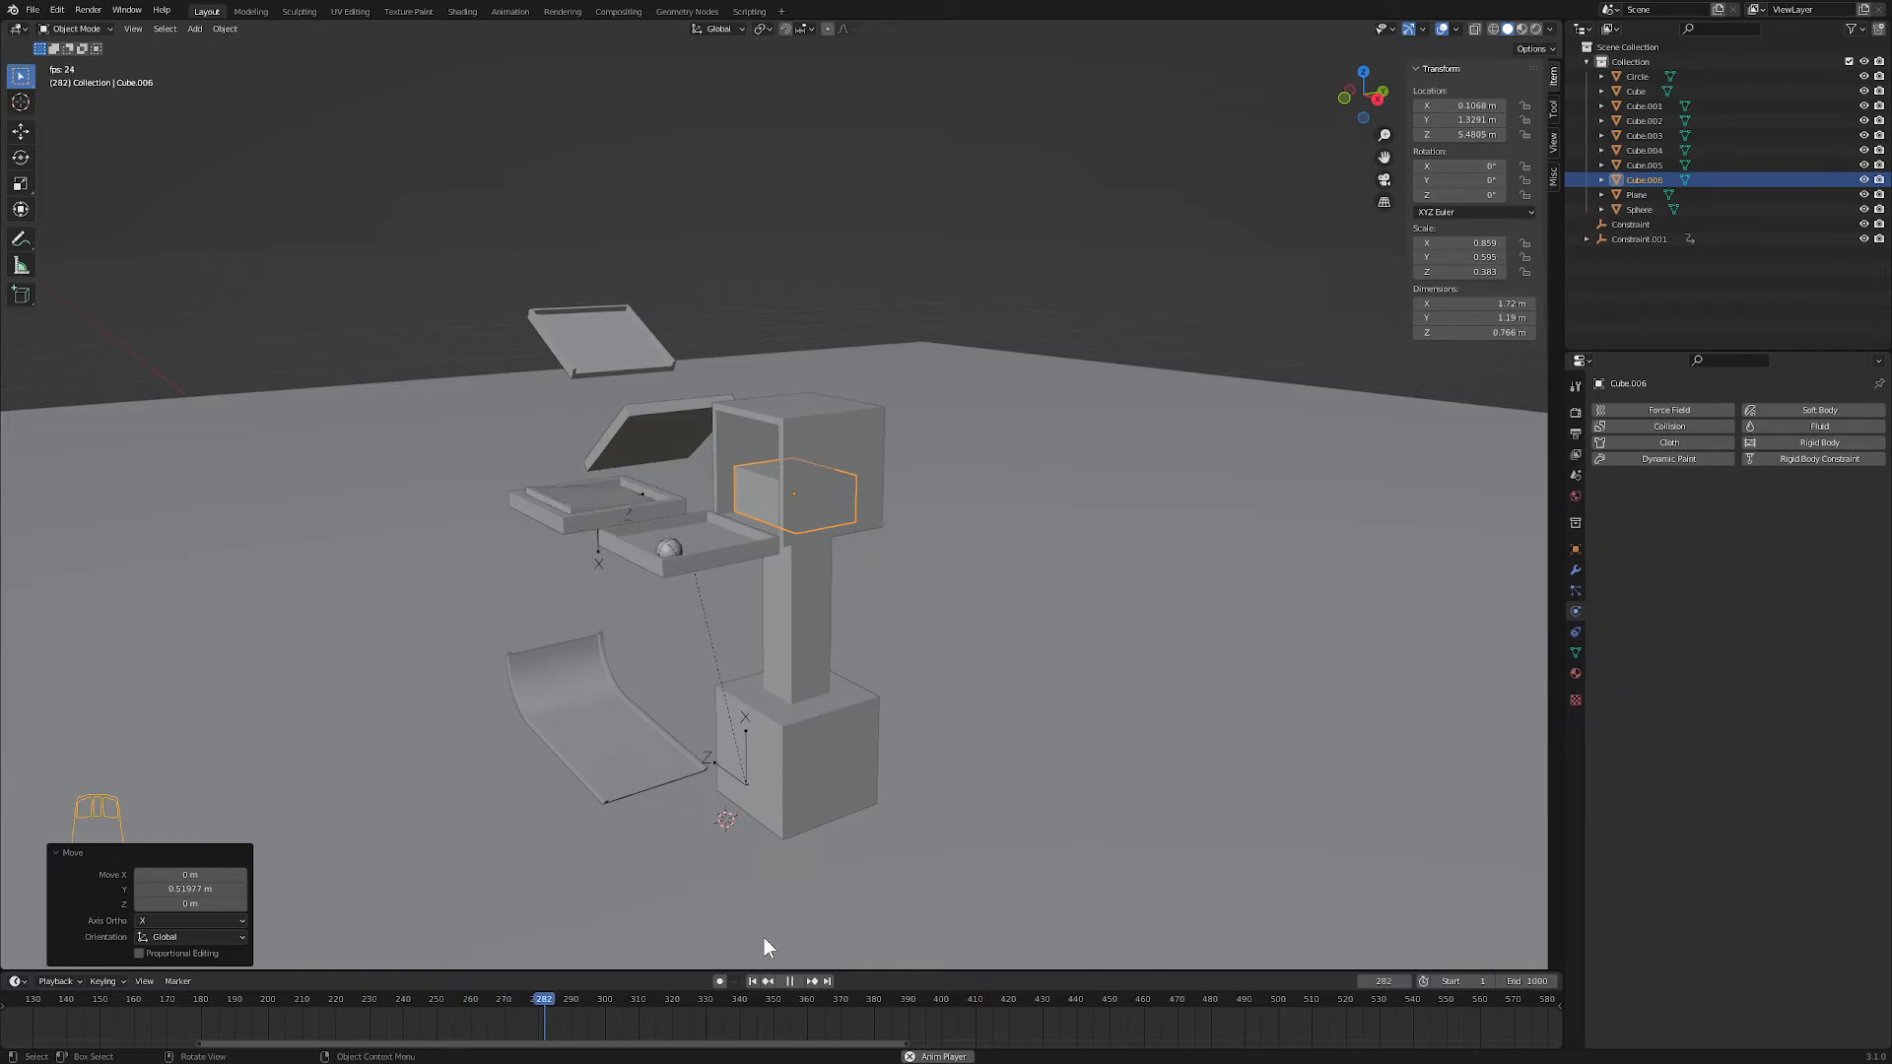
key("space")
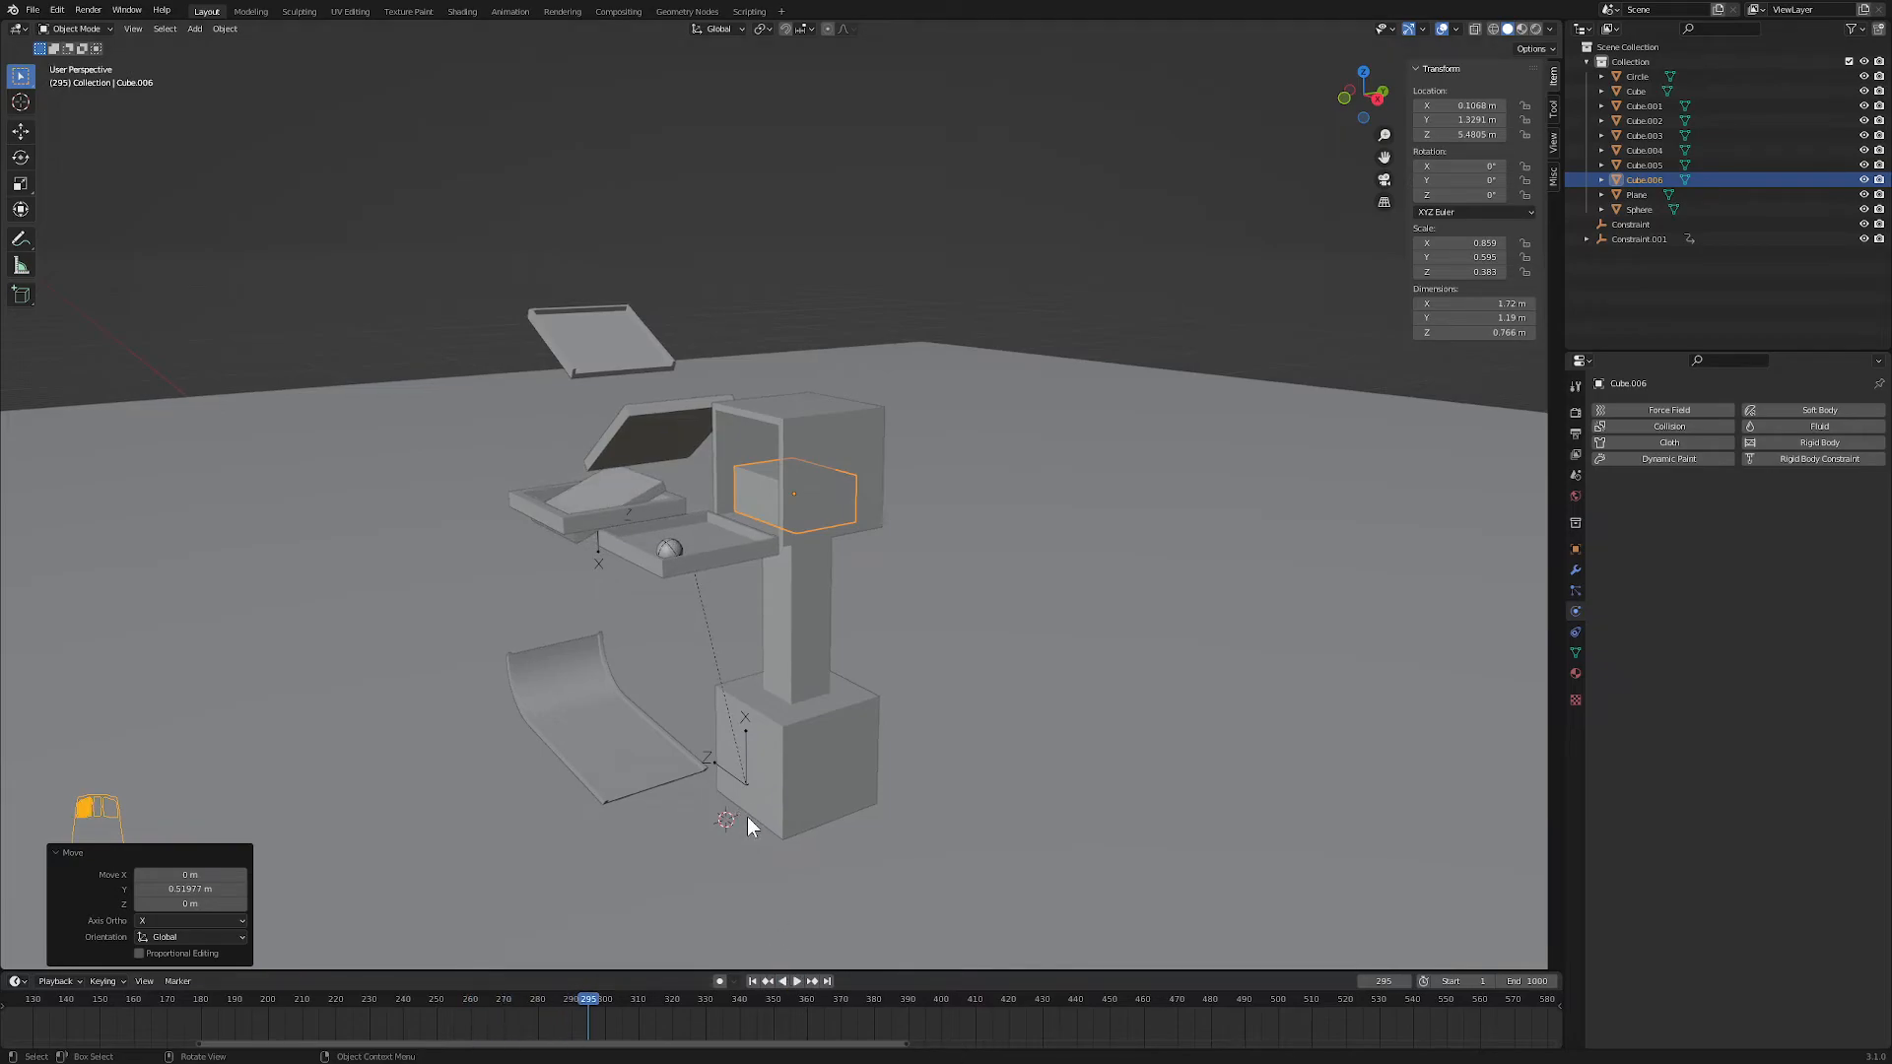
- Add an active rigid body to the block in the upper box and set it as Animated
middle_click_drag(748, 820, 782, 673)
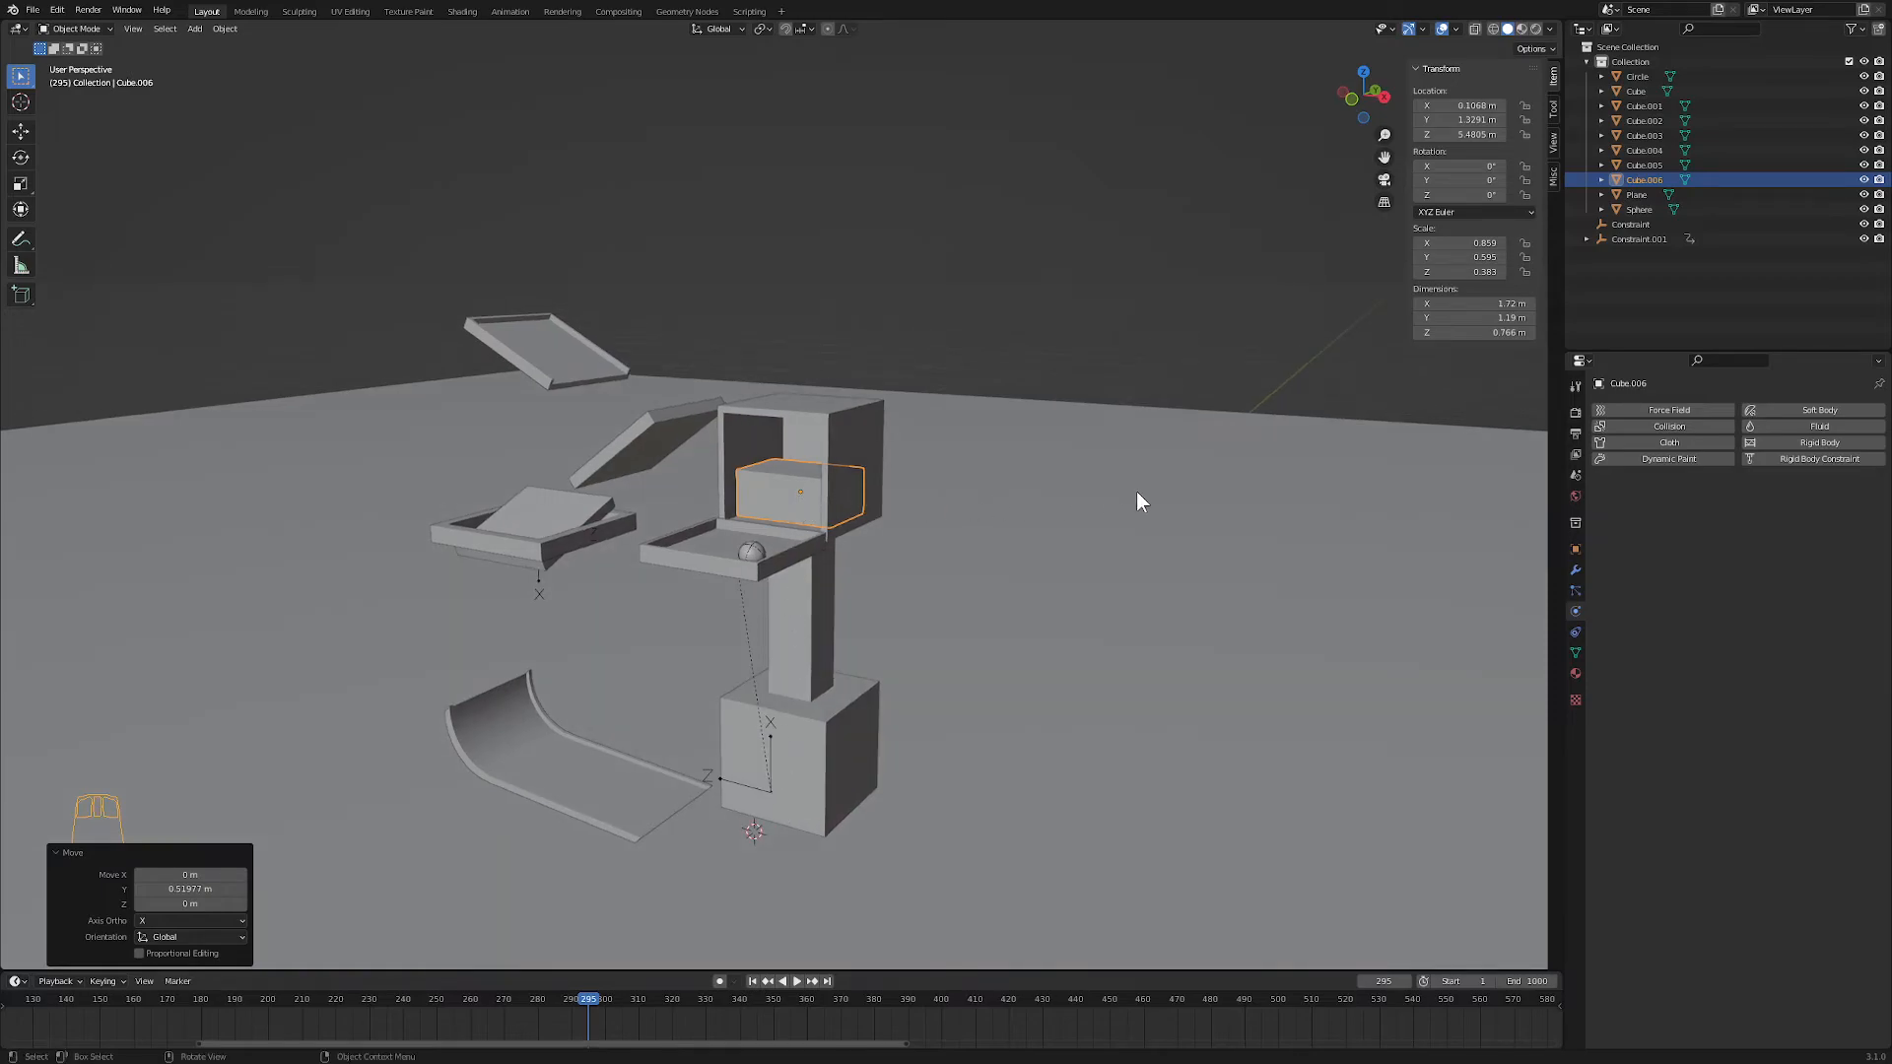
left_click(221, 29)
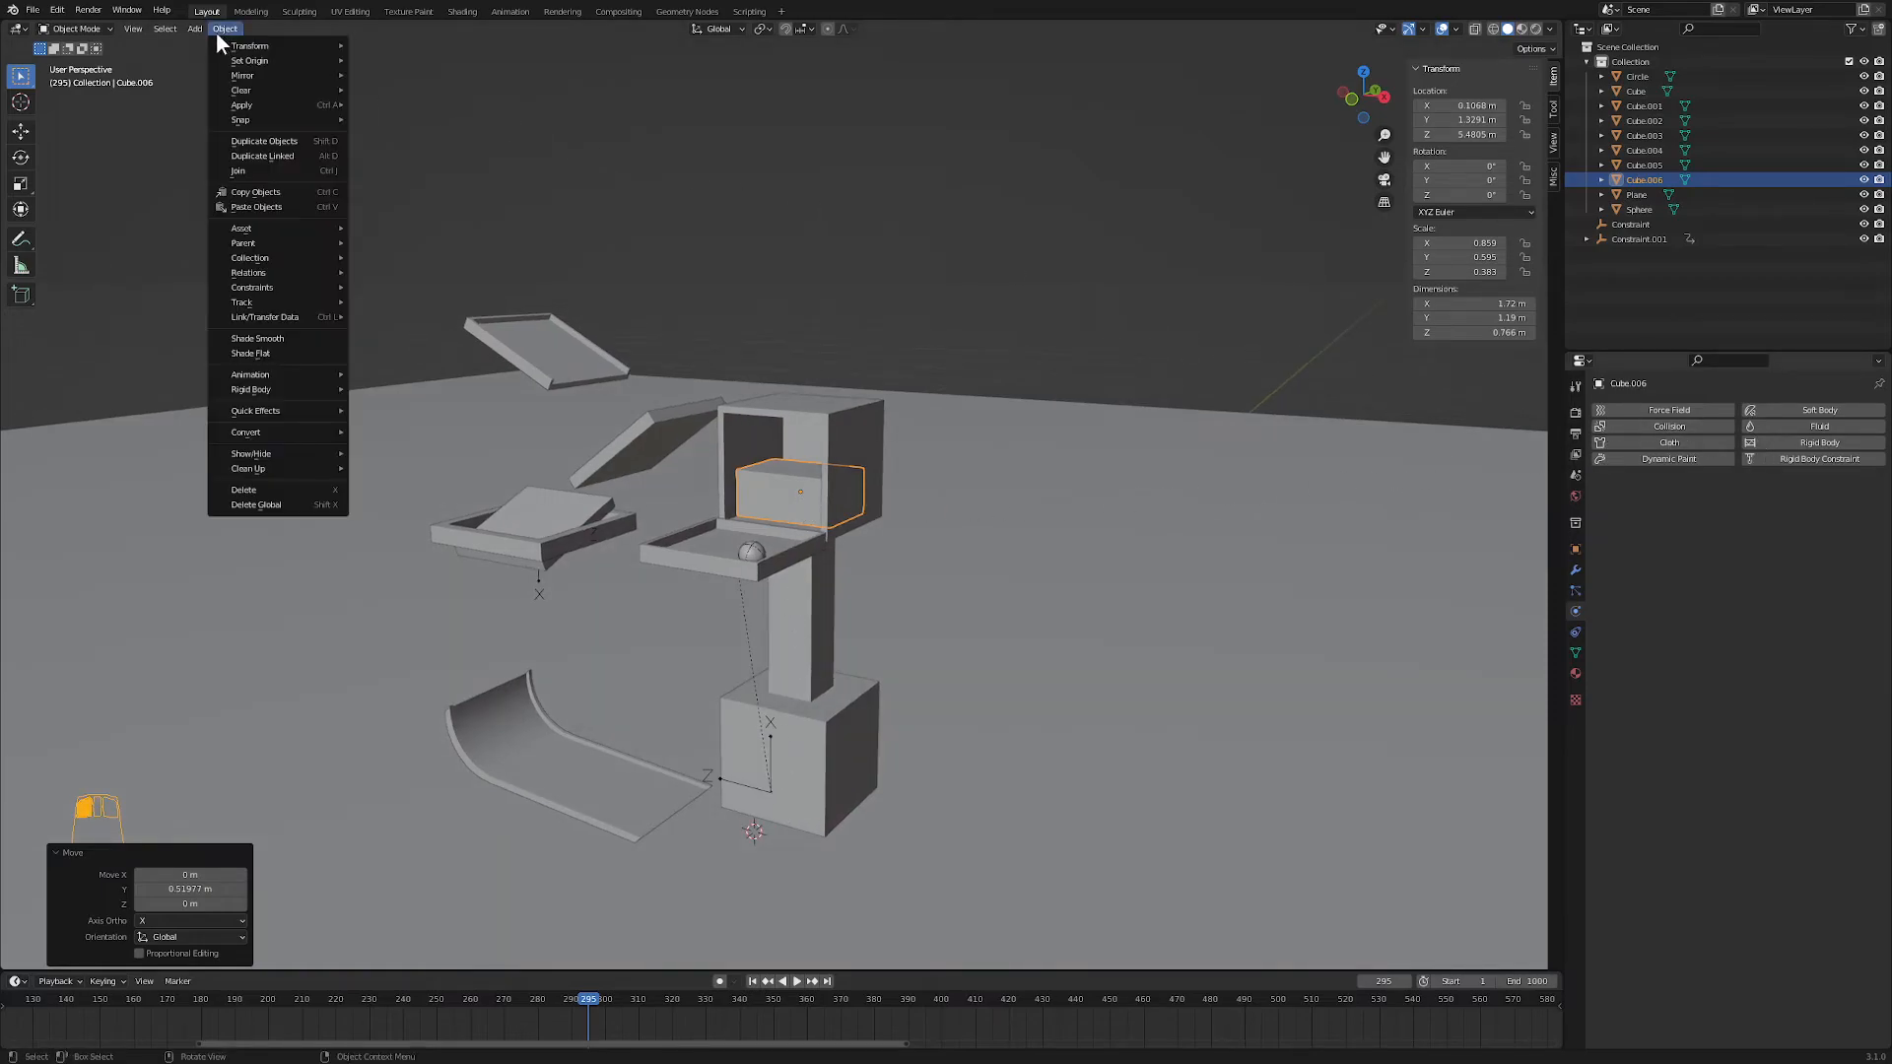
mouse_move(287, 389)
left_click(366, 390)
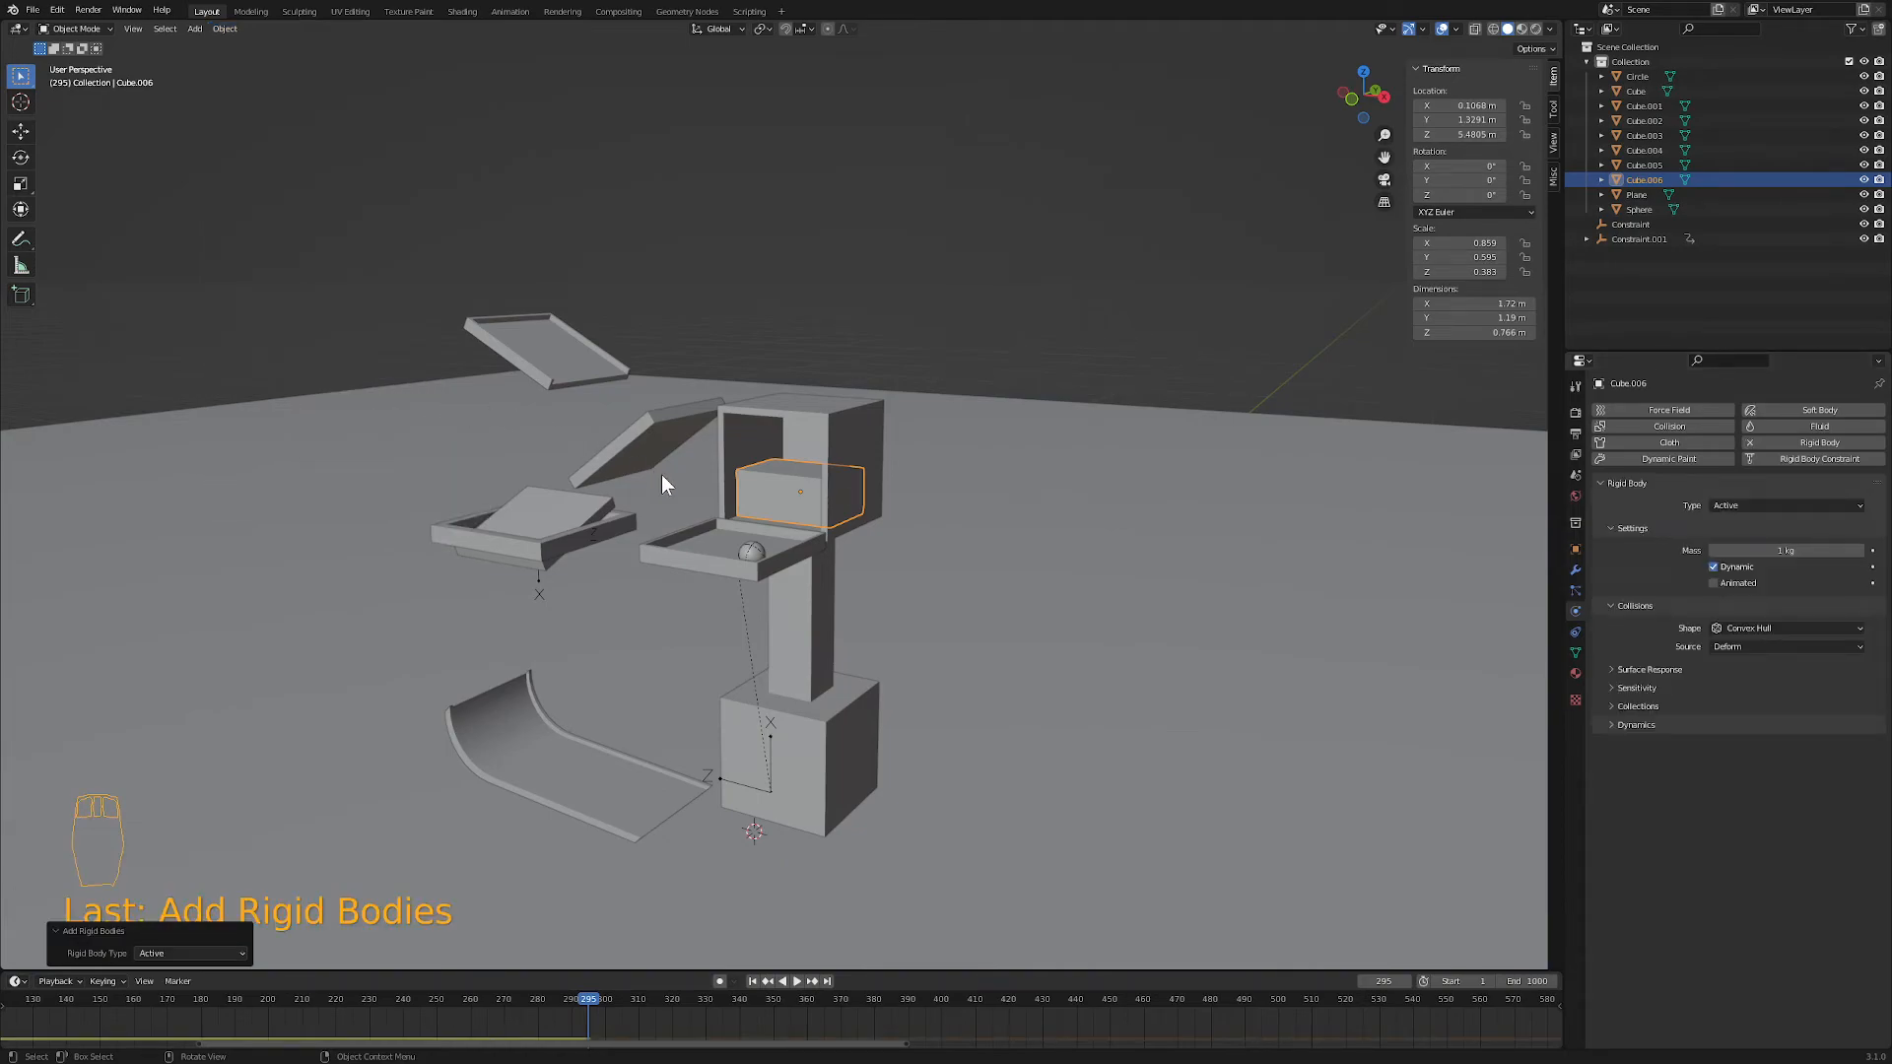
scroll(806, 547, "up", 4)
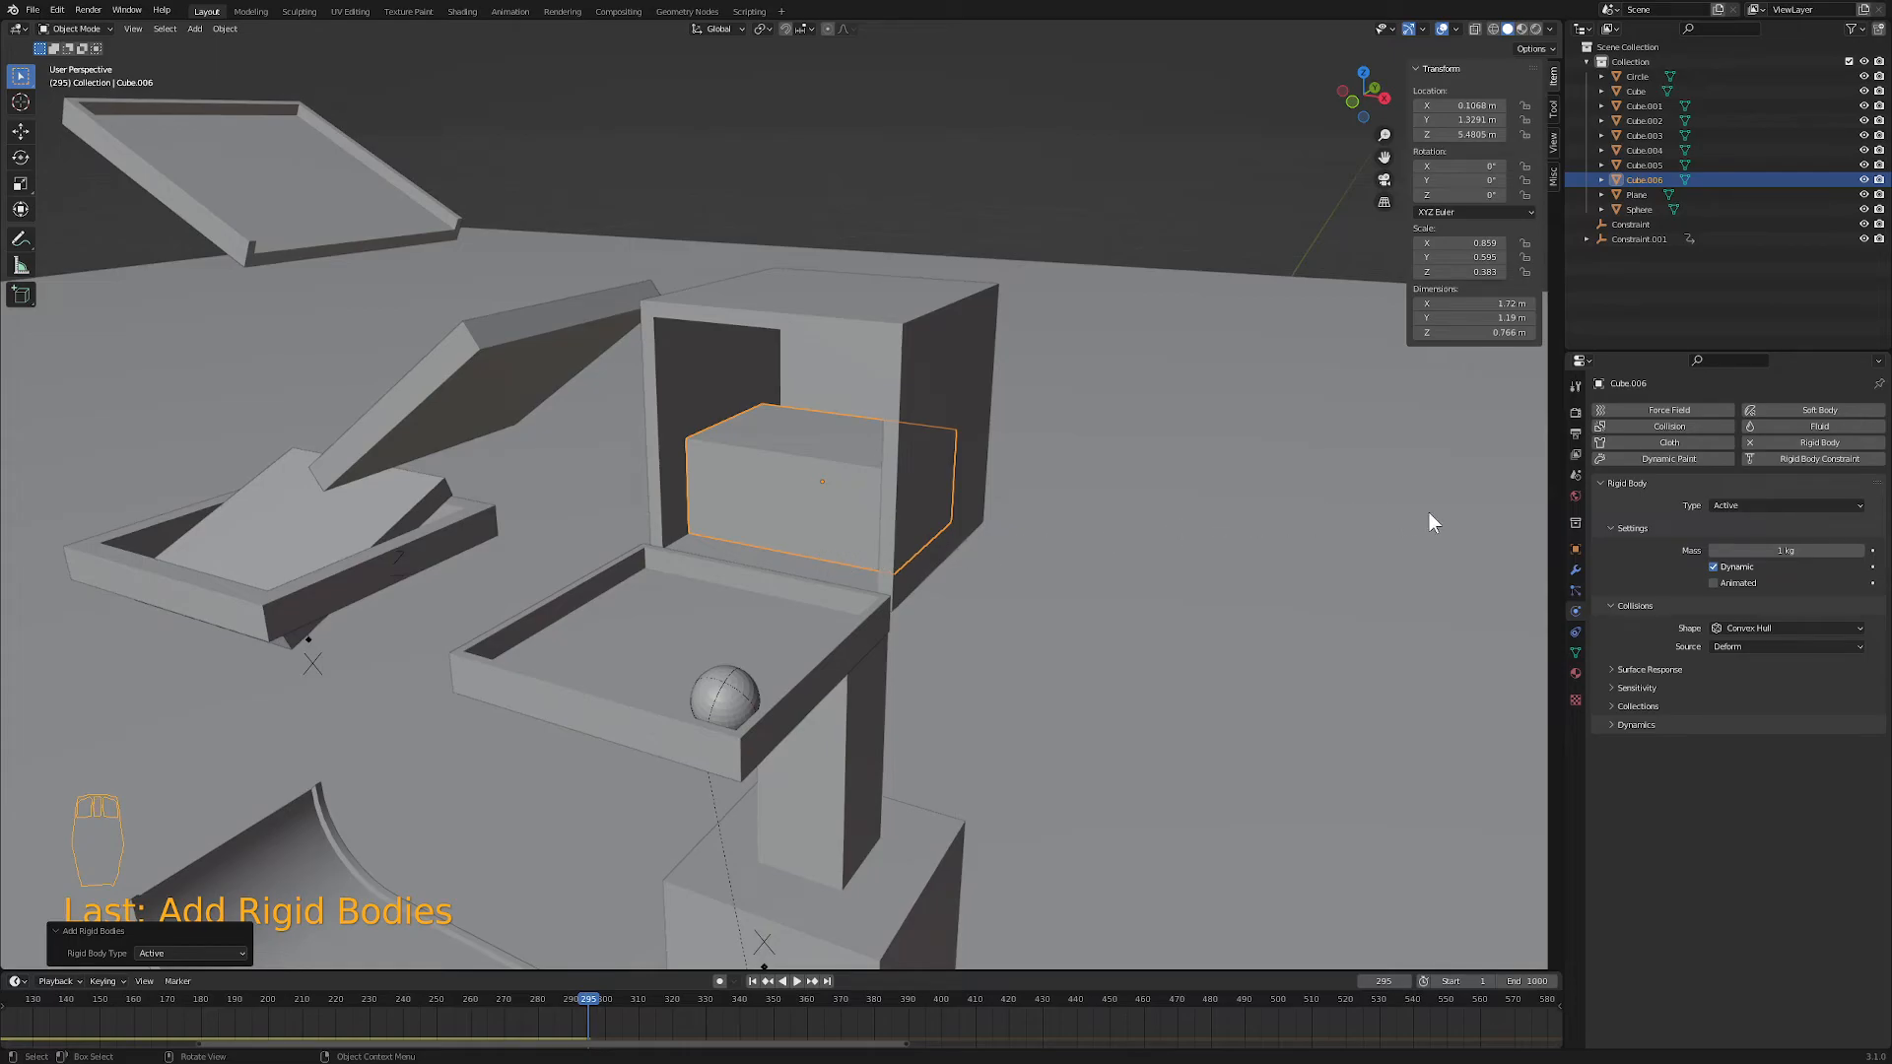
left_click(1712, 584)
- Replay the simulation from the first frame, pause at frame 258 with the tray raised, and keyframe the block's location there
left_click_drag(618, 990, 877, 1001)
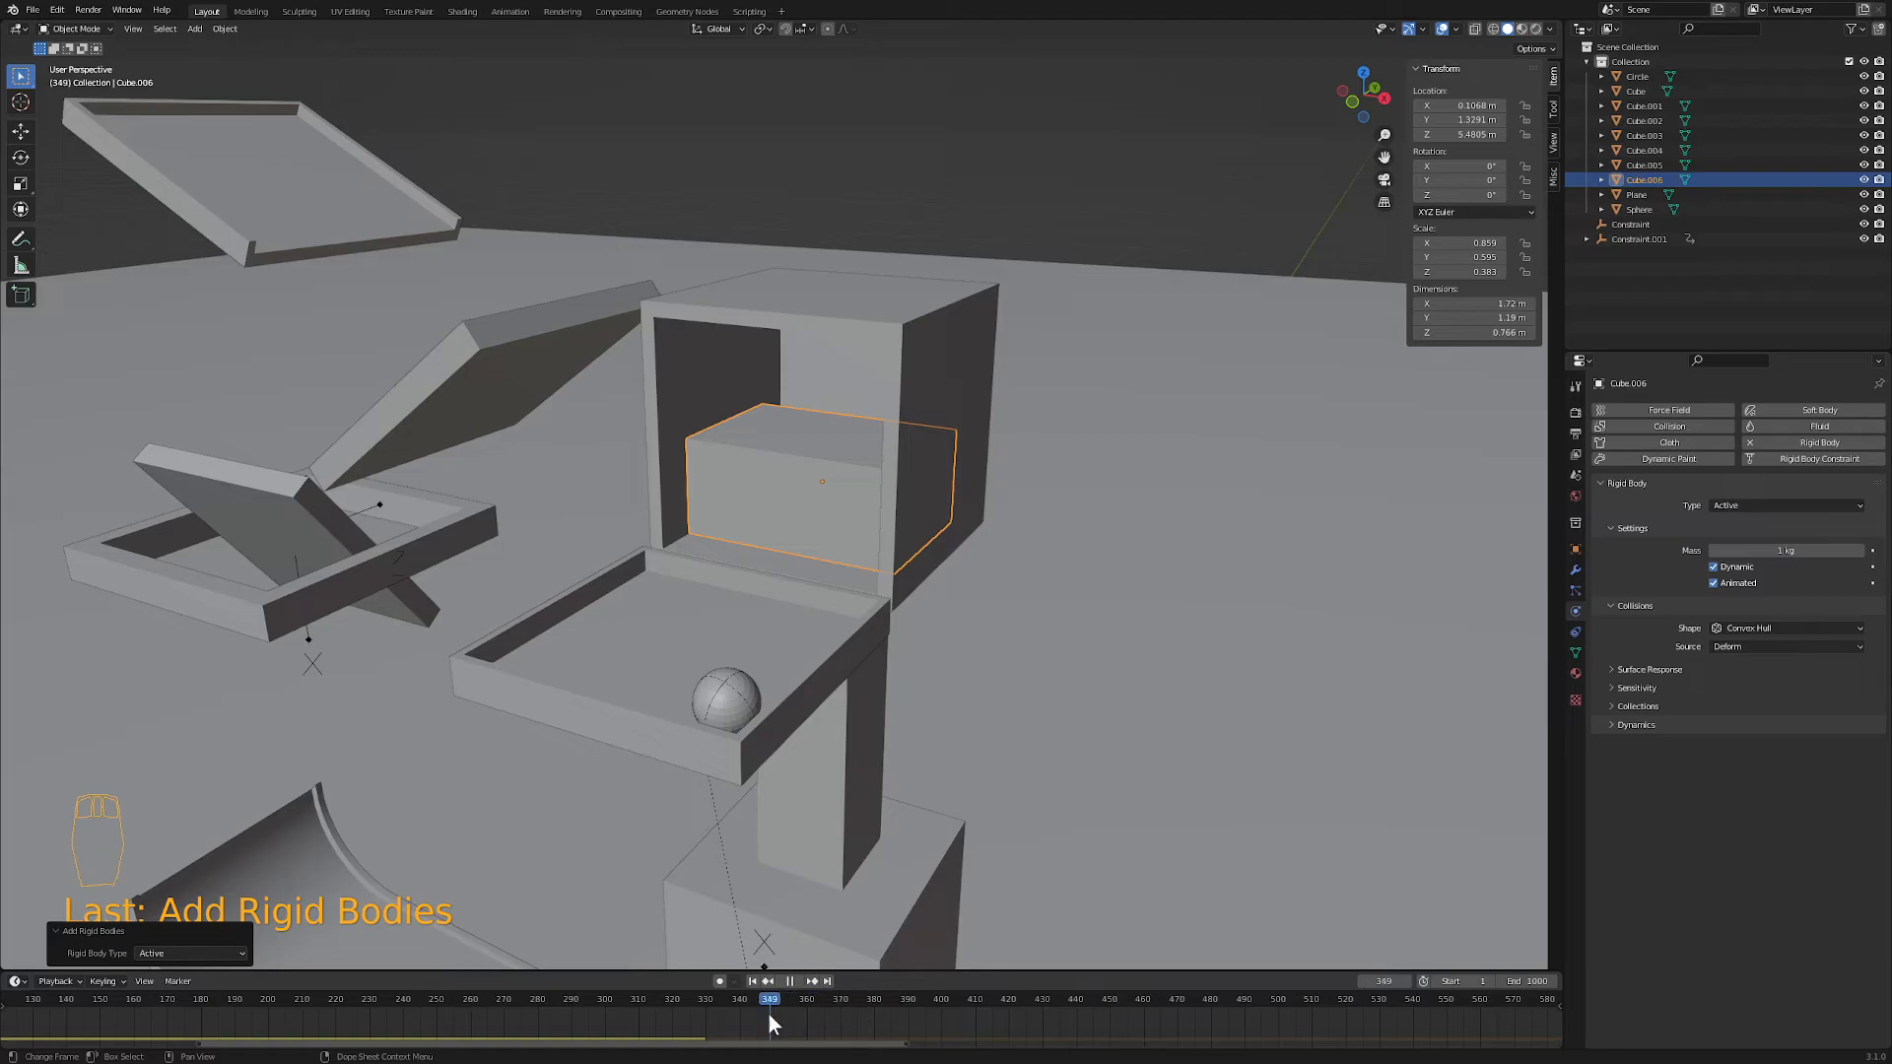
left_click(723, 997)
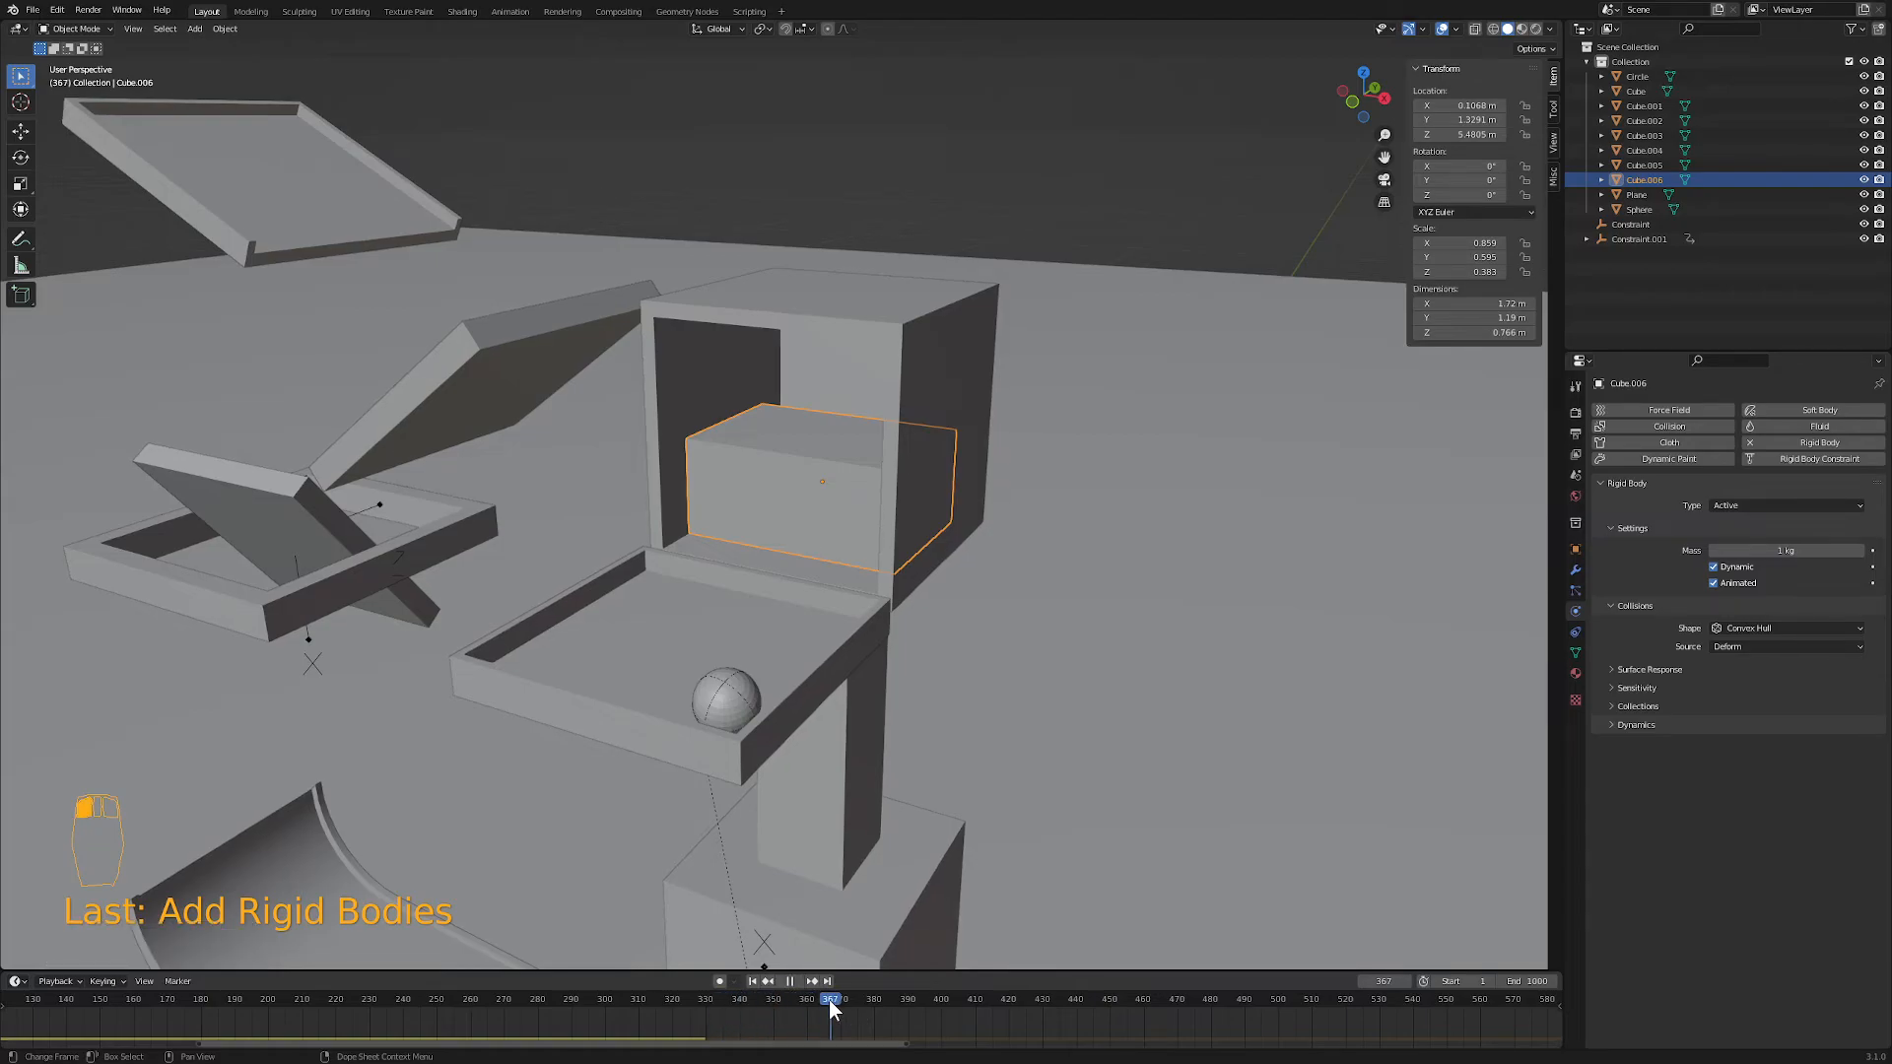
left_click(752, 981)
left_click(792, 980)
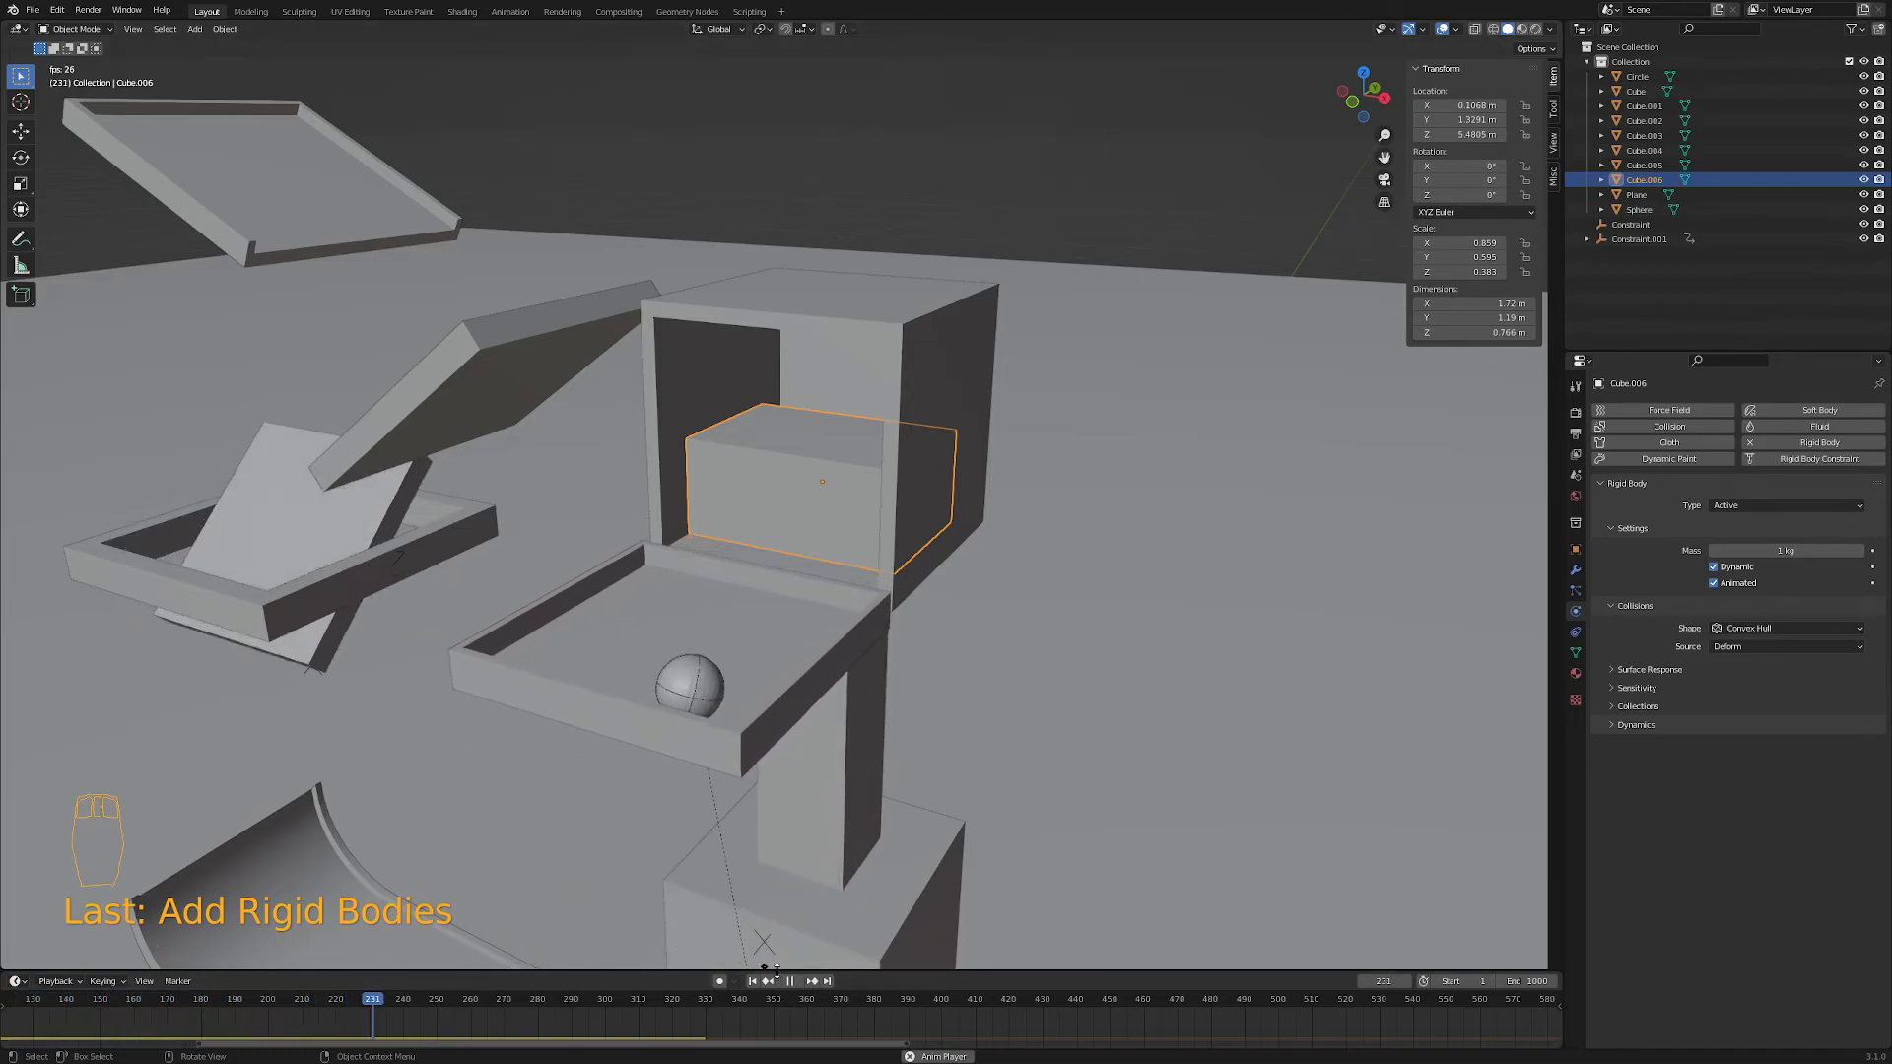
left_click(787, 981)
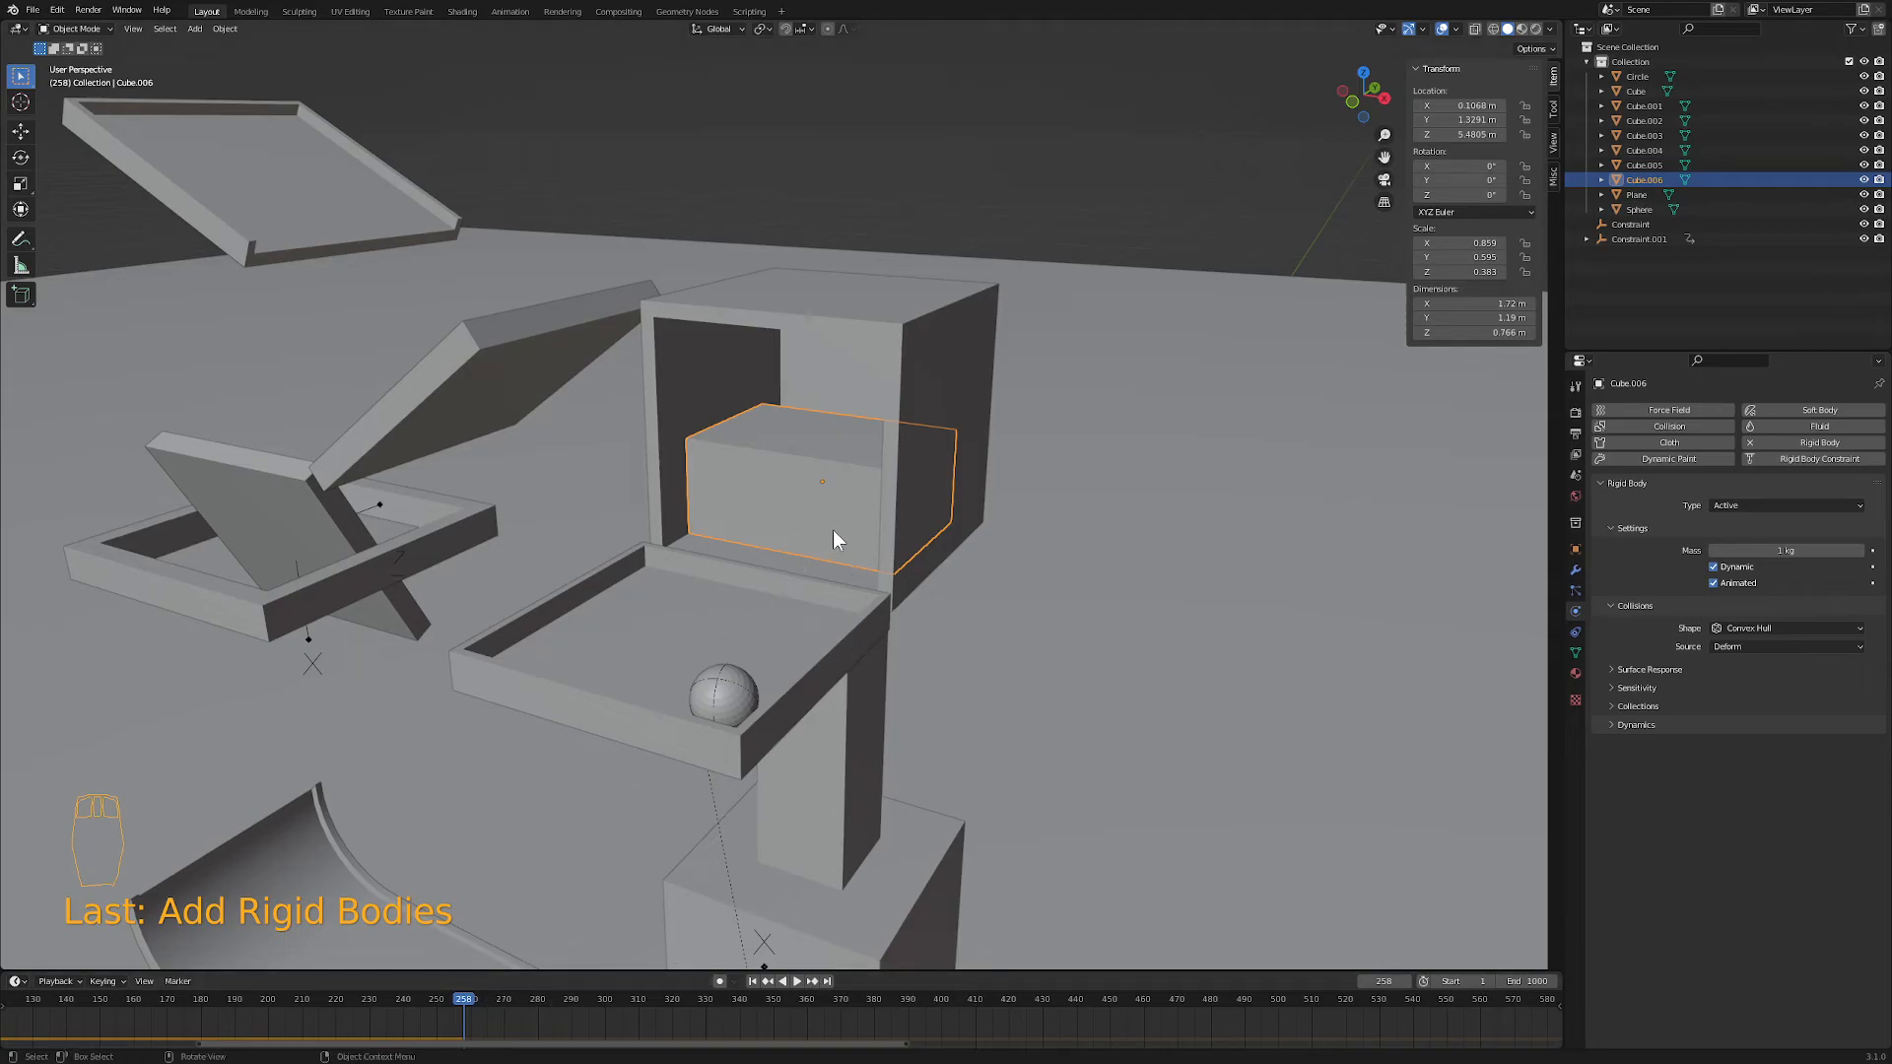
key("i")
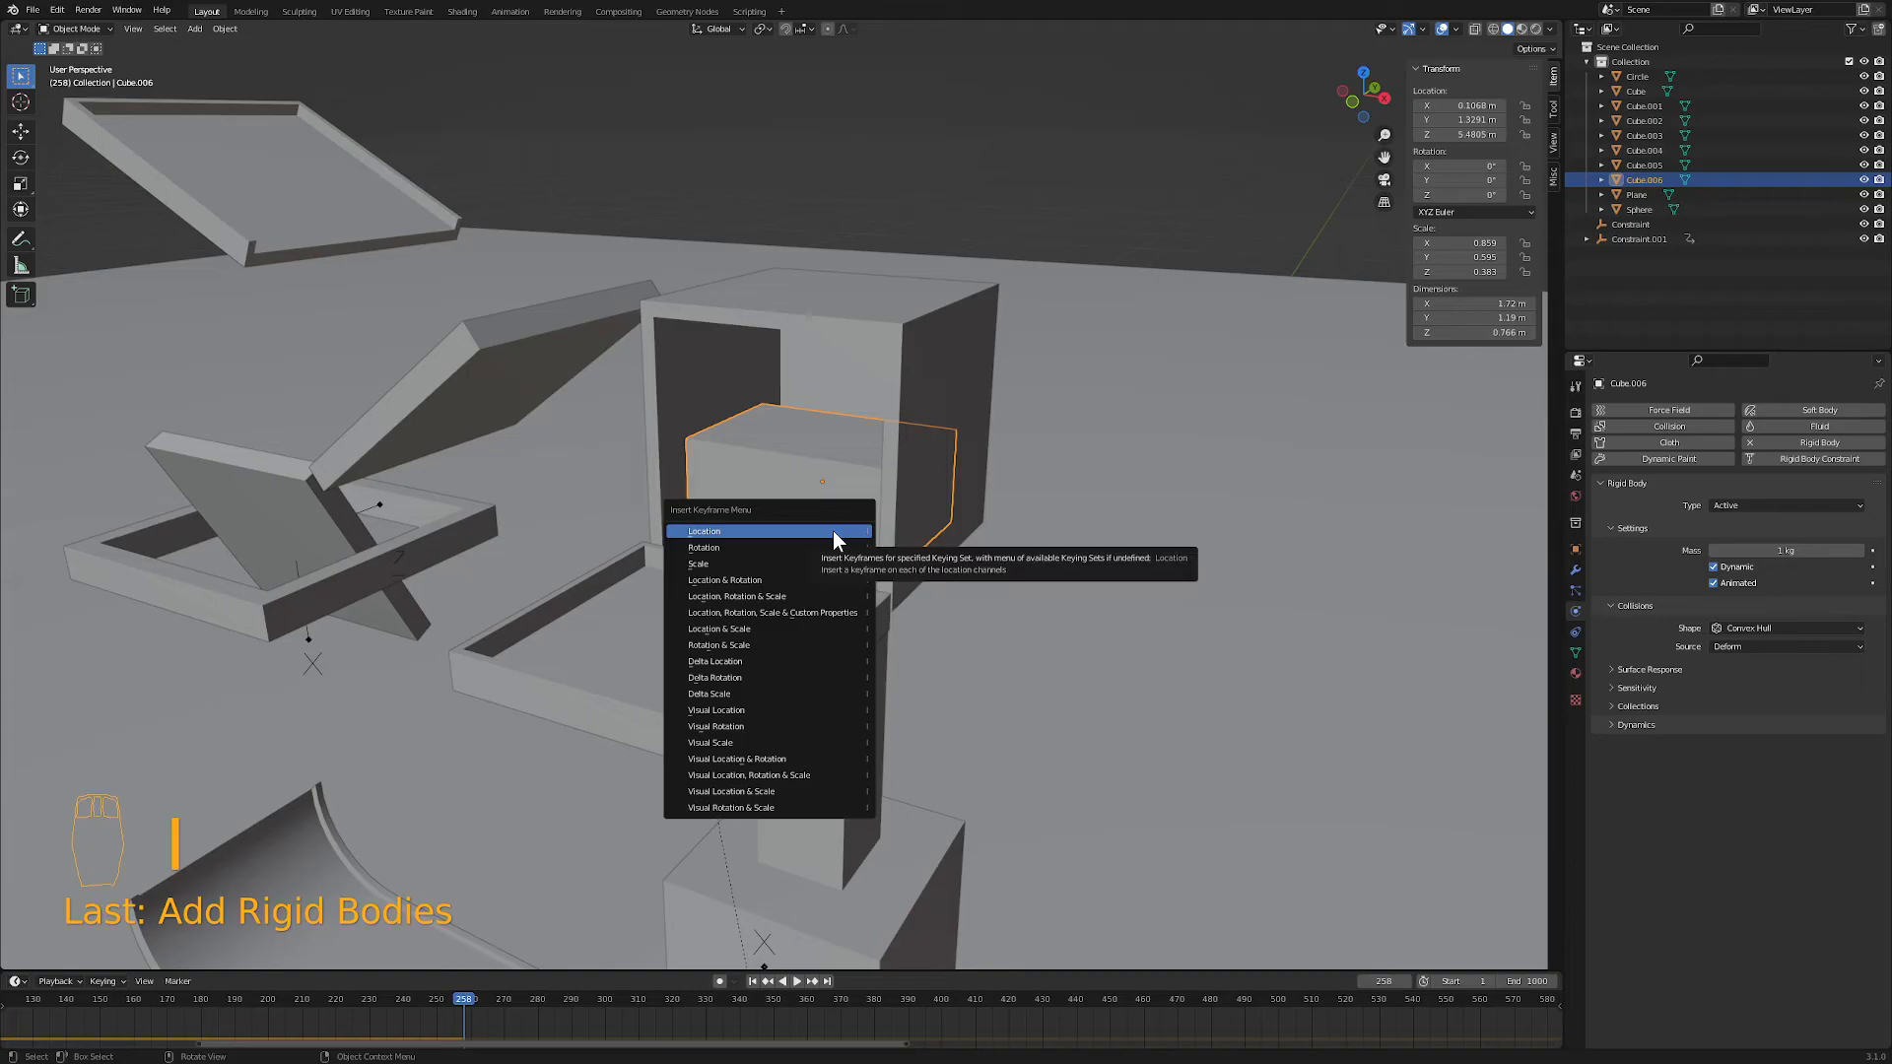
left_click(836, 534)
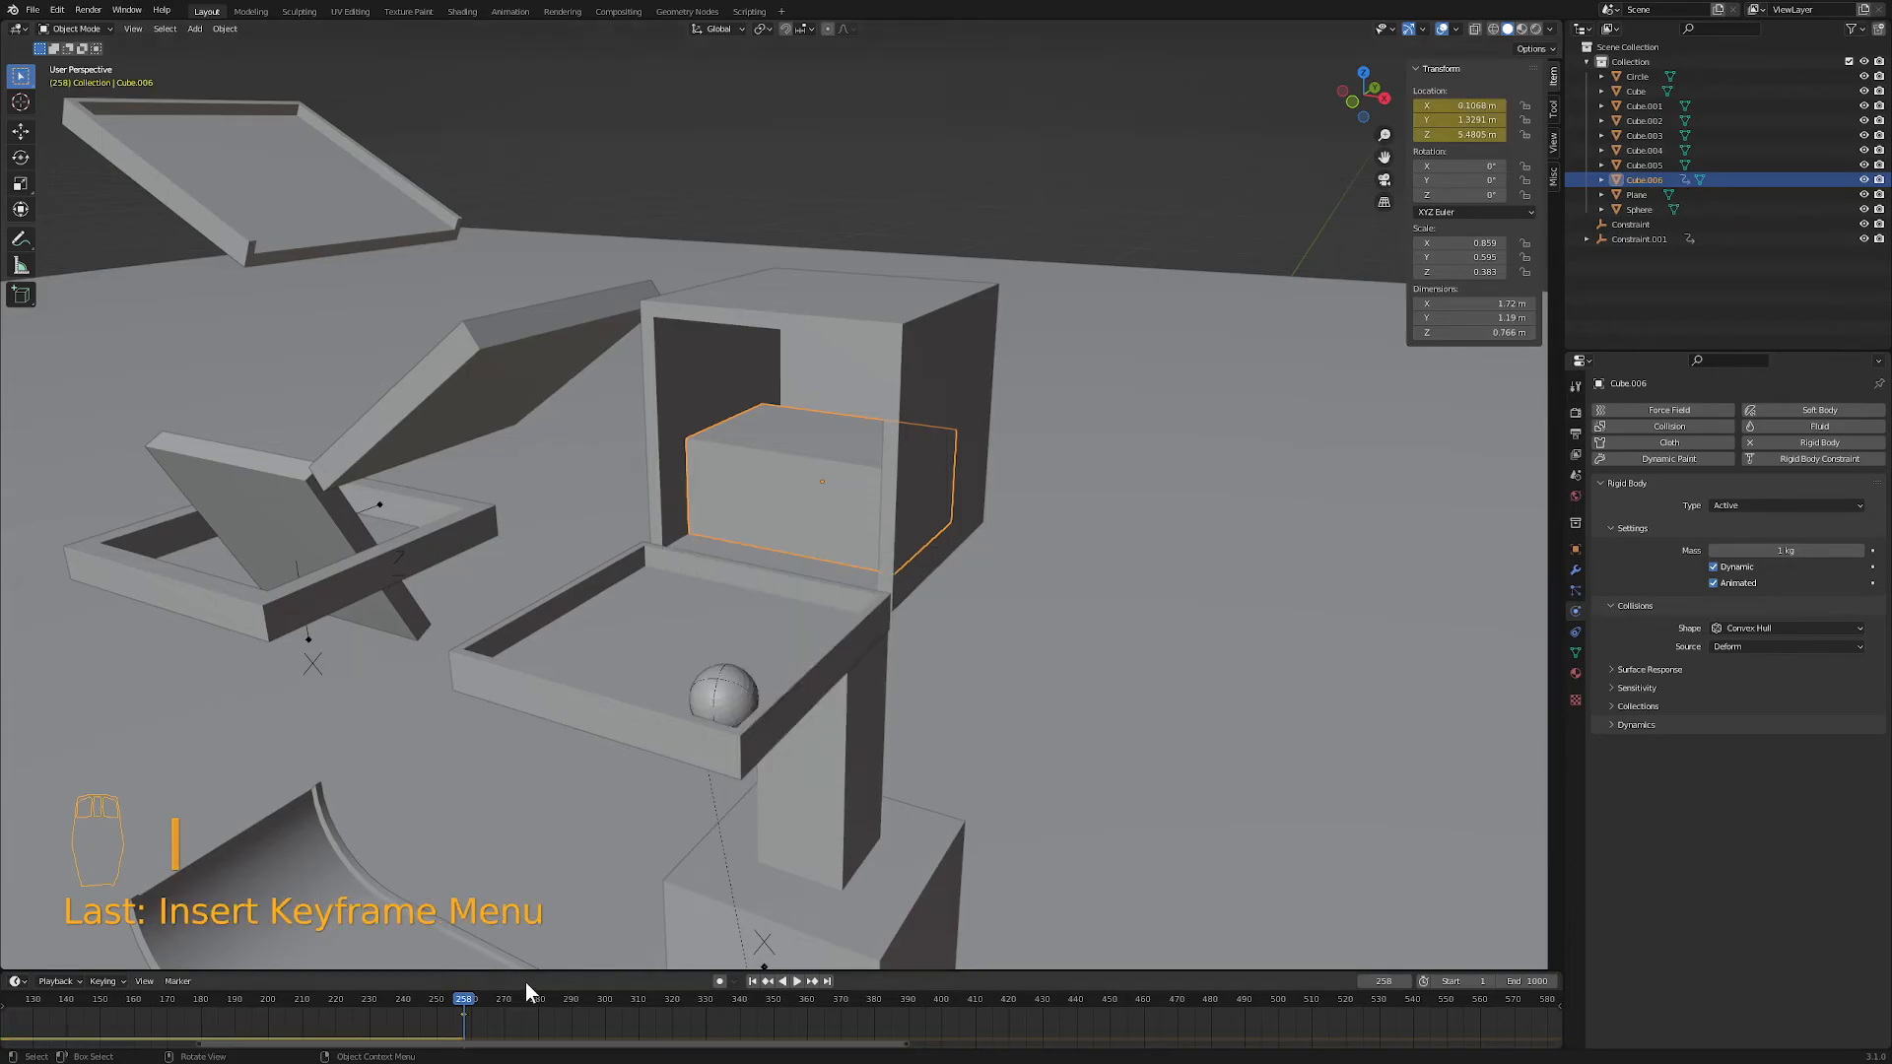
- At frame 263, move the block along Y to about -0.887 m, out over the tray, and keyframe its location
left_click(470, 1001)
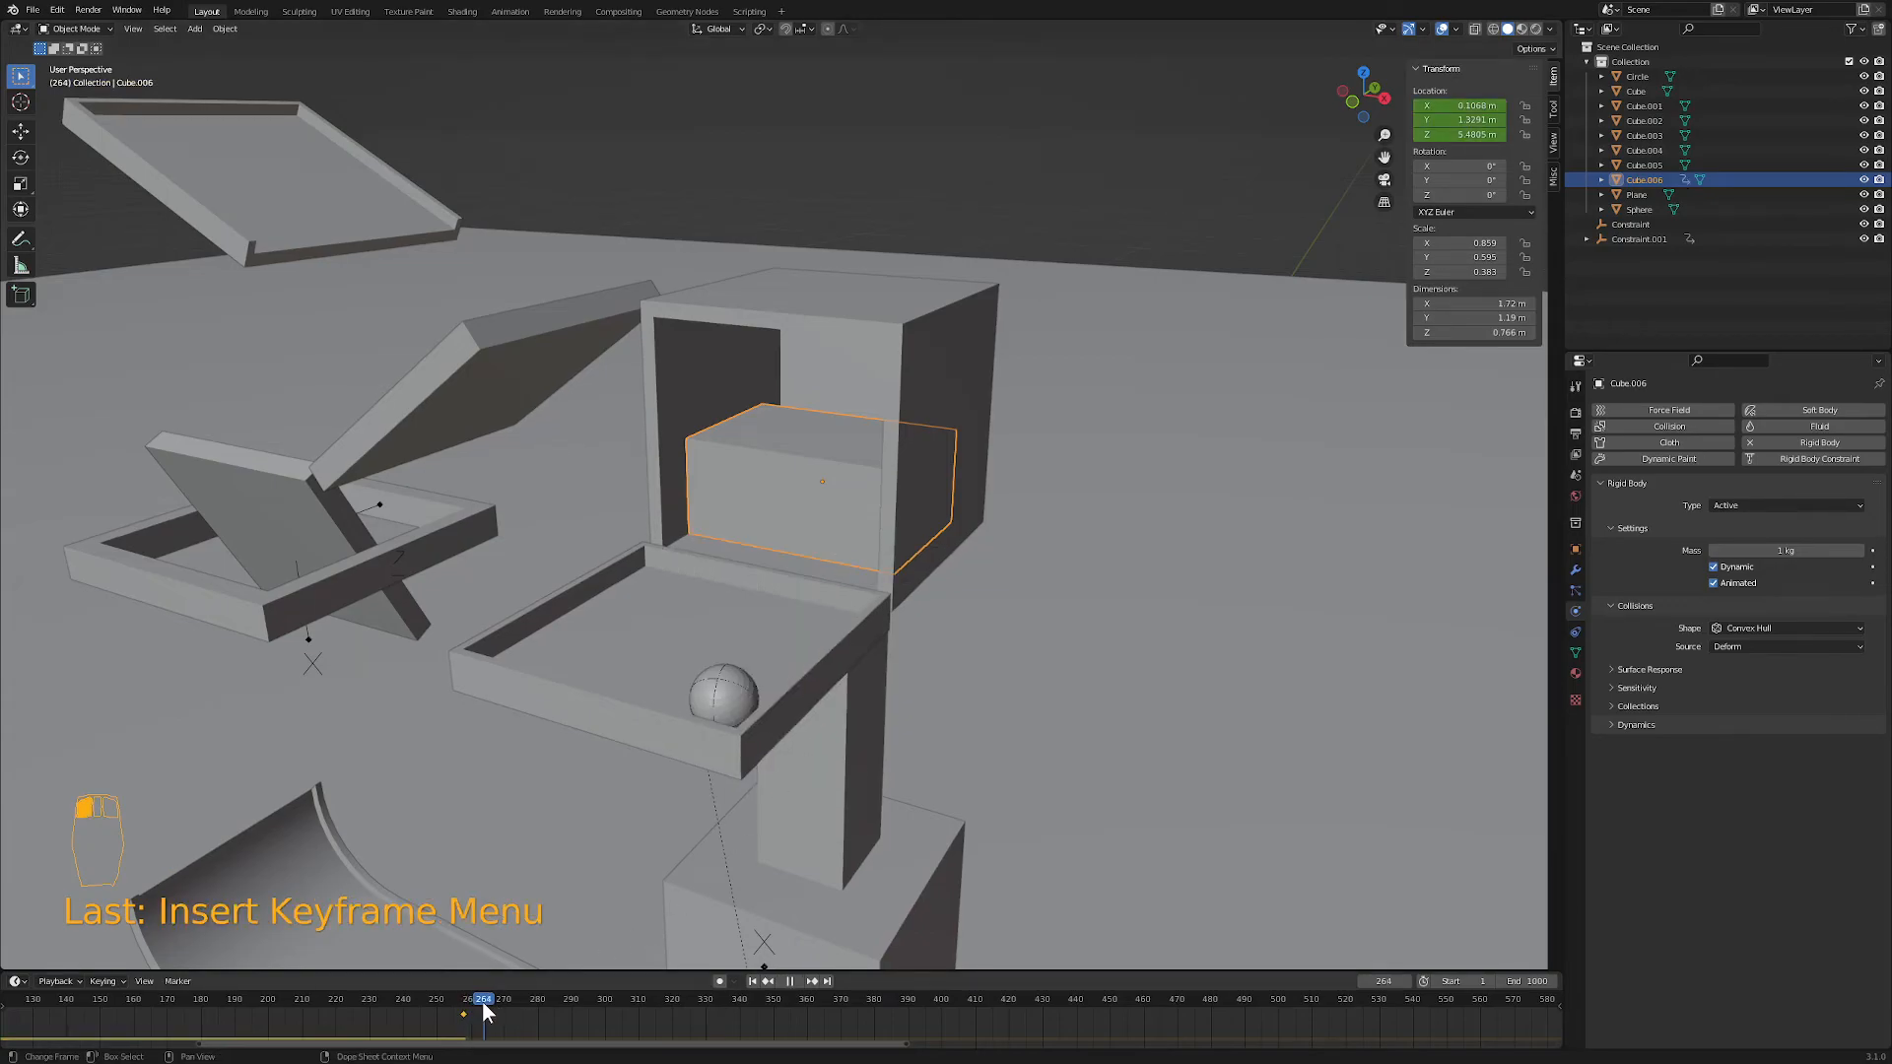
left_click_drag(481, 1002, 479, 1007)
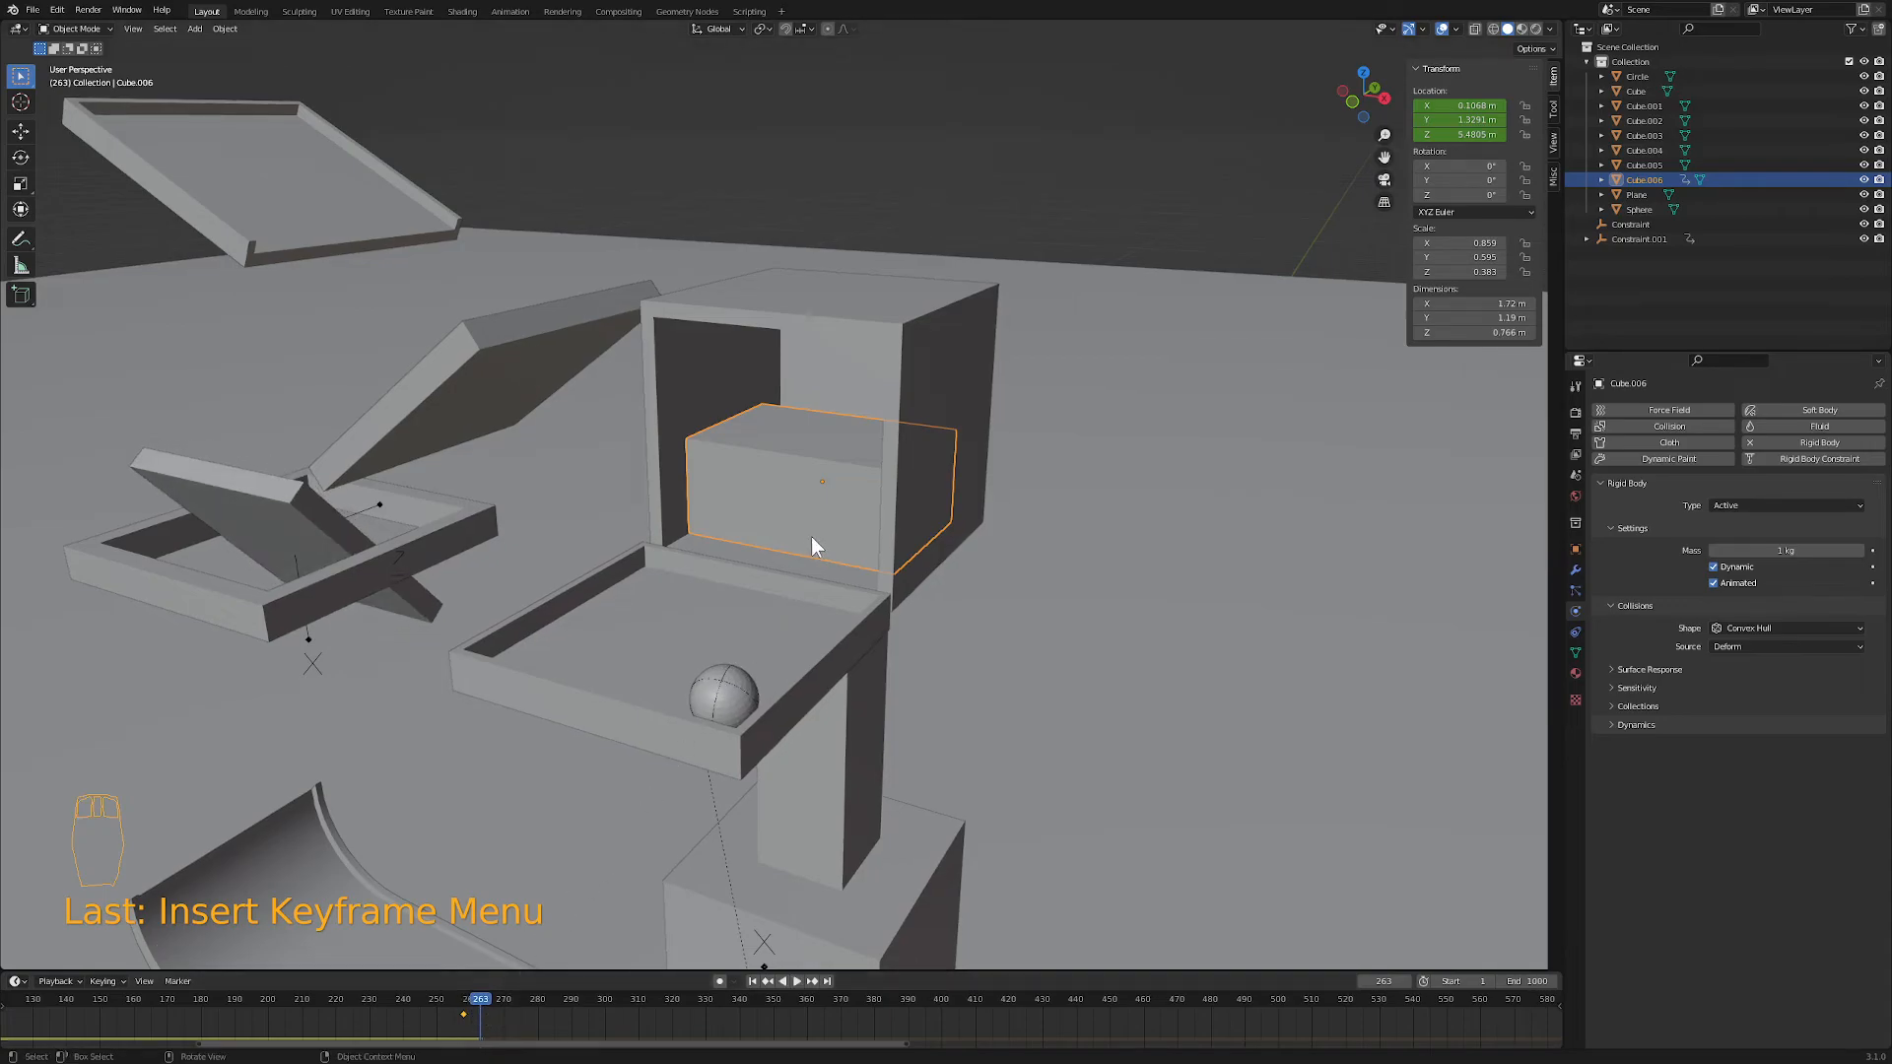
key("g")
key("y")
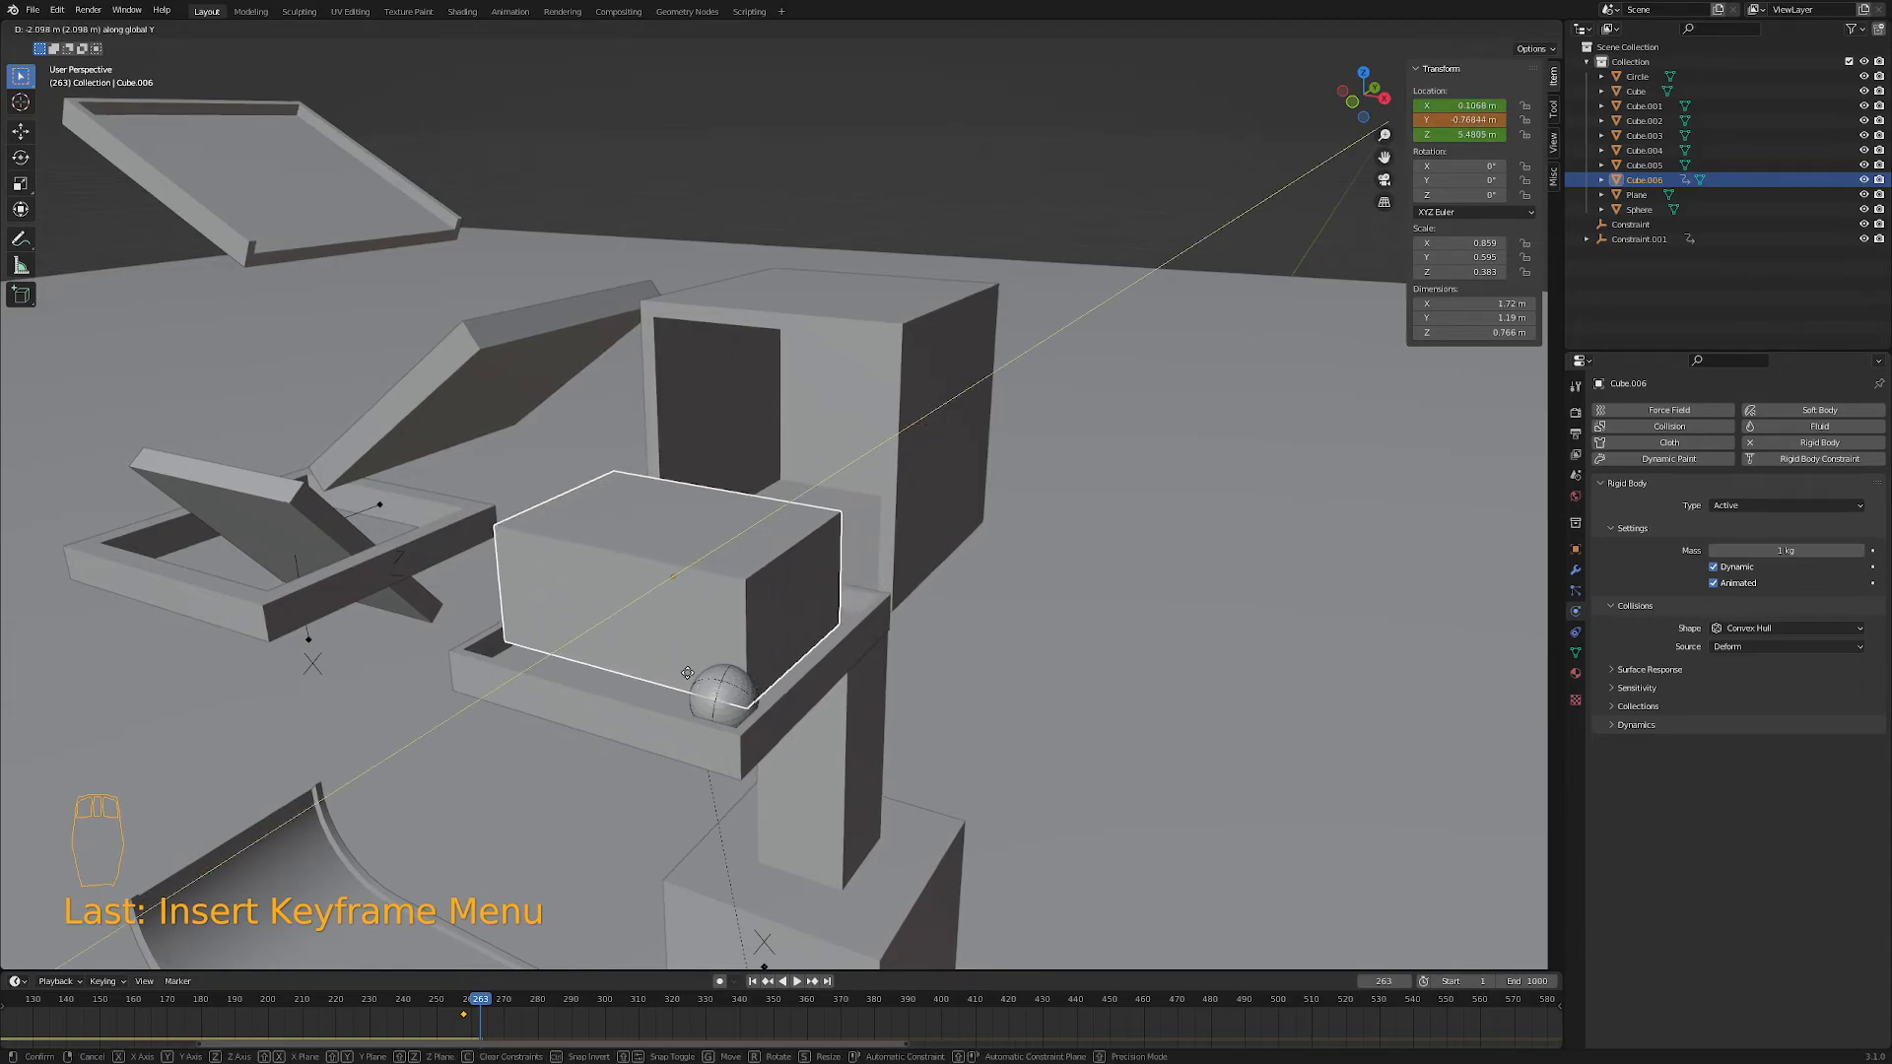
left_click(680, 684)
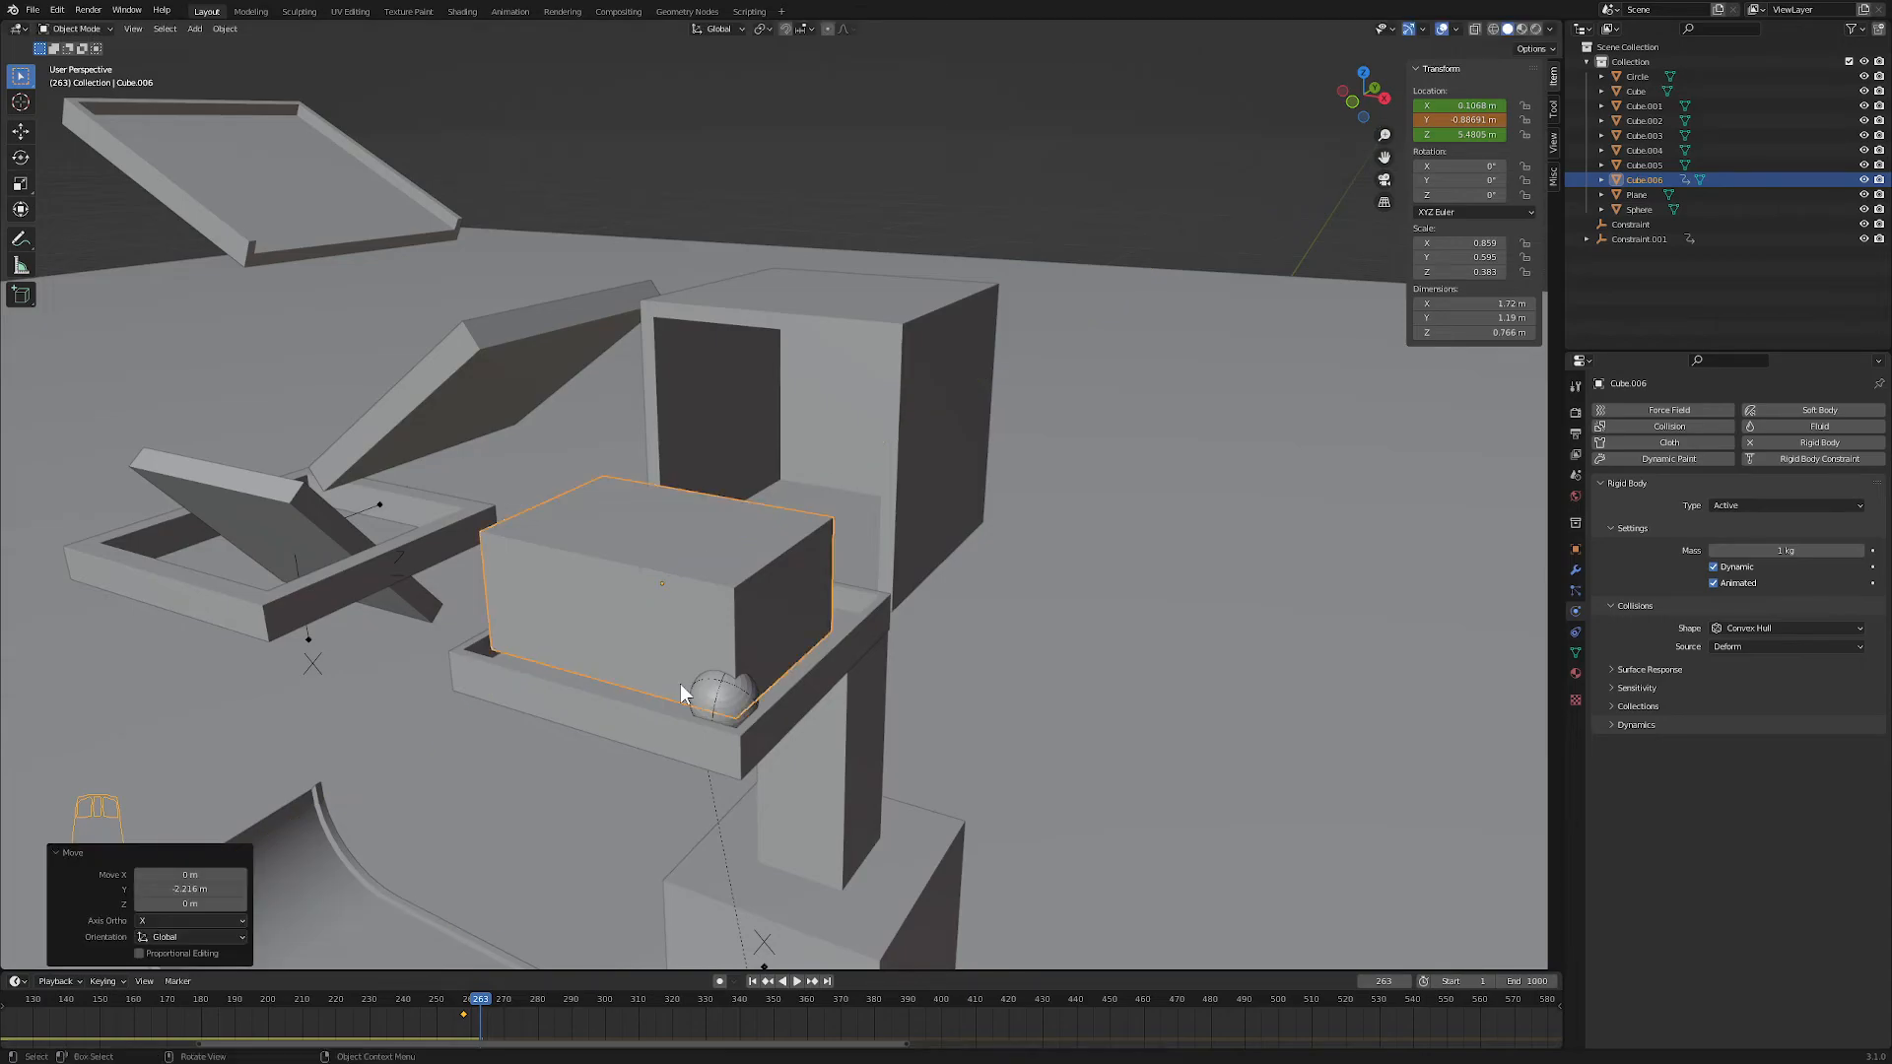
key("i")
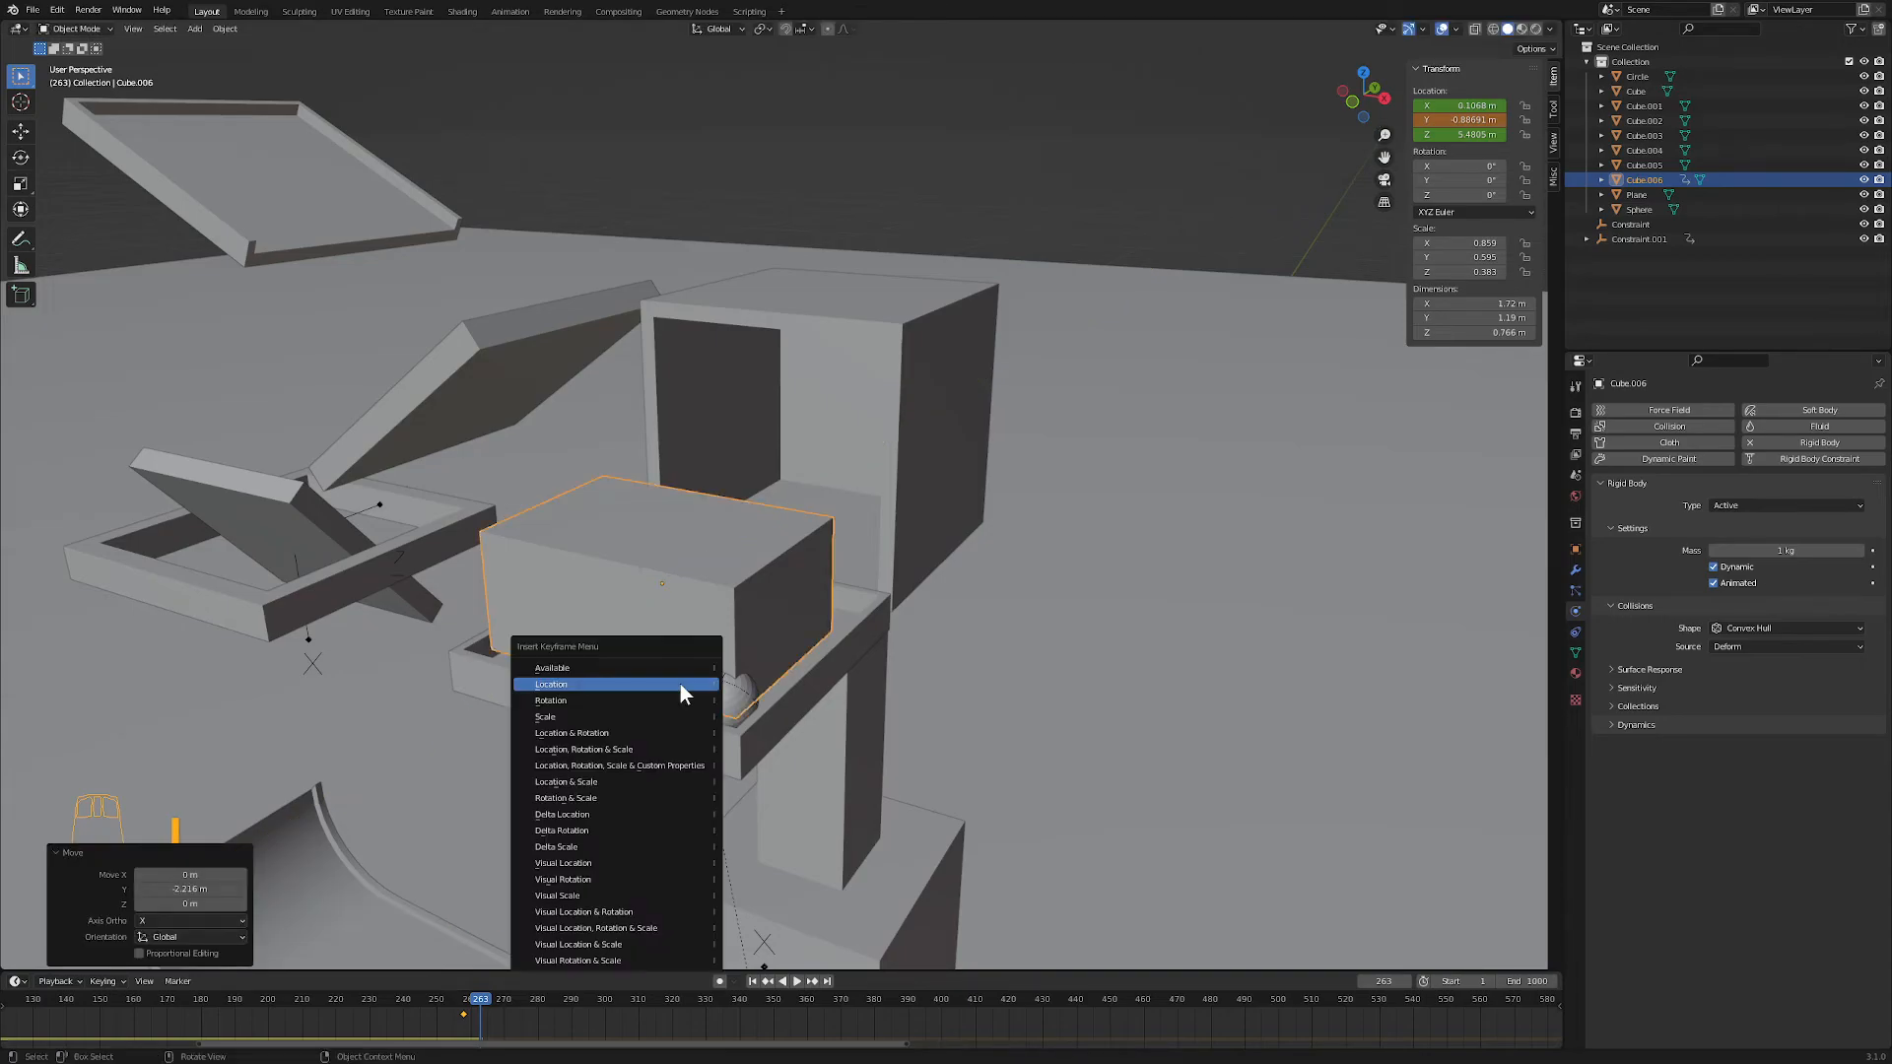
left_click(682, 687)
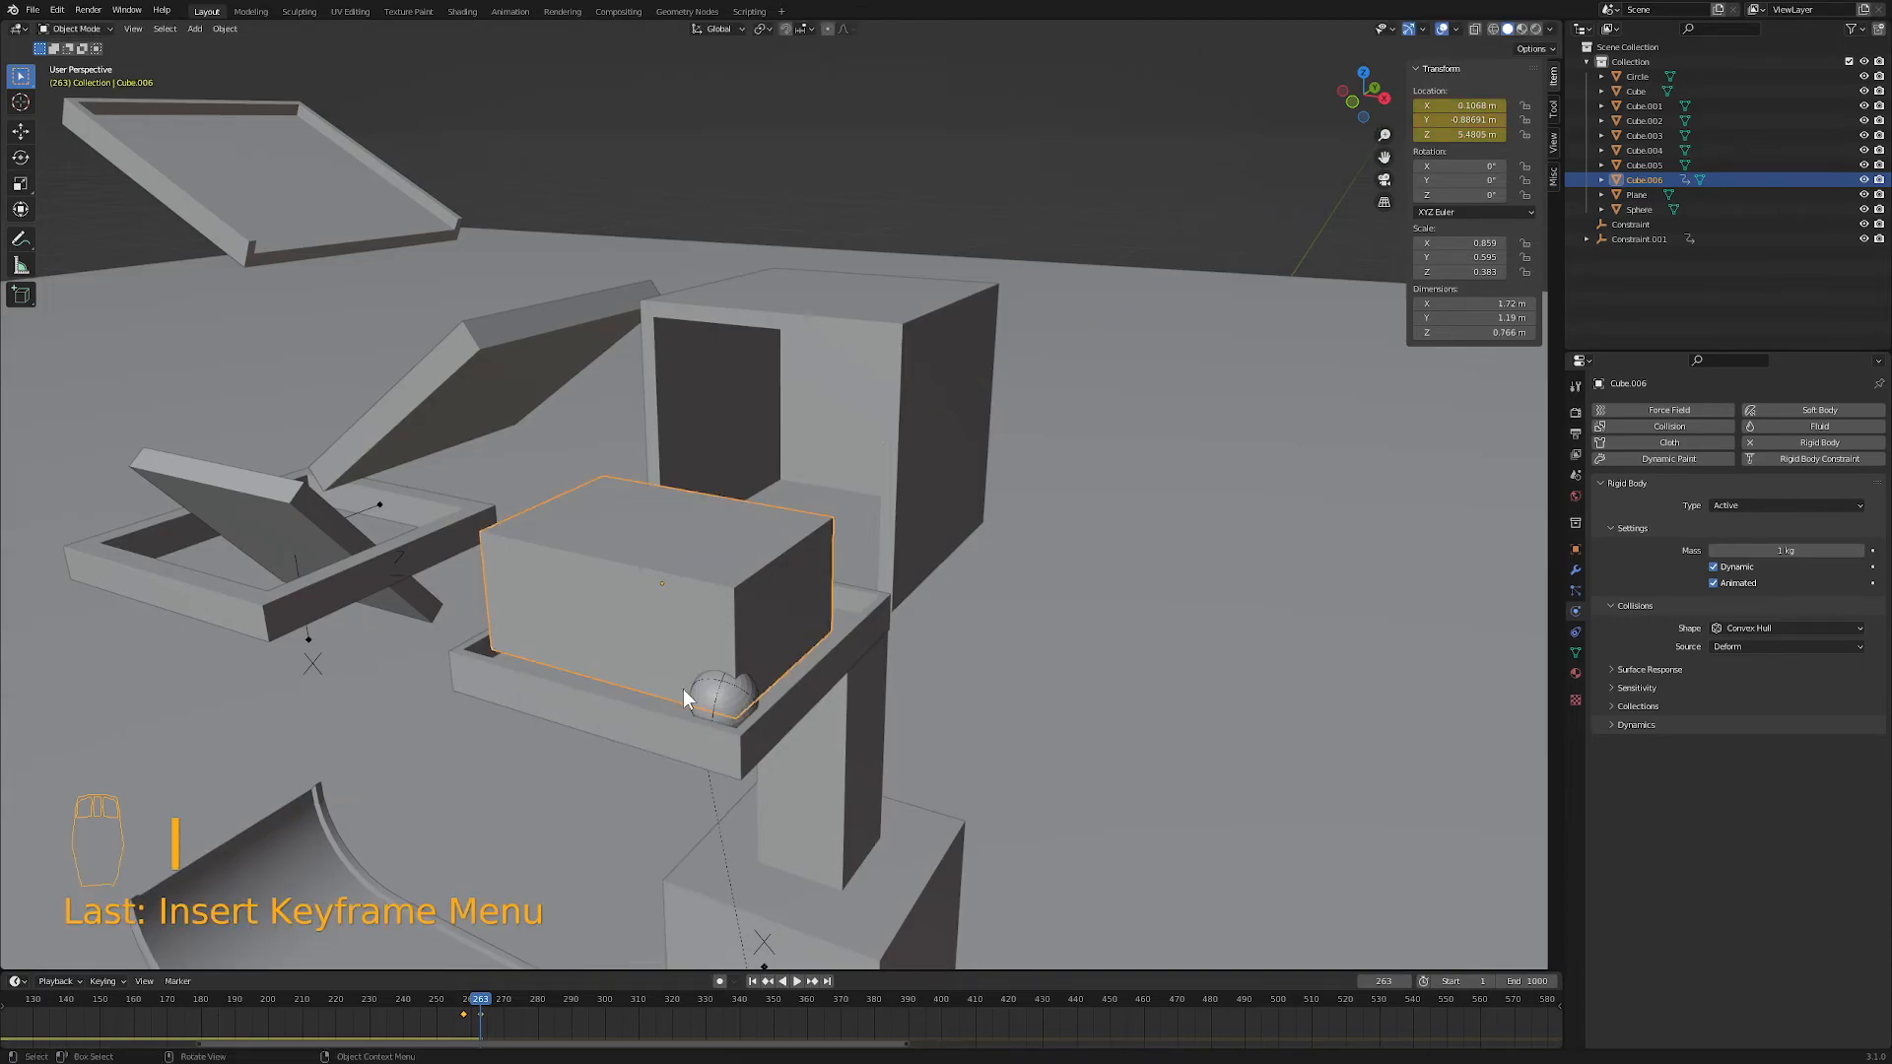
- Play the simulation from the first frame to check the block's push against the ball, and return to frame 1
left_click(752, 983)
left_click(794, 981)
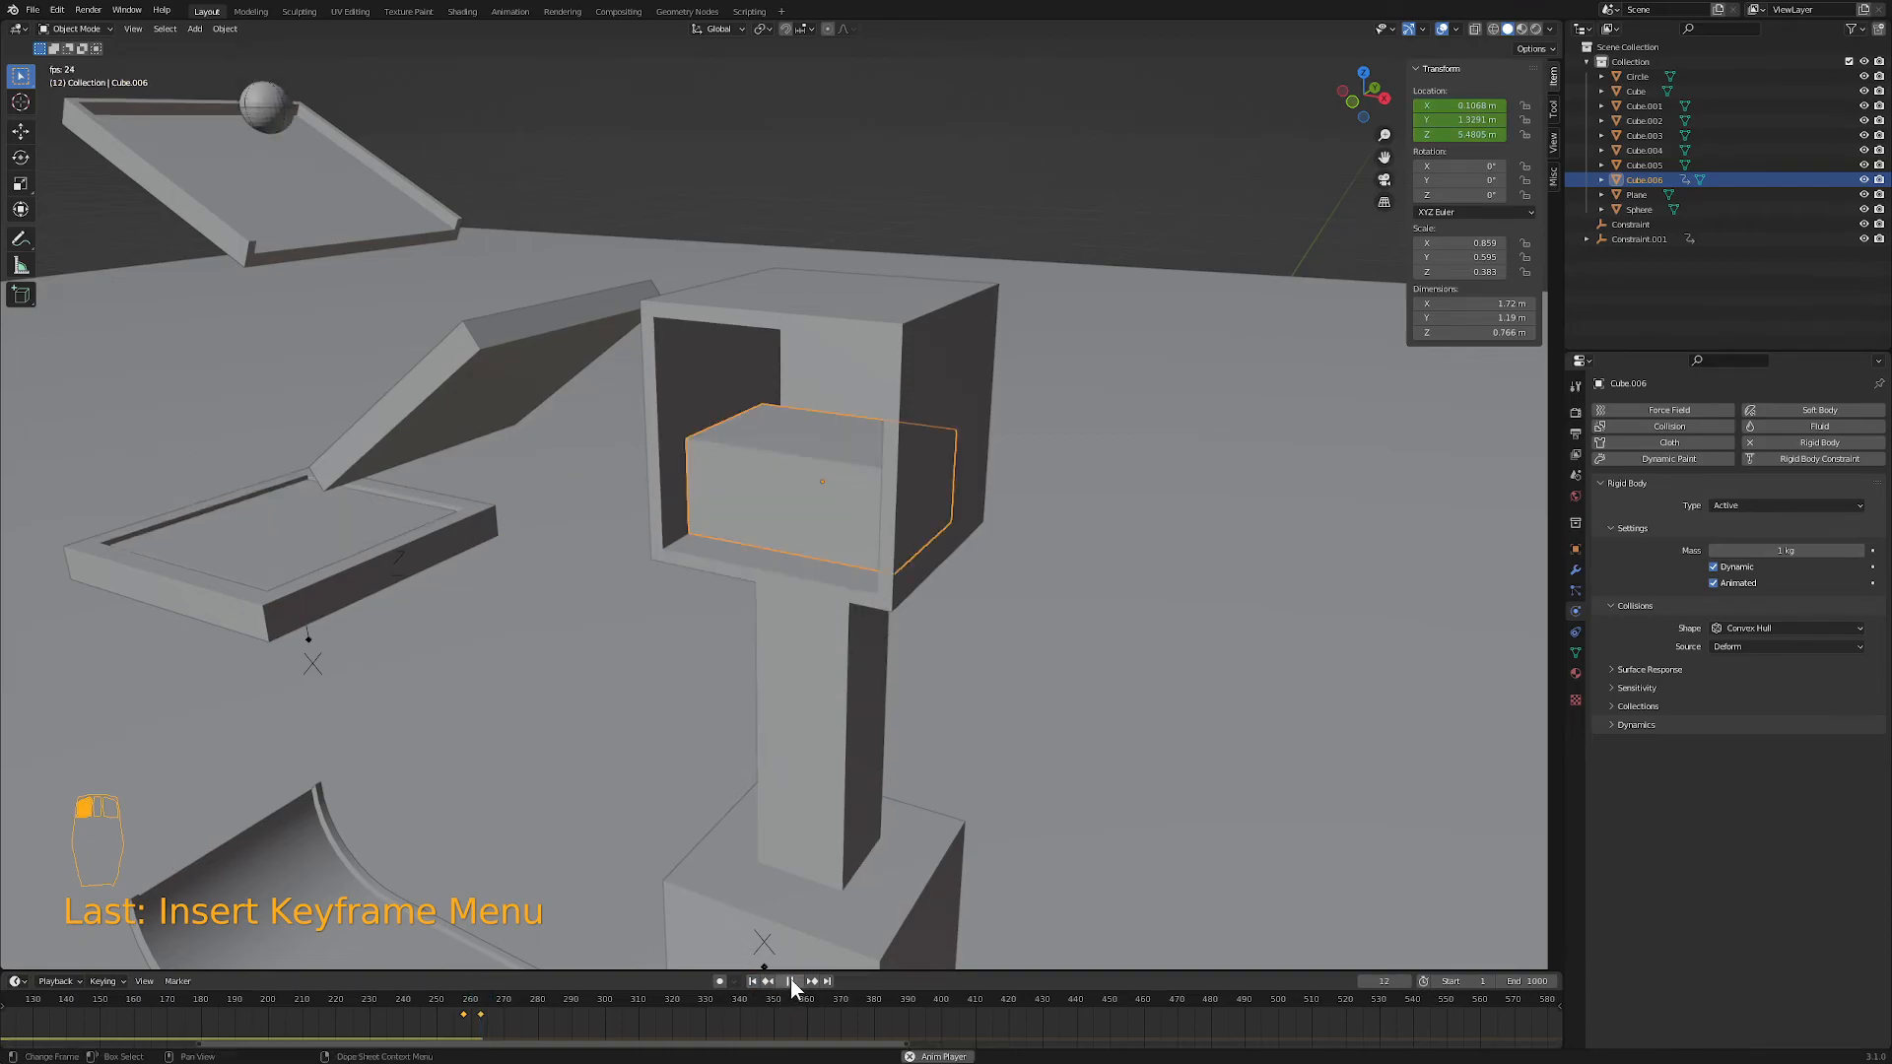
scroll(771, 909, "down", 4)
middle_click_drag(776, 894, 770, 889)
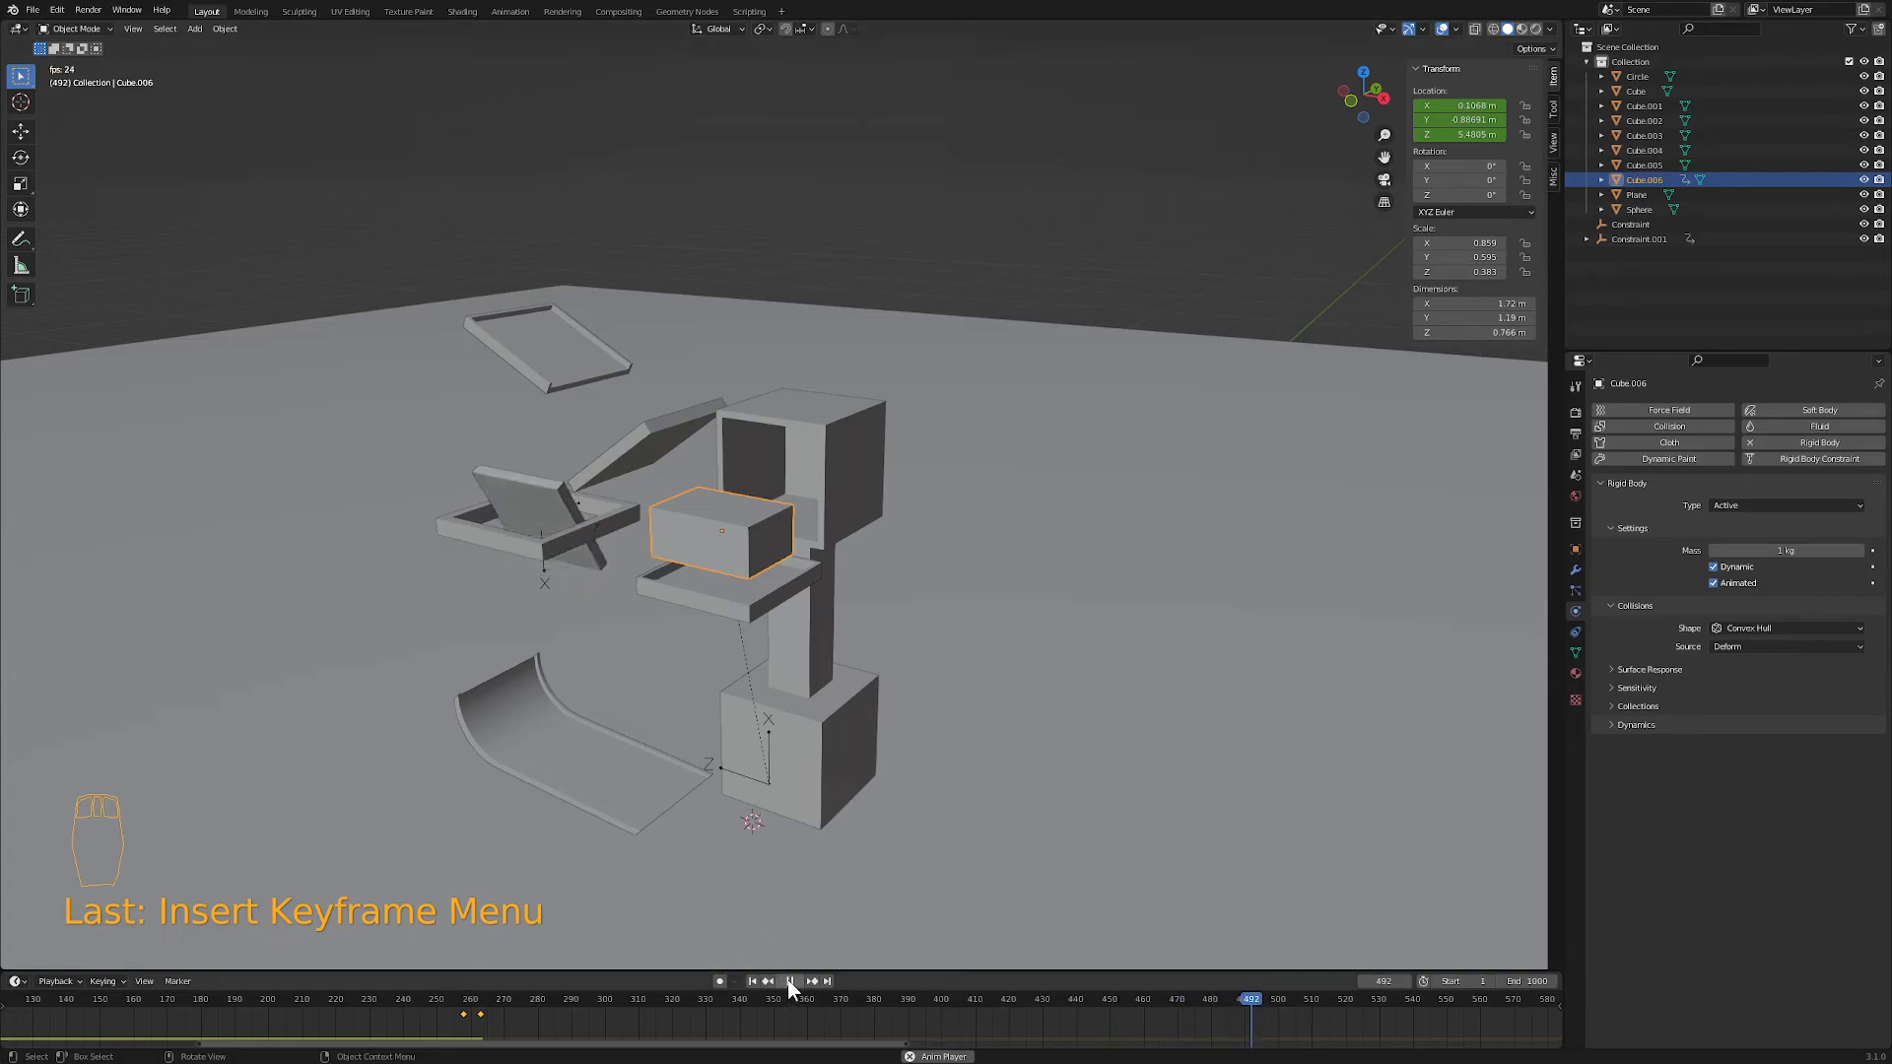
left_click(751, 981)
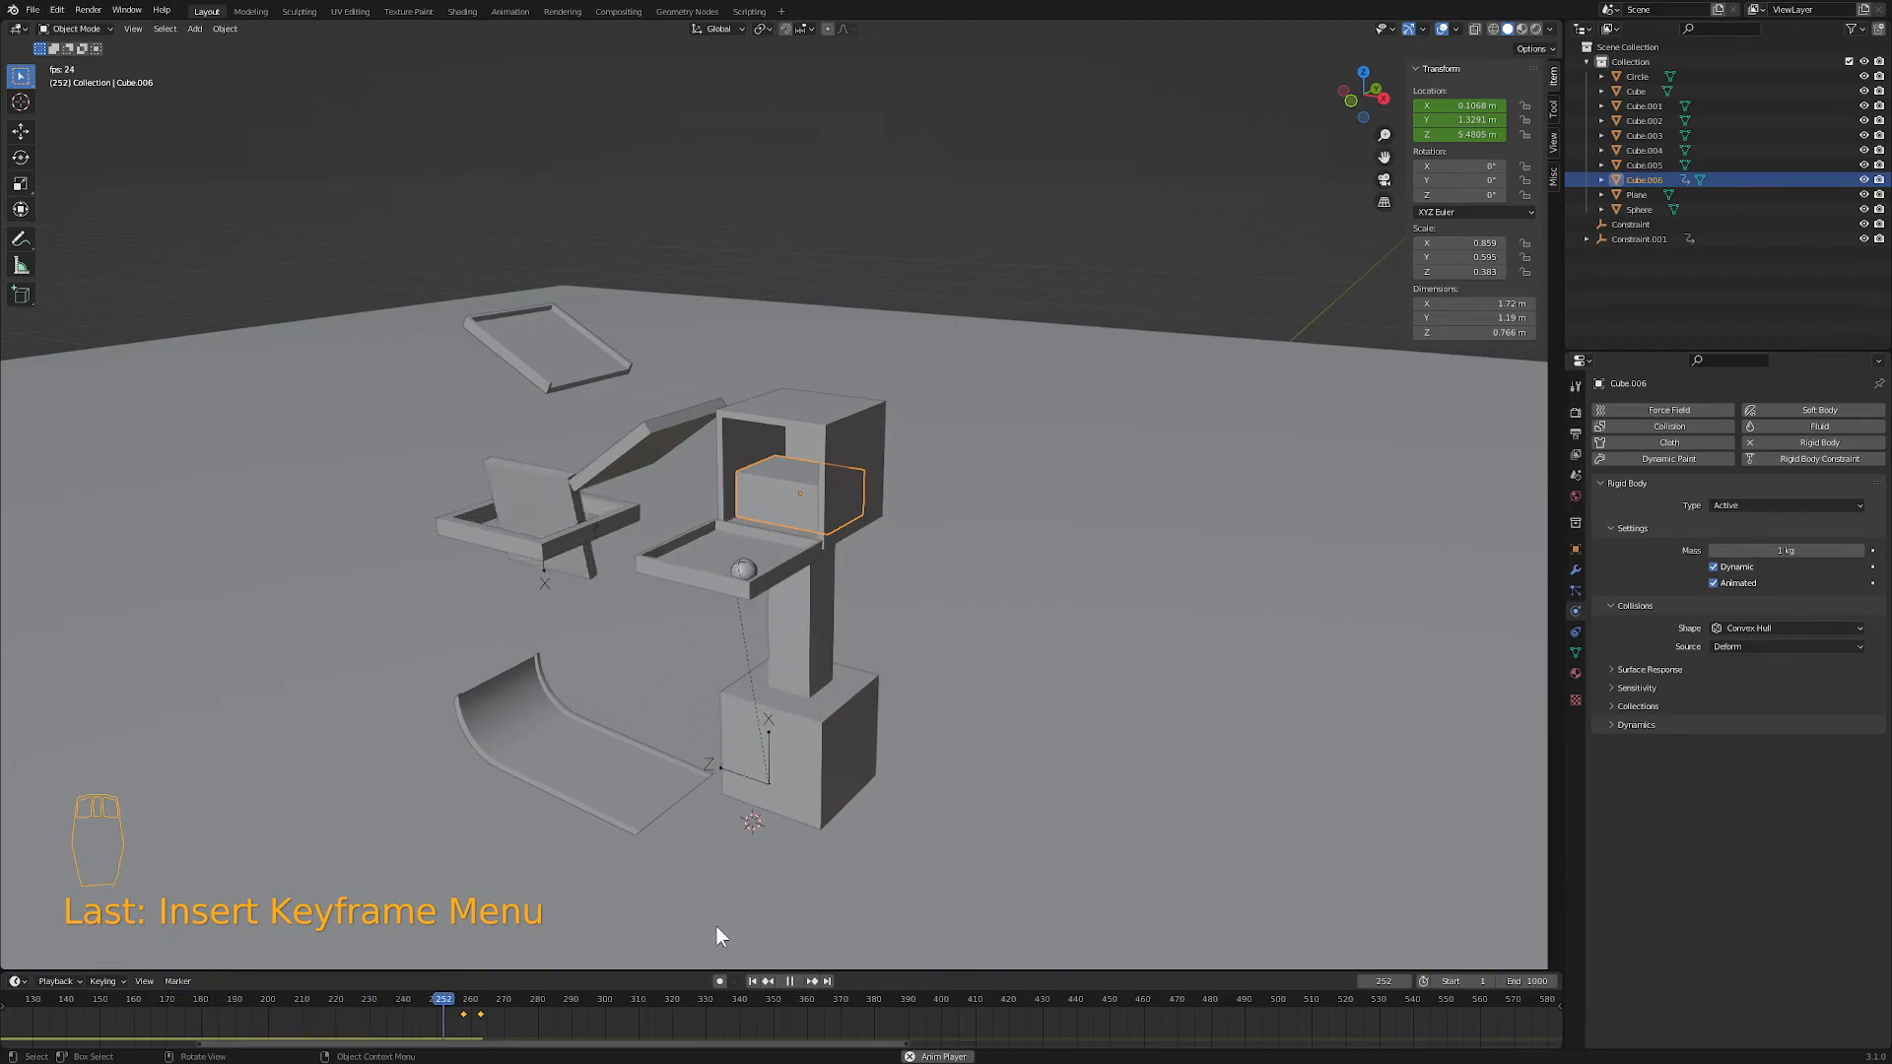
left_click(789, 981)
left_click(748, 982)
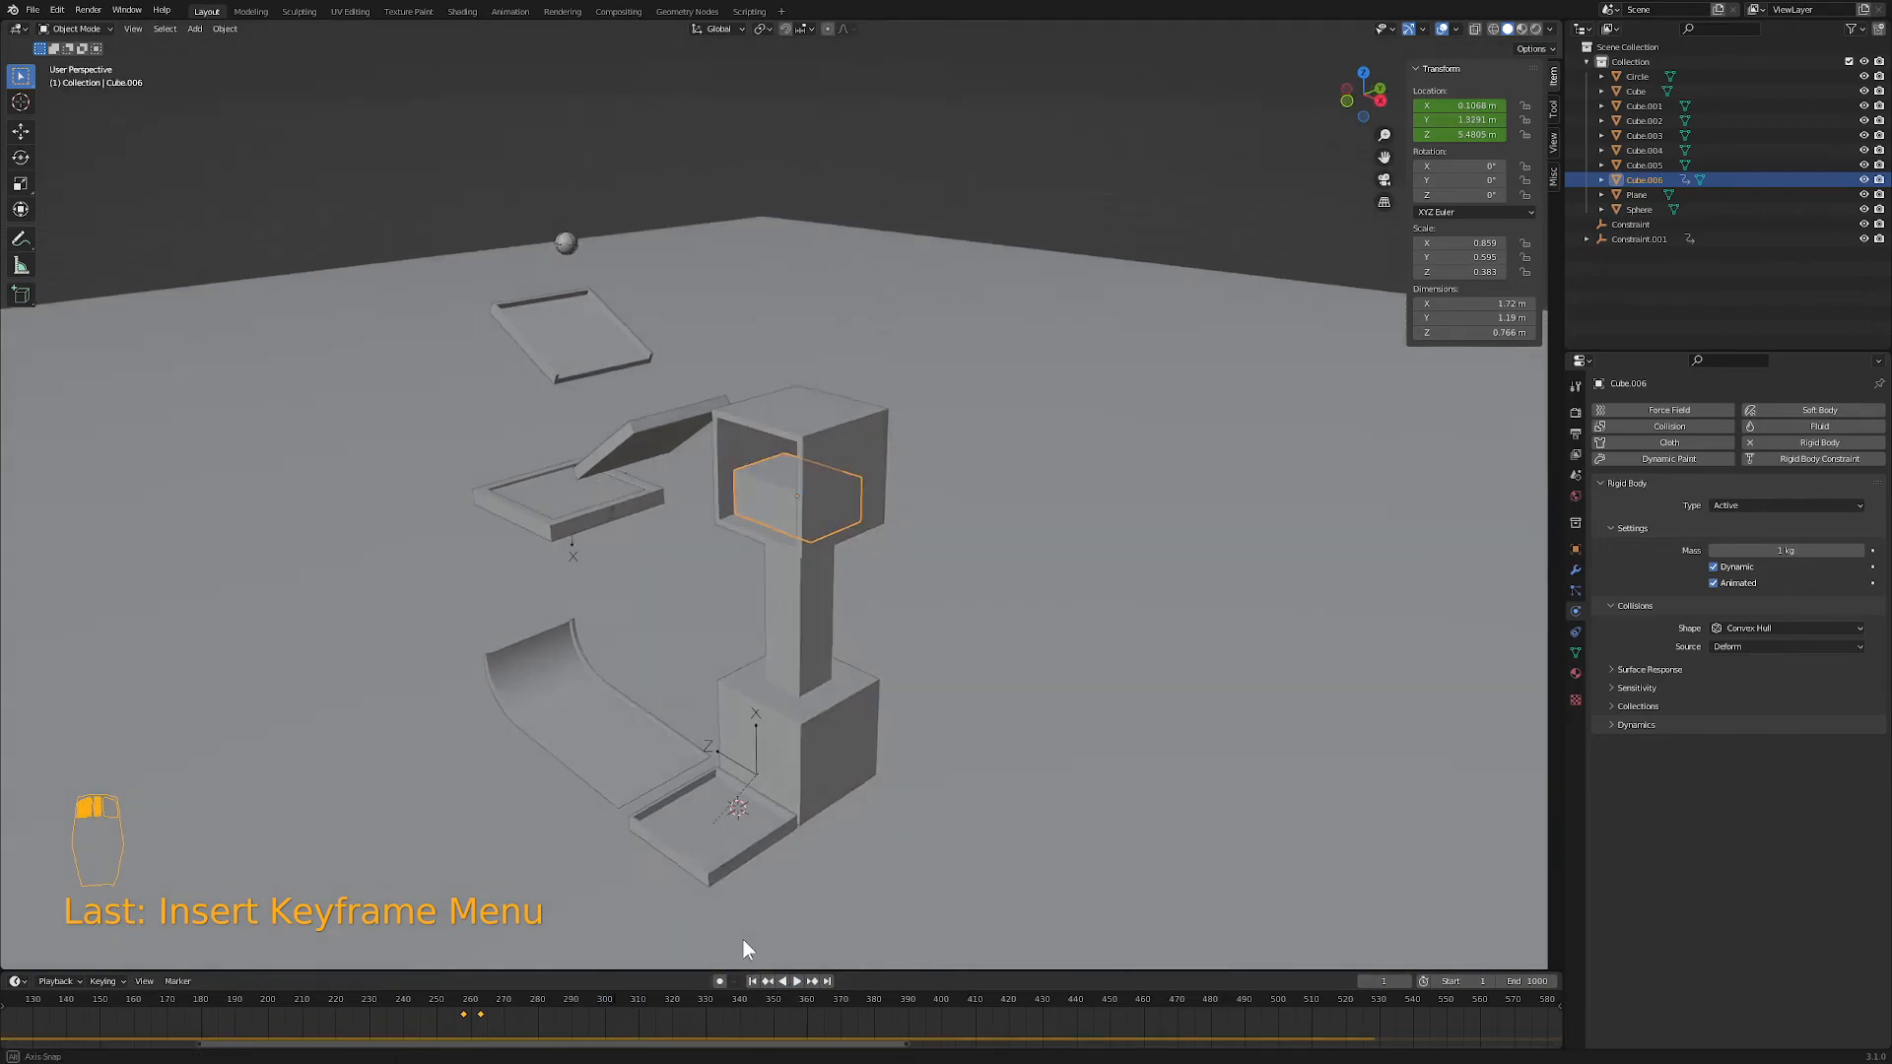
- Play the simulation in top view, pause around frame 338, and examine the ball's path from the side
middle_click_drag(790, 927, 835, 899)
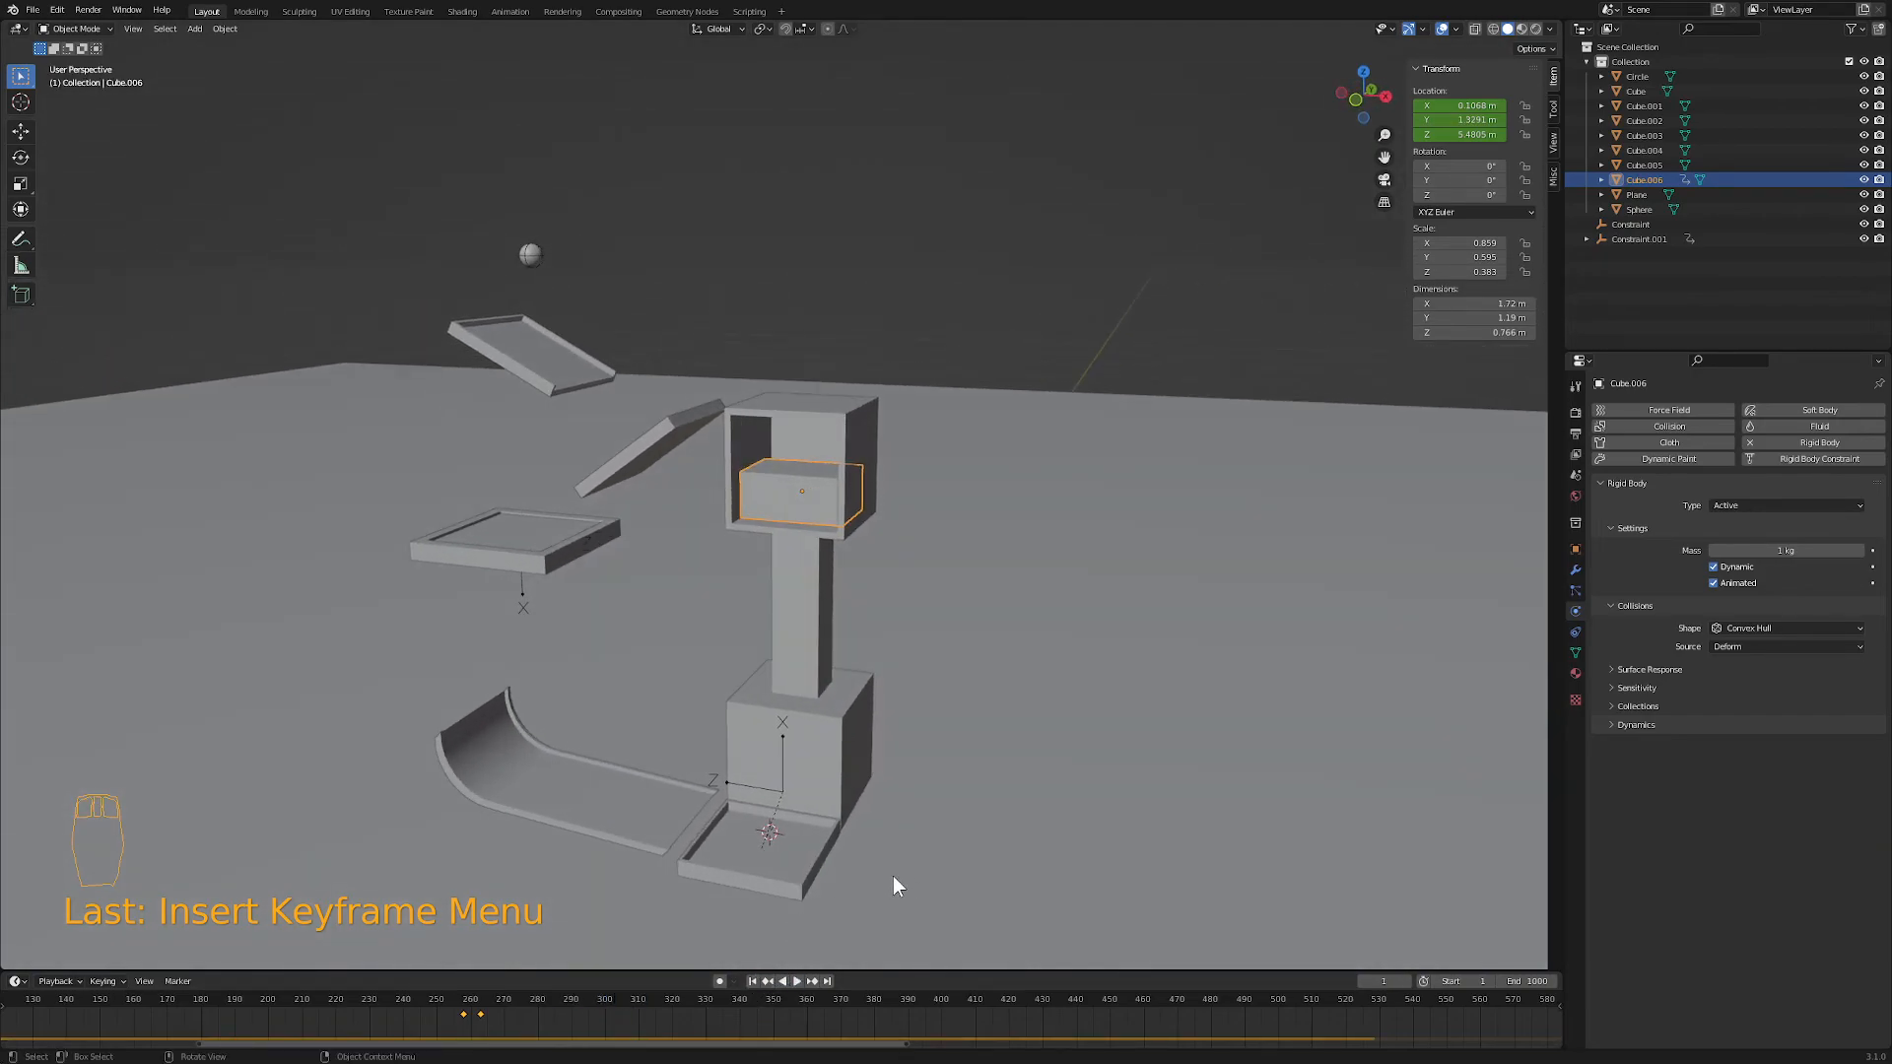
key("KP_7")
scroll(893, 877, "down", 5)
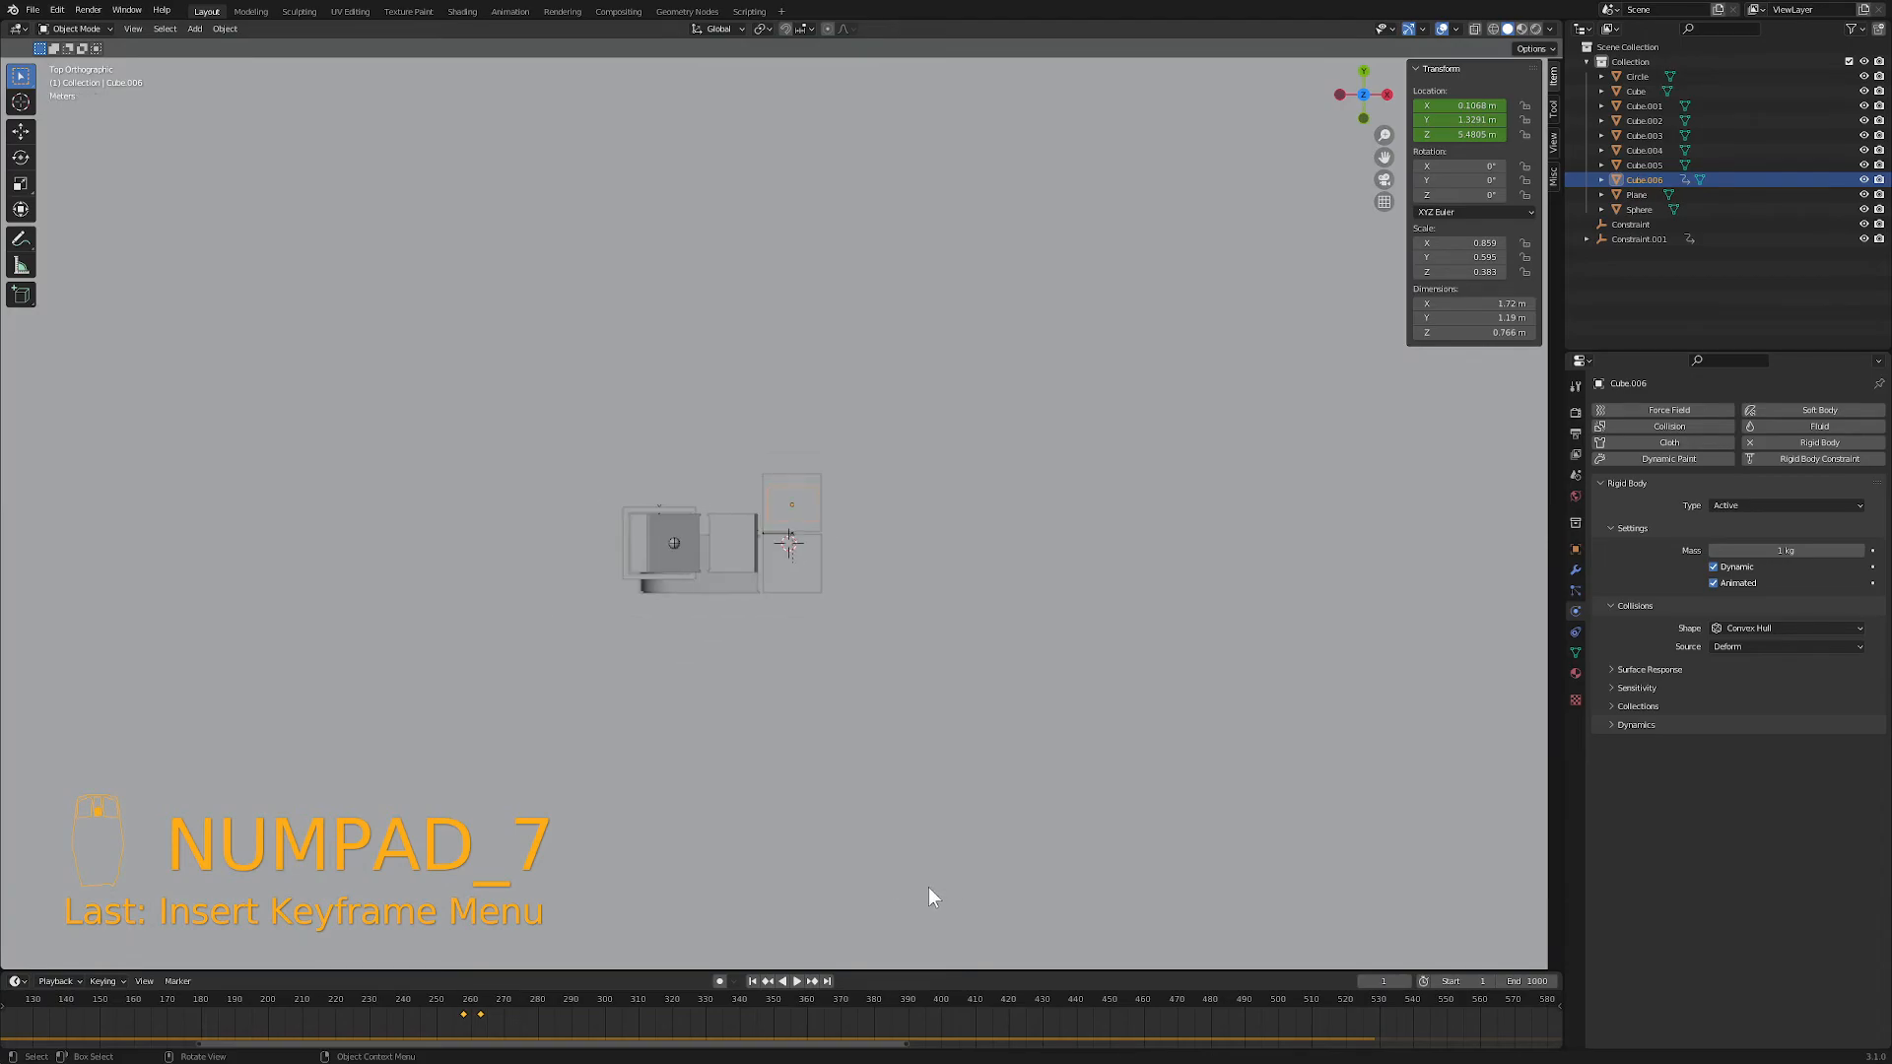
left_click(798, 981)
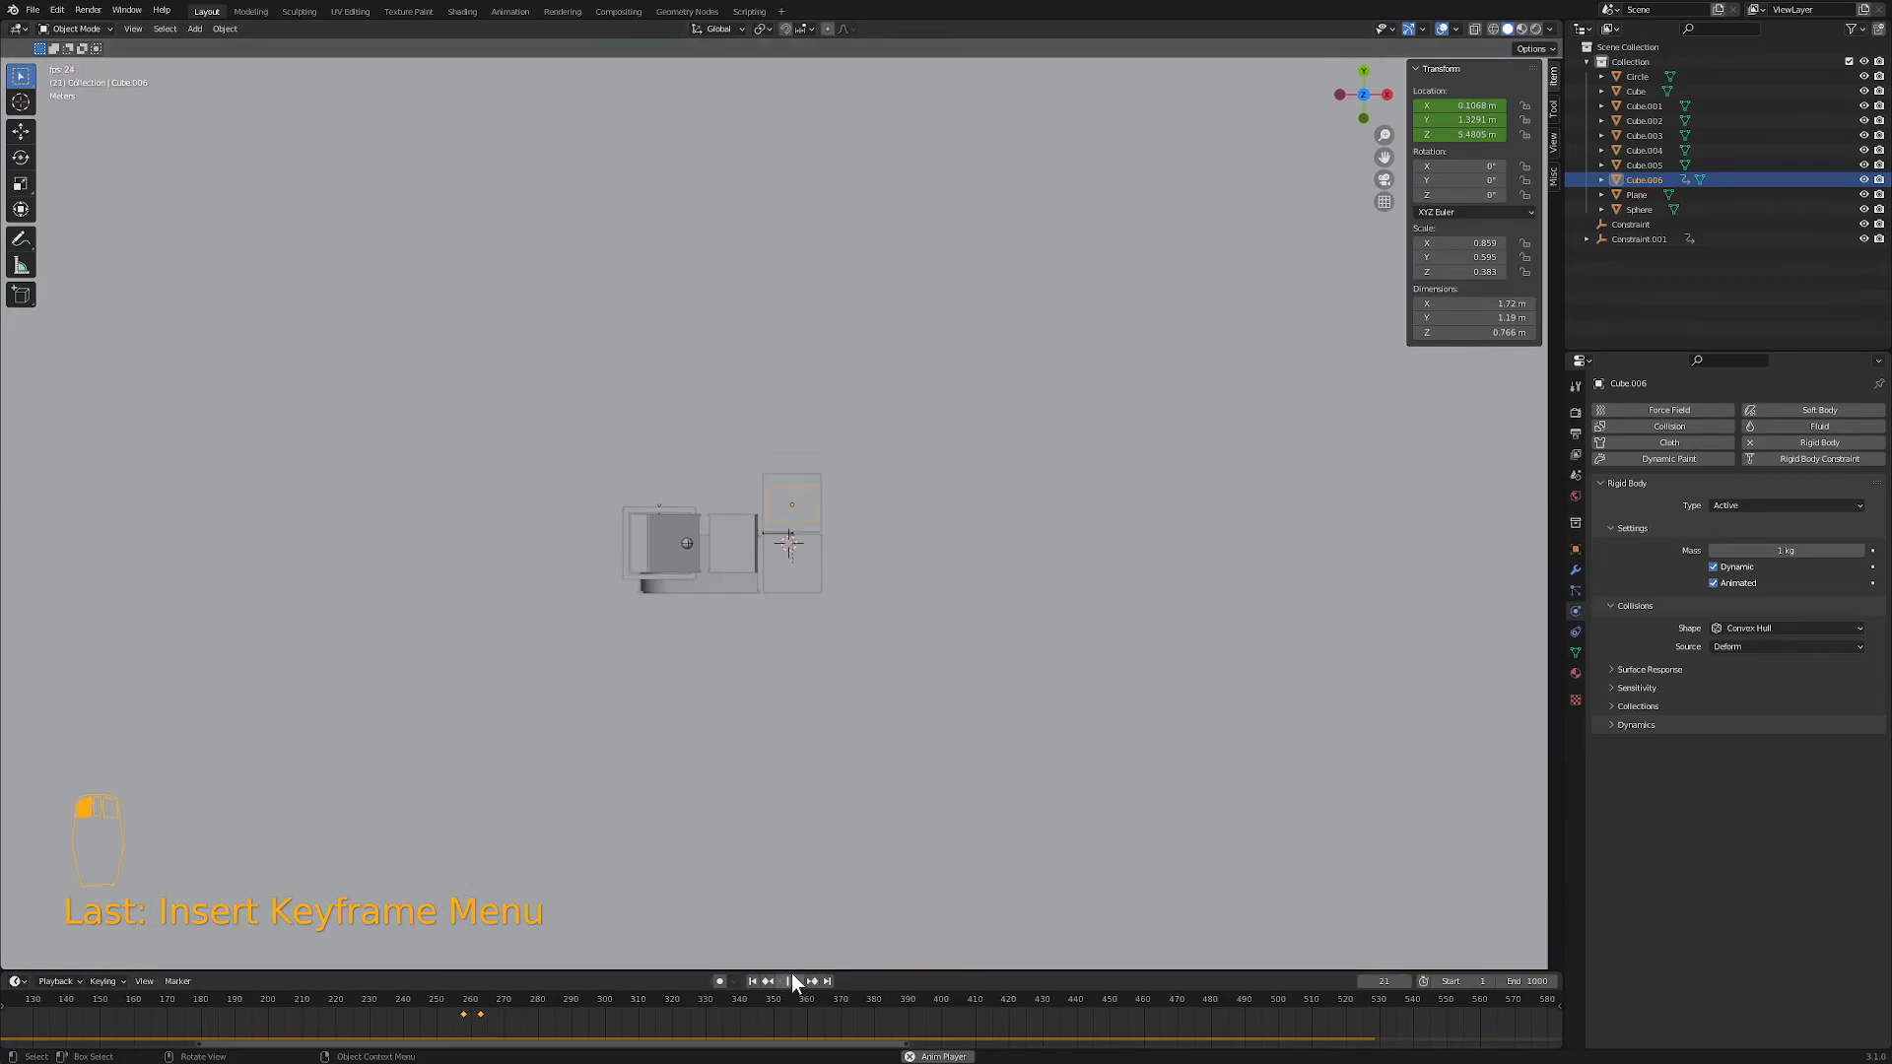
scroll(785, 950, "up", 2)
left_click(789, 980)
middle_click_drag(802, 948, 764, 764)
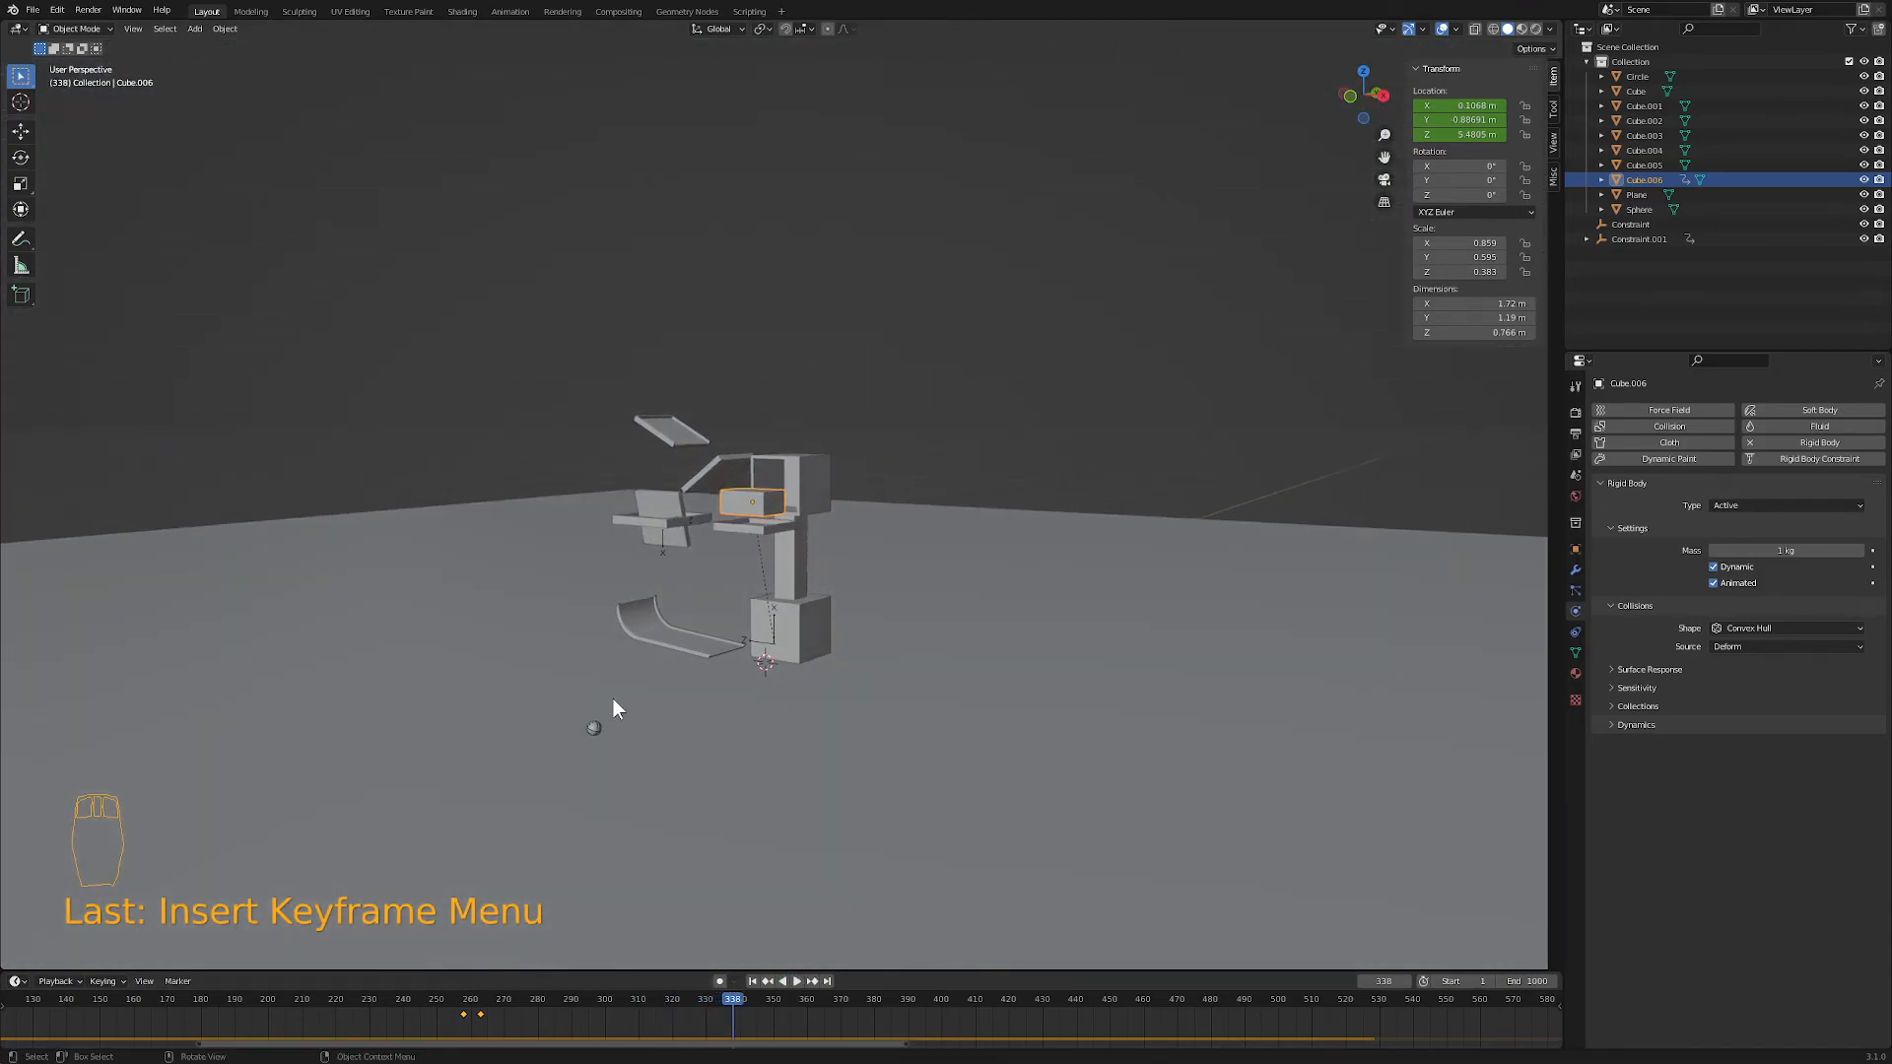
middle_click_drag(675, 571, 735, 636)
middle_click_drag(737, 549, 693, 600)
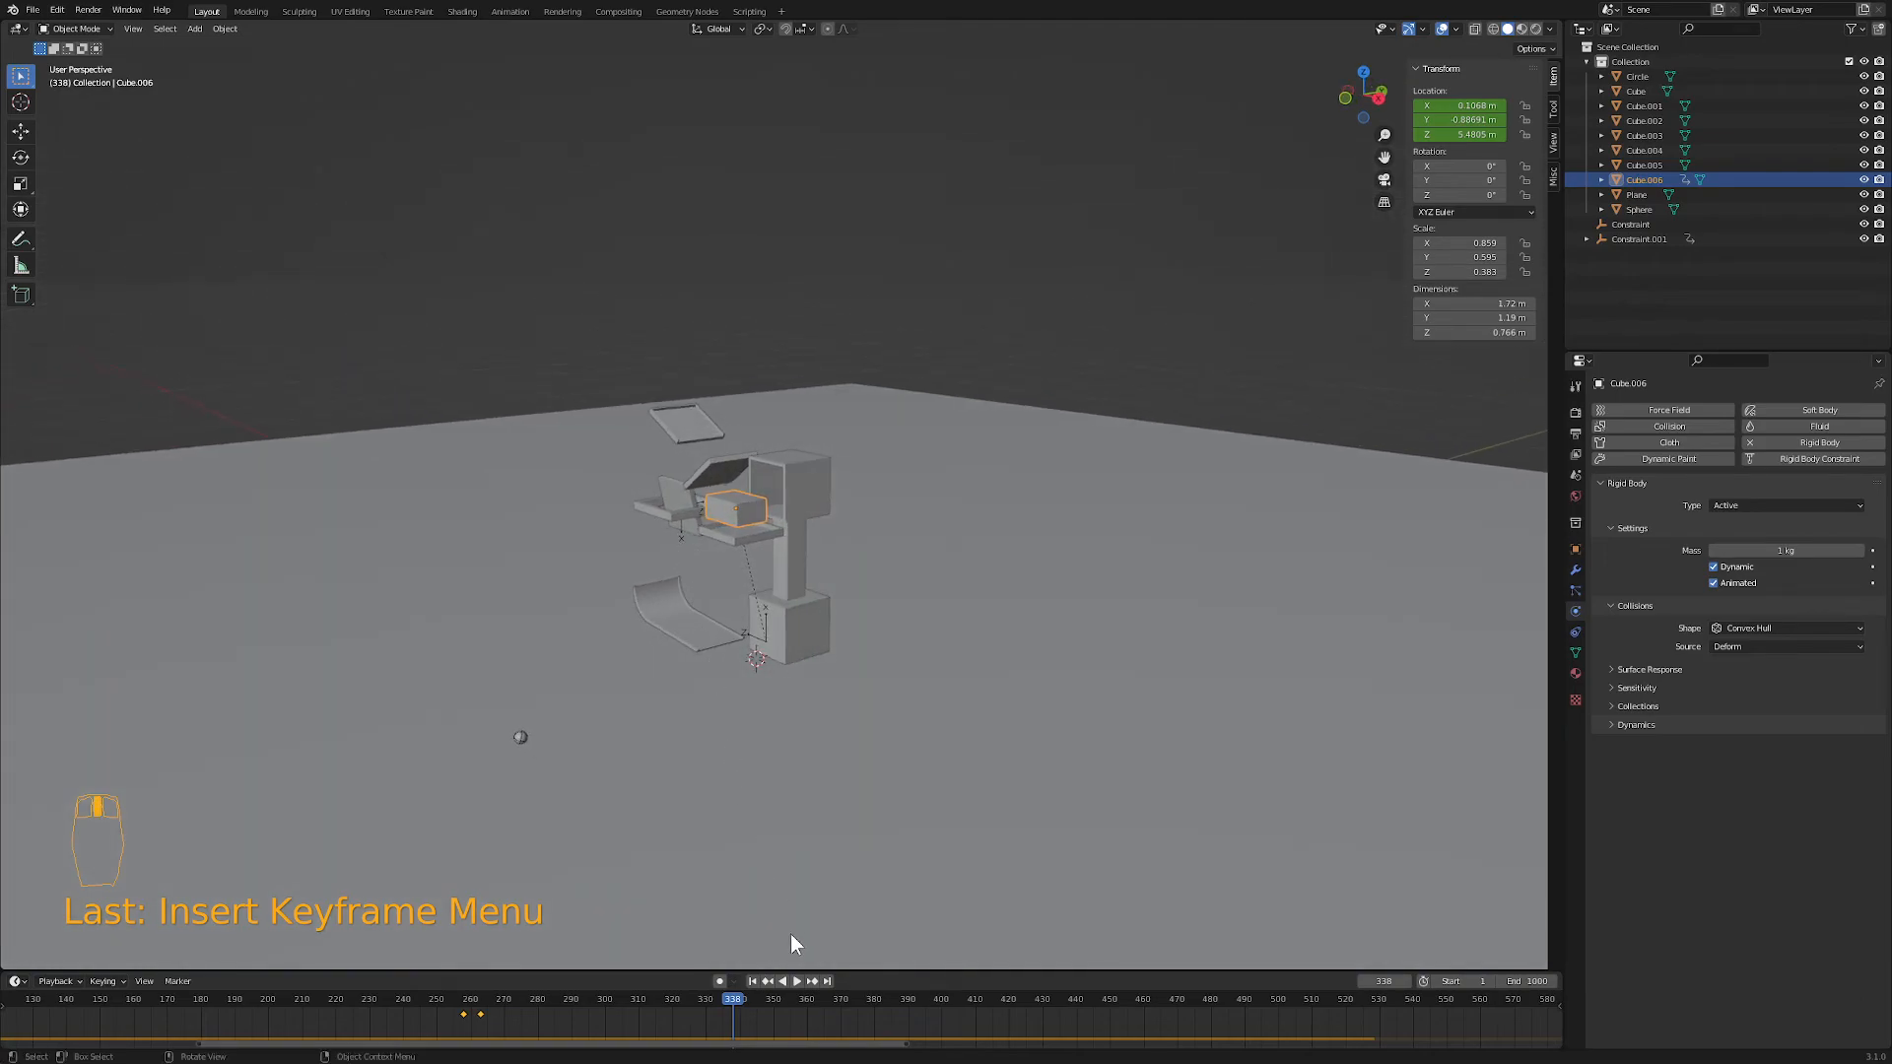
- Replay the simulation from the first frame while viewing the tower from different sides, pausing at frame 452
left_click(789, 982)
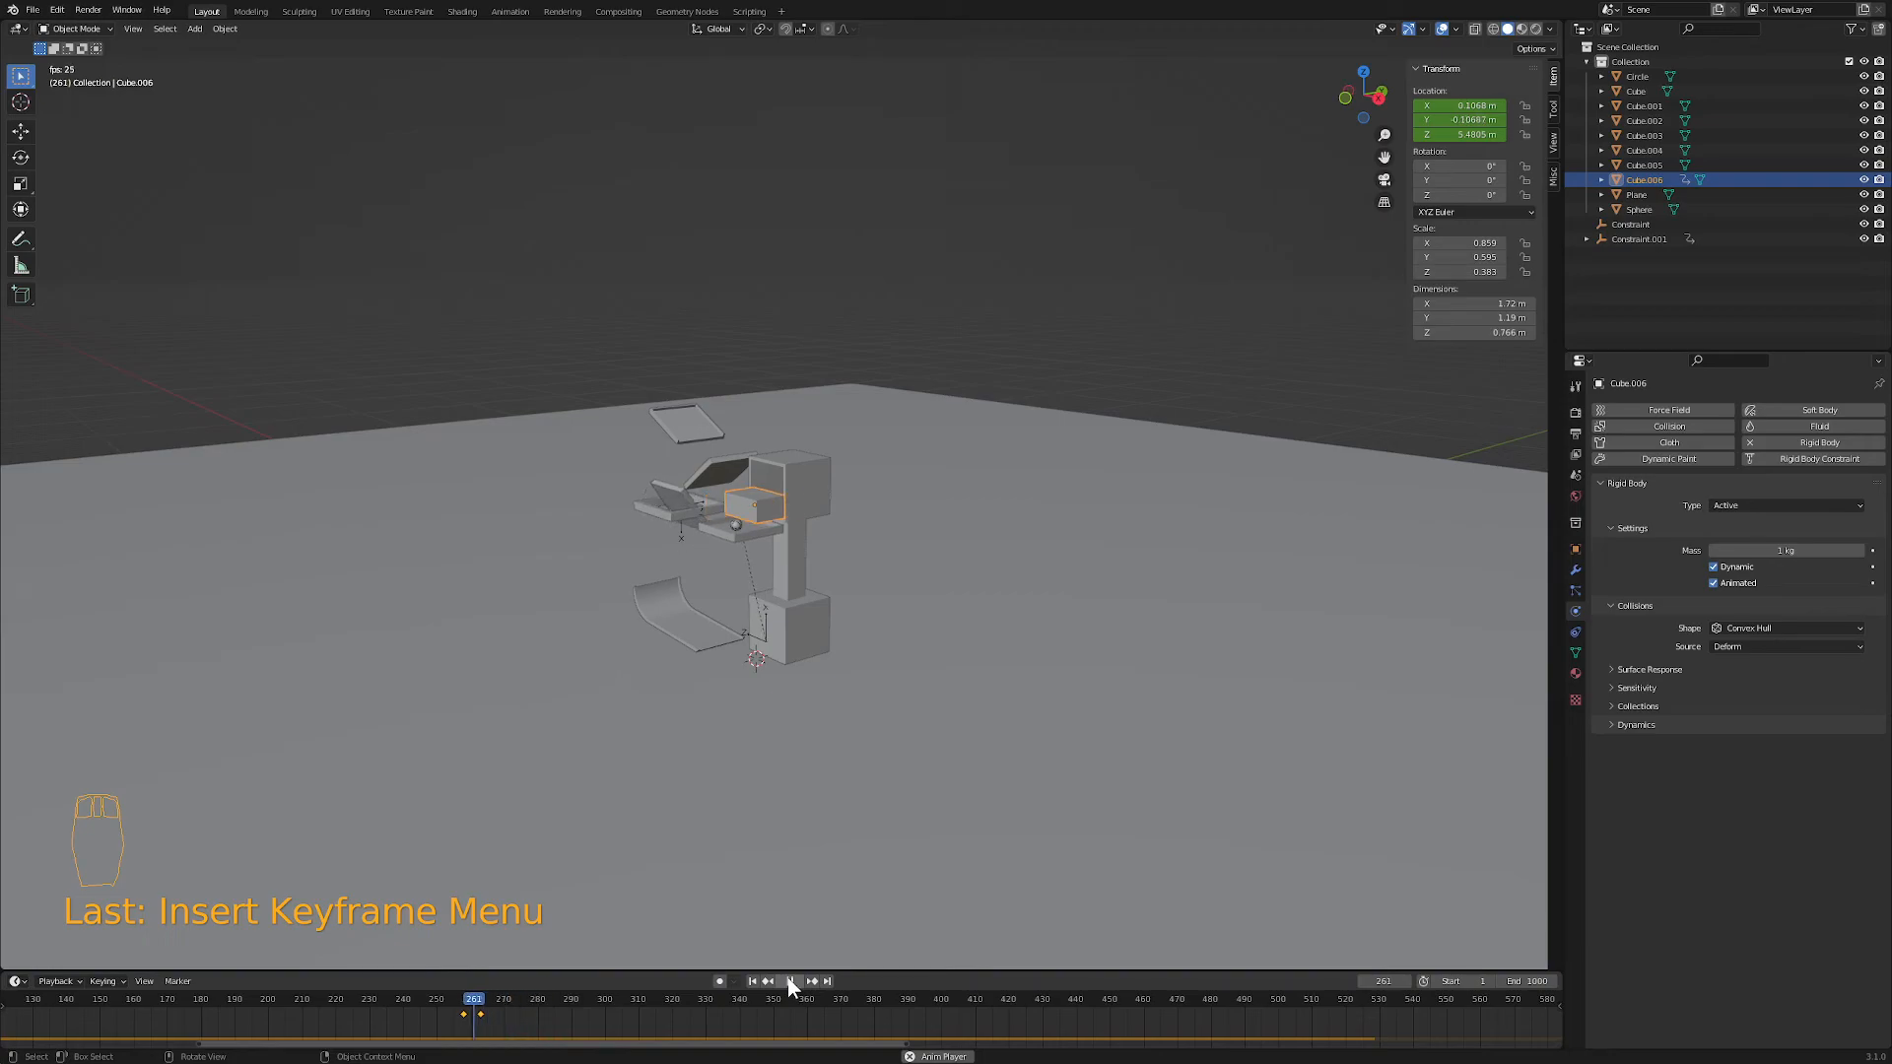
left_click(786, 981)
left_click(753, 982)
middle_click_drag(760, 825, 806, 929)
left_click(797, 981)
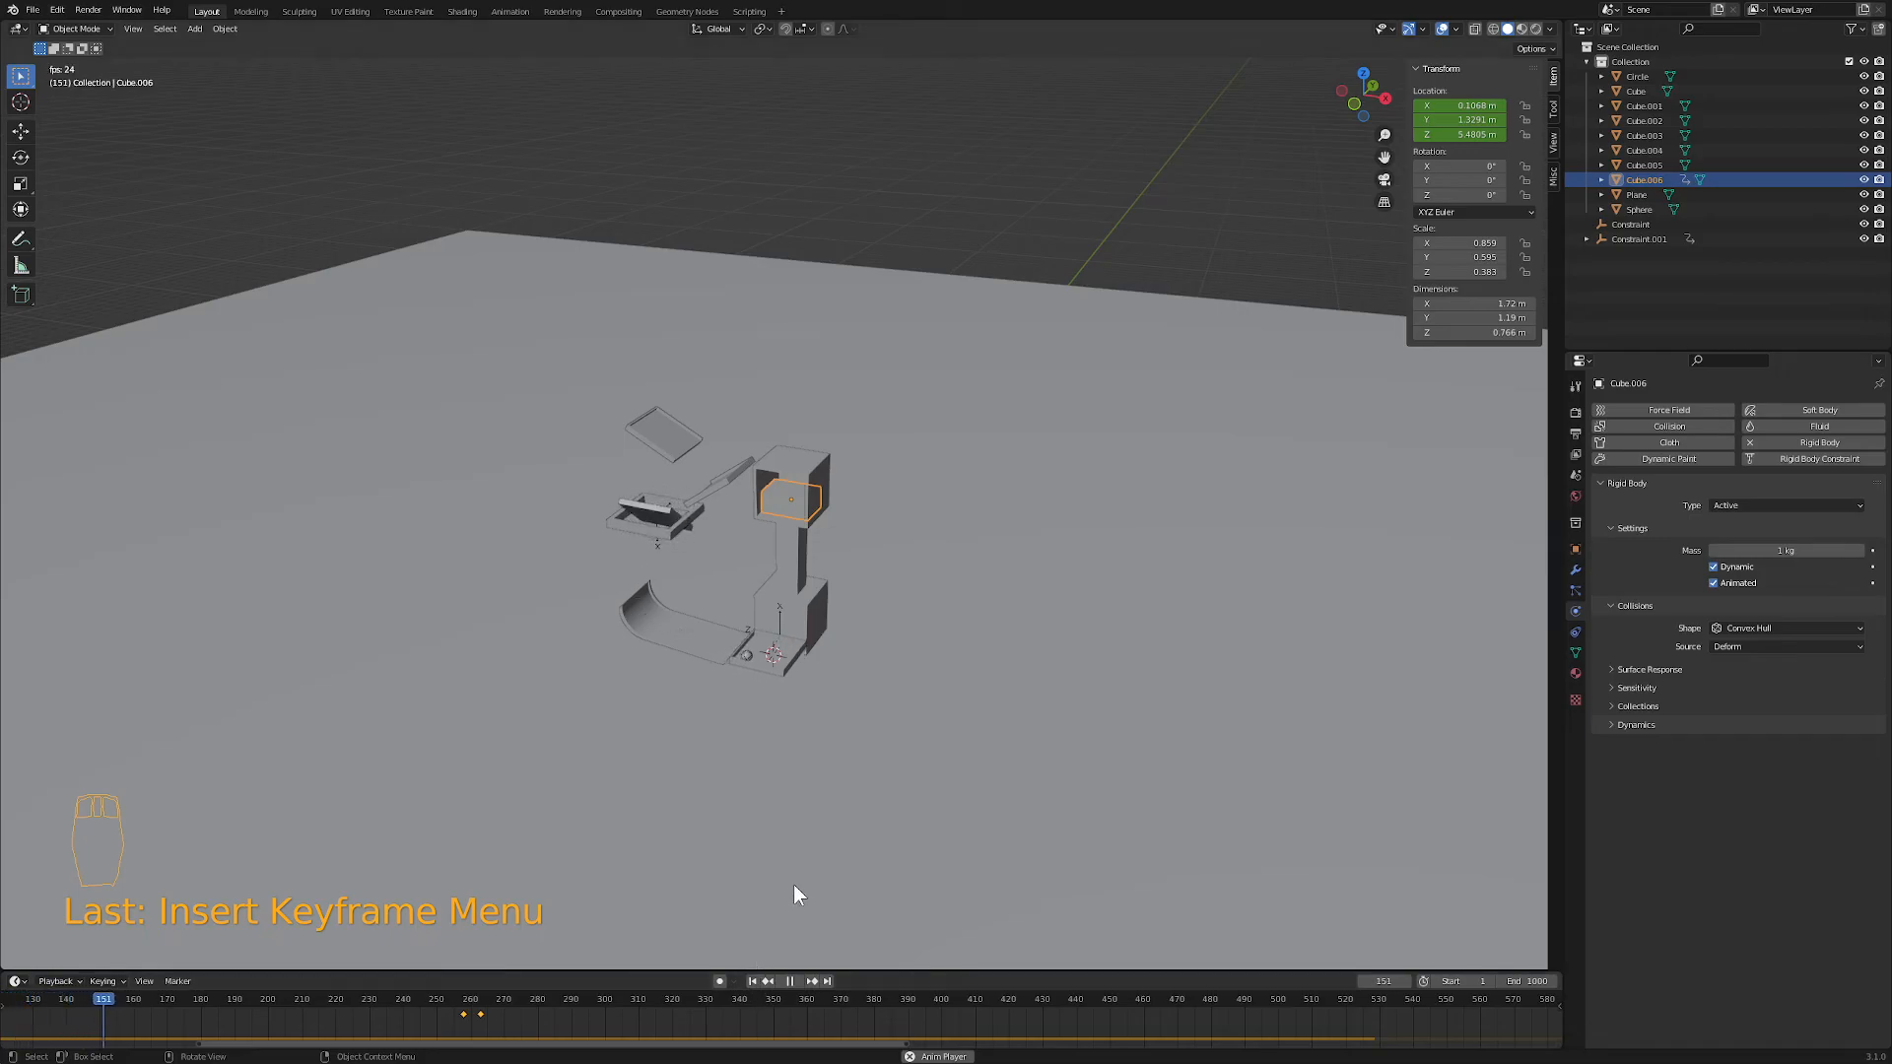
scroll(841, 613, "up", 3)
middle_click_drag(827, 579, 771, 577)
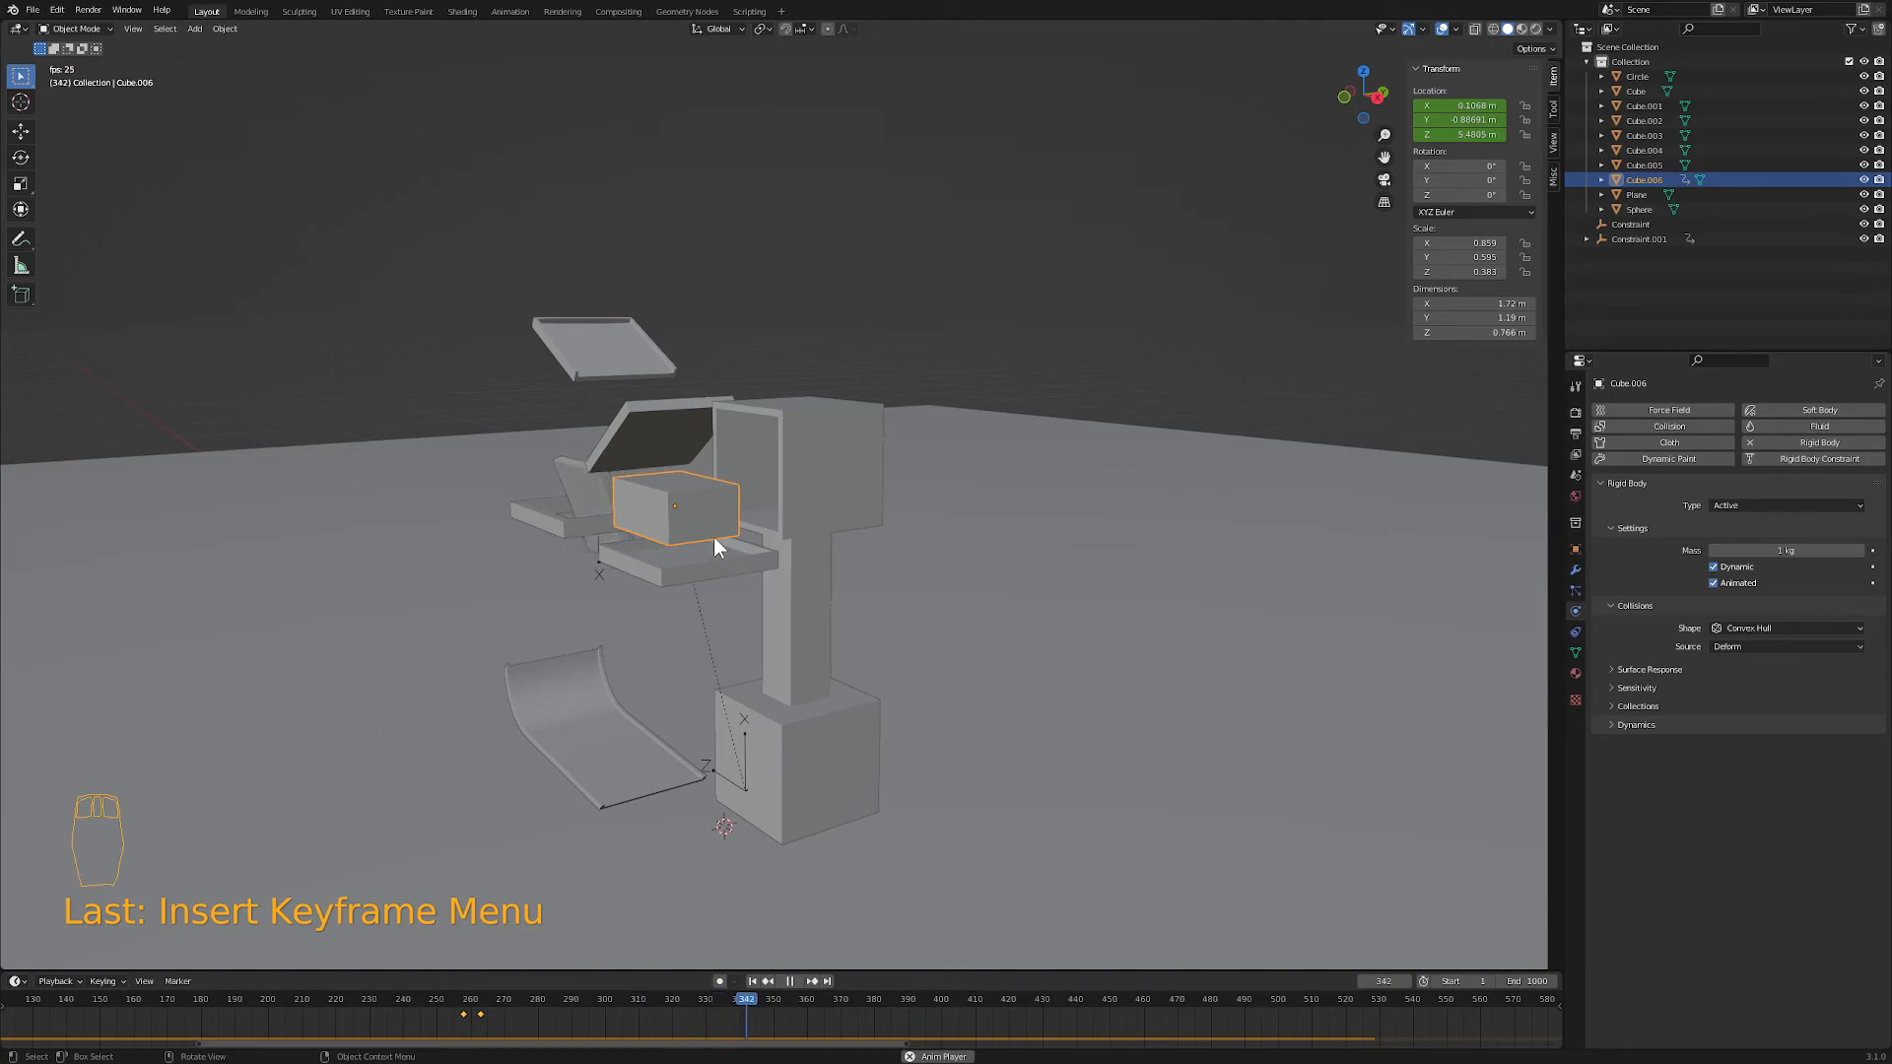
middle_click_drag(706, 553, 879, 536)
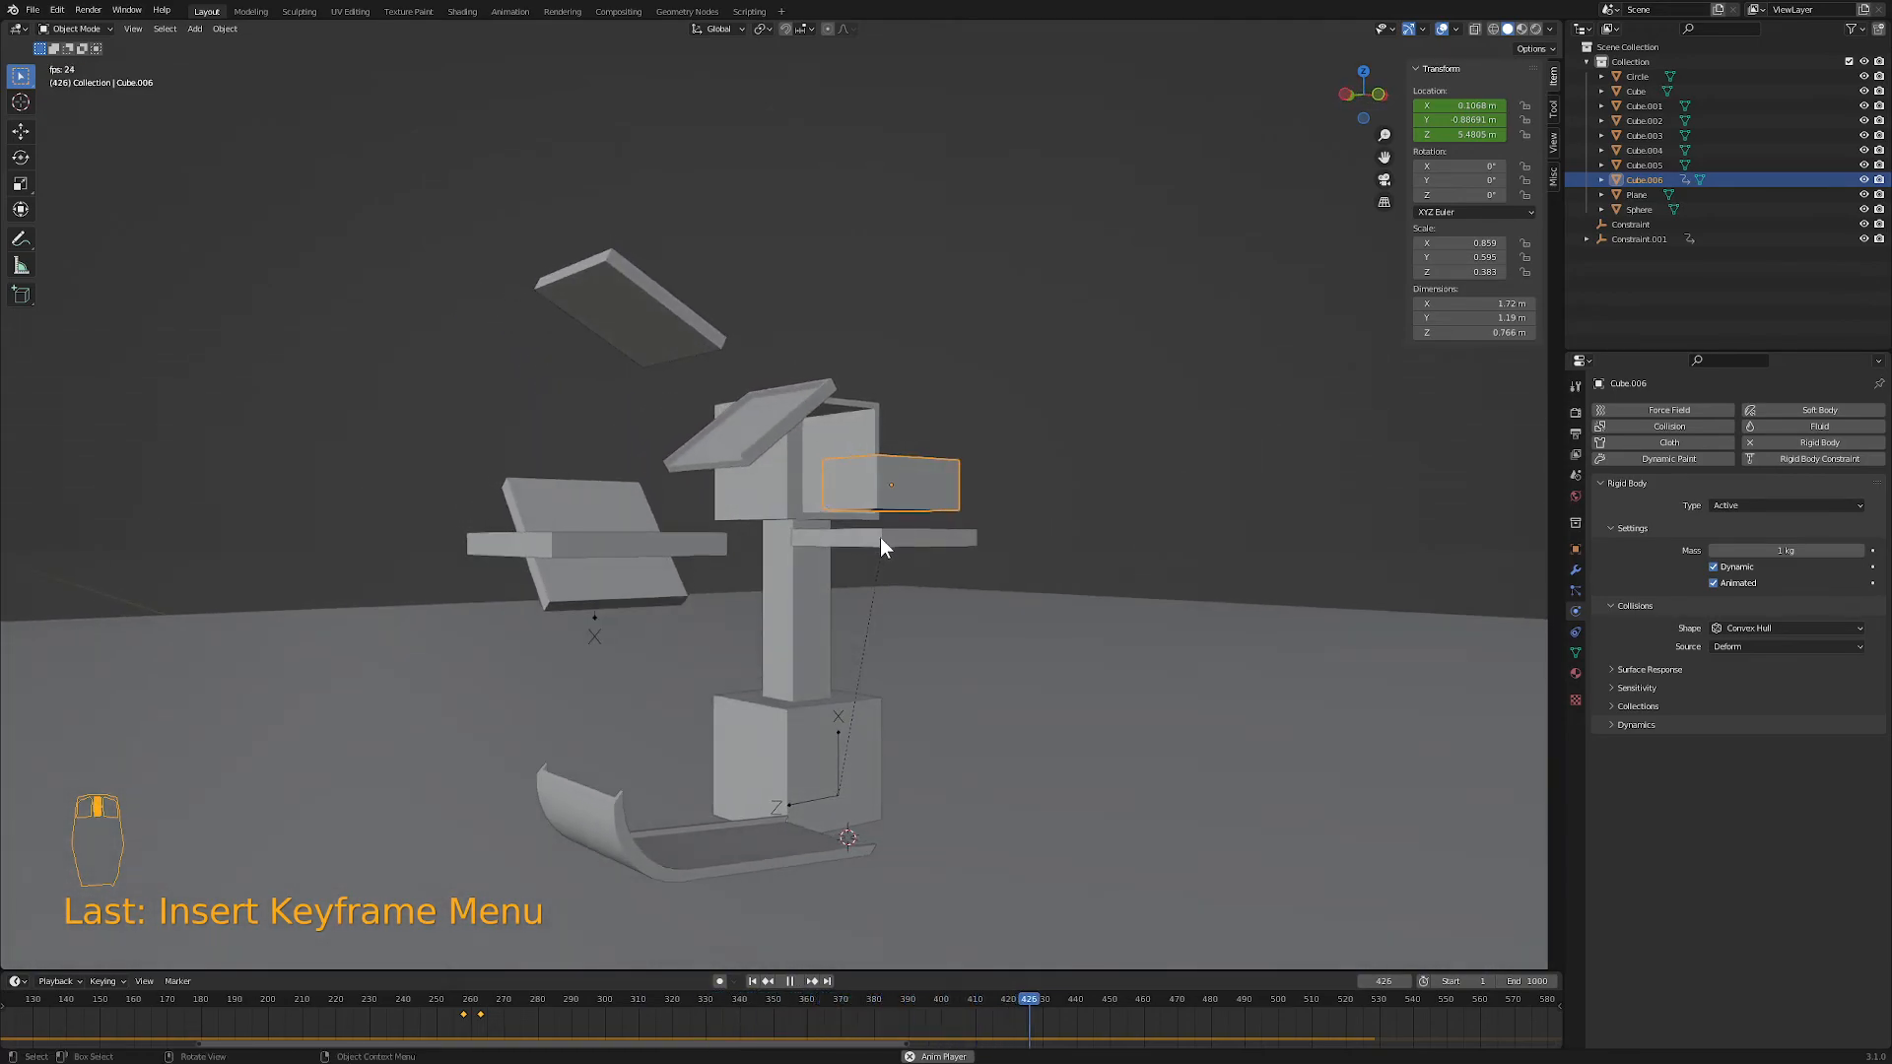
left_click(790, 981)
- Examine the paused machine and the thrown ball from several angles, and select the raised tray
scroll(804, 878, "down", 3)
mouse_move(804, 879)
middle_mouse_down()
mouse_move(668, 885)
mouse_move(751, 886)
mouse_move(771, 867)
middle_mouse_up()
scroll(729, 871, "down", 2)
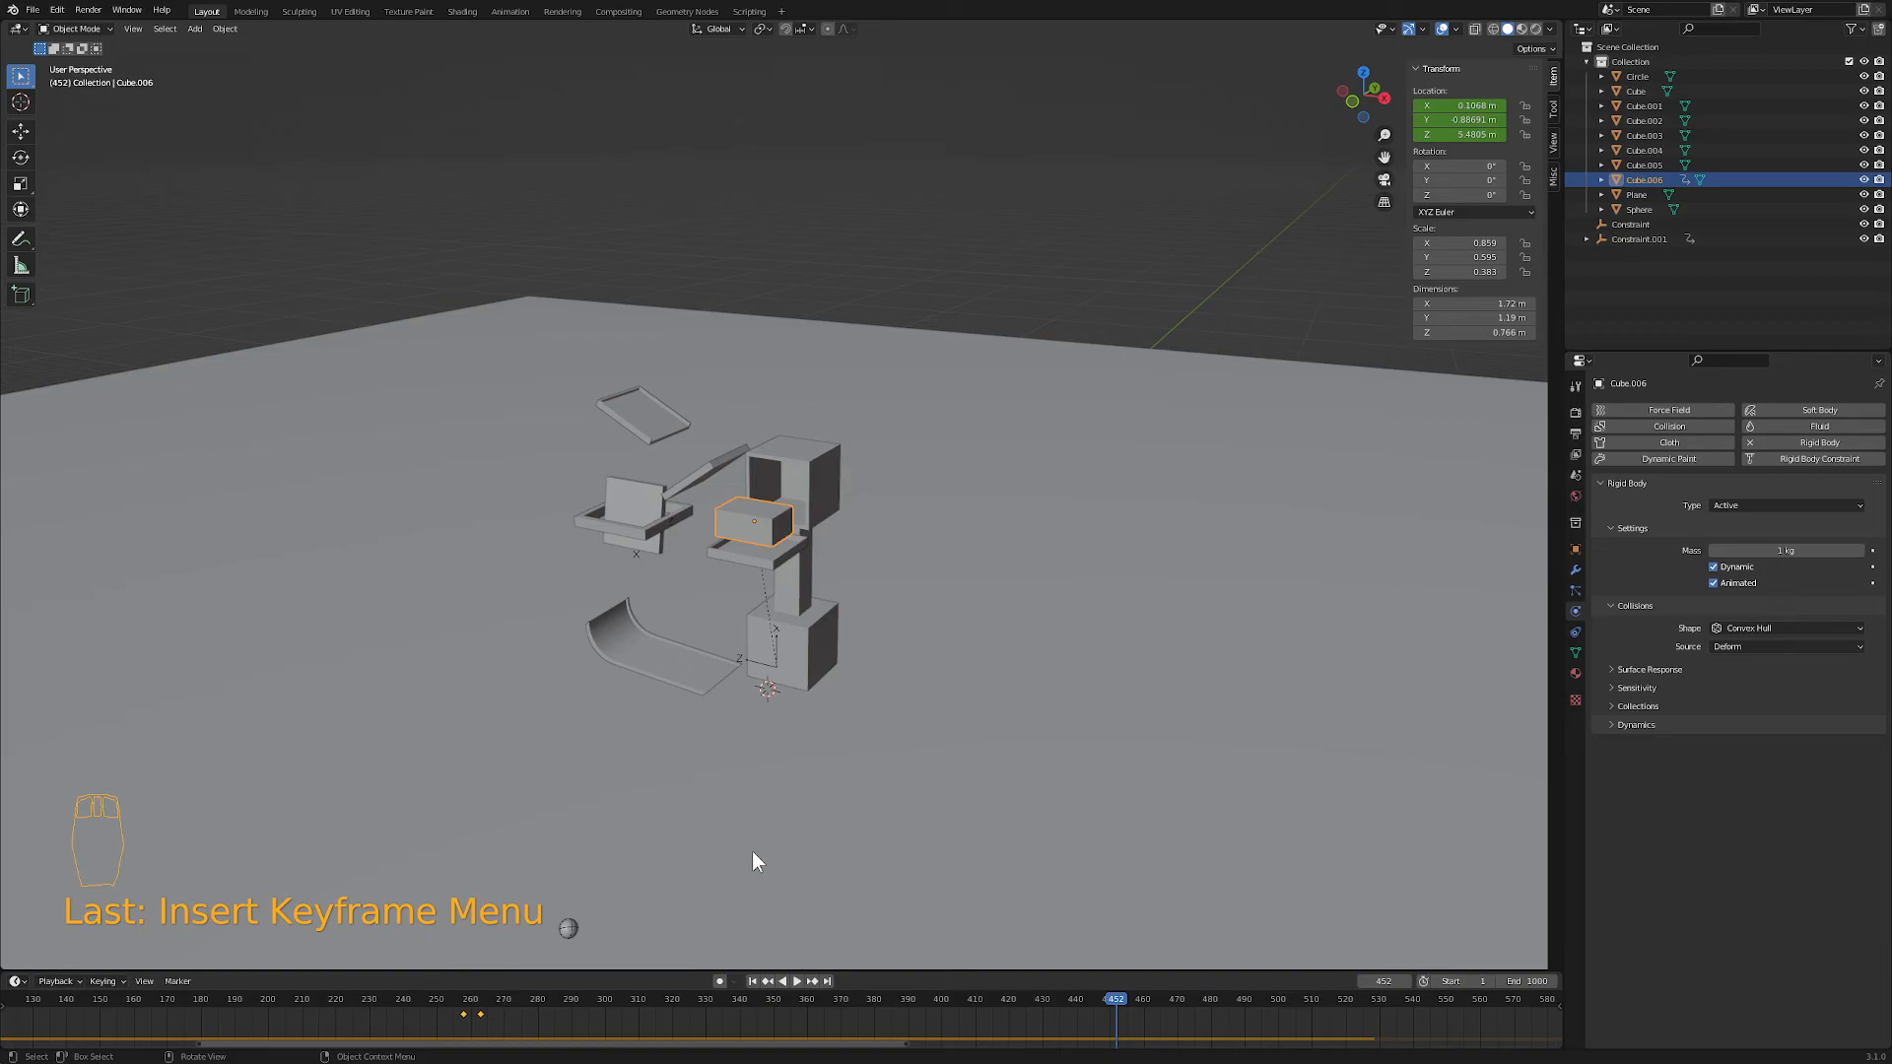
middle_click_drag(764, 830, 778, 774)
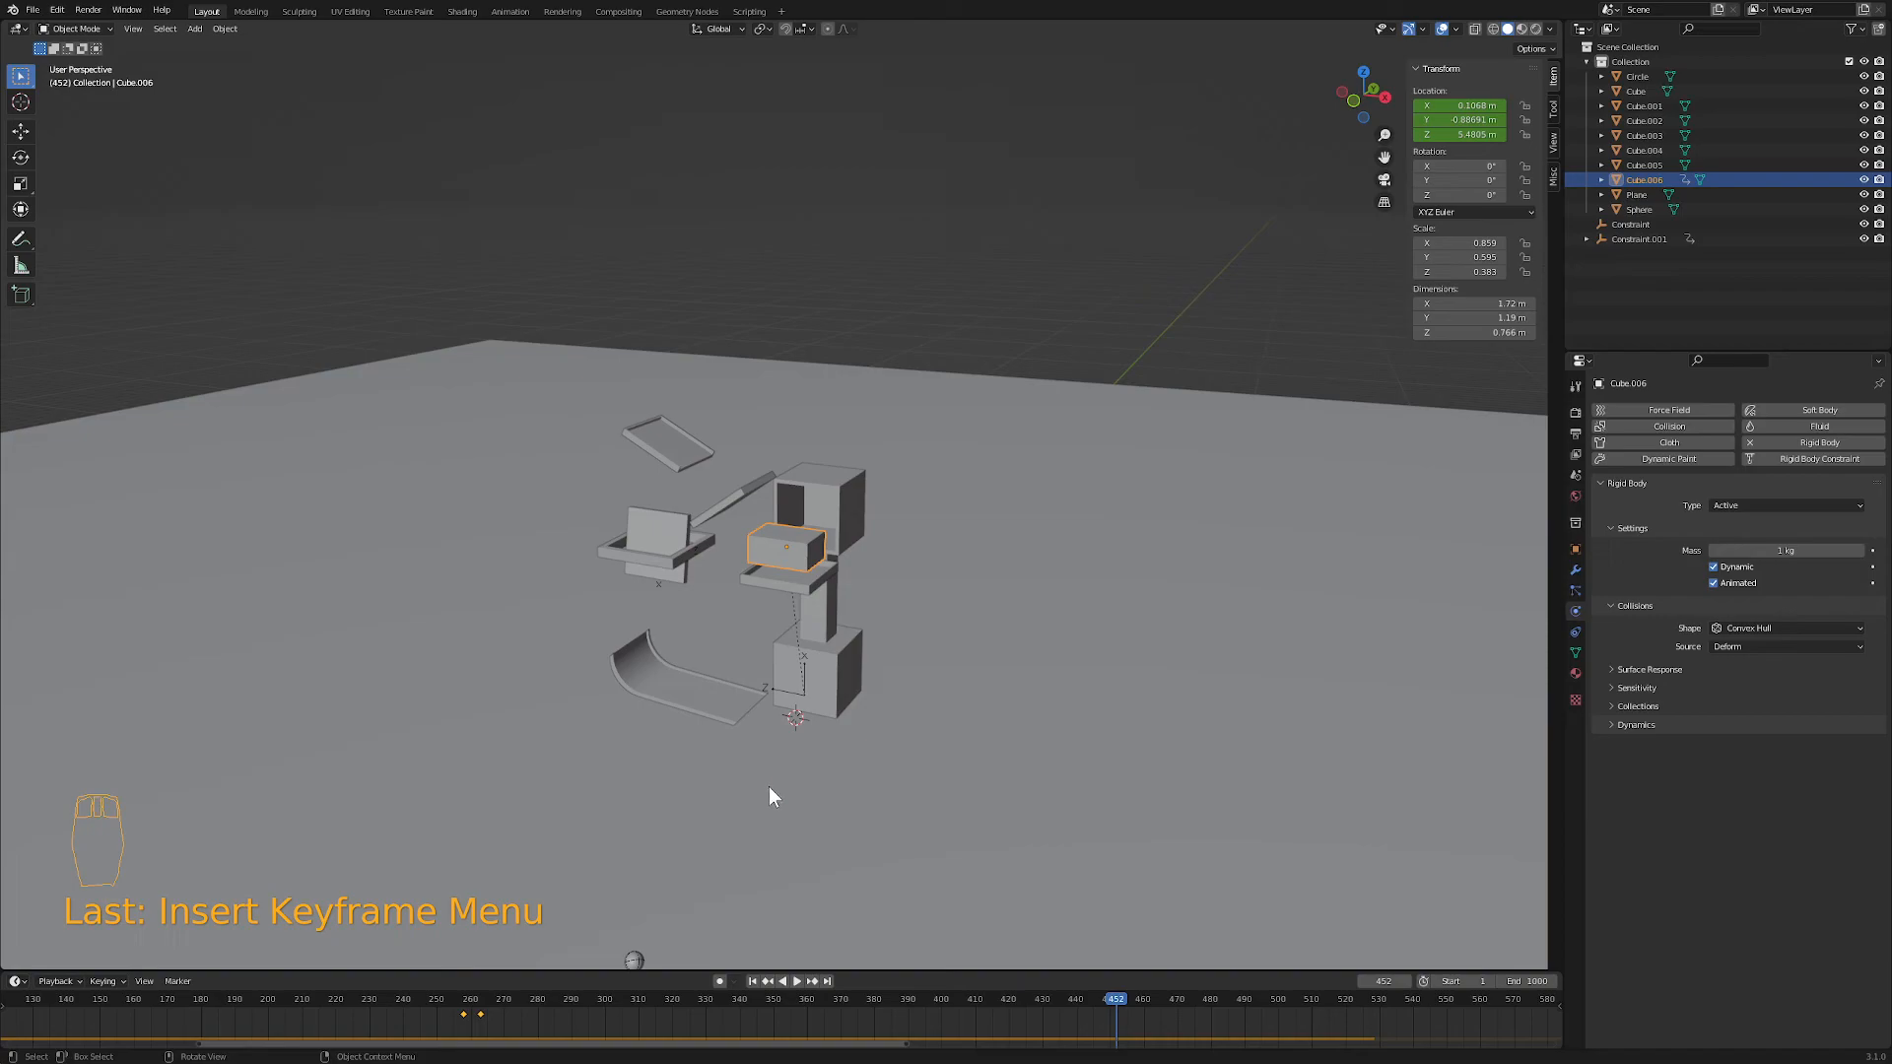
mouse_move(765, 770)
middle_mouse_down()
mouse_move(720, 797)
mouse_move(872, 757)
mouse_move(770, 771)
mouse_move(757, 750)
middle_mouse_up()
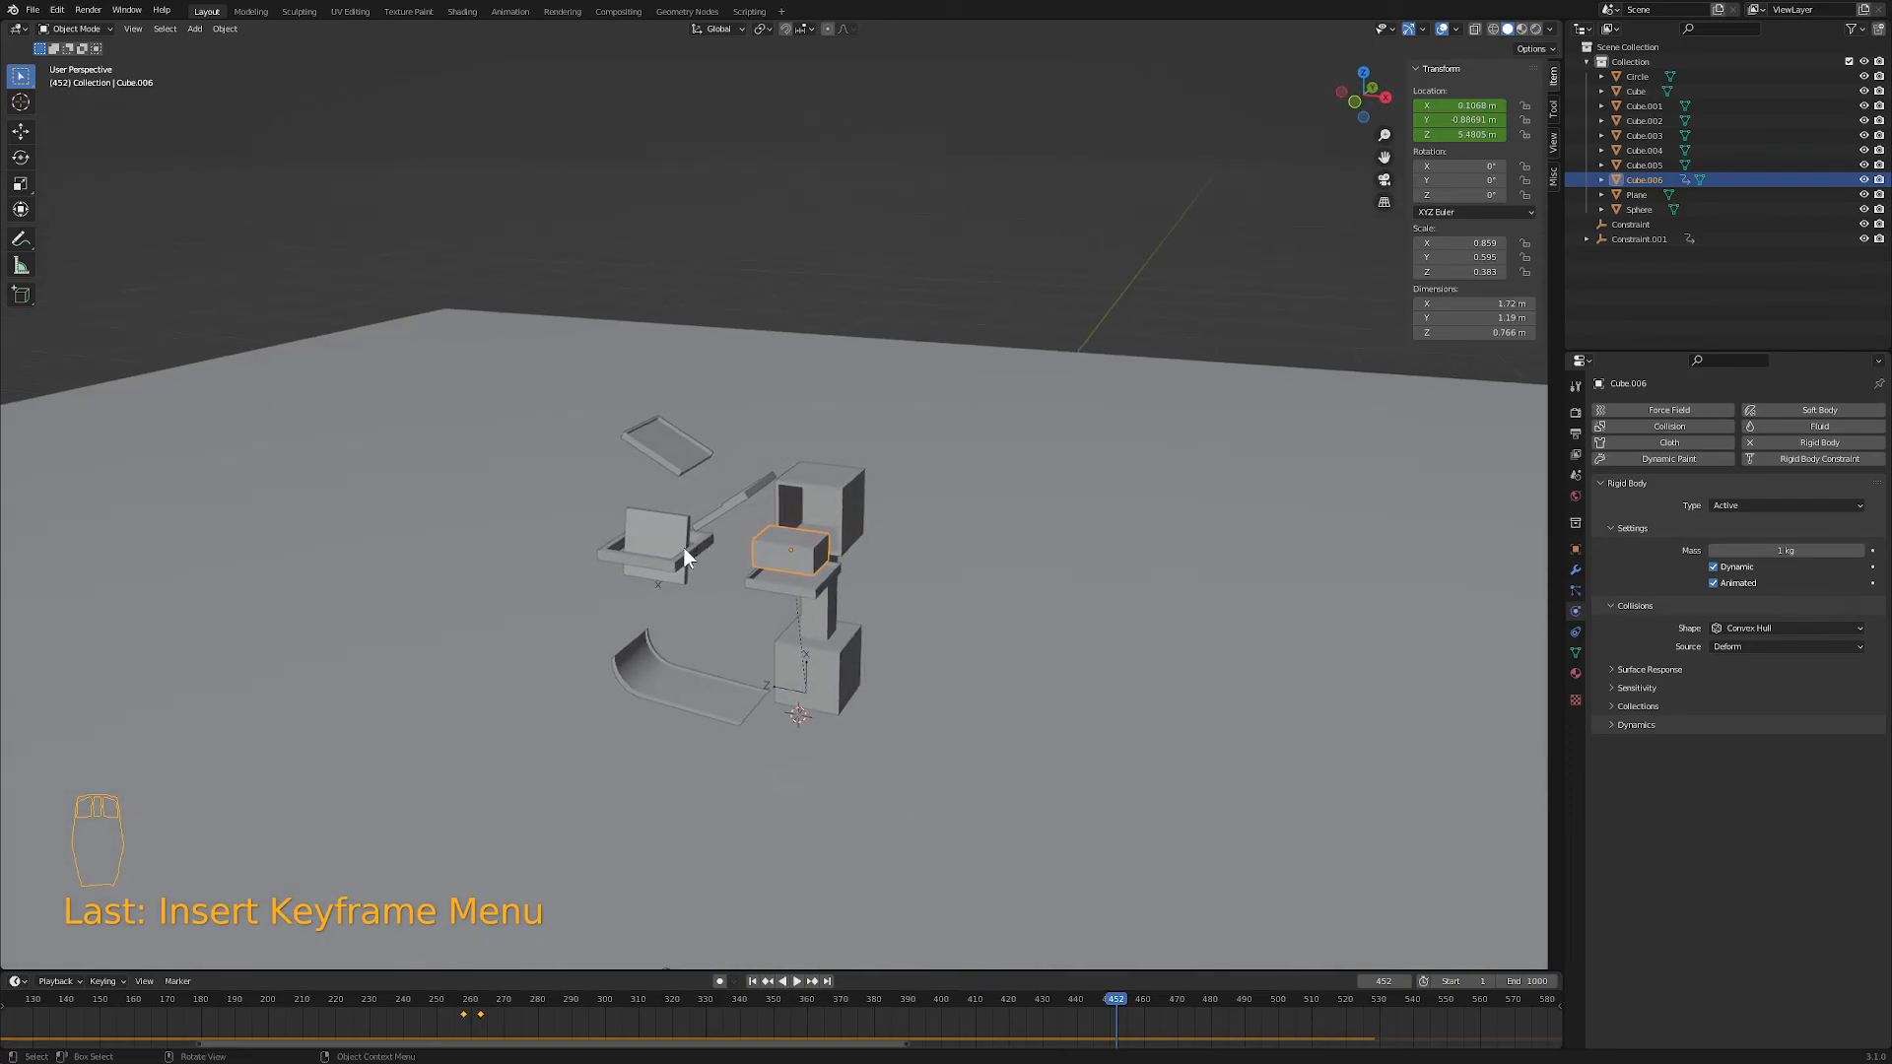
middle_click_drag(753, 604, 759, 648)
scroll(748, 650, "up", 3)
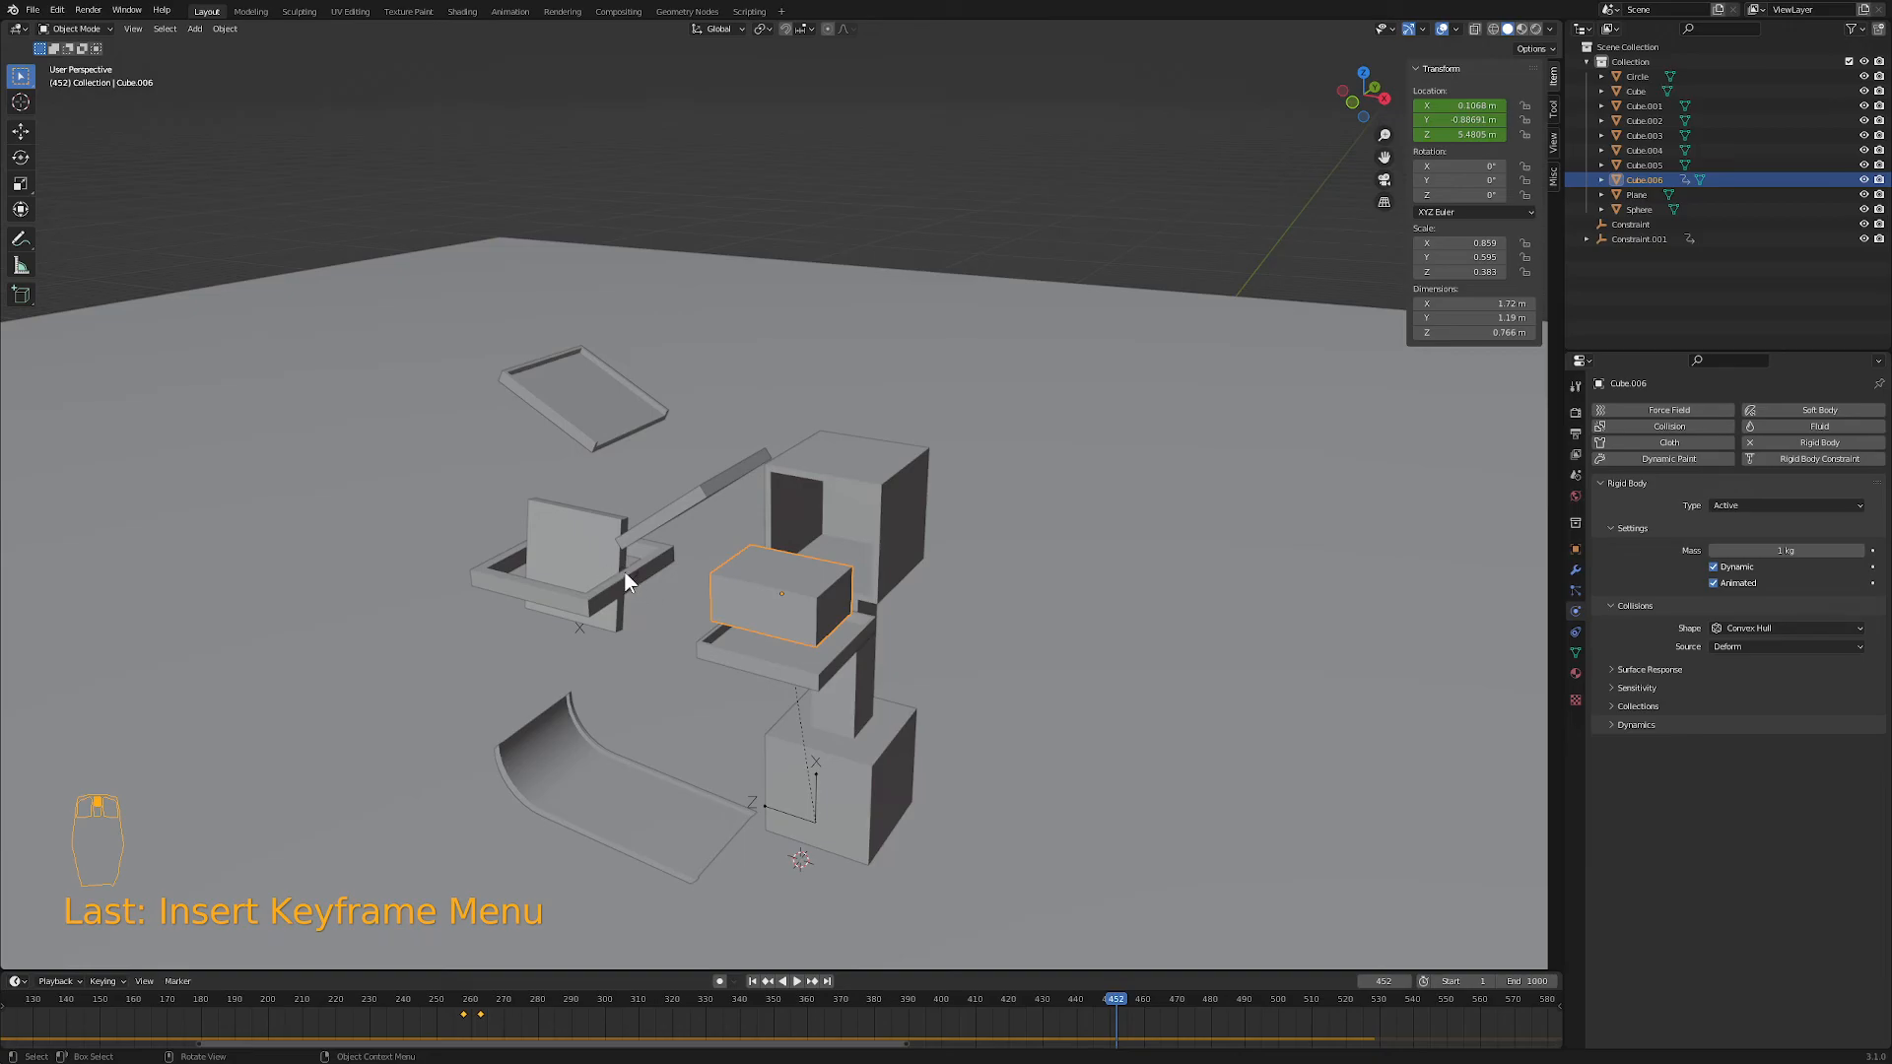
middle_click_drag(706, 626, 842, 694)
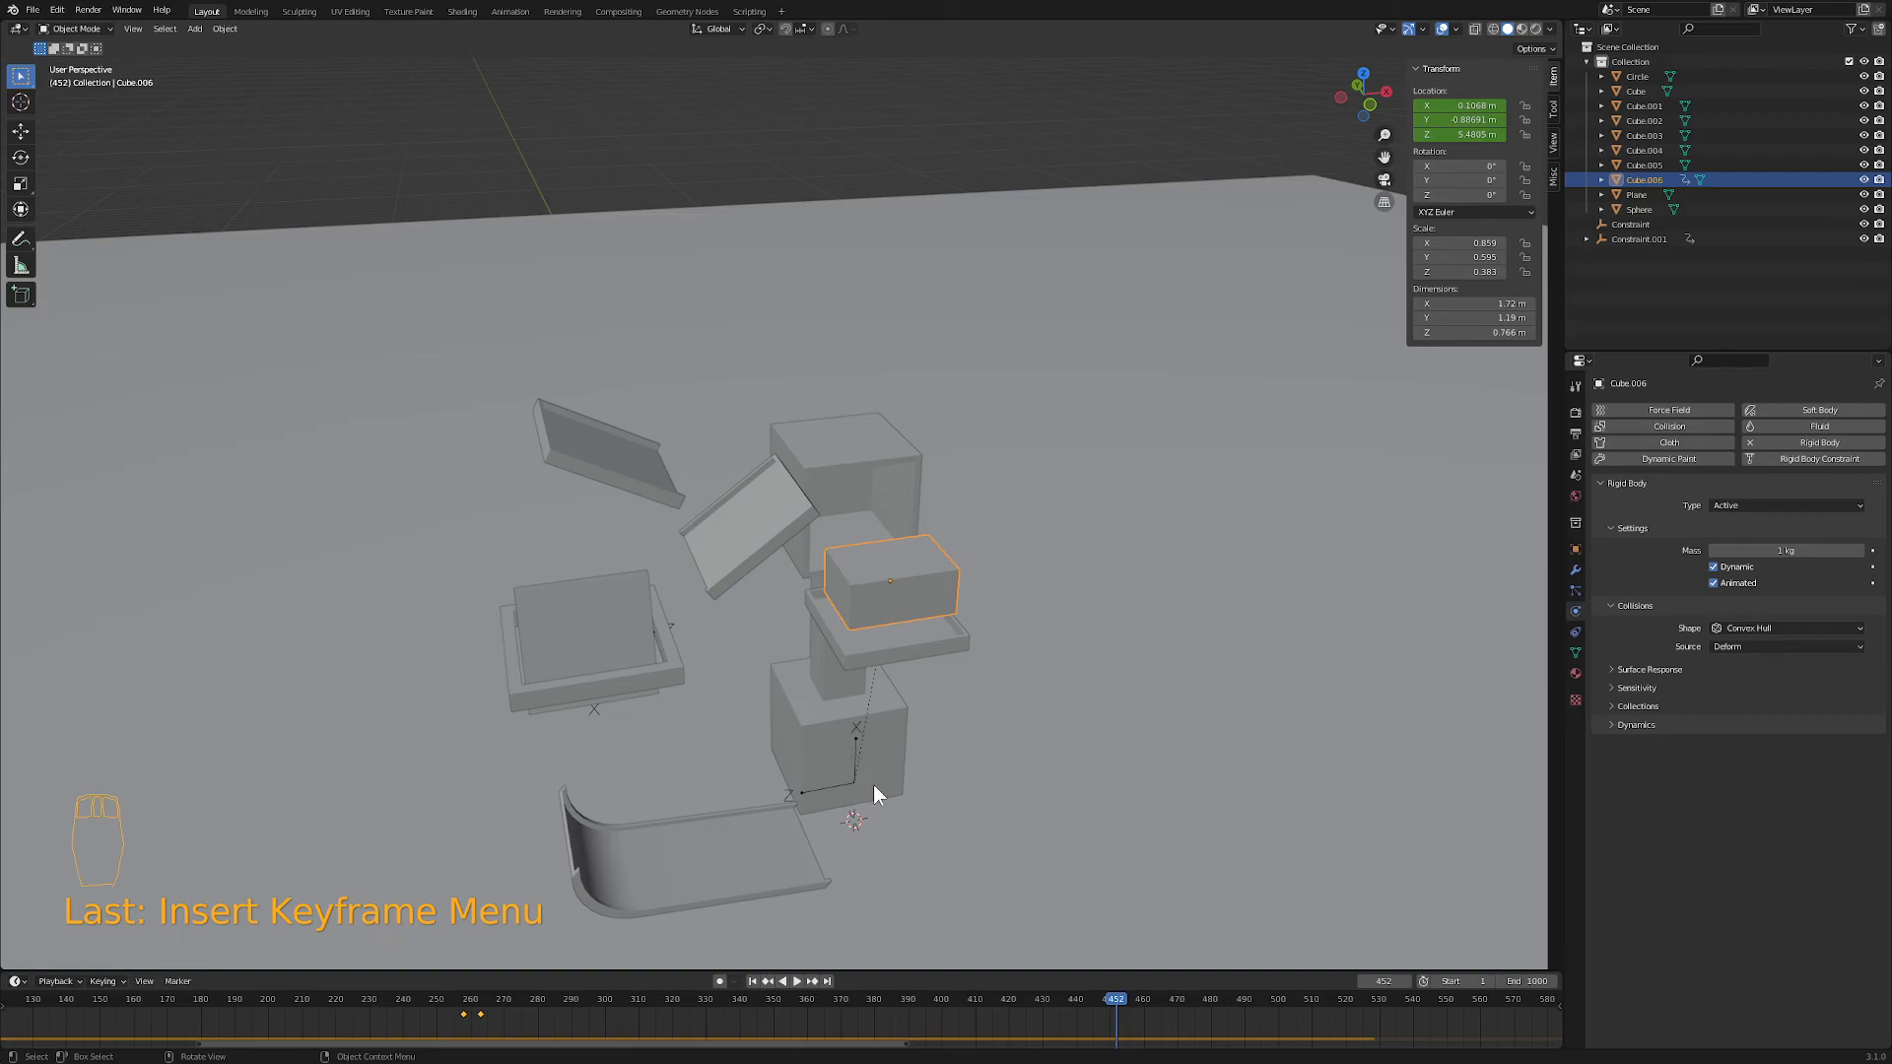
left_click(902, 640)
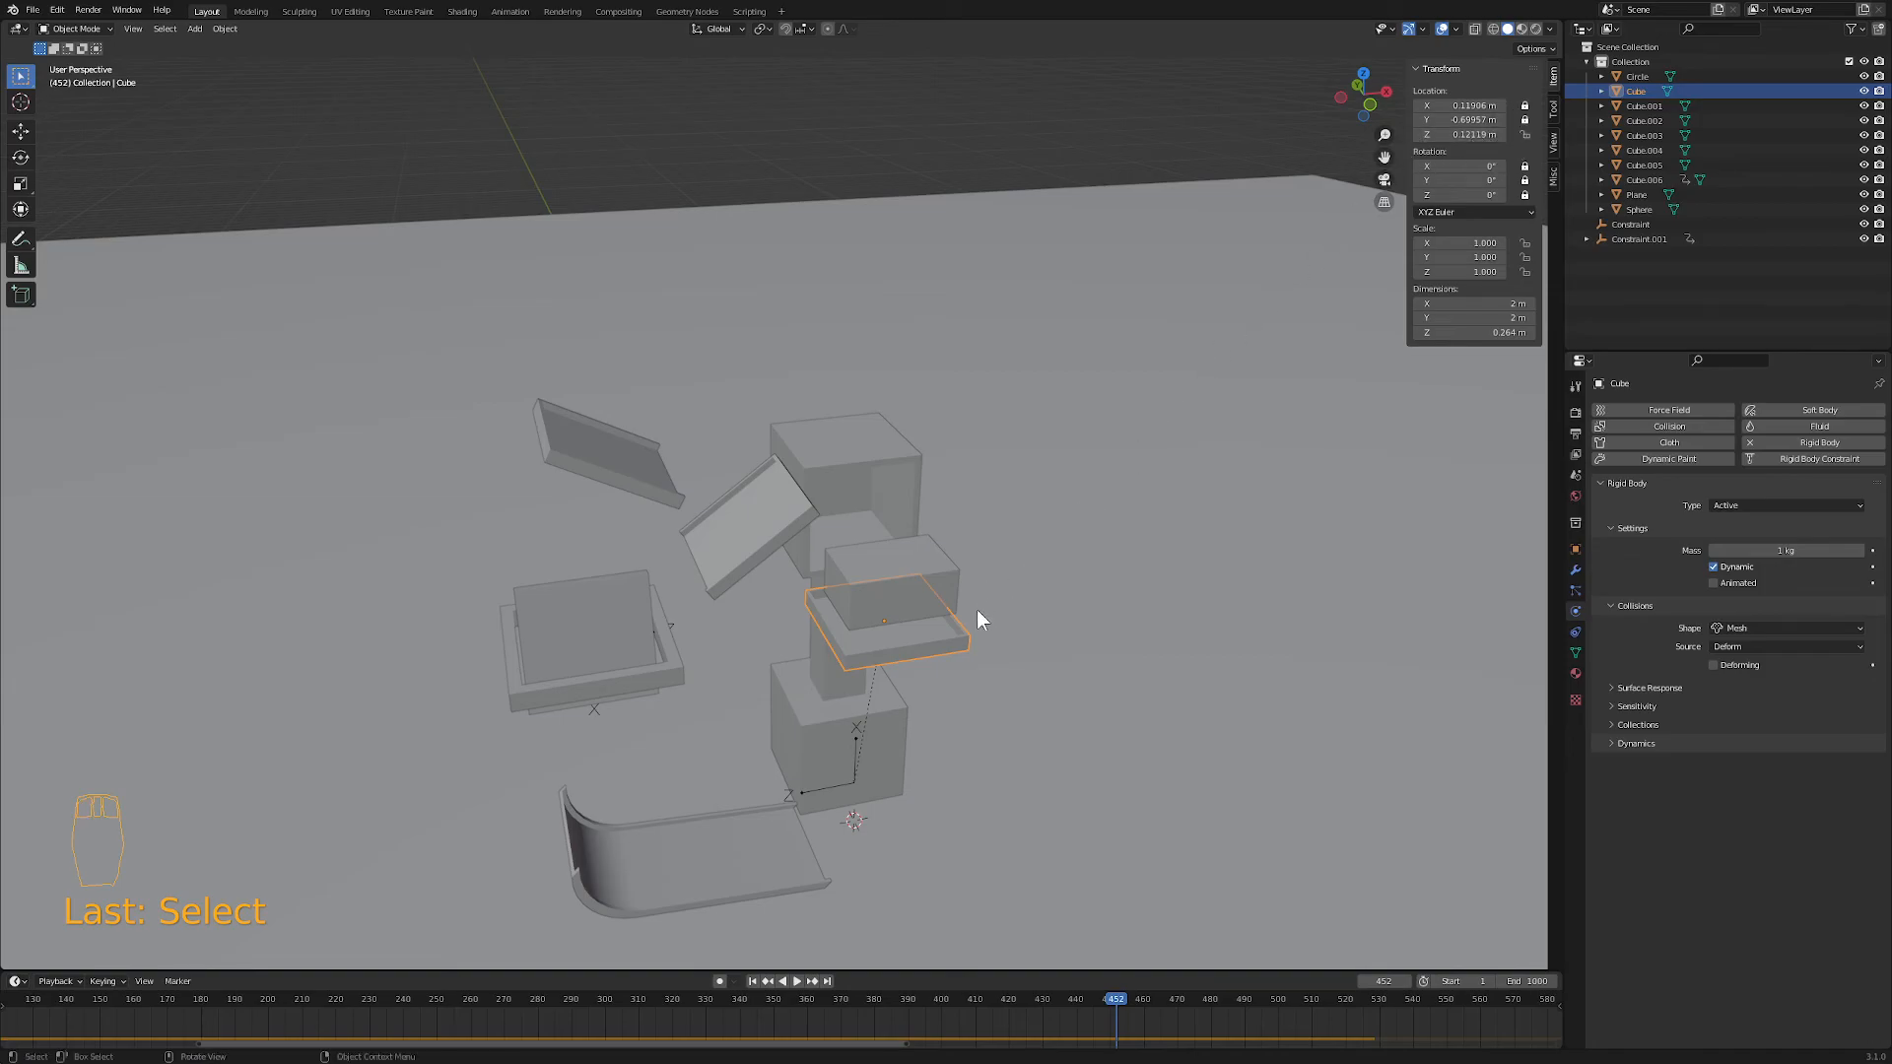
- Check the raised tray and tower from the front and save the marble machine file
mouse_move(968, 658)
middle_mouse_down()
mouse_move(886, 612)
mouse_move(959, 634)
middle_mouse_up()
middle_click_drag(862, 739, 819, 723)
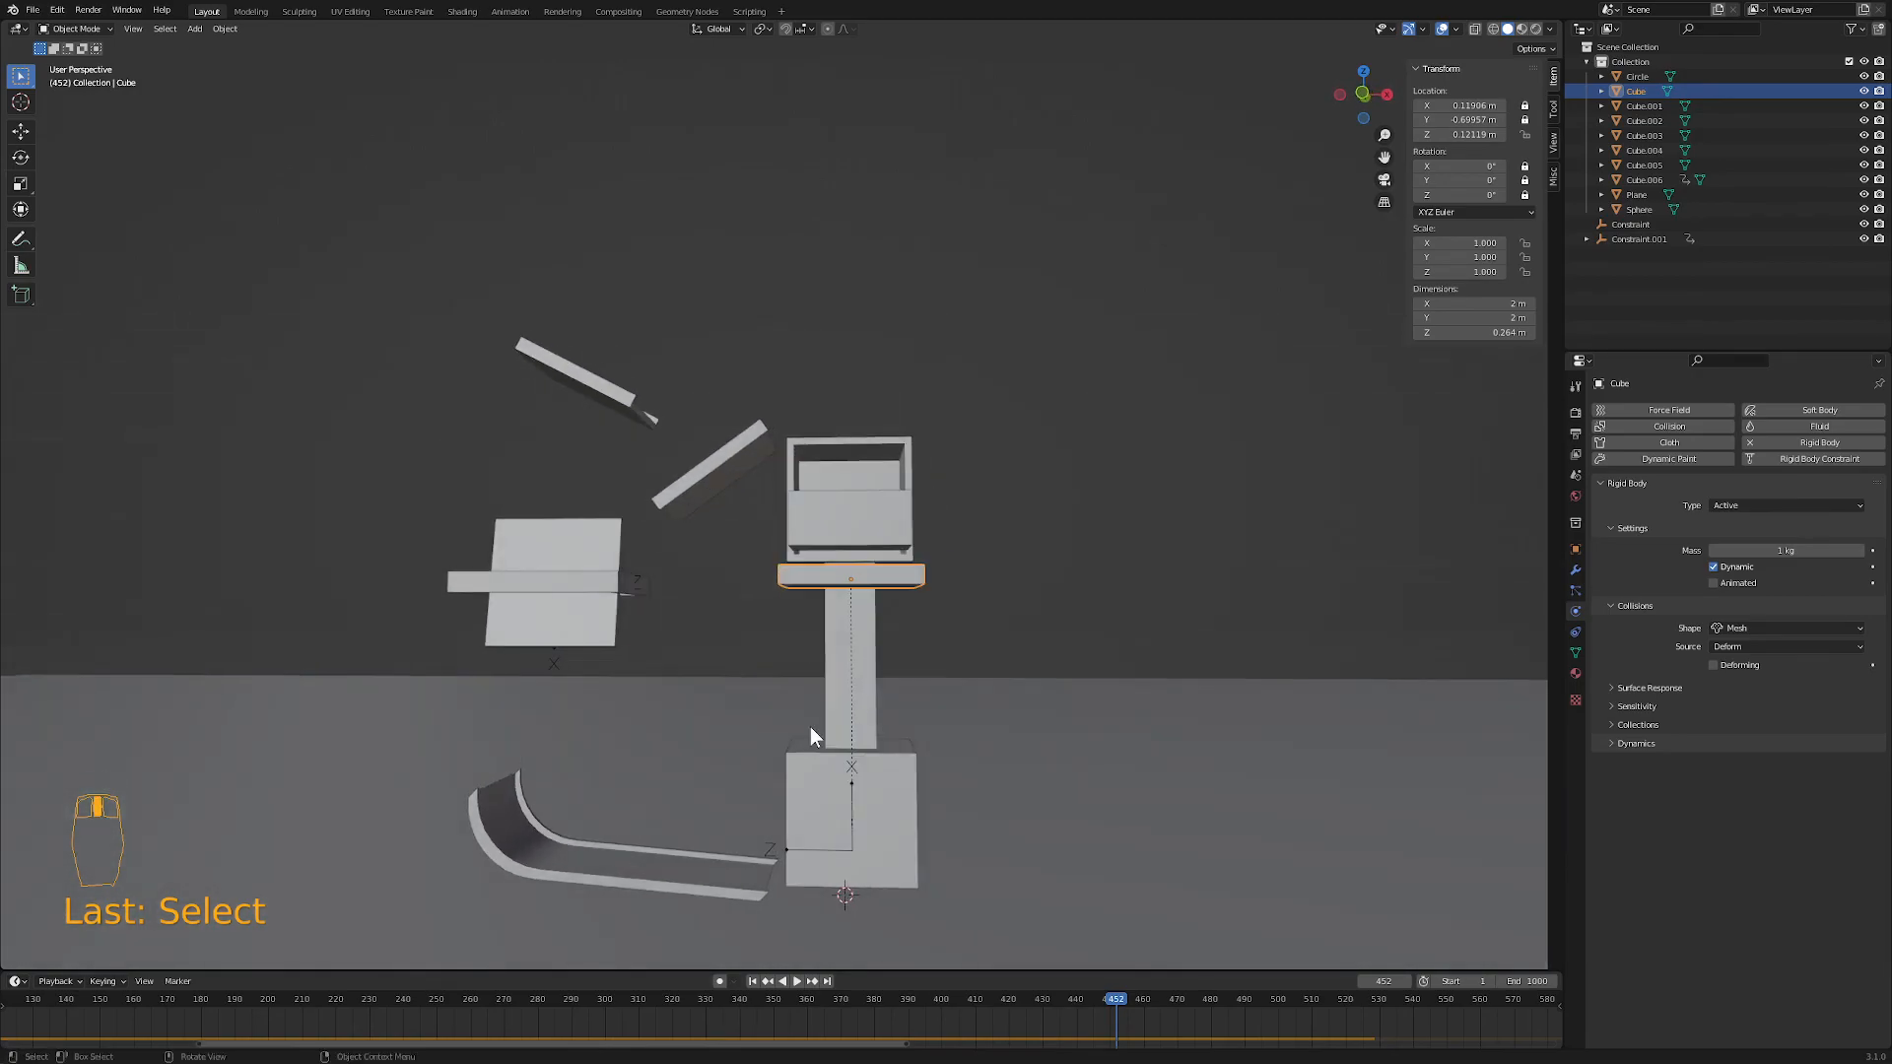
middle_click_drag(638, 860, 219, 345)
left_click(32, 12)
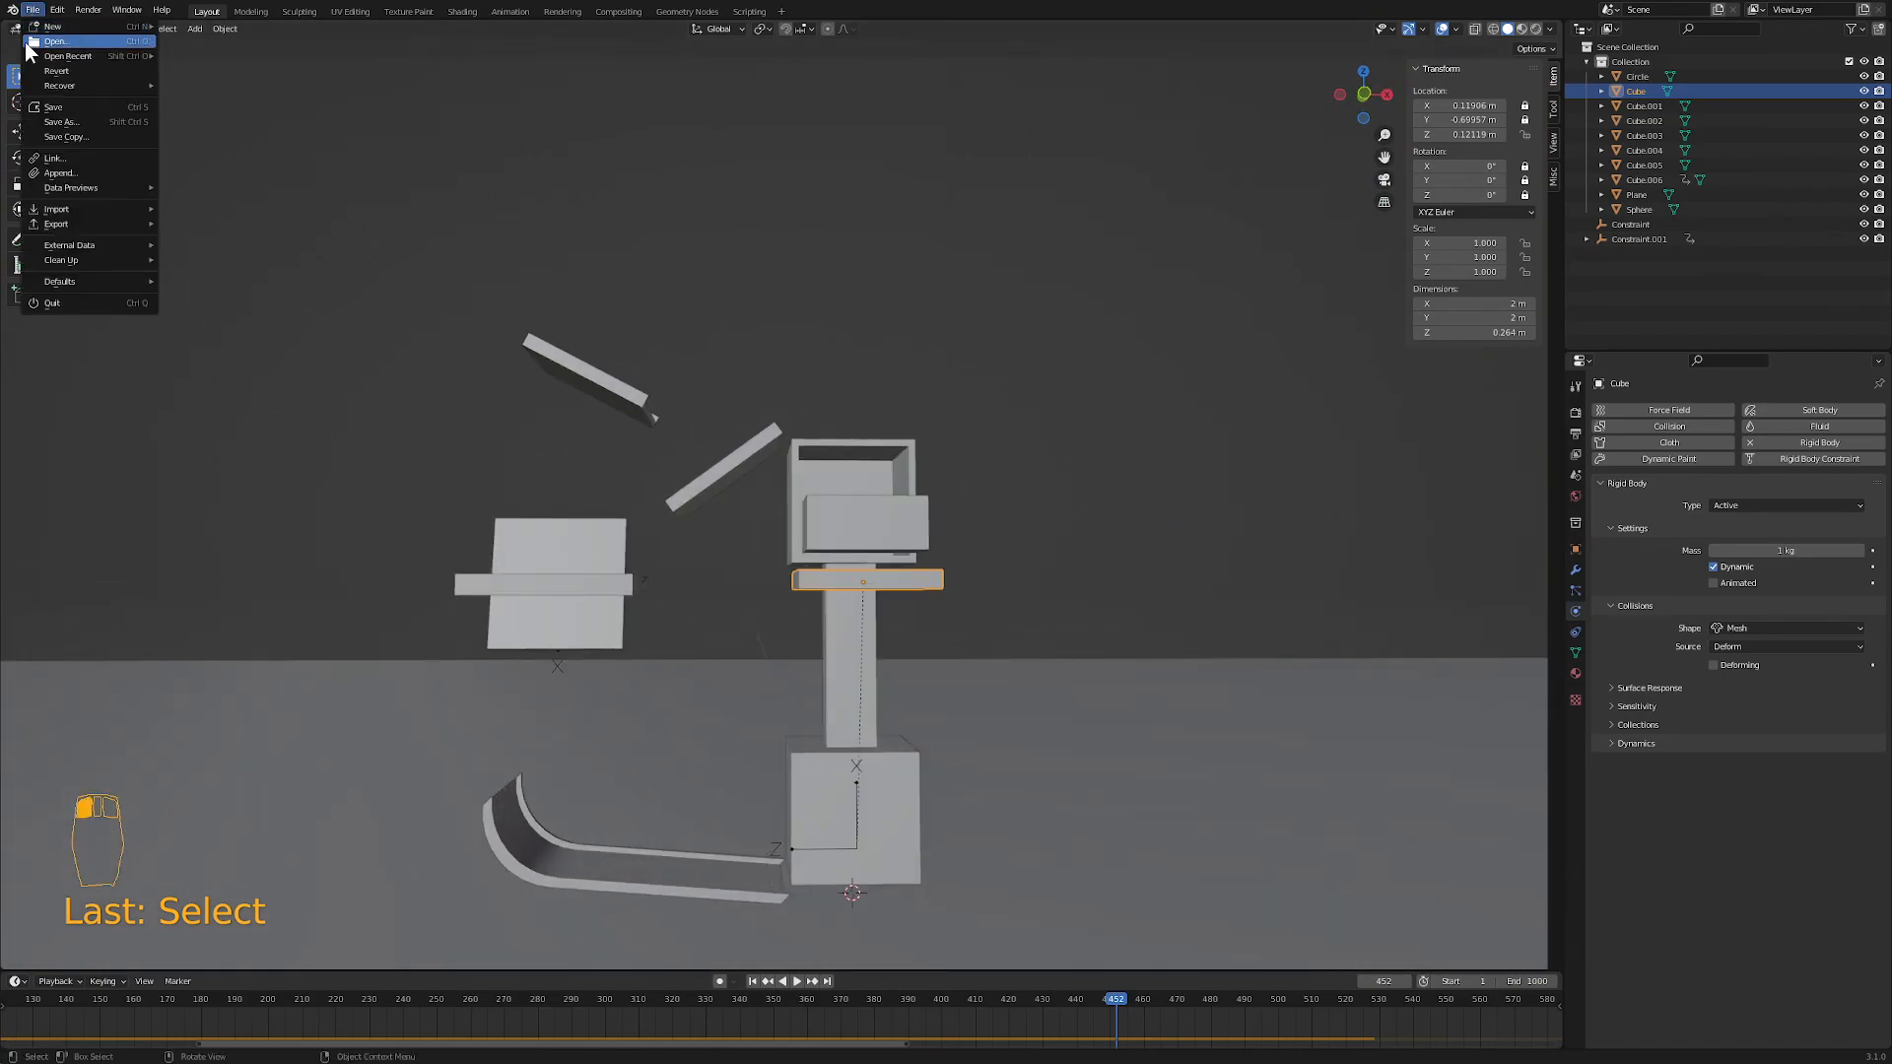
left_click(35, 103)
- Examine the paused machine from above, close up and from the front, including how the ramps, trays and ejected ball are placed
middle_click_drag(322, 387, 341, 513)
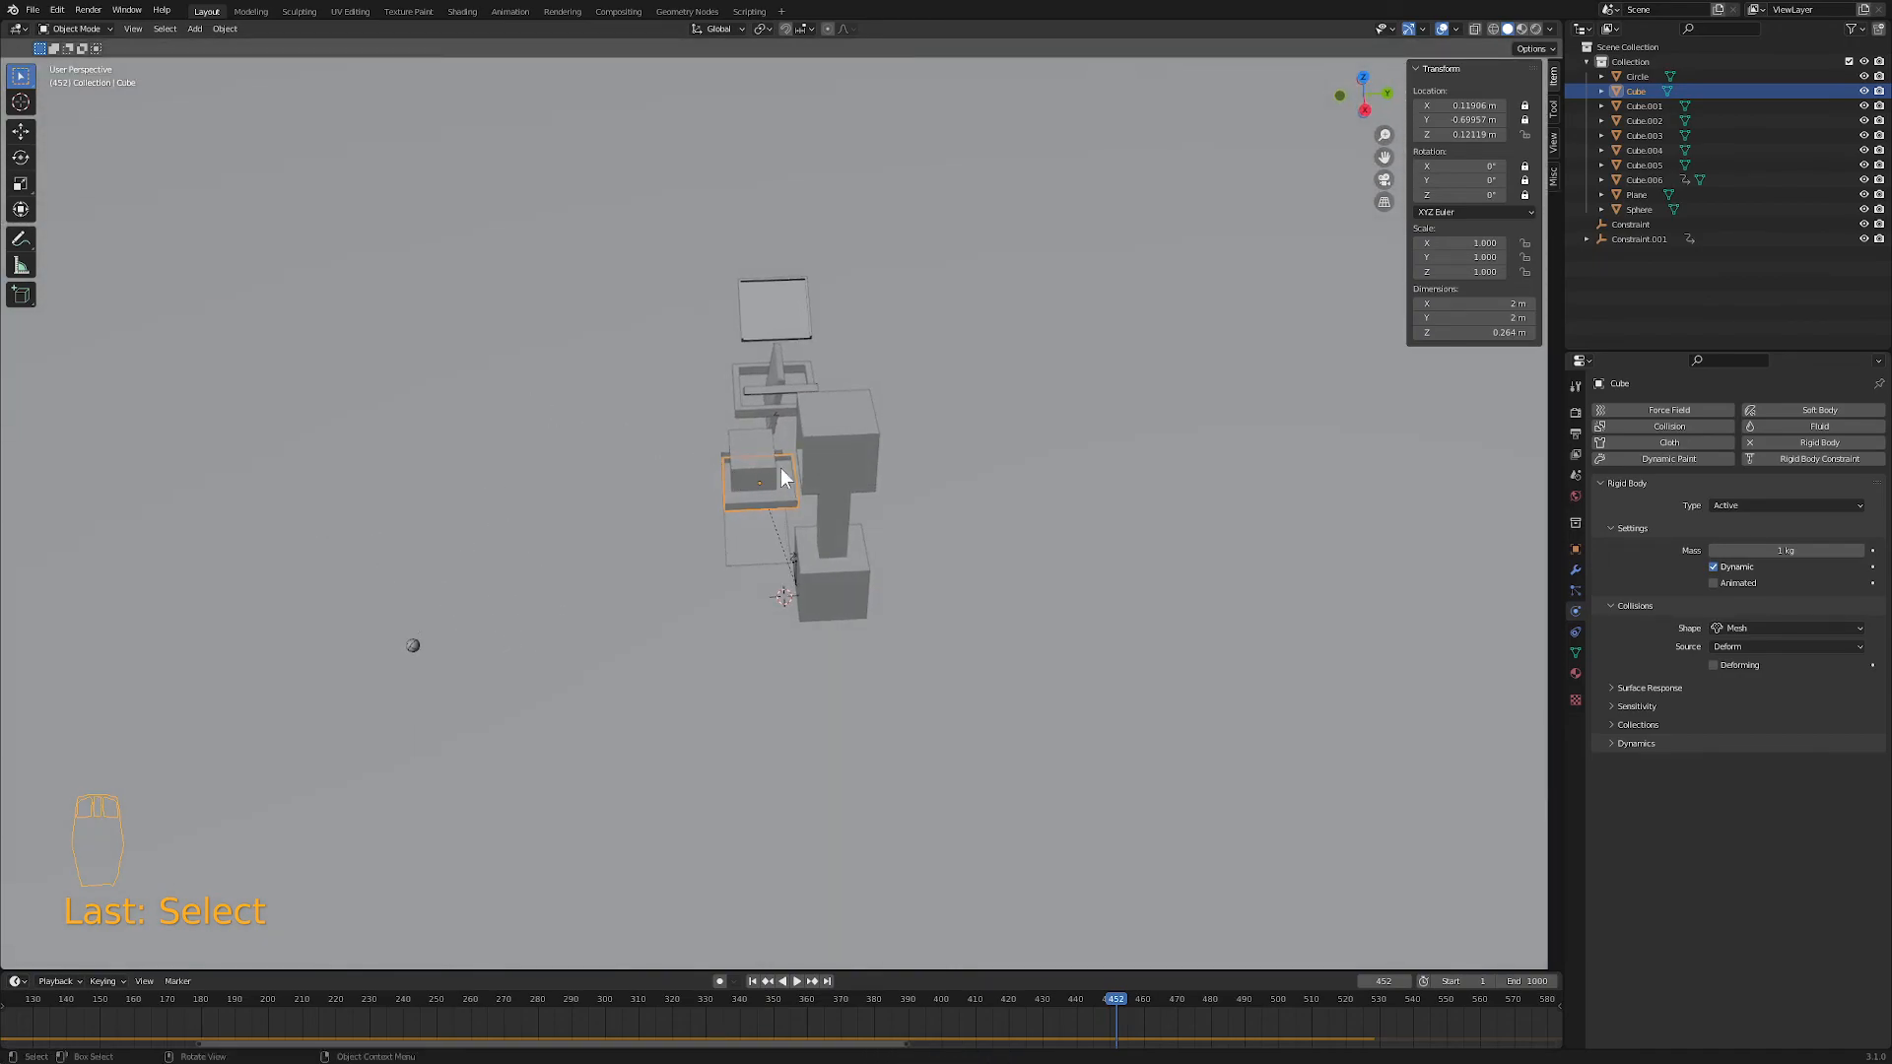
middle_click_drag(483, 547, 705, 541)
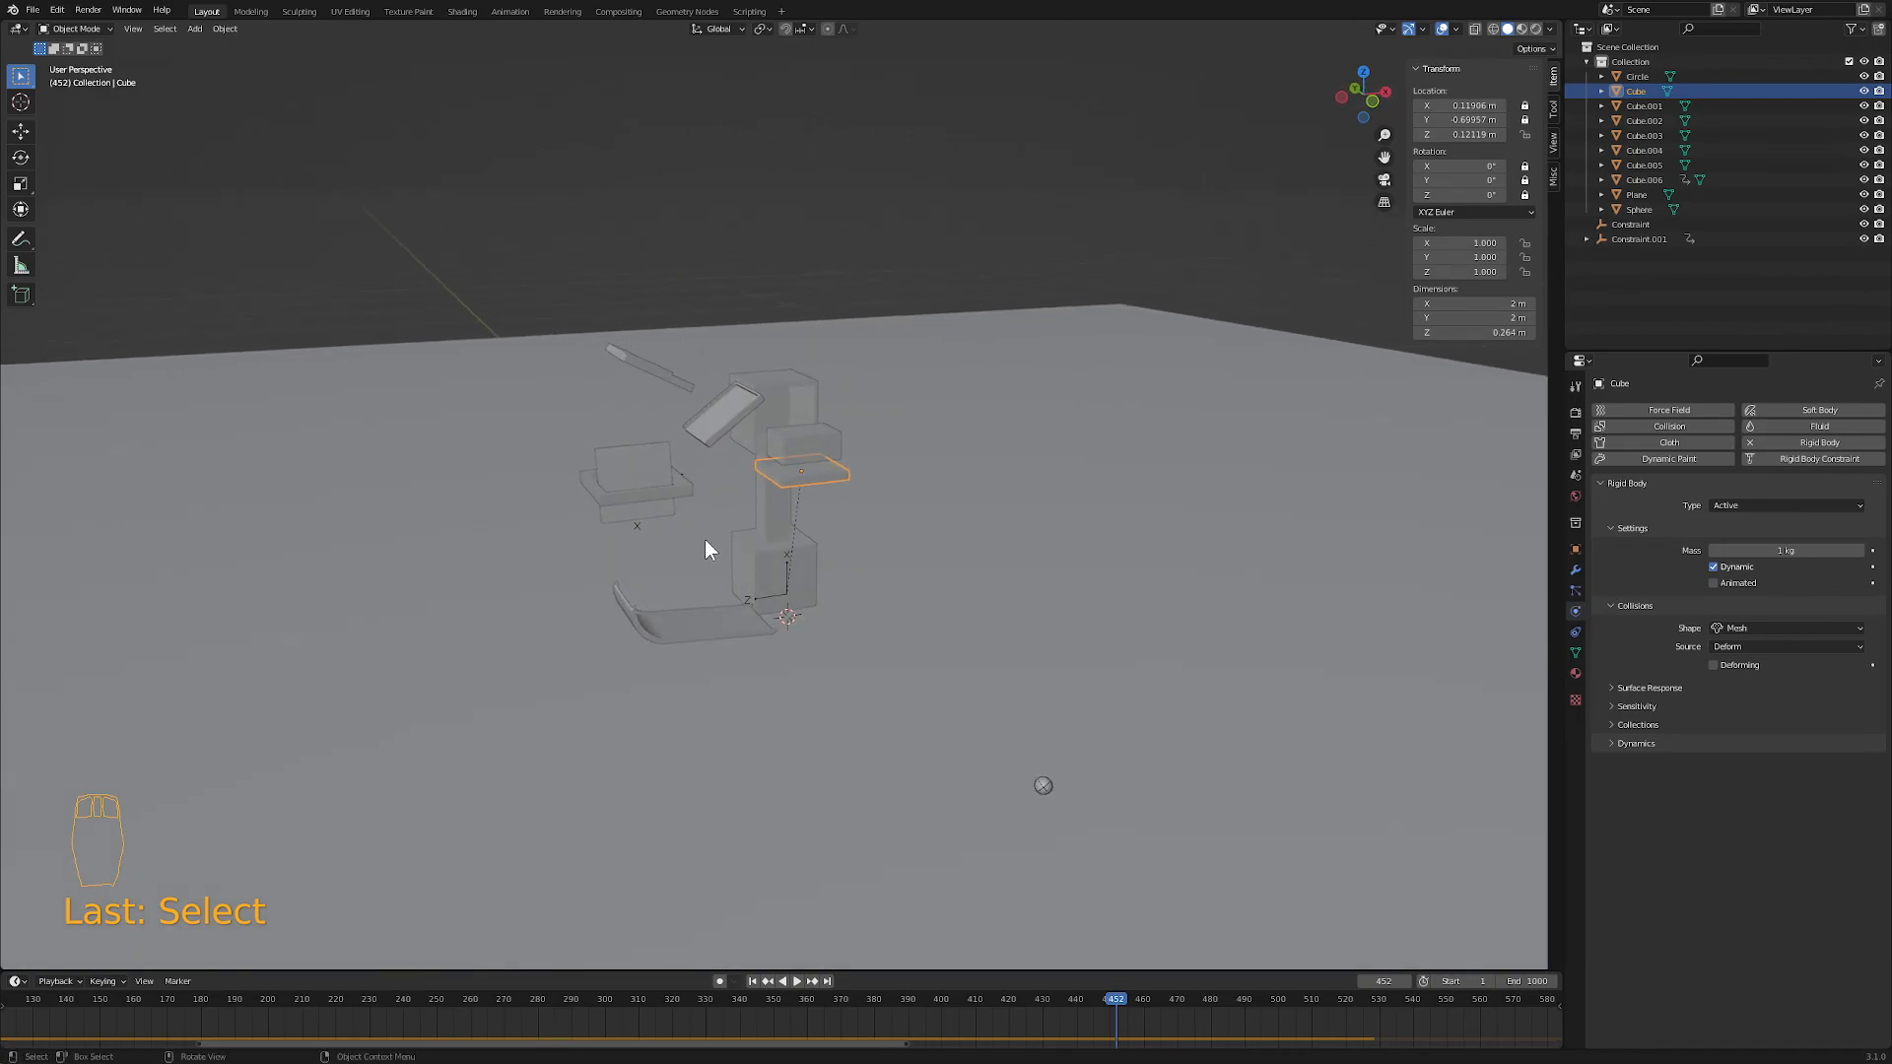
middle_click_drag(808, 582, 631, 595)
middle_click_drag(520, 678, 677, 620)
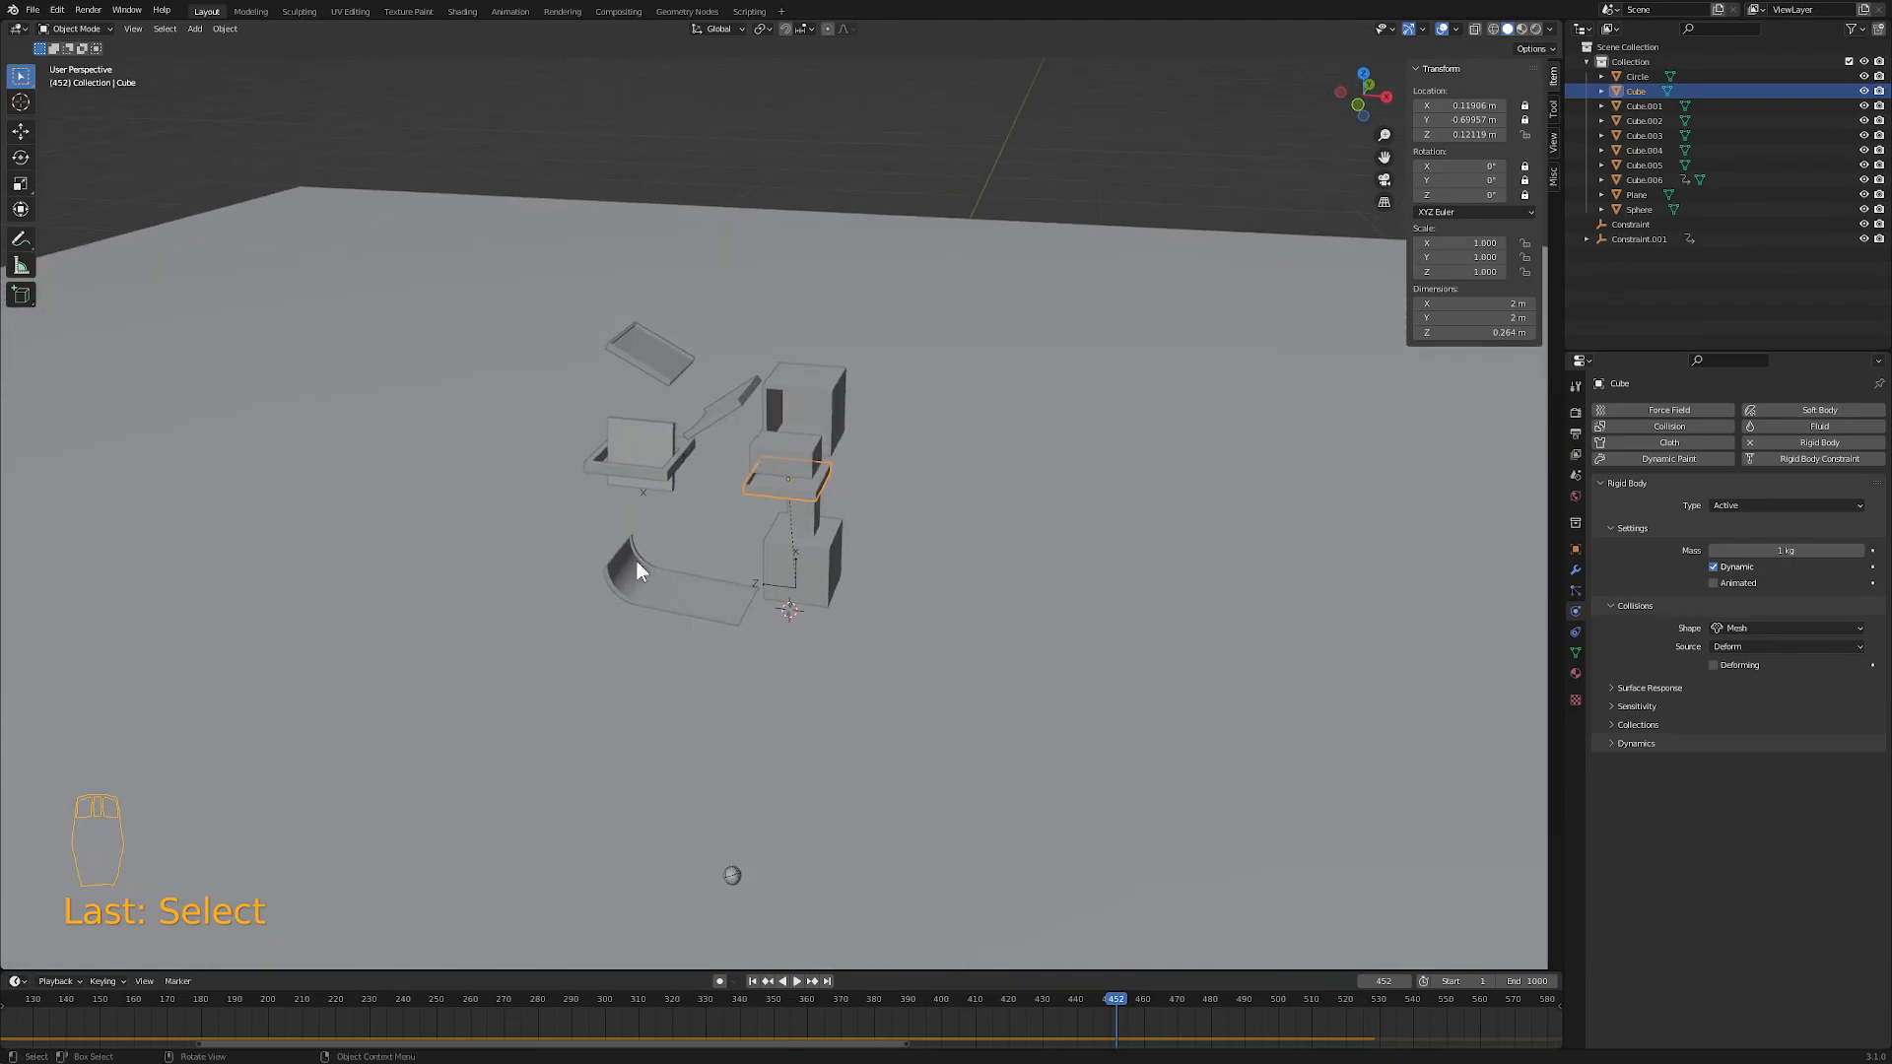
middle_click_drag(683, 425, 655, 475)
middle_click_drag(743, 464, 723, 469)
scroll(723, 469, "up", 3)
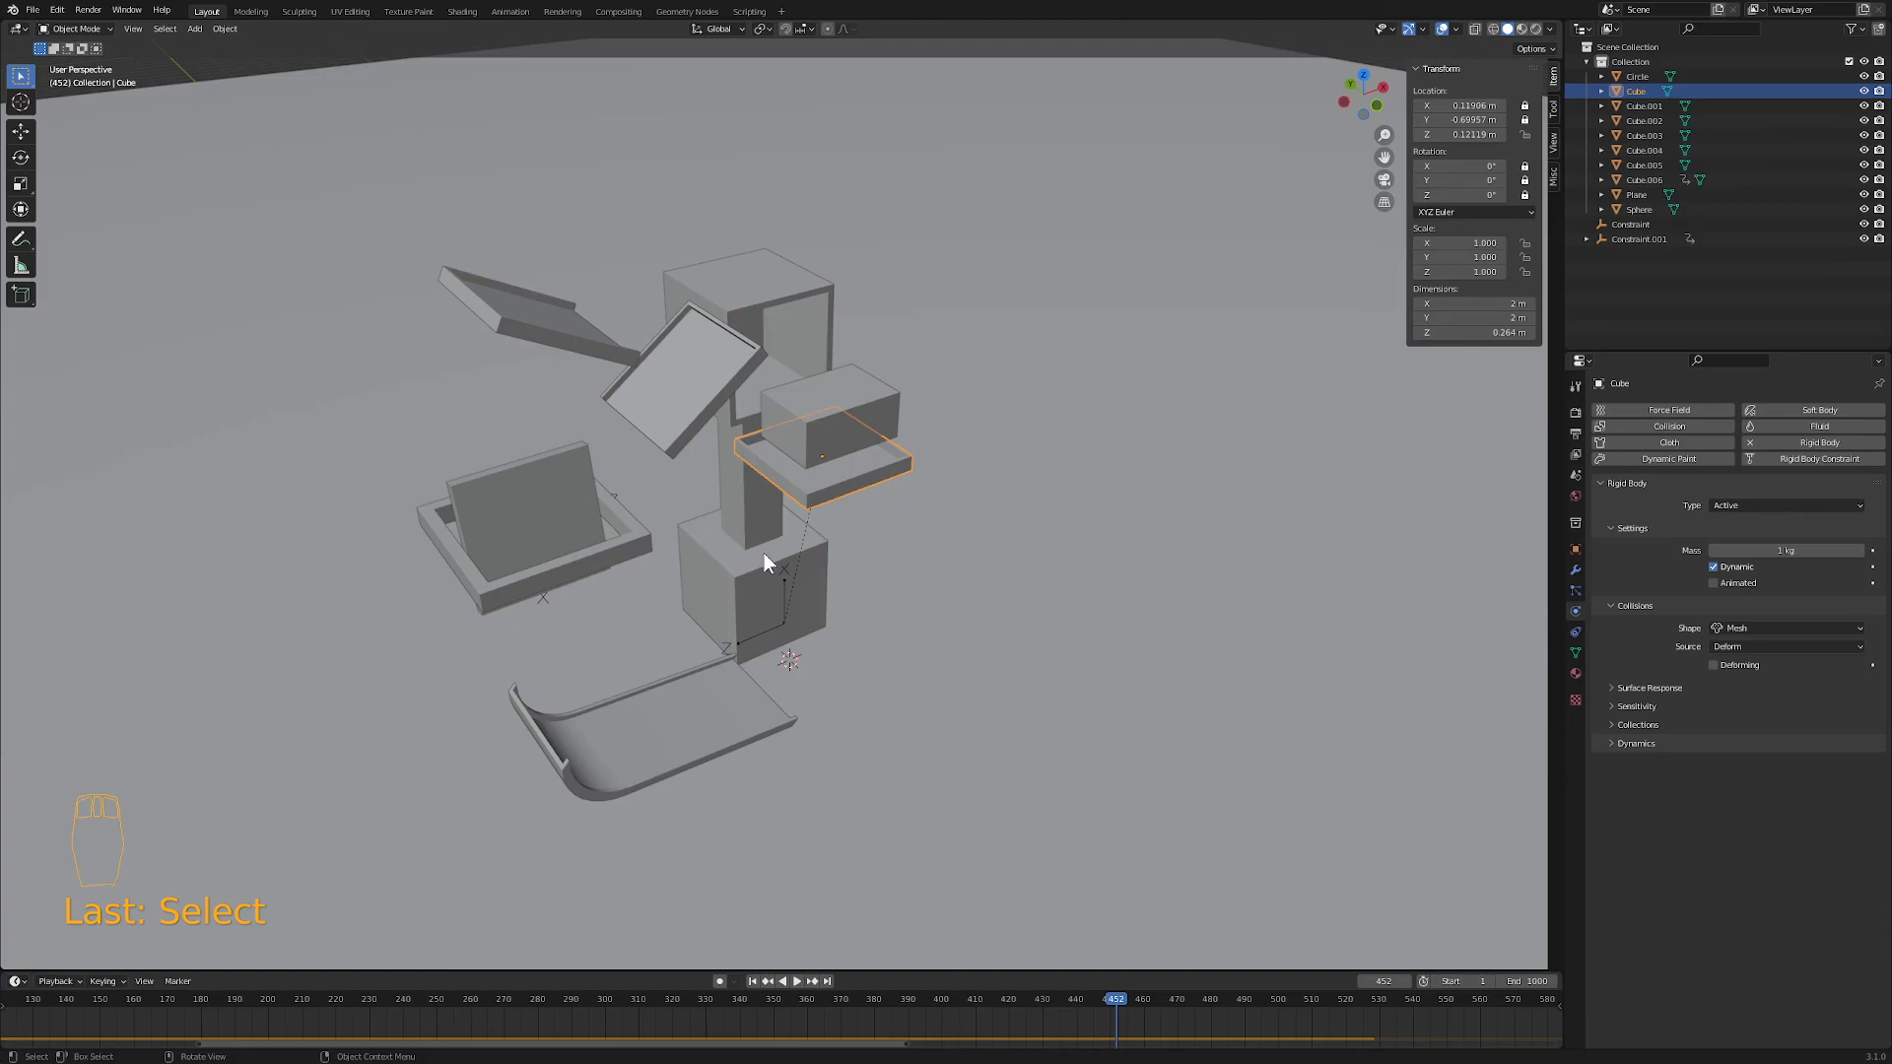
middle_click_drag(742, 400, 630, 435)
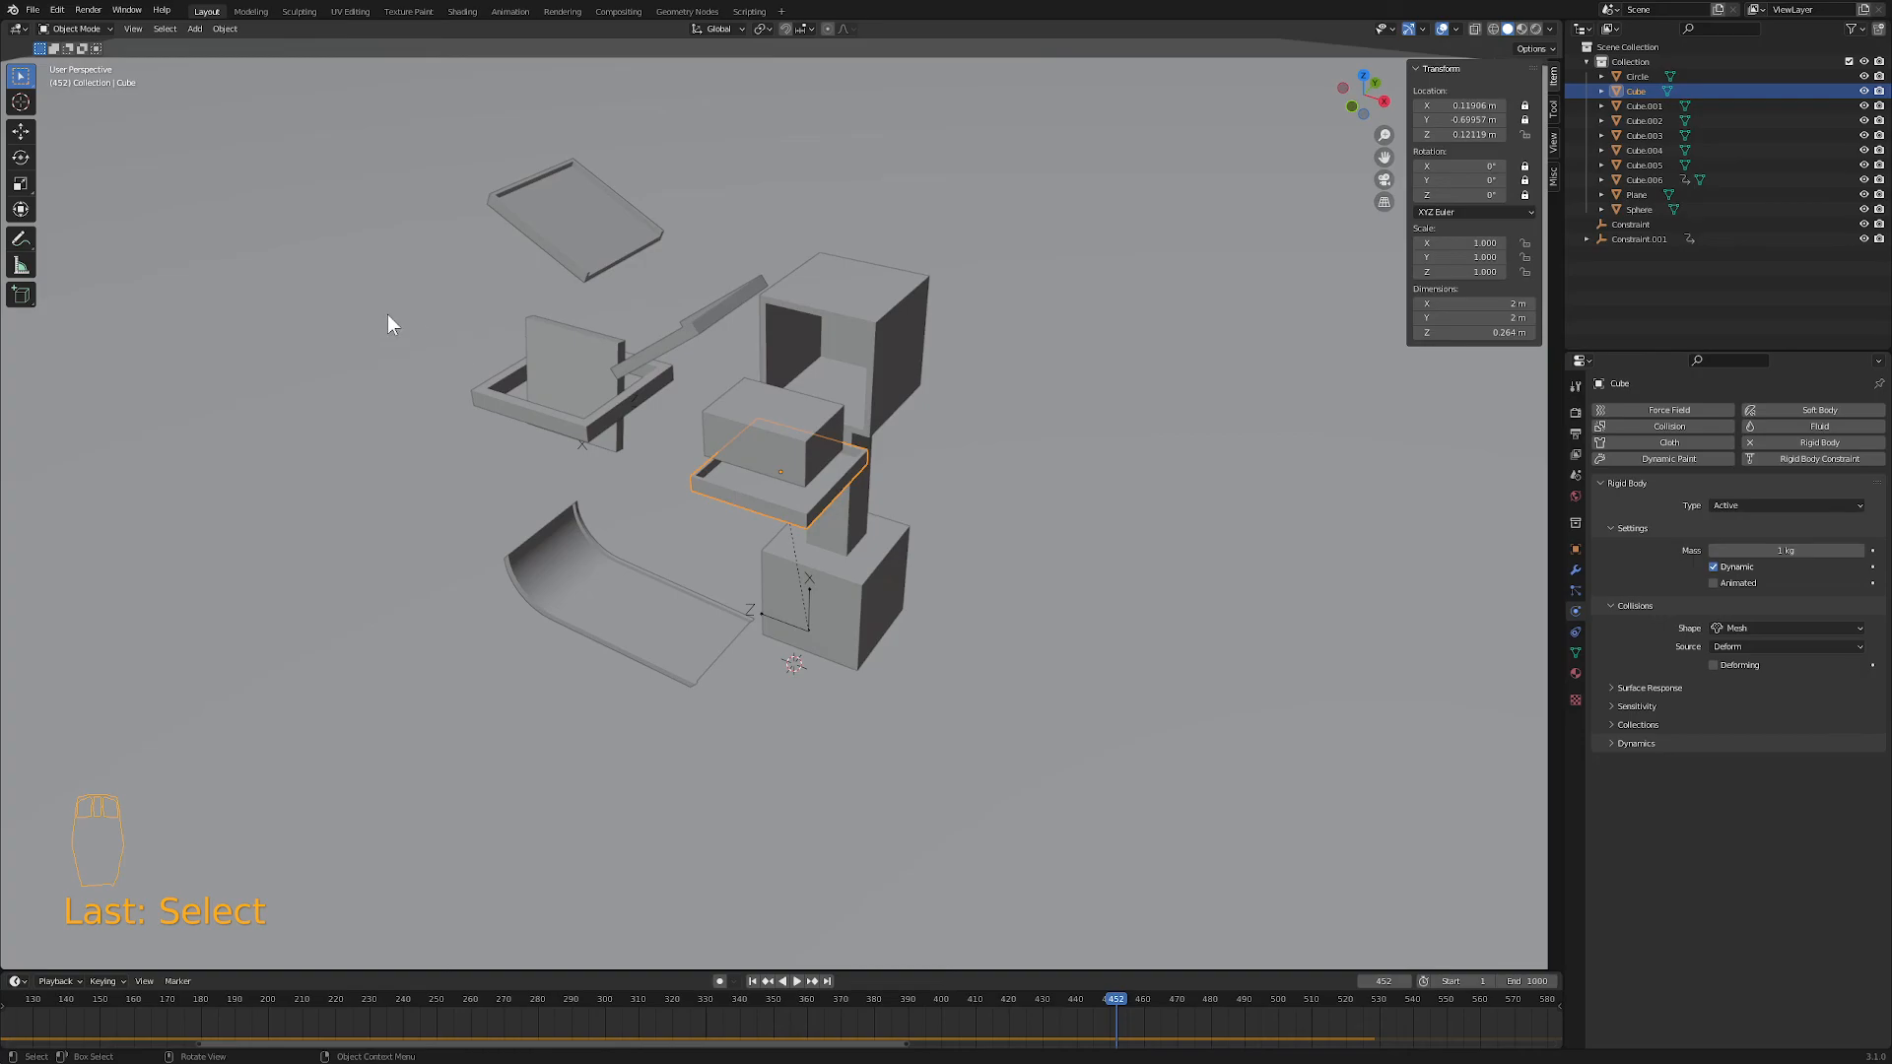
left_click(224, 29)
middle_click_drag(564, 433, 647, 422)
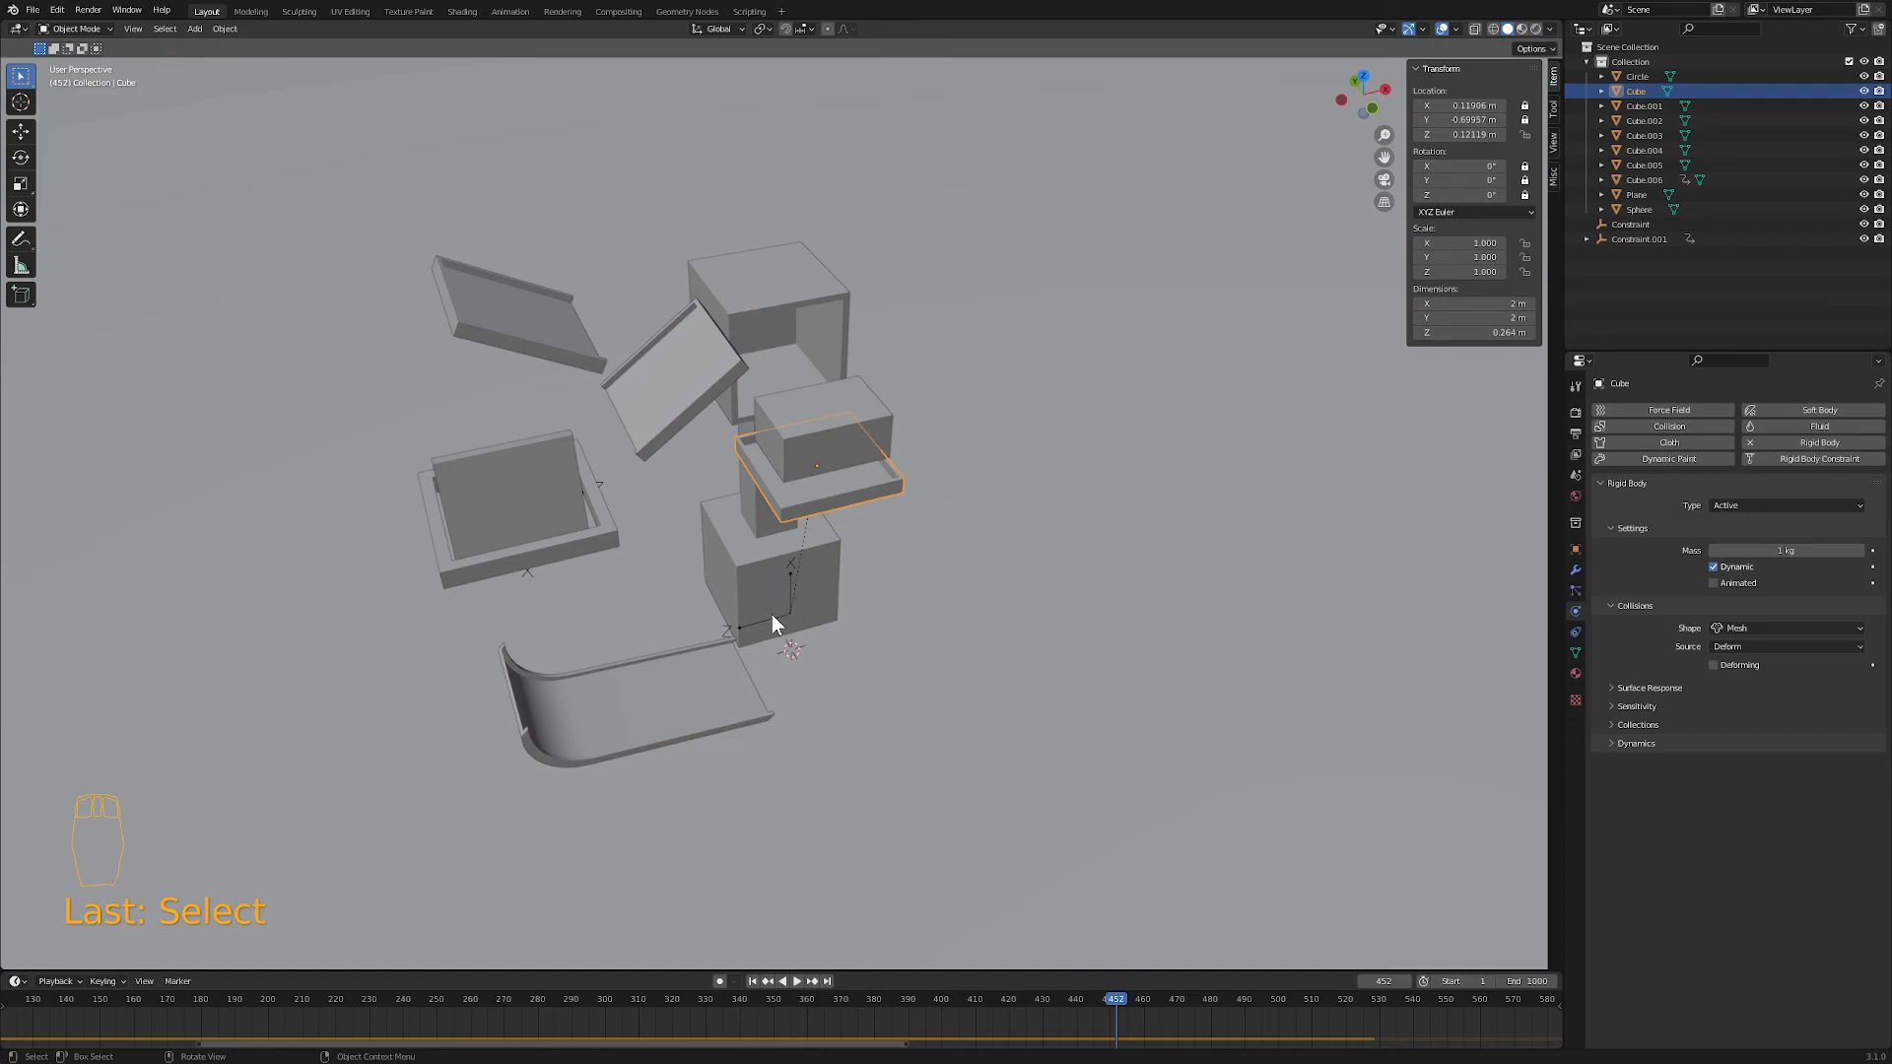
middle_click_drag(711, 600, 667, 564)
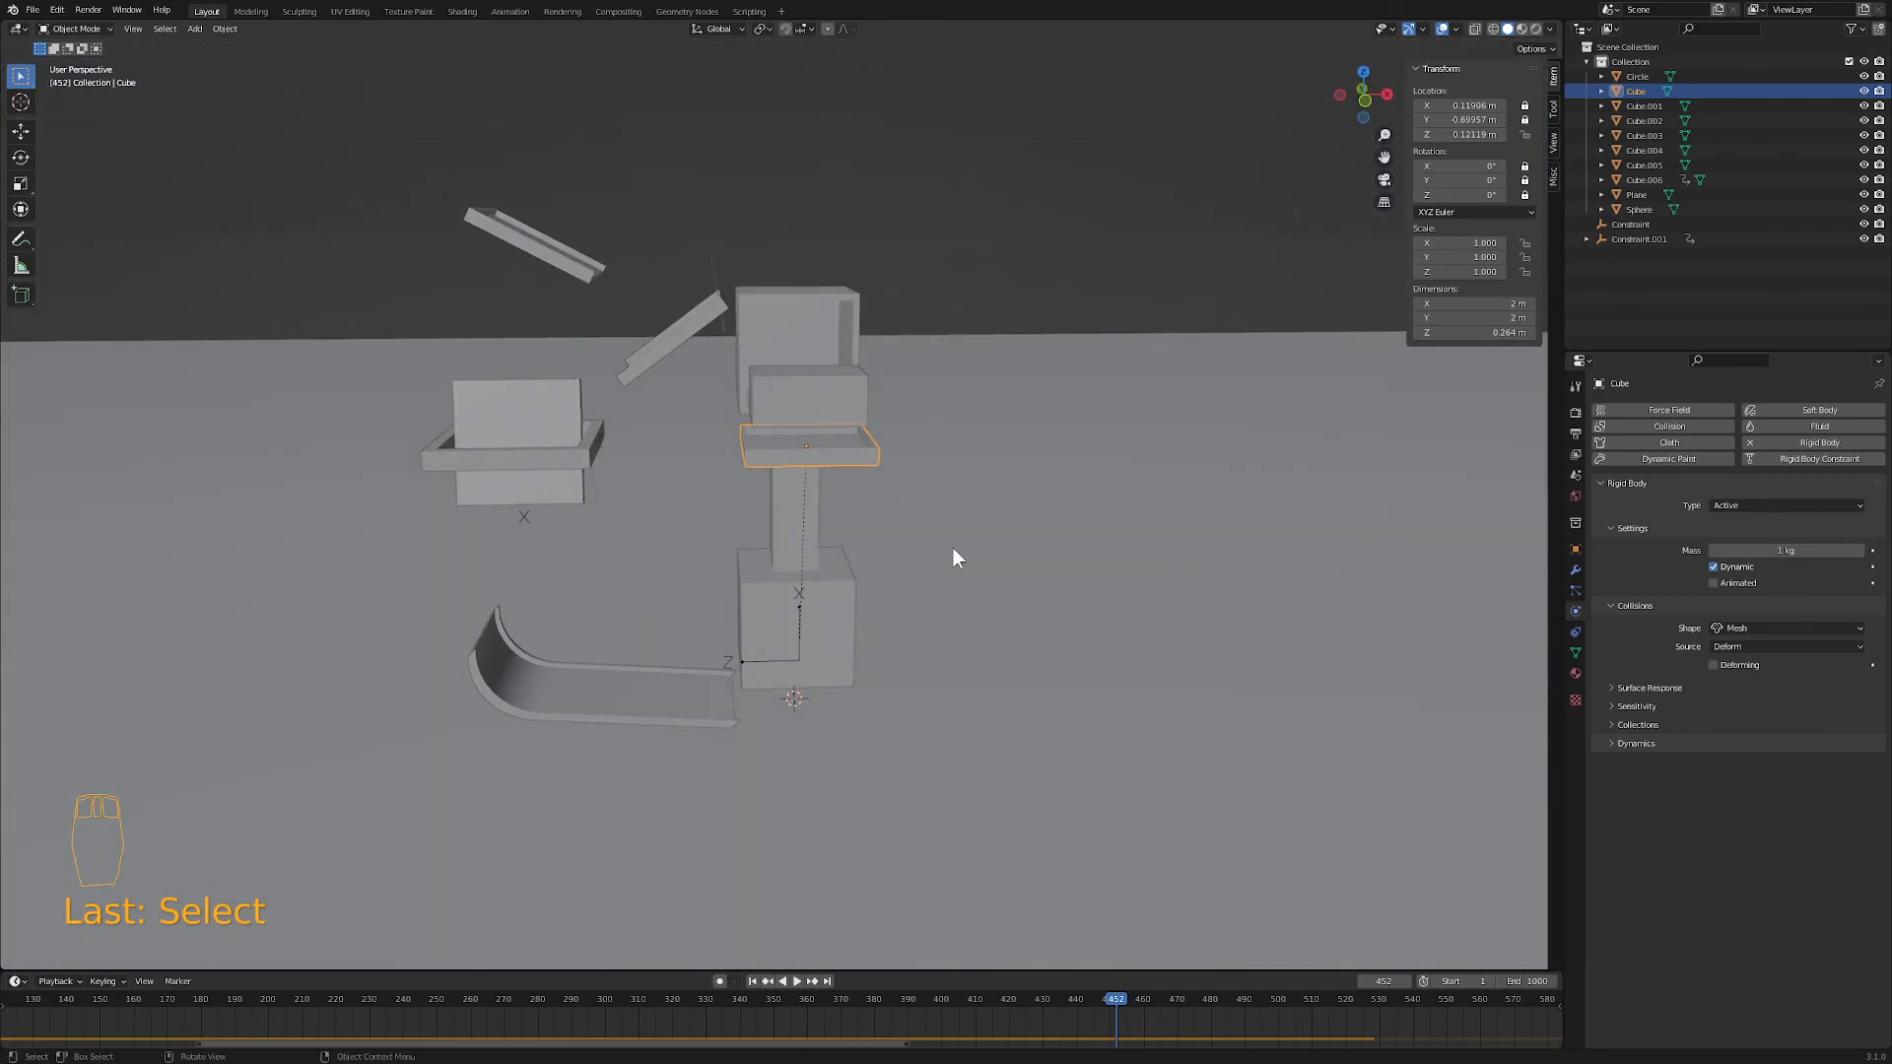
- Inspect the tray's motor constraint and the pushing block's rigid body settings, scrubbing back to frame 158 to recheck the motor
left_click(800, 641)
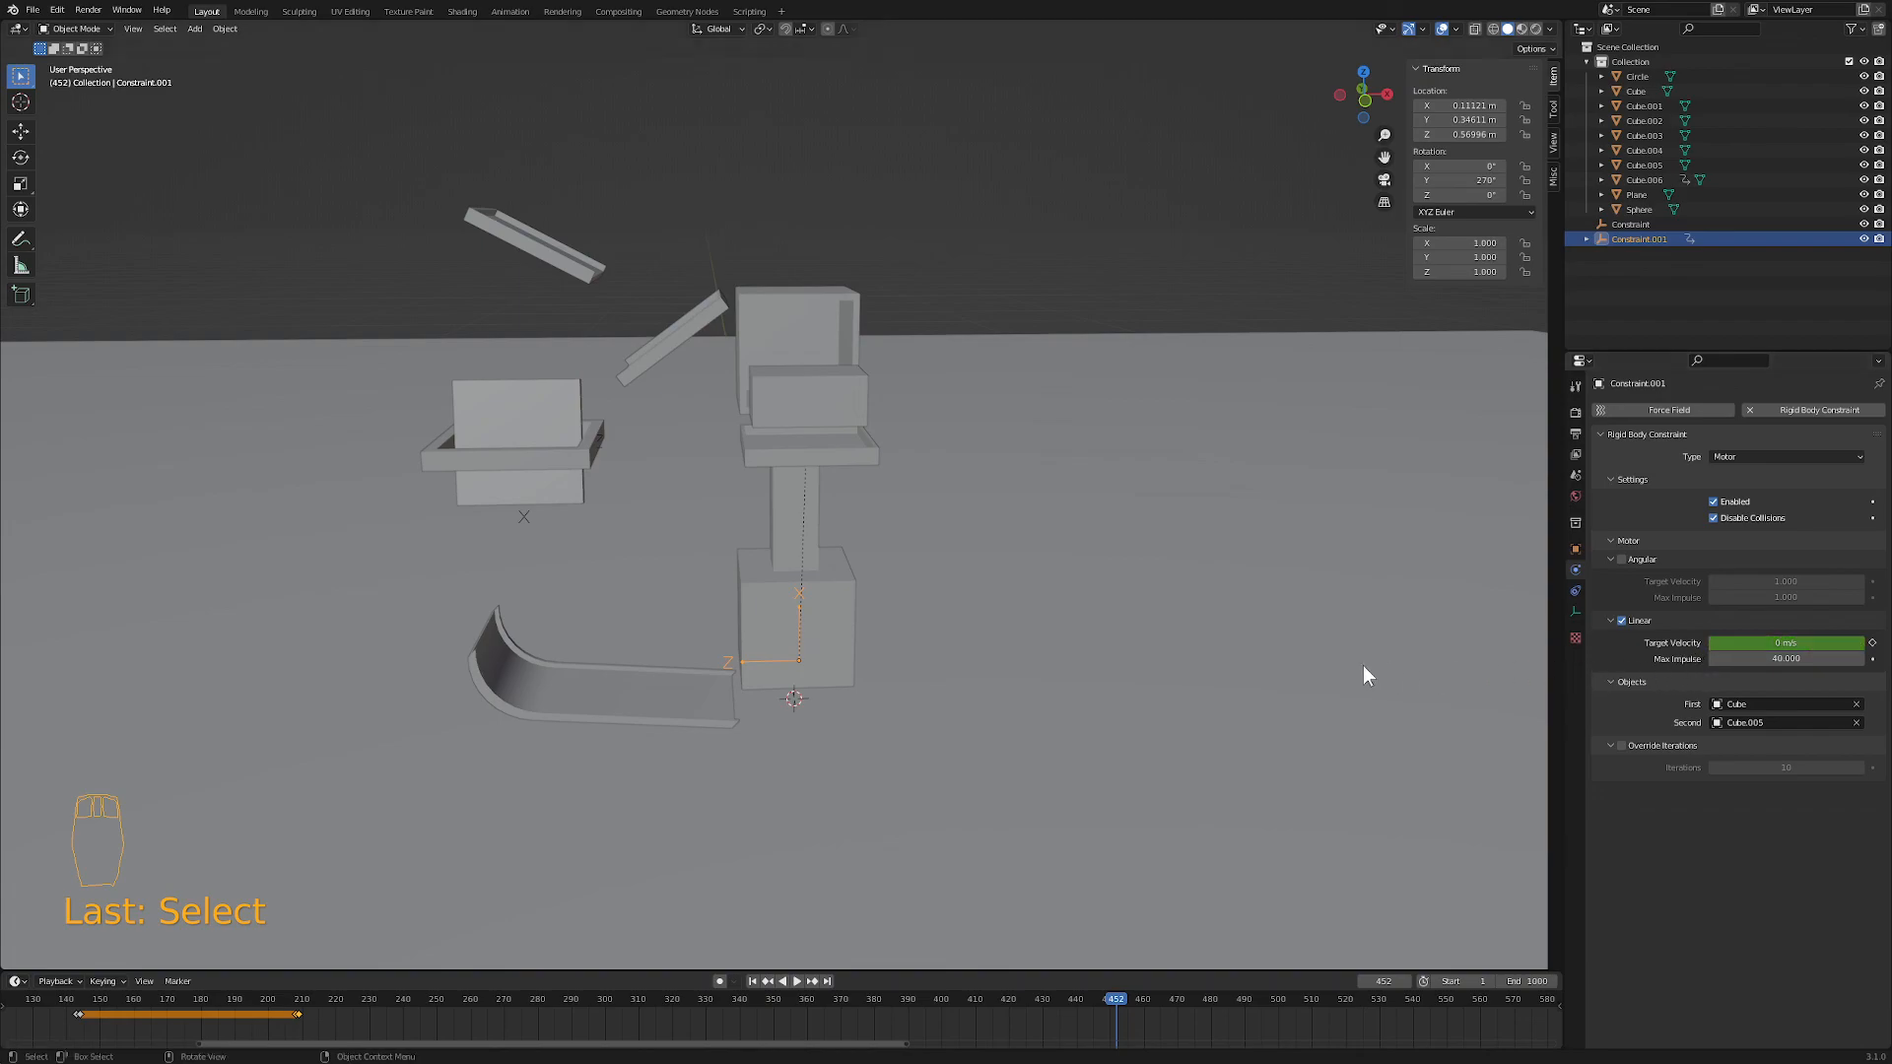
middle_click_drag(1094, 662, 980, 676)
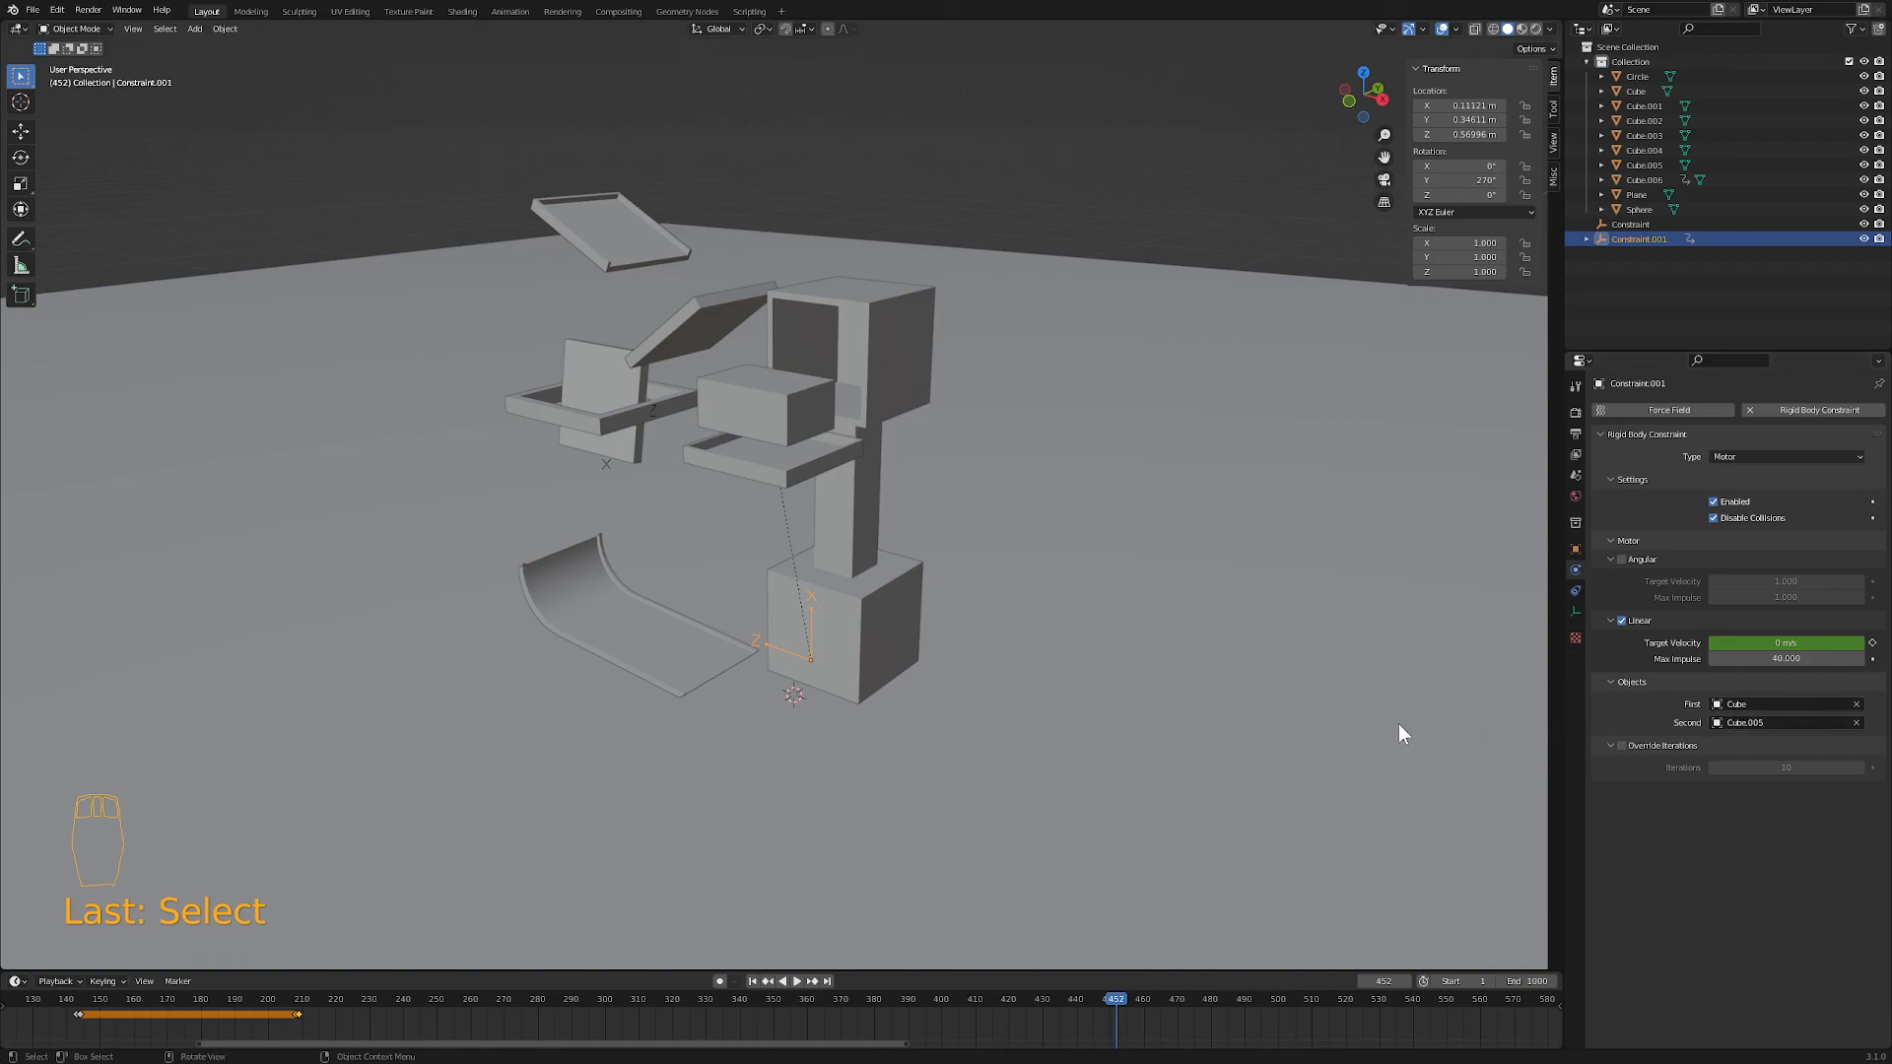
middle_click_drag(1388, 731, 1336, 750)
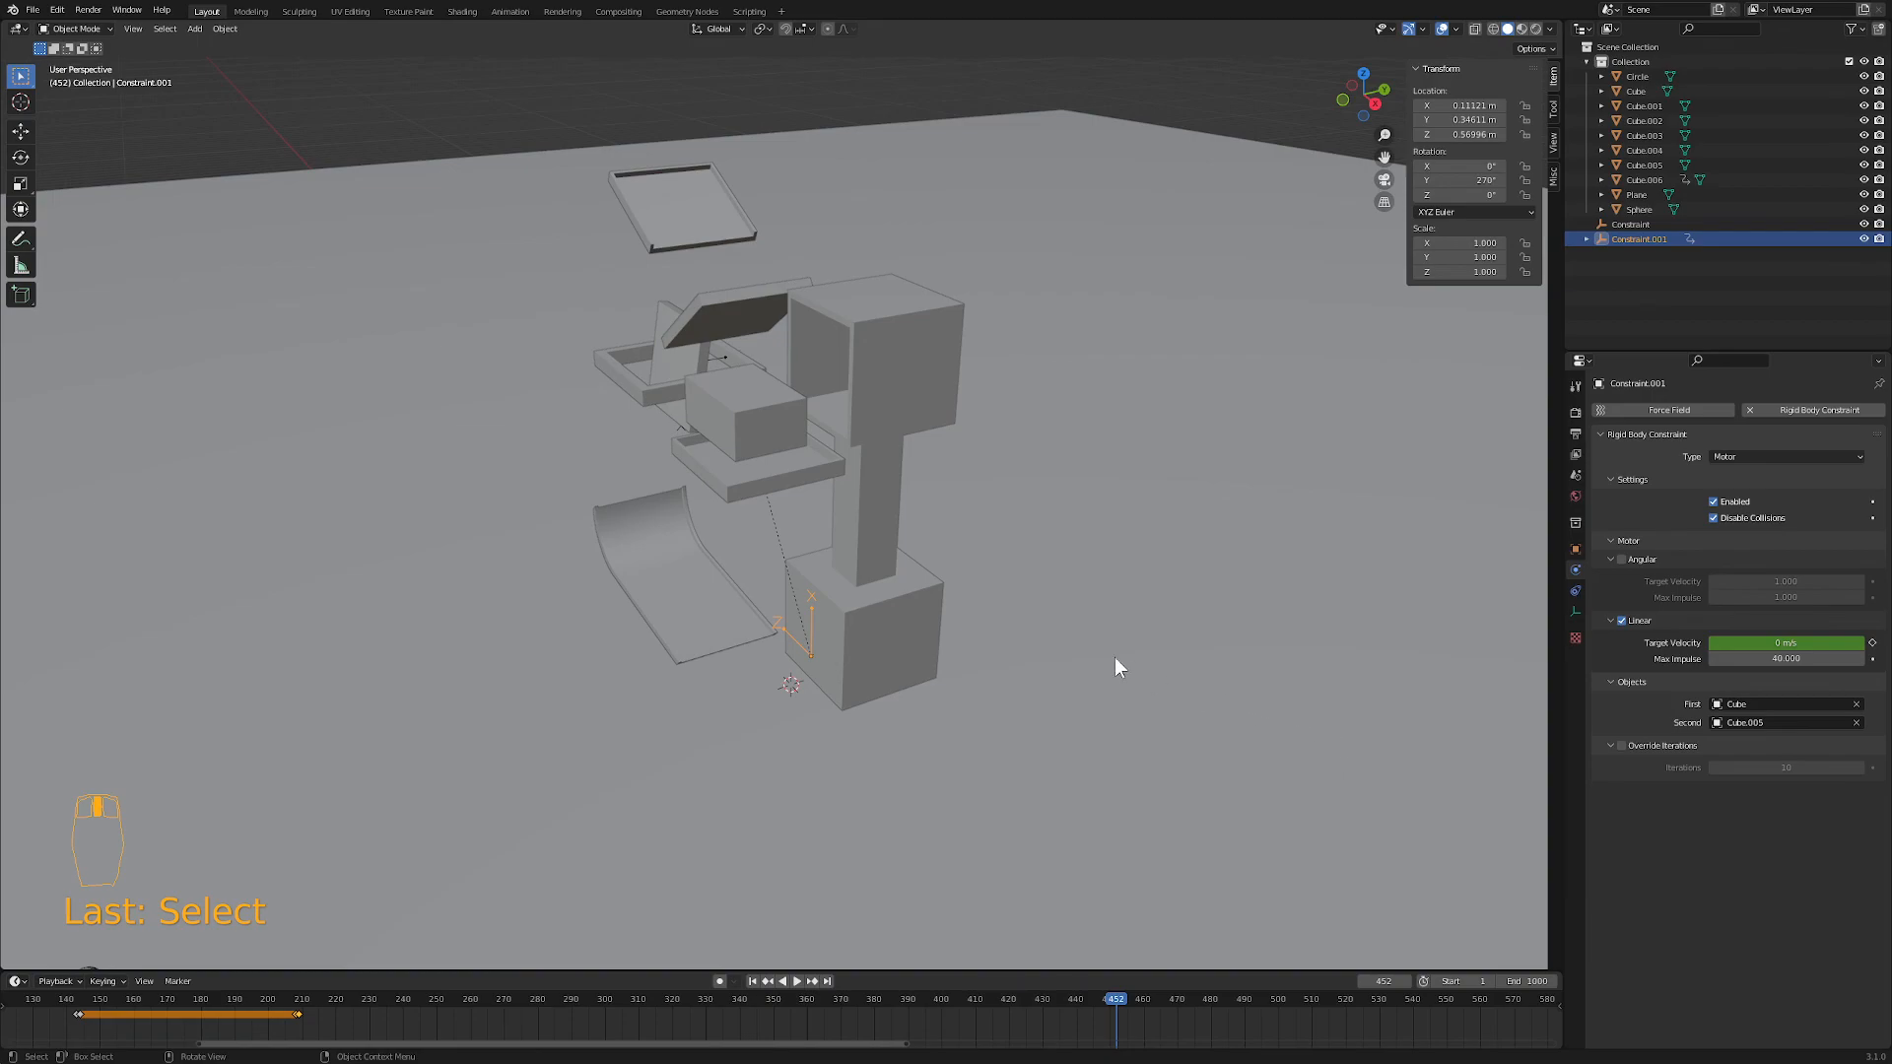
left_click(749, 414)
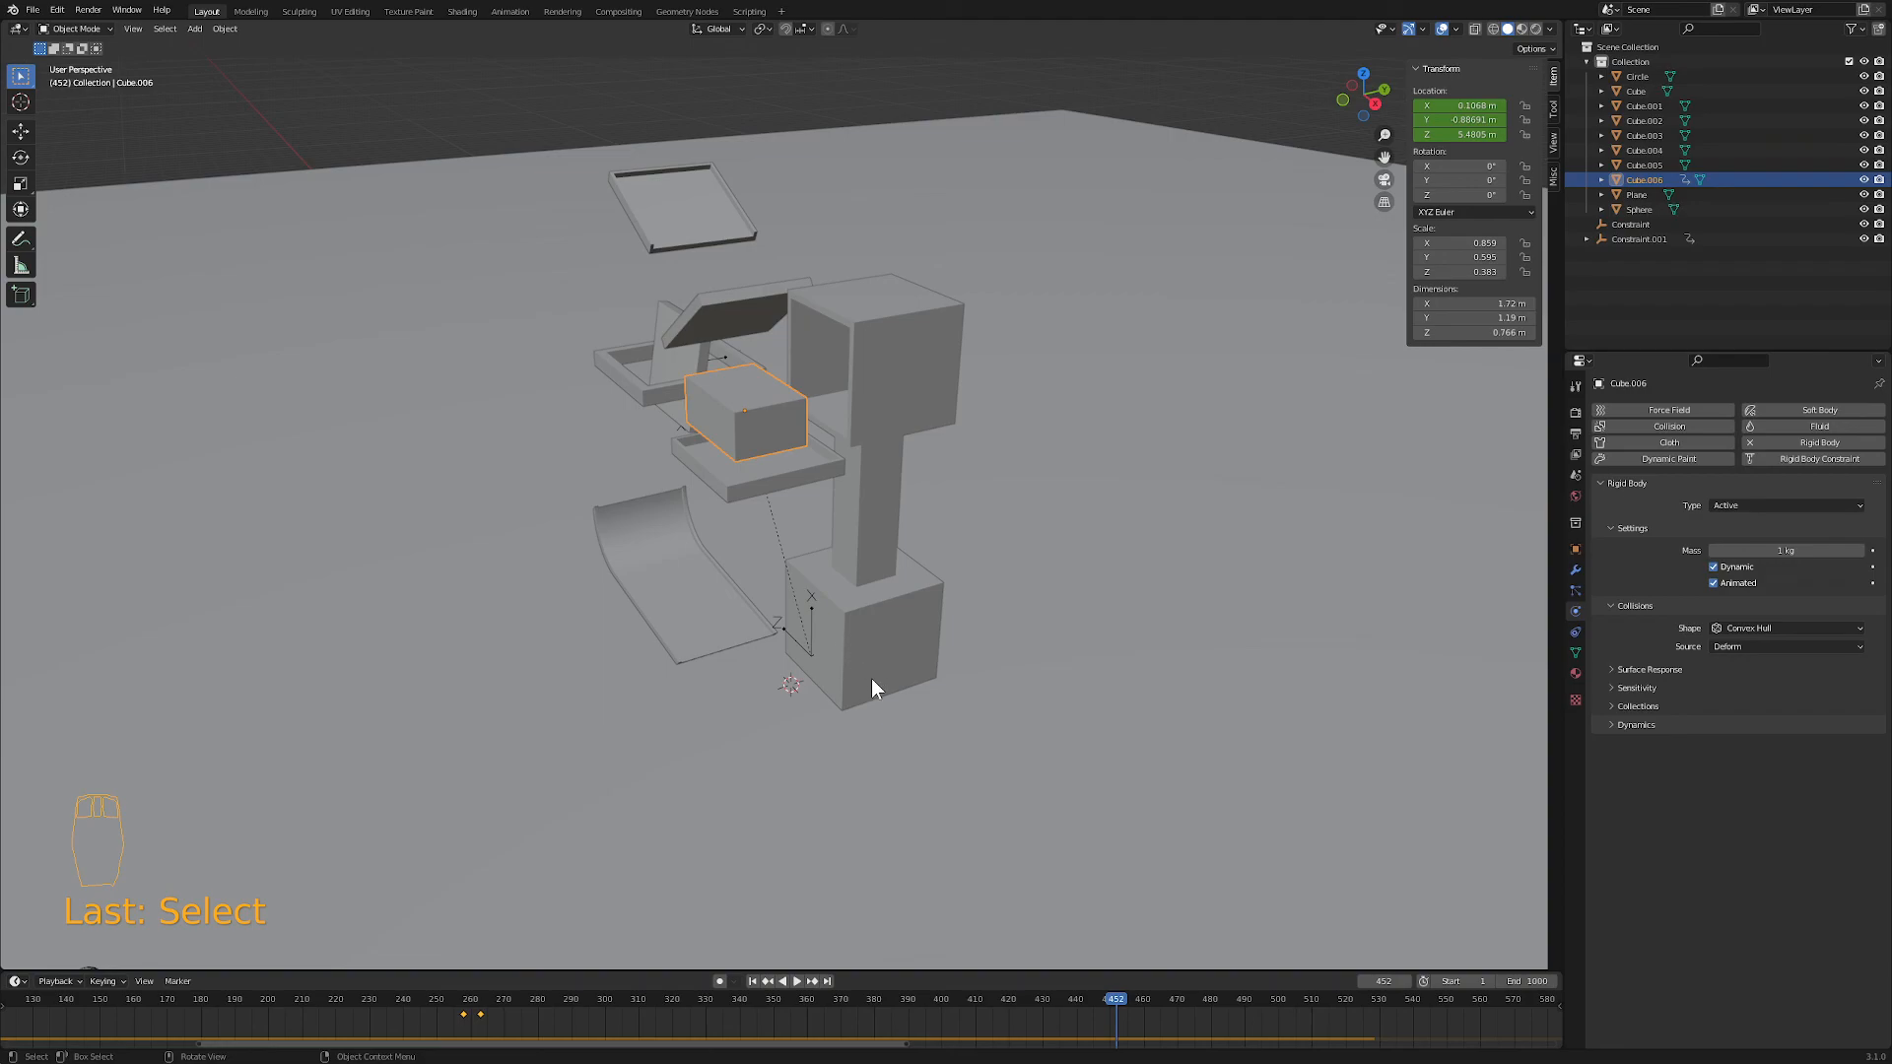
middle_click_drag(890, 708, 749, 593)
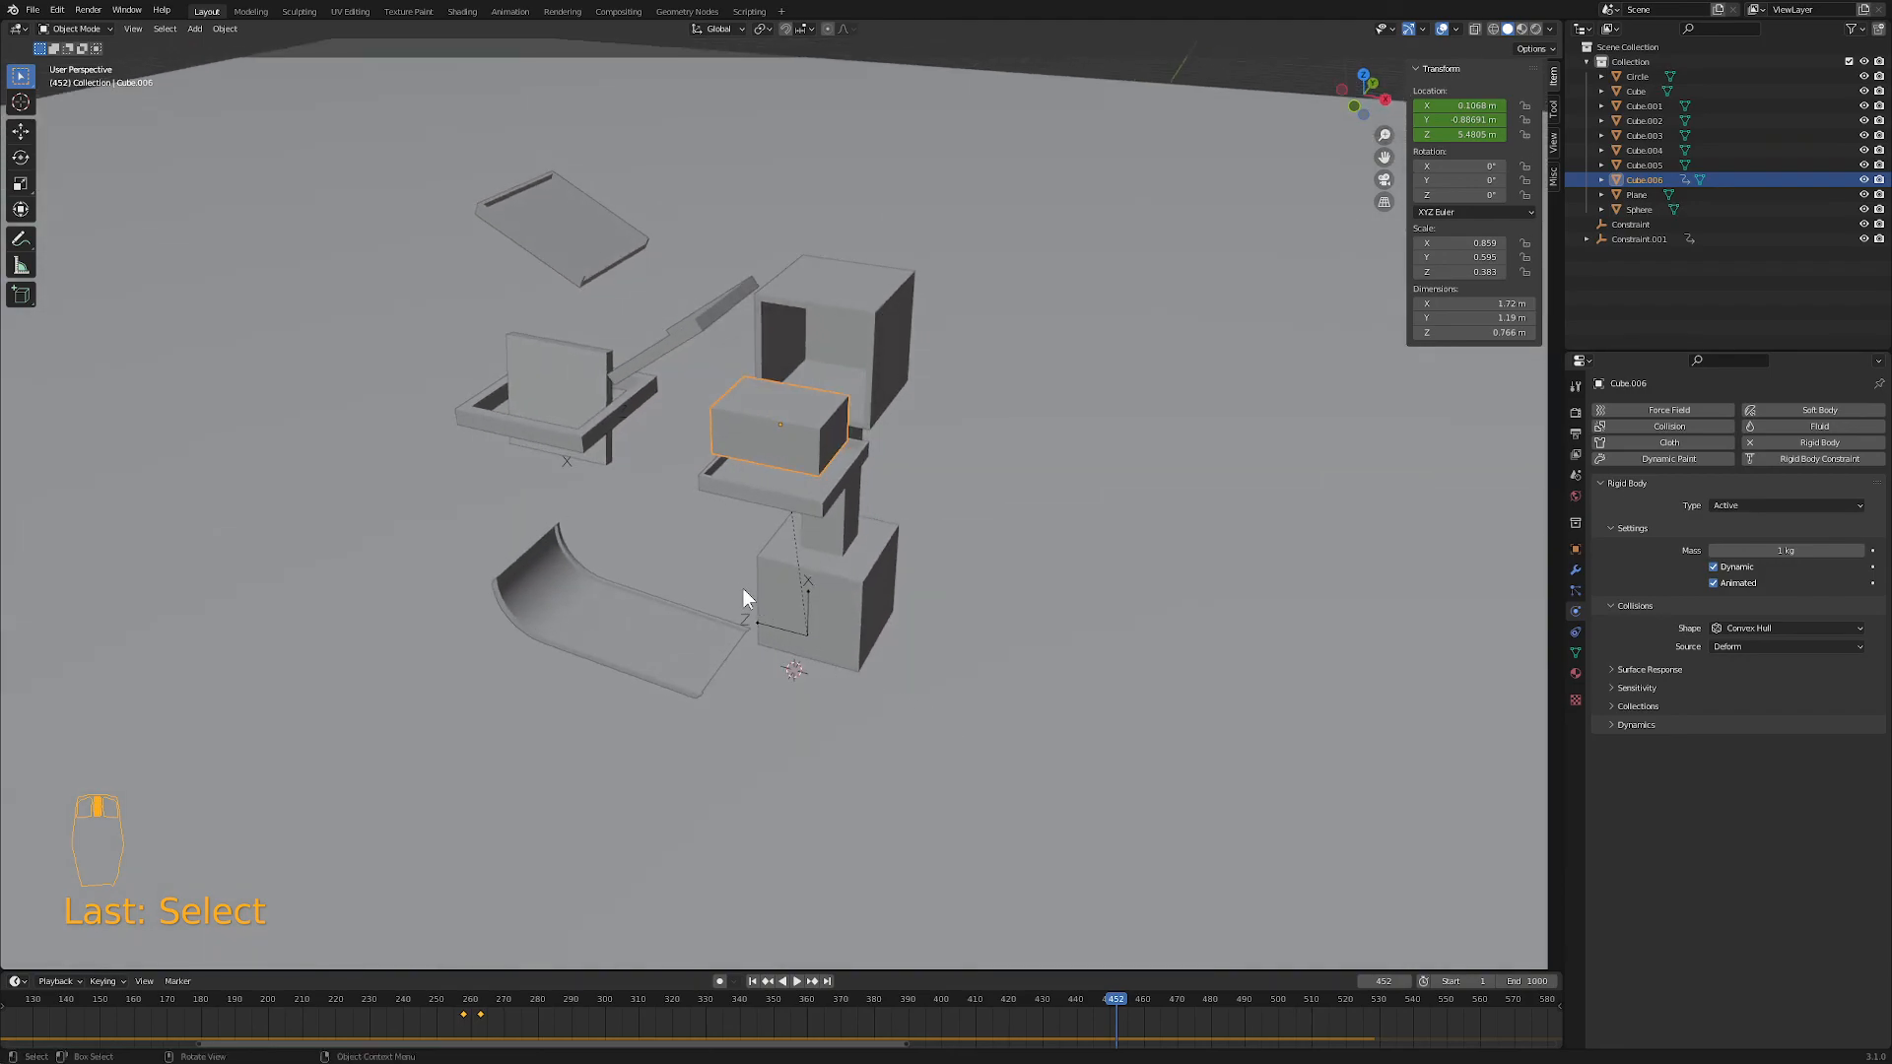
left_click_drag(1117, 995, 131, 1033)
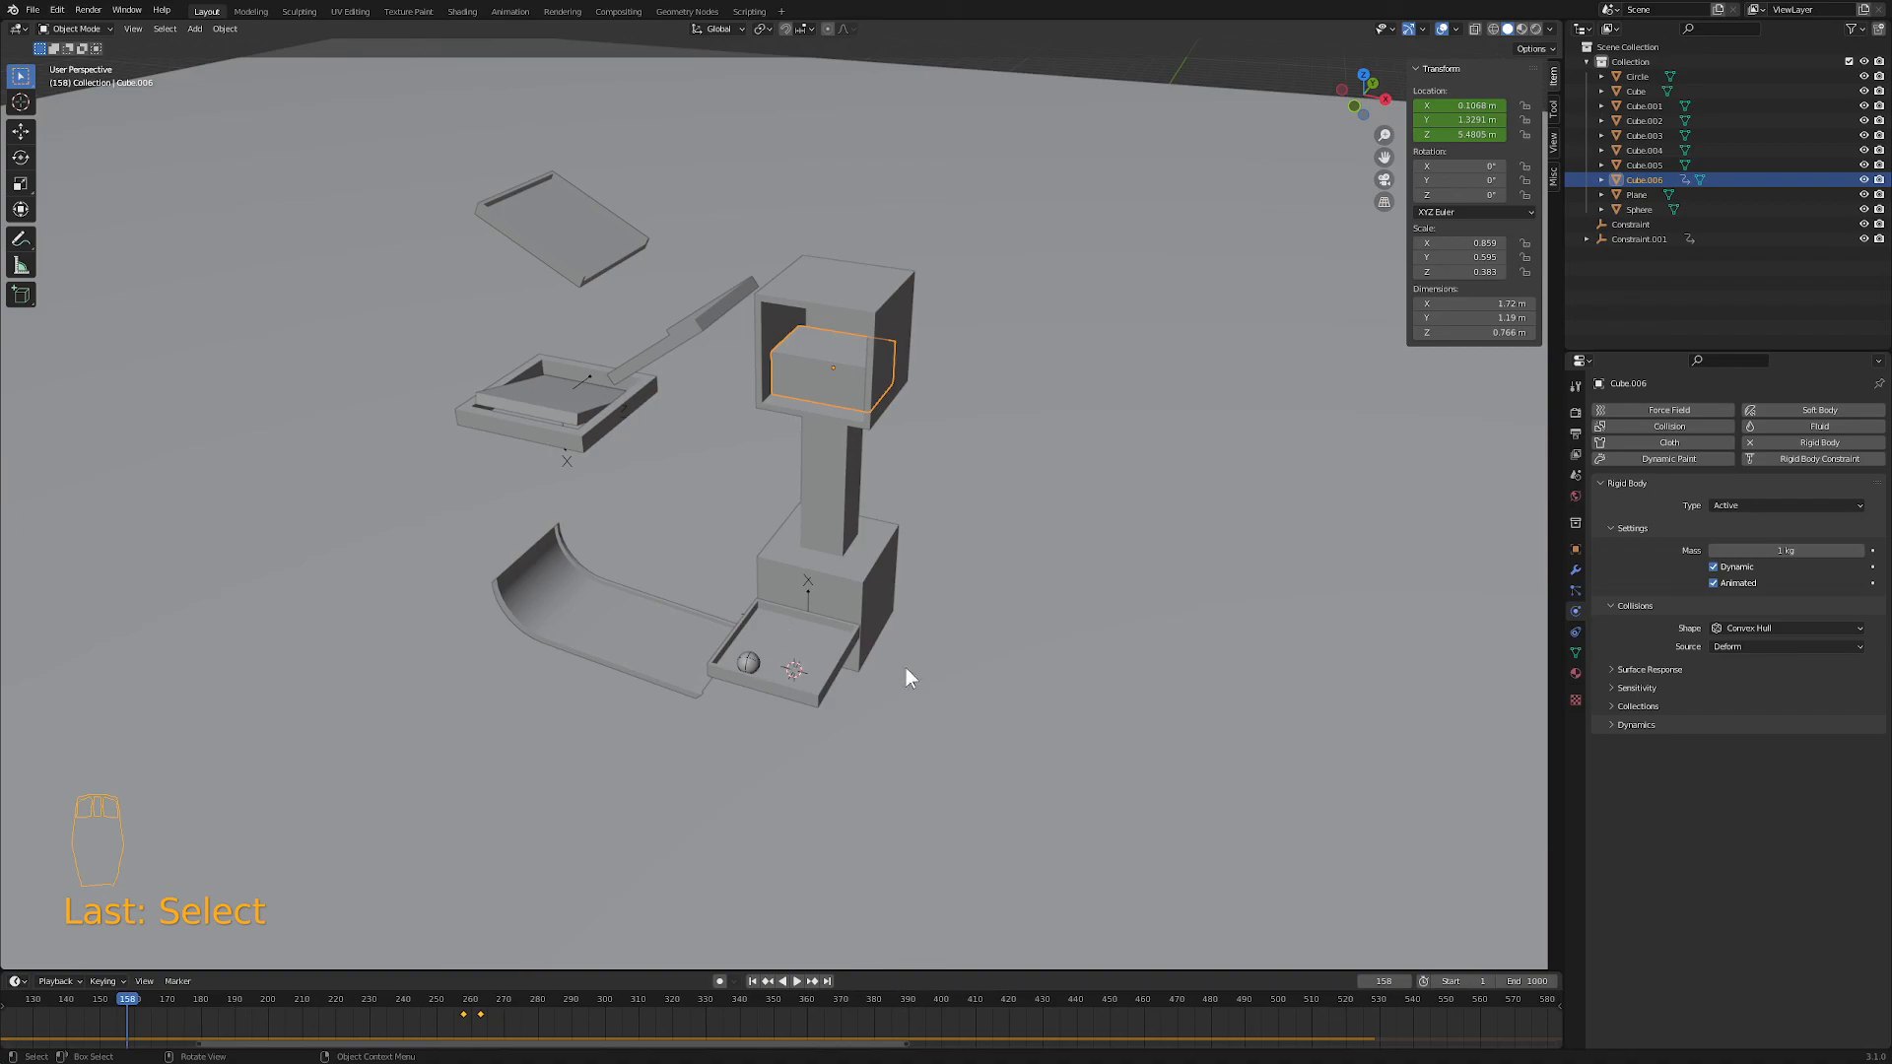
left_click(808, 594)
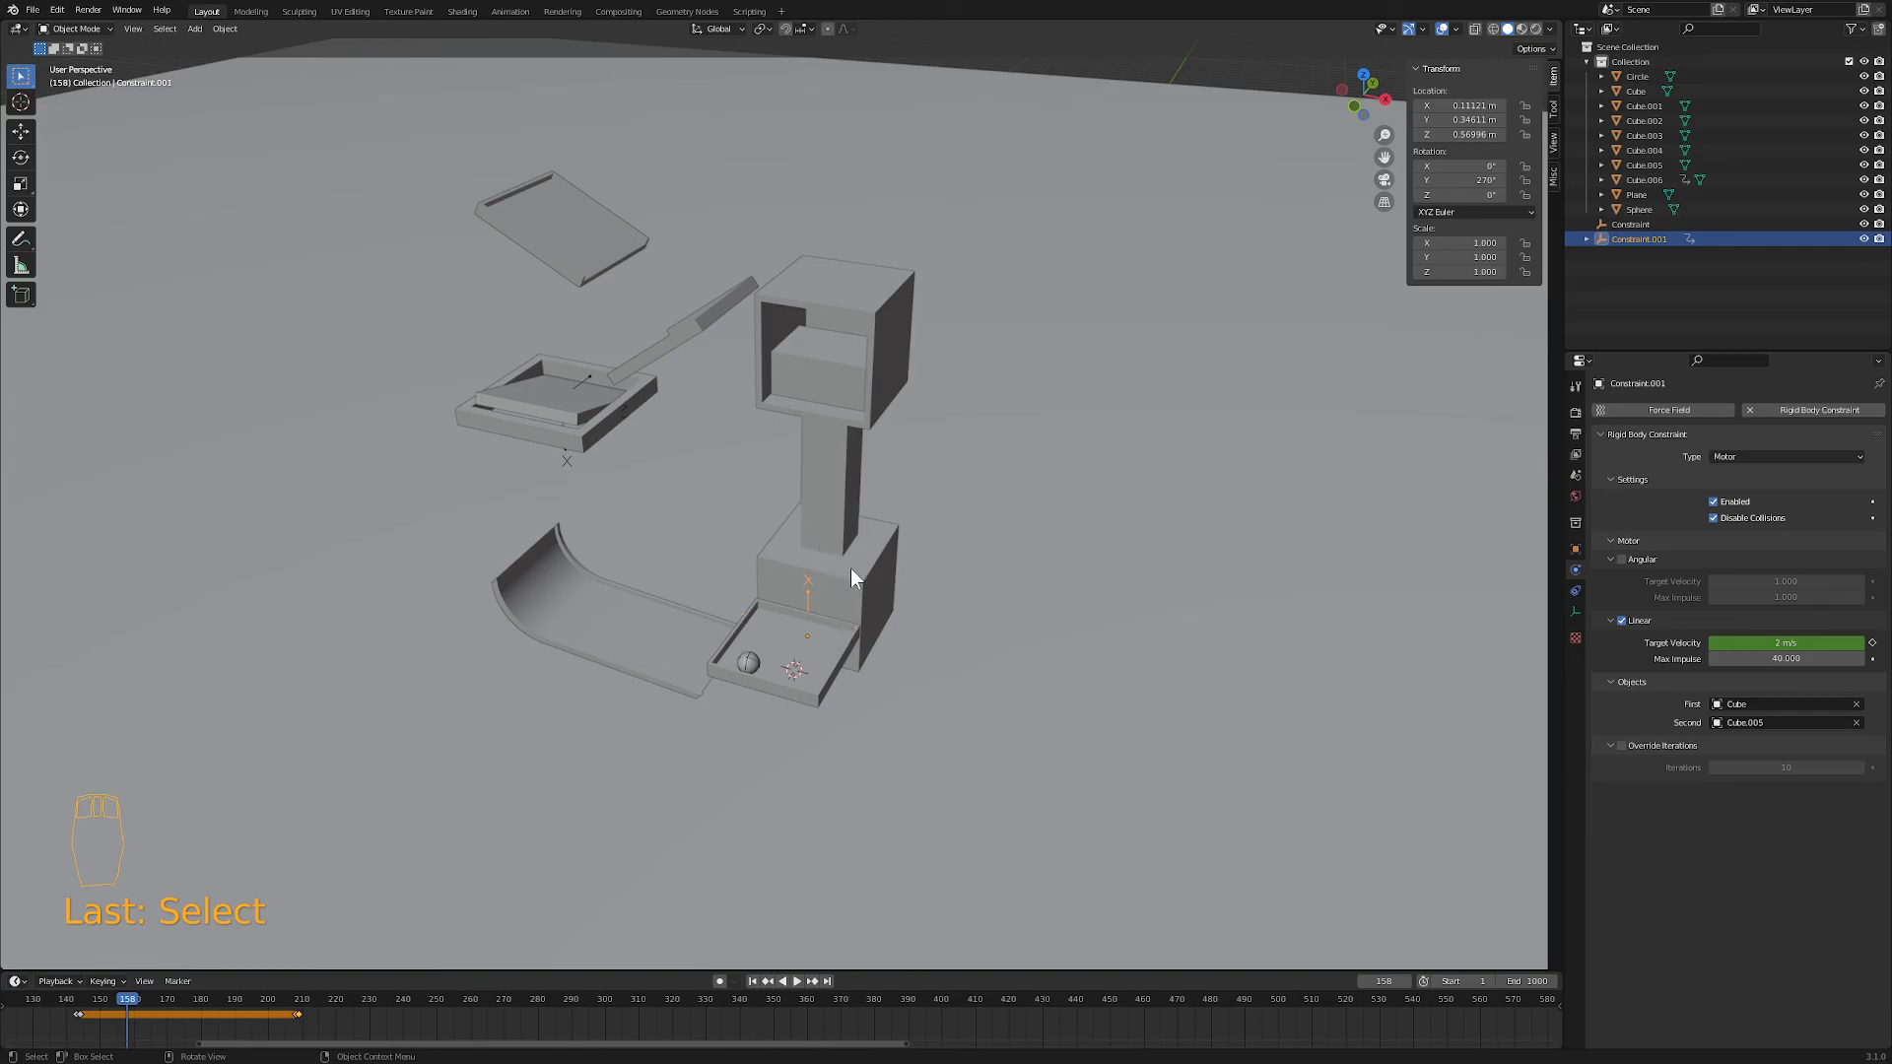
- Replay the simulation from the first frame until the block has pushed the ball off, and return to frame 1
left_click(751, 980)
left_click(796, 980)
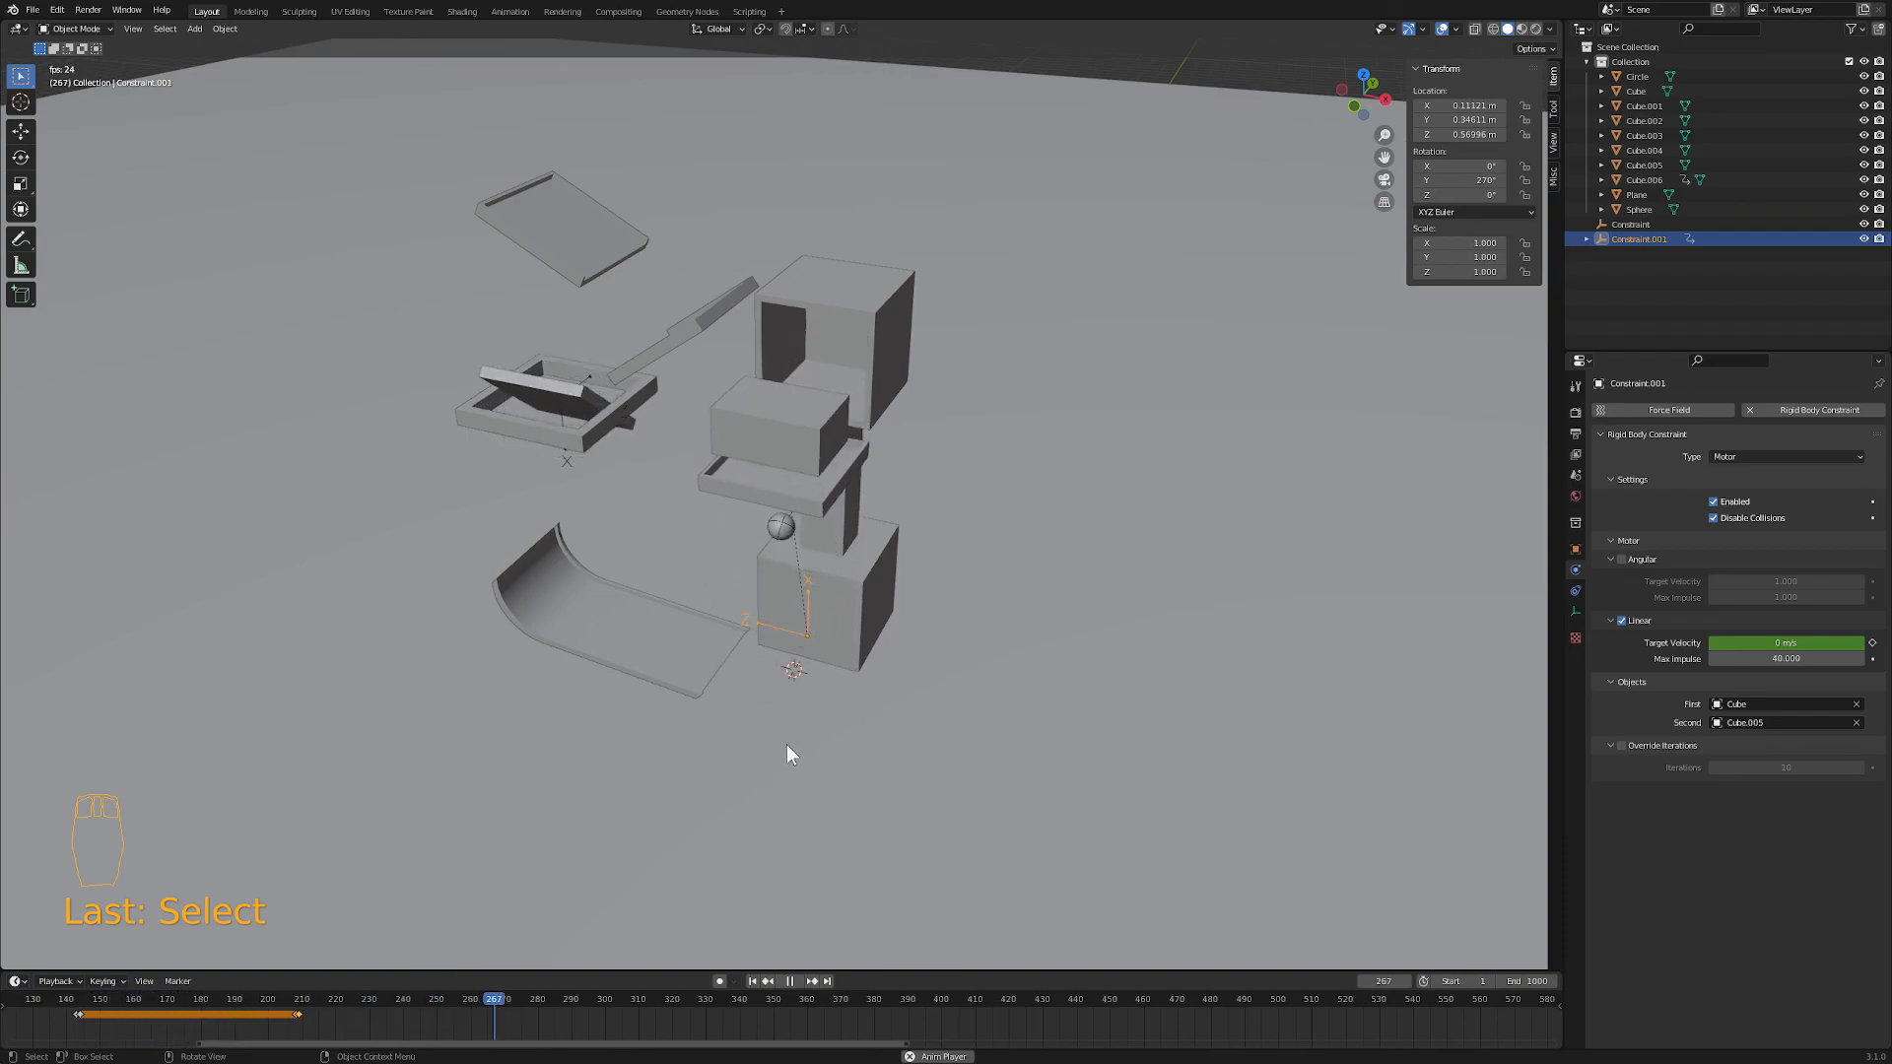
left_click(789, 981)
left_click(752, 981)
- Save the finished marble machine to its existing file, MarbleMachine.blend
middle_click_drag(873, 800, 847, 770)
left_click(43, 12)
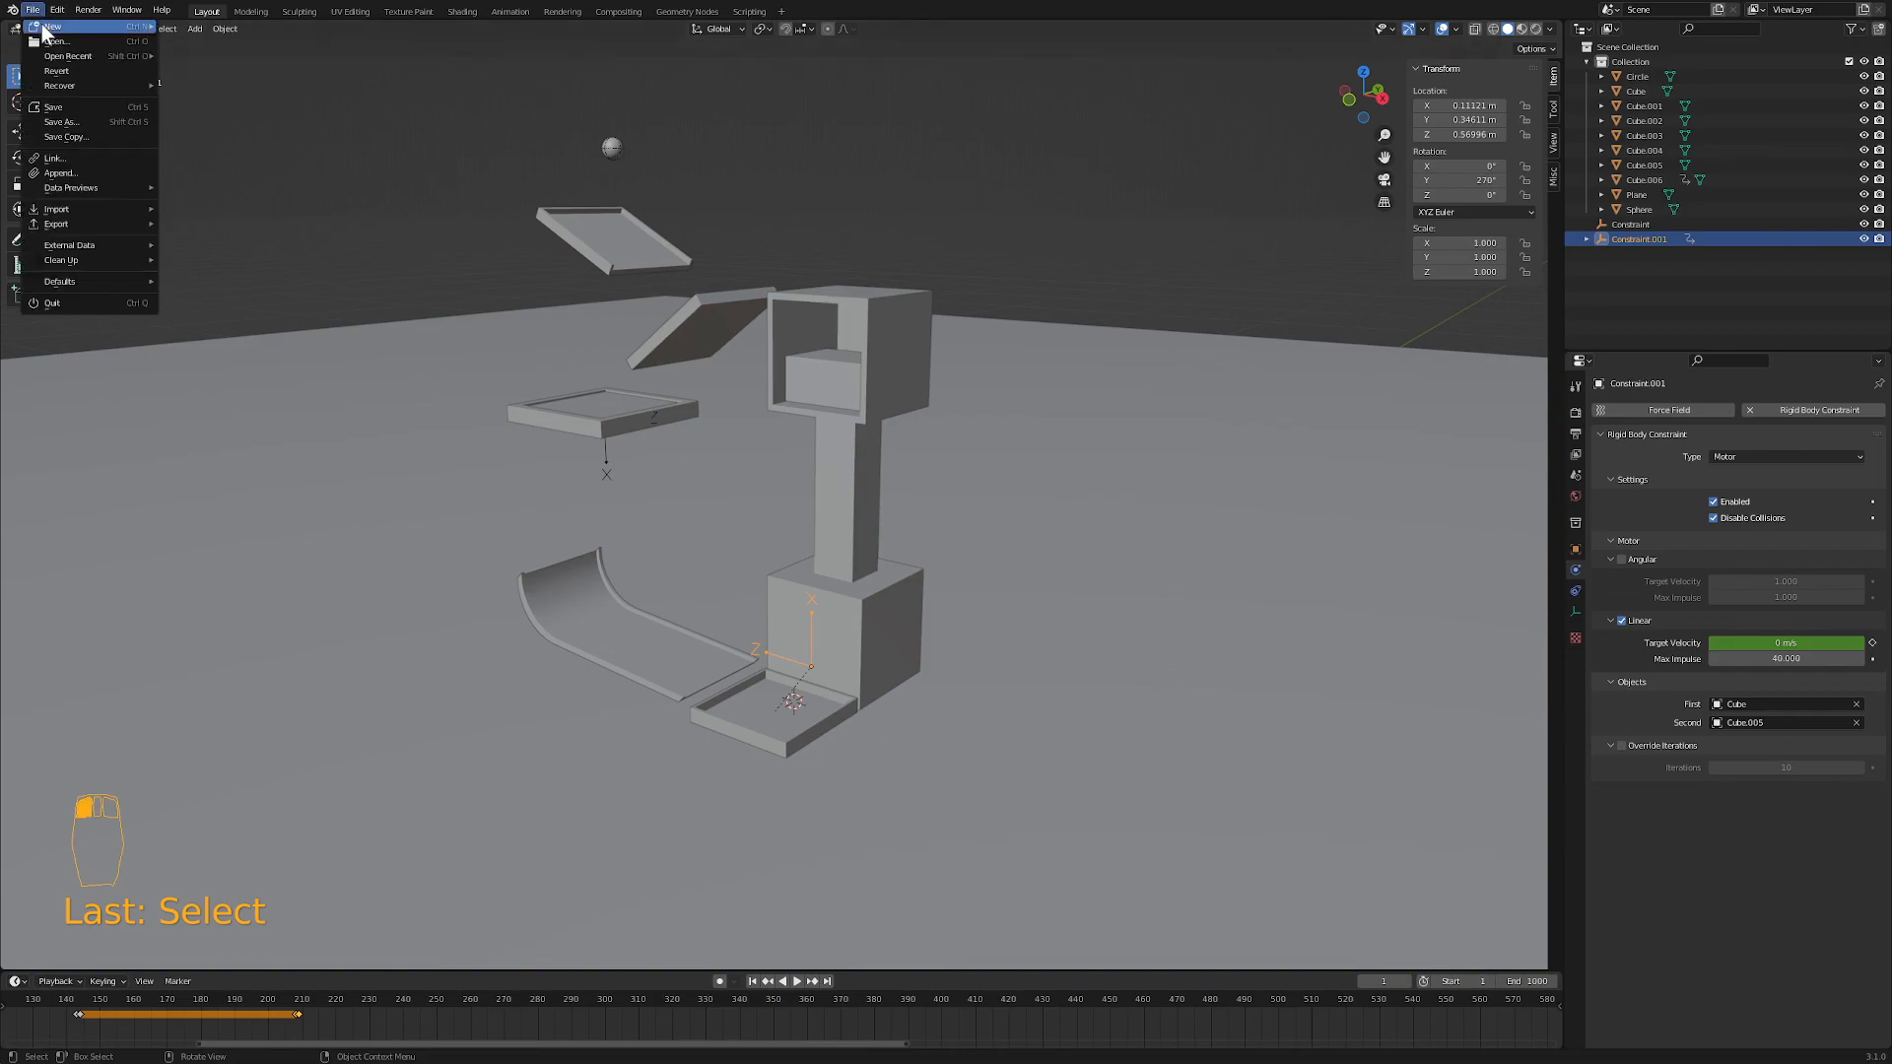
left_click(69, 110)
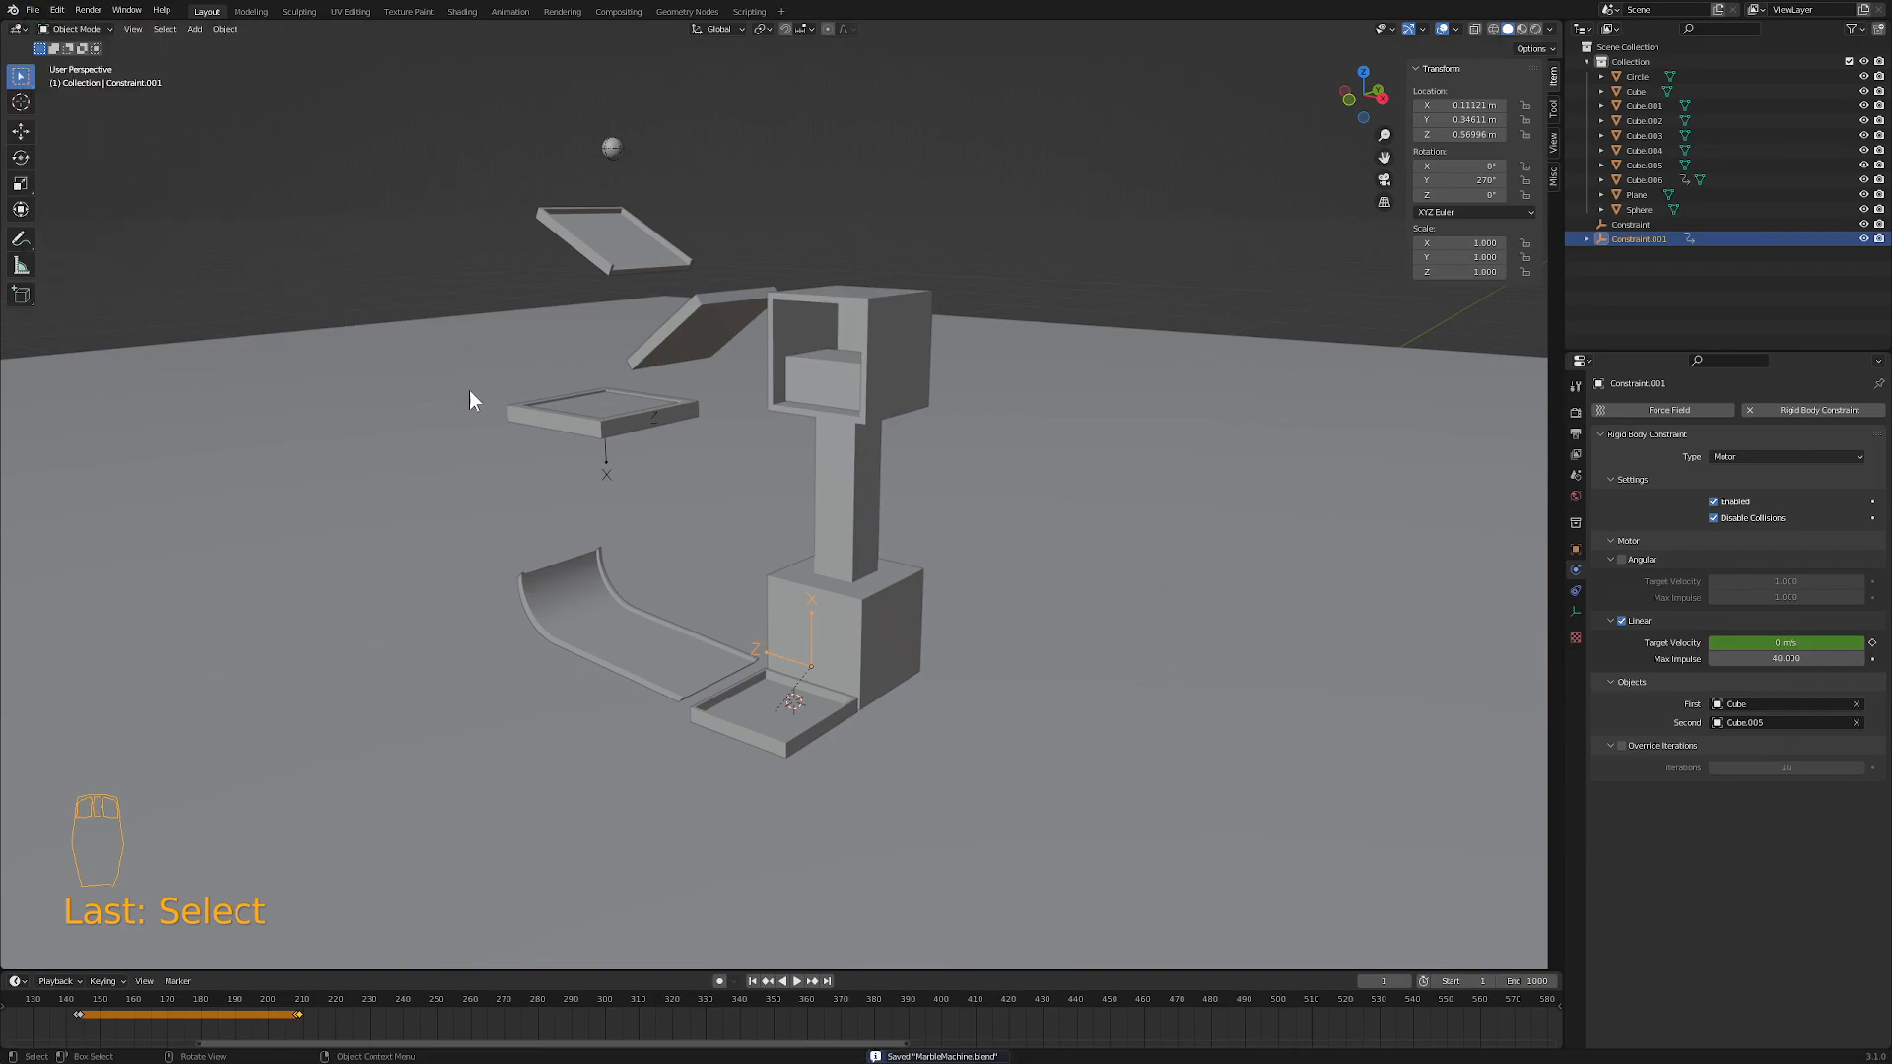